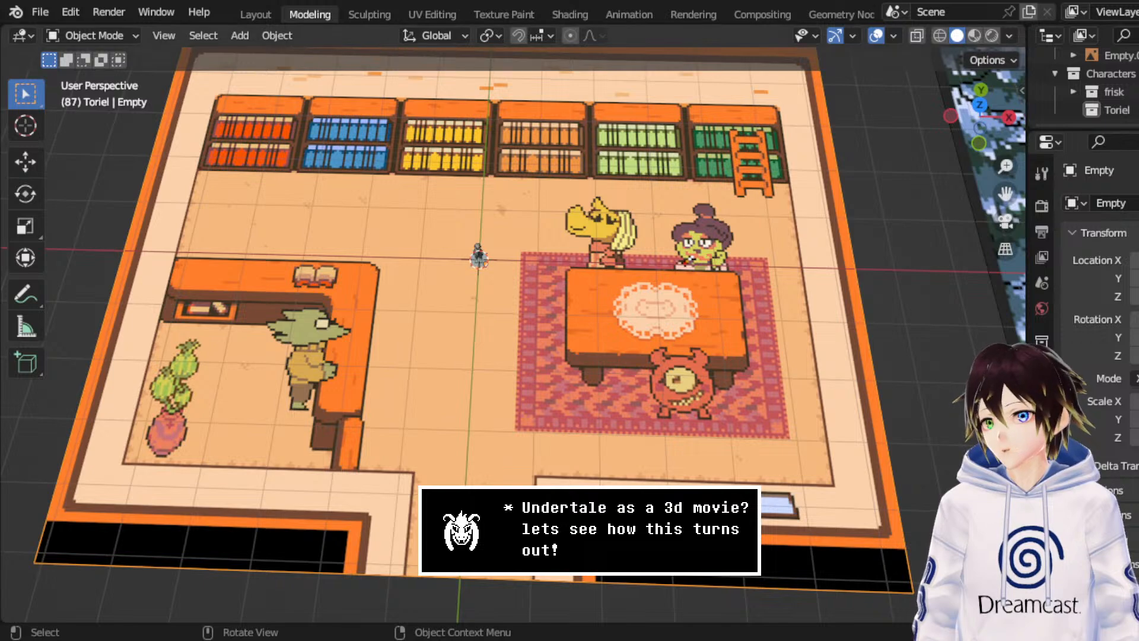
- Scale the library interior reference image down to about half its size in top view
middle_click_drag(890, 226, 872, 220)
scroll(323, 243, "down", 4)
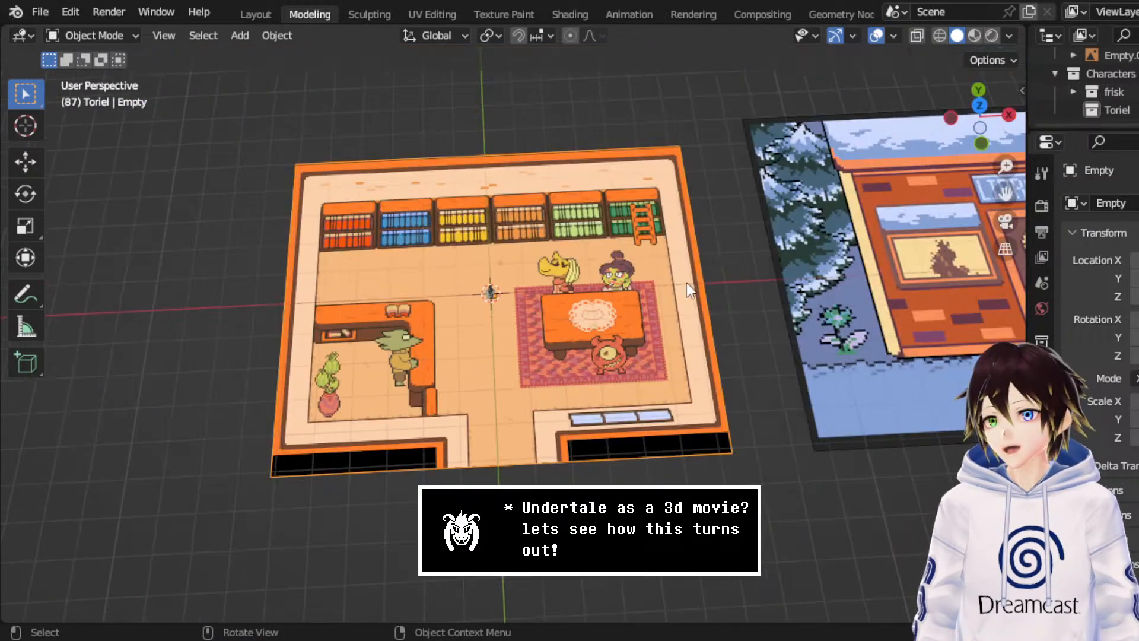
left_click(25, 226)
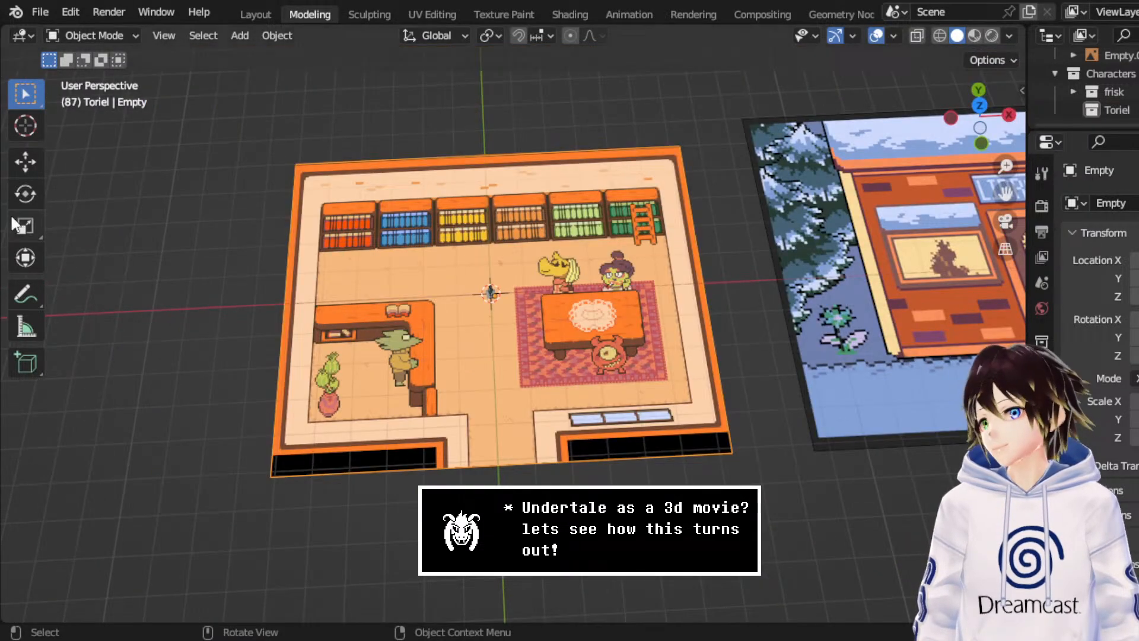
left_click(979, 105)
scroll(913, 301, "up", 3)
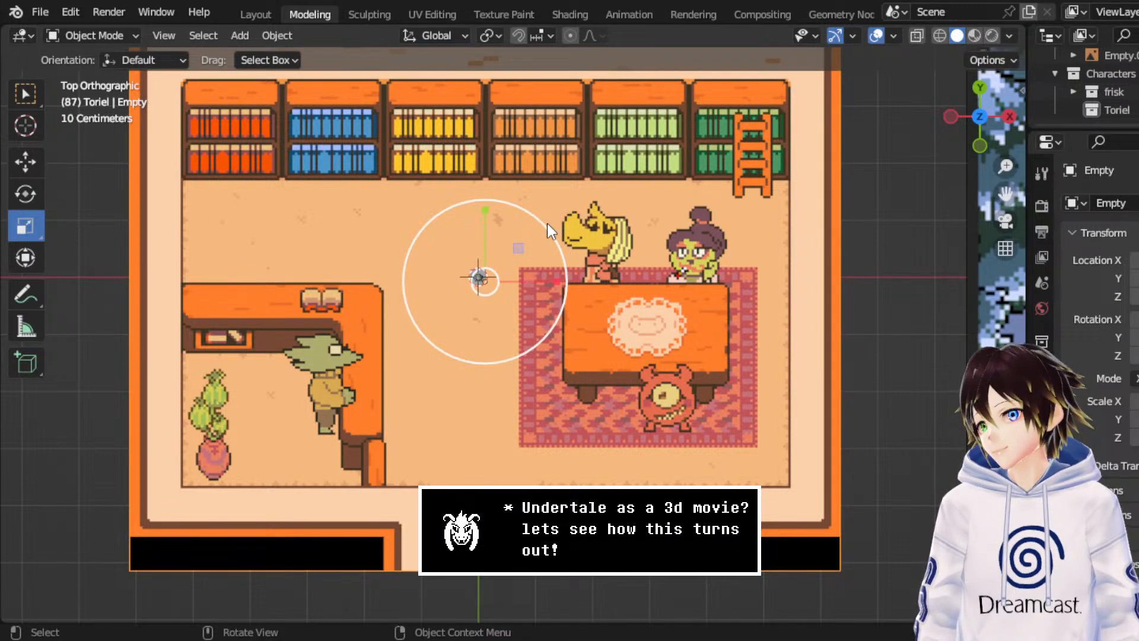
left_click_drag(547, 223, 514, 255)
left_click(514, 255)
scroll(792, 197, "down", 2)
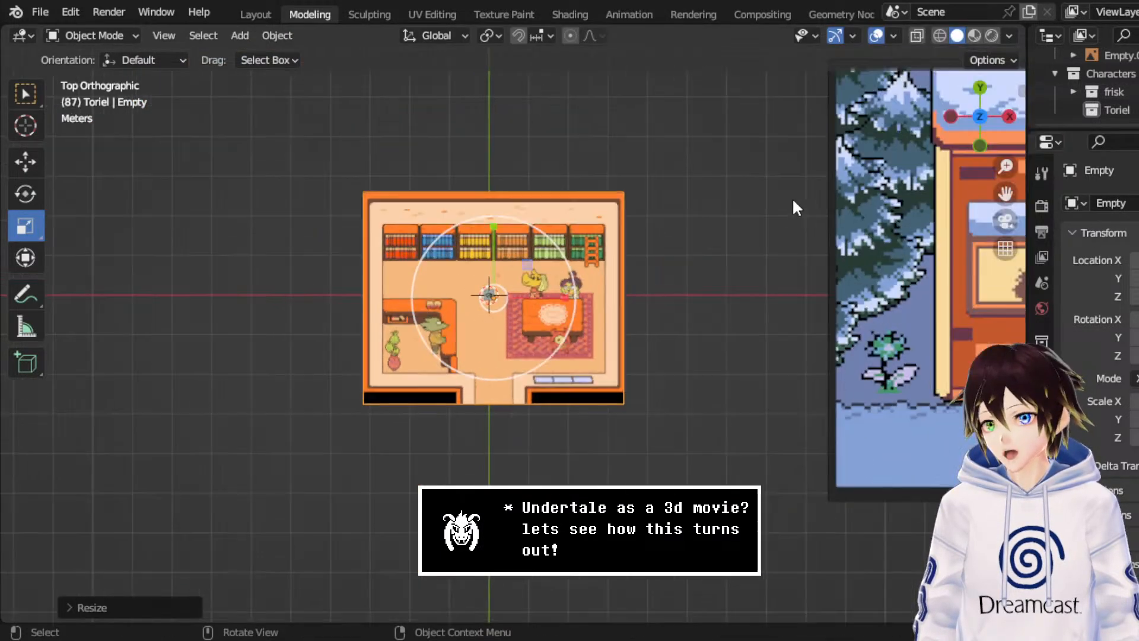
- Move the library exterior reference image to just above the interior image, on the far side of the red axis line
left_click(865, 259)
left_click_drag(1005, 189, 653, 261)
scroll(61, 270, "down", 1)
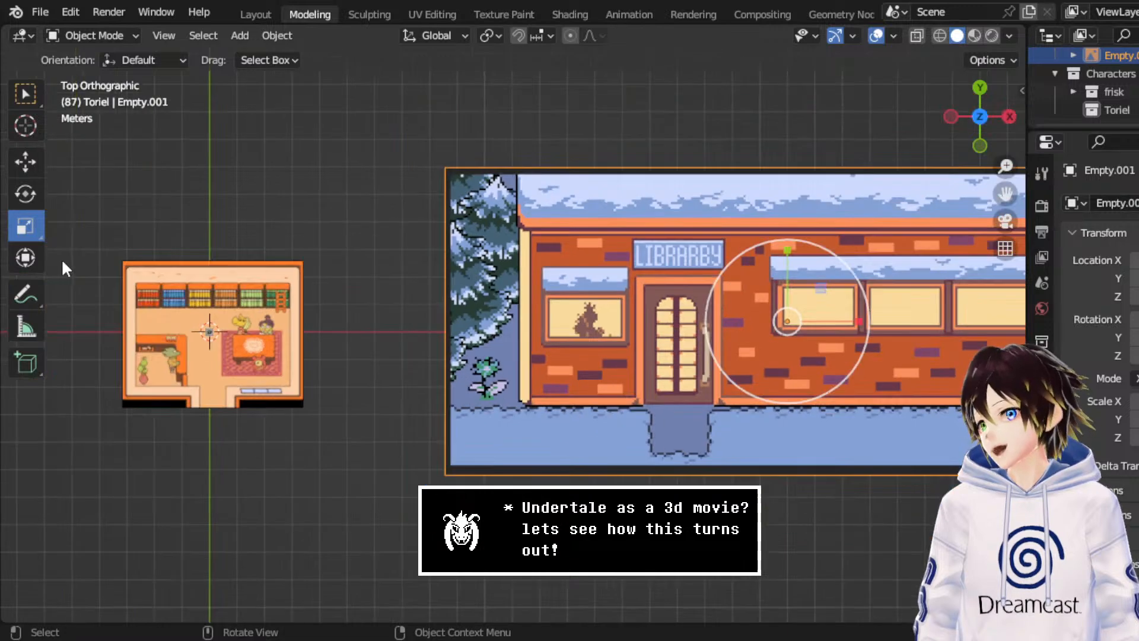
left_click(24, 162)
left_click_drag(797, 318, 446, 106)
- Scale the exterior reference image to about half its size and place it directly above the interior image with their left edges aligned
left_click(25, 226)
scroll(529, 218, "down", 2)
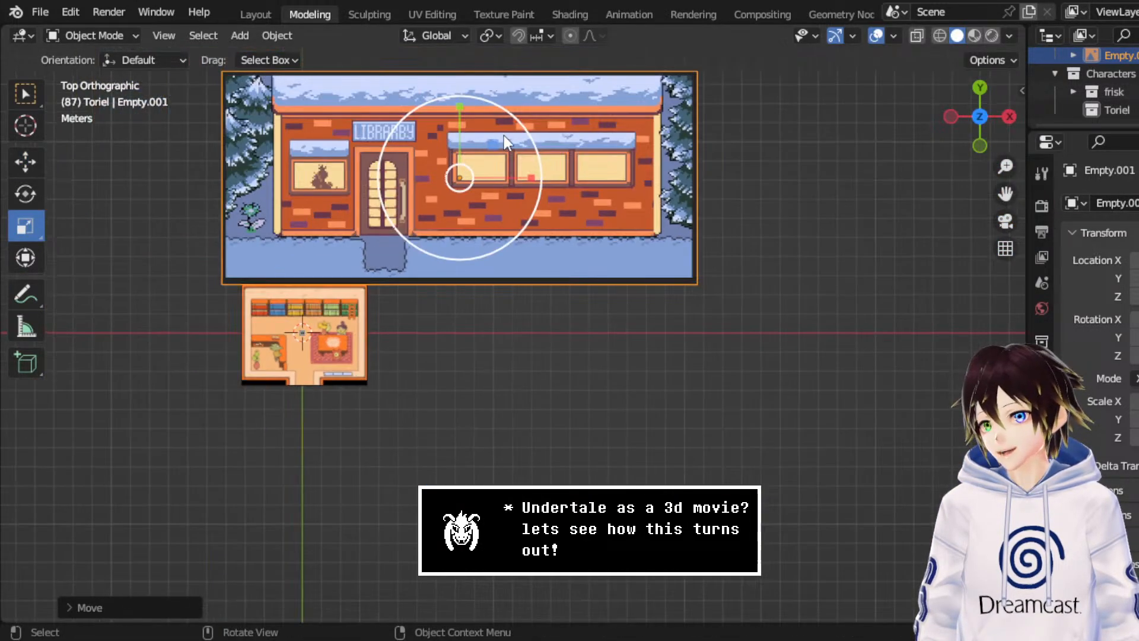
left_click_drag(529, 217, 491, 195)
left_click(25, 162)
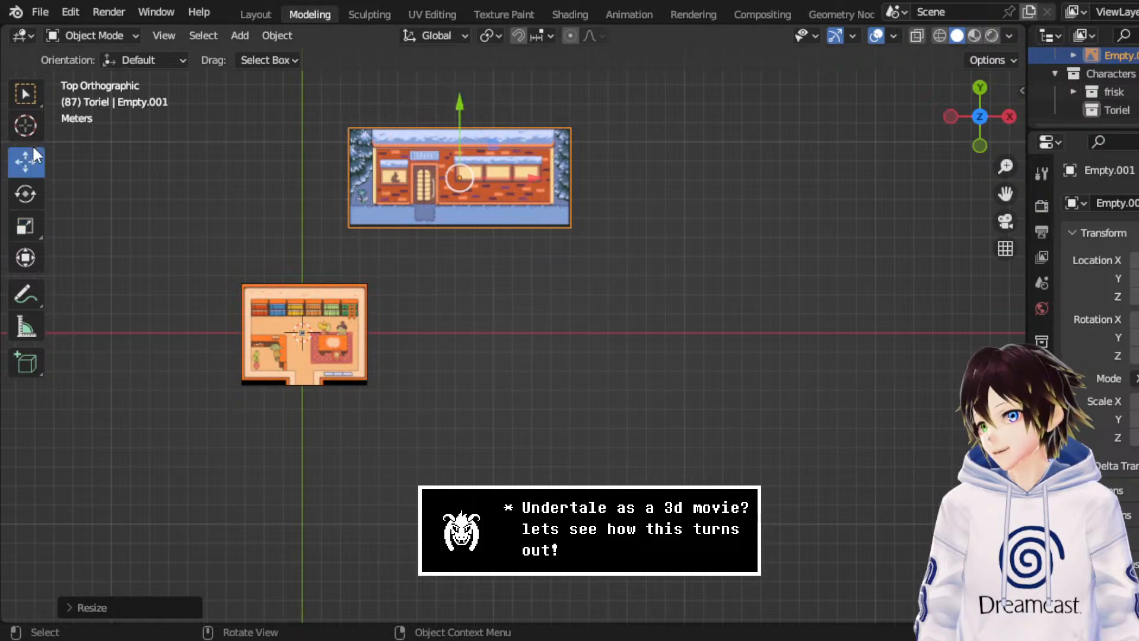
left_click_drag(468, 159, 359, 211)
scroll(358, 212, "up", 3)
left_click_drag(1004, 193, 599, 196)
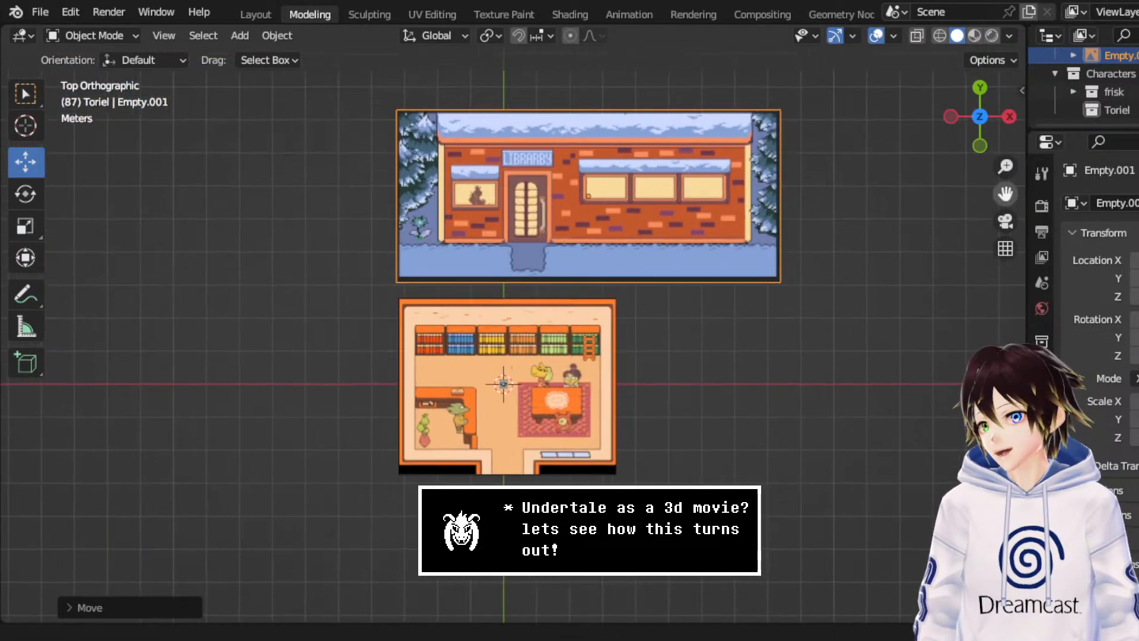
- Bring the Toriel character model from its file into the Toriel collection of the scene
scroll(528, 194, "up", 3)
left_click(682, 297)
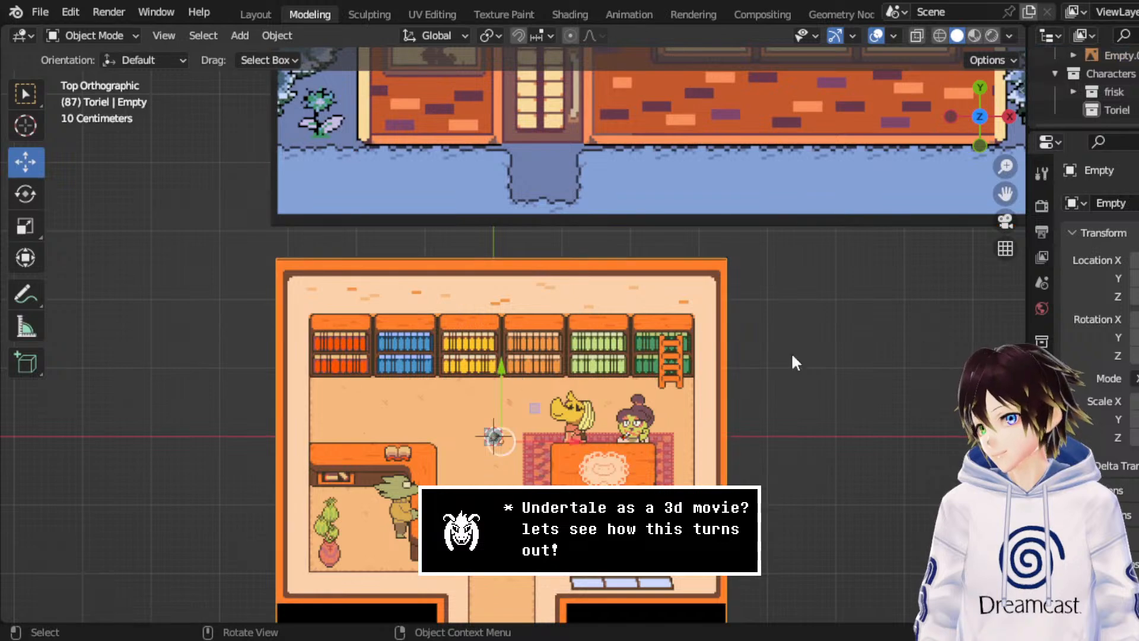
left_click_drag(1005, 193, 1011, 34)
scroll(685, 269, "up", 4)
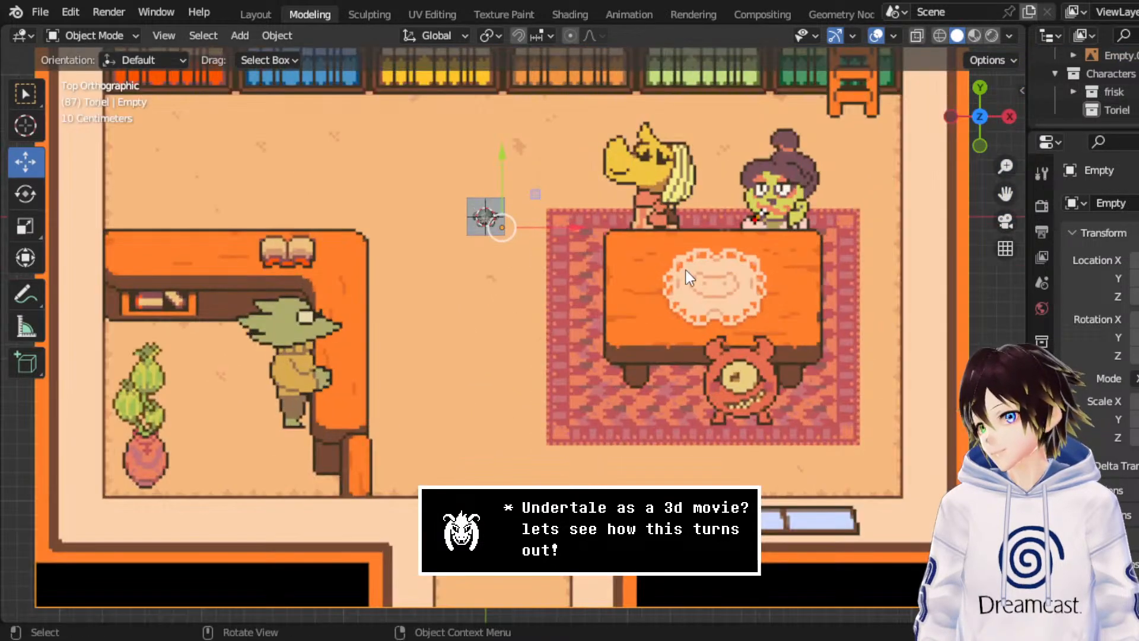
left_click(1115, 110)
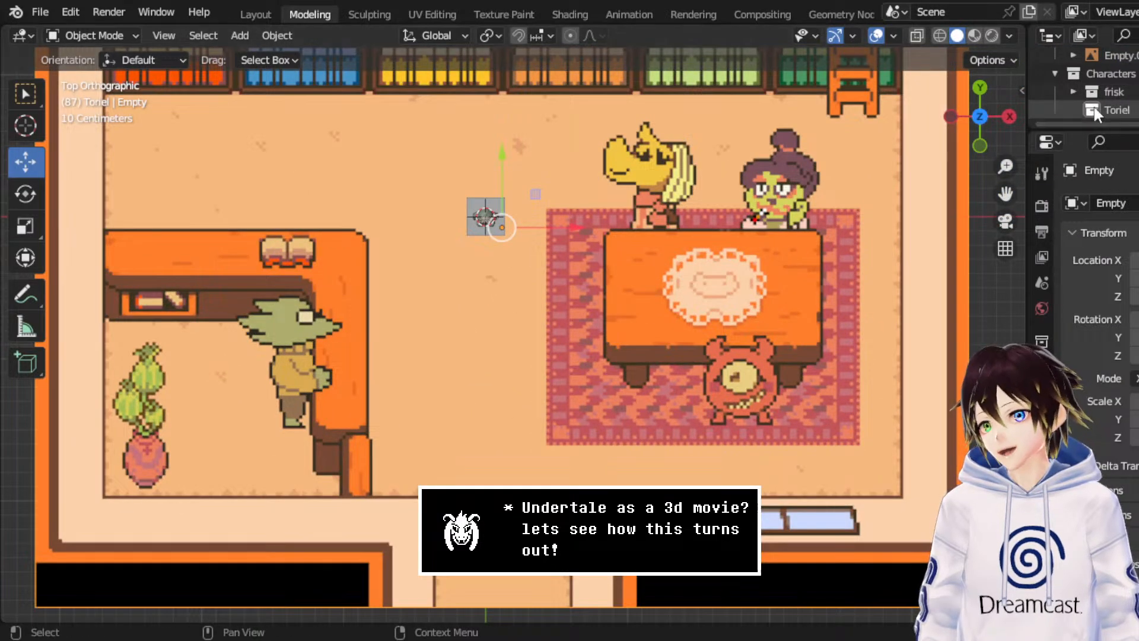
left_click(37, 12)
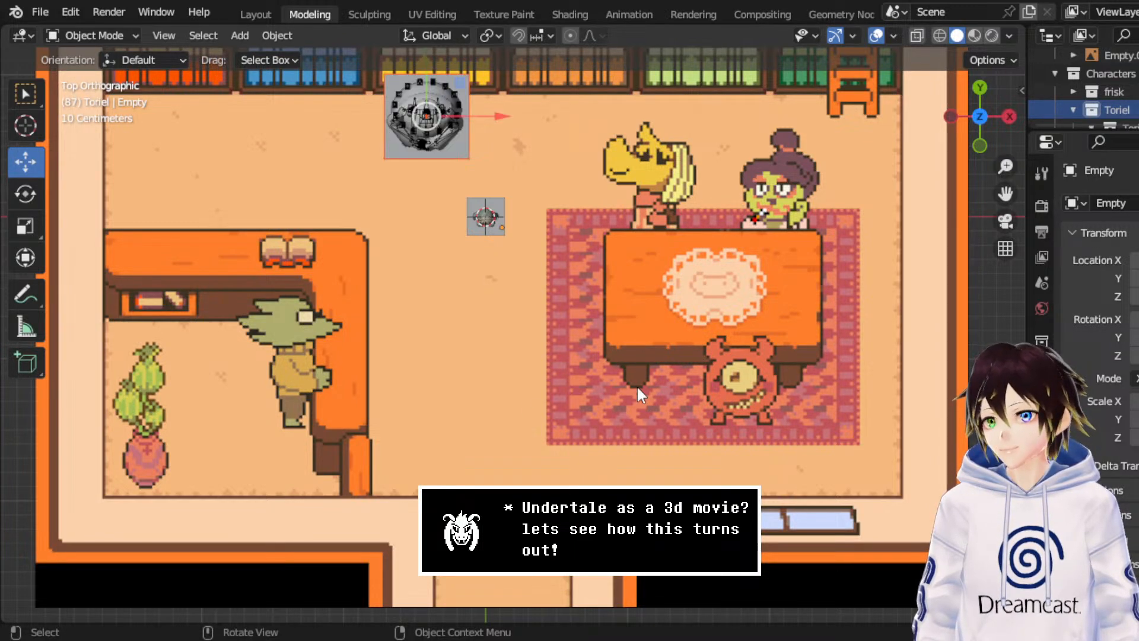
- Select the Toriel Movement Cube that carries the imported Toriel model
middle_click_drag(636, 385, 609, 283)
scroll(609, 282, "down", 8)
middle_click_drag(590, 234, 696, 184)
scroll(1098, 95, "down", 3)
left_click(1103, 109)
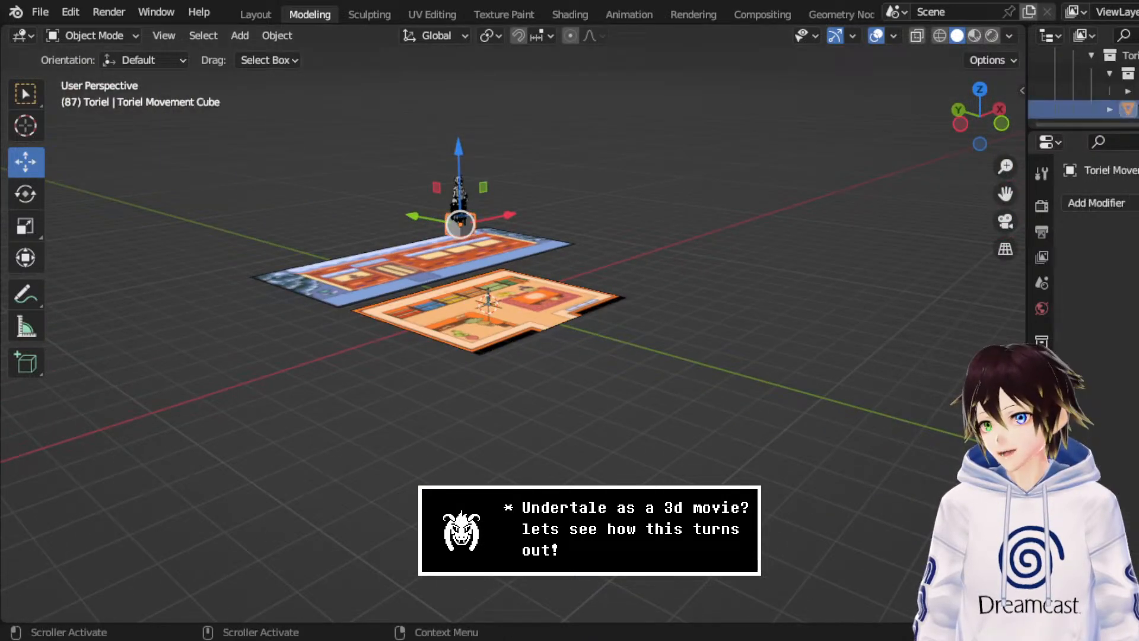
middle_click_drag(746, 228, 652, 232)
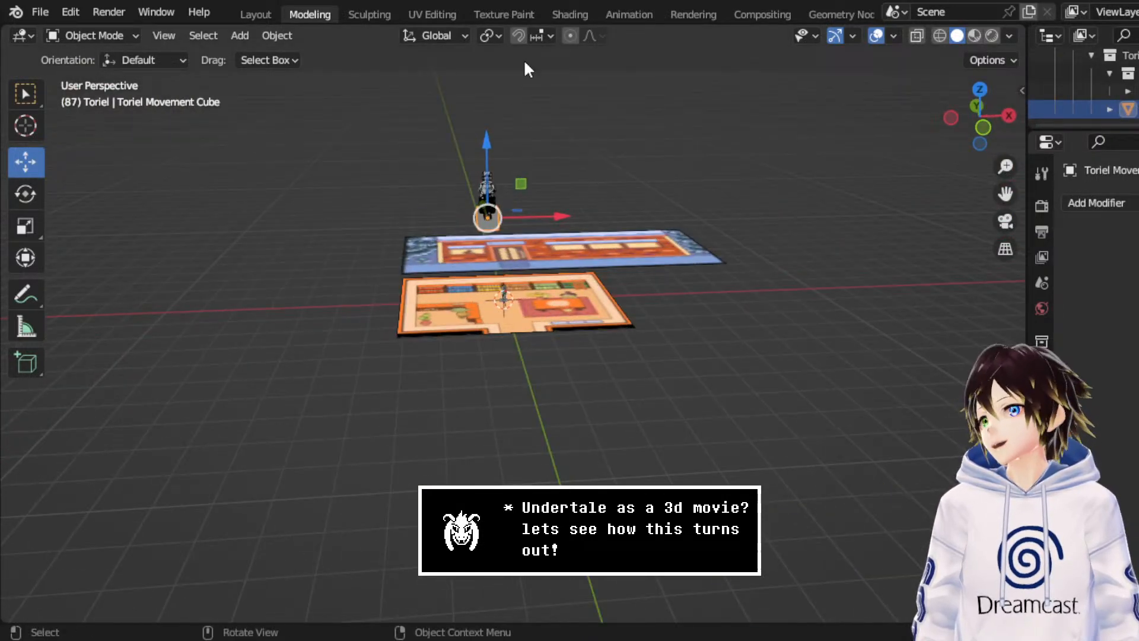
- Close the camera-view area in the Animation workspace so the main viewport fills the width, with Frisk and the library images in view
left_click(609, 16)
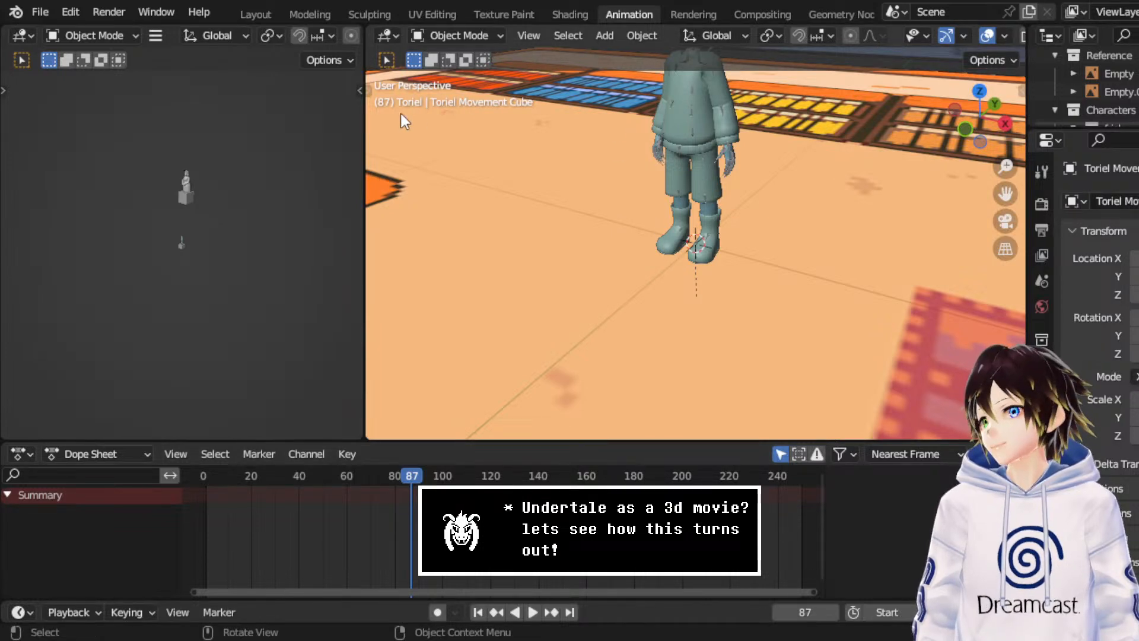
right_click(166, 33)
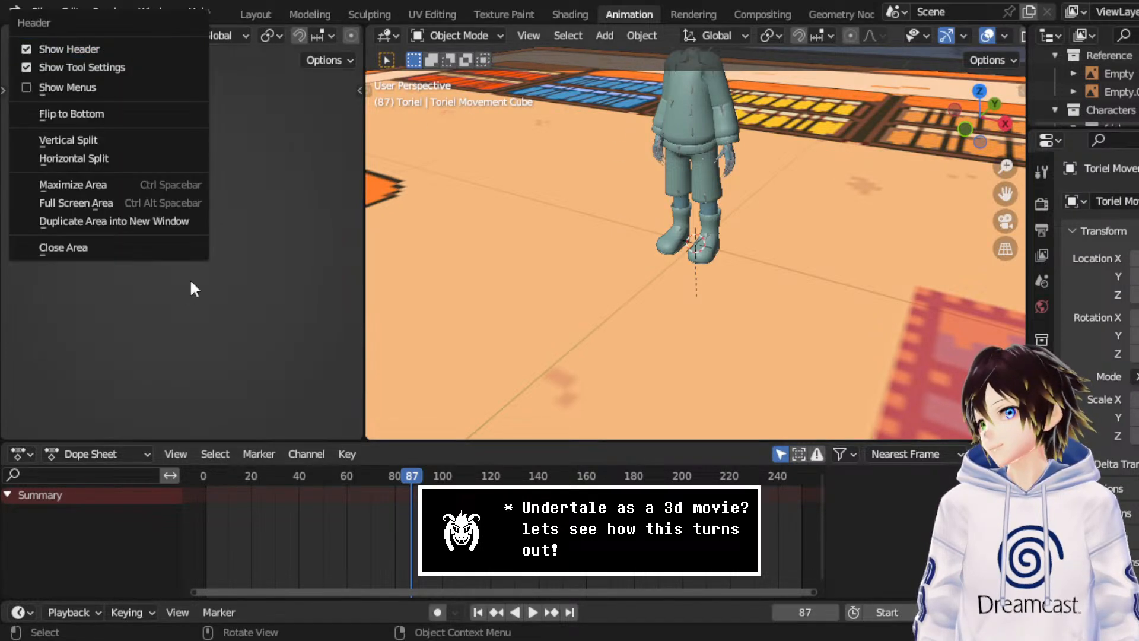
left_click(132, 245)
middle_click_drag(426, 207, 435, 198)
scroll(434, 198, "down", 5)
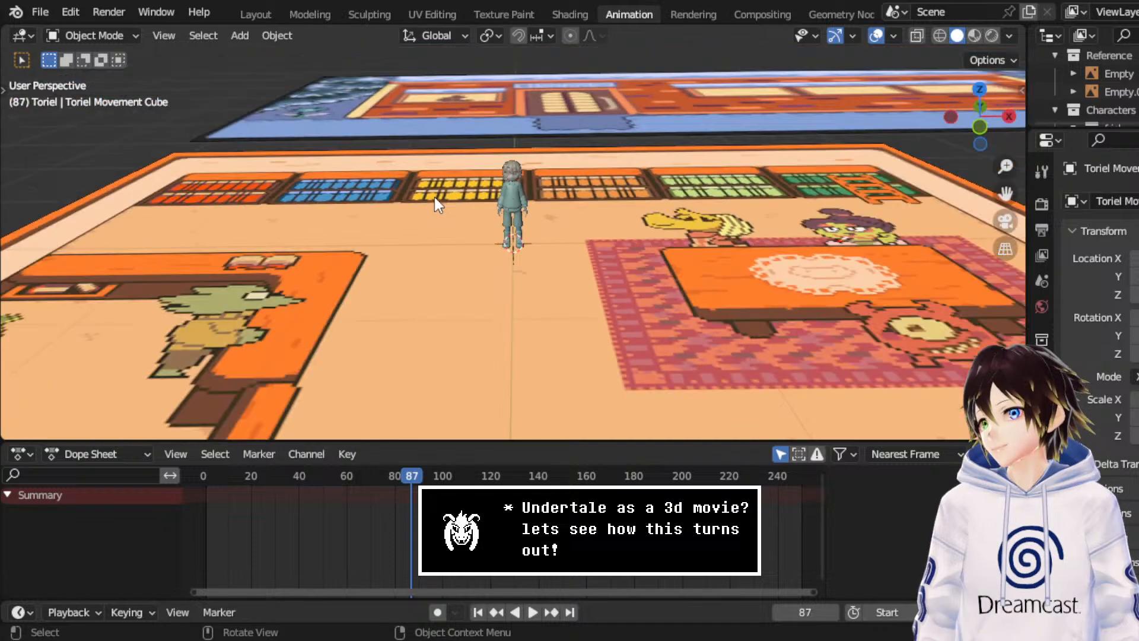
- Return to the Modeling workspace and put the Toriel Movement Cube in Object Mode
left_click(310, 14)
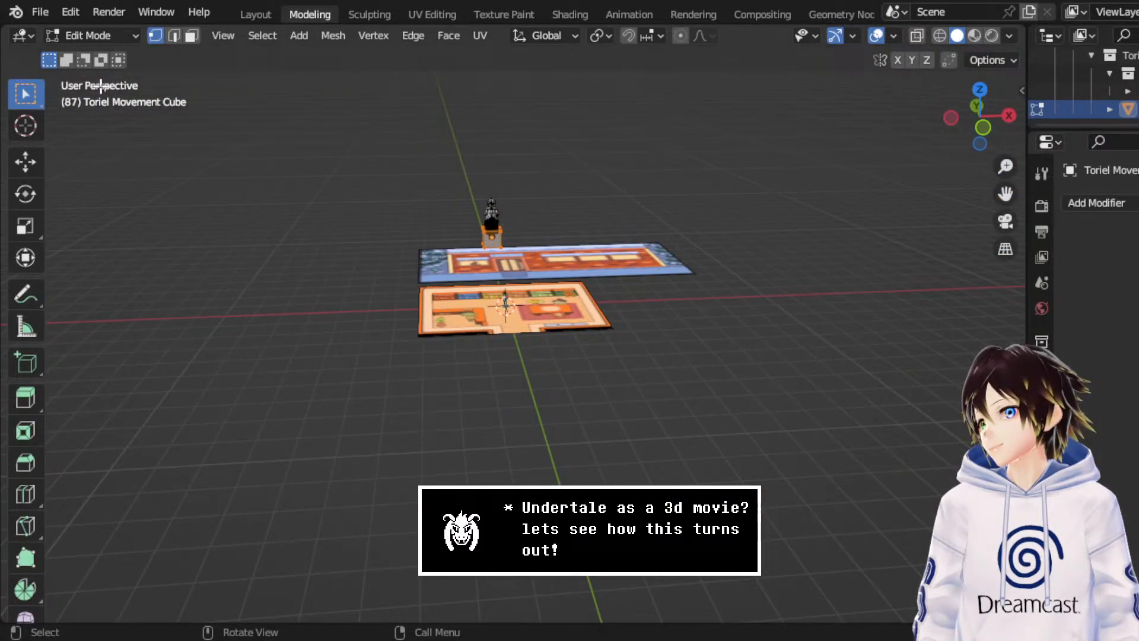
left_click(98, 35)
left_click(95, 53)
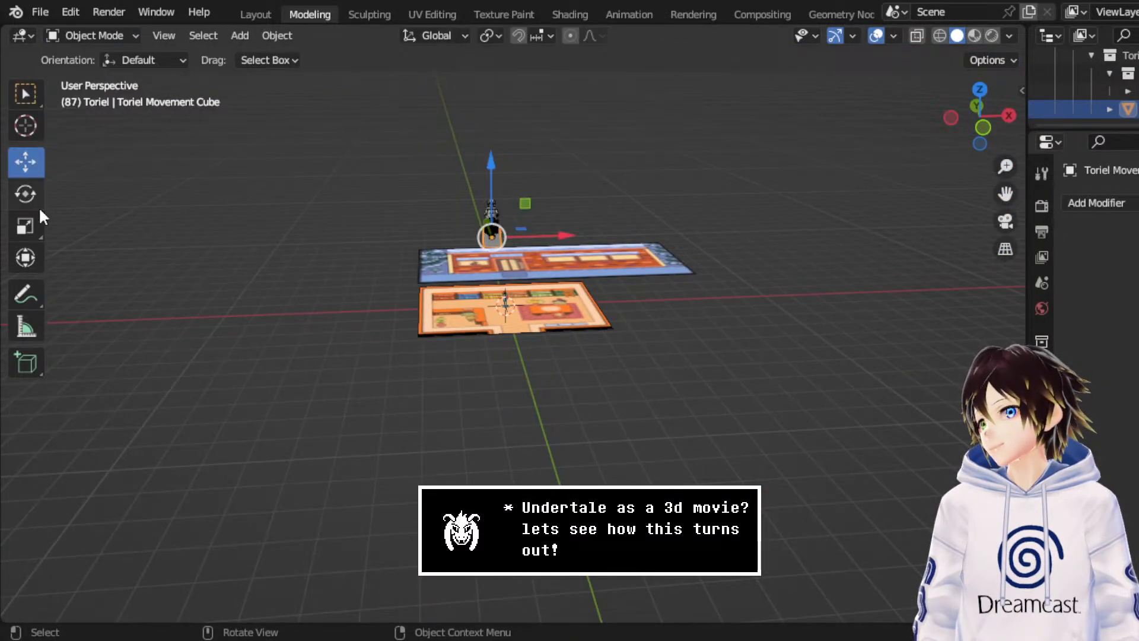
- Lower the Toriel Movement Cube vertically in front view to roughly Frisk's ground level
scroll(515, 257, "up", 4)
left_click(980, 143)
left_click(981, 122)
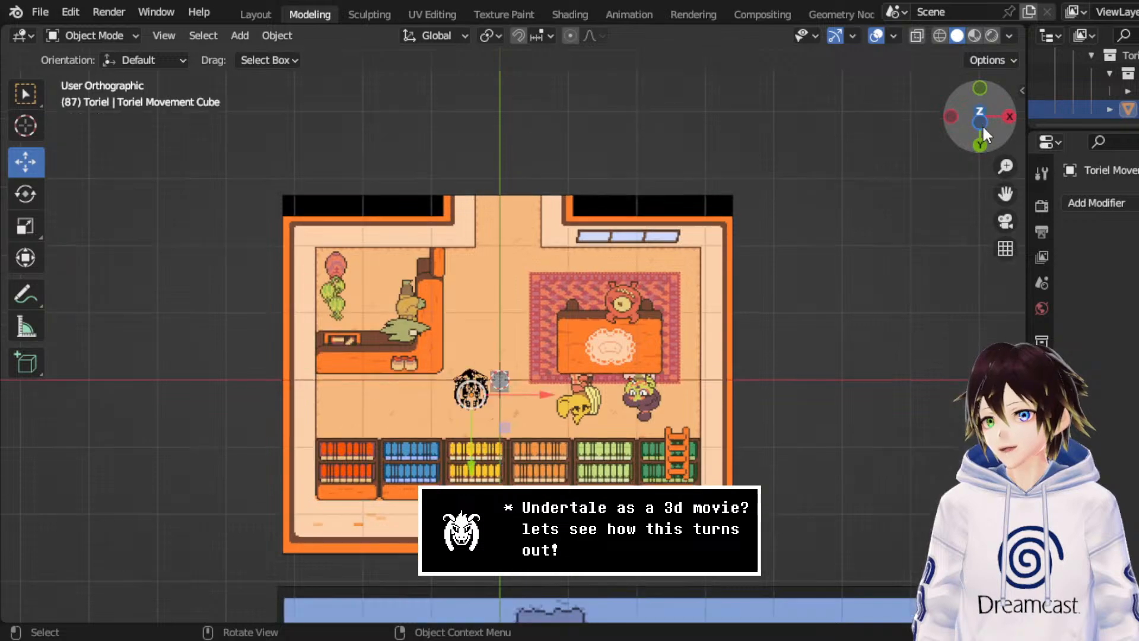
left_click(980, 142)
left_click_drag(1004, 193, 1005, 371)
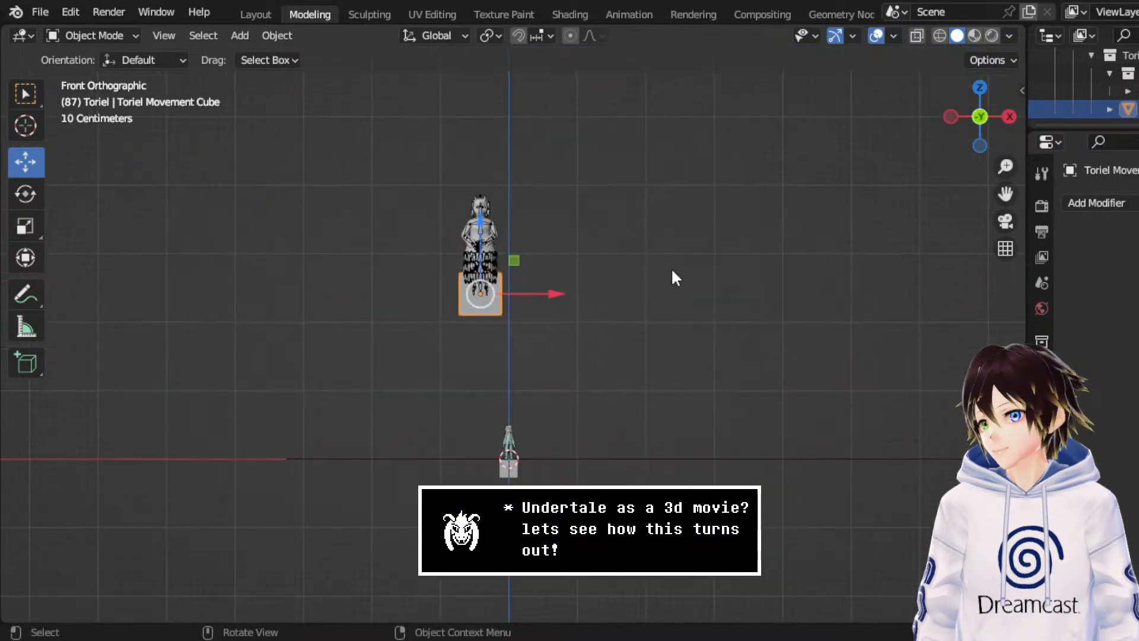
scroll(481, 184, "up", 5)
left_click_drag(445, 178, 445, 504)
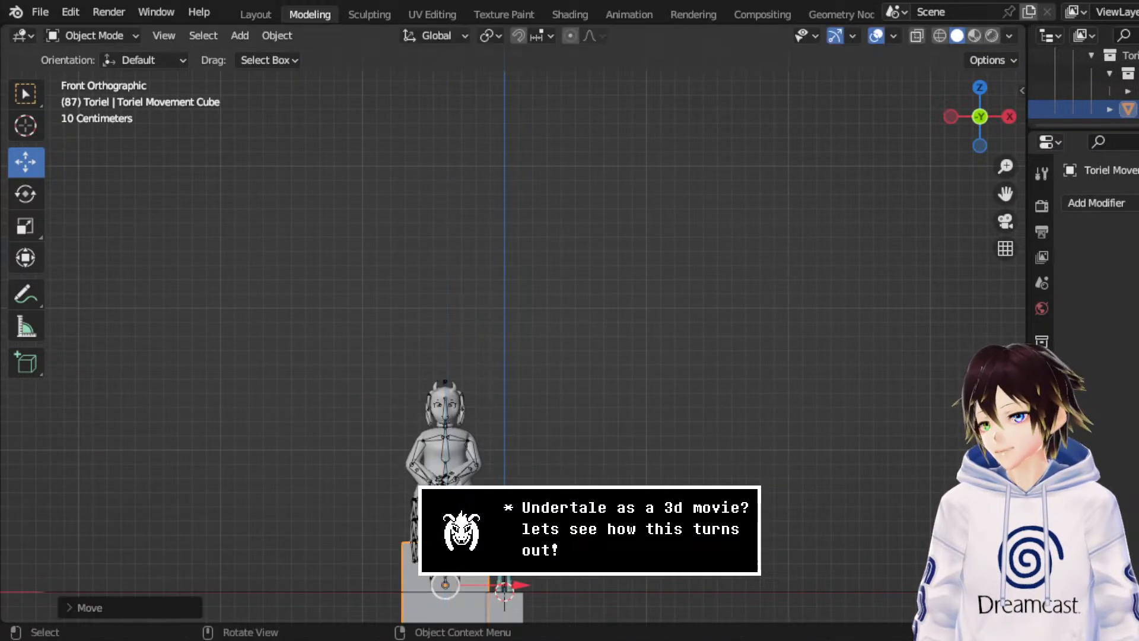
- Show the scene in wireframe and lower the Toriel Movement Cube slightly until Toriel's feet meet the ground line
left_click_drag(1005, 192, 579, 312)
scroll(415, 303, "up", 5)
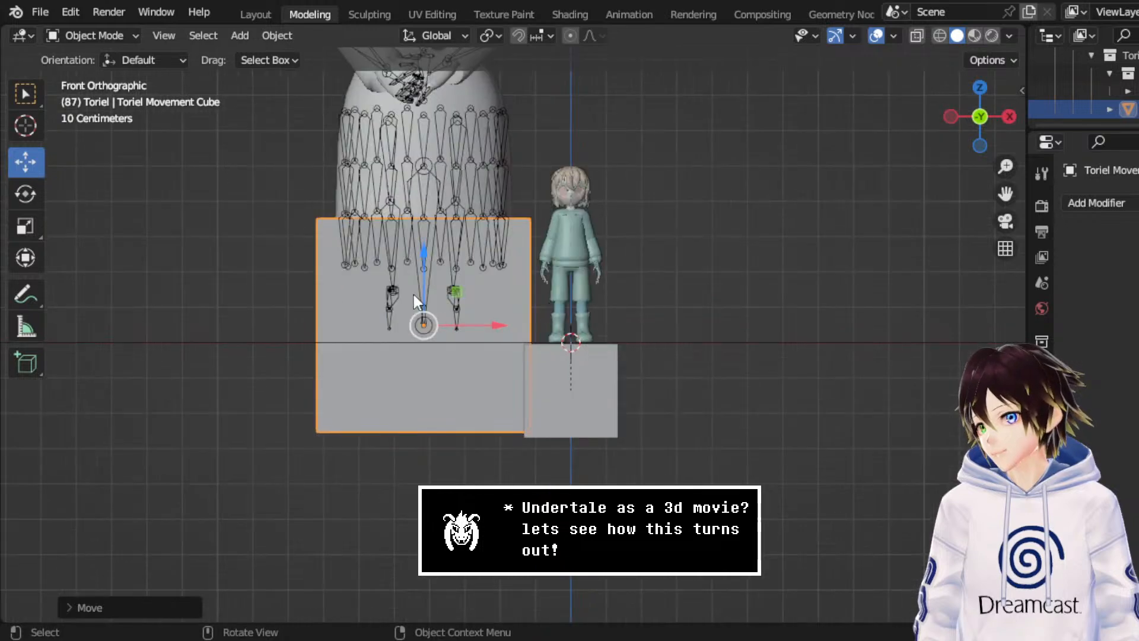
key("shift+z")
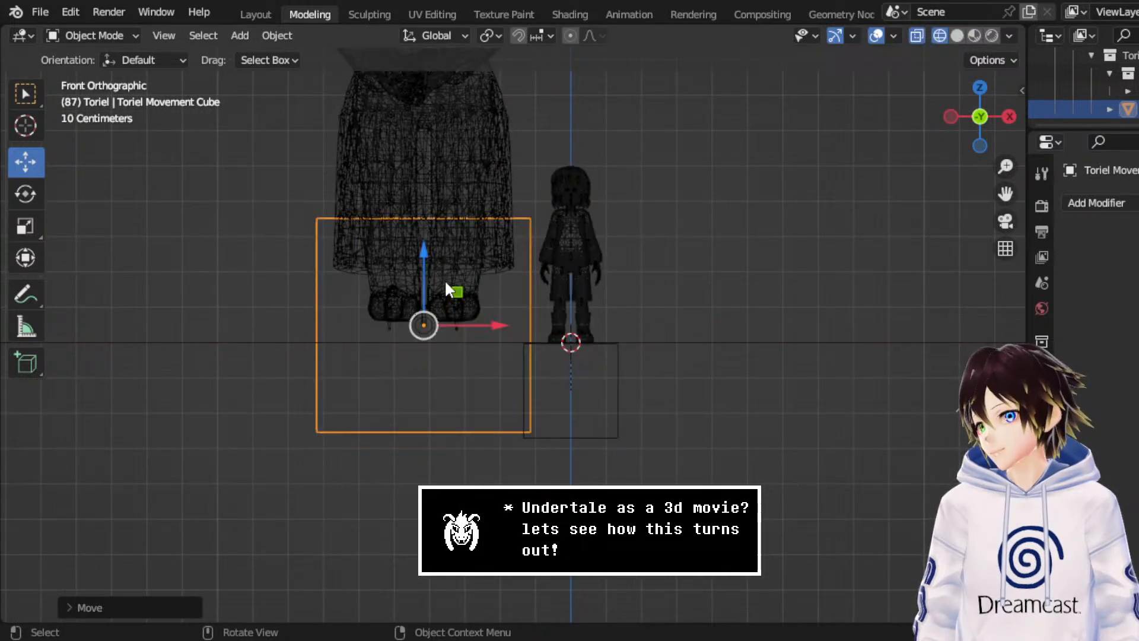
left_click_drag(424, 267, 449, 300)
- Scale the Toriel Movement Cube down uniformly until Toriel stands a bit under twice Frisk's height
scroll(449, 300, "down", 2)
scroll(450, 300, "down", 2)
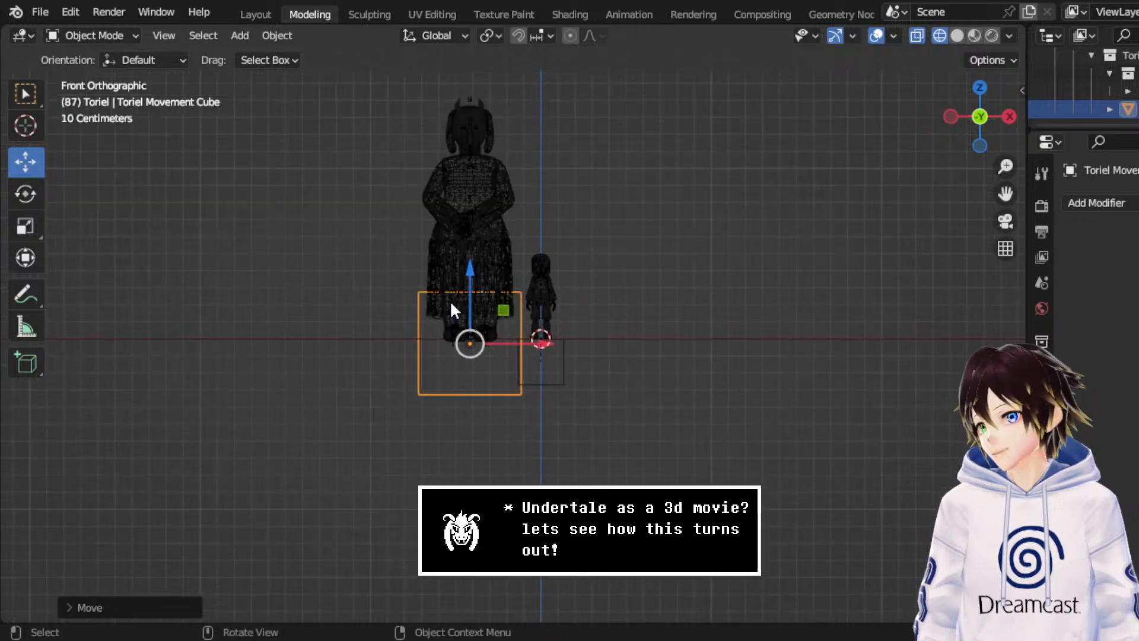
left_click(24, 226)
left_click_drag(537, 315, 513, 334)
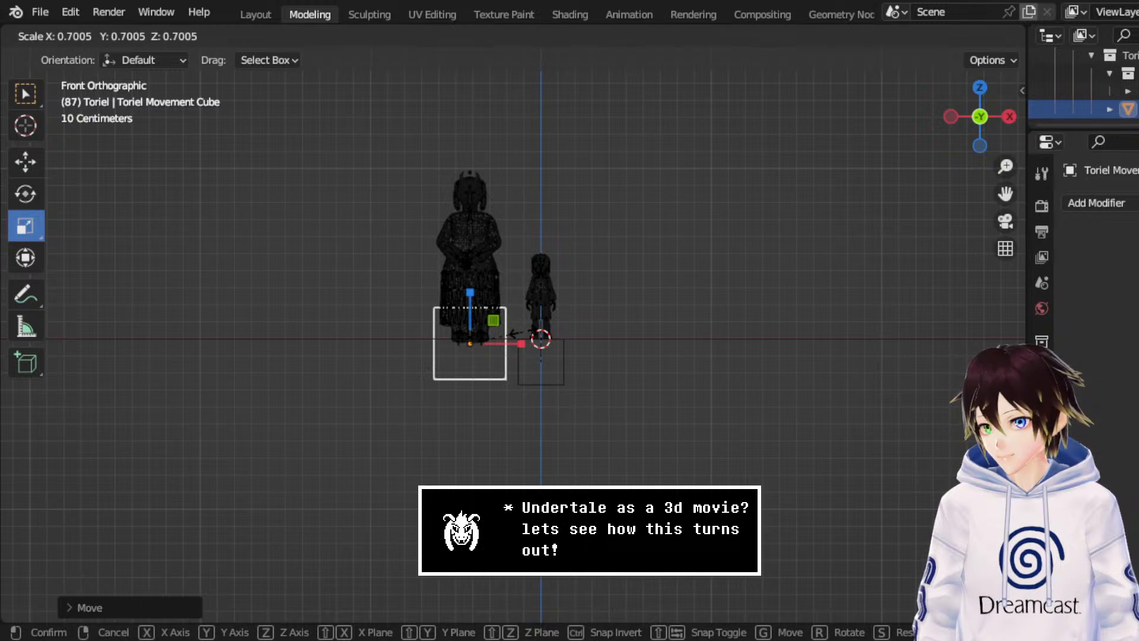
left_click_drag(513, 334, 519, 330)
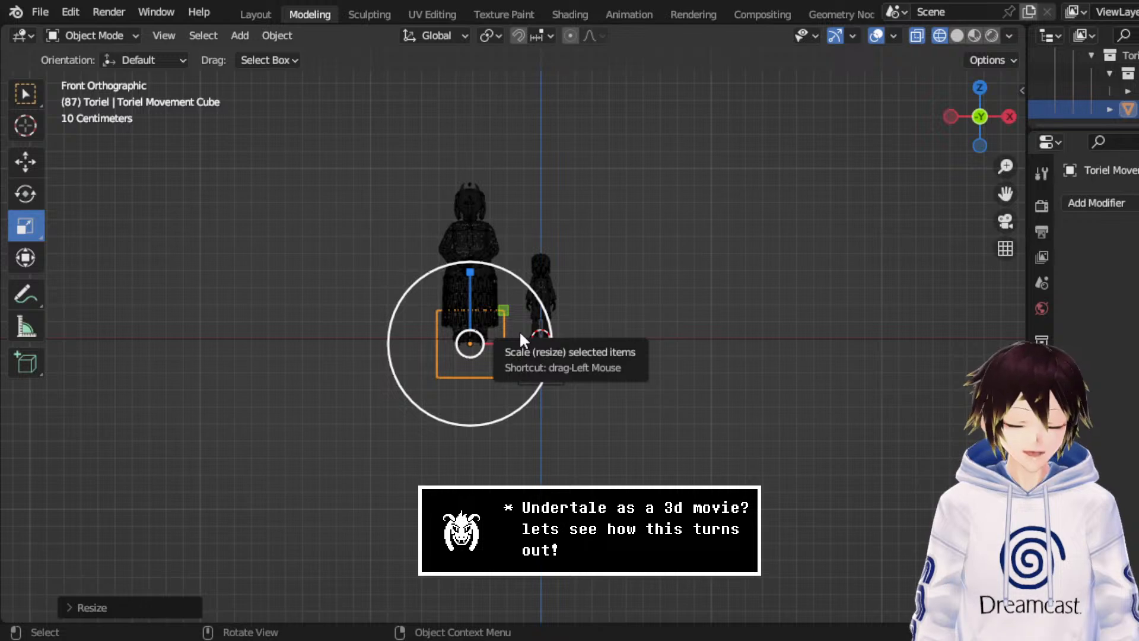
scroll(518, 330, "up", 3)
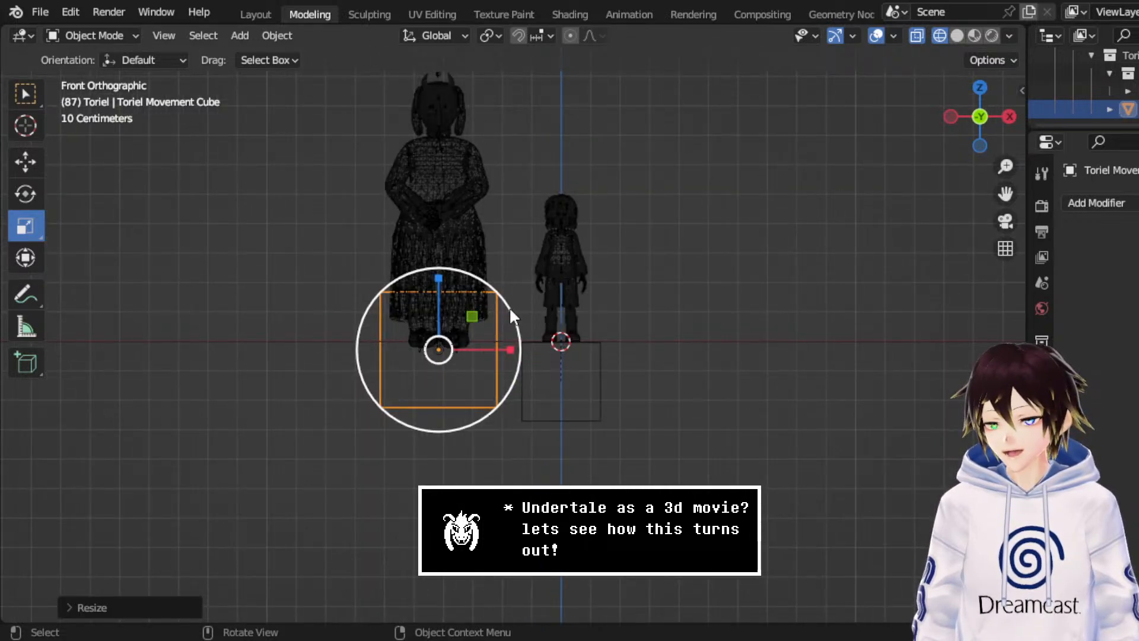
left_click_drag(510, 310, 505, 312)
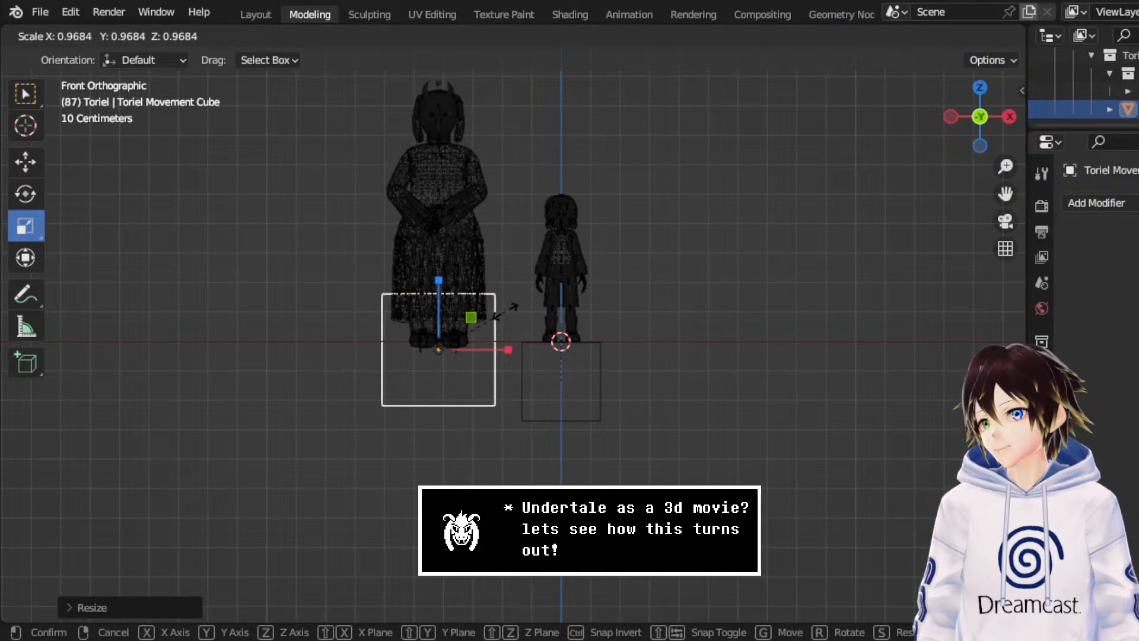
left_click_drag(504, 311, 502, 311)
left_click_drag(503, 309, 499, 310)
- Move the Toriel Movement Cube along the Y axis in top view so Toriel stands directly beside Frisk
scroll(722, 224, "down", 3)
middle_click_drag(569, 276, 593, 332)
scroll(701, 308, "down", 2)
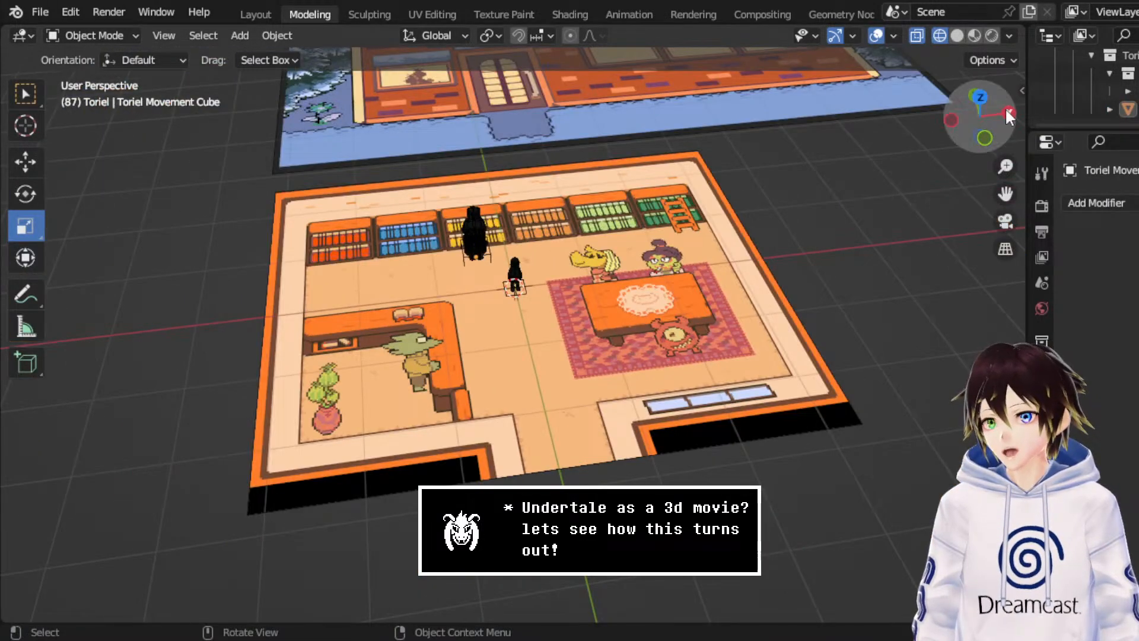
left_click(985, 99)
left_click(623, 318)
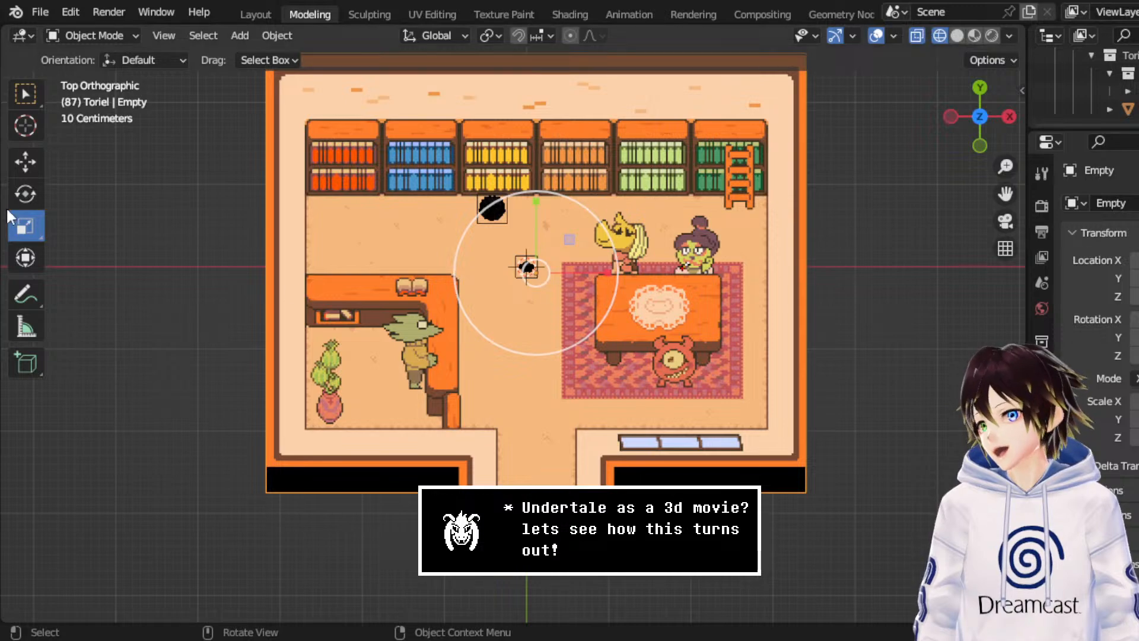
left_click(27, 166)
left_click(508, 224)
scroll(509, 226, "up", 3)
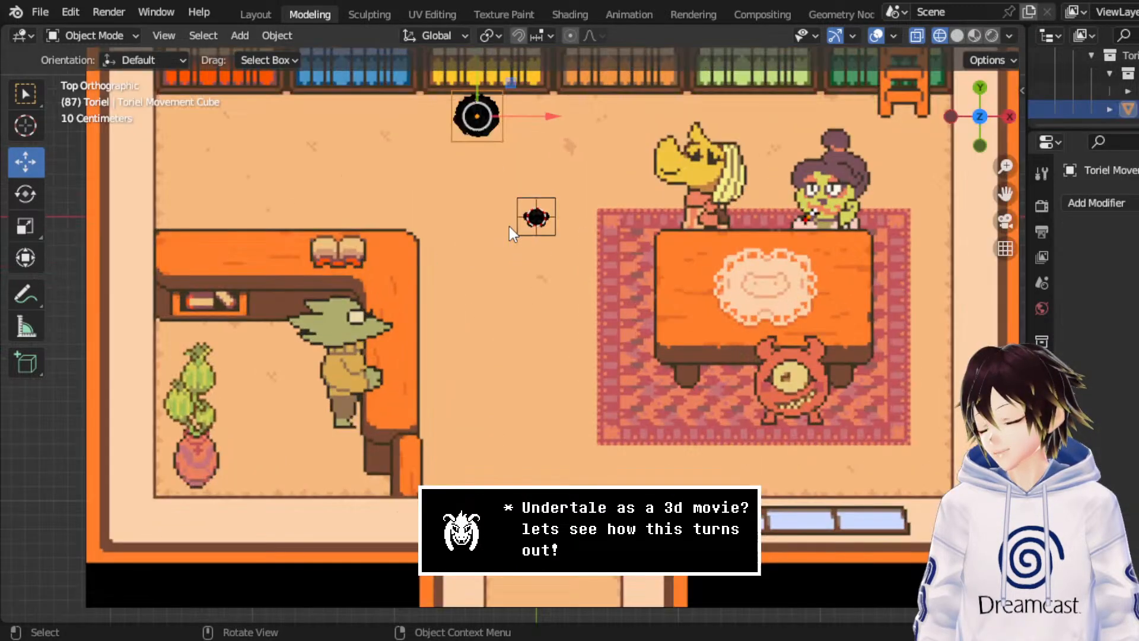
left_click_drag(481, 80, 490, 179)
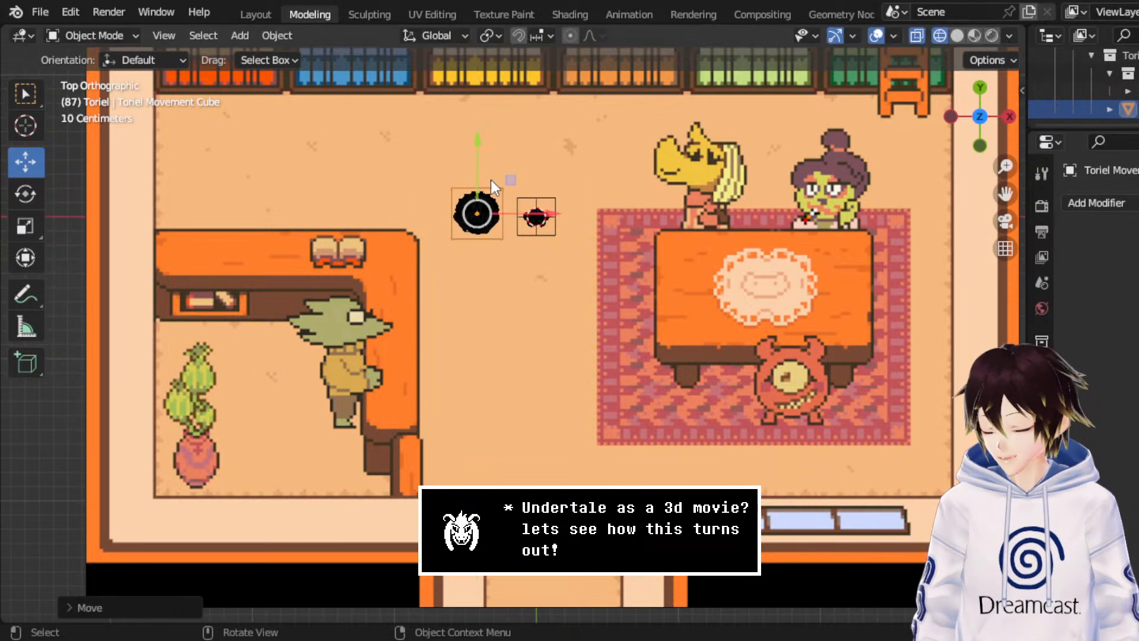
- Scale the library interior image down to about half its size again, to fit the two characters' proportions
left_click(497, 286)
scroll(497, 285, "down", 3)
left_click(27, 221)
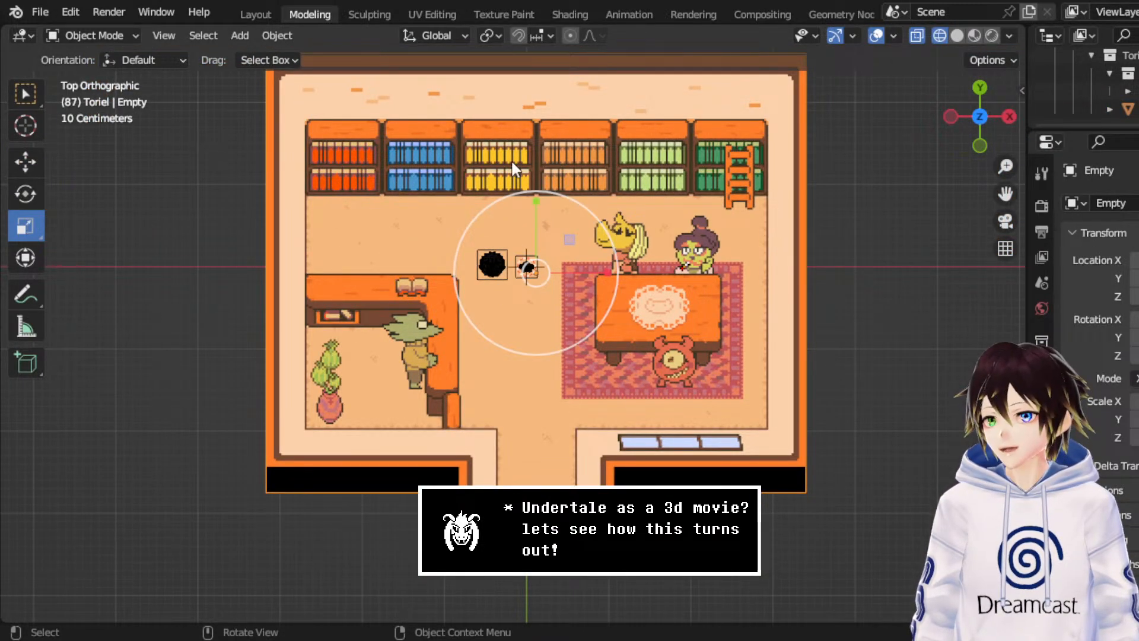
left_click_drag(586, 212, 561, 253)
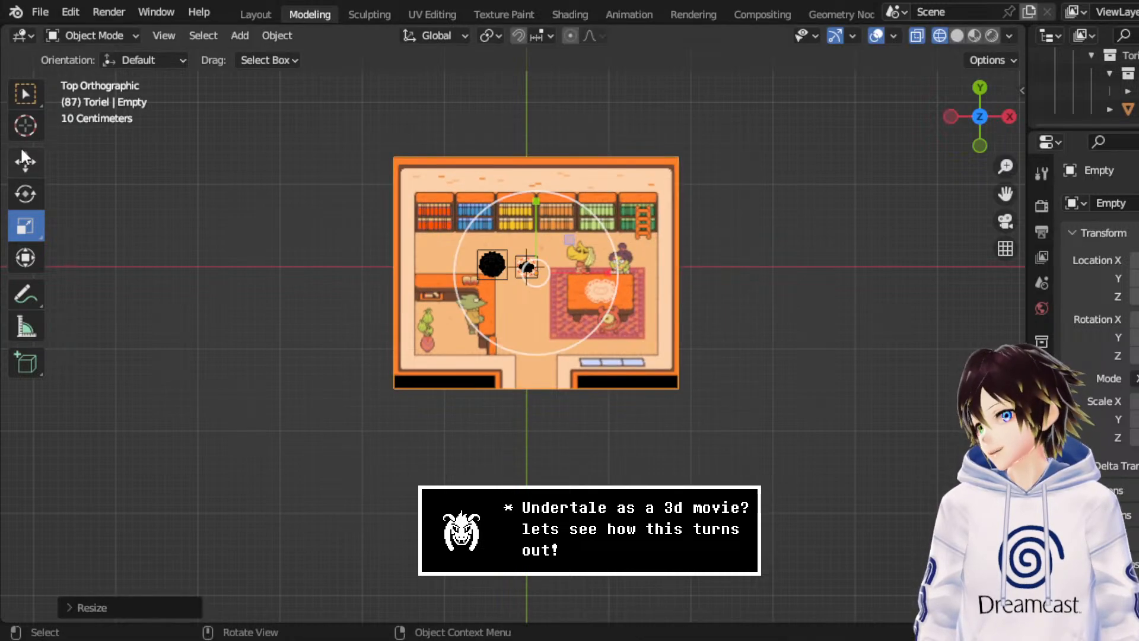
- Move the library interior image along the Y axis until its entrance gap lines up with Toriel
left_click(21, 148)
scroll(549, 172, "up", 4)
left_click_drag(592, 177, 502, 1)
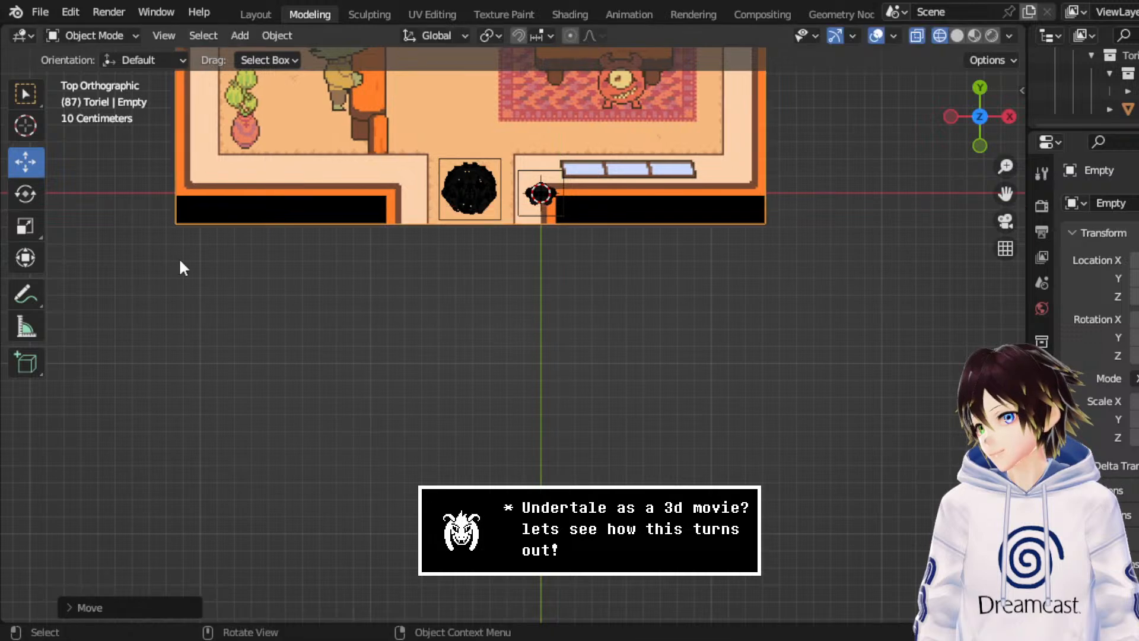
- Scale the library interior image down to about four-fifths of its size and move it along Y so its entrance surrounds Toriel
left_click(29, 231)
scroll(570, 137, "down", 1)
scroll(567, 132, "down", 2)
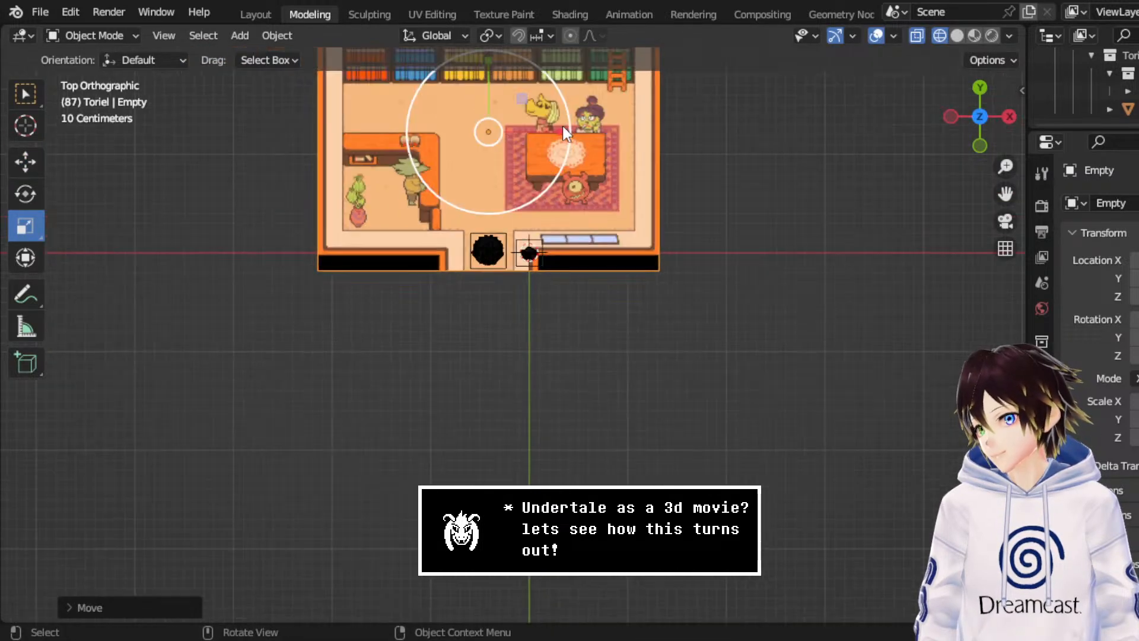
left_click_drag(563, 97, 540, 116)
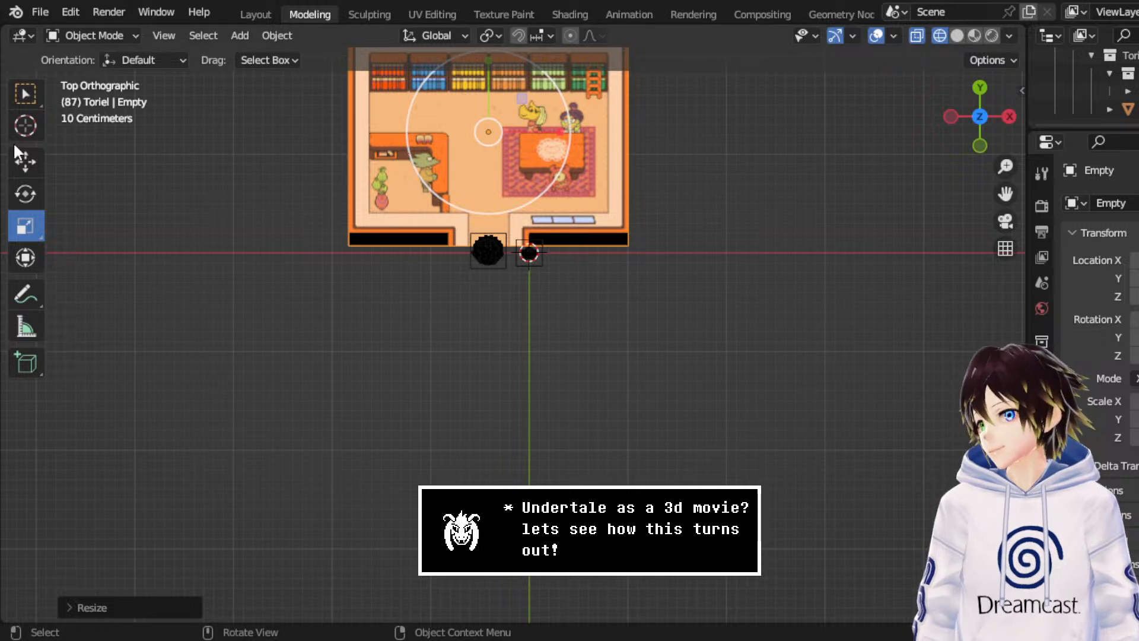
left_click(29, 163)
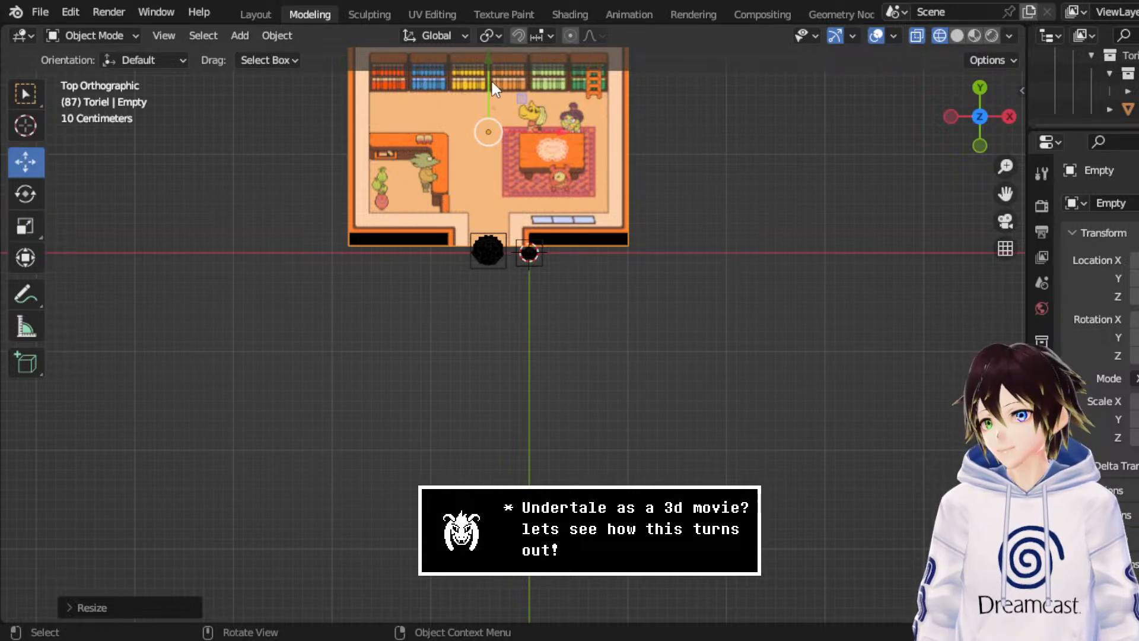
left_click_drag(490, 79, 521, 135)
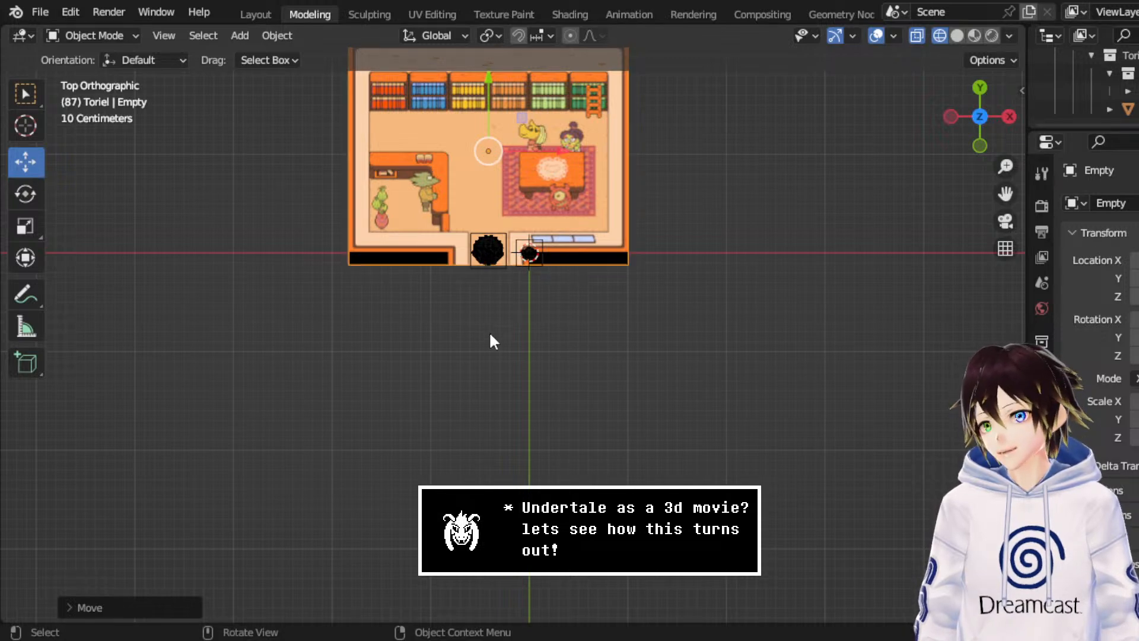
- Scale the library exterior image down to about two-thirds of its size
scroll(553, 150, "up", 3)
left_click_drag(1002, 191, 887, 552)
scroll(611, 99, "down", 4)
scroll(593, 142, "down", 4)
left_click(566, 173)
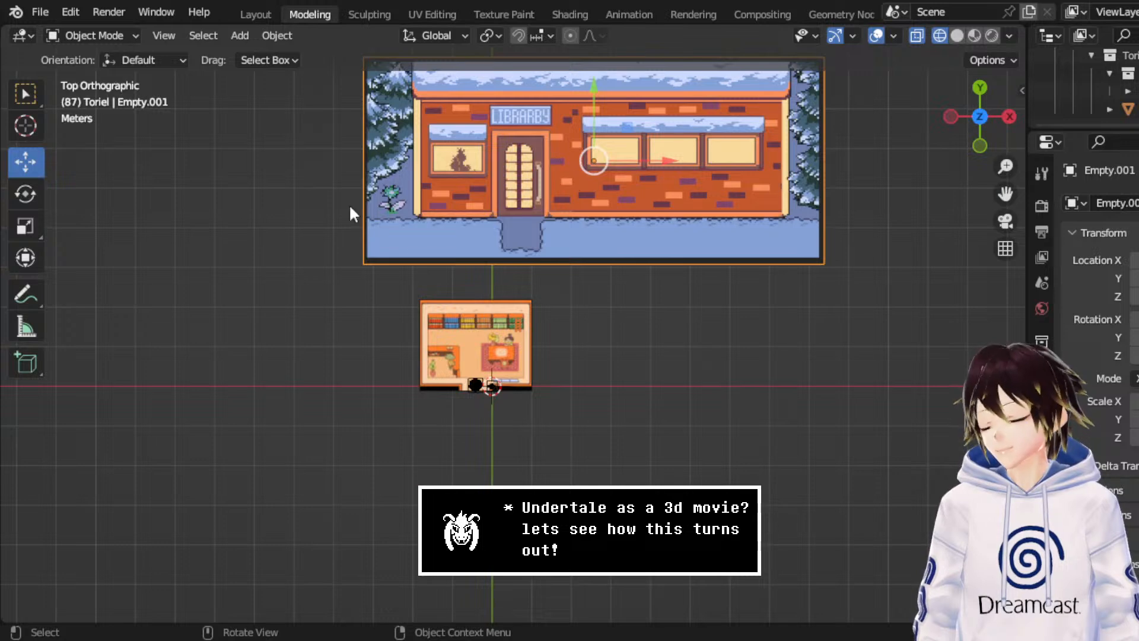
left_click(26, 224)
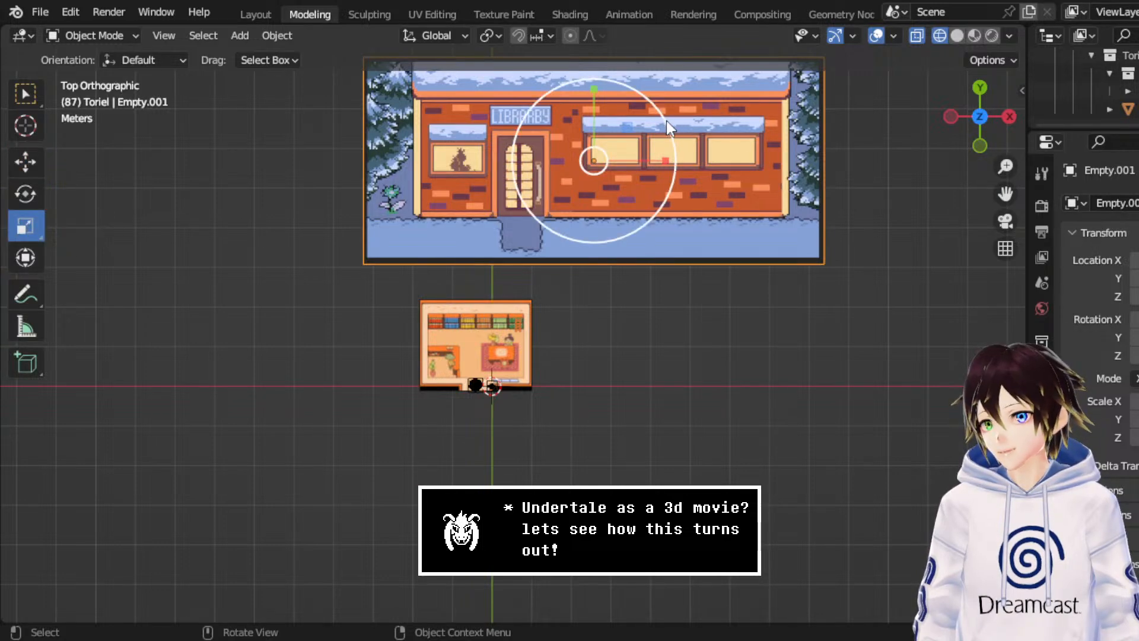
left_click_drag(667, 120, 511, 300)
- Move the library exterior image down over the upper part of the interior image, with its door roughly above Toriel
left_click(30, 160)
scroll(521, 321, "up", 5)
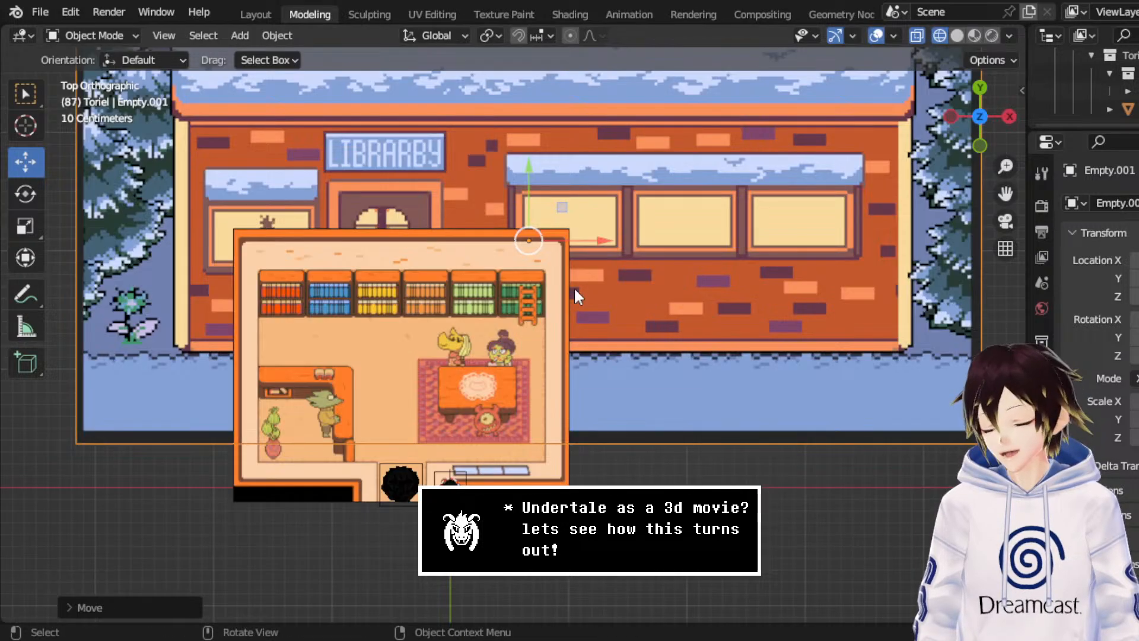
middle_click_drag(727, 255, 653, 154)
left_click_drag(525, 275, 620, 158)
middle_click_drag(621, 159, 976, 132)
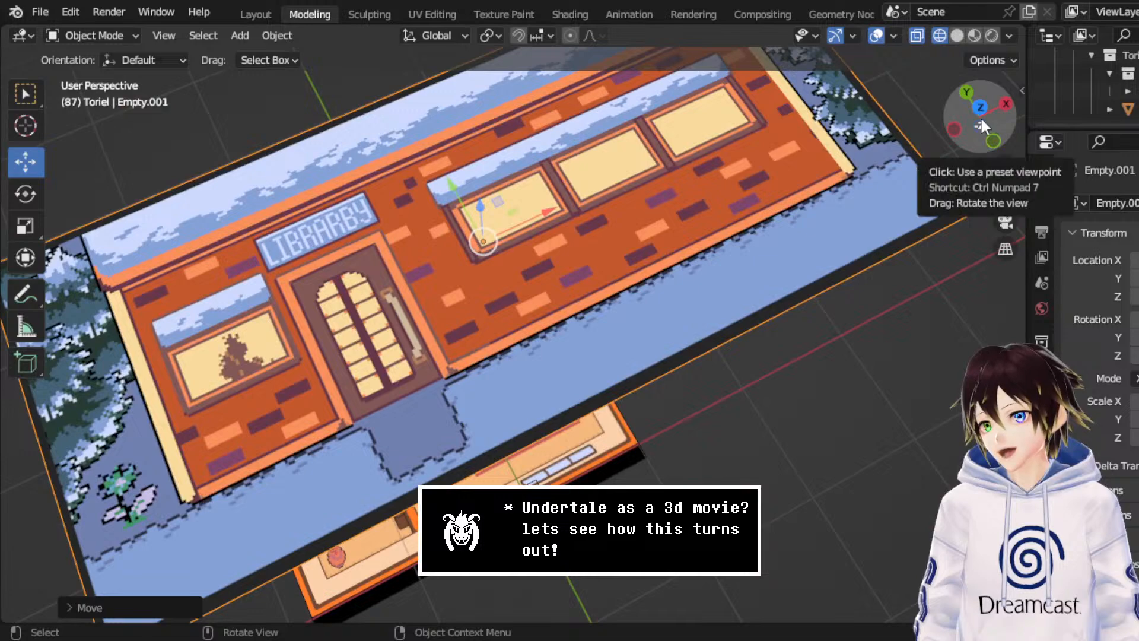
left_click(980, 117)
left_click_drag(1005, 191, 1135, 72)
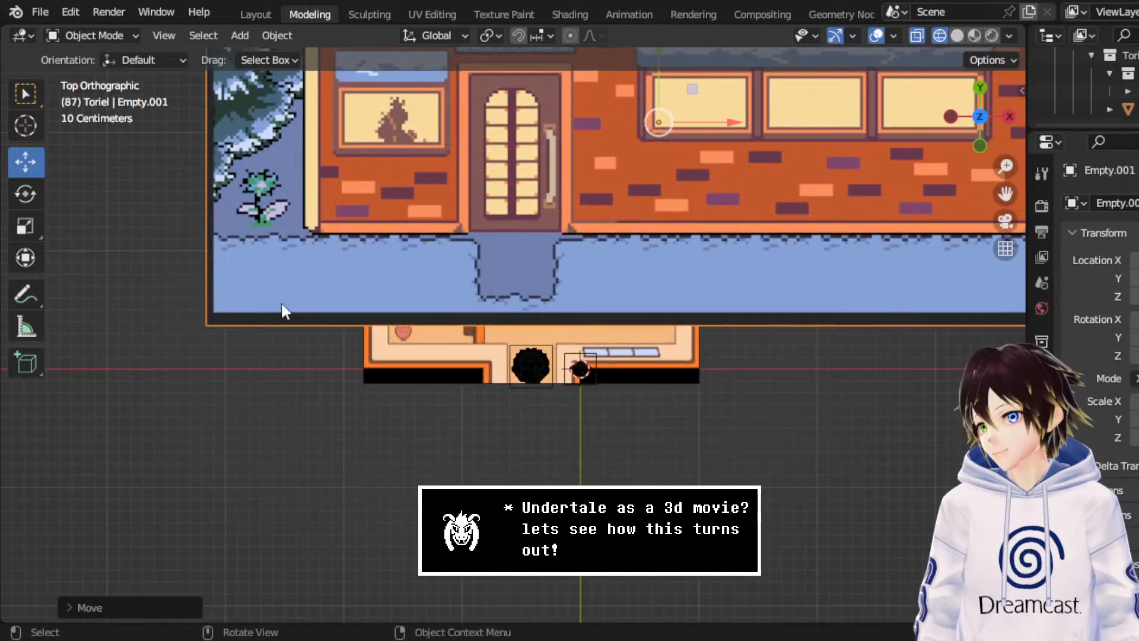
- Scale the library exterior image down to about 85% and move it along Y so its door base meets Toriel for comparison
left_click(37, 229)
key("s")
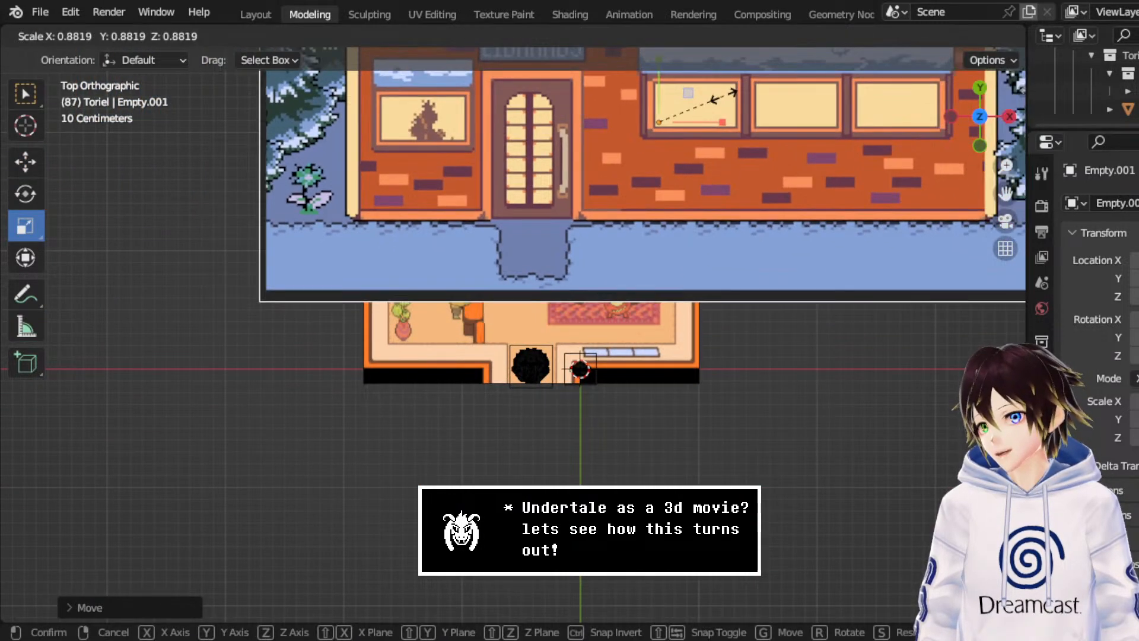
left_click(721, 101)
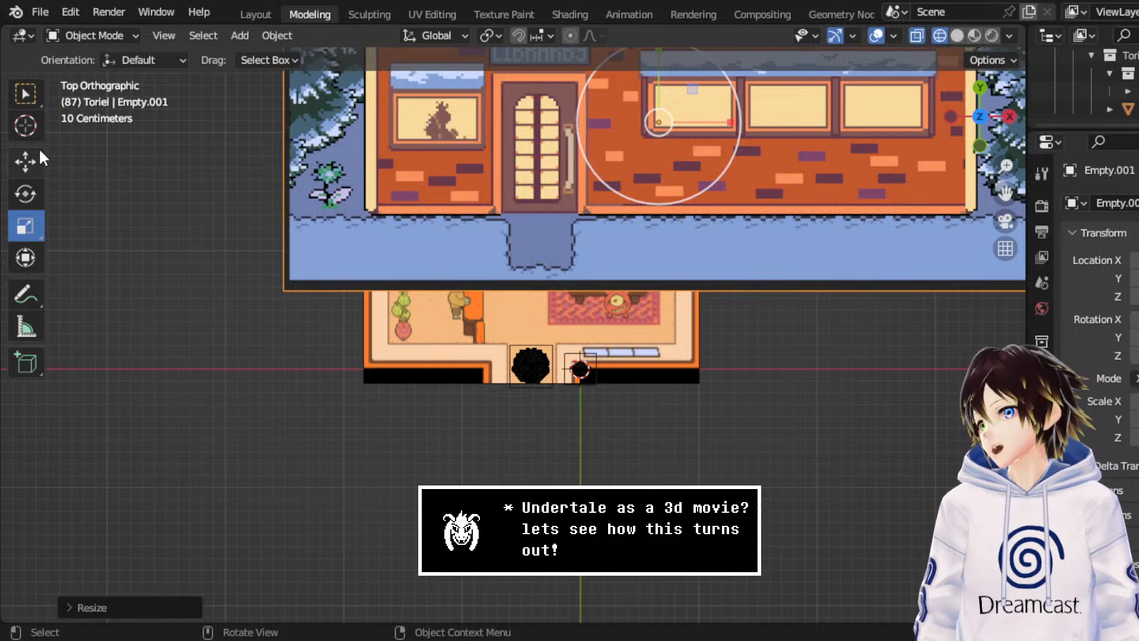
left_click(25, 161)
left_click_drag(664, 119, 666, 270)
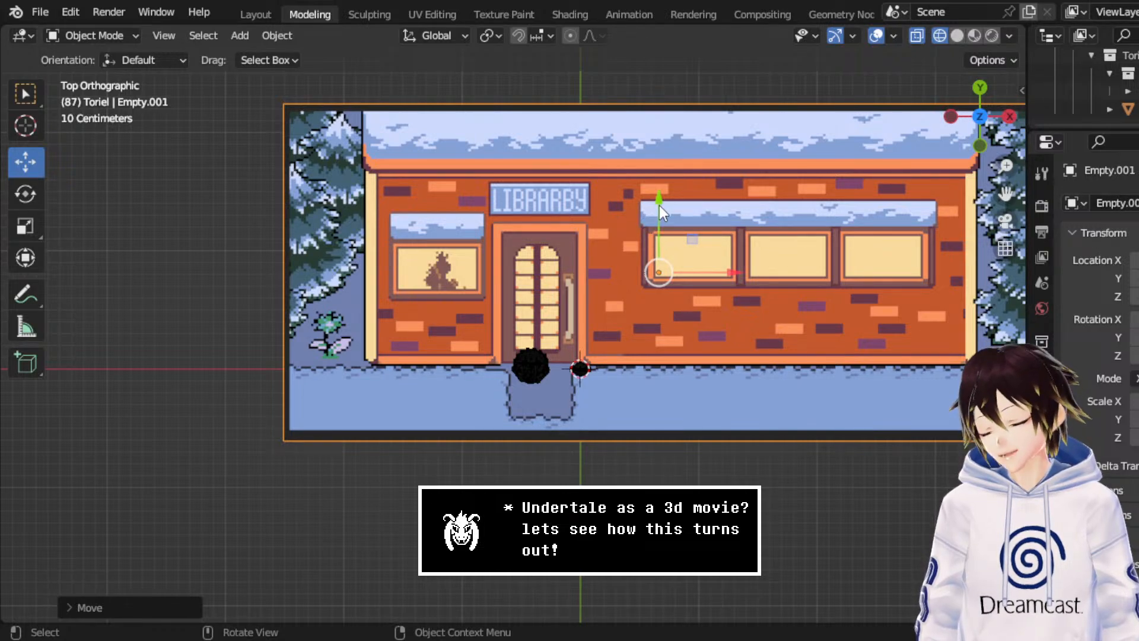
- Move the library exterior image up along the Y axis until its lower edge meets the interior image's upper edge
left_click_drag(660, 205, 659, 8)
scroll(620, 212, "down", 3)
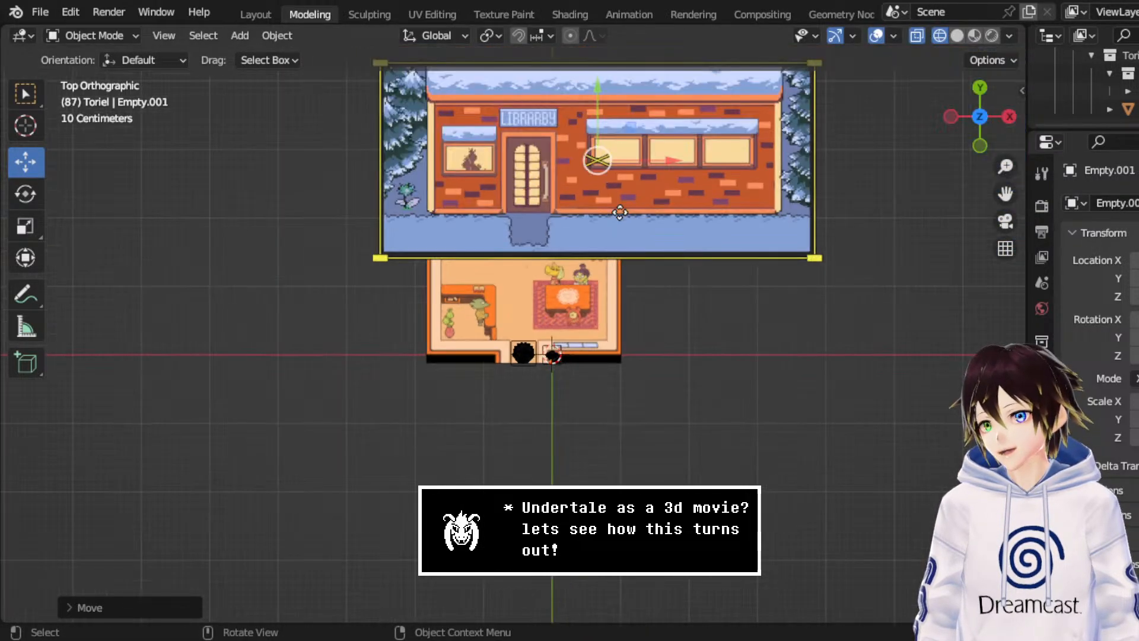
left_click_drag(595, 120, 603, 152)
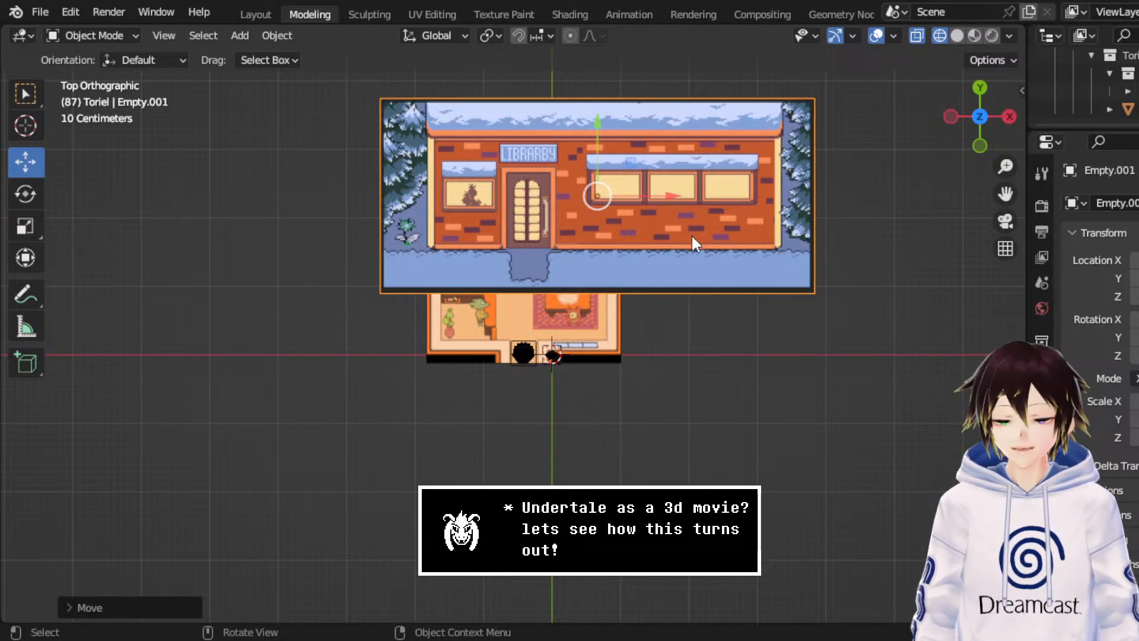
left_click_drag(1005, 193, 993, 241)
scroll(629, 286, "up", 2)
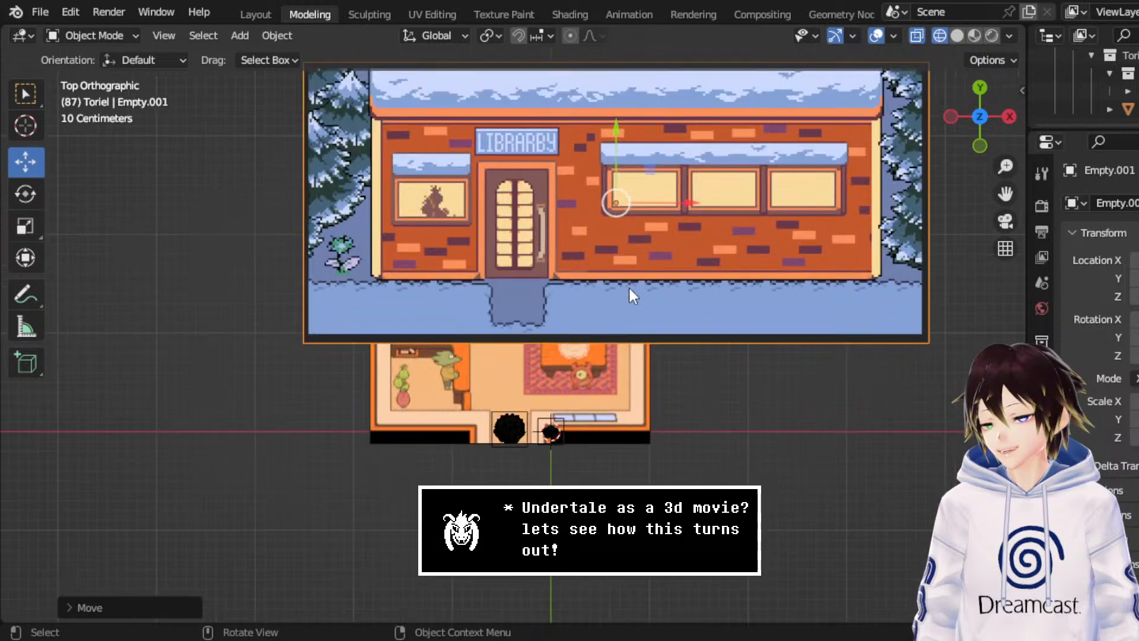
left_click_drag(610, 147, 630, 608)
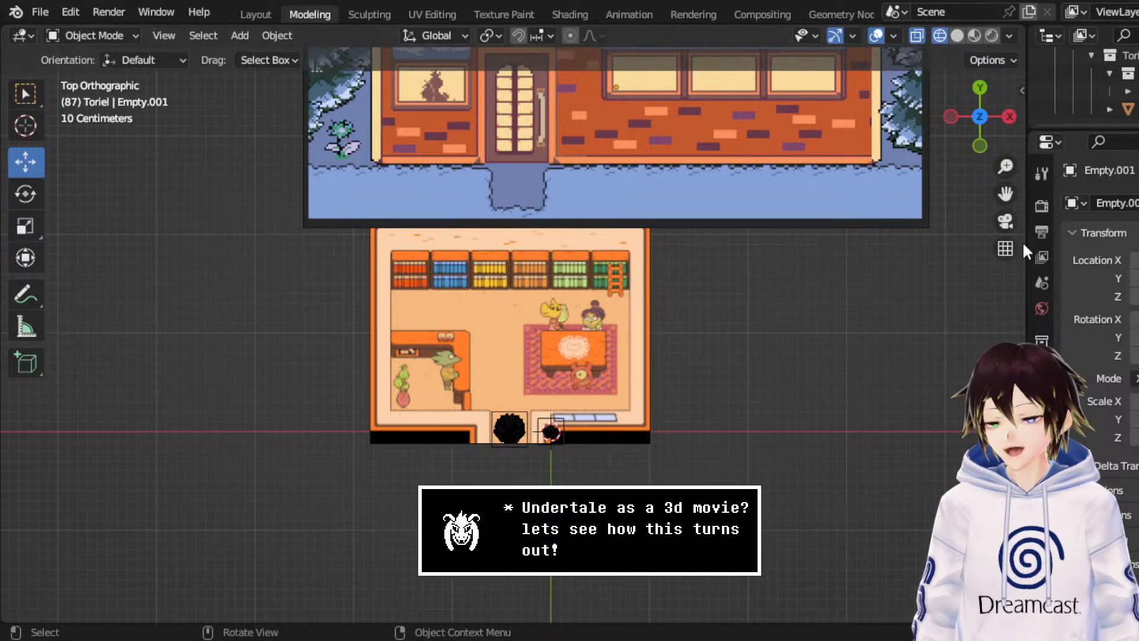
left_click_drag(1005, 193, 1010, 274)
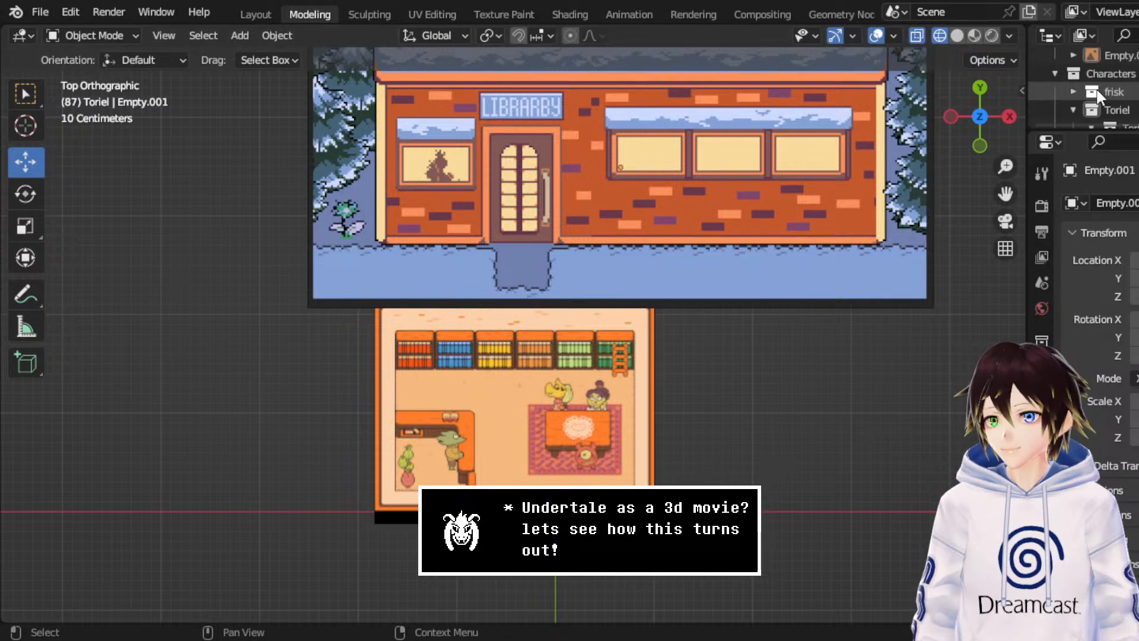
- Add a new collection directly under the Scene Collection
scroll(1091, 89, "up", 3)
scroll(1073, 95, "down", 2)
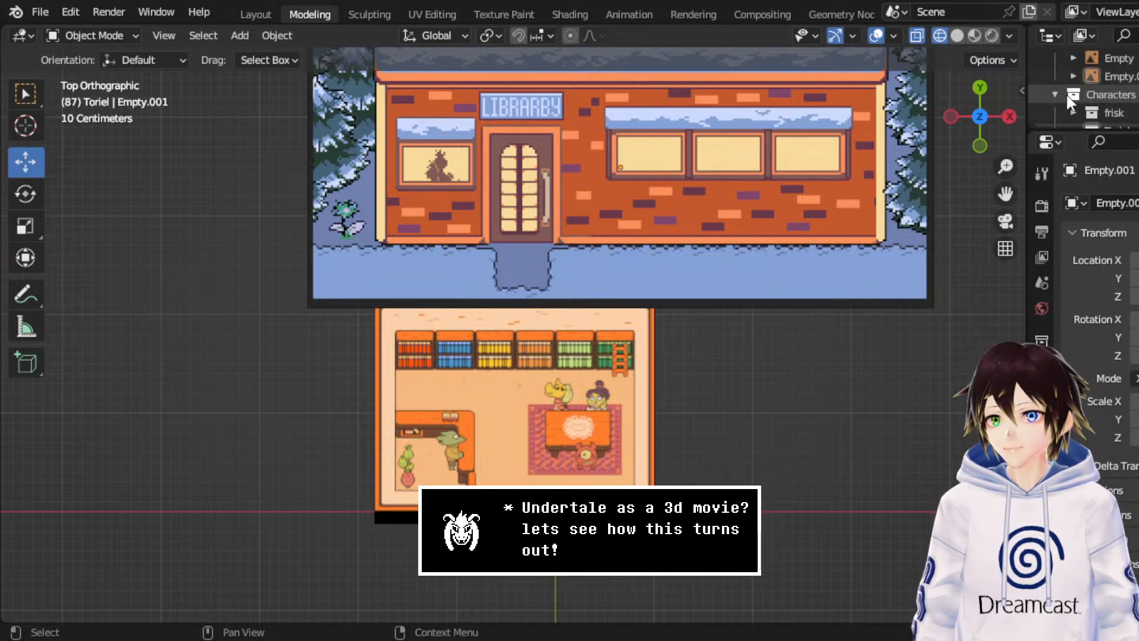
scroll(1075, 94, "up", 2)
right_click(1094, 58)
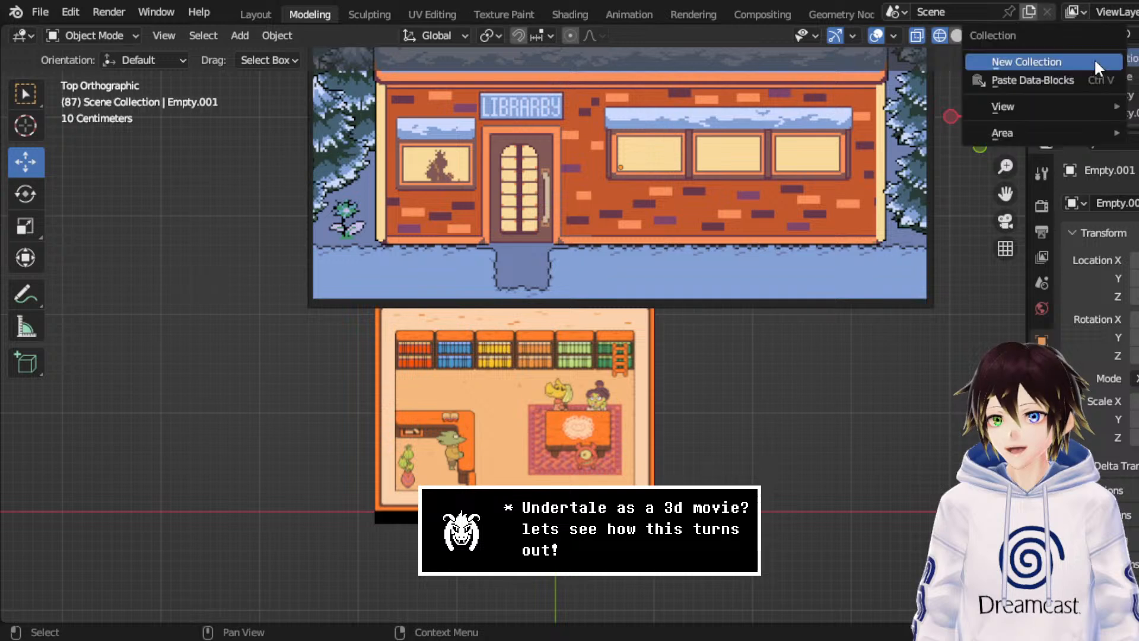
left_click(1091, 58)
scroll(1097, 83, "down", 2)
- Rename the new collection as Geometry
double_click(1112, 111)
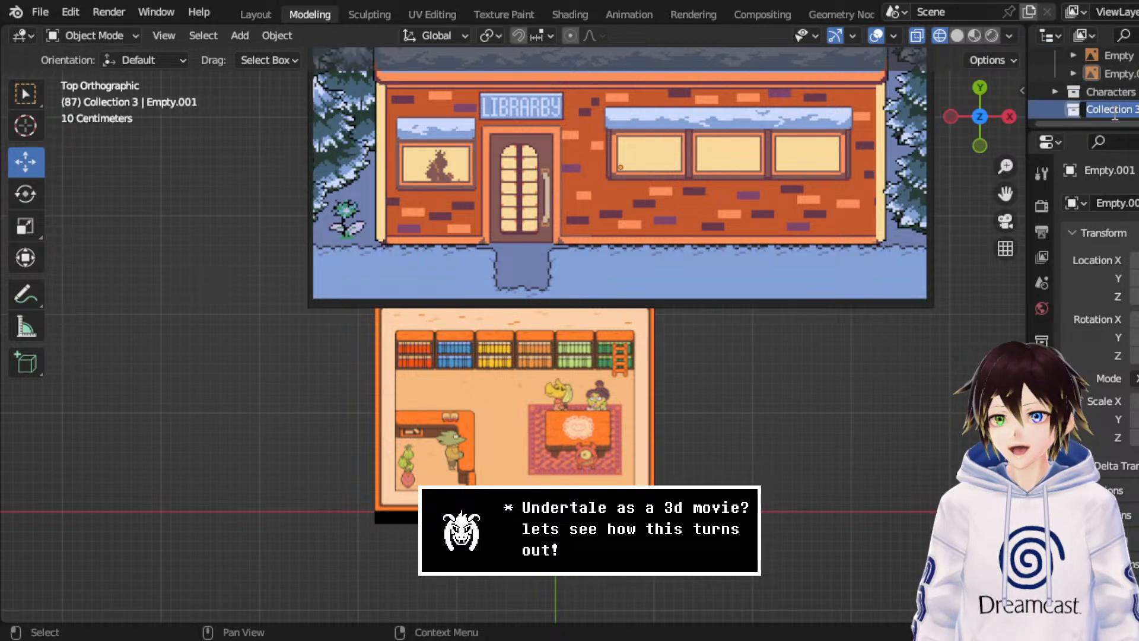
key("Return")
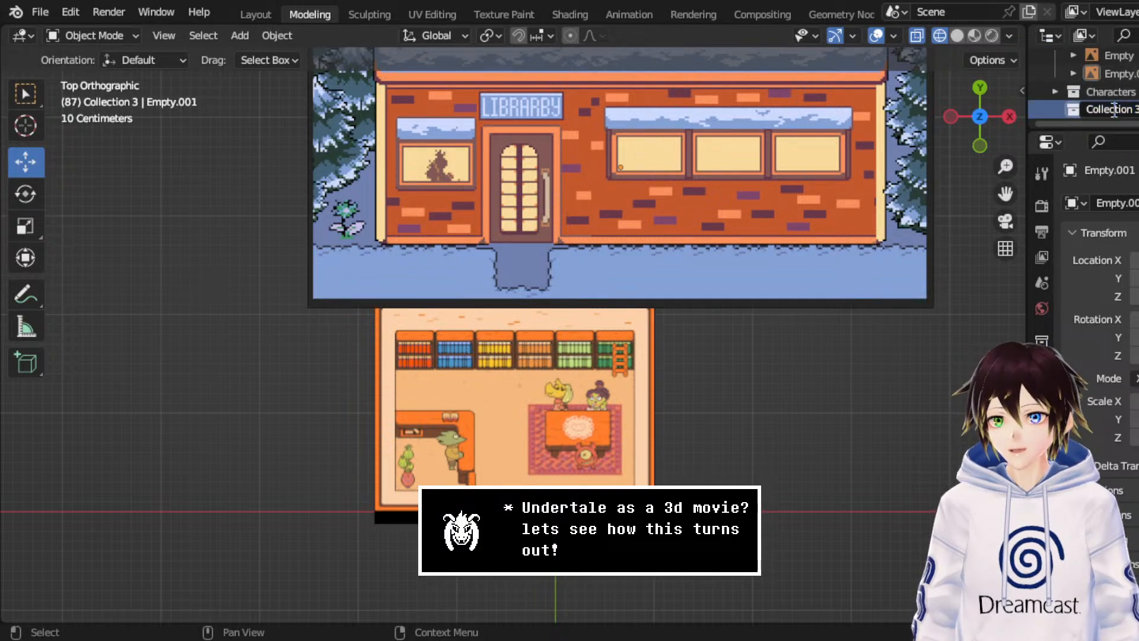
scroll(1102, 90, "up", 1)
mouse_move(1102, 95)
left_mouse_down()
mouse_move(1094, 109)
mouse_move(1089, 51)
mouse_move(1090, 113)
left_mouse_up()
double_click(1103, 111)
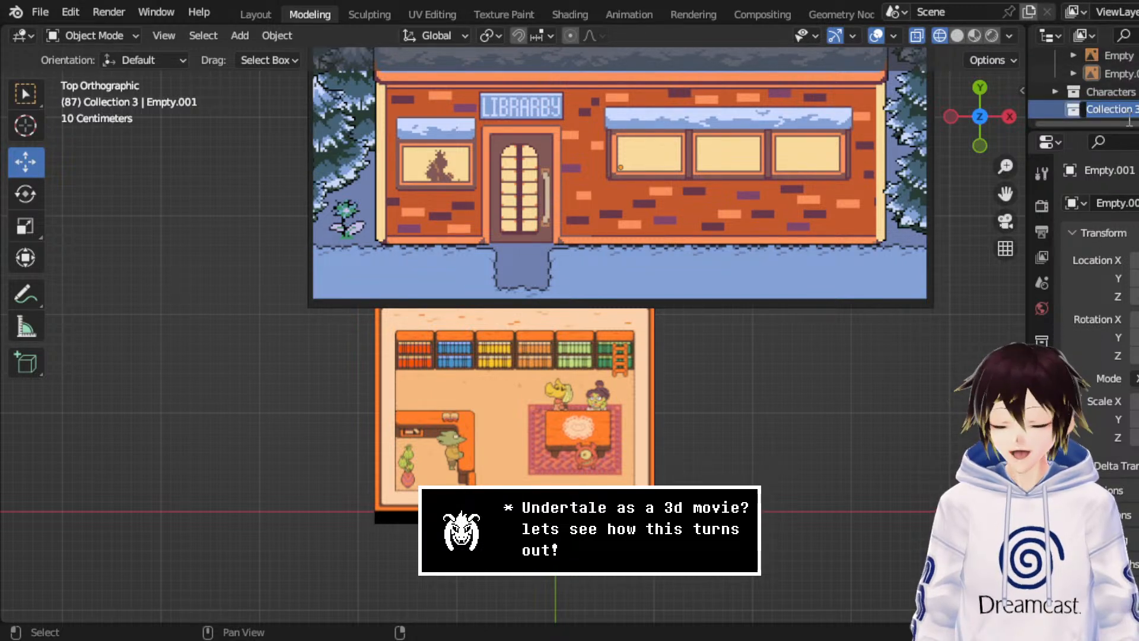
type("Geometry")
key("Return")
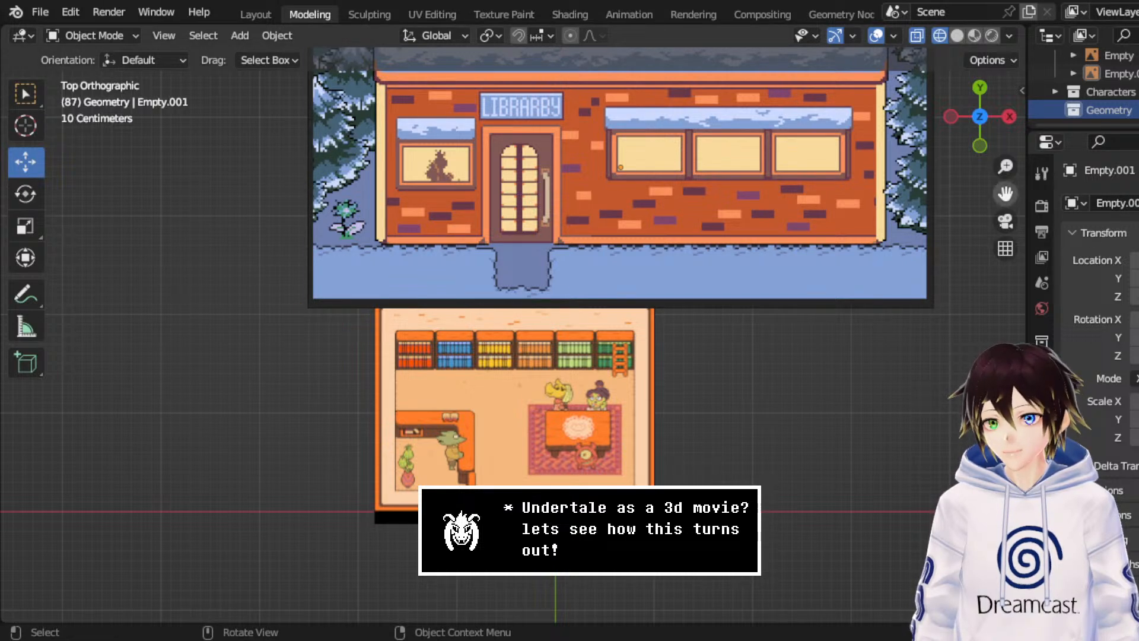
- Add a cube mesh to the Geometry collection and move it to match the interior image's lower-left corner in top view
left_click_drag(1005, 193, 956, 178)
left_click(241, 31)
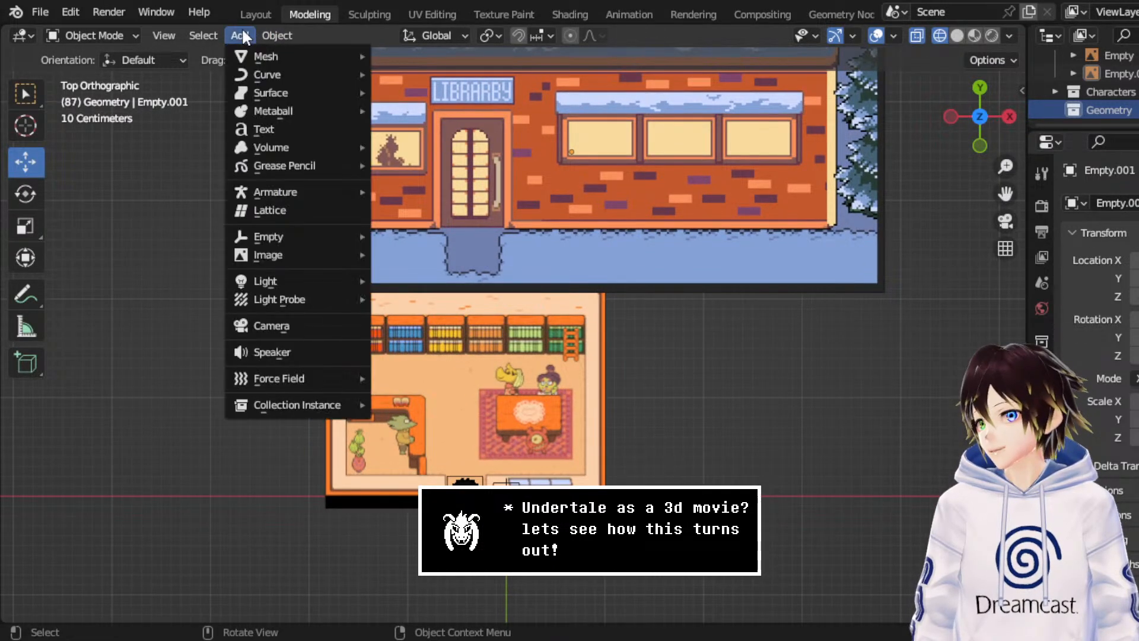
mouse_move(251, 49)
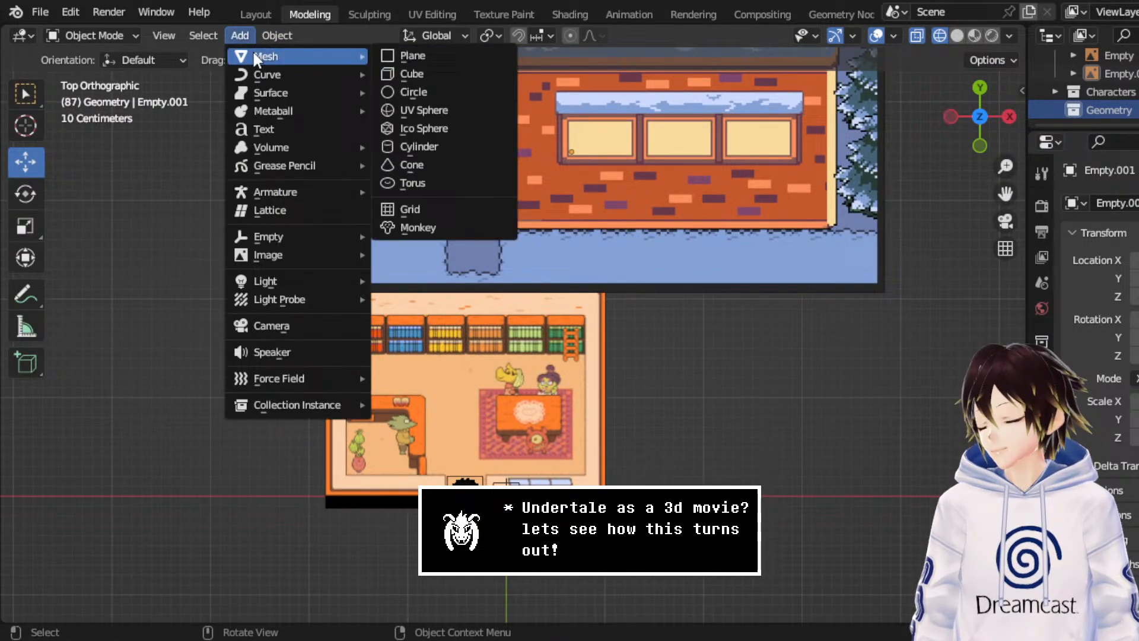
left_click(413, 73)
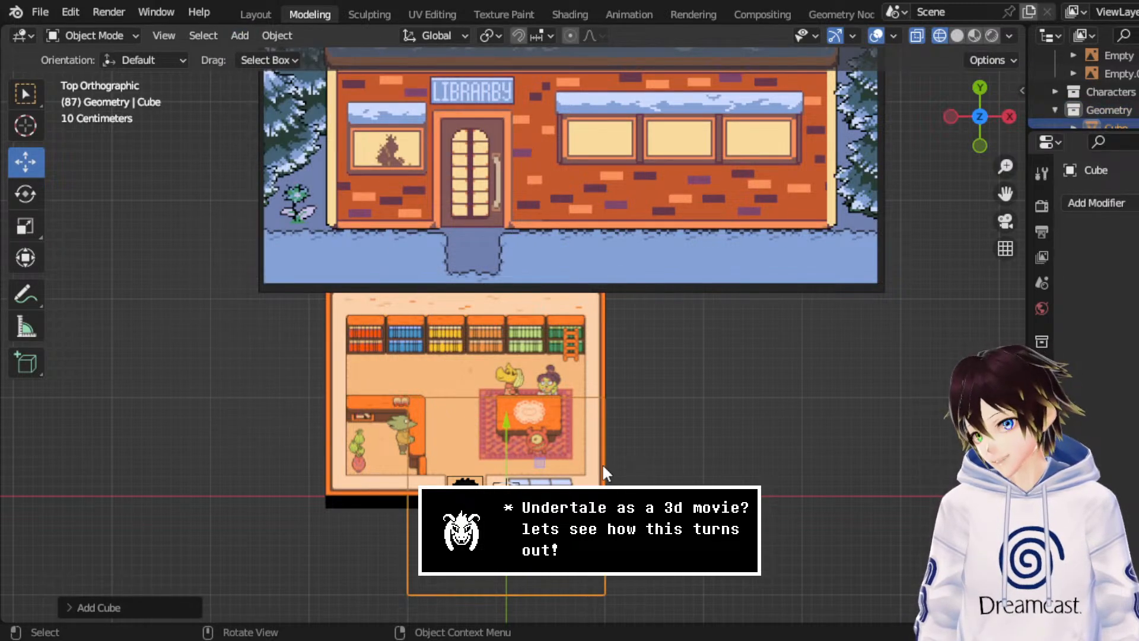
key("g")
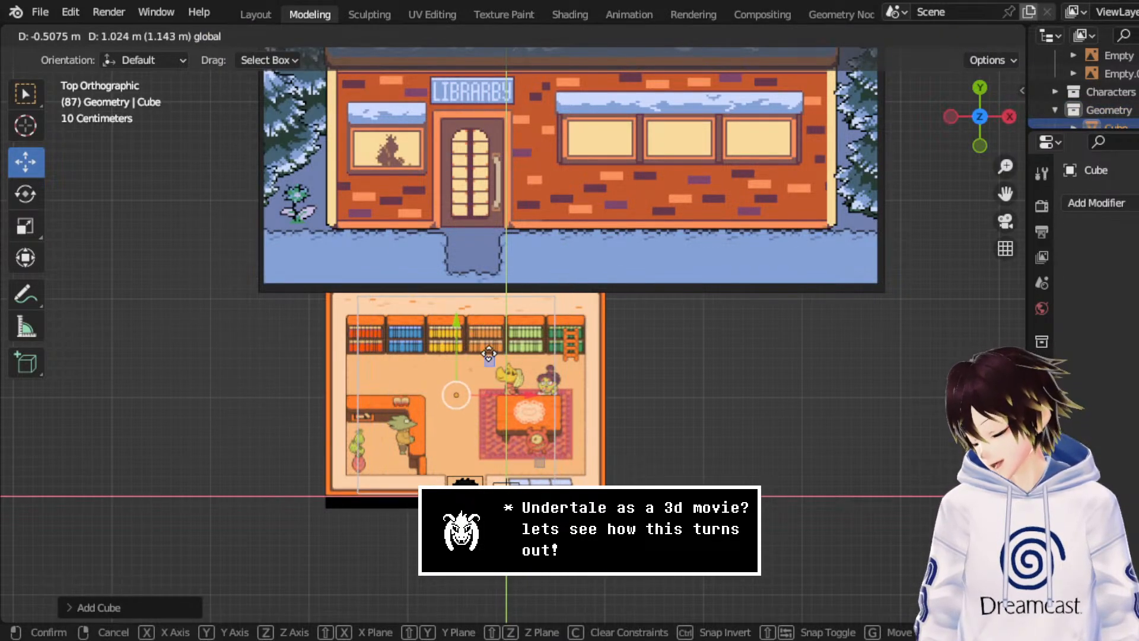
left_click(458, 368)
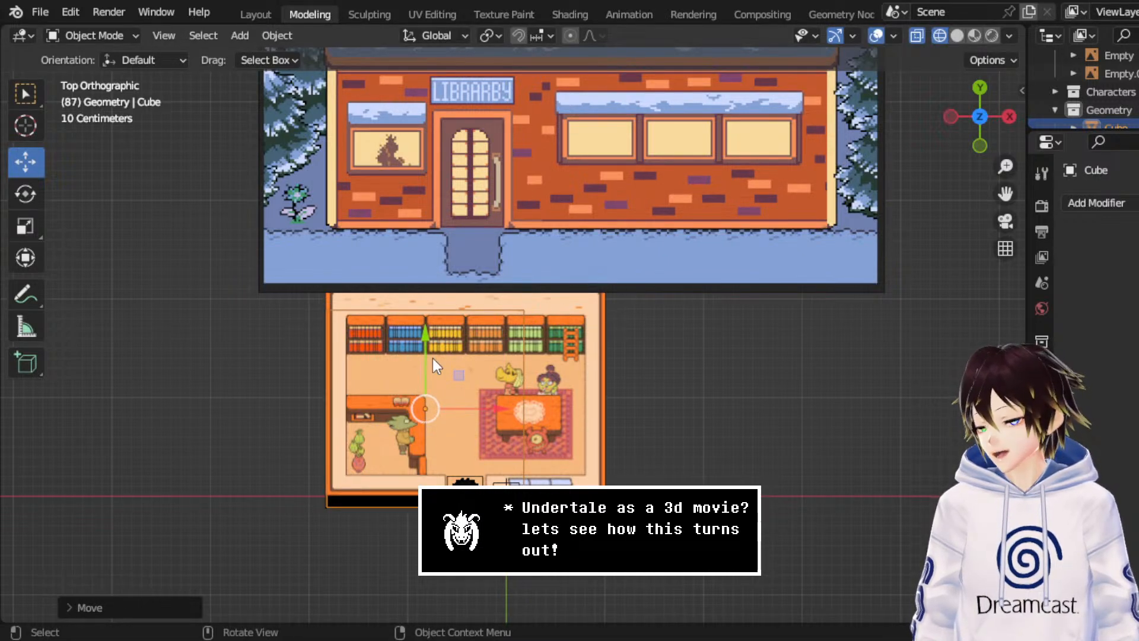
- Move the cube along the Y axis onto the exterior image until its lower edge meets the base of the library wall
left_click_drag(423, 358, 446, 108)
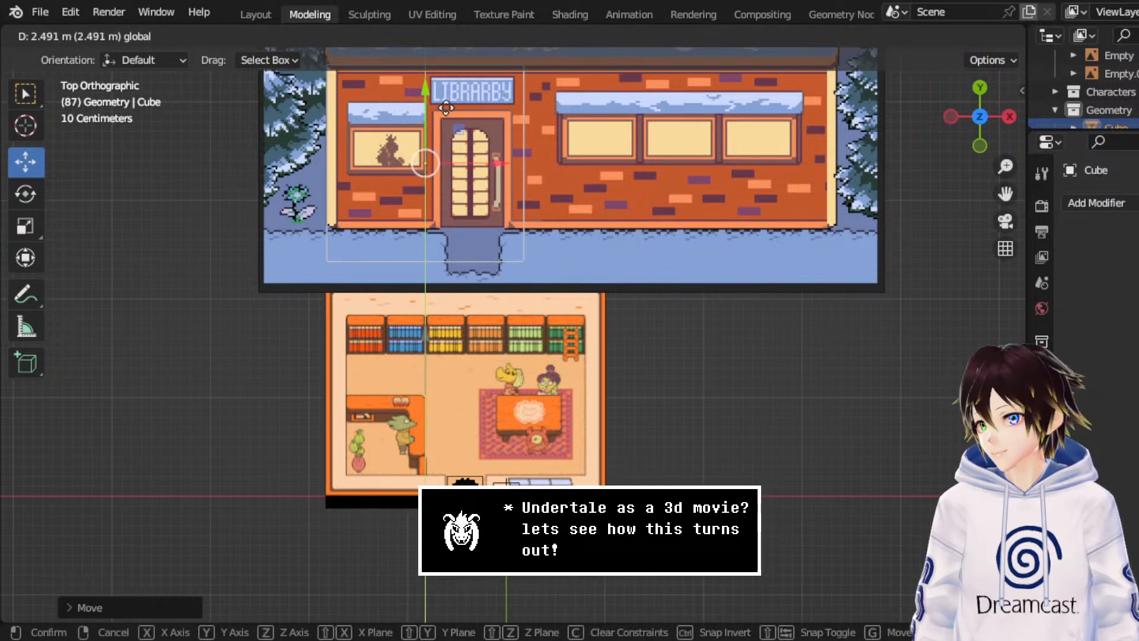
left_click(455, 78)
left_click_drag(1003, 190, 965, 309)
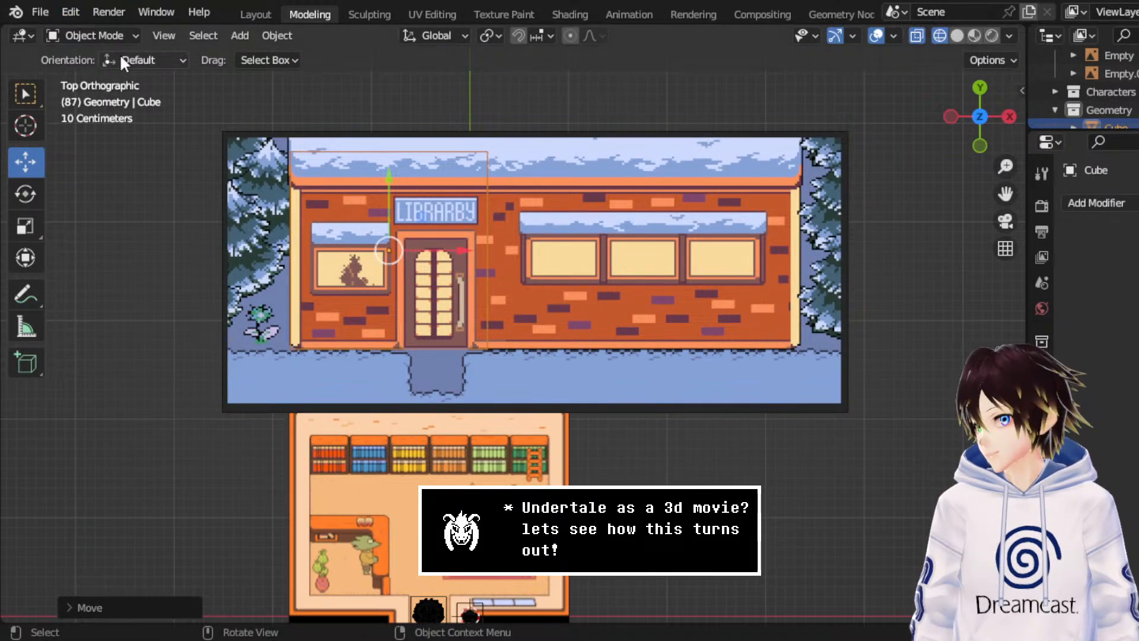
- In Edit Mode, move the cube's right-side vertices about 3.1 m along X to the library's right wall, and return to Object Mode
left_click(104, 36)
left_click(109, 70)
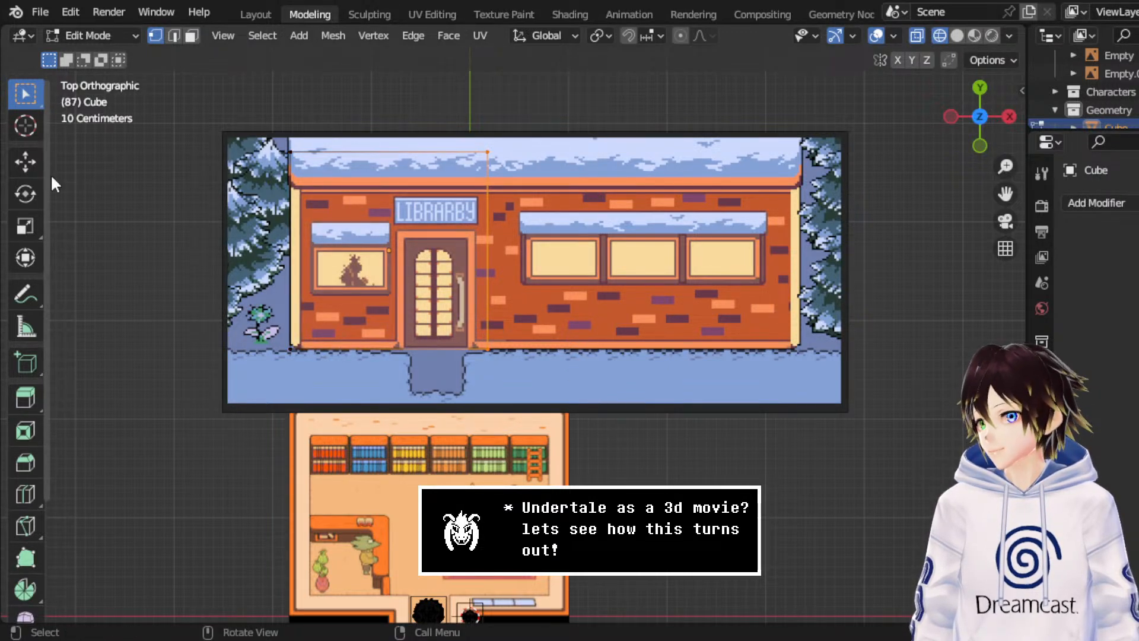
left_click(25, 162)
left_click_drag(571, 250, 876, 203)
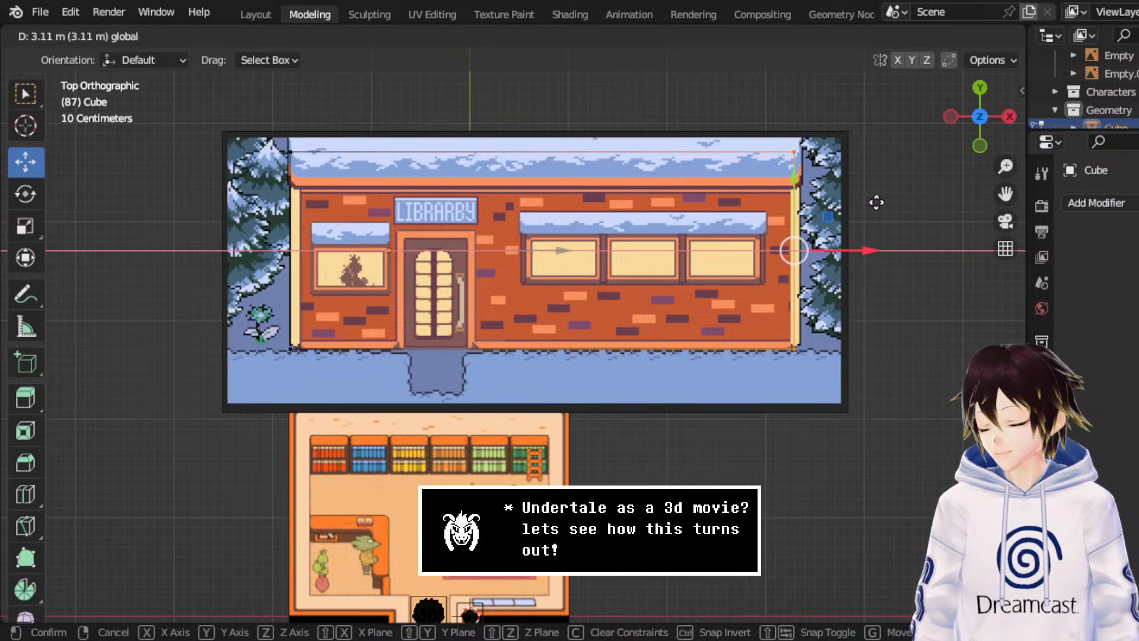
left_click_drag(876, 202, 872, 198)
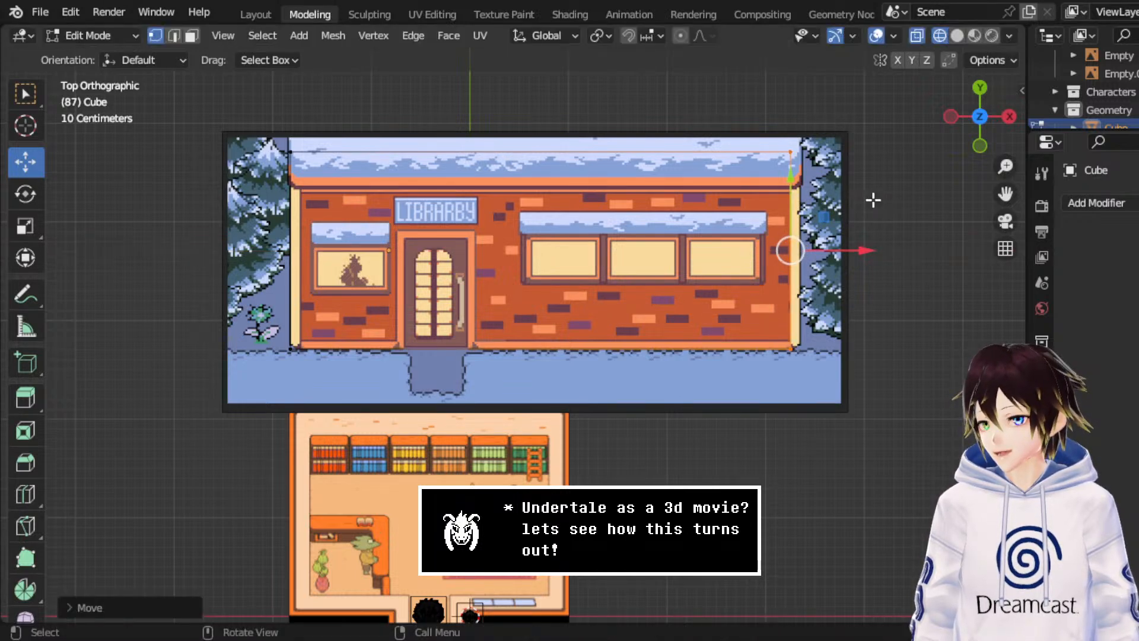
left_click(102, 38)
left_click(100, 57)
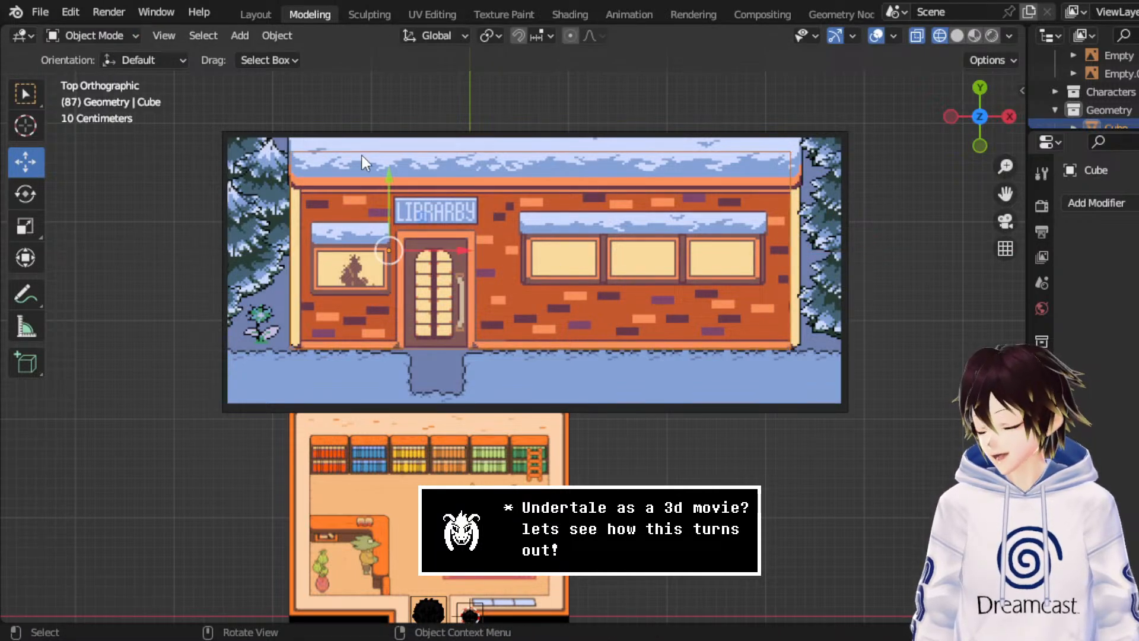
- Move the building cube along Y down onto the interior image, aligning its upper and lower edges with the room's back and front walls
left_click_drag(390, 178, 389, 403)
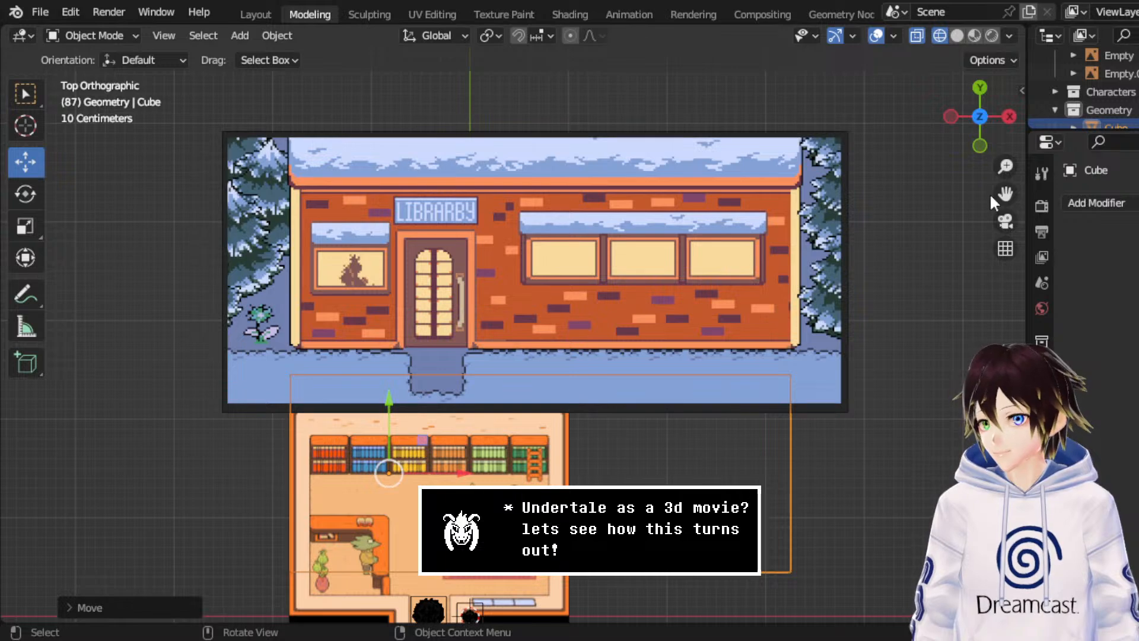
left_click_drag(1005, 194, 983, 25)
scroll(480, 411, "up", 2)
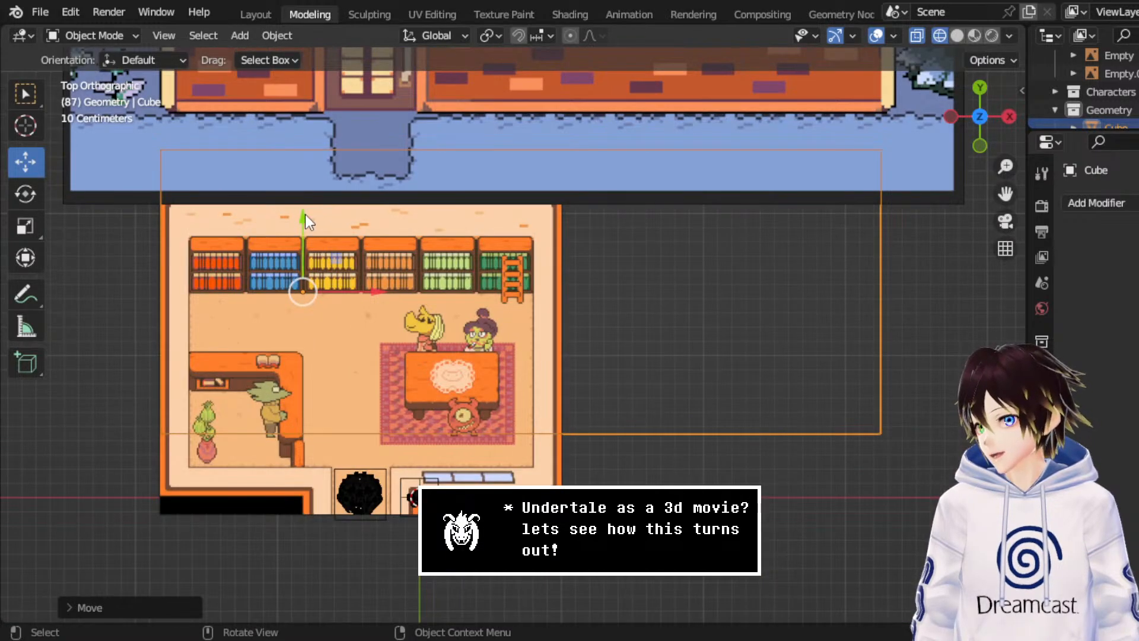
left_click_drag(305, 215, 305, 277)
scroll(305, 276, "down", 5)
scroll(340, 303, "up", 2)
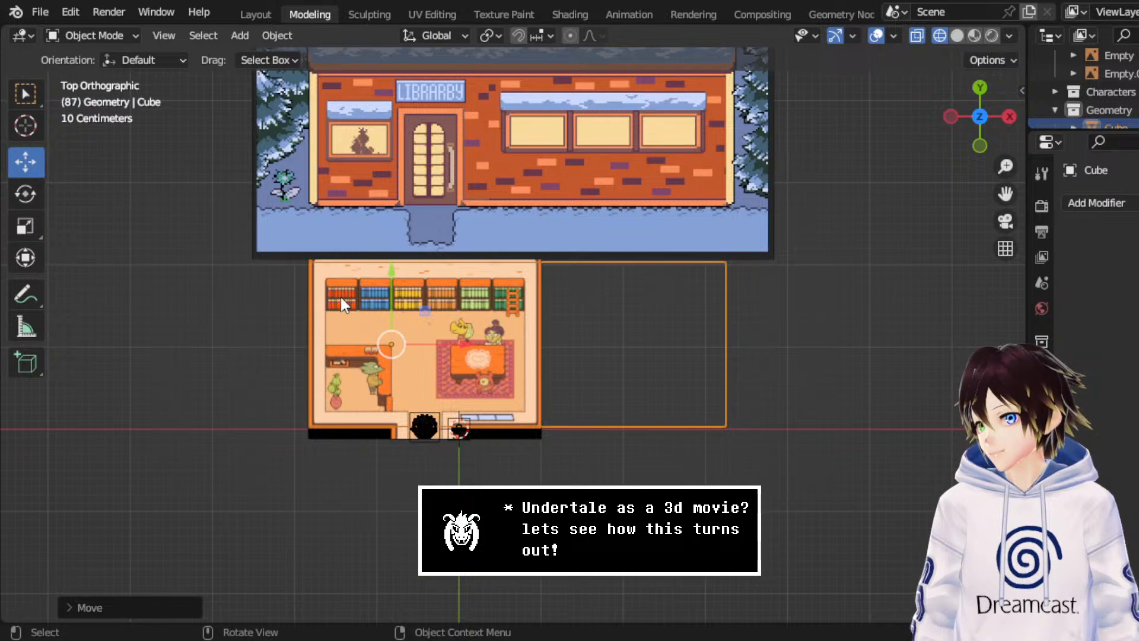
- Add a second cube mesh and move it along Y and X until it is centred on the exterior image's door
left_click(240, 36)
mouse_move(254, 51)
left_click(420, 74)
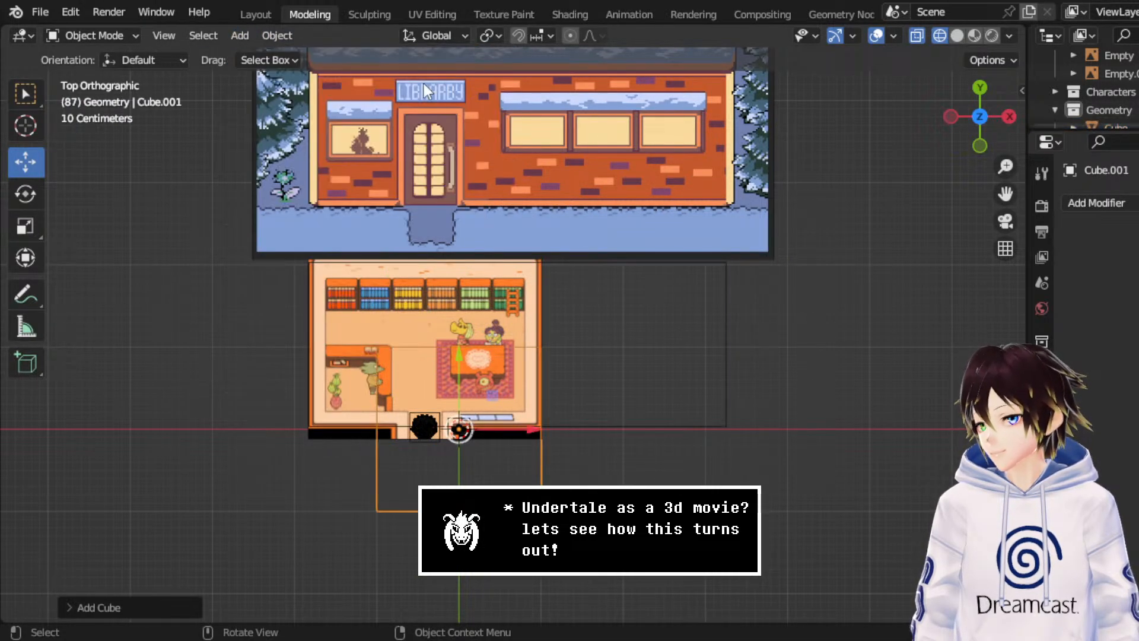
key("g")
key("y")
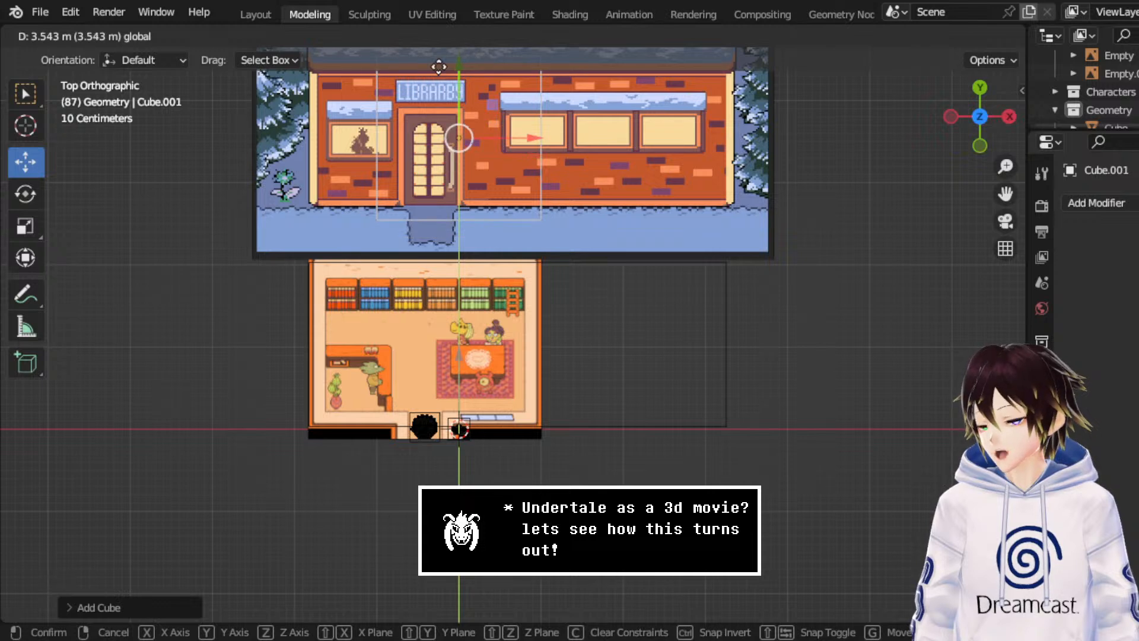
left_click(434, 91)
key("g")
key("x")
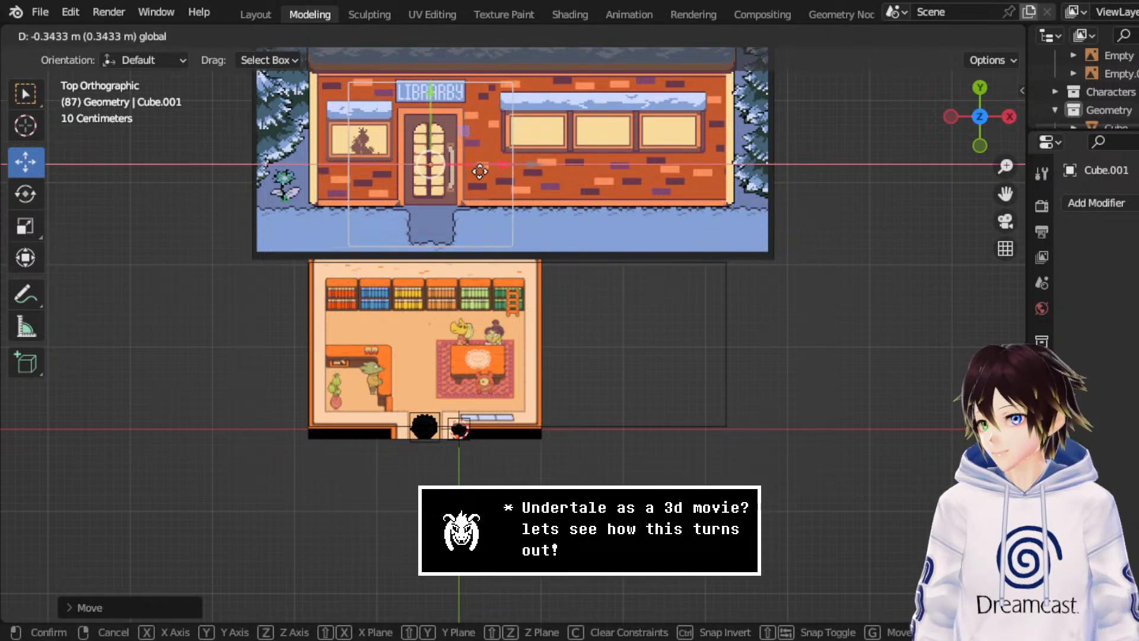
left_click(115, 108)
- Scale the new cube uniformly to about 0.39 to match the door's width, and move it along Y down to the interior image's entrance
left_click(25, 225)
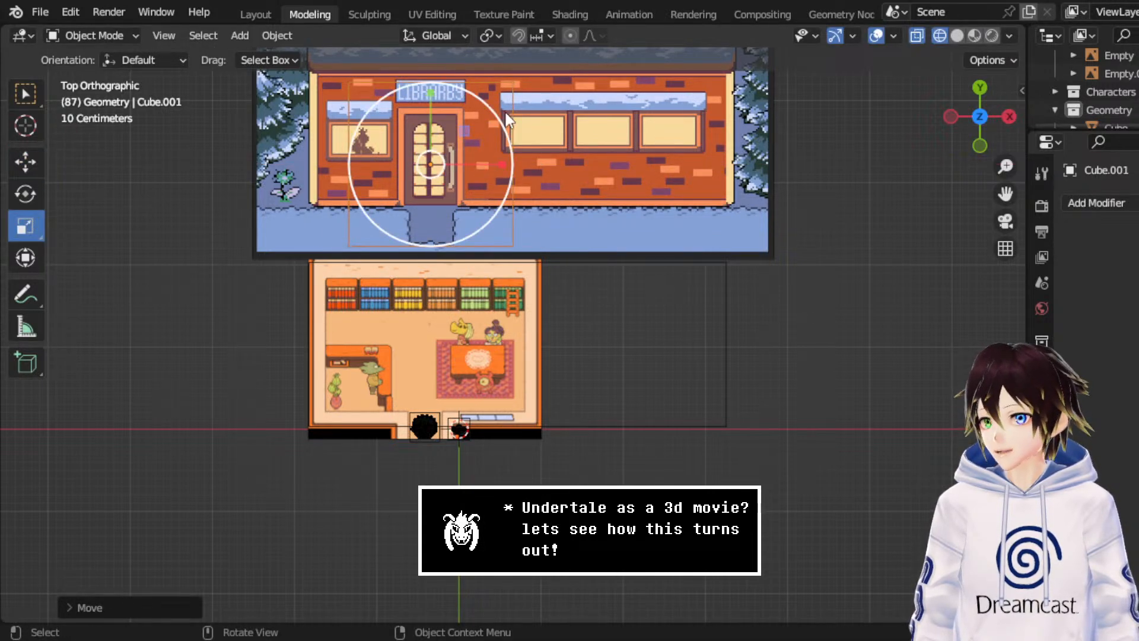
key("s")
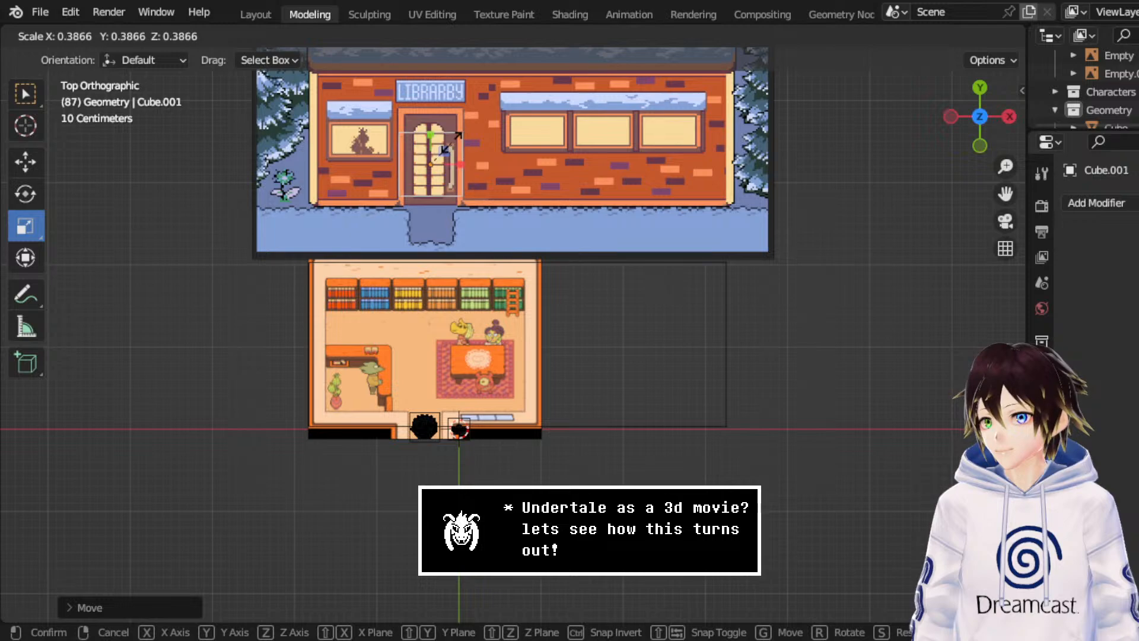
left_click(456, 147)
left_click(23, 165)
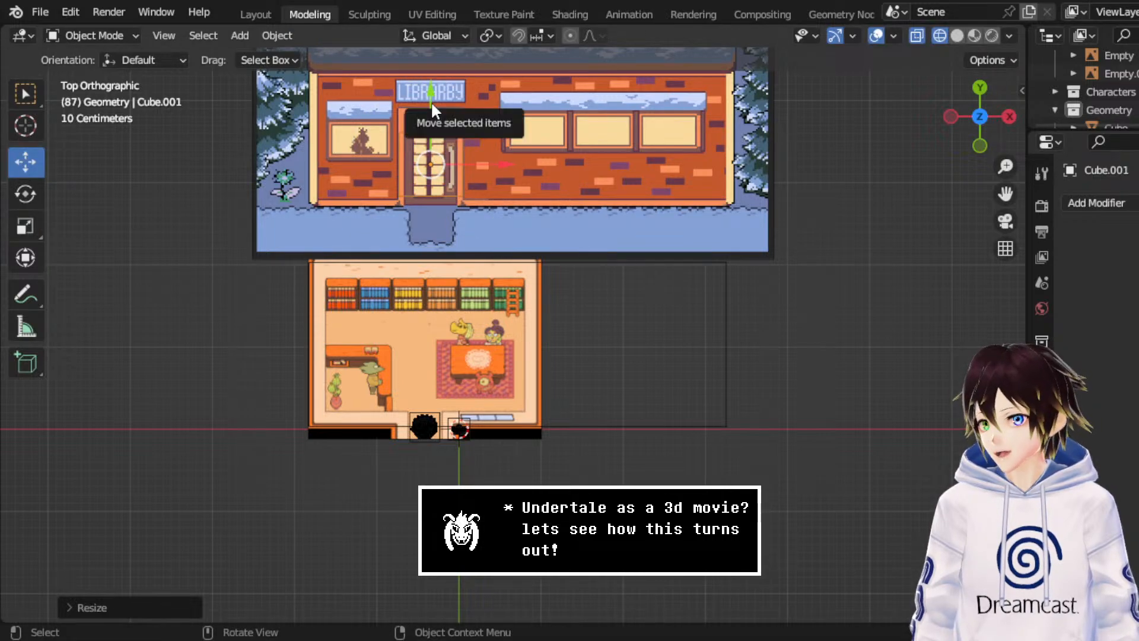
left_click_drag(431, 101, 429, 381)
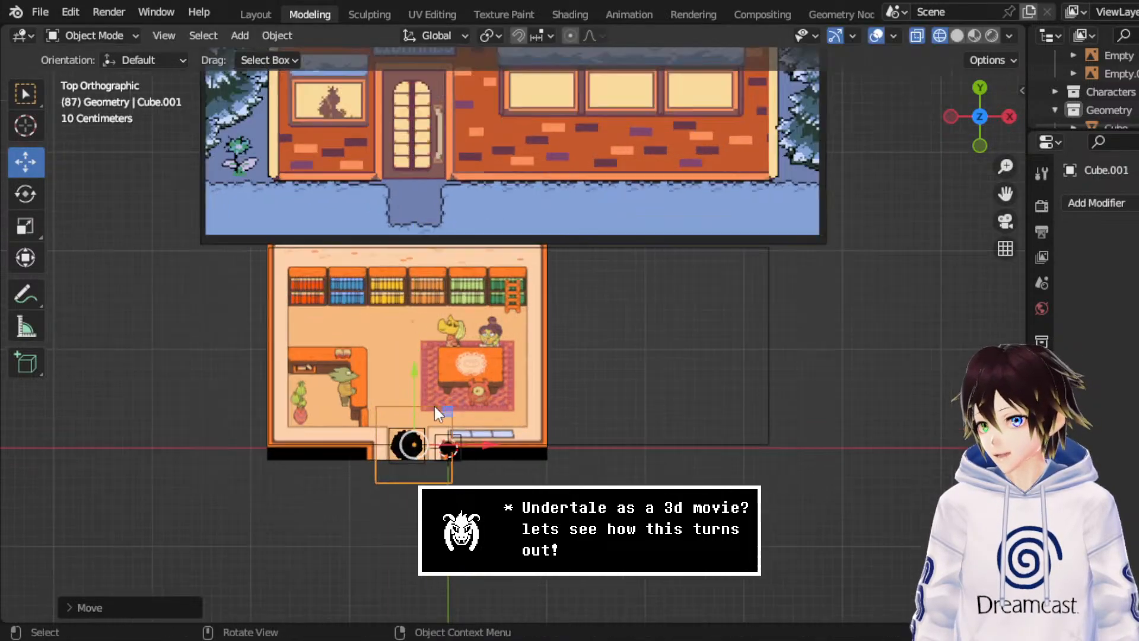
scroll(434, 406, "up", 5)
scroll(427, 368, "down", 1)
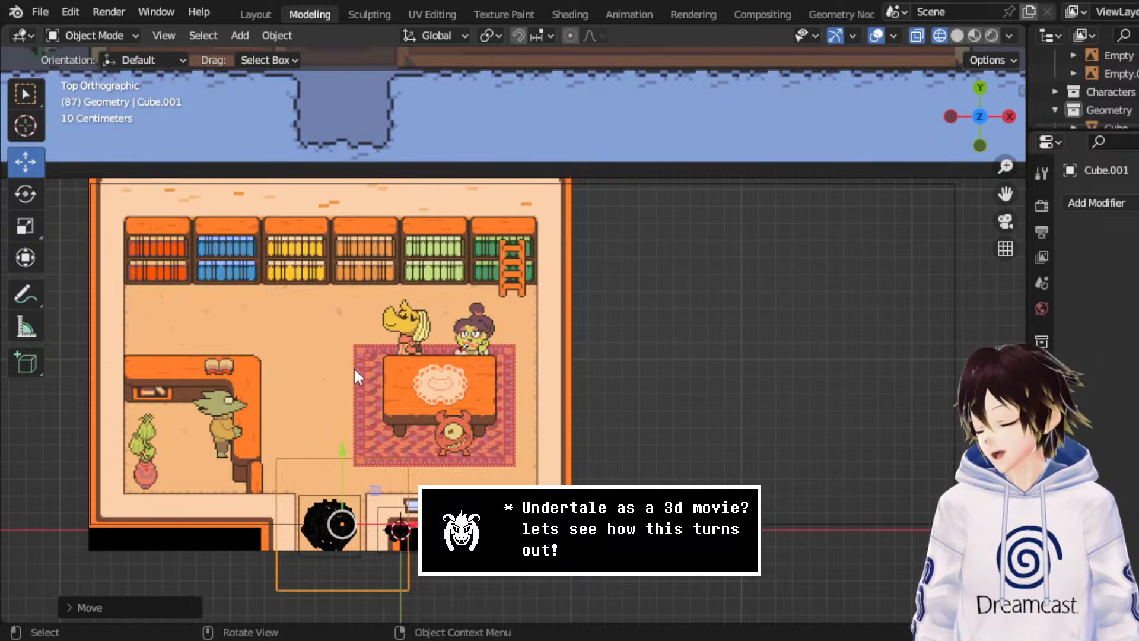
scroll(354, 364, "down", 3)
scroll(383, 437, "up", 3)
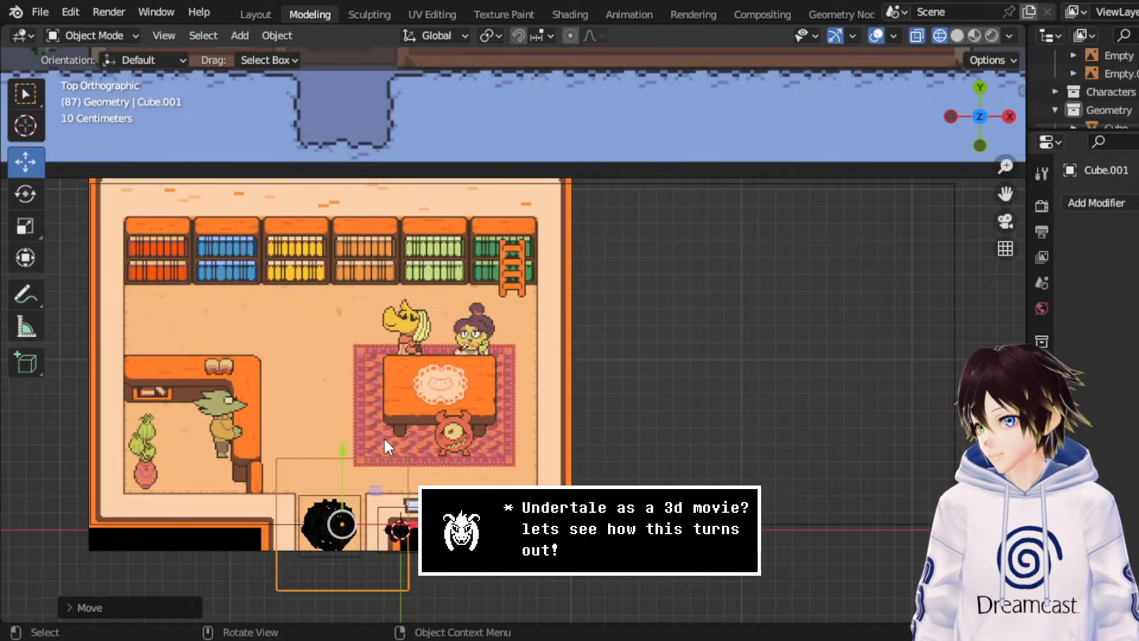
left_click_drag(341, 470, 342, 484)
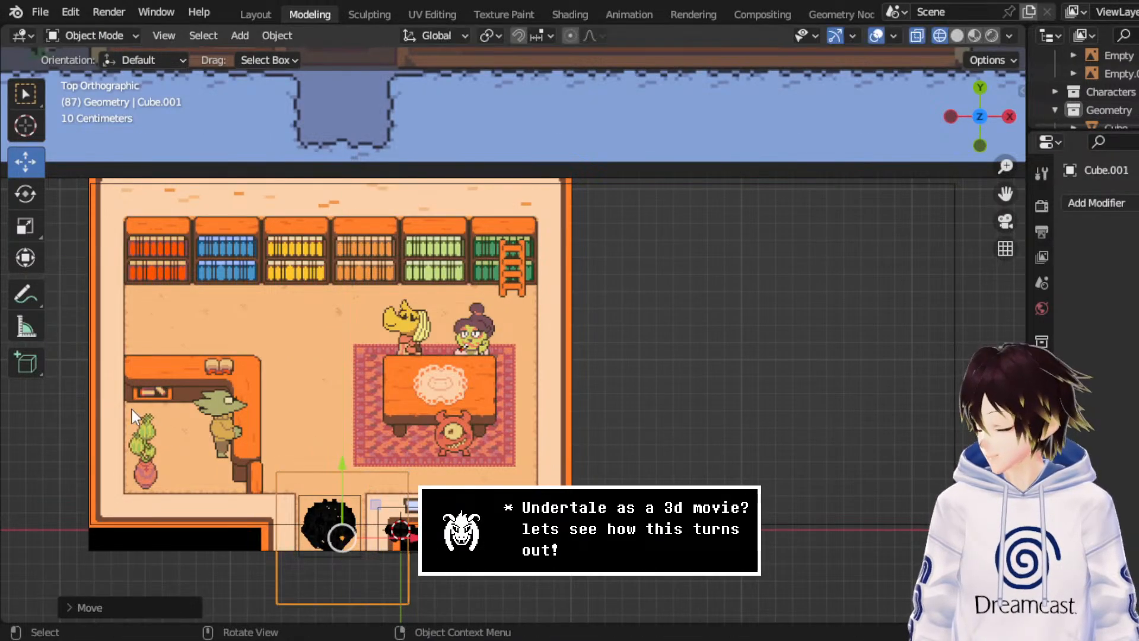
- Scale the door cube down slightly and shift it along X to centre it on the interior image's entrance
left_click(23, 227)
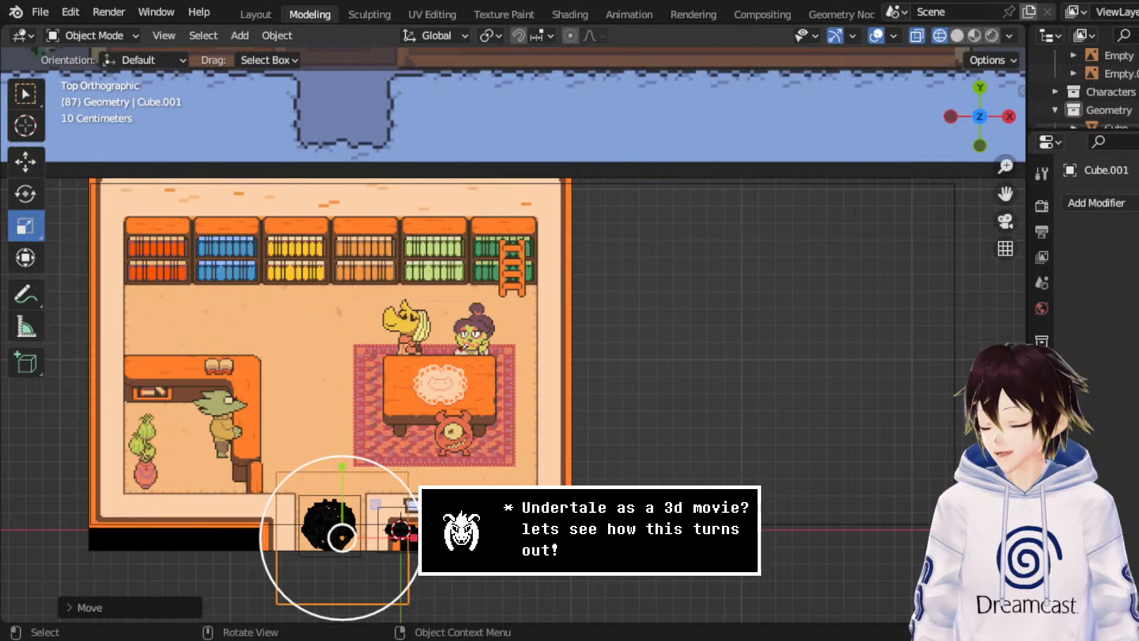
left_click_drag(397, 531, 397, 511)
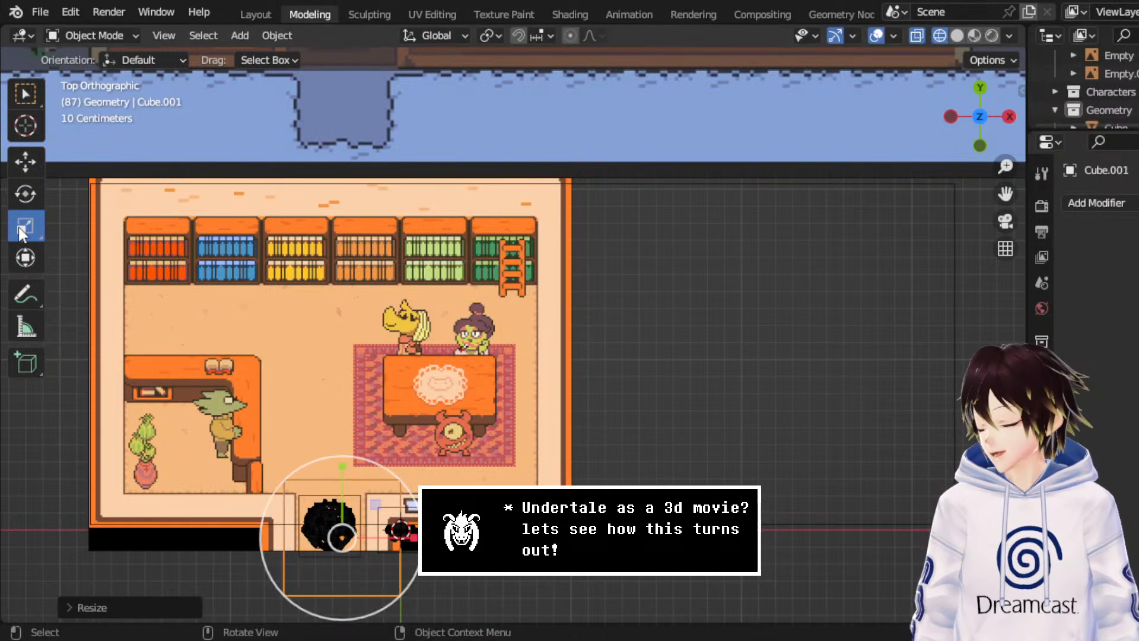
left_click(25, 162)
left_click_drag(340, 539, 329, 538)
scroll(418, 425, "down", 5)
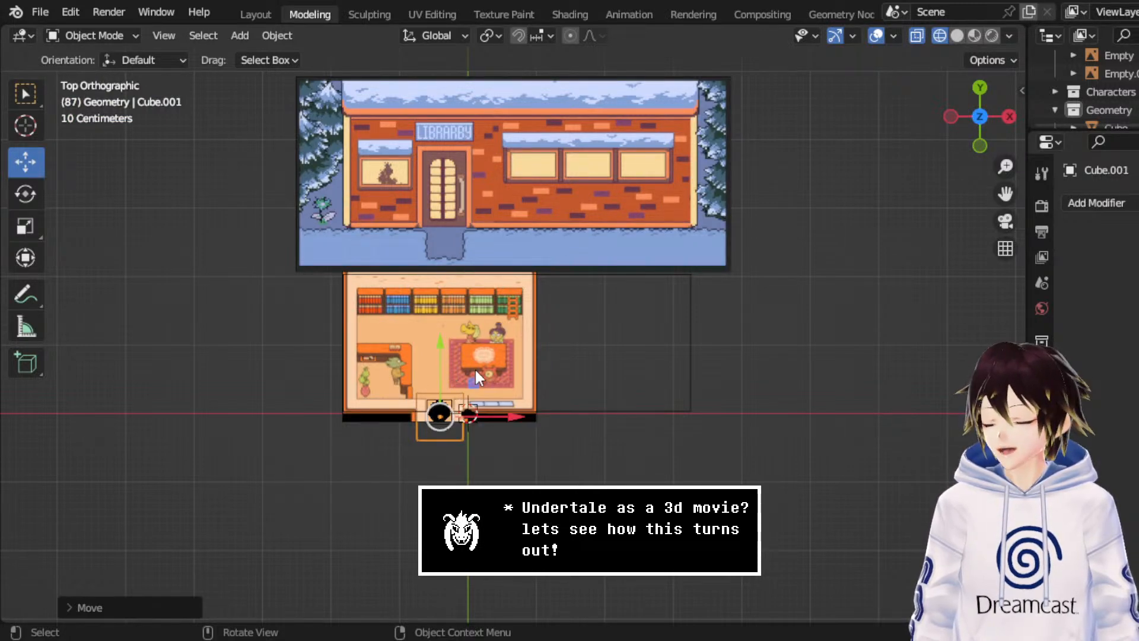
- Duplicate the door cube and move the copy along Y and X onto the small window beside the door in the exterior image
right_click(472, 407)
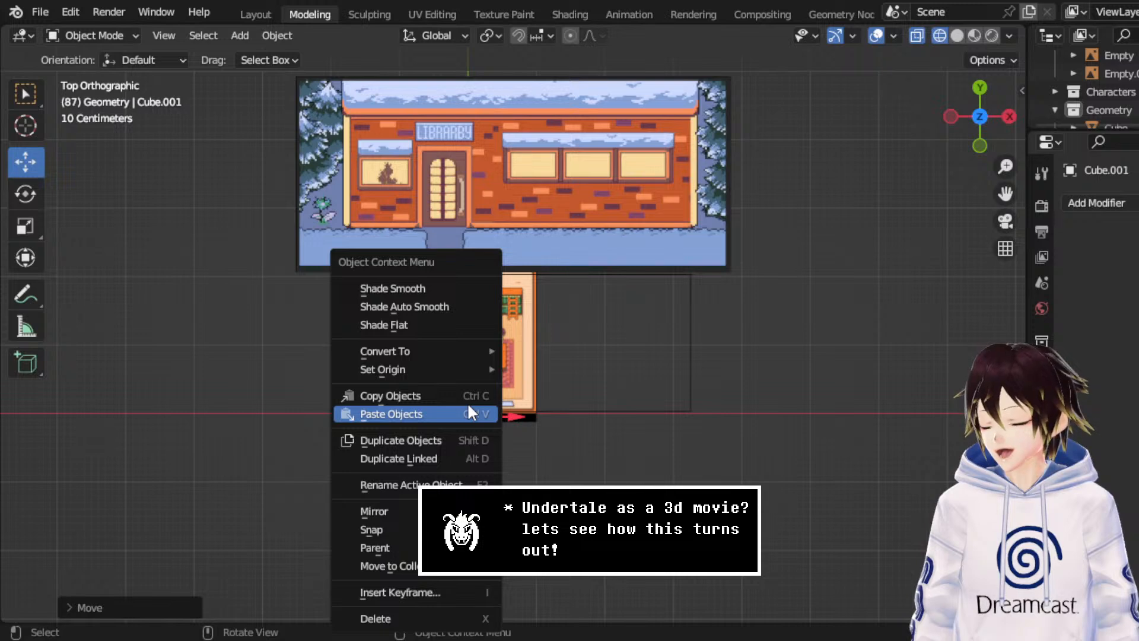
left_click(463, 442)
key("g")
key("y")
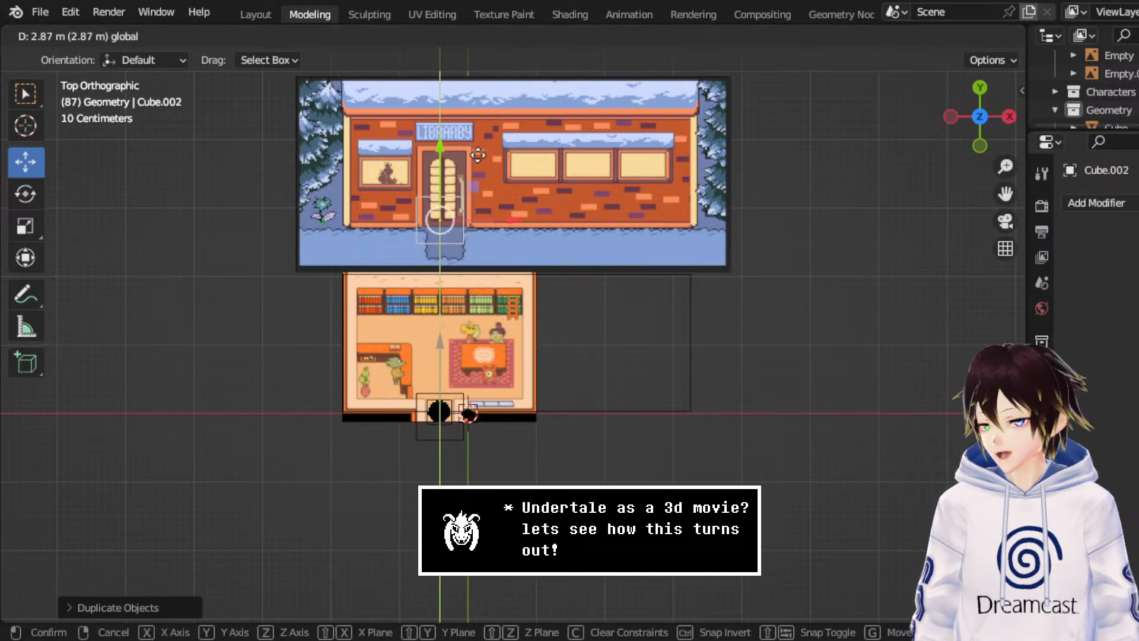
left_click(479, 142)
scroll(479, 142, "up", 2)
key("g")
key("x")
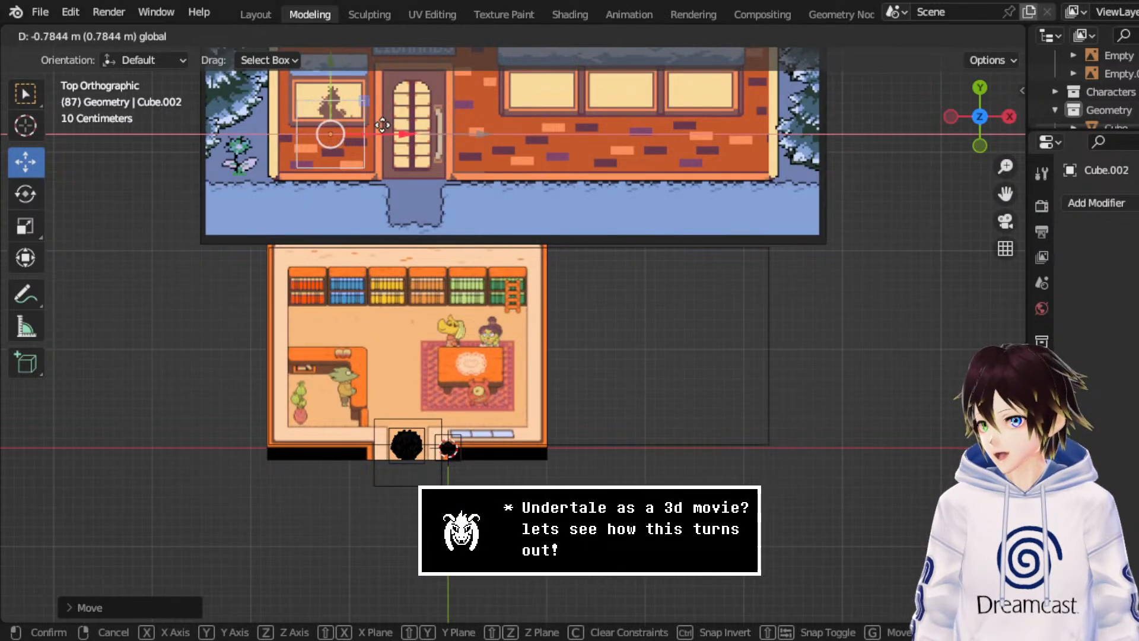
left_click(330, 129)
- Scale the window cube down slightly and move it along Y until its upper edge just overlaps the building block's front wall
left_click(25, 225)
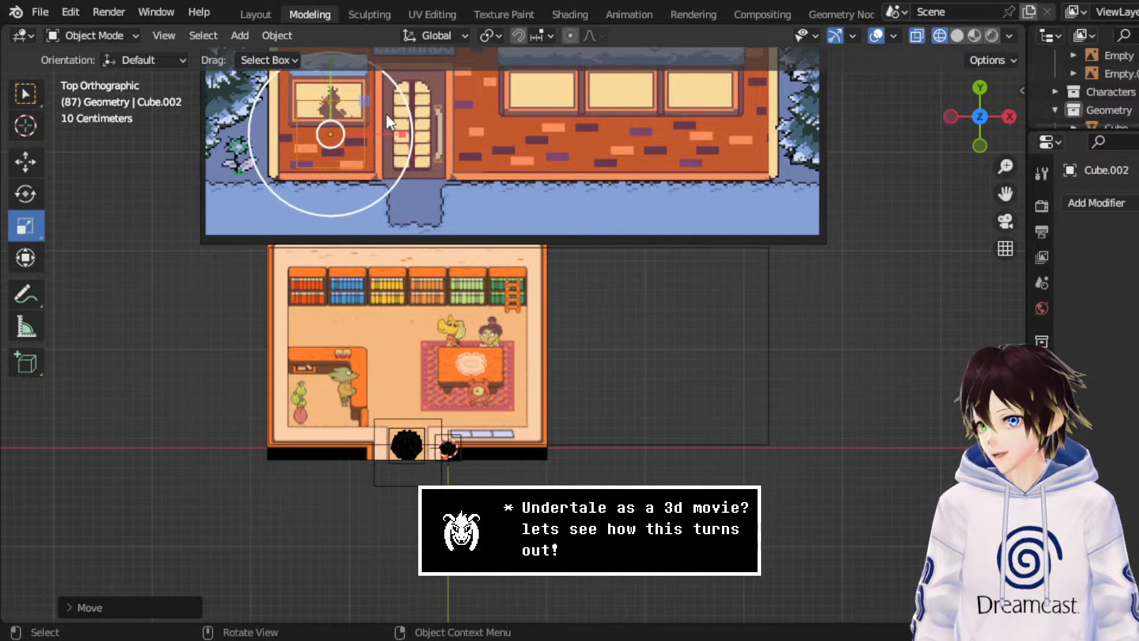
left_click_drag(408, 94, 394, 135)
left_click(26, 159)
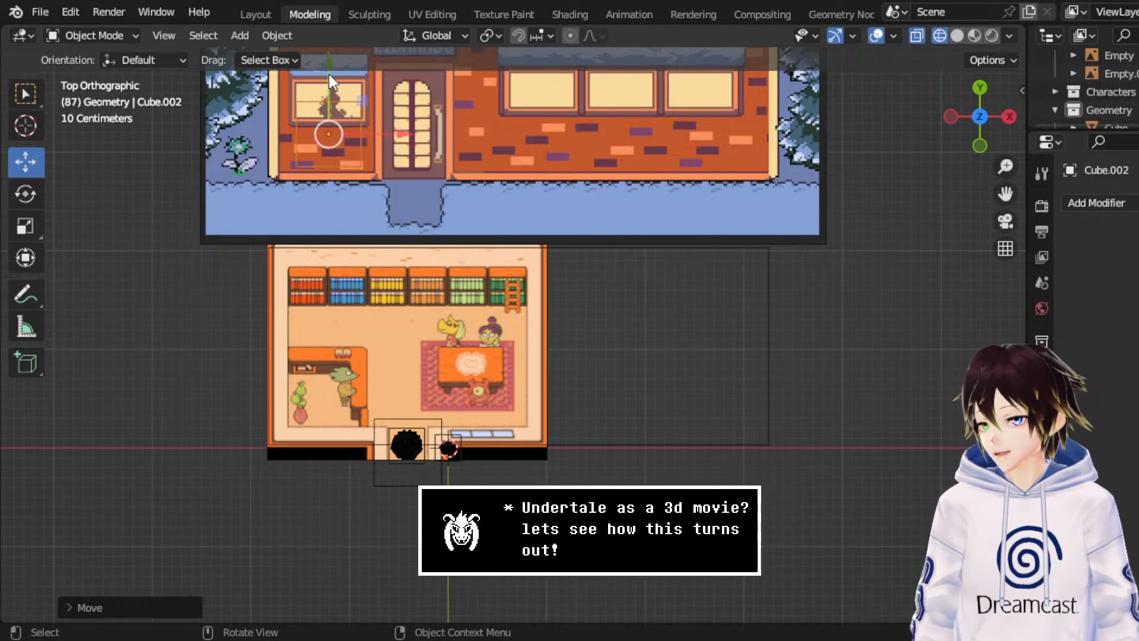
left_click_drag(328, 73, 365, 383)
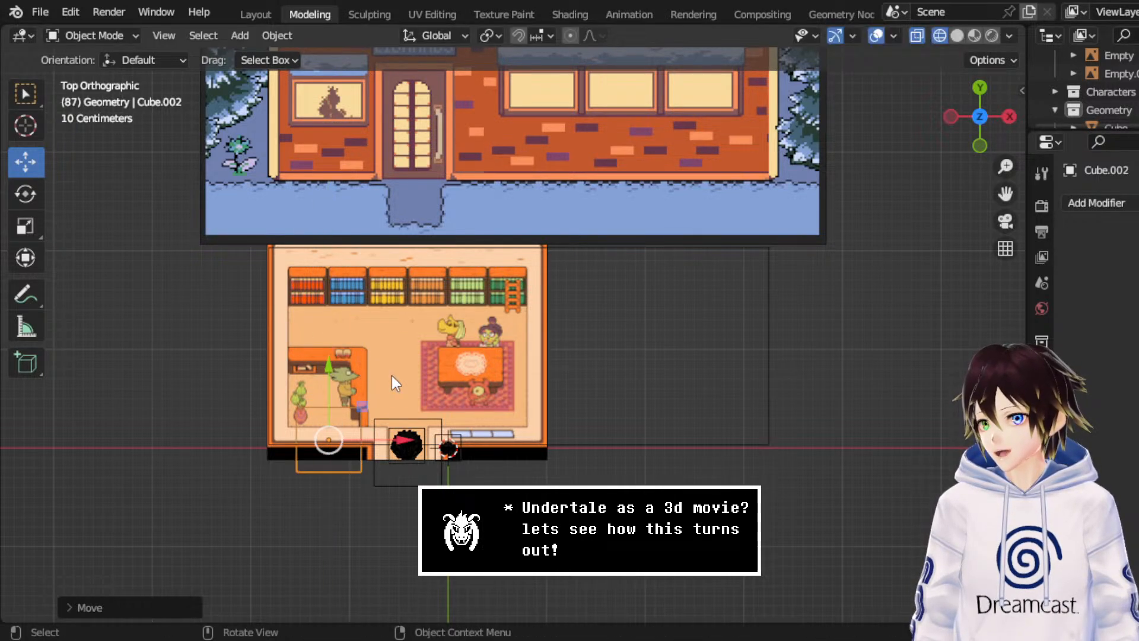
scroll(379, 383, "up", 2)
left_click_drag(282, 453, 284, 498)
scroll(270, 521, "down", 2)
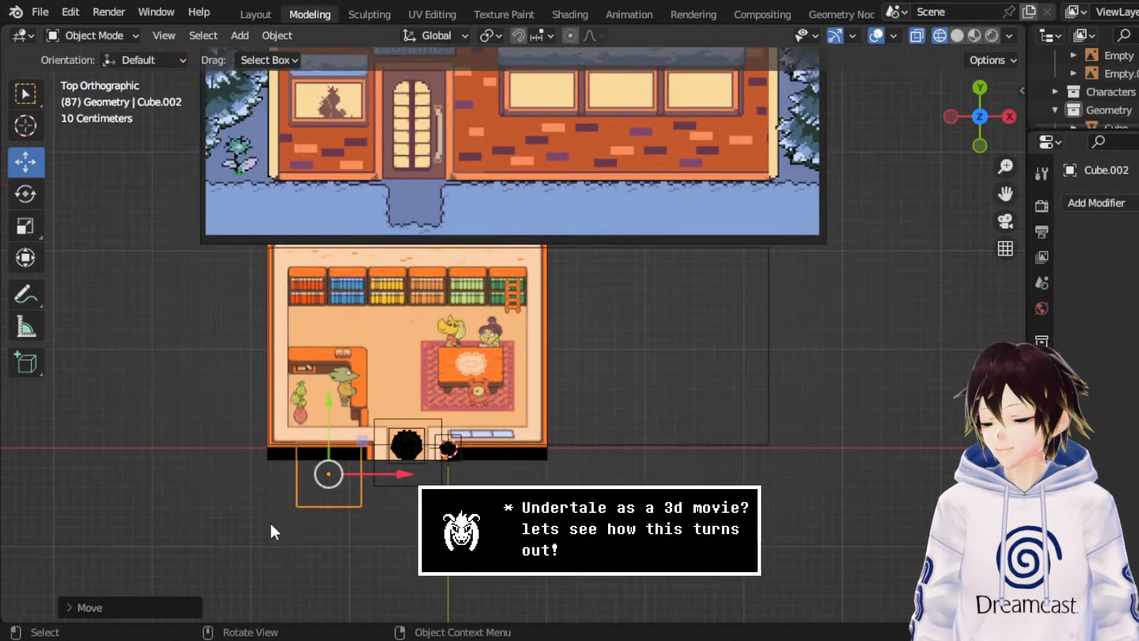
- Duplicate the small window cube and move the copy to the left edge of the triple window in the exterior image
right_click(296, 449)
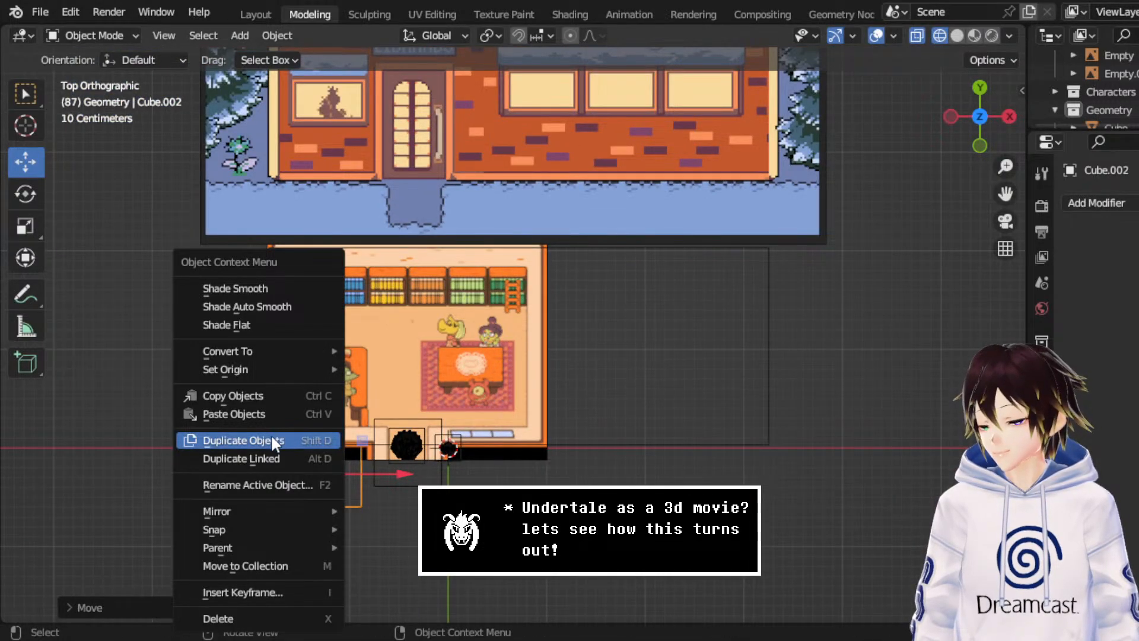
left_click(271, 438)
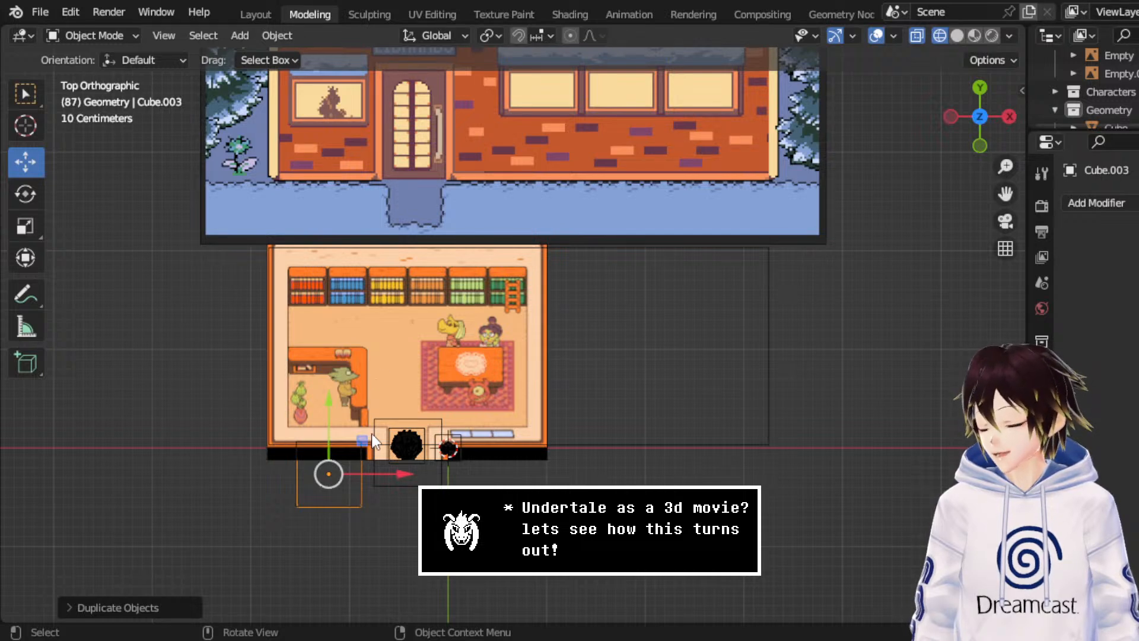
left_click_drag(362, 440, 686, 290)
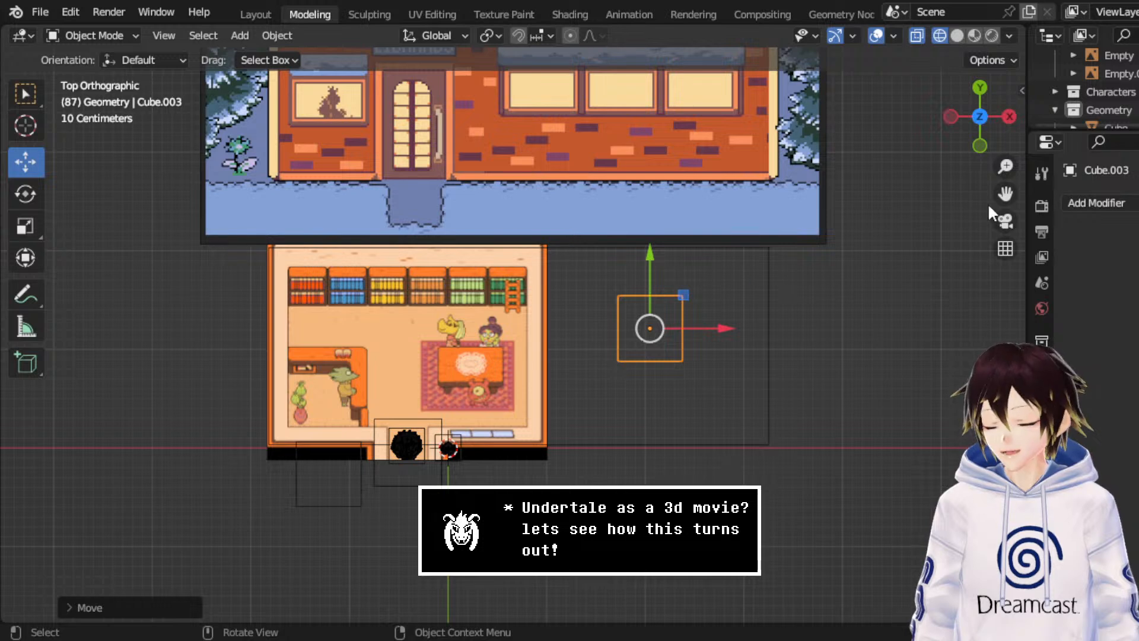
left_click_drag(1006, 193, 991, 307)
left_click_drag(668, 408, 555, 181)
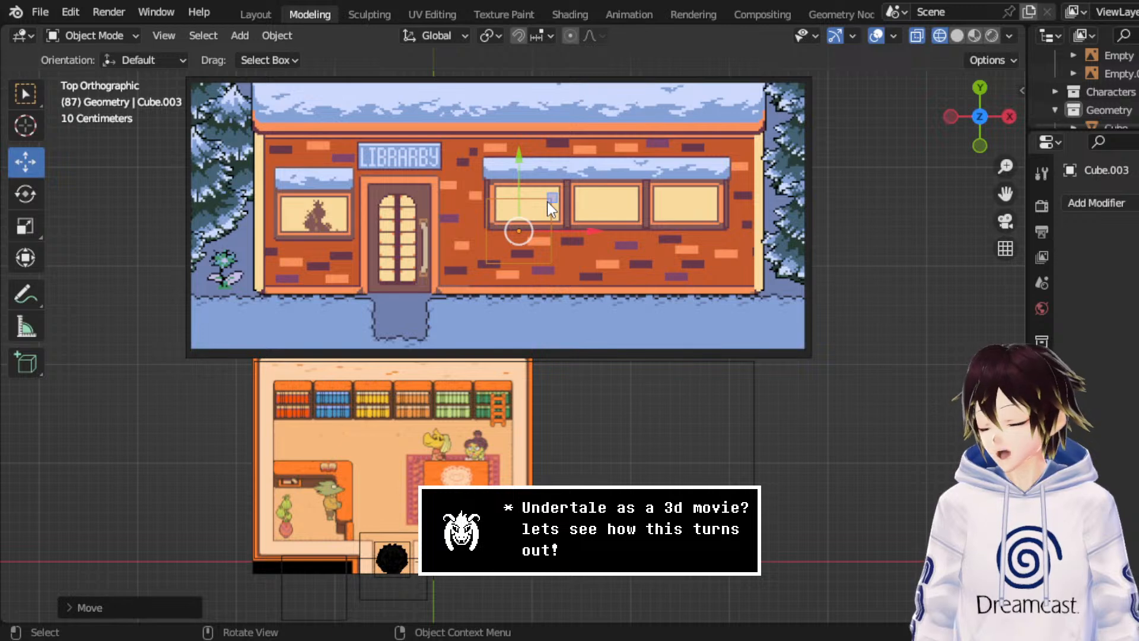
- In Edit Mode, move the copy's right-side vertices about 1.8 m along X to the triple window's right edge, and return to Object Mode
left_click(122, 37)
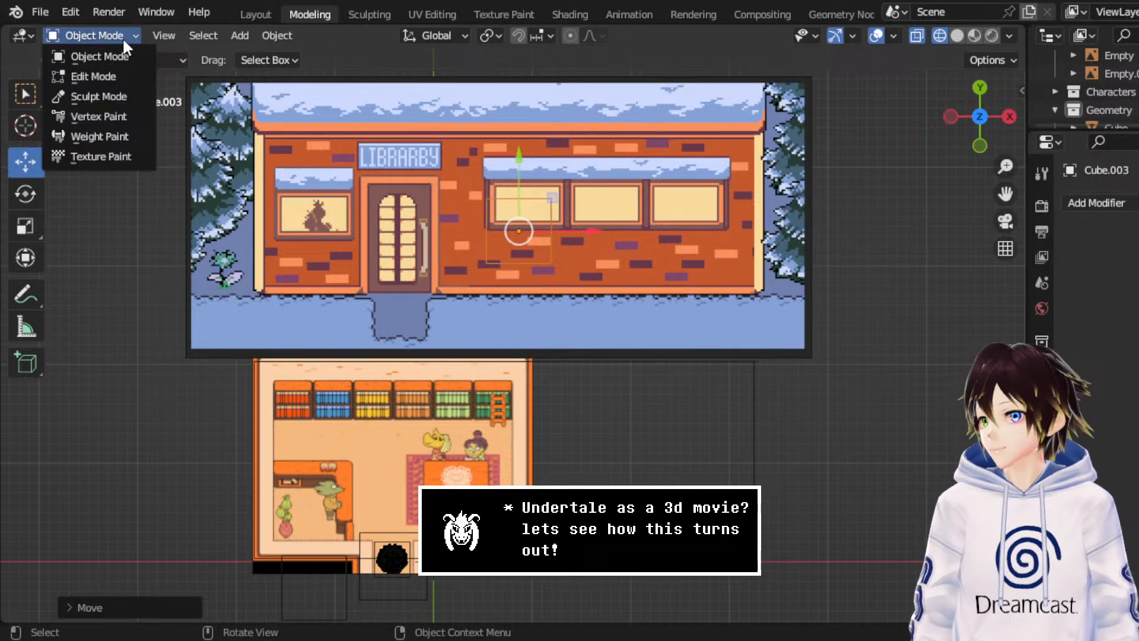
left_click(102, 70)
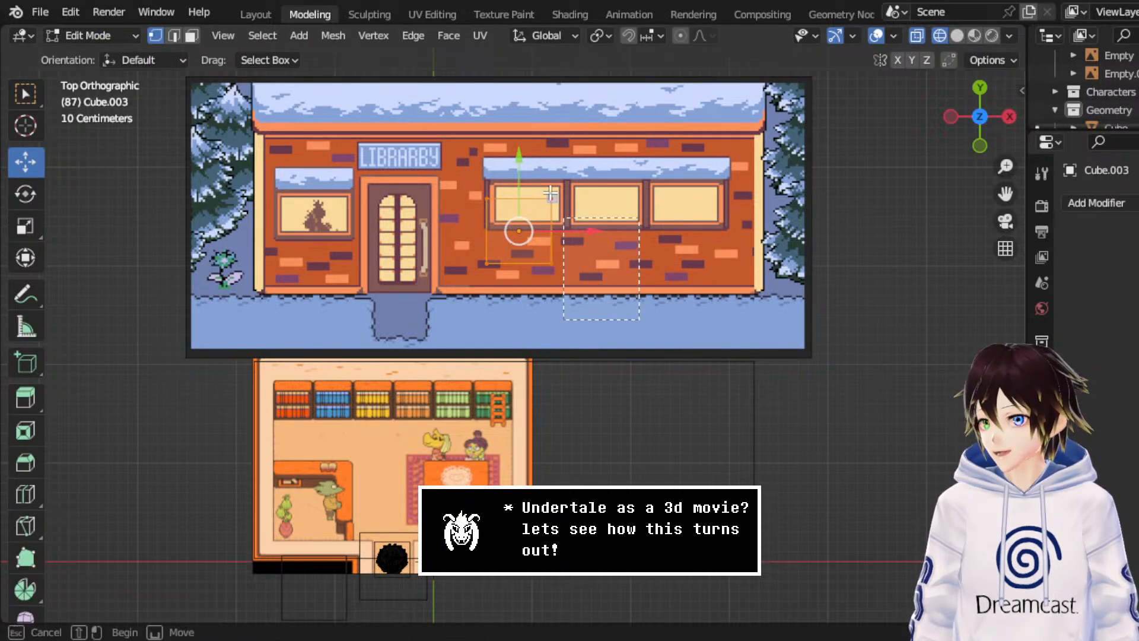
left_click_drag(570, 274, 526, 146)
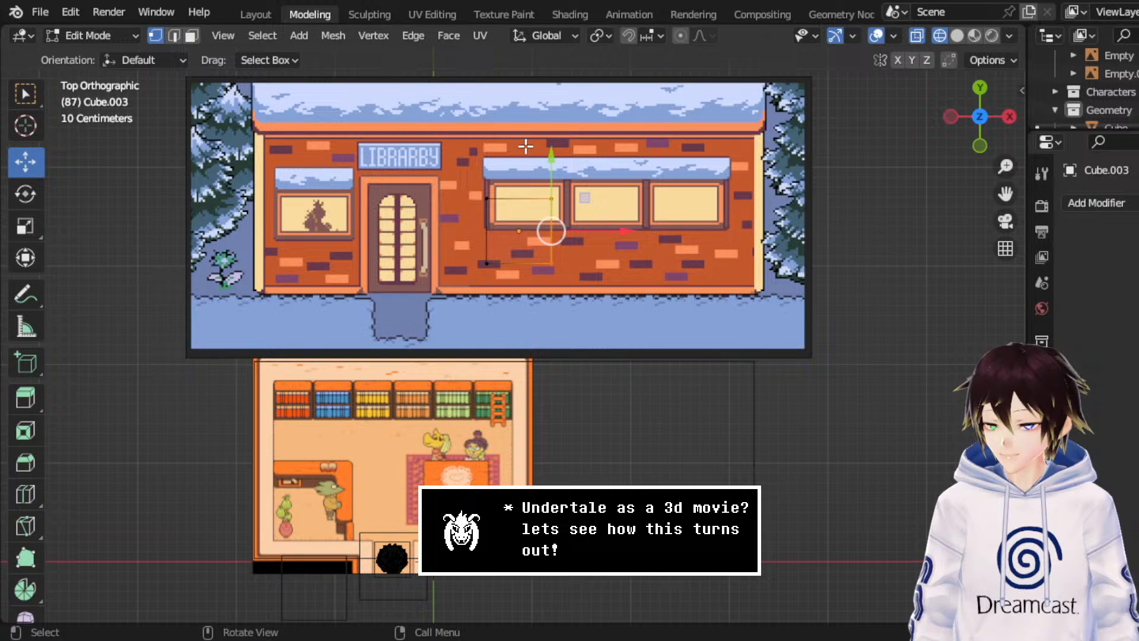
left_click_drag(608, 233, 782, 224)
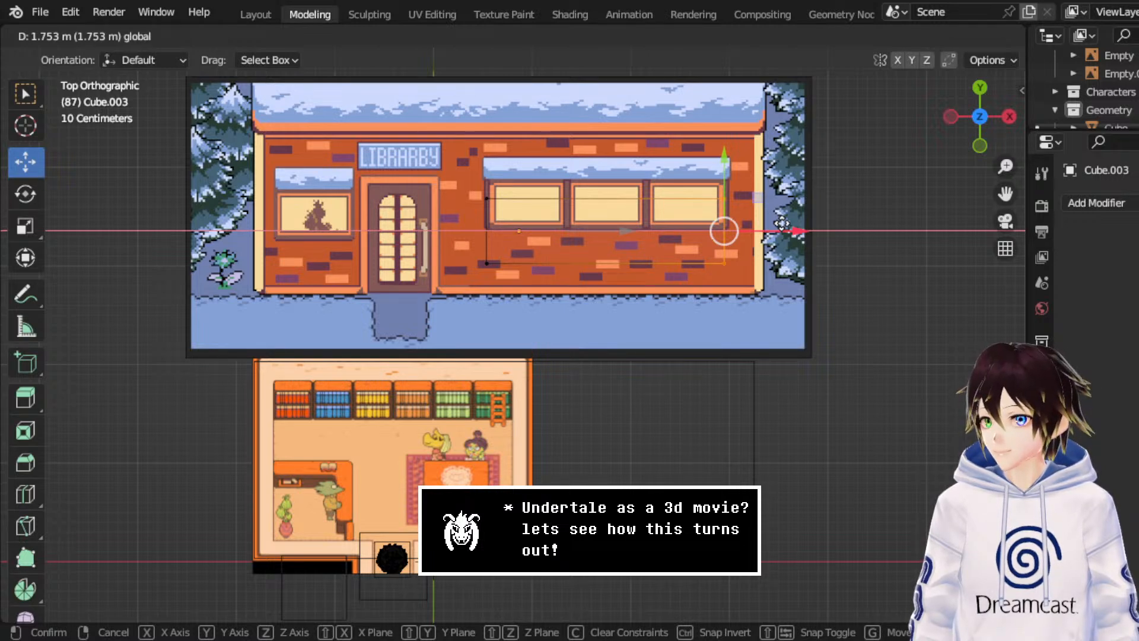
left_click_drag(782, 224, 784, 223)
left_click(113, 36)
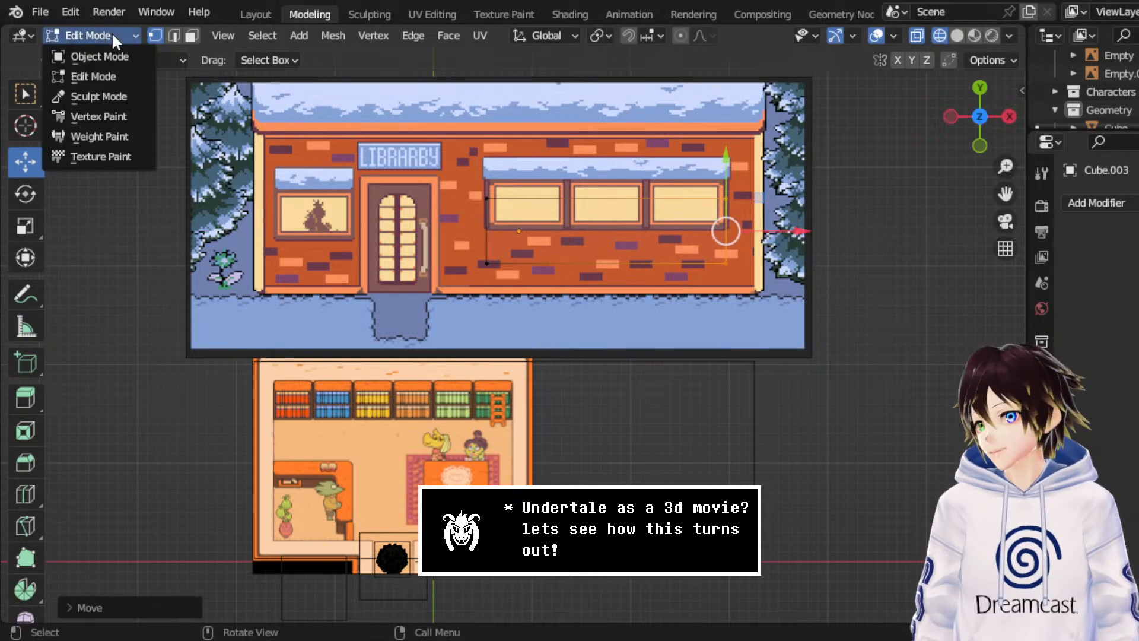
left_click(99, 56)
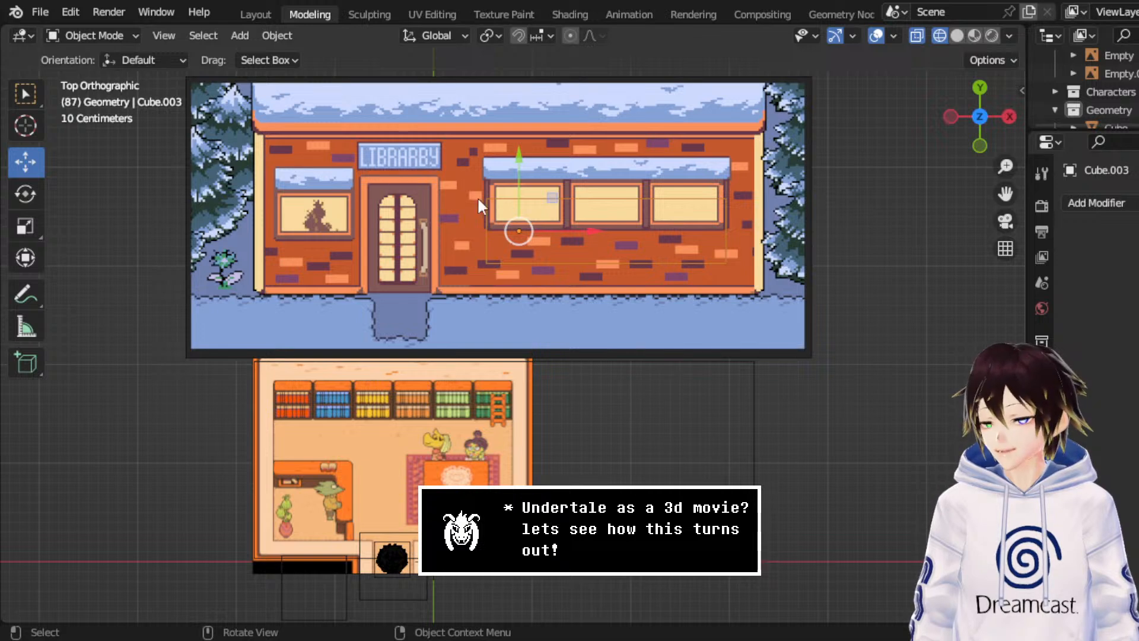
- Set the wide window cube's origin to the centre of its geometry and move it along Y down to the building block's front wall
right_click(641, 232)
mouse_move(628, 162)
left_click(727, 183)
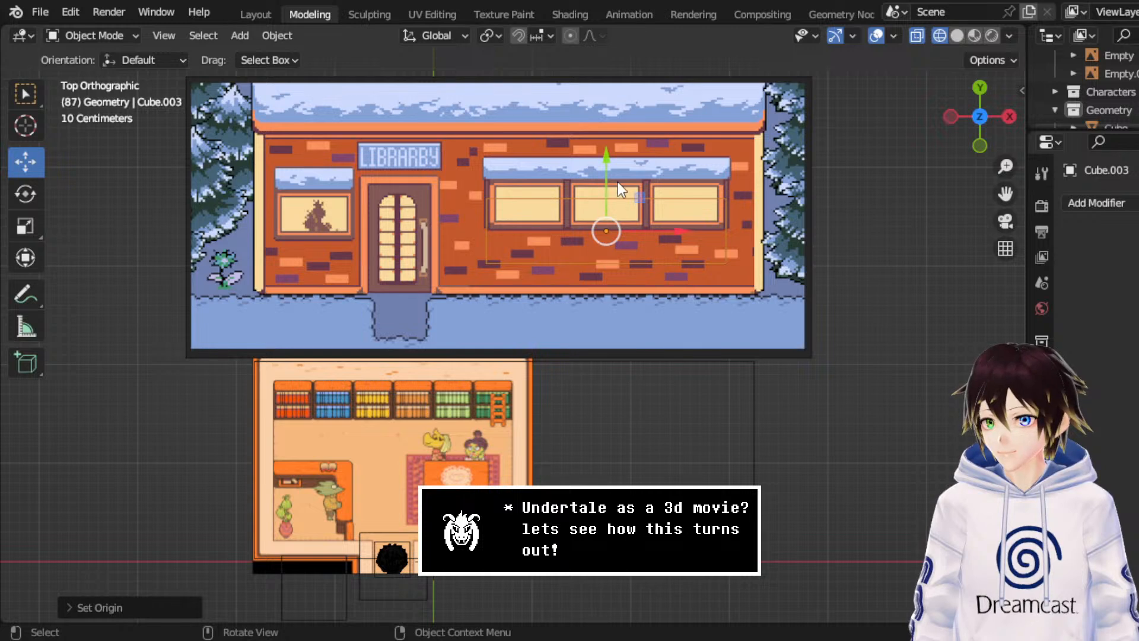
left_click_drag(610, 171, 668, 481)
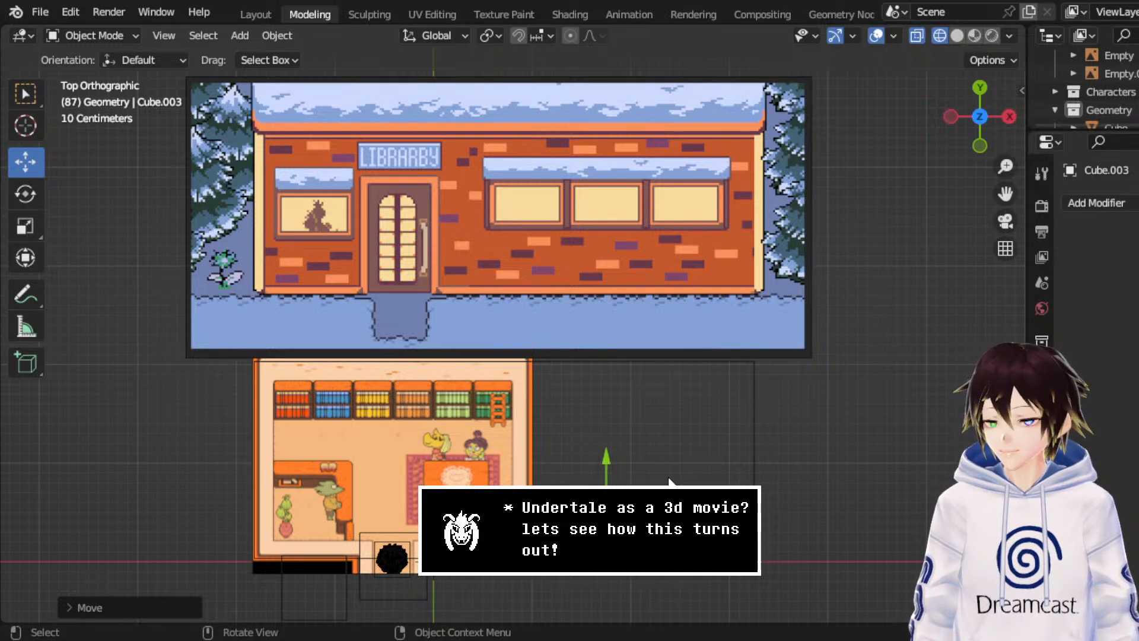
- Nudge the wide window cube slightly down along Y against the building block's front wall
left_click_drag(1016, 181, 1024, 80)
left_click_drag(629, 372, 633, 375)
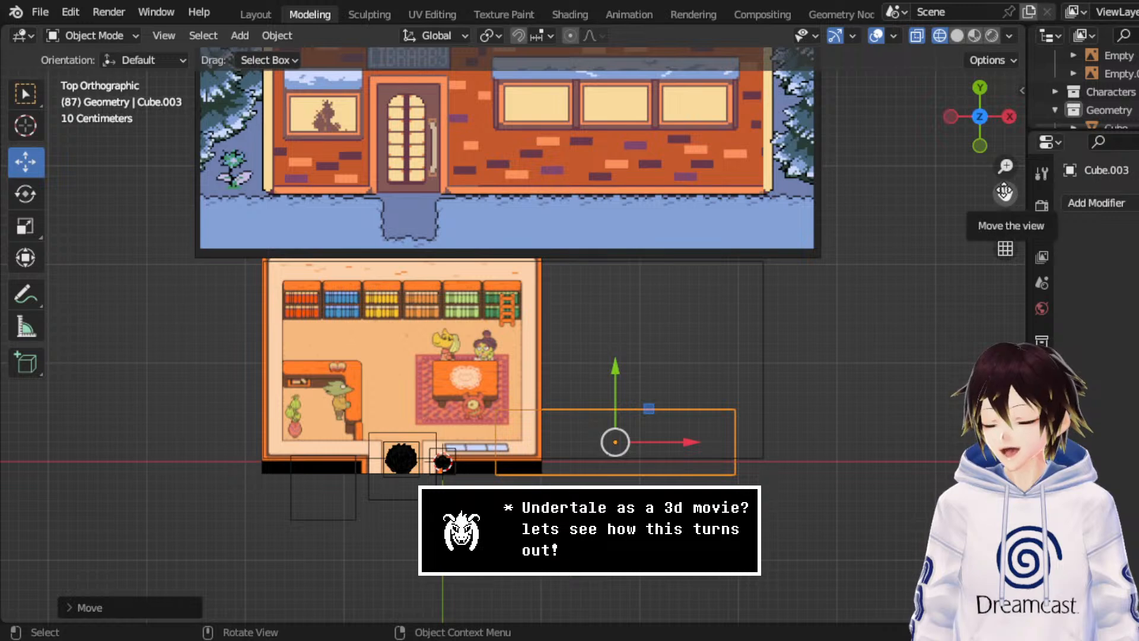
left_click_drag(1005, 193, 1068, 133)
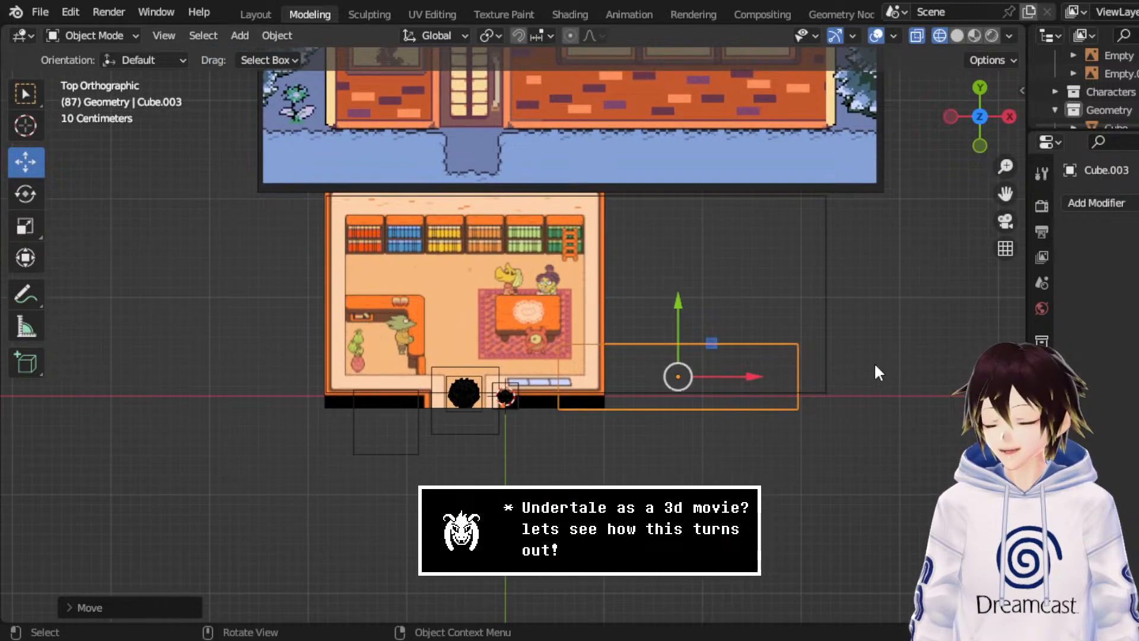
- Select the building block and, from the front view, raise it along Z until its base sits on the ground line at the characters' feet
scroll(878, 349, "up", 1)
left_click(888, 328)
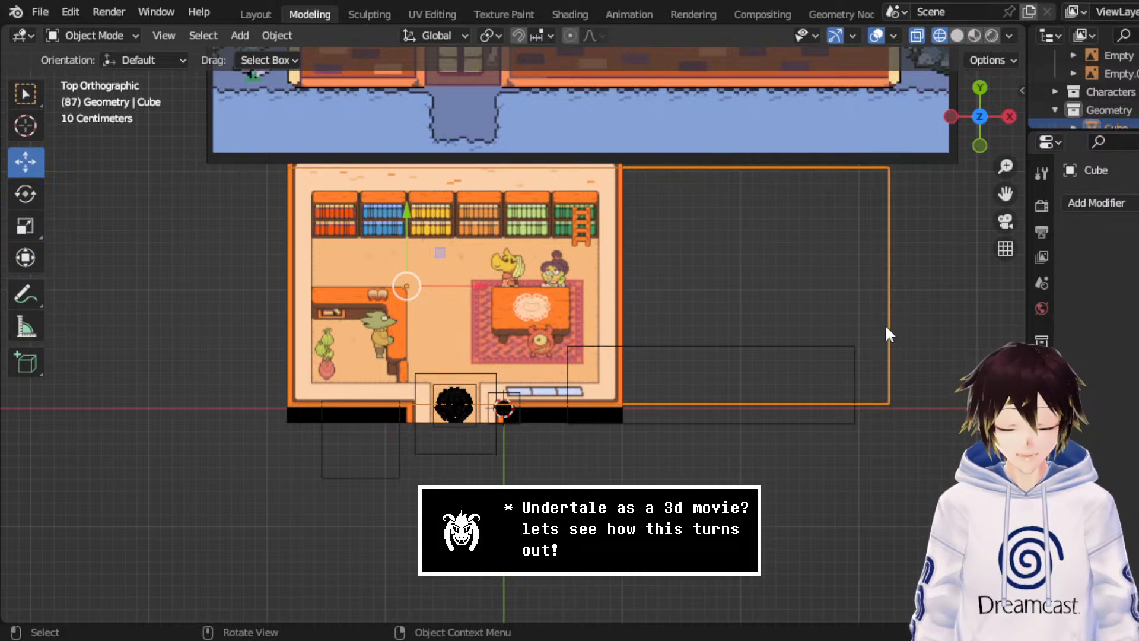
scroll(599, 372, "up", 2)
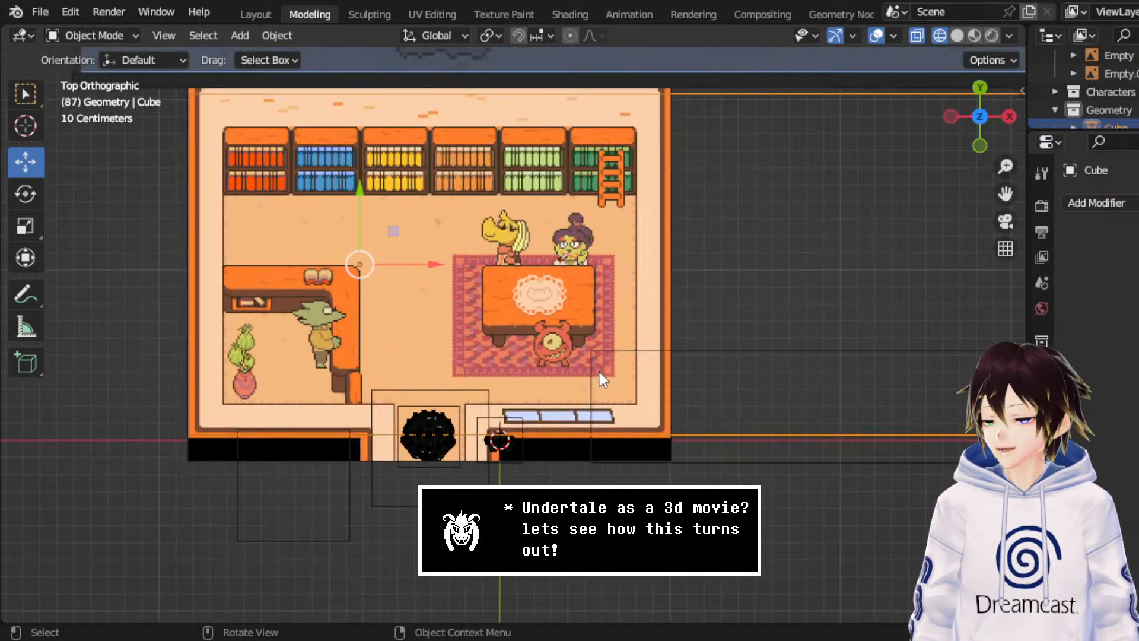
scroll(565, 318, "down", 1)
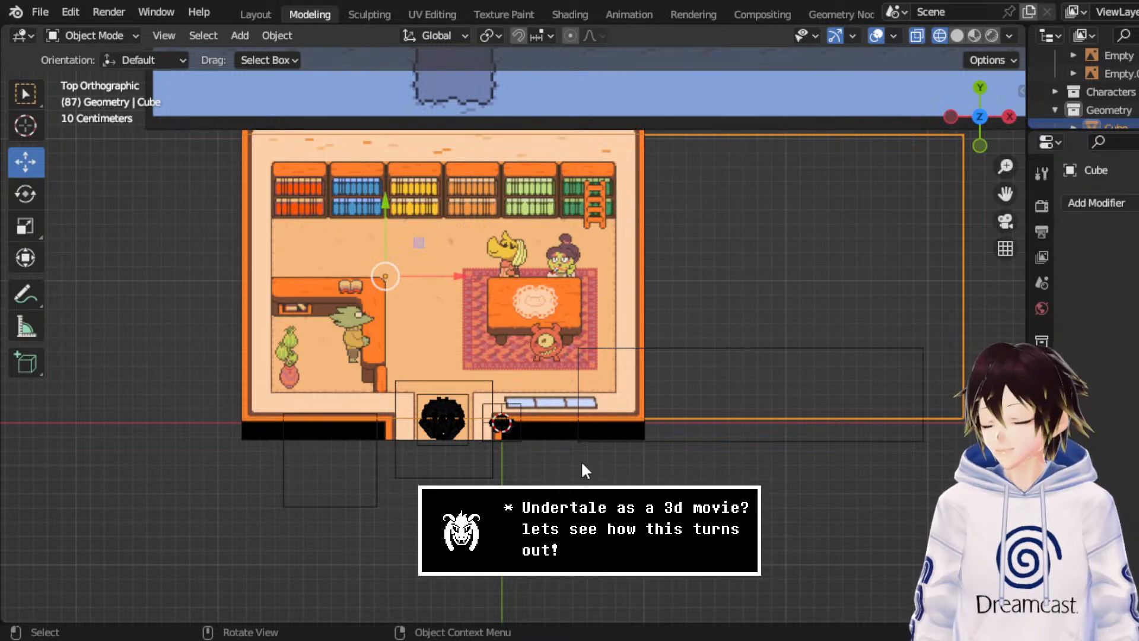
middle_click_drag(582, 460, 482, 270)
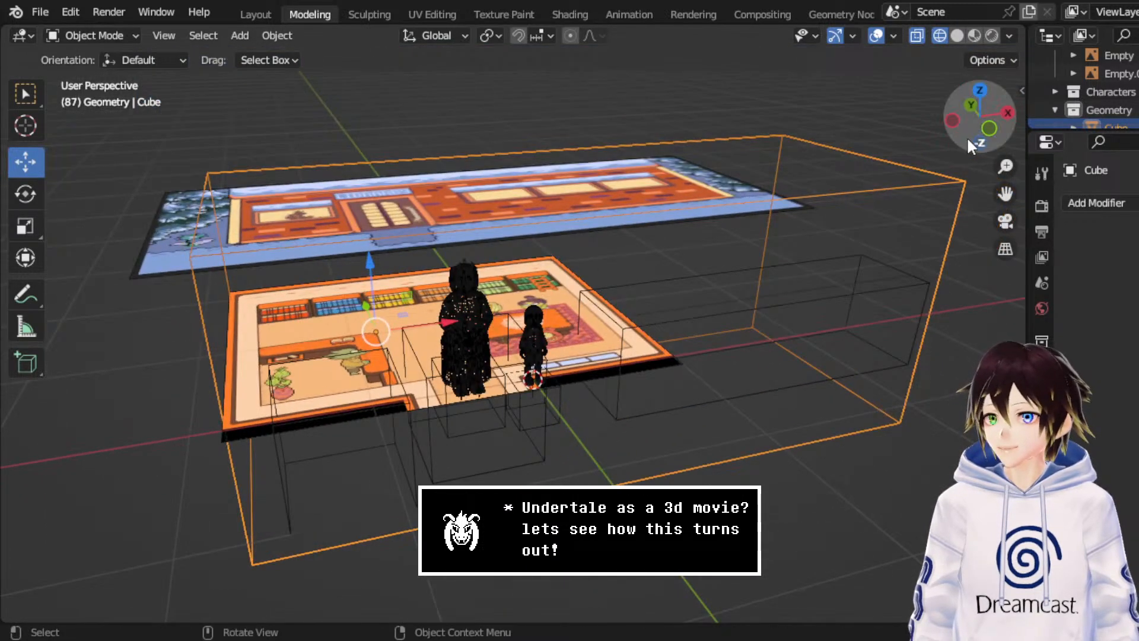
left_click(988, 128)
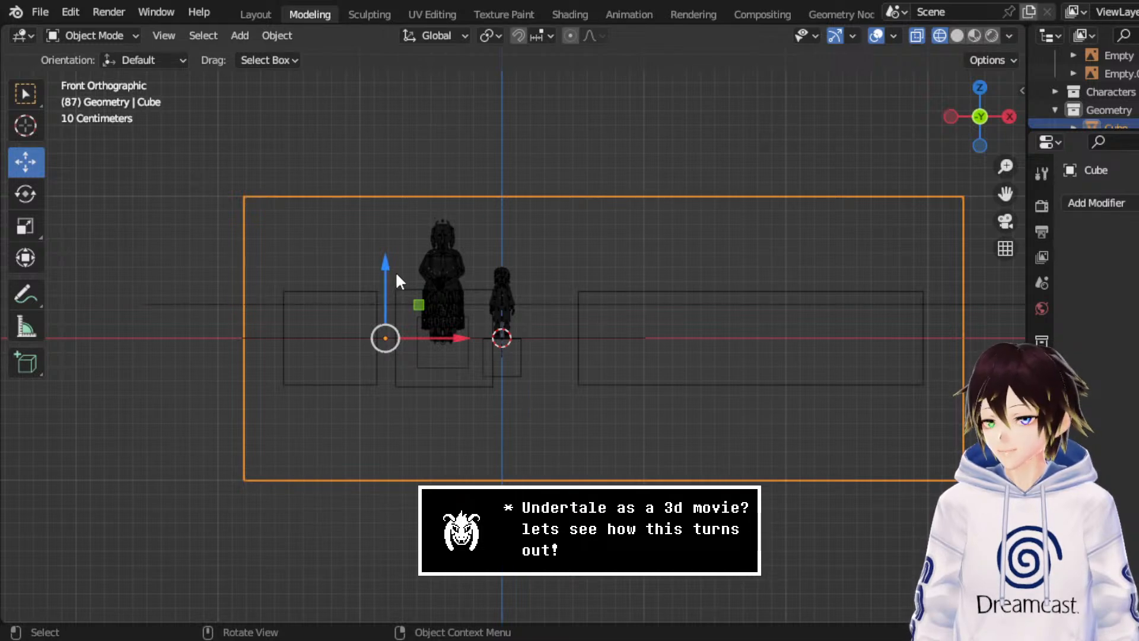
left_click_drag(392, 273, 423, 134)
scroll(422, 134, "up", 4)
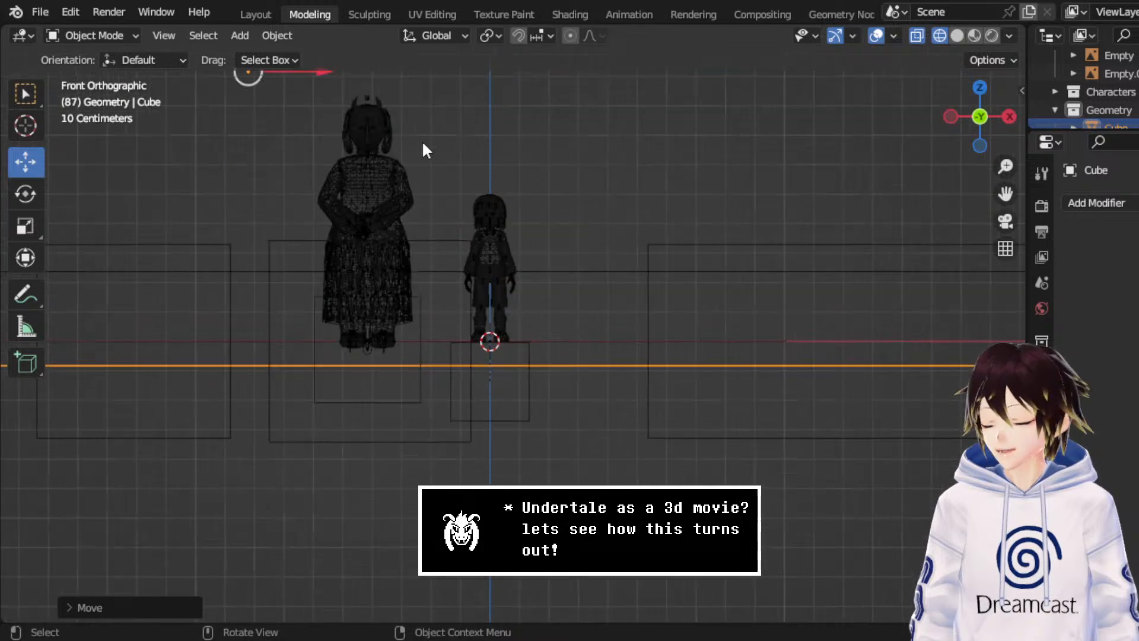
scroll(388, 145, "down", 2)
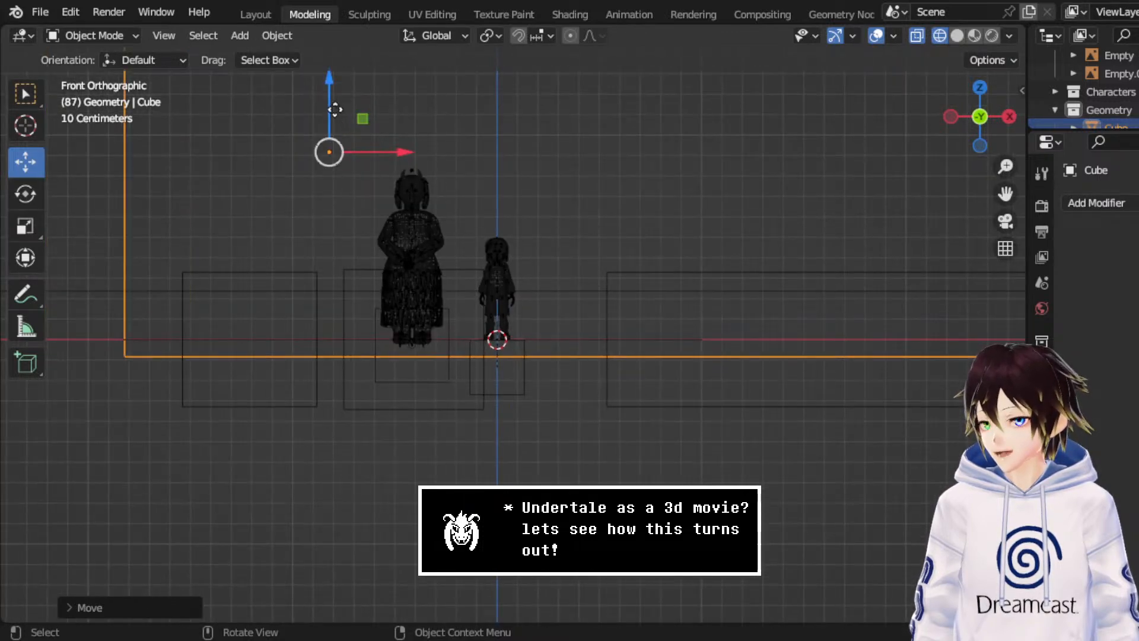
left_click_drag(342, 118, 357, 98)
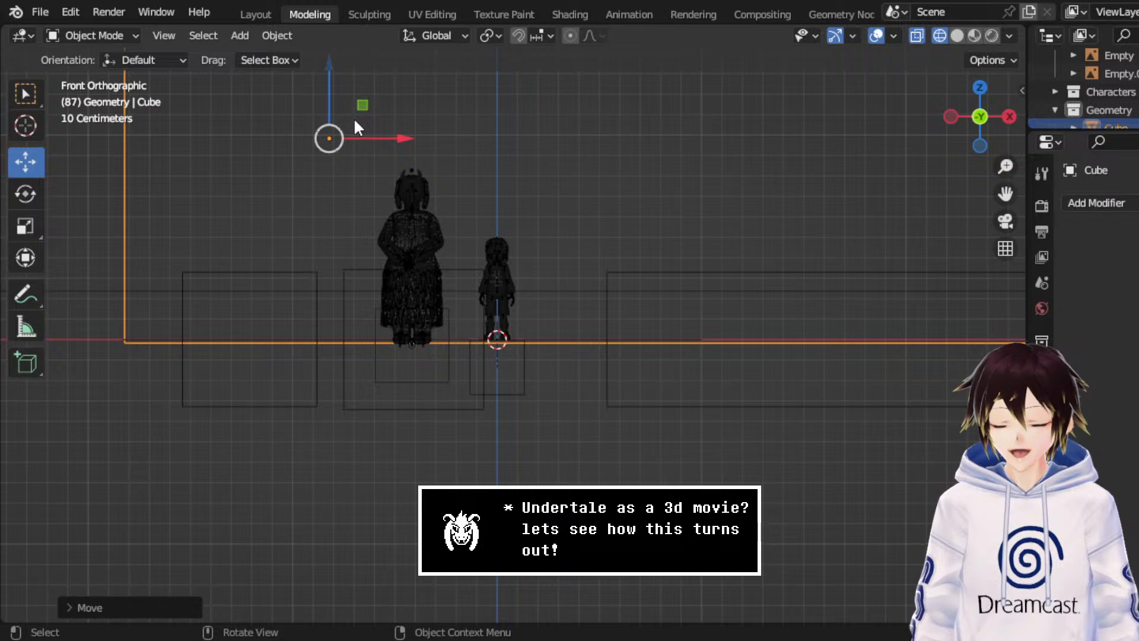
scroll(356, 126, "down", 3)
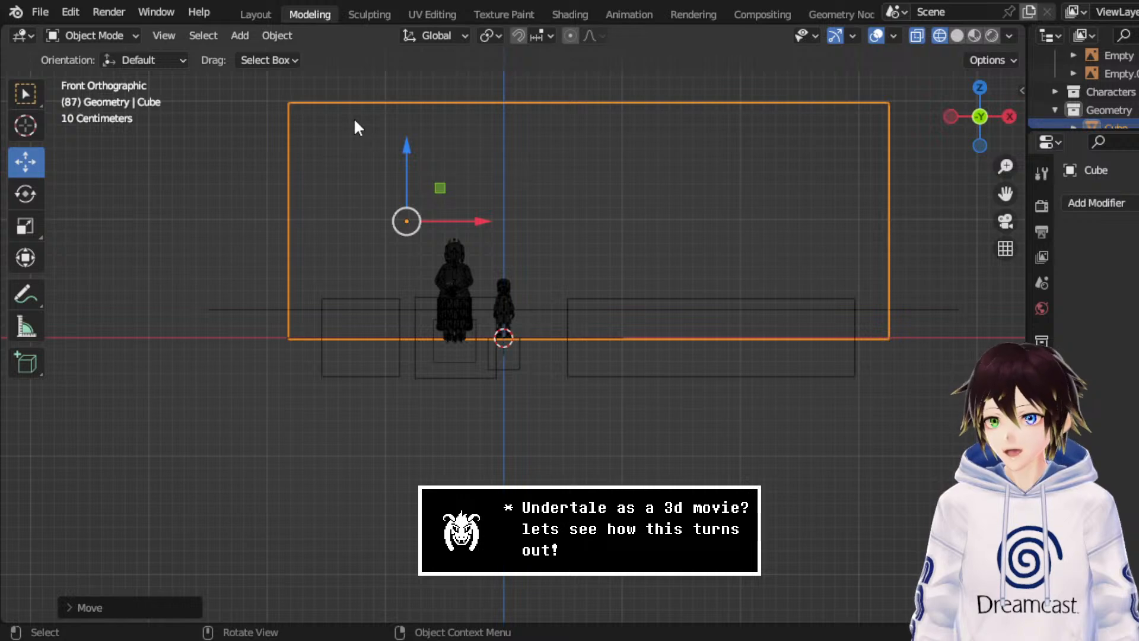
- In Edit Mode, lower the building block's top vertices along Z to reduce its height, and return to Object Mode
left_click(99, 35)
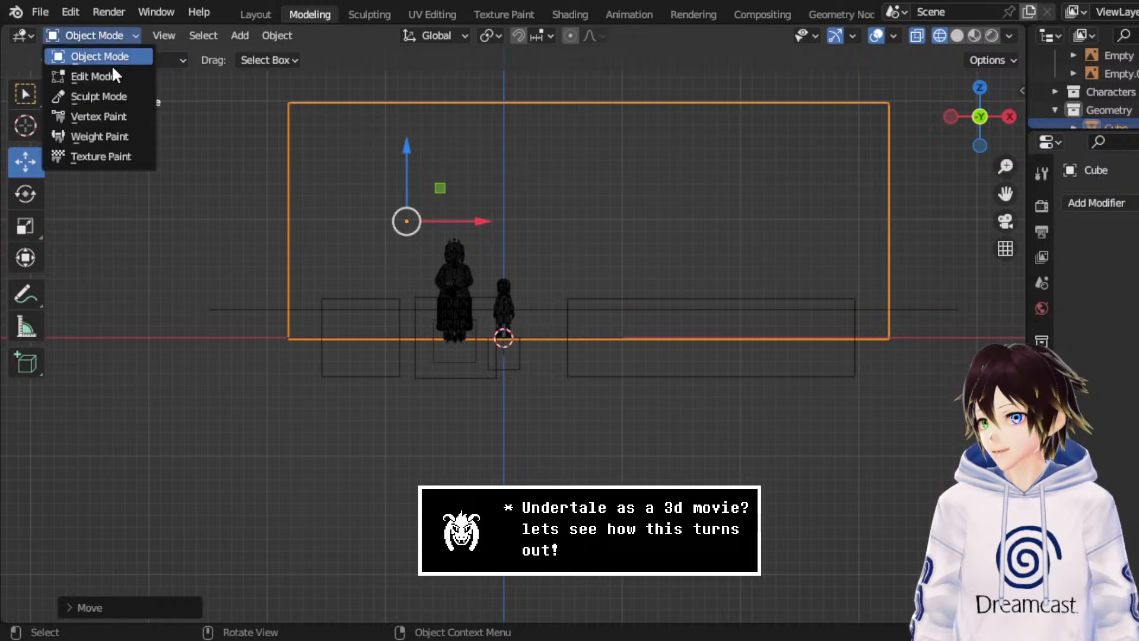
left_click(113, 75)
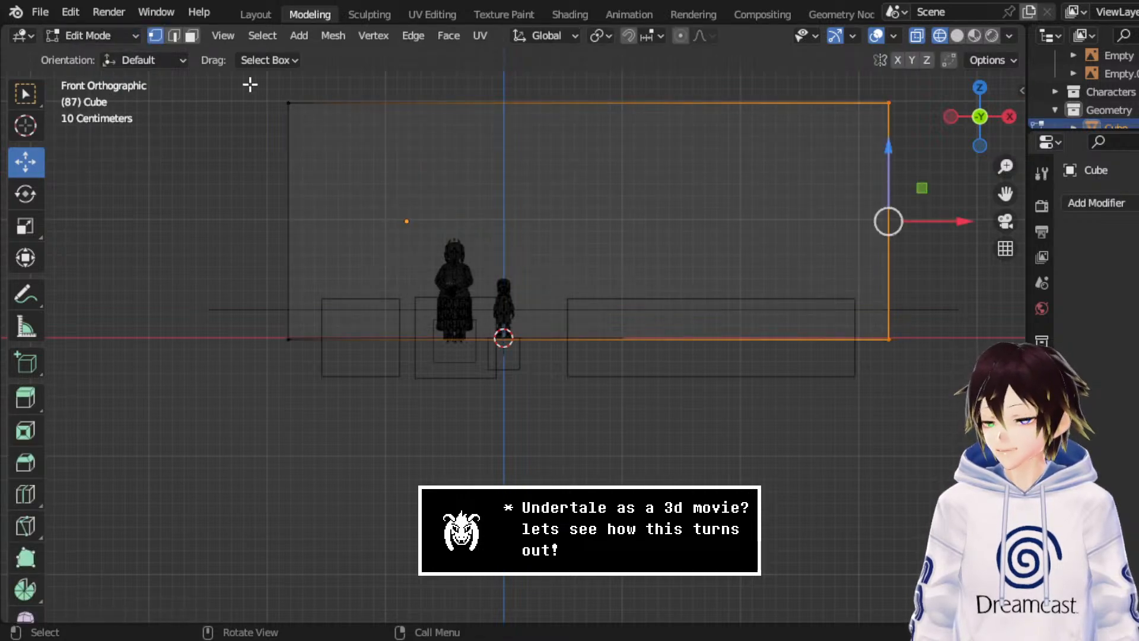
left_click_drag(250, 84, 943, 133)
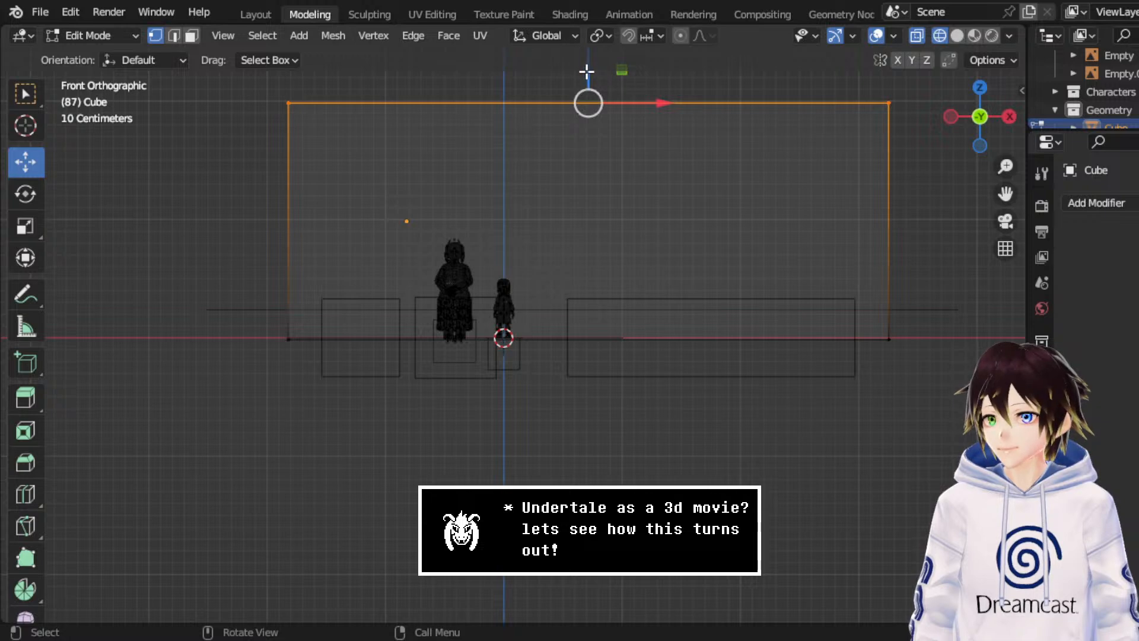
left_click_drag(587, 76, 678, 140)
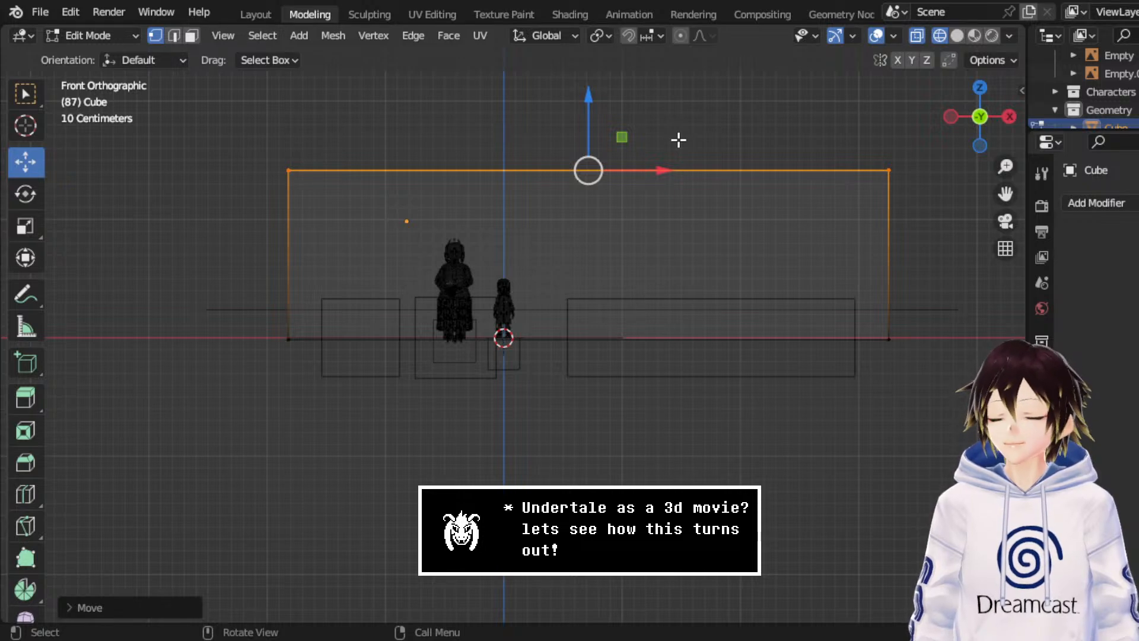
left_click(100, 38)
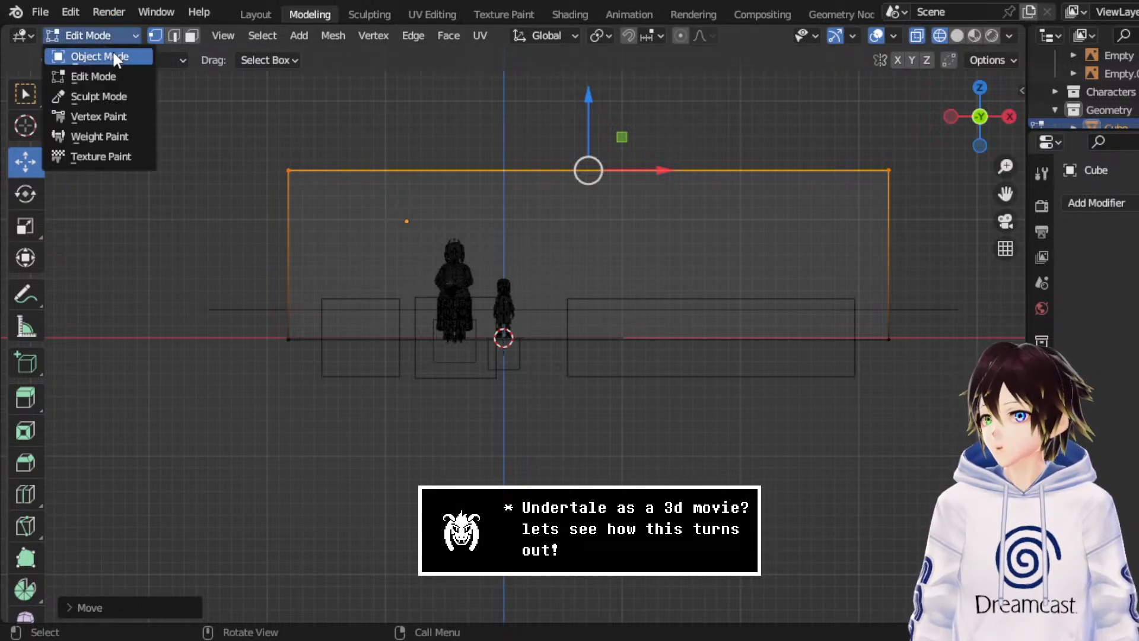
left_click(112, 52)
left_click(385, 92)
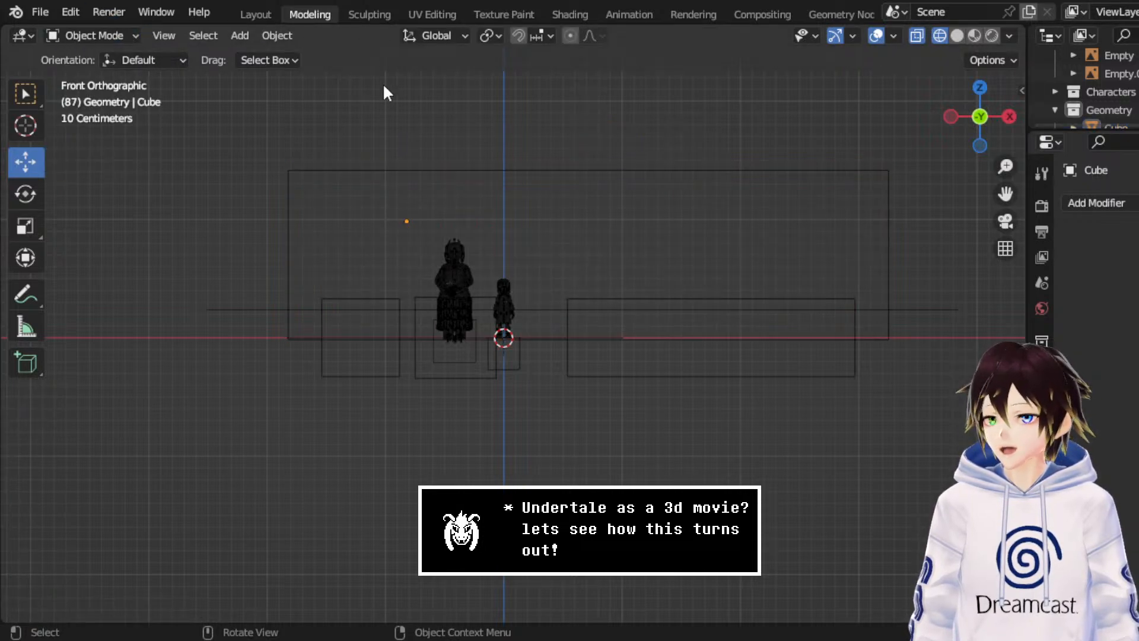
- Reselect the building block, raise its top vertices slightly along Z in Edit Mode, and return to Object Mode
left_click(477, 172)
left_click(98, 35)
left_click(95, 76)
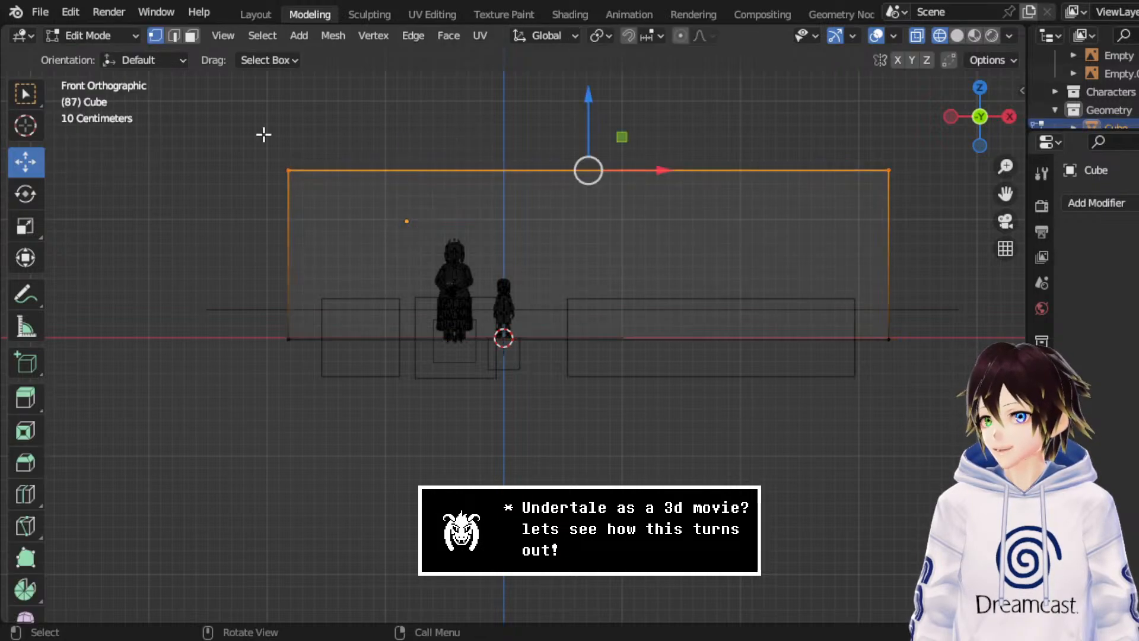
left_click_drag(585, 127, 608, 108)
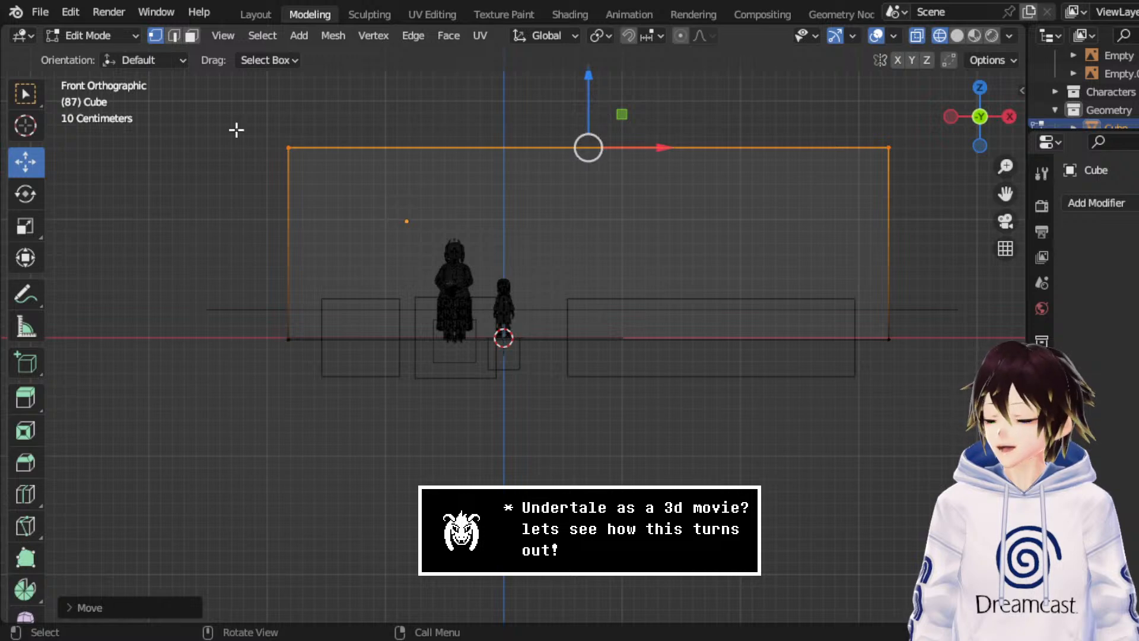
left_click(107, 35)
left_click(115, 52)
- Set the building block's origin to the centre of its geometry and deselect it
middle_click_drag(524, 122, 648, 168)
right_click(659, 155)
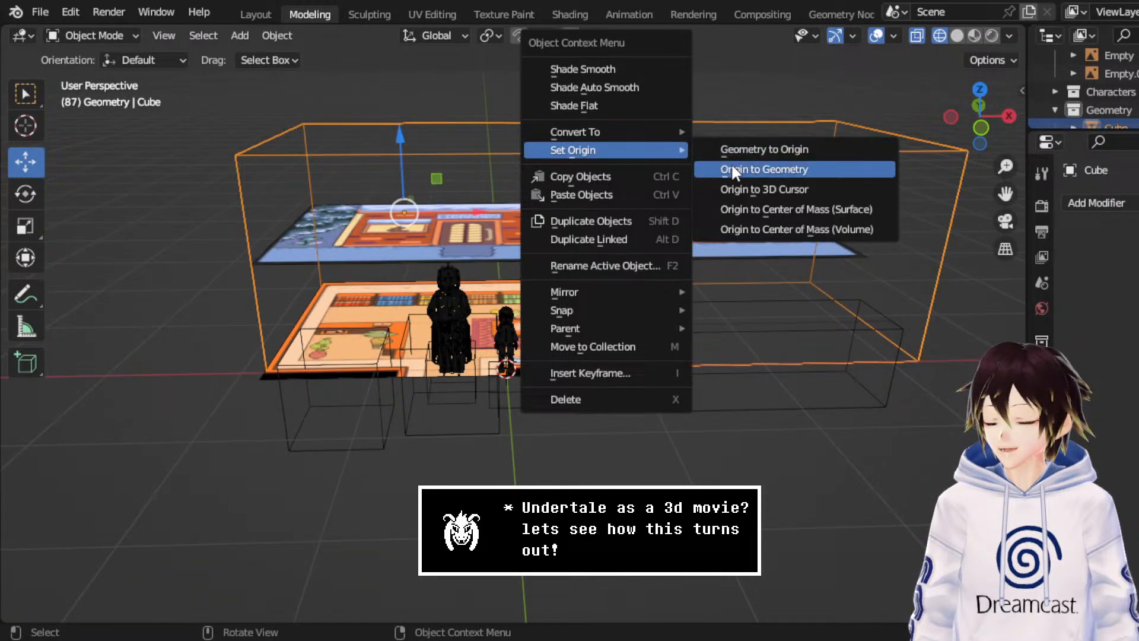
left_click(736, 169)
middle_click_drag(735, 164, 664, 168)
left_click(661, 163)
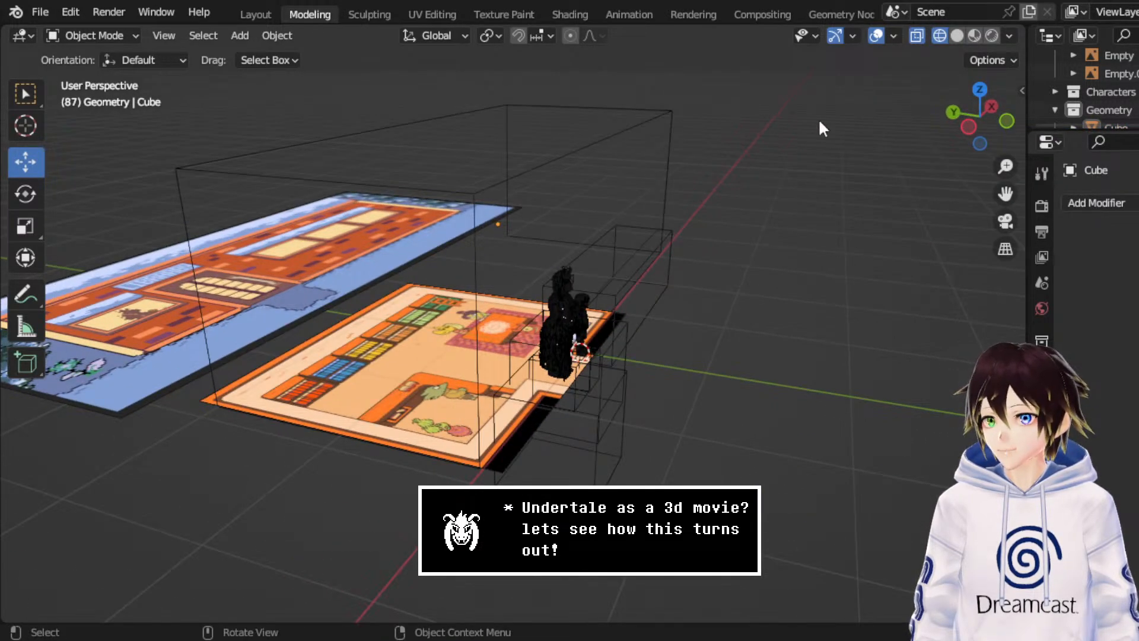
- From the top view, move the building block's rear vertices slightly outward along Y in Edit Mode, and return to Object Mode
left_click(979, 90)
left_click(886, 229)
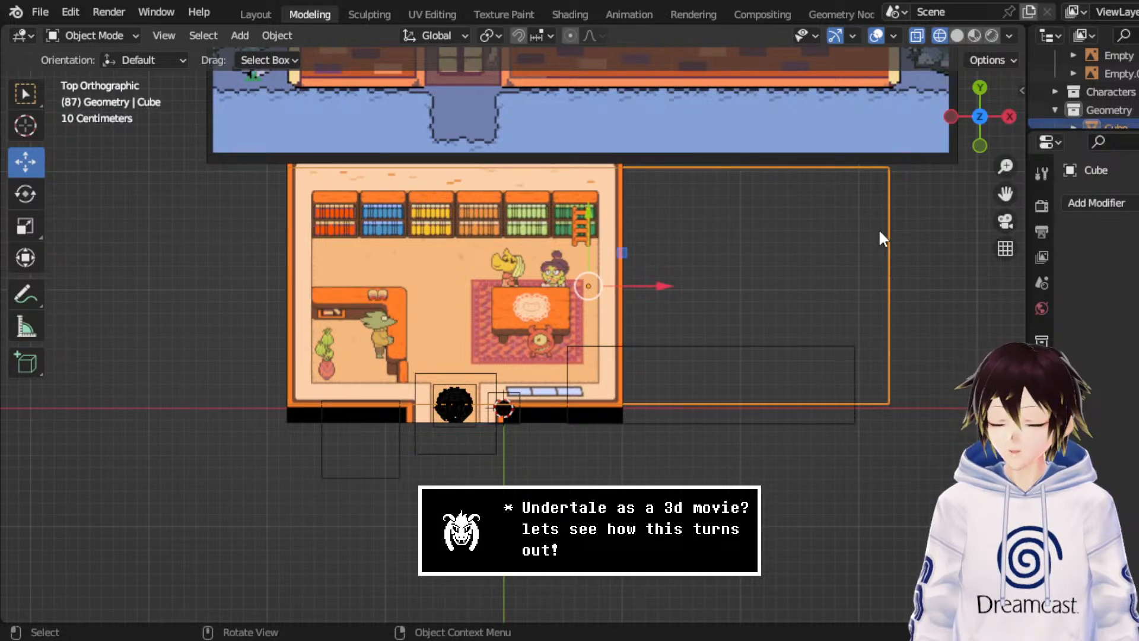
scroll(880, 232, "down", 1)
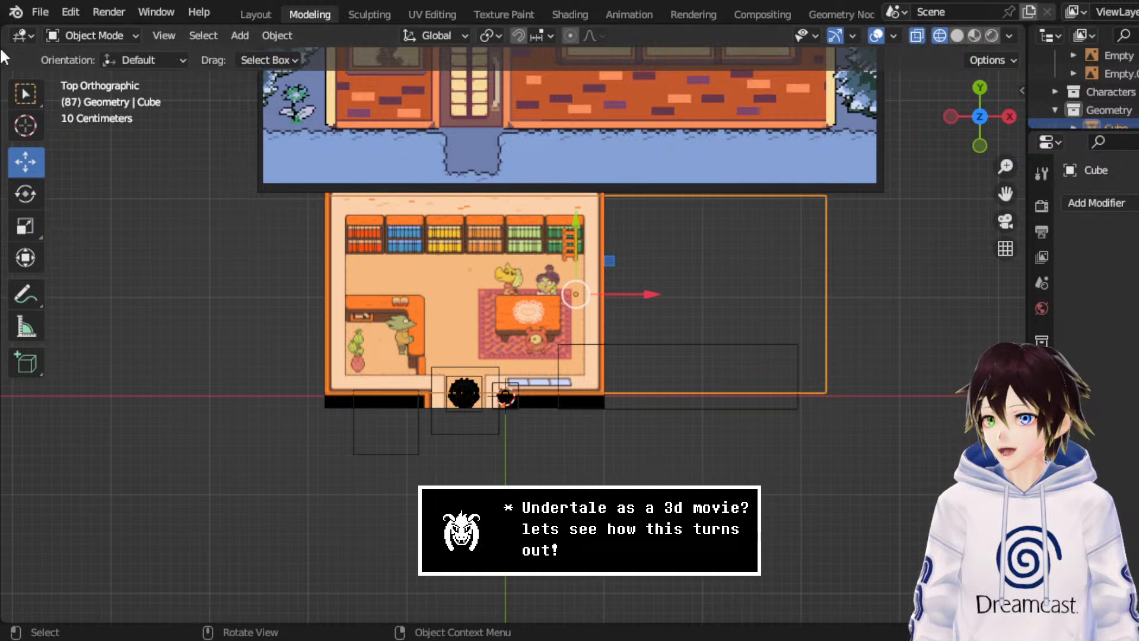
left_click(115, 33)
left_click(114, 65)
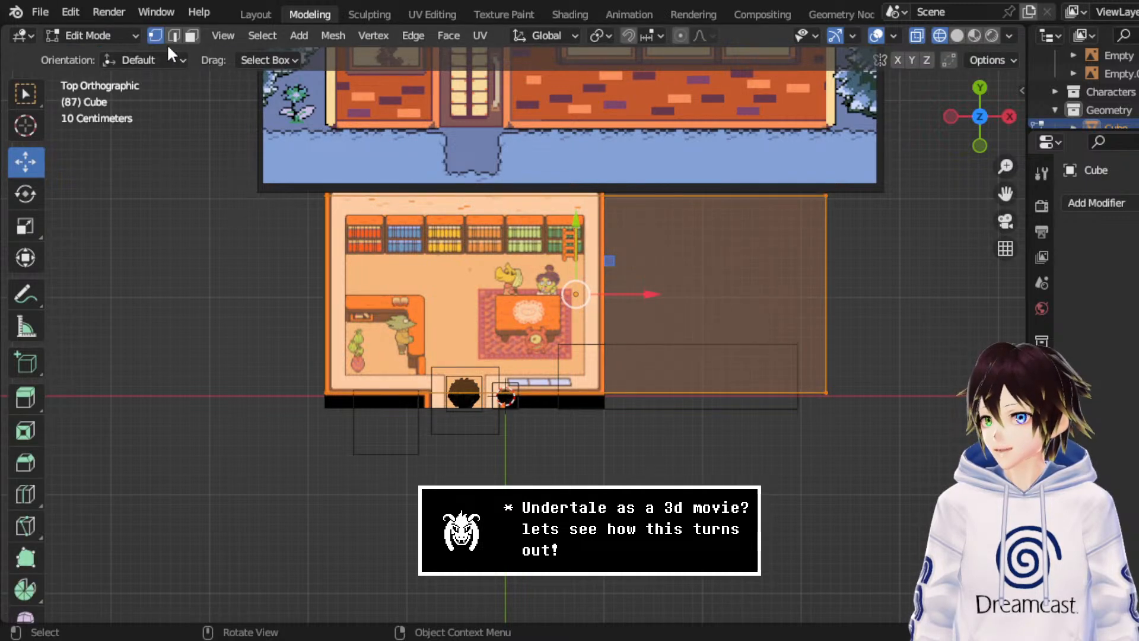
left_click_drag(888, 236, 208, 114)
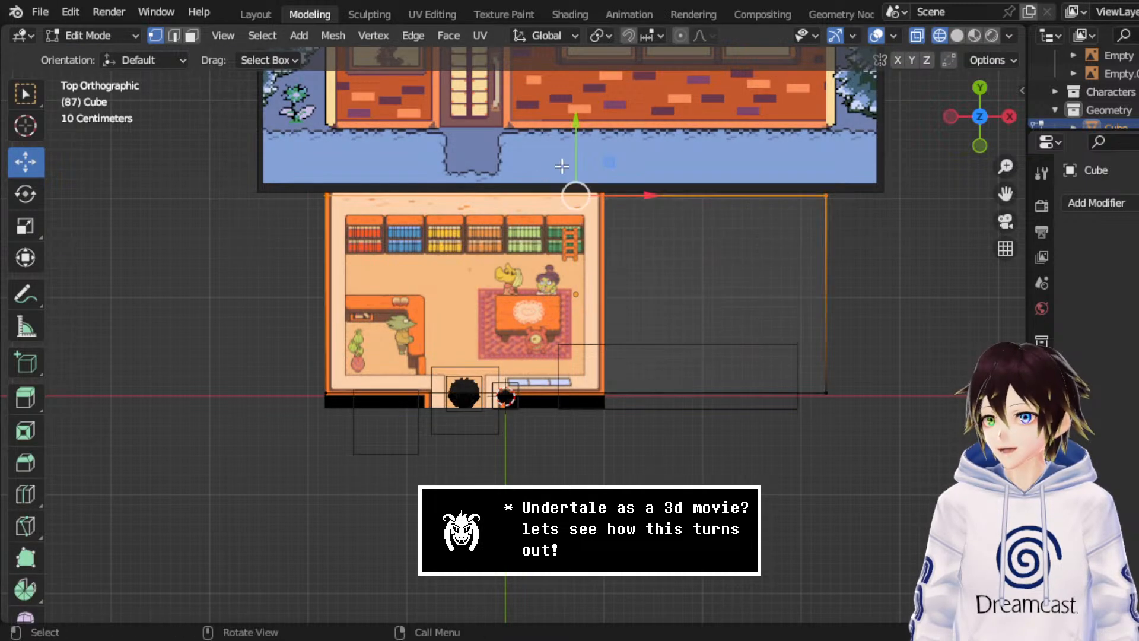
left_click_drag(579, 155, 592, 142)
left_click(95, 36)
left_click(102, 54)
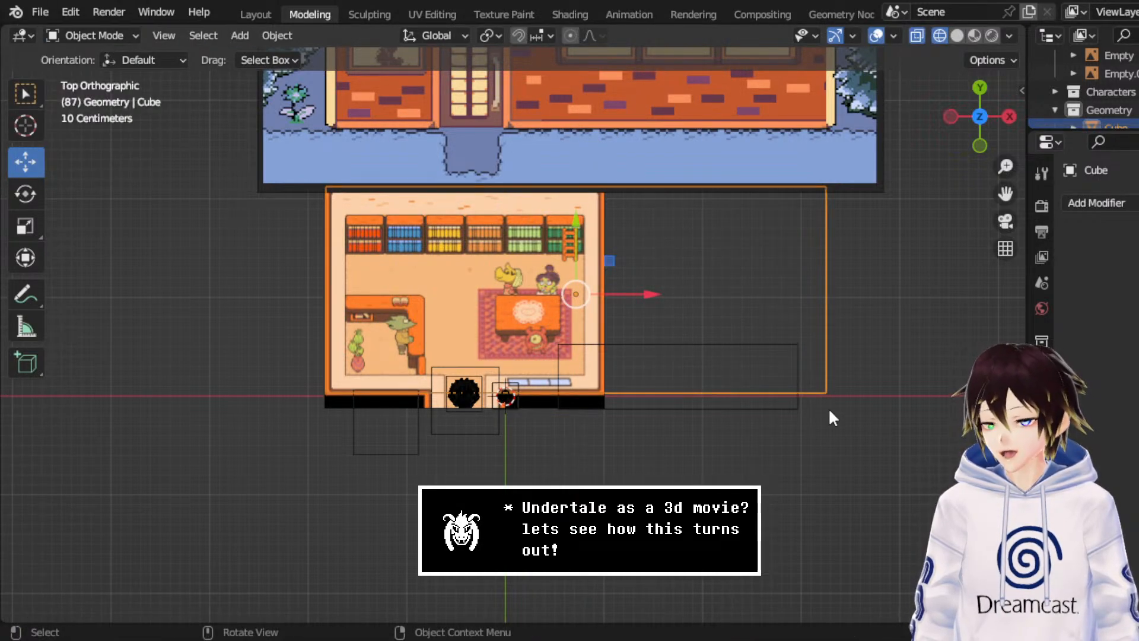
- From the front view, duplicate the small window cube and move the copy about 0.8 m along X and 0.49 m up, over the taller character
middle_click_drag(771, 538, 578, 344)
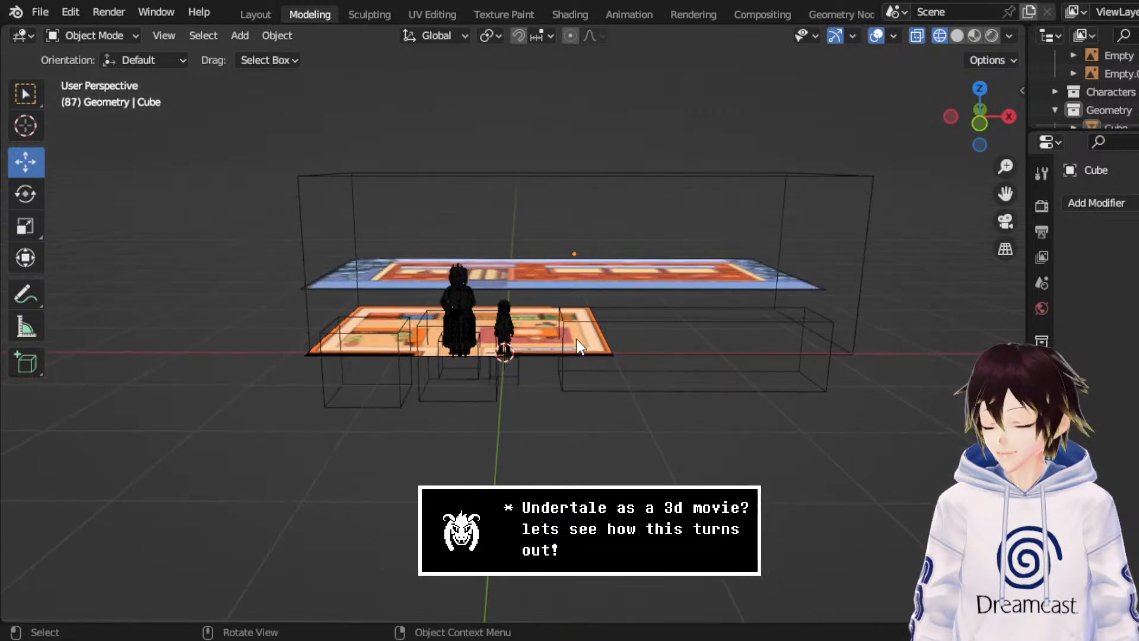
left_click(980, 123)
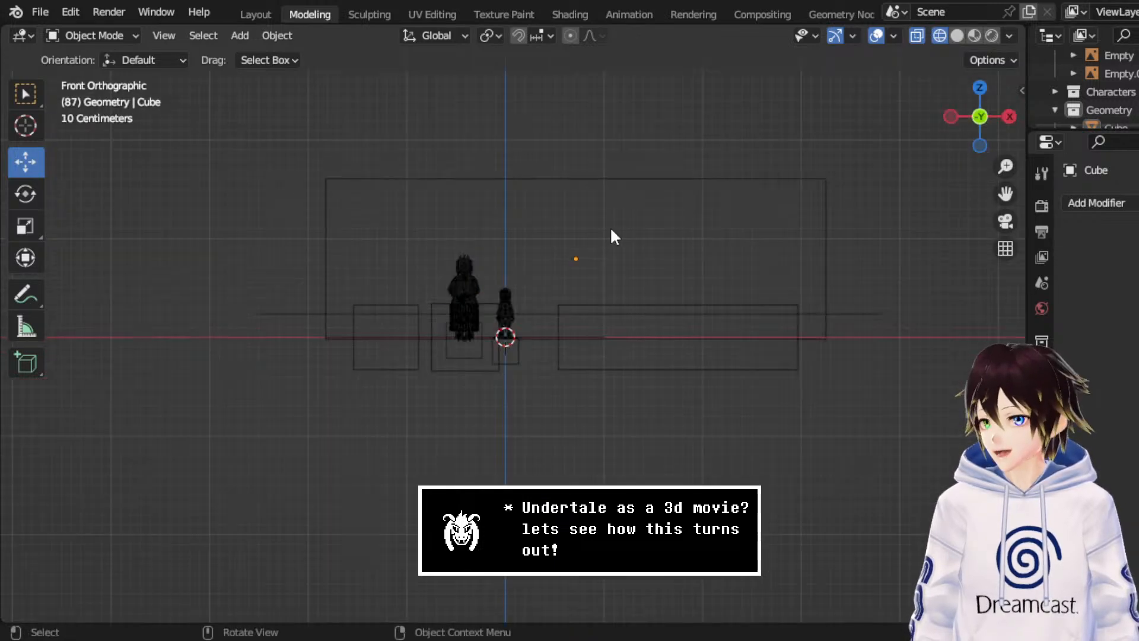
left_click(333, 282)
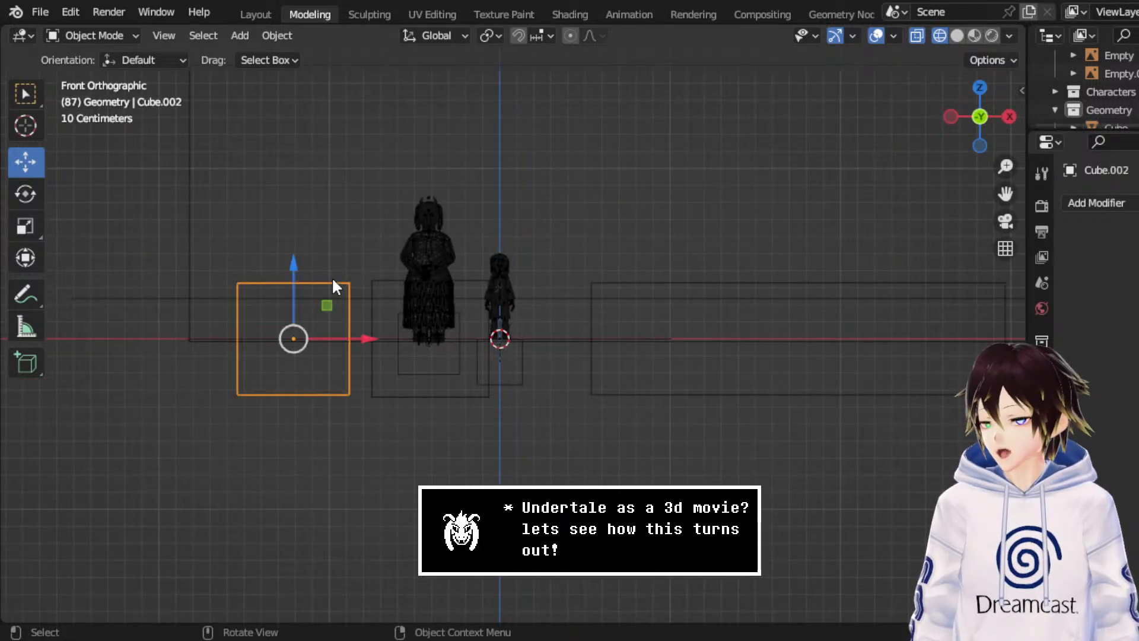
right_click(332, 279)
left_click(314, 350)
right_click(314, 364)
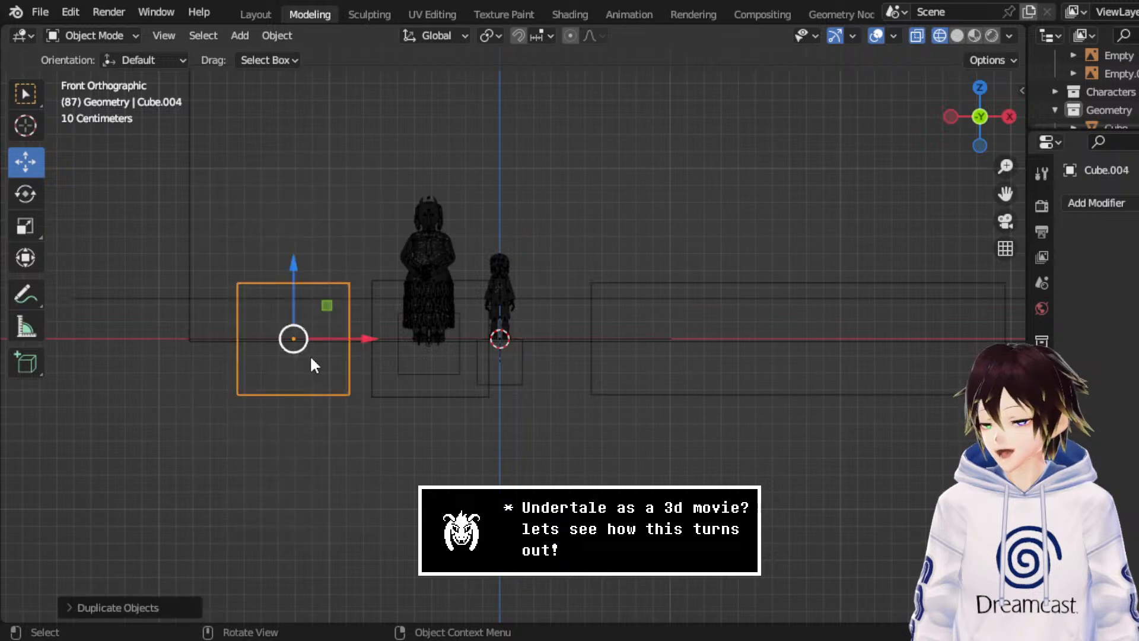
key("g")
key("shift+y")
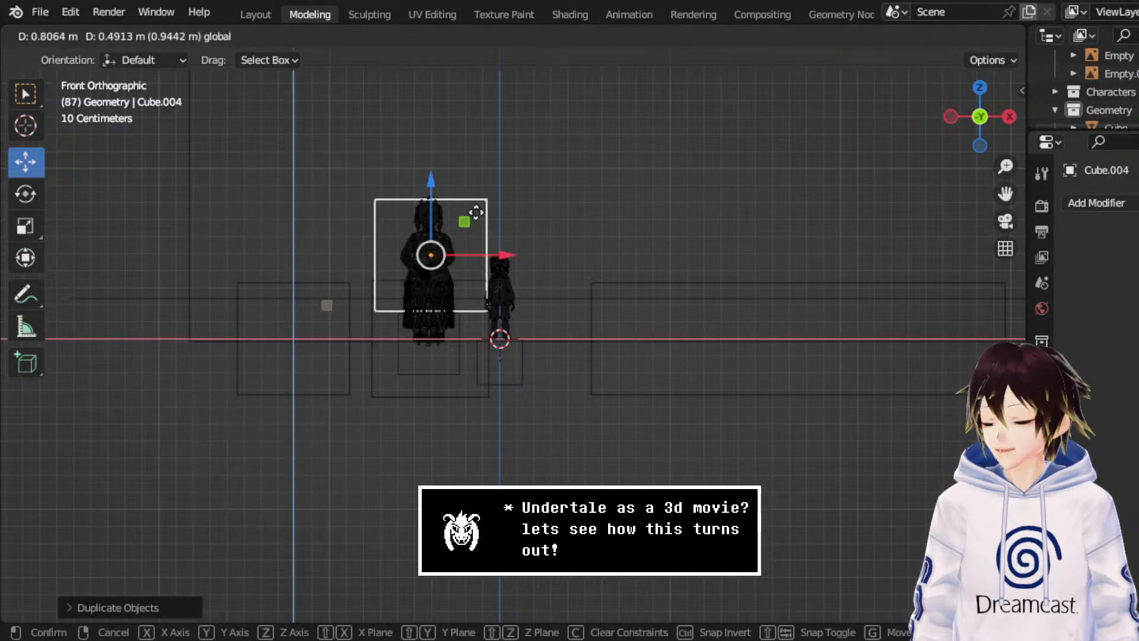
left_click(474, 212)
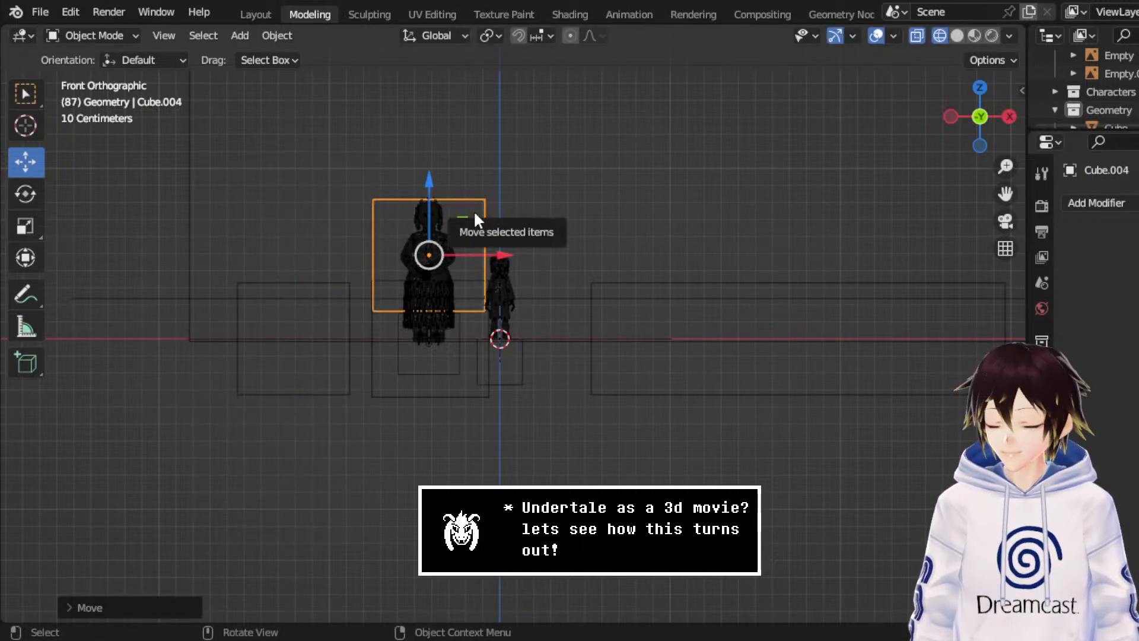
- In Edit Mode, lower the door cube's bottom vertices to floor level and raise its top vertices above the taller character's head
scroll(455, 234, "up", 3)
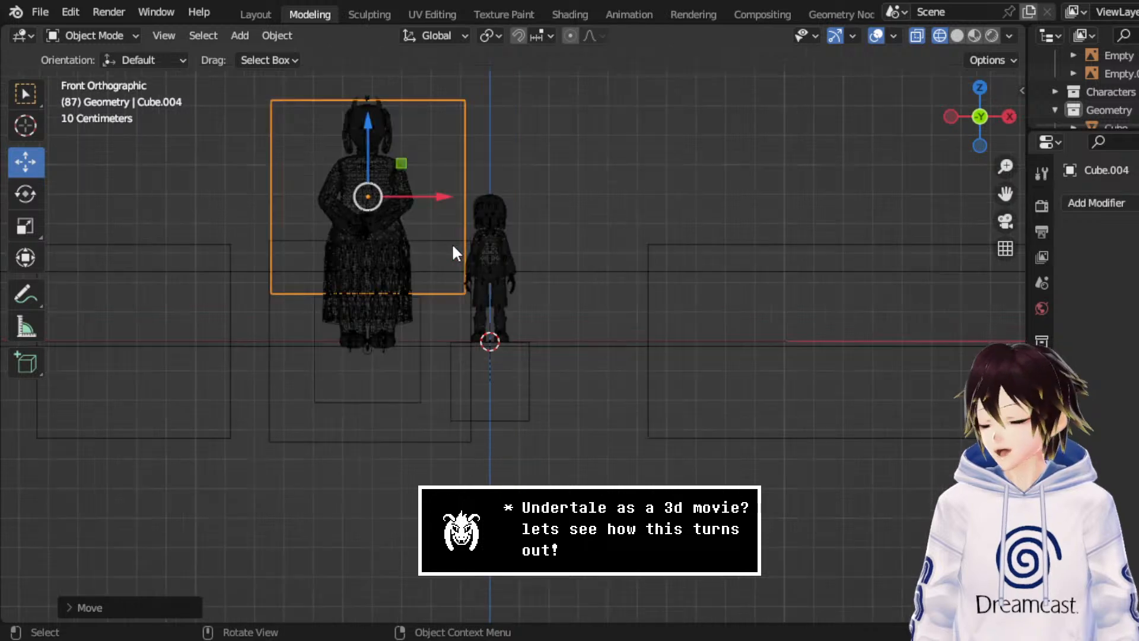
left_click_drag(1005, 194, 1136, 325)
scroll(665, 372, "up", 2)
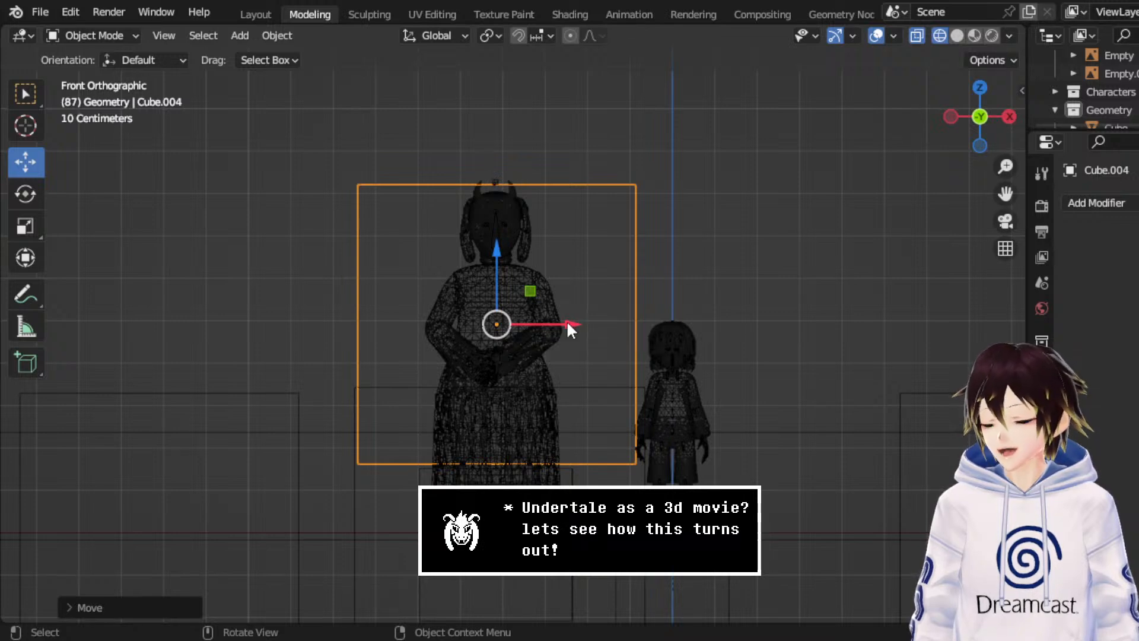
left_click(522, 299)
left_click(629, 181)
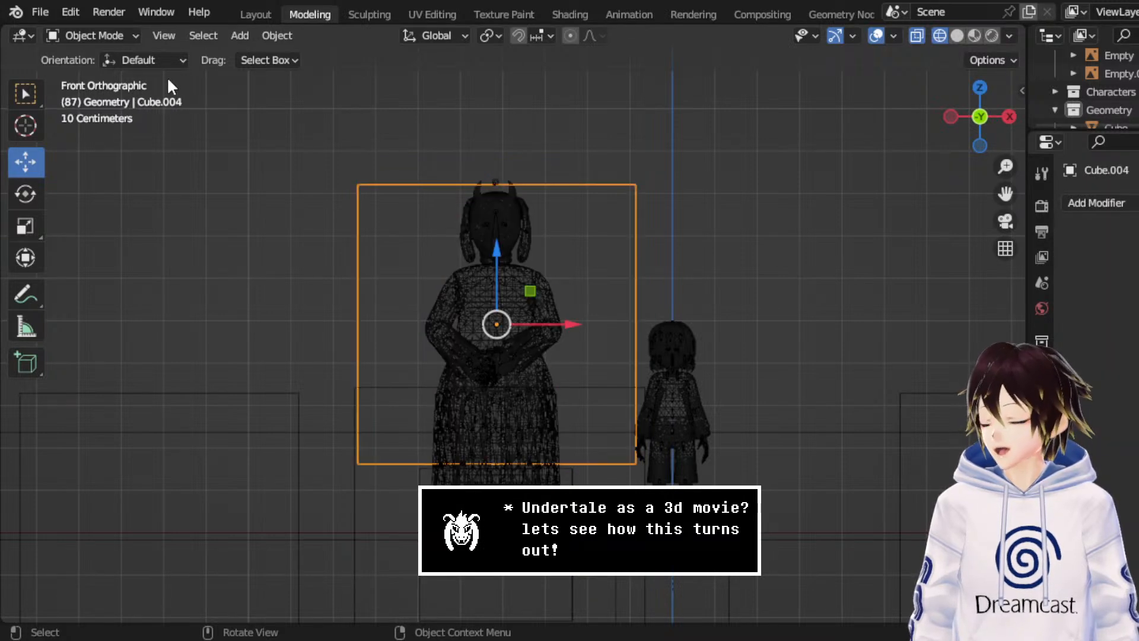
left_click(89, 36)
left_click(133, 72)
left_click_drag(293, 431, 855, 505)
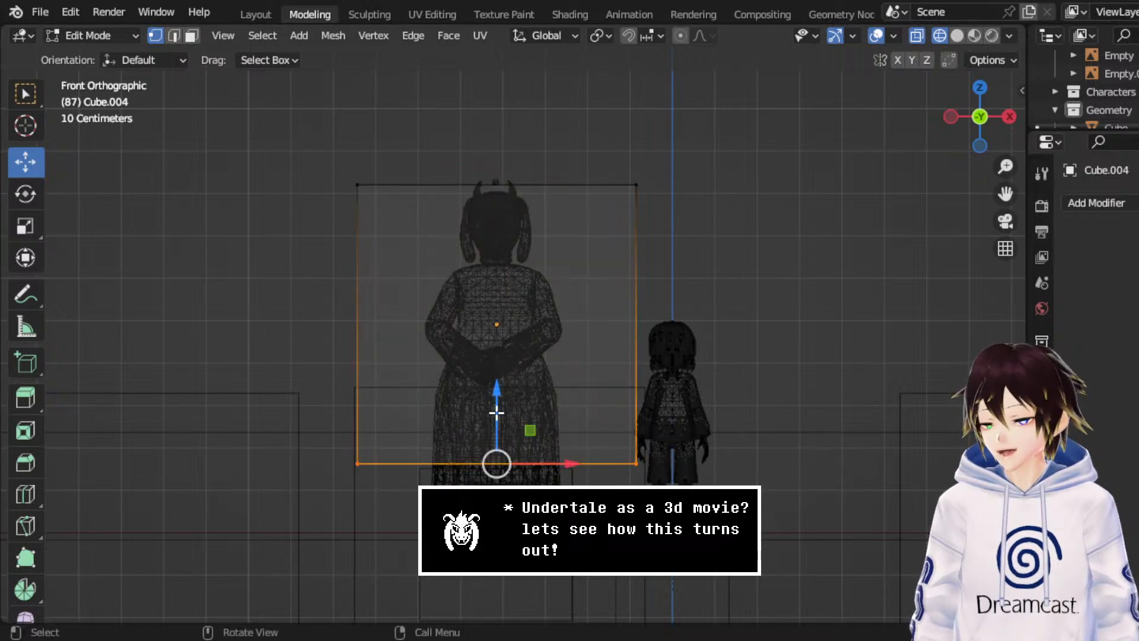
left_click_drag(497, 408, 543, 482)
left_click_drag(710, 265, 320, 119)
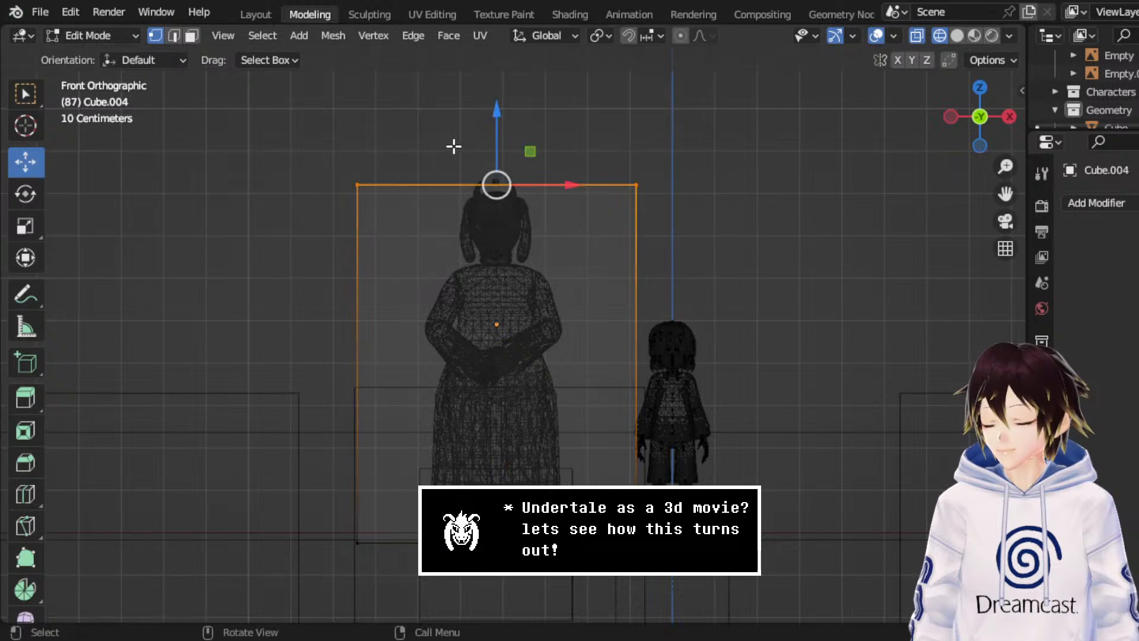
left_click_drag(505, 138, 514, 53)
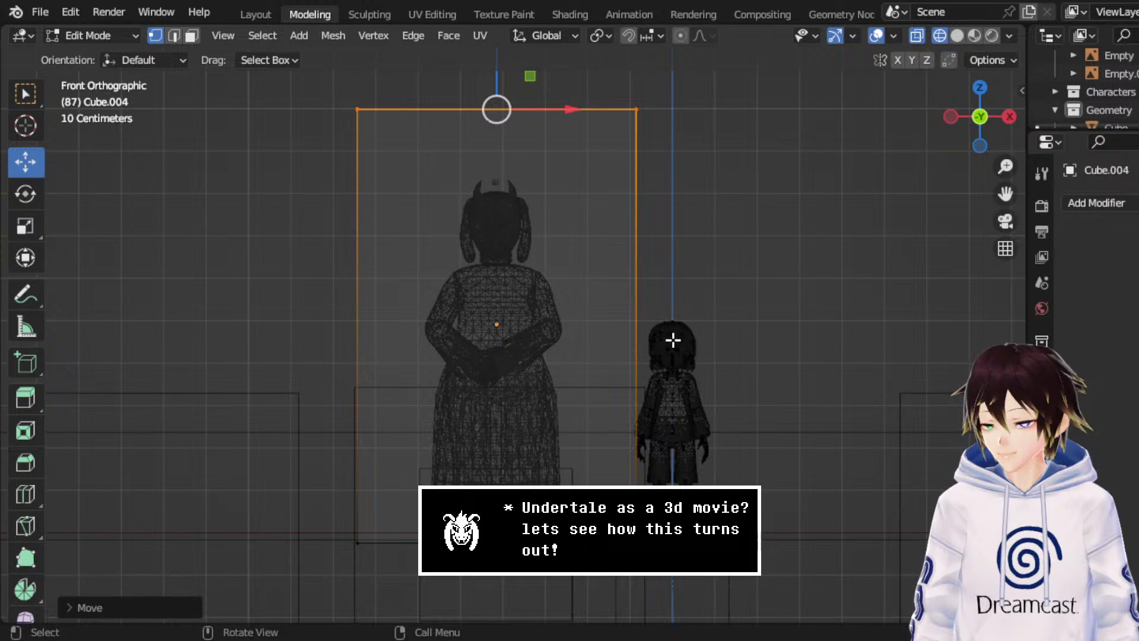
- Select all the door cube's vertices and scale them down along X so it is only slightly wider than the taller character
scroll(673, 340, "down", 2)
left_click_drag(695, 551, 287, 111)
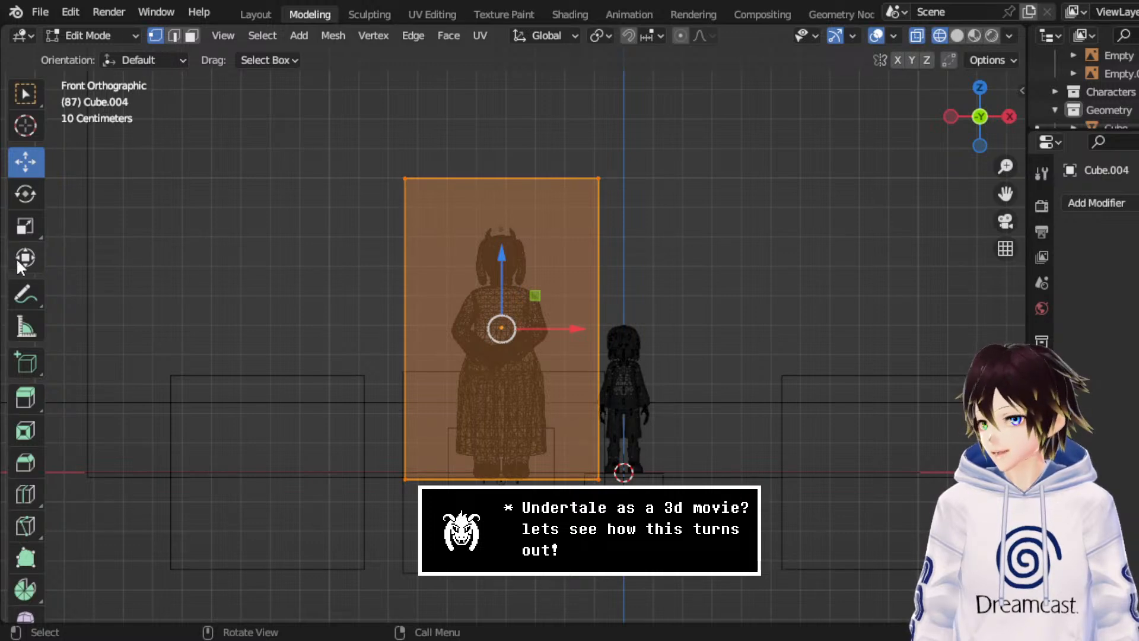
left_click(25, 226)
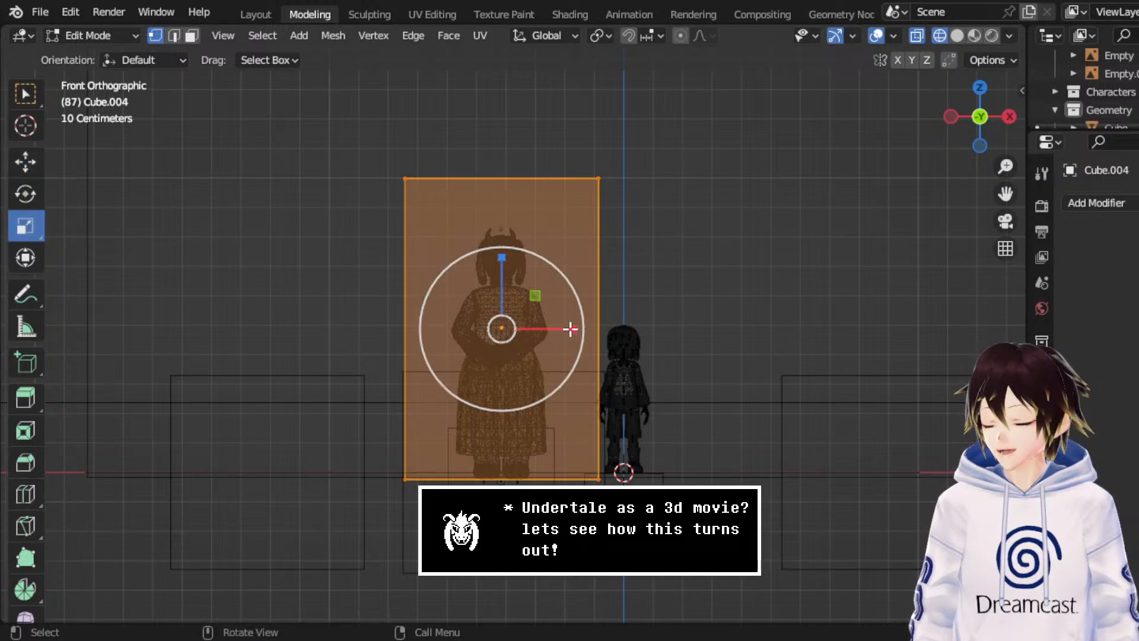
left_click_drag(570, 328, 560, 327)
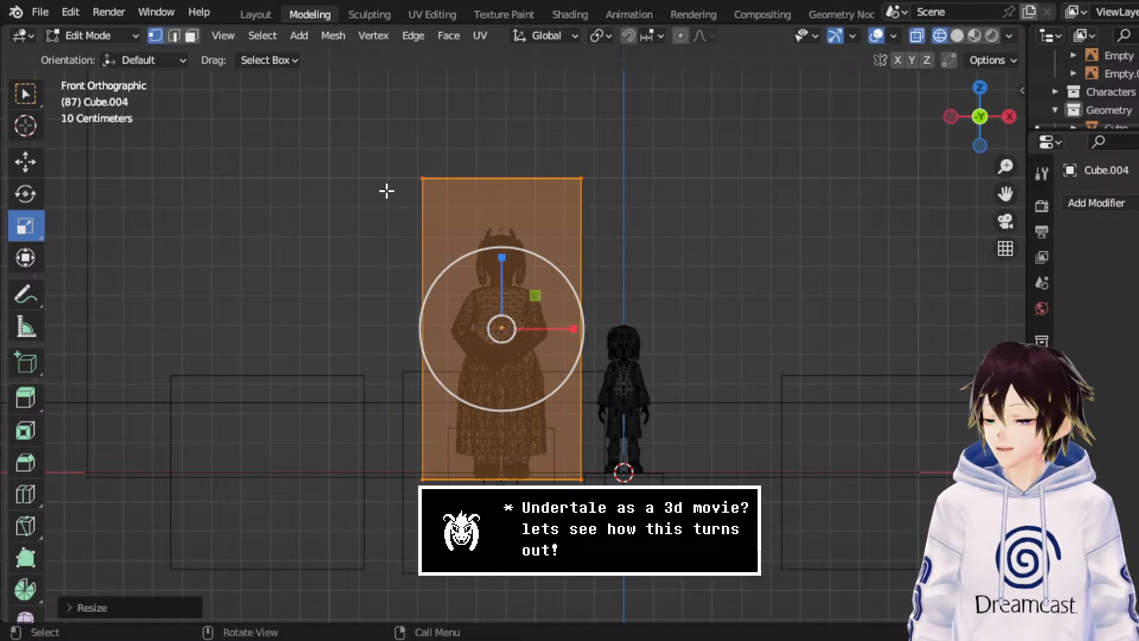
- Lower the door cube's top vertices slightly along Z and return to Object Mode
left_click_drag(357, 153, 667, 204)
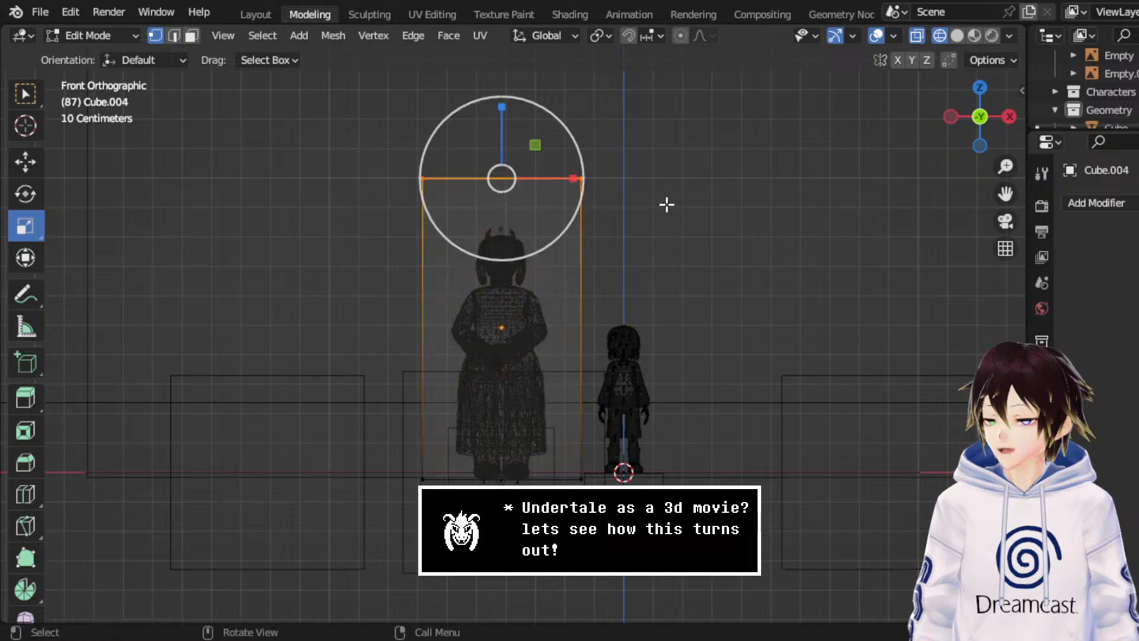
left_click(13, 155)
left_click_drag(502, 149, 511, 153)
left_click(89, 36)
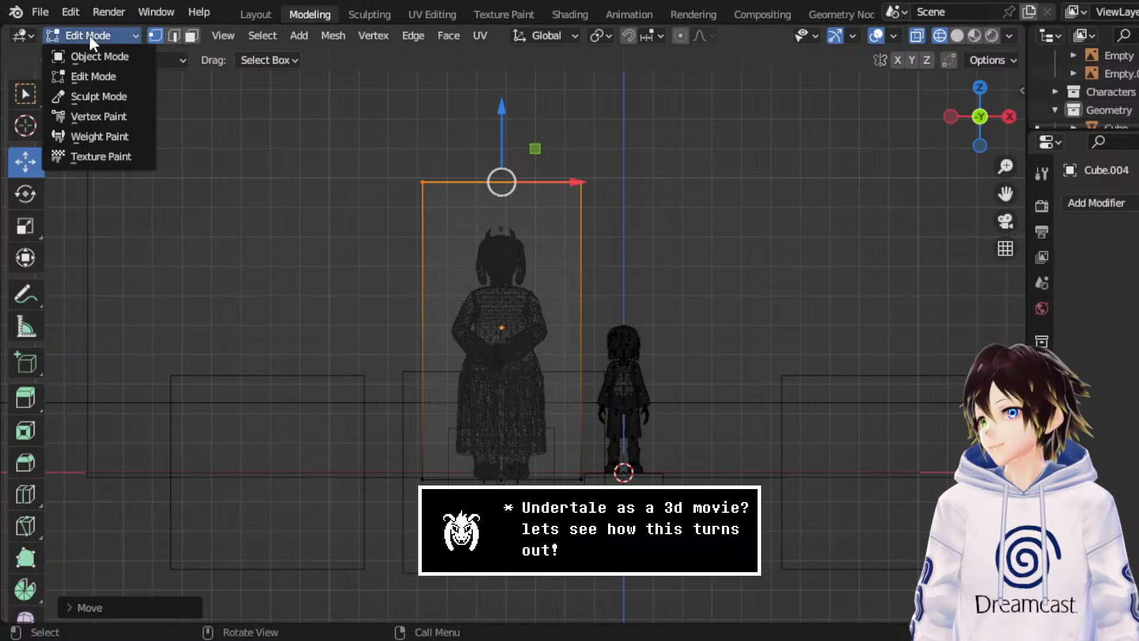
left_click(87, 58)
- Examine the door cube's proportions from the front, then compare them with the library reference image from the top view
middle_click_drag(365, 209, 601, 204)
left_click(992, 118)
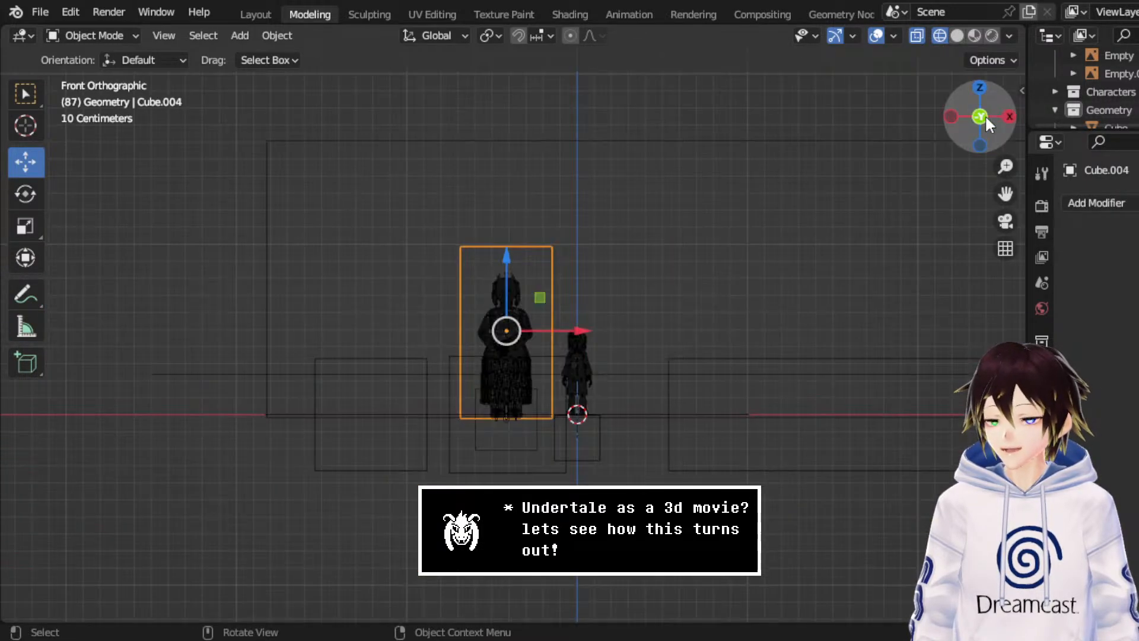
scroll(592, 333, "up", 5)
scroll(598, 295, "down", 3)
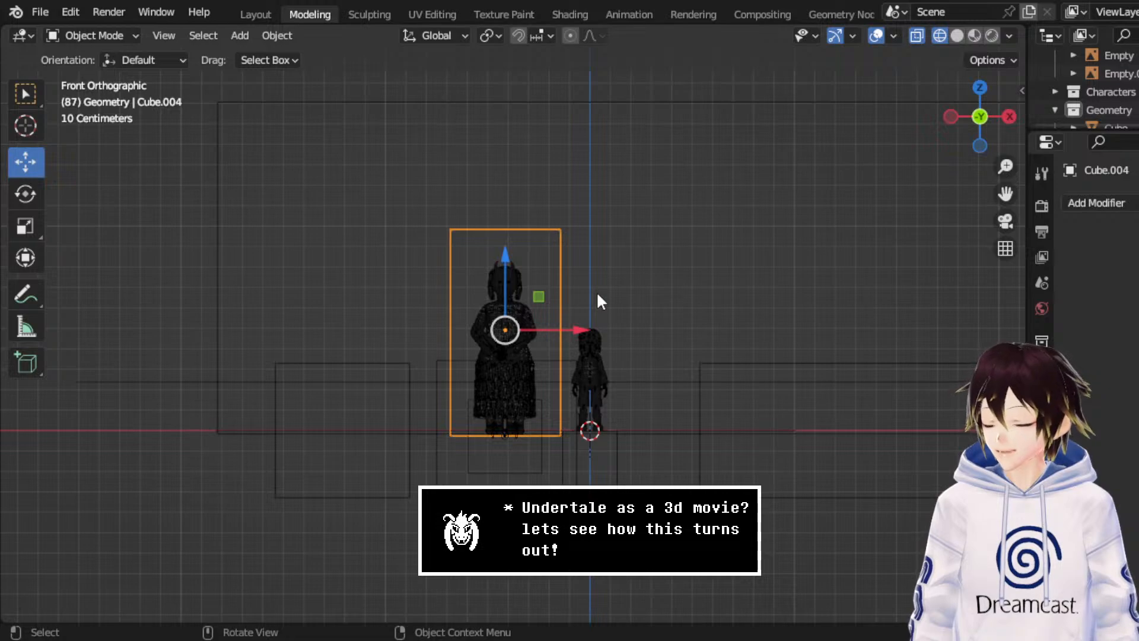
middle_click_drag(872, 234, 934, 141)
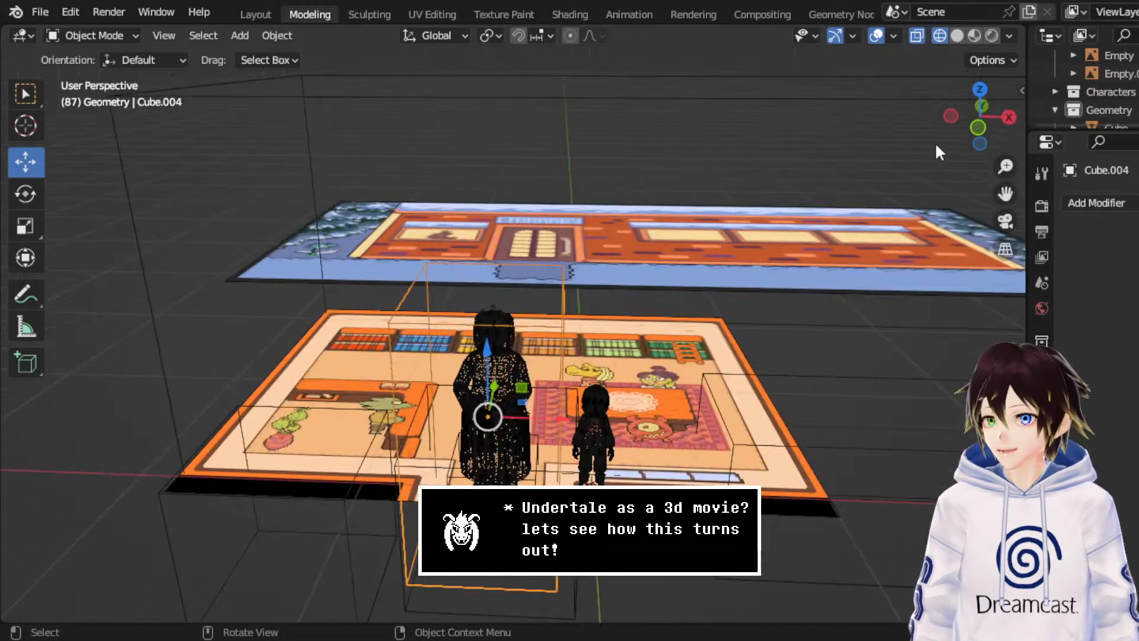
left_click(978, 89)
scroll(774, 267, "down", 2)
scroll(765, 277, "down", 2)
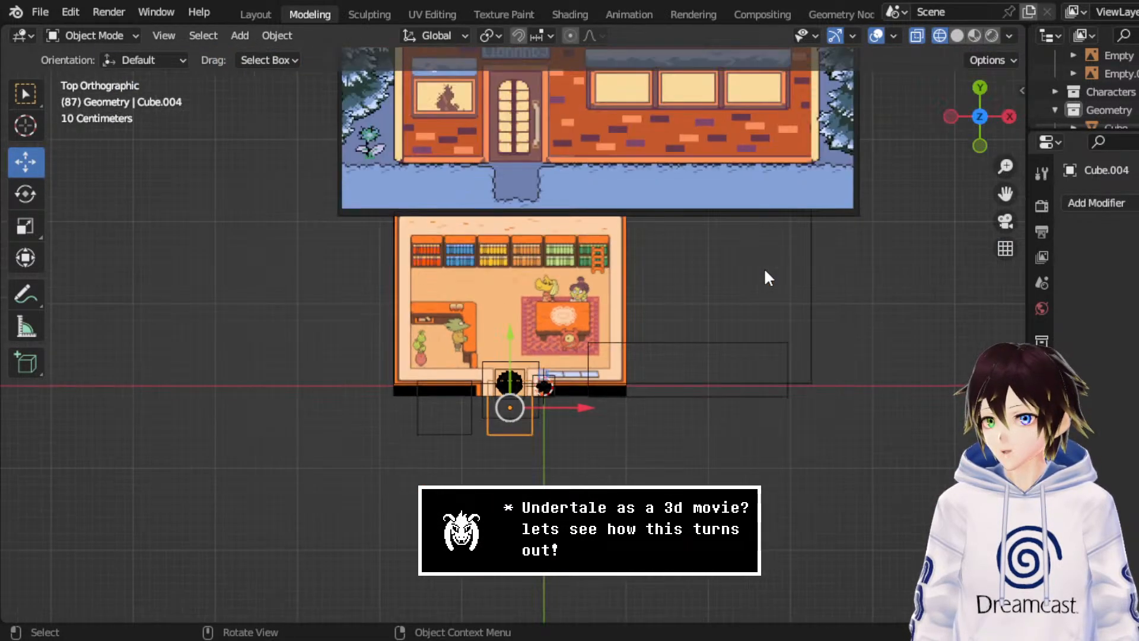
- Select the long and the small window cubes together and raise them along Z until their tops nearly align with the door cube's top
left_click(712, 350)
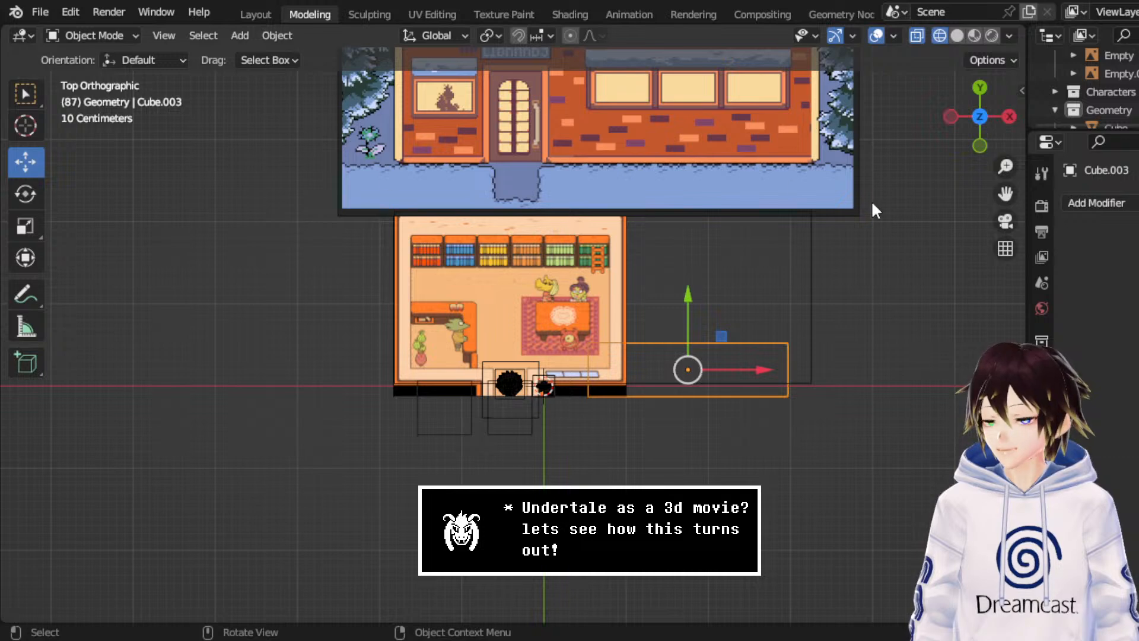
left_click_drag(1005, 193, 963, 283)
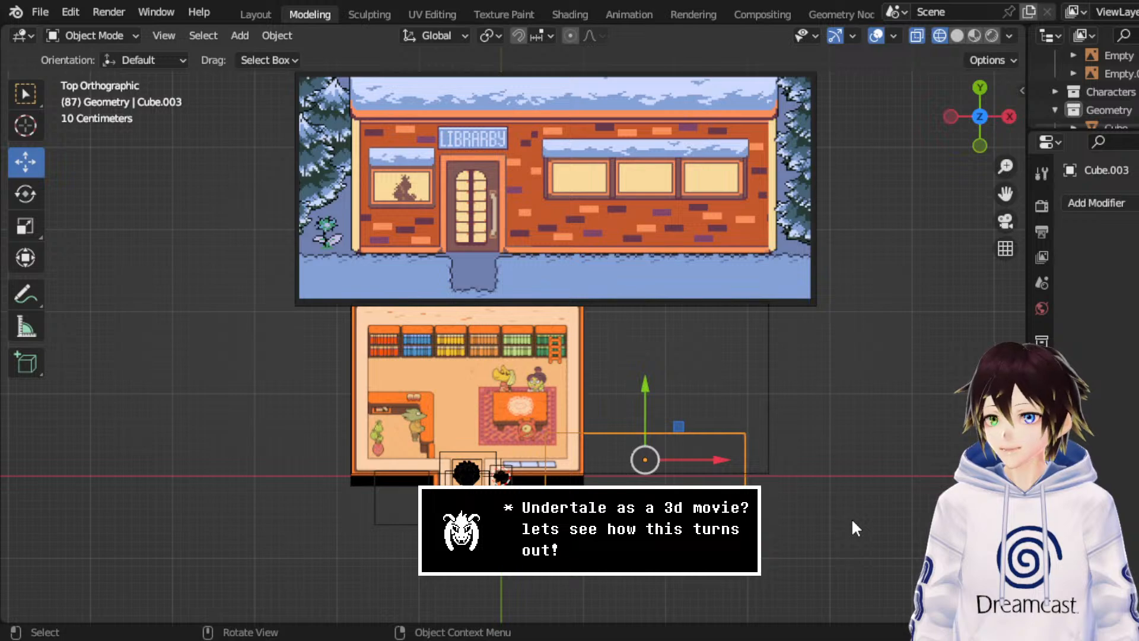
middle_click_drag(778, 540, 226, 282)
left_click(332, 412, "shift")
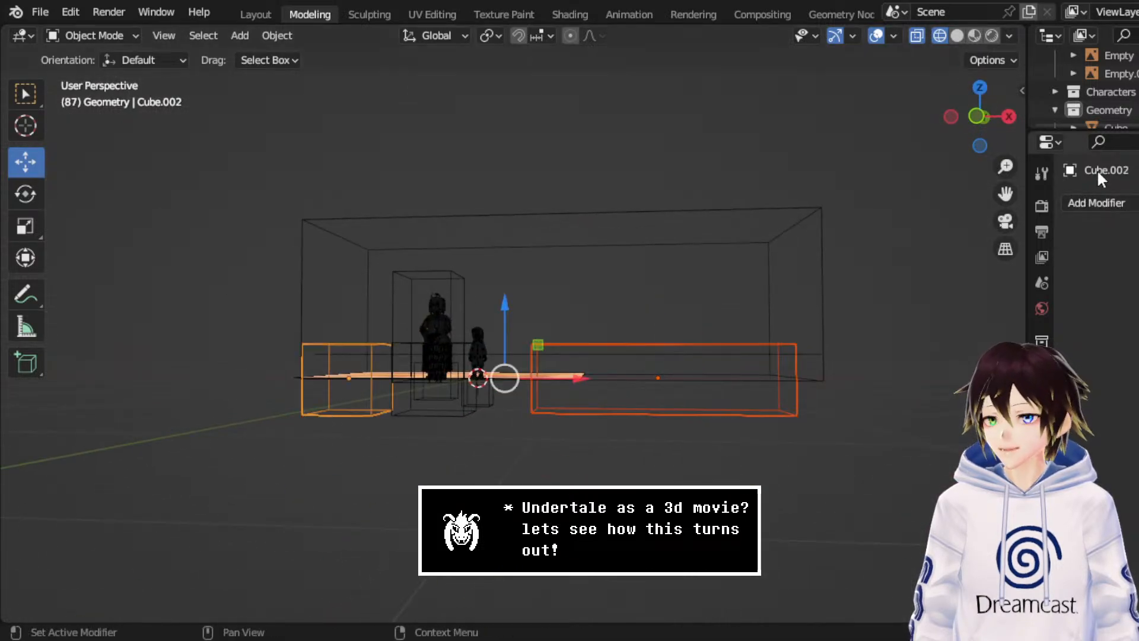
left_click(974, 116)
scroll(689, 382, "up", 5)
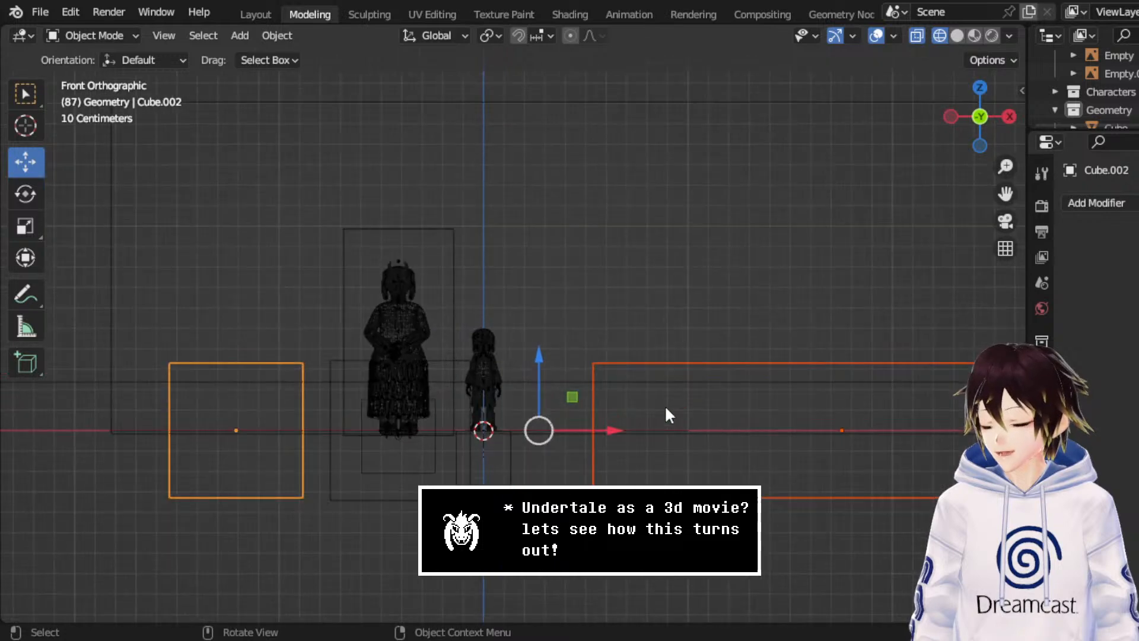
left_click_drag(543, 367, 588, 231)
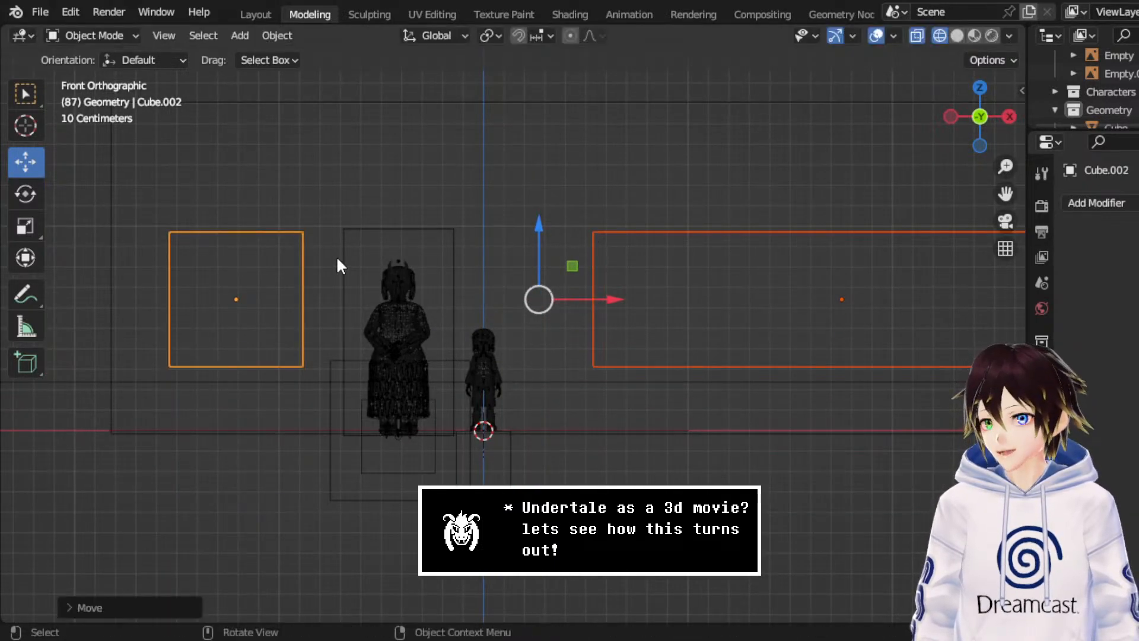
- Duplicate the small window cube, scale the copy down, flatten it along Z, and move it up inside the original
left_click(296, 261)
right_click(295, 257)
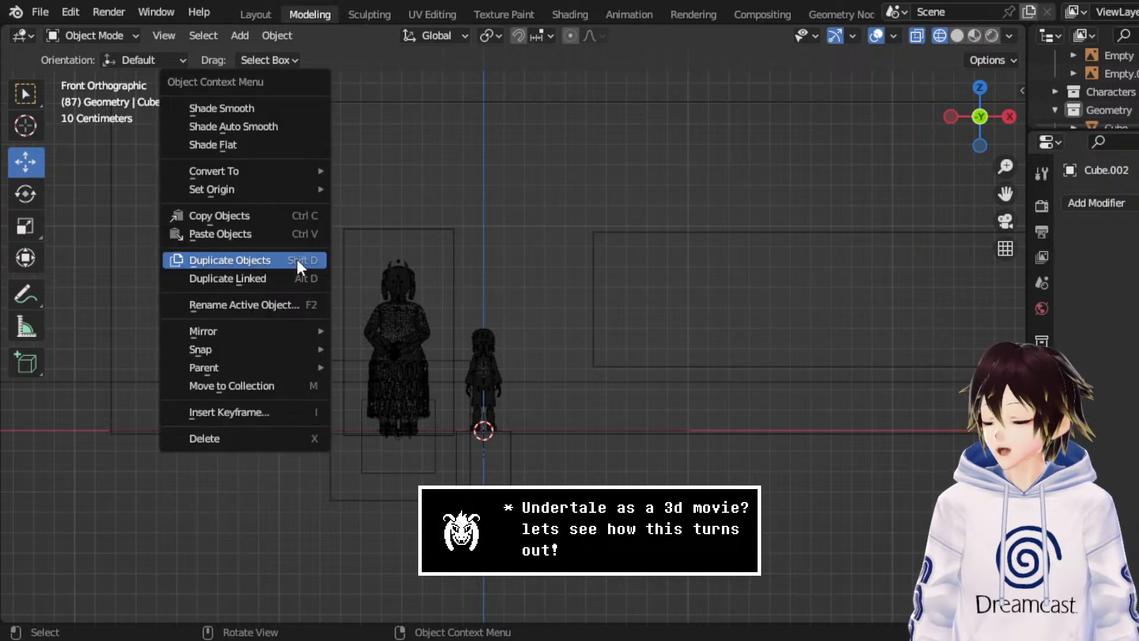
left_click(297, 259)
left_click(21, 229)
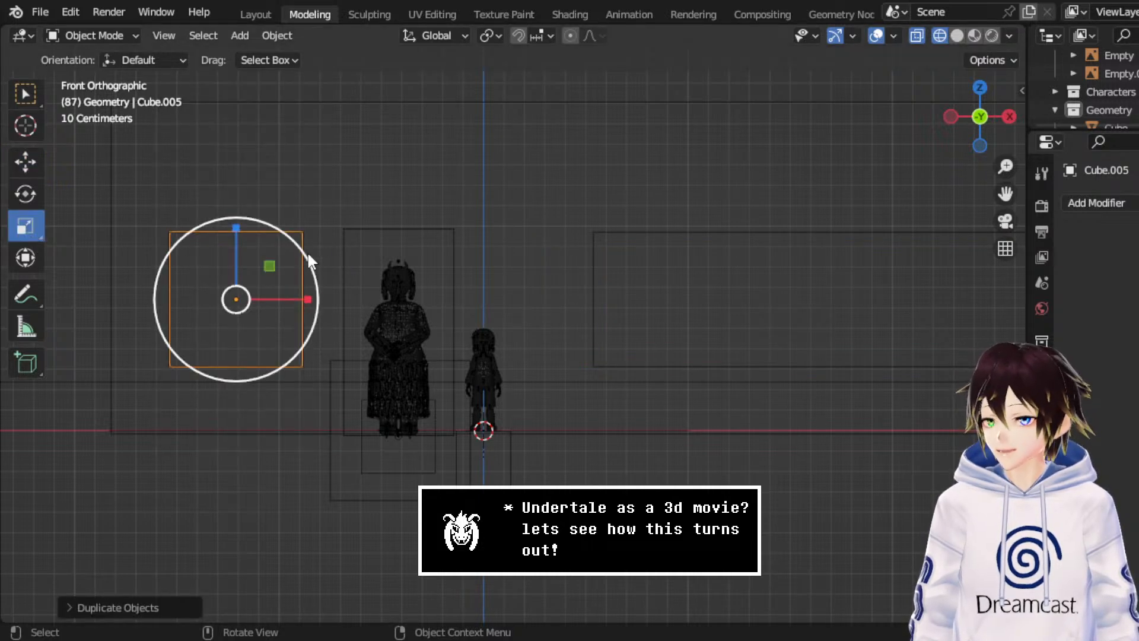
left_click_drag(307, 251, 295, 273)
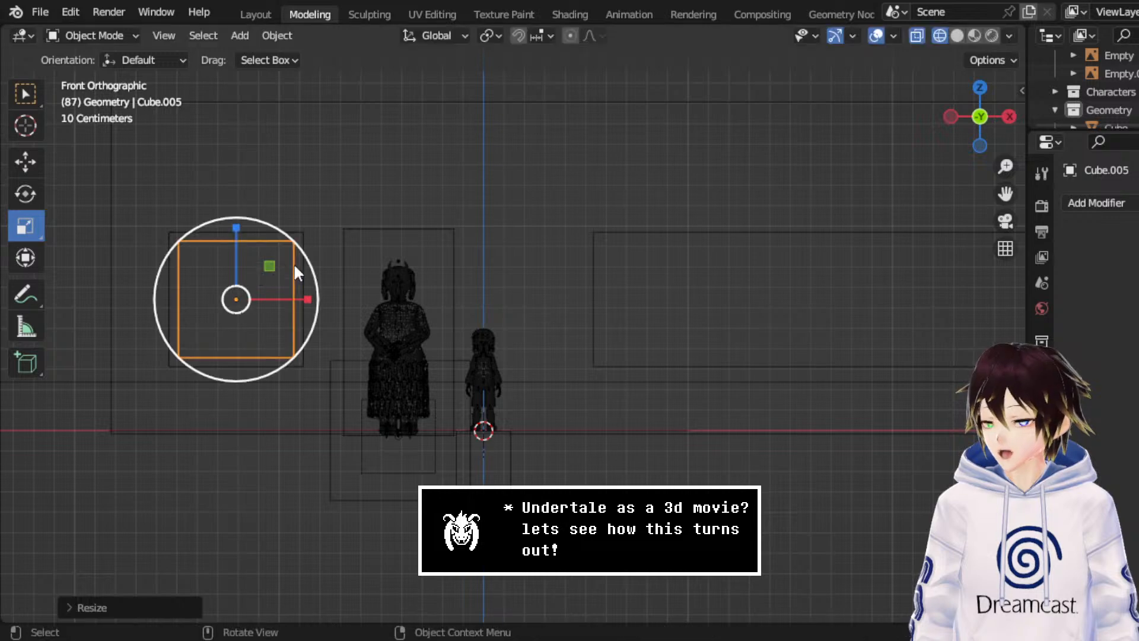
left_click_drag(232, 227, 255, 229)
left_click(26, 160)
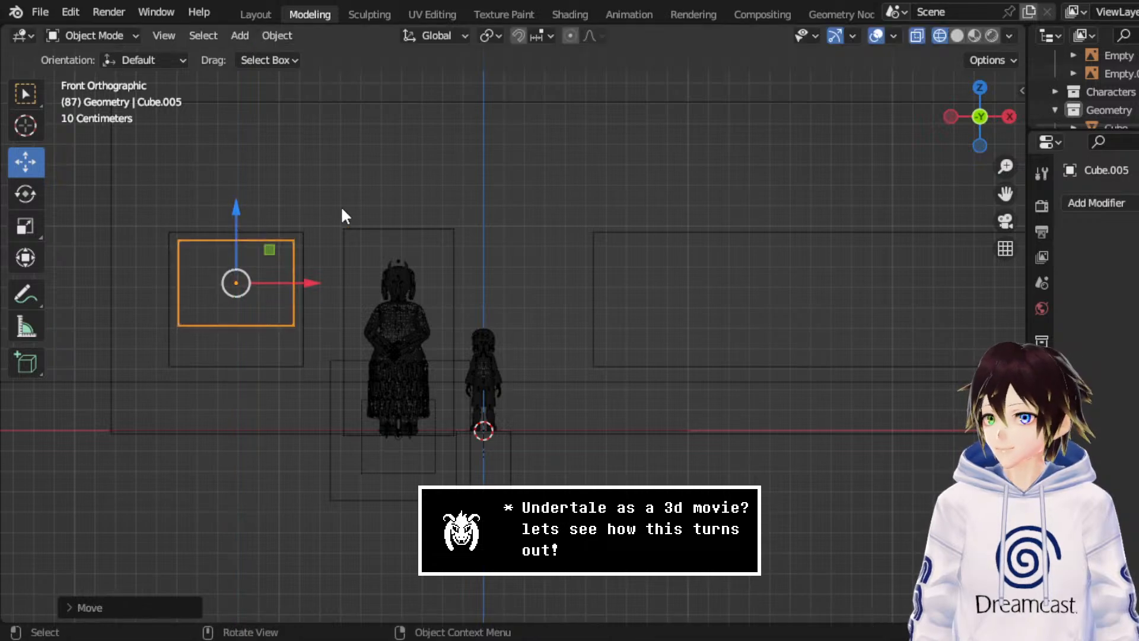
- Check the window against the library reference and lower the inner window cube slightly along Z within its frame cube
middle_click_drag(337, 212, 389, 253)
scroll(497, 199, "down", 3)
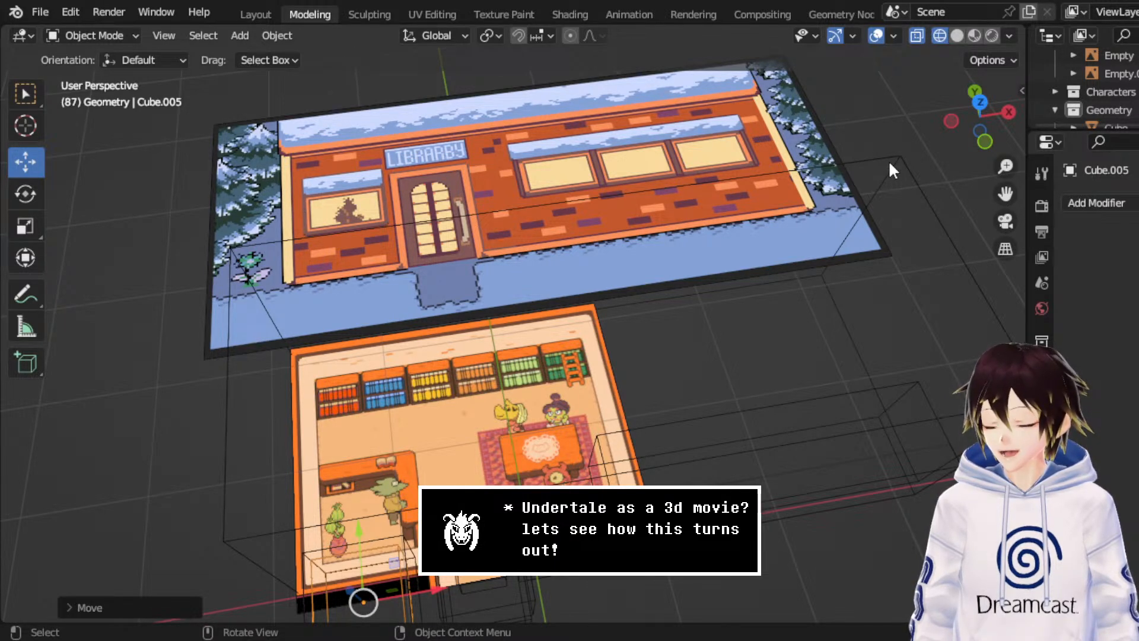
left_click(991, 105)
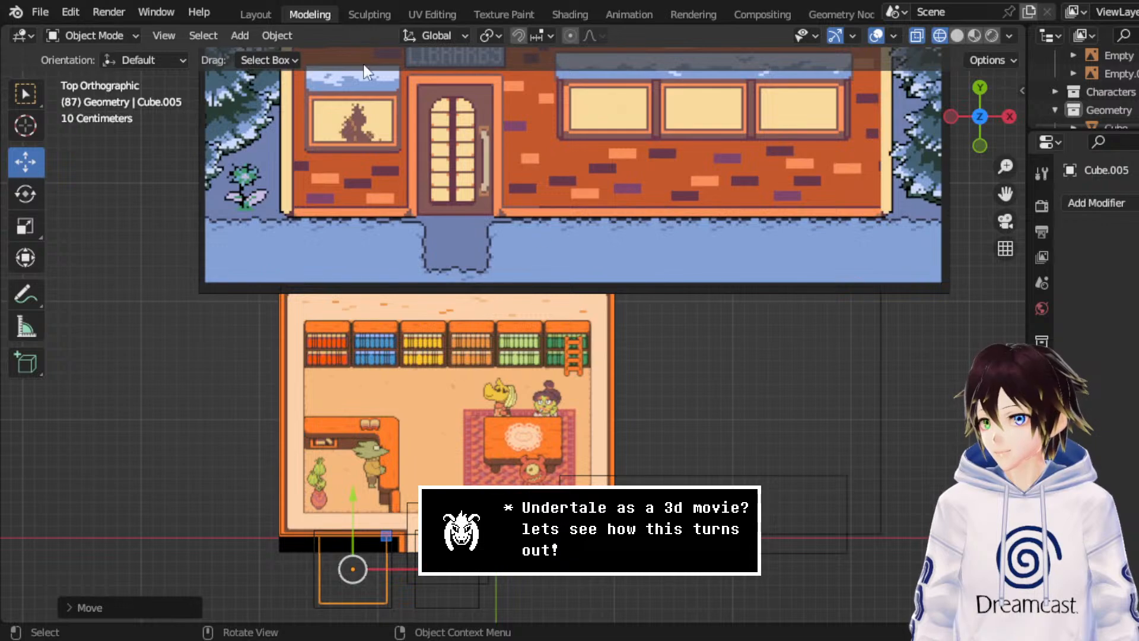
left_click(979, 145)
scroll(603, 350, "up", 2)
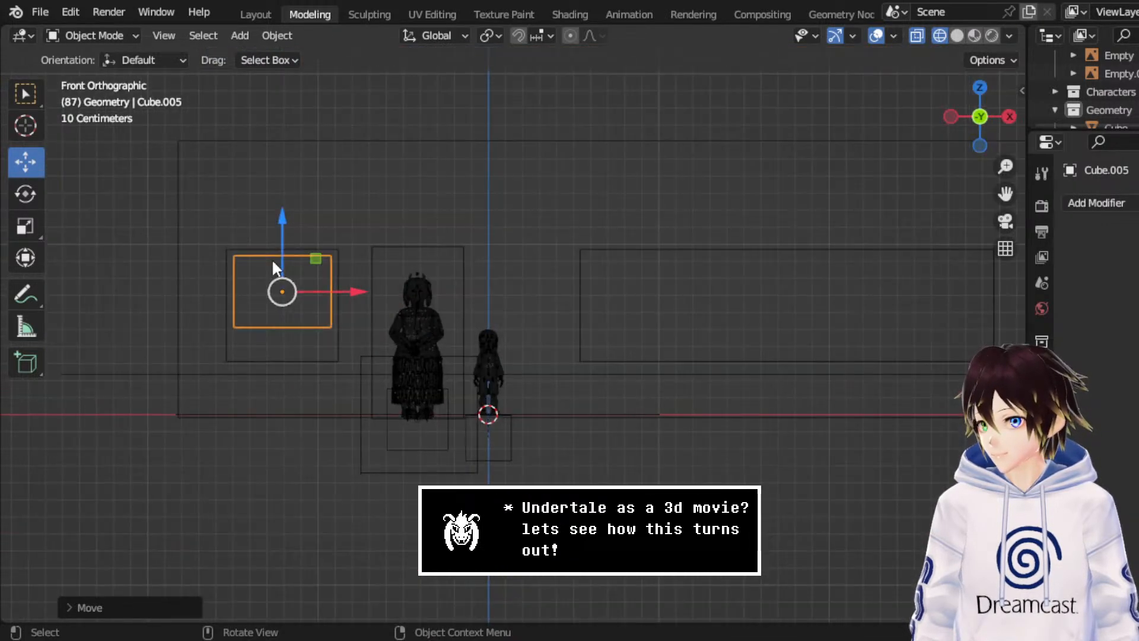
left_click_drag(272, 258, 290, 255)
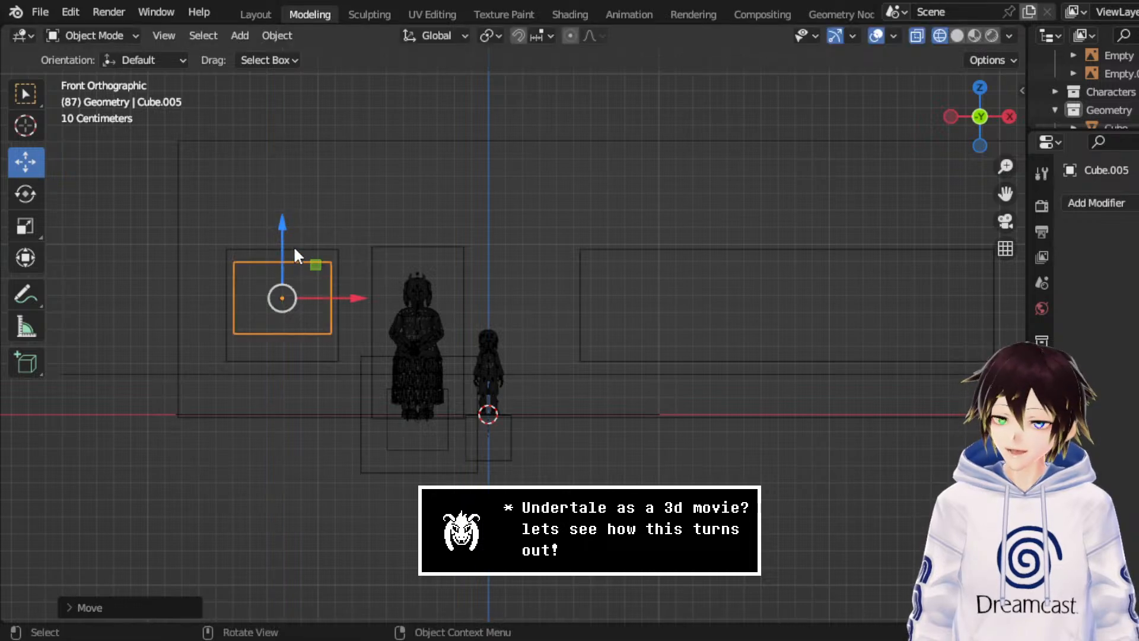
left_click(980, 87)
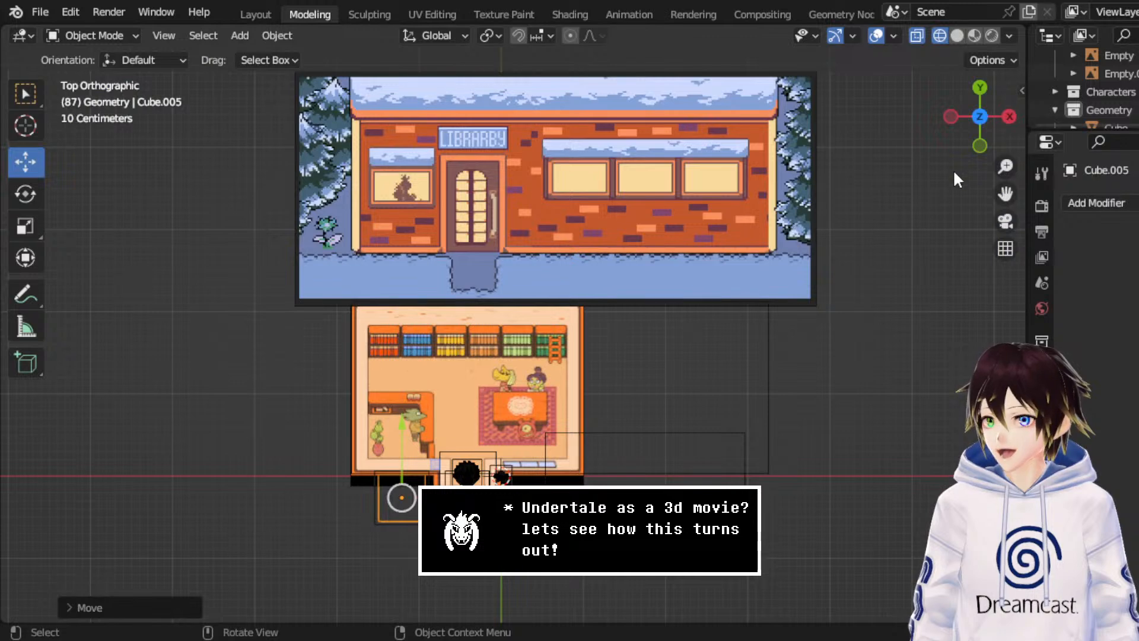
left_click(980, 145)
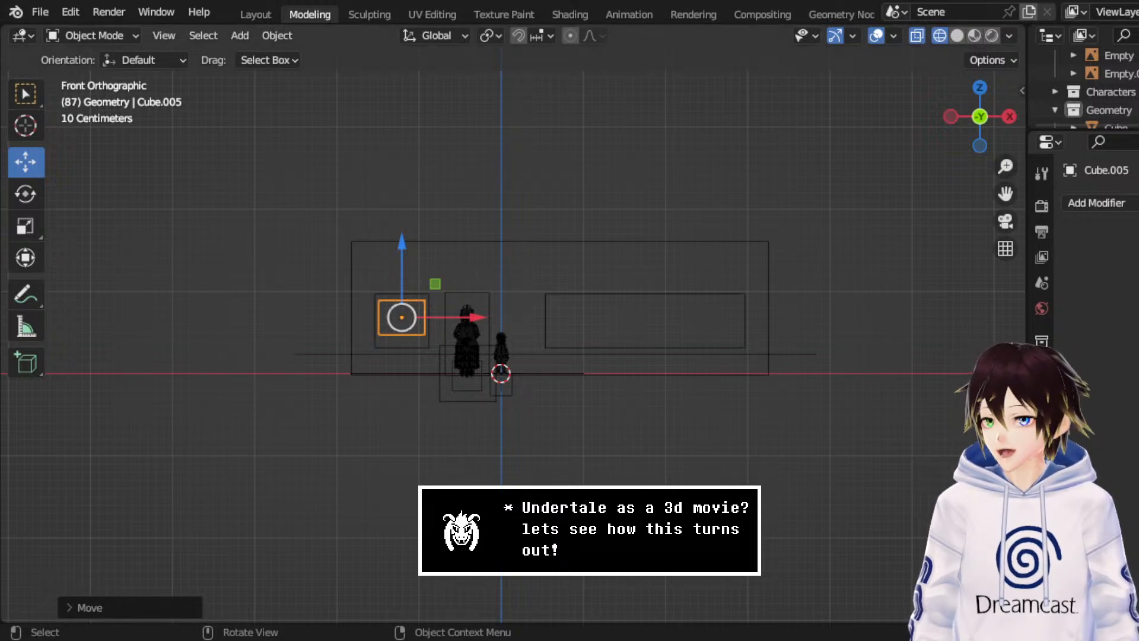
- Duplicate the inner window cube and move the copy along X to just inside the long window cube's left end
scroll(347, 281, "up", 3)
scroll(347, 282, "down", 1)
right_click(348, 281)
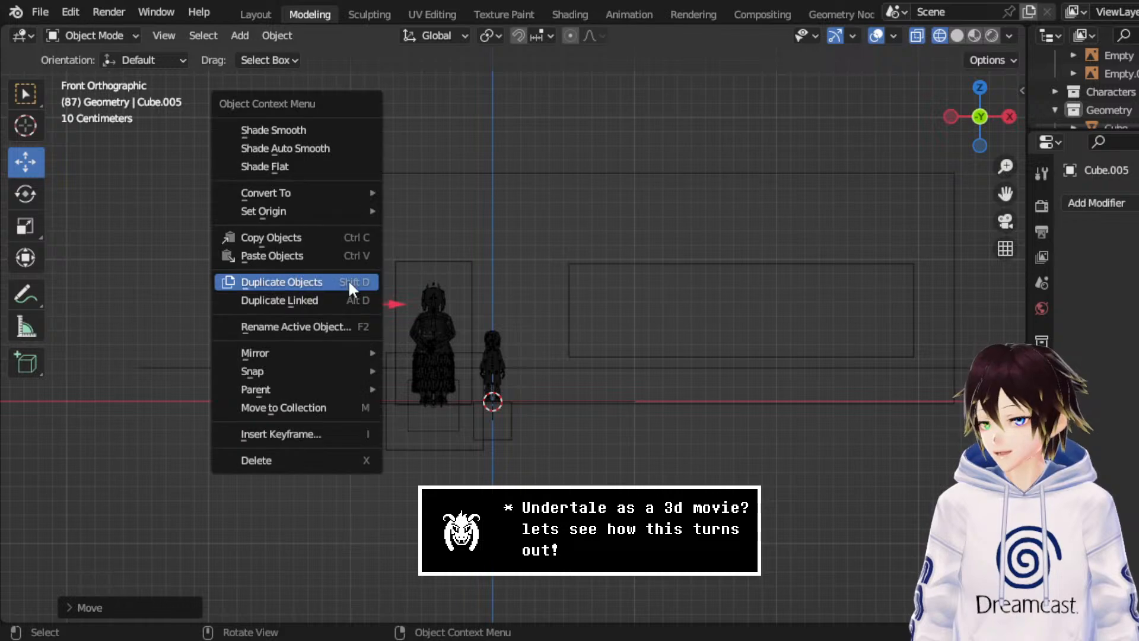
left_click(349, 282)
key("x")
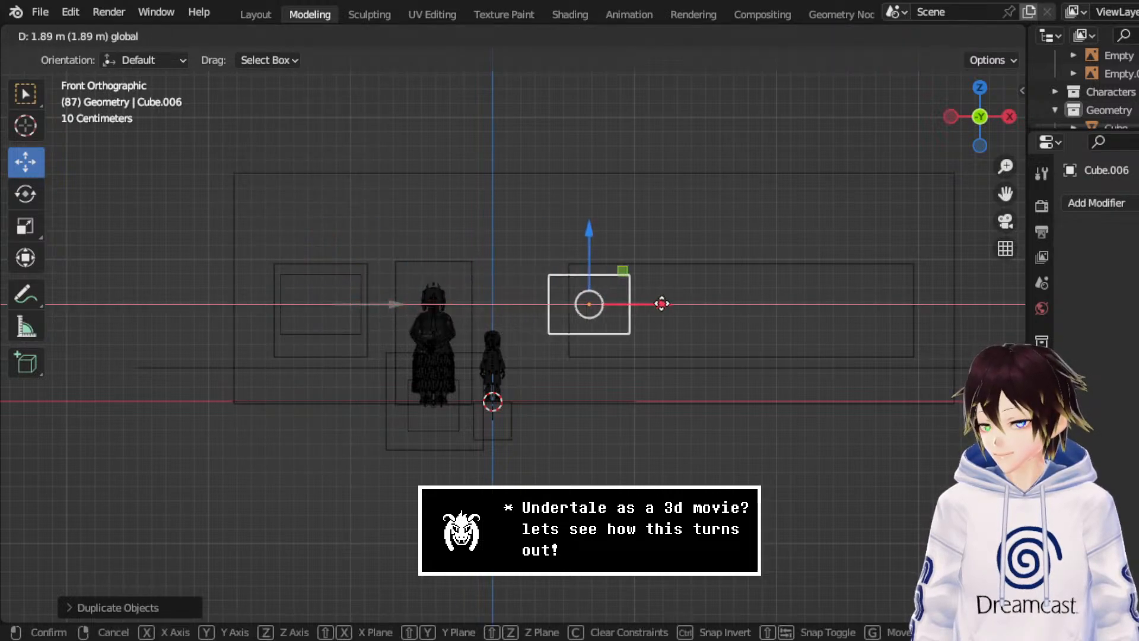
left_click(676, 303)
middle_click_drag(677, 303, 587, 255)
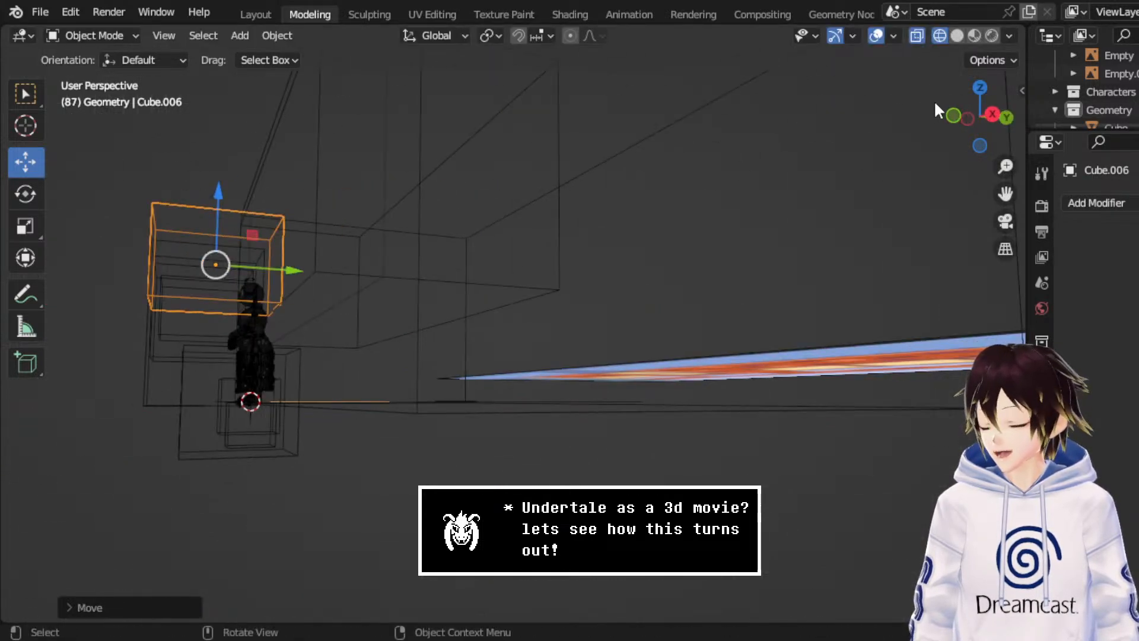
left_click(953, 114)
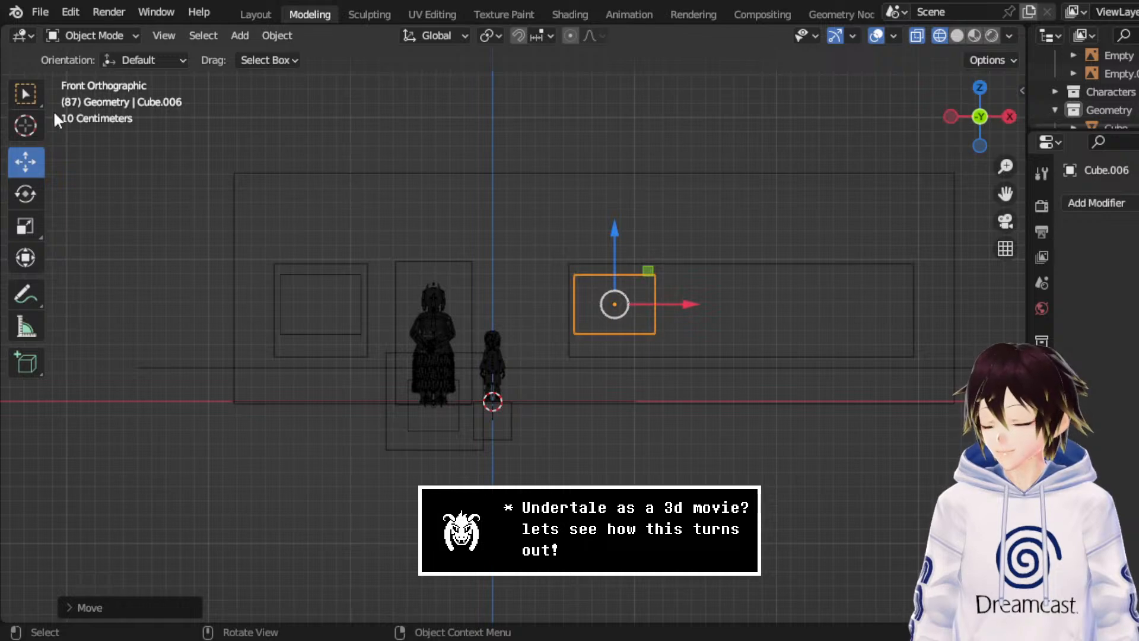
- Move the copied inner window cube's right-end vertices along X to just inside the long window cube's right end
left_click(124, 43)
left_click(123, 66)
left_click_drag(762, 412, 638, 229)
left_click_drag(721, 309, 961, 302)
left_click(120, 37)
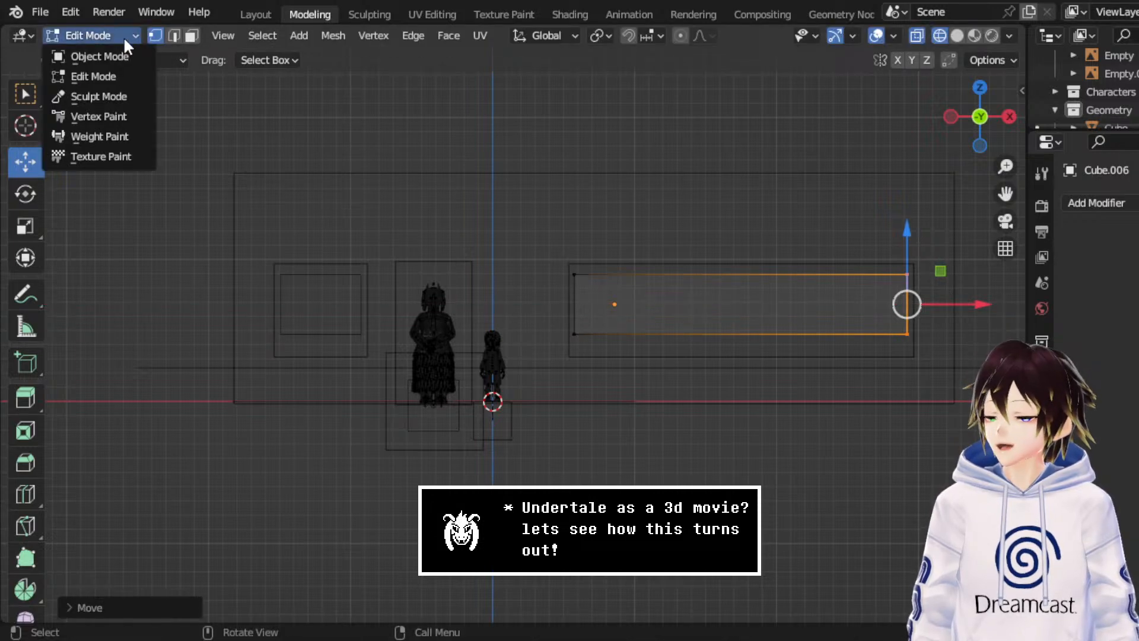
left_click(115, 53)
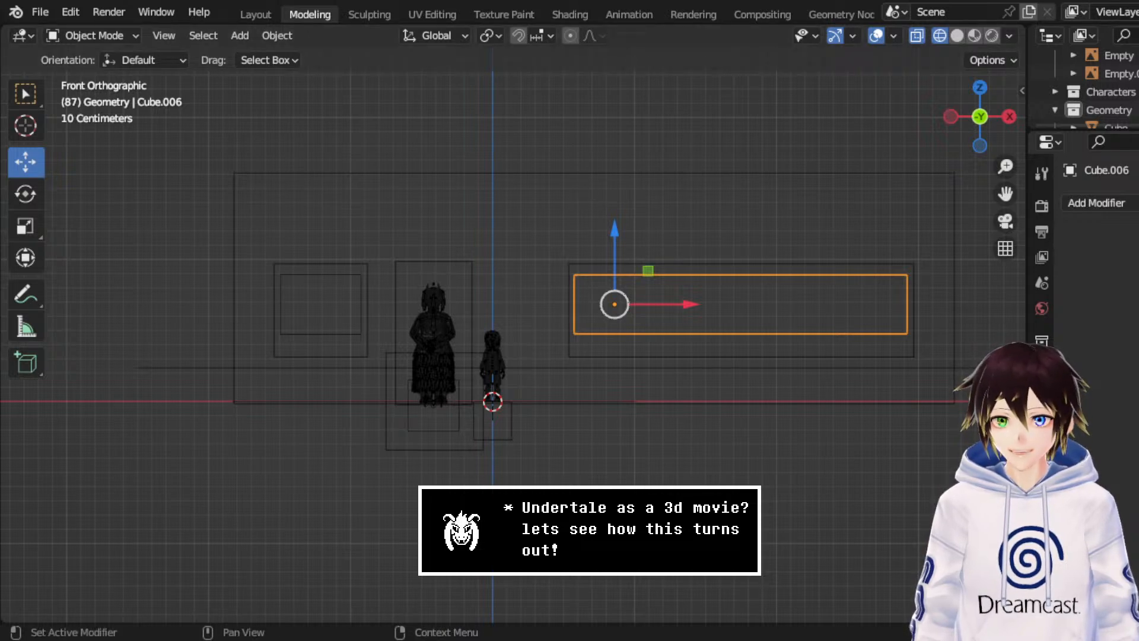
- Check the blockout against the exterior reference, then select the building cube and raise its top vertices slightly along Z
middle_click_drag(629, 368, 659, 258)
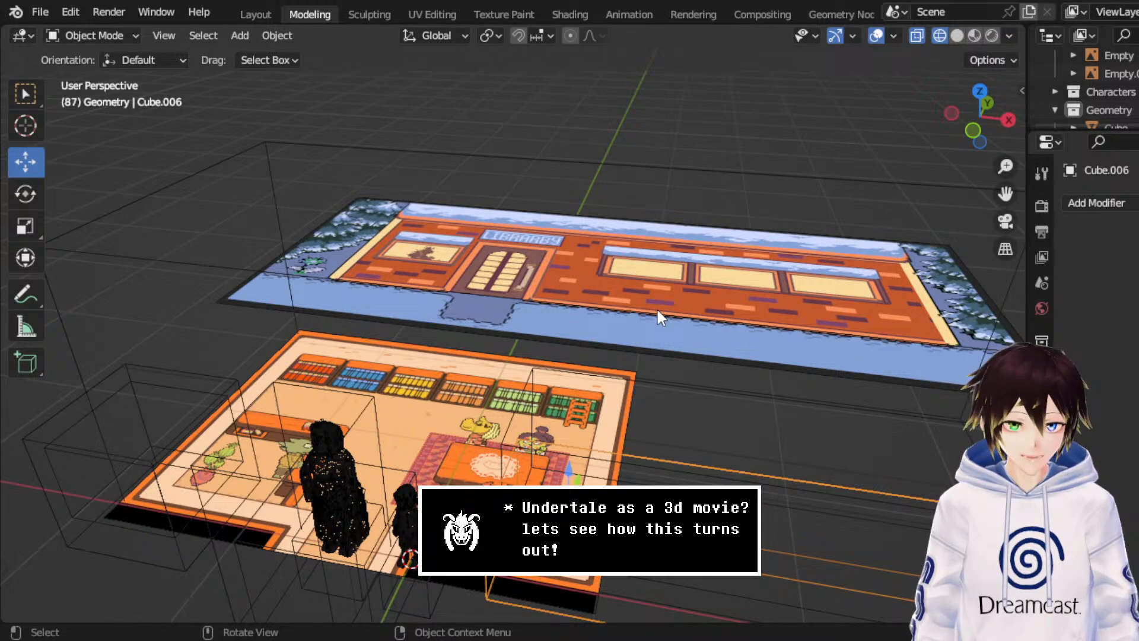
left_click(978, 90)
scroll(642, 361, "down", 2)
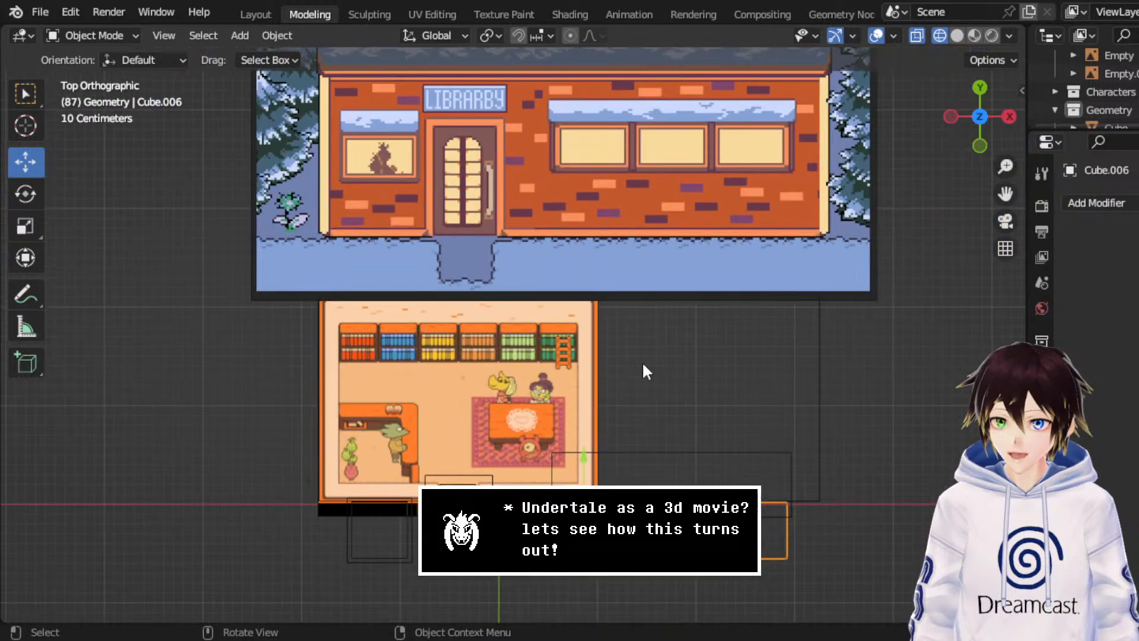
middle_click_drag(656, 415, 678, 218)
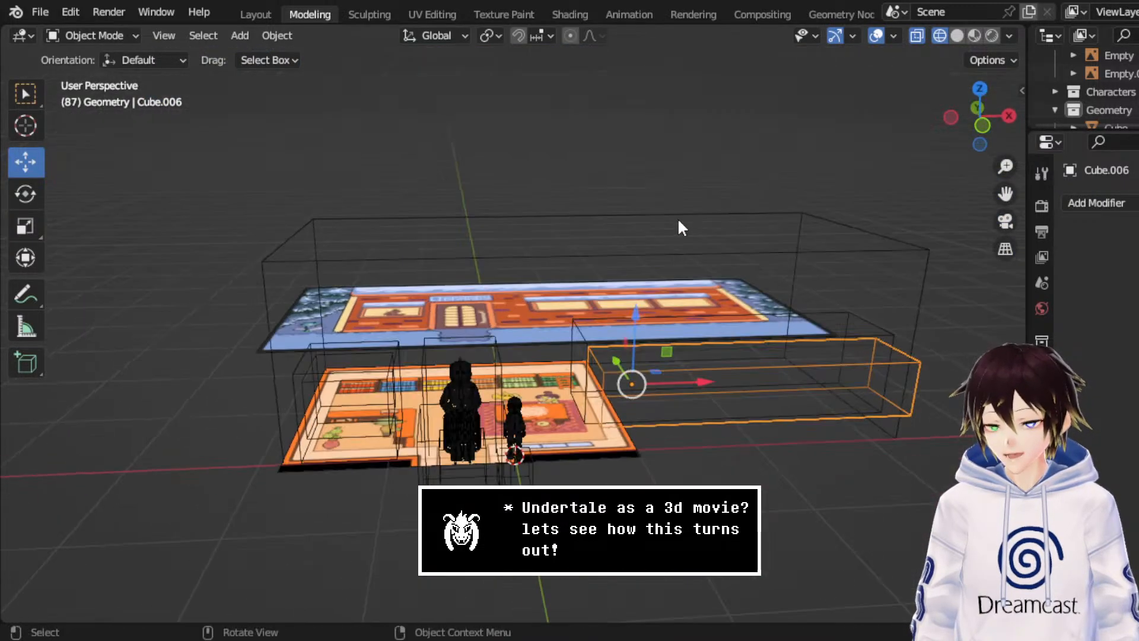
left_click(677, 217)
left_click(976, 136)
left_click(980, 121)
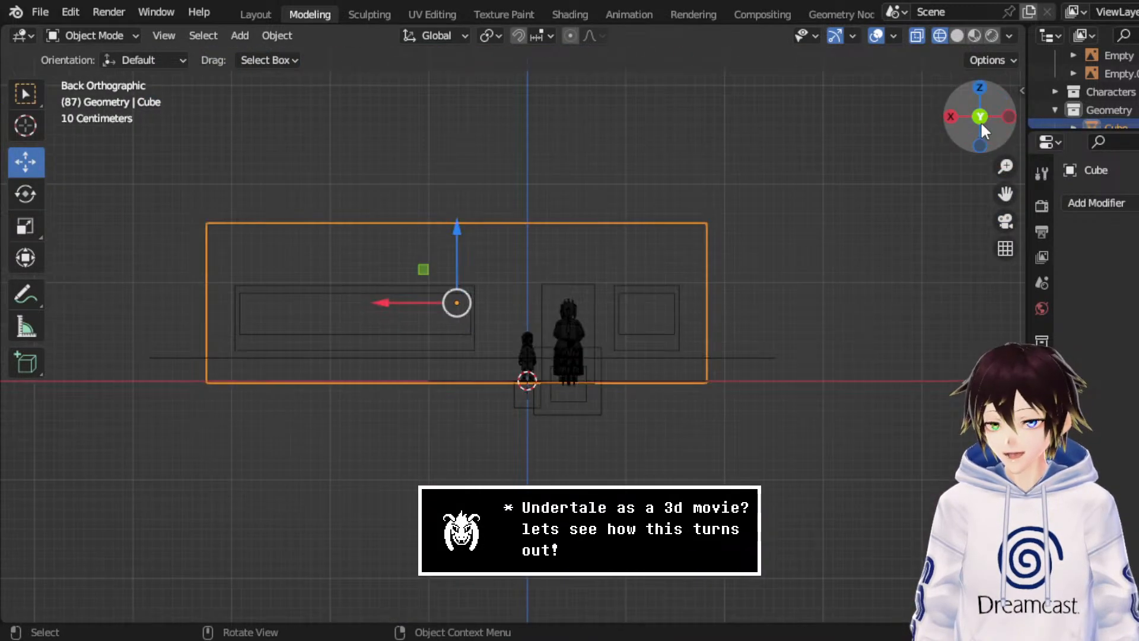
left_click(980, 121)
middle_click_drag(578, 196, 578, 226)
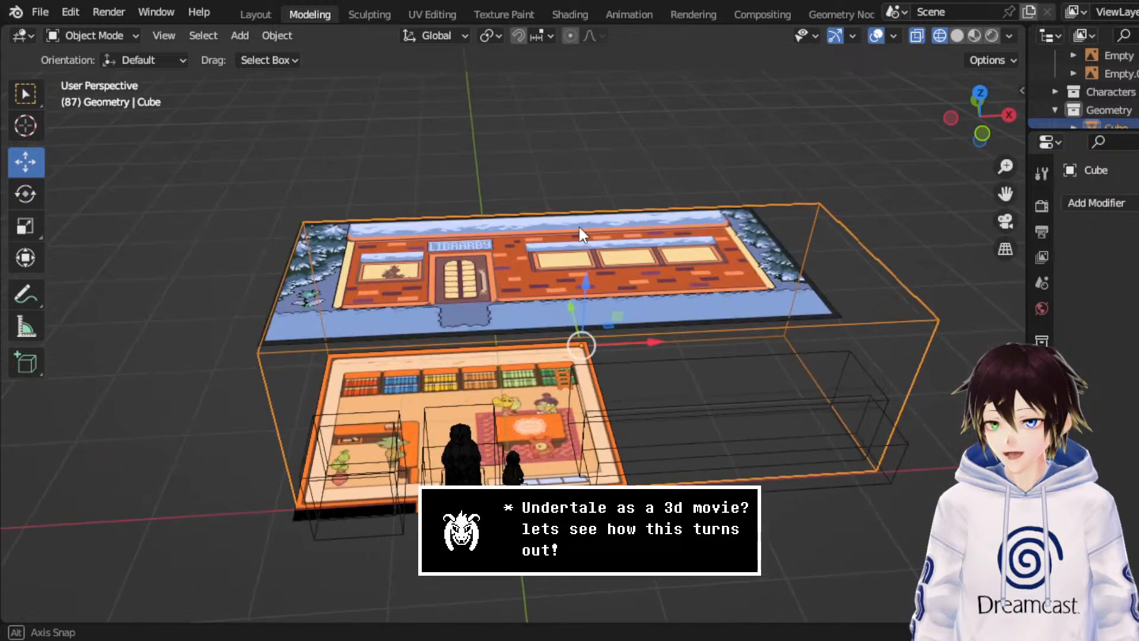
left_click(991, 137)
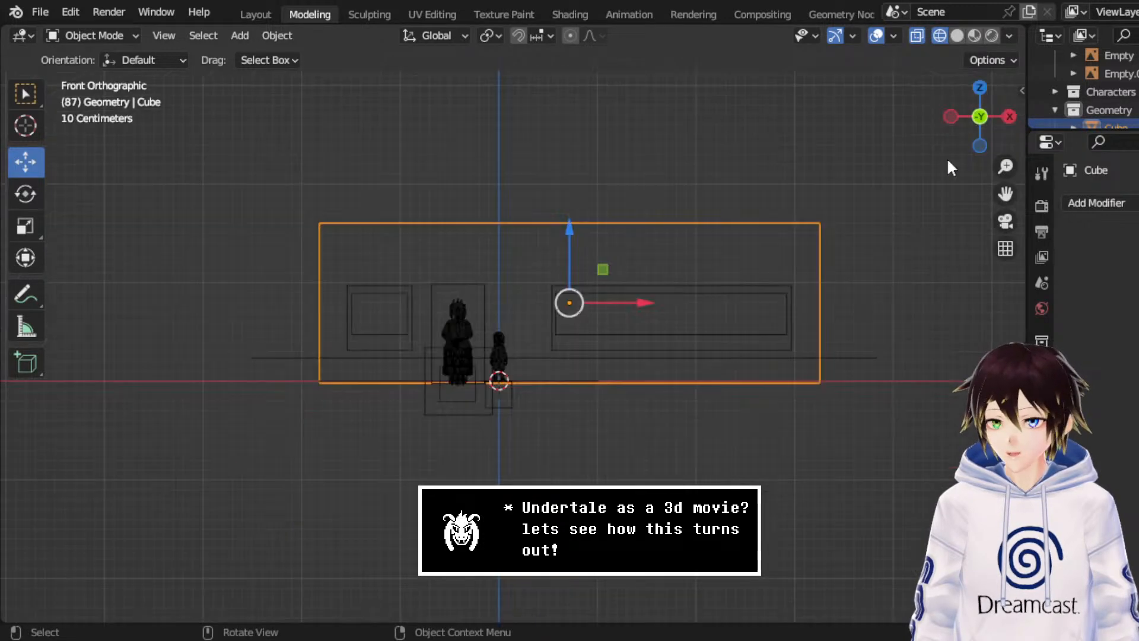
left_click(113, 36)
left_click(123, 76)
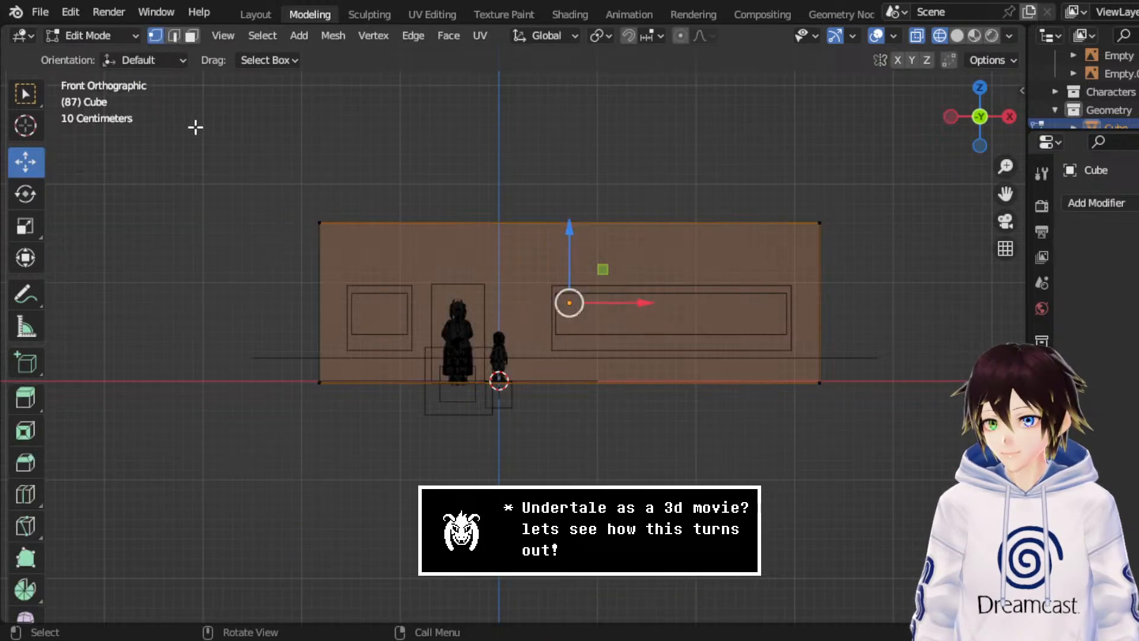
left_click_drag(196, 127, 895, 229)
left_click_drag(564, 166, 592, 155)
left_click(114, 35)
left_click(111, 52)
- Compare the building cube with the library reference and lower its top vertices very slightly along Z
key("KP_5")
middle_click_drag(439, 191, 464, 230)
middle_click_drag(557, 309, 458, 219)
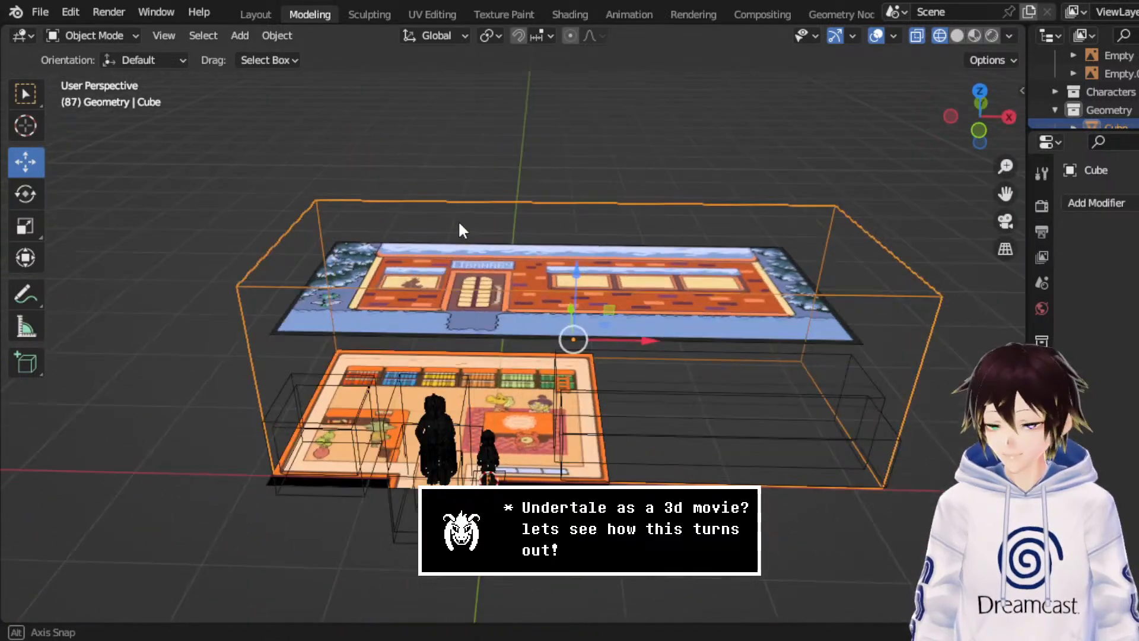
left_click(979, 91)
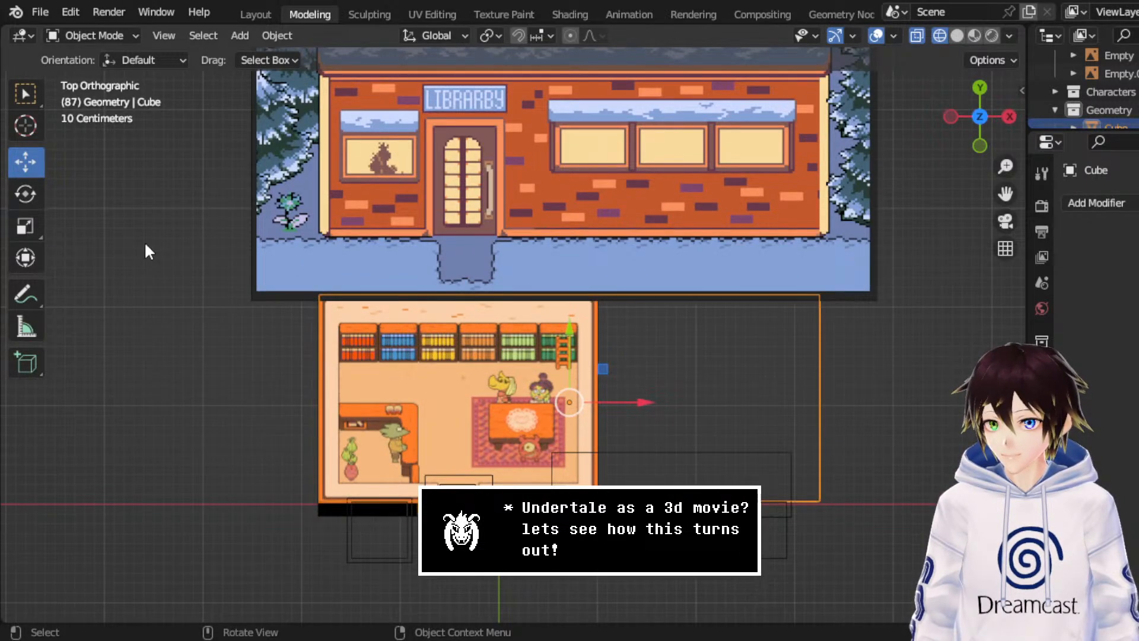
left_click(93, 35)
left_click(100, 76)
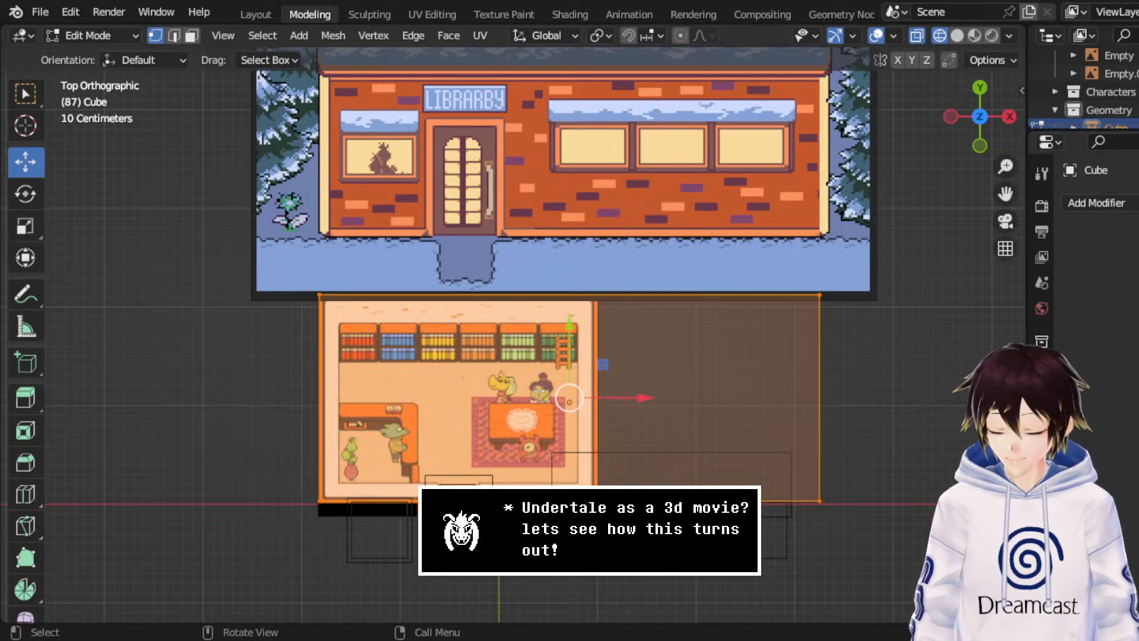
middle_click_drag(813, 394, 573, 259)
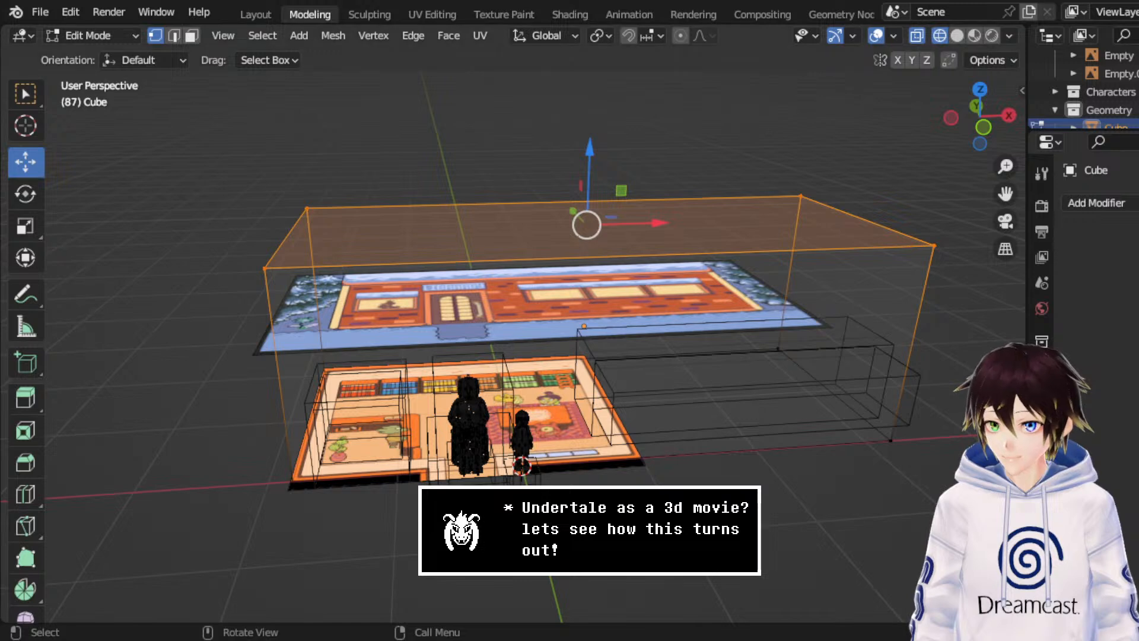
middle_click_drag(530, 287, 758, 145)
left_click(982, 118)
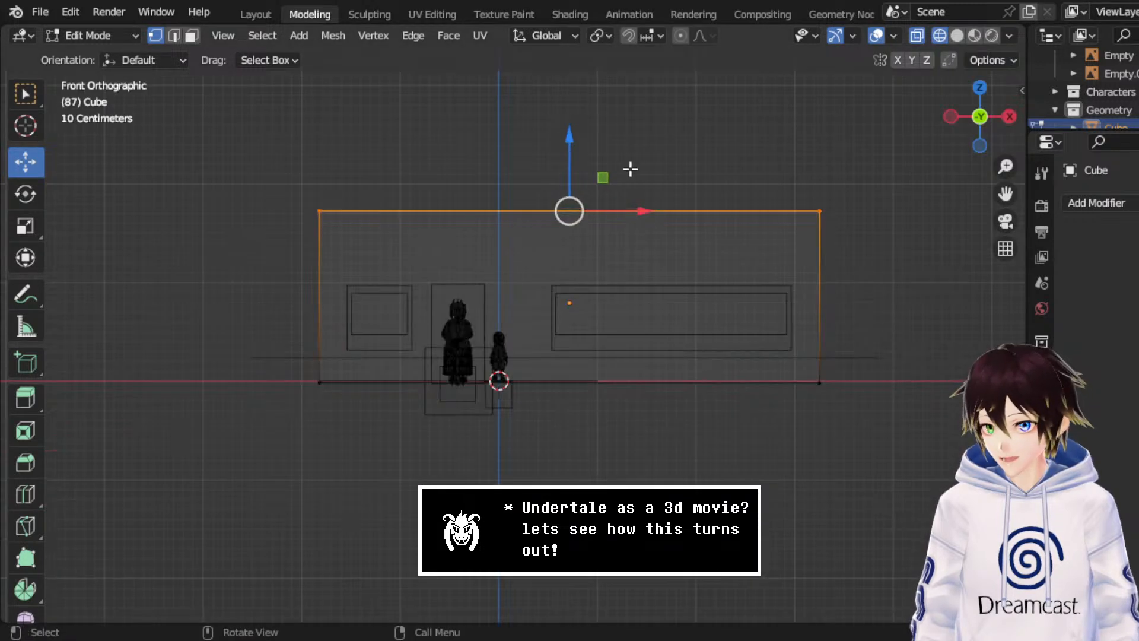
left_click_drag(571, 145, 580, 155)
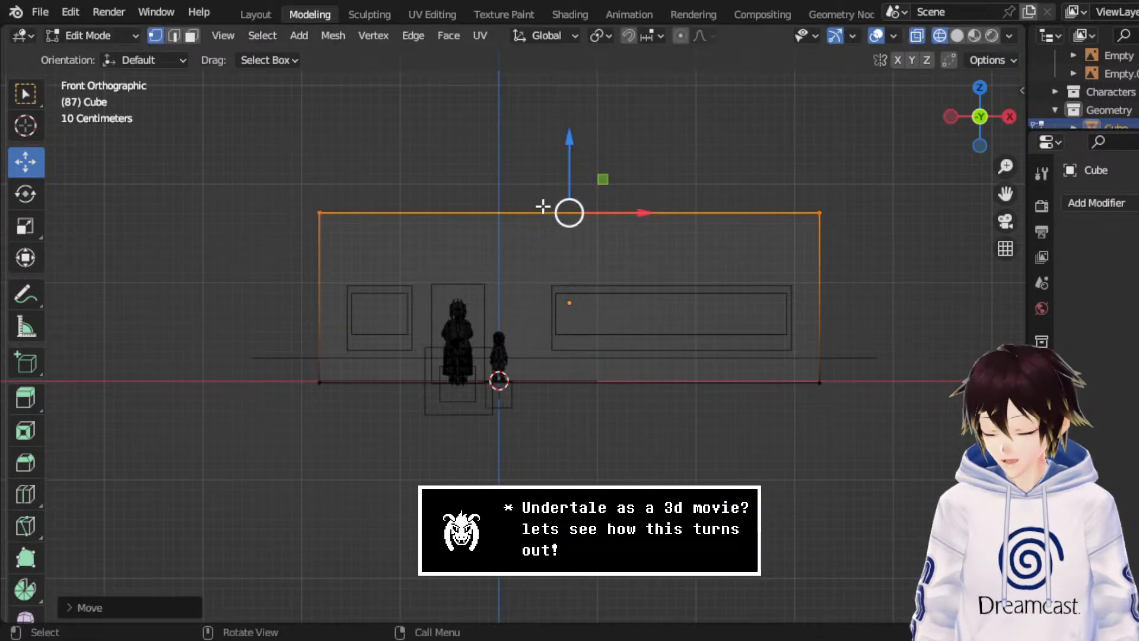
- Switch to edge selection and select the building cube's left vertical edge in the front view
scroll(543, 208, "up", 2)
left_click(173, 36)
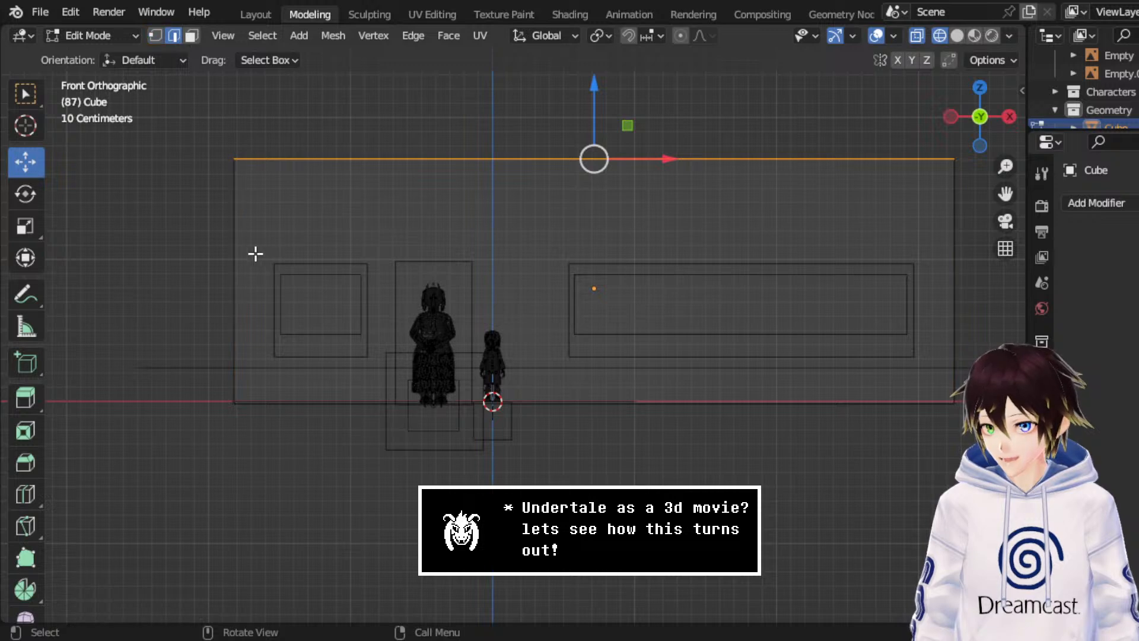
left_click(237, 250)
right_click(237, 250)
left_click(211, 214)
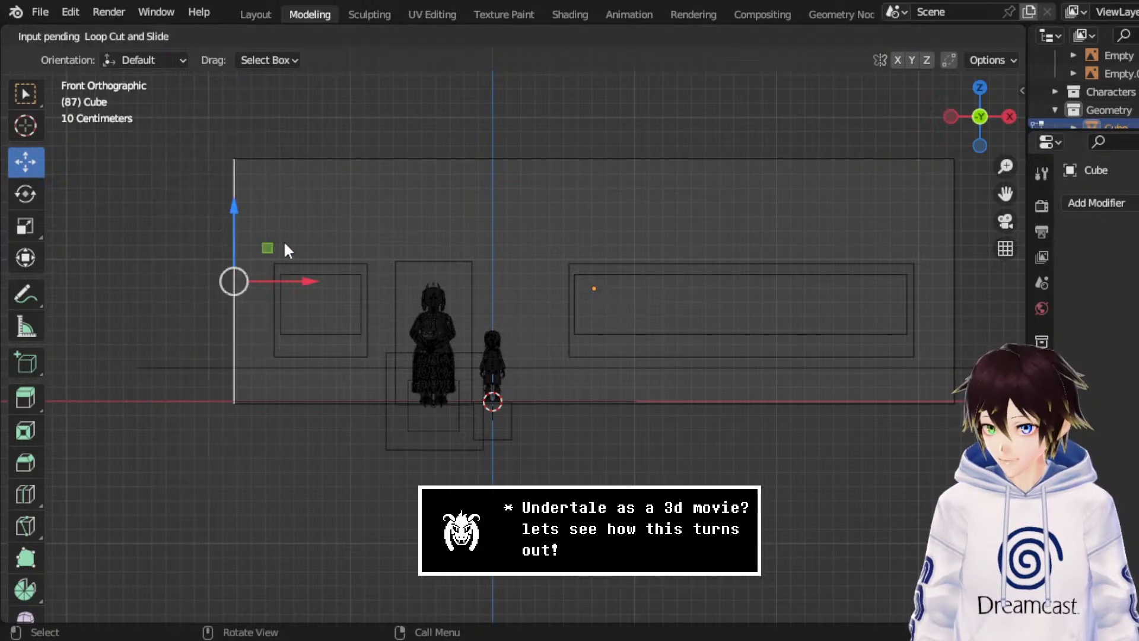
key("Escape")
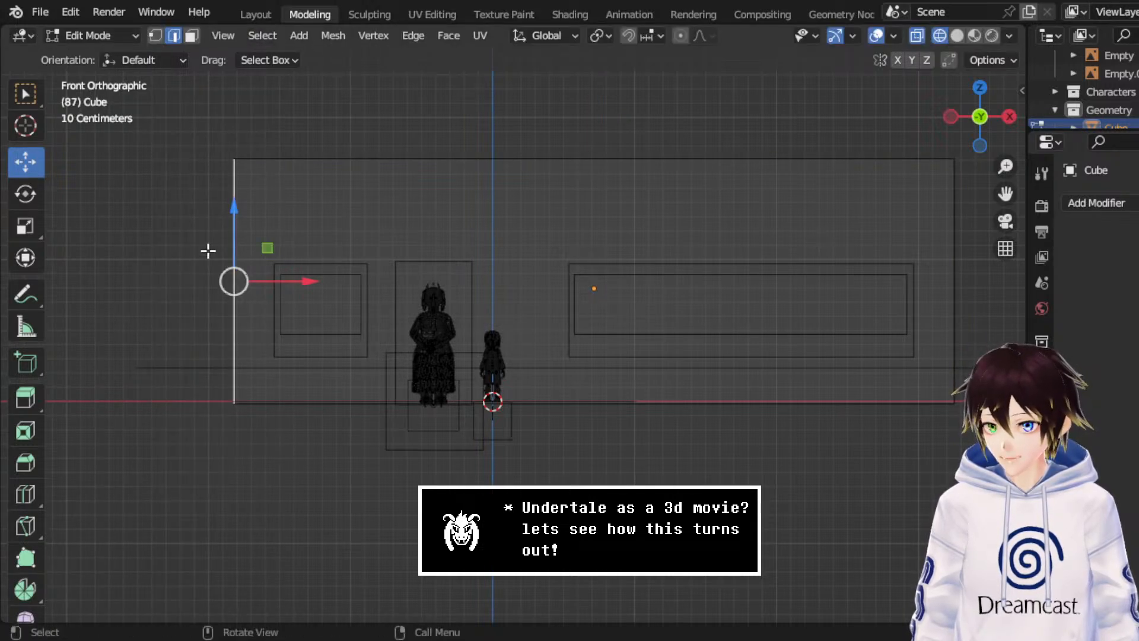
- Add a horizontal loop cut around the middle of the building cube
middle_click_drag(162, 256, 371, 238)
right_click(372, 237)
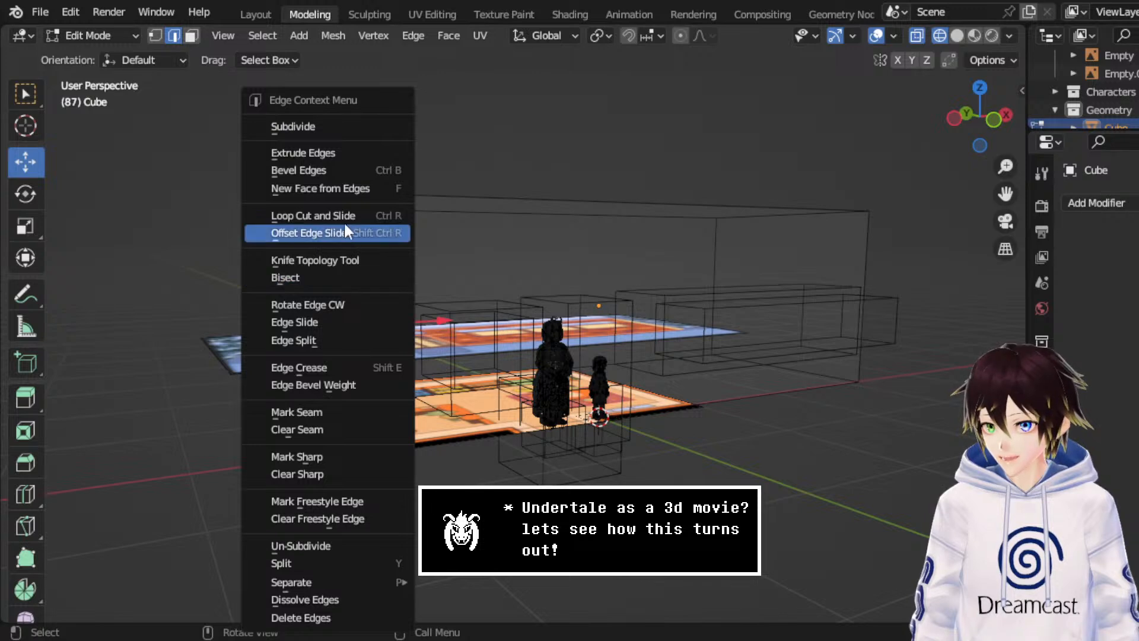
left_click(344, 217)
left_click(386, 279)
right_click(386, 279)
middle_click_drag(387, 277, 546, 282)
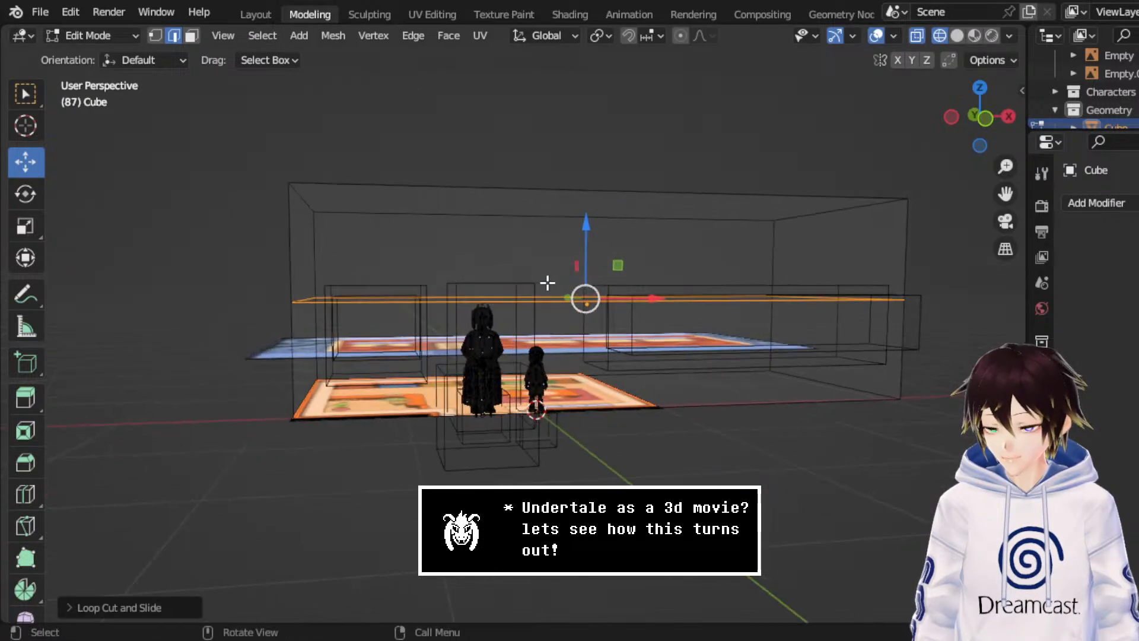
- Raise the new edge loop along Z to between the top edges of the outer and inner window cubes
left_click(963, 139)
scroll(688, 228, "up", 4)
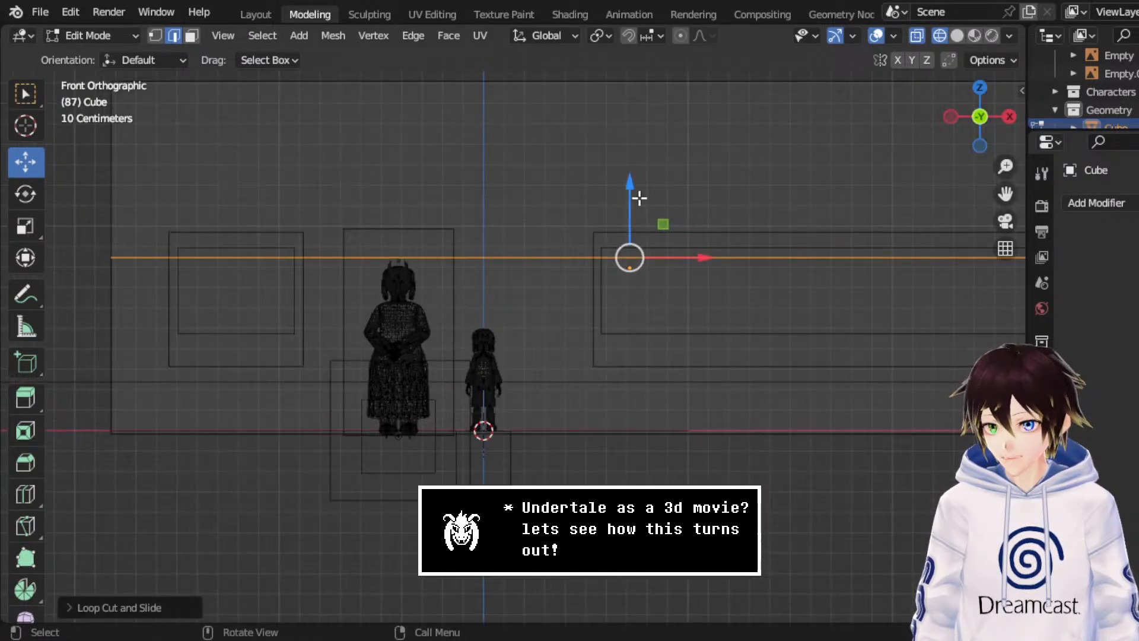
left_click_drag(638, 193, 657, 183)
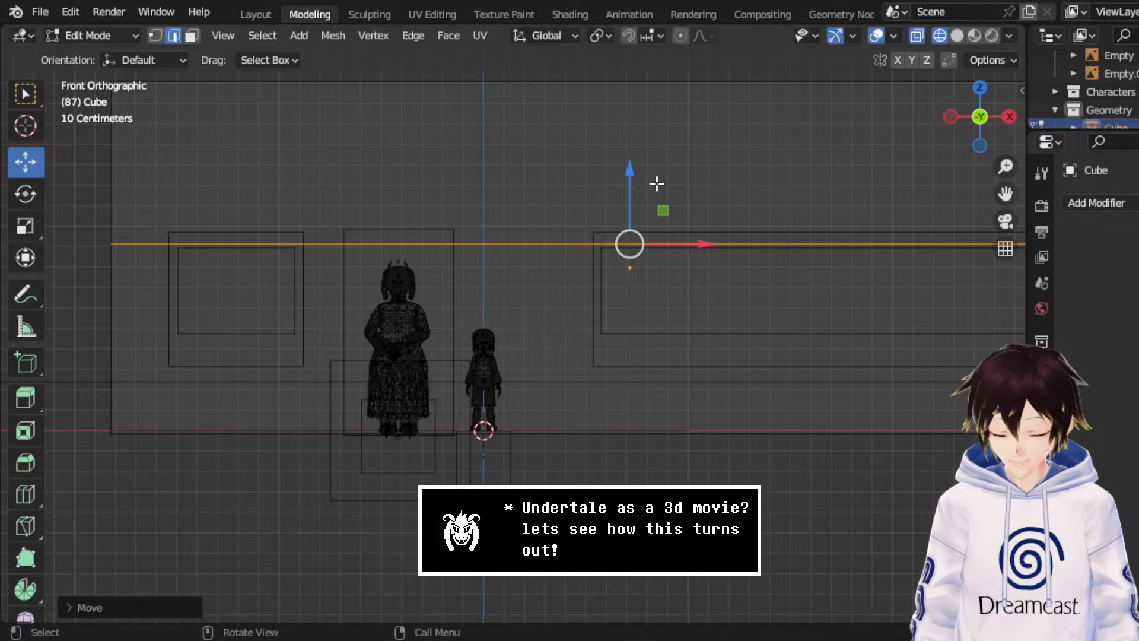
- Select only the loop's front edge, check the exterior reference, and raise the edge along Z to the door cube's top
left_click(657, 183)
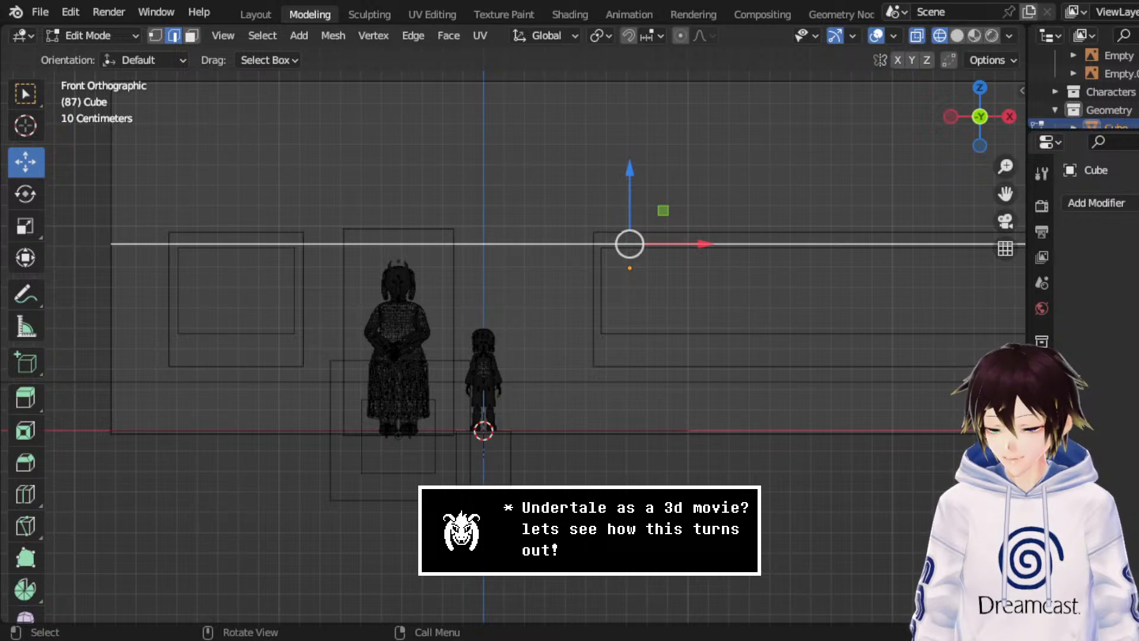
middle_click_drag(745, 175, 711, 288)
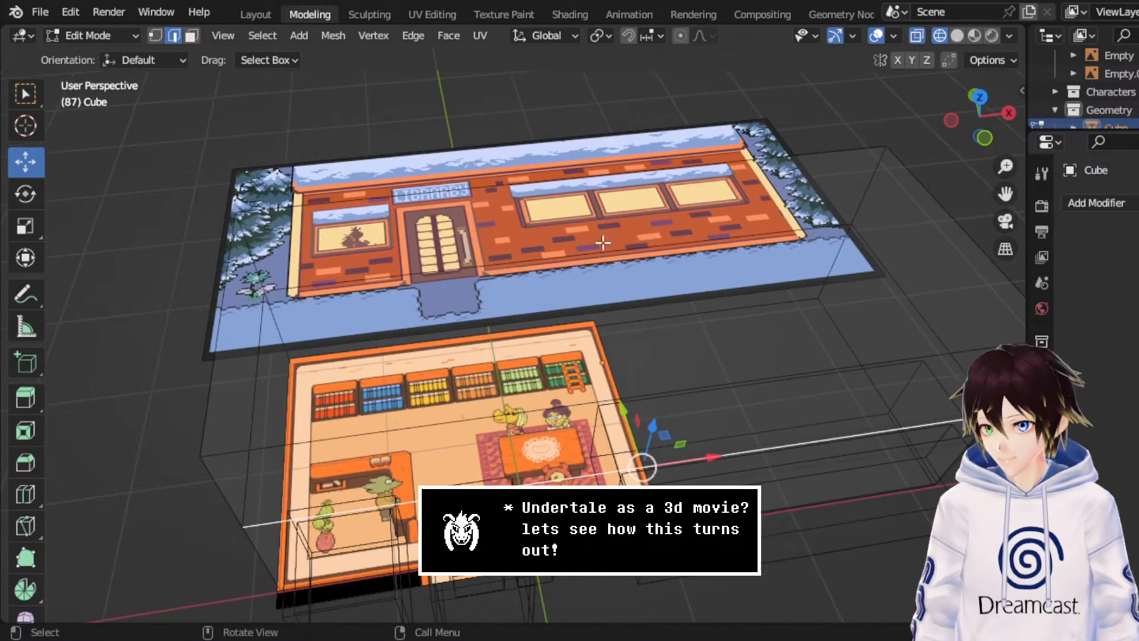
middle_click_drag(603, 242, 377, 137)
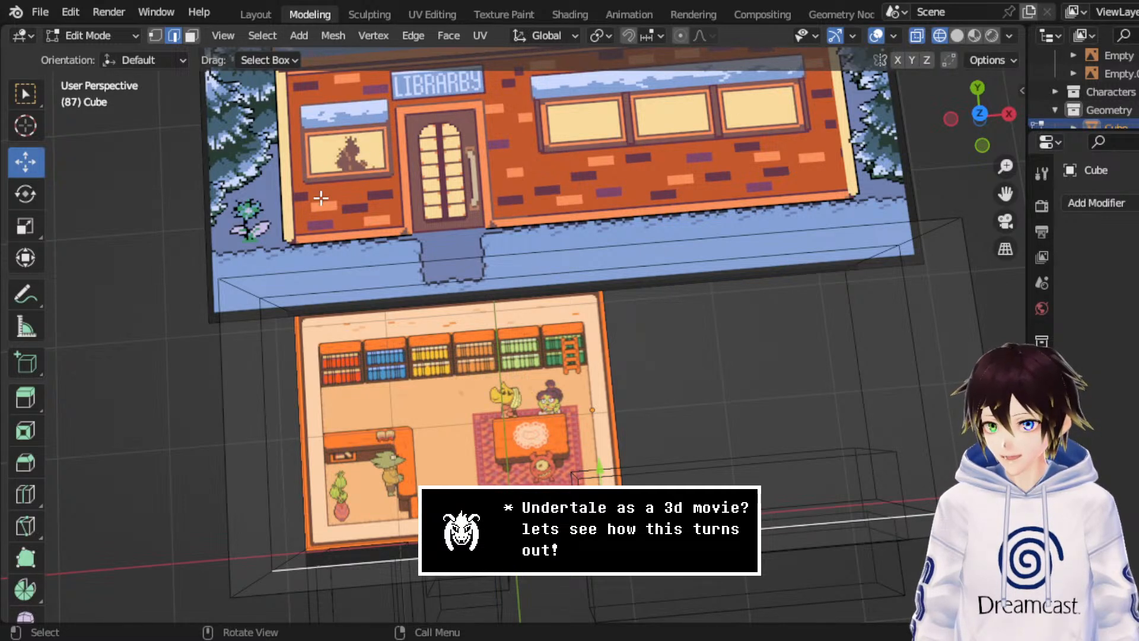
left_click(983, 144)
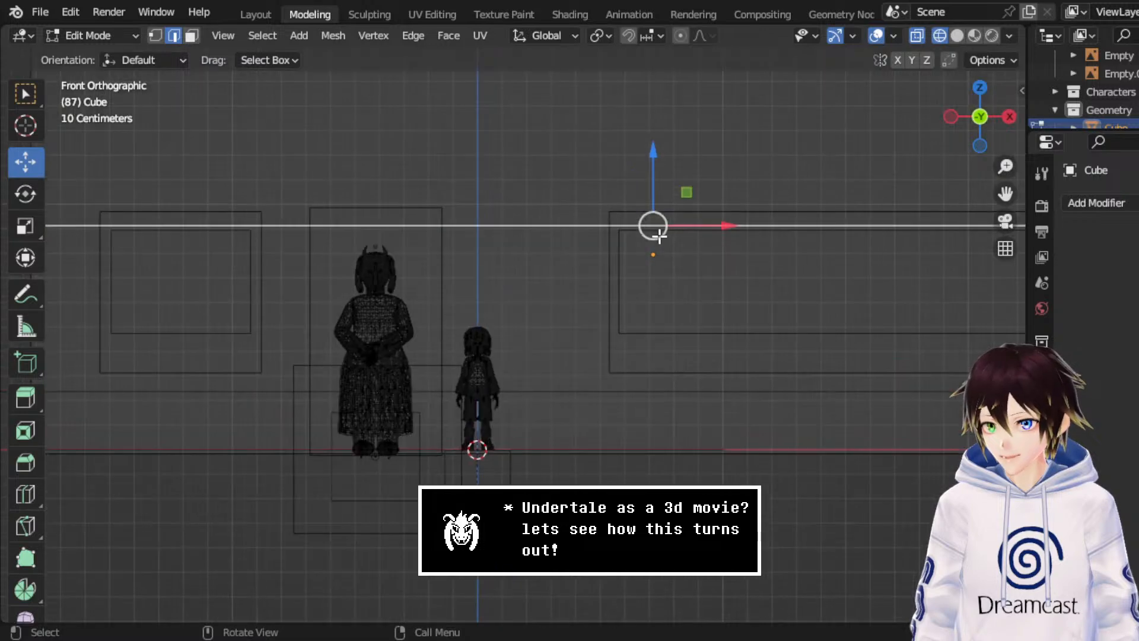
scroll(659, 236, "down", 1)
left_click_drag(657, 215, 671, 191)
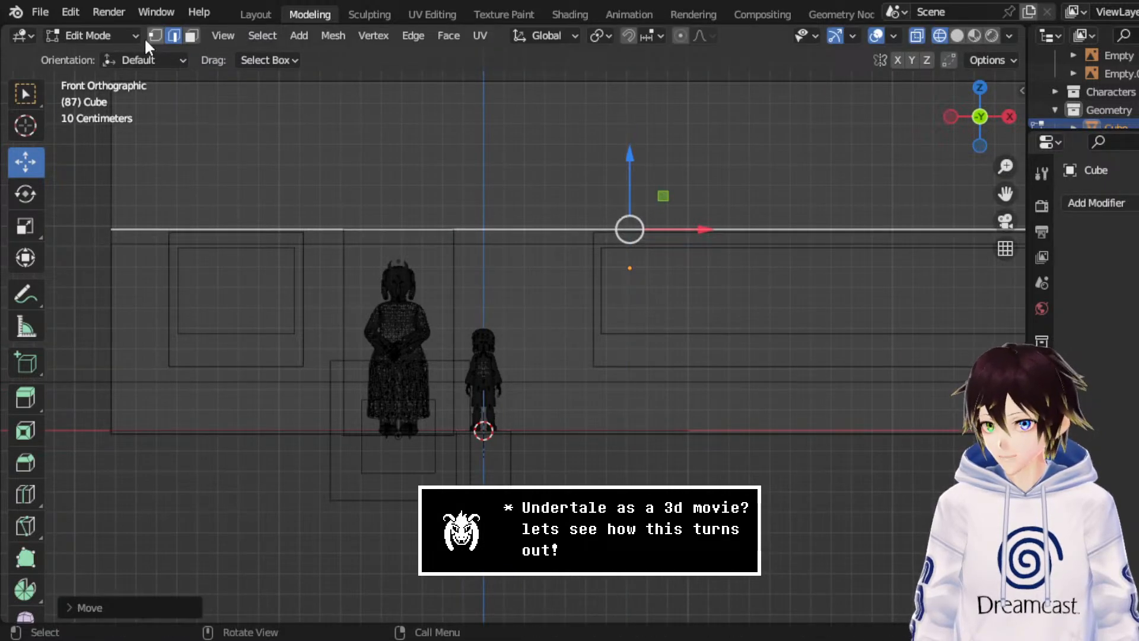
- Add a second horizontal loop cut to the building cube near the bottom of the inner window cubes
left_click(119, 35)
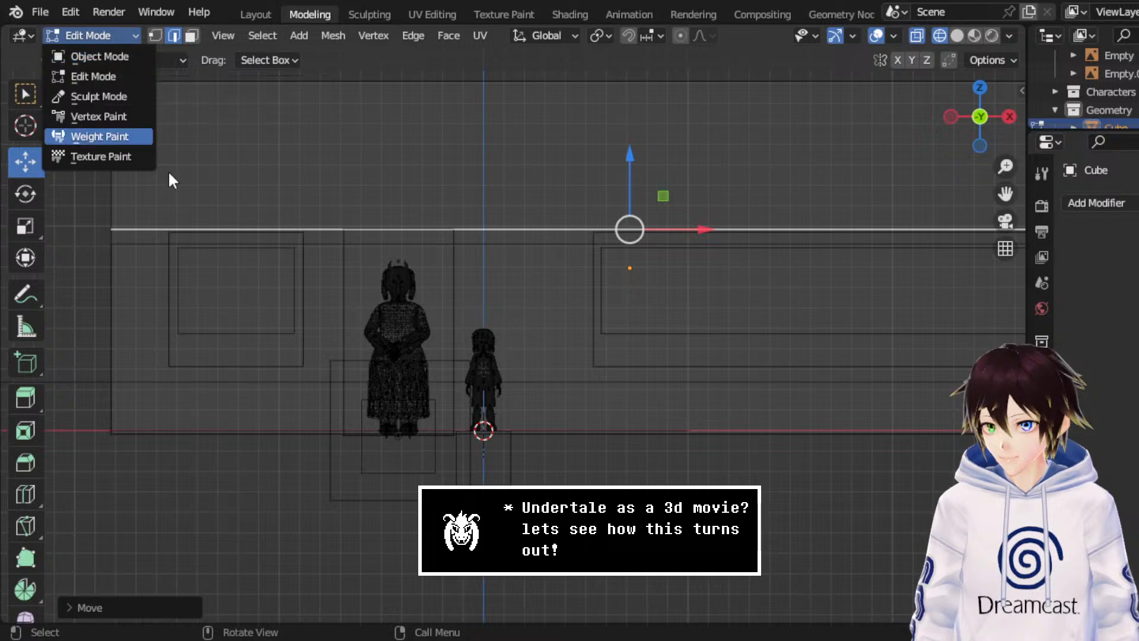
right_click(381, 245)
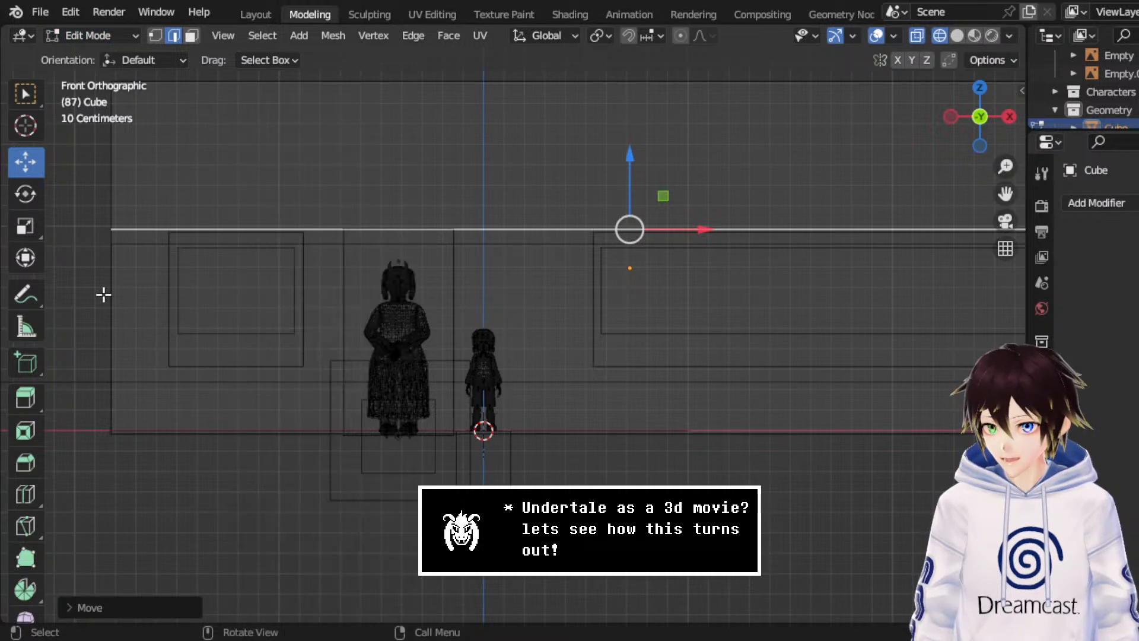
left_click(110, 309)
right_click(110, 330)
left_click(81, 216)
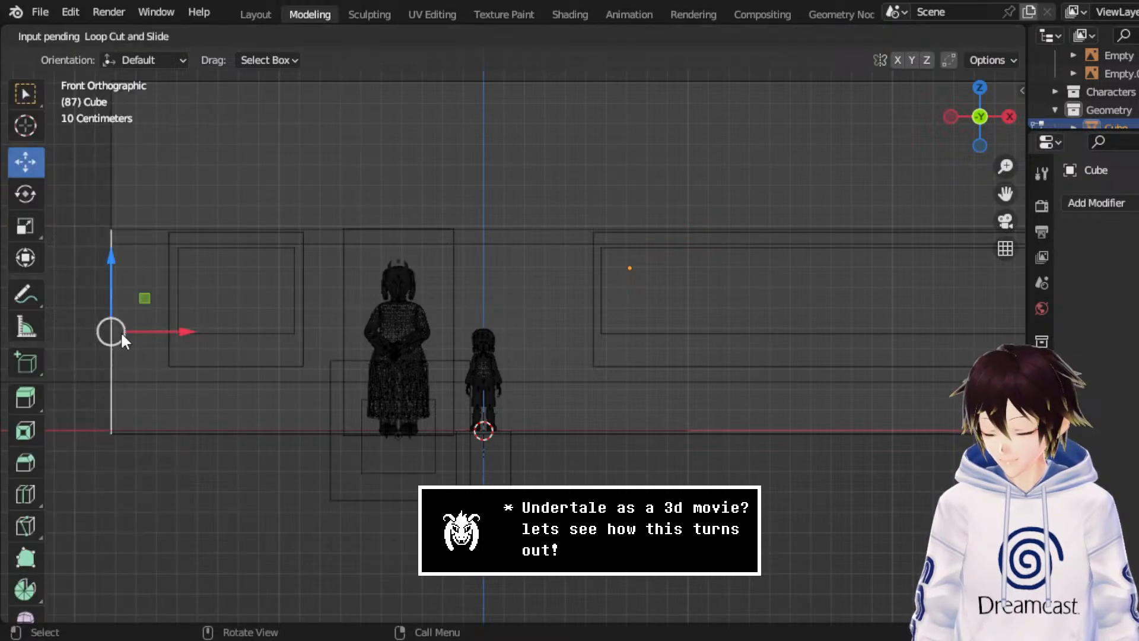
left_click(119, 331)
left_click(131, 337)
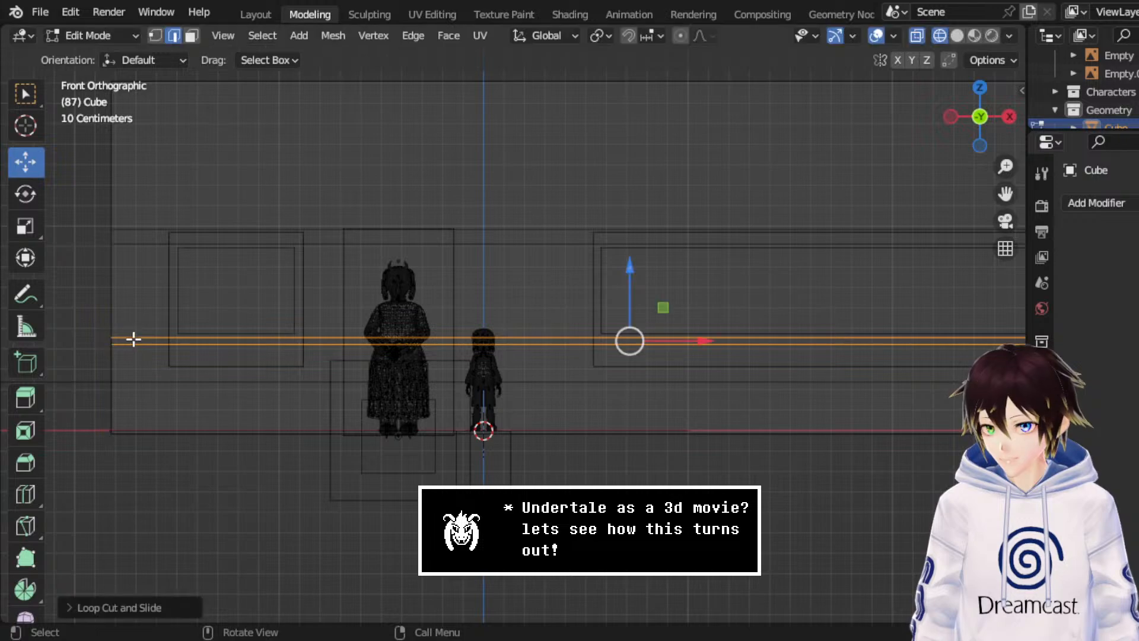
- Inspect the building cube from its left side and undo the second loop cut and the edge moves
middle_click_drag(279, 294, 719, 253)
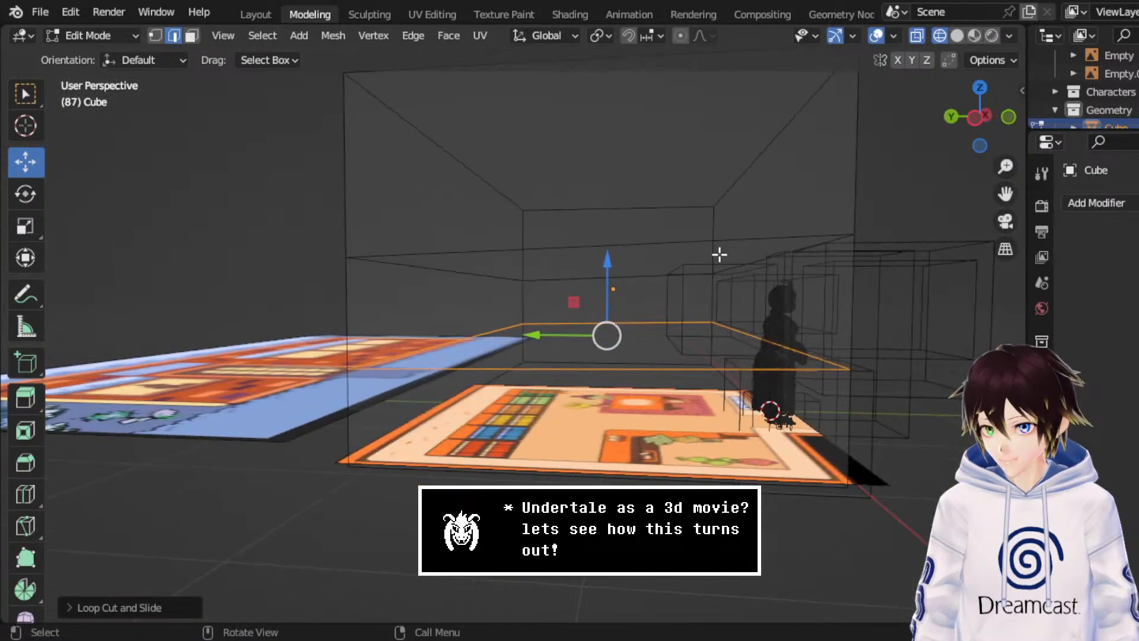
left_click(970, 131)
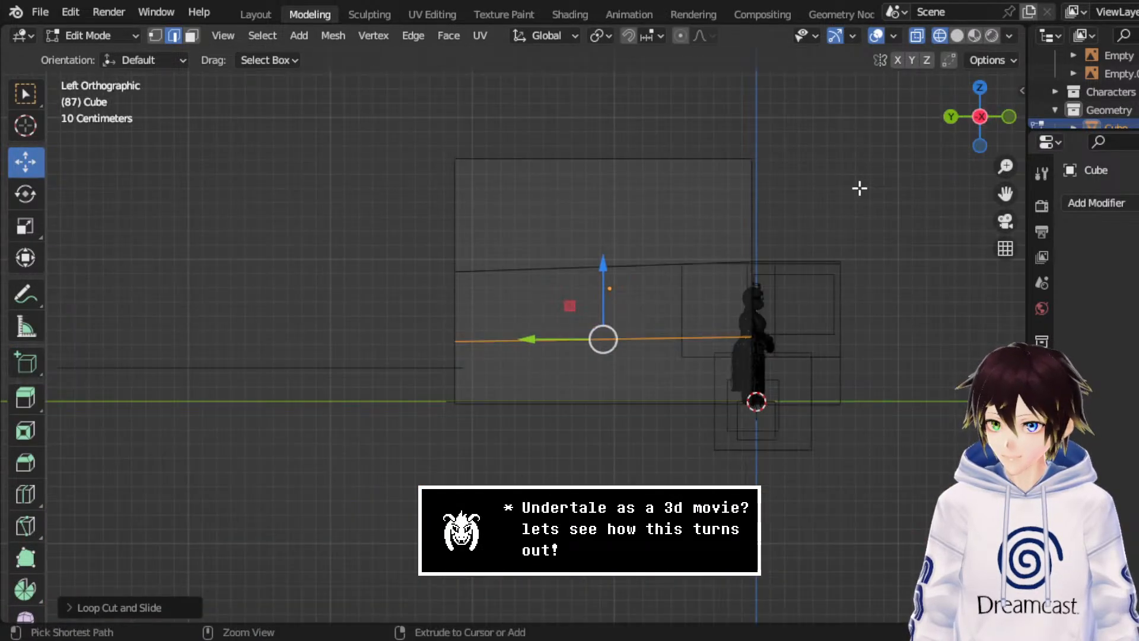
key("ctrl+z")
key("ctrl+z")
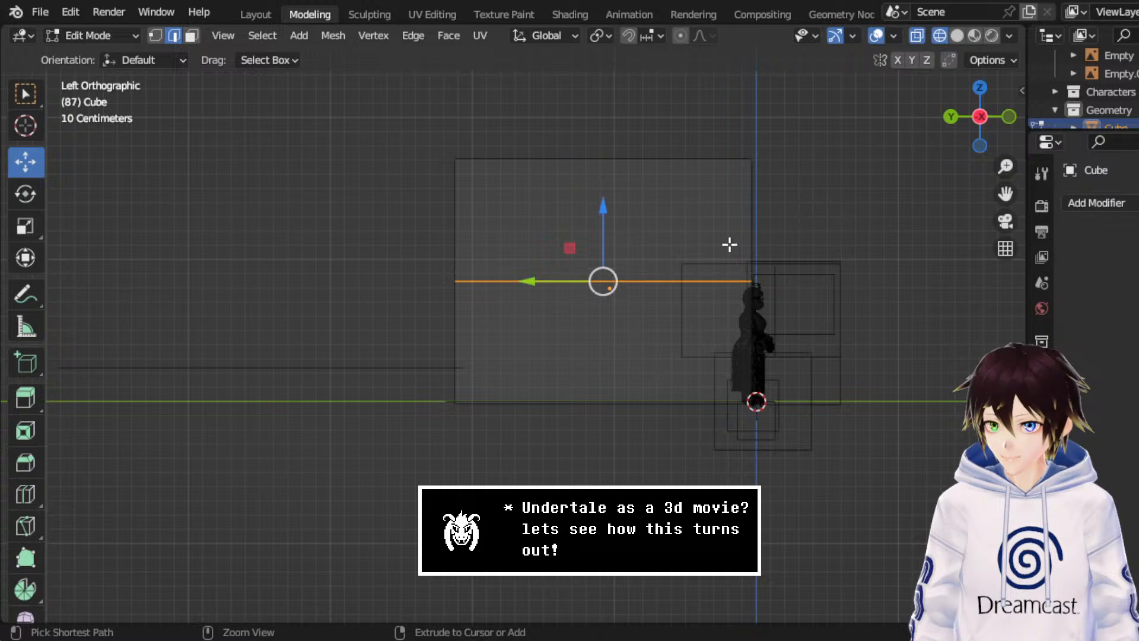
- Add a horizontal loop cut around the building cube at its mid-height
left_click(746, 247)
right_click(781, 255)
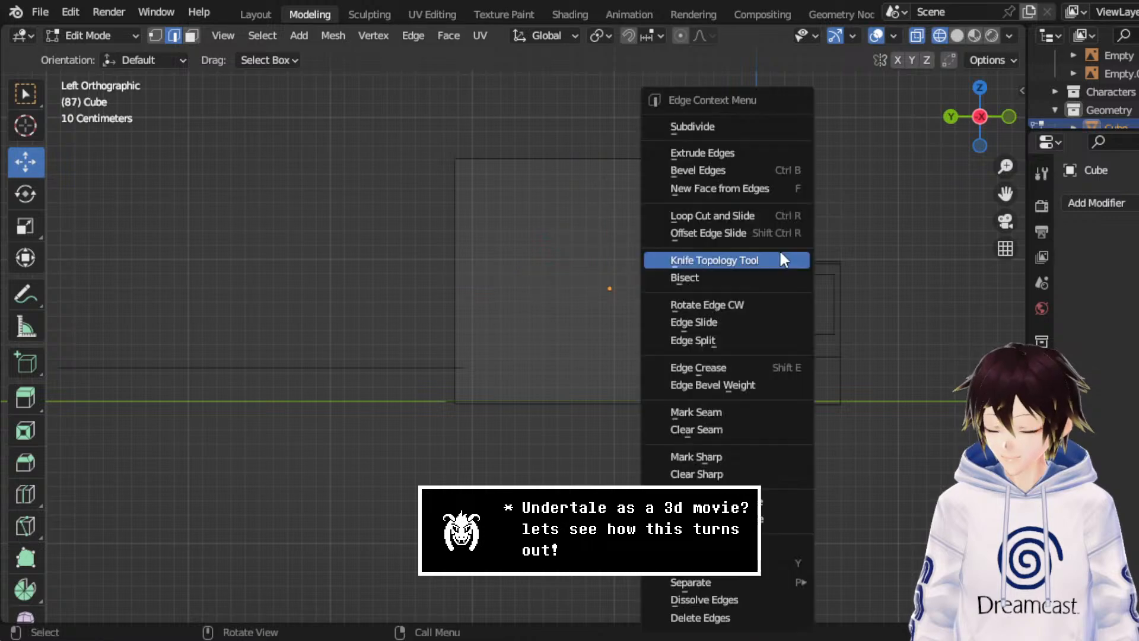
left_click(710, 215)
left_click(698, 250)
left_click(699, 249)
- Add another horizontal loop cut around the middle of the building cube's lower half
left_click(753, 350)
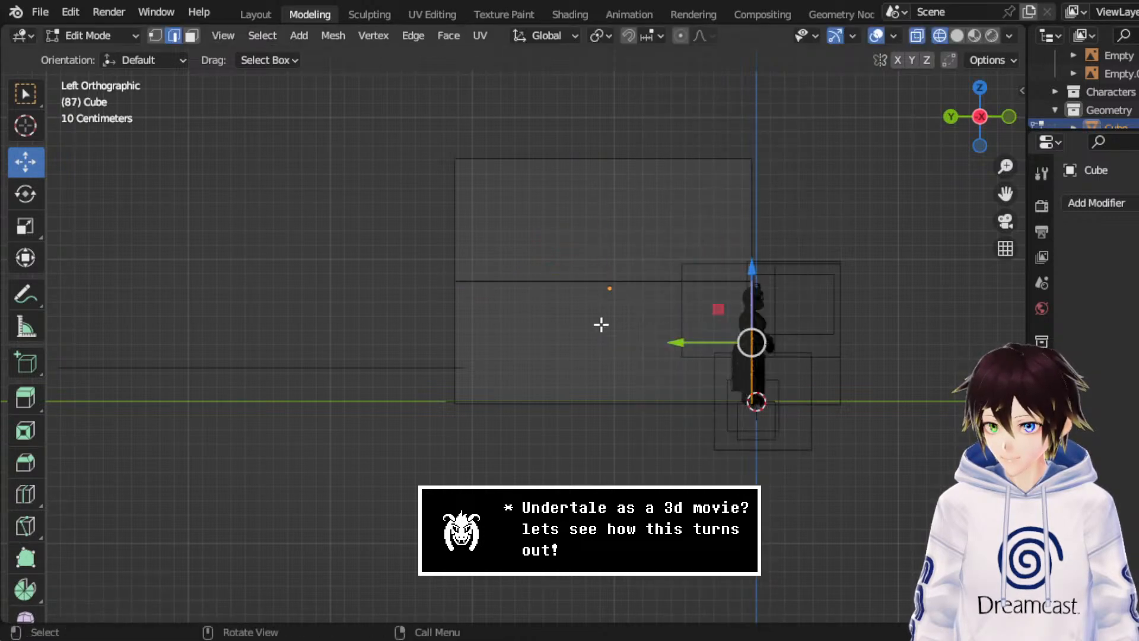
right_click(600, 323)
left_click(522, 215)
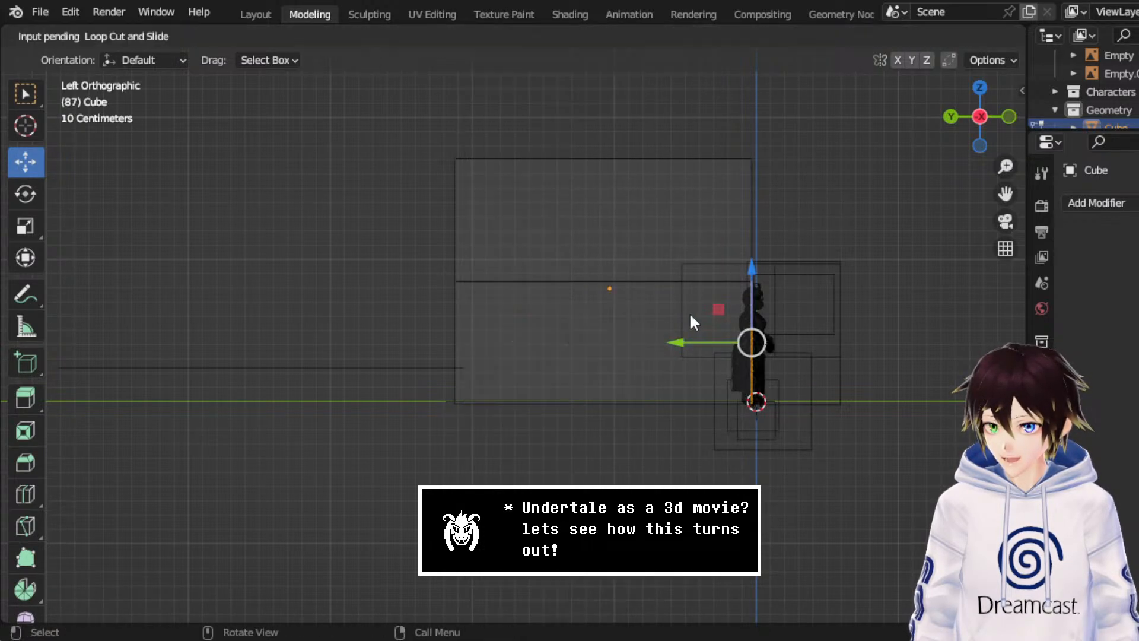
left_click(478, 324)
left_click(478, 324)
right_click(398, 214)
- Select the upper loop's vertices and raise them along Z to the door cube's top, as seen from the front
left_click(156, 35)
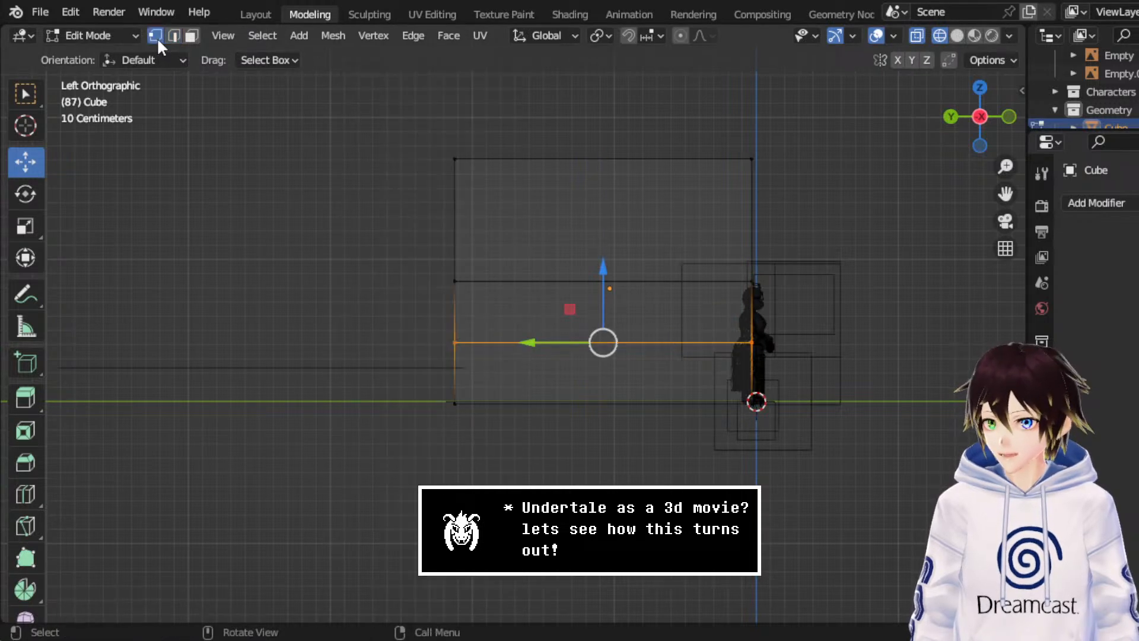
left_click_drag(394, 237, 854, 283)
left_click(1010, 118)
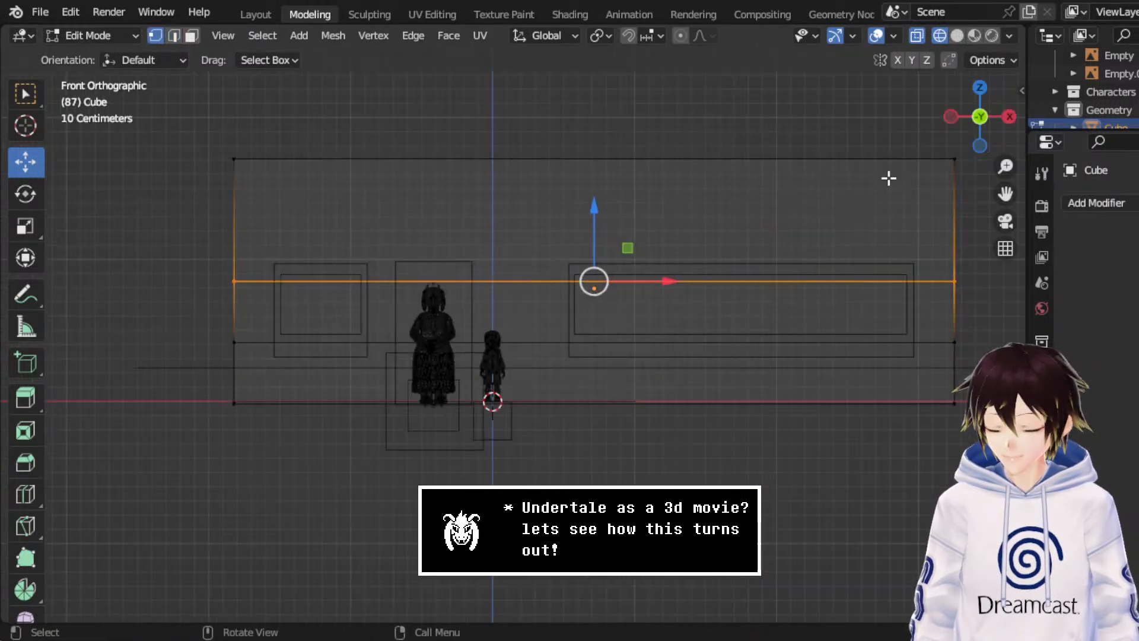
scroll(551, 273, "up", 1)
key("g")
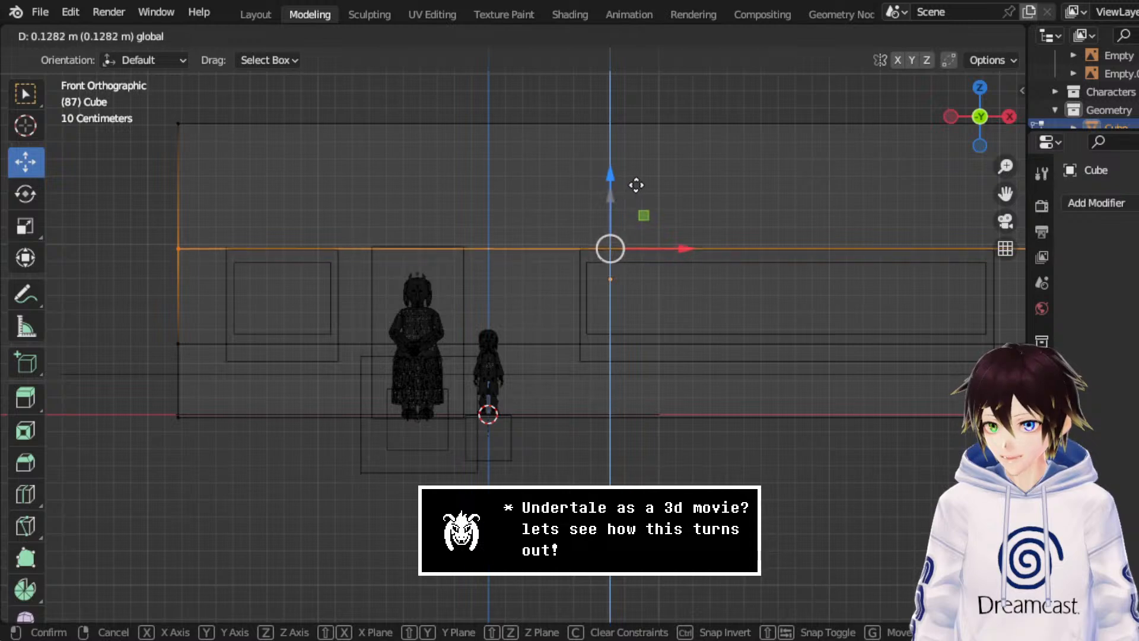
left_click(648, 184)
scroll(166, 326, "down", 3)
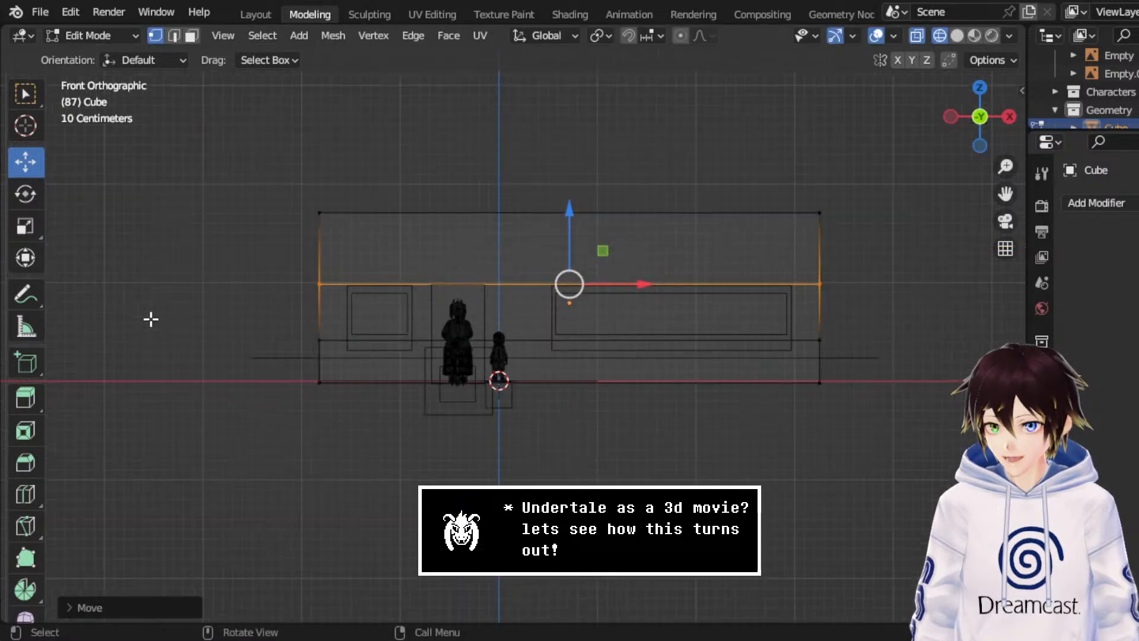
- Select the lower loop's vertices and raise them along Z to the bottom of the inner window cubes
left_click_drag(842, 368, 265, 315)
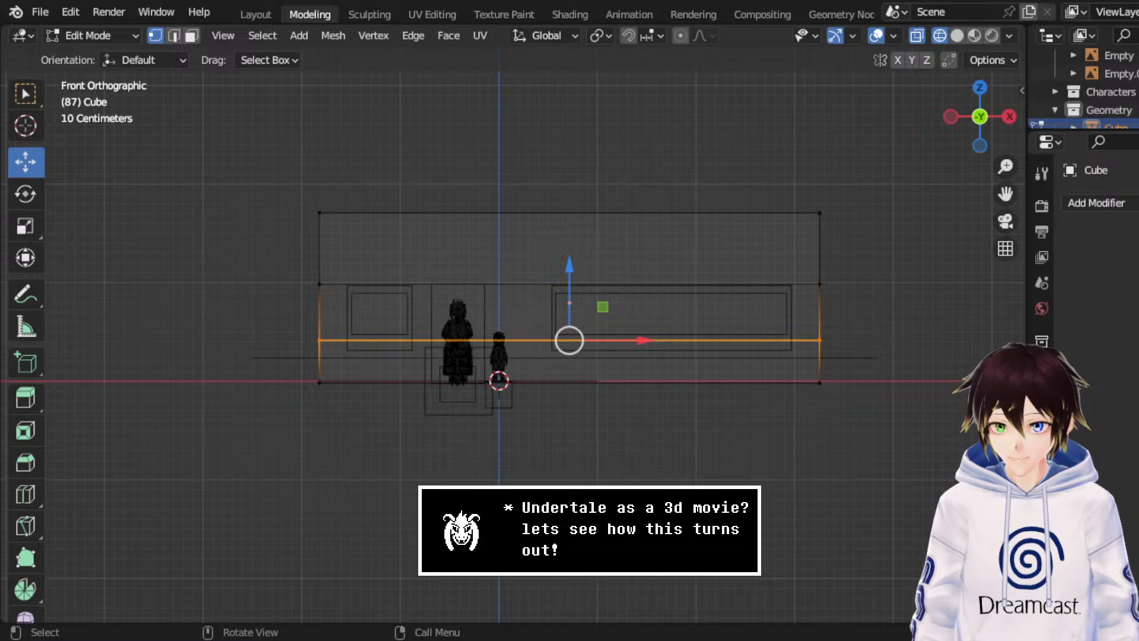
scroll(630, 296, "up", 4)
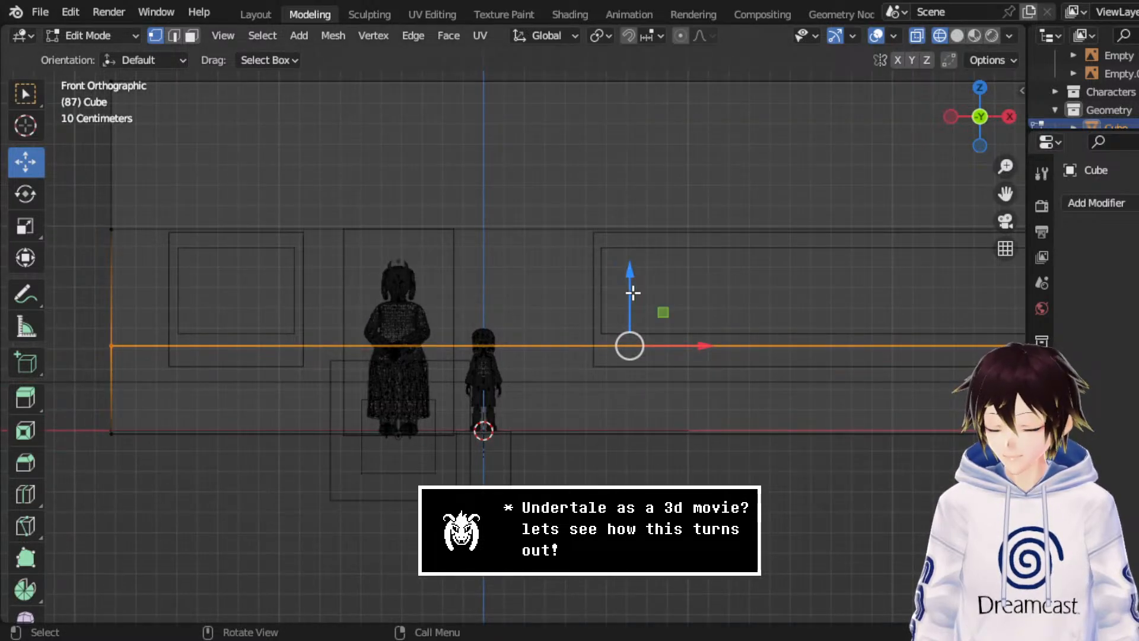
left_click_drag(633, 294, 653, 279)
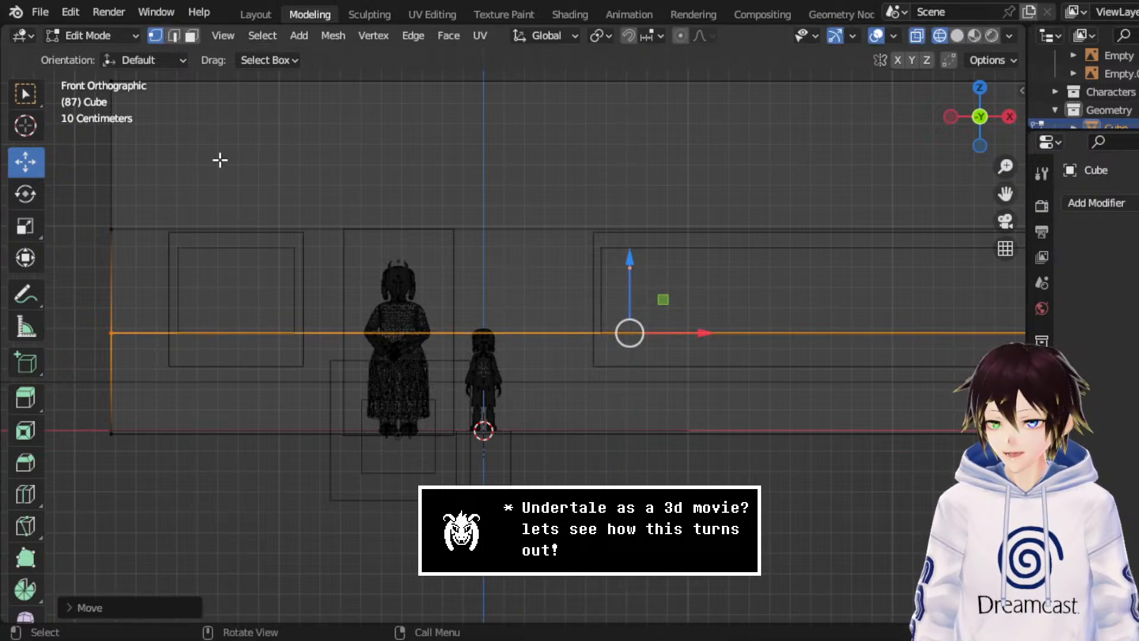
- Add a vertical loop cut to the building cube and slide it to the door cube's right side
left_click(173, 35)
left_click(415, 237)
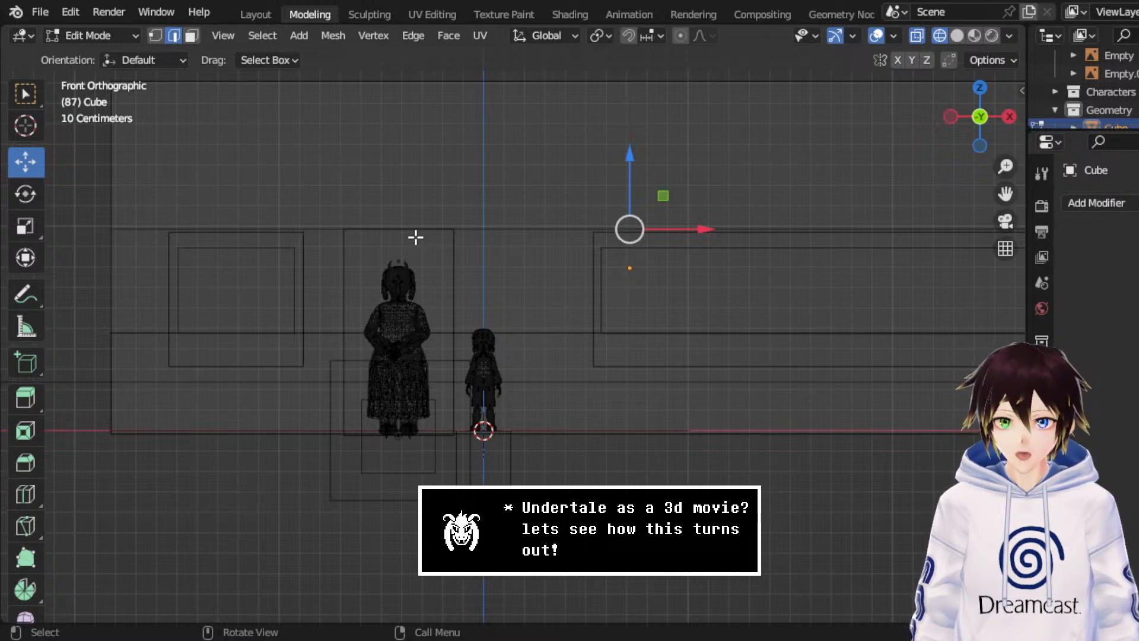
right_click(414, 233)
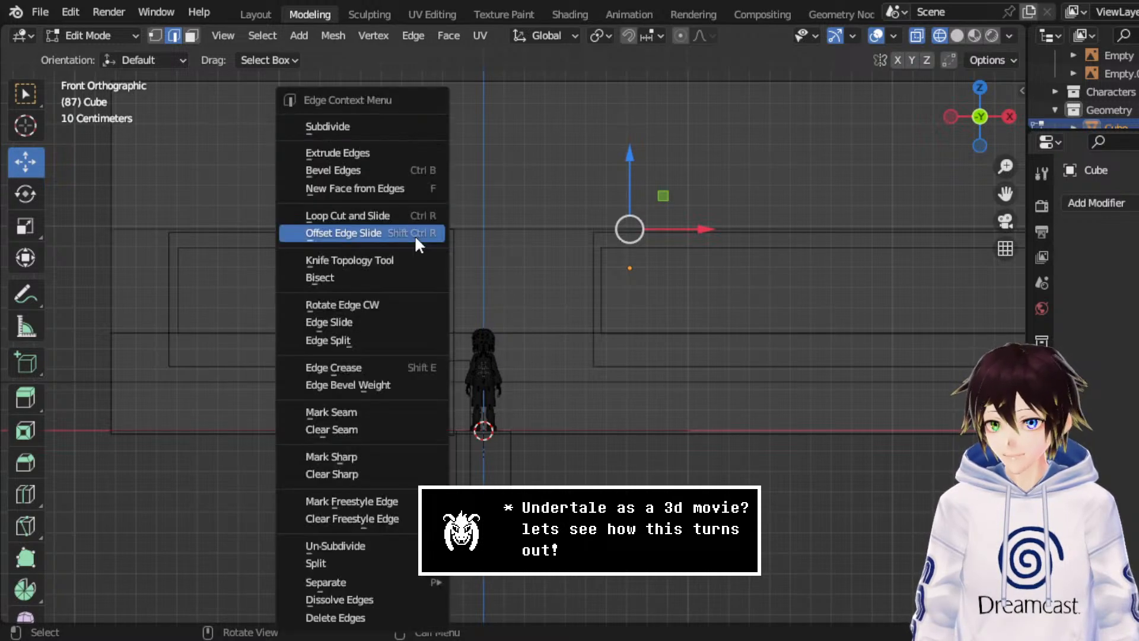
left_click(368, 217)
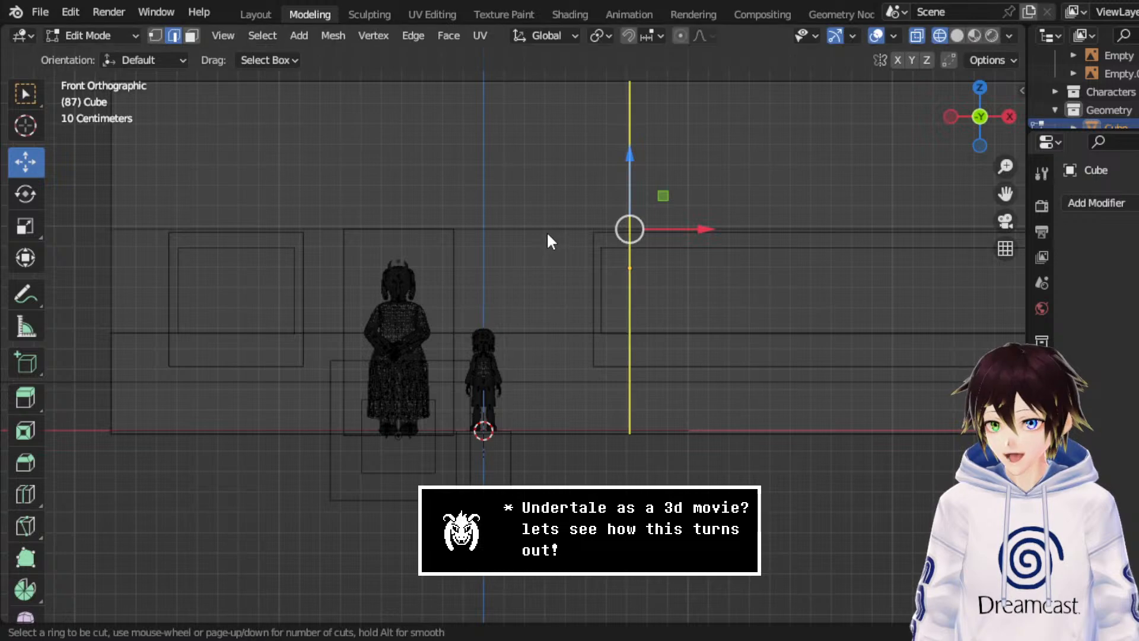
left_click(546, 230)
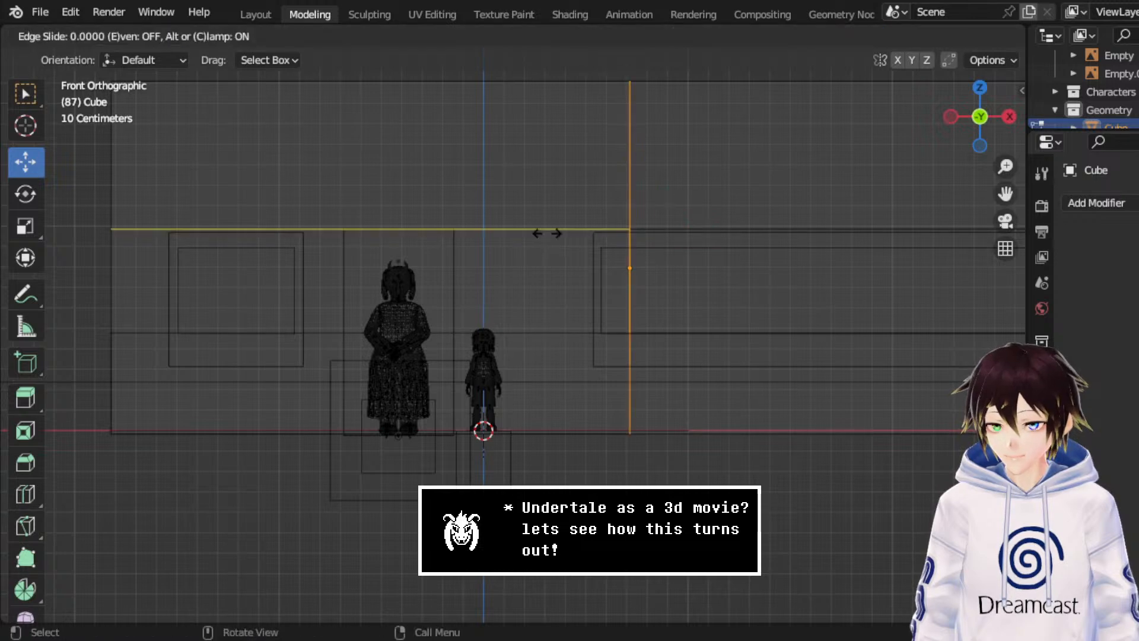
left_click(371, 219)
- Add a vertical loop cut to the building cube along the door cube's left side
right_click(375, 232)
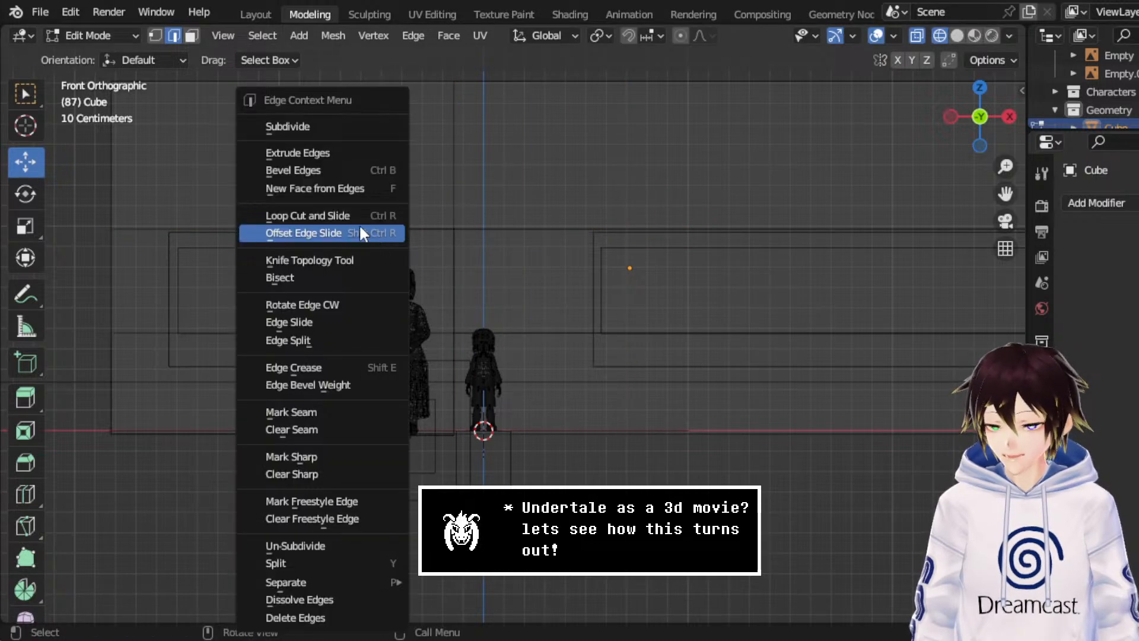
left_click(359, 218)
left_click(373, 230)
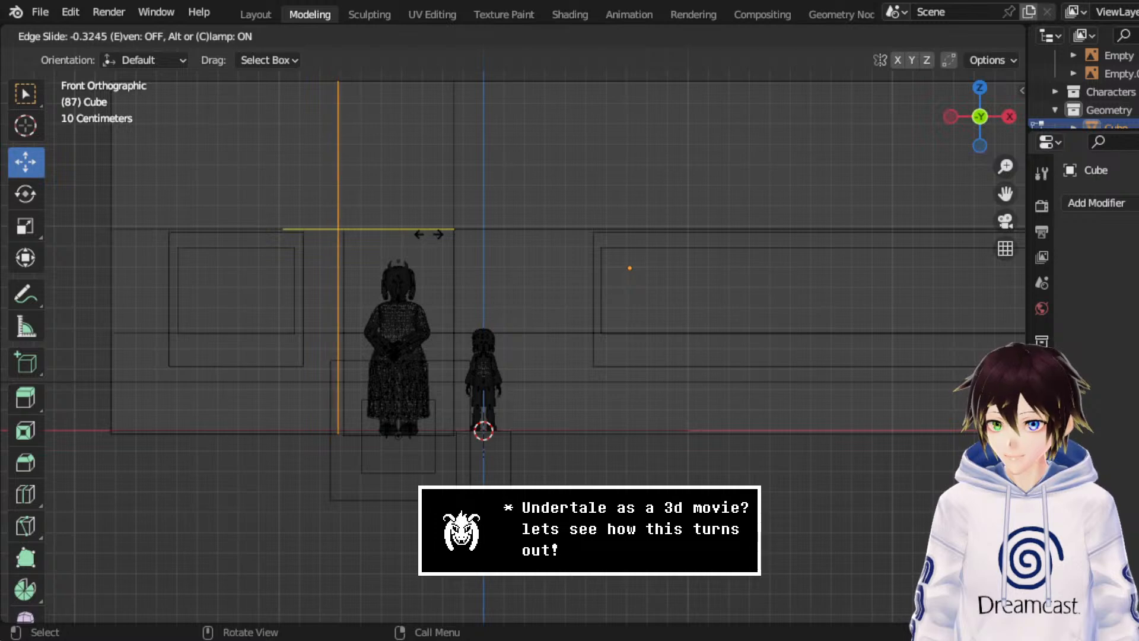
left_click(432, 234)
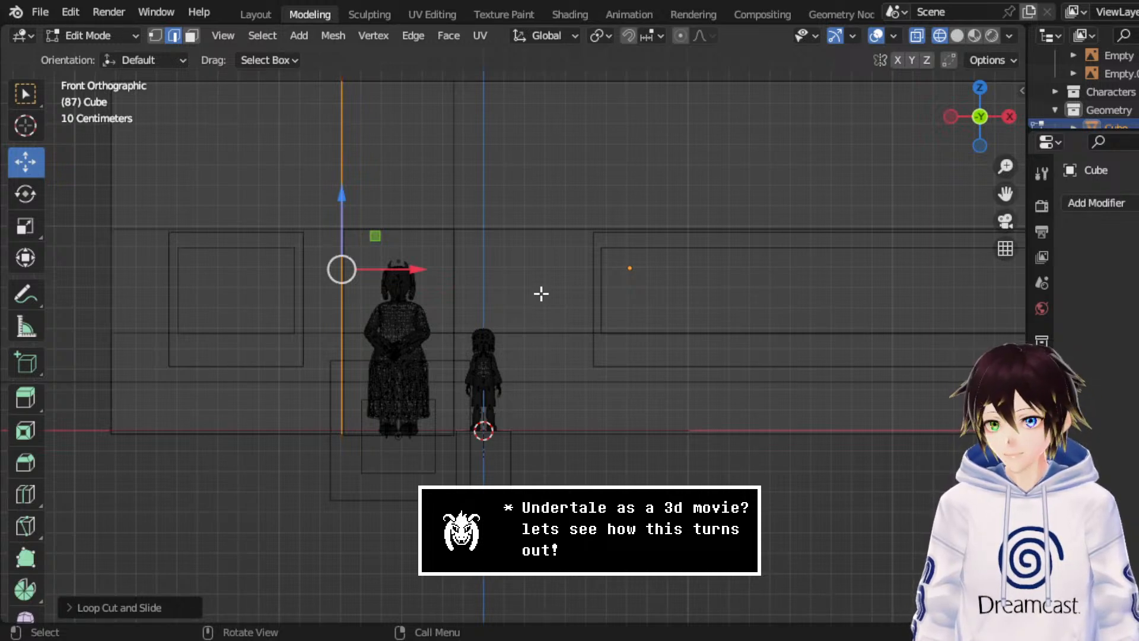
- Add a vertical loop cut to the building cube and slide it to the left edge of the long inner window cube
left_click(577, 235)
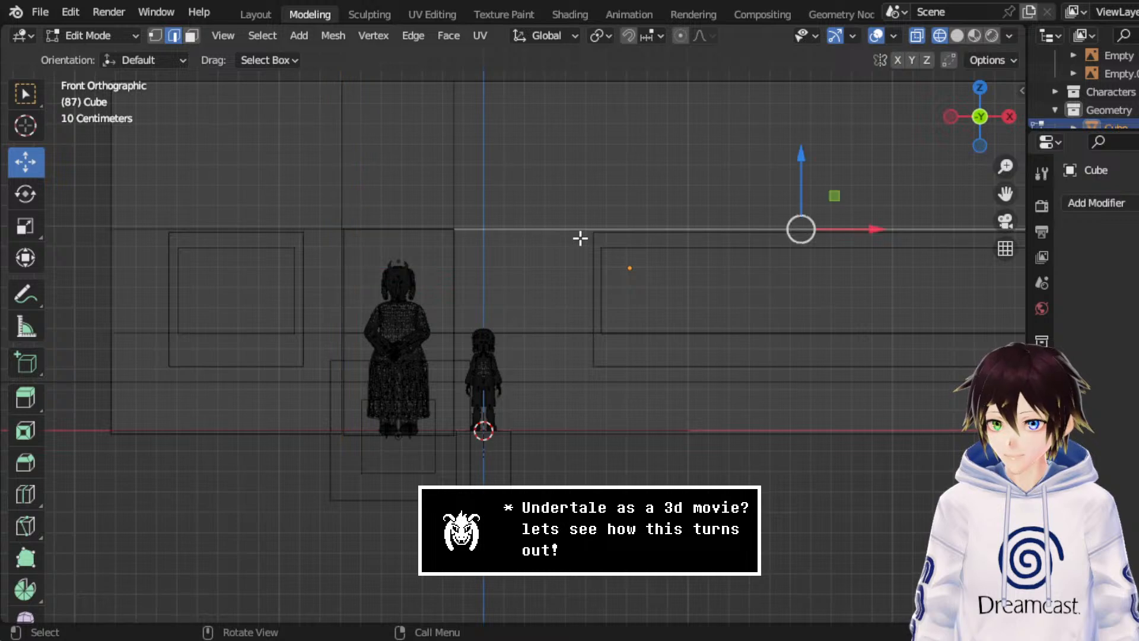
right_click(579, 236)
left_click(542, 217)
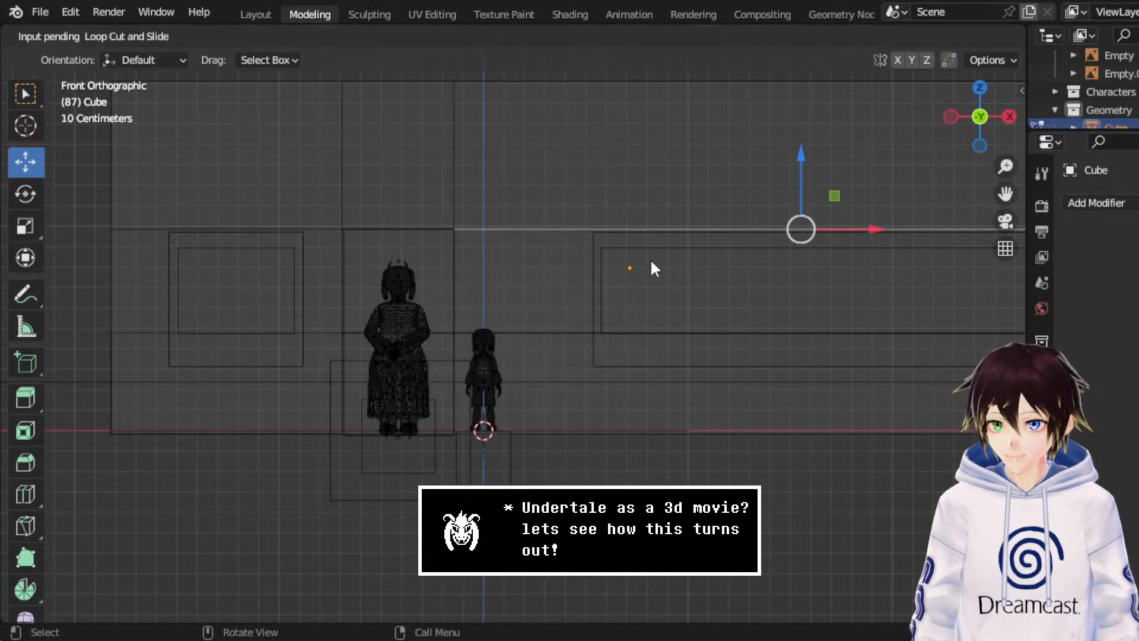
left_click(617, 244)
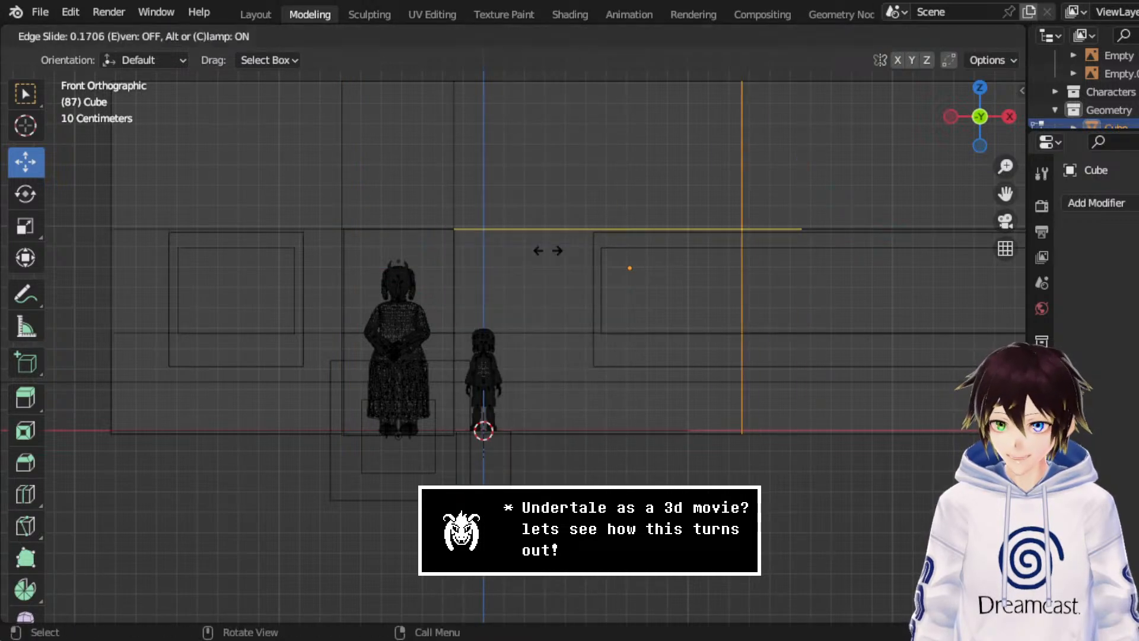
left_click(416, 238)
scroll(599, 241, "down", 1)
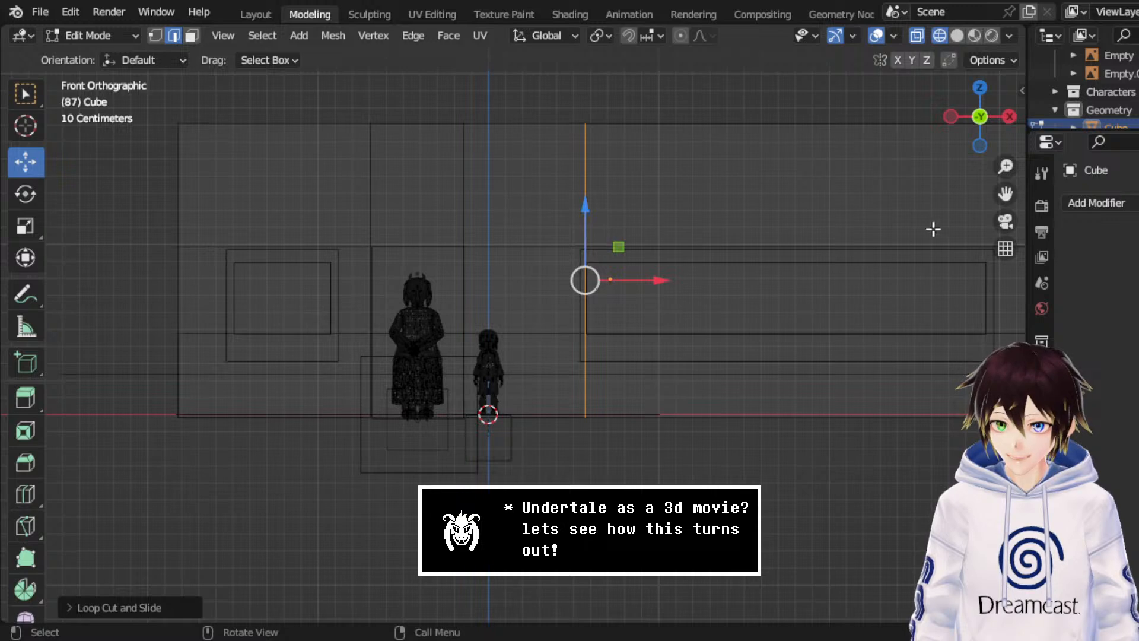
- Add a vertical loop cut near the long window's right edge and nudge it along X toward the inner window cube
left_click_drag(1004, 193, 801, 198)
left_click(781, 256)
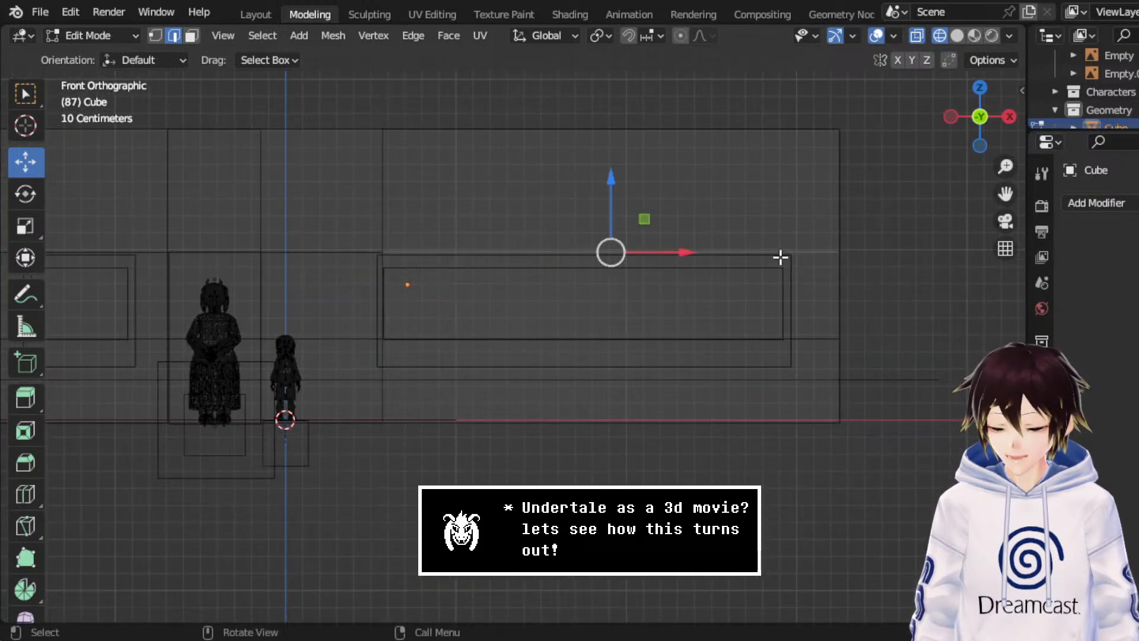
right_click(778, 255)
left_click(751, 217)
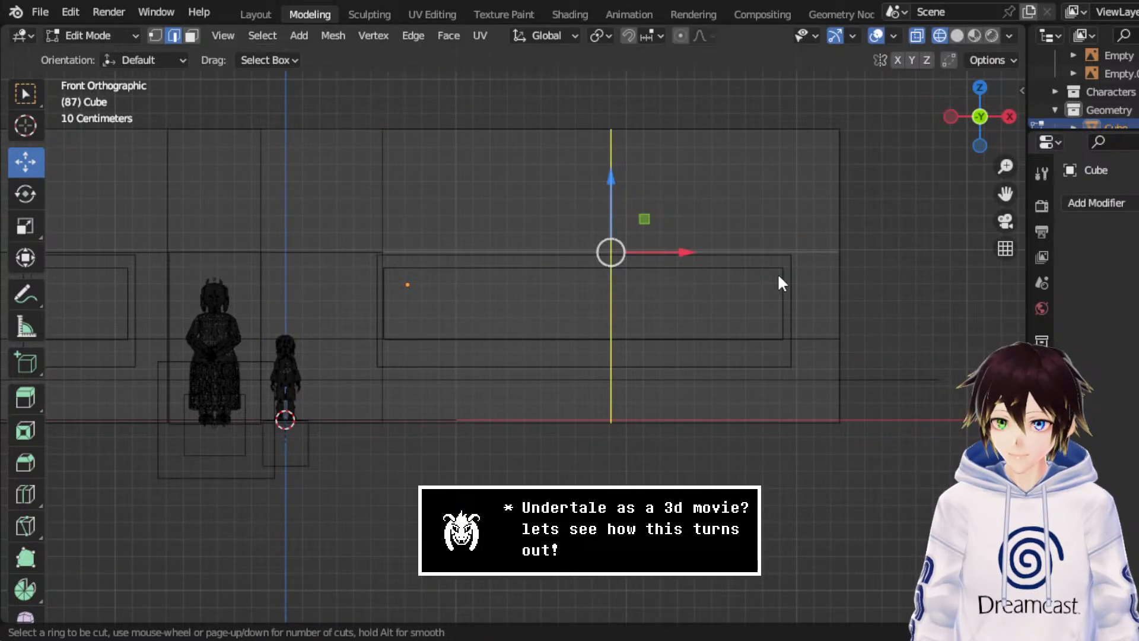
left_click(777, 273)
left_click(950, 268)
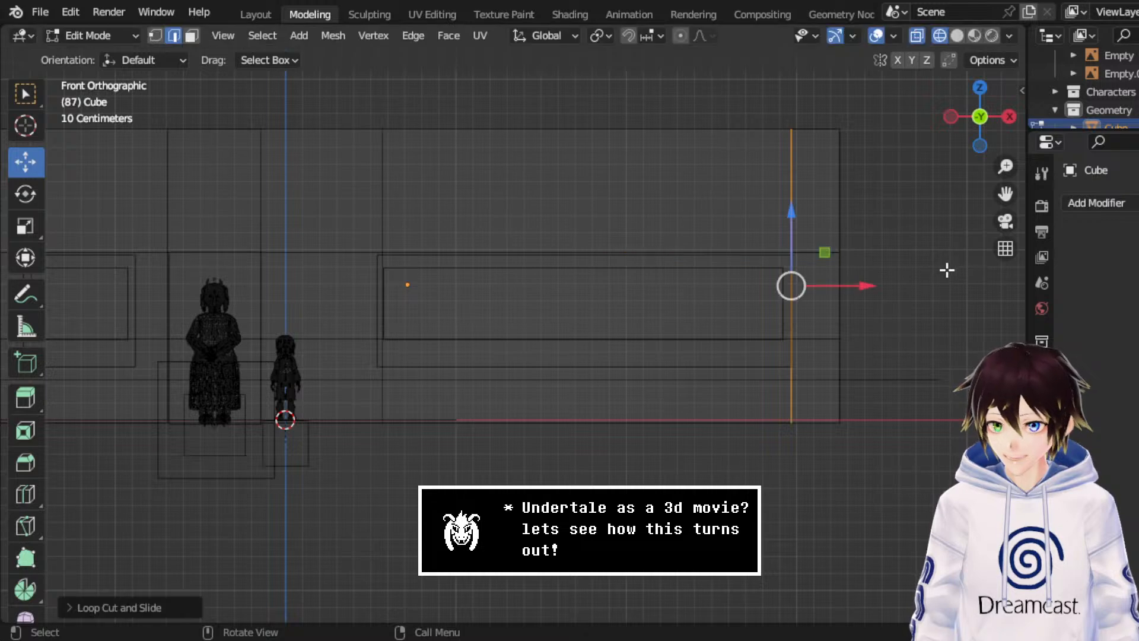
left_click_drag(1006, 195, 1058, 184)
left_click_drag(911, 274, 903, 275)
- Add a vertical loop cut to the building cube at the right edge of the small inner window cube
left_click_drag(1004, 195, 785, 236)
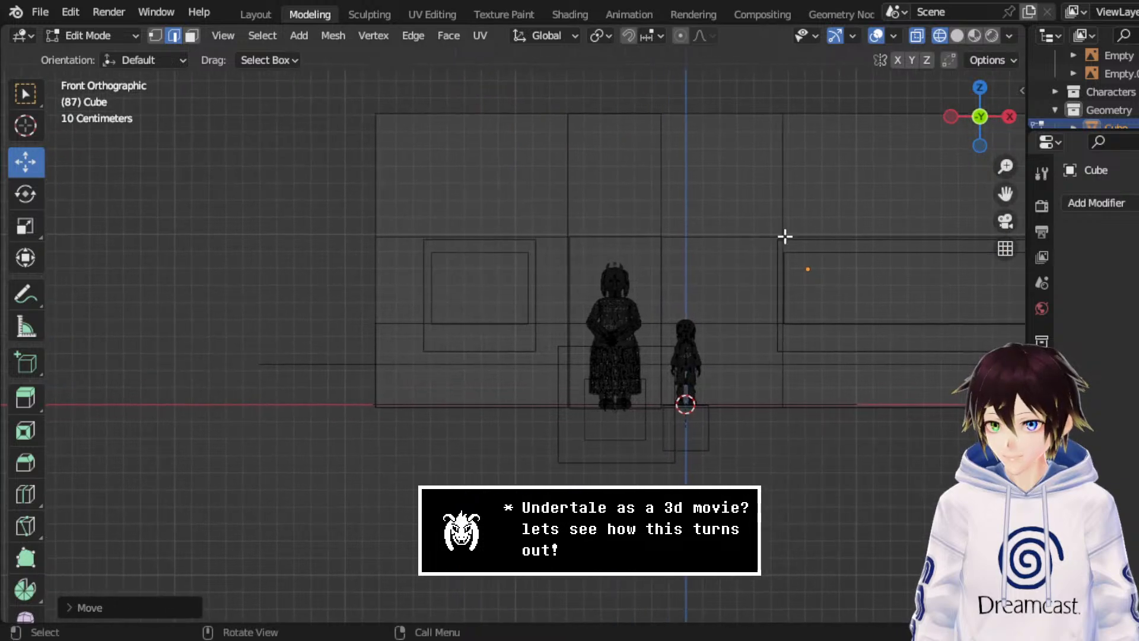
left_click(525, 237)
right_click(490, 213)
left_click(490, 213)
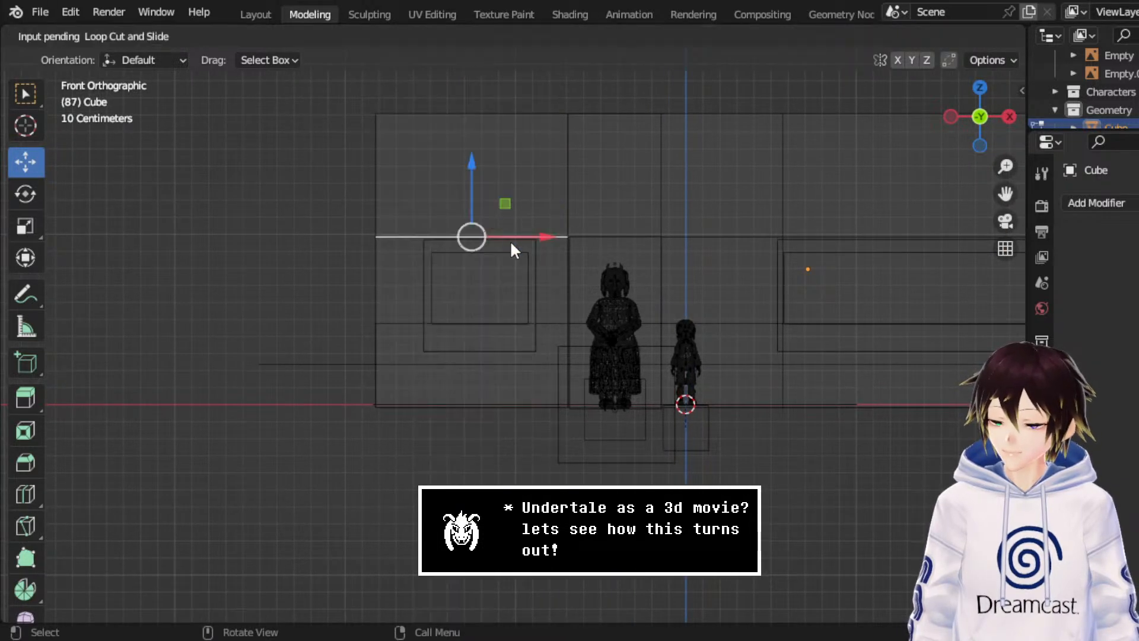
left_click(510, 240)
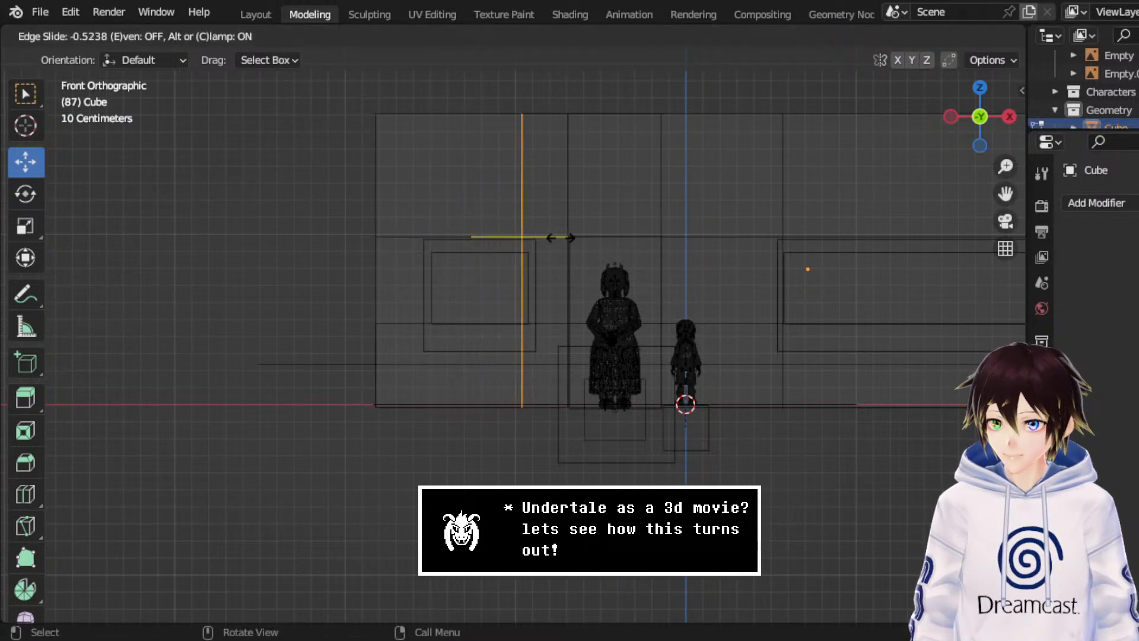
left_click_drag(561, 237, 568, 237)
left_click(569, 237)
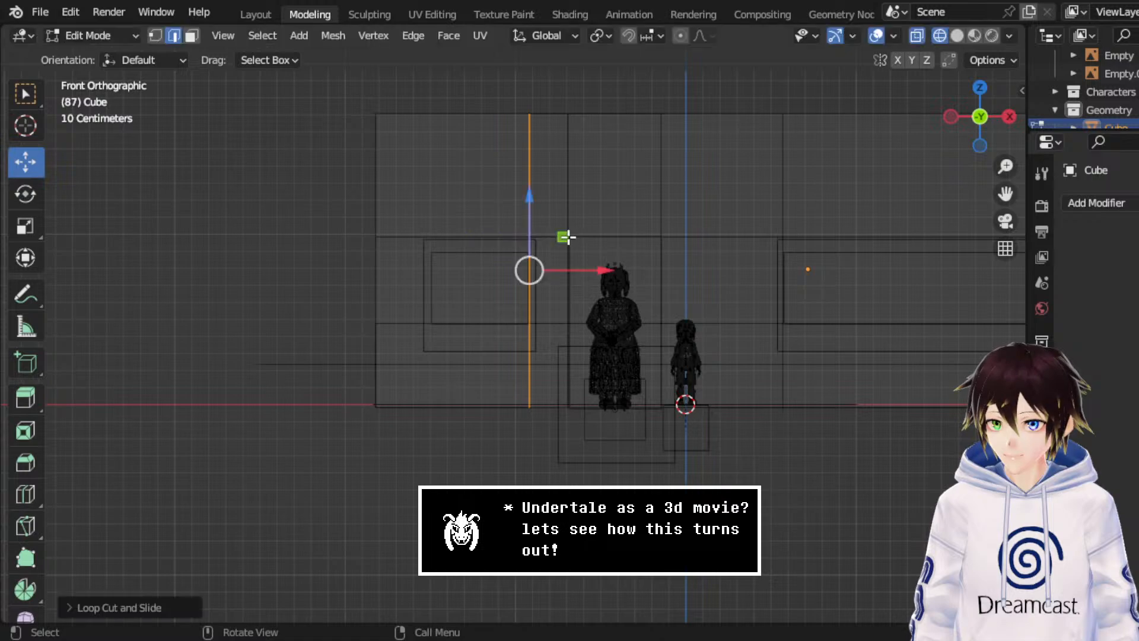
- Add a vertical loop cut at the small inner window cube's left edge and return to Object Mode
right_click(445, 231)
left_click(416, 218)
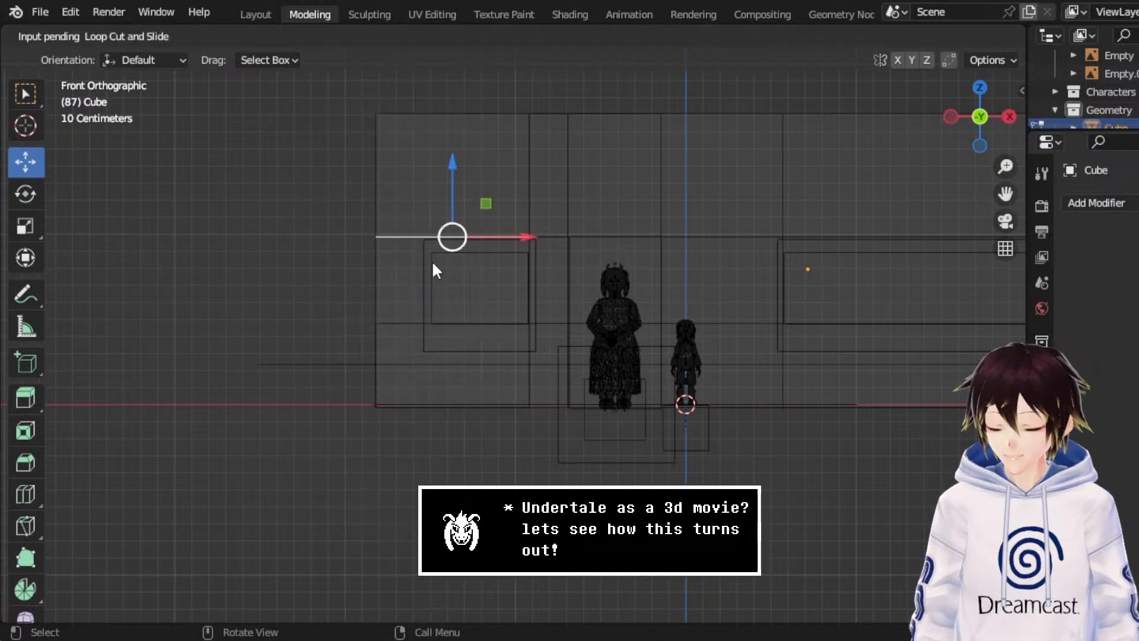
left_click(432, 262)
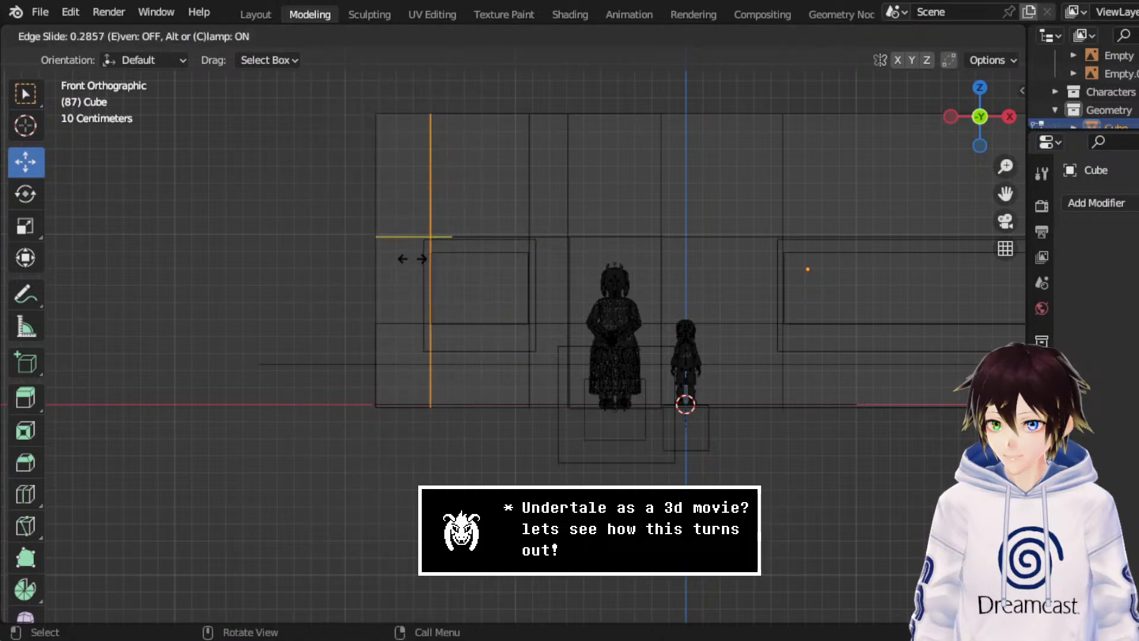
left_click(428, 265)
mouse_move(427, 265)
middle_mouse_down()
mouse_move(662, 184)
mouse_move(641, 204)
mouse_move(652, 202)
middle_mouse_up()
left_click(113, 37)
left_click(99, 56)
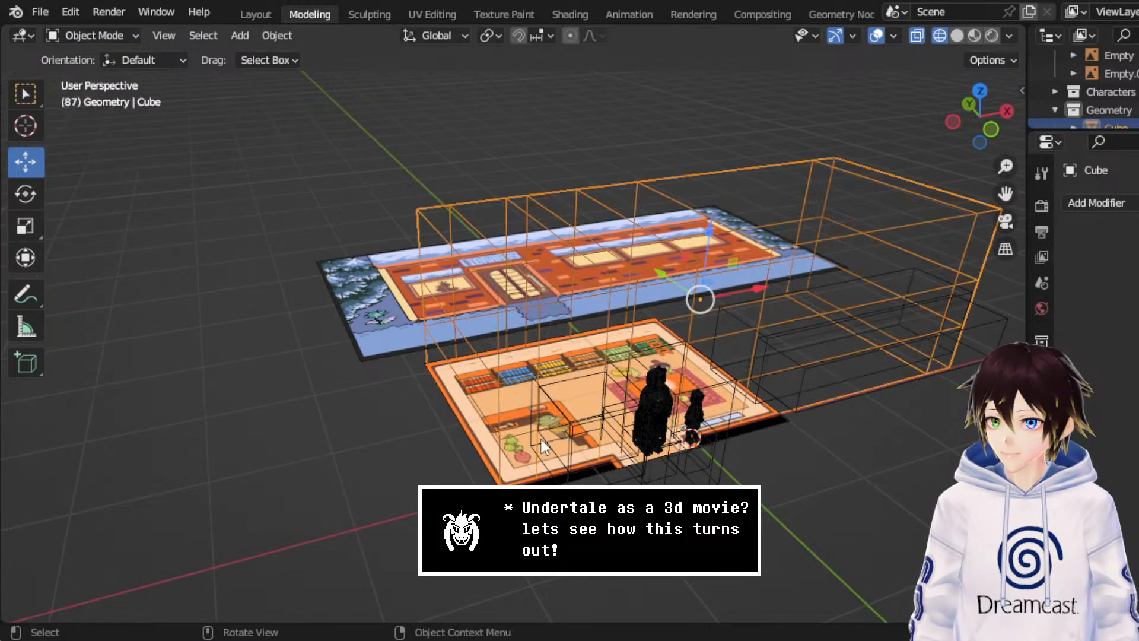
- Delete the small and long windows' inner and outer guide cubes and inspect the building from the front
middle_click_drag(541, 439, 635, 386)
left_click(516, 401)
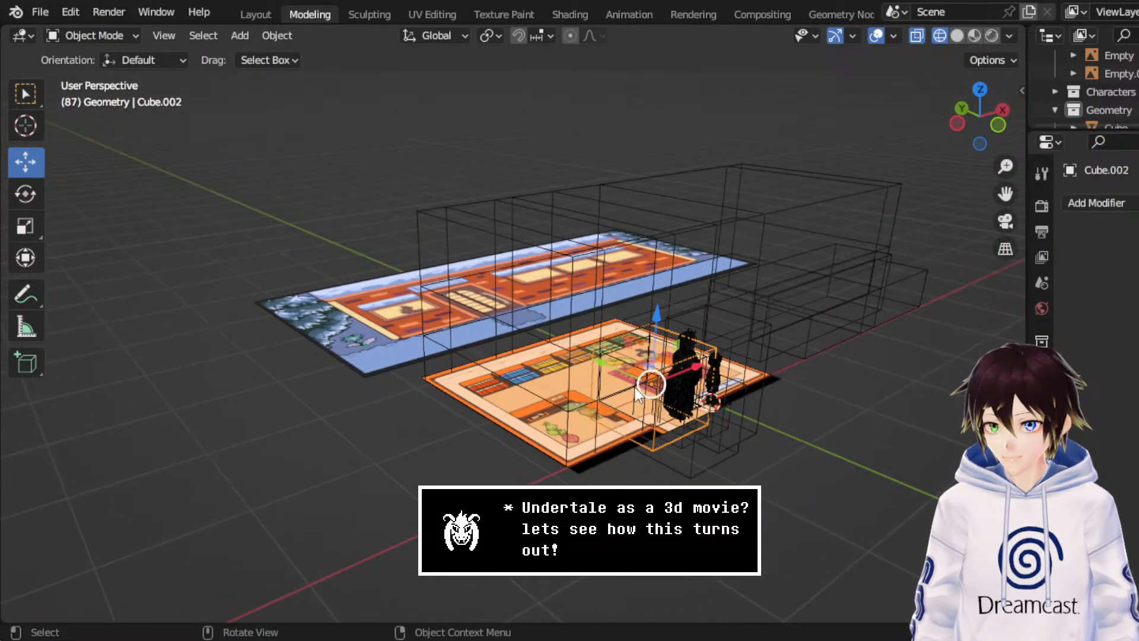
key("Delete")
left_click(692, 340)
middle_click_drag(692, 339, 608, 323)
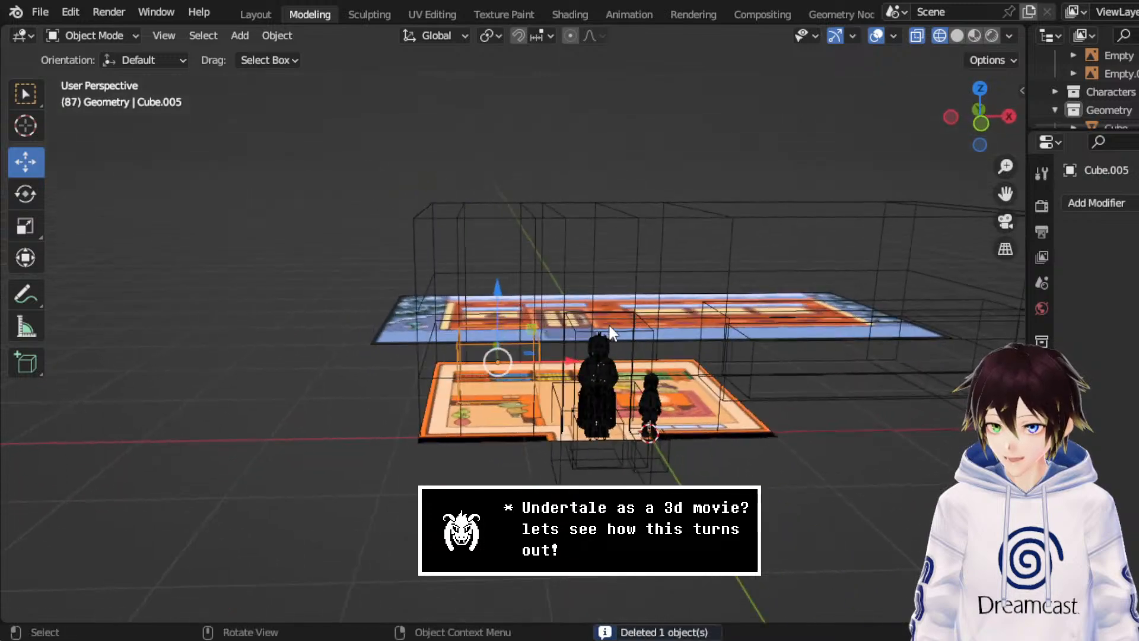
left_click(765, 331)
left_click(741, 334)
left_click(725, 320)
left_click(712, 315)
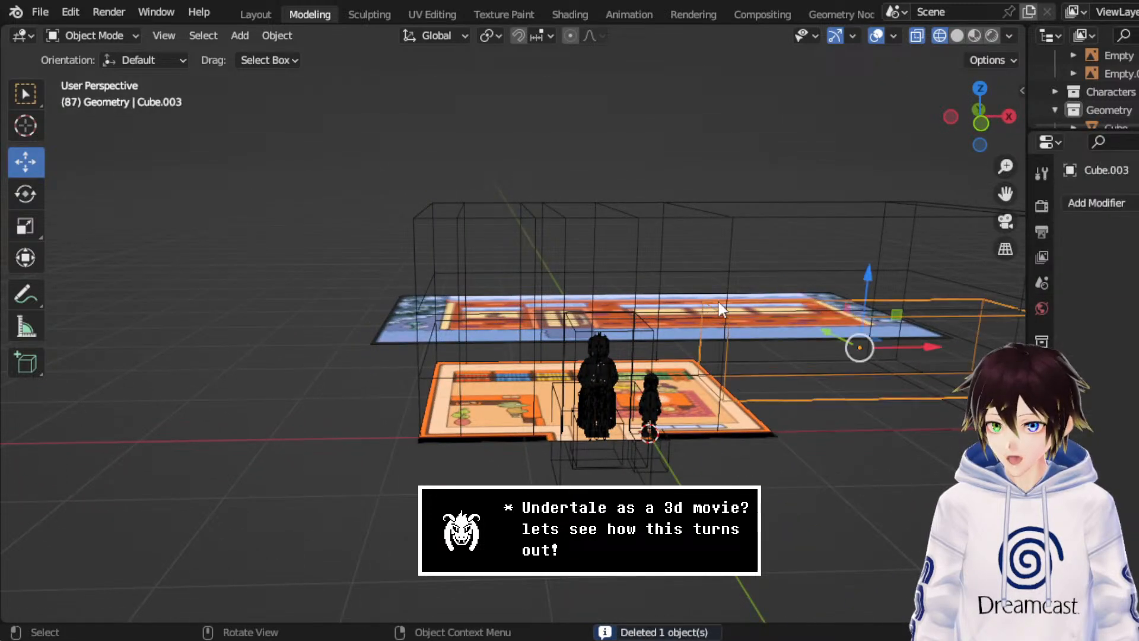
key("Delete")
left_click(979, 125)
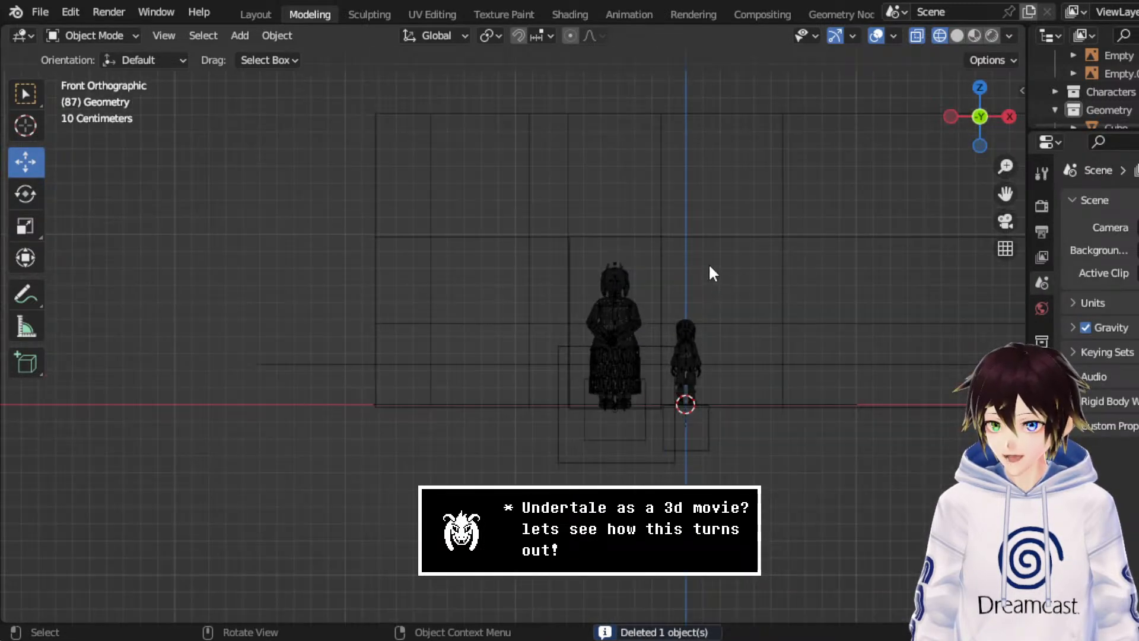
- Delete the door's guide cube around the taller character and the wider guide cube at that character's feet
middle_click_drag(710, 267, 736, 262)
left_click(785, 282)
left_click(978, 127)
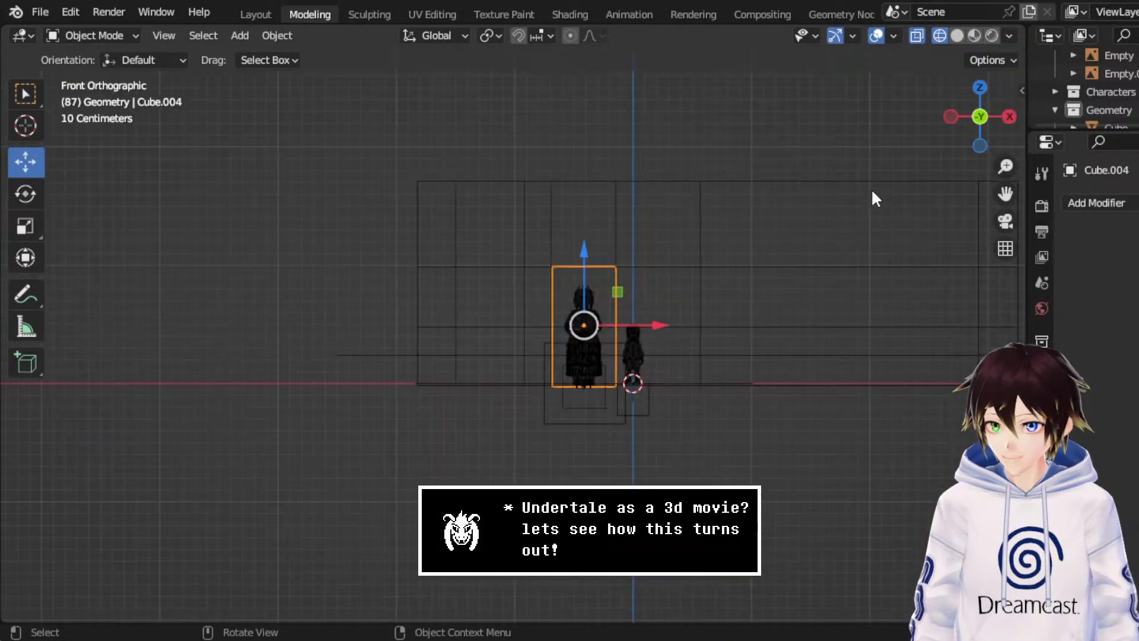
scroll(849, 220, "up", 2)
key("Delete")
left_click(691, 221)
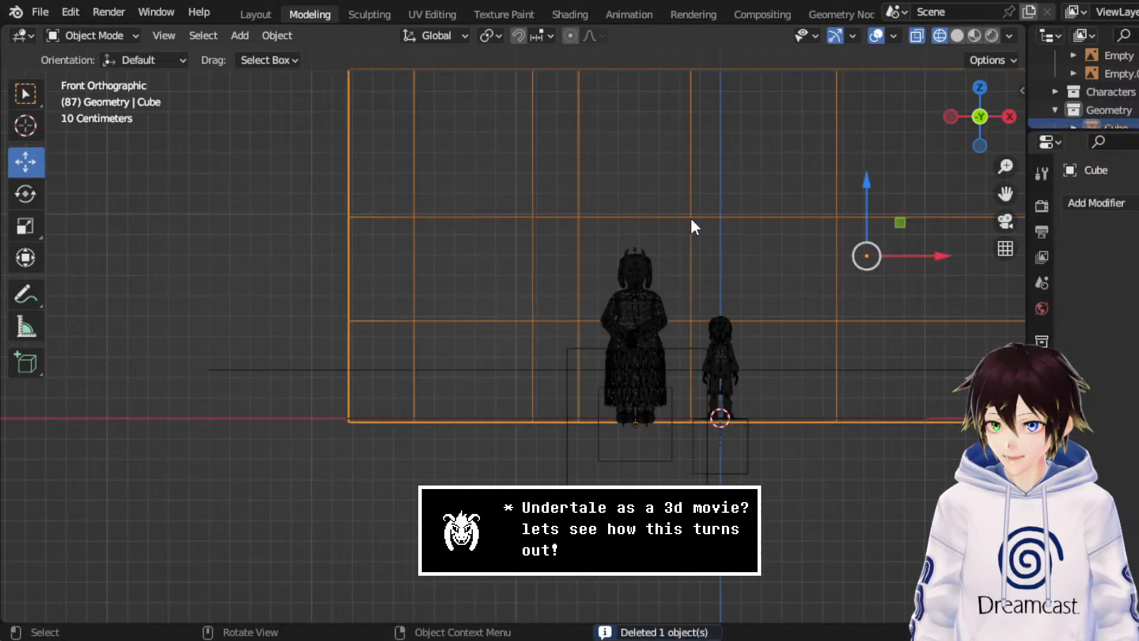
left_click(682, 349)
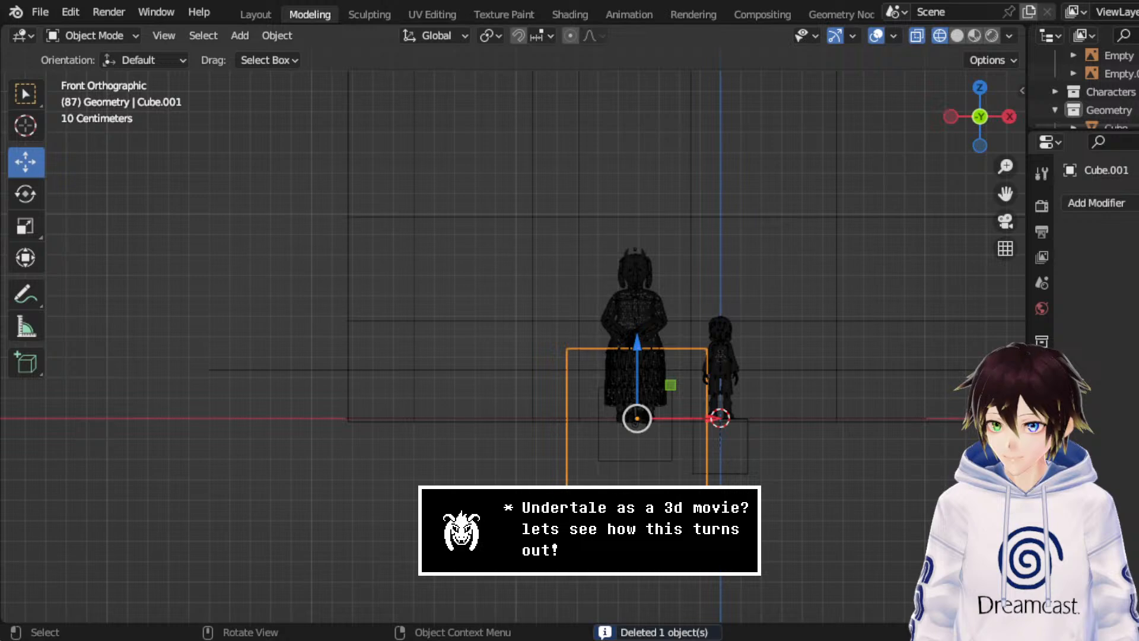
key("Delete")
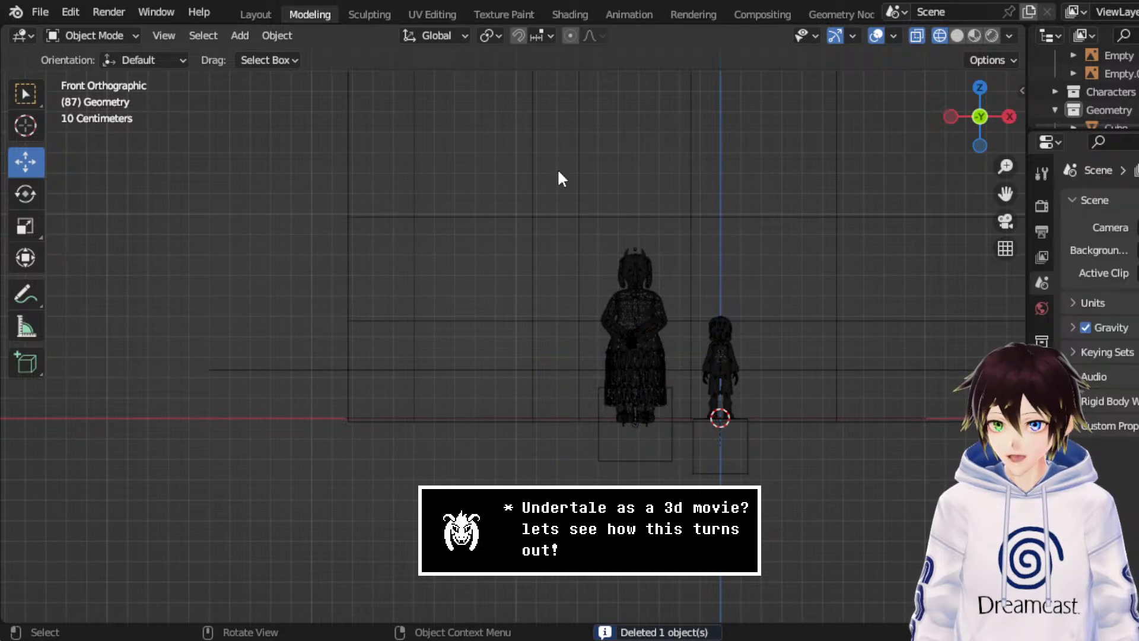
- Select the building cube and enter Edit Mode with face selection active
left_click(580, 188)
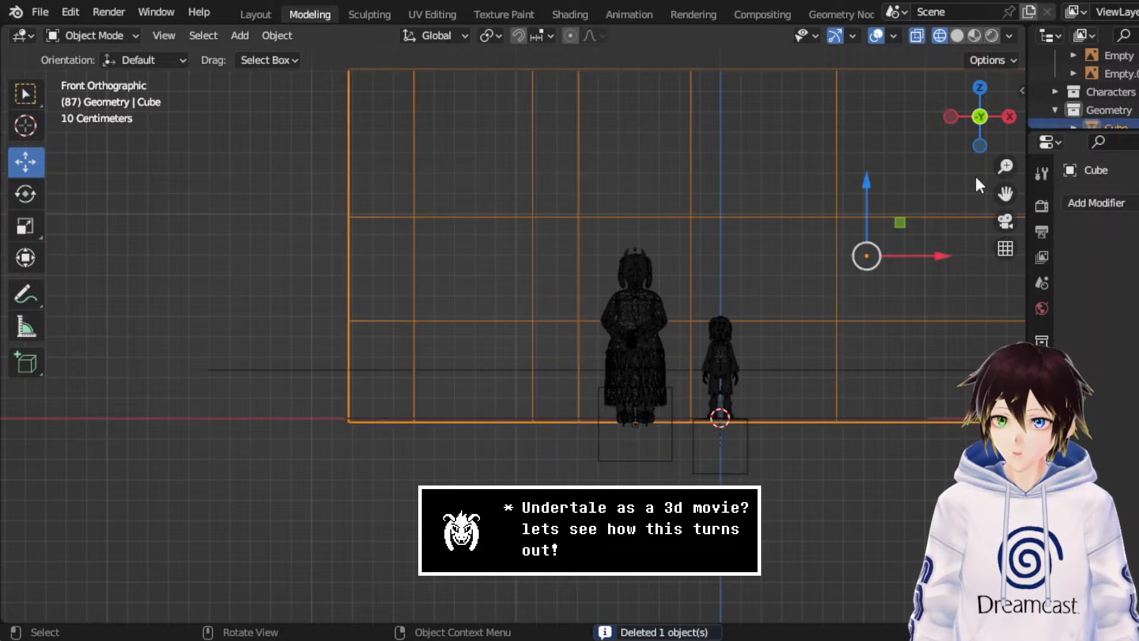
left_click_drag(1005, 193, 757, 225)
scroll(650, 267, "down", 1)
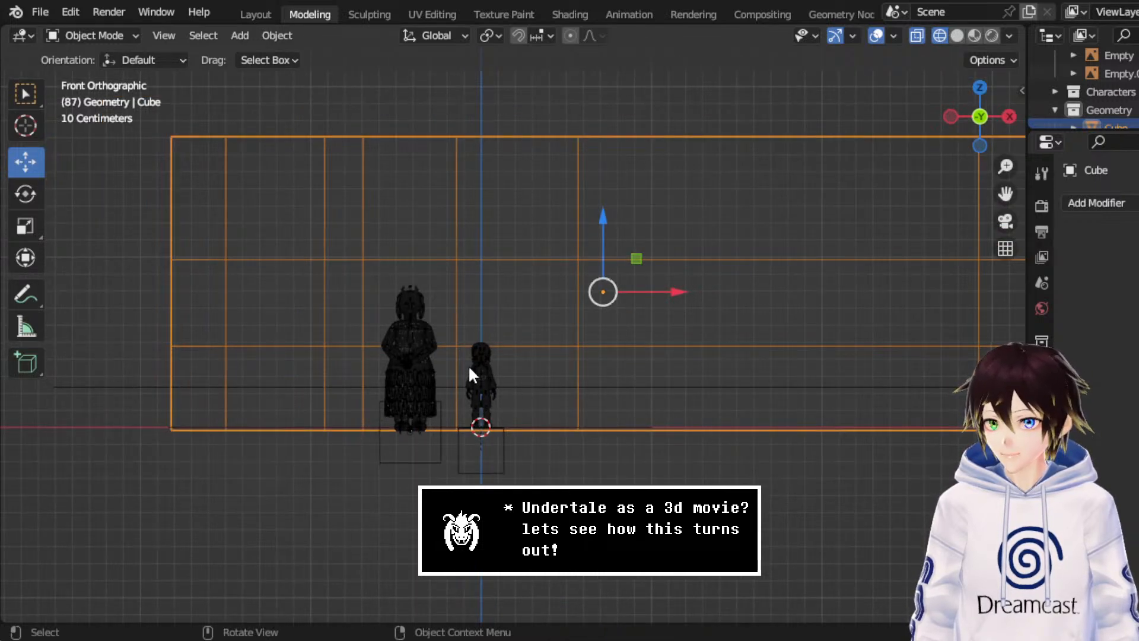
scroll(470, 375, "down", 1)
left_click(113, 38)
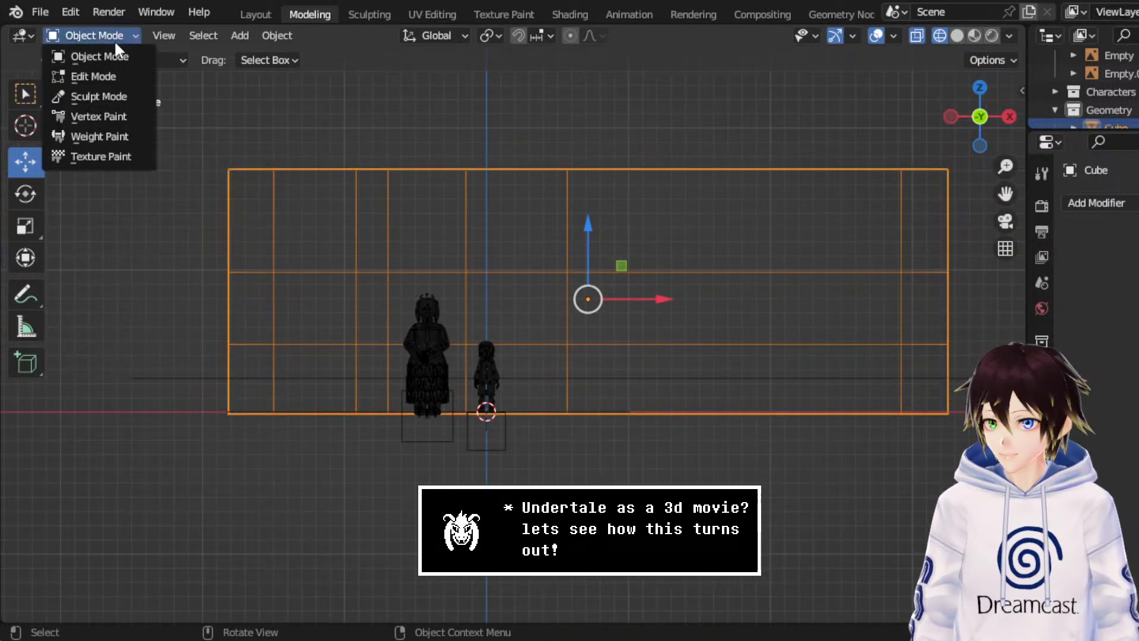
left_click(123, 72)
left_click(155, 36)
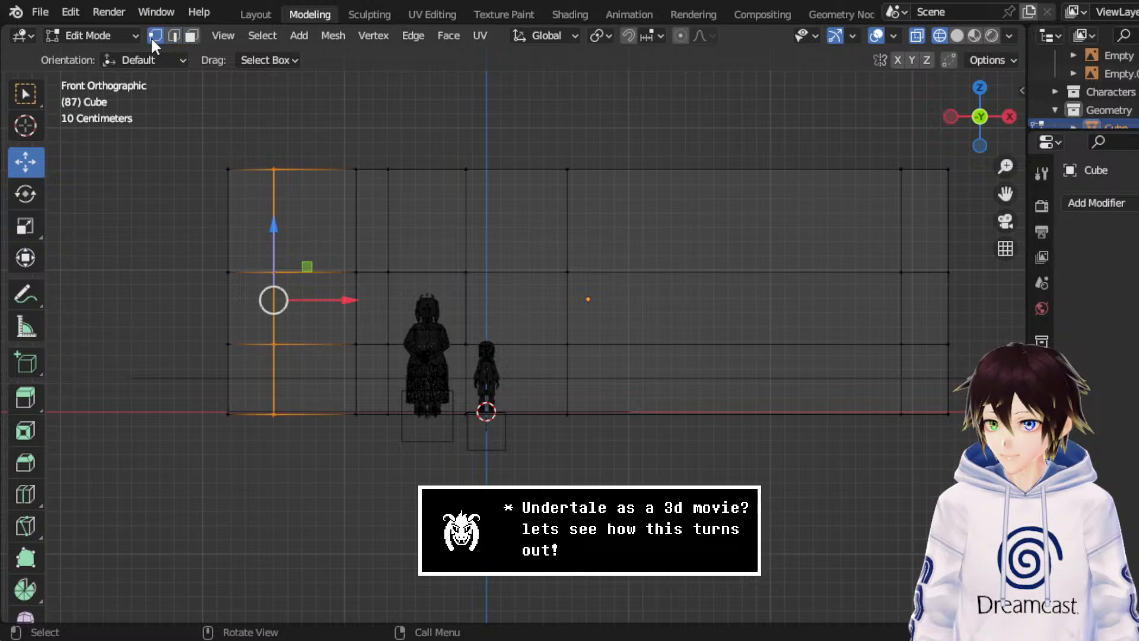
left_click(948, 344)
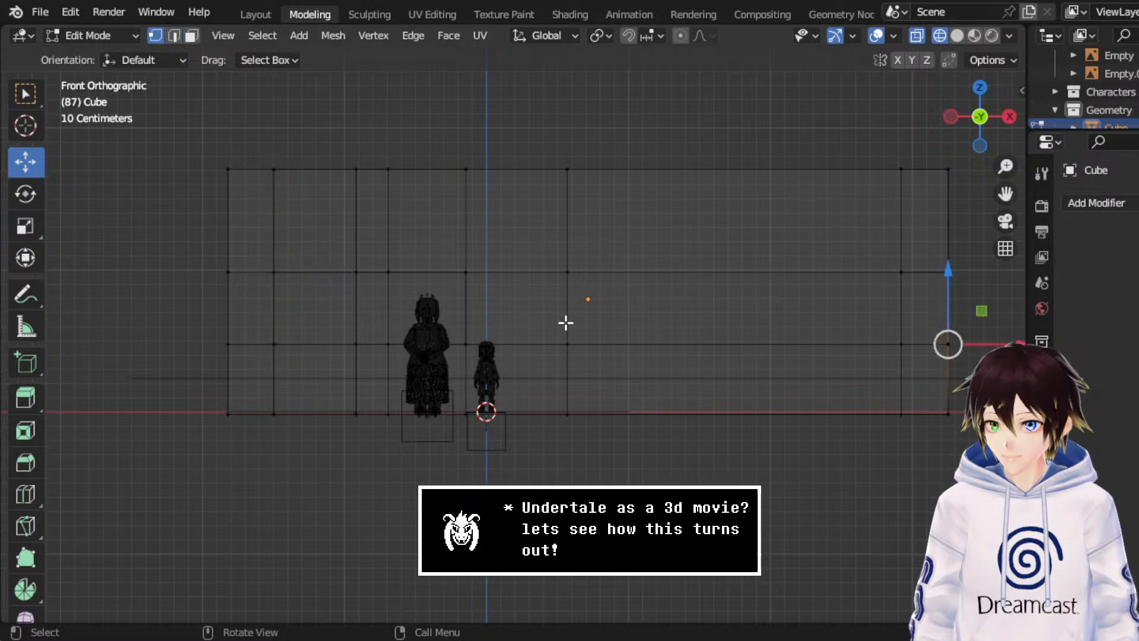
left_click(194, 35)
- Extrude the small window, door and long window faces of the building's front wall and move them slightly outward along Y
left_click(312, 305)
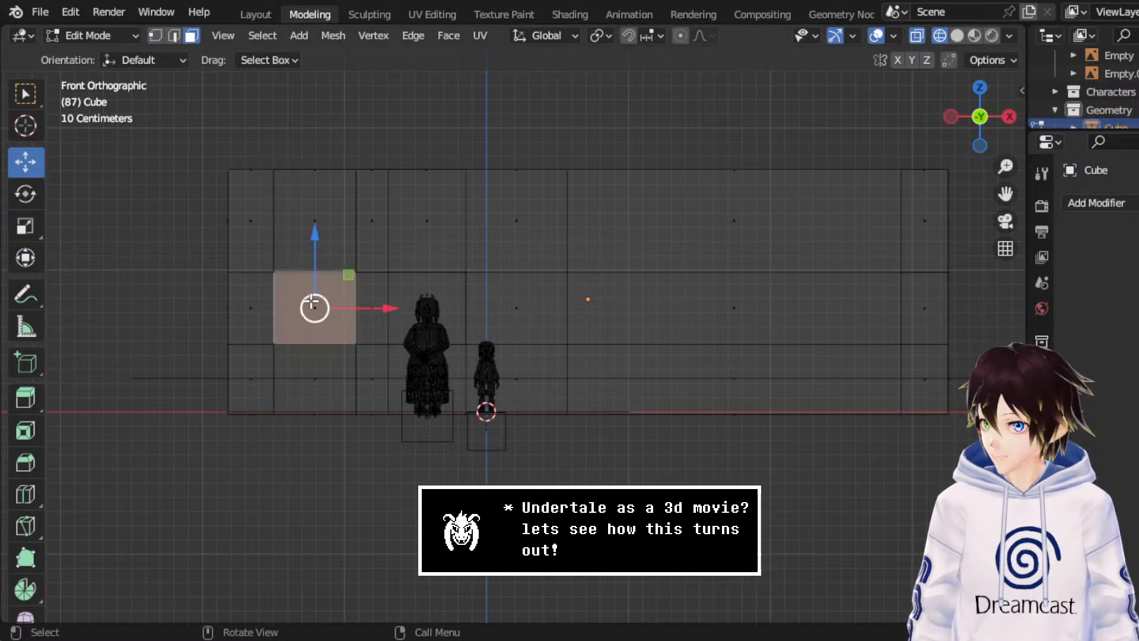
middle_click_drag(320, 300, 410, 293)
left_click(492, 329)
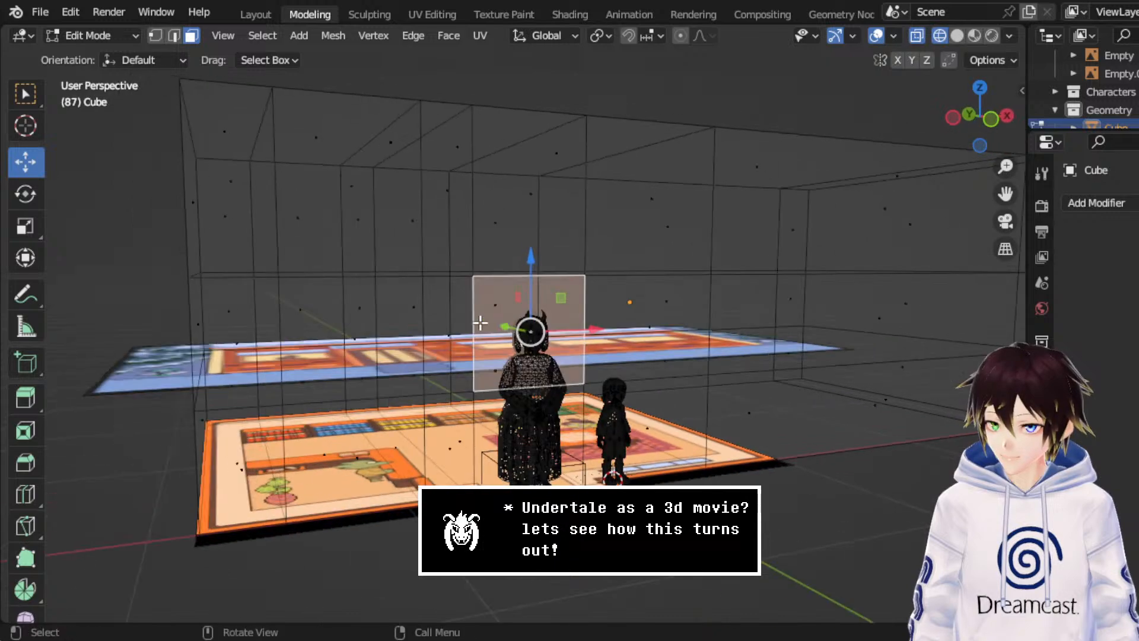
middle_click_drag(531, 435, 643, 426)
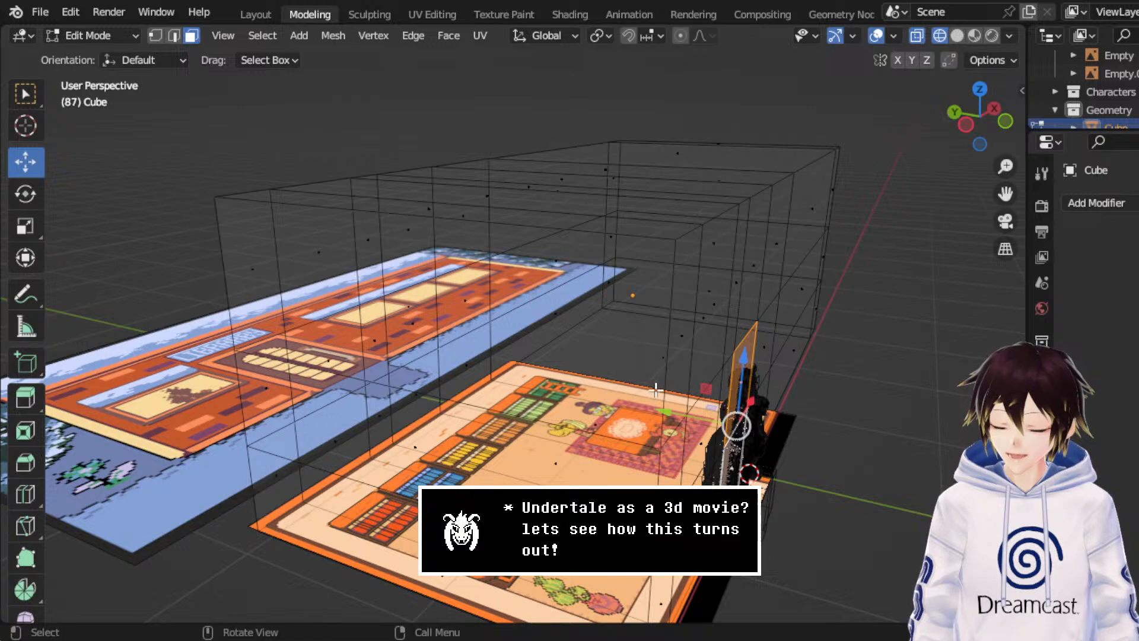
left_click(706, 424, "shift")
mouse_move(804, 300)
middle_mouse_down()
mouse_move(707, 287)
mouse_move(810, 303)
middle_mouse_up()
key("e")
key("Escape")
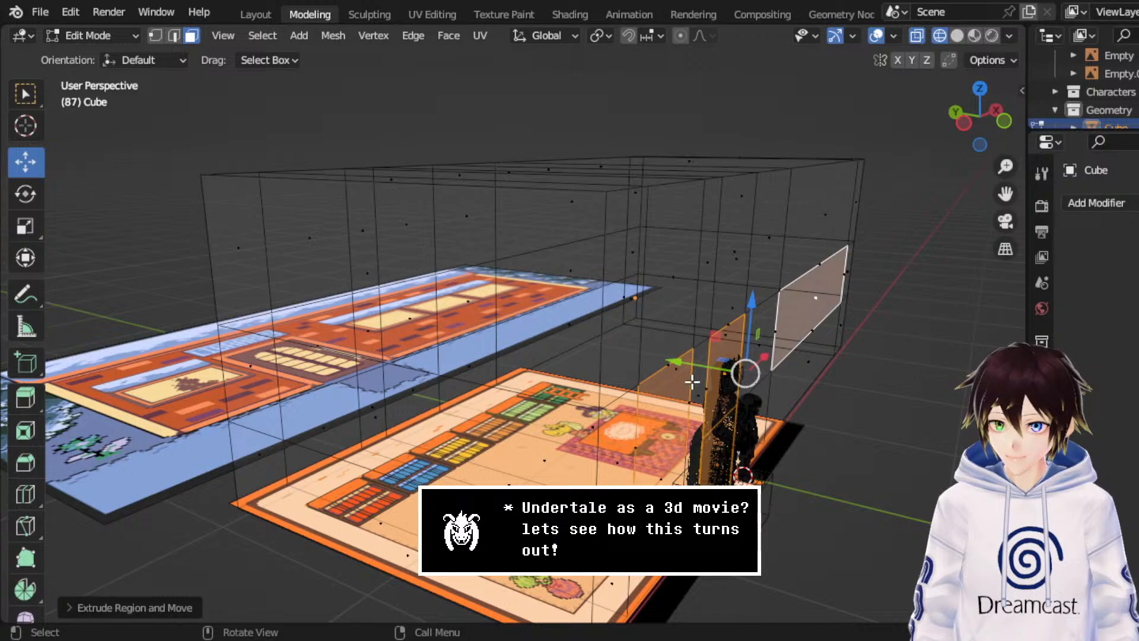
key("g")
key("y")
left_click(709, 368)
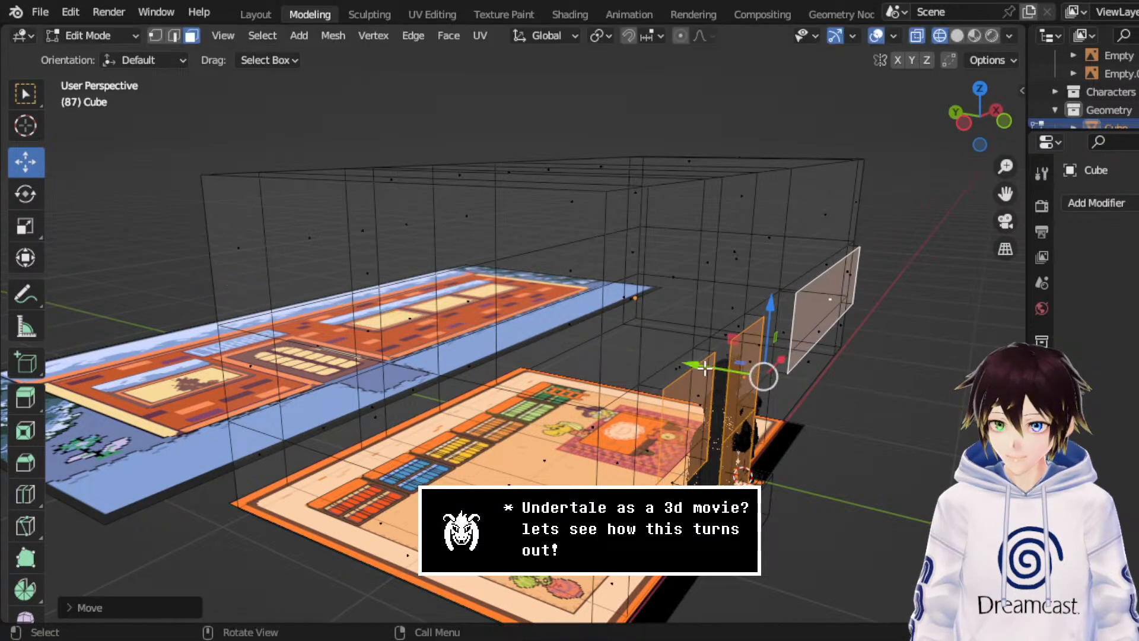
- Clear the face selection, look at the interior reference in top view, and return to Object Mode
middle_click_drag(644, 307, 617, 302)
scroll(606, 325, "down", 4)
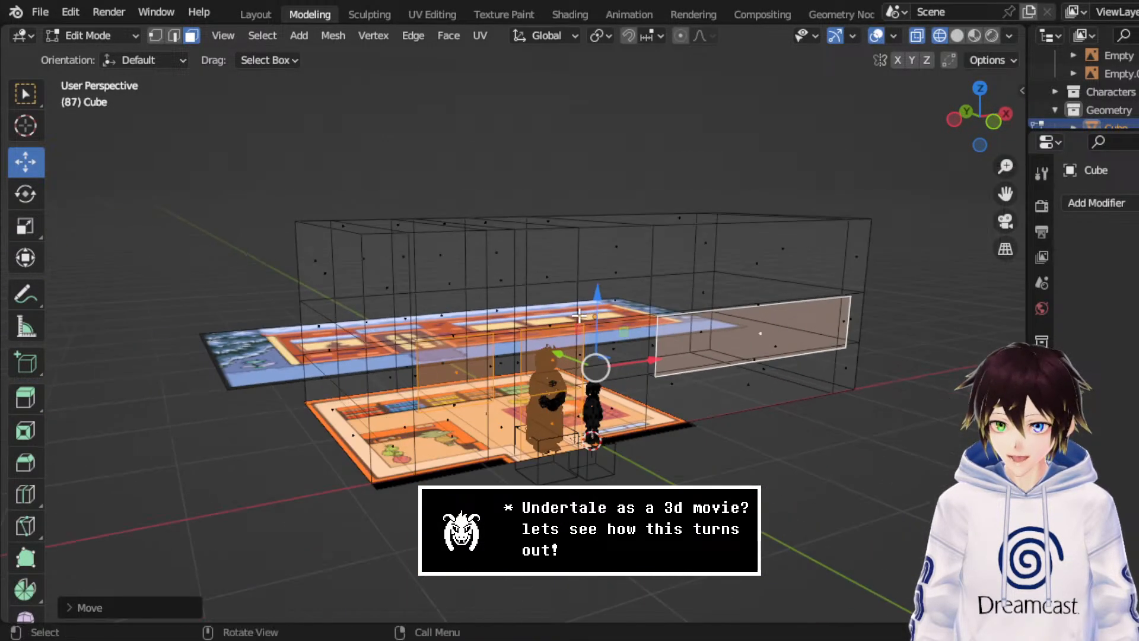
left_click(716, 411)
scroll(606, 327, "up", 3)
middle_click_drag(606, 326, 700, 309)
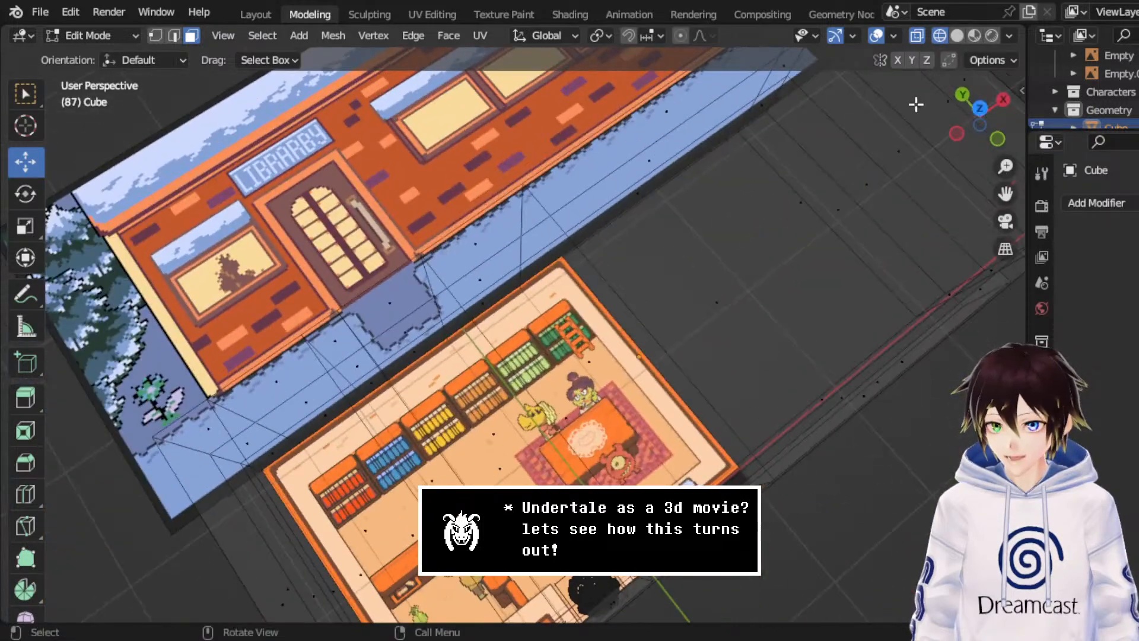
left_click(980, 117)
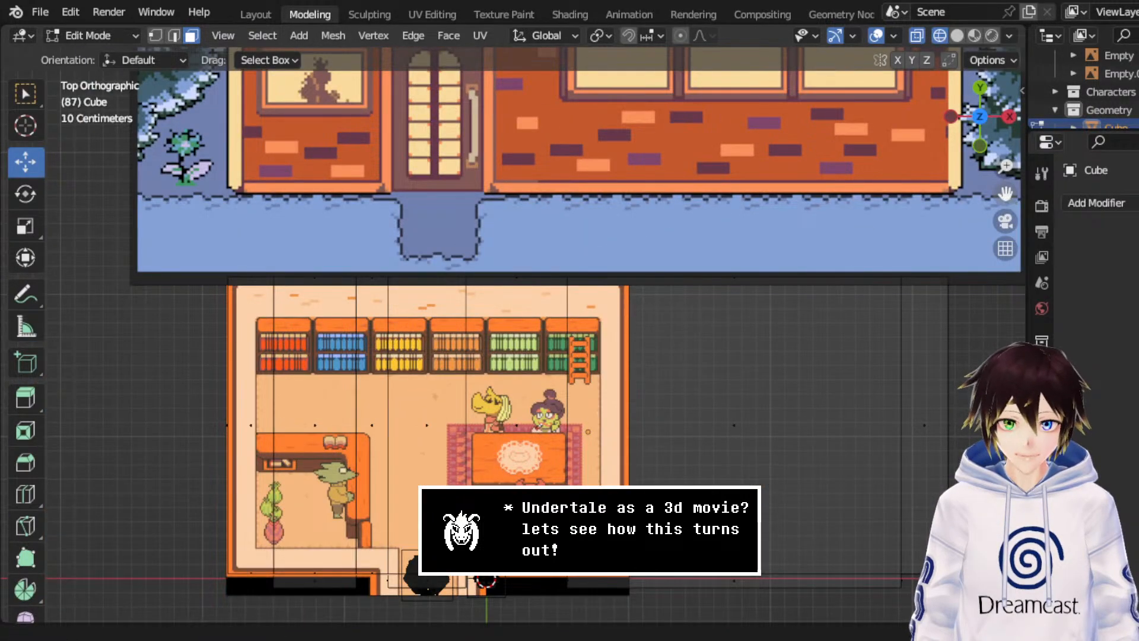
left_click_drag(1005, 194, 668, 216)
left_click(89, 36)
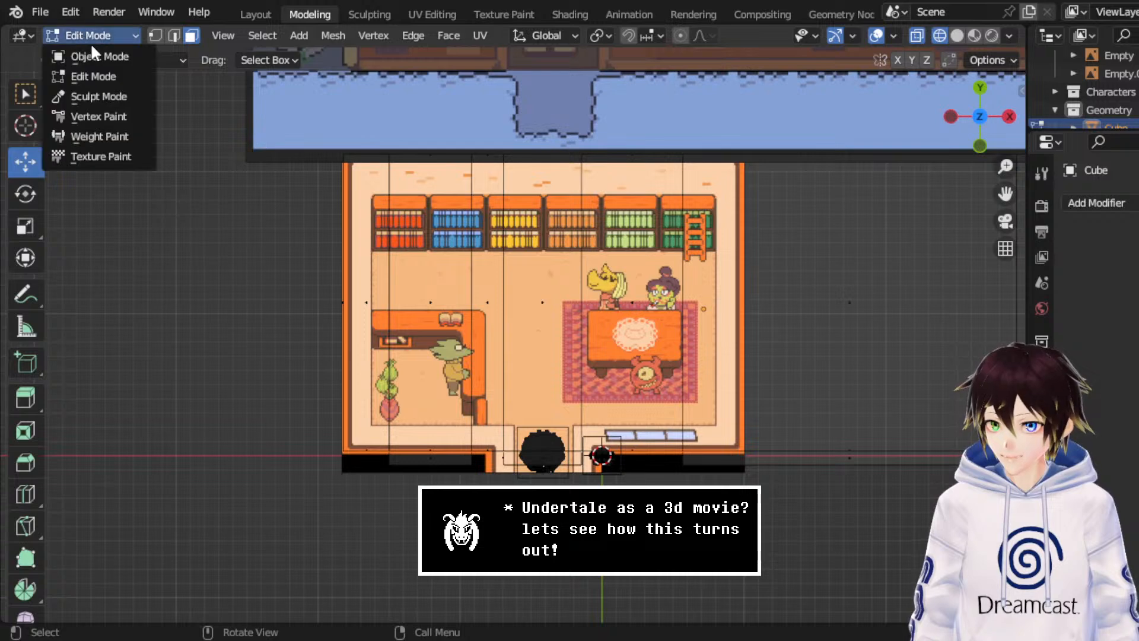
left_click(99, 52)
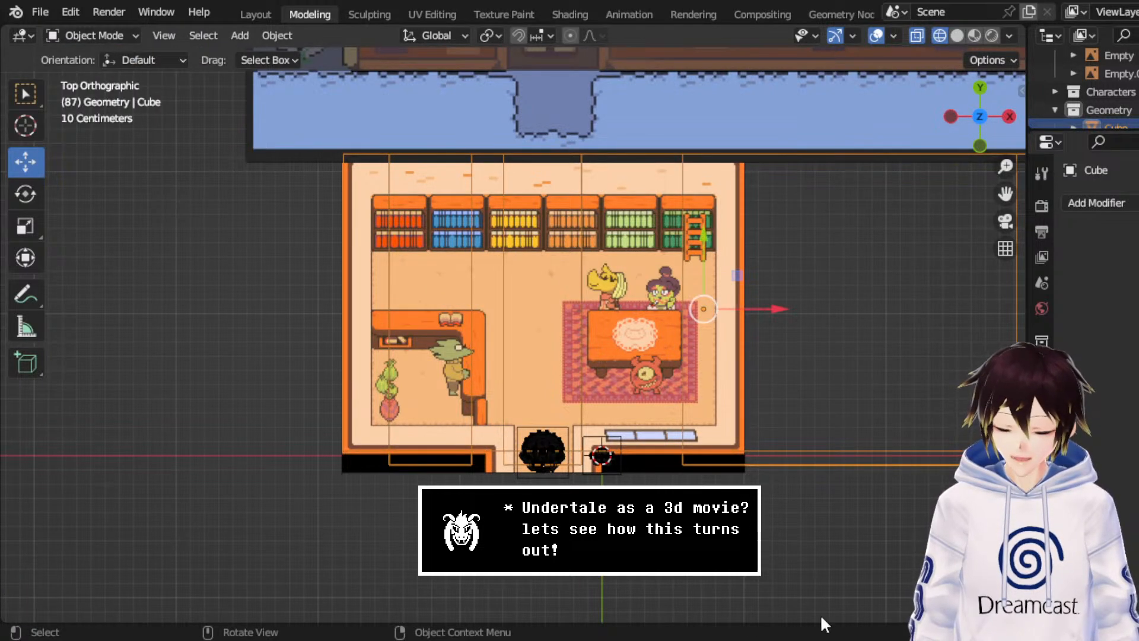
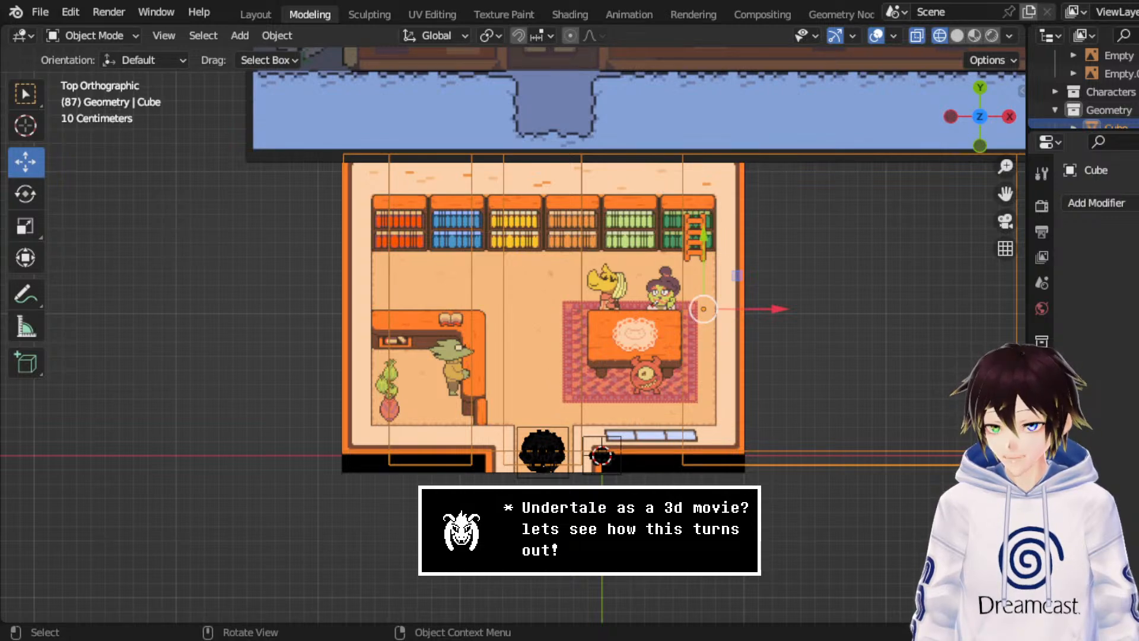
- Add a cube mesh and move it over the middle of the library's interior reference
scroll(627, 364, "up", 2)
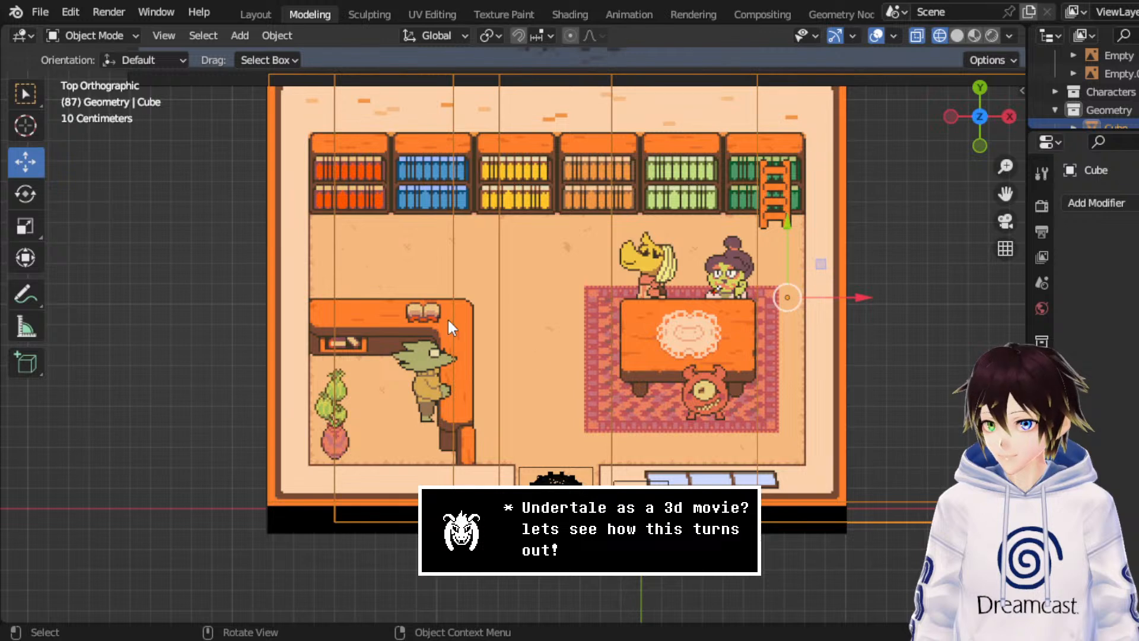
left_click(239, 36)
mouse_move(296, 57)
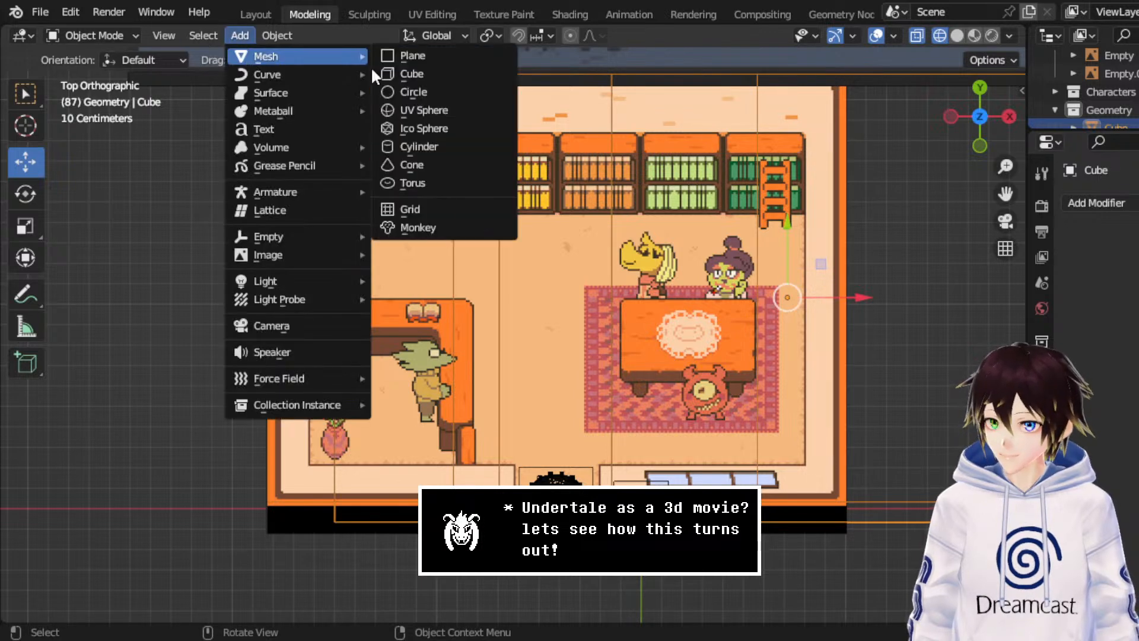
left_click(403, 74)
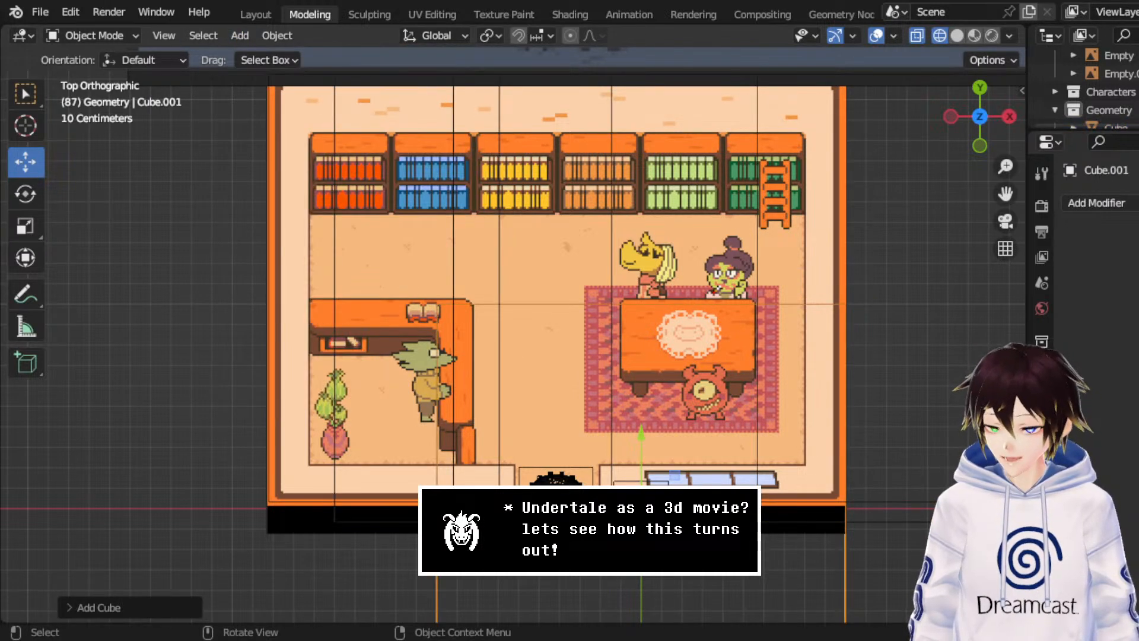
key("g")
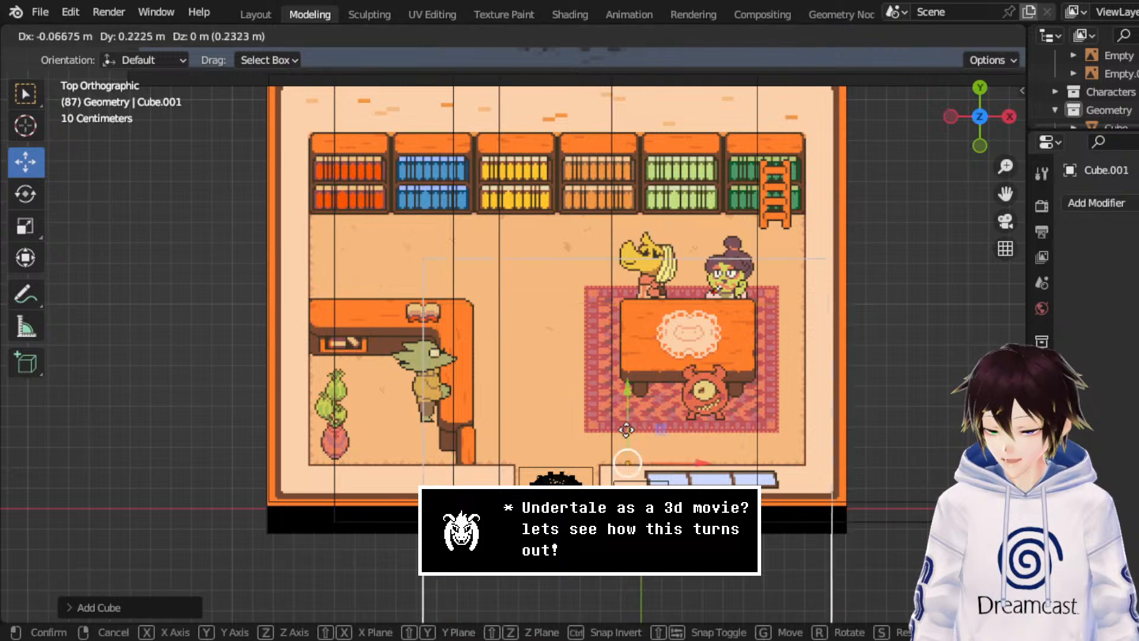
left_click(571, 253)
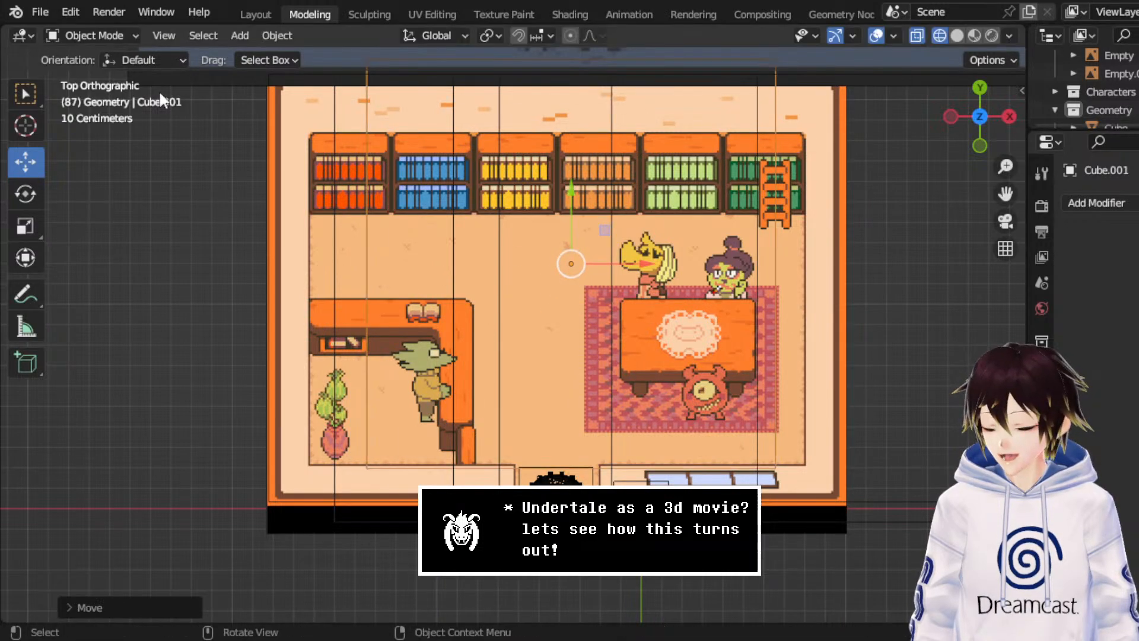
- In Edit Mode, narrow the new cube by moving its left and right side vertices inward to roughly the doorway's width
left_click(91, 35)
left_click(92, 74)
scroll(345, 168, "down", 2)
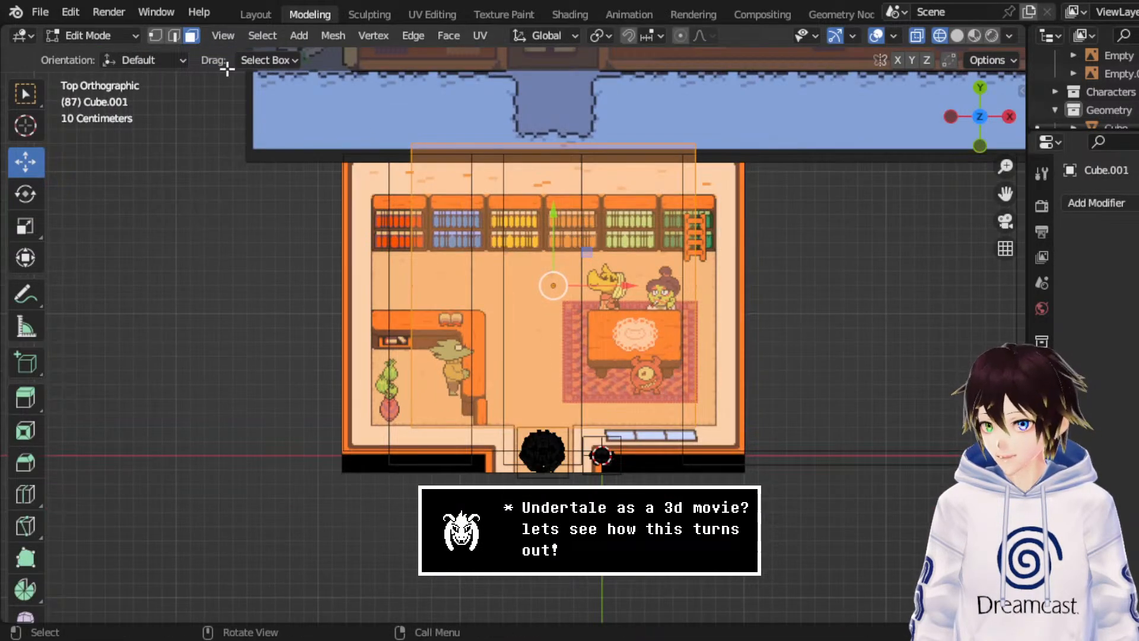
left_click(154, 36)
left_click_drag(338, 483, 510, 142)
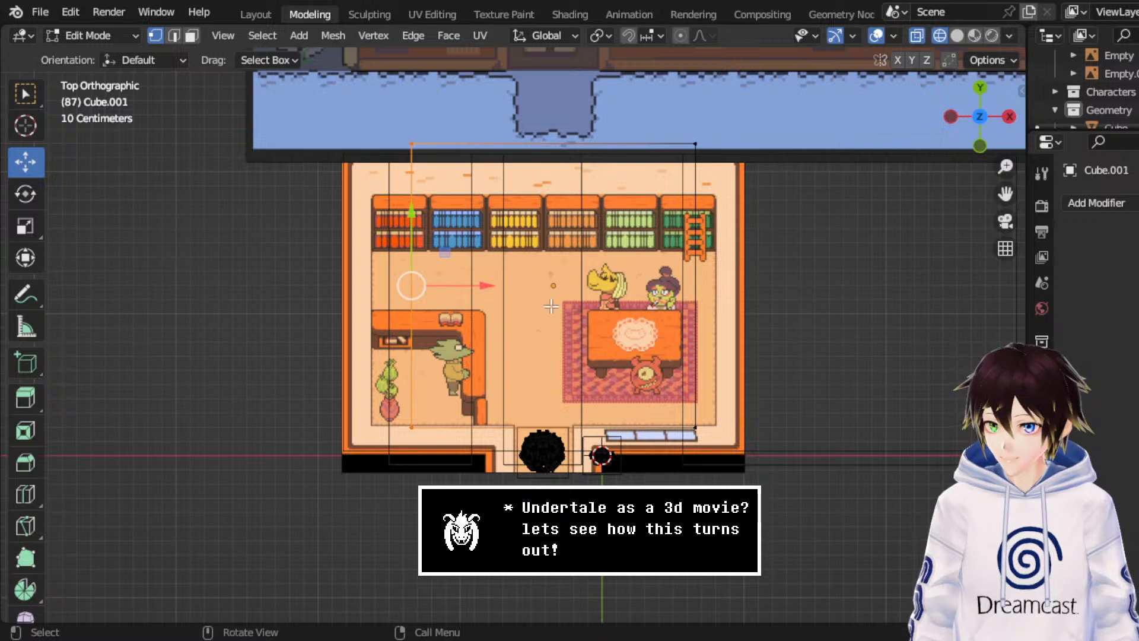
key("g")
left_click(593, 306)
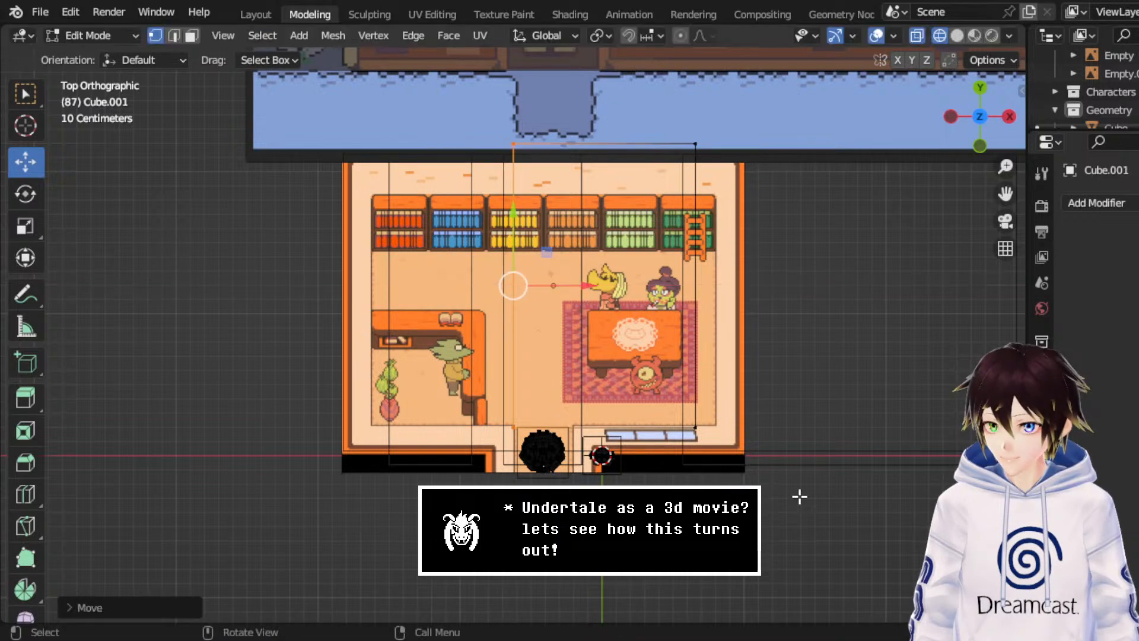
left_click_drag(799, 497, 630, 140)
left_click_drag(751, 290, 612, 291)
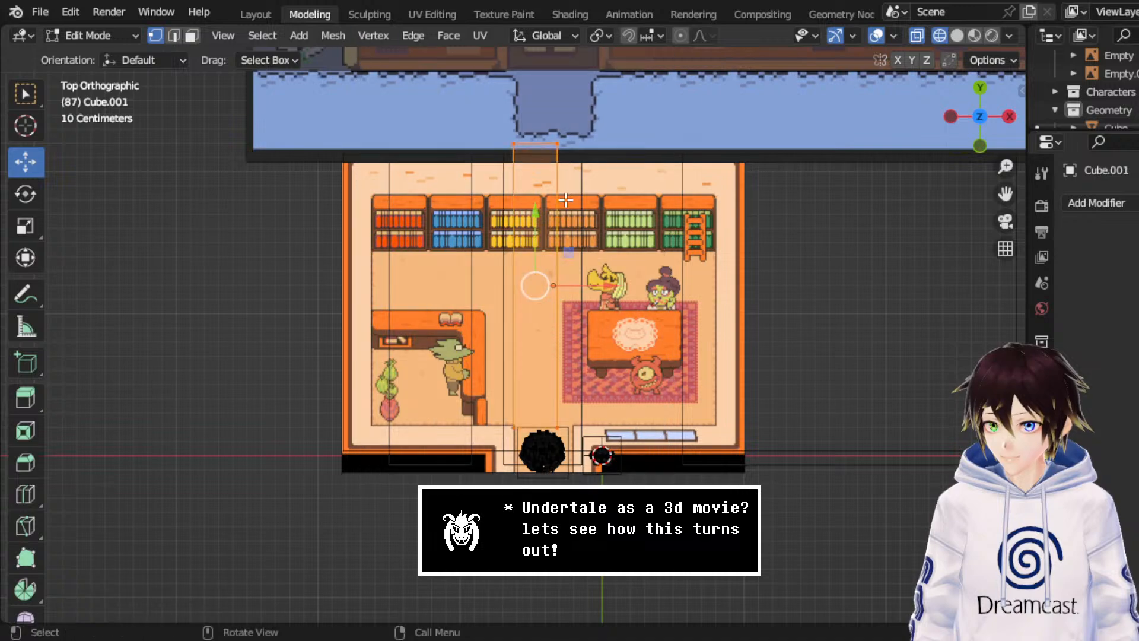
- Shorten the cube by moving its rear vertices forward along Y, and shift the whole cube along X onto the counter's vertical arm
left_click_drag(566, 199, 420, 55)
left_click_drag(522, 89, 518, 255)
scroll(517, 255, "up", 2)
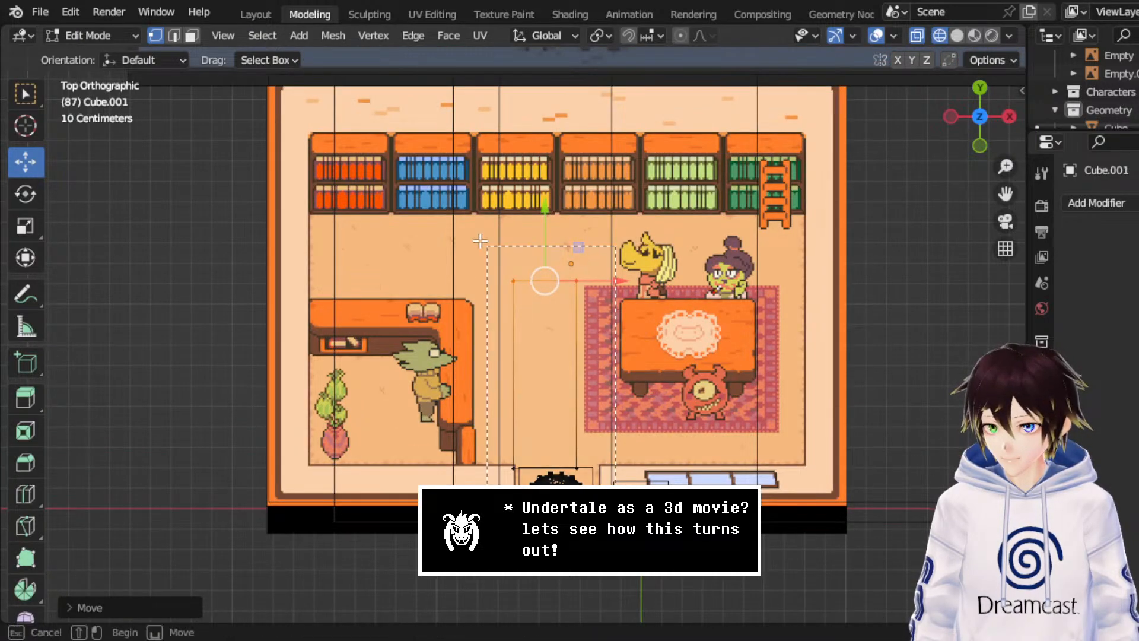
key("a")
left_click_drag(613, 371, 539, 368)
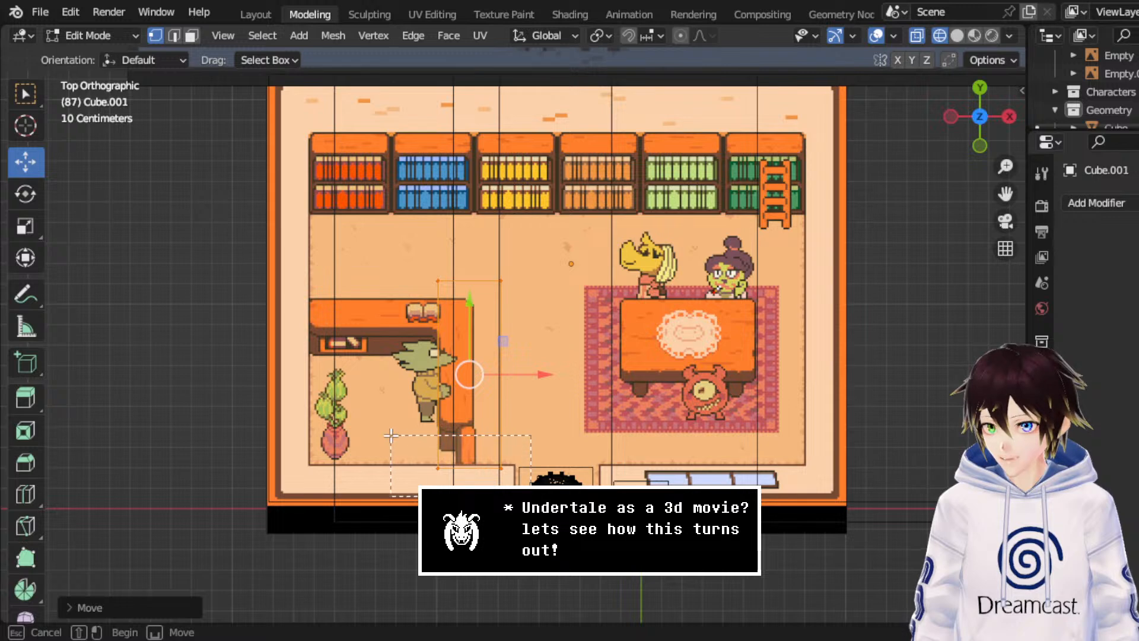
- Move the cube's front and rear vertices along Y to match the ends of the counter's vertical arm
left_click(469, 466)
left_click_drag(477, 419, 501, 371)
left_click(472, 281)
left_click_drag(474, 249, 498, 261)
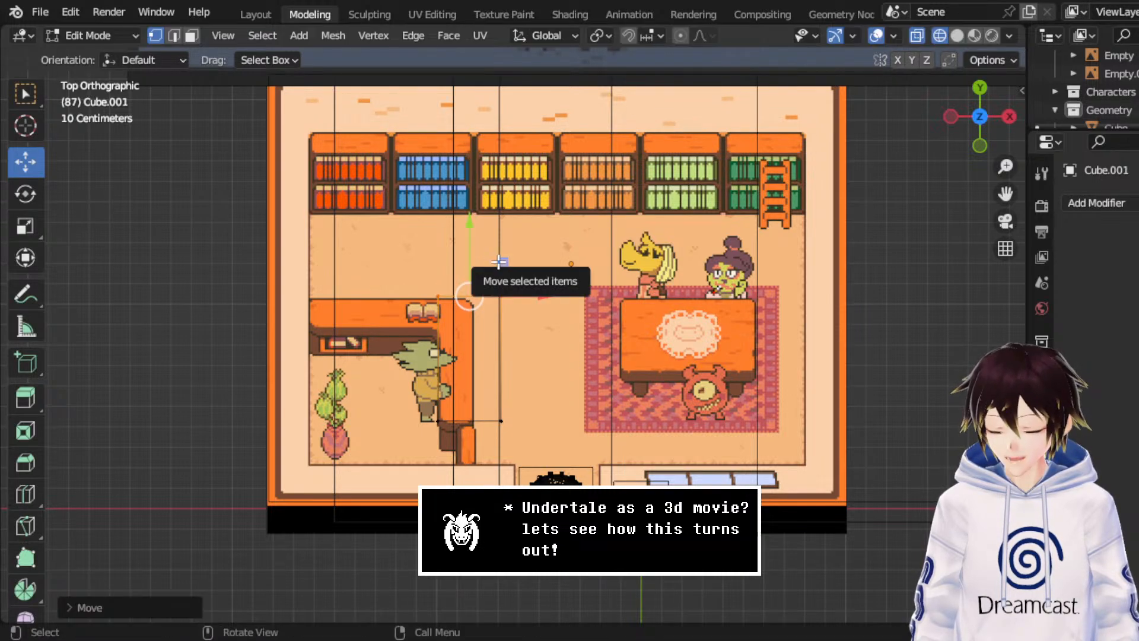
- Shift the cube along X to align with the counter's right edge, and move its left side vertices inward along X
left_click_drag(539, 456, 482, 266)
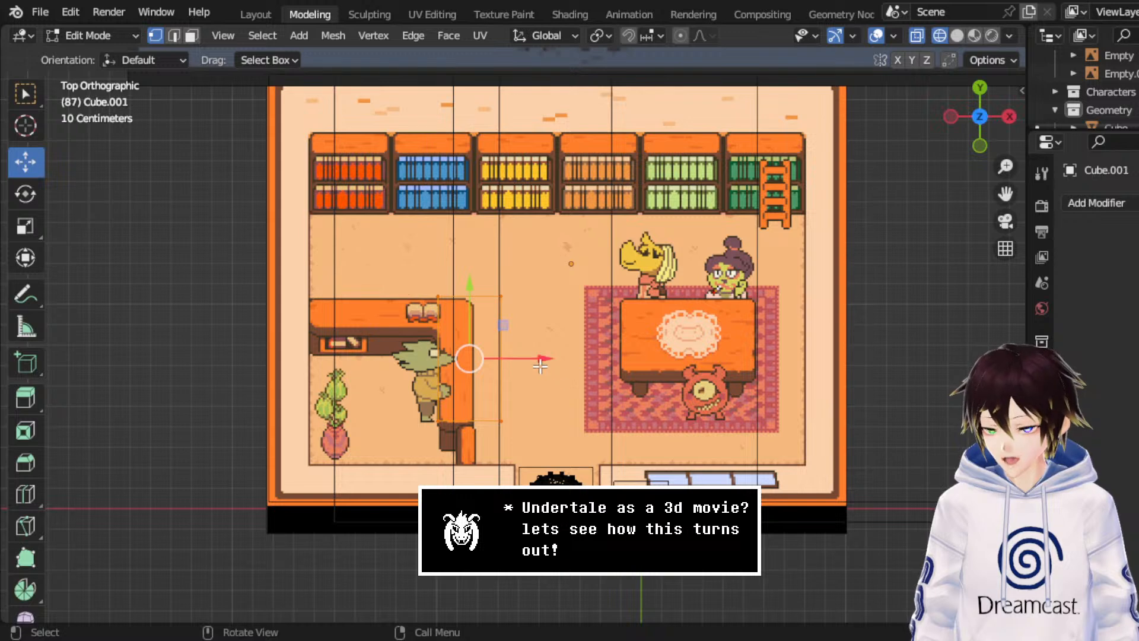
mouse_move(540, 366)
left_mouse_down()
mouse_move(626, 369)
mouse_move(519, 366)
left_mouse_up()
left_click_drag(363, 277, 431, 453)
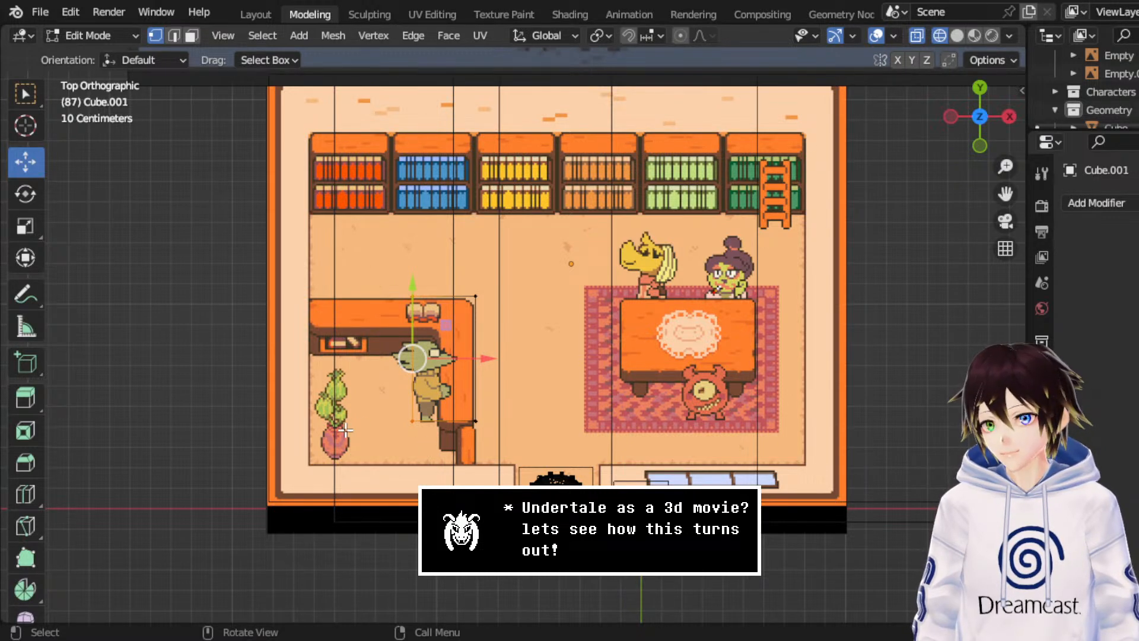
left_click_drag(493, 358, 490, 294)
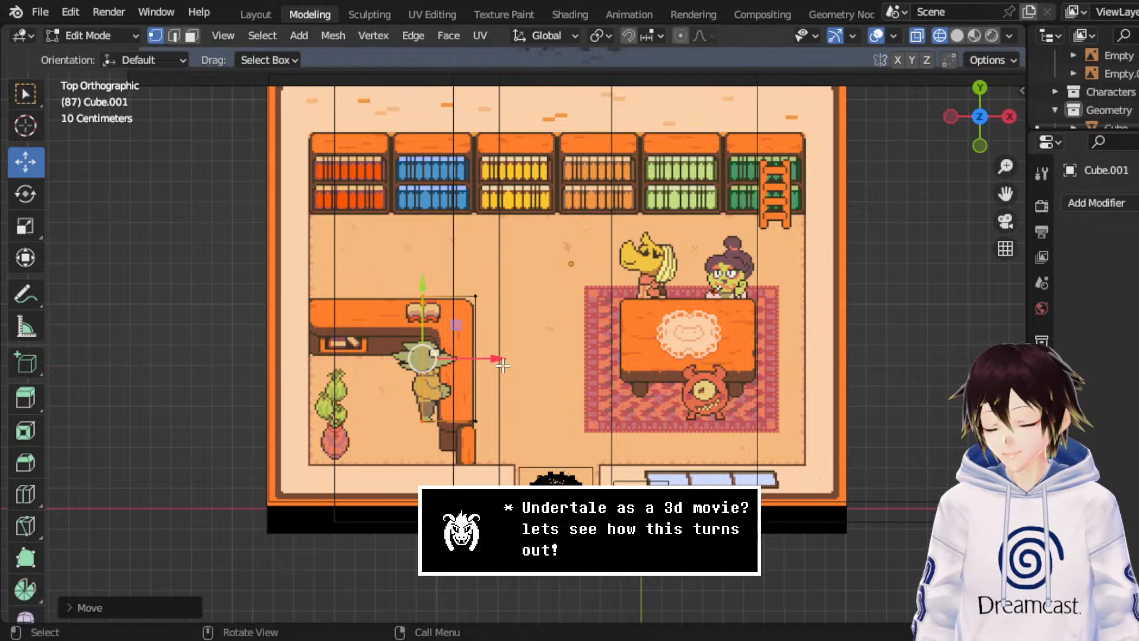
scroll(489, 295, "up", 1)
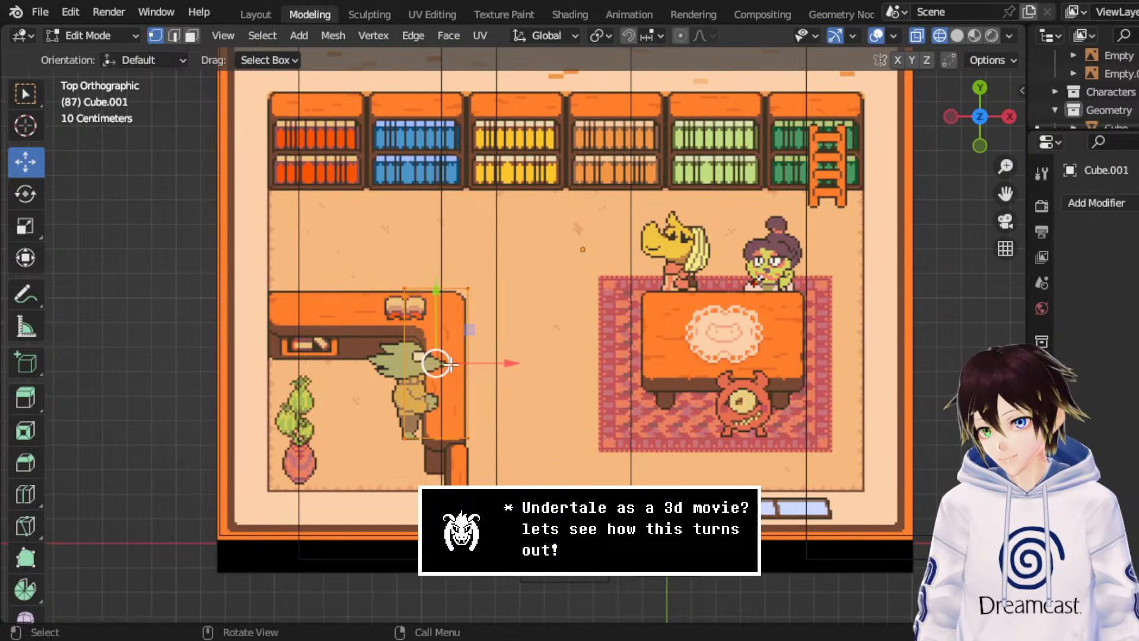
left_click_drag(461, 363, 617, 375)
key("ctrl+z")
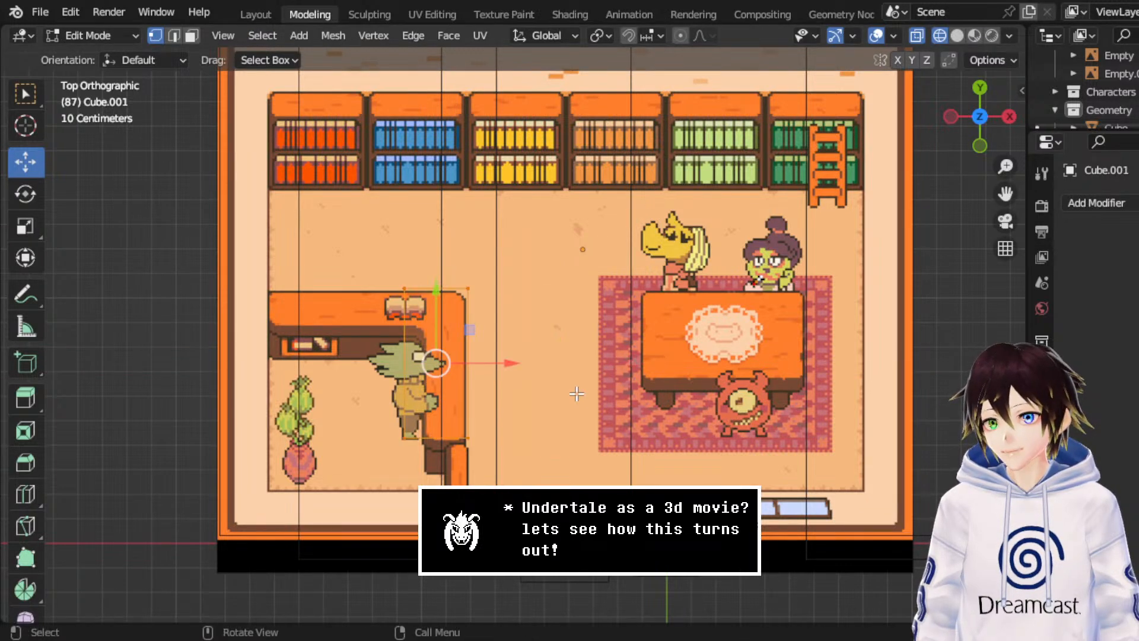
left_click(556, 461)
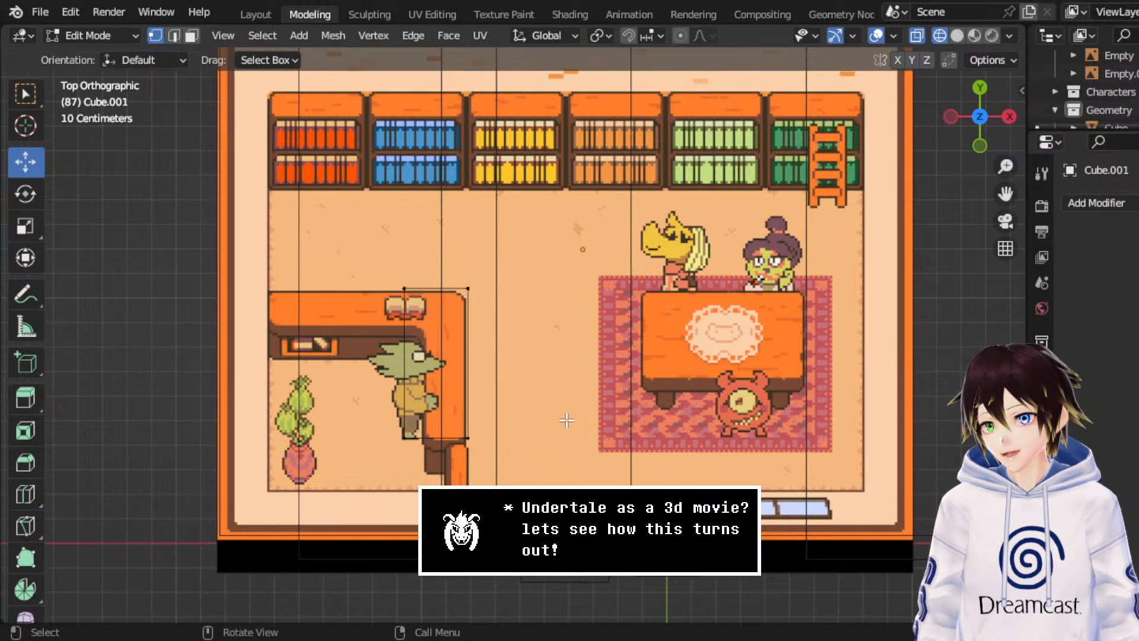
- Add a horizontal loop cut across the counter cube, slid toward the underside of the counter's horizontal arm
left_click(173, 35)
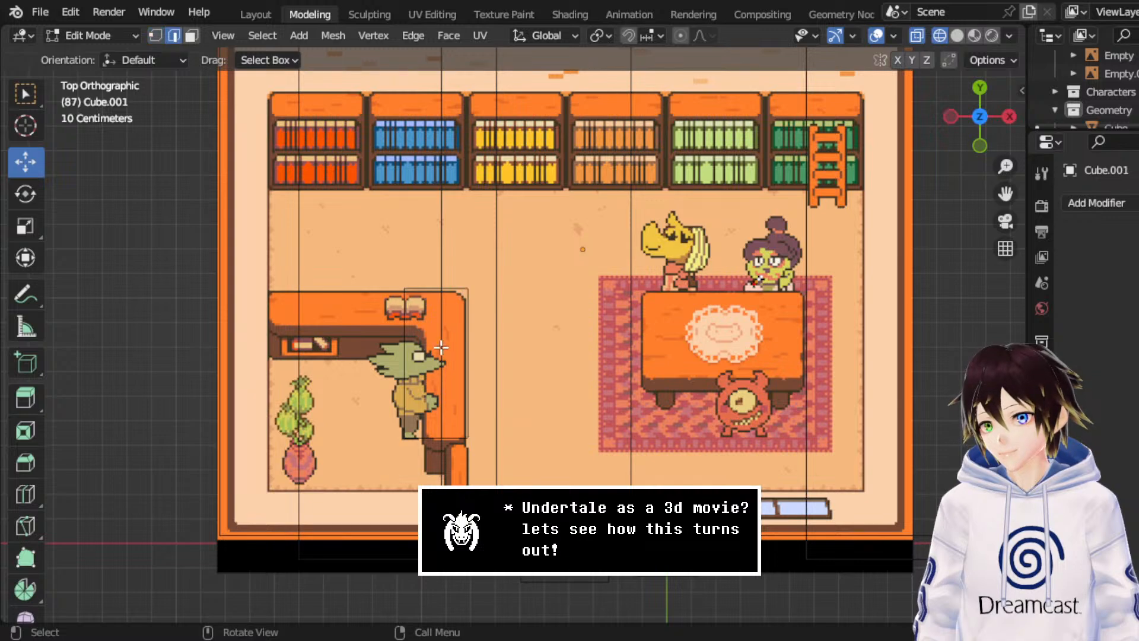
left_click(410, 332)
right_click(358, 231)
left_click(360, 216)
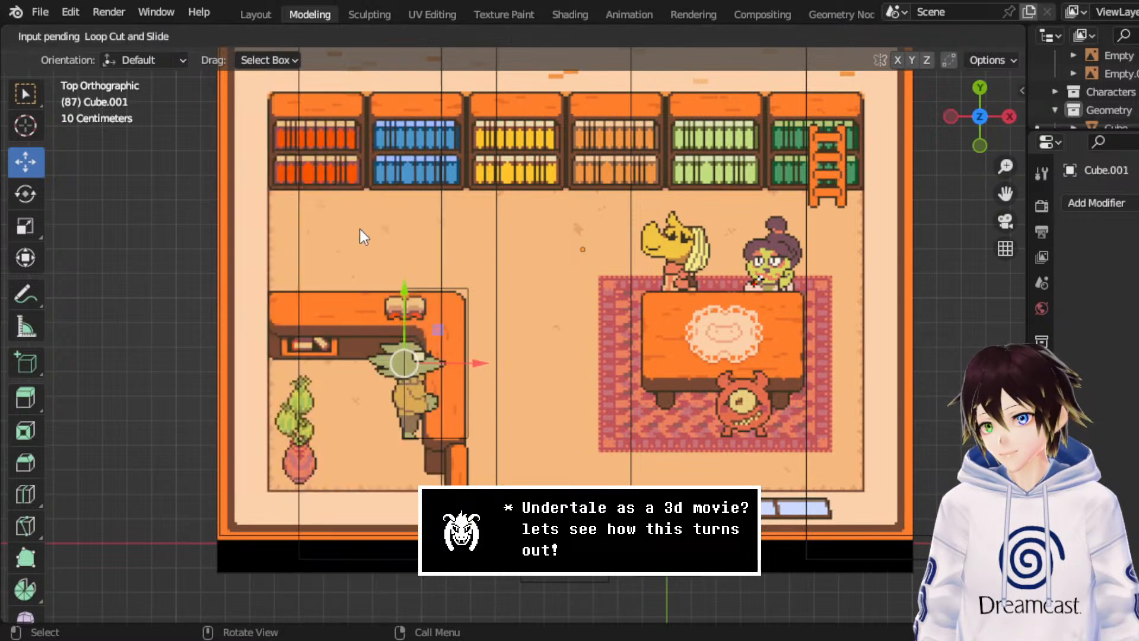
left_click(399, 324)
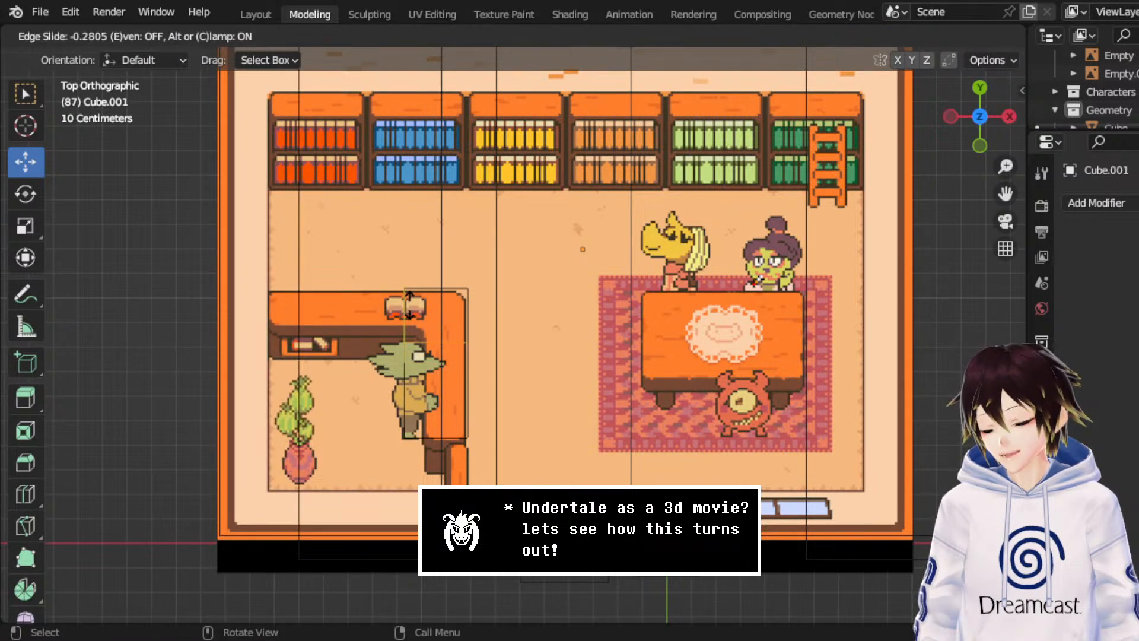
left_click(410, 303)
right_click(408, 303)
- In Object Mode, set the counter cube's origin to its geometry
left_click(104, 35)
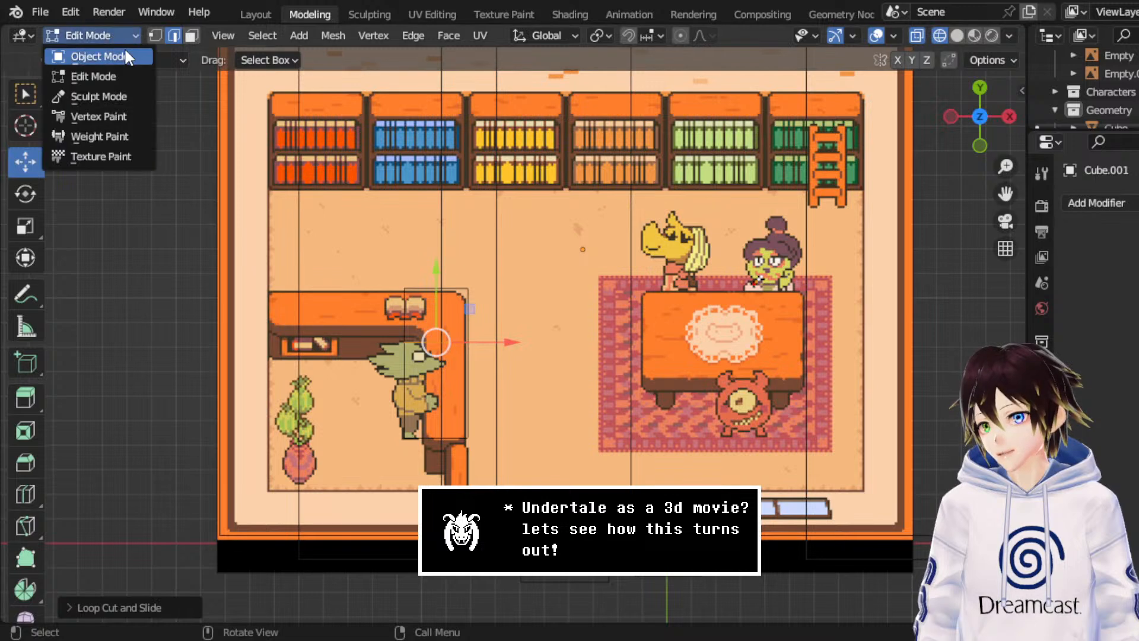
left_click(126, 58)
left_click(441, 337)
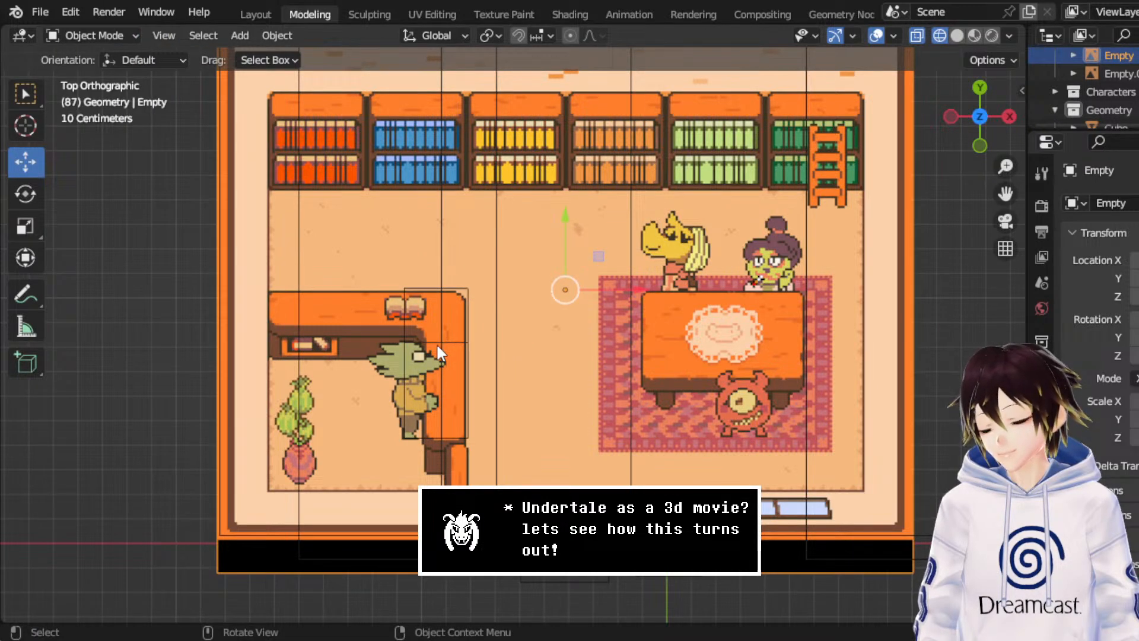
left_click(436, 342)
right_click(436, 343)
mouse_move(415, 275)
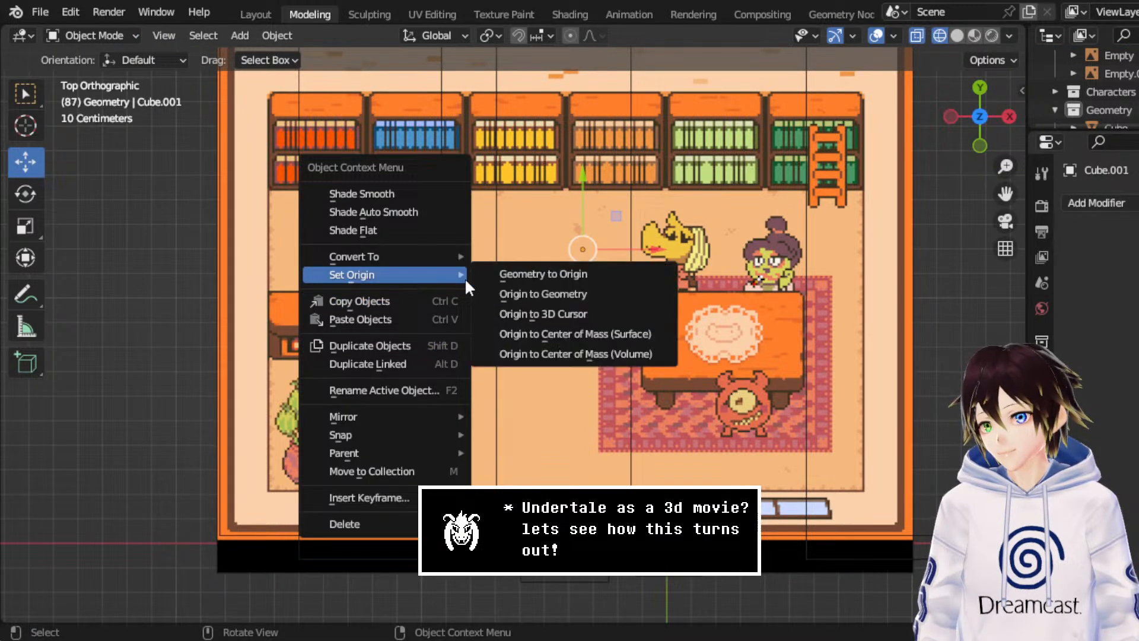
left_click(594, 293)
- Duplicate the counter cube, rotate the copy -90° about Z, and move it over the counter's horizontal arm
right_click(433, 356)
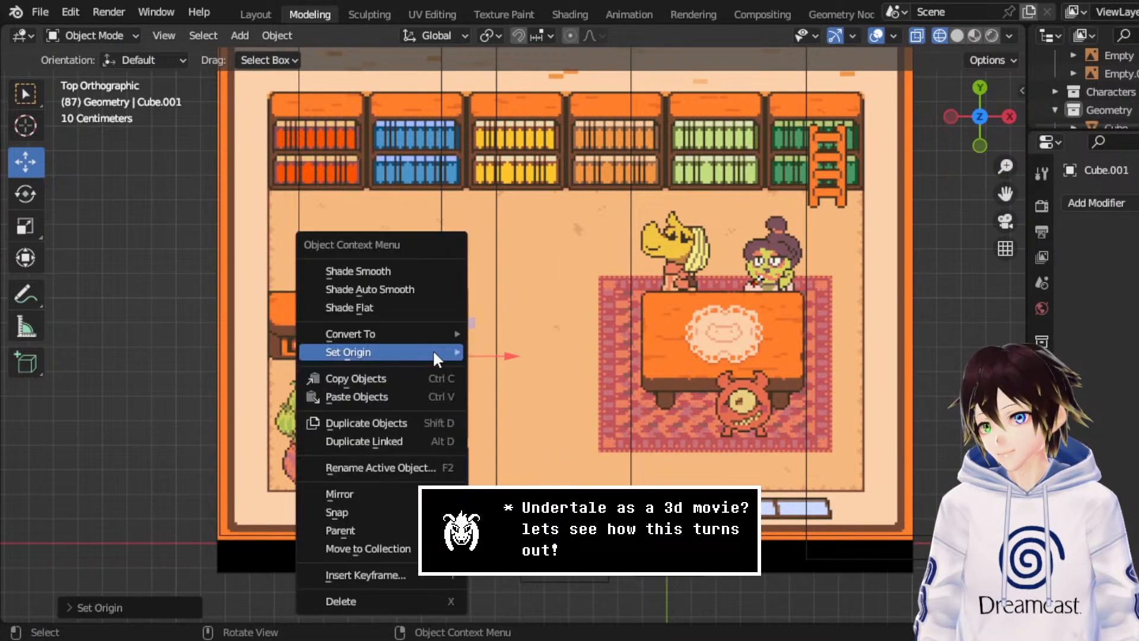
left_click(417, 421)
left_click(25, 193)
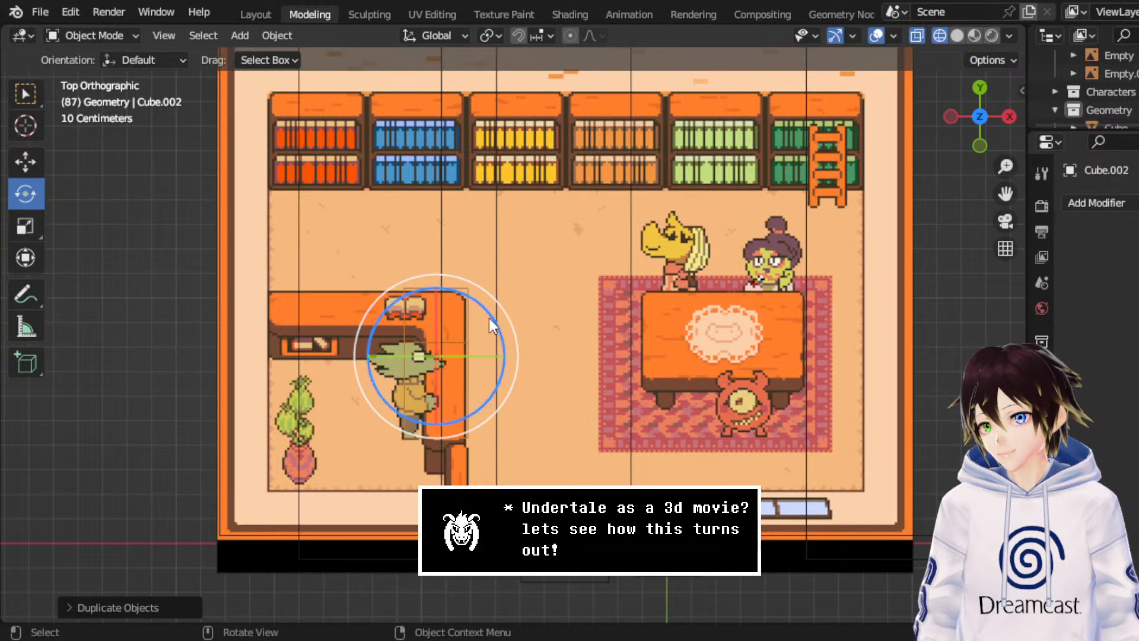
left_click_drag(489, 318, 509, 449)
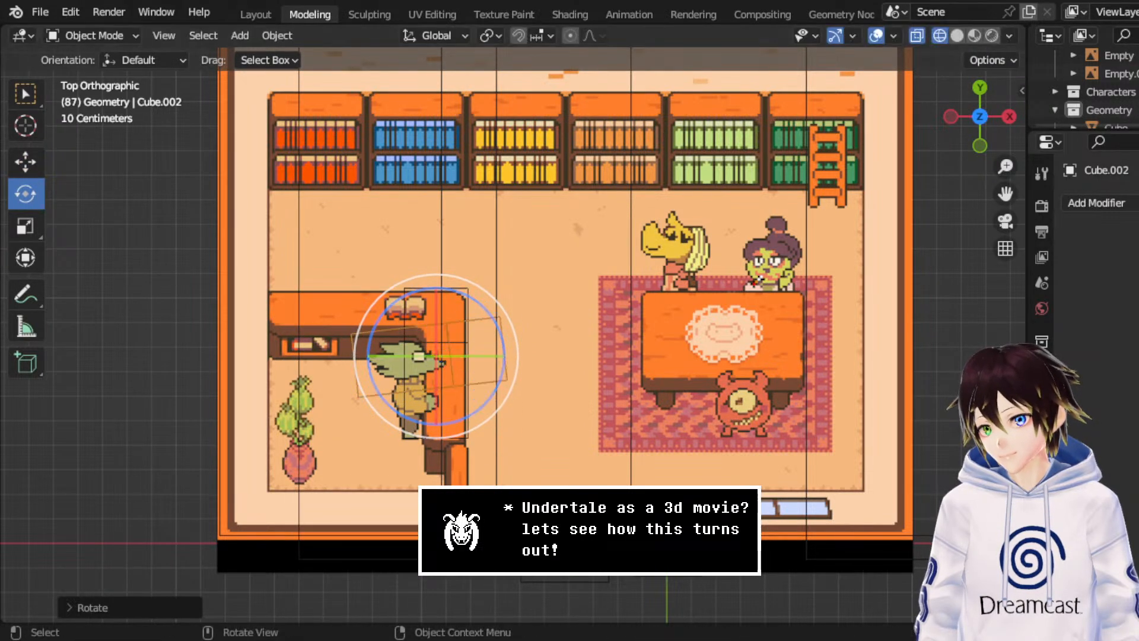
left_click(122, 612)
left_click(243, 522)
type("-90")
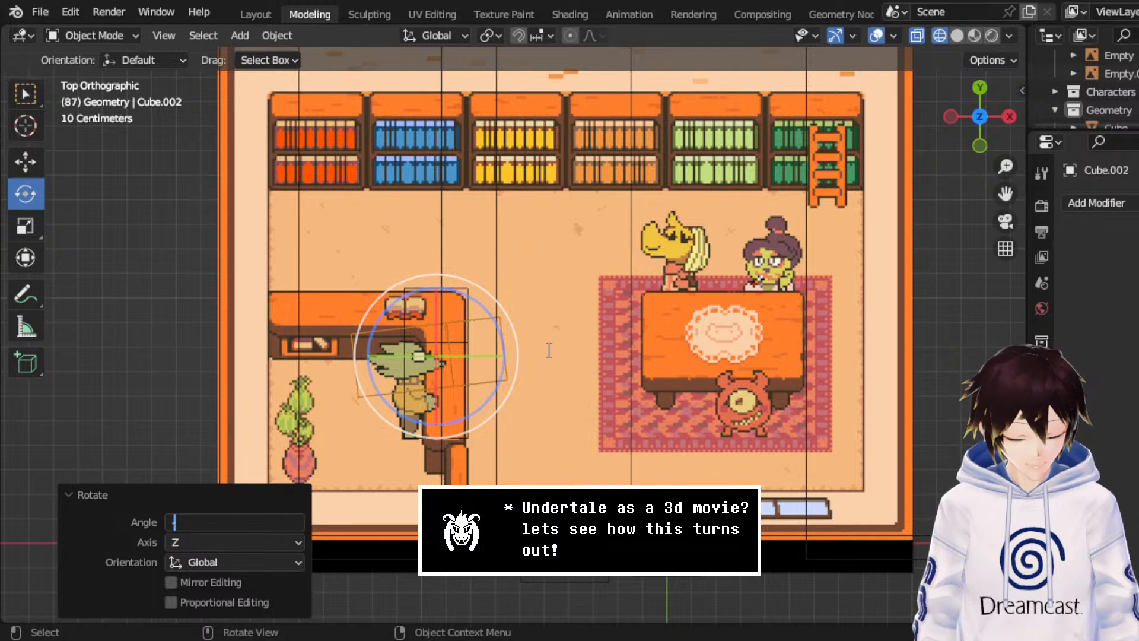
key("Return")
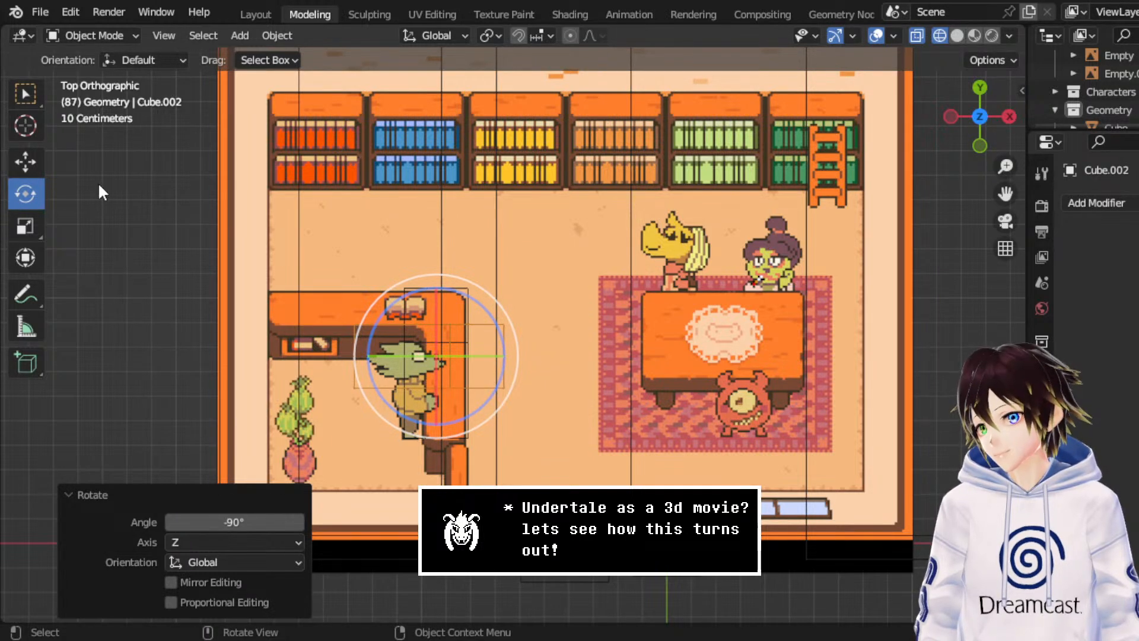
left_click(26, 161)
left_click_drag(469, 323, 366, 286)
- In Edit Mode, move the original cube's loop cut along Y to line up with the rotated copy's front edge
left_click(435, 349)
left_click(109, 36)
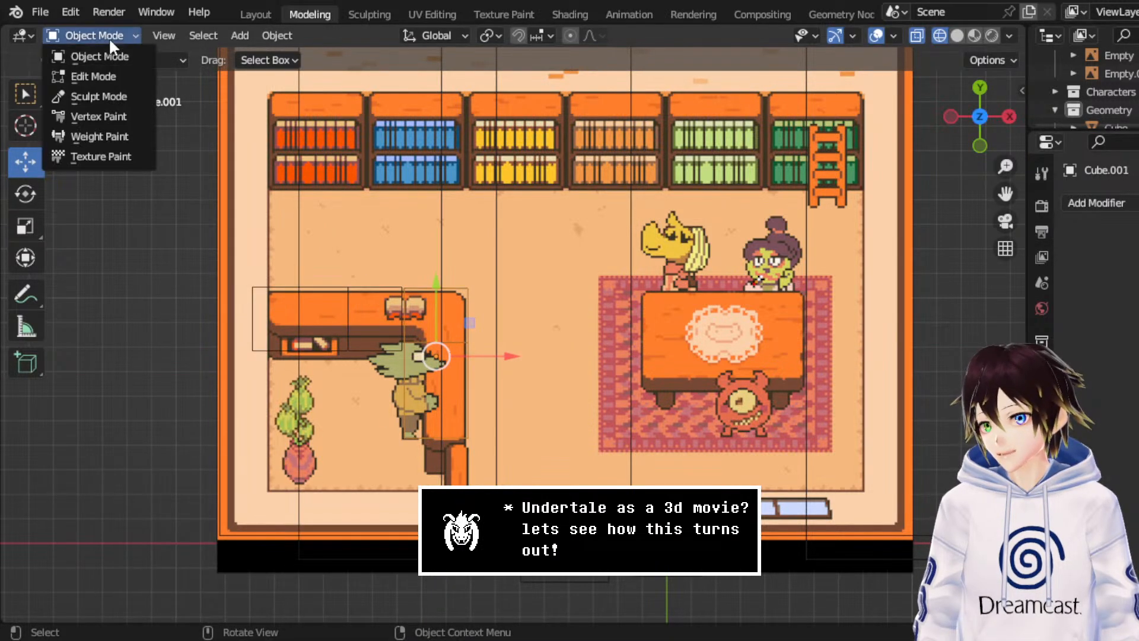
left_click(101, 66)
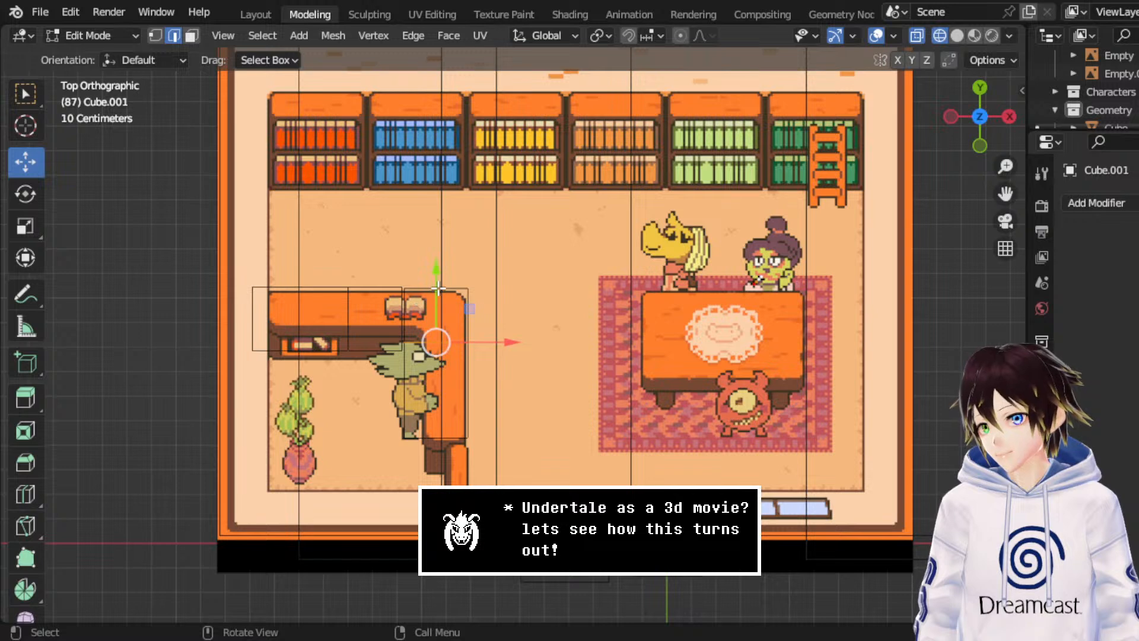
left_click_drag(436, 287, 458, 294)
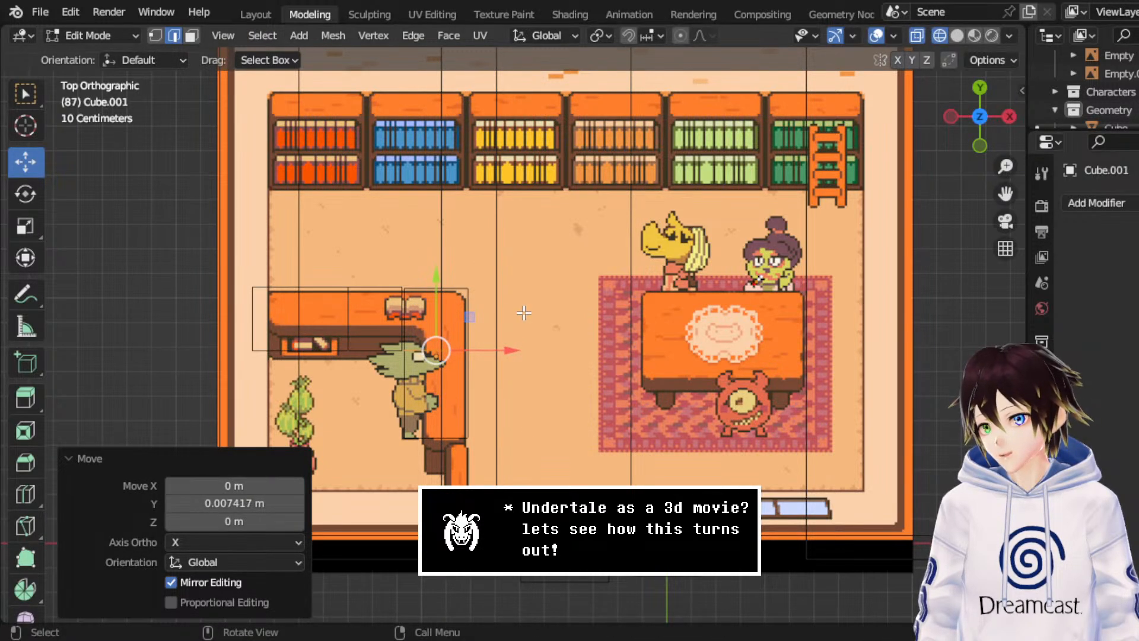
left_click(89, 36)
left_click(99, 55)
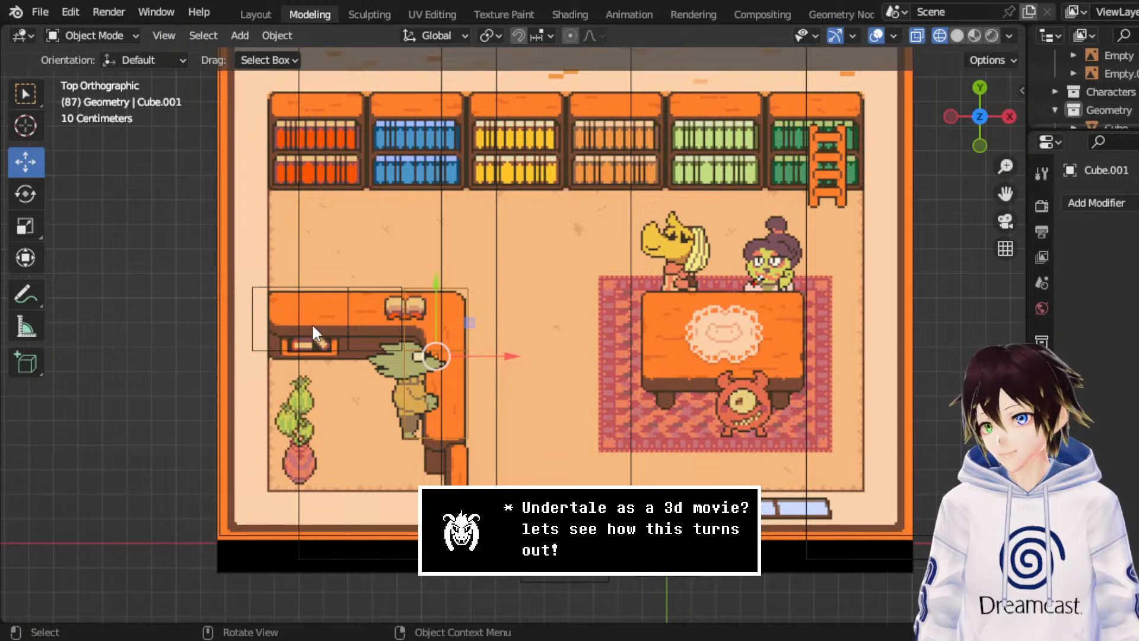
- Delete the rotated copy lying over the counter's horizontal arm
left_click(343, 339)
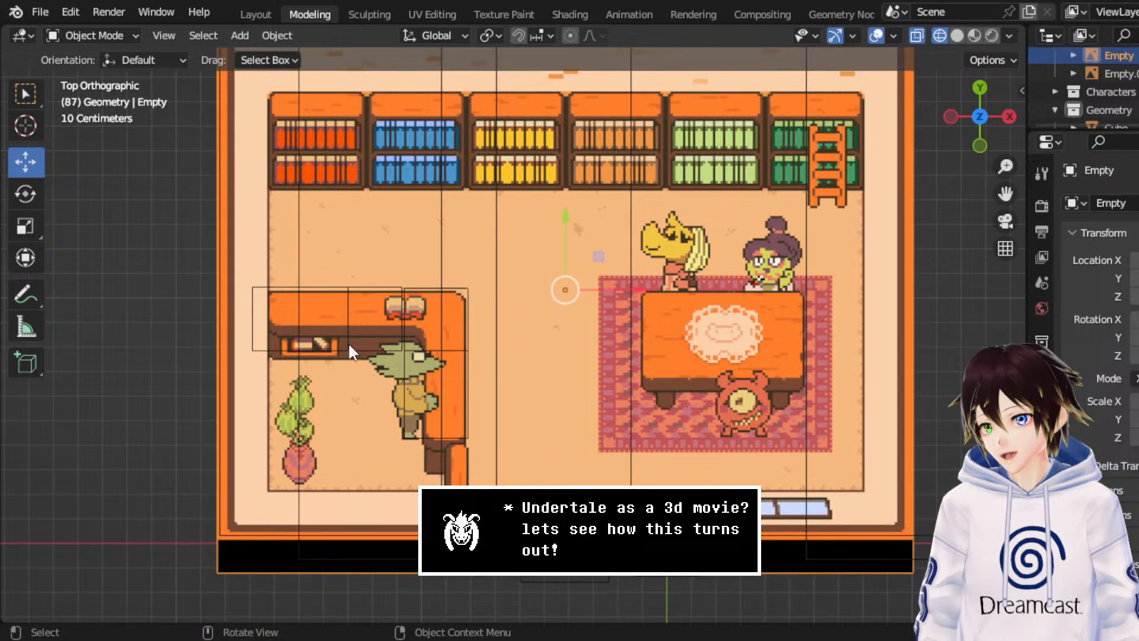
left_click(348, 341)
key("Delete")
- Extrude the cube's left face behind the loop cut about 0.56 m along negative X to the counter's left end
left_click(432, 350)
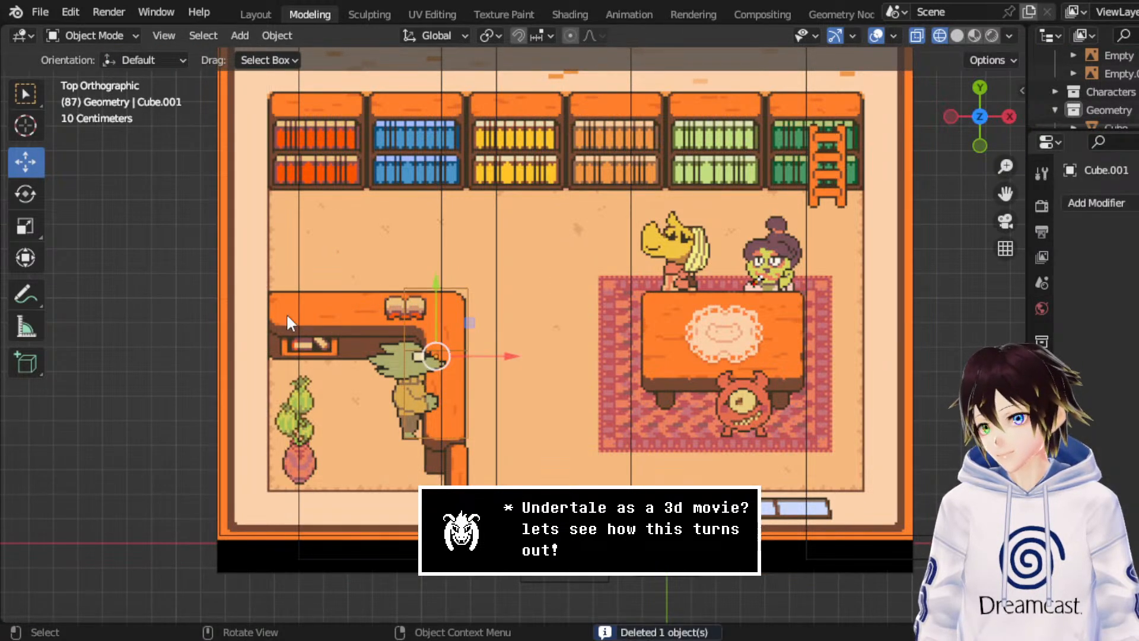
left_click(92, 35)
left_click(110, 67)
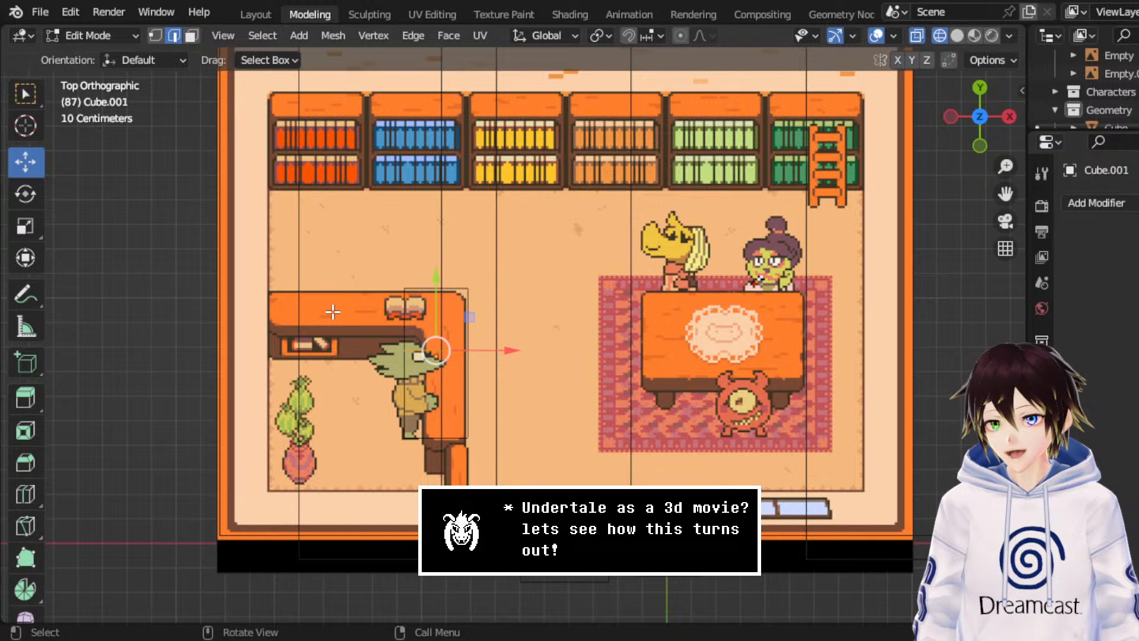
left_click(191, 35)
left_click_drag(383, 315, 419, 328)
key("e")
key("Escape")
key("g")
key("x")
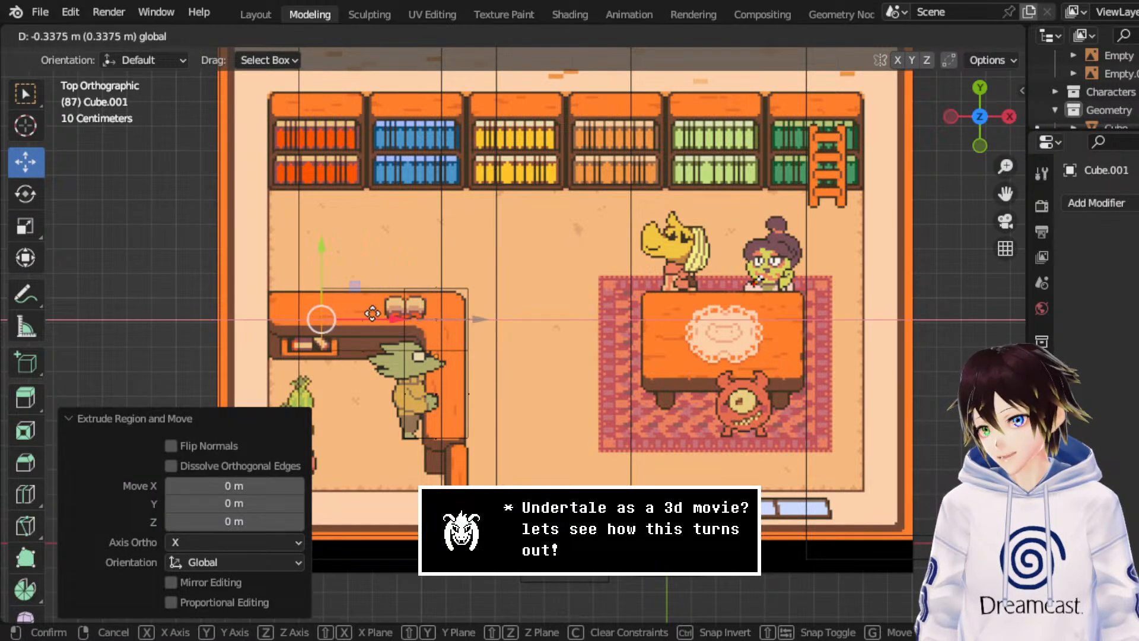
left_click(325, 308)
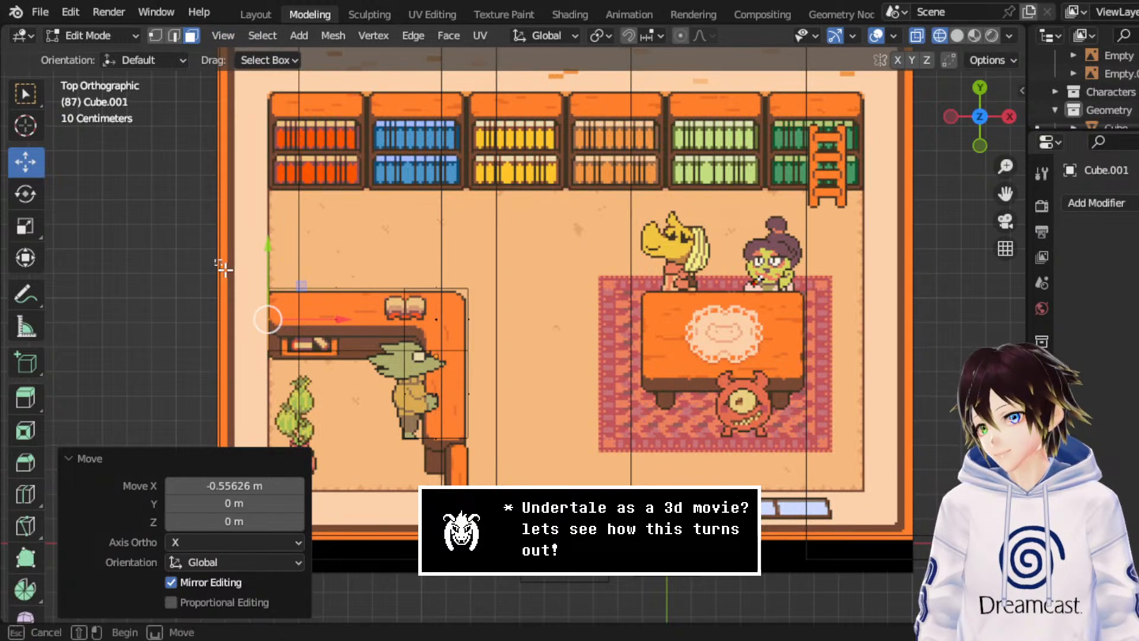
key("g")
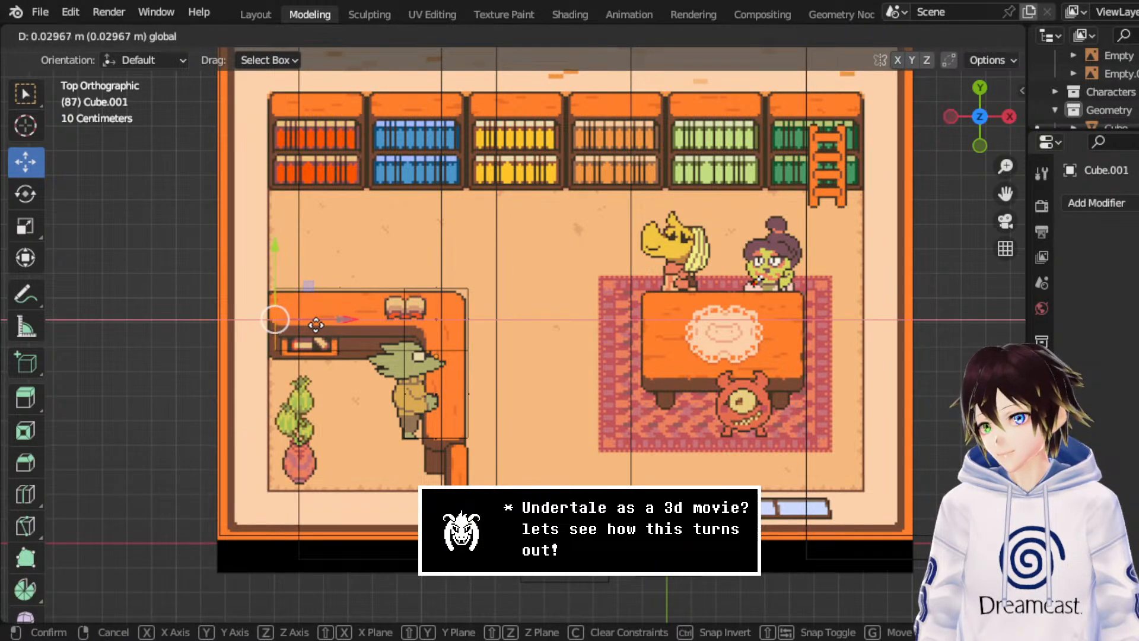
left_click(311, 326)
- Add a loop cut across the counter's horizontal arm, slid to a factor of -0.827 near its left end
left_click(303, 335)
left_click(300, 343)
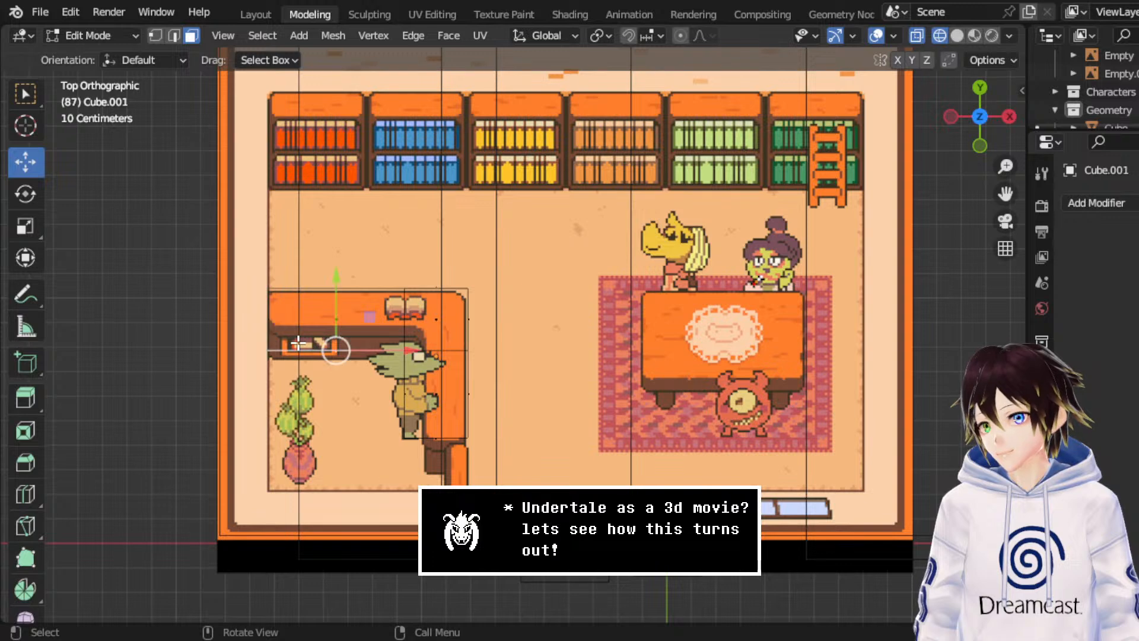
right_click(274, 299)
left_click(173, 36)
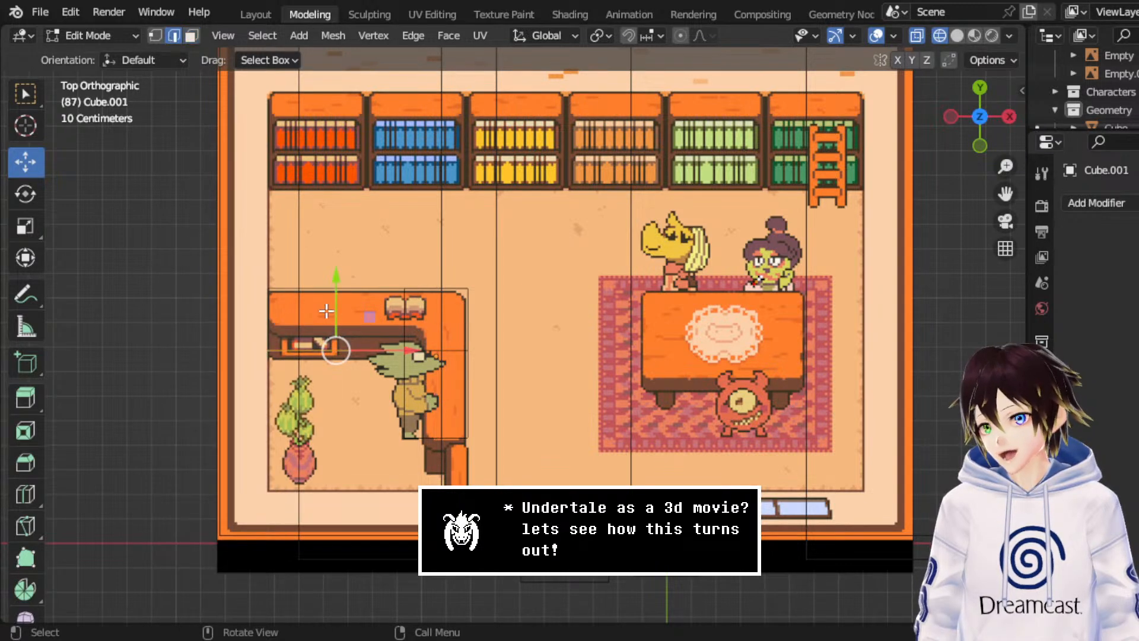
right_click(241, 261)
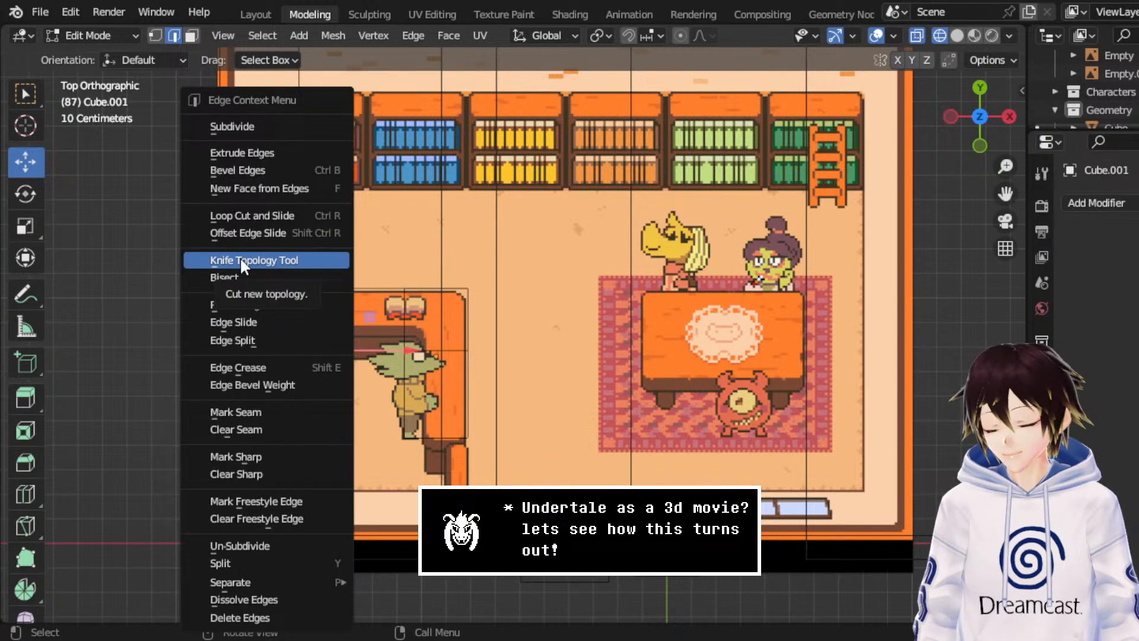
left_click(248, 217)
left_click(301, 320)
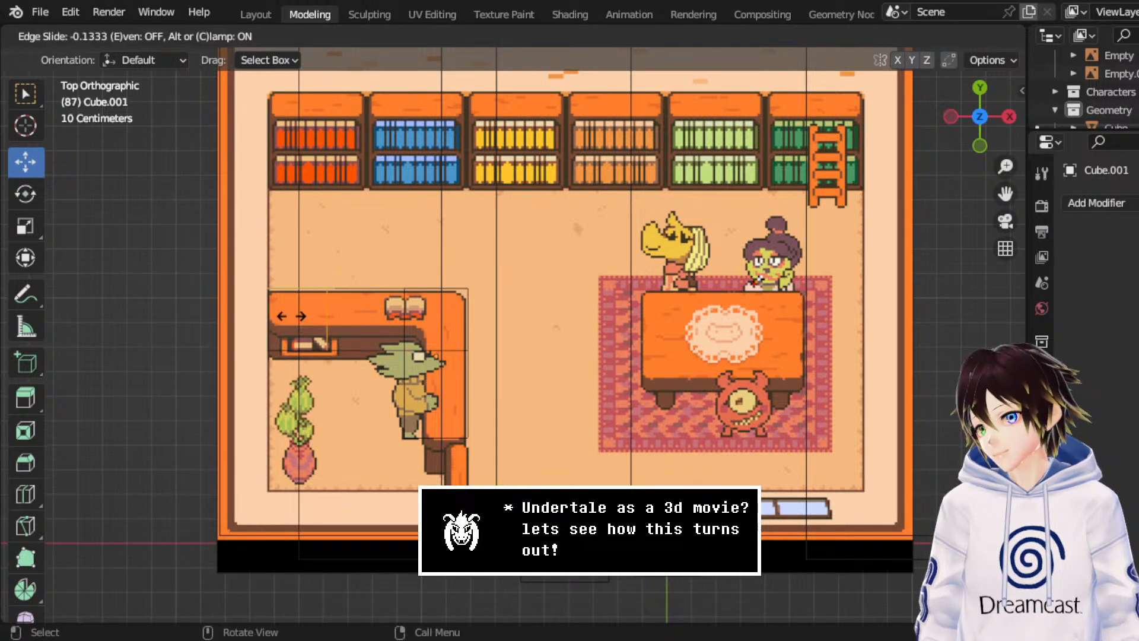
left_click(244, 310)
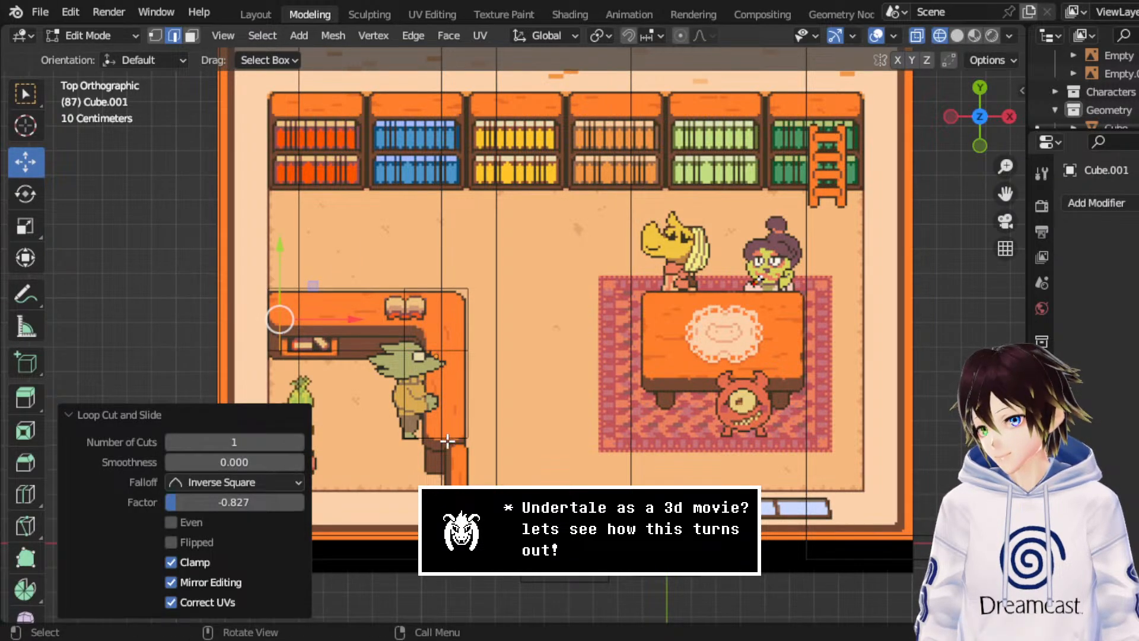
- Add a loop cut across the counter's vertical arm, slid to a factor of -0.837 near its front end
right_click(408, 427)
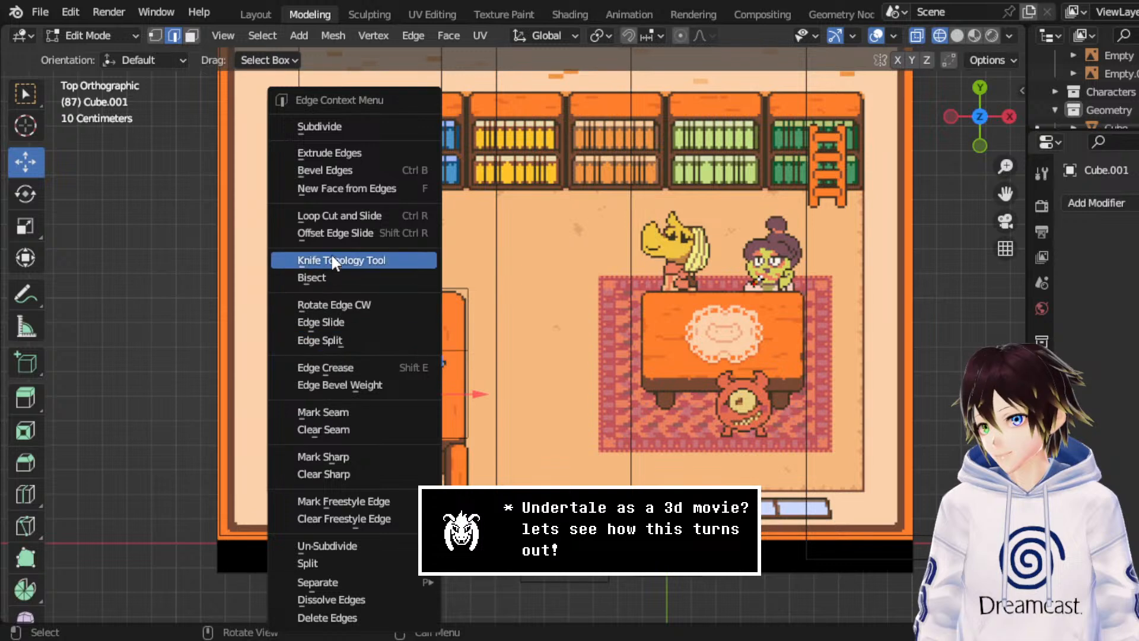
left_click(341, 216)
left_click(408, 420)
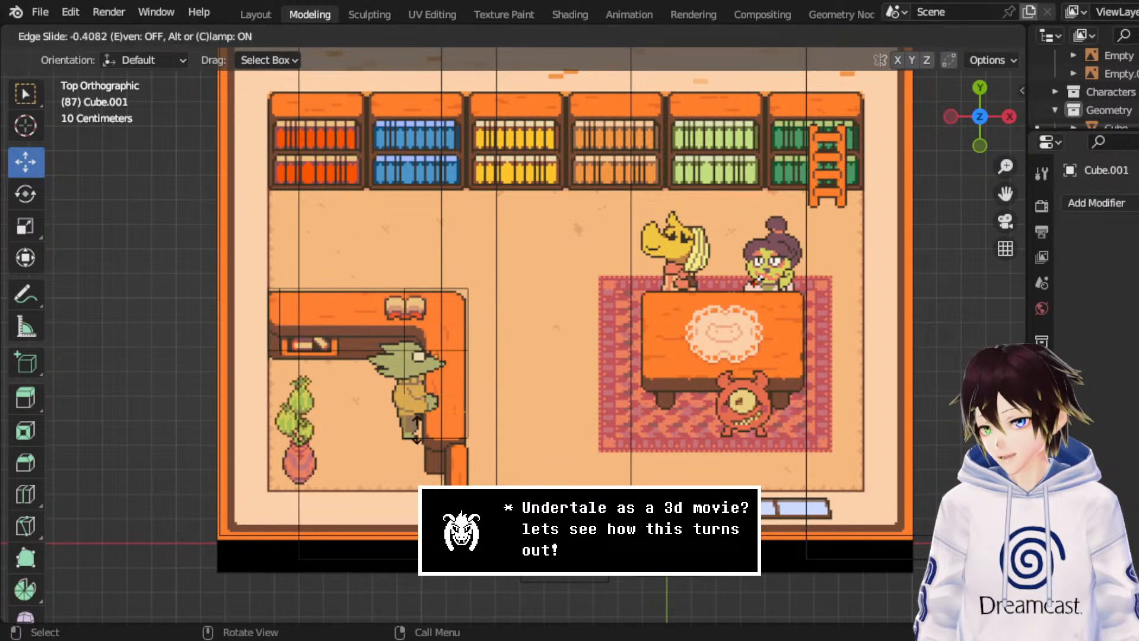
left_click(420, 440)
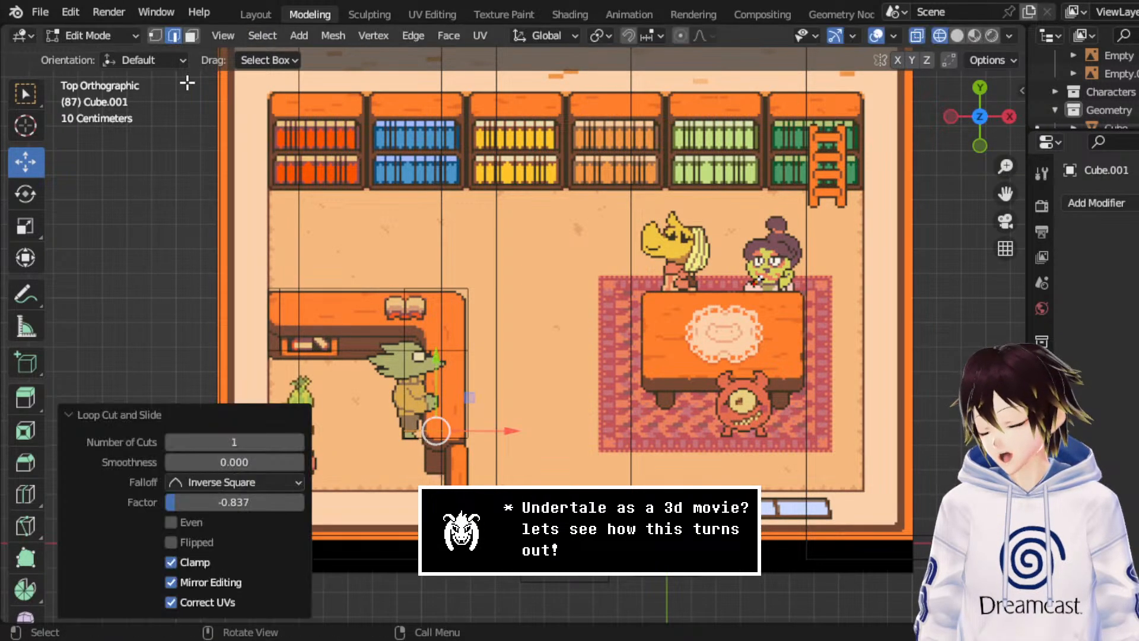
- Move the front-end vertices of the counter's vertical arm about 0.015 m along negative Y to match the reference
left_click(155, 35)
left_click_drag(517, 464, 358, 436)
left_click_drag(434, 401, 444, 403)
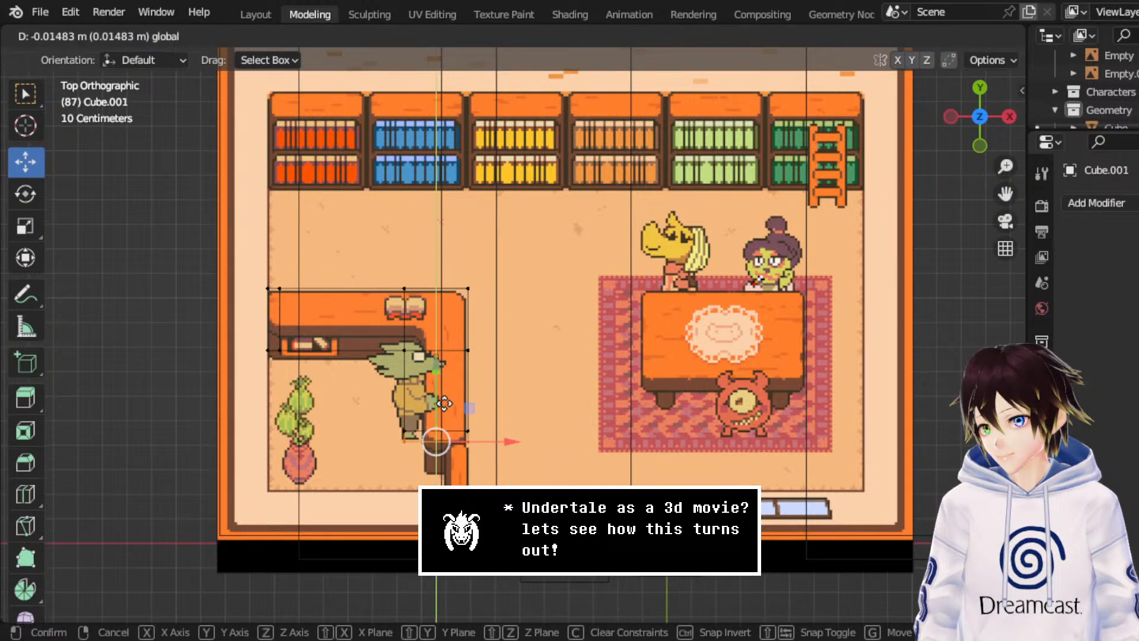
left_click(447, 403)
left_click(562, 427)
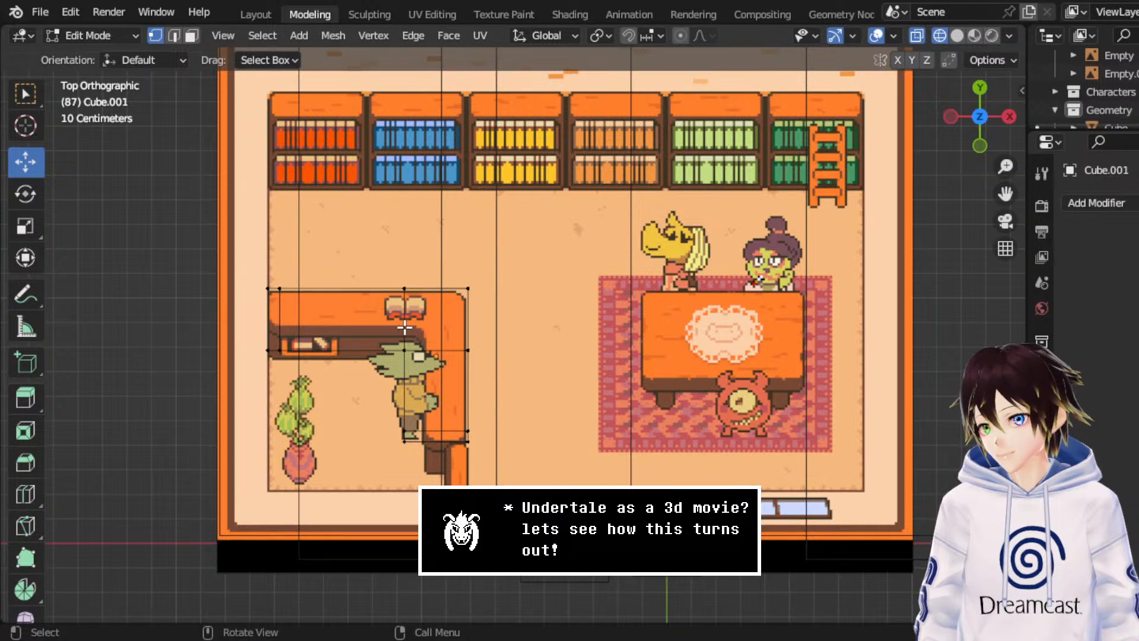
- Add a loop cut across the counter's horizontal arm, slid to a factor of about 0.855 close to the inner corner
right_click(386, 291)
left_click(329, 217)
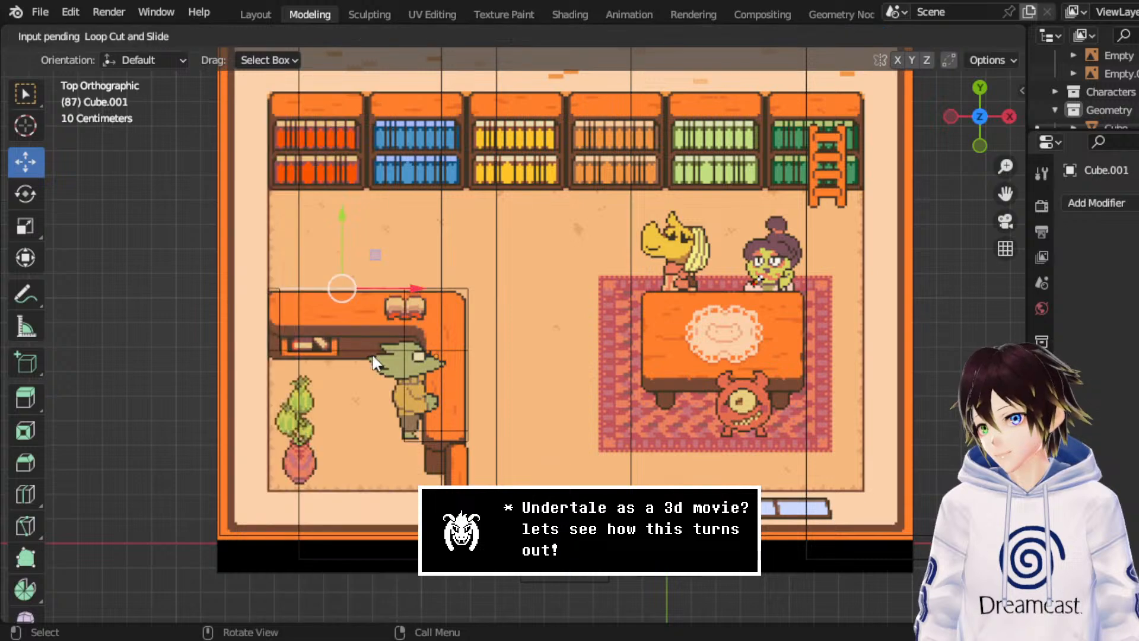
left_click(386, 347)
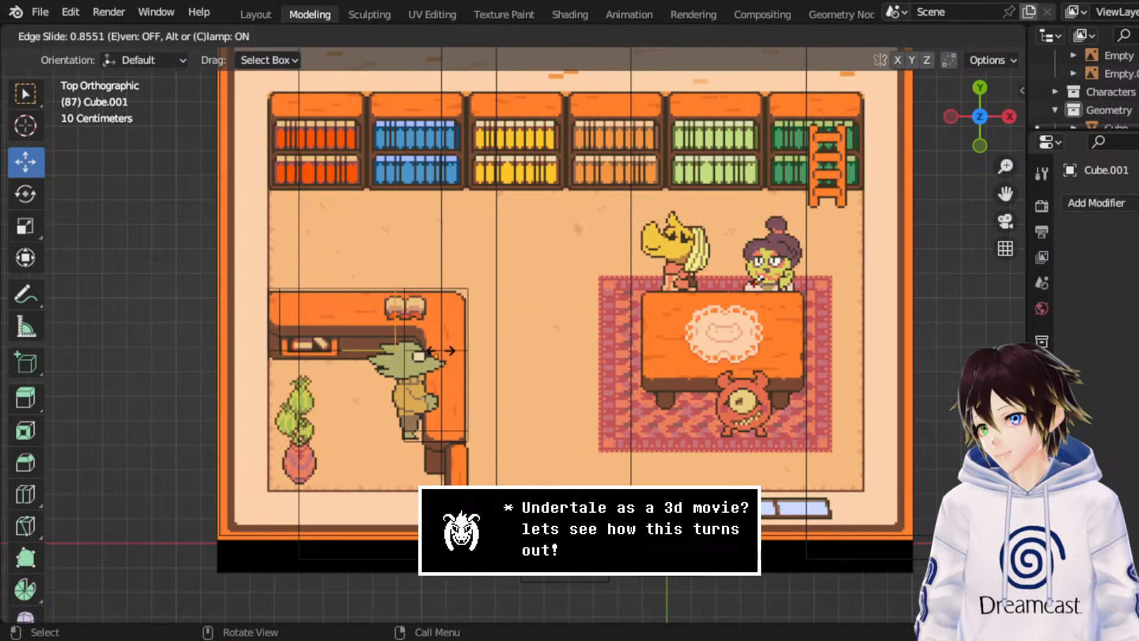
left_click(440, 351)
- Add a loop cut across the counter's vertical arm, slid to a factor of -0.75 close to the inner corner
left_click(411, 360)
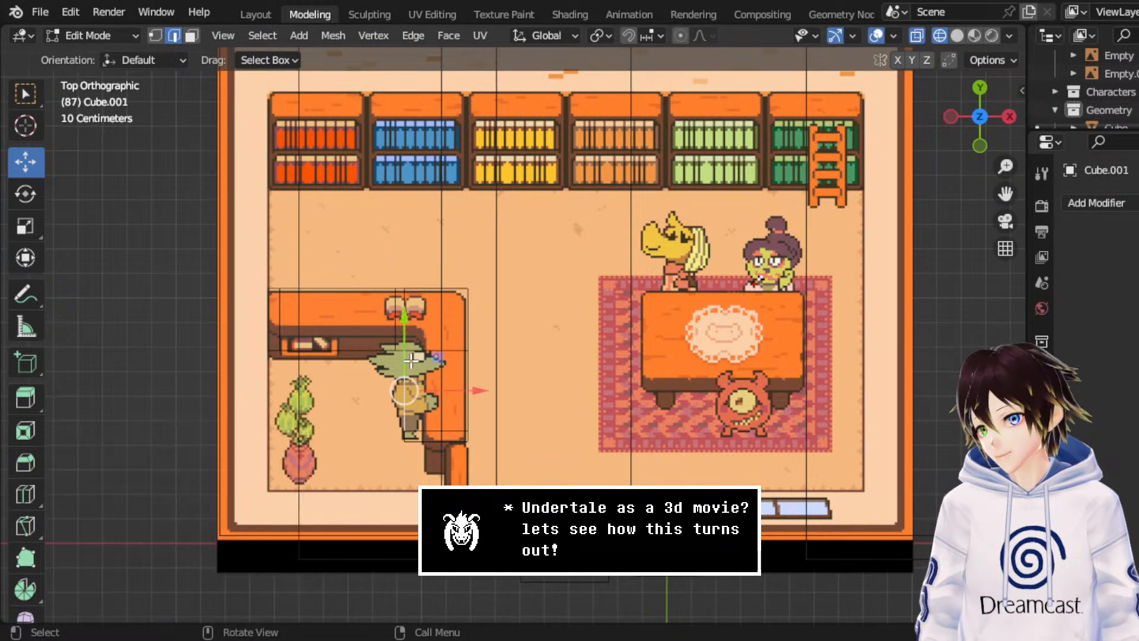
right_click(379, 217)
left_click(376, 217)
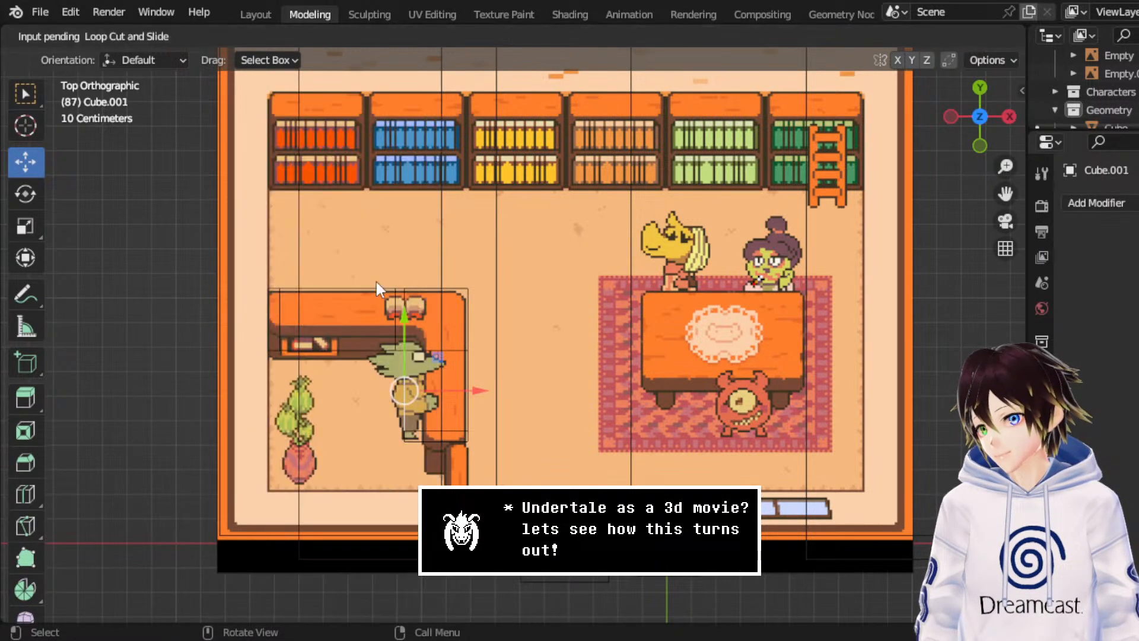
left_click(404, 354)
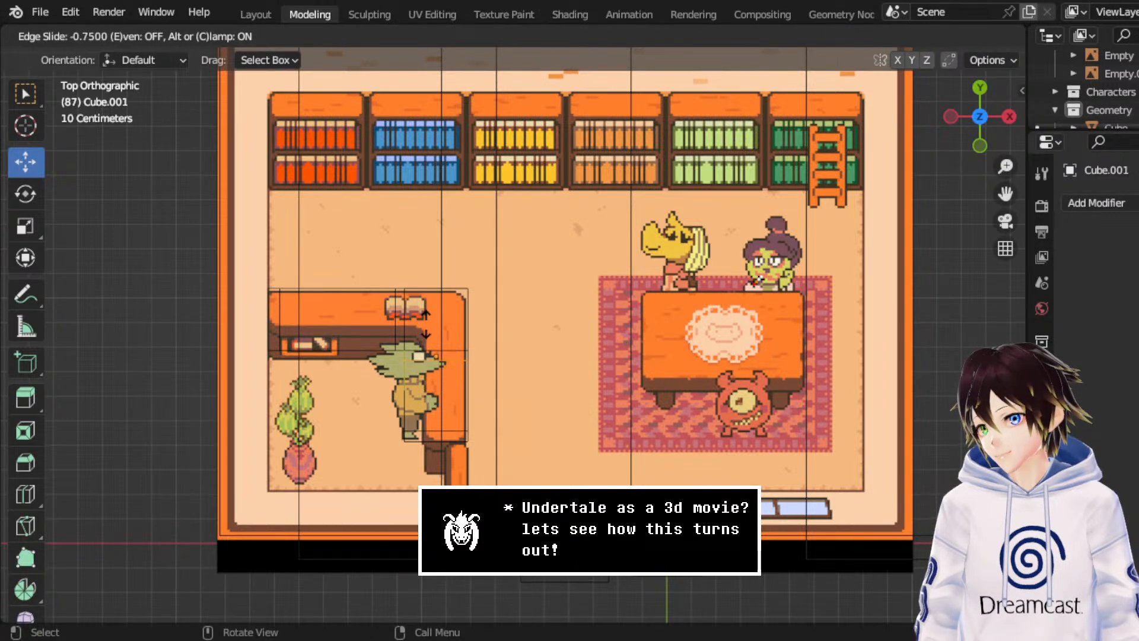
left_click(426, 324)
- Move the front-edge vertices of the counter's horizontal arm about 0.026 m along positive Y
left_click(155, 35)
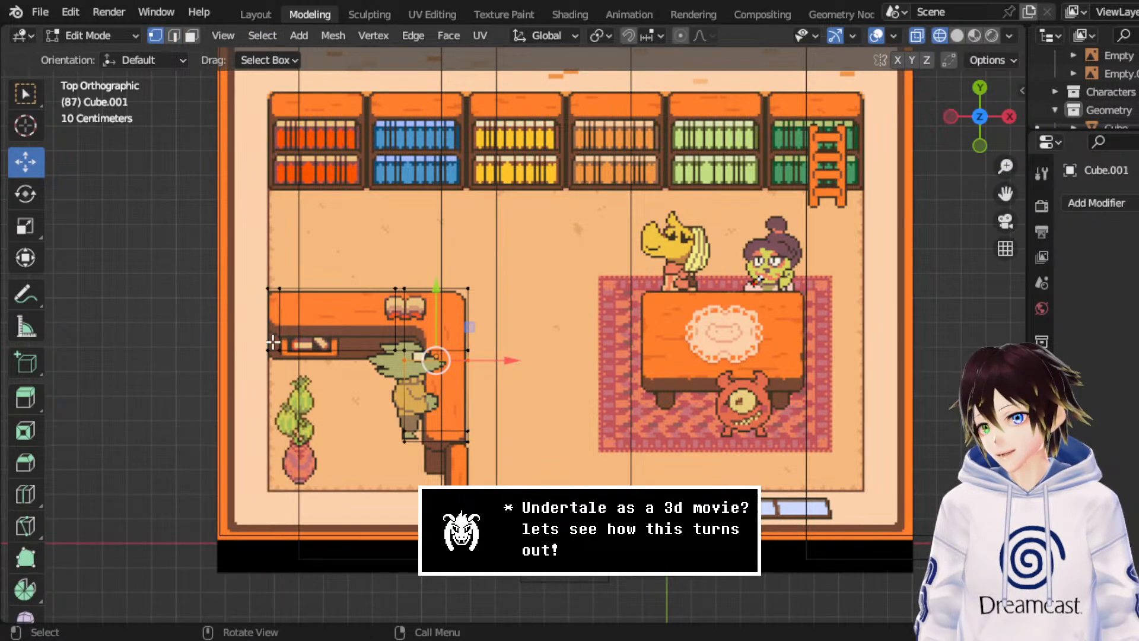
left_click_drag(268, 325, 399, 358)
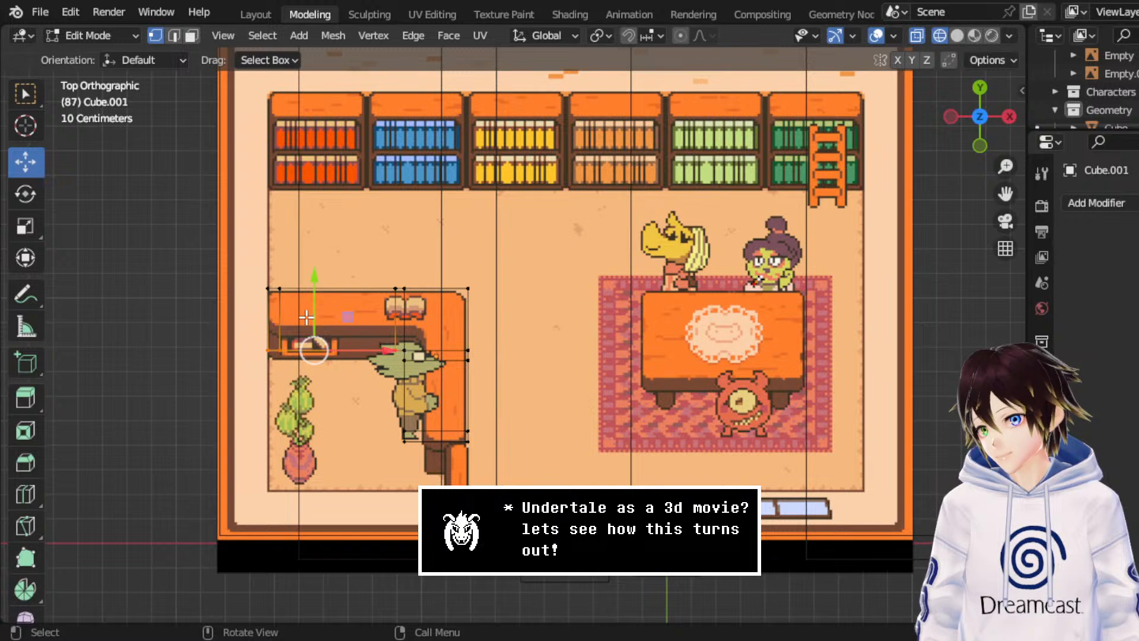
key("g")
key("y")
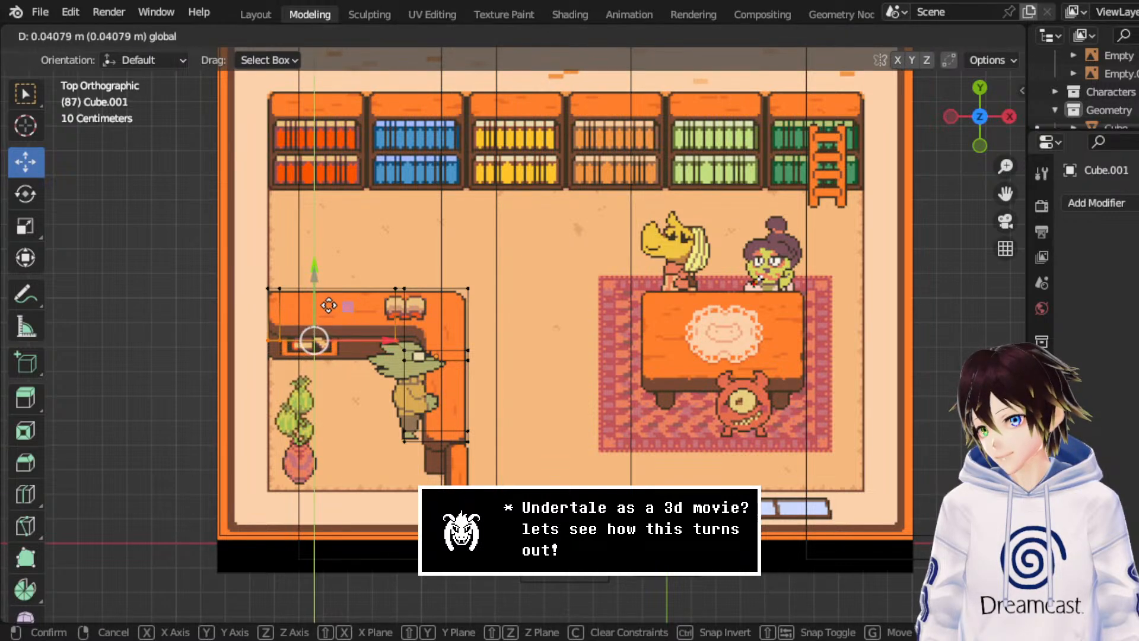
left_click(330, 311)
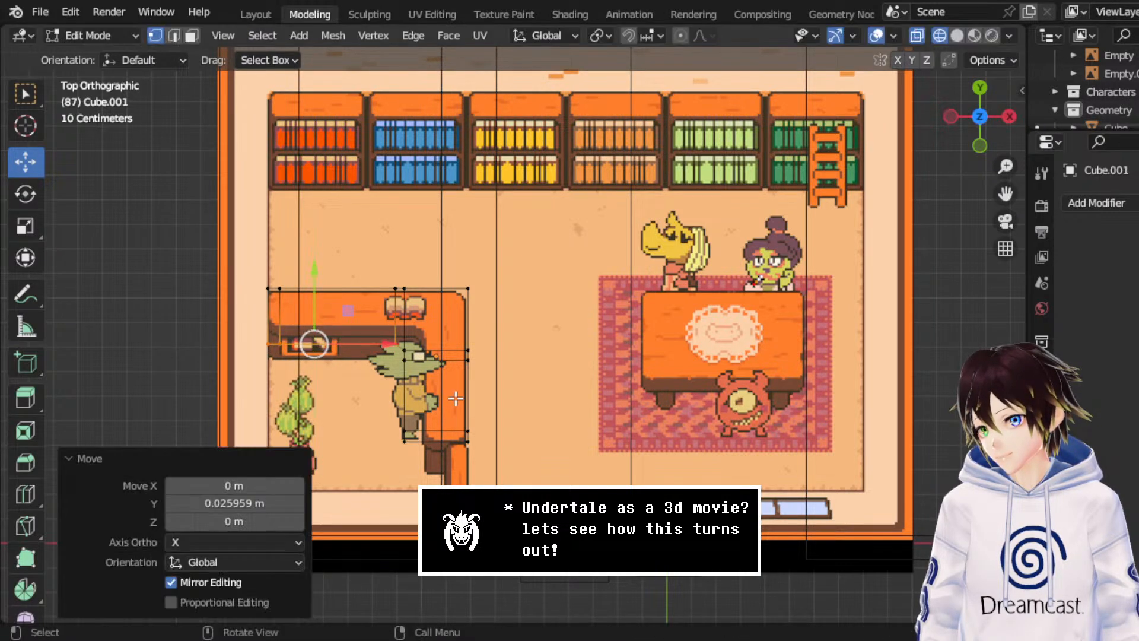
- Shift the inner-edge vertices of the counter's vertical arm slightly along positive X, leaving the inner corner in place
left_click_drag(393, 456, 424, 357)
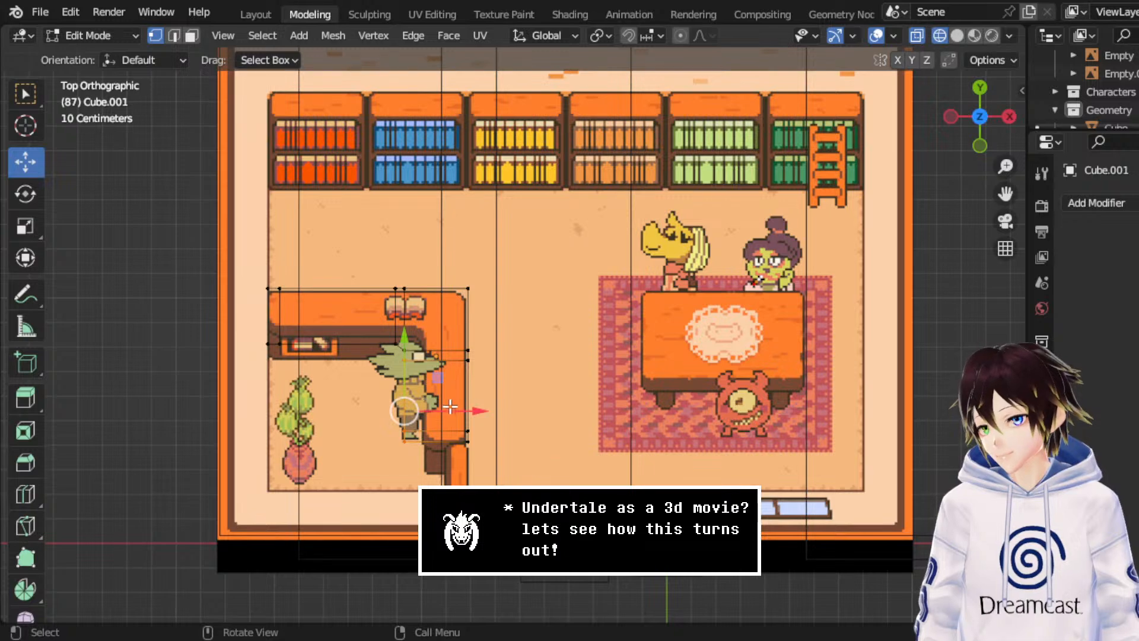
left_click_drag(454, 409, 454, 409)
left_click(396, 381)
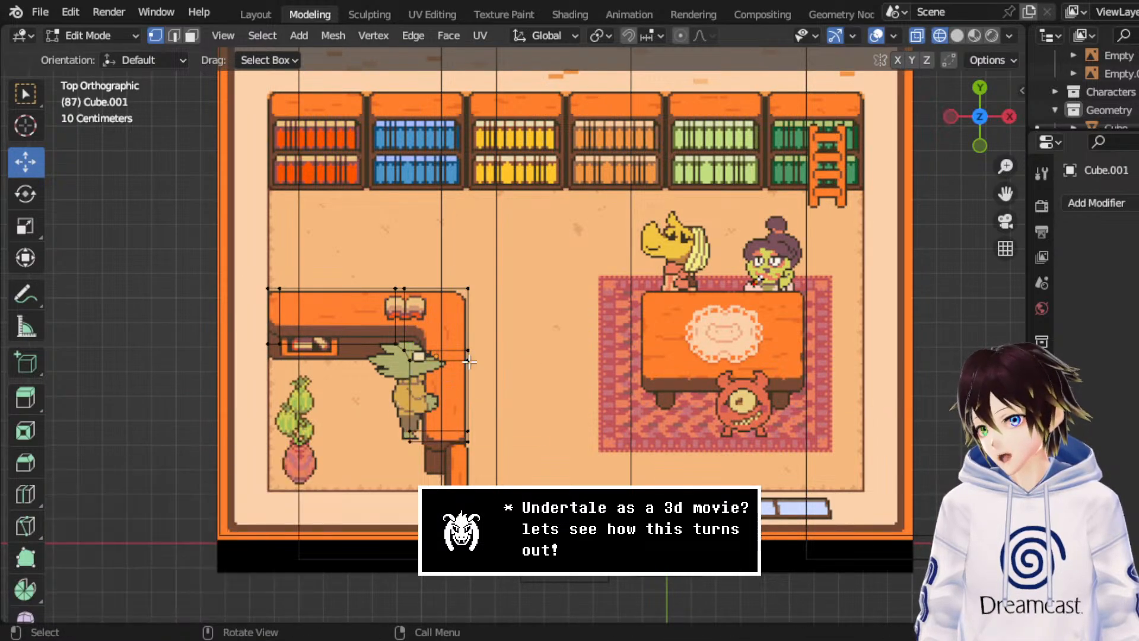
- Nudge the inner-corner vertices and the back-edge vertices aligned with them slightly along positive X
scroll(396, 381, "up", 3)
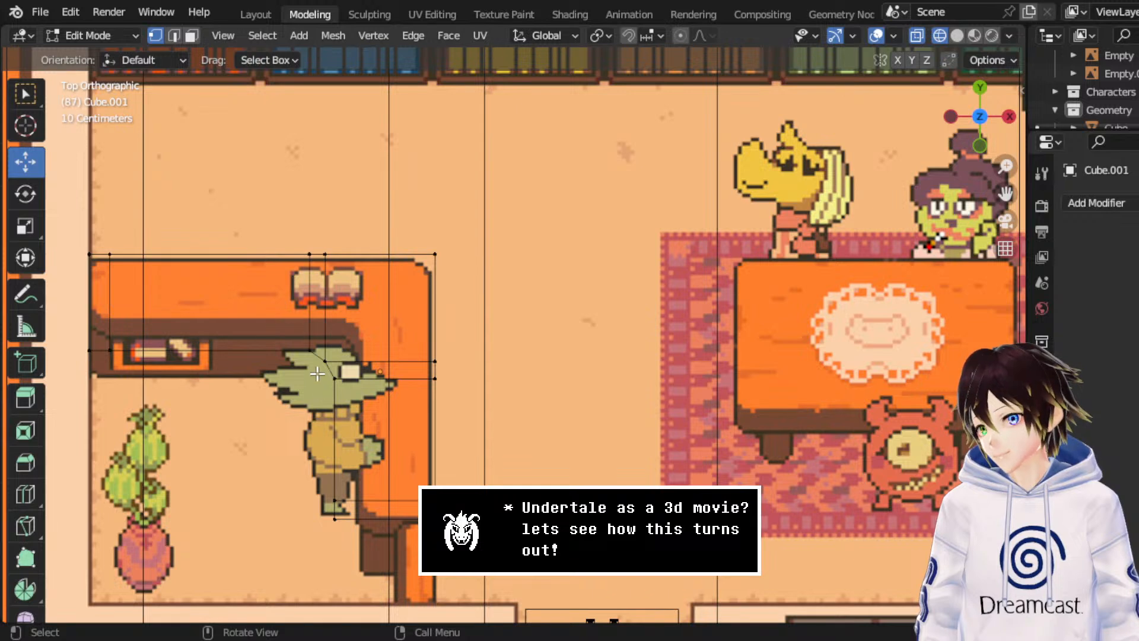
left_click(325, 359)
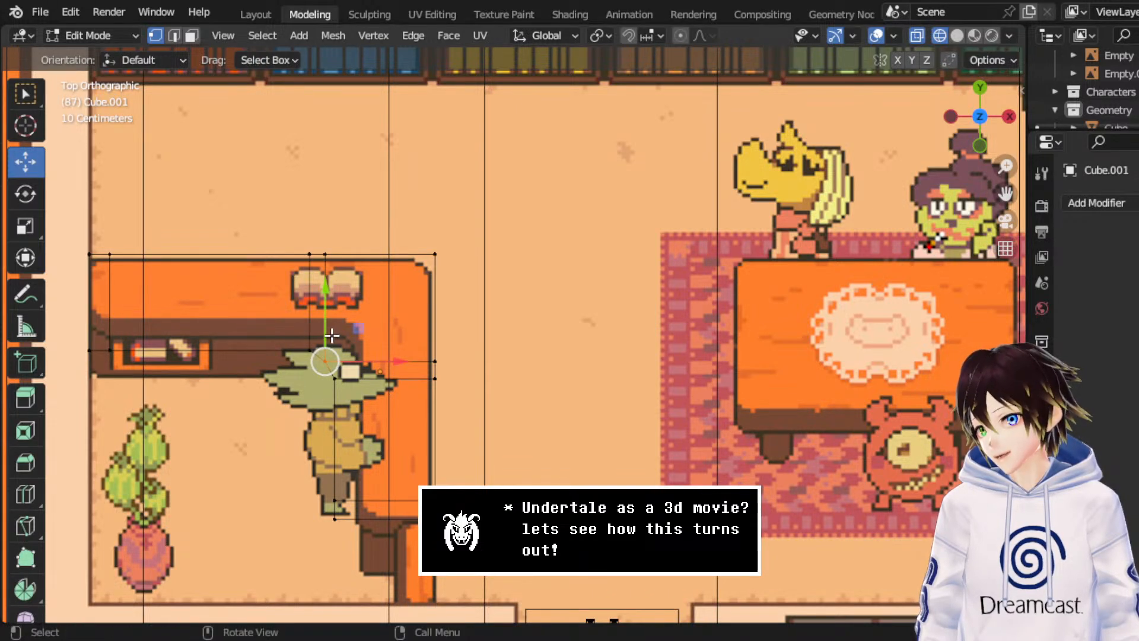
left_click_drag(325, 359, 382, 361)
left_click_drag(356, 221, 319, 368)
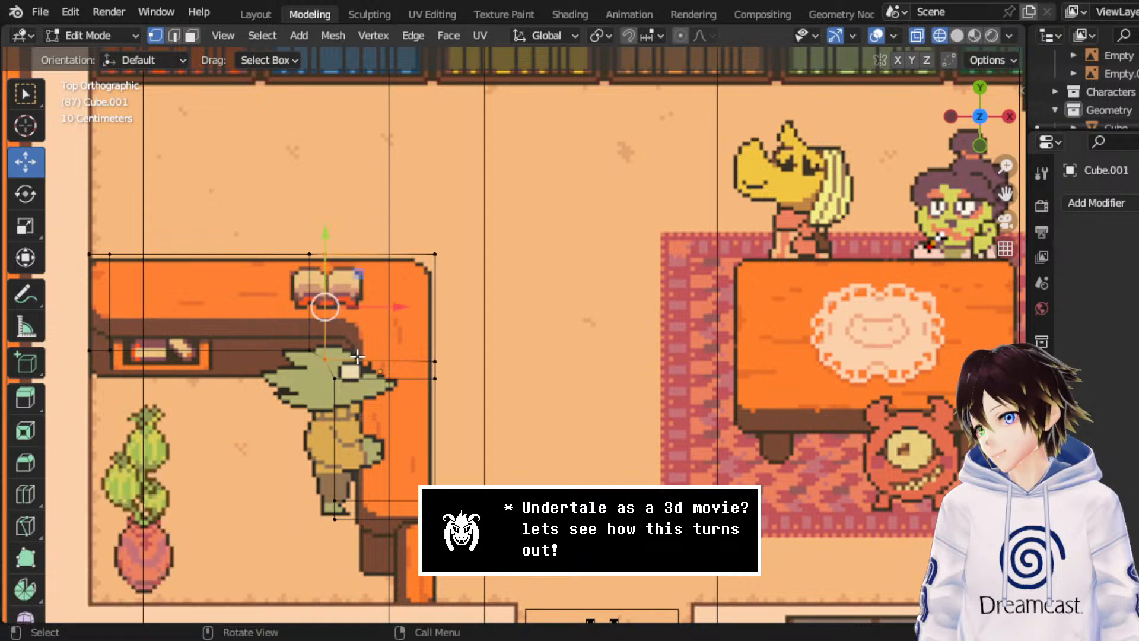
left_click_drag(388, 305, 390, 300)
- Add a lengthwise loop cut through the counter's vertical arm and corner section, slid to a factor of -0.119
left_click(434, 360)
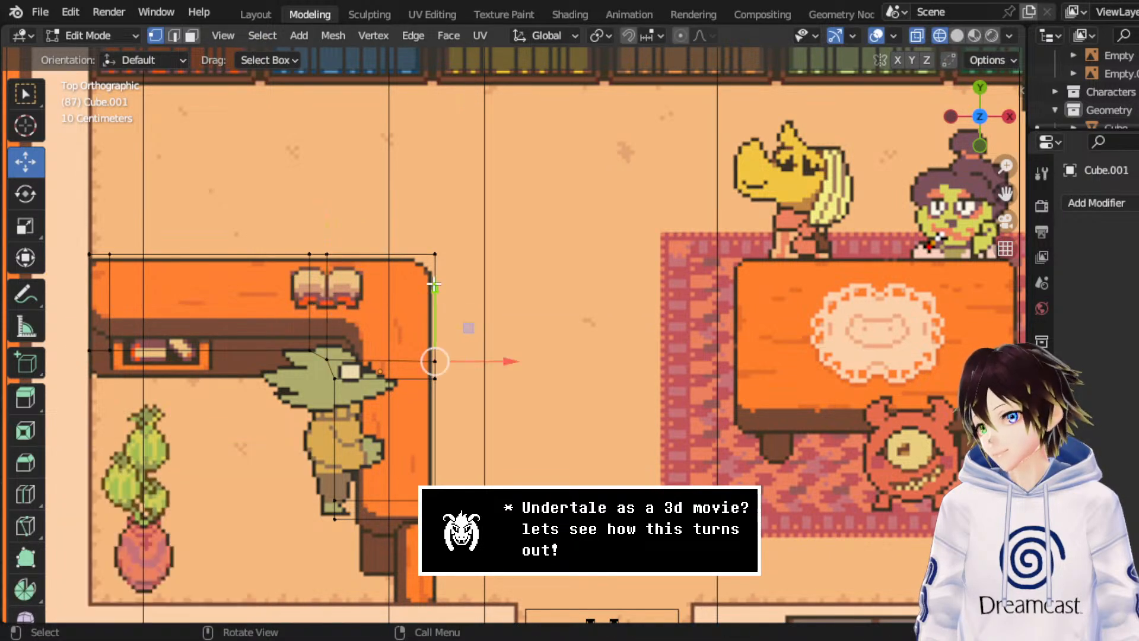
left_click(433, 254)
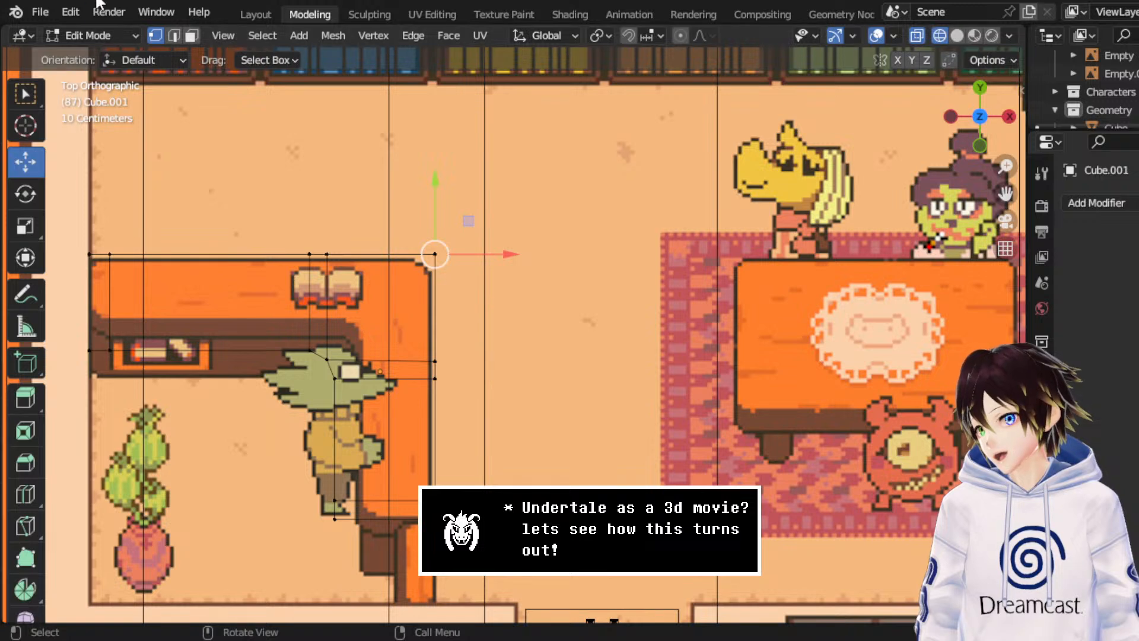
left_click(174, 37)
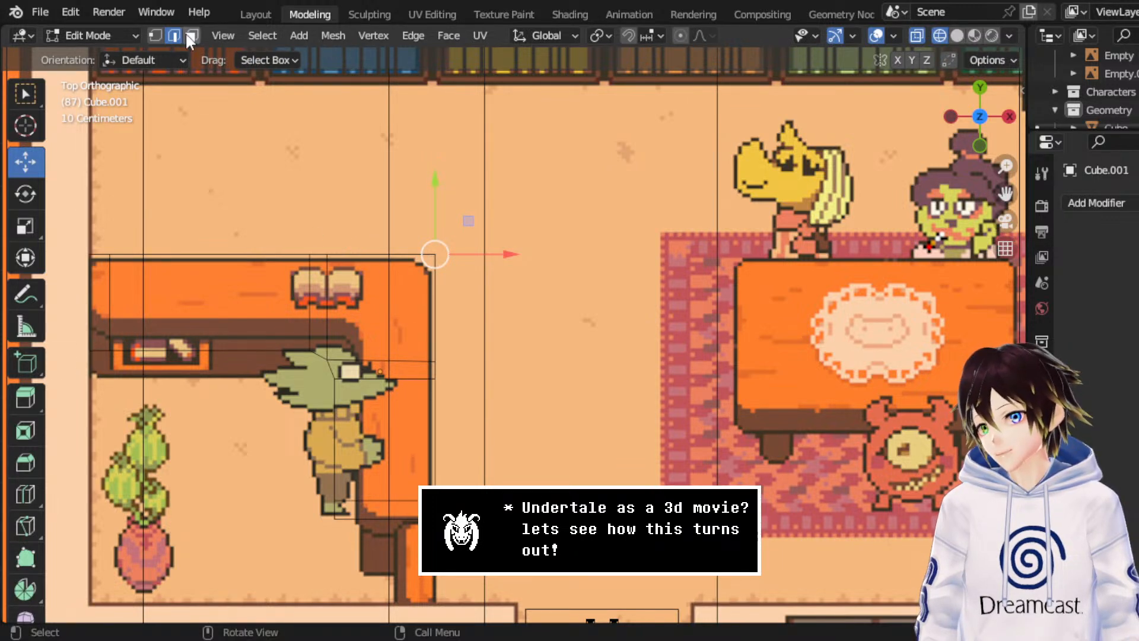
left_click(155, 35)
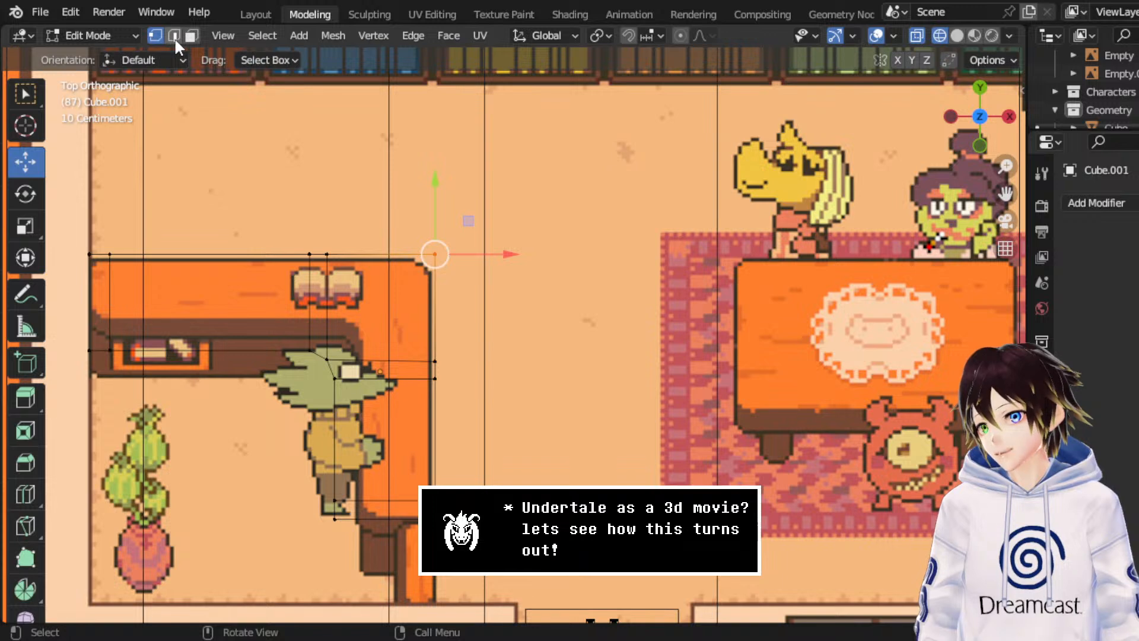
left_click(174, 36)
left_click(401, 258)
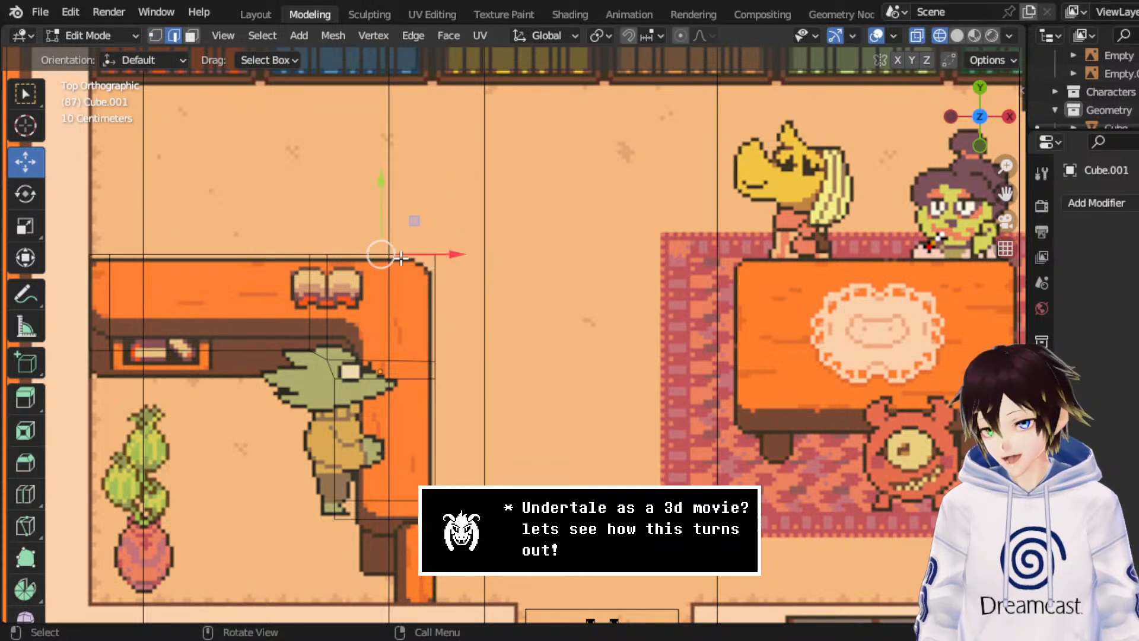
right_click(401, 256)
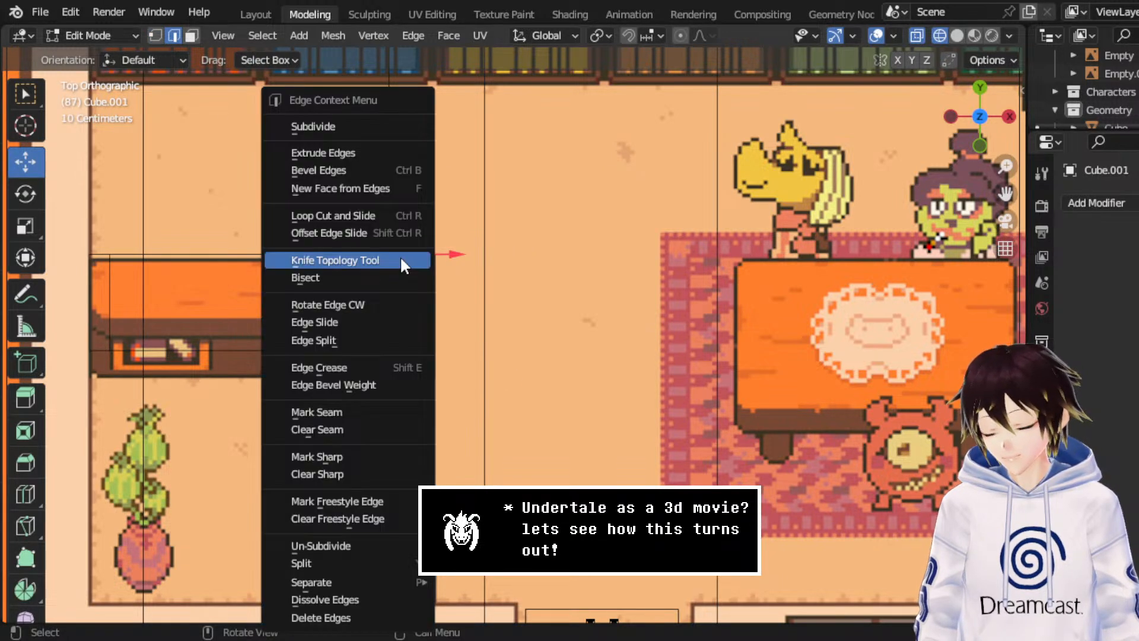
left_click(332, 216)
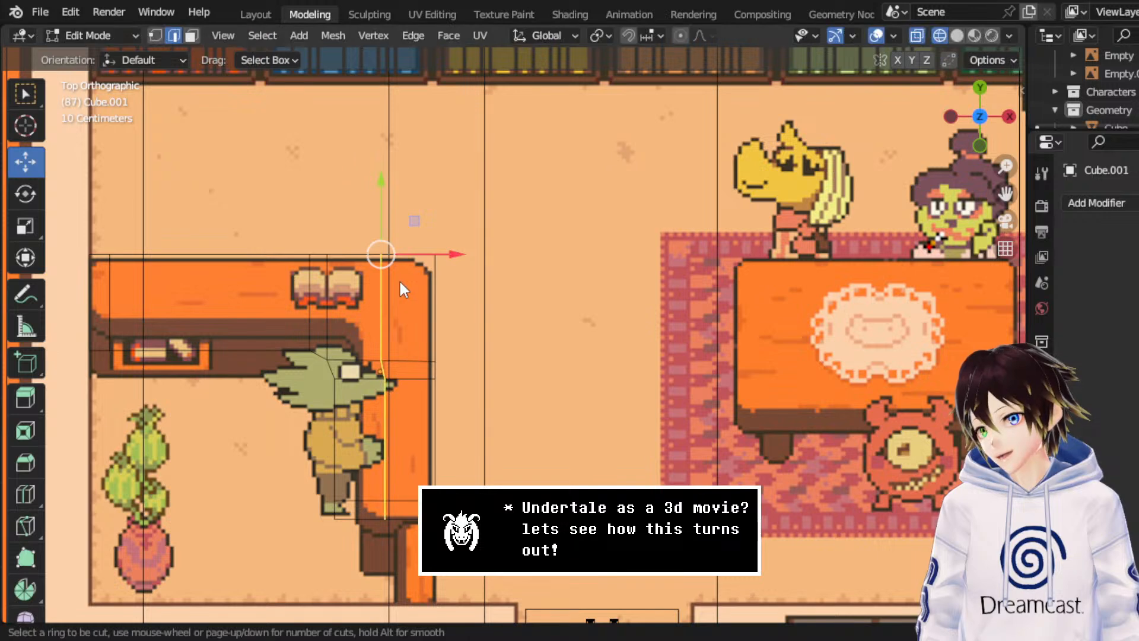
left_click(399, 278)
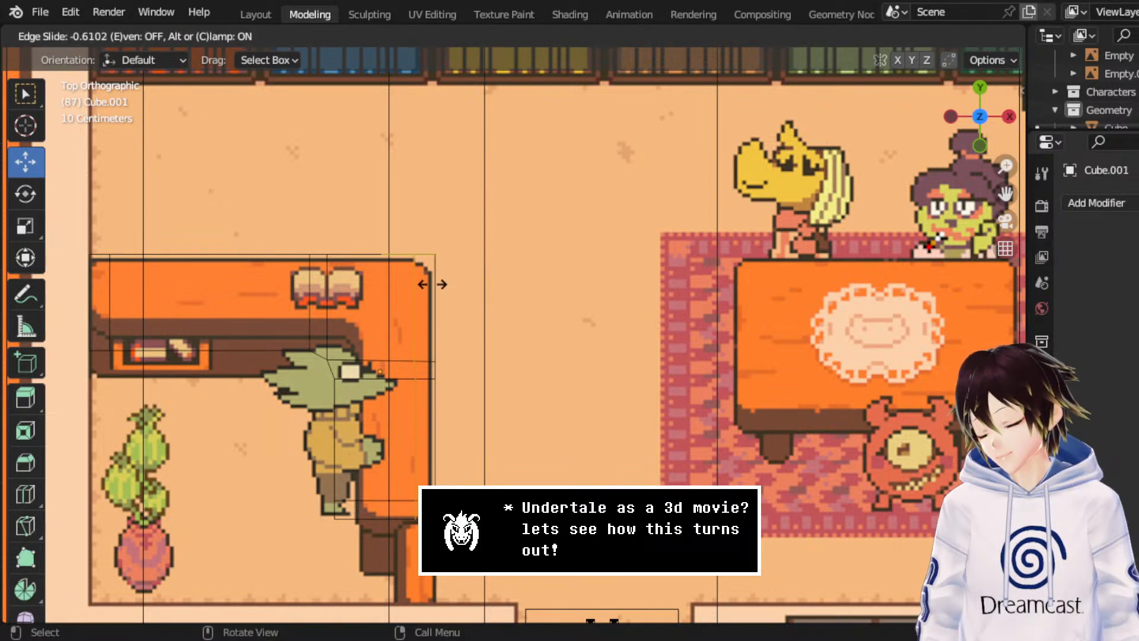
left_click(396, 277)
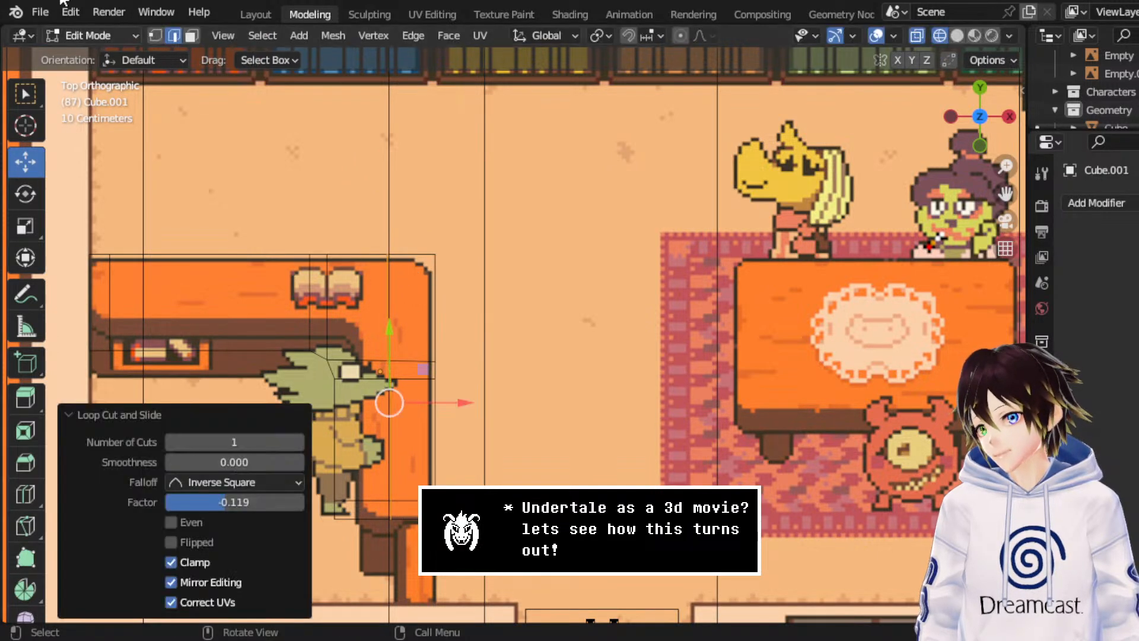
- Straighten the new lengthwise loop by scaling it to 0 along the X axis
left_click(25, 225)
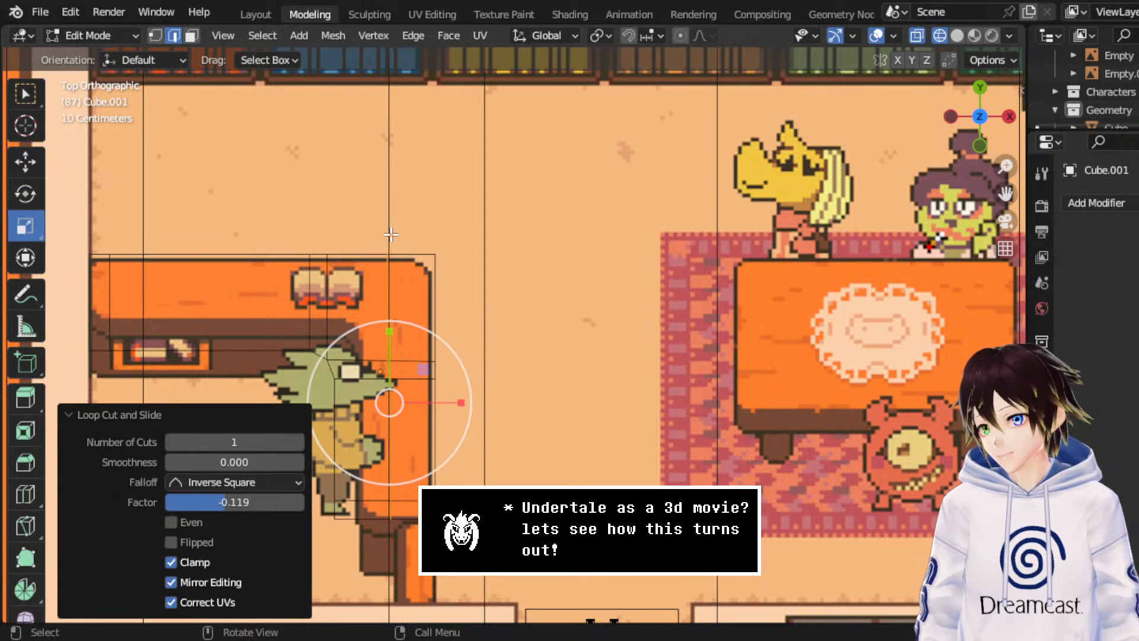
key("s")
key("x")
key("0")
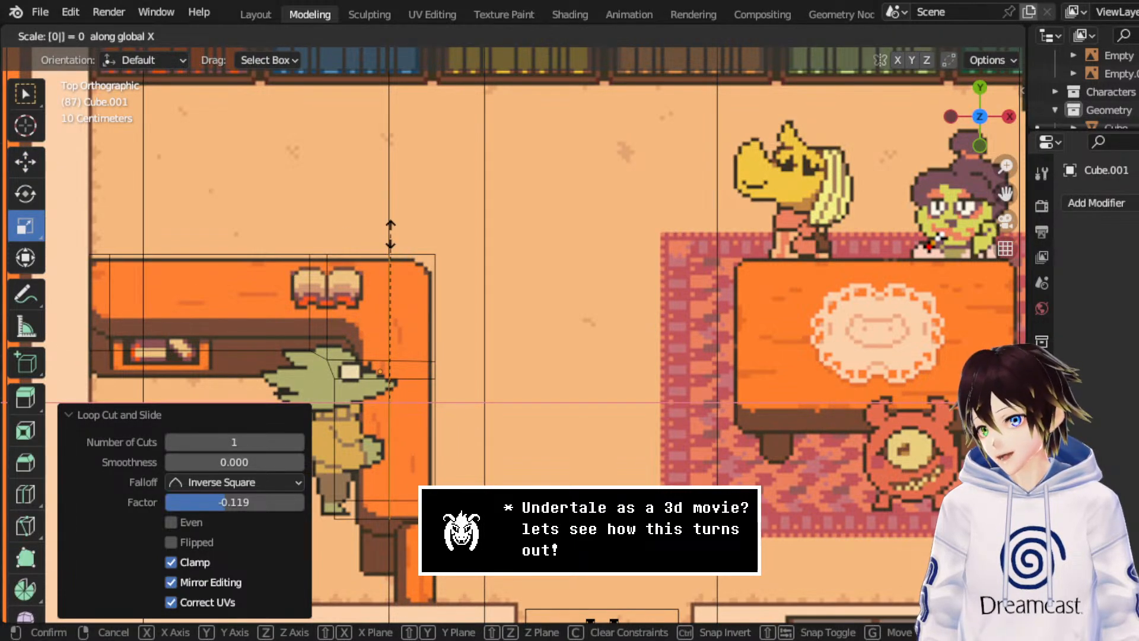
key("Return")
middle_click_drag(391, 235, 442, 261)
left_click(983, 90)
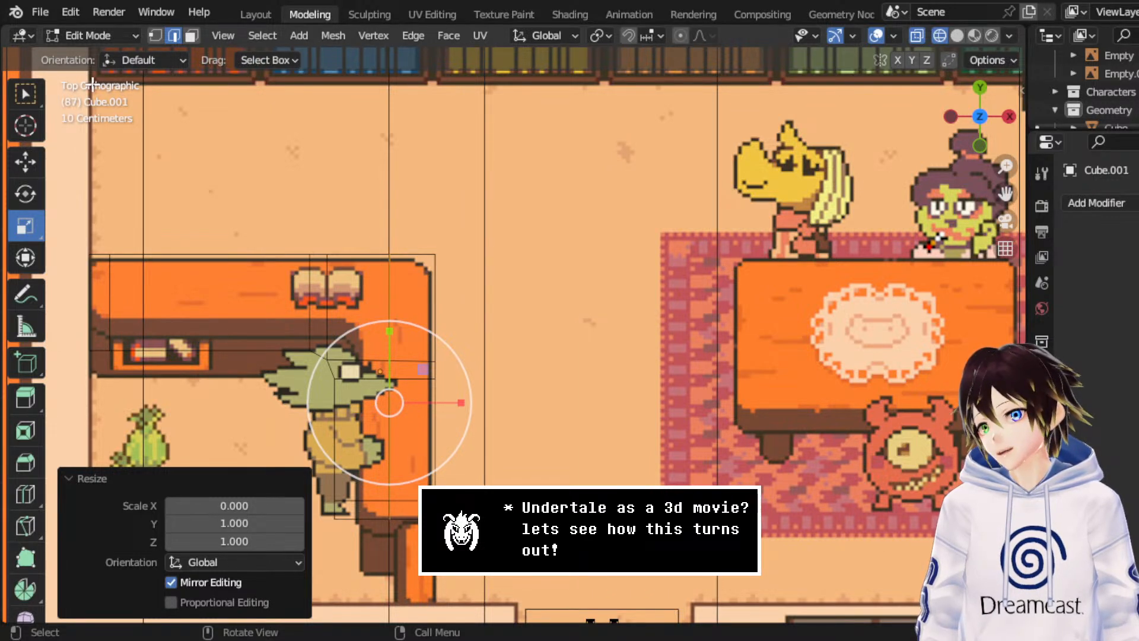
- Taper the front end of the counter's vertical arm by scaling its end vertices to about 0.78 along X
left_click(155, 35)
key("b")
left_click_drag(482, 269, 264, 511)
left_click(25, 162)
key("b")
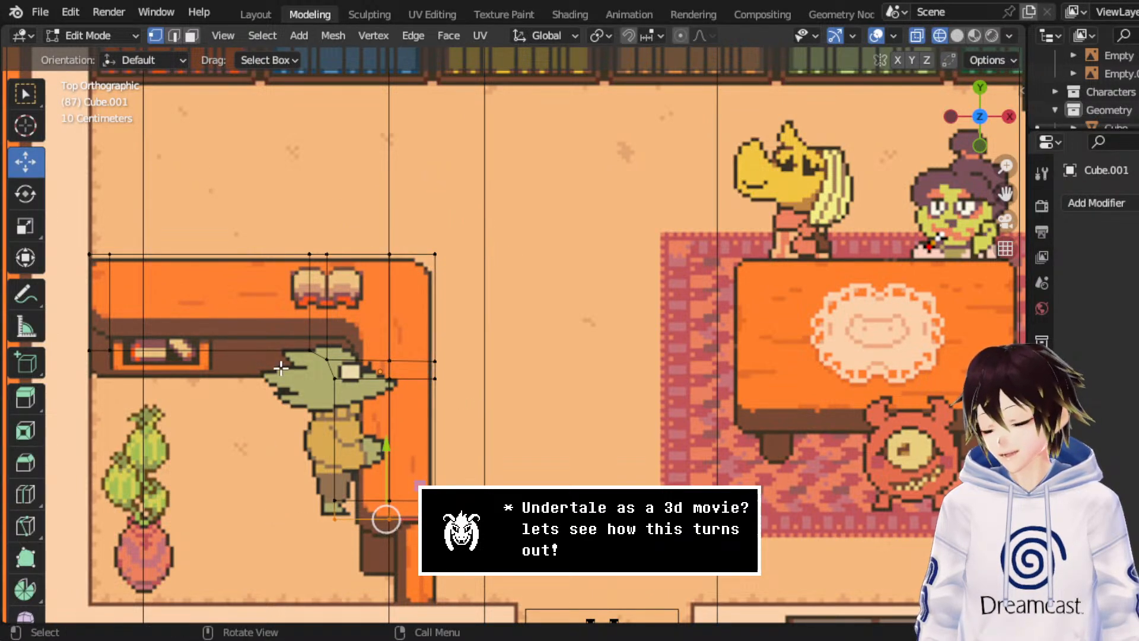
left_click(25, 225)
key("s")
key("x")
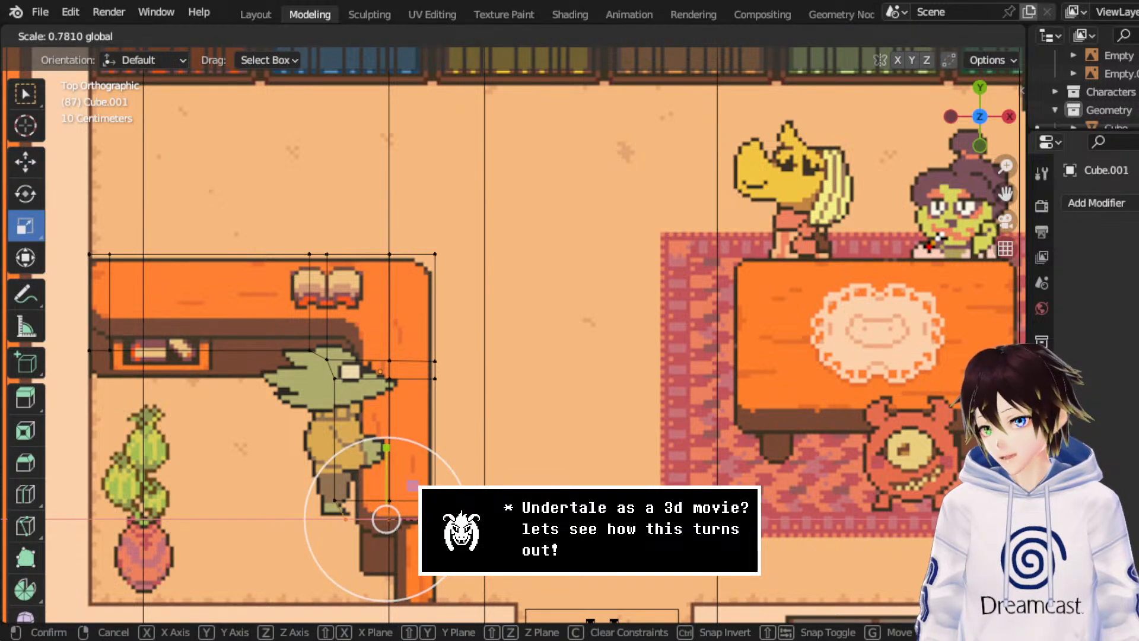
key("Return")
key("alt+a")
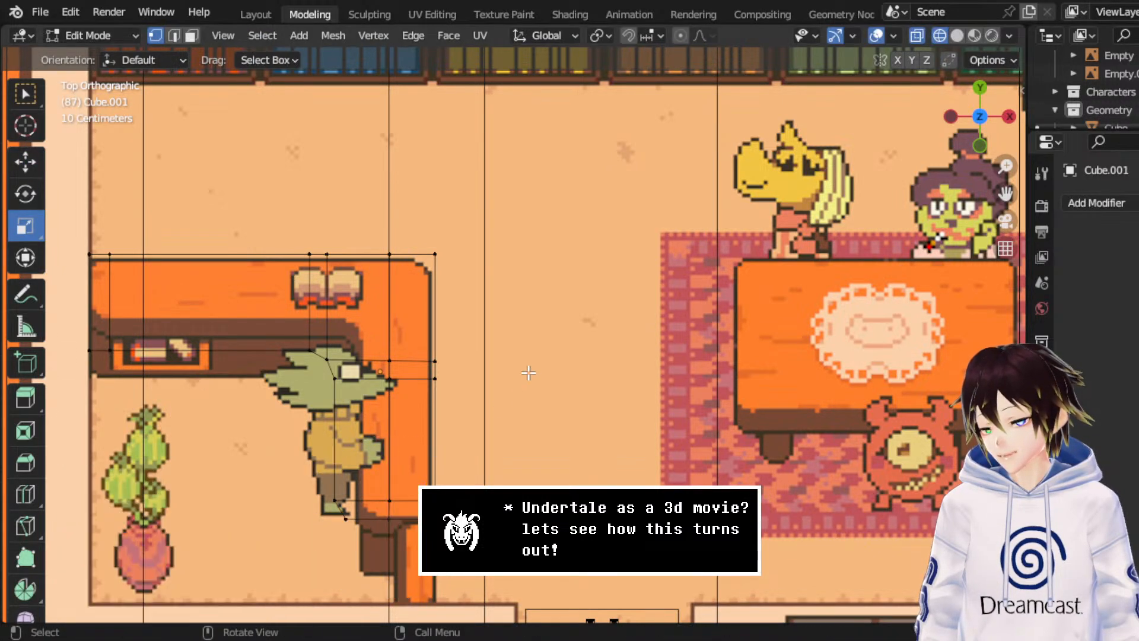
- Taper the left end of the counter's horizontal arm by scaling its end vertices to 0.764 along Y
left_click_drag(57, 221, 103, 383)
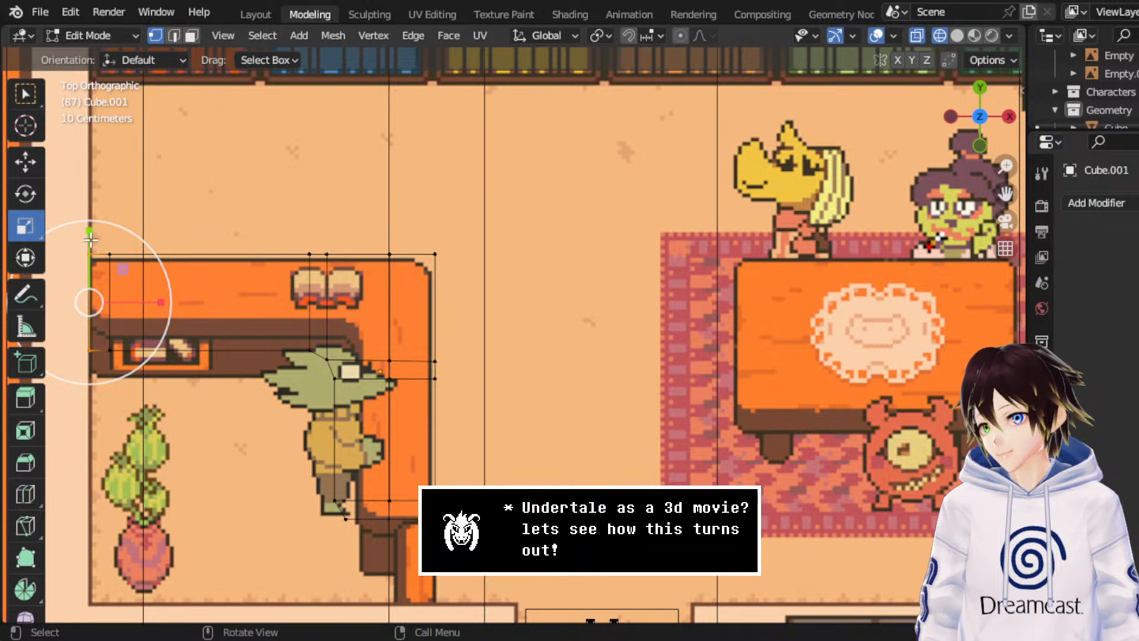
key("s")
key("y")
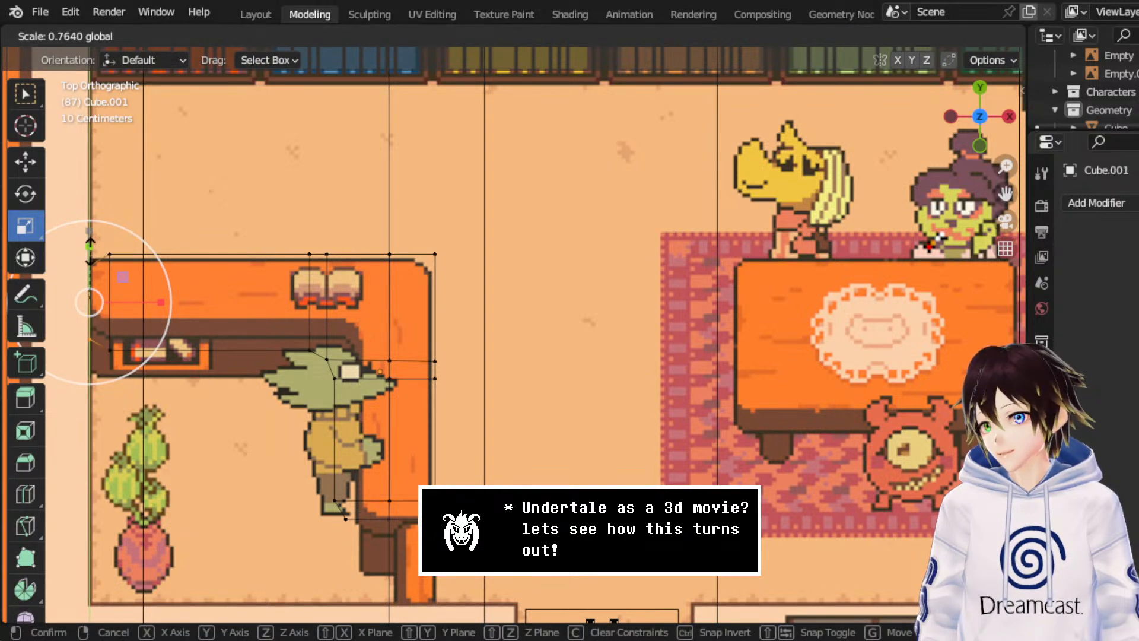
key("Return")
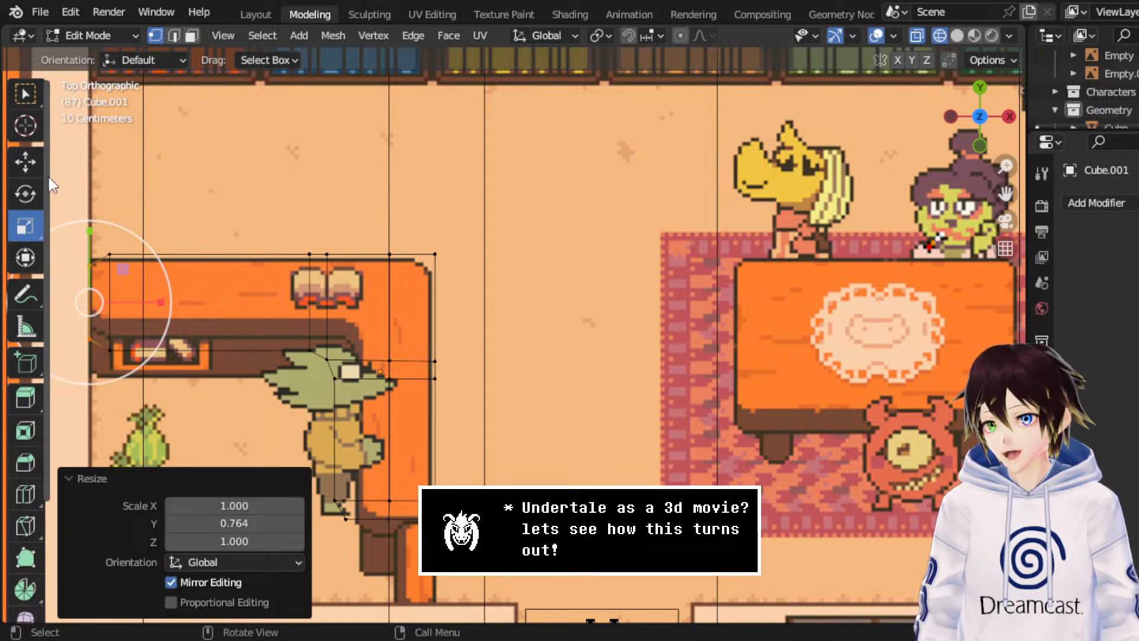
- Move the lengthwise loop of the vertical arm about 0.052 m along positive X toward the counter's outer edge
left_click(25, 161)
left_click_drag(375, 232, 398, 510)
left_click_drag(451, 403, 469, 405)
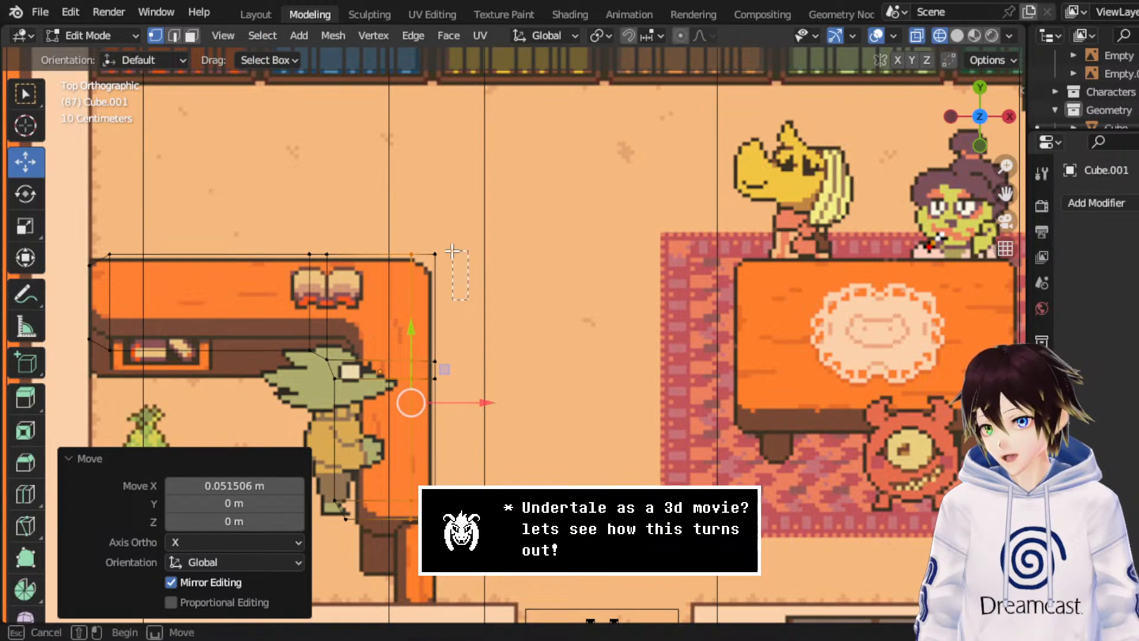
- Move the counter's outer corner vertices about 0.041 m along negative Y to chamfer the corner
left_click_drag(468, 300, 430, 231)
key("g")
key("y")
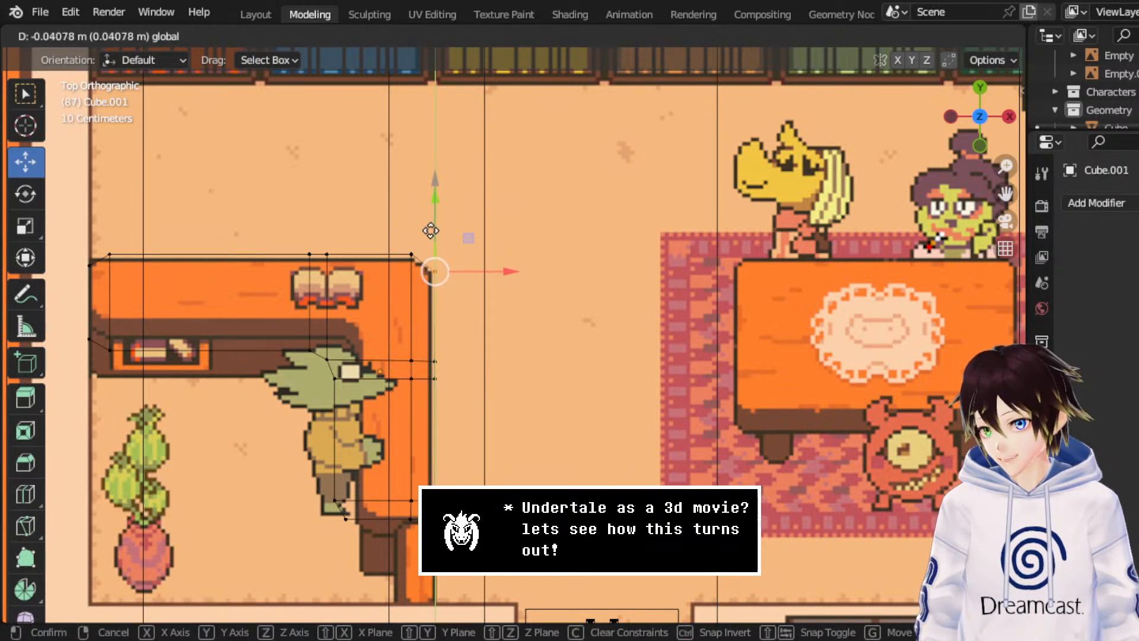
left_click(431, 231)
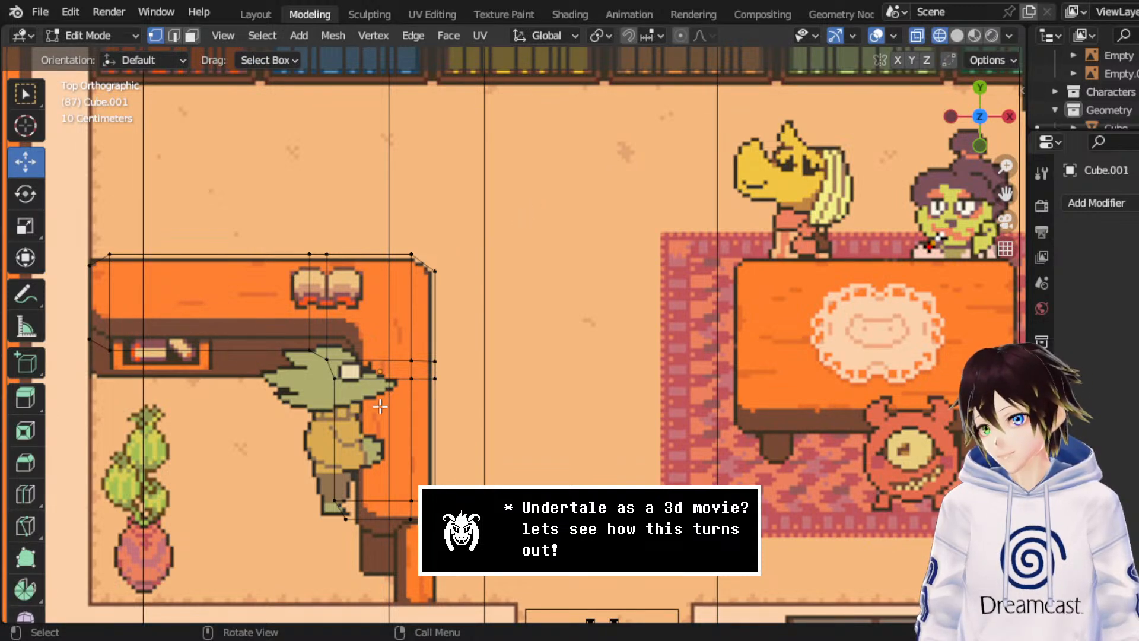
- Move the inner-edge vertices of the counter's vertical arm about 0.015 m along positive X
left_click_drag(50, 314, 246, 363)
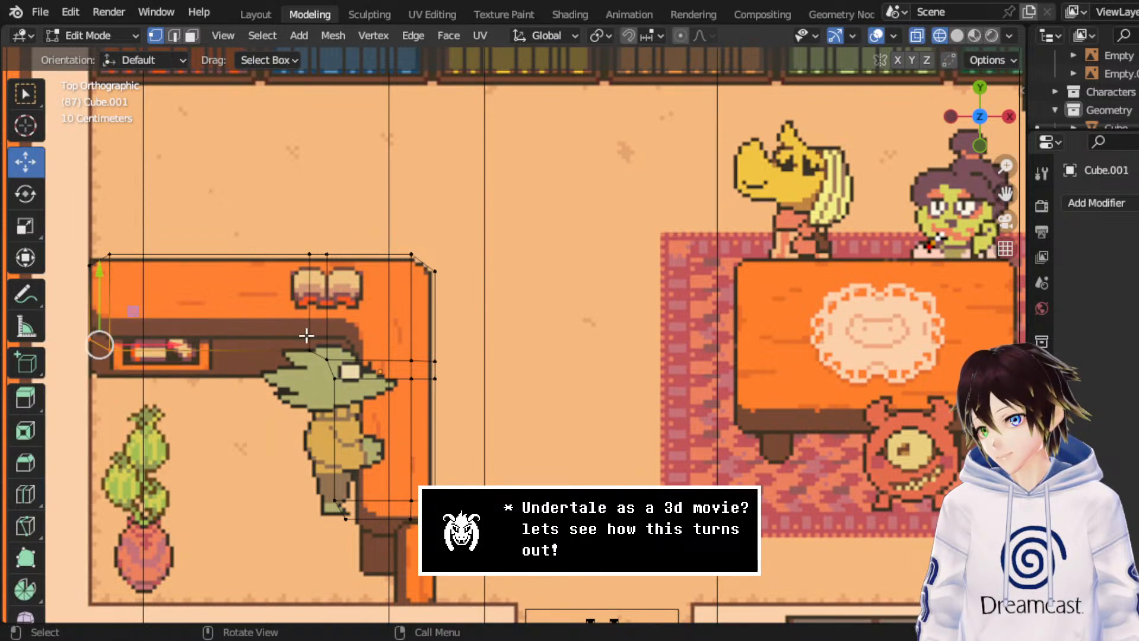
left_click_drag(295, 333, 359, 528)
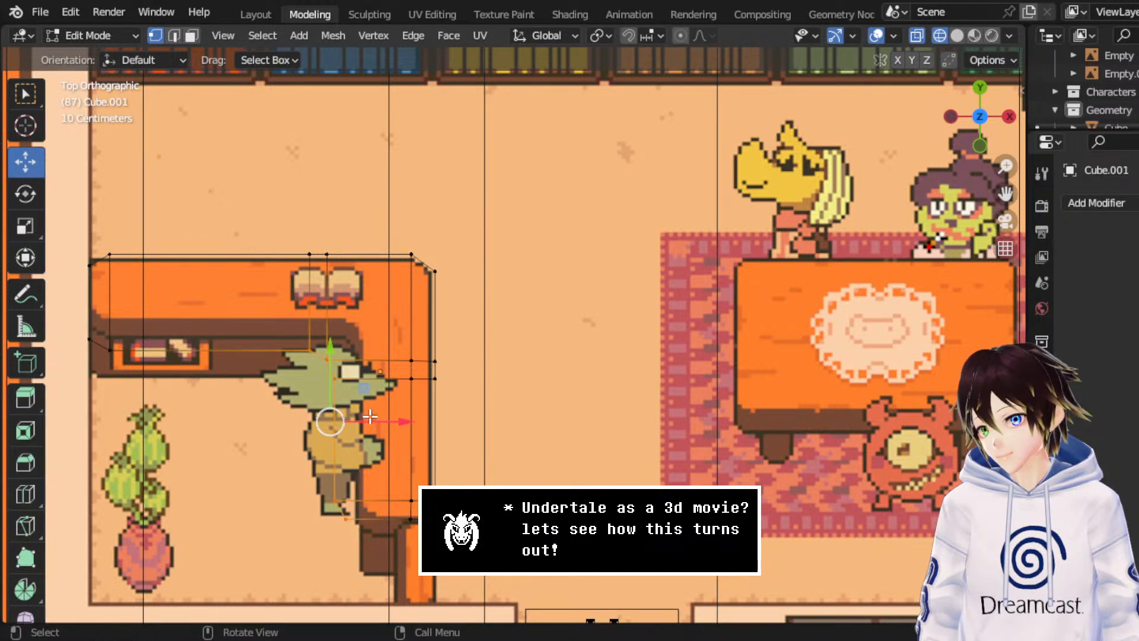
left_click_drag(374, 420, 383, 419)
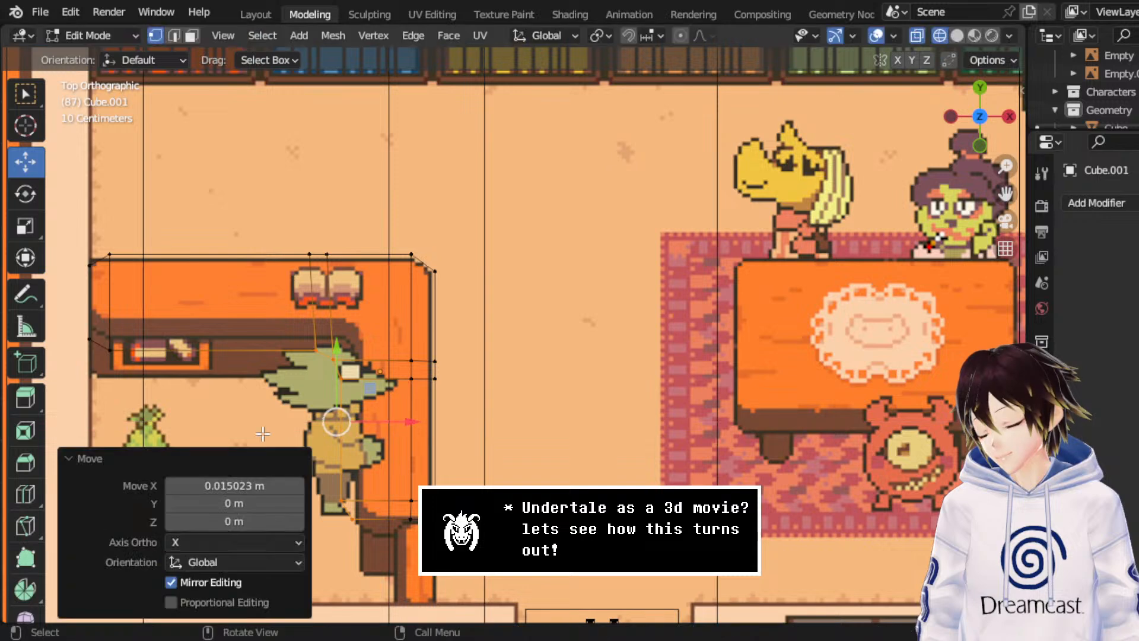
key("g")
left_click(188, 341)
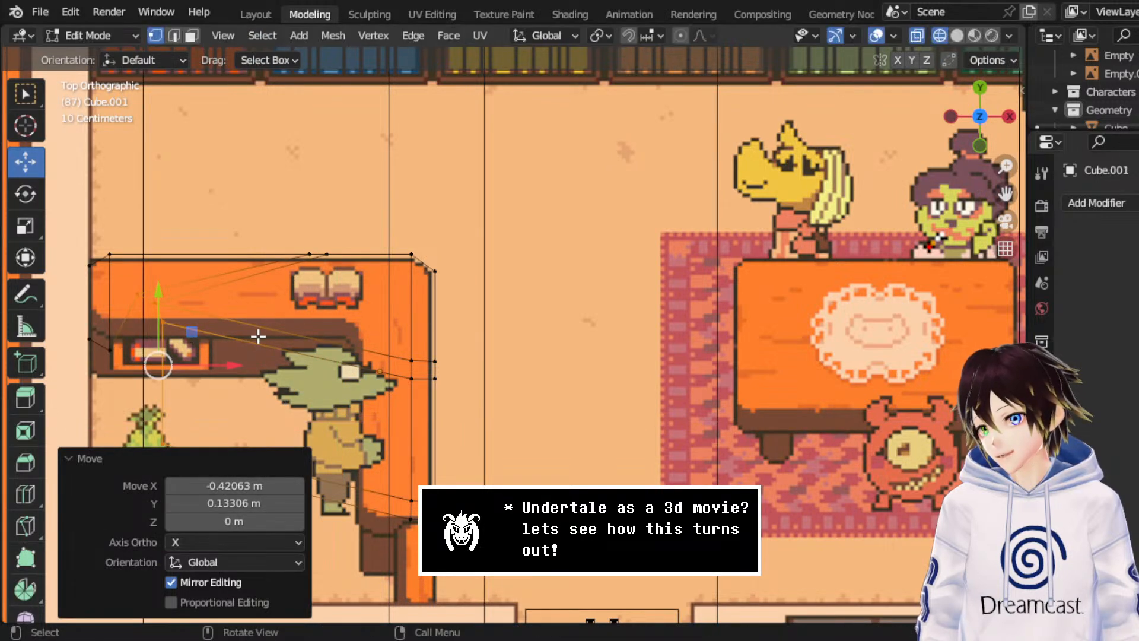
key("ctrl+z")
- Move the lower-edge vertices of the counter's horizontal arm about 0.009 m along positive Y
left_click_drag(89, 316, 348, 356)
left_click_drag(452, 382, 327, 333, "shift")
key("g")
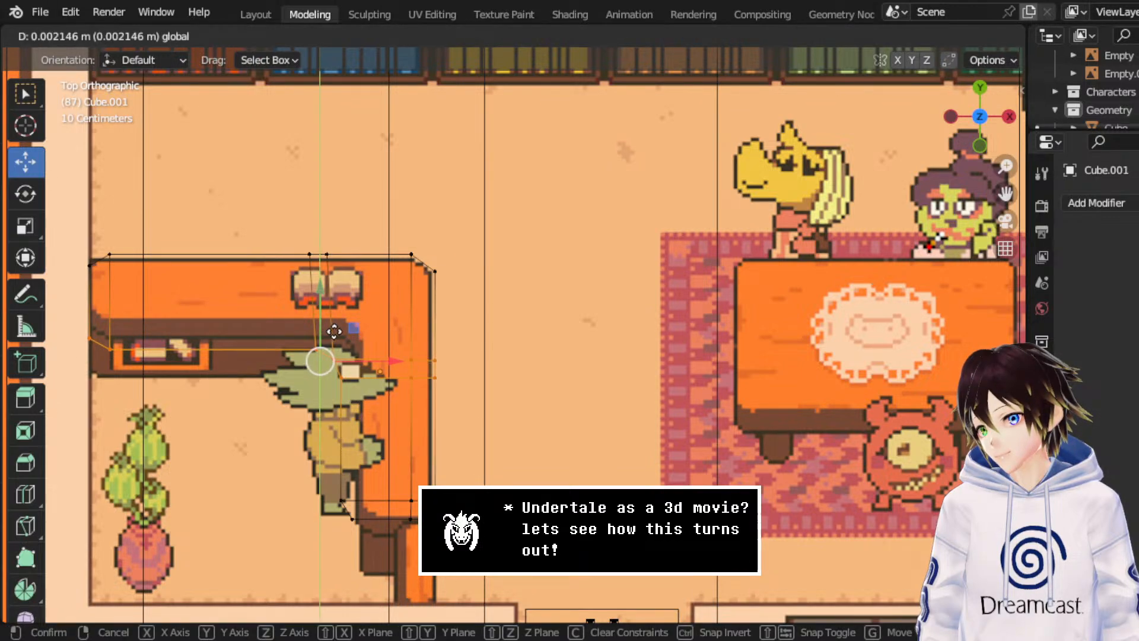
key("y")
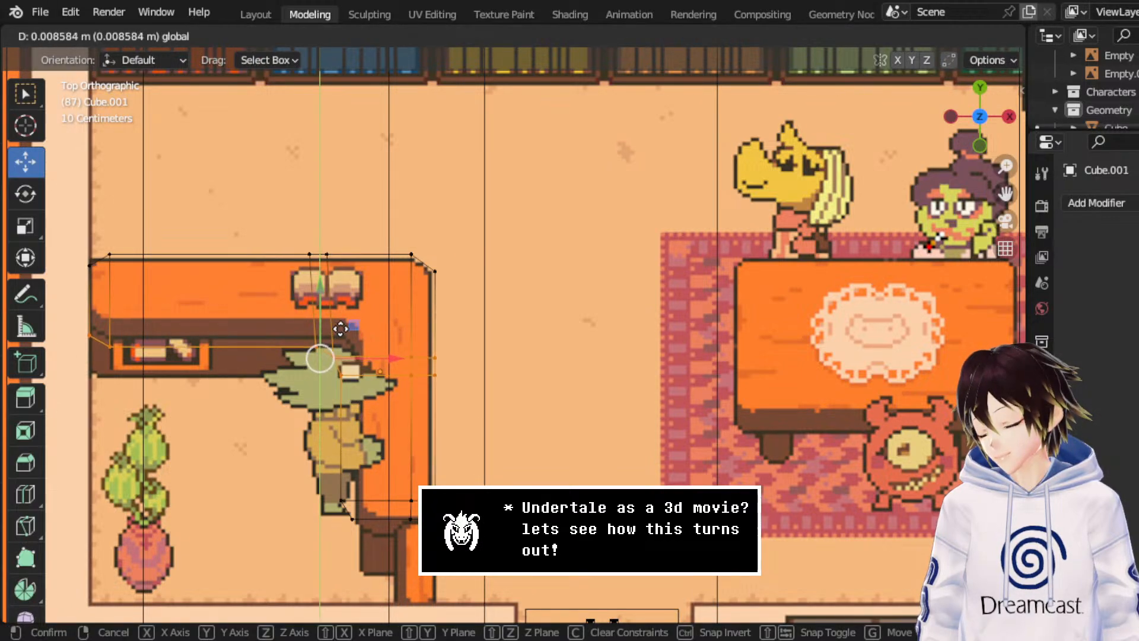
left_click(339, 330)
- Return to Object Mode and inspect the tall counter block in solid shading, keeping wireframe for the edits
middle_click_drag(341, 329, 455, 252)
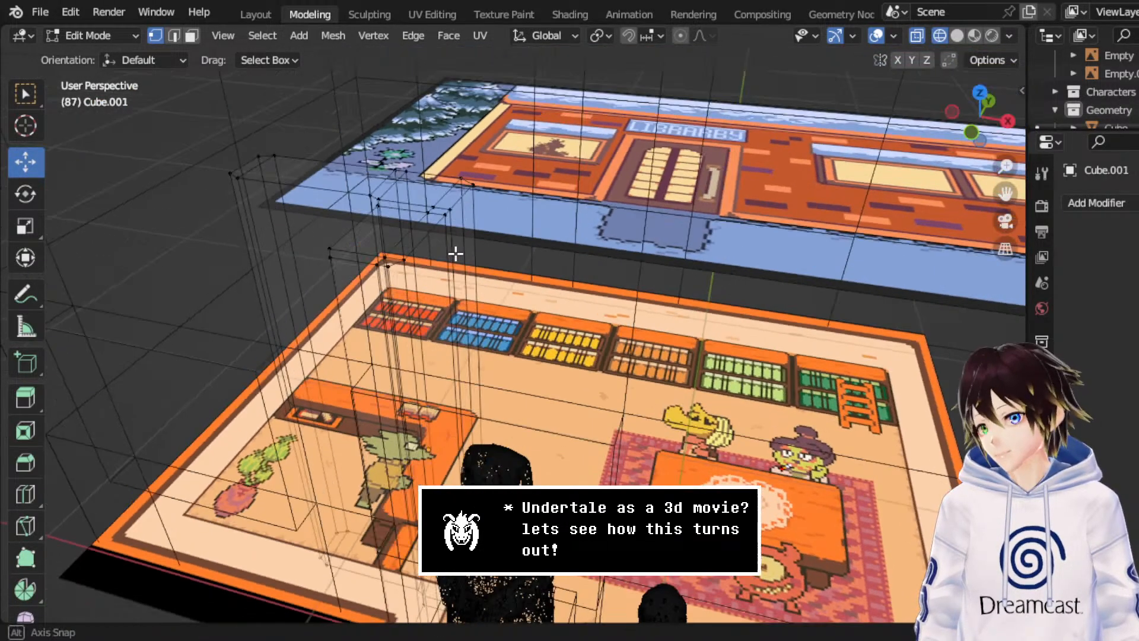
middle_click_drag(353, 238, 137, 69)
left_click(95, 35)
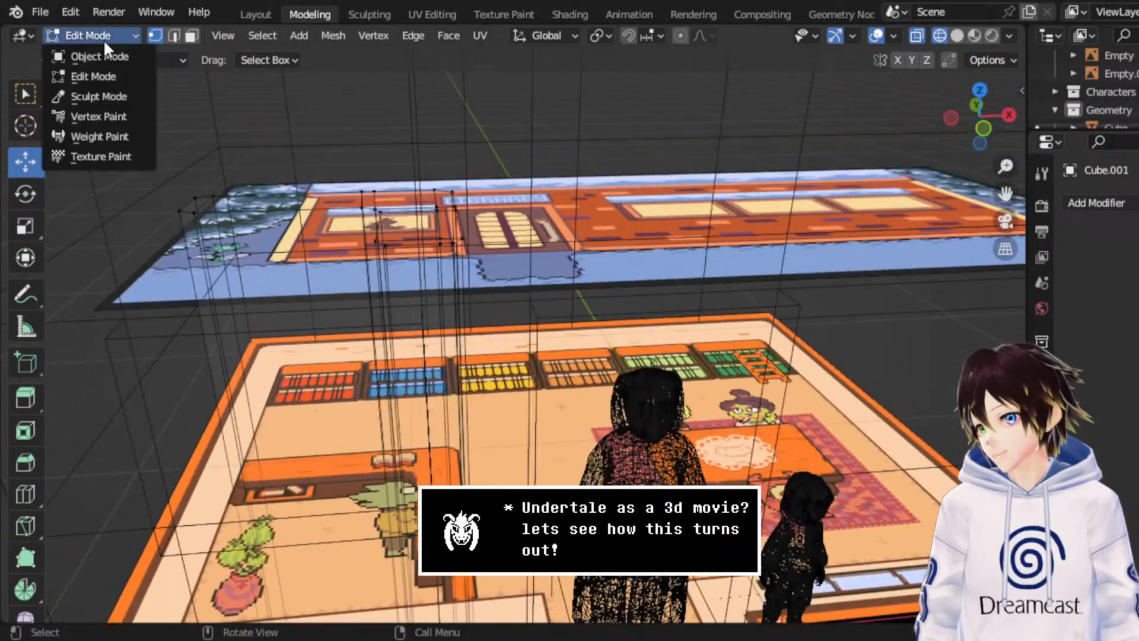
left_click(90, 54)
middle_click_drag(318, 215, 501, 301)
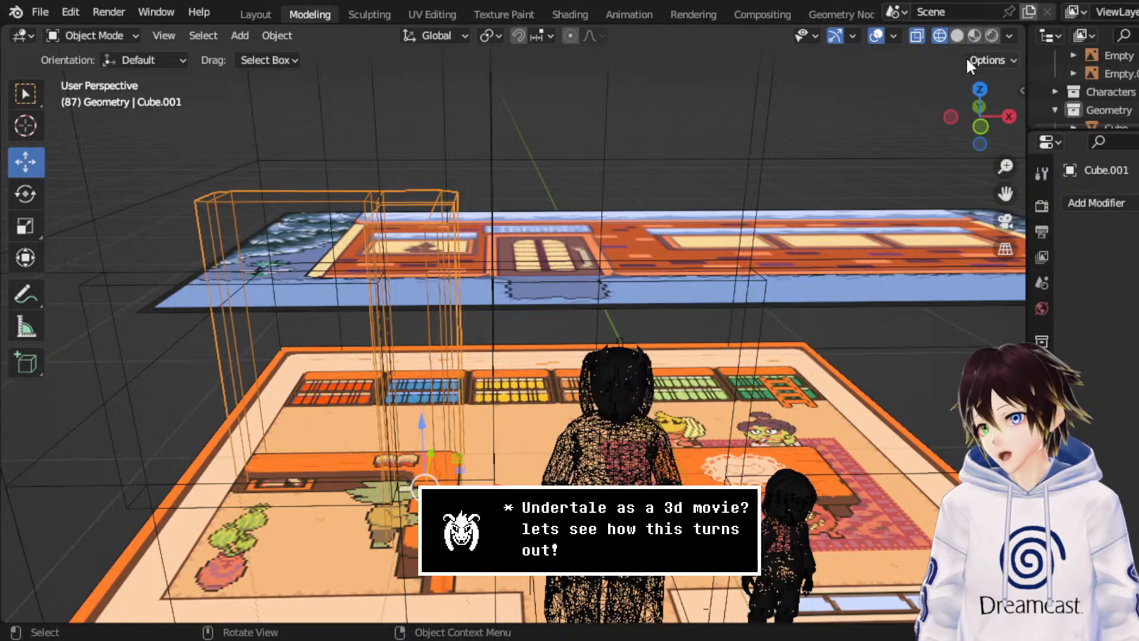
left_click(958, 36)
left_click(939, 36)
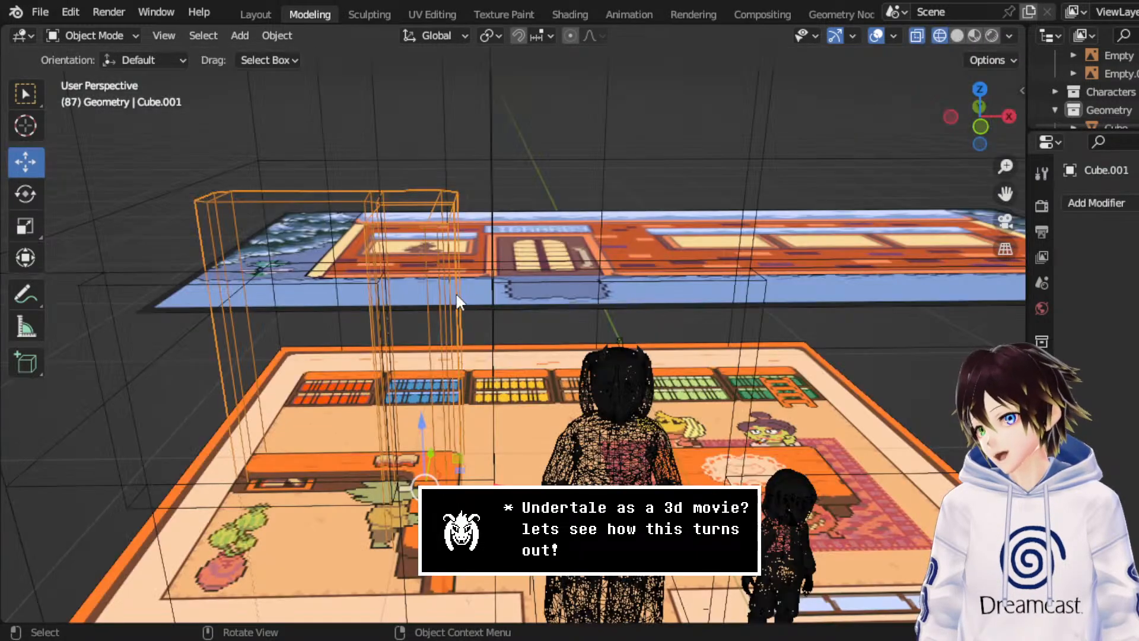
mouse_move(456, 294)
middle_mouse_down()
mouse_move(350, 314)
mouse_move(248, 290)
mouse_move(403, 290)
middle_mouse_up()
- In the right view, scale the counter to 0.086 along Z and raise it about 0.247 m
left_click(978, 121)
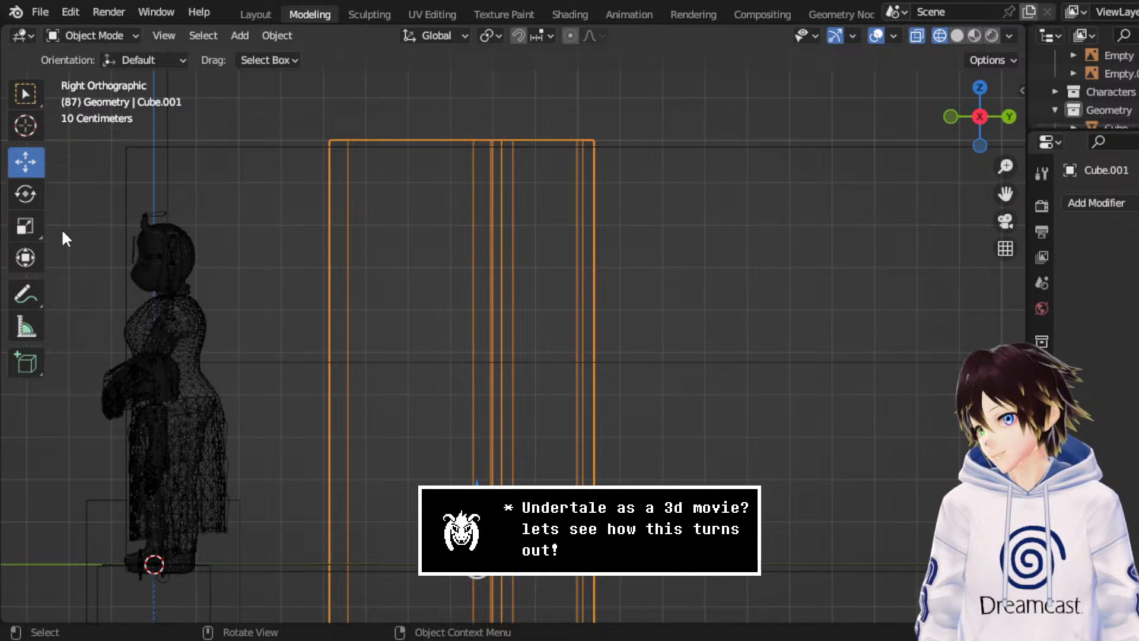
left_click(24, 226)
scroll(420, 305, "down", 2)
left_click_drag(489, 418, 481, 484)
left_click(25, 162)
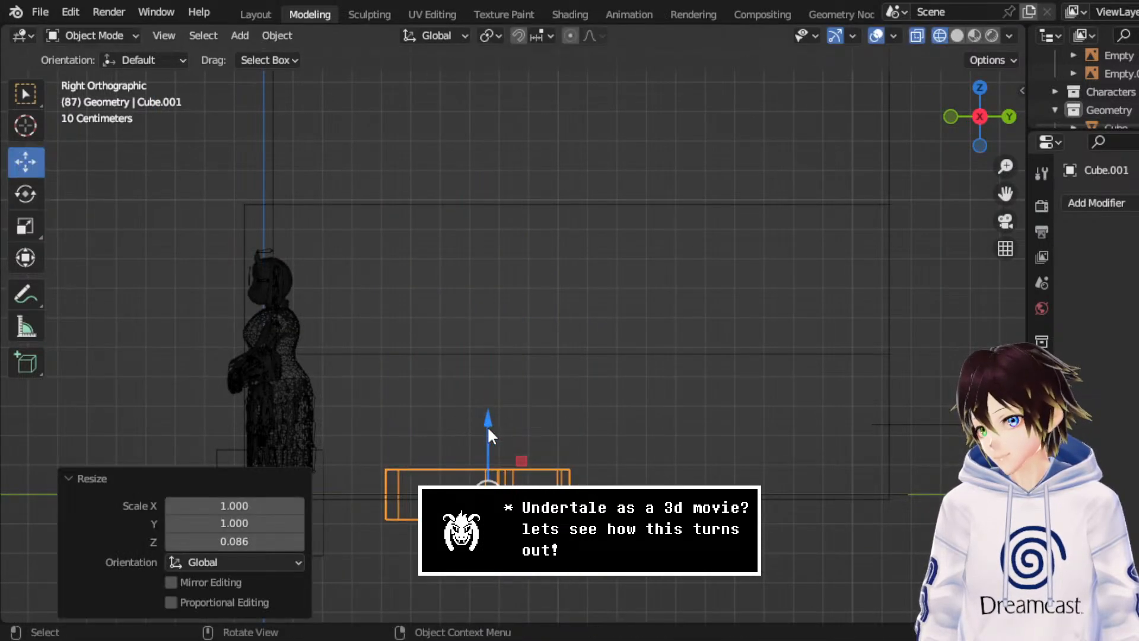
left_click_drag(488, 436, 487, 342)
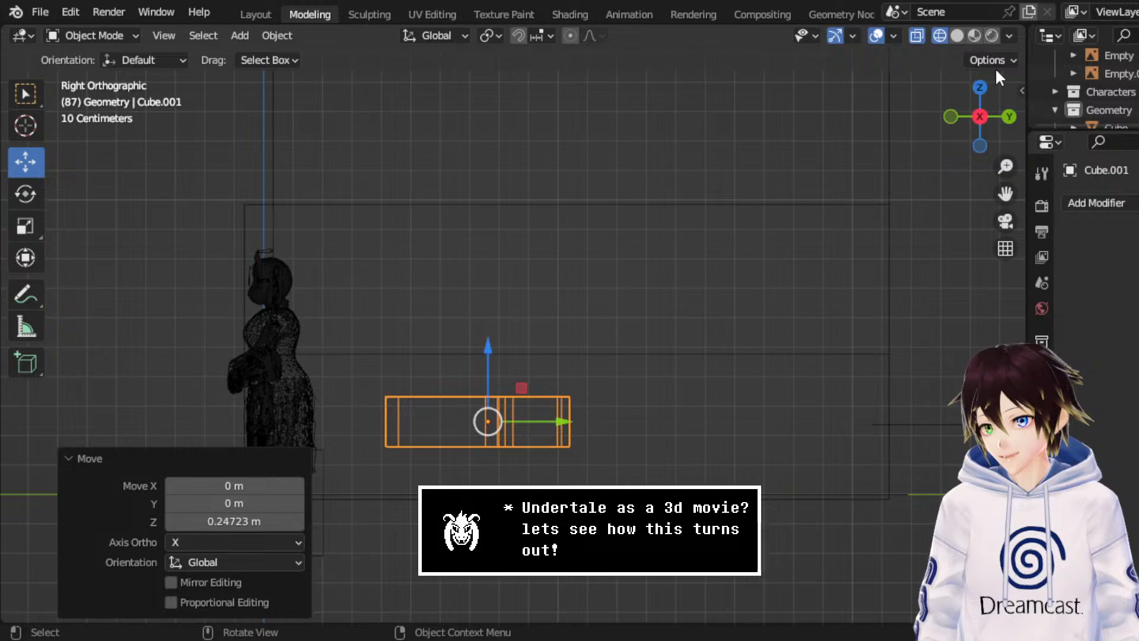
left_click(982, 86)
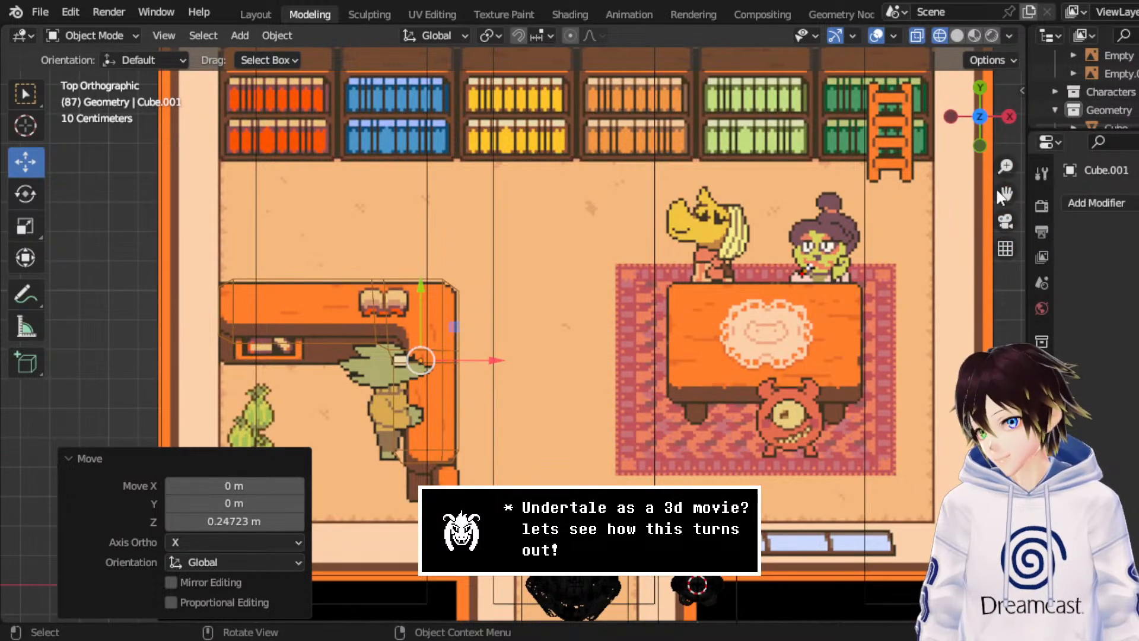
- Thin the counter further along Z into a flat slab and raise it about 0.046 m
left_click(979, 143)
left_click_drag(419, 368, 449, 335)
left_click(26, 233)
left_click(25, 162)
middle_click_drag(419, 276, 406, 350)
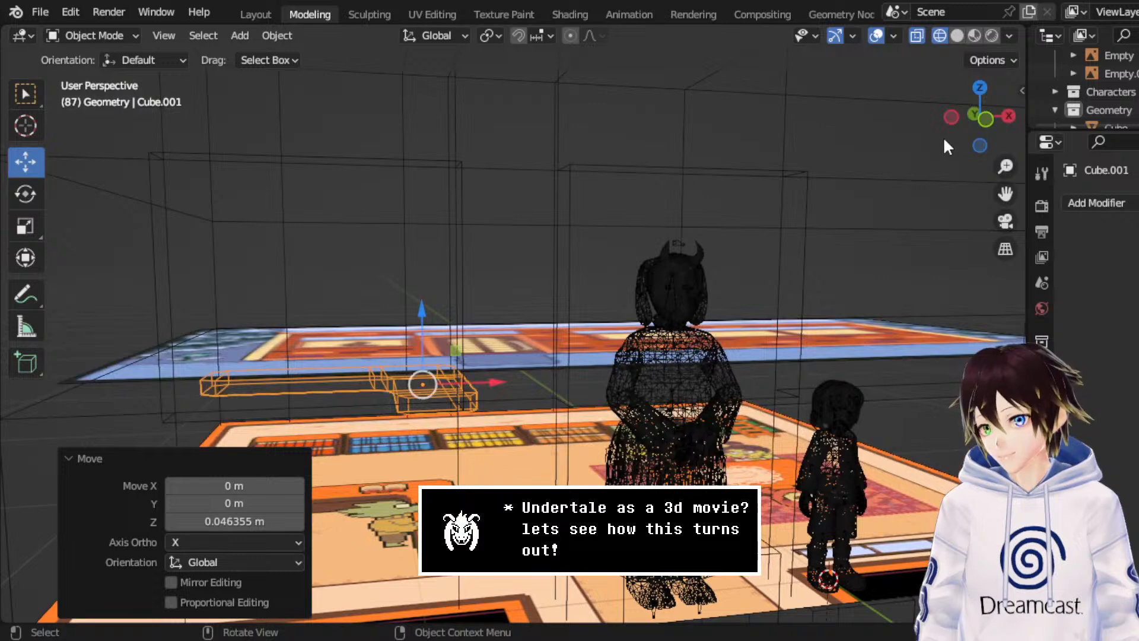
- In the front view, lower the counter slab along Z by about 0.009 m and another 0.006 m
left_click(985, 121)
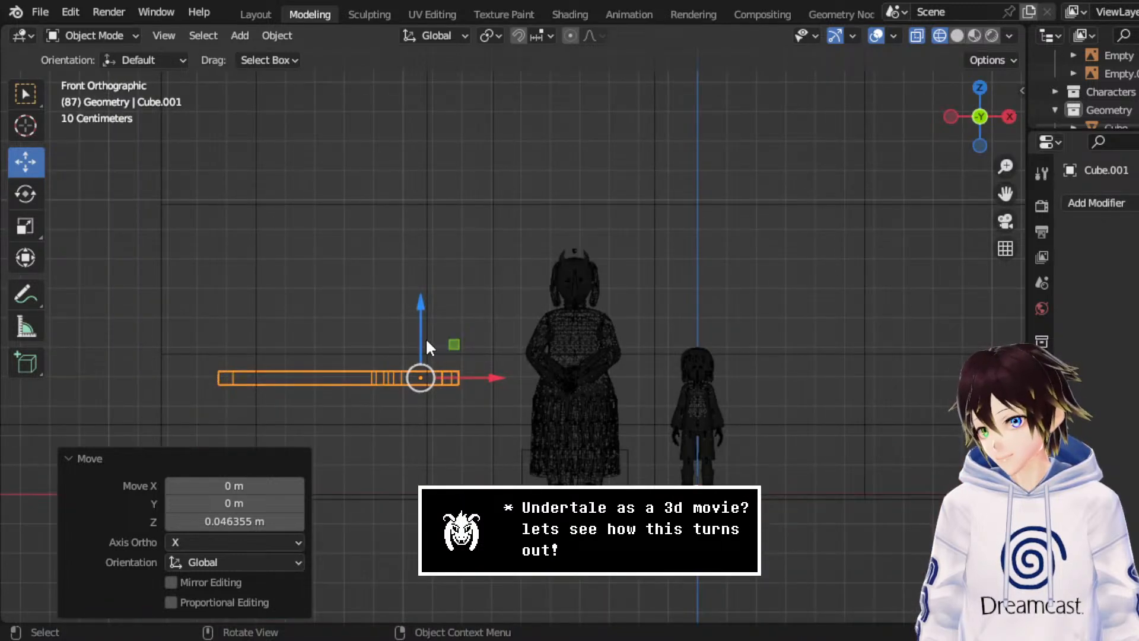
left_click_drag(426, 336, 444, 342)
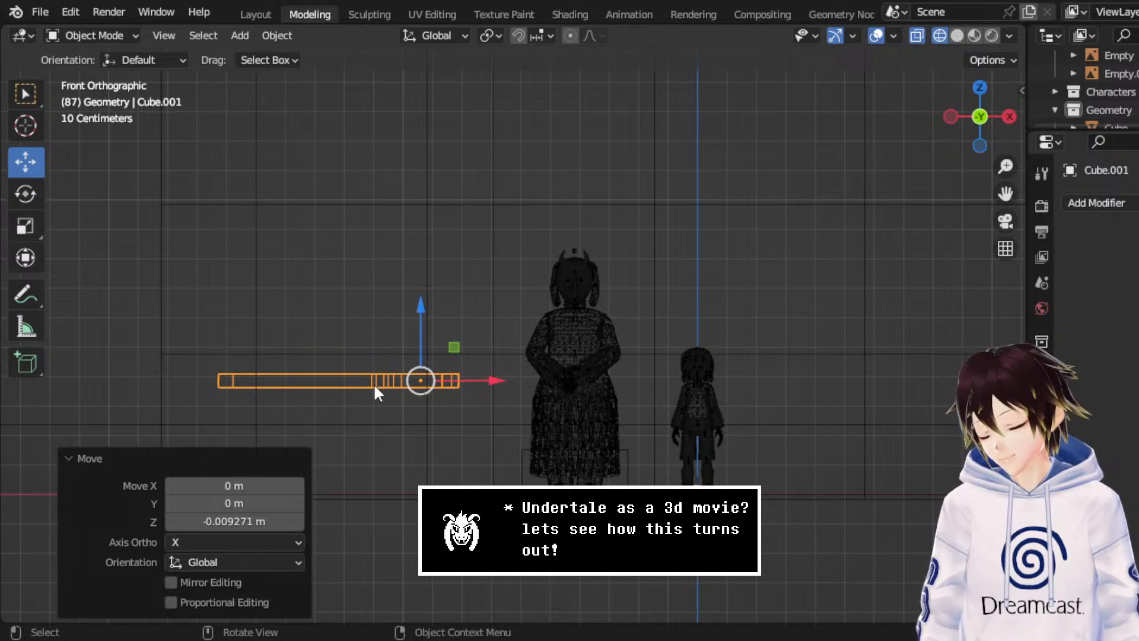
middle_click_drag(390, 374, 415, 347)
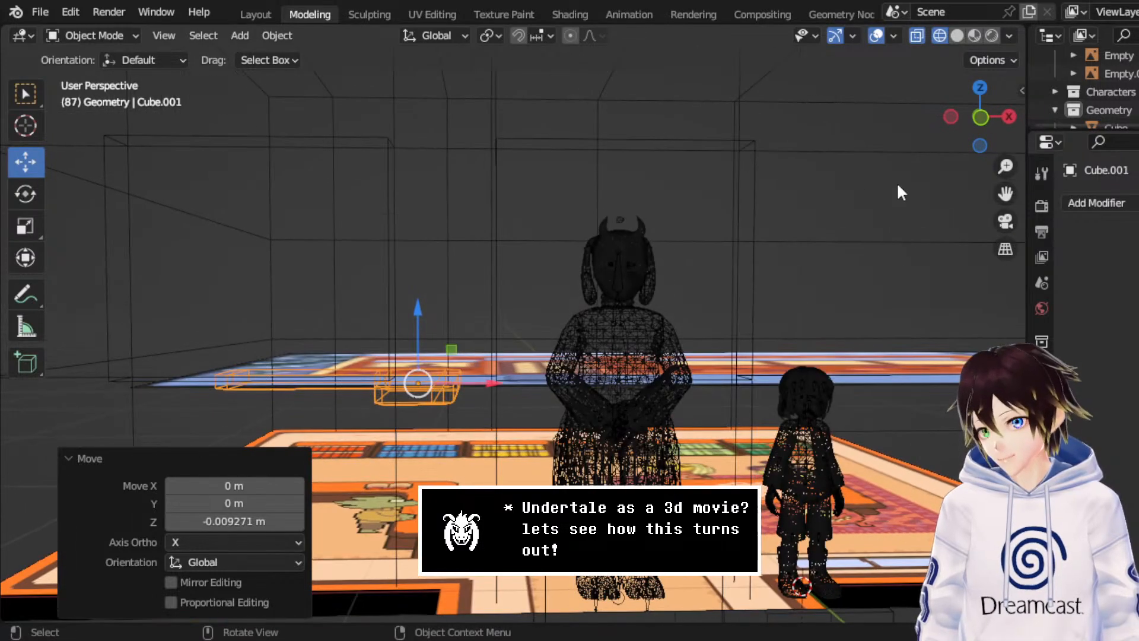
left_click(985, 118)
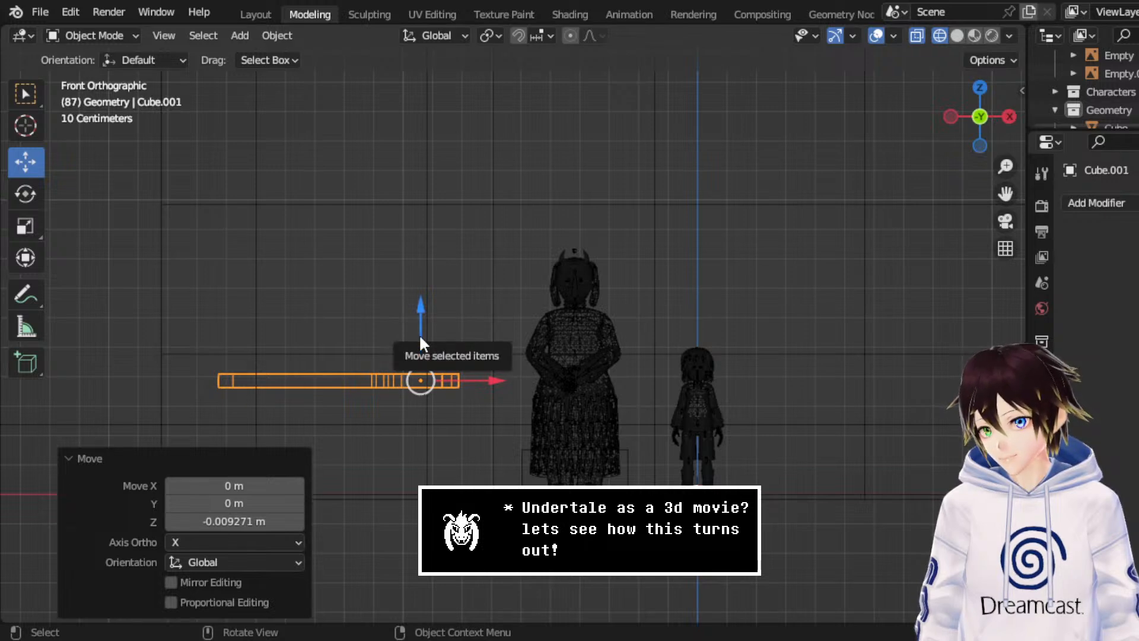
left_click_drag(419, 333, 428, 337)
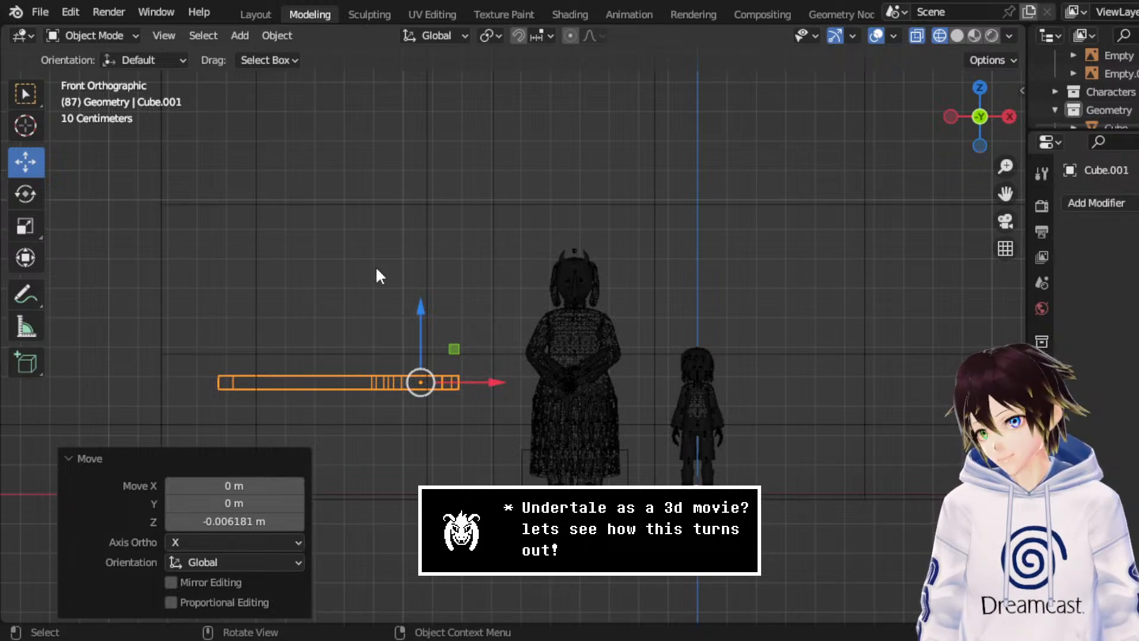
- Duplicate the counter slab and move the copy about 0.664 m along positive Y
middle_click_drag(376, 275, 415, 400)
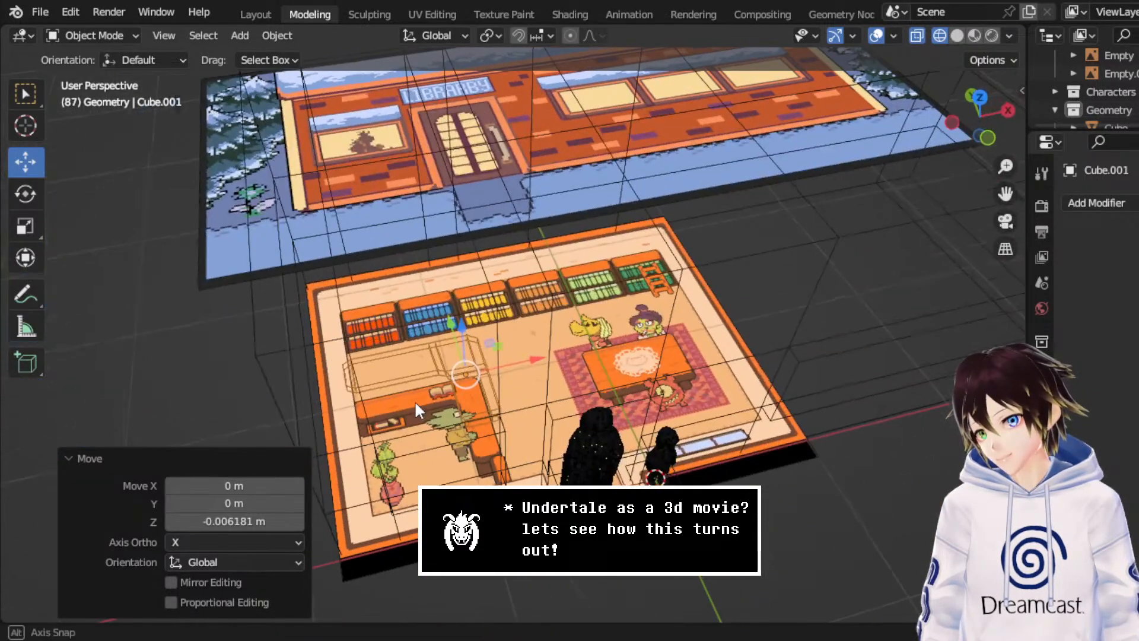
right_click(449, 363)
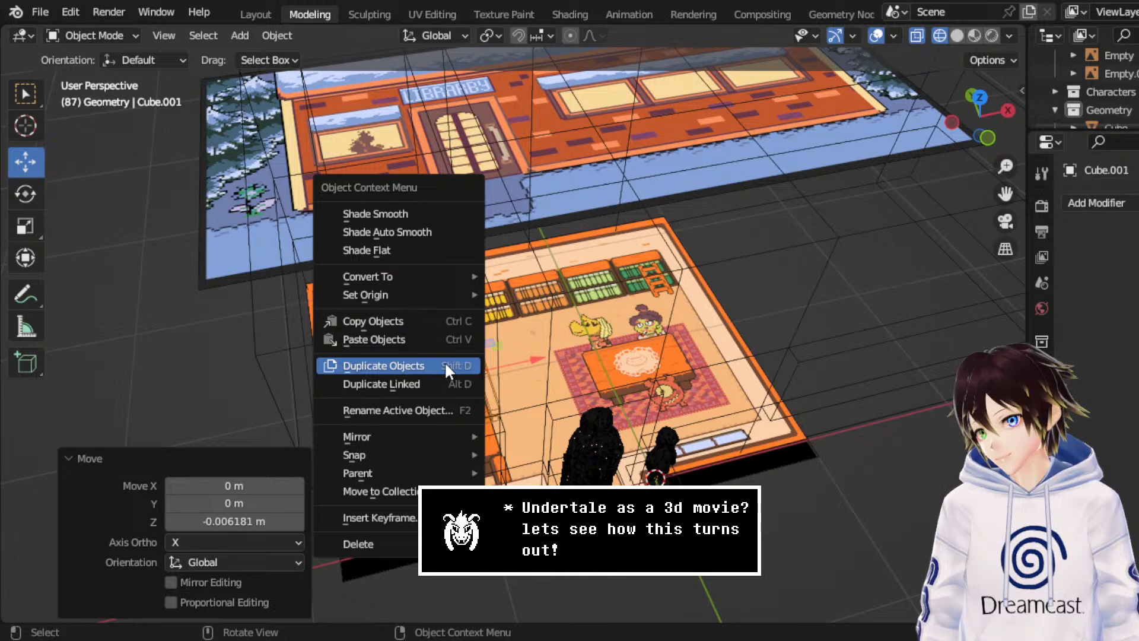
left_click(445, 366)
middle_click_drag(446, 367, 542, 350)
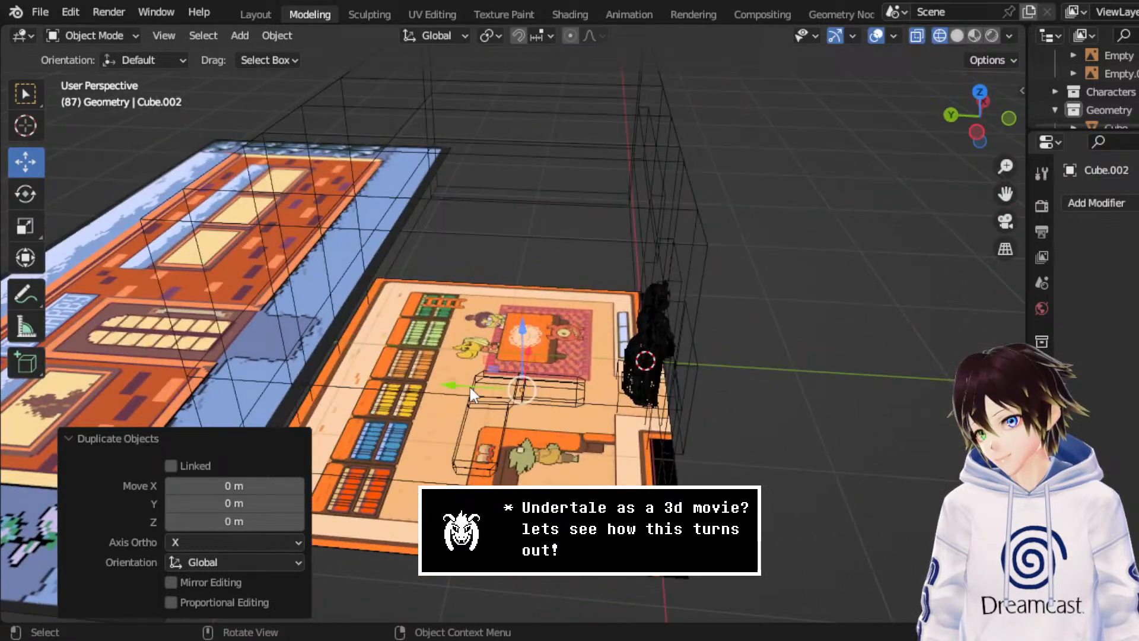
key("g")
key("y")
left_click(350, 386)
- In the top view, add one lengthwise, centred loop cut along the horizontal arm of the duplicated counter
middle_click_drag(350, 387, 909, 243)
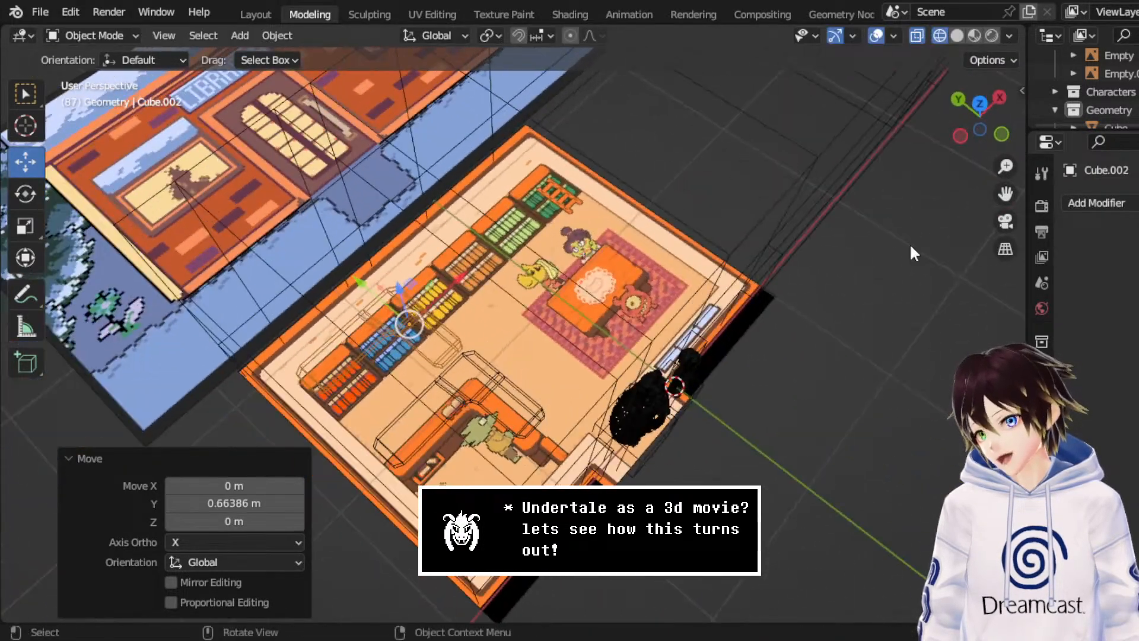
left_click(981, 114)
scroll(670, 305, "up", 4)
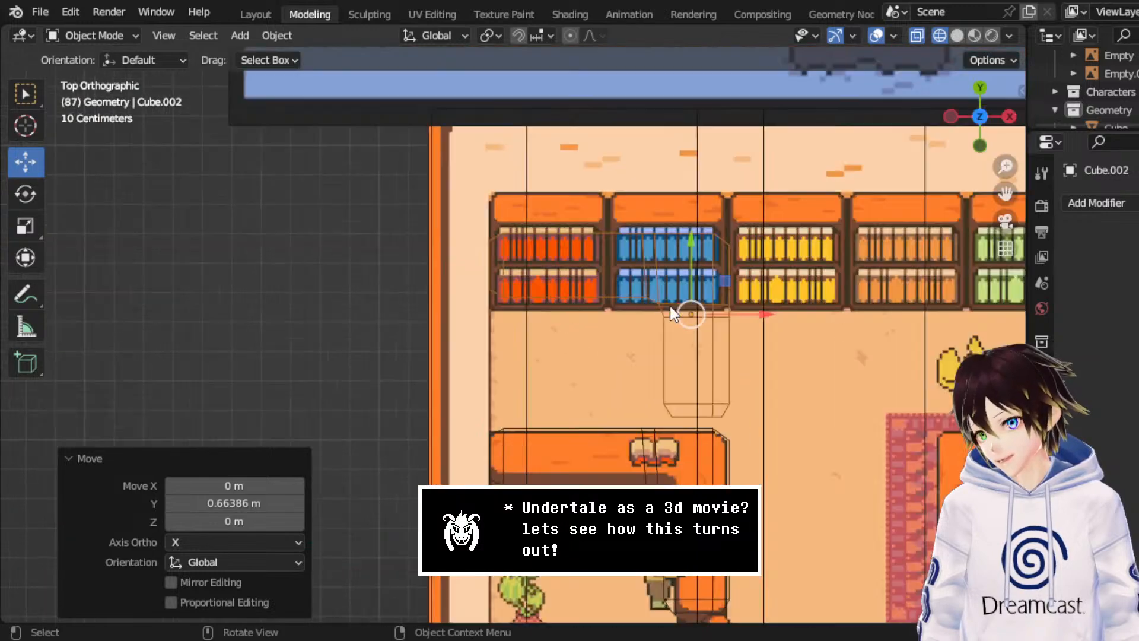
scroll(670, 305, "up", 1)
left_click(92, 35)
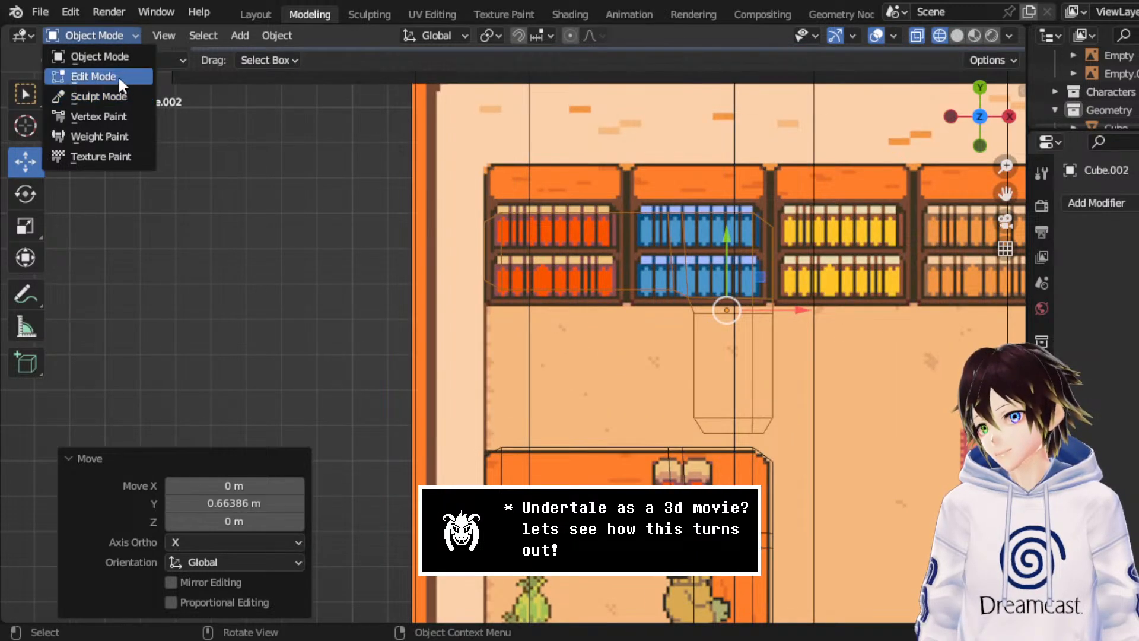
left_click(95, 77)
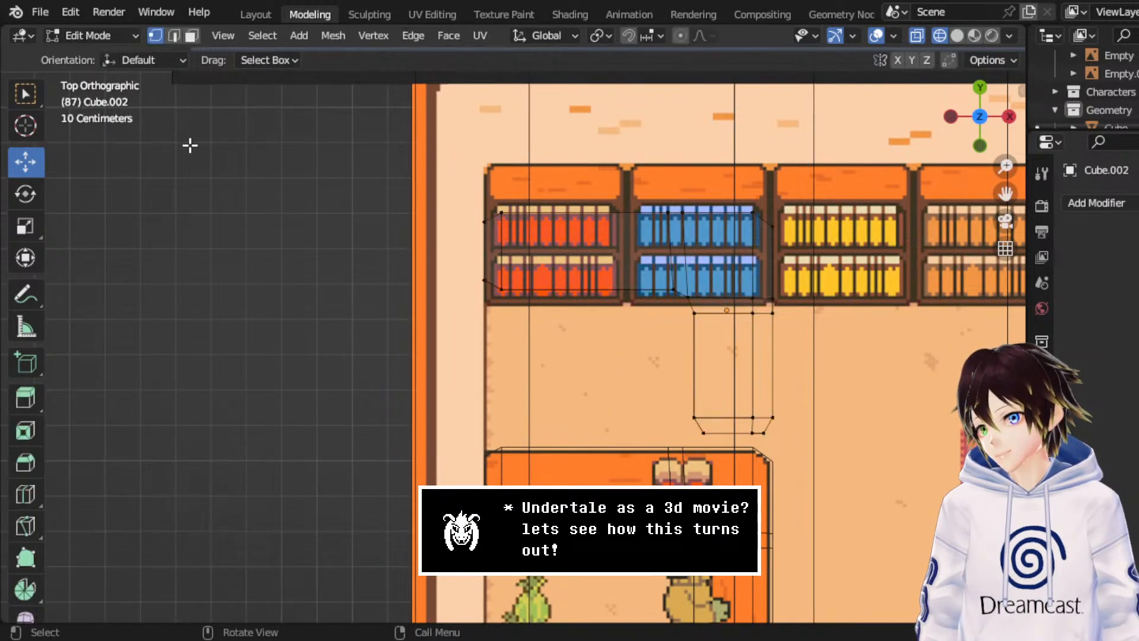
right_click(494, 246)
left_click(445, 216)
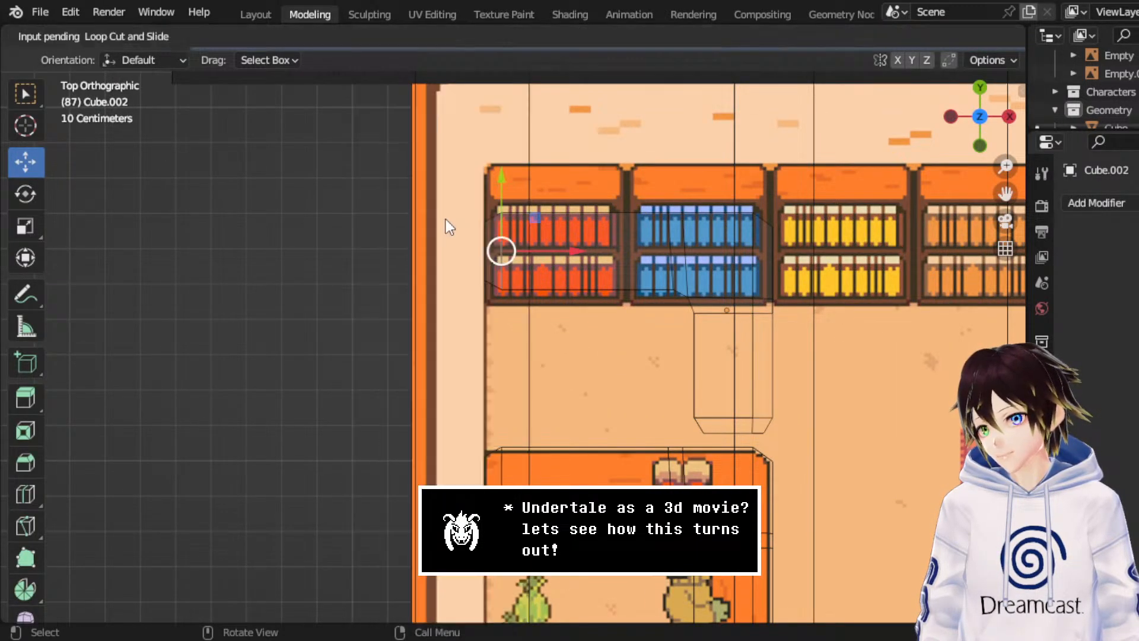
left_click(494, 250)
right_click(491, 243)
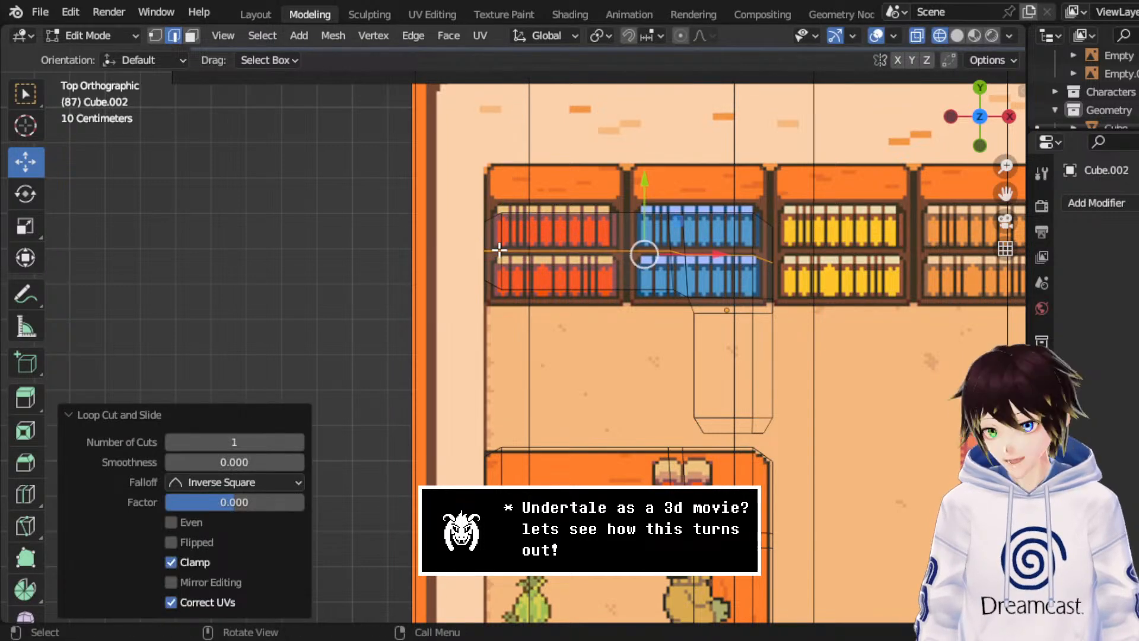
- Straighten the new loop by scaling it to 0 along Y and move it about 0.052 m along negative Y
left_click(26, 226)
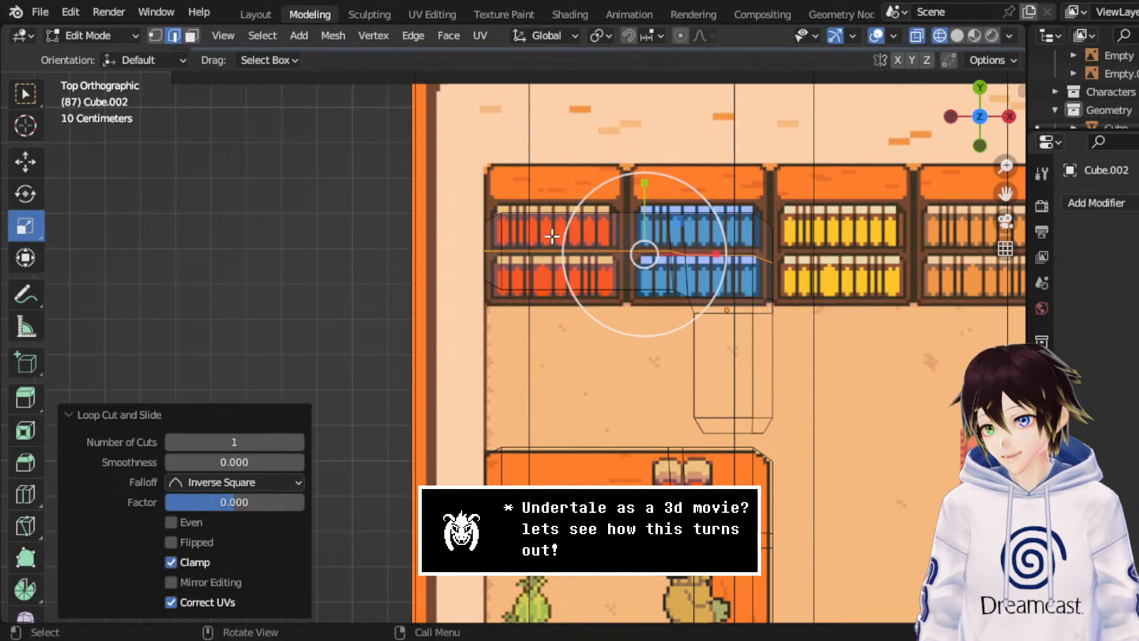
key("s")
key("y")
key("0")
key("Return")
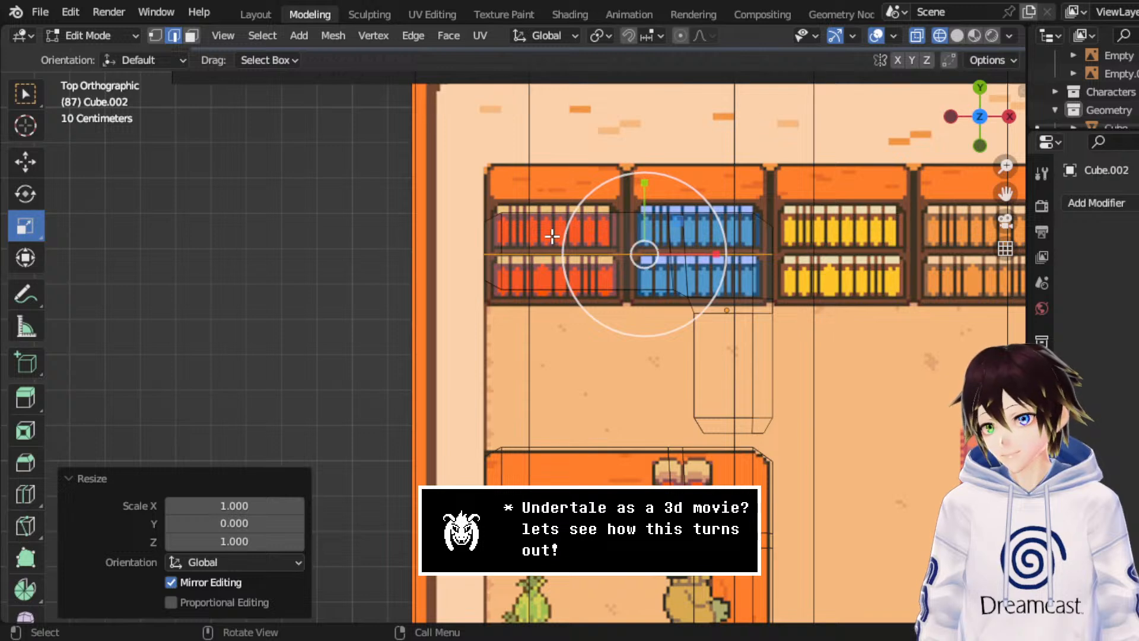
left_click(26, 162)
left_click_drag(650, 211, 680, 231)
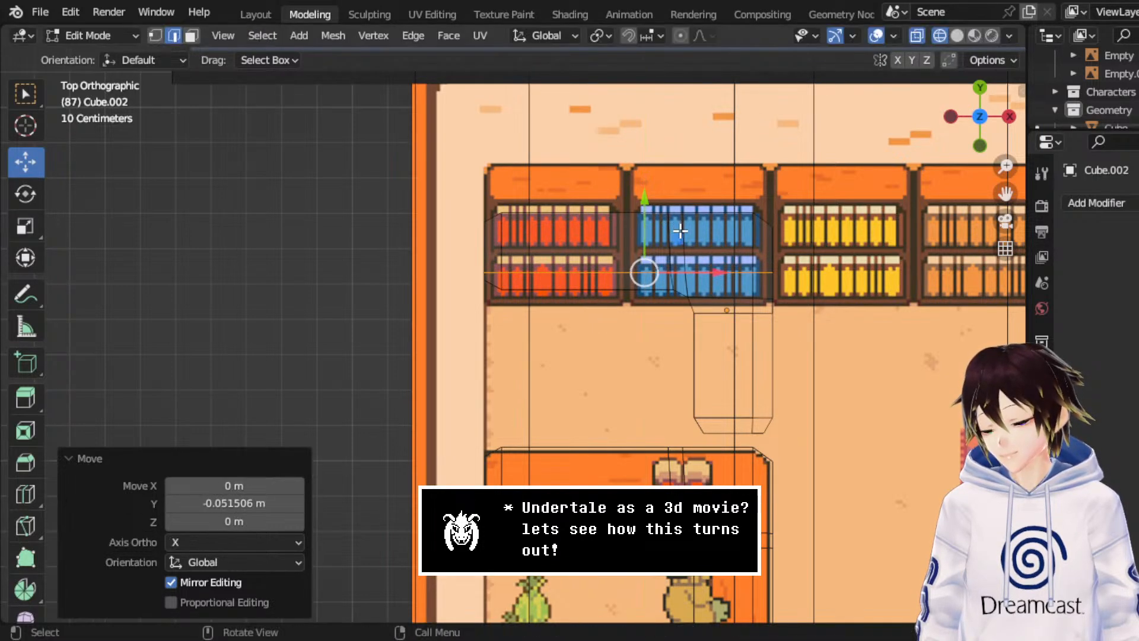
- Add a second centred lengthwise loop cut above the first on the copy's horizontal arm and switch to vertex selection
right_click(514, 243)
left_click(465, 215)
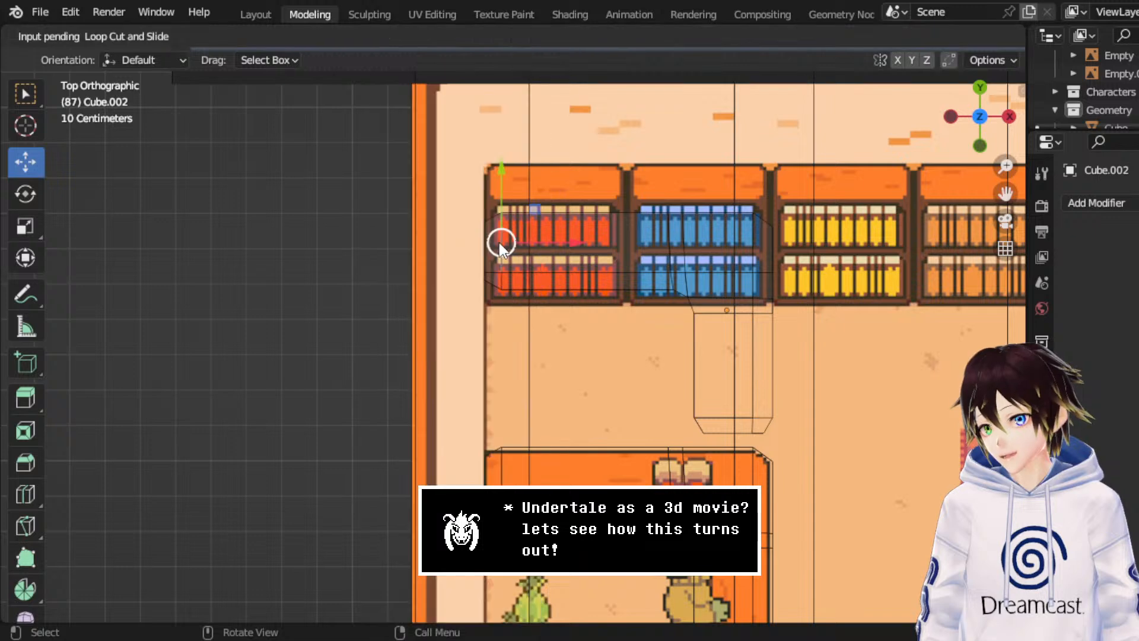
left_click(498, 243)
right_click(499, 243)
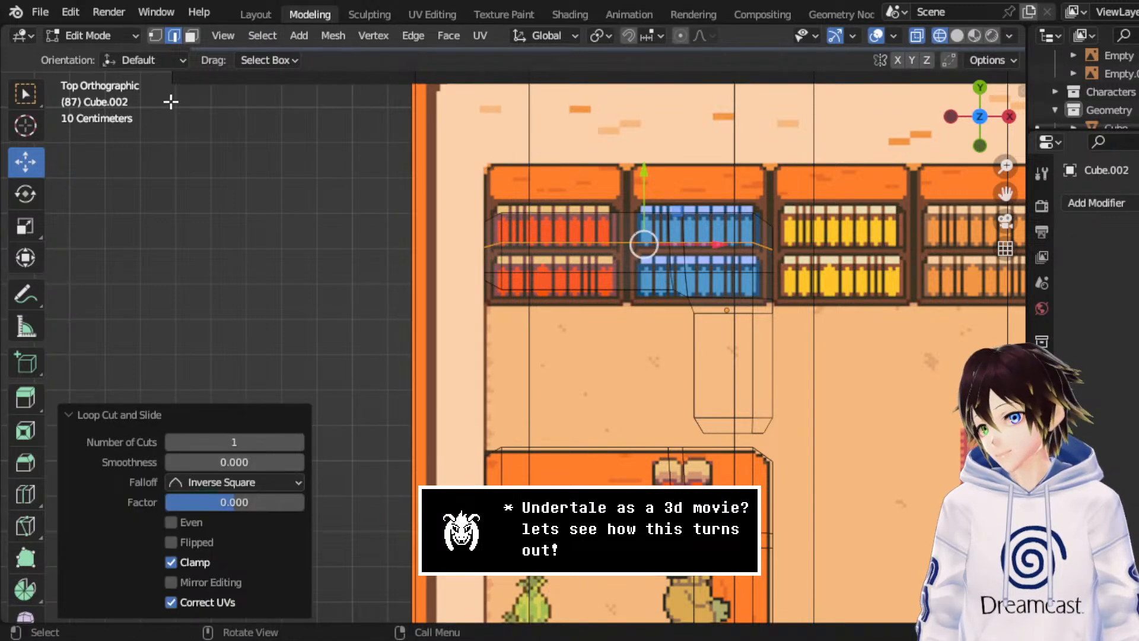
left_click(156, 34)
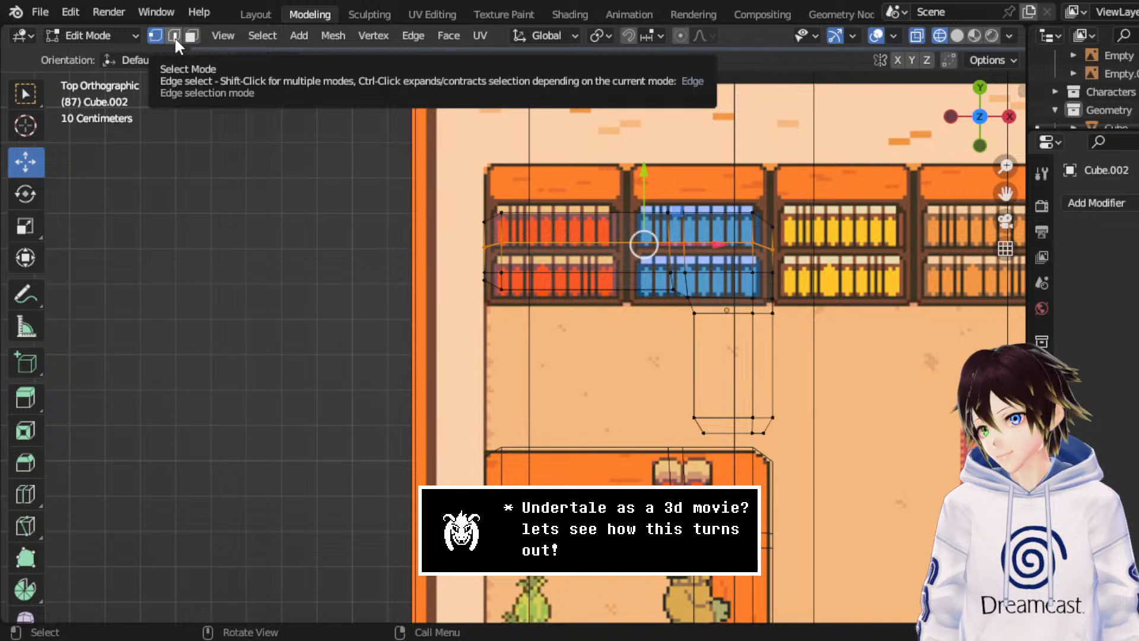
- Activate the Scale tool and select the vertices of the second loop on the copy's horizontal arm
left_click(23, 228)
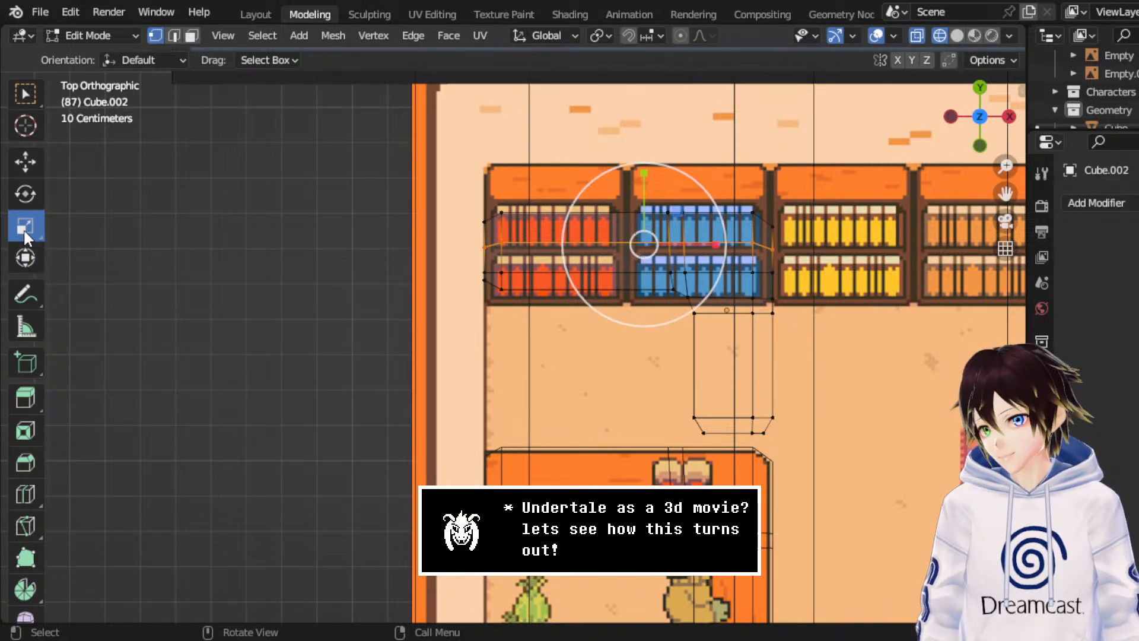
left_click(802, 261)
left_click_drag(438, 233, 784, 257)
key("s")
key("x")
key("0")
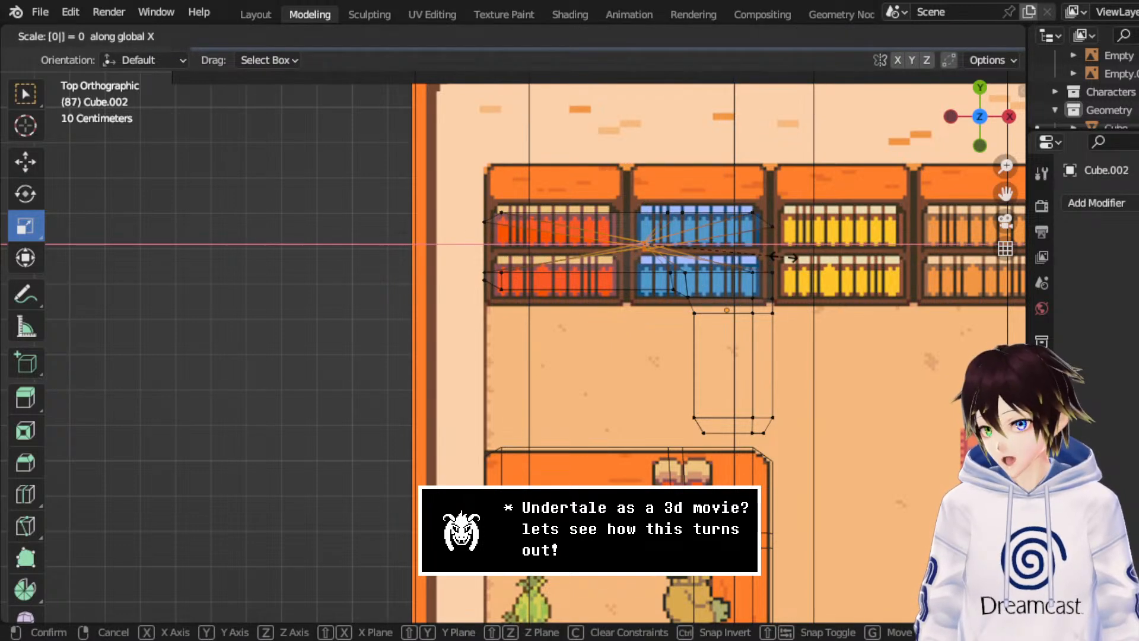
key("Escape")
- Straighten the second loop by scaling it to 0 along Y and move it about 0.031 m along positive Y
key("s")
key("y")
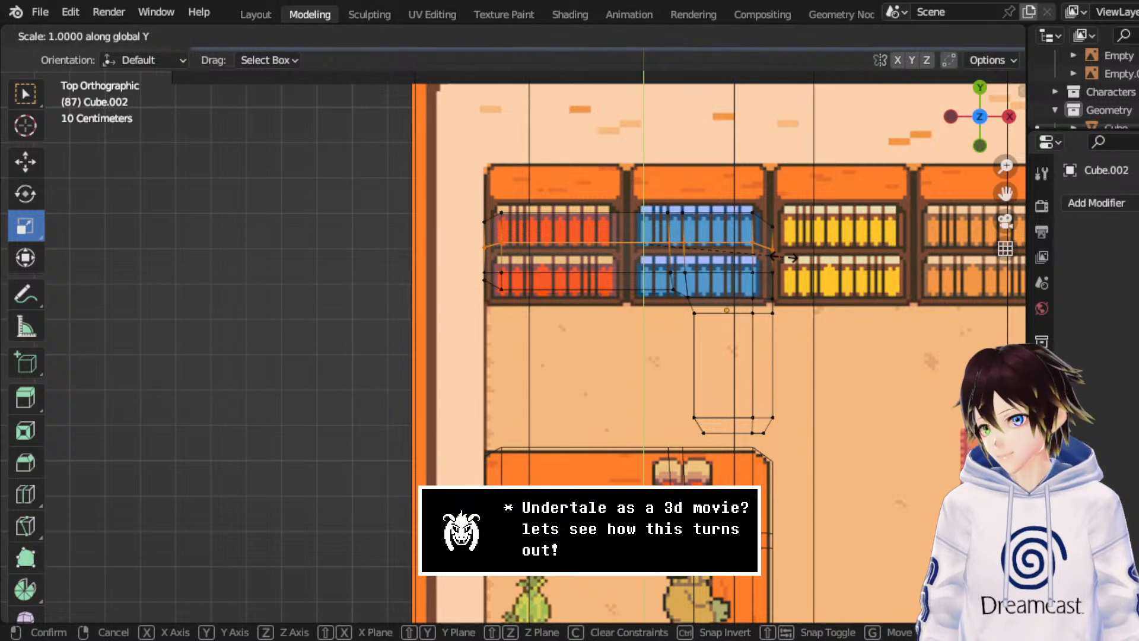
key("0")
key("Return")
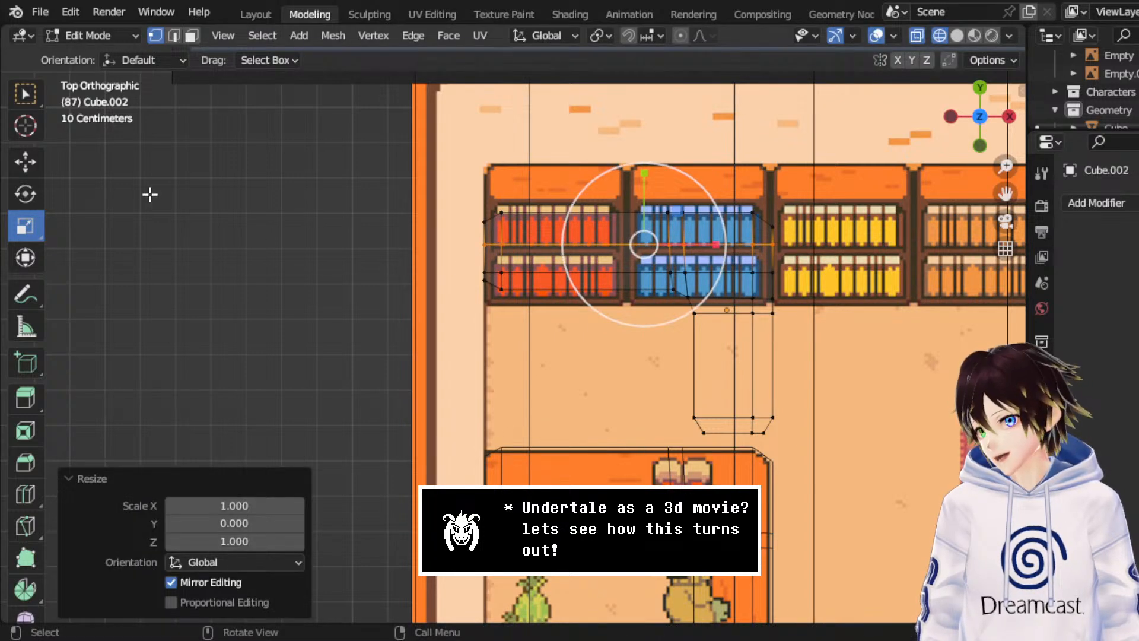
left_click(26, 157)
left_click_drag(646, 197, 664, 185)
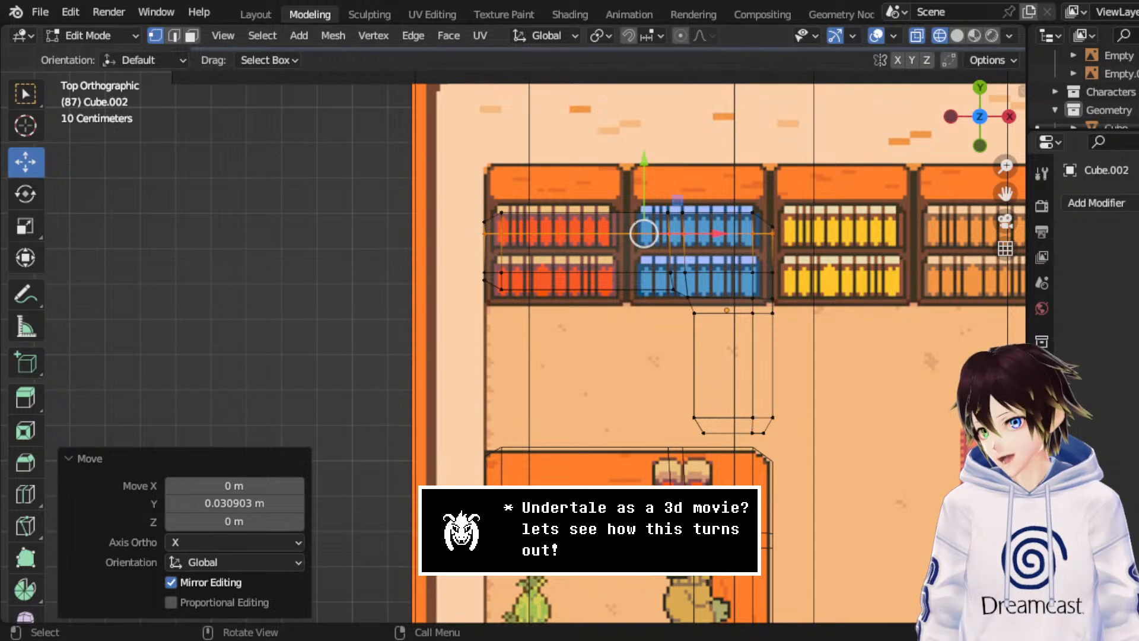
- In edge selection, add one centred lengthwise loop cut down the copy's vertical arm
left_click(173, 35)
left_click(718, 233)
right_click(665, 182)
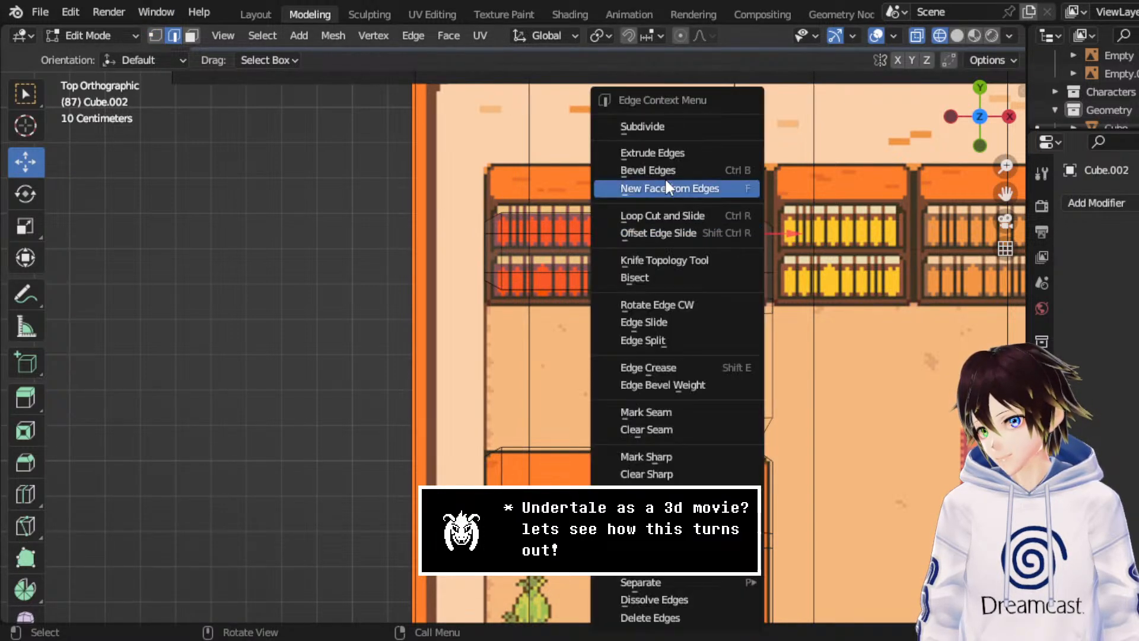
left_click(662, 215)
left_click(724, 236)
right_click(724, 236)
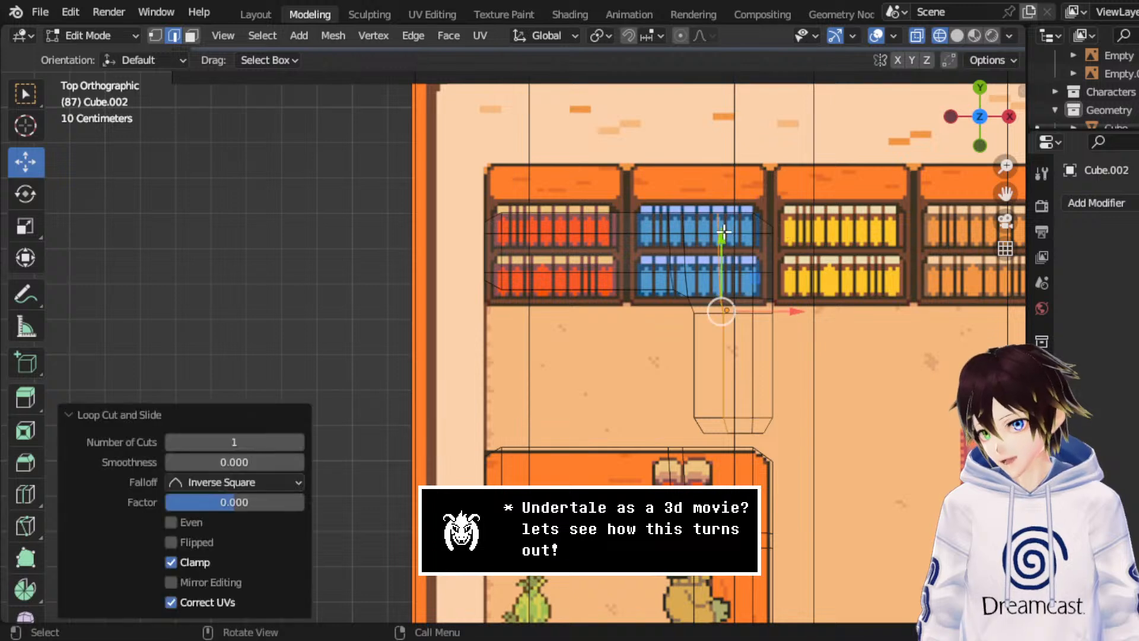
- Straighten the vertical arm's new loop by scaling it to 0 along X
key("s")
key("x")
key("0")
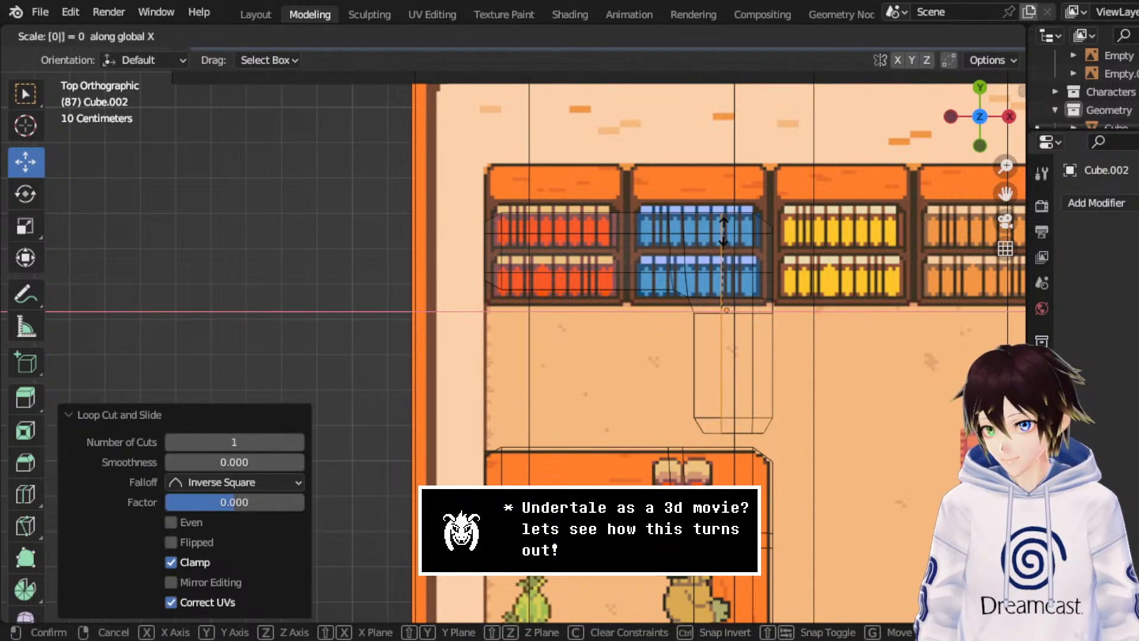
key("Return")
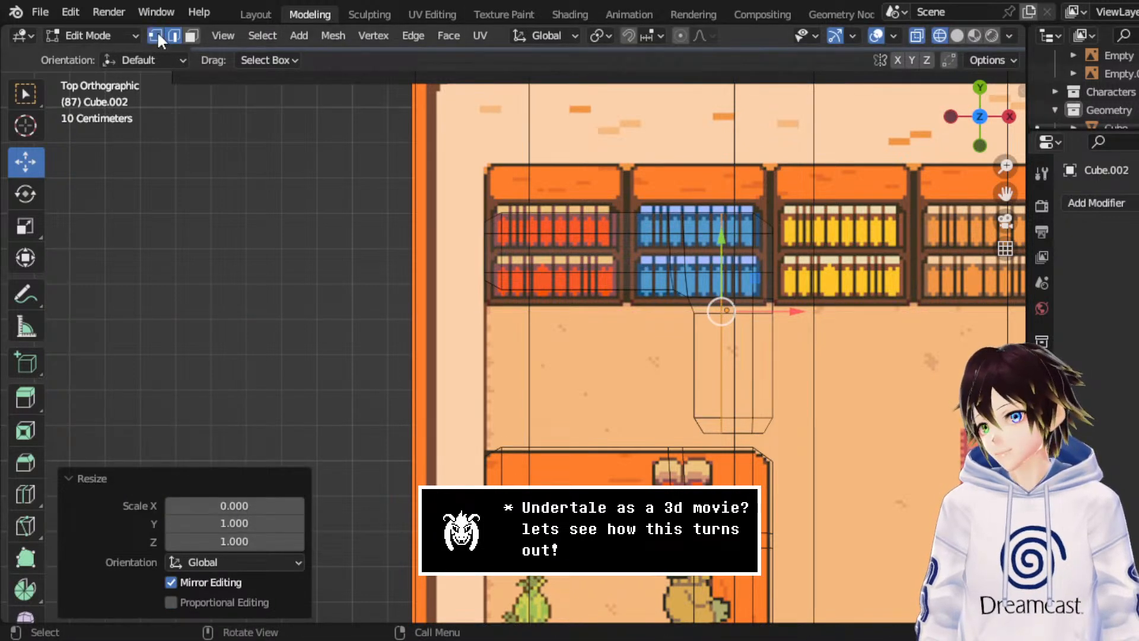
- In vertex selection, delete the outermost vertices above the upper loop of the horizontal arm
left_click(155, 36)
left_click_drag(435, 172, 881, 225)
key("x")
left_click(881, 225)
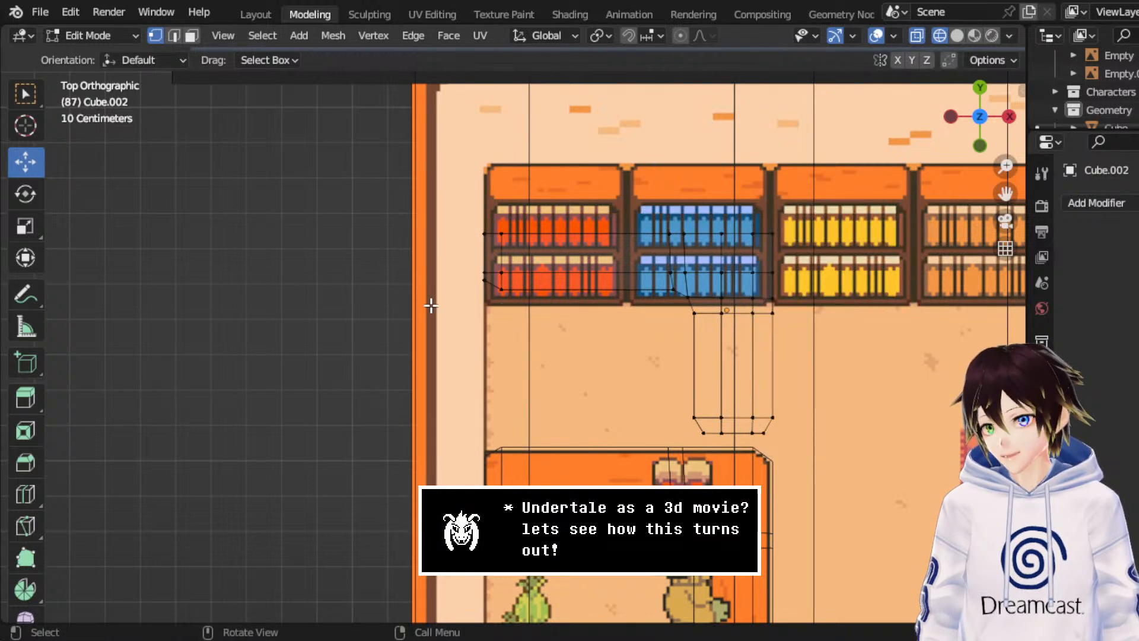
- Delete the vertices along the horizontal arm's lower edge and the vertical arm's left outer edge
left_click_drag(431, 305, 708, 455)
key("x")
left_click(706, 273)
key("x")
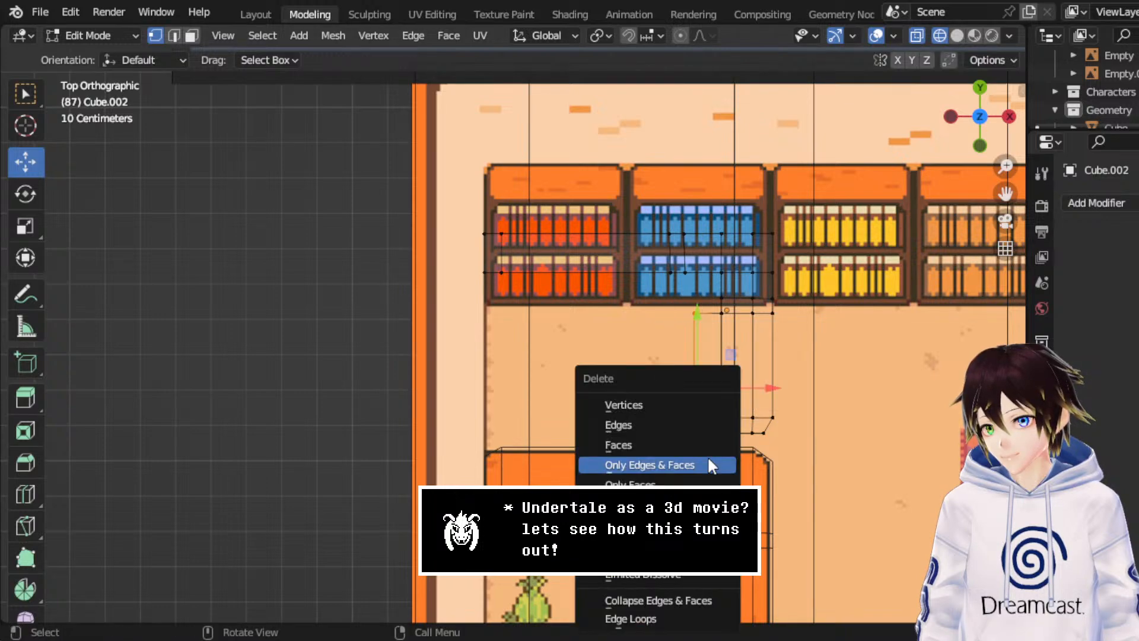
left_click(657, 404)
- Delete the vertices along the copy's right outer edge and at the lower end of its vertical arm
left_click_drag(818, 464, 766, 187)
key("x")
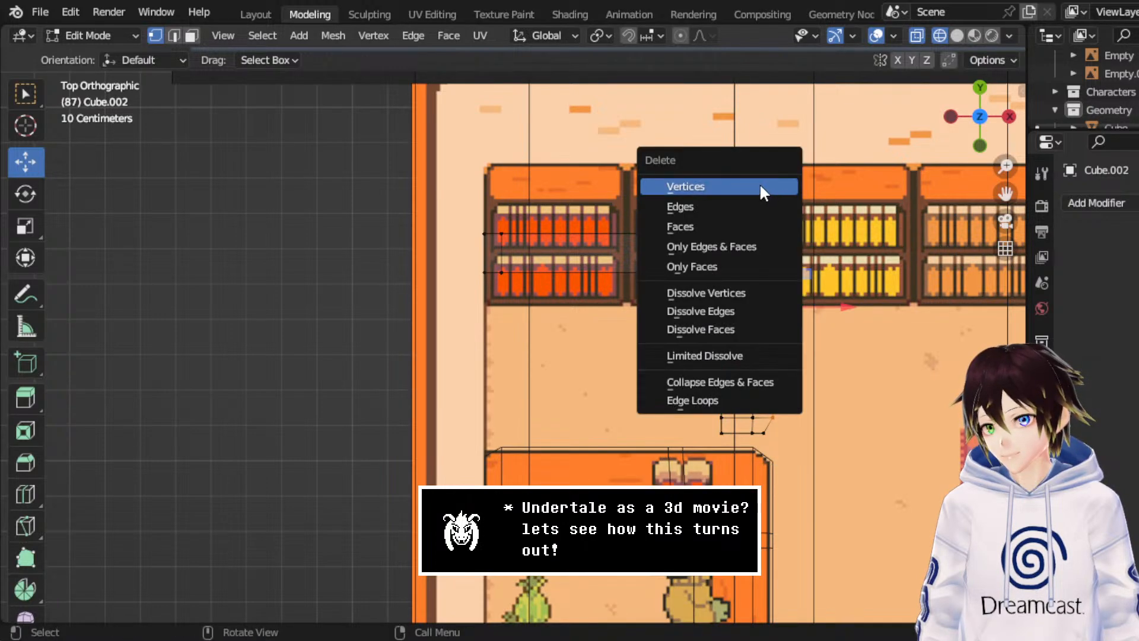
left_click(760, 187)
middle_click_drag(665, 321, 671, 249)
left_click_drag(823, 478, 766, 429)
key("x")
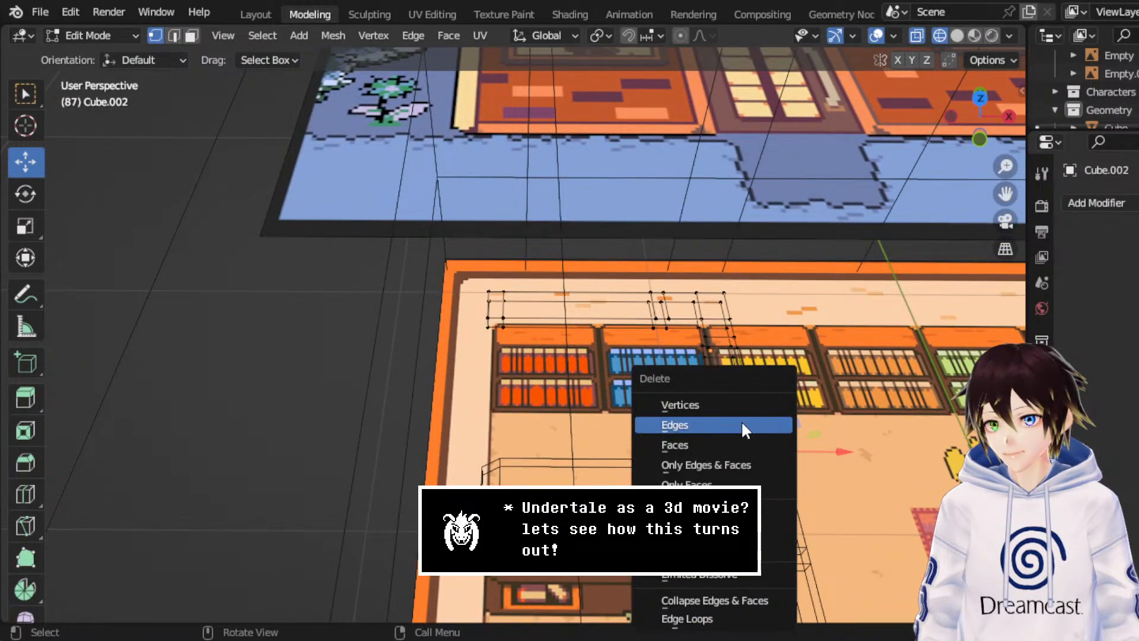
left_click(724, 404)
- Show the trimmed copy in solid shading, viewed at an angle, and switch to edge selection
middle_click_drag(724, 404, 802, 230)
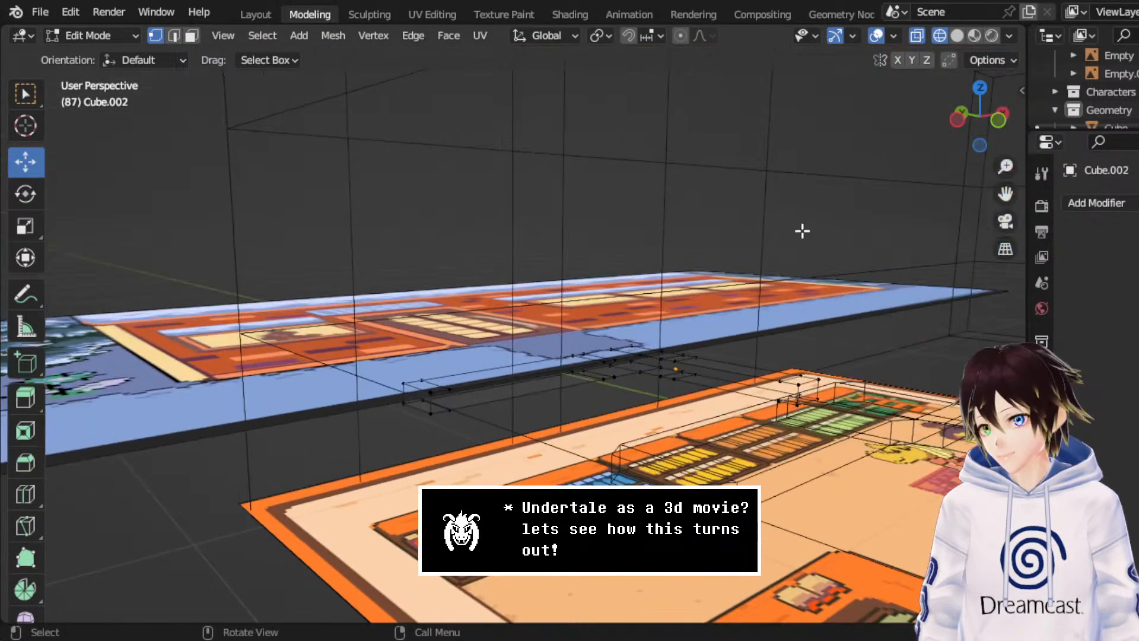
left_click(957, 35)
mouse_move(617, 234)
middle_mouse_down()
mouse_move(486, 290)
mouse_move(625, 338)
middle_mouse_up()
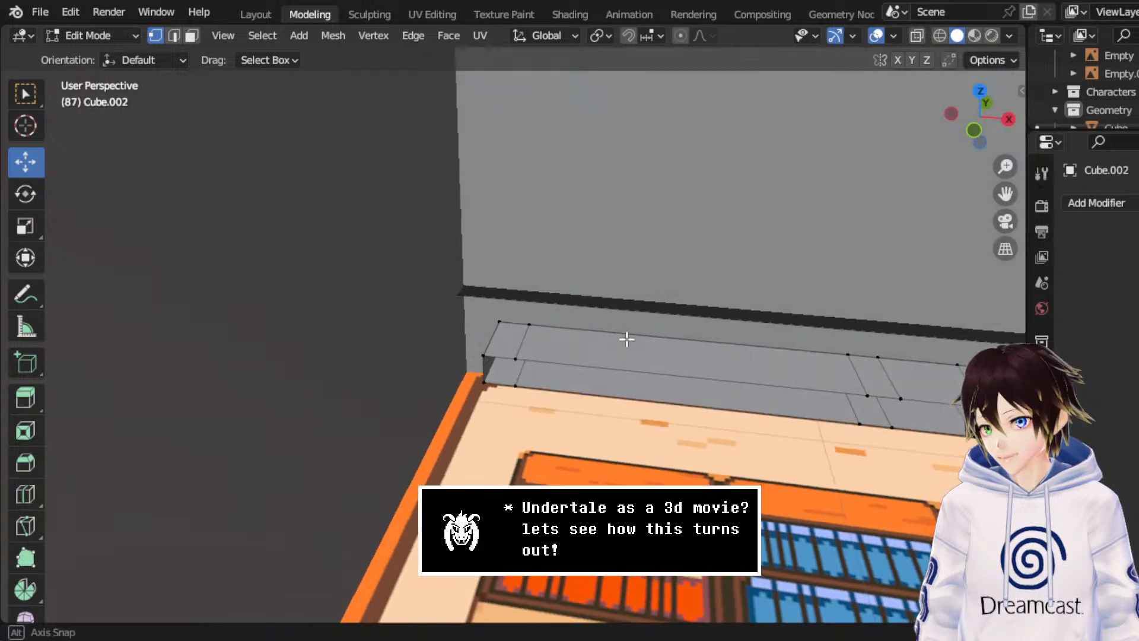
scroll(635, 331, "up", 2)
left_click(173, 36)
middle_click_drag(451, 333, 530, 352)
left_click_drag(1002, 199, 356, 148)
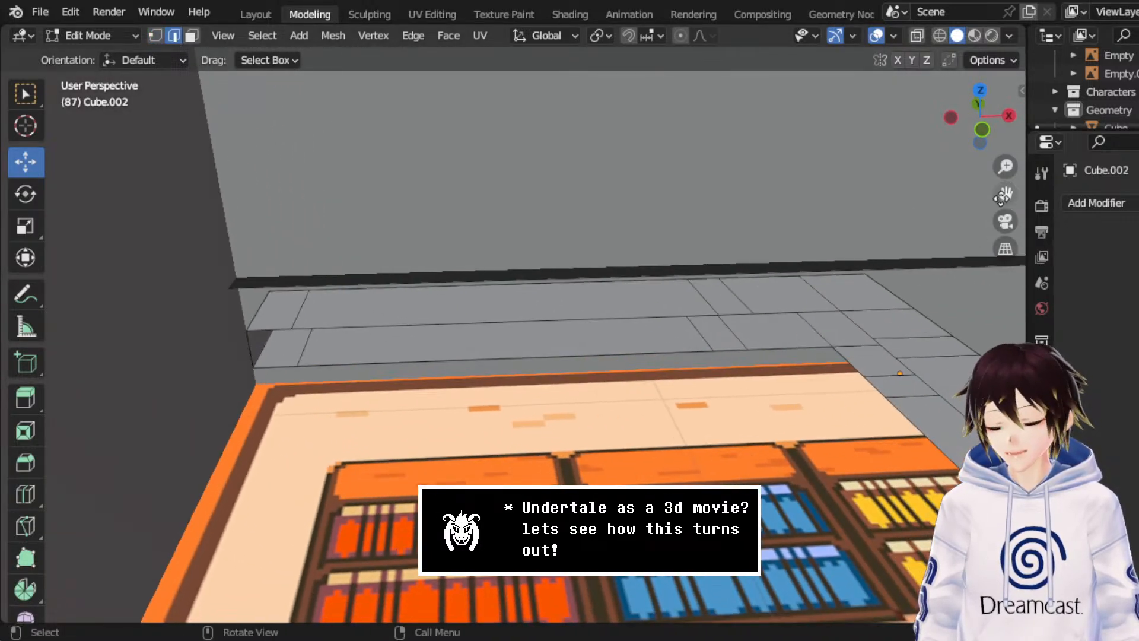
- Try to select the crosswise edges on the upper and lower faces of the copy's horizontal arm together
left_click(300, 299)
left_click(303, 351, "shift")
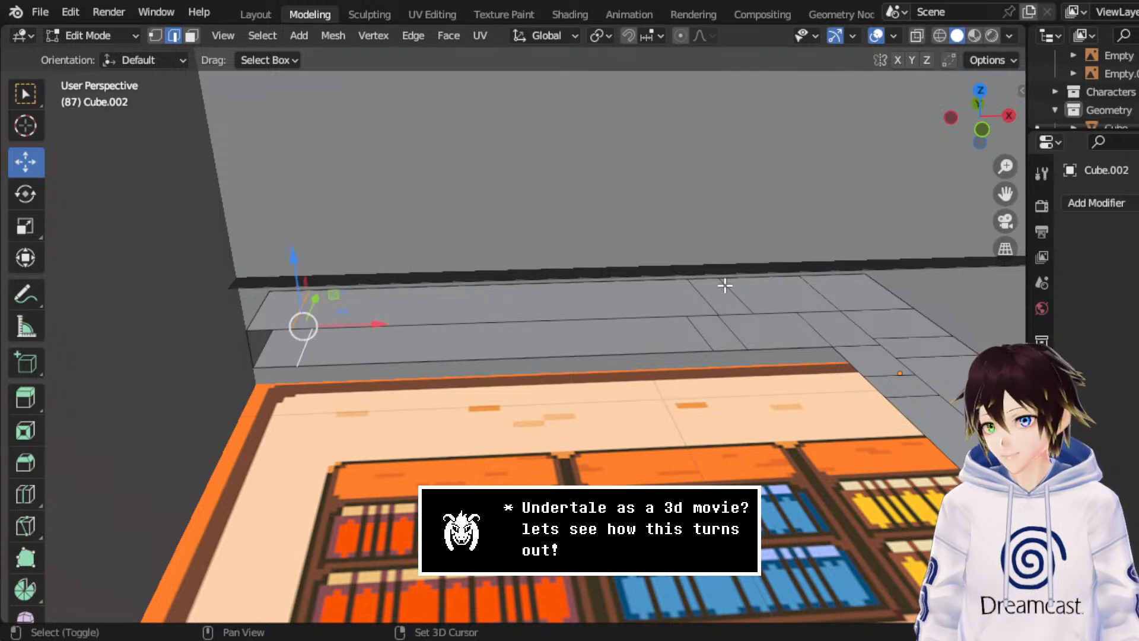
left_click(702, 296, "shift")
left_click(700, 336, "shift")
left_click(737, 340, "shift")
left_click(741, 297, "shift")
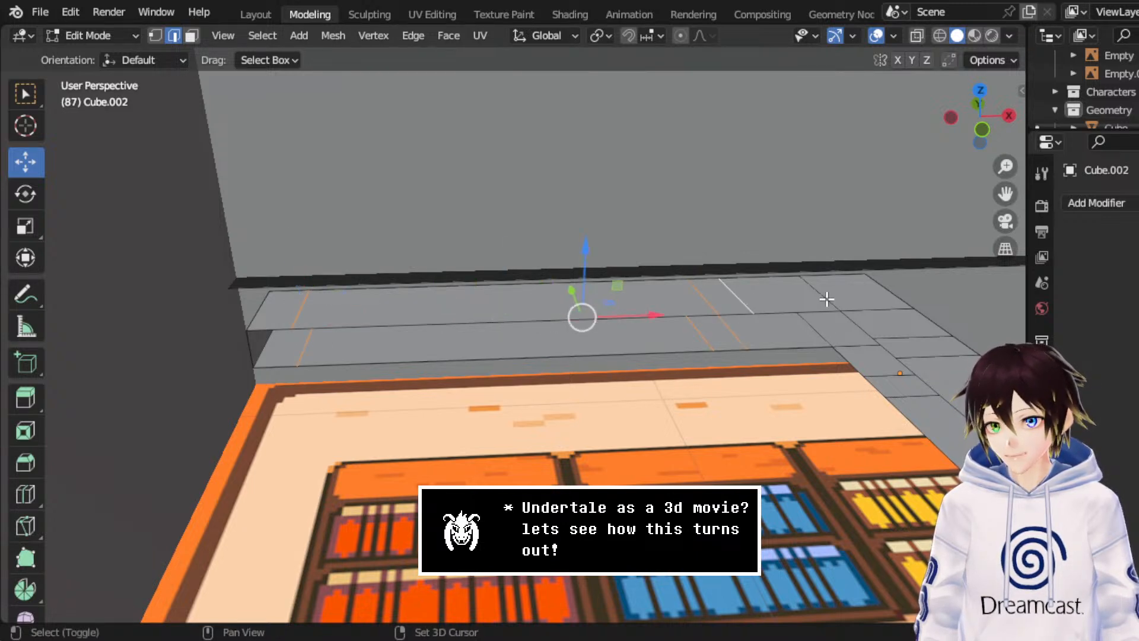
left_click(938, 173)
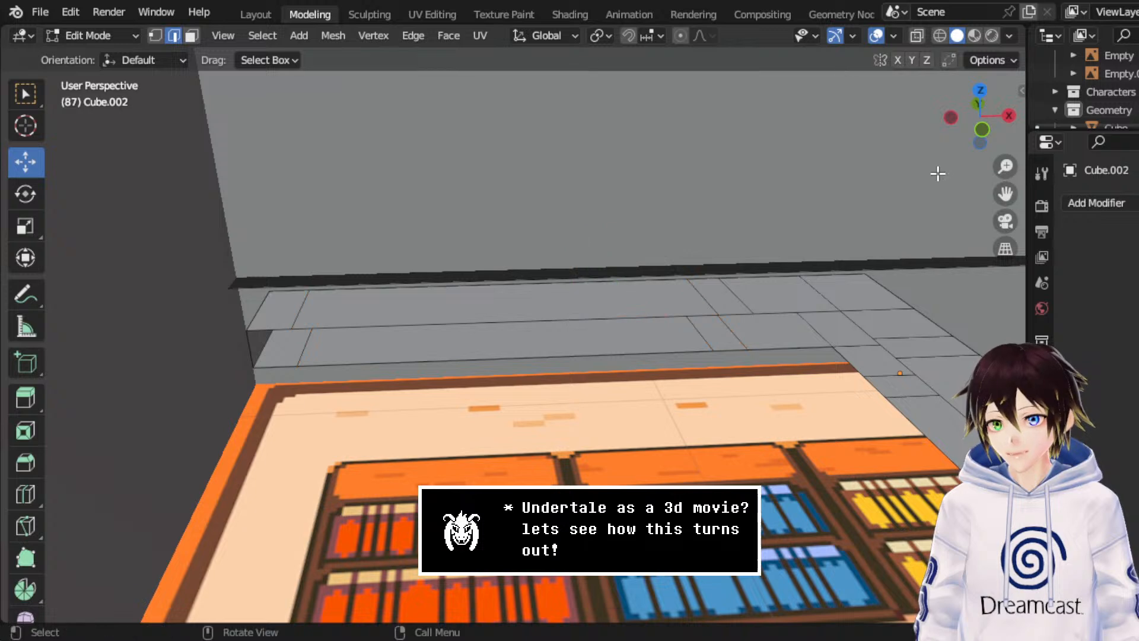
- Dissolve the leftover cross edges on both arms of the L-shaped mesh
key("ctrl+z")
left_click_drag(1006, 193, 551, 244)
left_click(784, 471, "shift")
left_click(798, 426, "shift")
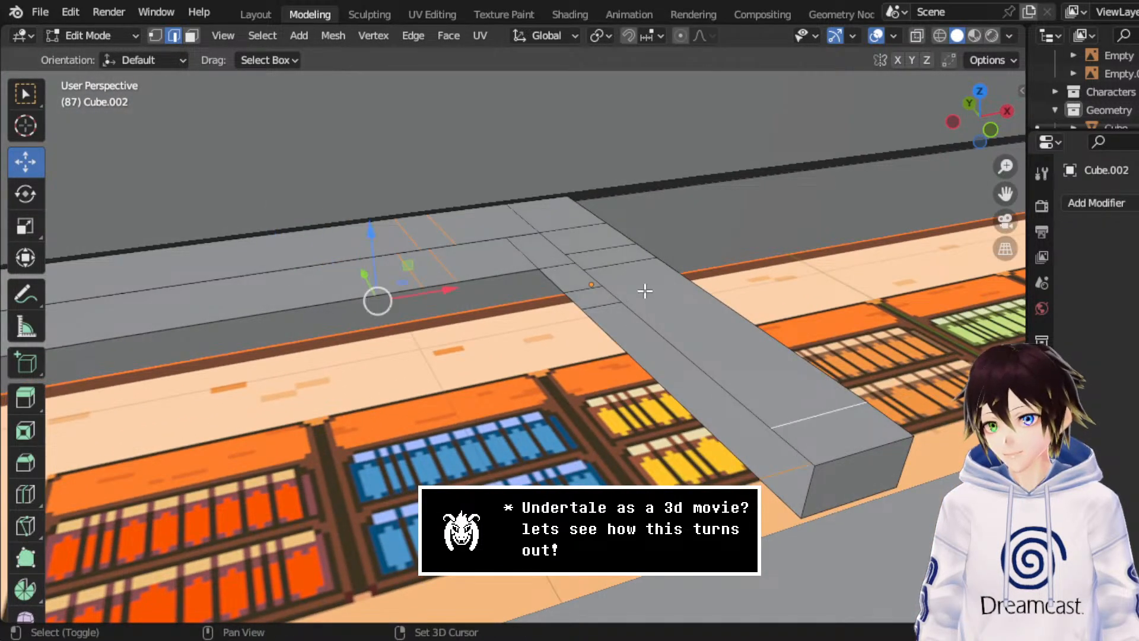
left_click(614, 258, "shift")
left_click(602, 249, "shift")
left_click(585, 293, "shift")
left_click(593, 302, "shift")
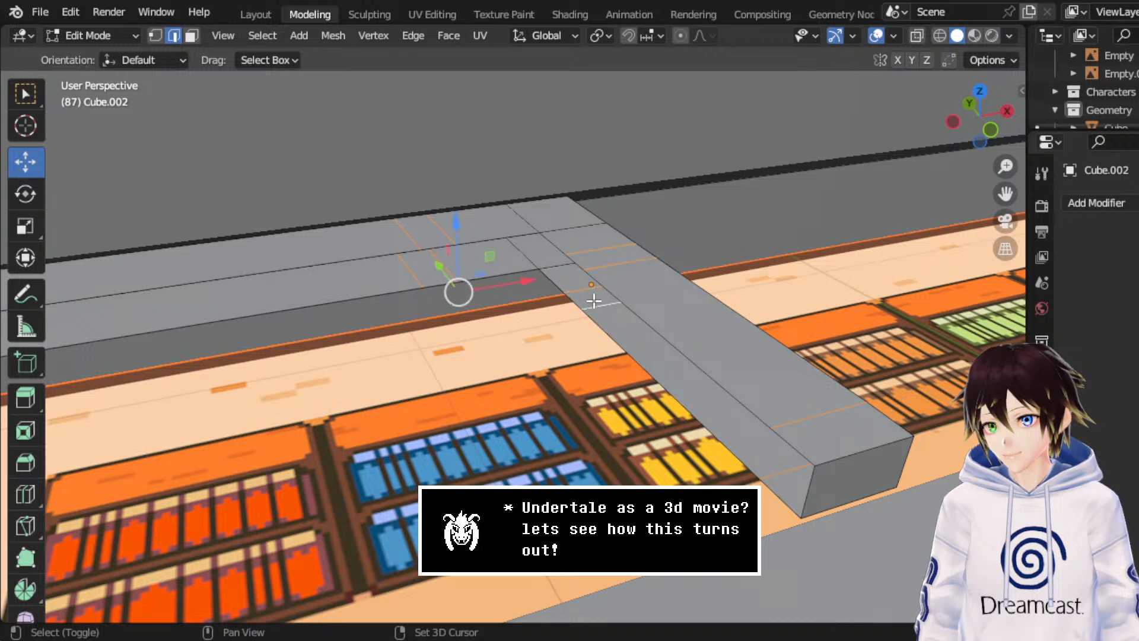
right_click(537, 233)
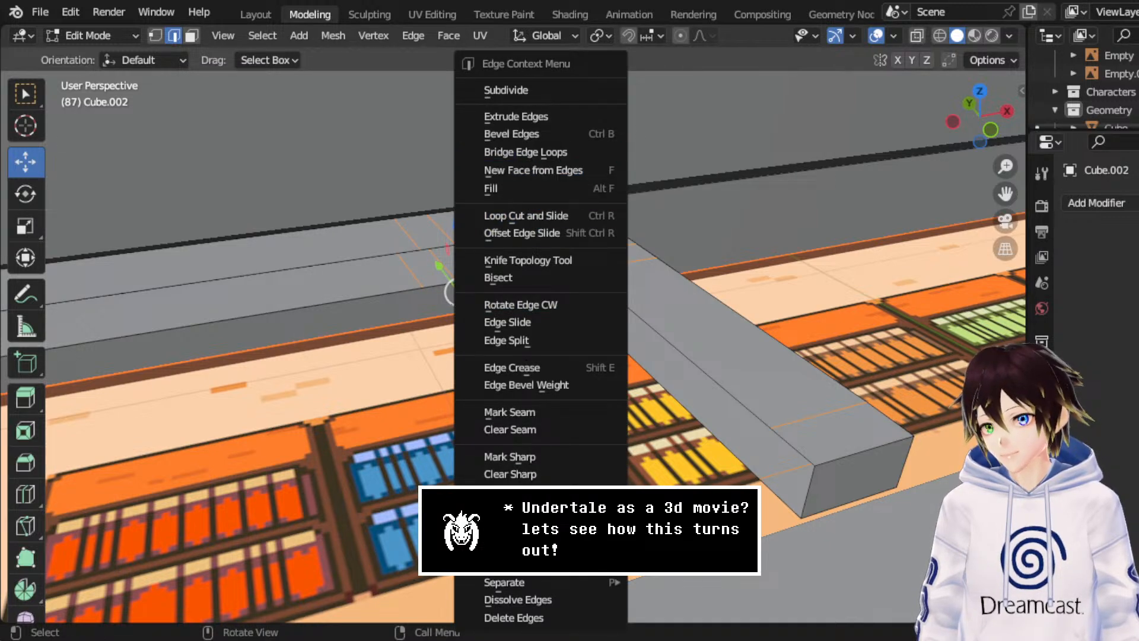
left_click(529, 598)
middle_click_drag(481, 240, 432, 245)
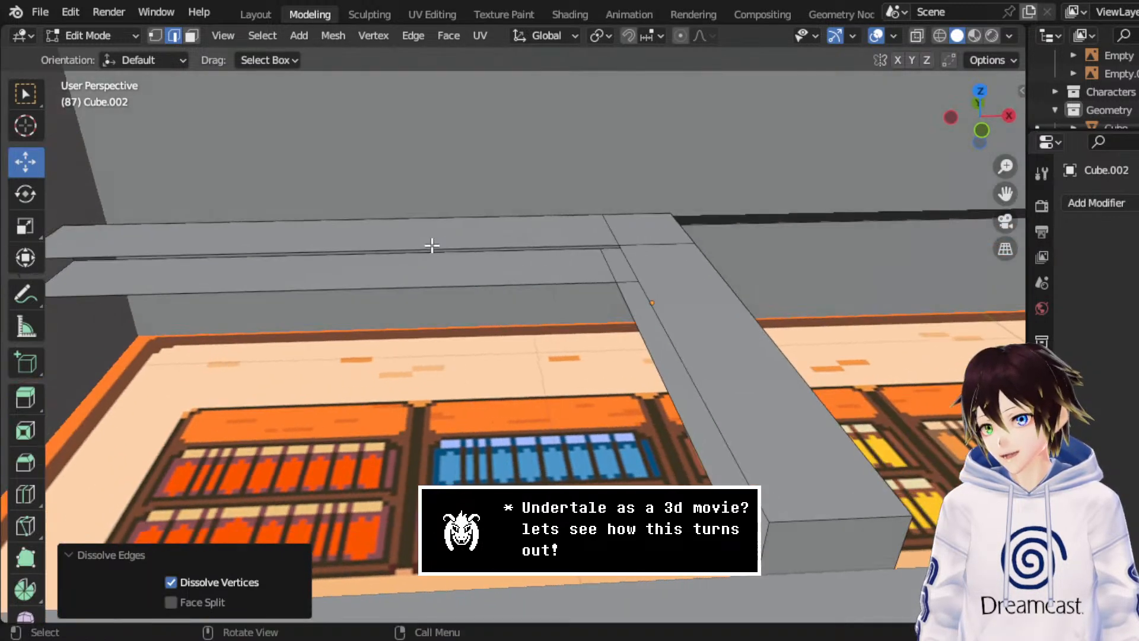
- Bridge the upper and lower inner edges of the arm along X to close its open side
left_click(155, 36)
middle_click_drag(476, 372, 422, 370)
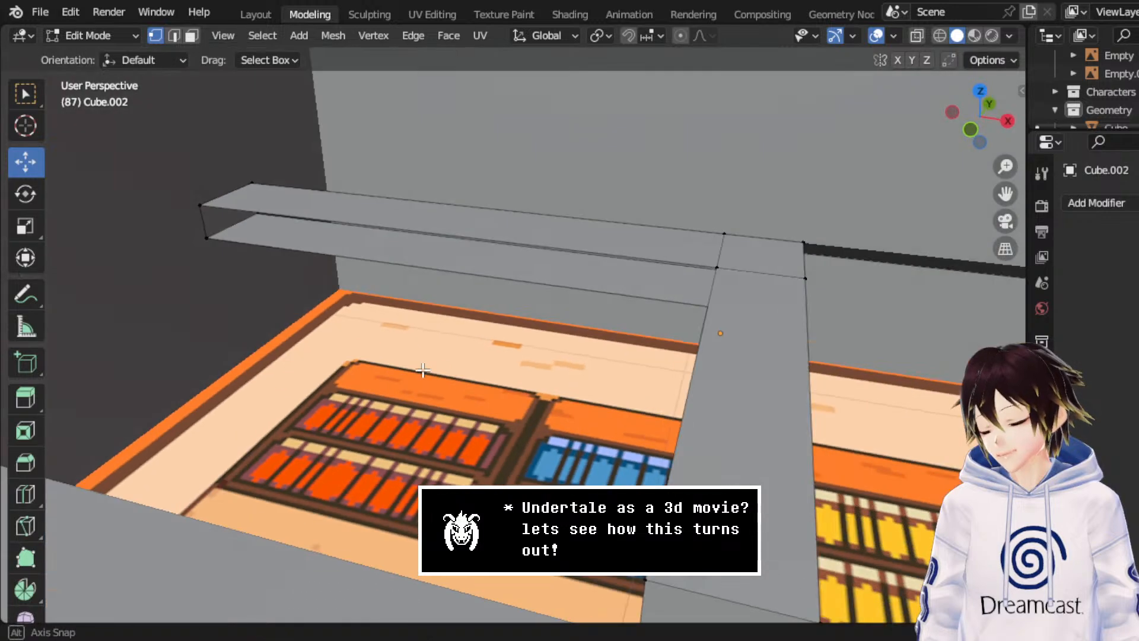
left_click(178, 35)
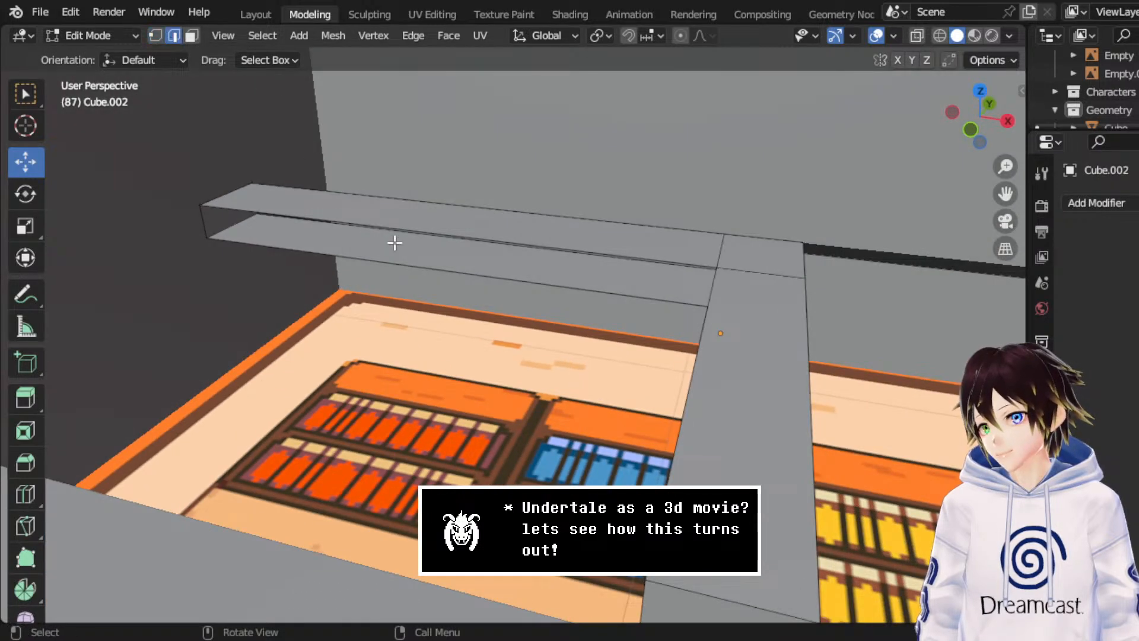
left_click(358, 221)
key("KP_Decimal")
left_click(422, 332, "shift")
key("ctrl+e")
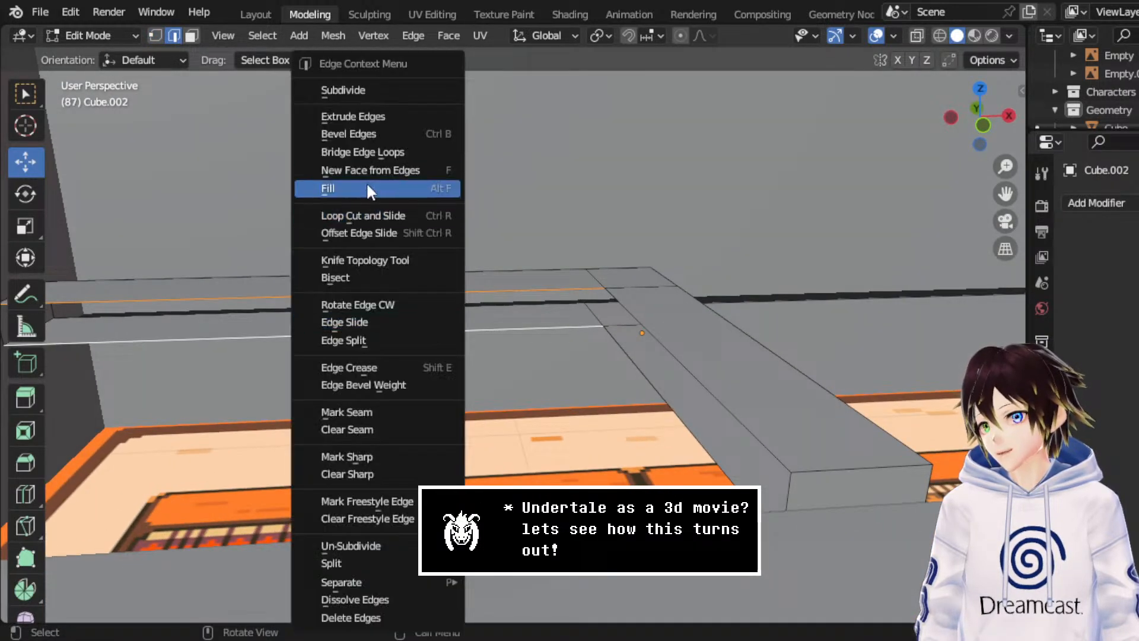
left_click(379, 142)
- Bridge the upper and lower edges on the inner and outer sides of the arm along Y
middle_click_drag(645, 420, 669, 354)
left_click(669, 353)
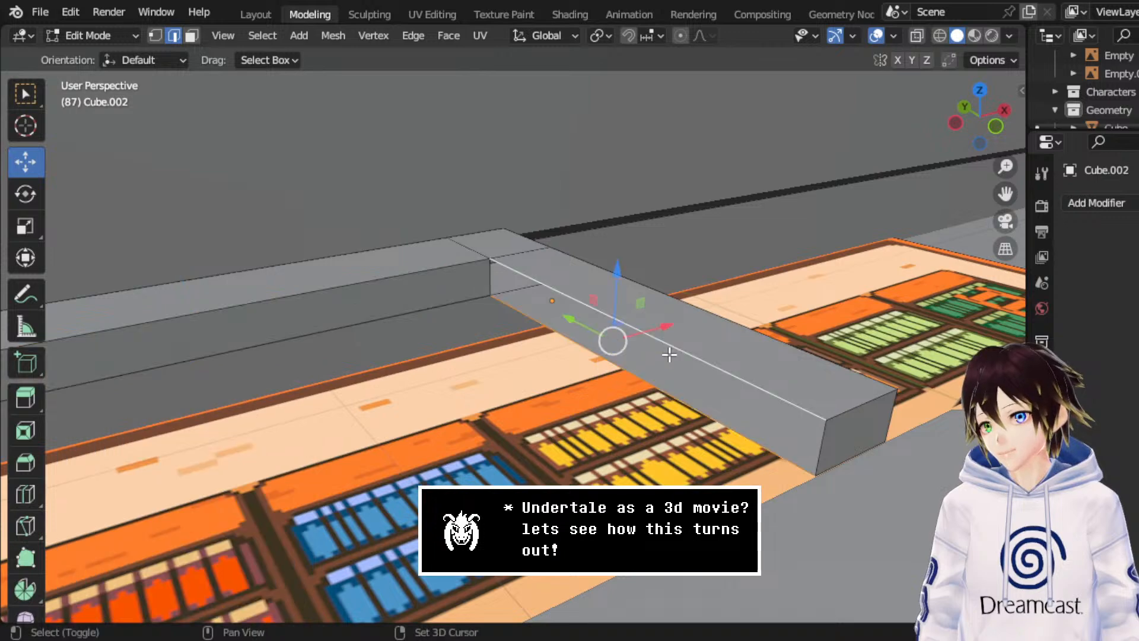
right_click(668, 351)
left_click(594, 162)
middle_click_drag(594, 162, 672, 334)
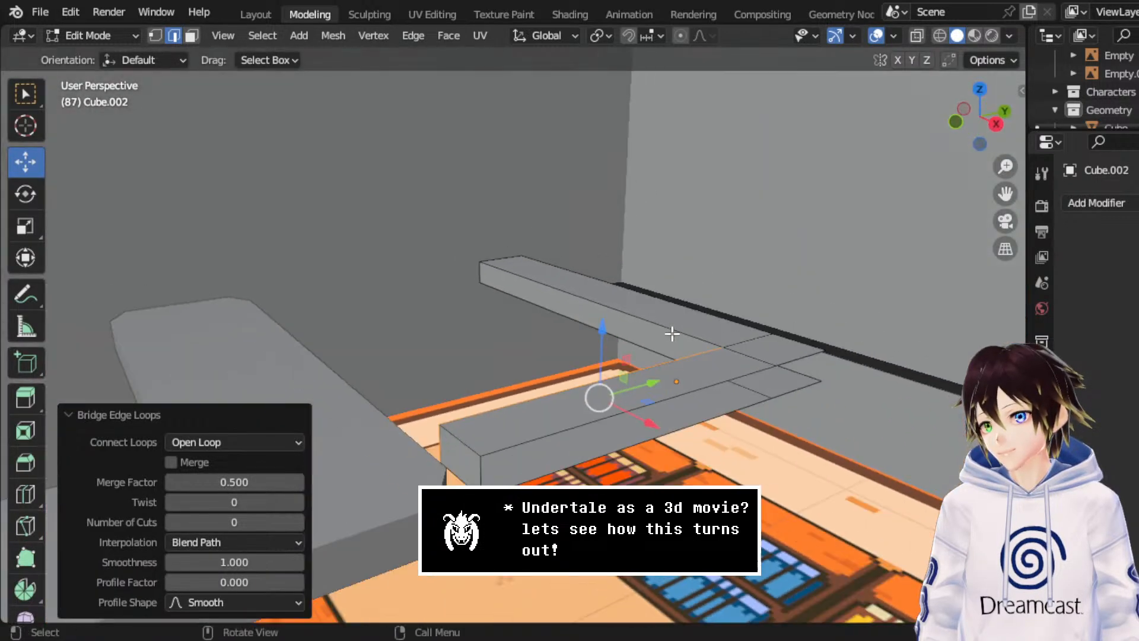
left_click(679, 392, "shift")
right_click(675, 368)
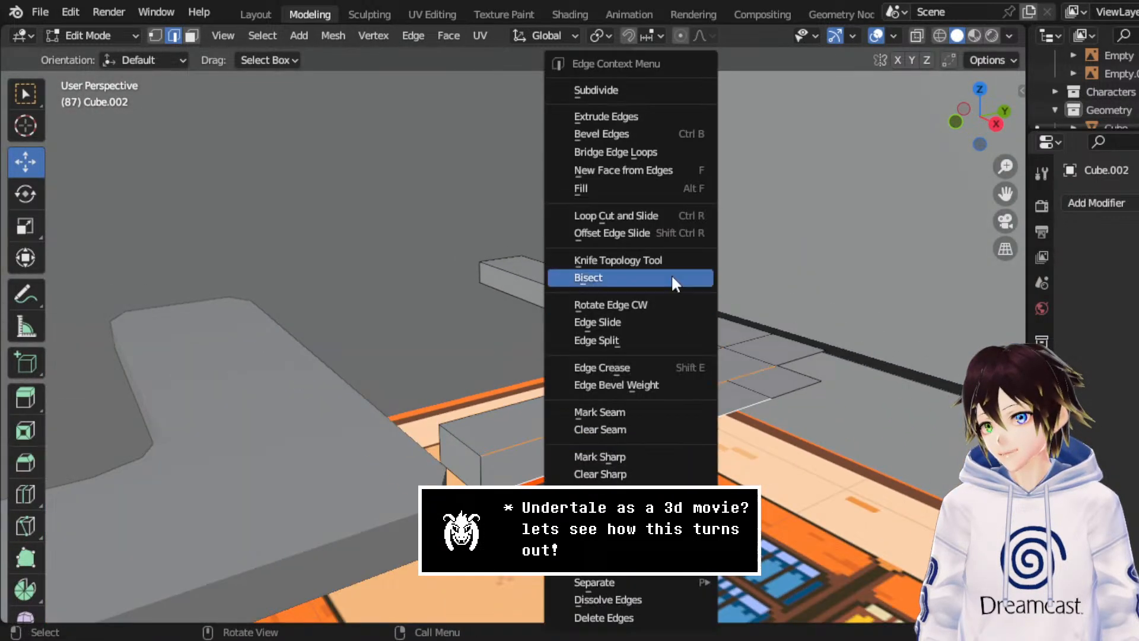
left_click(638, 155)
- Bridge the open edges at the outer corner and along the outer side of the arm along X
middle_click_drag(637, 155, 589, 336)
left_click(648, 471)
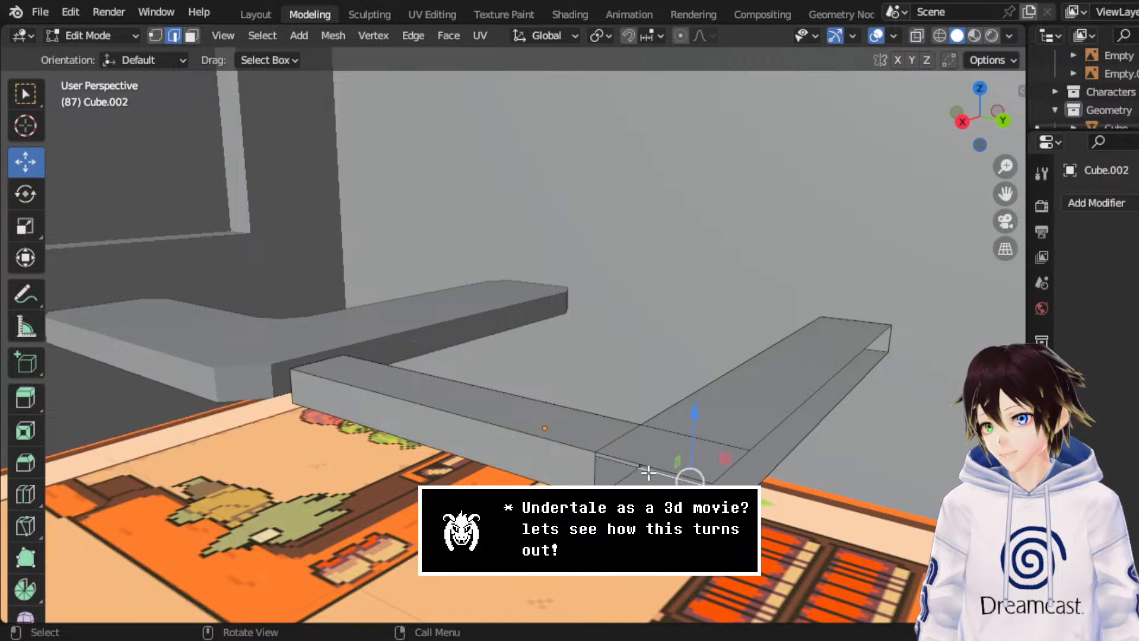
left_click(635, 461, "shift")
right_click(638, 462)
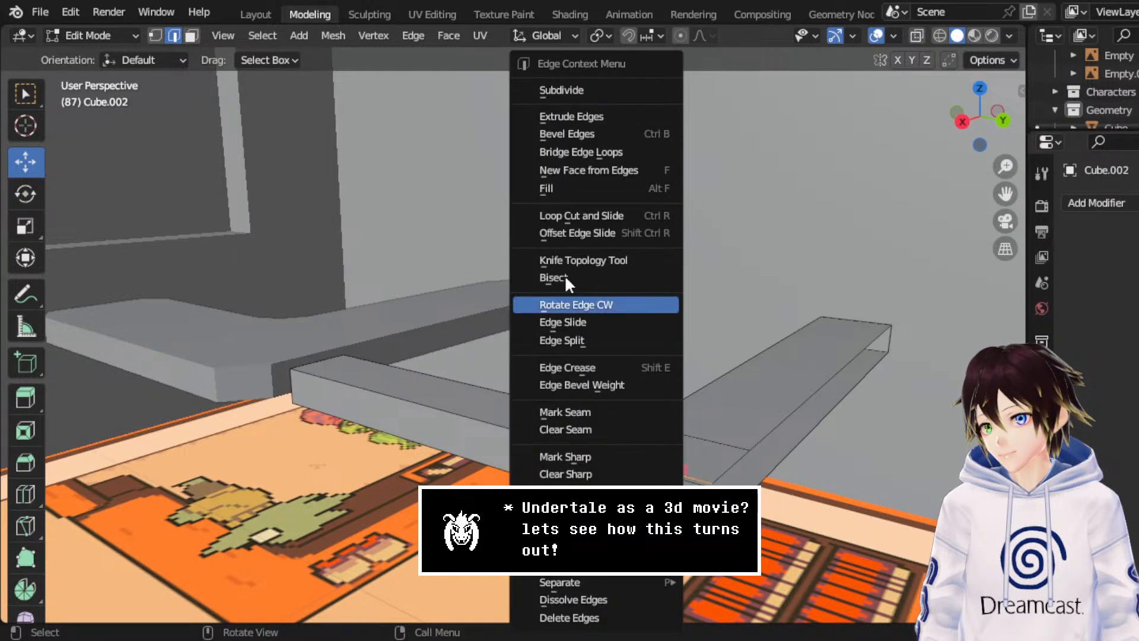
left_click(588, 150)
left_click(732, 462)
left_click(809, 414, "shift")
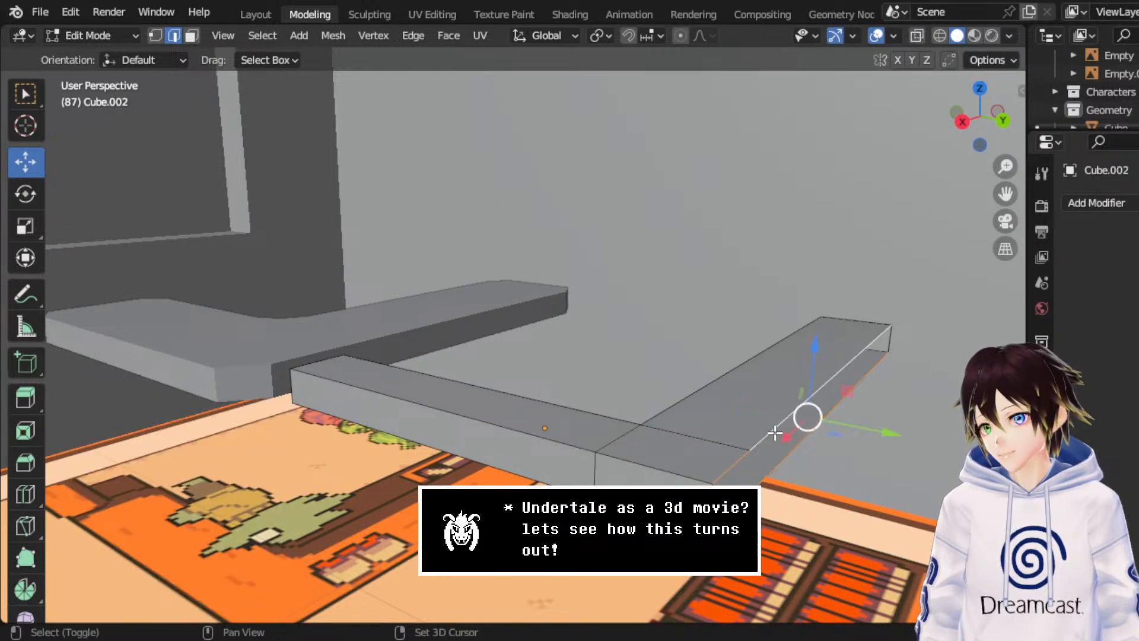
right_click(808, 414)
left_click(727, 152)
- Delete the top and bottom faces of the L-shaped mesh, selecting them in a wireframe side view
middle_click_drag(671, 304, 355, 132)
left_click(191, 36)
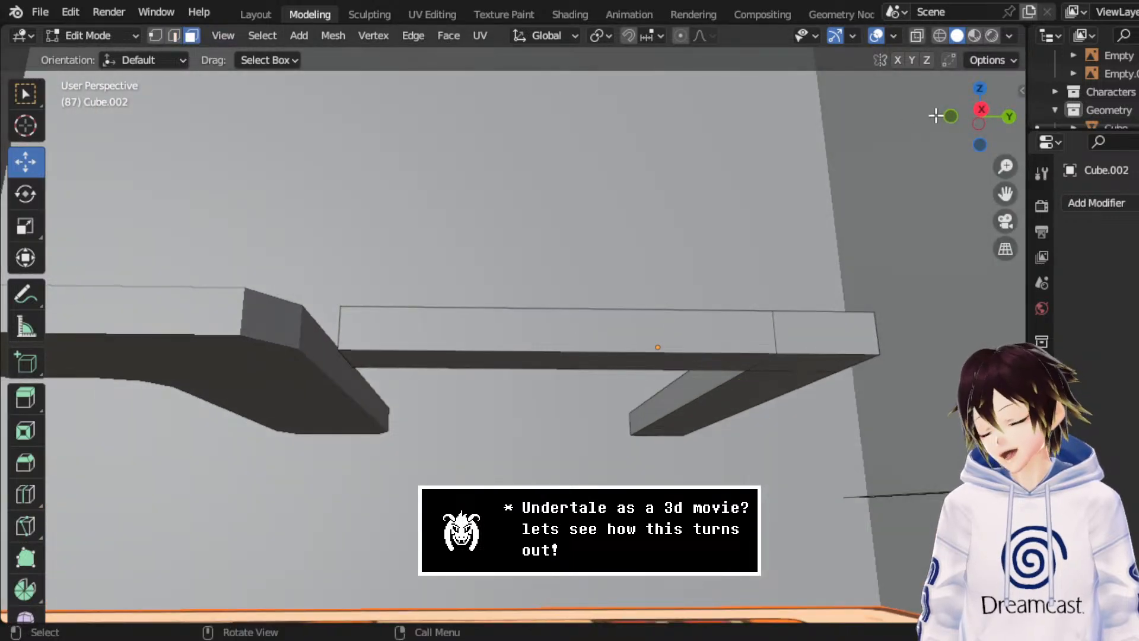
left_click(979, 110)
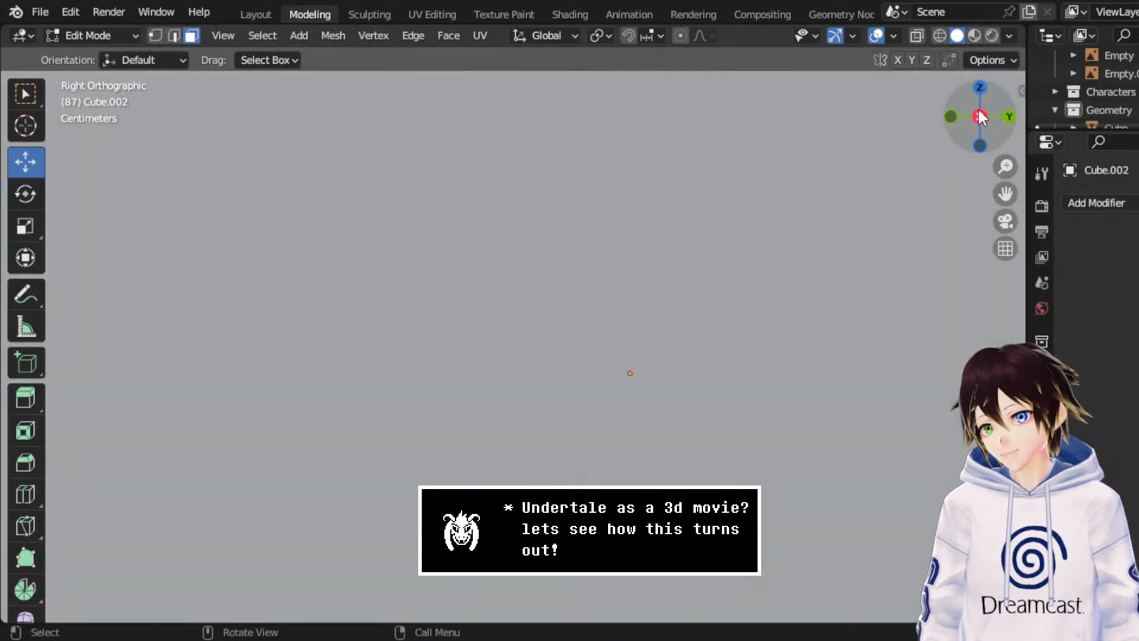
left_click(939, 36)
left_click_drag(350, 256, 856, 357)
key("x")
left_click(813, 396)
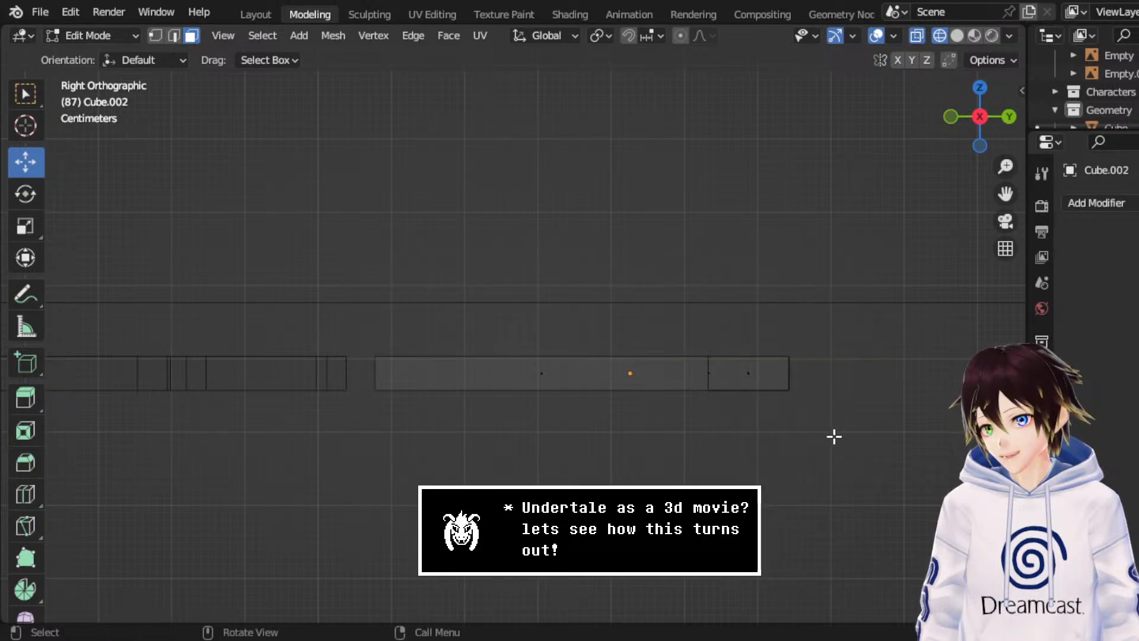
left_click_drag(834, 435, 351, 383)
key("x")
left_click(350, 385)
- In Object Mode, move the L-shaped piece about -0.64 m along Y onto the desk in the reference image
middle_click_drag(351, 384, 421, 260)
left_click(113, 36)
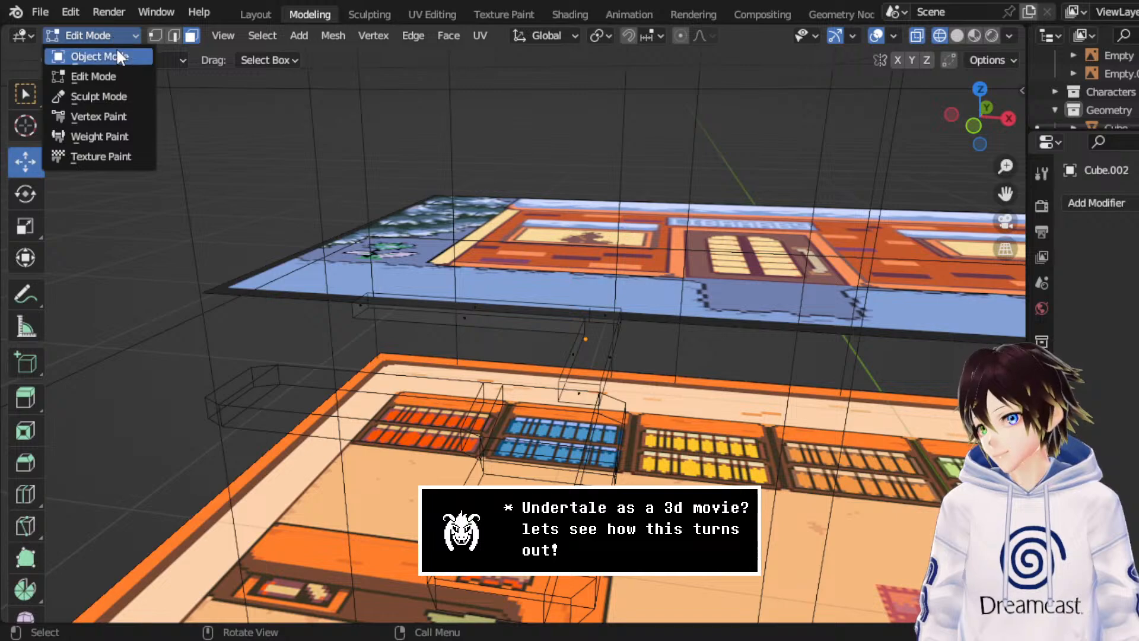
left_click(112, 51)
left_click(980, 88)
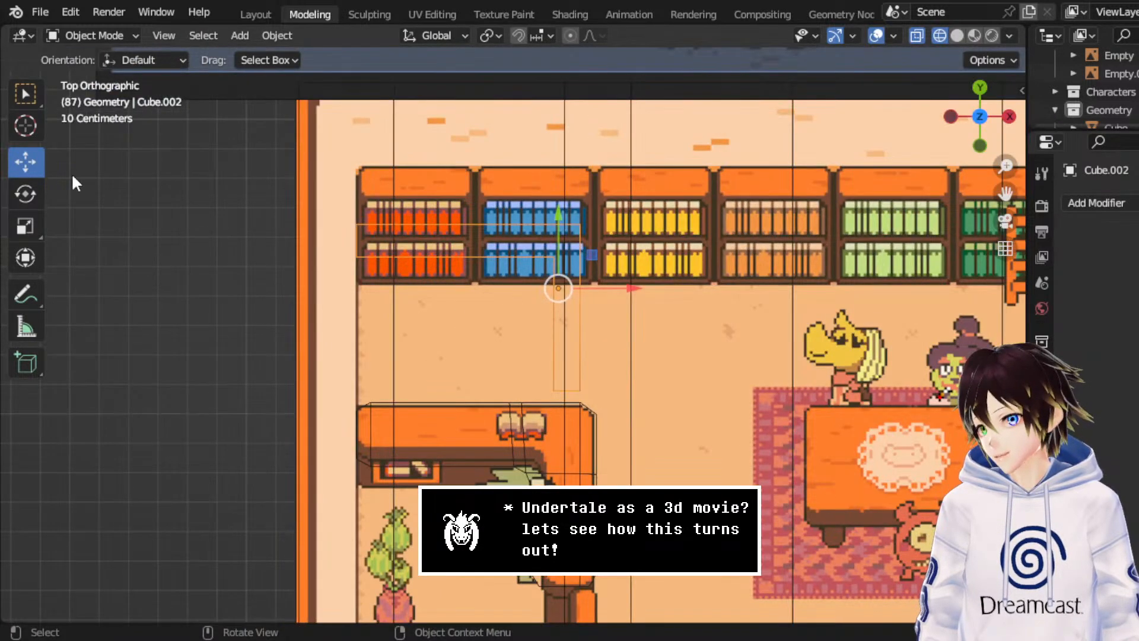
left_click_drag(571, 235, 572, 423)
left_click_drag(1005, 194, 1005, 72)
scroll(682, 261, "up", 4)
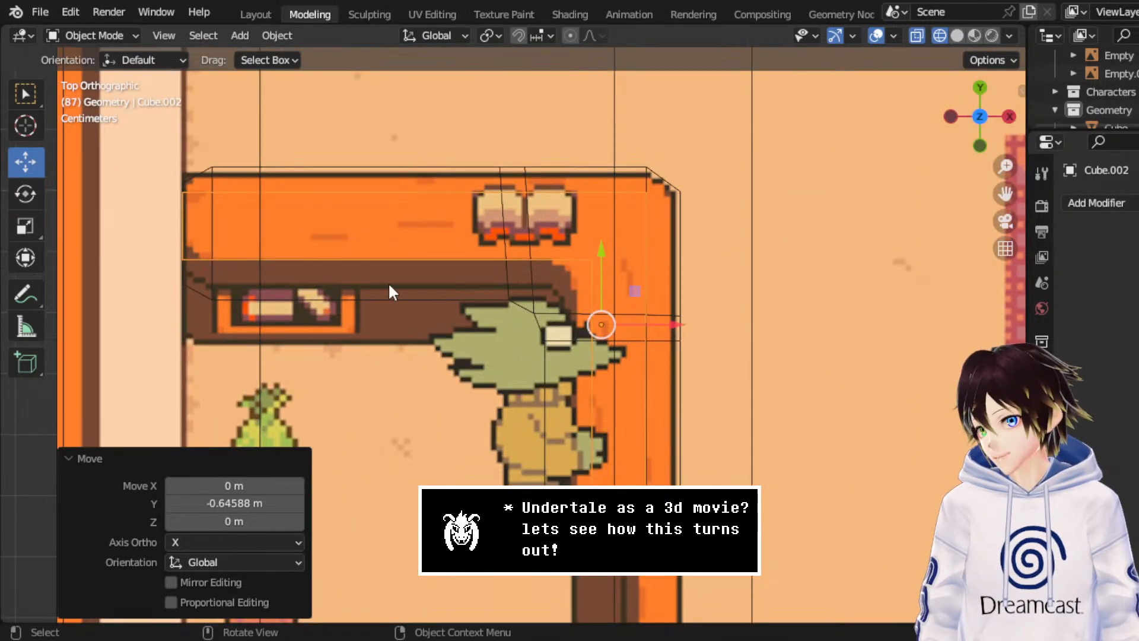
key("g")
left_click(615, 267)
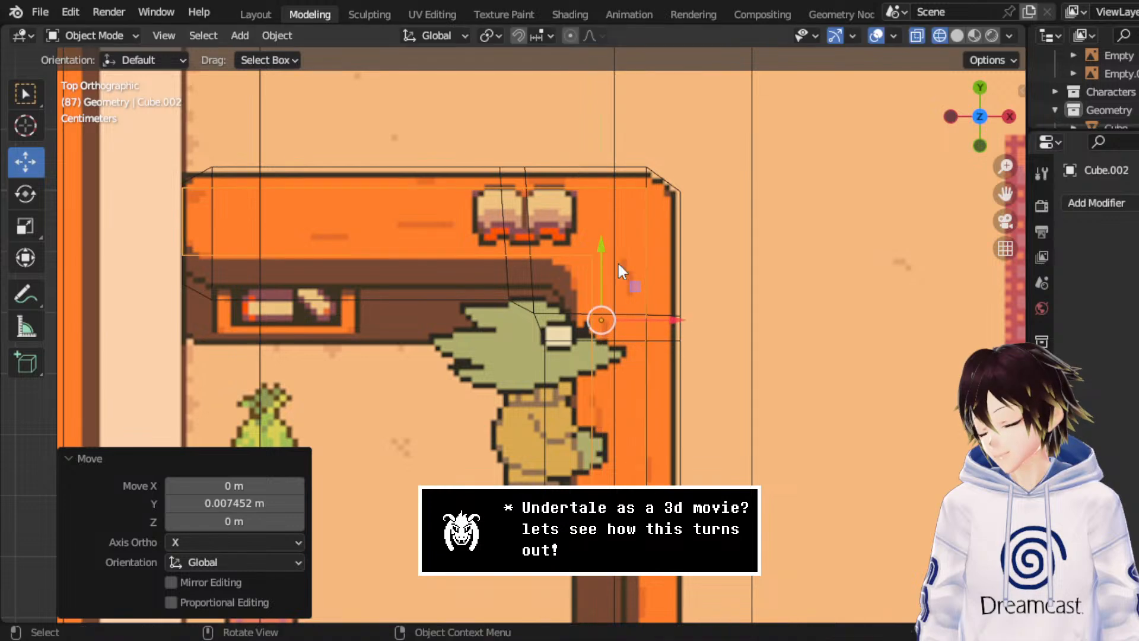
- In Edit Mode, move the outer side vertices about 0.034 m along X and shift the inner horizontal edge down to thicken the piece
left_click(109, 34)
left_click(122, 69)
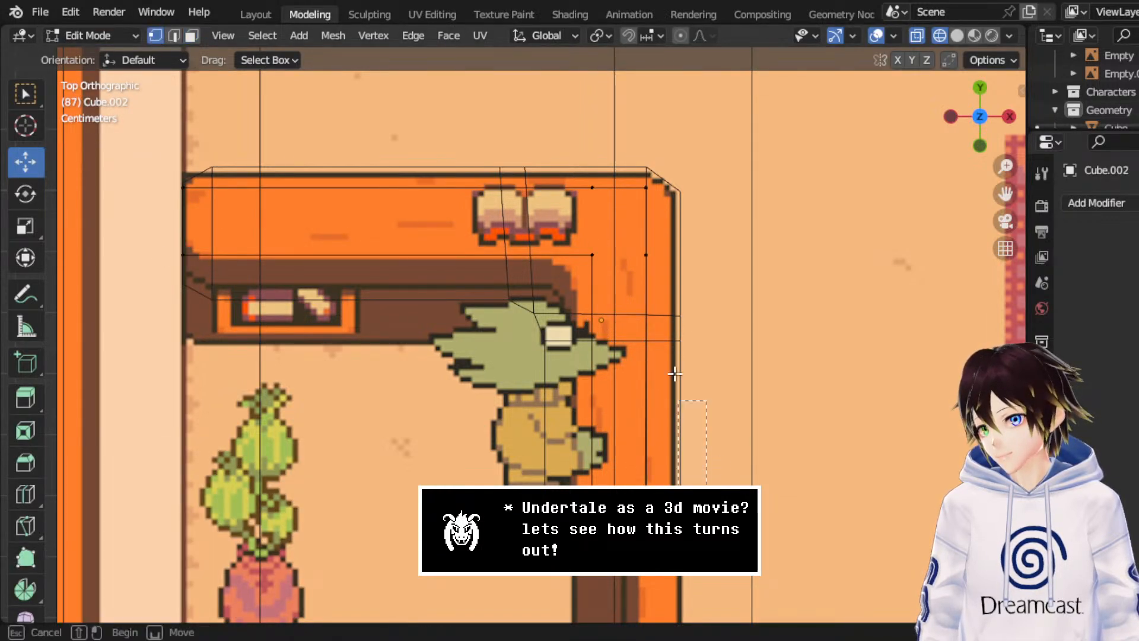
left_click(675, 289, "alt")
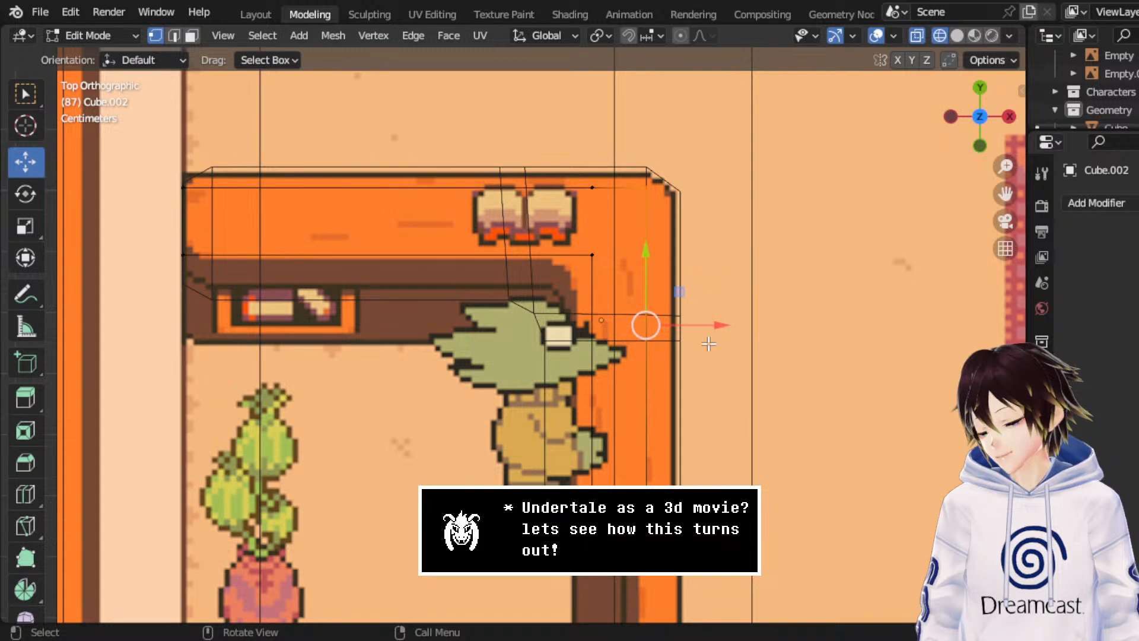
left_click_drag(708, 326, 729, 325)
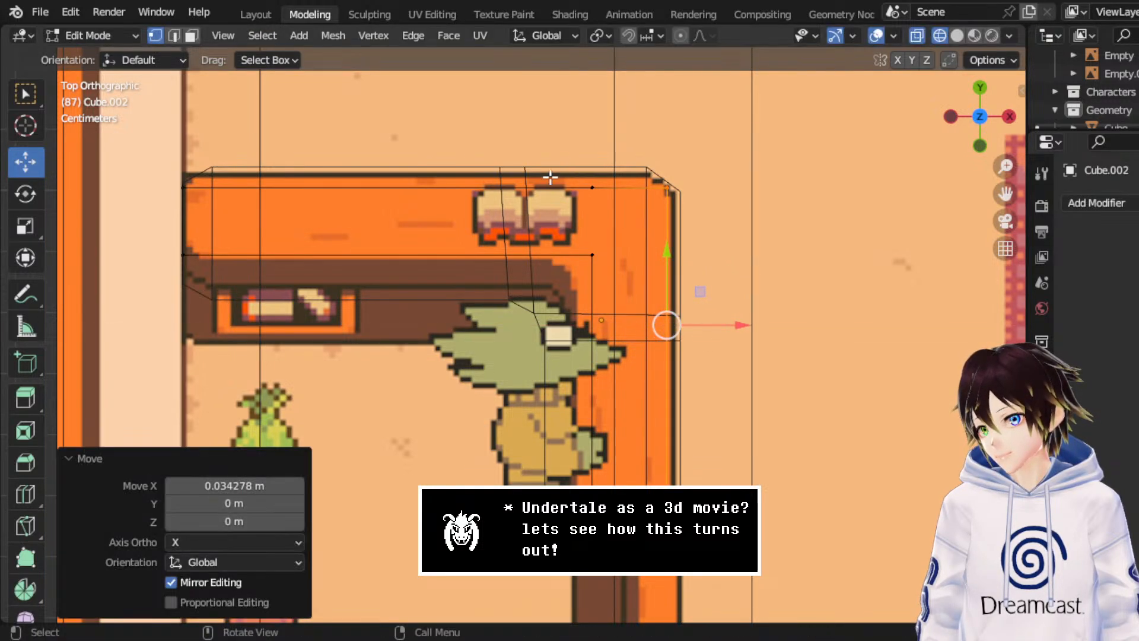
left_click(257, 235, "alt")
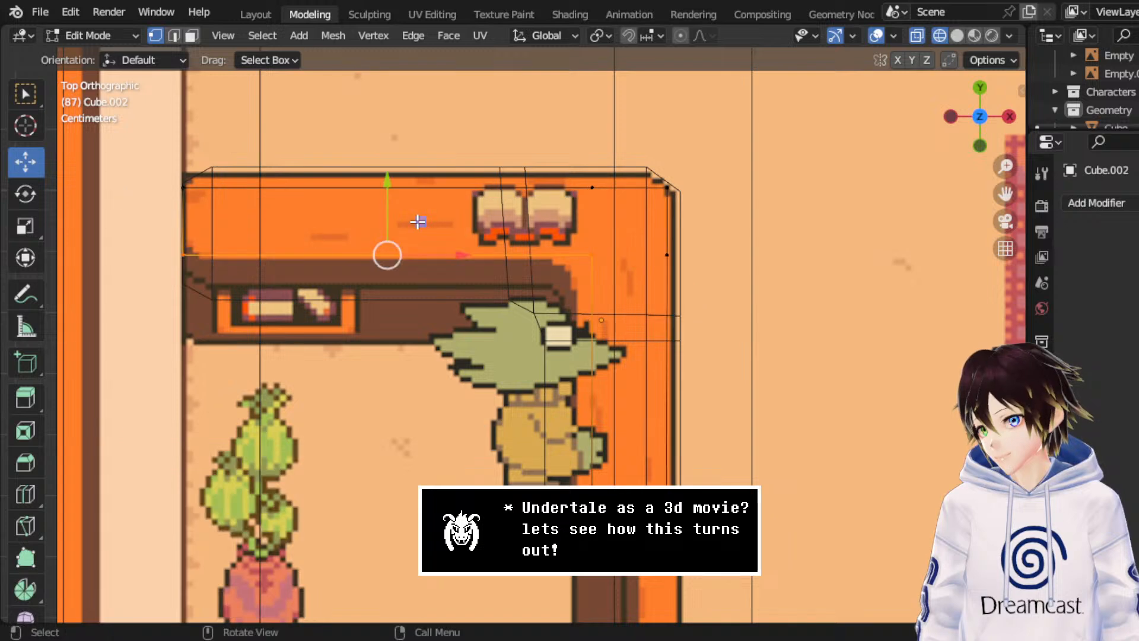
left_click_drag(390, 210, 378, 233)
- Shift the inner vertical edge toward the room's side wall and pull the outer vertical edge slightly inward from the countertop's rim
left_click(585, 270, "alt")
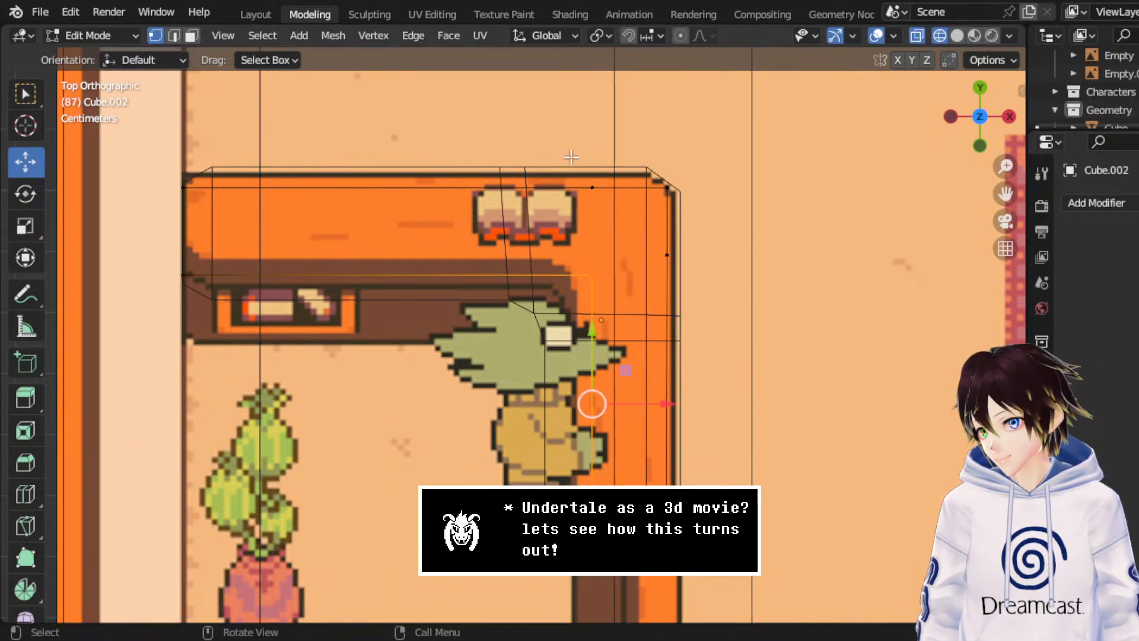
left_click_drag(573, 157, 602, 577)
left_click_drag(647, 332, 621, 330)
left_click(669, 267, "alt")
left_click_drag(739, 326, 730, 329)
- Move the vertices at the wall end of the piece about 0.007 m along X and save the file
left_click_drag(146, 152, 412, 323)
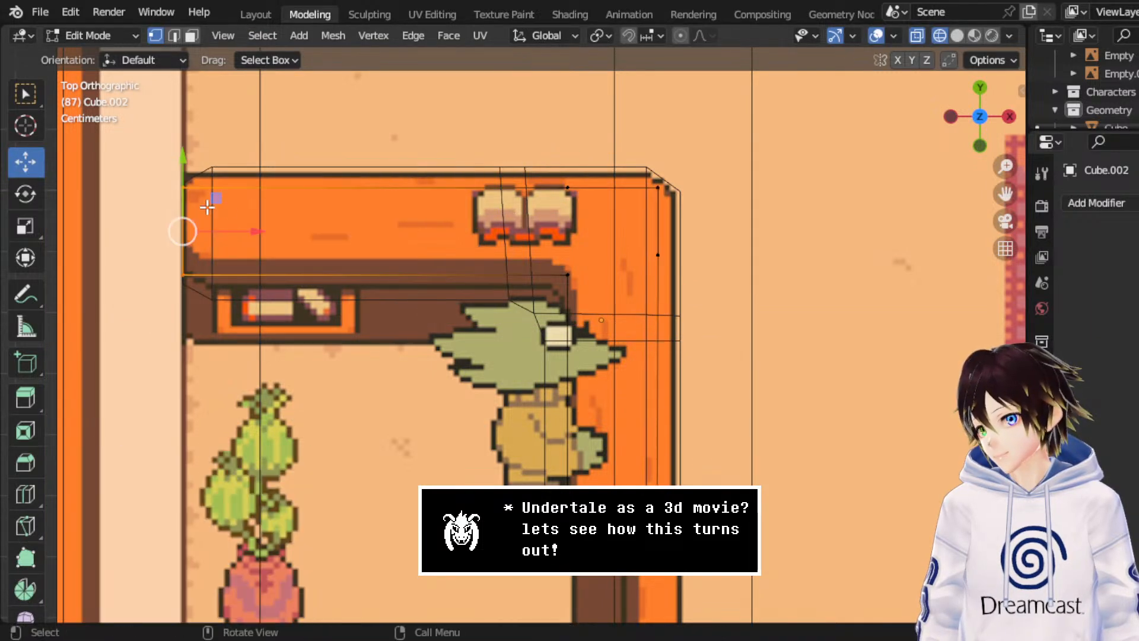
left_click_drag(240, 231, 243, 230)
key("ctrl+s")
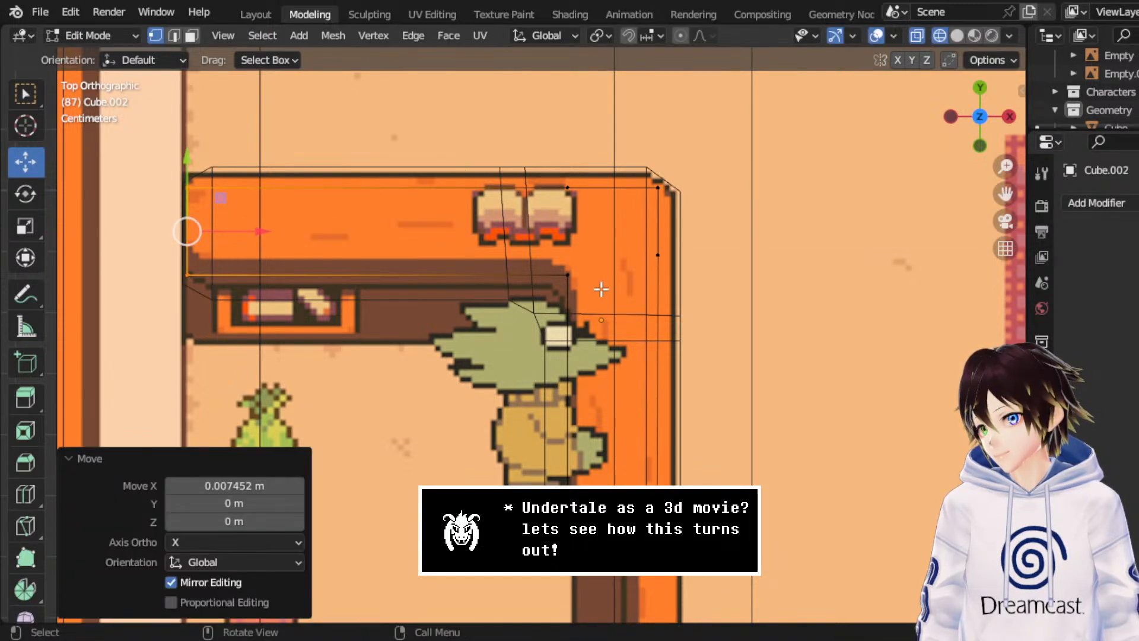
- Select the whole L-shaped mesh and lower it about 0.043 m along Z so it sits directly beneath the countertop
middle_click_drag(510, 411, 511, 201)
middle_click_drag(554, 285, 632, 358)
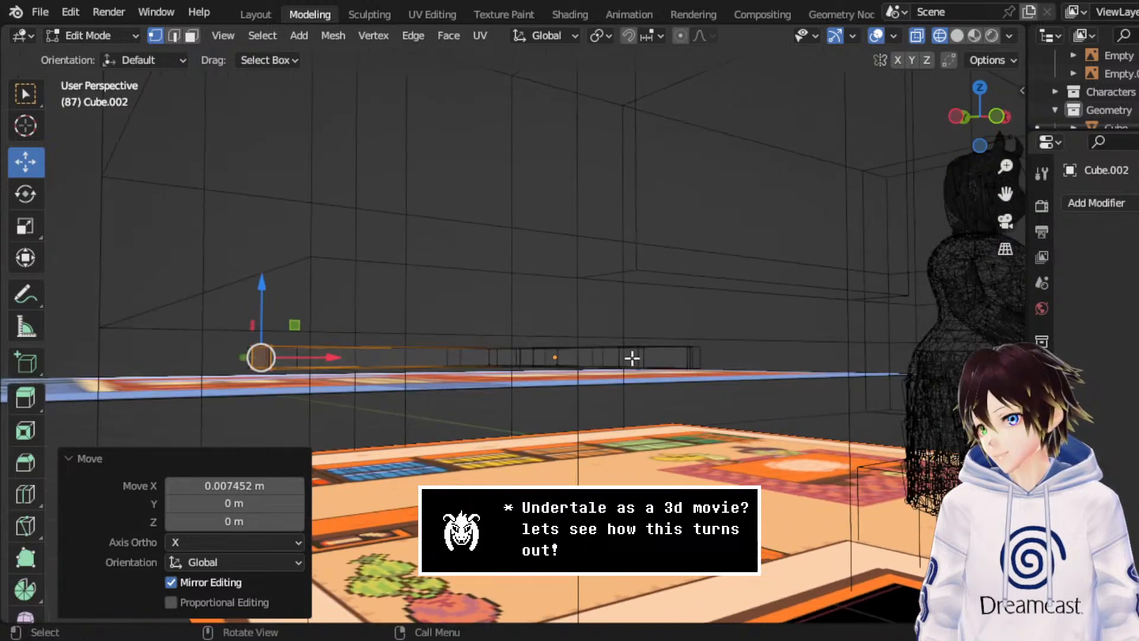
left_click_drag(787, 438, 153, 208)
left_click(996, 116)
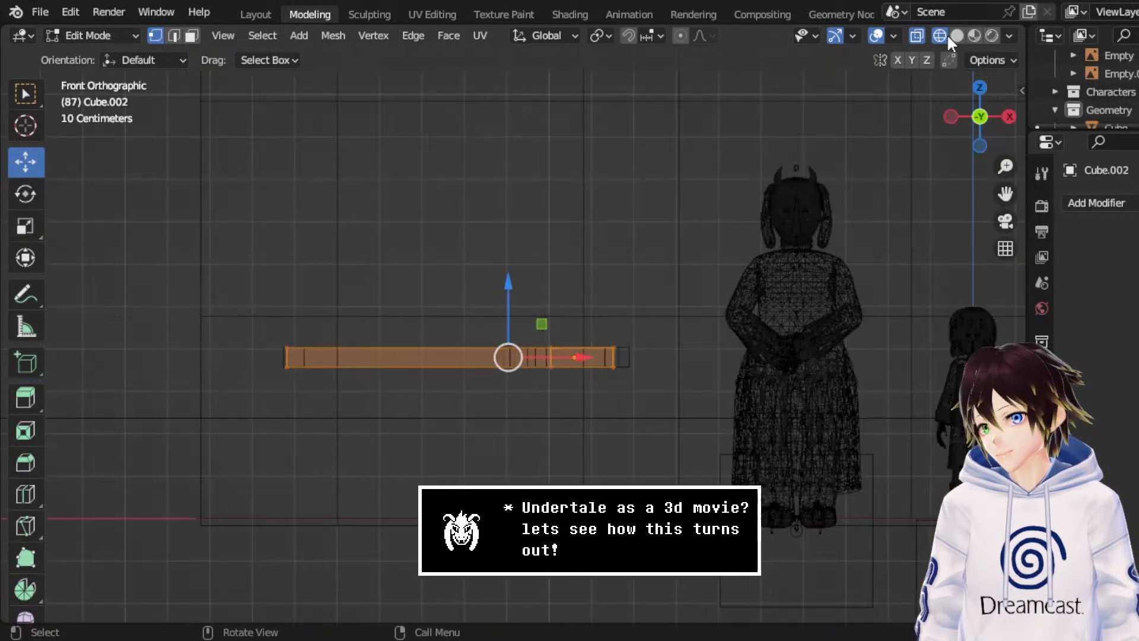
scroll(532, 323, "up", 2)
key("g")
key("z")
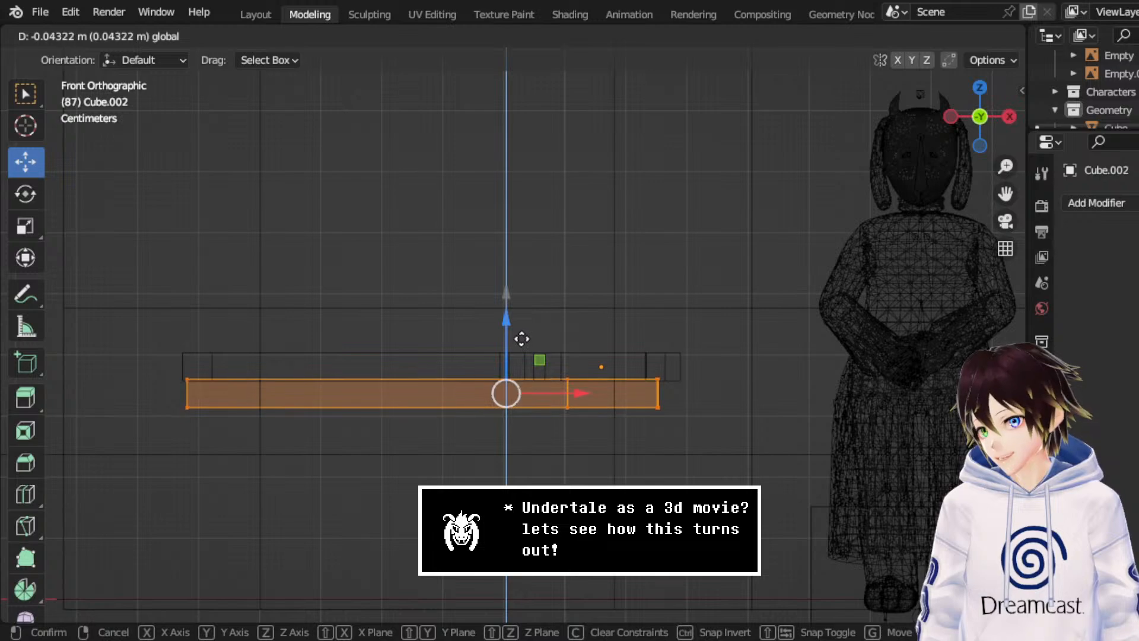
left_click(522, 338)
- Extend the desk base to the floor by moving its bottom vertices about -0.335 m along Z
left_click_drag(749, 470, 196, 398)
scroll(330, 403, "down", 2)
scroll(331, 403, "down", 2)
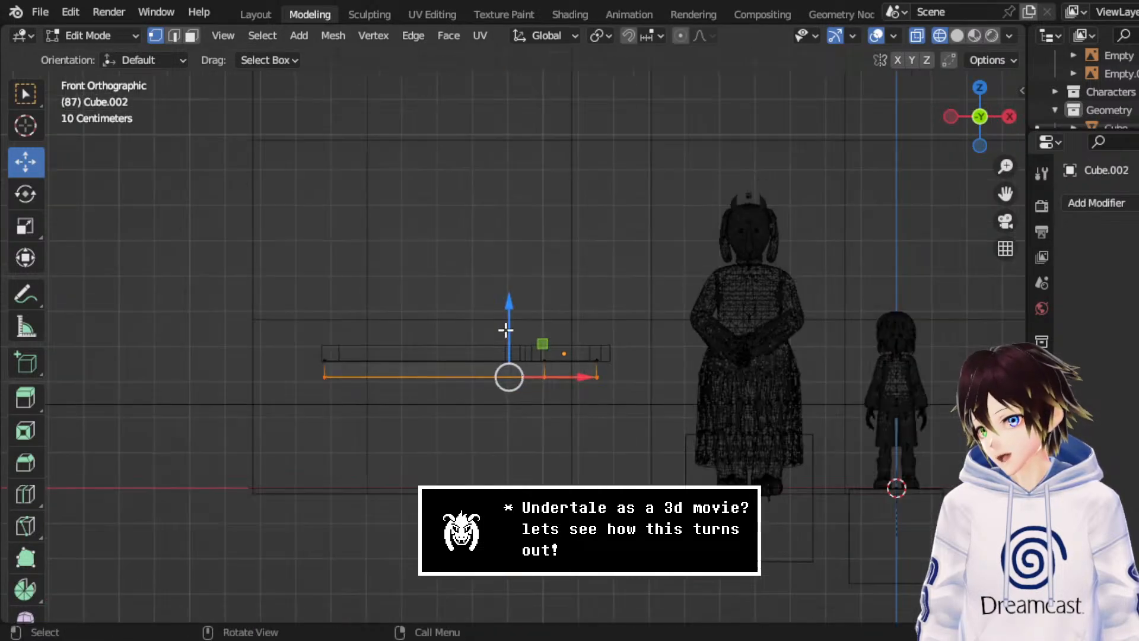
key("g")
key("z")
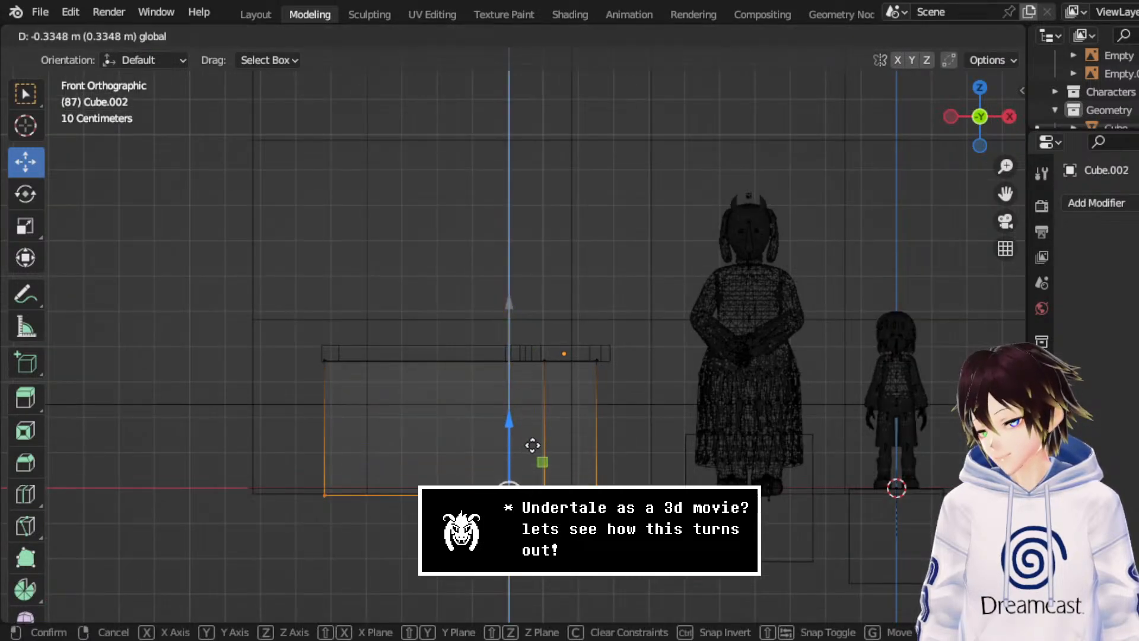
left_click(532, 445)
- Return to Object Mode with solid shading and view the desk base beneath the countertop
middle_click_drag(532, 445, 175, 89)
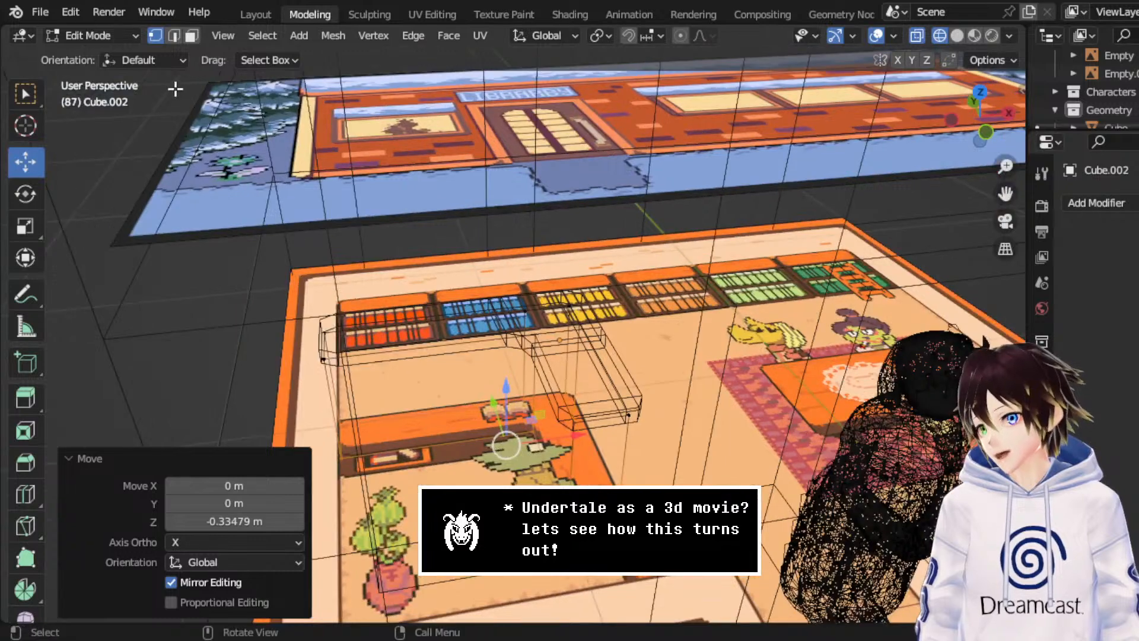
left_click(89, 35)
left_click(98, 55)
middle_click_drag(98, 55, 635, 299)
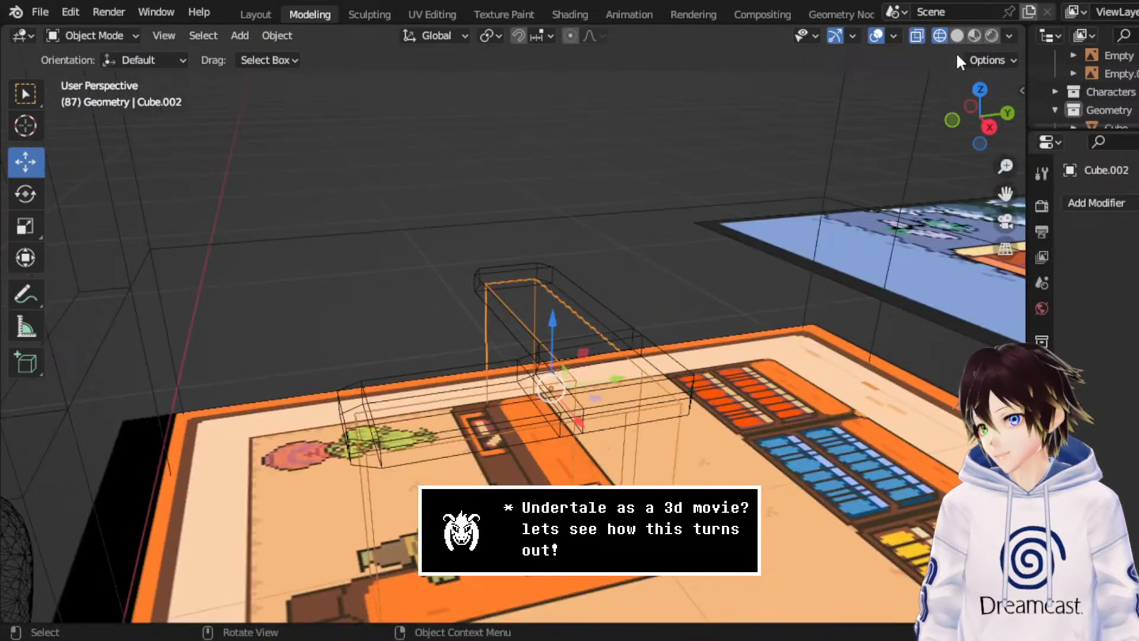
left_click(956, 35)
mouse_move(791, 259)
middle_mouse_down()
mouse_move(717, 246)
mouse_move(582, 257)
mouse_move(522, 246)
mouse_move(571, 274)
mouse_move(511, 262)
mouse_move(539, 270)
mouse_move(969, 205)
mouse_move(826, 293)
middle_mouse_up()
left_click(826, 292)
middle_click_drag(513, 341, 546, 288)
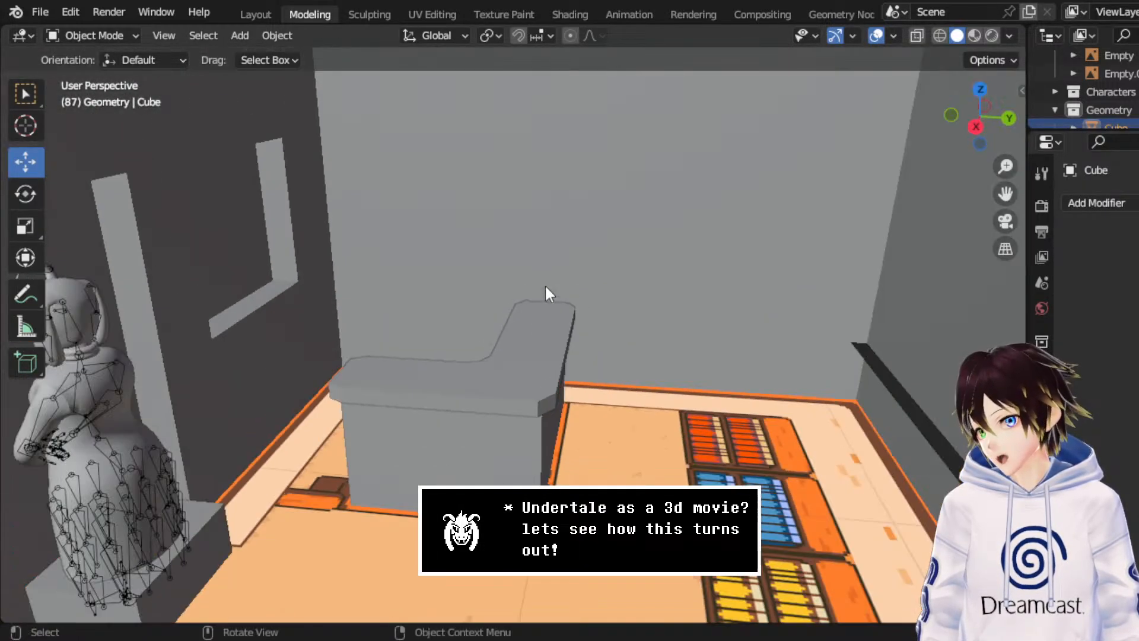
- Select the L-shaped countertop, enter Edit Mode and show it in wireframe from the right orthographic view
middle_click_drag(502, 385, 581, 327)
left_click(532, 354)
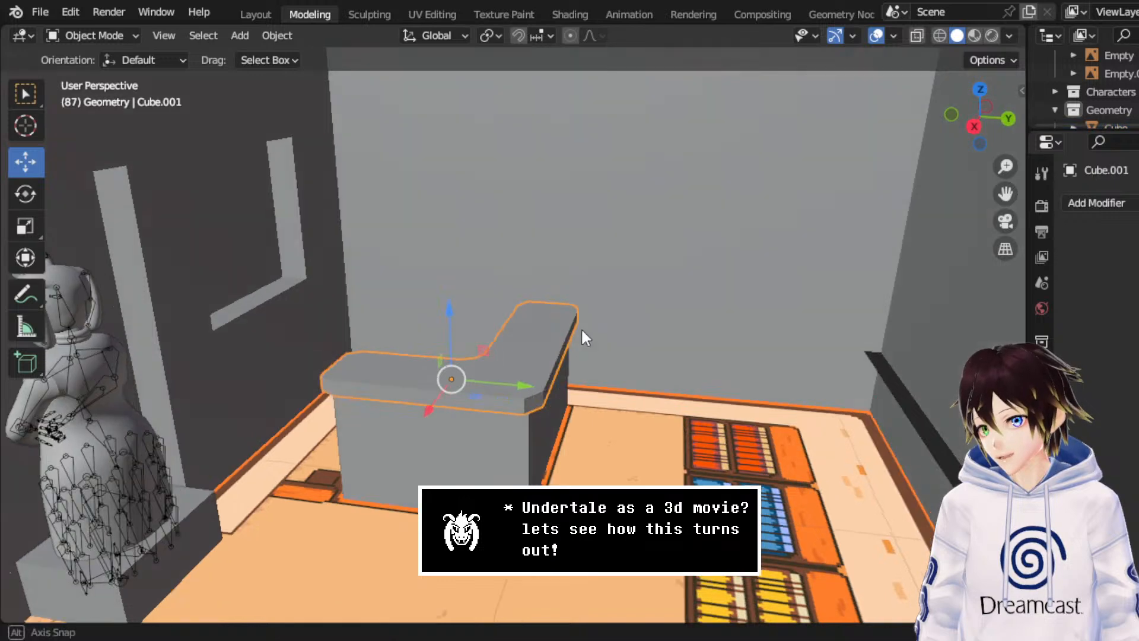
scroll(576, 327, "up", 3)
left_click(110, 37)
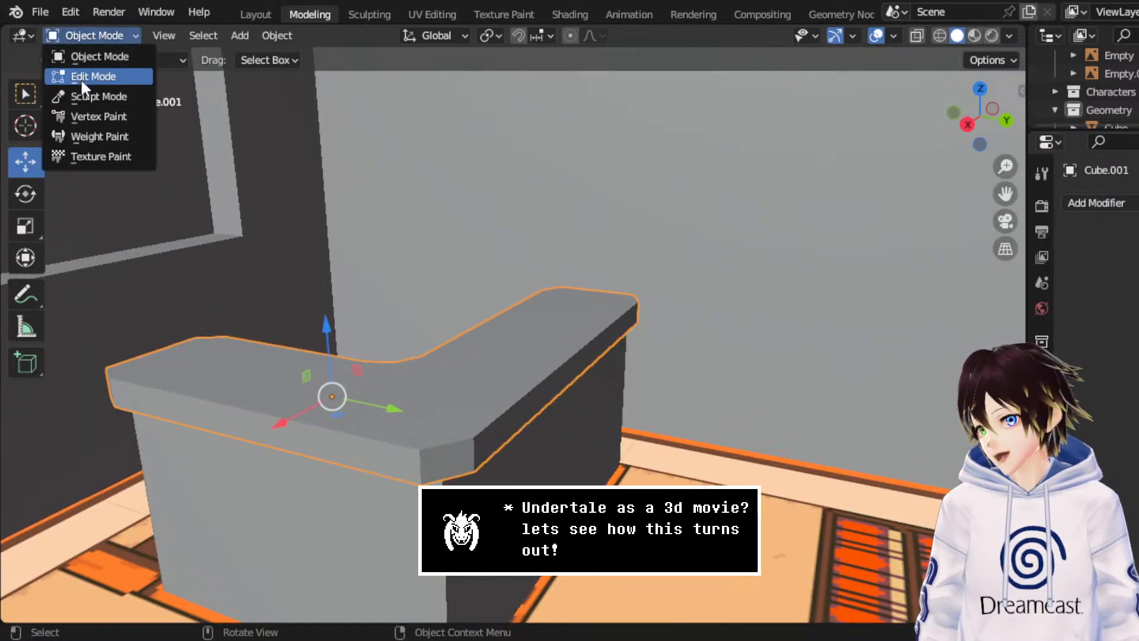
left_click(81, 77)
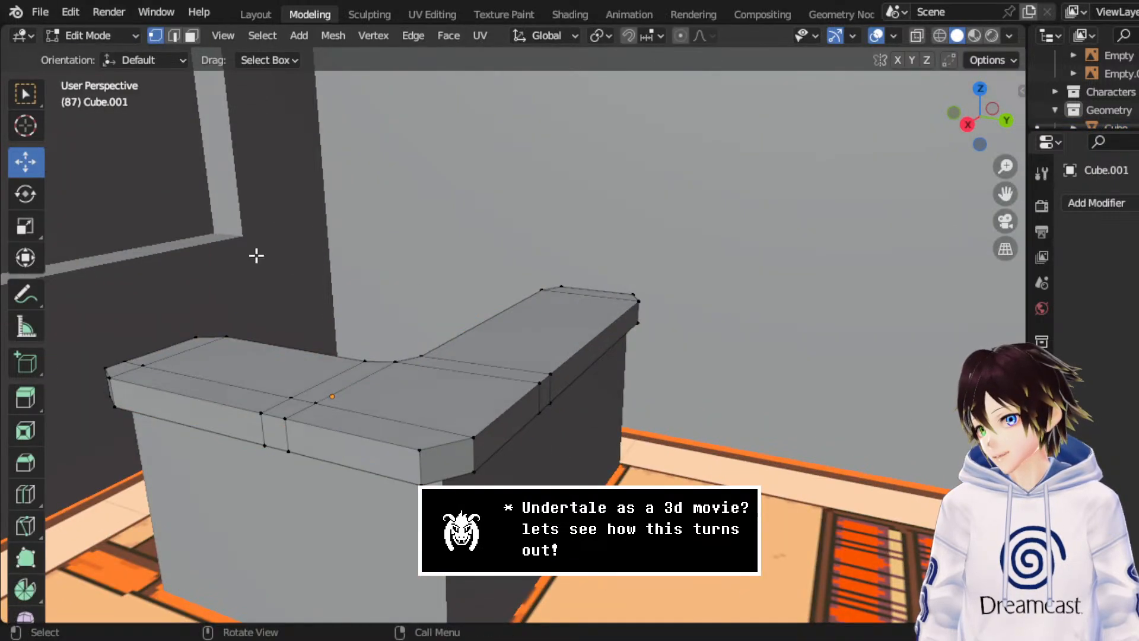
left_click(967, 124)
left_click(939, 36)
- Try to extrude the countertop's top and bottom faces along their normals with an offset of 0.286 m
mouse_move(243, 226)
left_mouse_down()
mouse_move(717, 327)
mouse_move(737, 315)
left_mouse_up()
left_click_drag(692, 390, 252, 328)
scroll(394, 326, "up", 2)
right_click(431, 312)
left_click(431, 330)
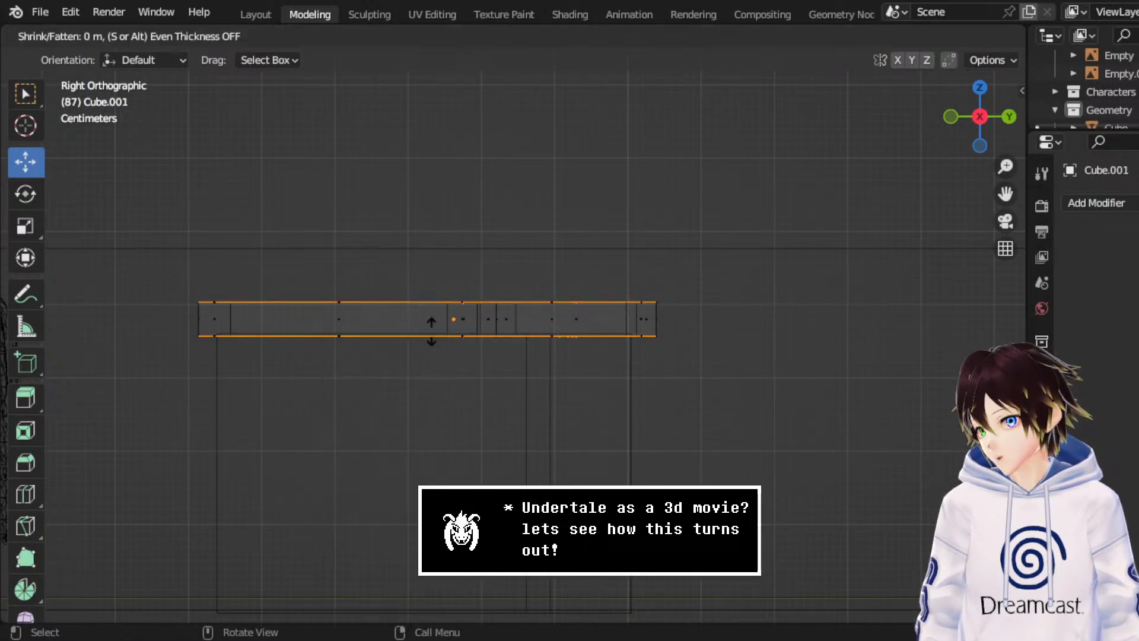
left_click(463, 232)
- Try to scale the extruded countertop faces inward against the reference image from above
scroll(513, 245, "up", 2)
left_click(989, 83)
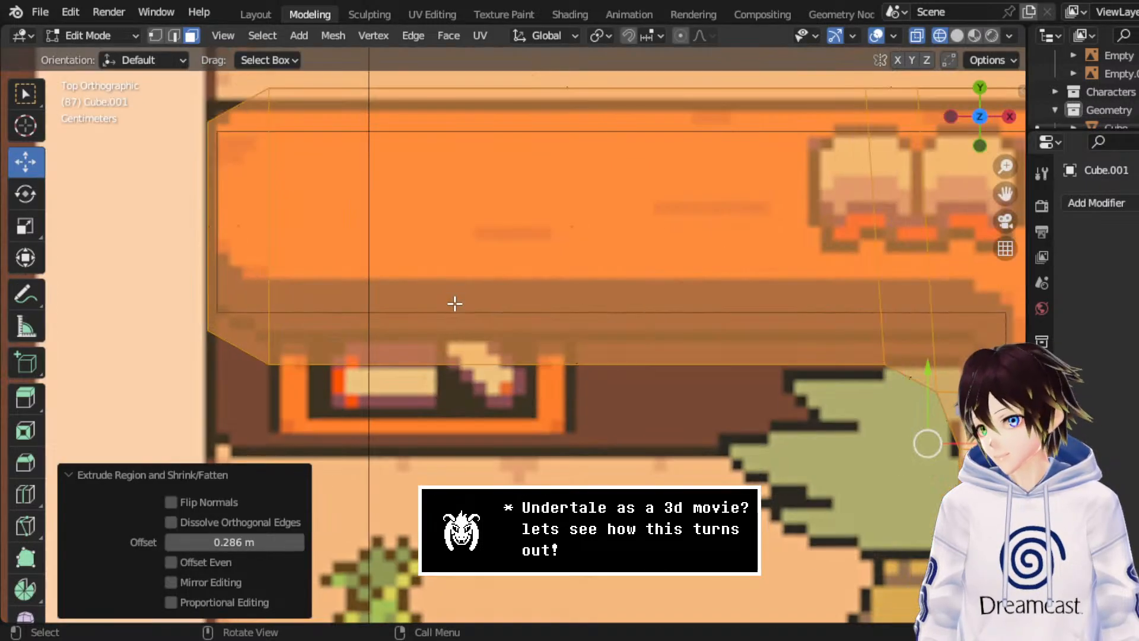
scroll(645, 307, "up", 2)
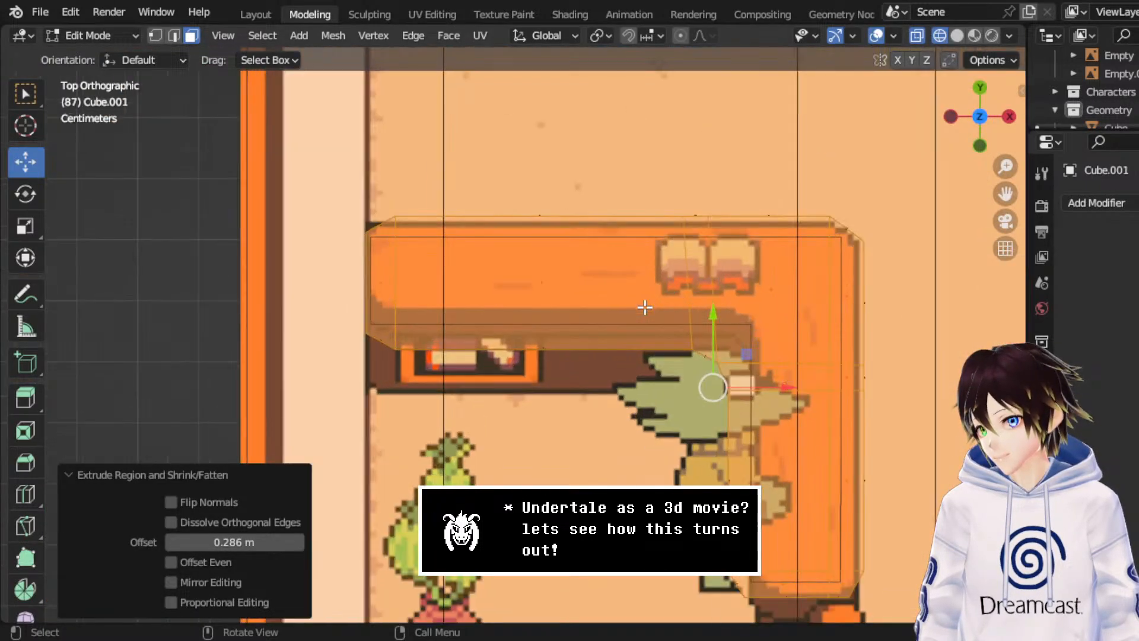
left_click(34, 230)
left_click_drag(772, 336, 766, 342)
middle_click_drag(765, 341, 510, 365)
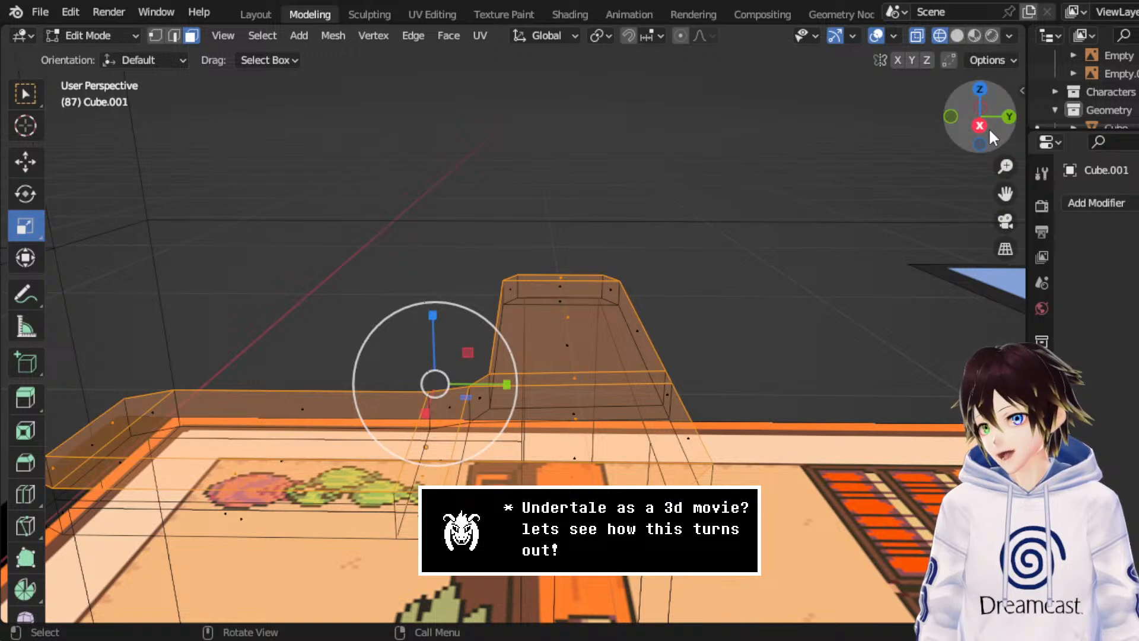
- Extrude the countertop's top and bottom faces along their normals with an offset of about 0.314 m
left_click(980, 125)
left_click_drag(672, 363, 199, 326)
right_click(485, 326)
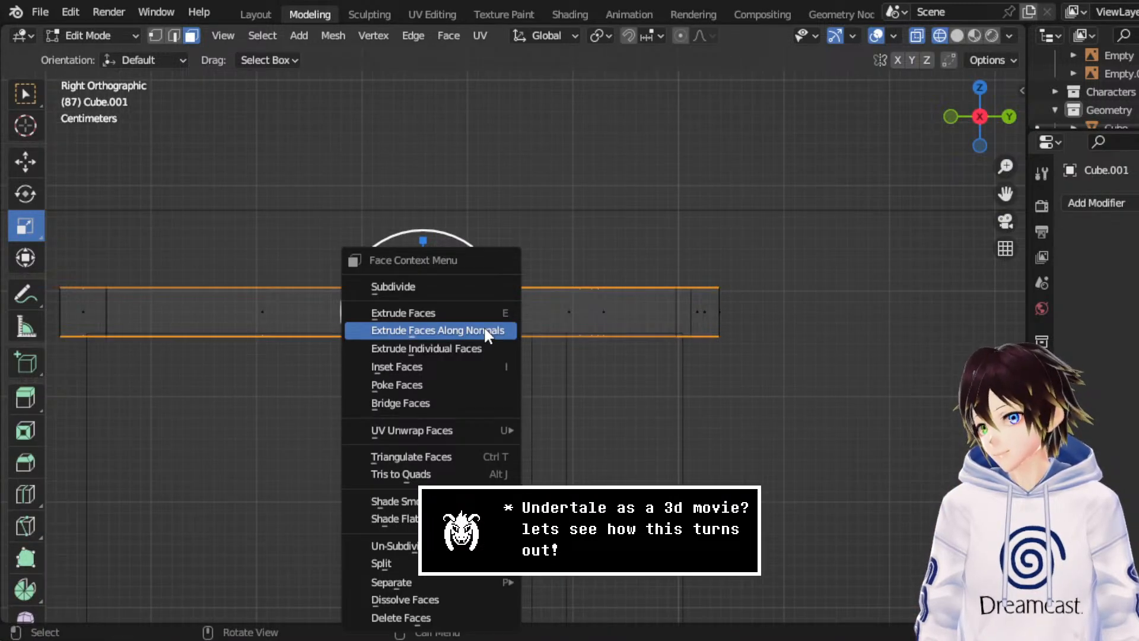
left_click(483, 326)
scroll(508, 261, "up", 3)
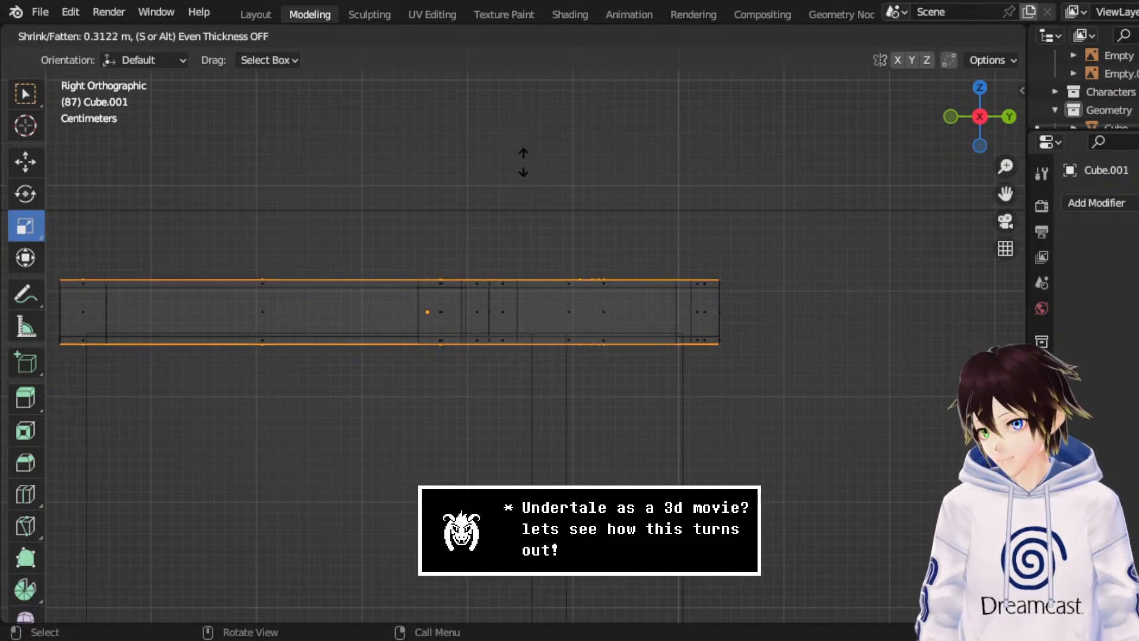
left_click(512, 182)
- Select the four outermost top and bottom vertices at the countertop's wall end and move them about 0.005 m along X
middle_click_drag(461, 194, 570, 242)
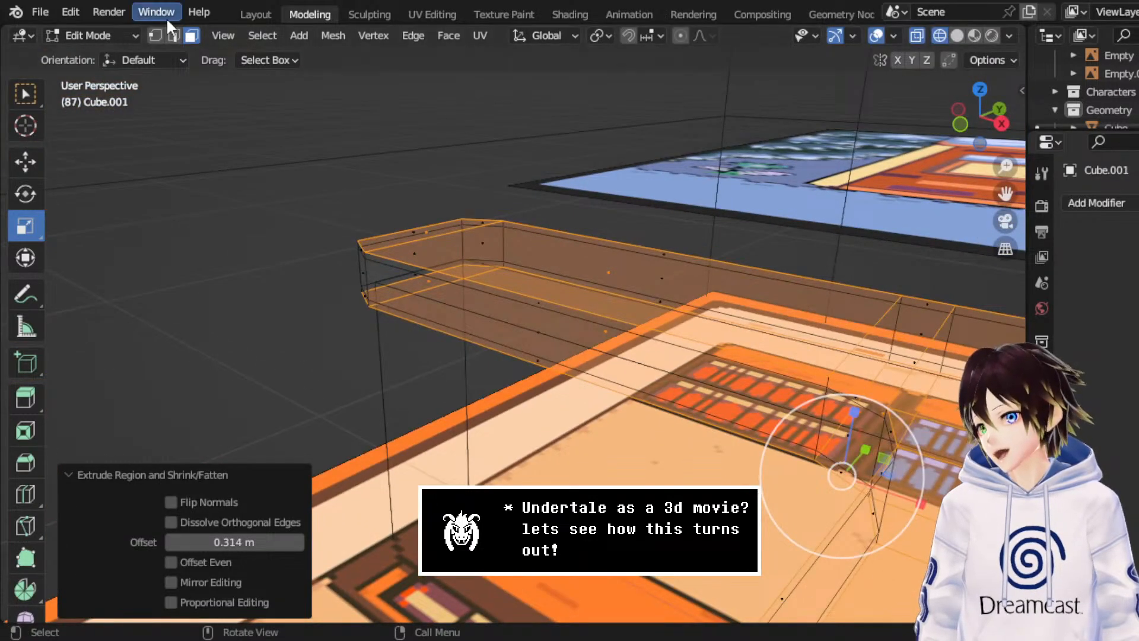
left_click(155, 36)
middle_click_drag(438, 225, 487, 234)
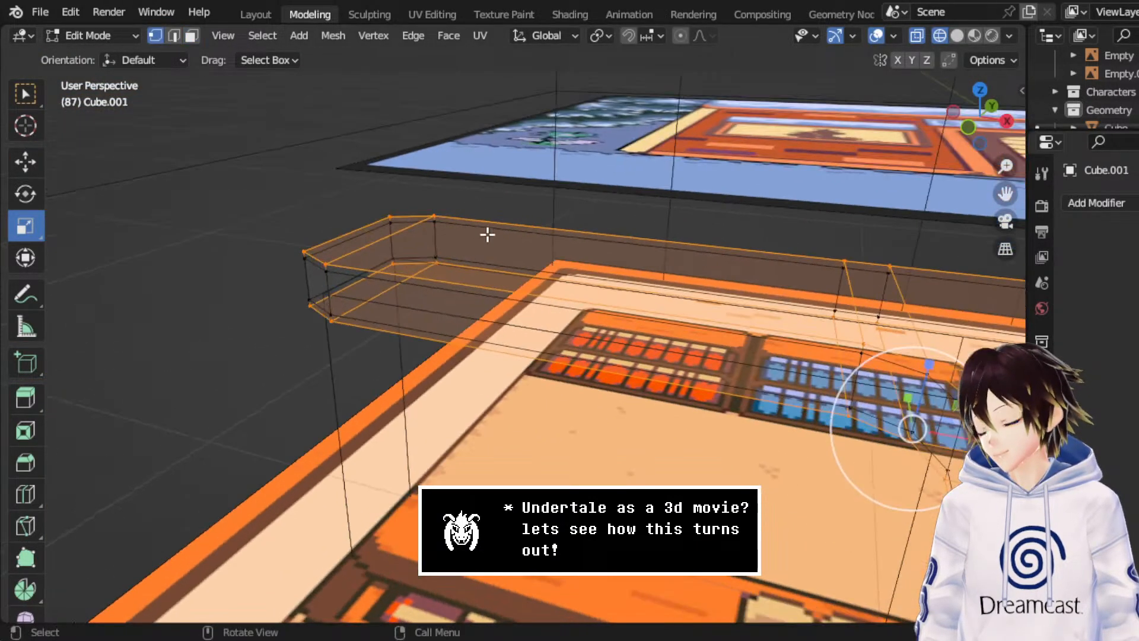
left_click(304, 253)
left_click(390, 219, "shift")
left_click(393, 263, "shift")
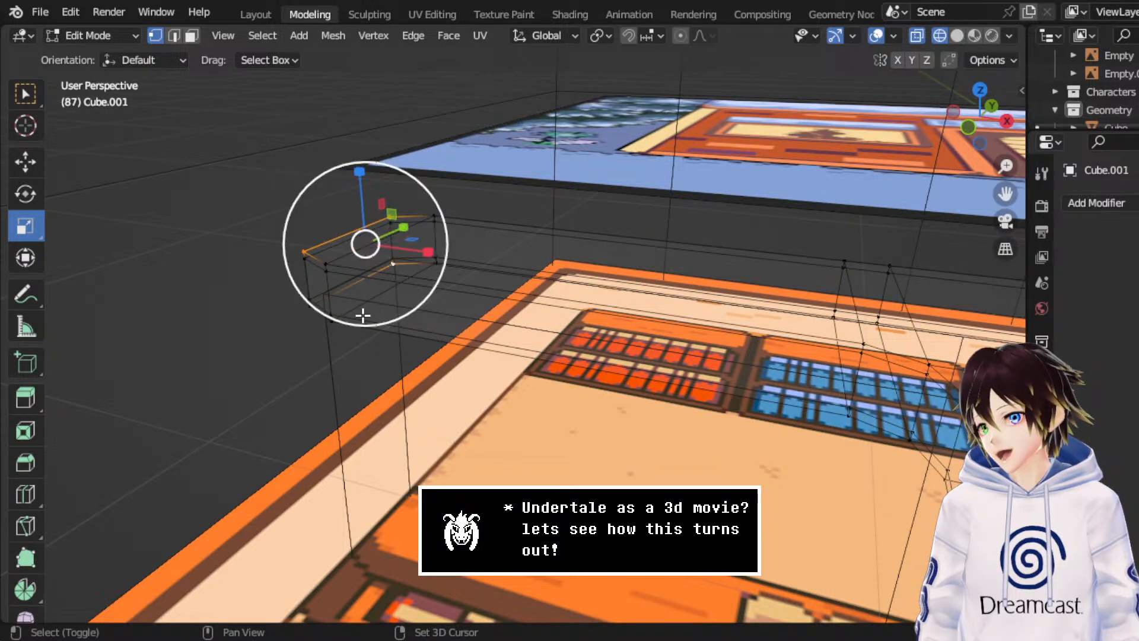
left_click(309, 307, "shift")
left_click(969, 127)
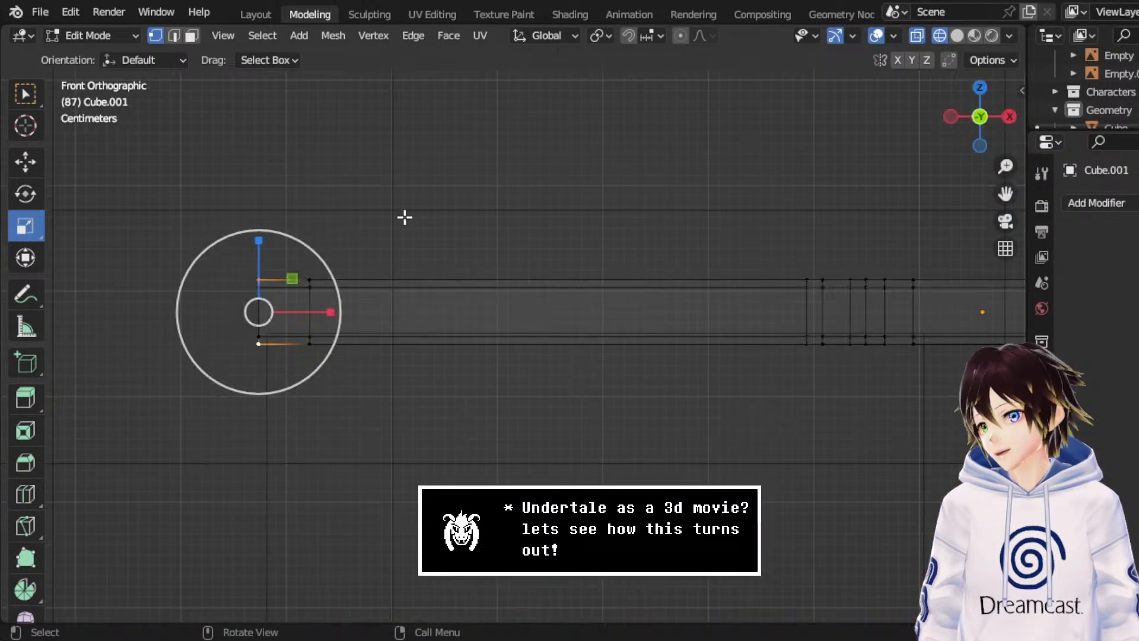
left_click(25, 161)
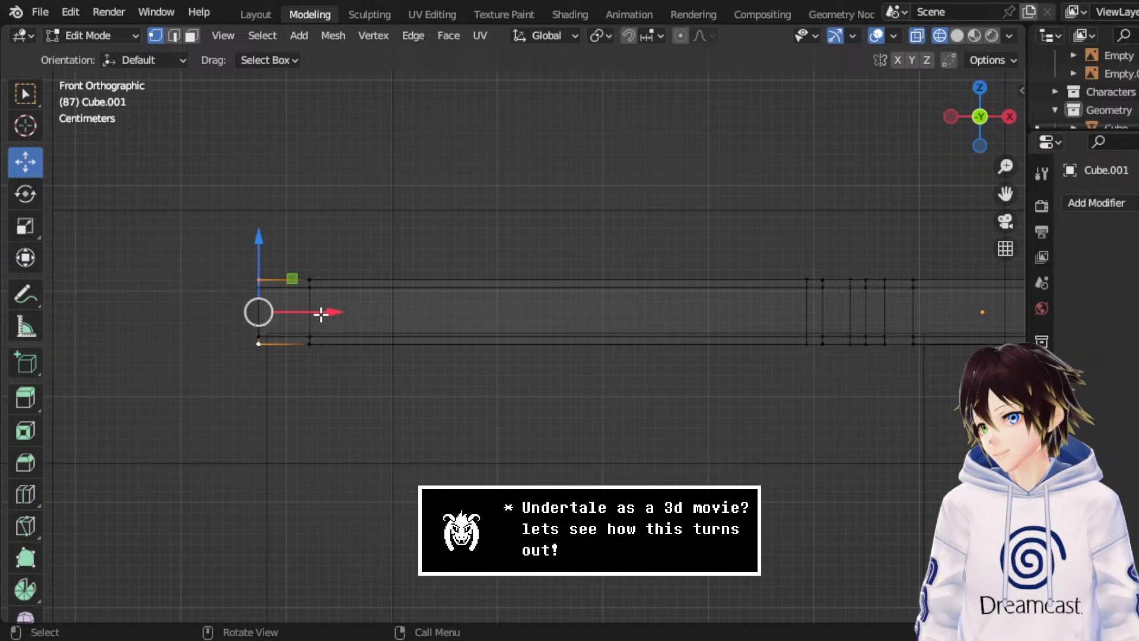
left_click_drag(321, 313, 327, 314)
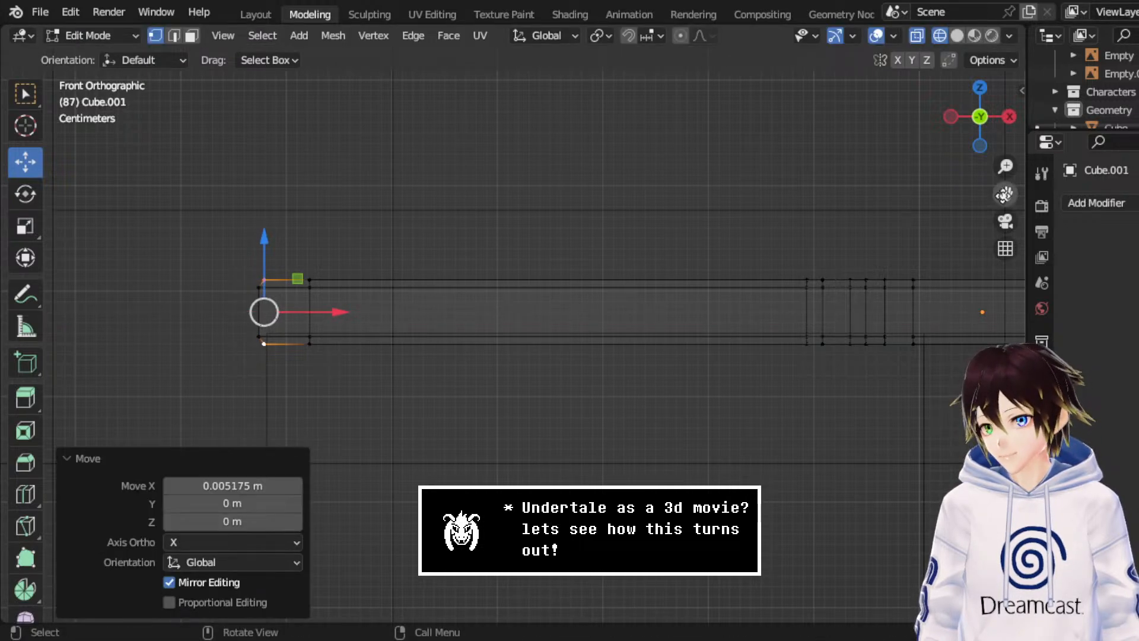
- Move the outermost top and bottom vertices on the opposite X side of the countertop about -0.006 m along X
left_click_drag(1005, 194, 610, 175)
scroll(756, 258, "up", 1)
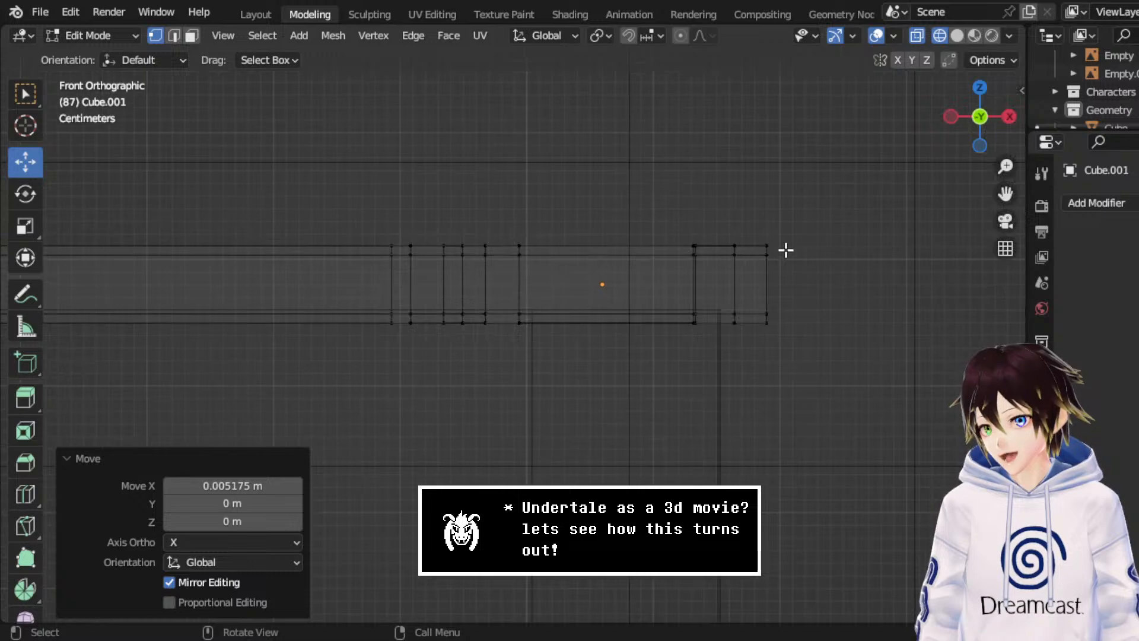
left_click(781, 249)
left_click(790, 317, "shift")
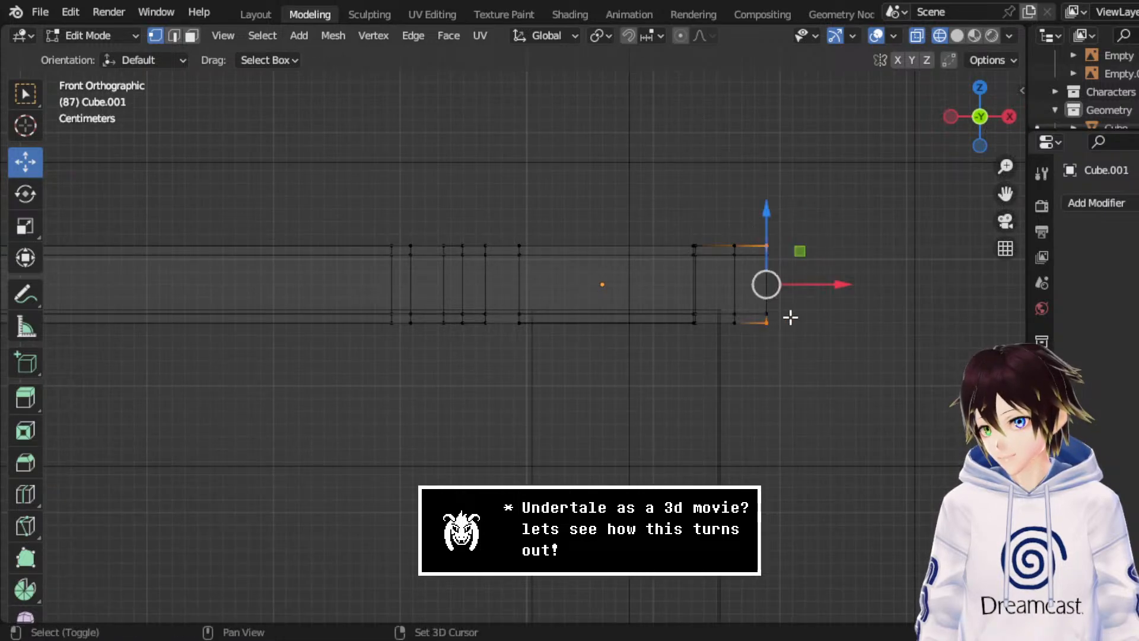
left_click_drag(837, 287, 820, 283)
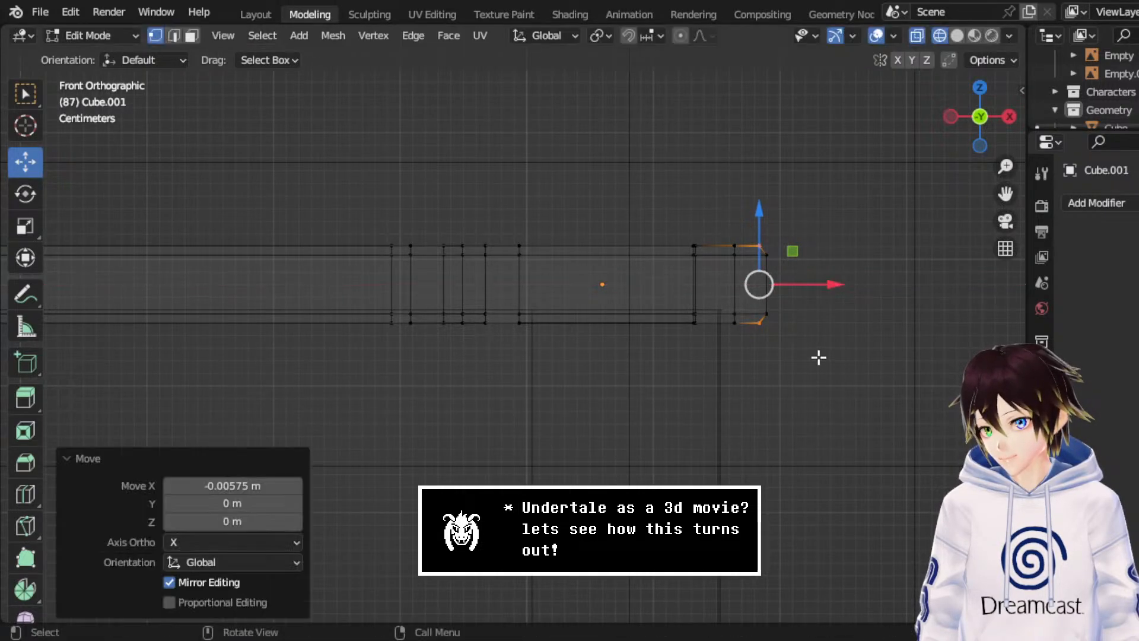
- Select the top and bottom edge vertices at the short leg's free end and move them about 0.005 m along Y
middle_click_drag(819, 356, 860, 339)
scroll(706, 286, "down", 3)
middle_click_drag(749, 392, 807, 307)
left_click(740, 347, "shift")
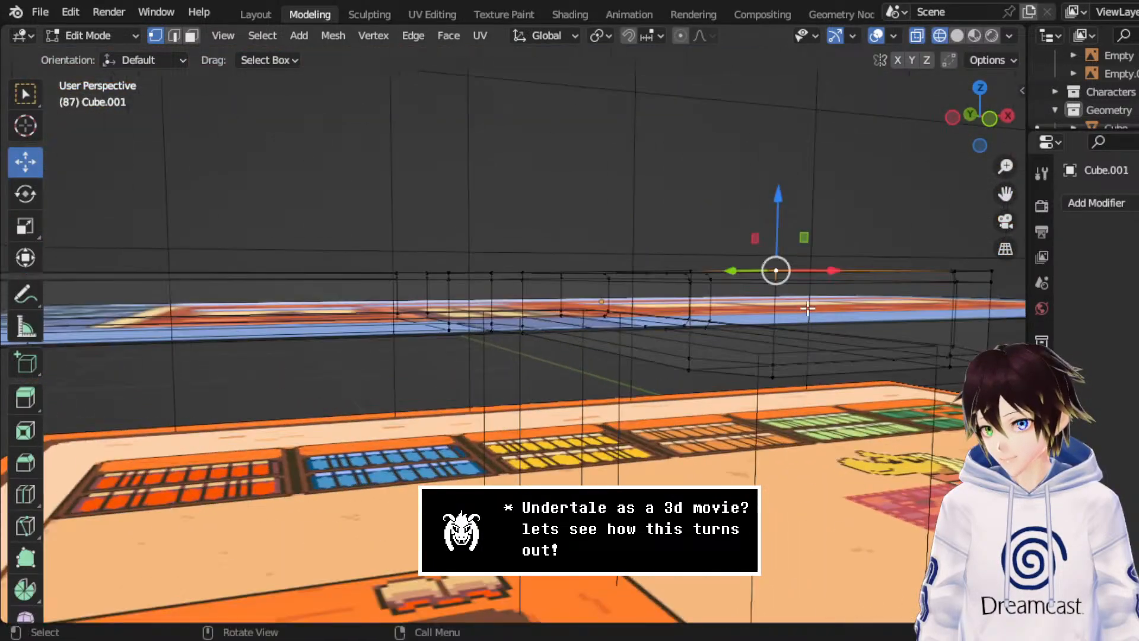
left_click(970, 271, "shift")
middle_click_drag(961, 285, 973, 332)
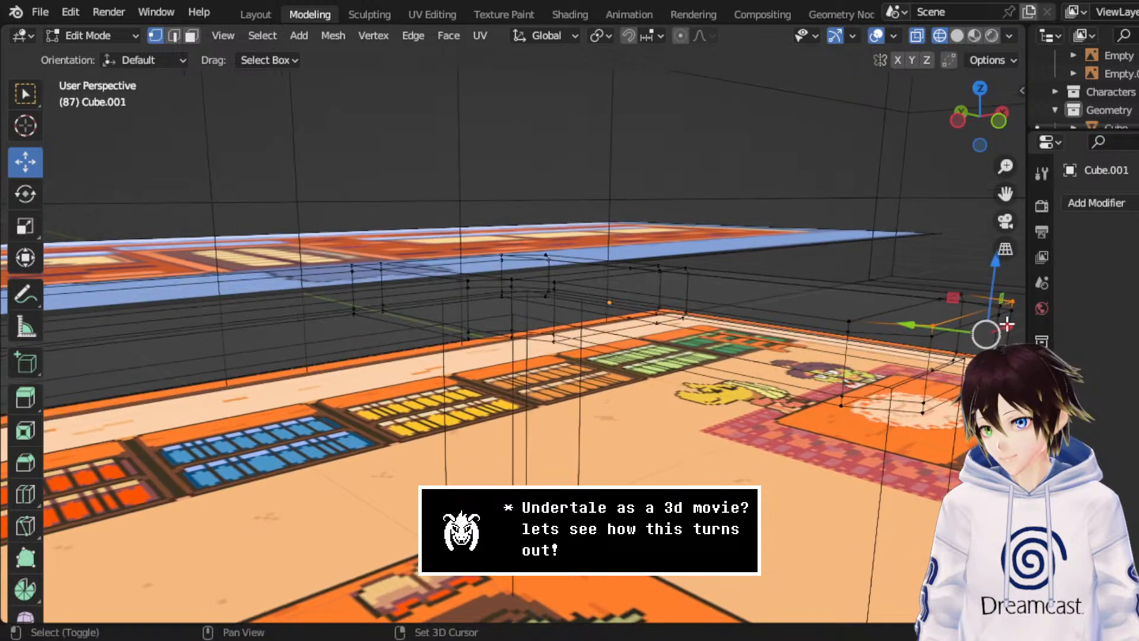
left_click(920, 415, "ctrl")
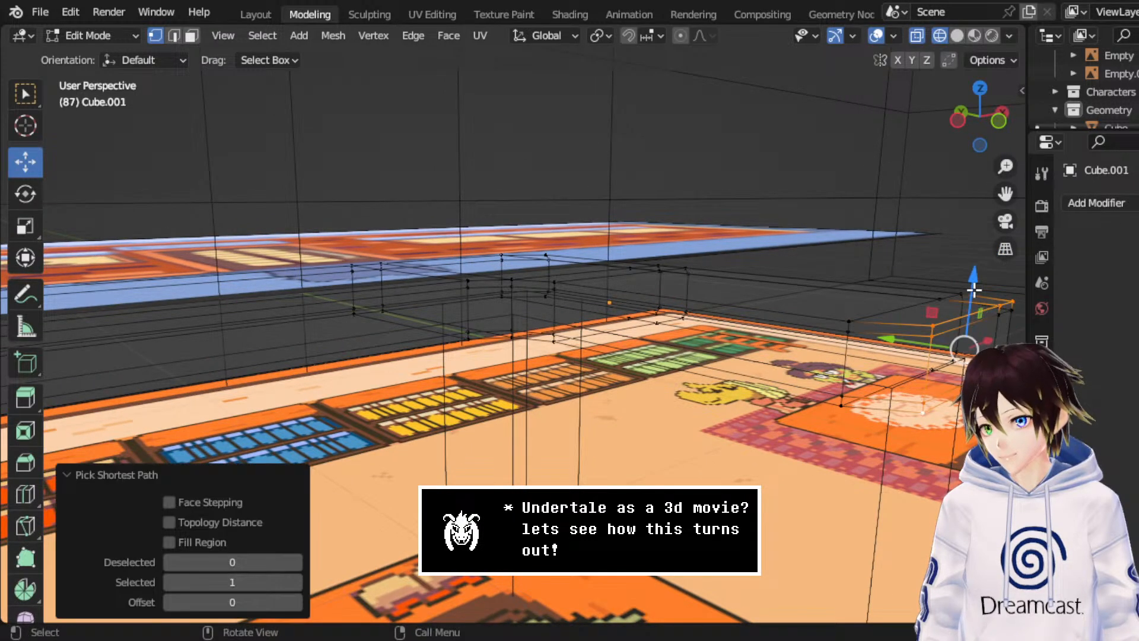
left_click(922, 412, "shift")
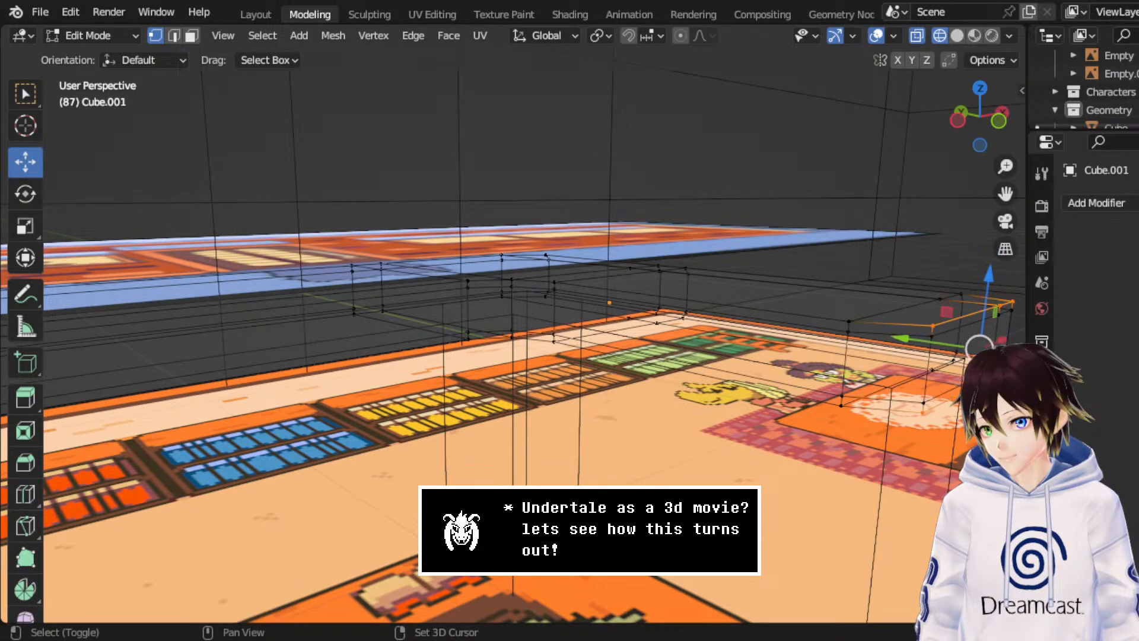
left_click(957, 120)
left_click_drag(831, 299, 826, 300)
- Return to solid shading and view the bevelled rim on the short leg and the inner corner of the countertop
middle_click_drag(826, 300, 820, 212)
left_click(989, 125)
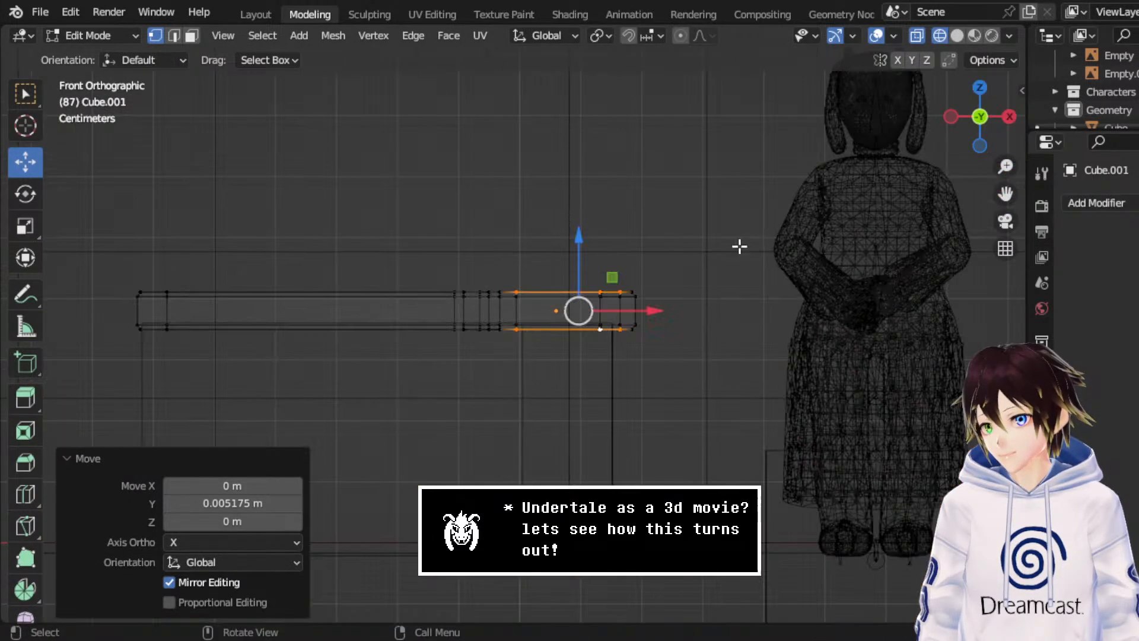
middle_click_drag(482, 269, 625, 258)
left_click(955, 36)
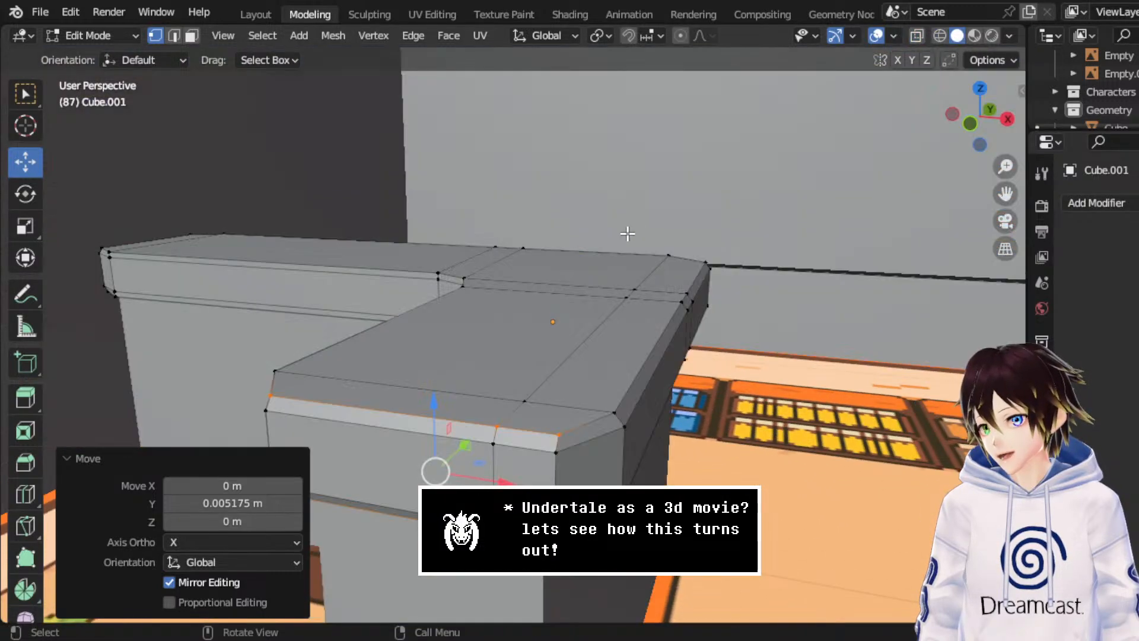
mouse_move(622, 172)
middle_mouse_down()
mouse_move(613, 231)
mouse_move(692, 238)
mouse_move(643, 372)
middle_mouse_up()
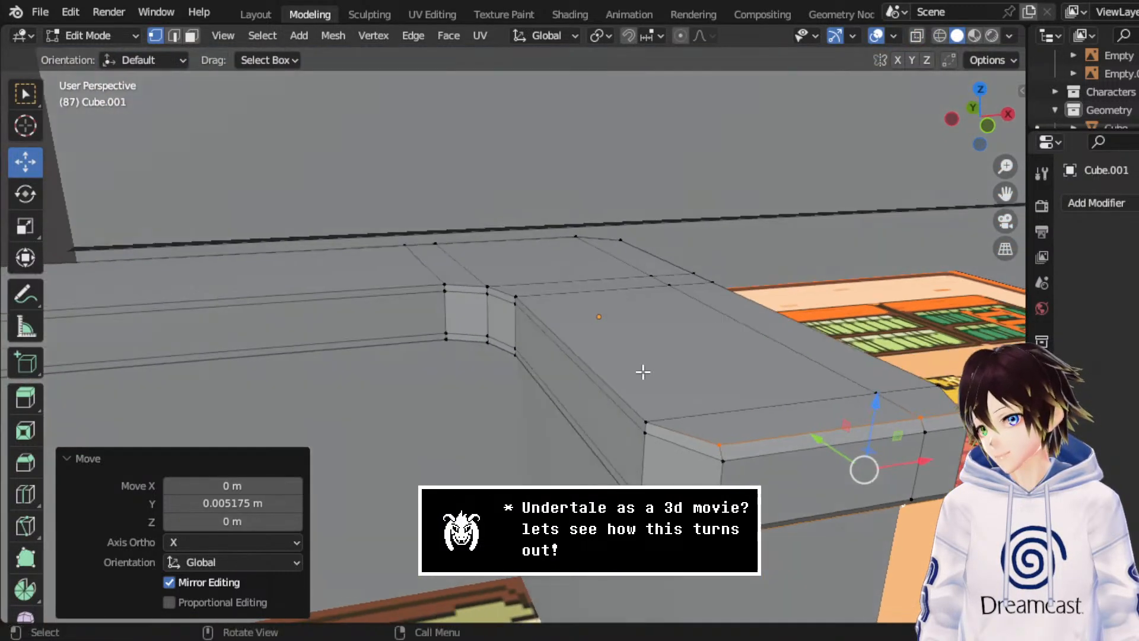
- Select the top and bottom vertices along the short leg's inner edge and move them about 0.005 m along X
left_click(642, 415)
left_click(515, 297, "ctrl")
middle_click_drag(515, 297, 552, 373)
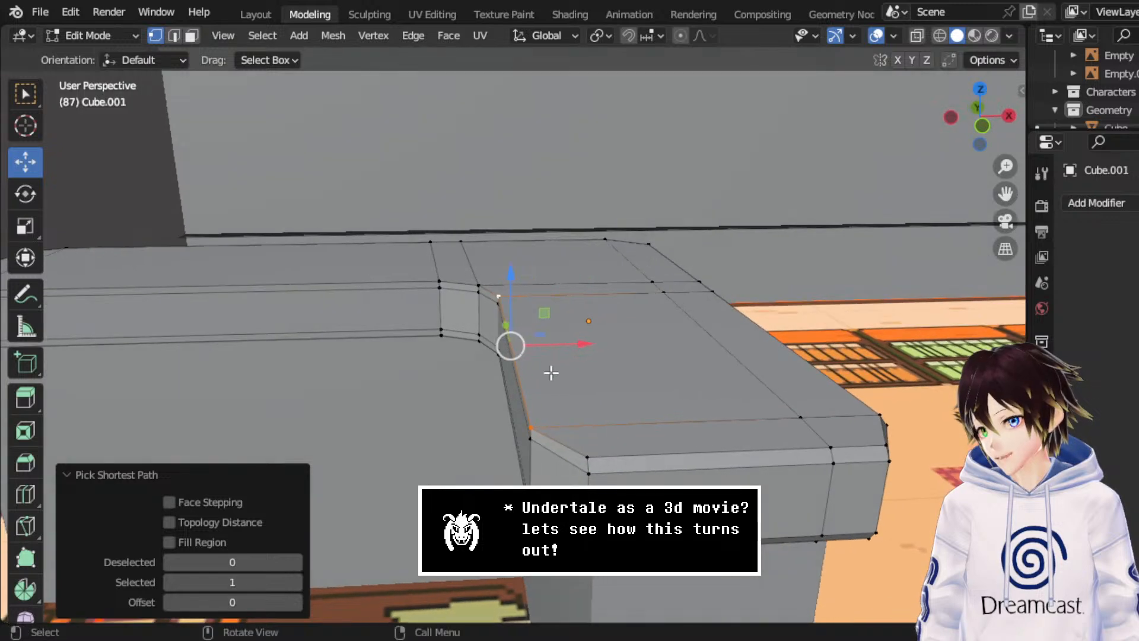
left_click_drag(562, 346, 573, 346)
middle_click_drag(573, 346, 574, 217)
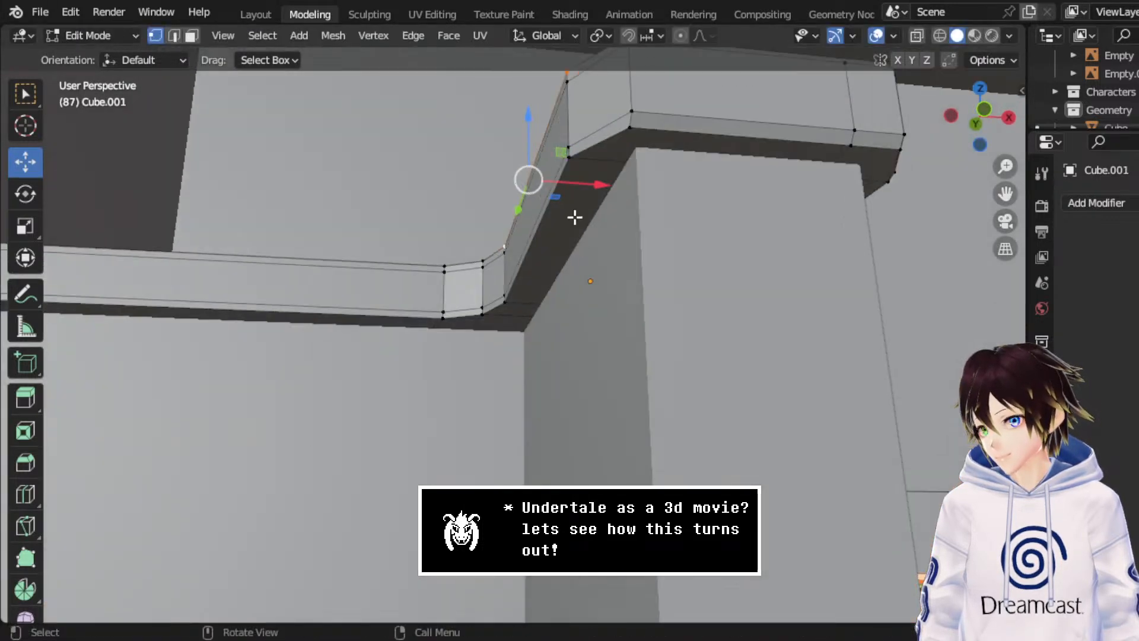
left_click(569, 159, "shift")
left_click(506, 304, "shift")
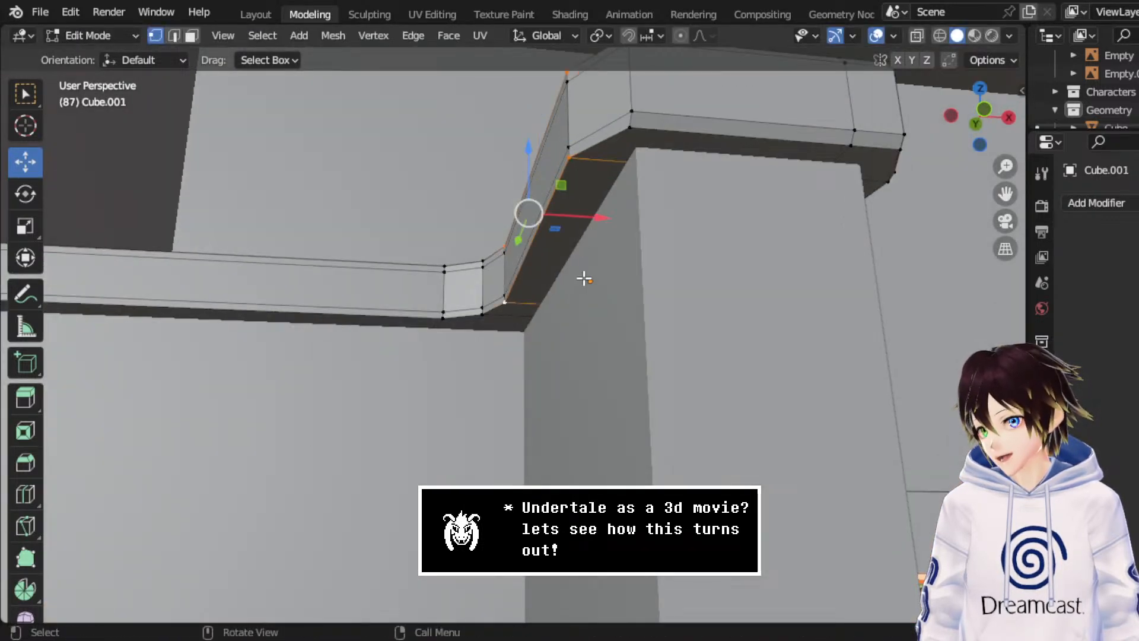
key("g")
key("x")
left_click(590, 218)
middle_click_drag(590, 218, 563, 351)
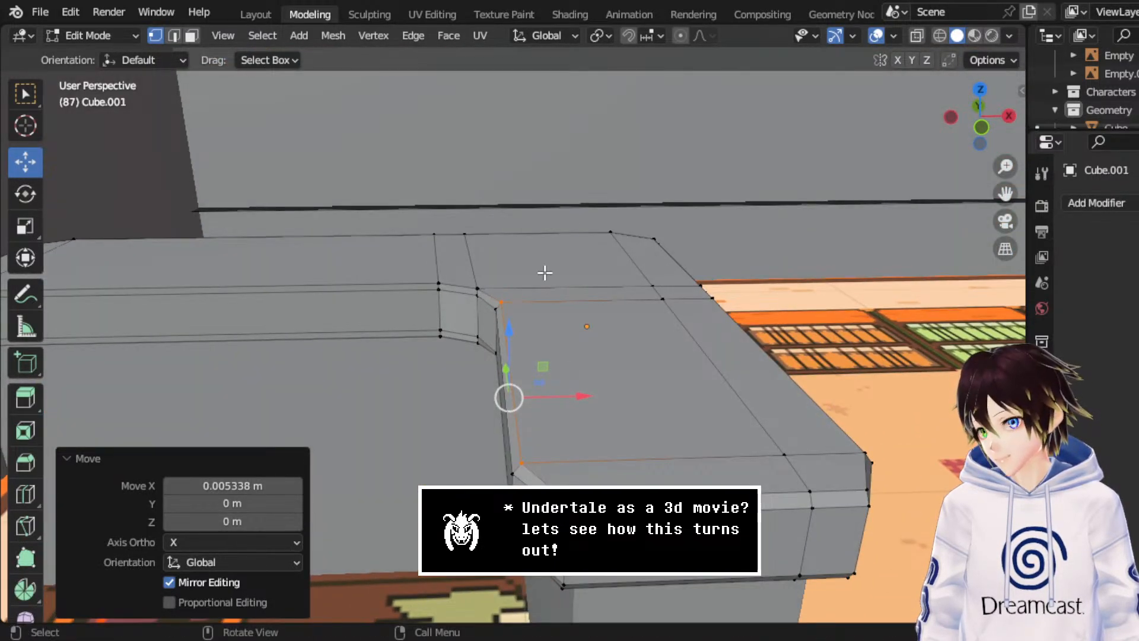
- Select the top and bottom vertices along the long arm's outer edge and move them slightly inward along Y
middle_click_drag(545, 272, 450, 321)
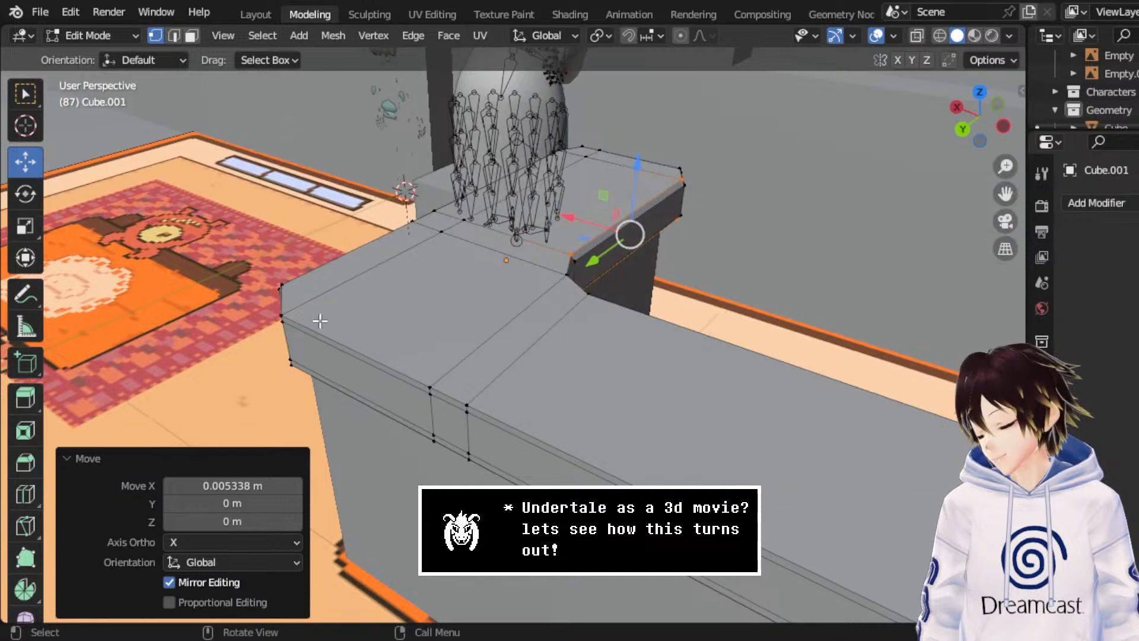
middle_click_drag(320, 320, 465, 295)
left_click(504, 404)
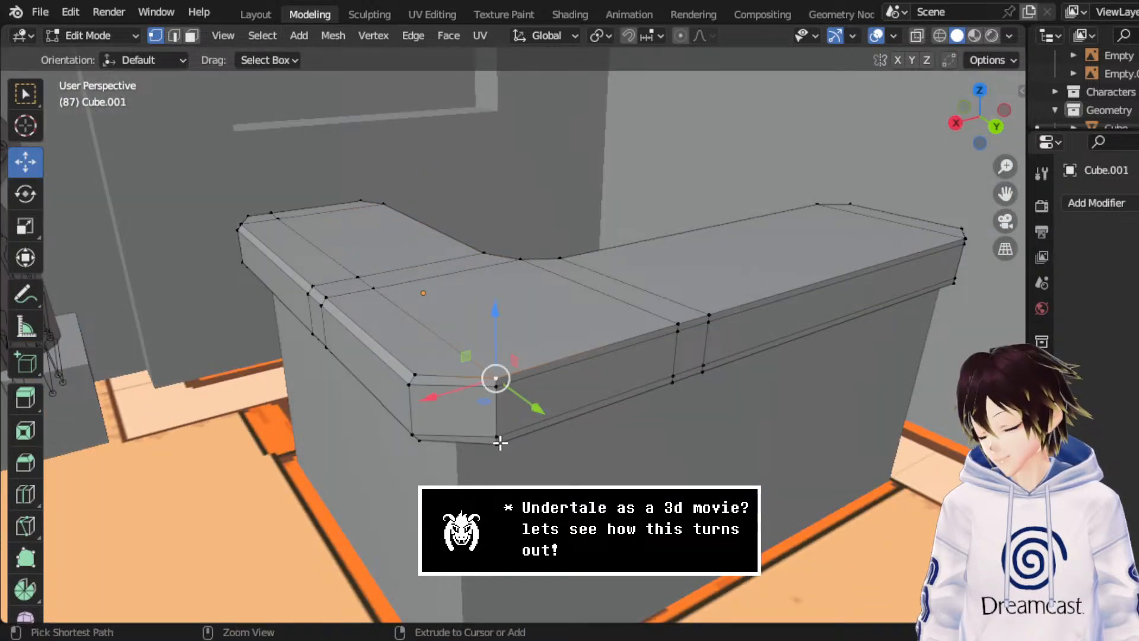
left_click(961, 248, "ctrl")
middle_click_drag(961, 248, 809, 288)
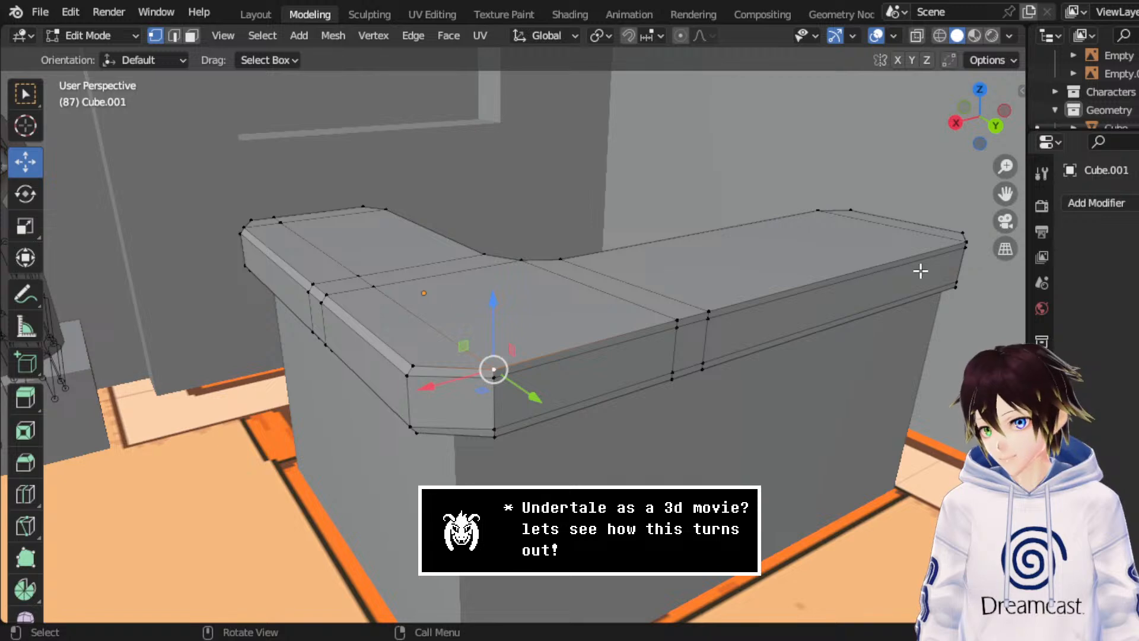
left_click(962, 244, "ctrl")
left_click(955, 288, "shift")
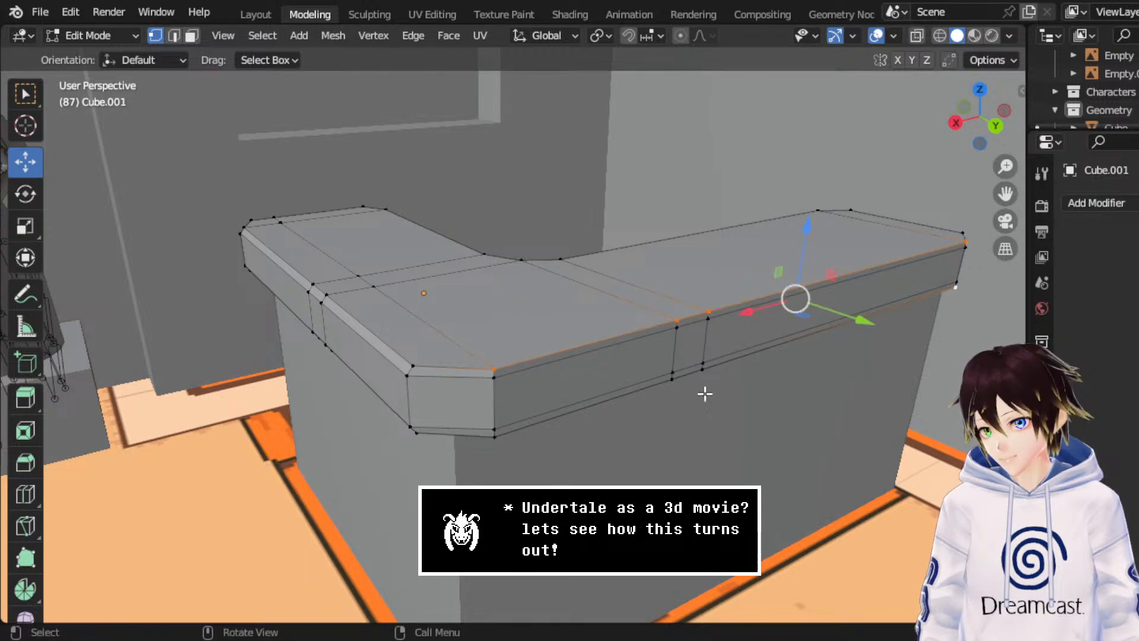
left_click(497, 437, "ctrl")
middle_click_drag(629, 369, 739, 335)
scroll(739, 335, "up", 3)
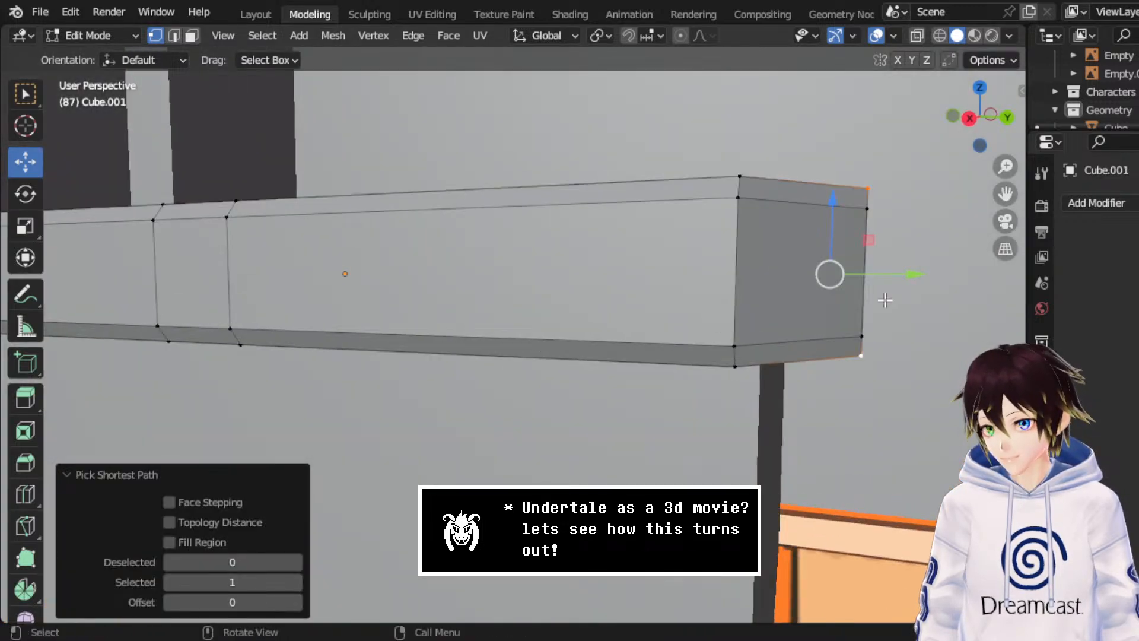
left_click_drag(913, 278, 900, 280)
middle_click_drag(900, 281, 834, 224)
- Select the top and bottom vertices along the long arm's inner edge, including the inner corner, and move them about 0.005 m along Y
left_click(557, 330)
left_click(528, 360, "shift")
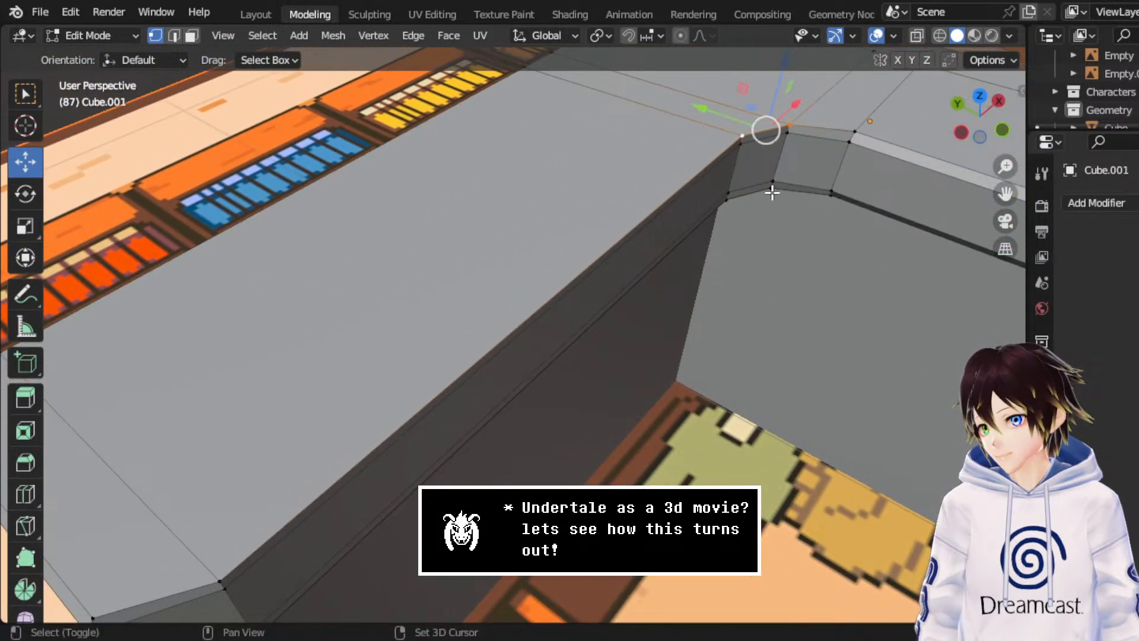
left_click(772, 189, "shift")
middle_click_drag(729, 200, 563, 370)
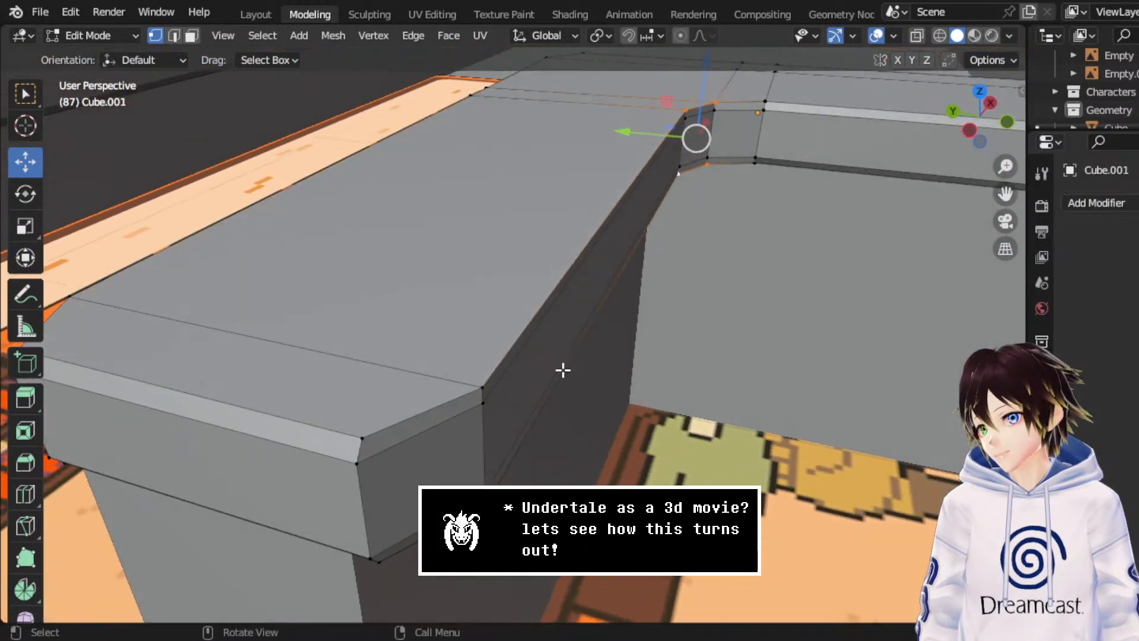
left_click(478, 389, "shift")
middle_click_drag(478, 389, 607, 296)
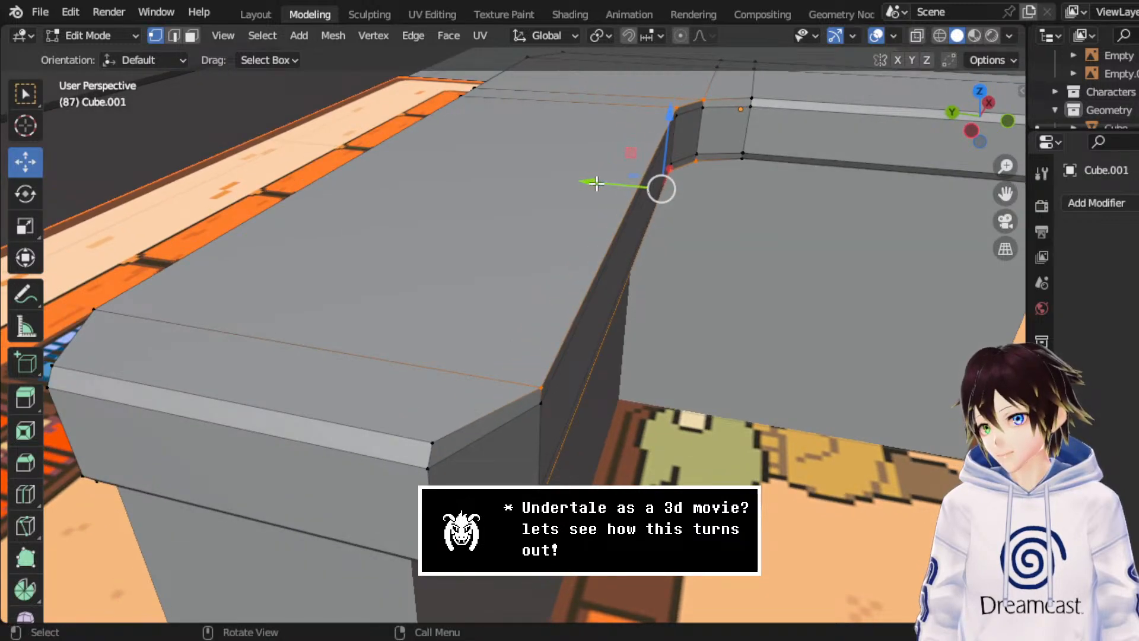
left_click_drag(596, 183, 585, 181)
middle_click_drag(585, 181, 623, 312)
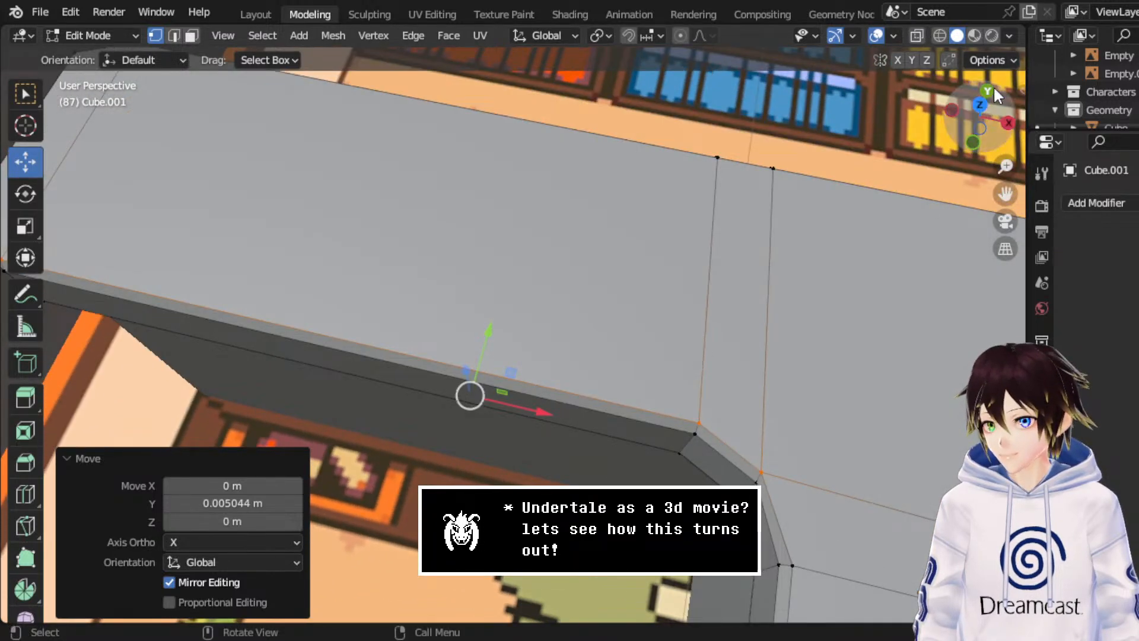
- From the top view in wireframe, select the countertop's inner-corner vertices and move them about 0.005 m along X
left_click(980, 104)
middle_click_drag(734, 350, 662, 350, "shift")
key("alt+z")
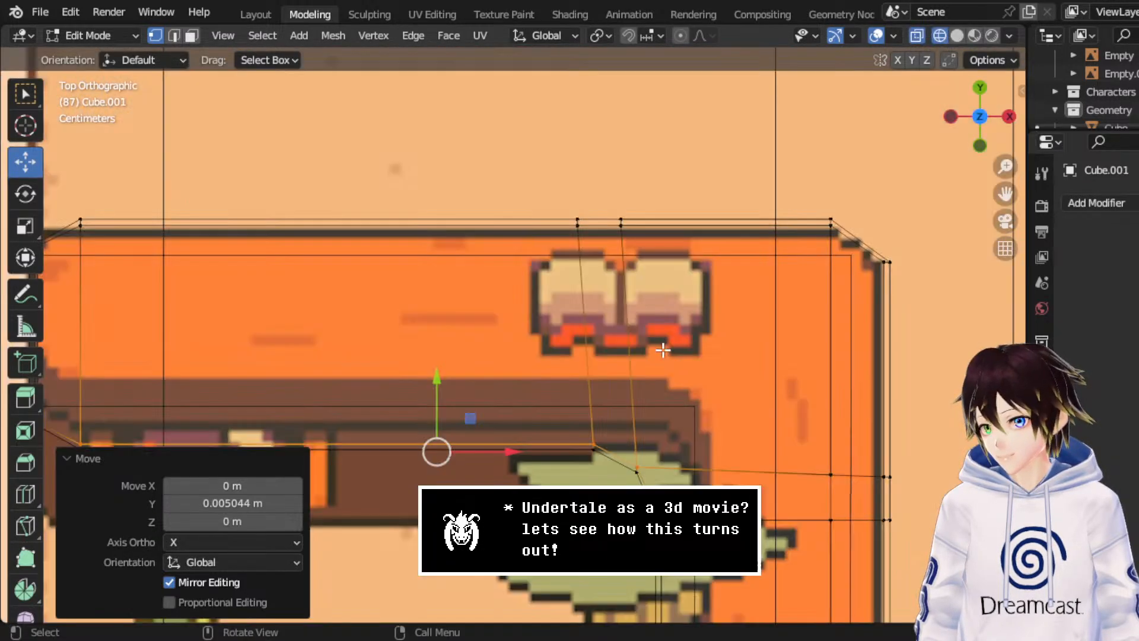
scroll(656, 465, "up", 2)
left_click_drag(600, 455, 668, 525)
left_click(690, 508, "shift")
left_click_drag(732, 508, 741, 509)
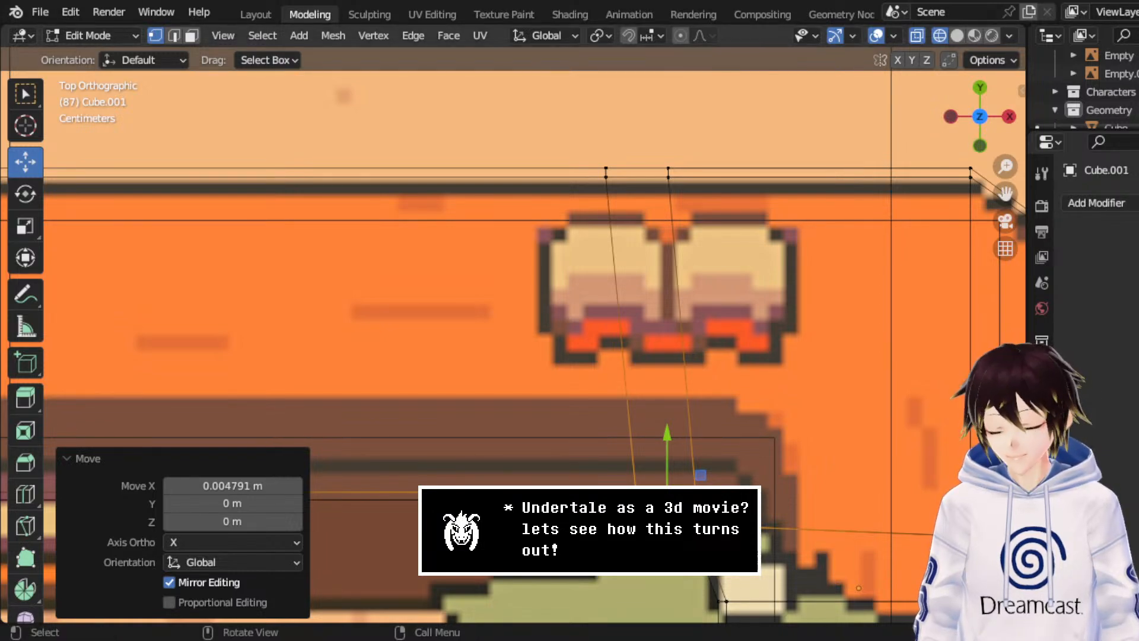
- Return to solid shading and view the bevelled rim around the countertop's inner corner and both arms
middle_click_drag(656, 445, 647, 320)
scroll(696, 422, "down", 5)
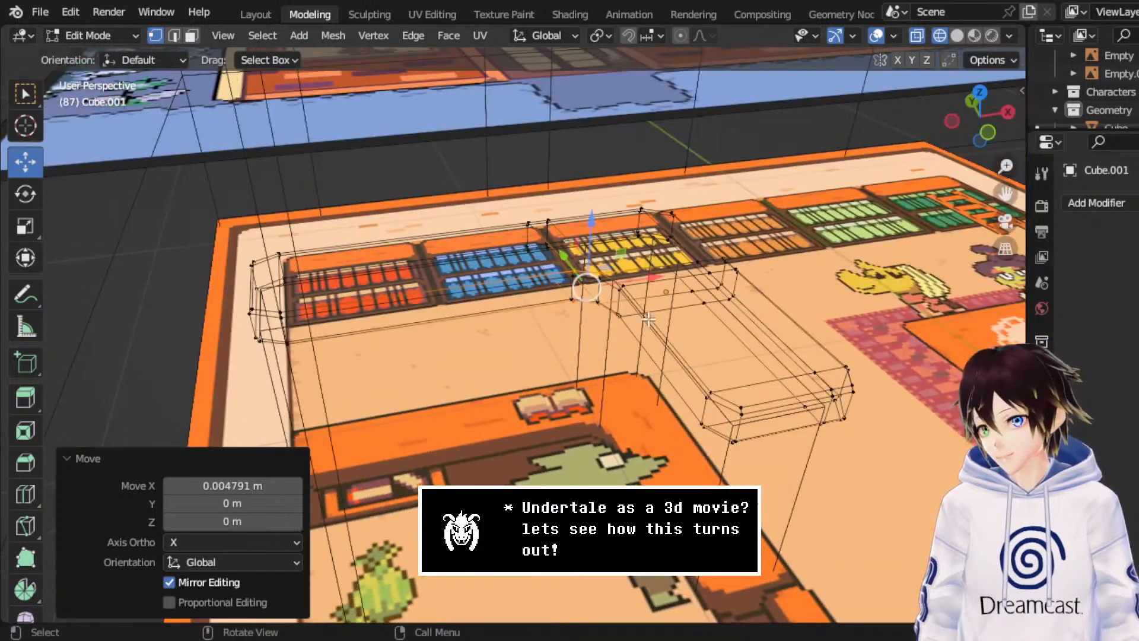
left_click(957, 36)
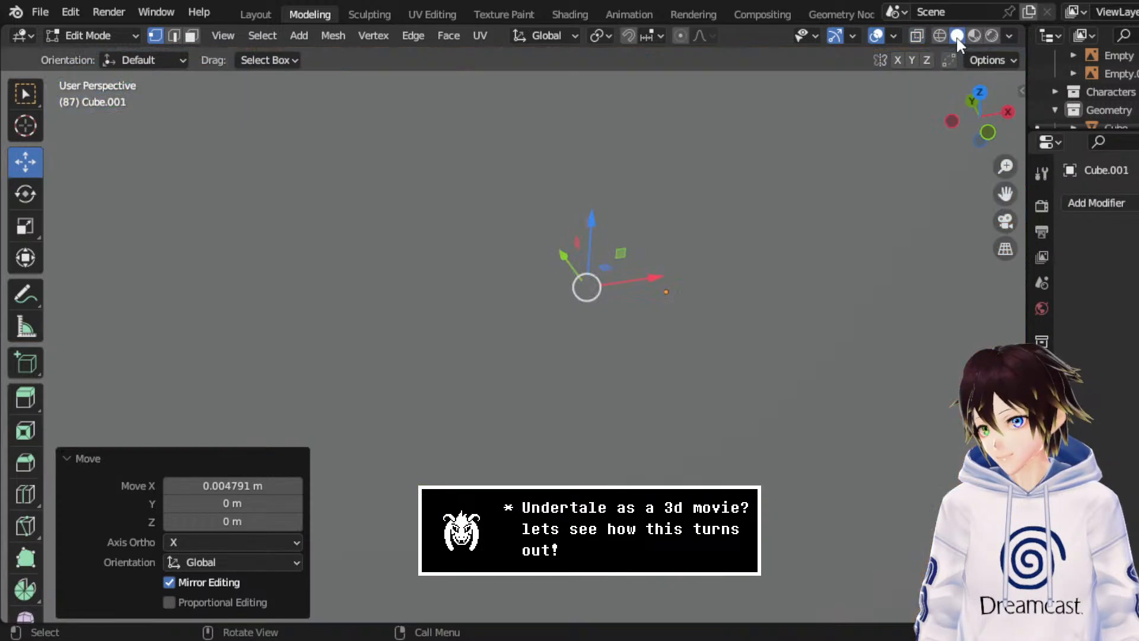
mouse_move(813, 221)
middle_mouse_down()
mouse_move(718, 209)
mouse_move(732, 223)
mouse_move(685, 220)
middle_mouse_up()
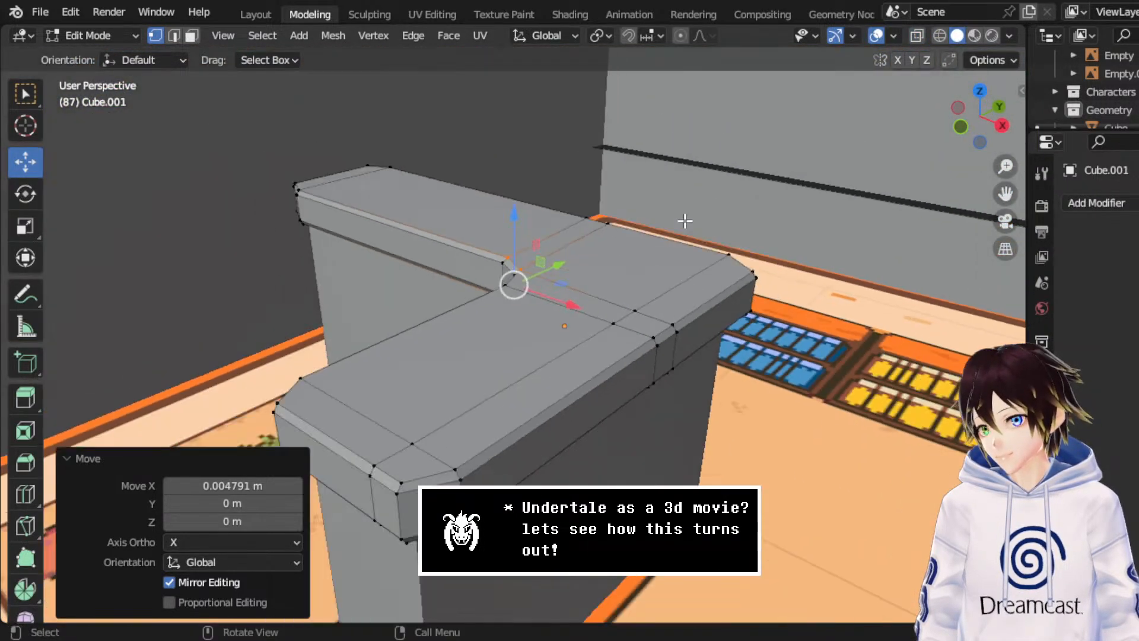
middle_click_drag(415, 293, 481, 291)
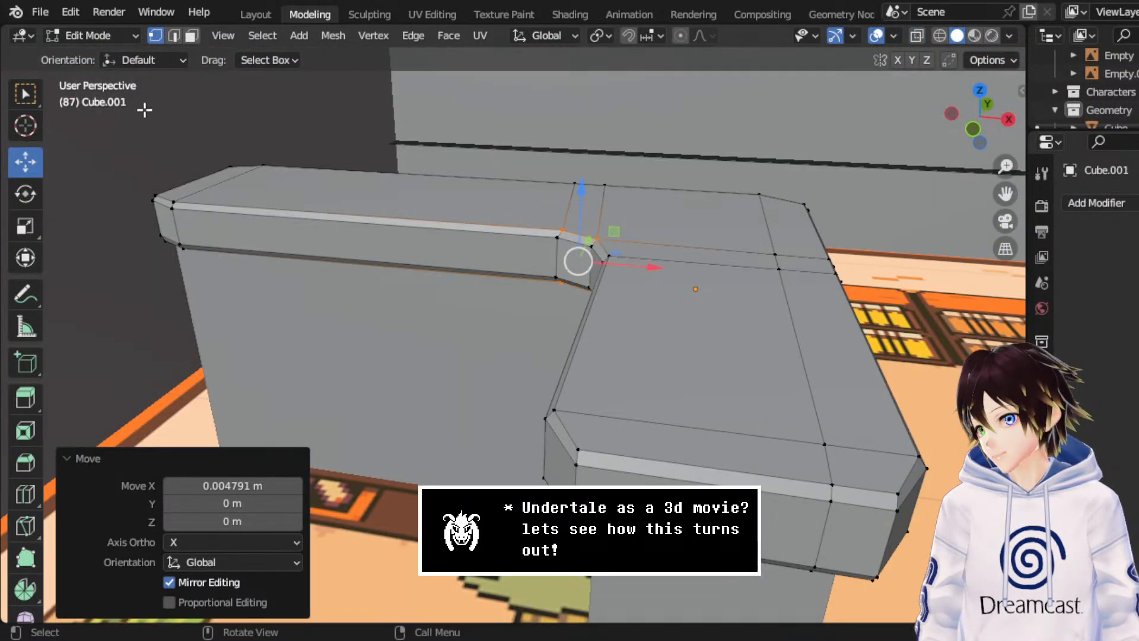
- Leave the countertop's mesh editing, select the desk's countertop and base, and start editing their meshes
left_click(133, 37)
left_click(126, 57)
left_click(191, 192)
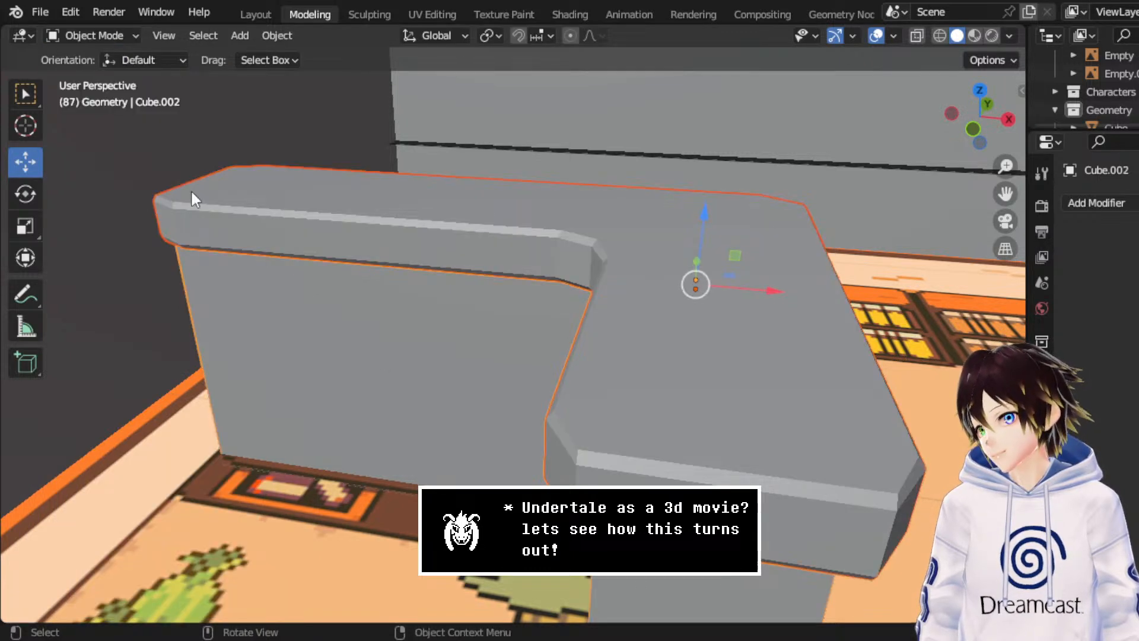
left_click(122, 37)
left_click(118, 74)
- Select all vertices at the long arm's free end in wireframe, move them about -0.195 m along X, and return to Object Mode
left_click_drag(982, 122, 868, 88)
key("alt+z")
left_click_drag(285, 136, 330, 247)
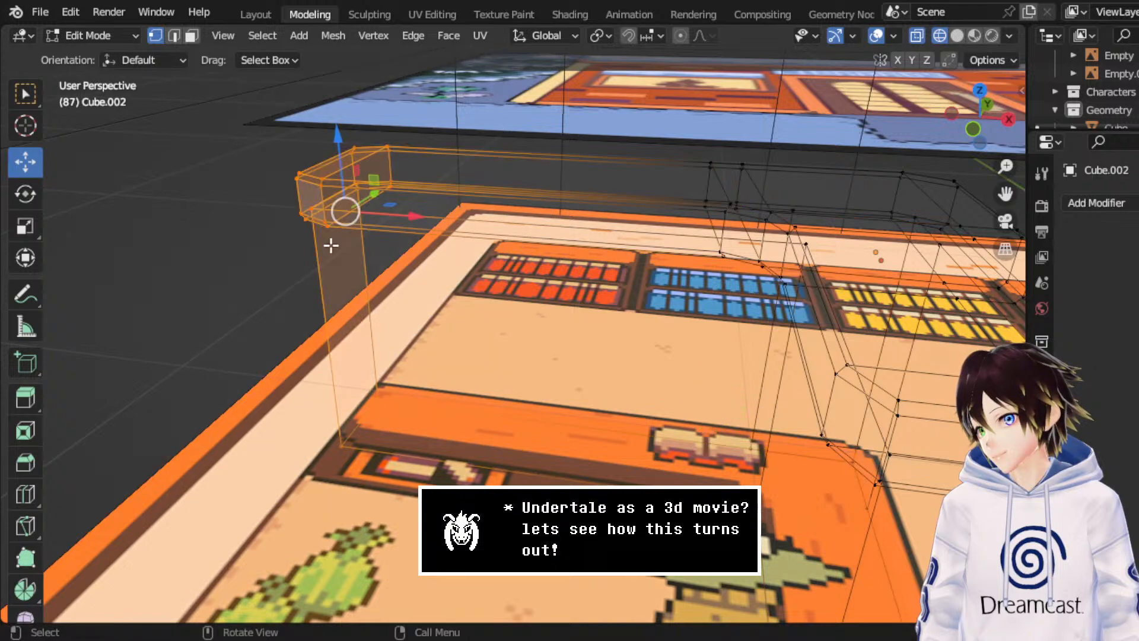
middle_click_drag(330, 247, 454, 250)
left_click(980, 91)
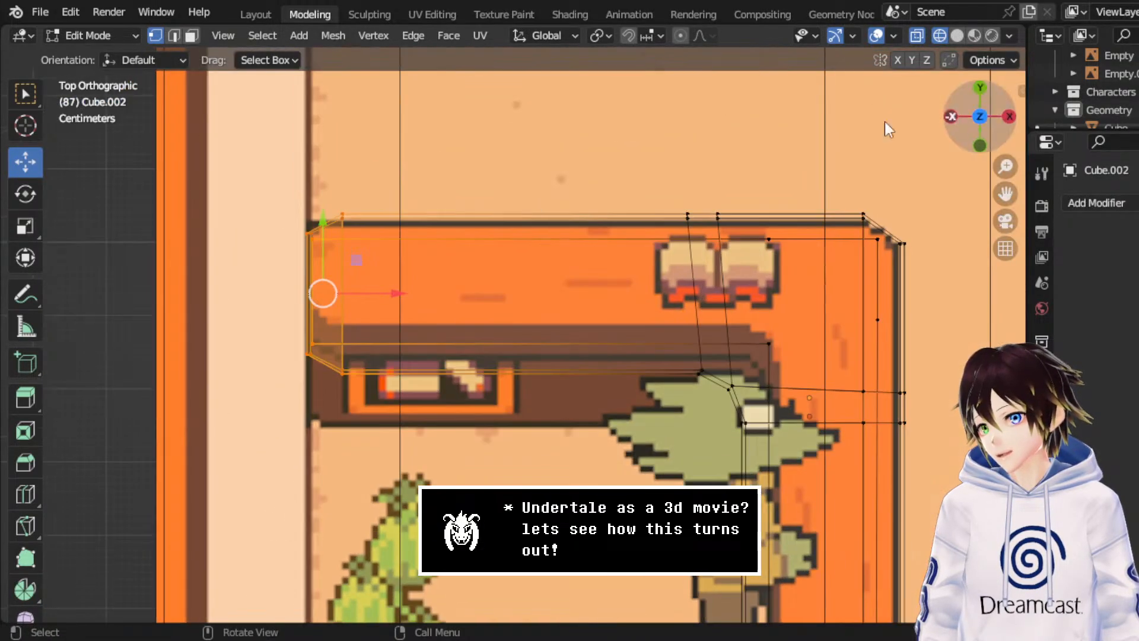
scroll(462, 322, "down", 3)
scroll(462, 322, "up", 3)
left_click_drag(462, 313, 353, 305)
middle_click_drag(352, 305, 267, 119)
left_click(95, 36)
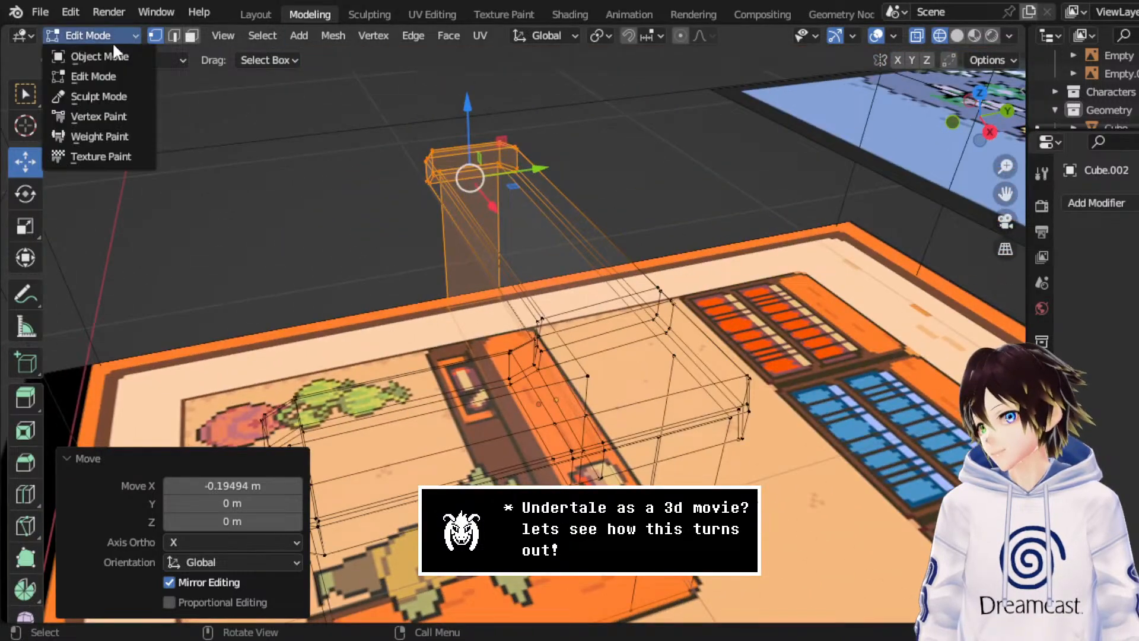
left_click(89, 54)
- Restore solid shading, view the extended desk, and save the file
middle_click_drag(480, 221, 554, 162)
left_click(958, 36)
mouse_move(653, 237)
middle_mouse_down()
mouse_move(541, 229)
mouse_move(607, 233)
mouse_move(471, 241)
mouse_move(514, 244)
middle_mouse_up()
key("ctrl+s")
- Select the room shell and examine the whole room layout against the reference image from the top in wireframe
left_click_drag(1003, 189, 830, 119)
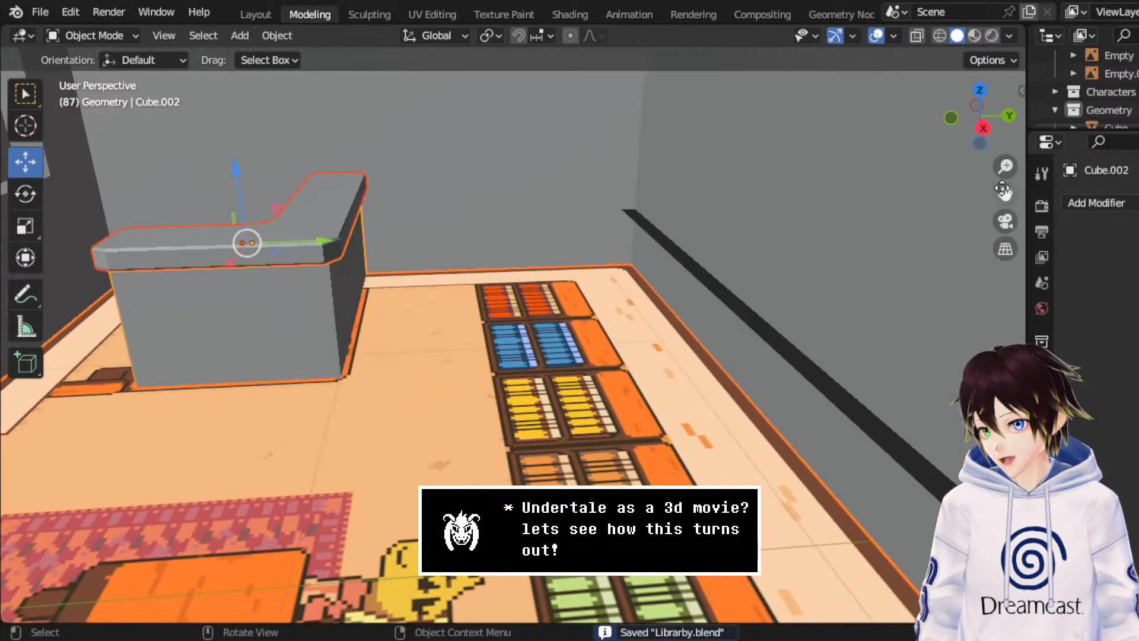
middle_click_drag(558, 188, 575, 235)
left_click(857, 252)
scroll(857, 251, "down", 4)
middle_click_drag(750, 341, 953, 217)
left_click_drag(1005, 194, 772, 356)
mouse_move(771, 332)
middle_mouse_down()
mouse_move(770, 314)
mouse_move(829, 287)
mouse_move(771, 332)
middle_mouse_up()
scroll(829, 287, "down", 3)
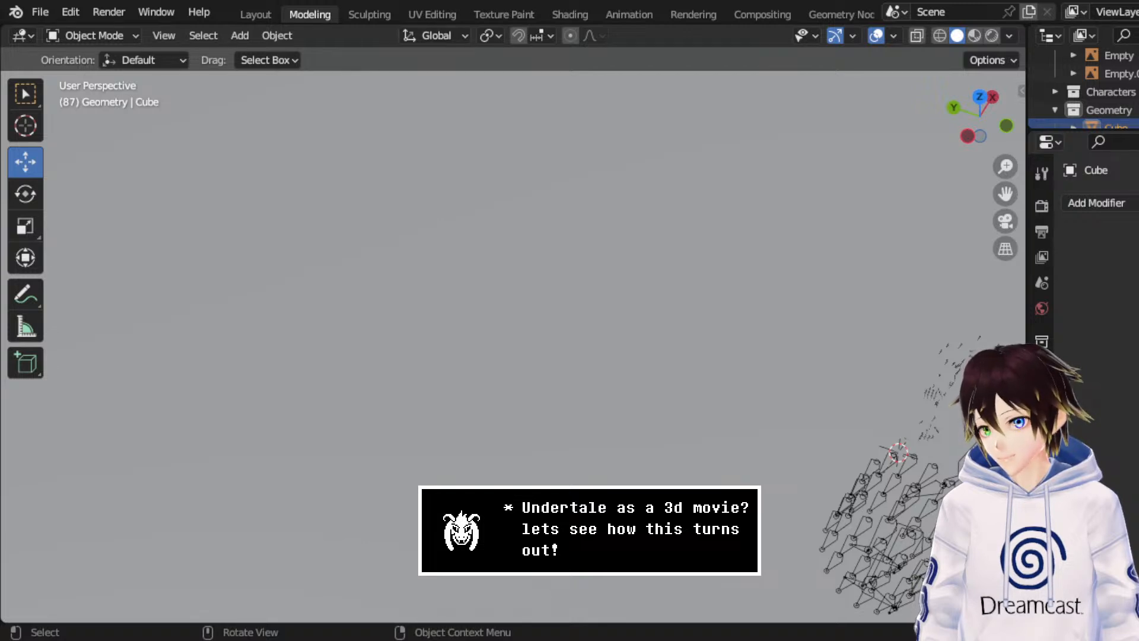
middle_click_drag(699, 247, 662, 299)
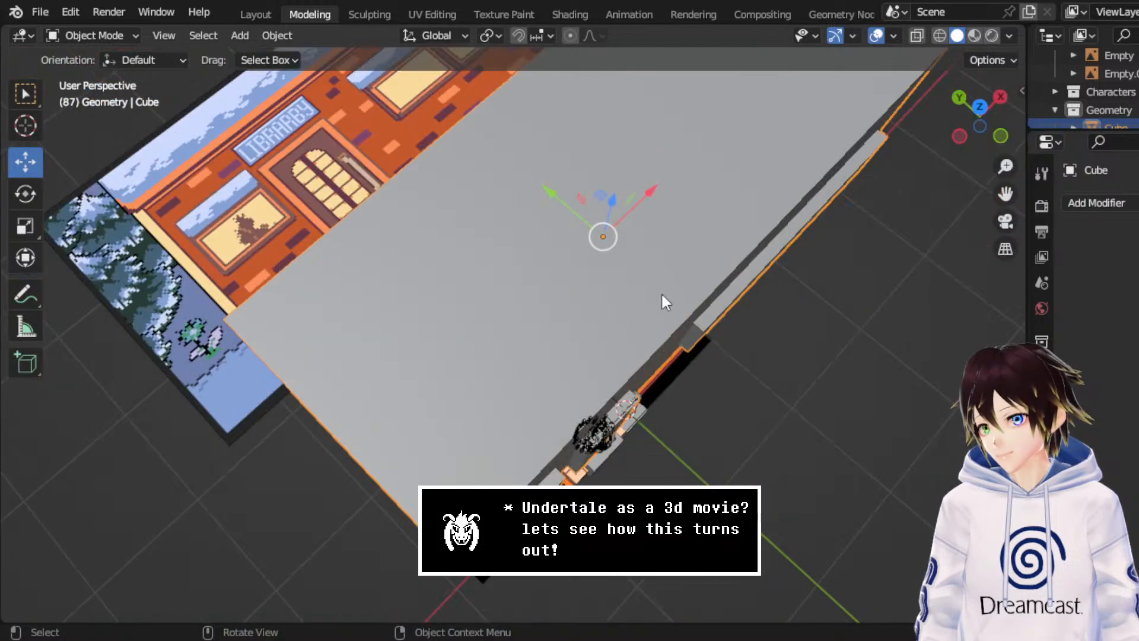
left_click(979, 104)
left_click_drag(1005, 193, 1031, 111)
left_click(939, 35)
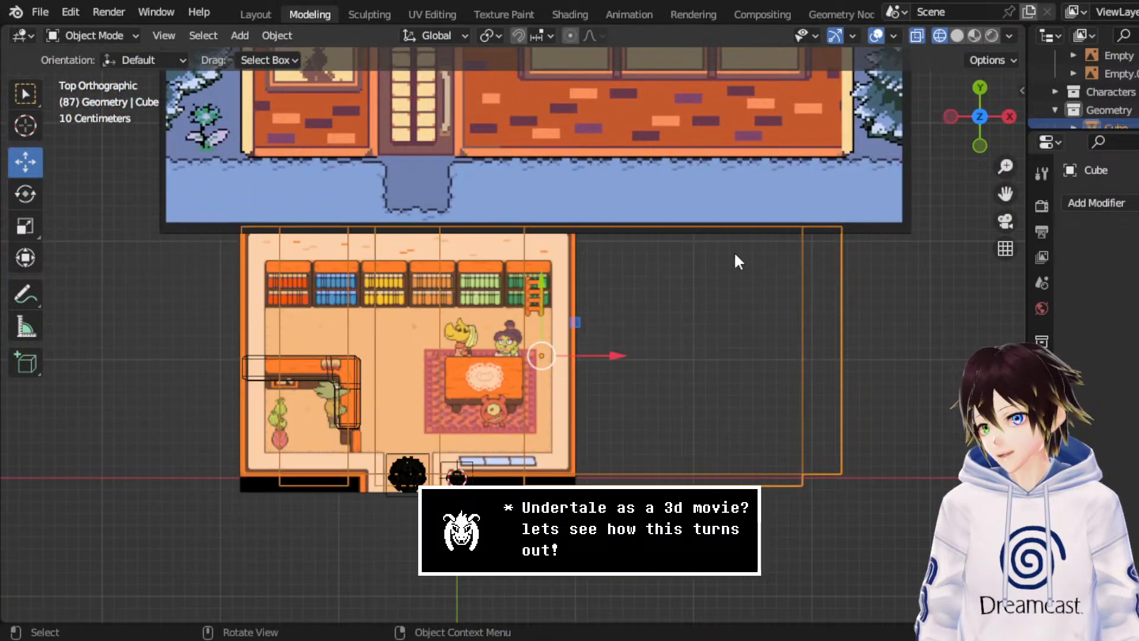
scroll(717, 261, "up", 3)
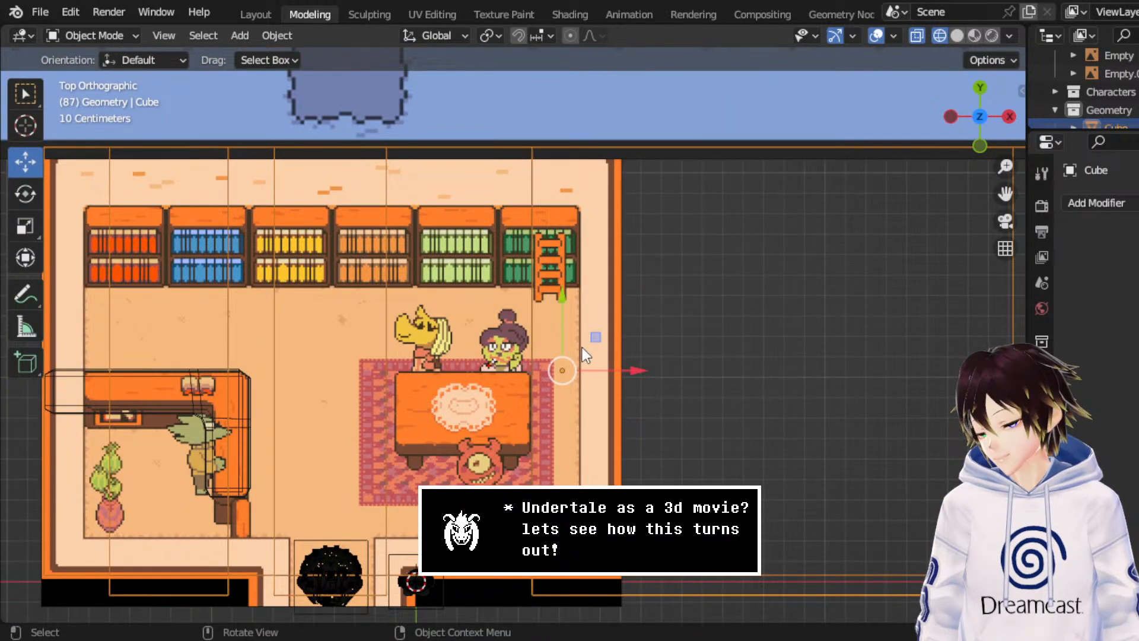
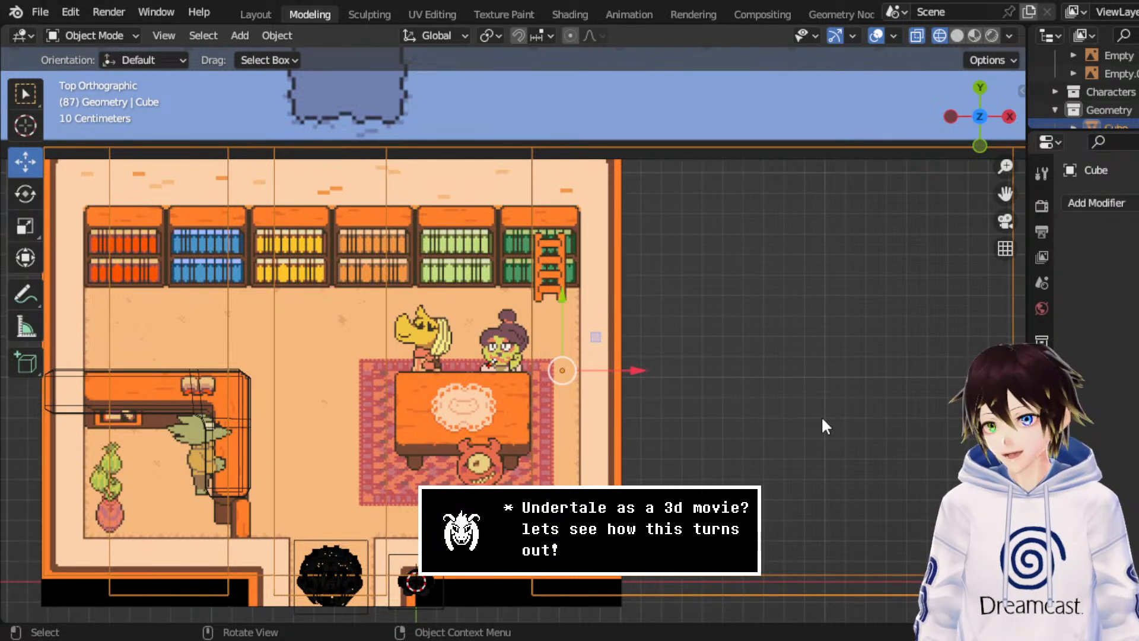
- Deselect the room shell and enlarge the outliner to show the scene's collections and the Geometry objects
scroll(813, 439, "down", 3)
middle_click_drag(798, 465, 759, 275)
left_click(798, 432)
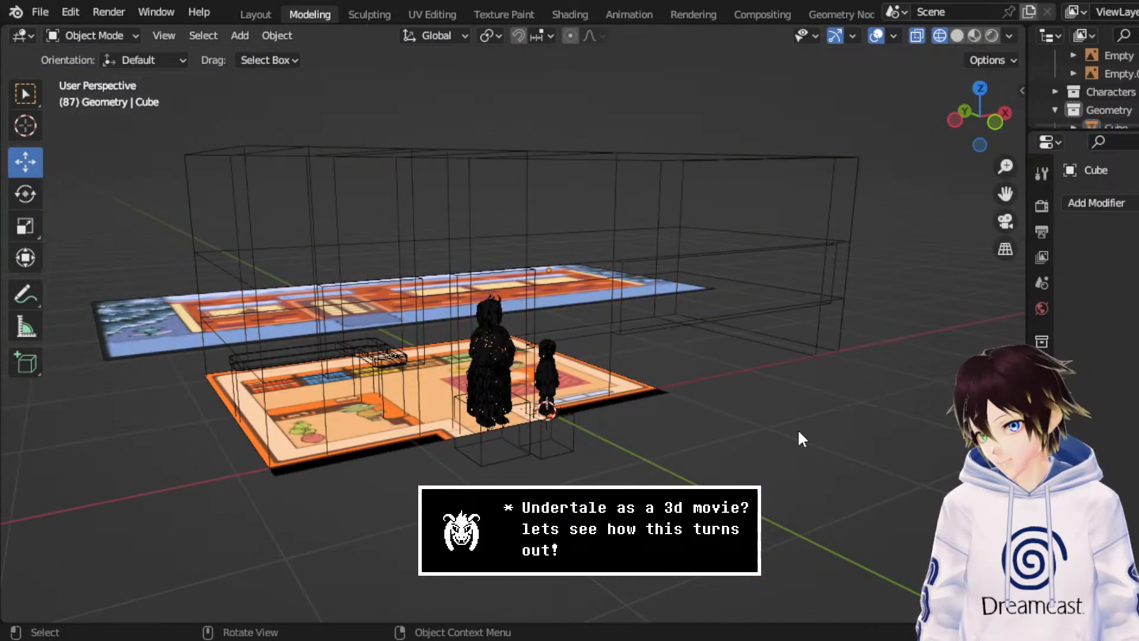
scroll(1106, 108, "down", 2)
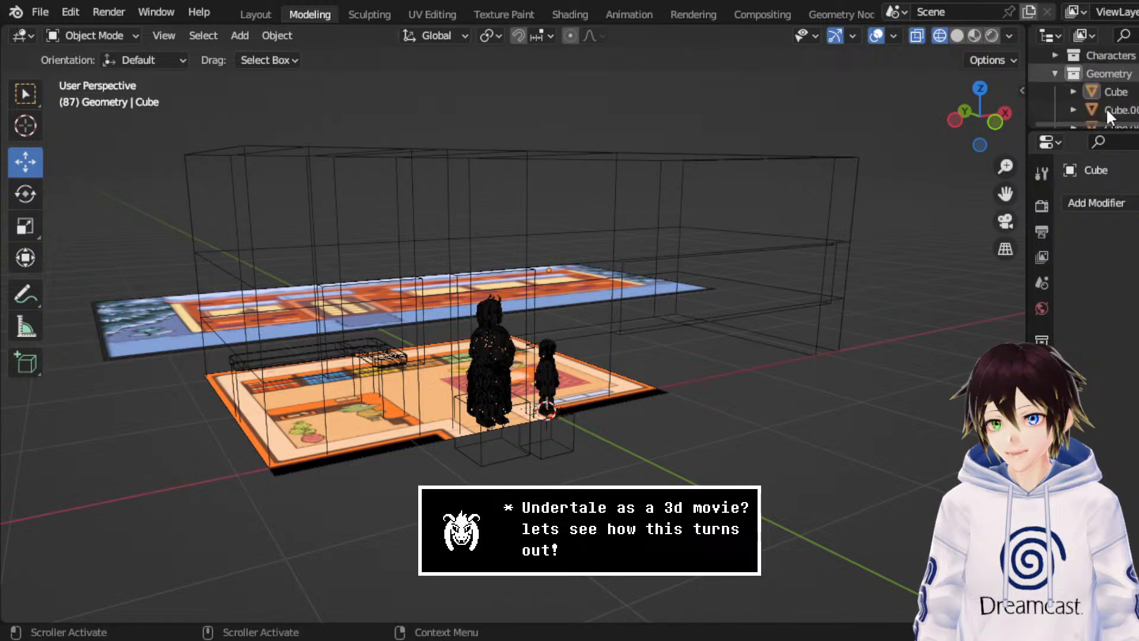
left_click_drag(1121, 124, 1113, 436)
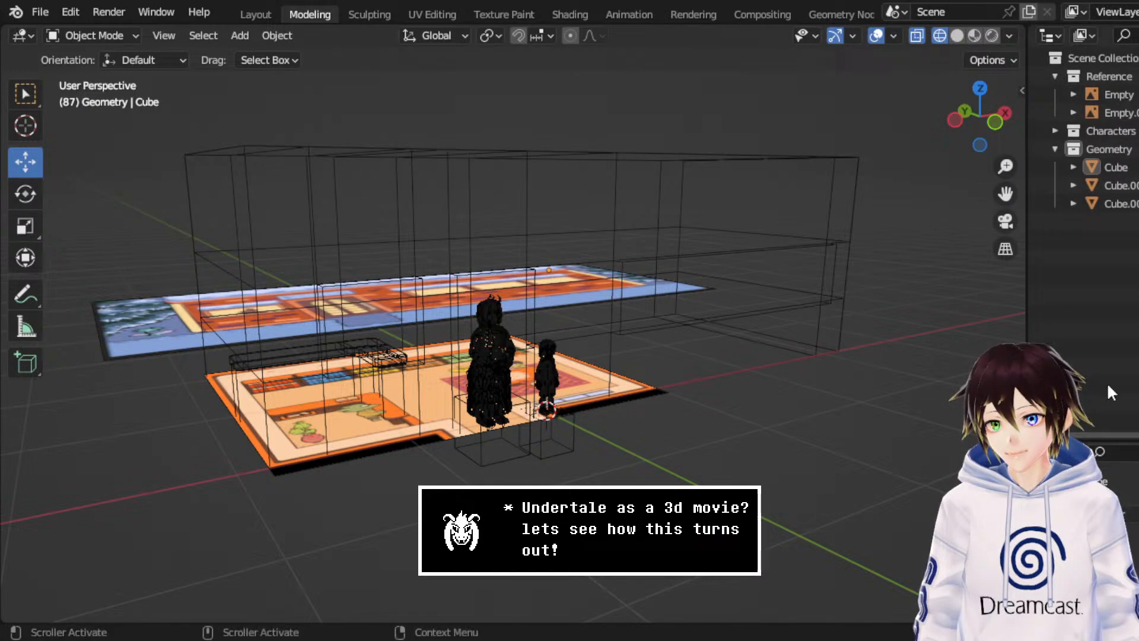
- Make Geometry the active collection and append the furniture models: bookshelves, books, table, chair and bin
left_click(1118, 149)
left_click(41, 11)
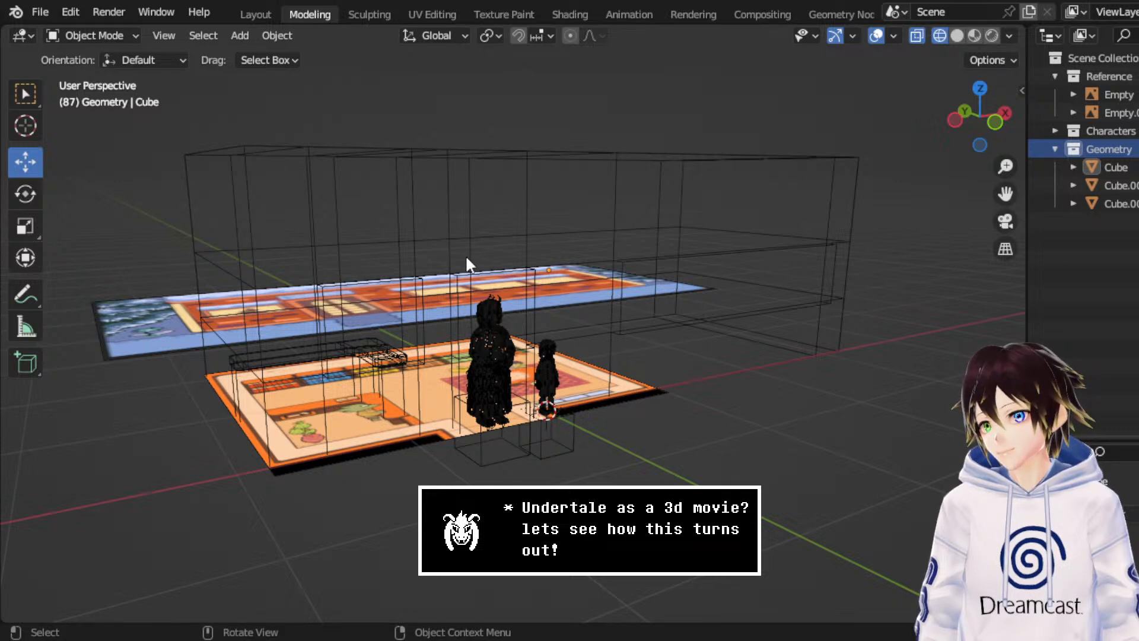
key("alt+h")
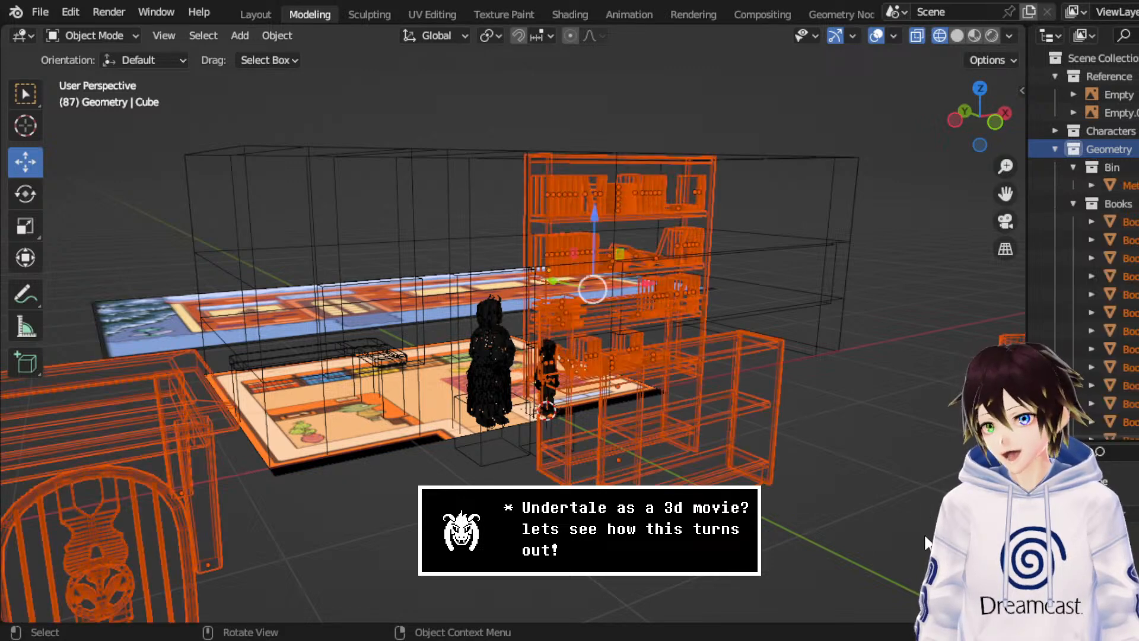
- In the front view, scale all the added furniture down uniformly and move it about -0.186 m along Z
middle_click_drag(671, 249, 617, 244)
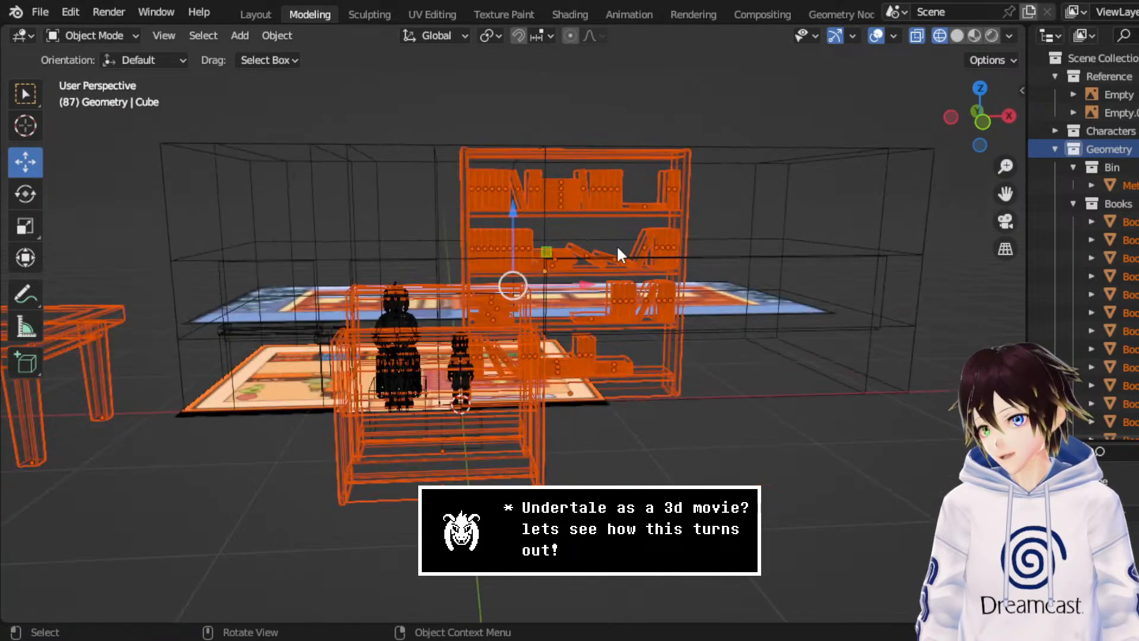
left_click(989, 129)
scroll(415, 279, "down", 1)
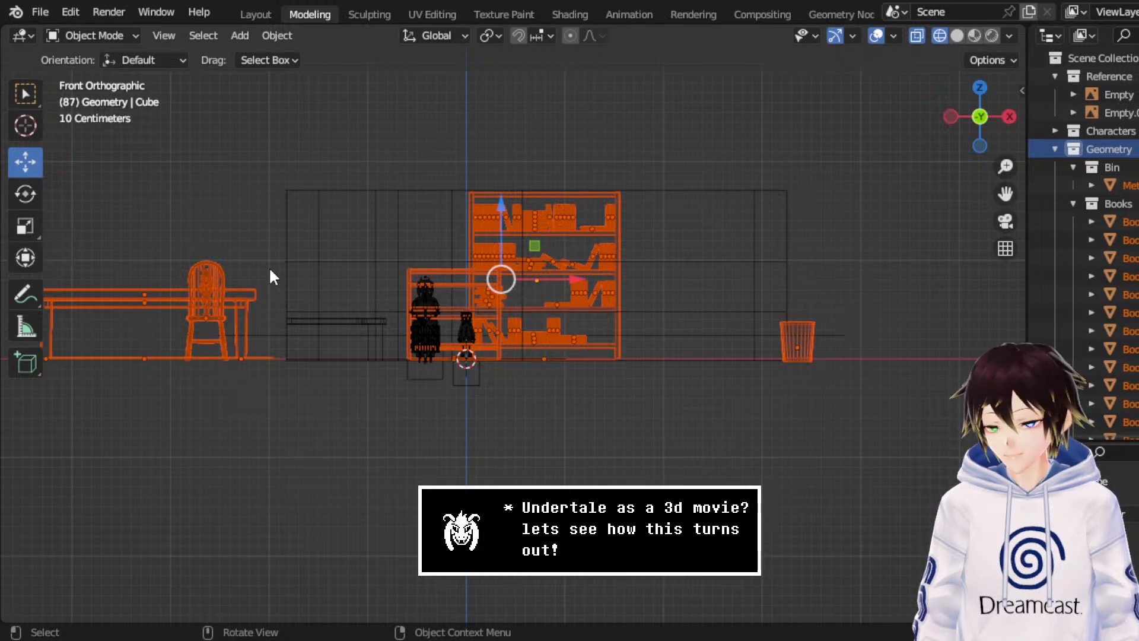
scroll(270, 277, "up", 3)
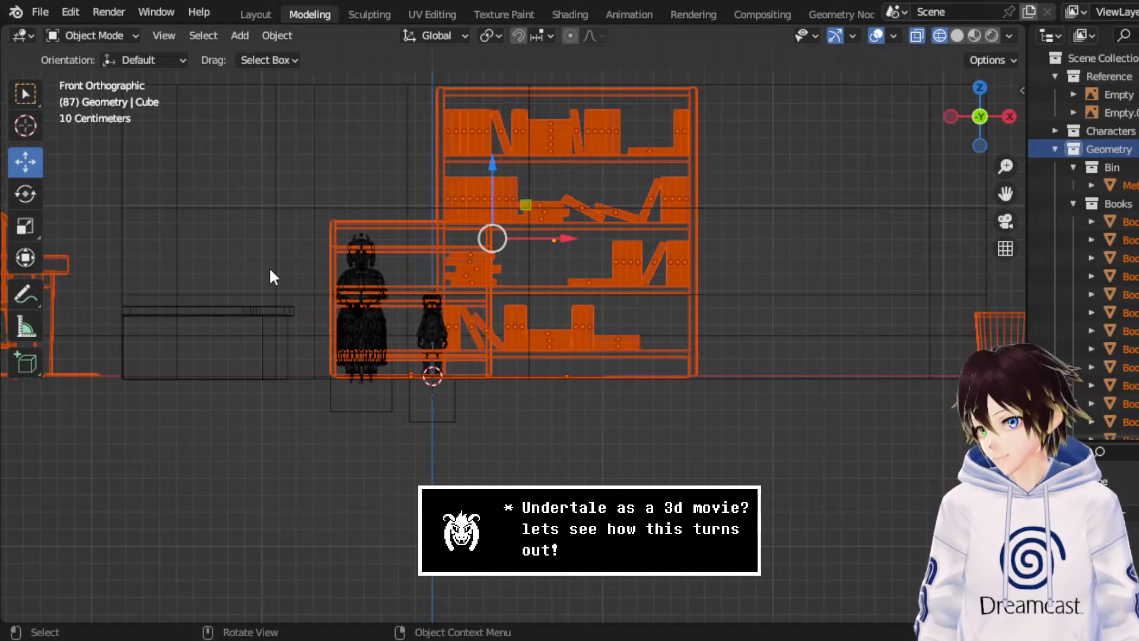
left_click(29, 224)
scroll(403, 251, "up", 1)
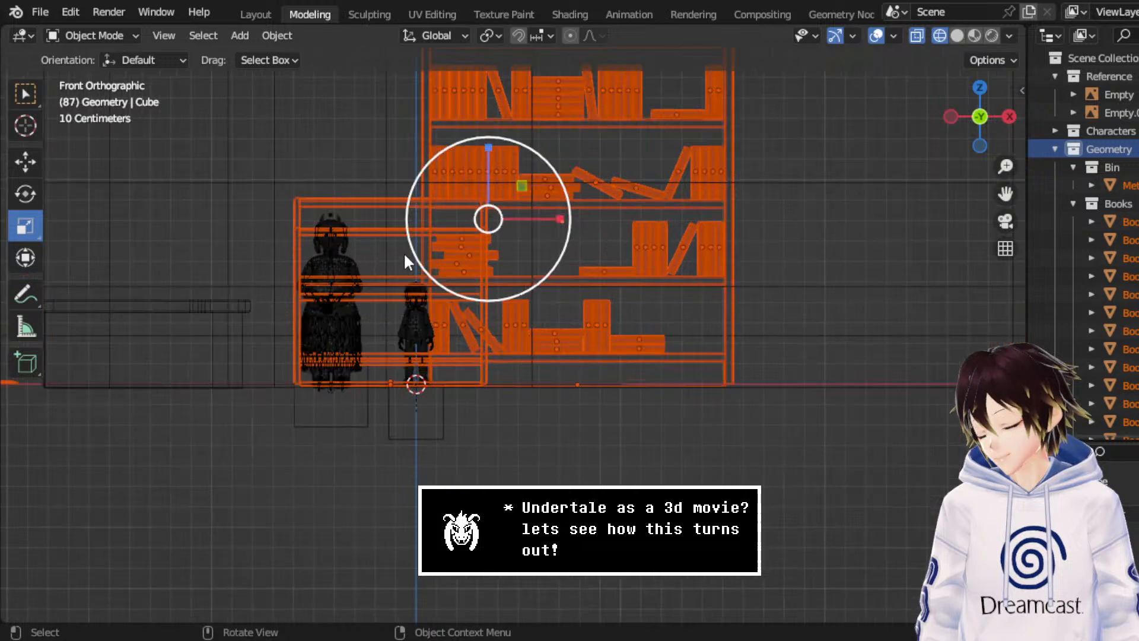
scroll(541, 184, "down", 2)
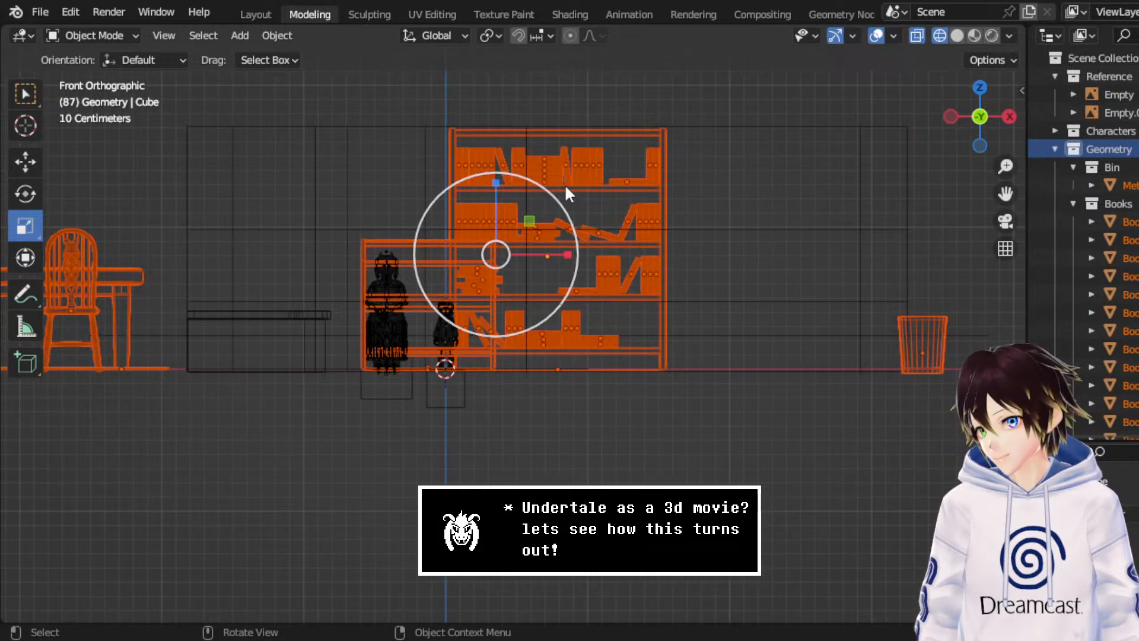
left_click_drag(553, 191, 510, 229)
left_click(33, 159)
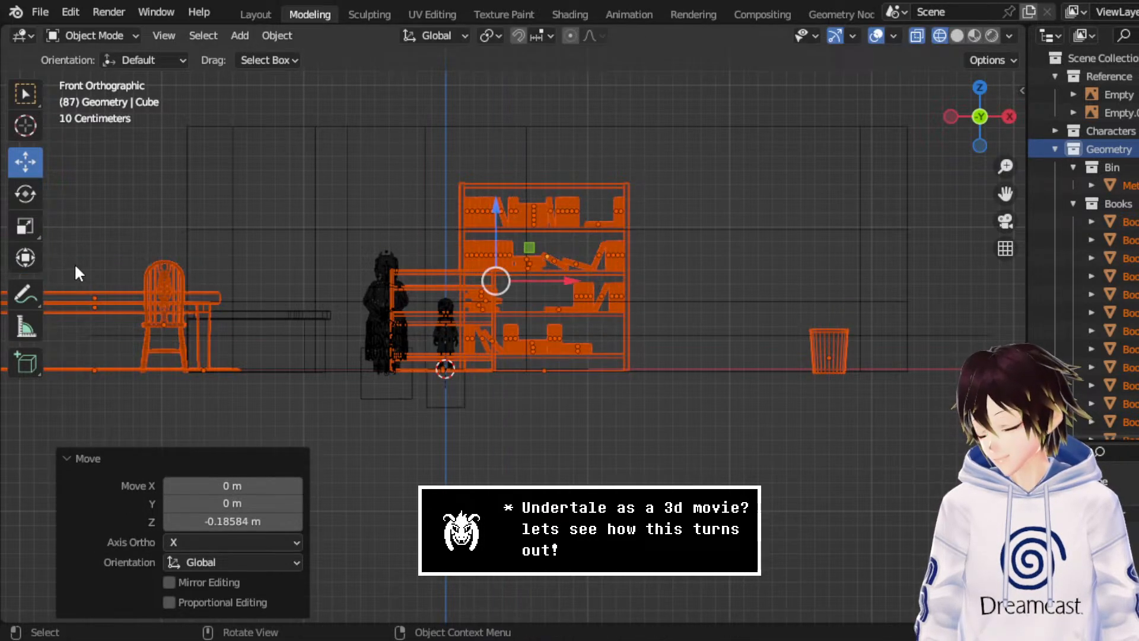
- Scale all the added furniture uniformly by 0.882 and lower it to the floor, moving it -0.0908 m along Z
left_click(27, 224)
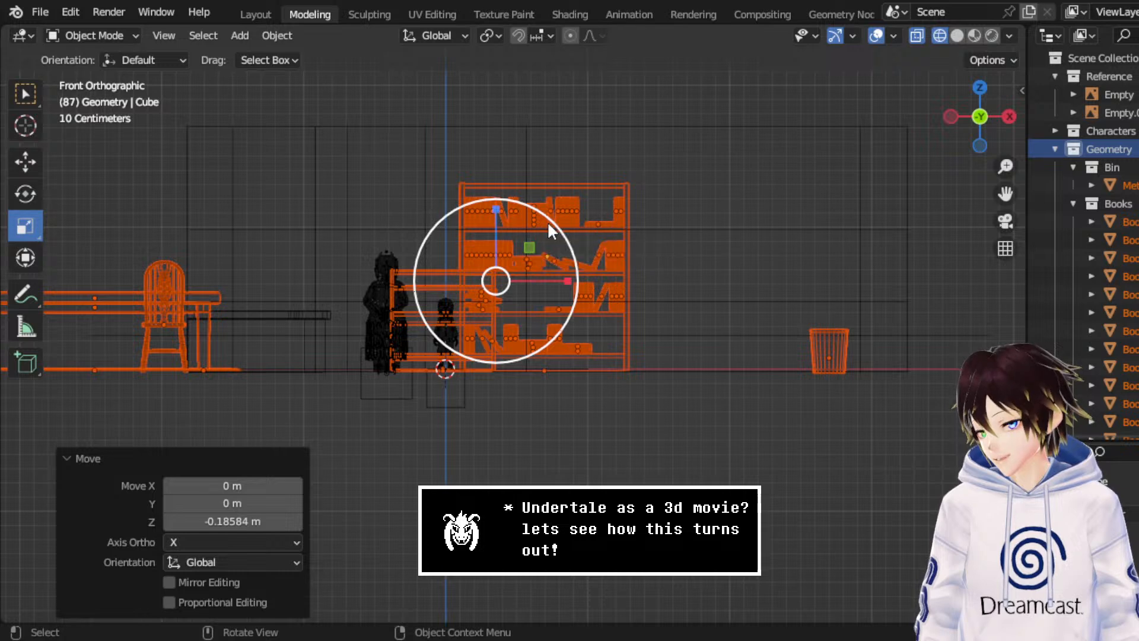
left_click_drag(547, 221, 542, 218)
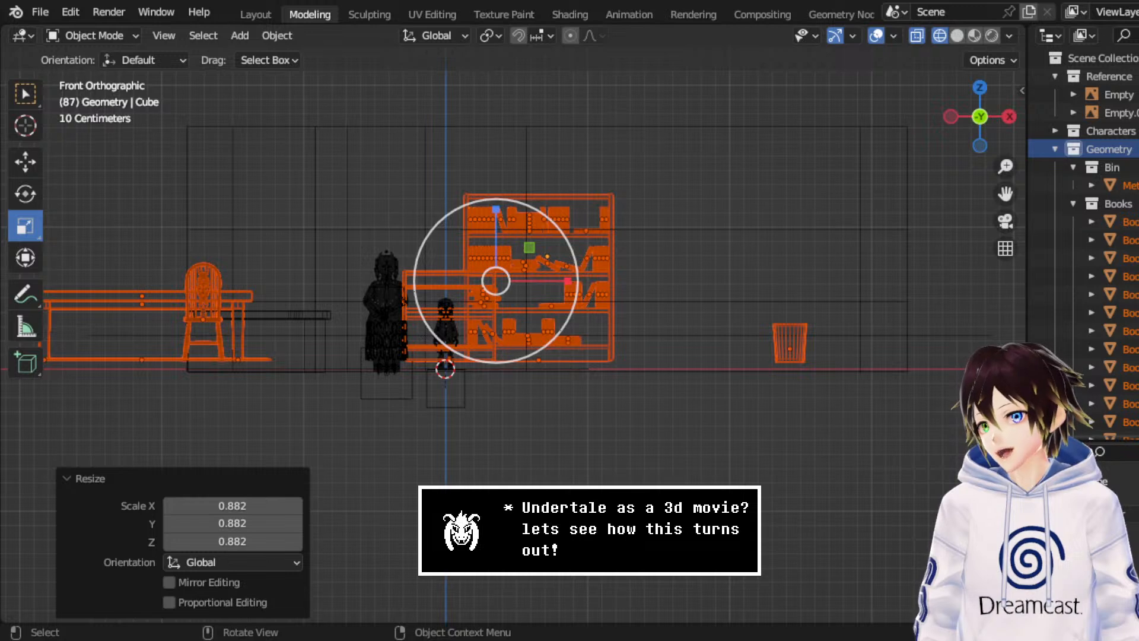
scroll(480, 314, "up", 2)
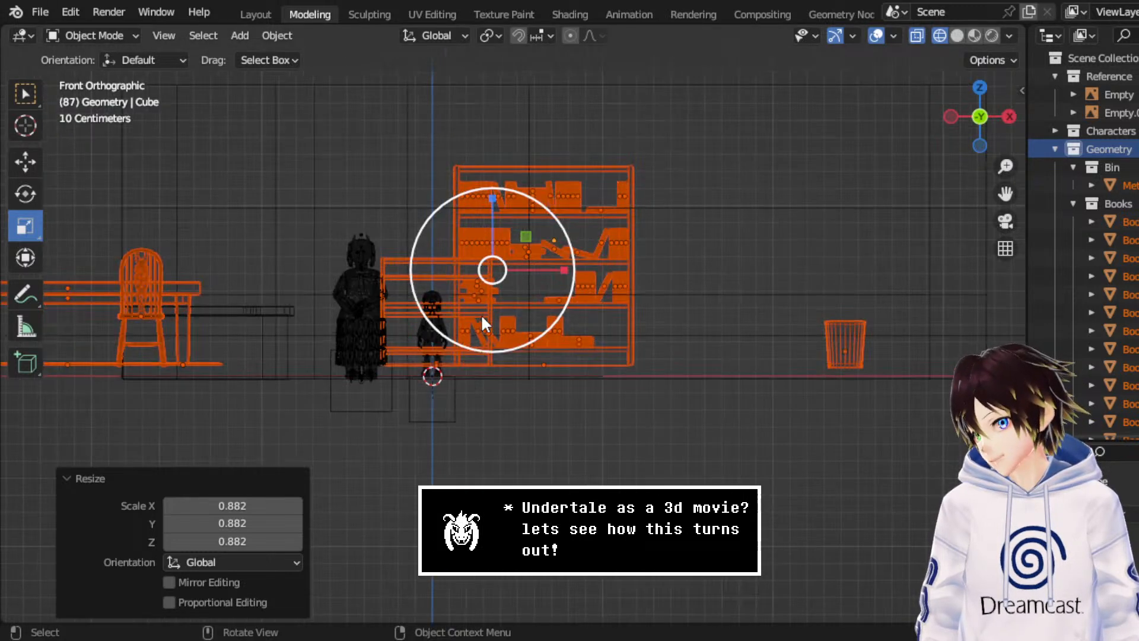
left_click(25, 161)
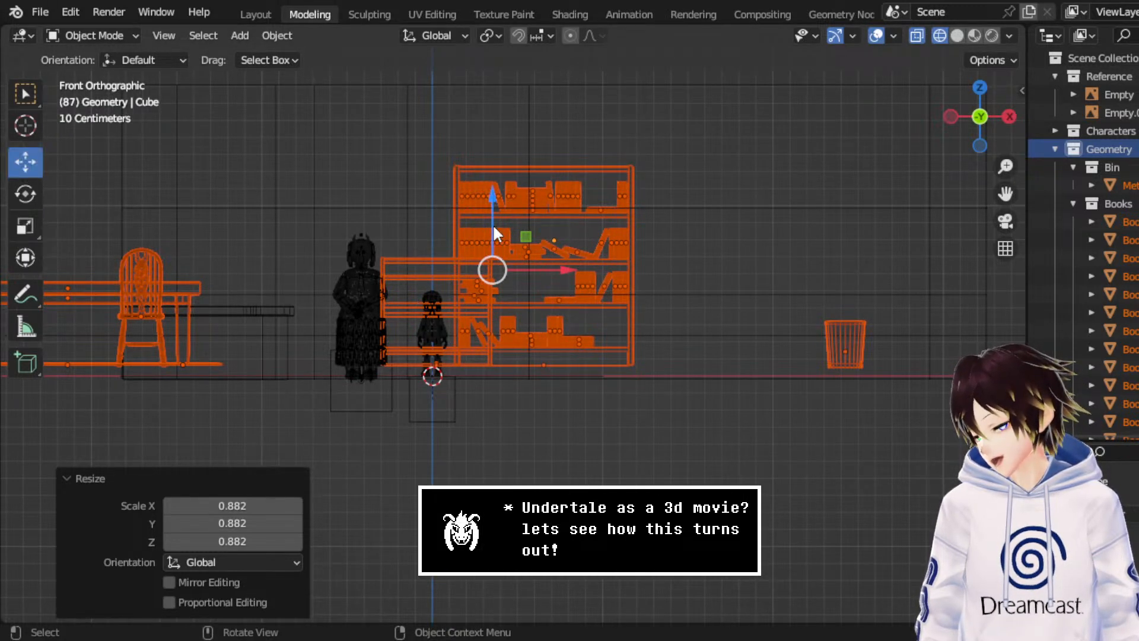
left_click_drag(493, 223, 488, 245)
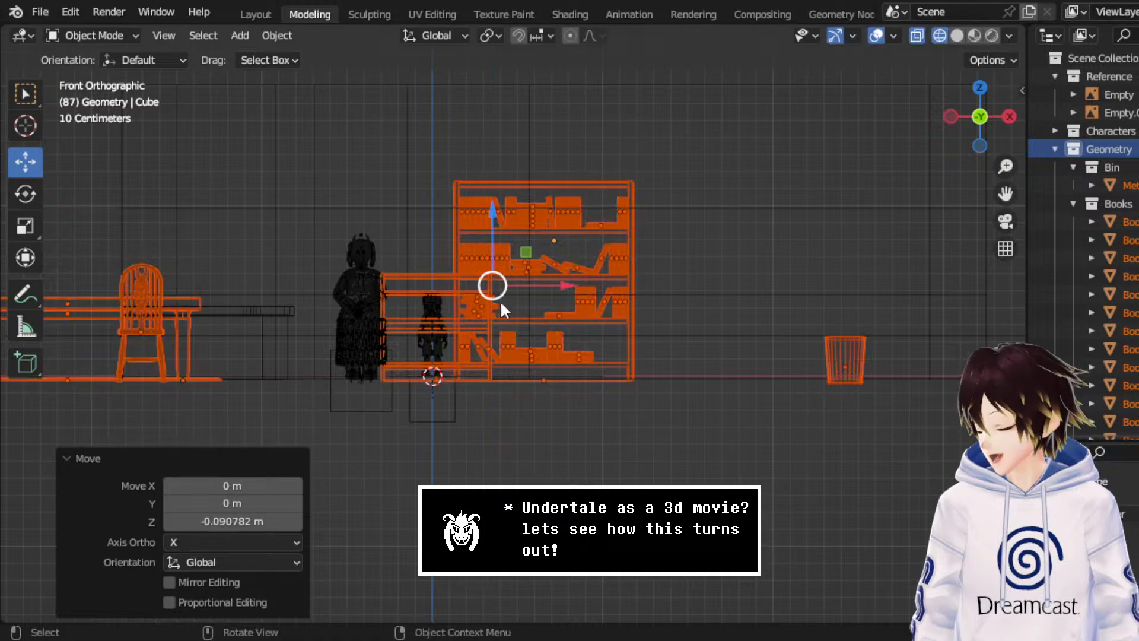
- Shift the furniture along positive X, scale it uniformly by 0.866 and move it -0.0641 m along Z to the floor
left_click_drag(537, 285, 635, 233)
left_click(25, 226)
left_click(25, 161)
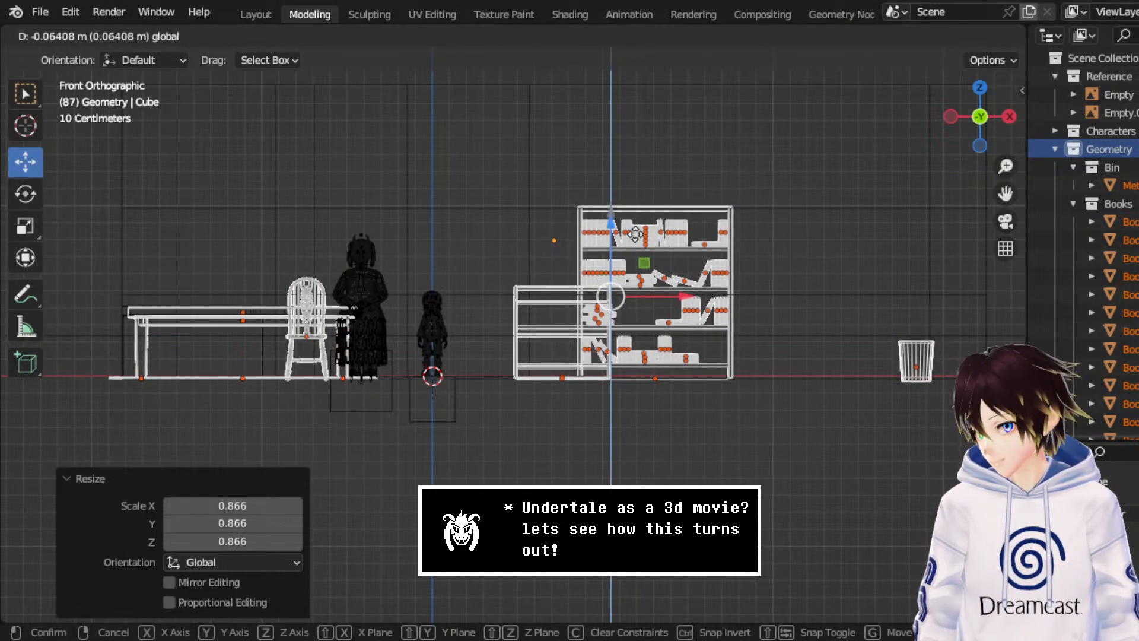
left_click_drag(634, 233, 635, 232)
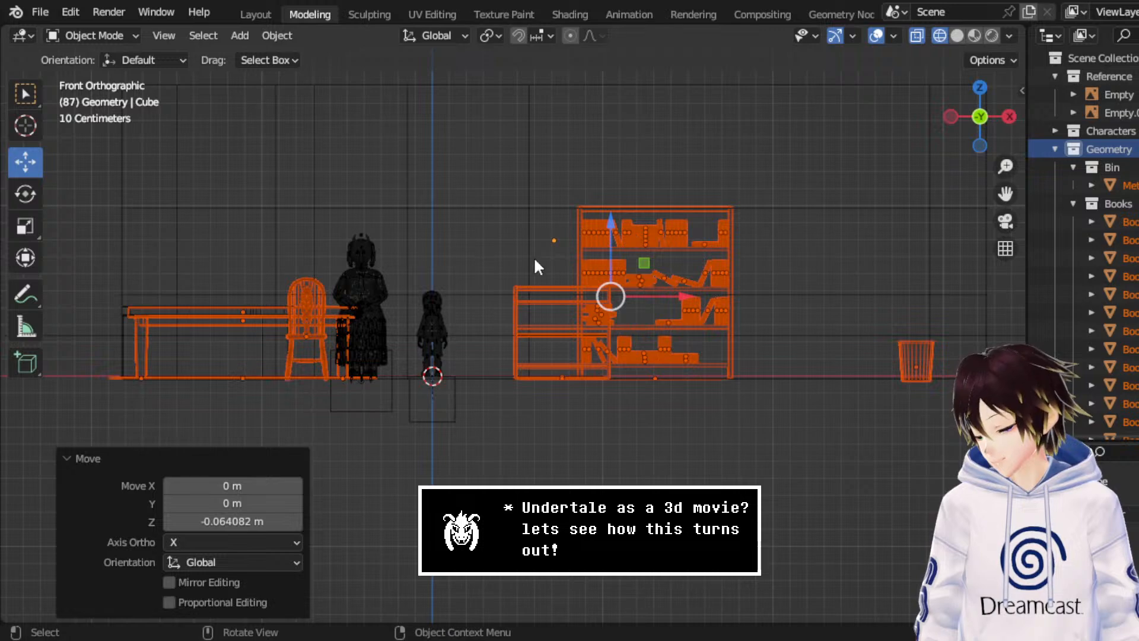
- In the front view, scale the furniture down slightly once more against the characters and move it -0.0223 m along Z
middle_click_drag(532, 257, 704, 205)
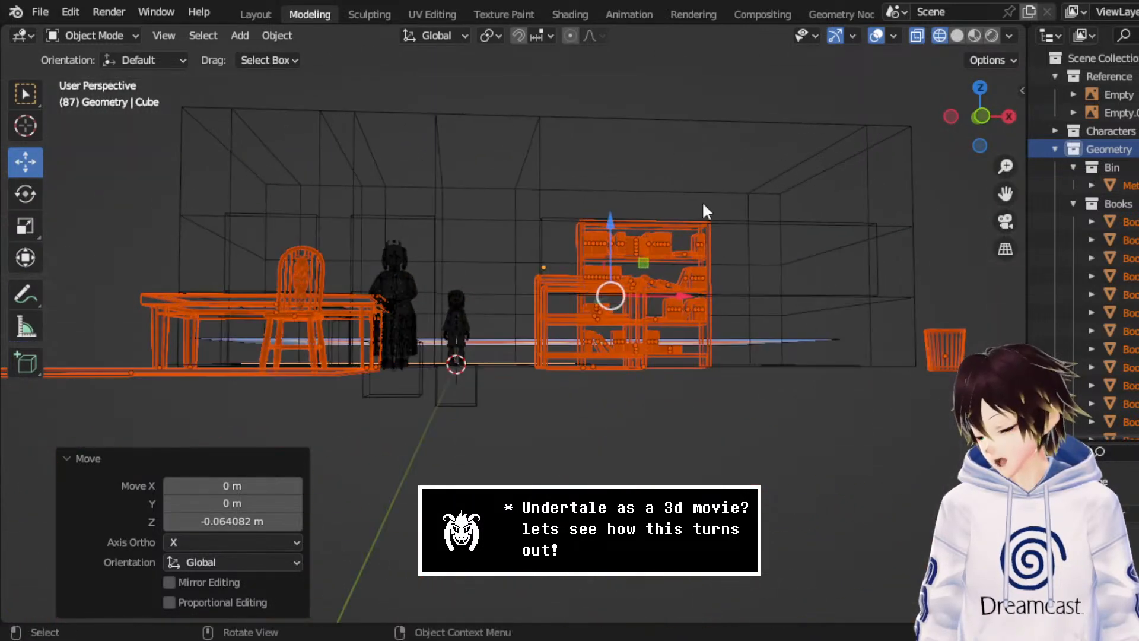
left_click(981, 116)
scroll(464, 310, "up", 4)
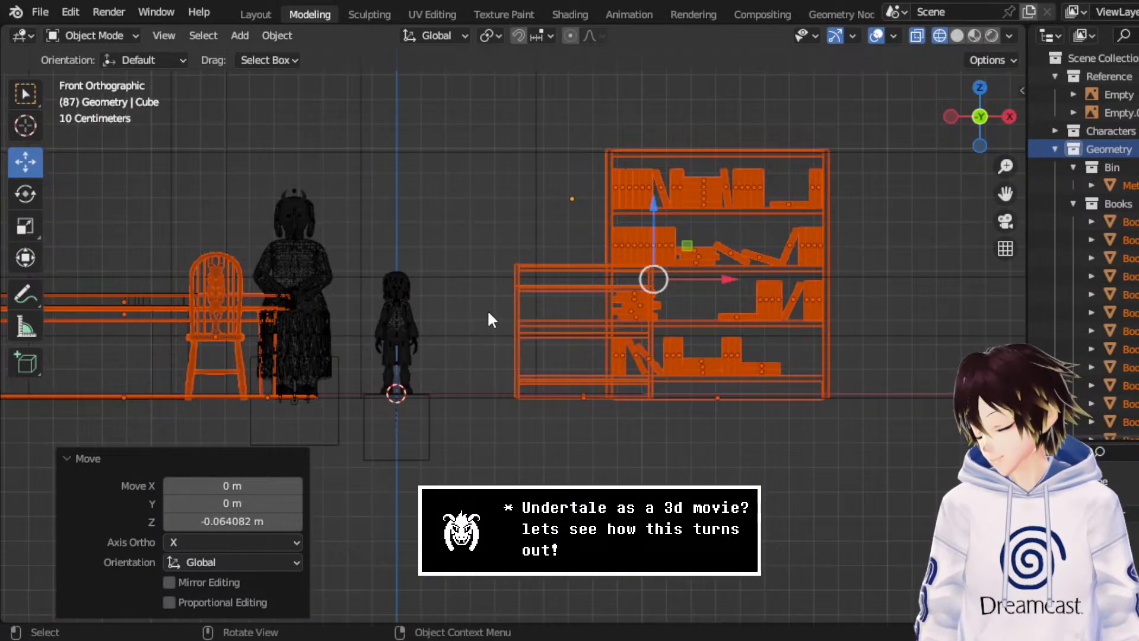
left_click(27, 225)
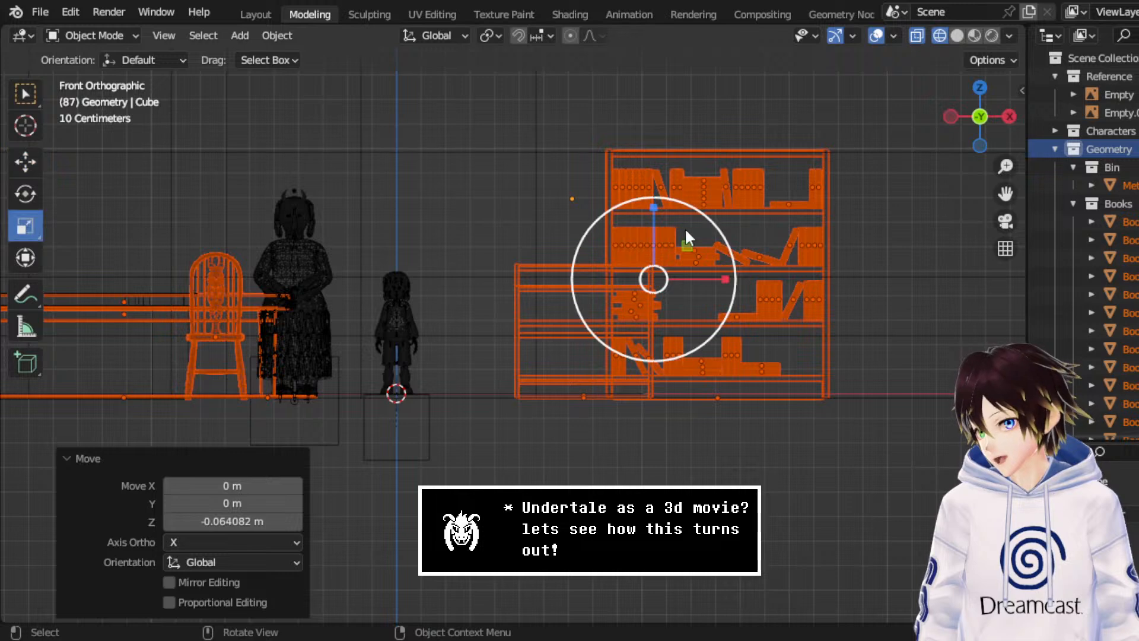
left_click_drag(707, 219, 651, 245)
left_click(25, 162)
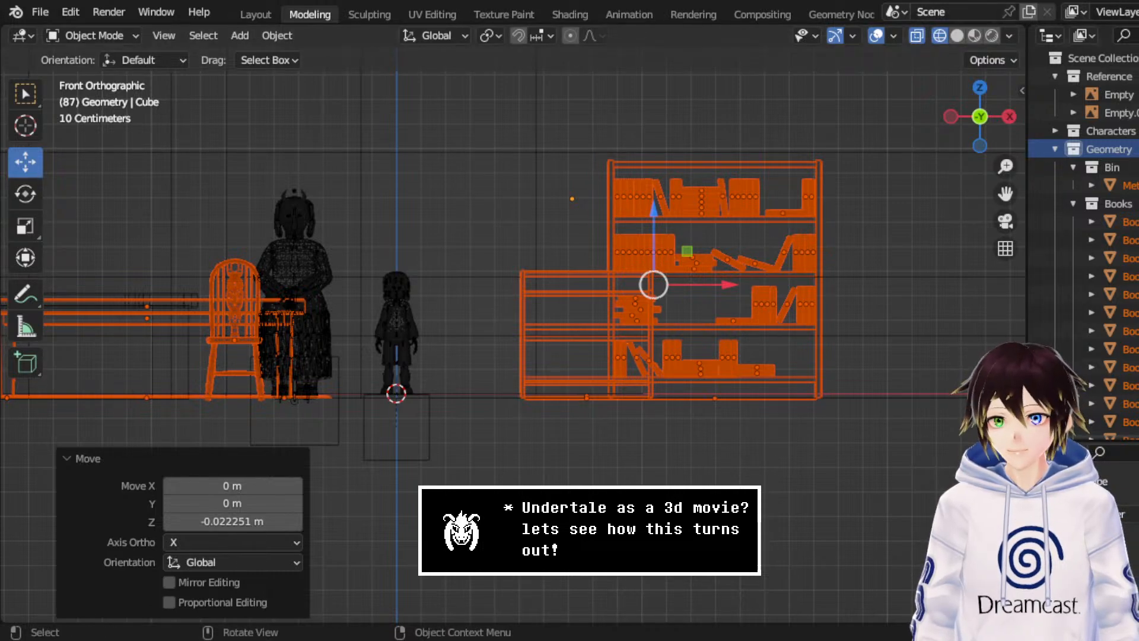
- Reposition all the furniture along Y by 2.0408 m and -2.9499 m, placing it outside the room's front wall, and deselect it
middle_click_drag(586, 247, 596, 307)
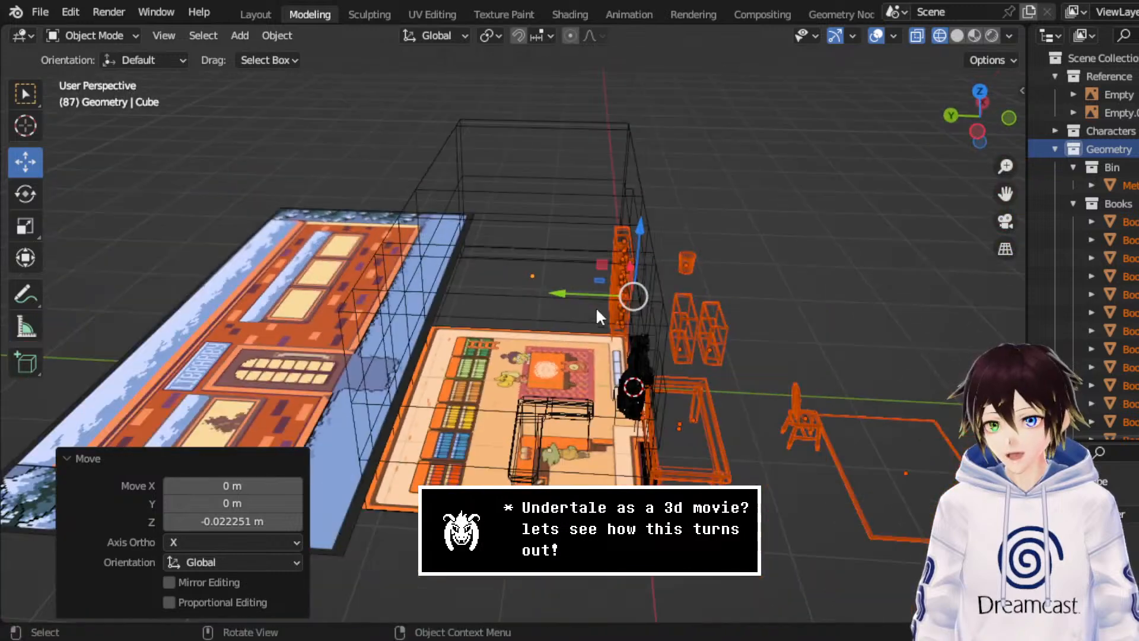
left_click_drag(595, 307, 383, 287)
middle_click_drag(383, 288, 552, 255)
left_click(981, 90)
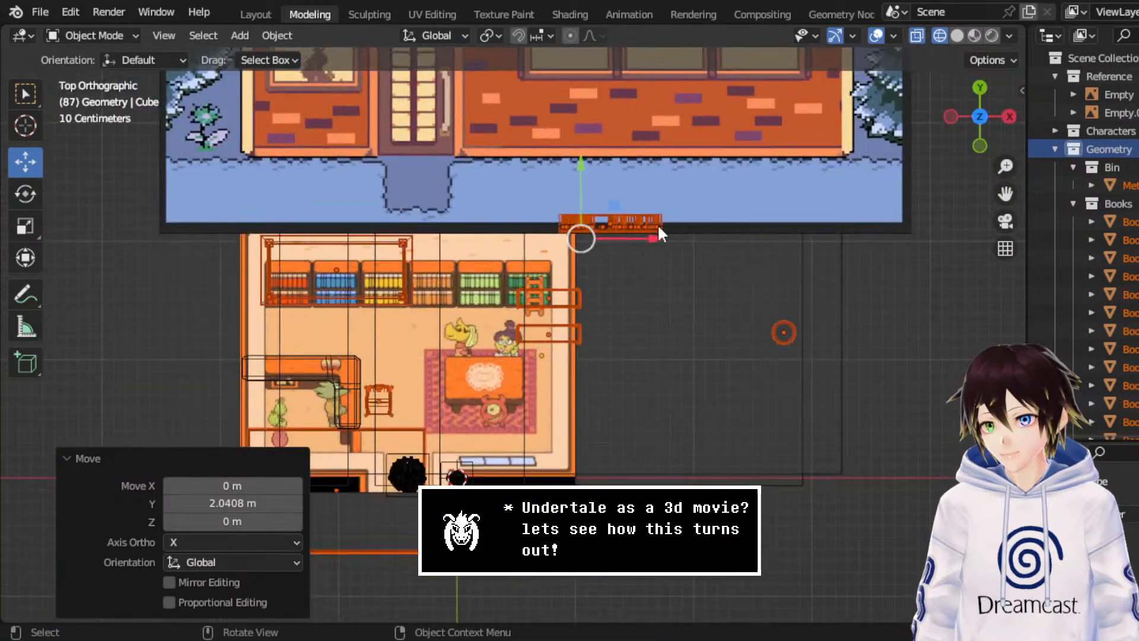
scroll(542, 216, "down", 4)
left_click_drag(544, 236, 539, 420)
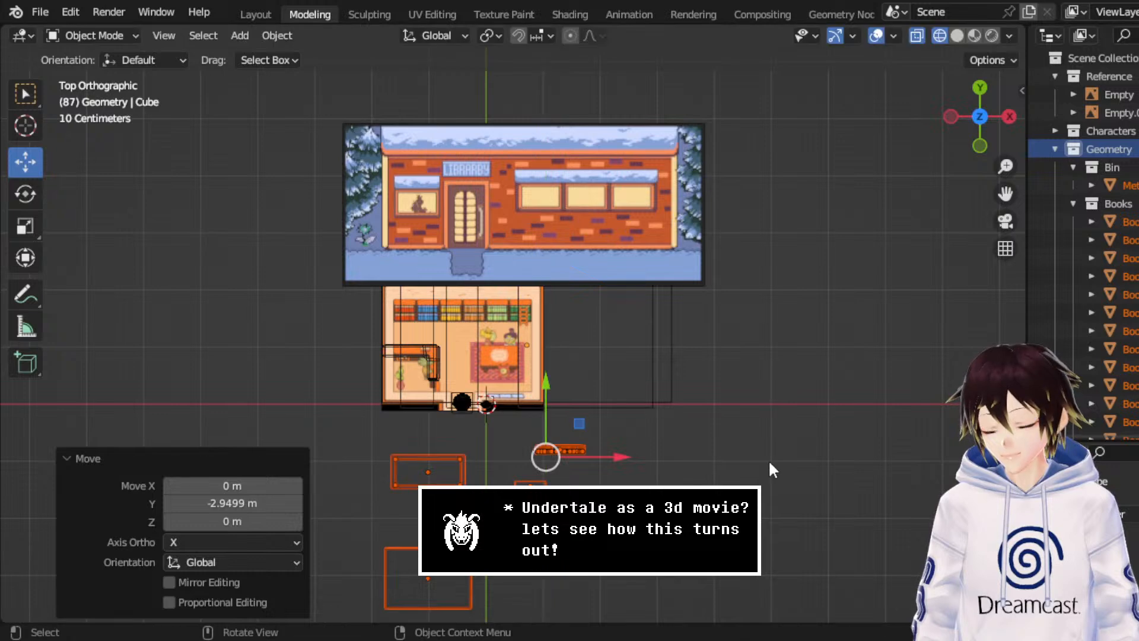
left_click(729, 424)
- Select the bin and move it into the room in the top view, placing it just inside the L-shaped desk
left_click_drag(703, 498, 614, 480)
scroll(614, 479, "up", 3)
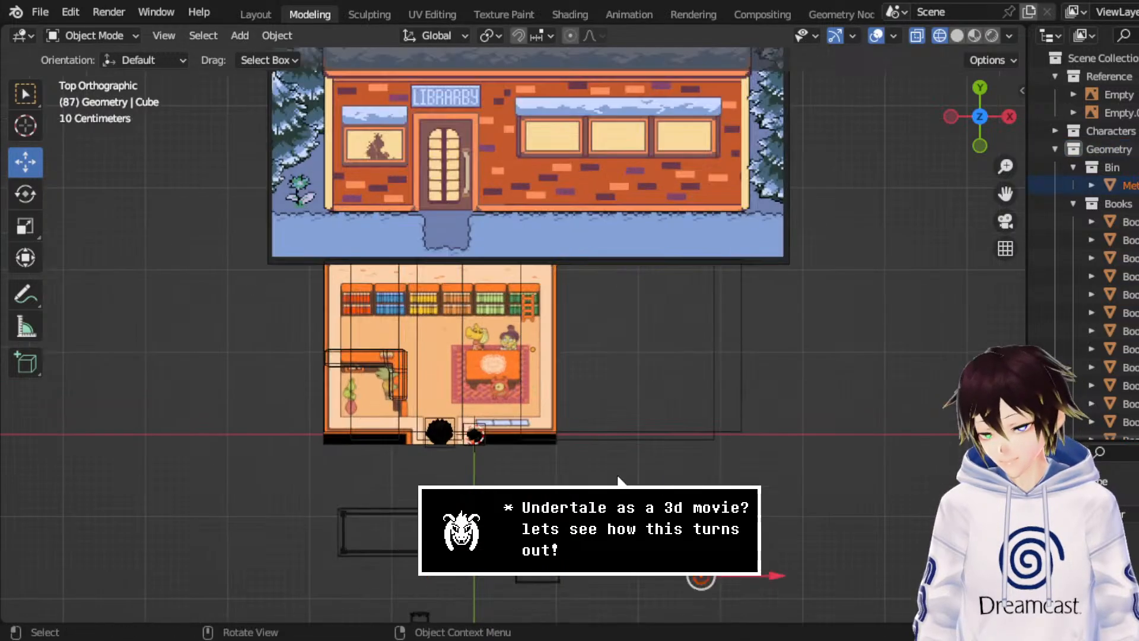
key("g")
left_click(461, 348)
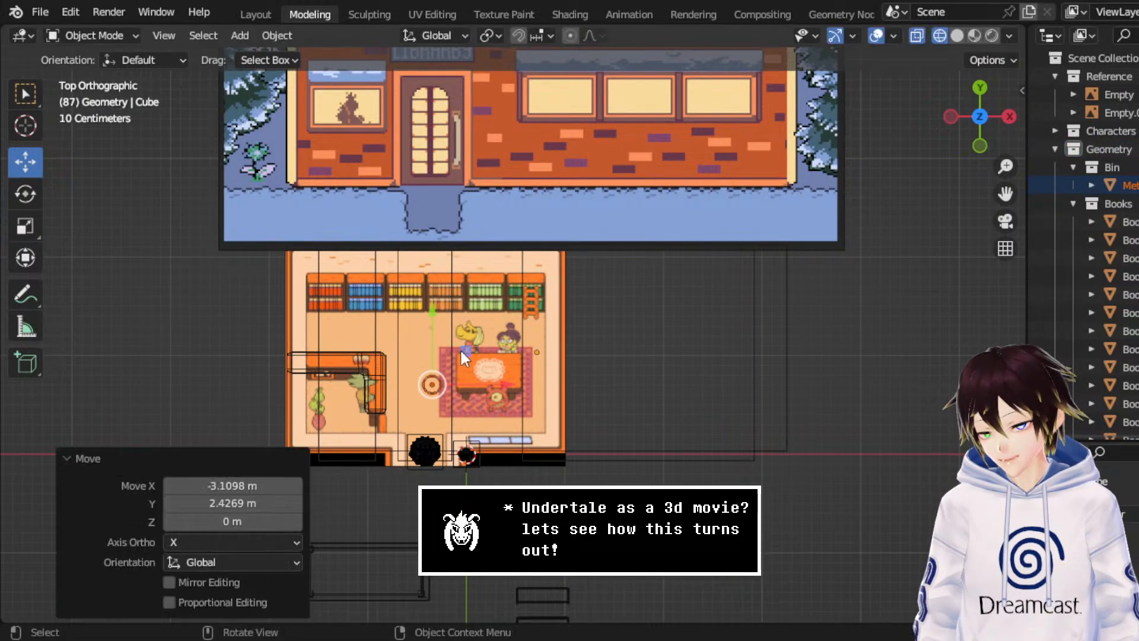
scroll(583, 361, "up", 3)
middle_click_drag(520, 453, 686, 356, "shift")
key("g")
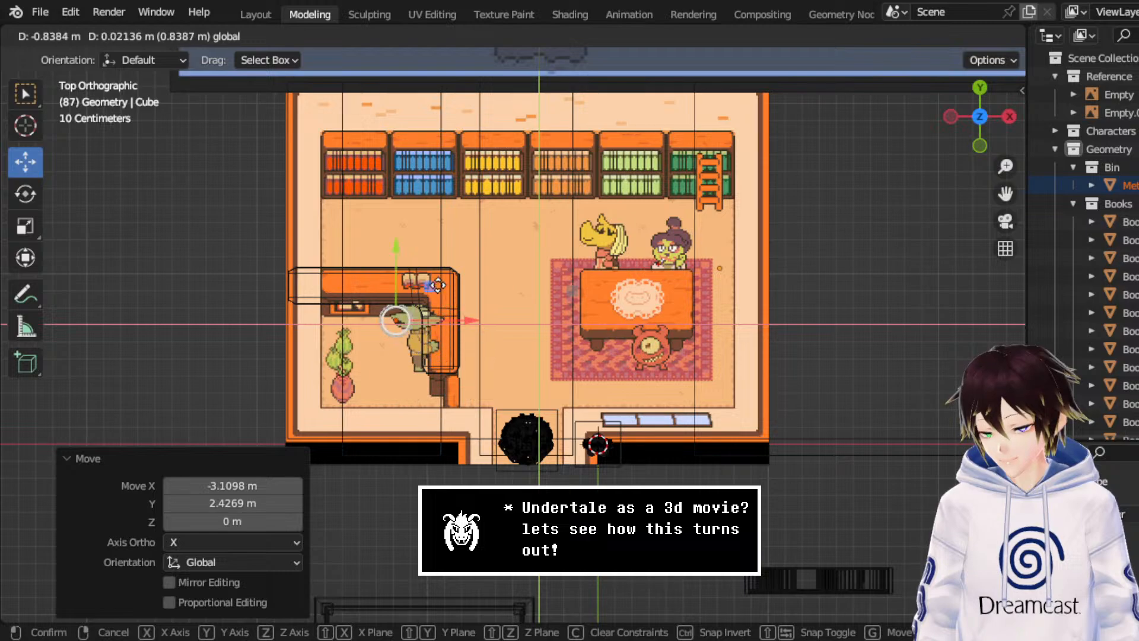
left_click(439, 285)
- Move the bin 0.435 m along Y and -0.56 m along X, behind the desk beside the room's side wall
middle_click_drag(439, 285, 595, 196)
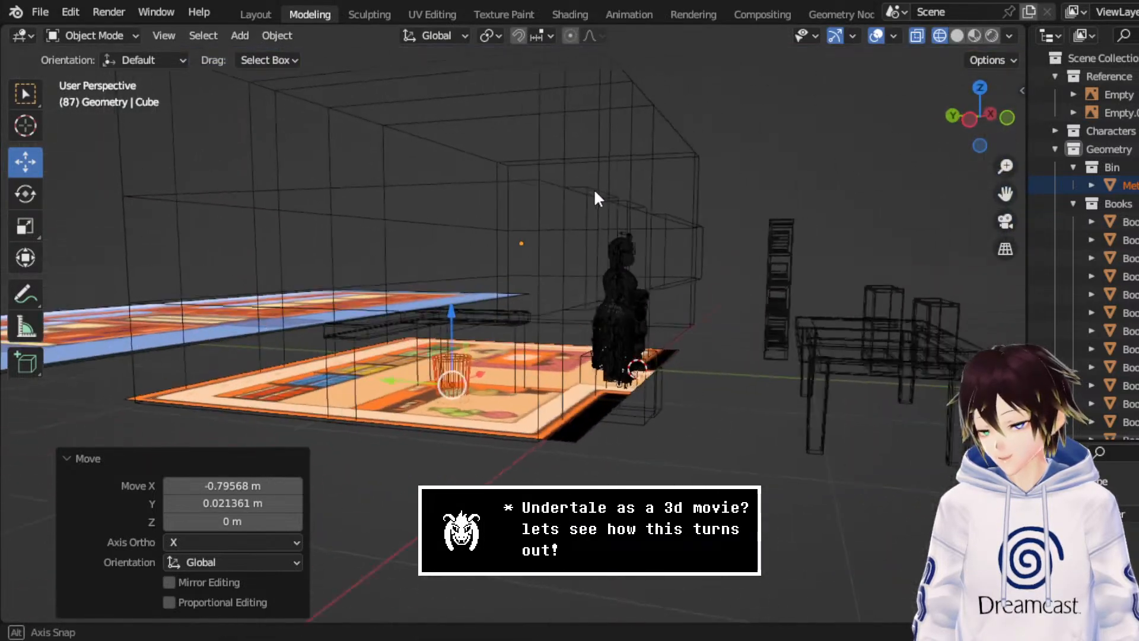
scroll(482, 285, "up", 3)
middle_click_drag(481, 285, 516, 304)
scroll(446, 457, "up", 3)
left_click_drag(446, 457, 368, 397)
middle_click_drag(368, 396, 771, 249)
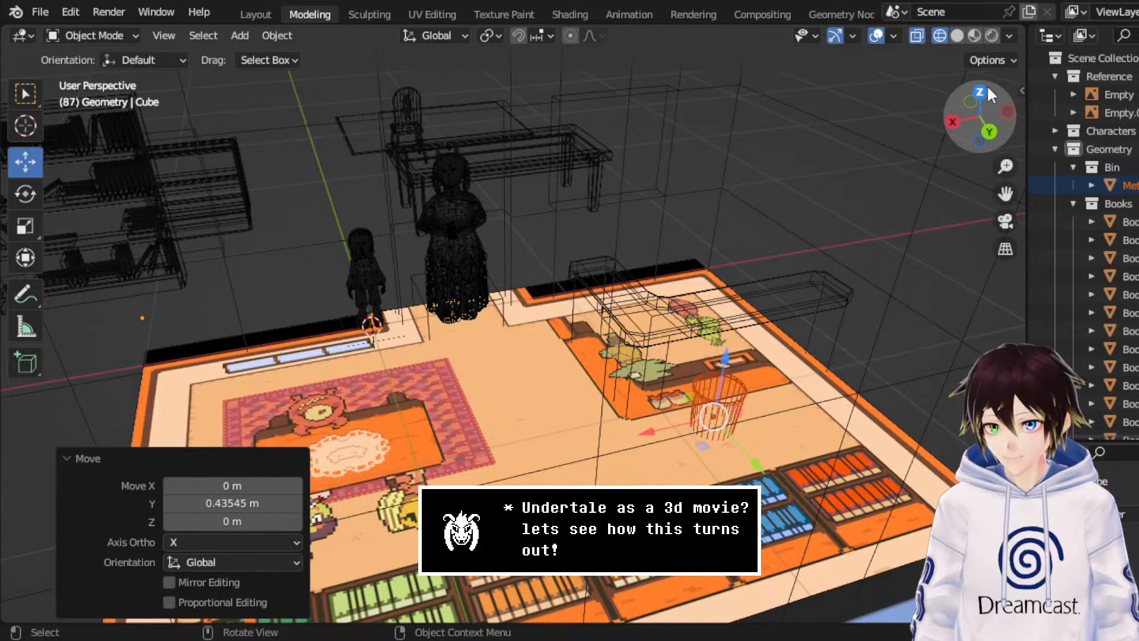
left_click(985, 89)
left_click_drag(428, 208, 288, 214)
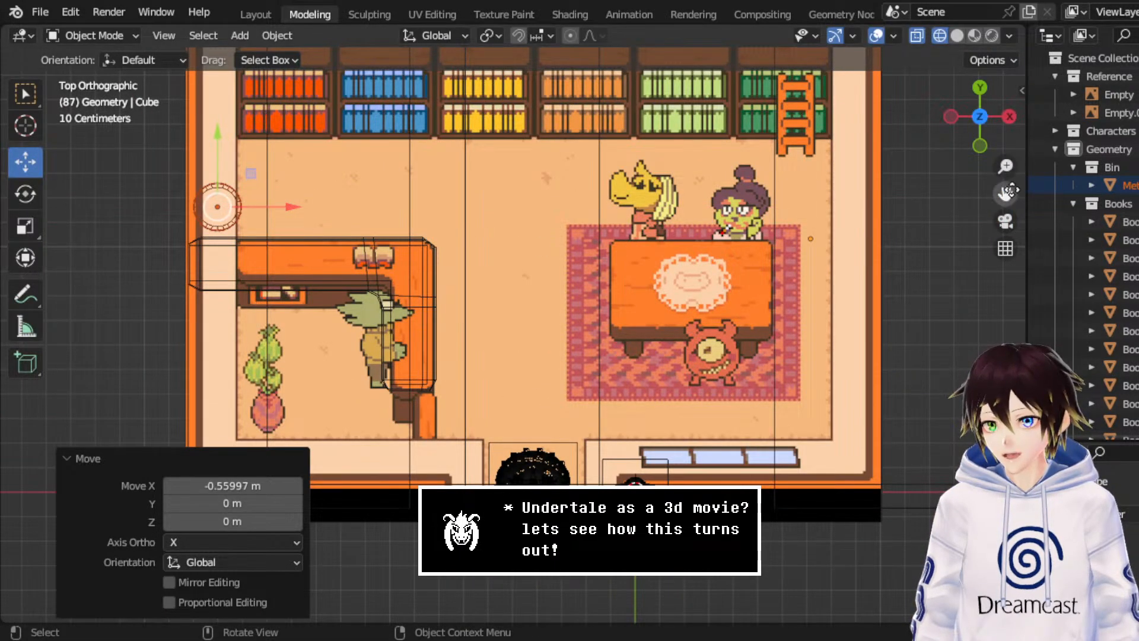
- Select the tall bookshelf with its books and move it in the top view into the room's back corner on the desk side
left_click_drag(1007, 191, 1063, 333)
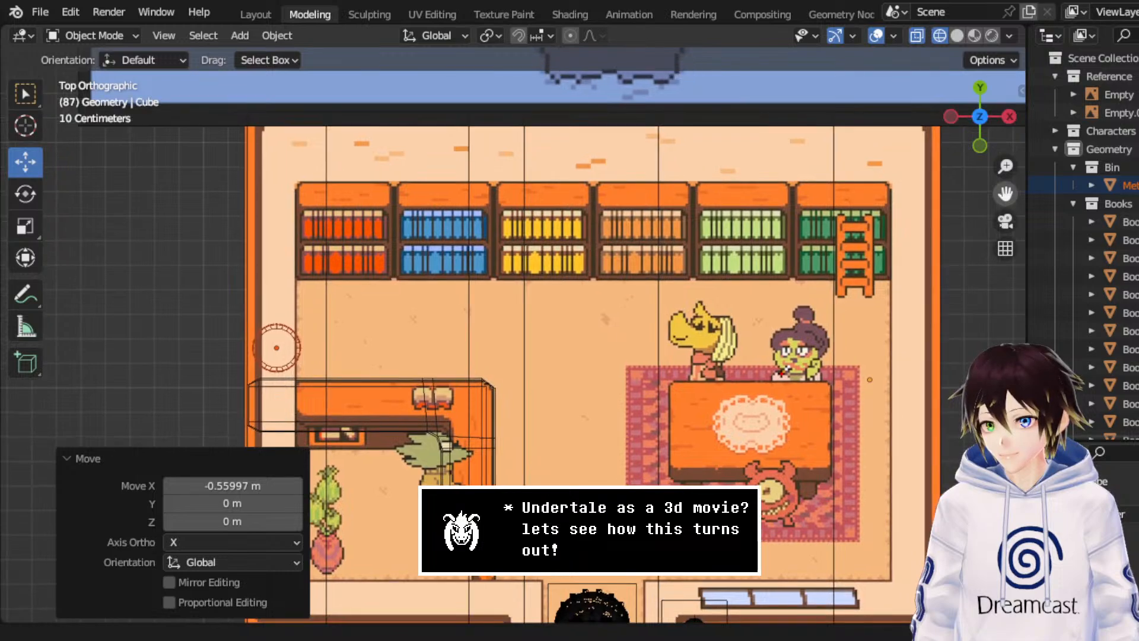
middle_click_drag(678, 257, 903, 223)
left_click_drag(845, 159, 768, 308)
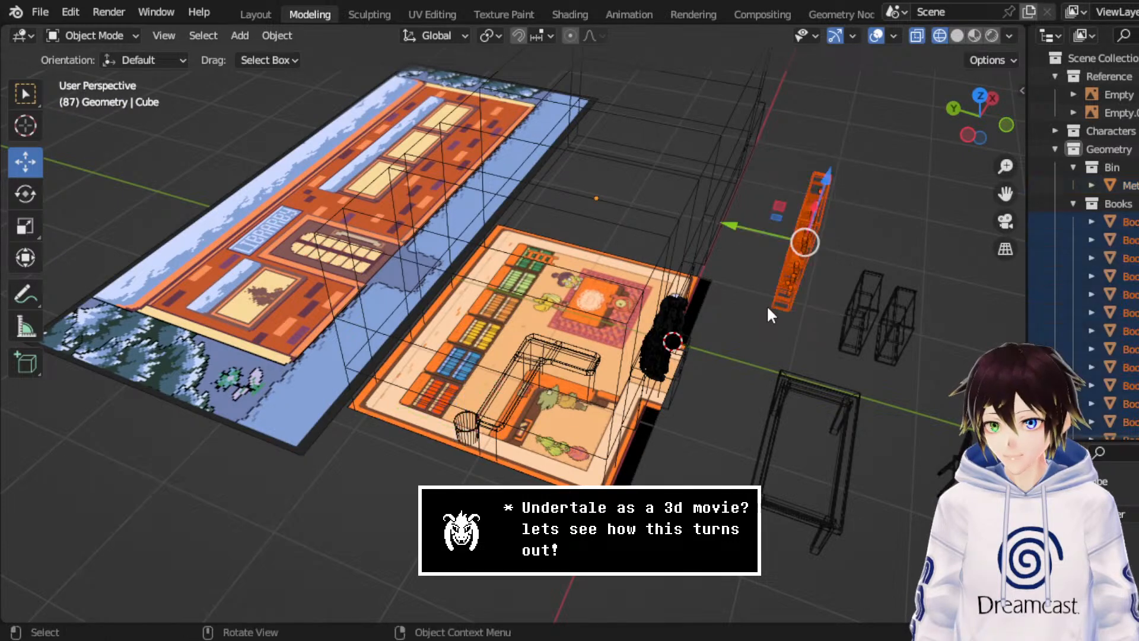
left_click(985, 96)
key("g")
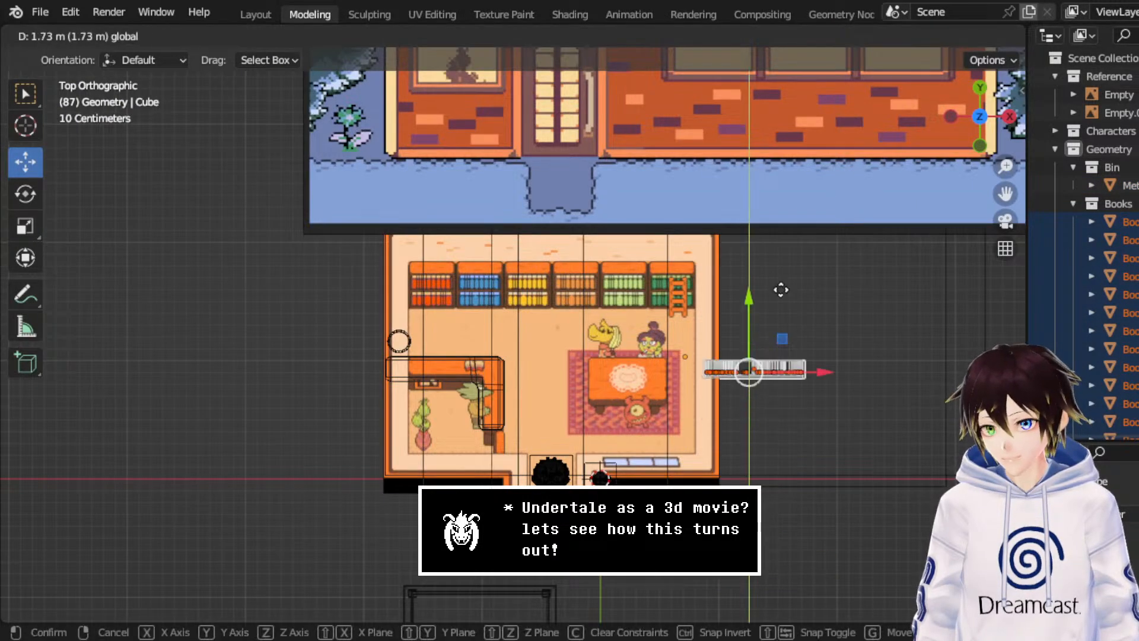
left_click(798, 231)
key("g")
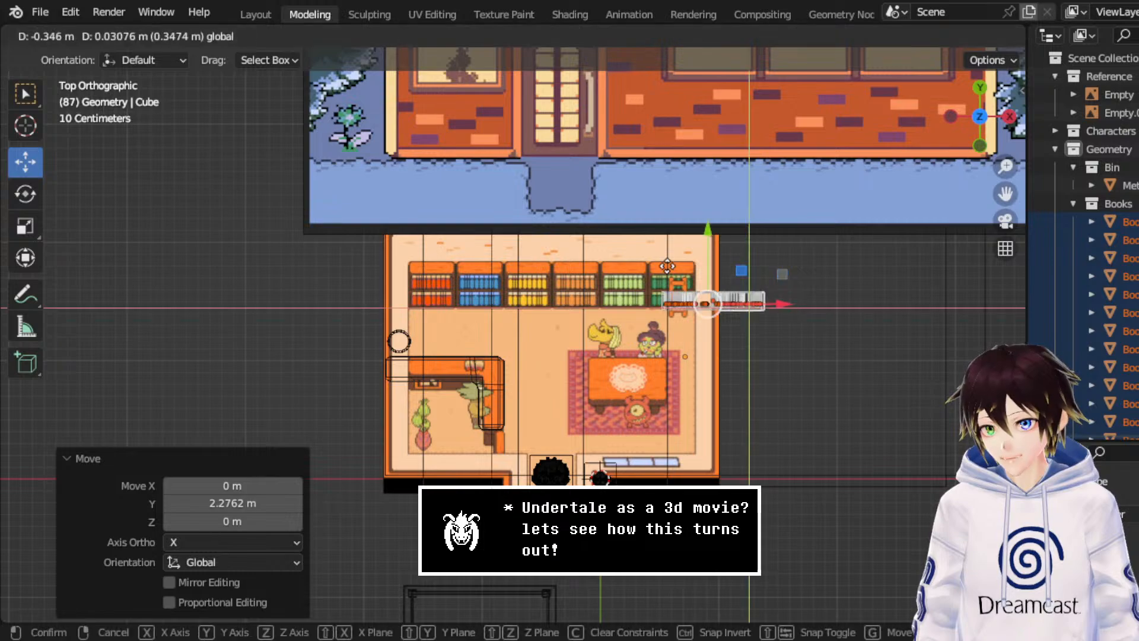
left_click(465, 232)
- In the left view, move the bookshelf and books 0.216 m along Y, then nudge them 0.0012 m along Y against the back wall
middle_click_drag(465, 233, 692, 108)
left_click(967, 114)
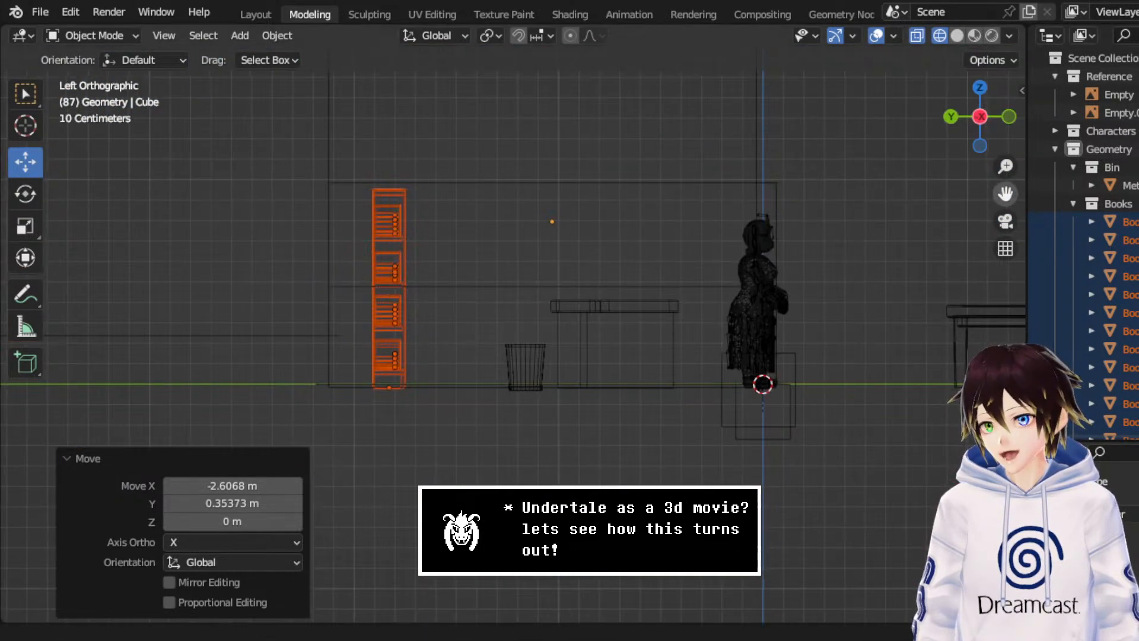
key("KP_Decimal")
left_click_drag(521, 313, 453, 304)
scroll(454, 304, "up", 7)
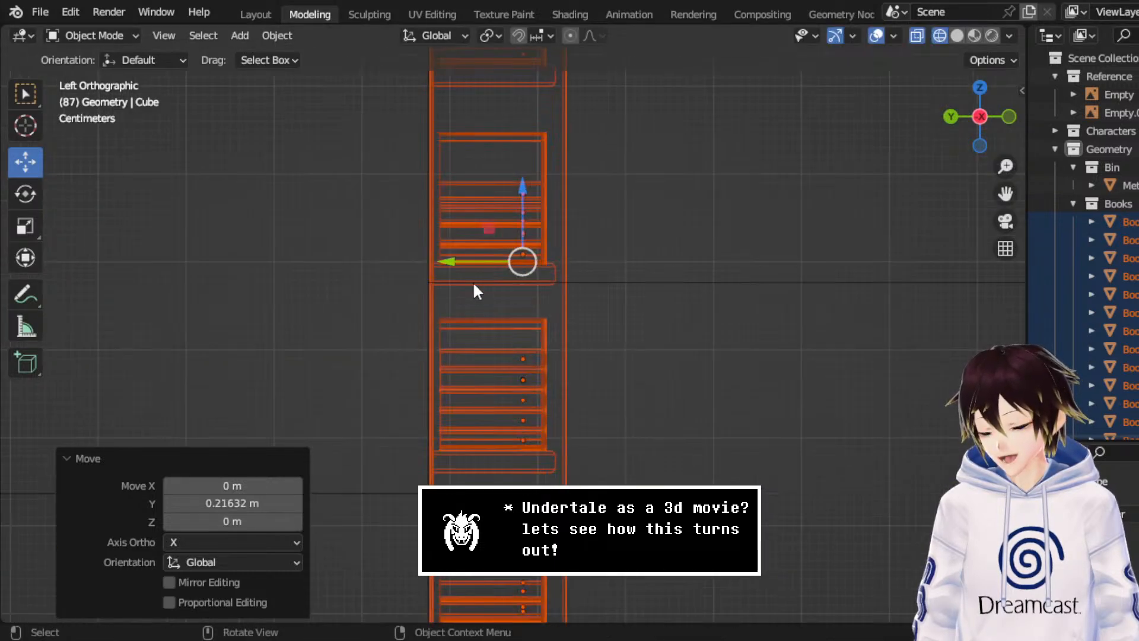
left_click_drag(458, 211, 458, 211)
mouse_move(457, 211)
middle_mouse_down()
mouse_move(699, 244)
mouse_move(580, 260)
mouse_move(581, 240)
mouse_move(461, 217)
middle_mouse_up()
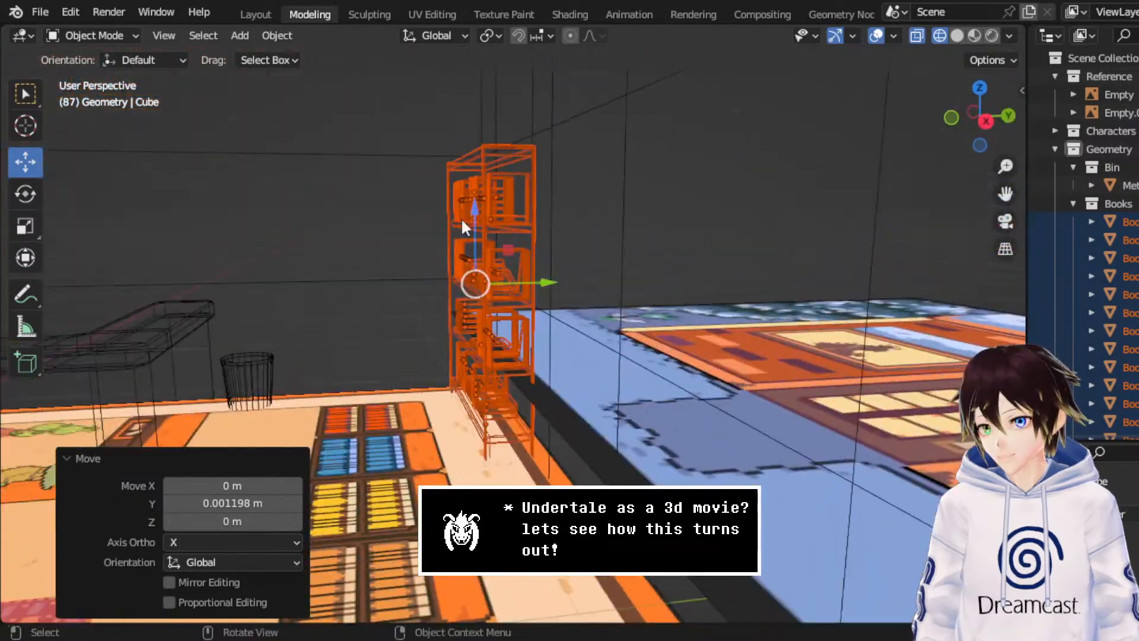
- Check the bookshelf in solid shading and move the library exterior reference image 0.898 m along Y away from the room
left_click(957, 38)
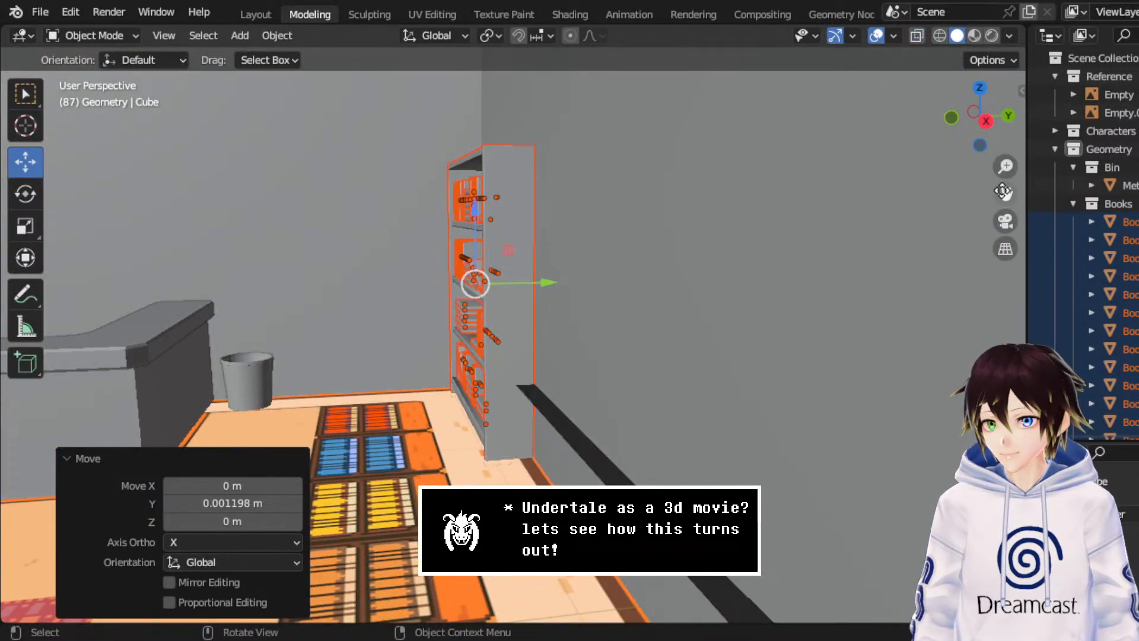
left_click_drag(1006, 193, 1026, 172)
middle_click_drag(692, 227, 731, 407)
scroll(732, 279, "up", 5)
left_click(817, 386)
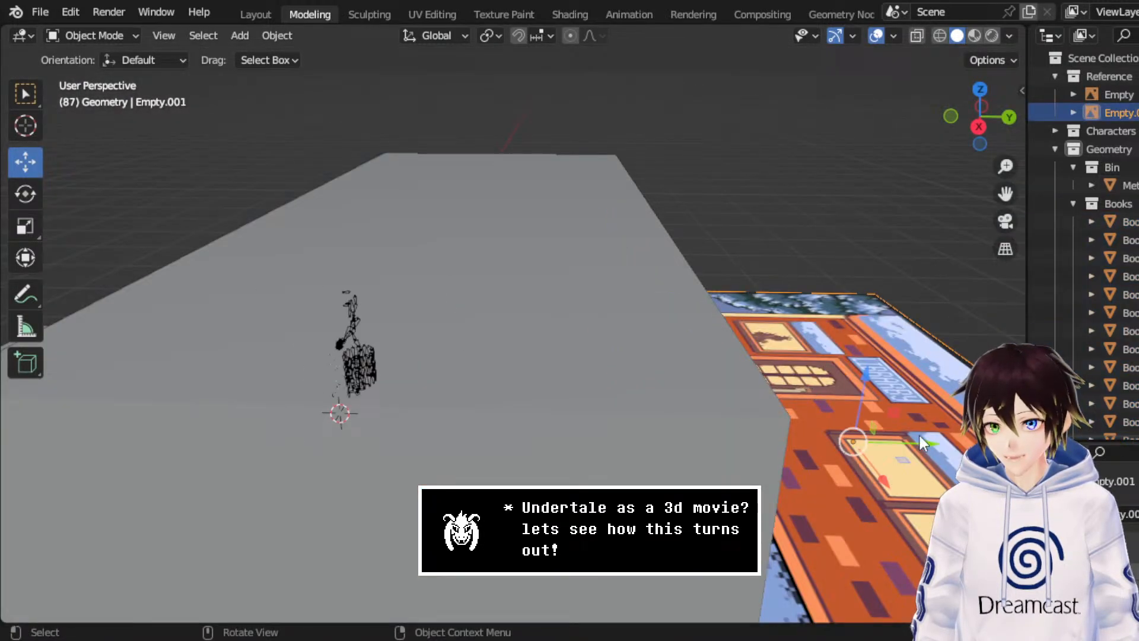
left_click_drag(923, 442, 973, 442)
middle_click_drag(329, 308, 524, 302)
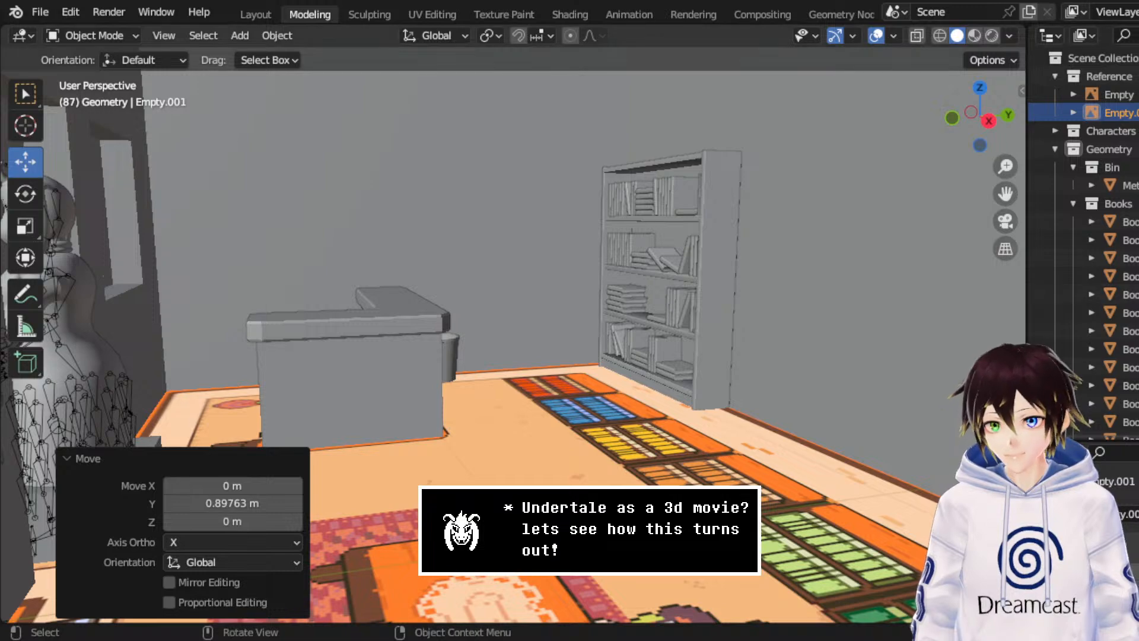
- In the wireframe top view, move the Toriel Movement Cube 1.5533 m along Y and -1.1073 m along X, in front of the bookshelf
left_click(939, 36)
left_click(980, 88)
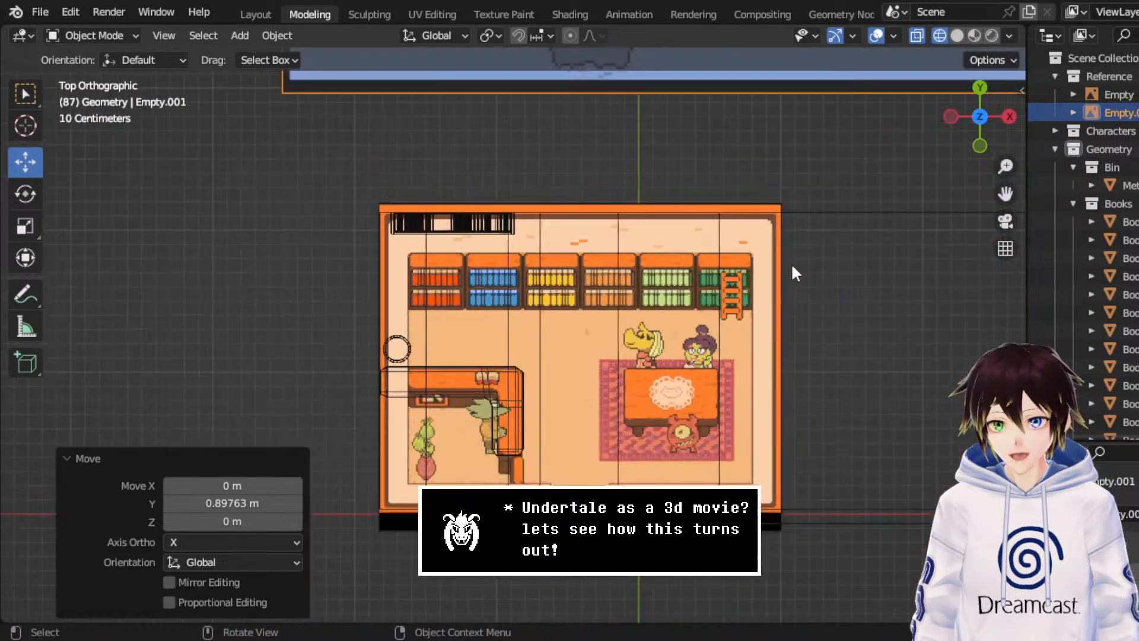
left_click_drag(1005, 195, 955, 98)
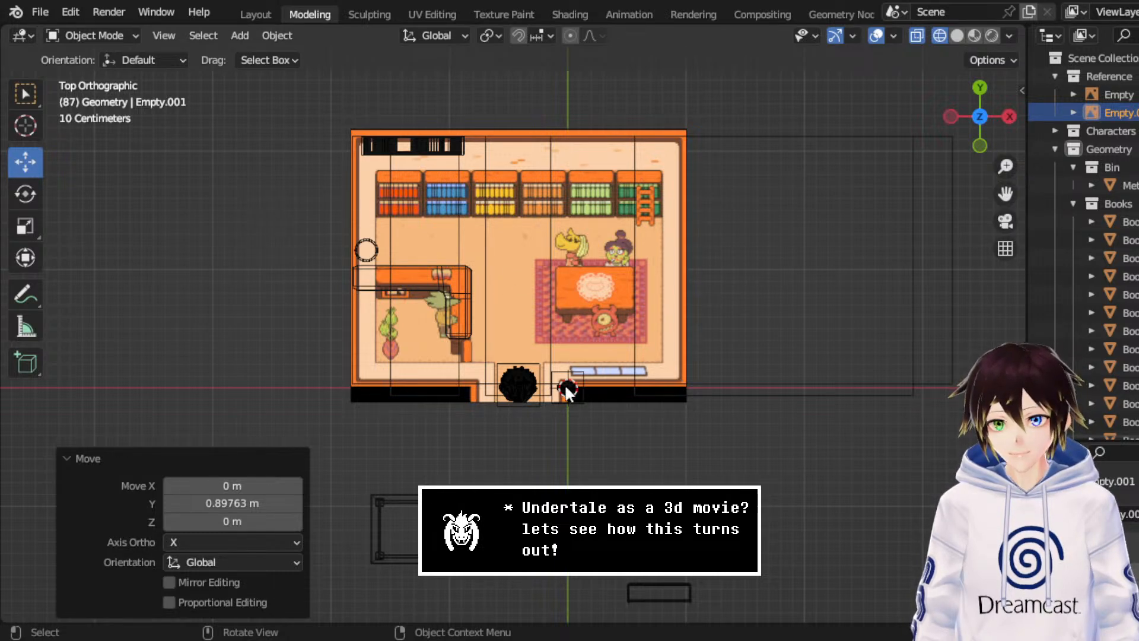
left_click(544, 378)
left_click(543, 377)
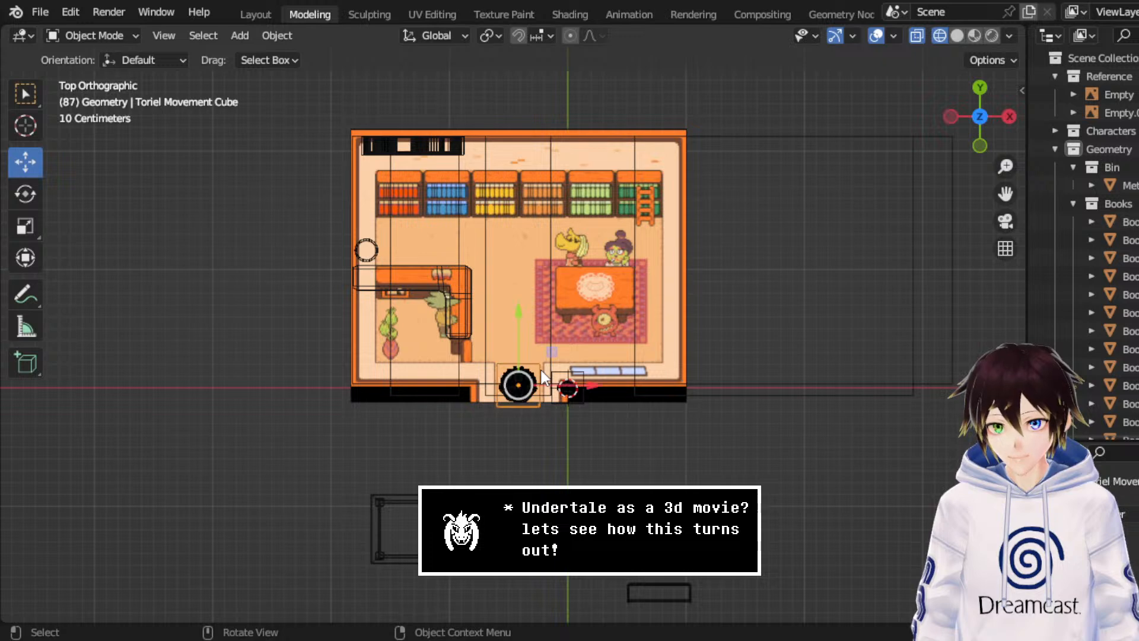
left_click_drag(520, 343, 522, 159)
key("g")
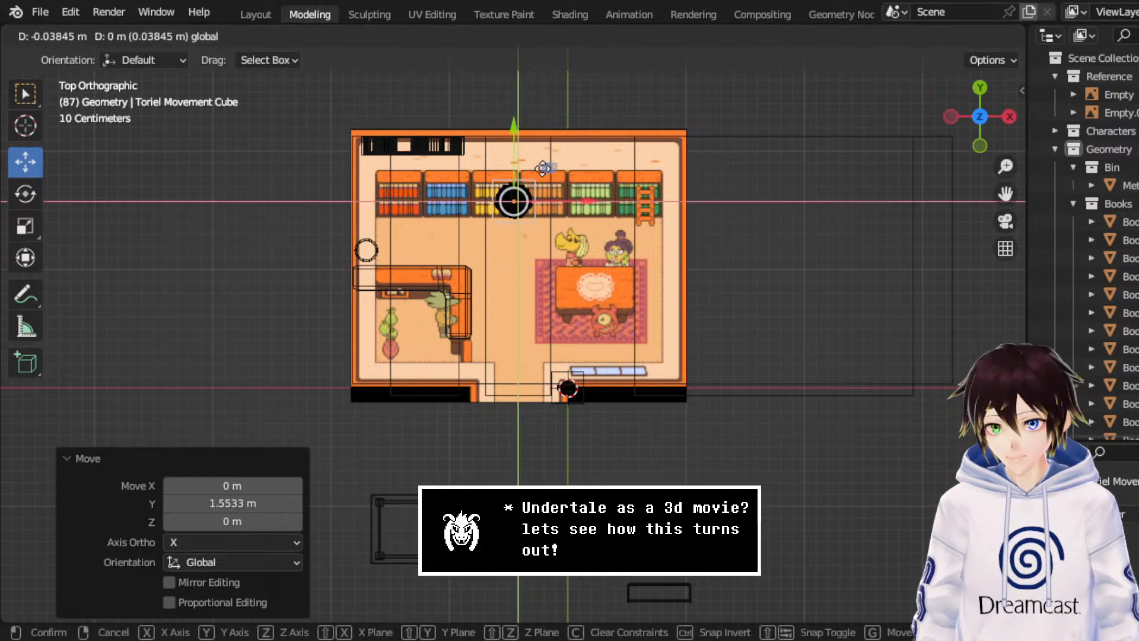
left_click(421, 158)
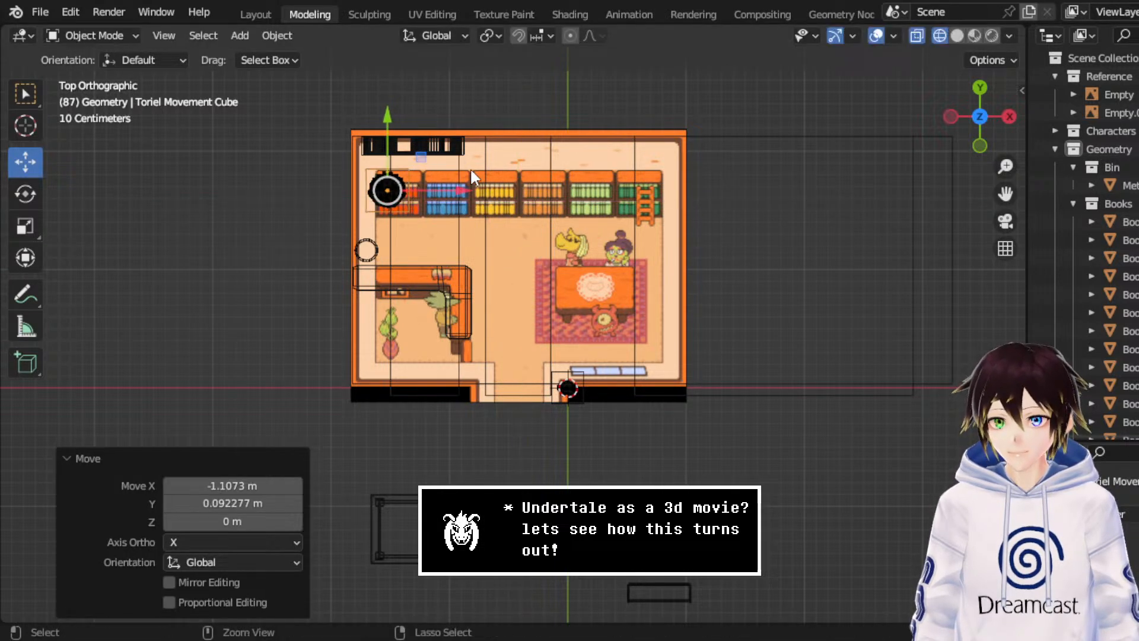
- Undo the last moves of the Toriel Movement Cube in front of the bookshelf
key("ctrl+z")
key("ctrl+z")
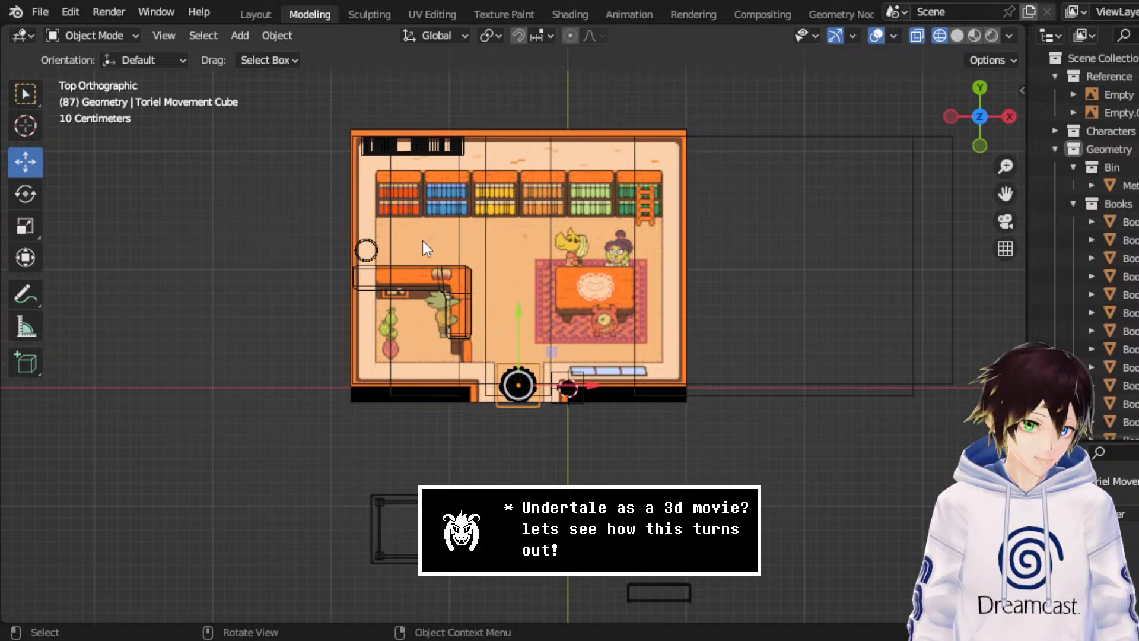
- Select every book in the Books collection together with the wooden bookshelf in the room's back corner
middle_click_drag(422, 240, 933, 122)
left_click(982, 102)
middle_click_drag(586, 163, 505, 183, "shift")
scroll(652, 265, "up", 4)
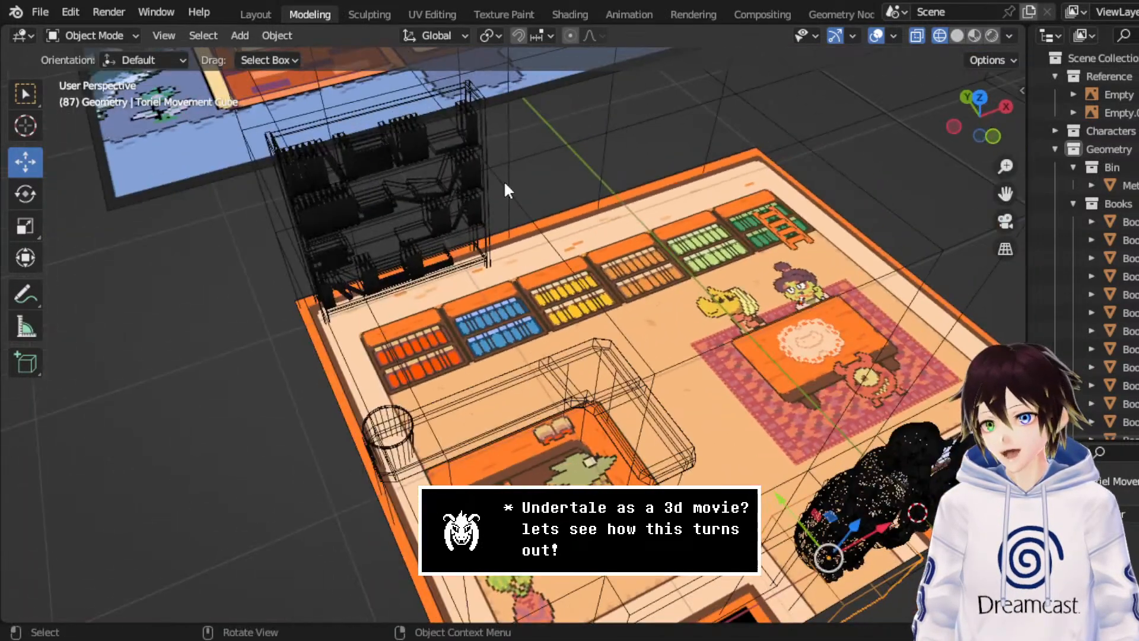
left_click(481, 105)
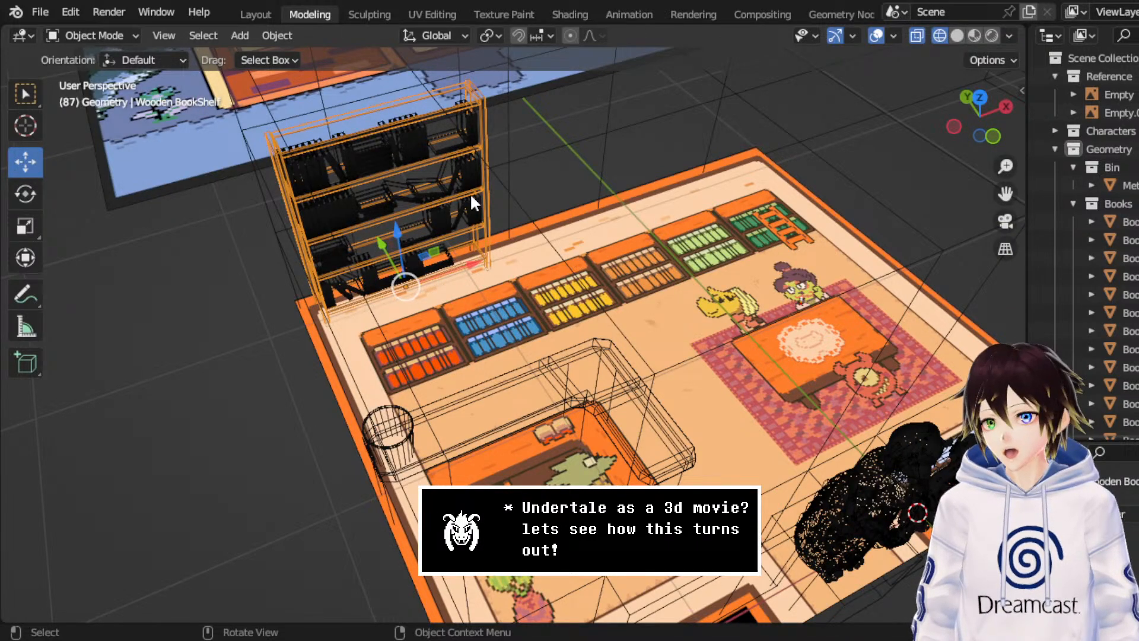
middle_click_drag(470, 194, 536, 140)
left_click_drag(1007, 192, 957, 224)
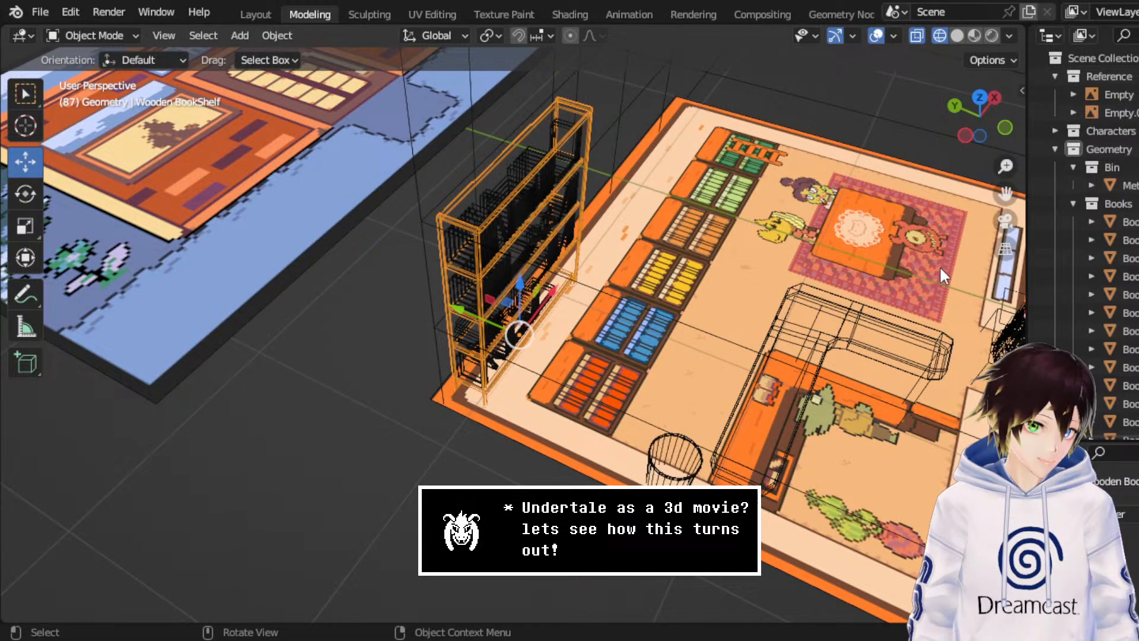
middle_click_drag(905, 226, 714, 208)
left_click(1109, 204)
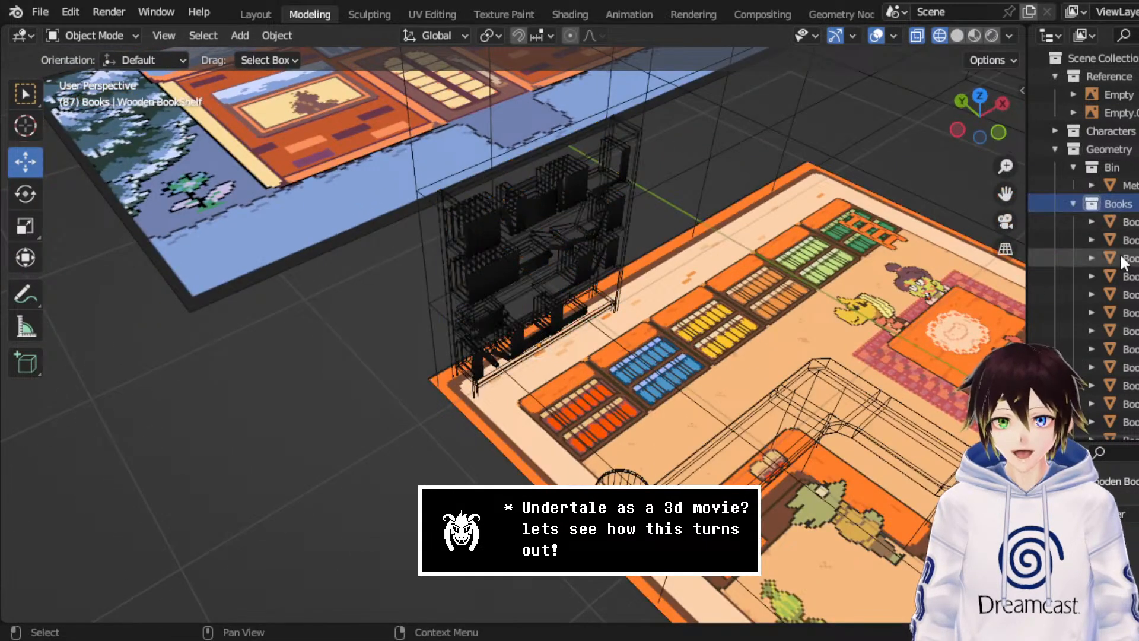
scroll(1121, 256, "down", 5)
left_click(1127, 312, "shift")
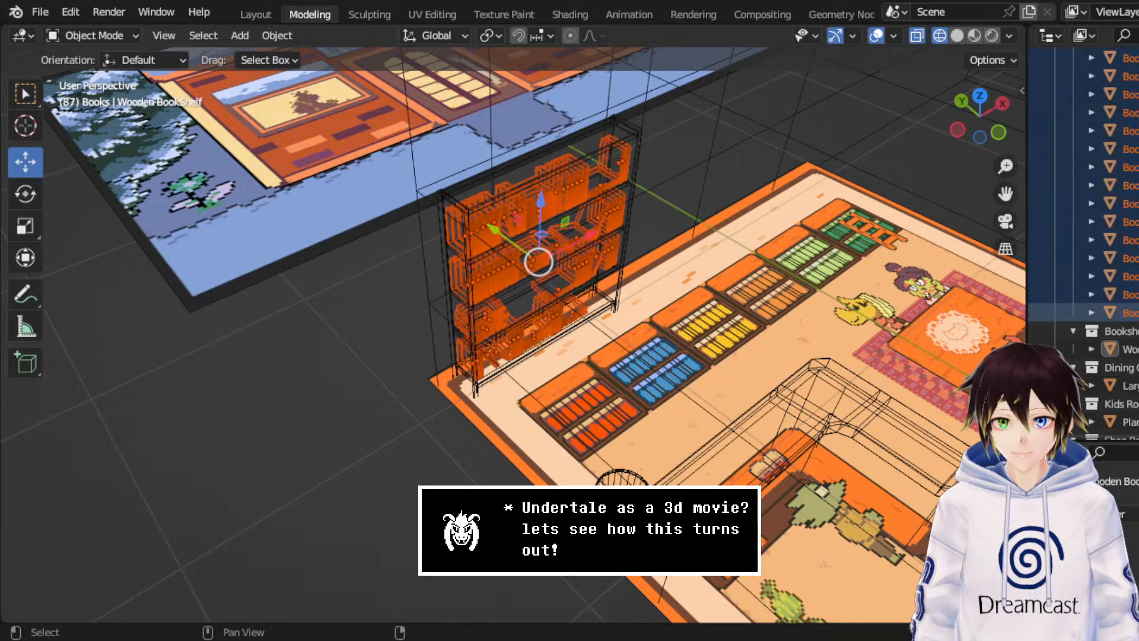
left_click(617, 251, "shift")
middle_click_drag(617, 251, 567, 234)
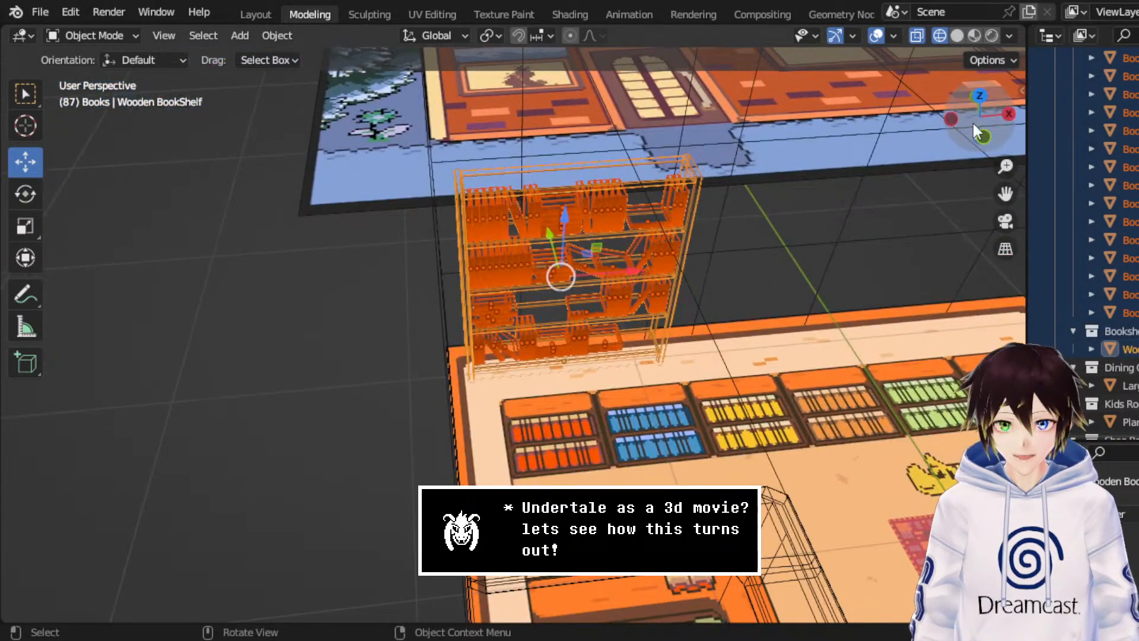
- In the top view, make a linked duplicate of the bookshelf and books and move it 0.8651 m along X on the back wall
left_click(986, 98)
left_click_drag(1004, 193, 767, 92)
scroll(834, 261, "down", 2)
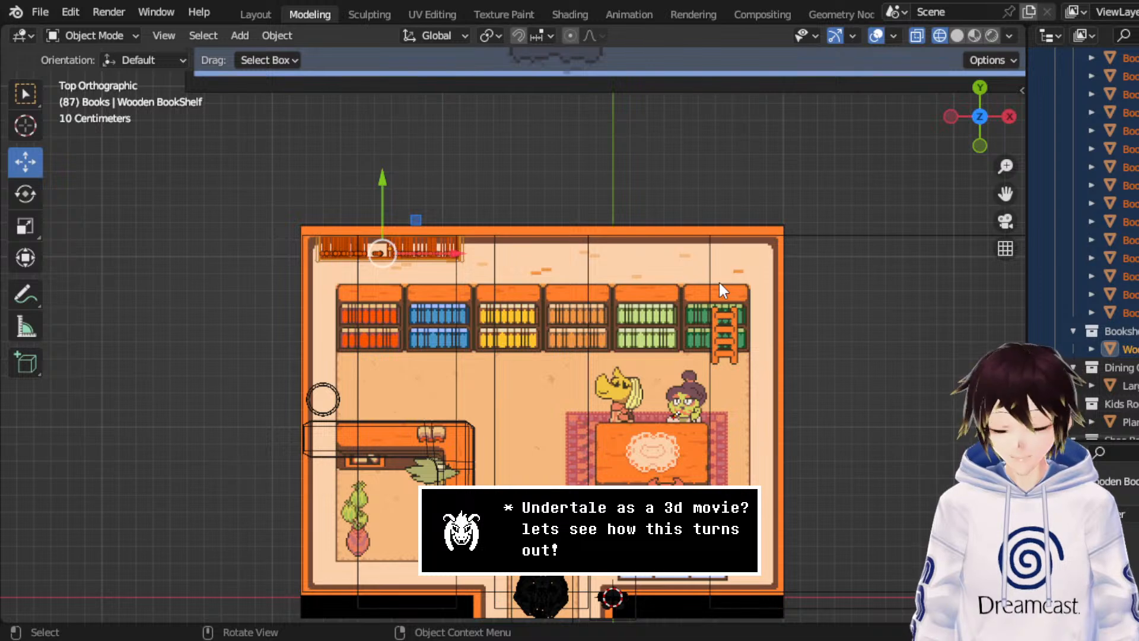
right_click(495, 252)
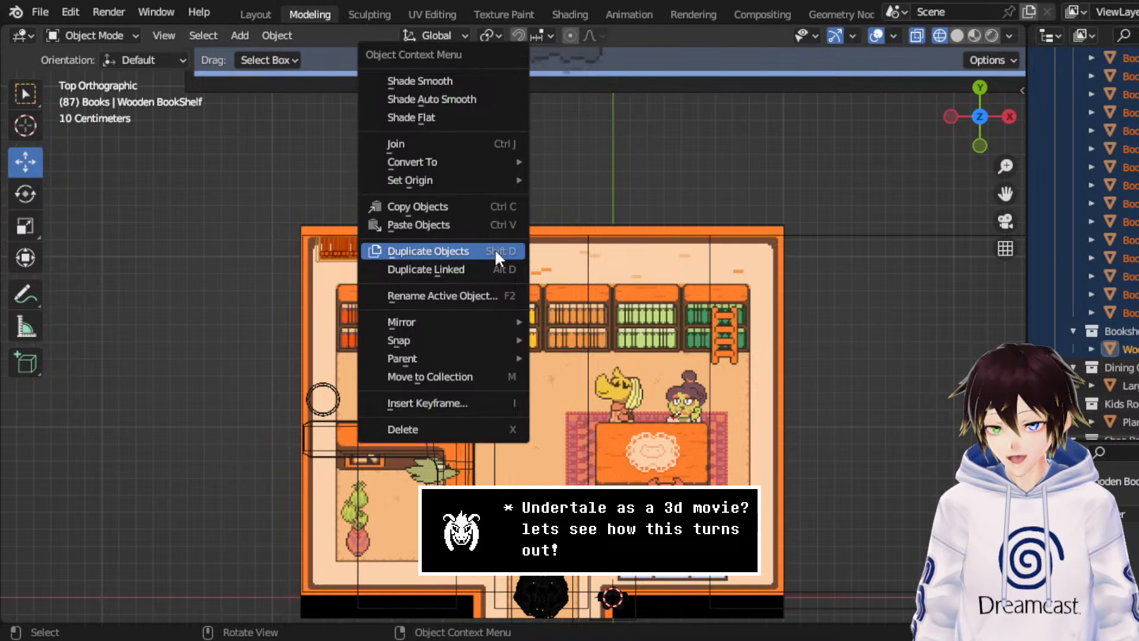
left_click(481, 259)
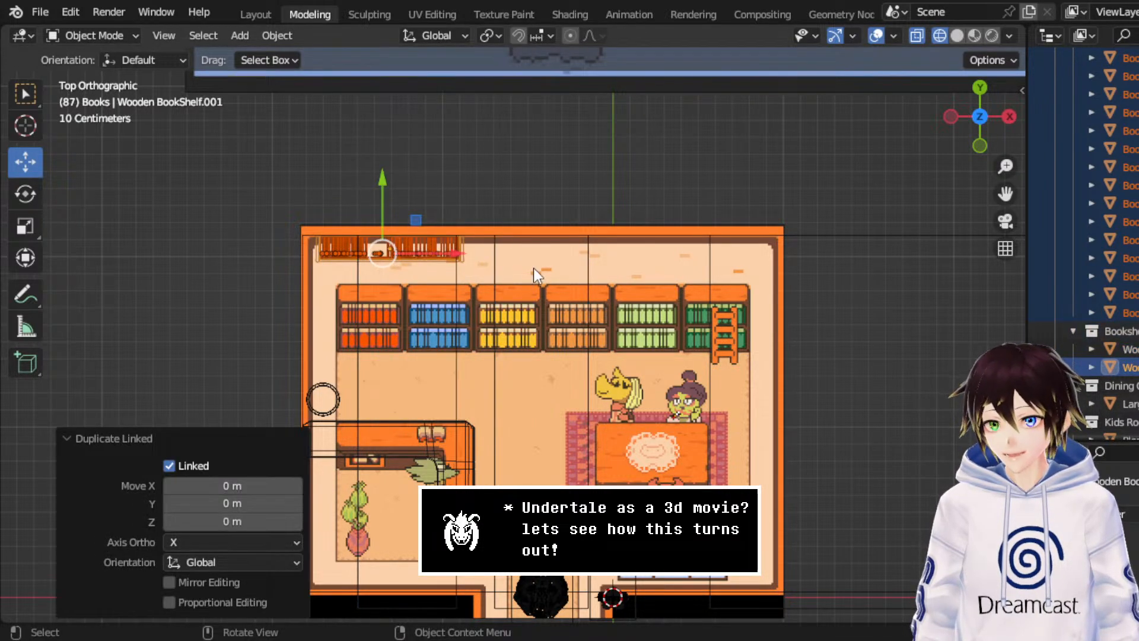
left_click(601, 257)
- Nudge the second bookshelf and its books 0.008584 m along X beside the first shelf
scroll(591, 246, "up", 5)
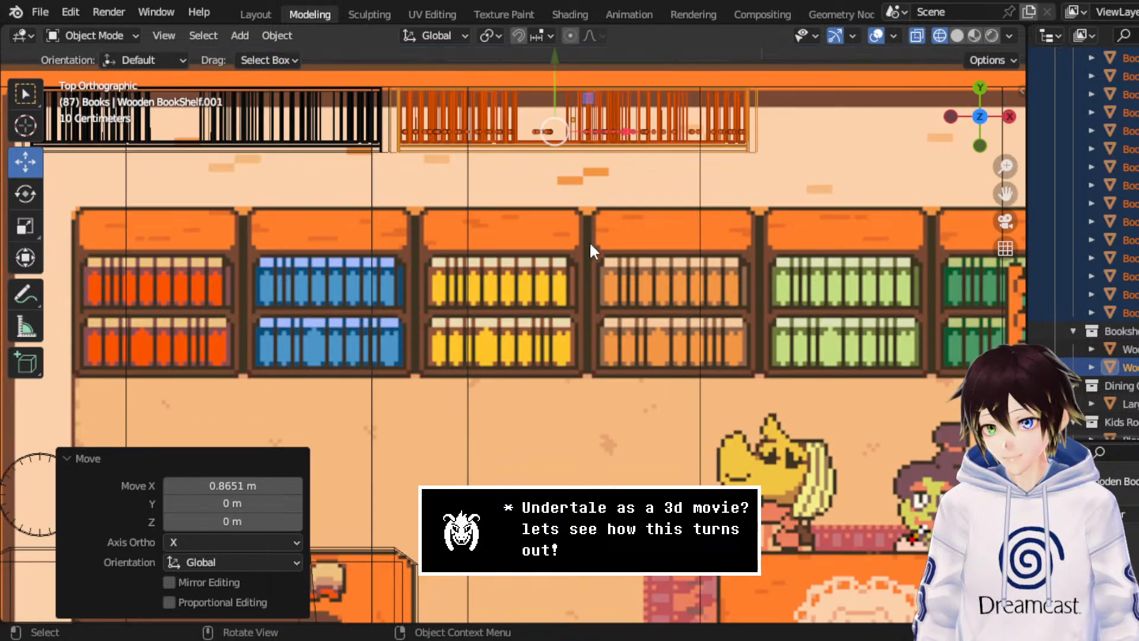
key("g")
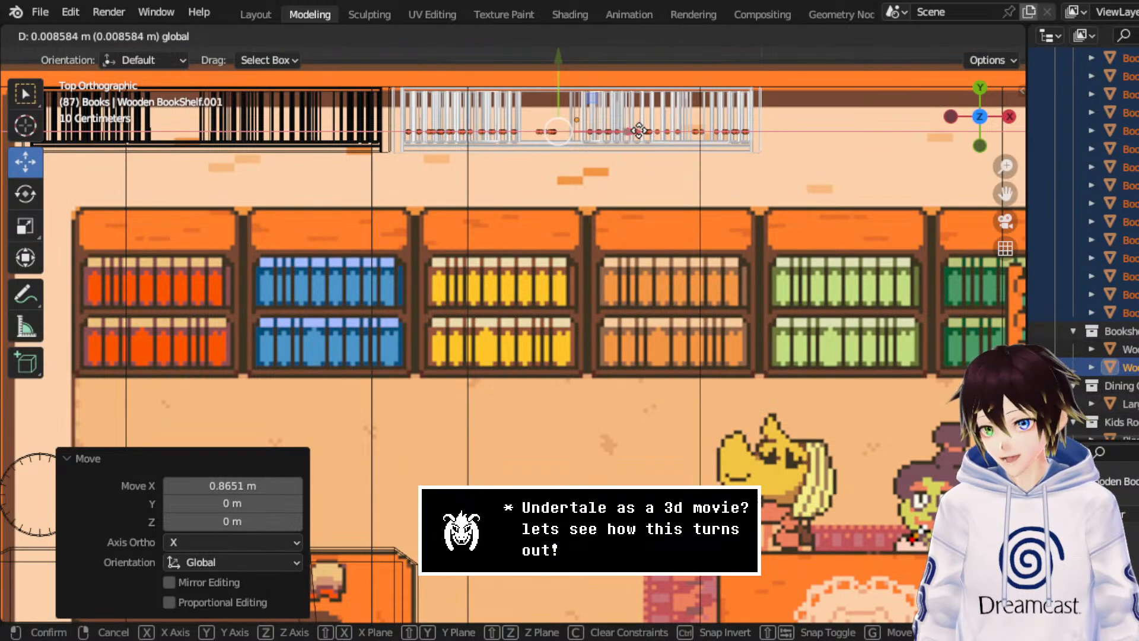
left_click(638, 130)
middle_click_drag(638, 130, 567, 154)
scroll(549, 227, "down", 5)
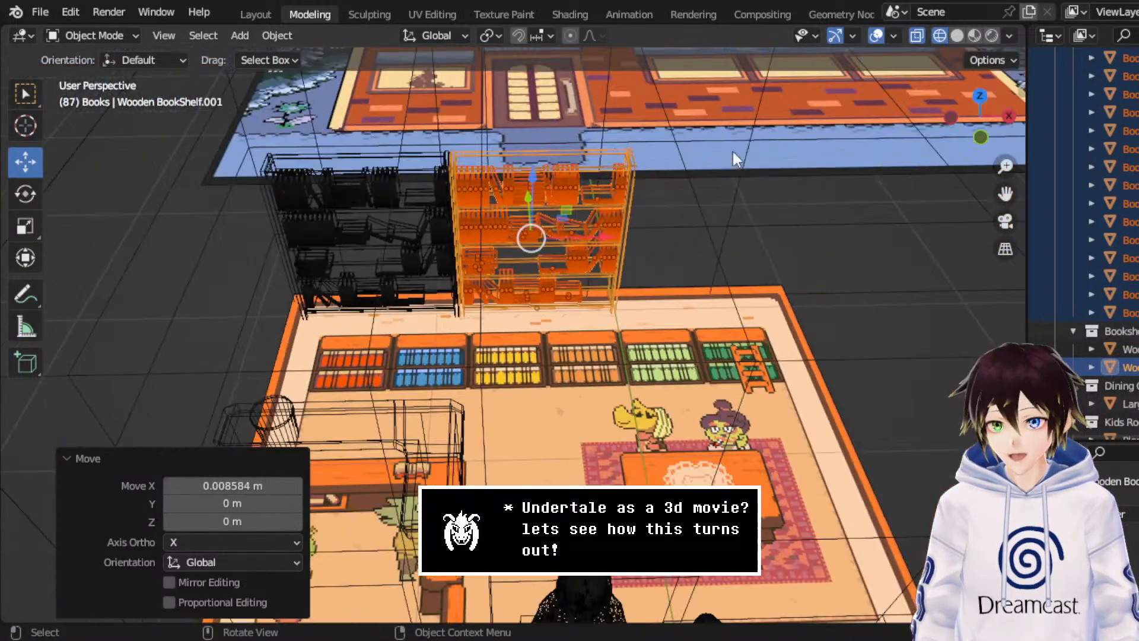
- Make a linked duplicate of the second bookshelf with its books and move it 0.89447 m along X in the top view
left_click(980, 97)
right_click(641, 262)
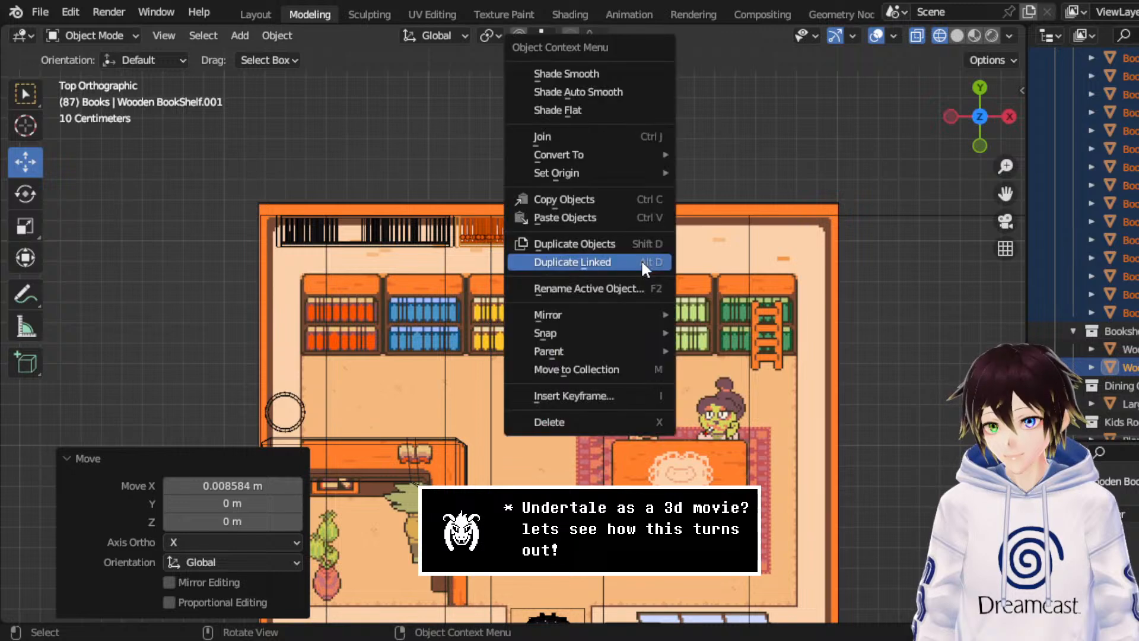
left_click(641, 259)
right_click(626, 247)
key("g")
key("x")
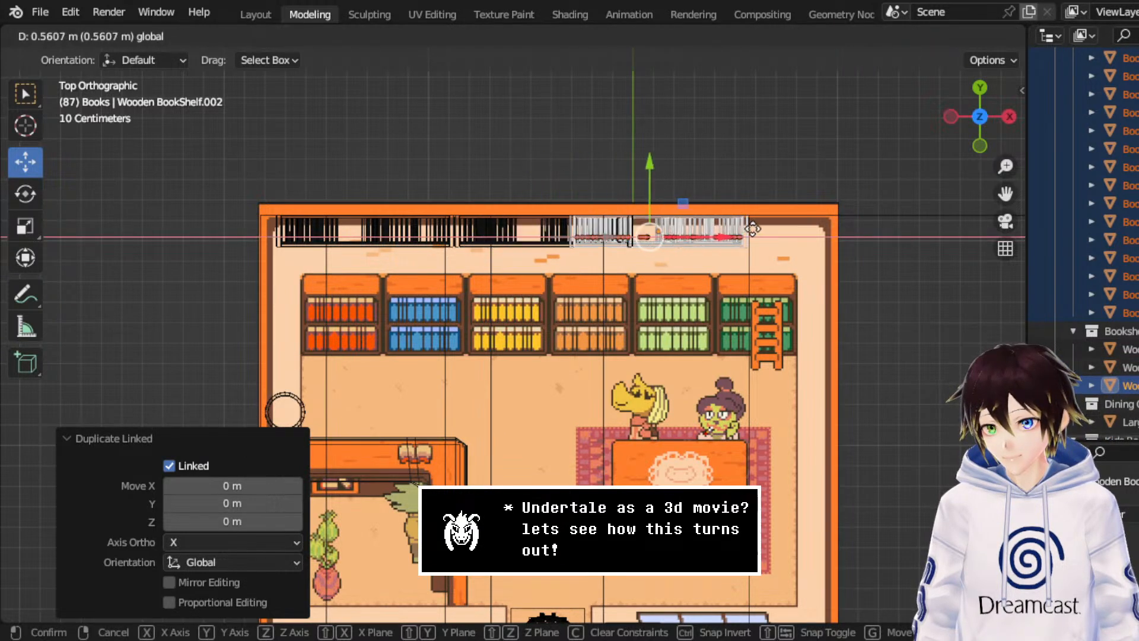
left_click(805, 227)
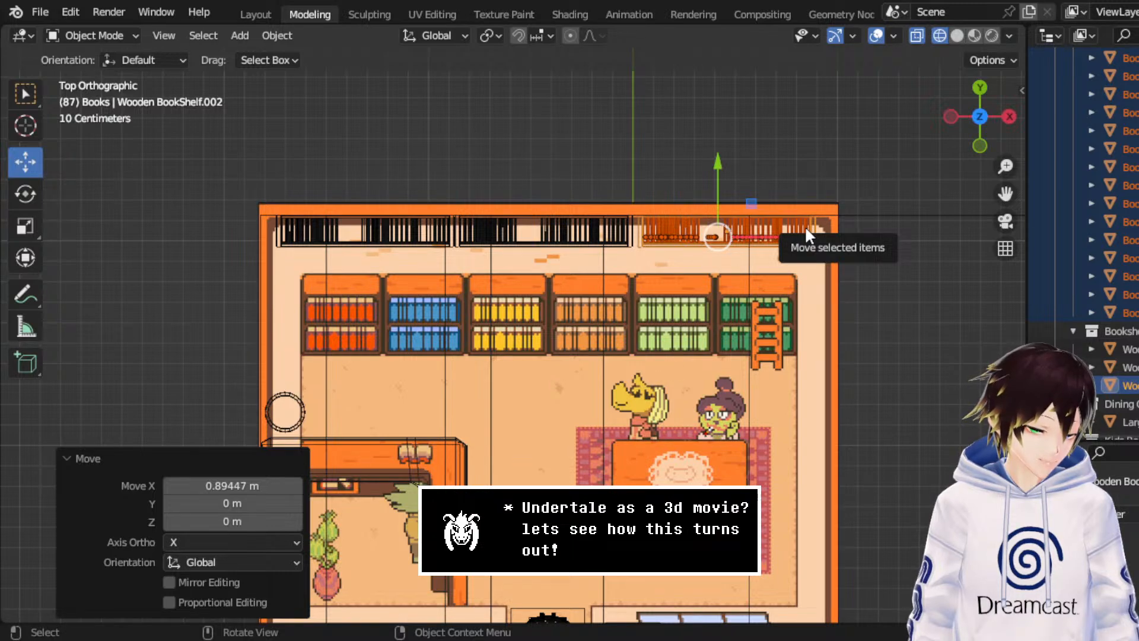
- Close the gap to the second bookshelf by moving the third one -0.019672 m, then -0.001242 m along X
left_click_drag(1005, 194, 919, 222)
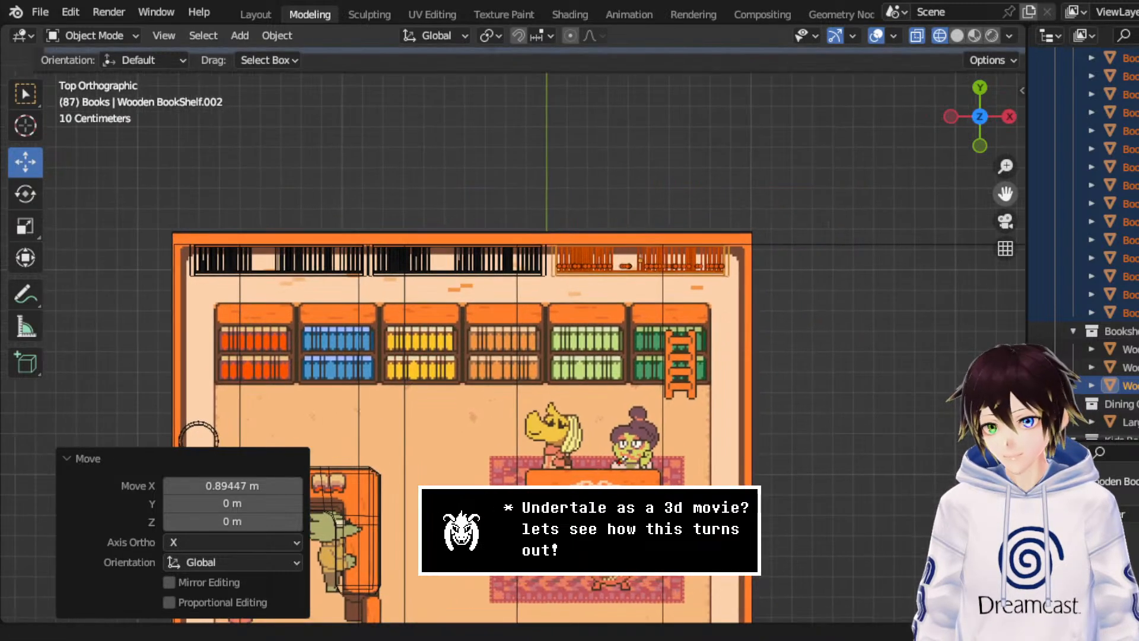
scroll(652, 252, "up", 4)
left_click_drag(881, 163, 869, 165)
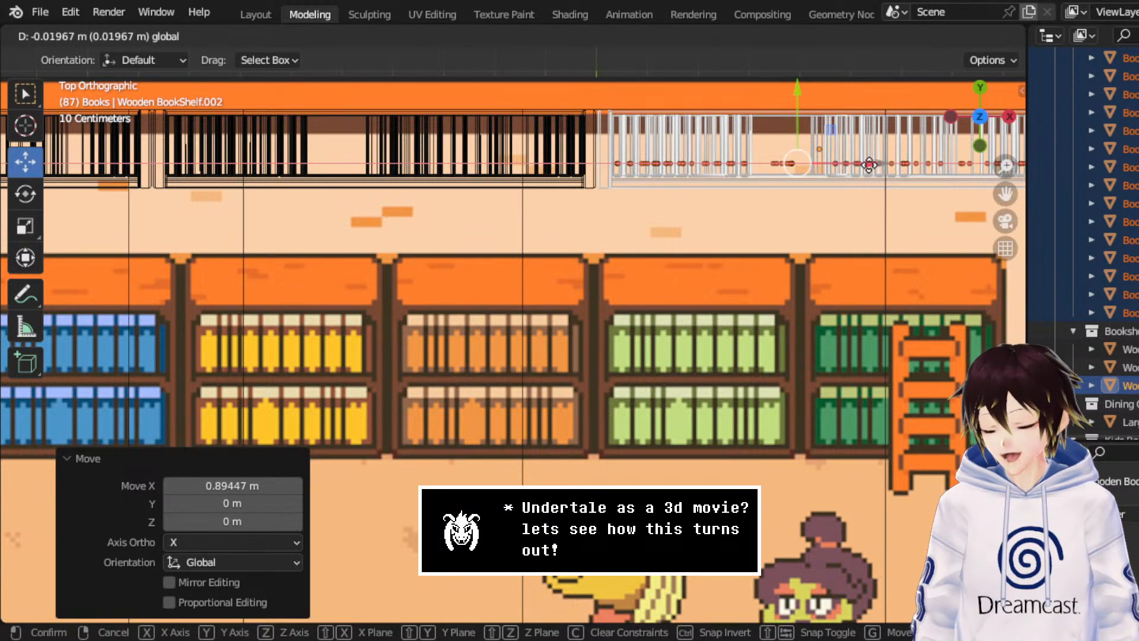
left_click_drag(869, 165, 856, 173)
scroll(855, 172, "up", 2)
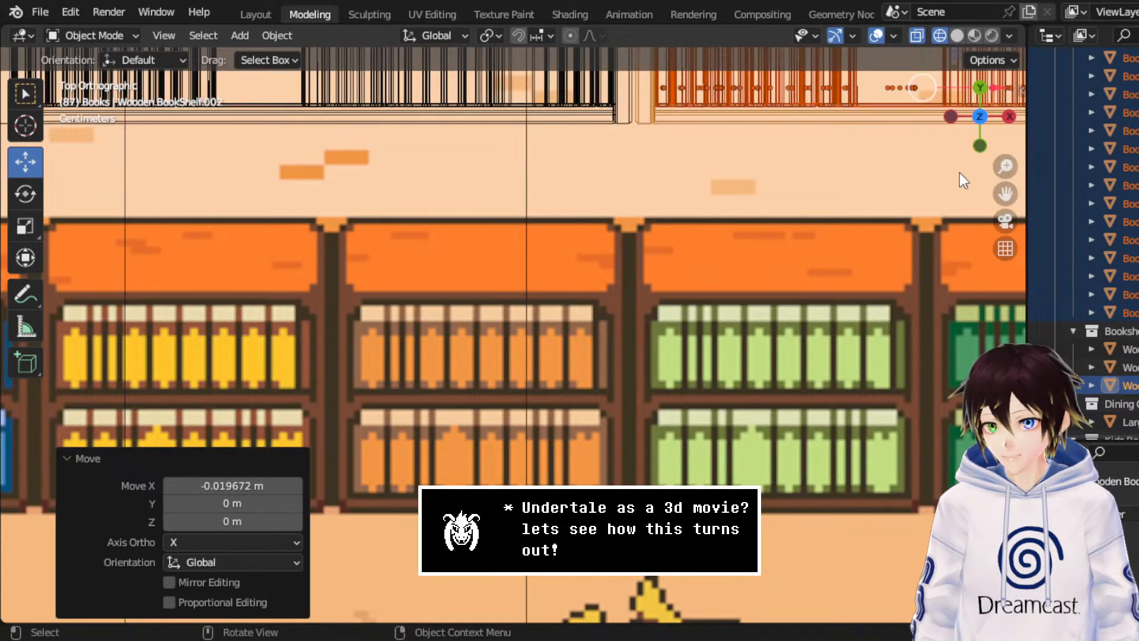
middle_click_drag(959, 172, 941, 205, "shift")
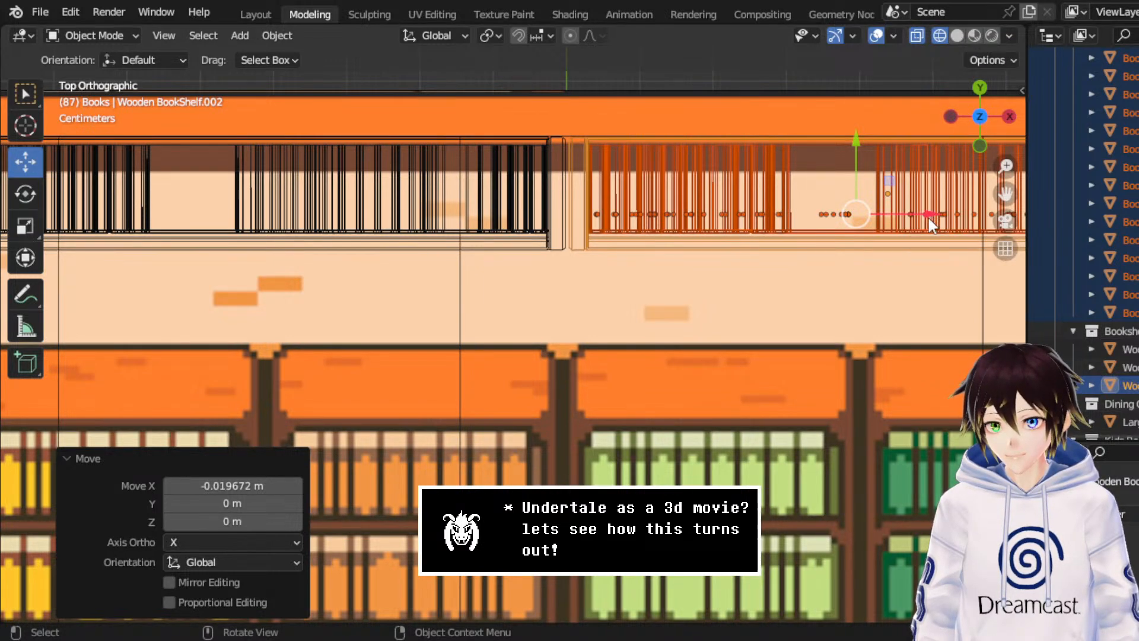
left_click_drag(927, 216, 929, 220)
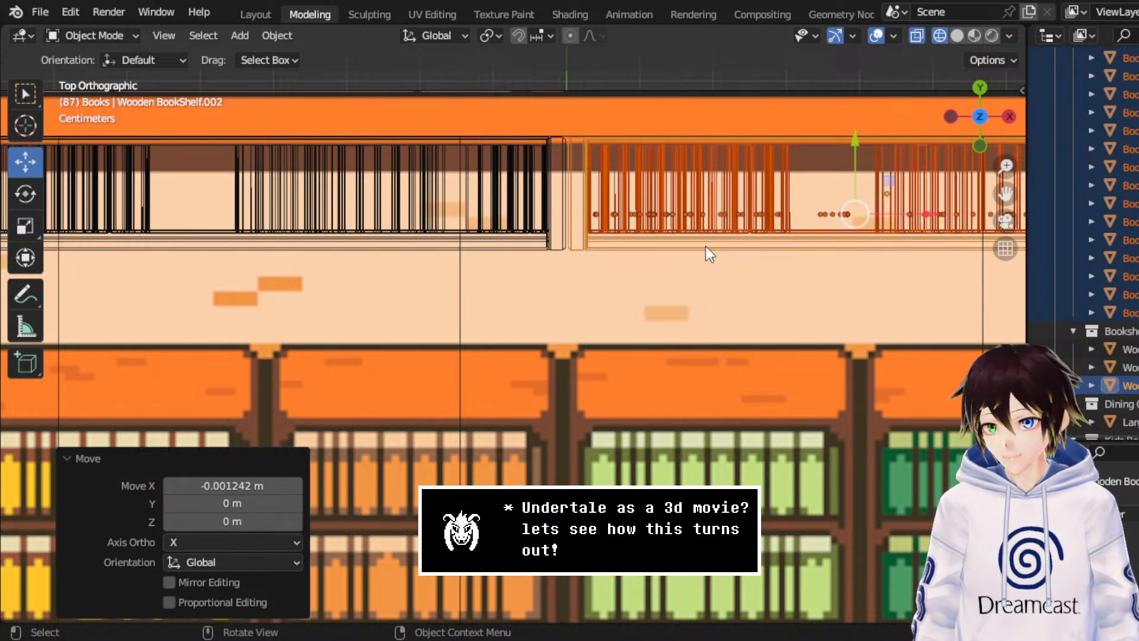
- Make a linked duplicate of the third bookshelf with its books and move it 0.92562 m along X
scroll(706, 245, "down", 6)
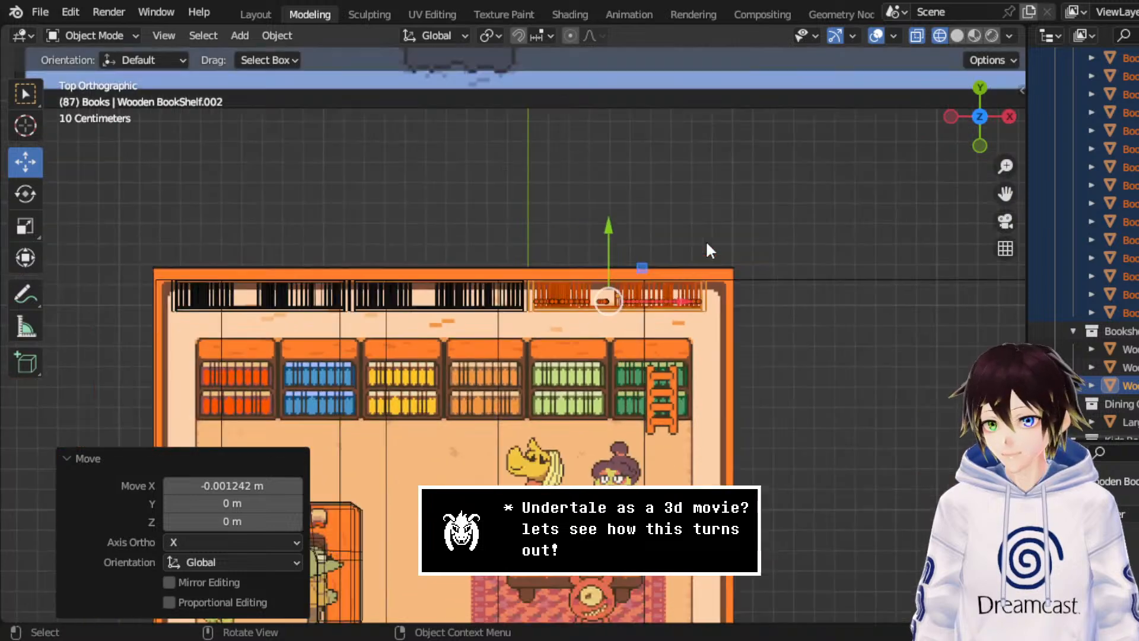
right_click(710, 322)
left_click(710, 322)
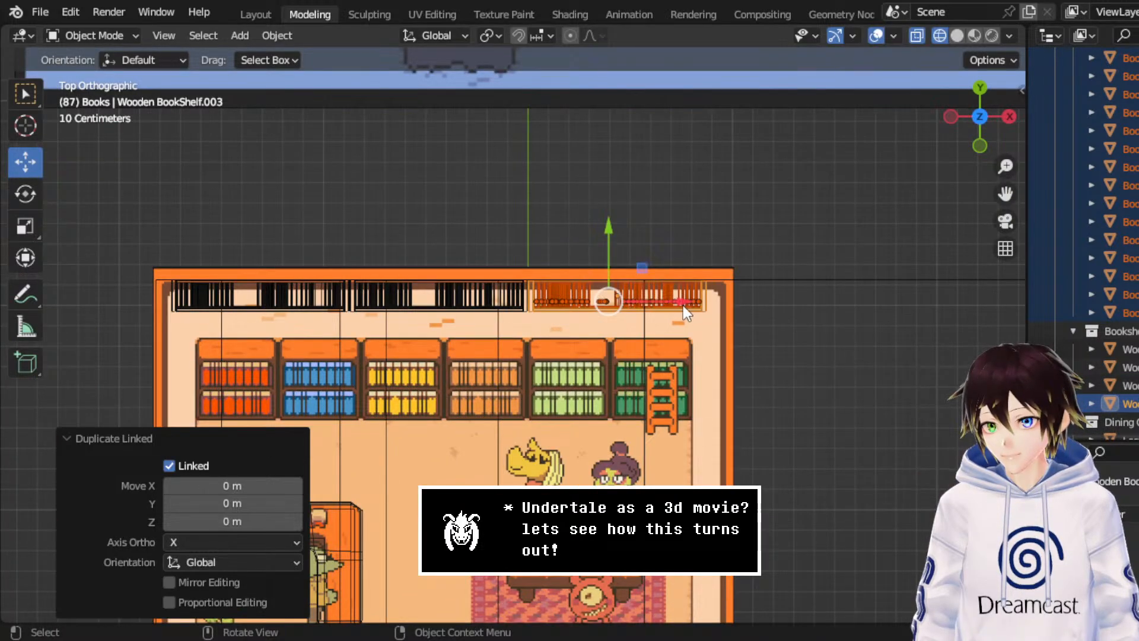
left_click(866, 314)
- In solid shading, move the fourth bookshelf -0.045801 m, then -0.00287 m along X against the third one
scroll(865, 305, "down", 3)
left_click_drag(1004, 193, 736, 316)
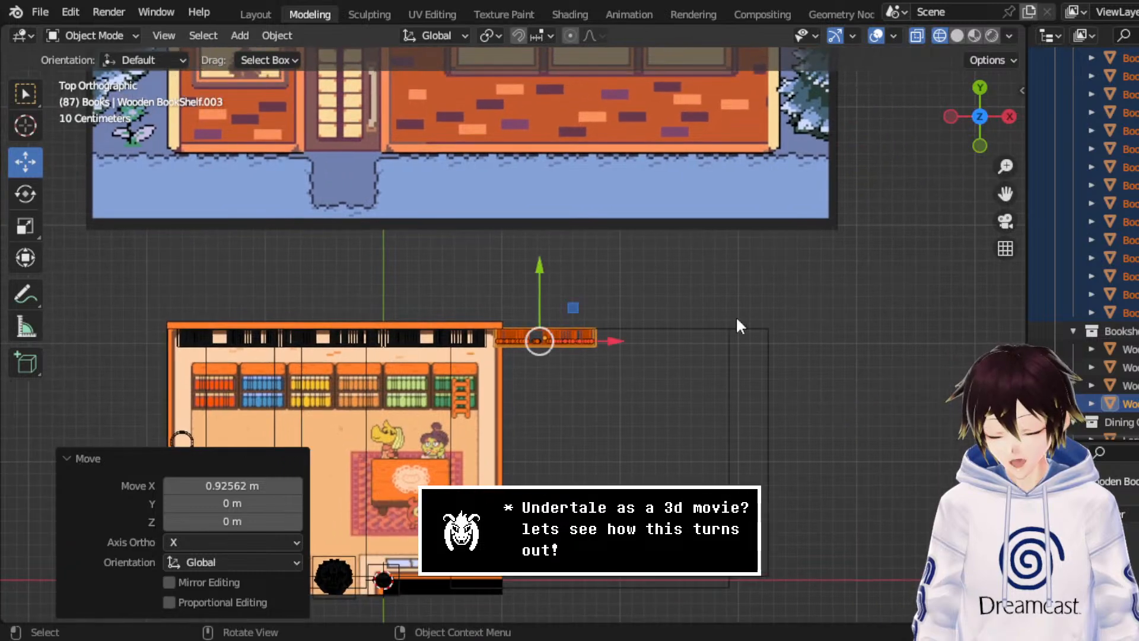
scroll(735, 316, "up", 3)
middle_click_drag(603, 425, 636, 282)
scroll(638, 285, "up", 4)
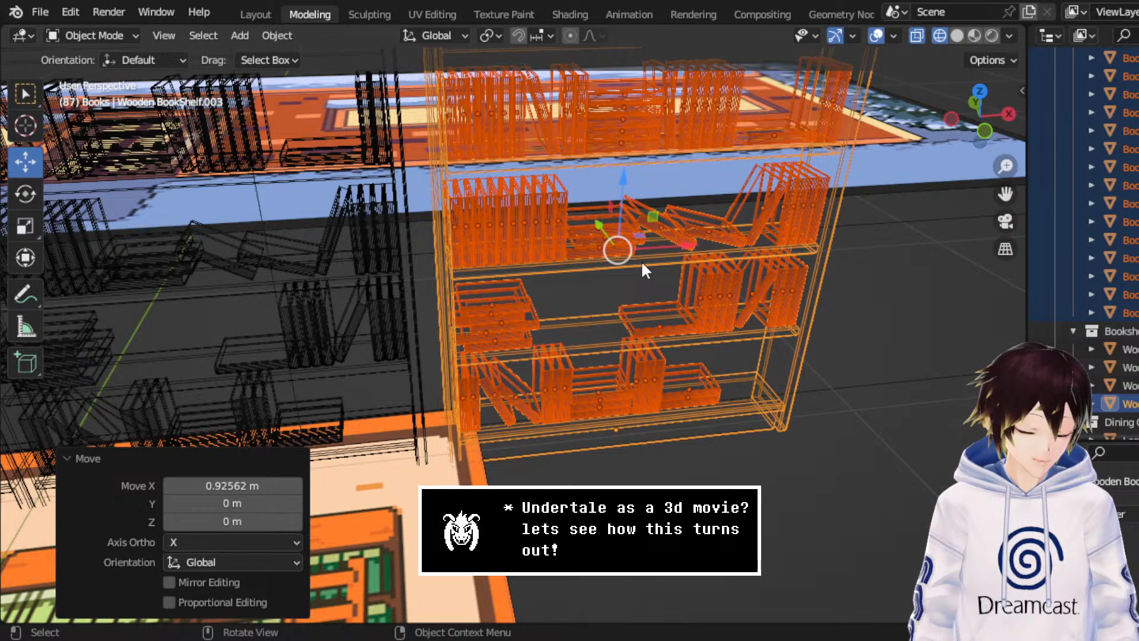
left_click(956, 35)
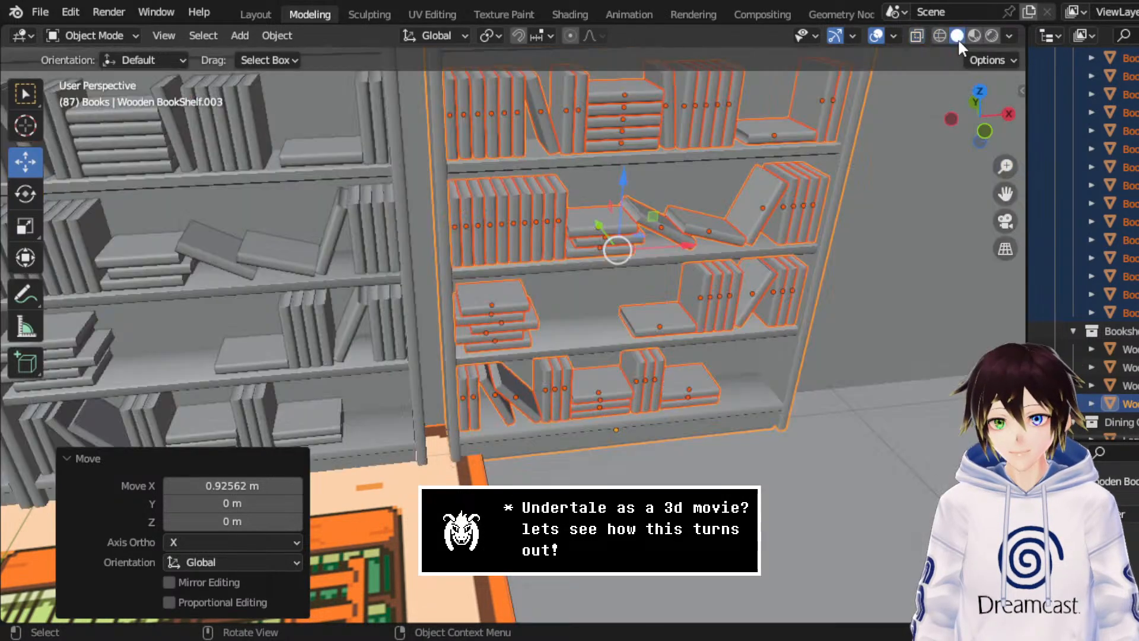
scroll(568, 258, "up", 2)
scroll(593, 258, "up", 1)
left_click_drag(732, 211, 669, 229)
middle_click_drag(670, 229, 651, 236)
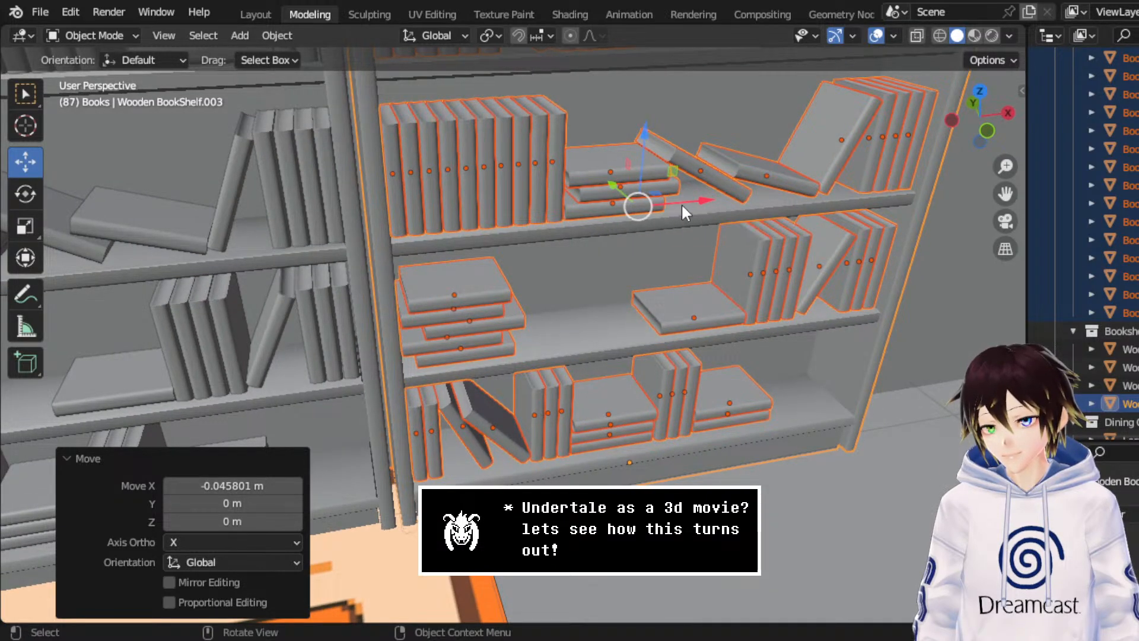
left_click_drag(681, 203, 678, 205)
- In the wireframe top view, make a linked duplicate of the fourth bookshelf with its books and move it 0.90996 m along X
middle_click_drag(678, 207, 574, 255)
scroll(645, 219, "down", 6)
scroll(533, 224, "up", 4)
scroll(574, 254, "down", 3)
left_click(980, 90)
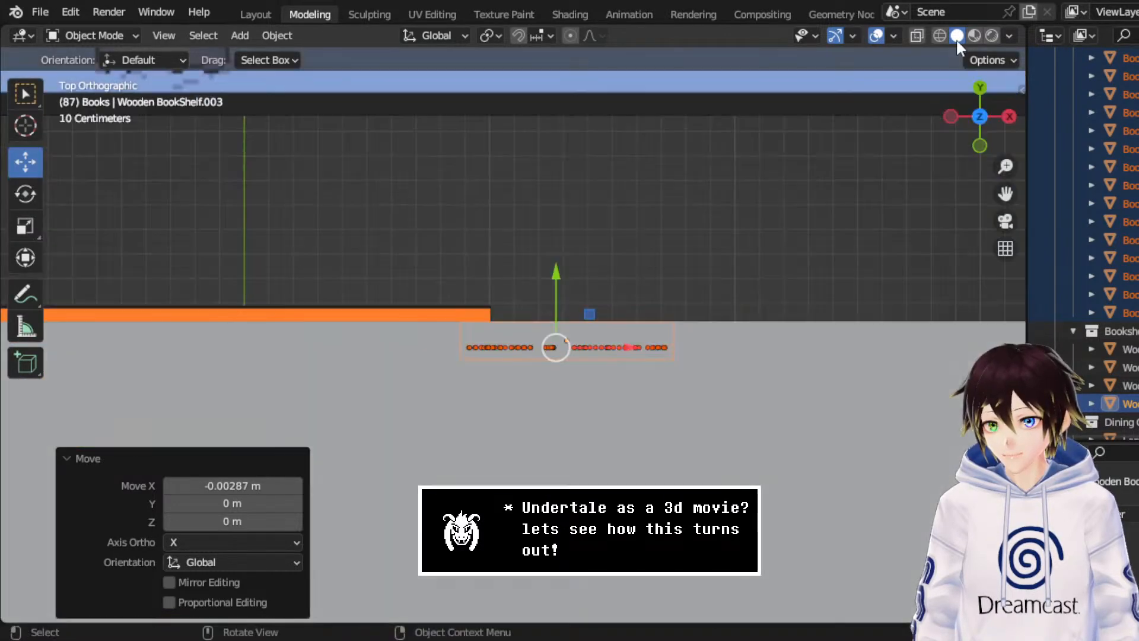
left_click(939, 35)
right_click(596, 301)
left_click(598, 301)
right_click(605, 318)
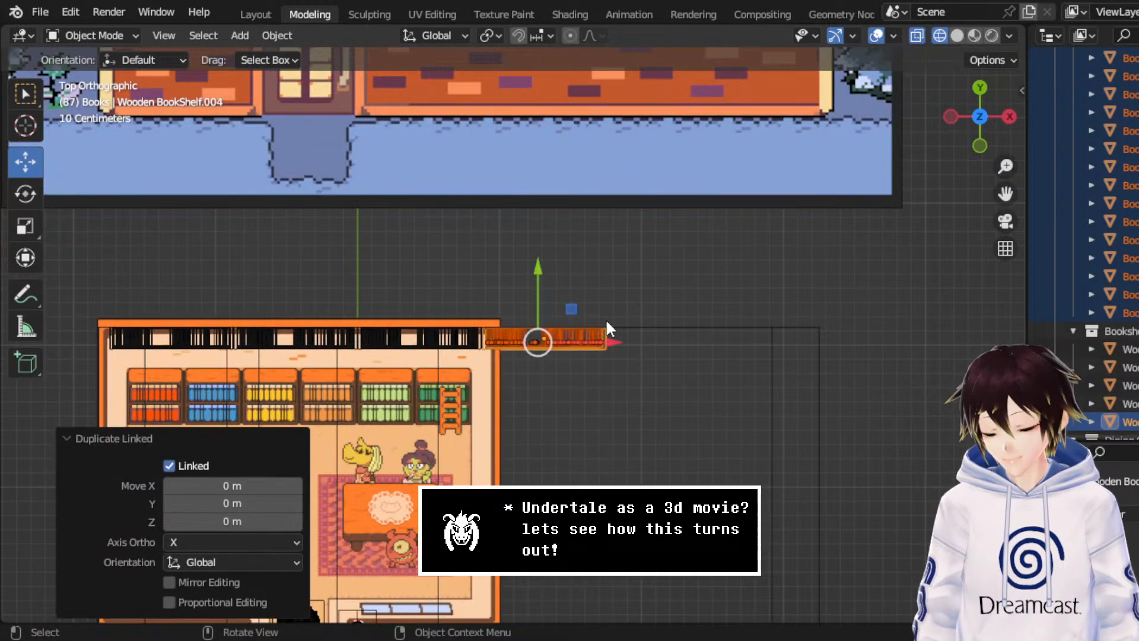
key("g")
key("x")
left_click(763, 339)
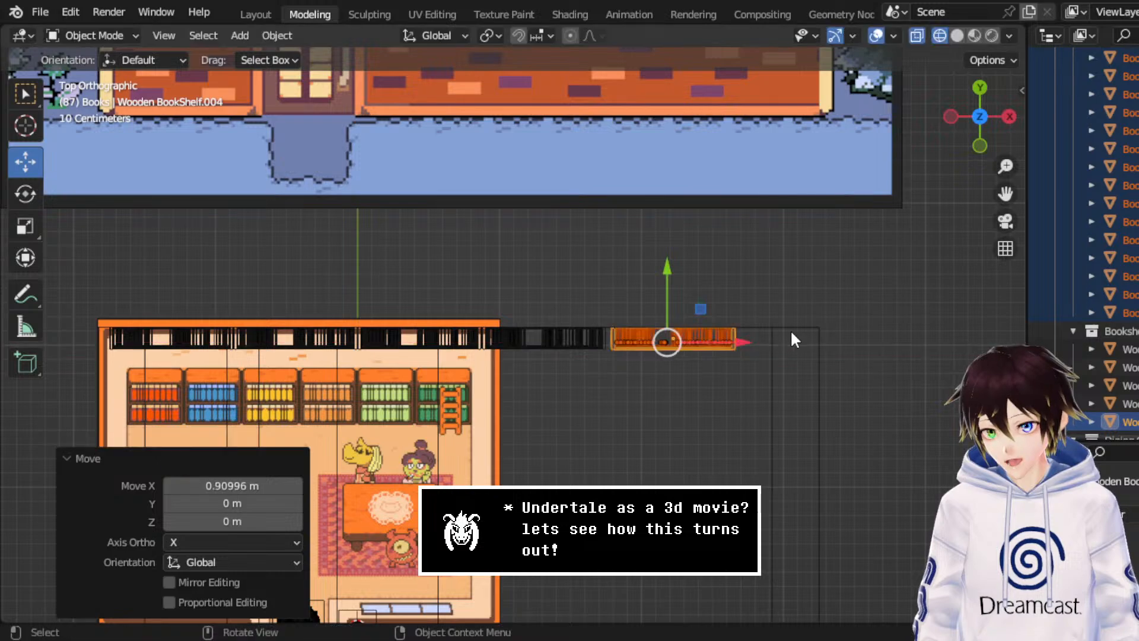
- Move the fifth bookshelf and its books -0.019128 m, then -0.012364 m along X against the fourth one
scroll(890, 285, "up", 2)
left_click_drag(1004, 194, 851, 193)
middle_click_drag(770, 342, 734, 245)
key("g")
key("x")
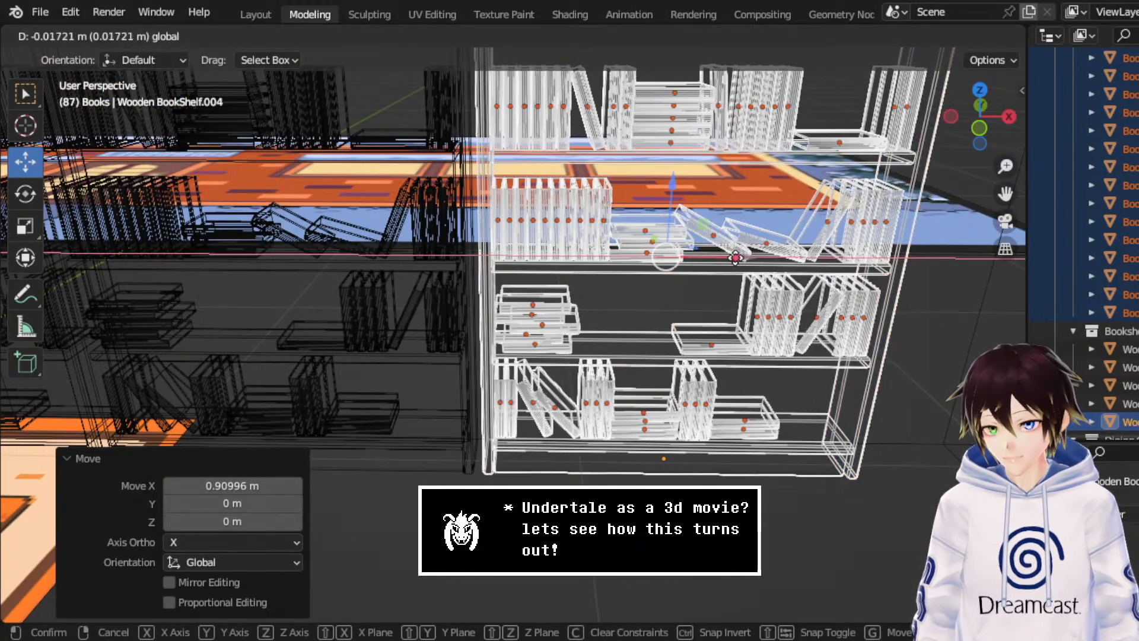
left_click(724, 285)
scroll(747, 286, "up", 2)
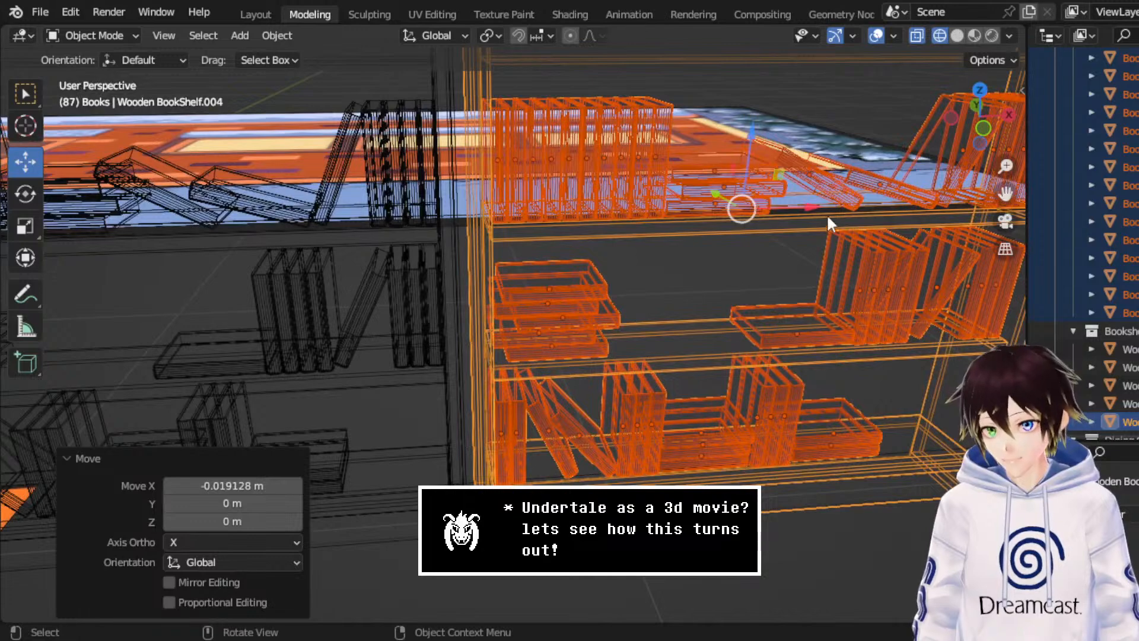
key("g")
key("x")
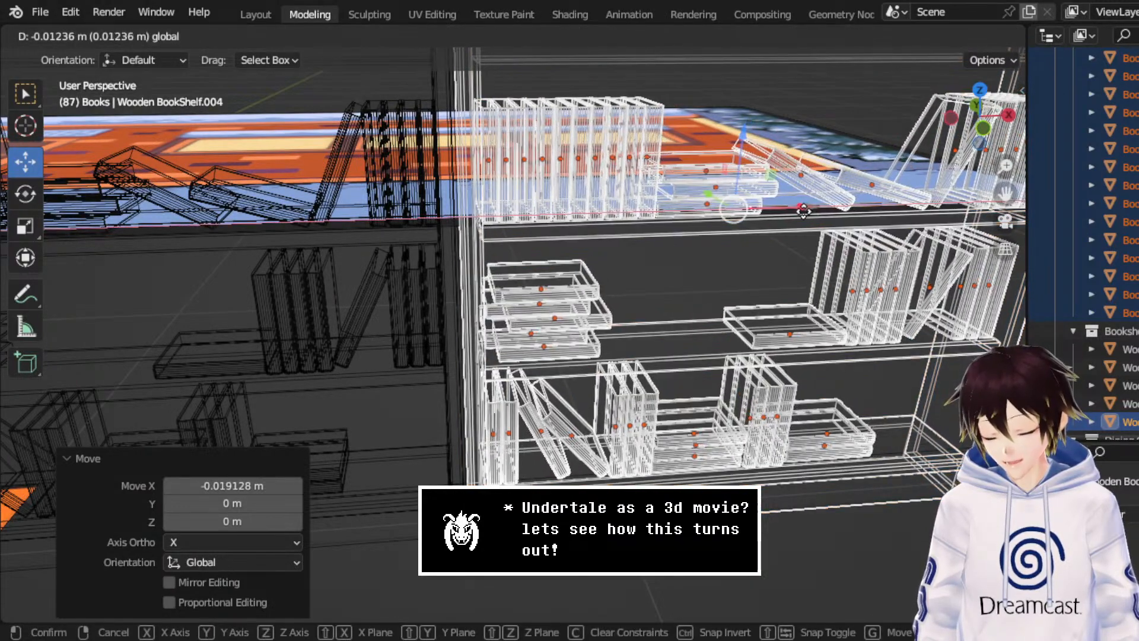
left_click(798, 210)
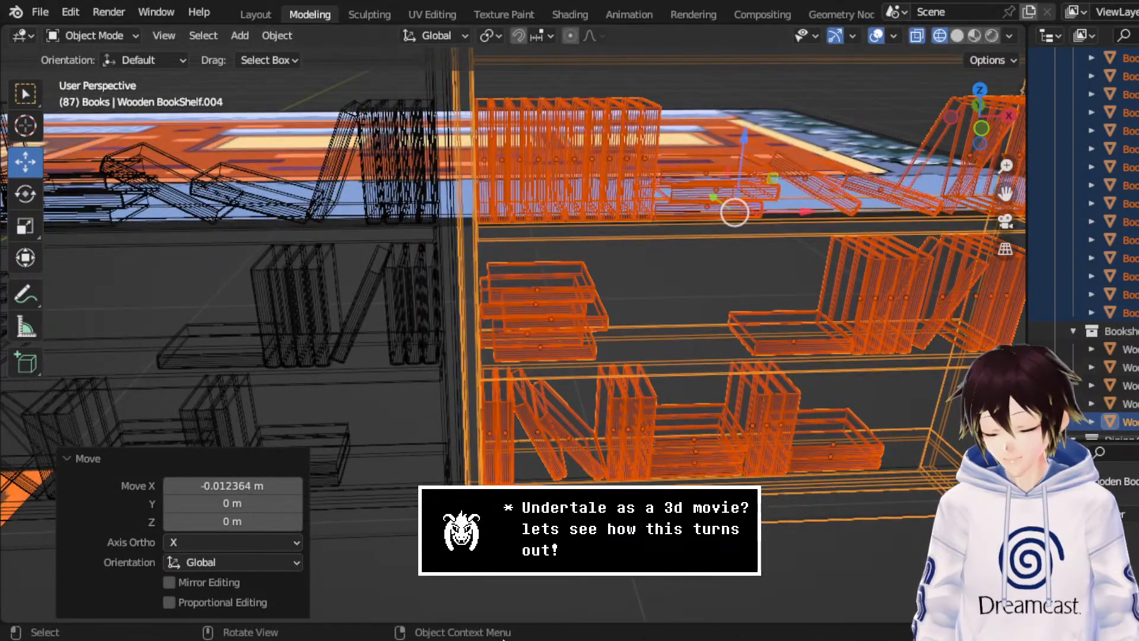
- In the top view, make a linked duplicate of the fifth bookshelf with its books and move it 0.96891 m along X
left_click(982, 89)
scroll(678, 247, "down", 8)
right_click(566, 348)
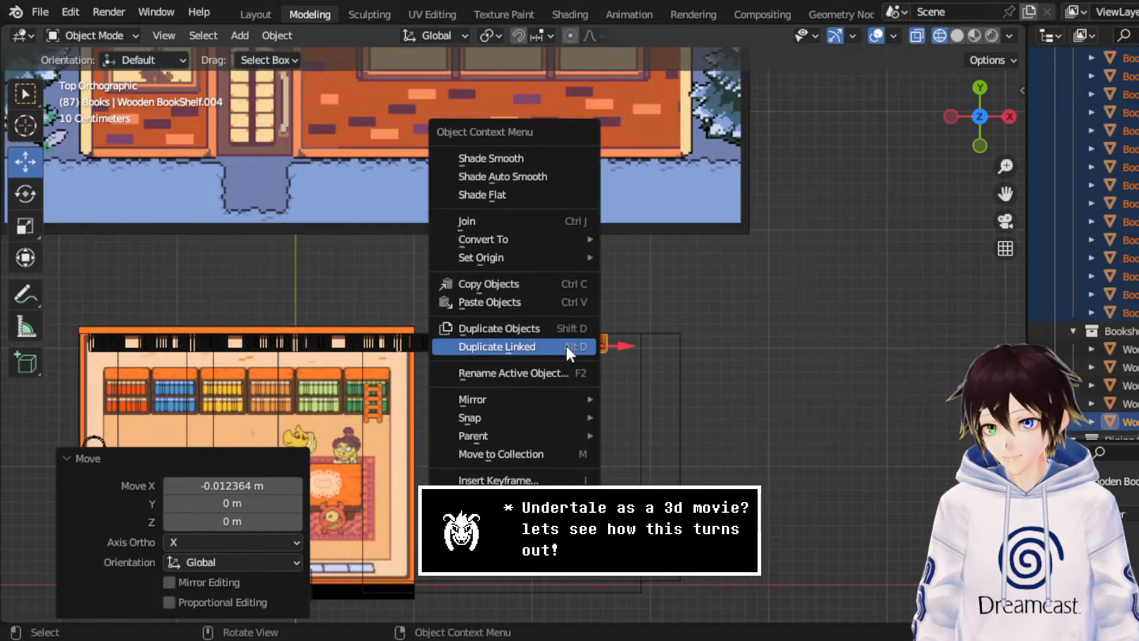
left_click(567, 348)
right_click(567, 348)
left_click_drag(621, 353, 736, 351)
middle_click_drag(707, 347, 974, 169)
left_click_drag(1005, 193, 667, 300)
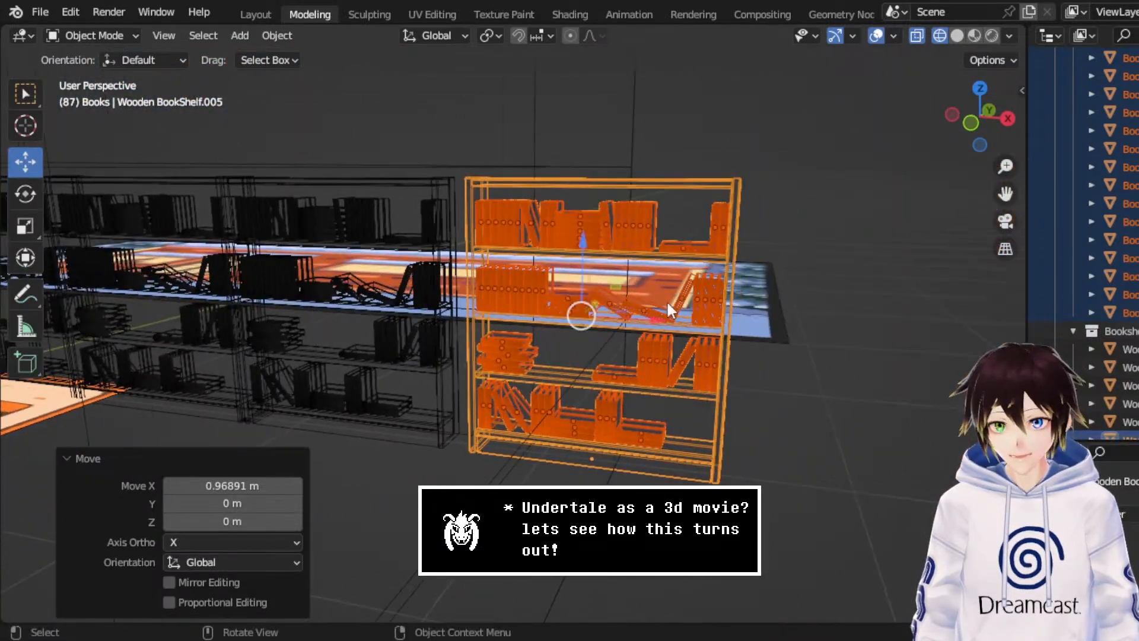
- Move the sixth bookshelf and its books -0.009128 m along X, closing it up against the fifth one
scroll(690, 311, "up", 5)
left_click_drag(789, 290, 647, 358)
scroll(747, 284, "up", 3)
scroll(762, 294, "up", 2)
scroll(647, 358, "down", 4)
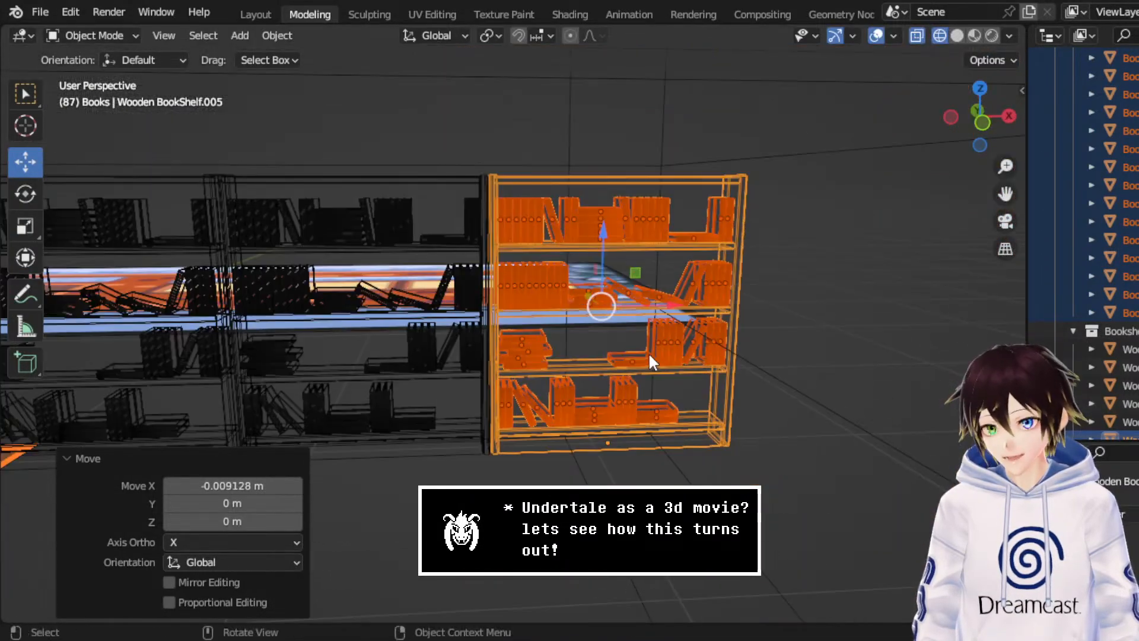
middle_click_drag(649, 352, 734, 335)
scroll(735, 336, "down", 5)
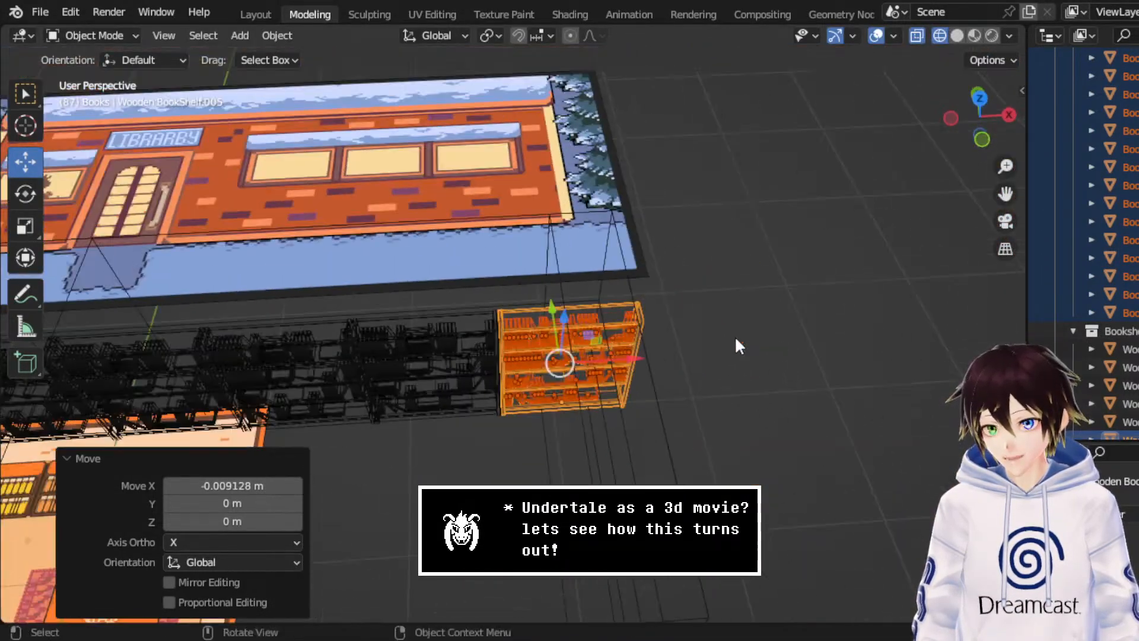
- In Edit Mode, move the end wall of the room cube beyond the sixth bookshelf 0.28837 m along X, and return to Object Mode
left_click(666, 407)
left_click(982, 101)
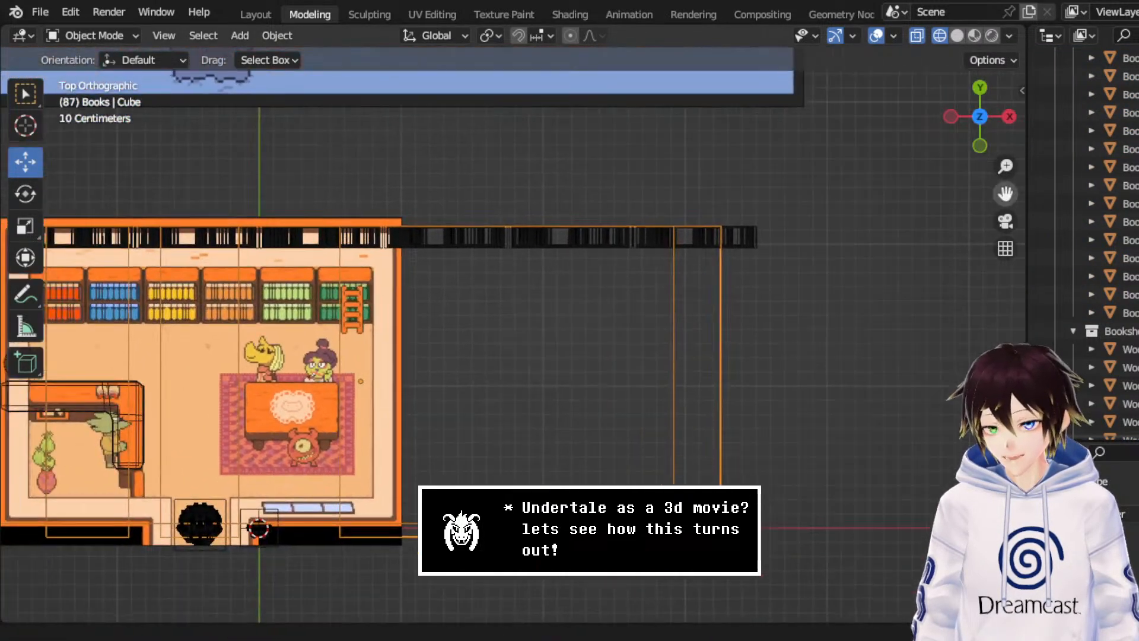
left_click(93, 35)
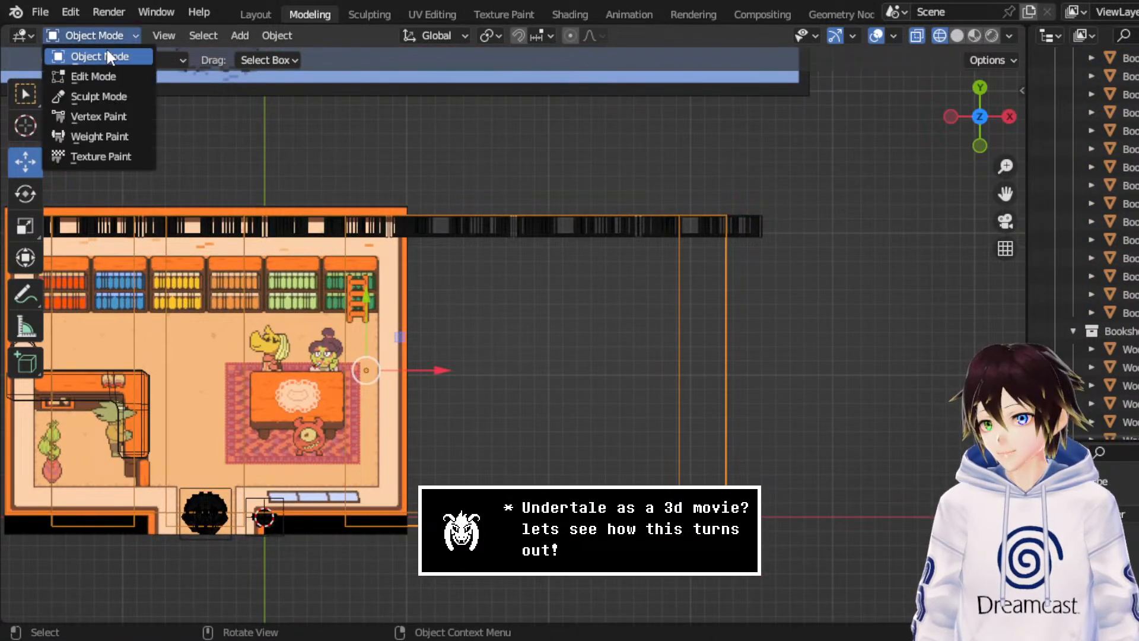
left_click(90, 76)
left_click_drag(817, 567, 741, 218)
left_click_drag(780, 362, 824, 371)
middle_click_drag(728, 425, 729, 265)
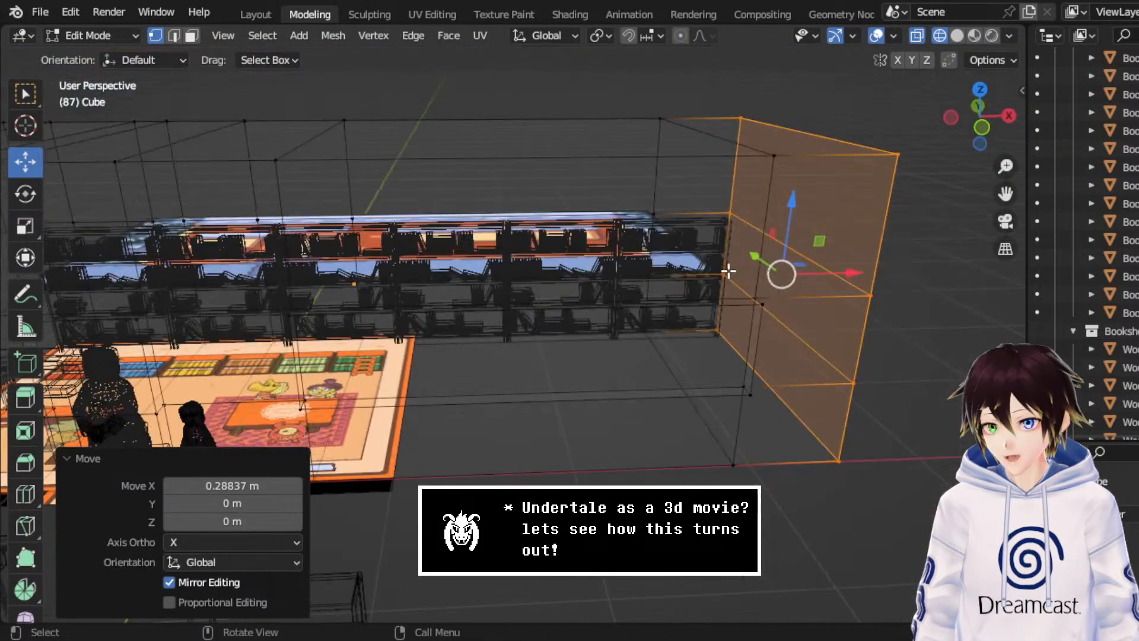
left_click(92, 36)
left_click(99, 54)
- Check the finished row of bookshelves in solid shading and save the file
middle_click_drag(620, 326, 963, 244)
left_click(611, 332)
scroll(738, 306, "up", 8)
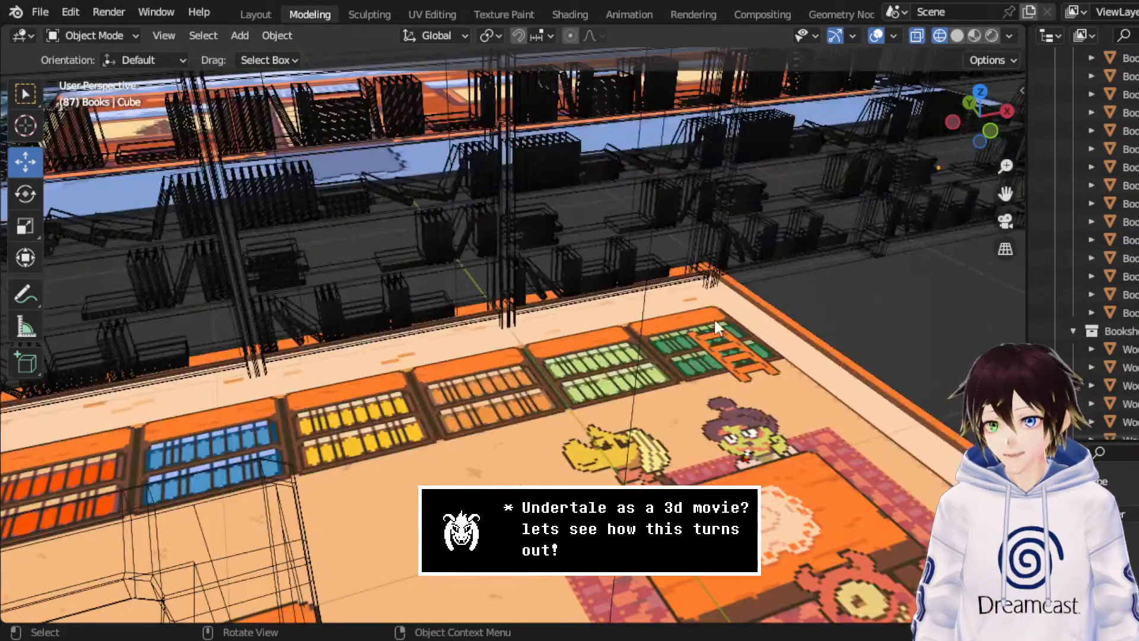
left_click(956, 35)
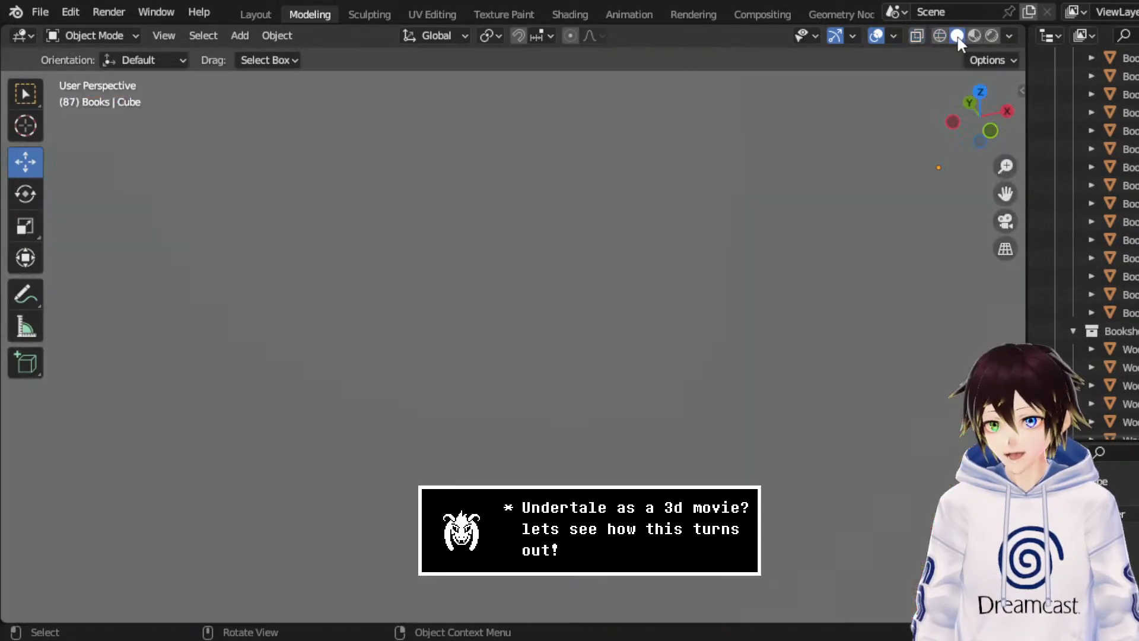
mouse_move(765, 285)
middle_mouse_down()
mouse_move(784, 261)
mouse_move(967, 240)
mouse_move(292, 261)
mouse_move(682, 269)
mouse_move(756, 293)
mouse_move(558, 259)
middle_mouse_up()
middle_click_drag(699, 377, 546, 252)
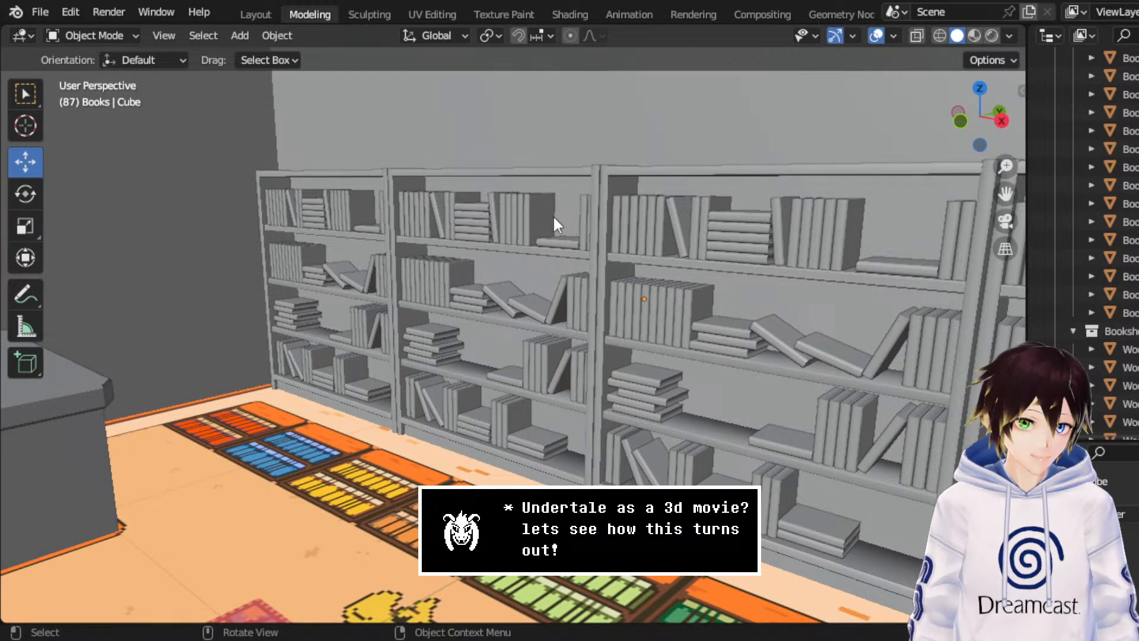
scroll(561, 233, "down", 3, "ctrl")
key("ctrl+s")
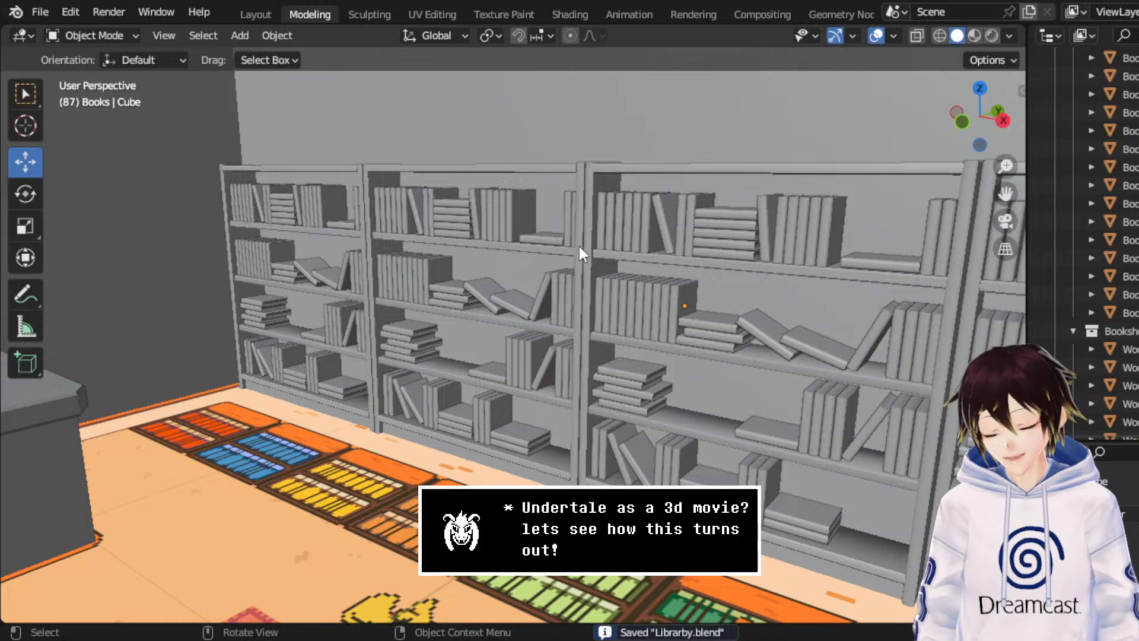
middle_click_drag(579, 244, 408, 300)
middle_click_drag(430, 241, 649, 344)
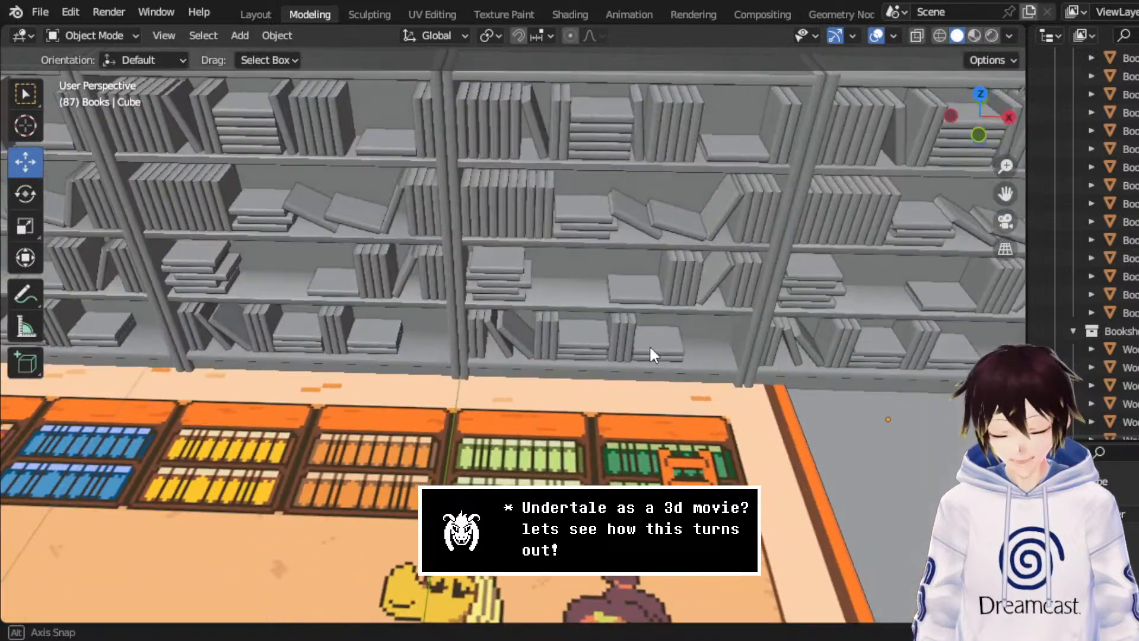
scroll(649, 344, "up", 5)
- In the wireframe top view, move the large rectangular plane 3.2024 m along X and 3.9465 m along Y into the room
mouse_move(986, 96)
left_mouse_down()
mouse_move(972, 73)
mouse_move(980, 88)
left_mouse_up()
left_click(940, 35)
left_click(976, 88)
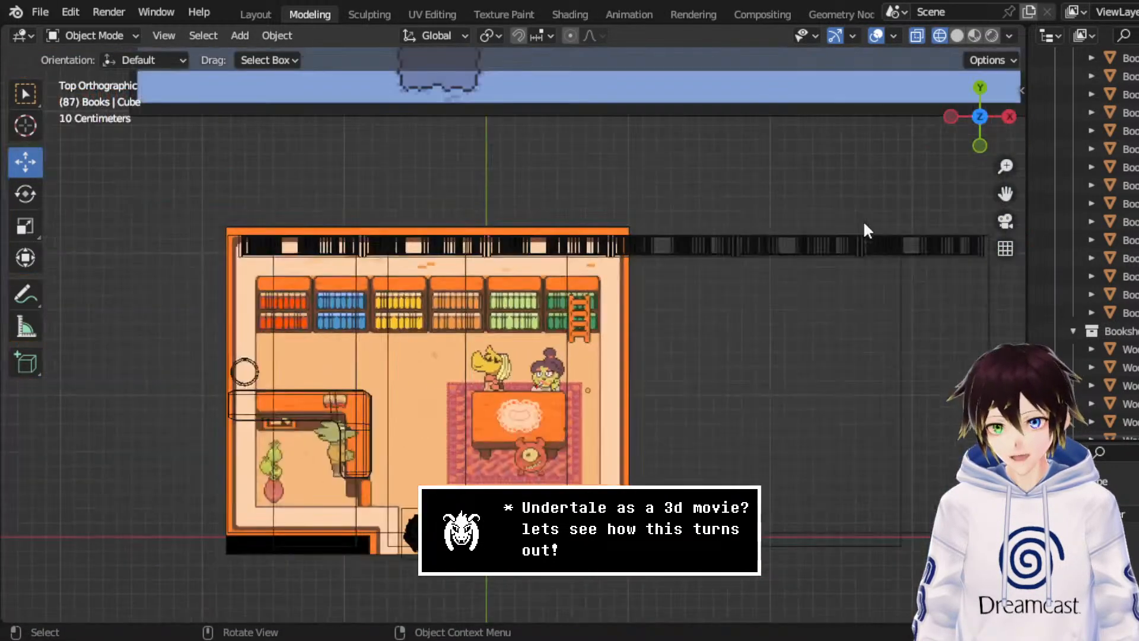
scroll(864, 229, "down", 3)
left_click_drag(1005, 193, 1044, 71)
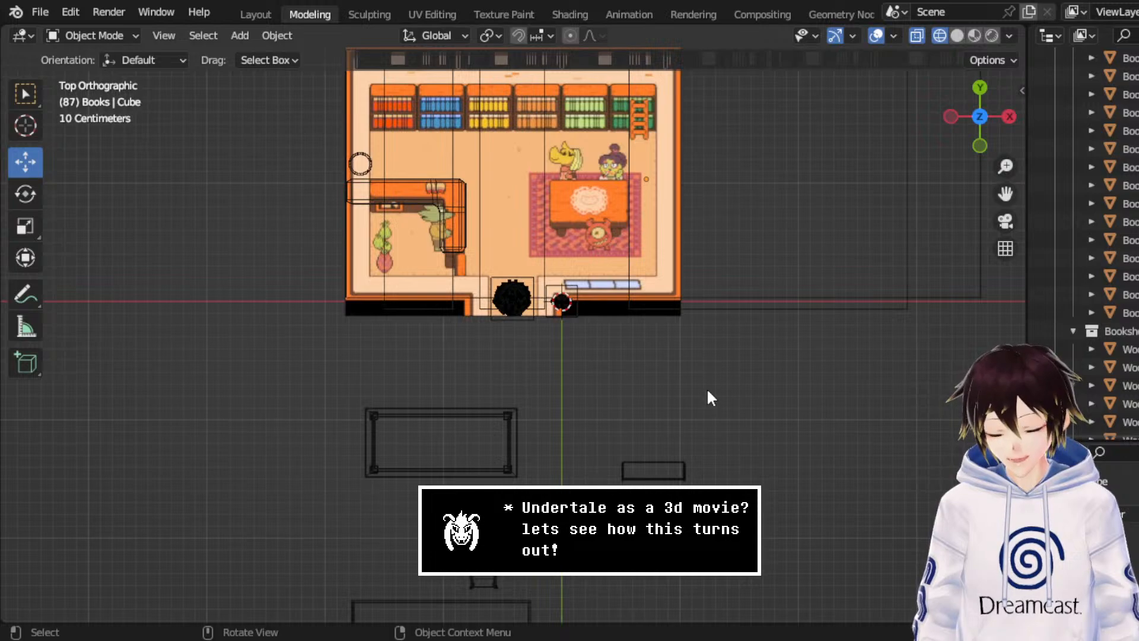
scroll(706, 387, "down", 3)
left_click(472, 515)
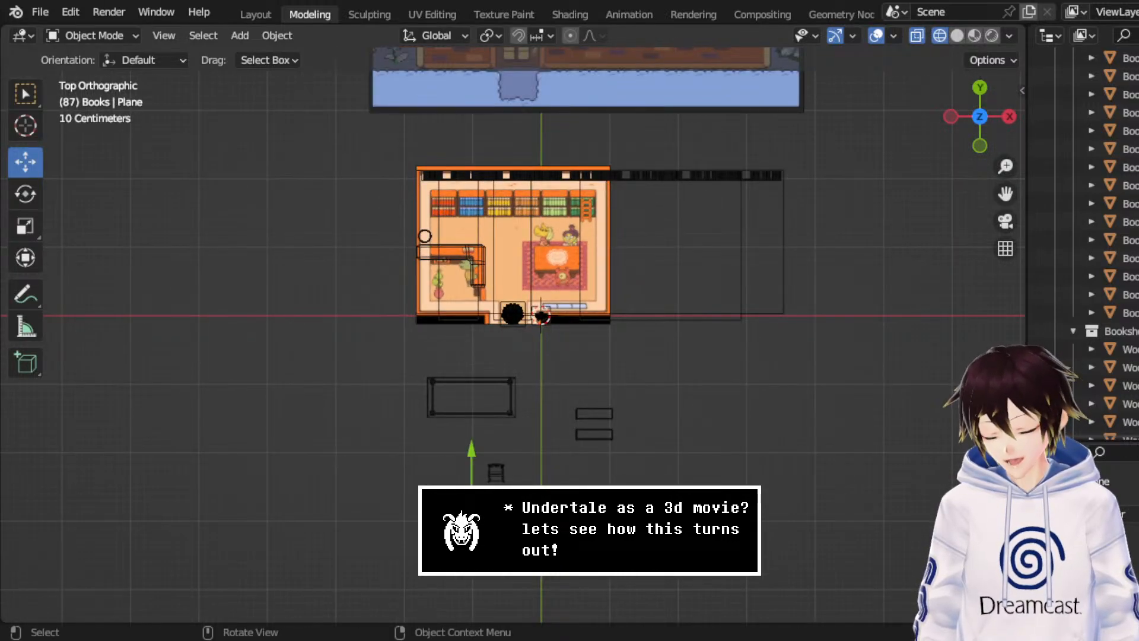
key("g")
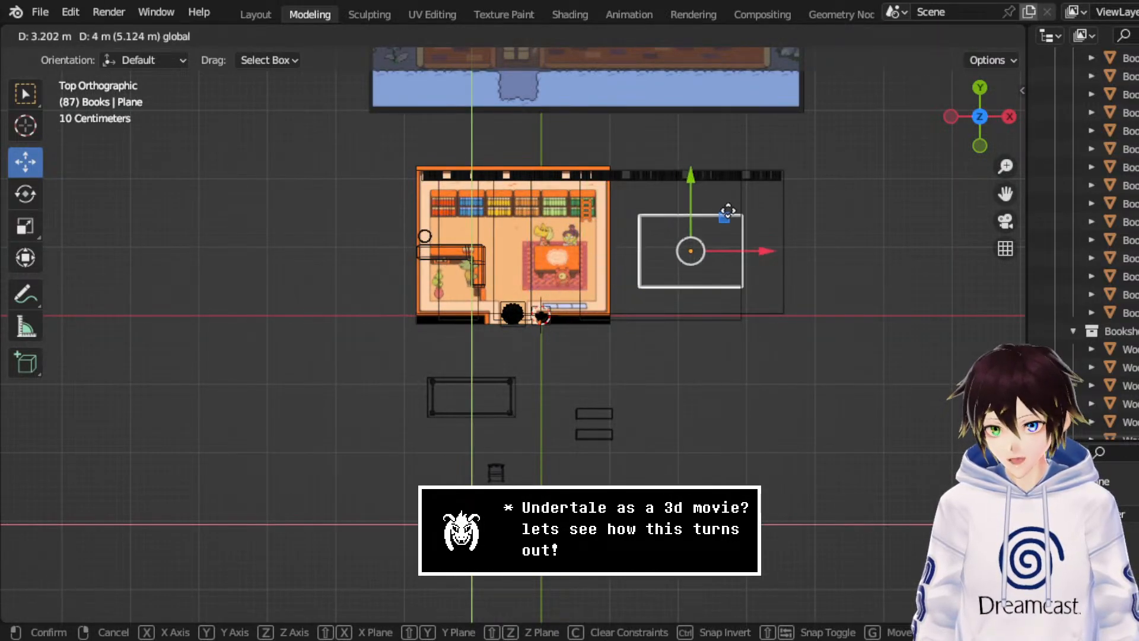
left_click(728, 215)
scroll(730, 248, "up", 3)
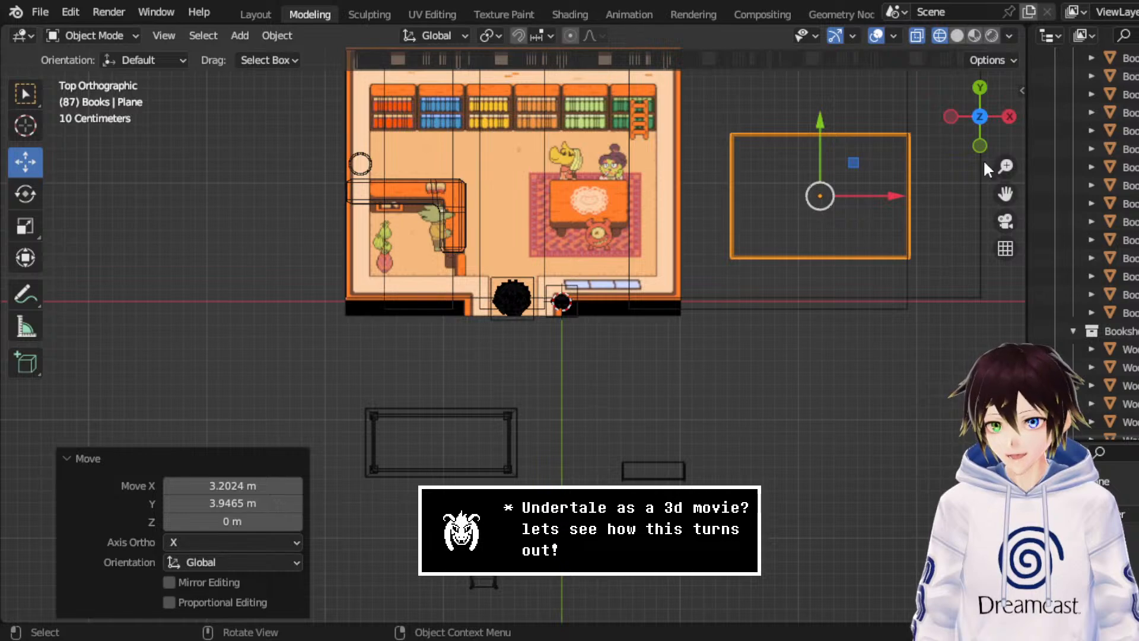
- Move the rectangular plane -1.2534 m along X toward the rug in the reference image
left_click(980, 144)
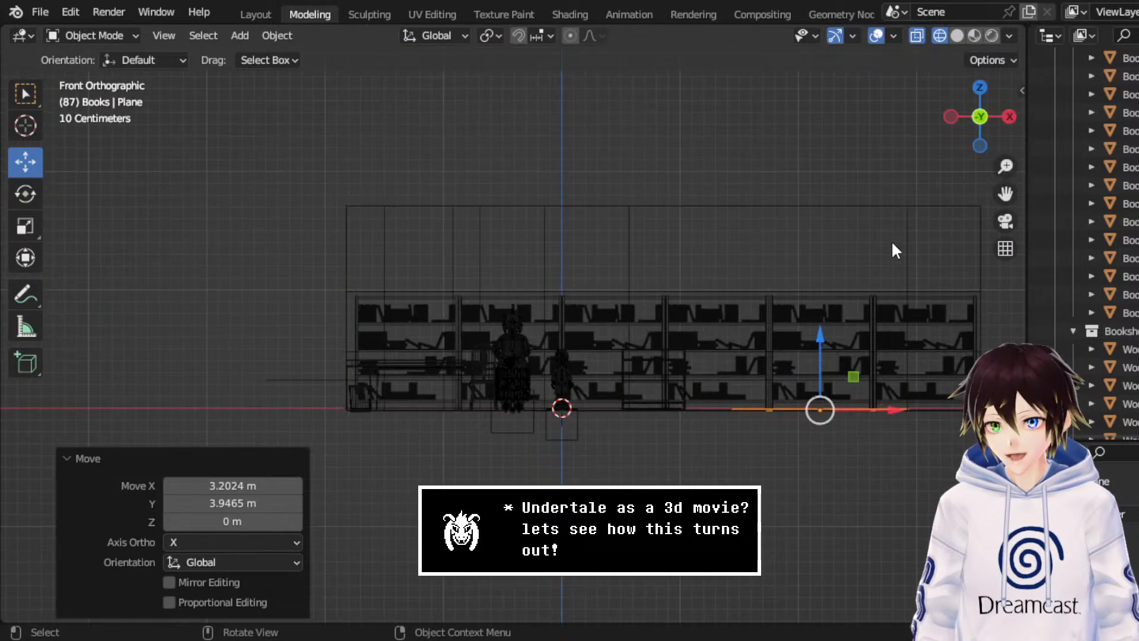
middle_click_drag(893, 244, 952, 220)
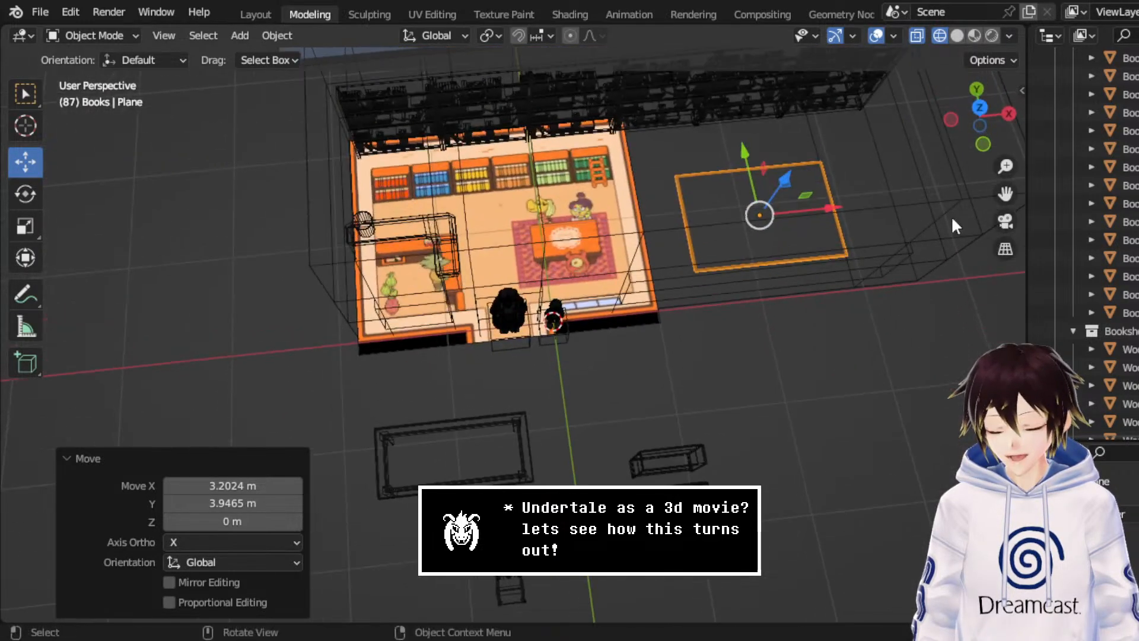
left_click(980, 108)
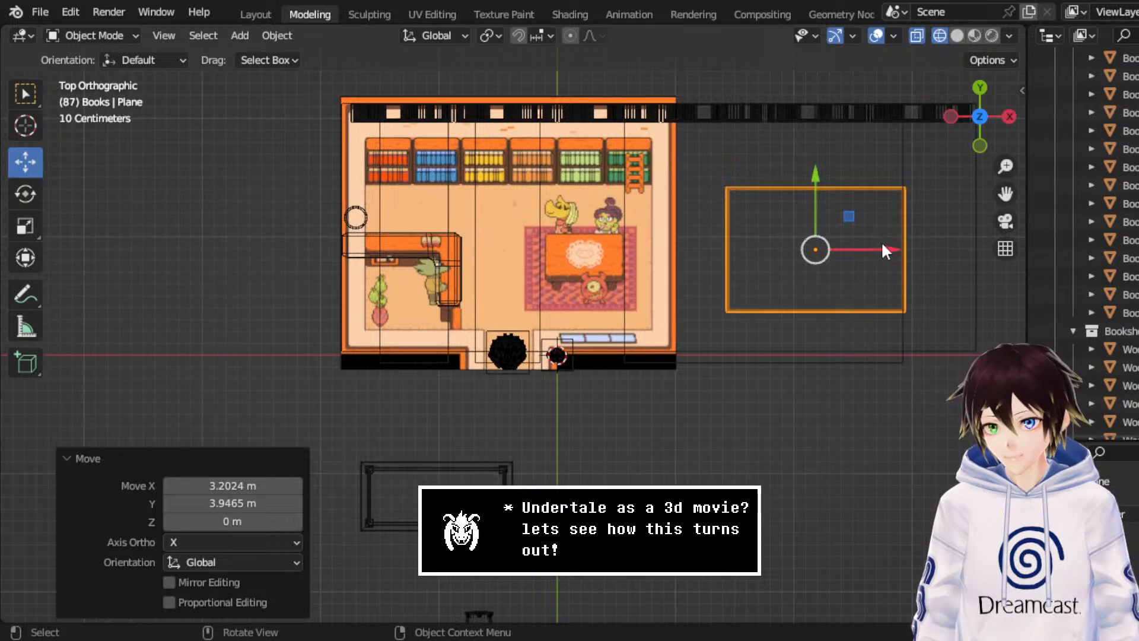
left_click_drag(884, 249, 730, 256)
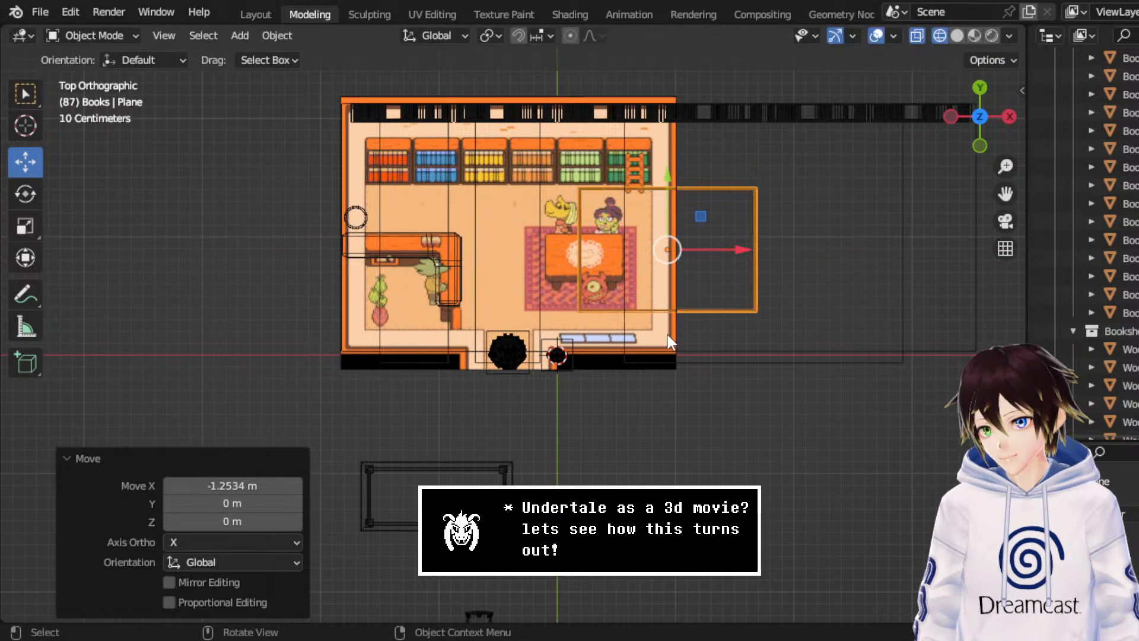
middle_click_drag(667, 335, 721, 252)
scroll(618, 279, "up", 4)
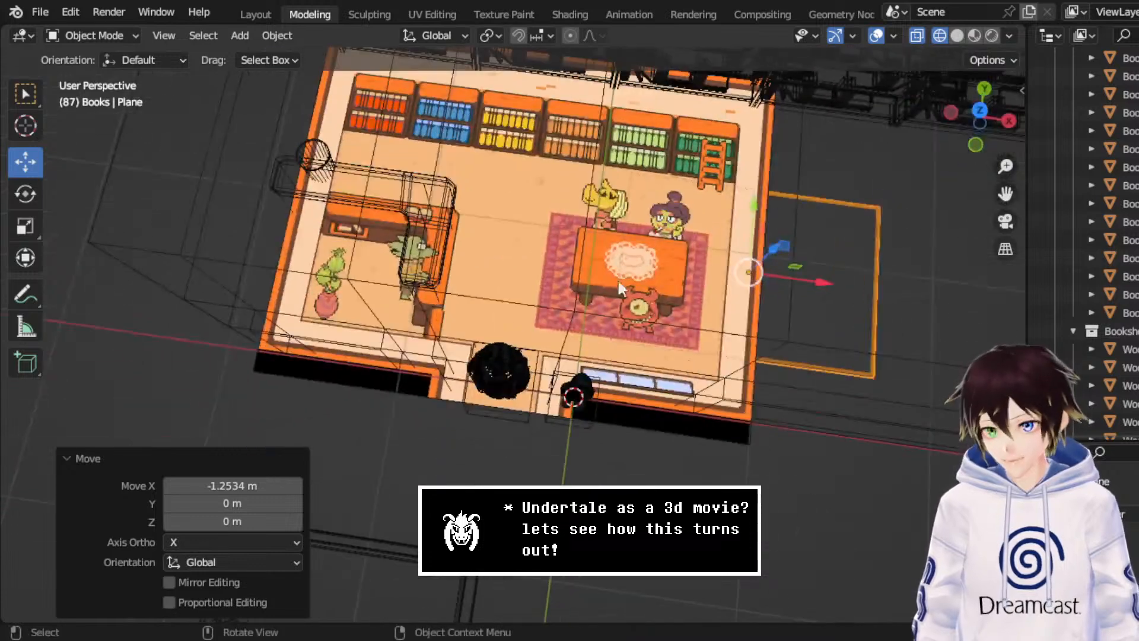
- Back in the top view, shift the rectangular plane 0.046139 m along X
left_click(981, 117)
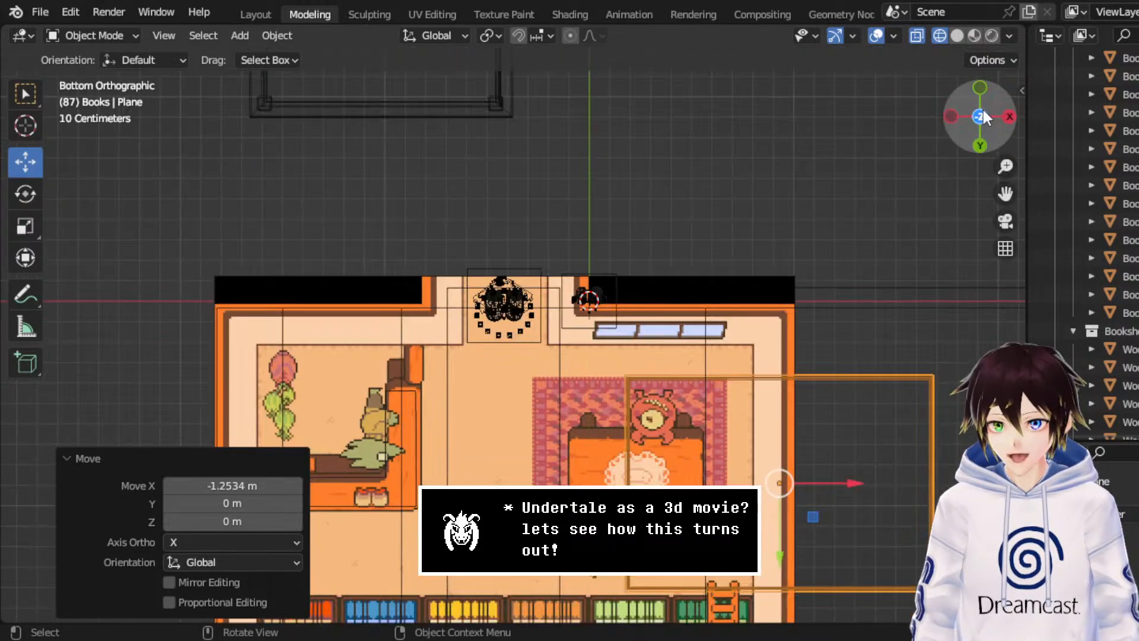
left_click_drag(982, 108, 980, 85)
left_click(980, 93)
scroll(920, 271, "down", 3)
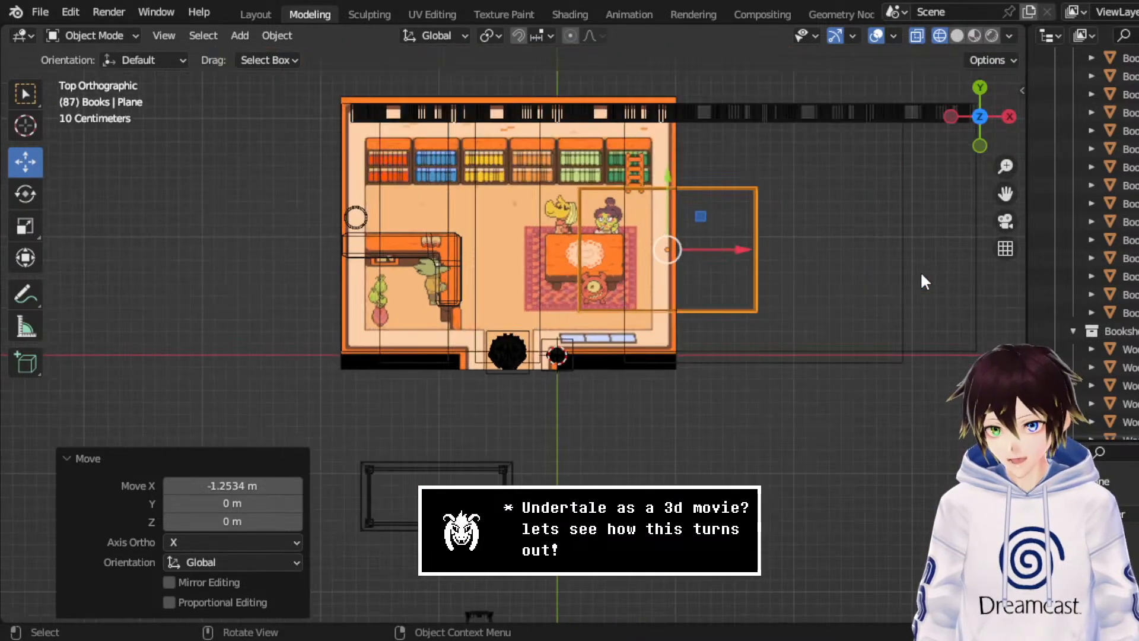
left_click_drag(1003, 194, 947, 207)
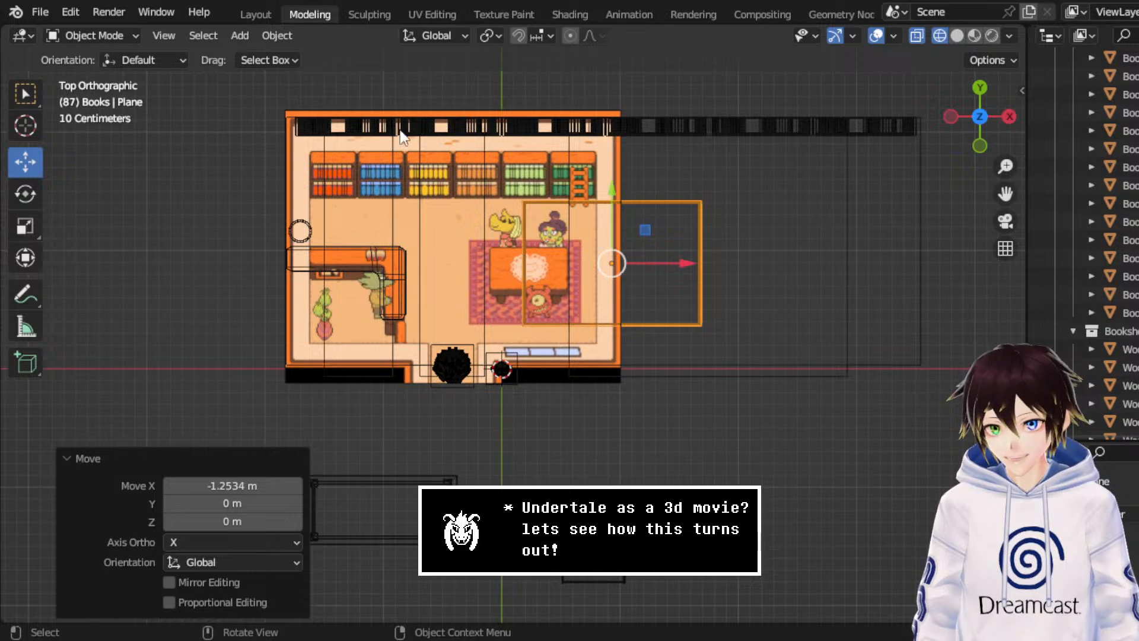
left_click_drag(696, 272, 692, 265)
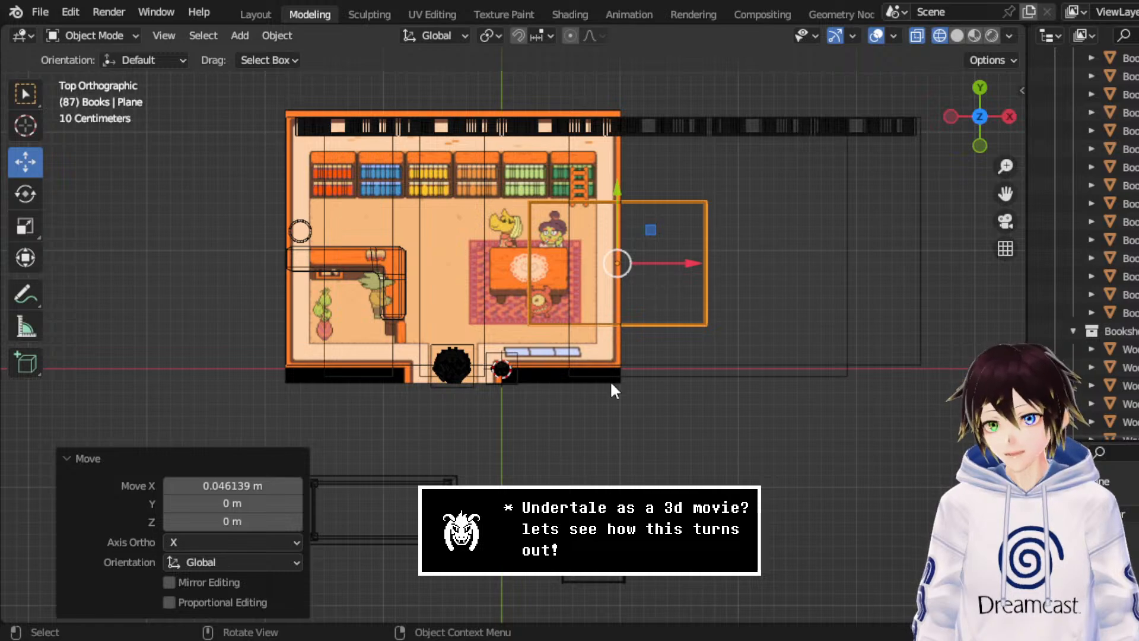
- In the top view, select the whole table in front of the room and move it 2.0331 m along Y into the room
middle_click_drag(610, 380, 780, 225)
left_click(976, 98)
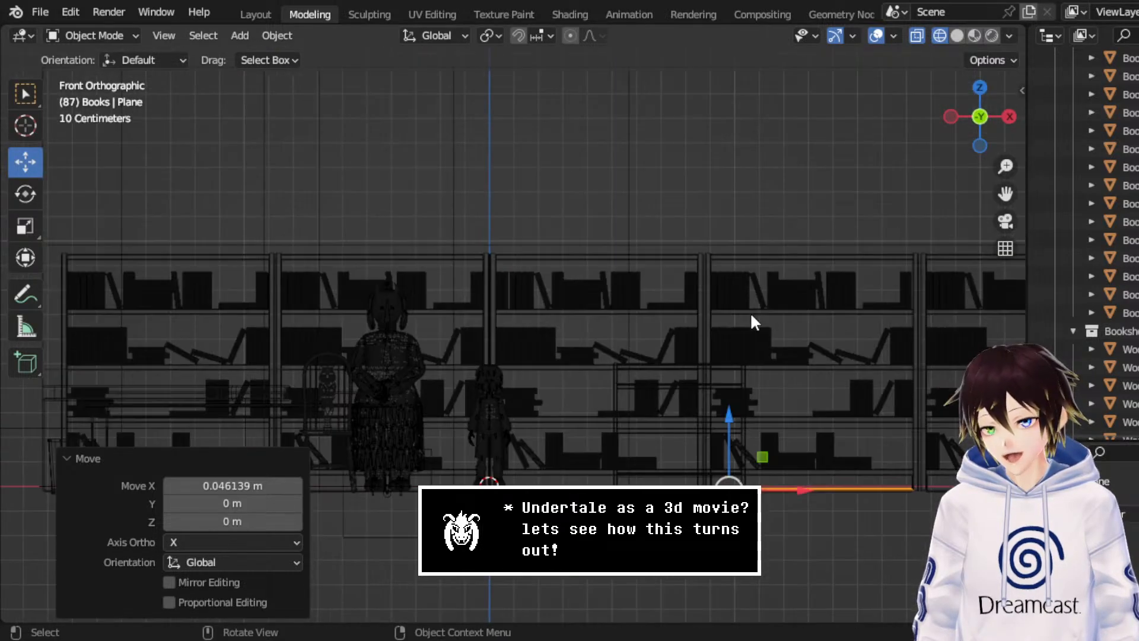
middle_click_drag(674, 333, 677, 446)
scroll(636, 450, "down", 3)
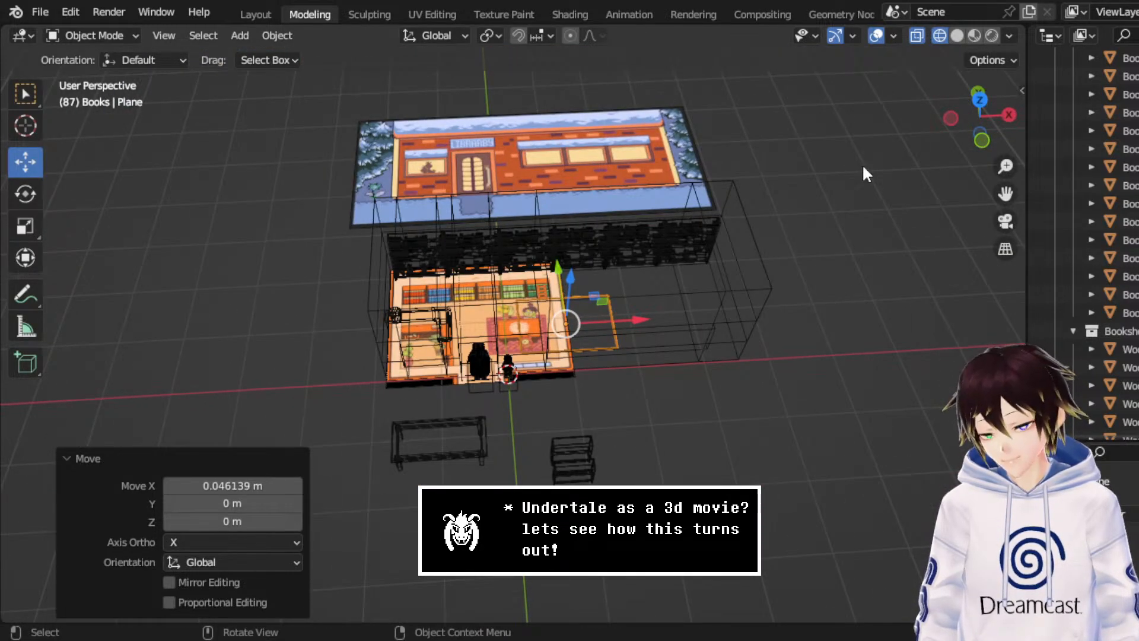
left_click(980, 101)
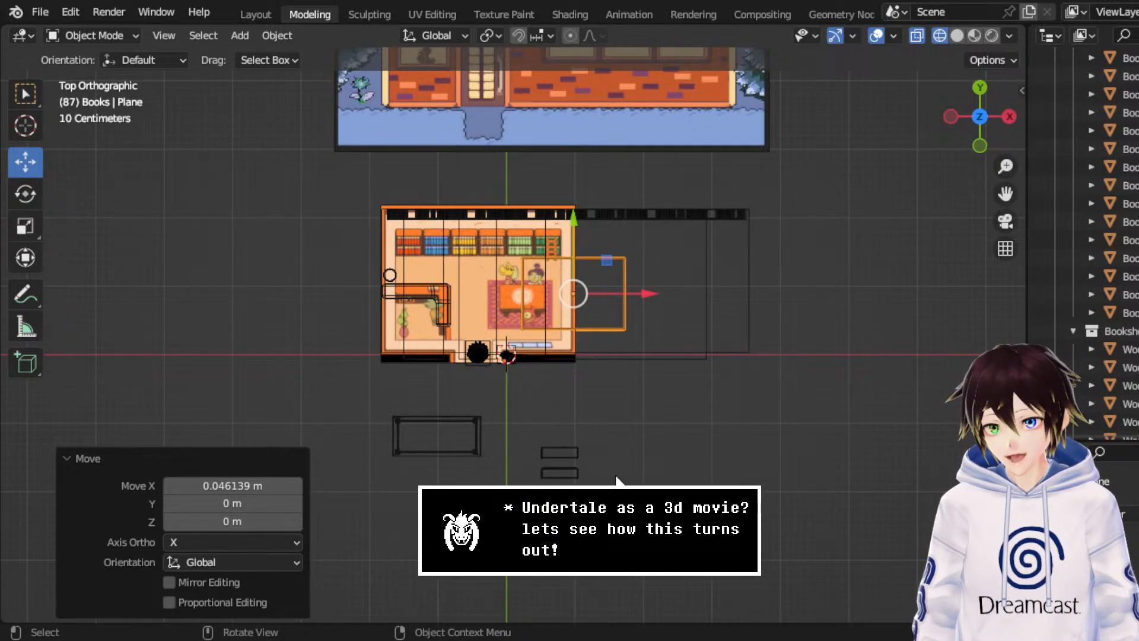
left_click_drag(512, 477, 297, 390)
left_click_drag(440, 380, 439, 297)
scroll(457, 330, "up", 3)
scroll(458, 330, "up", 2)
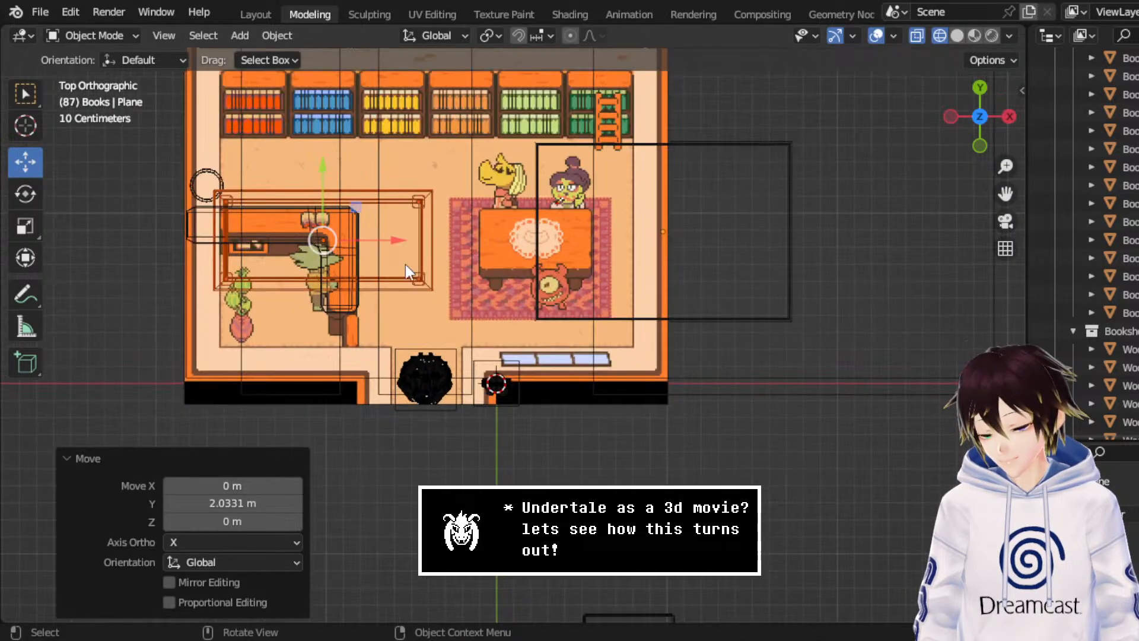
- Move the table 1.9865 m, then -0.44857 m along X onto the table in the reference image
left_click_drag(405, 264, 719, 219)
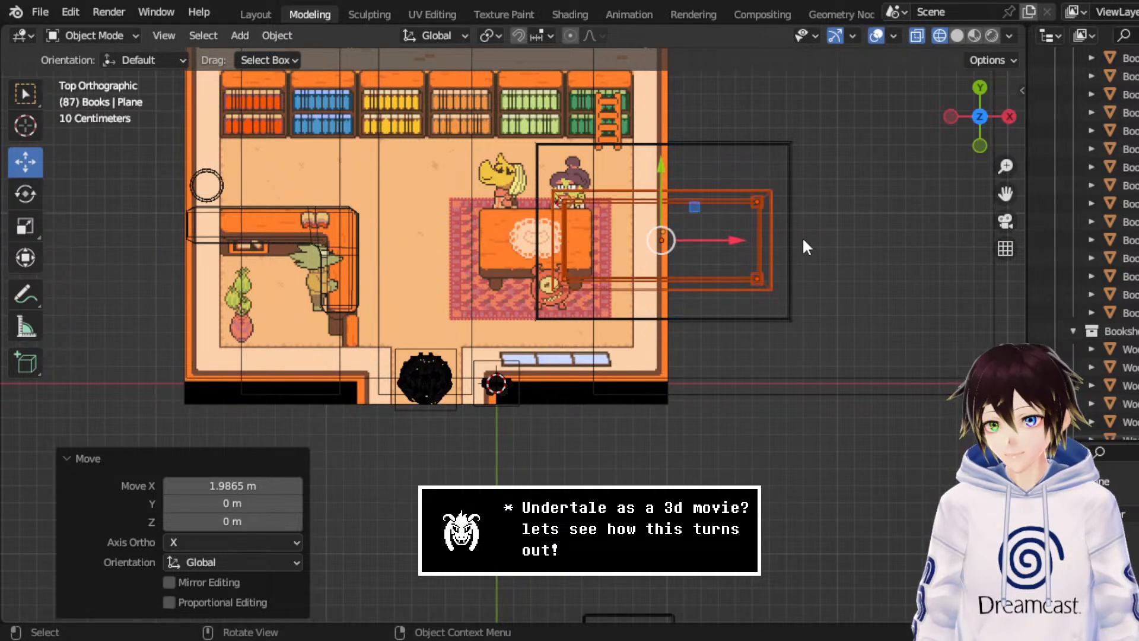
key("g")
key("x")
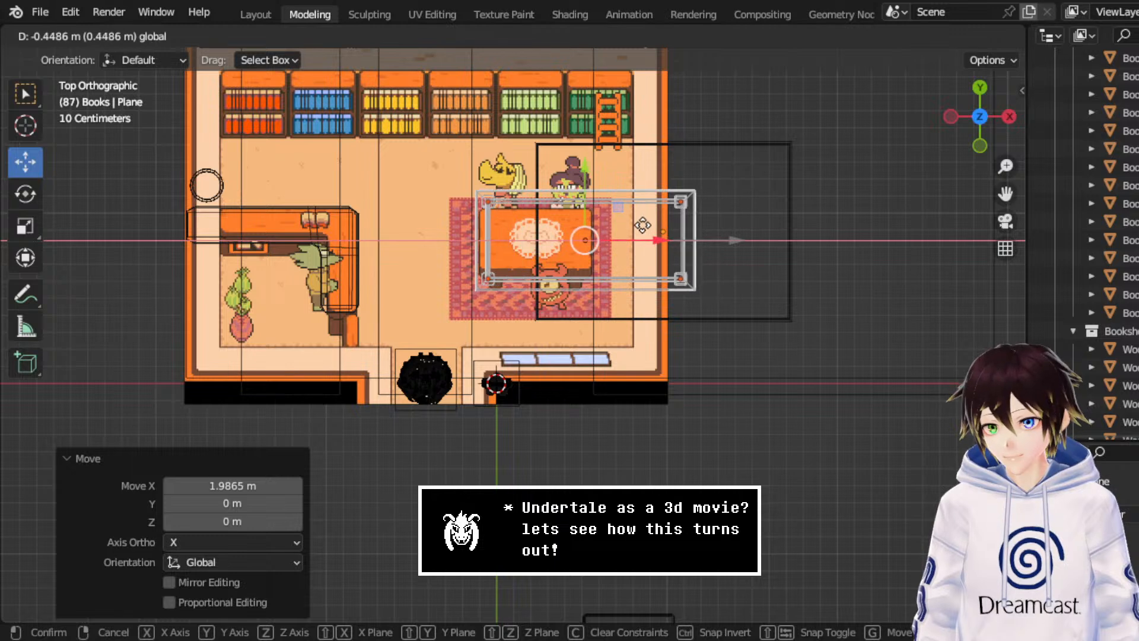
left_click(642, 226)
left_click(118, 34)
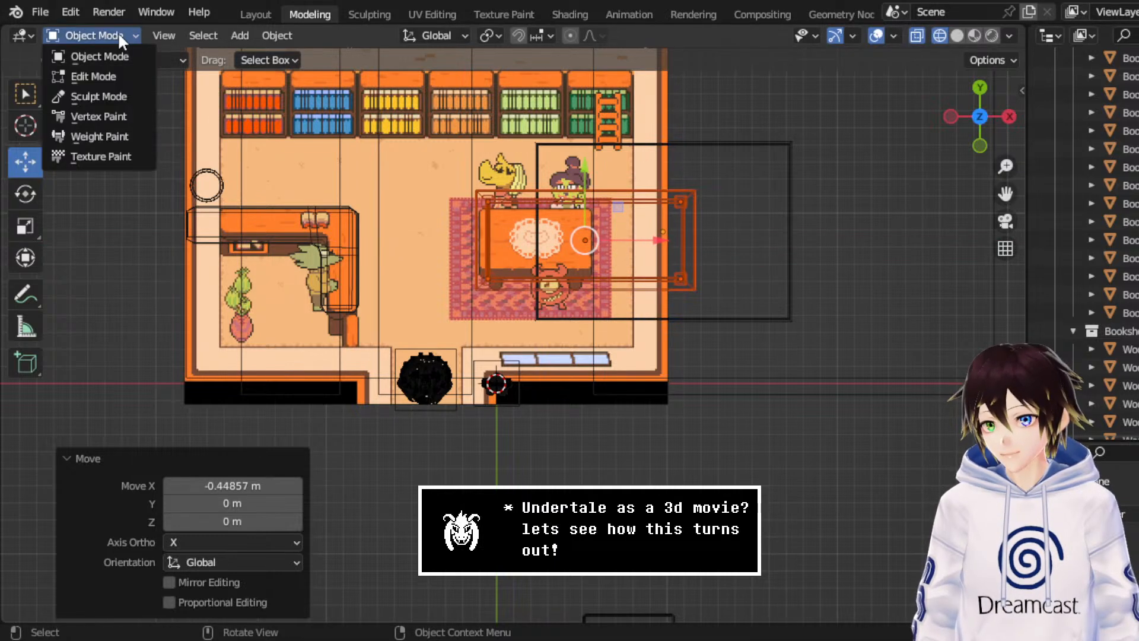
left_click(116, 74)
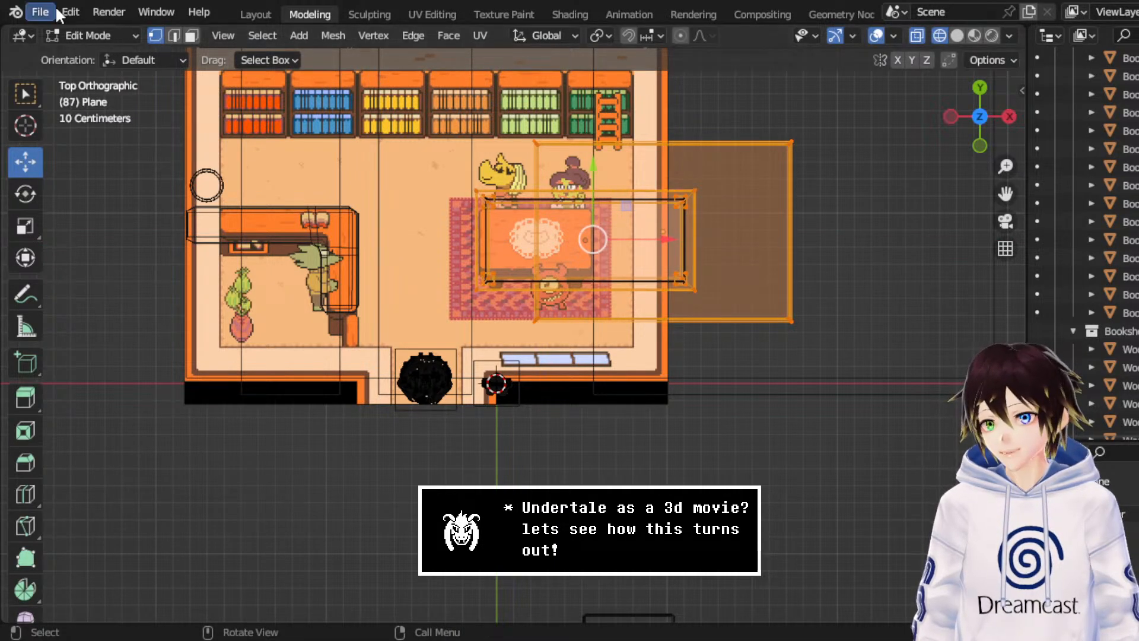
left_click(101, 35)
left_click(89, 56)
- Select the table's top and remaining parts together and move the whole table out of the room to the area in front of it
left_click(672, 197)
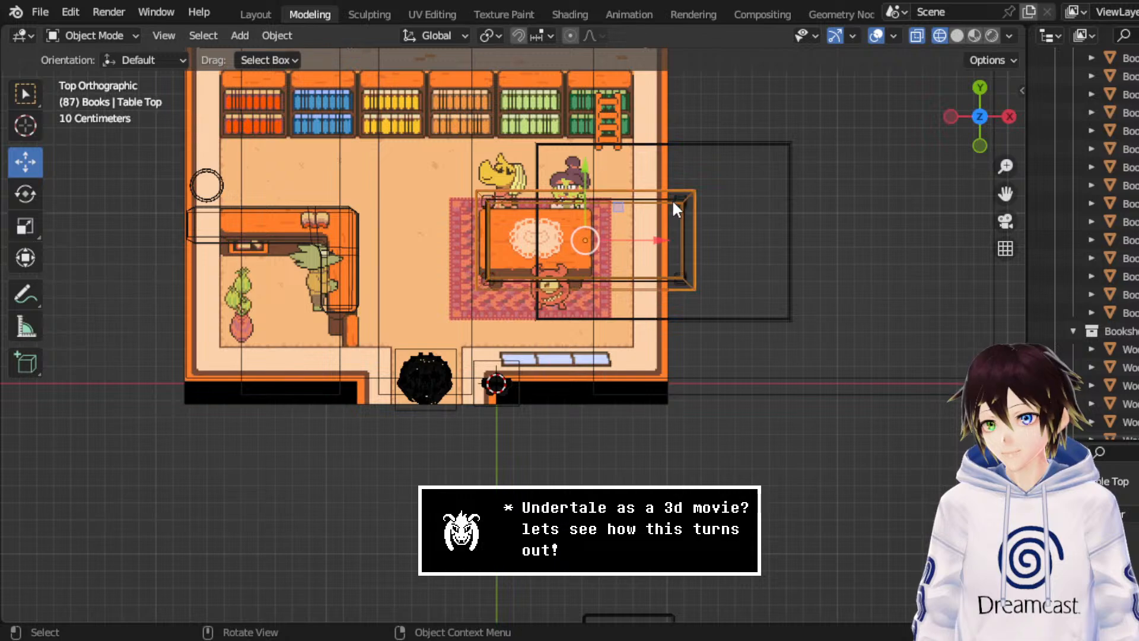
middle_click_drag(672, 198, 583, 209)
left_click(645, 286, "shift")
key("Tab")
key("Tab")
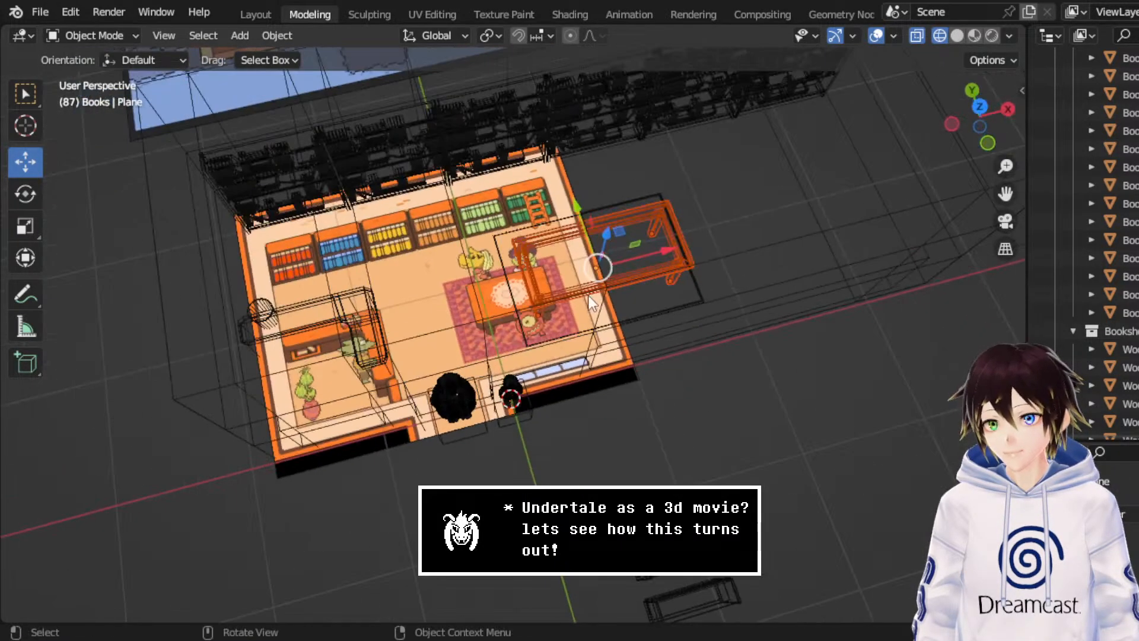
key("g")
left_click(700, 389)
left_click(862, 476)
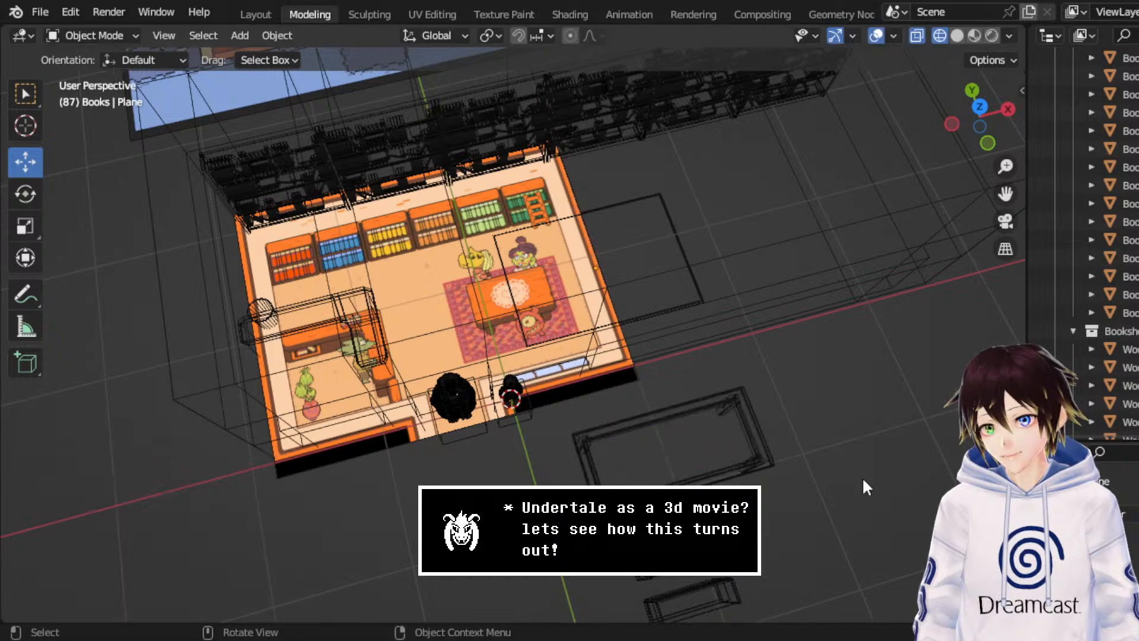
- In the top view, select the whole table in front of the room and save the file
left_click(980, 104)
left_click_drag(770, 534, 461, 452)
left_click(40, 12)
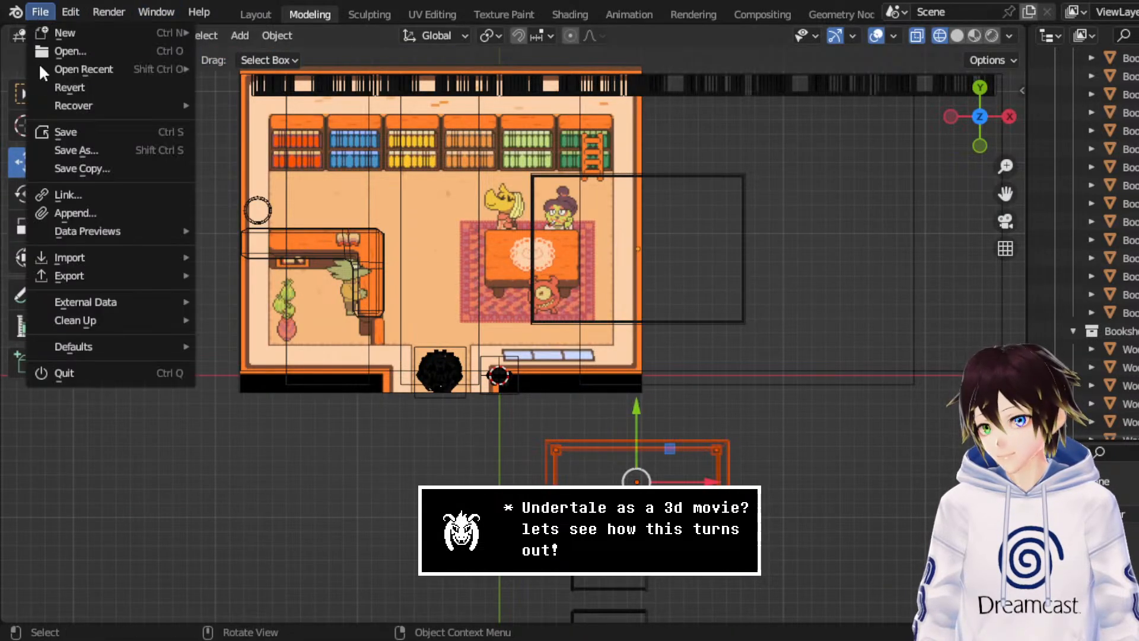
left_click(53, 130)
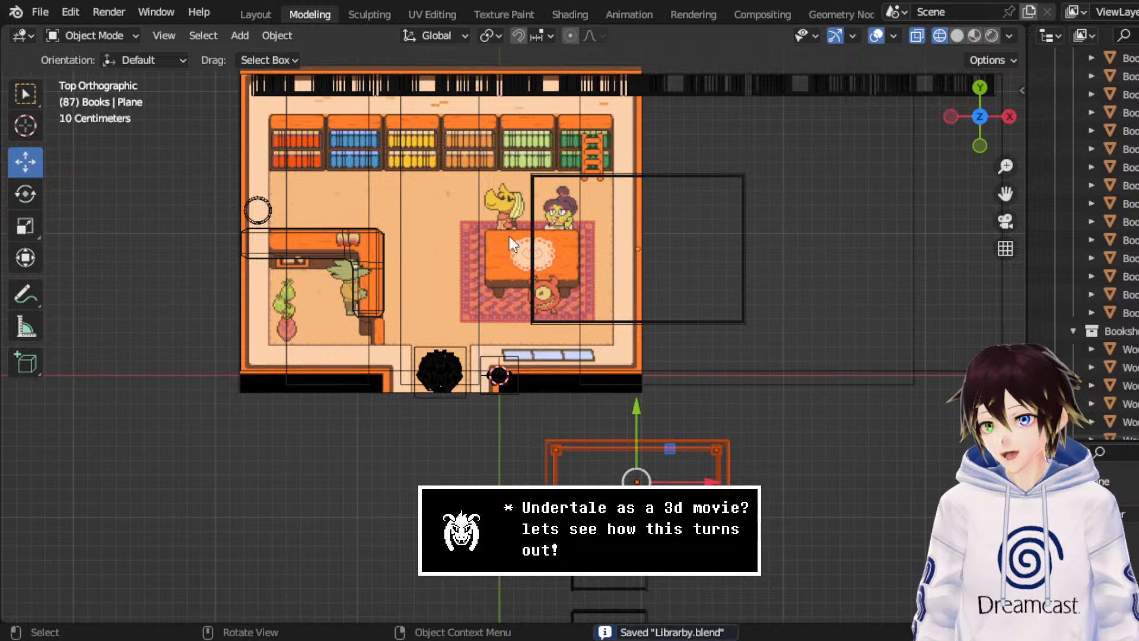
- In Edit Mode, shorten the table by moving its +X end inward, and move its back-edge vertices 0.13884 m along Y
scroll(509, 236, "up", 4)
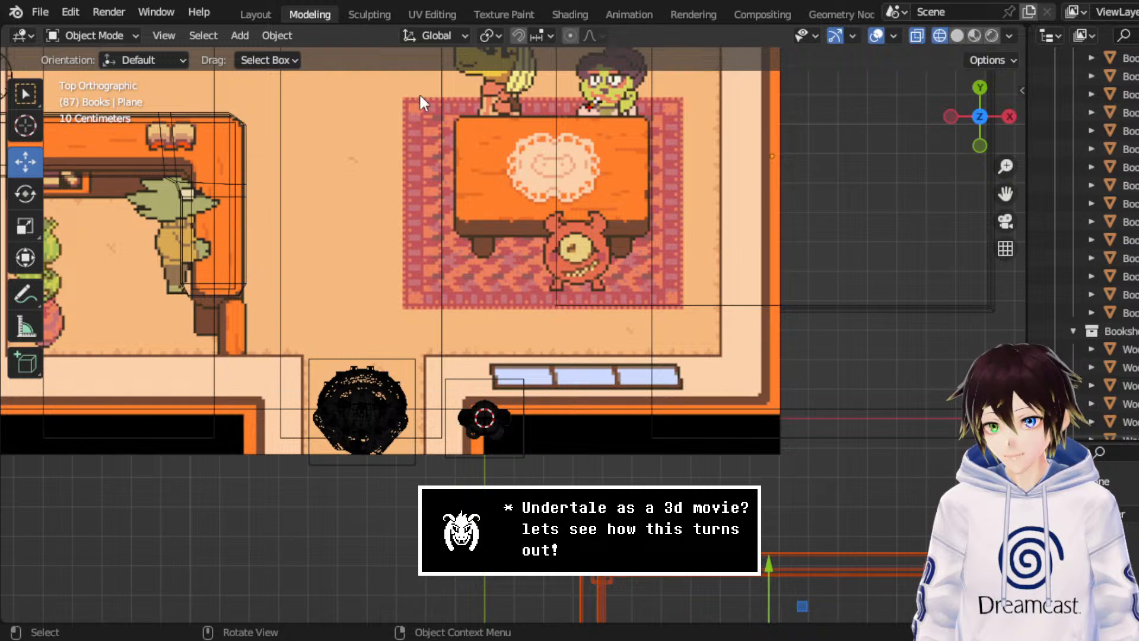
scroll(628, 291, "down", 4)
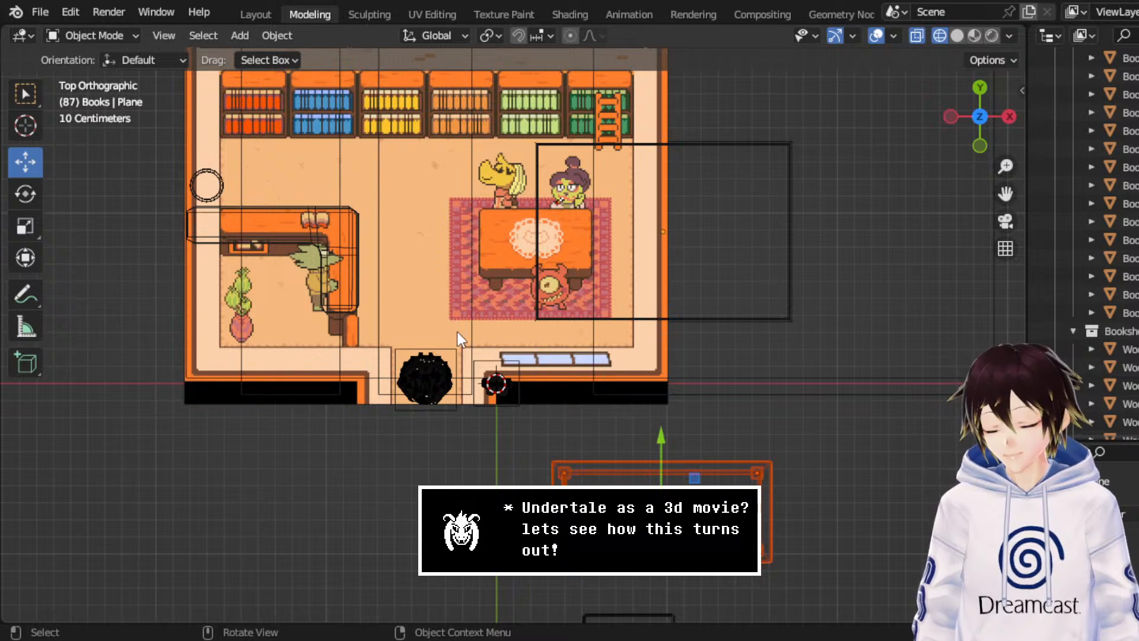
left_click(90, 37)
left_click(104, 76)
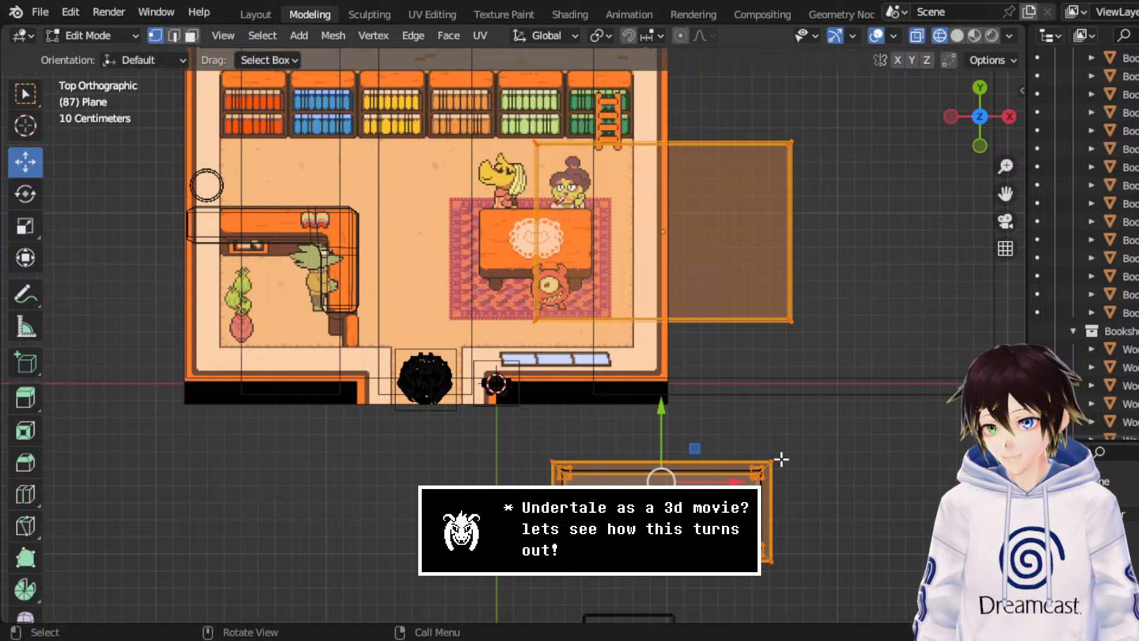
left_click(758, 472)
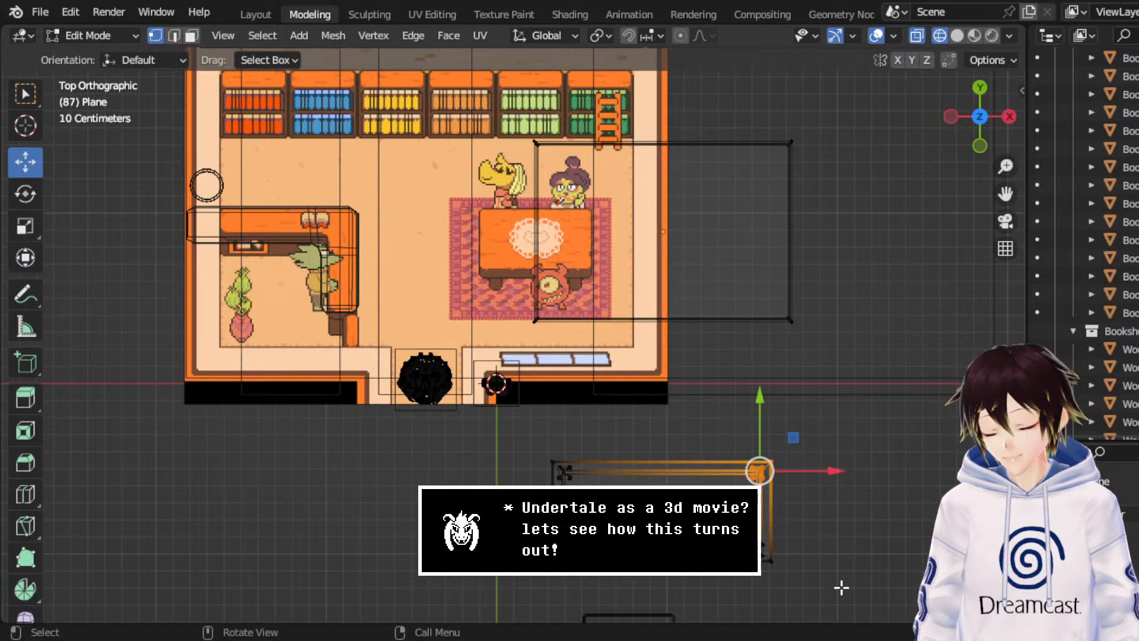
left_click_drag(838, 593, 700, 418)
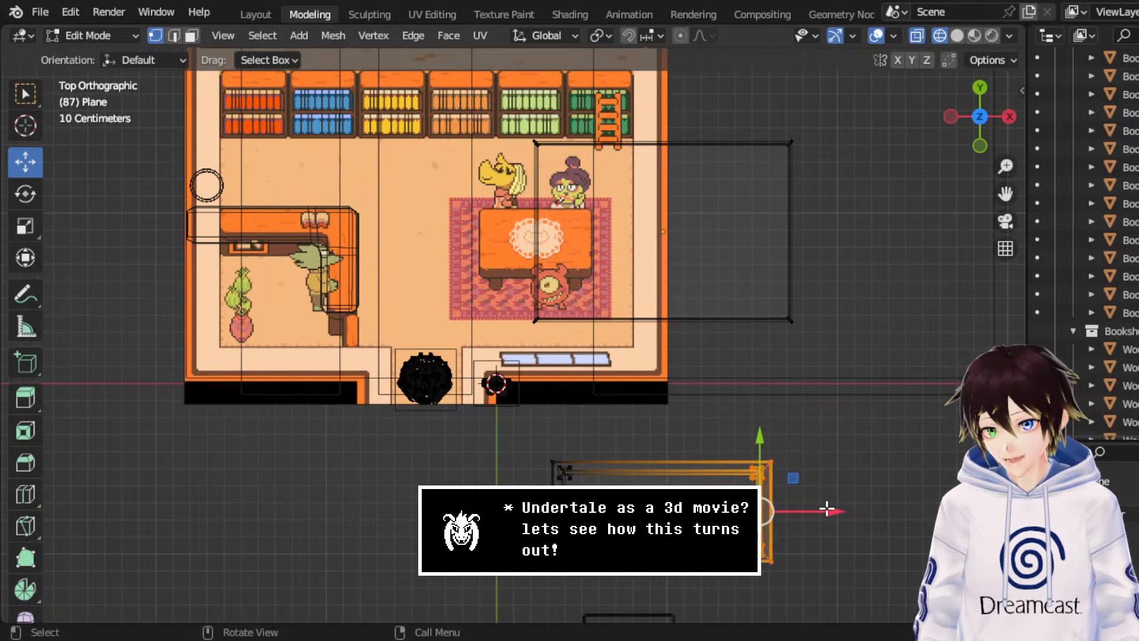
left_click_drag(828, 509, 496, 422)
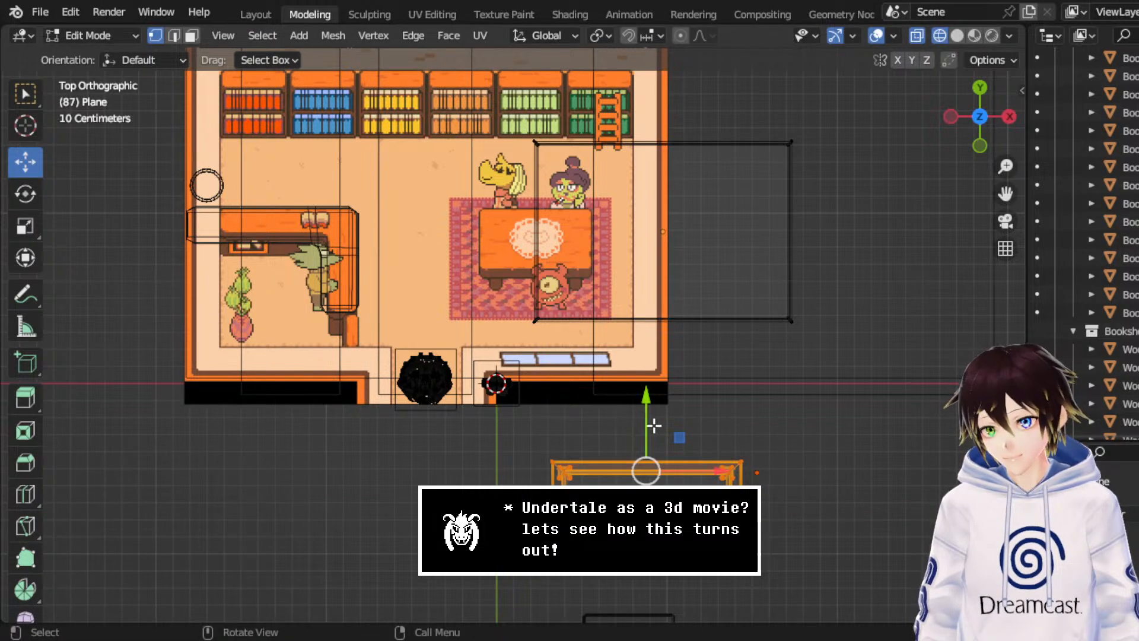
left_click_drag(653, 427, 668, 401)
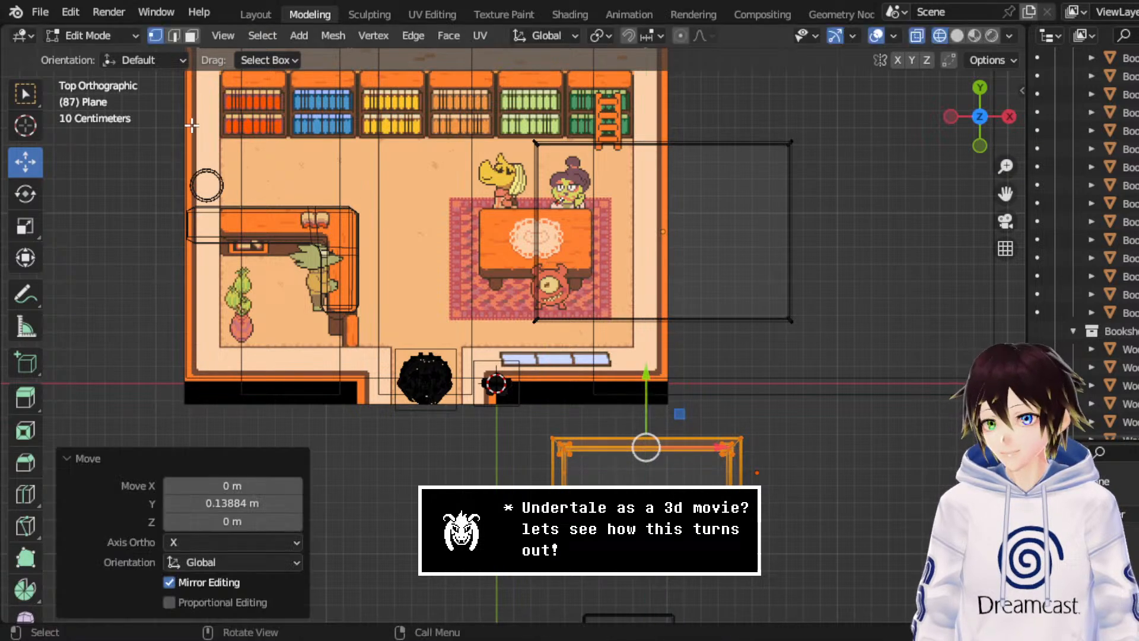
- Return to Object Mode and set the origins of the selected table parts to their geometry
left_click(96, 36)
left_click(101, 56)
right_click(607, 452)
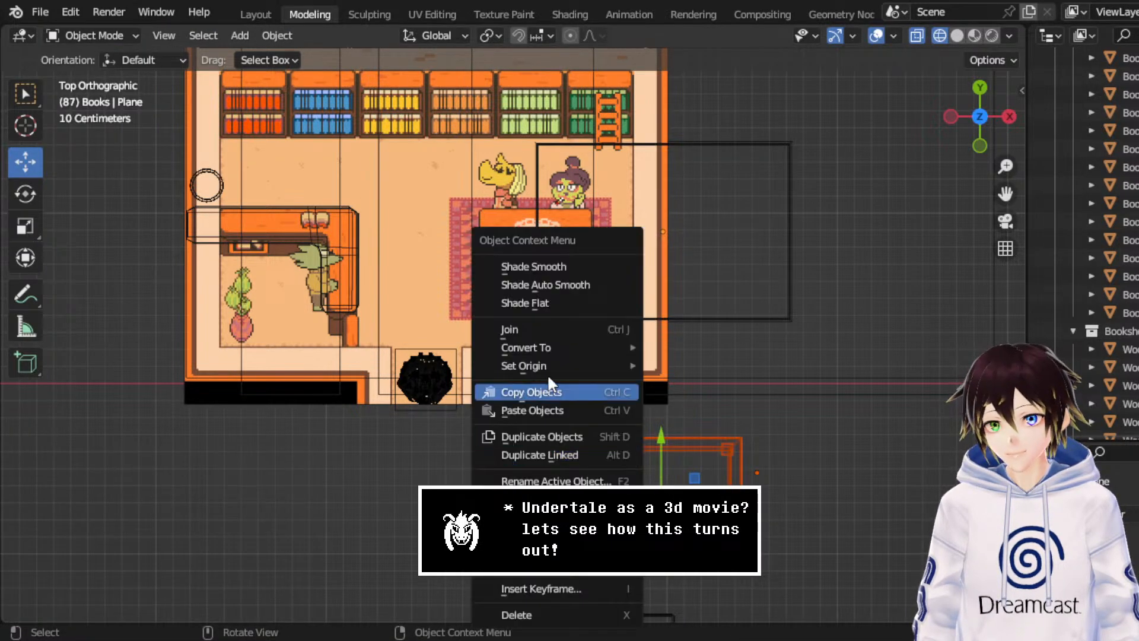
mouse_move(547, 351)
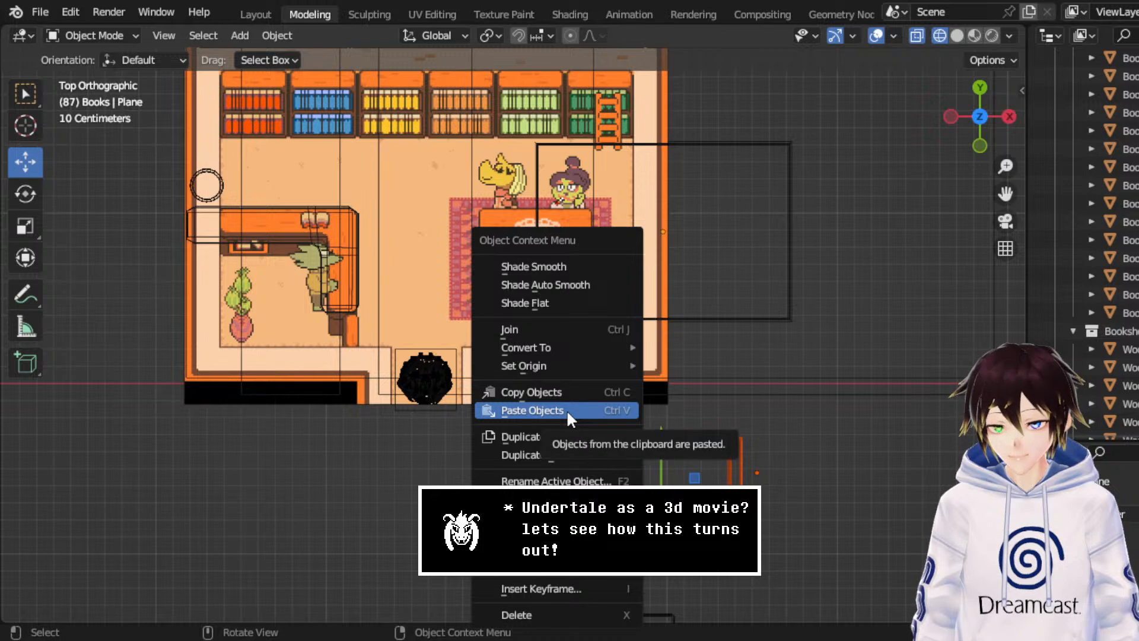
mouse_move(572, 367)
left_click(690, 390)
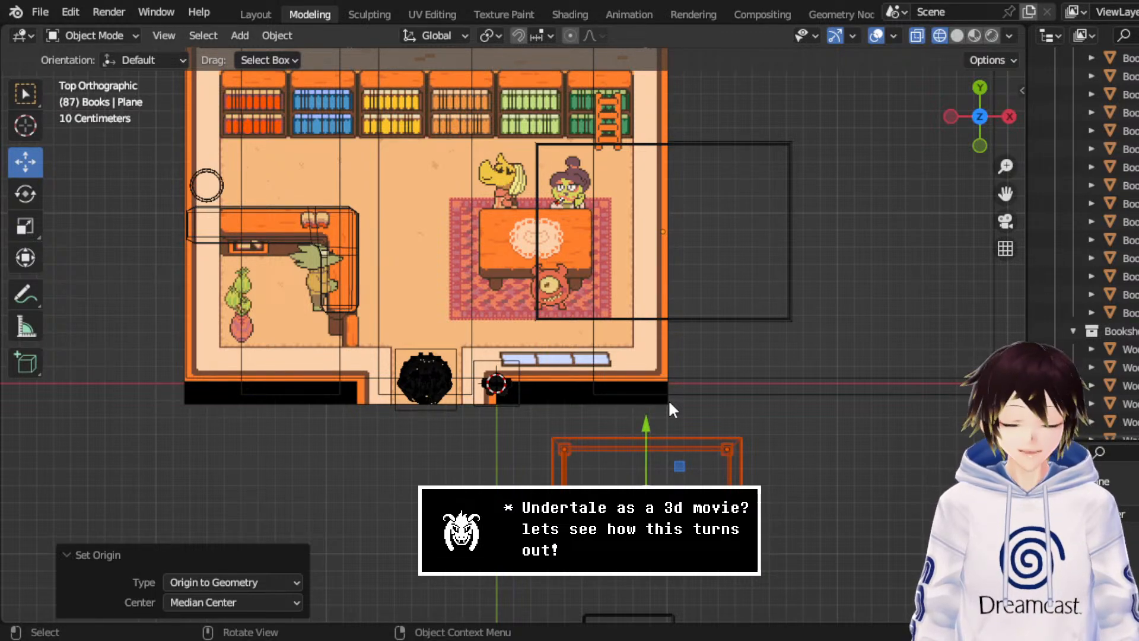
- Move the table 1.5807 m along Y onto the rug plane, adjust it along X, and shift the table and plane together along X
left_click_drag(647, 426, 695, 153)
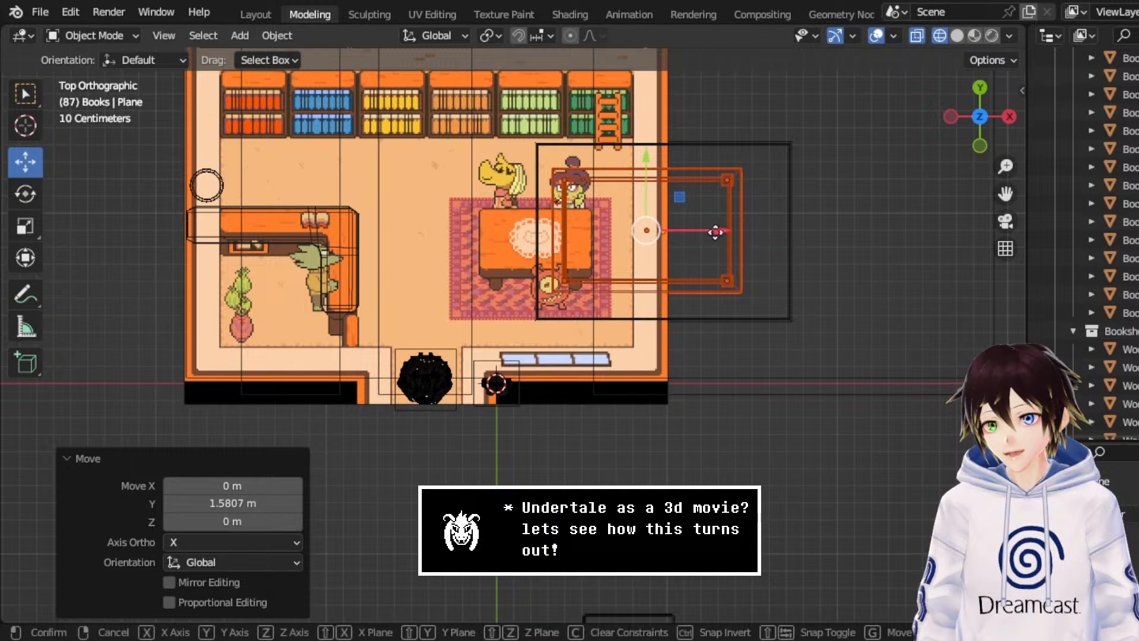
left_click_drag(713, 233, 734, 232)
middle_click_drag(715, 243, 694, 341)
scroll(699, 321, "down", 4)
middle_click_drag(673, 444, 677, 322)
left_click(664, 329, "shift")
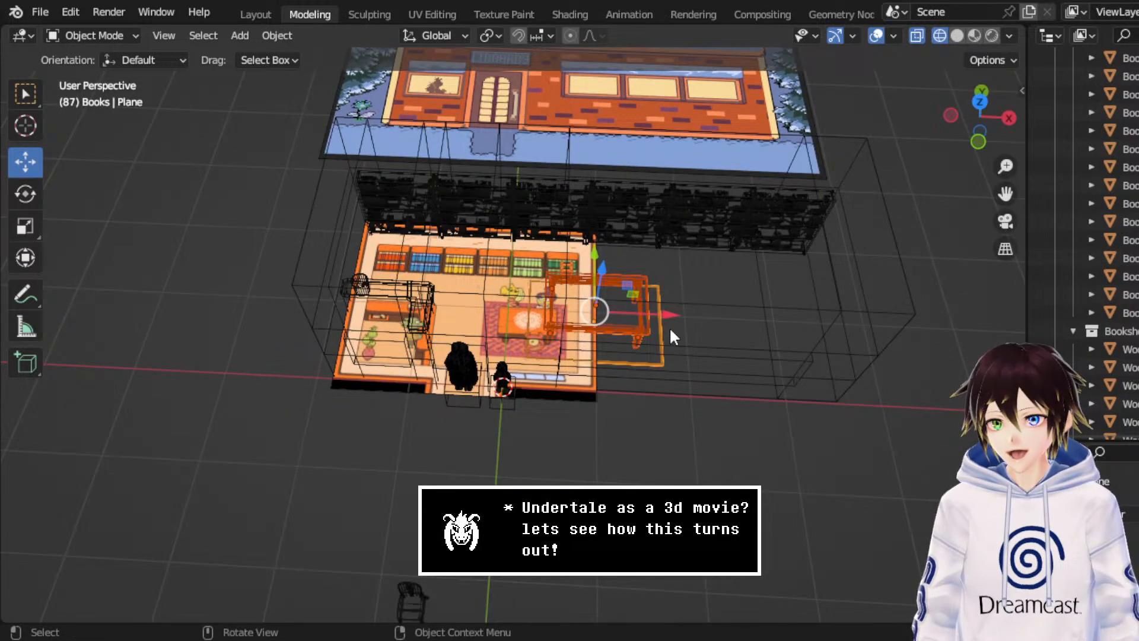
left_click_drag(669, 326, 693, 318)
middle_click_drag(692, 318, 690, 361)
left_click(703, 467)
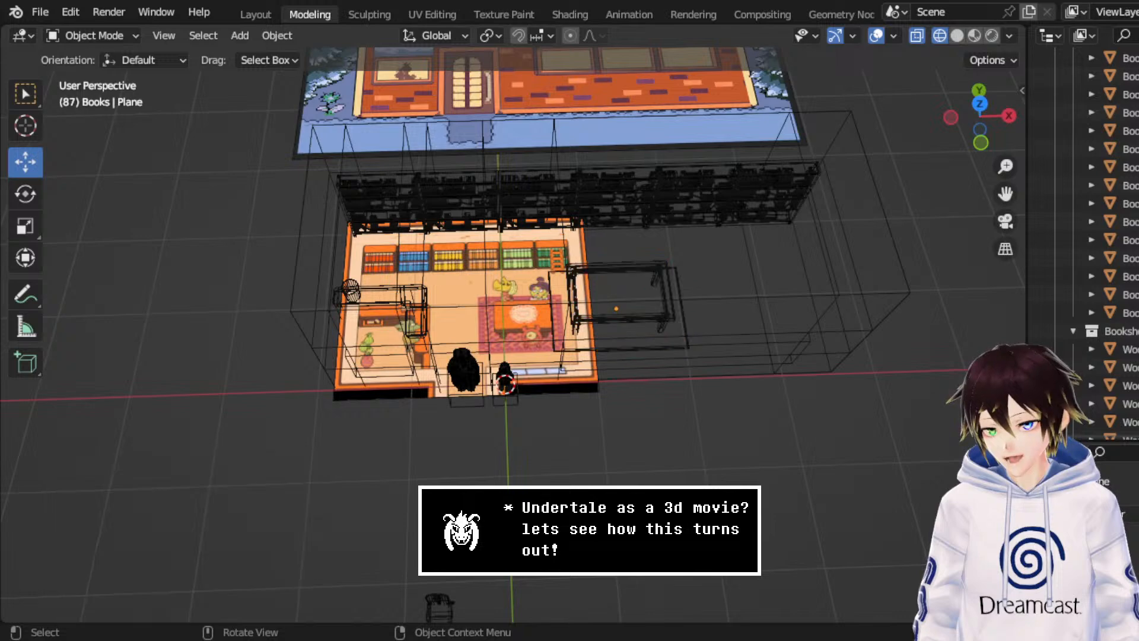
- Go to the large chair in front of the room and open its mesh for editing with face selection
middle_click_drag(703, 466, 510, 534)
middle_click_drag(977, 208, 554, 400)
left_click(654, 214)
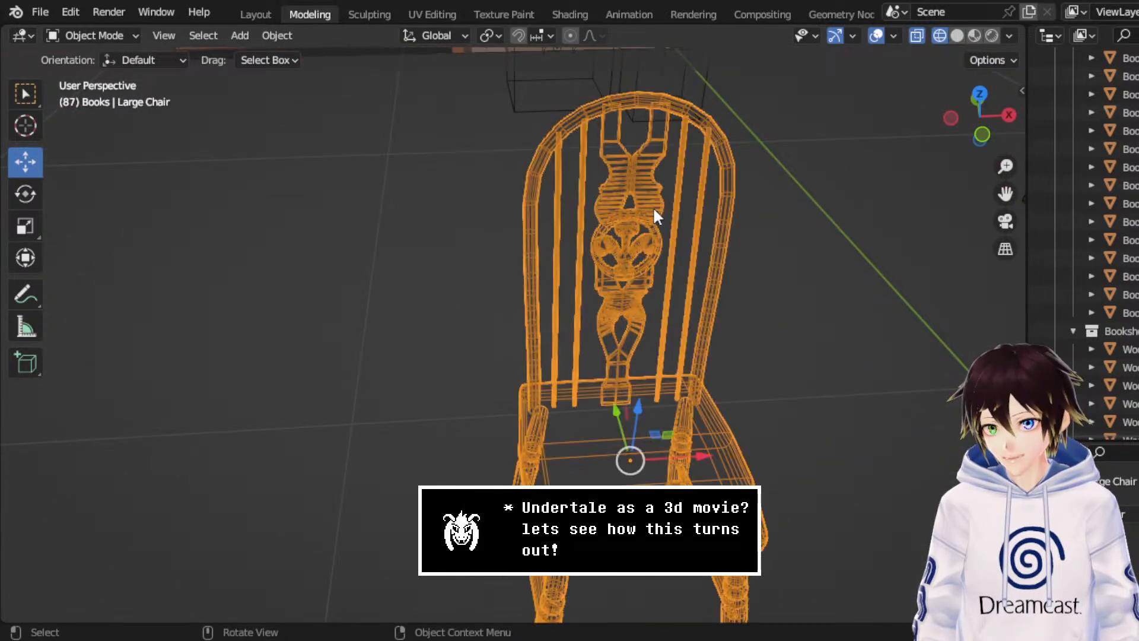
left_click(92, 36)
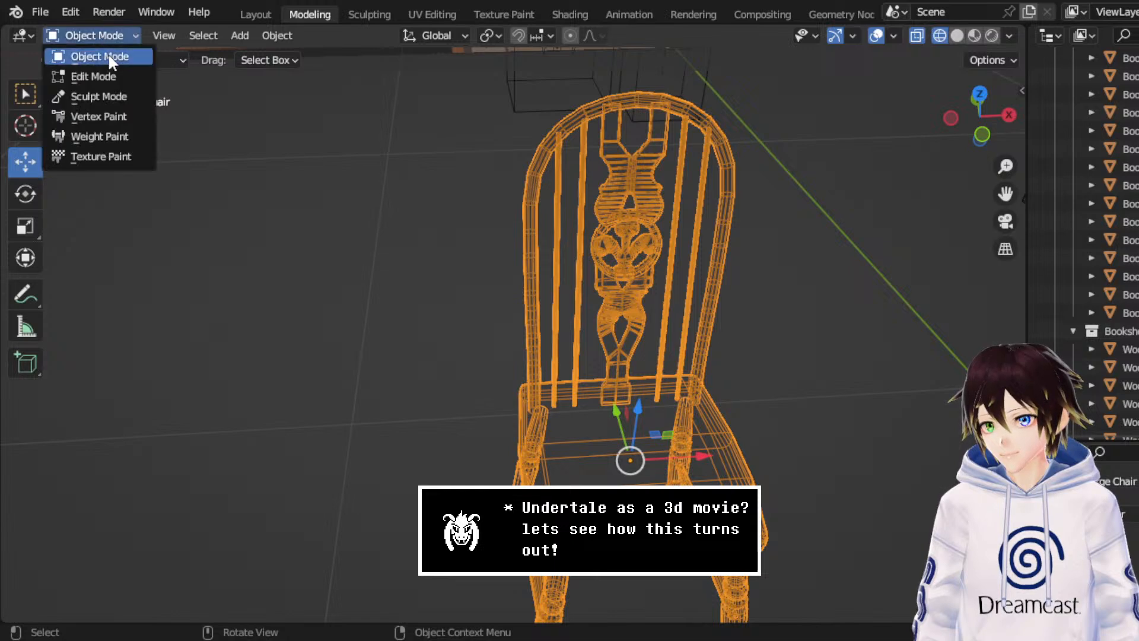
left_click(110, 74)
key("KP_Decimal")
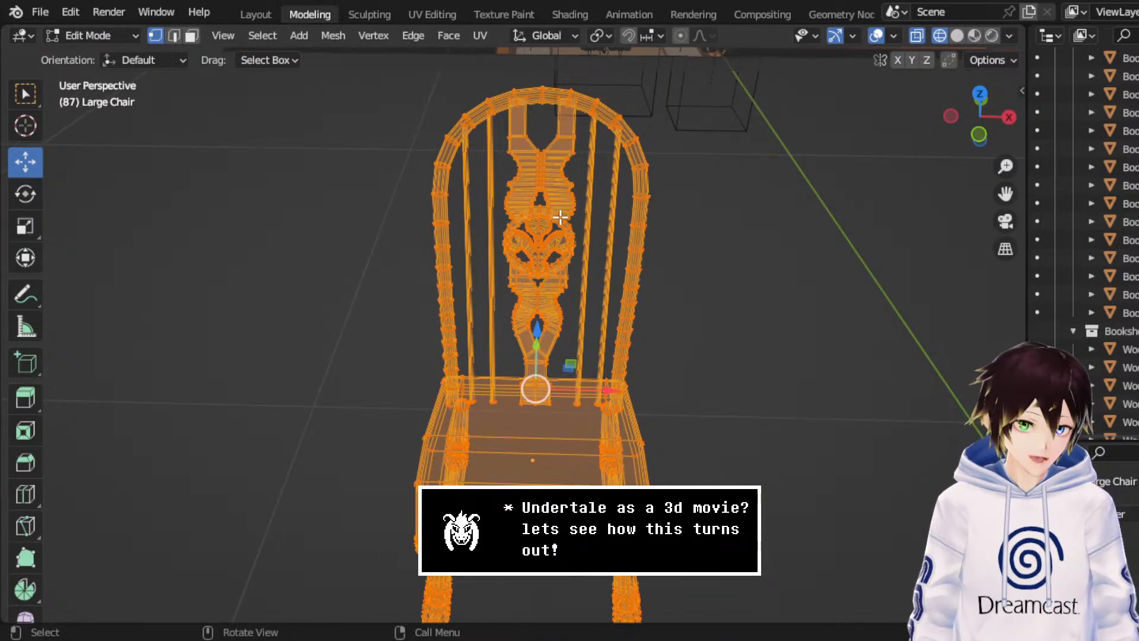
left_click(191, 35)
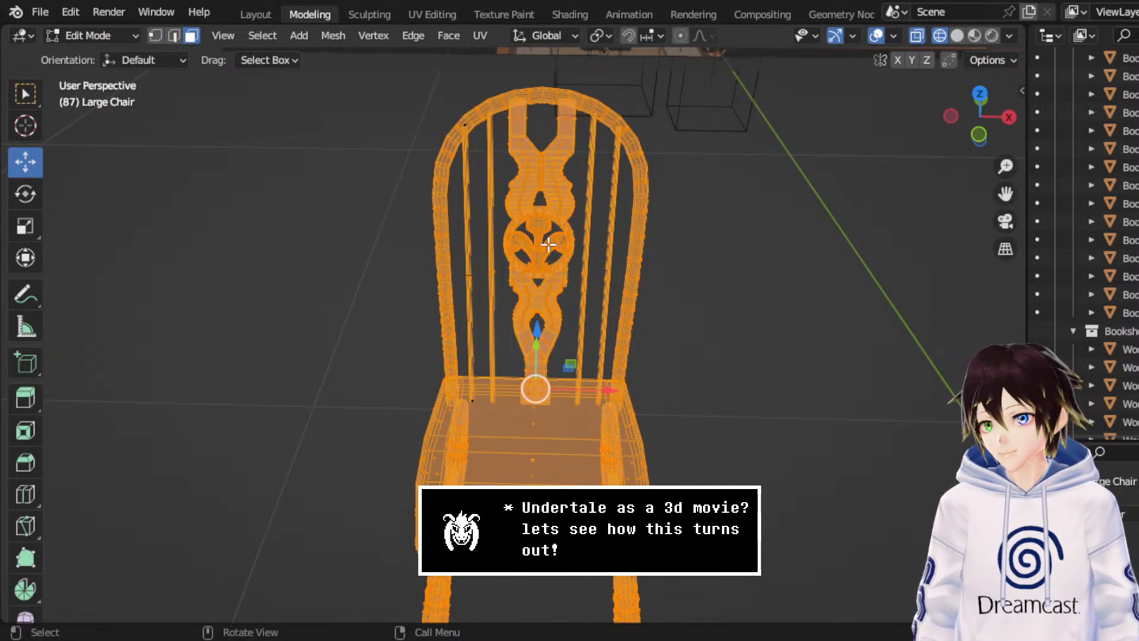
- Select all connected faces of the ornamental central splat in the chair's backrest and delete them
left_click_drag(500, 204, 579, 304)
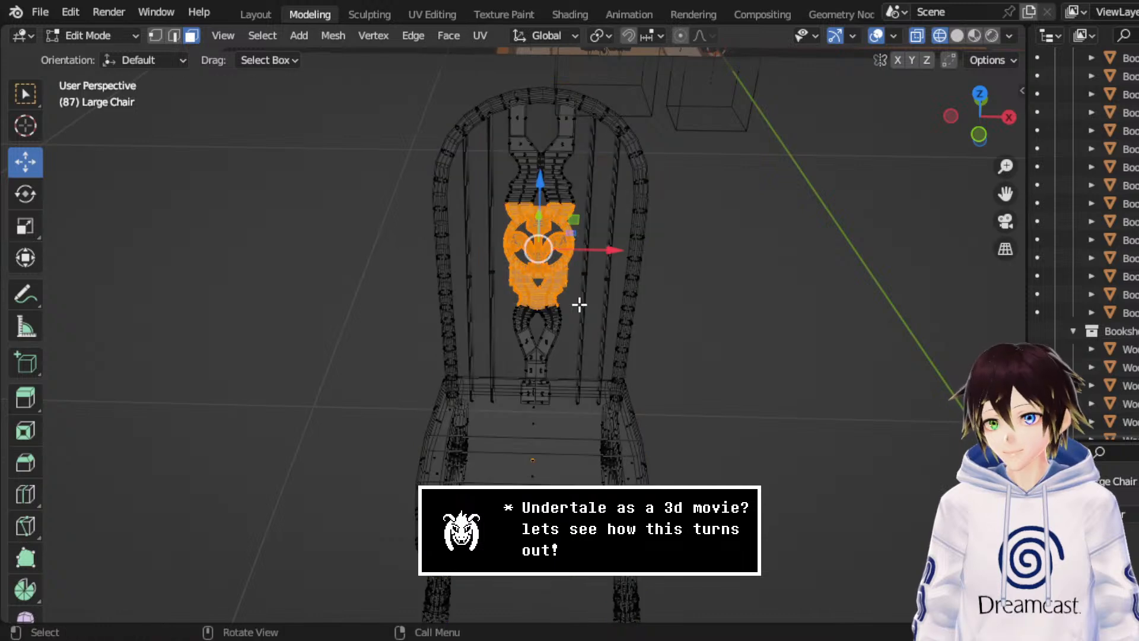
key("ctrl+KP_Add")
key("ctrl+KP_Add")
key("ctrl+KP_Add")
key("ctrl+KP_Add")
key("ctrl+KP_Add")
key("ctrl+KP_Add")
key("ctrl+KP_Add")
key("ctrl+KP_Add")
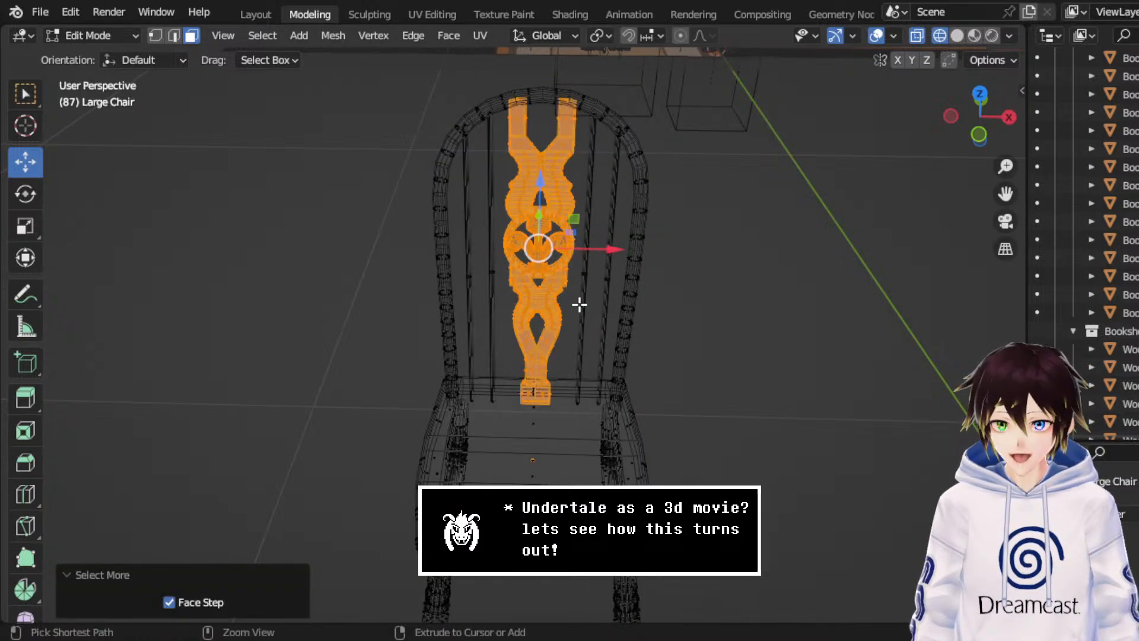
key("x")
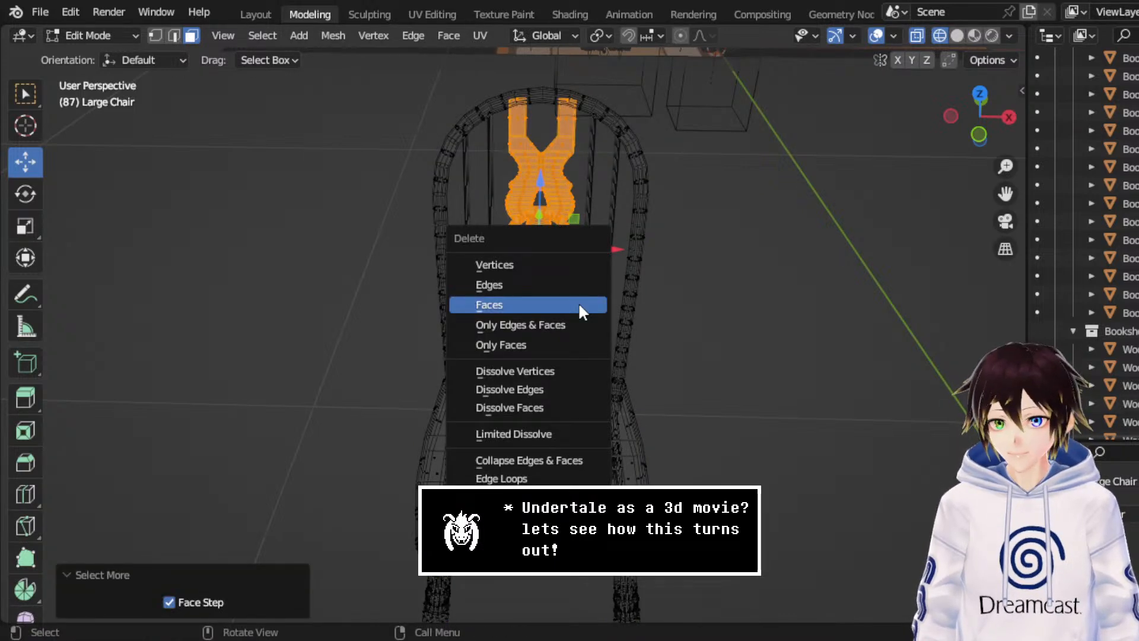
left_click(578, 302)
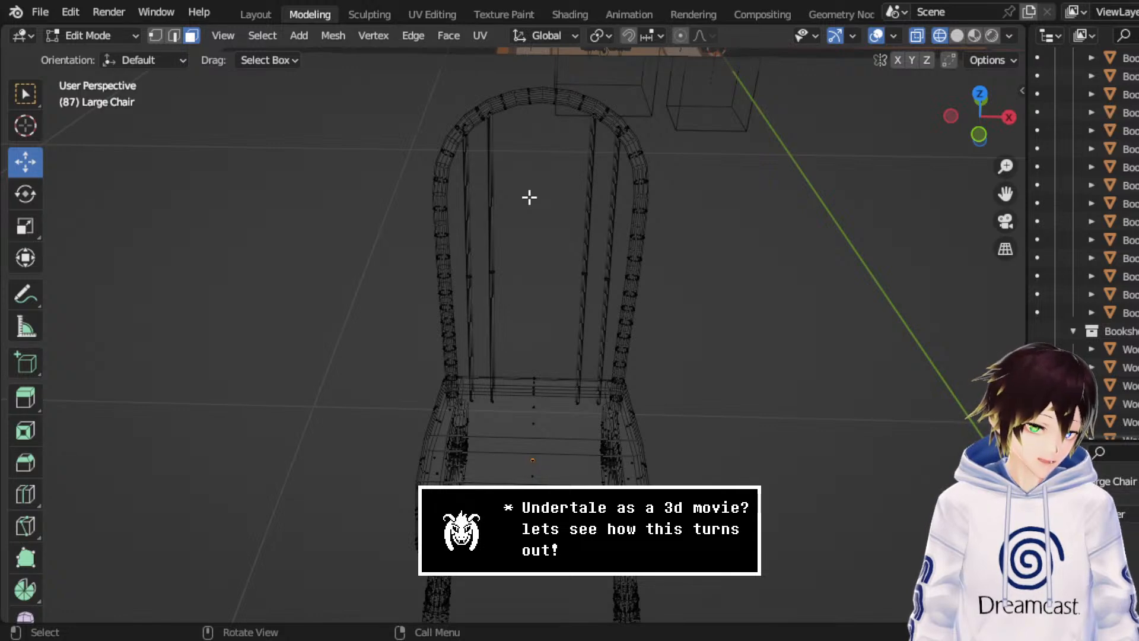
- Separate the inner spindle on the -X side of the chair's backrest into its own object and return to Object Mode
left_click_drag(537, 296, 481, 256)
key("ctrl+KP_Add")
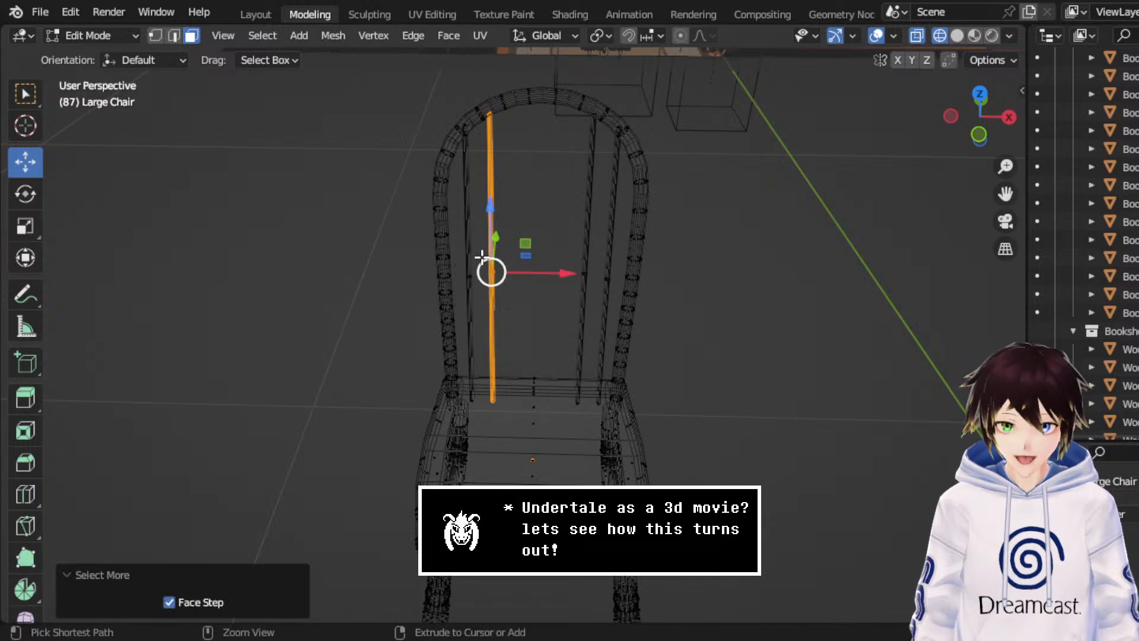
right_click(481, 255)
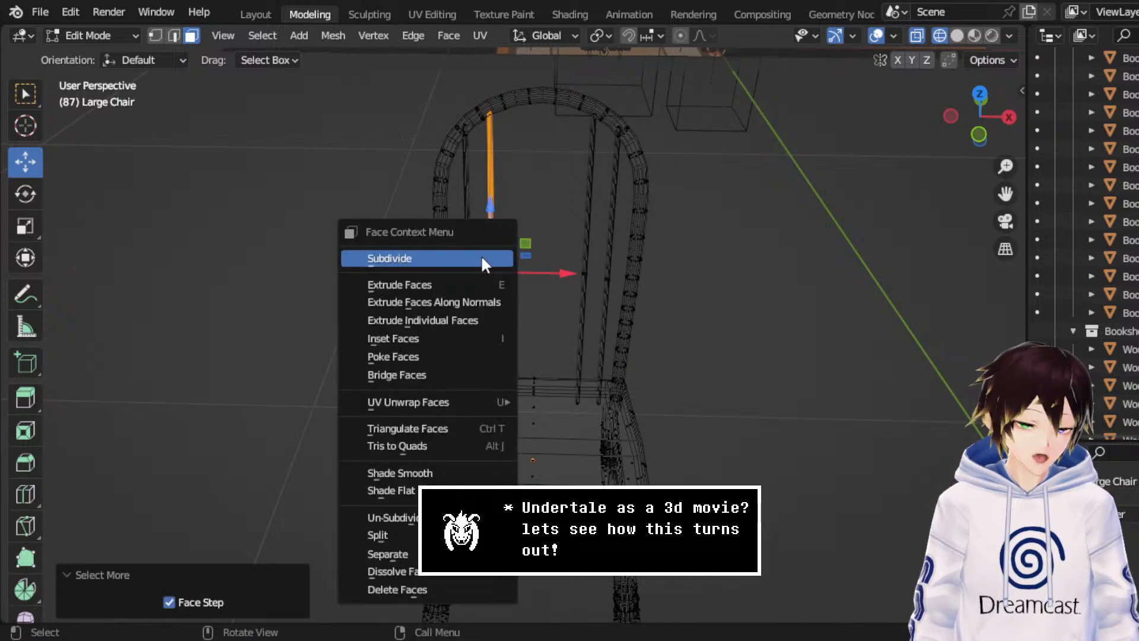
mouse_move(385, 553)
key("p")
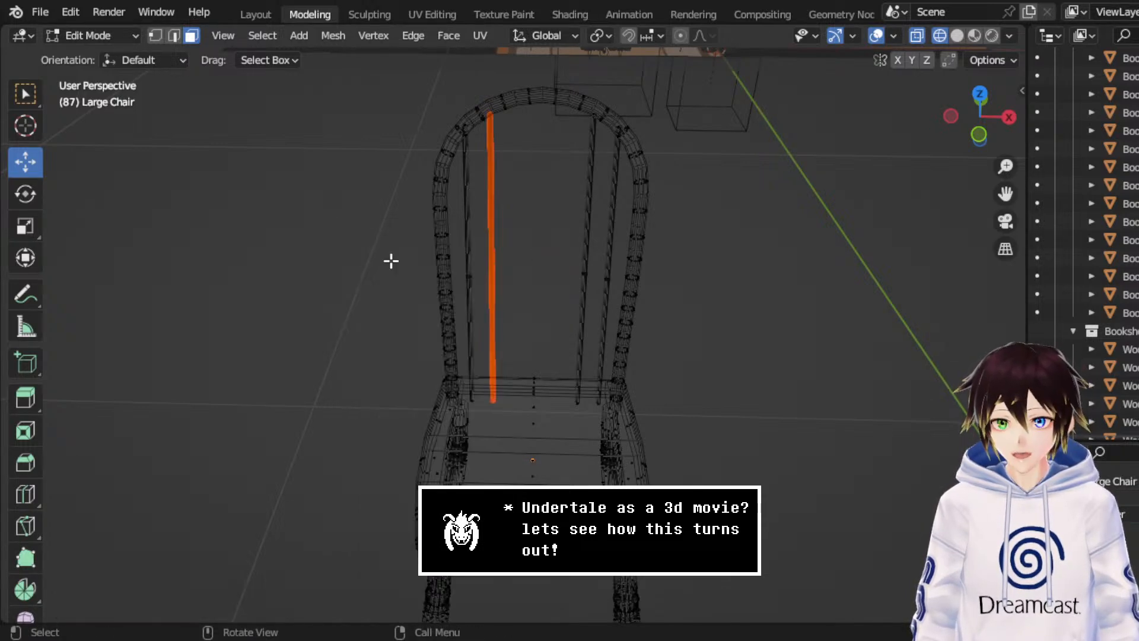
left_click(95, 36)
left_click(89, 55)
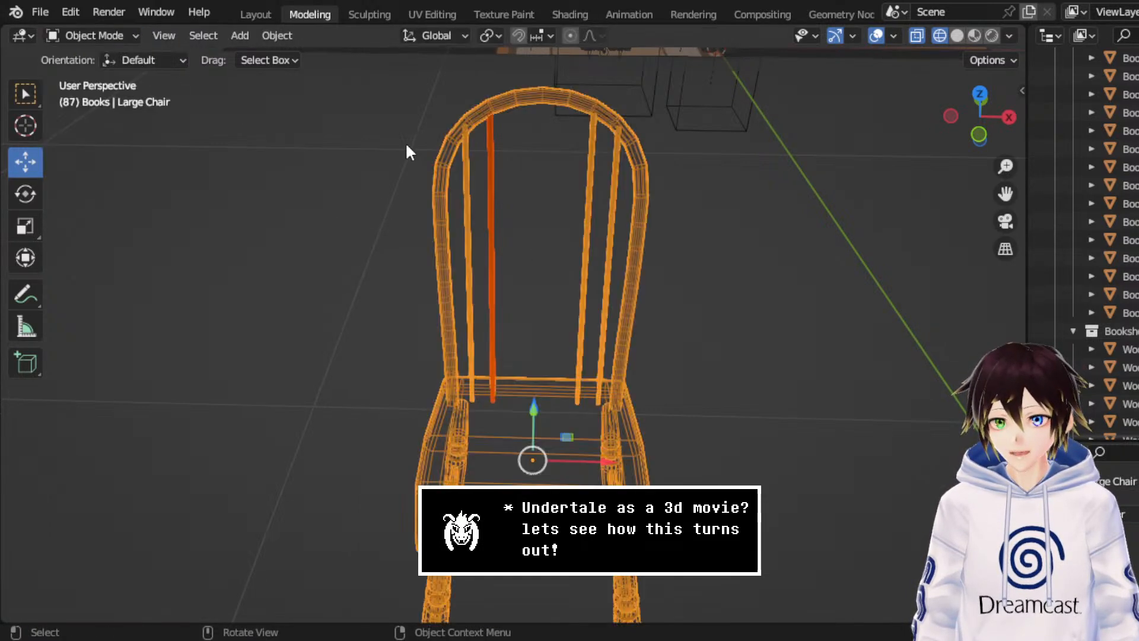
- Select only the separated spindle and set its origin to its geometry
left_click(490, 180)
right_click(490, 181)
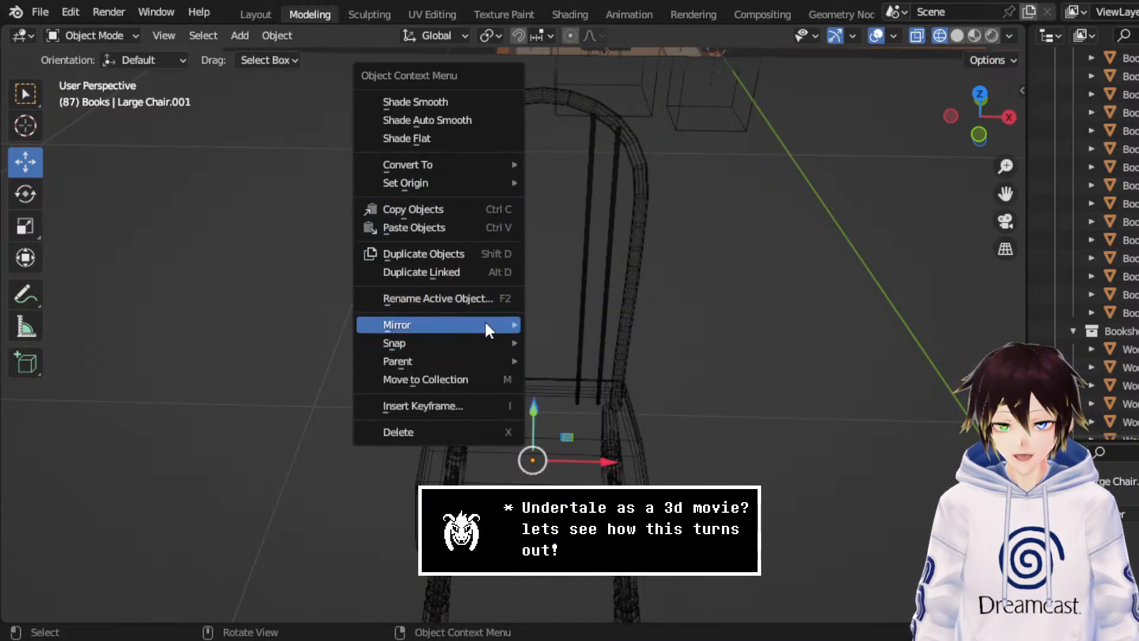
mouse_move(470, 182)
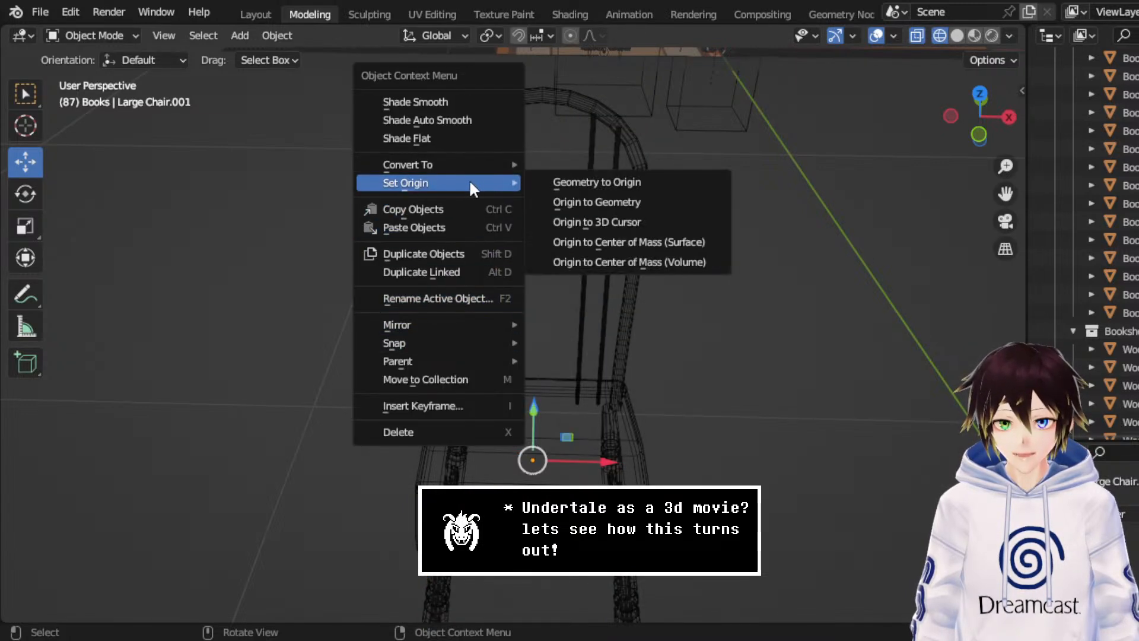
left_click(558, 203)
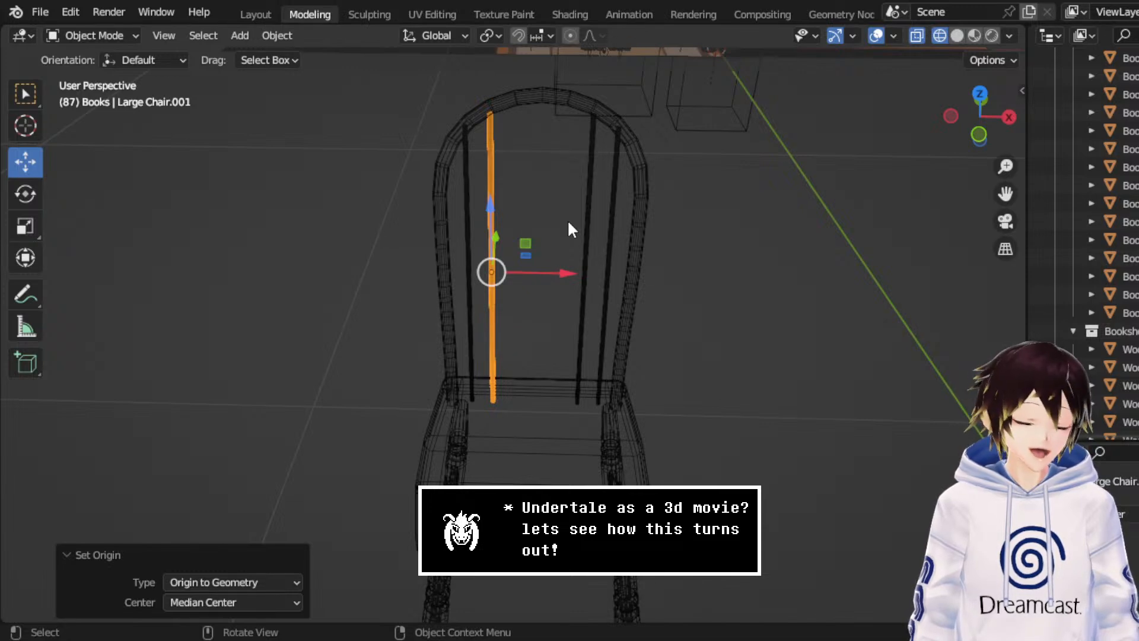
scroll(520, 168, "up", 3)
middle_click_drag(519, 168, 540, 229)
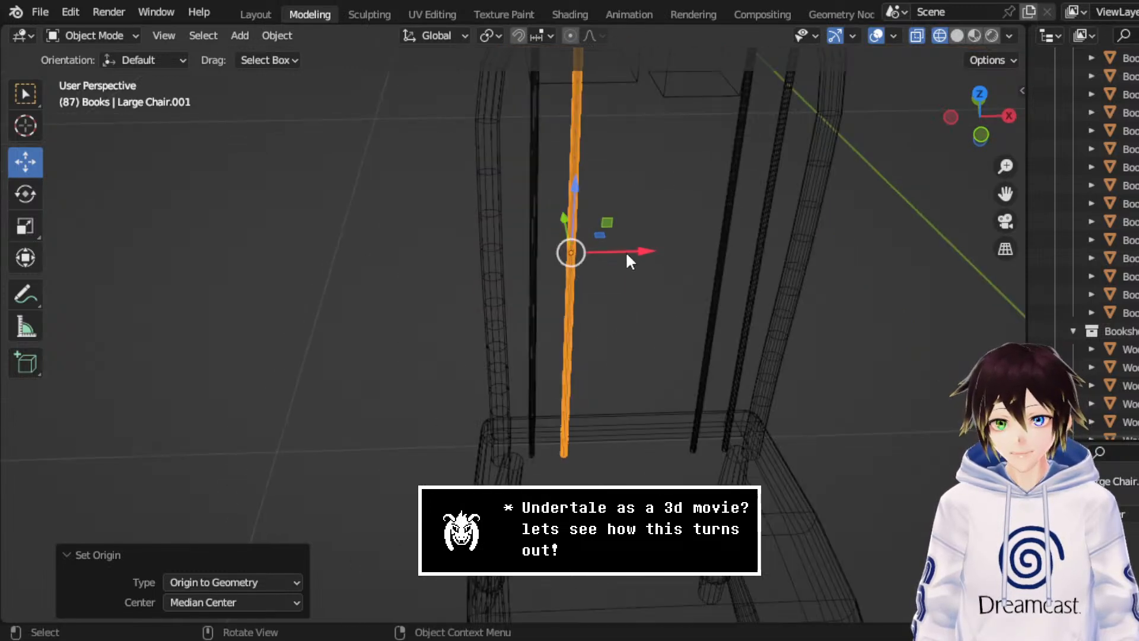
left_click_drag(629, 261, 652, 253)
key("ctrl+z")
- Duplicate the separated backrest spindle and move the copy about 0.027 m along X
right_click(593, 152)
mouse_move(593, 152)
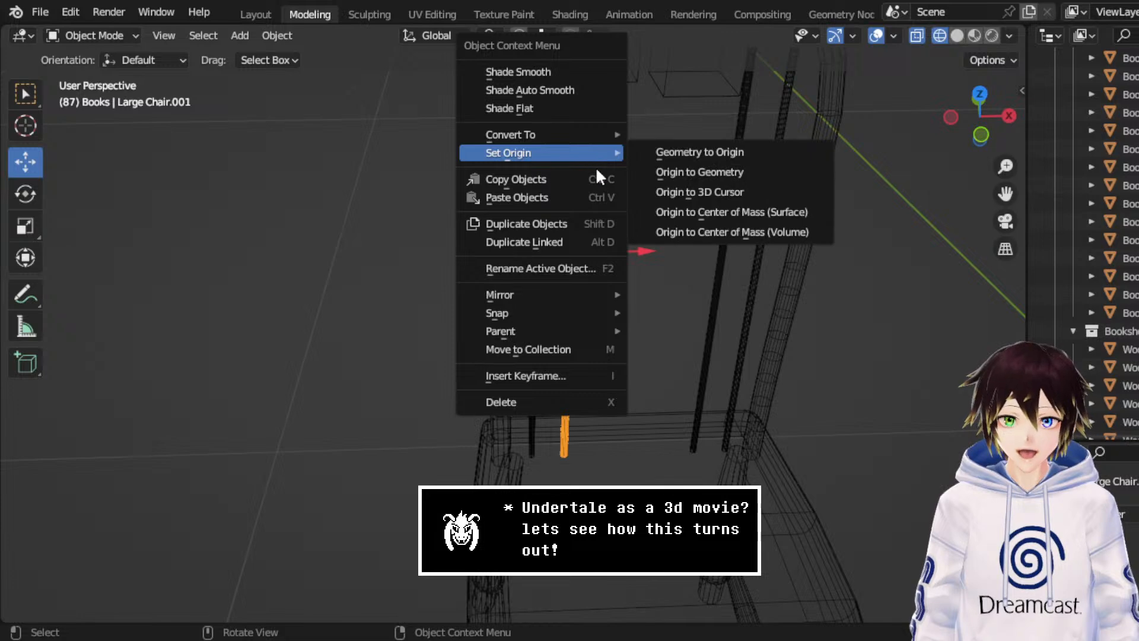
left_click(574, 224)
right_click(681, 224)
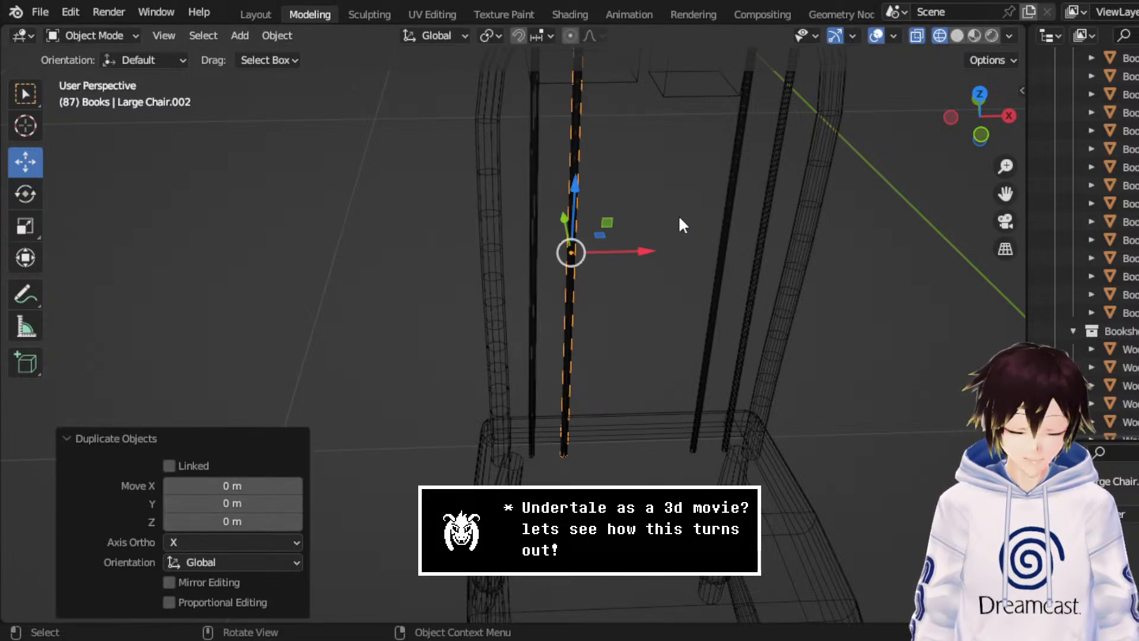
middle_click_drag(678, 214, 667, 212)
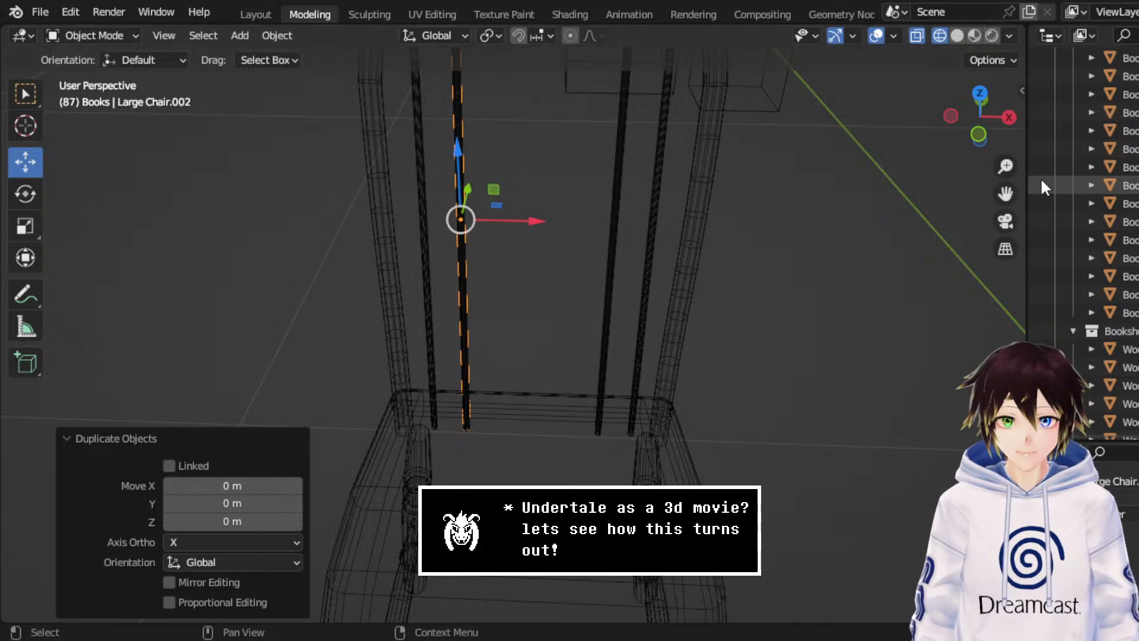
left_click_drag(1005, 193, 583, 342)
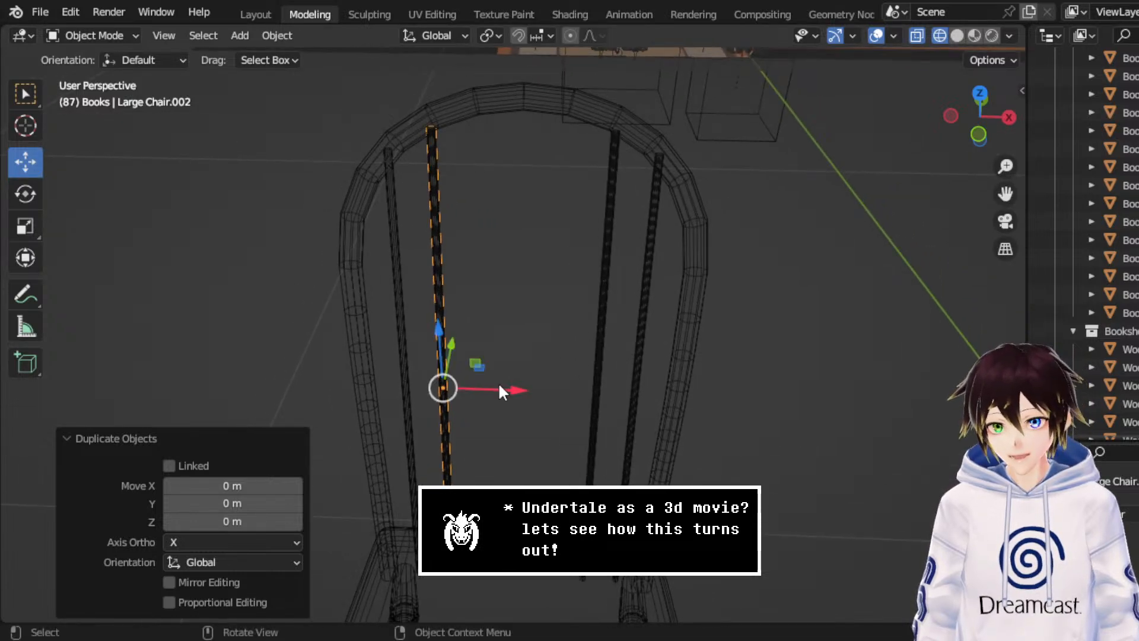
left_click_drag(499, 382, 552, 391)
mouse_move(531, 283)
middle_mouse_down()
mouse_move(543, 271)
mouse_move(522, 267)
middle_mouse_up()
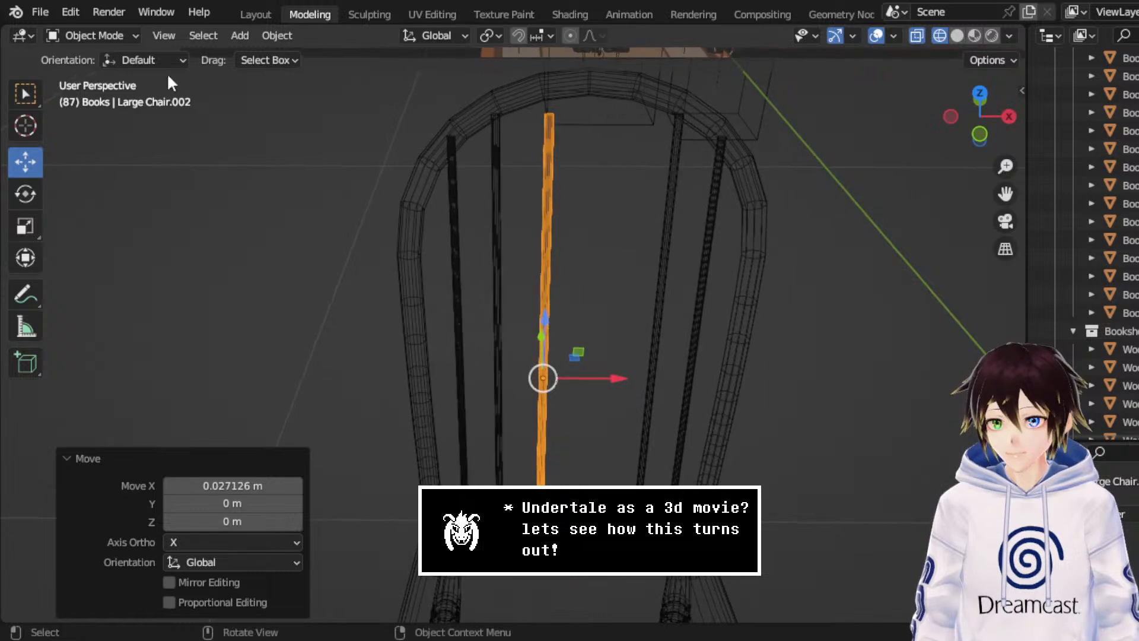
- Extend the copied spindle's top end face about 0.0157 m in Z and 0.0028 m in Y, and return to Object Mode
left_click(129, 38)
left_click(122, 75)
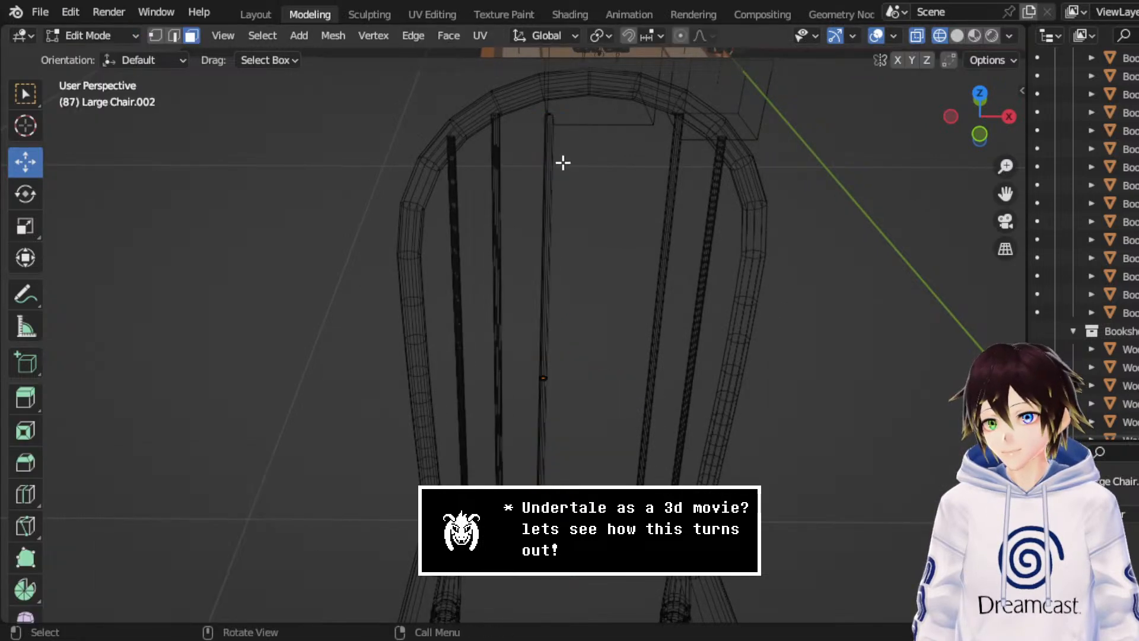
left_click(950, 116)
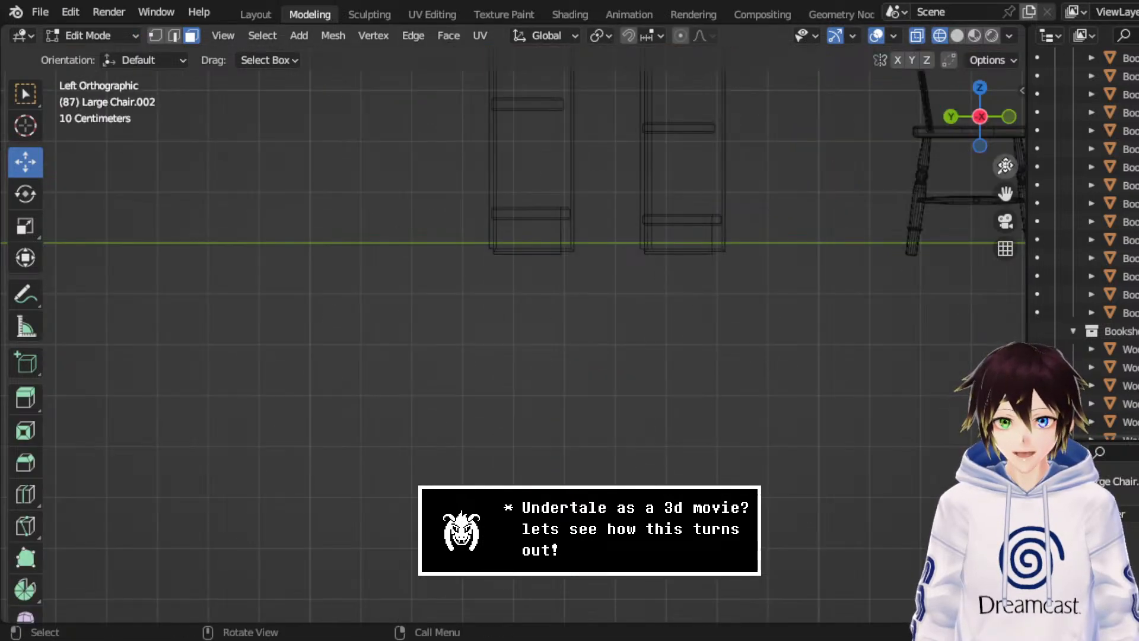
left_click_drag(1005, 194, 955, 247)
scroll(956, 247, "up", 5)
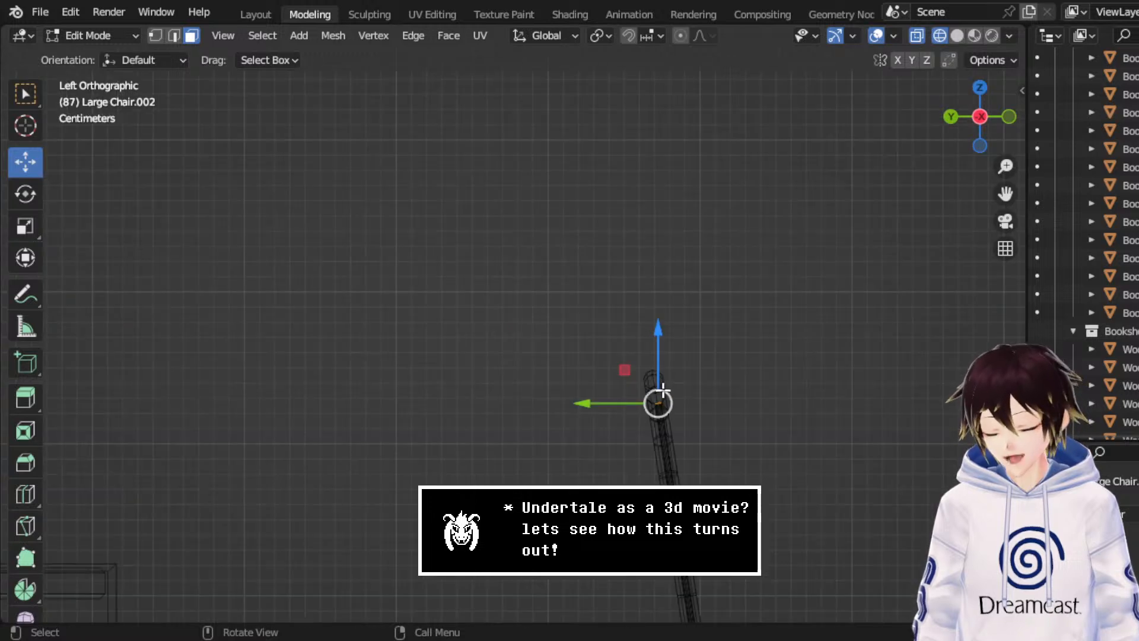
left_click_drag(1005, 194, 834, 272)
scroll(834, 273, "up", 4)
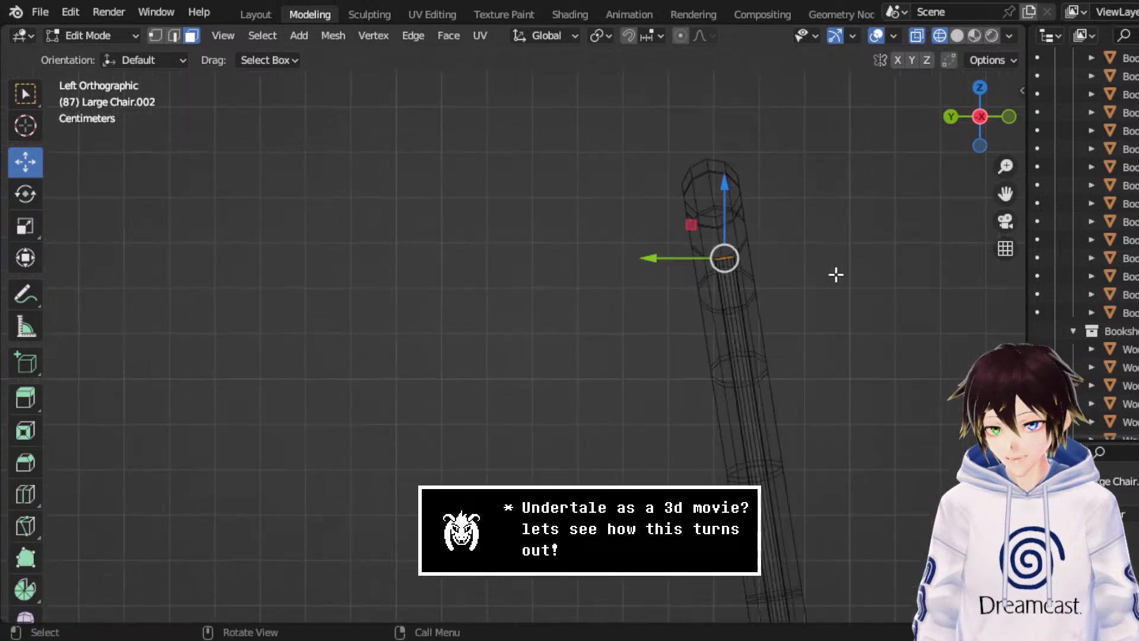
left_click_drag(735, 208, 721, 119)
middle_click_drag(721, 119, 462, 175)
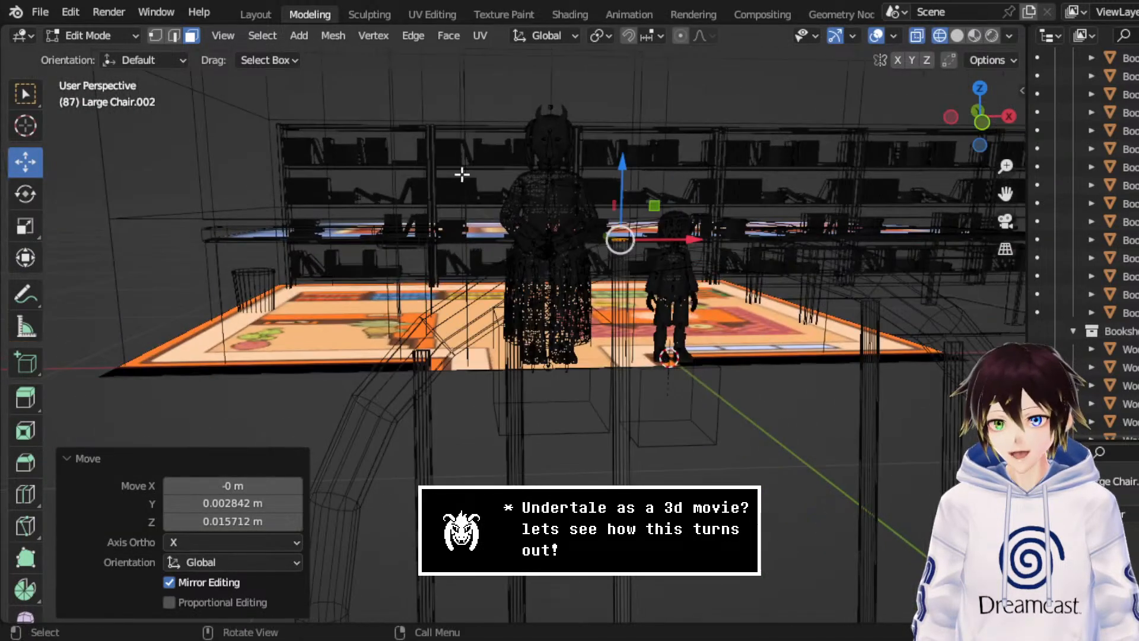
left_click(114, 34)
left_click(112, 56)
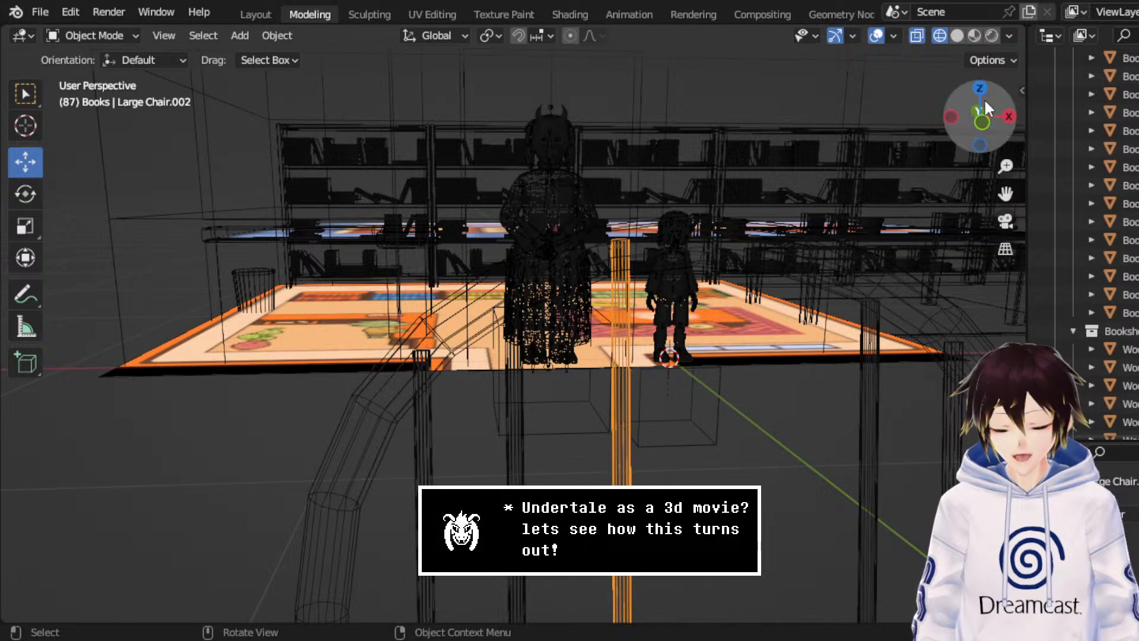
- Duplicate the extended spindle and move the copy about 0.028 m along X
left_click(984, 120)
middle_click_drag(828, 292, 653, 389)
right_click(581, 430)
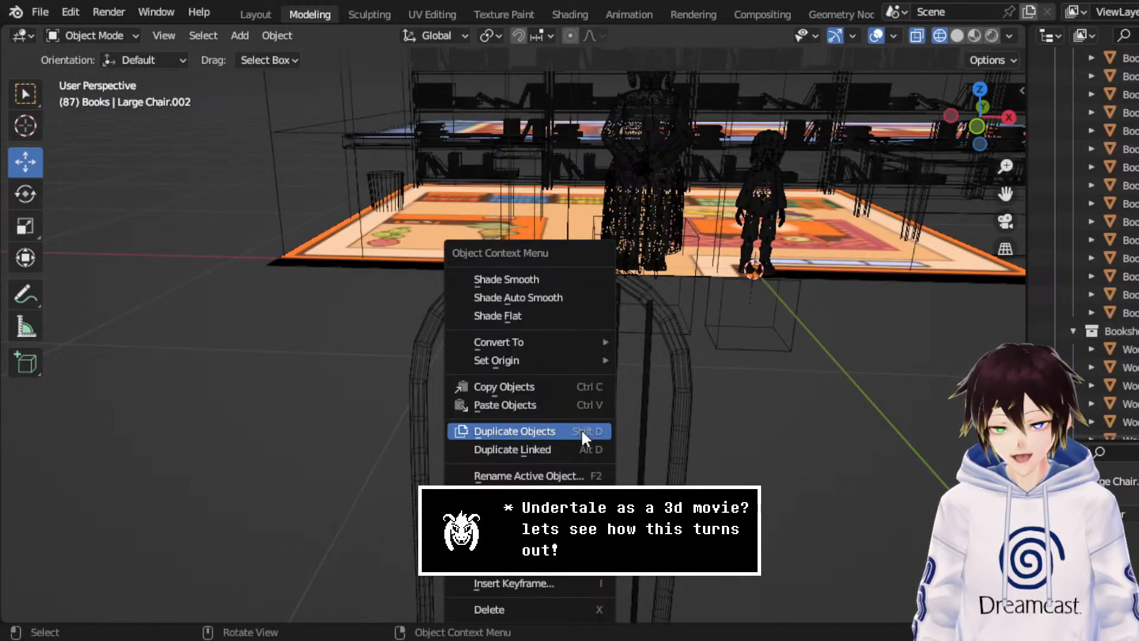
left_click(571, 431)
right_click(571, 433)
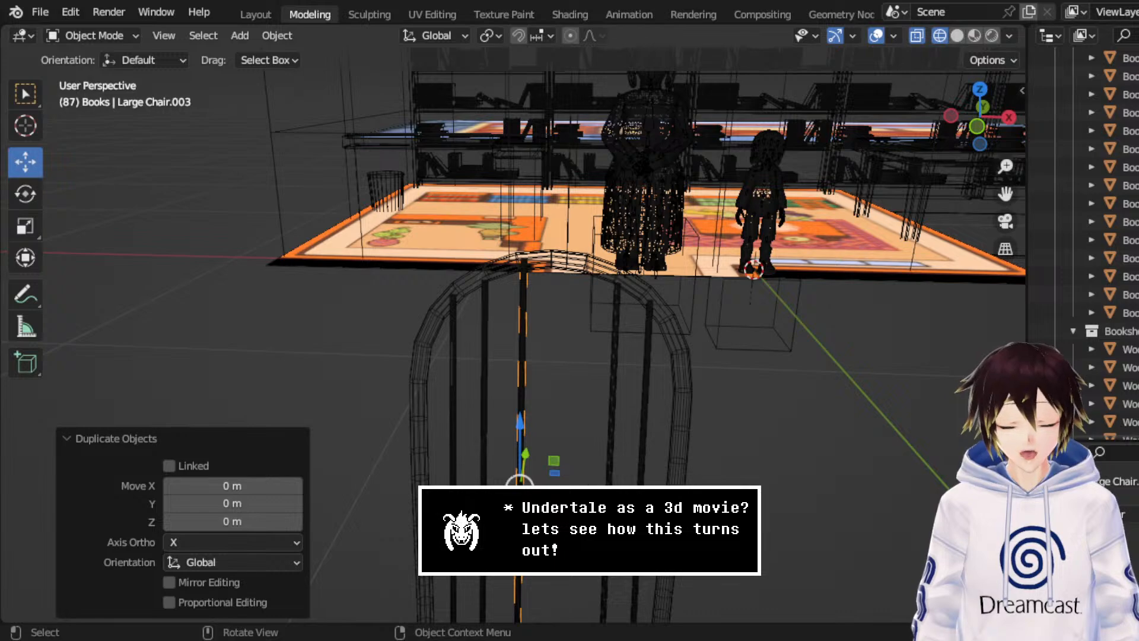
key("g")
key("x")
key("Return")
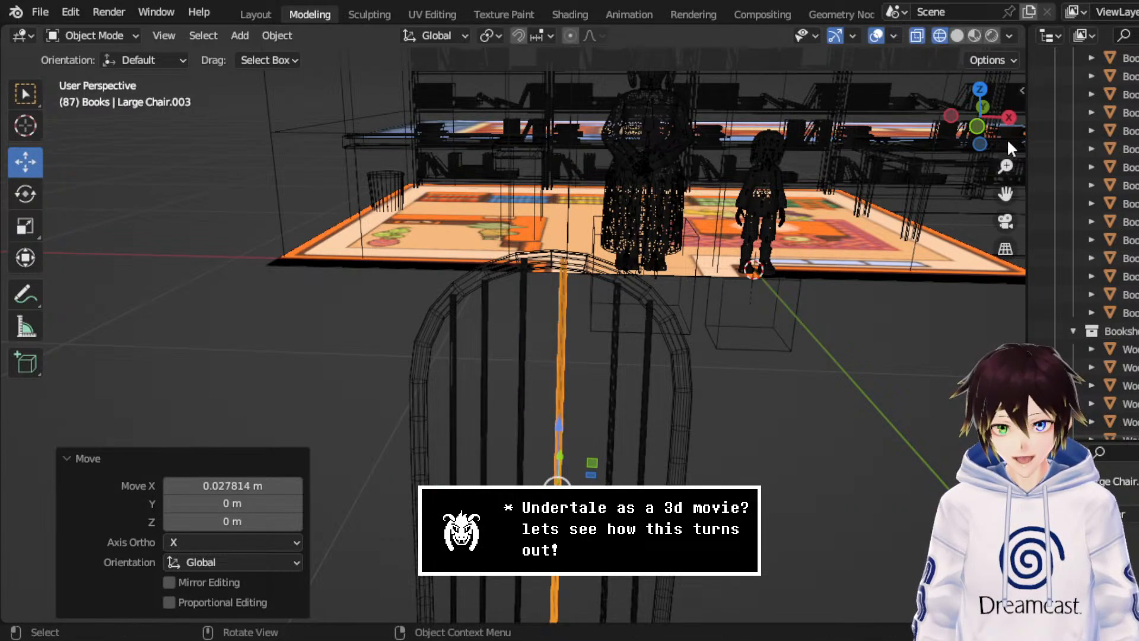
- Shift the newest spindle along X to even out the backrest gaps and deselect it
left_click(978, 126)
left_click_drag(992, 140, 601, 365)
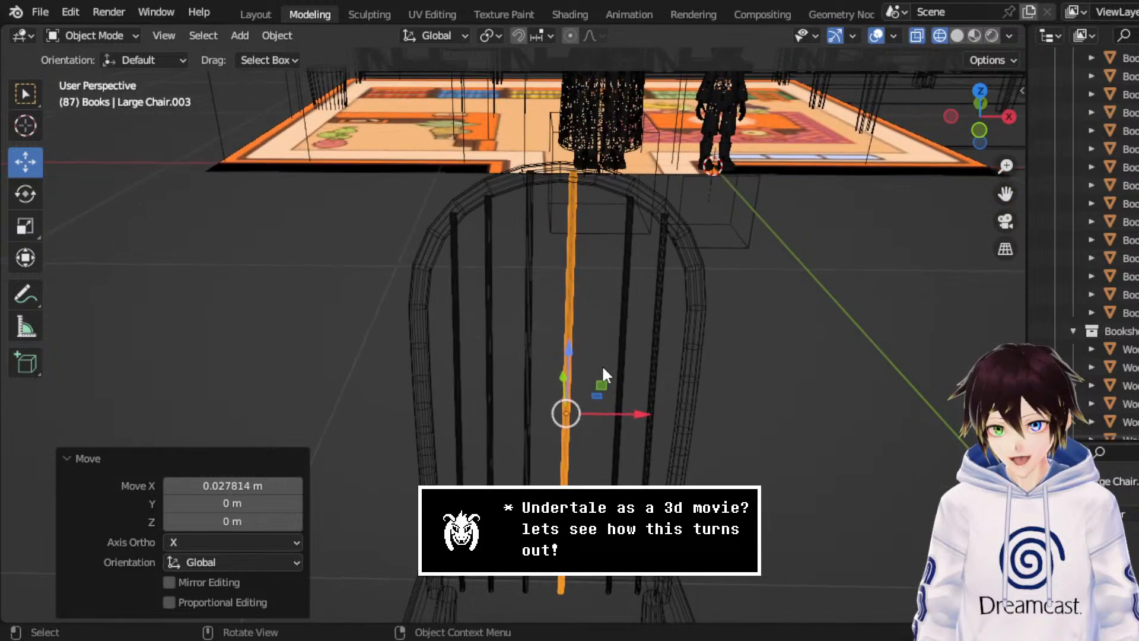
key("g")
key("x")
key("Return")
middle_click_drag(645, 410, 616, 366)
left_click(750, 337)
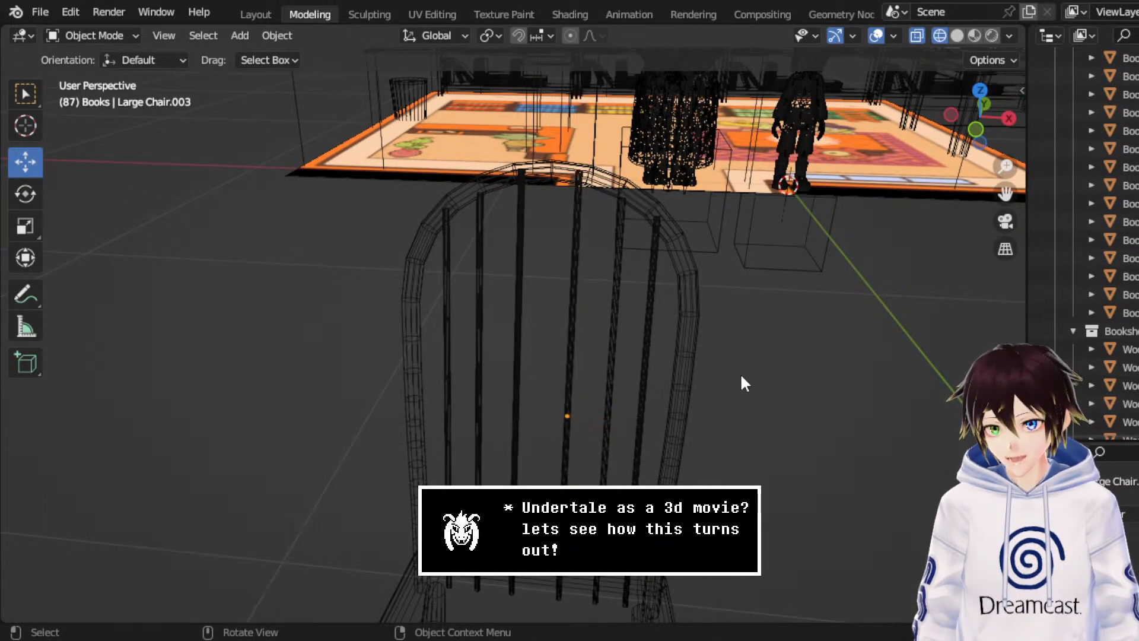
- Reselect the newest spindle in front view and nudge it about 0.0005 m along X
middle_click_drag(741, 377, 771, 344)
left_click(978, 129)
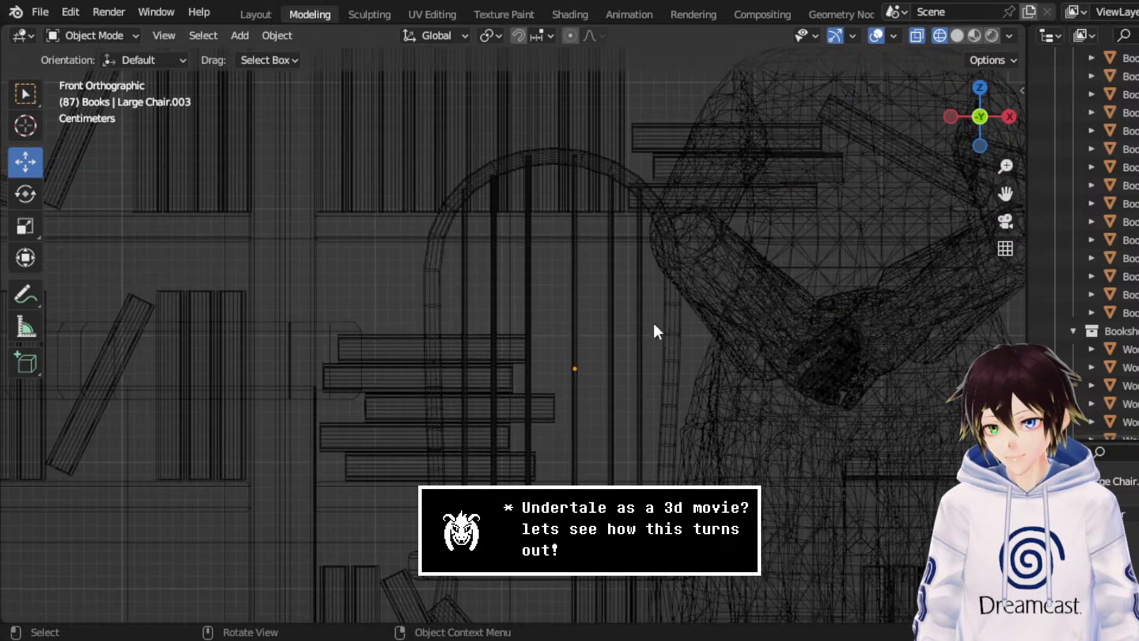
scroll(582, 237, "up", 2)
left_click(602, 238)
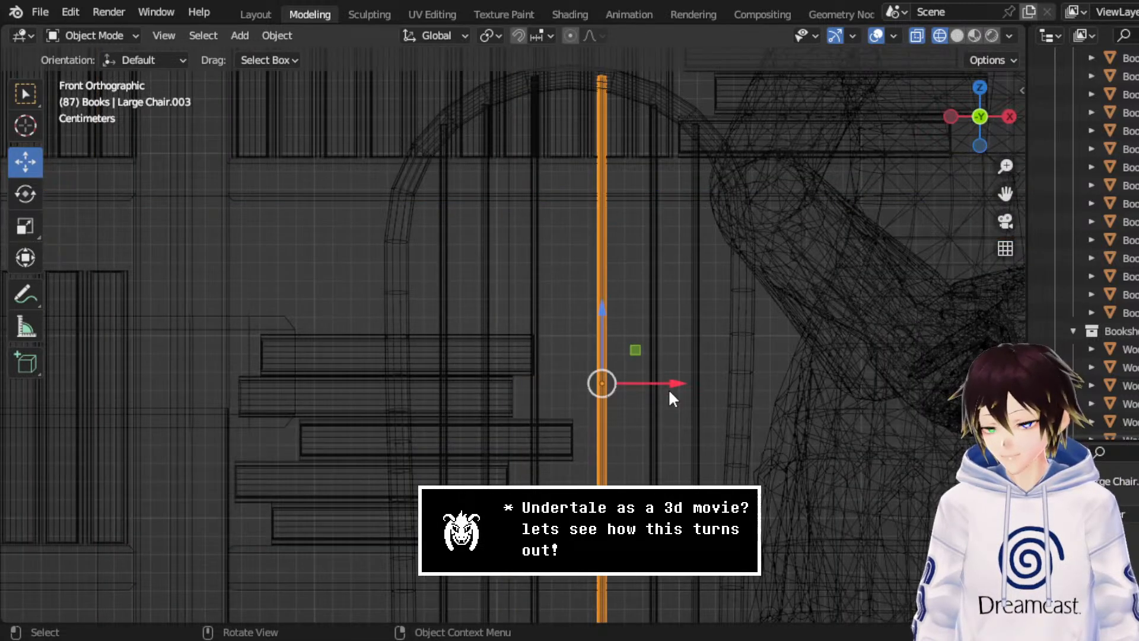
left_click_drag(665, 382, 667, 383)
key("KP_5")
middle_click_drag(613, 353, 658, 435)
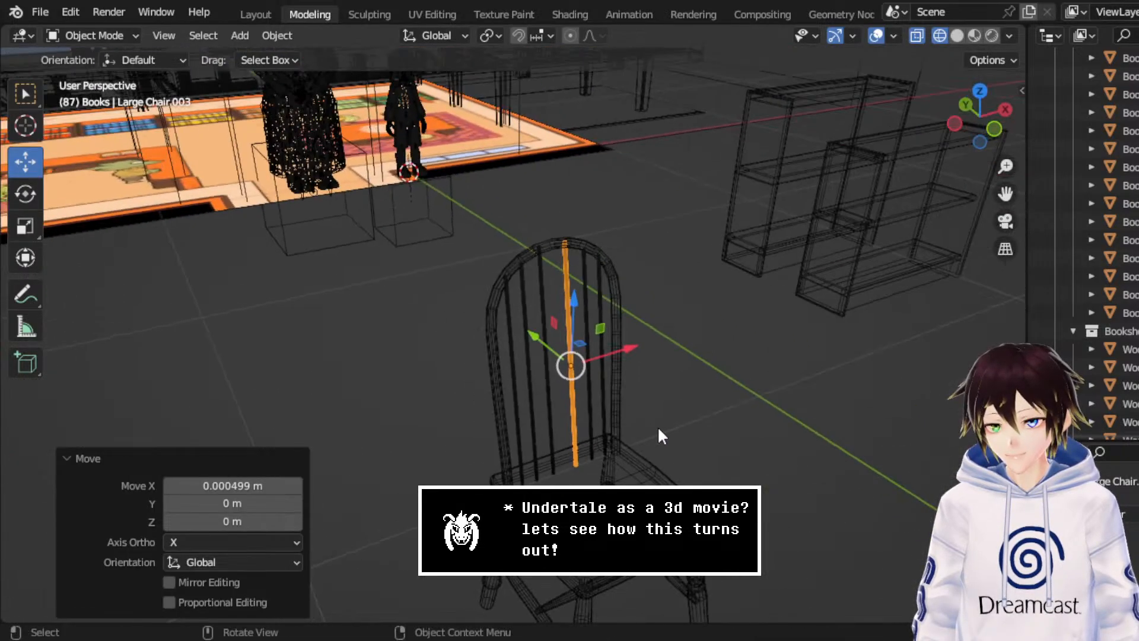
- Select the chair and all its loose spindles, join them into one object, and set its origin to its geometry
left_click_drag(725, 605, 438, 394)
right_click(524, 428)
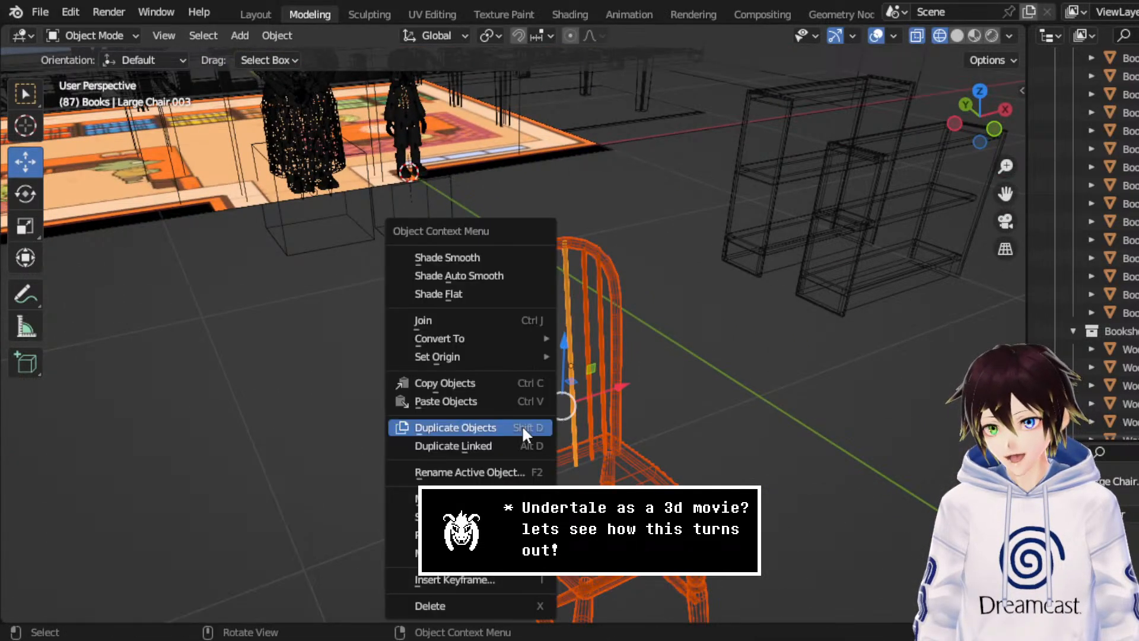
left_click(429, 320)
right_click(610, 438)
mouse_move(578, 369)
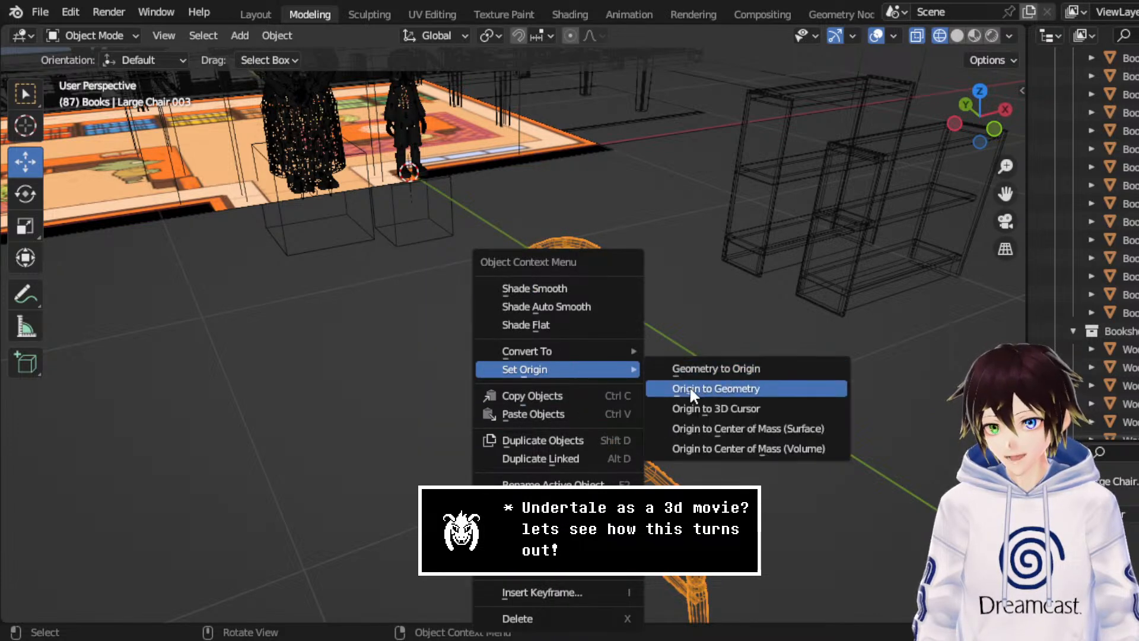
left_click(700, 318)
key("KP_Decimal")
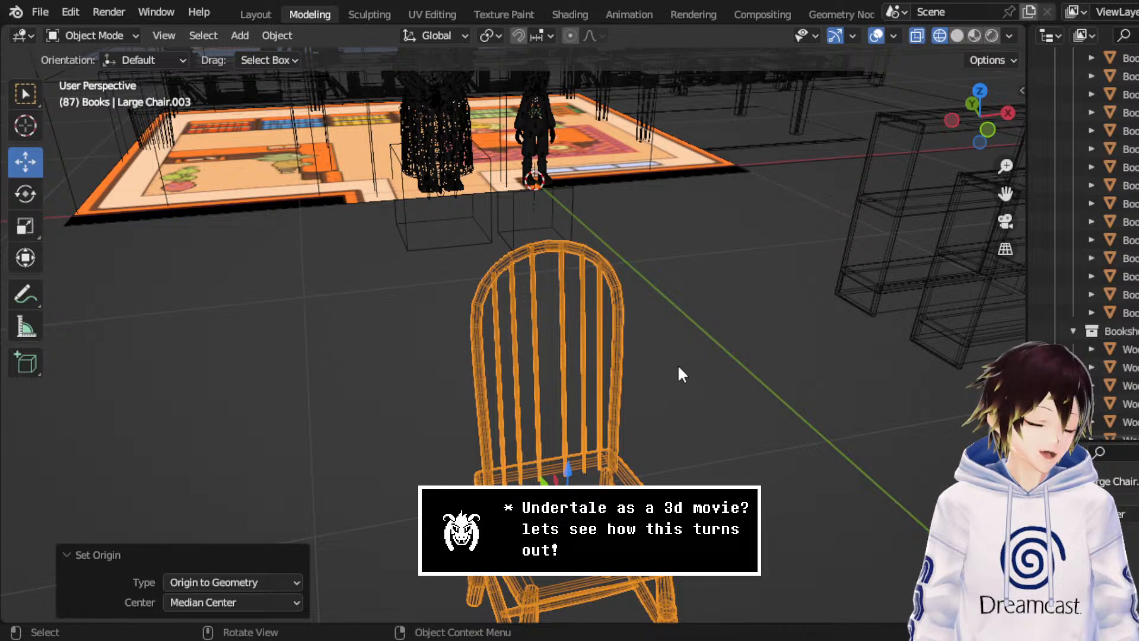
- In top view, move the chair about 2.06 m in X and 1.96 m in Y, plus 0.705 m more in Y to the table's front edge
left_click(982, 91)
scroll(617, 372, "down", 5)
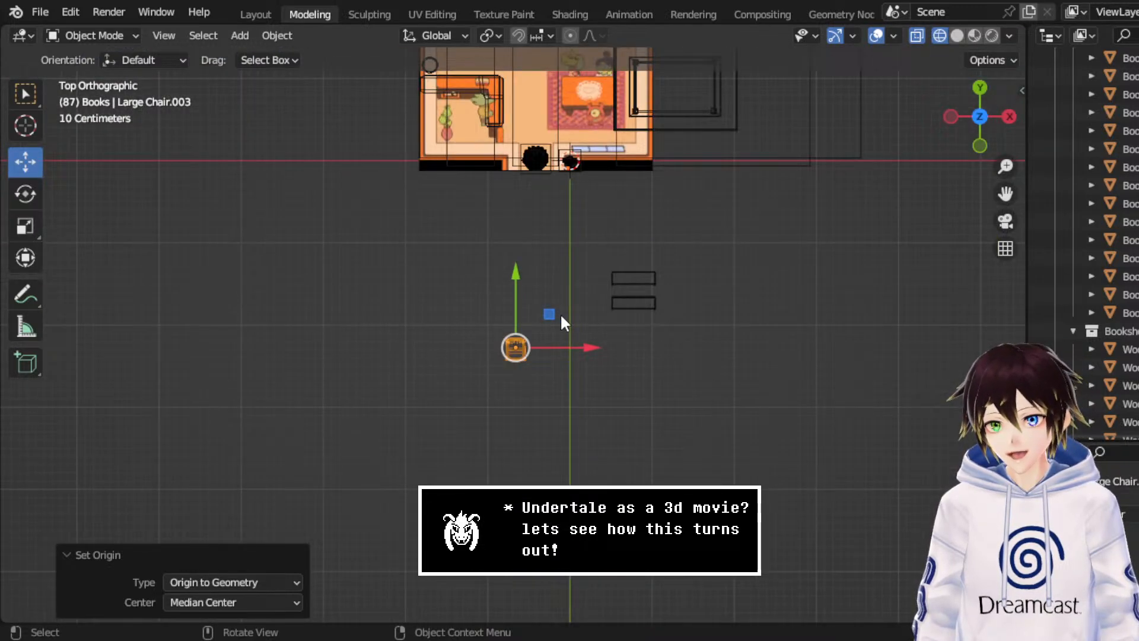
left_click_drag(550, 321, 719, 159)
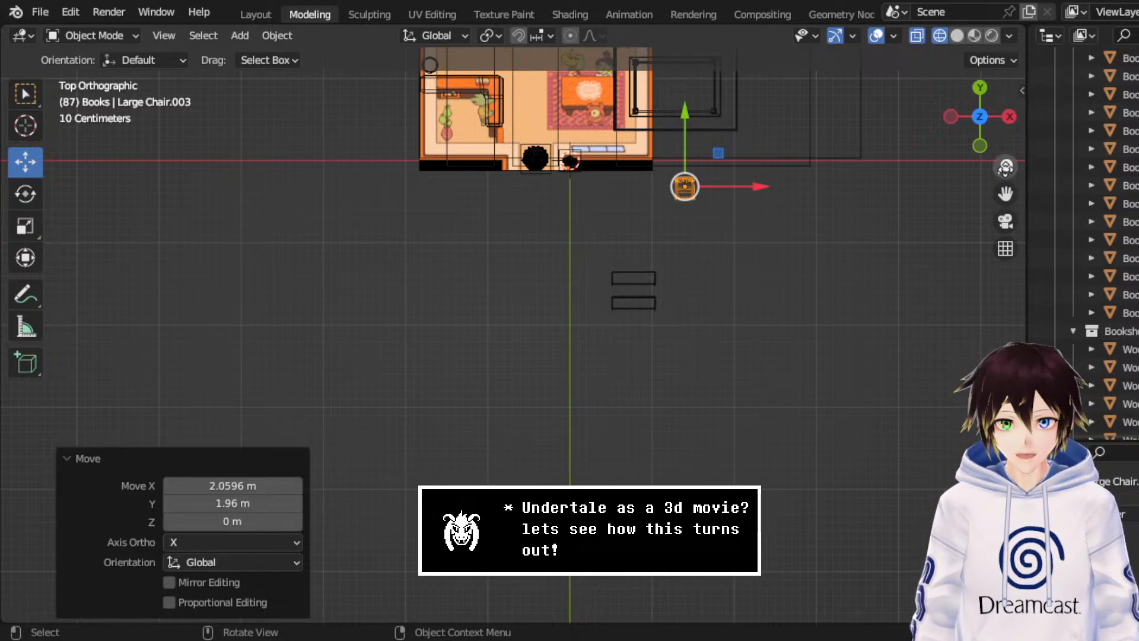
left_click_drag(1005, 194, 928, 353)
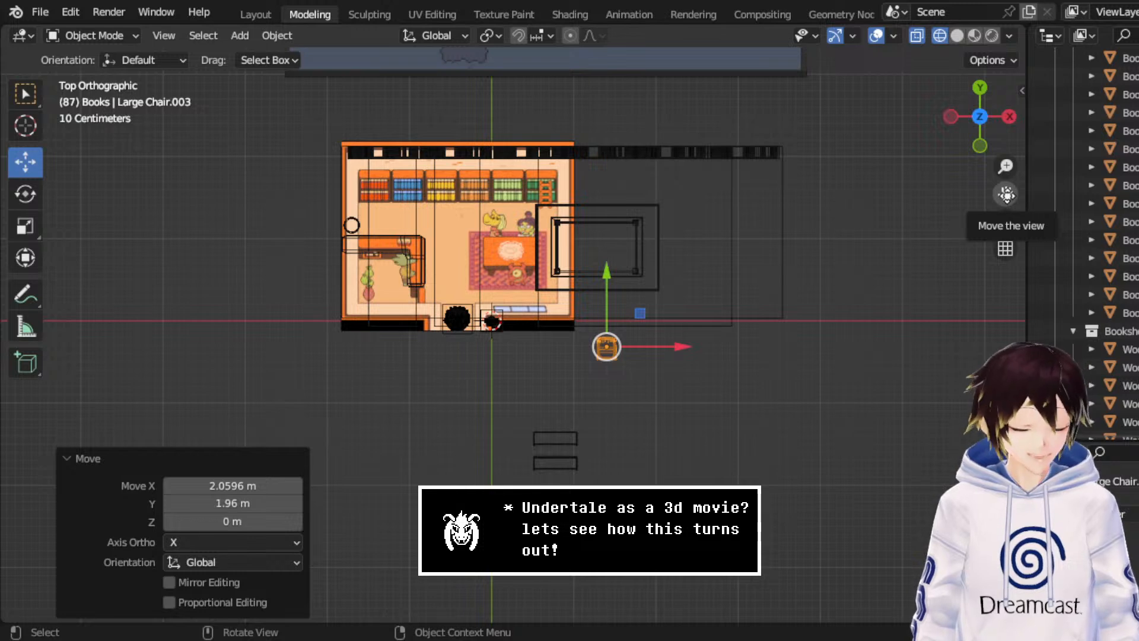
scroll(793, 249, "up", 3)
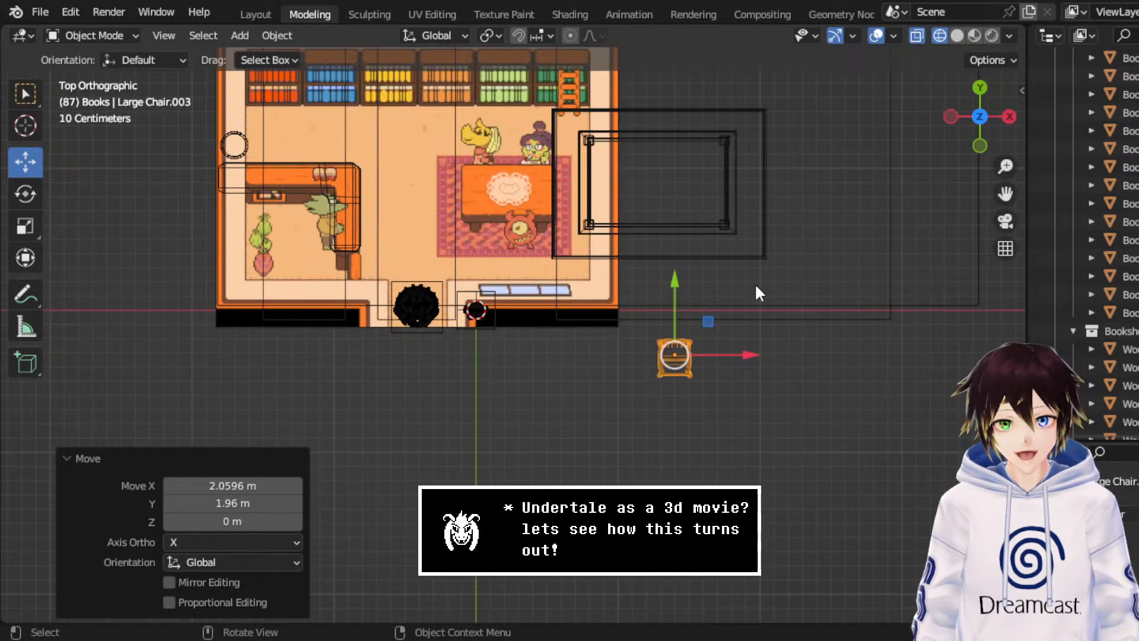
left_click_drag(682, 286, 682, 186)
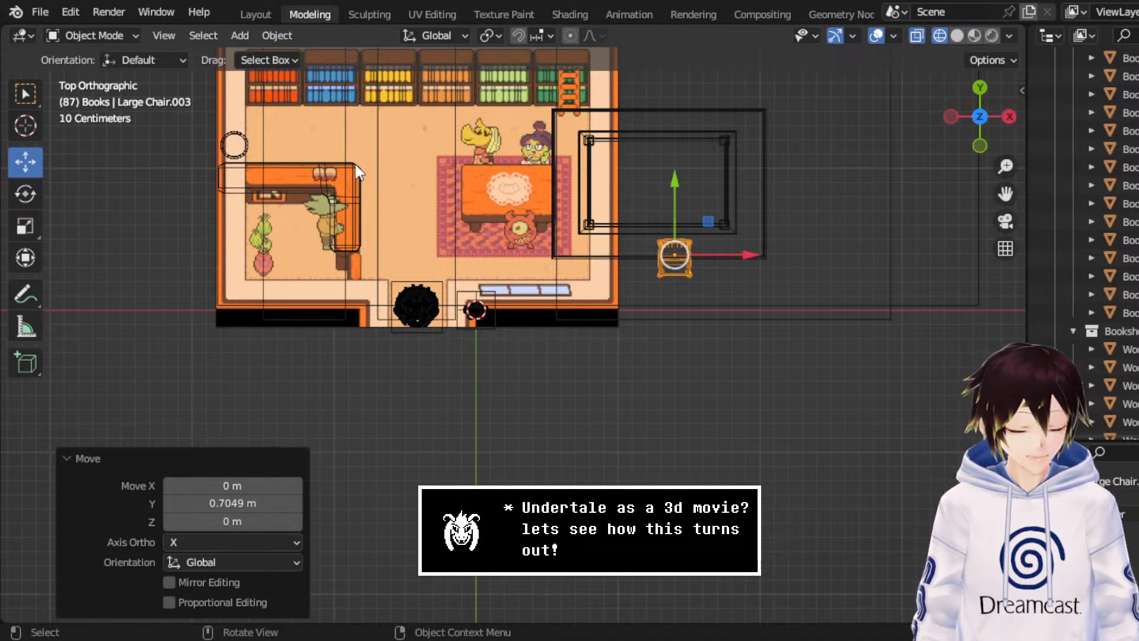
- Examine the chair's size and placement against the table and the characters from the front and from above
left_click(979, 144)
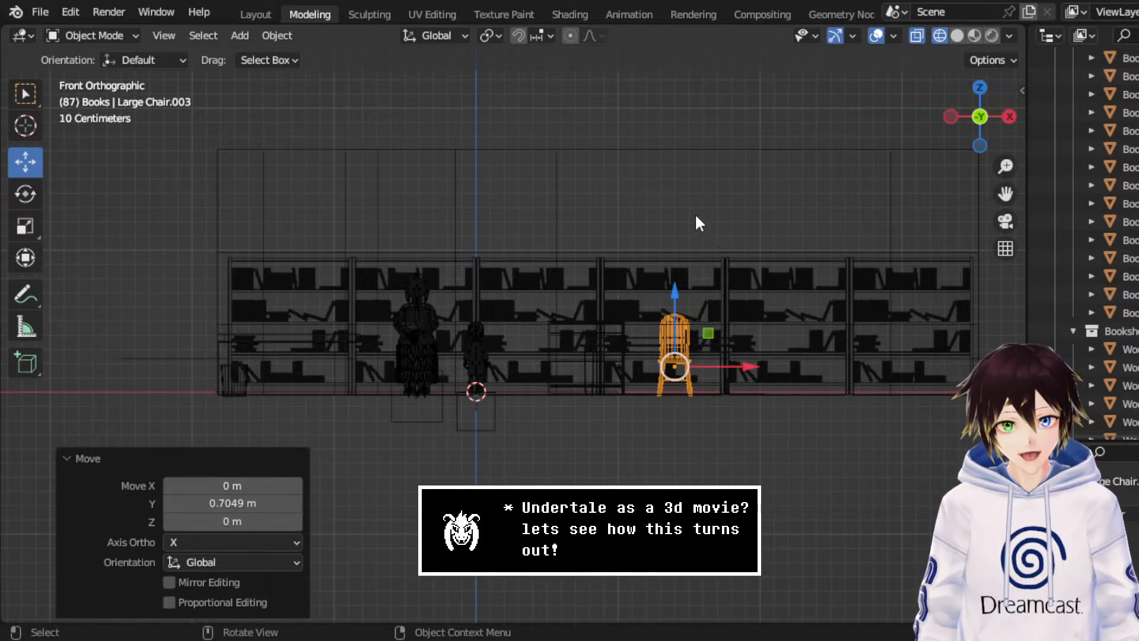
middle_click_drag(697, 223, 754, 270)
left_click(984, 147)
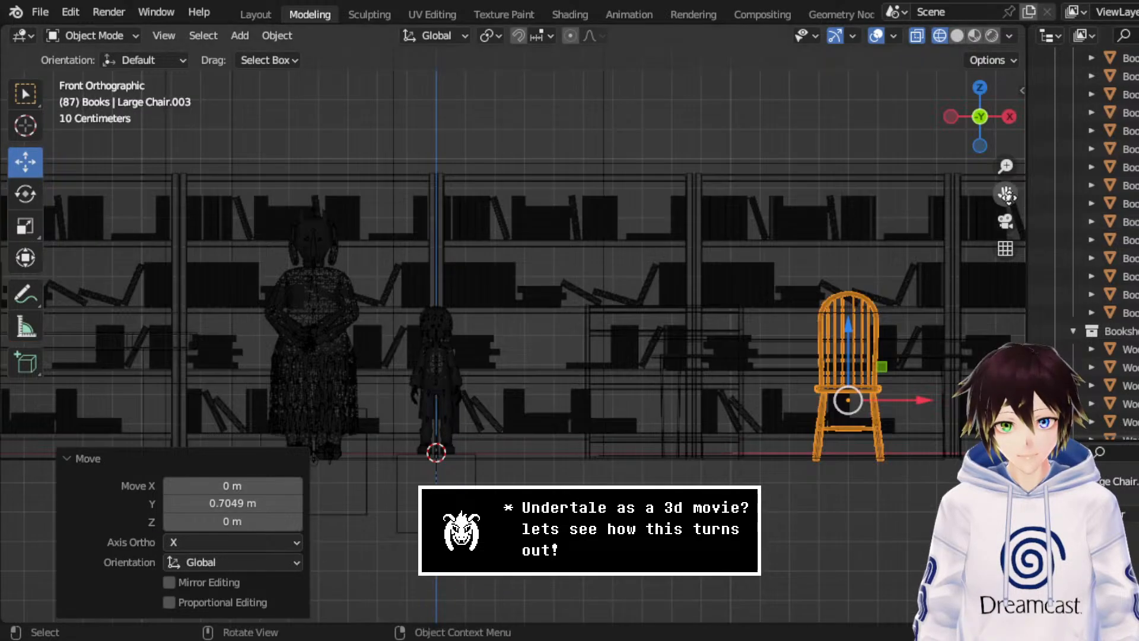
middle_click_drag(945, 255, 888, 254, "shift")
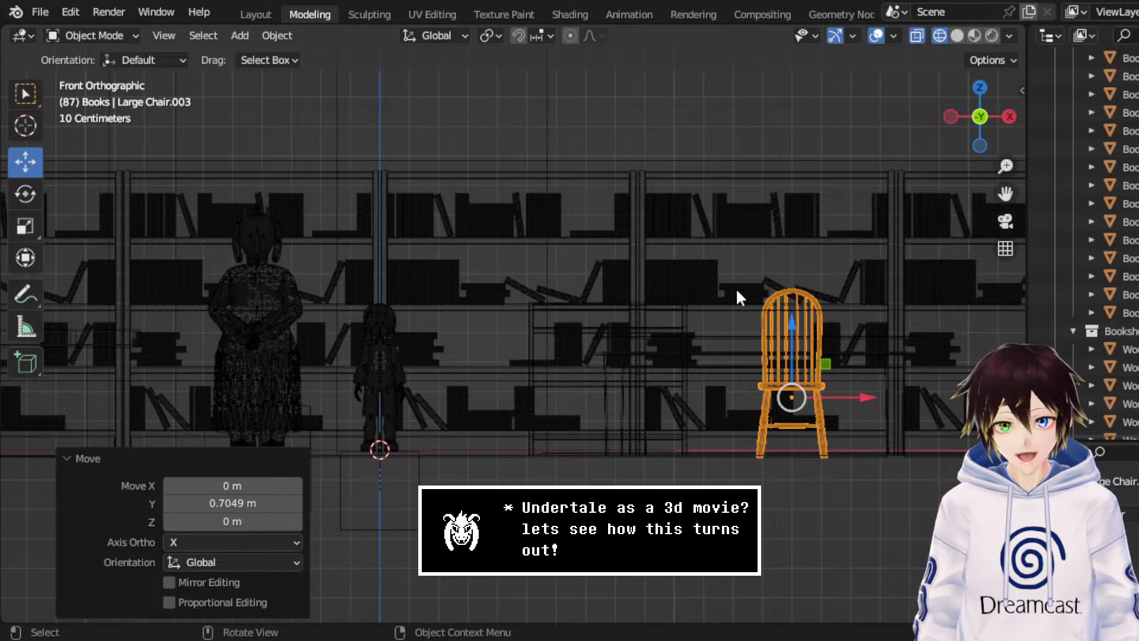
middle_click_drag(736, 287, 745, 401)
left_click(980, 95)
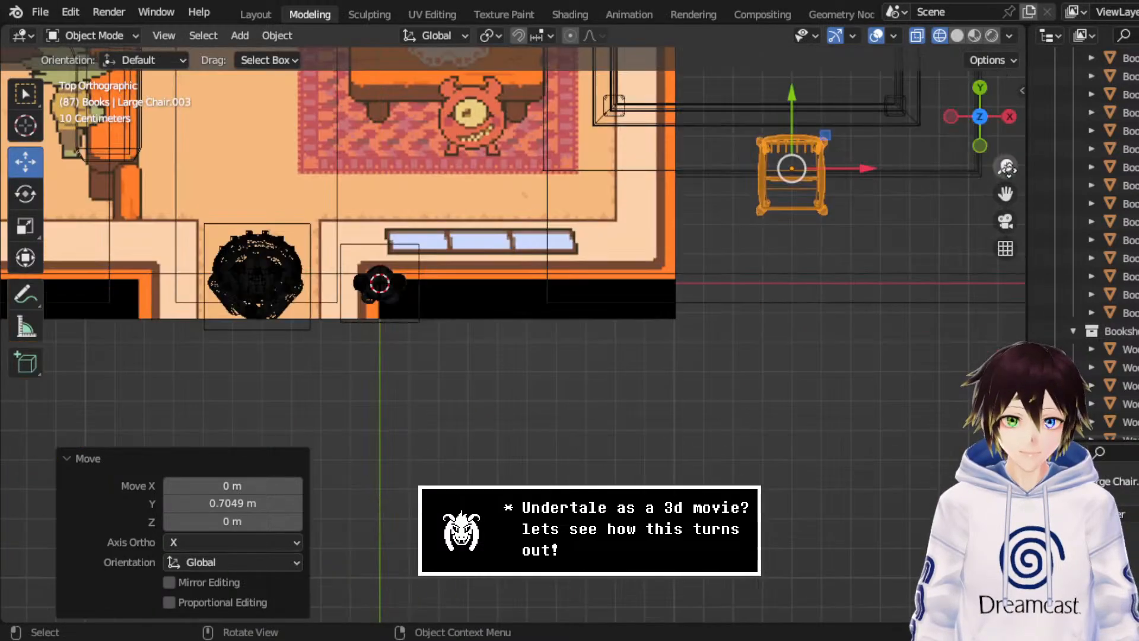
left_click_drag(1005, 194, 894, 286)
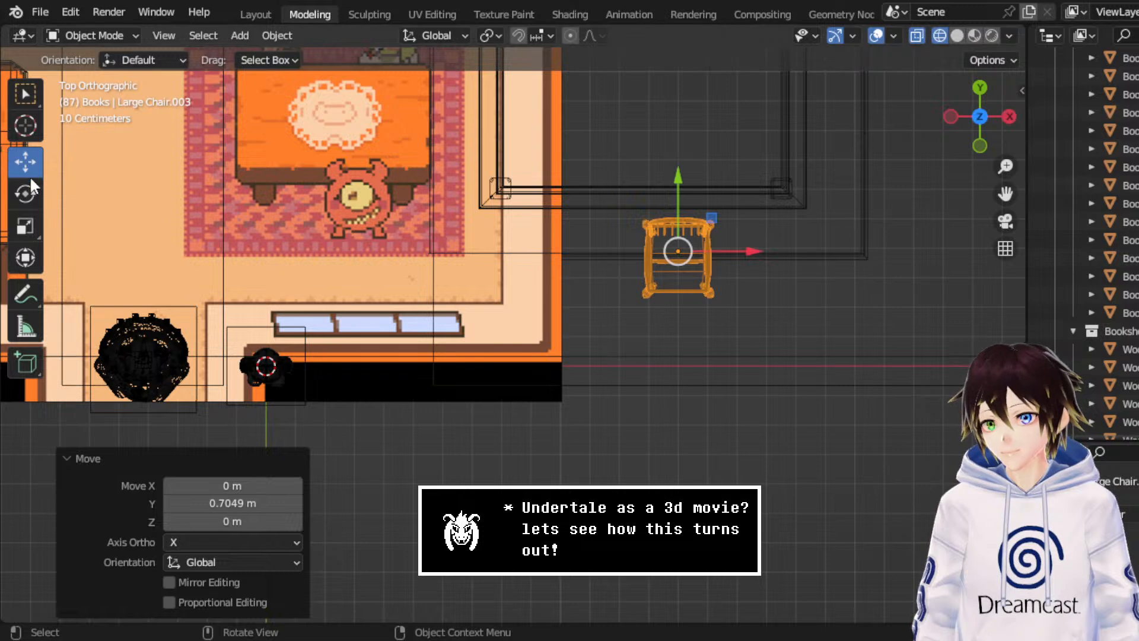
- Try to rotate the large chair 146° about the vertical axis in top view
left_click(25, 193)
left_click_drag(725, 178, 667, 364)
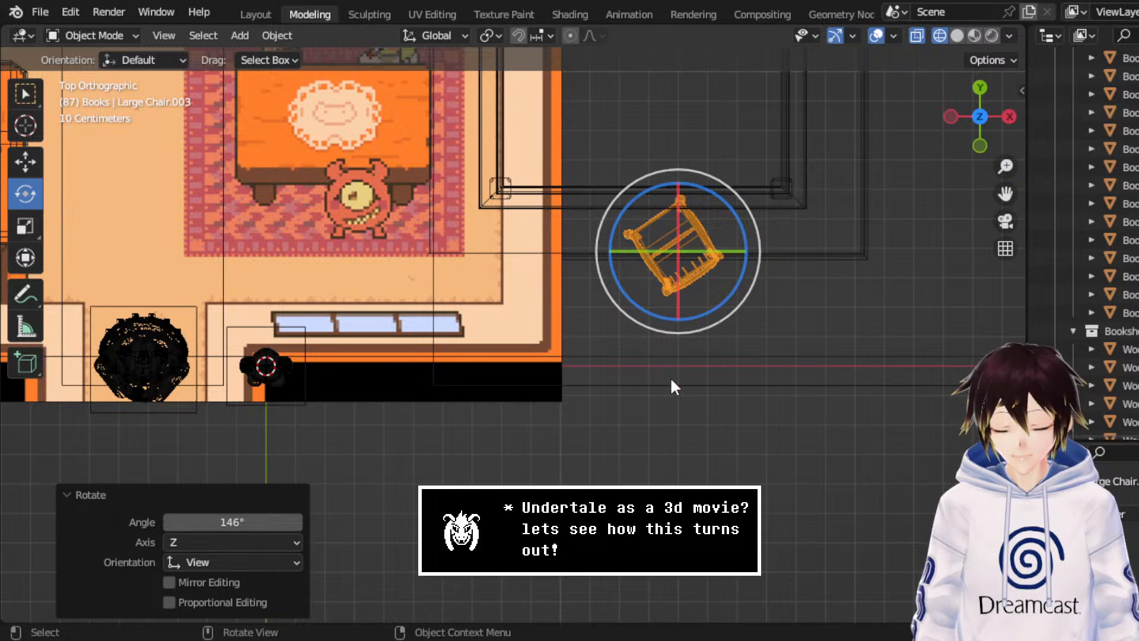
key("ctrl+z")
- Make a linked duplicate of the large chair and move it about 0.47 m plus 0.513 m in Y to the table's bookshelf side
right_click(706, 237)
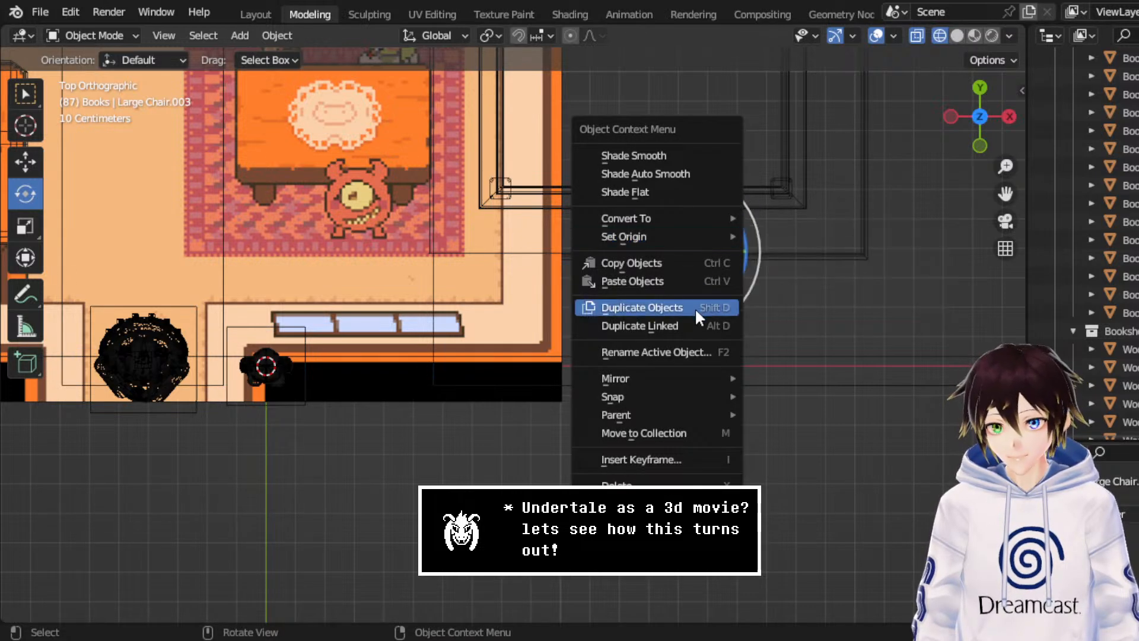
left_click(692, 325)
key("Escape")
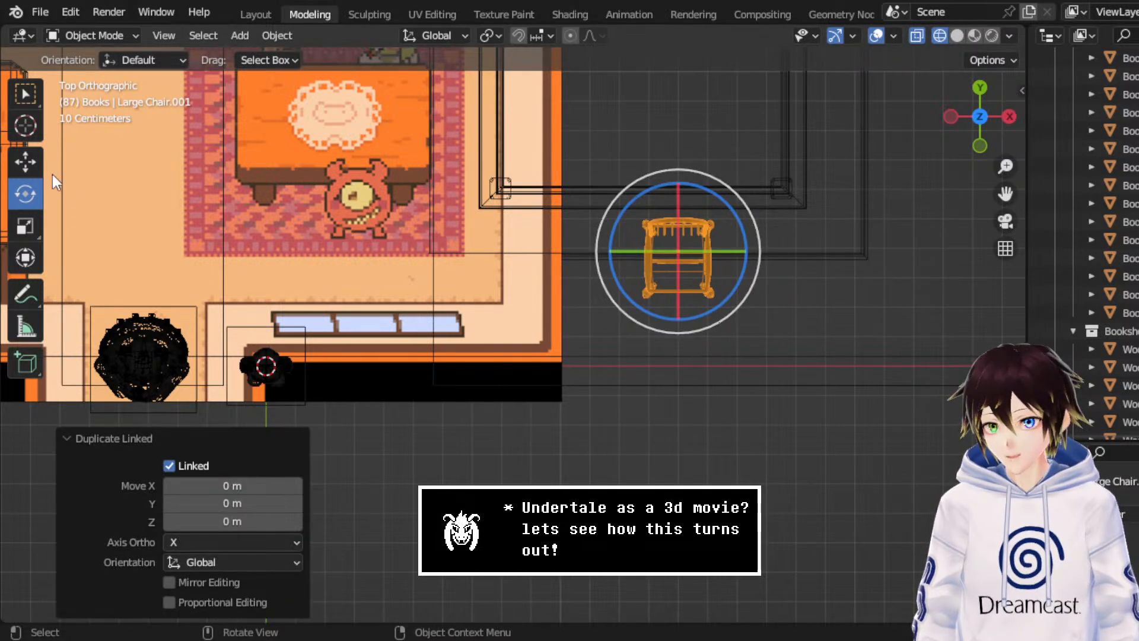
left_click(25, 162)
left_click_drag(678, 196, 677, 52)
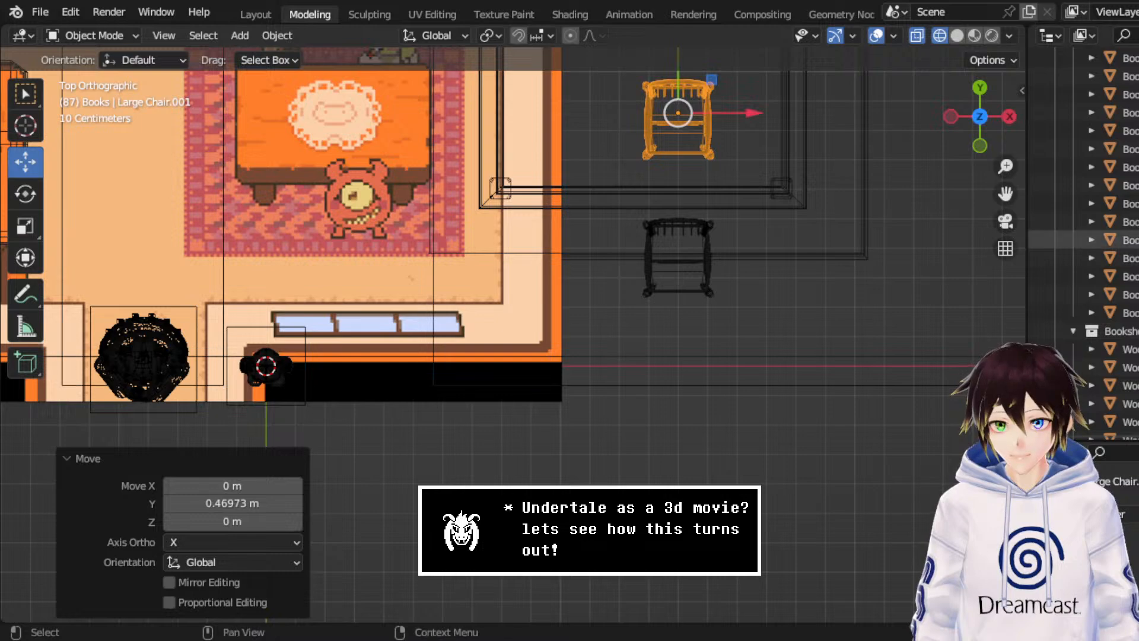
left_click_drag(1005, 194, 899, 476)
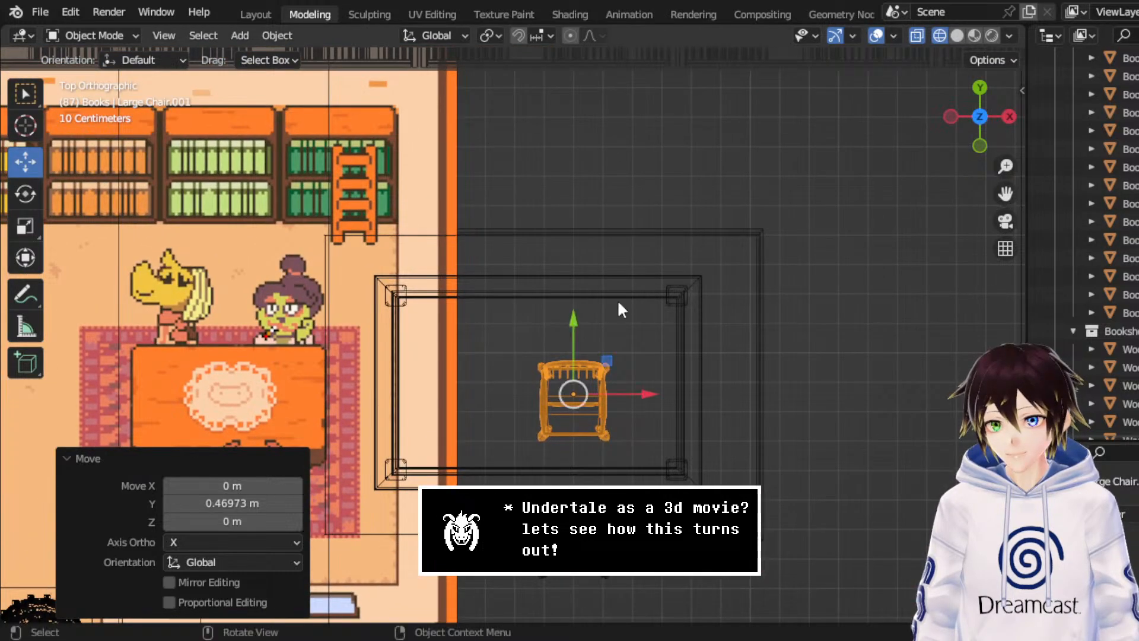
scroll(587, 304, "down", 3)
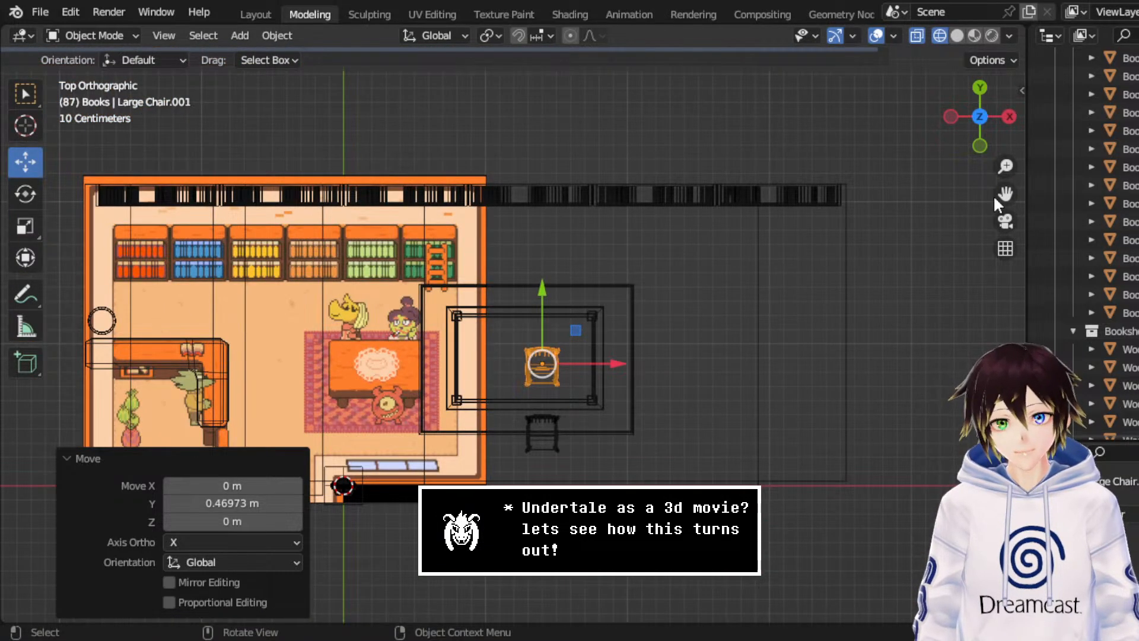
left_click_drag(1005, 194, 1111, 114)
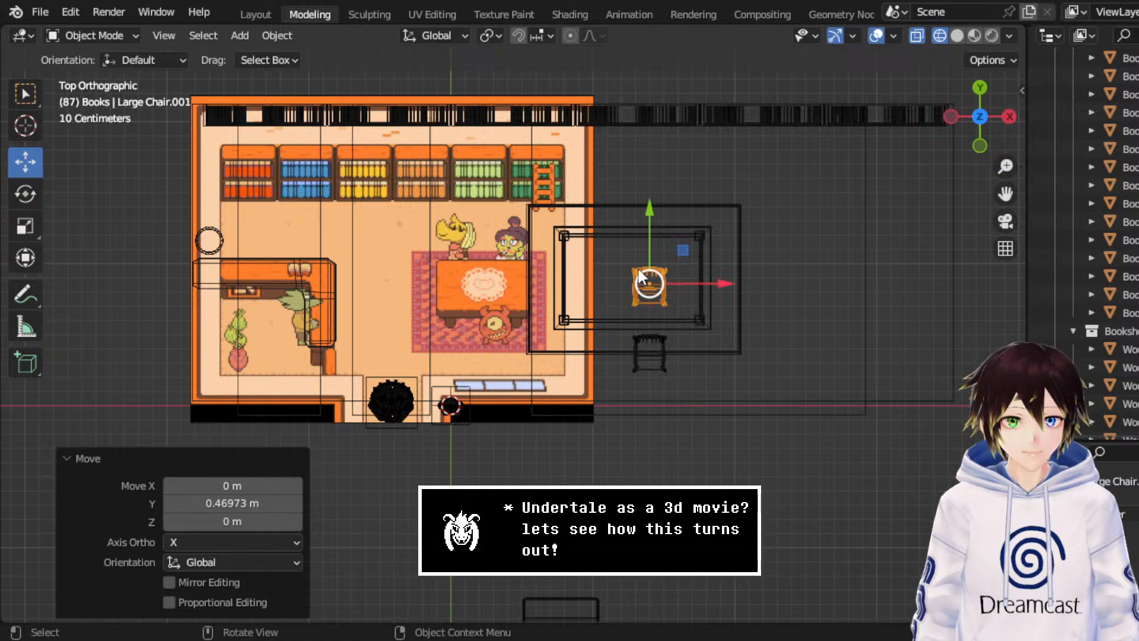
left_click_drag(650, 220, 692, 135)
- Move the duplicated chair about -0.12 m in Y so its seat slides in toward the table
middle_click_drag(574, 286, 743, 144)
scroll(617, 196, "up", 5)
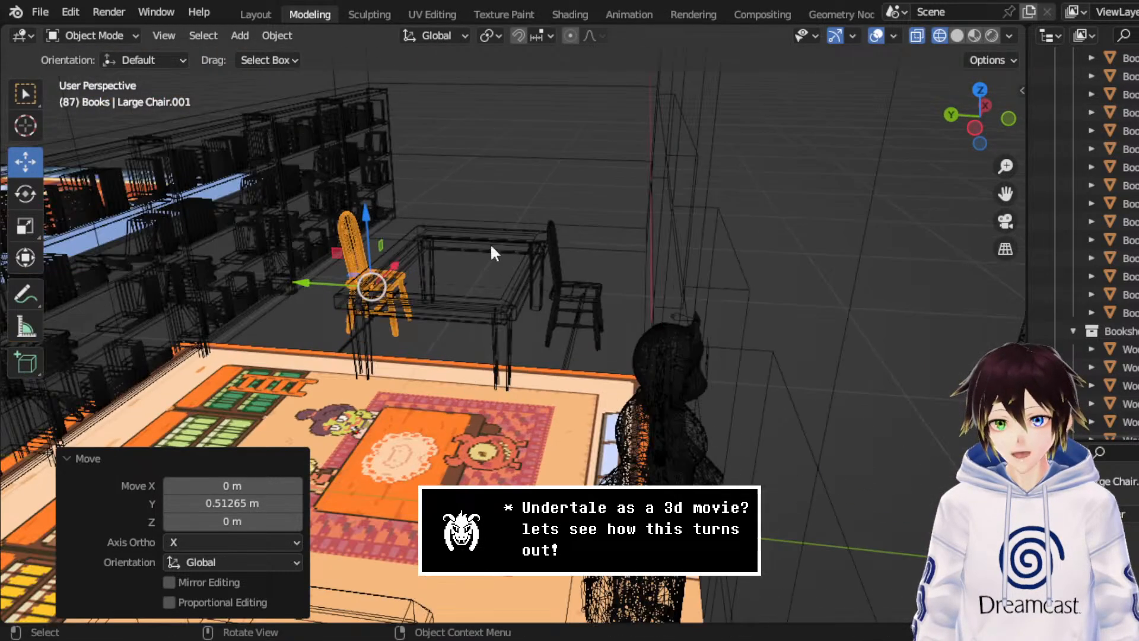
middle_click_drag(490, 243, 593, 256)
left_click_drag(1005, 193, 1133, 168)
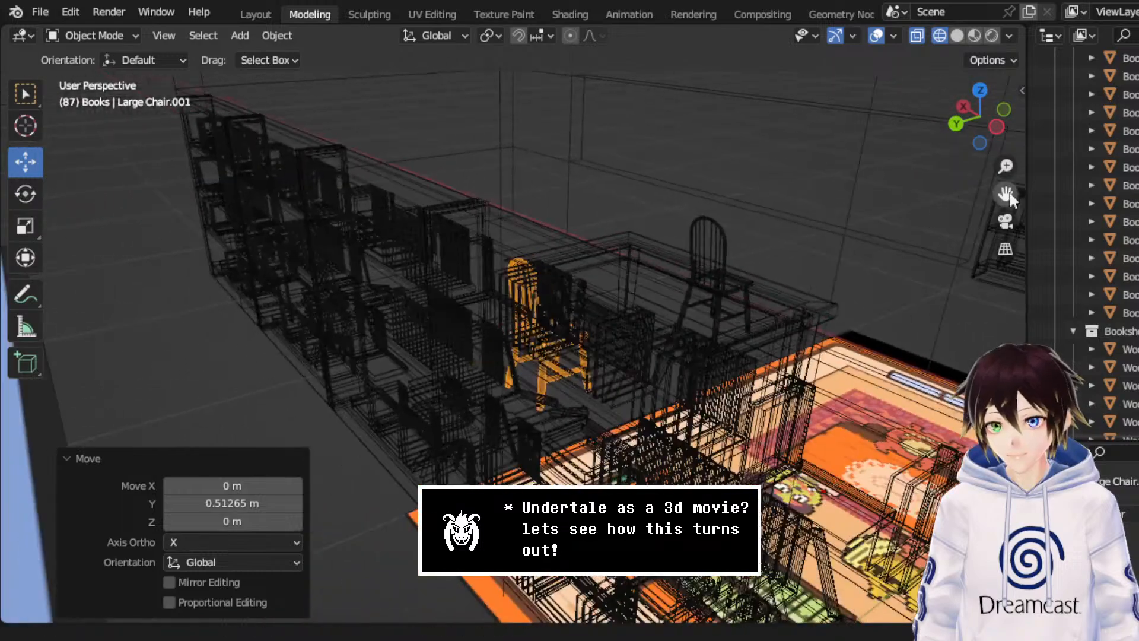
scroll(682, 261, "up", 4)
middle_click_drag(670, 267, 634, 359)
left_click_drag(592, 417, 645, 420)
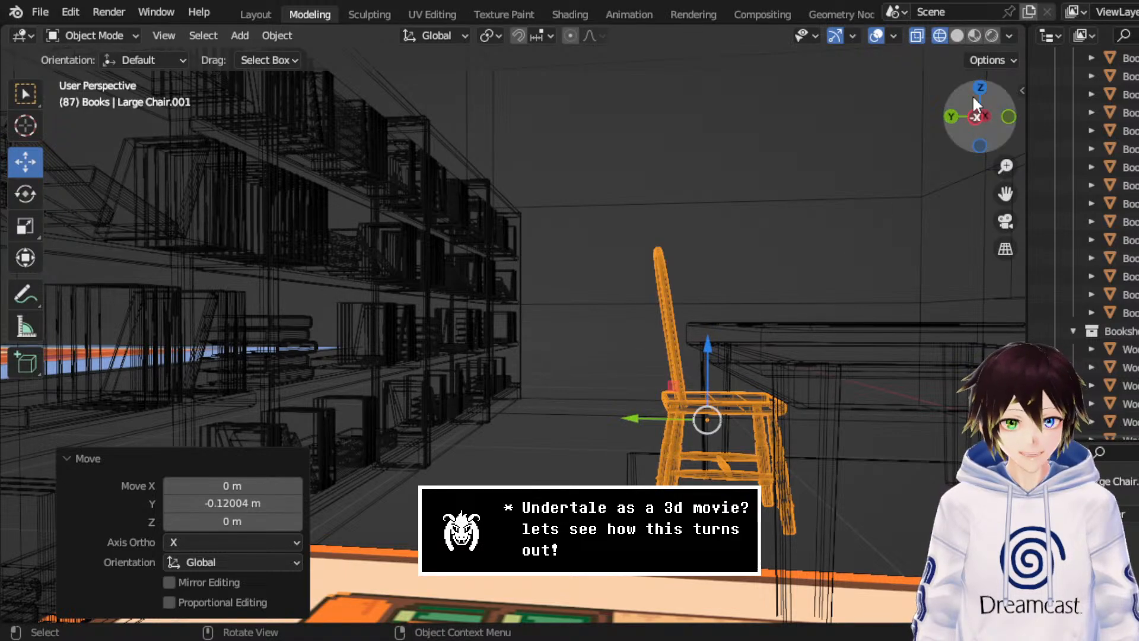
- In solid shading, nudge the bookshelf-side chair about -0.012 m and -0.029 m in Y, and raise it about 0.015 m in Z
left_click(957, 35)
mouse_move(810, 167)
middle_mouse_down()
mouse_move(796, 242)
mouse_move(598, 394)
mouse_move(600, 337)
mouse_move(618, 343)
middle_mouse_up()
left_click_drag(630, 418, 639, 421)
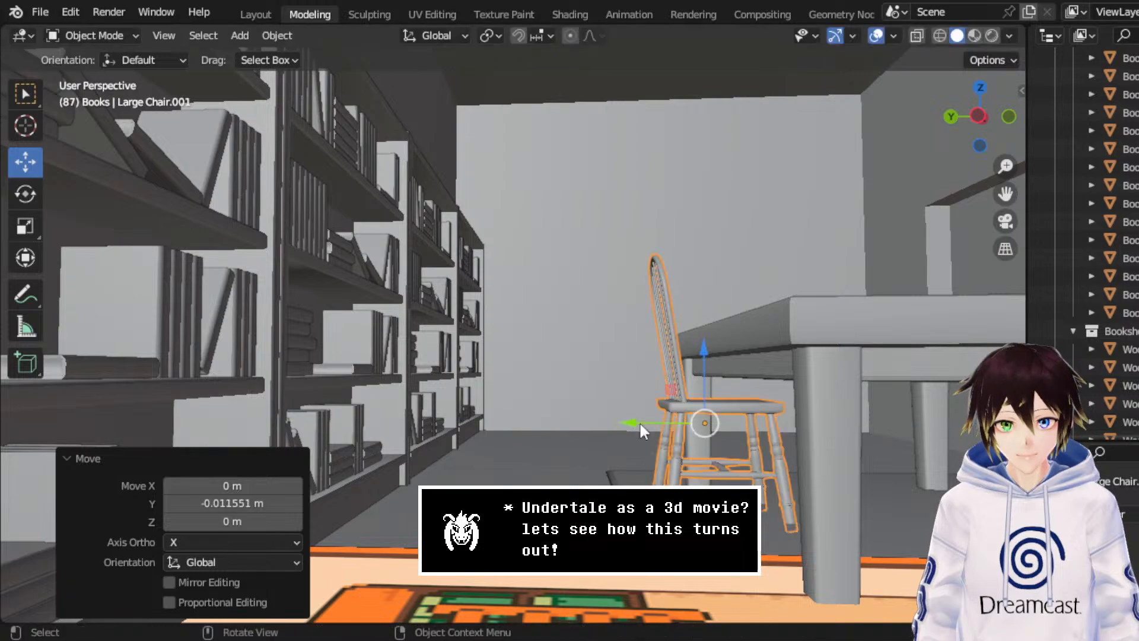
middle_click_drag(639, 421, 615, 365)
left_click_drag(653, 418, 676, 419)
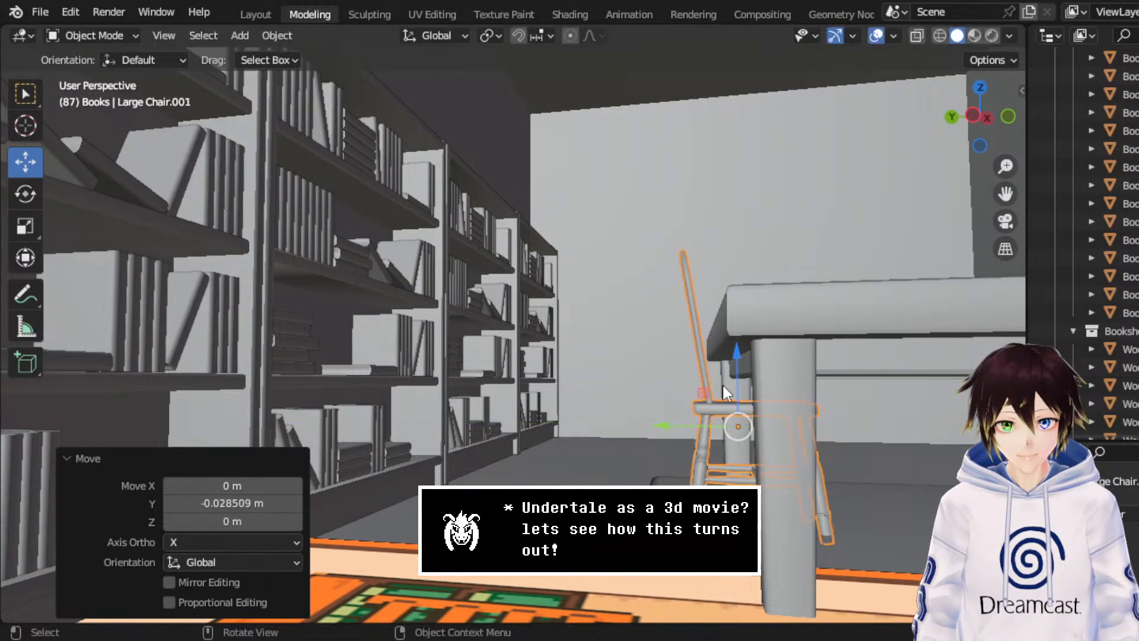
left_click_drag(738, 368, 744, 362)
scroll(725, 369, "down", 3)
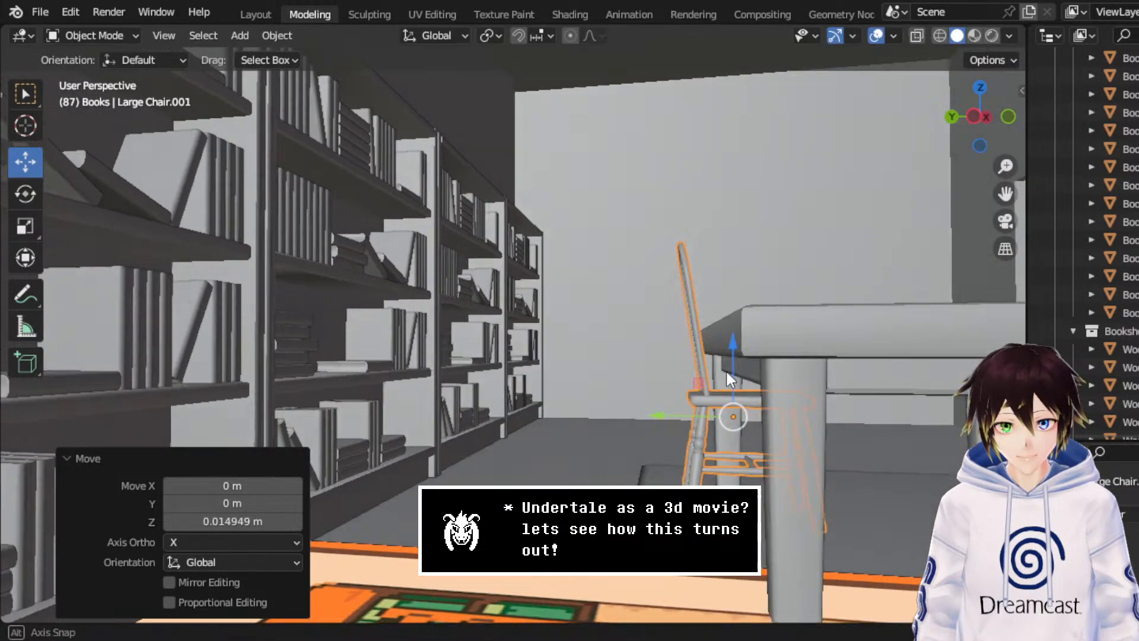
- In top view, shift the bookshelf-side chair about 0.115 m in X along the table edge
middle_click_drag(725, 369, 553, 460)
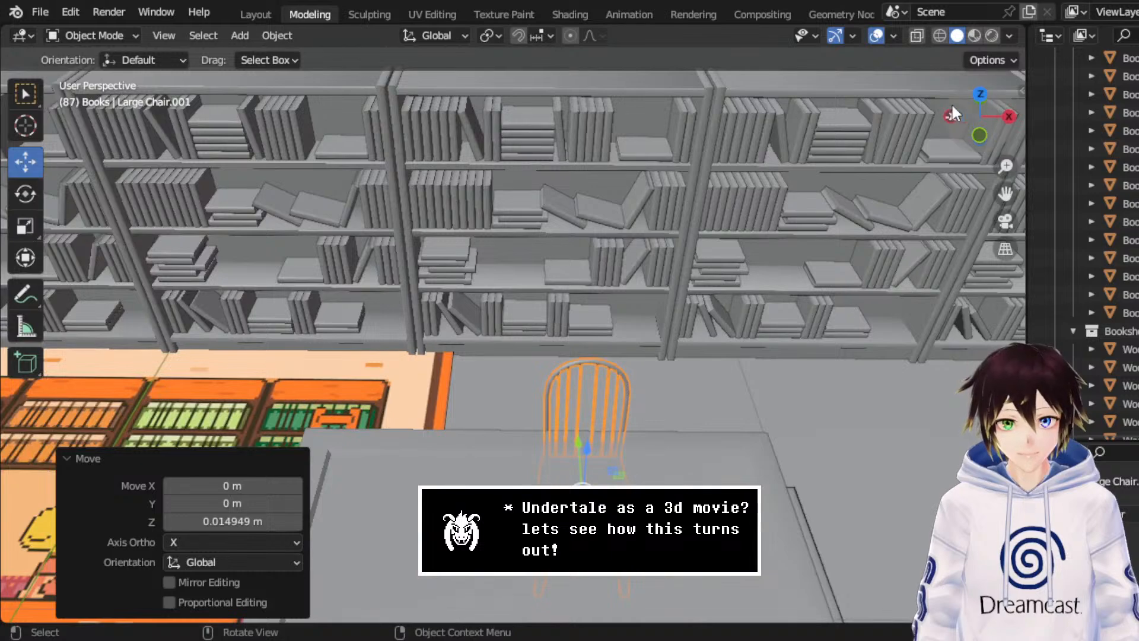
left_click_drag(980, 91, 835, 169)
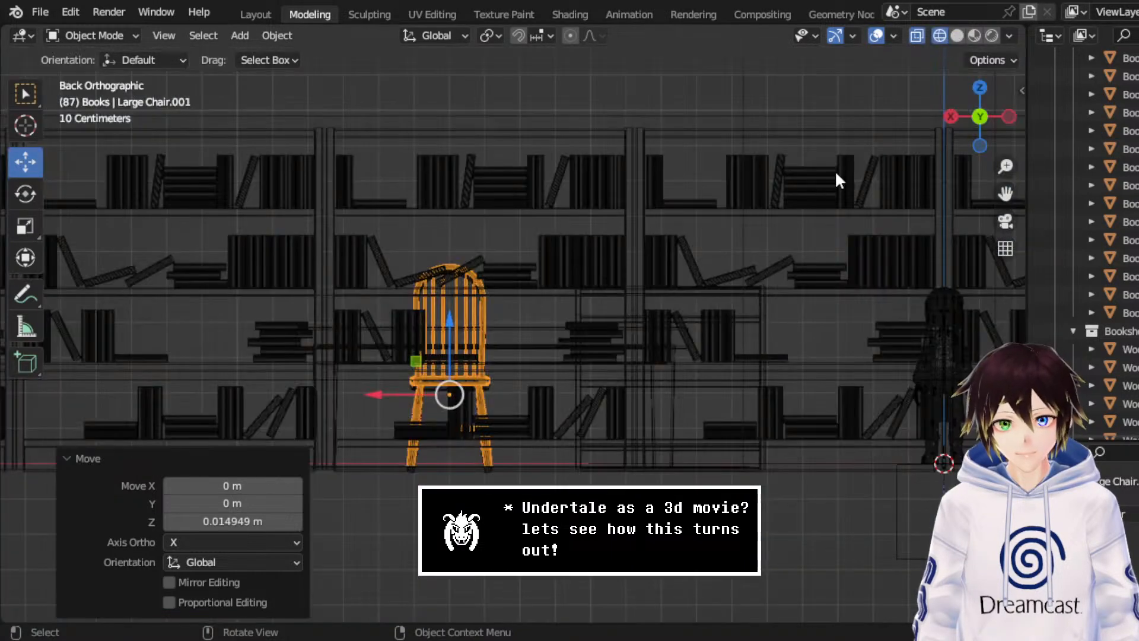
left_click(980, 89)
scroll(650, 443, "down", 2)
left_click_drag(628, 440, 657, 444)
- Make a linked duplicate of the bookshelf-side chair and move it about -0.5 m in X and 0.026 m in Y
right_click(557, 451)
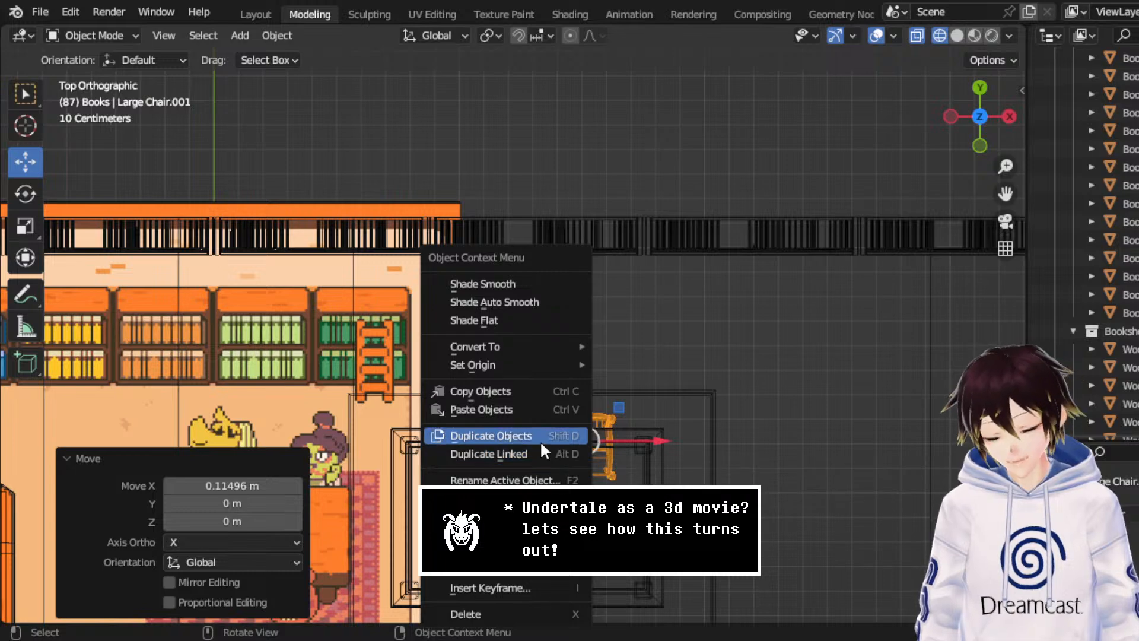
left_click(541, 453)
right_click(531, 459)
left_click_drag(639, 439, 516, 442)
scroll(516, 442, "up", 3)
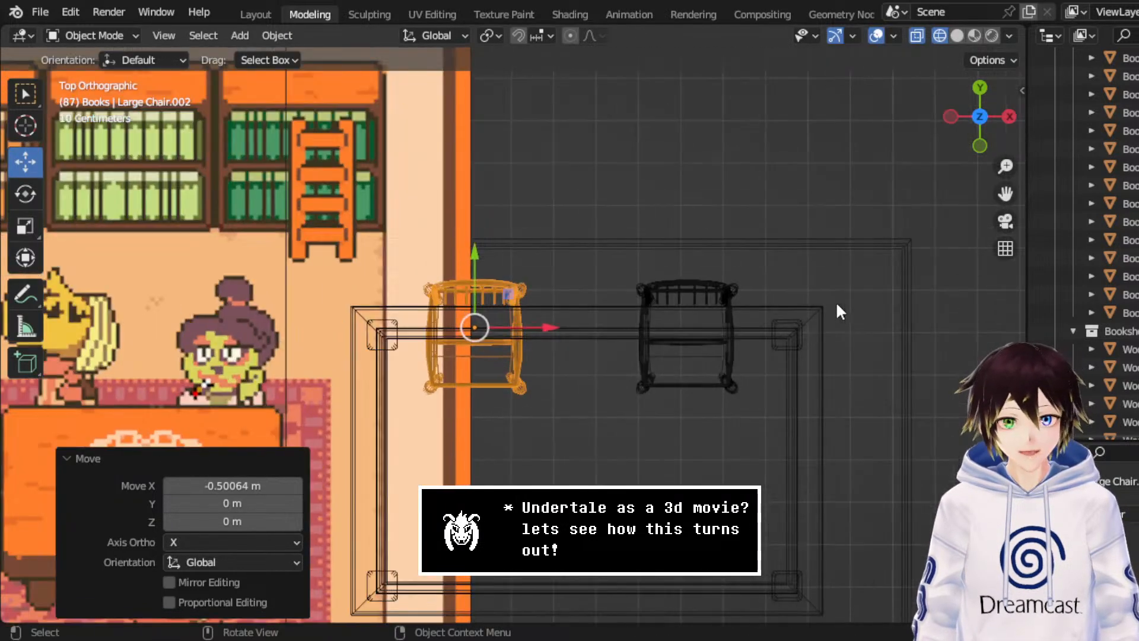
left_click_drag(481, 266, 482, 254)
- Rotate the second bookshelf-side chair -14.5° about Z and shift it about 0.008 m in Y
left_click(24, 195)
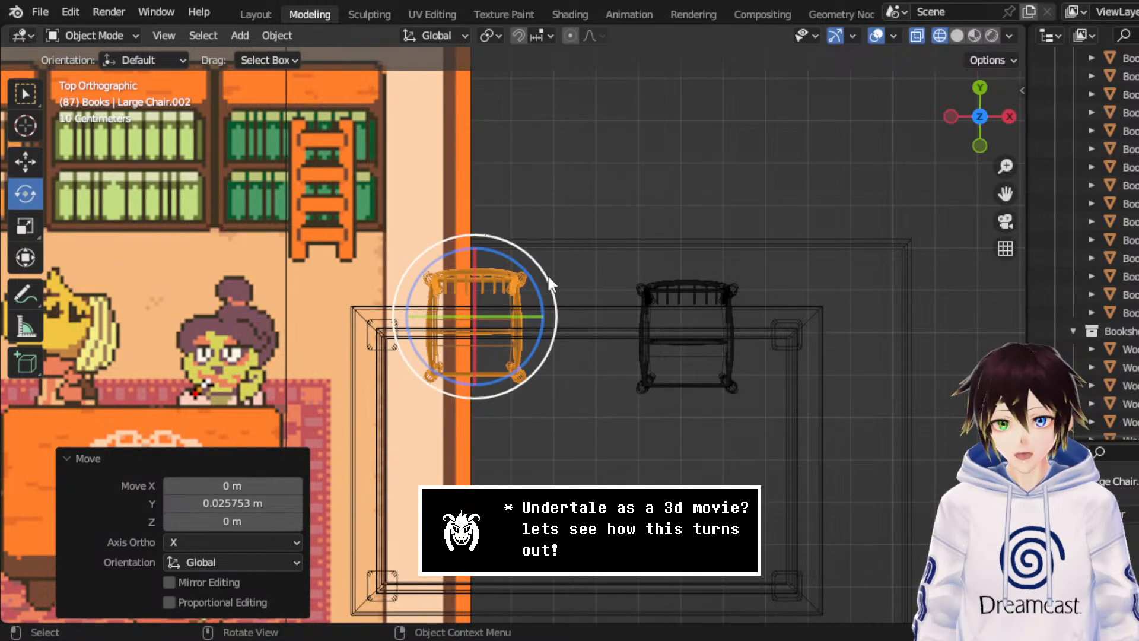
mouse_move(547, 273)
left_mouse_down()
mouse_move(530, 268)
mouse_move(537, 279)
left_mouse_up()
middle_click_drag(537, 279, 617, 188)
left_click(25, 162)
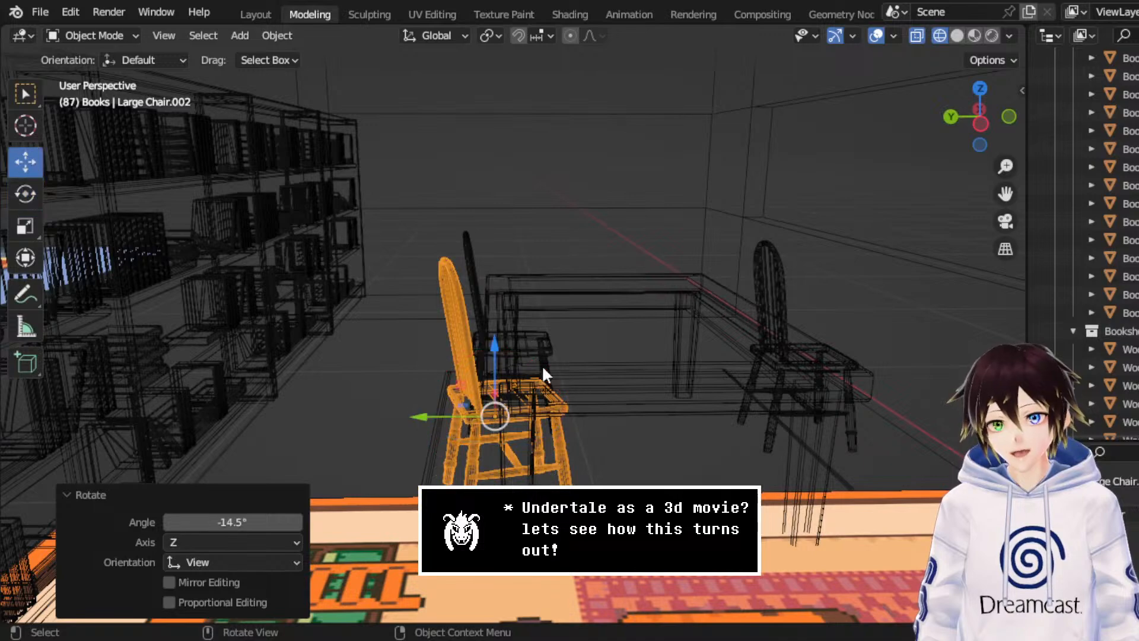
left_click_drag(439, 415, 436, 415)
middle_click_drag(710, 371, 612, 356)
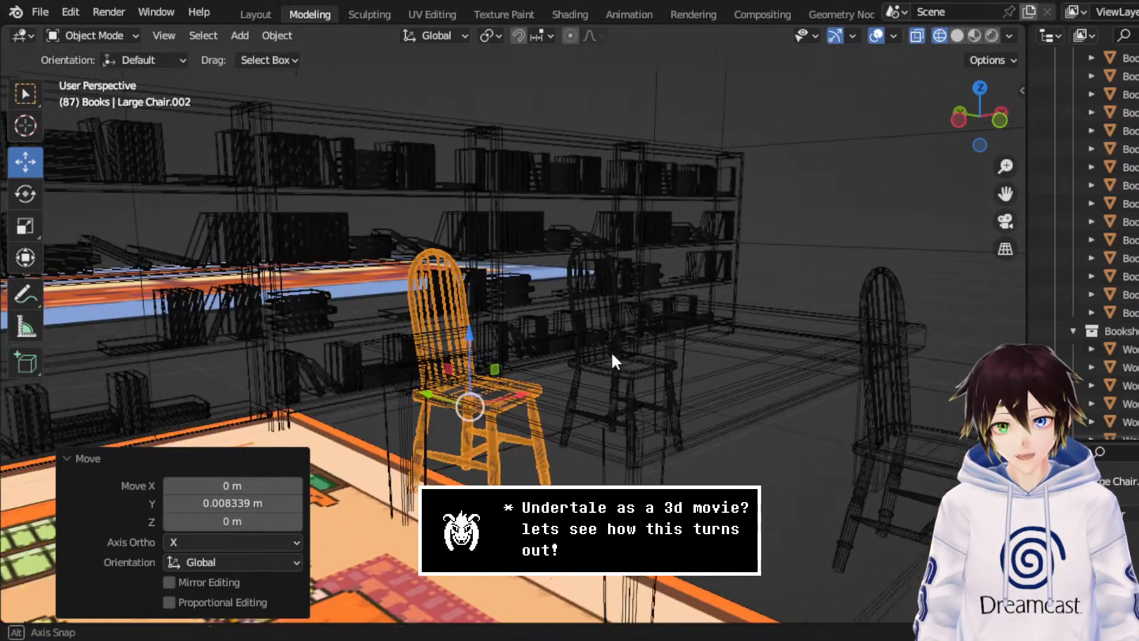
- Select the chair at the table's front side and rotate it 166° about Z in top view to face the table
left_click(910, 448)
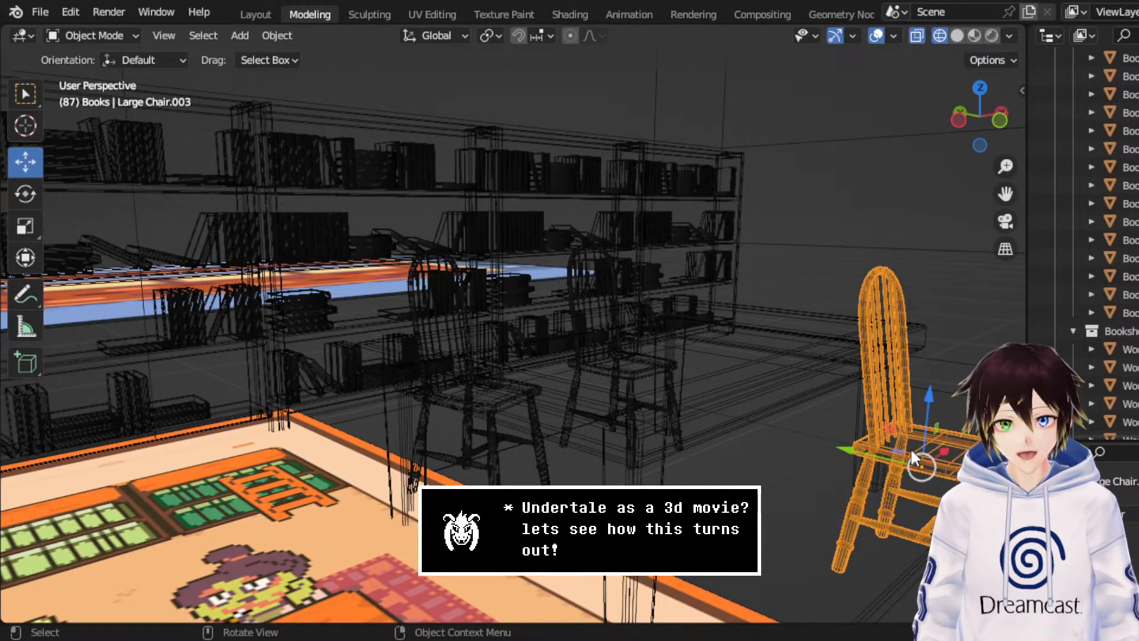
left_click(32, 188)
left_click(974, 76)
left_click(944, 428)
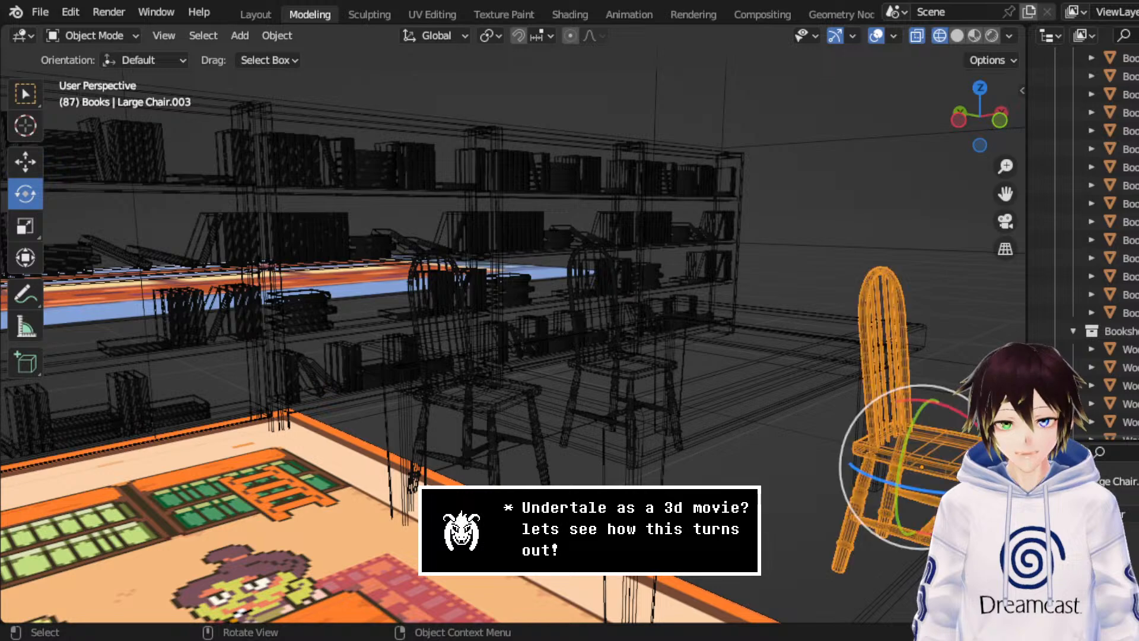
left_click(978, 86)
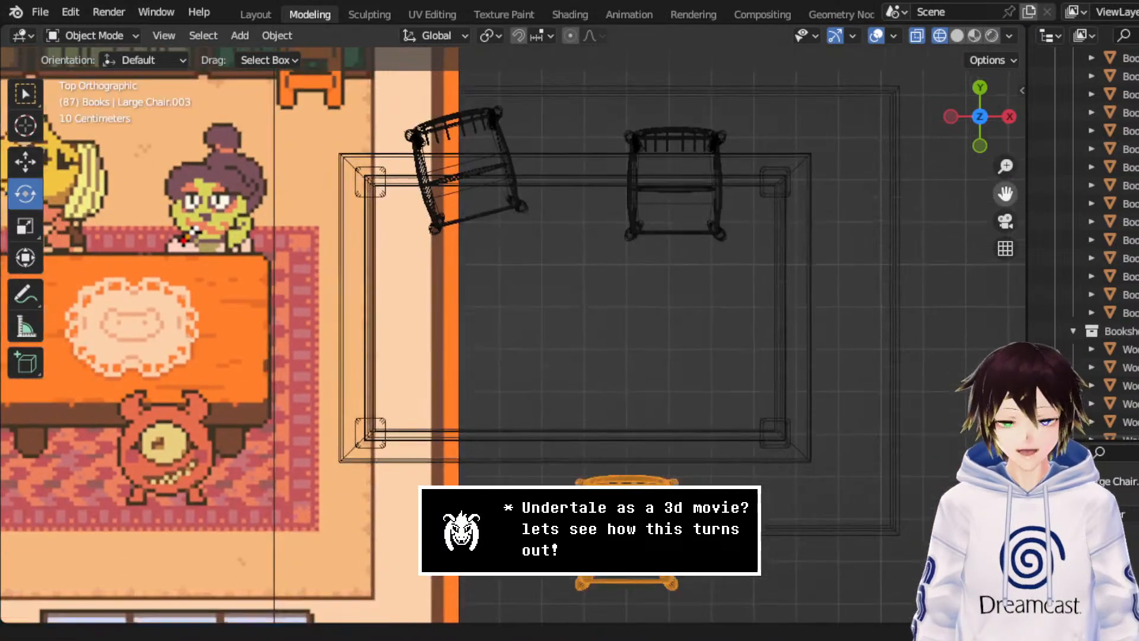
left_click_drag(1006, 194, 1003, 134)
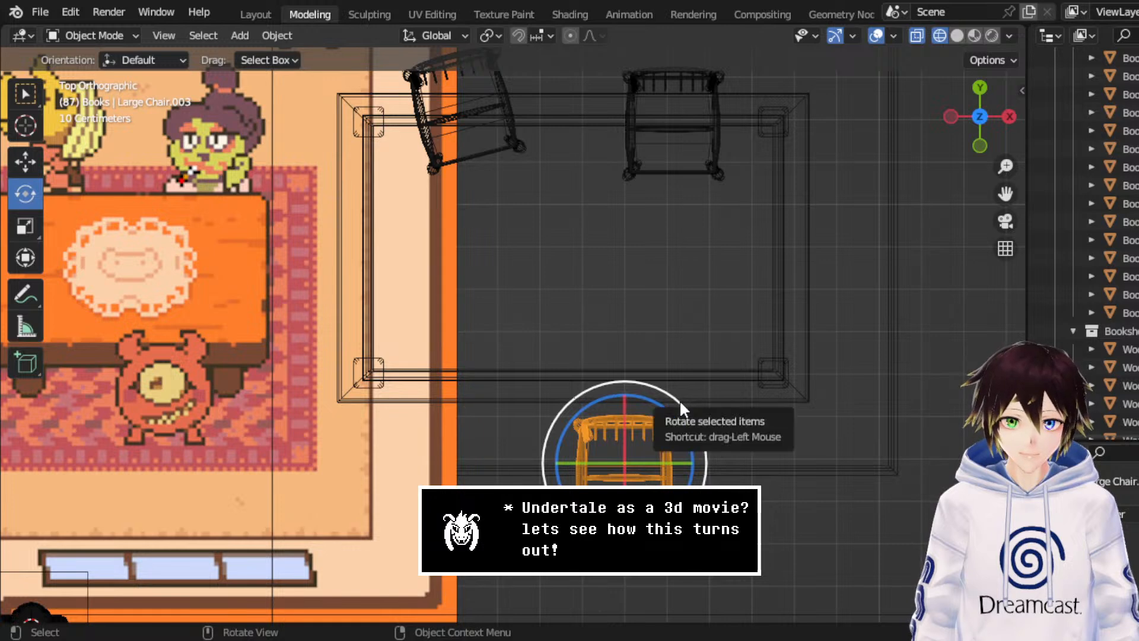
left_click_drag(679, 401, 544, 591)
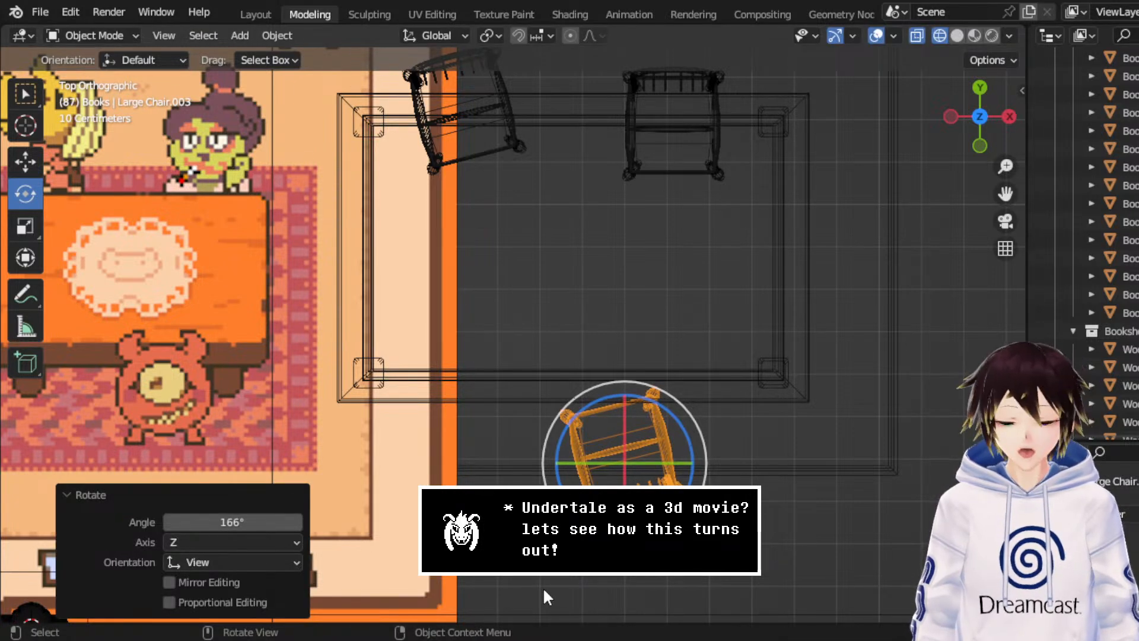
- Move the front chair about 0.049 m plus 0.014 m in Y toward the table, checking its fit in solid shading
left_click(25, 160)
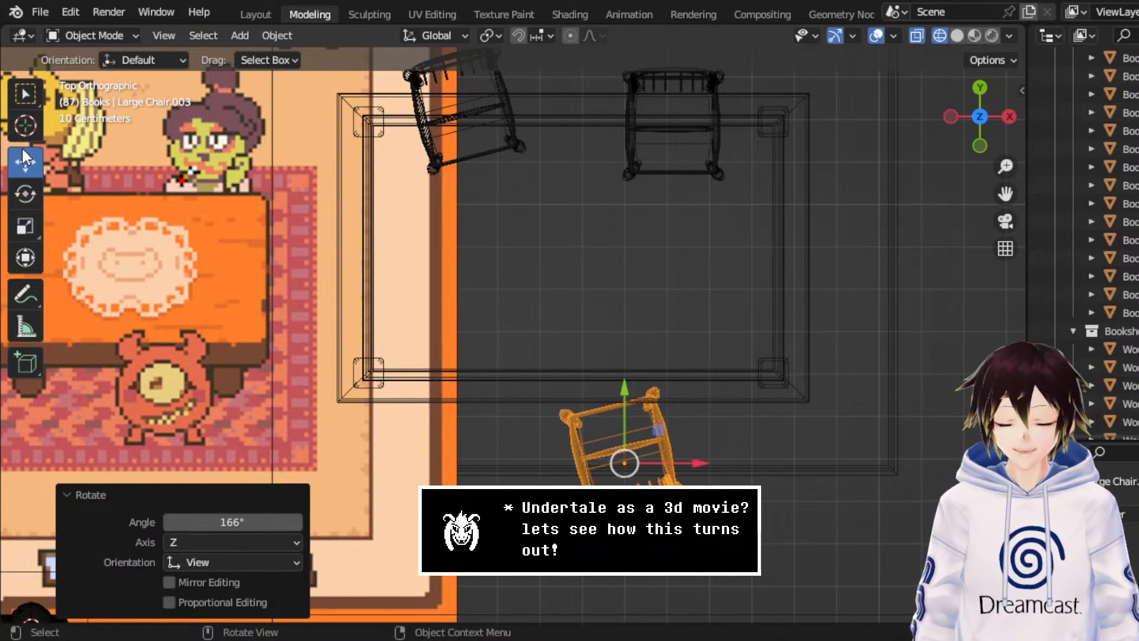
left_click_drag(625, 410, 626, 396)
mouse_move(625, 396)
middle_mouse_down()
mouse_move(767, 329)
mouse_move(803, 330)
middle_mouse_up()
left_click(957, 35)
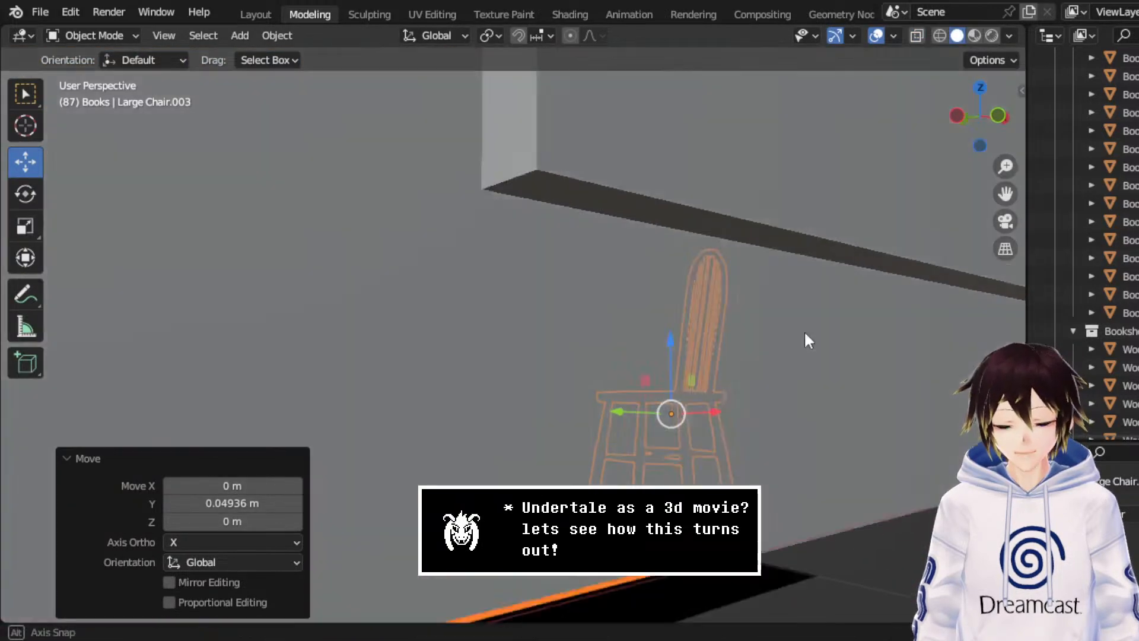
scroll(787, 363, "up", 5)
left_click_drag(1006, 194, 702, 295)
middle_click_drag(702, 297, 647, 346)
left_click_drag(643, 346, 634, 349)
middle_click_drag(635, 348, 706, 330)
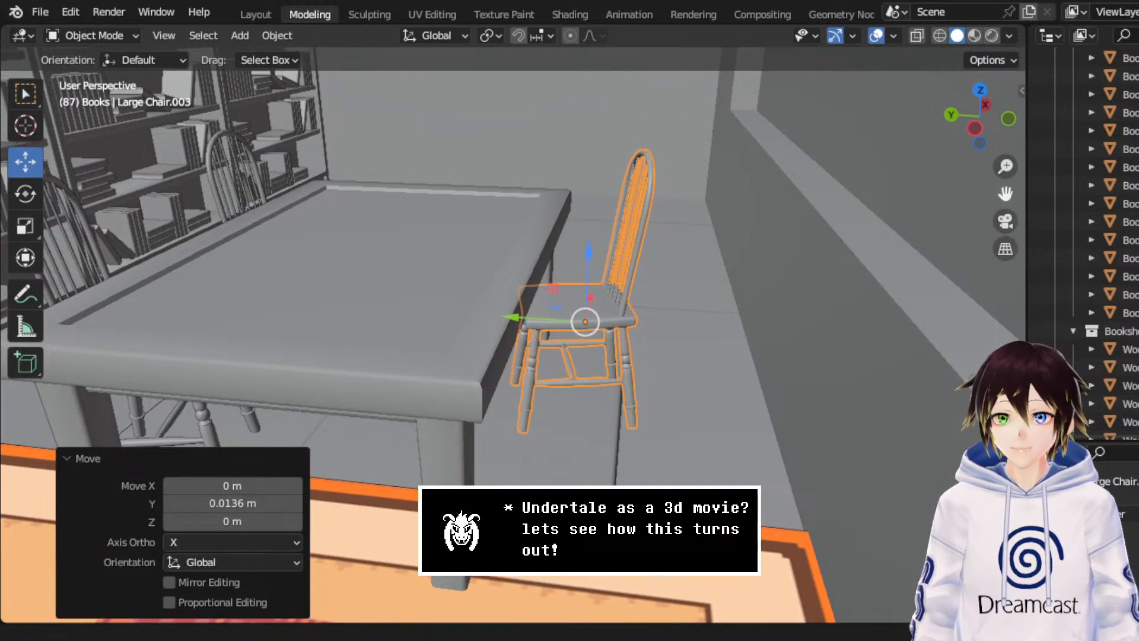
- Check the three chairs' arrangement around the table from across the room and save the file
left_click_drag(1005, 194, 1127, 231)
middle_click_drag(760, 234, 522, 272)
scroll(522, 272, "down", 3)
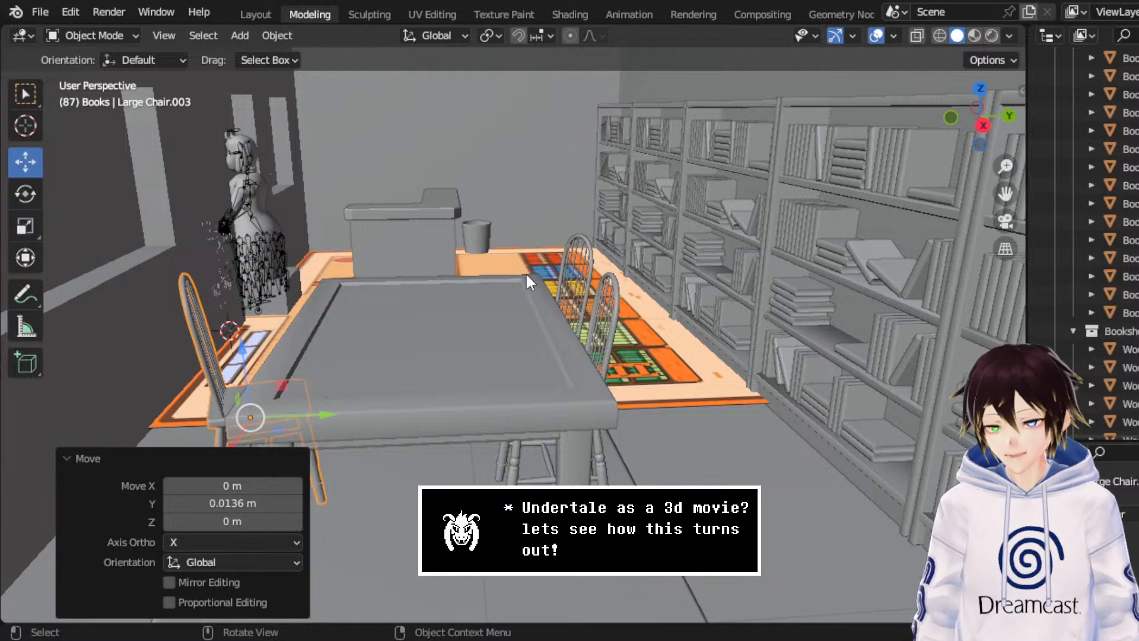
middle_click_drag(526, 272, 531, 273)
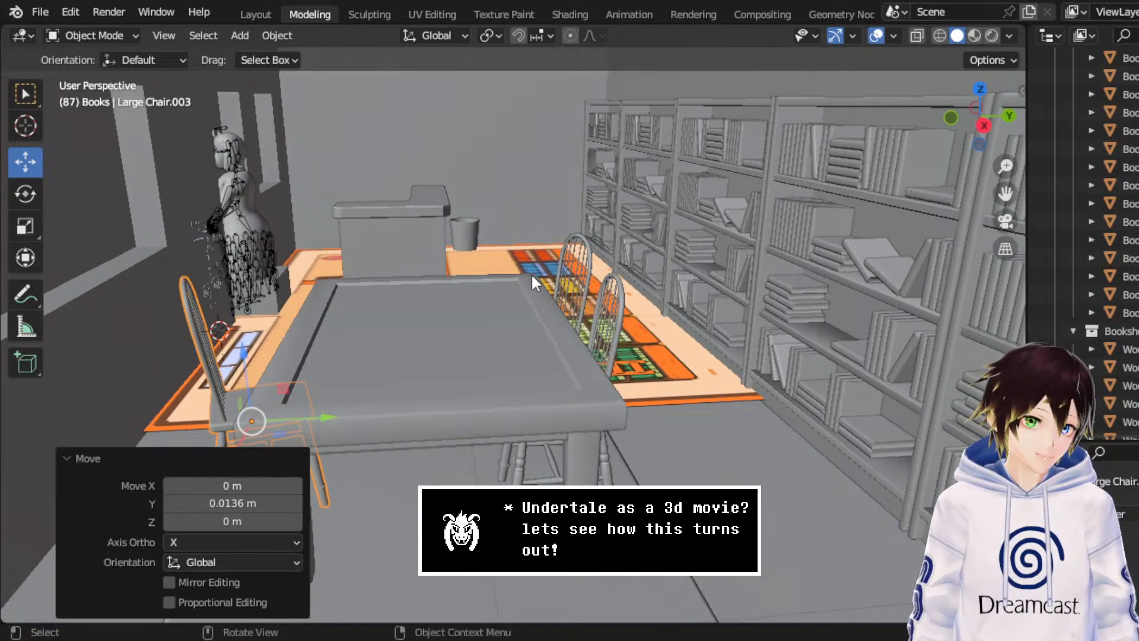
key("ctrl+s")
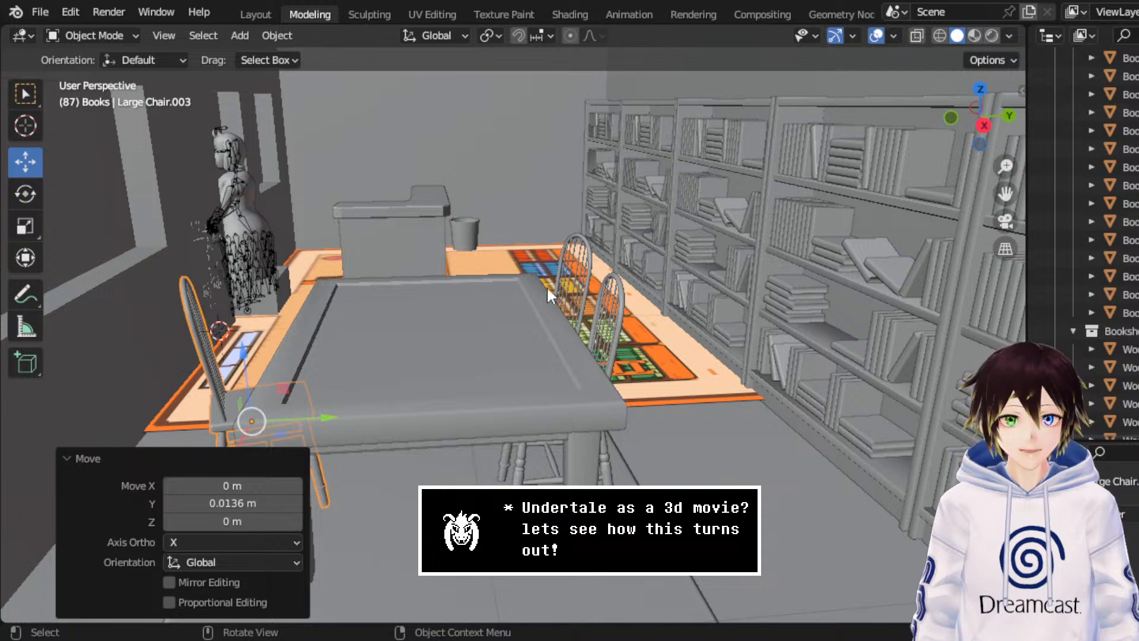
- Edit the room mesh in top view and move its front wall faces, including the recesses, about -0.147 m in Y
middle_click_drag(583, 296, 904, 123)
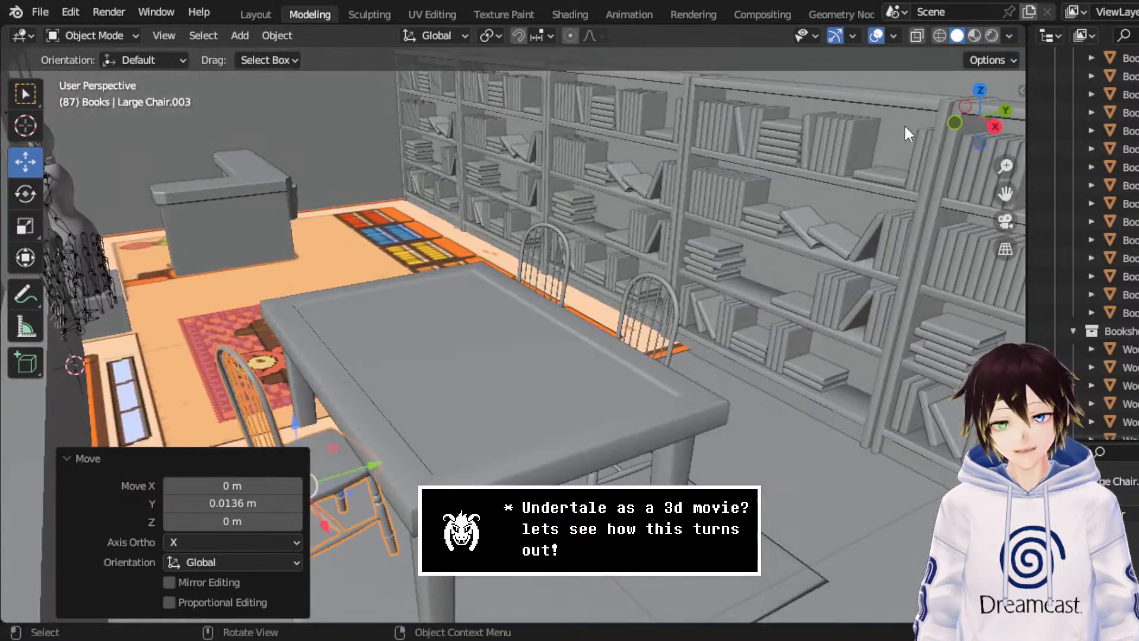
left_click(979, 89)
left_click(938, 36)
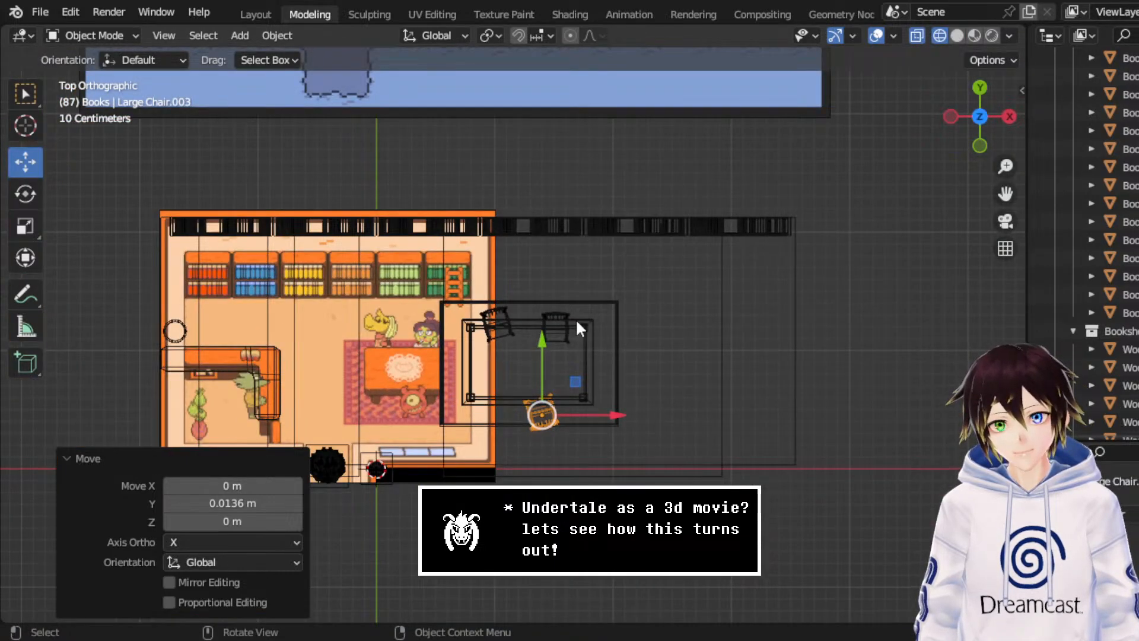
left_click_drag(1004, 193, 1063, 146)
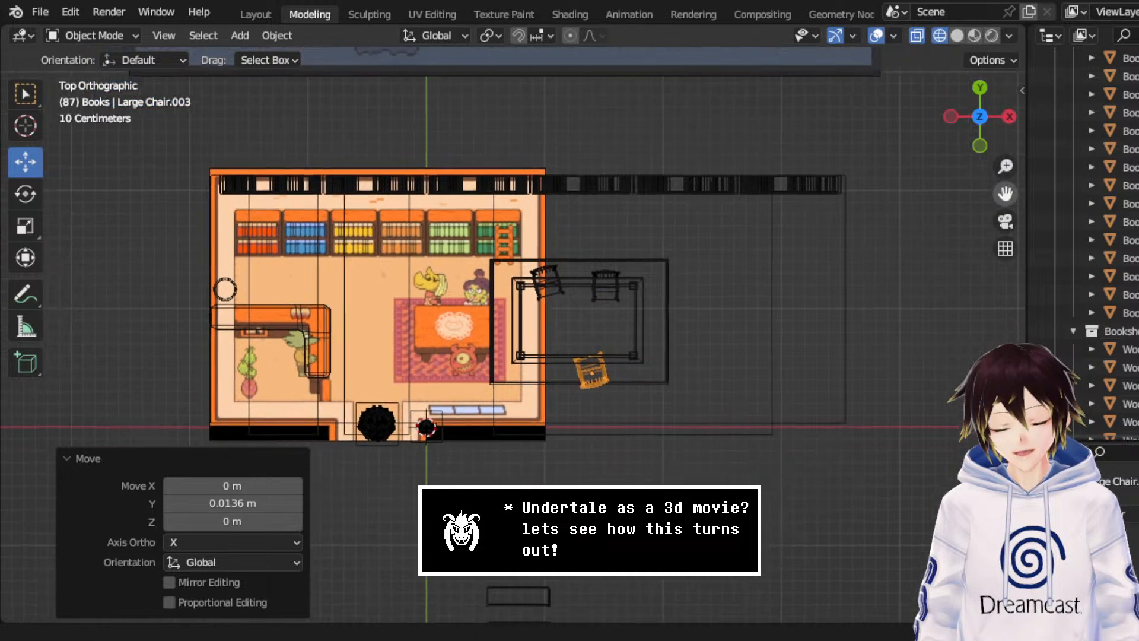
left_click(852, 283)
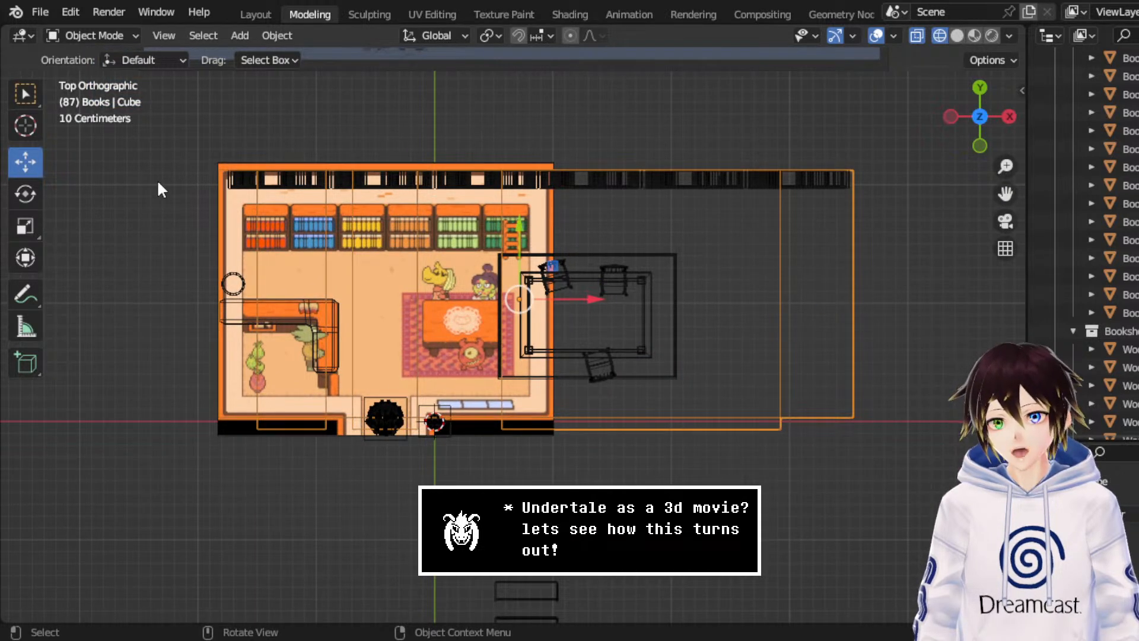
left_click(92, 36)
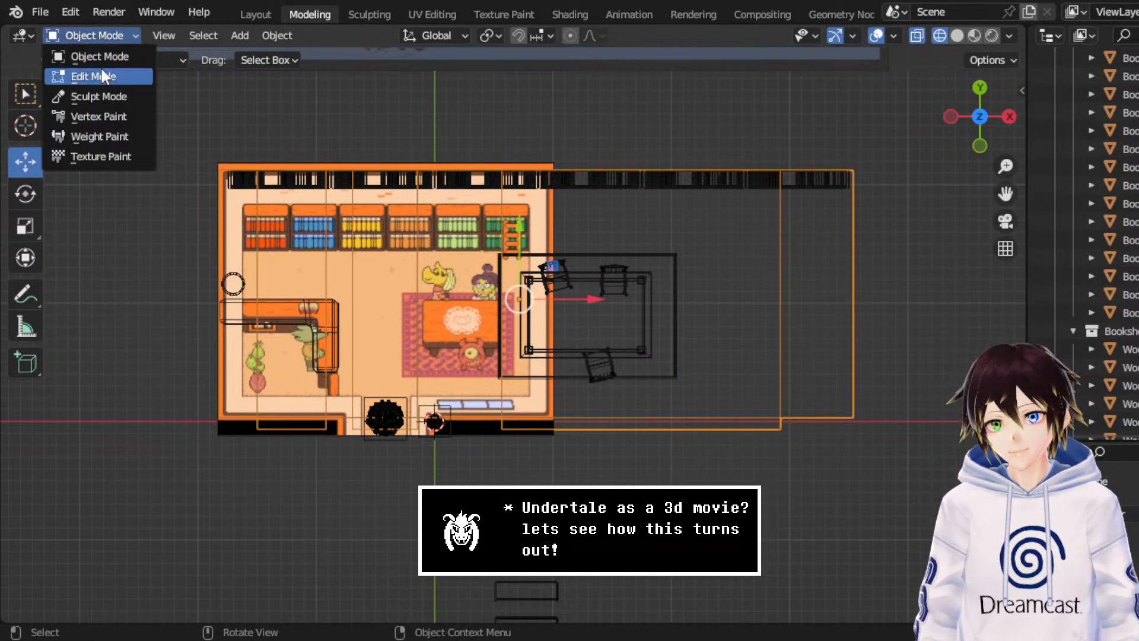
left_click(102, 73)
left_click_drag(887, 545, 240, 422)
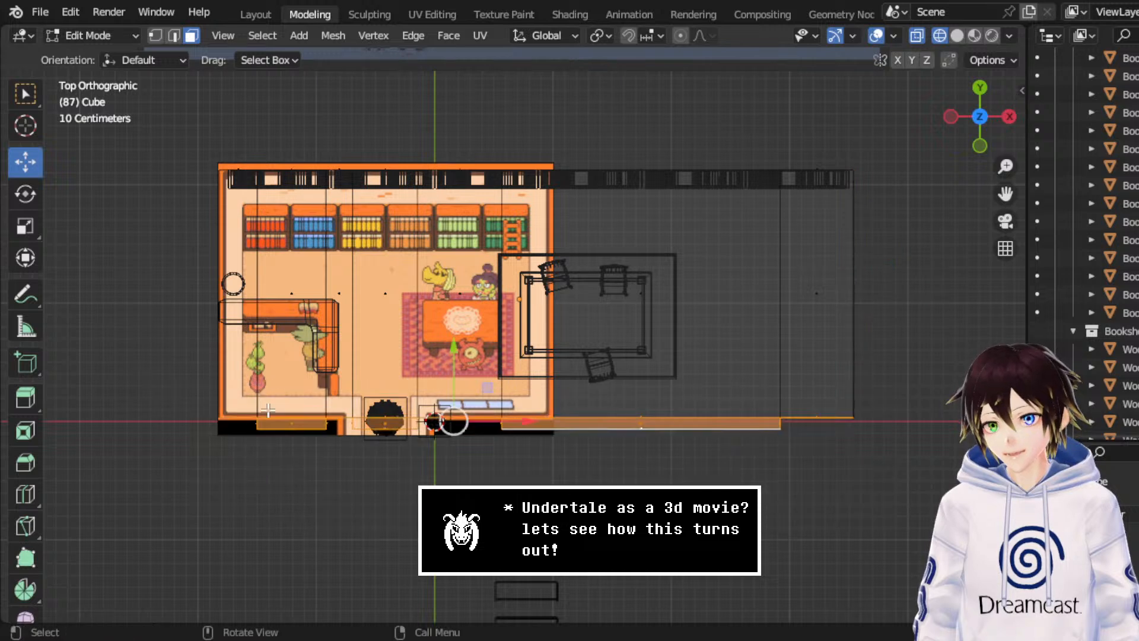
scroll(451, 415, "up", 1)
left_click_drag(442, 379, 444, 411)
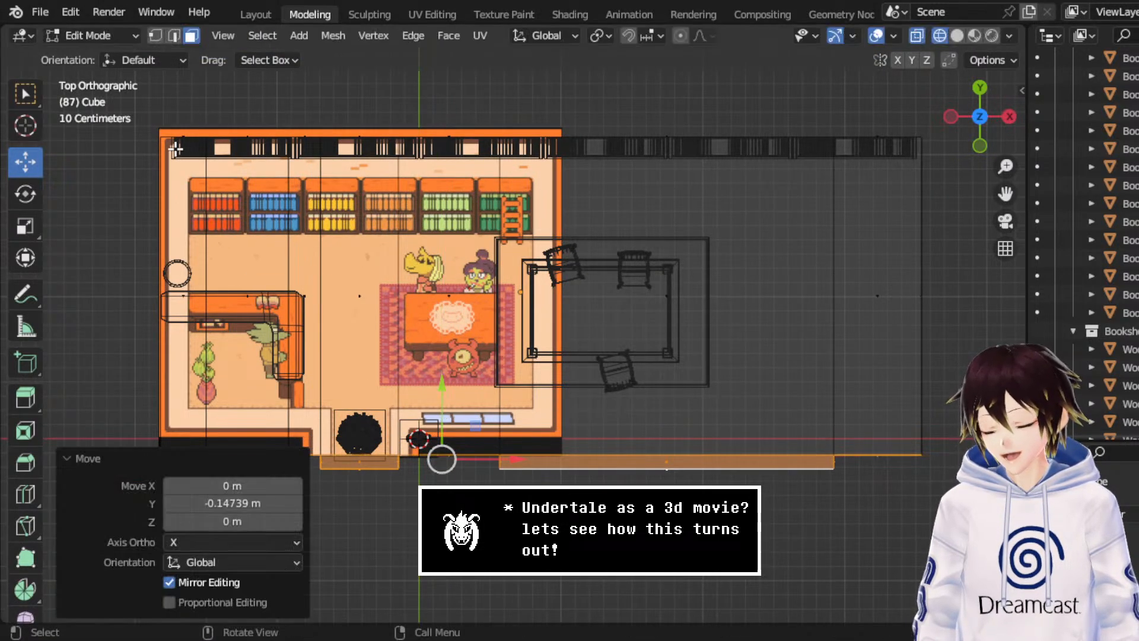
left_click(115, 30)
left_click(101, 56)
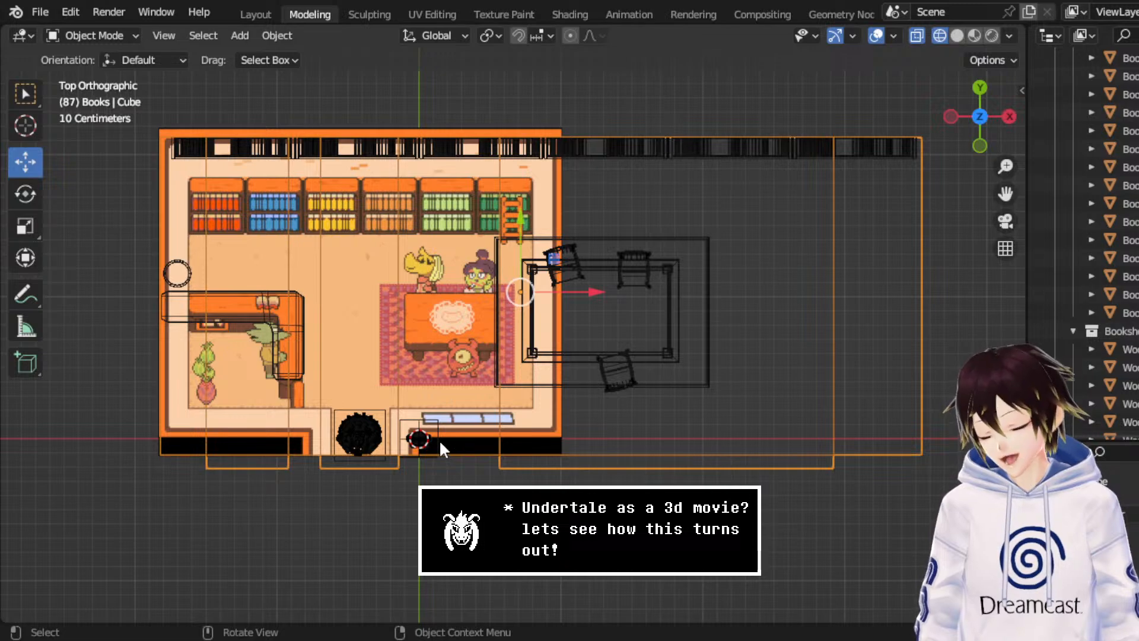
- Check the room's new depth around the furniture, save the file and select the L-shaped counter
middle_click_drag(352, 384, 564, 220)
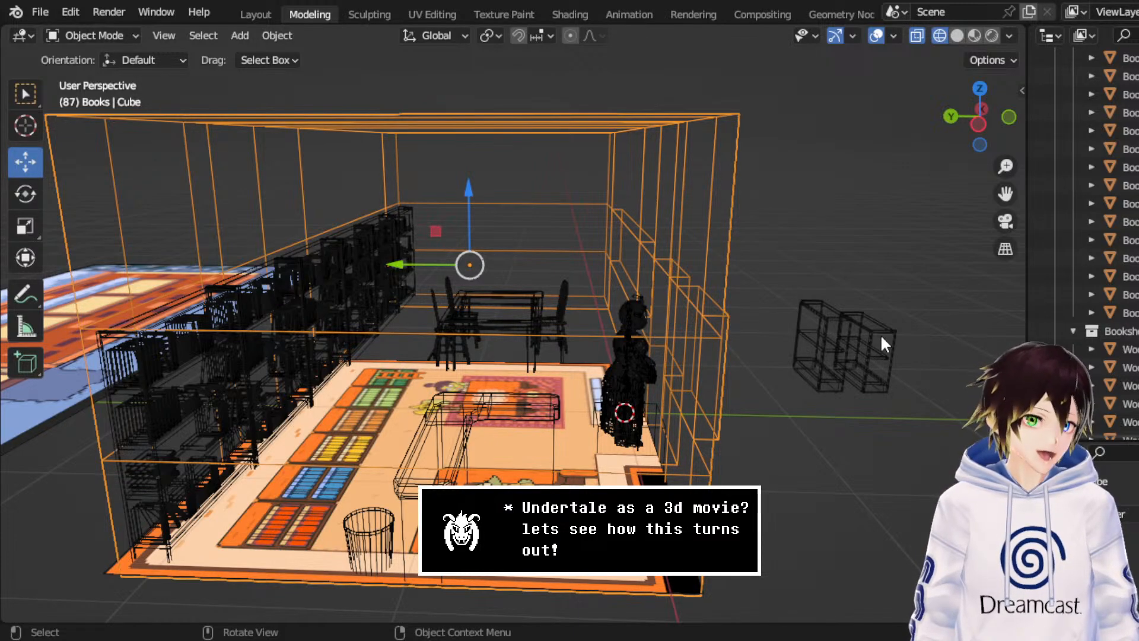
left_click(977, 87)
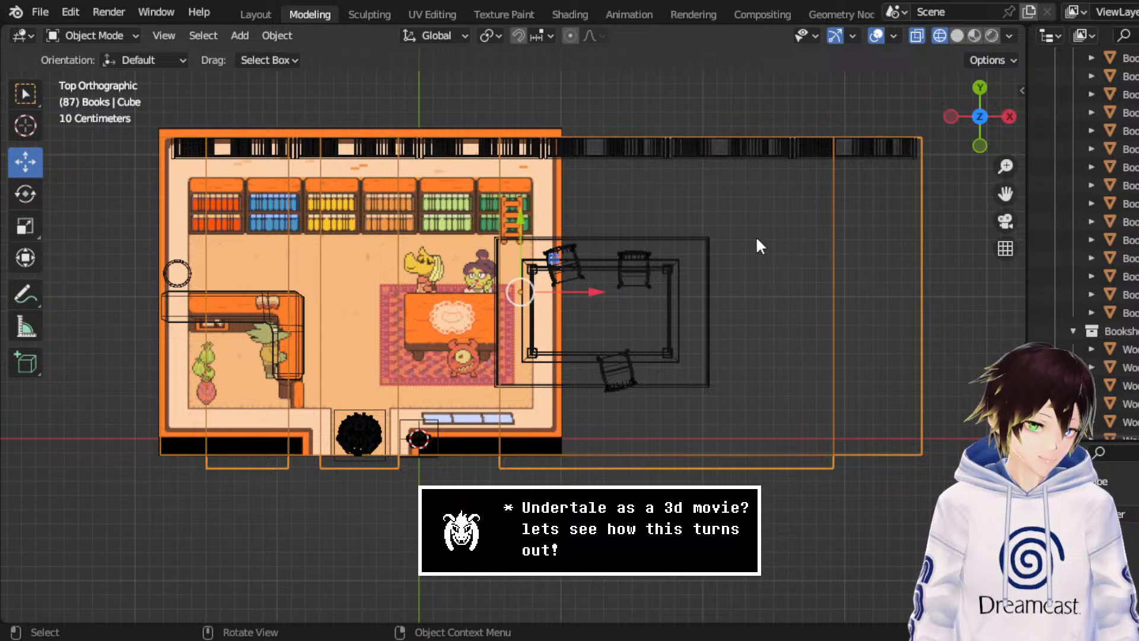
left_click_drag(998, 196, 1102, 170)
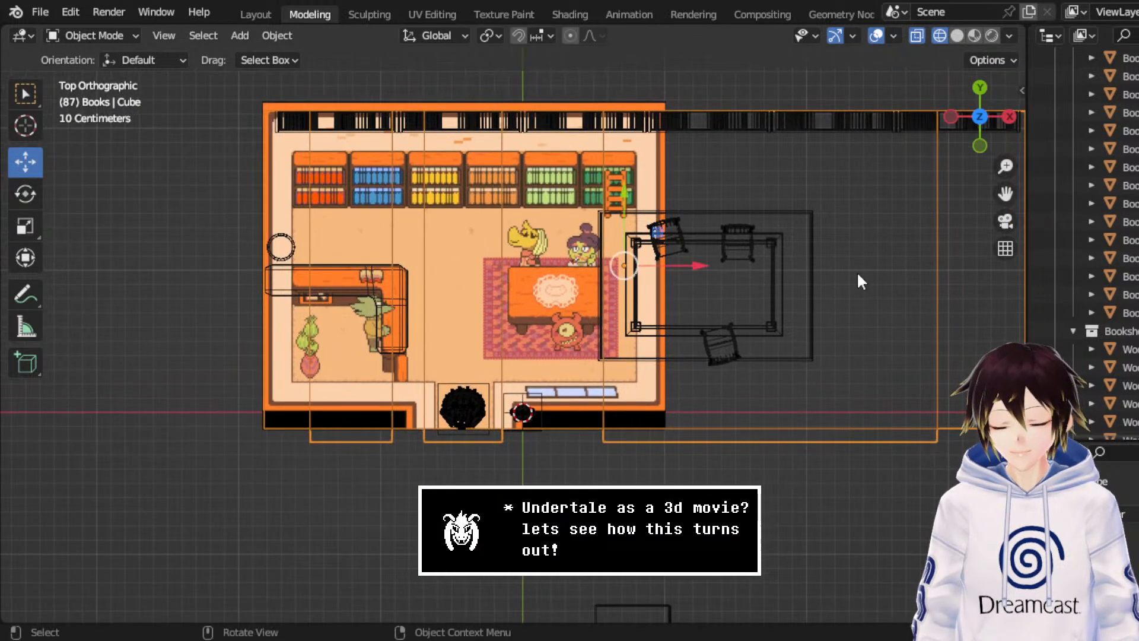
key("ctrl+s")
left_click(404, 354)
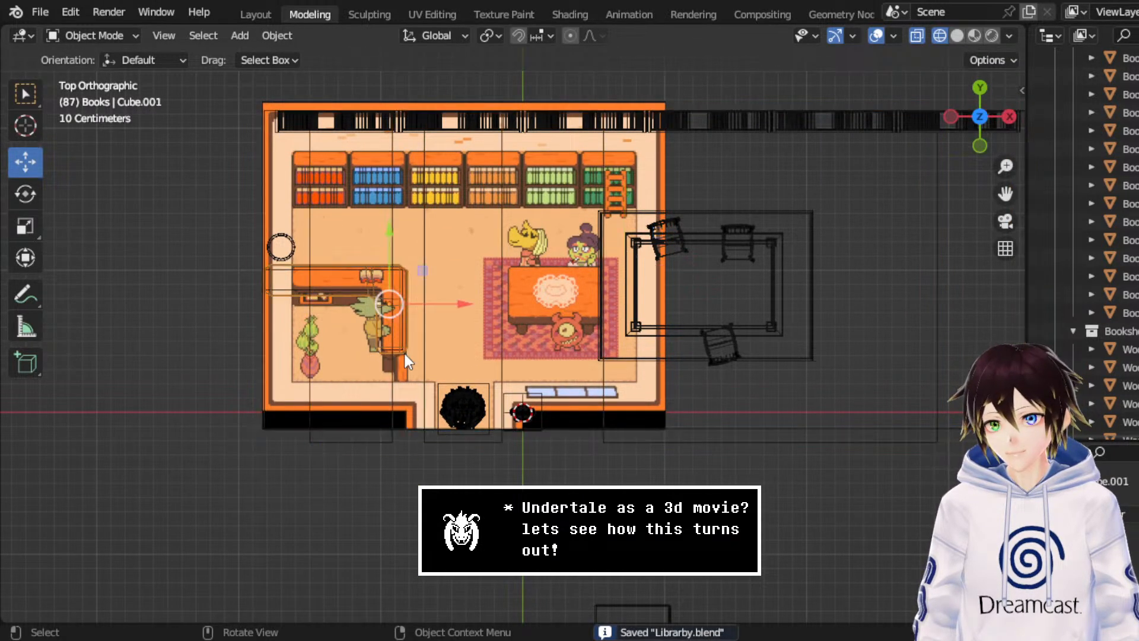
left_click(90, 33)
left_click(93, 70)
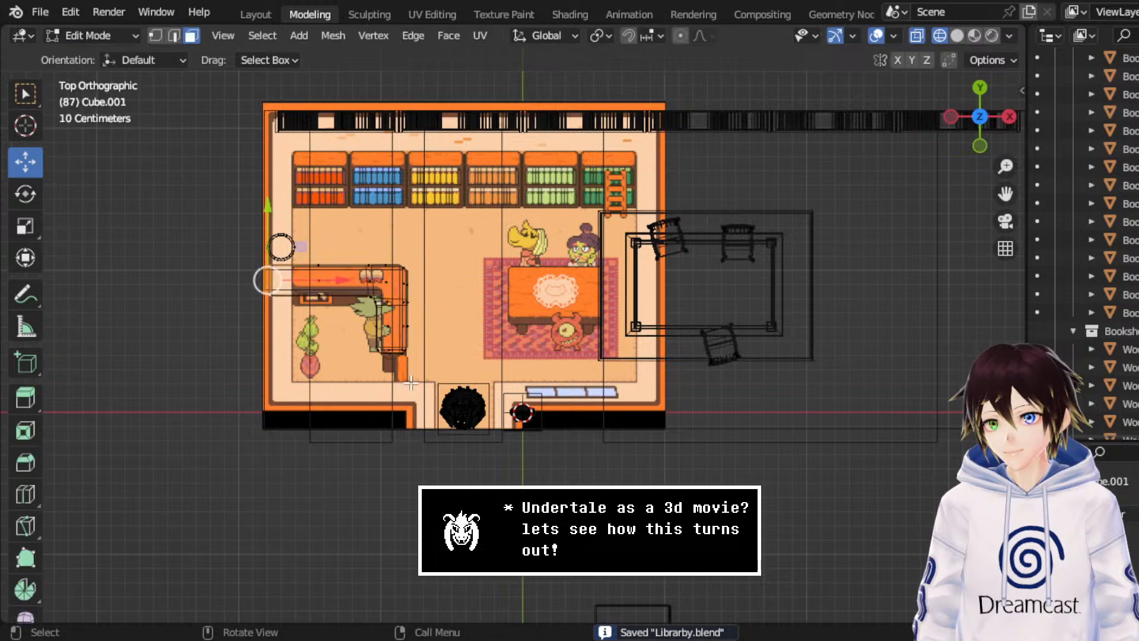
scroll(352, 344, "up", 4)
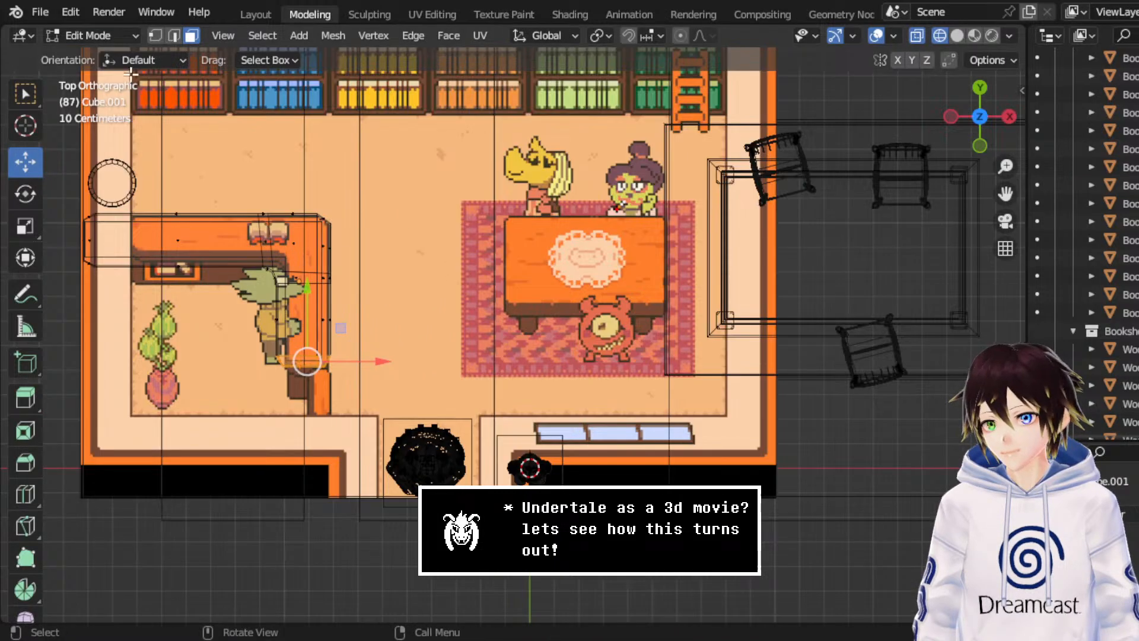
left_click(94, 35)
left_click(95, 55)
- Select both parts of the L-shaped counter and move the short arm's front end faces about -0.067 m in Y in Edit Mode
middle_click_drag(236, 334, 336, 423)
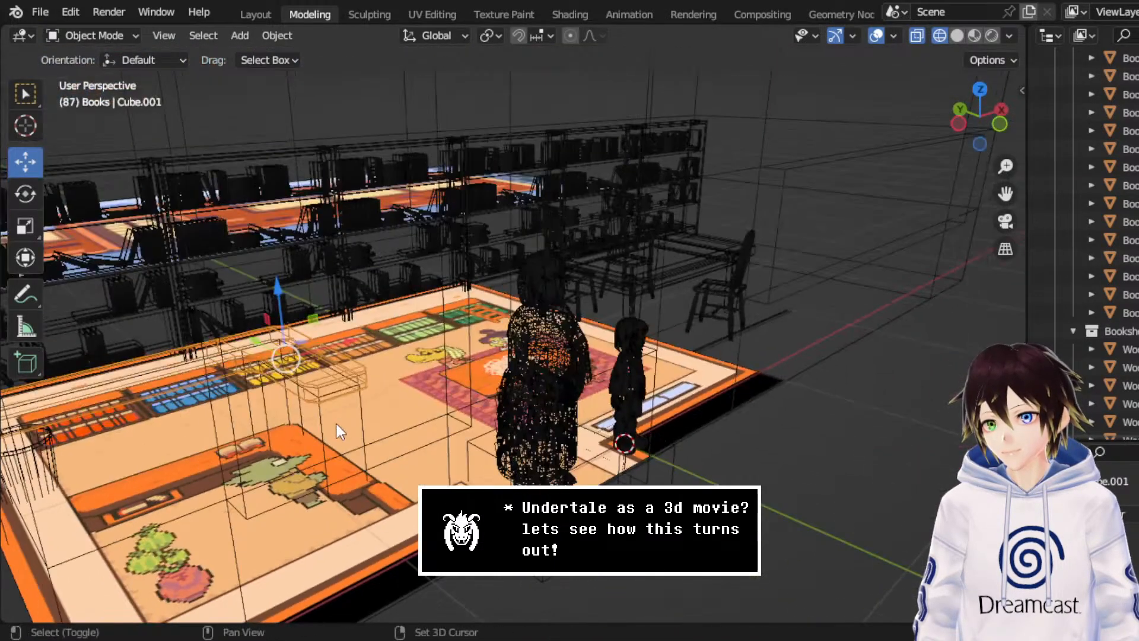
left_click(322, 419)
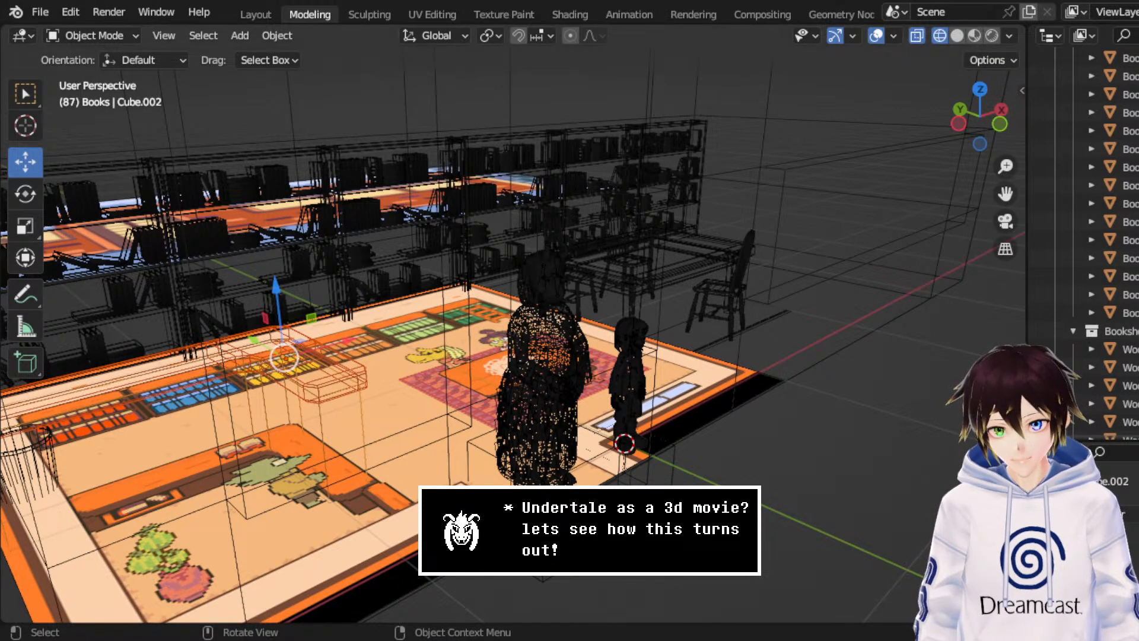
key("shift")
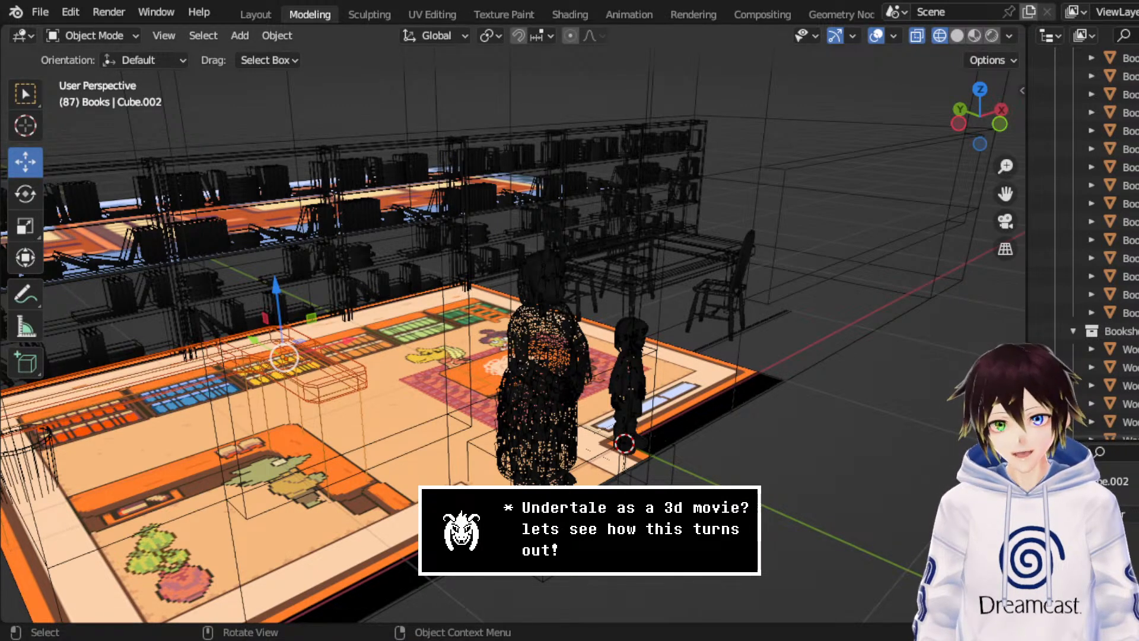
left_click(982, 82)
key("ctrl+z")
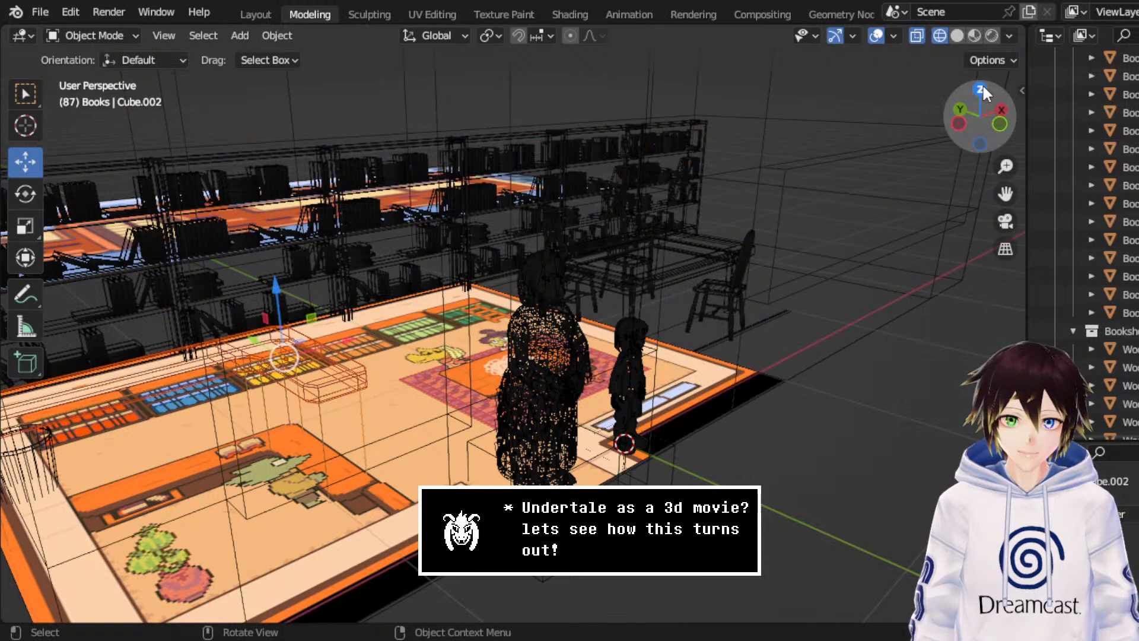
left_click(981, 87)
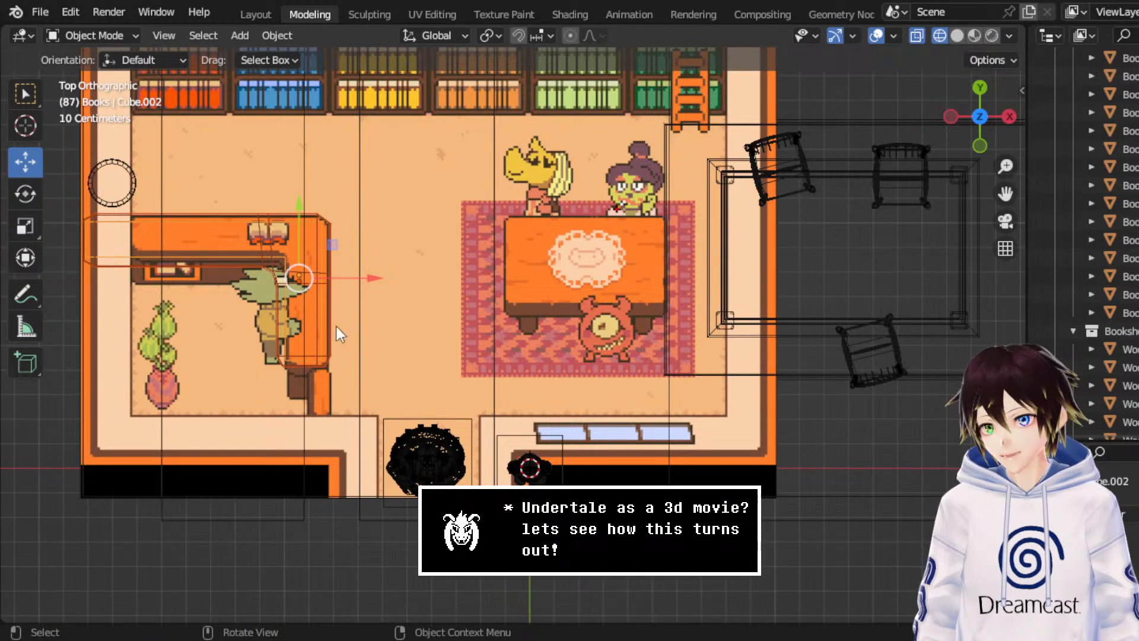
left_click(108, 39)
left_click(112, 65)
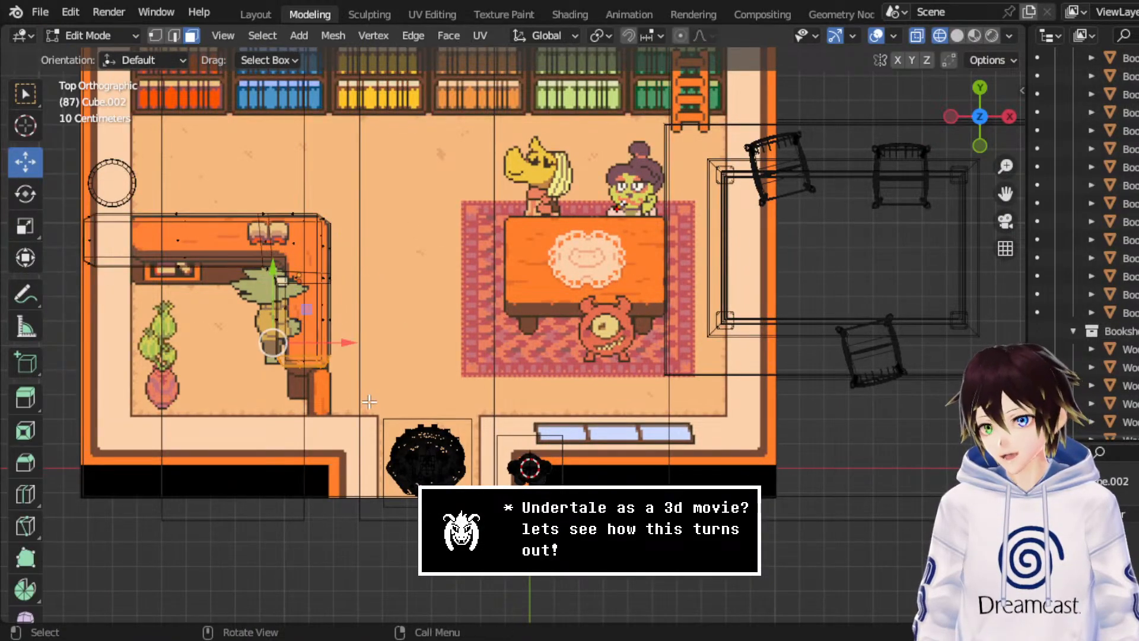
key("b")
left_click_drag(306, 375, 239, 348)
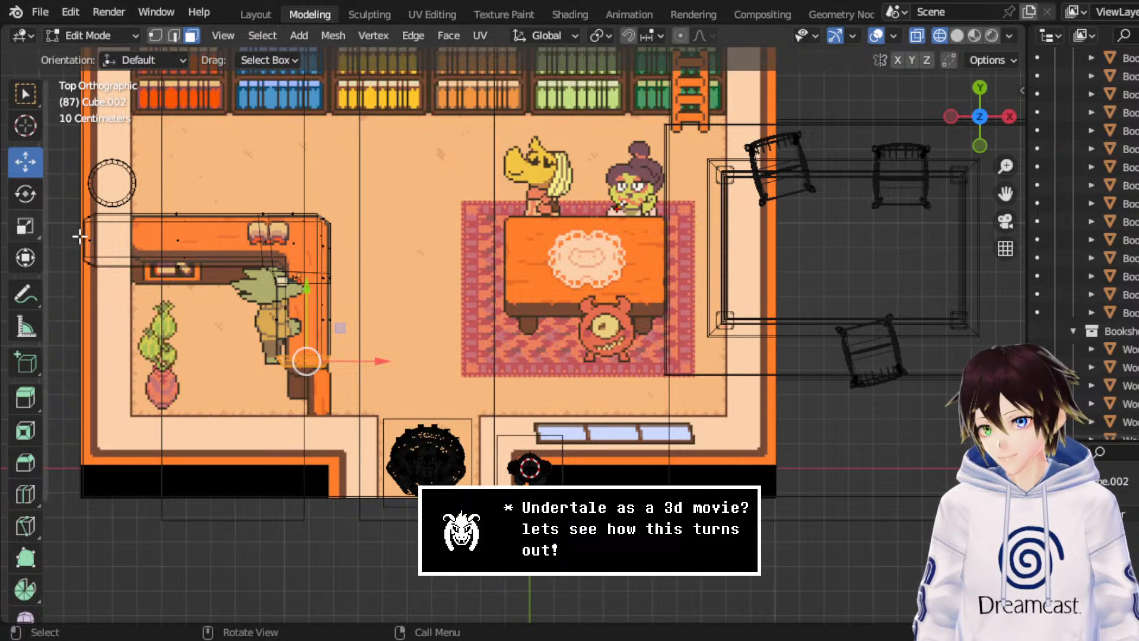
left_click_drag(299, 323, 315, 334)
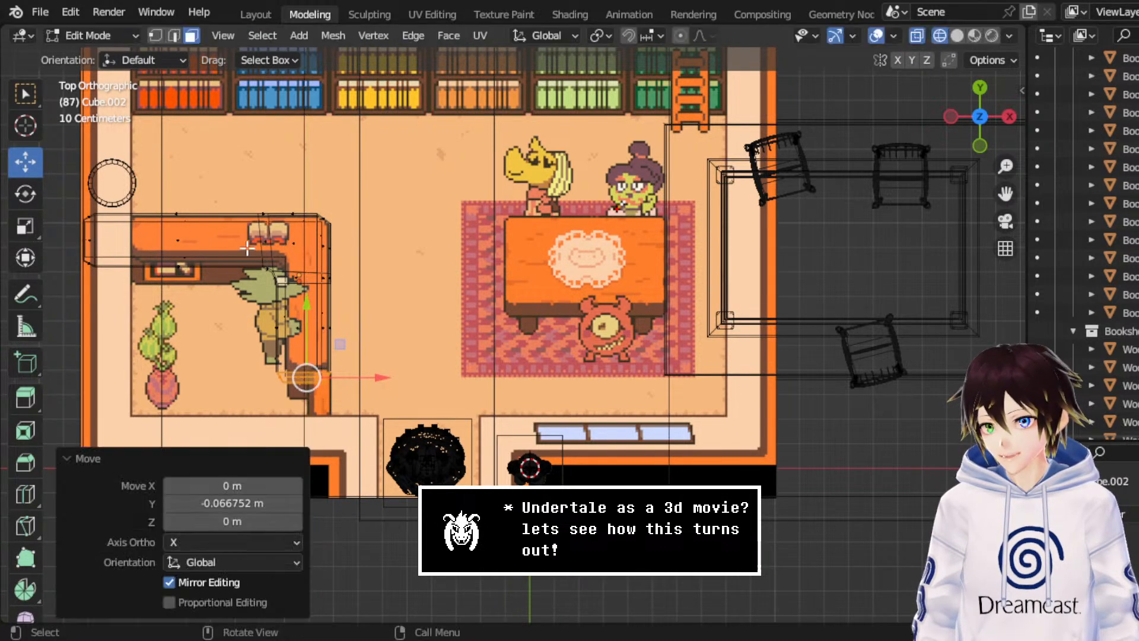
left_click(130, 36)
left_click(129, 51)
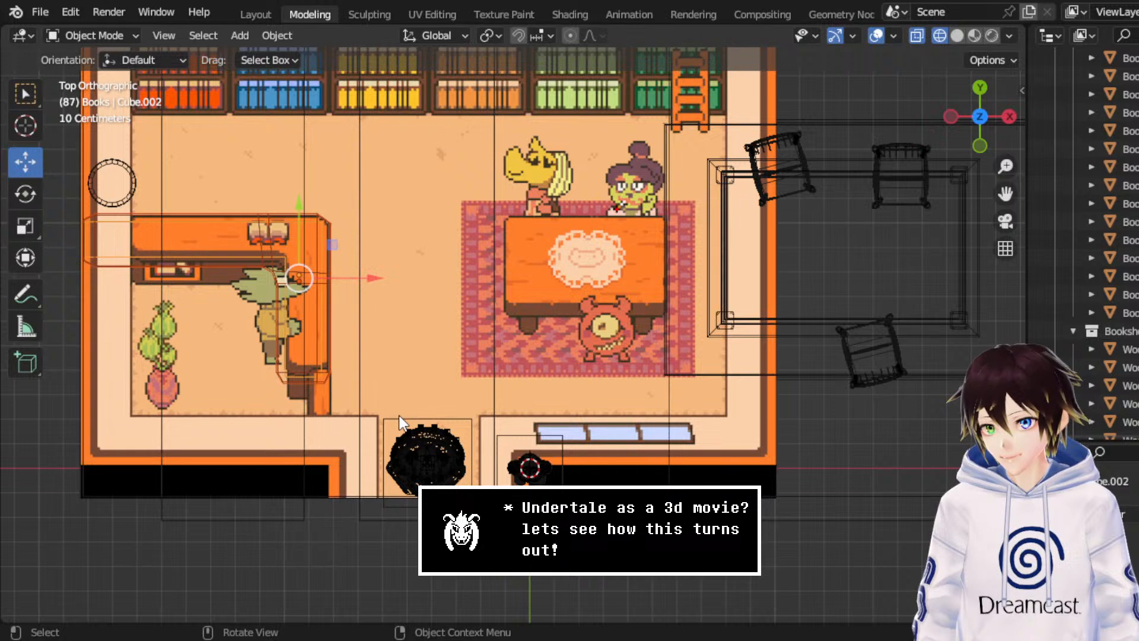
- Move the Toriel figure to the gap in front of the counter's short arm and rotate it 90° about Z
left_click(399, 415)
left_click_drag(456, 422, 318, 462)
left_click(25, 194)
left_click(248, 521)
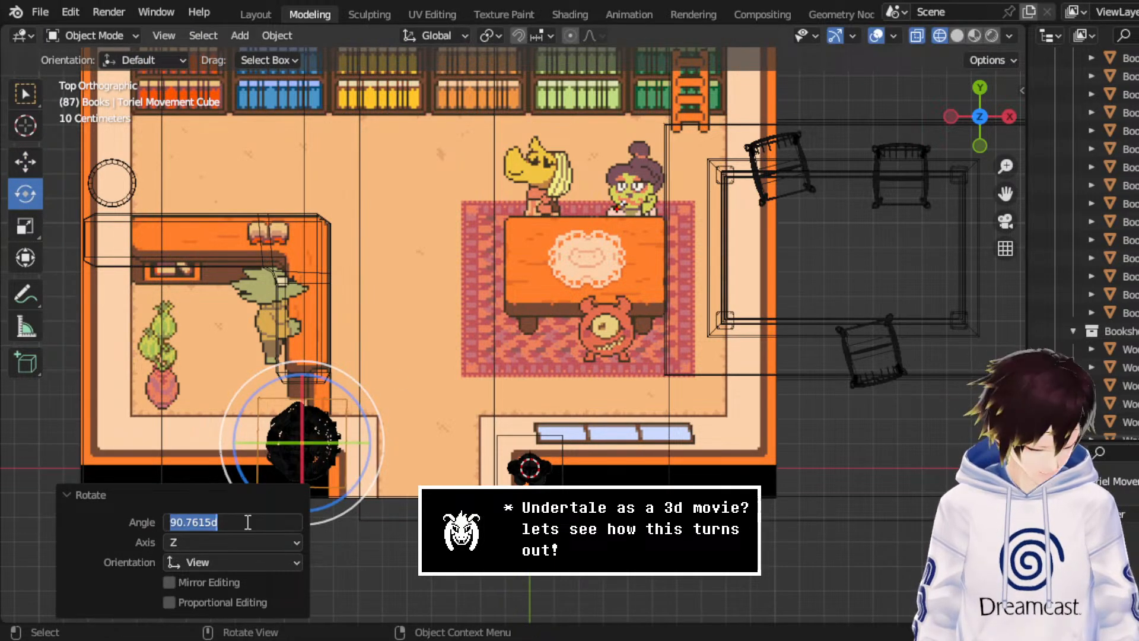
type("90")
key("Return")
- Extend both counter parts' front end faces a further -0.033 m in Y toward the Toriel figure and save the file
left_click(16, 165)
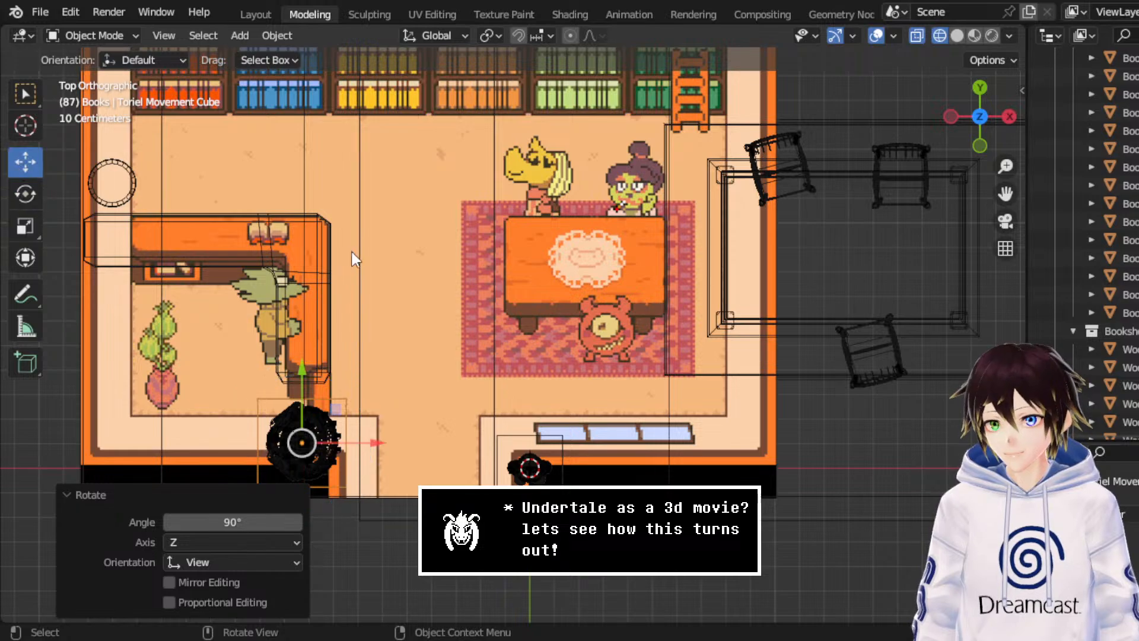
left_click(334, 290)
middle_click_drag(295, 354, 417, 369)
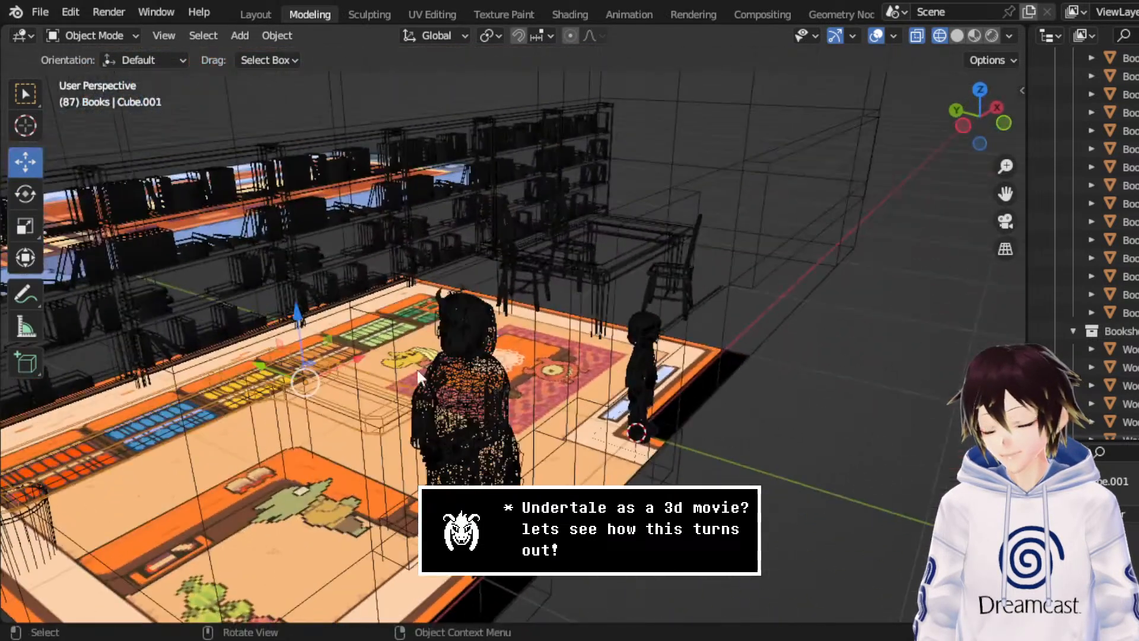
left_click(382, 447)
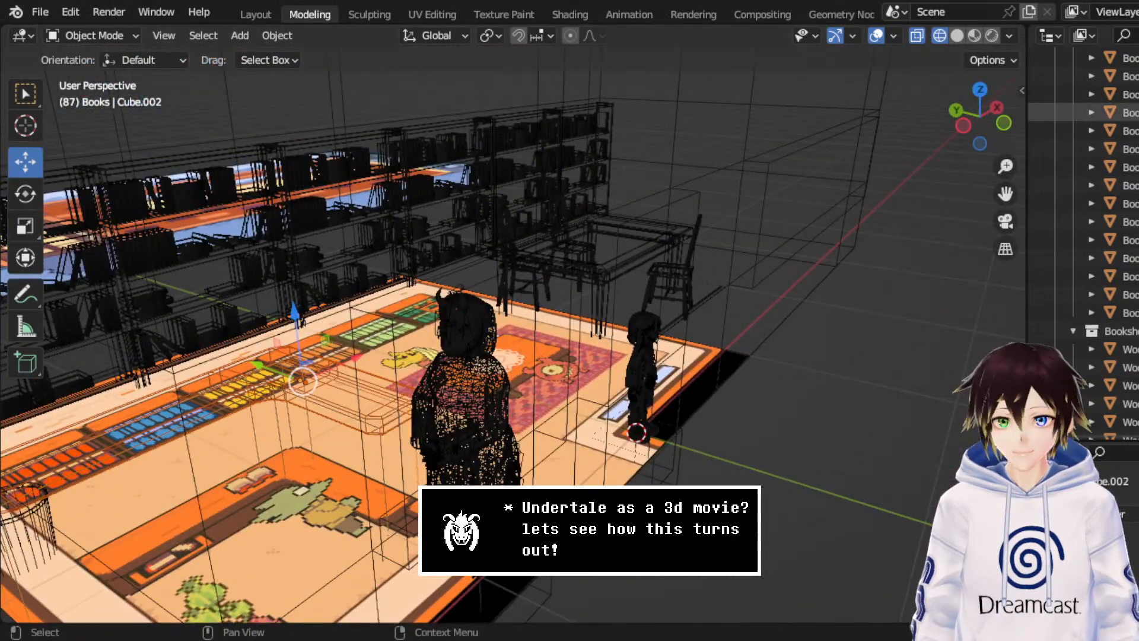
left_click(981, 91)
left_click(131, 37)
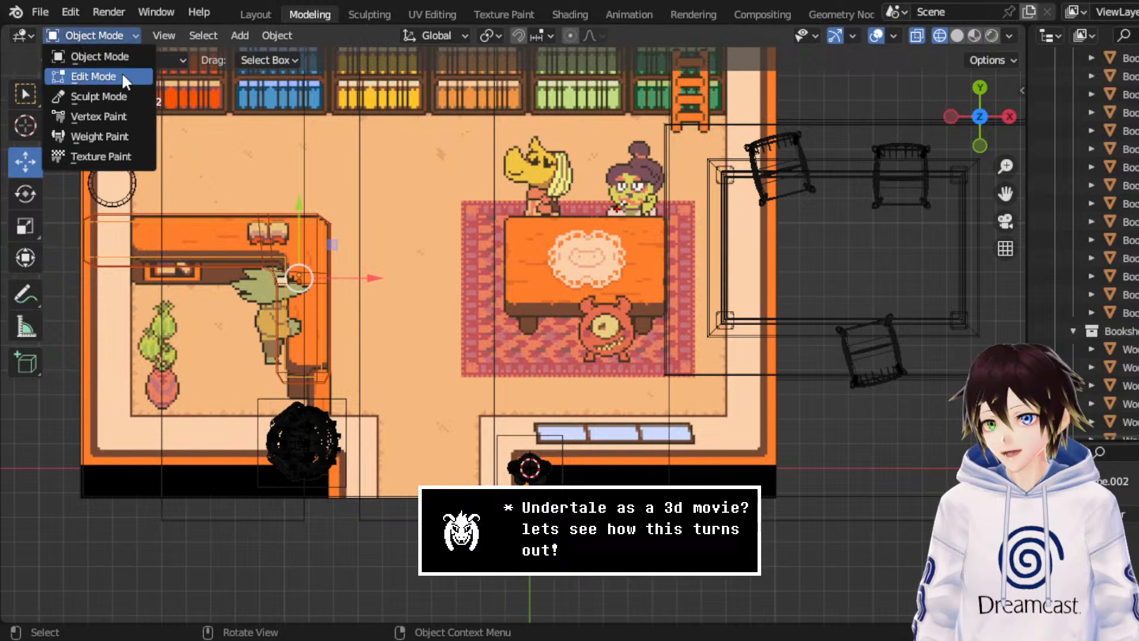
left_click(122, 76)
left_click_drag(306, 336, 323, 345)
left_click(95, 36)
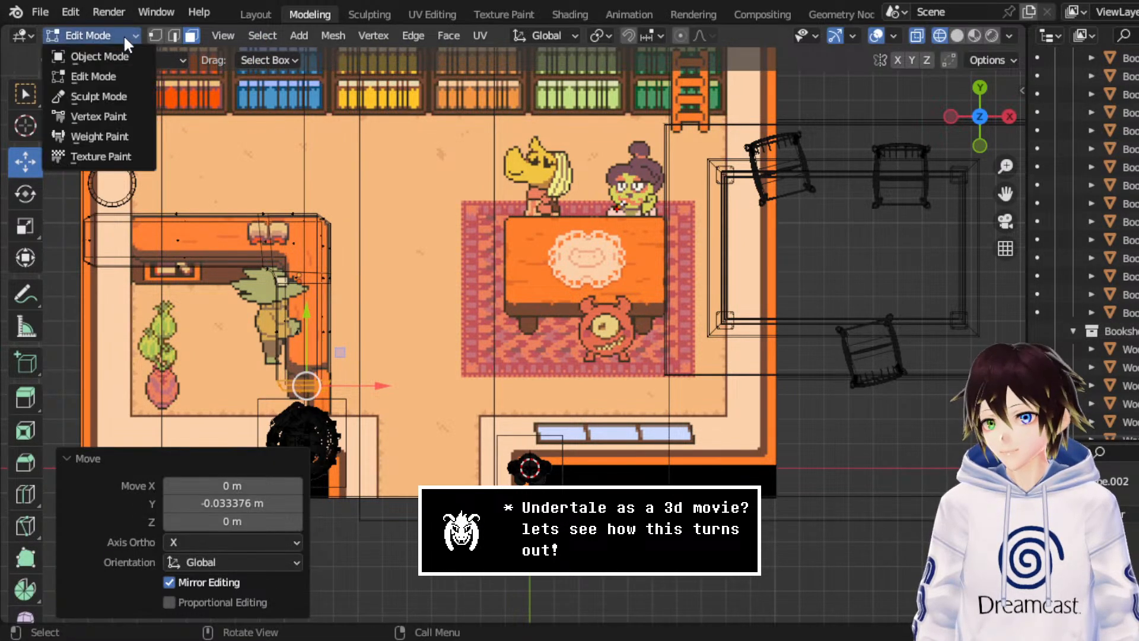
left_click(117, 57)
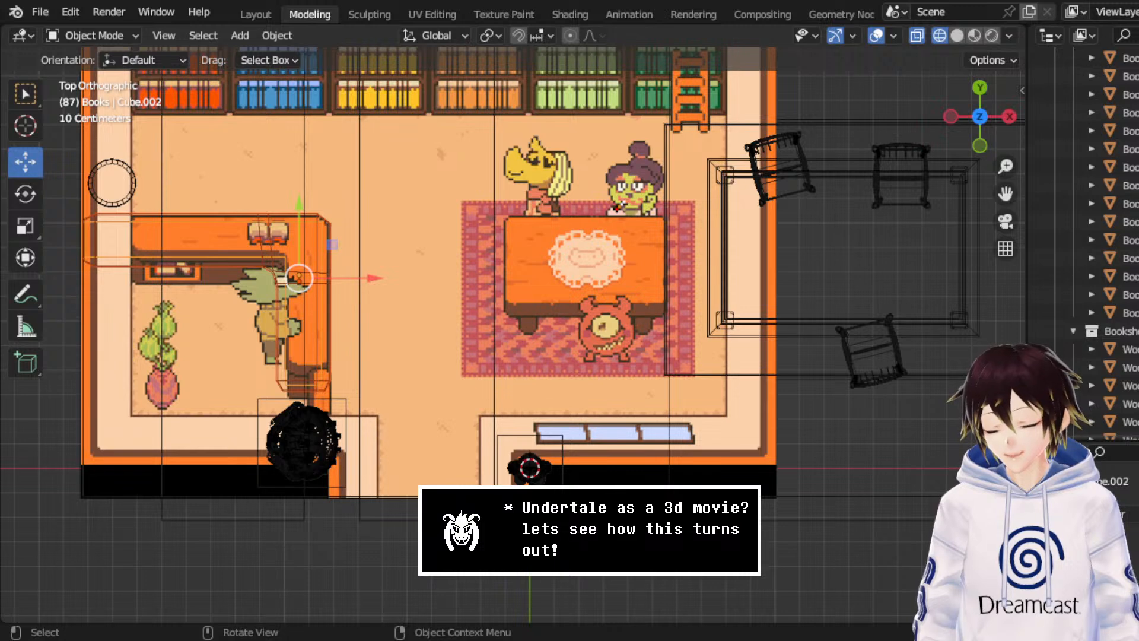
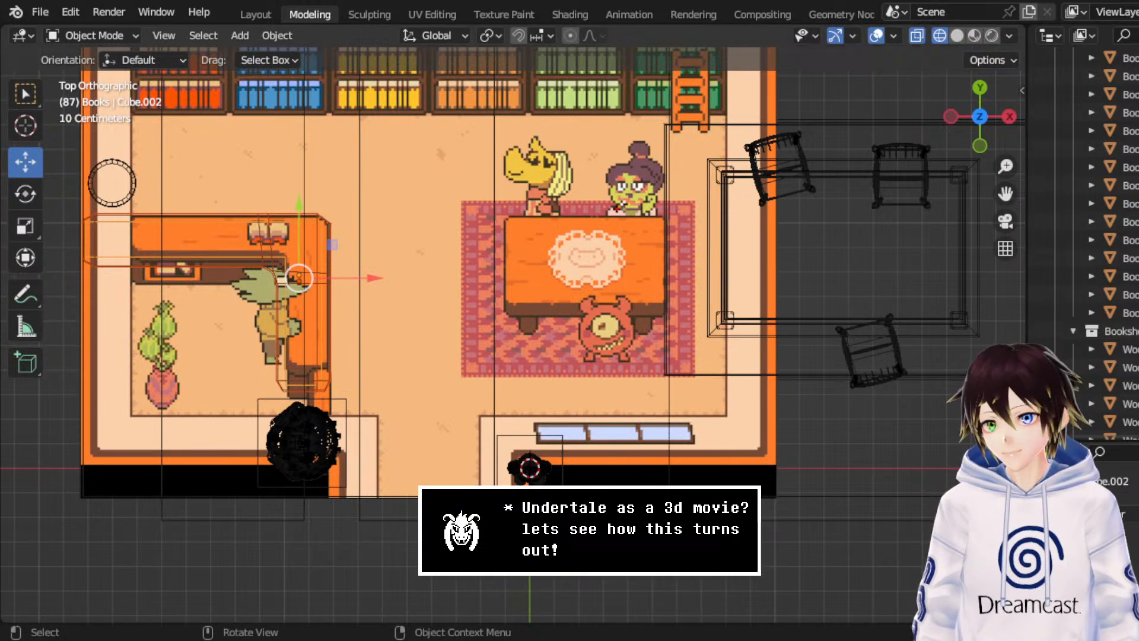
middle_click_drag(534, 285, 603, 253)
key("ctrl+s")
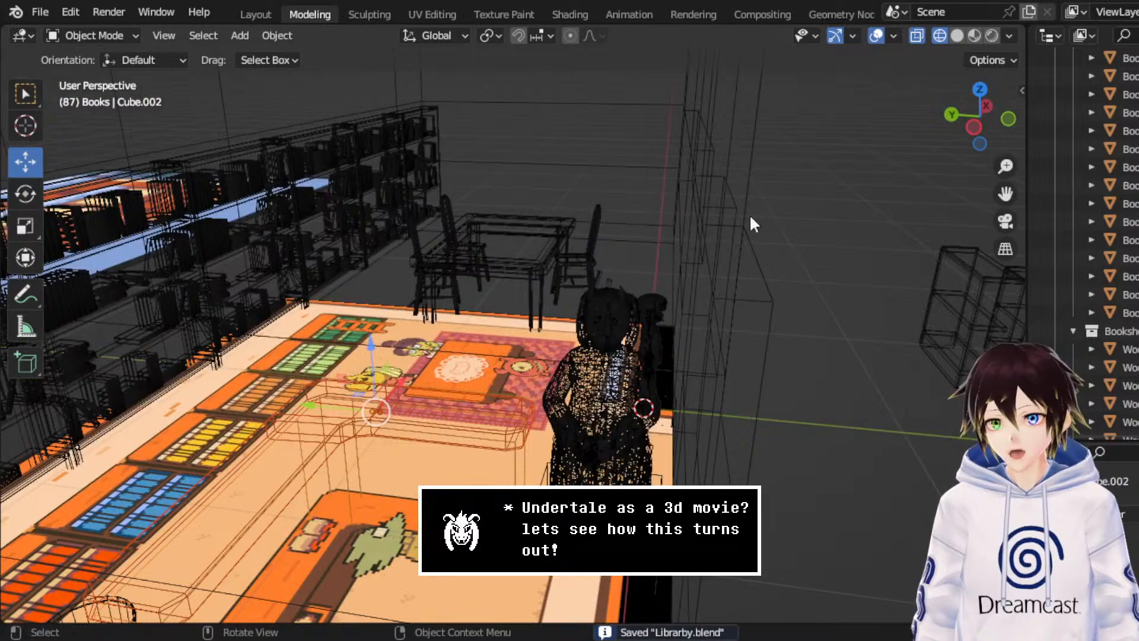
- Select both small wooden bookshelves outside the room and move them about 1.113 m in Y toward the front wall
scroll(890, 300, "down", 8)
left_click(874, 333)
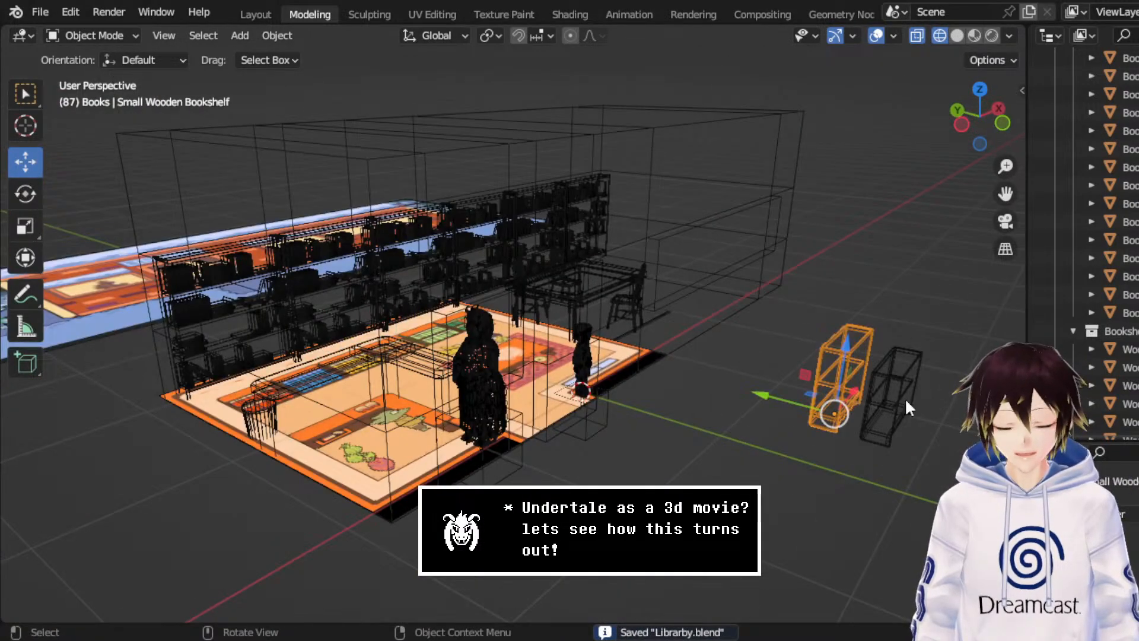
left_click(908, 362)
left_click(858, 359, "shift")
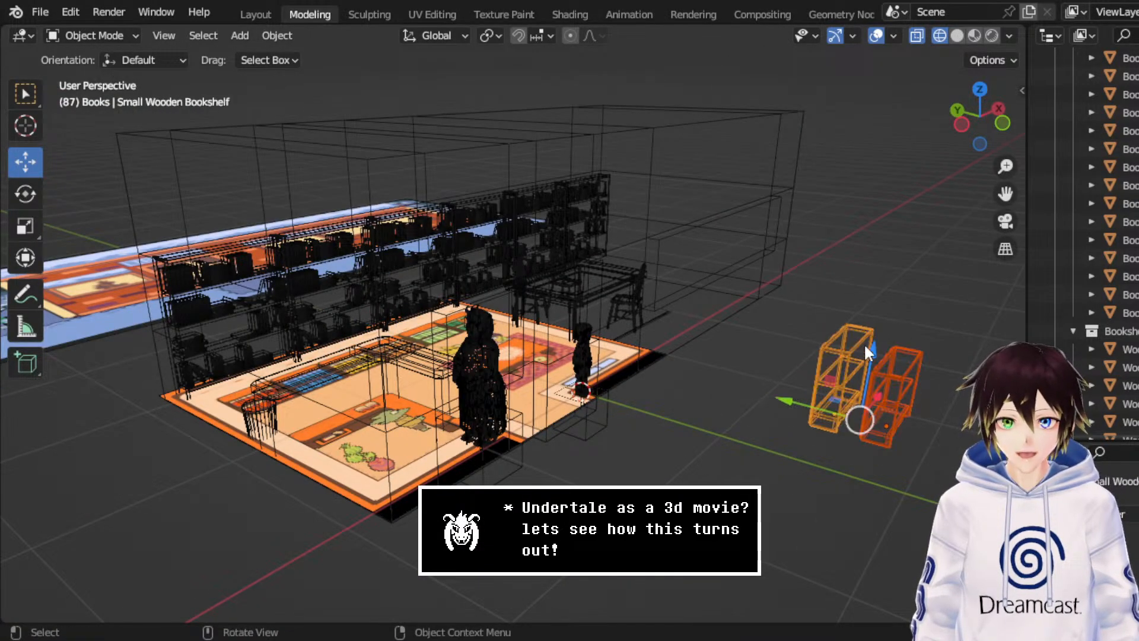
middle_click_drag(863, 342, 808, 336)
left_click_drag(789, 473, 700, 415)
middle_click_drag(700, 416, 771, 196)
left_click(980, 104)
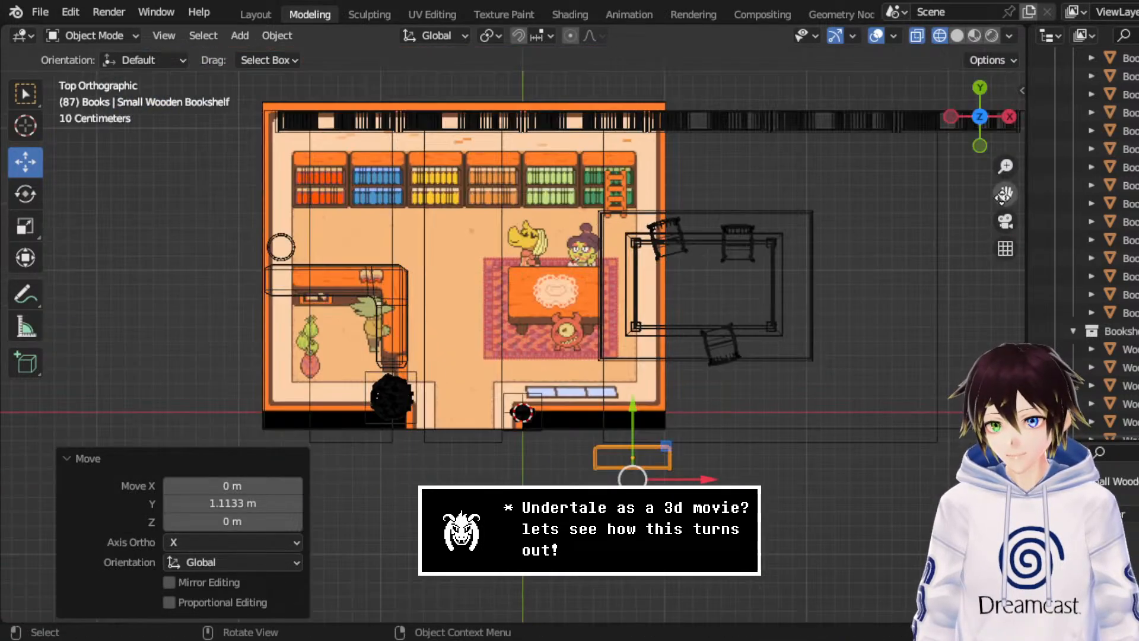
- Move both small bookshelves about 2.371 m in X and 0.647 m in Y into the room's front corner
middle_click_drag(712, 445, 493, 391, "shift")
left_click_drag(449, 405, 776, 326)
middle_click_drag(776, 325, 783, 200)
key("KP_Decimal")
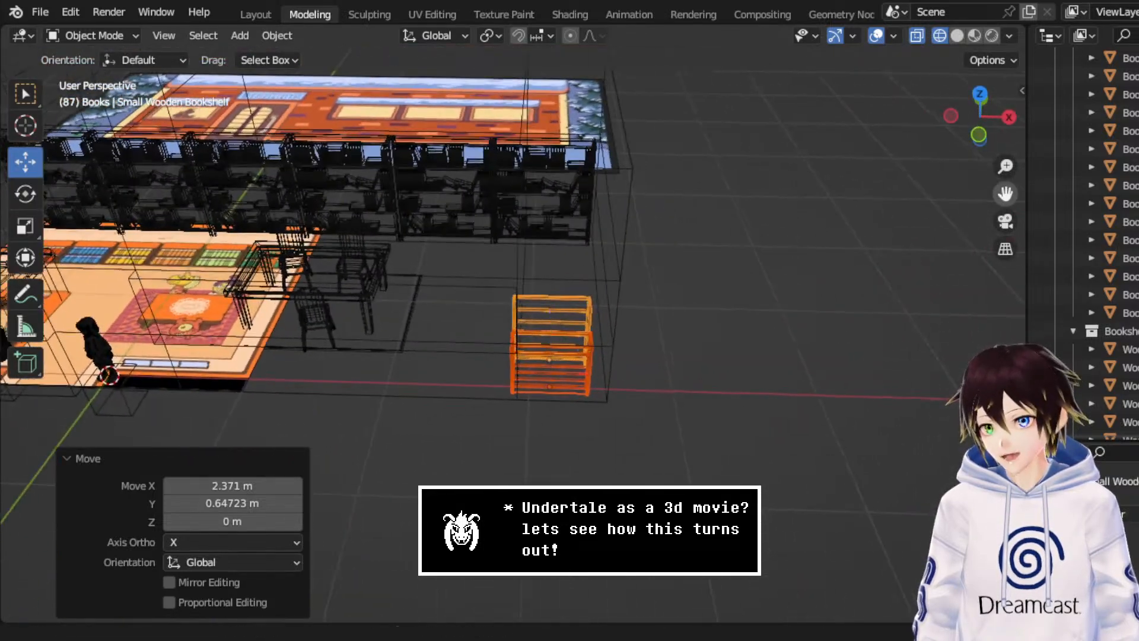
middle_click_drag(638, 276, 567, 264)
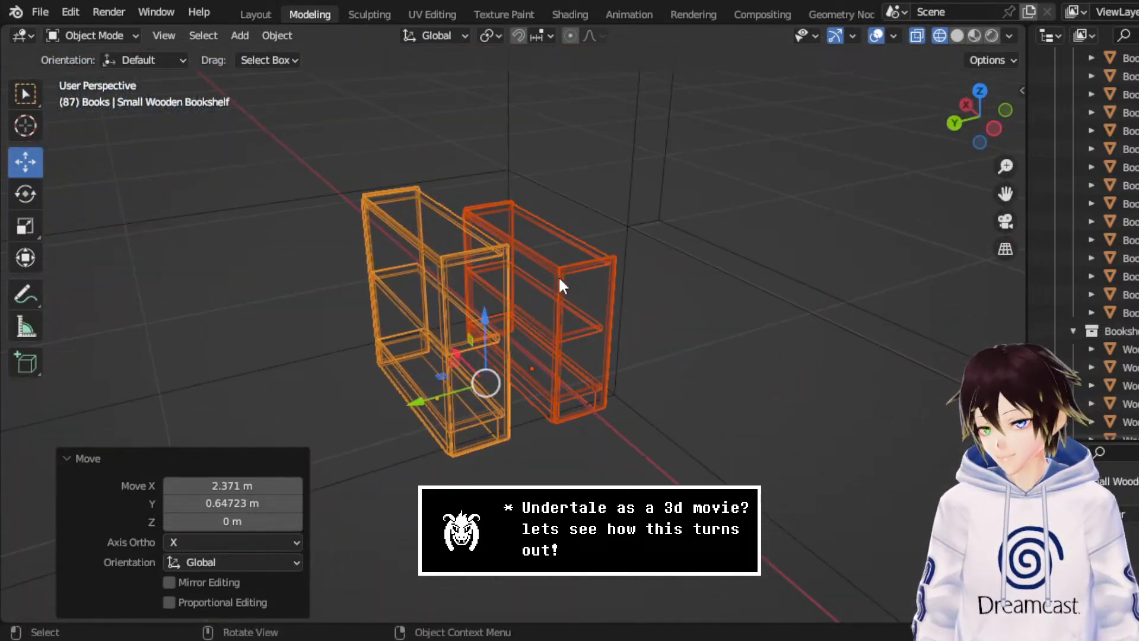
- Select the Shoe Rack shelf and switch the viewport to Material Preview shading
left_click(561, 278)
left_click(957, 37)
middle_click_drag(700, 178, 962, 50)
left_click(974, 36)
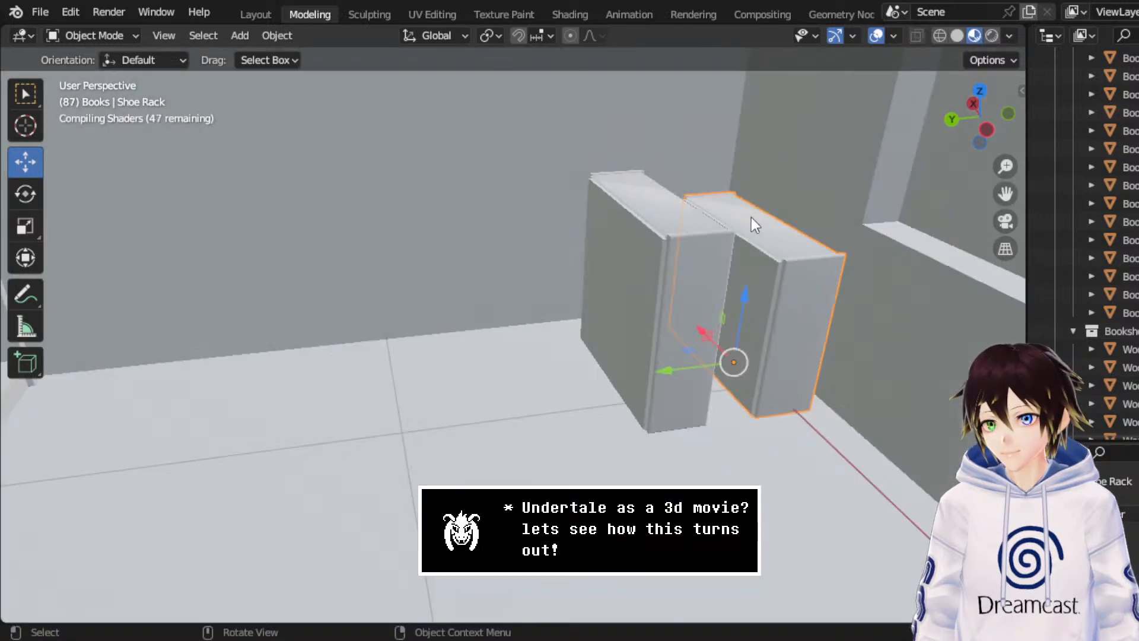
- Rotate the Small Wooden Bookshelf -90° about the global Z axis
left_click(685, 248)
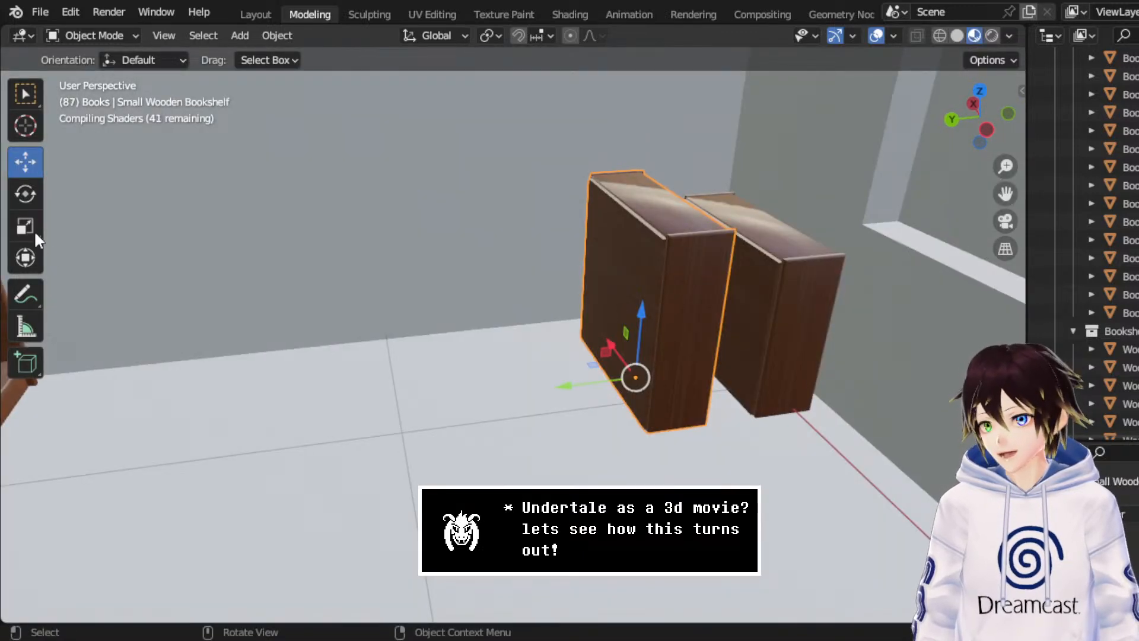
left_click(25, 194)
middle_click_drag(551, 307, 617, 368)
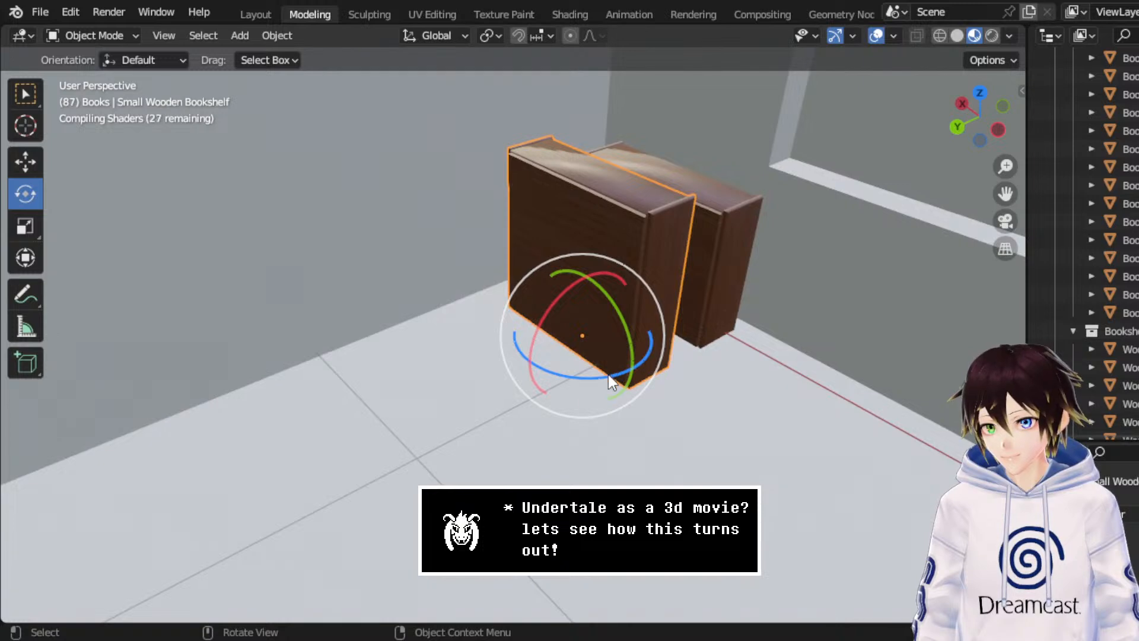
left_click_drag(607, 374, 521, 457)
left_click(260, 522)
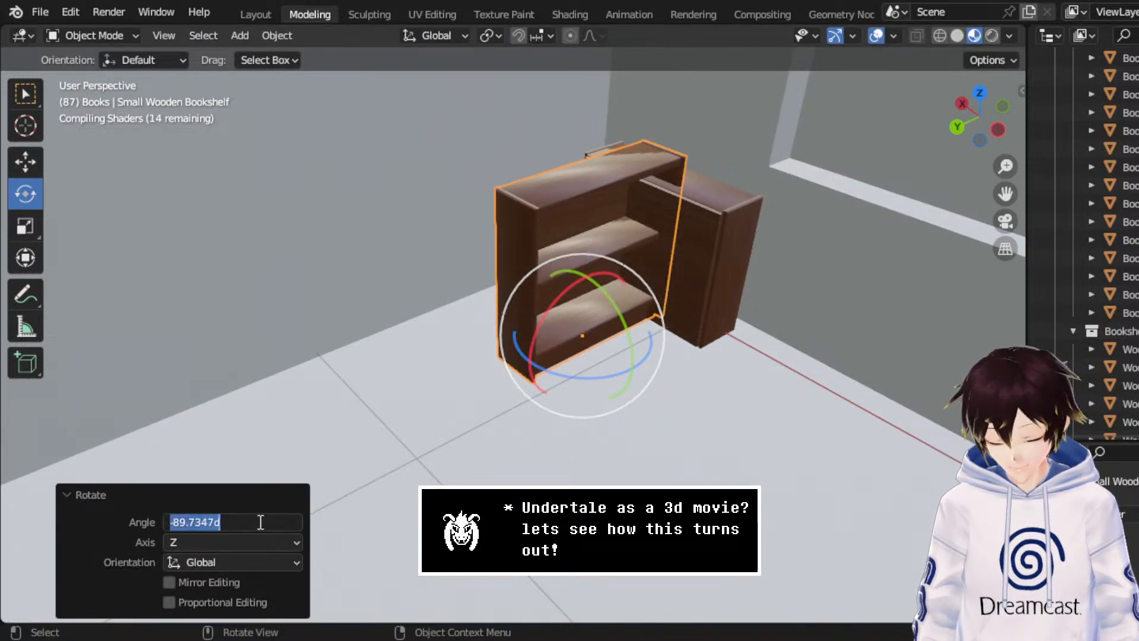
type("-90")
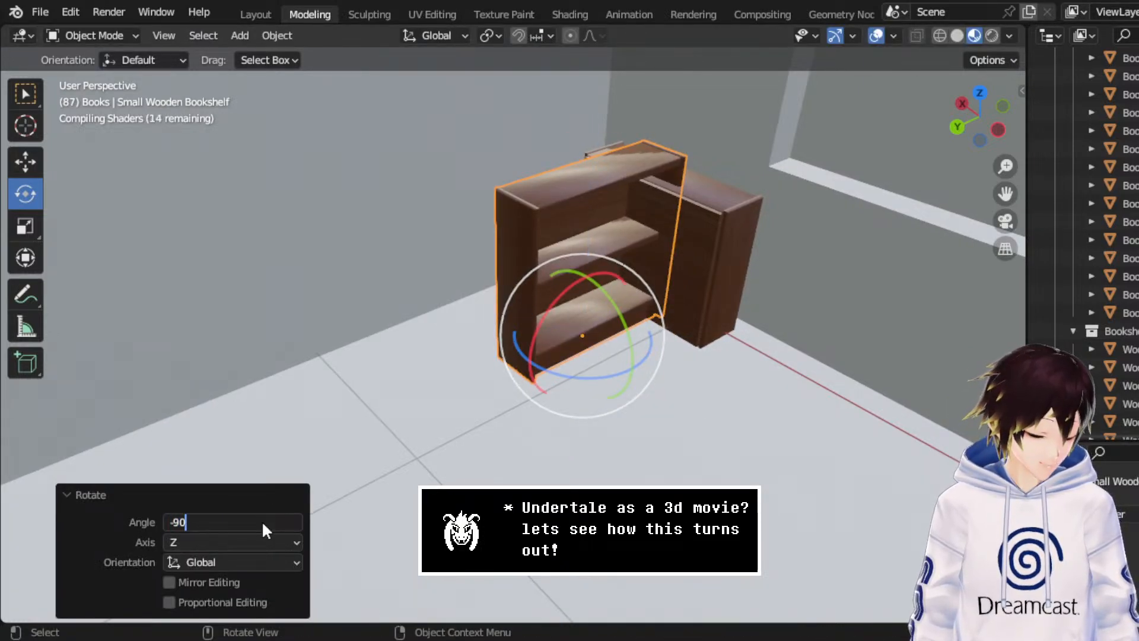
key("Return")
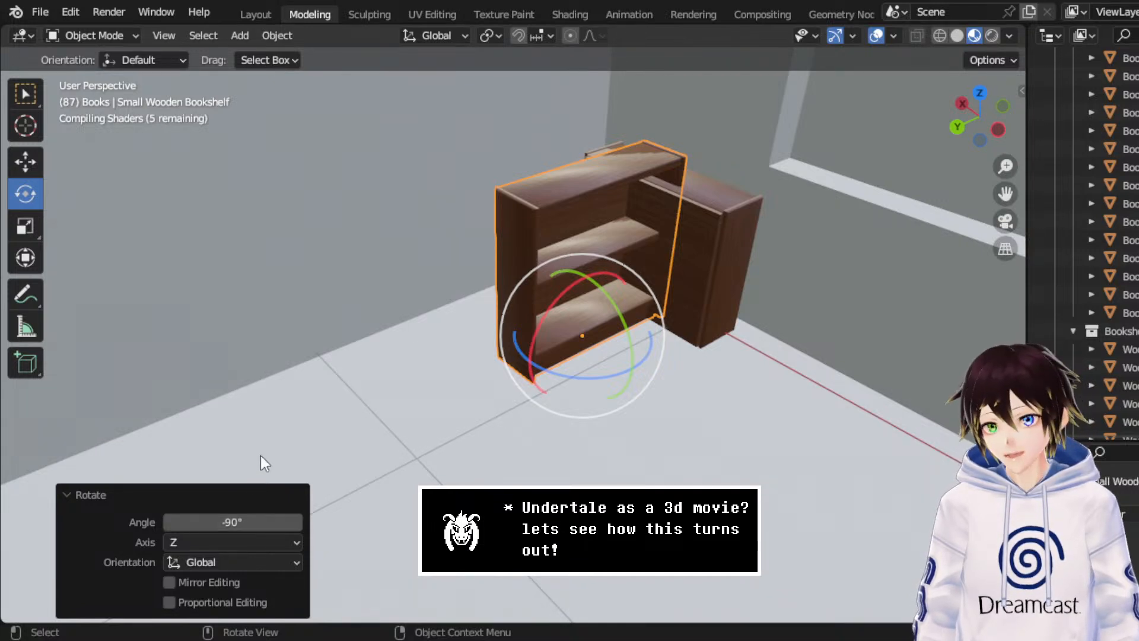
- Move the rotated Small Wooden Bookshelf about 0.119 m in X toward the side wall
left_click(24, 160)
middle_click_drag(482, 250, 575, 229)
scroll(574, 229, "up", 3)
middle_click_drag(546, 300, 823, 345, "shift")
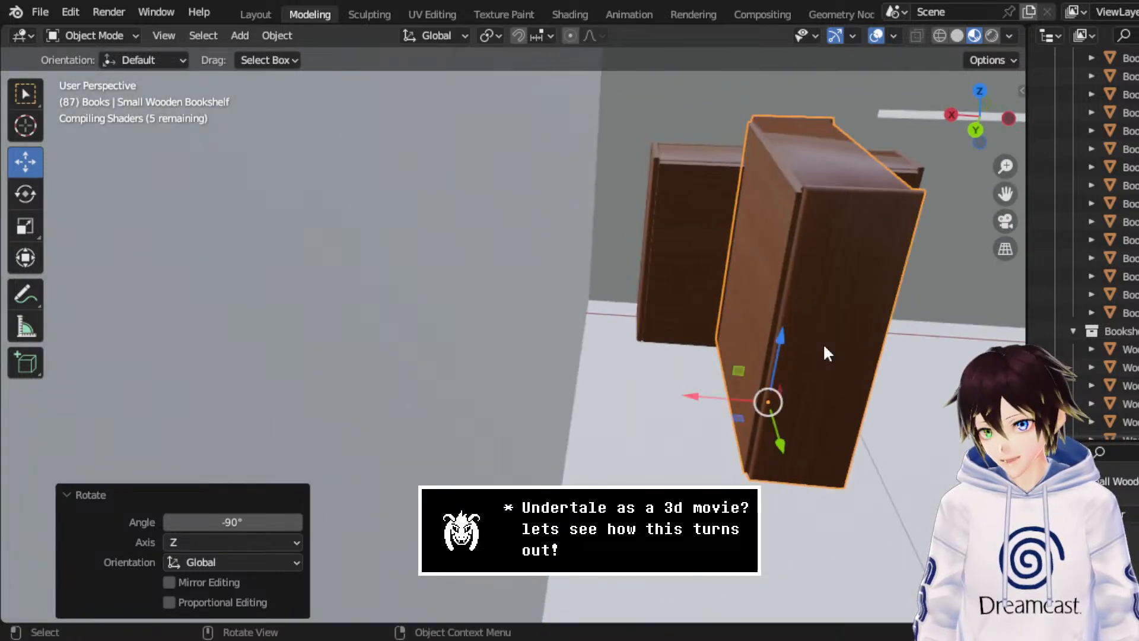
left_click_drag(706, 405, 654, 390)
middle_click_drag(654, 390, 685, 324)
scroll(657, 351, "up", 4)
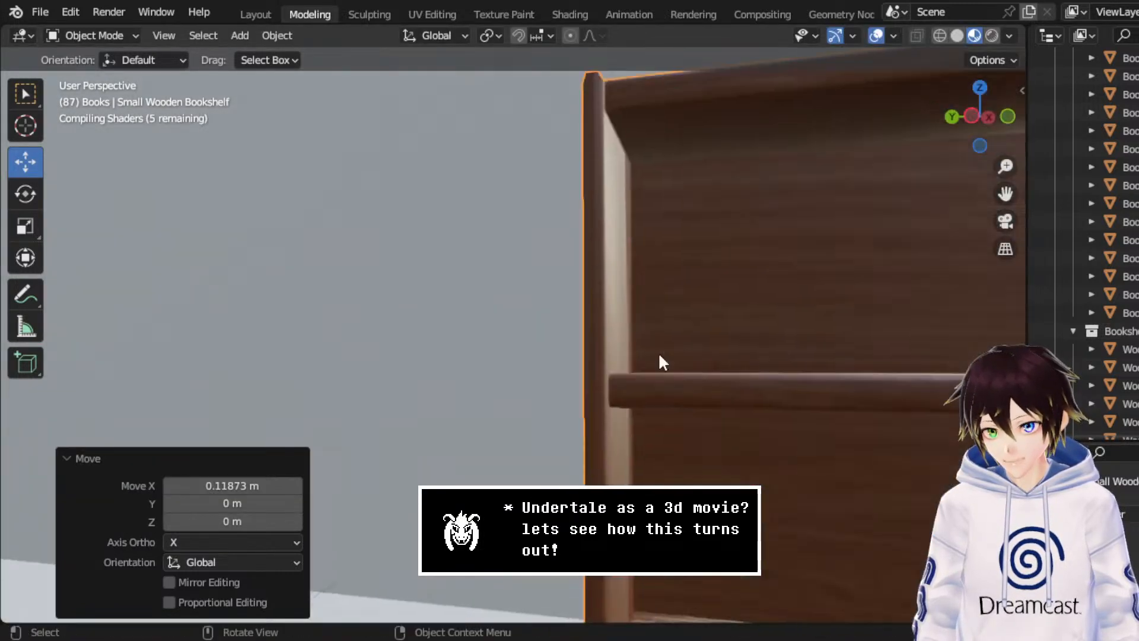
scroll(662, 362, "down", 4)
- Add the Shoe Rack to the selection and raise both shelves about 0.0026 m in Z onto the floor
left_click(942, 342)
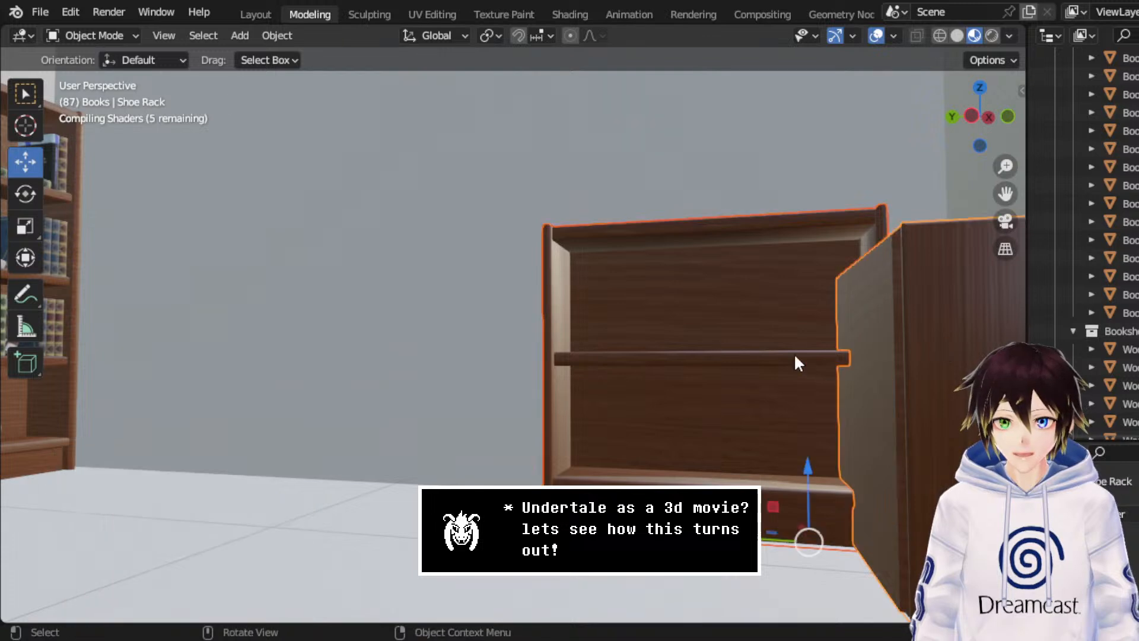
middle_click_drag(795, 356, 834, 359)
middle_click_drag(1014, 534, 931, 477, "shift")
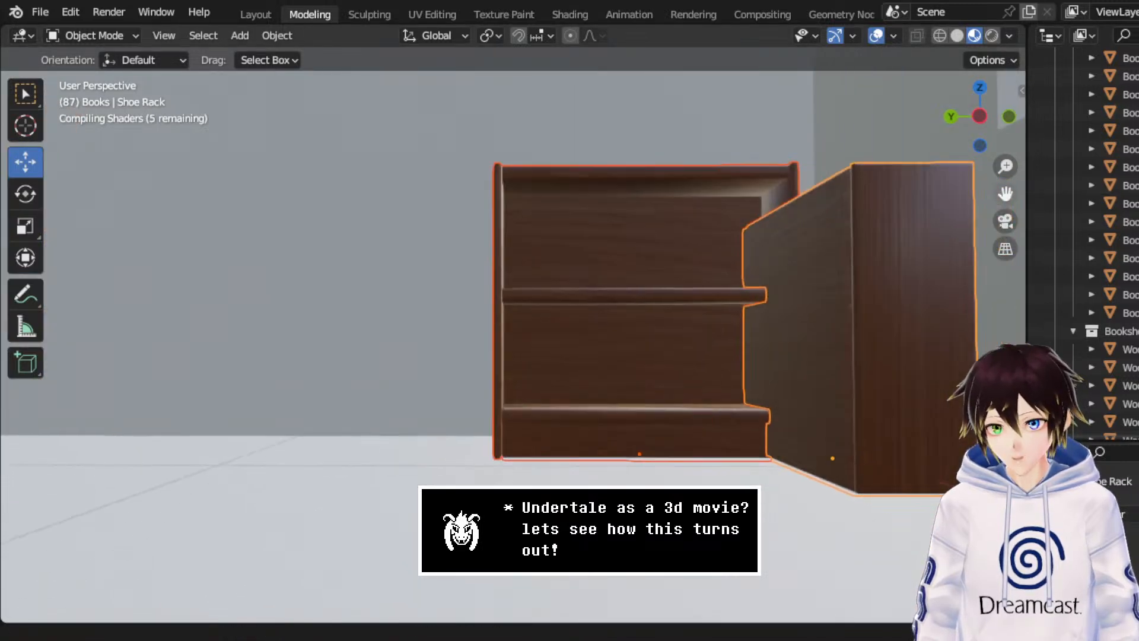
left_click_drag(729, 379, 738, 383)
middle_click_drag(739, 382, 737, 341)
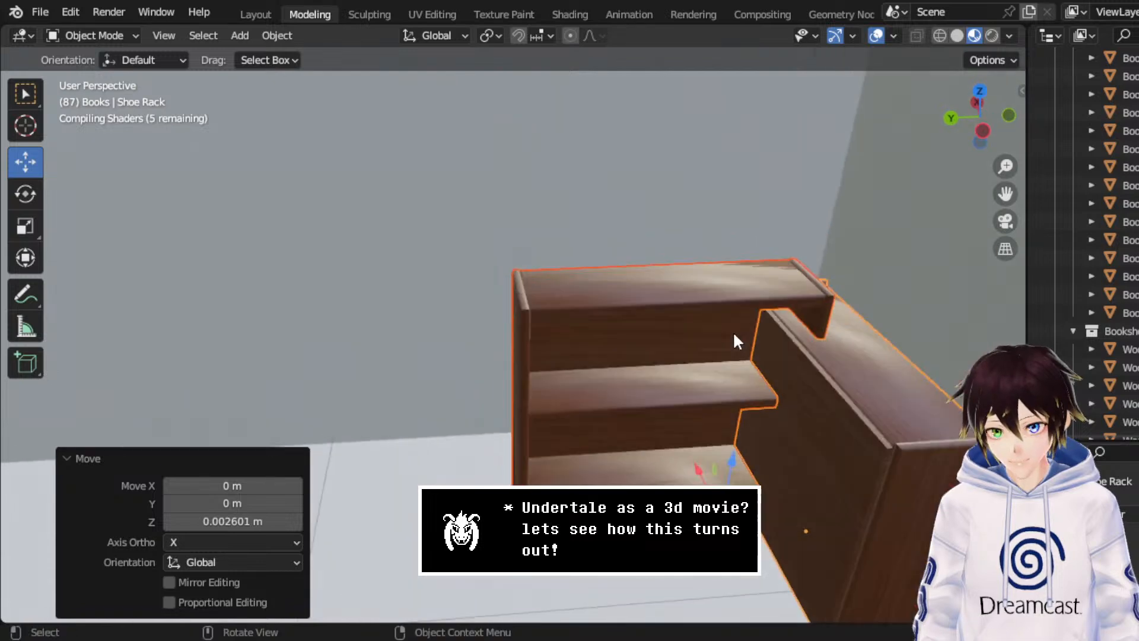
- Slide the Small Wooden Bookshelf along Y away from the Shoe Rack and mirror the Shoe Rack across global Y
left_click(735, 341)
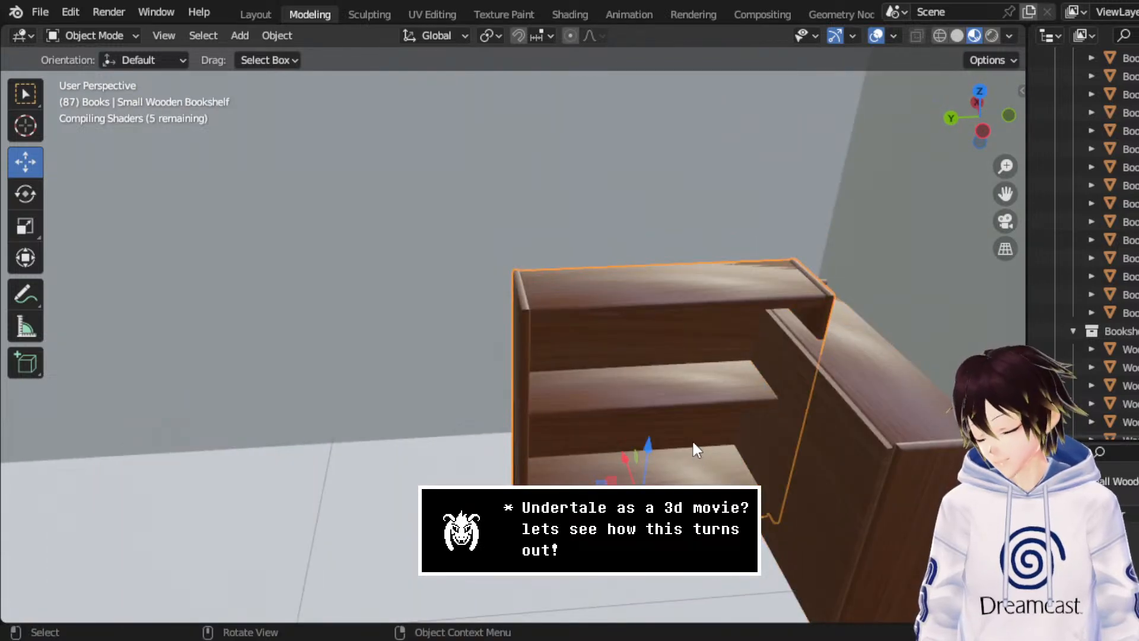
left_click_drag(580, 511, 447, 520)
left_click(769, 423)
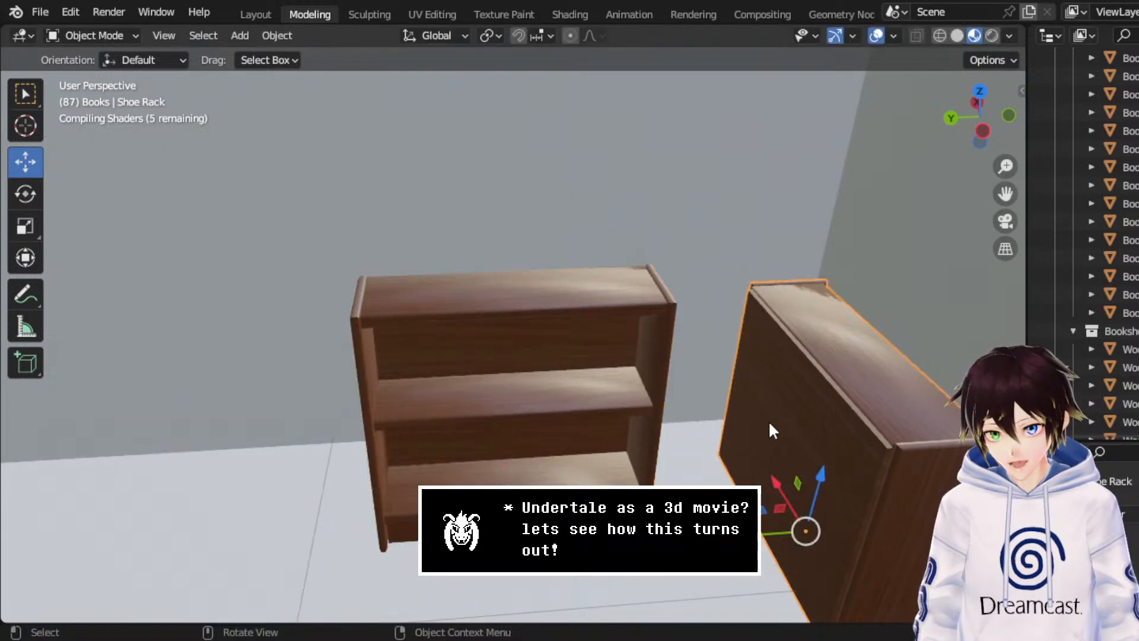
right_click(803, 385)
mouse_move(761, 433)
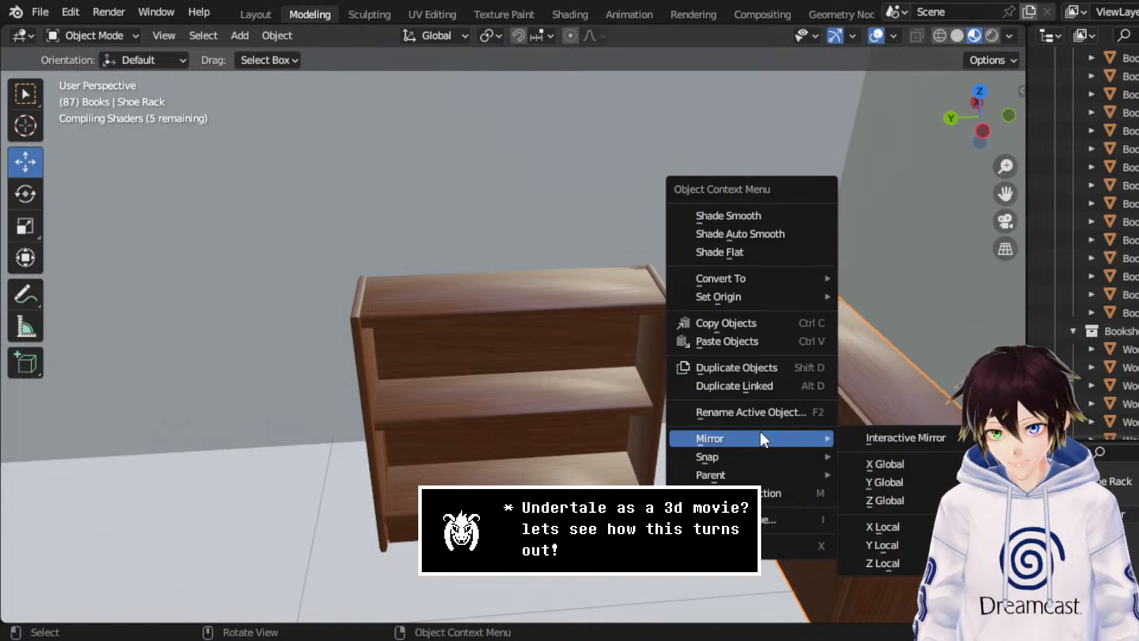
left_click(921, 490)
middle_click_drag(799, 471, 689, 406)
- Delete the Small Wooden Bookshelf, keeping only the Shoe Rack shelf in the corner
left_click(498, 422)
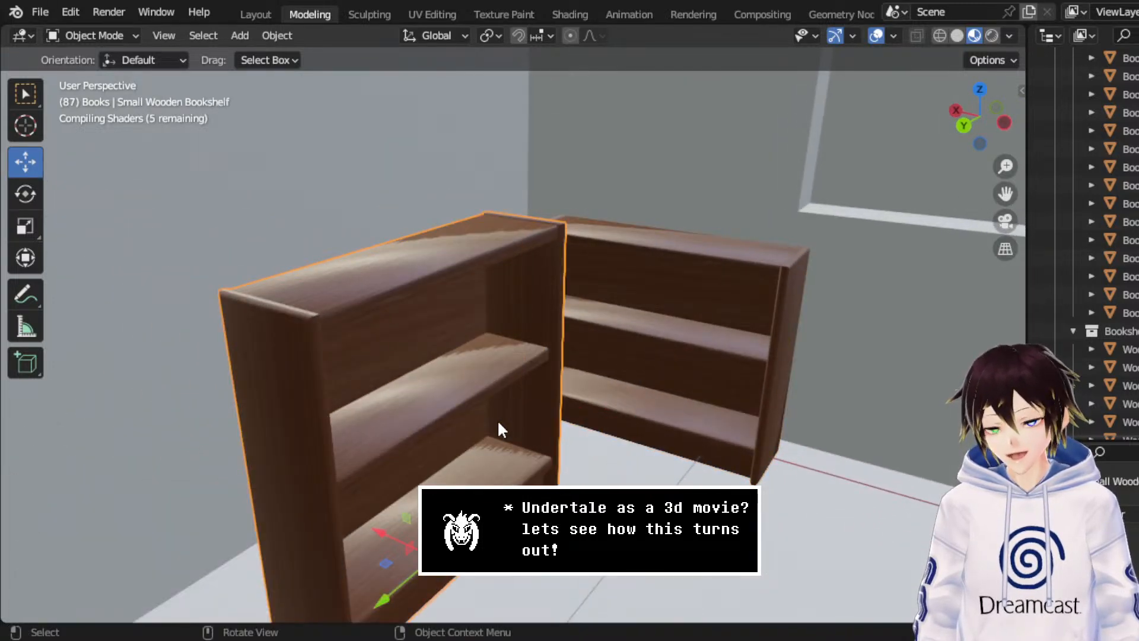
right_click(497, 418)
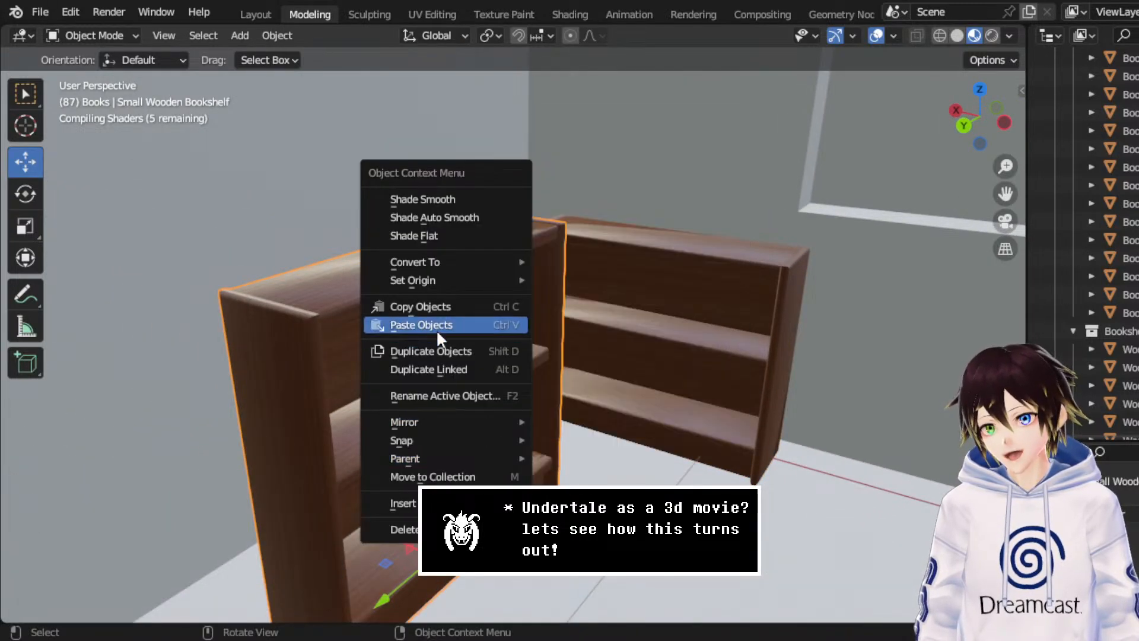
left_click(398, 529)
- Move the Shoe Rack about 0.125 m in X against the side wall
left_click(641, 340)
middle_click_drag(642, 339, 632, 420)
left_click_drag(686, 443, 586, 420)
scroll(661, 312, "down", 3)
middle_click_drag(668, 295, 551, 276)
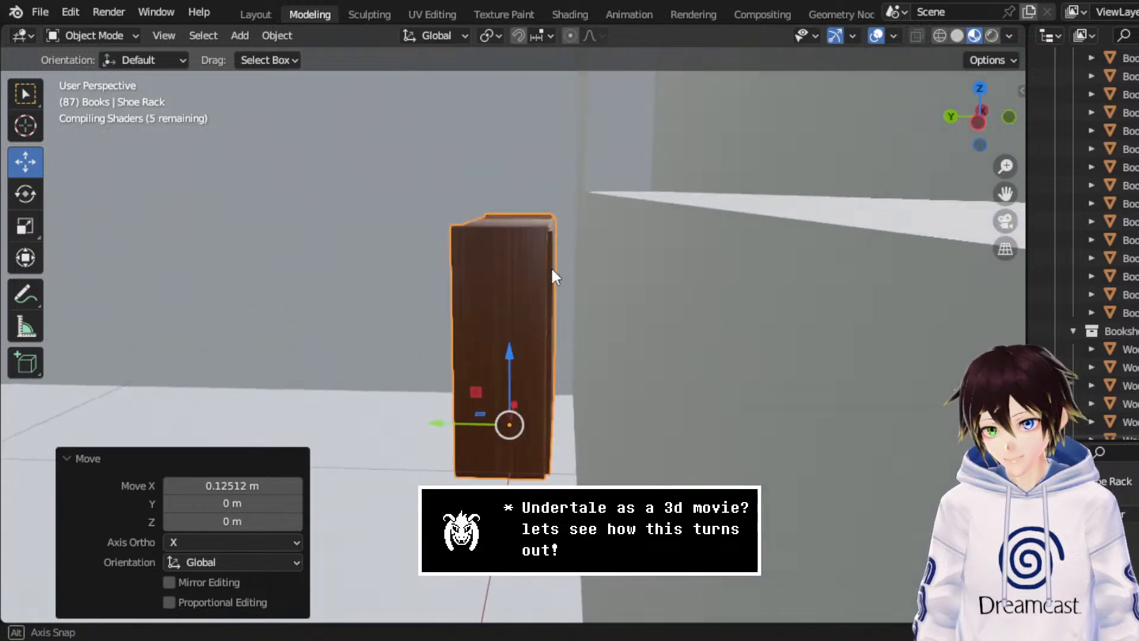
- Move the Shoe Rack about -0.054 m in Y toward the front wall and nudge it back 0.0075 m
left_click_drag(446, 426, 475, 429)
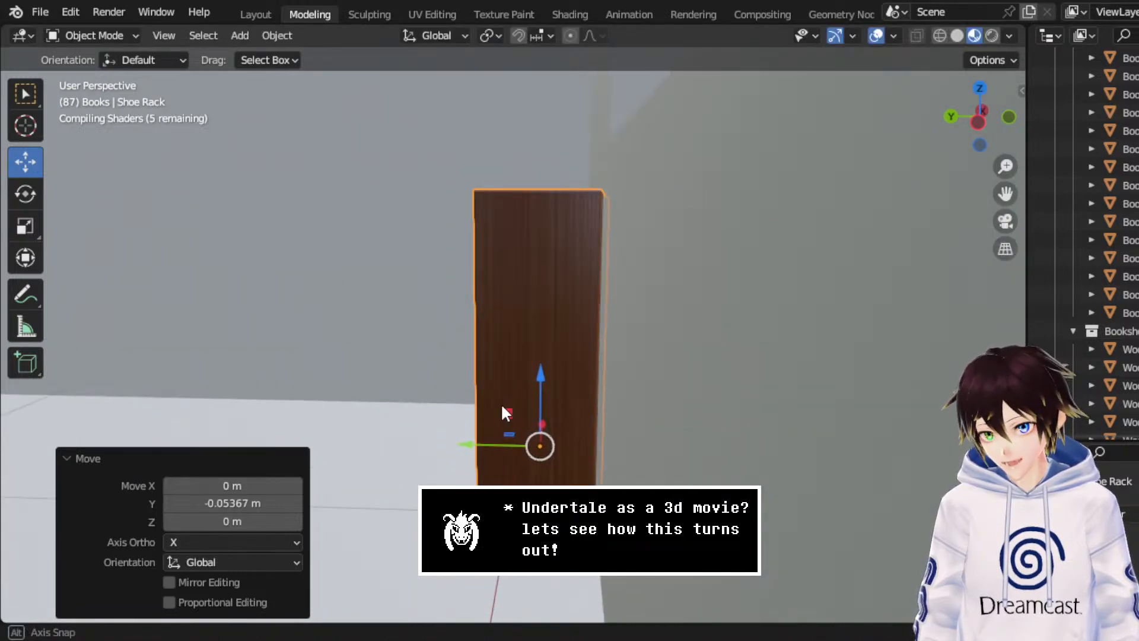
scroll(500, 403, "up", 2)
left_click_drag(474, 471, 469, 472)
scroll(605, 364, "down", 6)
middle_click_drag(650, 340, 533, 269)
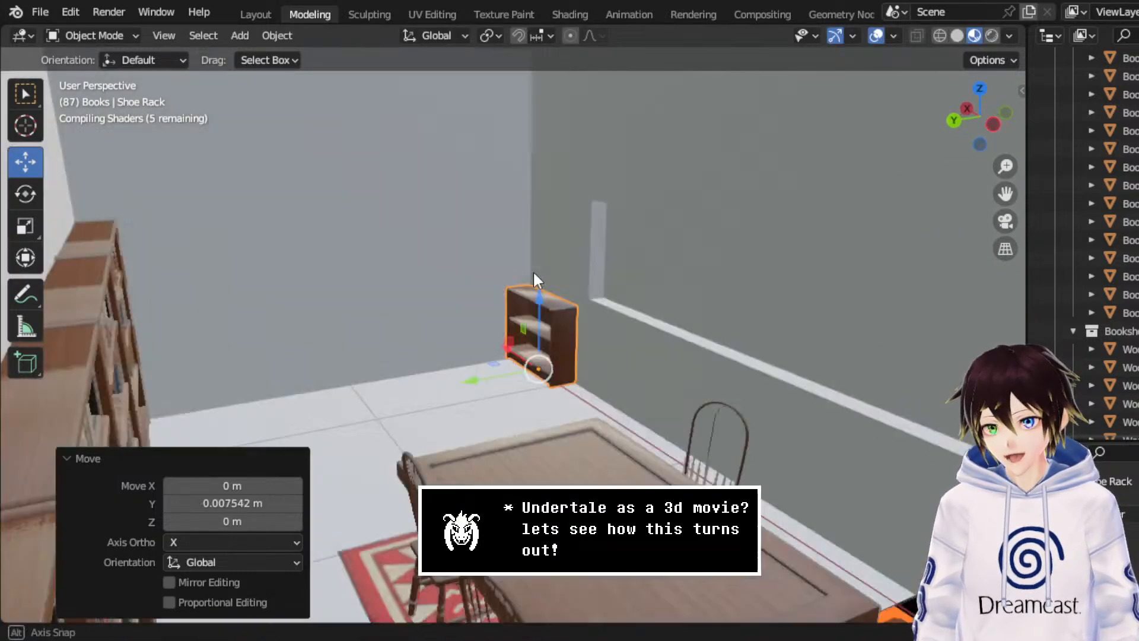
- Make a linked duplicate of the Shoe Rack and move it about 0.313 m in Y
scroll(533, 269, "up", 2)
right_click(554, 284)
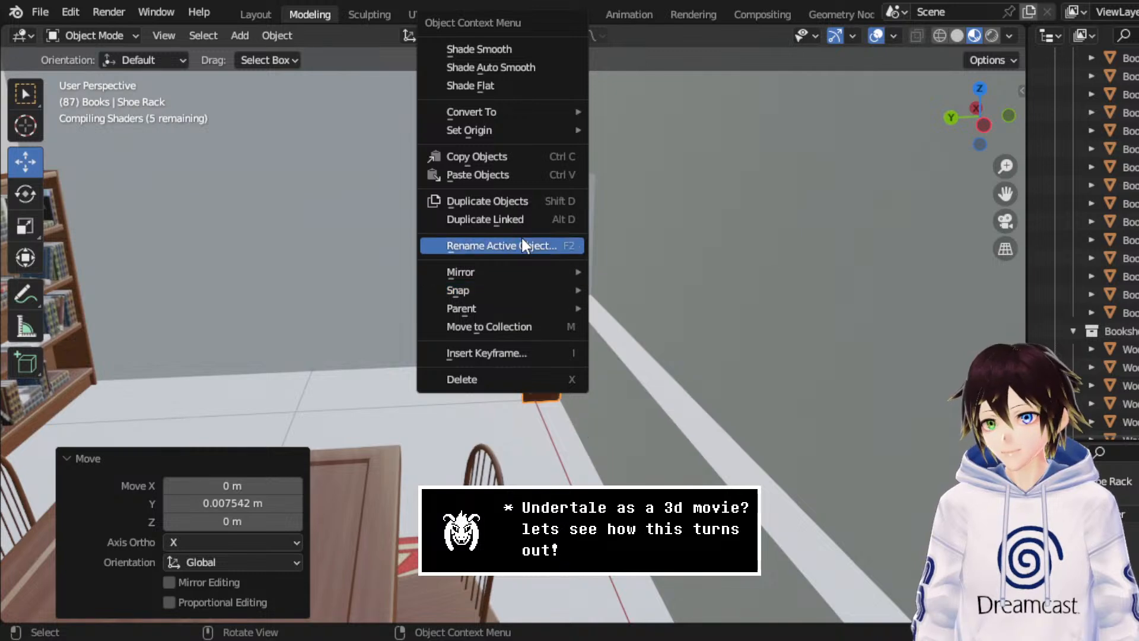
left_click(492, 219)
right_click(502, 252)
scroll(486, 285, "up", 2)
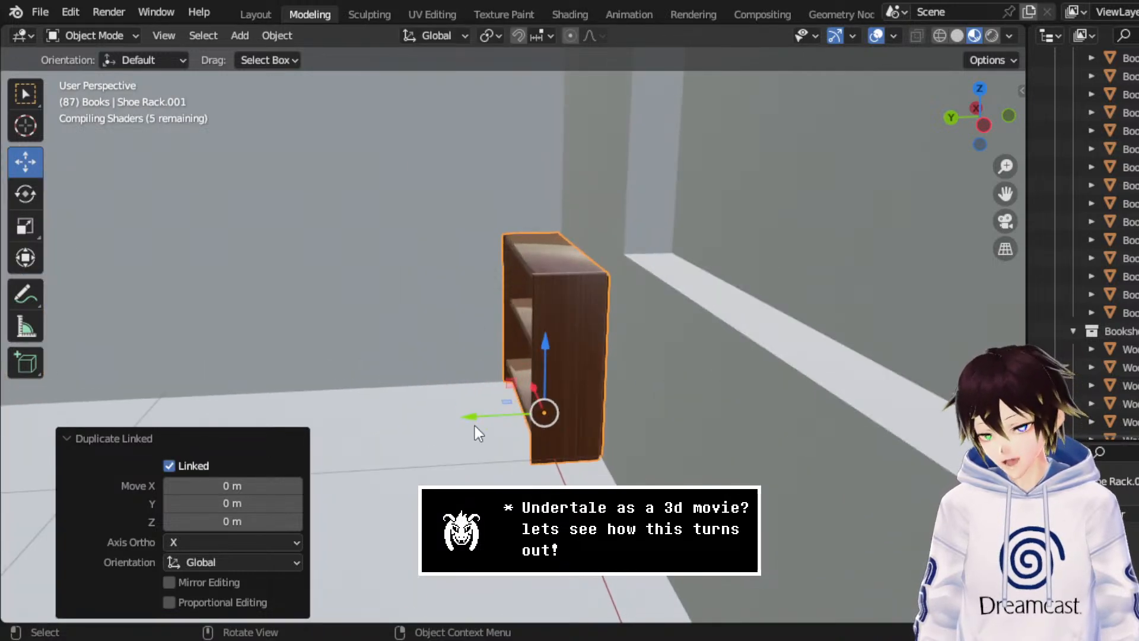
left_click_drag(475, 426, 349, 431)
- Rotate the duplicated shelf 90° about the global Z axis
left_click(25, 194)
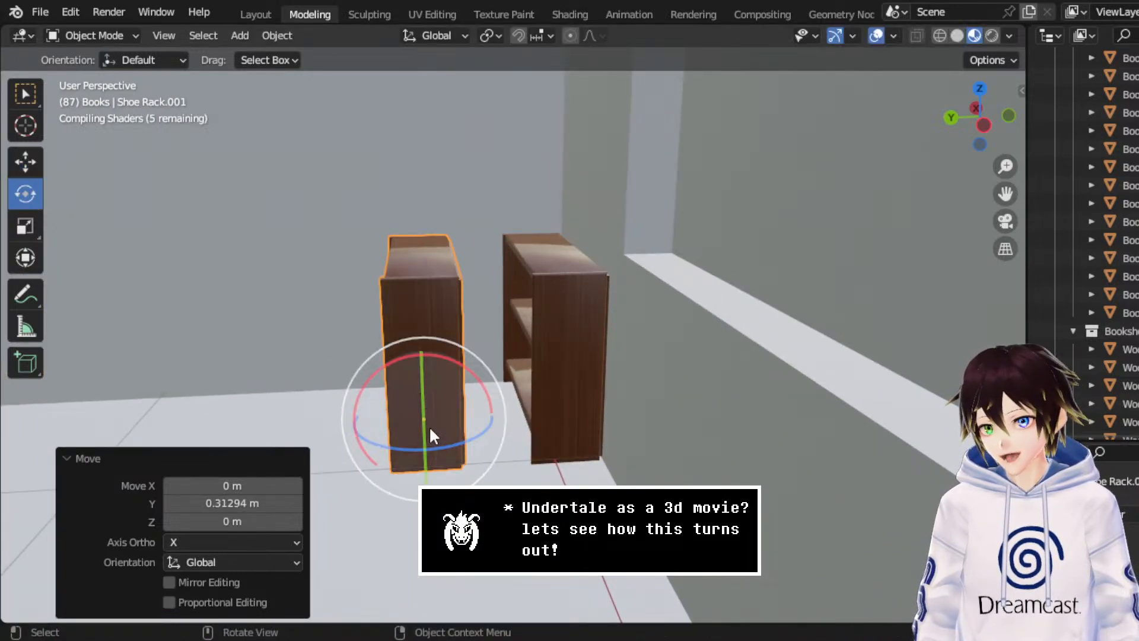
left_click_drag(438, 444, 368, 487)
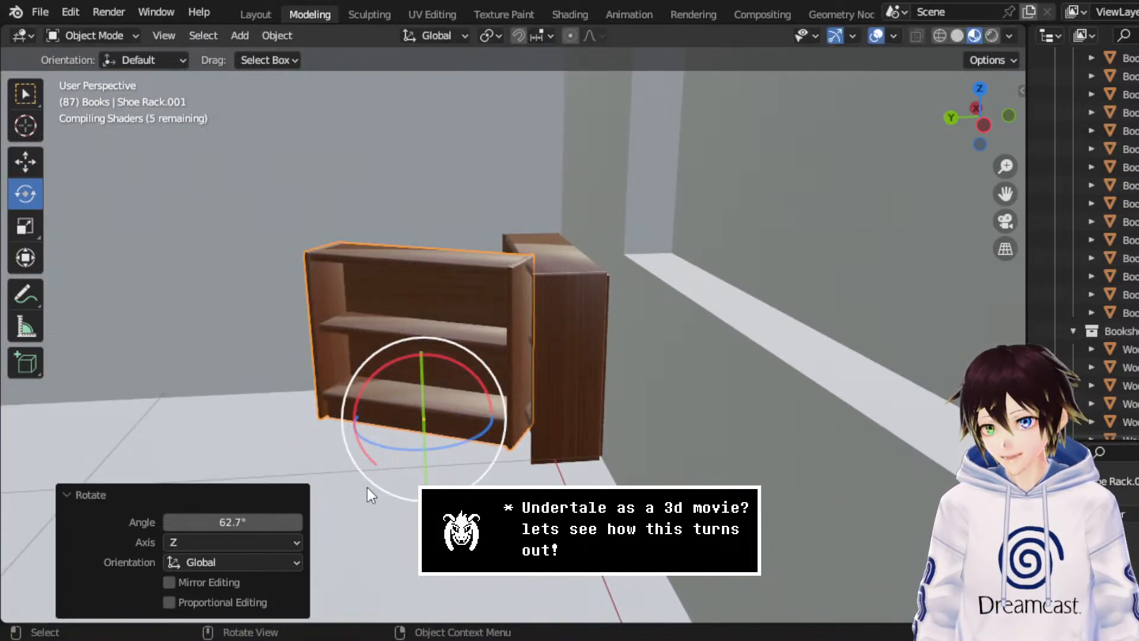
double_click(219, 521)
type("90")
key("Return")
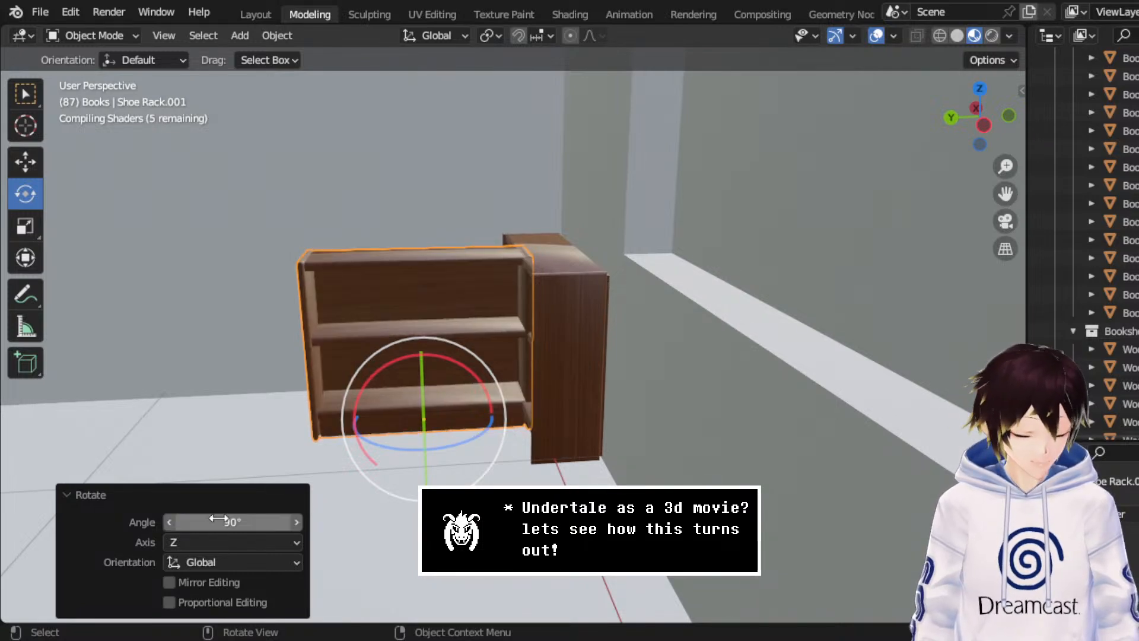
middle_click_drag(226, 403, 378, 218)
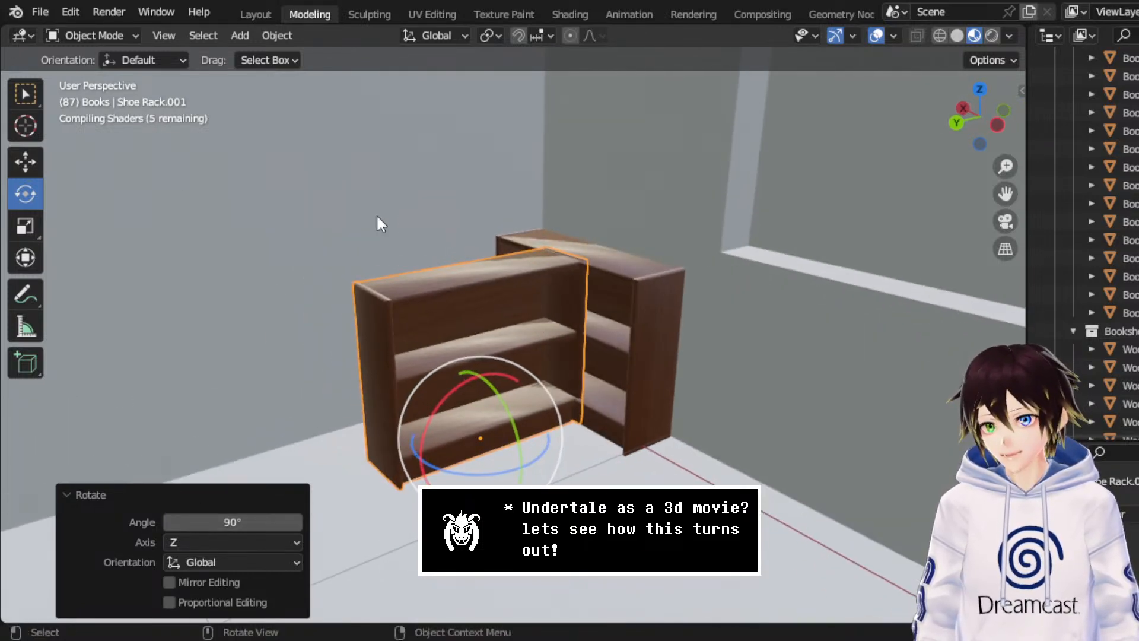
- Move the rotated duplicate about 0.110 m in Y and 0.136 m in X along the side wall
left_click(25, 162)
middle_click_drag(478, 316, 404, 415)
left_click_drag(381, 444, 349, 452)
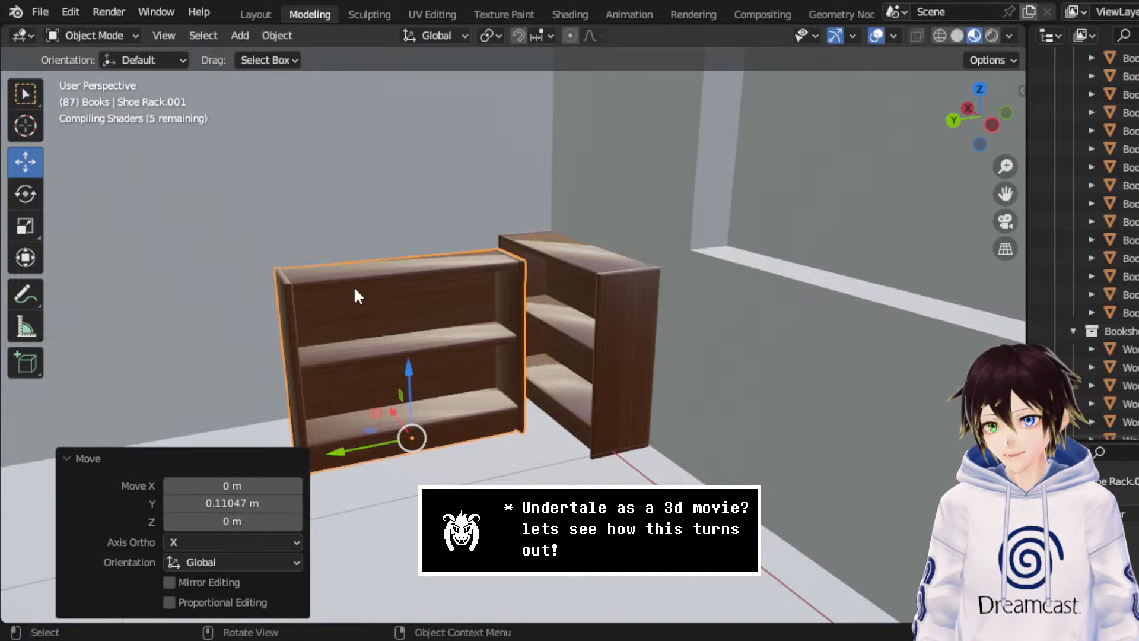
middle_click_drag(355, 294, 401, 391)
left_click_drag(418, 432, 367, 421)
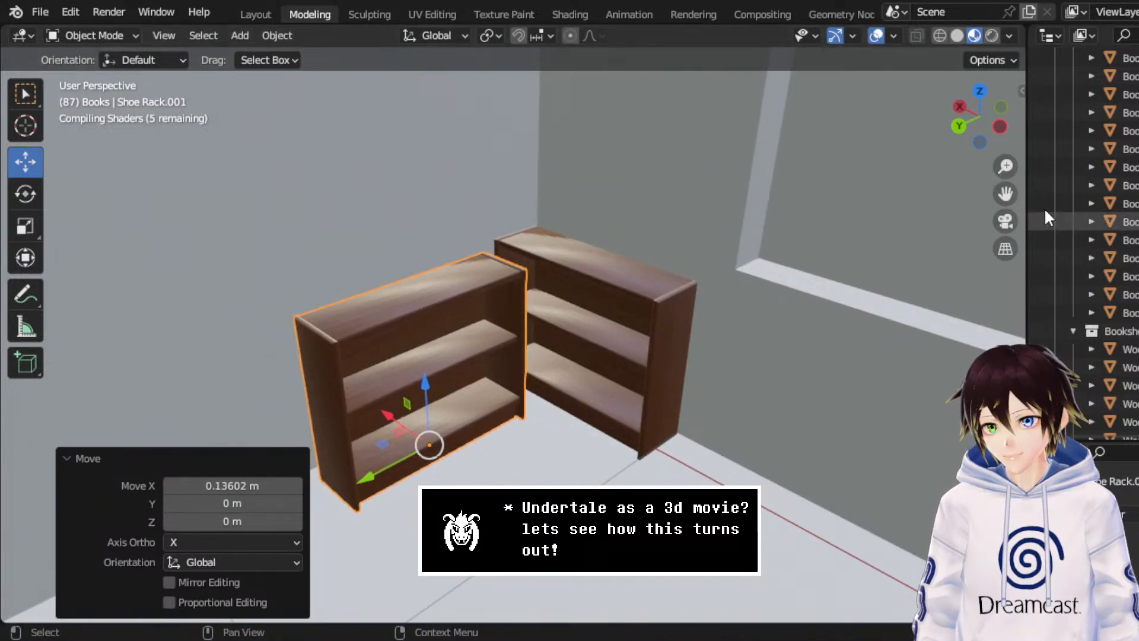
- Nudge the rotated duplicate about -0.073 m in Y and delete it
middle_click_drag(1008, 220, 676, 225)
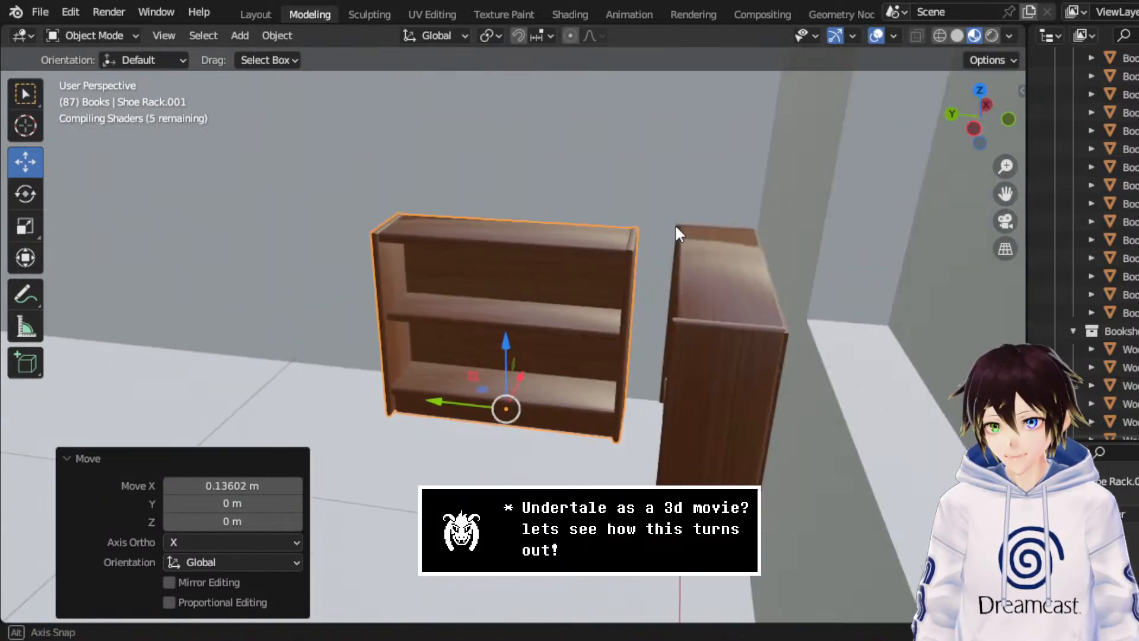
middle_click_drag(510, 288, 617, 308)
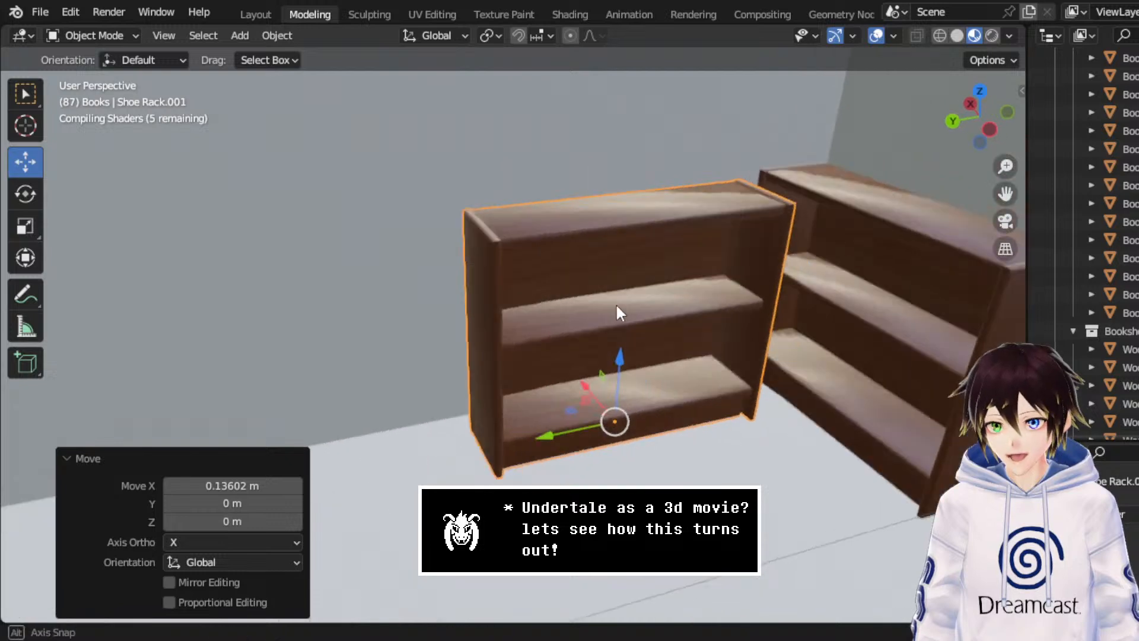
left_click_drag(582, 431, 585, 423)
right_click(621, 299)
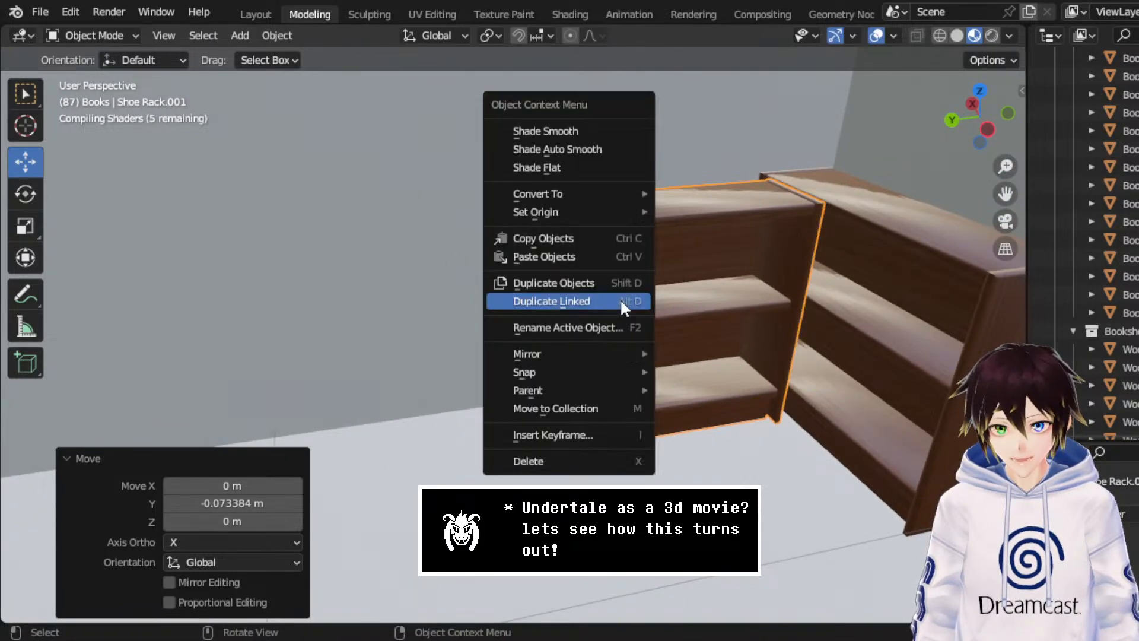
left_click(559, 463)
- Make a linked duplicate of the Shoe Rack and move it about -0.544 m in X beside the original
right_click(823, 283)
mouse_move(817, 280)
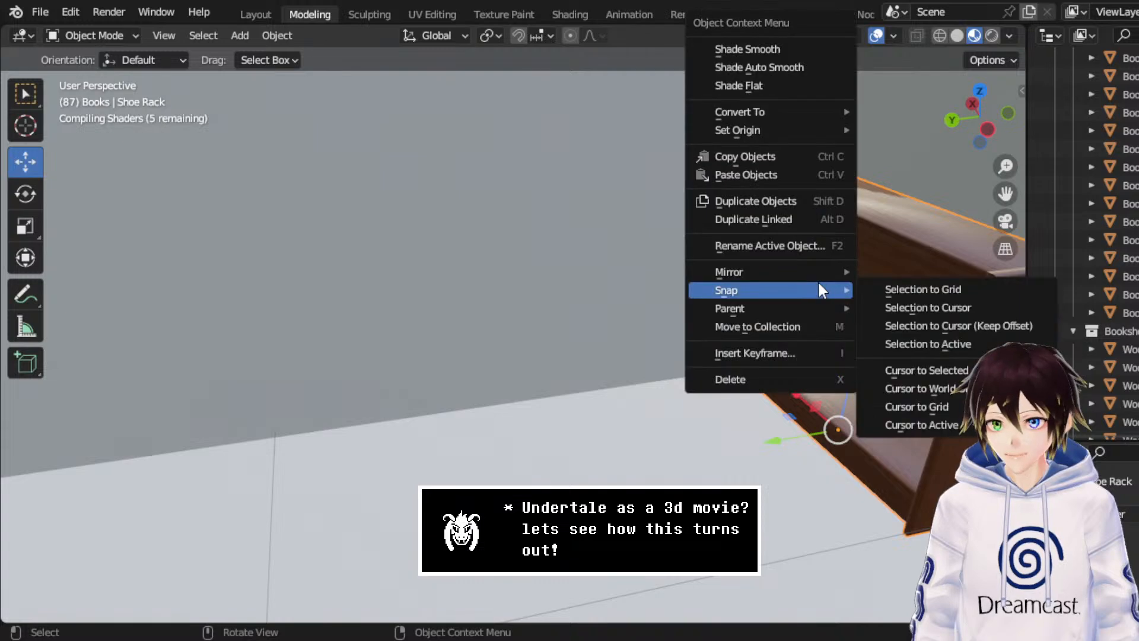
left_click(785, 222)
middle_click_drag(700, 300, 311, 294)
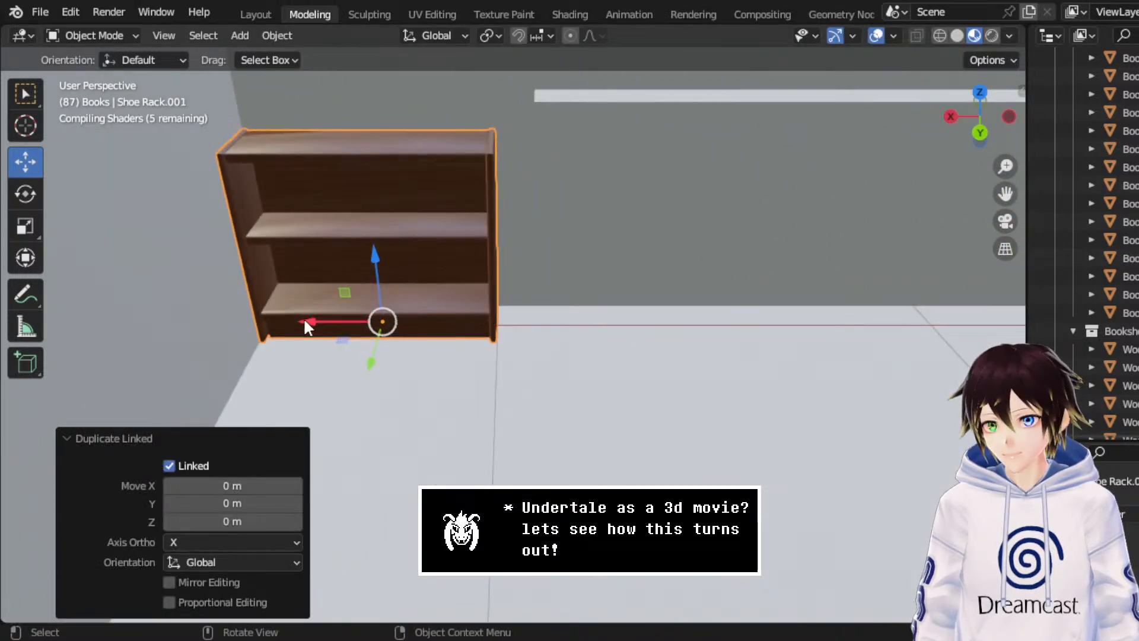
left_click_drag(304, 324, 544, 321)
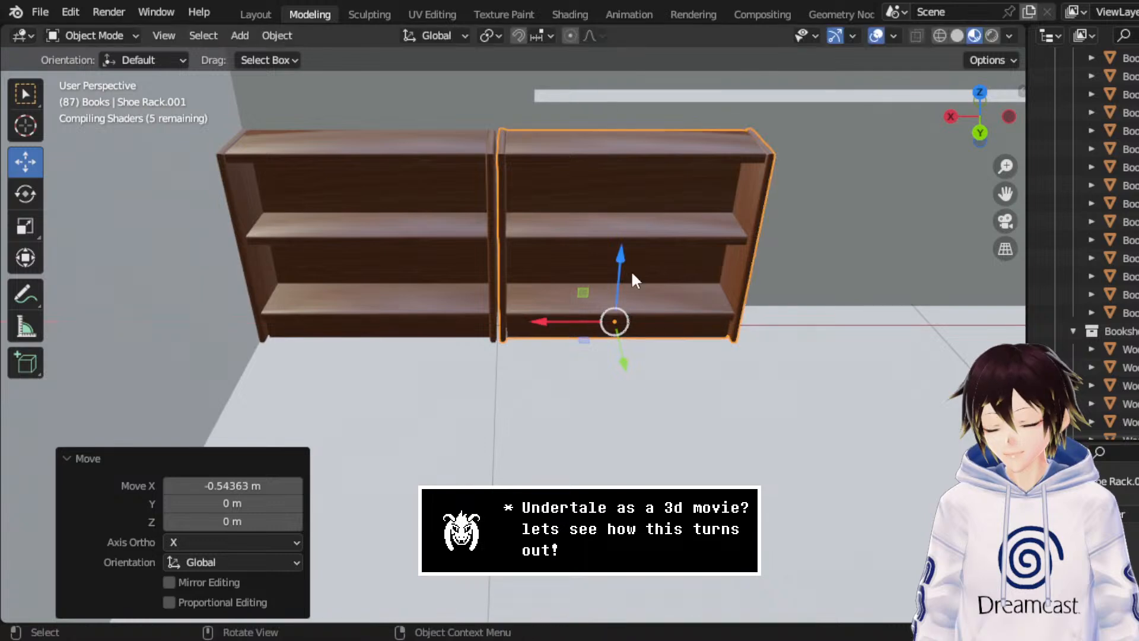
- Walk through the library interior at eye level to examine the bookshelves, table, front wall, counter and characters
scroll(631, 269, "down", 3)
middle_click_drag(614, 261, 564, 268)
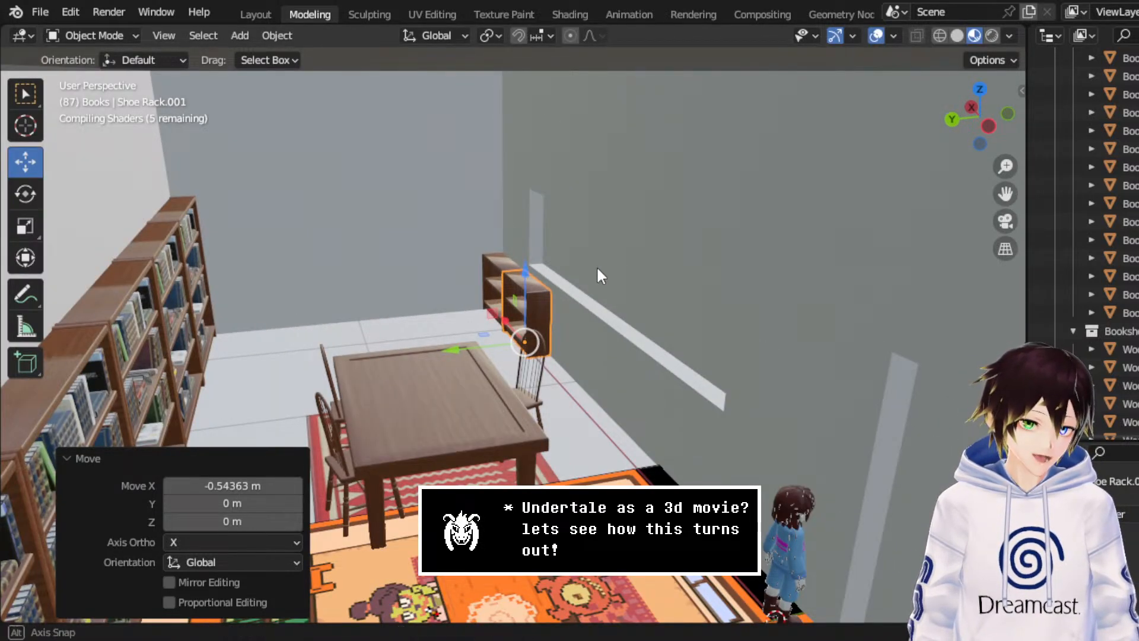
key("shift+grave")
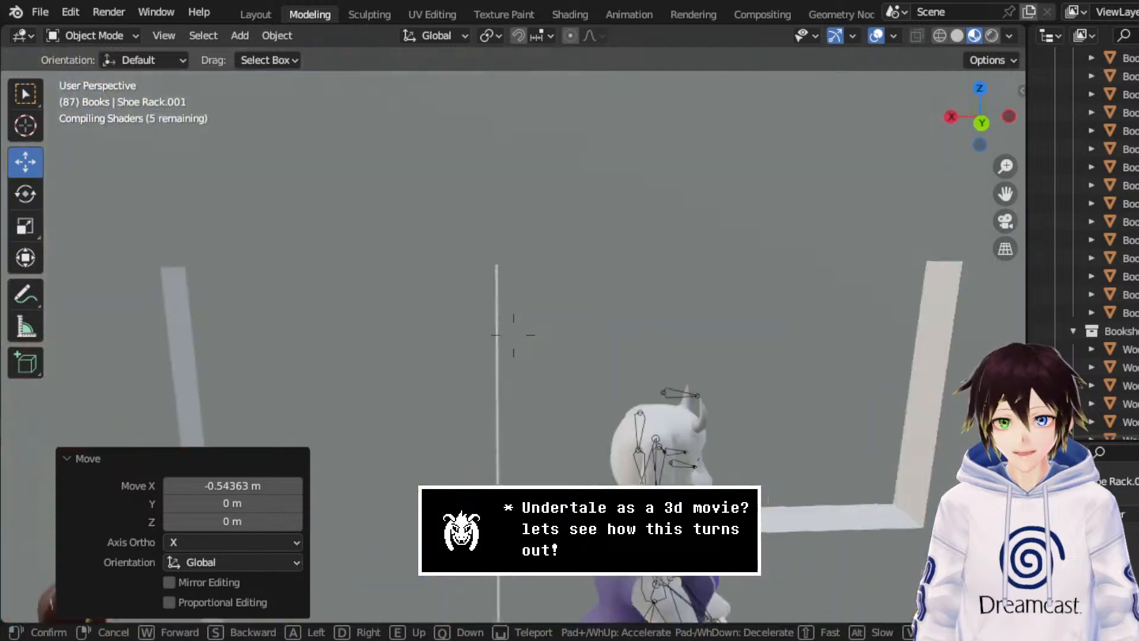
key("s")
key("w")
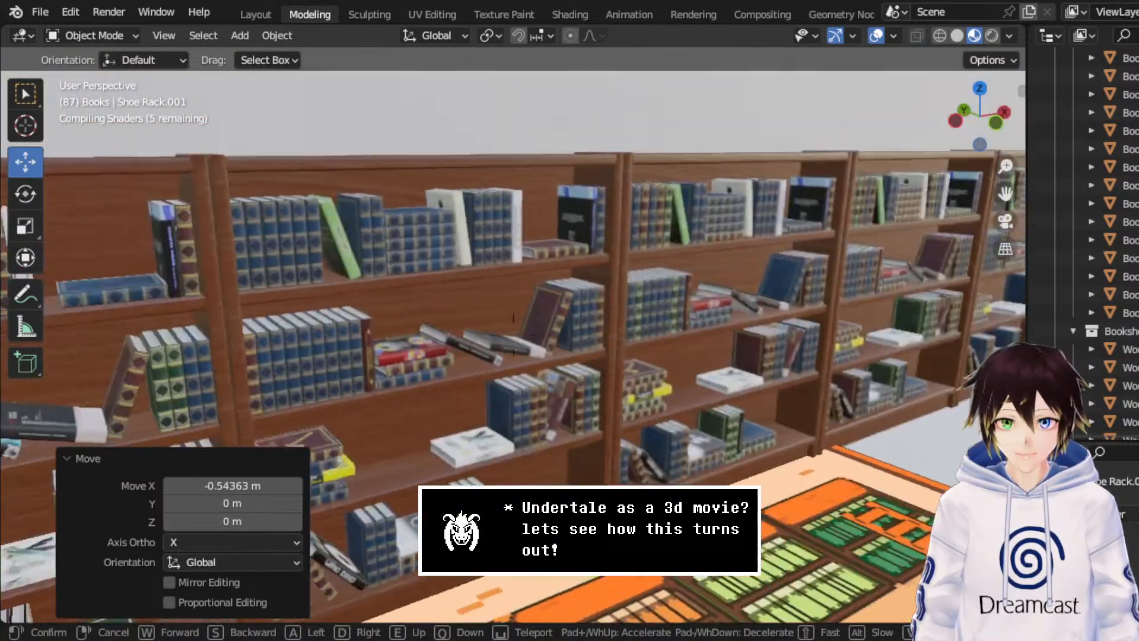
key("s")
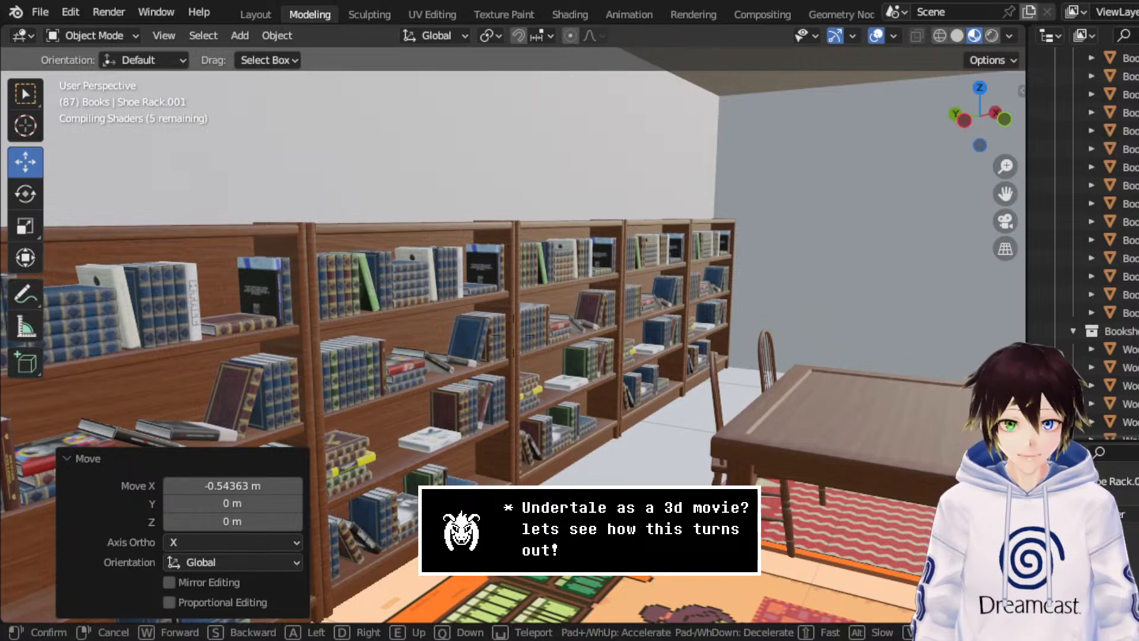
key("w")
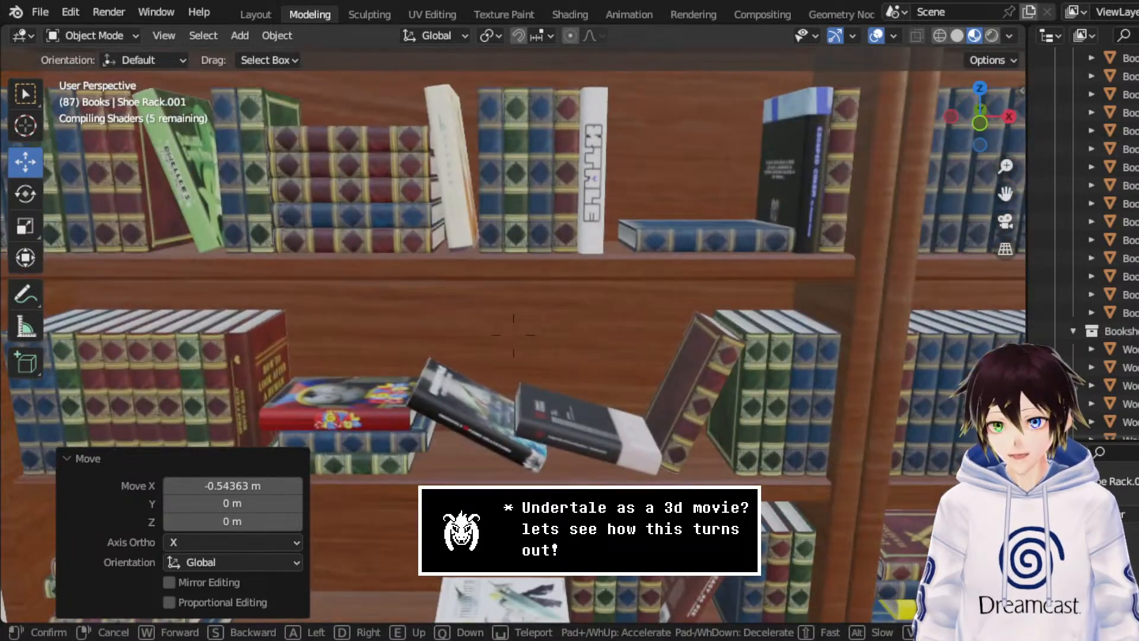
key("s")
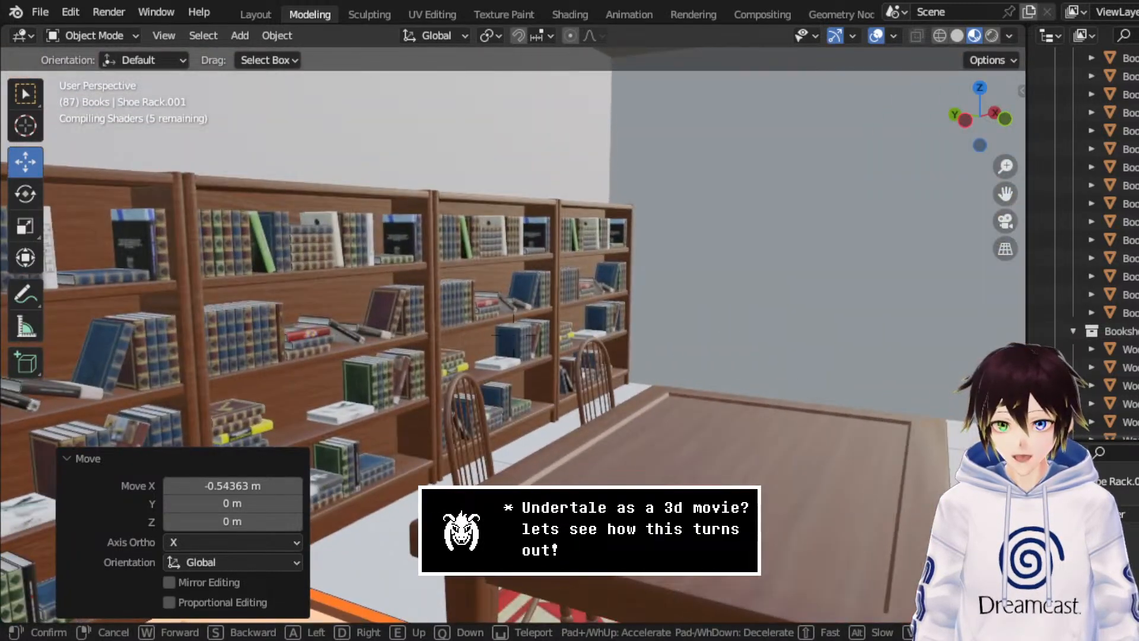
key("s")
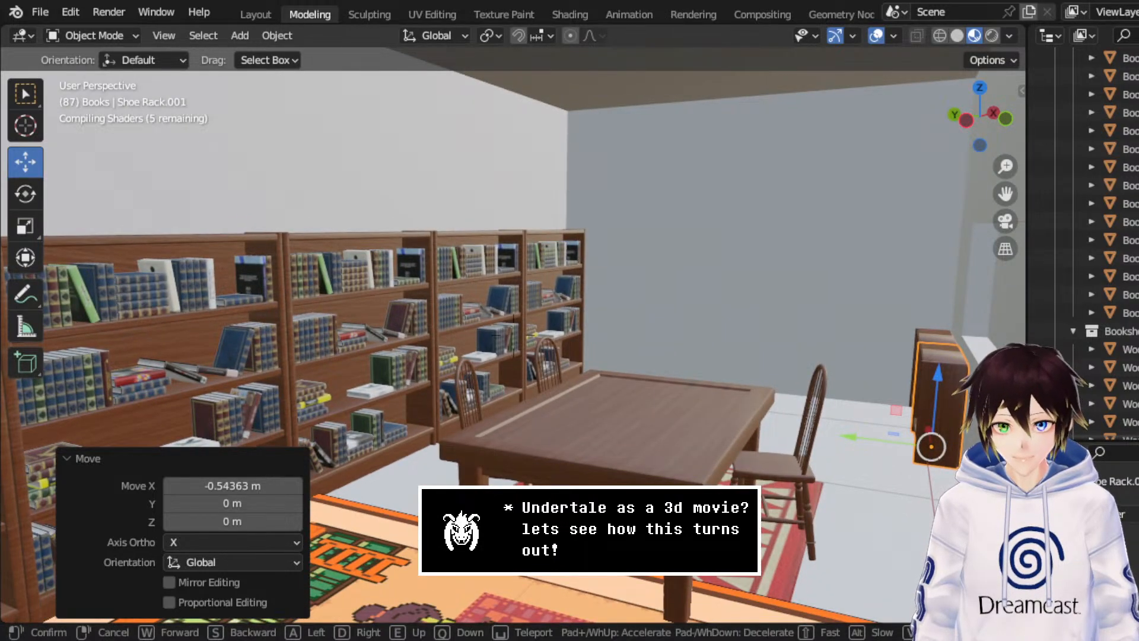
key("w")
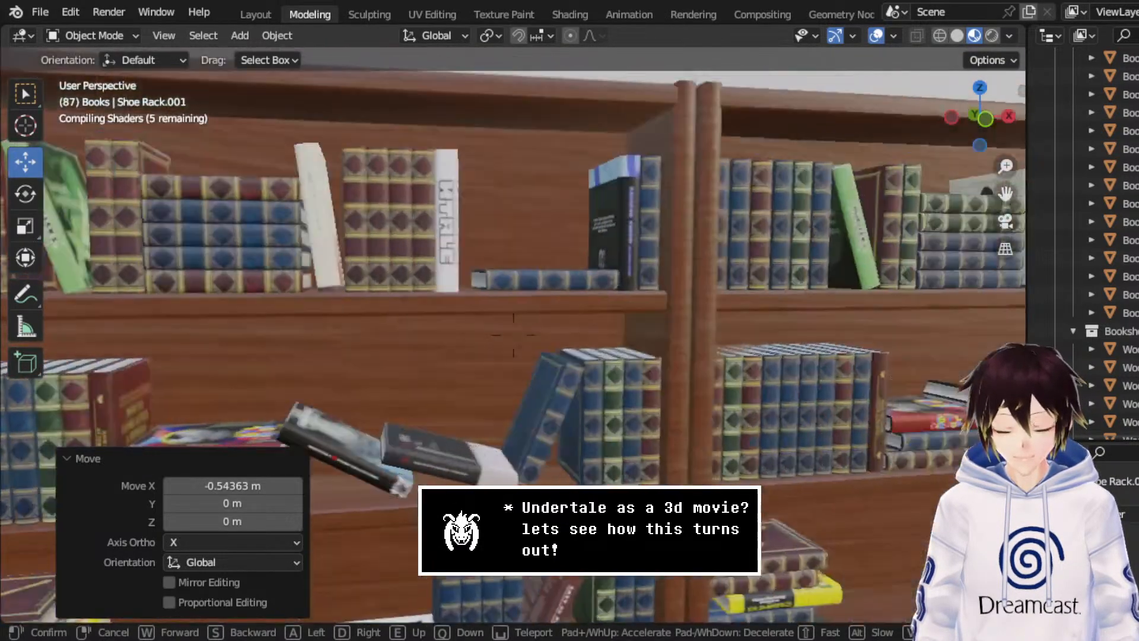
key("s")
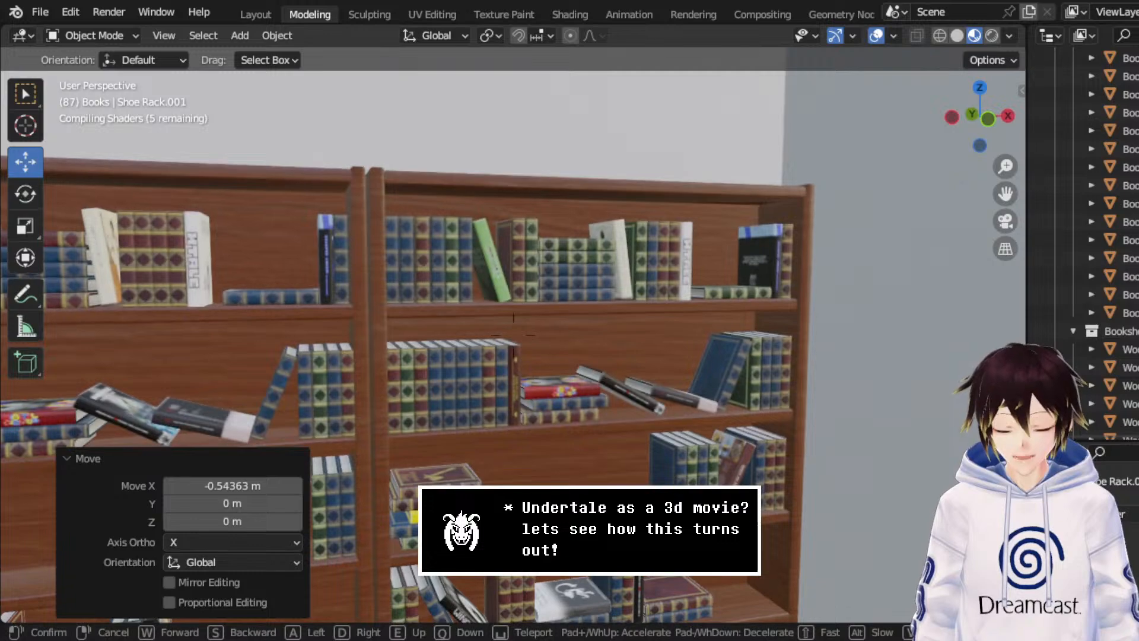
key("s")
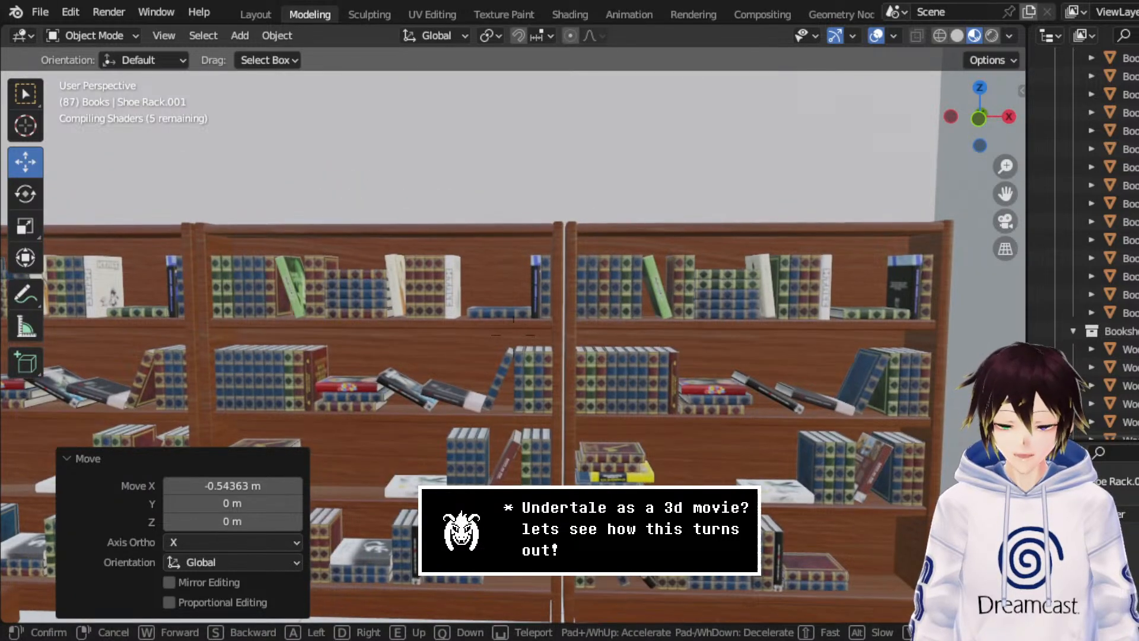
key("s")
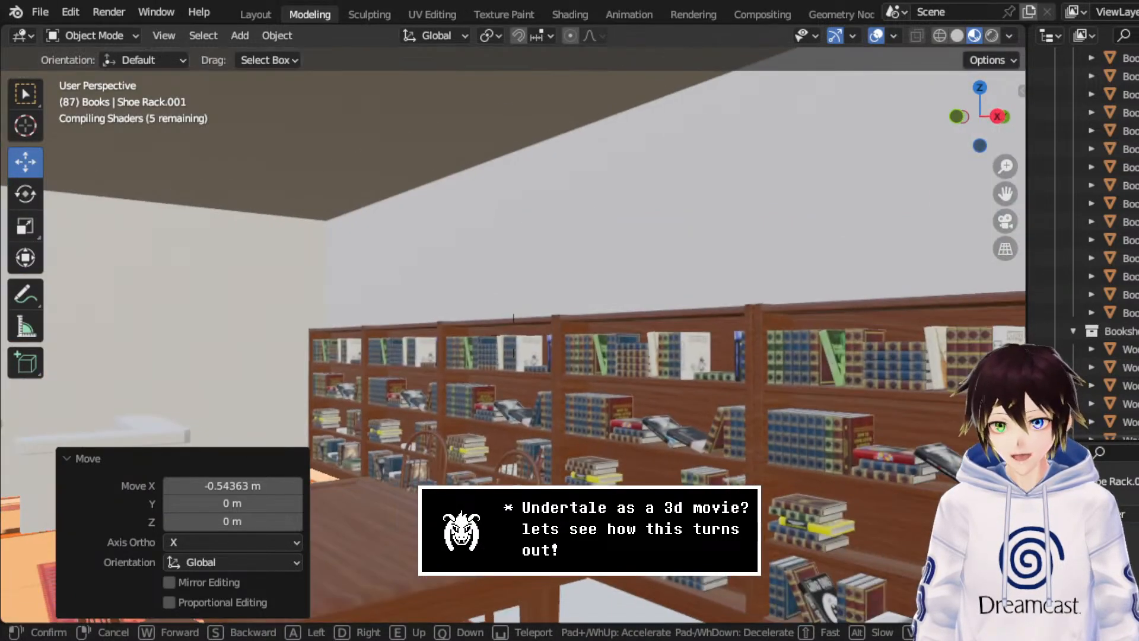
key("w")
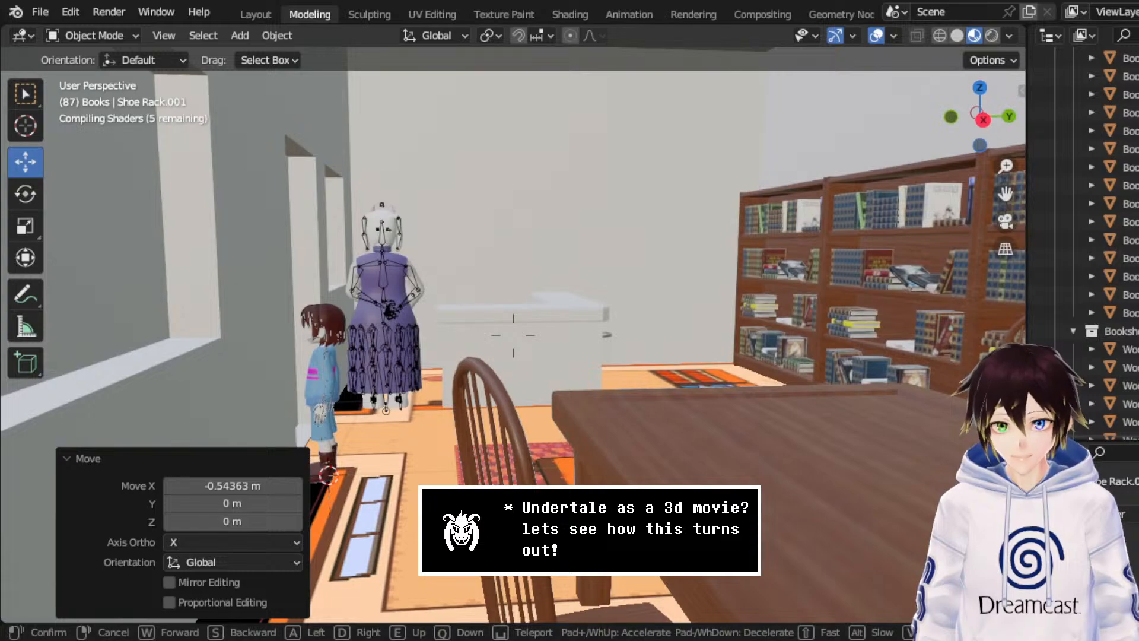
key("w")
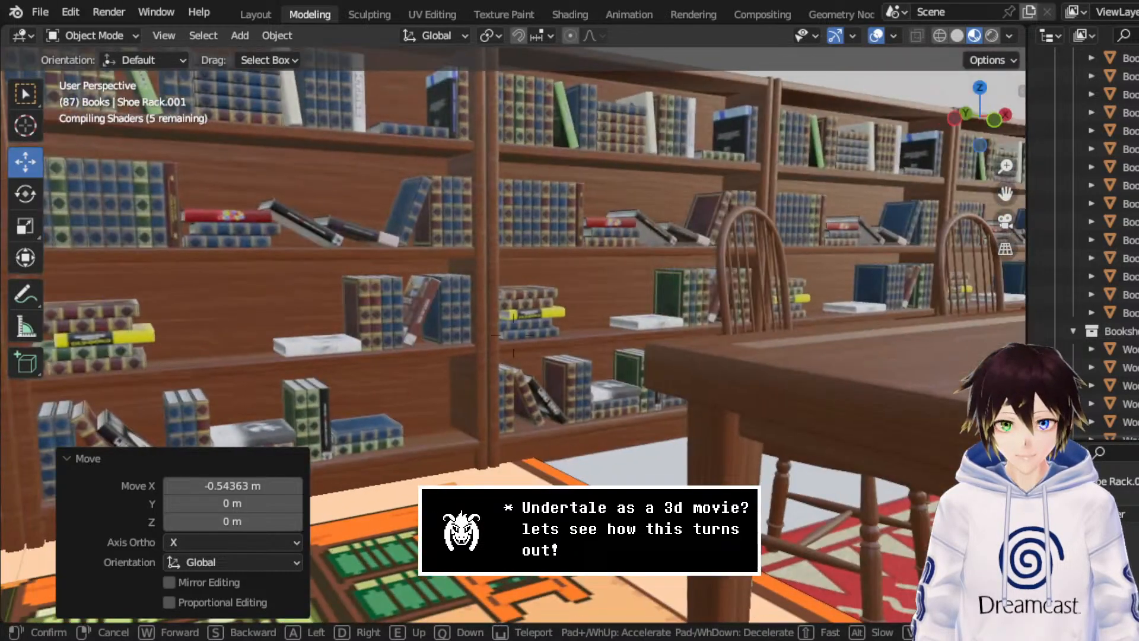
key("s")
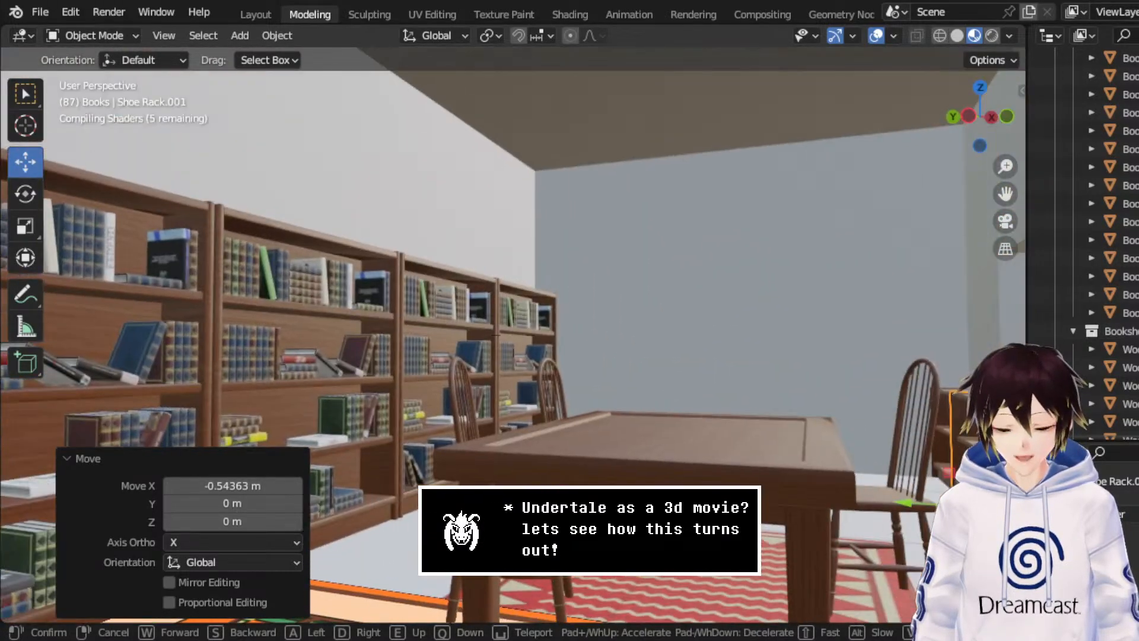
key("s")
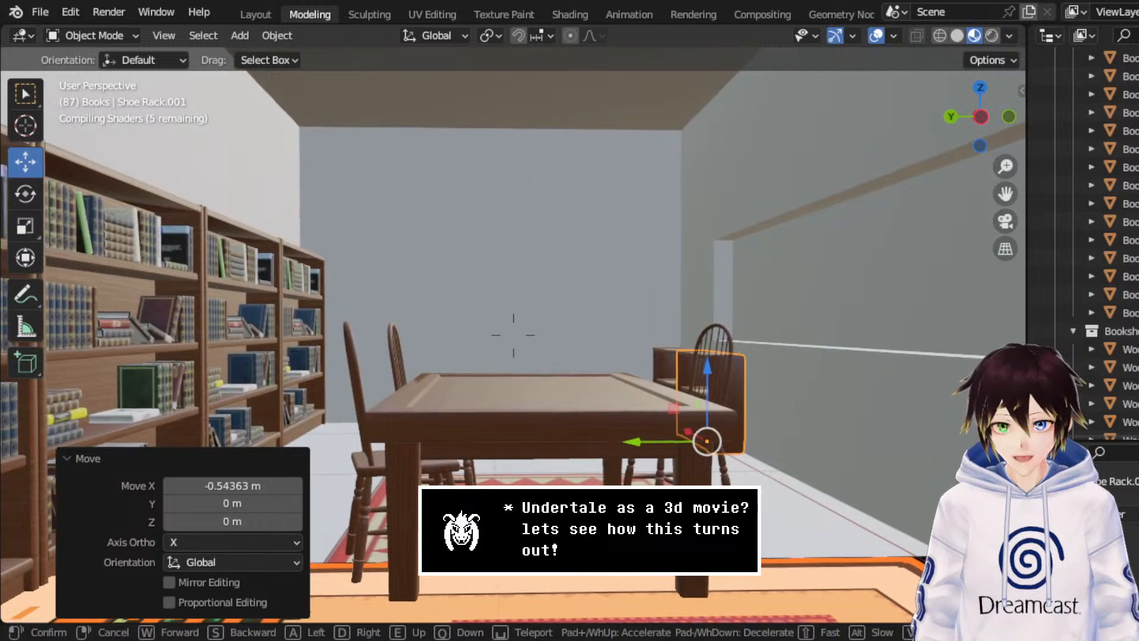
key("w")
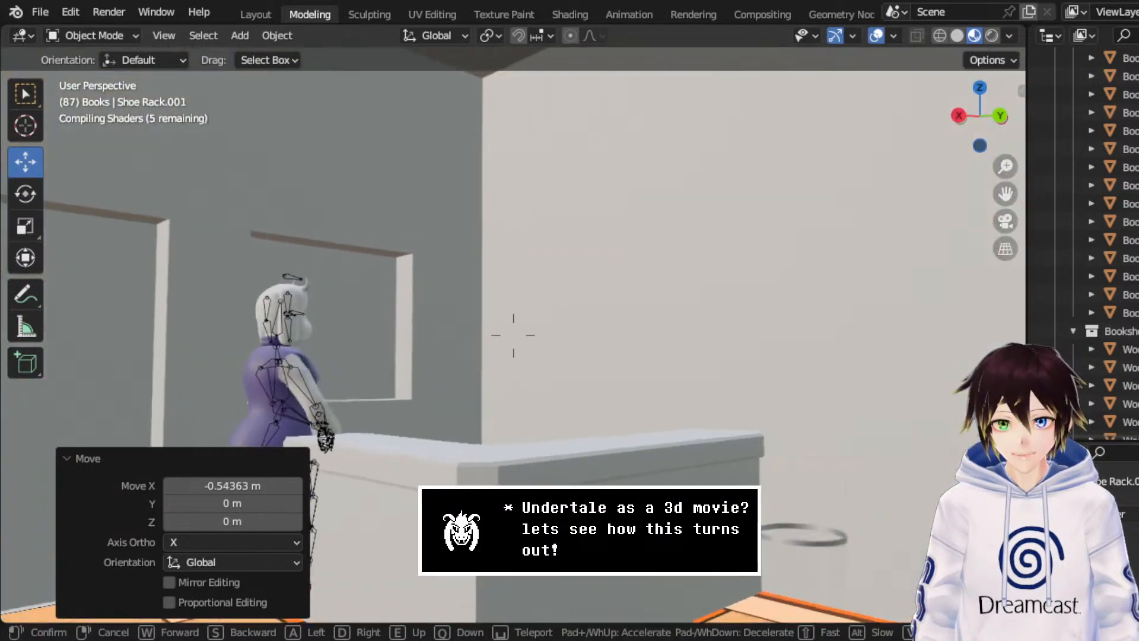
mouse_move(513, 335)
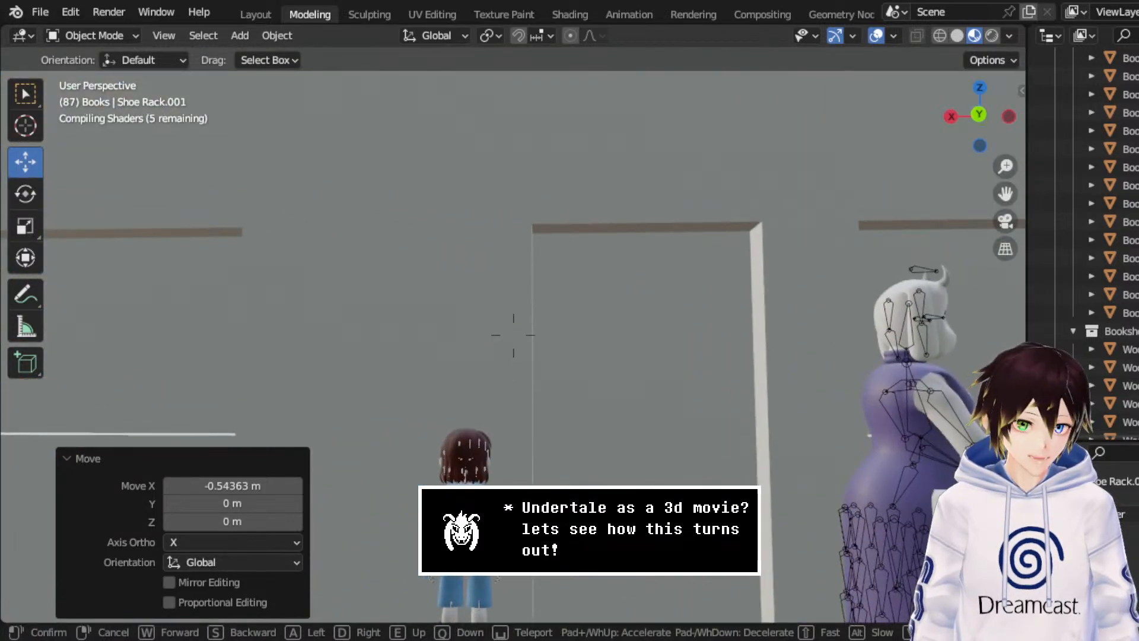
key("s")
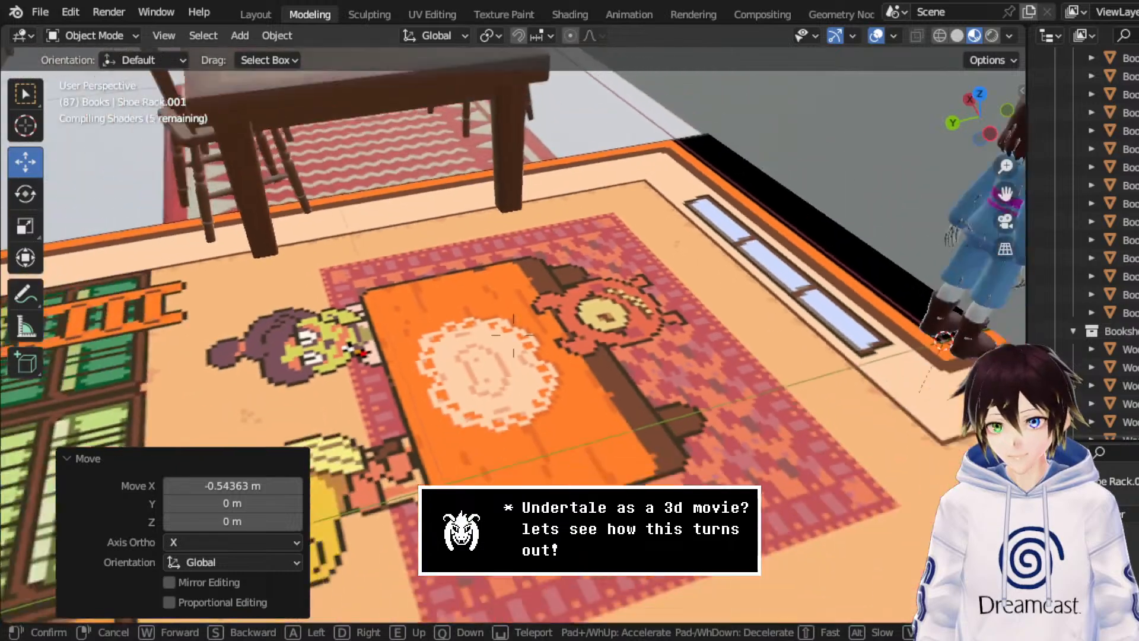
key("s")
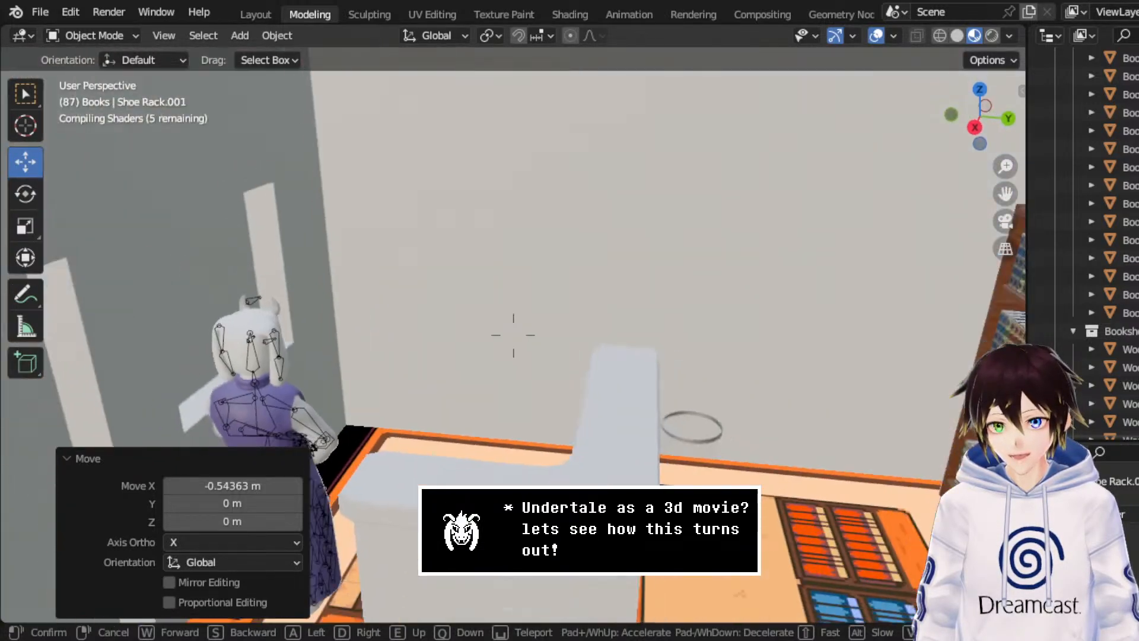
key("w")
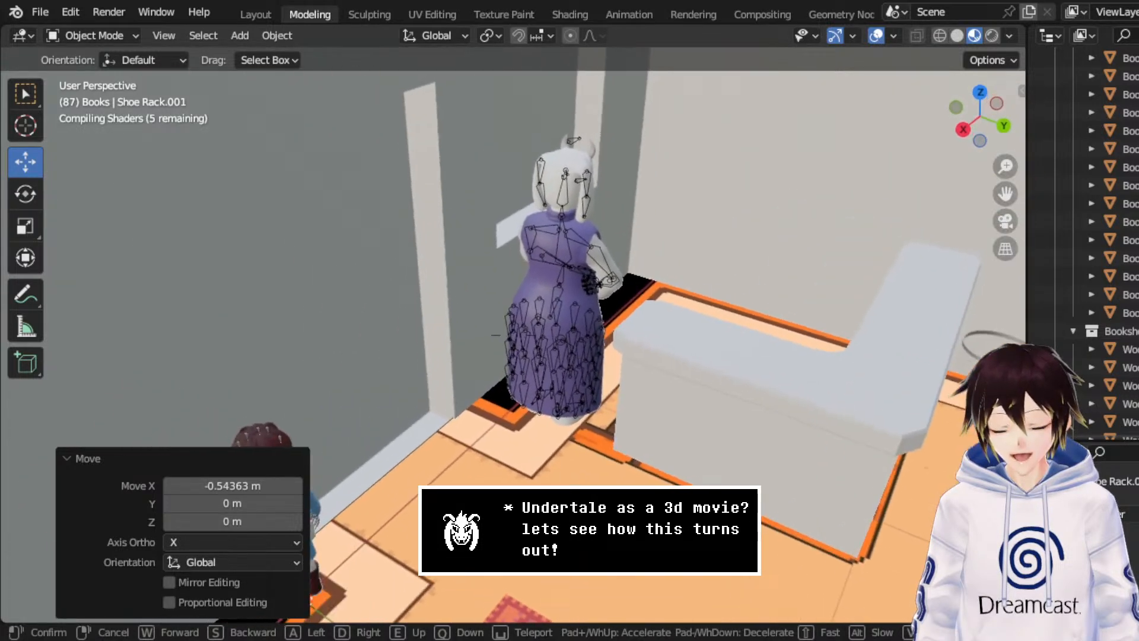
key("w")
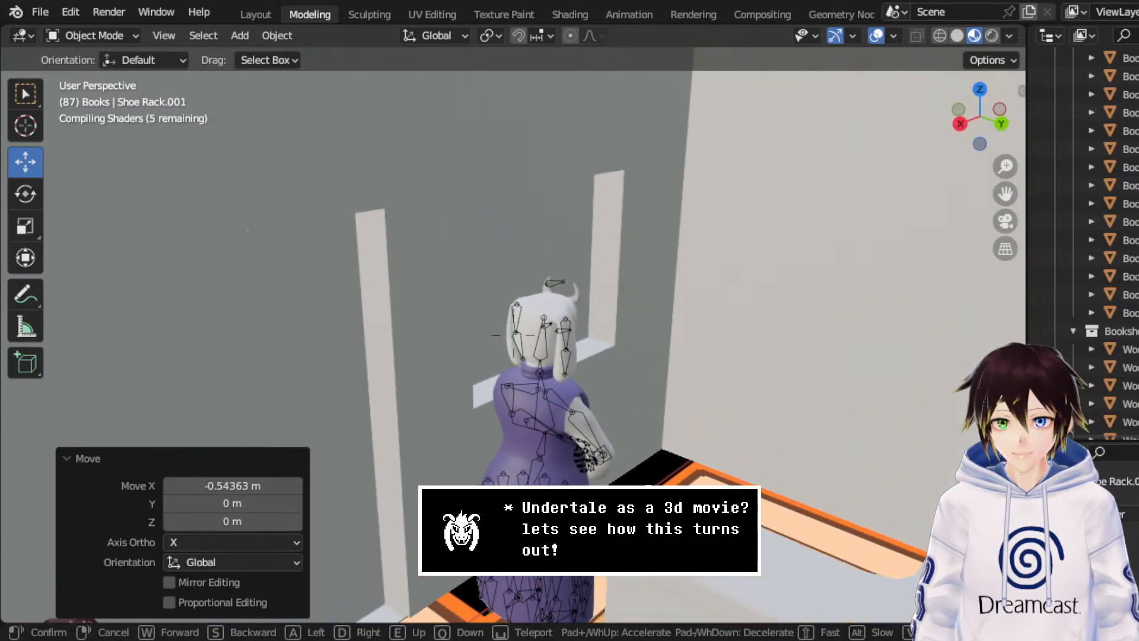
key("Escape")
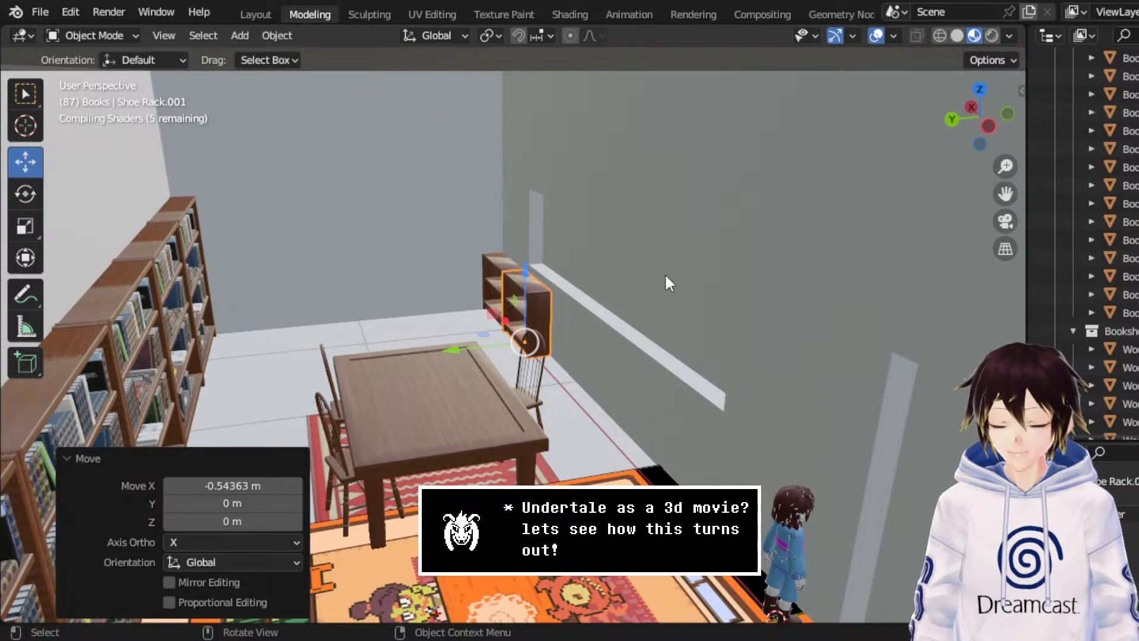
- Save the library scene to its existing Blender file
scroll(529, 297, "down", 8)
middle_click_drag(536, 293, 567, 330)
key("ctrl+s")
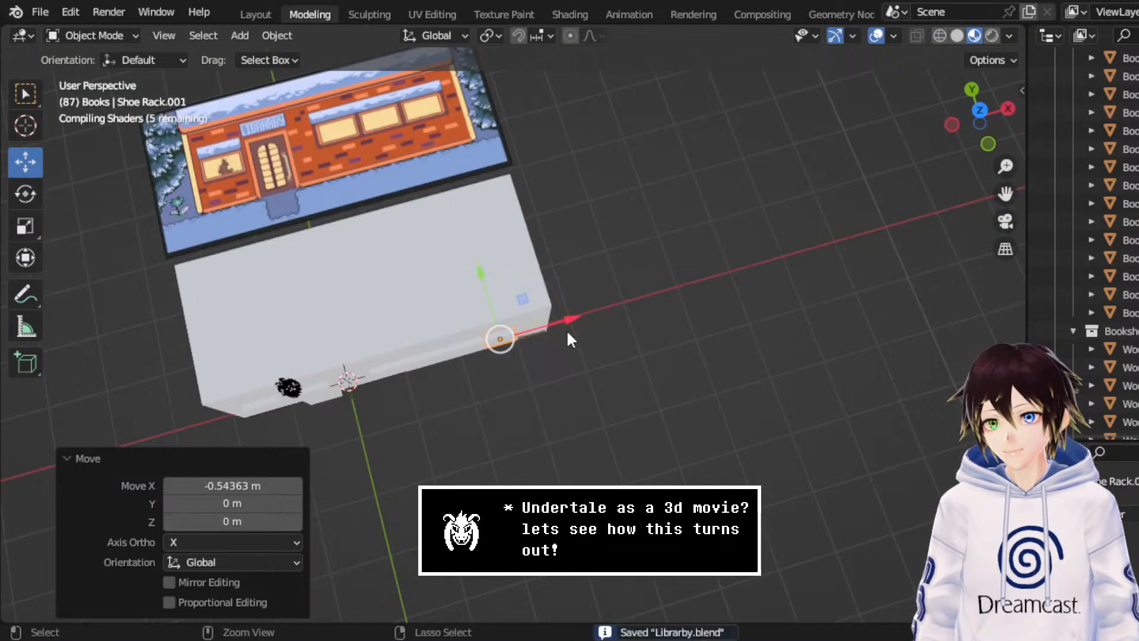
- Examine the library's exterior reference image beside the room, comparing its door and window layout with the model
left_click_drag(1006, 194, 1136, 273)
scroll(765, 221, "up", 3)
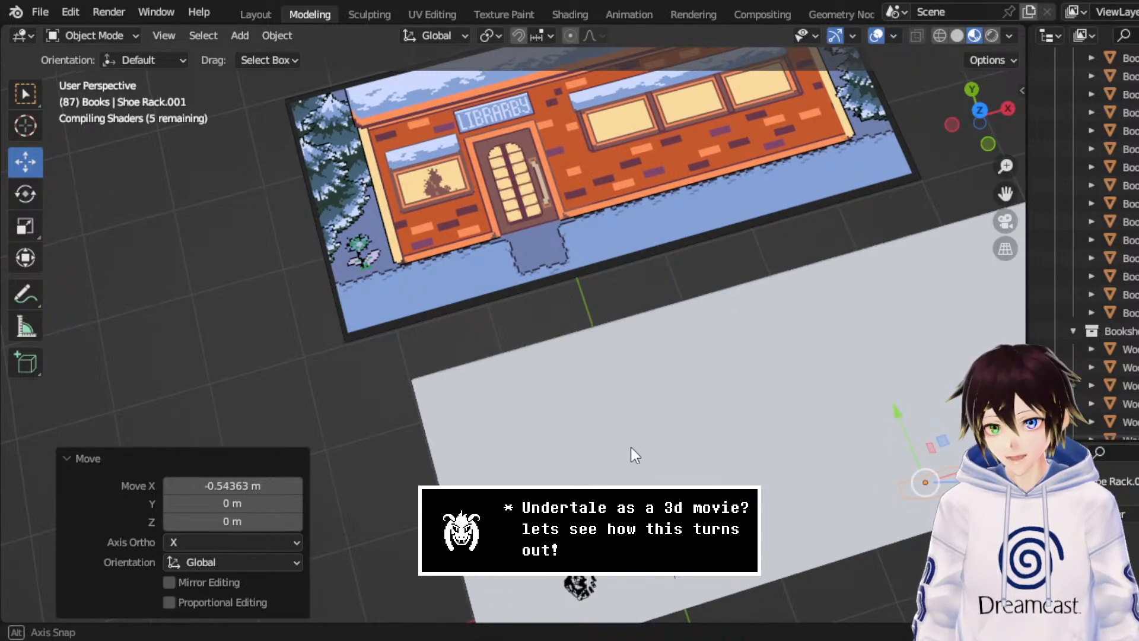
middle_click_drag(631, 447, 536, 265)
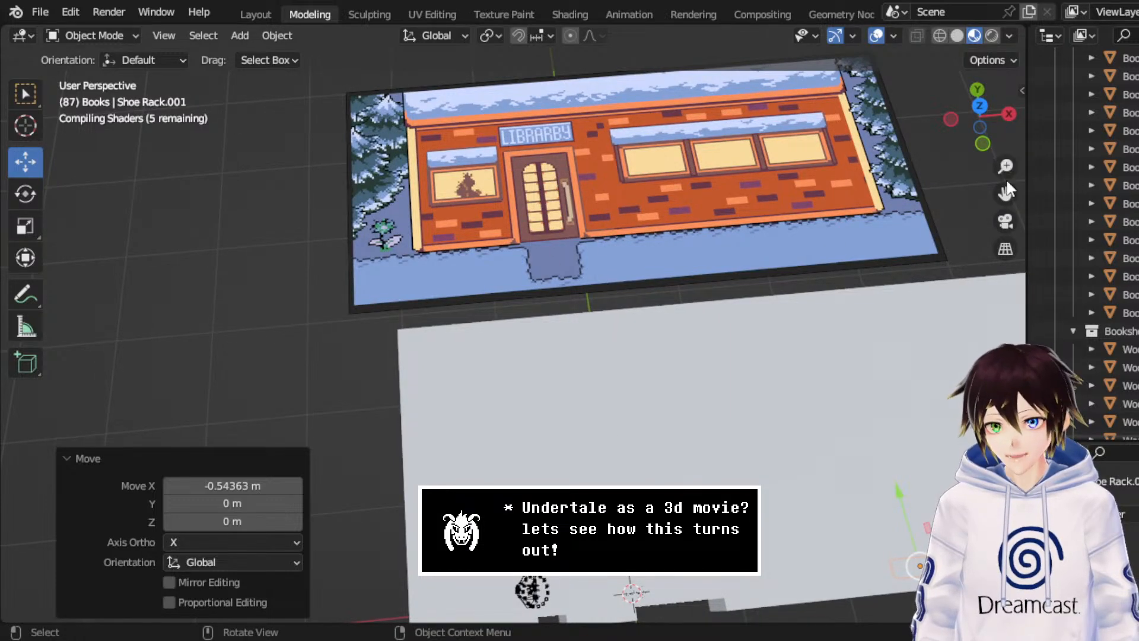
key("g")
left_click(1006, 204)
left_click_drag(1006, 205, 952, 200)
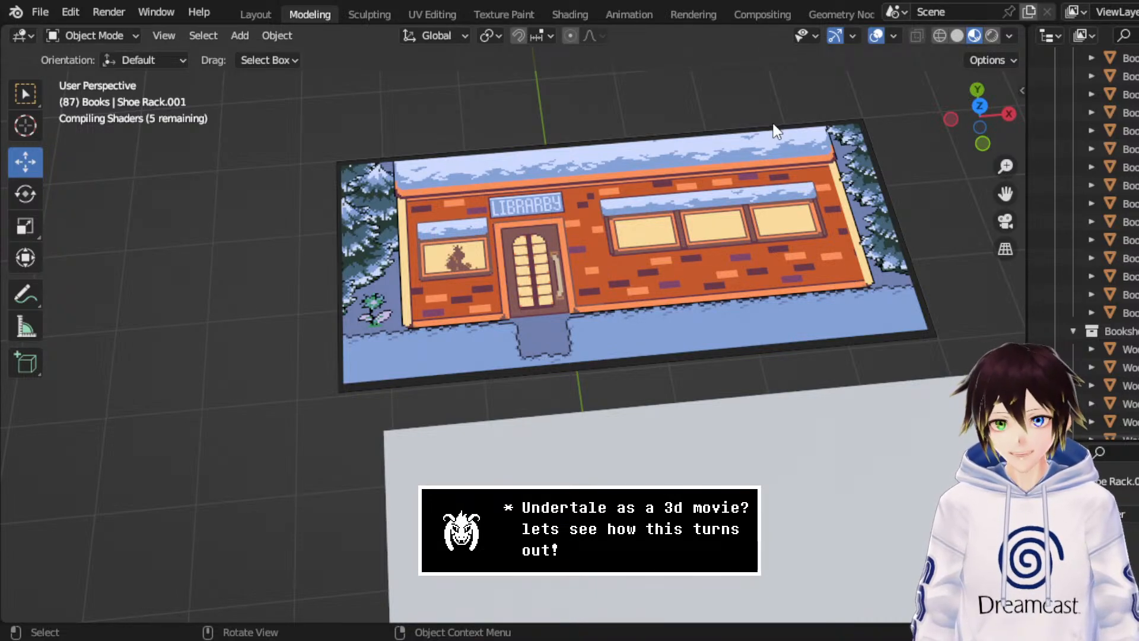
middle_click_drag(773, 130, 774, 262)
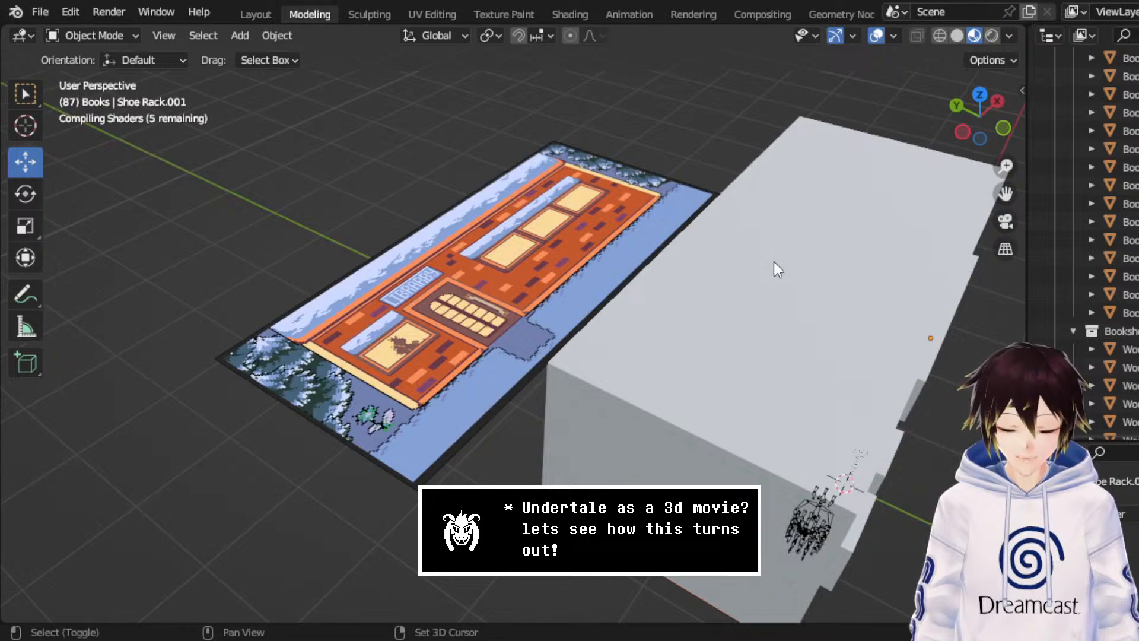
- Examine the library model inside and out, including its walls, window openings, bookshelves, table and characters
key("shift+grave")
key("w")
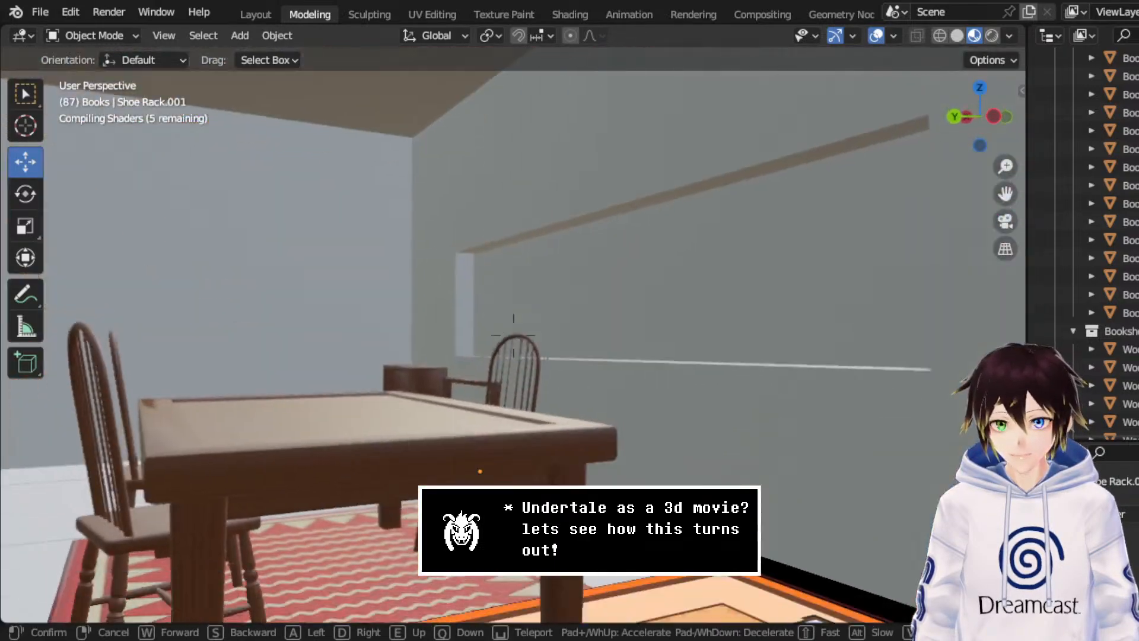
key("s")
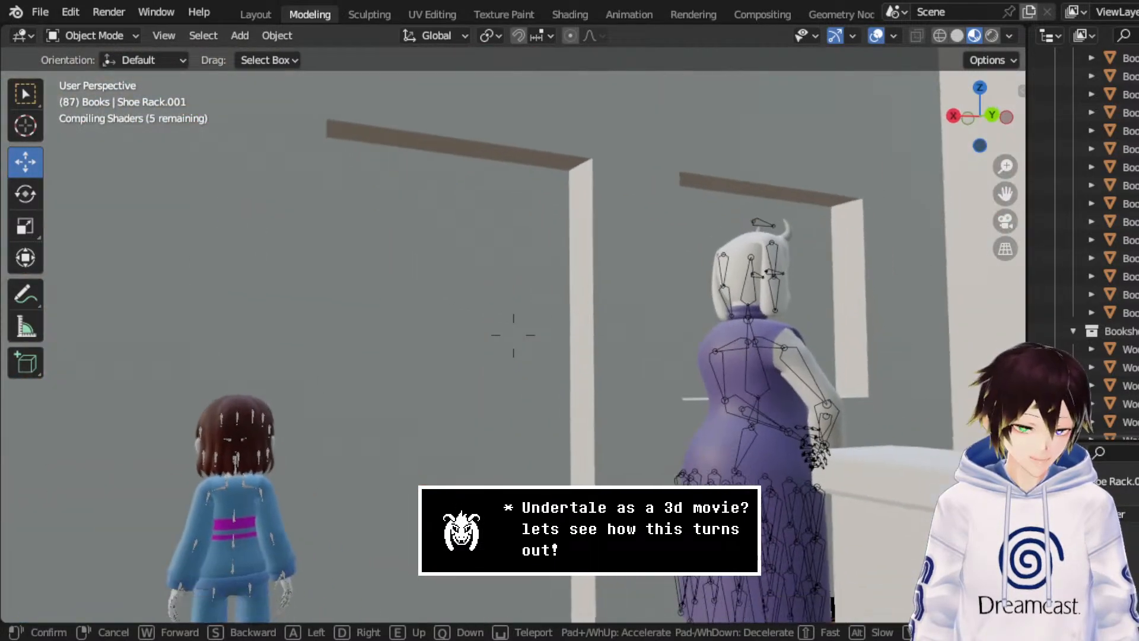
key("s")
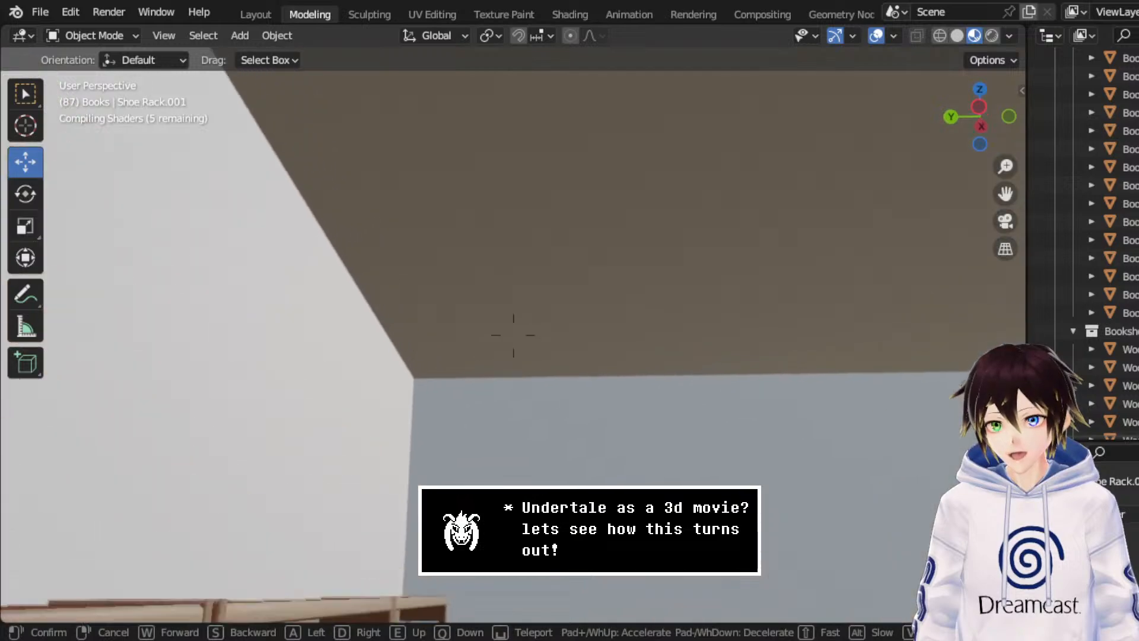
key("a")
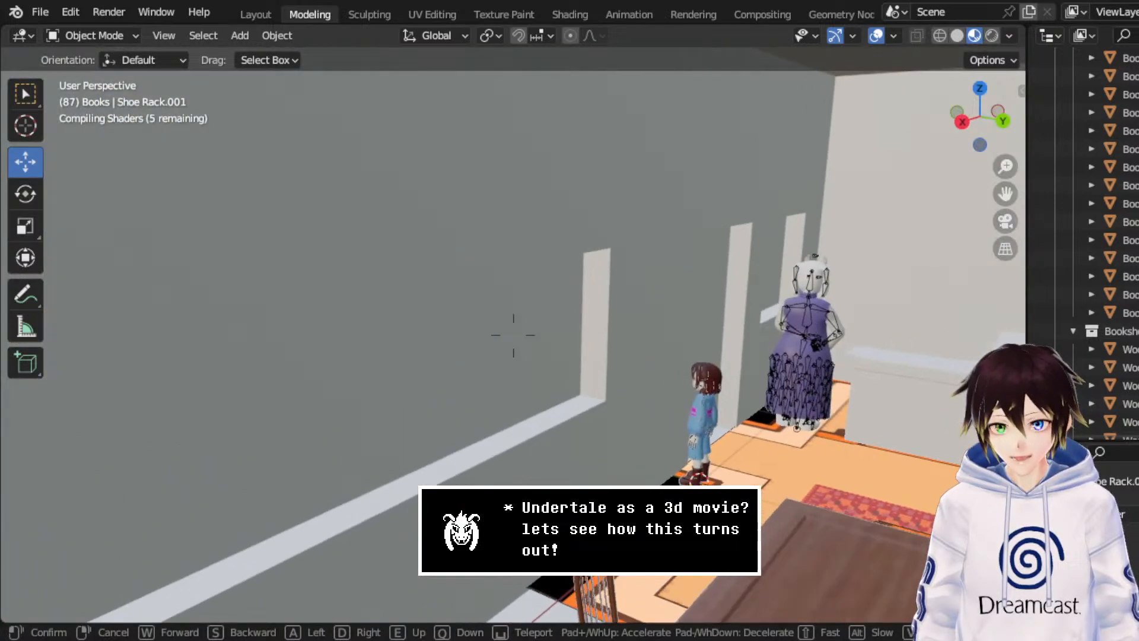
key("s")
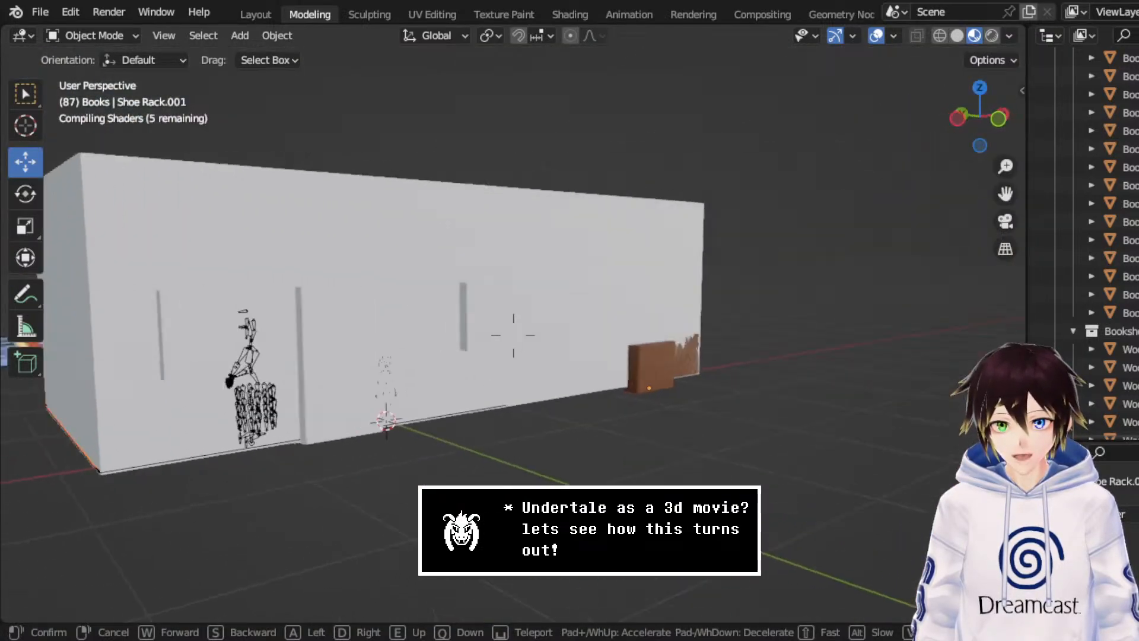
key("a")
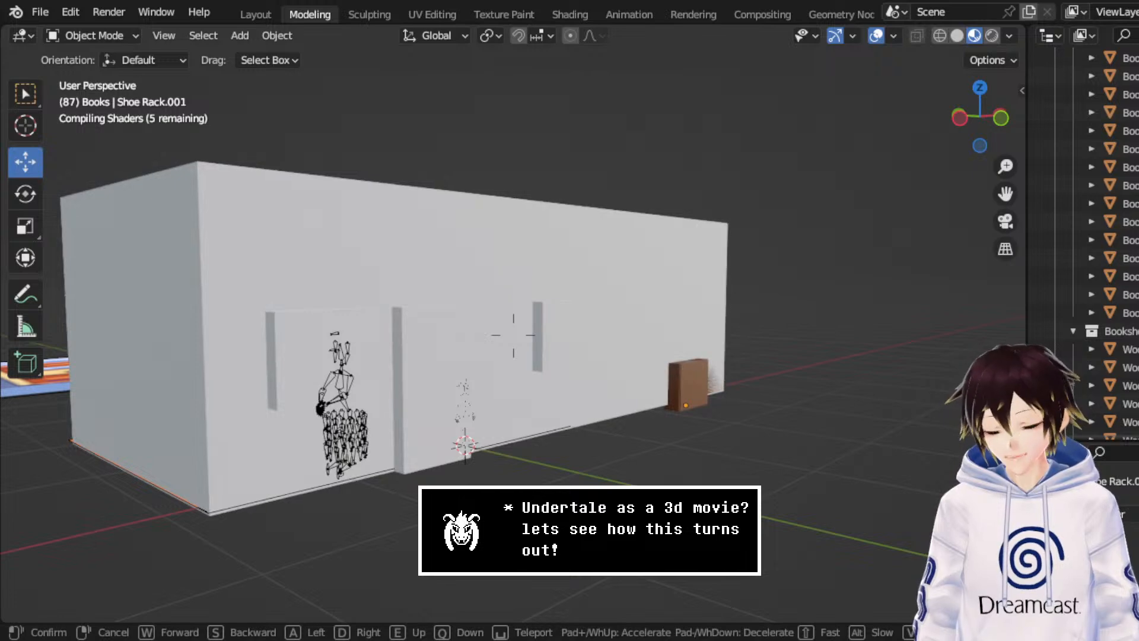
key("a")
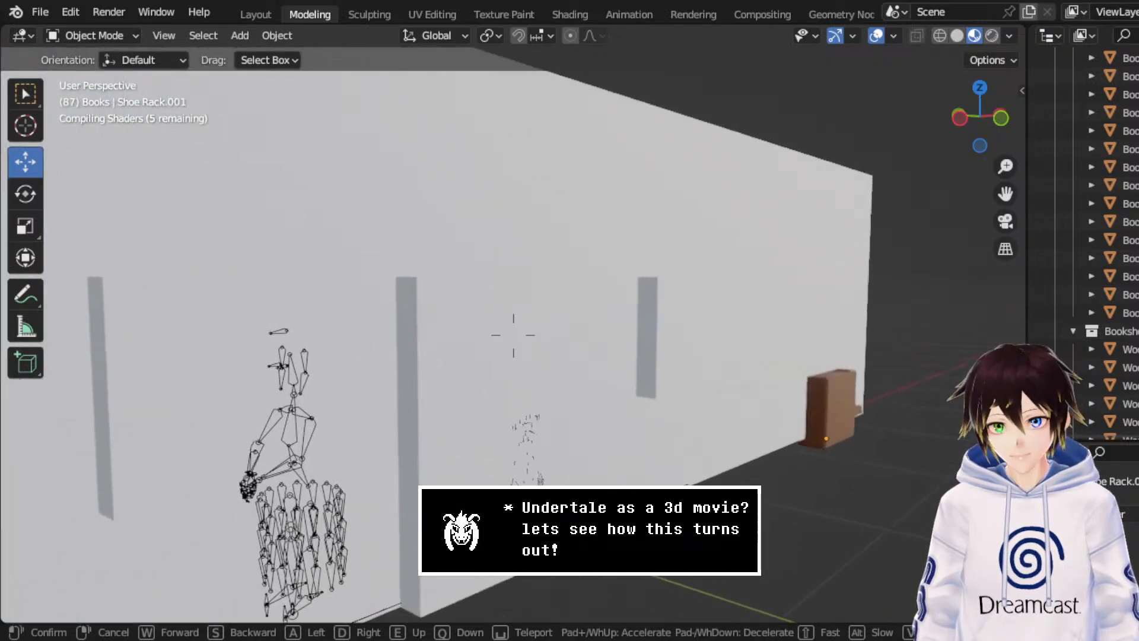
key("s")
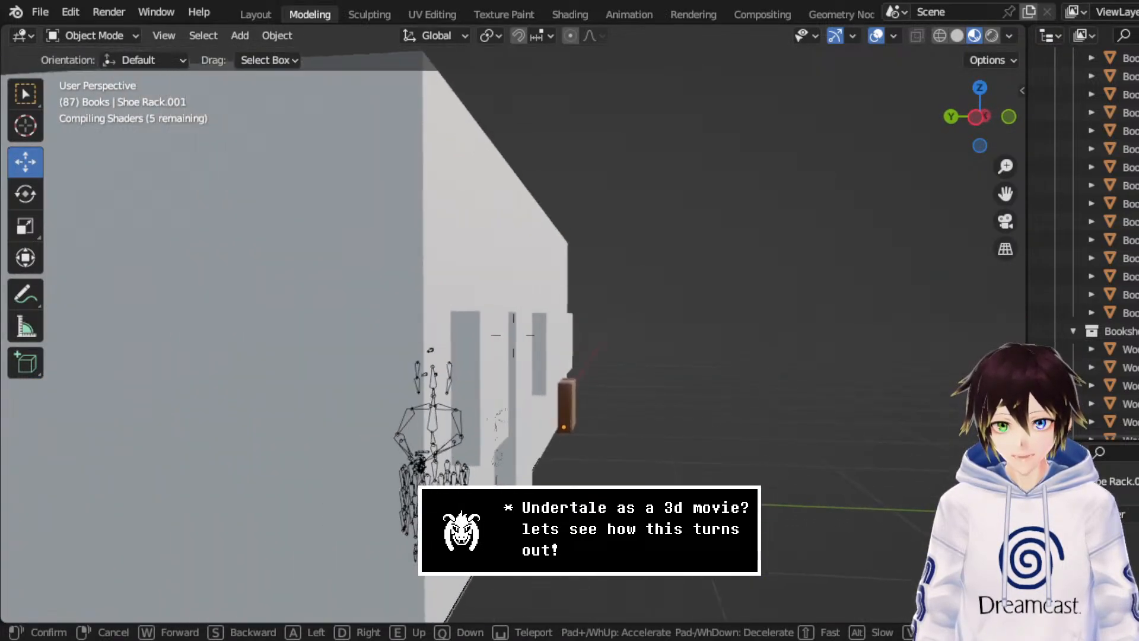
key("w")
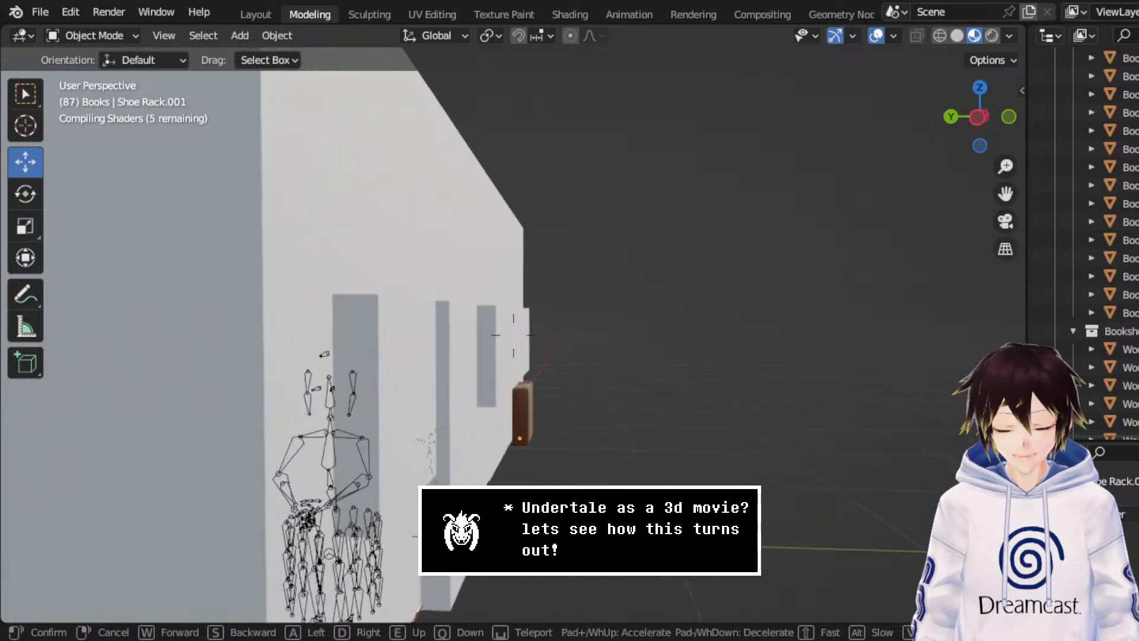
key("s")
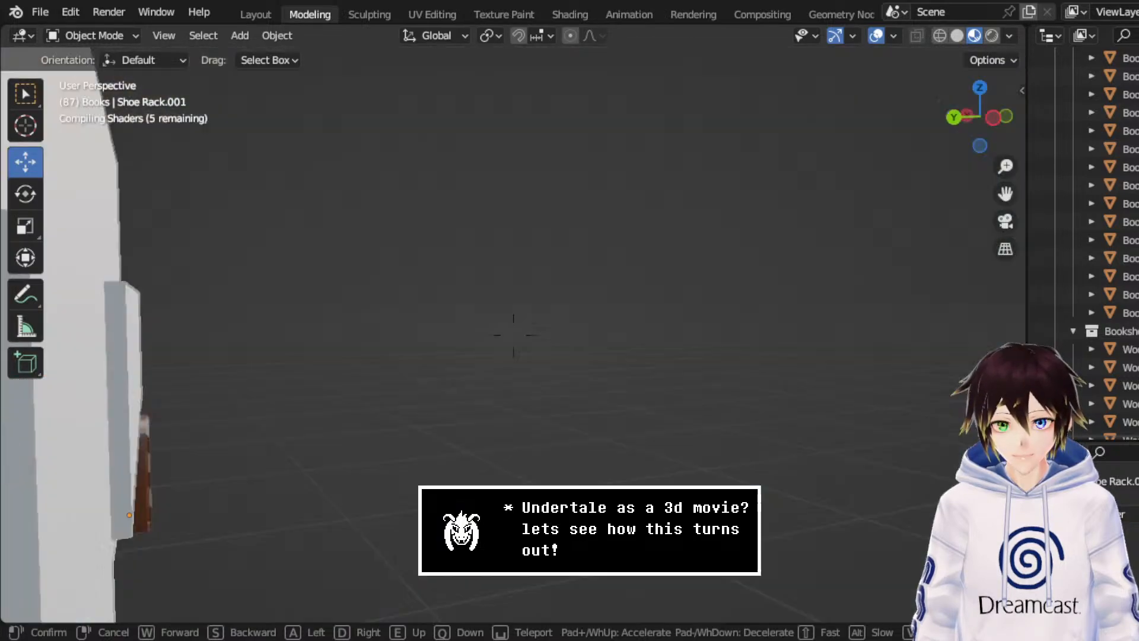
key("e")
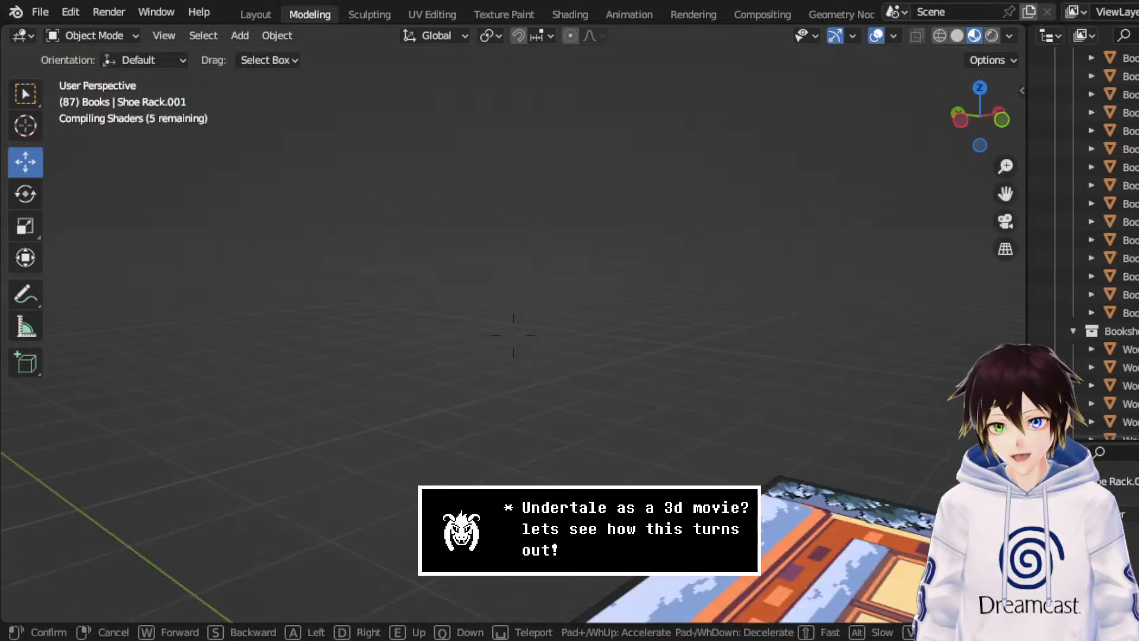
key("q")
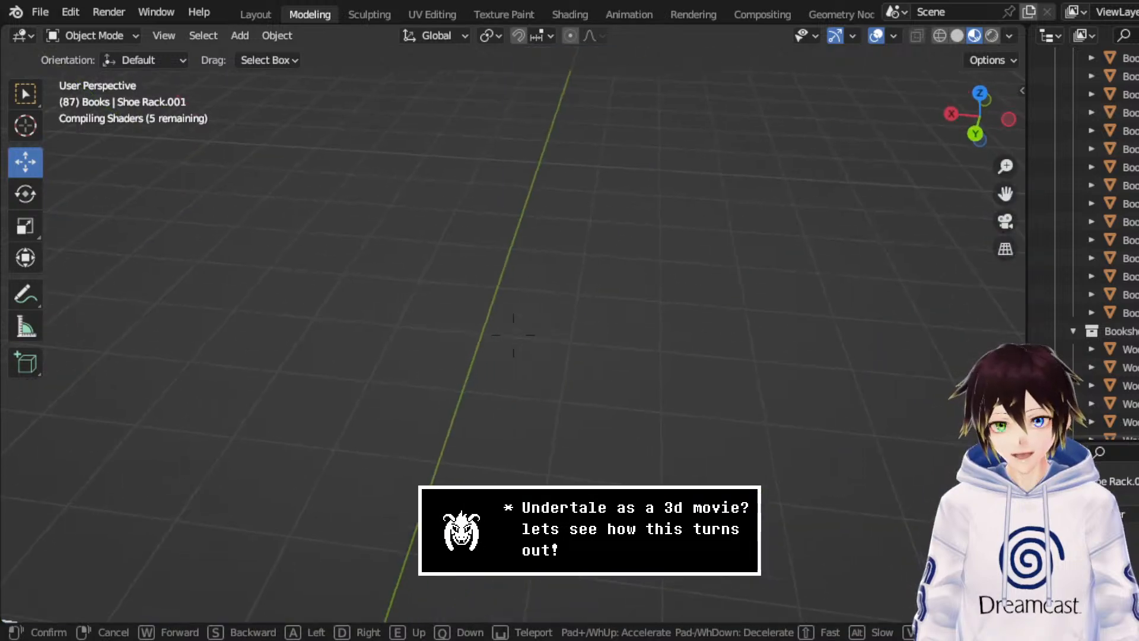
key("w")
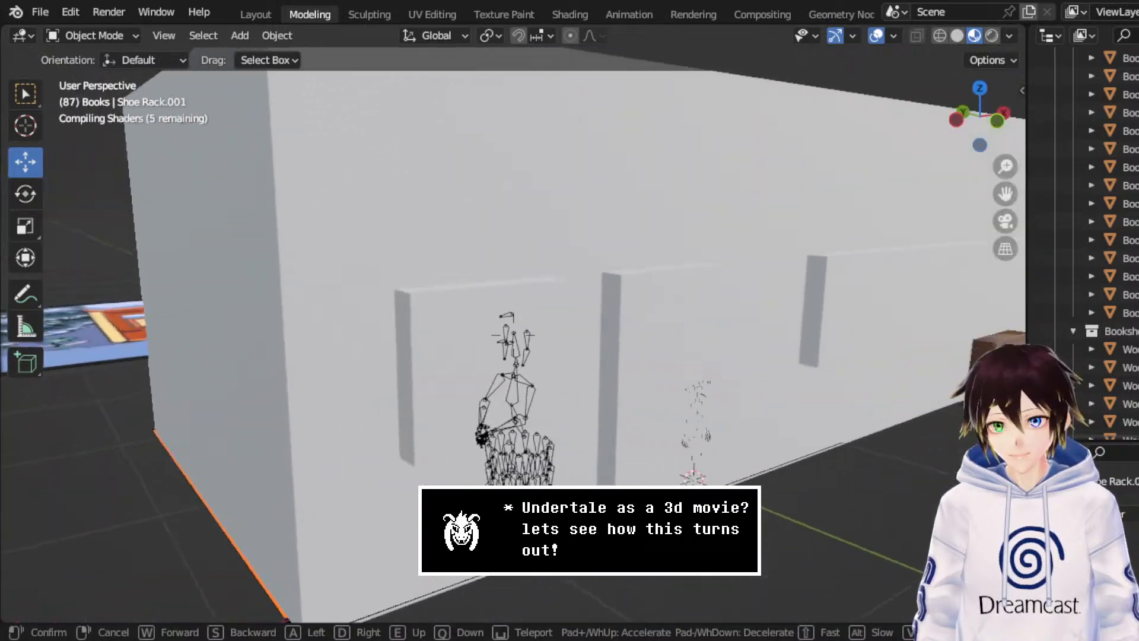
key("w")
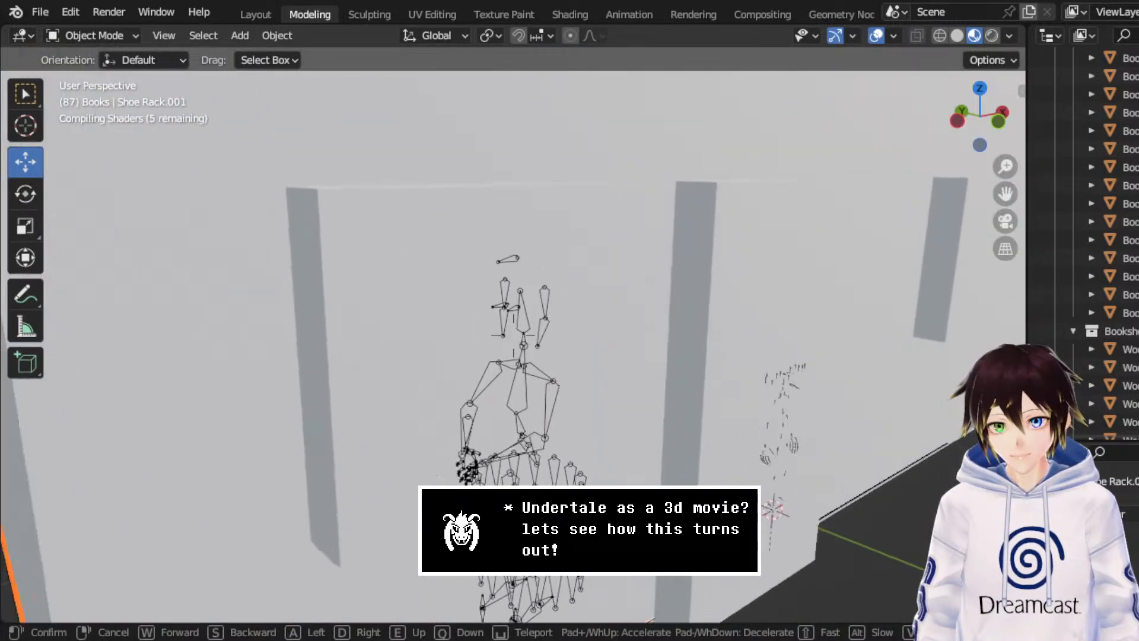
key("s")
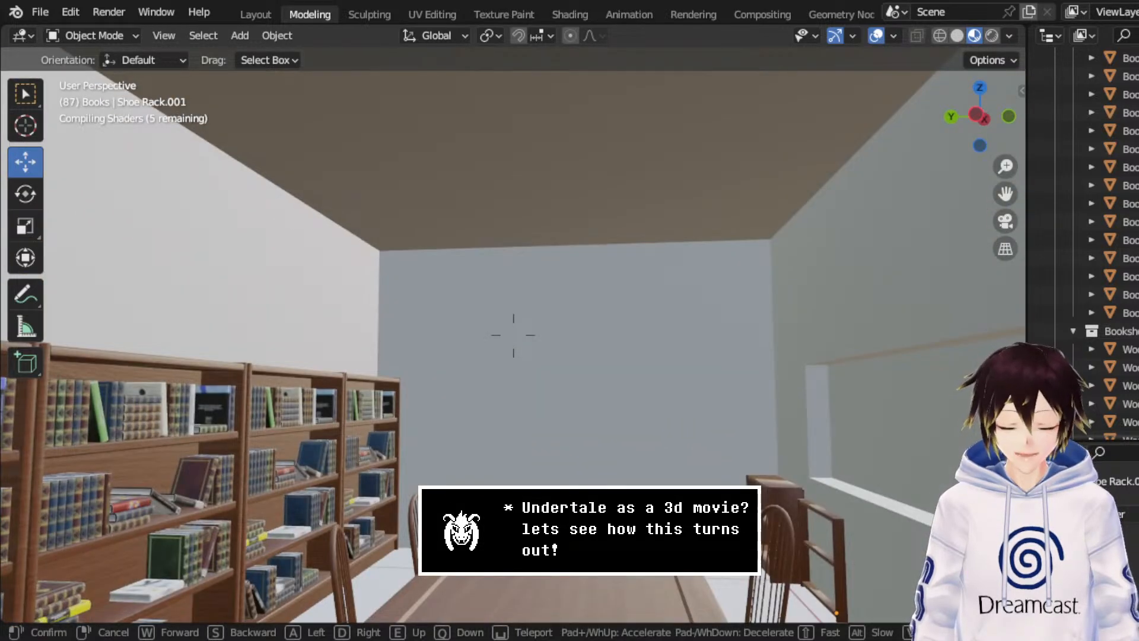
key("Escape")
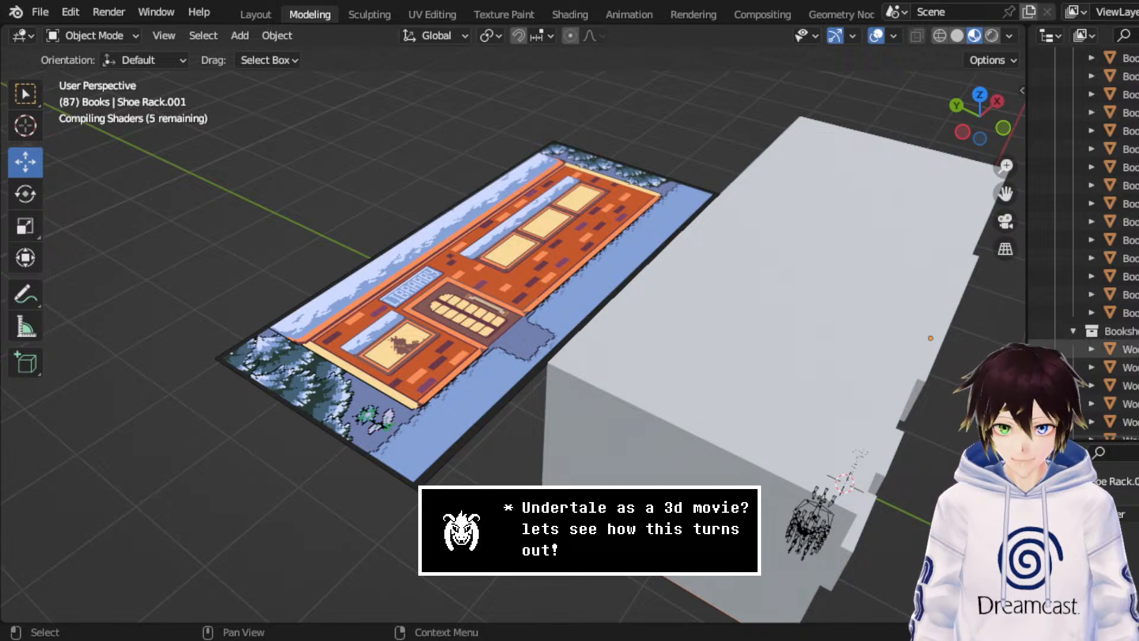
middle_click_drag(847, 292, 918, 295)
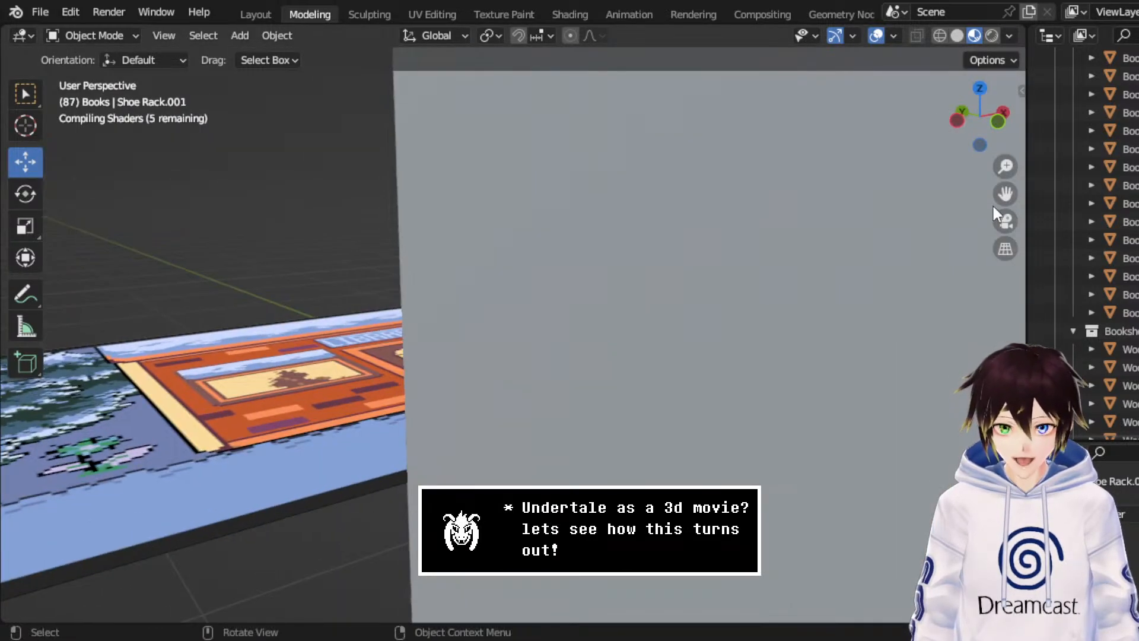
middle_click_drag(994, 209, 774, 234, "shift")
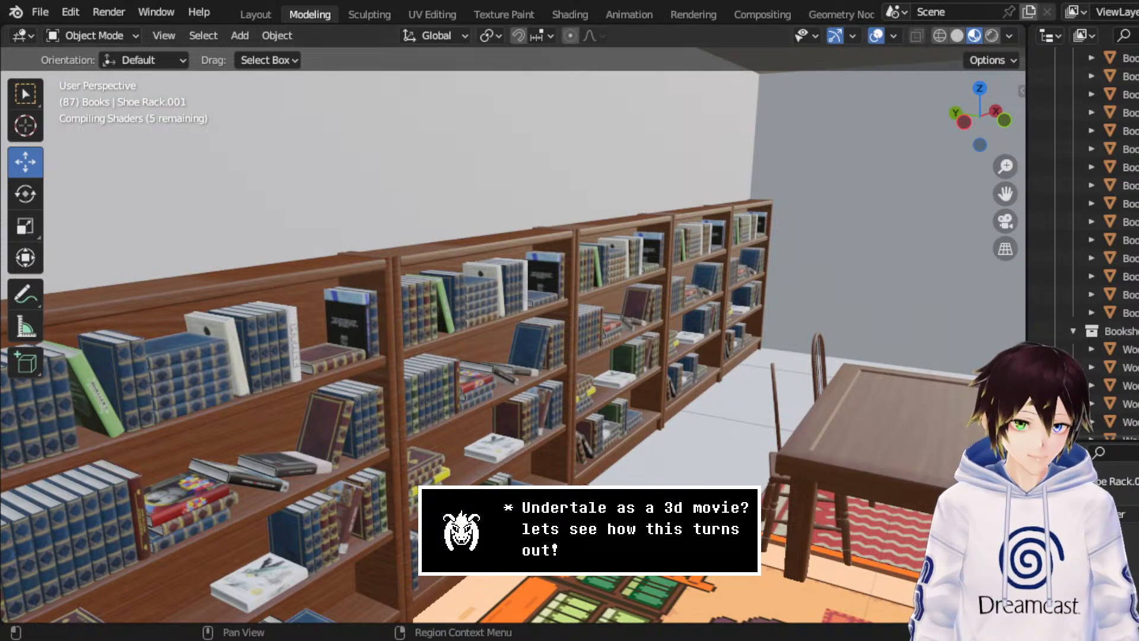
middle_click_drag(600, 321, 662, 319)
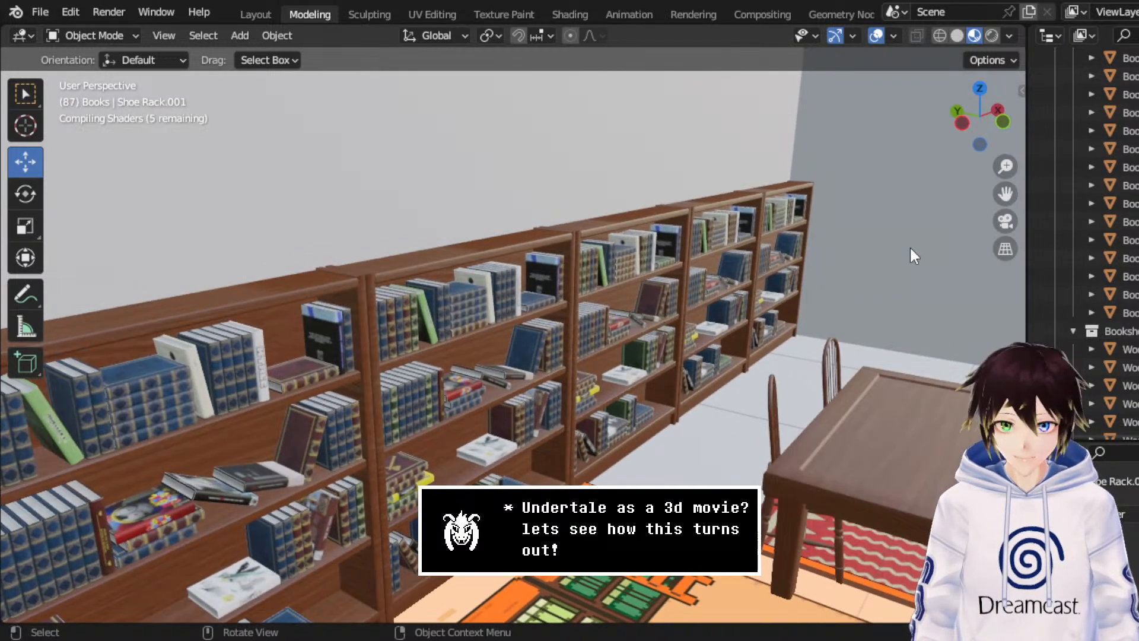
middle_click_drag(910, 246, 862, 118)
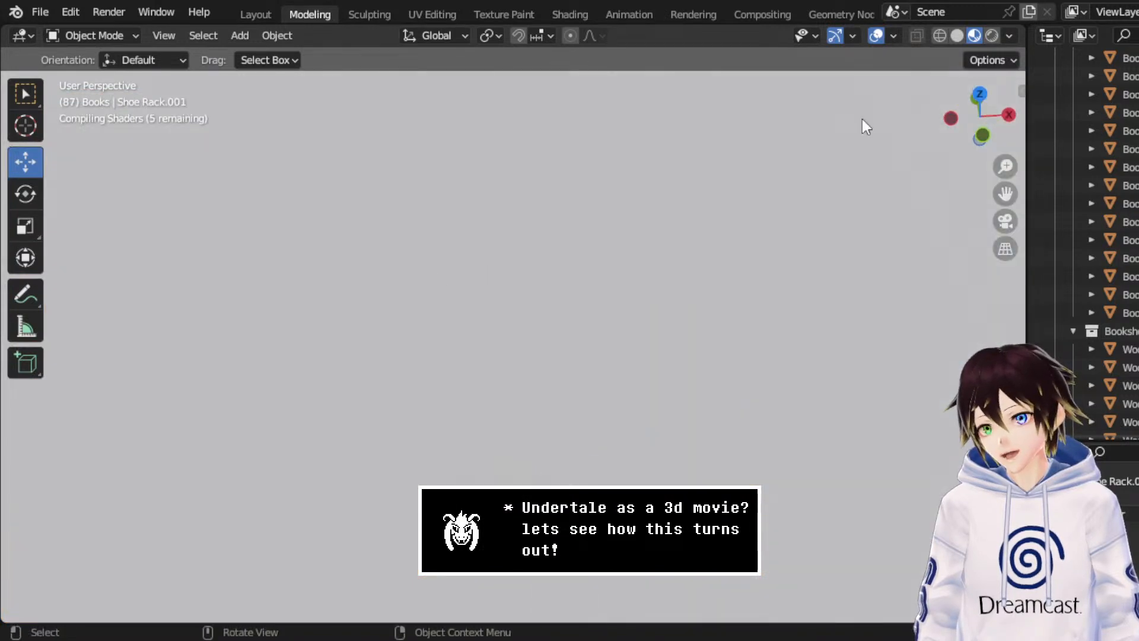
- Switch the viewport shading to wireframe and save the library file
left_click(983, 94)
left_click(940, 36)
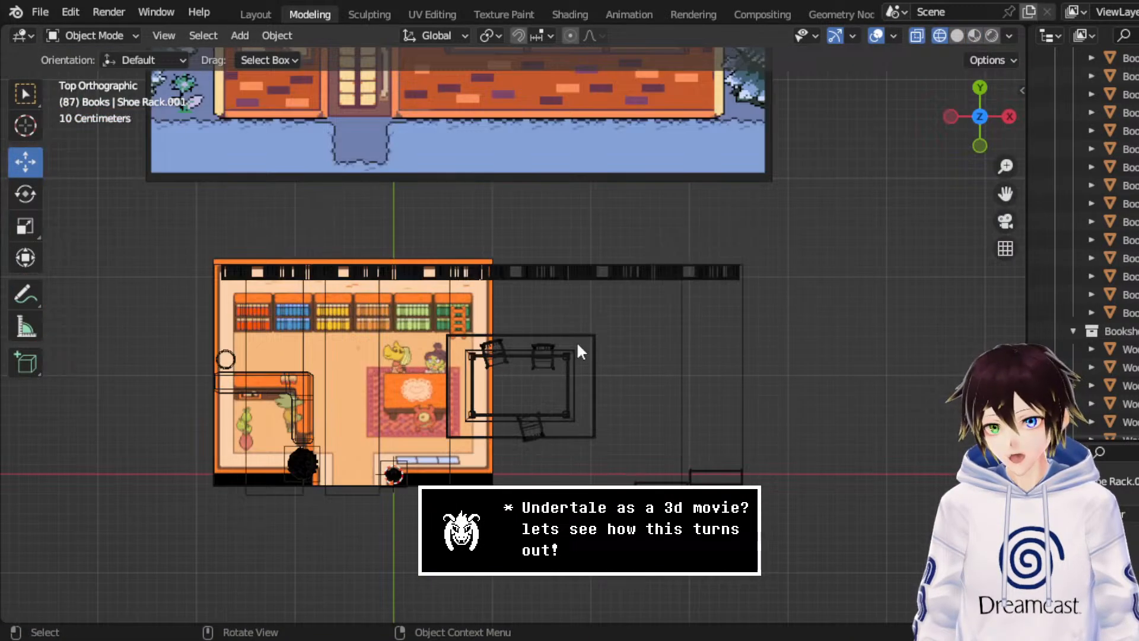
middle_click_drag(653, 333, 746, 257)
key("ctrl+s")
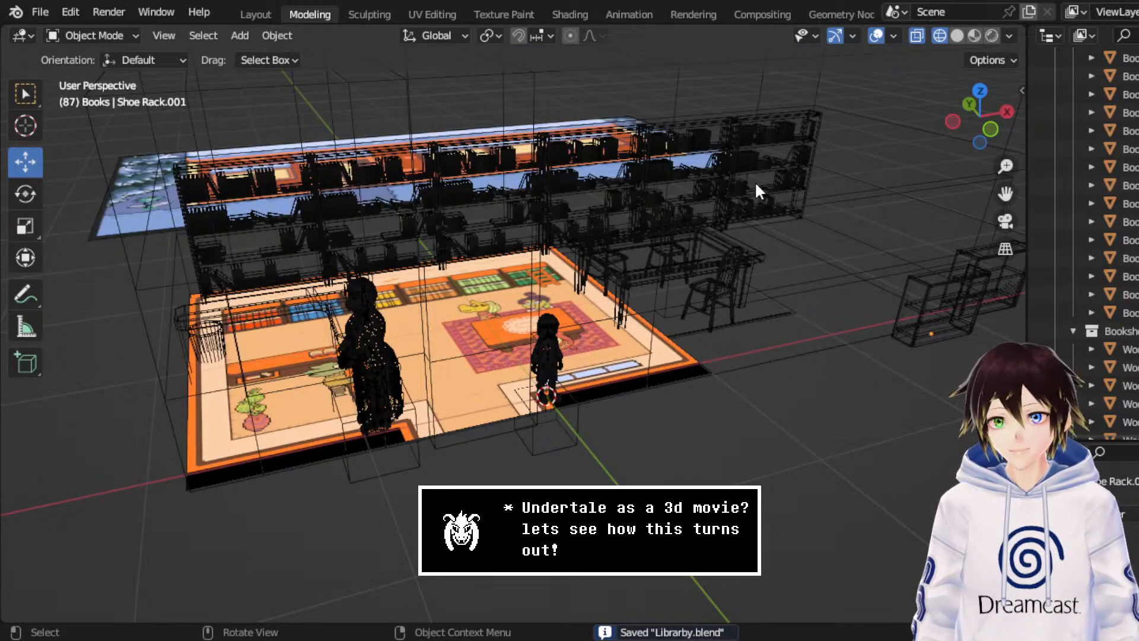
- Collapse the Books, bookshelf and dining collections within the Geometry collection
scroll(1125, 268, "up", 3)
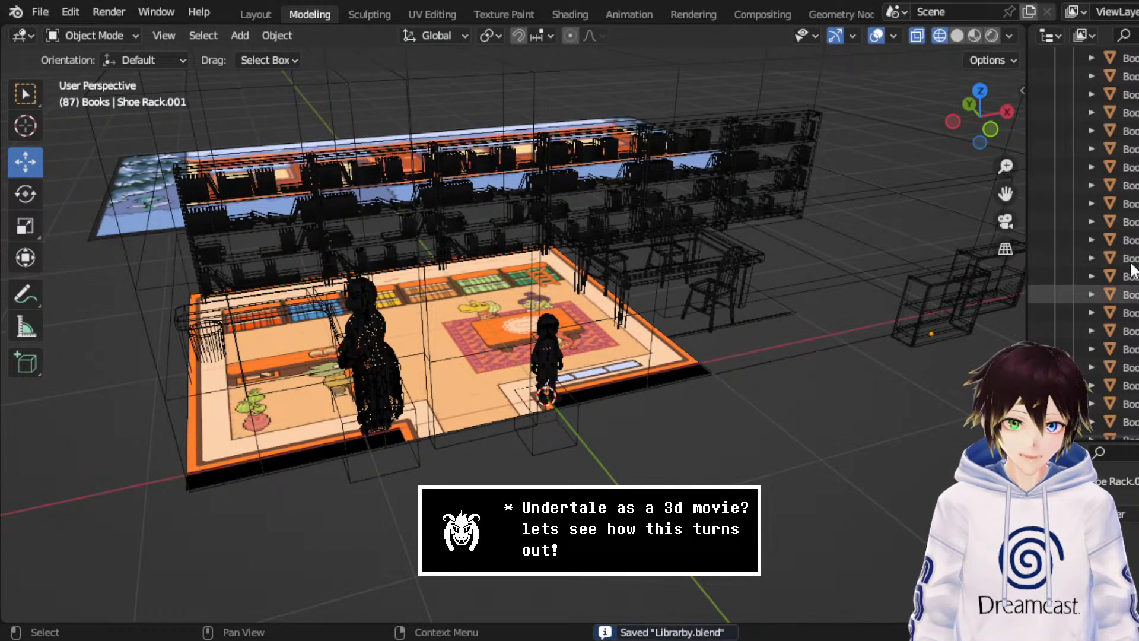
scroll(1115, 249, "up", 8)
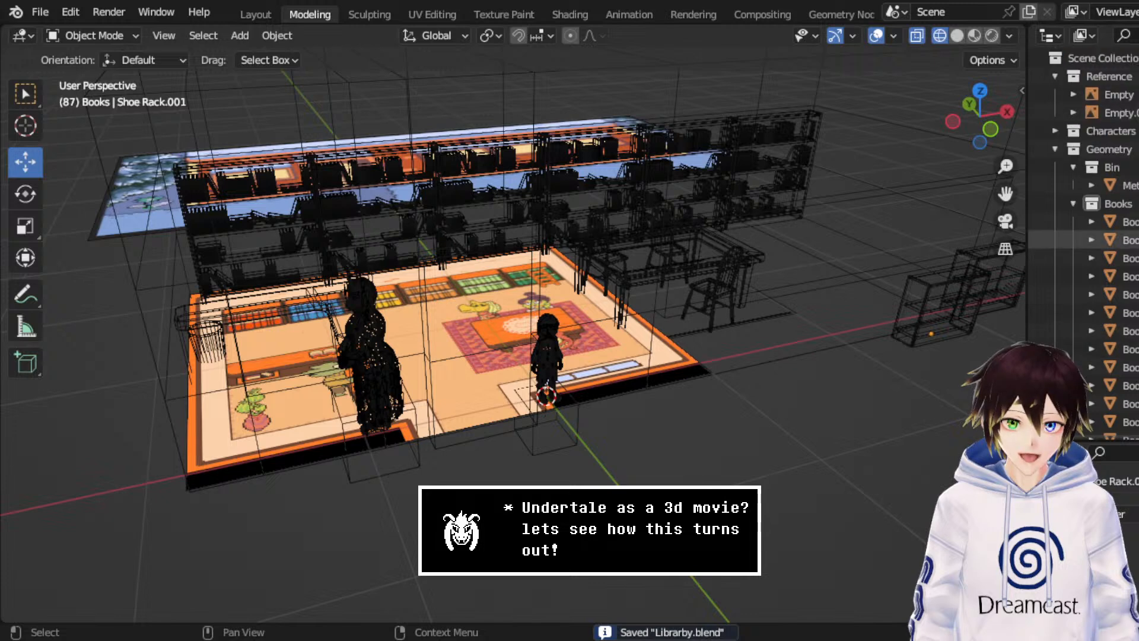
left_click(1075, 203)
left_click(1074, 222)
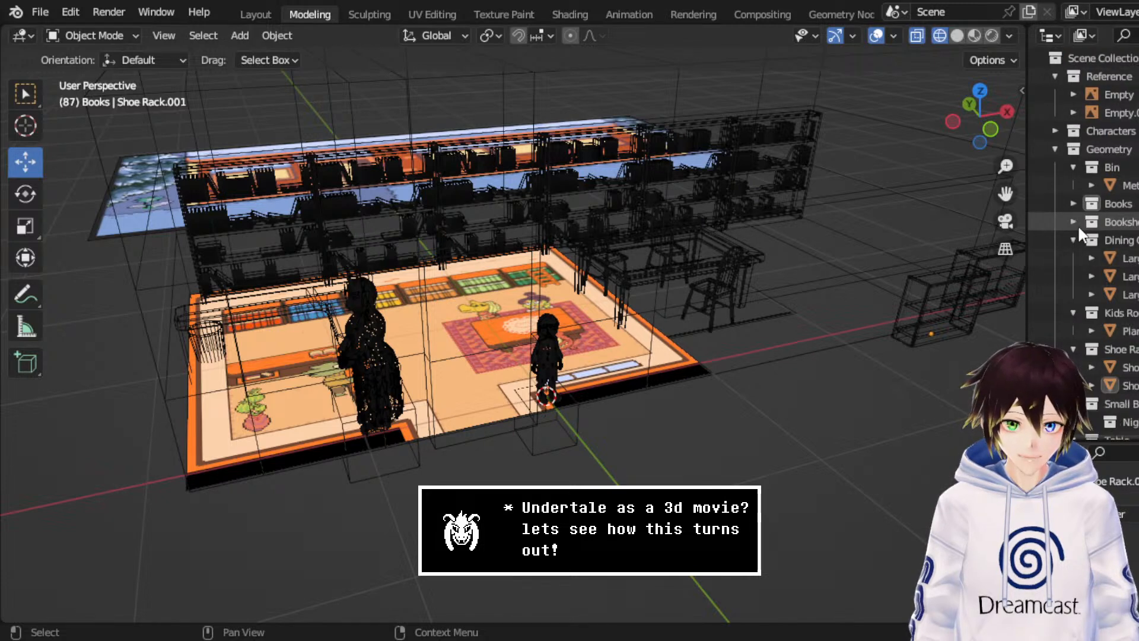
left_click(1073, 239)
scroll(1078, 233, "down", 4)
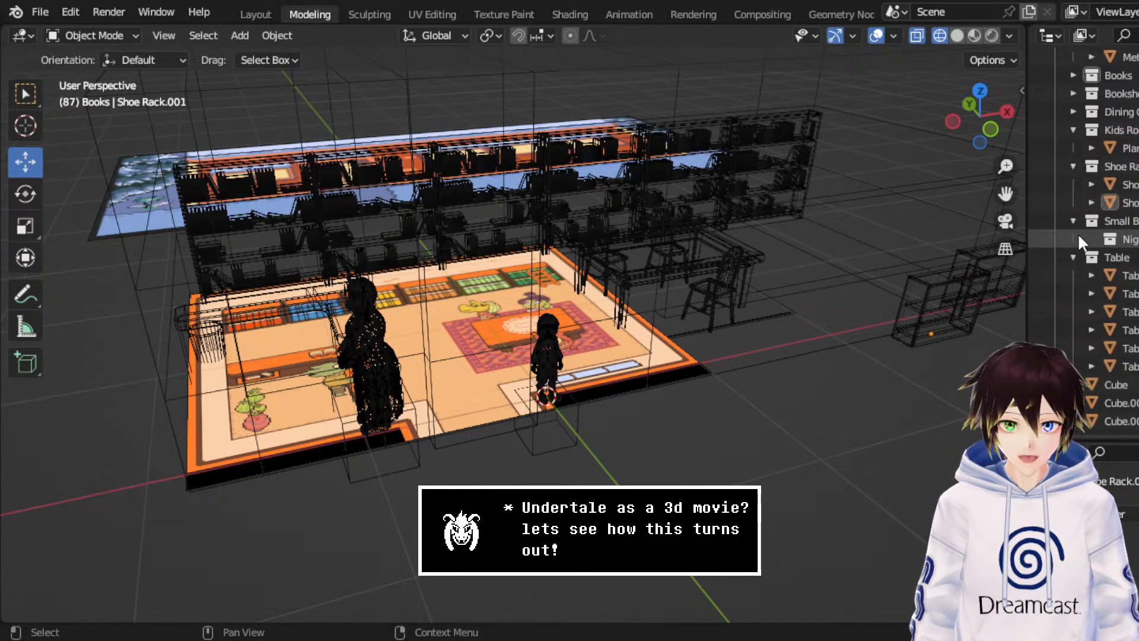
scroll(1084, 233, "up", 4)
- Create a new collection inside the Geometry collection and name it Windows
left_click(1055, 149)
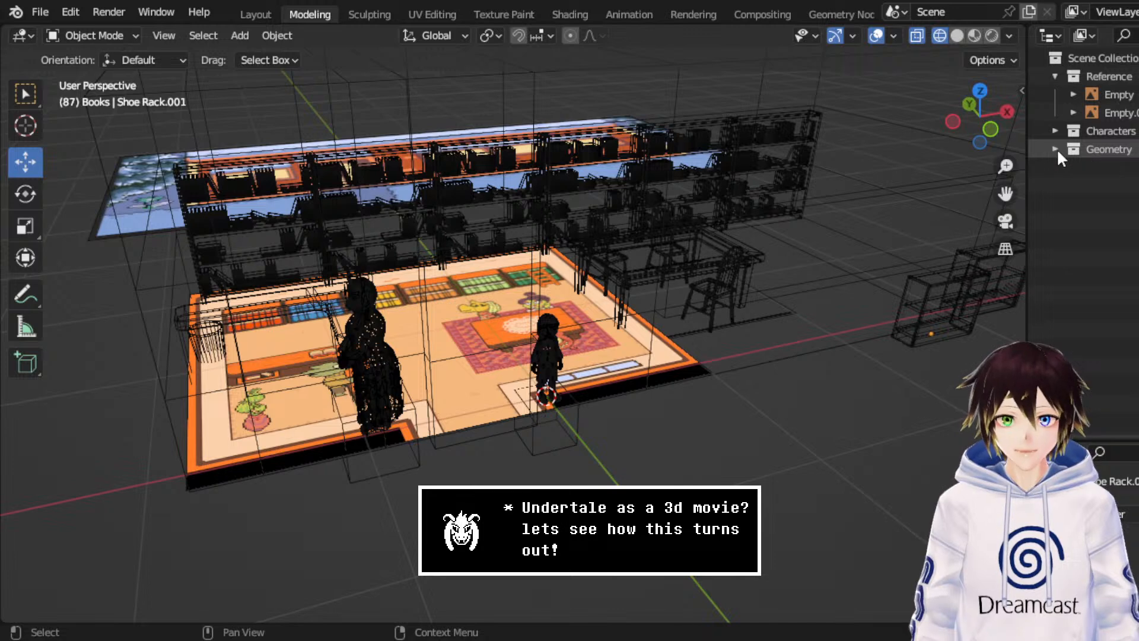
left_click(1095, 151)
right_click(1095, 151)
left_click(1062, 158)
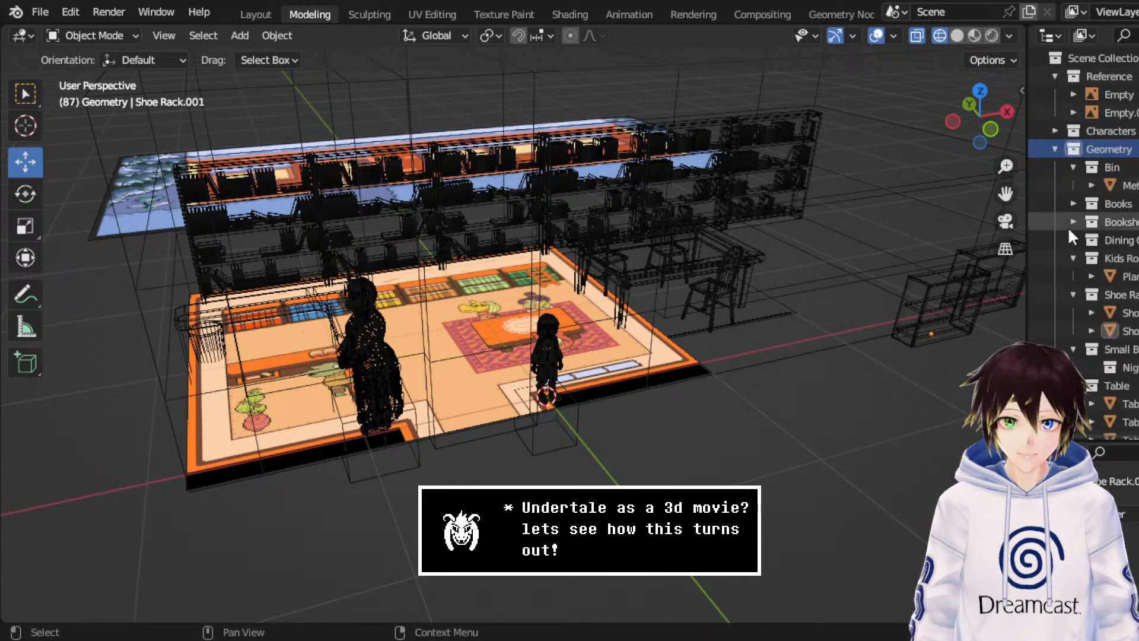
scroll(1068, 227, "down", 3)
left_click(1115, 366)
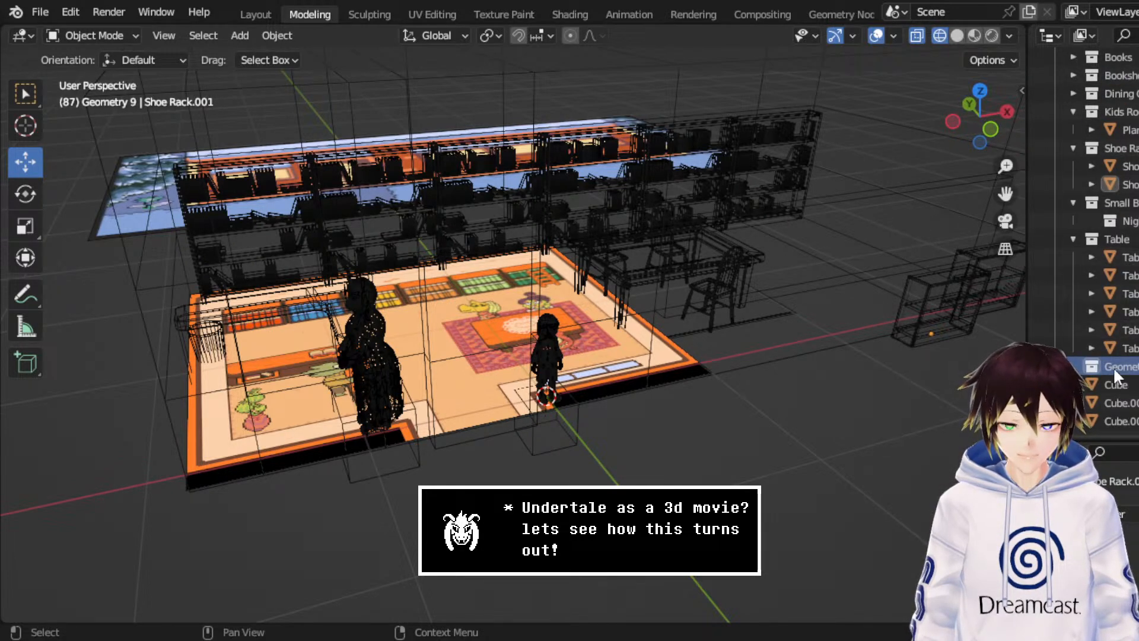
double_click(1116, 367)
type("Windows")
key("Return")
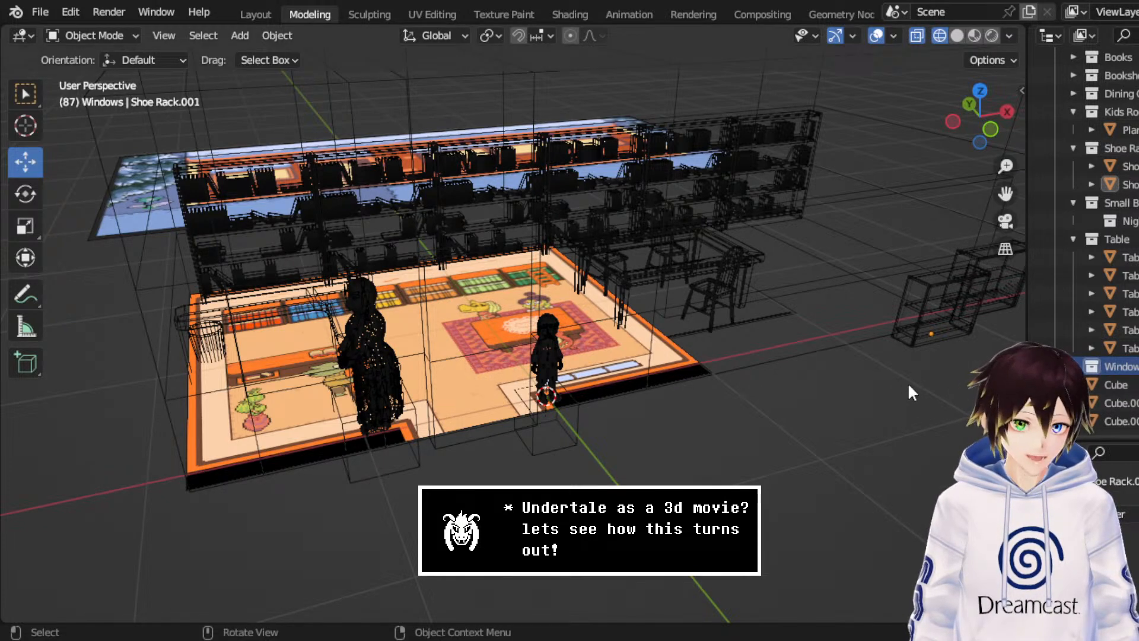
- Add a 2 m cube at the world origin in the Windows collection, working in the front orthographic view
middle_click_drag(649, 346, 699, 287)
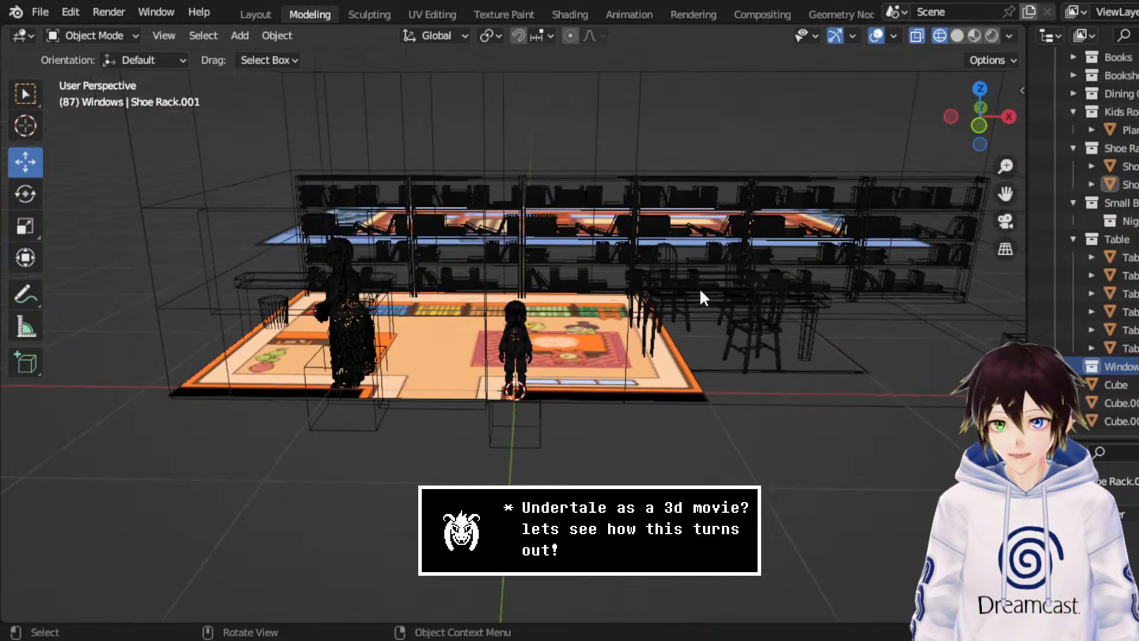
left_click(985, 136)
left_click_drag(1005, 194, 1138, 226)
left_click(239, 35)
mouse_move(261, 53)
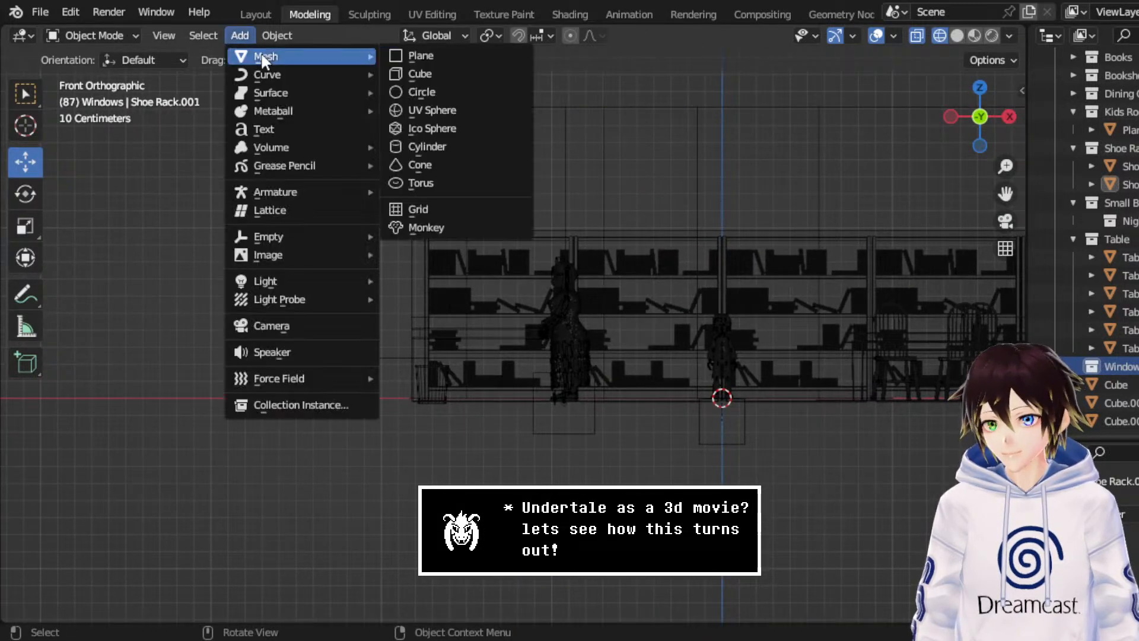
left_click(425, 71)
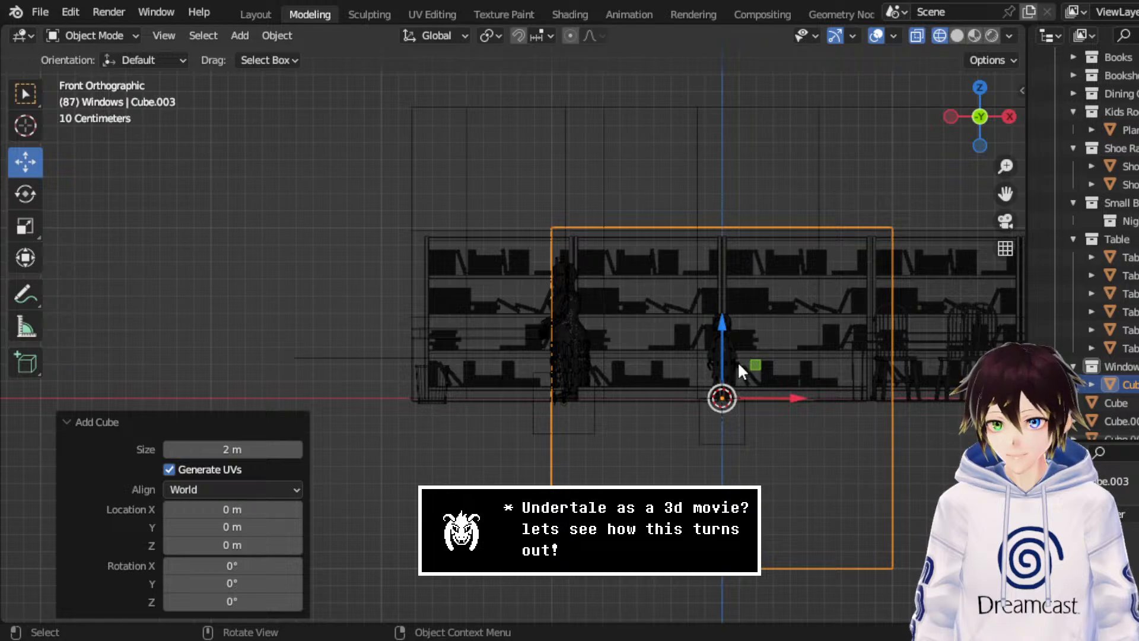
- Move the new cube about -0.68 m along X and about 0.61 m along Z, toward the taller character
left_click_drag(754, 365, 624, 262)
middle_click_drag(624, 263, 602, 272)
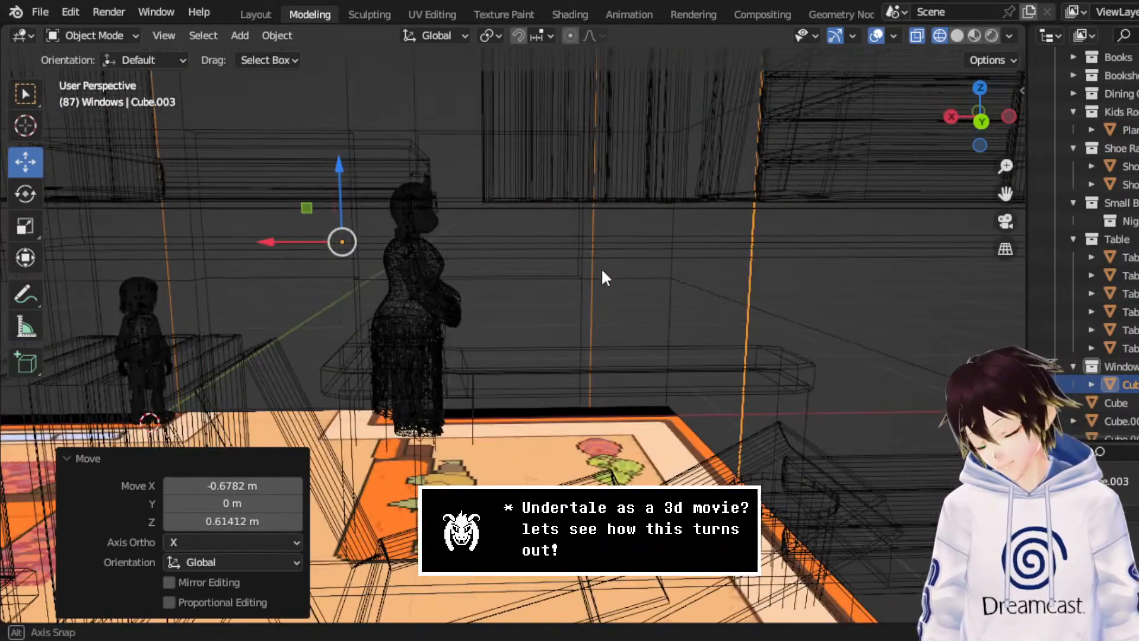
scroll(603, 276, "up", 3)
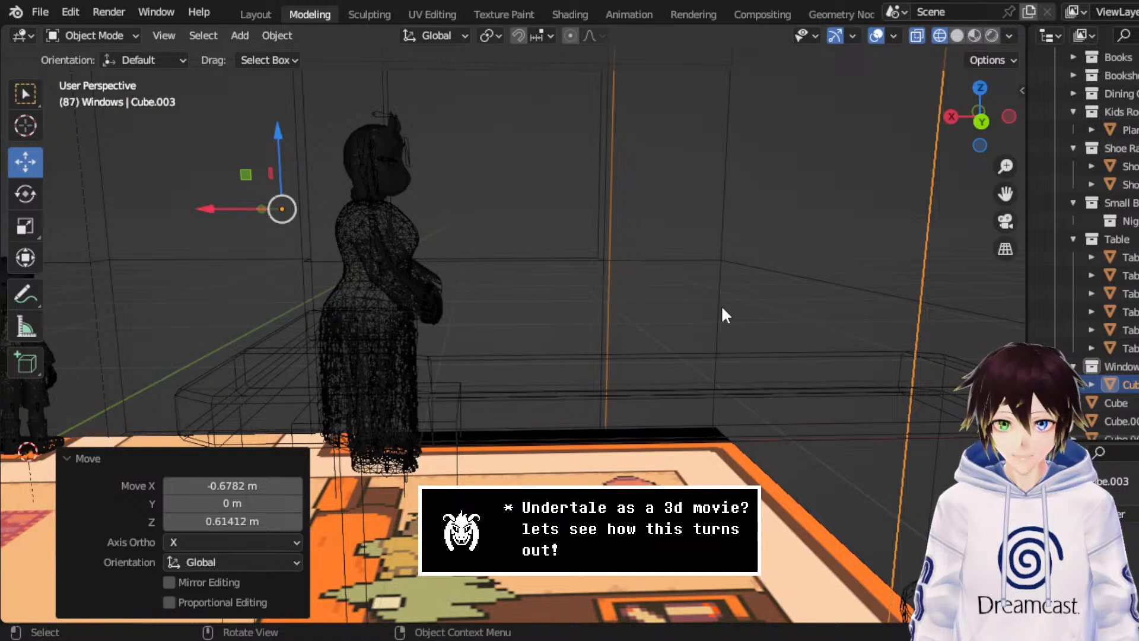
- Move the cube about -0.64 m along X, 0.036 m along Y and -0.024 m along Z, past the taller character
mouse_move(1005, 193)
left_mouse_down()
mouse_move(1026, 249)
mouse_move(1005, 194)
left_mouse_up()
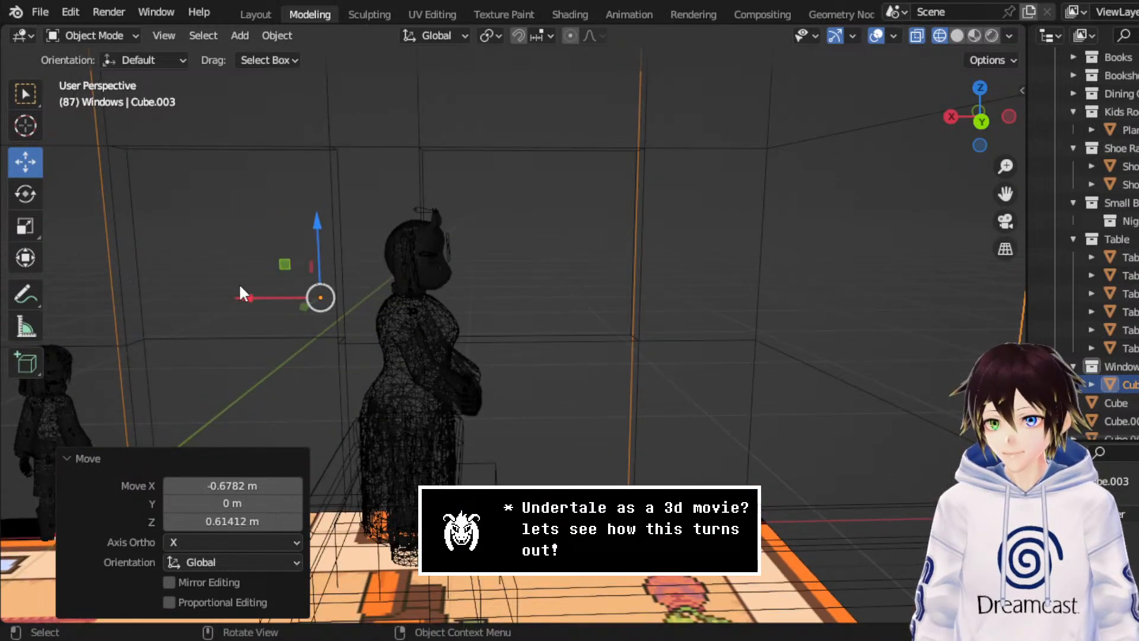
key("g")
left_click(505, 295)
- Scale the cube uniformly by 0.355 and check its size against the room in solid shading
left_click(25, 225)
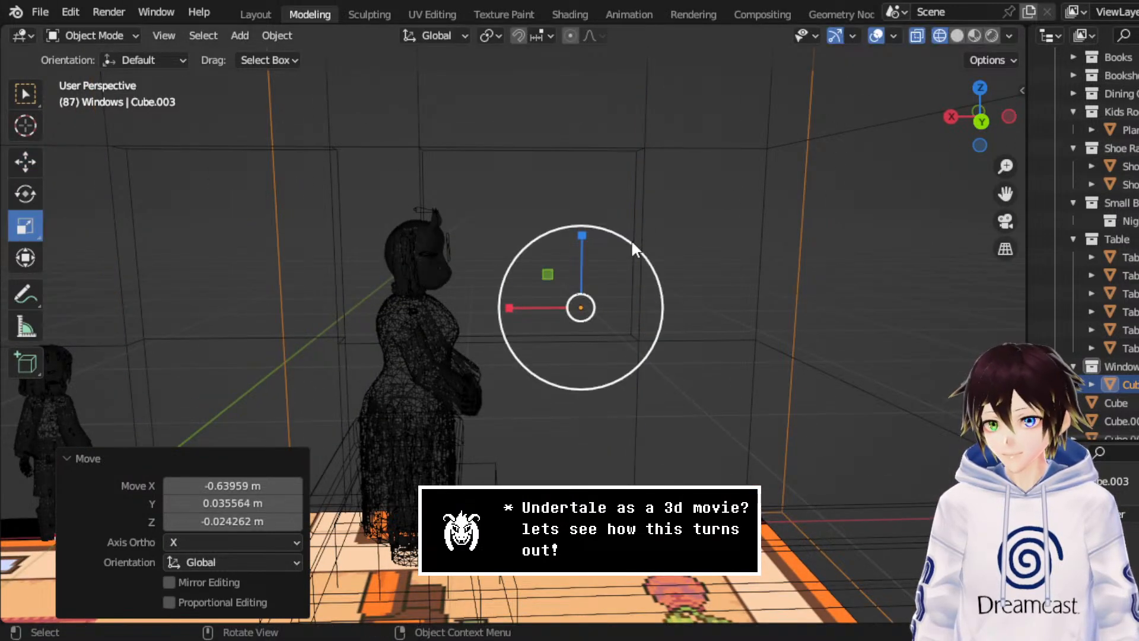
left_click_drag(632, 240, 602, 279)
left_click(957, 36)
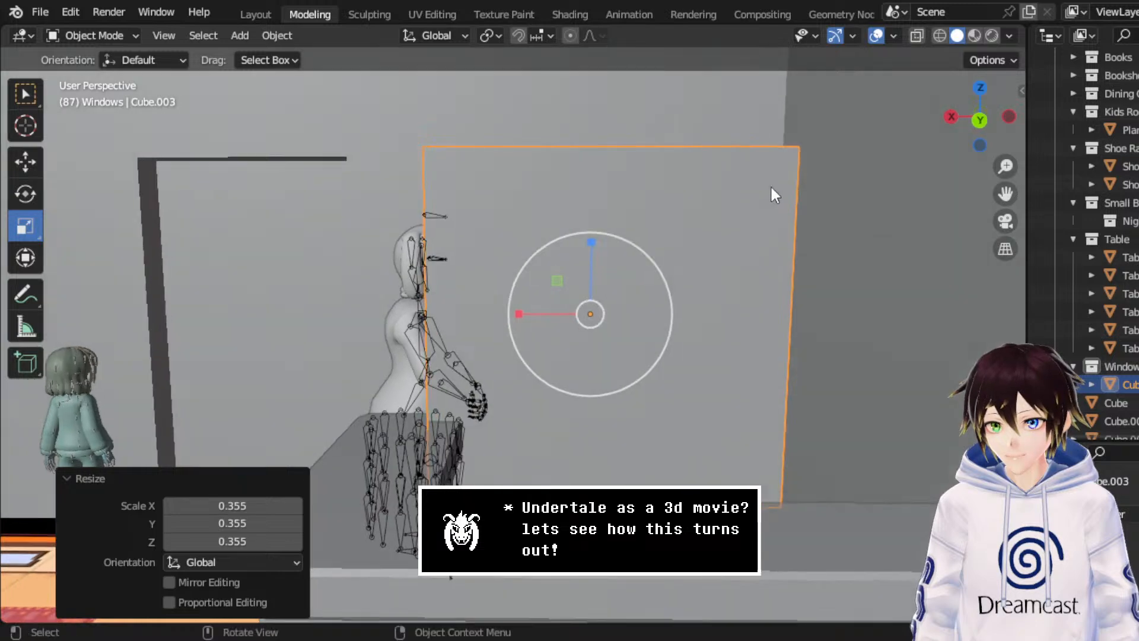
mouse_move(773, 191)
middle_mouse_down()
mouse_move(630, 203)
mouse_move(611, 223)
middle_mouse_up()
left_click(25, 163)
mouse_move(178, 237)
middle_mouse_down()
mouse_move(468, 294)
mouse_move(665, 213)
middle_mouse_up()
- Hide the Books and bookshelf collections, and align the cube with the window outline in the wireframe back view
left_click(990, 118)
left_click(941, 35)
scroll(575, 194, "up", 1)
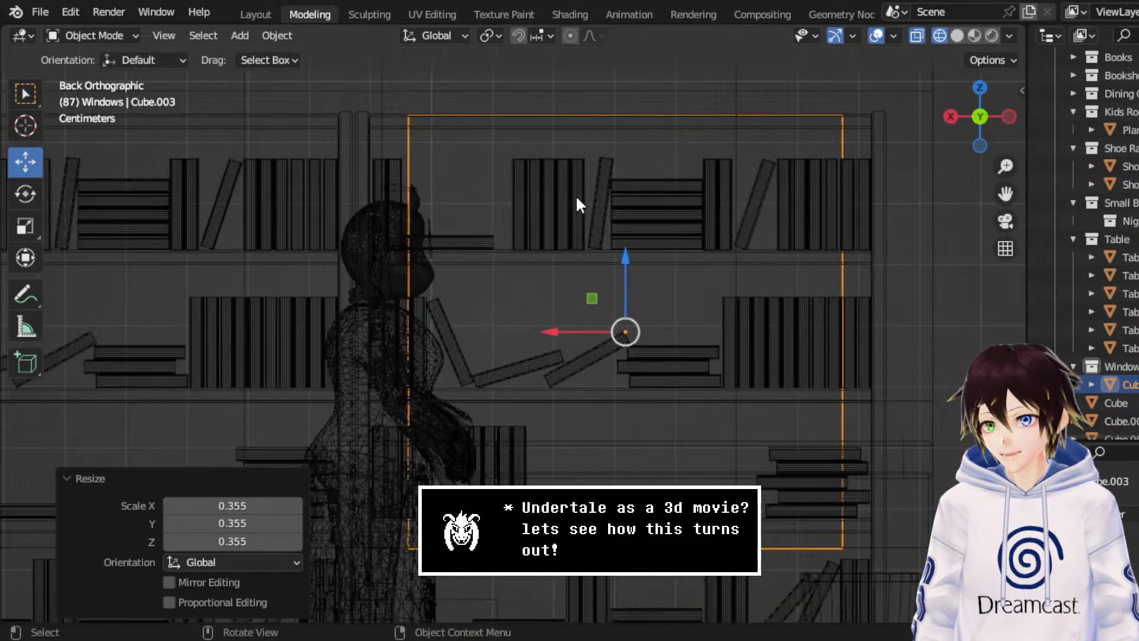
scroll(575, 195, "down", 1)
mouse_move(575, 195)
middle_mouse_down()
mouse_move(696, 221)
mouse_move(498, 222)
middle_mouse_up()
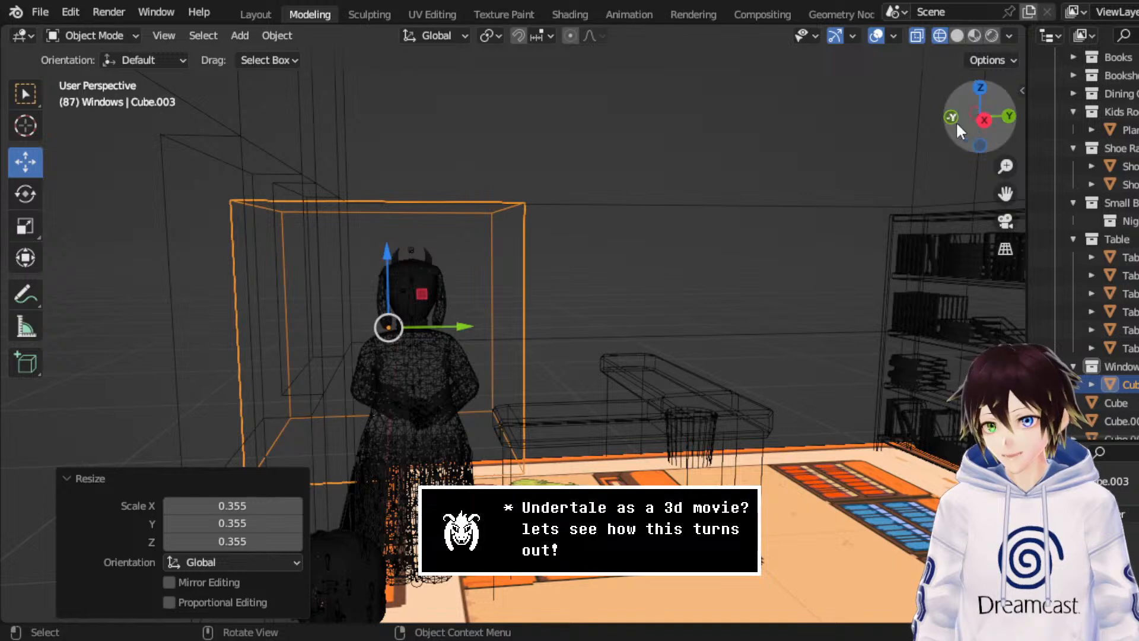
left_click(977, 122)
scroll(1086, 119, "up", 2)
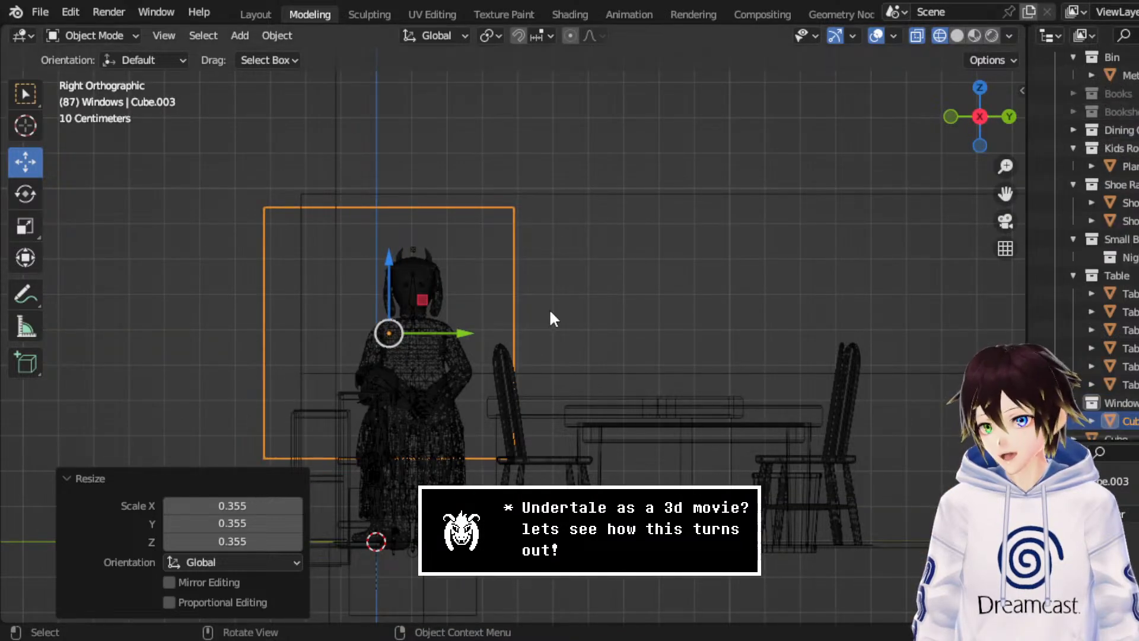
middle_click_drag(550, 307, 407, 305)
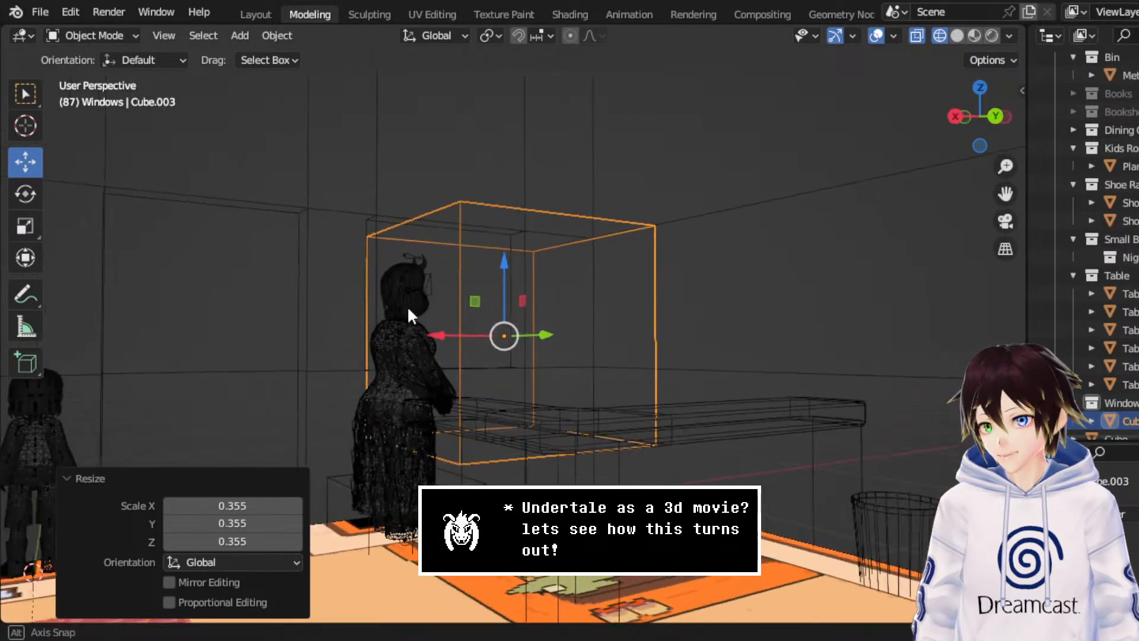
left_click(990, 117)
scroll(674, 241, "up", 3)
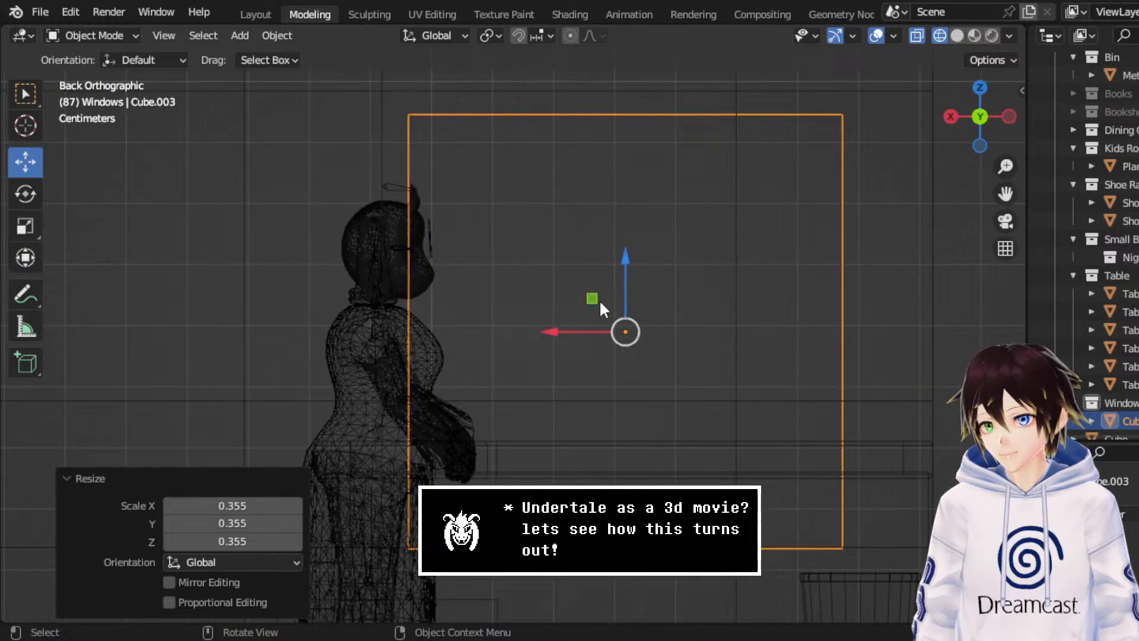
left_click_drag(599, 299, 565, 272)
- In Edit Mode, raise the cube's bottom vertices about 0.157 m along Z
left_click(95, 36)
left_click(109, 76)
scroll(510, 338, "down", 3)
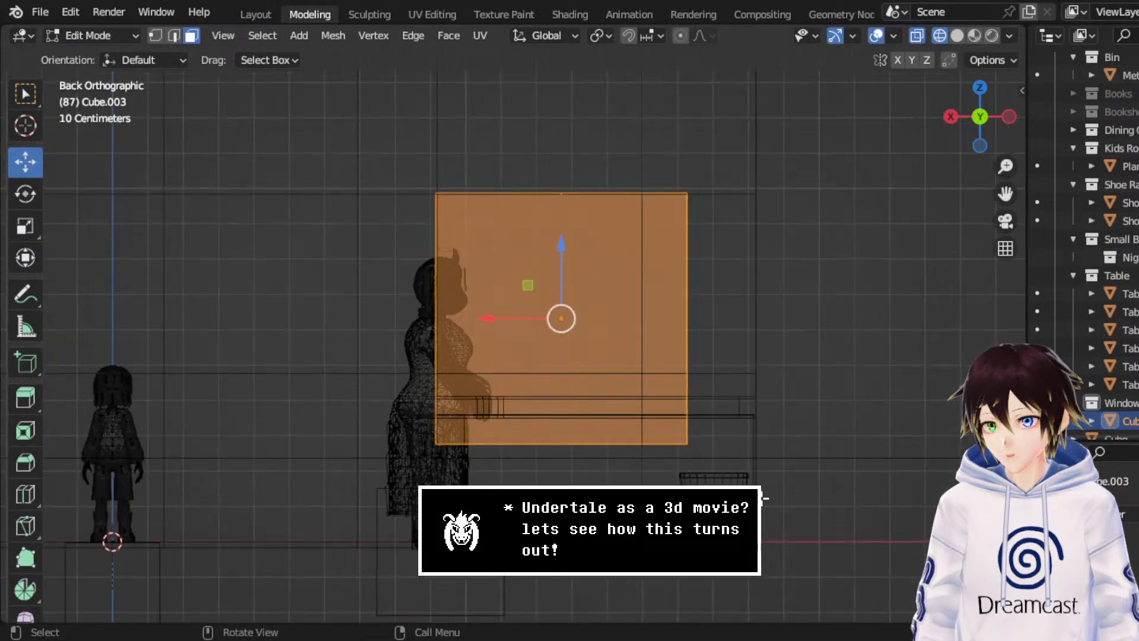
scroll(508, 372, "up", 2)
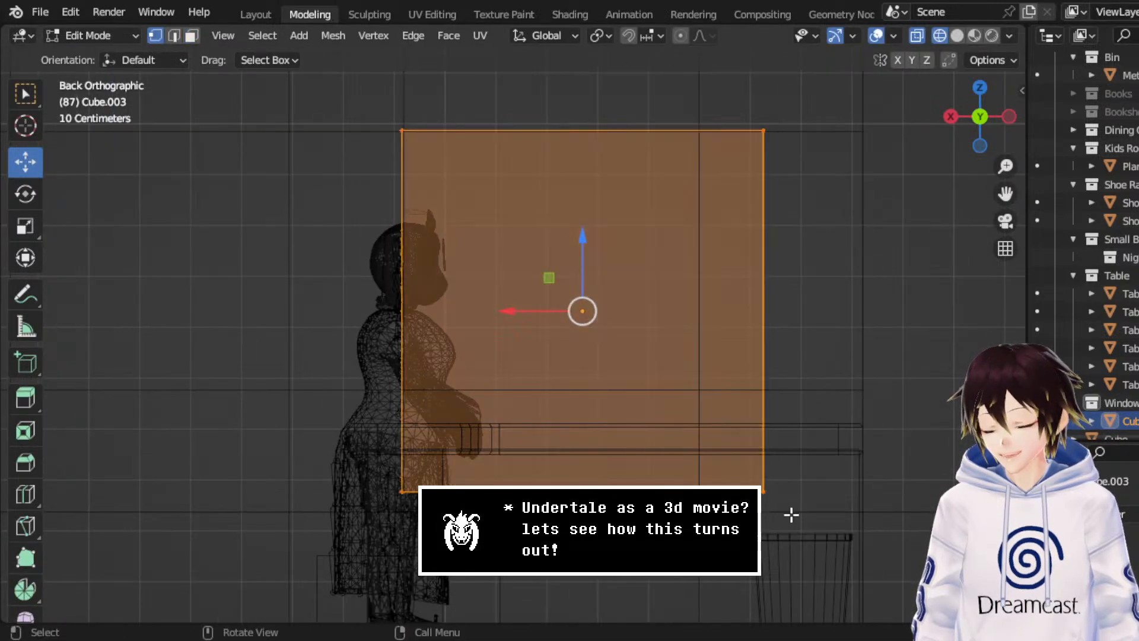
left_click_drag(809, 523, 107, 379)
key("g")
left_click(612, 371)
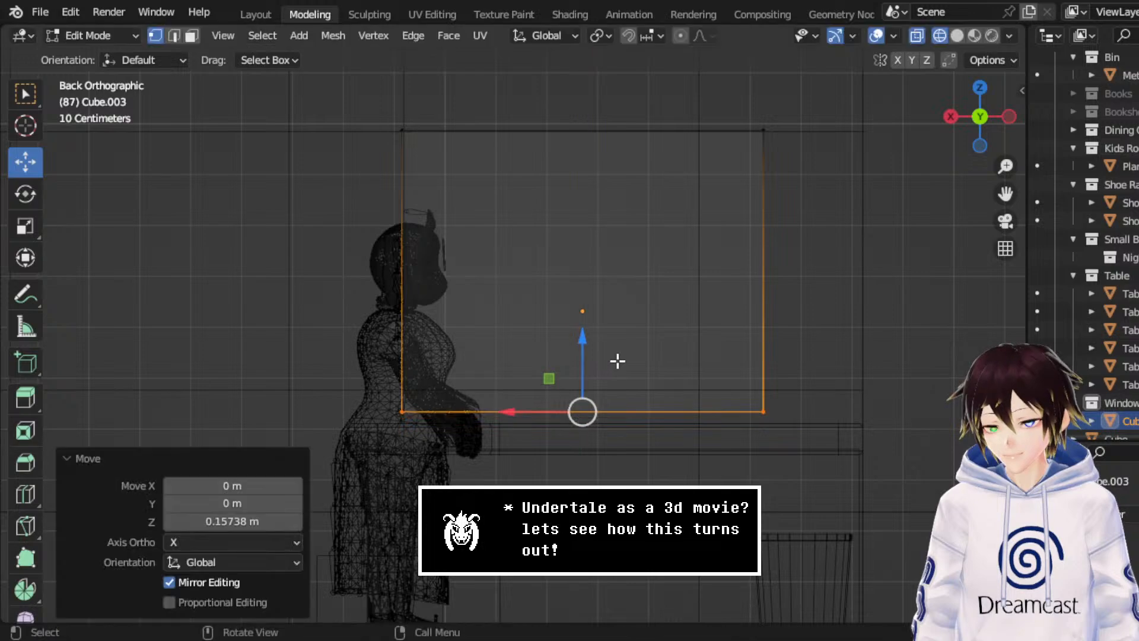
- In the left orthographic view, raise the bottom vertices another 0.039 m or so along Z toward the window outline's lower line
middle_click_drag(617, 358, 816, 297)
left_click(989, 120)
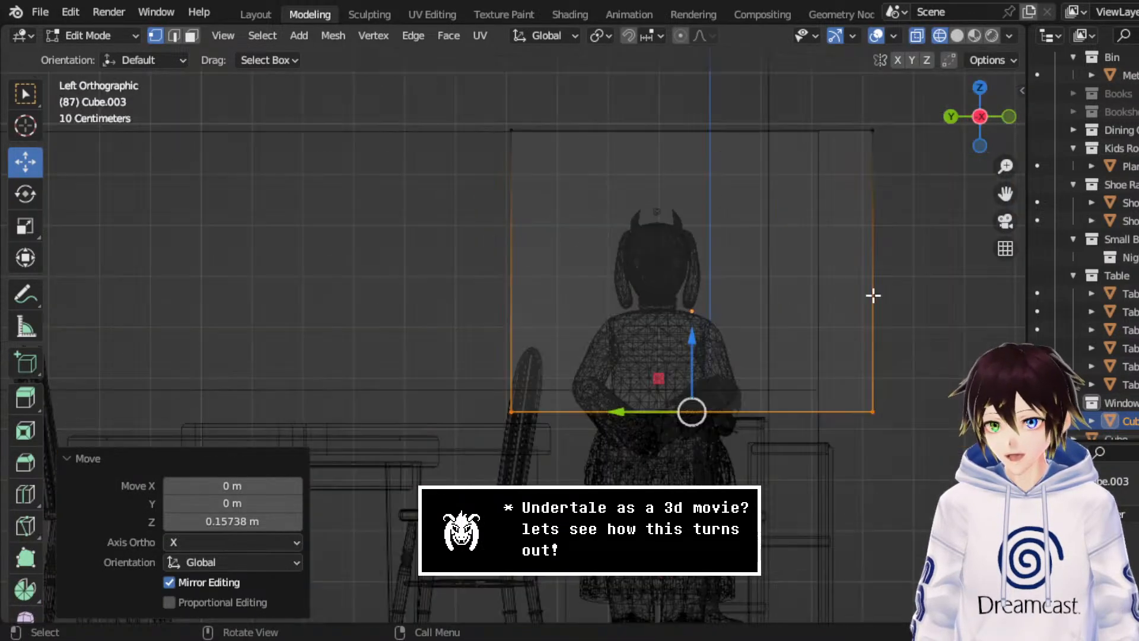
key("g")
key("z")
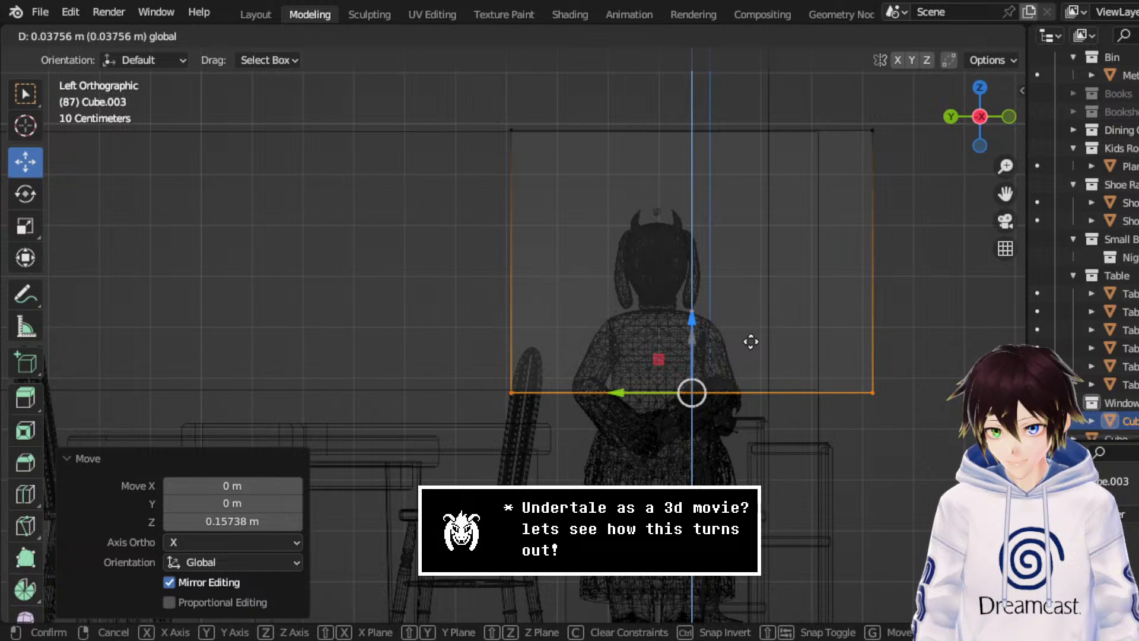
left_click(750, 342)
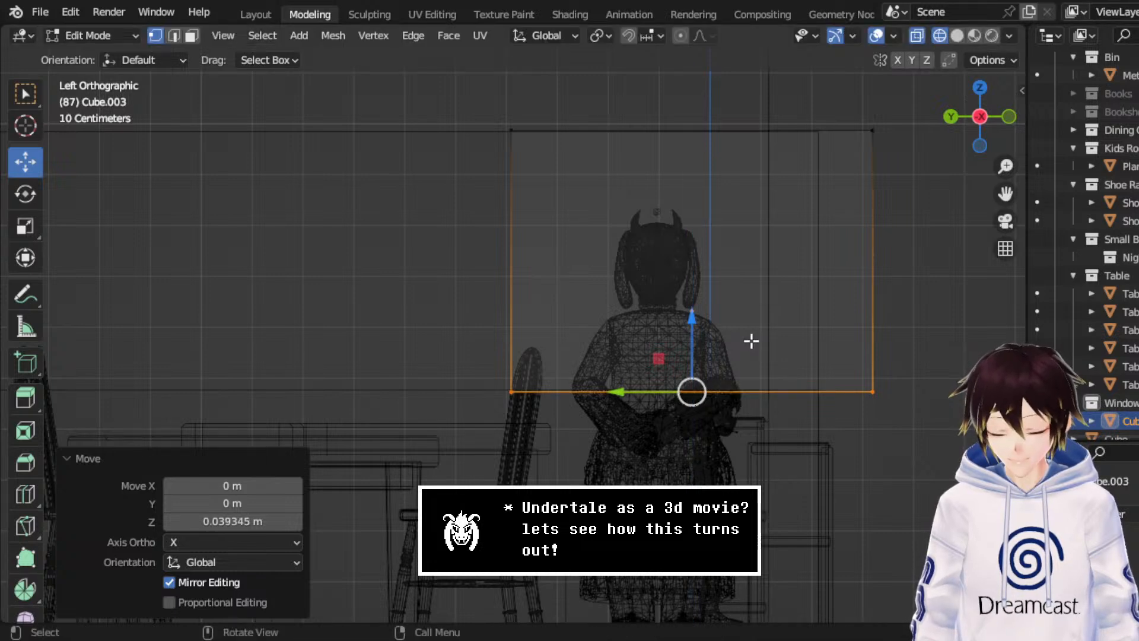
- Thin the box along Y to the wall's thickness, moving its outer side about 0.109 m and finally its inner side about -0.026 m
scroll(640, 310, "down", 1)
left_click(511, 255)
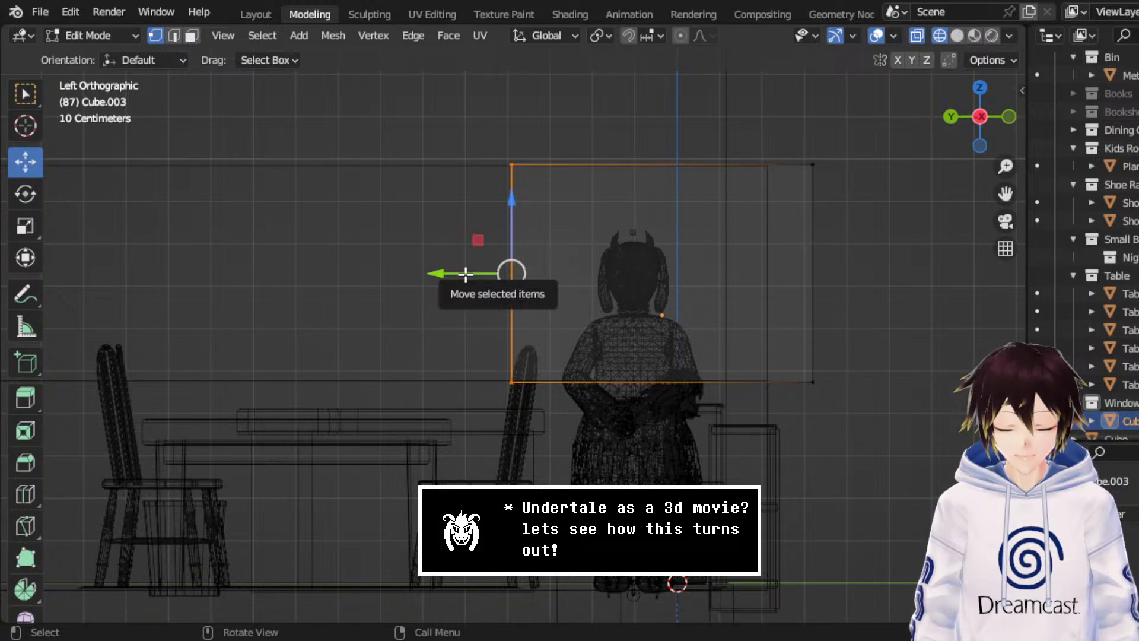
left_click_drag(447, 275, 662, 261)
left_click_drag(839, 433, 789, 112)
left_click_drag(781, 276, 719, 268)
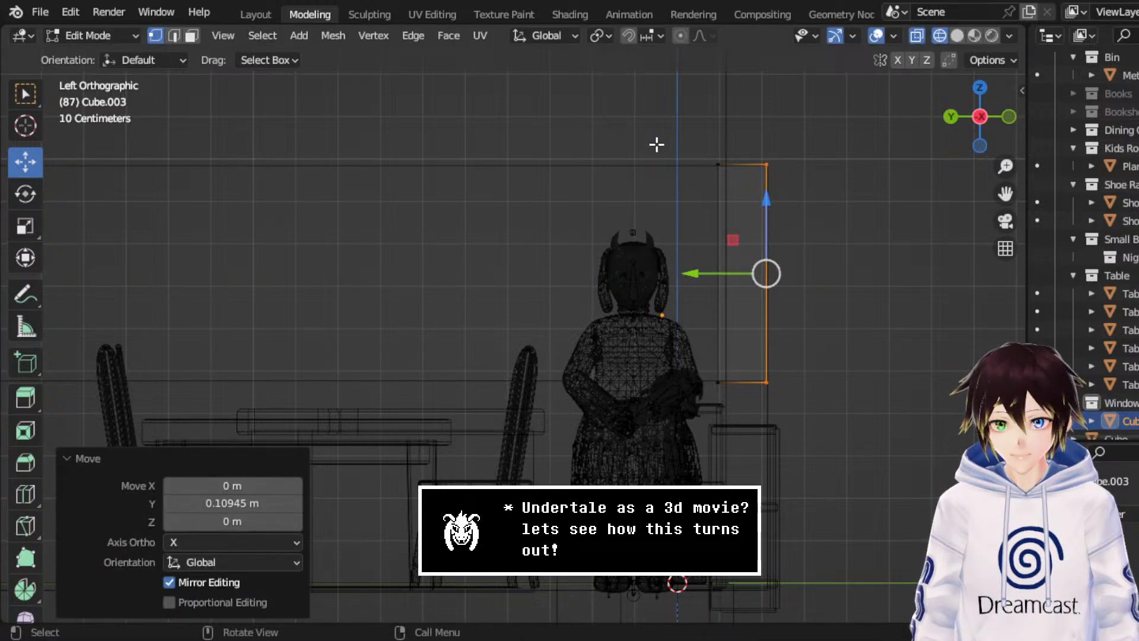
left_click_drag(657, 144, 726, 401)
left_click_drag(672, 273, 680, 273)
- Examine the thinned box against the wall and the taller character in solid shading from several angles
middle_click_drag(594, 269, 737, 299)
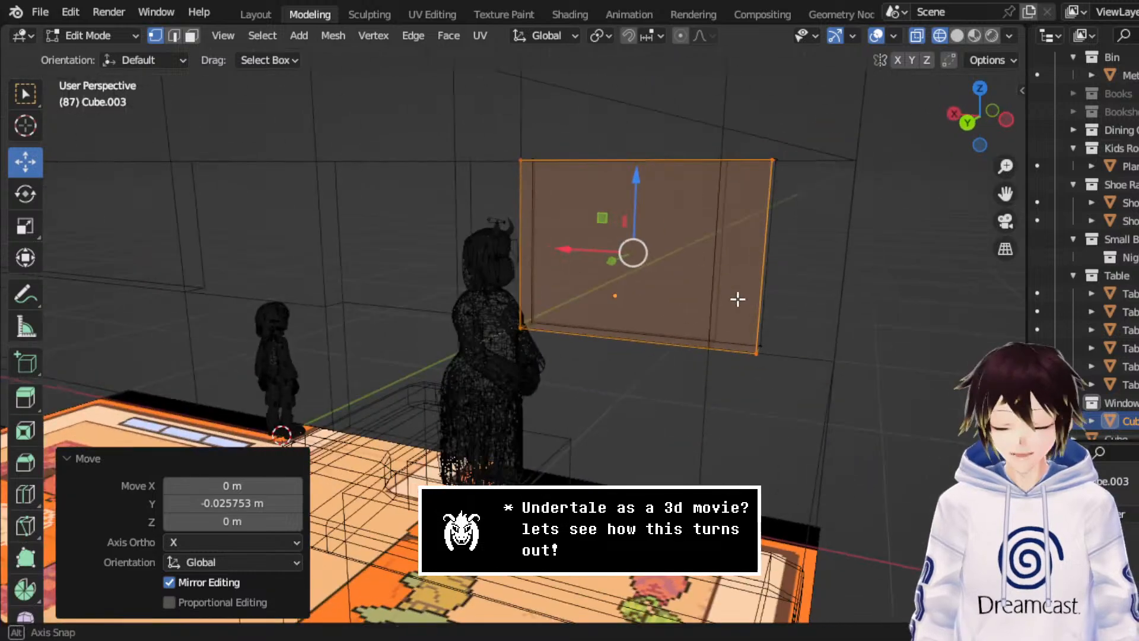
scroll(706, 300, "up", 2)
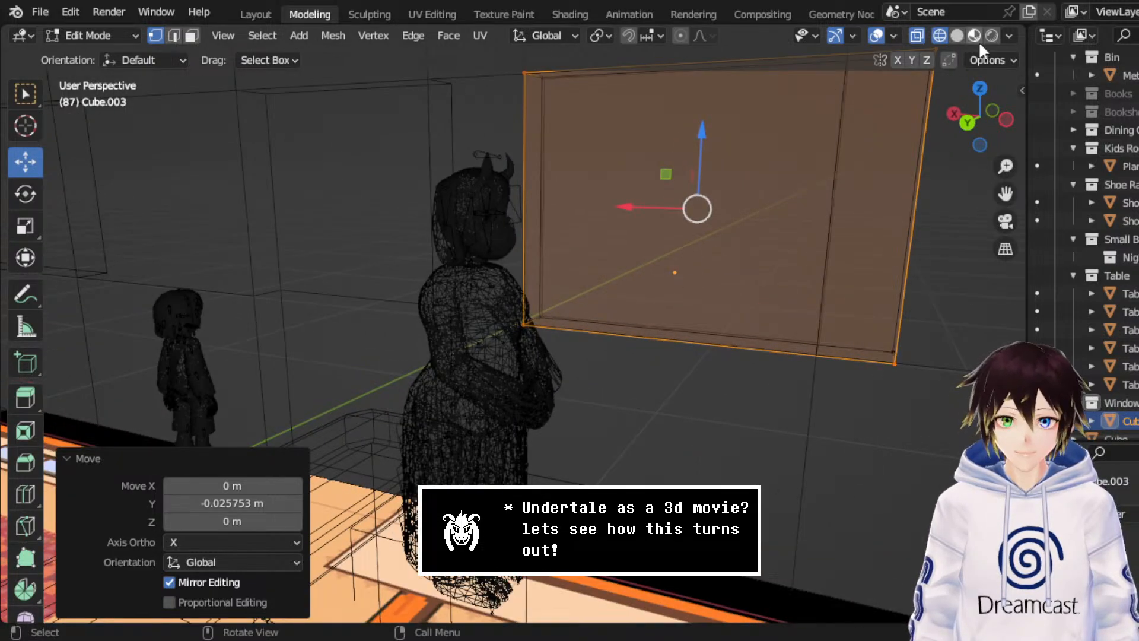
left_click(957, 35)
middle_click_drag(742, 234, 761, 232)
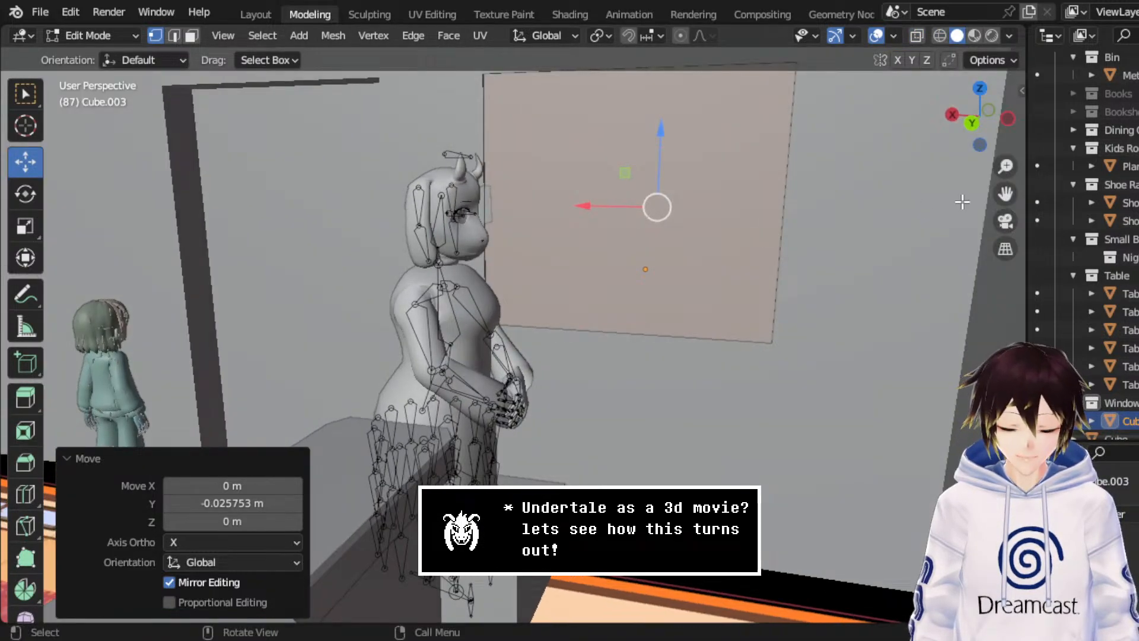
left_click_drag(1005, 193, 911, 342)
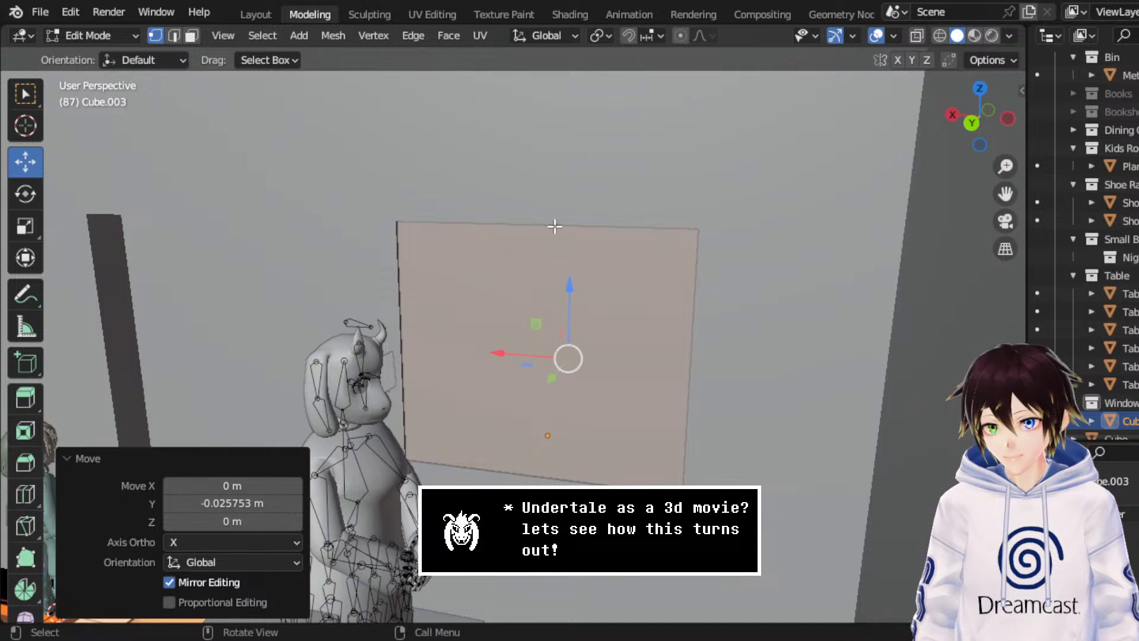
middle_click_drag(555, 226, 488, 247)
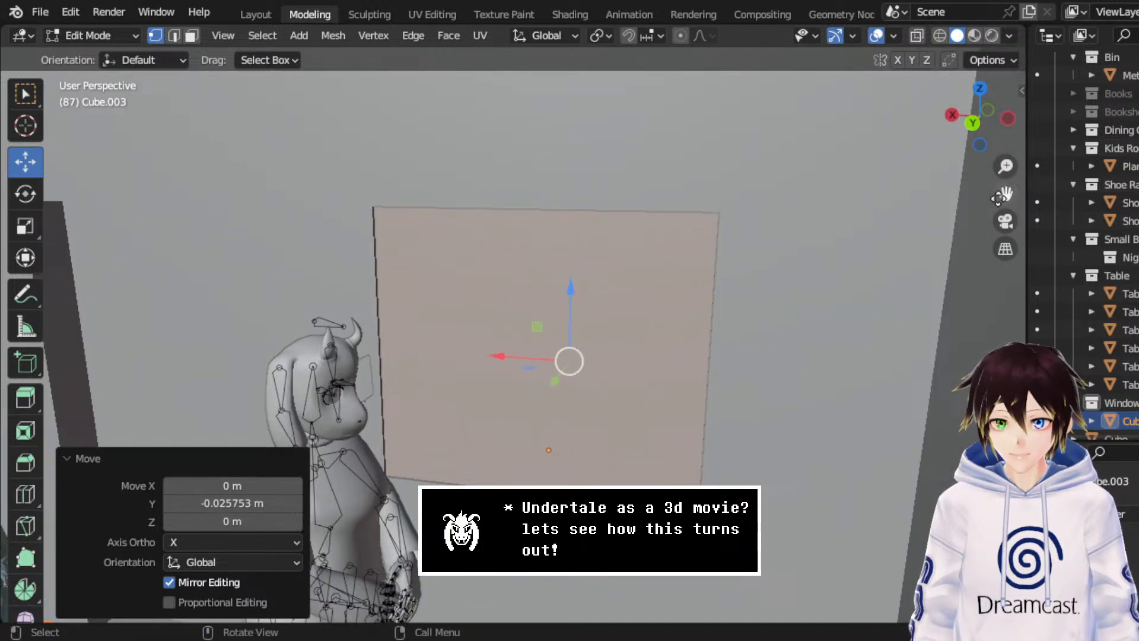
left_click_drag(1006, 193, 1056, 101)
middle_click_drag(700, 298, 707, 300)
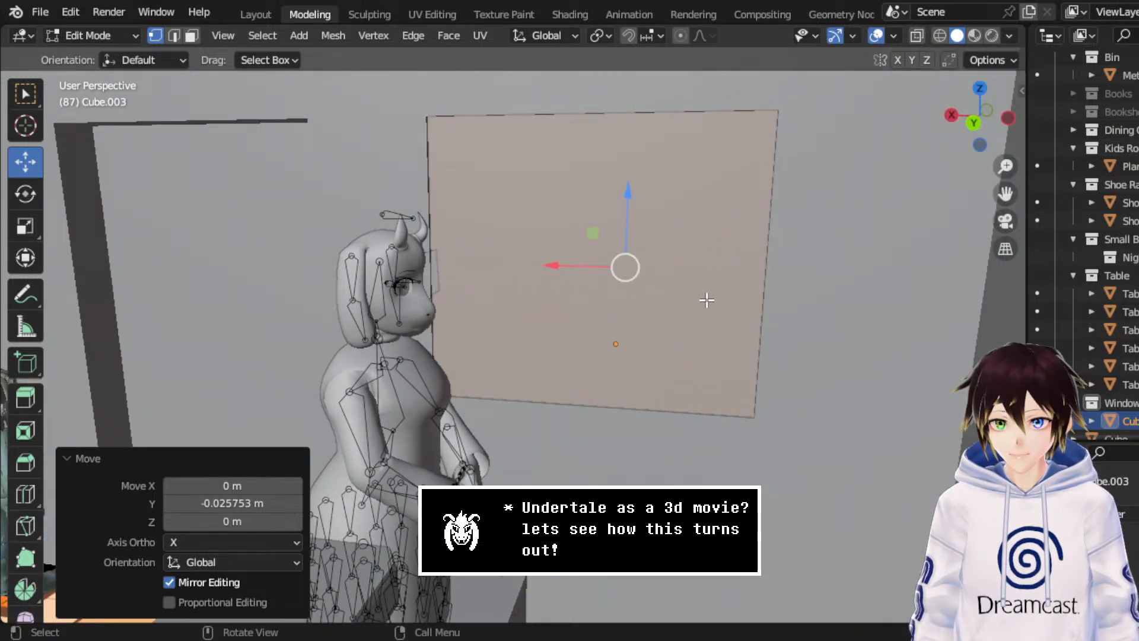
- In the wireframe back view, fine-tune the box's top and character-side vertices to the window outline
left_click(943, 36)
left_click(980, 142)
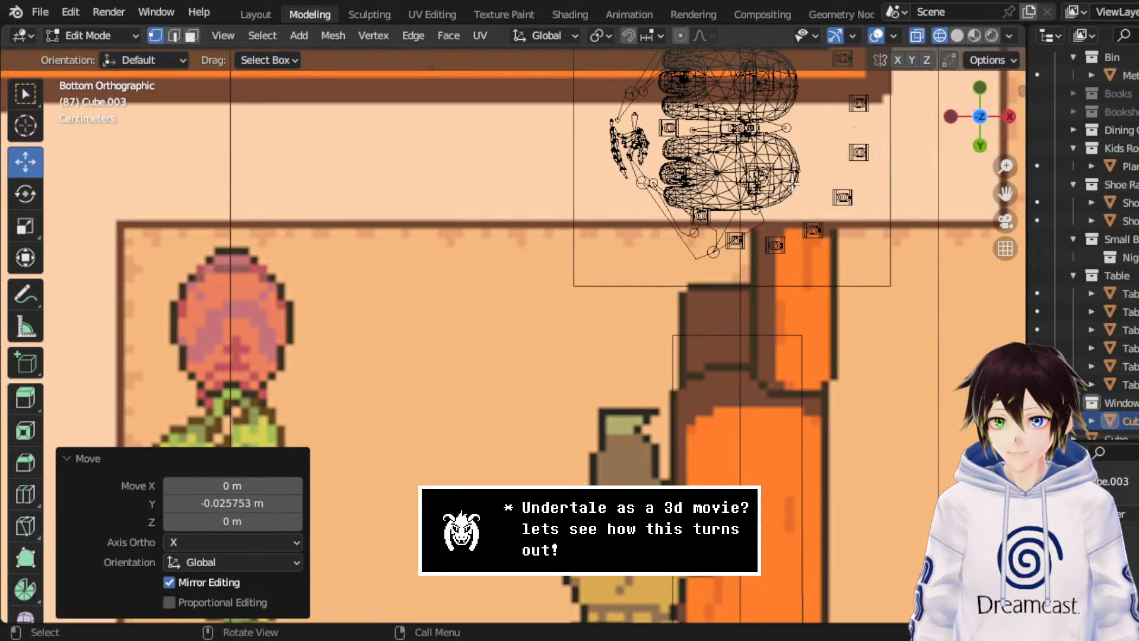
left_click(1008, 116)
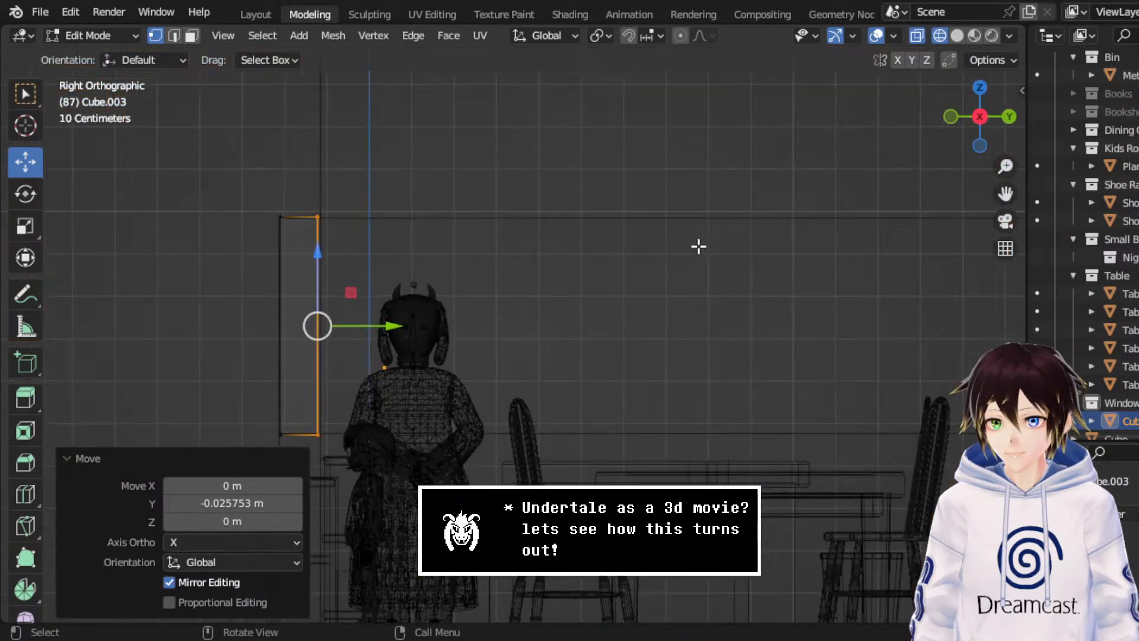
left_click(1008, 116)
scroll(837, 239, "up", 2)
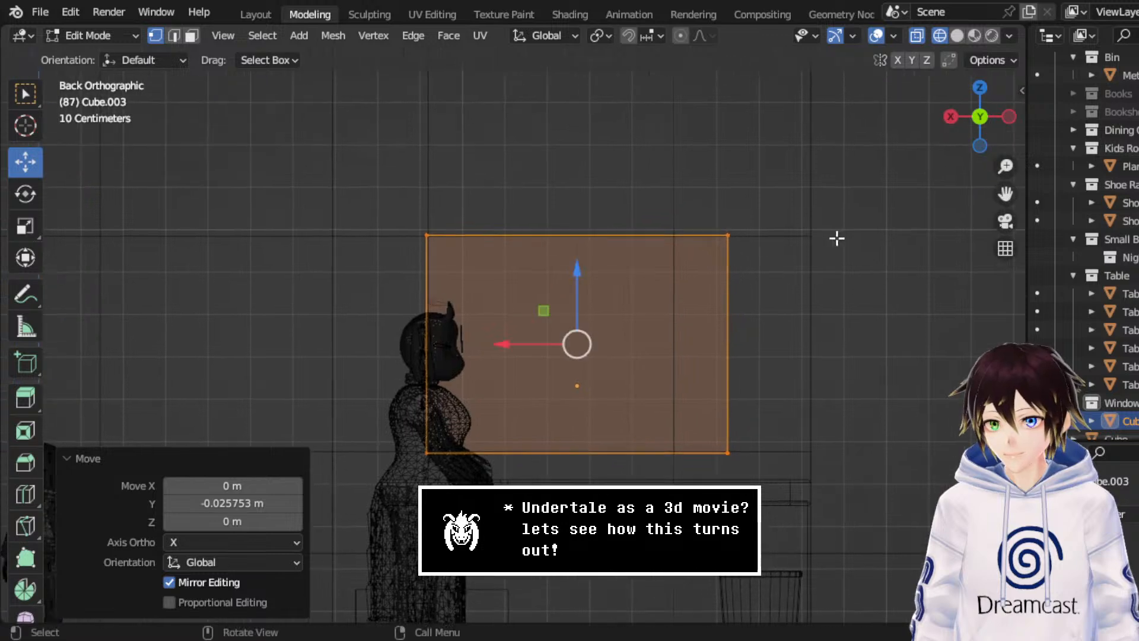
left_click_drag(923, 230, 291, 96)
left_click_drag(615, 111, 625, 112)
left_click_drag(273, 143, 457, 620)
left_click_drag(302, 354, 300, 349)
- Move the box's side farthest from the character about 0.124 m along X onto the window outline
left_click_drag(947, 578, 763, 101)
left_click_drag(833, 354, 737, 327)
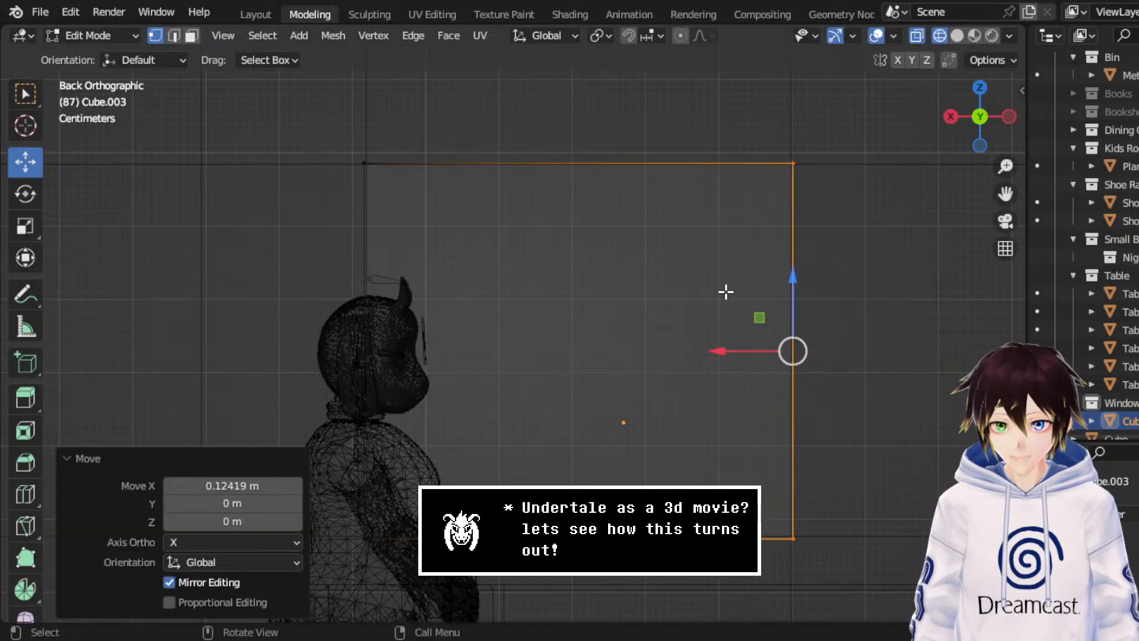
middle_click_drag(727, 292, 659, 296)
scroll(598, 211, "up", 2)
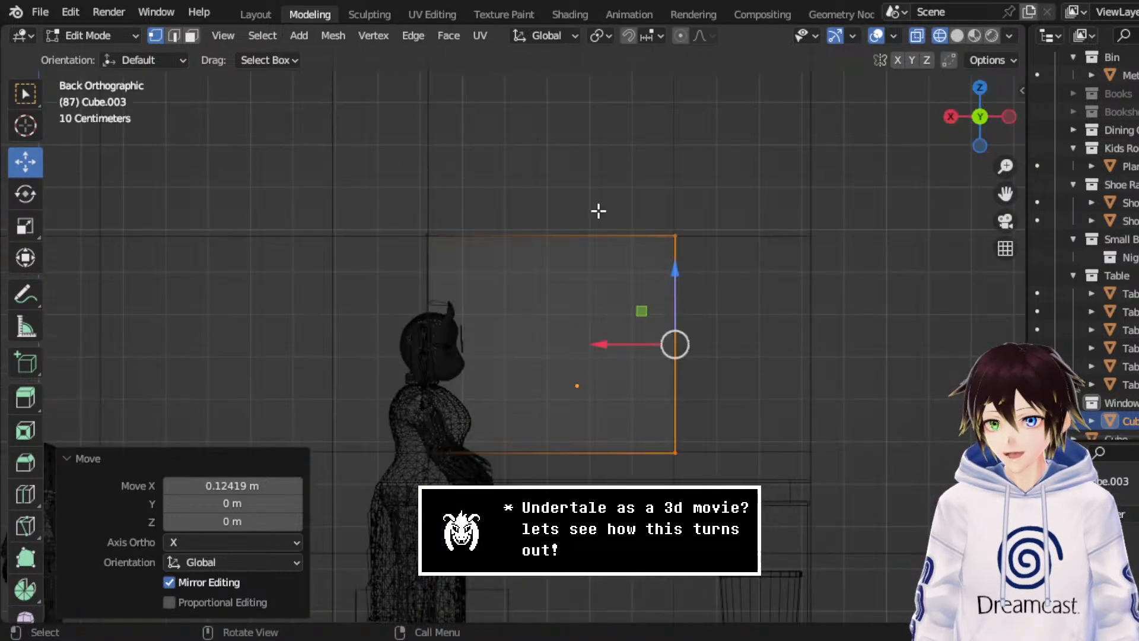
- Add two evenly spaced horizontal loop cuts around the window box with a slide factor of 0
left_click_drag(712, 272, 240, 293)
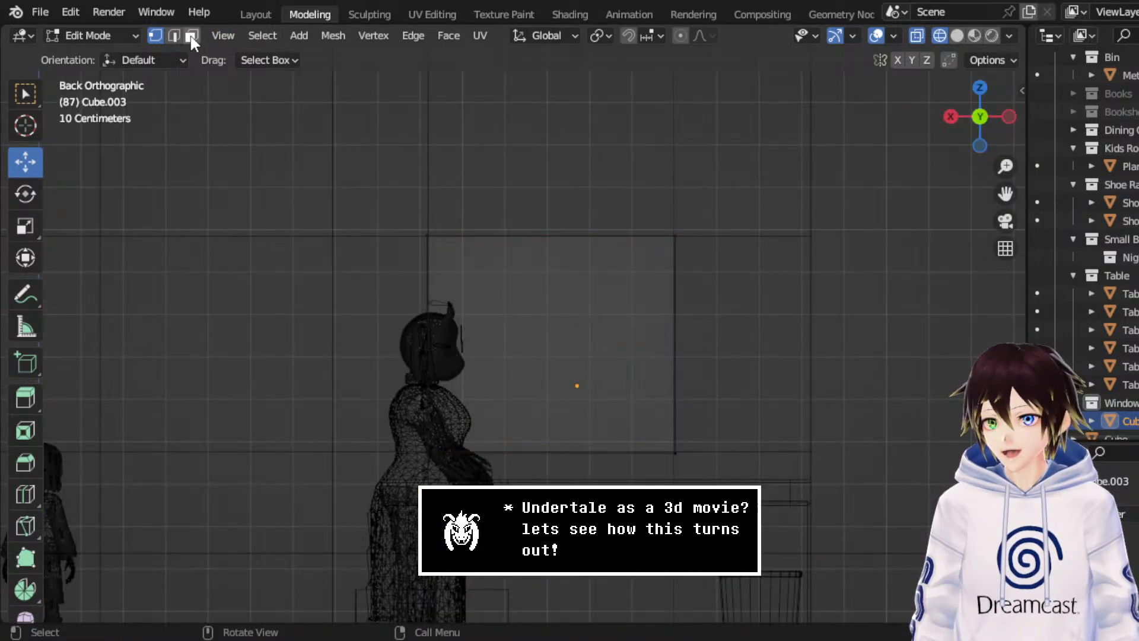
right_click(672, 289)
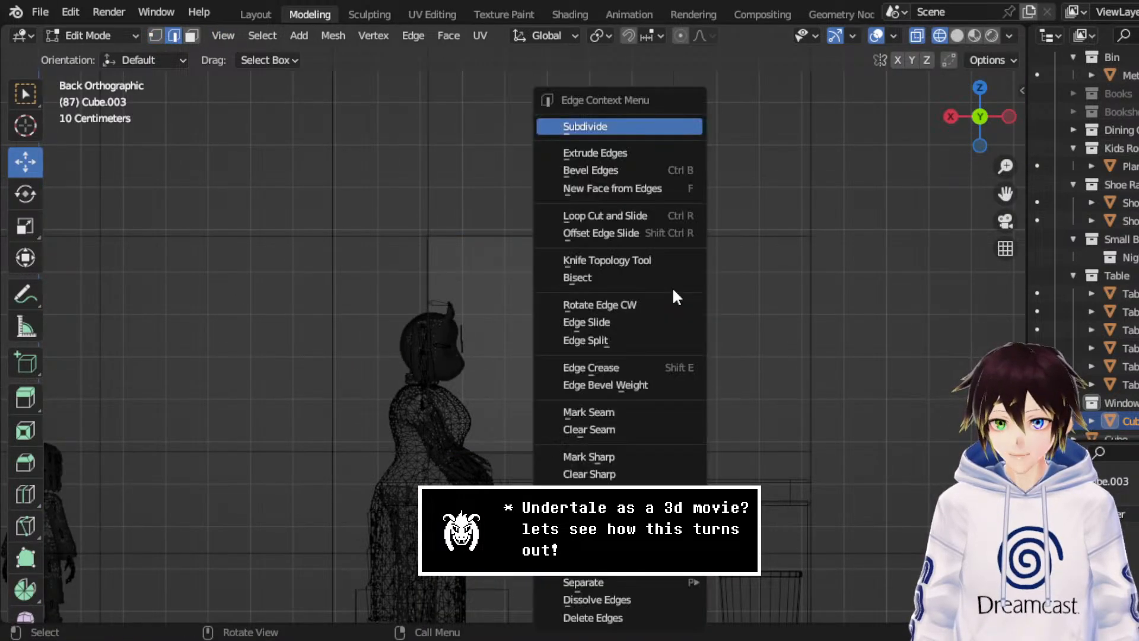
left_click(621, 216)
scroll(646, 300, "up", 1)
left_click(646, 301)
right_click(647, 303)
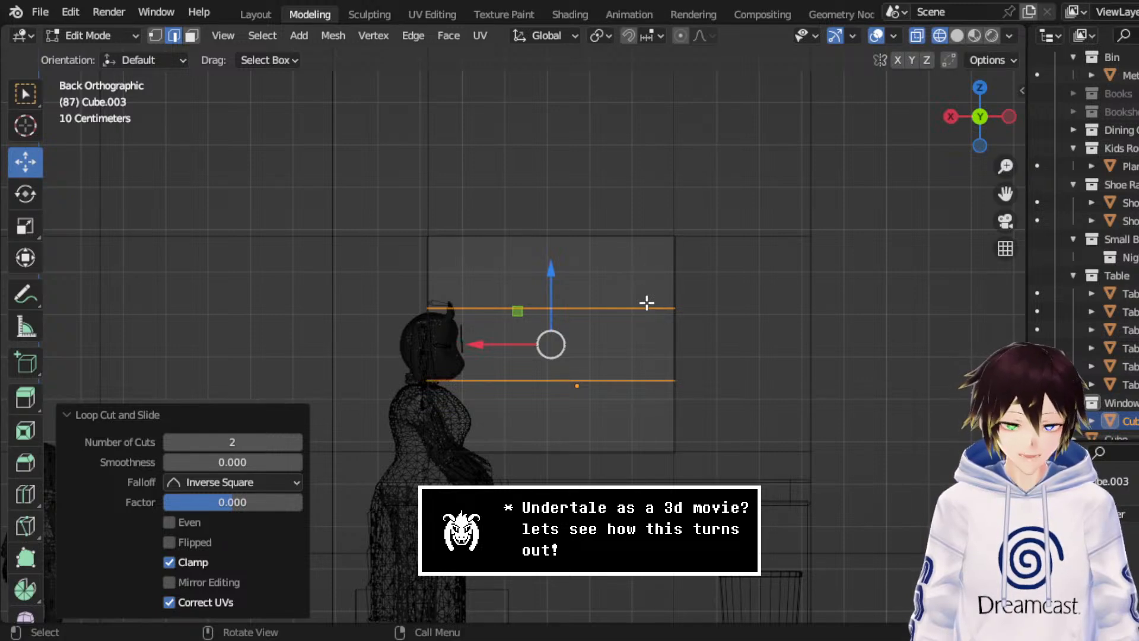
- Scale the two horizontal loop cuts apart along Z by 2.538 and again by 1.005, toward the box's upper and lower edges
left_click(22, 225)
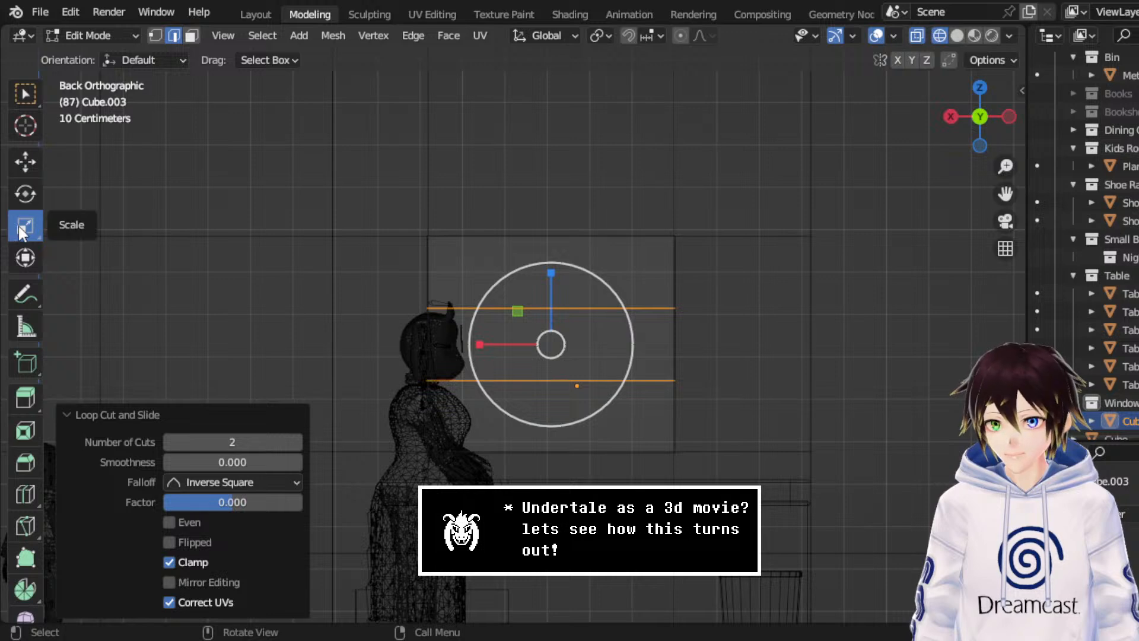
left_click_drag(553, 278, 587, 176)
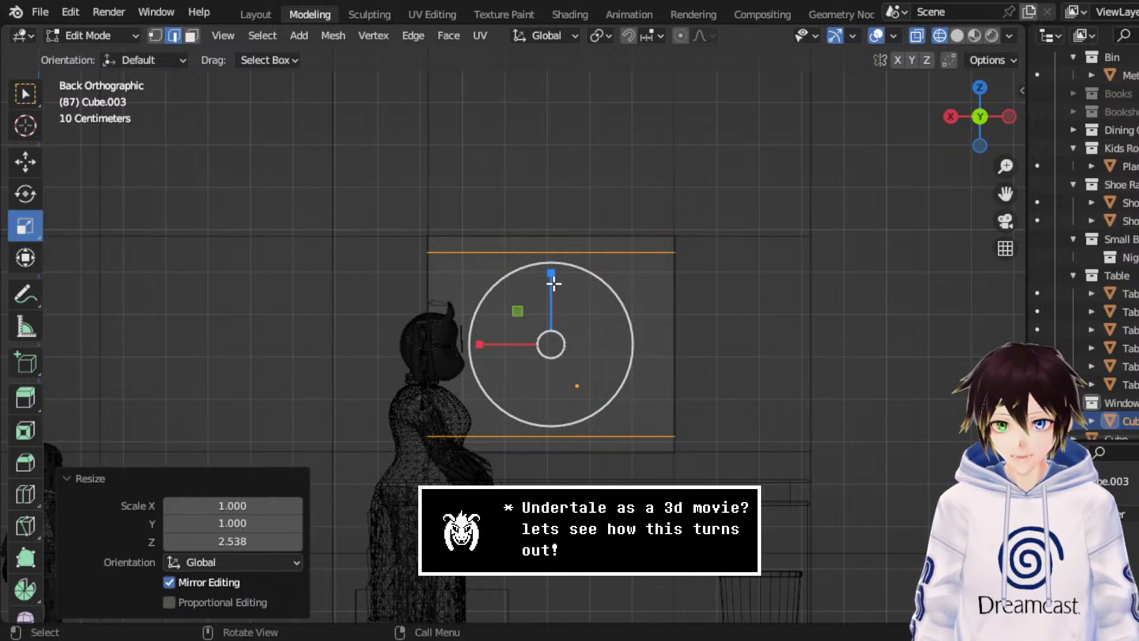
left_click_drag(551, 273, 560, 279)
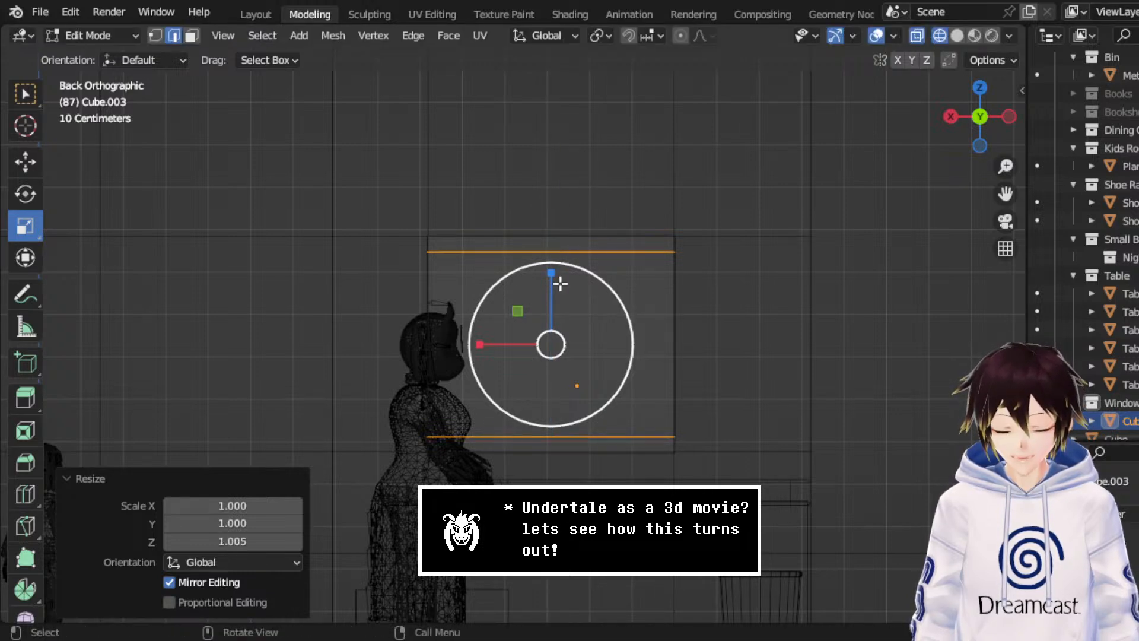
- Add two evenly spaced vertical loop cuts around the window box with a slide factor of 0
left_click(567, 235)
right_click(539, 233)
left_click(537, 216)
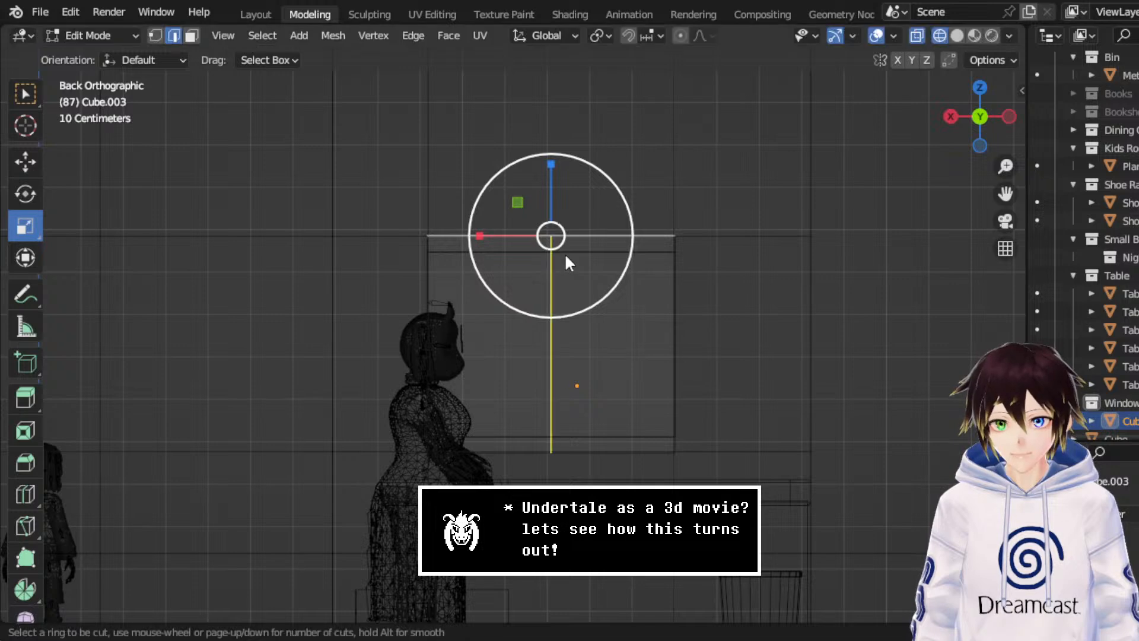
scroll(566, 256, "up", 1)
left_click(565, 256)
right_click(565, 256)
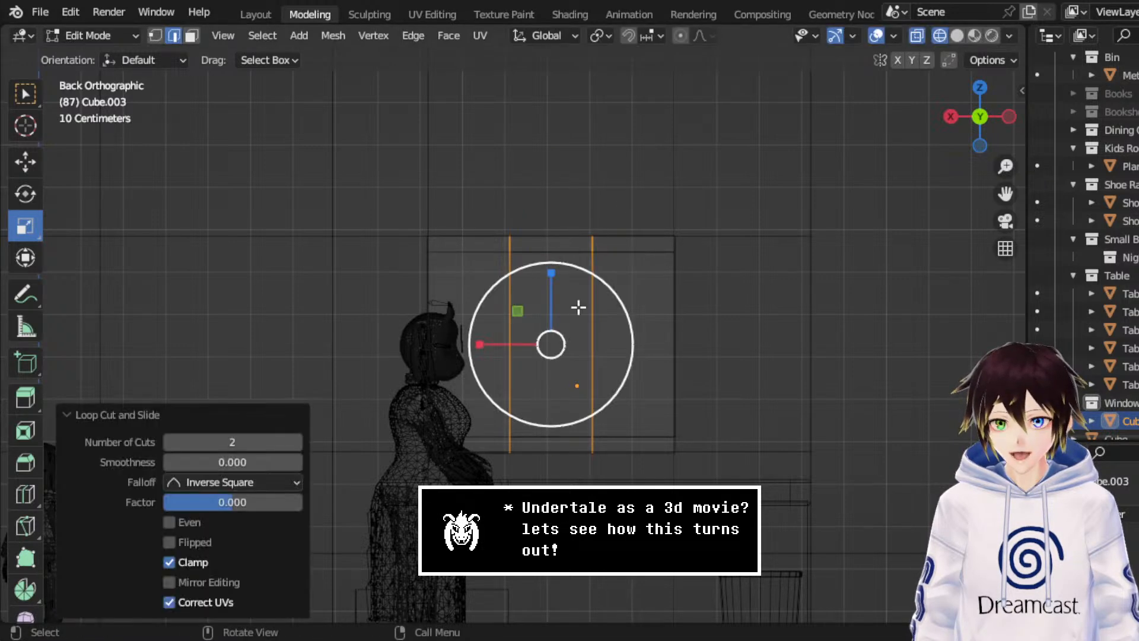
- Scale the two vertical loop cuts apart along X by 2.659, toward the window box's sides
left_click_drag(480, 343, 355, 319)
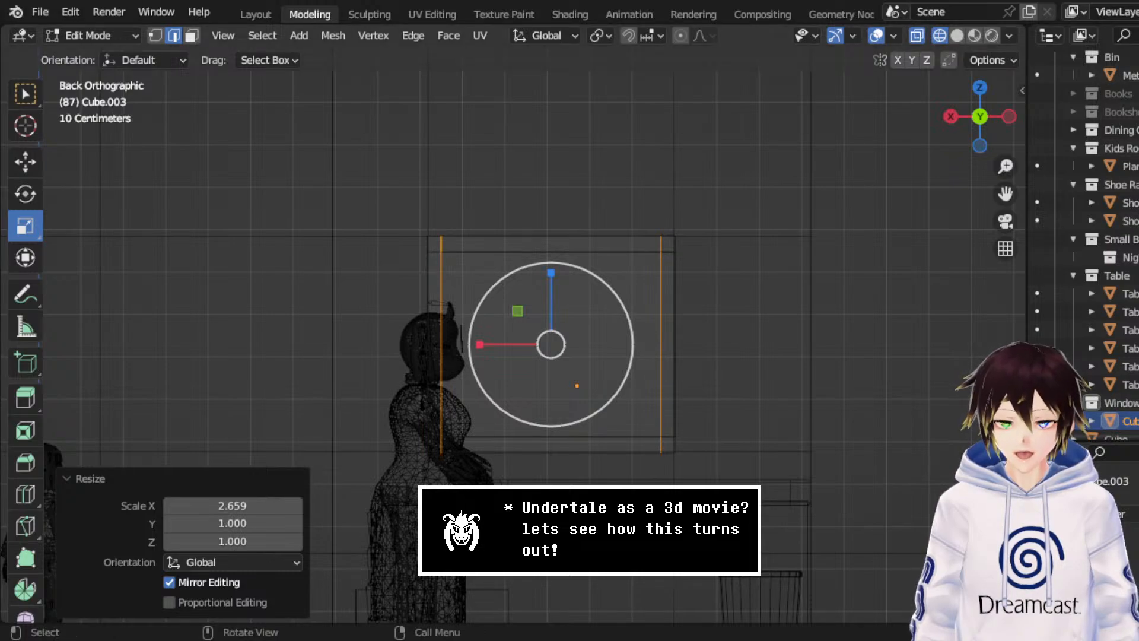
middle_click_drag(682, 332, 554, 224)
- Extrude all room-facing faces of the window box and move them about 0.0125 m along Y
left_click(191, 35)
middle_click_drag(500, 344, 655, 283)
left_click(658, 303)
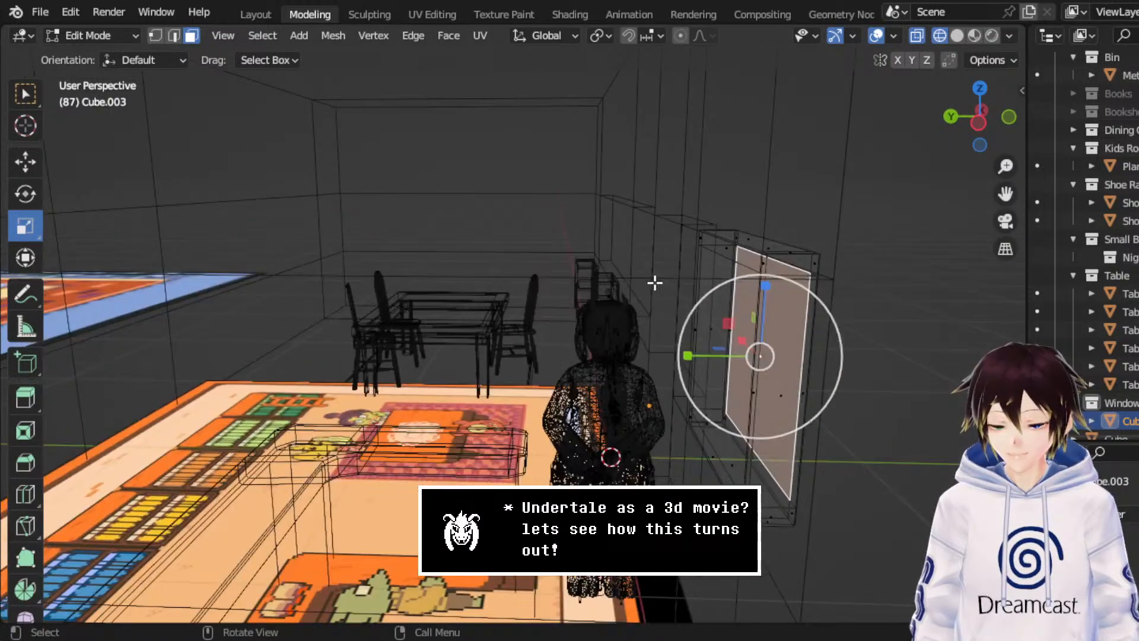
left_click(978, 123)
left_click_drag(563, 202, 709, 473)
middle_click_drag(709, 472, 648, 320)
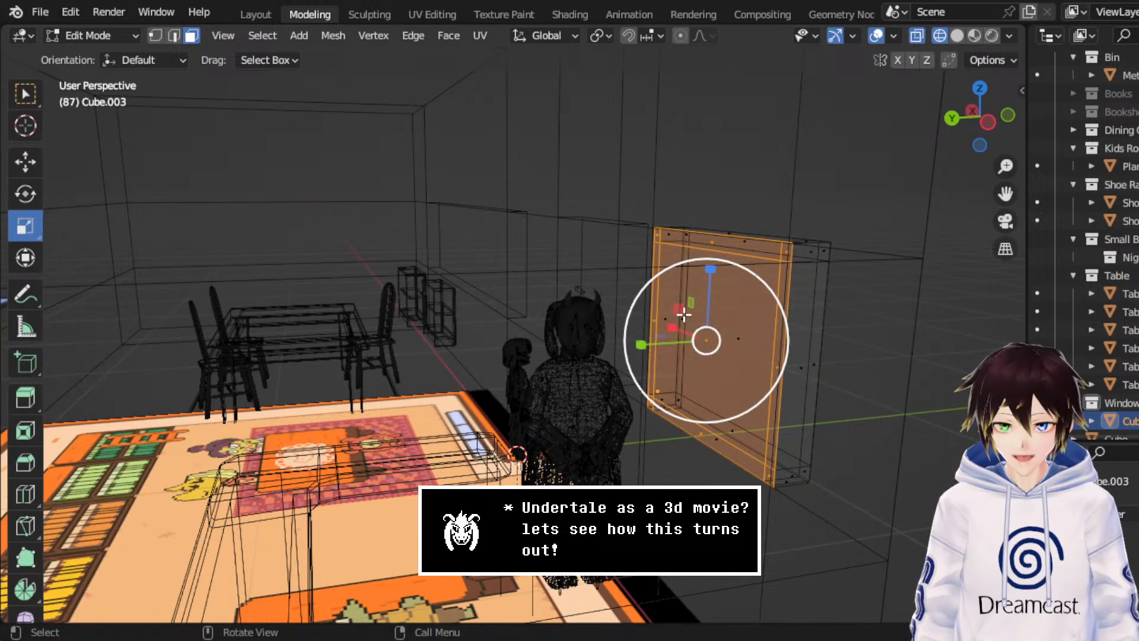
left_click_drag(1005, 194, 943, 225)
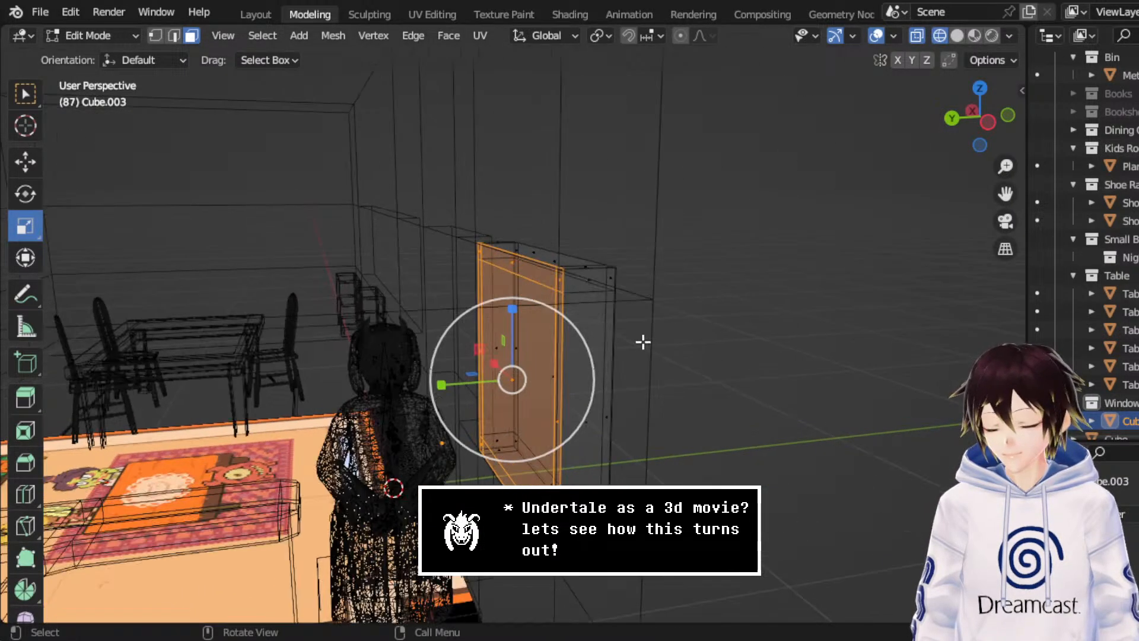
middle_click_drag(643, 342, 597, 323)
left_click(981, 123)
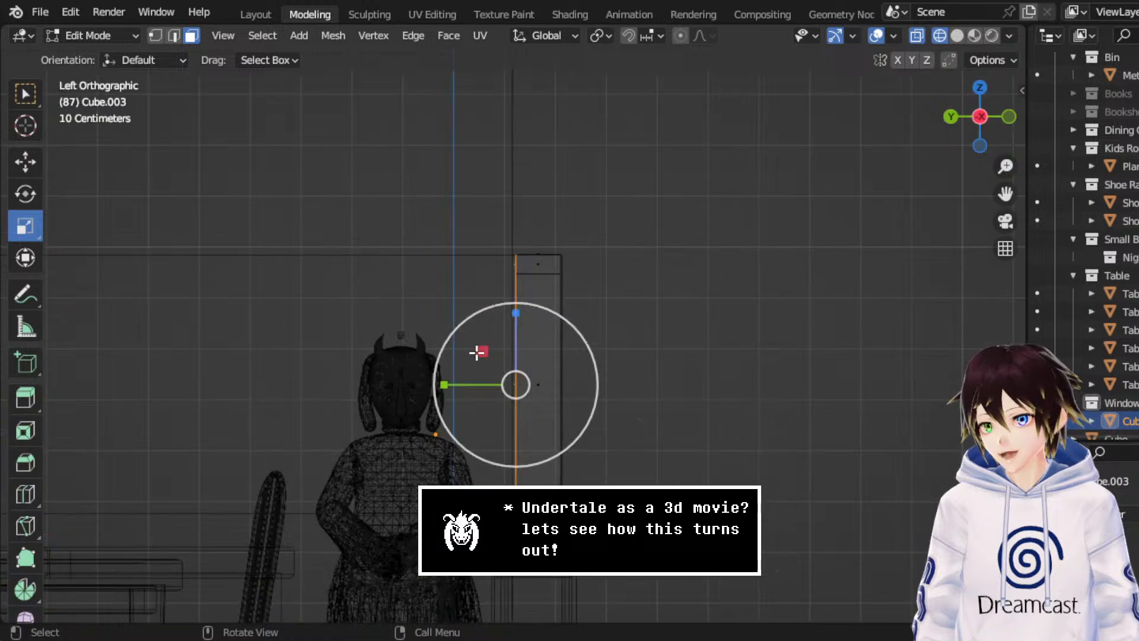
key("e")
key("Escape")
left_click(37, 166)
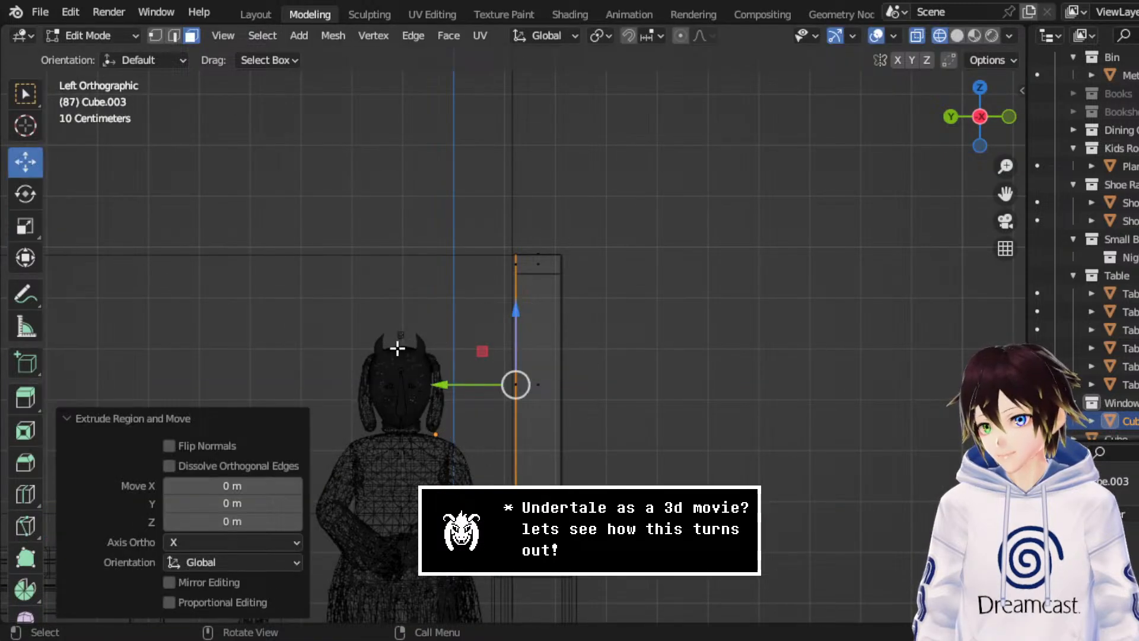
left_click_drag(456, 387, 448, 390)
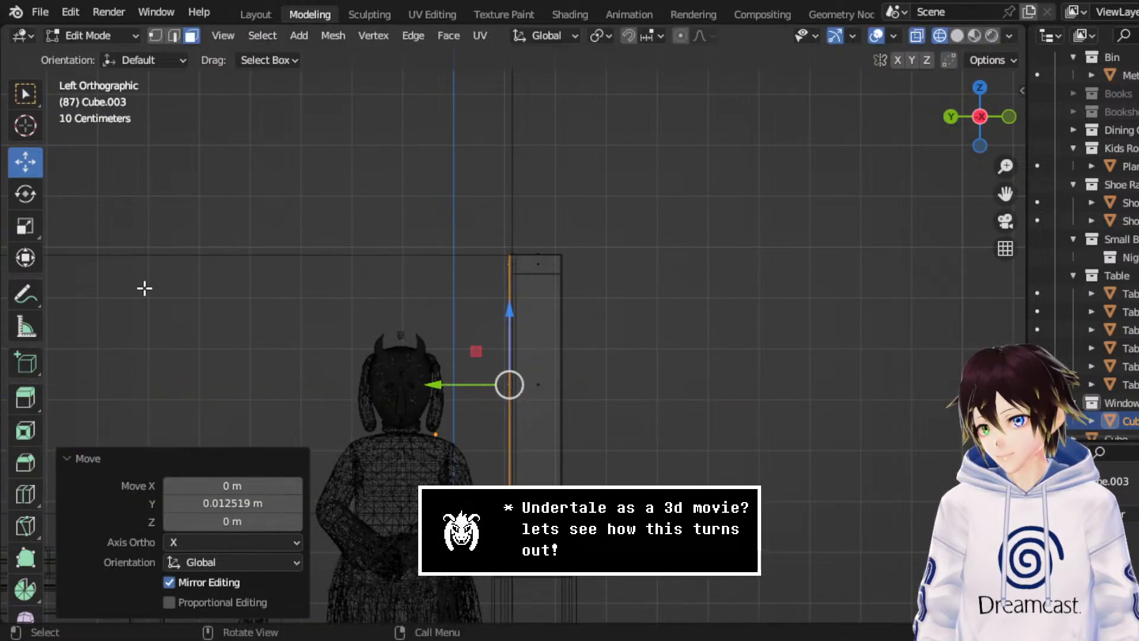
- Scale the extruded room-facing faces by 0.956 and again by 0.989 along Z, and by 0.944 along X, to taper the frame
left_click(25, 226)
left_click_drag(514, 325, 522, 323)
middle_click_drag(522, 323, 906, 118)
left_click(957, 35)
mouse_move(591, 237)
middle_mouse_down()
mouse_move(661, 261)
mouse_move(639, 249)
middle_mouse_up()
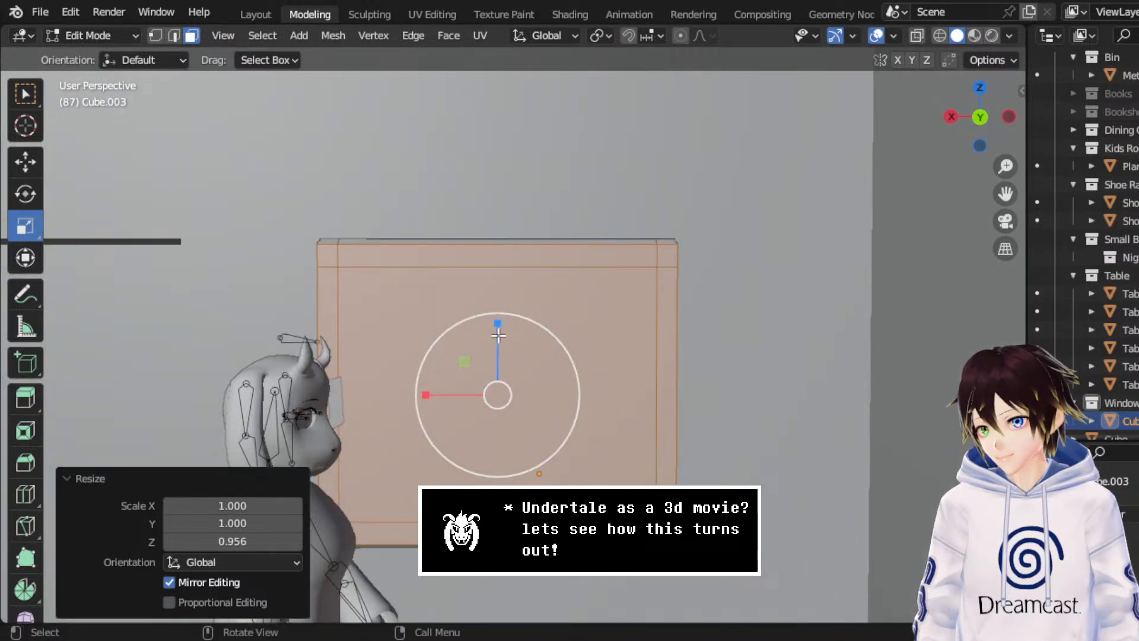
left_click_drag(500, 330, 503, 337)
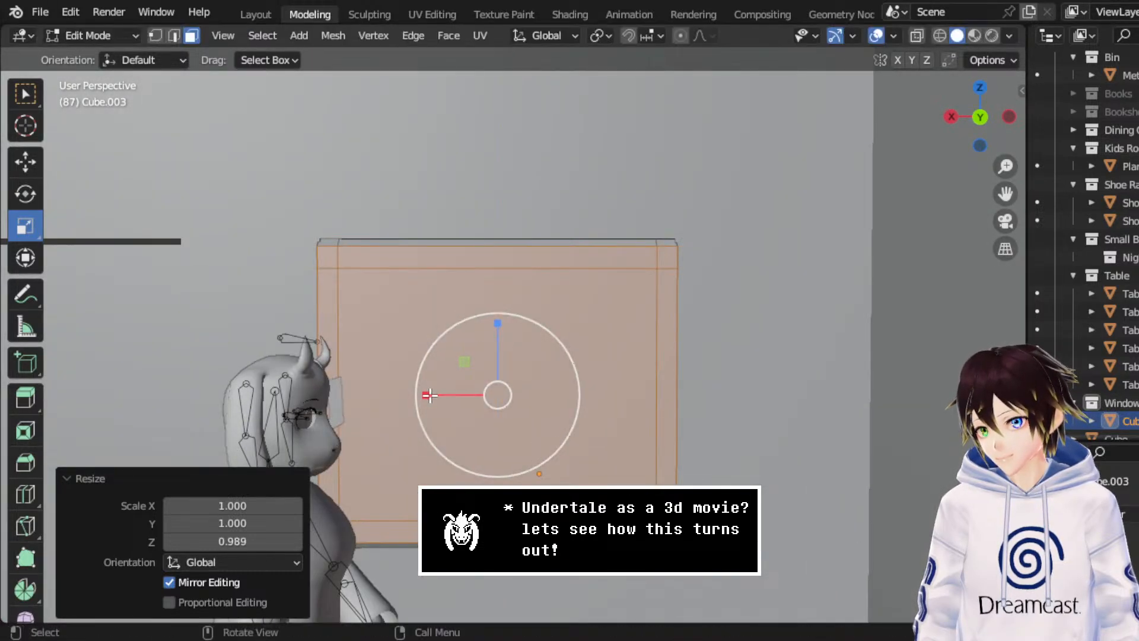
left_click_drag(426, 394, 437, 394)
scroll(458, 234, "down", 2)
scroll(492, 236, "up", 5)
scroll(185, 133, "down", 2)
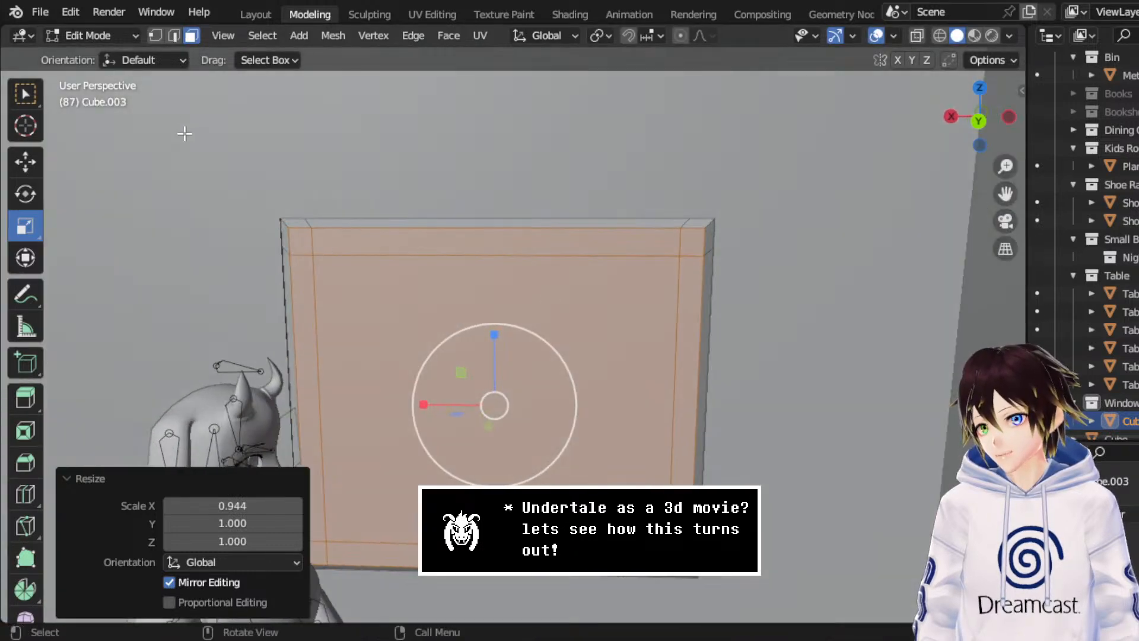
- Extrude the window's large center face, recess it by -0.02794 m along Y, and return to Object Mode
left_click(522, 381)
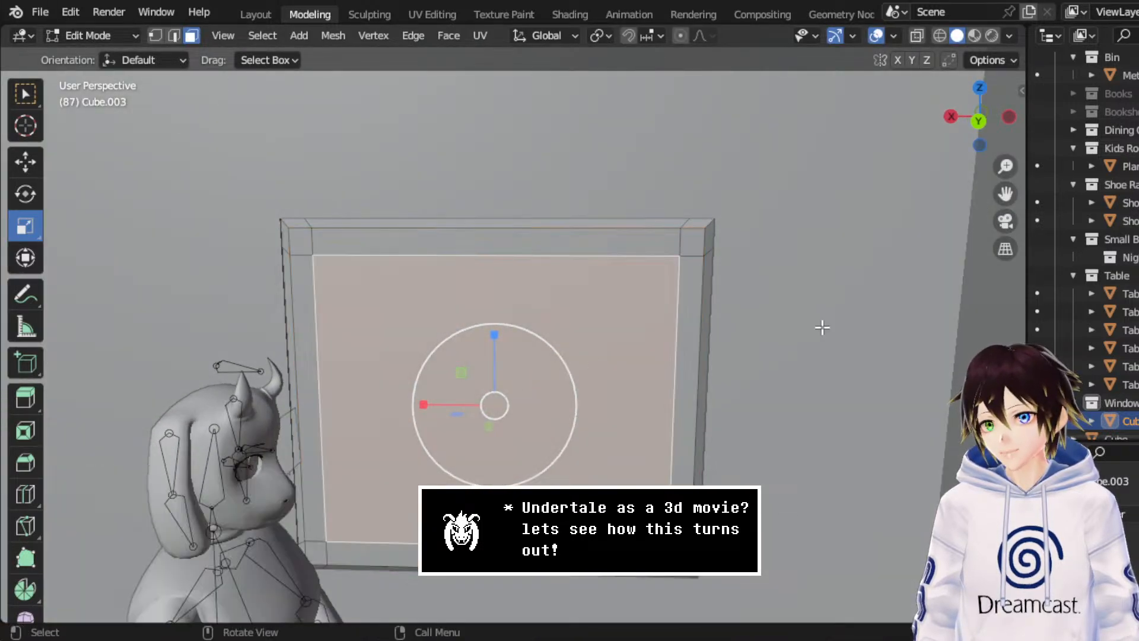
middle_click_drag(819, 330, 524, 329)
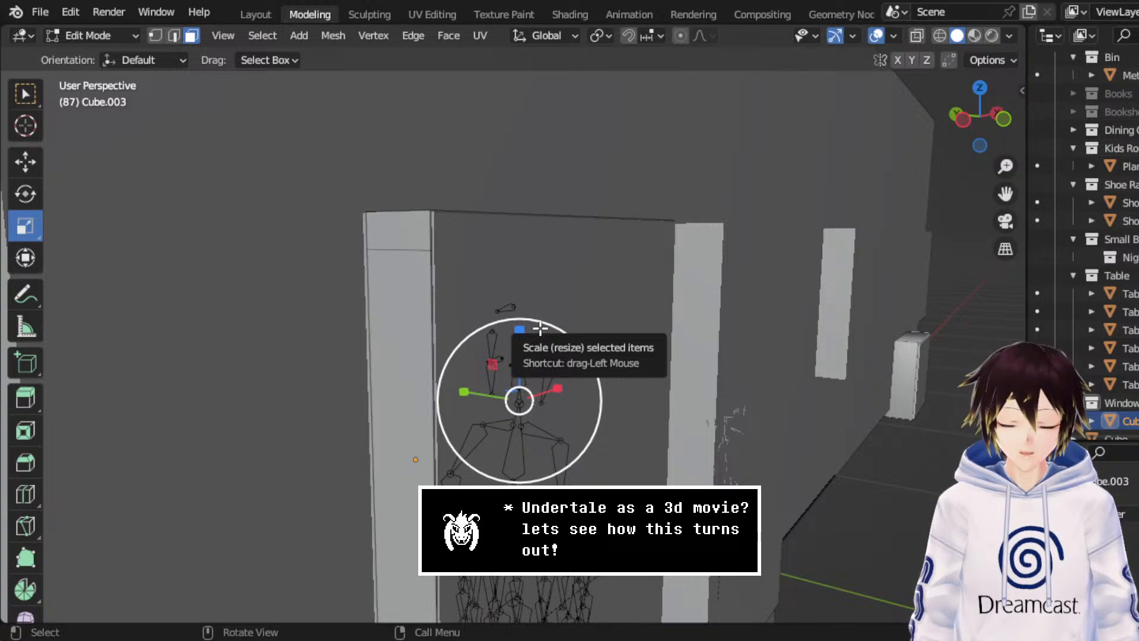
middle_click_drag(412, 285, 112, 209)
left_click(25, 161)
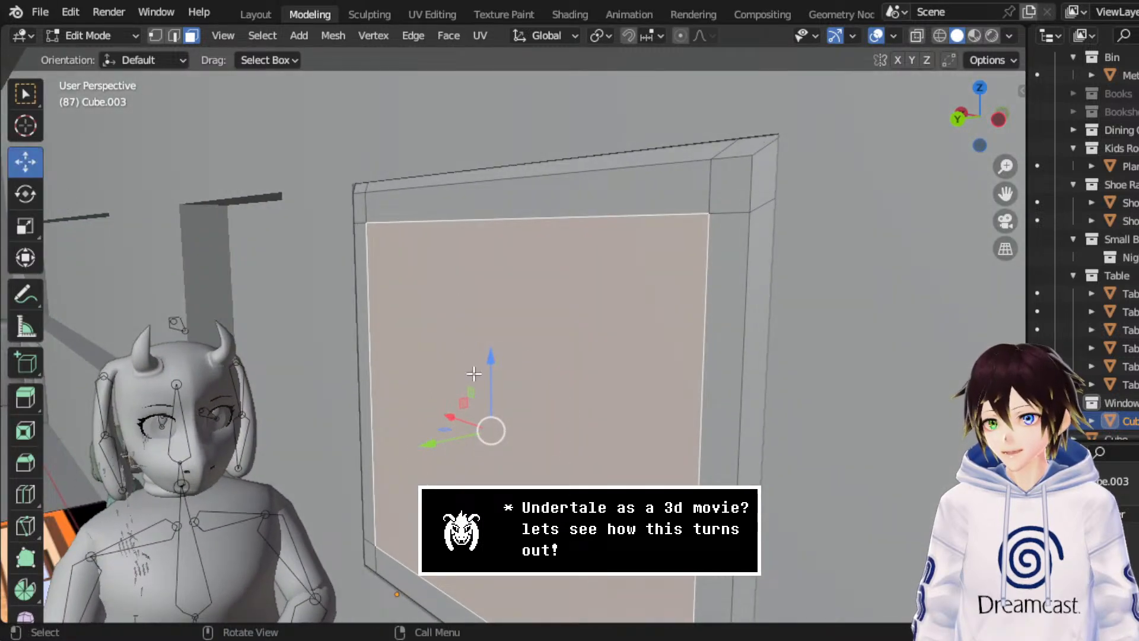
key("e")
right_click(480, 375)
left_click_drag(428, 439, 453, 442)
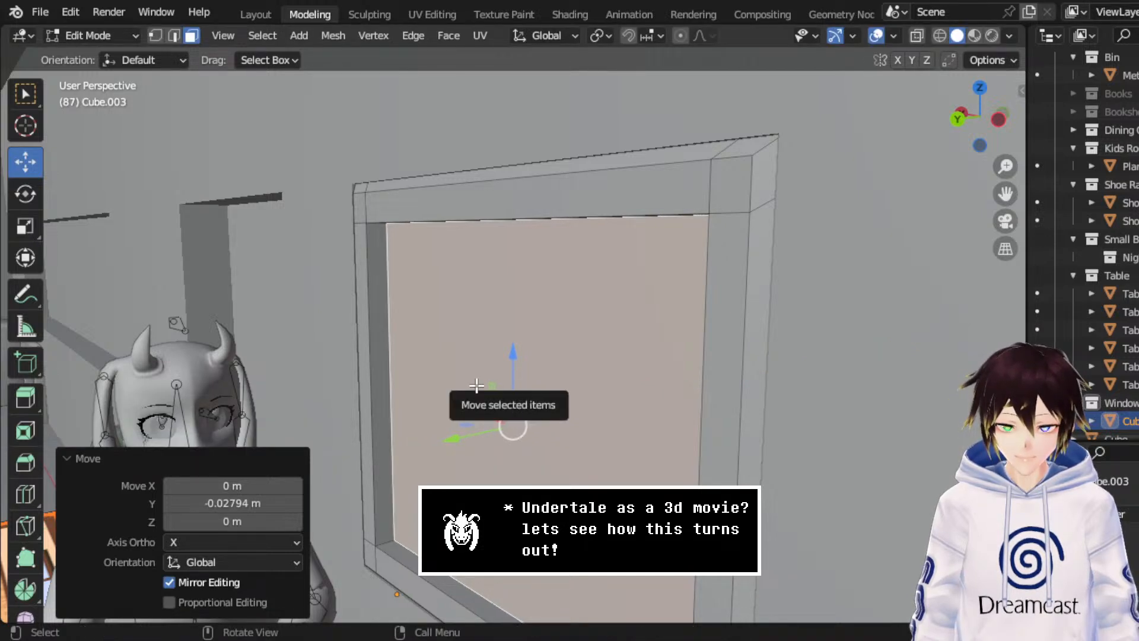
middle_click_drag(481, 346, 588, 345)
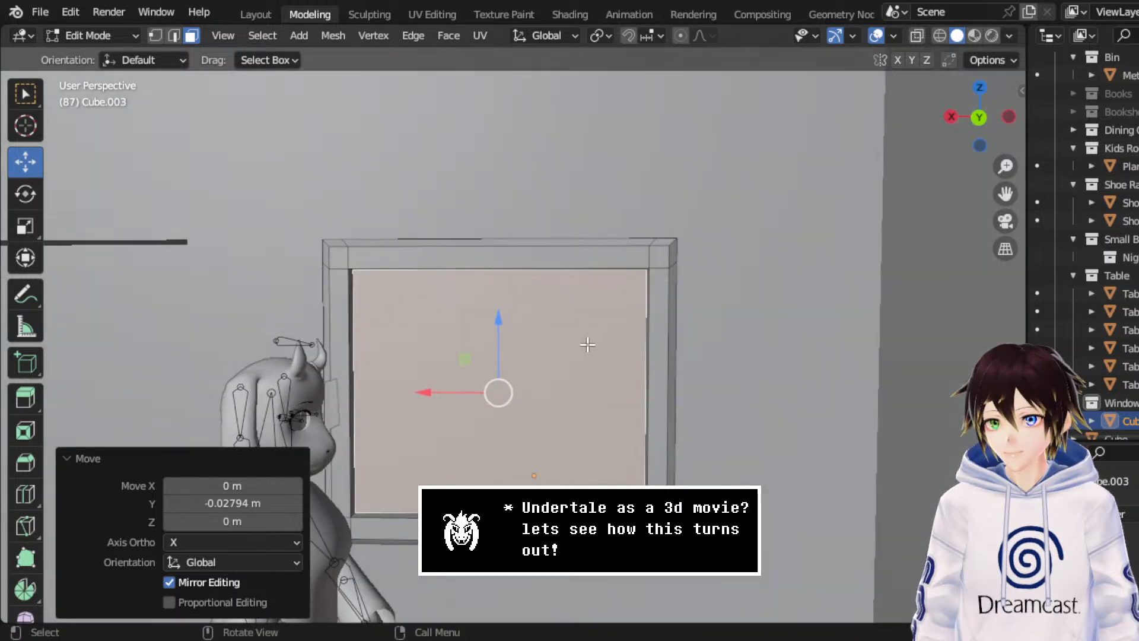
left_click(112, 38)
left_click(106, 53)
scroll(827, 300, "down", 3)
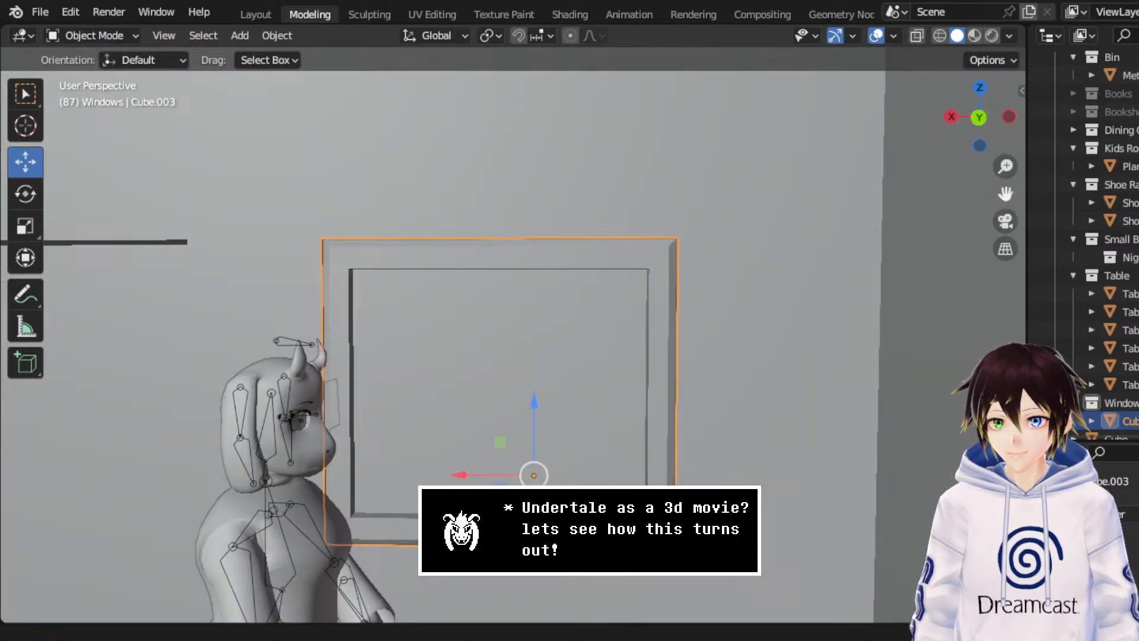
- Duplicate the finished window and move the copy 1.138 m along X toward the long wall opening
middle_click_drag(827, 301, 711, 296)
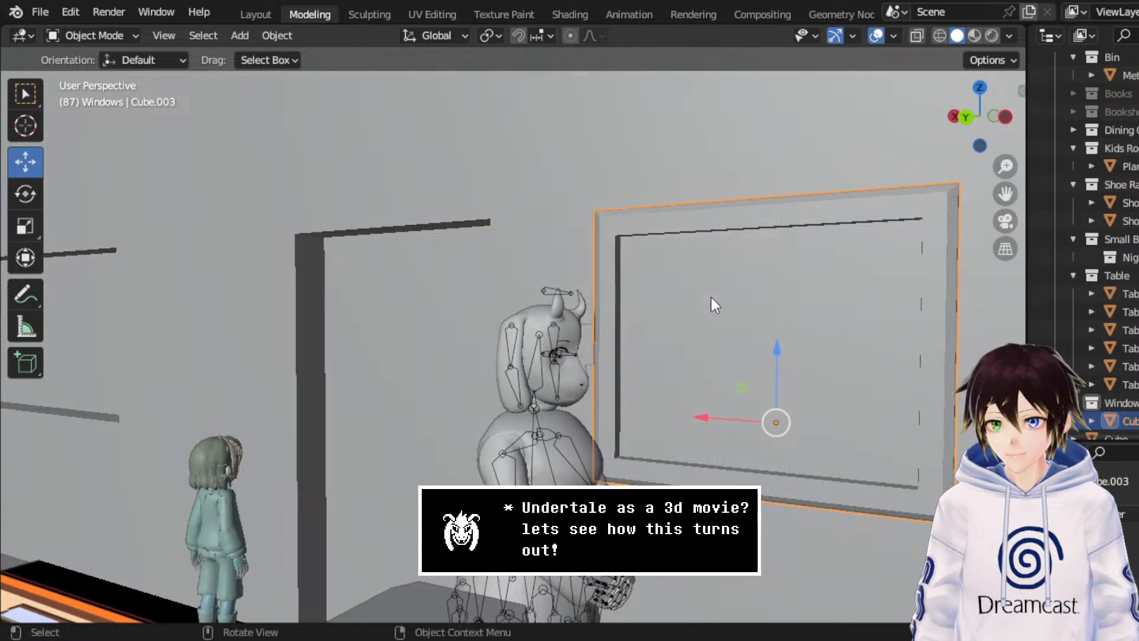
right_click(710, 297)
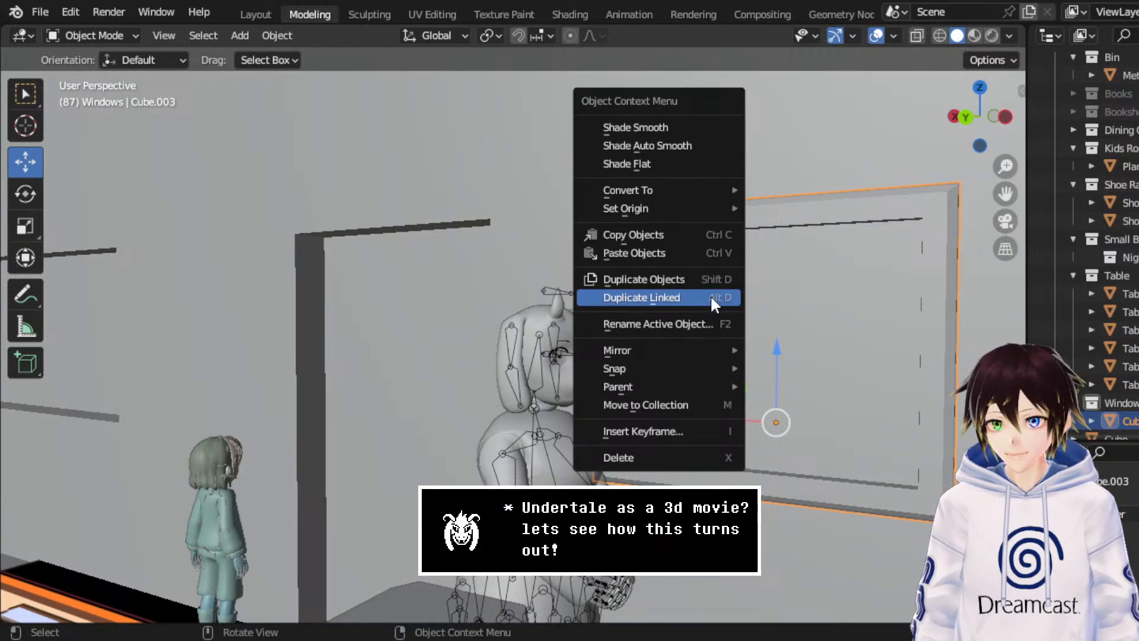
left_click(693, 282)
right_click(695, 284)
left_click_drag(698, 418, 151, 396)
middle_click_drag(151, 397, 398, 348)
left_click_drag(1010, 190, 866, 267)
scroll(821, 318, "up", 4)
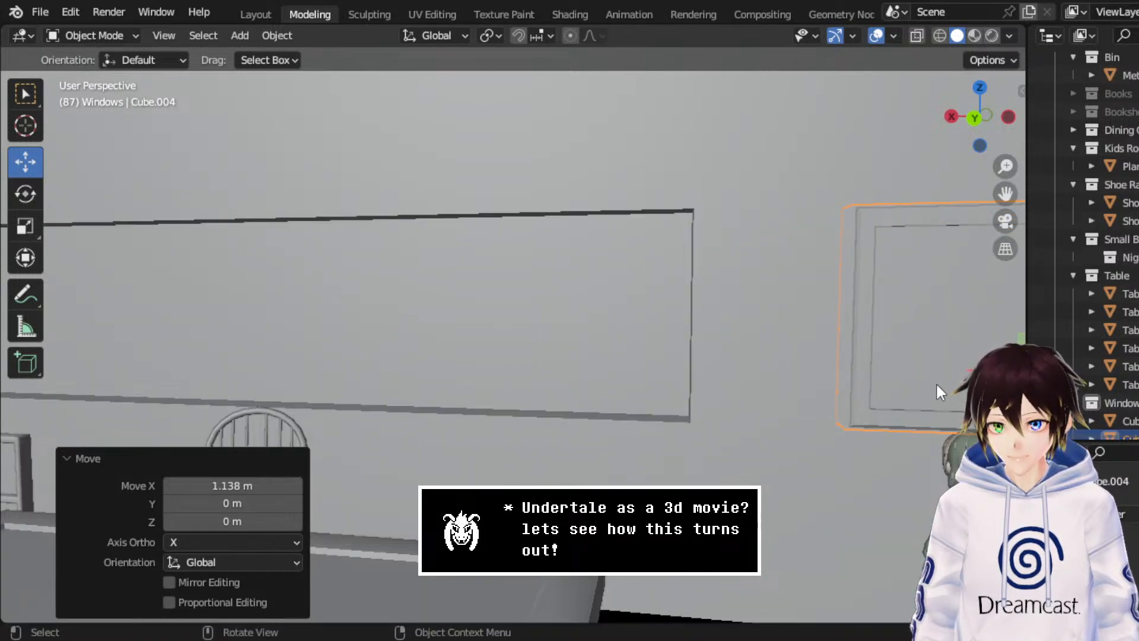
- Move the duplicated window along X into the near end of the long opening, ending with a nudge of about -0.016 m
left_click_drag(917, 356, 629, 347)
mouse_move(629, 346)
middle_mouse_down()
mouse_move(544, 291)
mouse_move(621, 314)
mouse_move(629, 343)
middle_mouse_up()
left_click_drag(629, 344, 504, 339)
middle_click_drag(503, 339, 633, 336)
left_click_drag(642, 371, 650, 373)
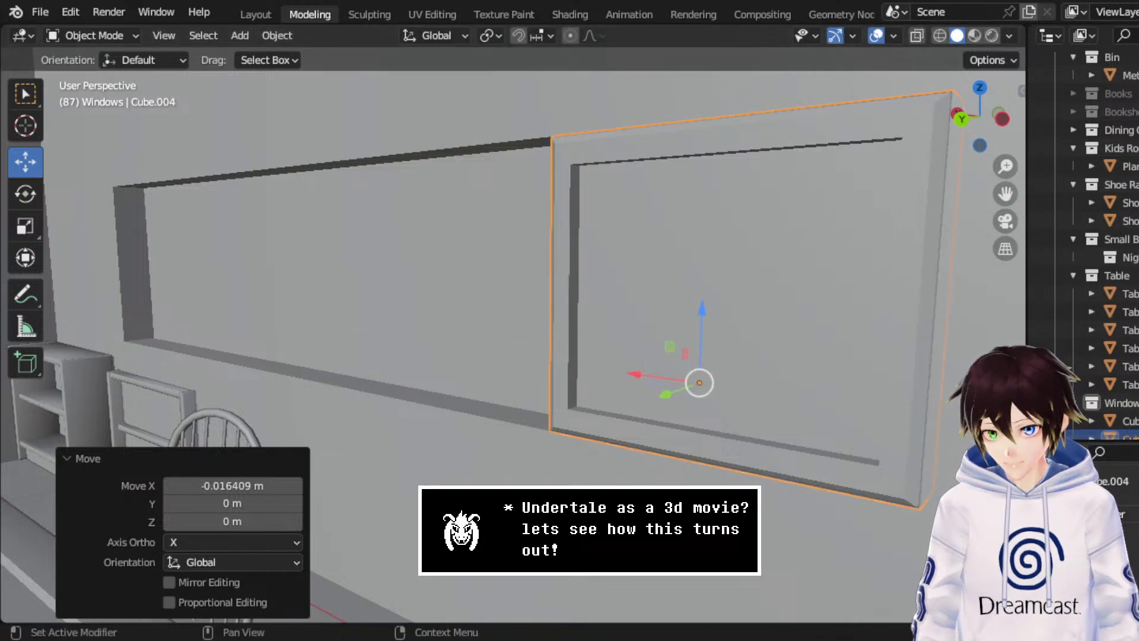
- Add an Array modifier to the duplicated window and raise its count to 3 along the long opening
left_click(1115, 514)
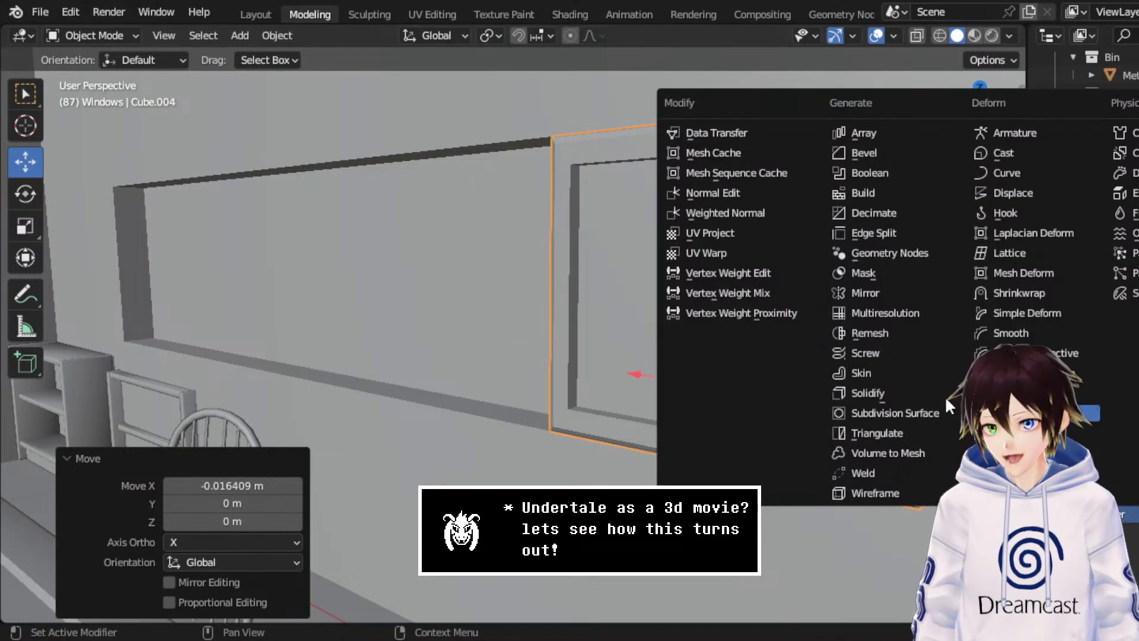
left_click(878, 136)
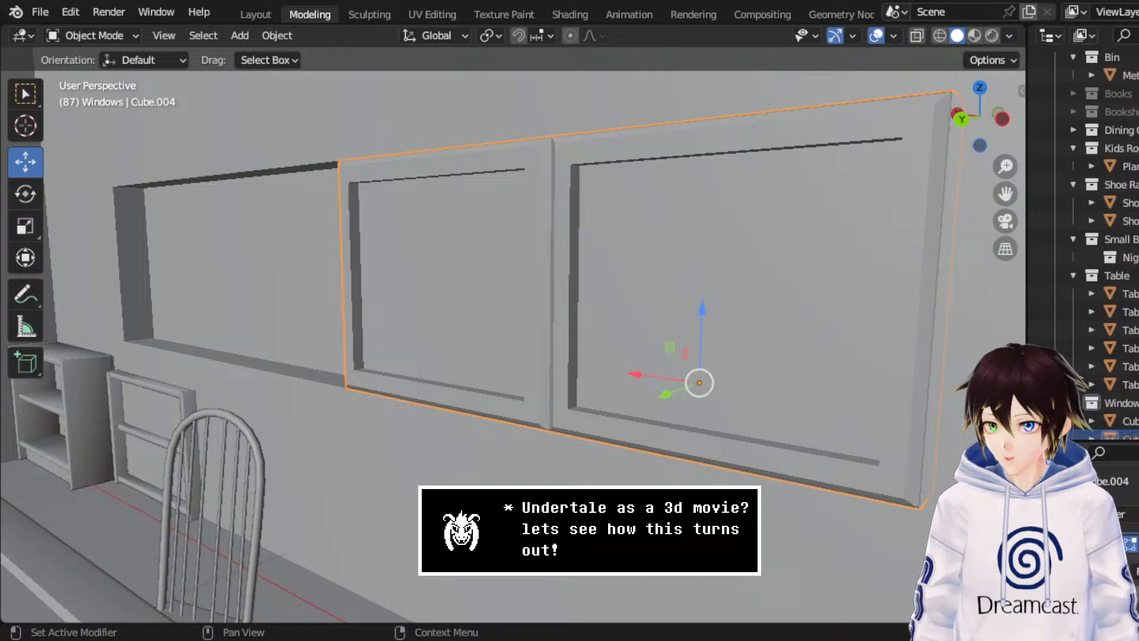
left_click(1134, 595)
middle_click_drag(550, 241, 586, 242)
scroll(574, 202, "down", 4)
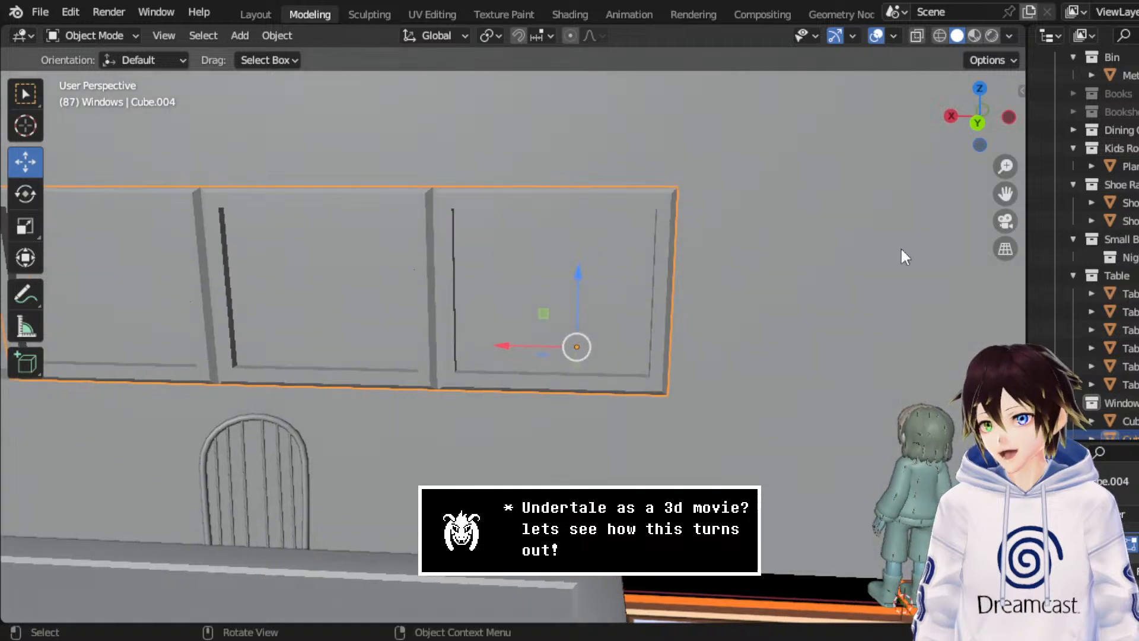
left_click_drag(1006, 194, 1138, 175)
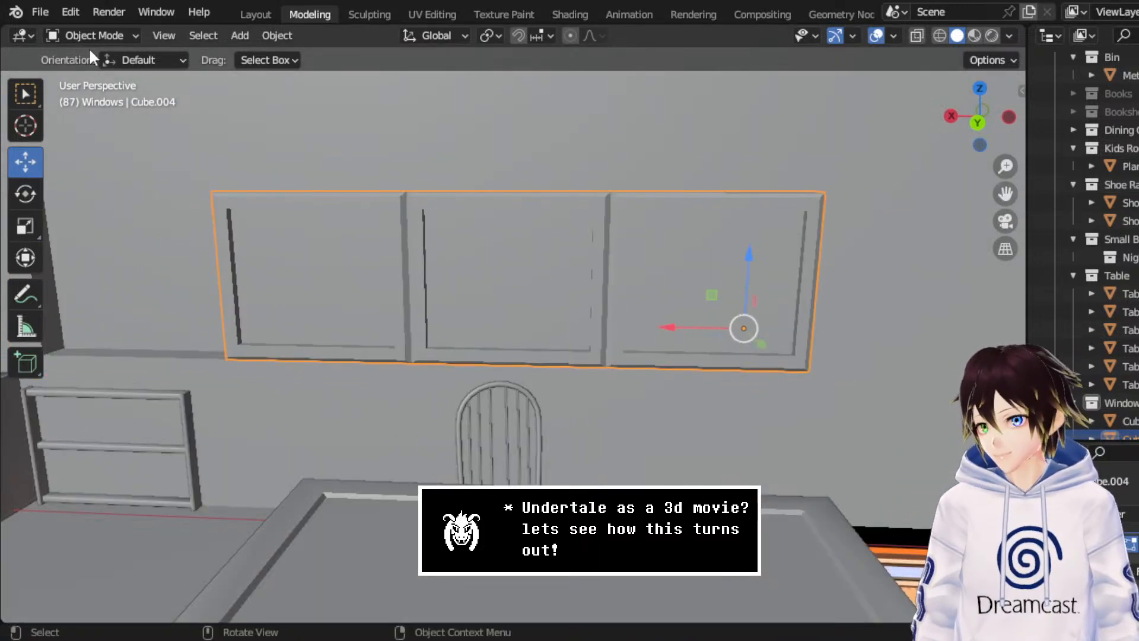
- Widen the arrayed window by moving the vertices of its side facing the copies 0.13574 m, plus another 0.066304 m, along X
left_click(94, 36)
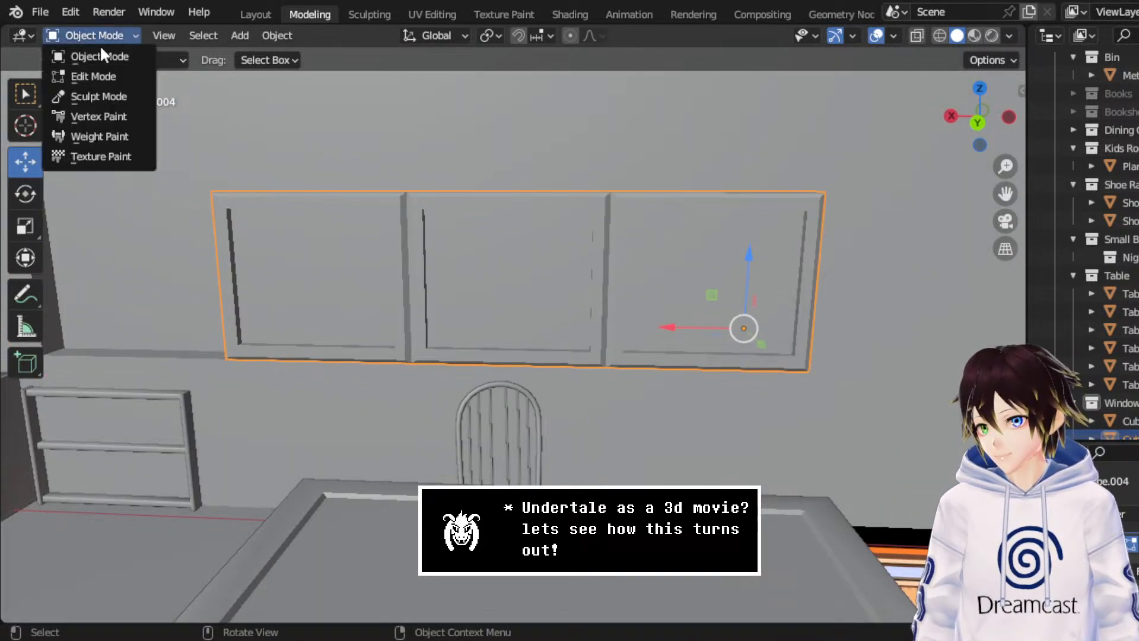
left_click(104, 76)
left_click(154, 35)
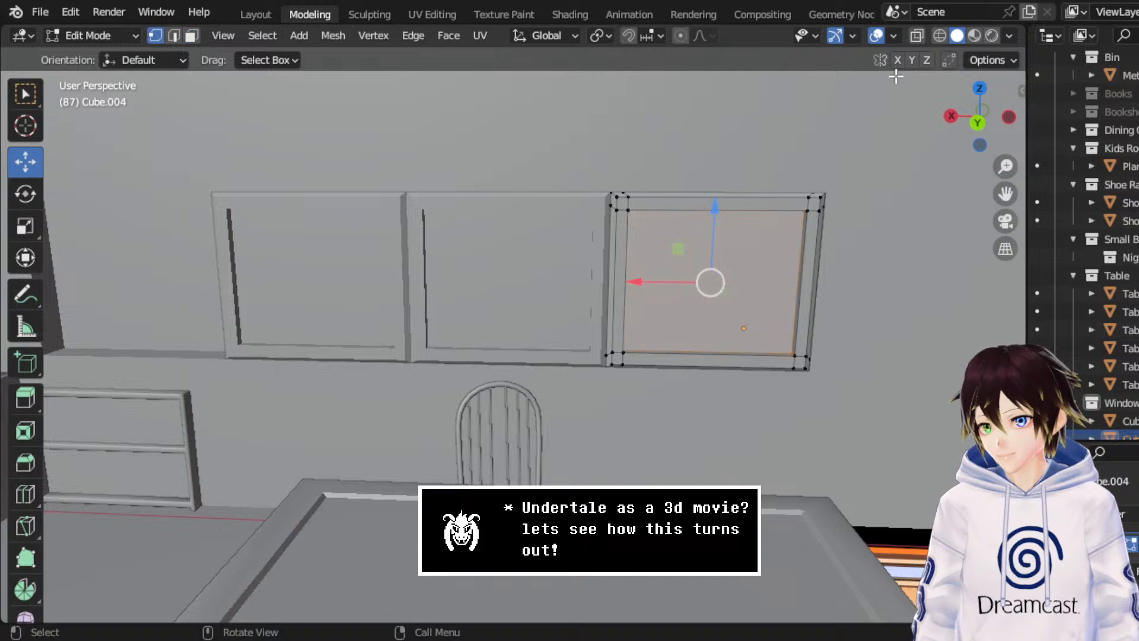
left_click(916, 36)
left_click_drag(666, 405, 469, 73)
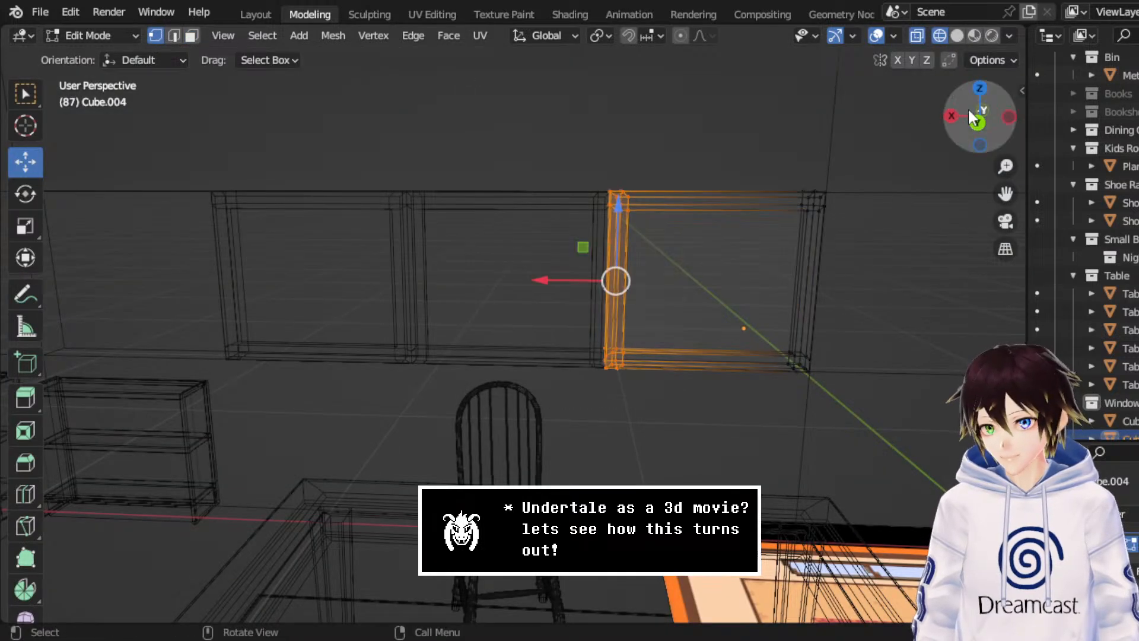
left_click(973, 35)
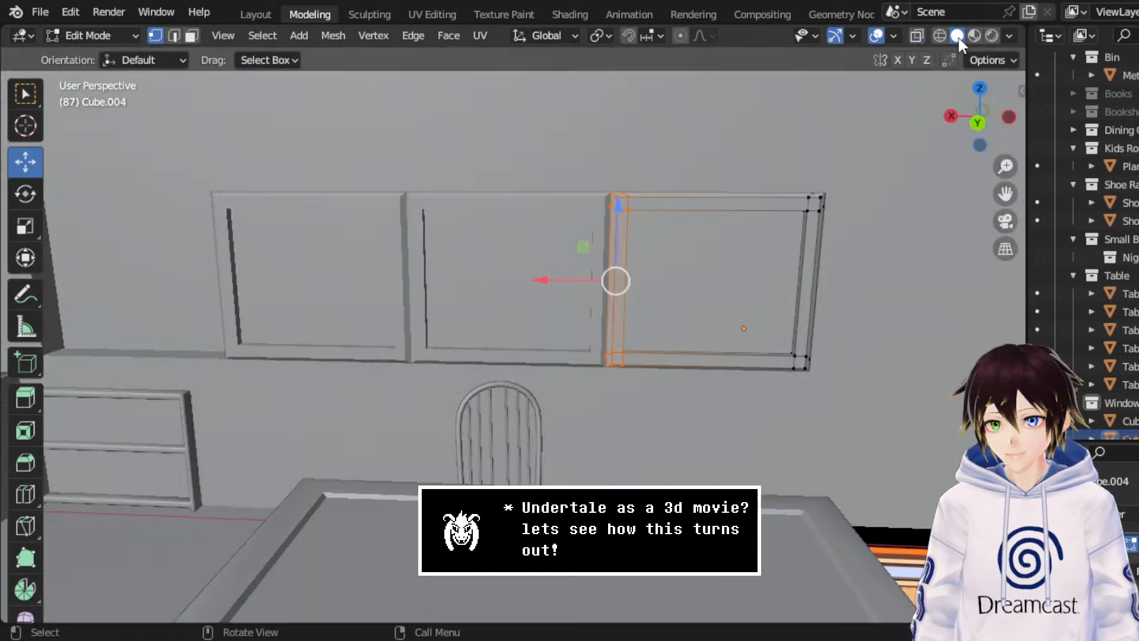
left_click_drag(549, 280, 502, 277)
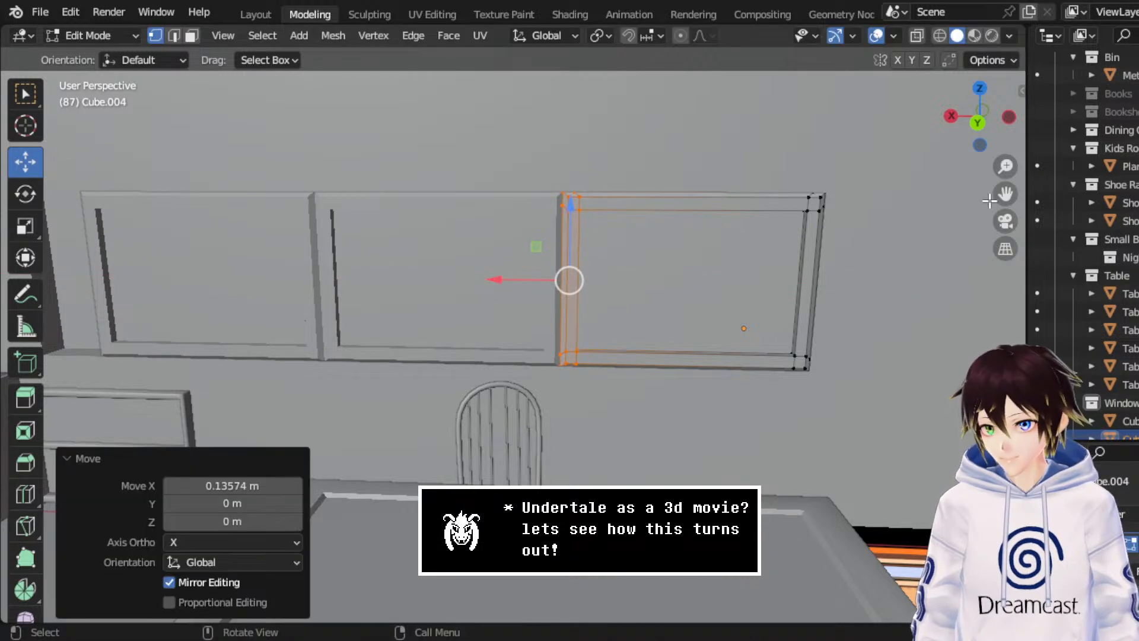
left_click_drag(989, 201, 696, 304)
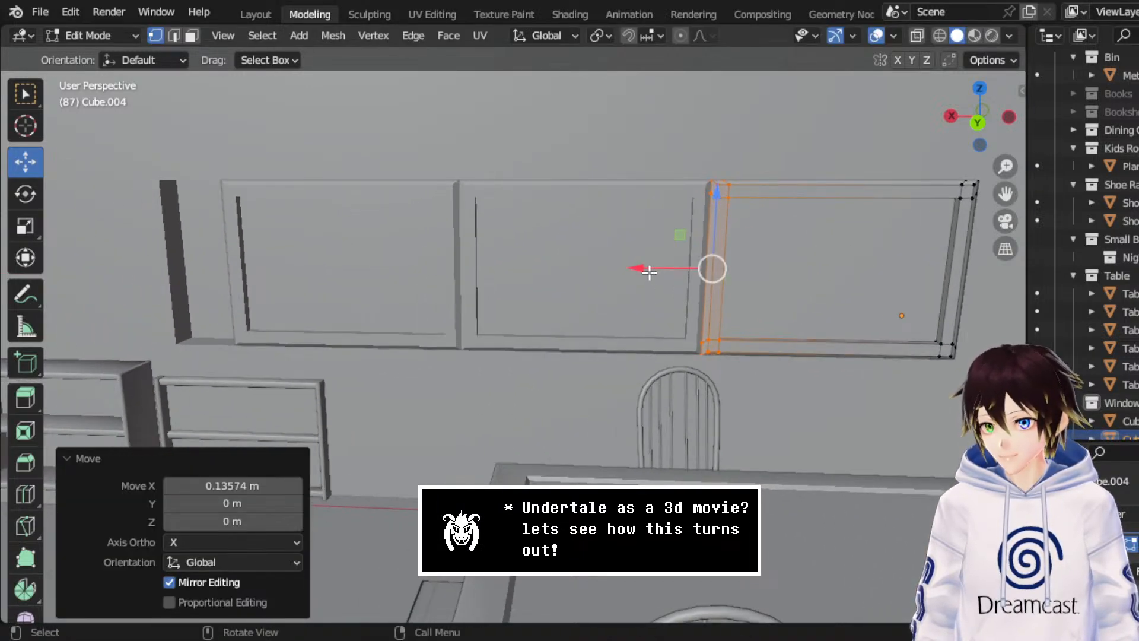
left_click_drag(650, 272, 620, 265)
- Nudge the selected frame side by -0.003693 m along X to fit the windows to the opening, and return to Object Mode
middle_click_drag(294, 261, 283, 259)
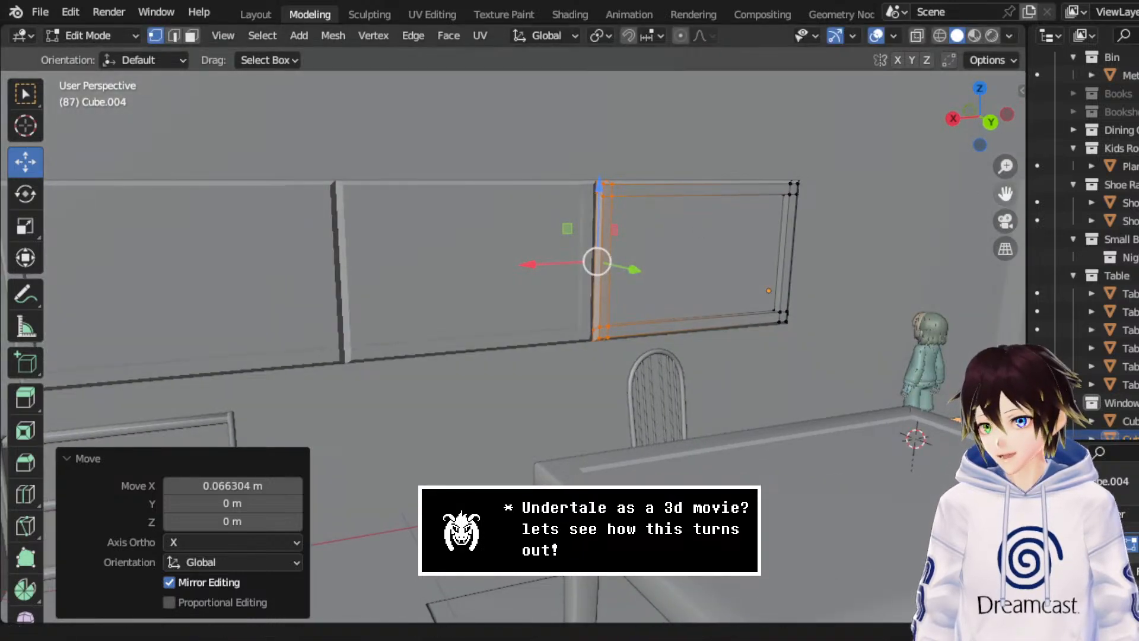
middle_click_drag(522, 267, 748, 252, "shift")
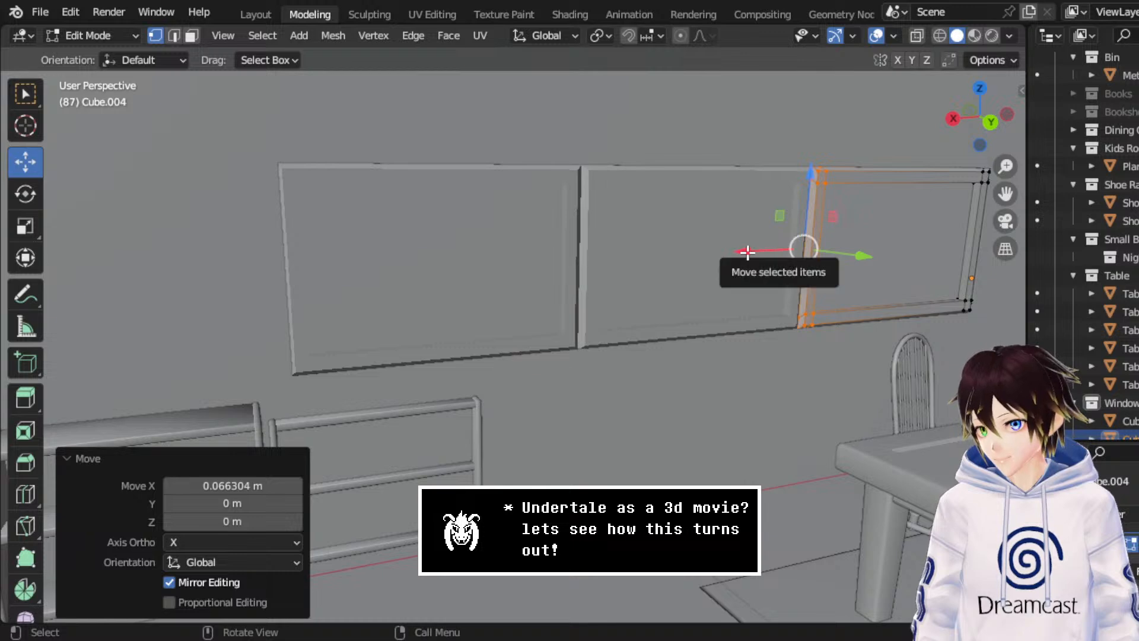
left_click_drag(747, 252, 750, 252)
middle_click_drag(538, 255, 661, 228)
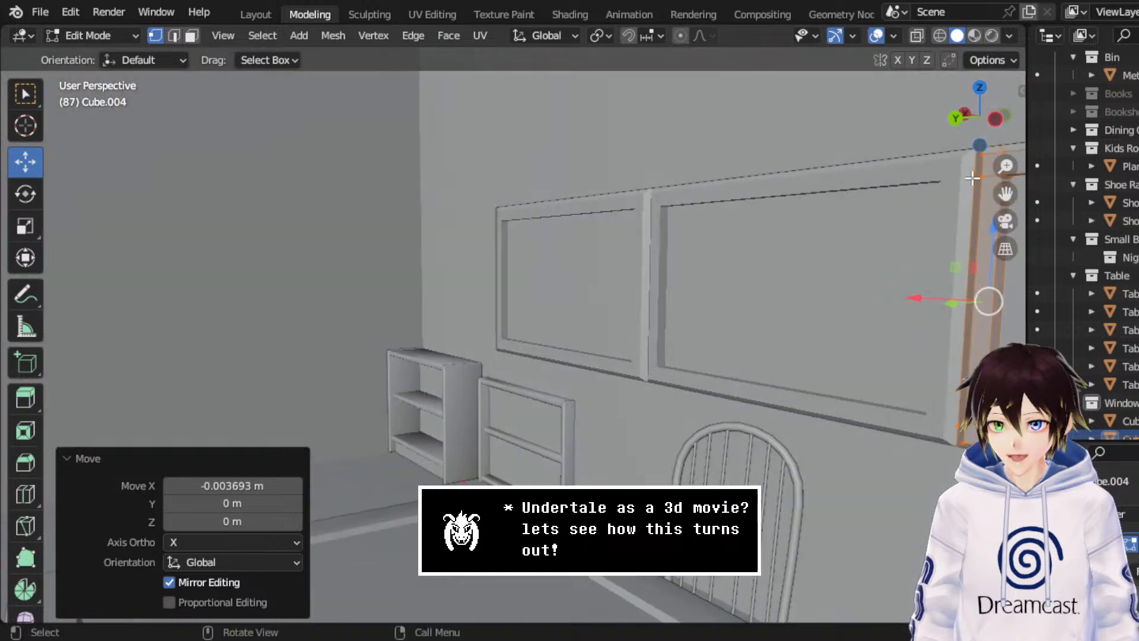
left_click_drag(1006, 194, 826, 226)
scroll(755, 230, "down", 4)
left_click(90, 36)
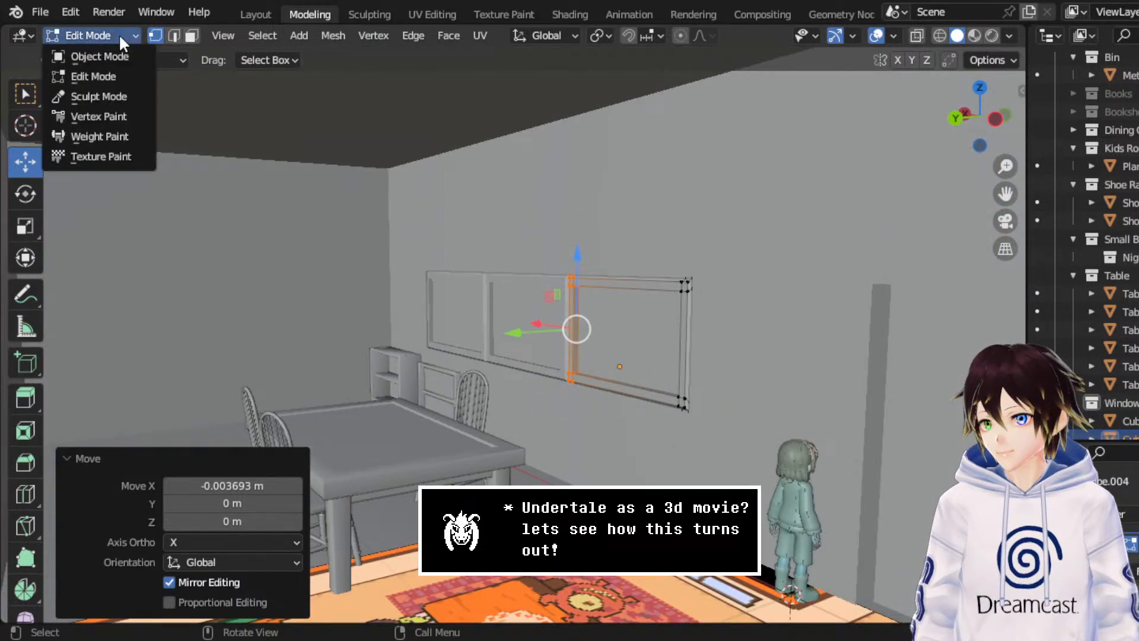
left_click(102, 53)
scroll(545, 311, "up", 4)
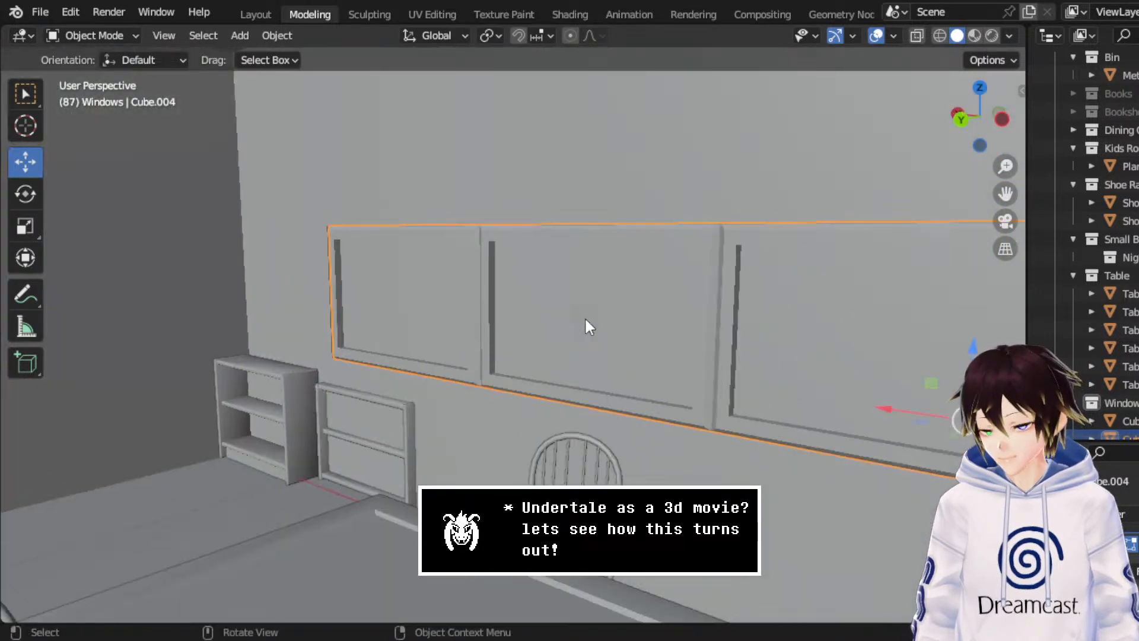
- Switch the viewport to Material Preview without overlays and walk through the room to examine the arrayed windows
left_click(974, 37)
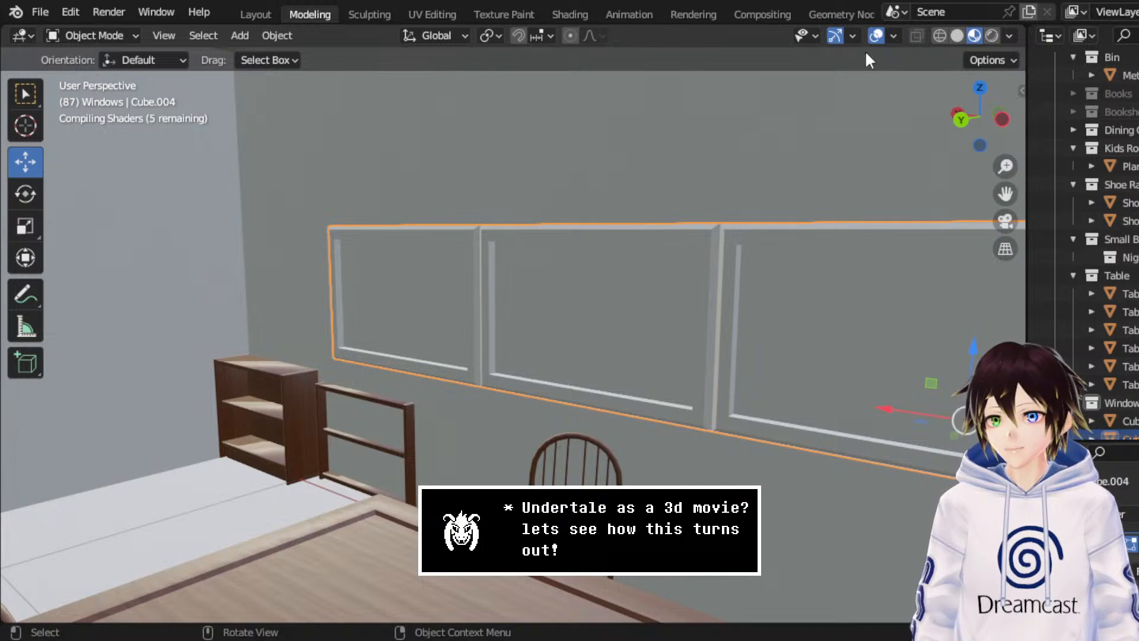
left_click(876, 37)
key("shift+grave")
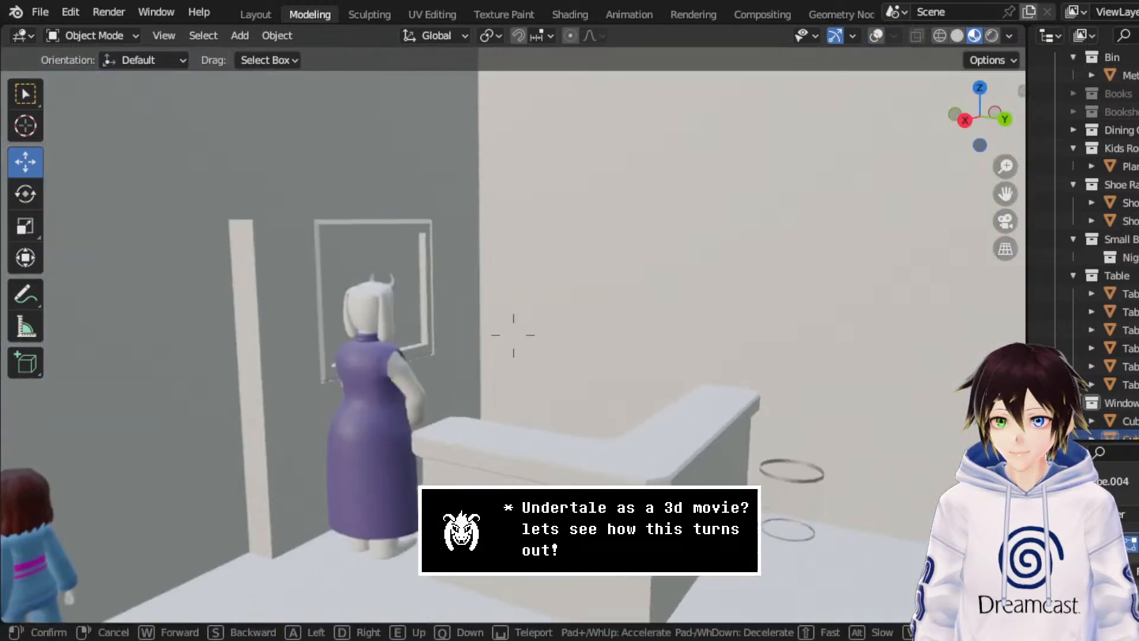
key("s")
key("w")
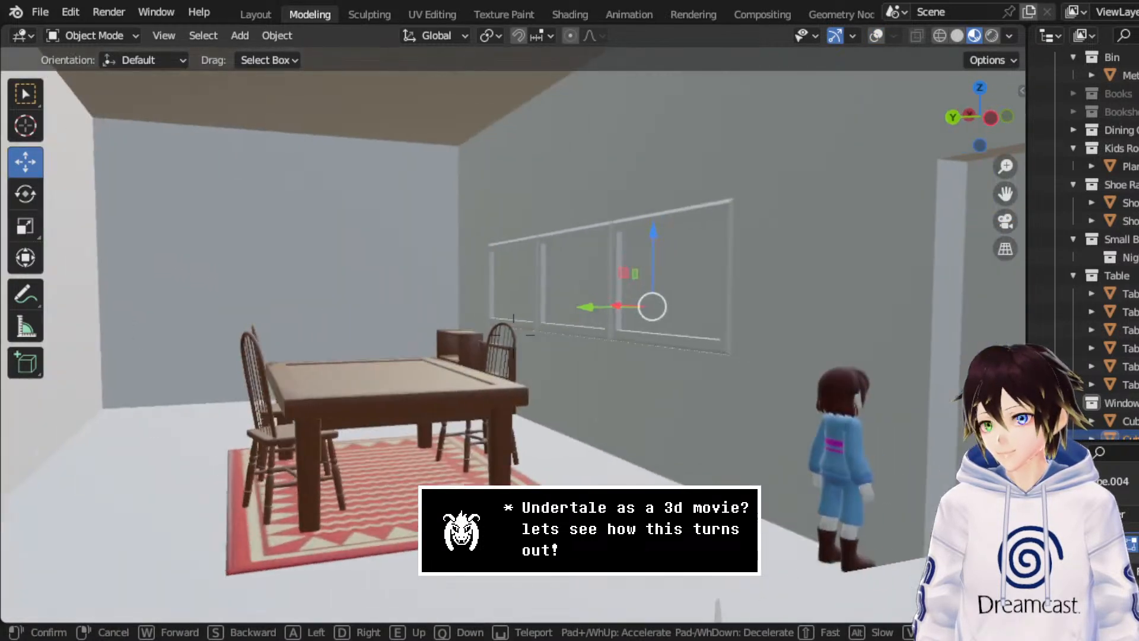
key("w")
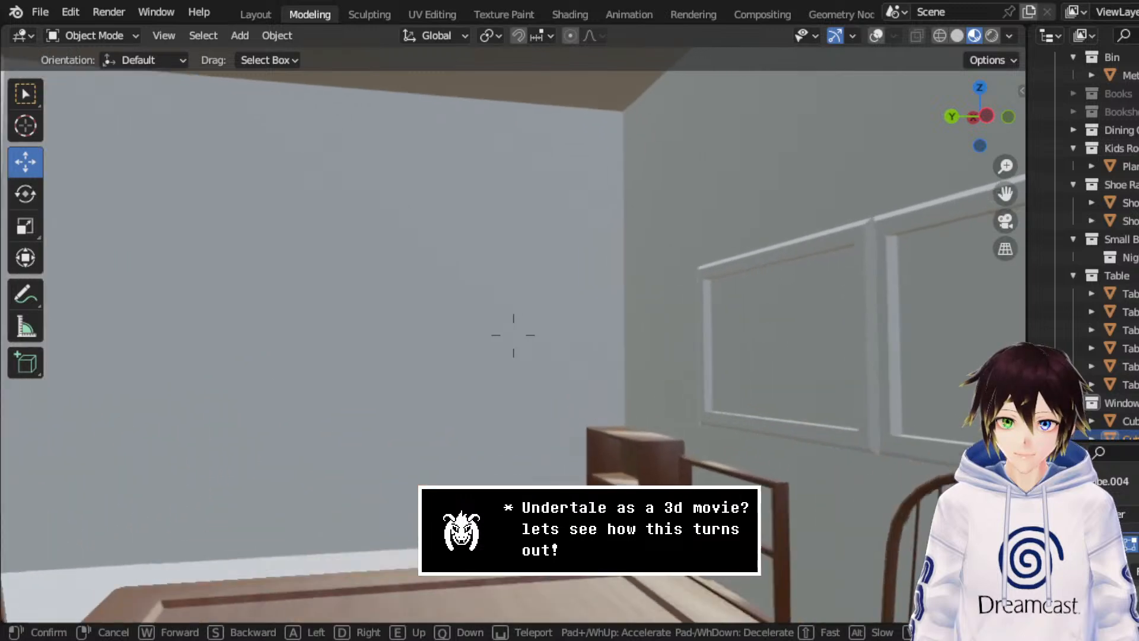
key("s")
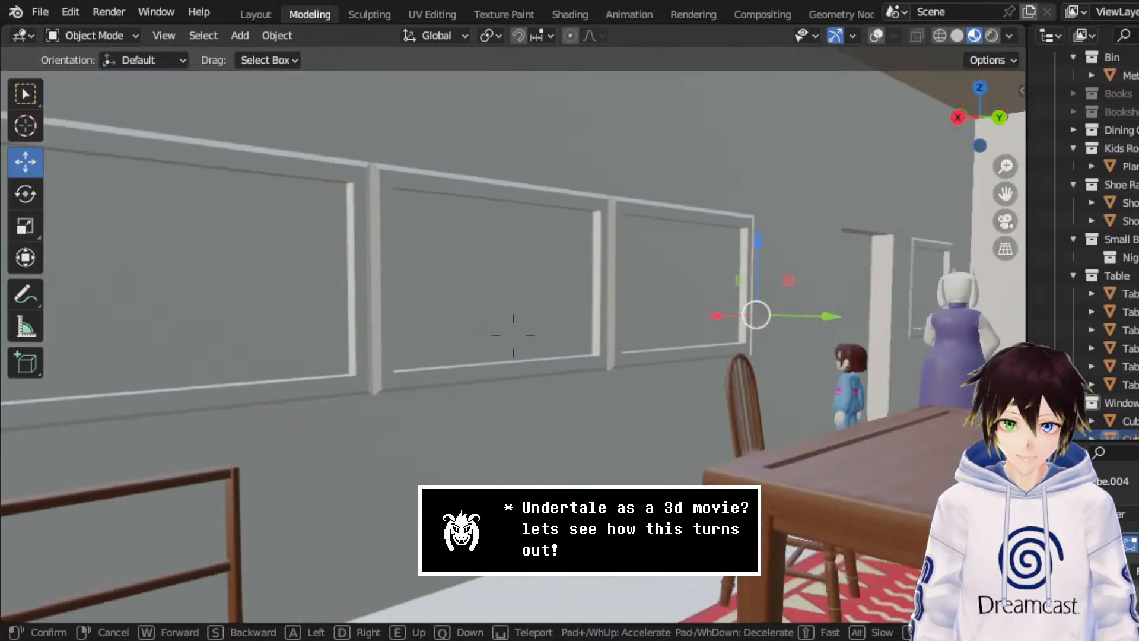
key("w")
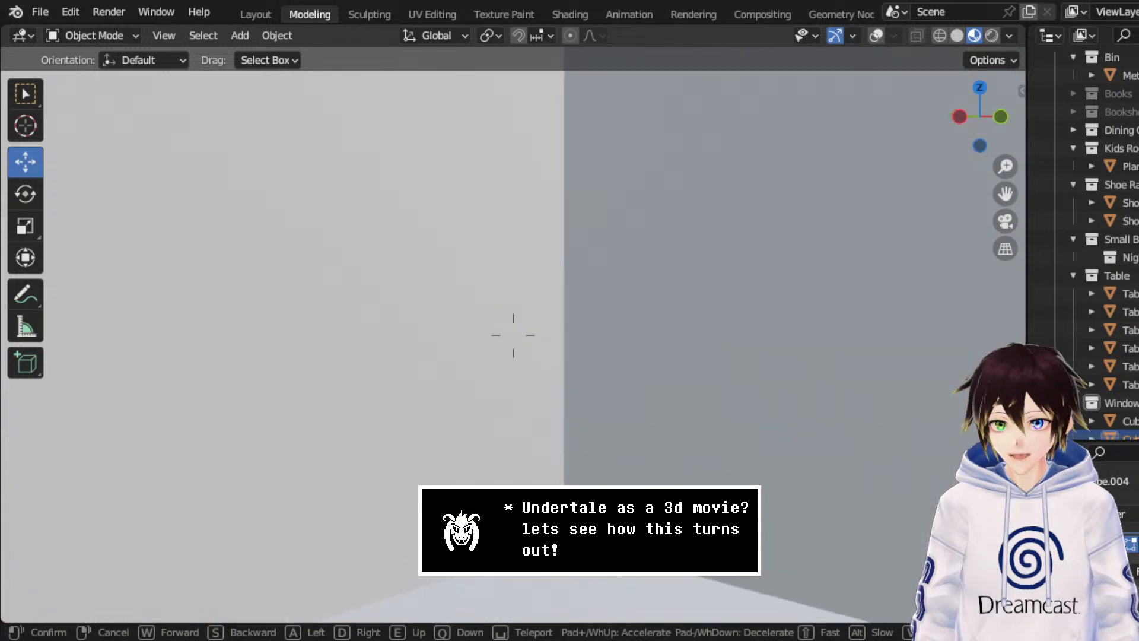
key("s")
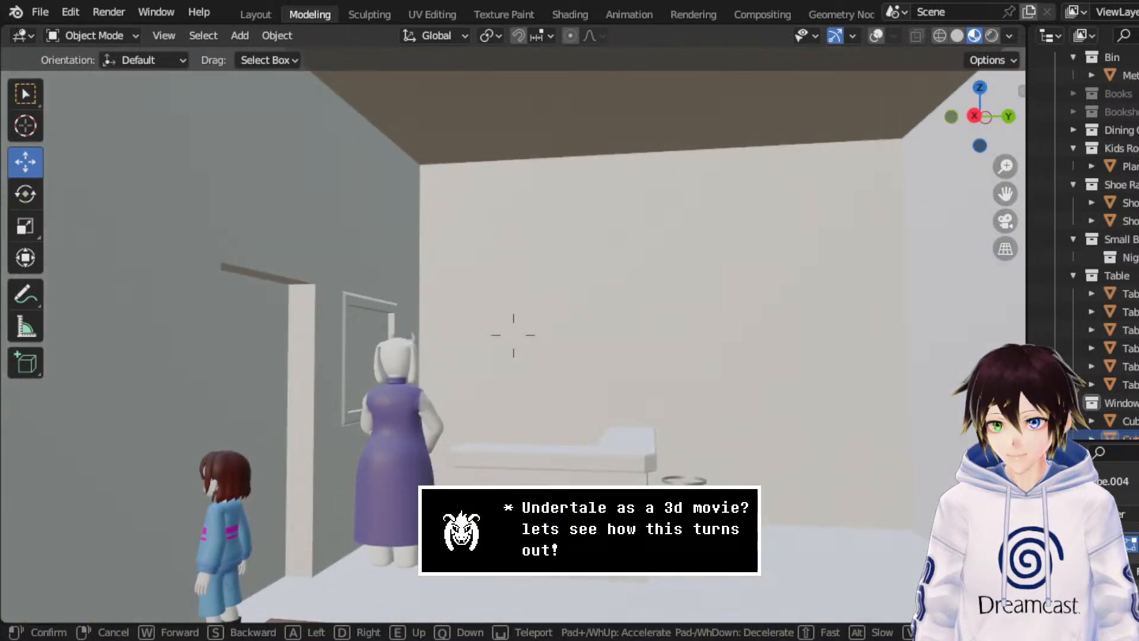
key("s")
key("w")
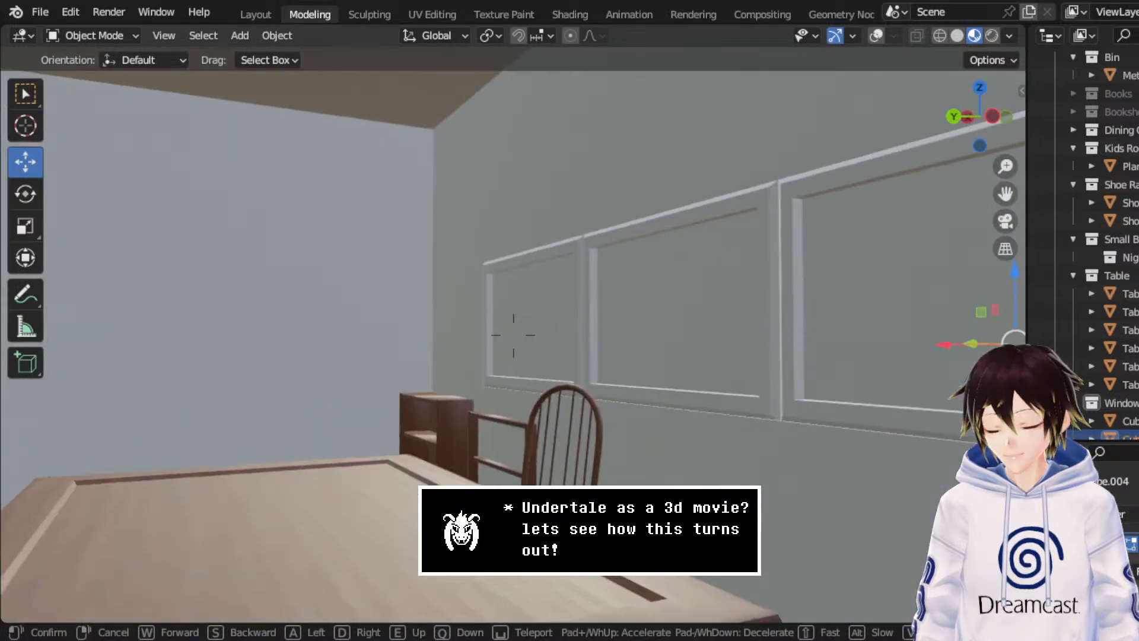
left_click(722, 325)
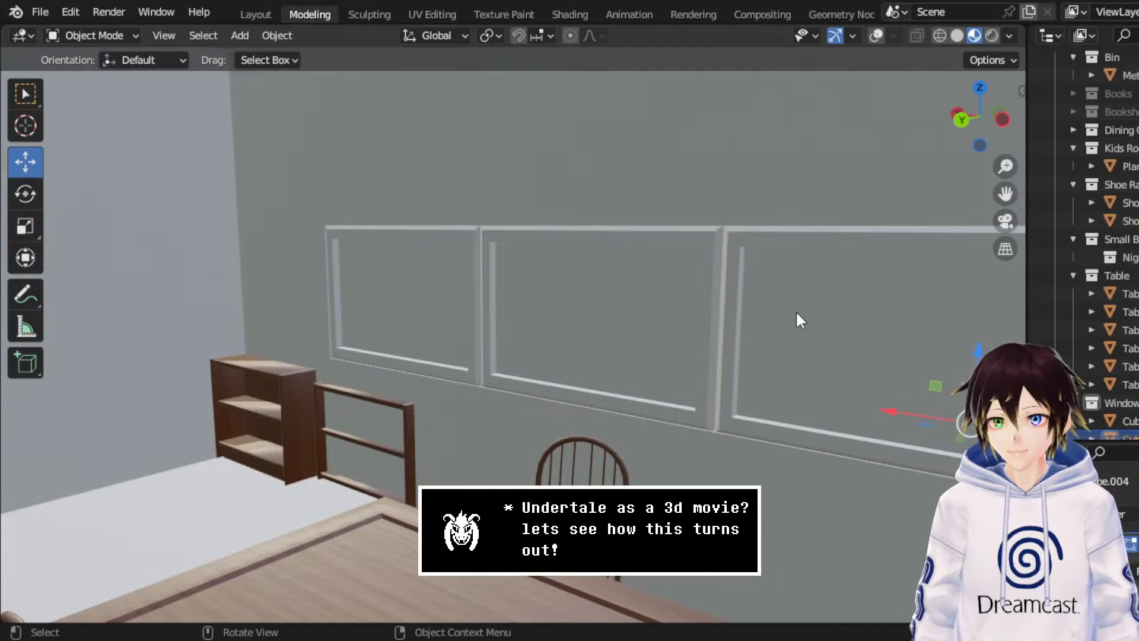
- Delete the second shoe rack, the one standing beside the chair below the long window row
key("KP_Decimal")
middle_click_drag(665, 284, 382, 303)
scroll(702, 295, "down", 5)
middle_click_drag(474, 262, 219, 265)
middle_click_drag(473, 272, 582, 318)
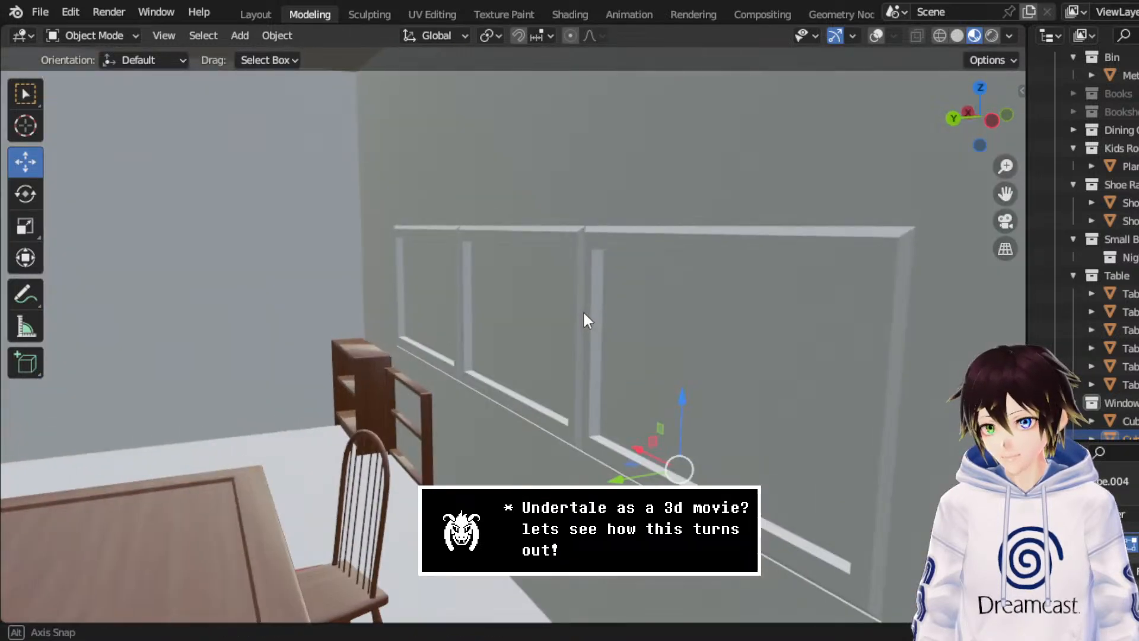
left_click(1089, 221)
left_click_drag(1006, 194, 1133, 167)
scroll(745, 288, "up", 4)
key("Delete")
- Make a linked duplicate of the remaining shoe rack and move it along X to stand side by side with the original
left_click(735, 302)
right_click(729, 303)
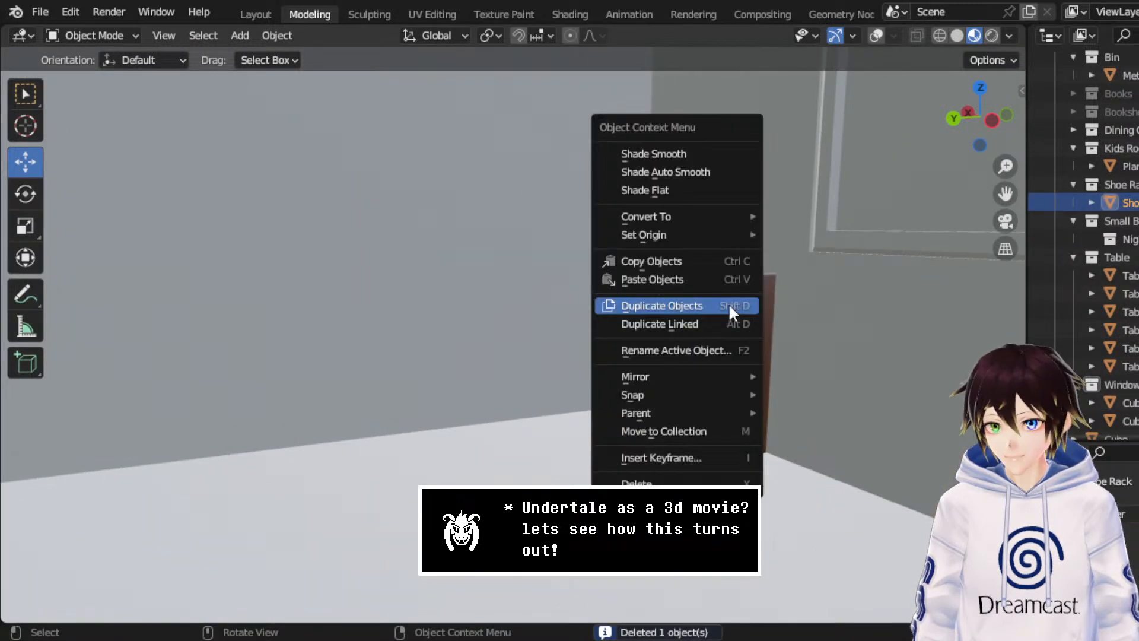
left_click(712, 323)
key("Escape")
middle_click_drag(670, 316, 485, 348)
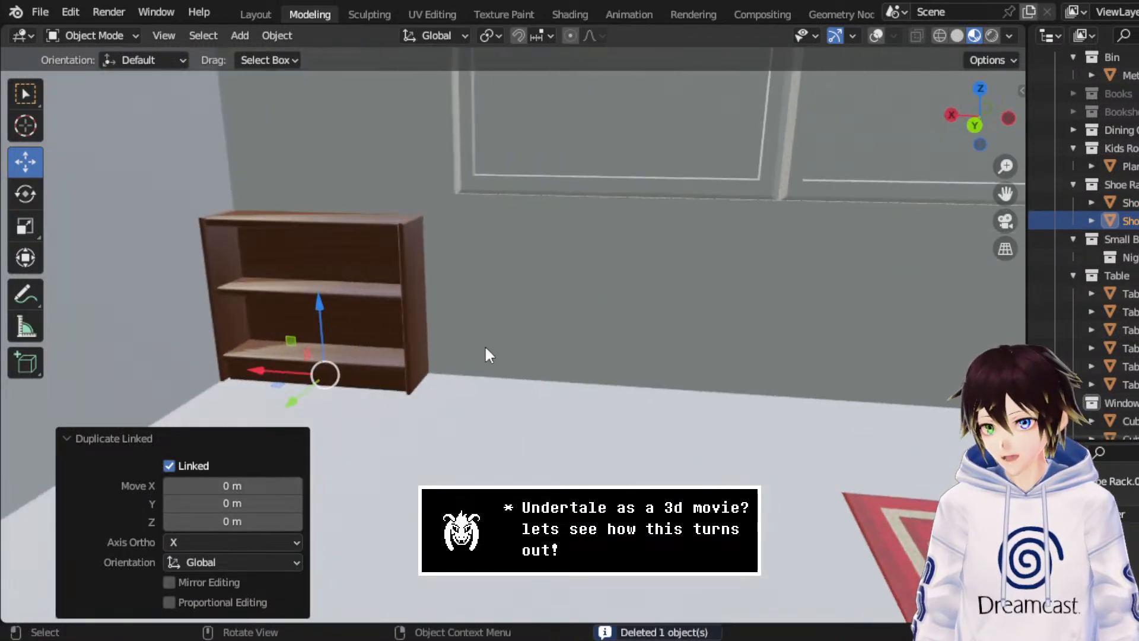
key("g")
key("x")
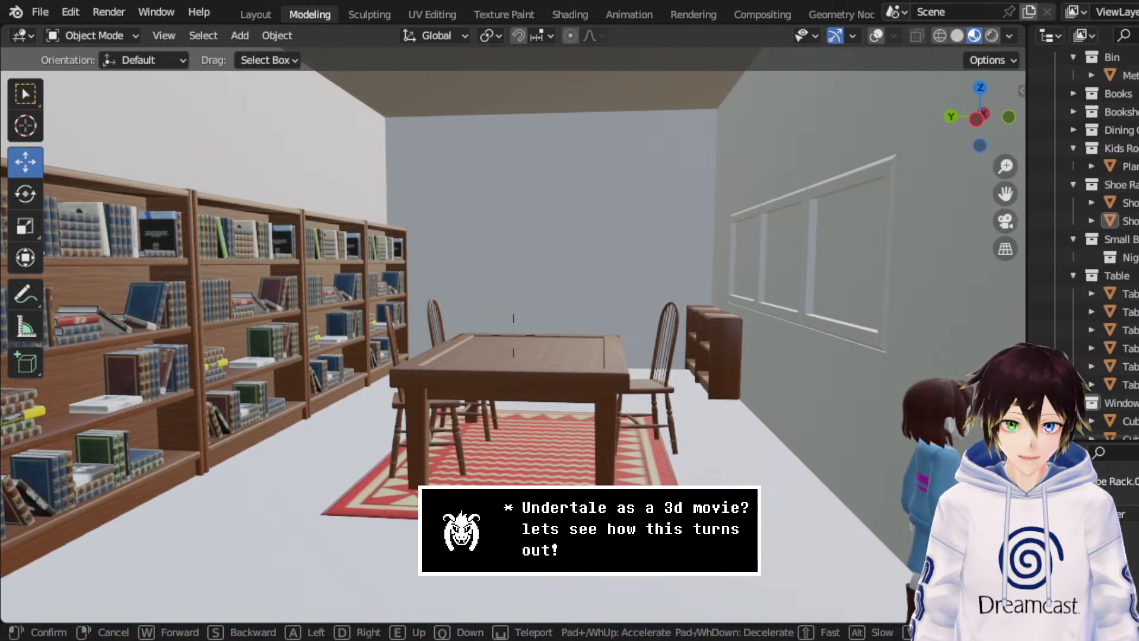
- Examine the furnished room from the two shoe racks to the Frisk figure beside the doorway, and select the figure
key("Escape")
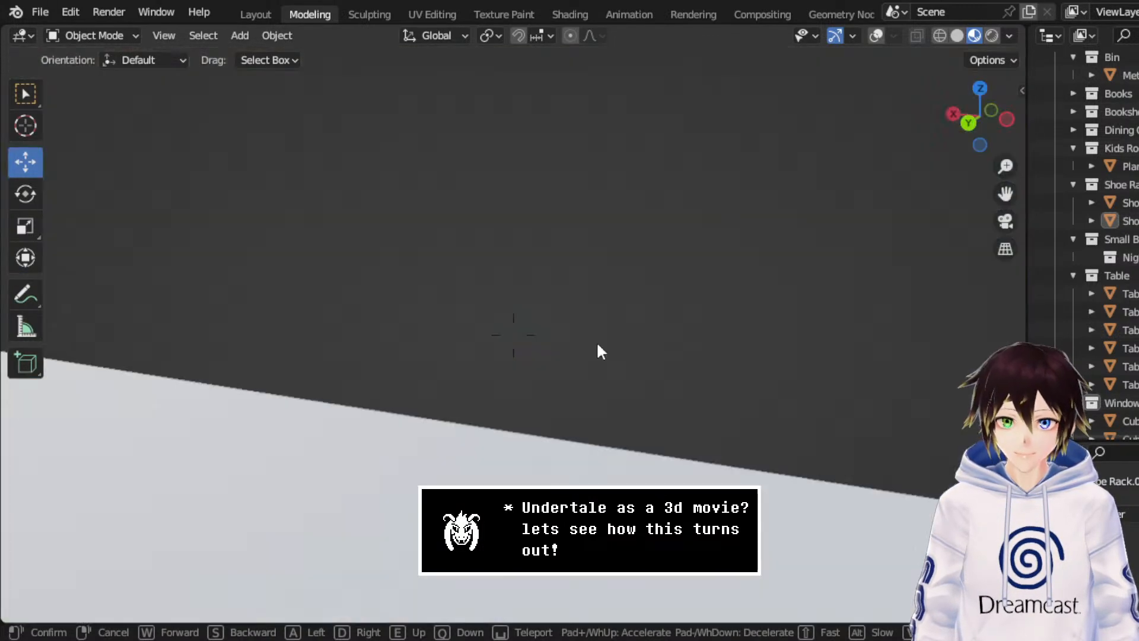
middle_click_drag(856, 309, 971, 223)
scroll(765, 335, "down", 5)
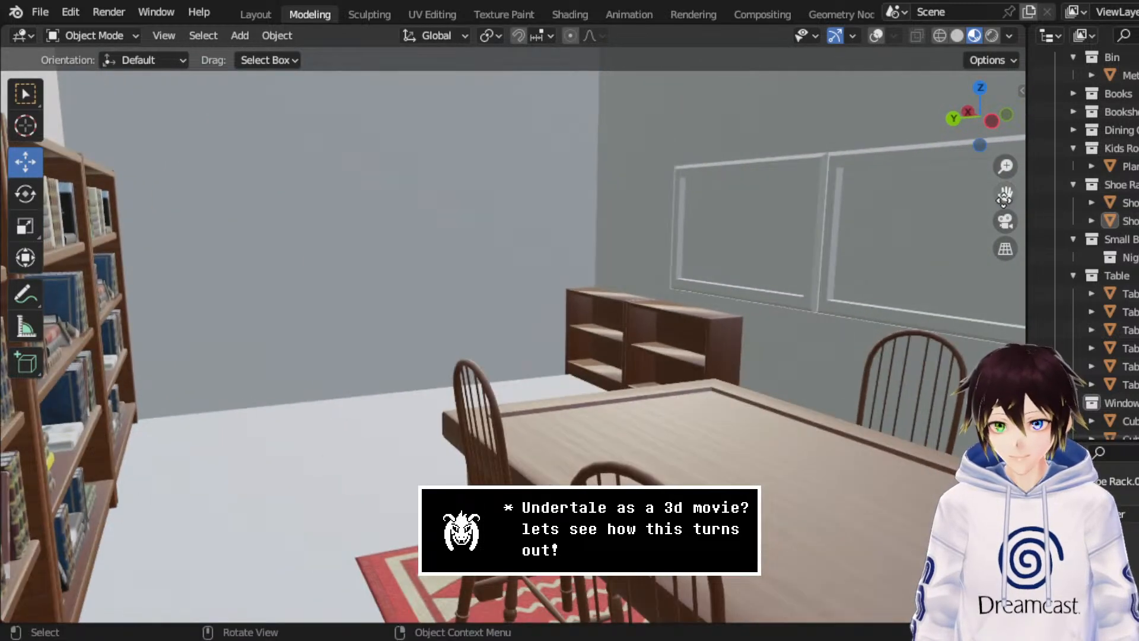
left_click_drag(1004, 199, 799, 287)
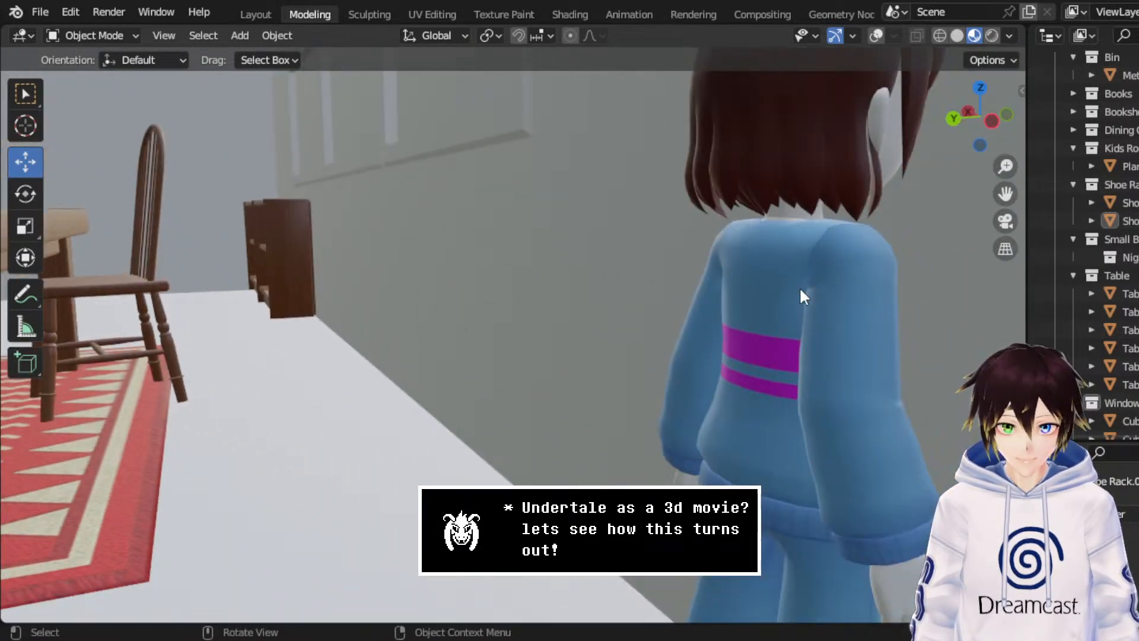
scroll(801, 290, "down", 5)
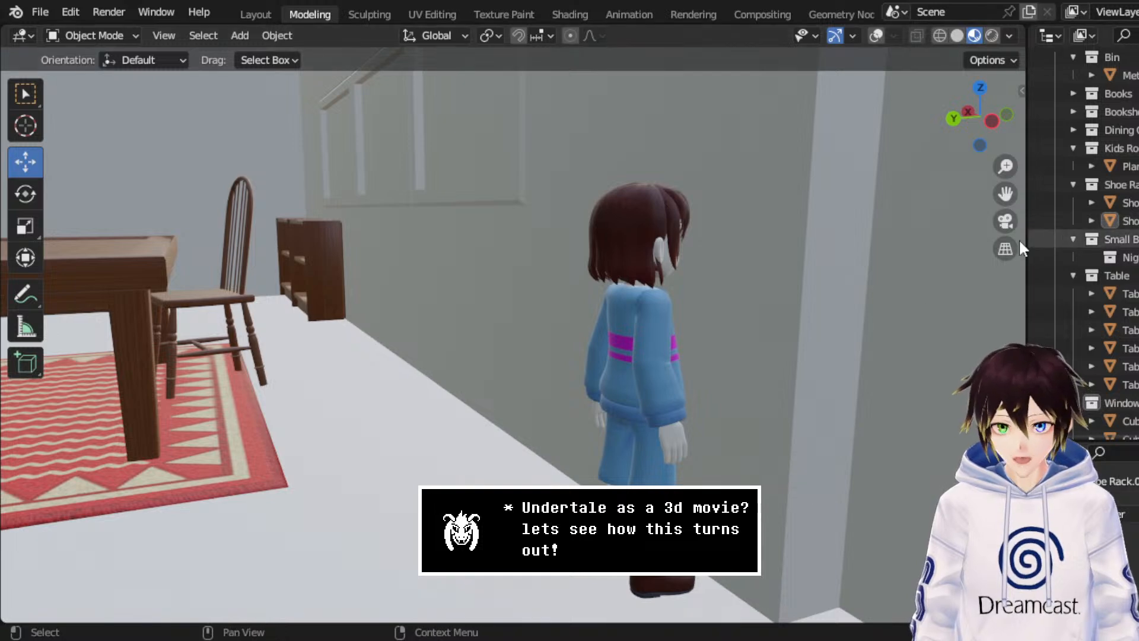
left_click(654, 258)
middle_click_drag(653, 257, 688, 288)
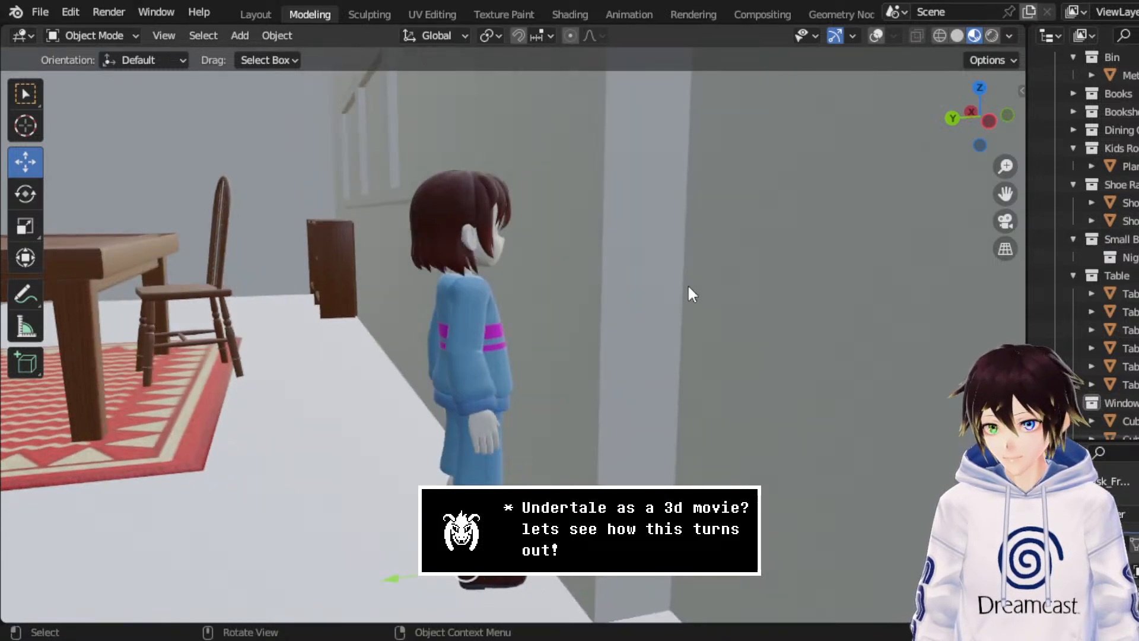
scroll(659, 255, "up", 3)
middle_click_drag(638, 234, 748, 248)
scroll(508, 305, "down", 3)
- Show the overlays and move the Frisk Movement Cube -0.89166 m along Y, taking Frisk outside the room
left_click(874, 38)
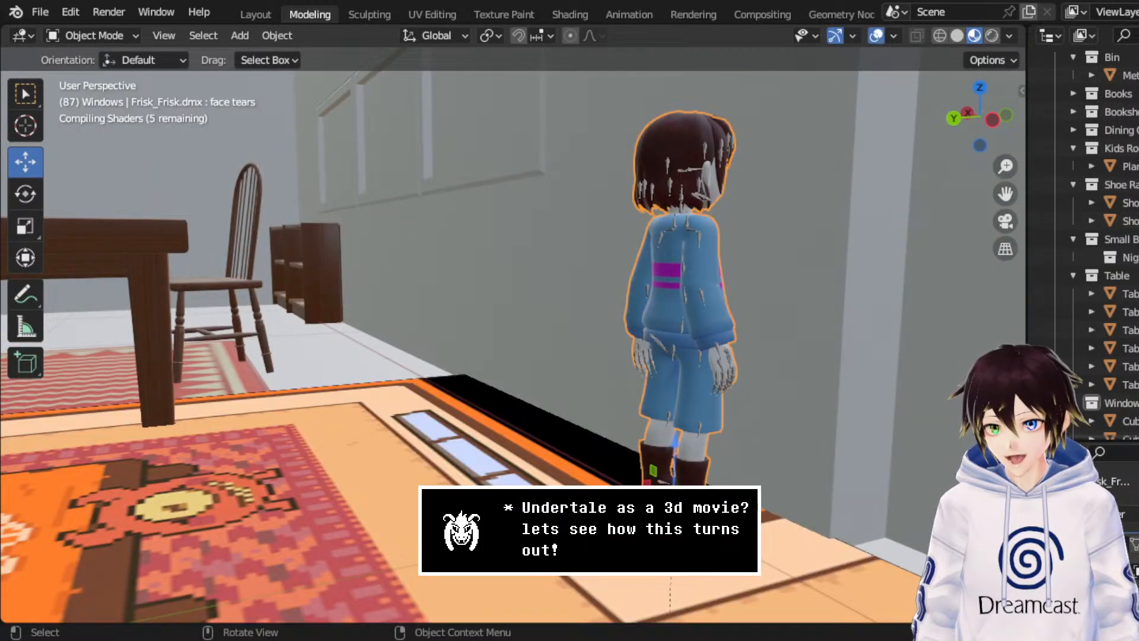
scroll(1048, 129, "up", 5)
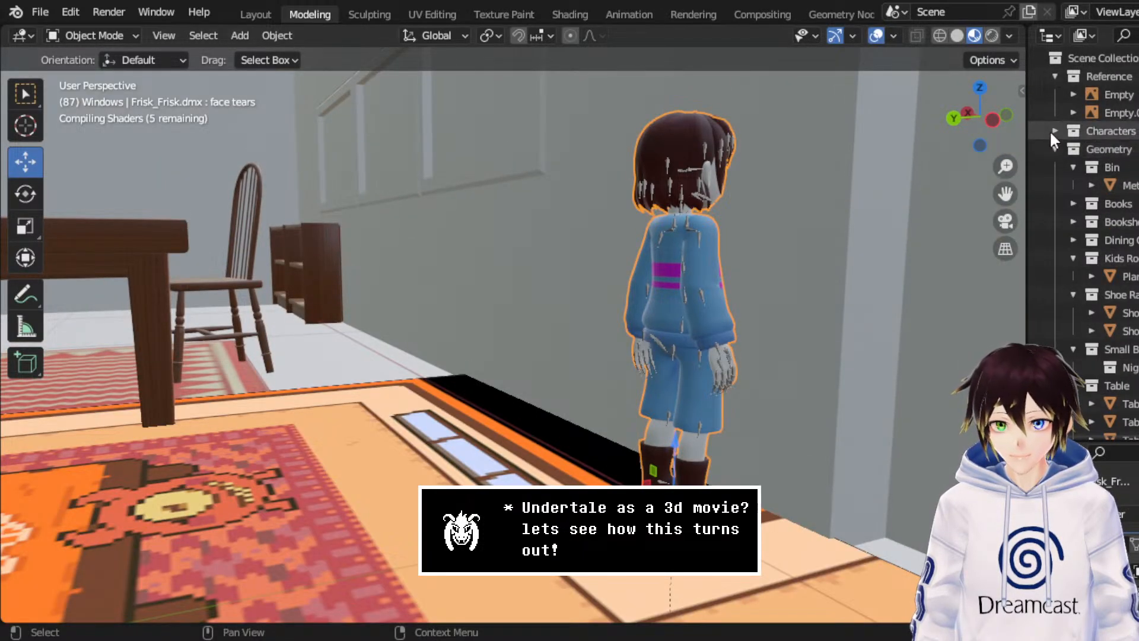
left_click(1050, 131)
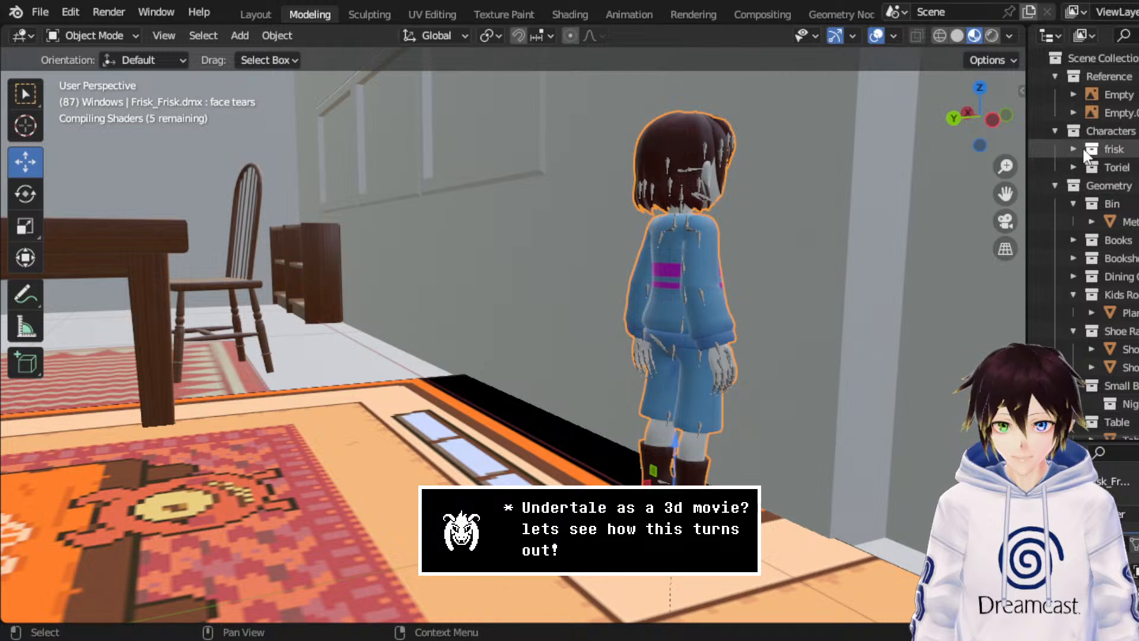
left_click(1073, 148)
left_click(1127, 240)
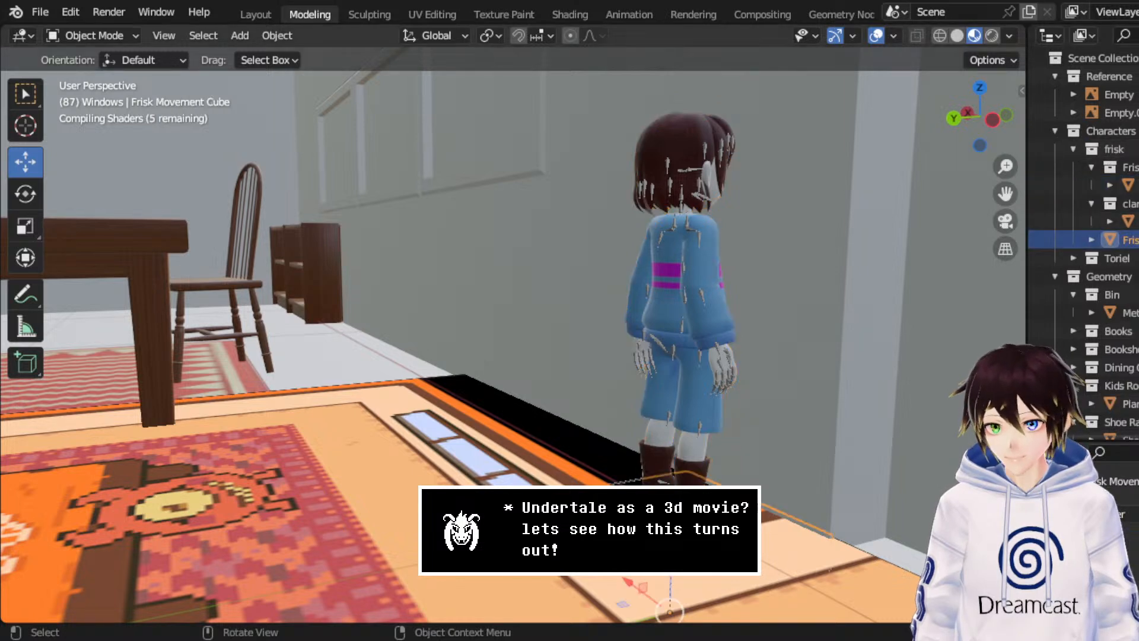
key("KP_Decimal")
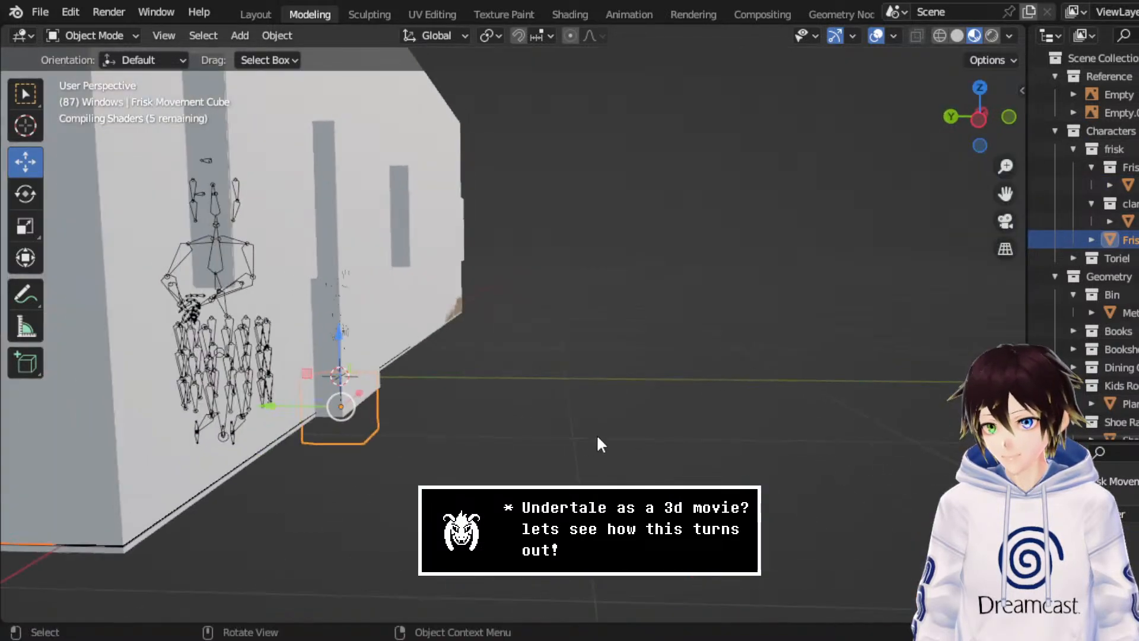
left_click_drag(290, 414, 477, 424)
middle_click_drag(500, 318, 457, 342)
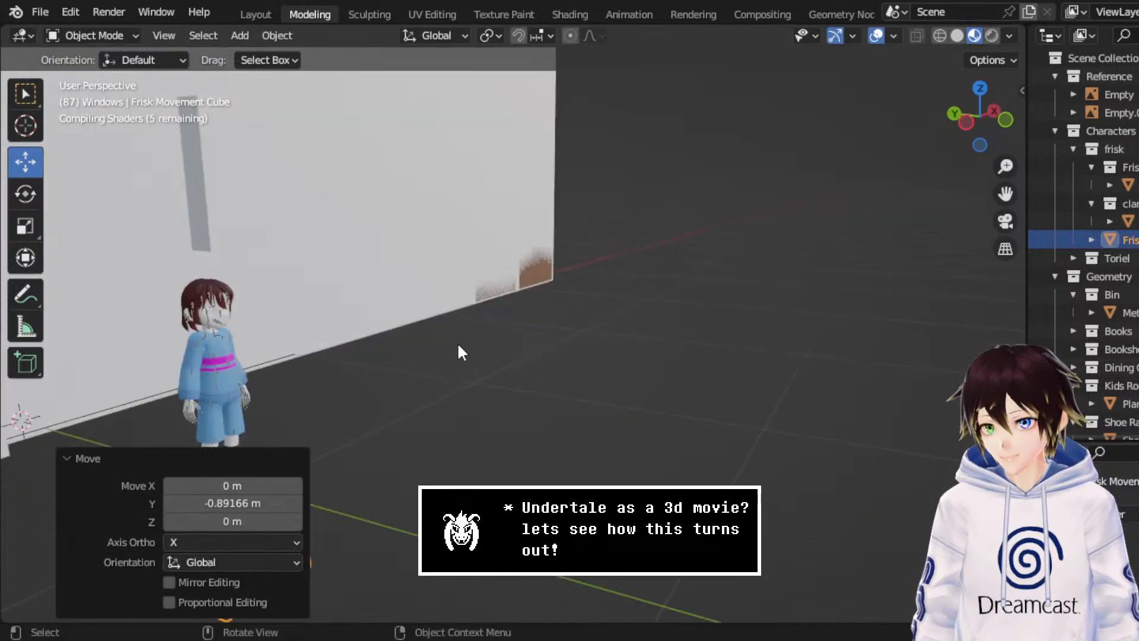
- Hide the viewport overlays, select Frisk's body mesh and examine the character up close and against the outside wall
scroll(457, 342, "up", 2)
left_click_drag(1002, 194, 958, 205)
scroll(959, 205, "up", 2)
left_click(954, 253)
middle_click_drag(954, 252, 944, 237)
left_click(876, 35)
middle_click_drag(712, 209, 674, 222)
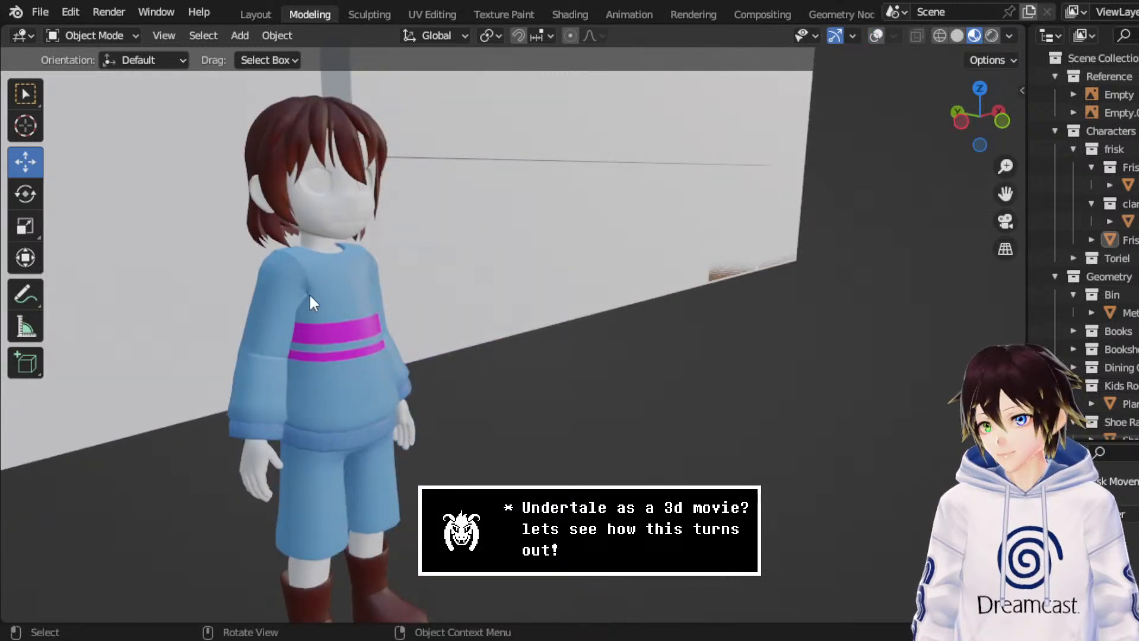
left_click(261, 485)
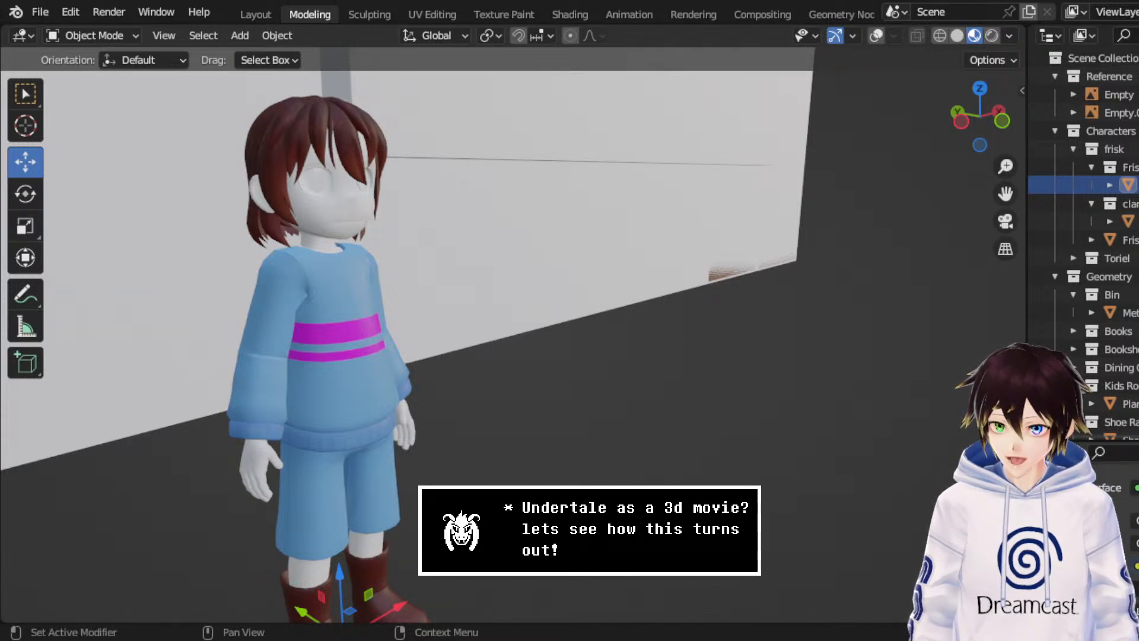
middle_click_drag(640, 411, 963, 221)
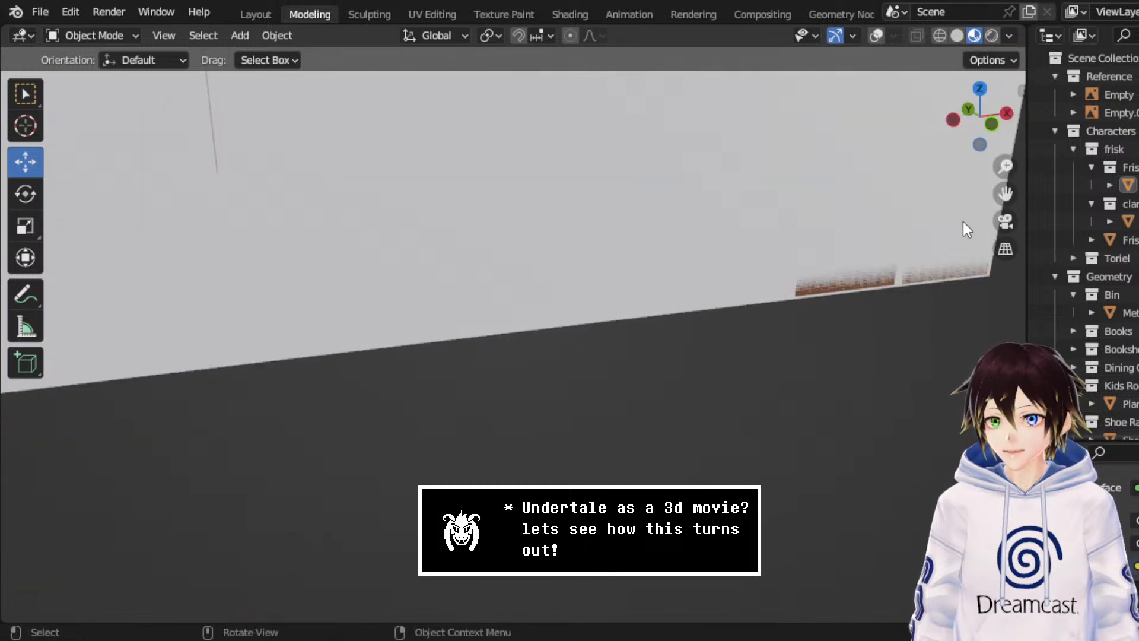
left_click_drag(1005, 193, 813, 232)
scroll(814, 231, "down", 3)
mouse_move(656, 287)
middle_mouse_down()
mouse_move(761, 302)
mouse_move(678, 289)
middle_mouse_up()
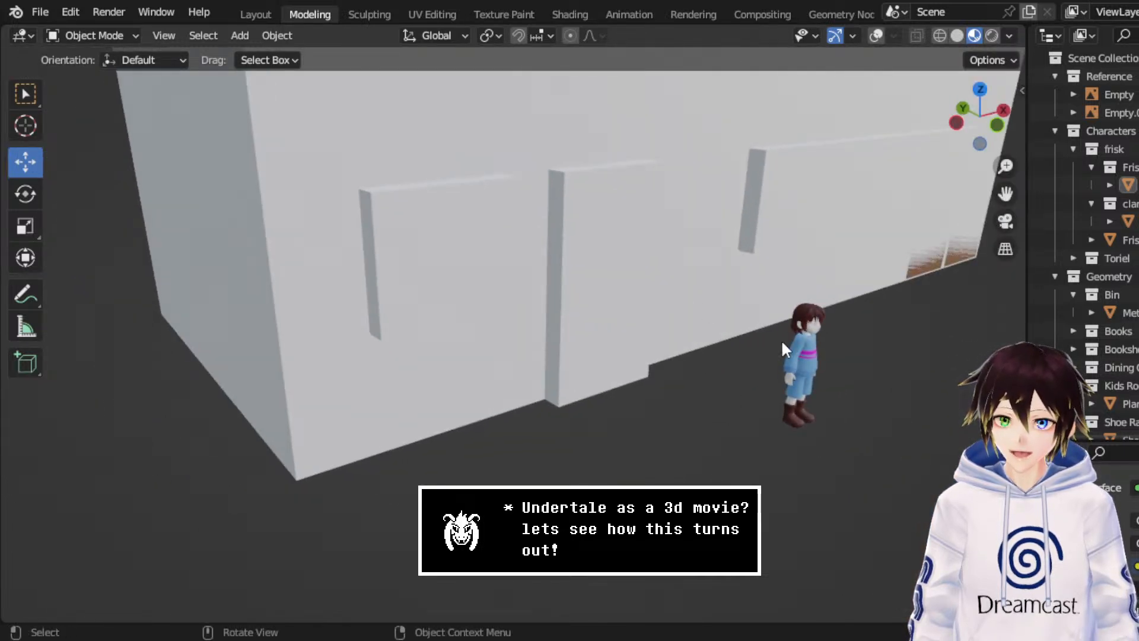
- Select Toriel's movement object in the Toriel collection and move her -1.0789 m along Y, outside the room near Frisk
middle_click_drag(781, 340, 748, 297)
scroll(829, 340, "up", 5)
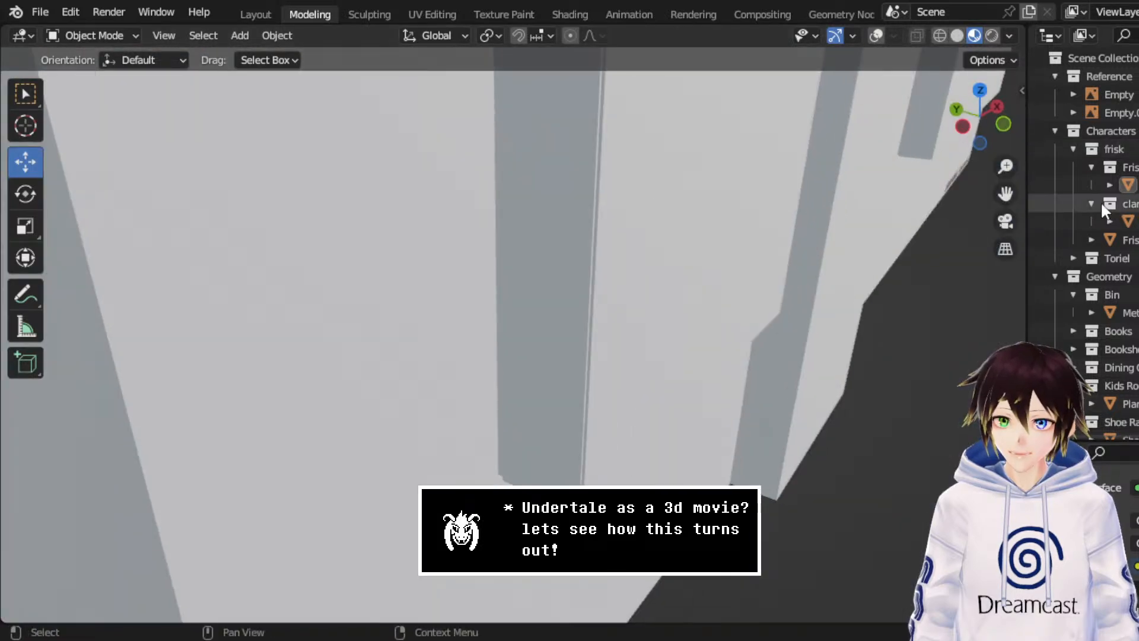
left_click(1074, 258)
scroll(1101, 260, "down", 3)
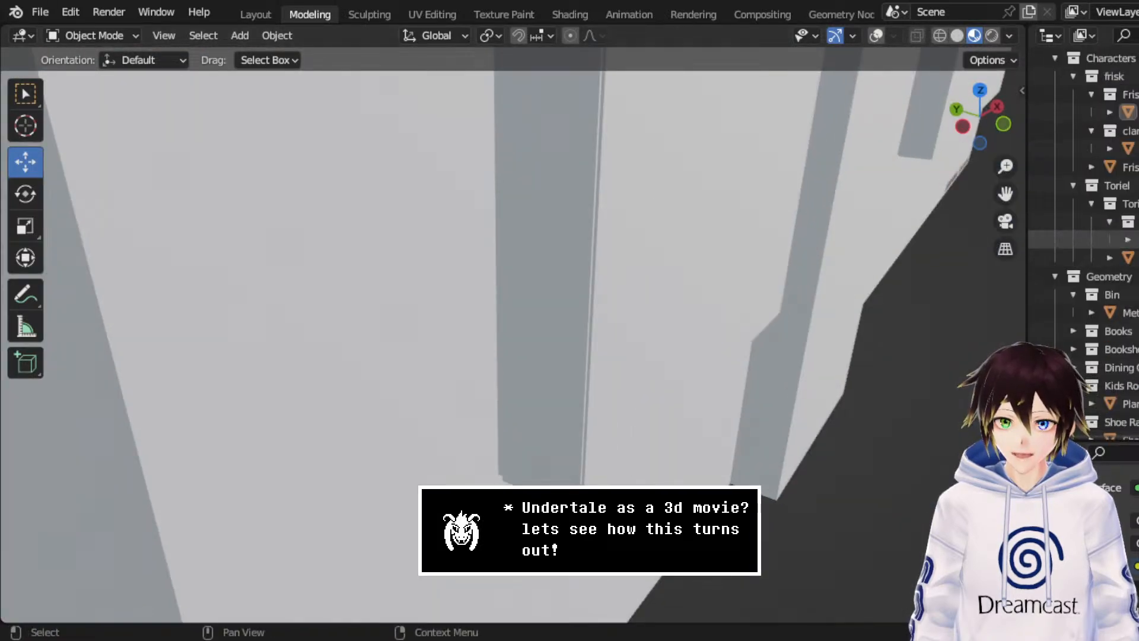
left_click(1115, 258)
scroll(795, 285, "down", 6)
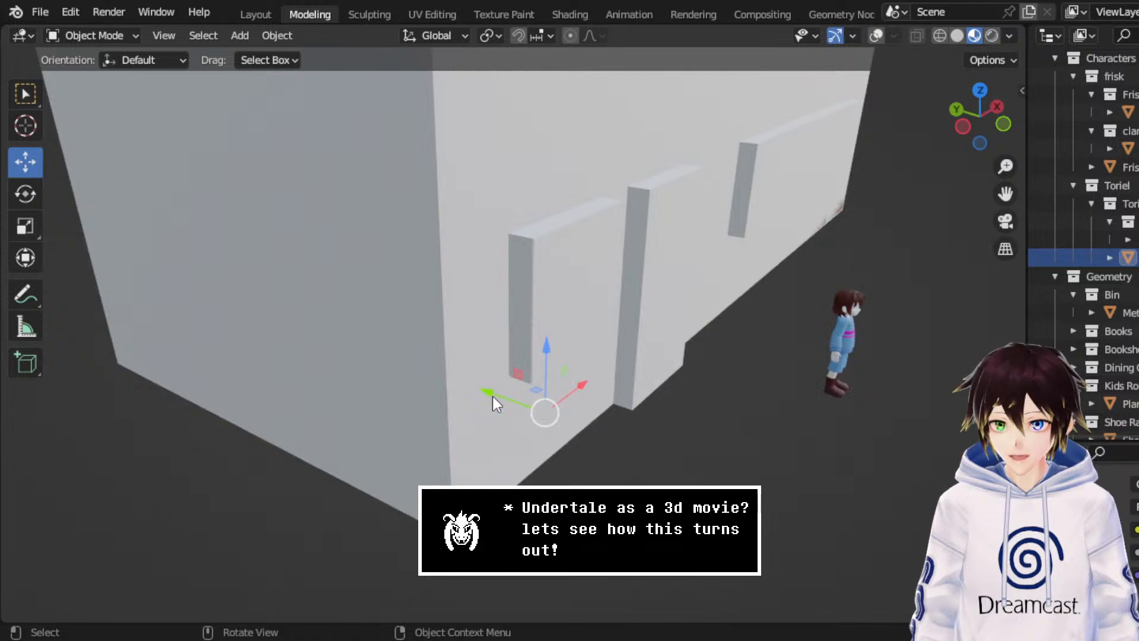
left_click_drag(493, 397, 771, 522)
middle_click_drag(842, 422, 840, 398)
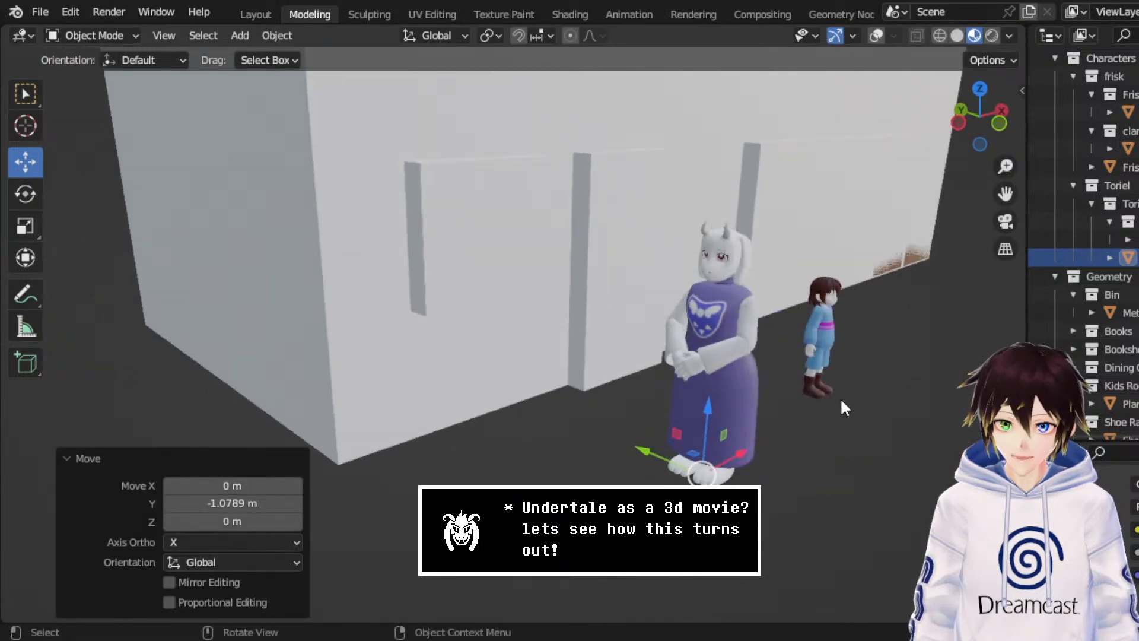
left_click(840, 397)
scroll(775, 404, "up", 6)
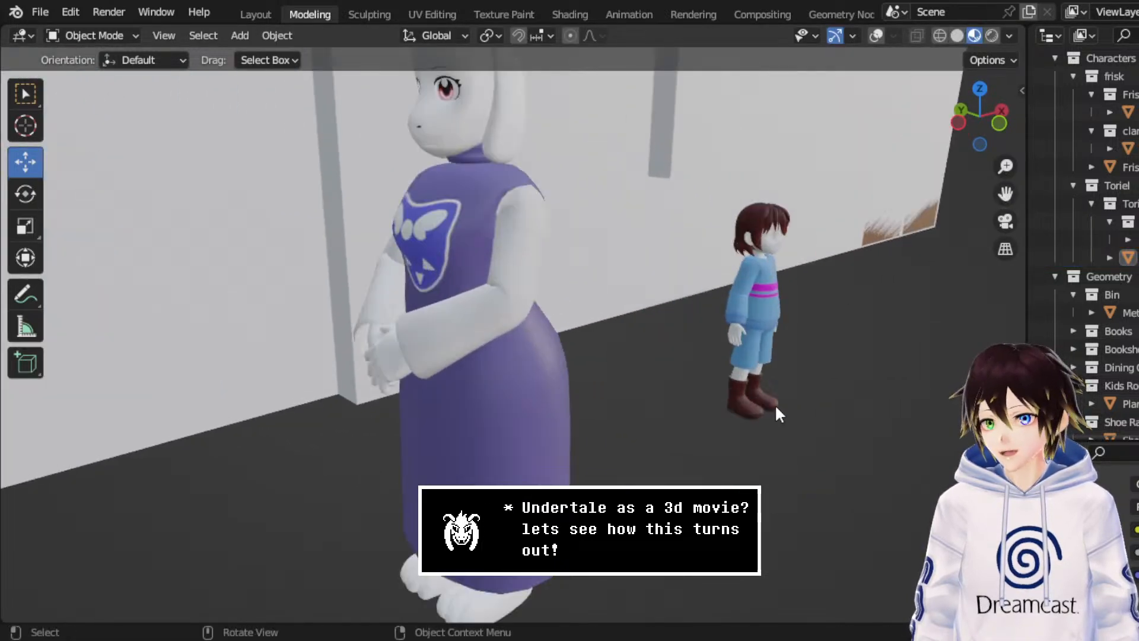
- Save the scene in the current file, Librarby.blend
left_click(40, 12)
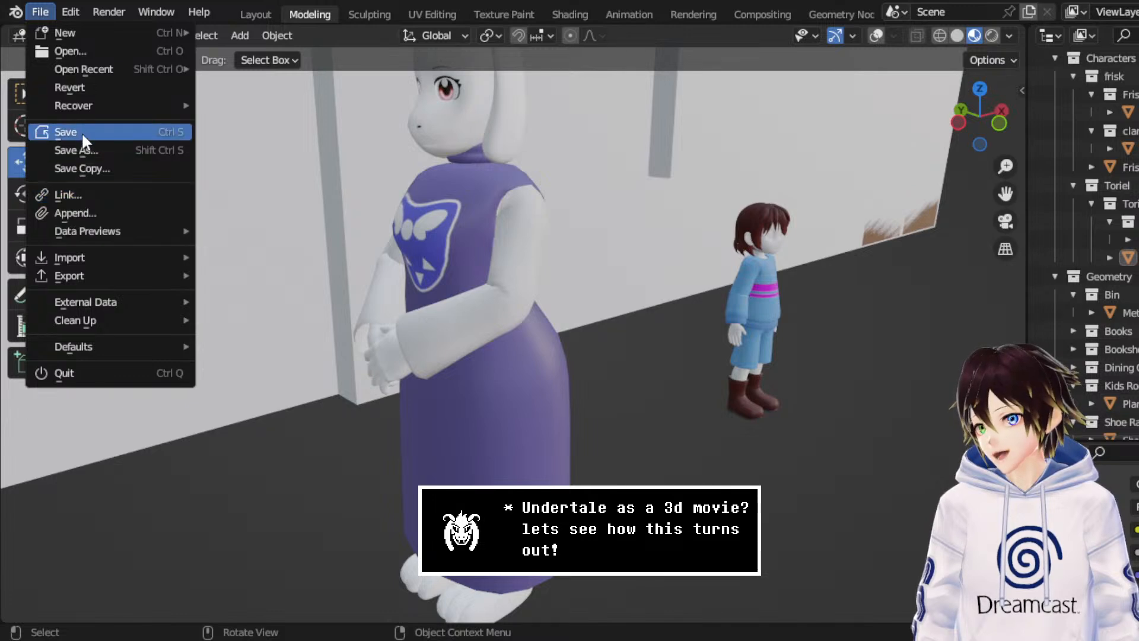
left_click(80, 131)
left_click(38, 13)
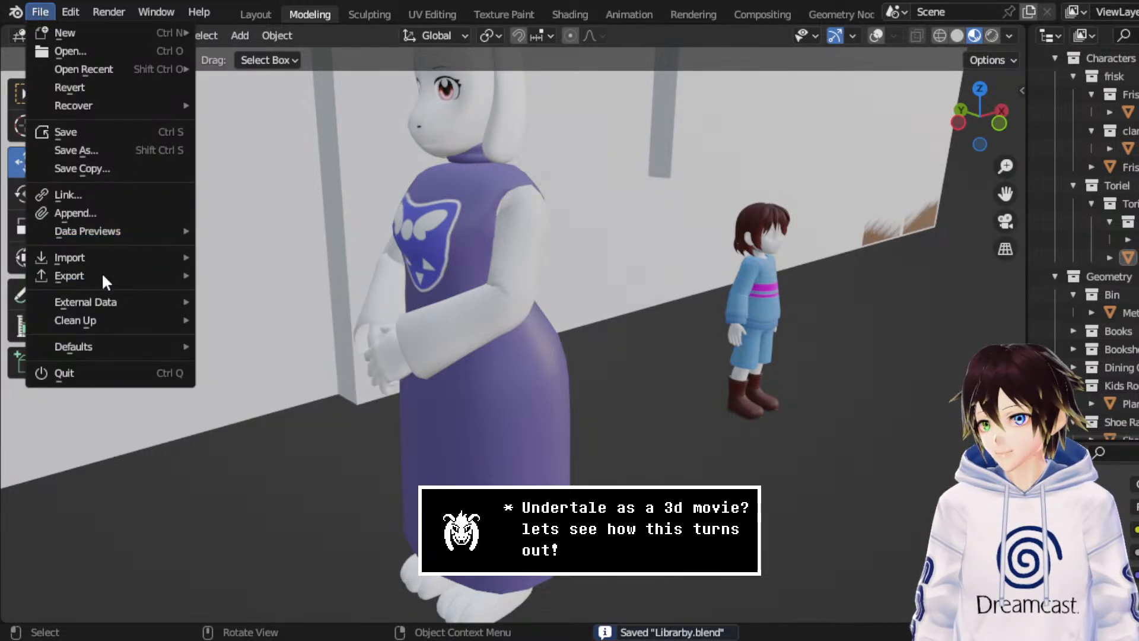
- Find the scene's missing external files in D:\Undertale Project Backup Folder\Character Files\Frisk
mouse_move(115, 301)
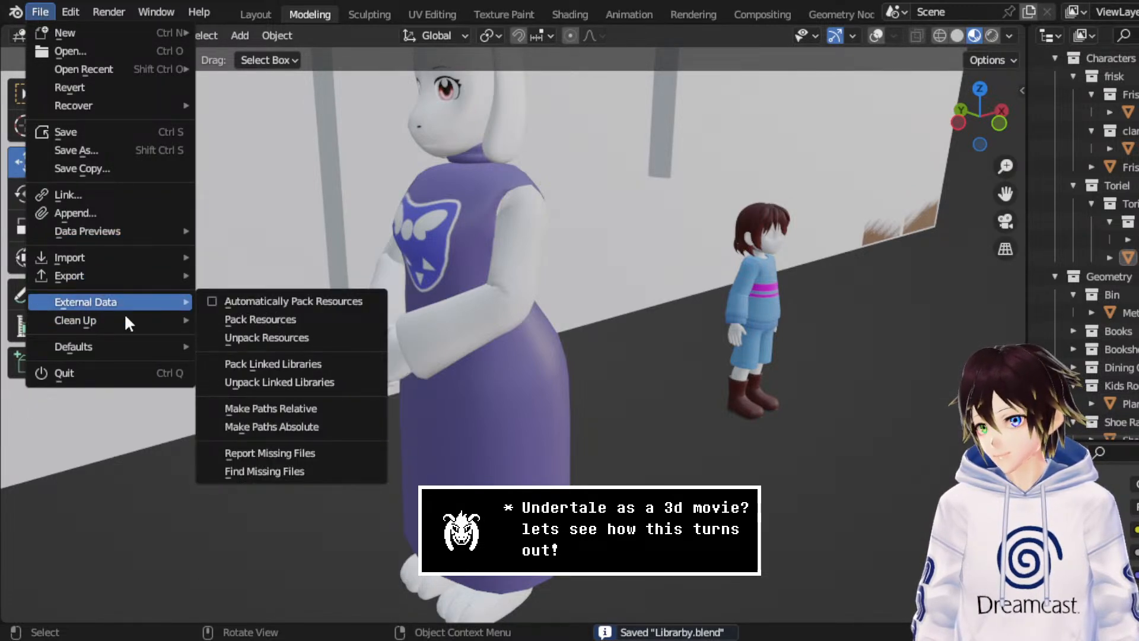
mouse_move(105, 325)
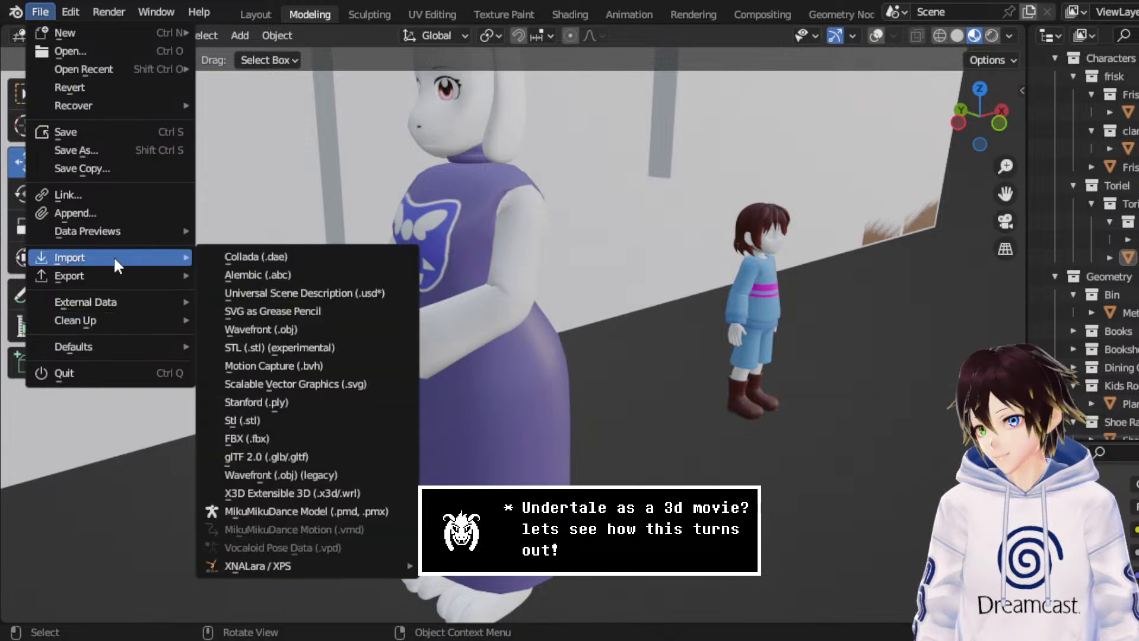
mouse_move(108, 302)
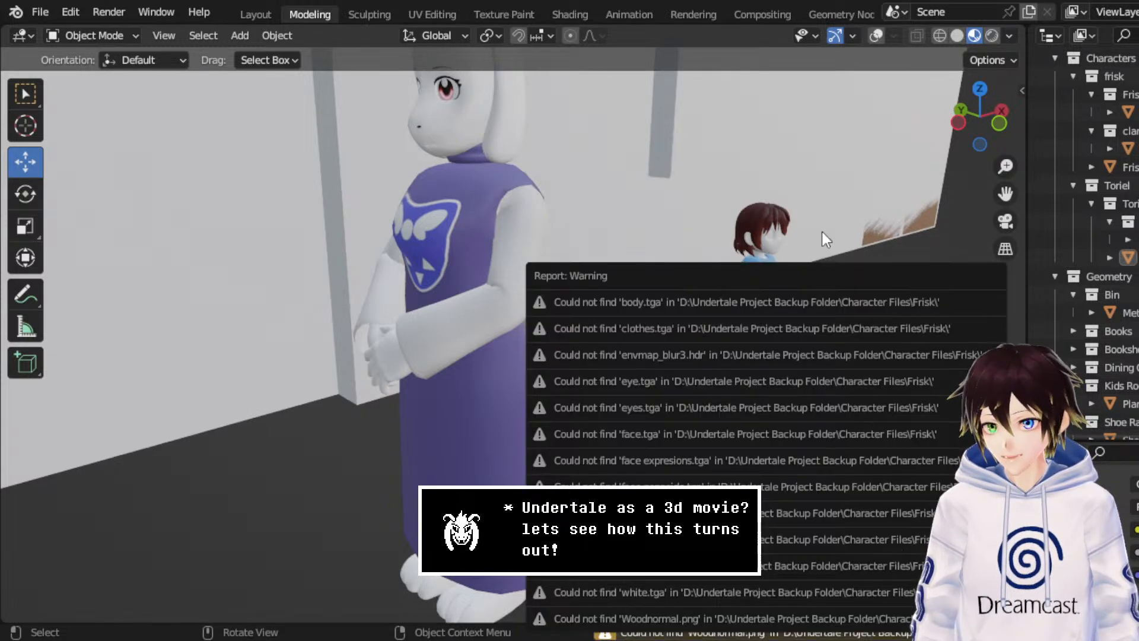
- Switch the viewport to solid shading and back to Material Preview, and examine Frisk's face and clothing up close
middle_click_drag(818, 232, 783, 225)
scroll(780, 233, "up", 3)
scroll(786, 231, "down", 2)
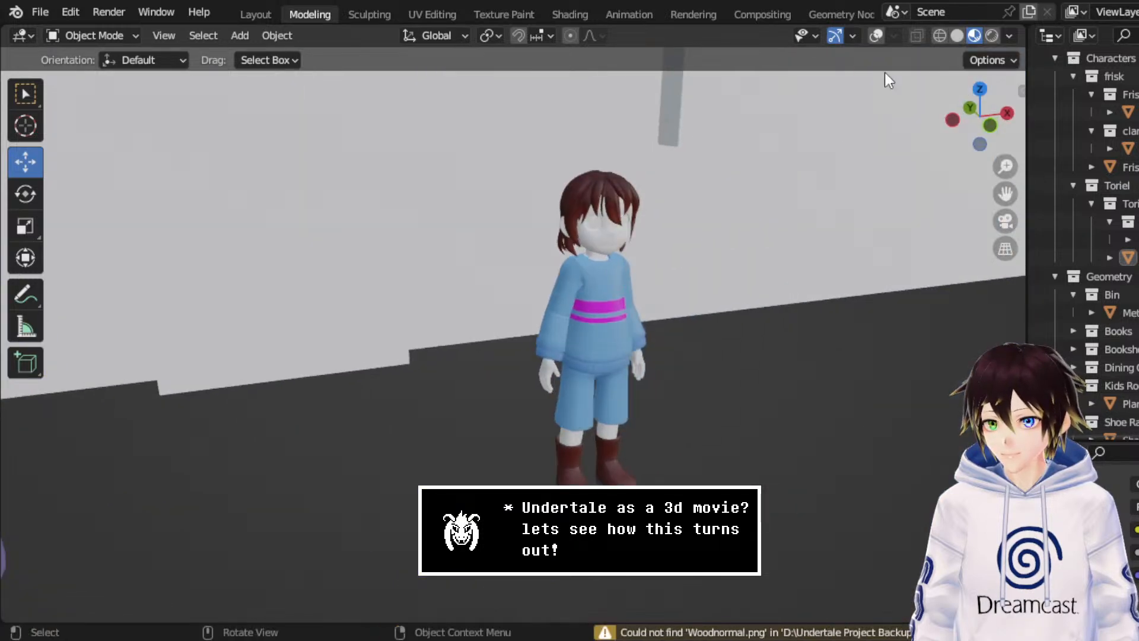
left_click(957, 36)
left_click(972, 35)
scroll(703, 249, "up", 3)
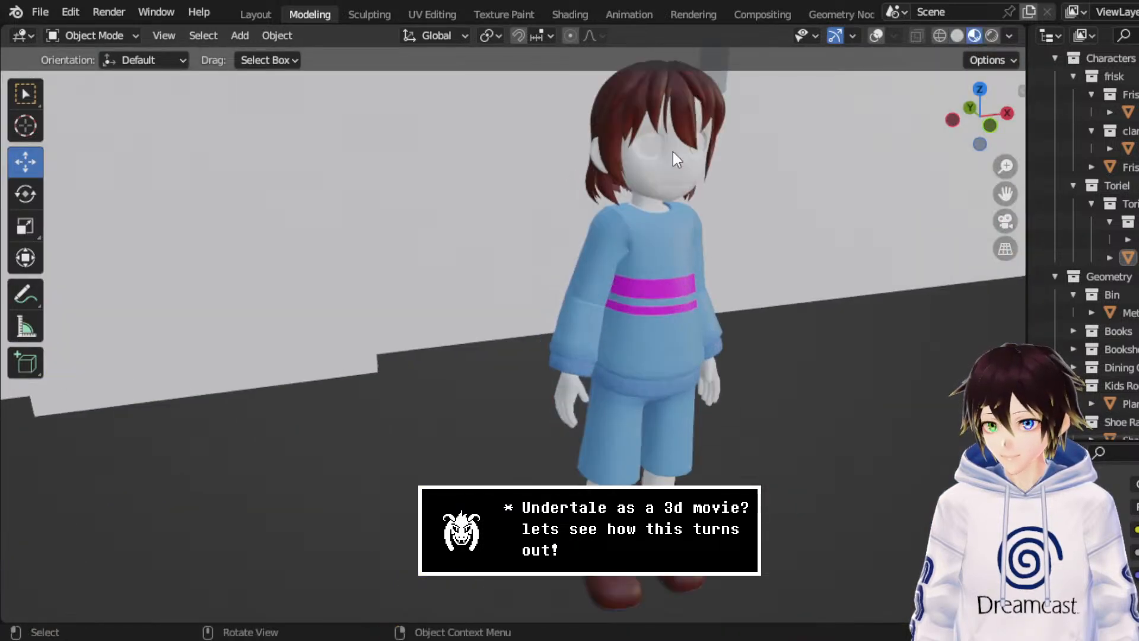
- Select Frisk's body mesh and look through its material slots down to the face material
left_click(1127, 111)
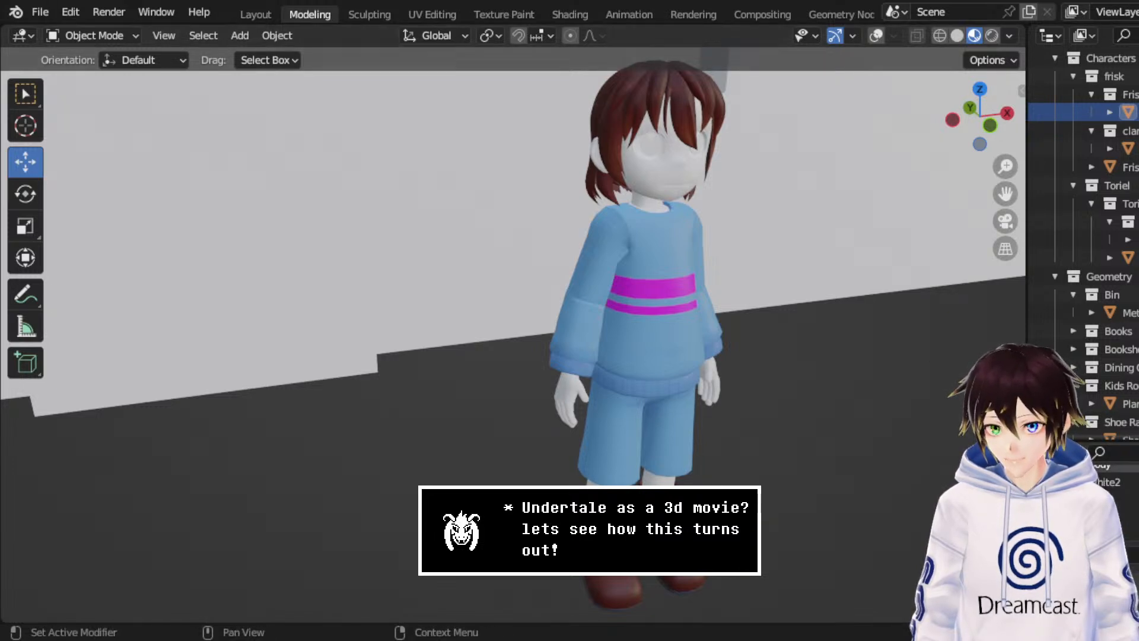
scroll(1122, 516, "down", 3)
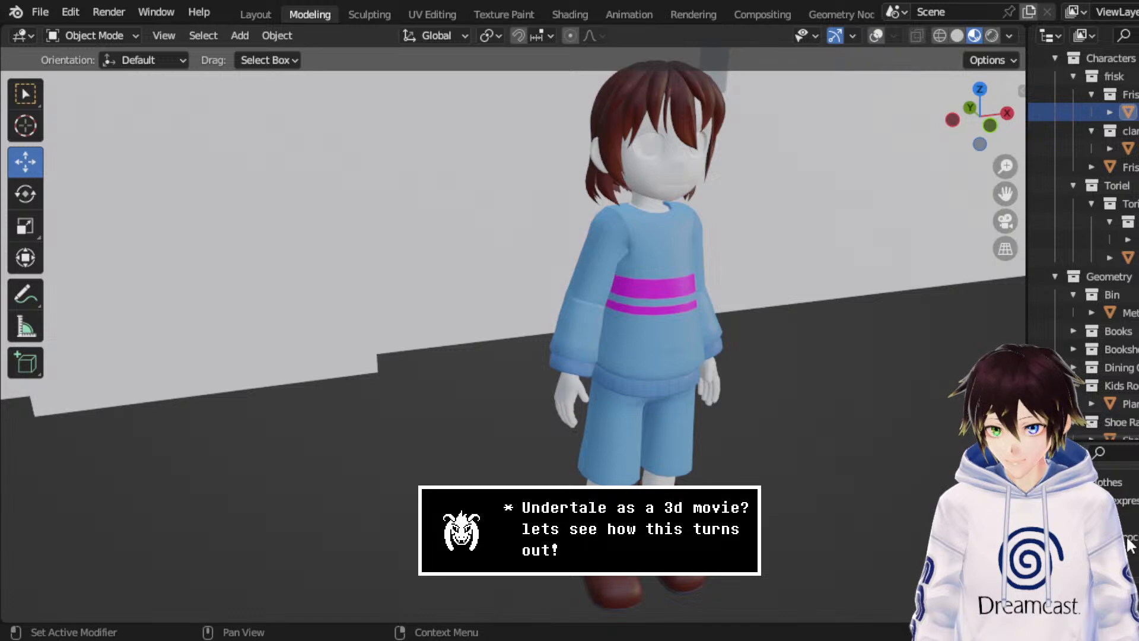
scroll(1134, 545, "up", 2)
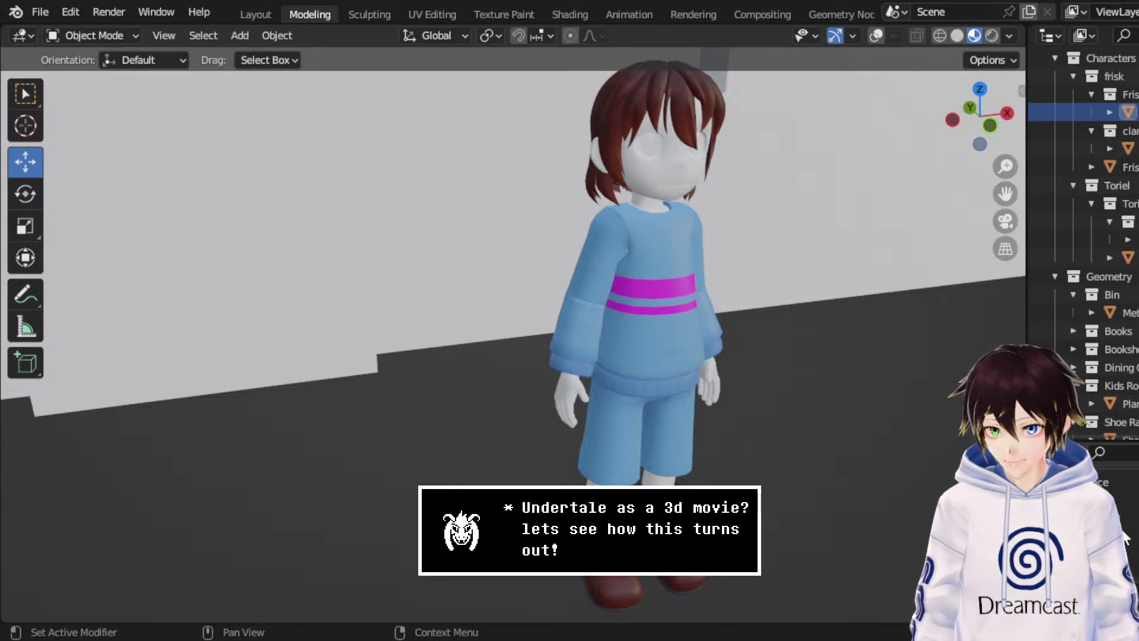
scroll(1121, 517, "up", 1)
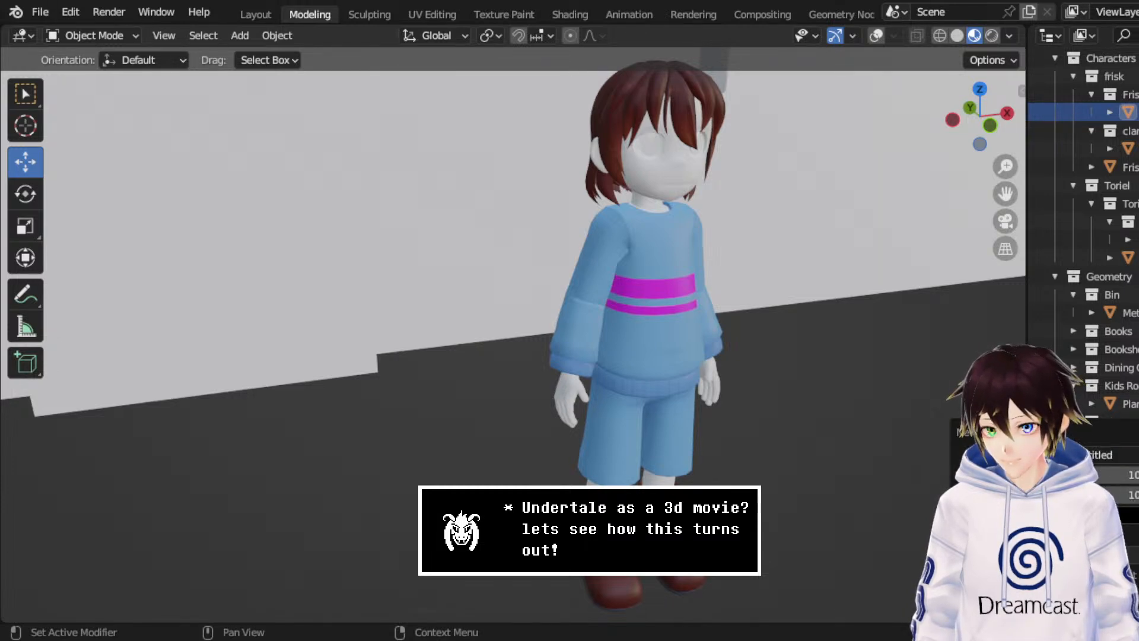
left_click_drag(1073, 423, 1073, 447)
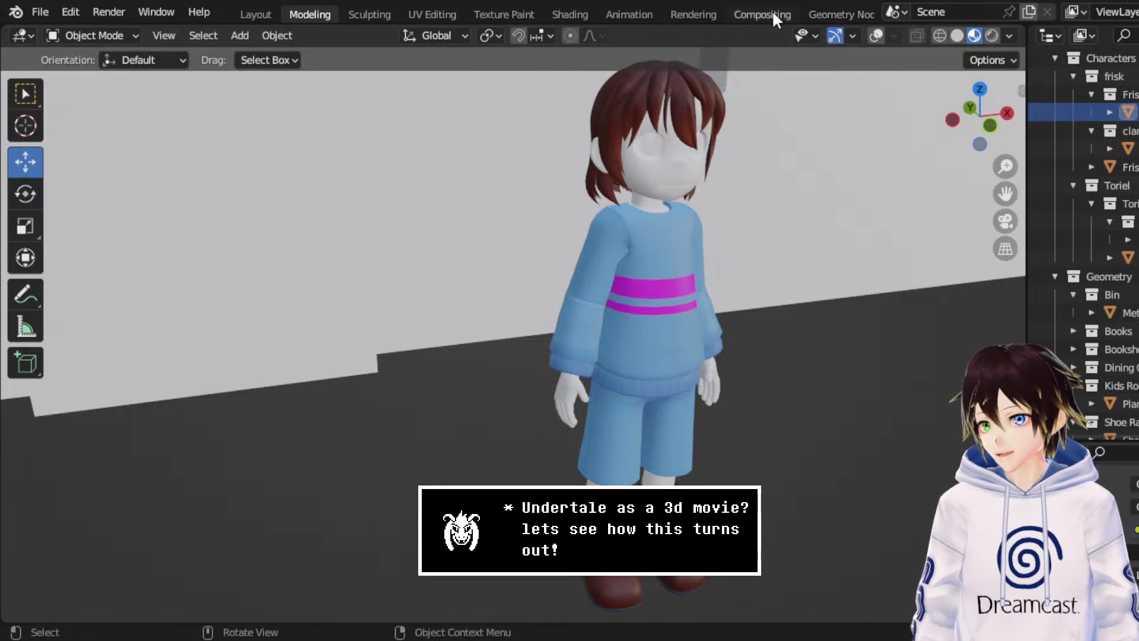
- In the Shading workspace, replace the image of the face material's Image Texture node with face.png
left_click(568, 14)
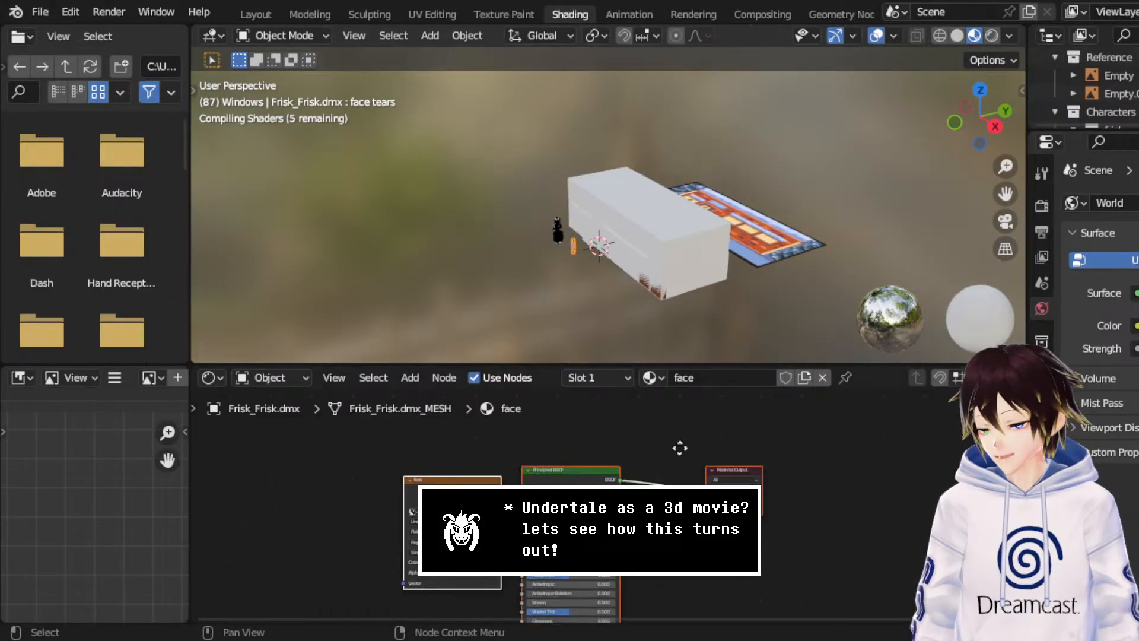
scroll(539, 453, "up", 3)
left_click(506, 439)
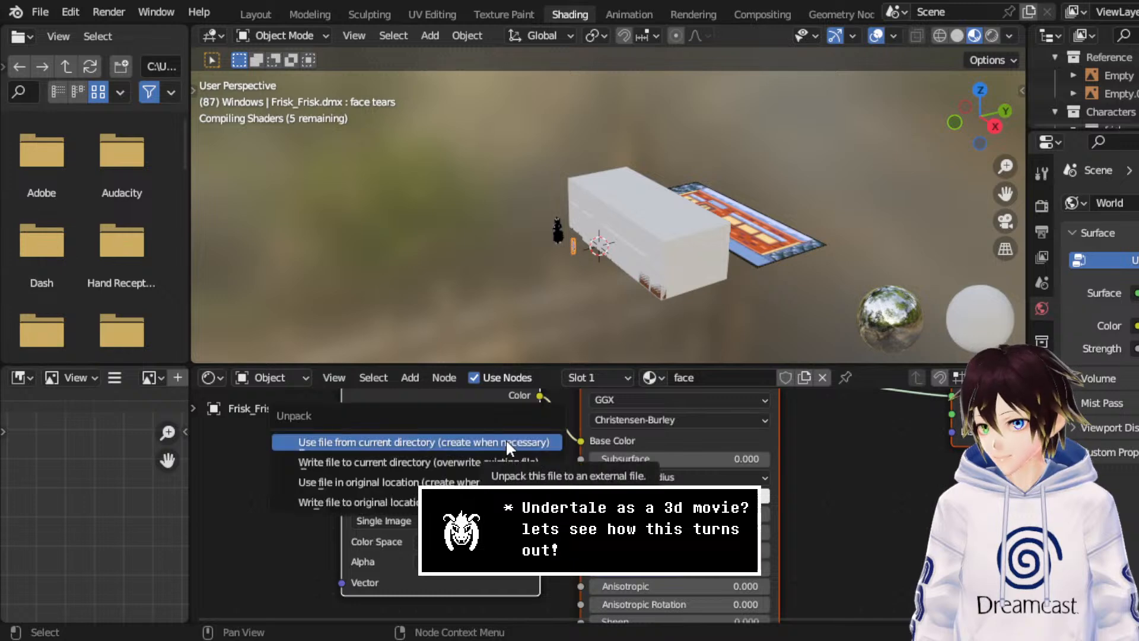
middle_click_drag(439, 459, 567, 502)
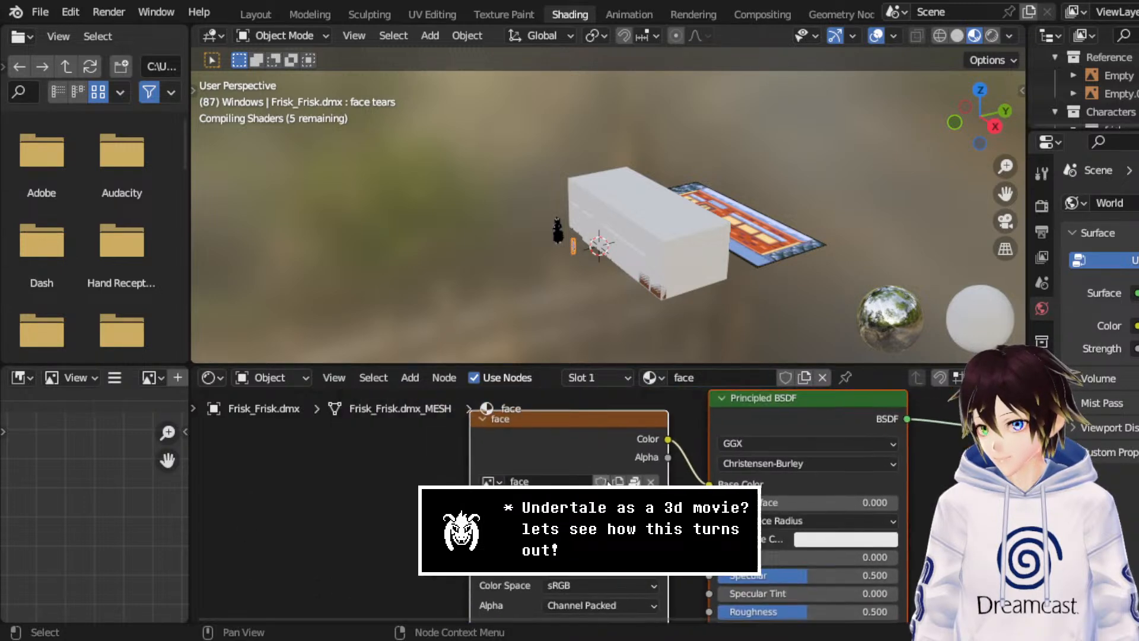
left_click(650, 481)
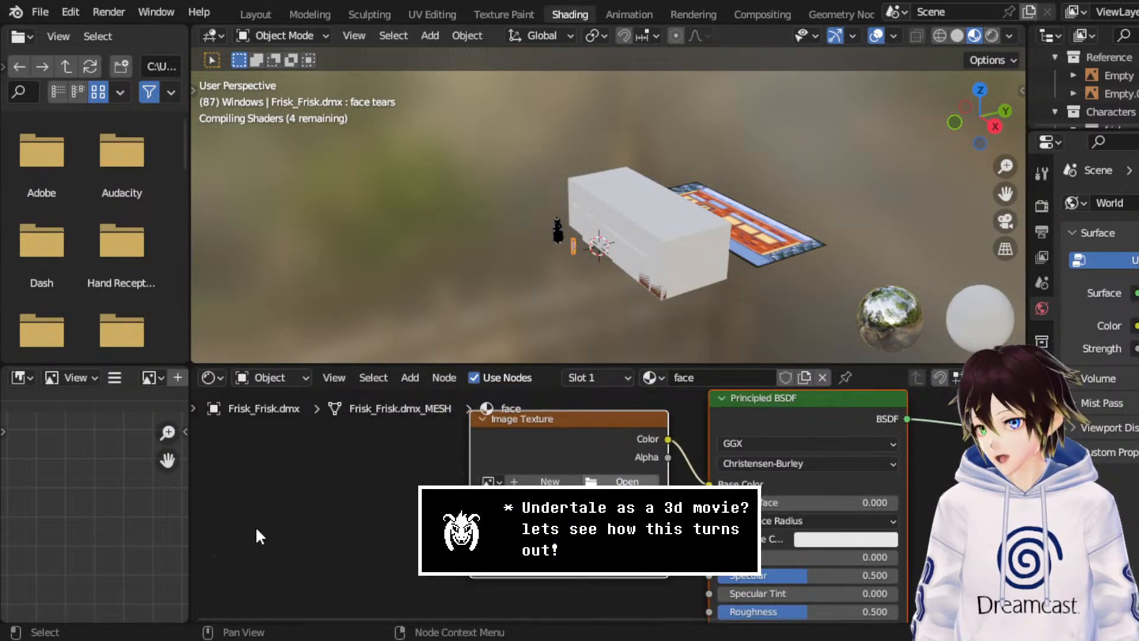
key("ctrl+z")
- Frame Frisk in the Shading viewport, hide the overlays and examine the face texture from the front
scroll(670, 265, "up", 5)
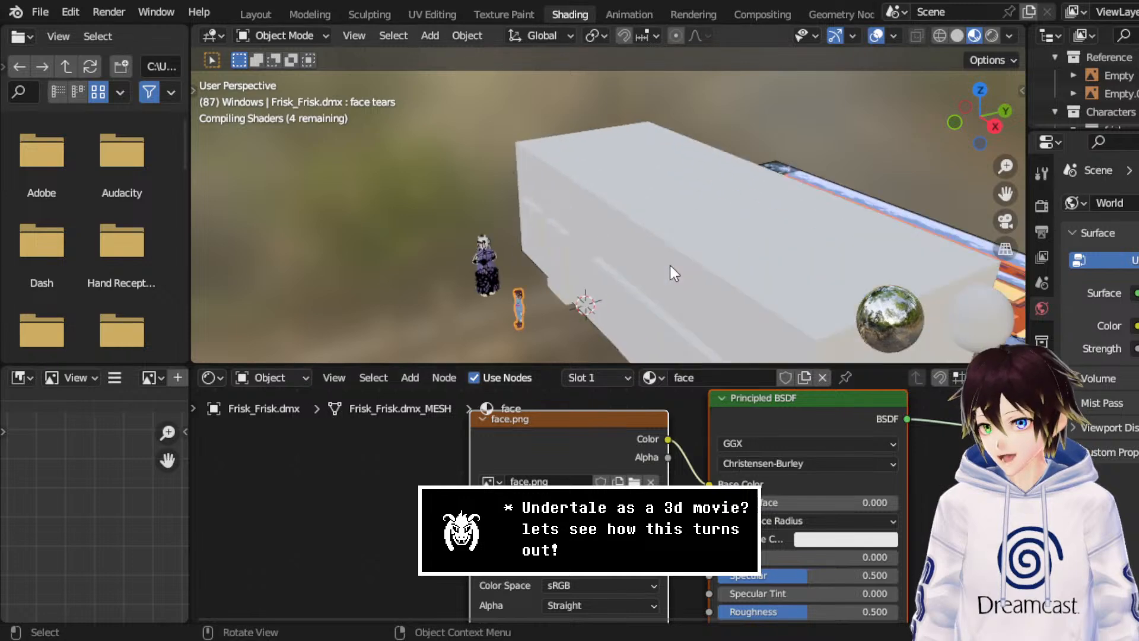
middle_click_drag(670, 265, 816, 237)
scroll(819, 237, "up", 4)
mouse_move(1004, 194)
left_mouse_down()
mouse_move(1033, 169)
mouse_move(1004, 194)
left_mouse_up()
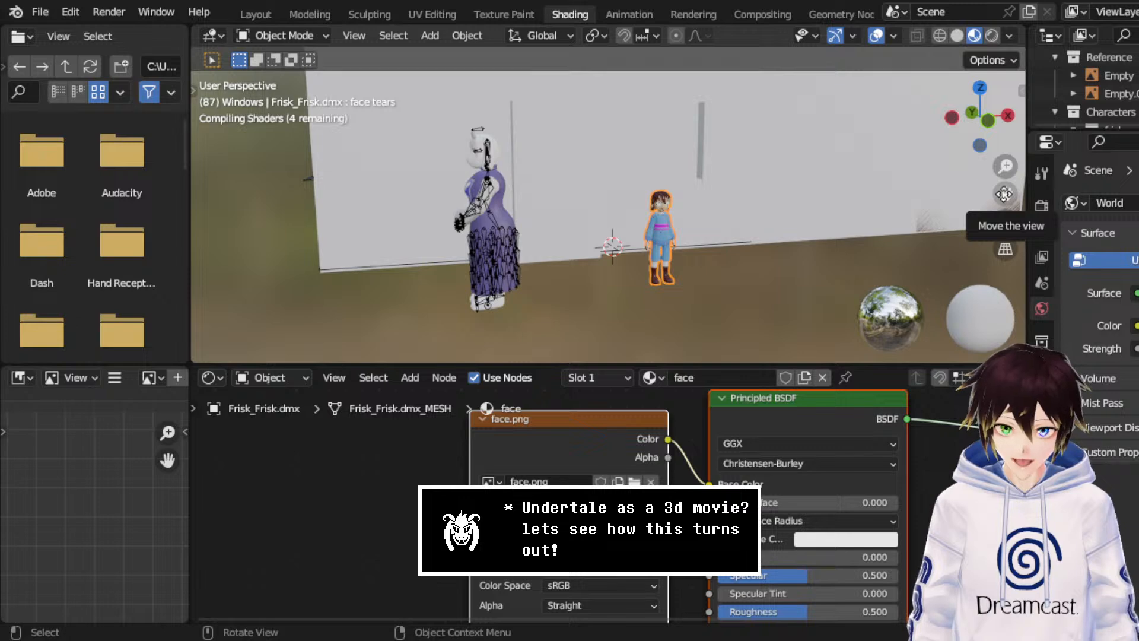
key("KP_Decimal")
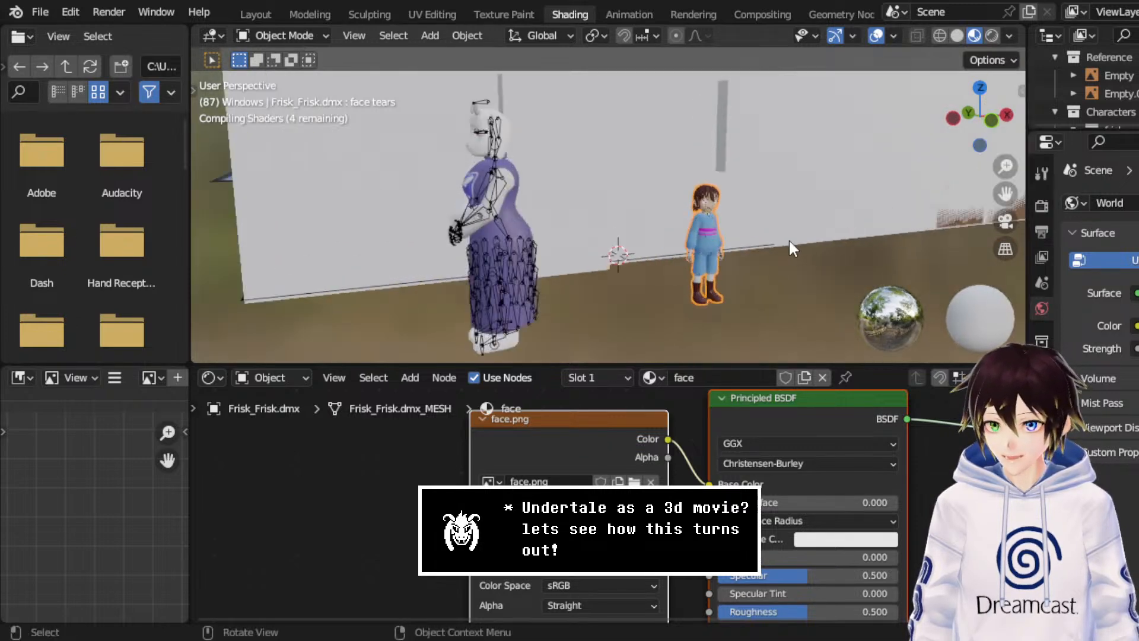
left_click(876, 36)
scroll(809, 112, "down", 2)
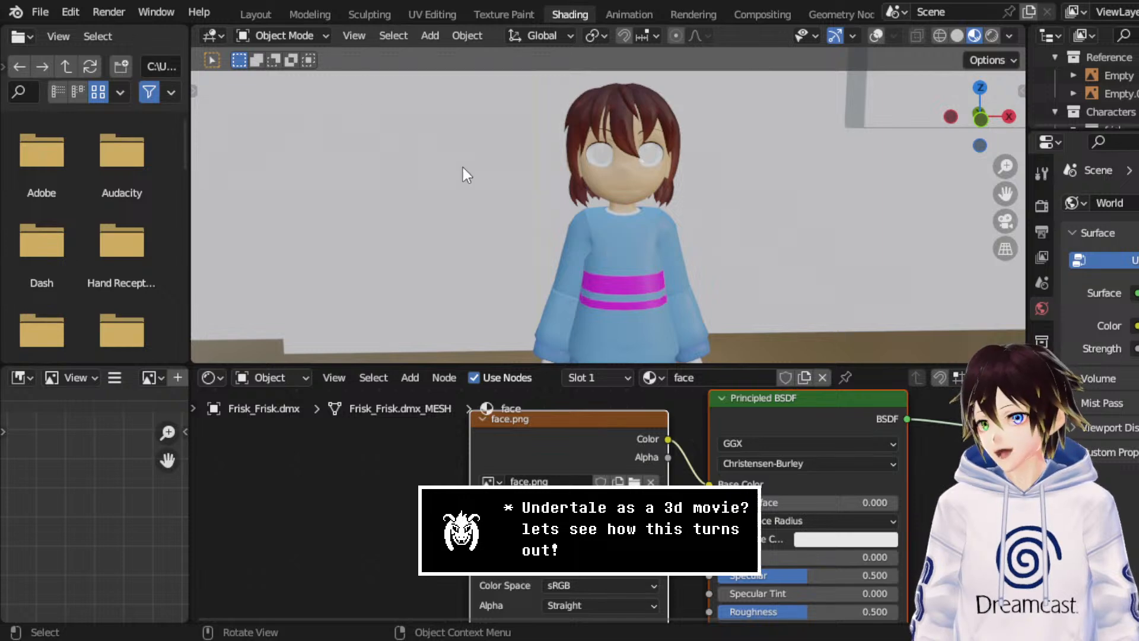
- Return to the Modeling workspace, switch Frisk's mesh to Object Mode and clear the selection
left_click(309, 14)
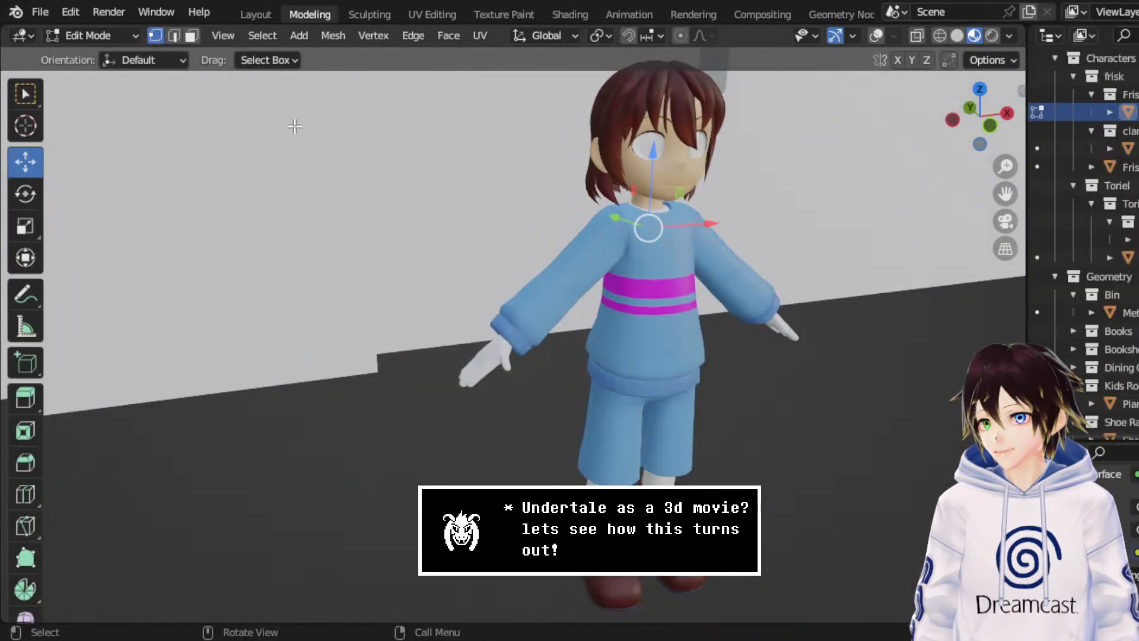
left_click(106, 37)
left_click(100, 56)
scroll(492, 312, "down", 4)
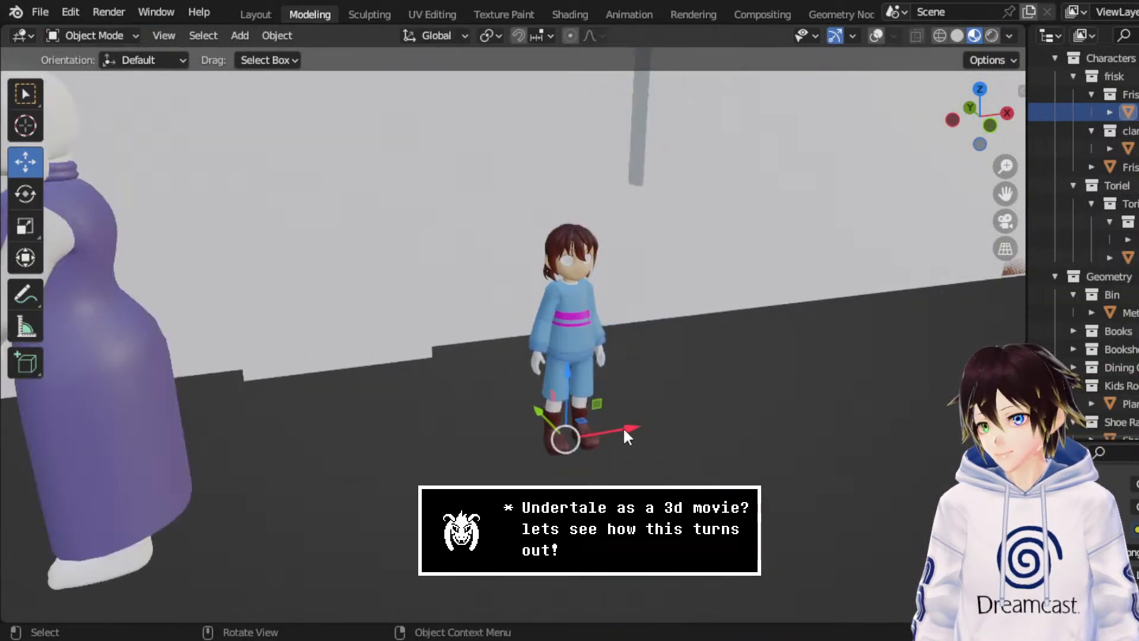
left_click(611, 340)
- Save the scene with the retextured Frisk in the current file, Librarby.blend
scroll(656, 341, "up", 2)
scroll(658, 345, "down", 3)
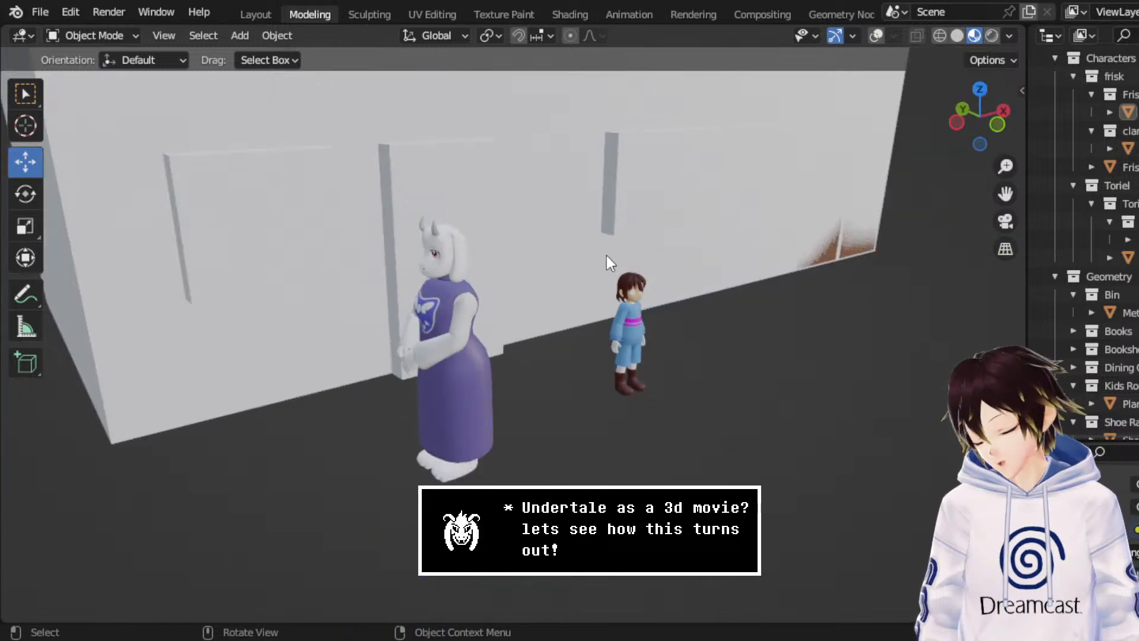
key("ctrl+s")
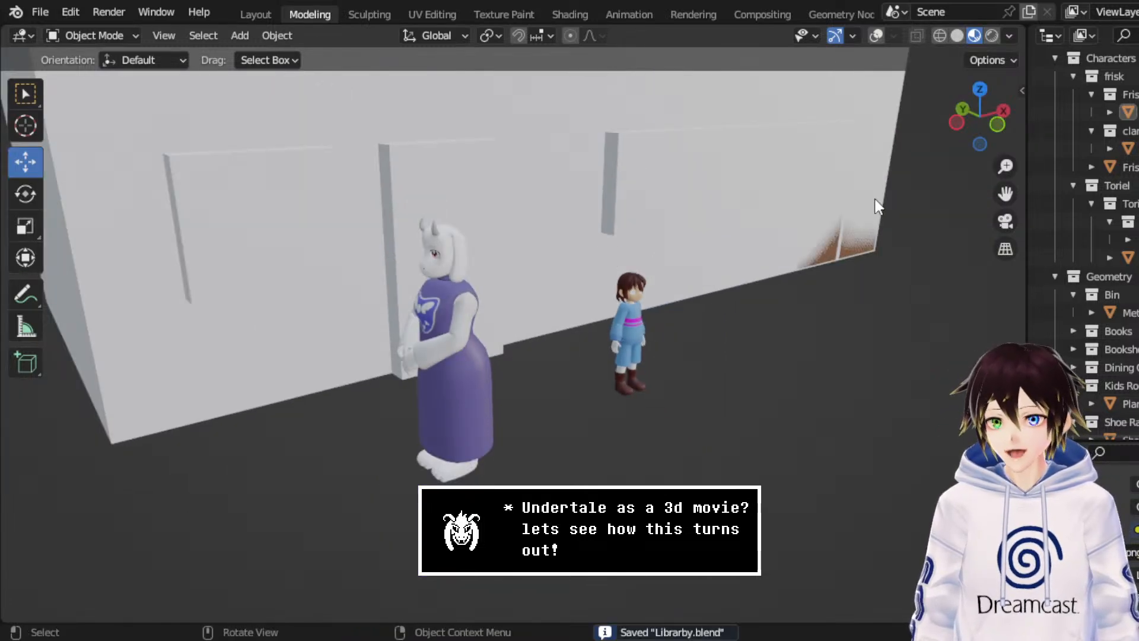
- Examine the room's interior, including the bookshelves, dining table, rug, windows and door opening
scroll(657, 345, "down", 3)
middle_click_drag(890, 237, 922, 221)
scroll(845, 249, "up", 5)
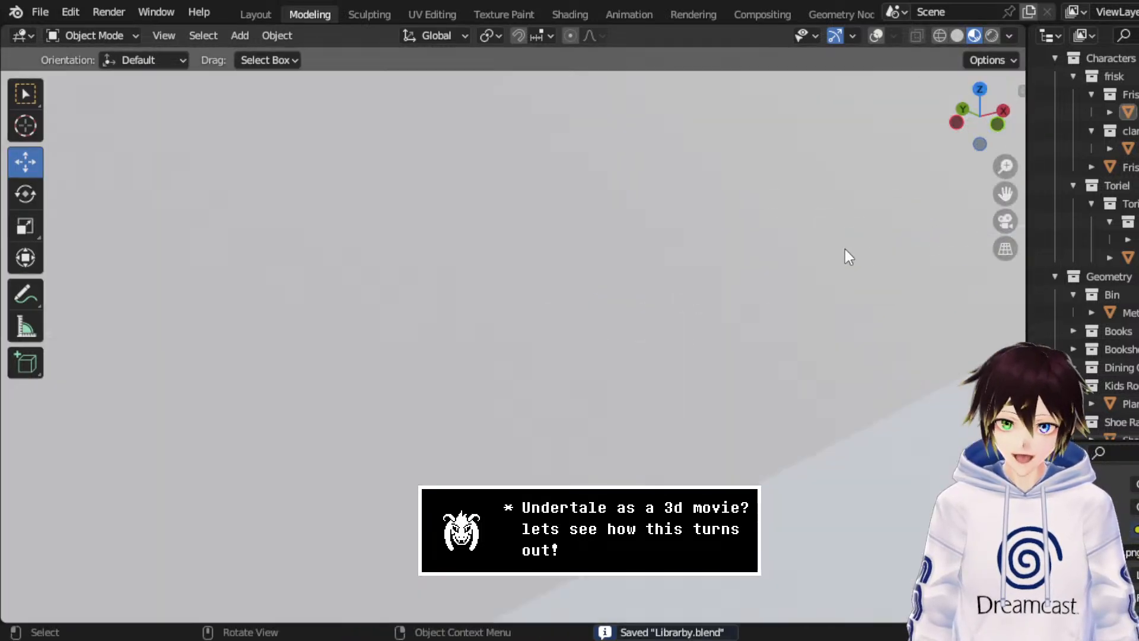
middle_click_drag(845, 250, 977, 191)
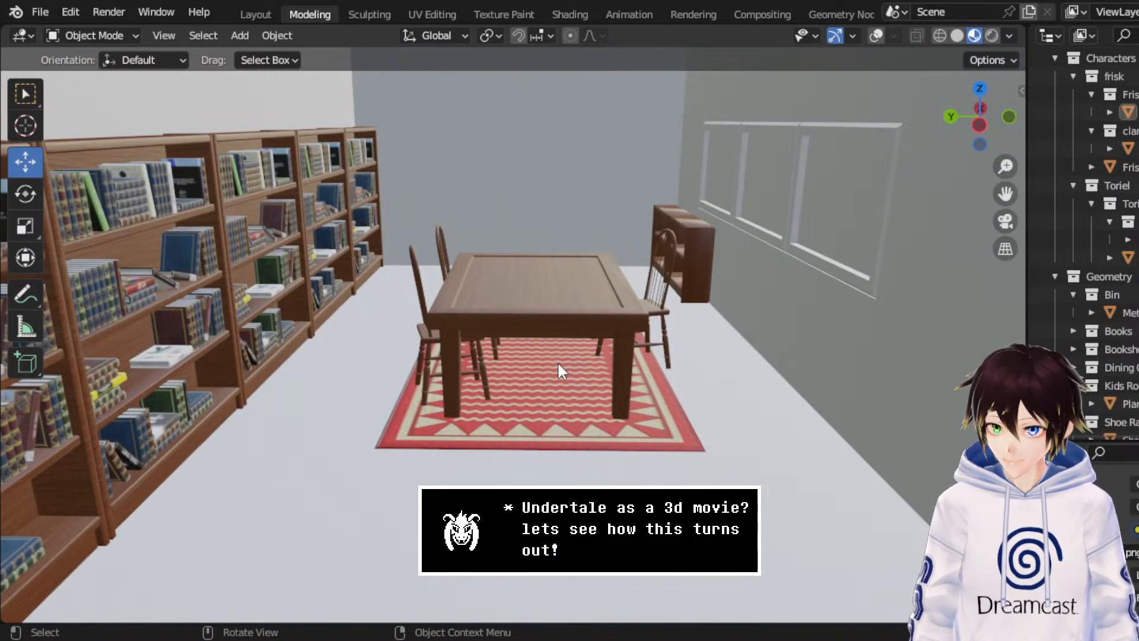
scroll(552, 290, "up", 2)
middle_click_drag(585, 333, 875, 258)
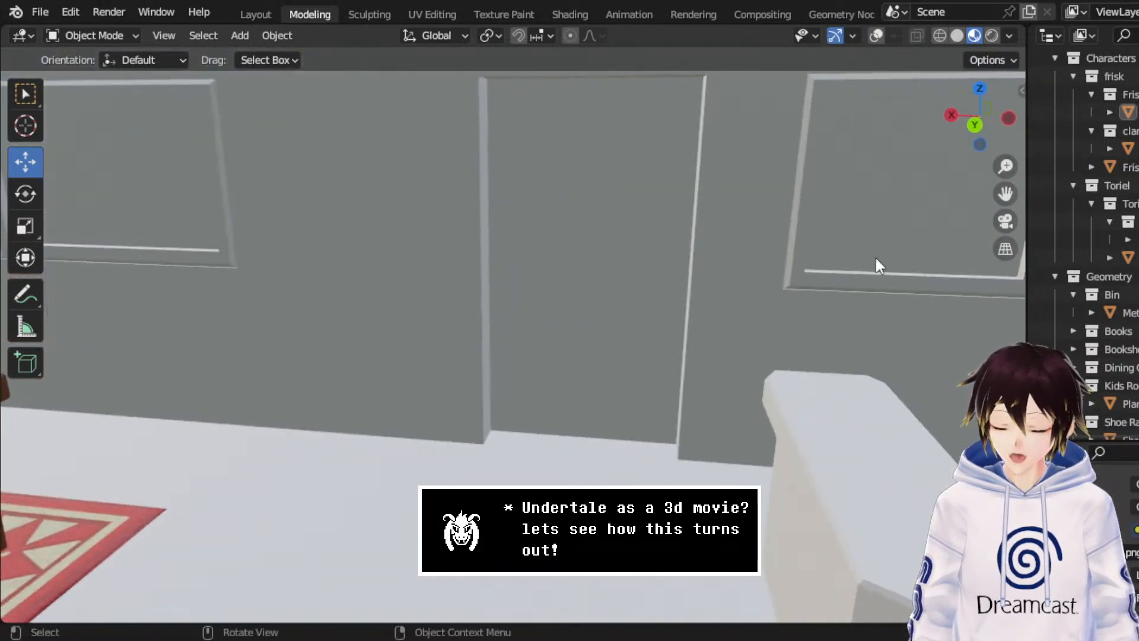
- Show the overlays, set a top view in wireframe, and examine the LIBRARBY exterior reference image above the room
left_click(980, 88)
left_click(877, 38)
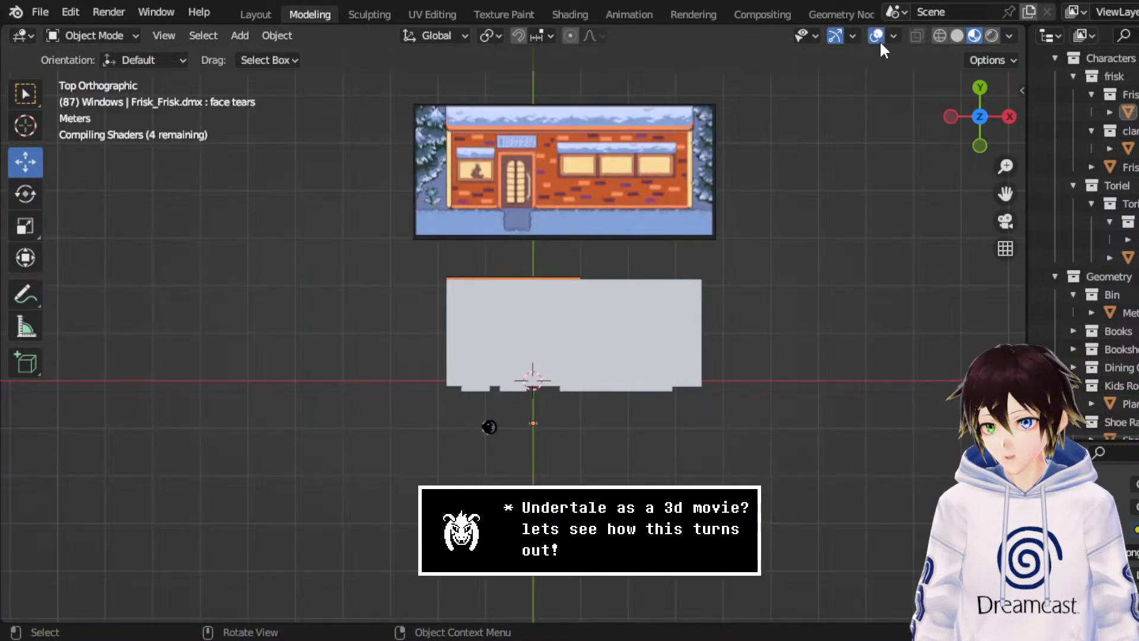
left_click(939, 36)
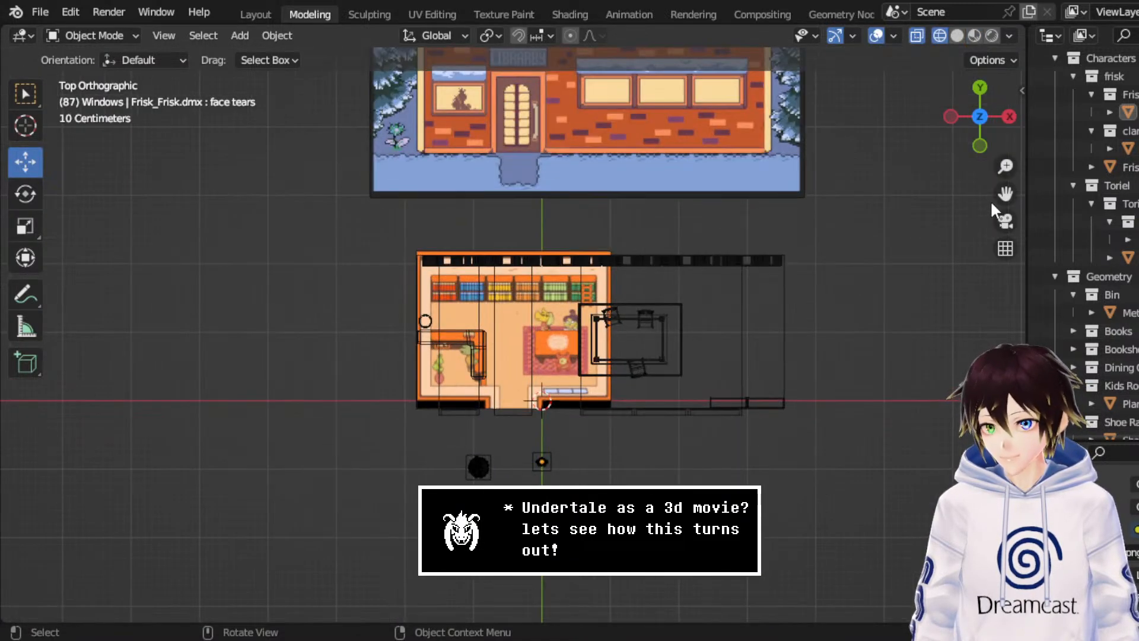
left_click_drag(1005, 193, 981, 345)
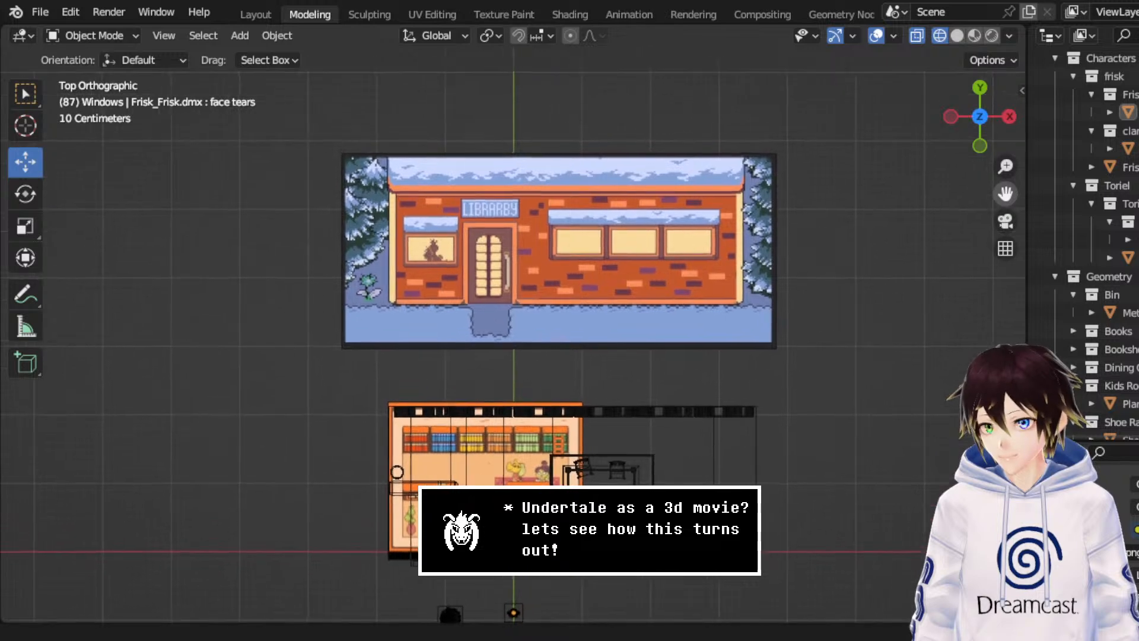
scroll(759, 258, "up", 2)
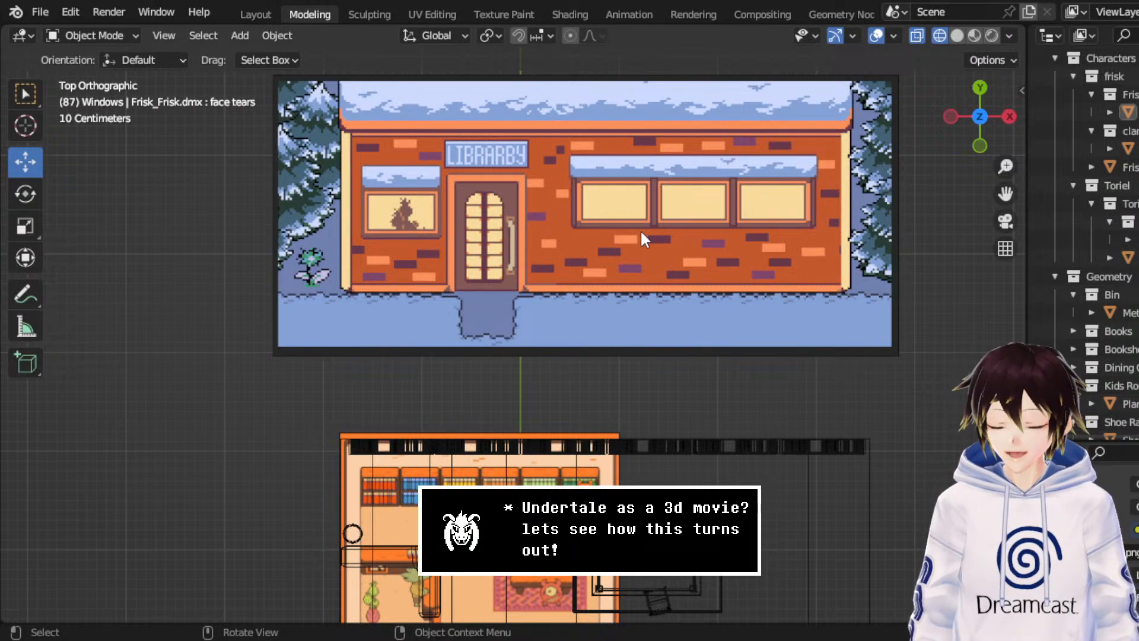
middle_click_drag(613, 234, 742, 119)
middle_click_drag(702, 328, 557, 318)
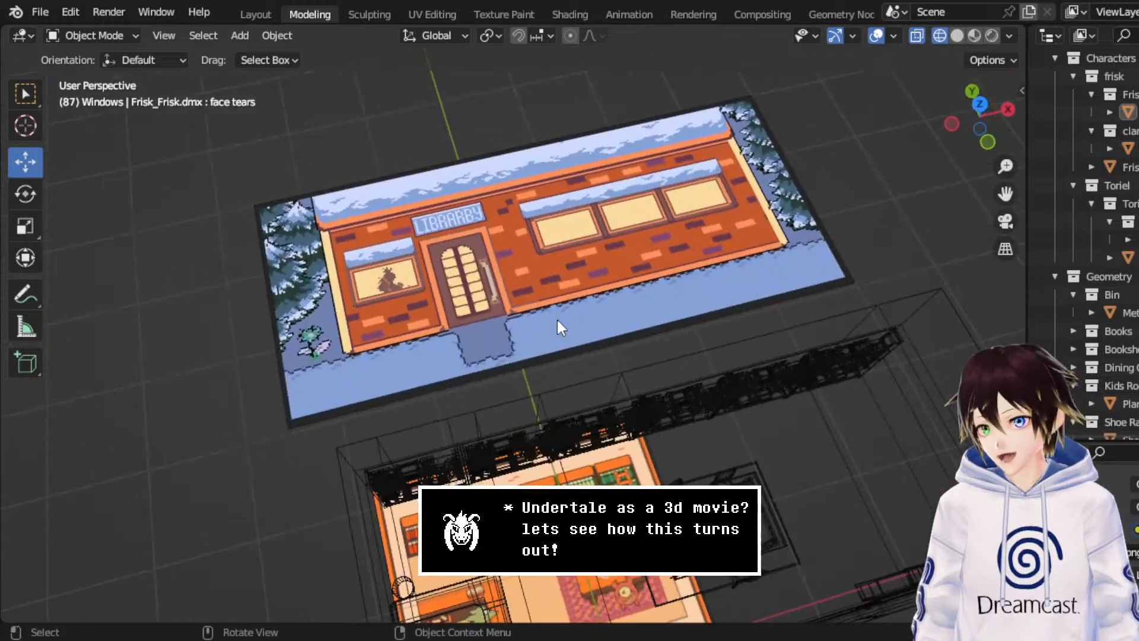
left_click(990, 108)
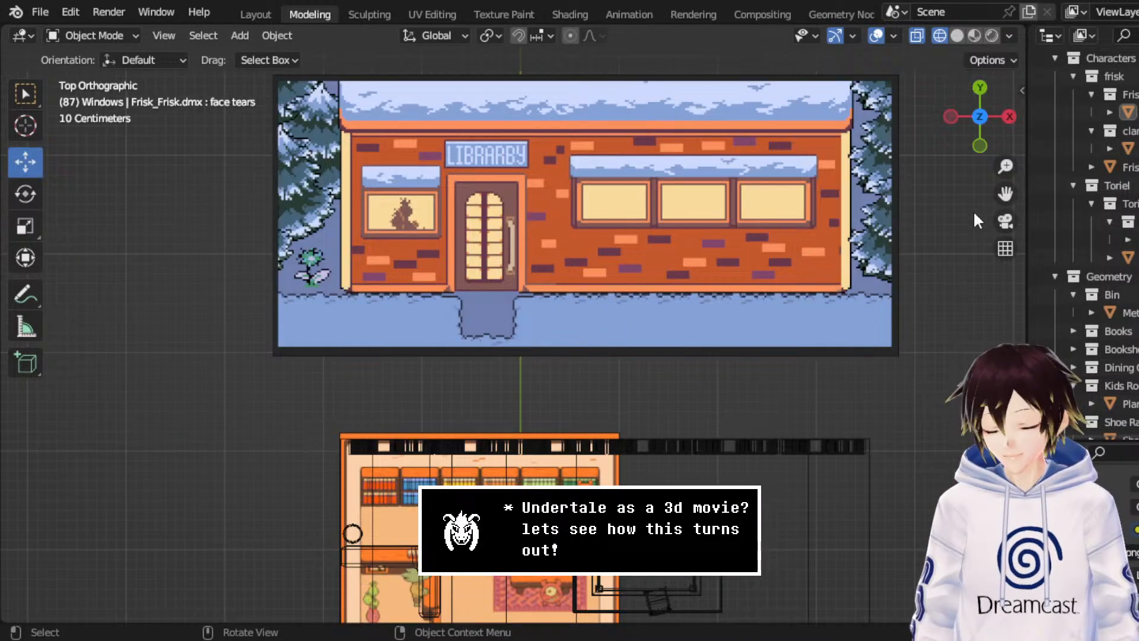
- Create a new collection inside the Geometry collection and name it Door
left_click(1093, 269)
right_click(1094, 269)
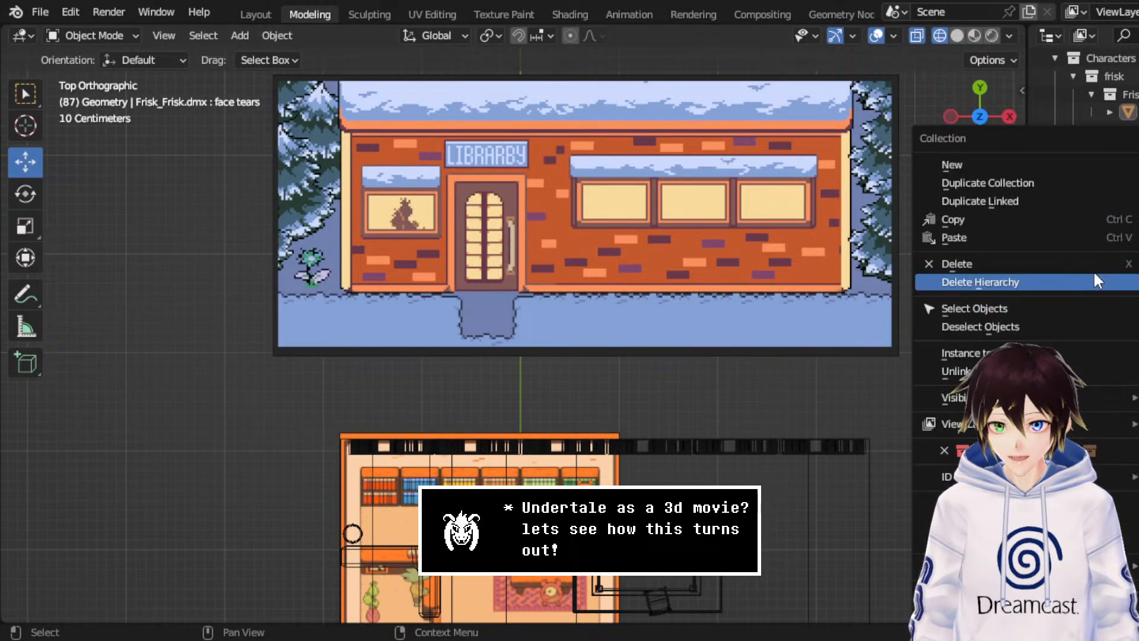
scroll(1121, 341, "down", 9)
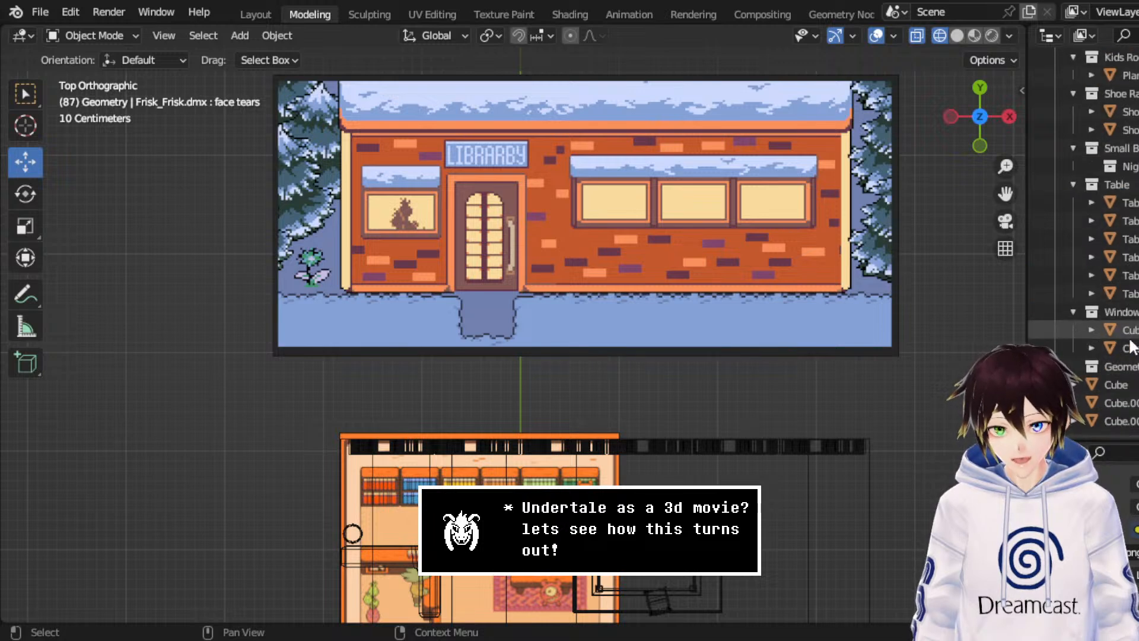
double_click(1129, 366)
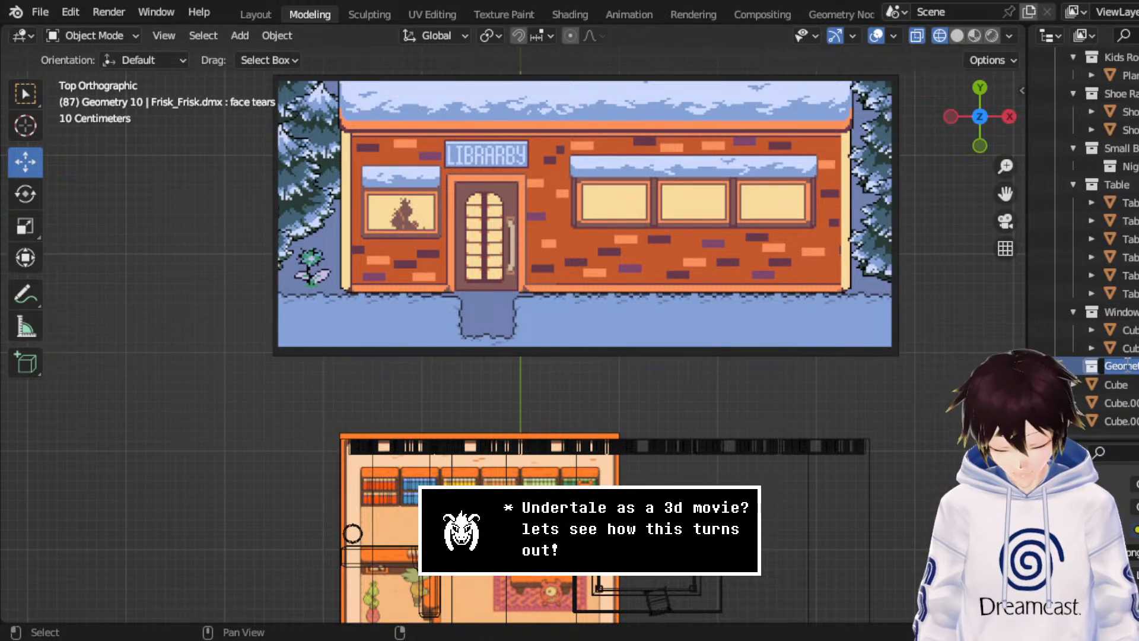
type("Door")
key("Return")
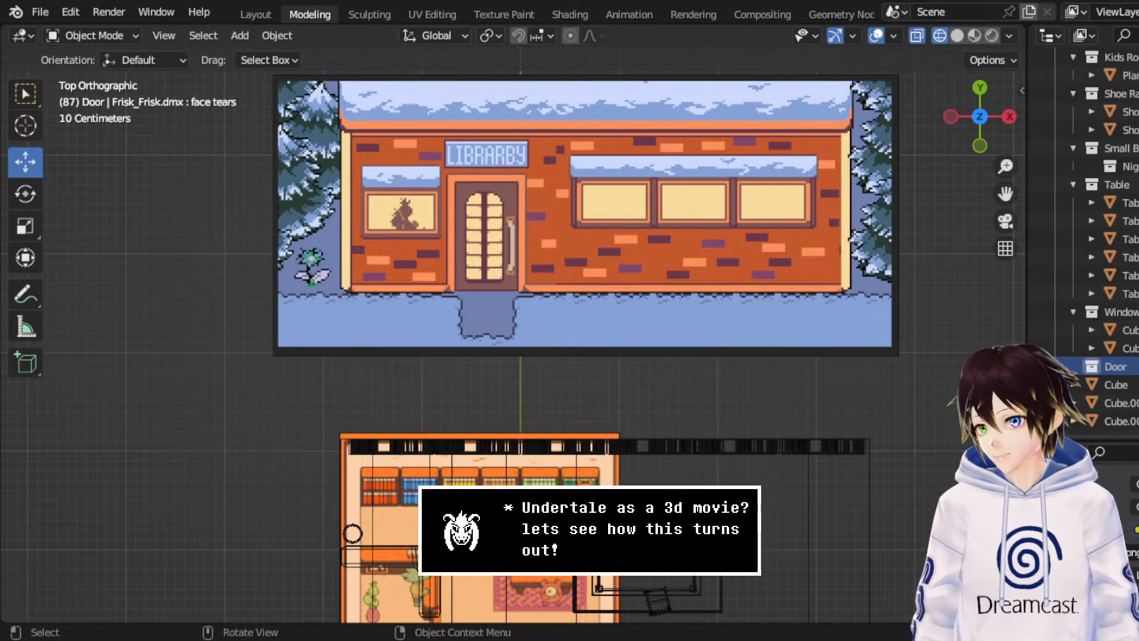
- Save the scene and duplicate the room shell in place
left_click(42, 12)
left_click(65, 132)
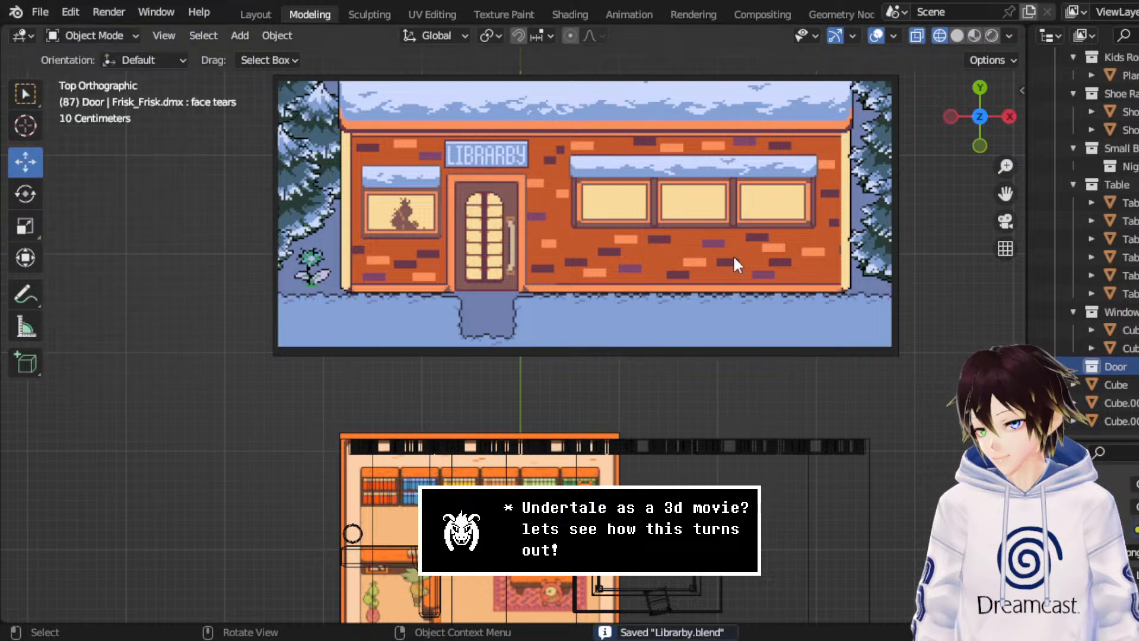
middle_click_drag(1000, 208, 778, 270, "shift")
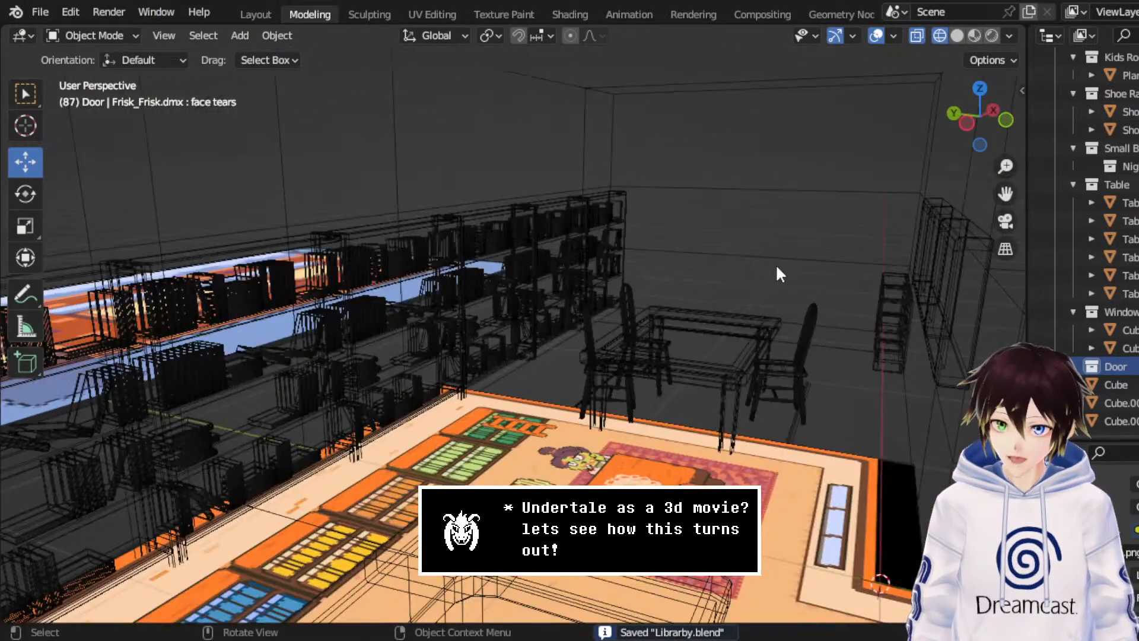
left_click(771, 261)
right_click(770, 257)
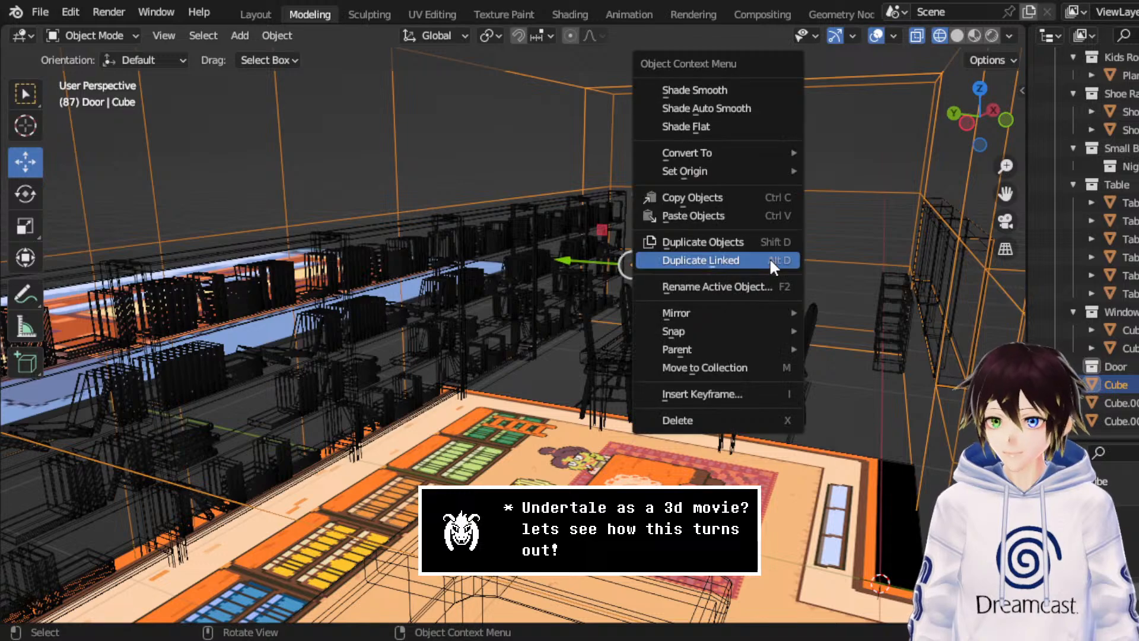
left_click(727, 233)
right_click(728, 232)
- Add a horizontal loop cut around the duplicated shell's walls just above the floor, at a factor of about 0.543
left_click(83, 39)
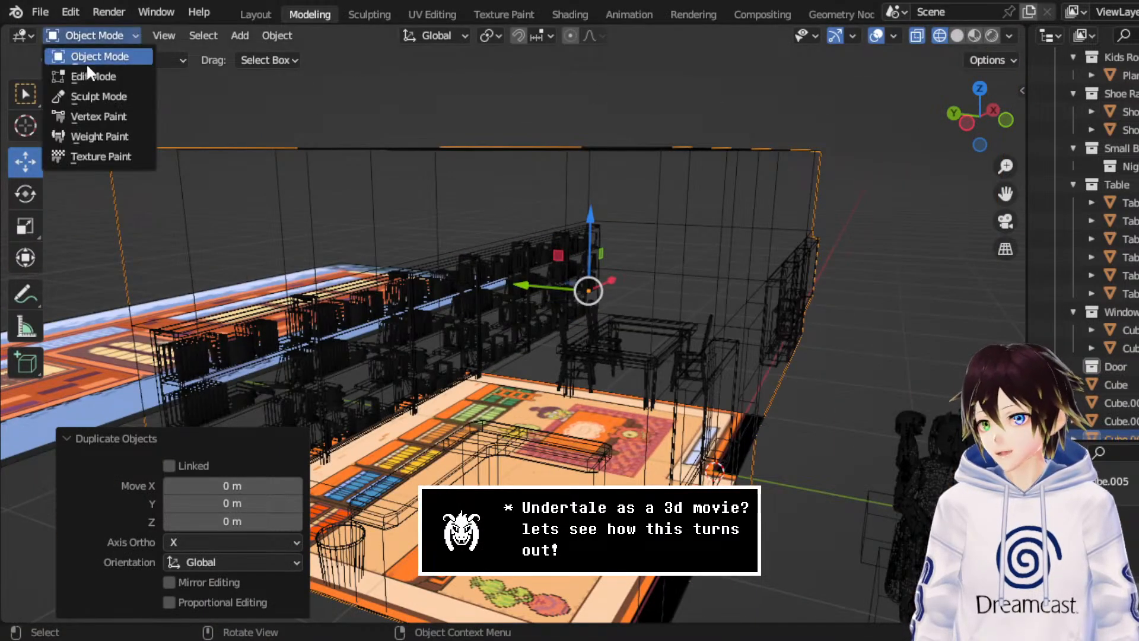
left_click(98, 77)
middle_click_drag(547, 279, 510, 287)
left_click(170, 39)
left_click(992, 122)
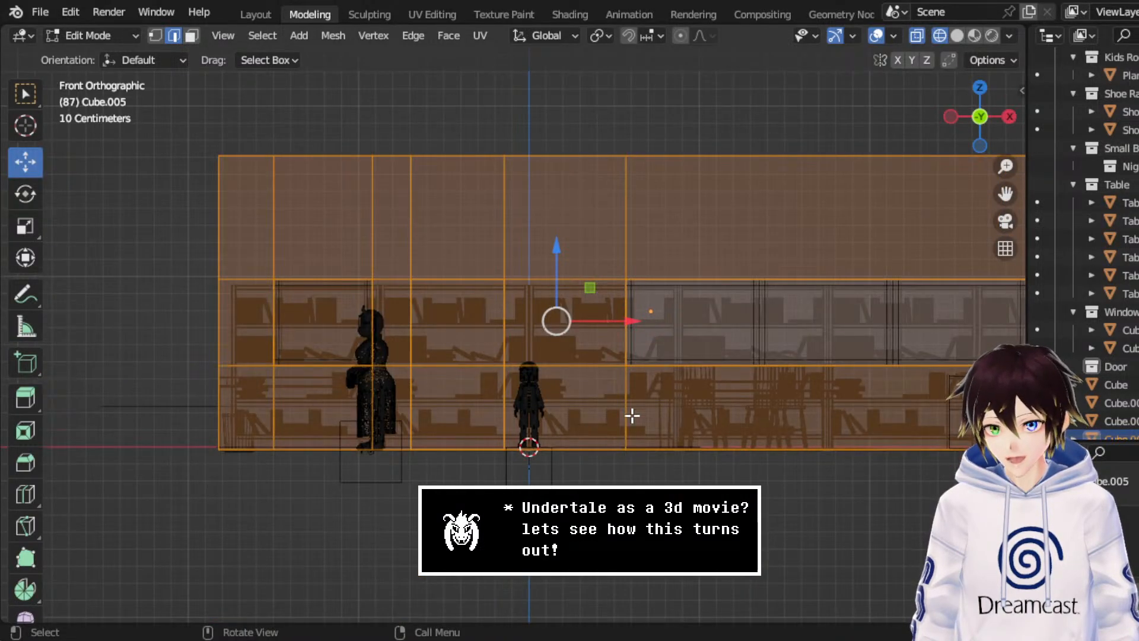
left_click(633, 415)
right_click(632, 421)
left_click(567, 216)
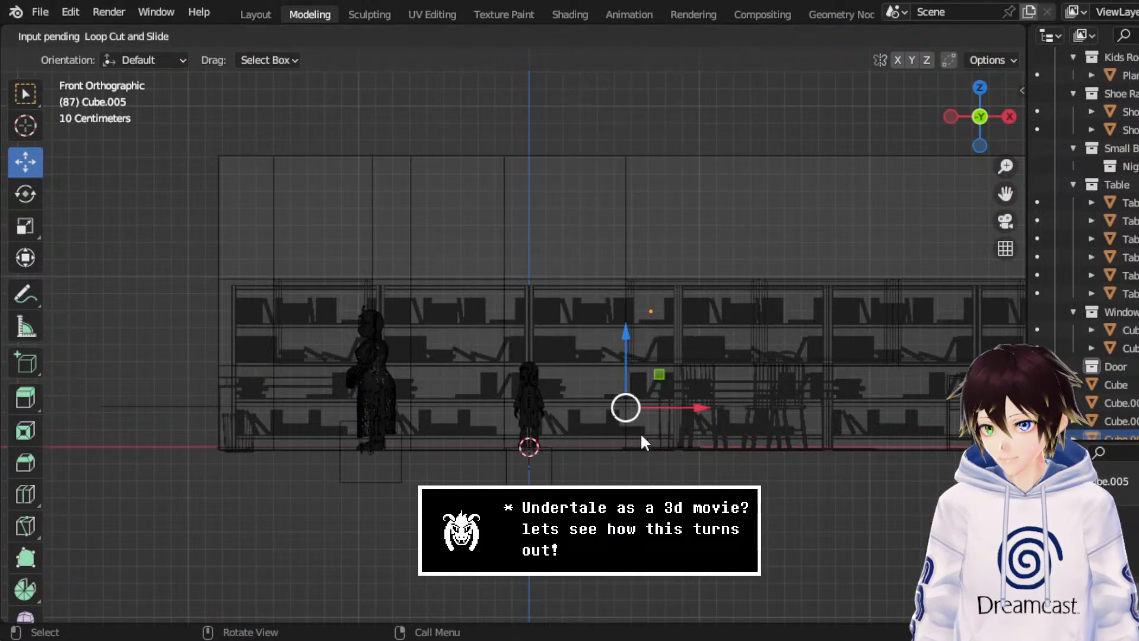
left_click(628, 434)
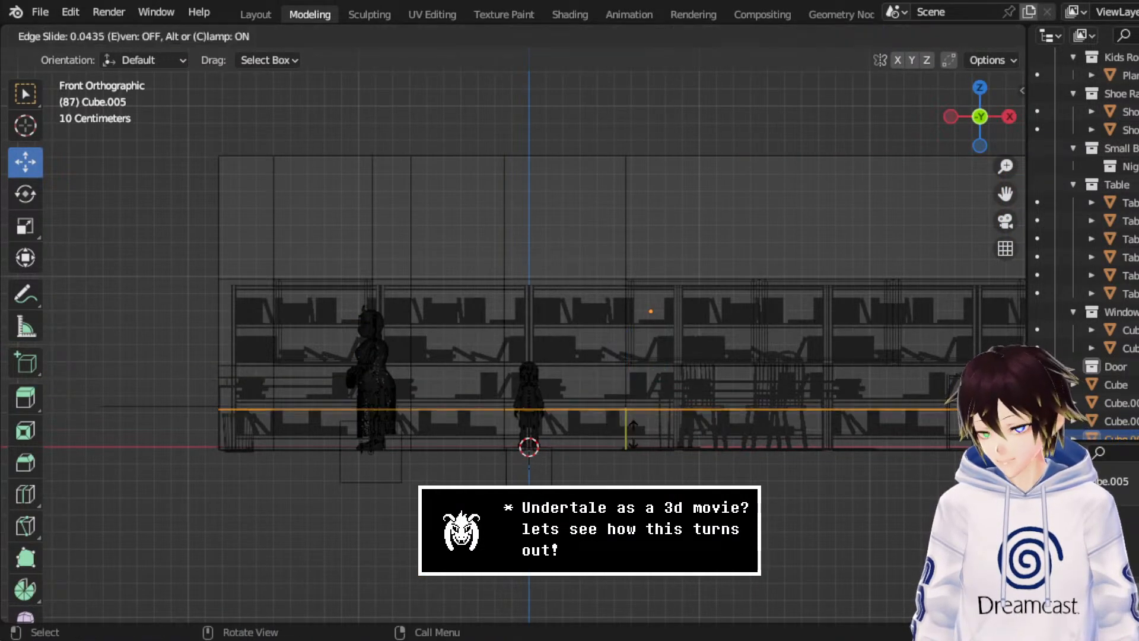
left_click(660, 455)
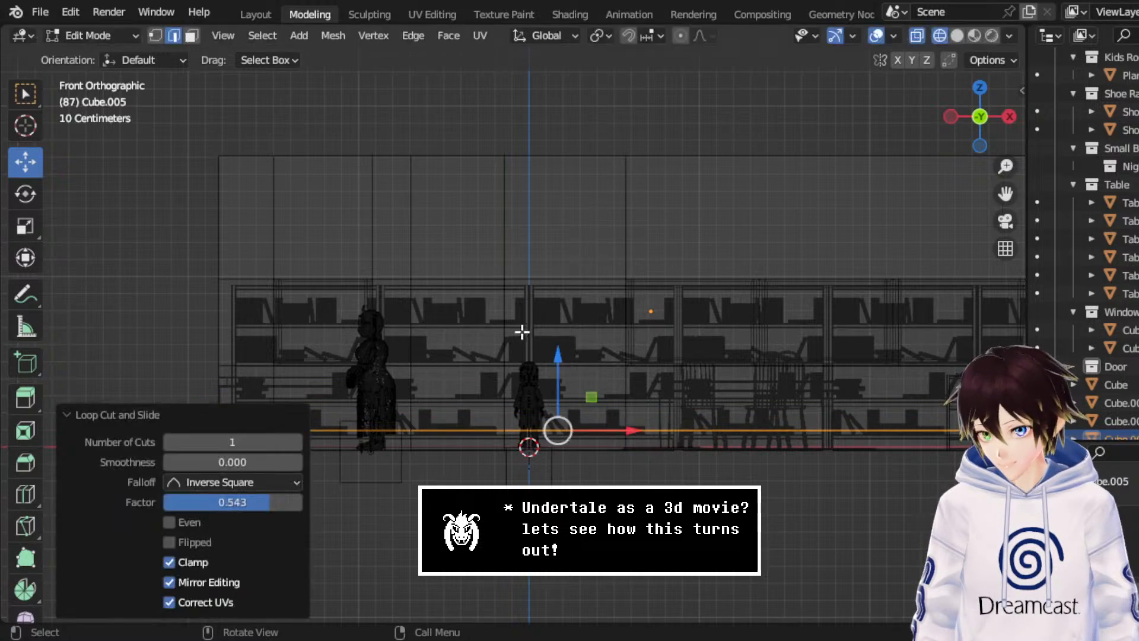
- Move the duplicated shell about 2.52 m down in Z so it sits below the original room
middle_click_drag(521, 331, 726, 356)
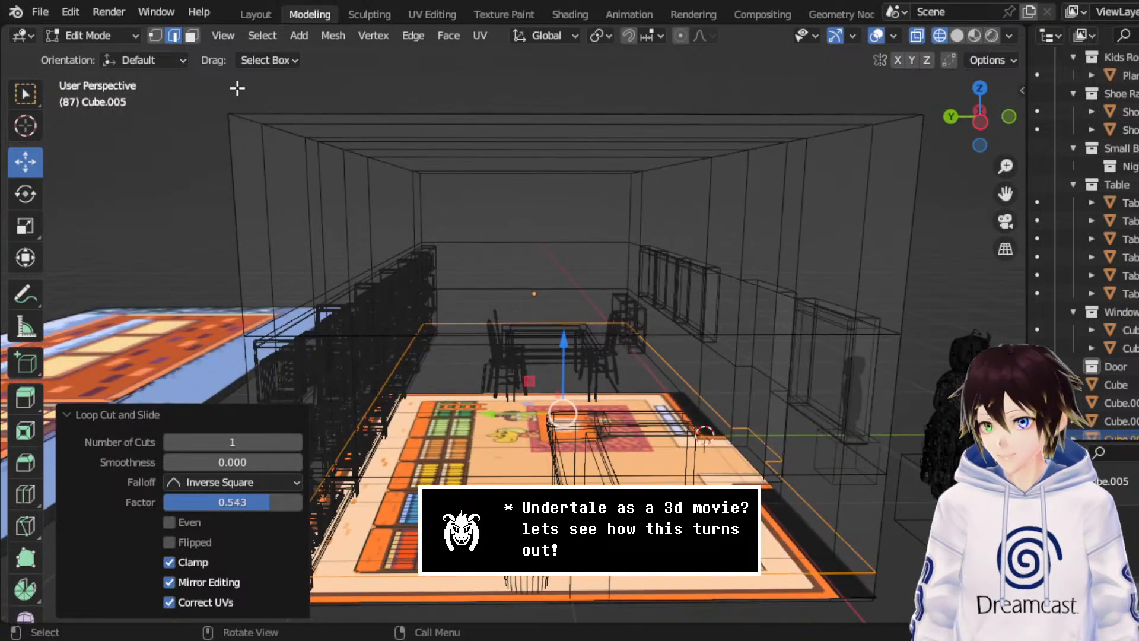
key("3")
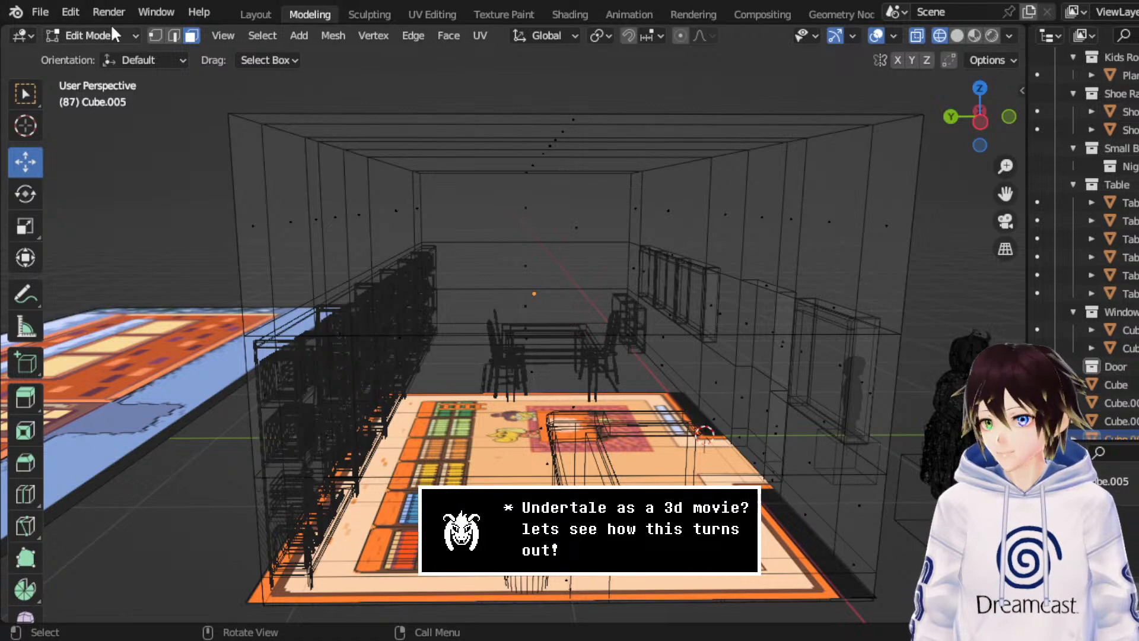
left_click(89, 35)
left_click(89, 54)
scroll(485, 246, "down", 6)
left_click_drag(519, 254, 564, 430)
key("KP_Decimal")
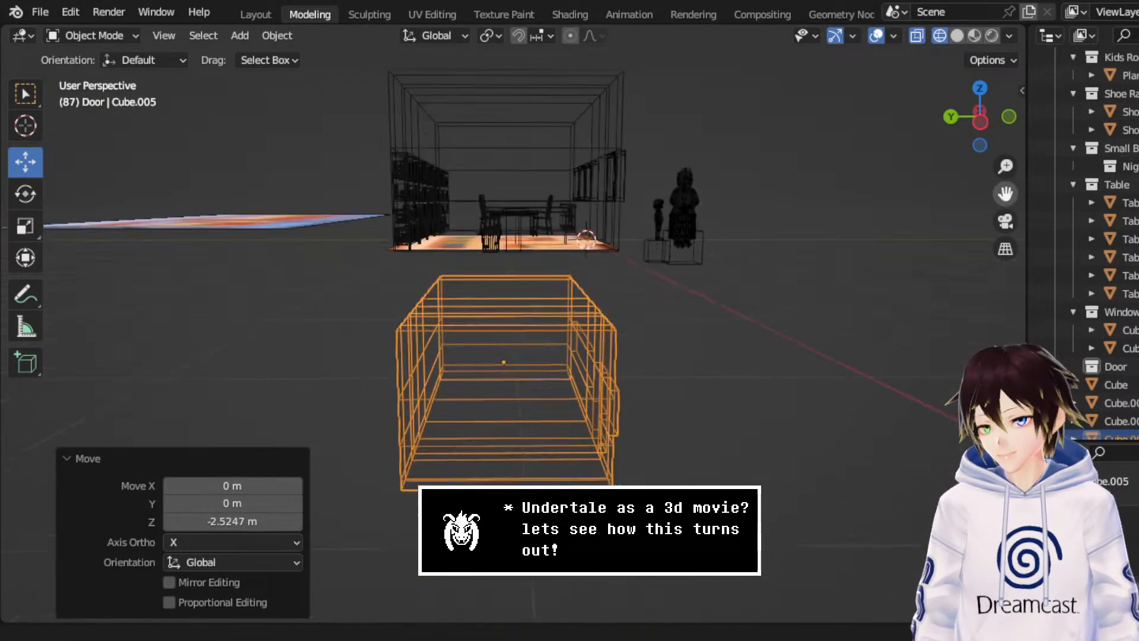
- Add a horizontal loop cut around the duplicated shell's walls just below the ceiling
left_click(92, 36)
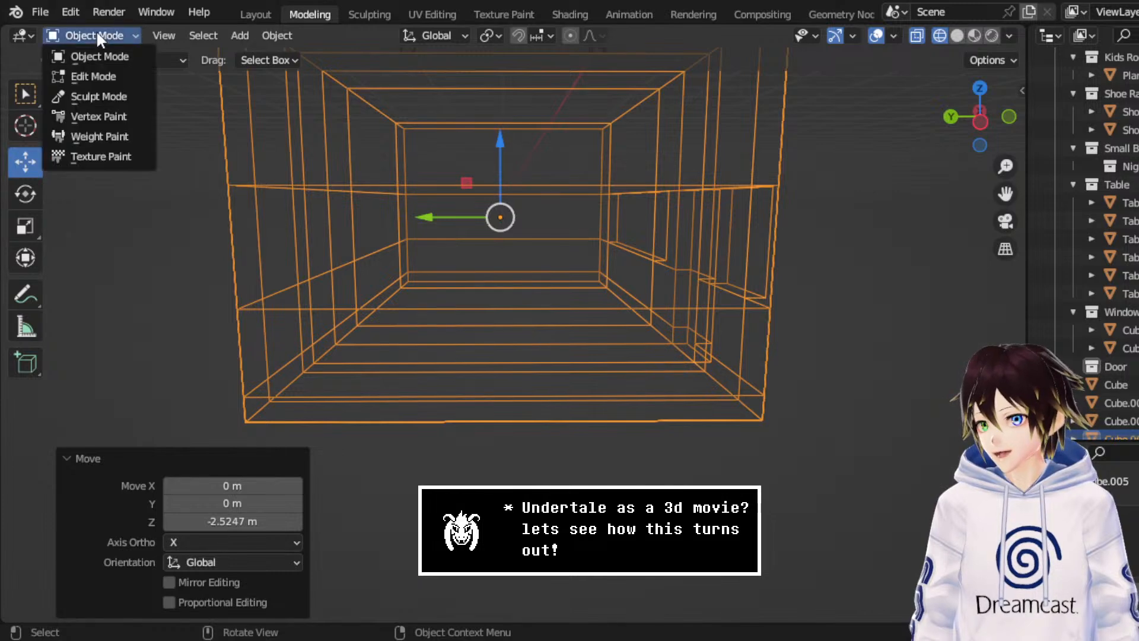
left_click(89, 73)
left_click(191, 36)
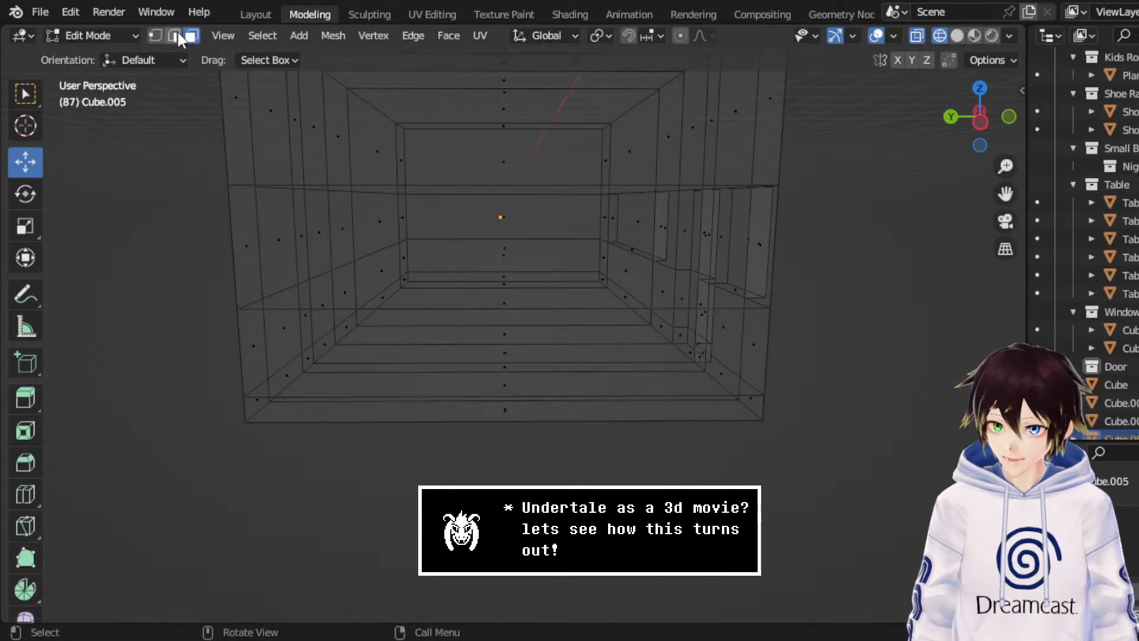
left_click(175, 34)
left_click(244, 123)
right_click(290, 152)
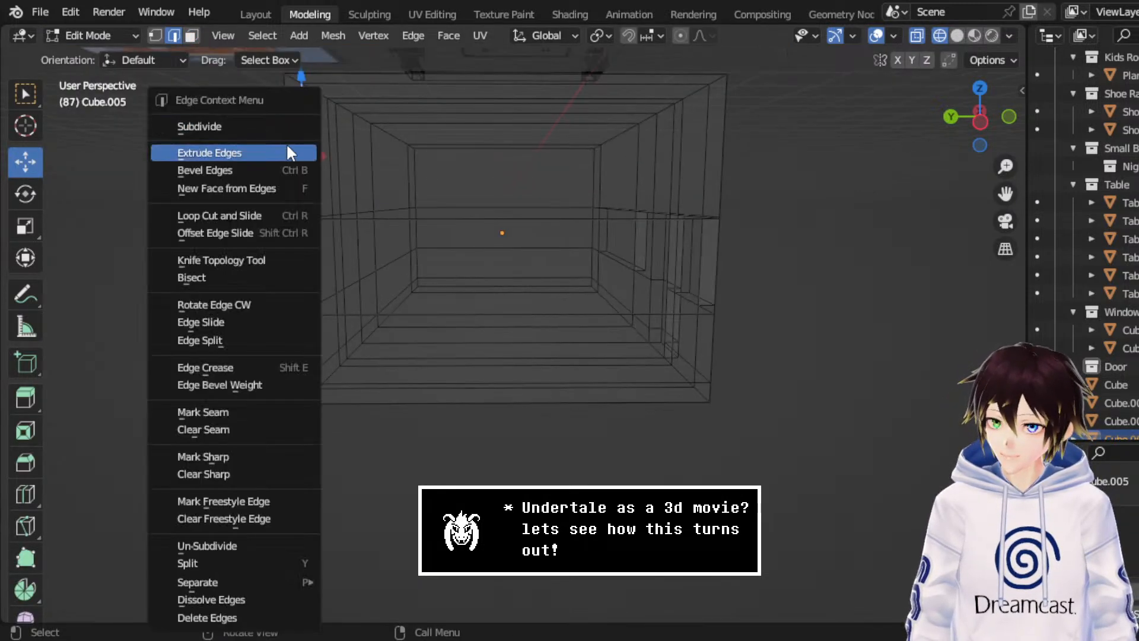
left_click(980, 120)
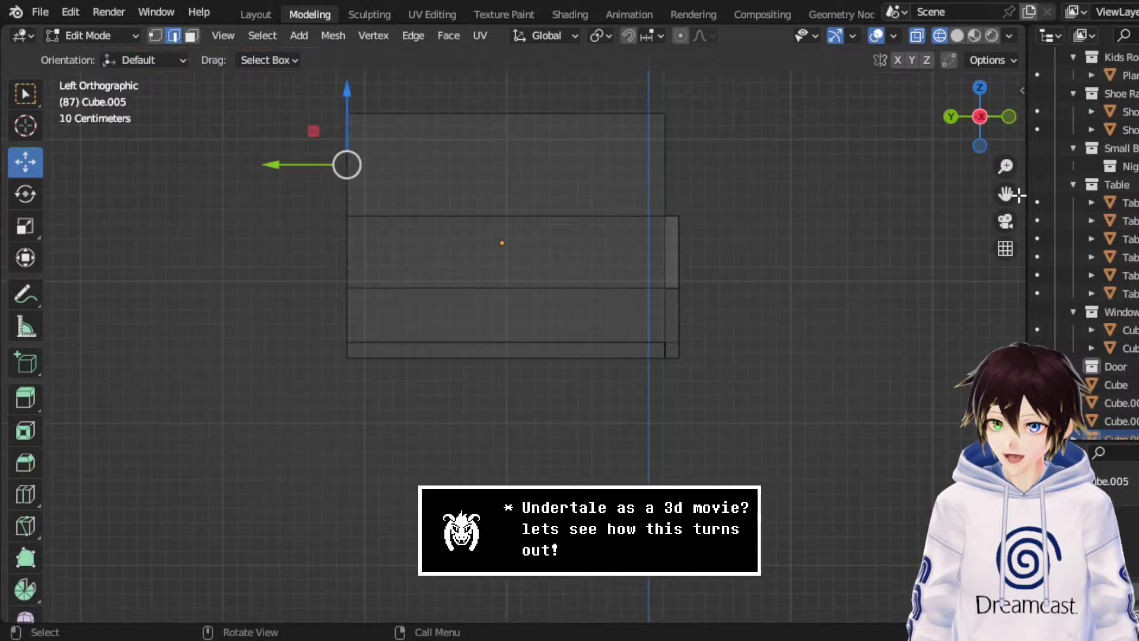
left_click_drag(1007, 194, 1028, 356)
scroll(672, 234, "up", 3)
right_click(369, 271)
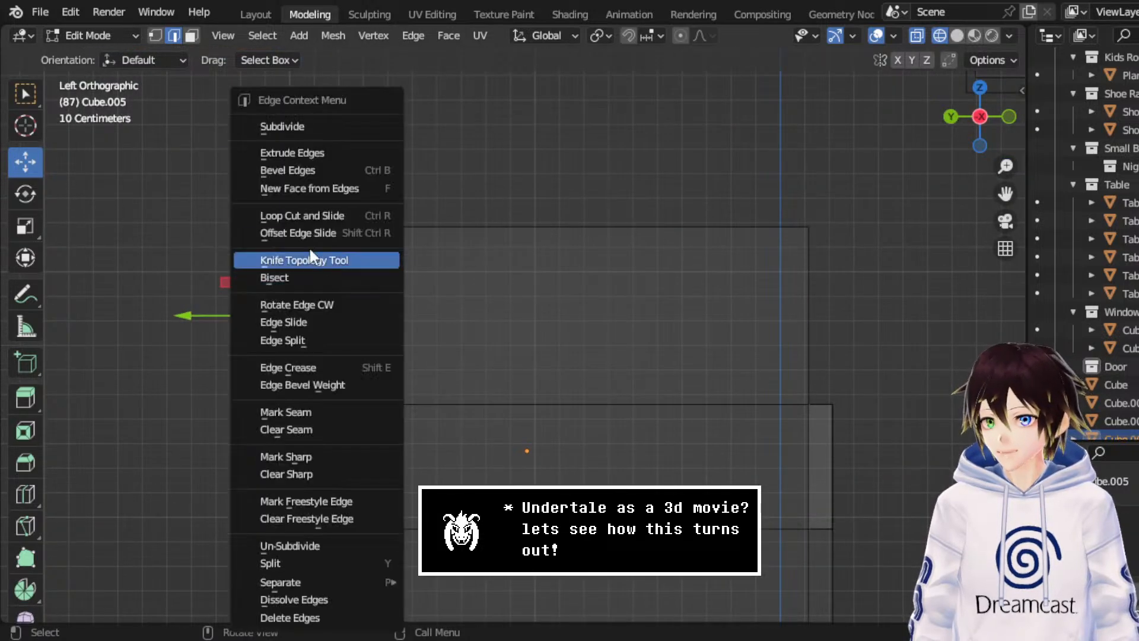
left_click(314, 216)
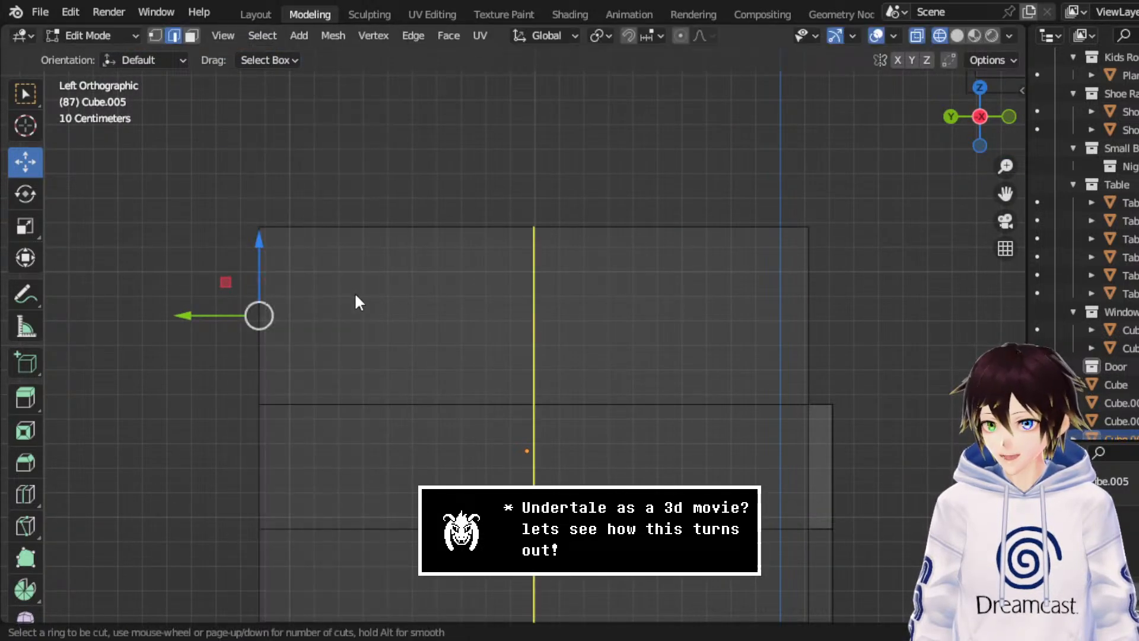
left_click(258, 315)
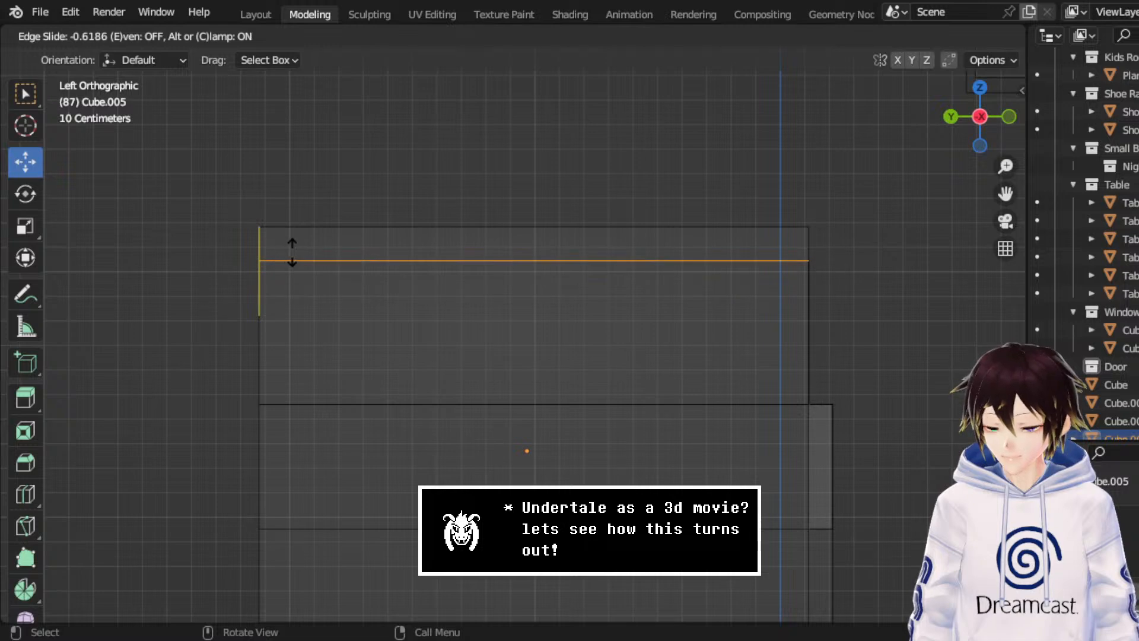
left_click(323, 246)
- Delete all ceiling faces of the duplicated shell
middle_click_drag(323, 246, 531, 277)
left_click(191, 36)
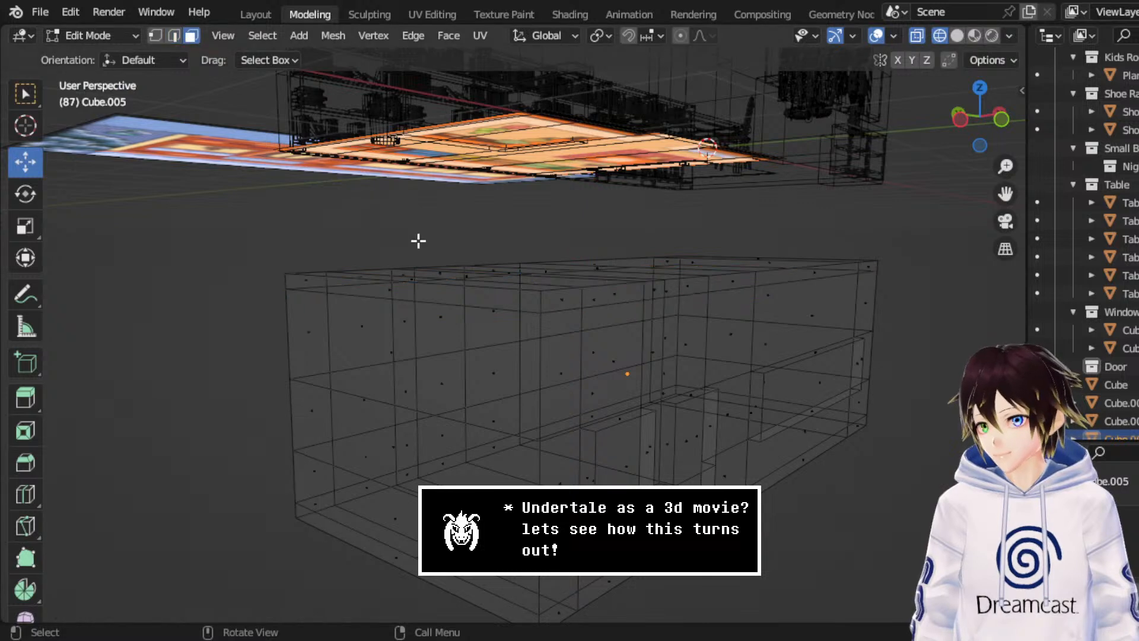
middle_click_drag(488, 242, 560, 277)
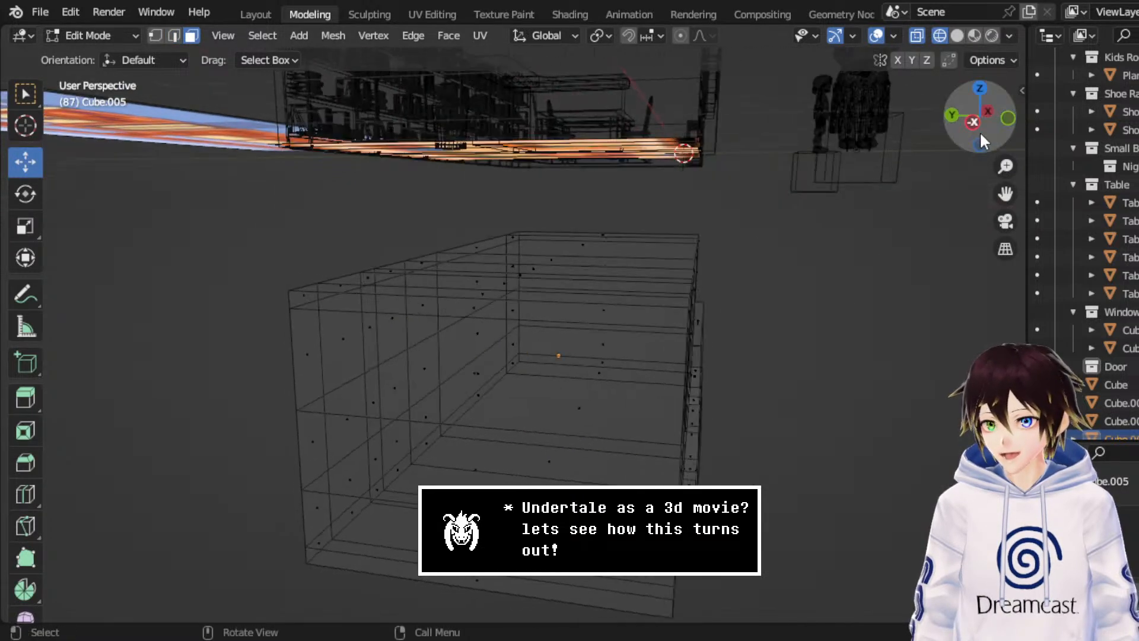
left_click(963, 121)
left_click_drag(472, 224, 570, 274)
key("x")
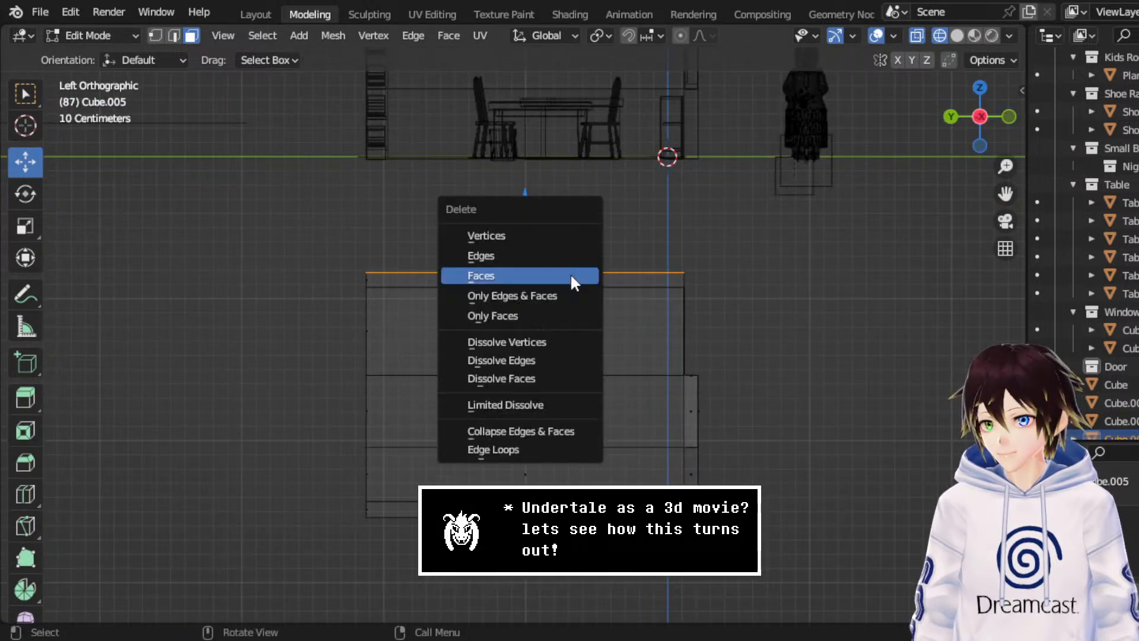
key("Escape")
- Delete all floor faces of the duplicated shell, including the one in the door recess
key("b")
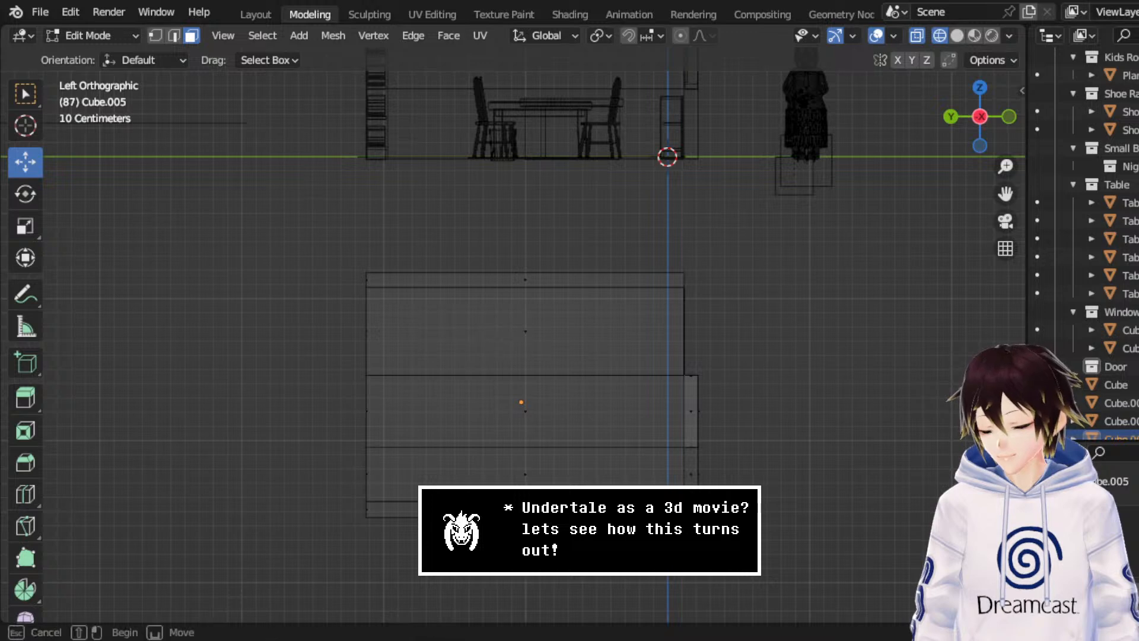
left_click_drag(356, 492, 706, 522)
middle_click_drag(534, 355, 563, 320)
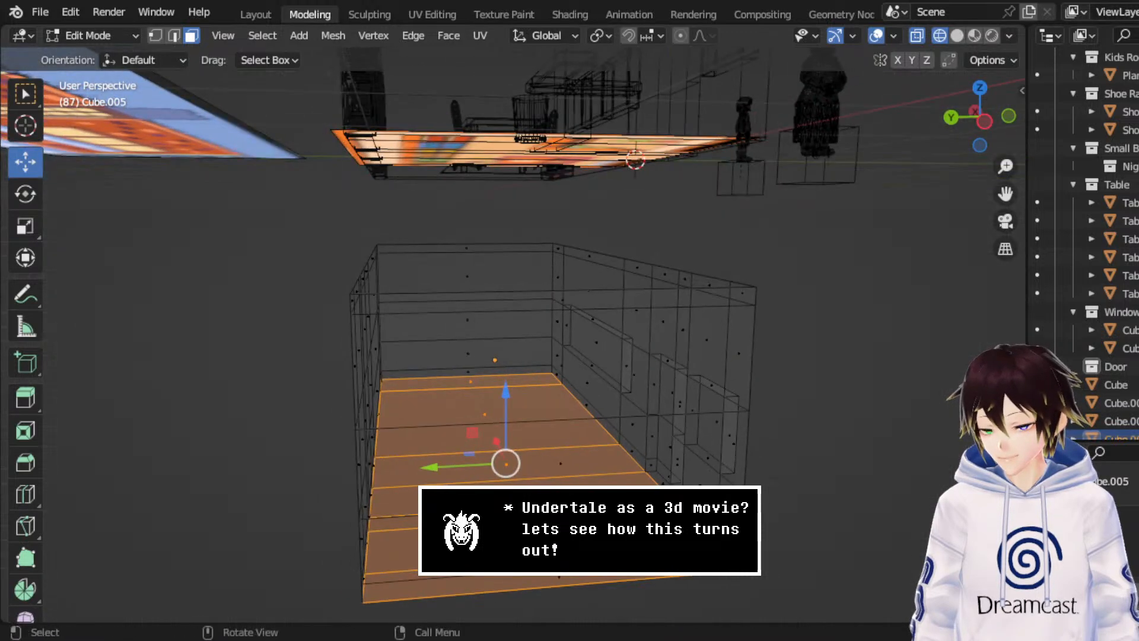
left_click(658, 479, "shift")
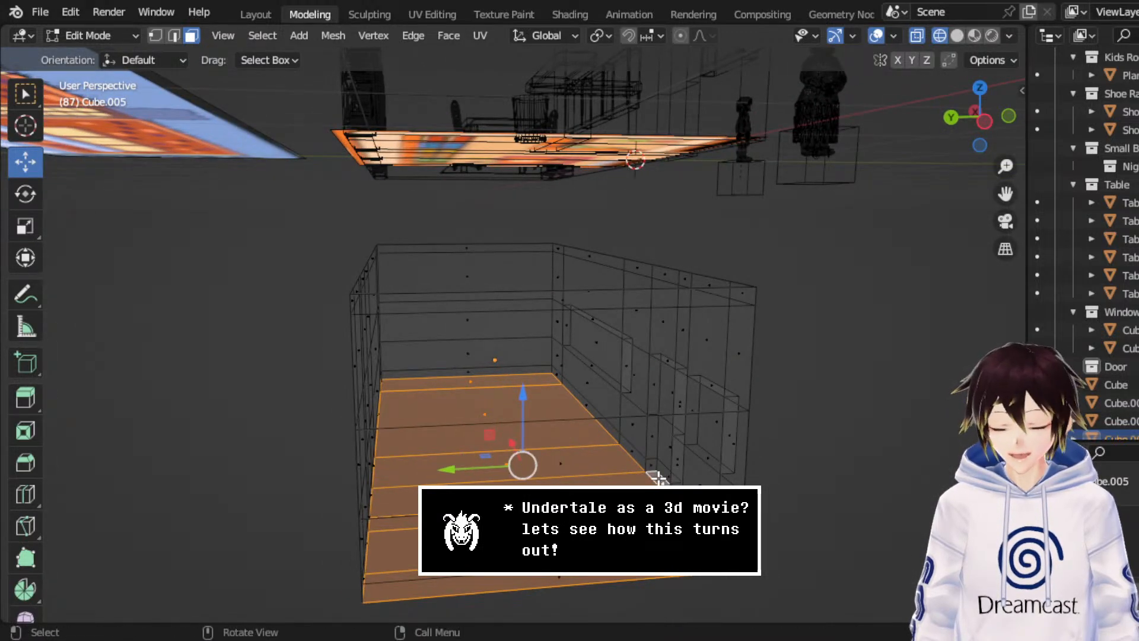
key("x")
left_click(600, 445)
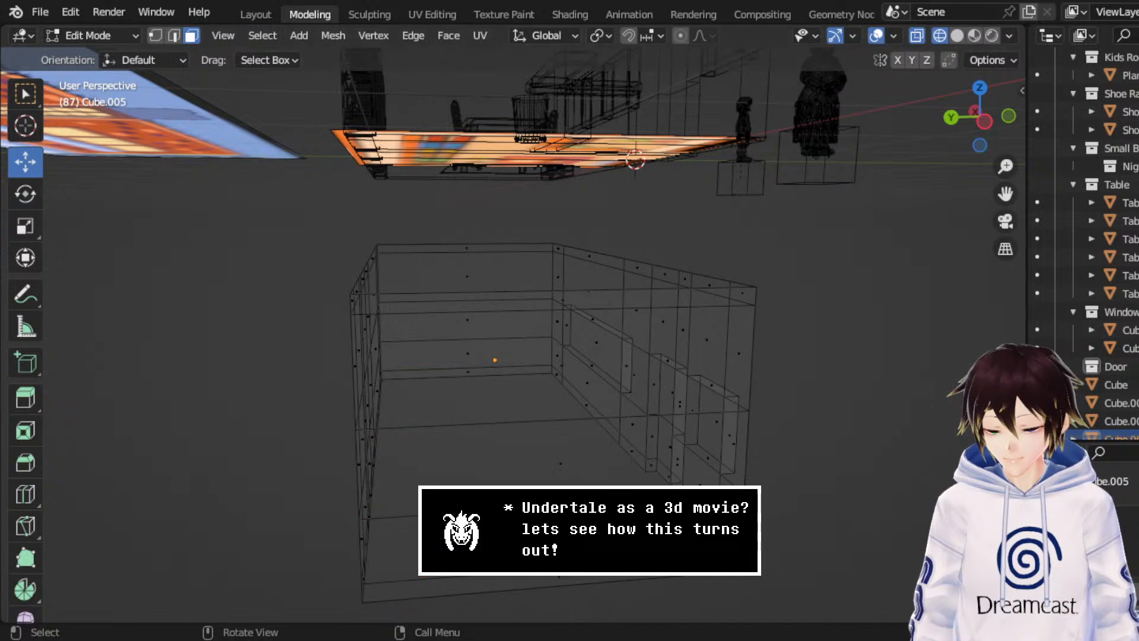
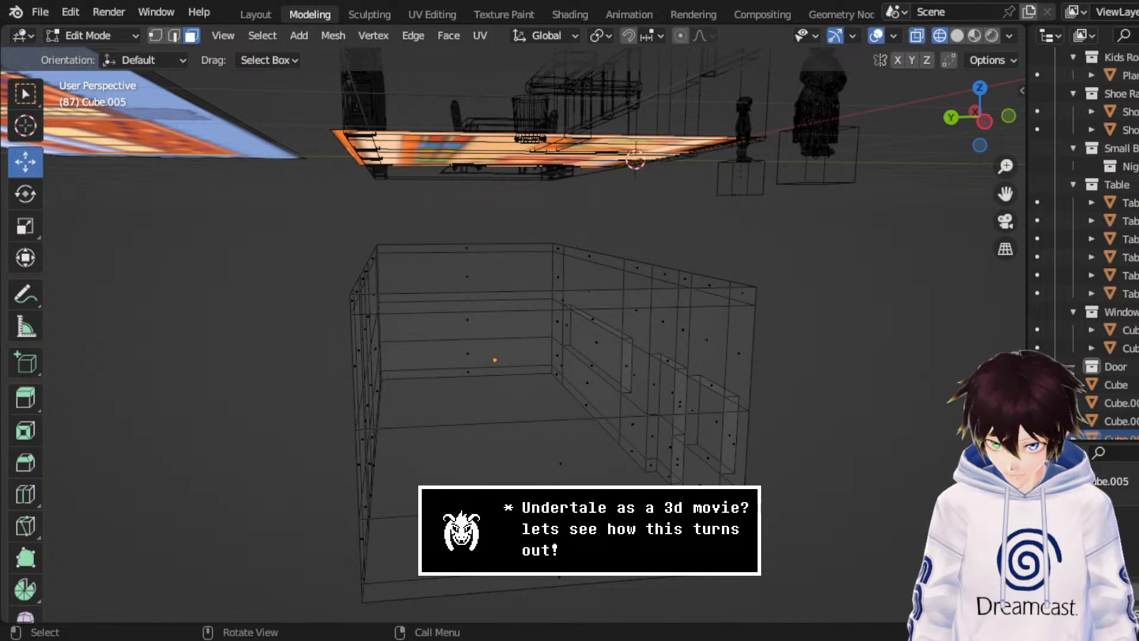
- Delete the wall faces between the two new cuts, keeping only the thin strips along the ceiling and floor
middle_click_drag(581, 349, 611, 352)
left_click(978, 118)
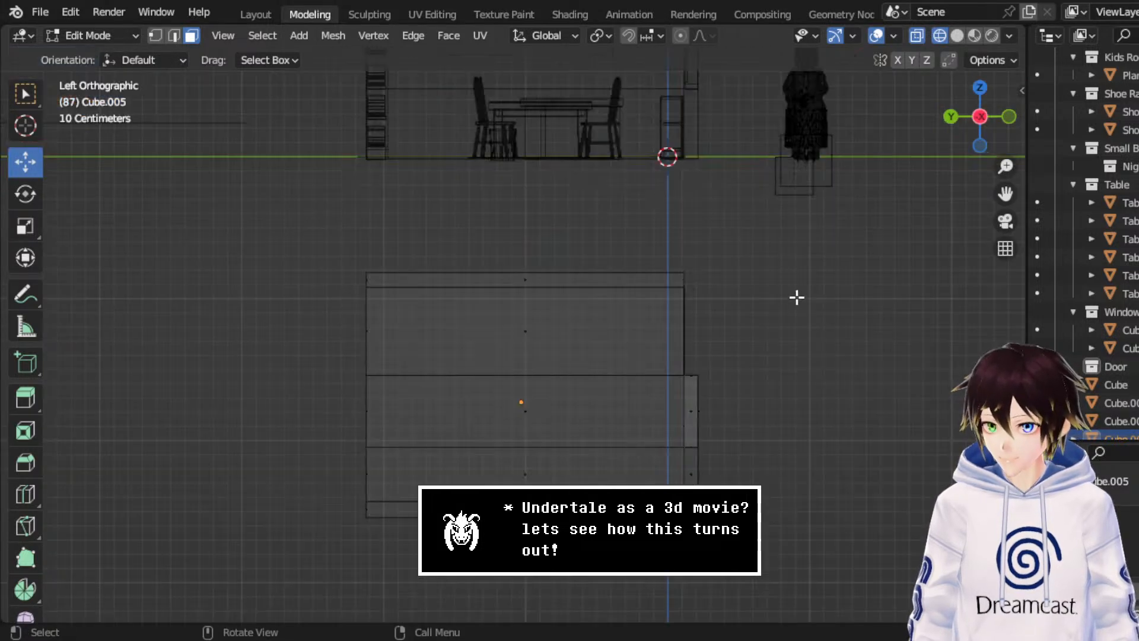
left_click_drag(770, 316, 313, 478)
key("x")
left_click(265, 446)
- Delete the lower ring's long back strip, opposite the door and window wall
middle_click_drag(265, 447, 356, 354)
left_click(420, 425)
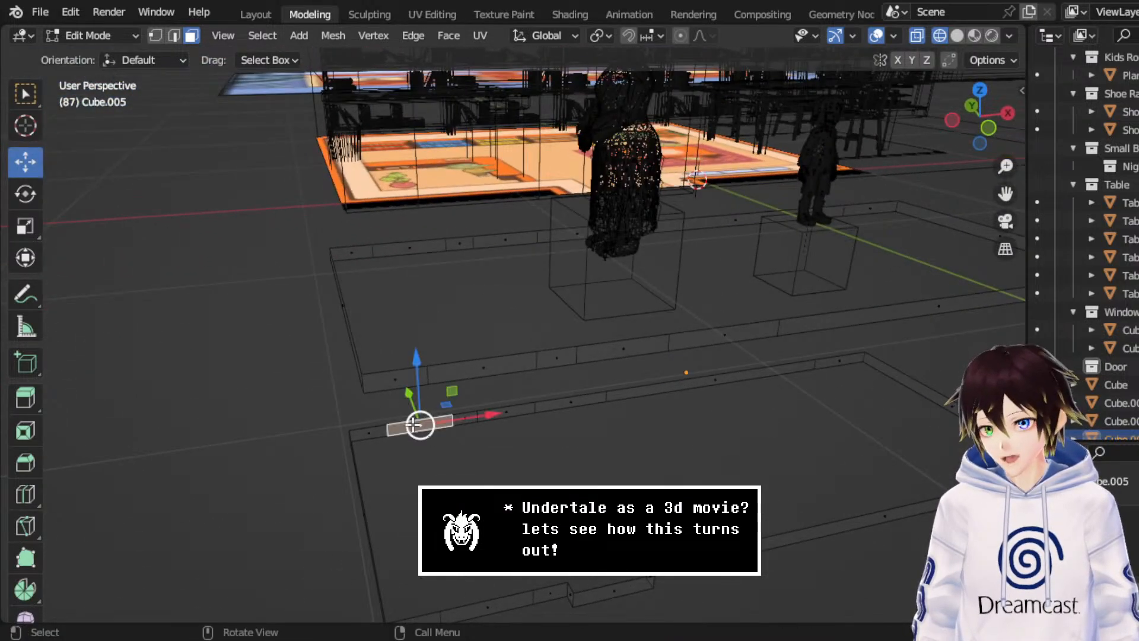
middle_click_drag(420, 425, 382, 427)
left_click(383, 428)
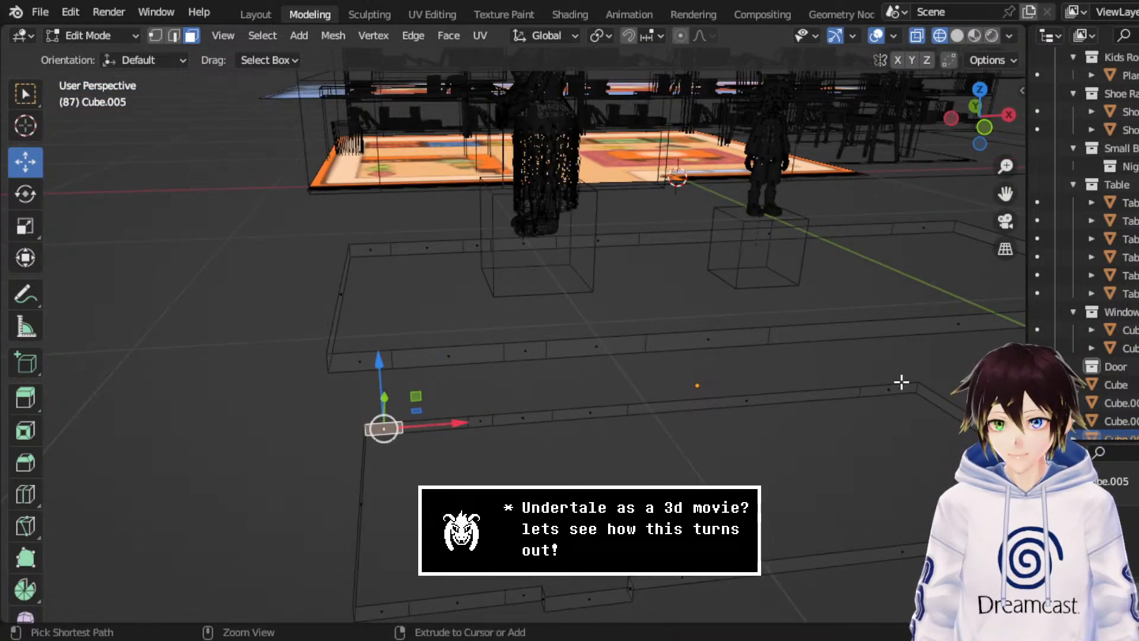
left_click(898, 390, "ctrl")
middle_click_drag(898, 390, 338, 320)
key("x")
left_click(686, 452)
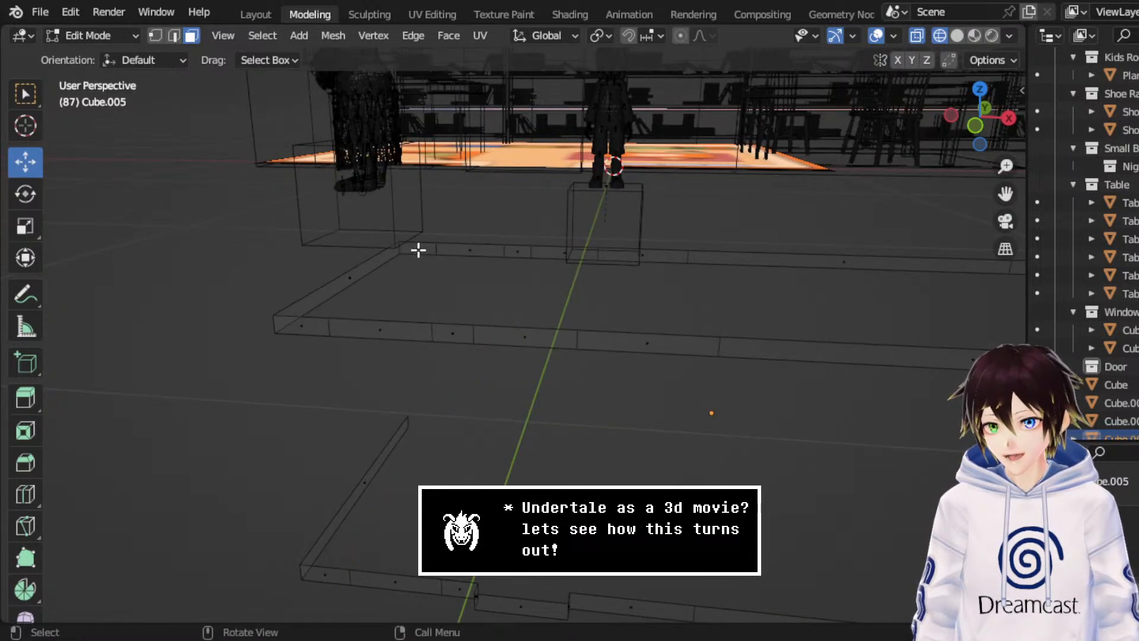
- Delete the upper ring's long back and front strips, keeping its two short end strips
middle_click_drag(418, 250, 815, 315)
left_click(896, 285, "ctrl")
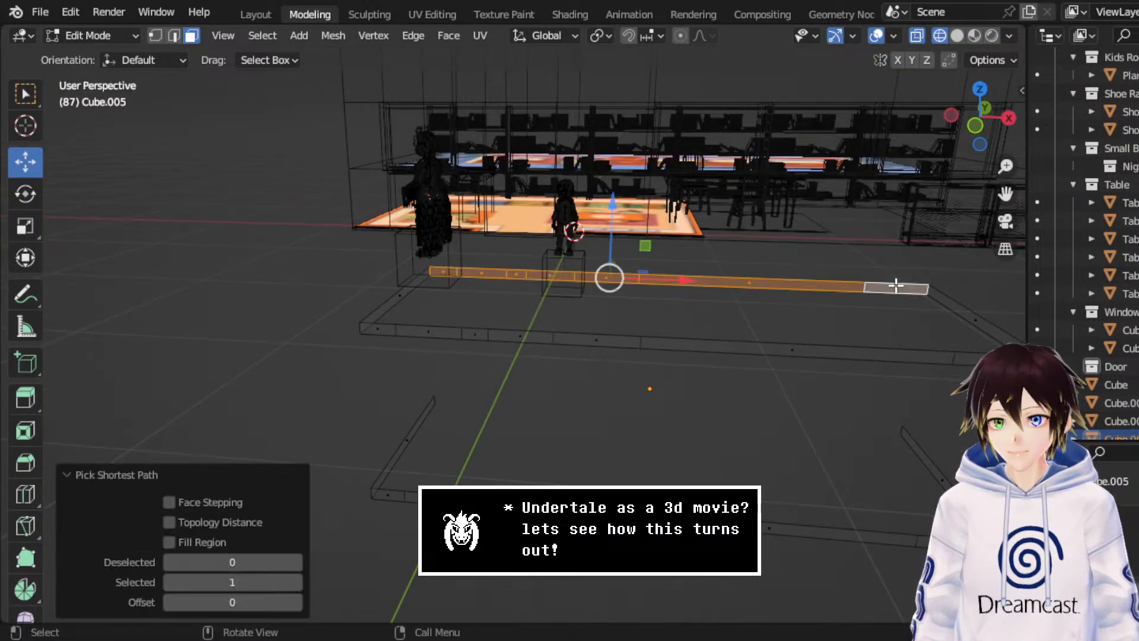
key("x")
left_click(895, 291)
left_click(380, 327)
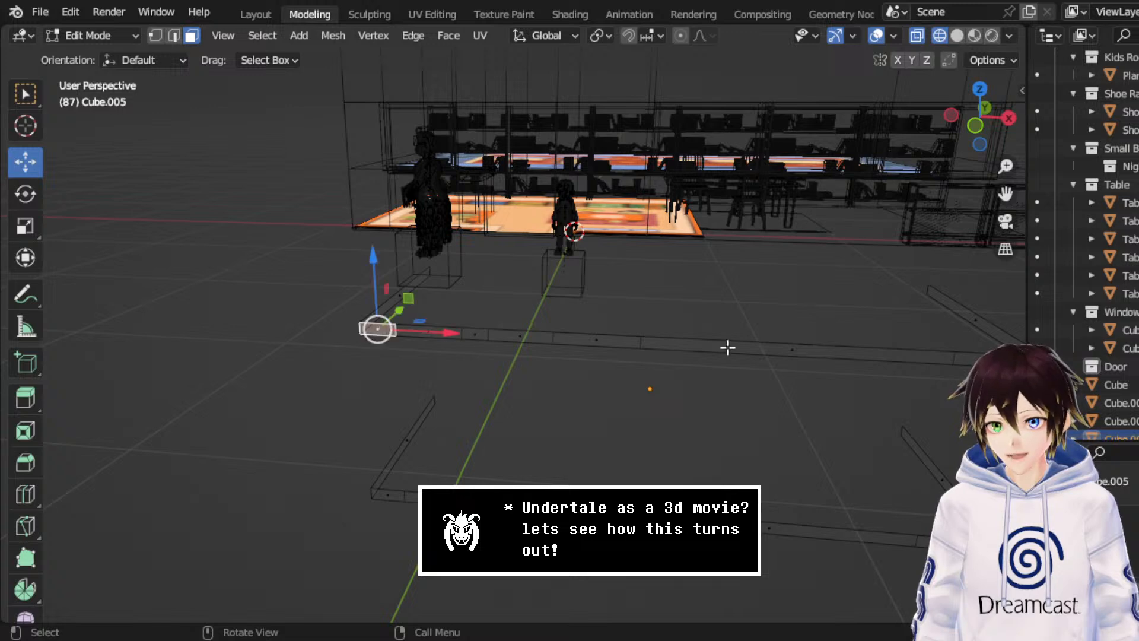
middle_click_drag(728, 347, 863, 371)
left_click(883, 355, "ctrl")
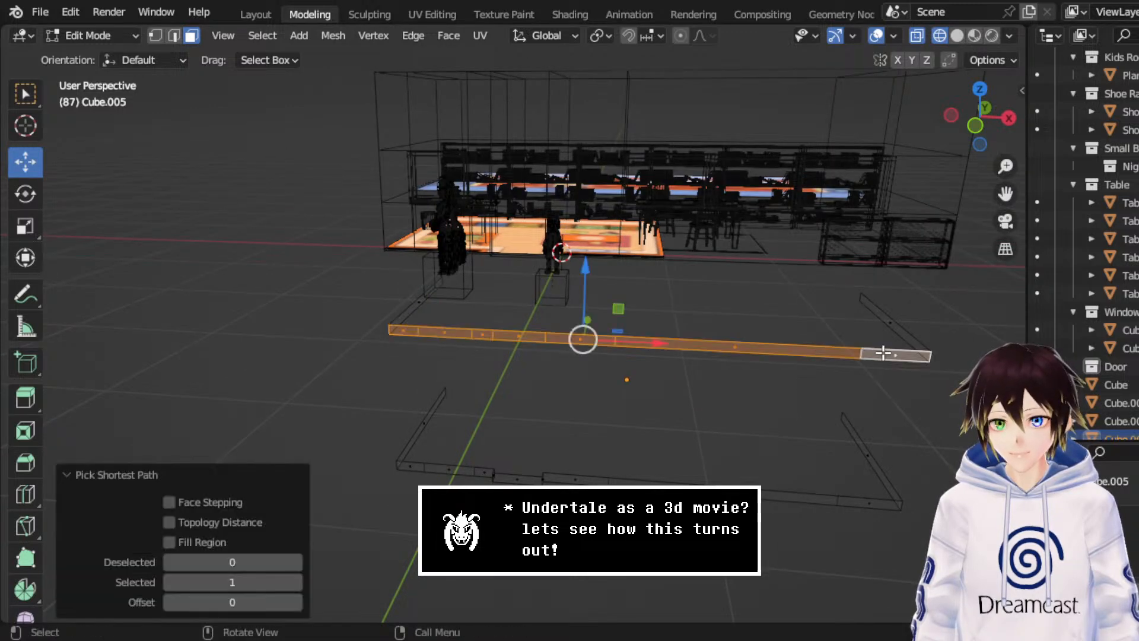
key("x")
left_click(830, 353)
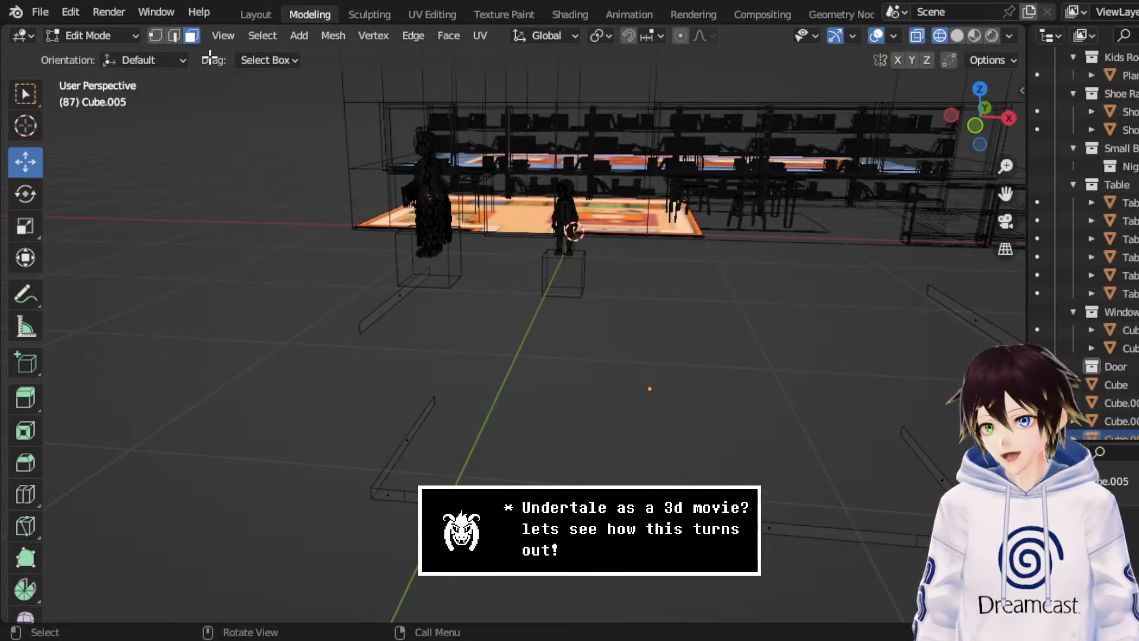
- Fill the upper ring's missing back strip with a face between the back end edges of its two short strips
left_click(173, 35)
middle_click_drag(356, 190, 496, 293)
left_click(416, 270)
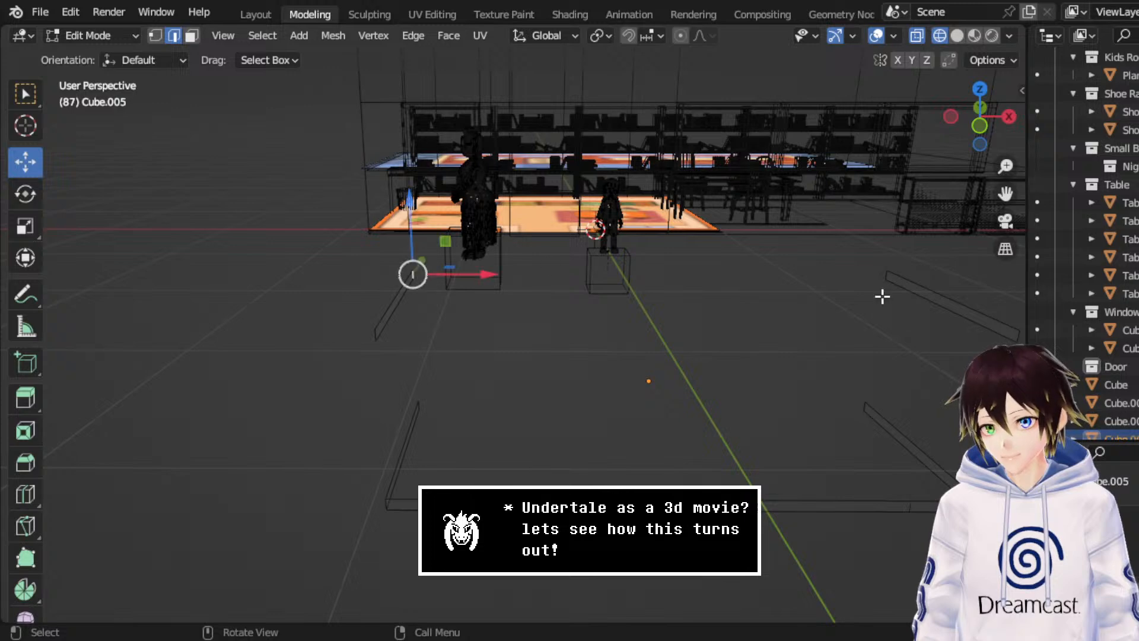
left_click(888, 271, "shift")
left_click(884, 270, "shift")
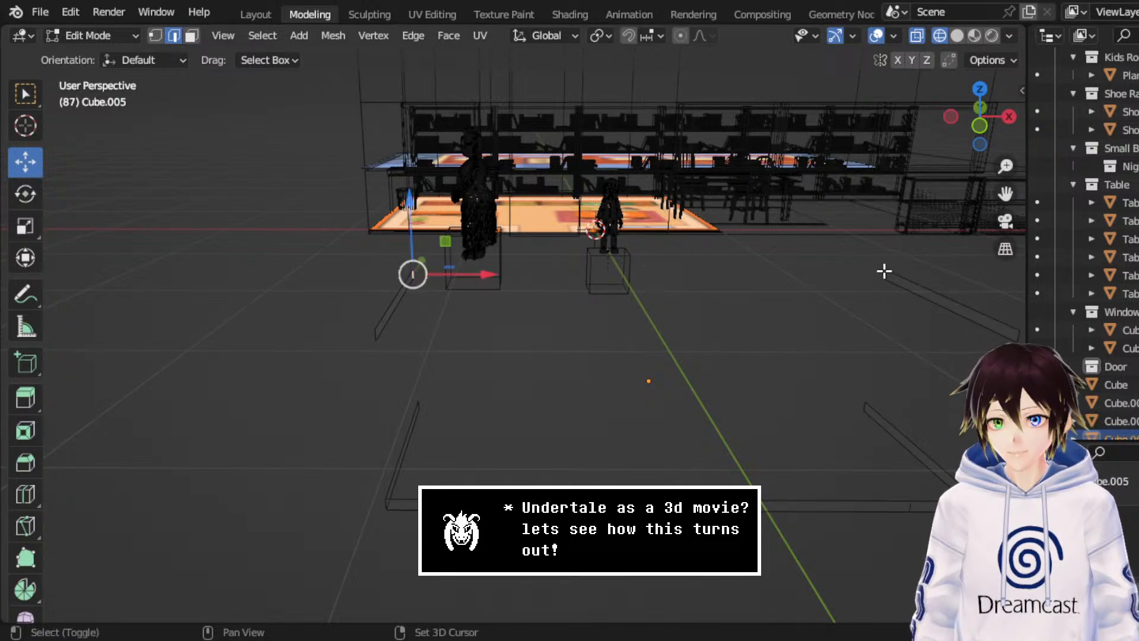
left_click(883, 270, "shift")
key("f")
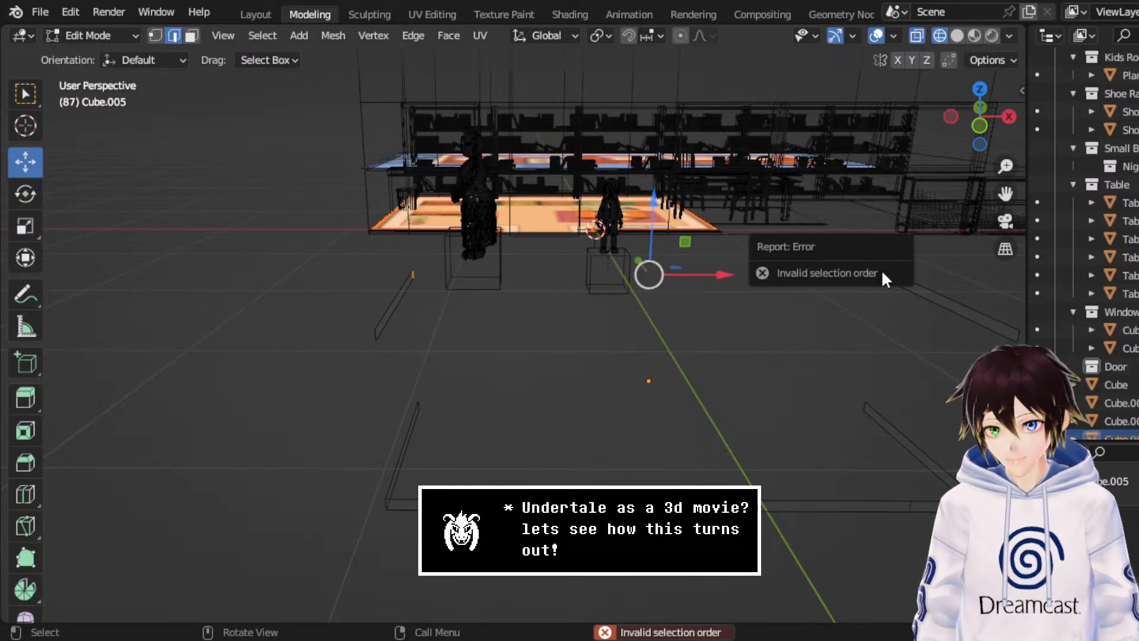
right_click(742, 340)
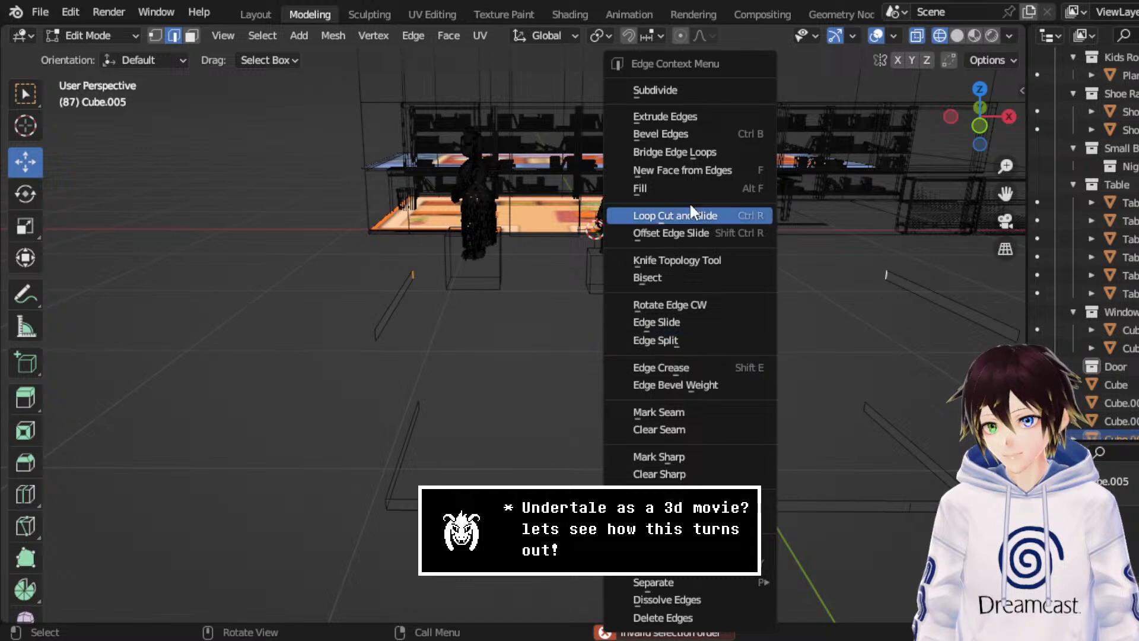
left_click(693, 153)
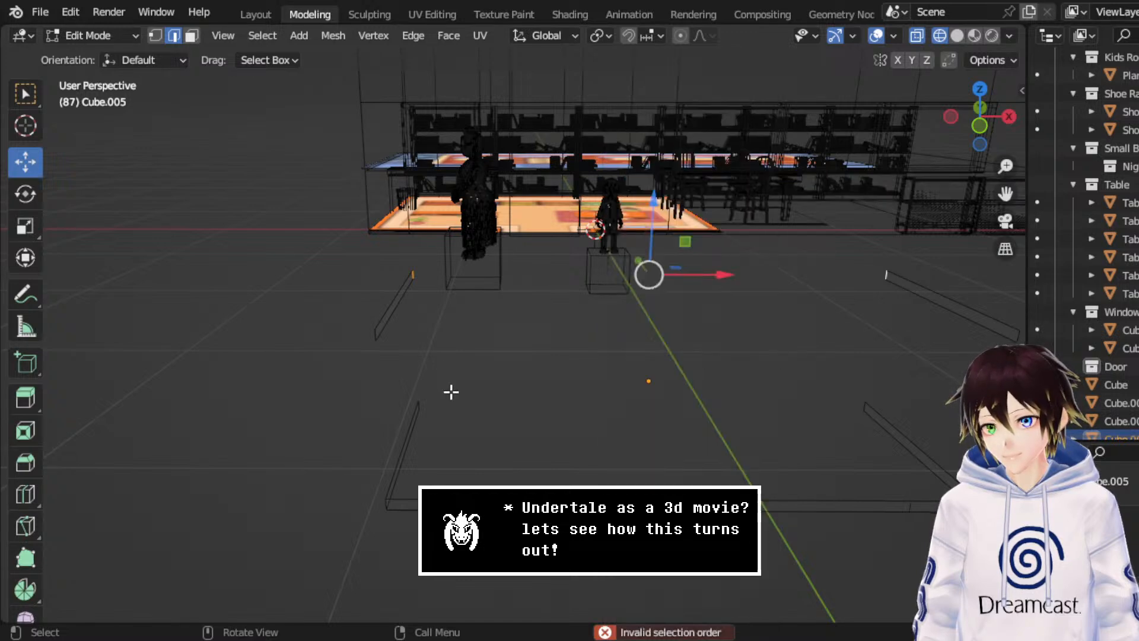
- Fill the upper ring's missing front strip with a face between the front end edges of its two short strips
left_click(389, 341)
middle_click_drag(379, 376, 773, 331)
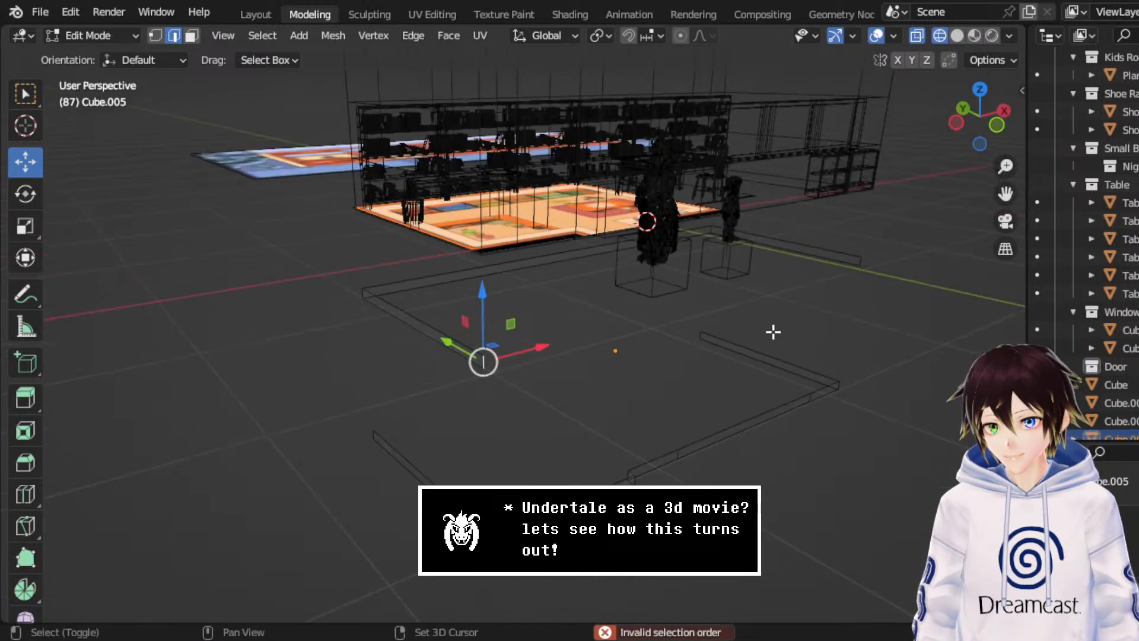
left_click(864, 266, "shift")
middle_click_drag(854, 349, 732, 389)
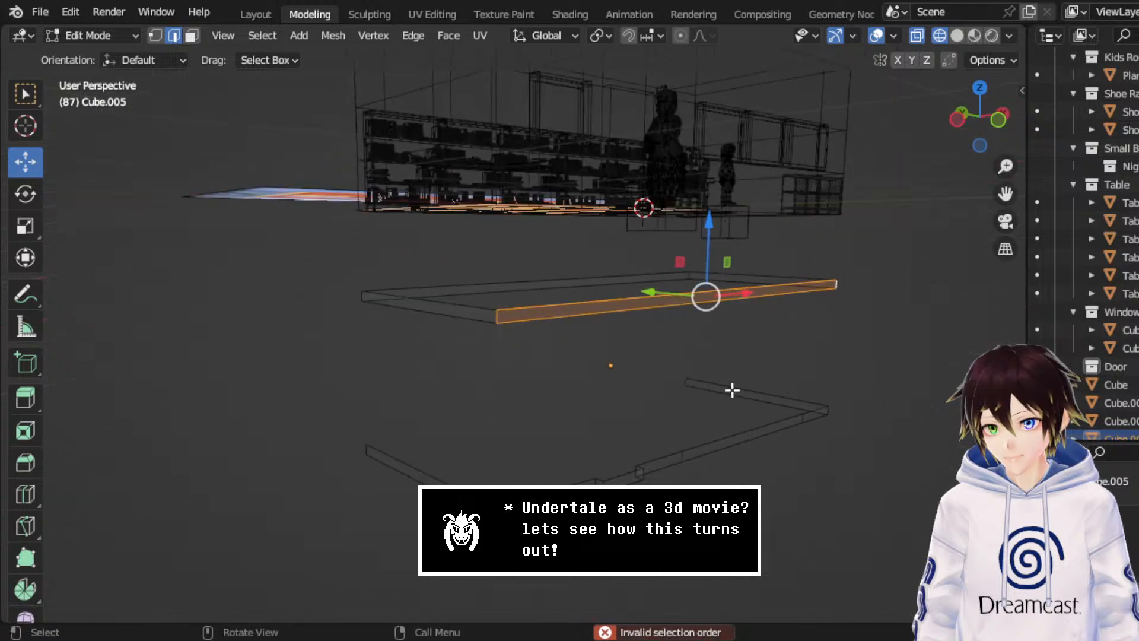
- Rebuild the lower ring's long back strip as one face between the two open back edges
left_click(364, 450)
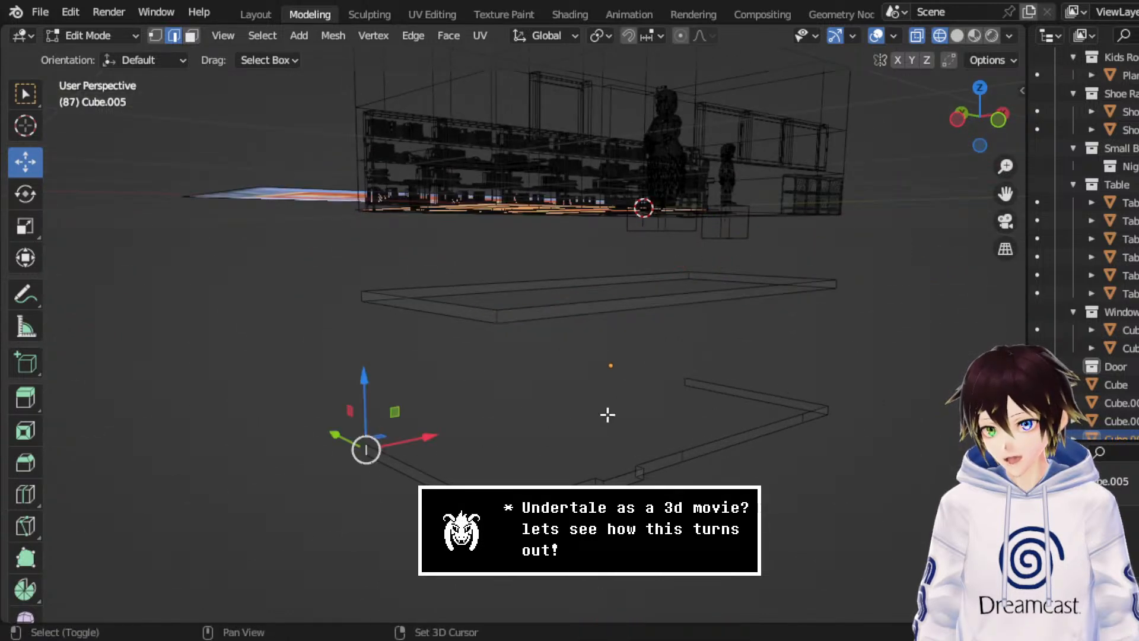
left_click(679, 385, "shift")
key("f")
middle_click_drag(679, 404, 304, 374)
- Delete the leftover face of the lower ring's front strip beside the door recess
left_click(514, 464)
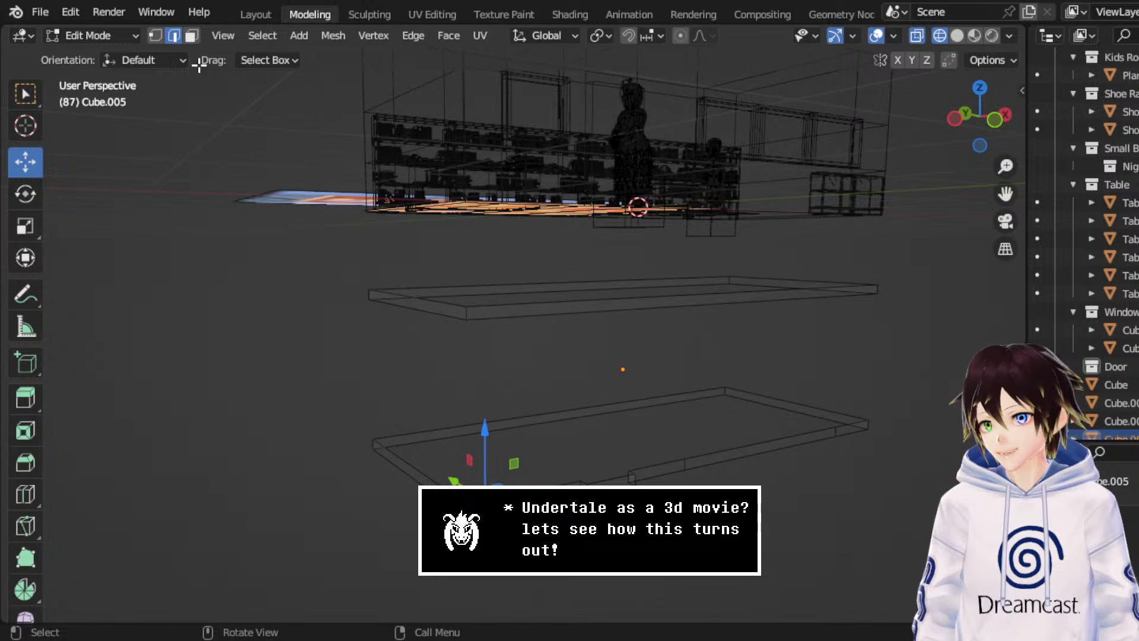
left_click(191, 35)
left_click(466, 459, "ctrl")
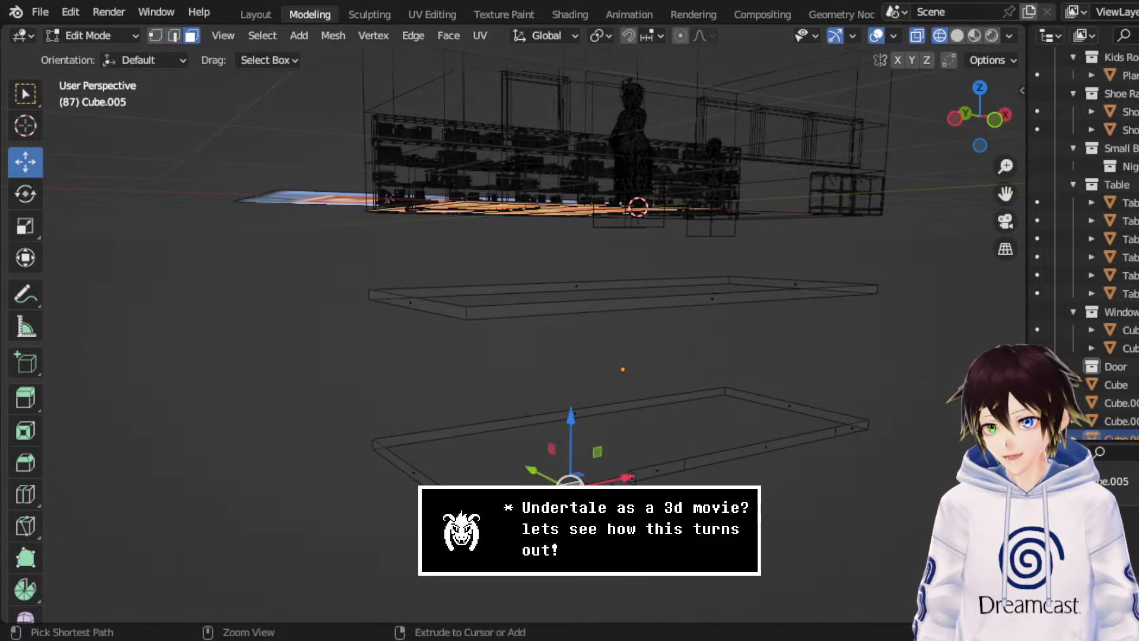
key("x")
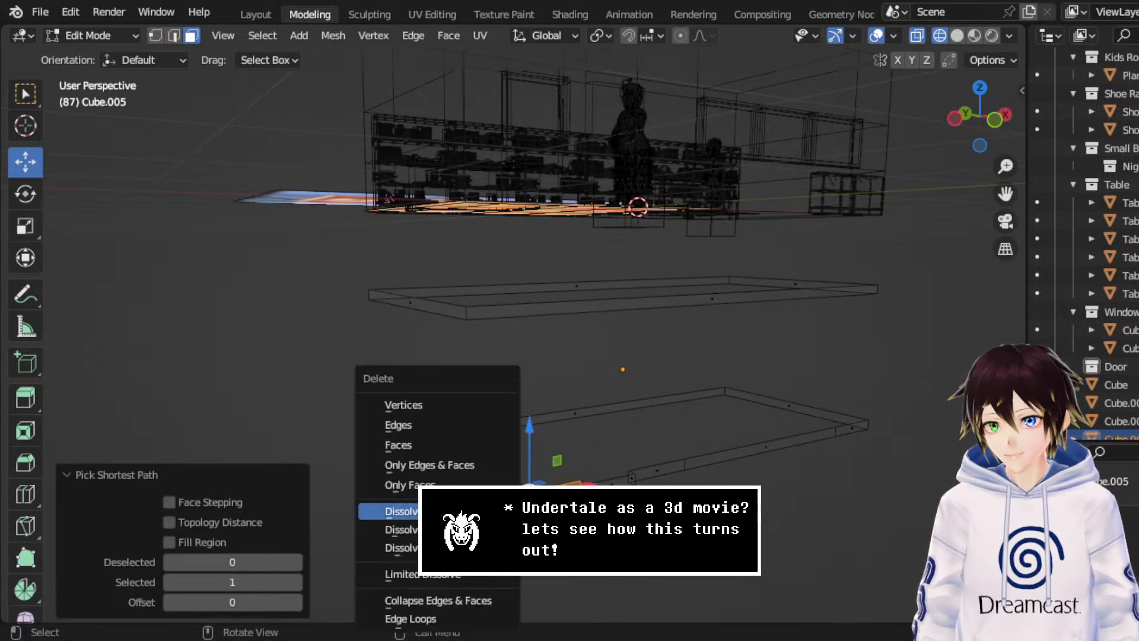
left_click(437, 445)
- Close the gap in the lower ring's front strip at the door with a new face between its end edges
left_click(174, 36)
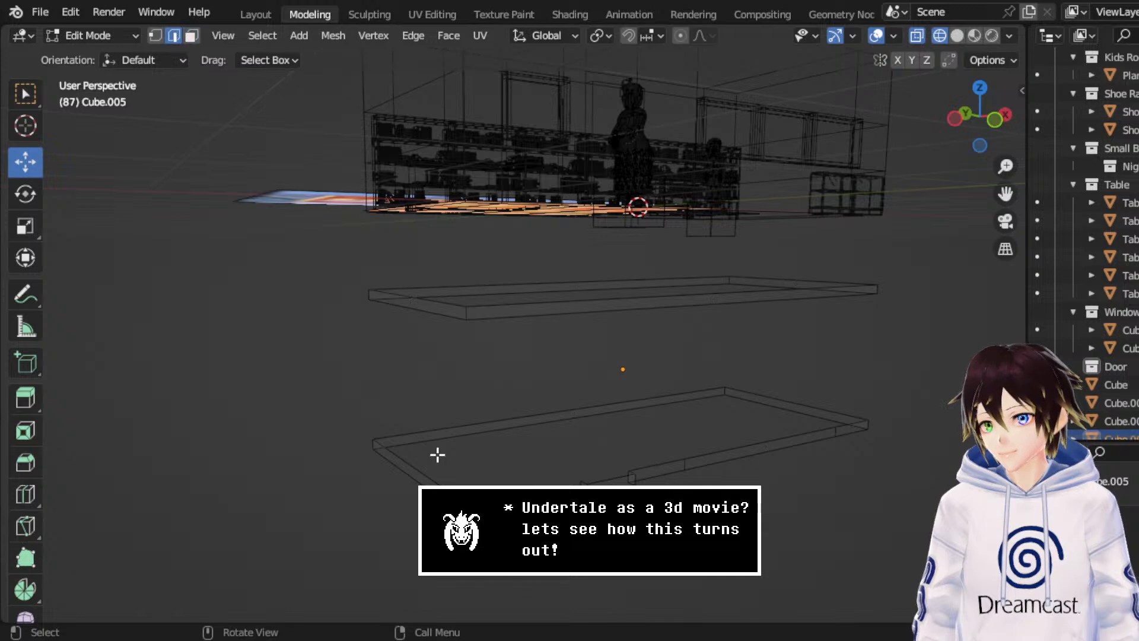
left_click(467, 481)
left_click(575, 481, "shift")
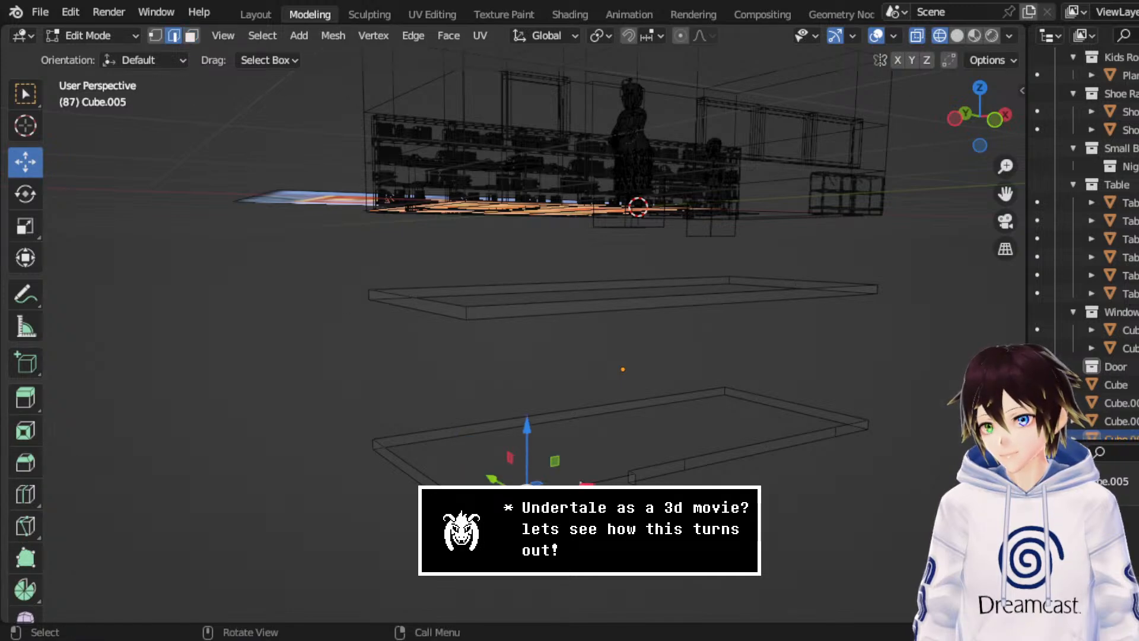
middle_click_drag(593, 356, 557, 344)
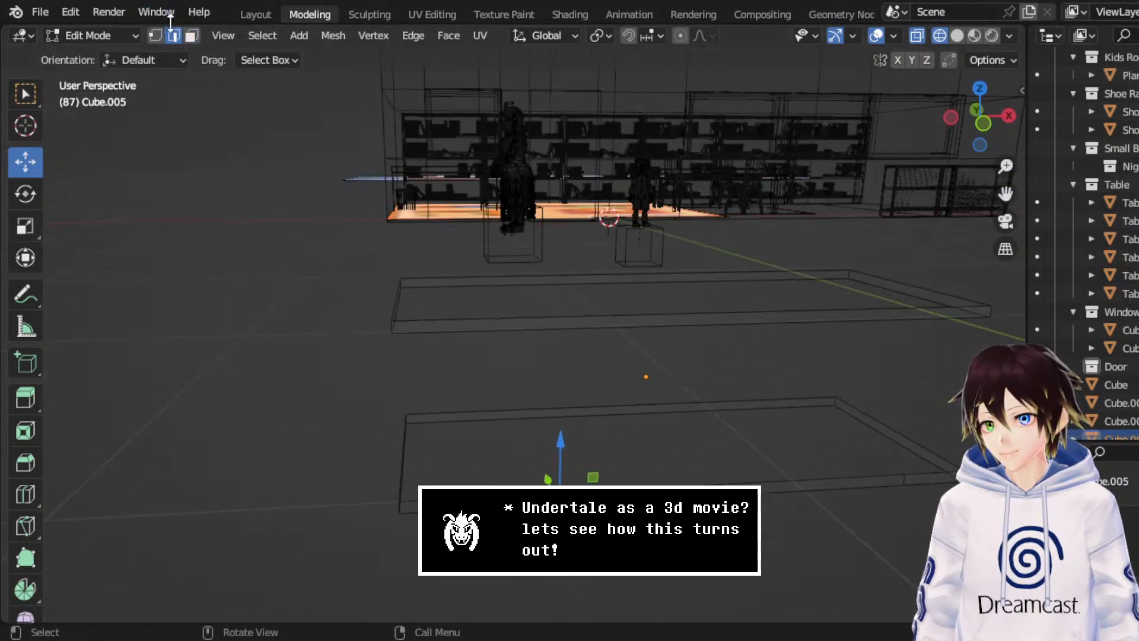
- Dissolve the extra vertices along the lower ring's front strip
left_click(193, 36)
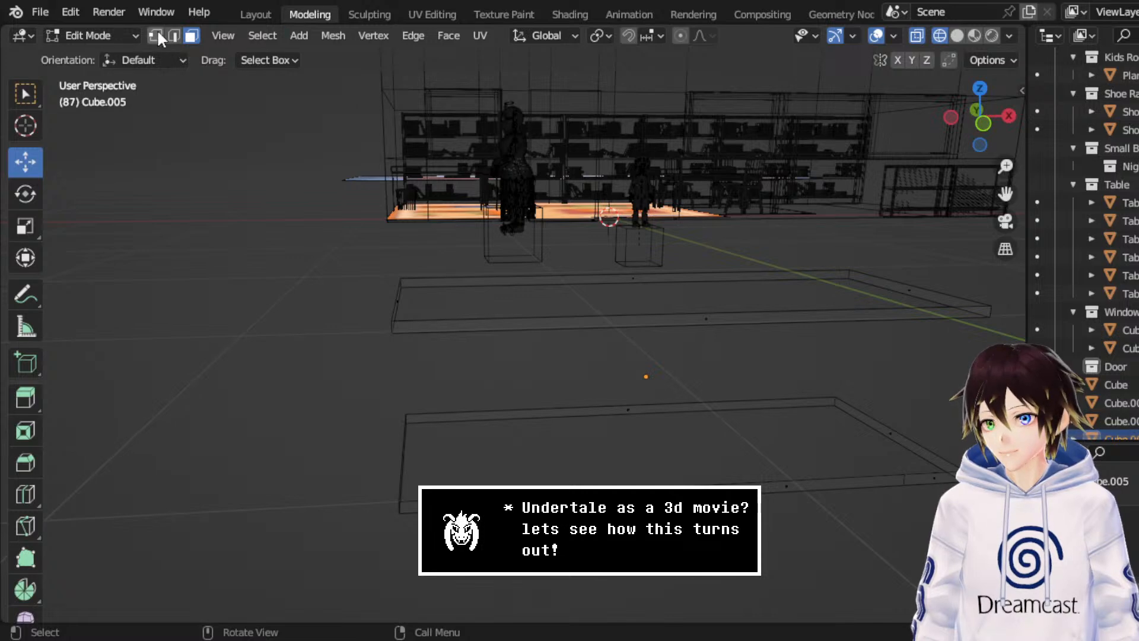
left_click(156, 36)
left_click(652, 476)
left_click(904, 483, "shift")
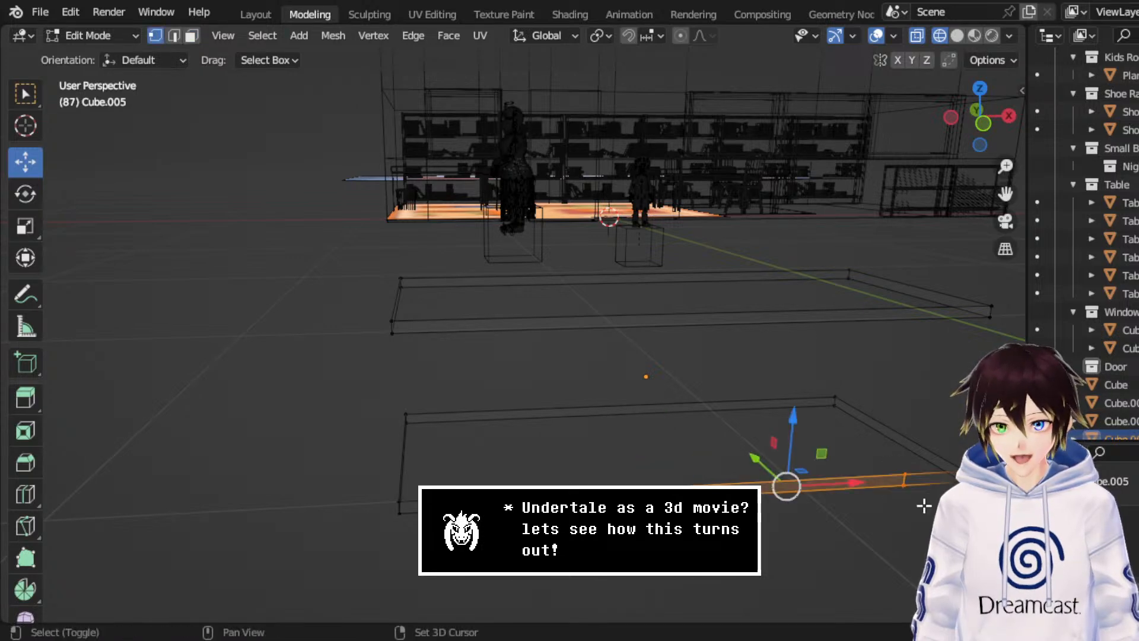
right_click(908, 504)
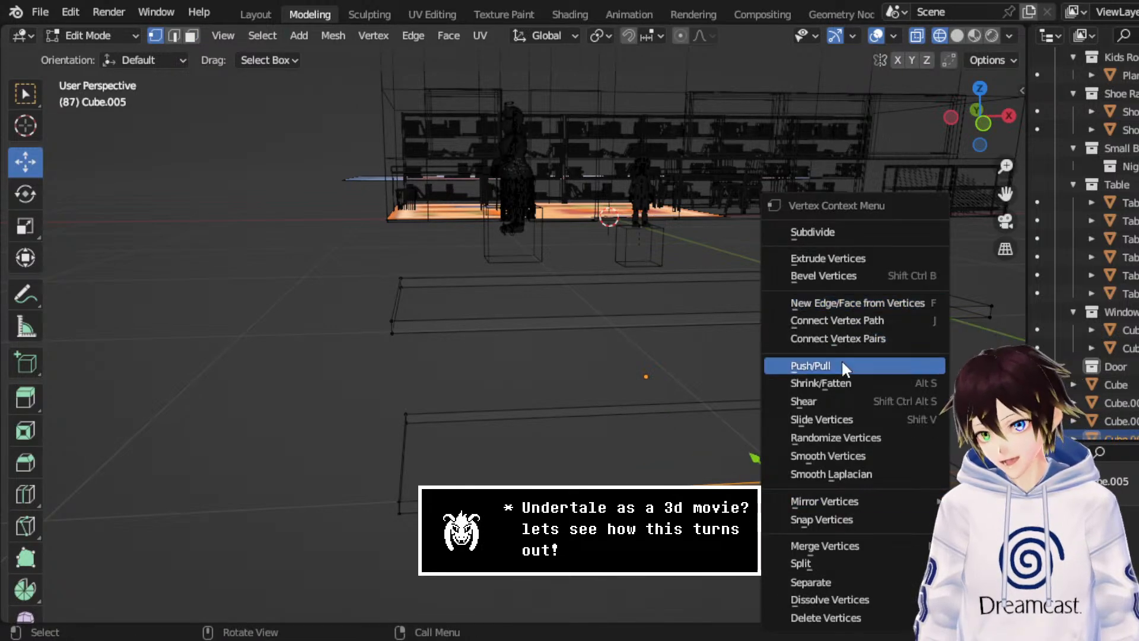
left_click(856, 600)
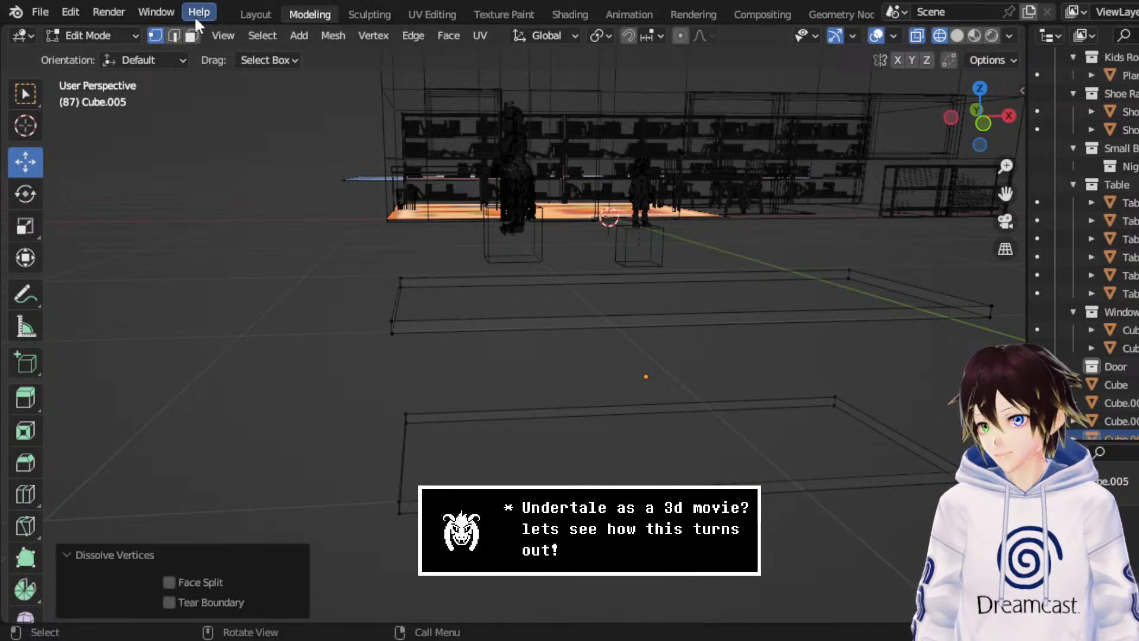
- Select every face of the lower and upper rings and separate the selection into its own object
left_click(173, 34)
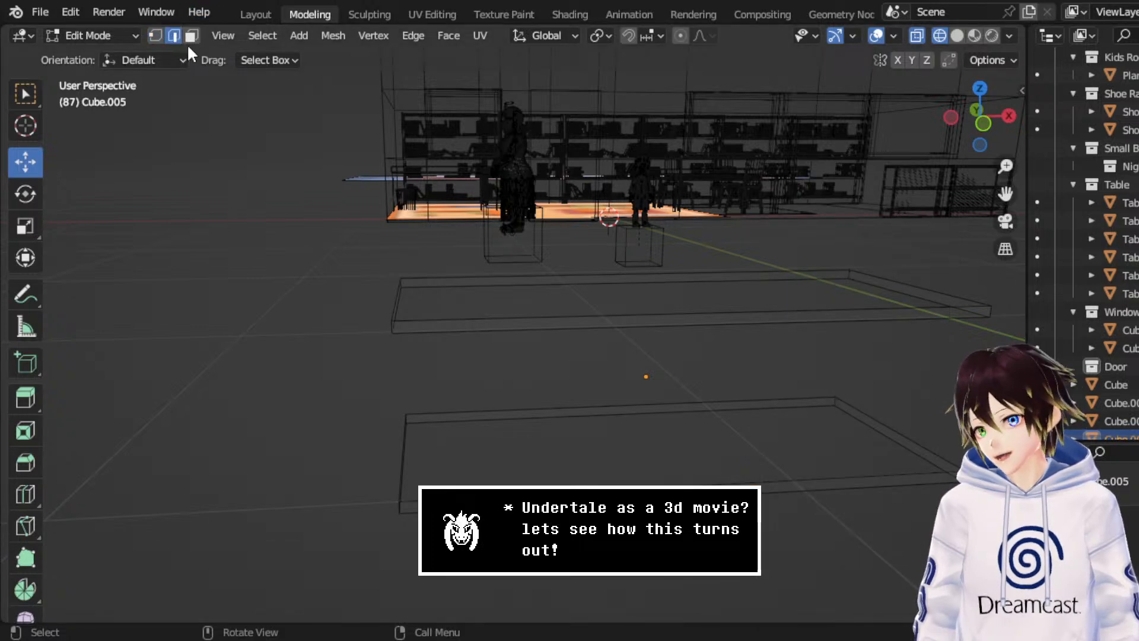
left_click(191, 35)
left_click_drag(312, 381, 525, 556)
middle_click_drag(714, 435, 771, 547)
left_click_drag(771, 547, 624, 420, "shift")
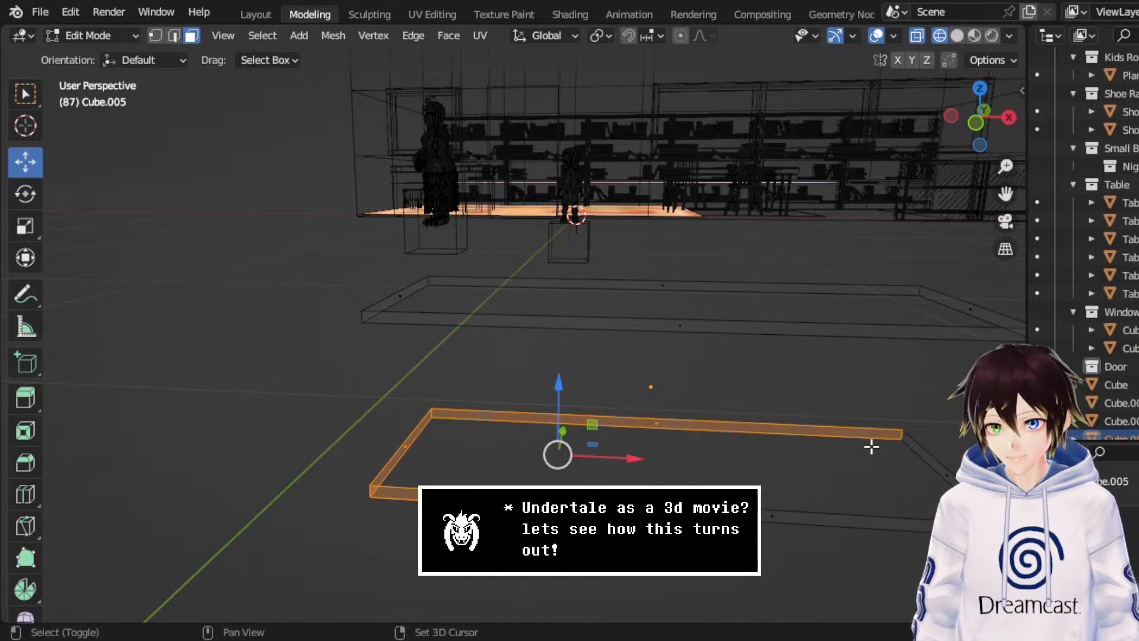
left_click_drag(925, 428, 682, 598, "shift")
middle_click_drag(664, 474, 718, 435)
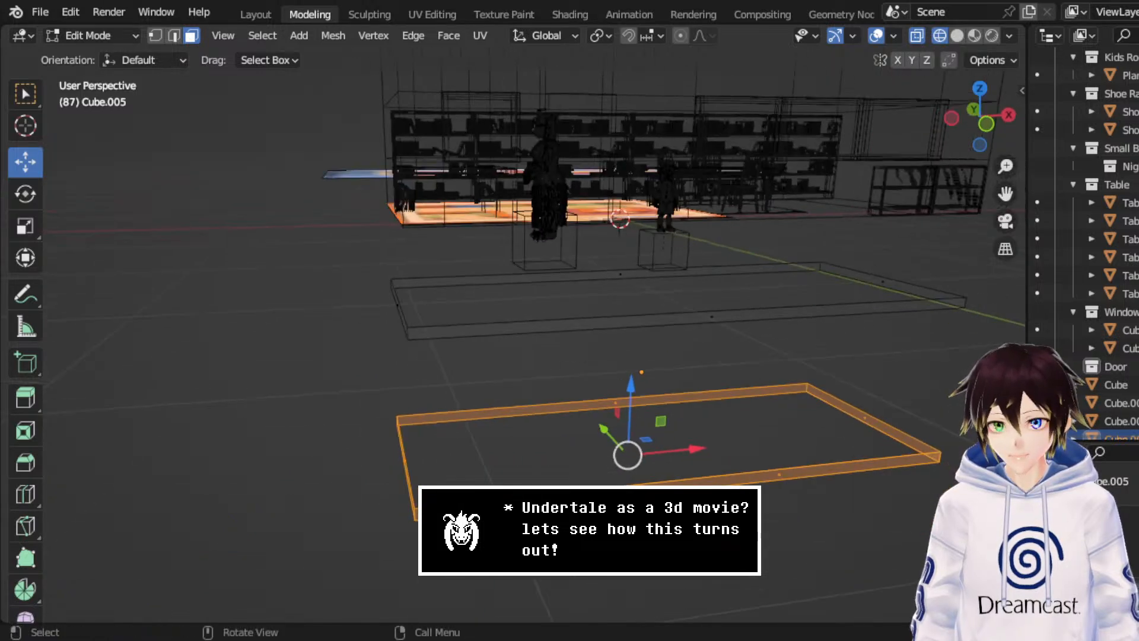
right_click(720, 475)
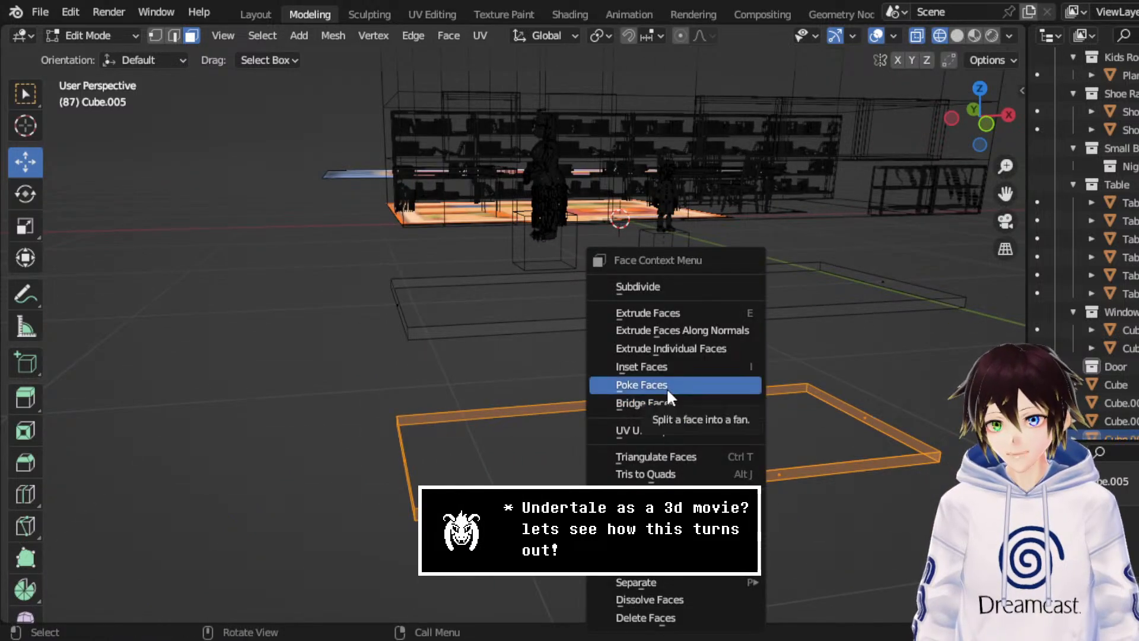
left_click_drag(307, 209, 1008, 368, "shift")
right_click(800, 285)
mouse_move(761, 584)
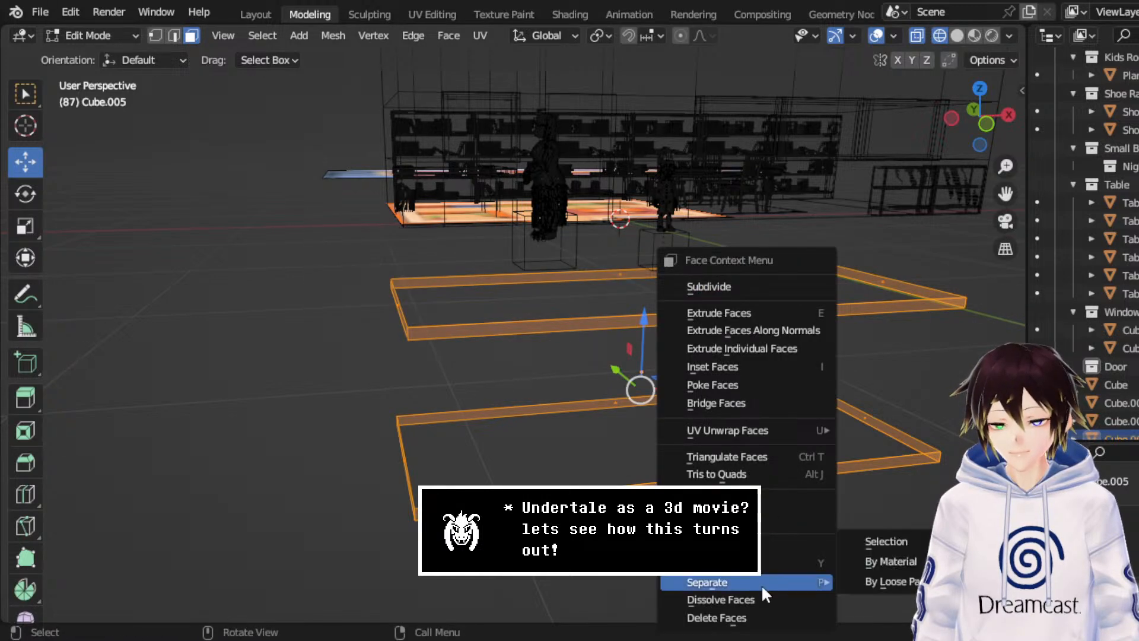
left_click(921, 543)
- Return to Object Mode, delete the emptied original object and select the separated rings
left_click(112, 36)
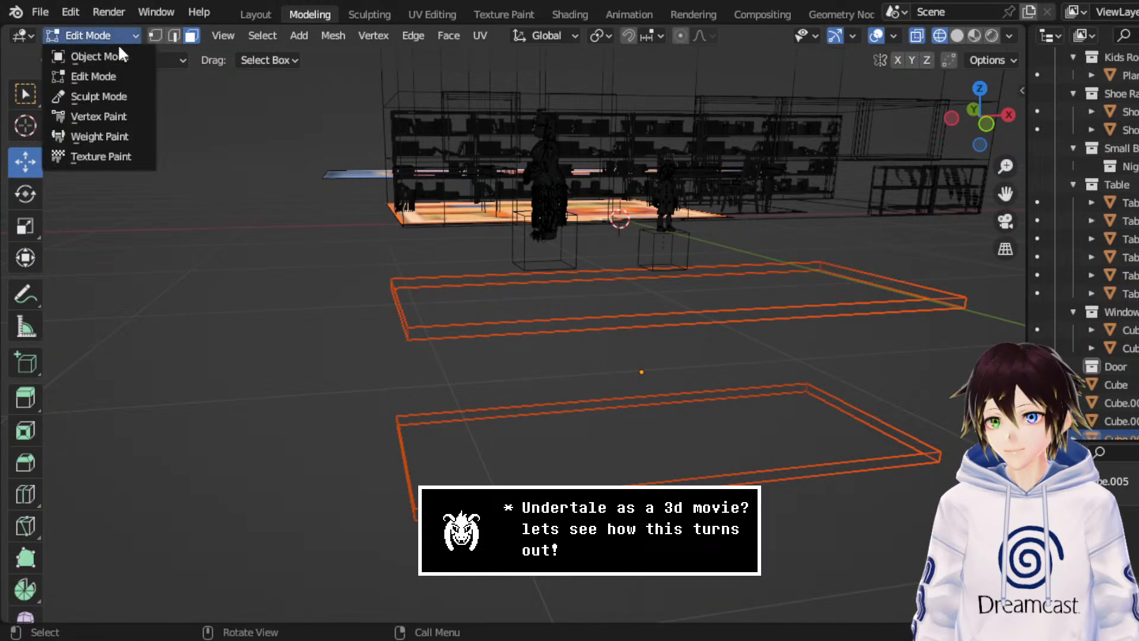
left_click(95, 55)
key("Delete")
left_click(593, 483)
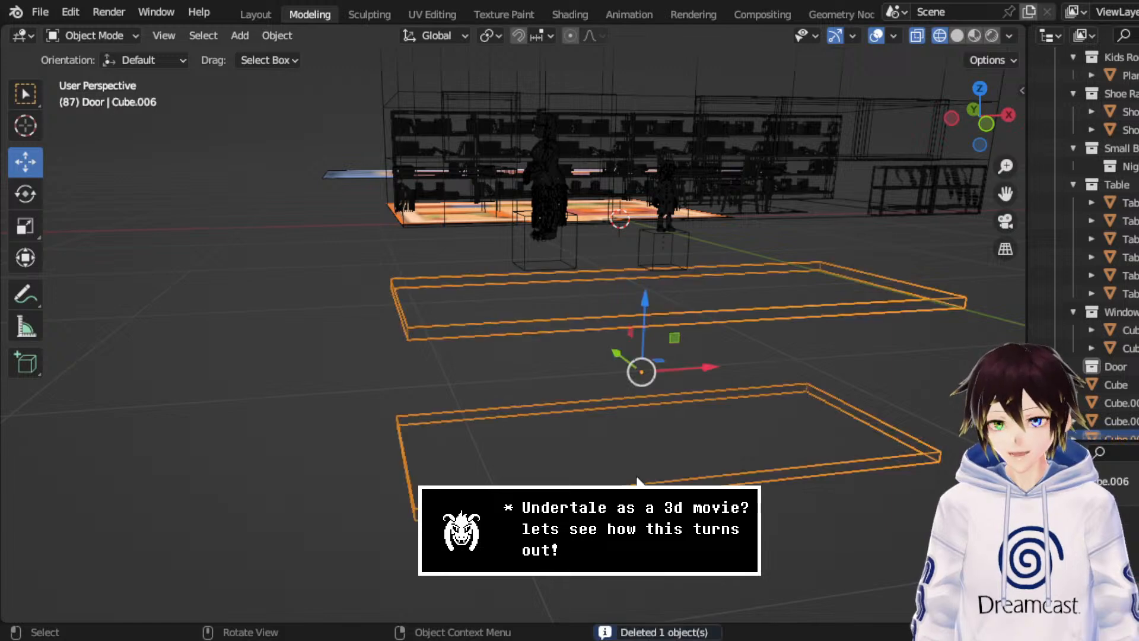
- Set the rings object's origin to its geometry
right_click(593, 482)
mouse_move(617, 365)
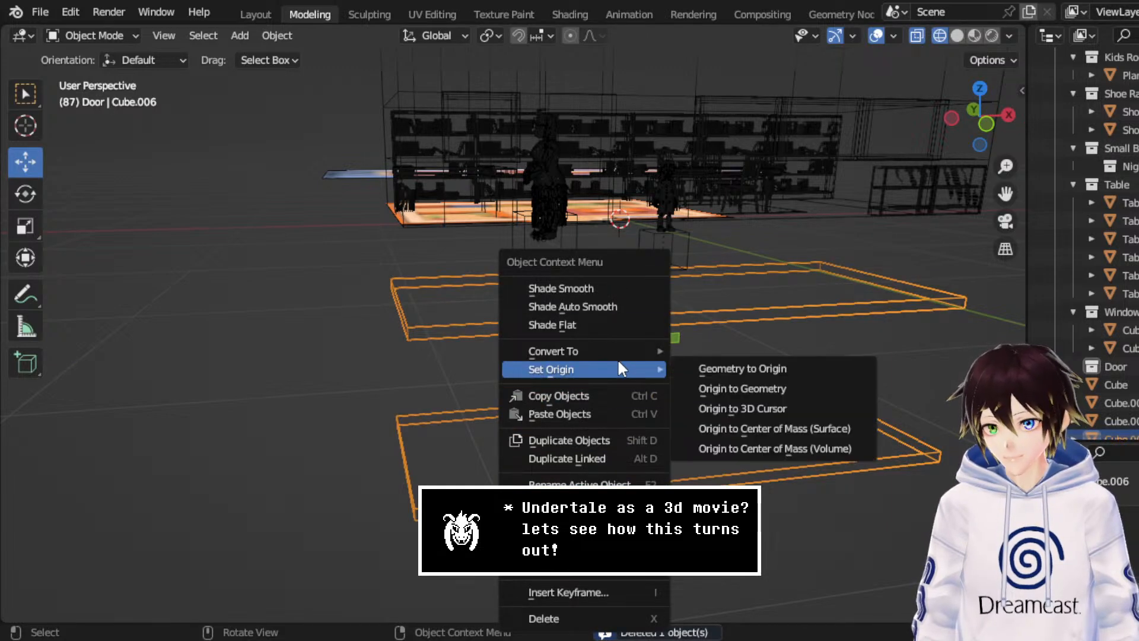
left_click(696, 389)
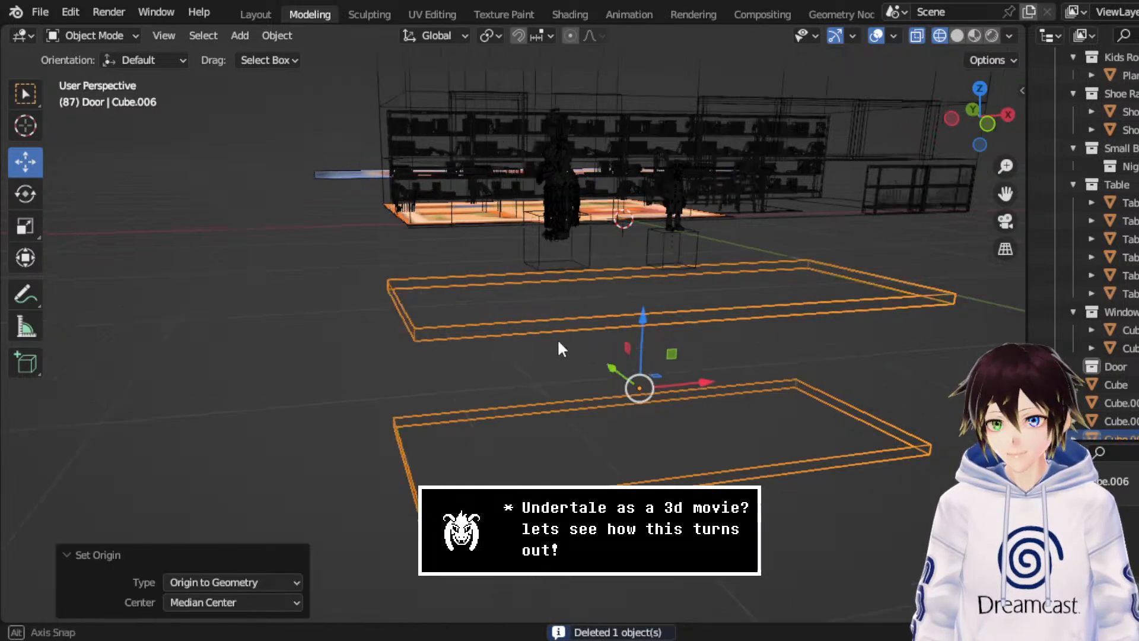
mouse_move(557, 338)
middle_mouse_down()
mouse_move(604, 344)
mouse_move(555, 346)
middle_mouse_up()
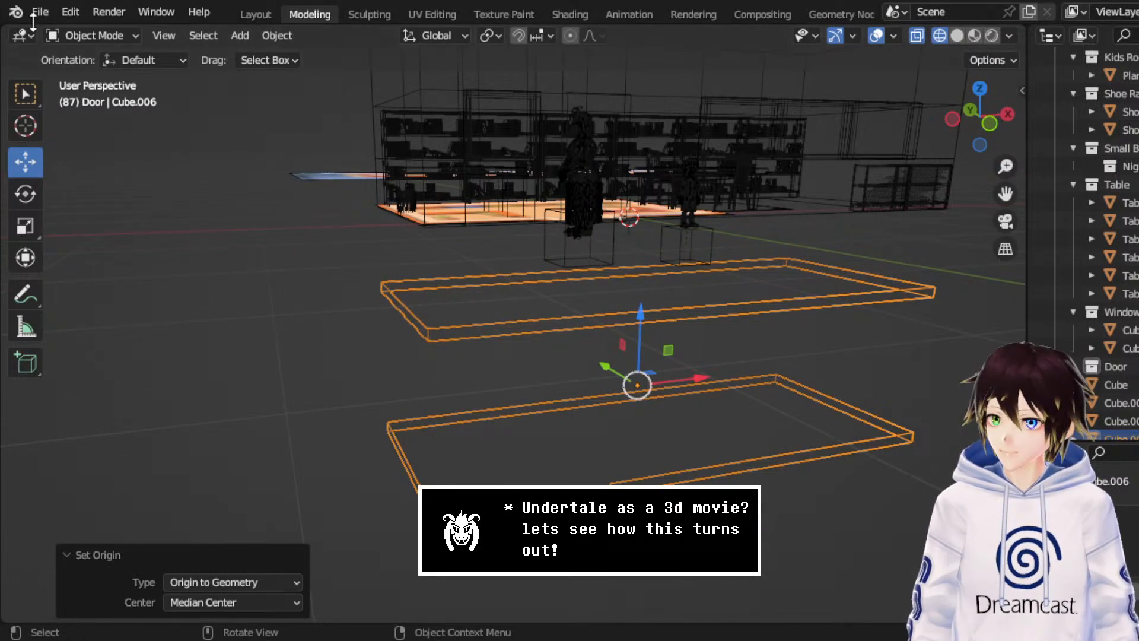
- In Edit Mode with solid shading, select all ring faces and recalculate their normals to the outside
left_click(94, 35)
left_click(117, 76)
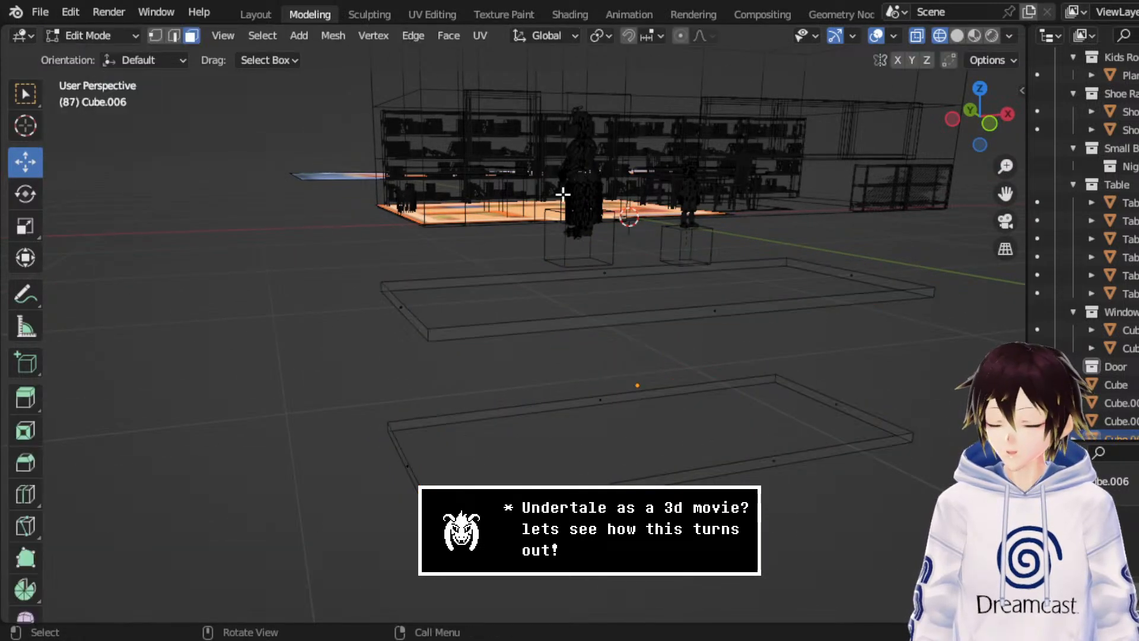
left_click(957, 37)
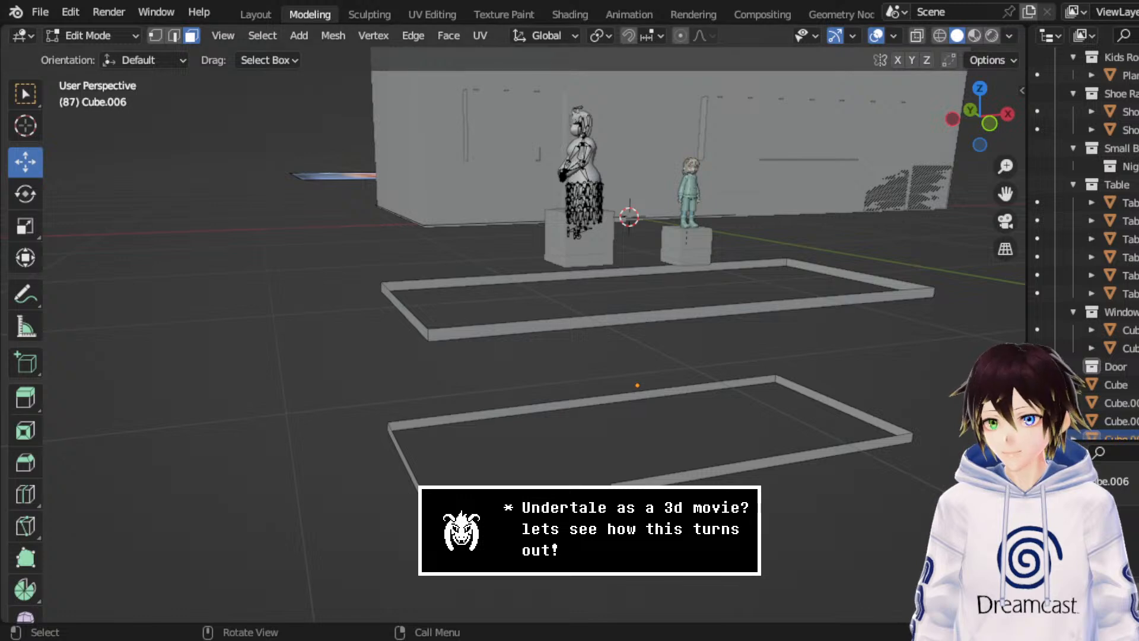
left_click_drag(262, 233, 870, 562)
left_click(451, 35)
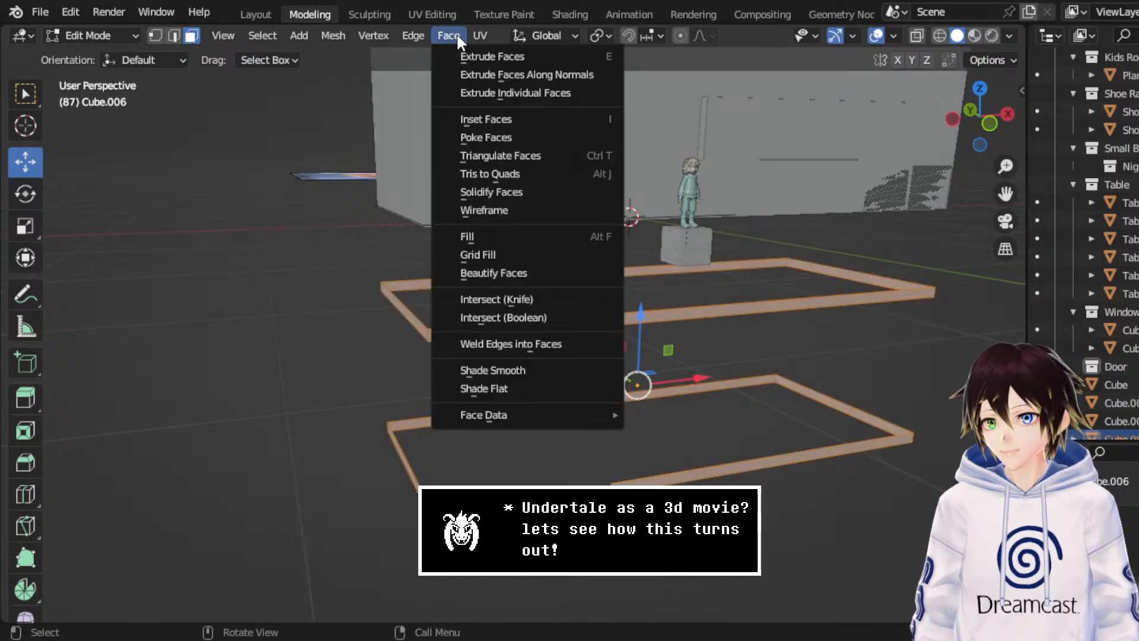
left_click(327, 37)
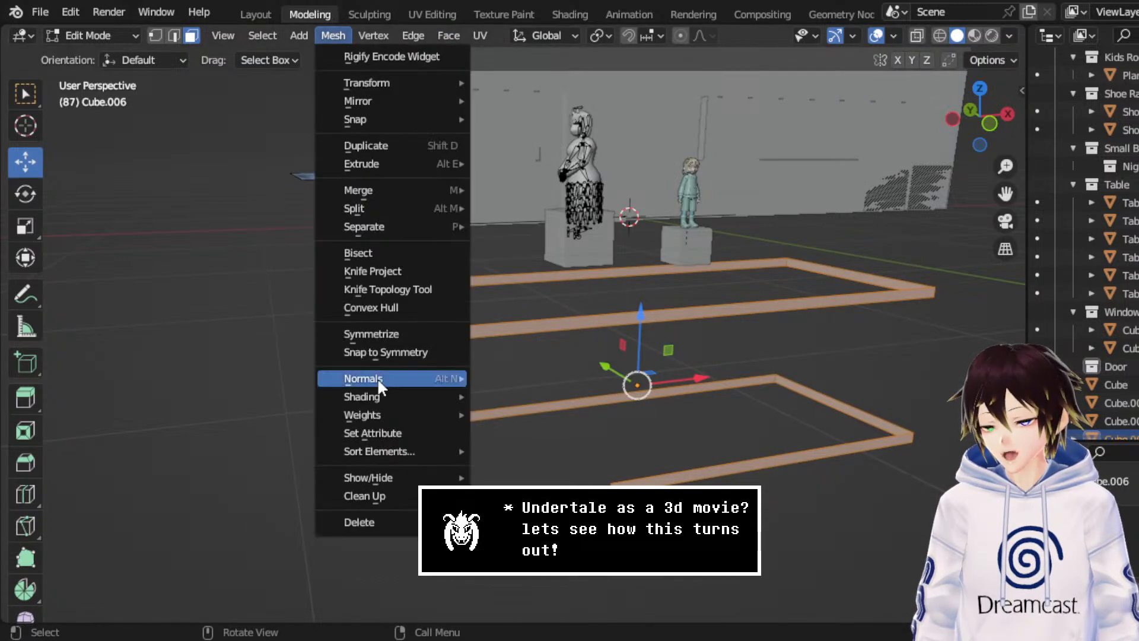
mouse_move(378, 378)
left_click(557, 118)
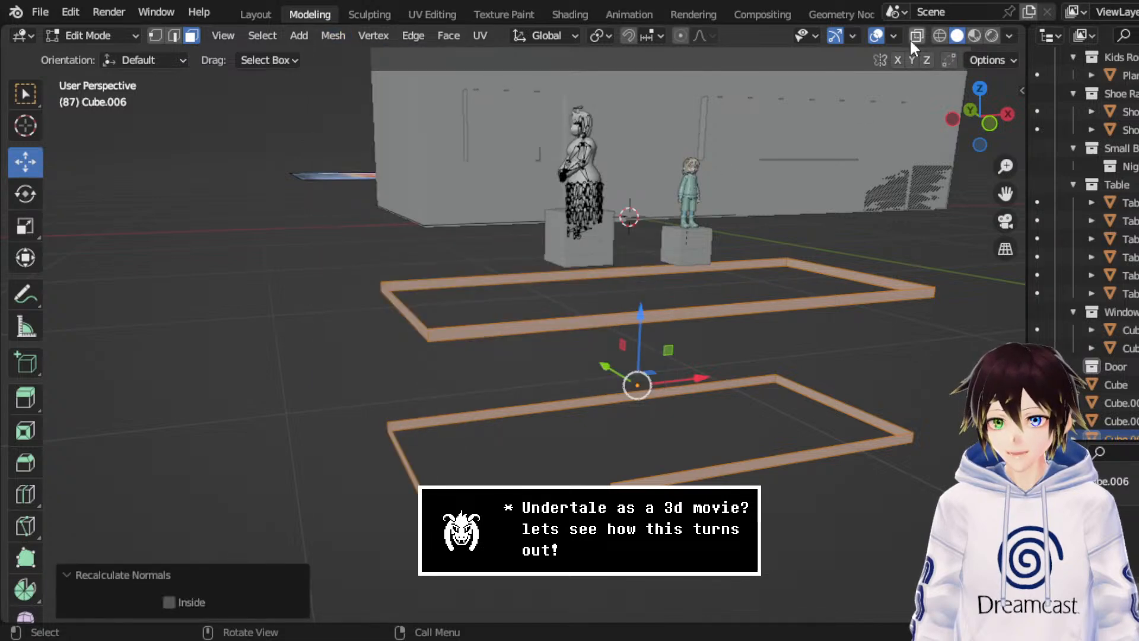
- Check the direction of the ring faces with the Face Orientation overlay and turn the overlay off again
left_click(894, 36)
left_click(781, 403)
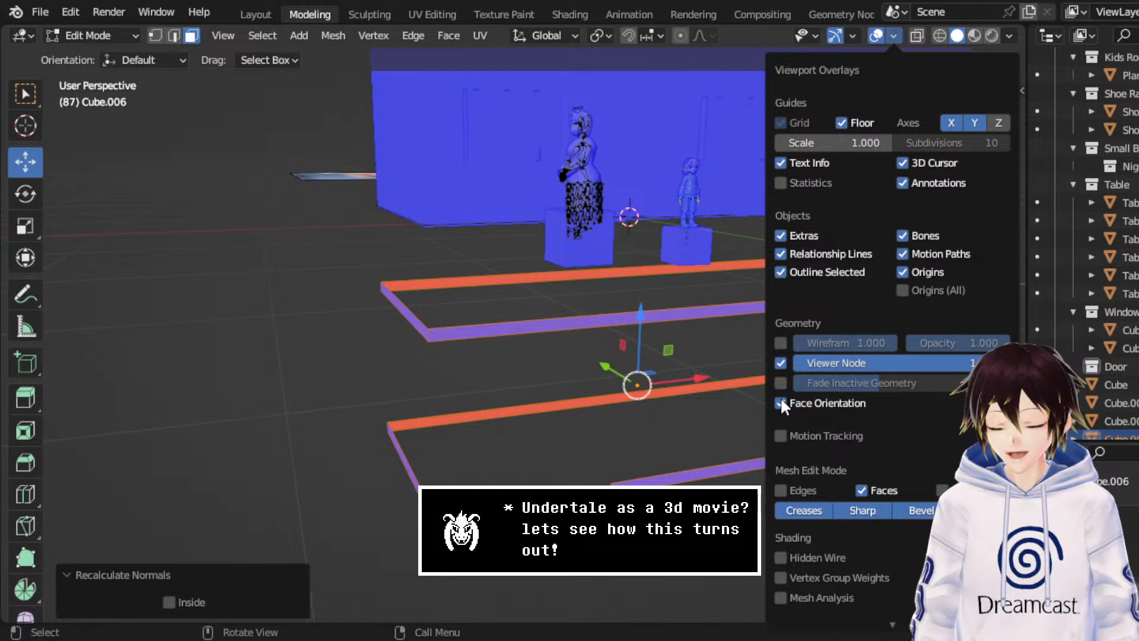
left_click(781, 404)
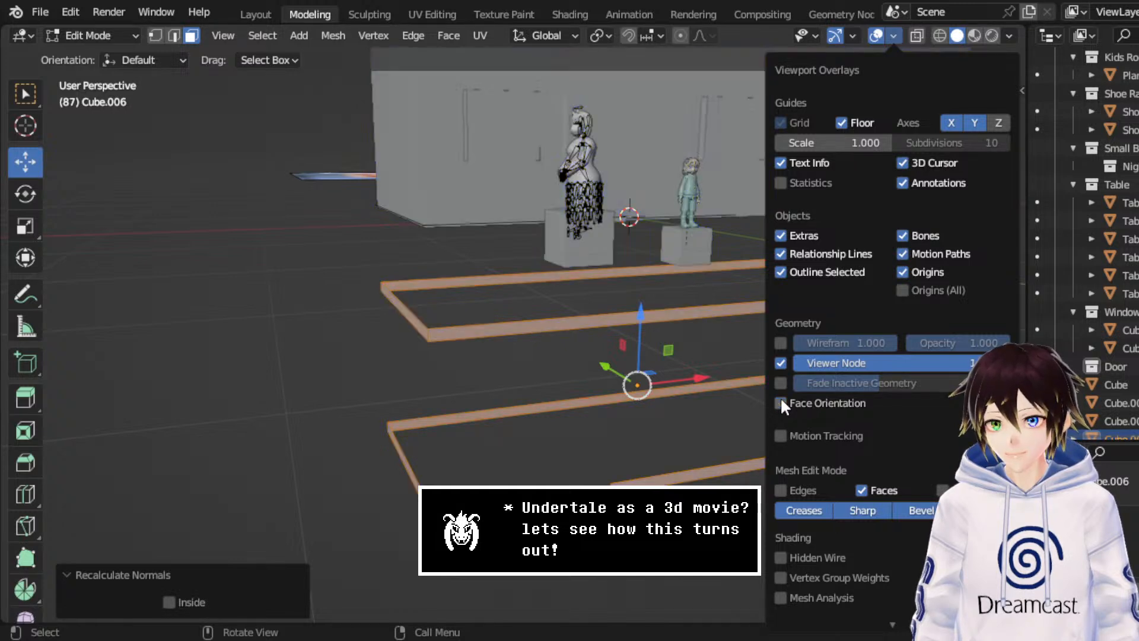
middle_click_drag(564, 232, 564, 252)
right_click(523, 301)
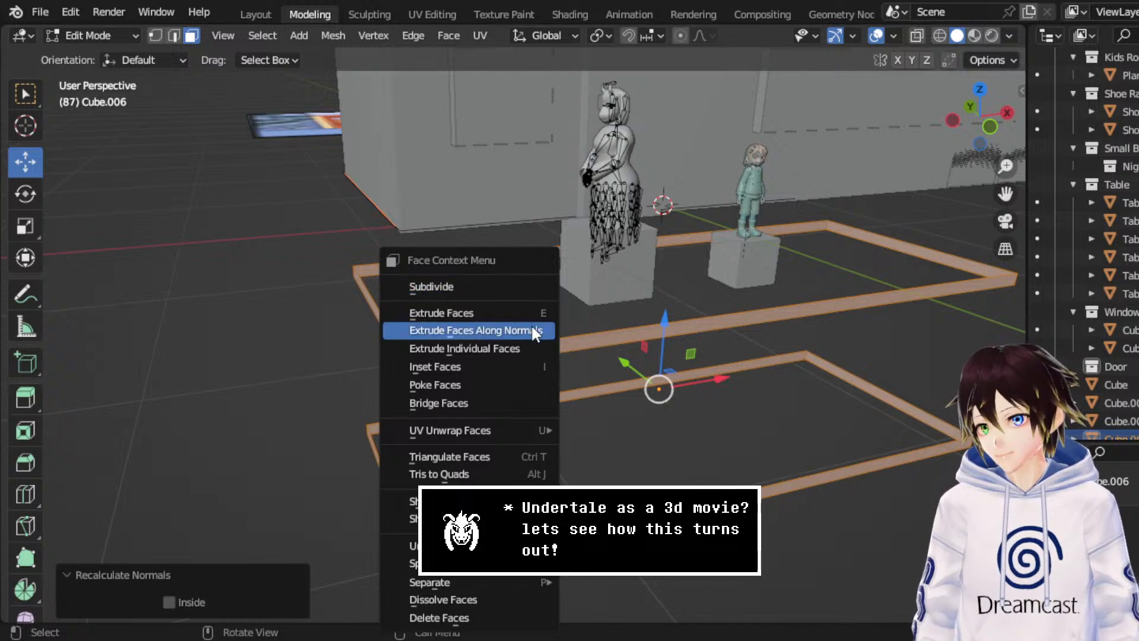
left_click(532, 328)
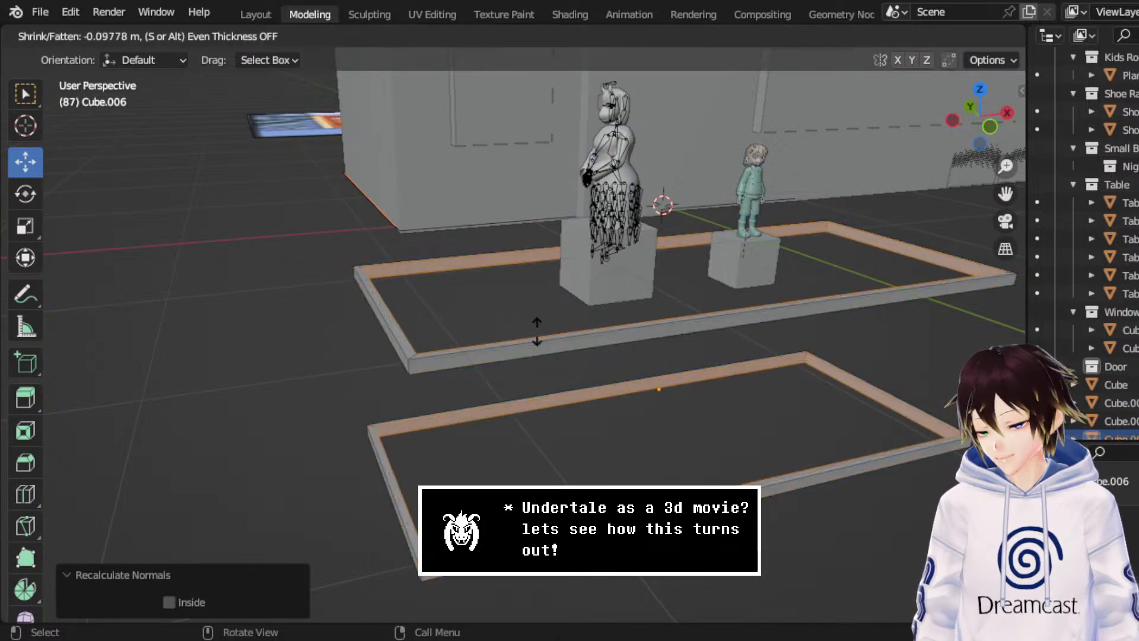
key("Escape")
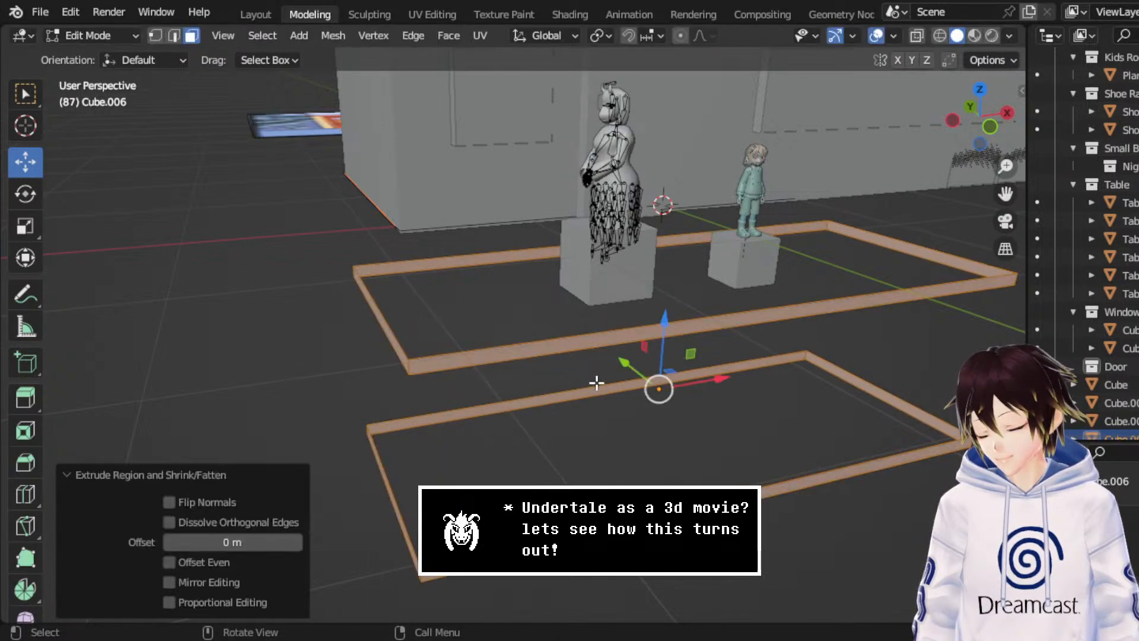
middle_click_drag(595, 381, 718, 446)
key("ctrl+z")
key("ctrl+z")
- In wireframe shading from the side view, extrude all ring faces along their normals with an offset of -0.0534 m
left_click_drag(719, 446, 284, 119)
middle_click_drag(285, 120, 618, 264)
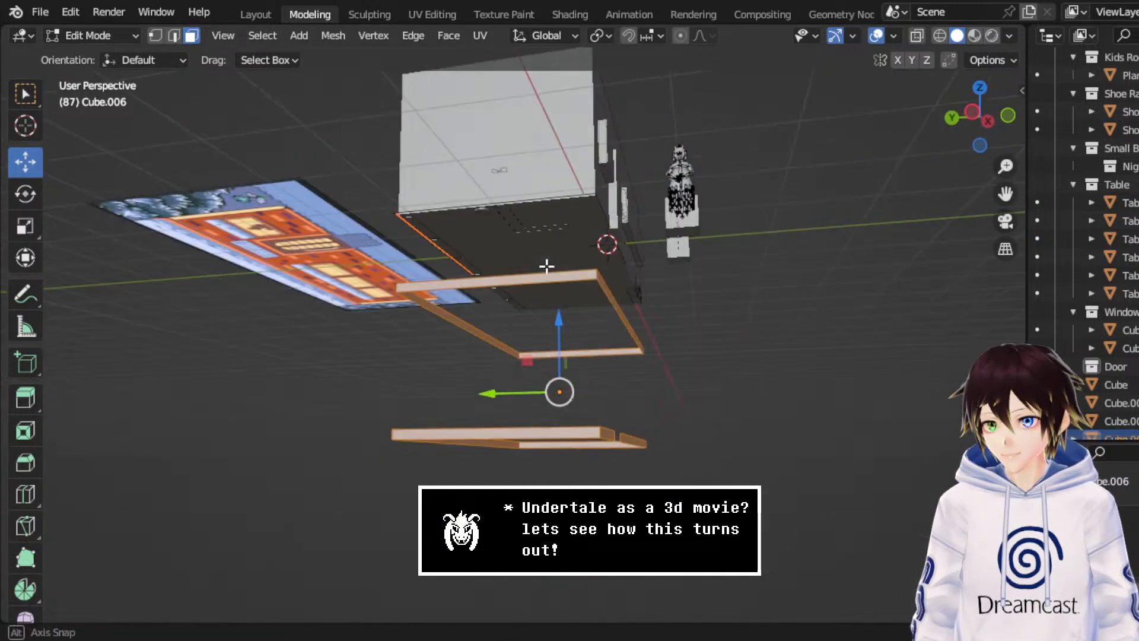
middle_click_drag(541, 305, 790, 219)
left_click(971, 112)
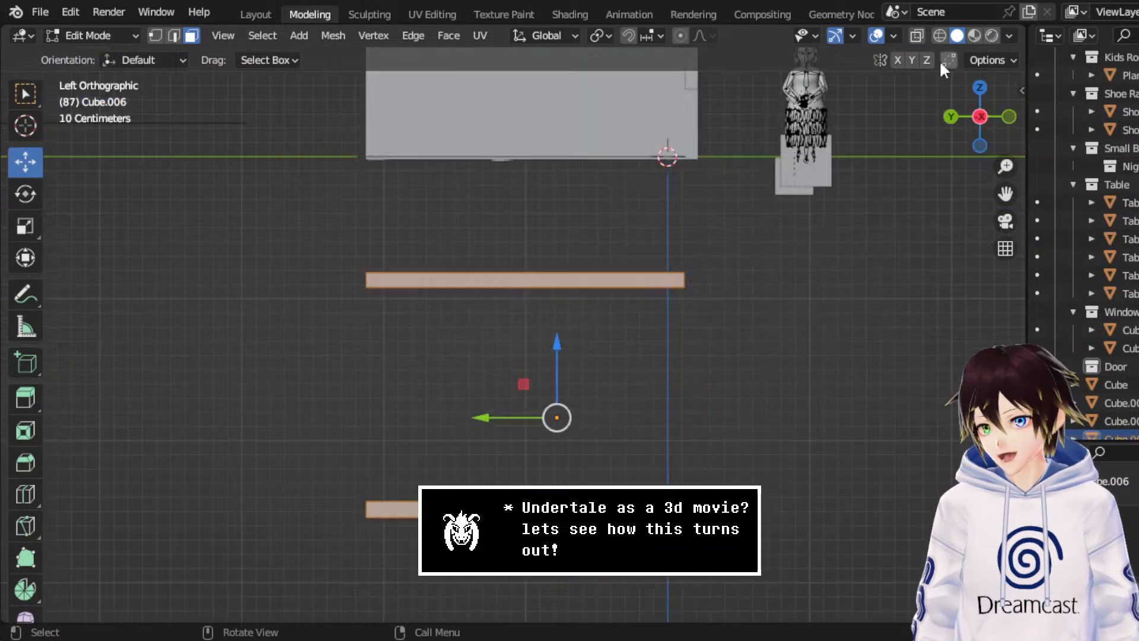
left_click(939, 37)
scroll(720, 220, "up", 1)
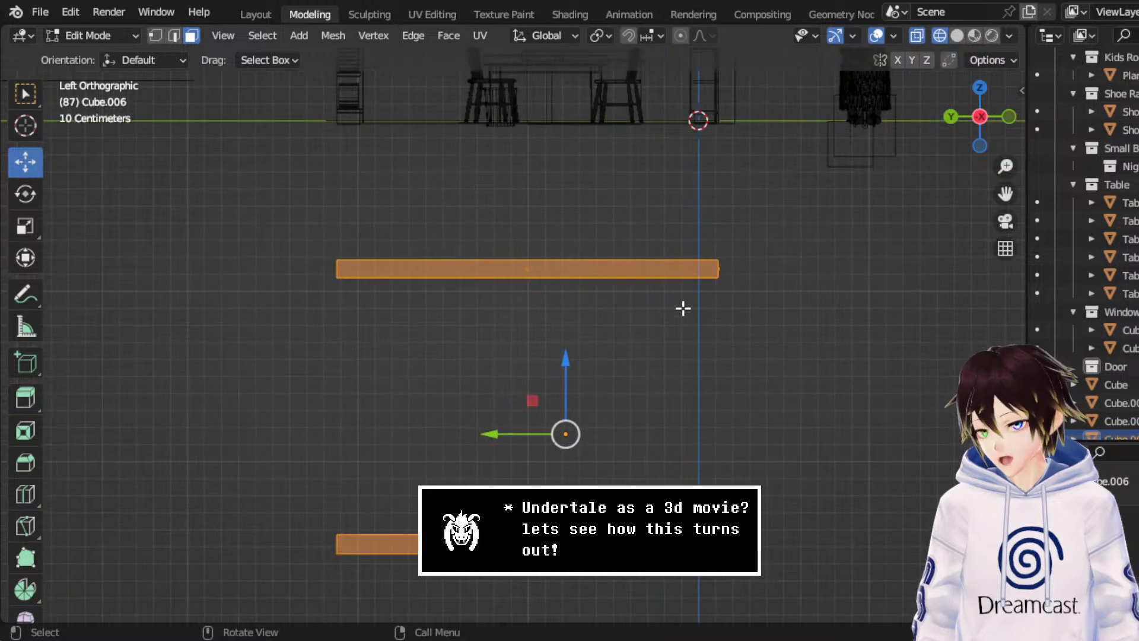
right_click(723, 445)
left_click(708, 336)
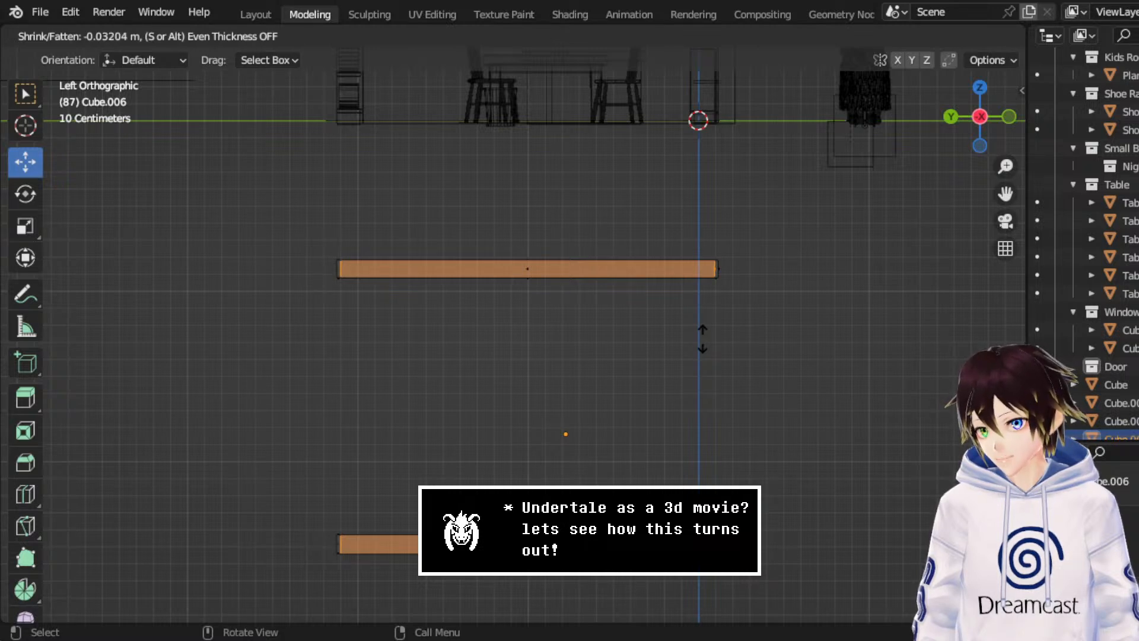
left_click(702, 336)
middle_click_drag(702, 336, 484, 314)
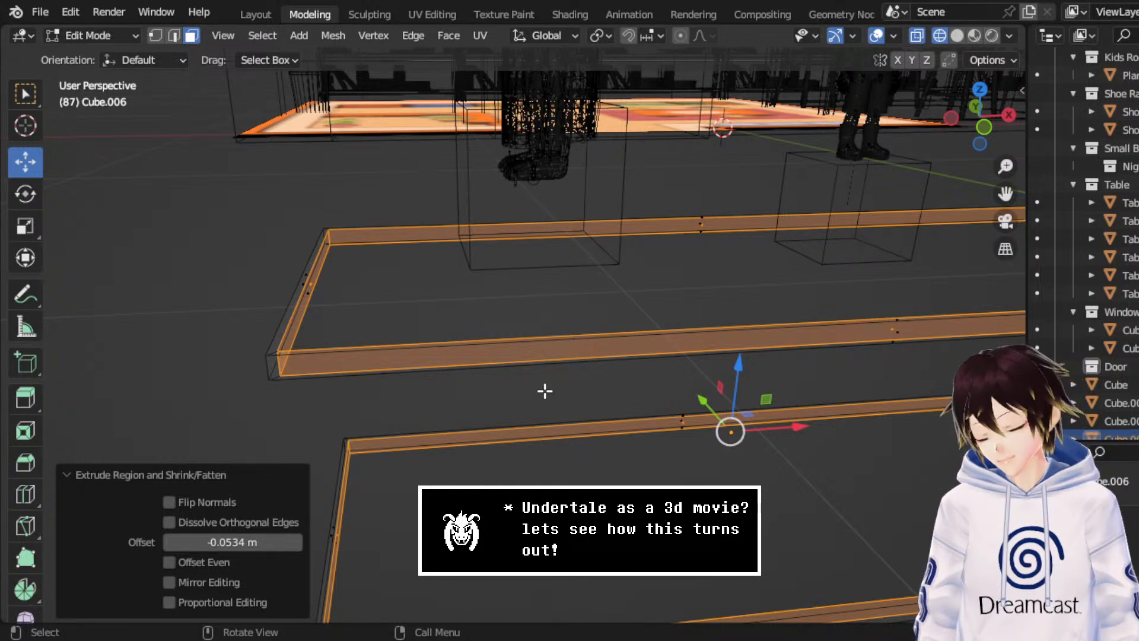
scroll(569, 395, "down", 3)
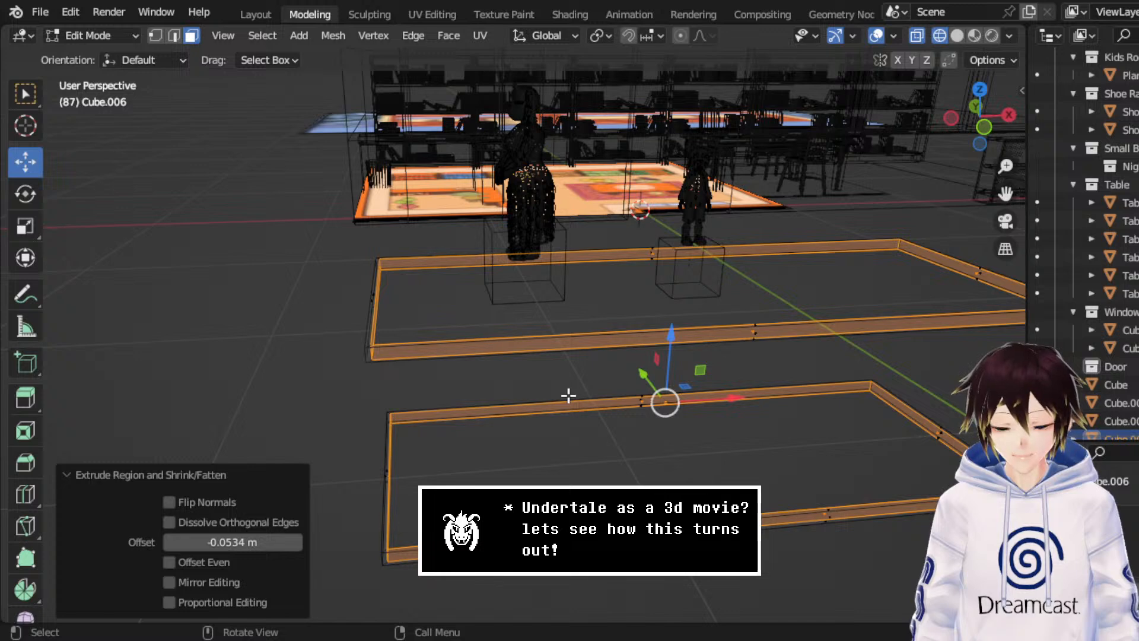
middle_click_drag(574, 432, 632, 426)
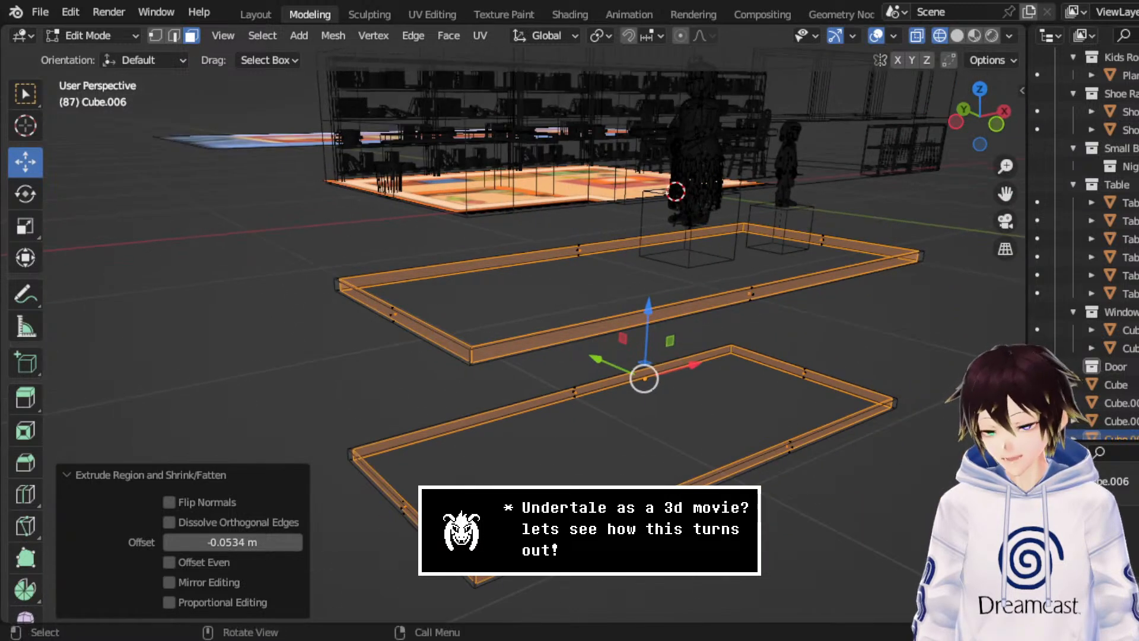
scroll(613, 463, "down", 3)
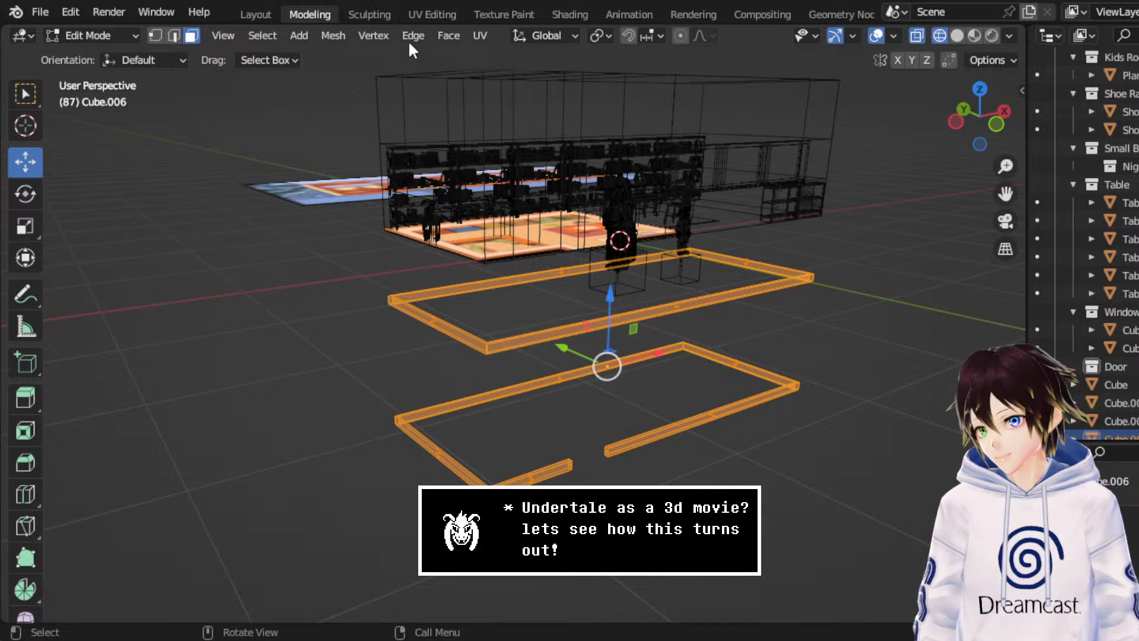
- Recalculate the normals of the extruded rings to the outside
left_click(448, 35)
left_click(333, 37)
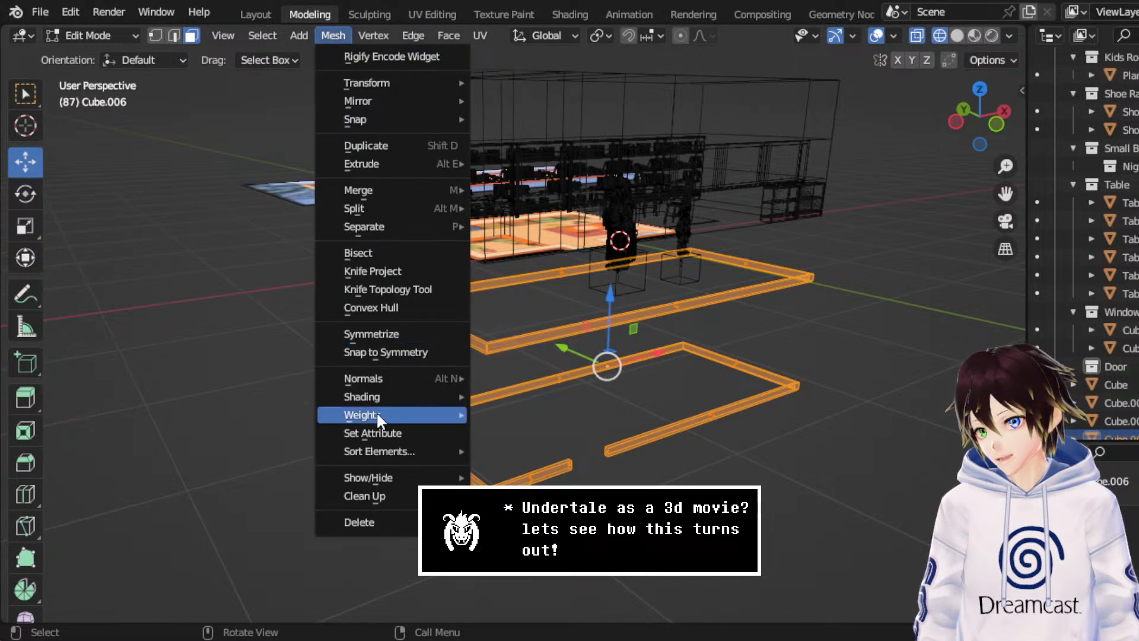
mouse_move(376, 404)
mouse_move(416, 378)
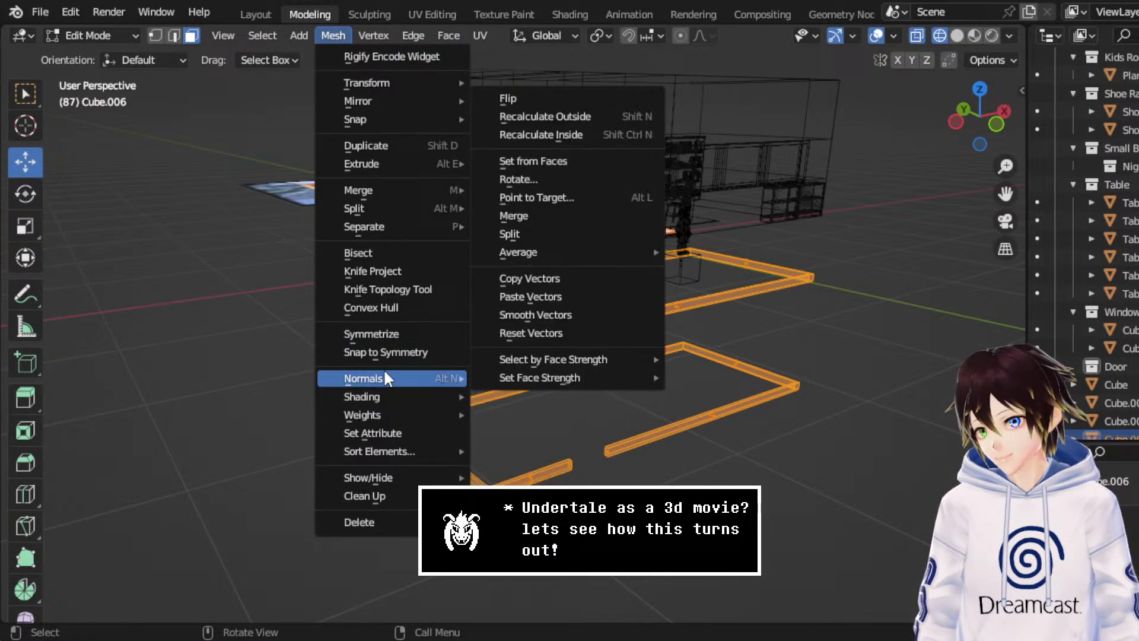
left_click(587, 116)
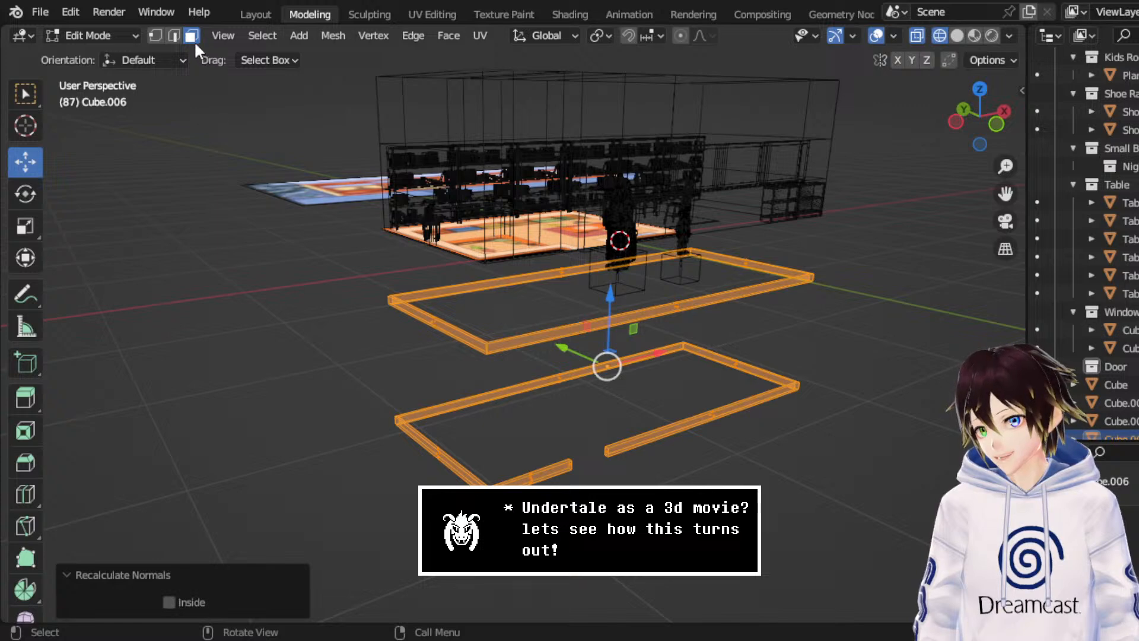
- From the front view, delete the top faces of the upper ring and the bottom faces of the lower ring
left_click(989, 124)
left_click_drag(315, 176, 946, 298)
key("x")
left_click(918, 311)
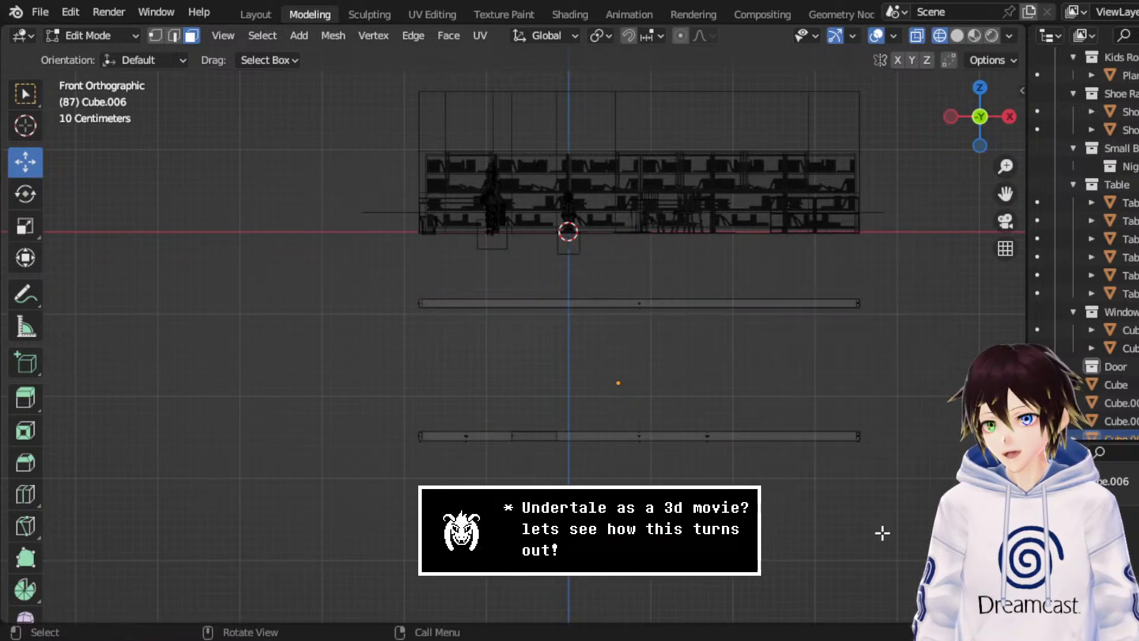
left_click_drag(887, 531, 366, 439)
key("x")
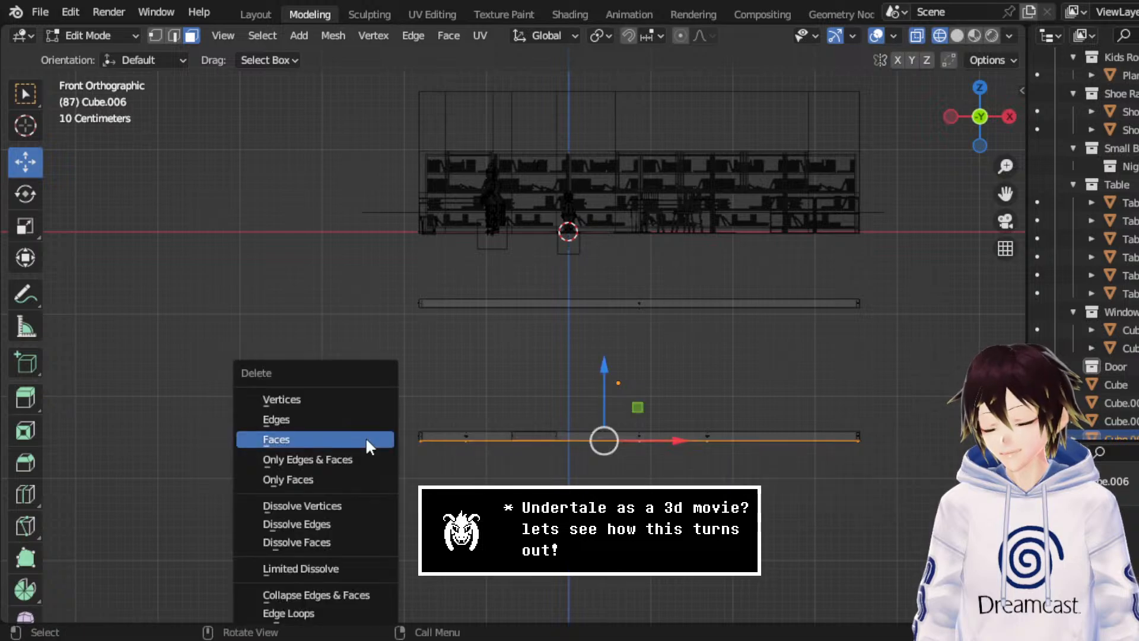
left_click(368, 444)
- Select the outer side faces of the upper ring plus the outer end face of the lower ring and delete them
middle_click_drag(368, 444, 541, 359)
scroll(437, 462, "up", 2)
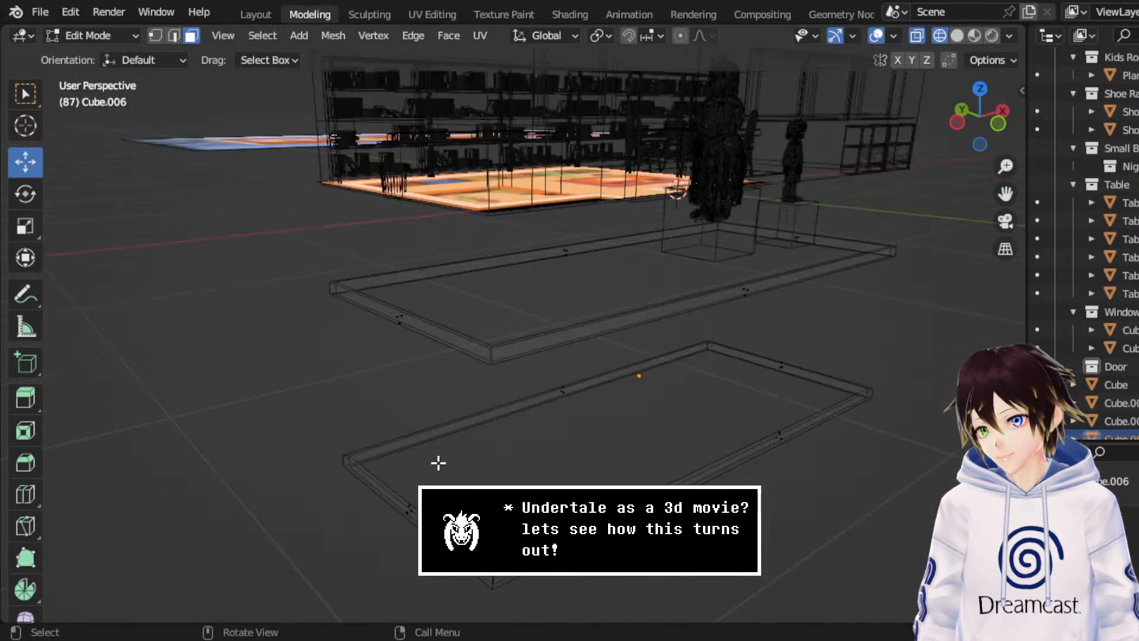
left_click(407, 521)
middle_click_drag(539, 473, 394, 501)
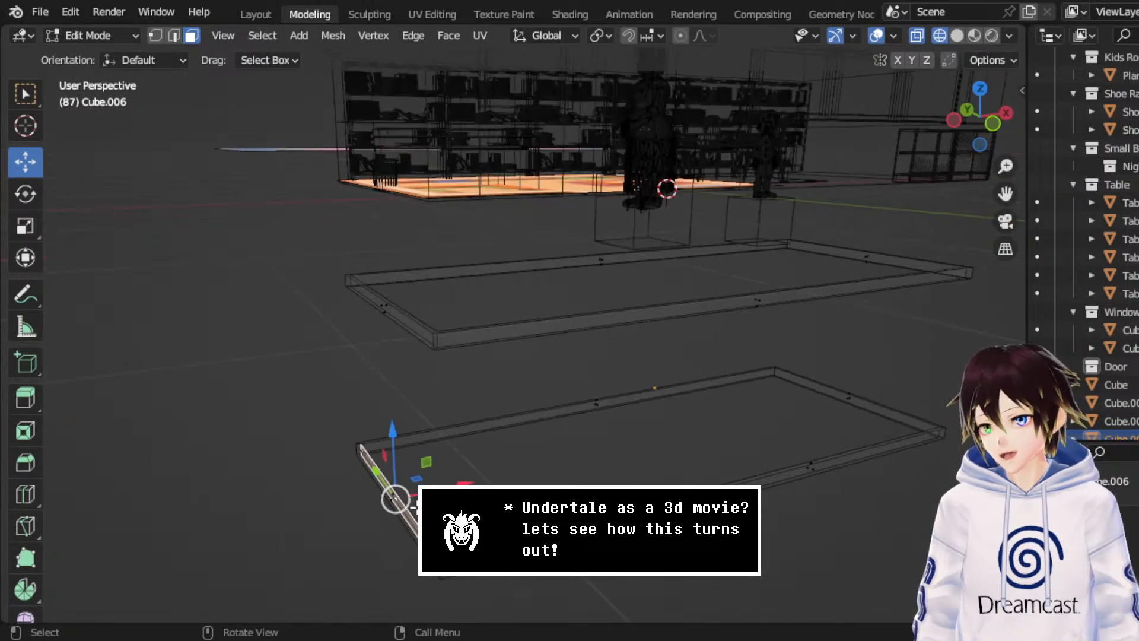
middle_click_drag(382, 333, 341, 326)
left_click(372, 308, "shift")
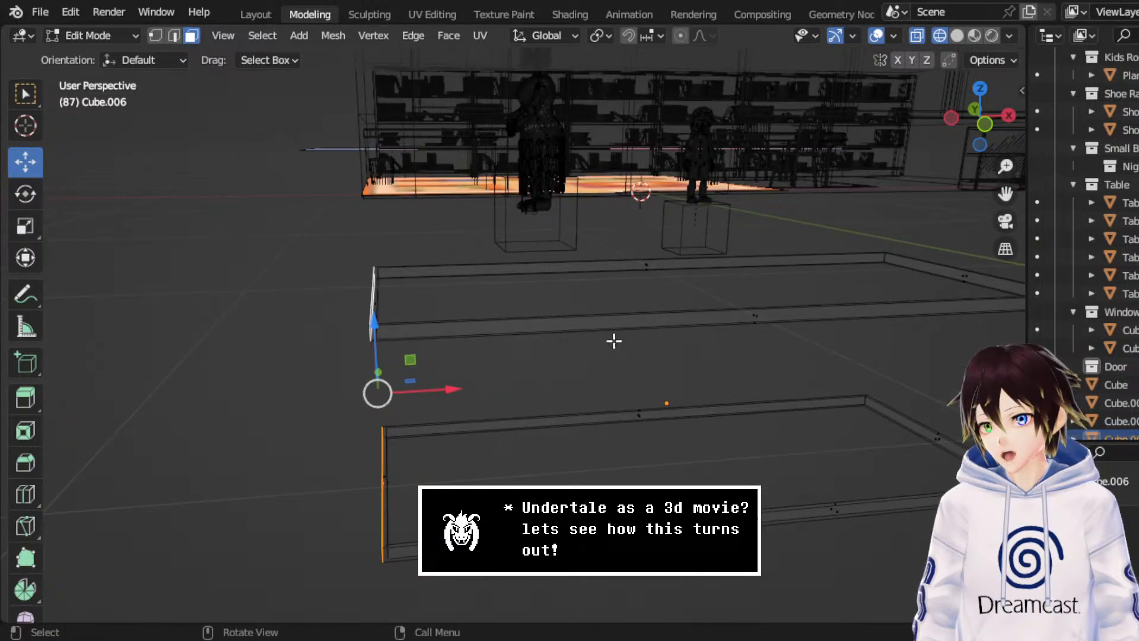
left_click(767, 319, "shift")
middle_click_drag(766, 318, 709, 393)
left_click(348, 331, "shift")
left_click(694, 370, "shift")
middle_click_drag(640, 370, 694, 380)
key("x")
left_click(695, 384)
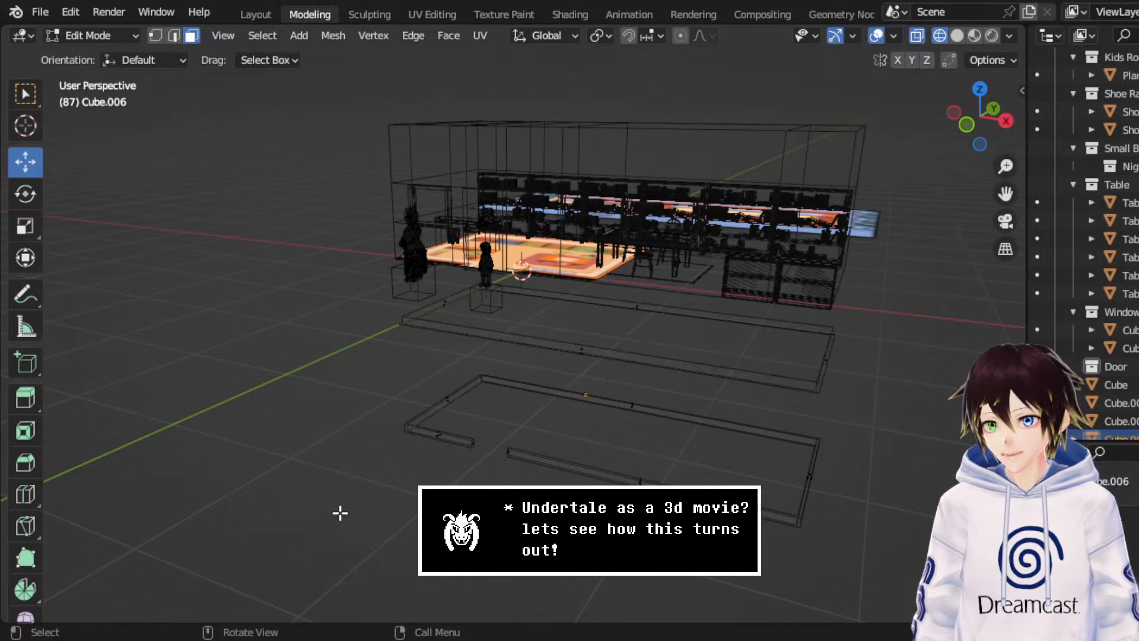
- Select the remaining outer side faces of the lower ring, including both beside the door gap, and delete them
middle_click_drag(338, 510, 540, 483)
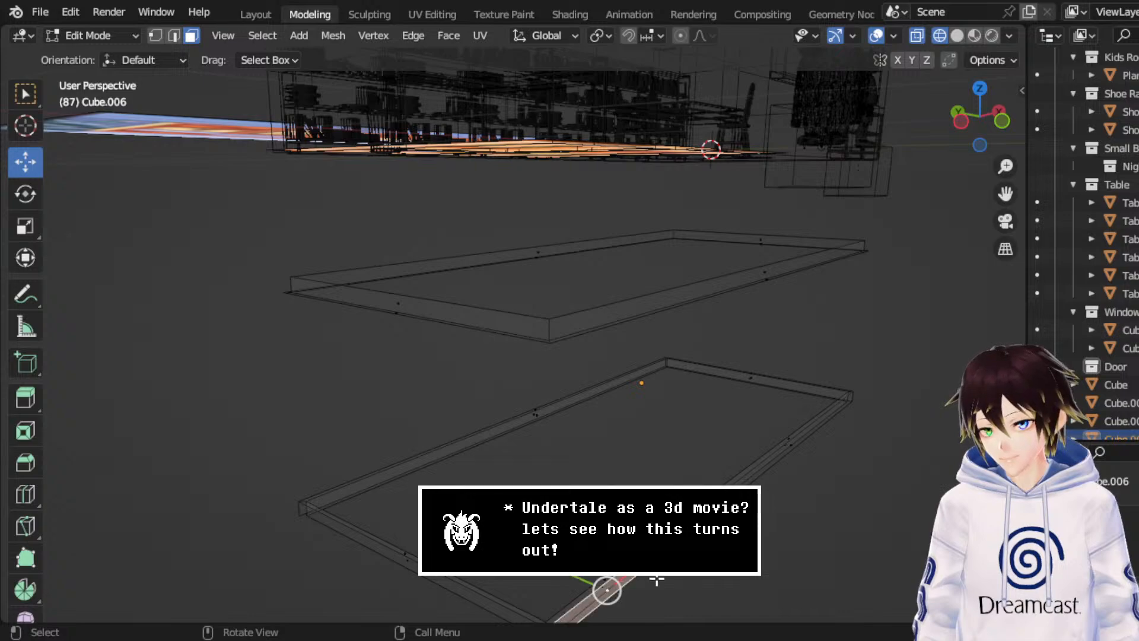
left_click(790, 449, "shift")
middle_click_drag(790, 445, 300, 497)
left_click(290, 468, "shift")
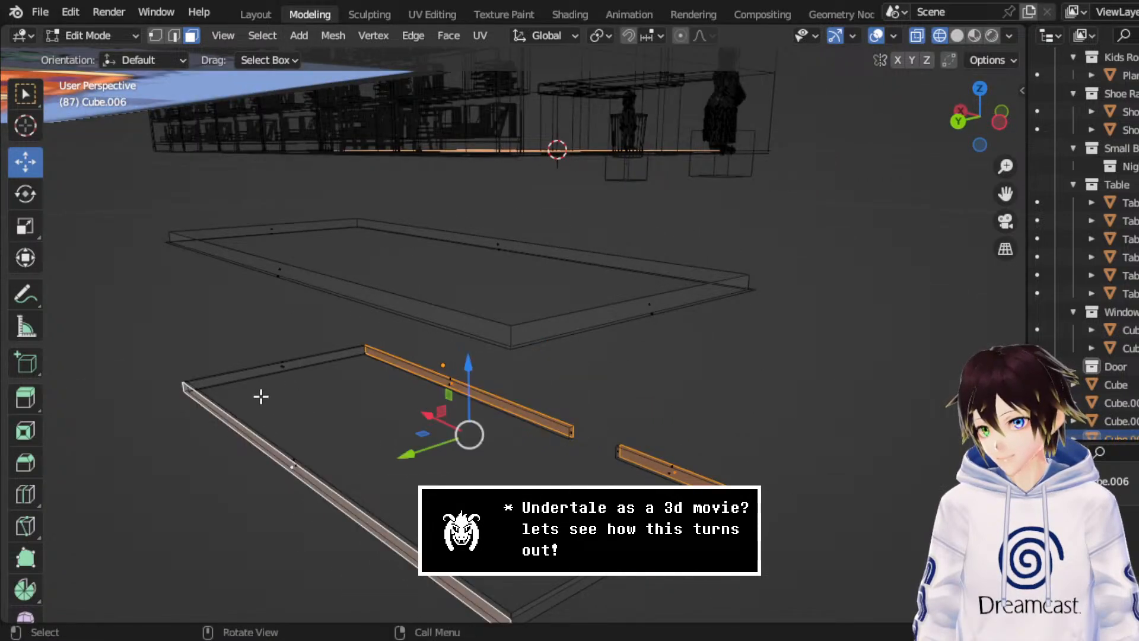
middle_click_drag(261, 397, 922, 502)
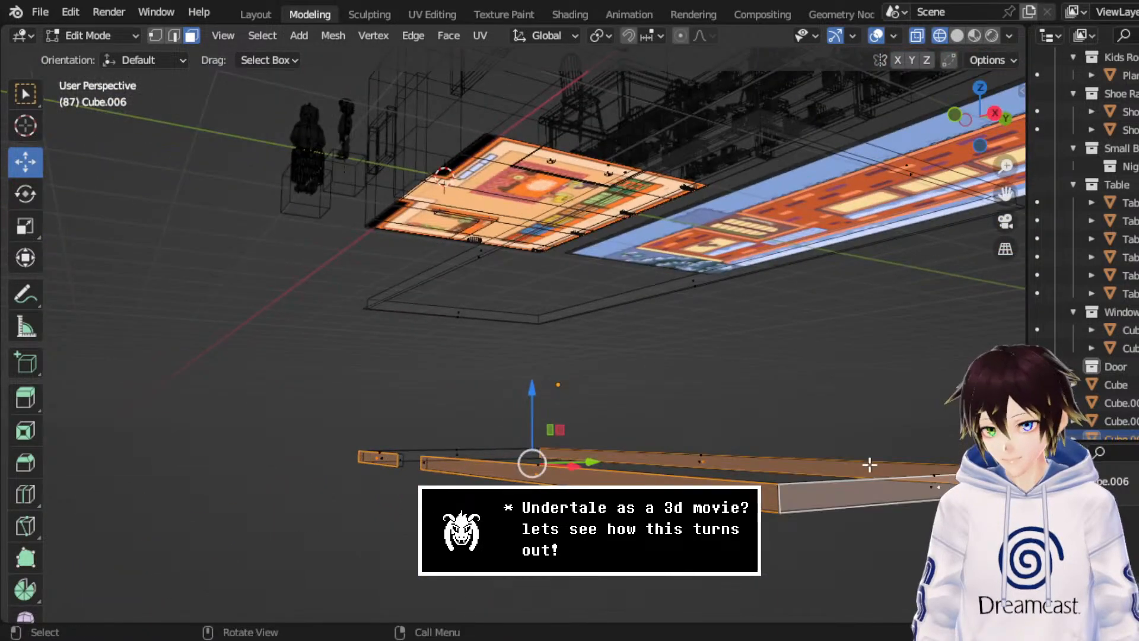
middle_click_drag(872, 465, 669, 444)
key("x")
left_click(669, 444)
- In Object Mode, raise the rings along Z by 2.3992 m and a further 0.11867 m onto the room's floor and ceiling lines
middle_click_drag(503, 446, 744, 460)
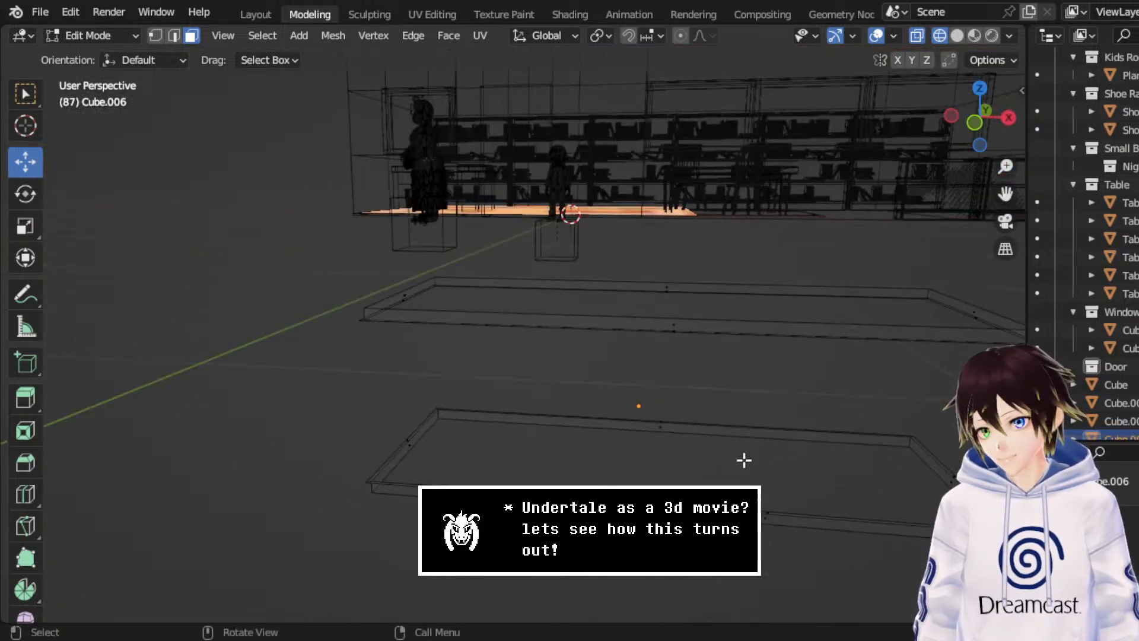
left_click(98, 37)
left_click(99, 55)
middle_click_drag(589, 279, 896, 169)
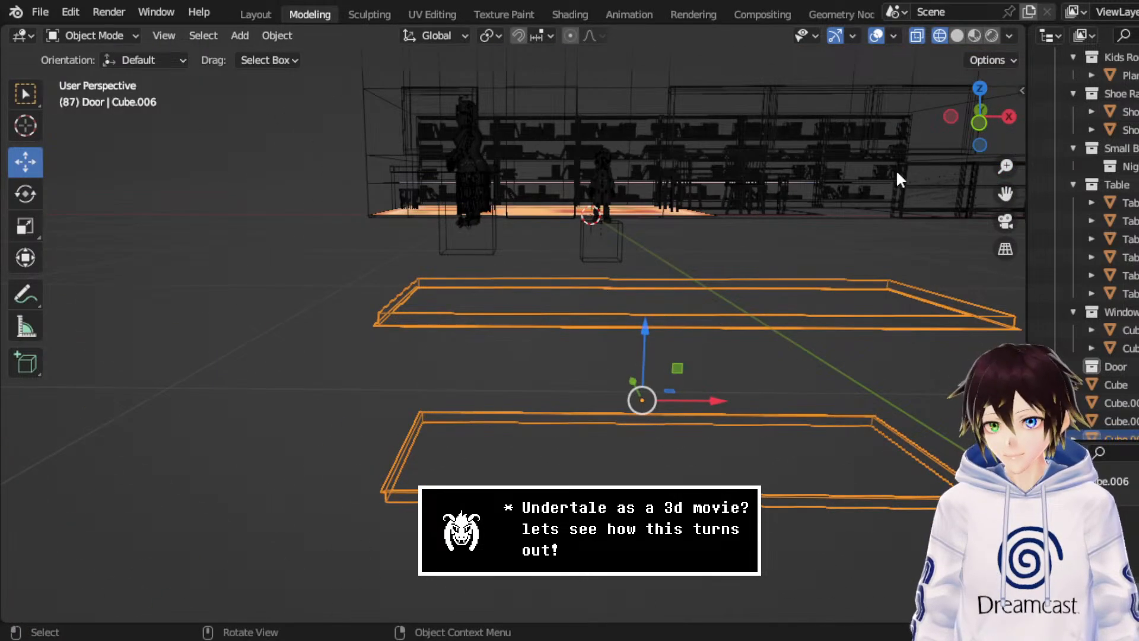
left_click(979, 123)
left_click_drag(610, 418, 663, 195)
scroll(663, 194, "up", 3)
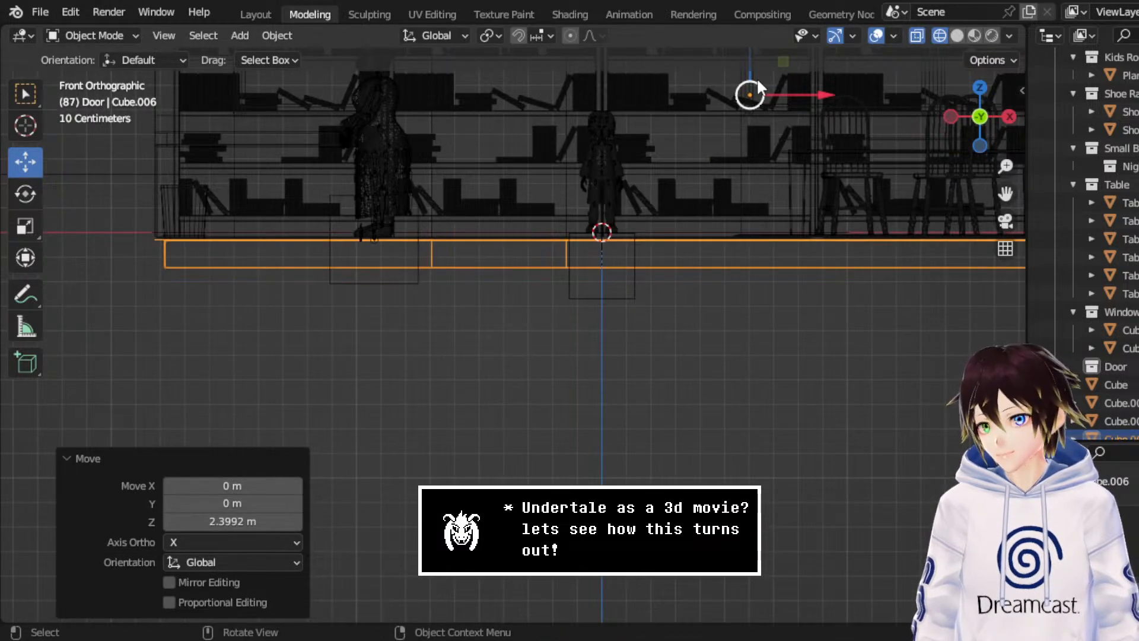
left_click_drag(752, 58, 790, 601)
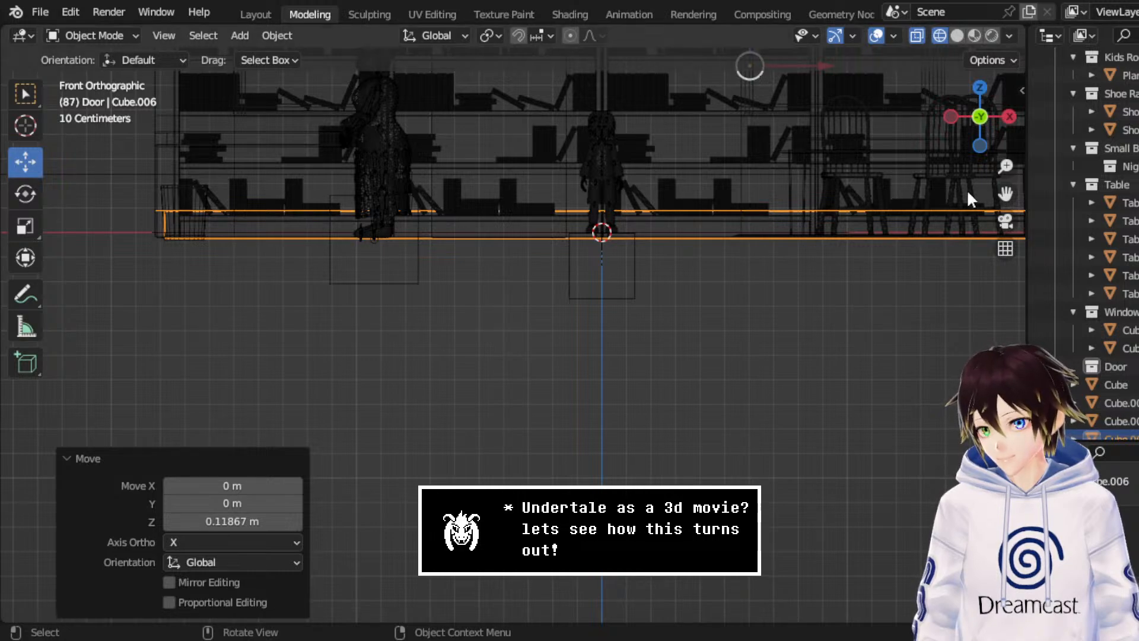
scroll(593, 296, "up", 5, "shift")
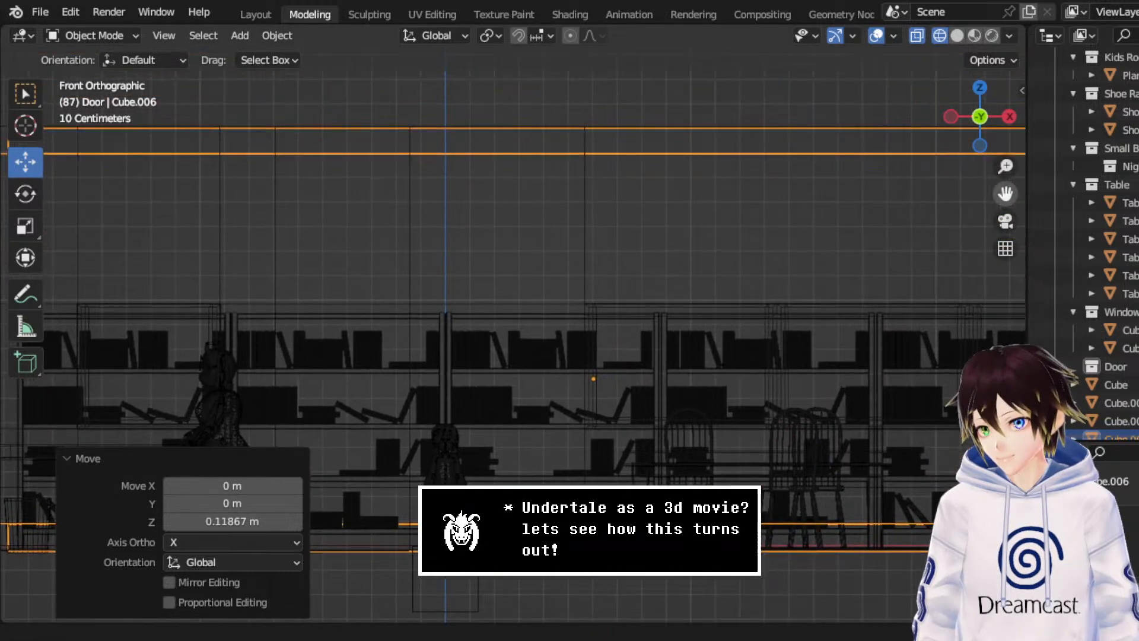
- Rename the rings object as Skirting
scroll(1126, 189, "down", 1)
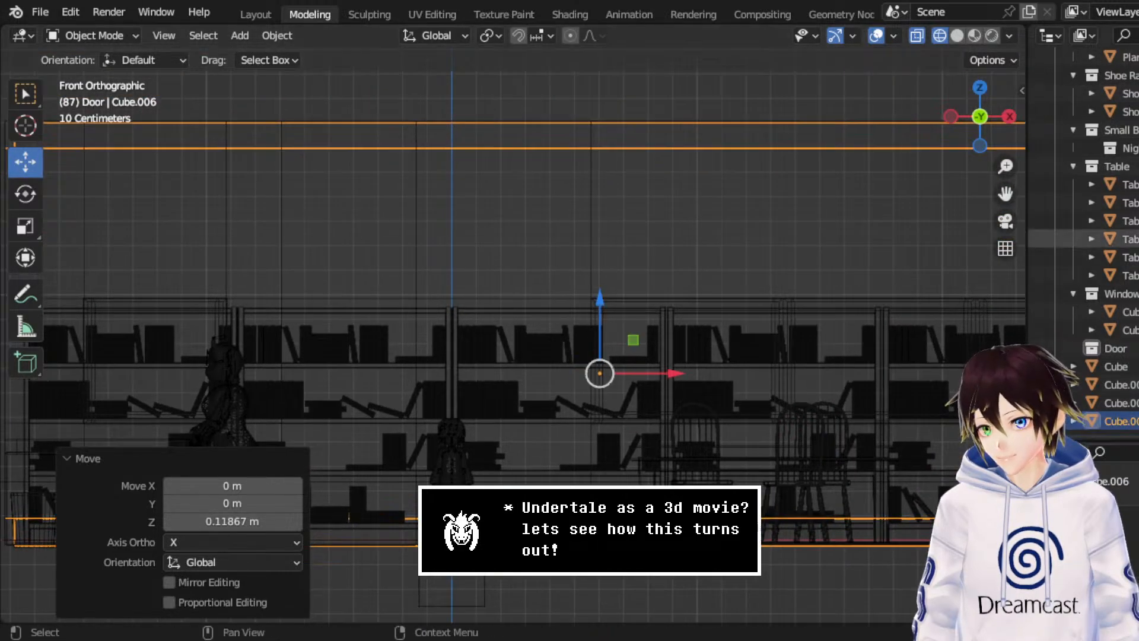
double_click(1115, 420)
type("Skir")
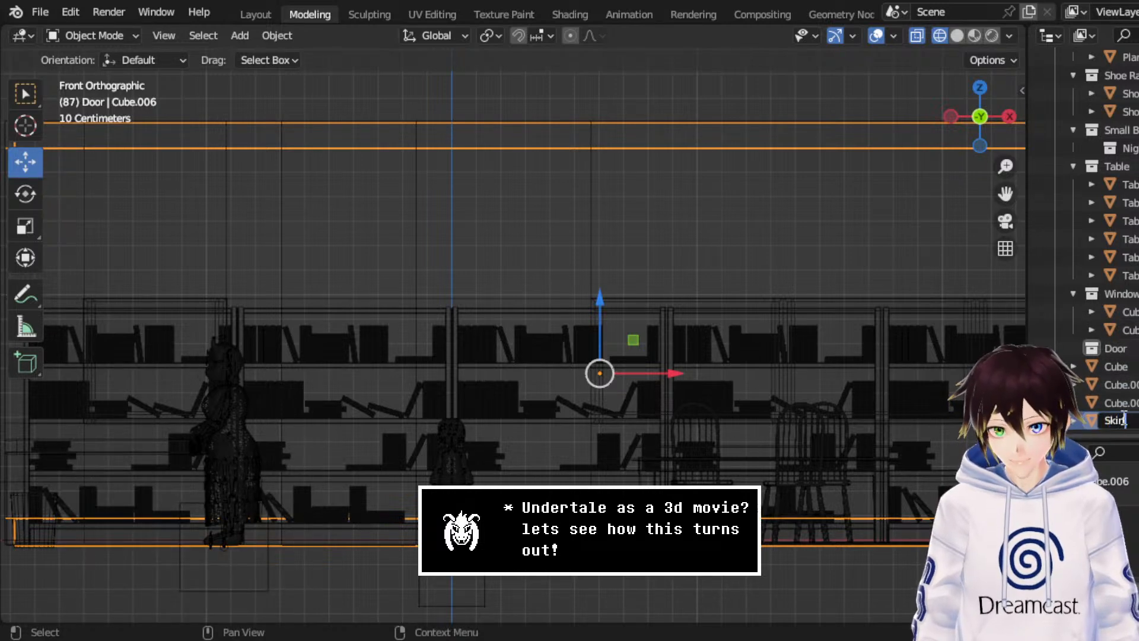
type("ting")
key("Return")
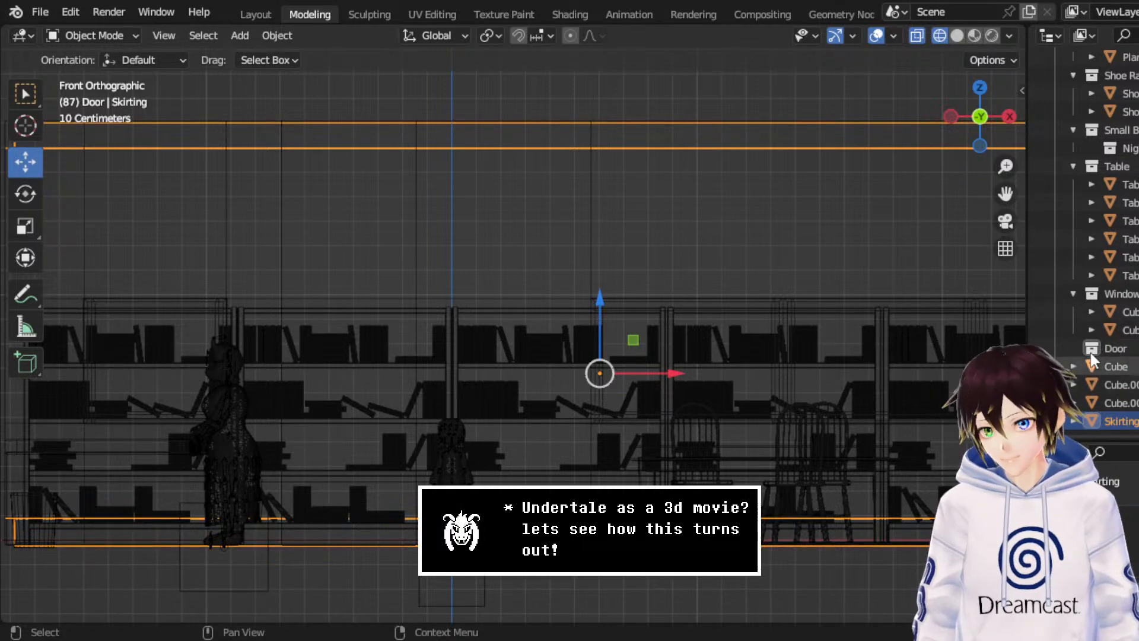
- Create a new collection inside the Geometry collection and name it Skirting
scroll(1092, 249, "up", 8)
left_click(1088, 184)
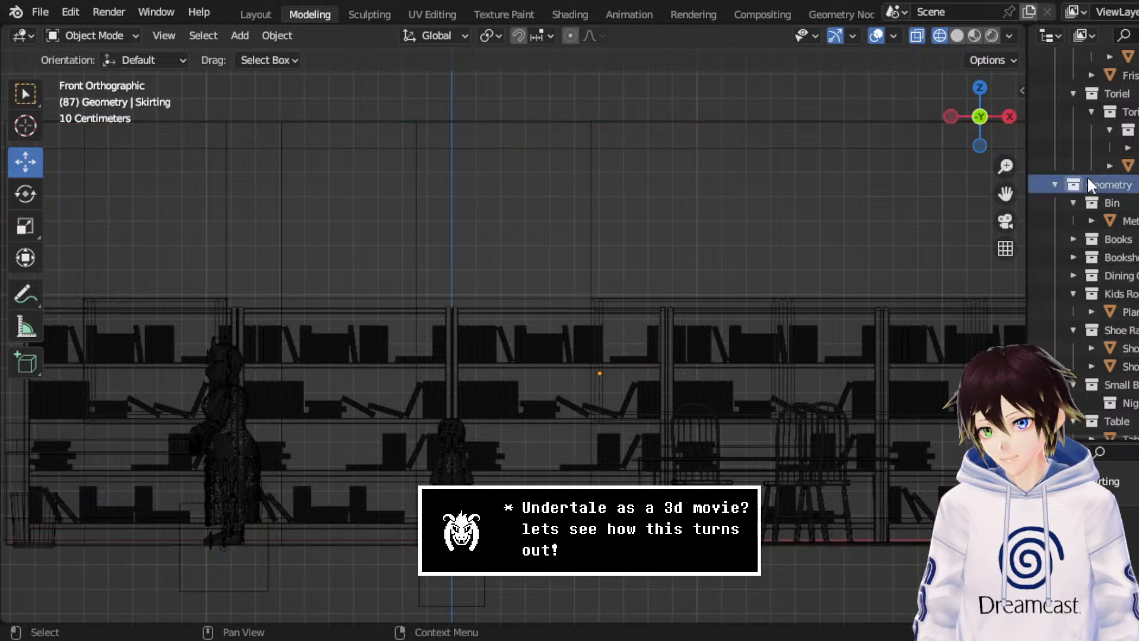
right_click(1087, 185)
left_click(1007, 165)
scroll(1101, 265, "down", 5)
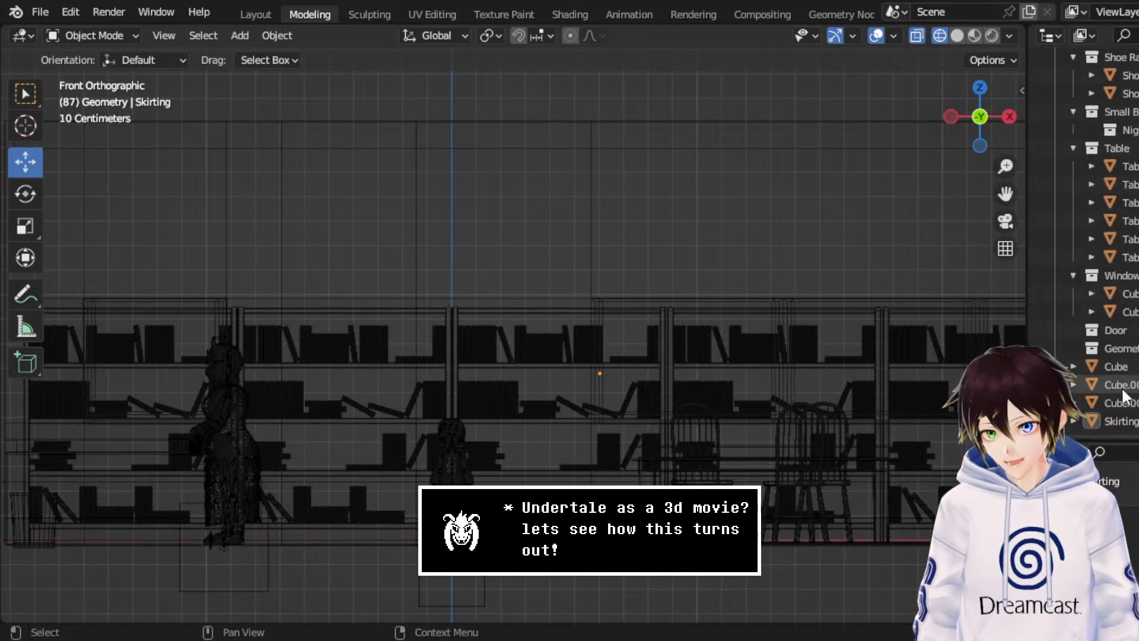
double_click(1115, 348)
type("S")
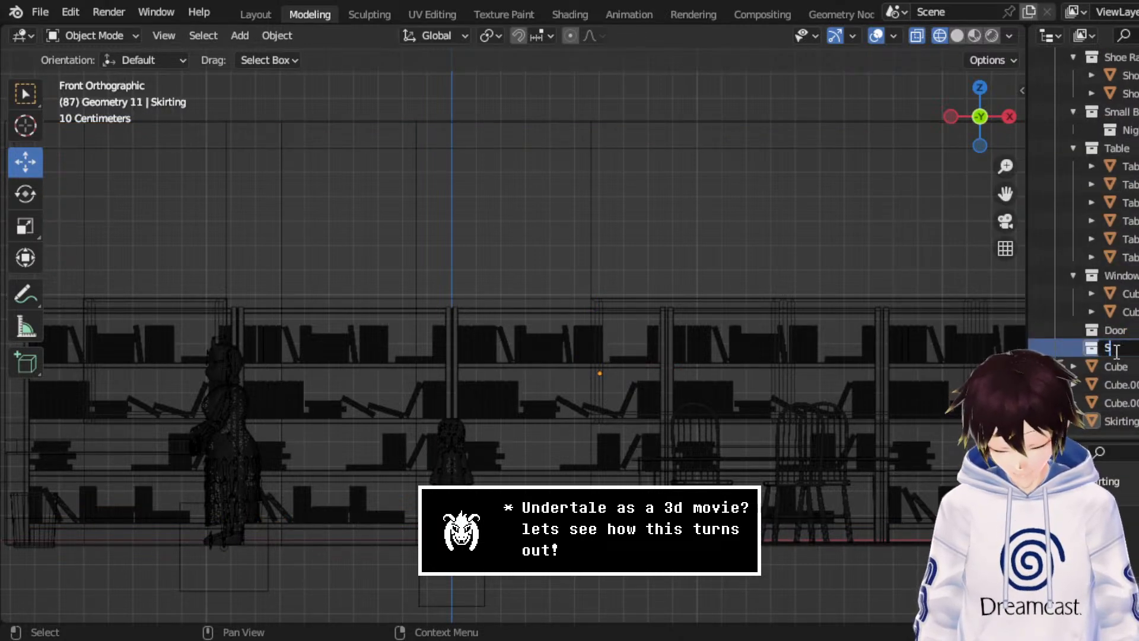
type("kirting")
key("Return")
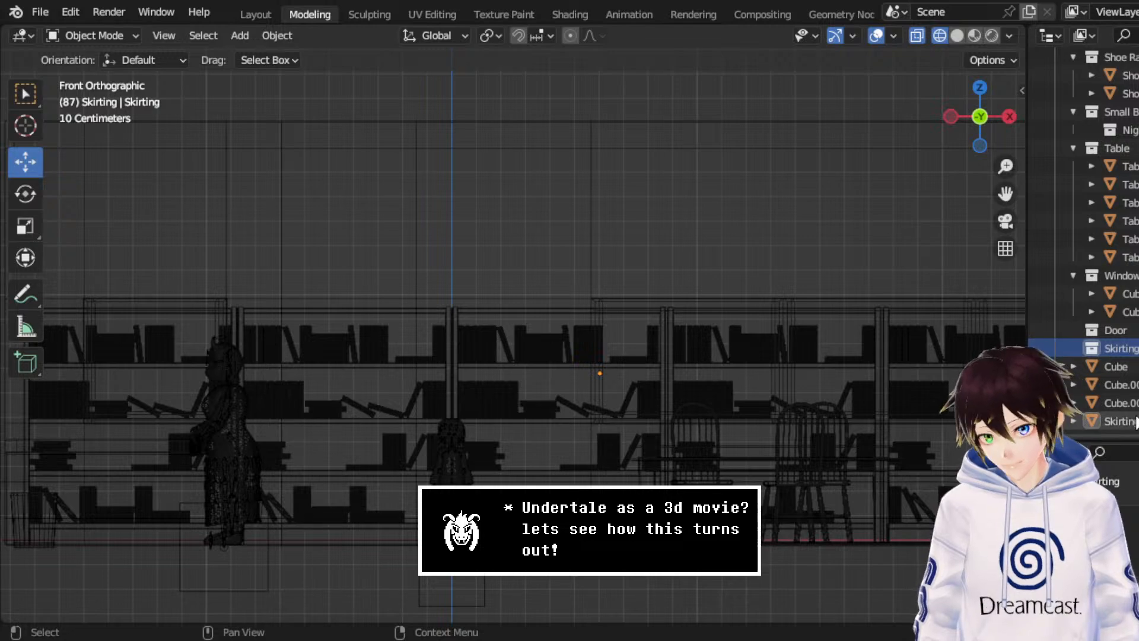
- Move the Skirting object into the Skirting collection and rename the room's Cube object as Main Walls
left_click_drag(1134, 421, 1118, 350)
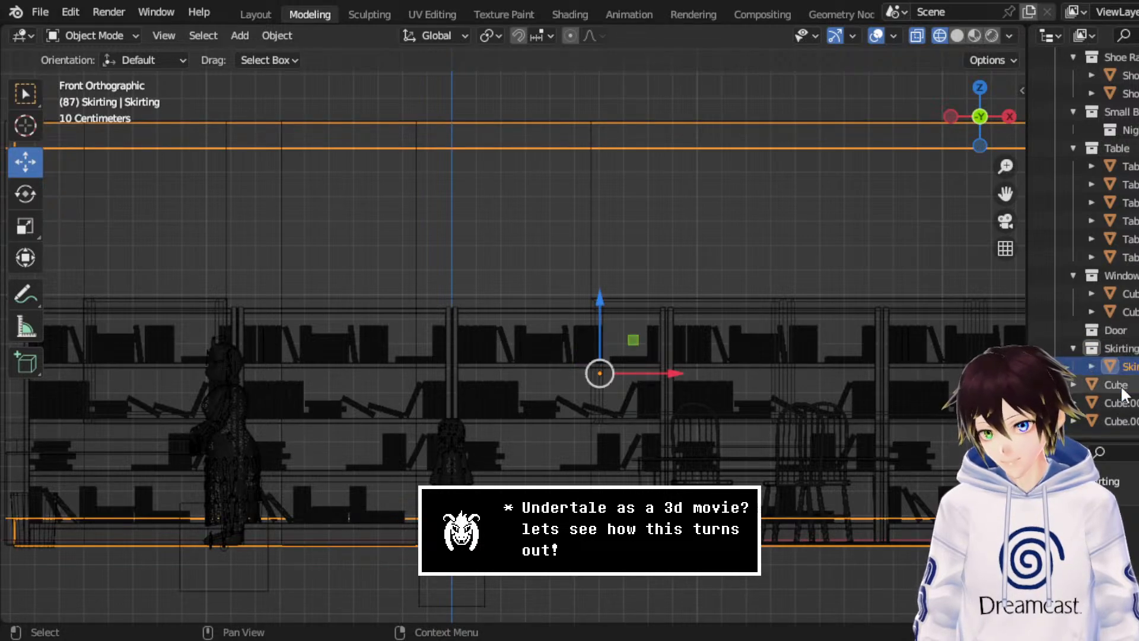
left_click(1116, 385)
left_click(1115, 403)
middle_click_drag(741, 249, 681, 254)
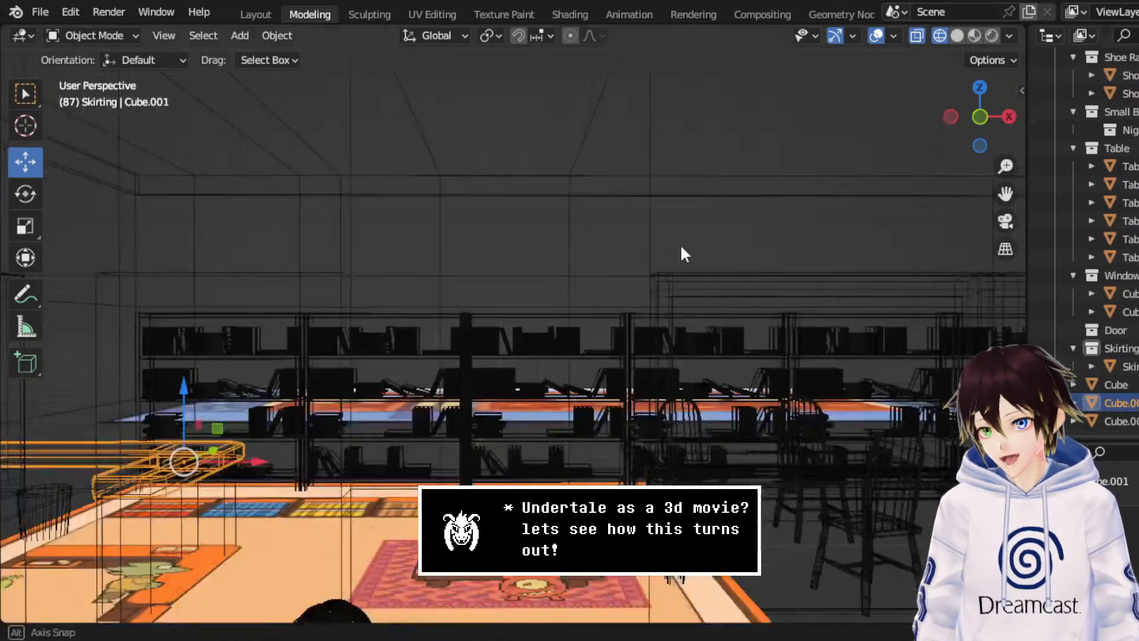
scroll(682, 254, "down", 8)
left_click(1113, 384)
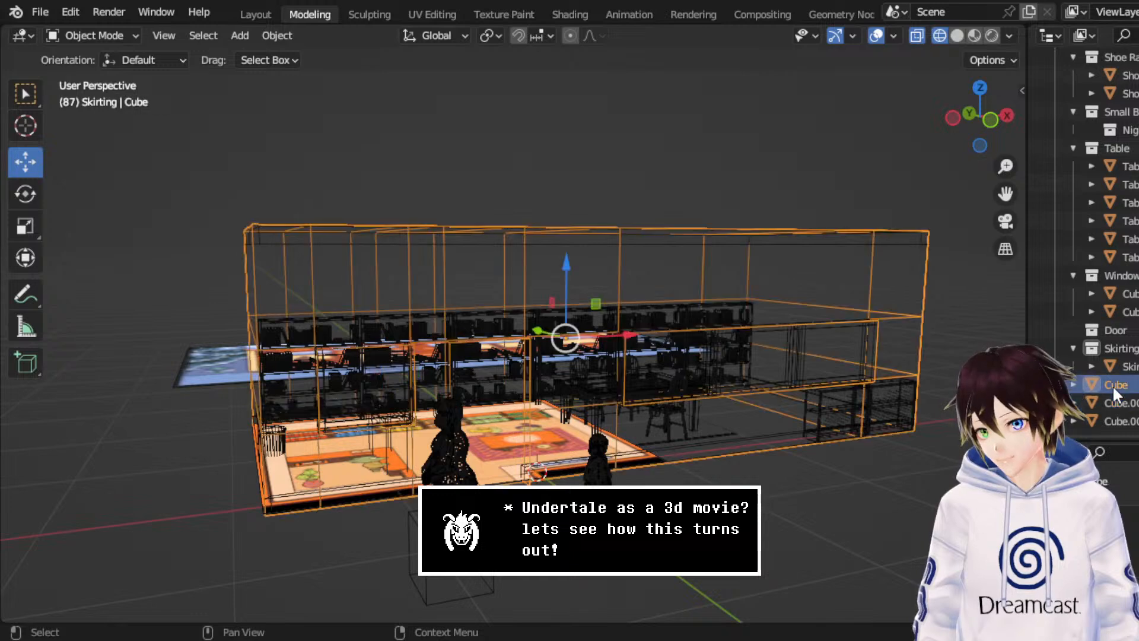
double_click(1112, 384)
type("Main")
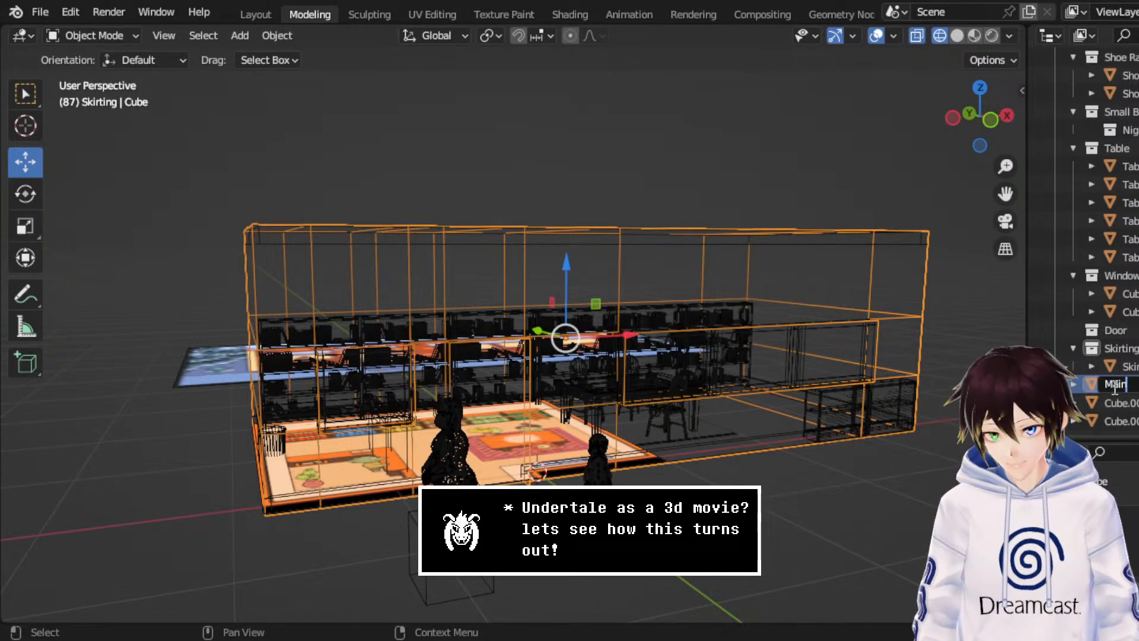
type(" Walls")
key("Return")
- Create a Front Desk collection inside the Geometry collection and move Cube.001 and Cube.002 into it
left_click(1112, 385)
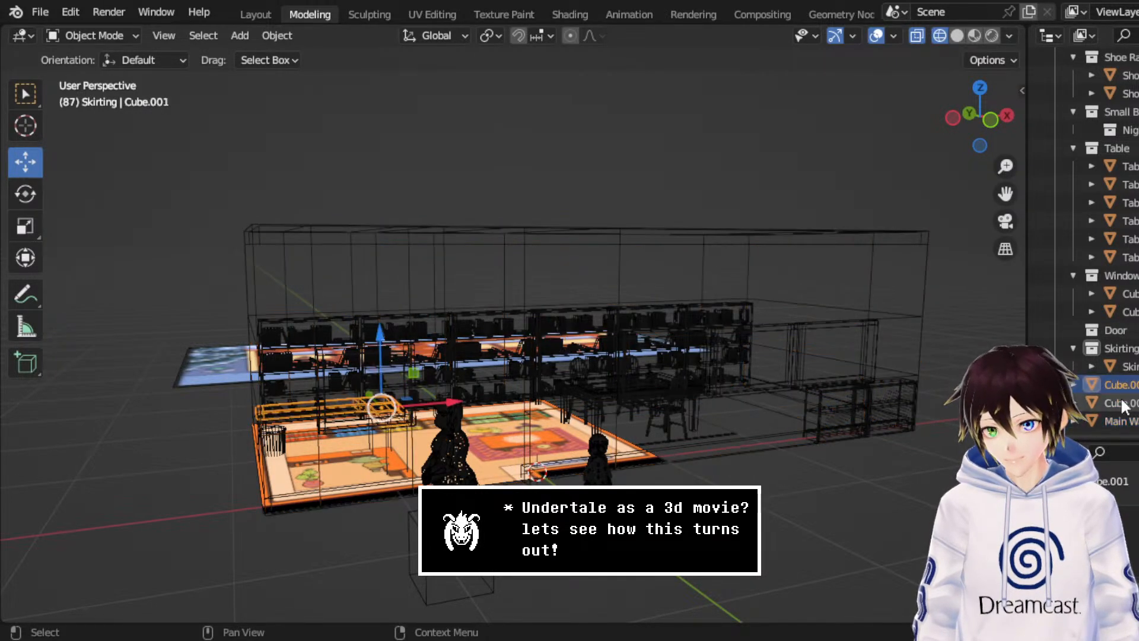
left_click(1123, 404)
scroll(1126, 356, "up", 10)
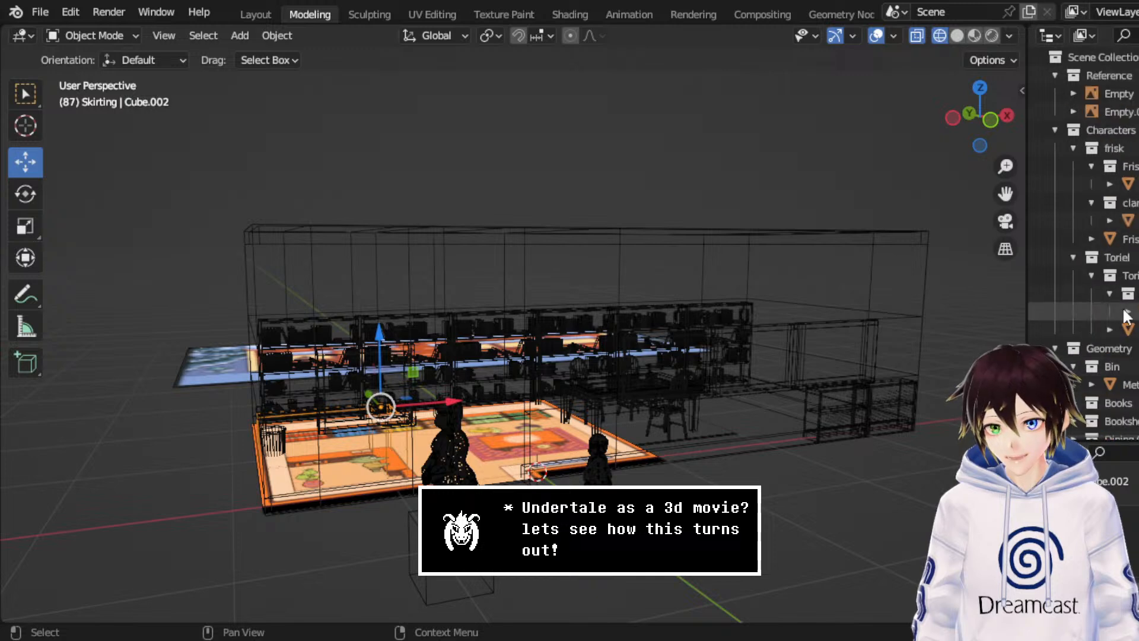
right_click(1110, 347)
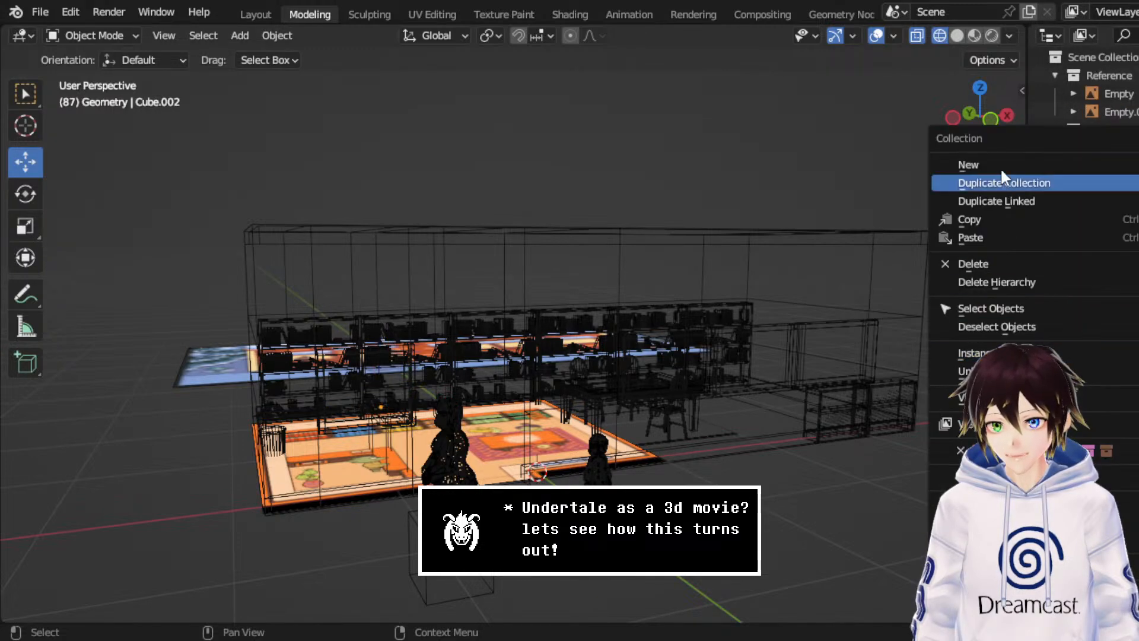
left_click(1001, 178)
double_click(1108, 368)
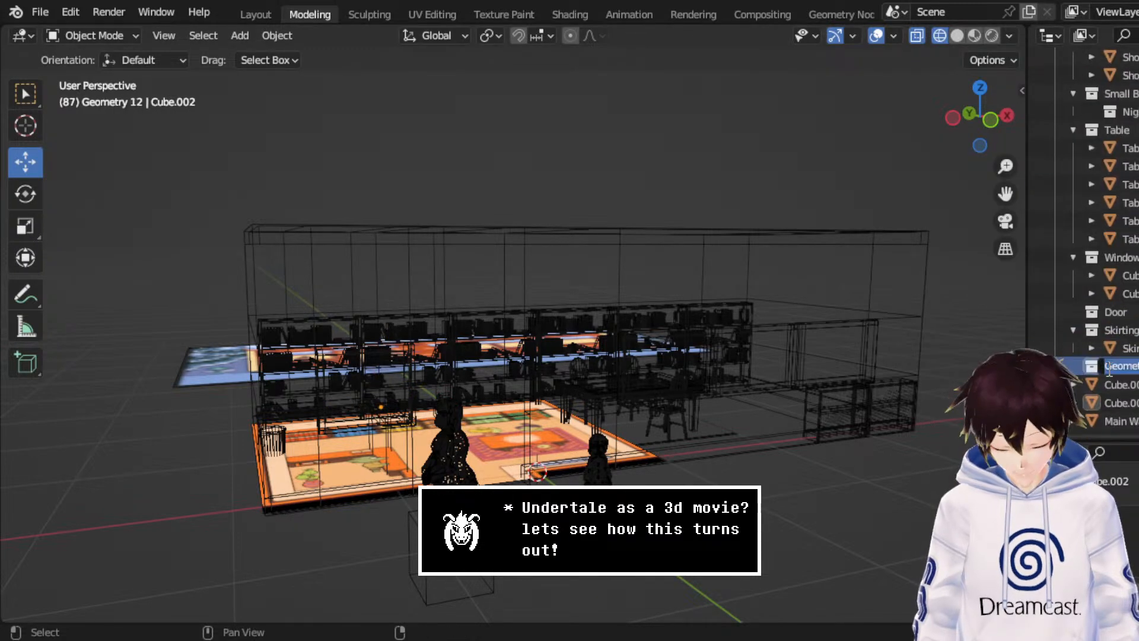
key("BackSpace")
type("F")
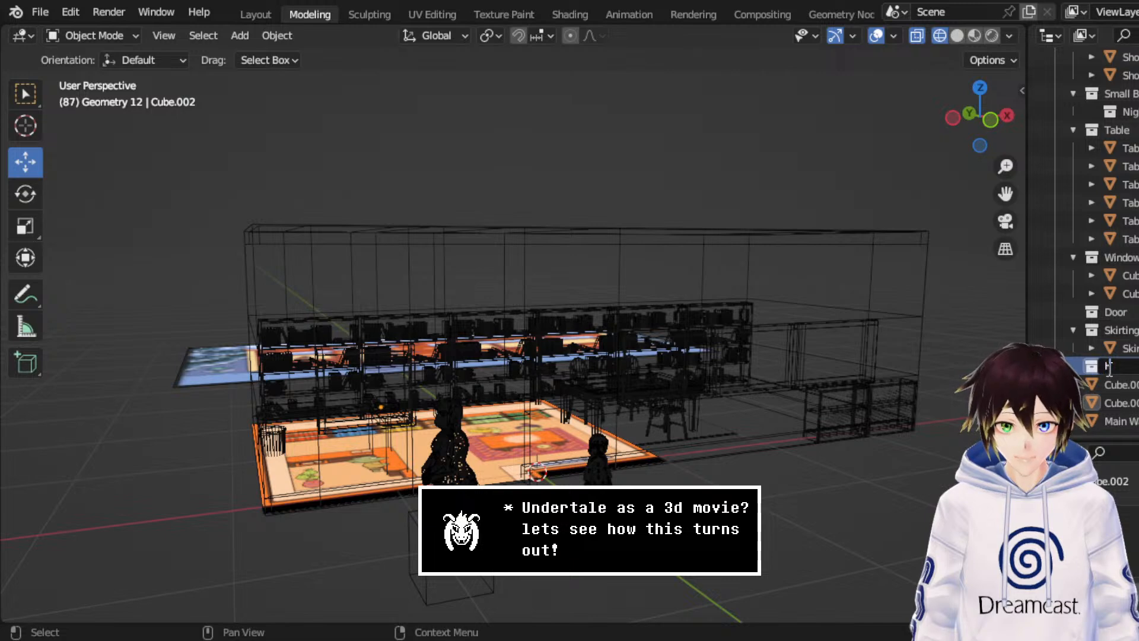
type("ront Desk")
key("Return")
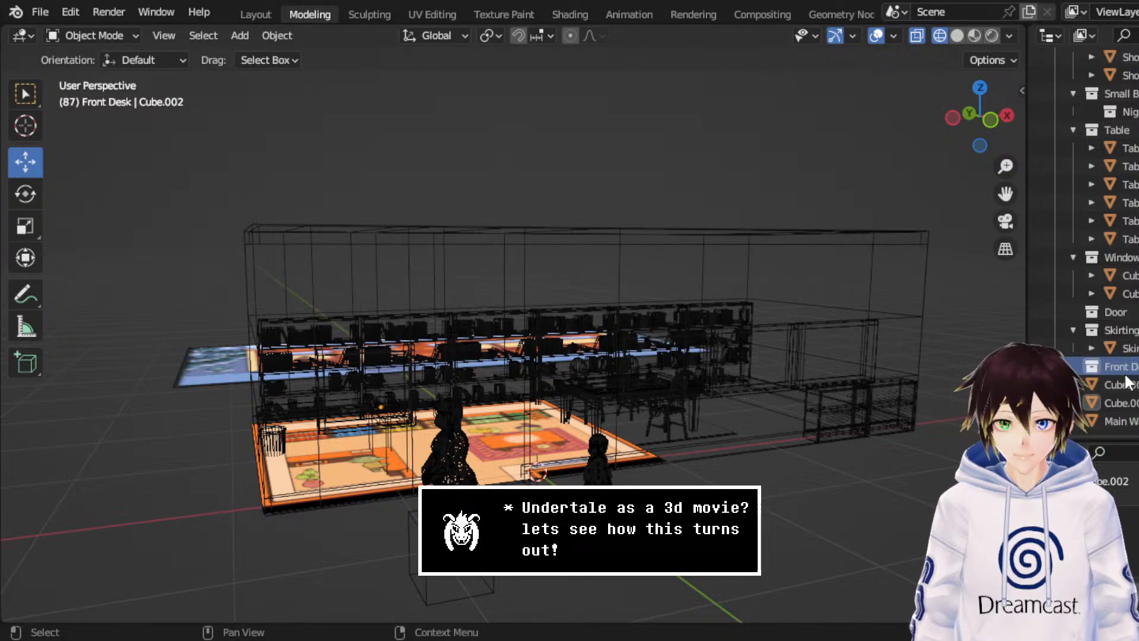
mouse_move(1126, 382)
left_mouse_down()
mouse_move(1119, 400)
mouse_move(1117, 372)
left_mouse_up()
- Switch the viewport to solid shading and examine how the skirting fits against the room's walls and shelves
left_click(1128, 423)
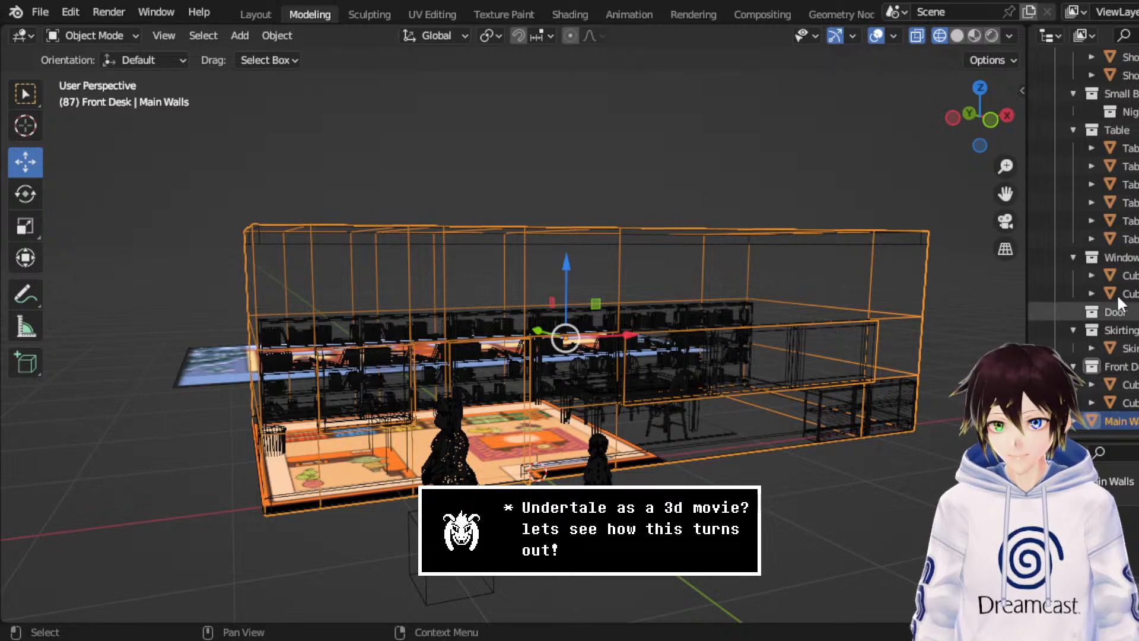
left_click(1130, 349)
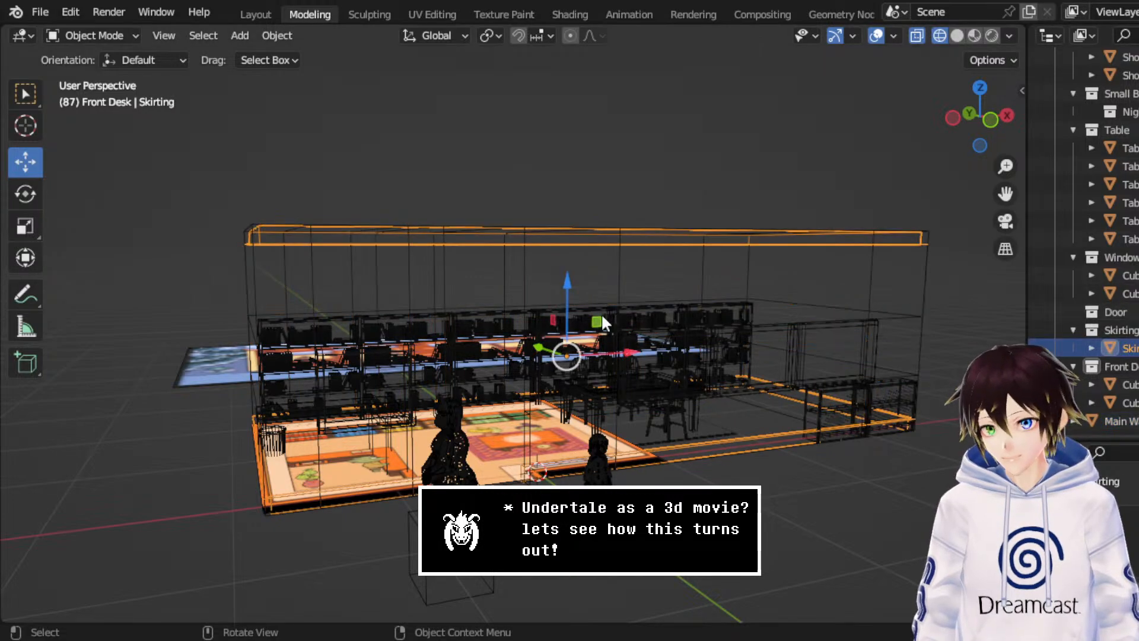
left_click(957, 35)
scroll(764, 260, "up", 6)
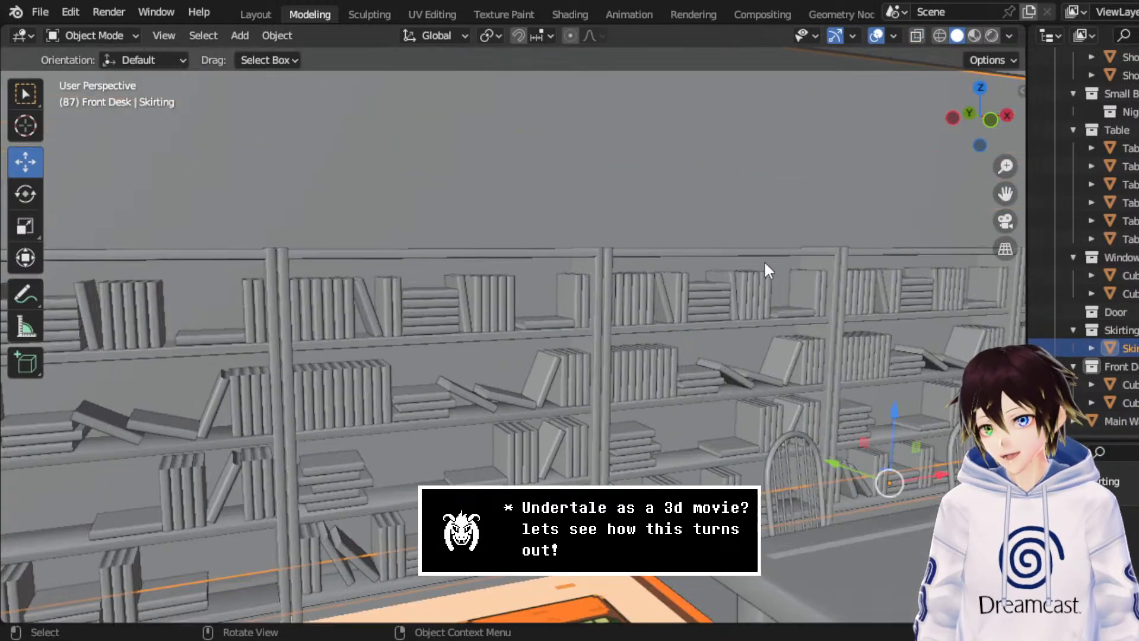
middle_click_drag(763, 260, 793, 292)
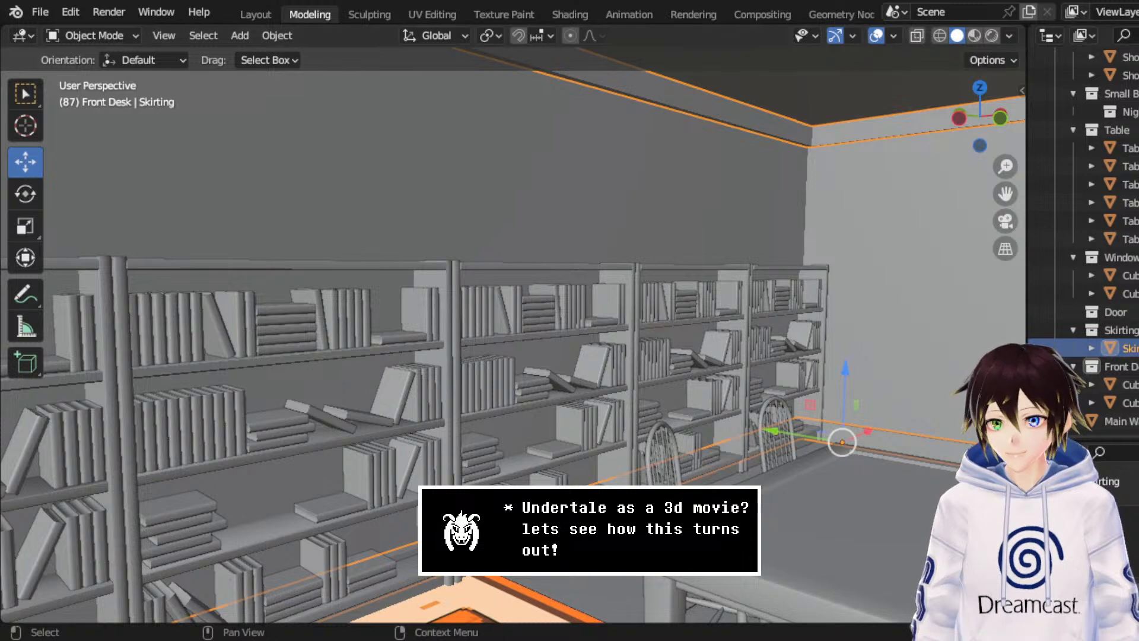
left_click(398, 232)
middle_click_drag(397, 230, 479, 257)
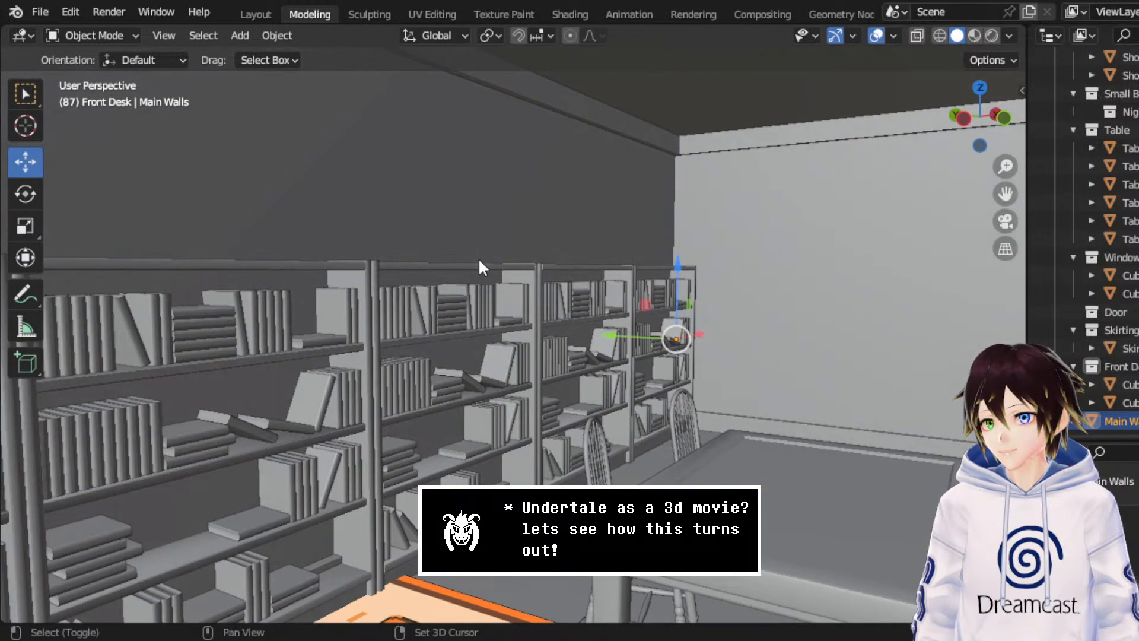
key("shift+grave")
key("w")
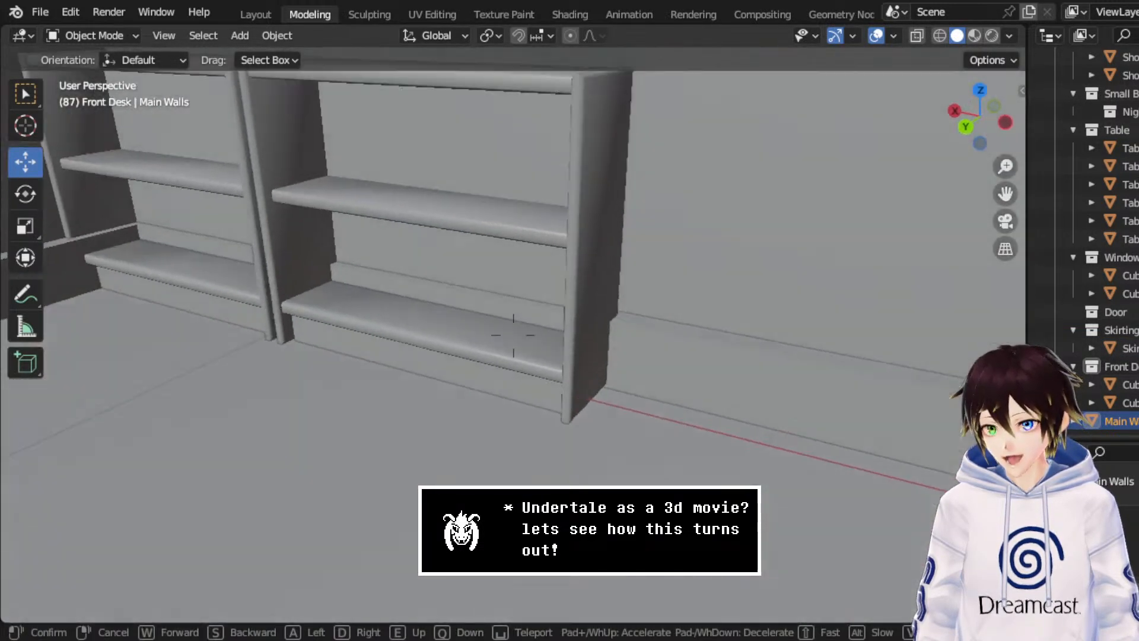
key("s")
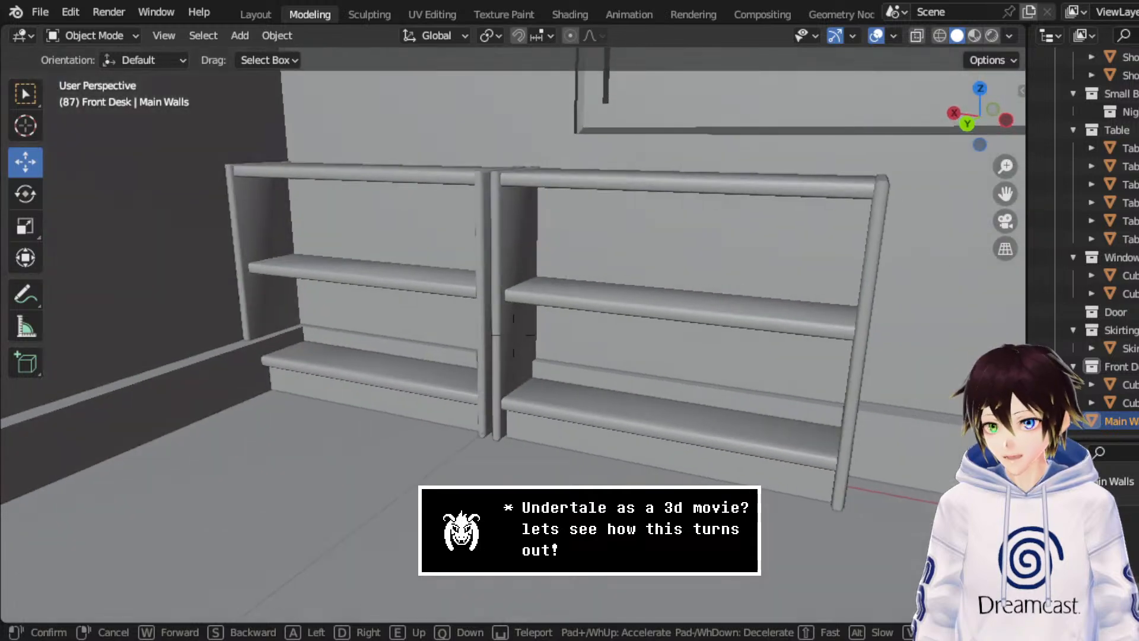
key("Escape")
middle_click_drag(587, 326, 650, 336)
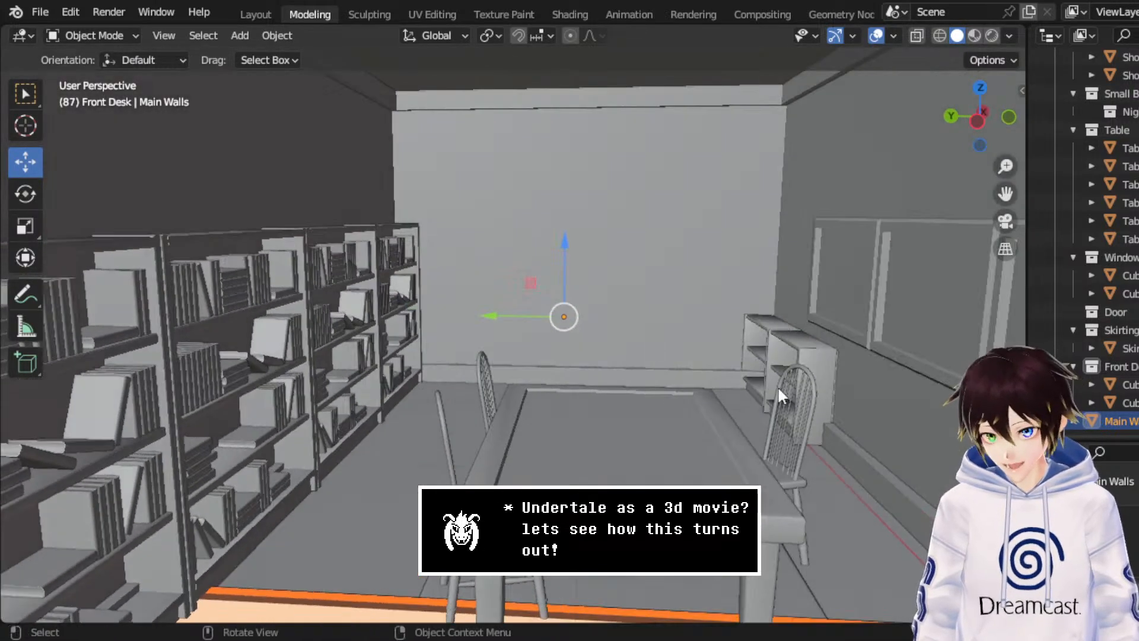
- Select both shoe racks and examine where they meet the skirting along the window wall
left_click(800, 373)
left_click(784, 338)
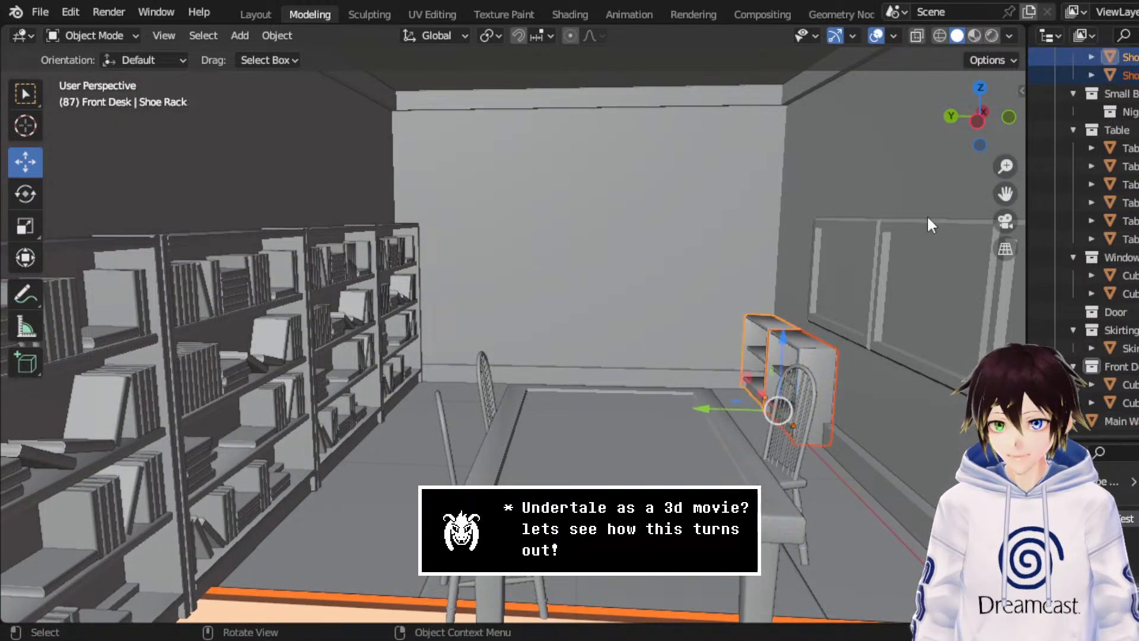
left_click_drag(1004, 196, 981, 199)
middle_click_drag(541, 323, 852, 332)
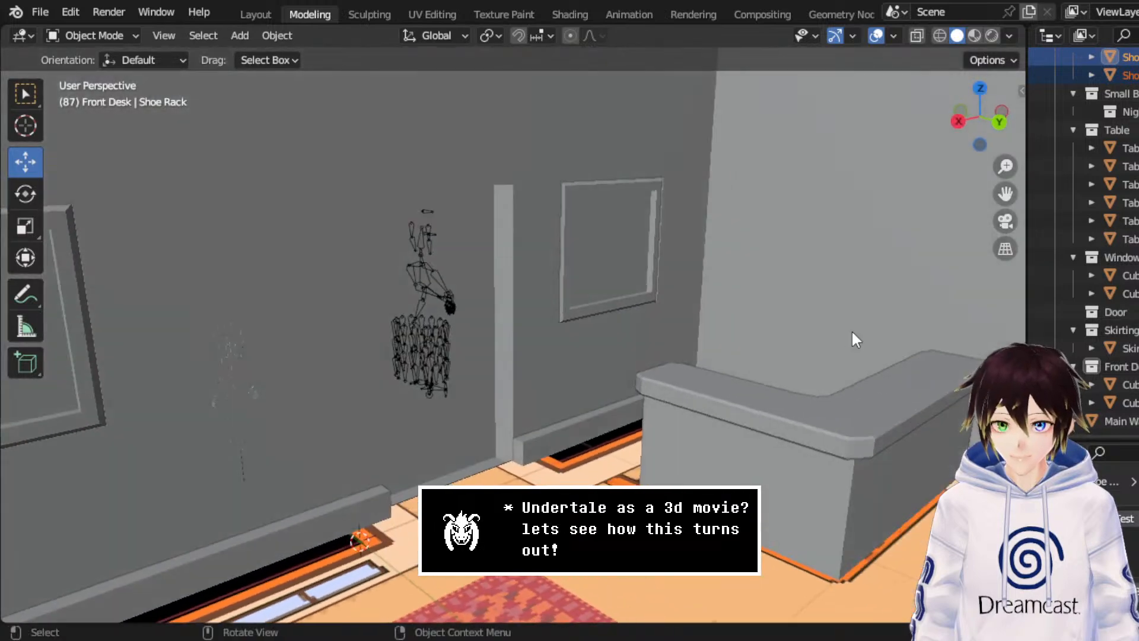
scroll(760, 334, "down", 2)
left_click_drag(1002, 198, 980, 268)
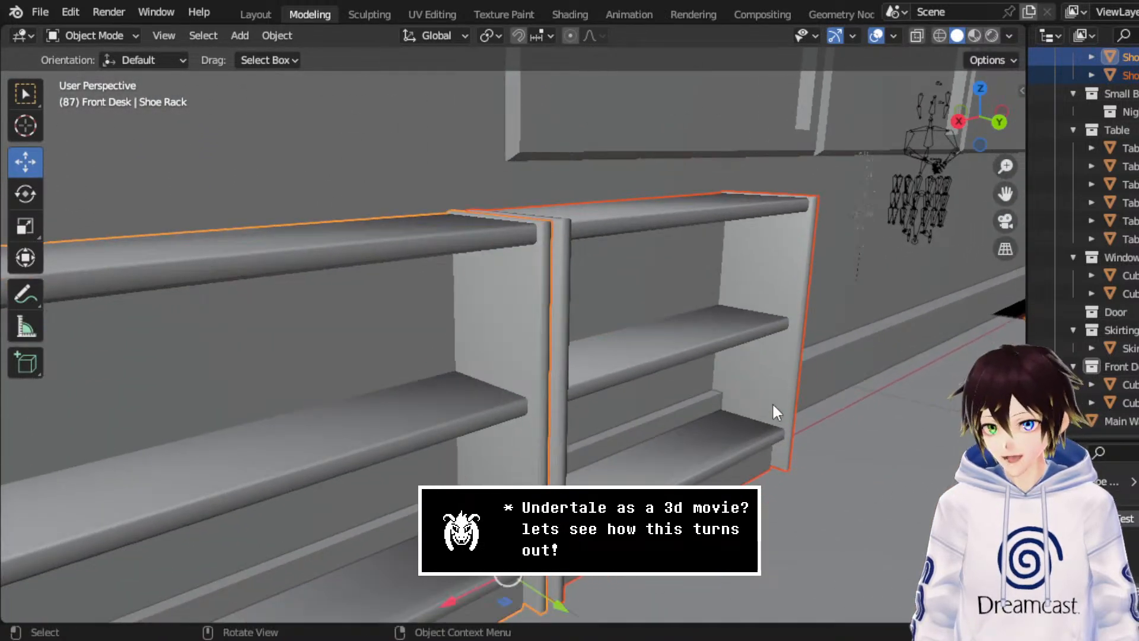
middle_click_drag(771, 401, 592, 409)
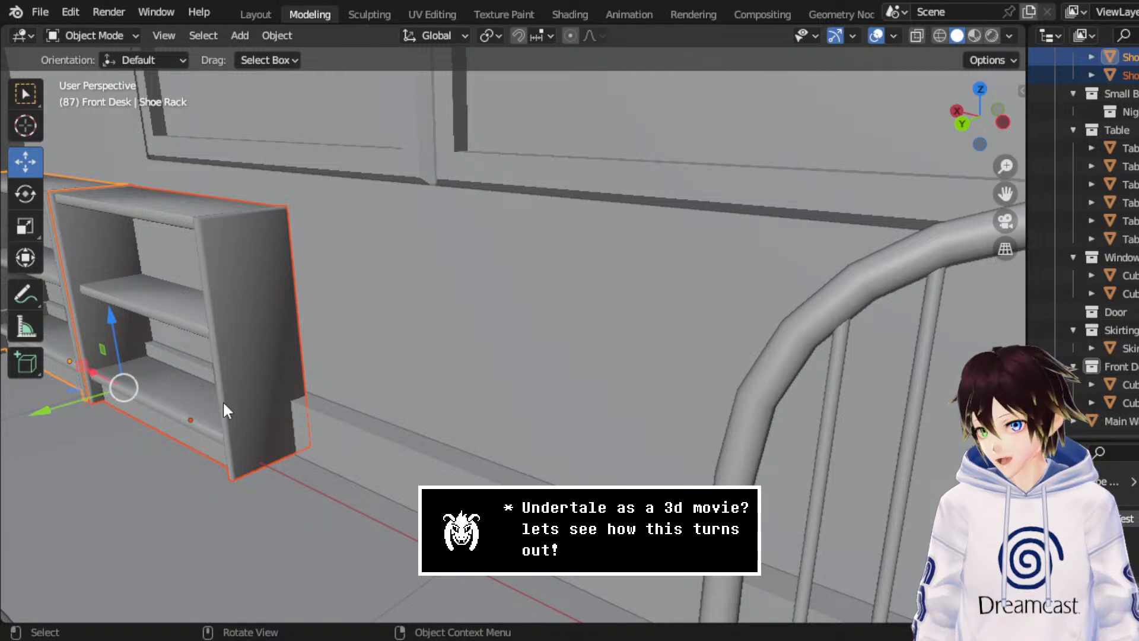
- In Edit Mode, move the floor skirting's inner face below the windows about 0.025 m along negative Y toward the wall
left_click(342, 434)
left_click(95, 36)
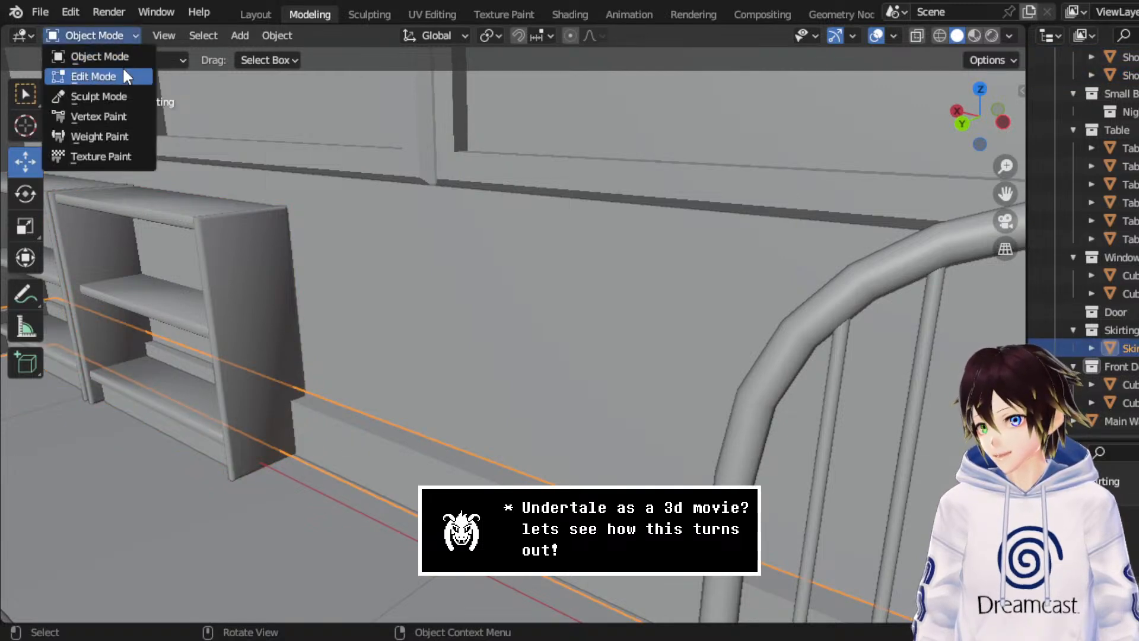
left_click(95, 76)
middle_click_drag(372, 478, 674, 310)
middle_click_drag(801, 126, 687, 271)
middle_click_drag(750, 225, 667, 266)
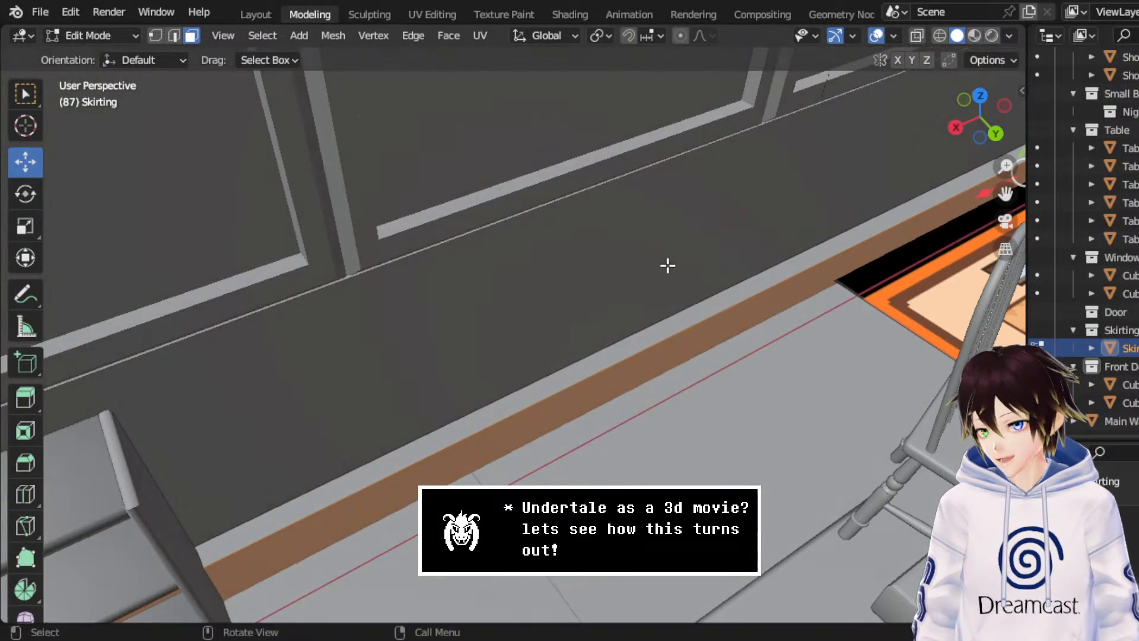
middle_click_drag(947, 247, 831, 148)
key("g")
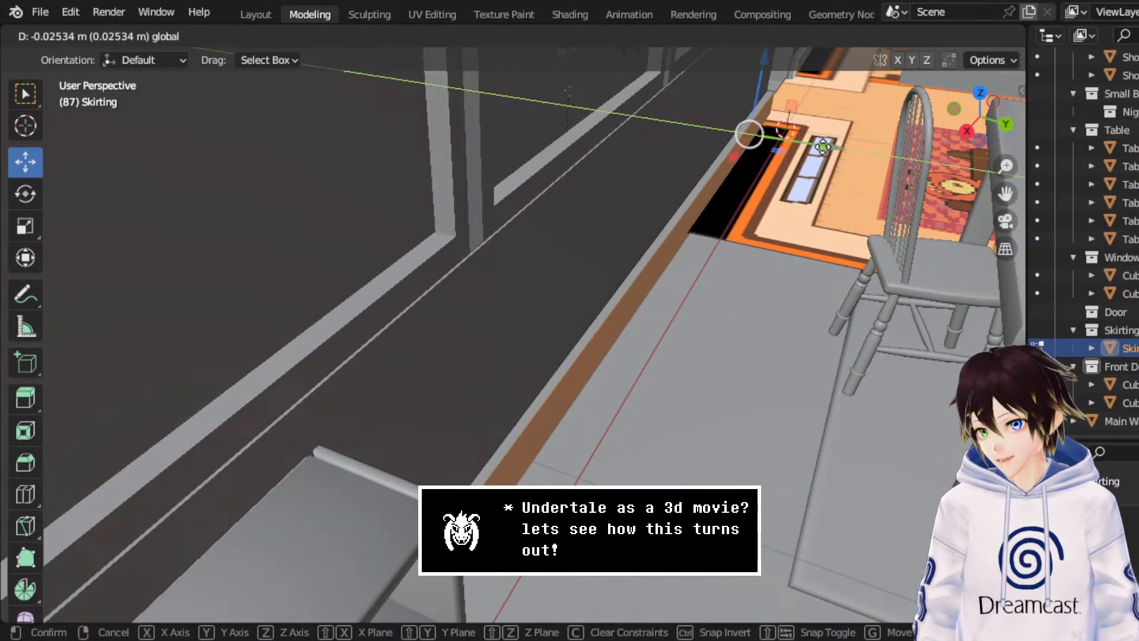
left_click(825, 147)
- Select the floor skirting's inner face behind the bookshelves and move it 0.035448 m along Y
middle_click_drag(769, 277, 874, 272)
left_click(803, 382)
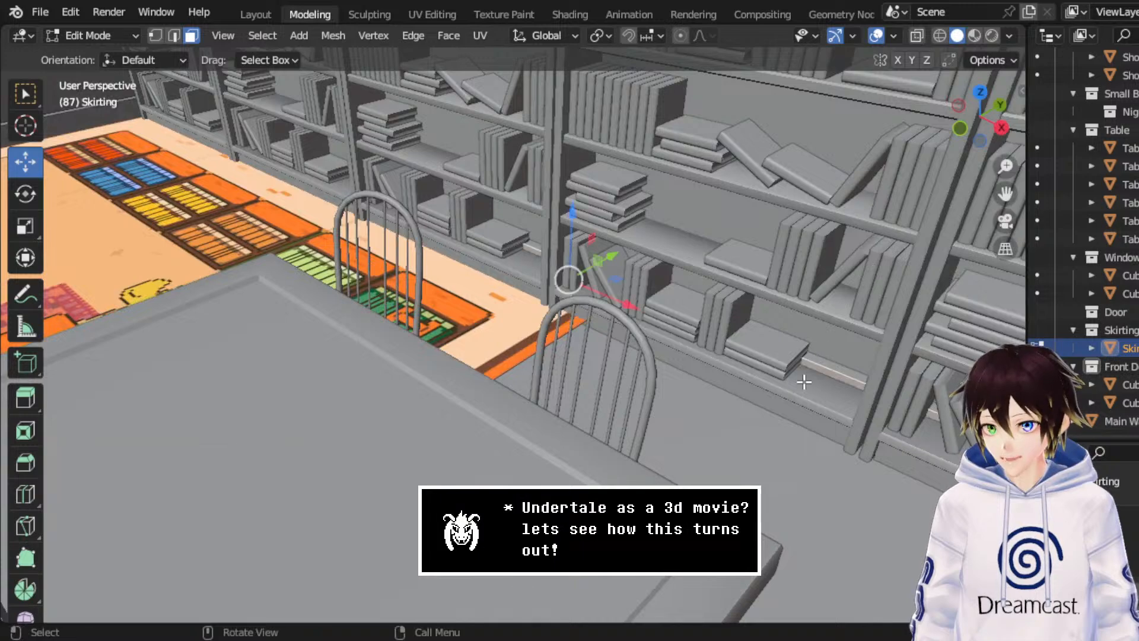
middle_click_drag(803, 381, 769, 337)
scroll(513, 347, "up", 3)
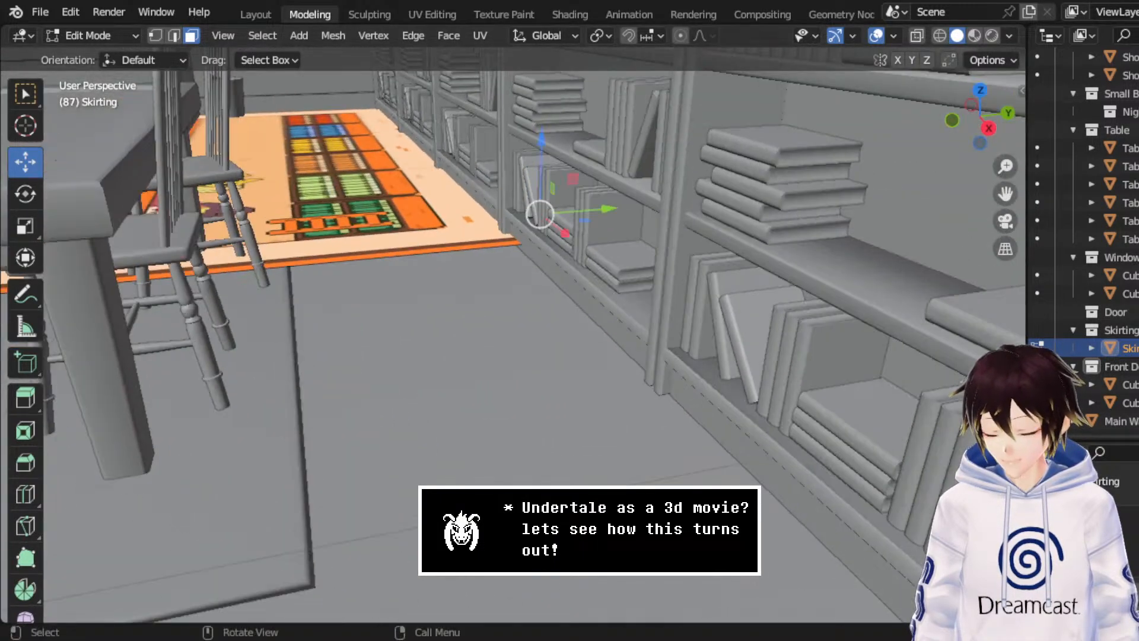
middle_click_drag(593, 368, 233, 407)
left_click_drag(121, 461, 105, 462)
middle_click_drag(105, 462, 943, 180)
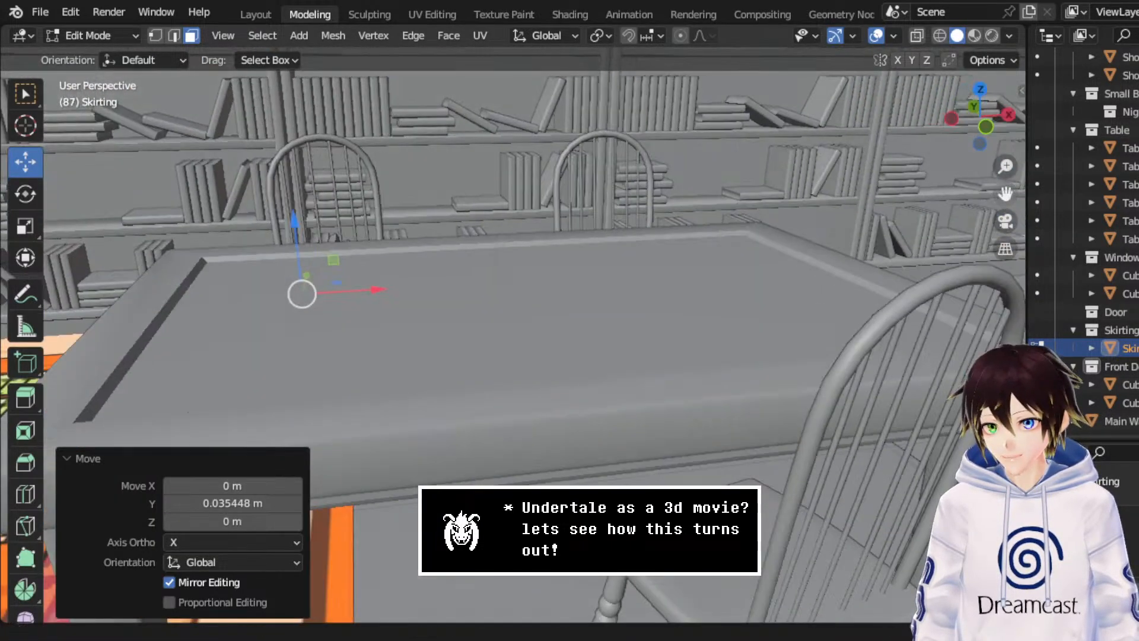
- Adjust the Y move of the skirting face behind the bookshelves to 0.015448 m
scroll(534, 320, "down", 4)
scroll(533, 320, "up", 4)
middle_click_drag(332, 356, 704, 383, "shift")
scroll(534, 320, "down", 4)
scroll(733, 272, "up", 2)
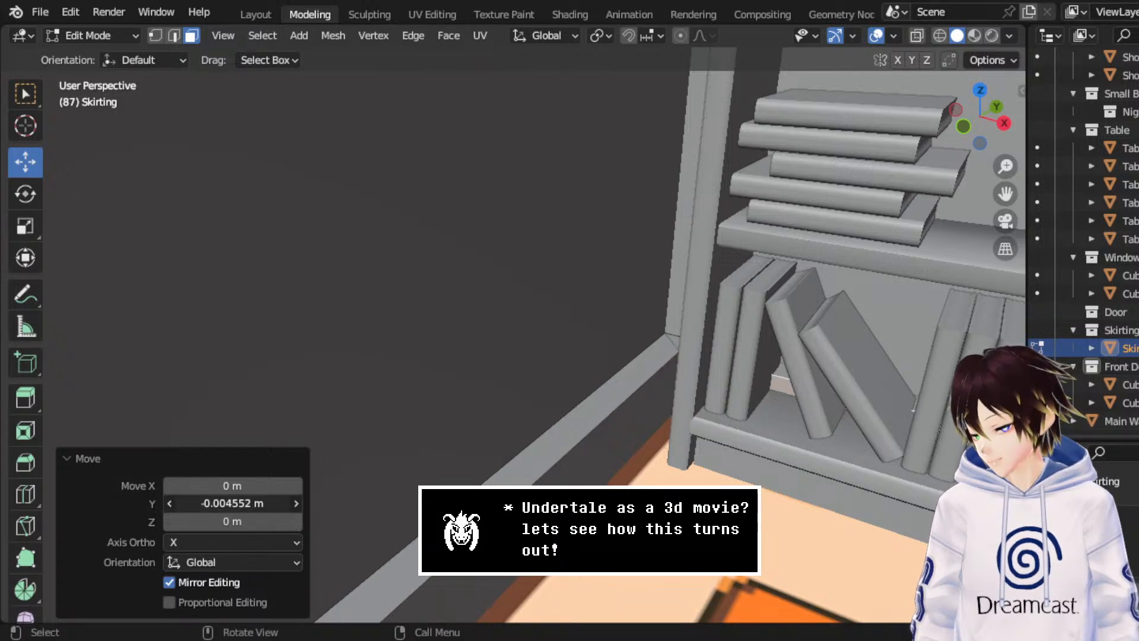
middle_click_drag(471, 436, 435, 473)
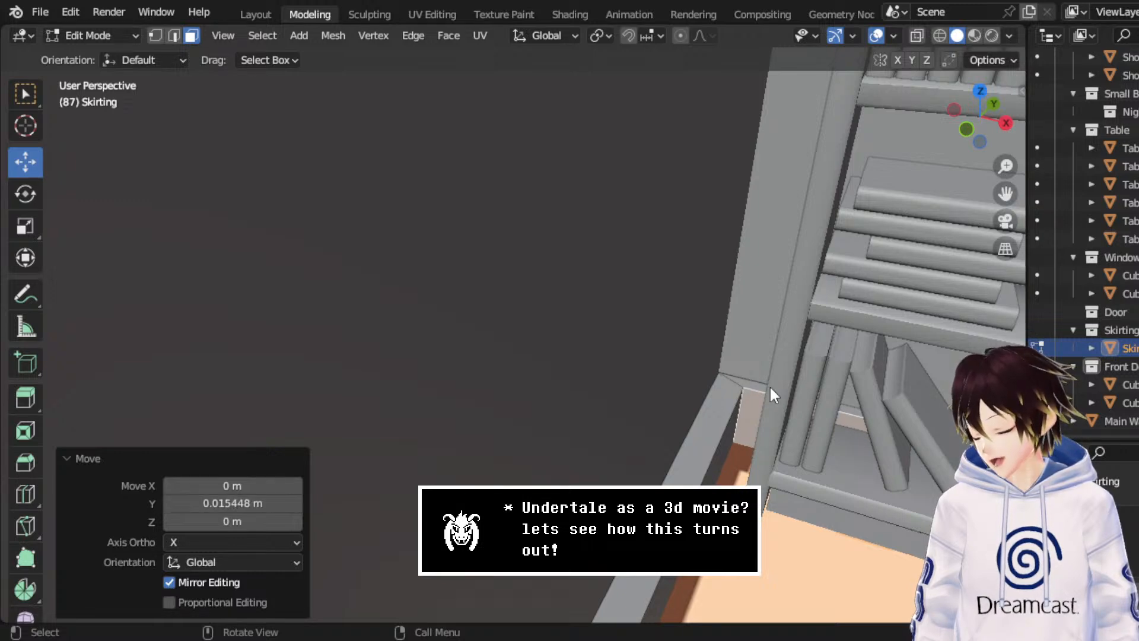
- Move the floor skirting's inner face on the front-desk side wall by -0.024357 m along X
left_click(706, 463)
middle_click_drag(706, 463, 967, 250)
scroll(639, 345, "down", 3)
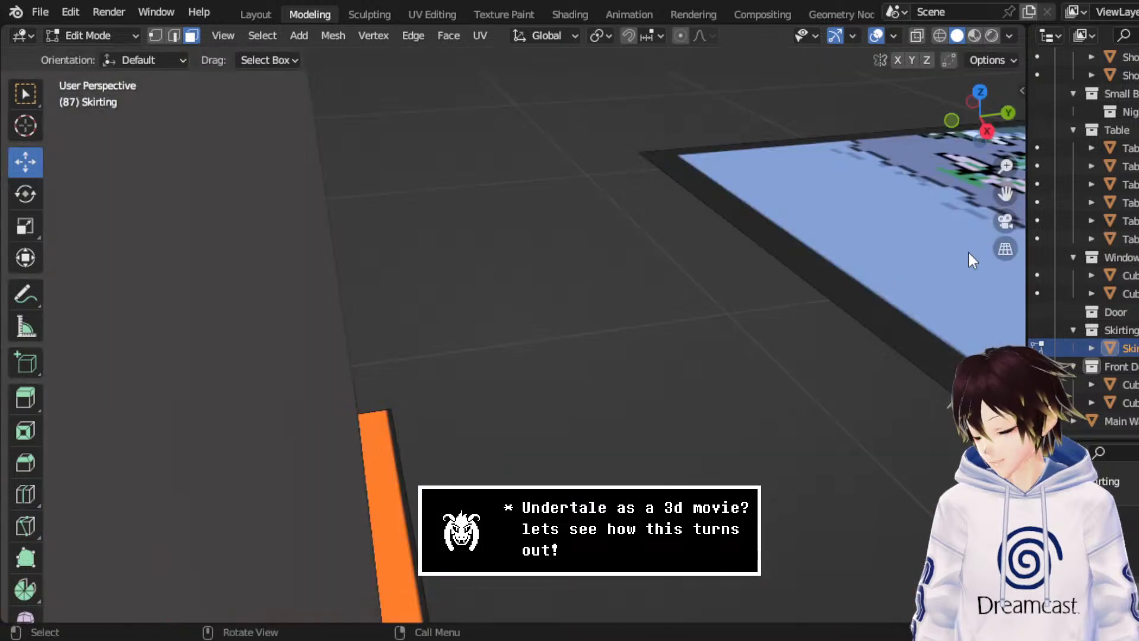
middle_click_drag(379, 250, 213, 302)
left_click_drag(174, 452, 192, 459)
middle_click_drag(255, 451, 985, 255)
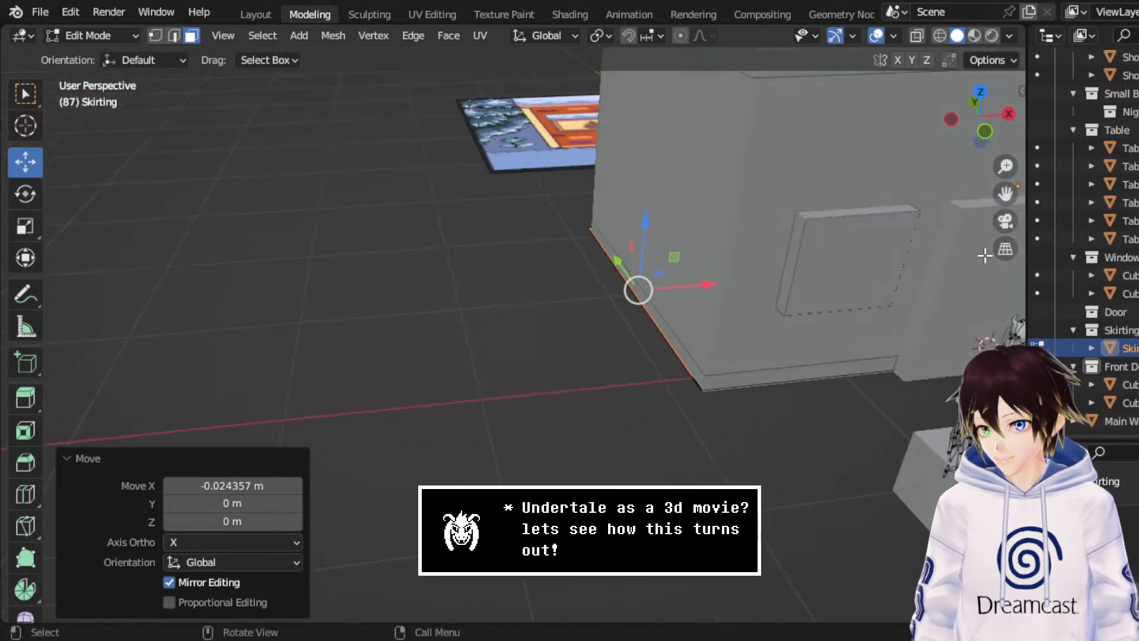
- Move the floor skirting's inner face on the opposite side wall along positive X, closer to the wall
left_click_drag(1004, 198, 973, 201)
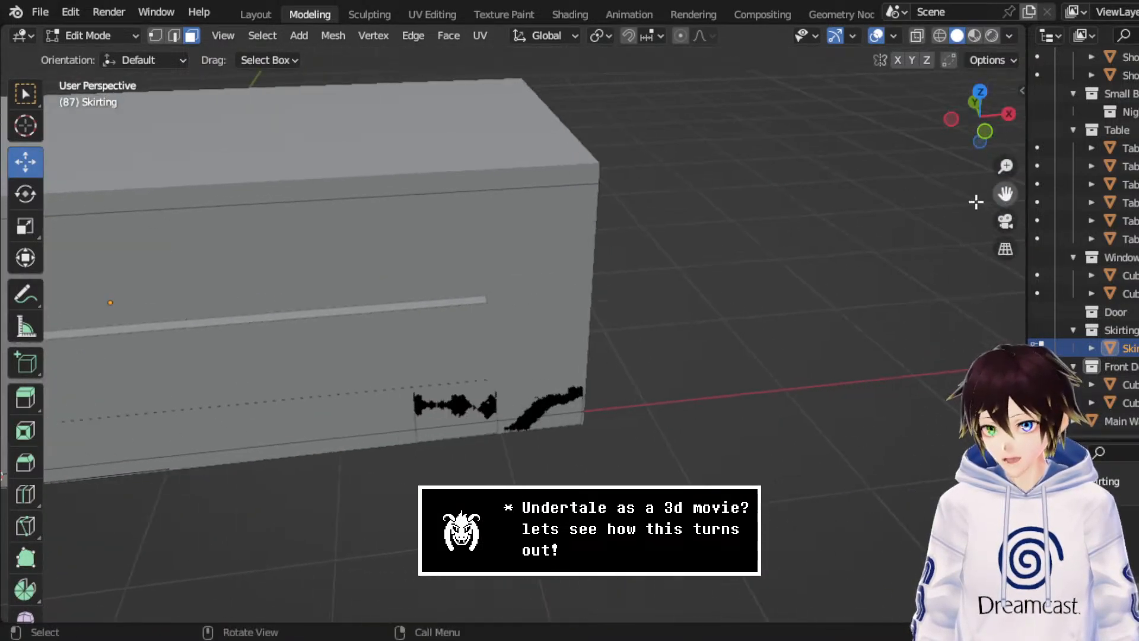
scroll(581, 302, "up", 5)
scroll(580, 302, "down", 5)
left_click(633, 300)
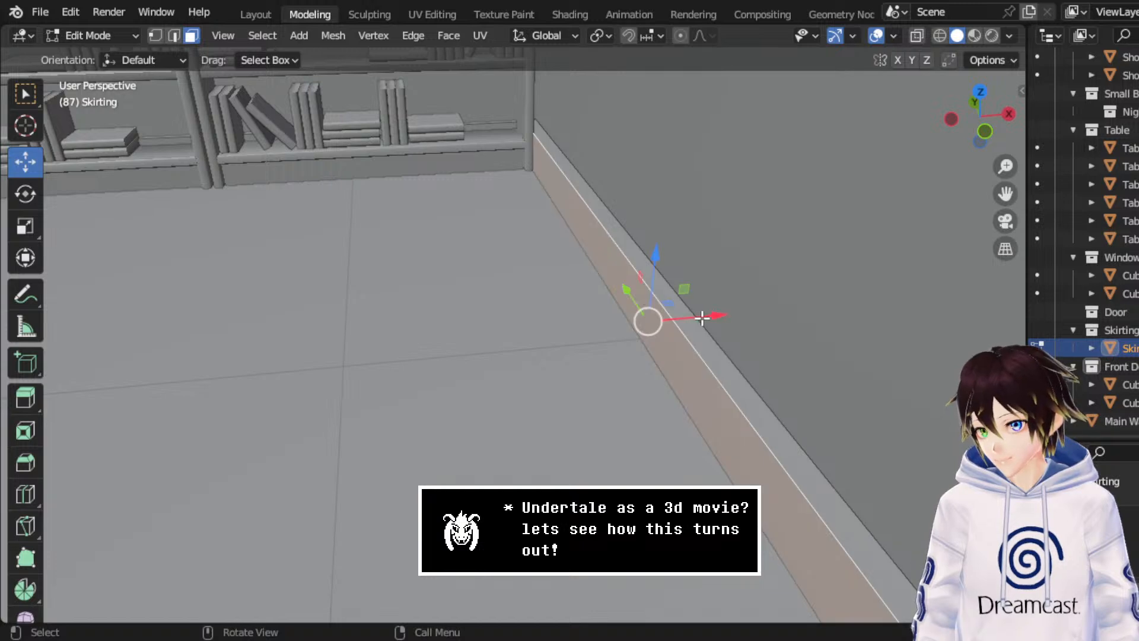
left_click_drag(702, 318, 721, 315)
- Select the ceiling skirting's lower inner edges along the window wall and the adjoining wall and move them 0.023782 m along Z
left_click(509, 358)
middle_click_drag(509, 358, 708, 273)
middle_click_drag(949, 196, 627, 178)
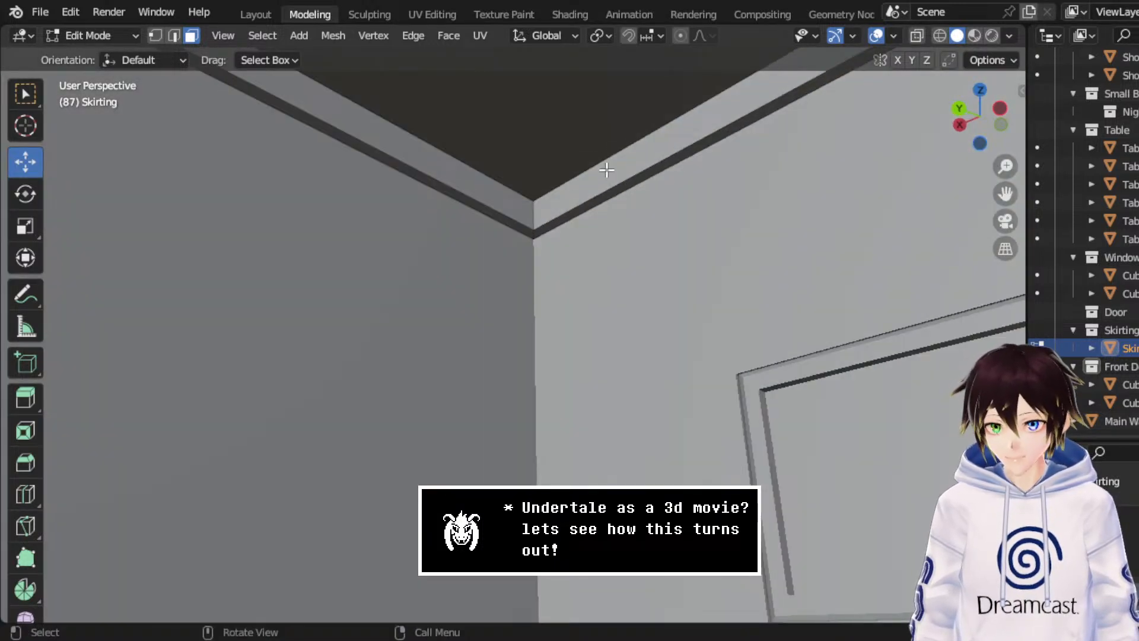
left_click(478, 202)
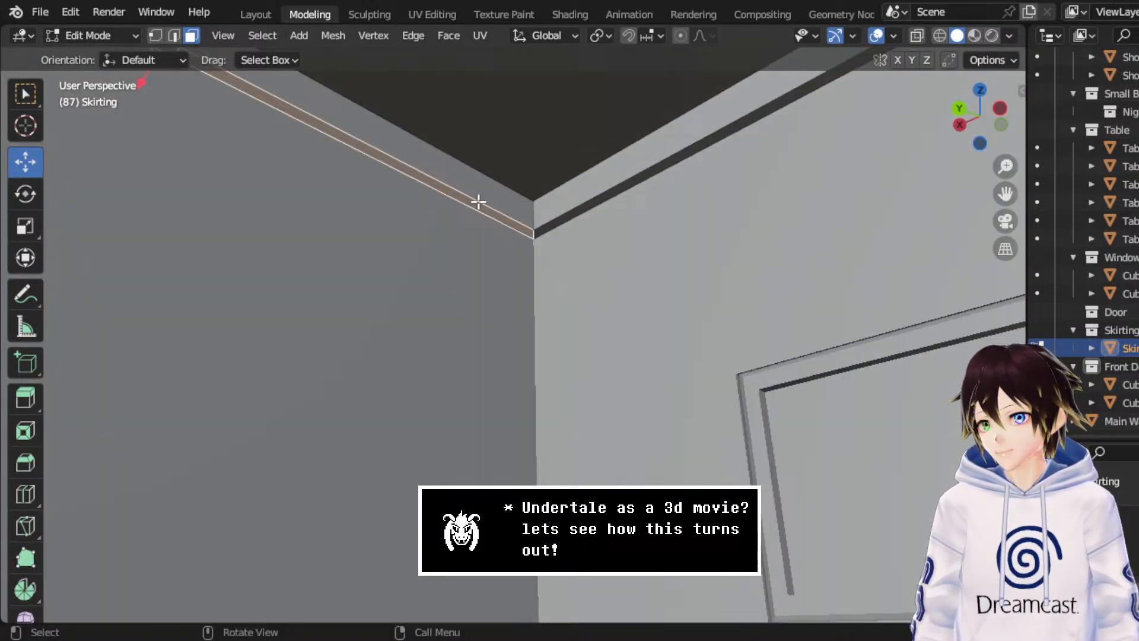
left_click(178, 36)
left_click(378, 148)
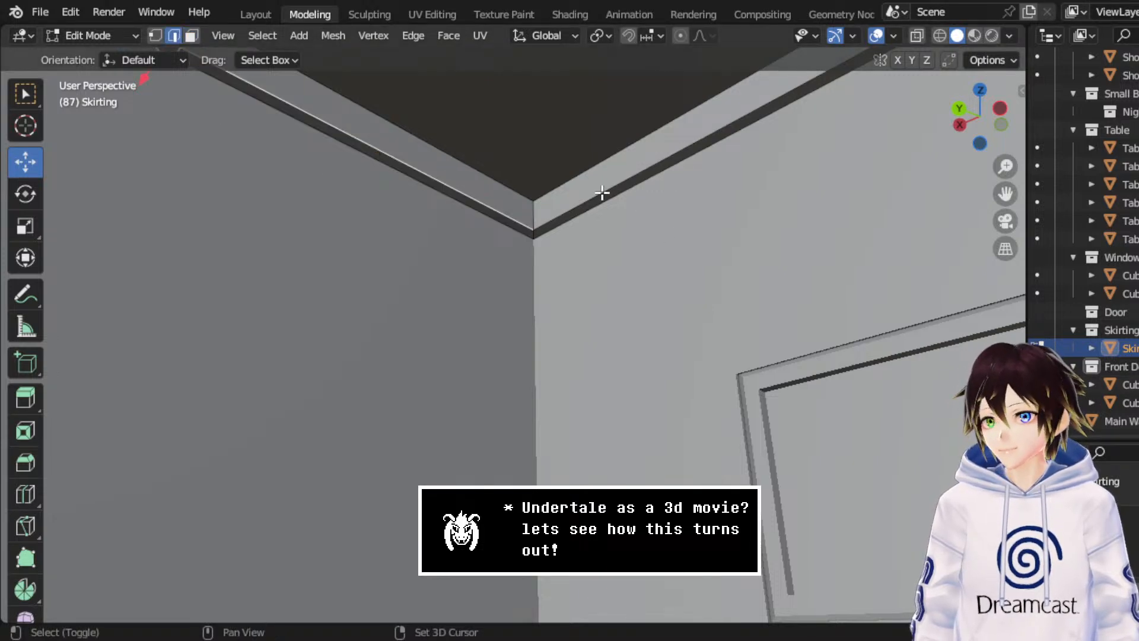
middle_click_drag(602, 192, 857, 265)
middle_click_drag(1000, 190, 674, 349)
left_click(633, 364, "shift")
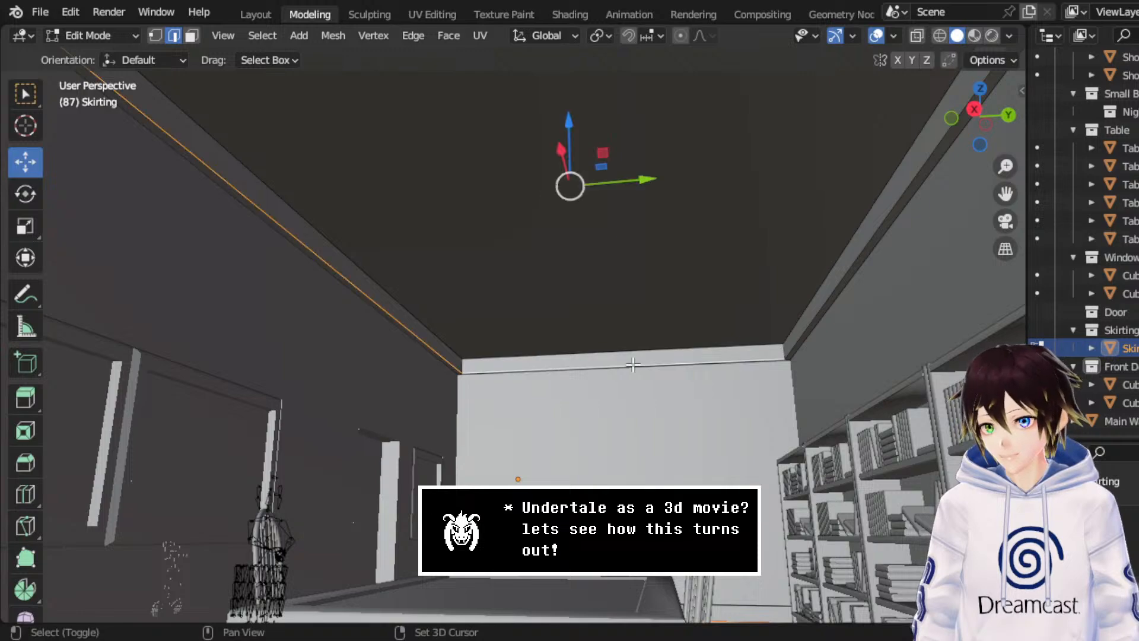
middle_click_drag(813, 317, 382, 344)
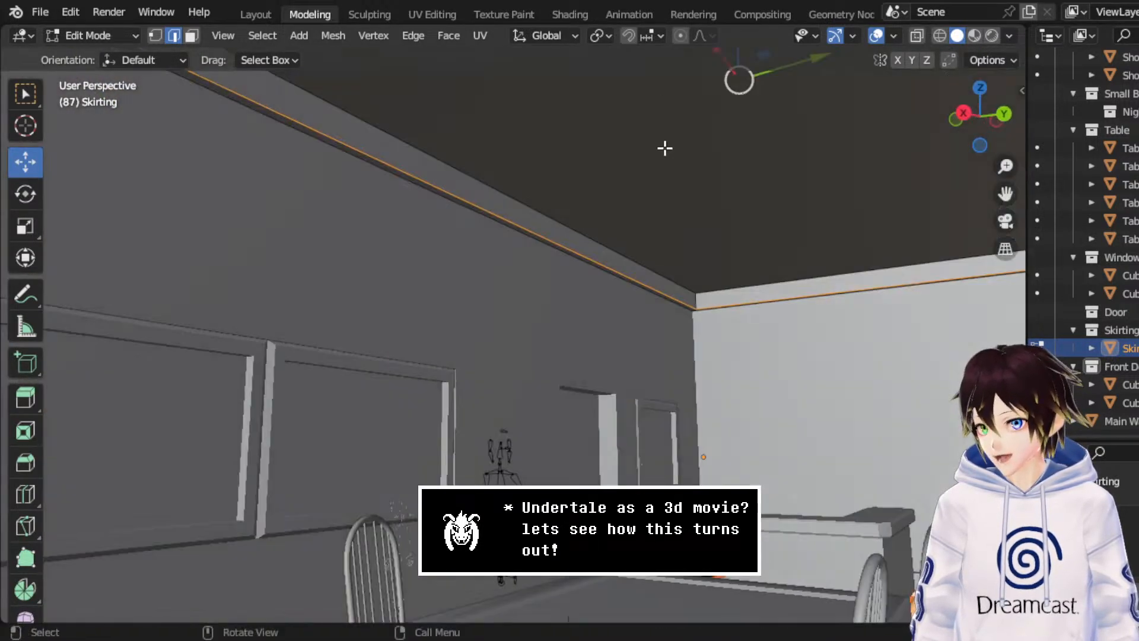
middle_click_drag(665, 148, 667, 184)
left_click_drag(687, 79, 711, 68)
- Bevel the selected ceiling skirting edges with two segments, about 0.0128 m wide, and return to Object Mode
right_click(568, 257)
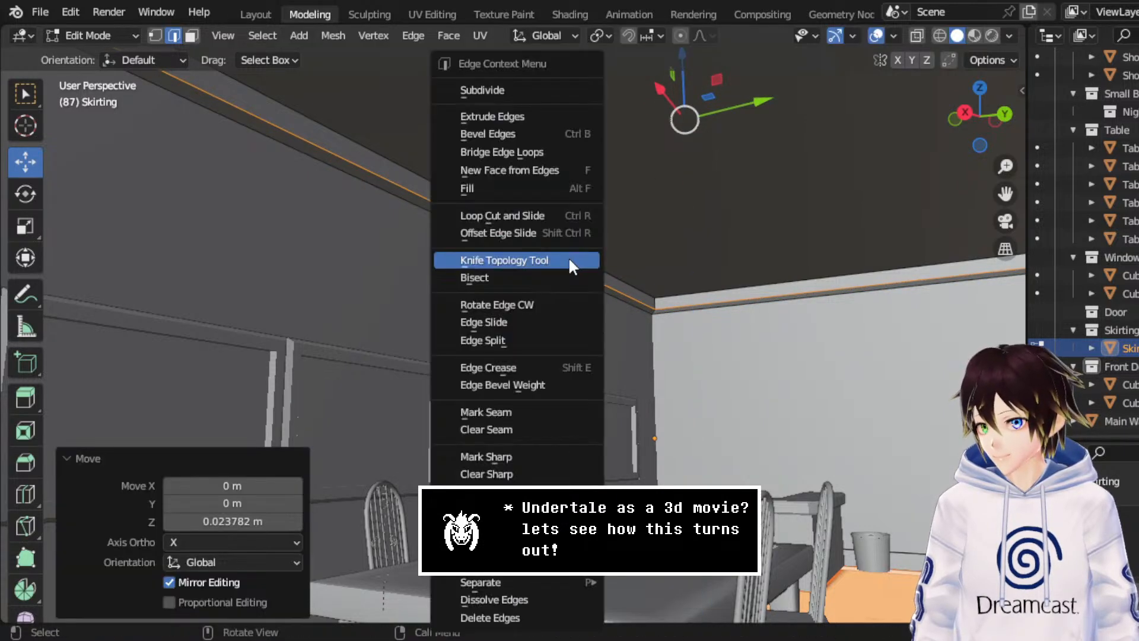
left_click(524, 135)
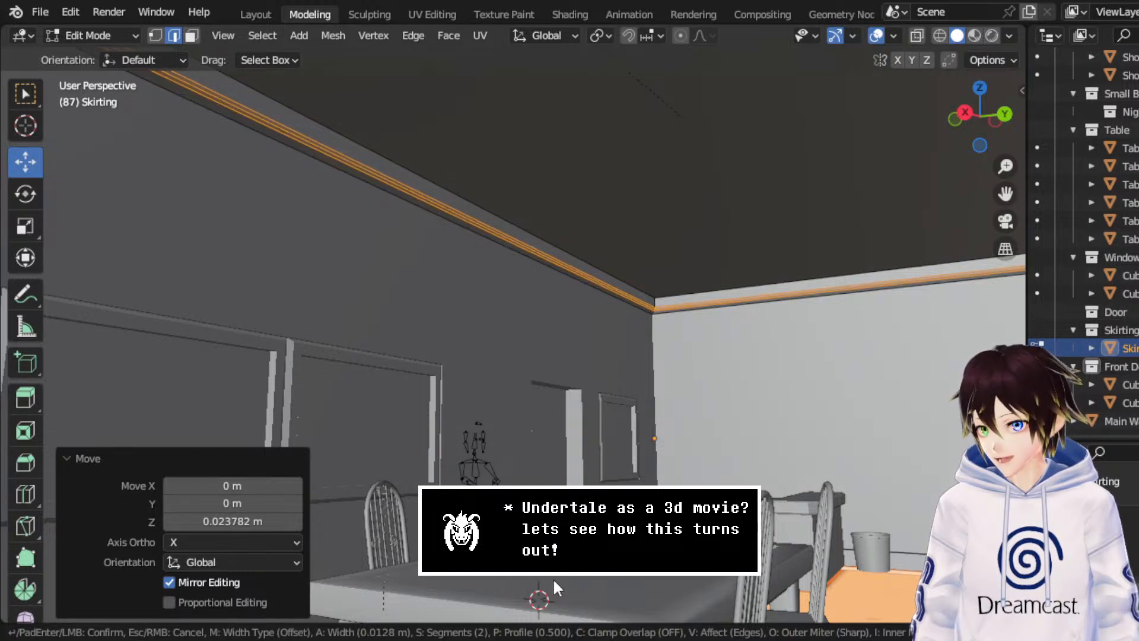
left_click(553, 577)
left_click(520, 331)
left_click(94, 35)
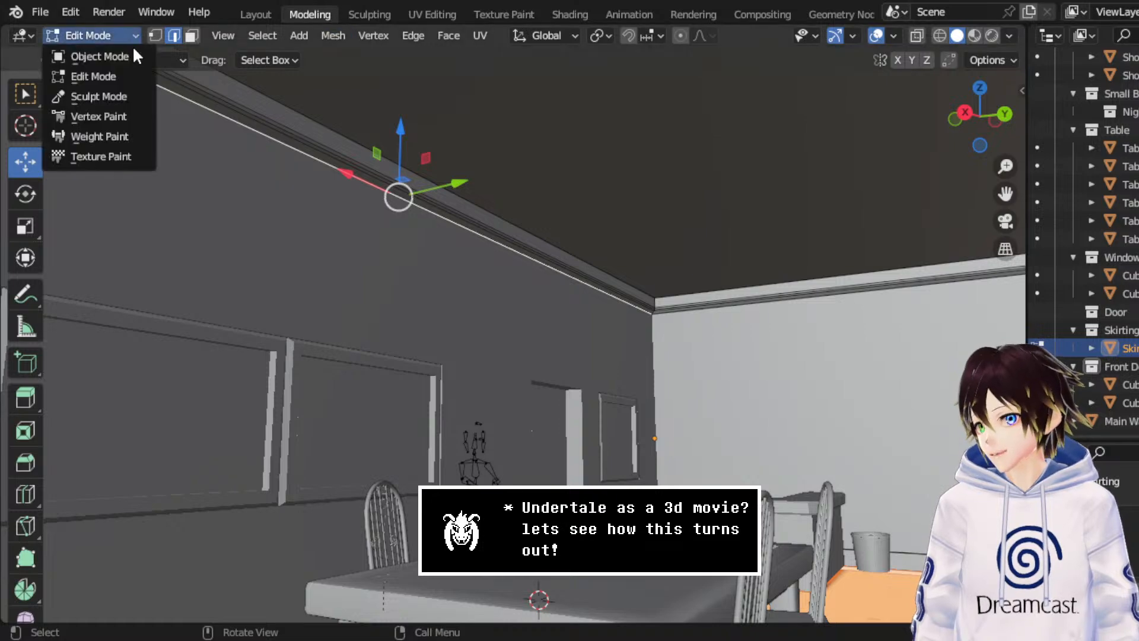
left_click(133, 48)
- Hide the viewport overlays and examine the bevelled ceiling skirting and the low shelves against the wall
left_click(882, 37)
middle_click_drag(631, 304, 602, 310)
scroll(626, 287, "up", 5)
middle_click_drag(791, 290, 632, 324)
key("shift+grave")
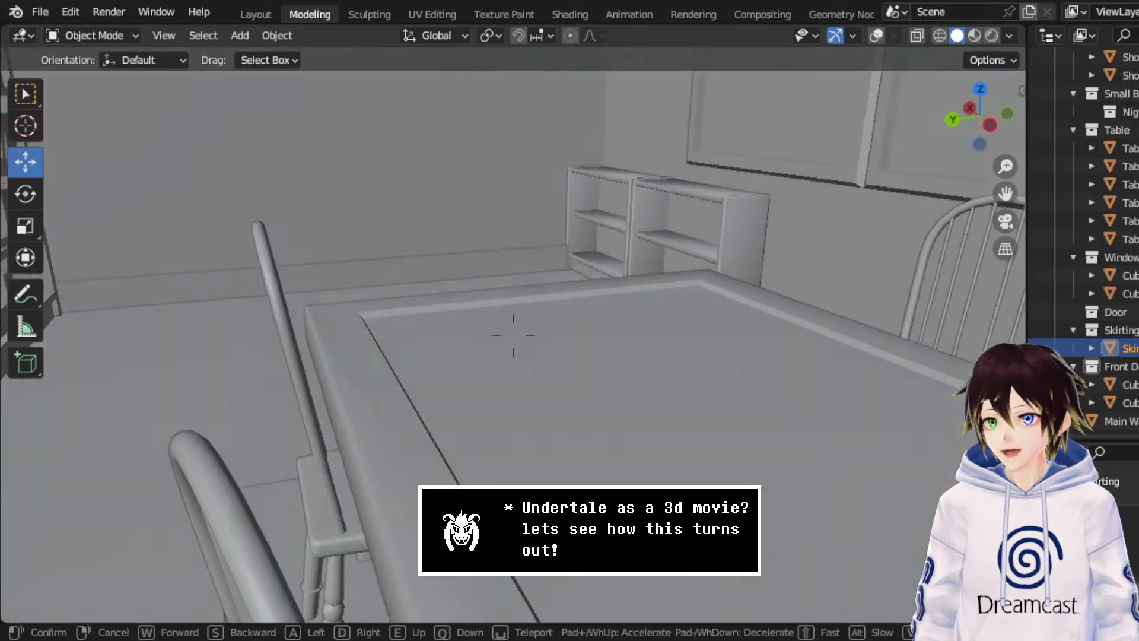
key("w")
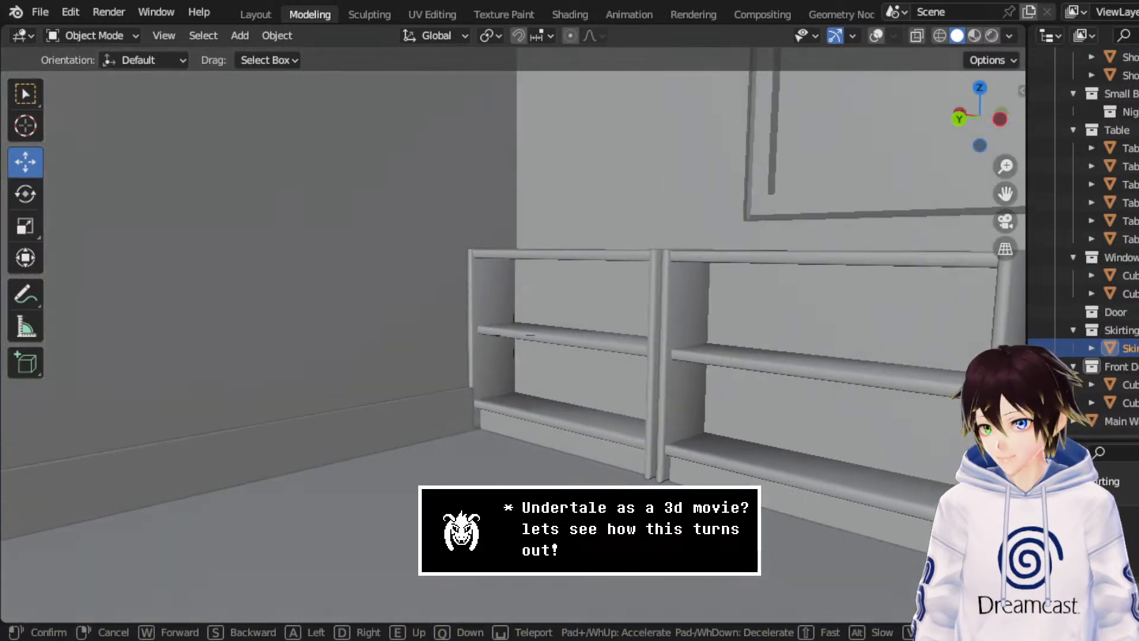
left_click(621, 326)
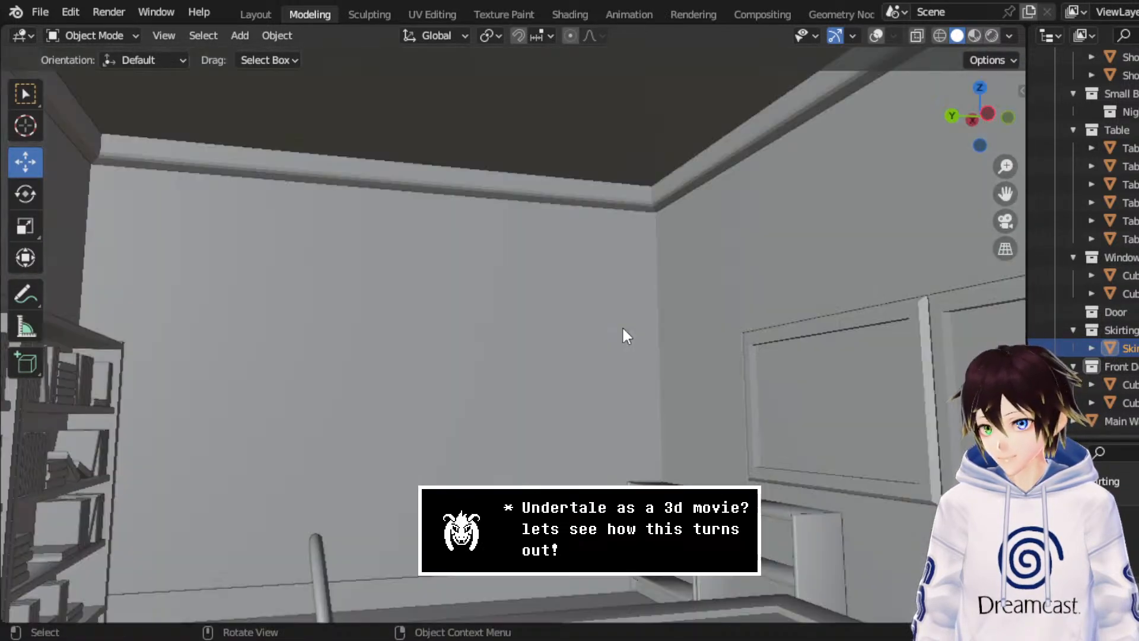
- Select the two low shelf units under the window and shift them slightly relative to the skirting
middle_click_drag(621, 326, 430, 447)
left_click(431, 451)
left_click(567, 451, "shift")
middle_click_drag(568, 451, 330, 459)
left_click_drag(283, 463, 276, 463)
- Show the viewport overlays again and select every book in the Books collection
middle_click_drag(296, 368, 552, 449)
left_click(710, 443)
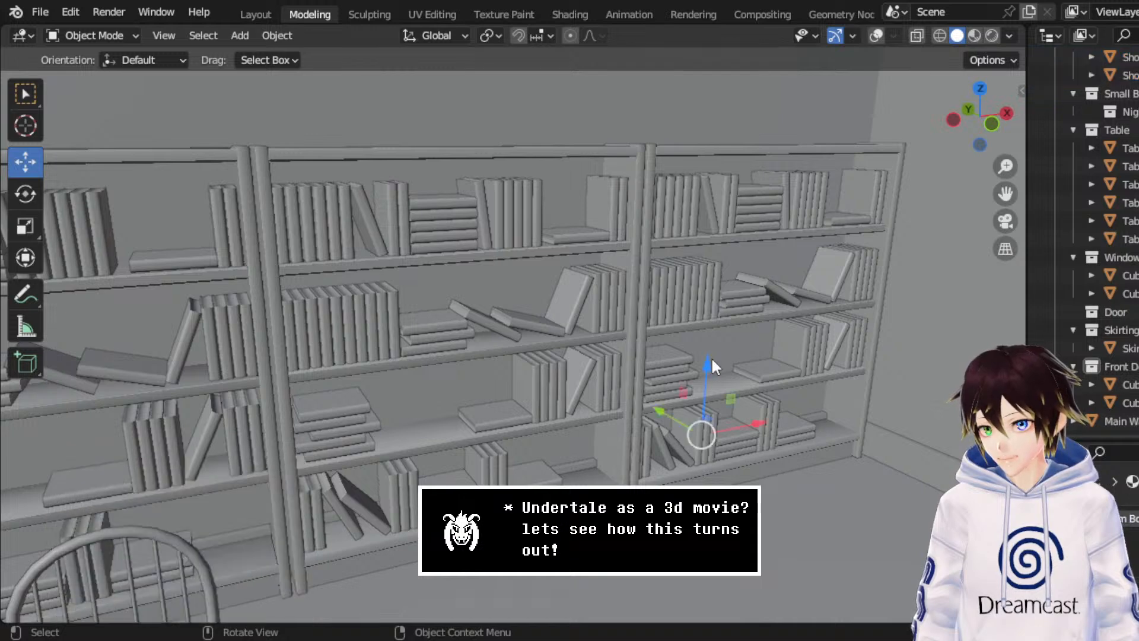
left_click(876, 35)
scroll(1091, 237, "up", 5)
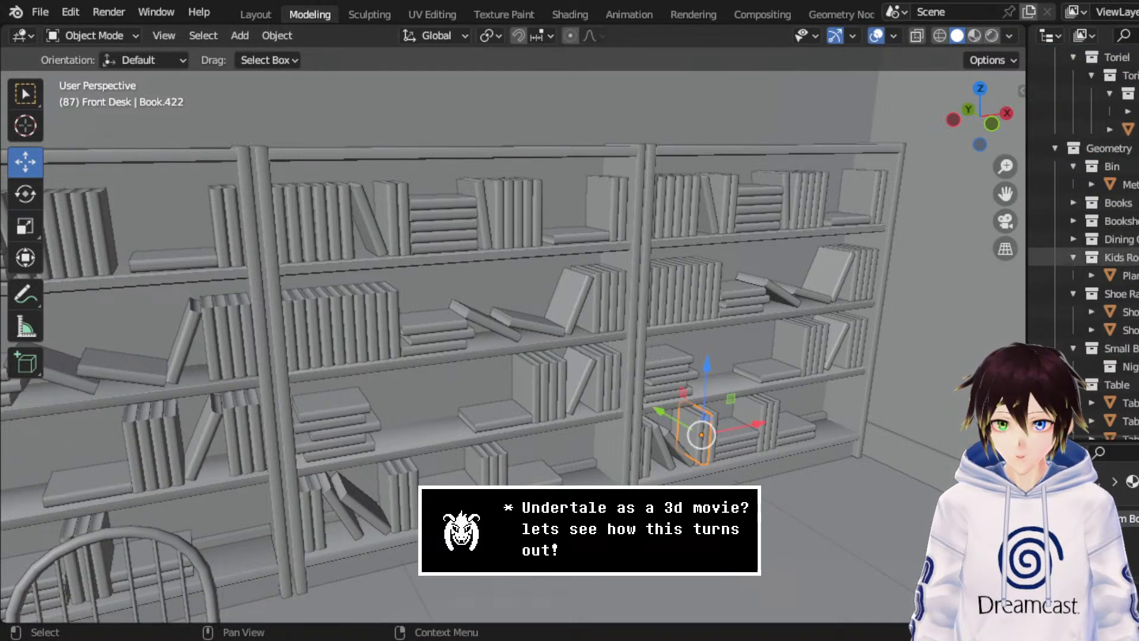
left_click(1073, 203)
left_click(1115, 220)
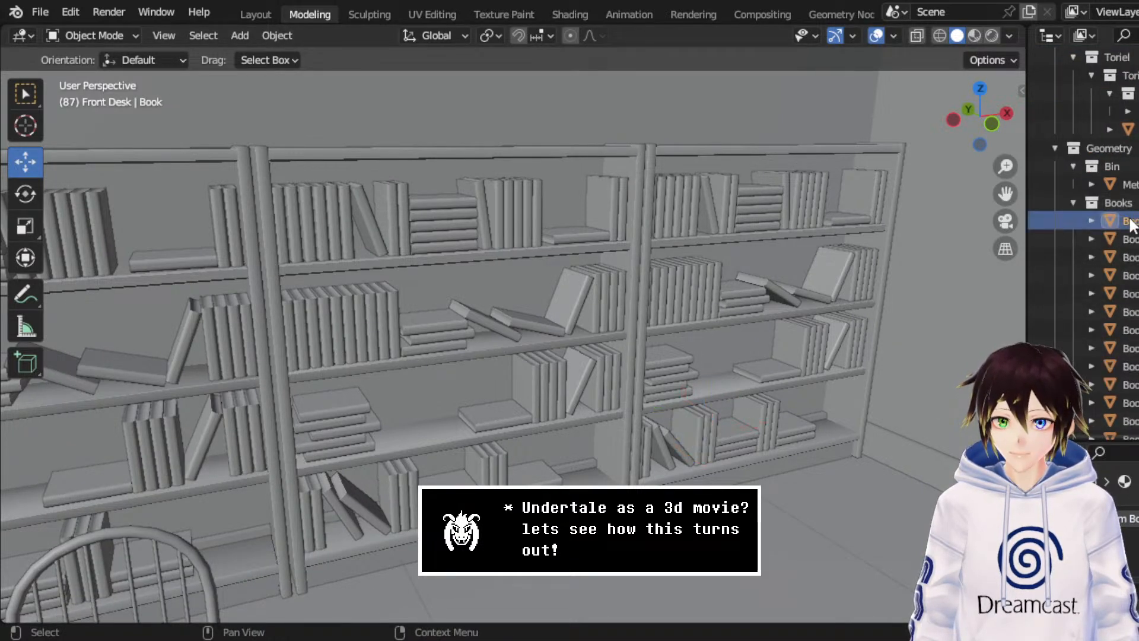
scroll(1121, 297, "down", 5)
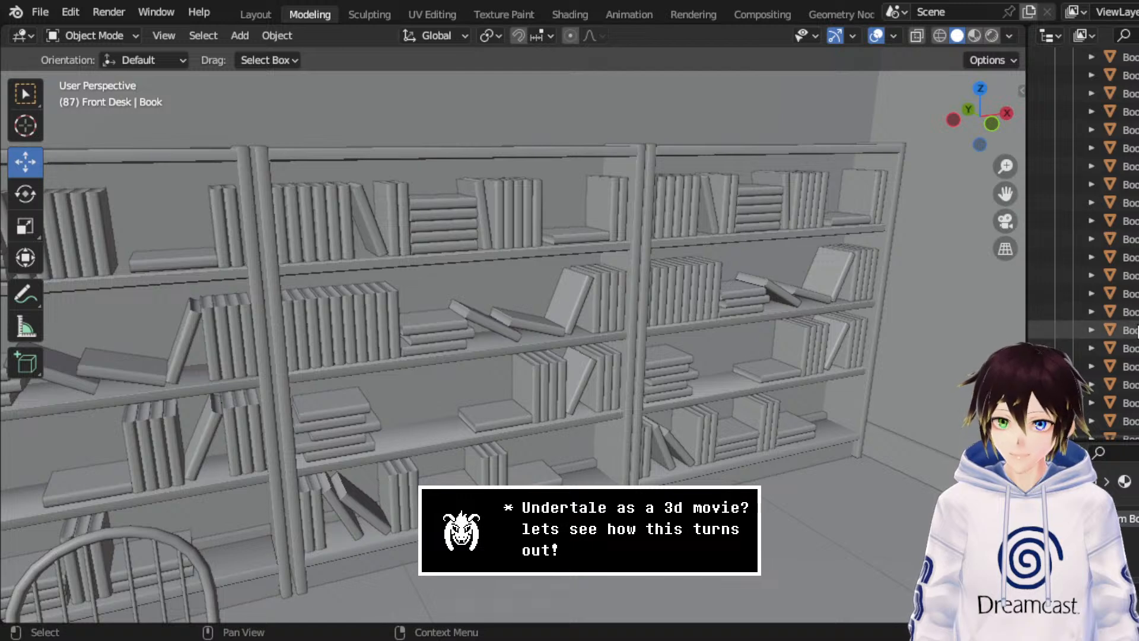
scroll(1116, 239, "down", 6)
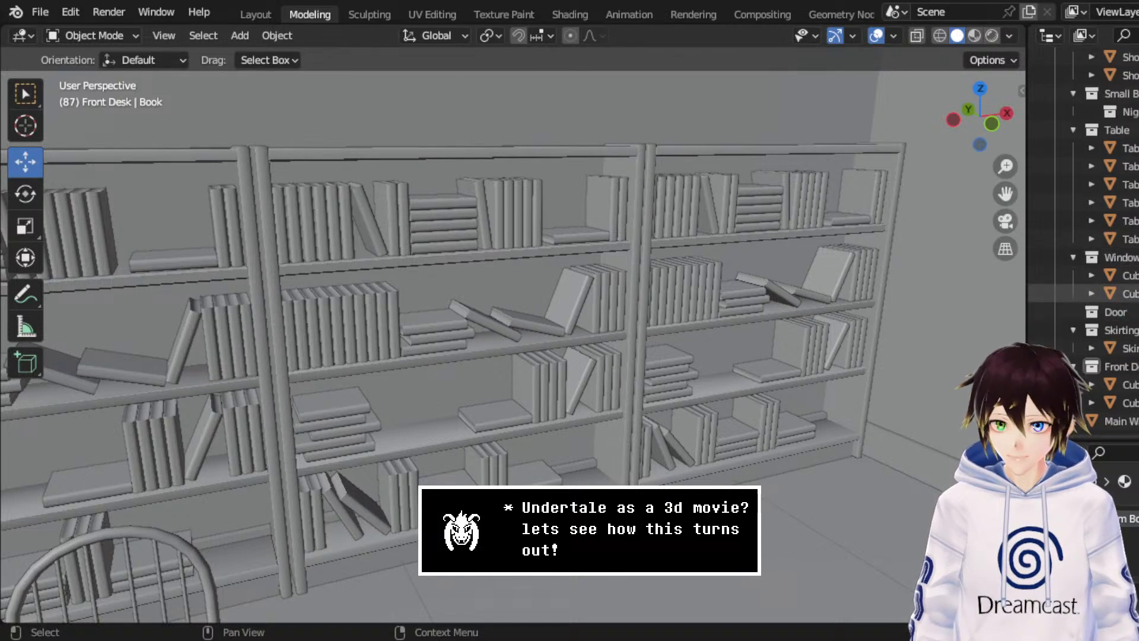
scroll(1080, 178, "up", 2)
left_click(1080, 167, "shift")
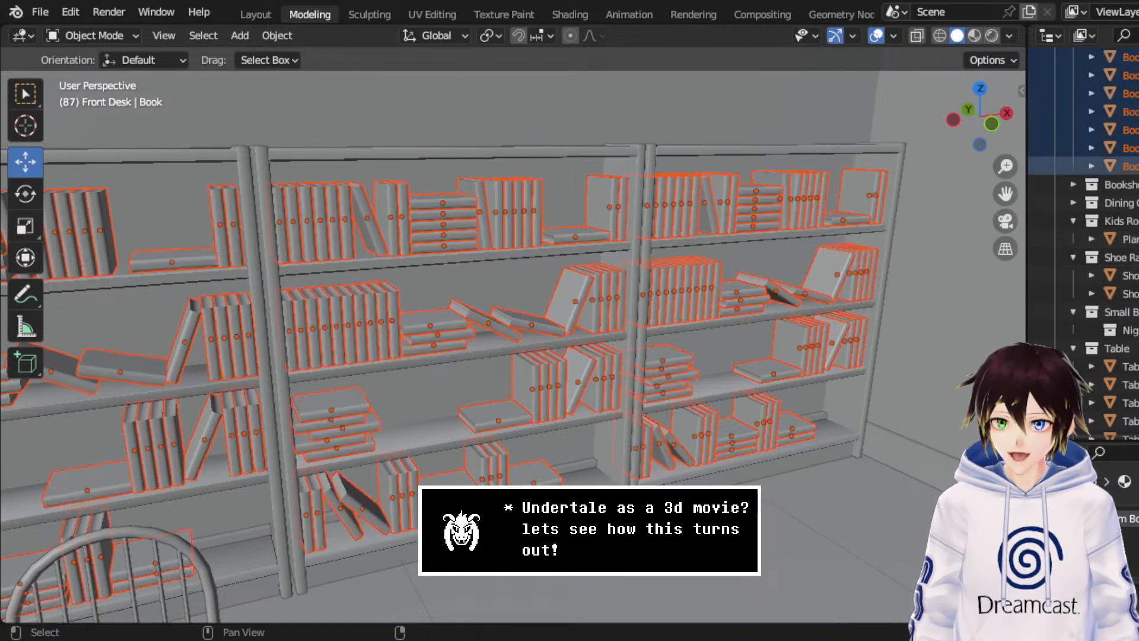
- Add all objects of the bookshelf collection to the selected books and move everything -0.020439 m along Y, away from the wall
left_click(1073, 184)
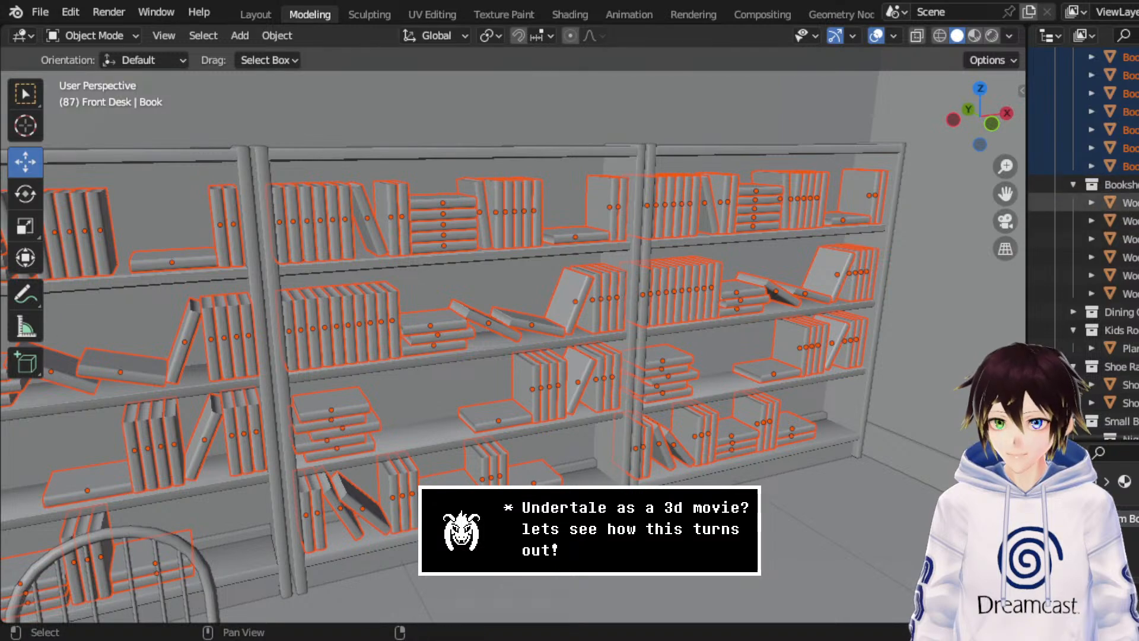
left_click(1115, 293, "shift")
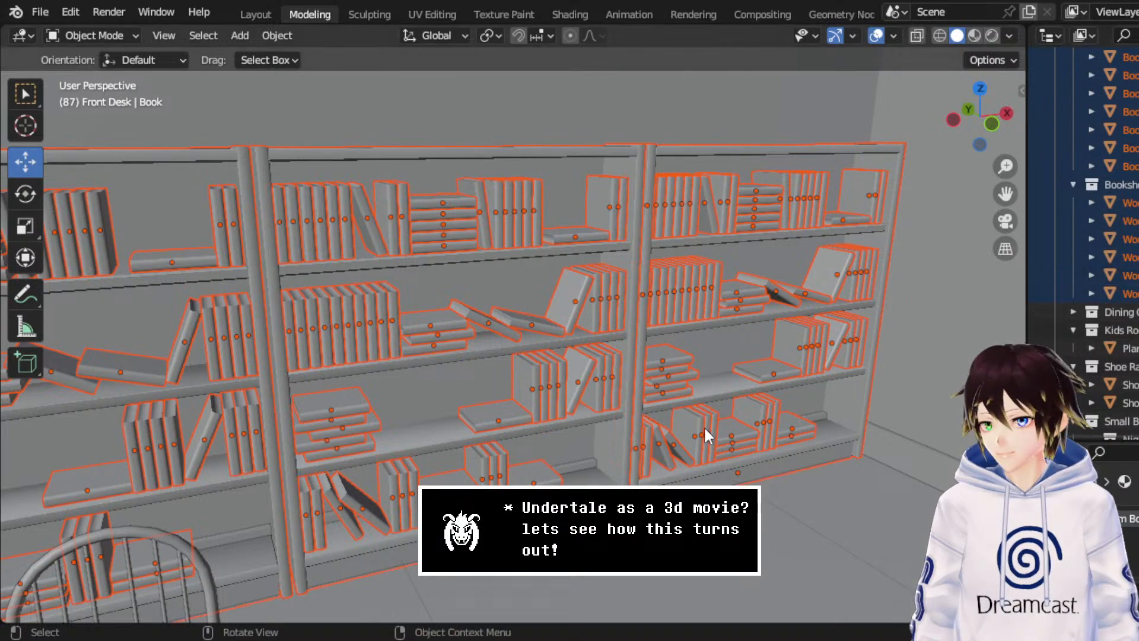
middle_click_drag(539, 413, 563, 320)
left_click_drag(546, 266, 538, 266)
middle_click_drag(539, 267, 673, 340)
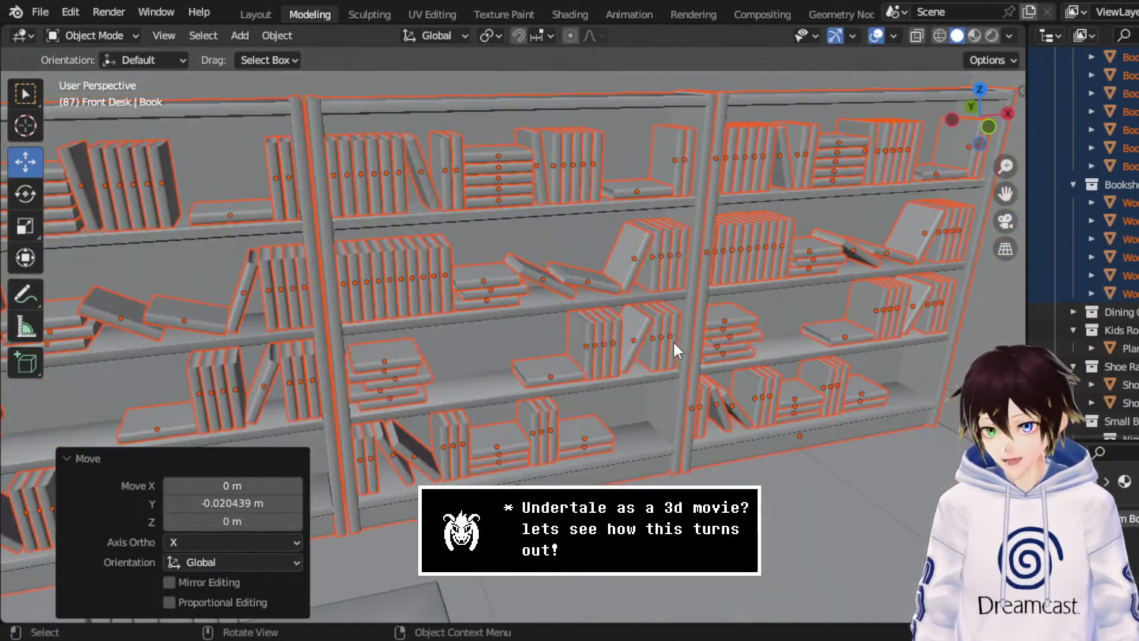
- Collapse the Books and bookshelf collections in the Outliner
left_click(1126, 166)
scroll(1087, 191, "up", 6)
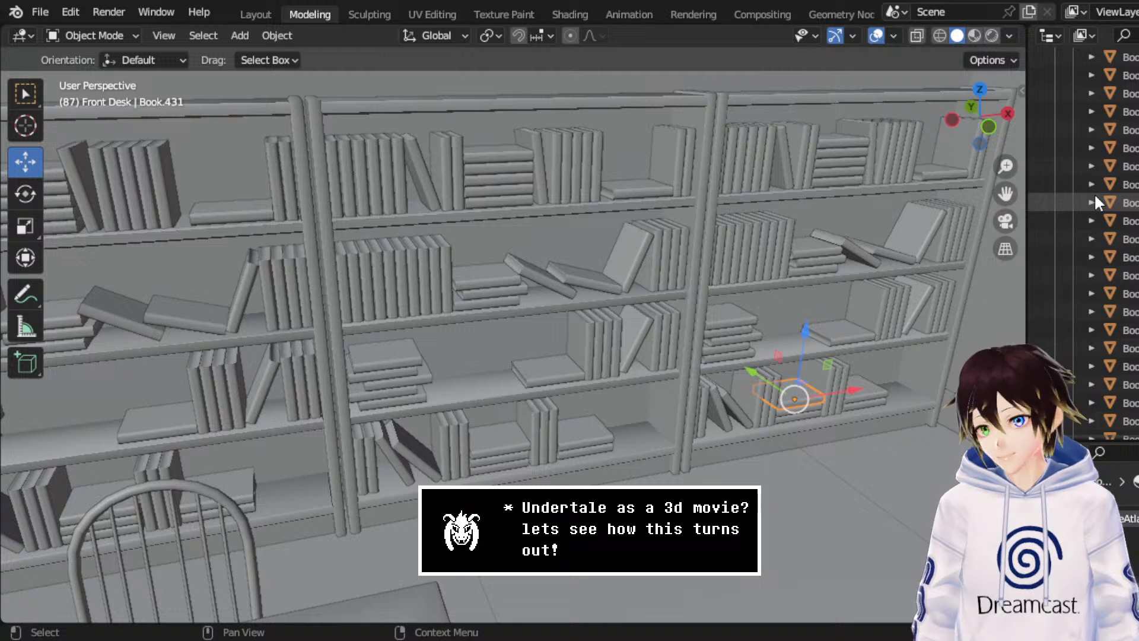
scroll(1094, 194, "up", 5)
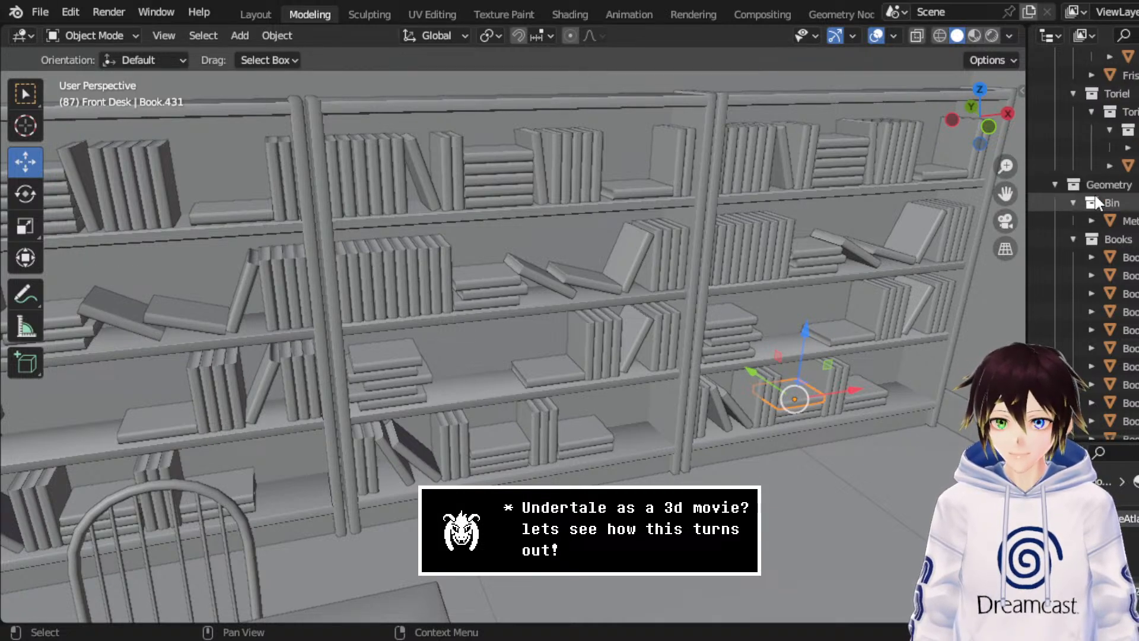
left_click(1072, 237)
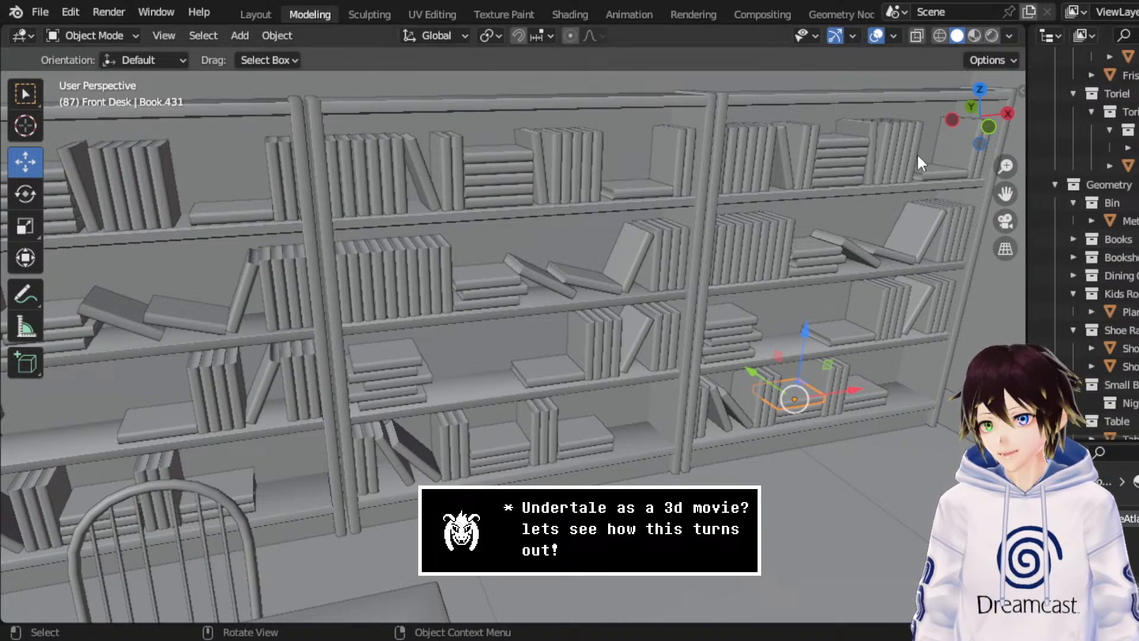
- Preview the room in Material Preview shading and return to Solid shading
left_click(974, 35)
middle_click_drag(734, 319, 775, 145)
left_click(958, 36)
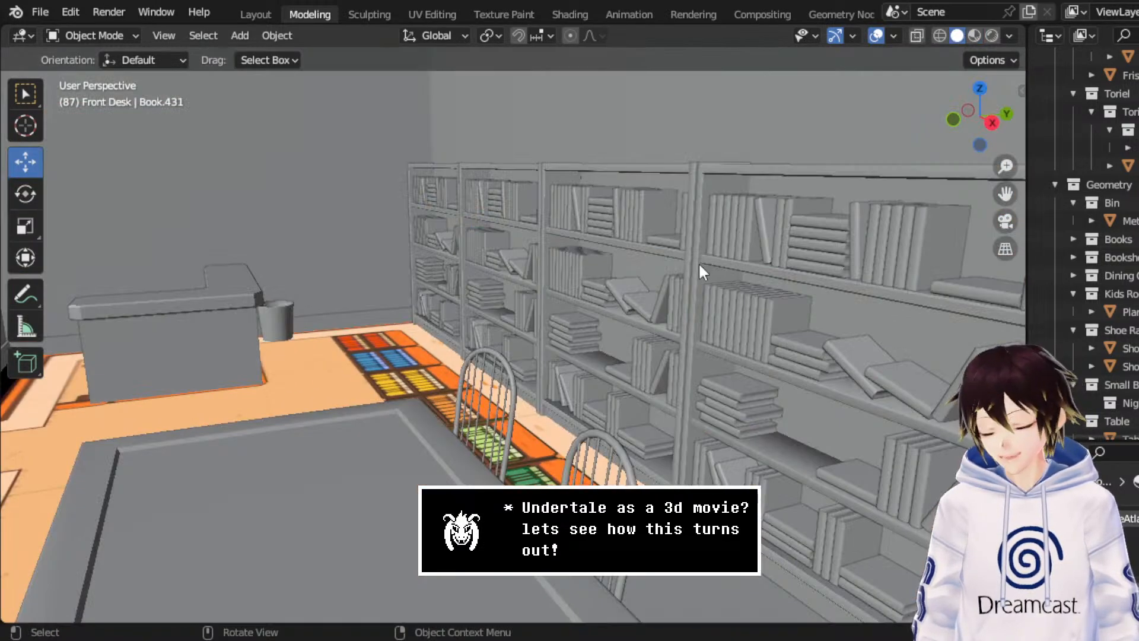
middle_click_drag(699, 262, 646, 256)
- Walk through the room and inspect the skirting, doorway, front desk and furniture from inside
key("shift+grave")
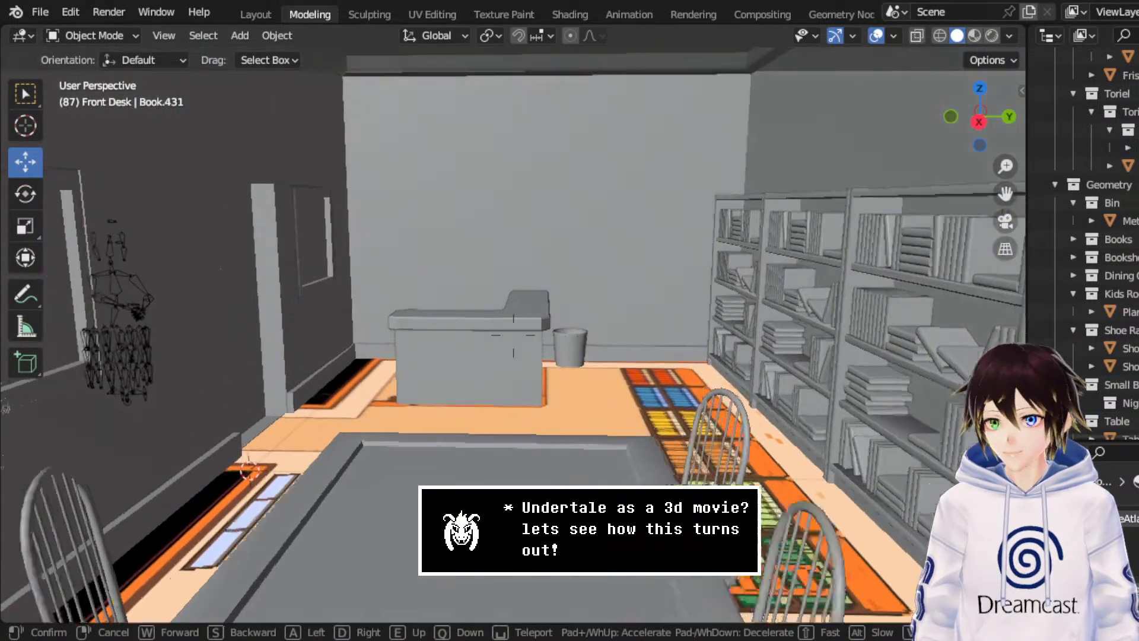
key("w")
key("s")
key("a")
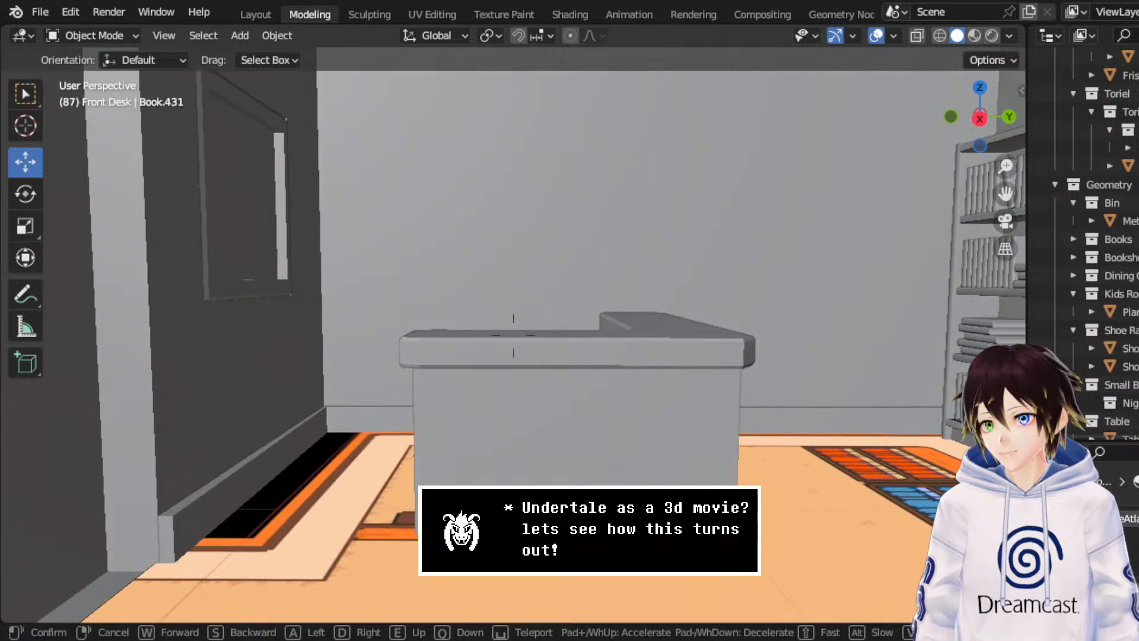
key("s")
key("w")
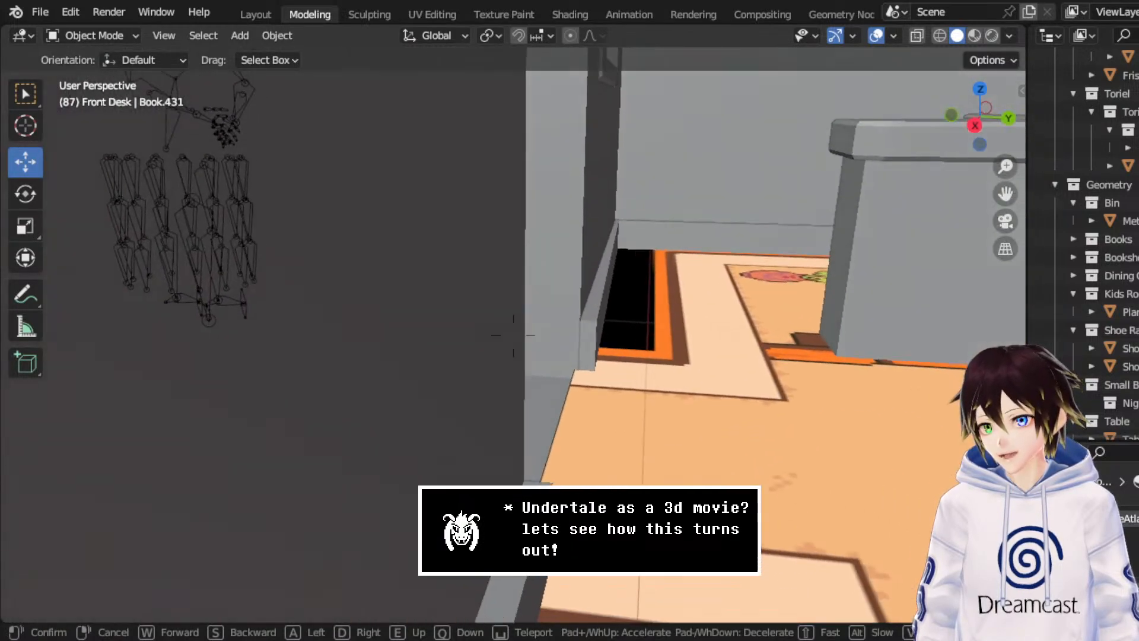
key("w")
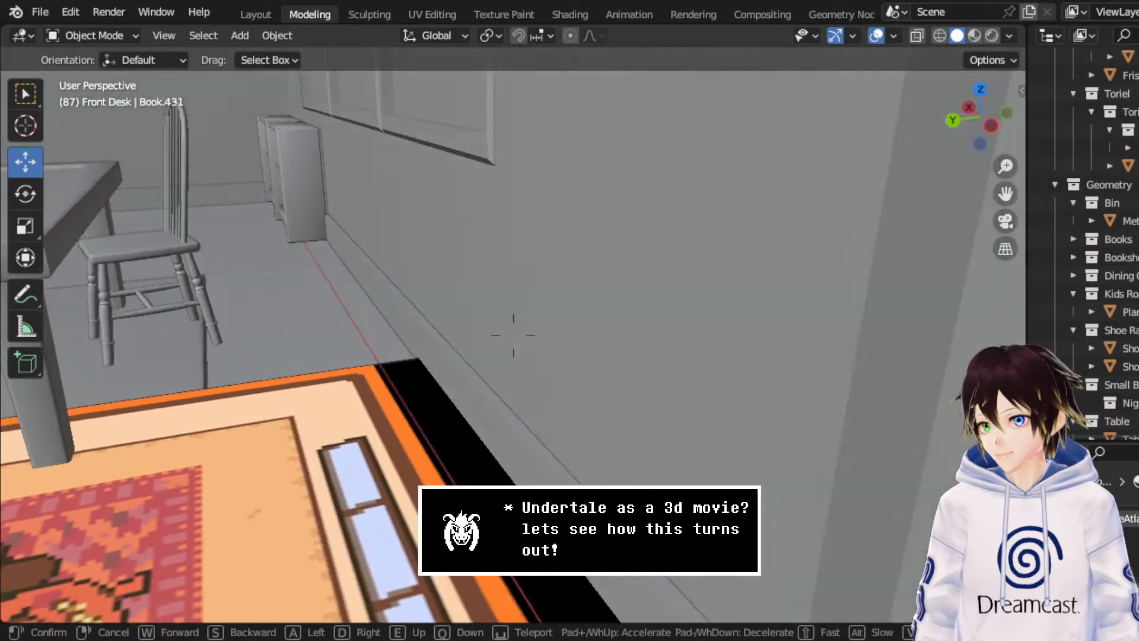
key("w")
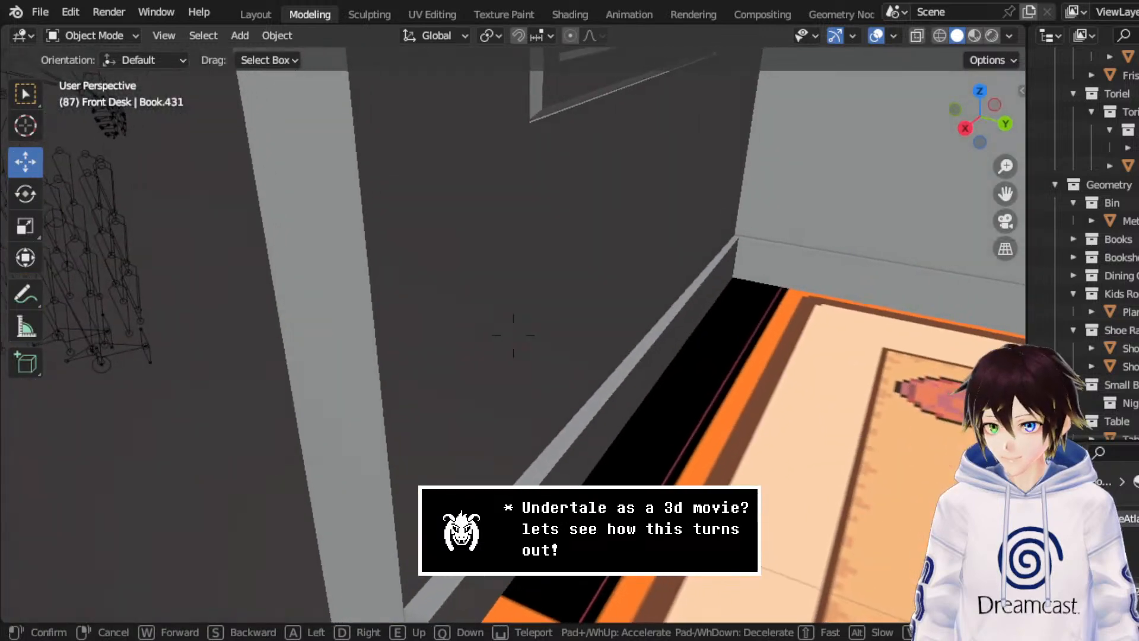
key("w")
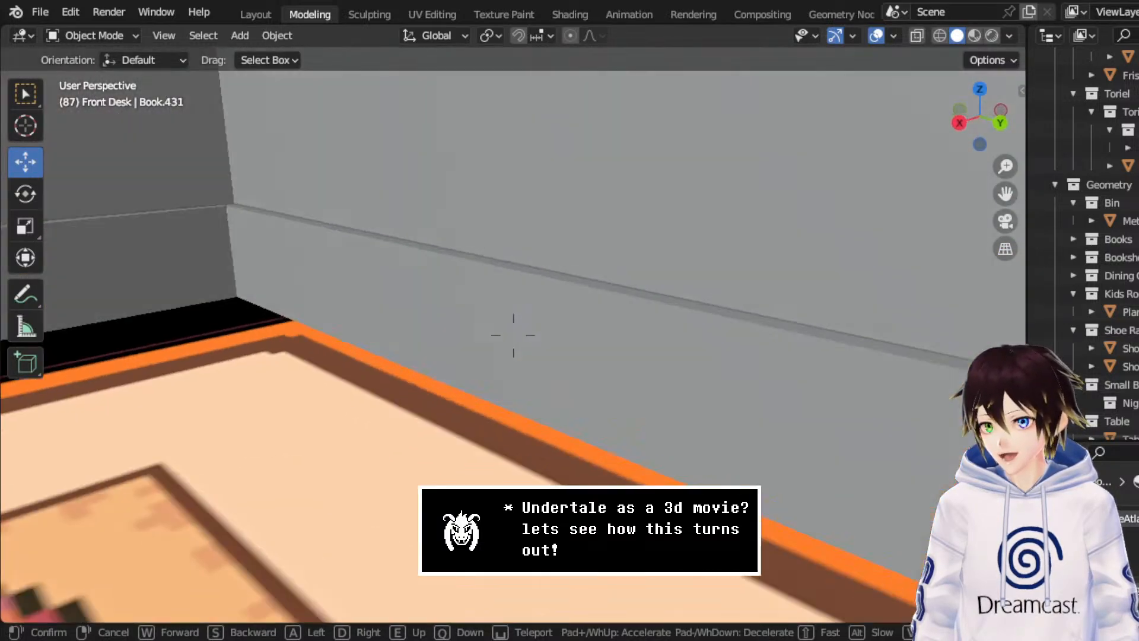
key("w")
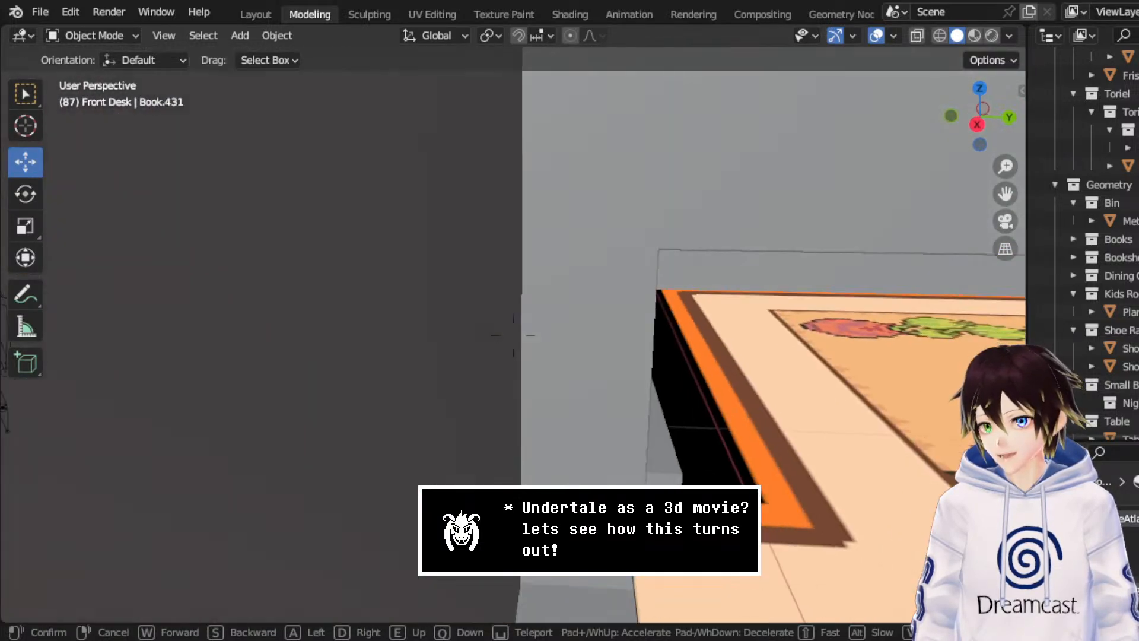
key("s")
key("s")
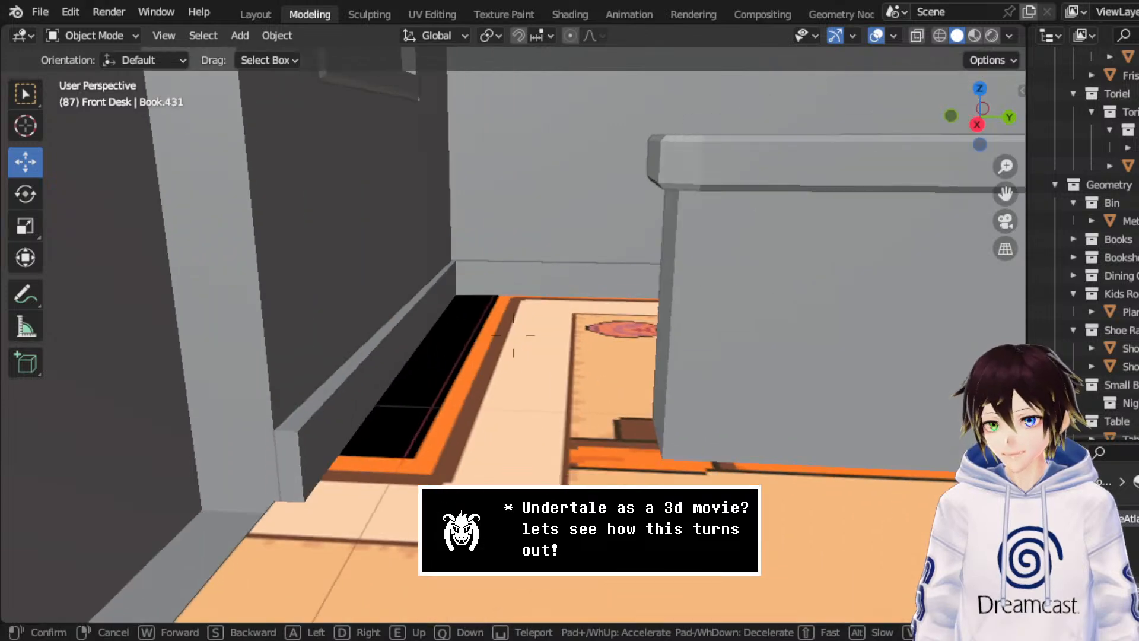
key("s")
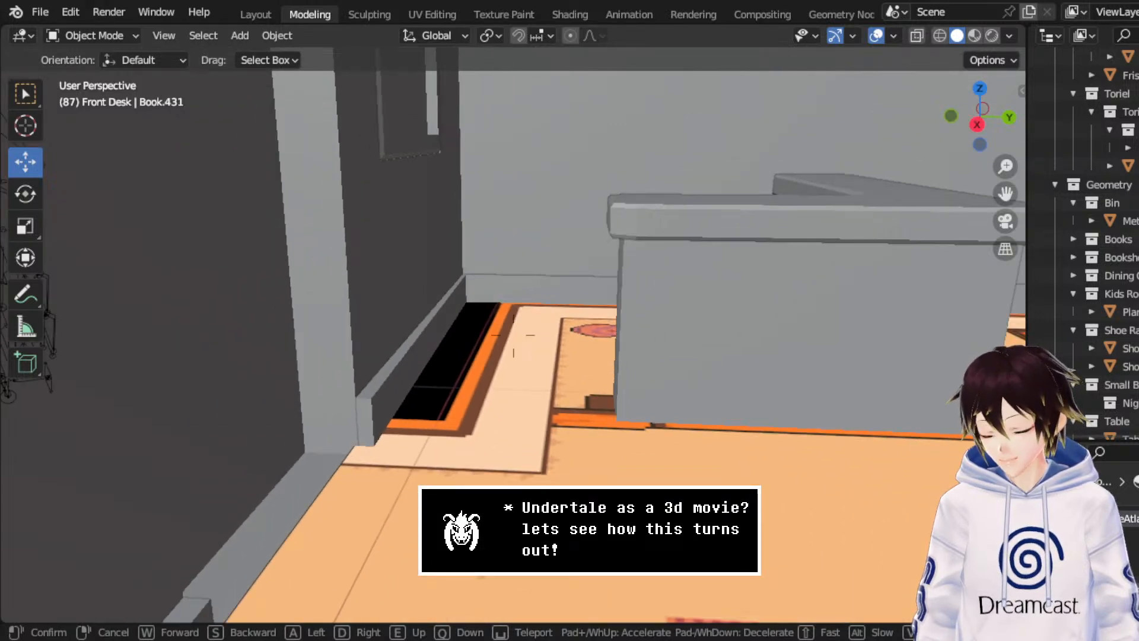
key("s")
key("s")
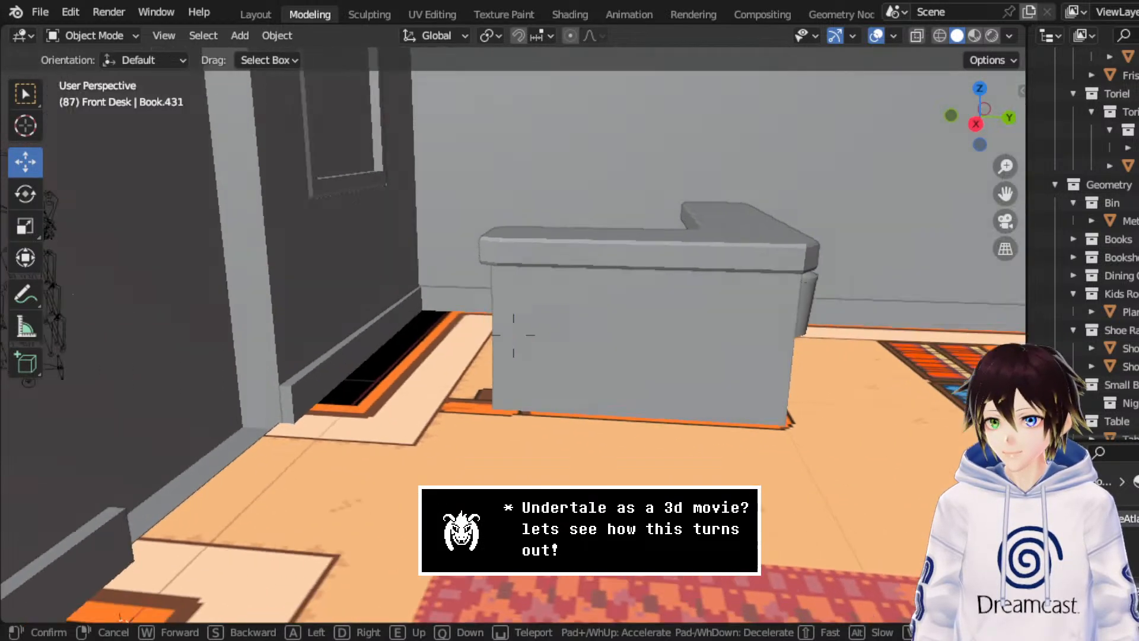
key("d")
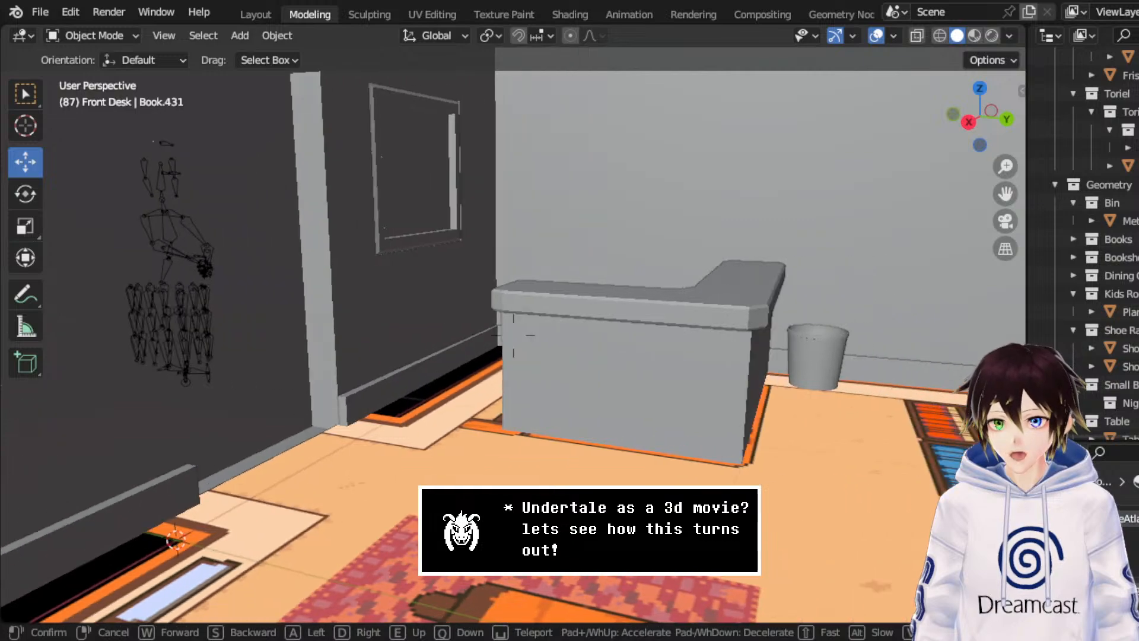
key("a")
key("d")
key("a")
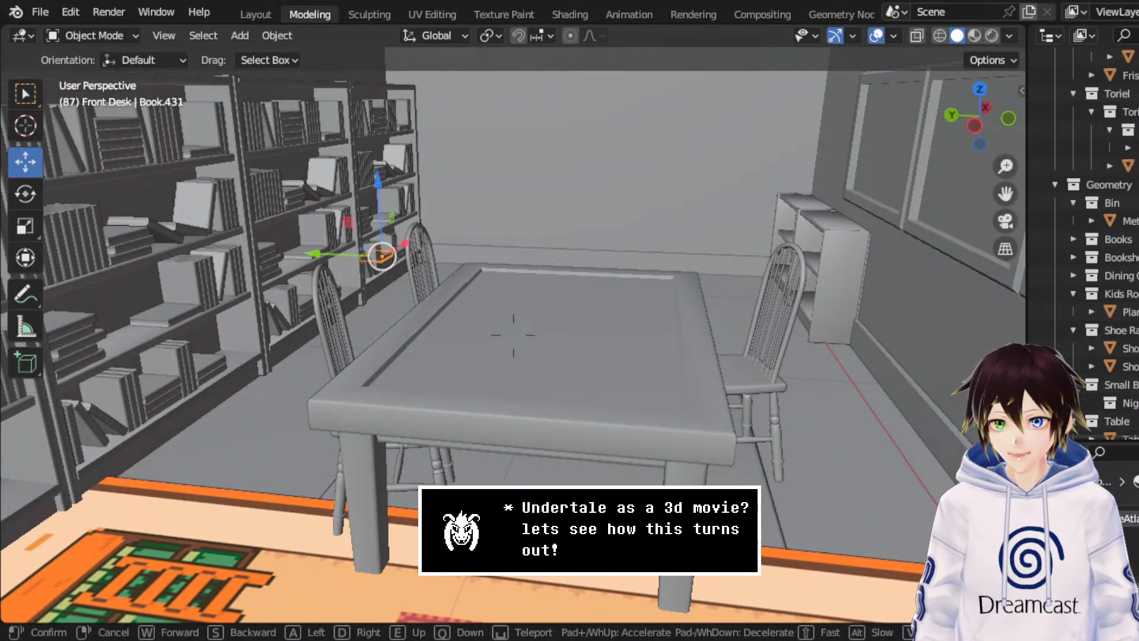
key("Escape")
- Show the whole building in wireframe from the top and save the file Librarby.blend
middle_click_drag(620, 246, 614, 284)
scroll(643, 264, "down", 8)
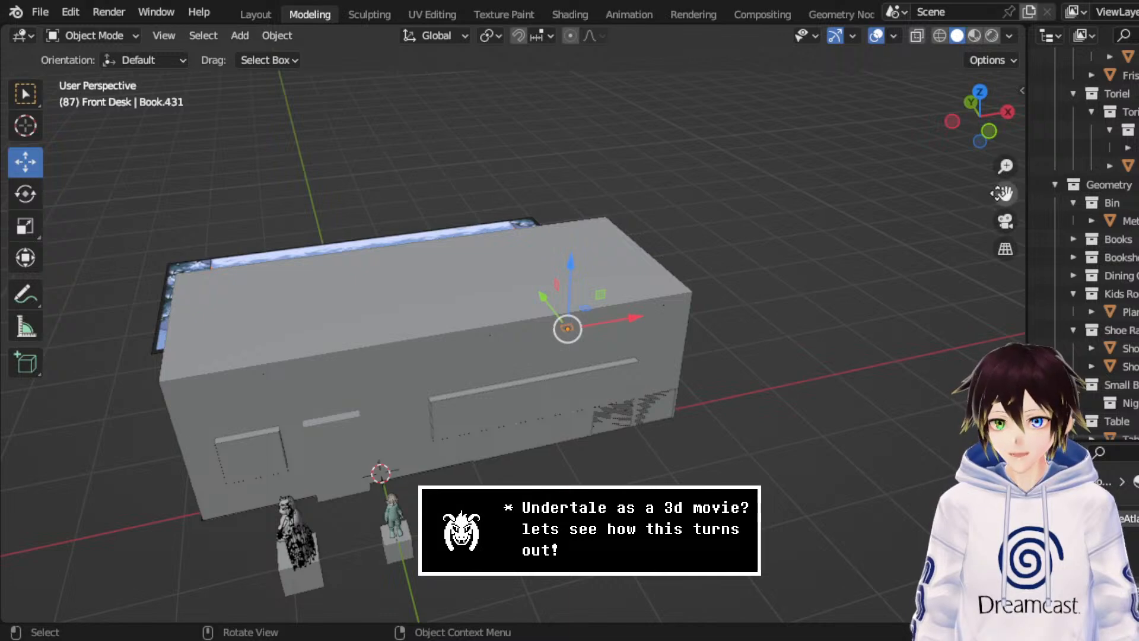
left_click_drag(999, 194, 1136, 138)
middle_click_drag(879, 170, 878, 228)
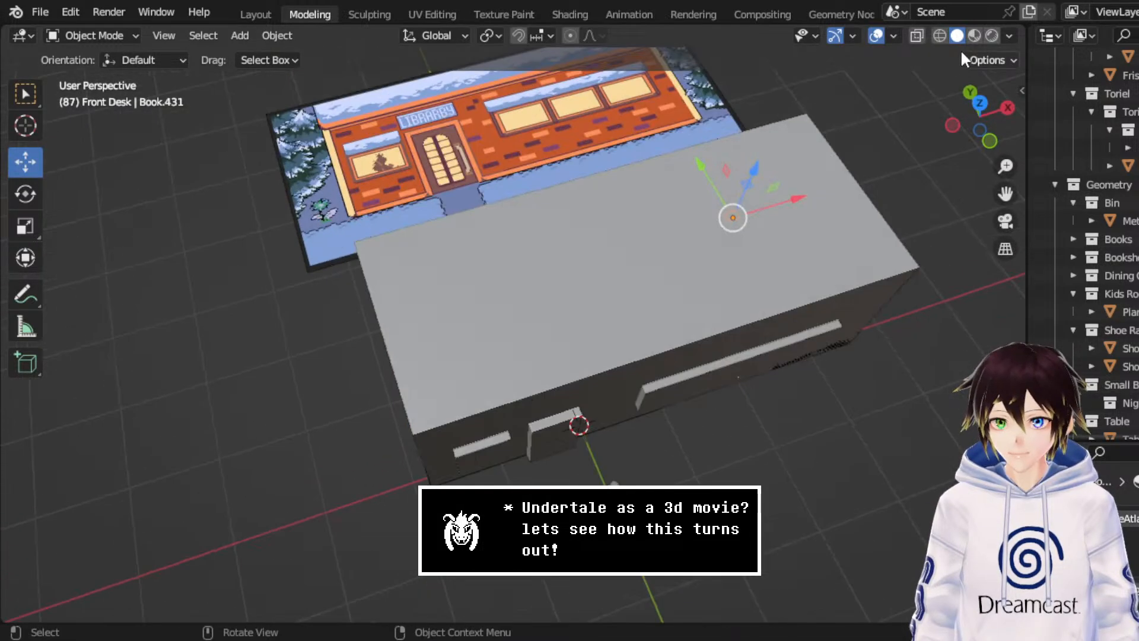
key("shift+z")
left_click(977, 102)
key("ctrl+s")
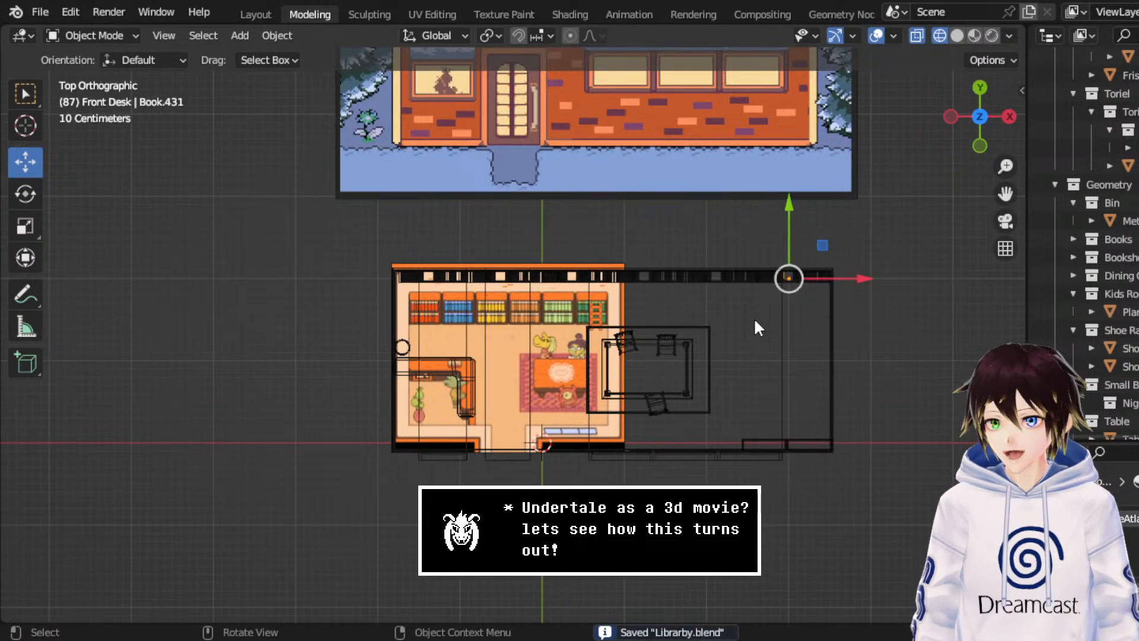
- Add a cube mesh to the Door collection with the building's front reference image in top view
scroll(756, 328, "up", 3)
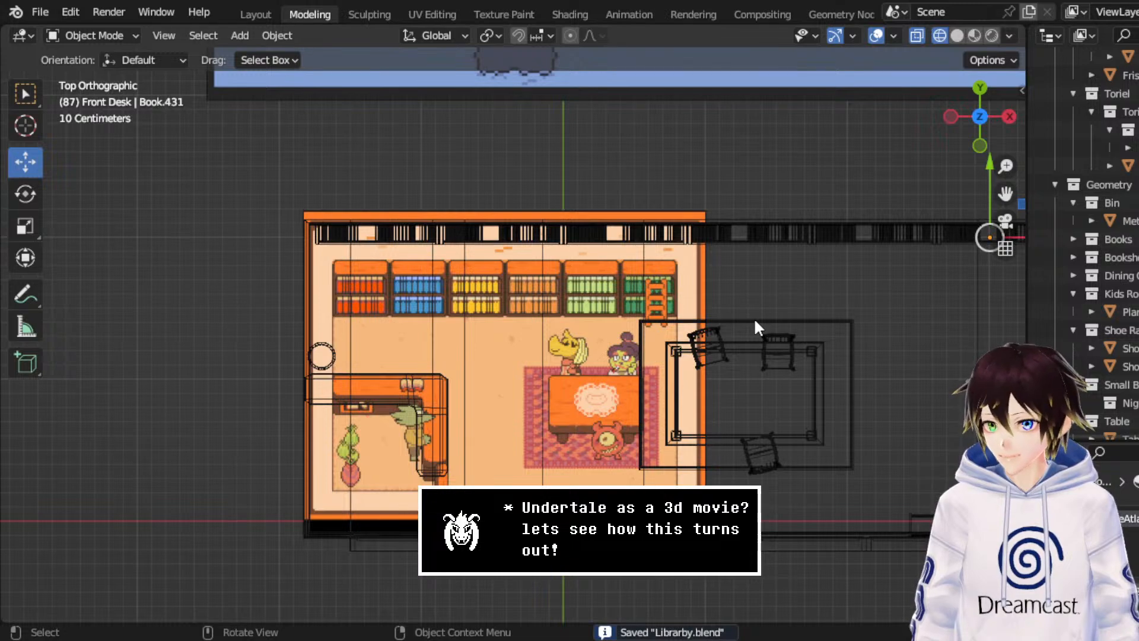
scroll(754, 323, "up", 2)
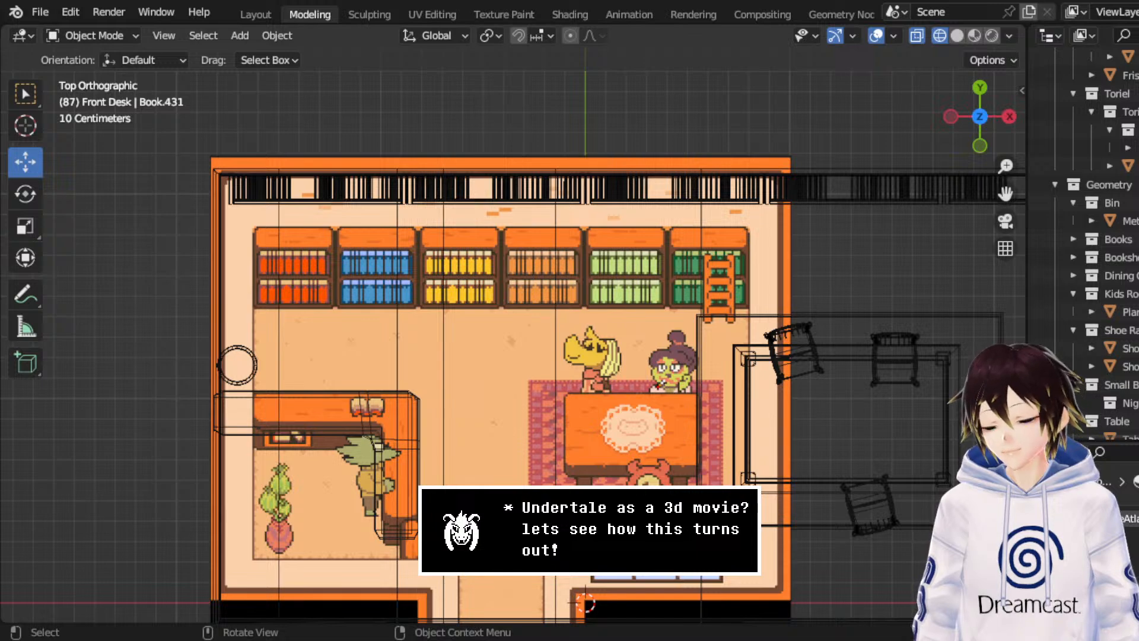
middle_click_drag(507, 581, 555, 439)
left_click(985, 104)
left_click_drag(1005, 193, 1005, 570)
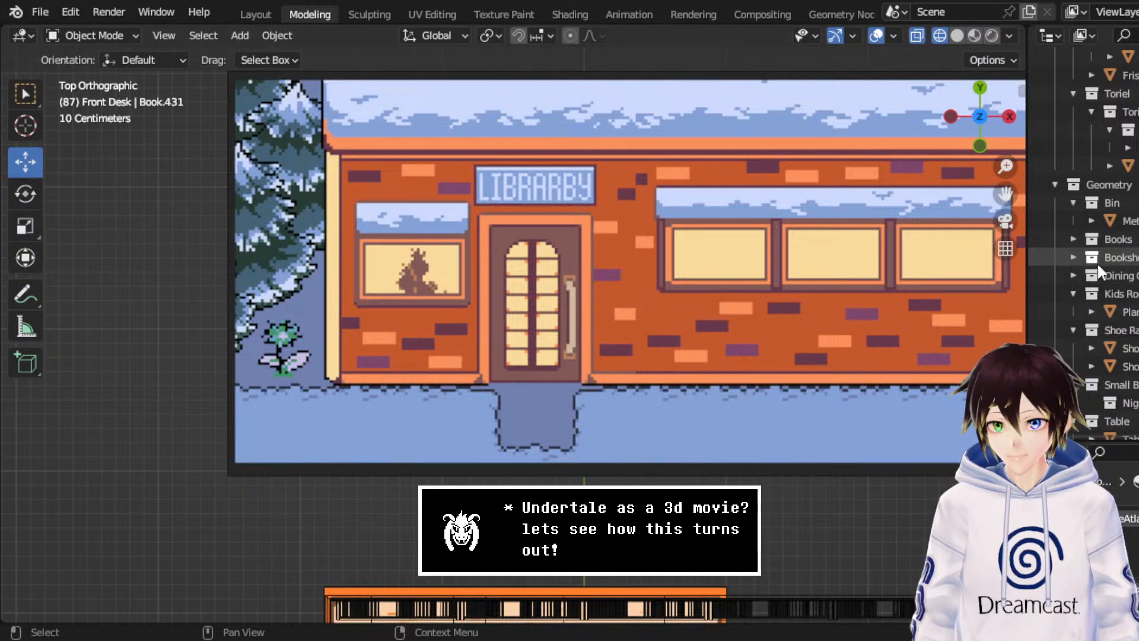
left_click(1111, 185)
scroll(1110, 237, "down", 8)
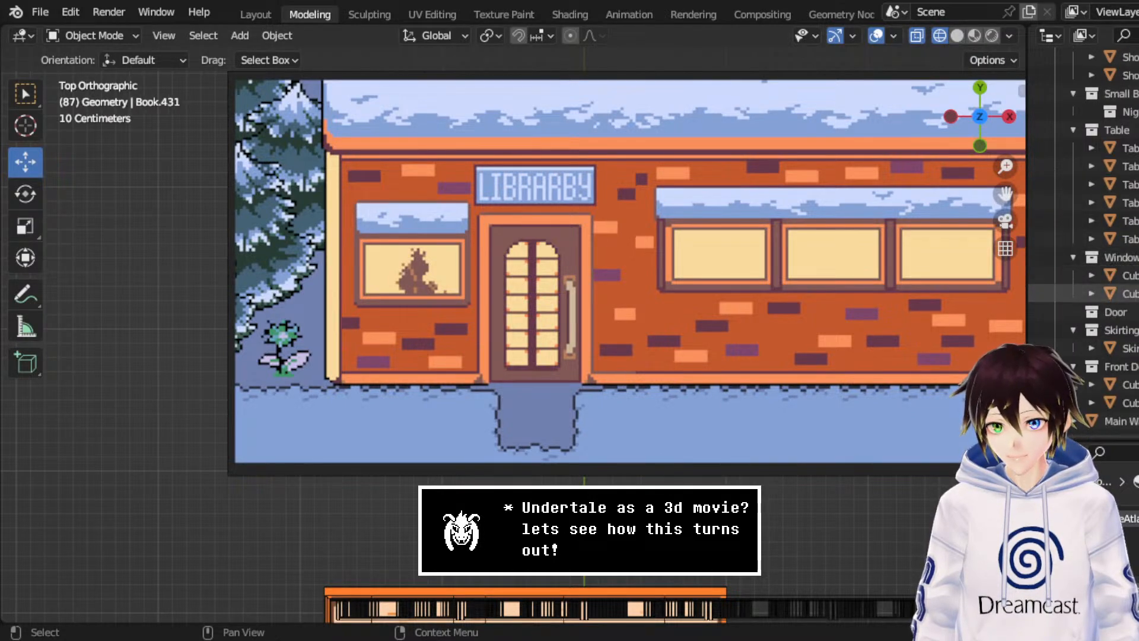
left_click(1110, 311)
left_click(240, 35)
mouse_move(267, 59)
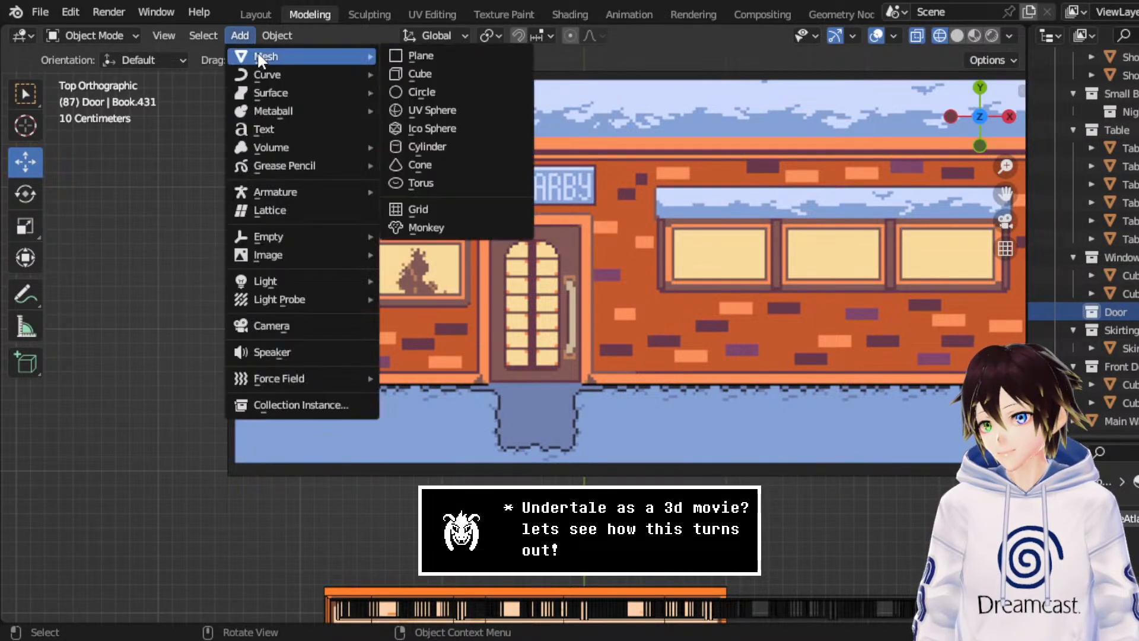
left_click(444, 70)
- Move the cube 4.326 m along Y, then -0.37084 m in X and -0.1335 m in Y onto the reference door
scroll(467, 255, "down", 6)
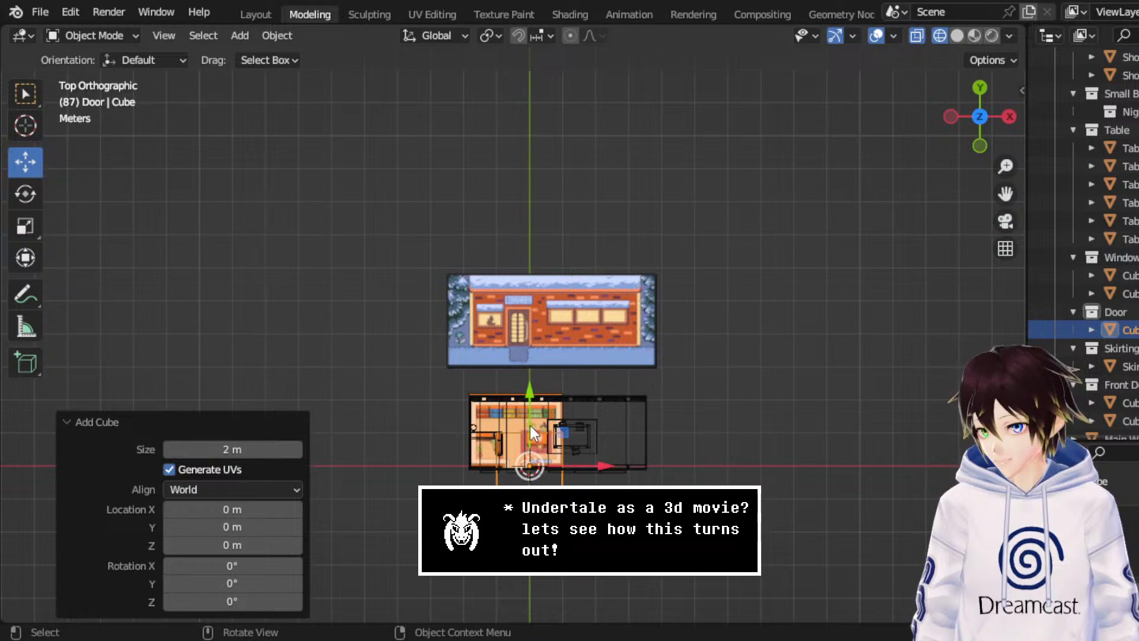
left_click_drag(529, 393, 569, 255)
scroll(569, 330, "up", 7)
scroll(569, 330, "up", 4)
key("g")
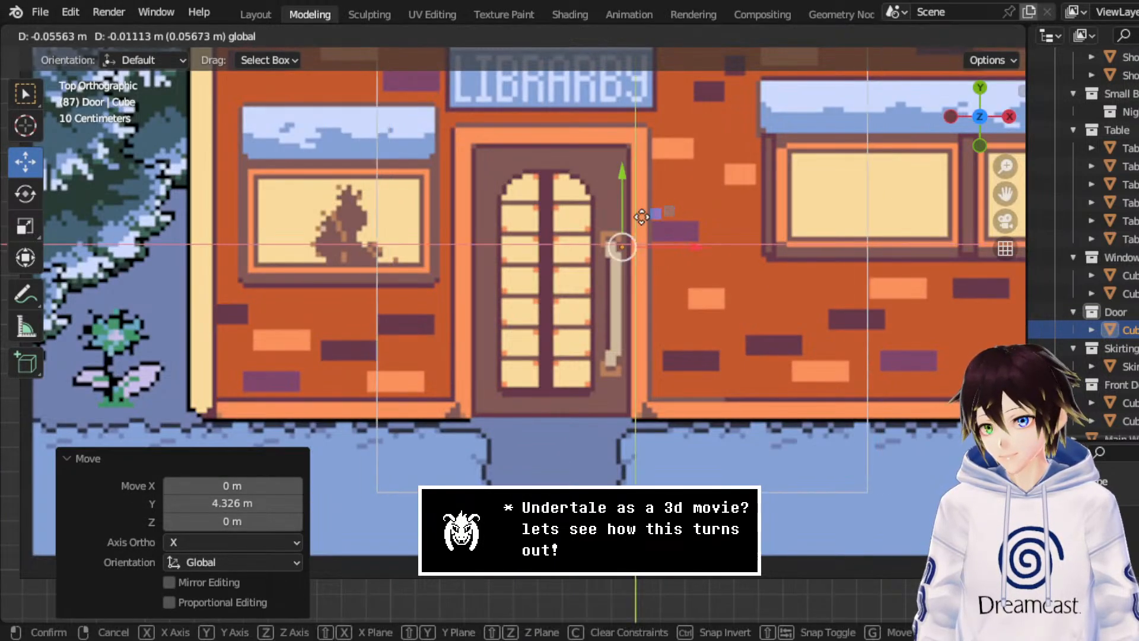
left_click(576, 243)
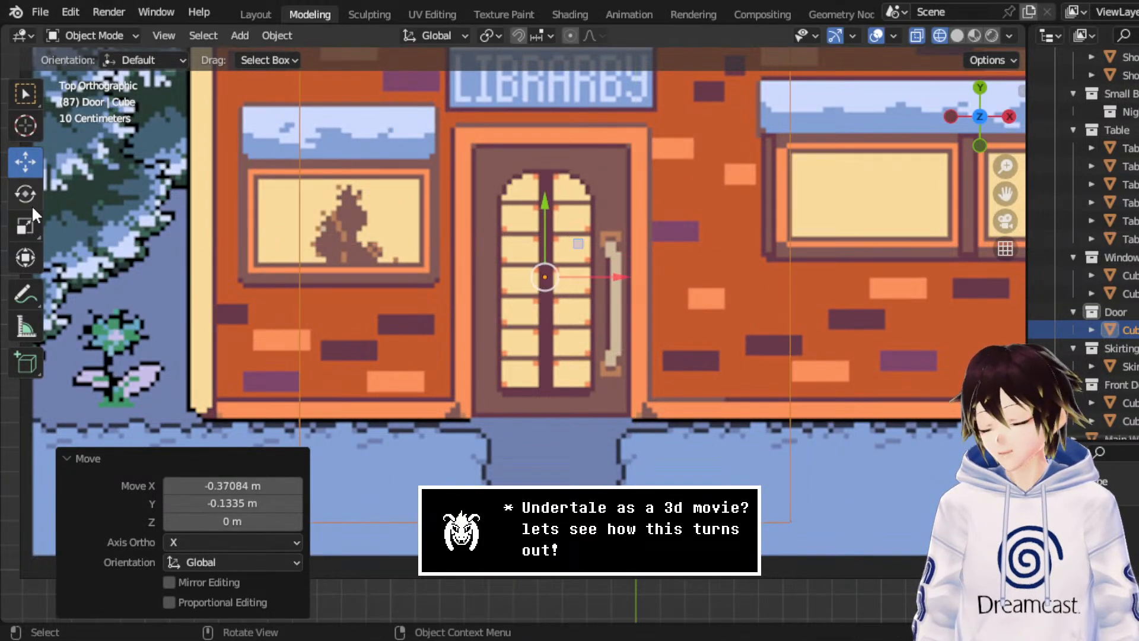
- Scale the cube along X to roughly the door's width and shift it 0.014834 m along X
left_click(26, 225)
left_click_drag(617, 276, 593, 282)
left_click(25, 163)
- In Edit Mode, align the cube's upper and lower sides with the top and bottom of the door in the reference image
left_click(113, 34)
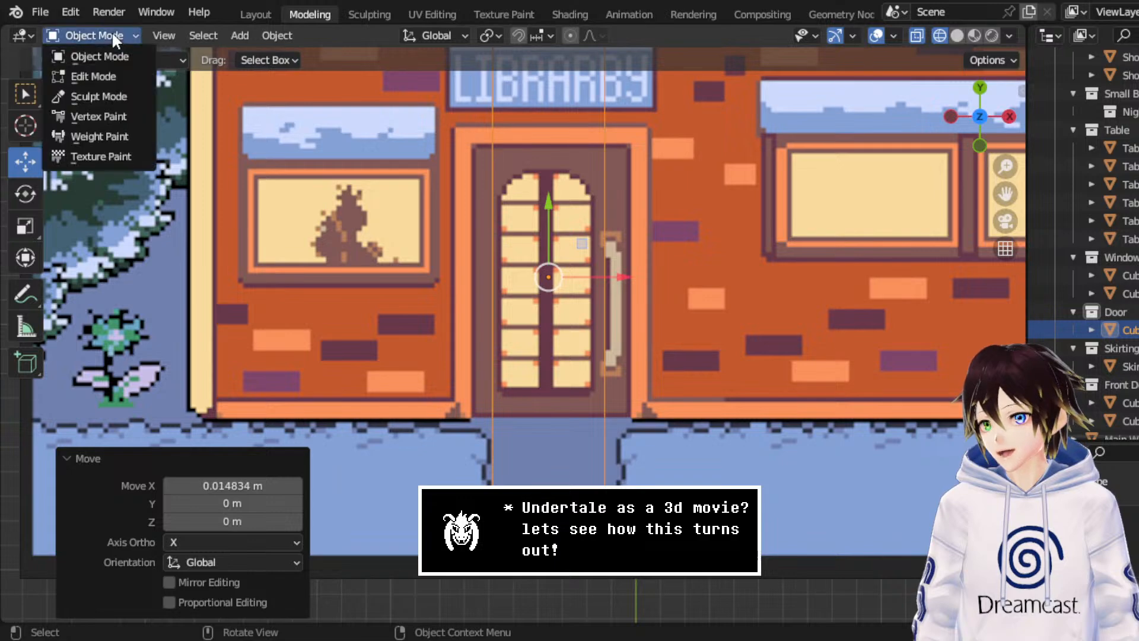
left_click(94, 76)
scroll(448, 184, "down", 5)
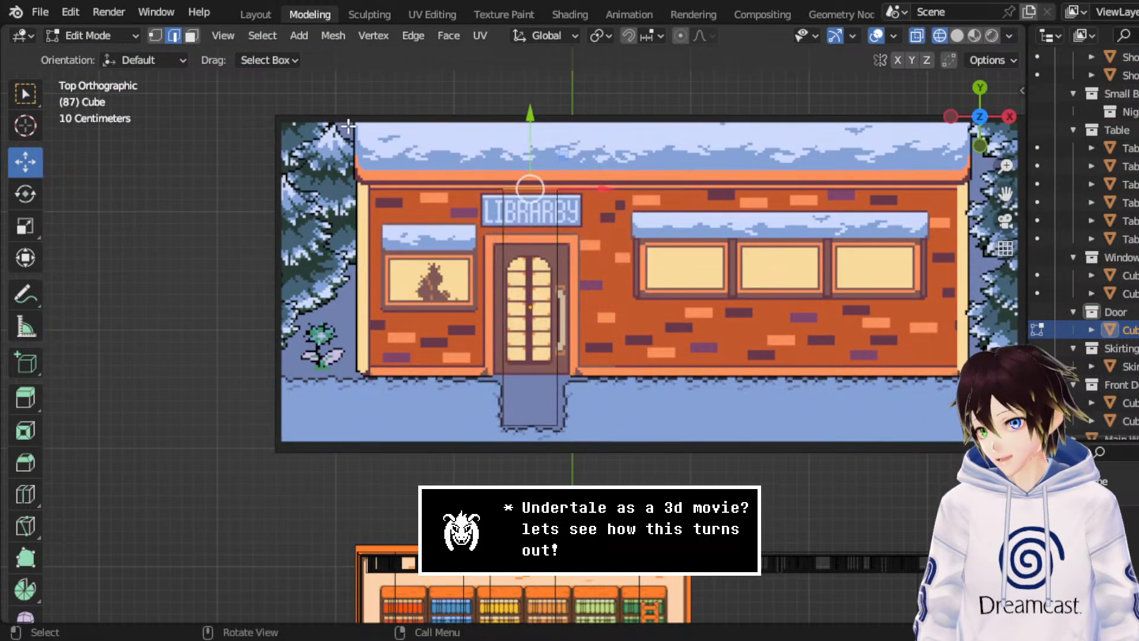
left_click_drag(534, 129, 540, 183)
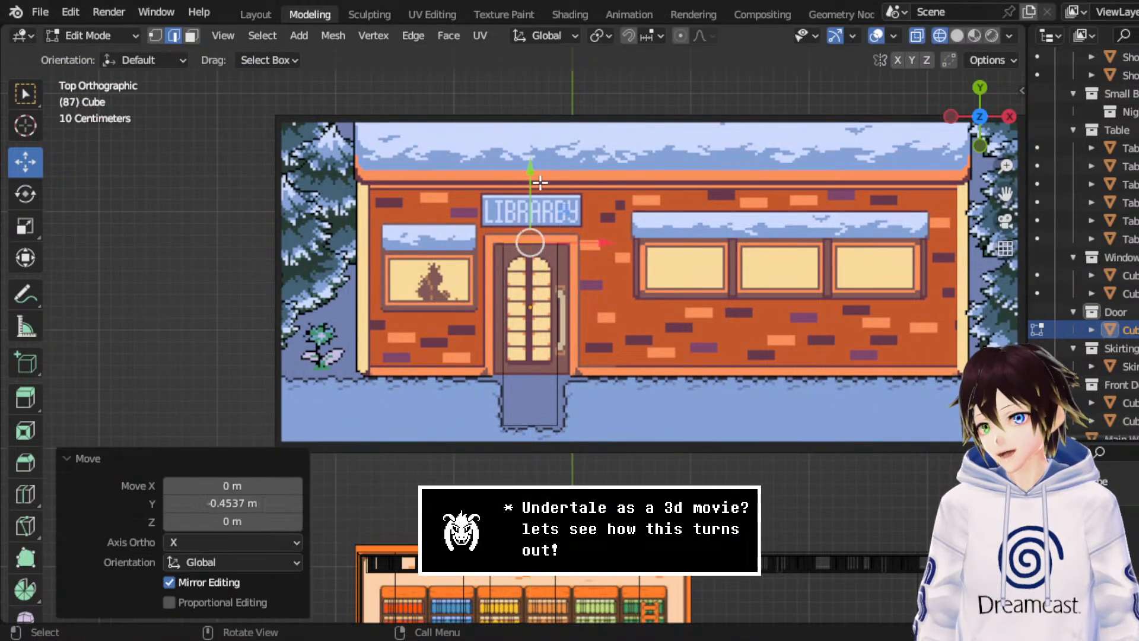
scroll(540, 183, "up", 4)
left_click_drag(548, 122, 557, 109)
left_click(617, 476)
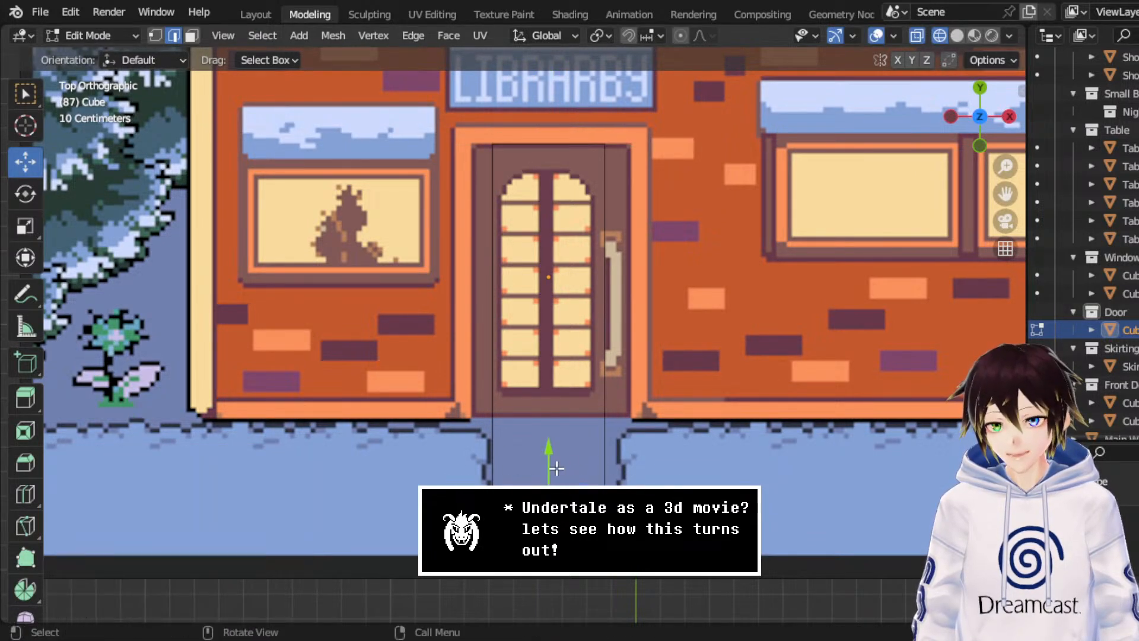
left_click_drag(557, 468, 569, 356)
- Move the cube's left side -0.089002 m and its right side 0.10013 m along X to match the door's edges
left_click_drag(443, 470, 522, 409)
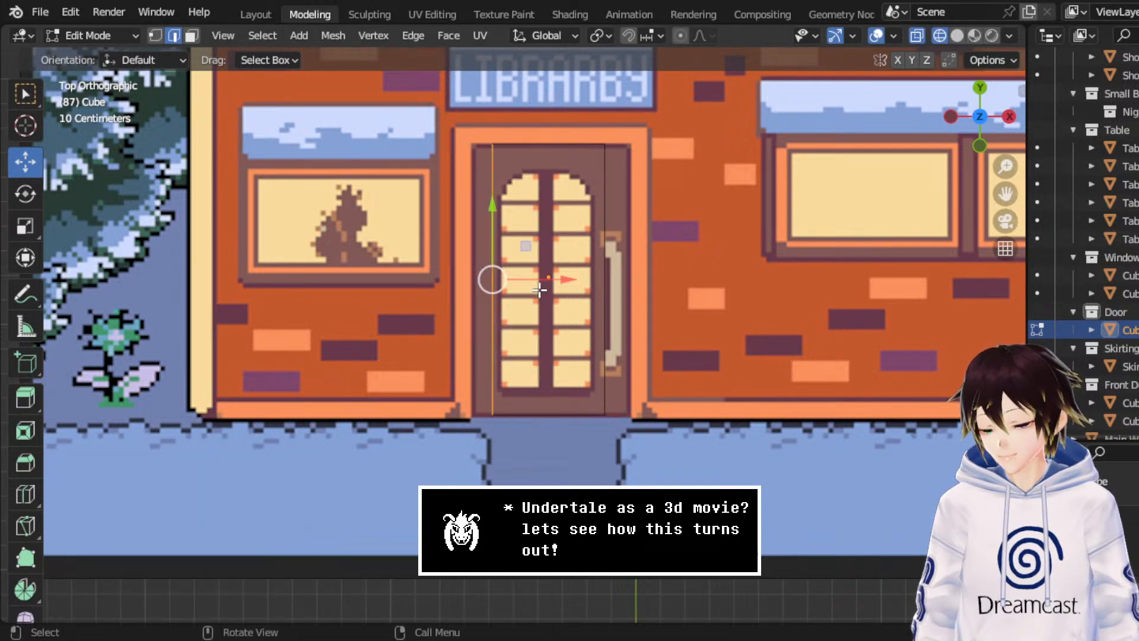
left_click_drag(539, 274, 517, 282)
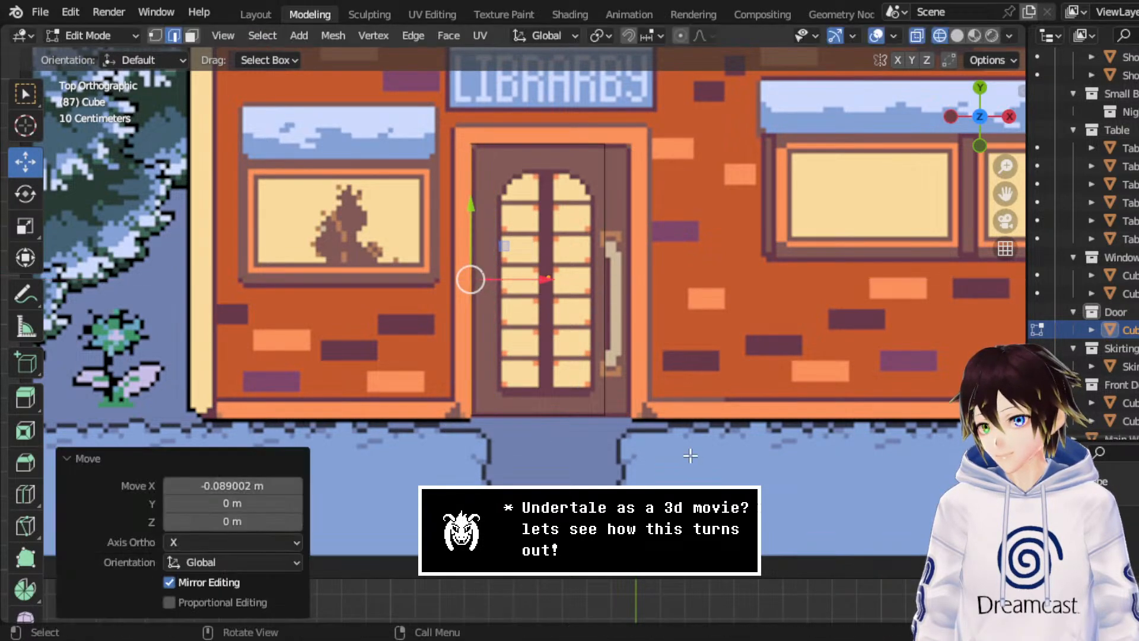
left_click_drag(716, 479, 540, 47)
left_click_drag(645, 280, 665, 282)
- Raise the cube's bottom face along Z in the left view to make a thin door slab, and deselect everything
middle_click_drag(510, 272, 595, 171)
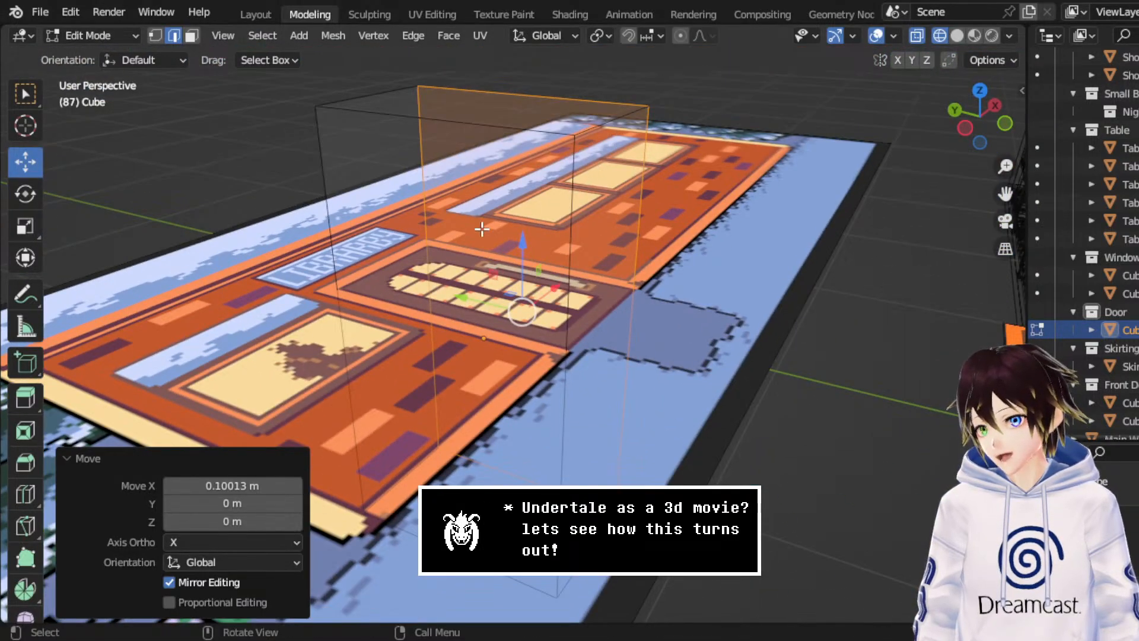
scroll(481, 229, "down", 5)
middle_click_drag(482, 228, 477, 196)
left_click_drag(611, 558, 290, 426)
left_click(983, 112)
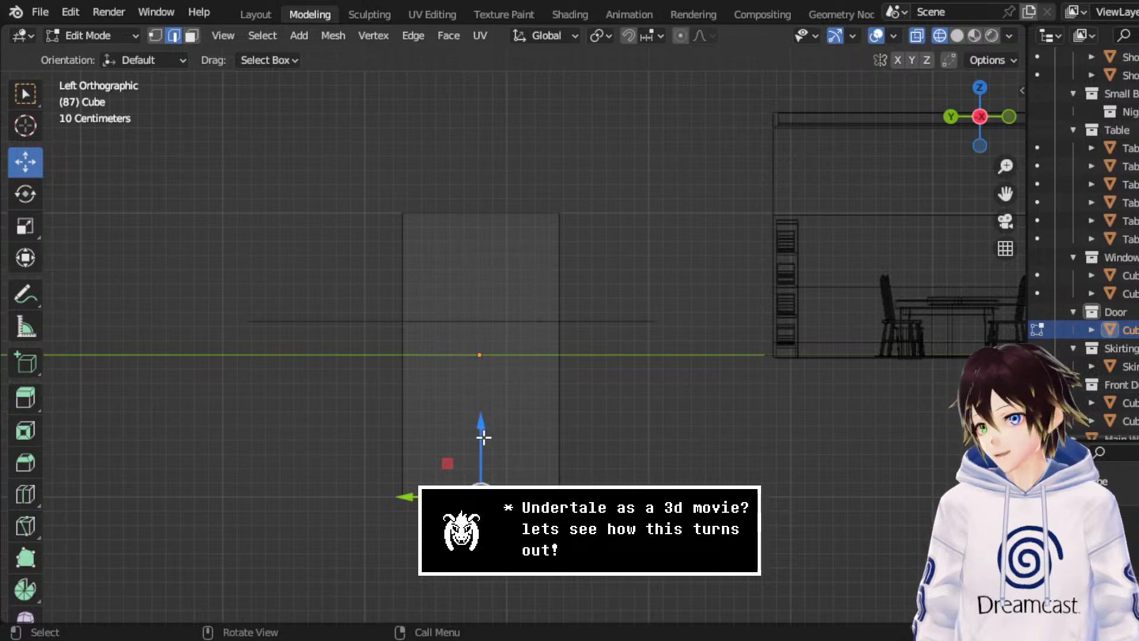
left_click_drag(481, 442, 556, 172)
key("alt+a")
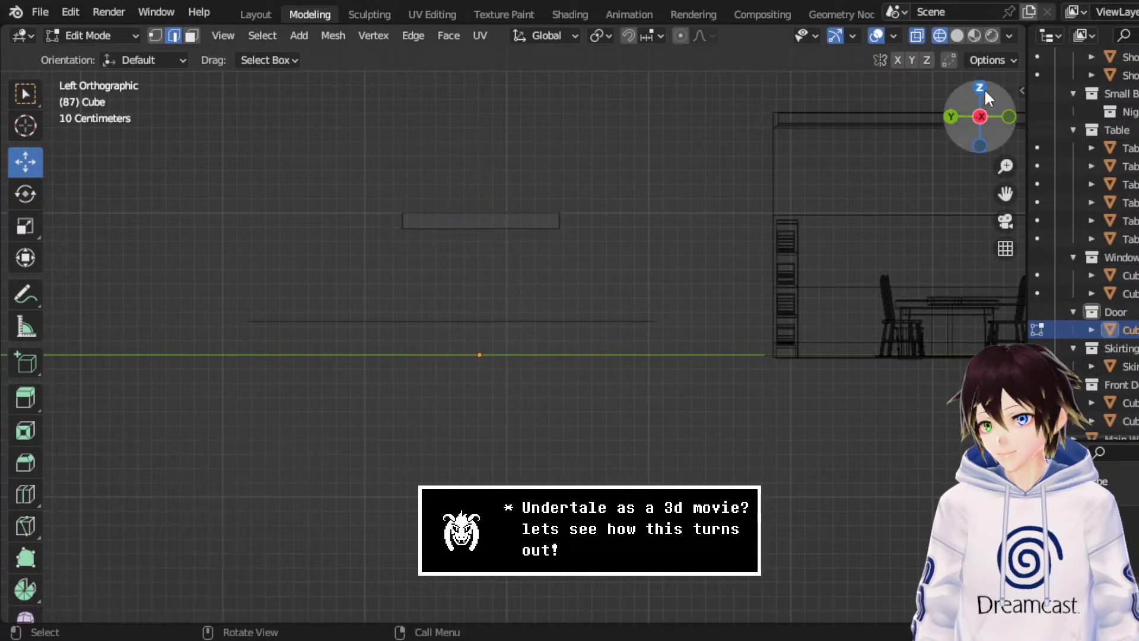
- In the top view, add a horizontal loop cut to the door and slide it by about 0.85 to the window's lower edge
left_click(980, 87)
left_click(557, 174)
scroll(556, 173, "up", 2)
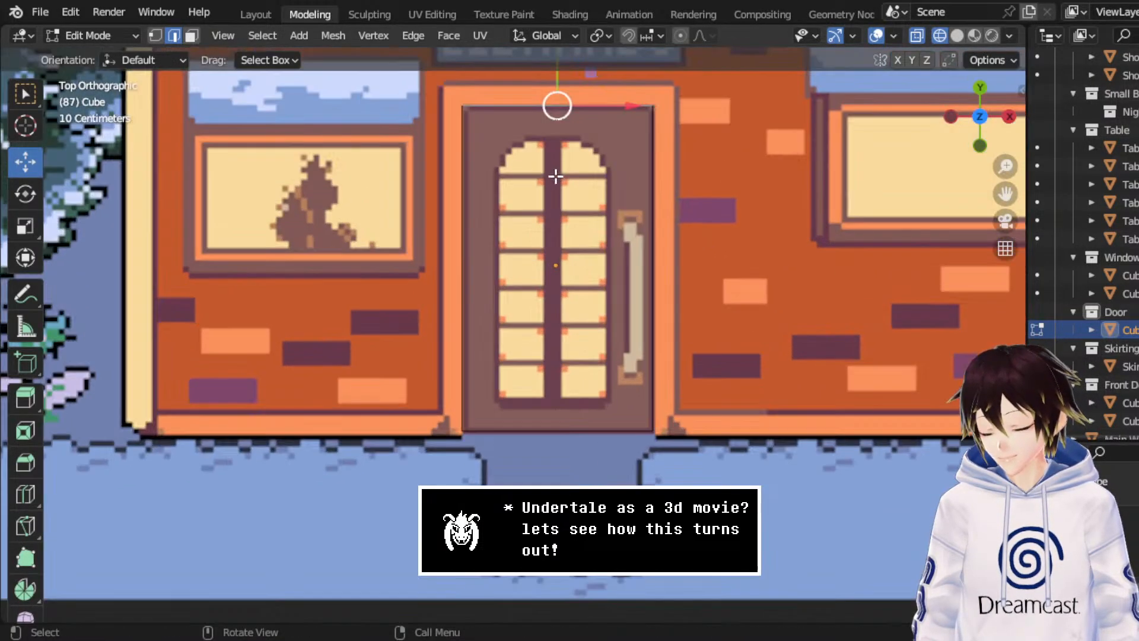
right_click(564, 148)
left_click(540, 215)
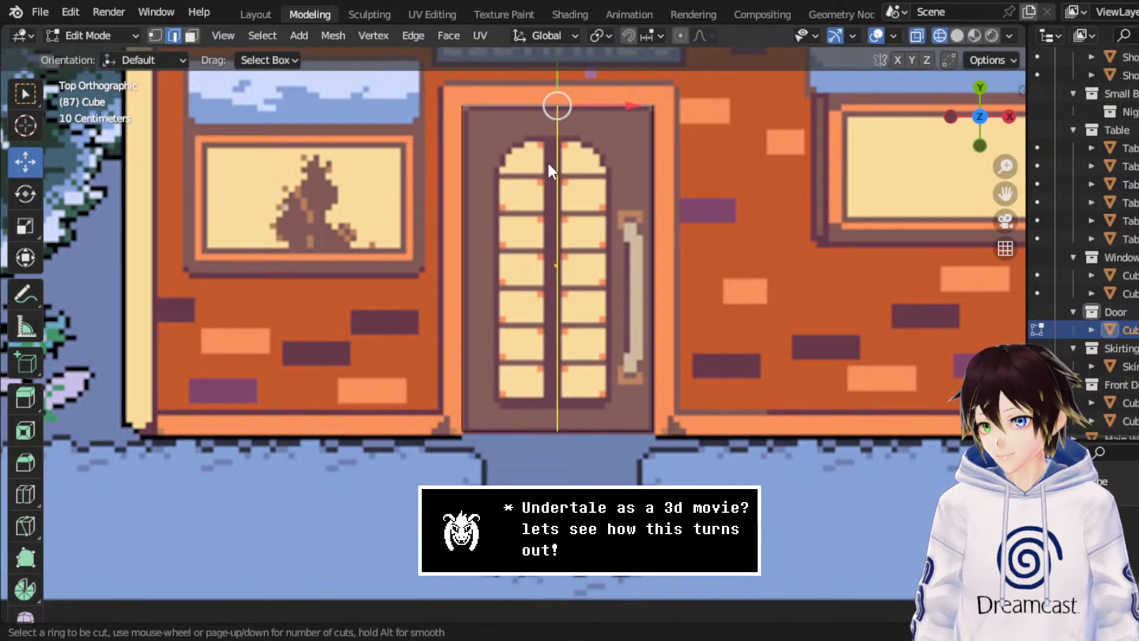
left_click(479, 178)
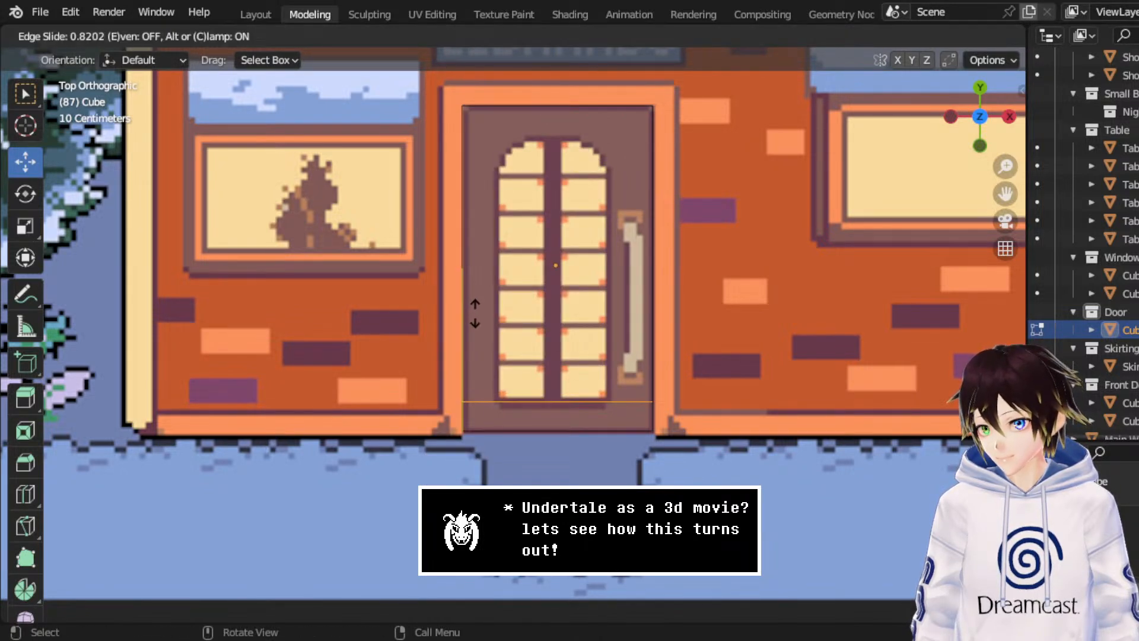
left_click(480, 318)
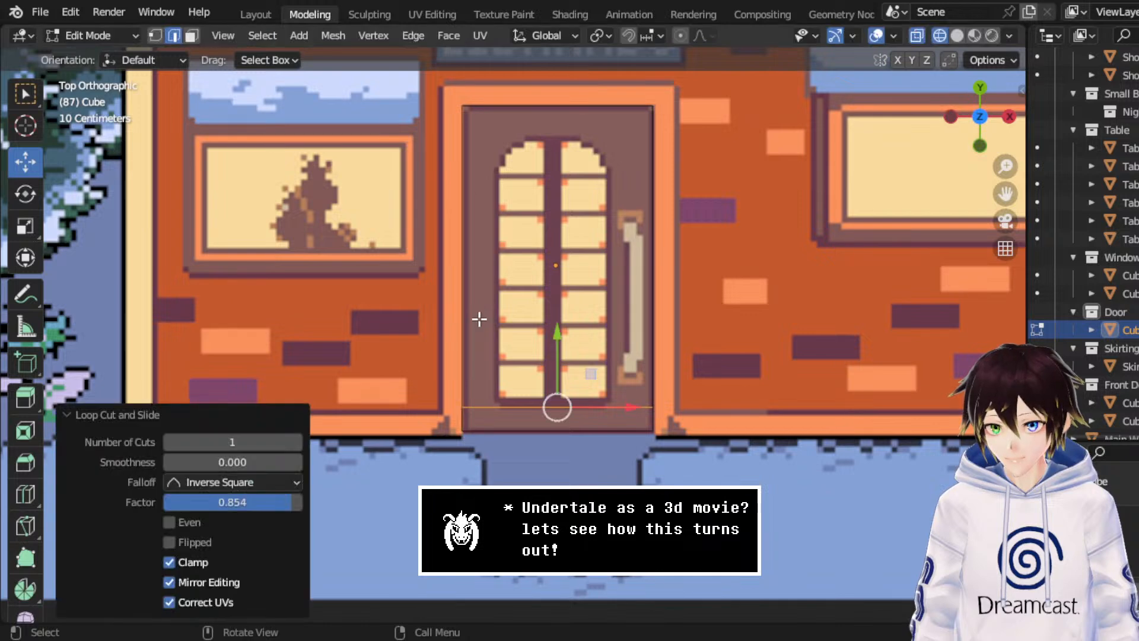
- Add a second horizontal loop cut and slide it by about -0.79 to the top of the door's arched window
left_click(462, 209)
right_click(461, 208)
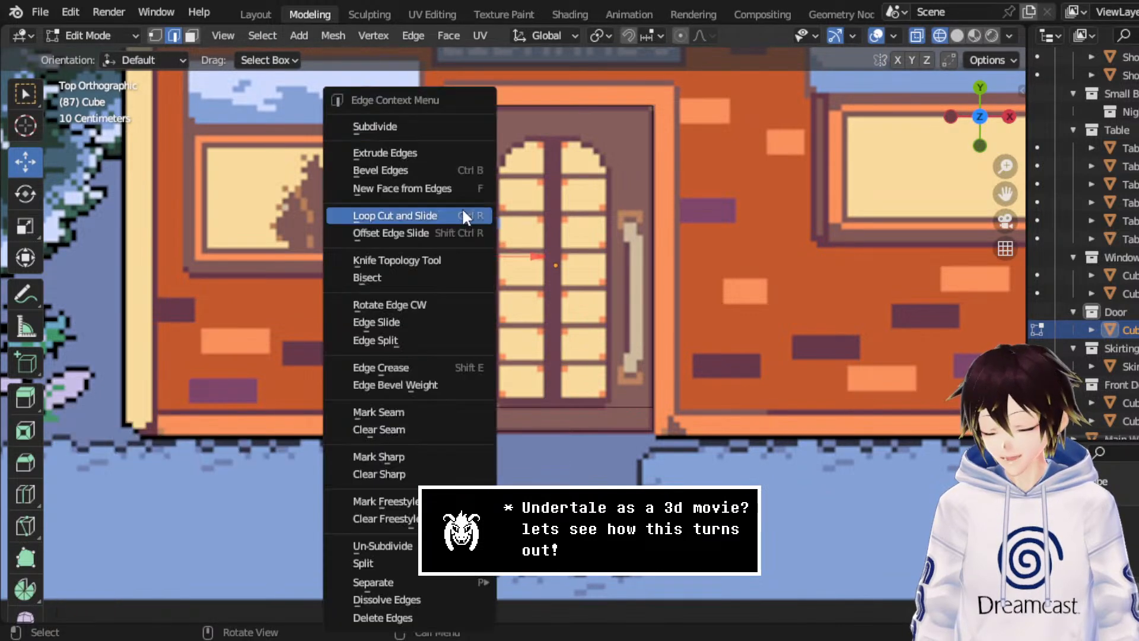
left_click(389, 214)
left_click(436, 188)
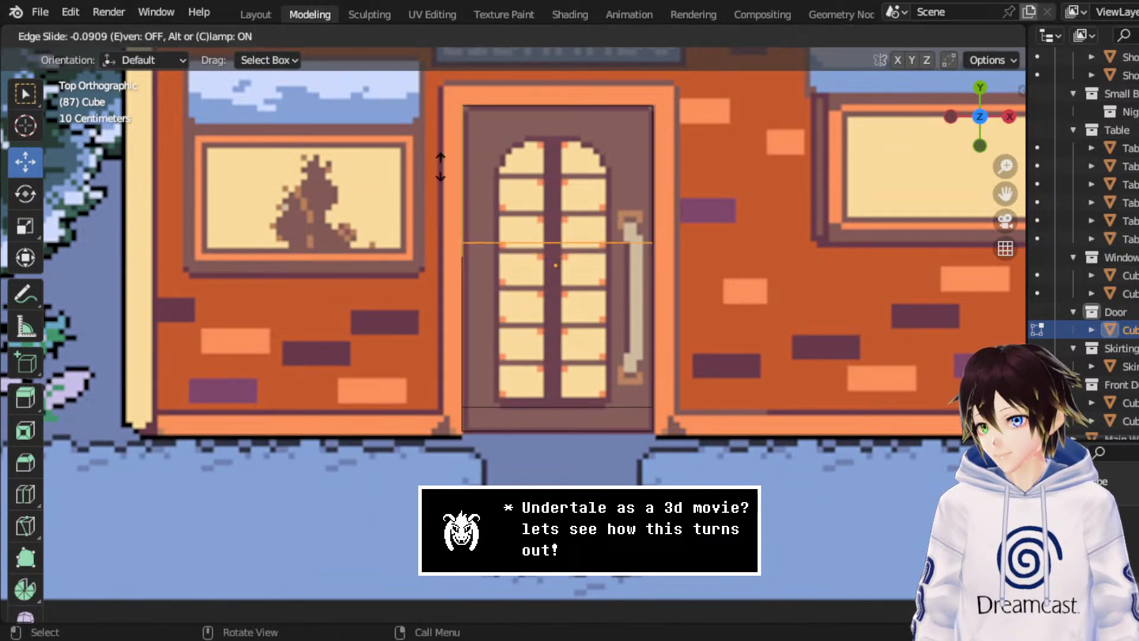
left_click(457, 78)
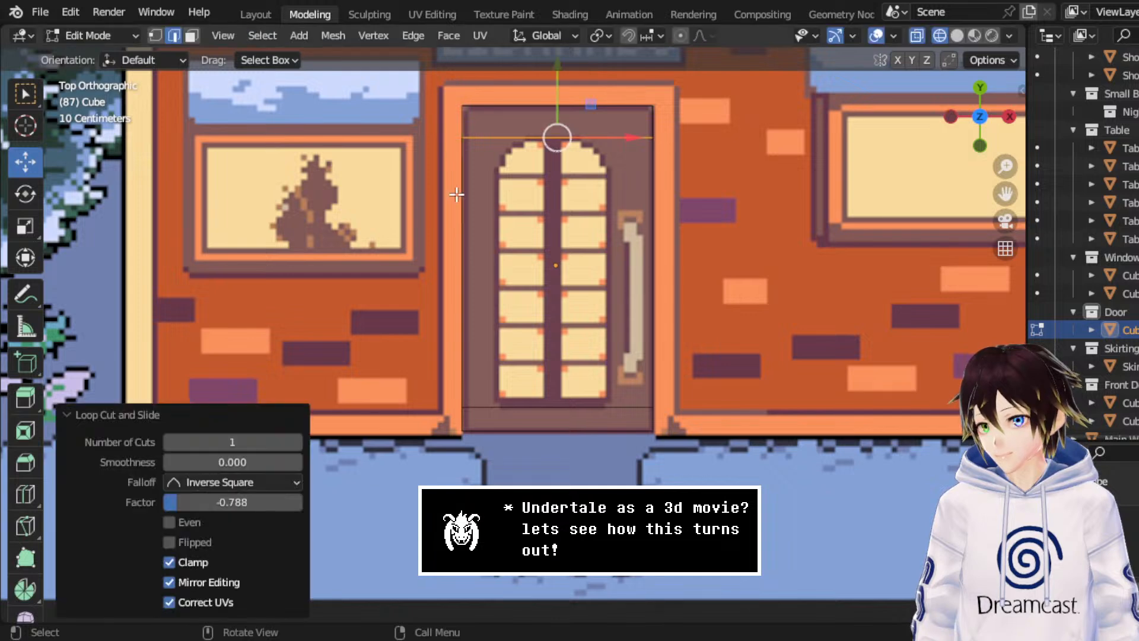
- Add a vertical loop cut to the door and slide it to the window's left edge in the reference image
left_click(545, 151)
right_click(545, 152)
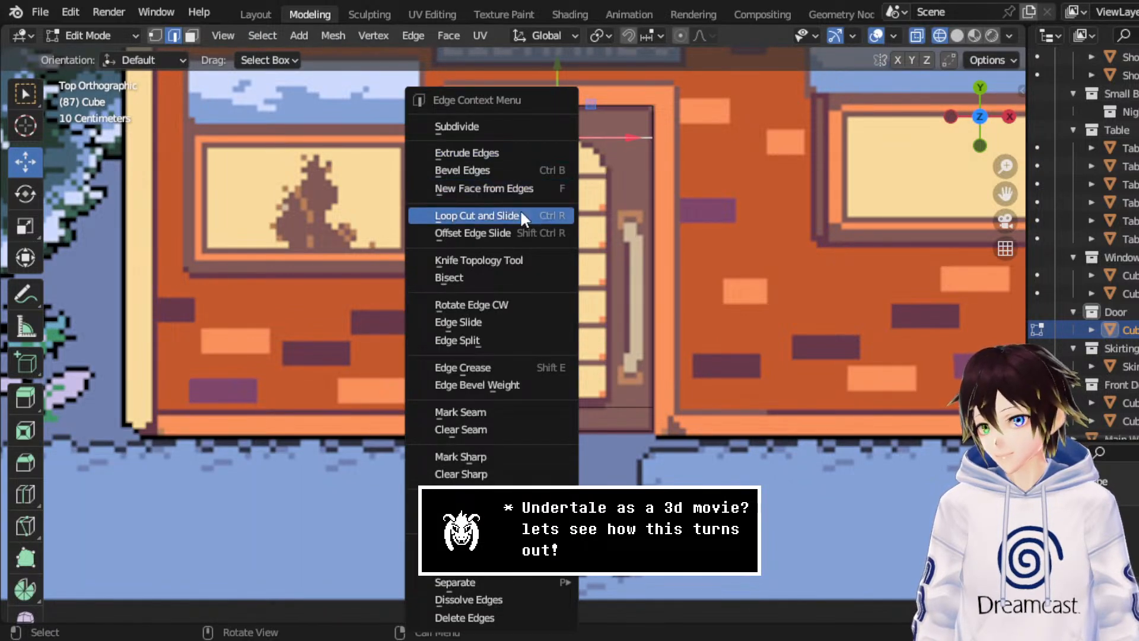
left_click(520, 209)
left_click(532, 152)
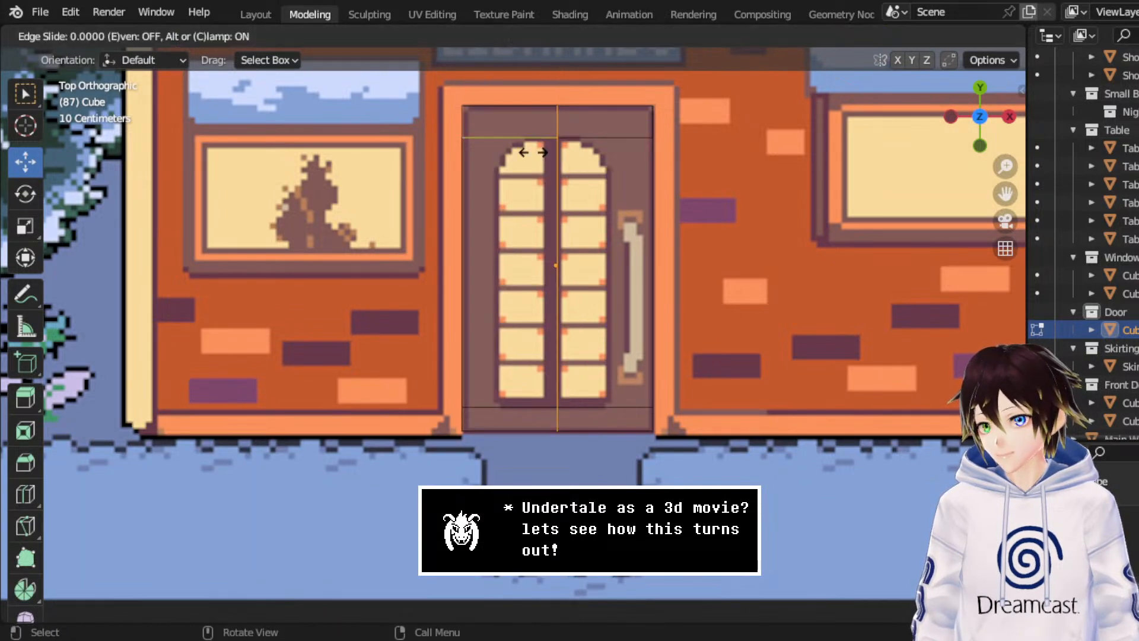
left_click(473, 149)
- Add another vertical loop cut and slide it by about -0.45 to the window's right edge
right_click(596, 141)
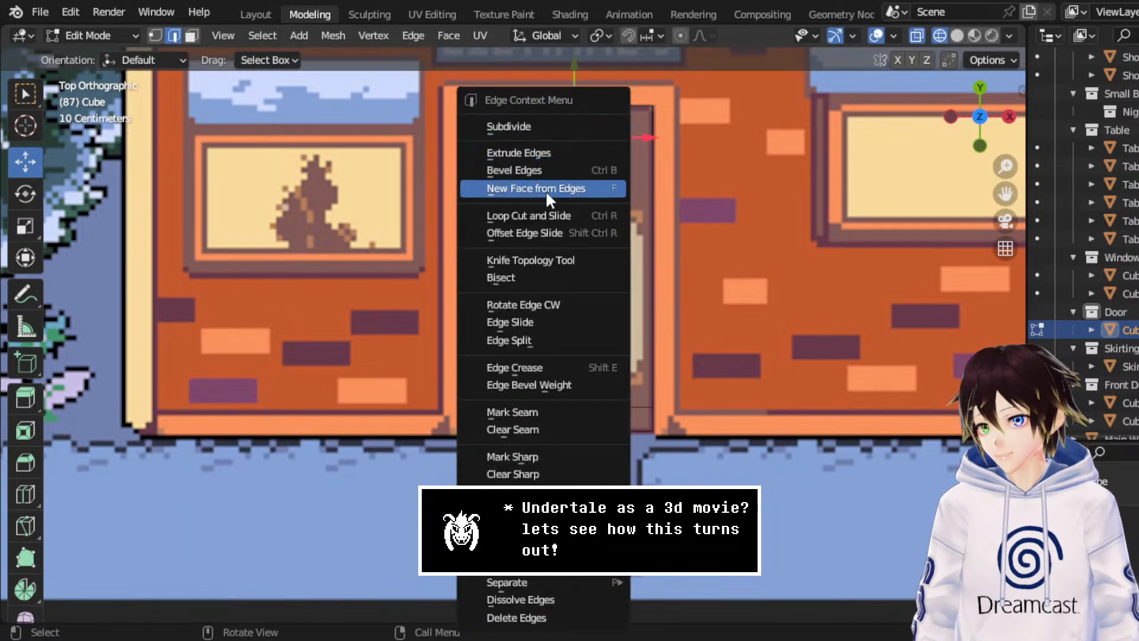
left_click(544, 214)
left_click(592, 165)
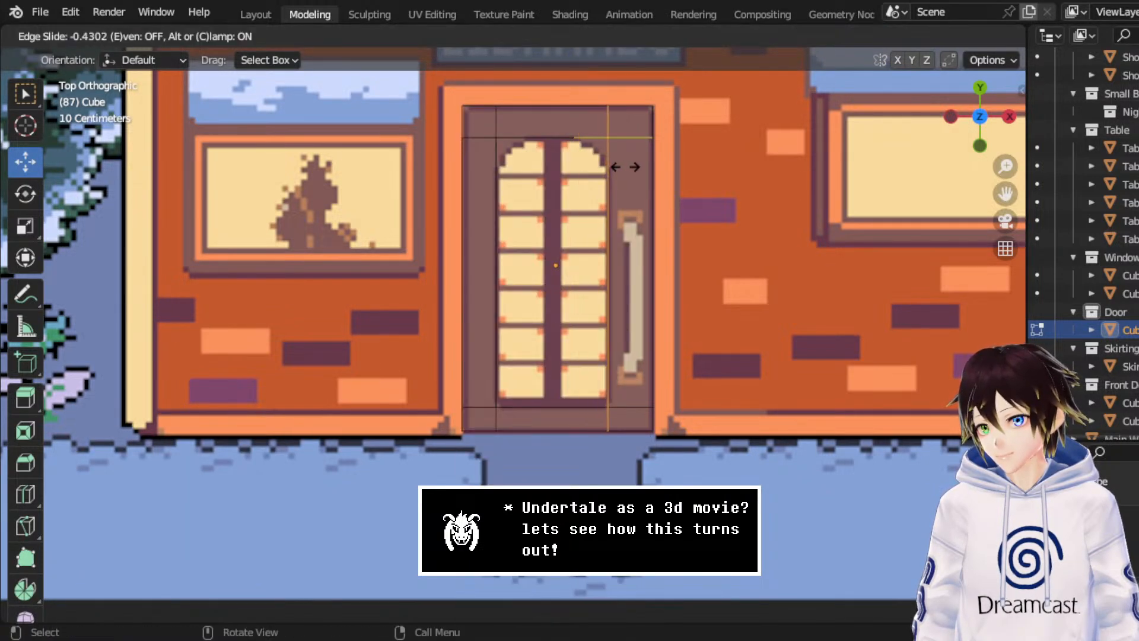
left_click(623, 166)
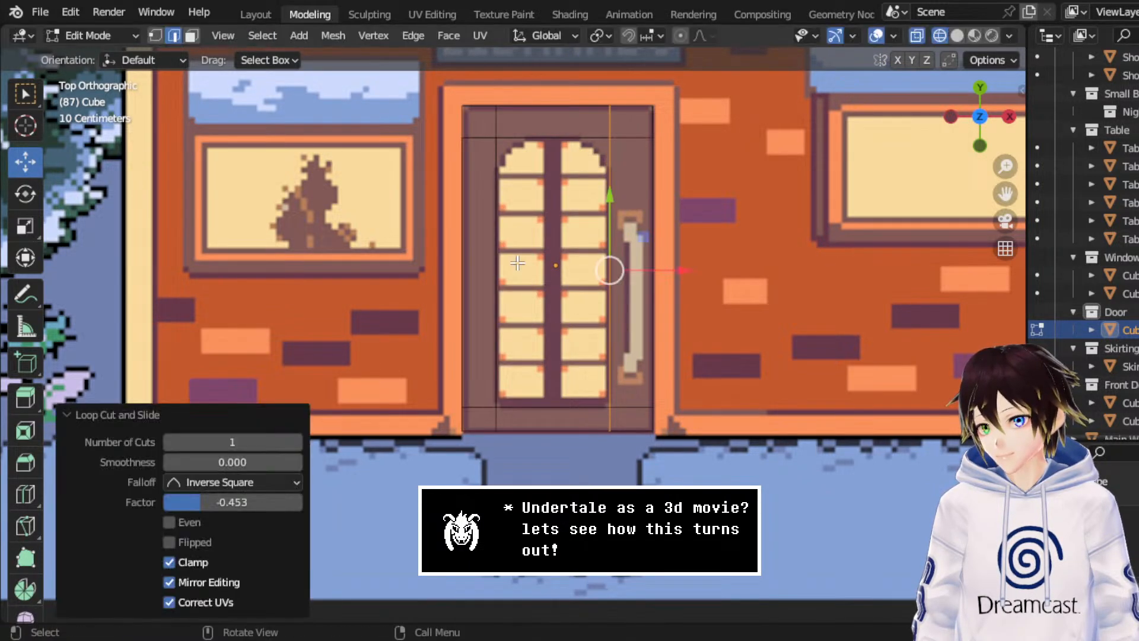
- Add a horizontal loop cut and slide it by about -0.76 to the height where the window's arch begins
left_click(549, 140)
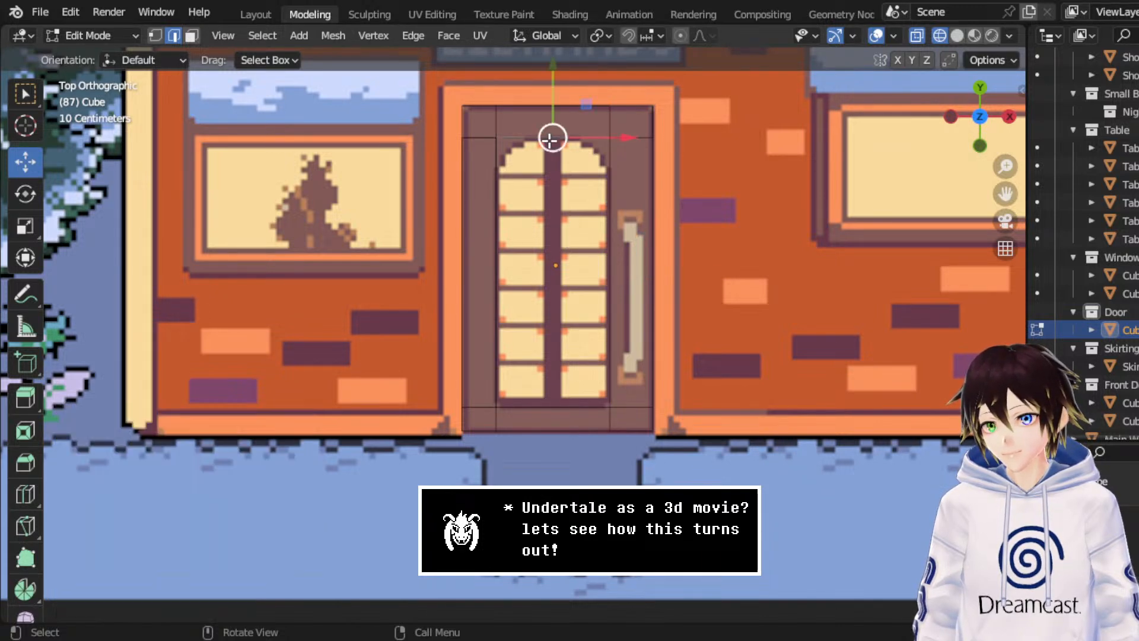
right_click(548, 138)
key("Escape")
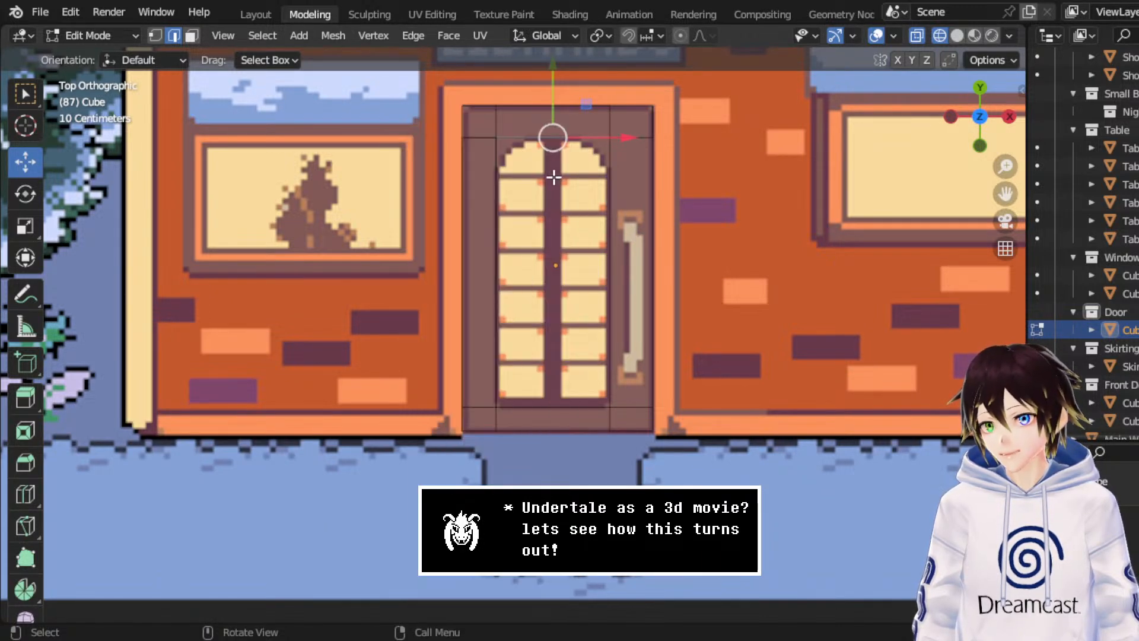
left_click(496, 171)
right_click(496, 172)
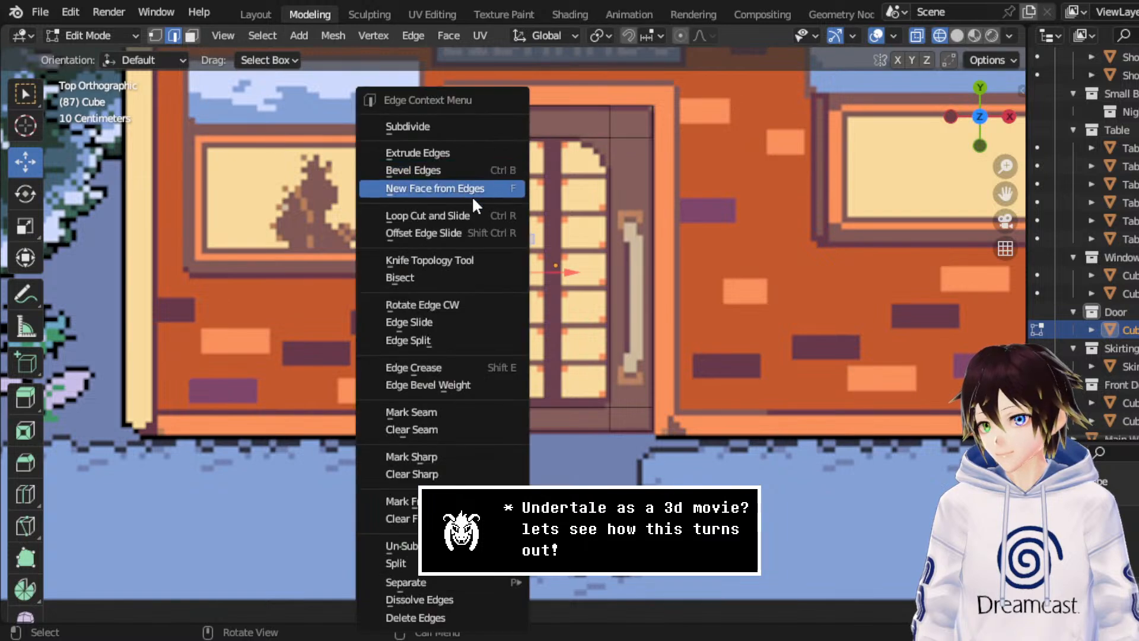
left_click(471, 214)
left_click_drag(522, 183, 560, 82)
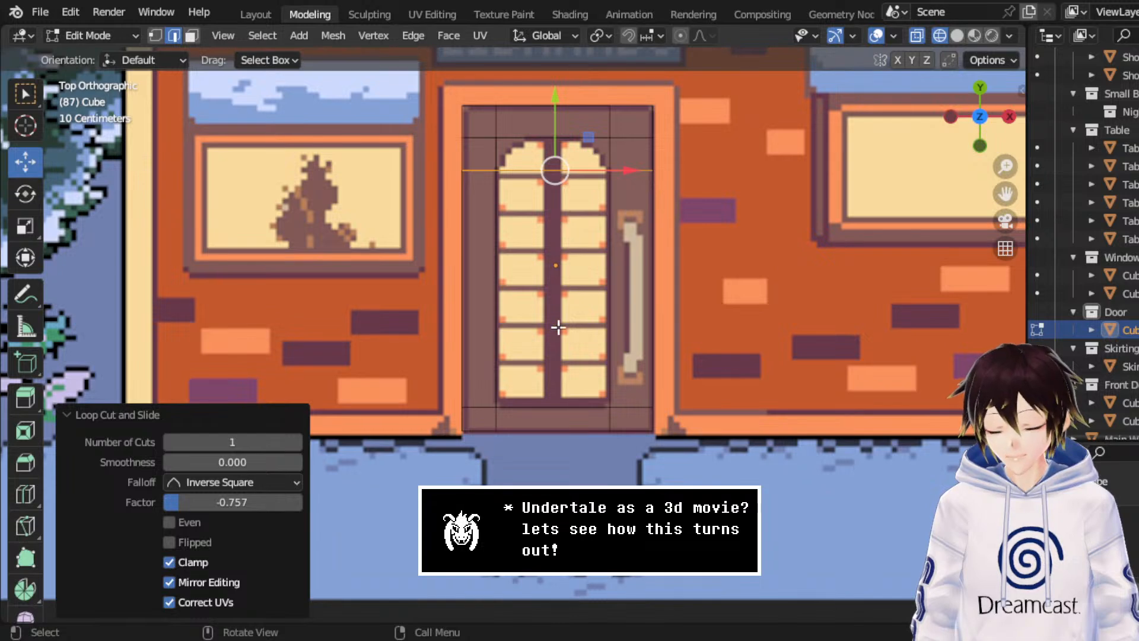
- Select the inner vertices above the window arch and scale them to about 0.372 along X to match the arch's narrow top
left_click(498, 392)
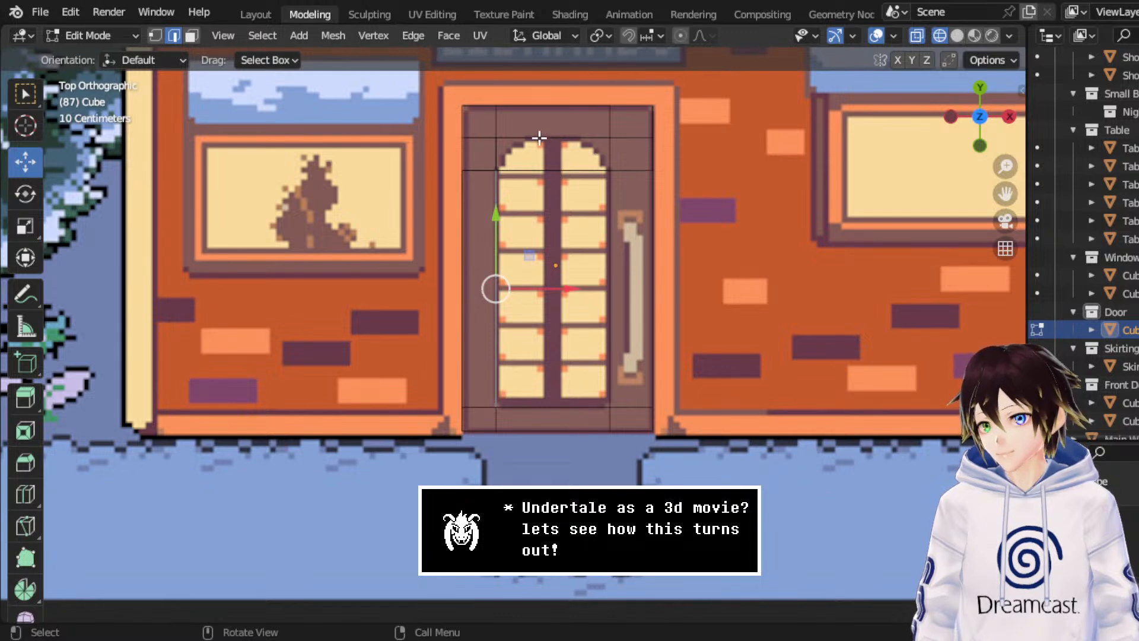
left_click(155, 35)
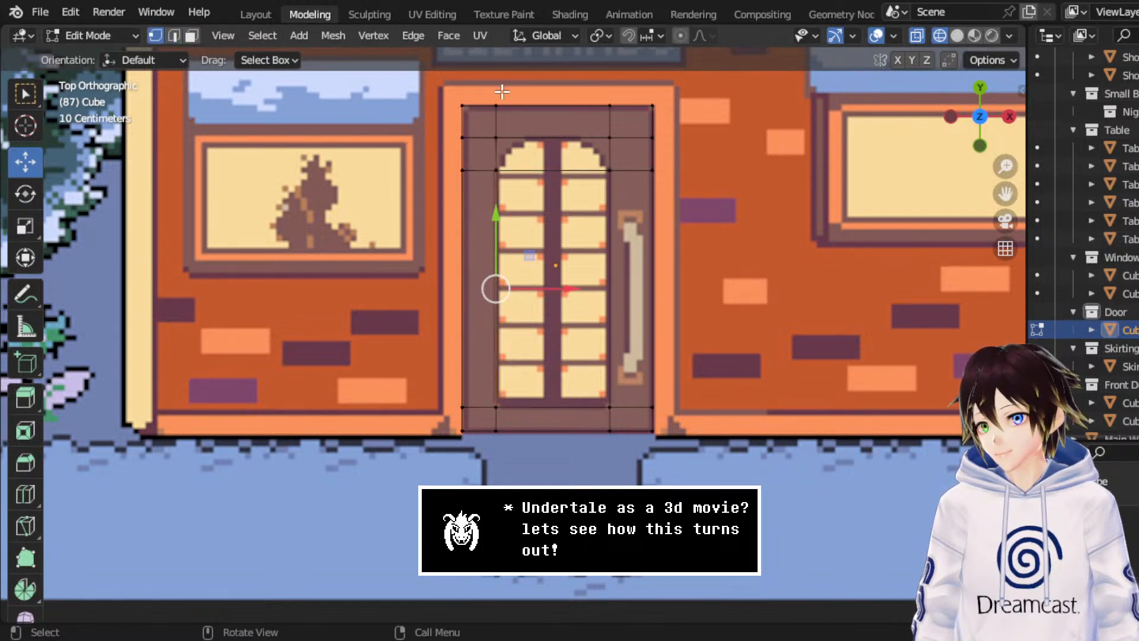
left_click_drag(483, 84, 580, 121)
left_click(28, 224)
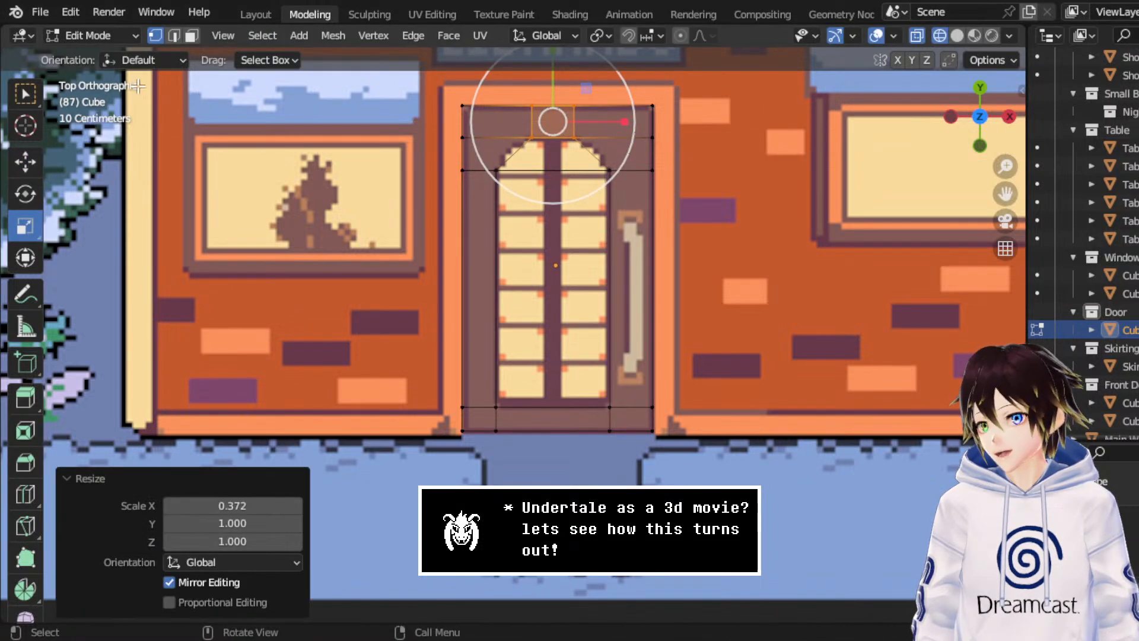
- Add two evenly spaced horizontal loop cuts through the arch section, leaving them without any slide
right_click(512, 157)
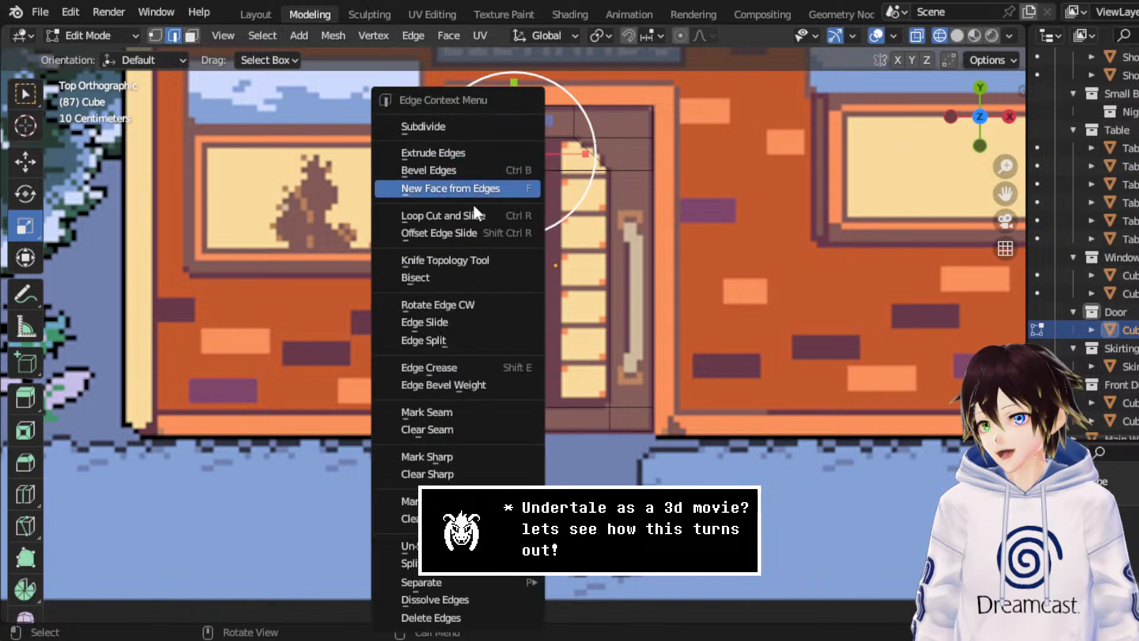
left_click(501, 215)
scroll(521, 154, "up", 1)
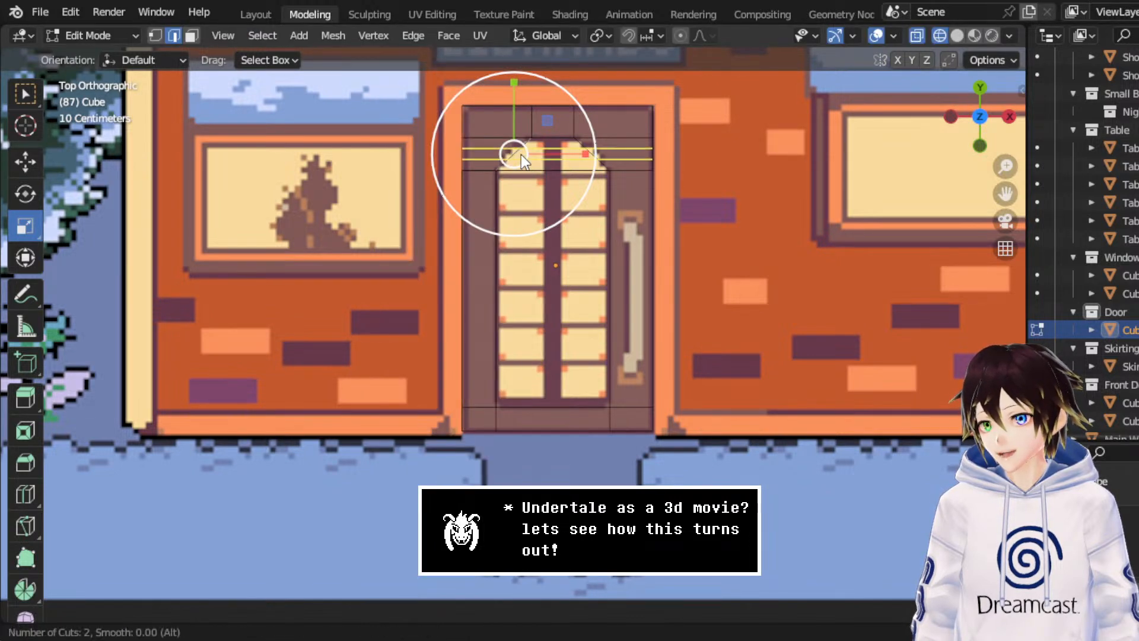
left_click(521, 155)
right_click(521, 154)
- Scale the inner vertices of the two new arch loops outward along X, widening the upper row further to follow the window's curve
left_click(155, 35)
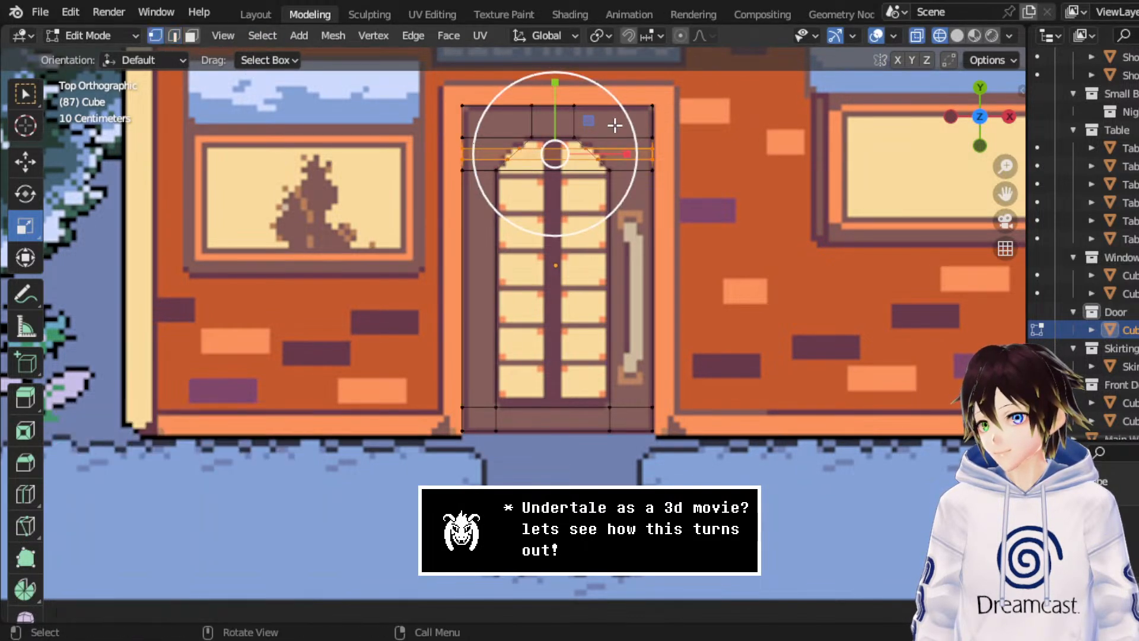
left_click(568, 171)
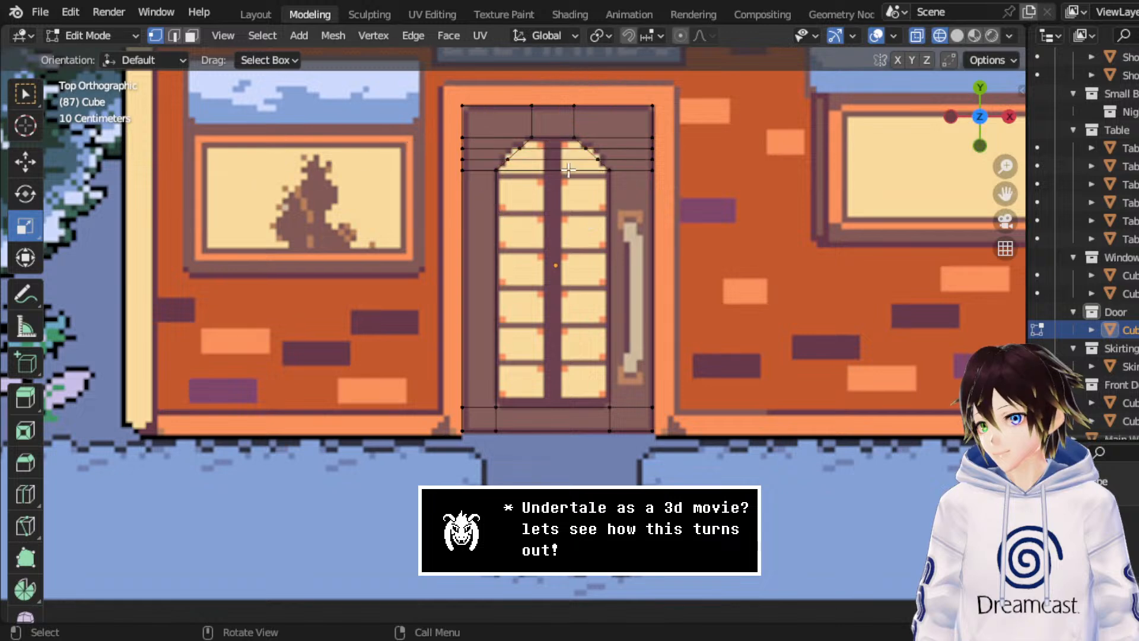
left_click_drag(617, 163, 499, 142)
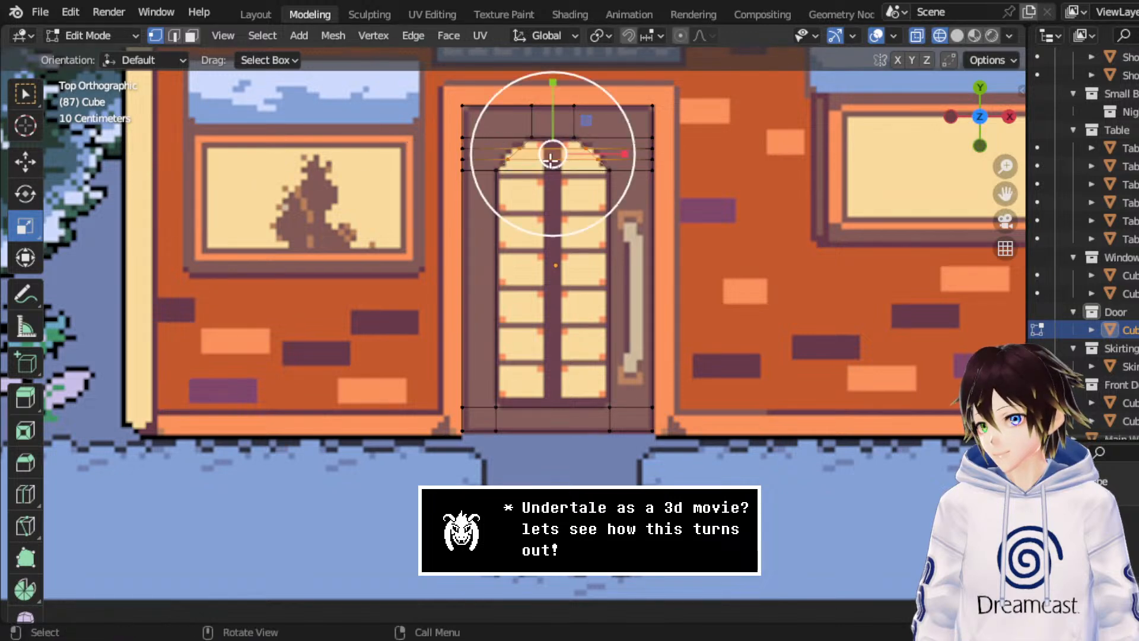
left_click_drag(619, 155, 629, 154)
left_click(730, 288)
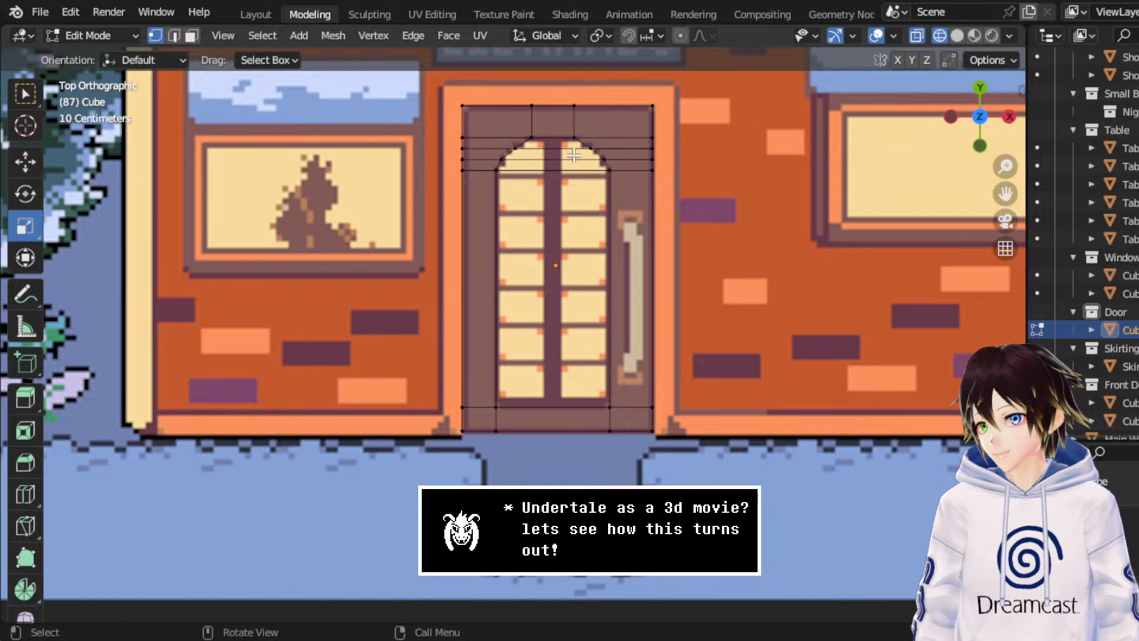
left_click_drag(510, 142, 641, 151)
left_click(722, 310)
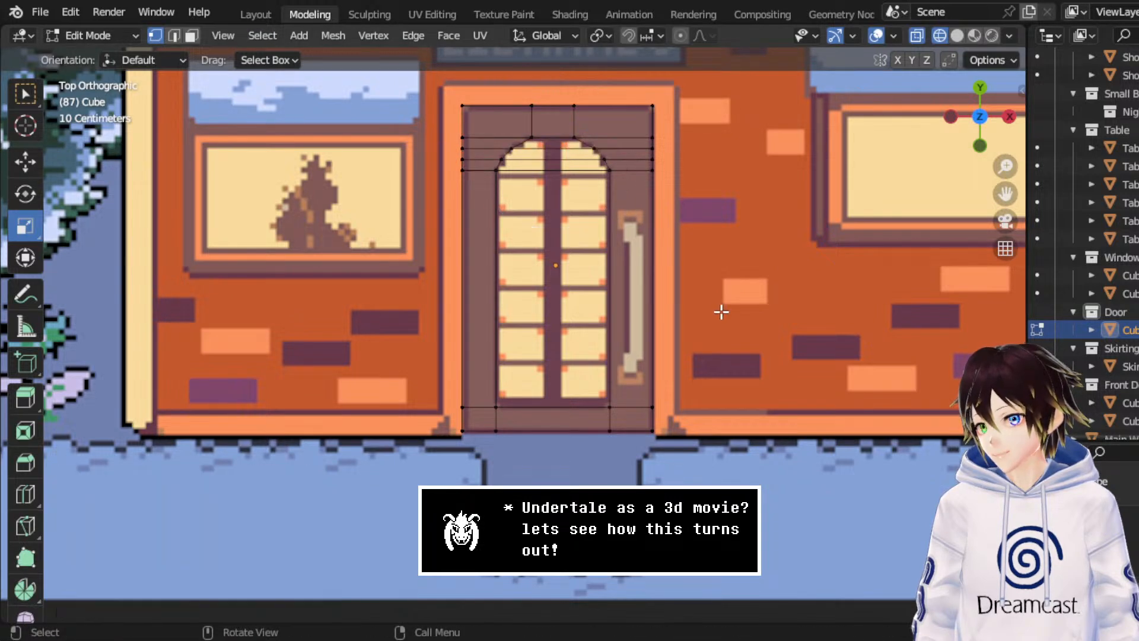
- Select the upper of the two new vertex rows across the full width of the door
scroll(597, 158, "up", 1)
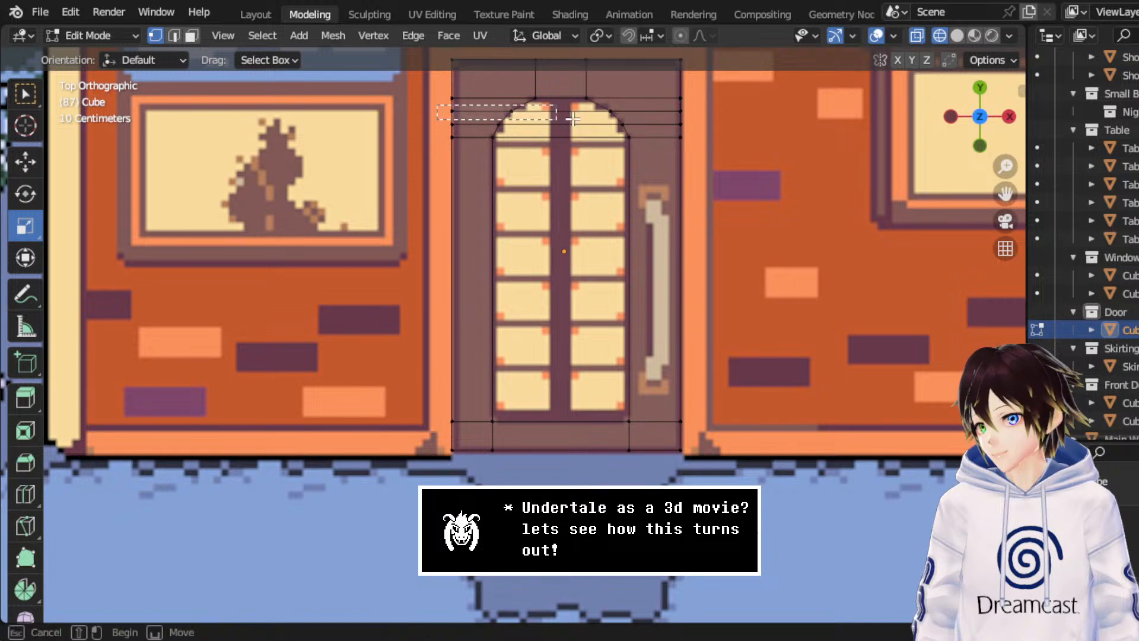
left_click(694, 114, "alt")
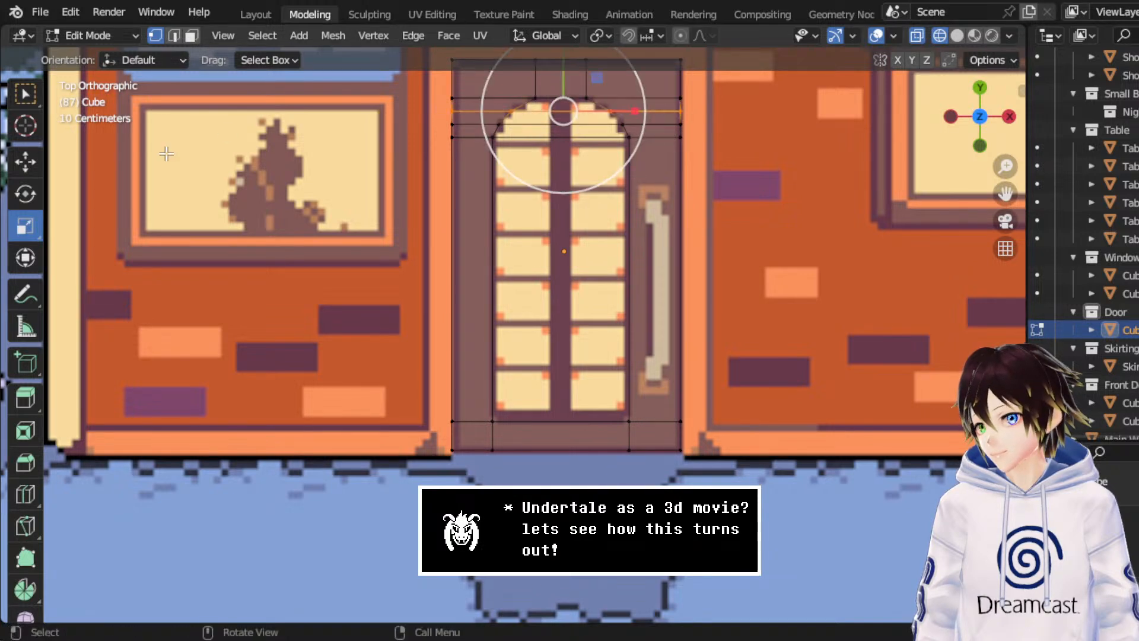
- Move the door's upper horizontal edge rows along Y to match the reference arch, raising one about 0.005 m and slightly lowering the one beneath
left_click(25, 162)
left_click_drag(558, 85, 571, 82)
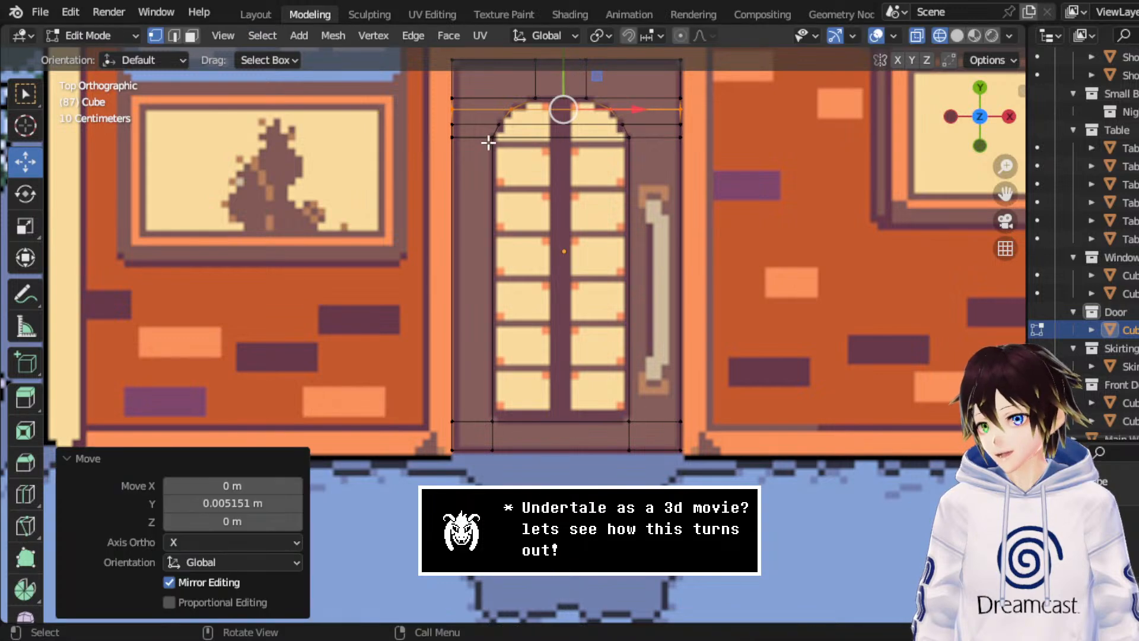
left_click_drag(735, 180, 351, 130)
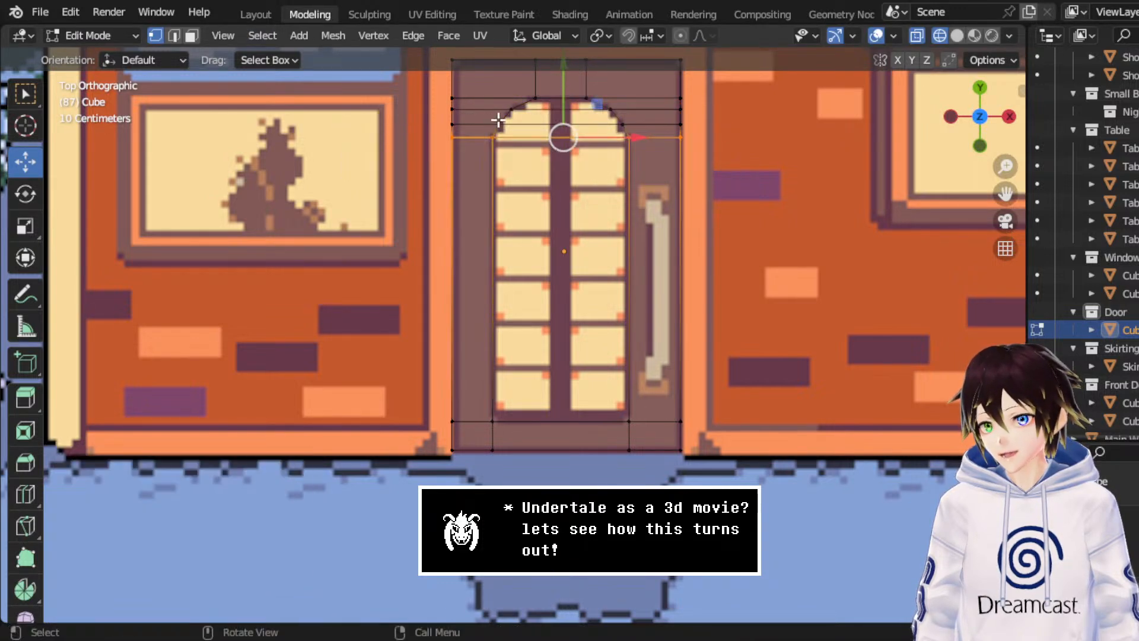
left_click_drag(562, 89, 565, 101)
left_click(755, 223)
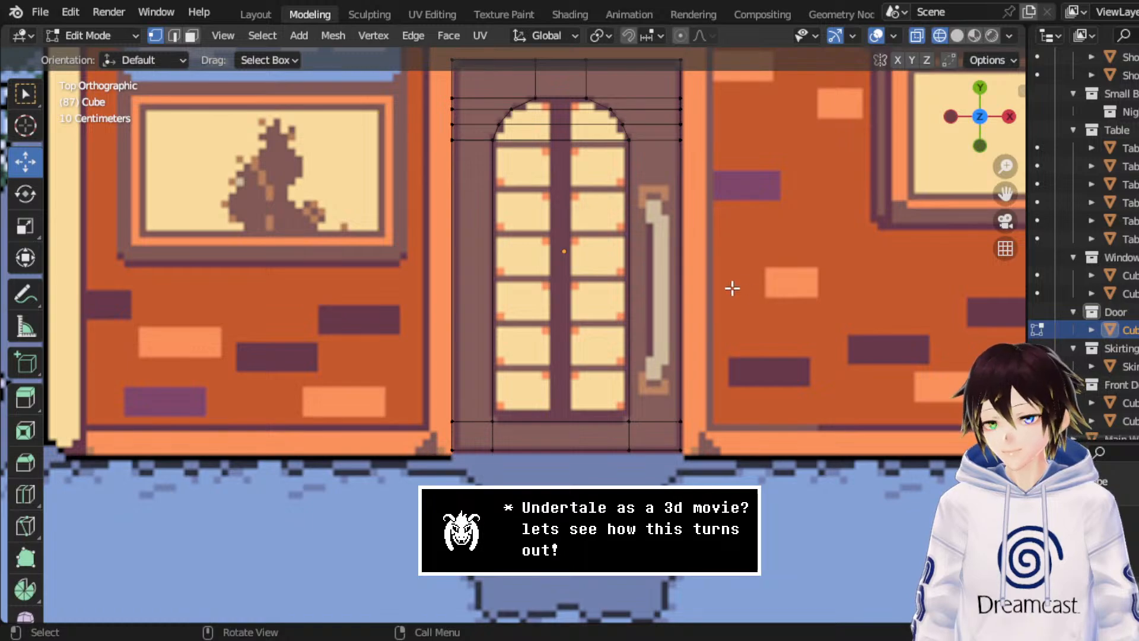
- Select the front and back faces inside the door's arched window area and bridge them to cut an opening through the door
scroll(578, 259, "down", 2)
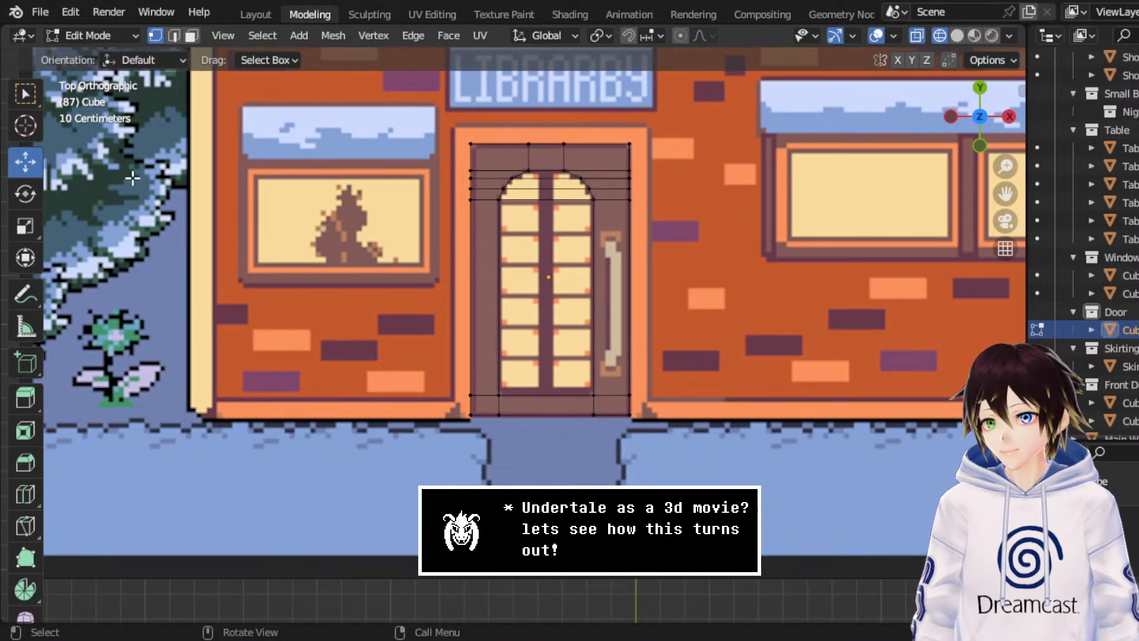
left_click(190, 37)
middle_click_drag(544, 344, 543, 196)
left_click(980, 129)
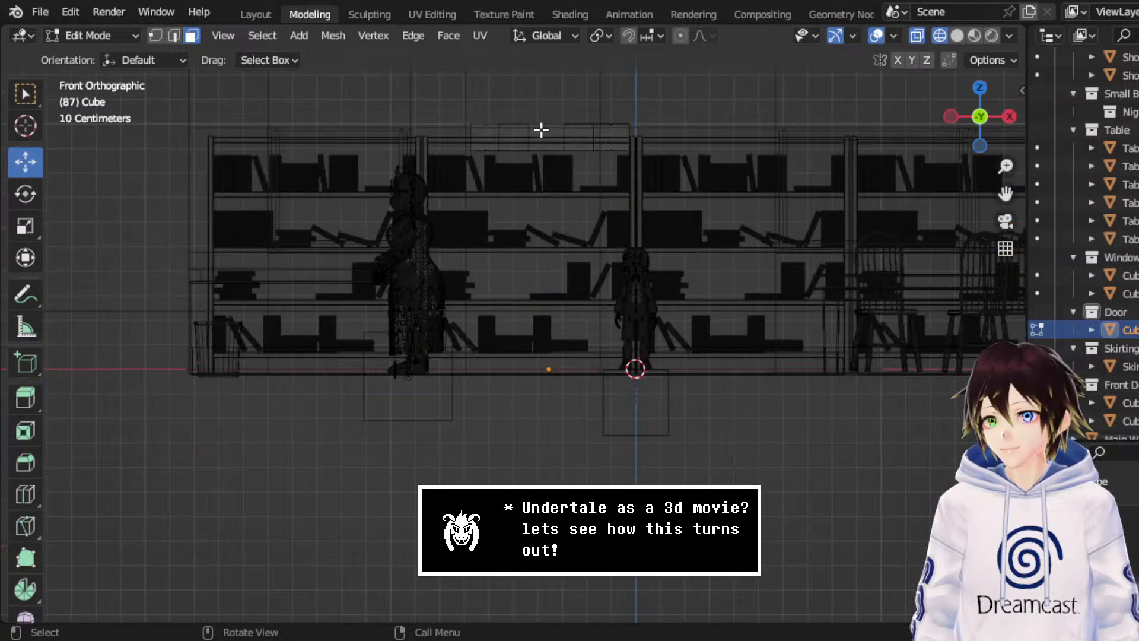
middle_click_drag(653, 105, 656, 236)
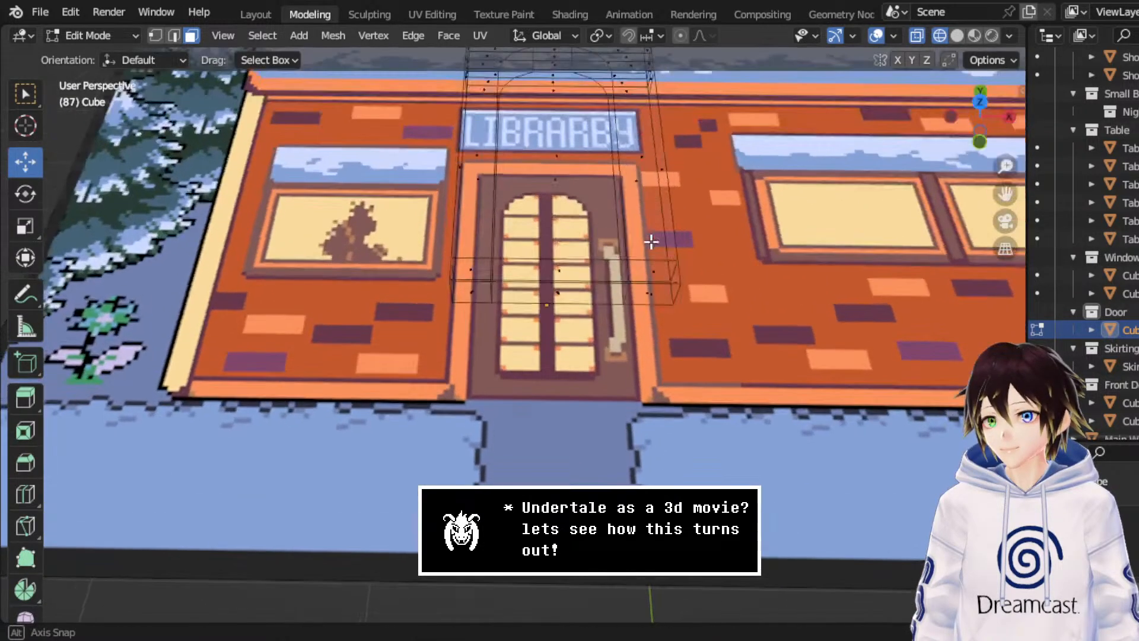
left_click(946, 108)
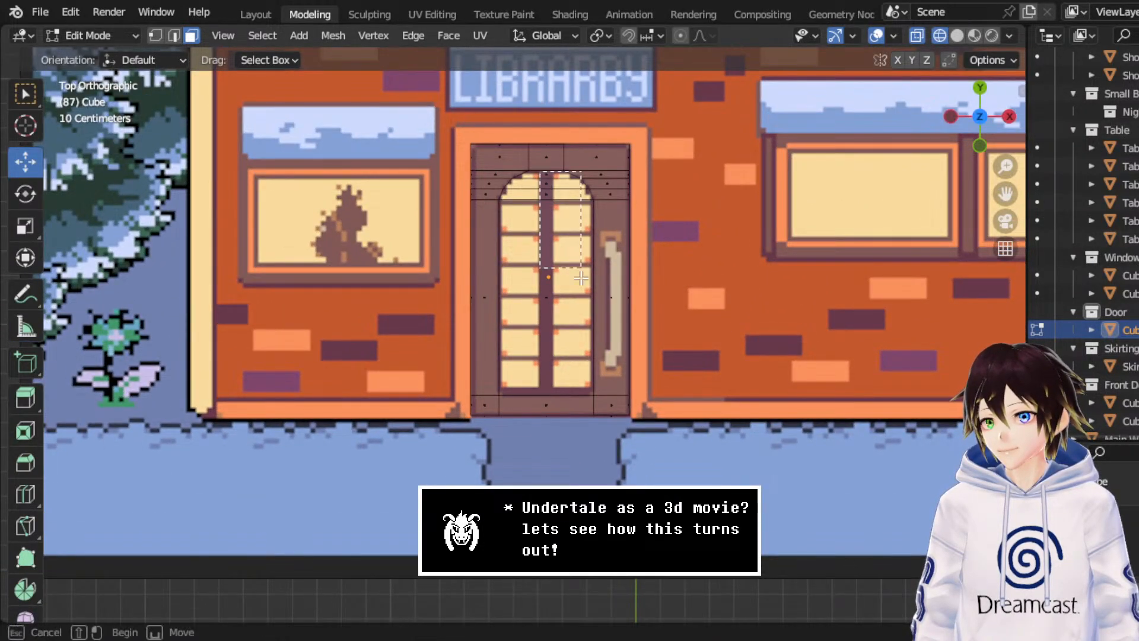
left_click(547, 358)
scroll(555, 229, "up", 2)
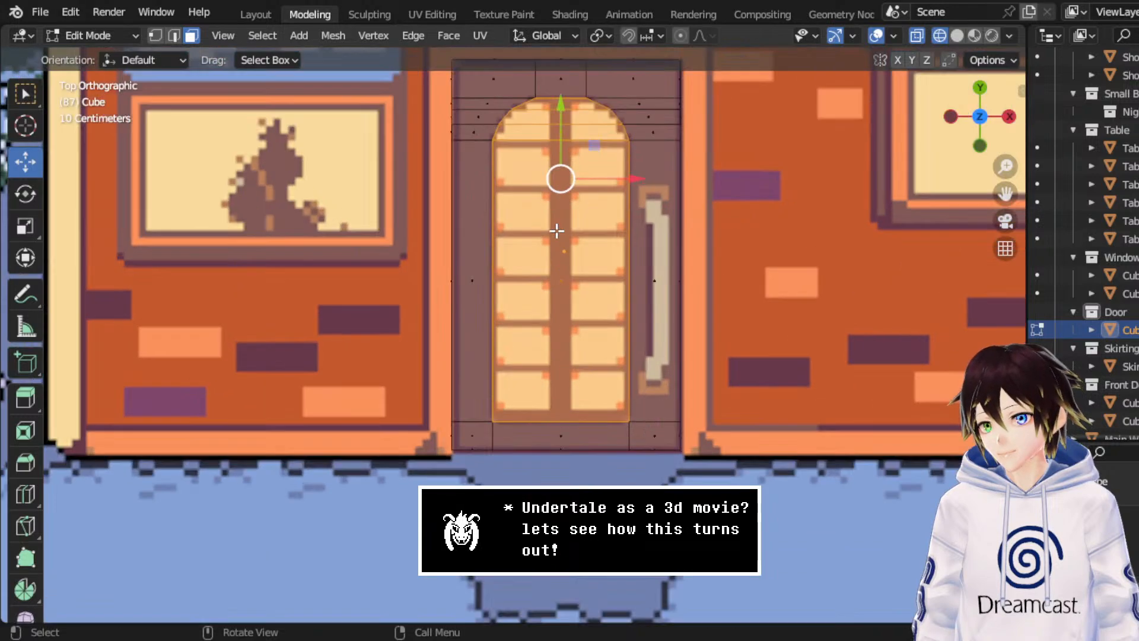
right_click(555, 229)
left_click(509, 348)
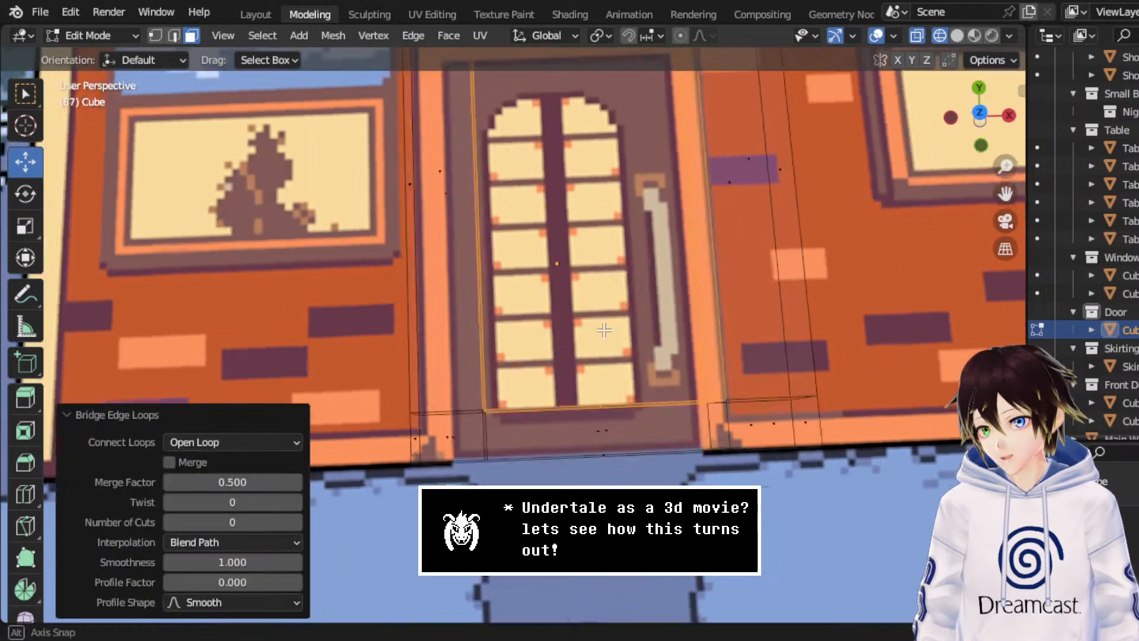
- Leave mesh editing of the door and return to Object Mode
middle_click_drag(516, 332, 616, 239)
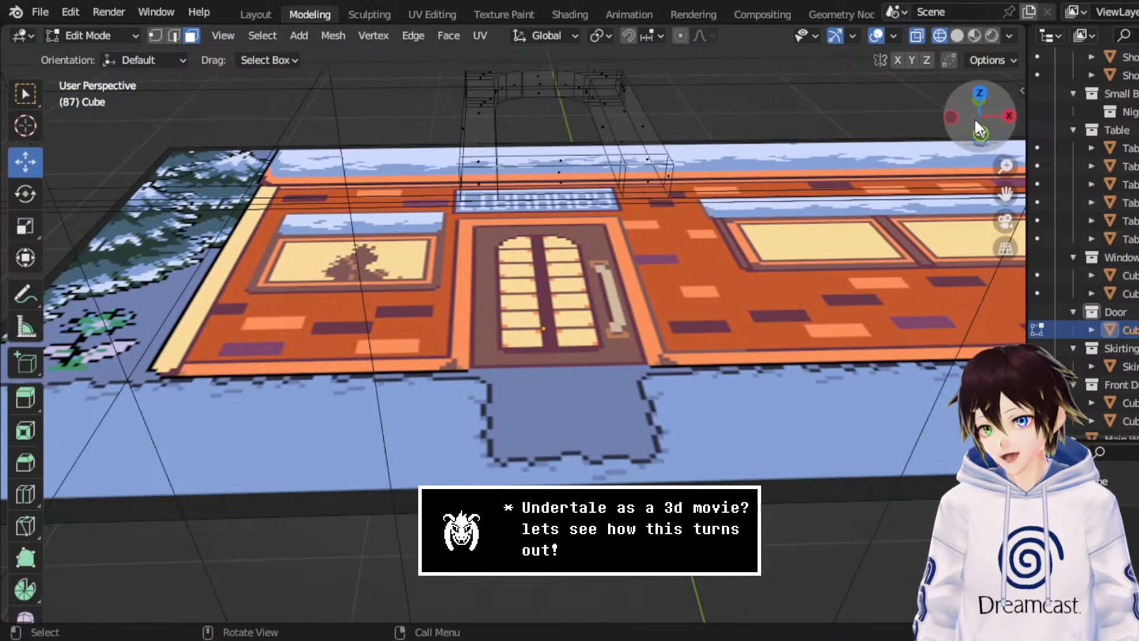
left_click(980, 94)
left_click_drag(1006, 193, 1000, 220)
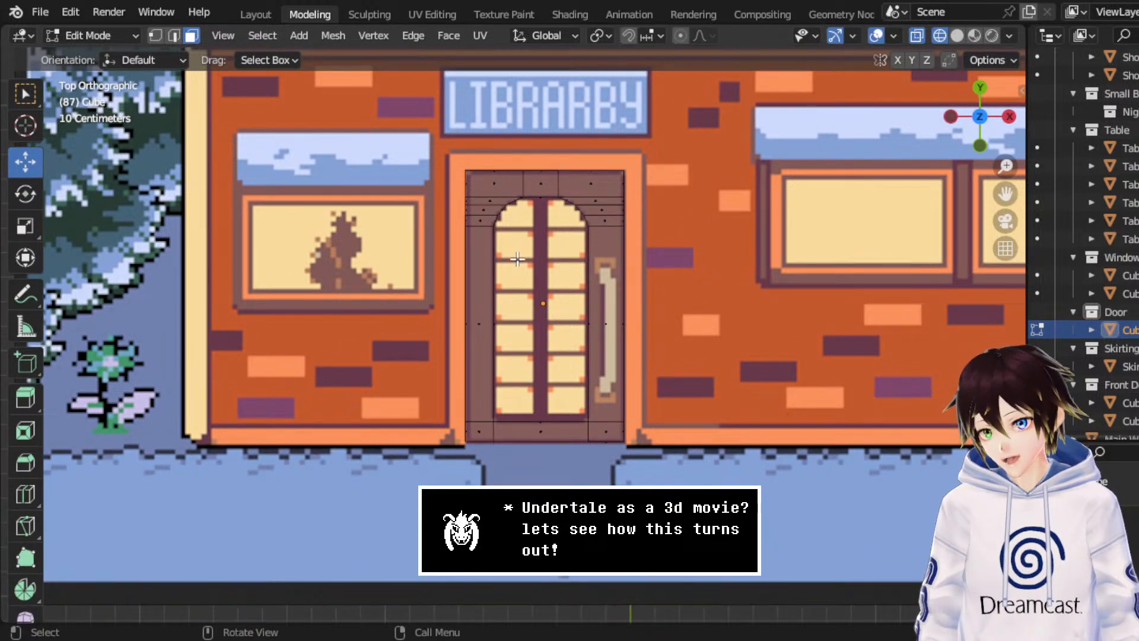
scroll(530, 271, "up", 2)
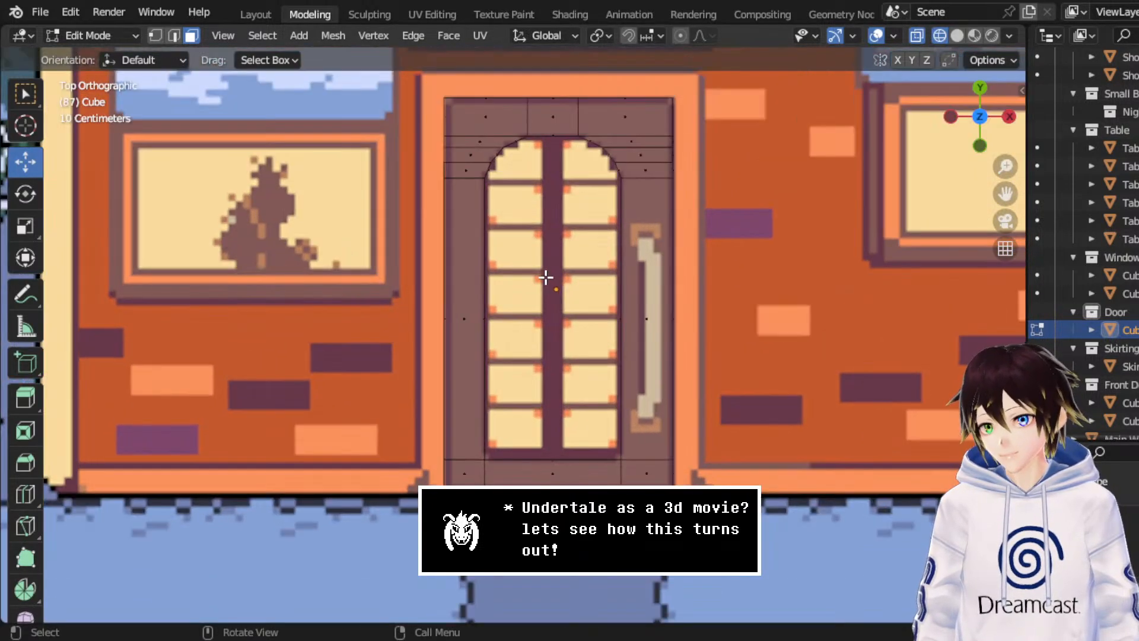
scroll(552, 270, "up", 3)
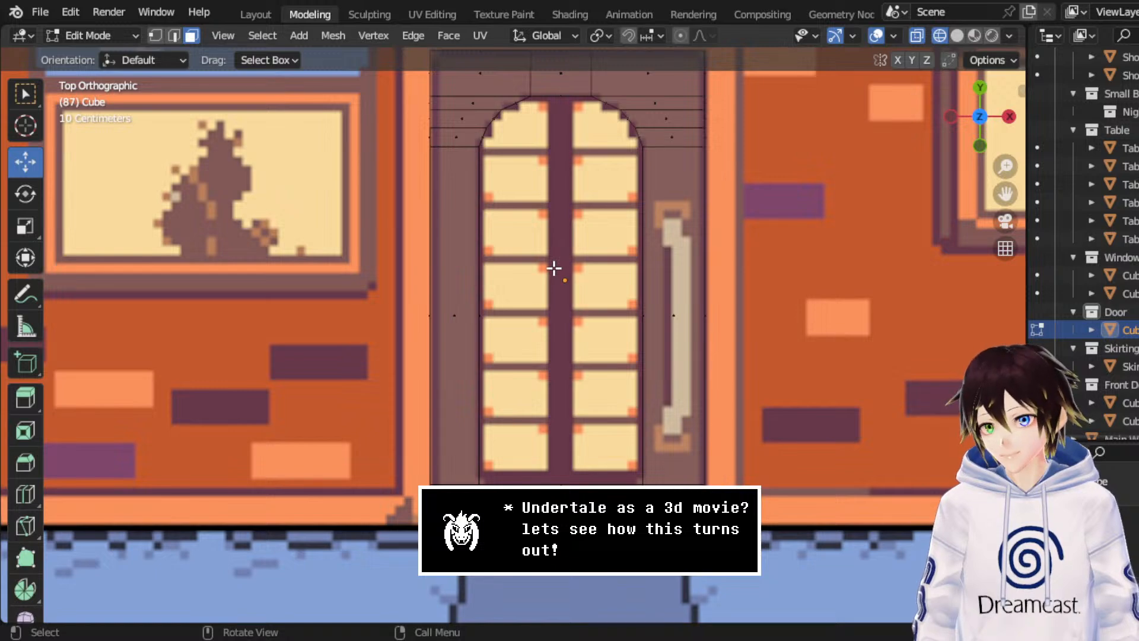
left_click(95, 36)
left_click(98, 53)
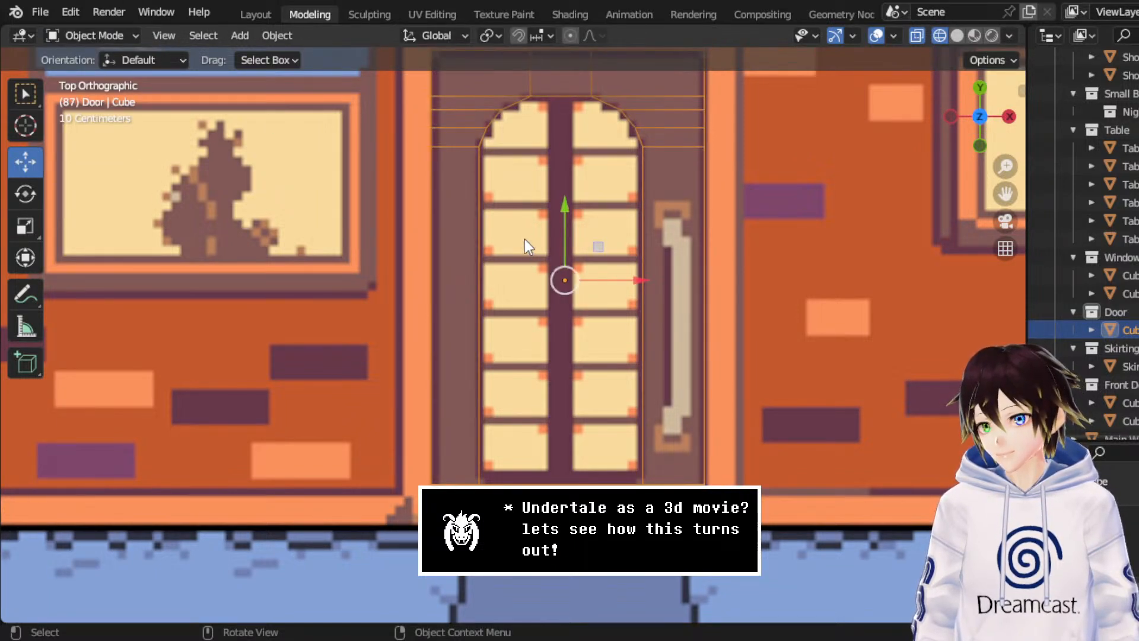
- Examine the door's arched opening against the reference image, from an angle and in solid shading
middle_click_drag(524, 239, 529, 189)
scroll(522, 261, "down", 3)
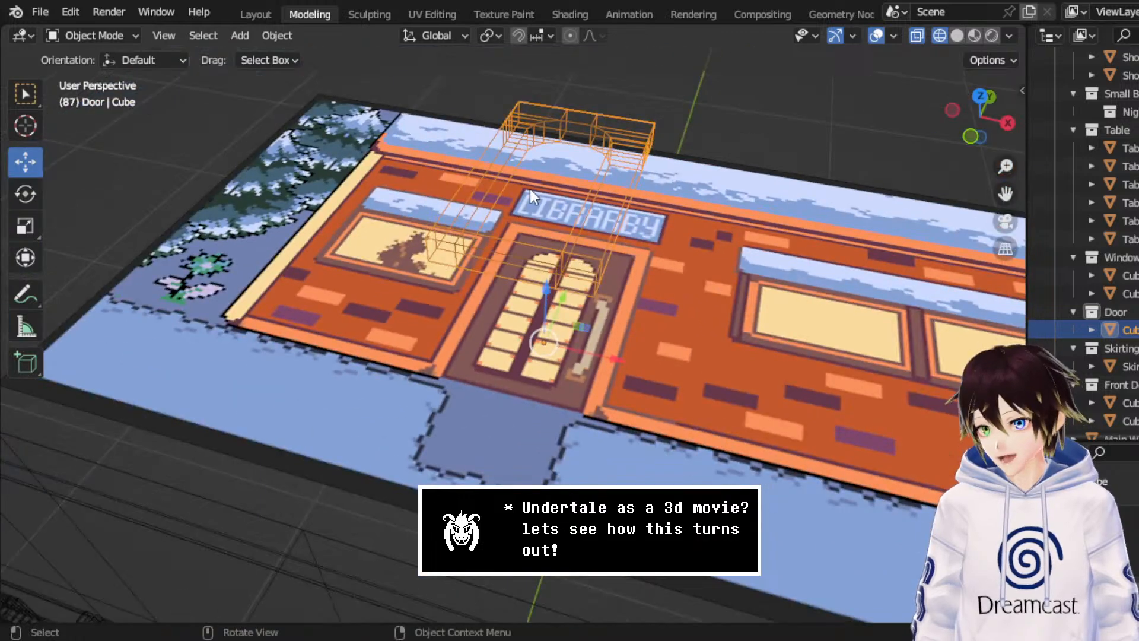
left_click(980, 96)
scroll(759, 310, "up", 1)
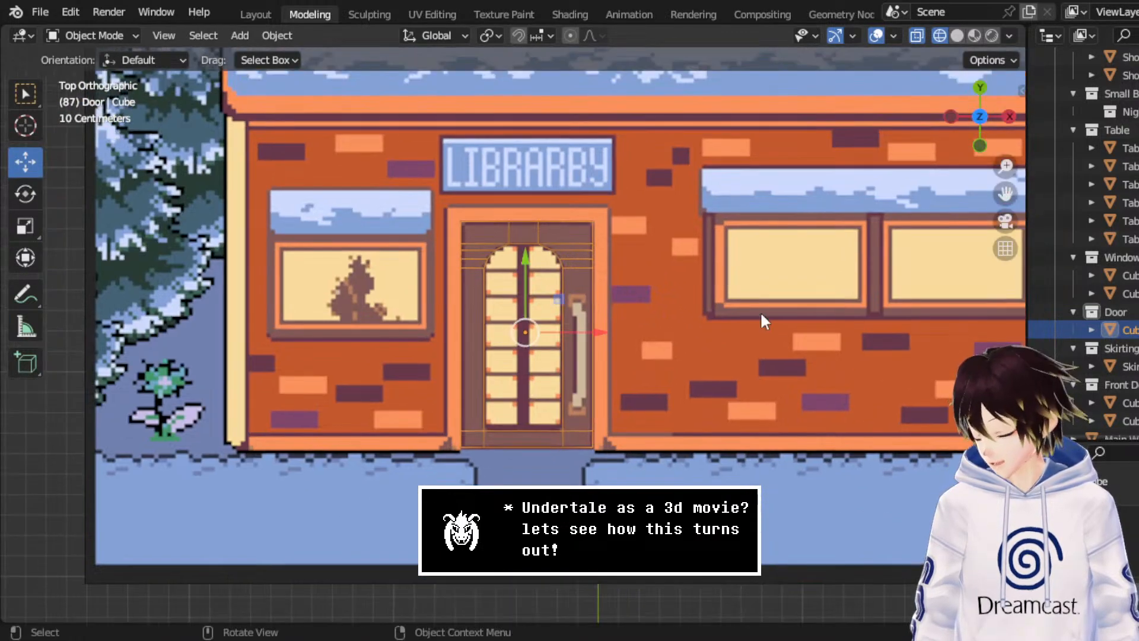
scroll(635, 371, "up", 3)
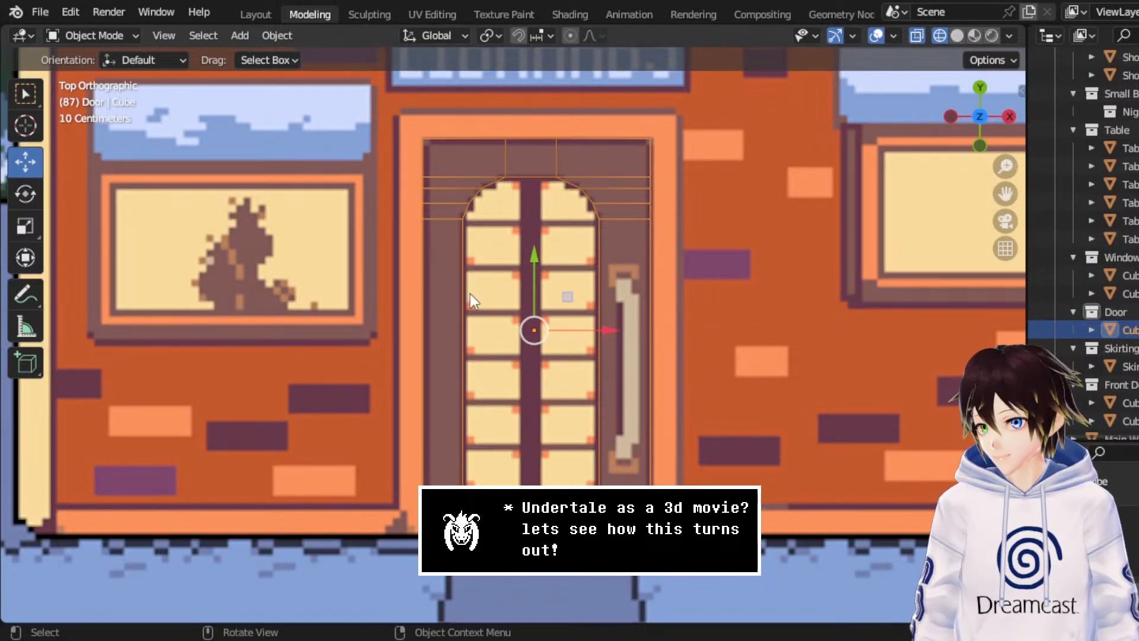
right_click(467, 279)
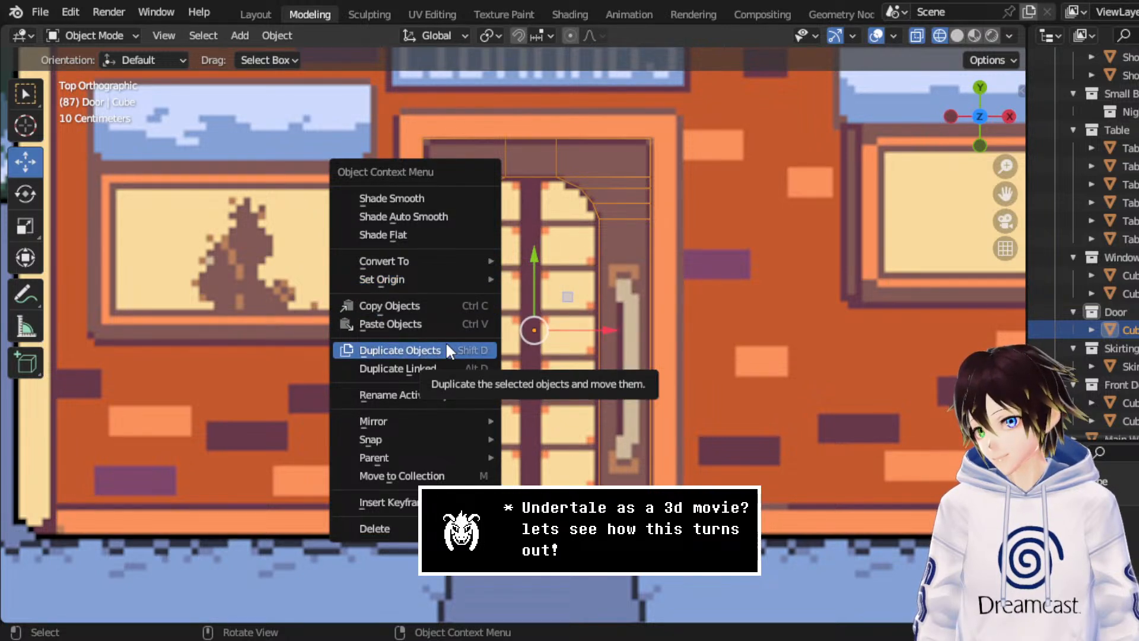
scroll(574, 159, "up", 1)
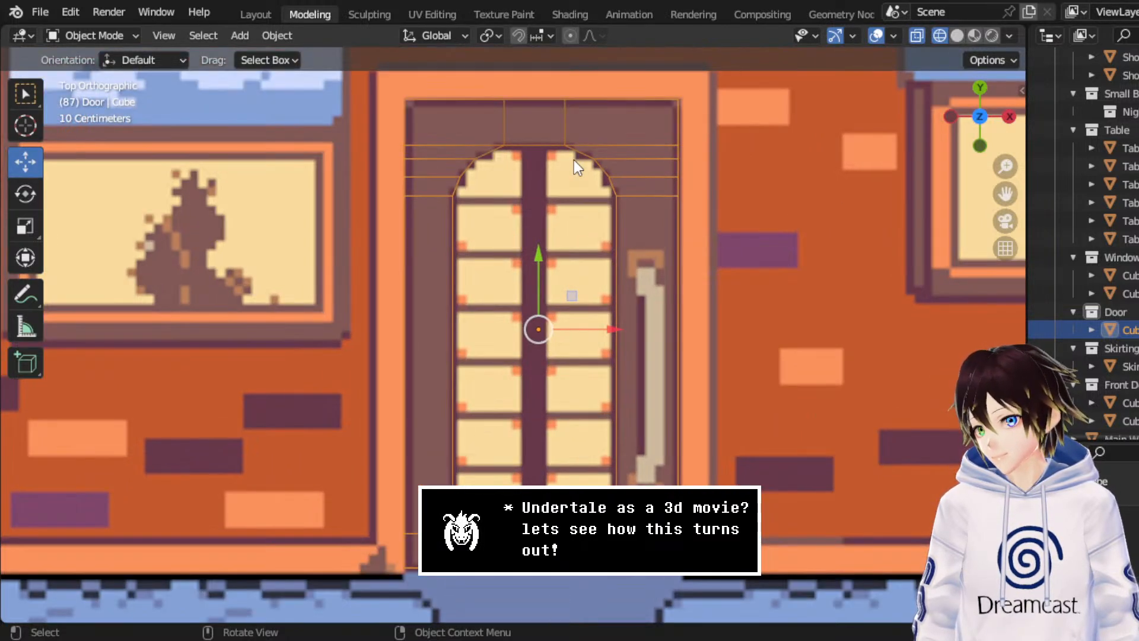
left_click(957, 36)
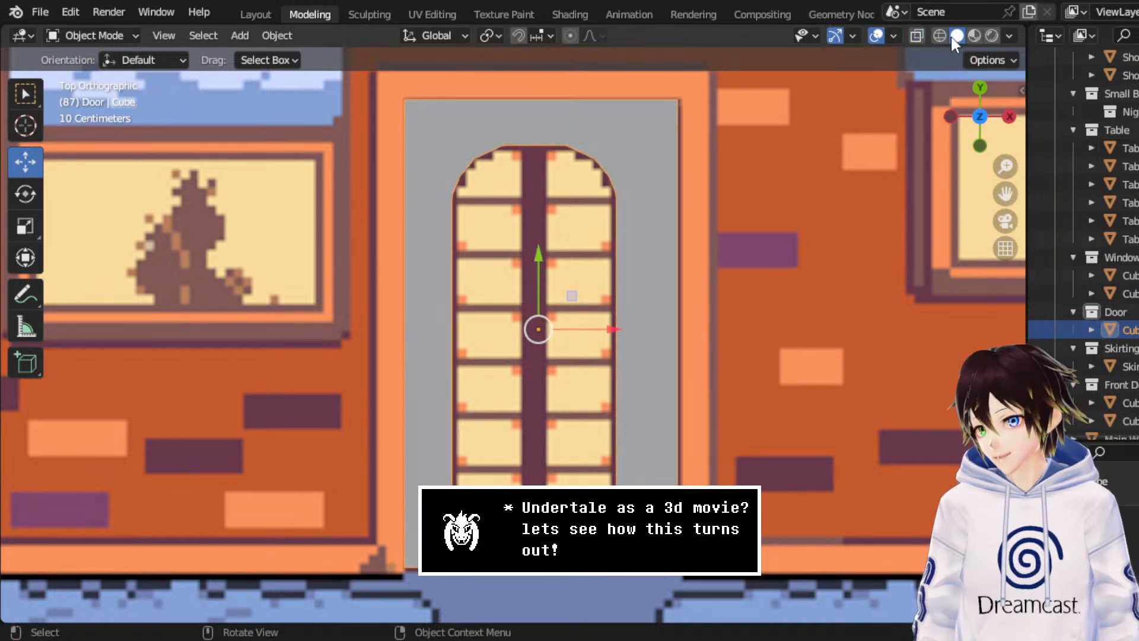
left_click(973, 36)
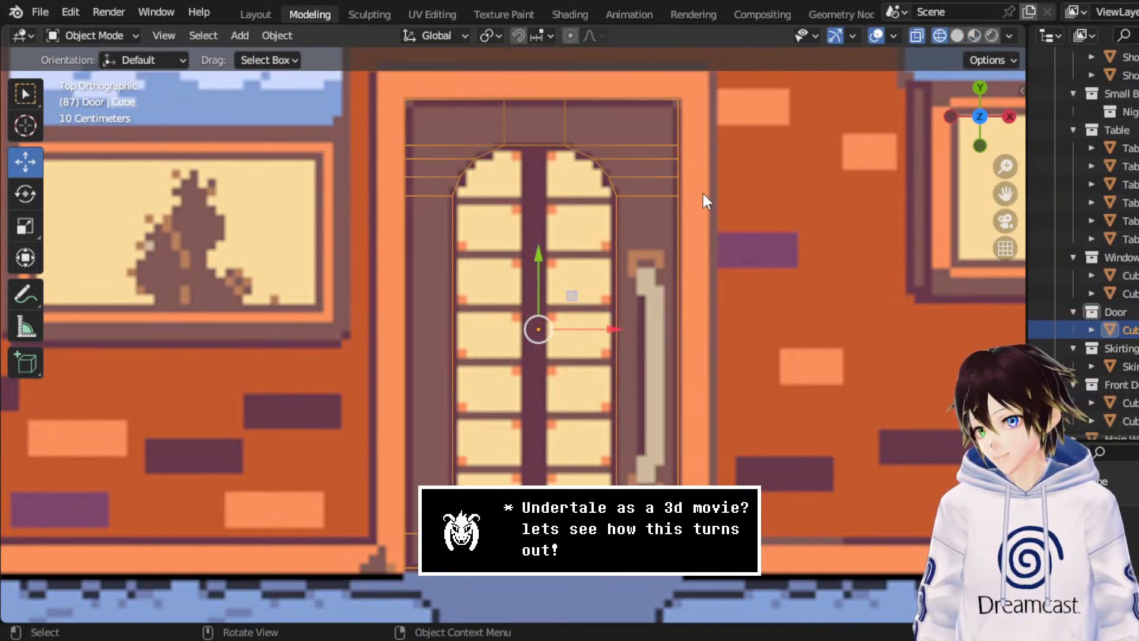
- Duplicate the door object in place without moving the copy
middle_click_drag(548, 436, 553, 349)
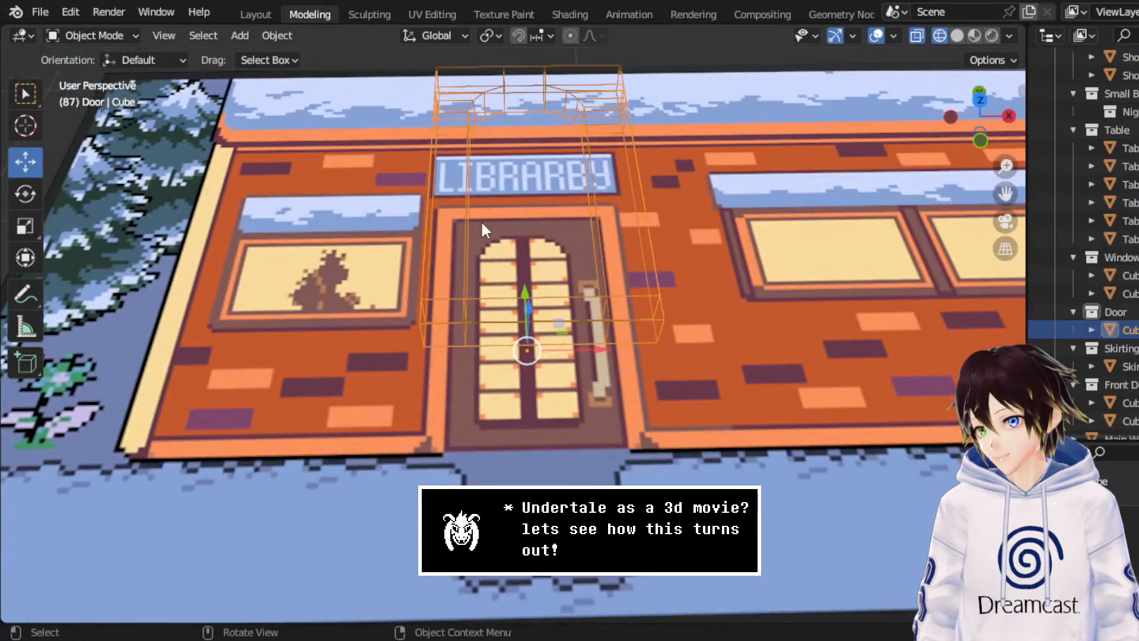
right_click(436, 198)
left_click(385, 201)
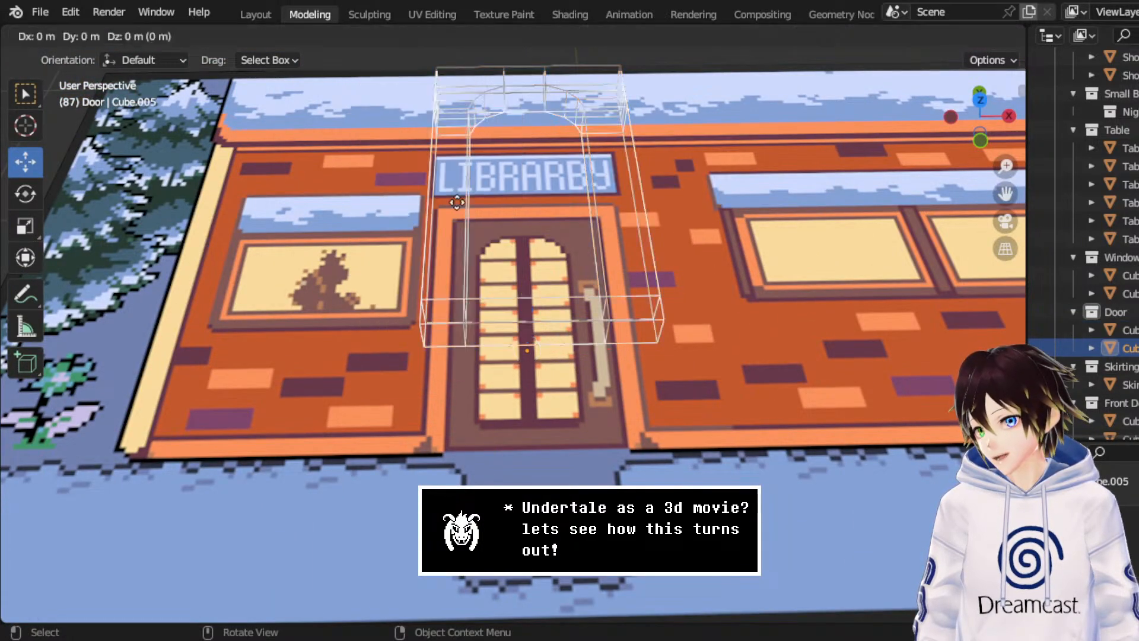
key("Escape")
left_click(974, 96)
scroll(901, 224, "up", 5)
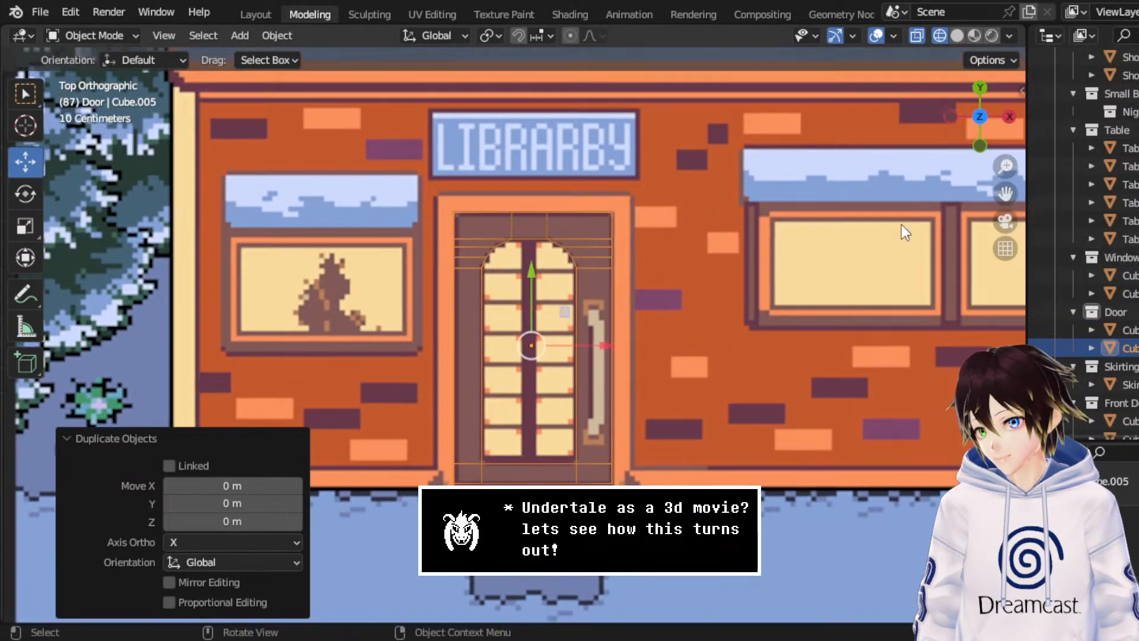
- In the duplicated door's mesh, select all the outer frame faces around the arch and delete them, keeping only the opening's inner walls
left_click(94, 36)
left_click(108, 75)
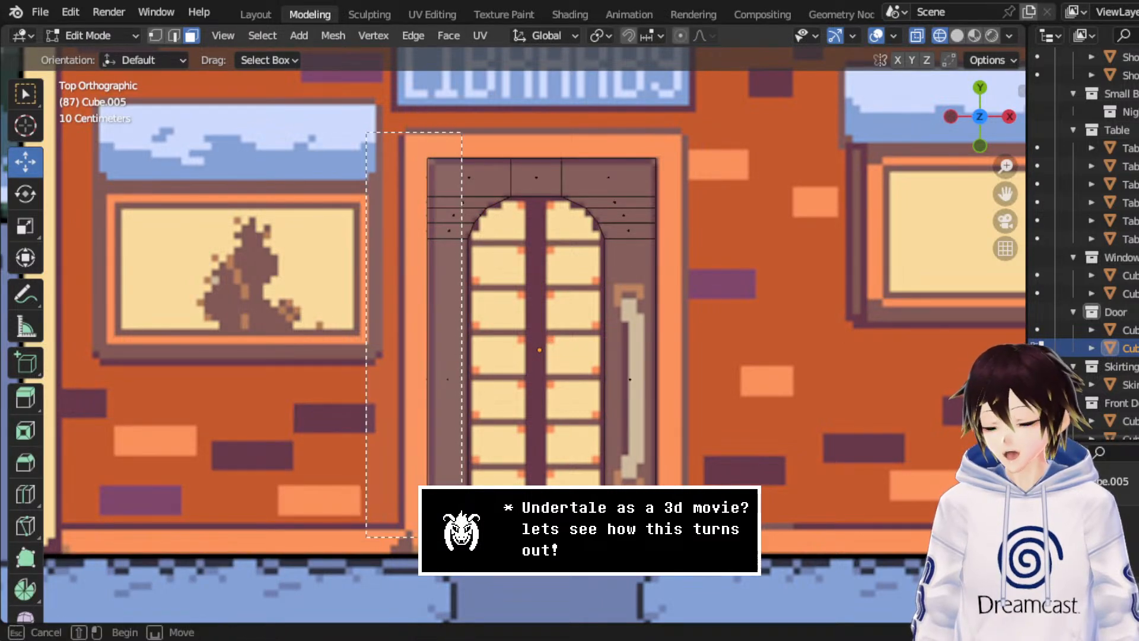
left_click(447, 368)
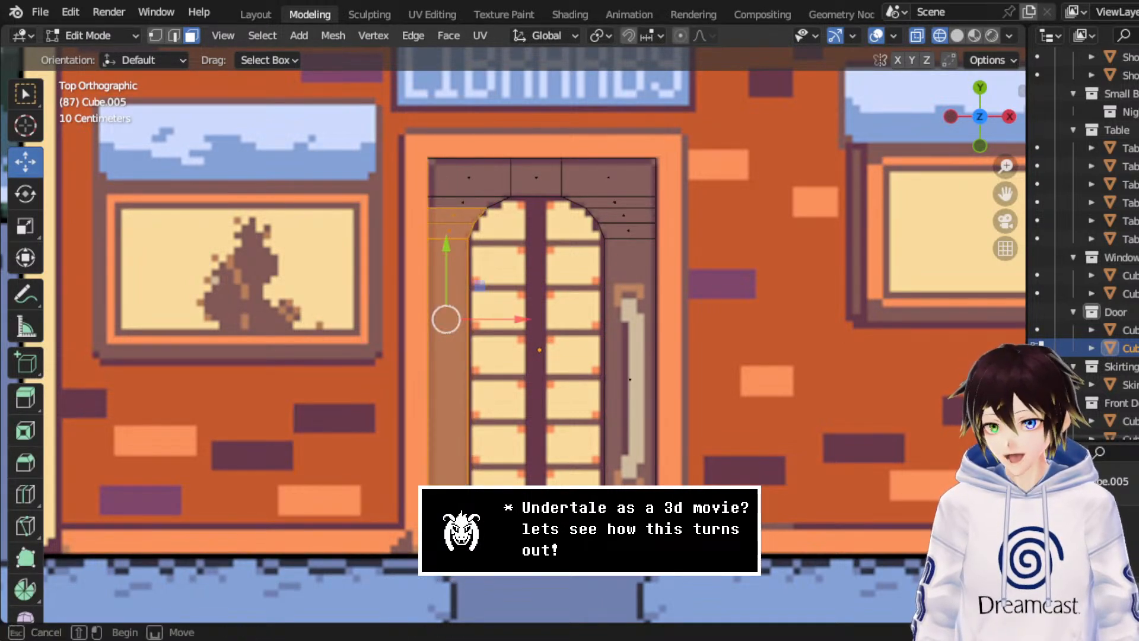
left_click(560, 479, "shift")
left_click(614, 143, "shift")
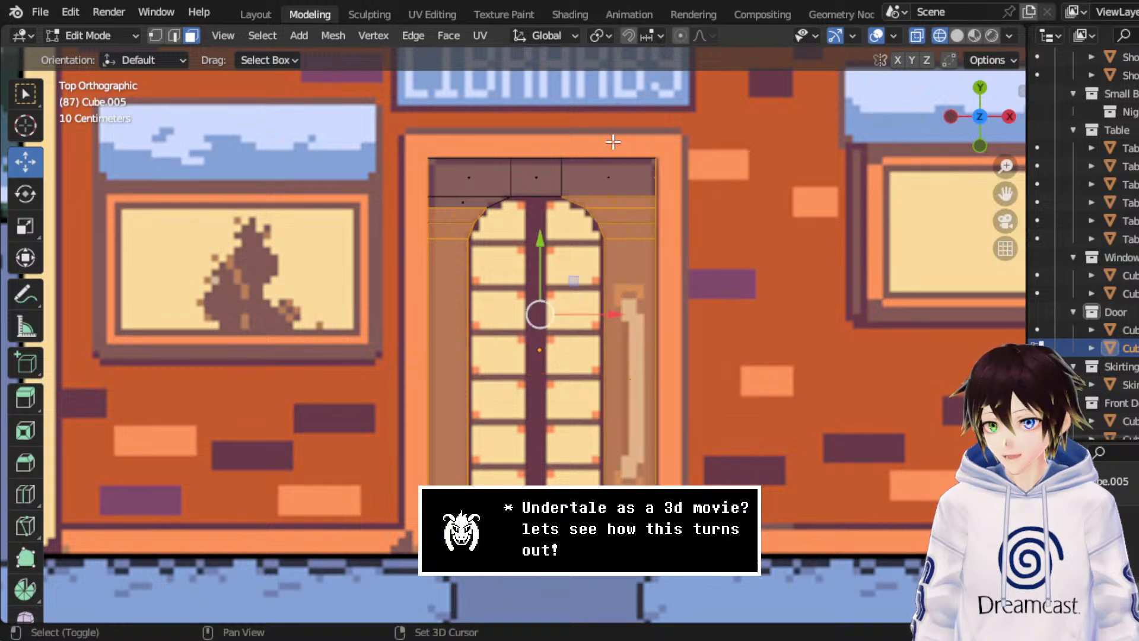
left_click_drag(406, 130, 732, 185, "shift")
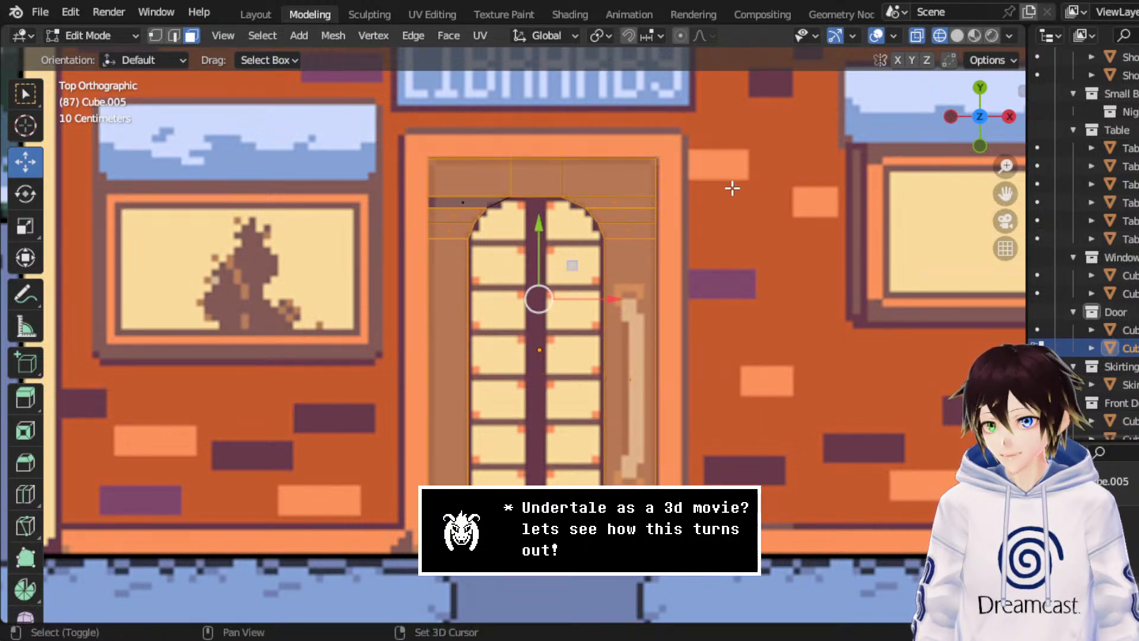
left_click_drag(399, 173, 470, 216, "shift")
middle_click_drag(471, 215, 627, 415)
key("x")
left_click(530, 247)
scroll(531, 247, "down", 5)
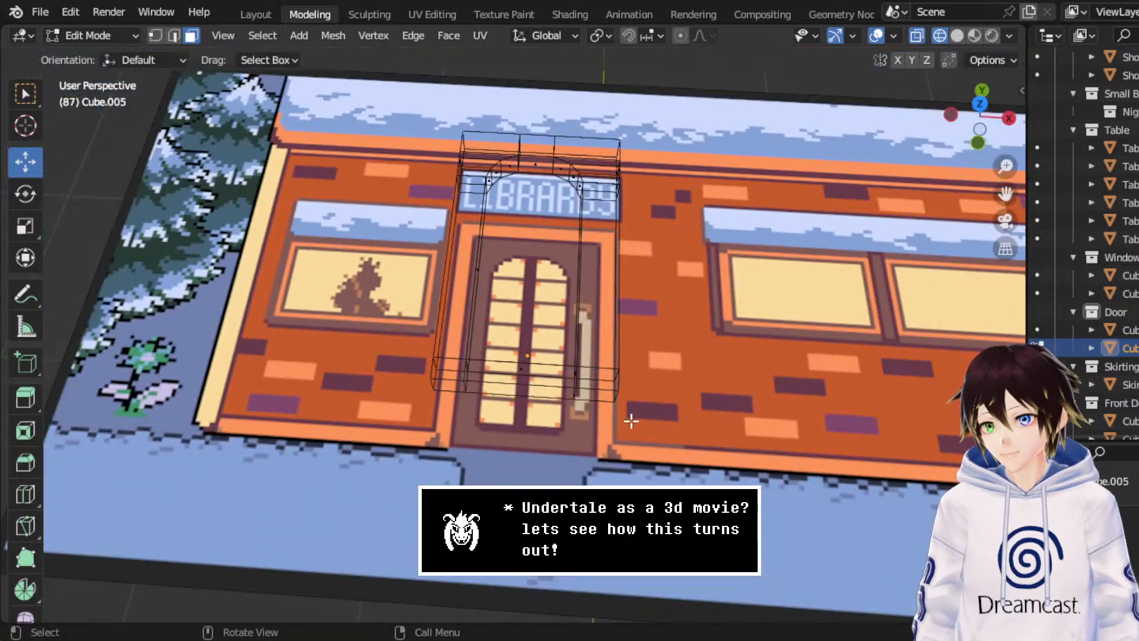
- Select all remaining arch faces and extrude them along their normals by 0.025 m to form a window frame
key("a")
left_click(981, 105)
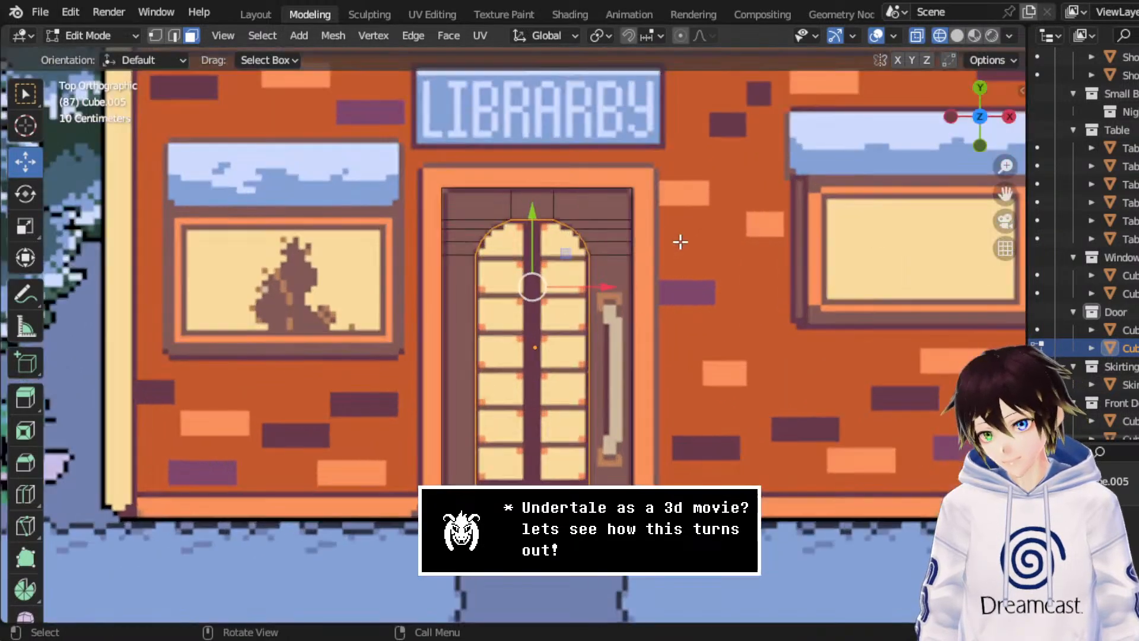
scroll(646, 244, "up", 5)
right_click(614, 233)
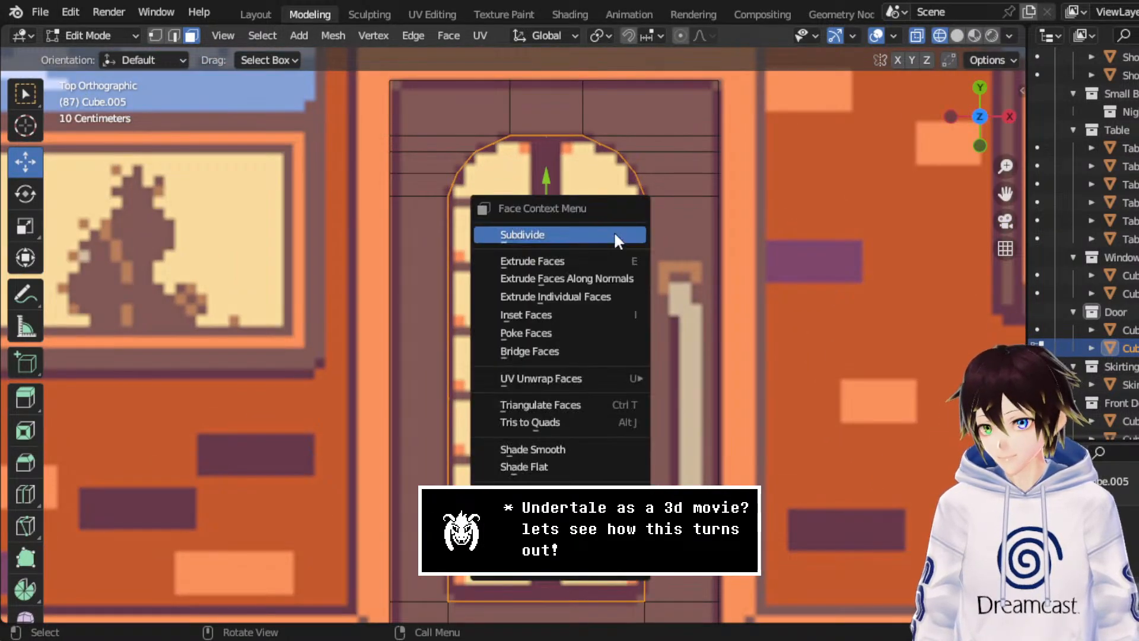
left_click(617, 278)
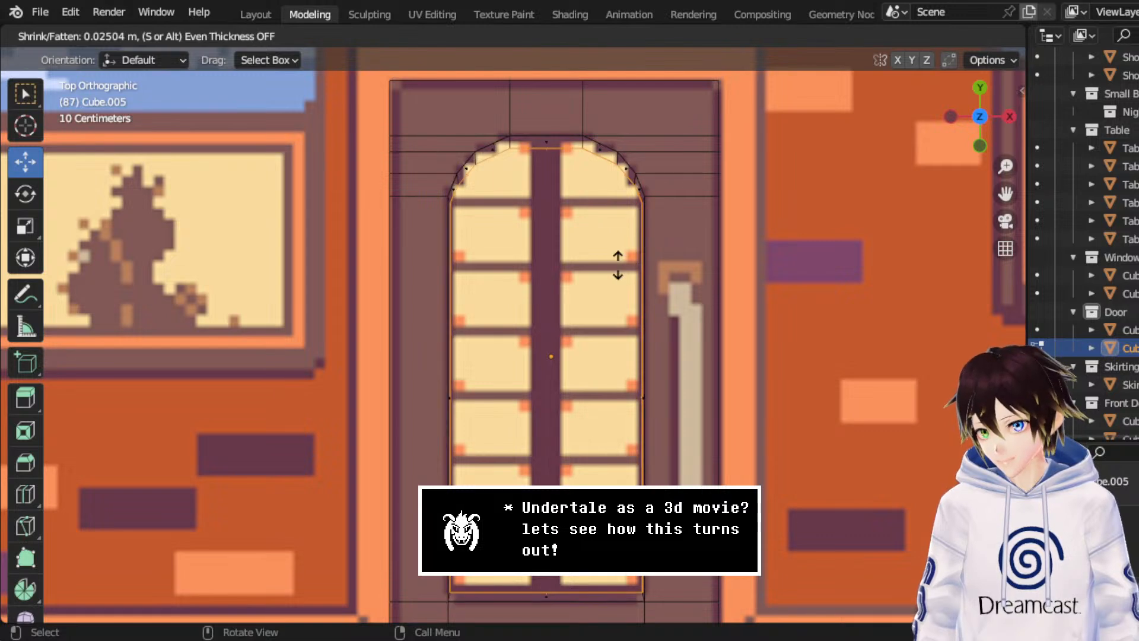
left_click(618, 265)
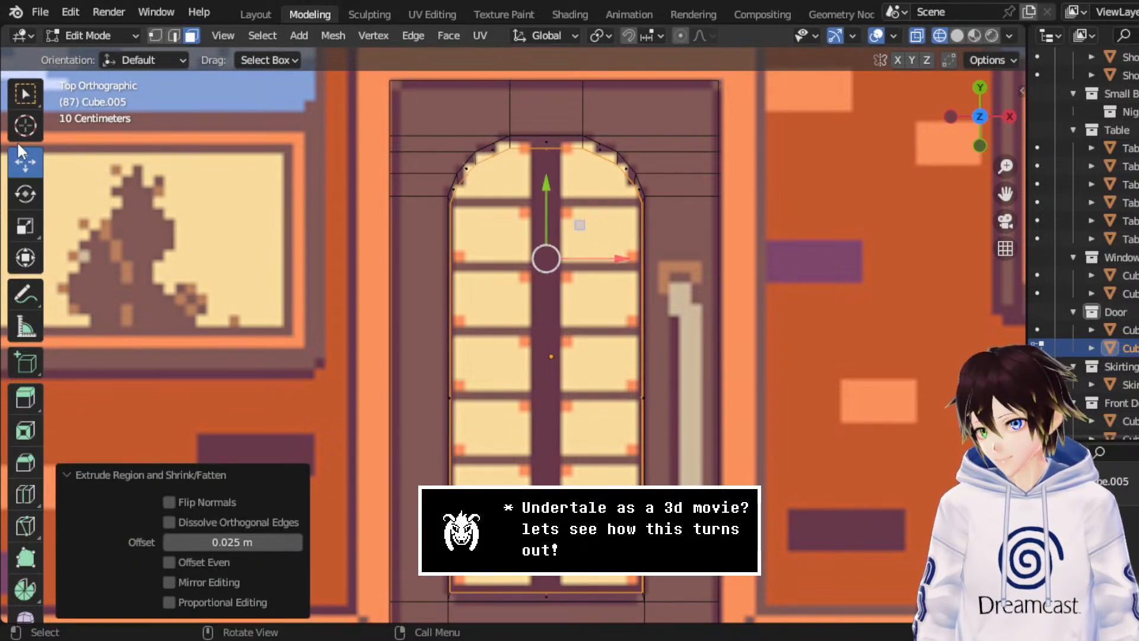
- Scale the extruded inner arch slightly narrower along X and shift it up about 0.005 m along Y to fit the reference window
left_click(24, 228)
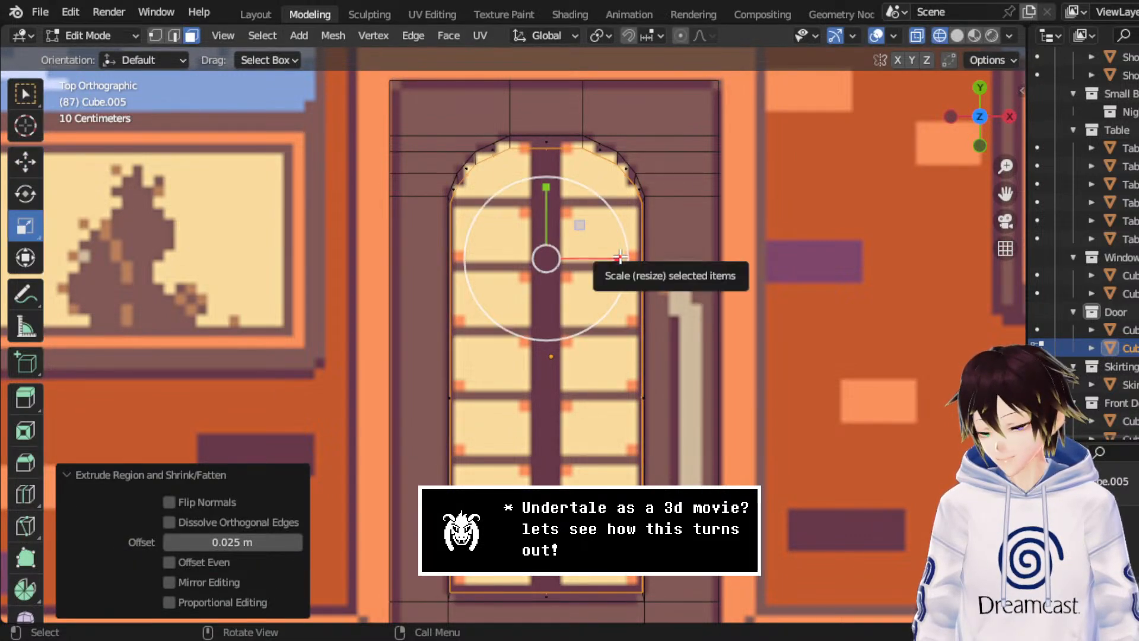
left_click_drag(623, 258, 611, 257)
left_click_drag(546, 186, 559, 196)
left_click(25, 161)
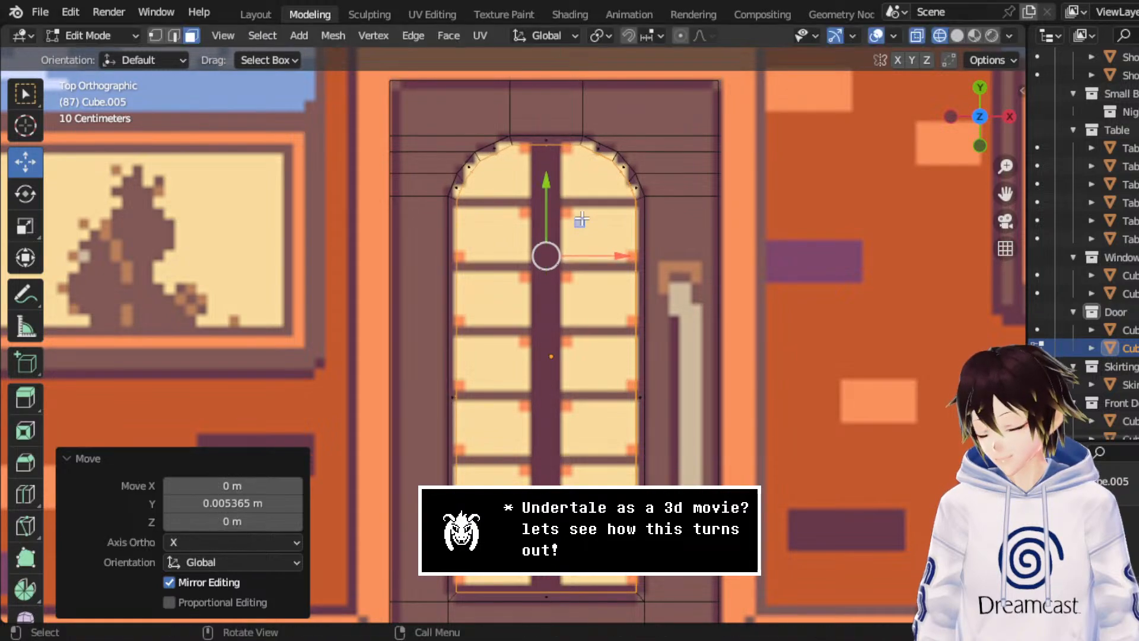
- Recalculate the normals of the selected window frame faces so they point outside
middle_click_drag(576, 283, 593, 319)
scroll(576, 336, "down", 5)
left_click(521, 95)
right_click(520, 95)
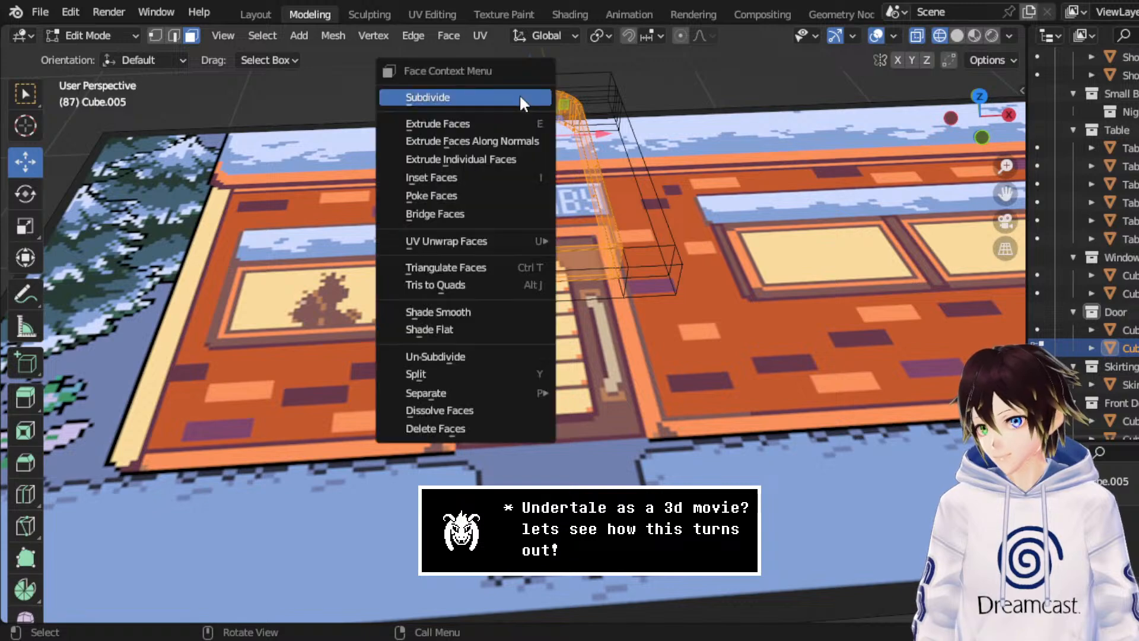
left_click(348, 34)
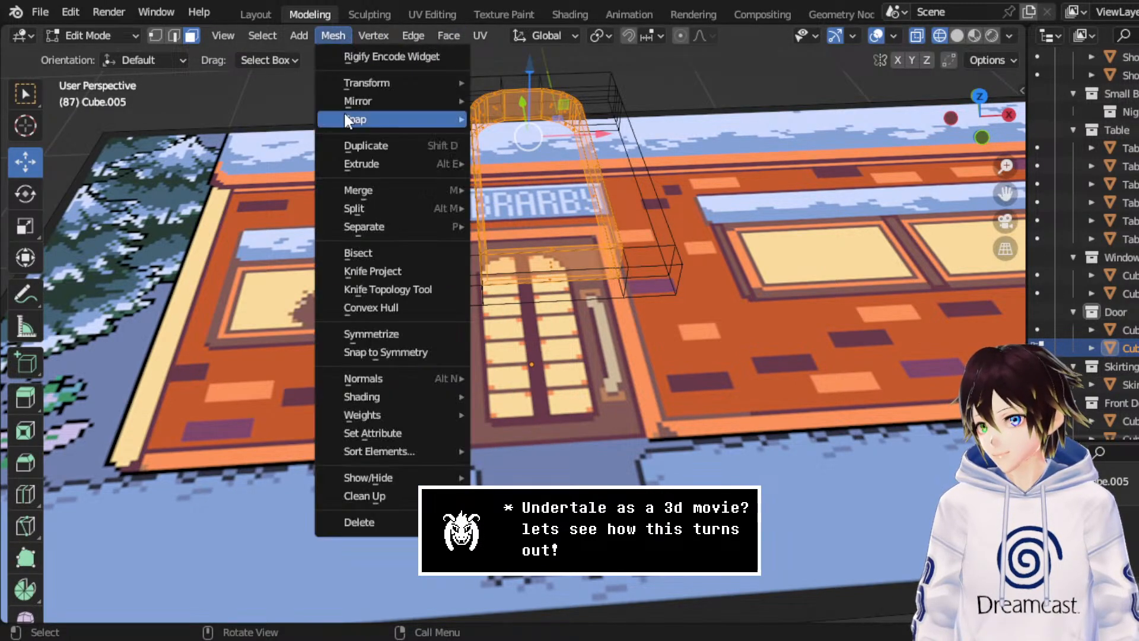
mouse_move(376, 378)
left_click(608, 115)
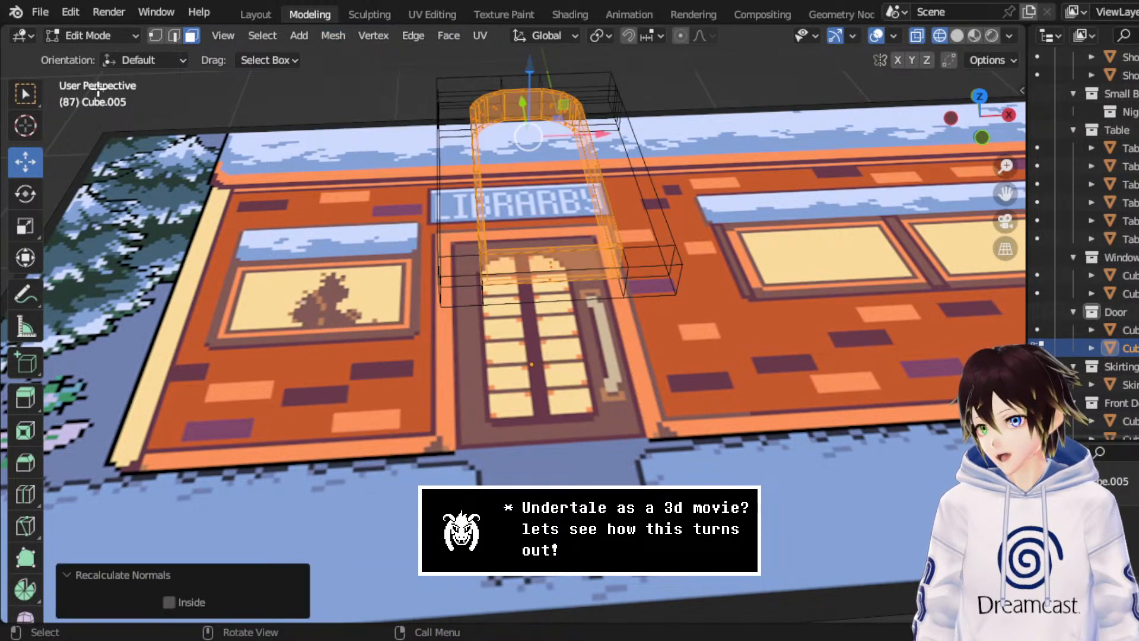
- Return to Object Mode and set the window frame's origin to its geometry
left_click(107, 34)
left_click(89, 54)
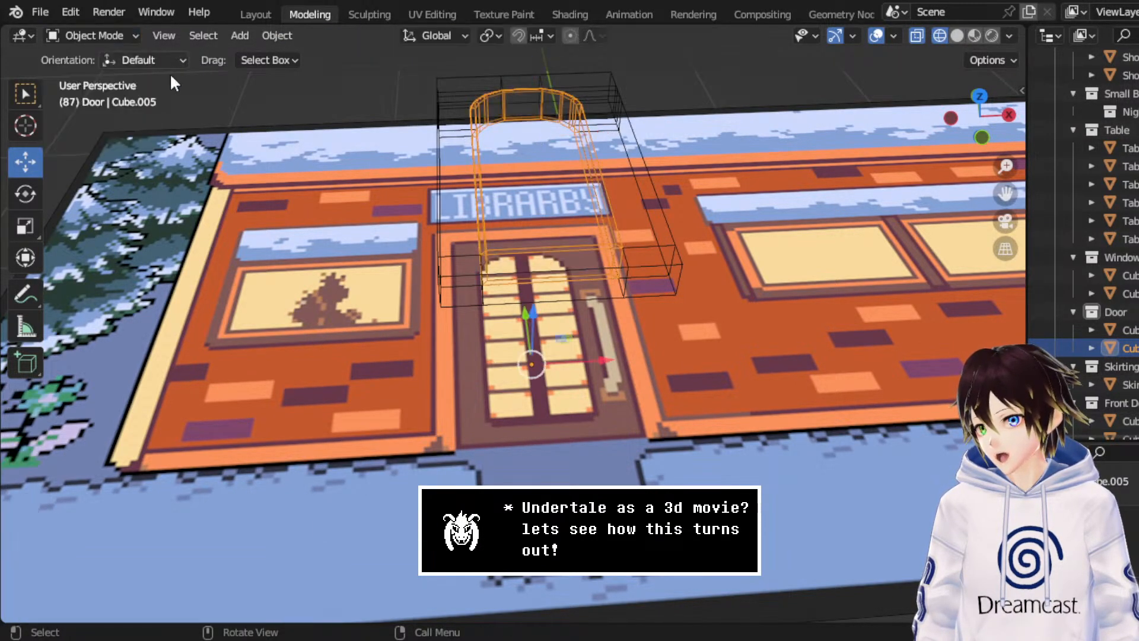
right_click(492, 202)
mouse_move(462, 130)
left_click(586, 148)
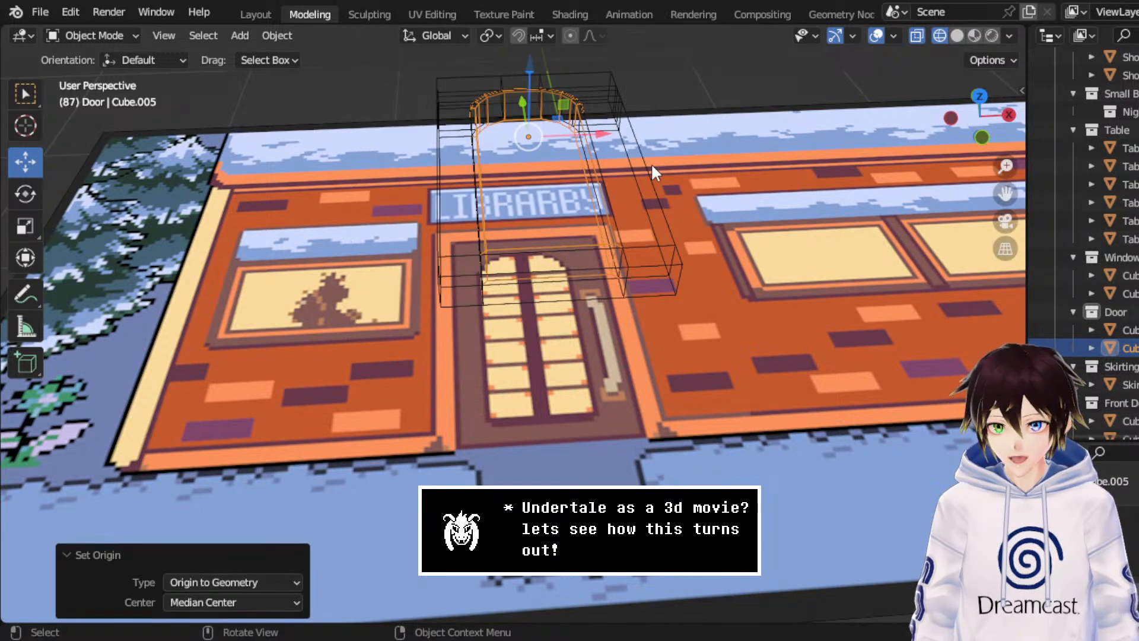
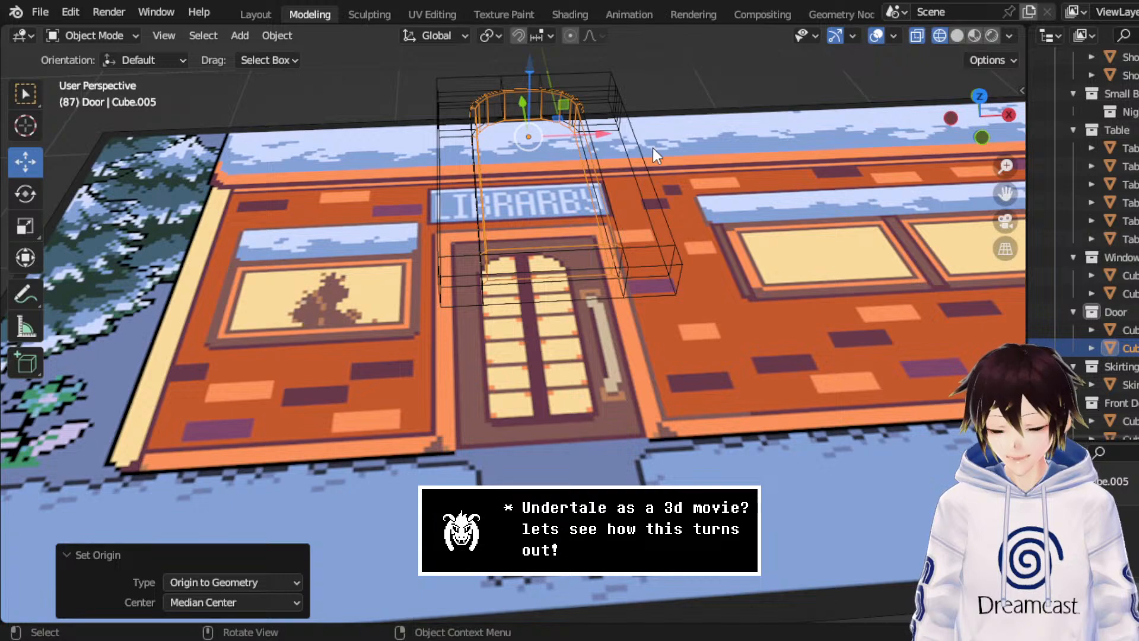
- From the front view, scale the window frame along Z by about 0.85 to make it thinner than the door
left_click(990, 118)
scroll(579, 212, "up", 3)
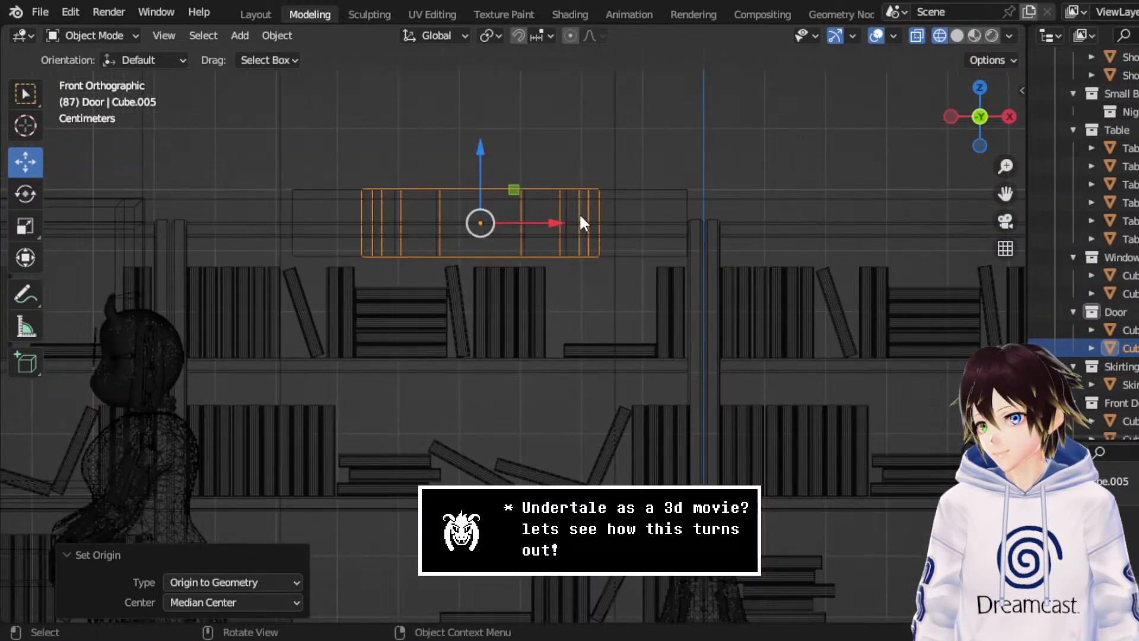
left_click(25, 226)
scroll(441, 187, "up", 2)
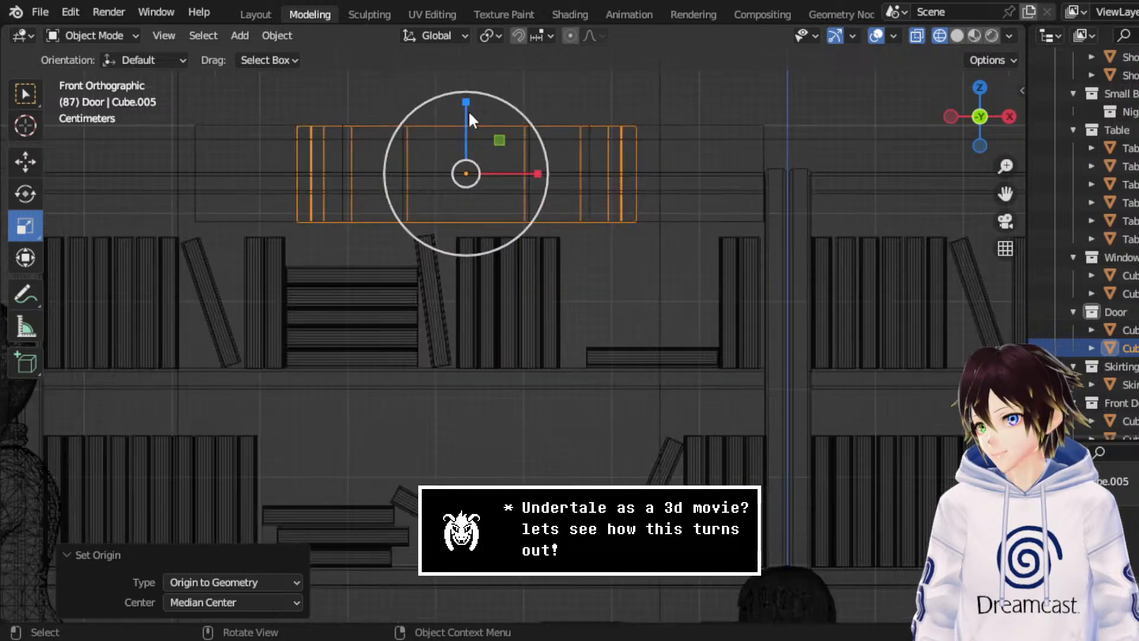
left_click_drag(468, 109, 460, 121)
middle_click_drag(461, 121, 507, 169)
middle_click_drag(483, 209, 518, 170)
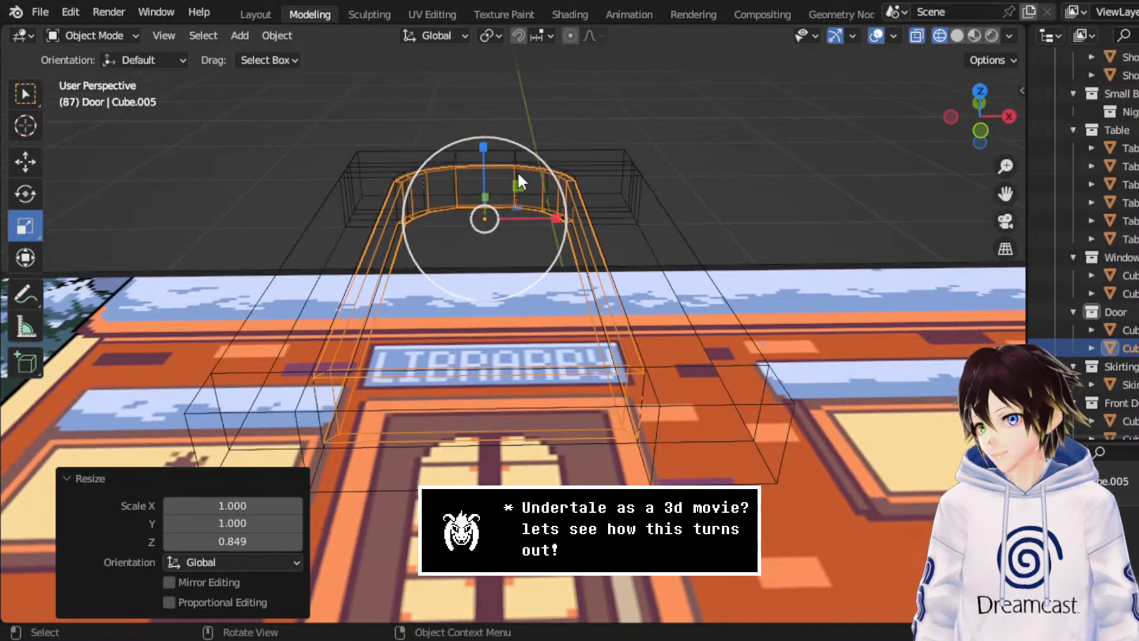
- Scale the window frame along Z by a further 0.6 or so and inspect its inset in solid shading
left_click(961, 129)
scroll(474, 169, "up", 2)
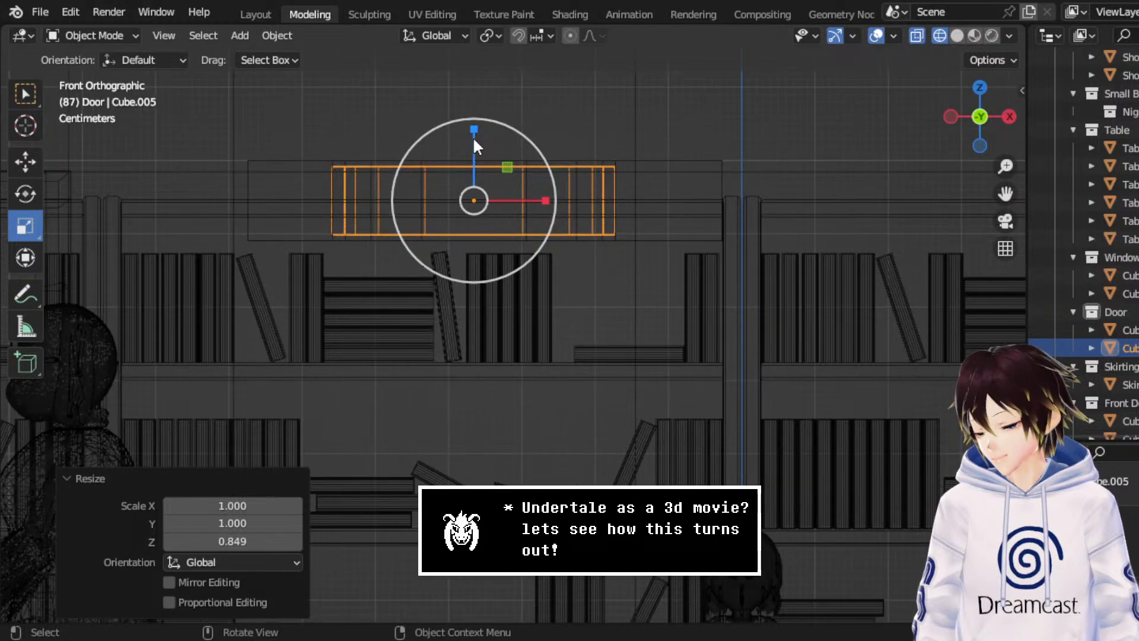
left_click_drag(472, 136, 461, 163)
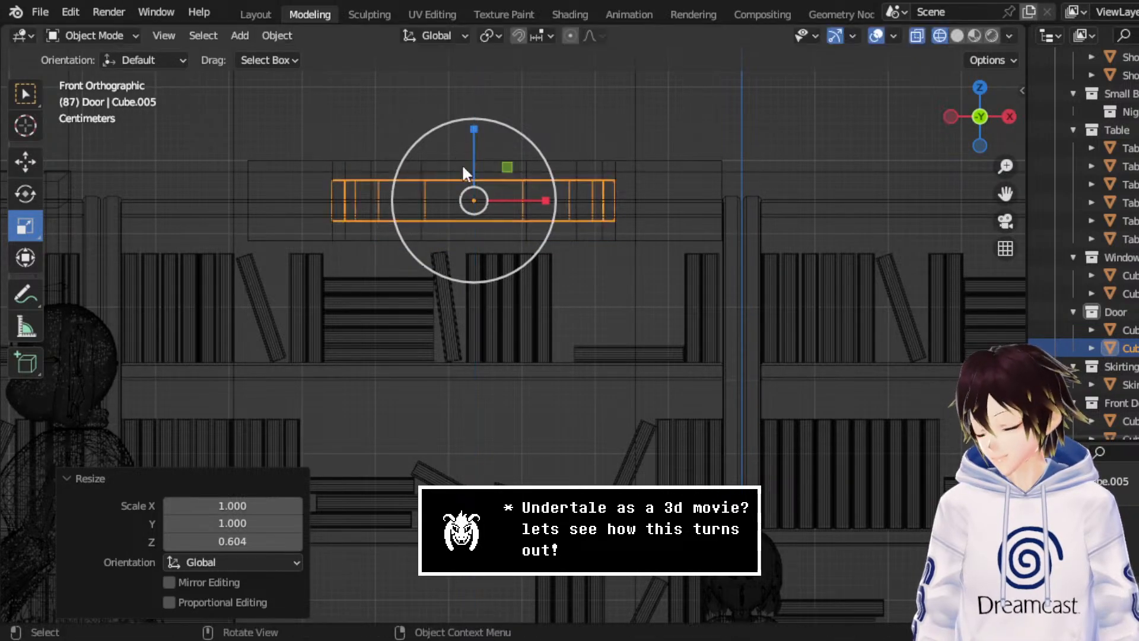
left_click(980, 88)
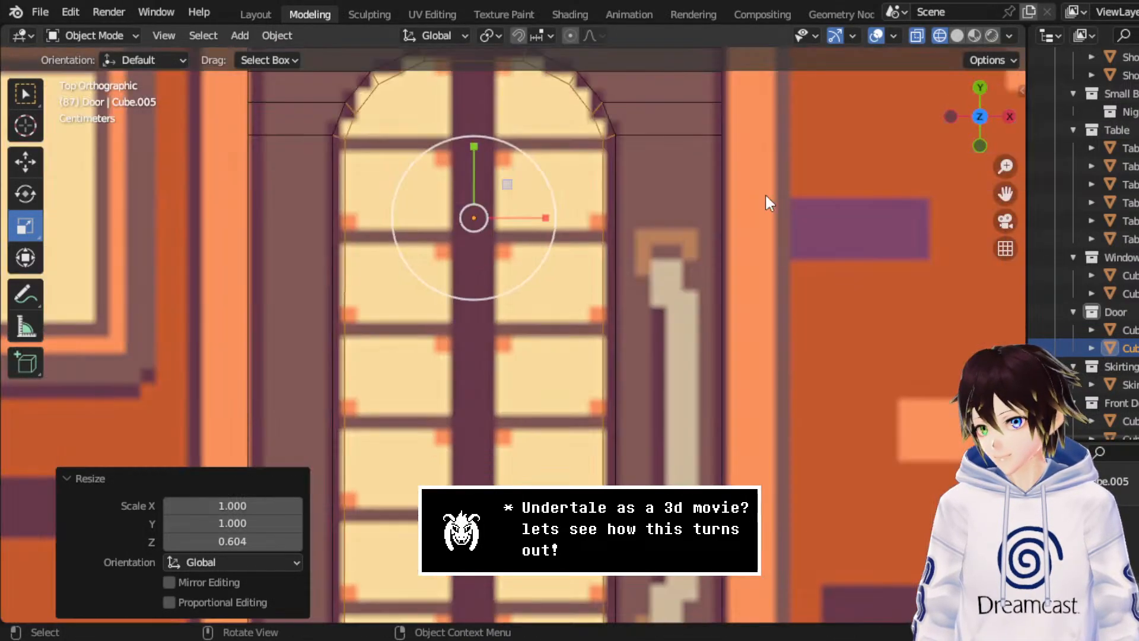
middle_click_drag(580, 281, 978, 59)
left_click(957, 35)
scroll(571, 193, "up", 2)
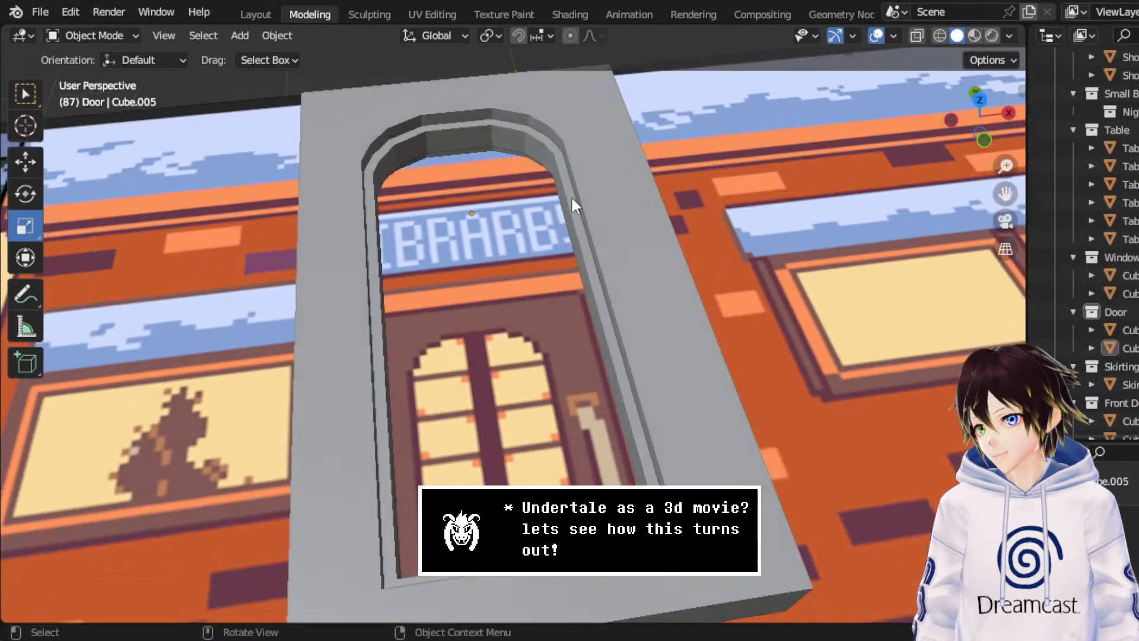
scroll(571, 195, "down", 1)
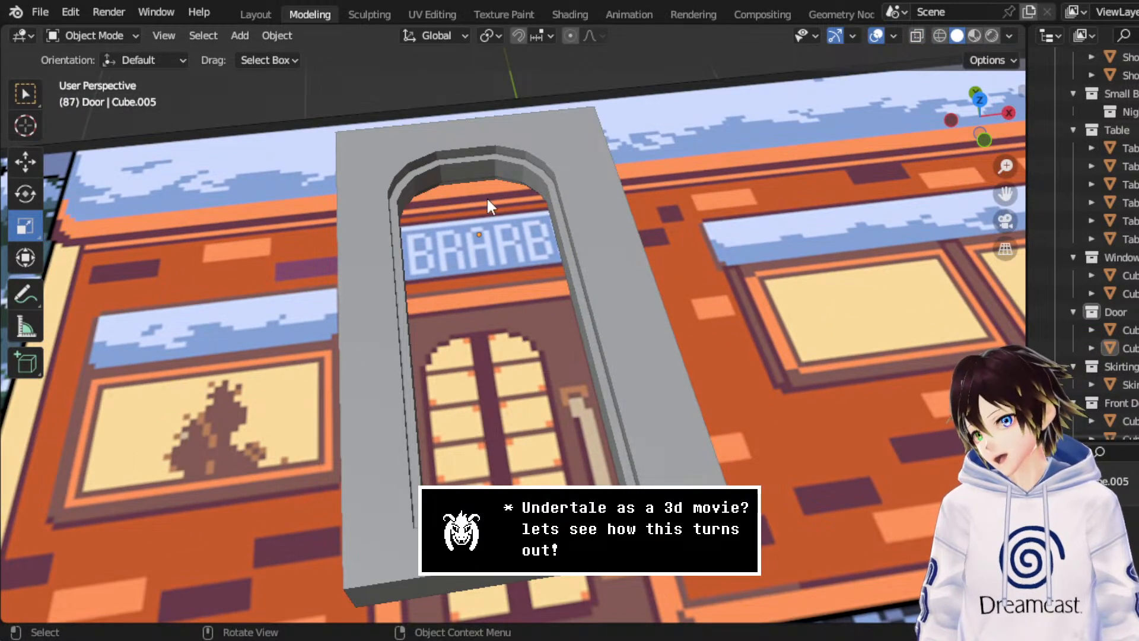
- Make the Door collection active and add a 2 m cube to it from the top view
left_click(984, 105)
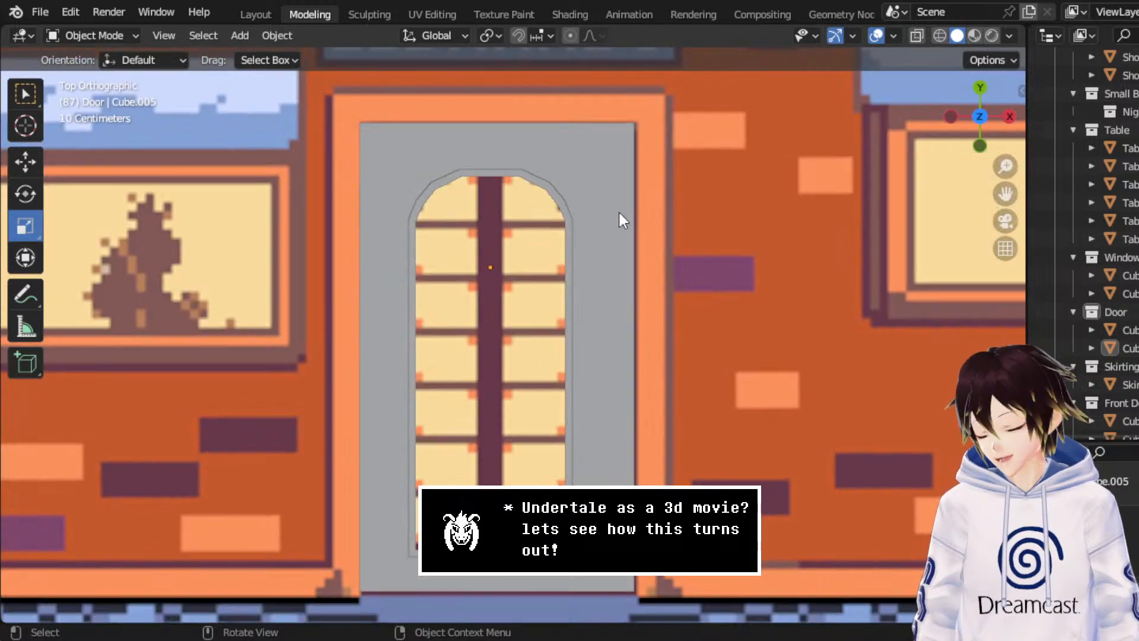
left_click(239, 35)
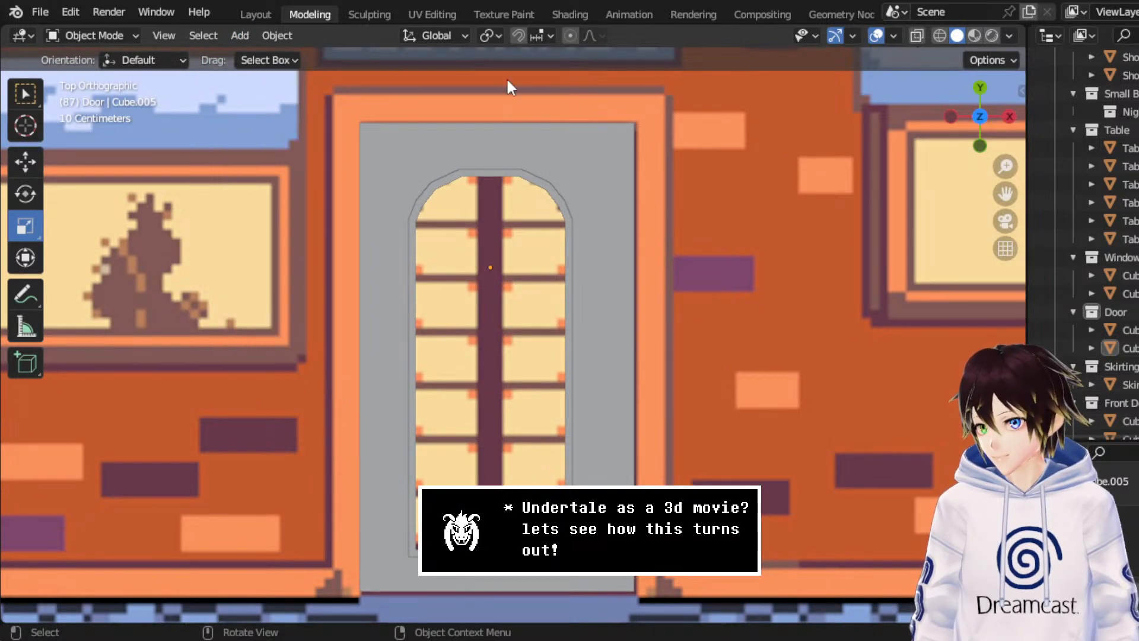
scroll(1067, 293, "down", 2)
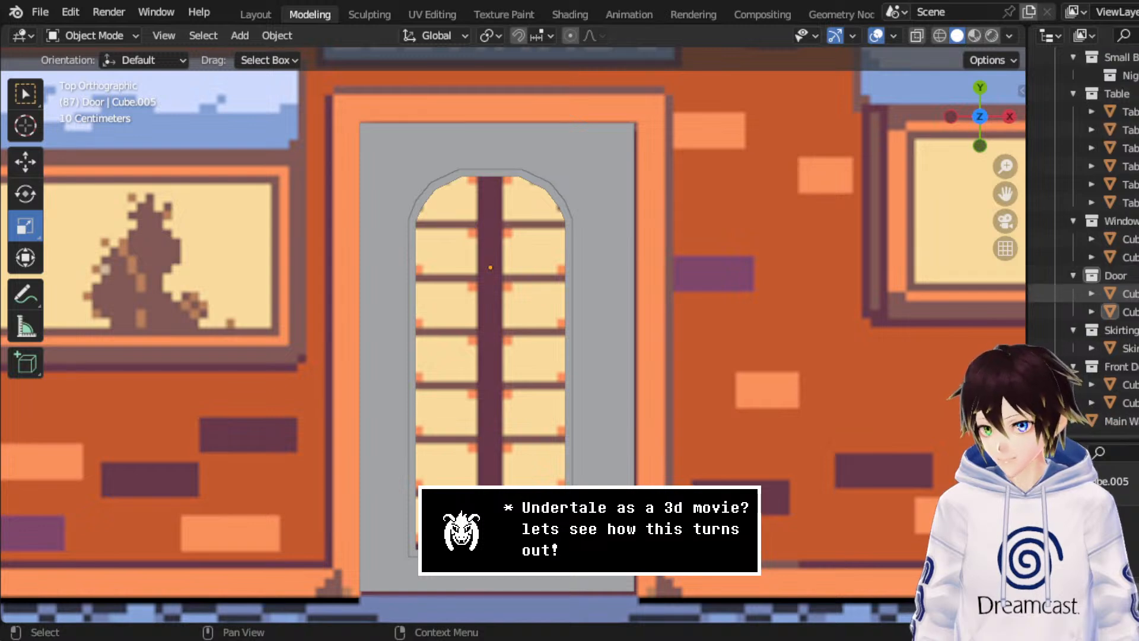
left_click(240, 35)
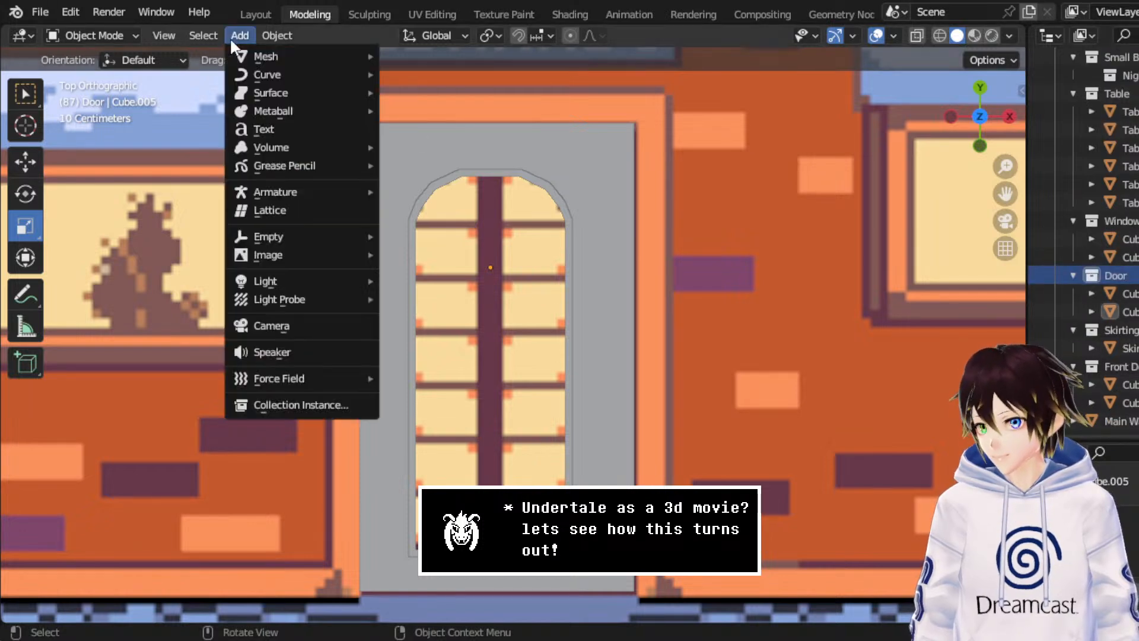
mouse_move(263, 53)
left_click(434, 72)
- Move the cube about 3.88 m along Y onto the reference, and centre it on the door window in wireframe display
scroll(510, 297, "down", 10)
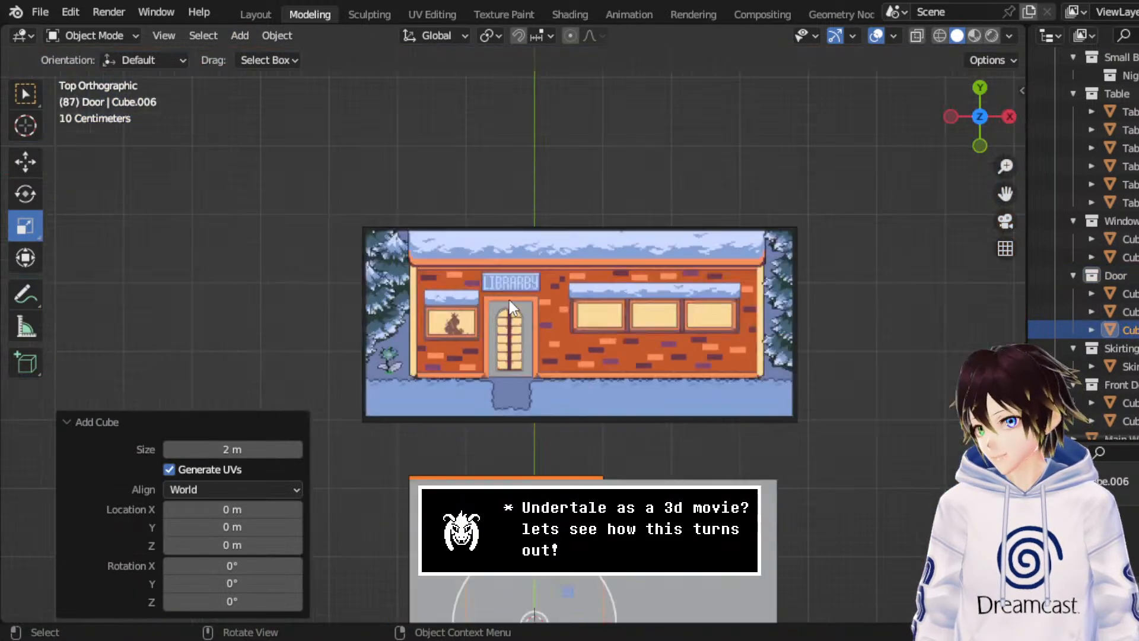
left_click(27, 162)
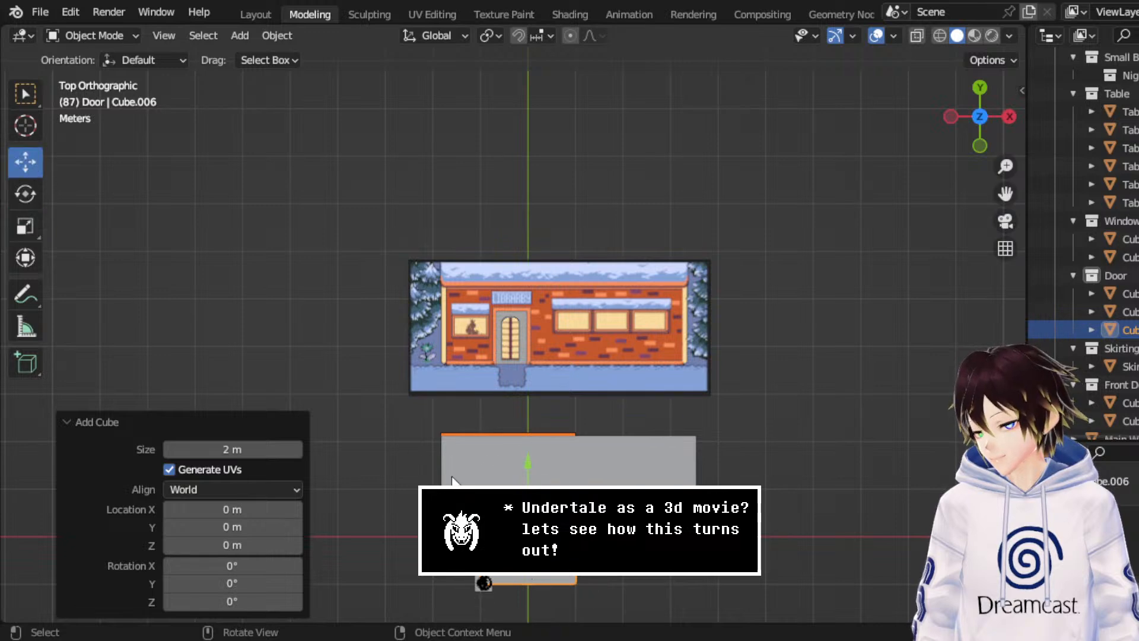
left_click_drag(530, 479, 530, 325)
scroll(531, 305, "up", 4)
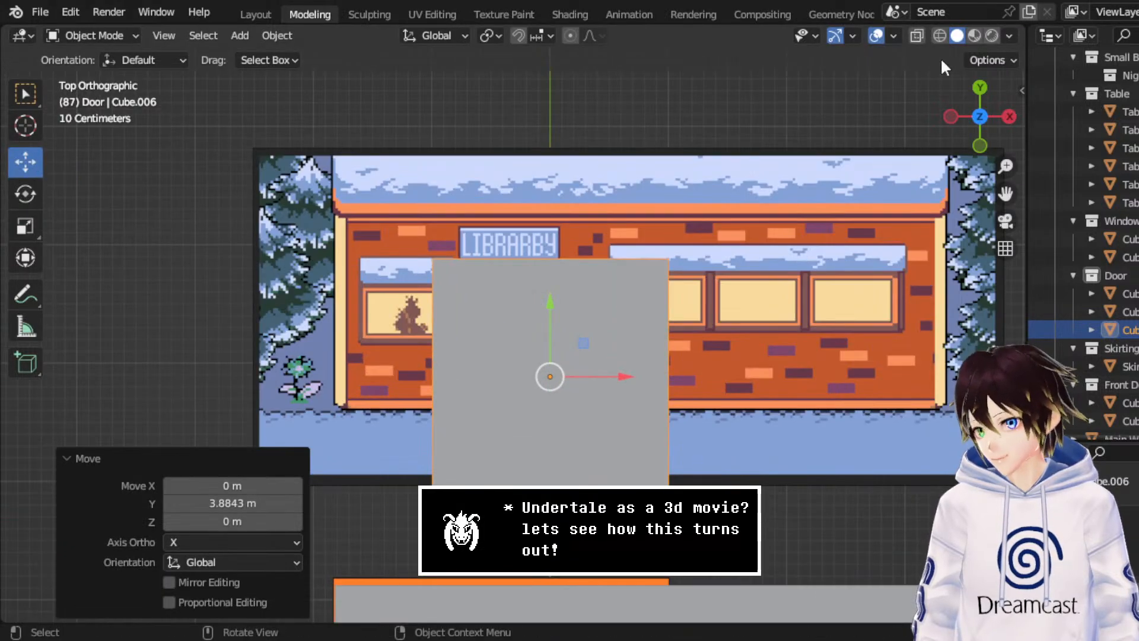
left_click(940, 36)
scroll(557, 290, "up", 3)
mouse_move(588, 402)
left_mouse_down()
mouse_move(517, 351)
mouse_move(538, 383)
left_mouse_up()
scroll(516, 351, "up", 4)
left_click_drag(491, 335, 494, 309)
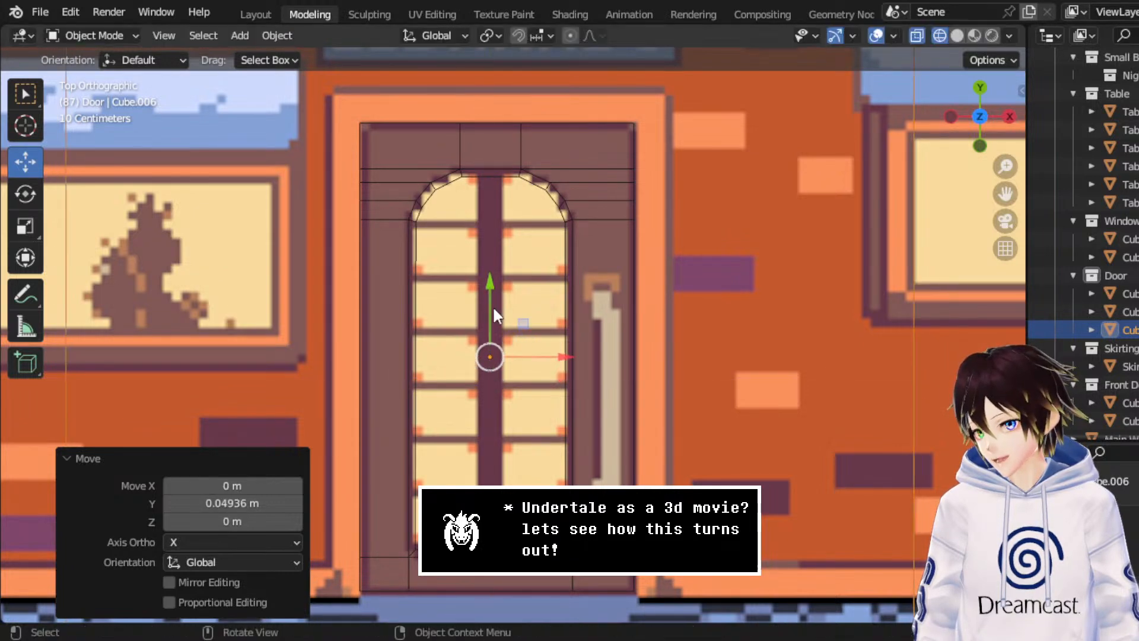
- Scale the cube along X and Y into the window's narrow vertical centre bar, and shift it about -0.009 m along Y
left_click(25, 225)
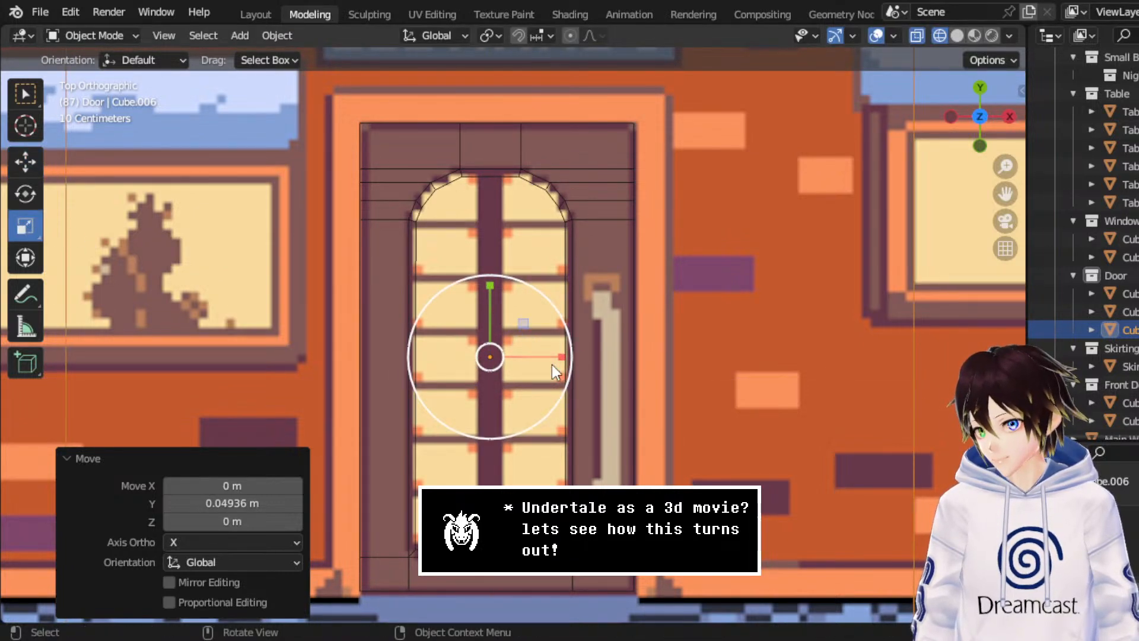
left_click_drag(552, 364, 529, 352)
left_click_drag(490, 297, 508, 258)
left_click(25, 161)
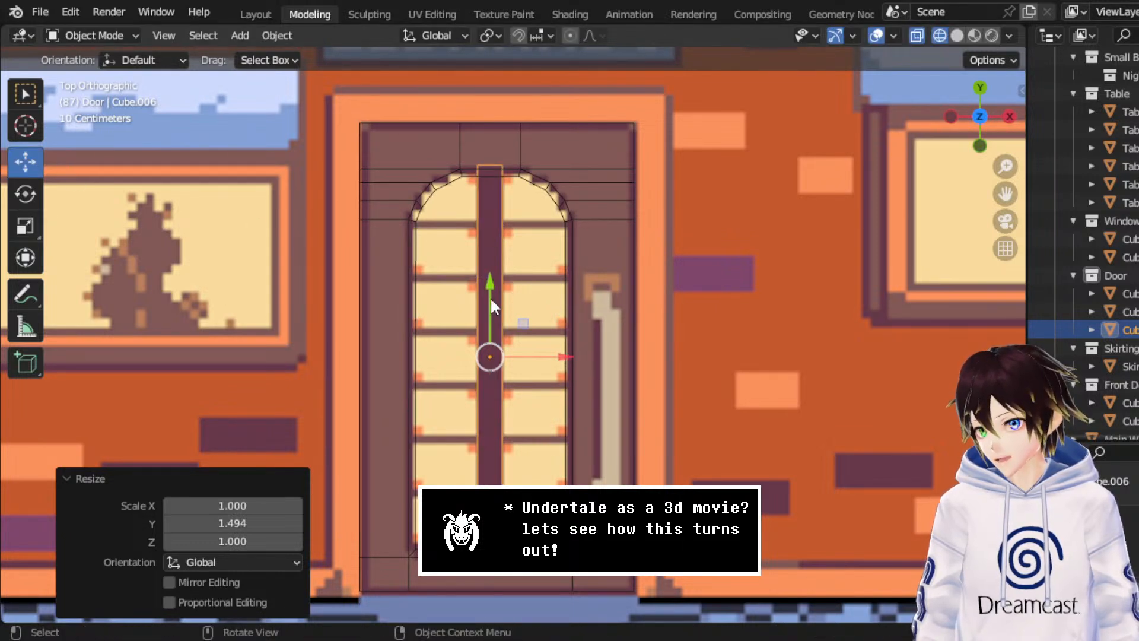
left_click_drag(491, 301, 482, 306)
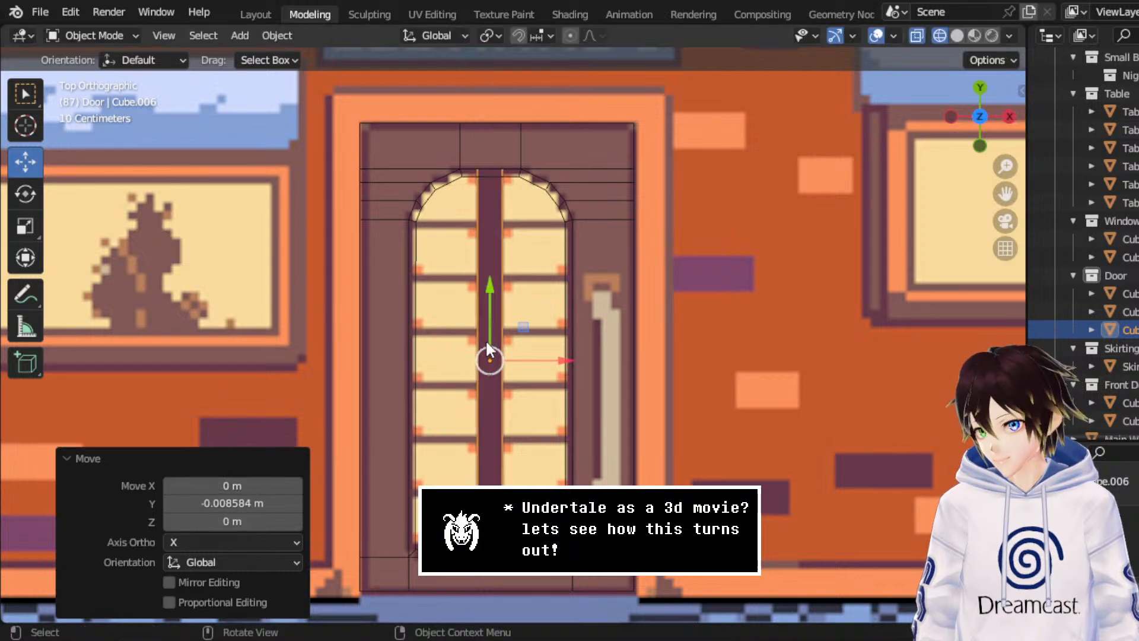
- From the side view, raise the centre bar along Z to align with the middle of the door's thickness
middle_click_drag(485, 369, 619, 367)
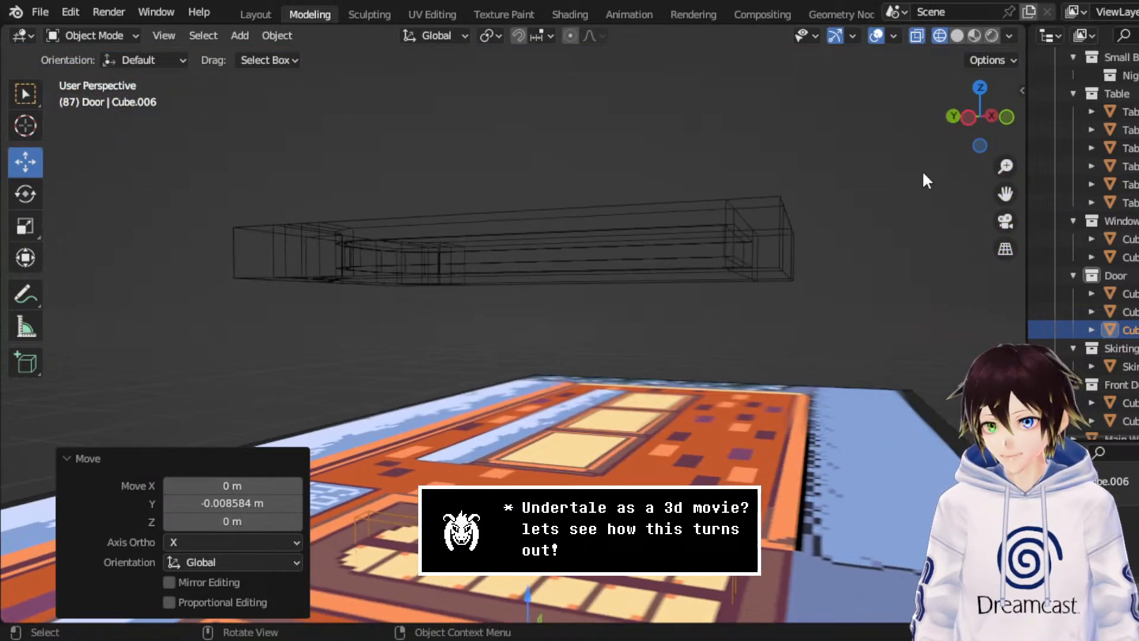
left_click(967, 118)
key("g")
key("z")
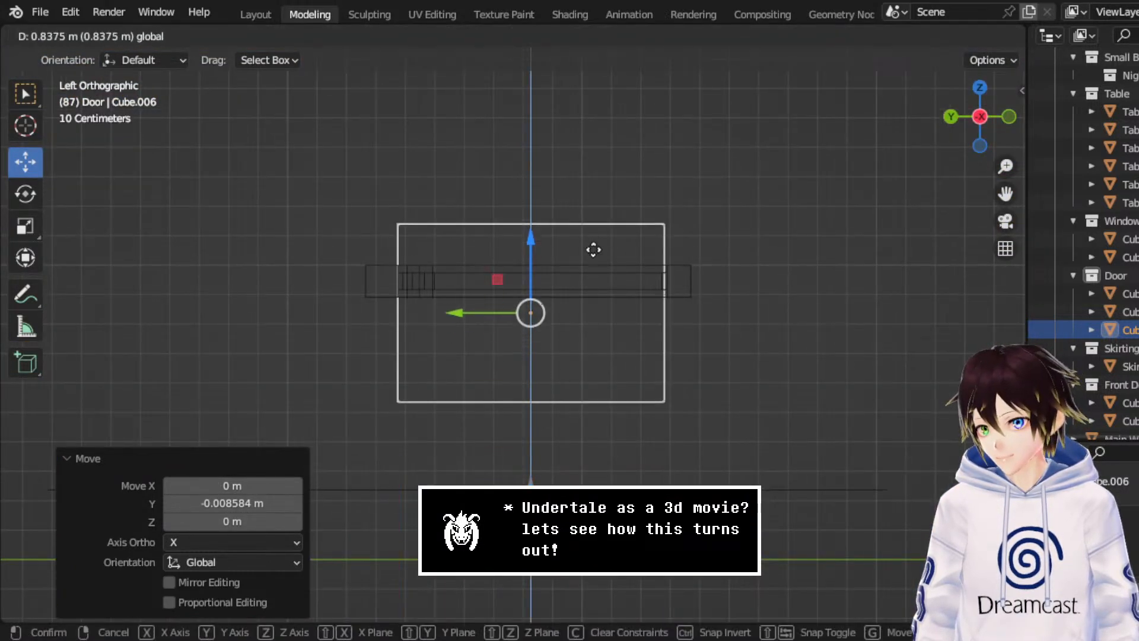
left_click(590, 246)
scroll(585, 241, "up", 5)
mouse_move(561, 208)
left_mouse_down()
mouse_move(572, 143)
mouse_move(572, 158)
mouse_move(586, 148)
mouse_move(552, 169)
mouse_move(556, 195)
left_mouse_up()
- Scale the centre bar along Z by about 0.52 to fit the window frame's depth, and check it from the top view
left_click(25, 223)
left_click_drag(554, 138, 548, 172)
left_click(979, 88)
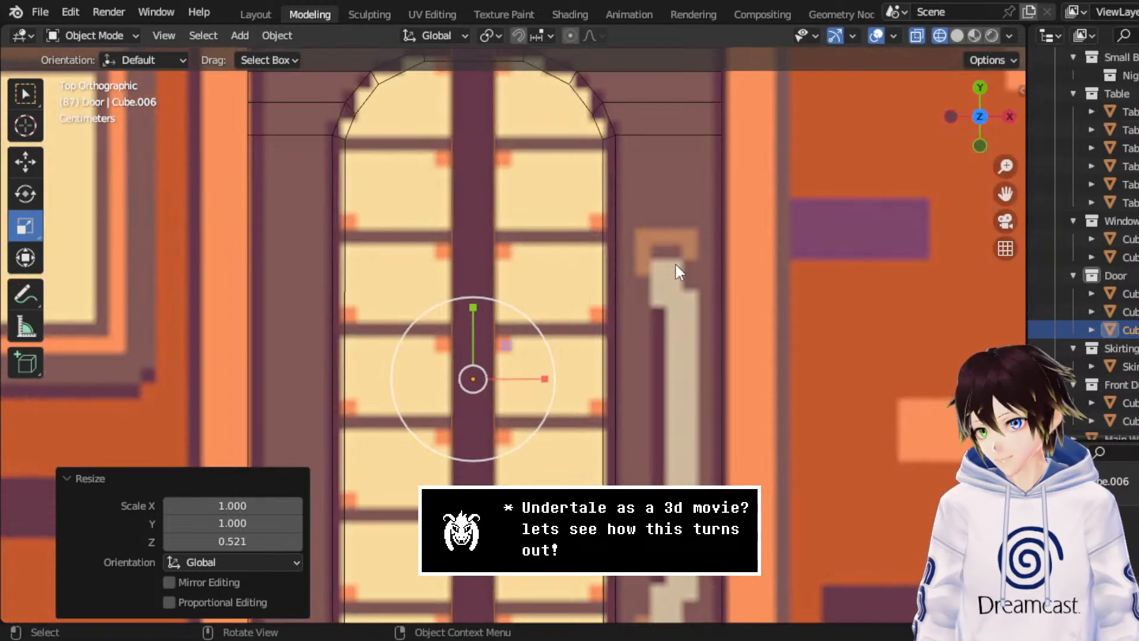
scroll(675, 264, "down", 4)
middle_click_drag(558, 312, 552, 237)
left_click(980, 92)
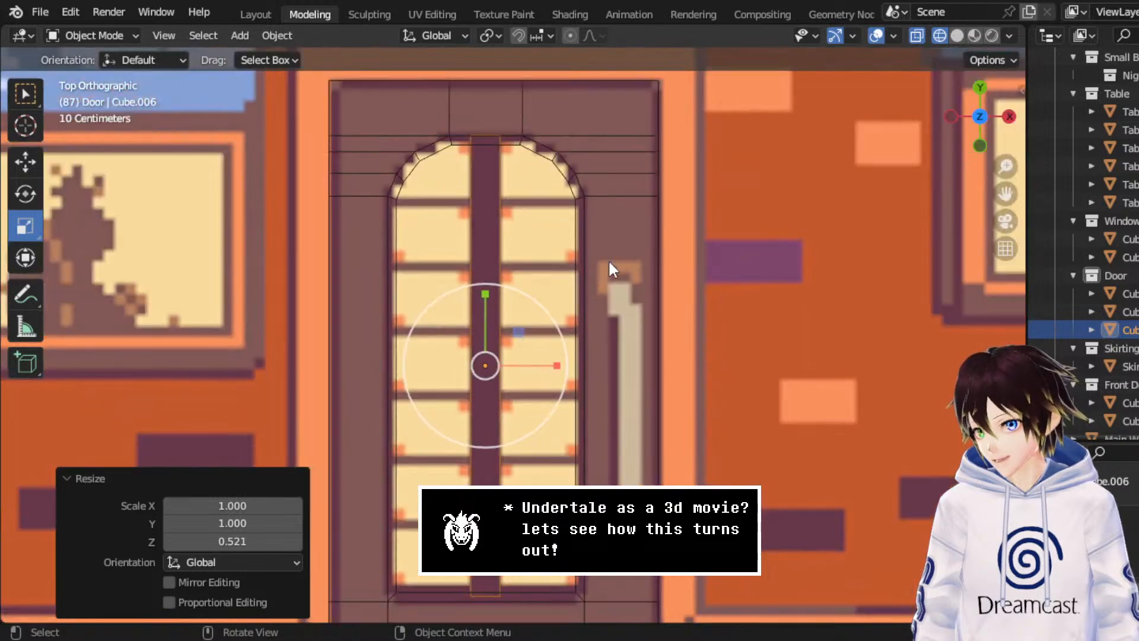
- Duplicate the vertical centre bar in place without moving the copy
scroll(607, 259, "down", 3)
right_click(524, 321)
left_click(522, 390)
right_click(465, 308)
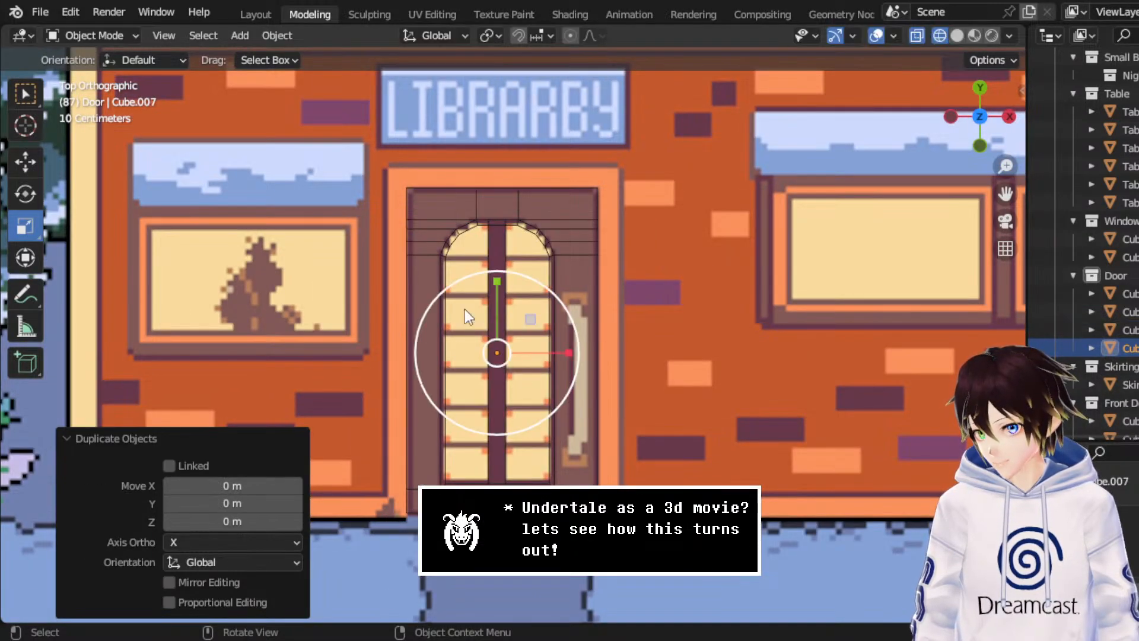
- Rotate the duplicated bar 90° about Z so that it lies horizontally across the window
scroll(465, 308, "up", 3)
left_click(26, 195)
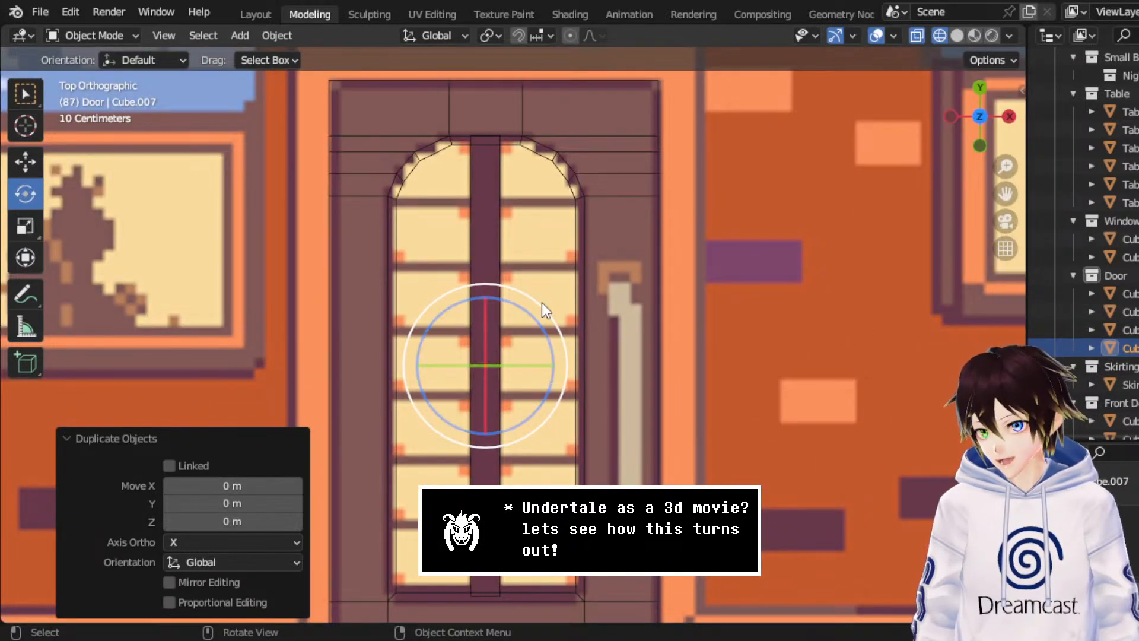
left_click_drag(542, 303, 588, 391)
left_click(259, 525)
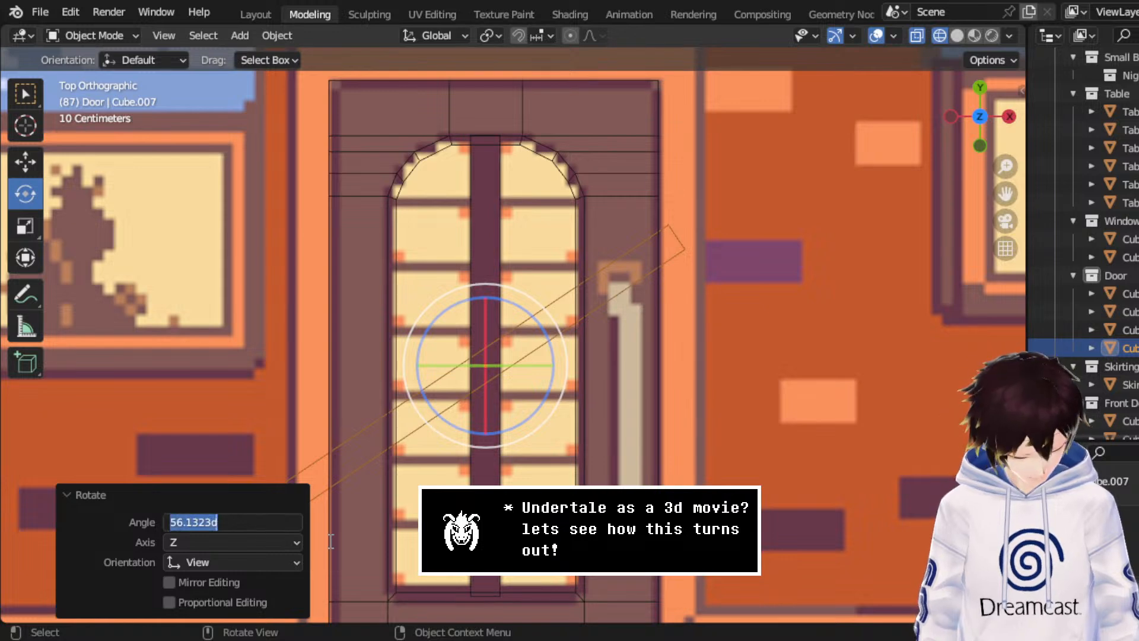
type("90")
key("Return")
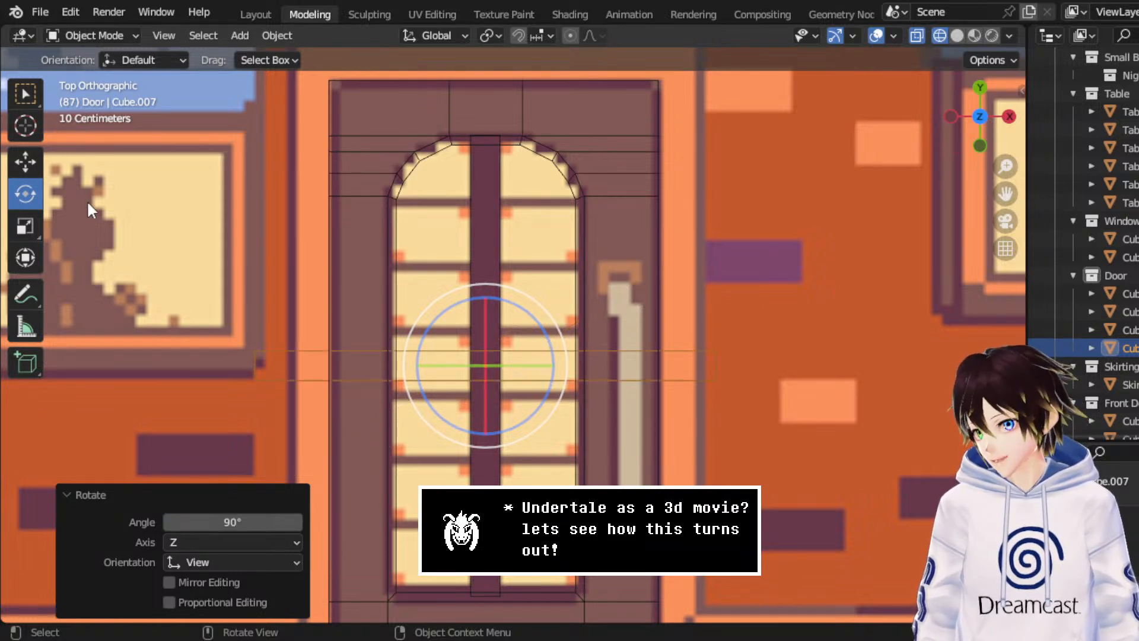
- Scale the horizontal bar along Y by about 0.39 and move it up onto the nearest crossbar in the reference
left_click(25, 225)
left_click_drag(483, 318, 501, 353)
left_click(25, 163)
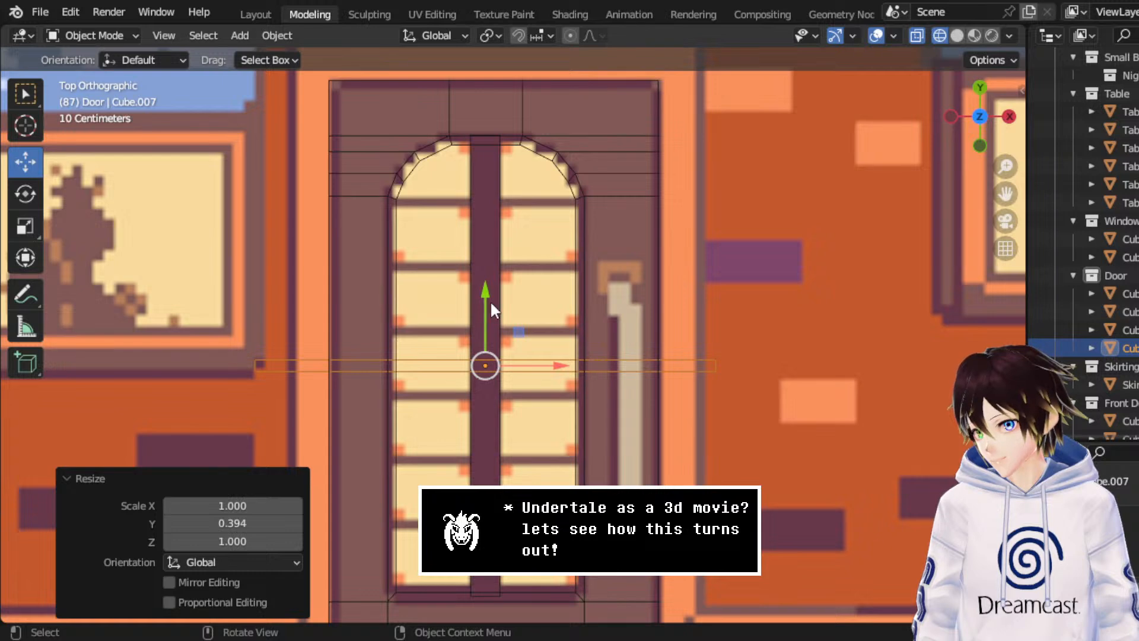
left_click_drag(490, 300, 492, 273)
left_click(25, 226)
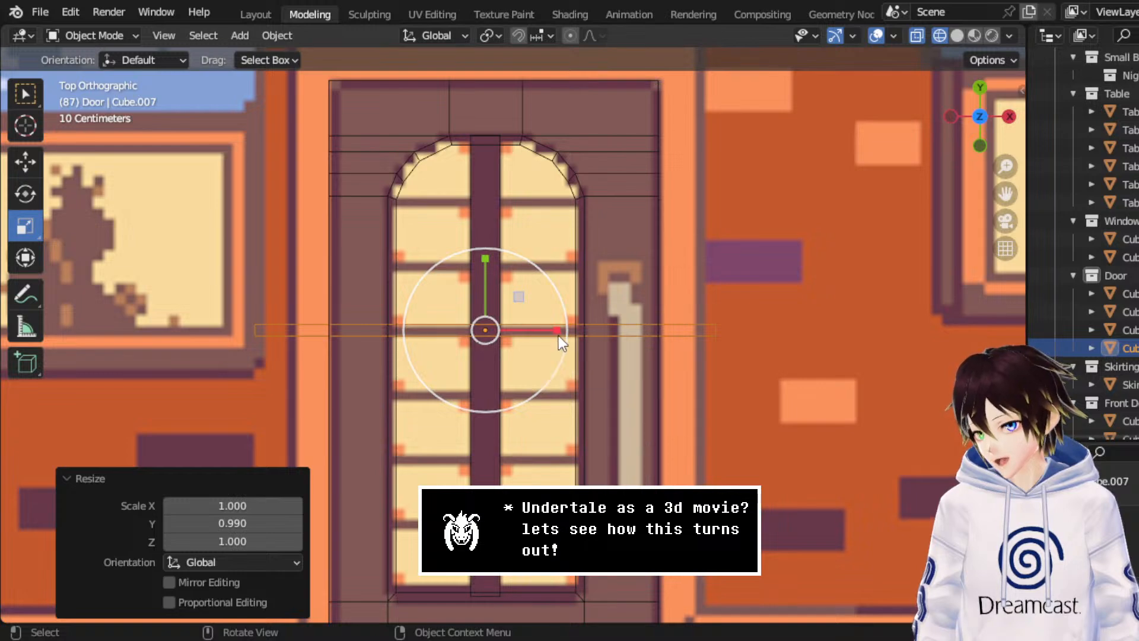
- Scale the horizontal bar along X by about 0.43 to fit the window's width and delete its two end faces
left_click_drag(557, 334, 517, 331)
middle_click_drag(498, 385, 596, 240)
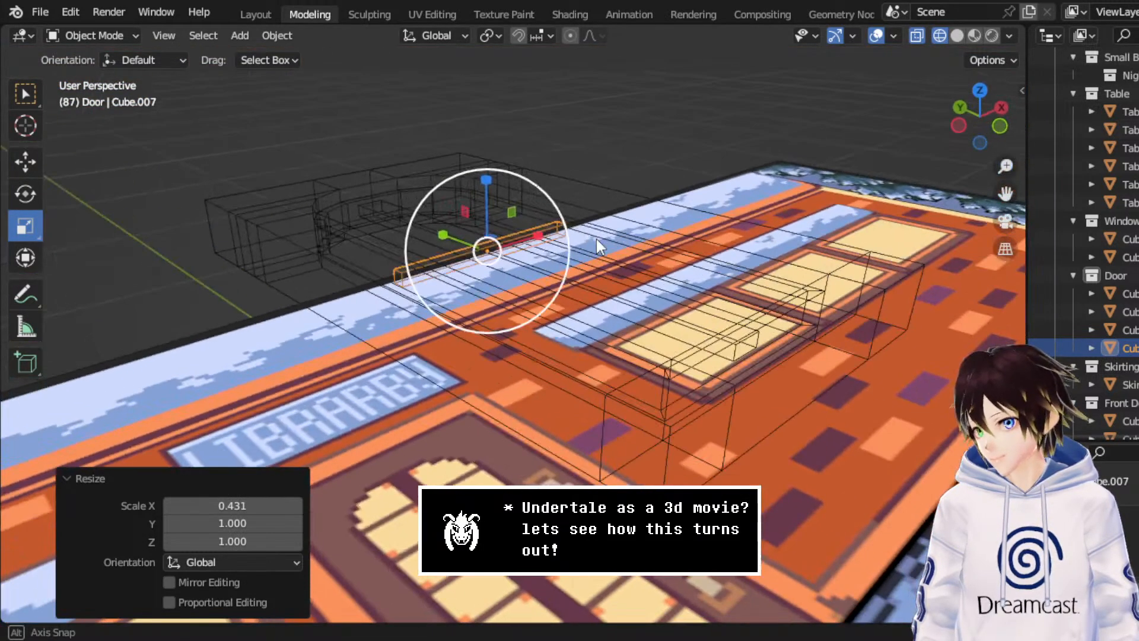
left_click(111, 35)
left_click(105, 76)
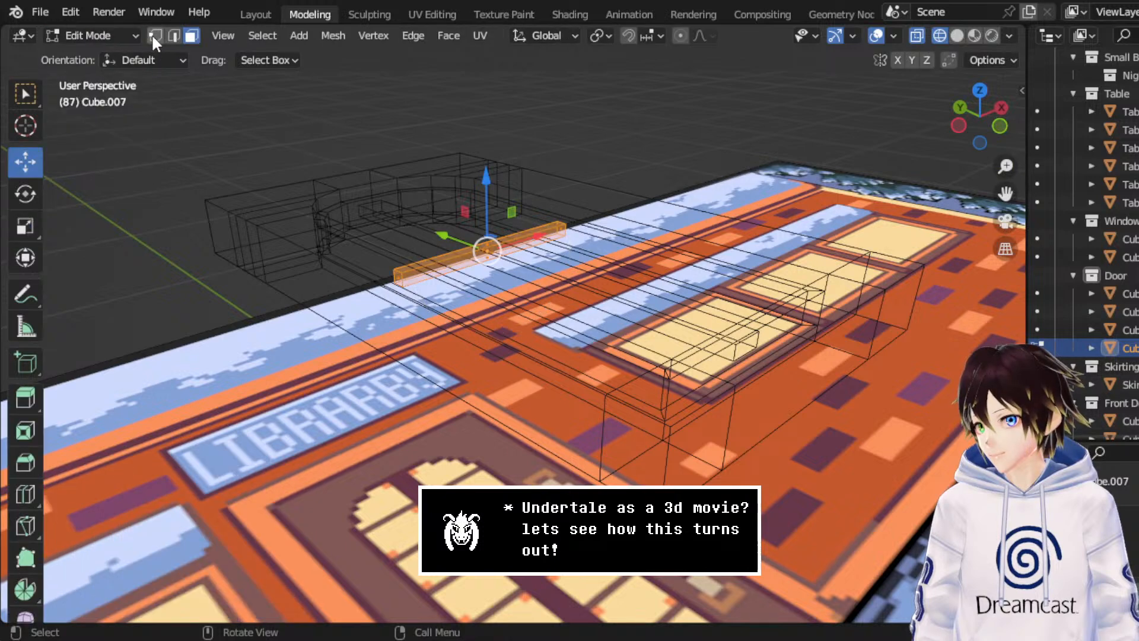
left_click_drag(315, 240, 415, 300)
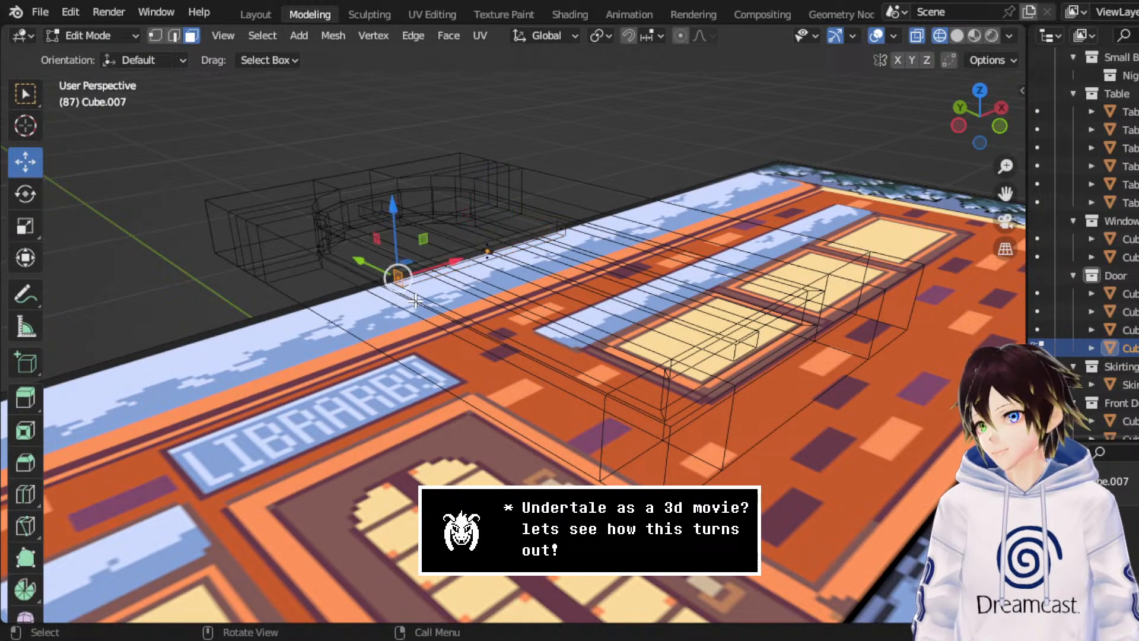
left_click(561, 229, "shift")
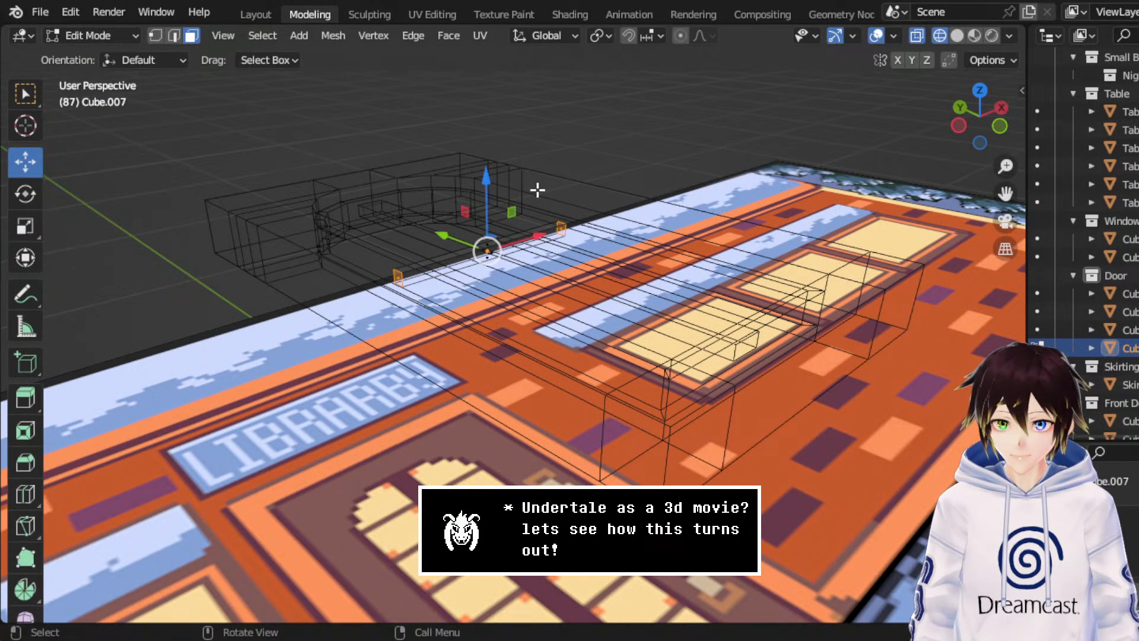
key("x")
left_click(536, 189)
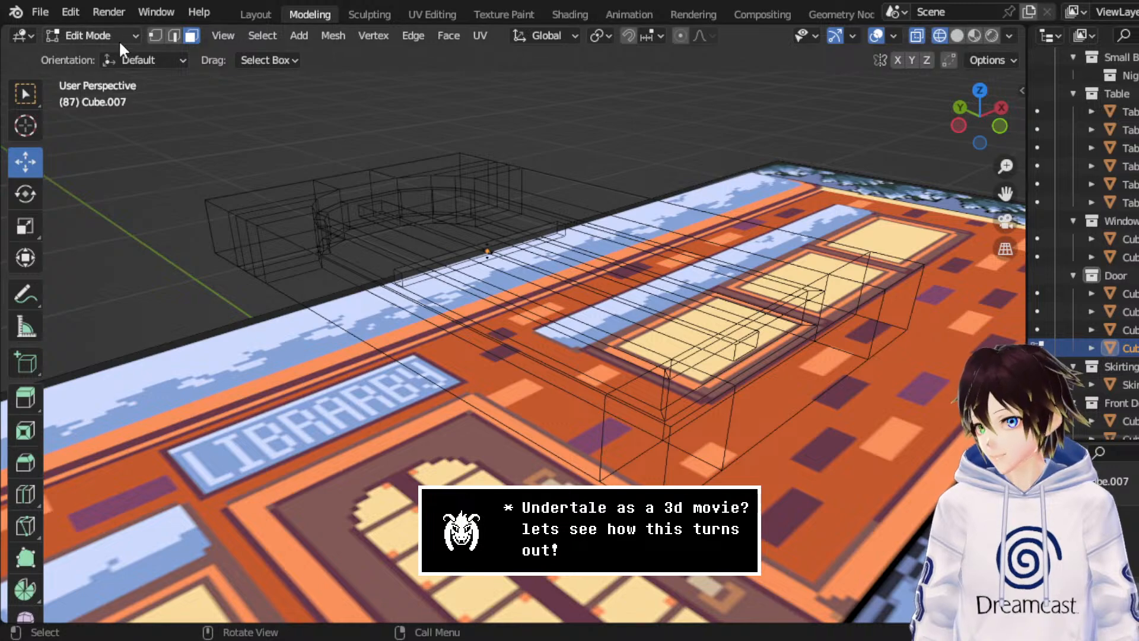
left_click(118, 37)
left_click(127, 53)
- Move the horizontal bar up onto the topmost crossbar of the reference and scale it along Y by about 0.8
left_click(980, 90)
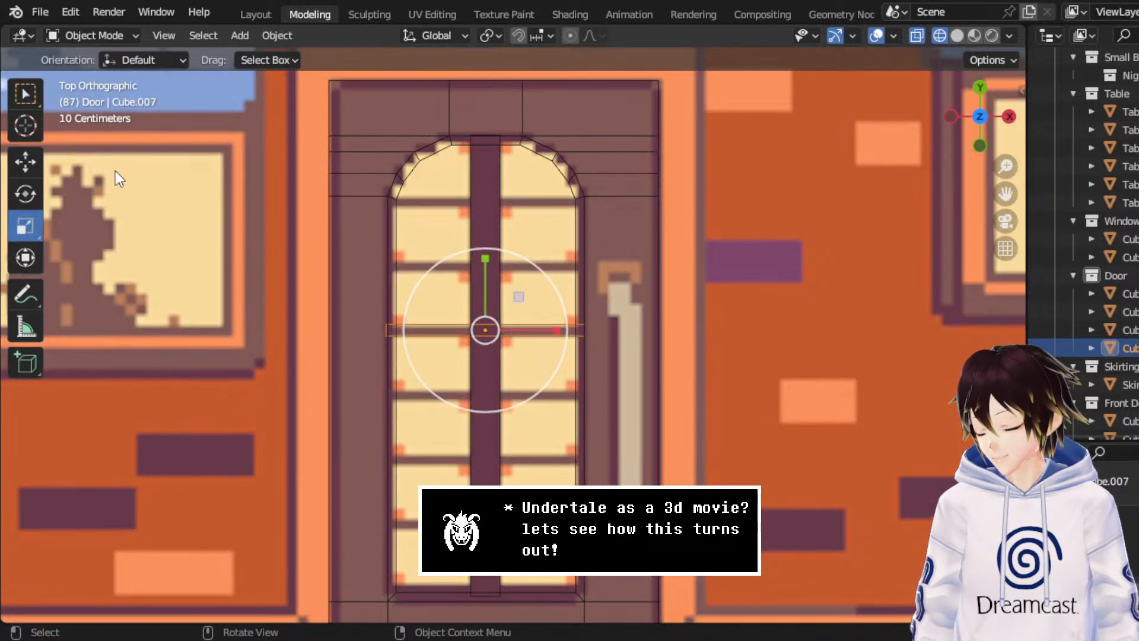
left_click(25, 161)
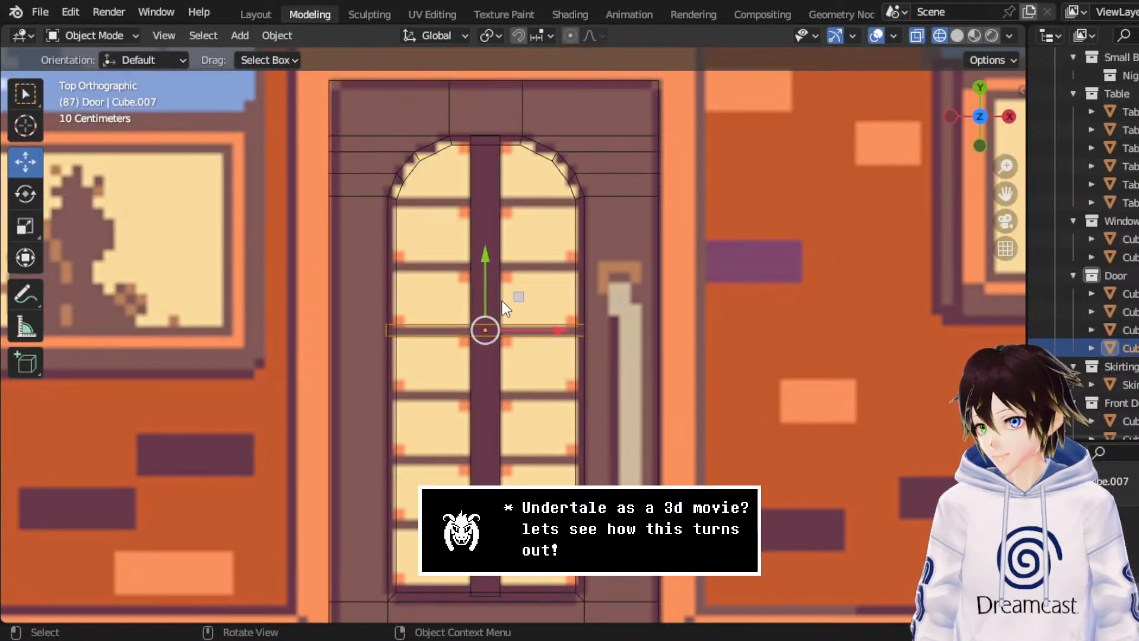
left_click_drag(482, 283, 485, 156)
left_click(25, 225)
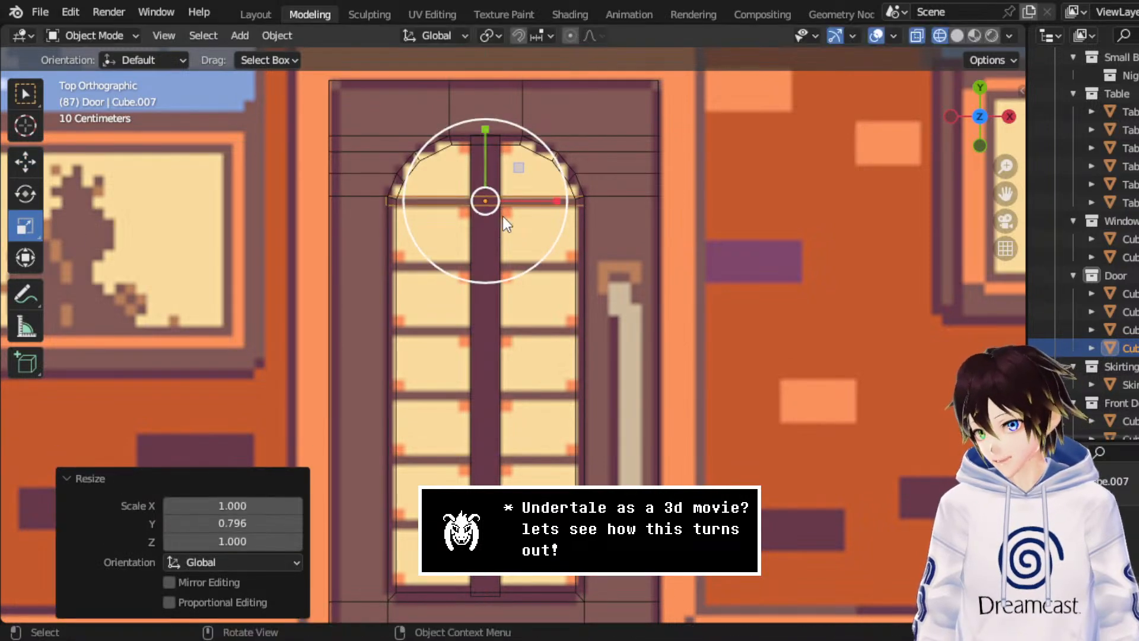
middle_click_drag(503, 216, 475, 234)
left_click(978, 88)
right_click(492, 202)
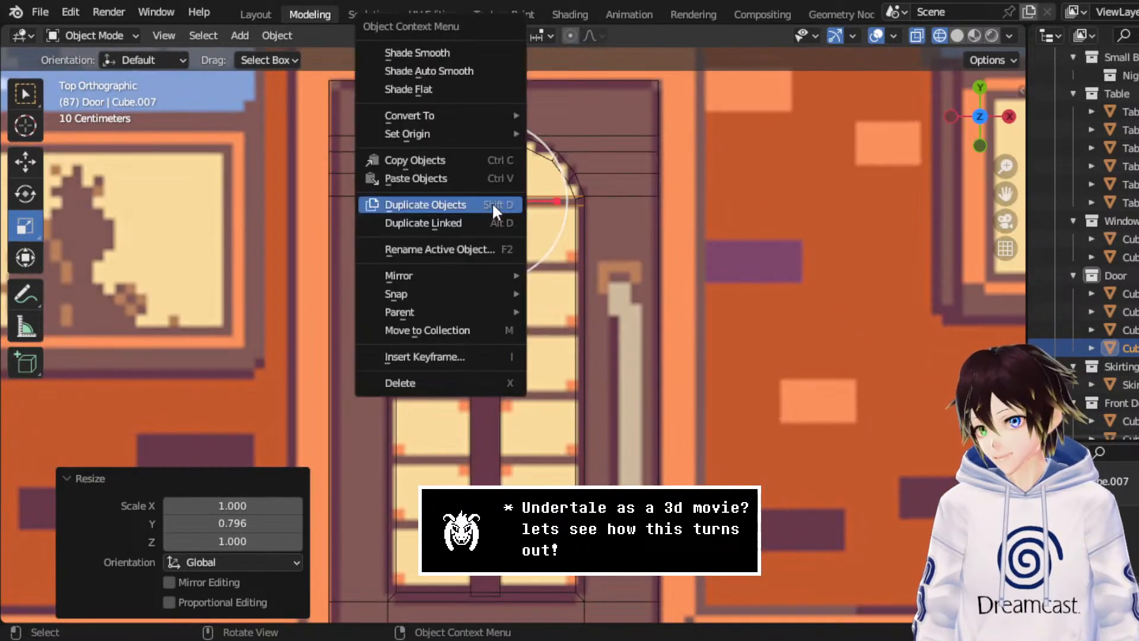
left_click(493, 220)
right_click(478, 212)
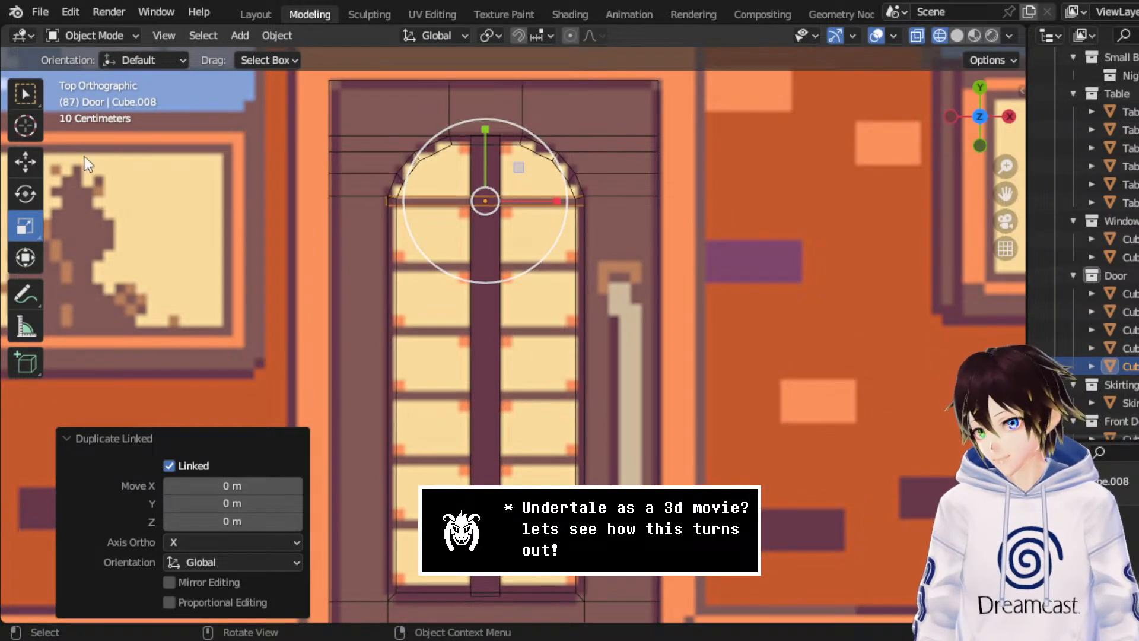
left_click(18, 164)
key("Delete")
- Duplicate the top bar onto the second crossbar, and that copy onto the third, moving each about 0.13 m down along Y
left_click(433, 203)
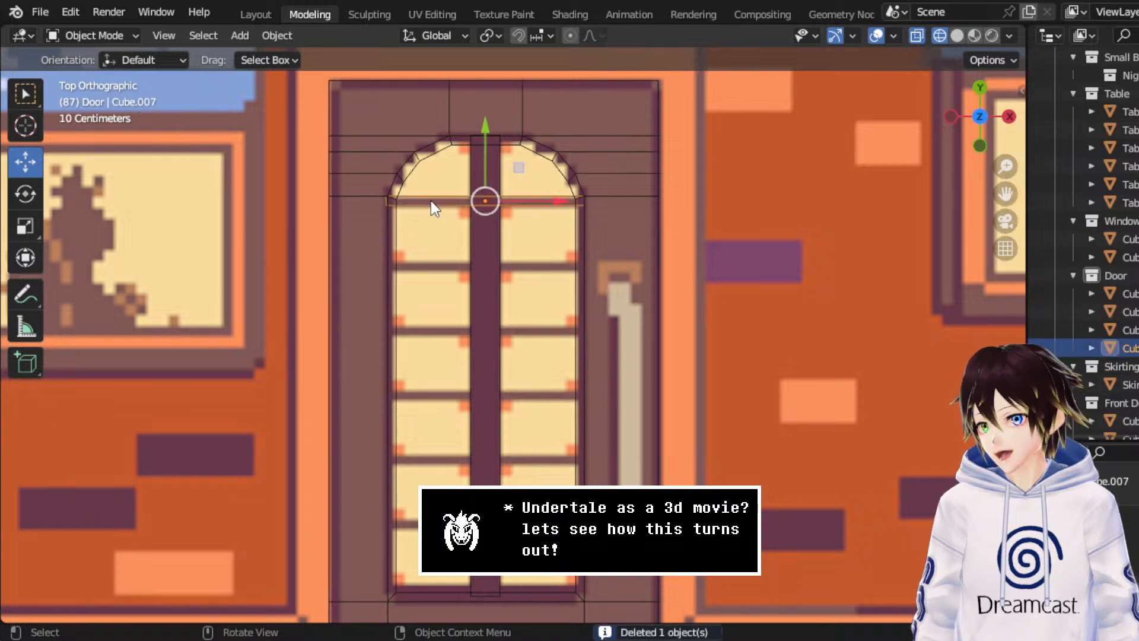
right_click(422, 198)
left_click(421, 198)
key("y")
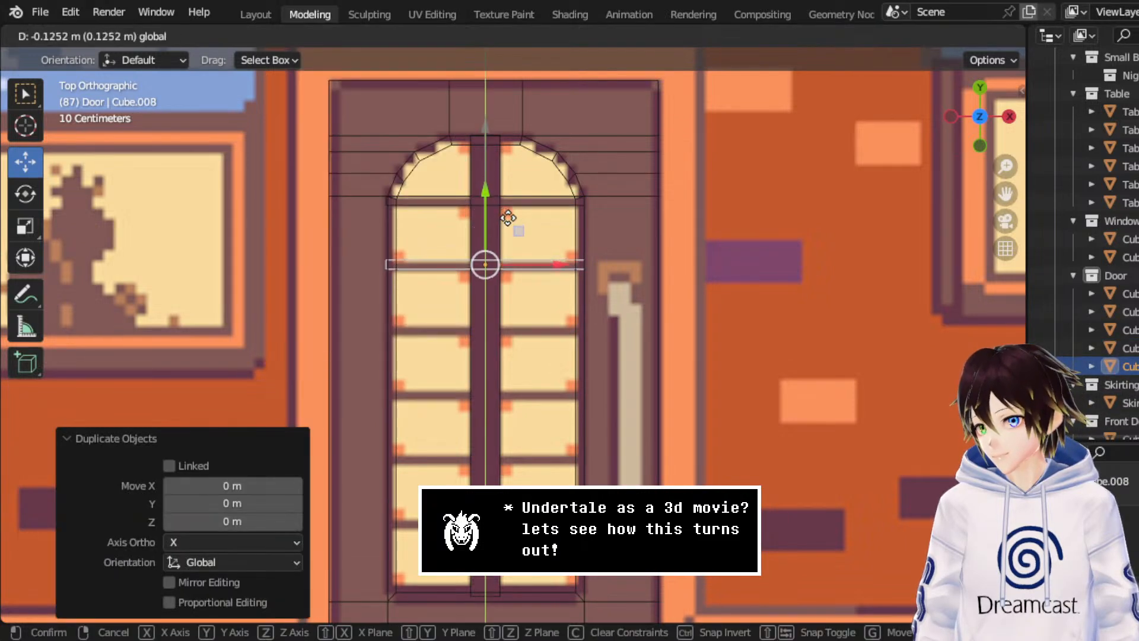
left_click(502, 226)
right_click(502, 226)
left_click(502, 228)
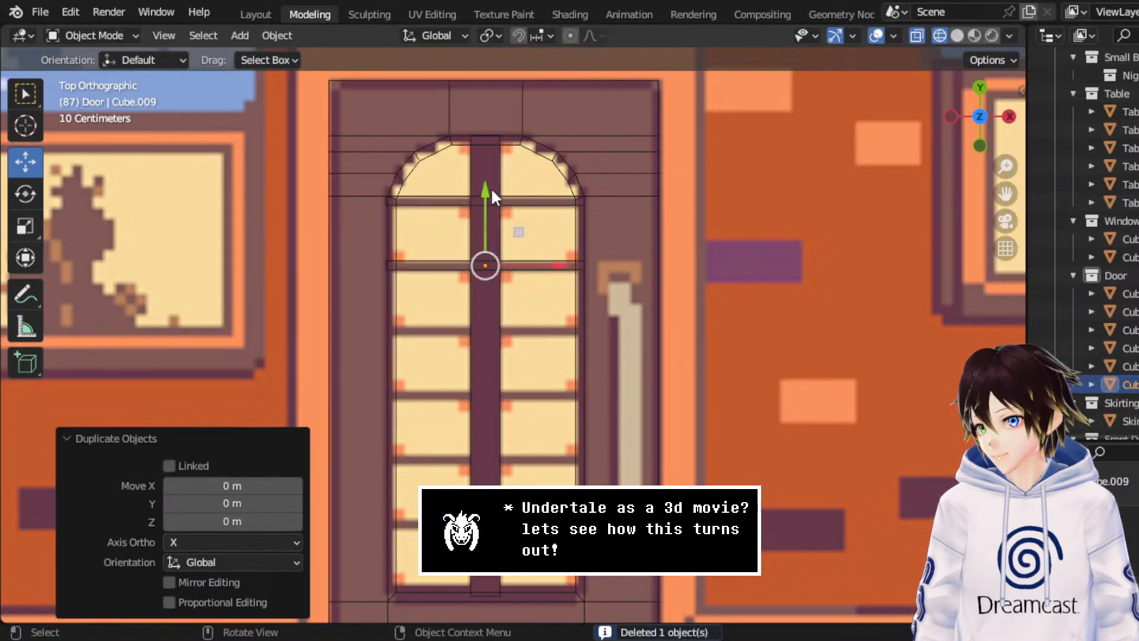
key("y")
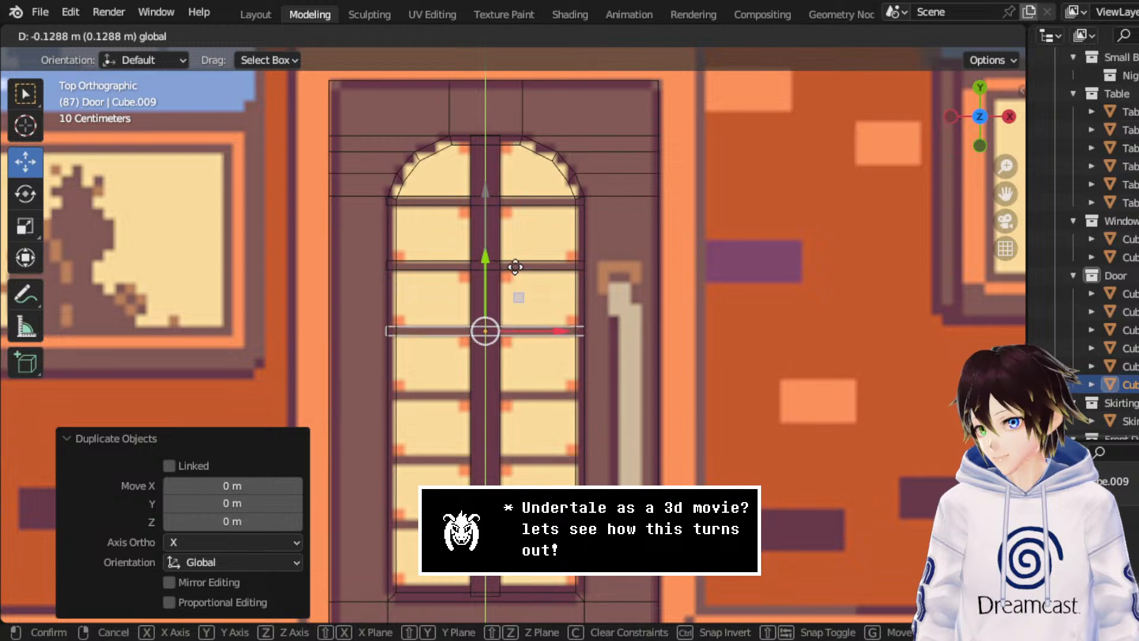
left_click(511, 266)
- Add two more copies of the bar along Y, about 0.12 and 0.13 m apart, on the fourth and fifth crossbars
right_click(511, 265)
left_click(511, 265)
key("y")
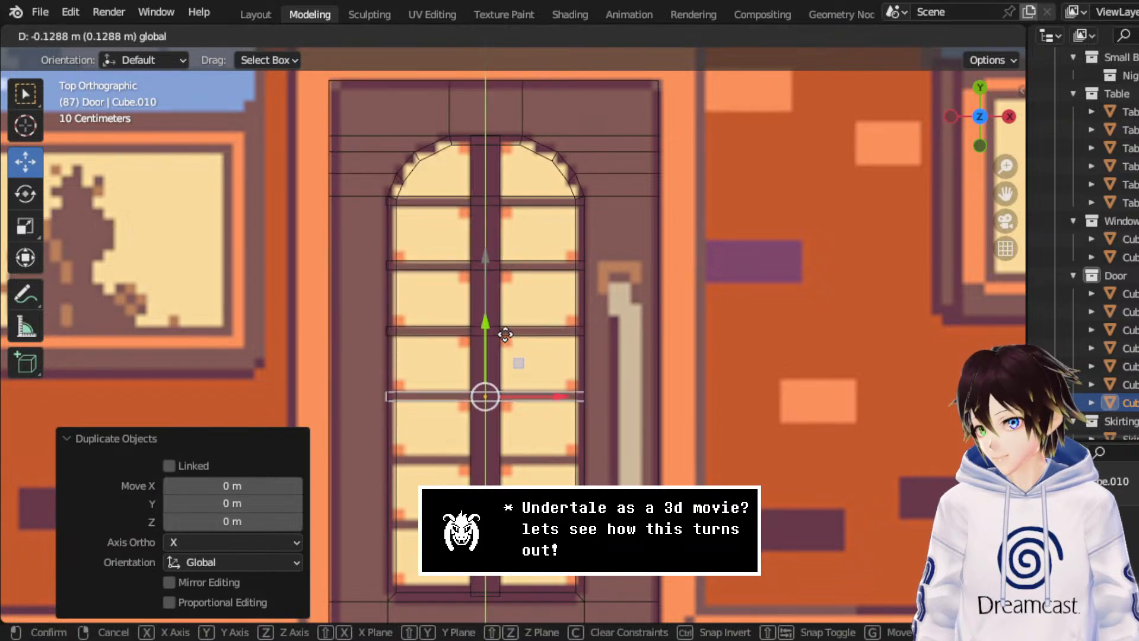
left_click(514, 332)
right_click(516, 330)
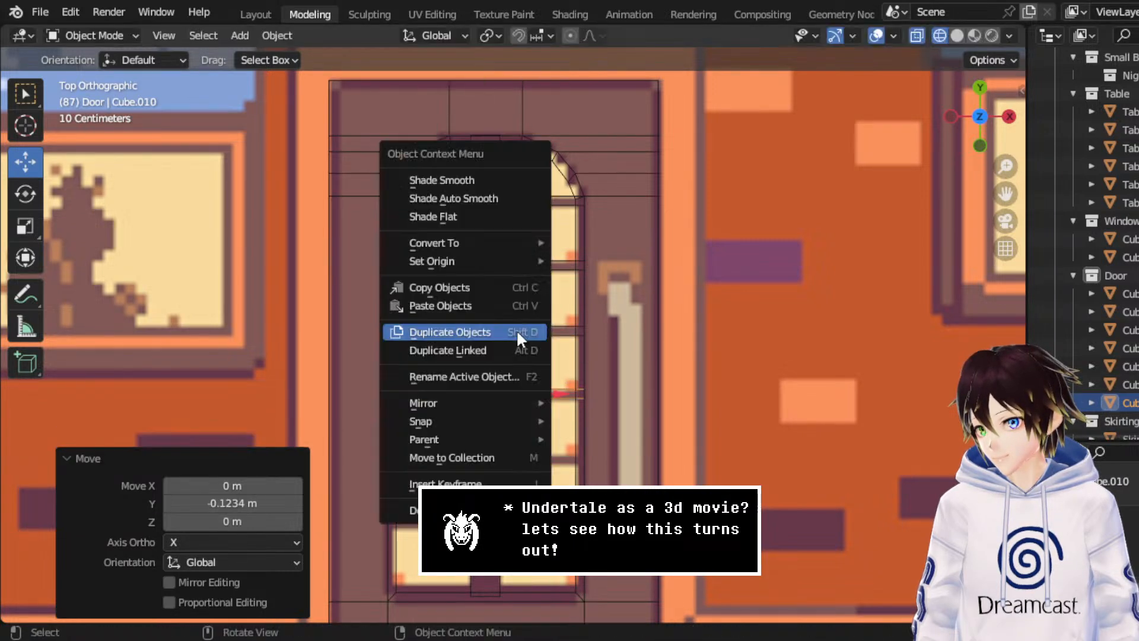
left_click(516, 330)
key("y")
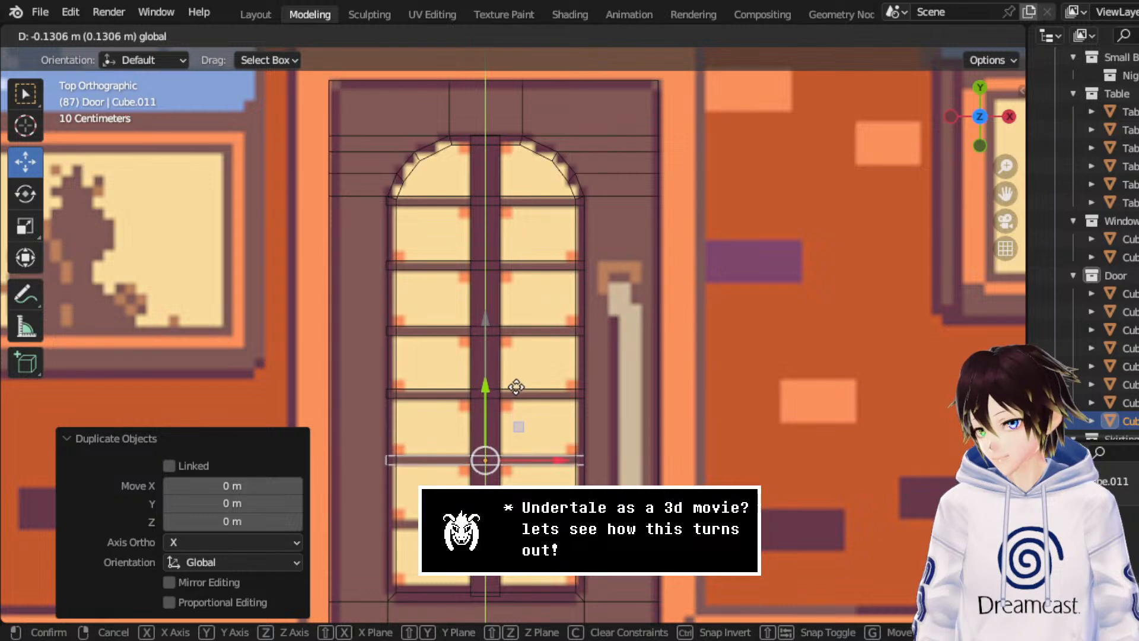
left_click(516, 386)
- Duplicate the fifth bar and move the copy about 0.12 m down along Y onto the lowest crossbar
right_click(516, 385)
left_click(460, 387)
right_click(472, 371)
key("g")
key("y")
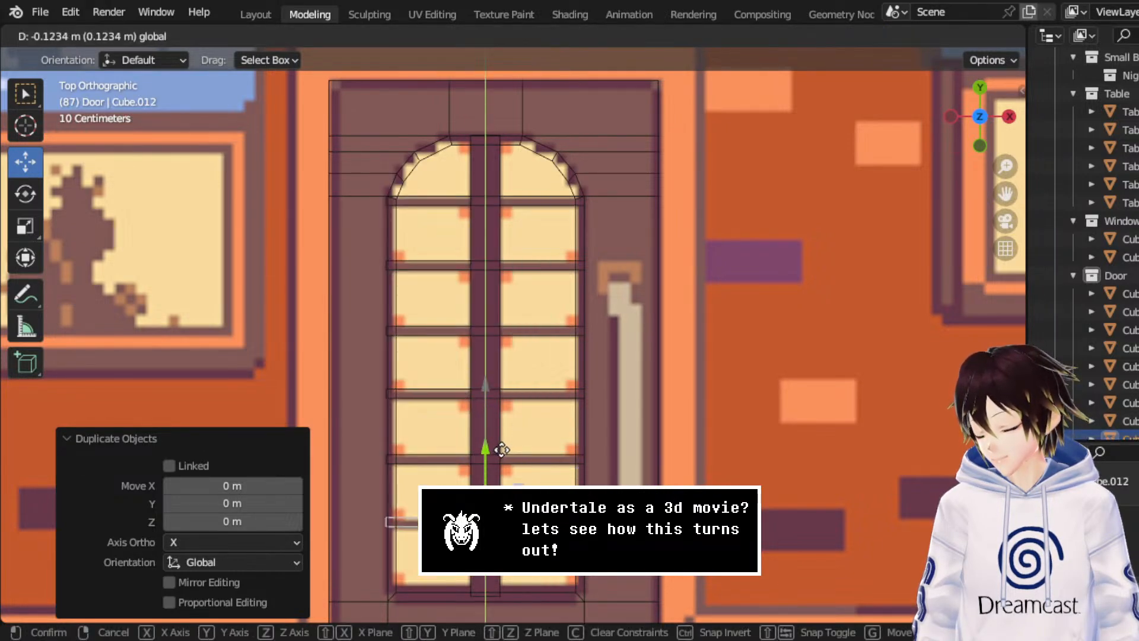
left_click(501, 449)
- Delete the two end faces of the vertical centre bar
middle_click_drag(501, 450, 510, 353)
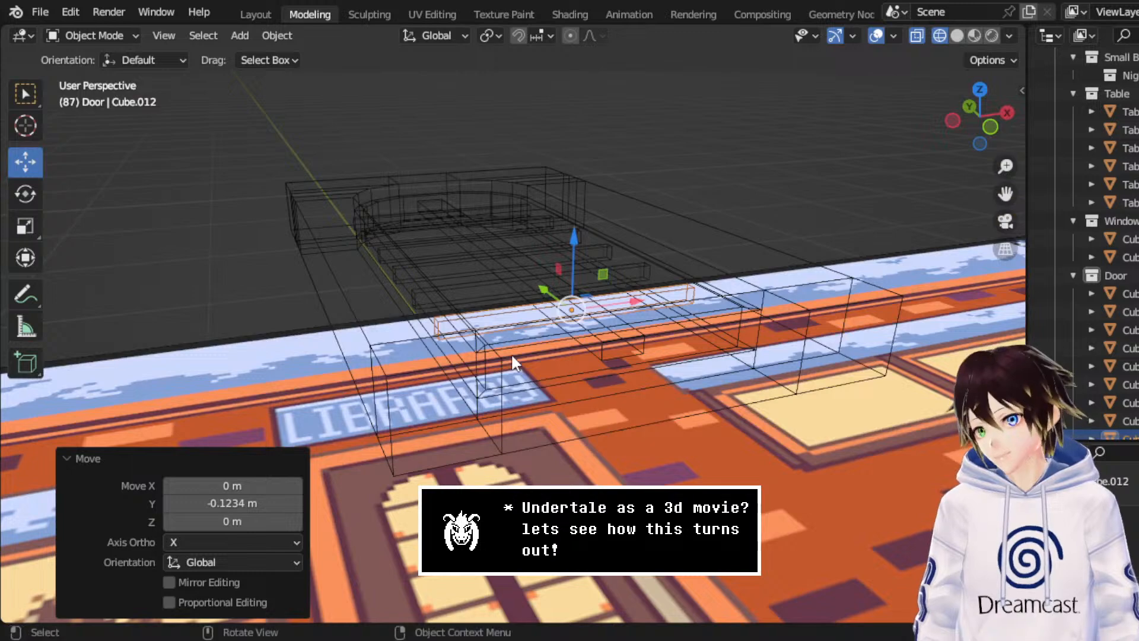
left_click(504, 261)
middle_click_drag(503, 261, 473, 223)
left_click(95, 35)
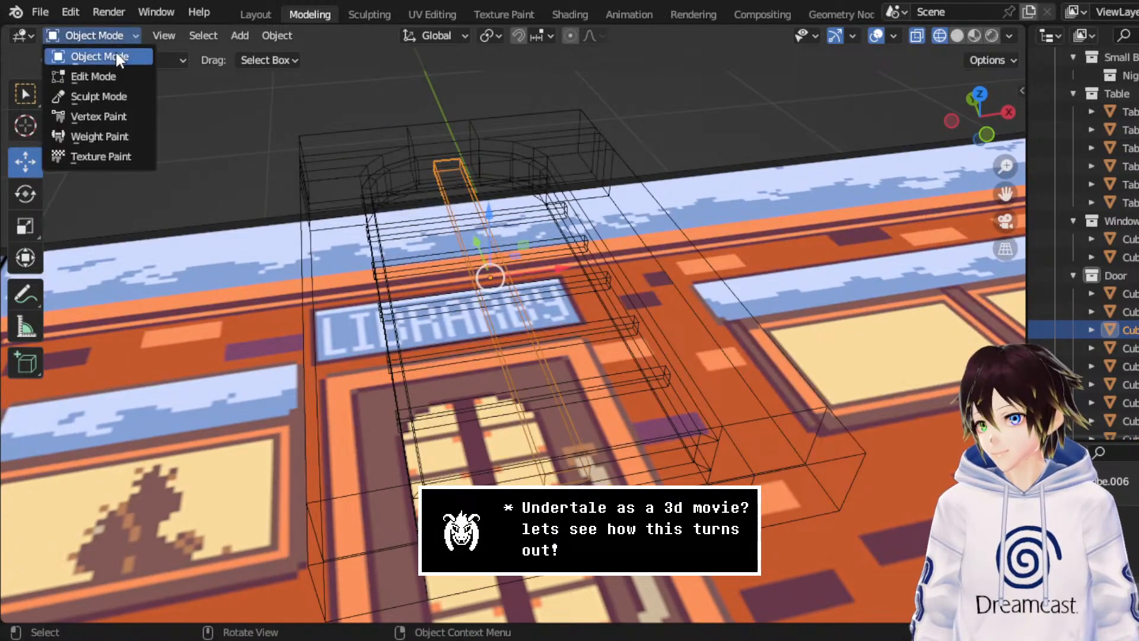
left_click(120, 71)
left_click_drag(432, 141, 453, 170)
key("x")
left_click(453, 171)
left_click(541, 459)
key("x")
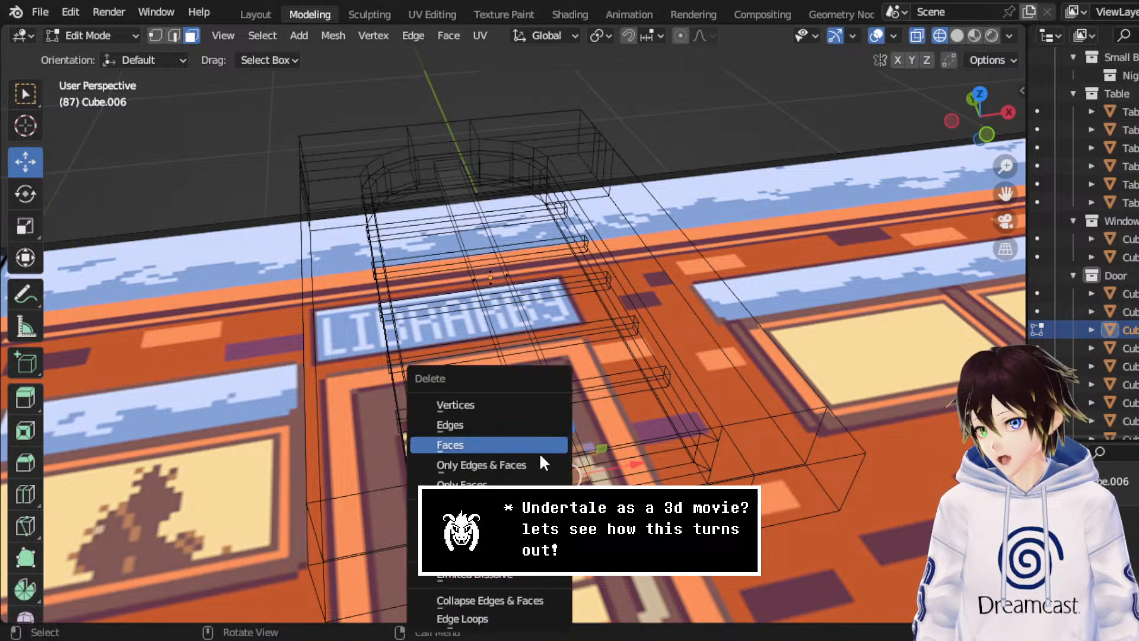
left_click(541, 456)
- Bevel the long edges of the vertical centre bar's two sides with a width of about 0.308 m and 2 segments
left_click(478, 290)
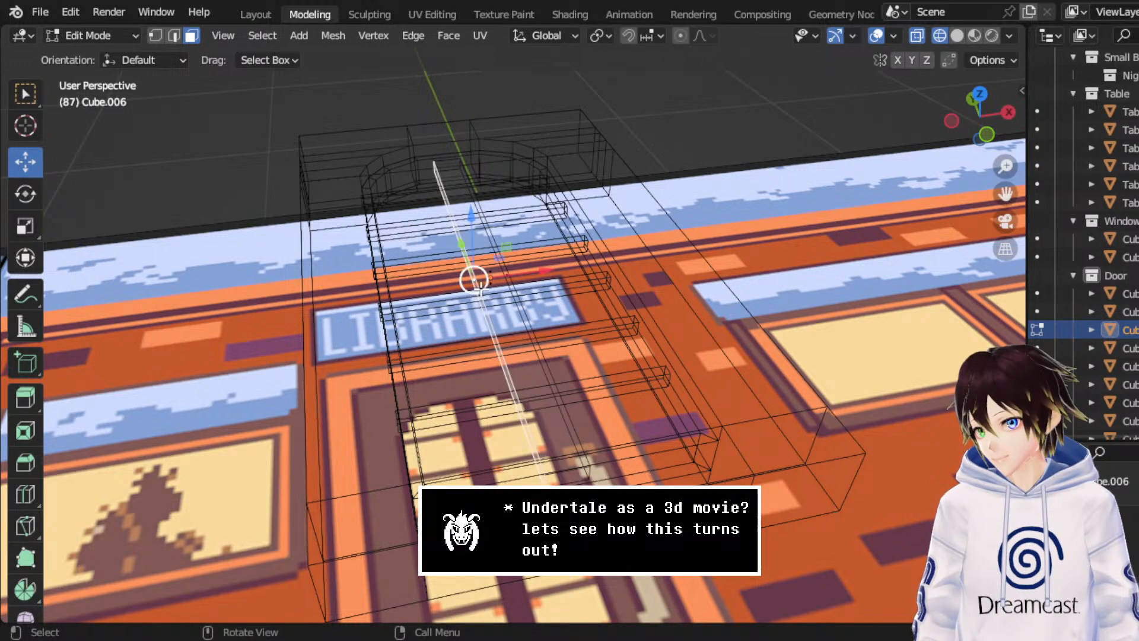
left_click(513, 277, "shift")
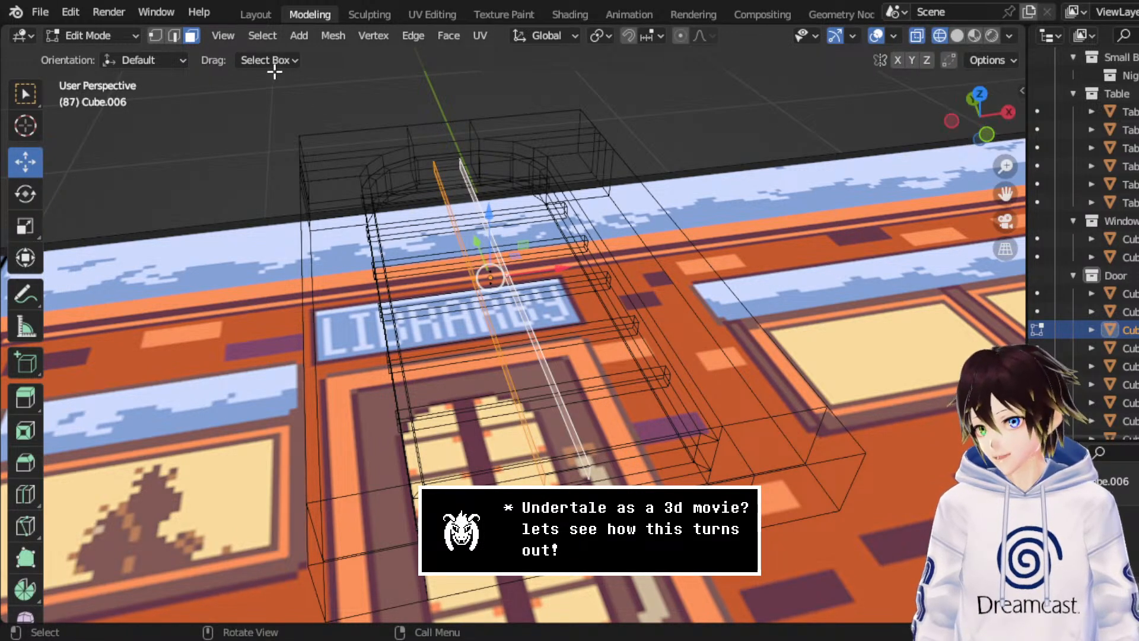
left_click(172, 36)
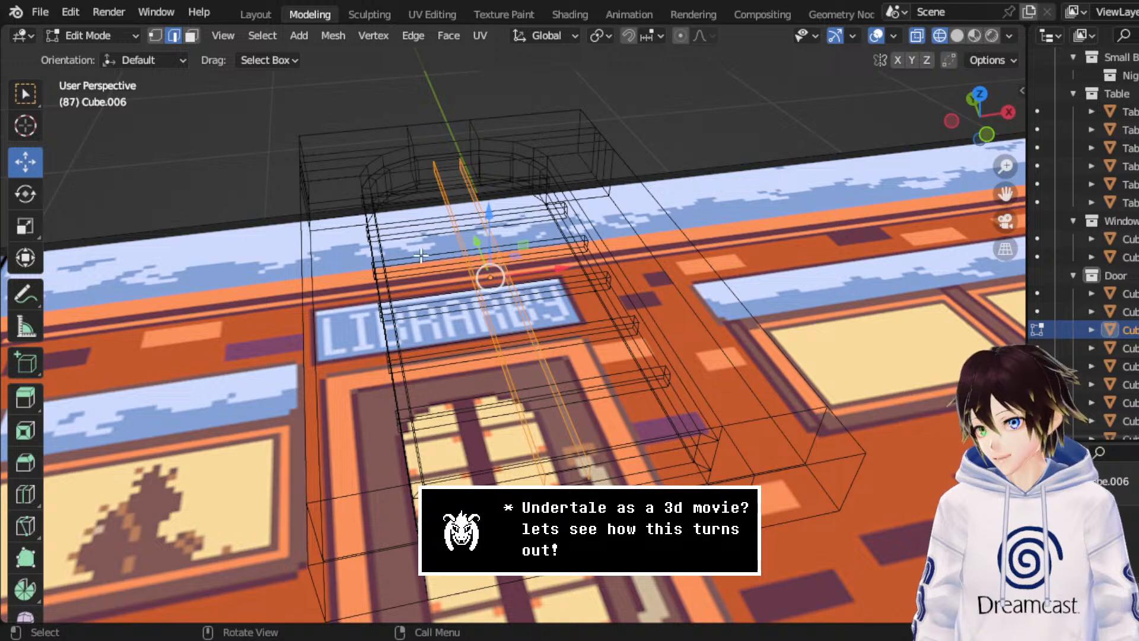
middle_click_drag(420, 255, 495, 260)
right_click(499, 259)
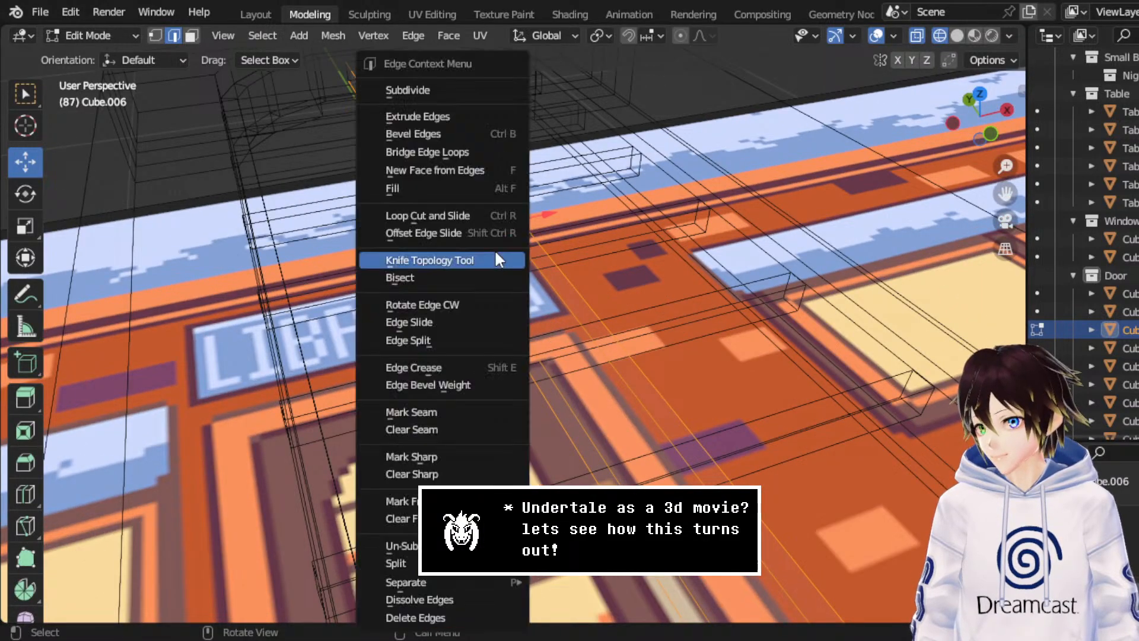
left_click(446, 134)
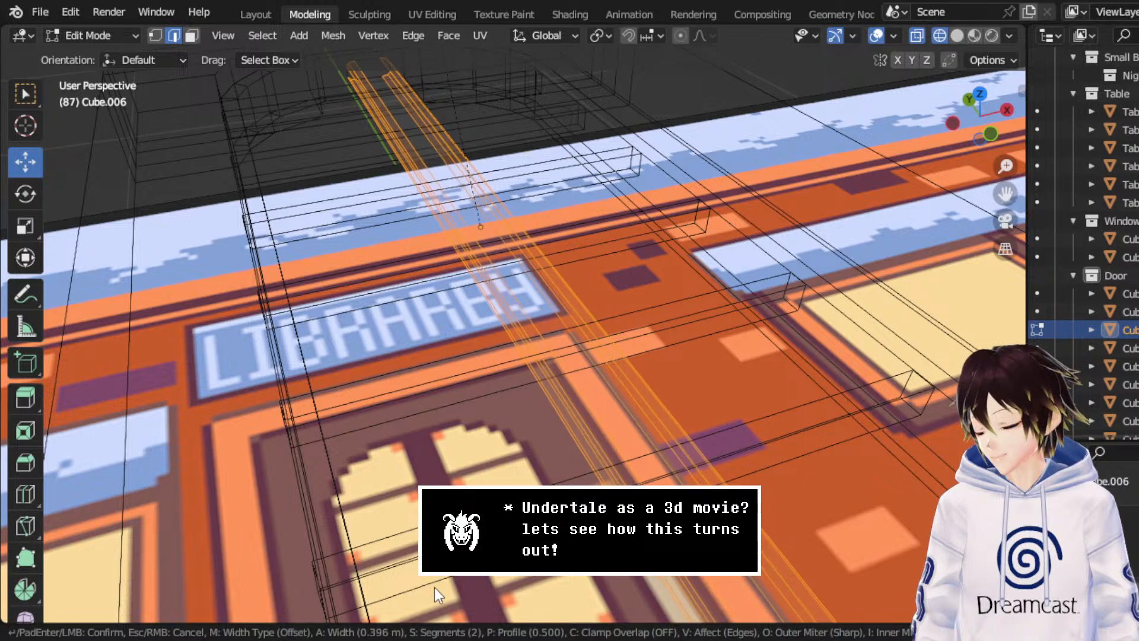
left_click(430, 611)
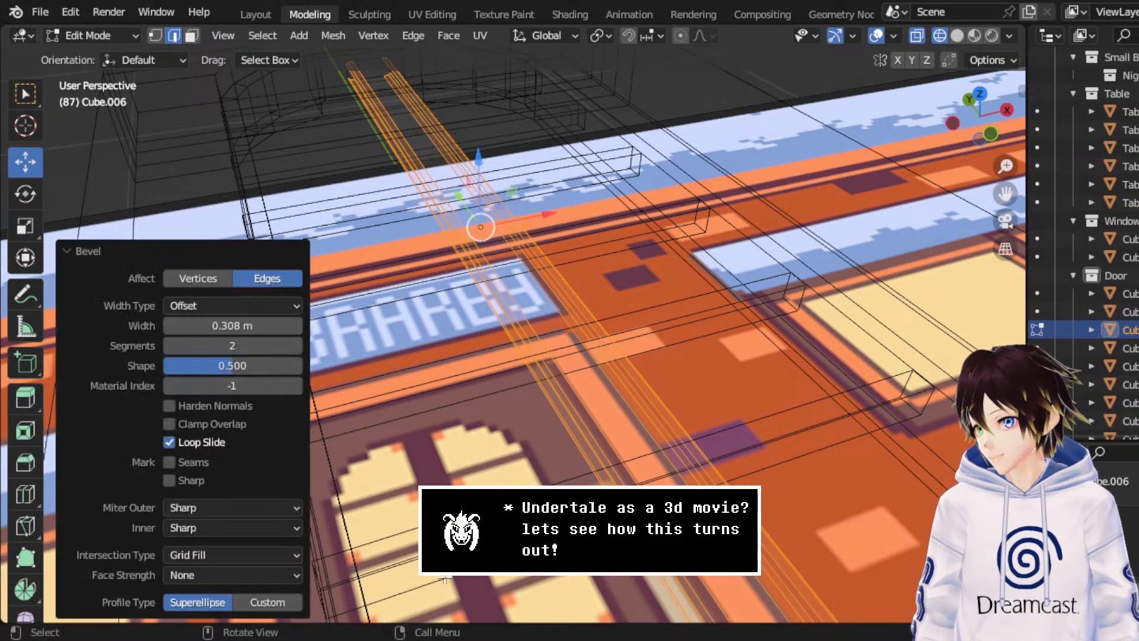
left_click(113, 36)
left_click(127, 59)
- Select all six horizontal window bars and scale them along Z by about 0.29, with the viewport in solid shading
middle_click_drag(267, 101, 456, 222)
left_click(439, 232)
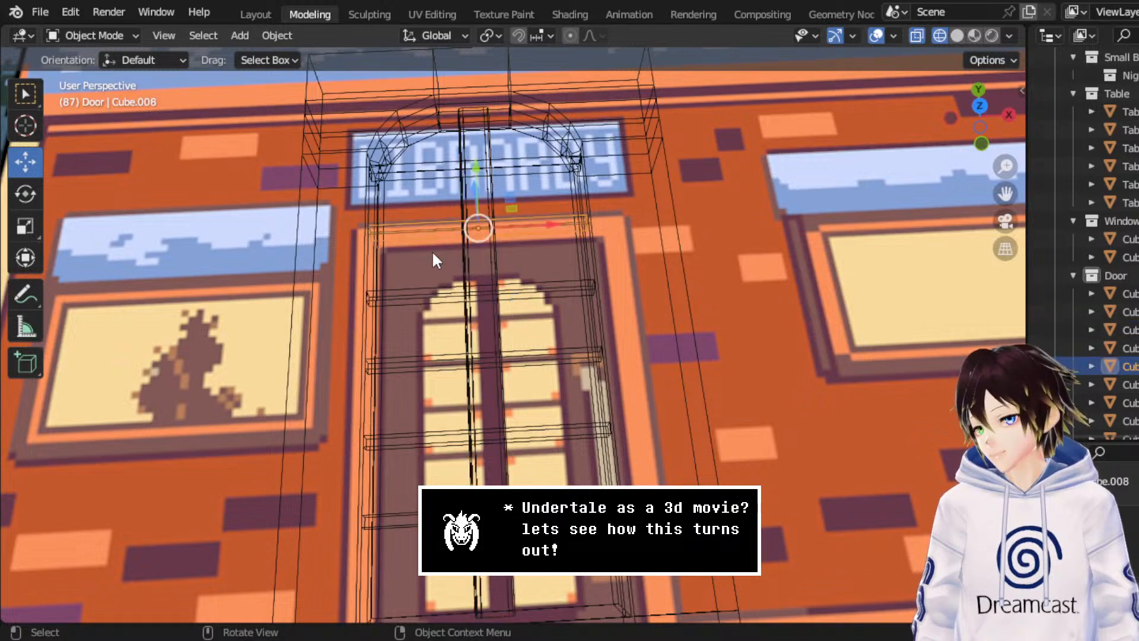
scroll(469, 213, "up", 2)
left_click(421, 134, "shift")
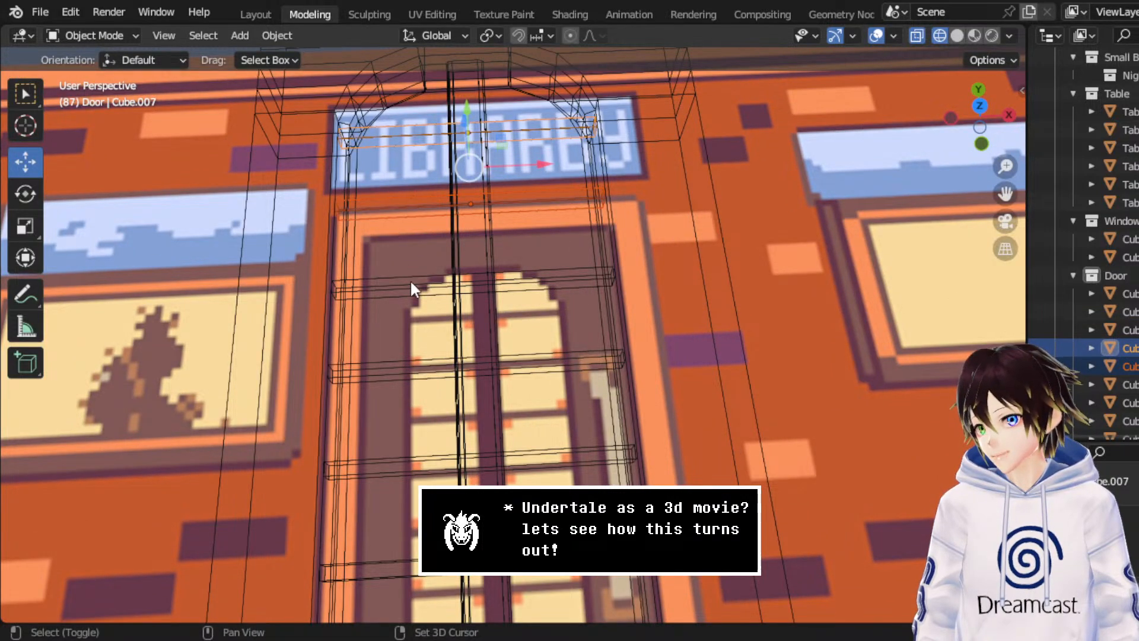
left_click(411, 279, "shift")
left_click(409, 365, "shift")
middle_click_drag(408, 413, 453, 351)
left_click(455, 374, "shift")
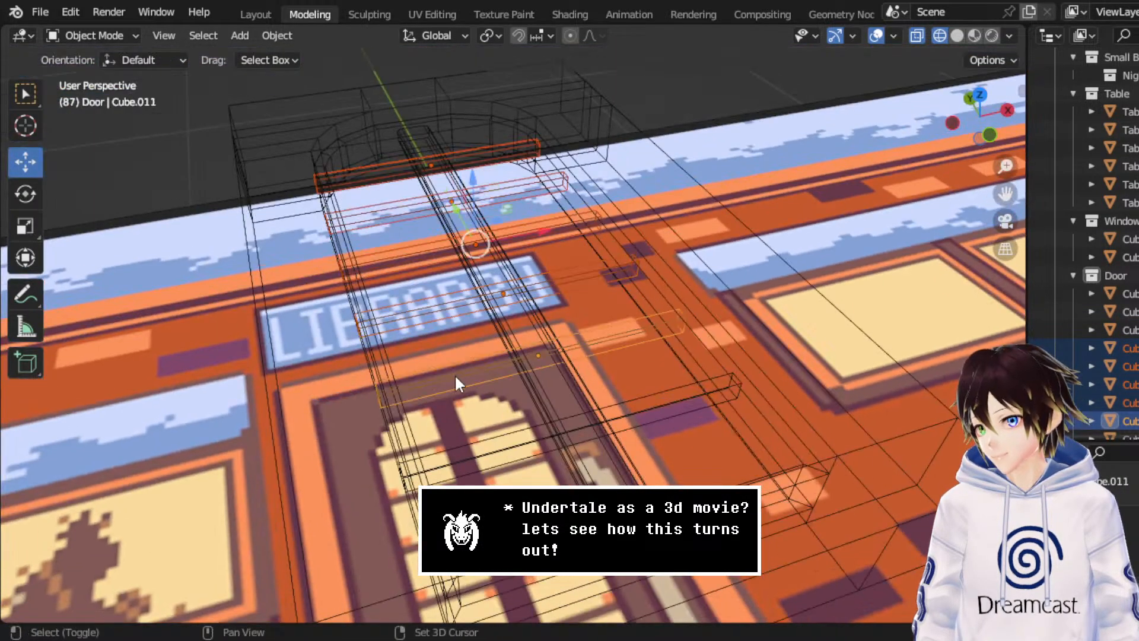
left_click(495, 445, "shift")
left_click(496, 443, "shift")
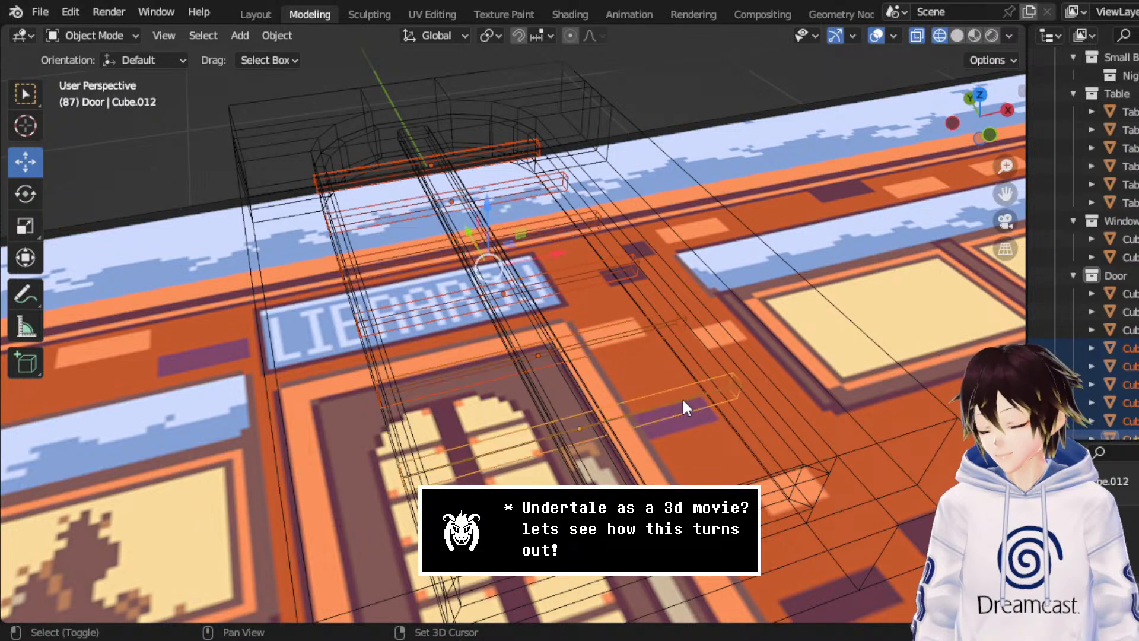
left_click(957, 36)
mouse_move(710, 312)
middle_mouse_down()
mouse_move(720, 312)
mouse_move(628, 347)
middle_mouse_up()
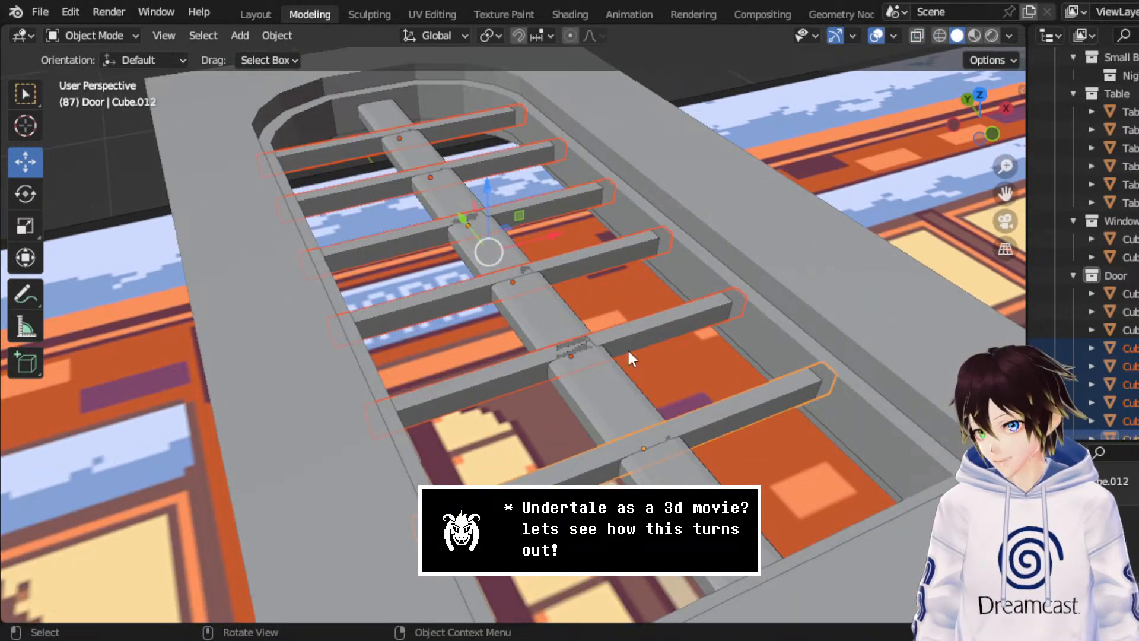
left_click(26, 229)
left_click_drag(489, 188, 486, 237)
middle_click_drag(487, 240, 504, 263)
scroll(504, 262, "up", 3)
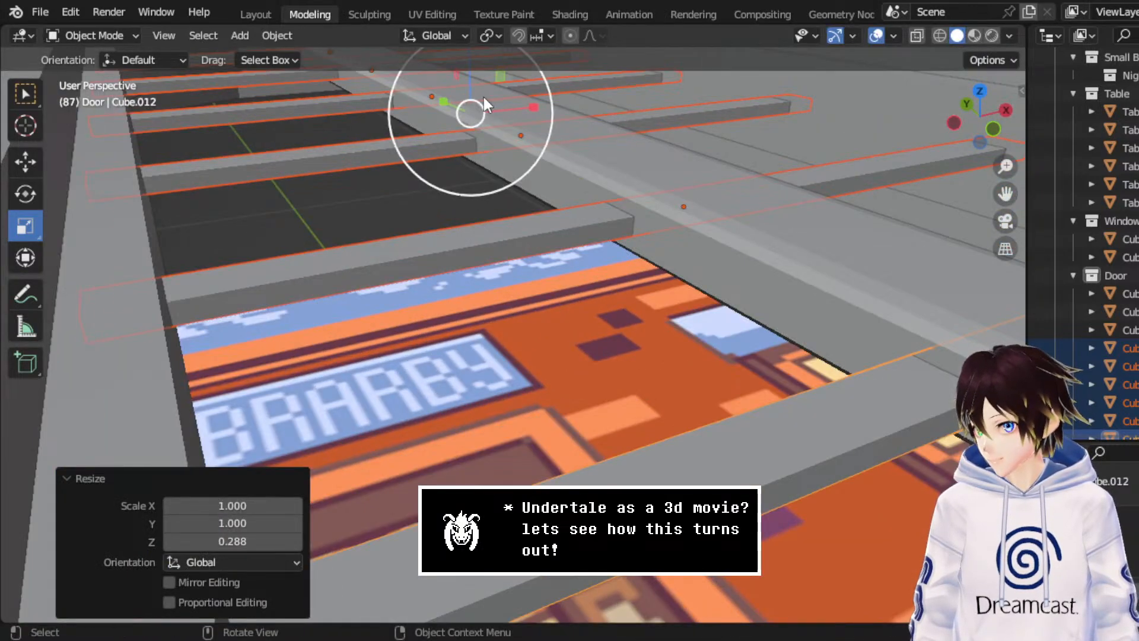
- Scale the six horizontal bars along Z by about 1.6, deselect them and check the door window from the front
left_click_drag(468, 70, 468, 44)
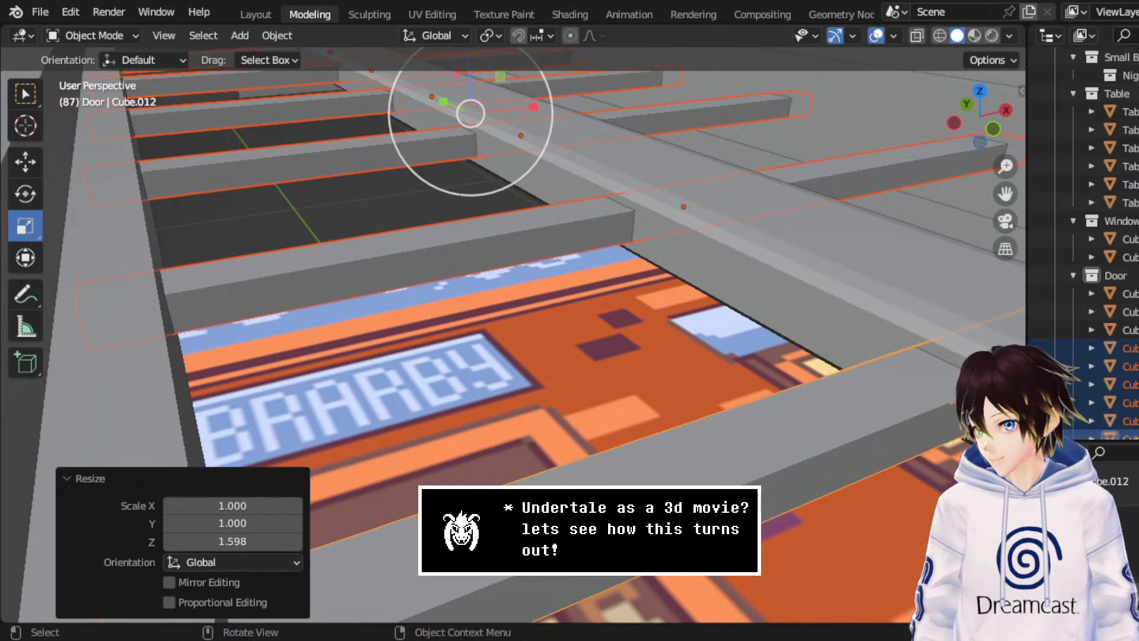
middle_click_drag(522, 297, 610, 179)
left_click(741, 270)
scroll(637, 253, "up", 5)
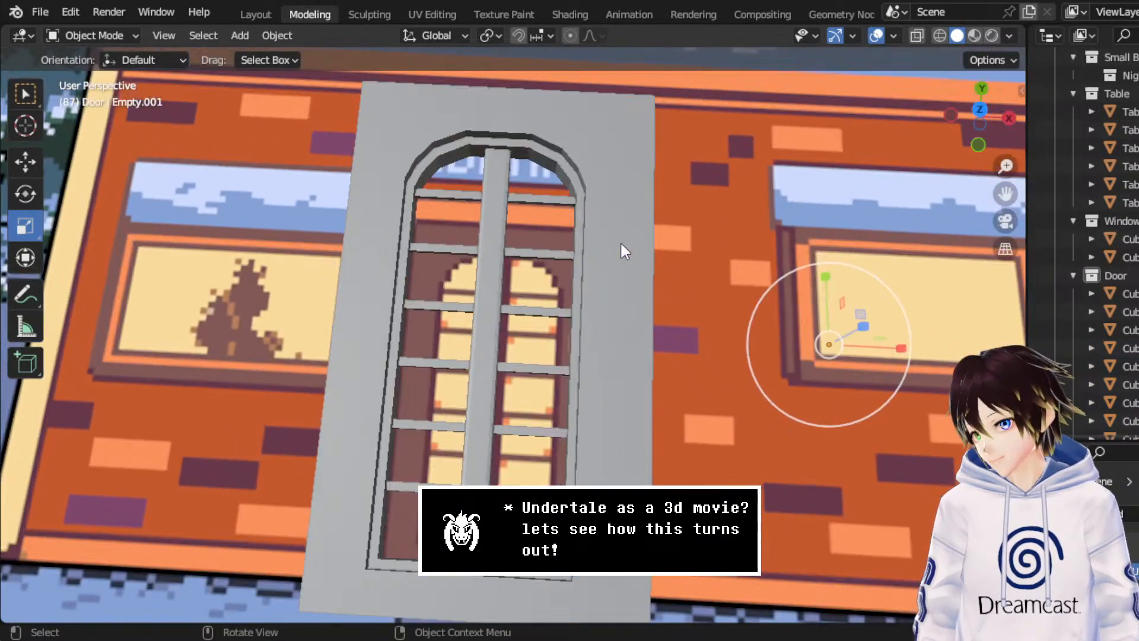
- Add a plane mesh, viewing the door from the top in wireframe shading
left_click(979, 109)
left_click(941, 35)
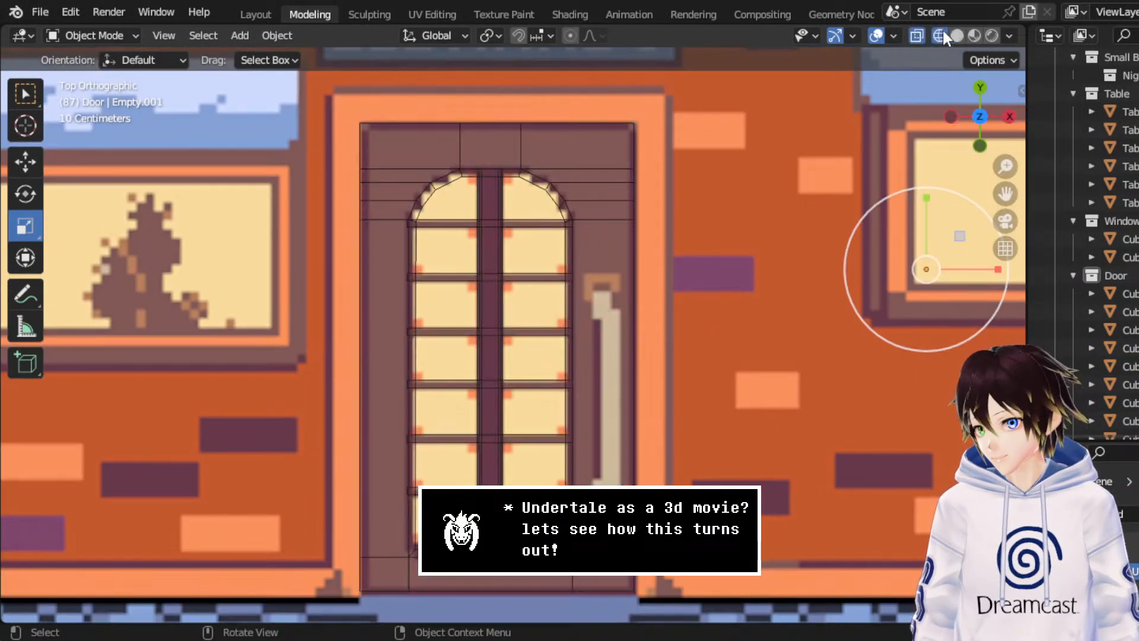
left_click(239, 35)
mouse_move(261, 56)
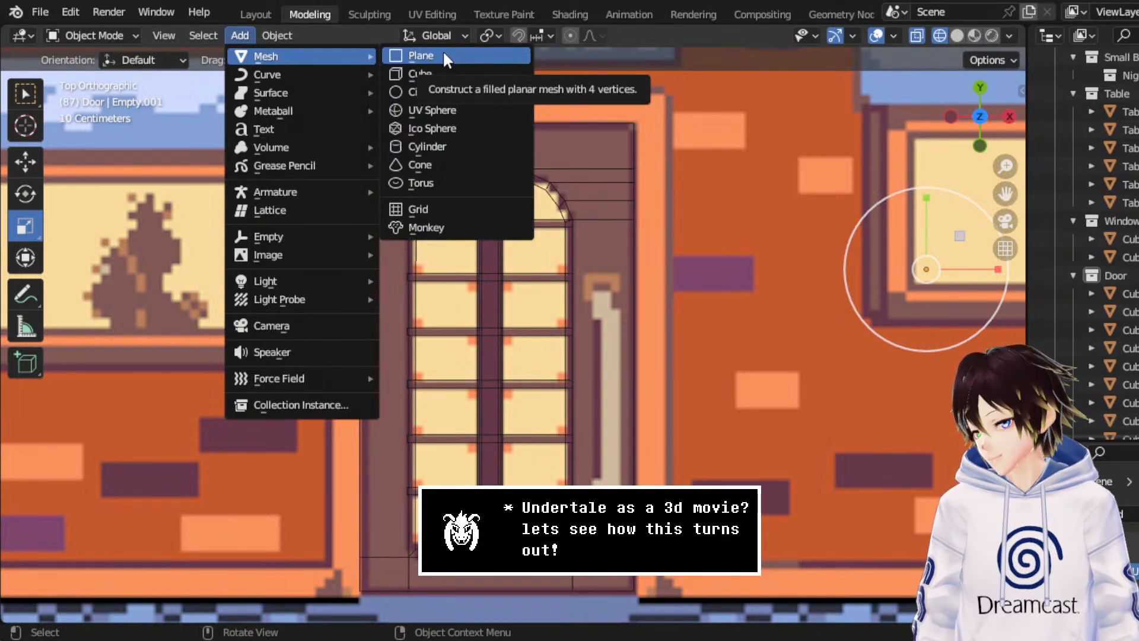
left_click(420, 56)
- Move the plane by about -0.37 m in X and 4.16 m in Y to the middle of the door window
scroll(338, 272, "down", 5)
left_click(25, 161)
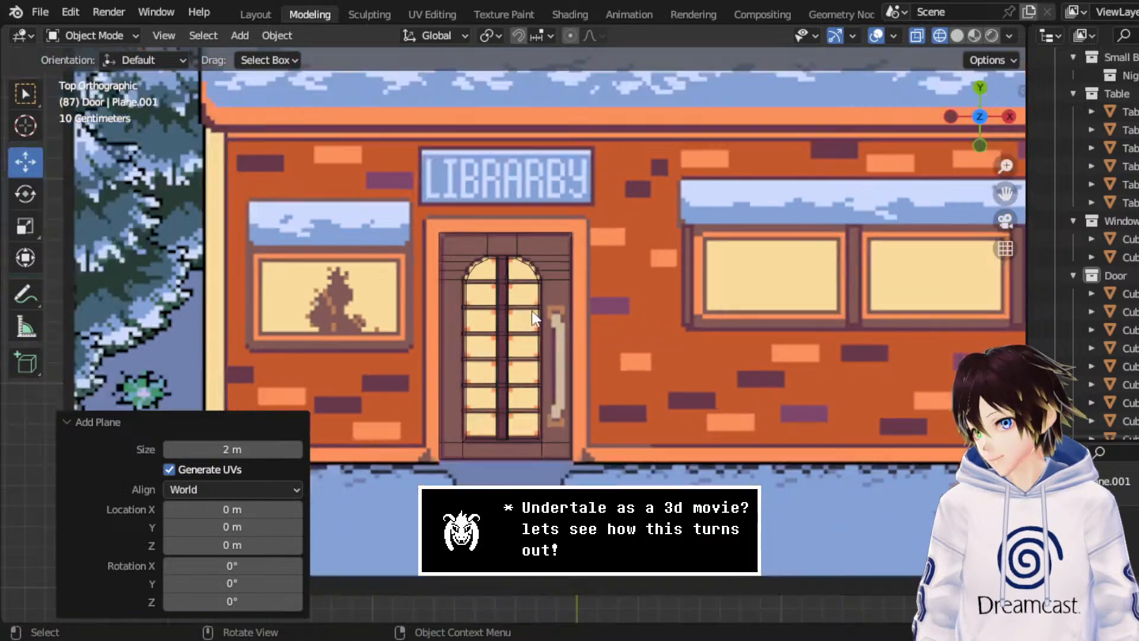
scroll(532, 310, "down", 6)
left_click_drag(554, 446, 540, 313)
scroll(549, 303, "up", 12)
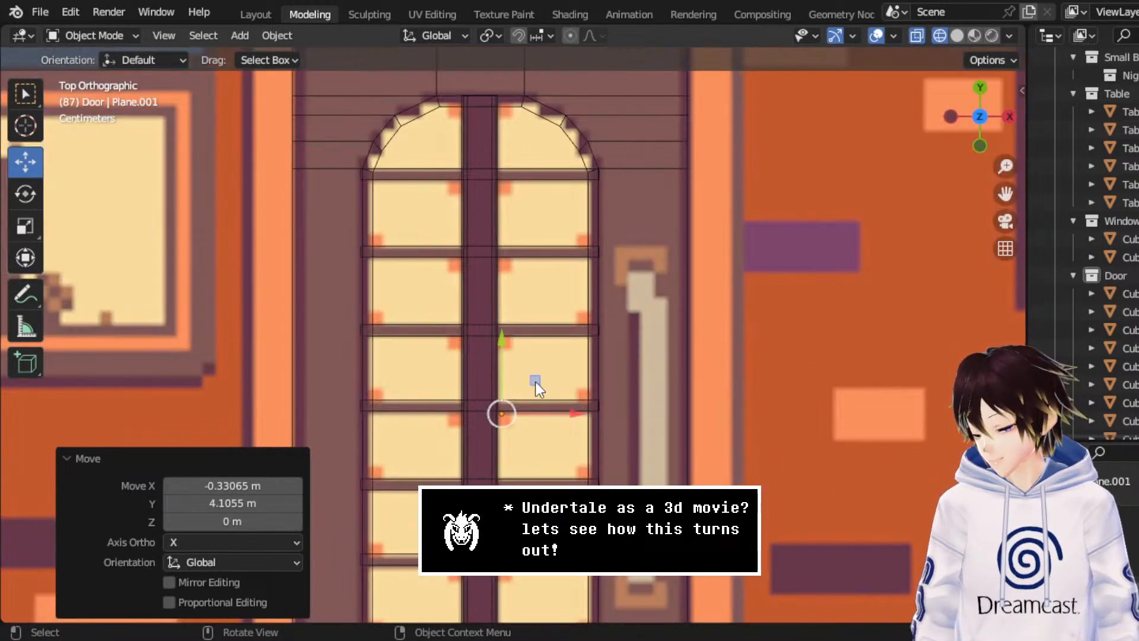
key("g")
left_click(510, 347)
scroll(510, 346, "down", 4)
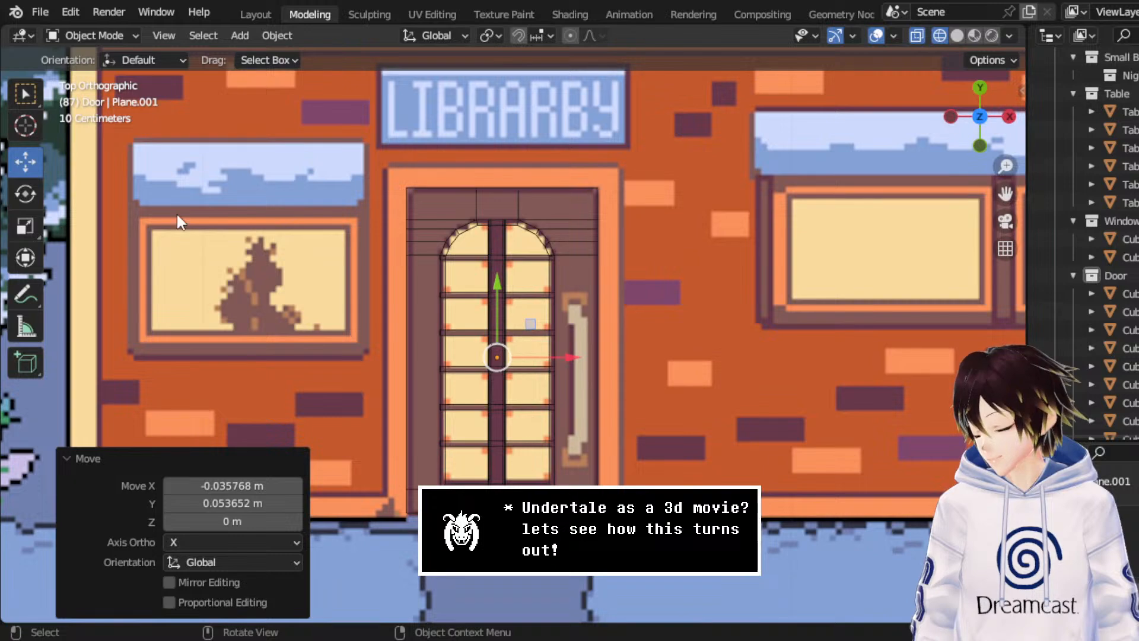
- Raise the plane along Z by about 0.96 m to the level of the door, working from the front view
left_click(24, 225)
scroll(473, 382, "down", 5)
middle_click_drag(472, 382, 475, 195)
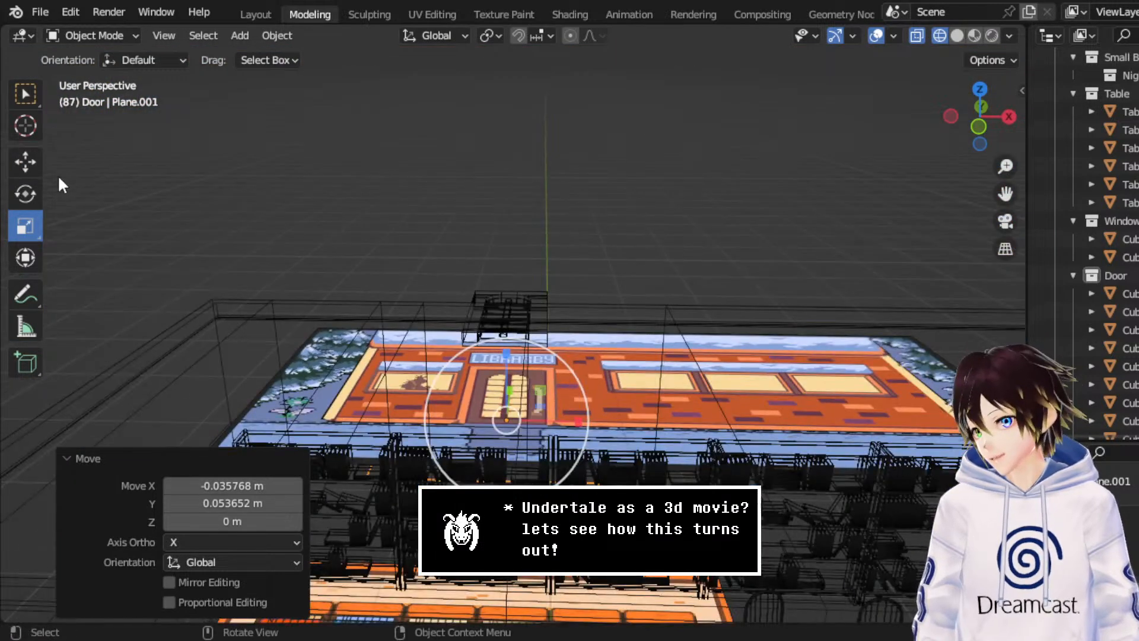
left_click(25, 161)
left_click(979, 124)
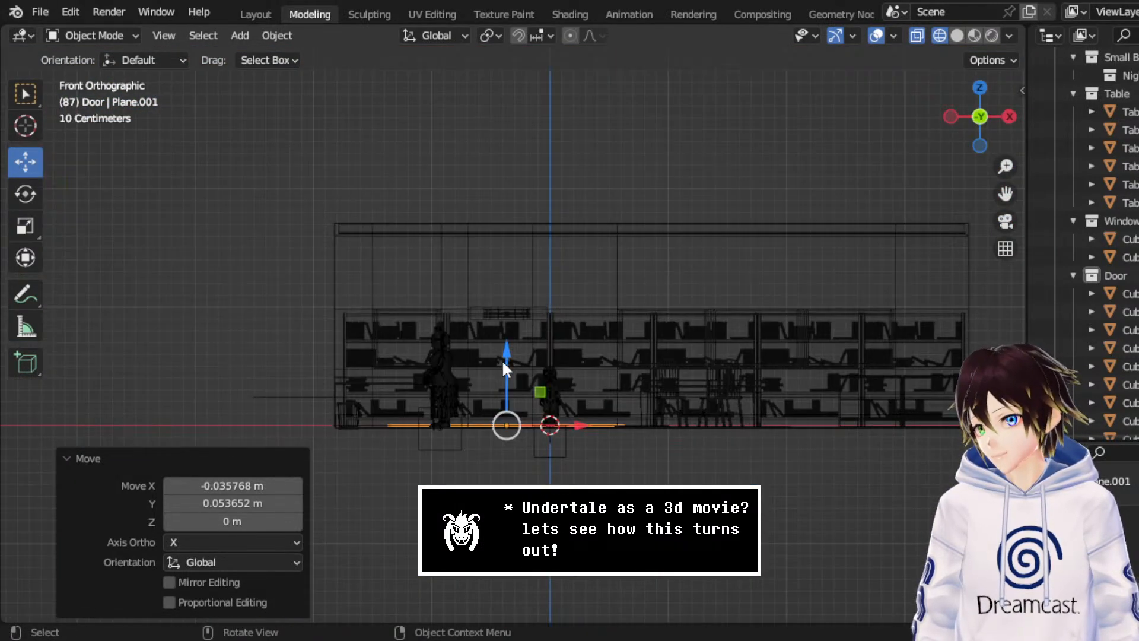
left_click_drag(503, 368, 515, 222)
- Lower the plane along Z by about 0.015 m so it lies within the thickness of the window bars
scroll(515, 222, "up", 5)
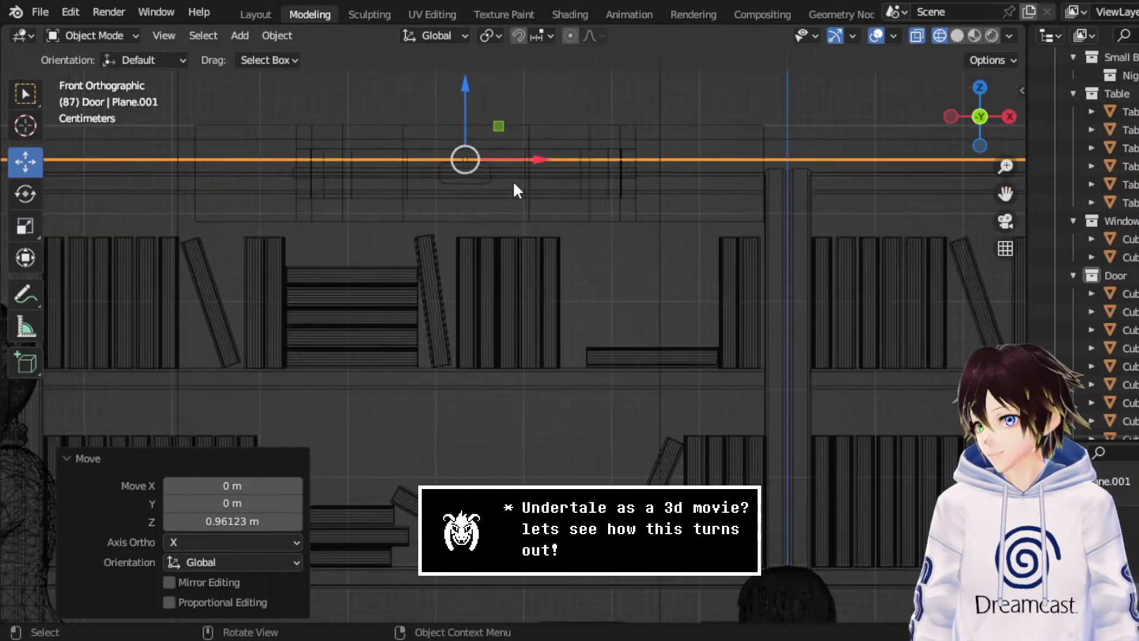
scroll(513, 185, "up", 1)
key("g")
key("z")
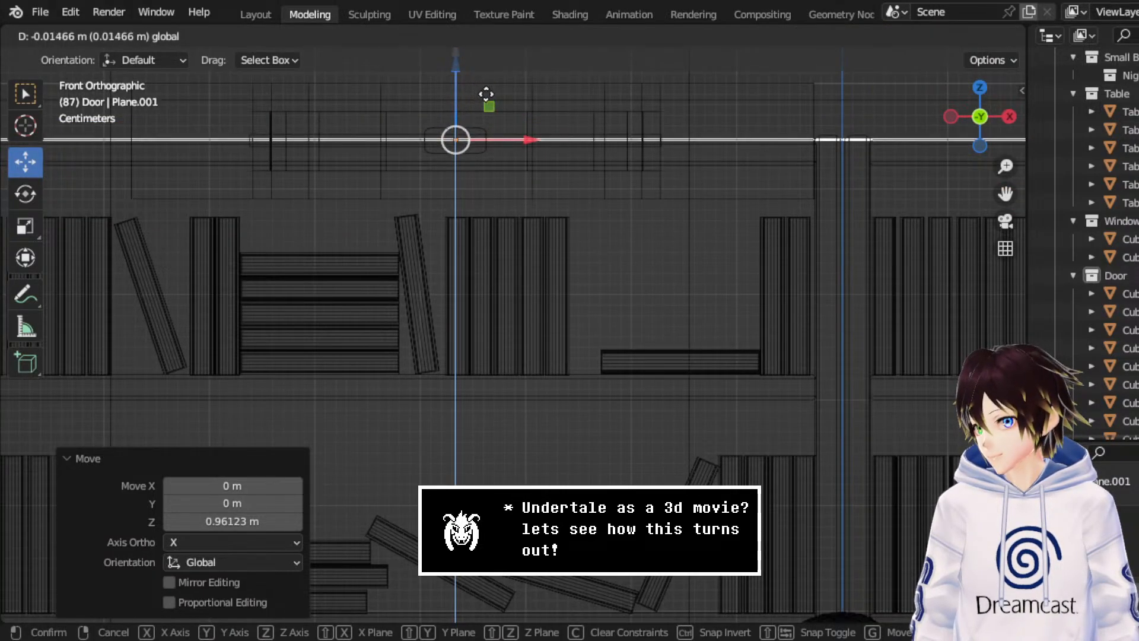
left_click_drag(486, 94, 486, 95)
scroll(489, 101, "up", 1)
left_click_drag(1003, 194, 1106, 343)
scroll(506, 89, "up", 5)
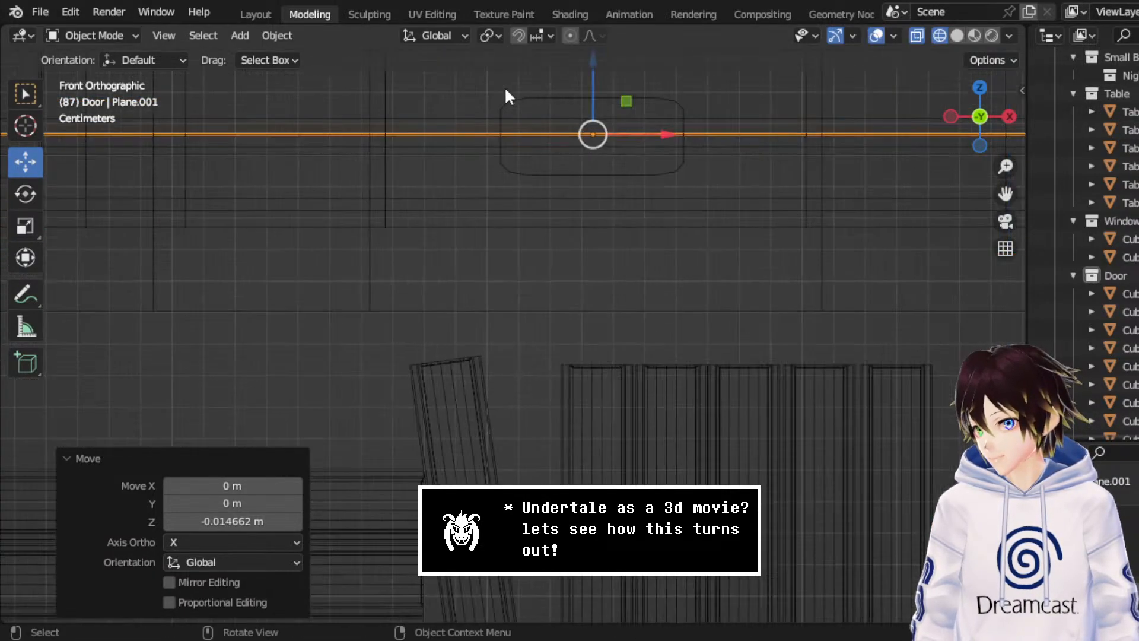
left_click_drag(589, 101, 598, 96)
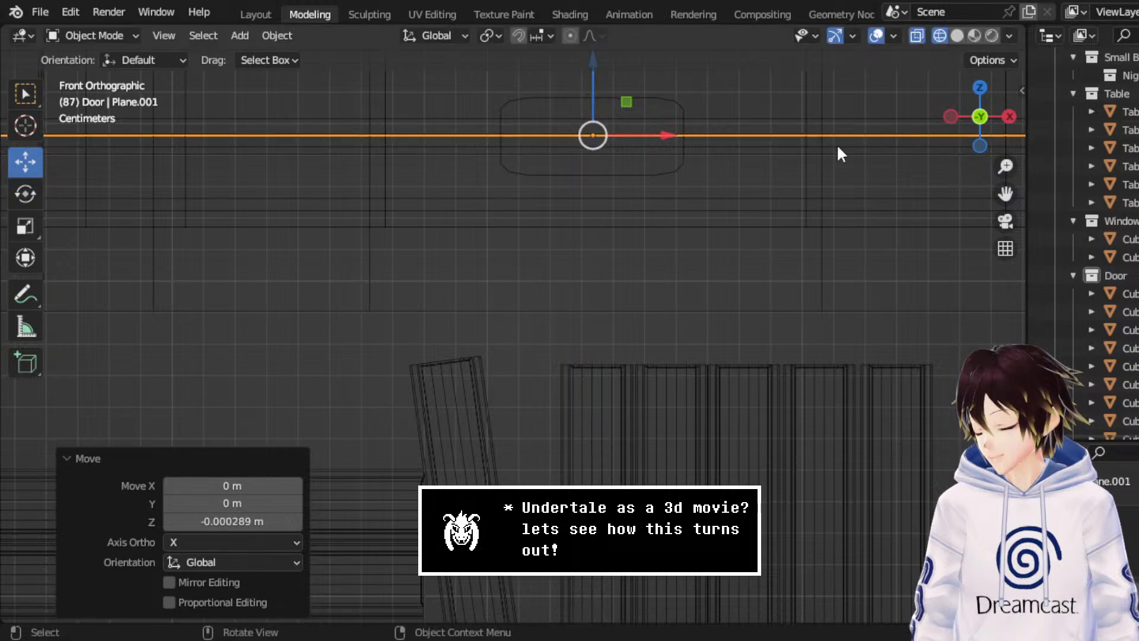
- Edit the plane's vertices from the top view and scale them along X to slightly wider than the door window
left_click(980, 87)
scroll(677, 219, "down", 6)
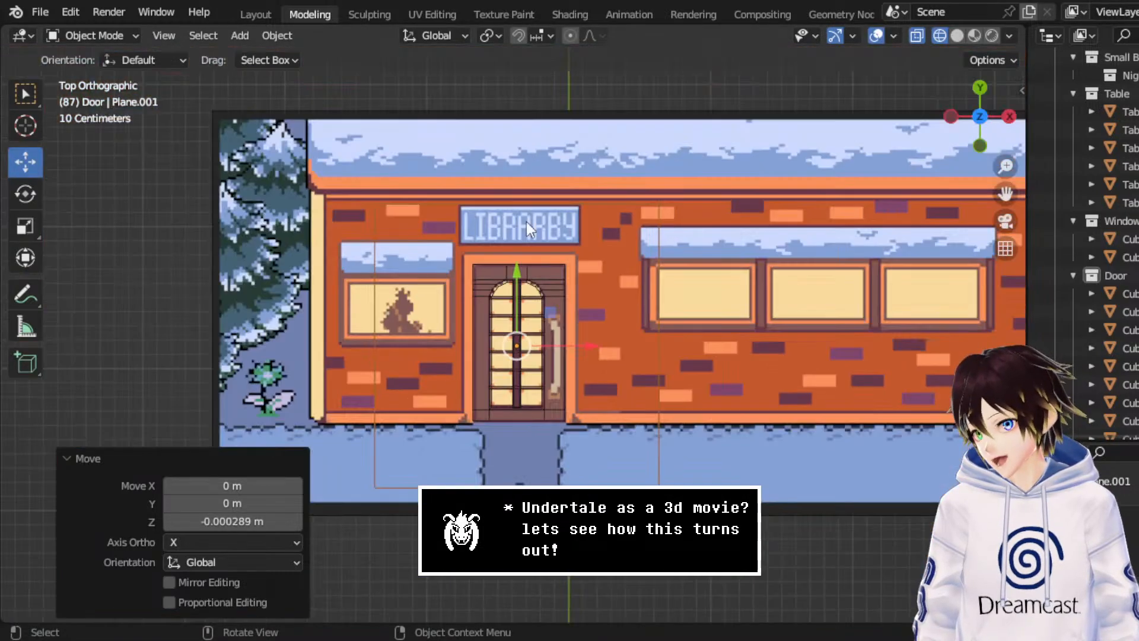
left_click(114, 37)
left_click(124, 77)
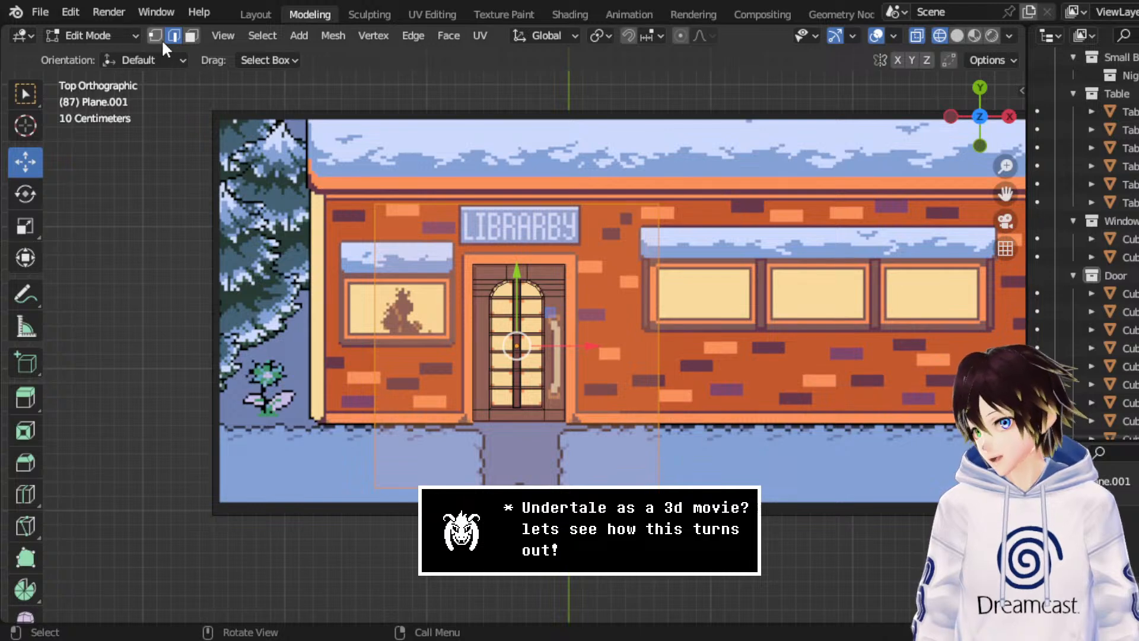
scroll(458, 282, "up", 3)
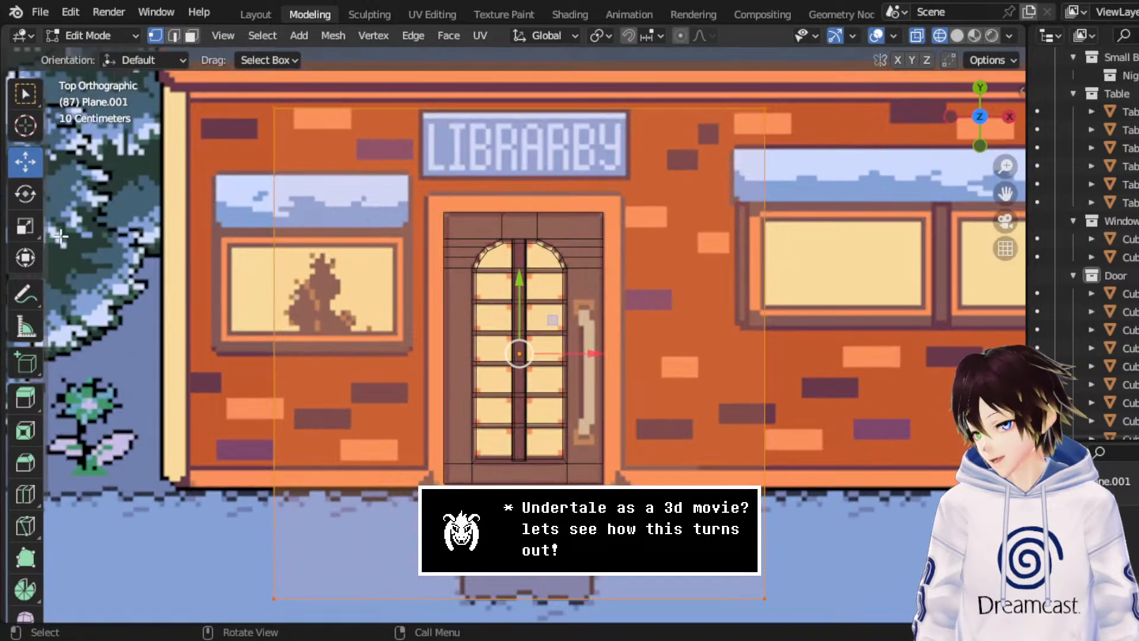
left_click(25, 225)
mouse_move(590, 354)
left_mouse_down()
mouse_move(567, 356)
mouse_move(578, 358)
left_mouse_up()
scroll(567, 356, "up", 2)
- Move the plane's top two vertices down along Y by about 0.52 m to just above the window arch
scroll(578, 359, "down", 3)
left_click_drag(378, 115, 651, 249)
left_click(25, 162)
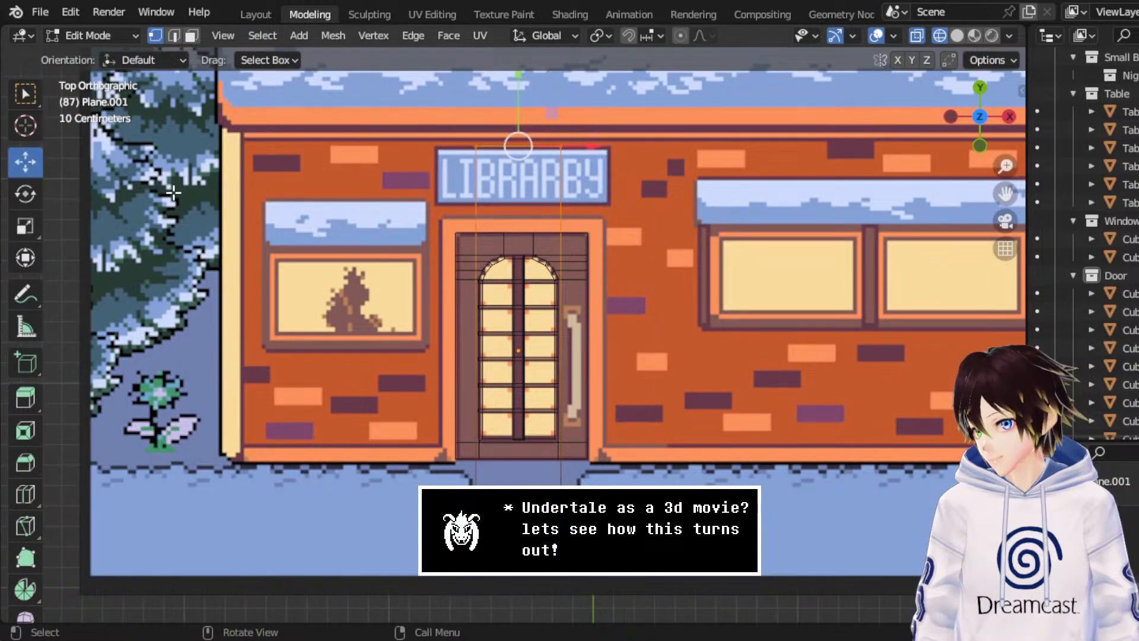
left_click_drag(525, 103, 523, 194)
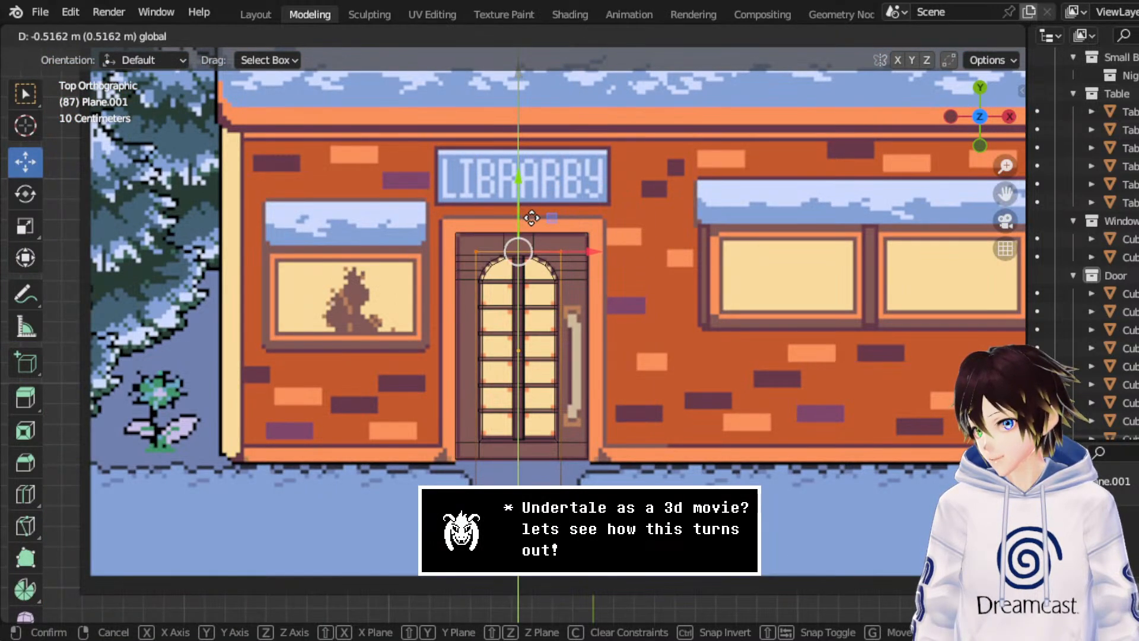
left_click(529, 218)
- Move the plane's bottom two vertices up along Y by about 0.49 m plus 0.05 m to near the door's bottom
key("alt+a")
scroll(372, 436, "down", 2)
key("b")
left_click_drag(372, 436, 509, 473)
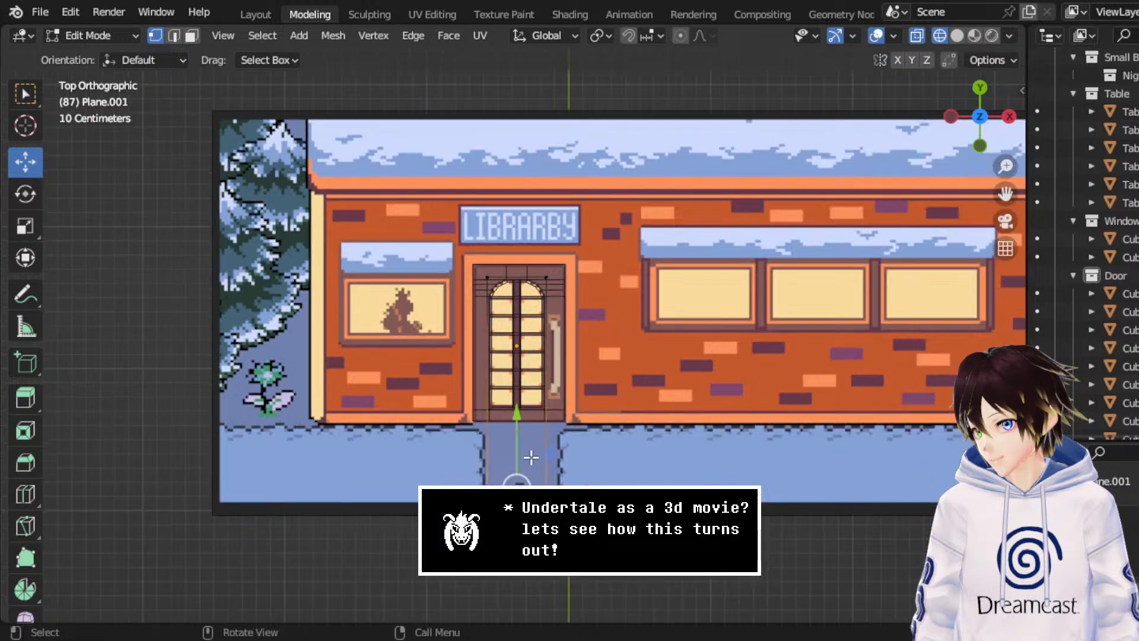
key("g")
key("y")
left_click(509, 478)
scroll(511, 440, "up", 4)
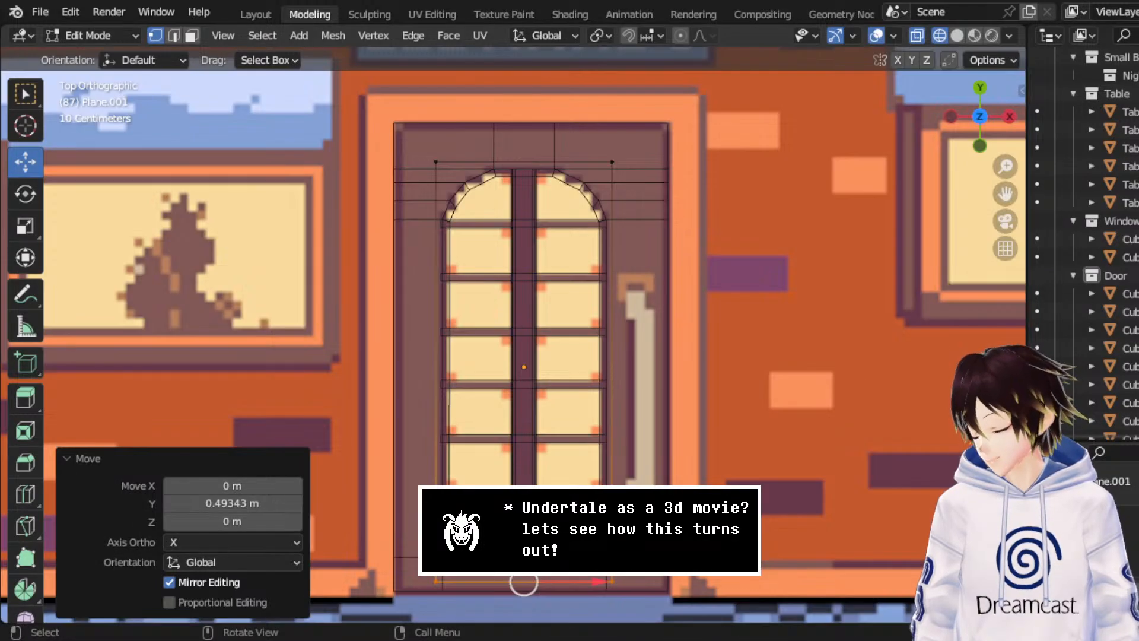
key("g")
key("y")
key("Return")
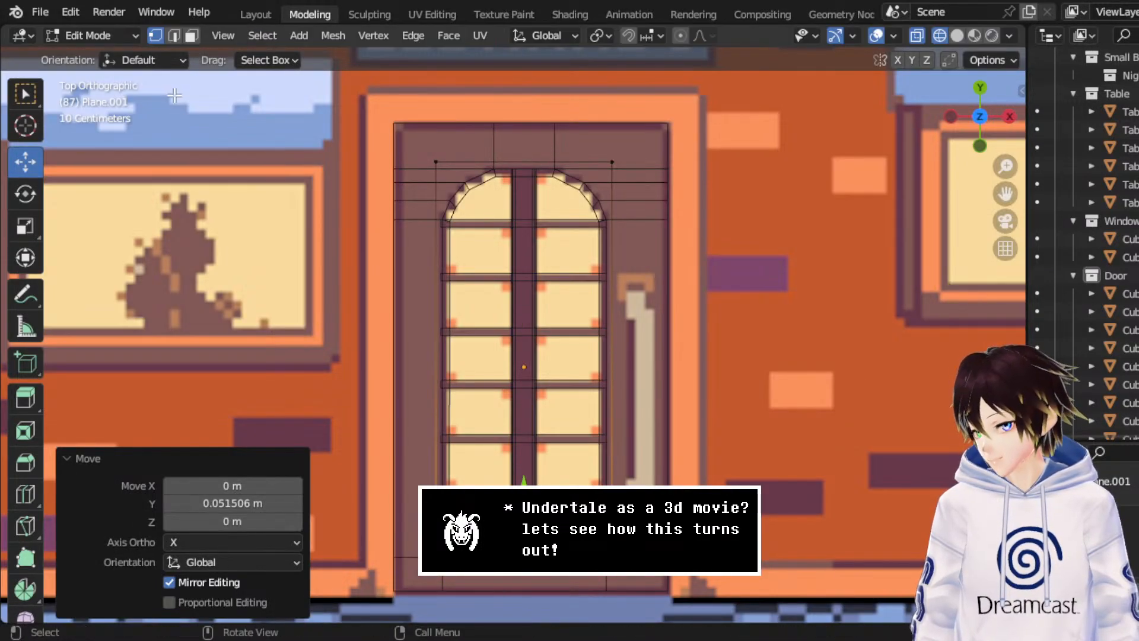
- Return to Object Mode, shift the plane along Y by about -0.004 m and check the window pane in solid shading
left_click(92, 37)
left_click(98, 50)
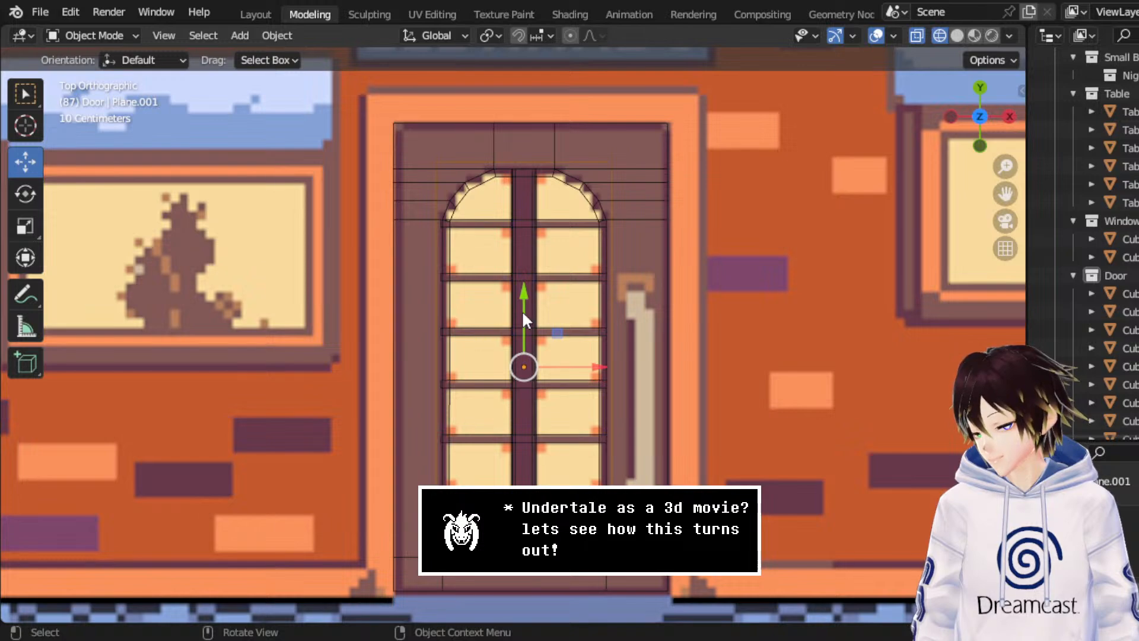
left_click_drag(524, 321, 526, 328)
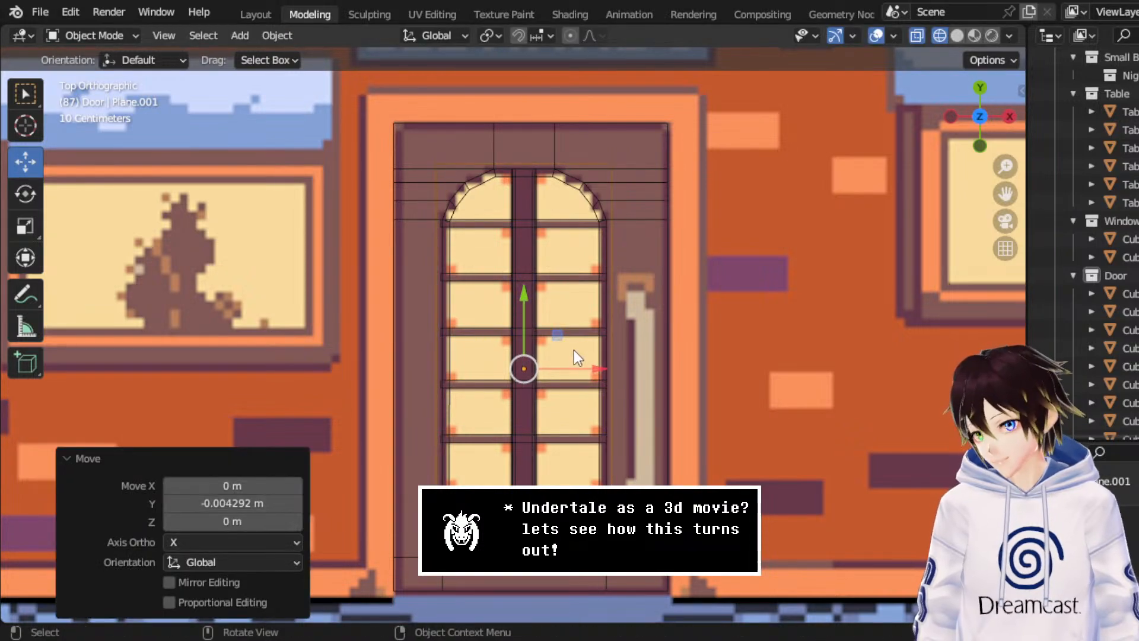
middle_click_drag(574, 350, 684, 226)
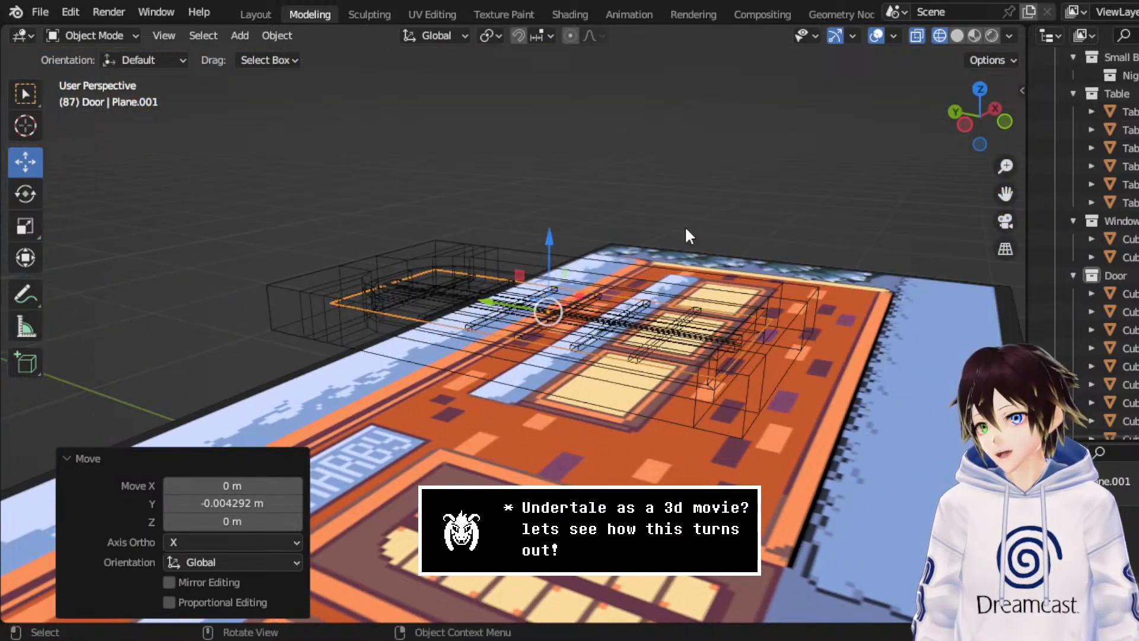
left_click(957, 36)
middle_click_drag(752, 175, 677, 277)
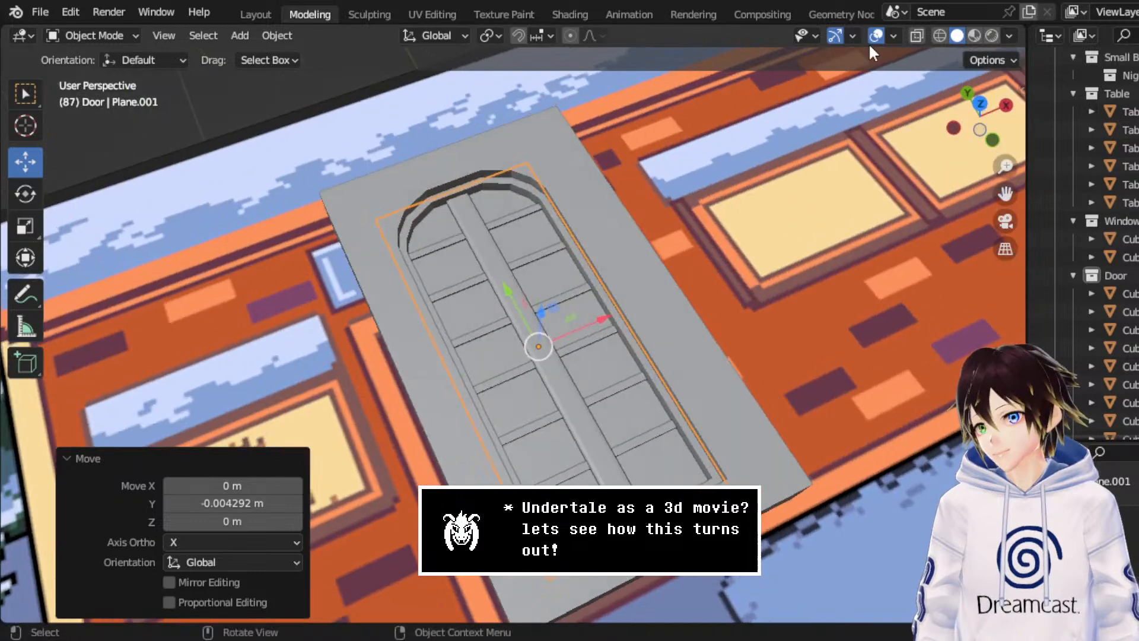
- Open the door slab's mesh for editing and save the Librarby.blend file
left_click(566, 166)
left_click(89, 36)
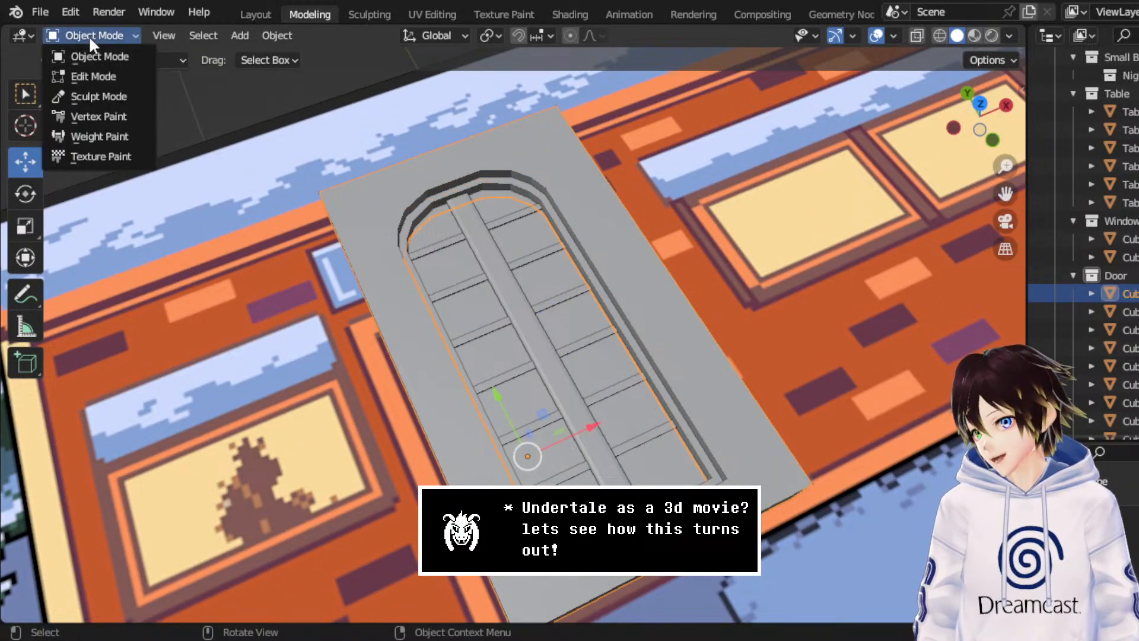
left_click(89, 76)
middle_click_drag(606, 218, 649, 191)
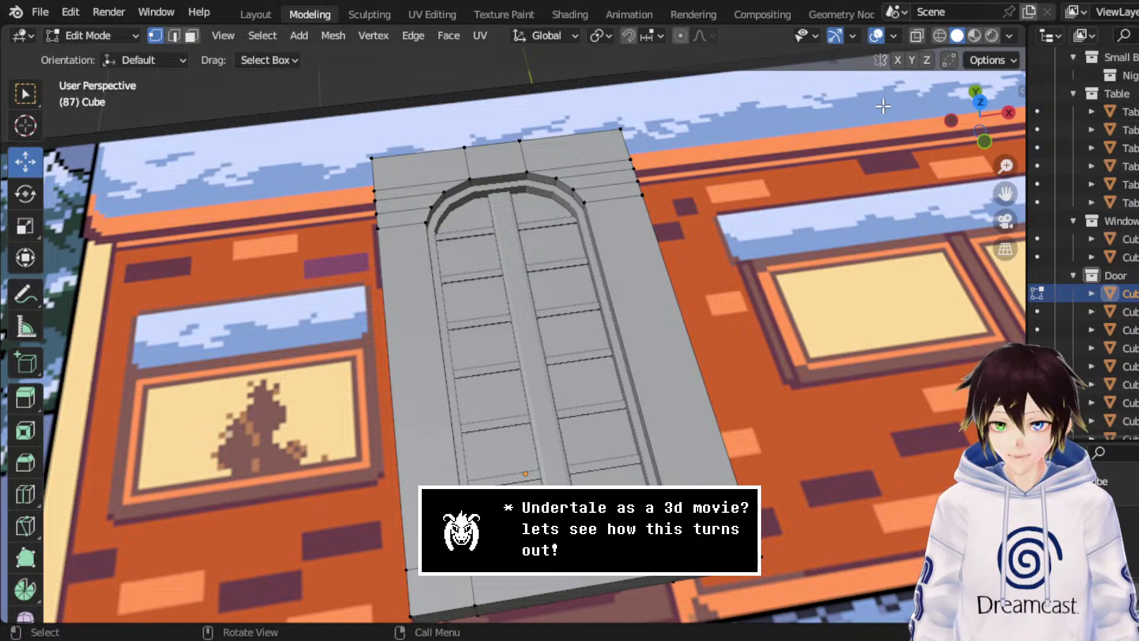
middle_click_drag(792, 221, 768, 223)
key("ctrl+s")
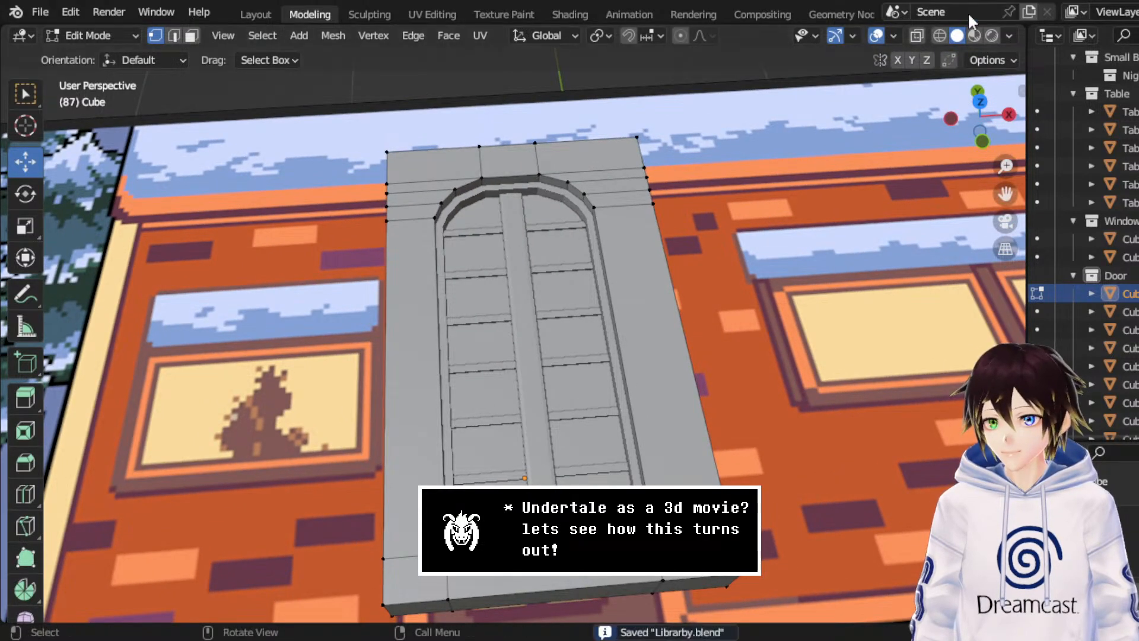
- Select the front edges running around the door's arched window opening
left_click(174, 35)
middle_click_drag(392, 225, 415, 236)
left_click(466, 232, "alt")
scroll(466, 232, "up", 2)
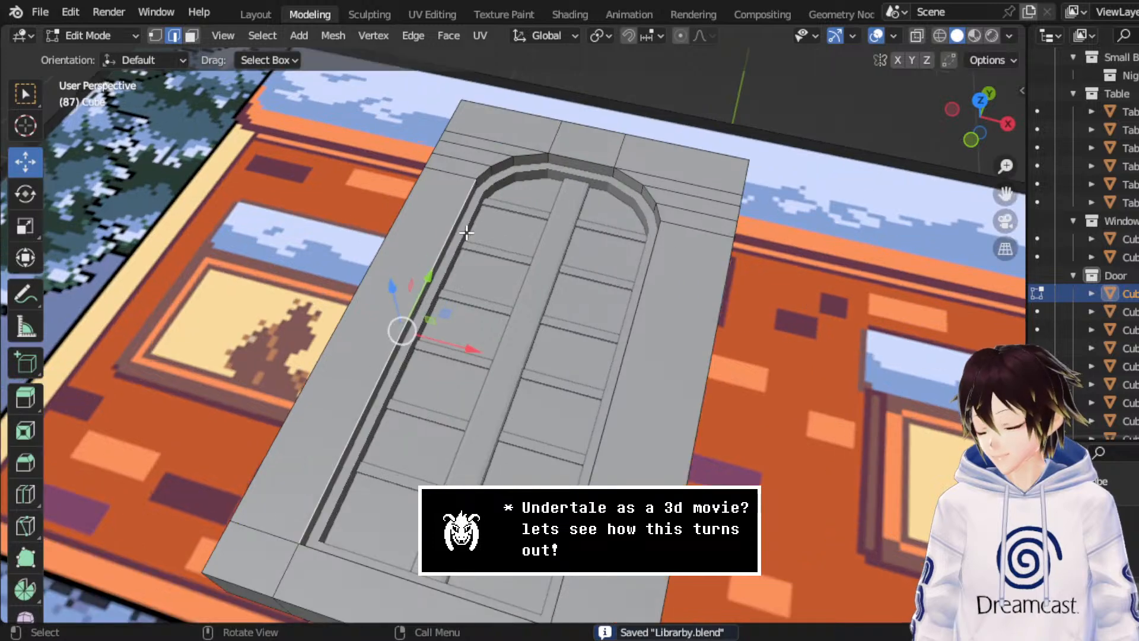
left_click(531, 157, "ctrl")
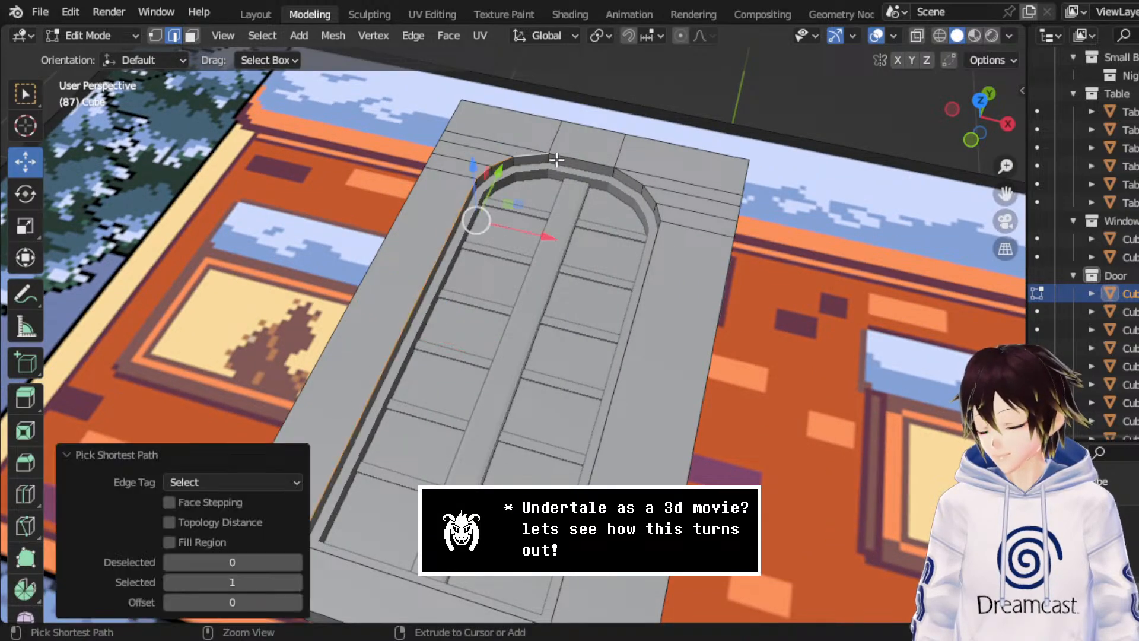
left_click(587, 165, "ctrl")
left_click(656, 242, "ctrl")
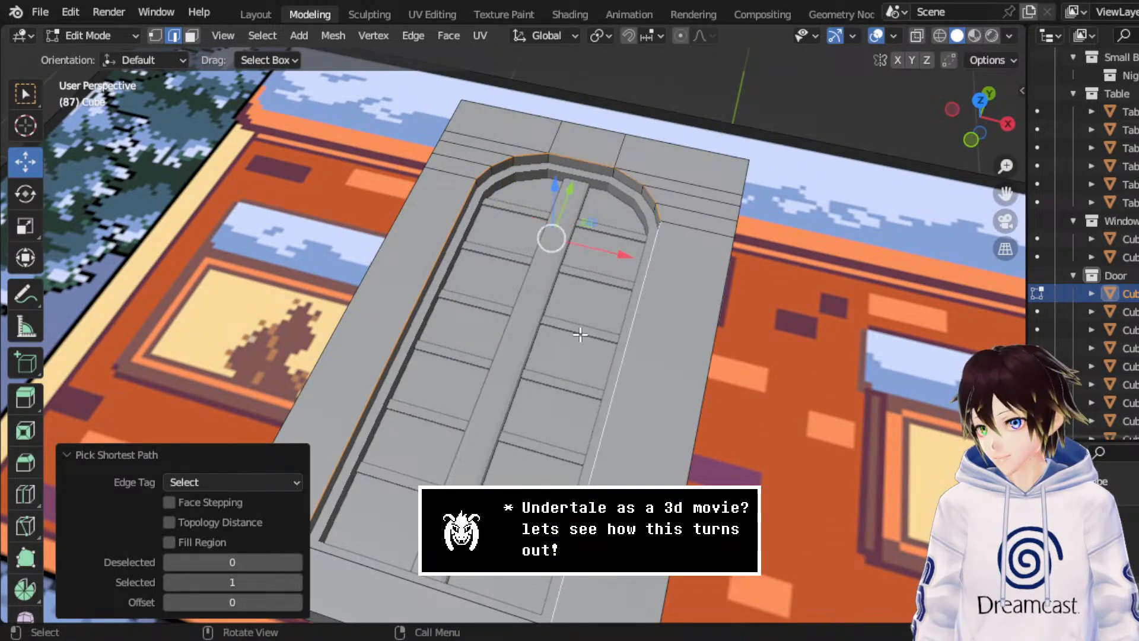
middle_click_drag(579, 332, 800, 415)
middle_click_drag(795, 467, 687, 407)
- Try to bevel the selected window opening edges with a width of about 0.015 m and 1 segment
right_click(610, 294)
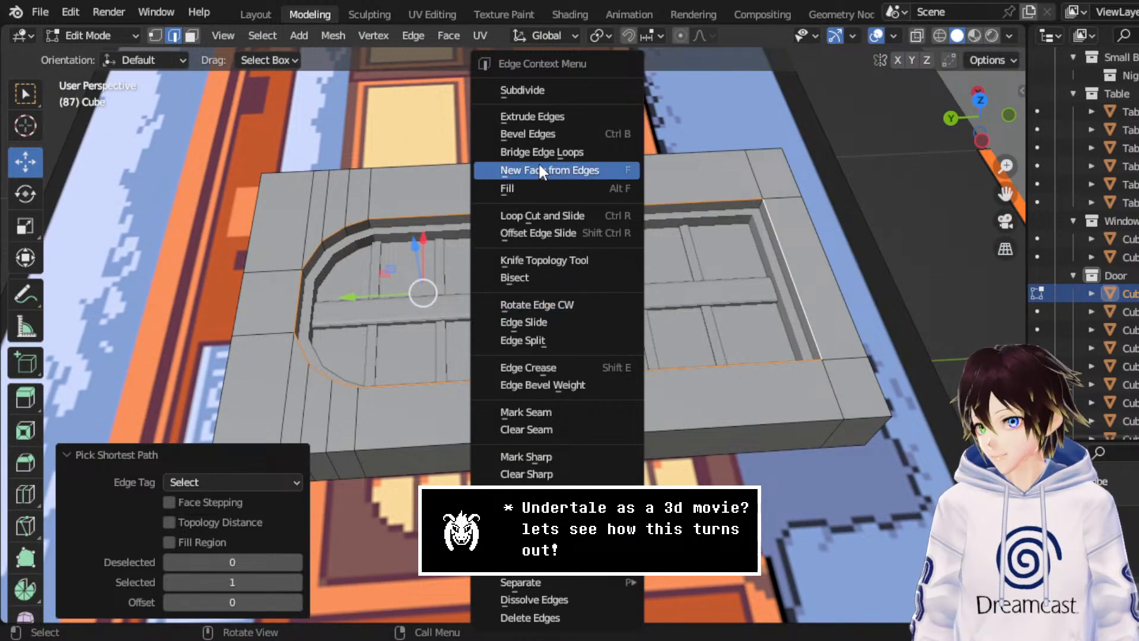
left_click(539, 136)
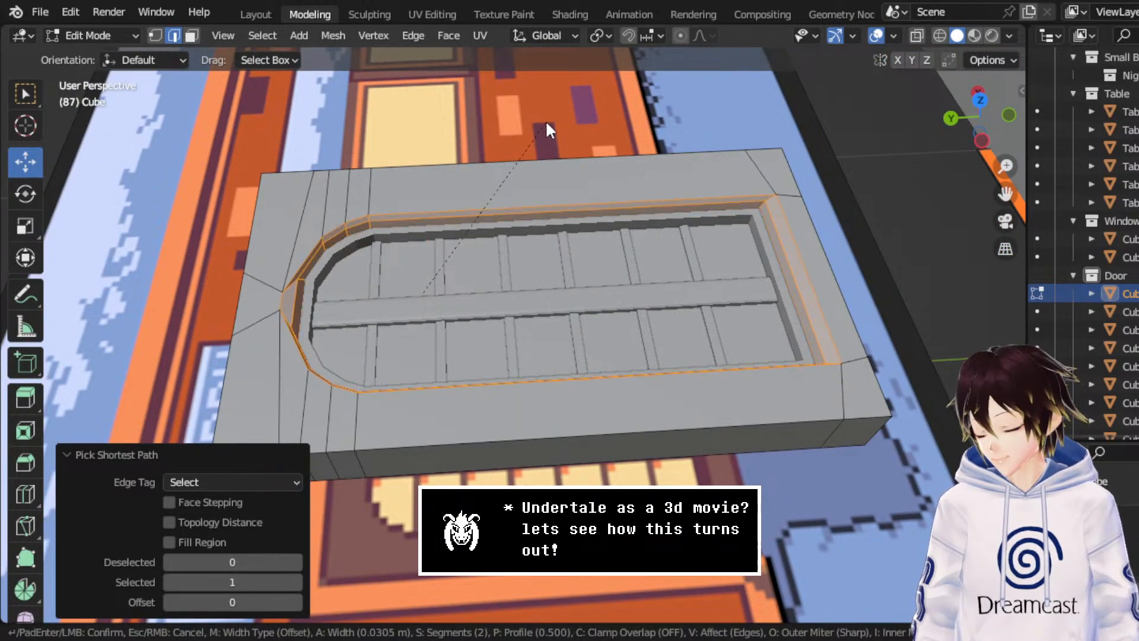
scroll(543, 127, "down", 1)
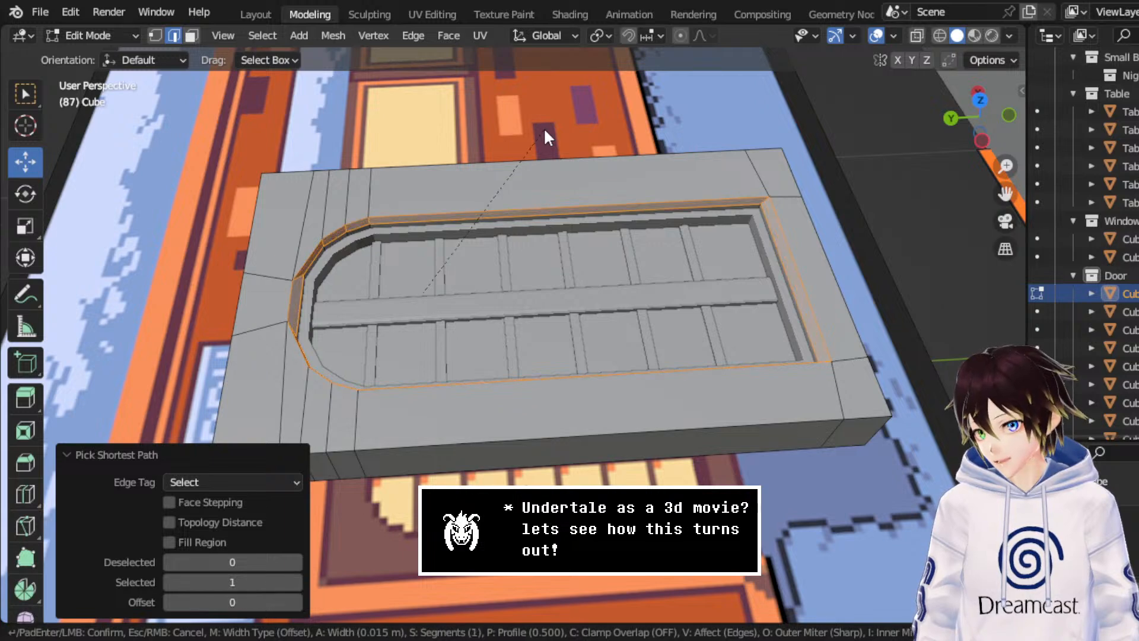
right_click(544, 127)
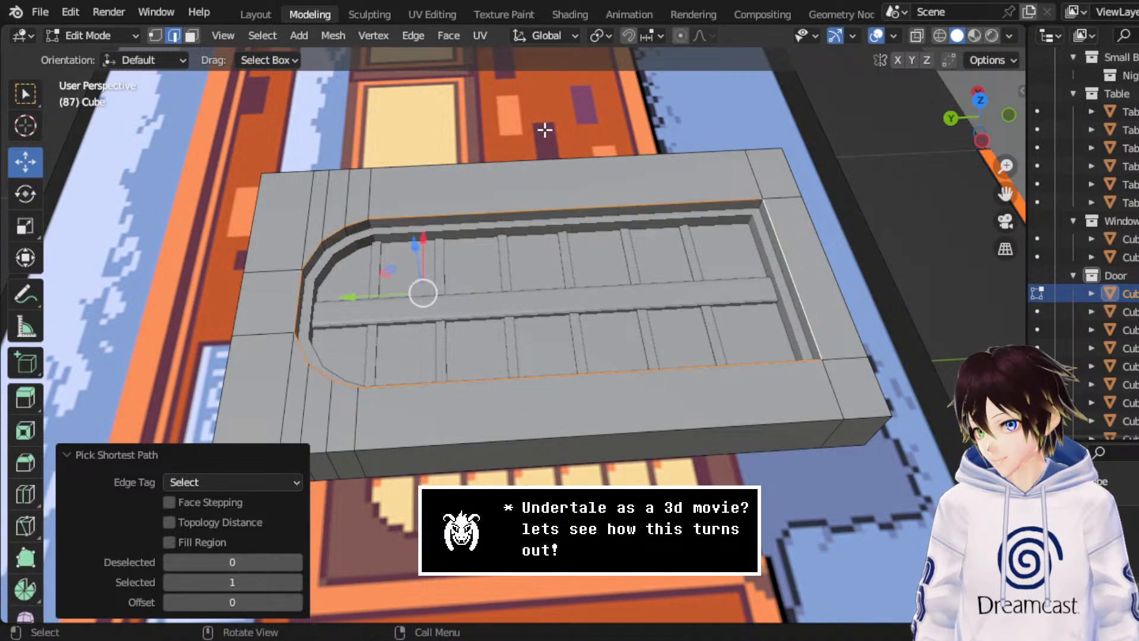
- Select all the front and back faces of the door slab in a see-through side view
middle_click_drag(543, 124, 263, 78)
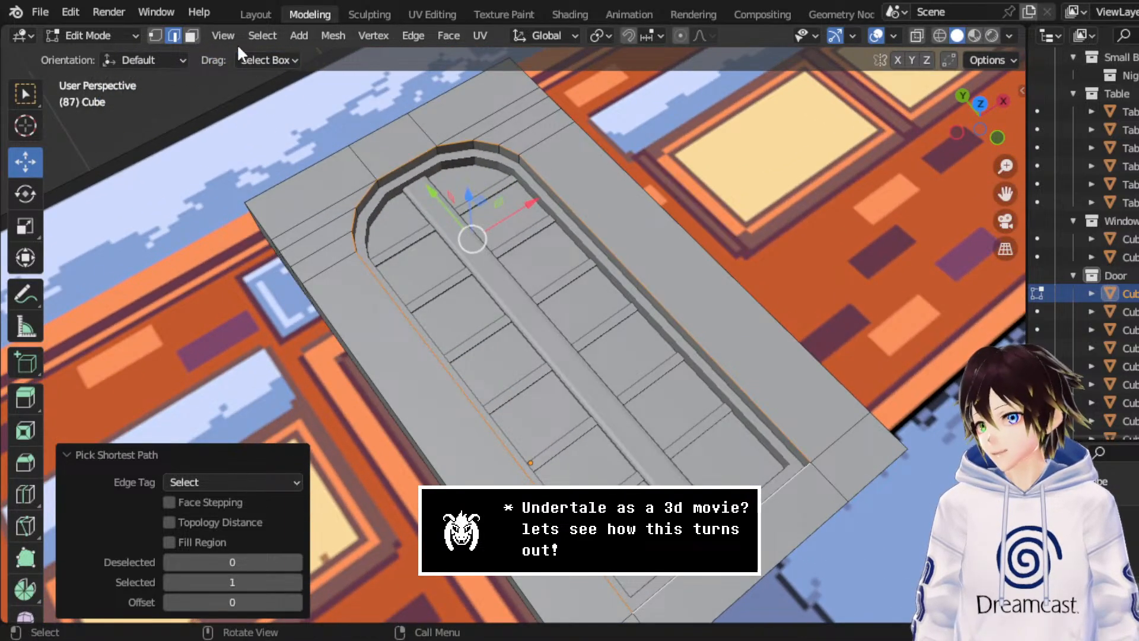
left_click(191, 35)
middle_click_drag(249, 195, 939, 82)
left_click(320, 193)
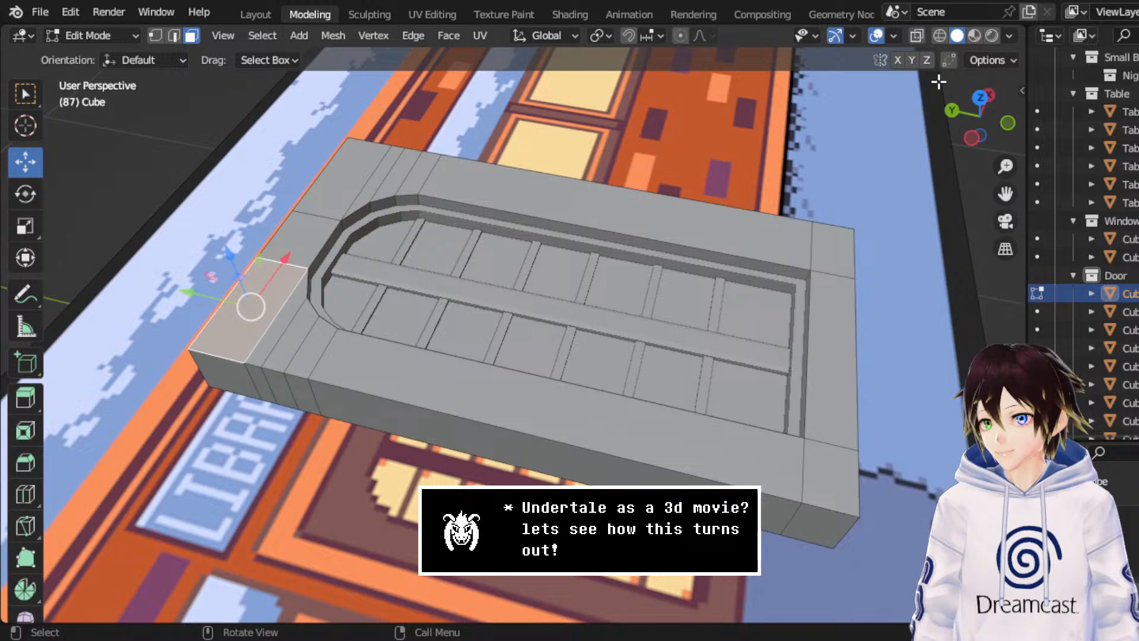
left_click(970, 136)
left_click(938, 36)
left_click_drag(866, 279, 201, 144)
left_click_drag(857, 357, 196, 348)
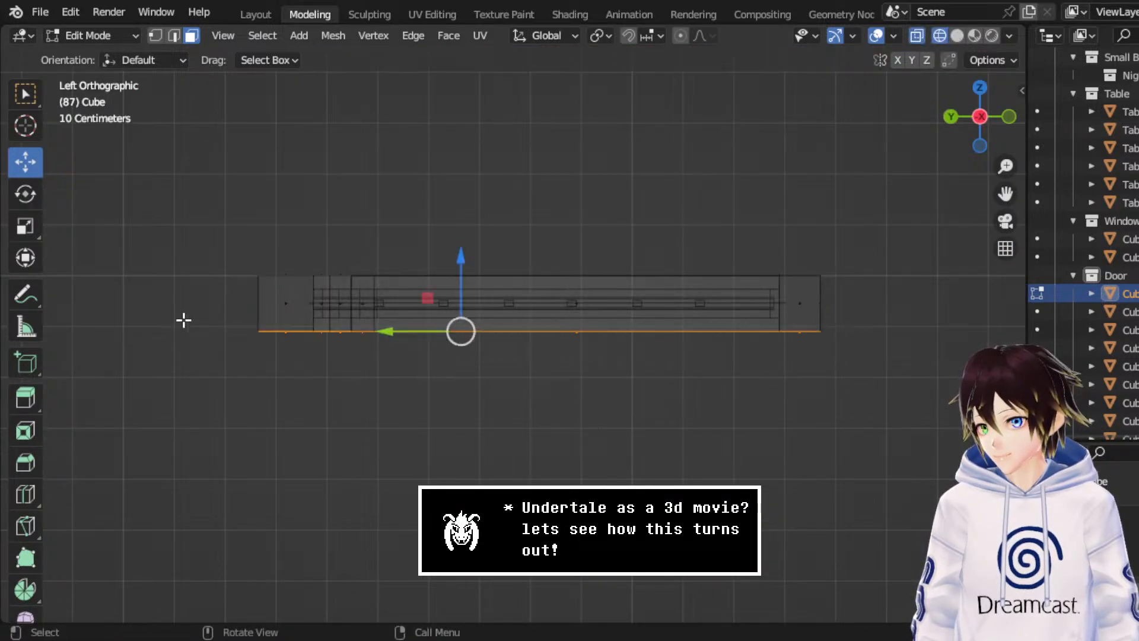
left_click_drag(195, 216, 881, 288, "shift")
- Extrude the selected front and back faces along their normals by about 0.0107 m
right_click(865, 277)
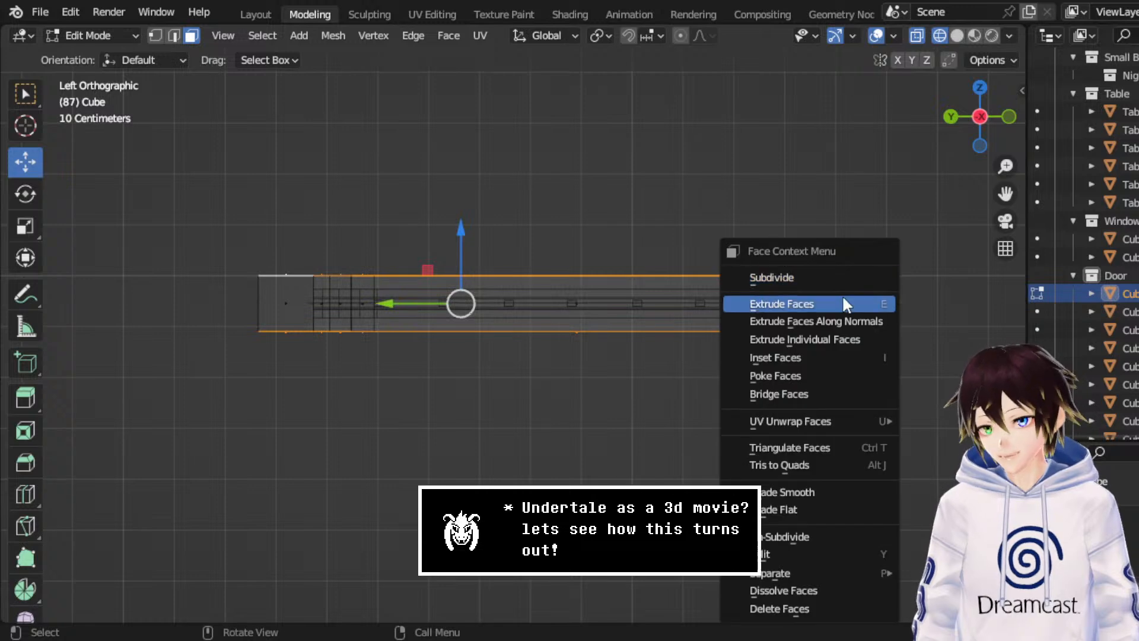
left_click(831, 320)
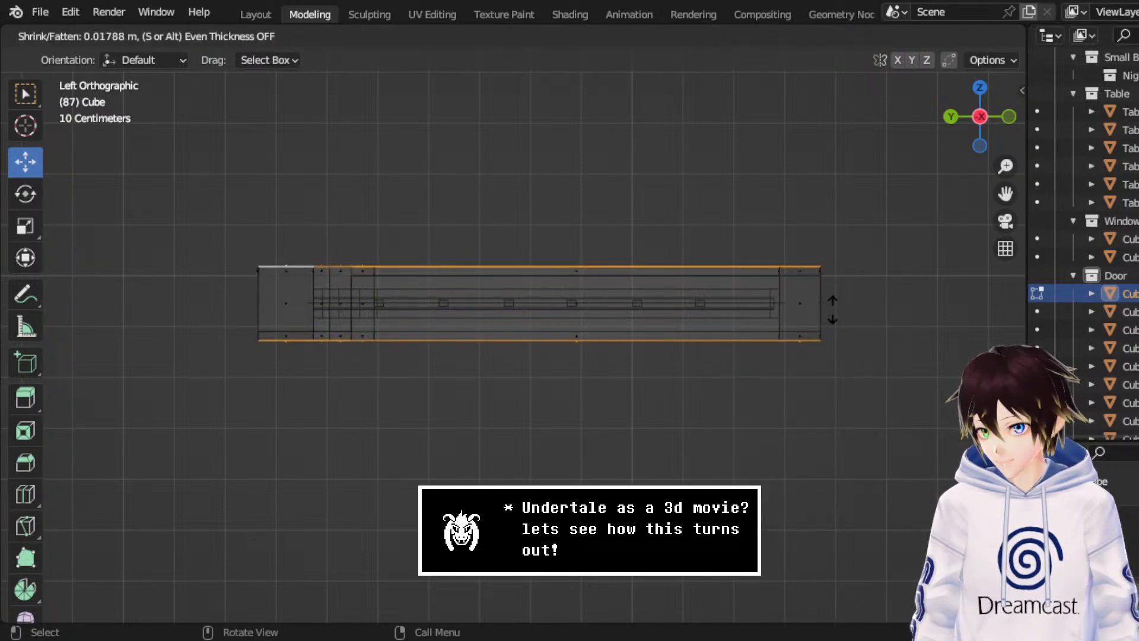
left_click(831, 310)
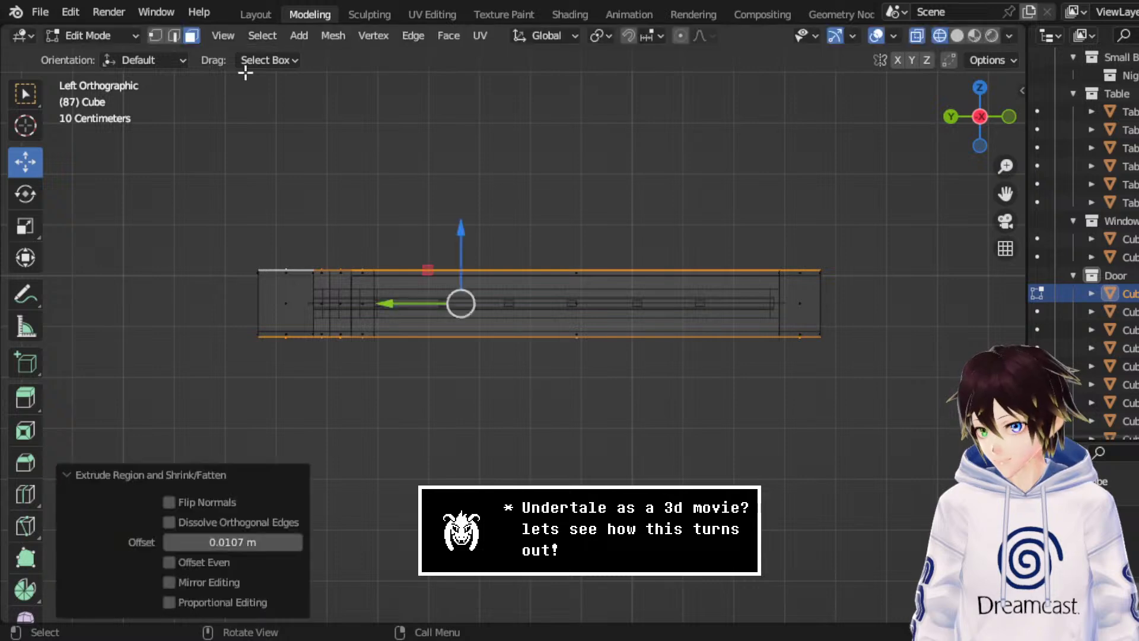
- Select the newly extruded front and back vertices at the door's lower end and view the door from above
left_click(160, 35)
left_click_drag(720, 197, 857, 276)
left_click_drag(860, 369, 763, 333, "shift")
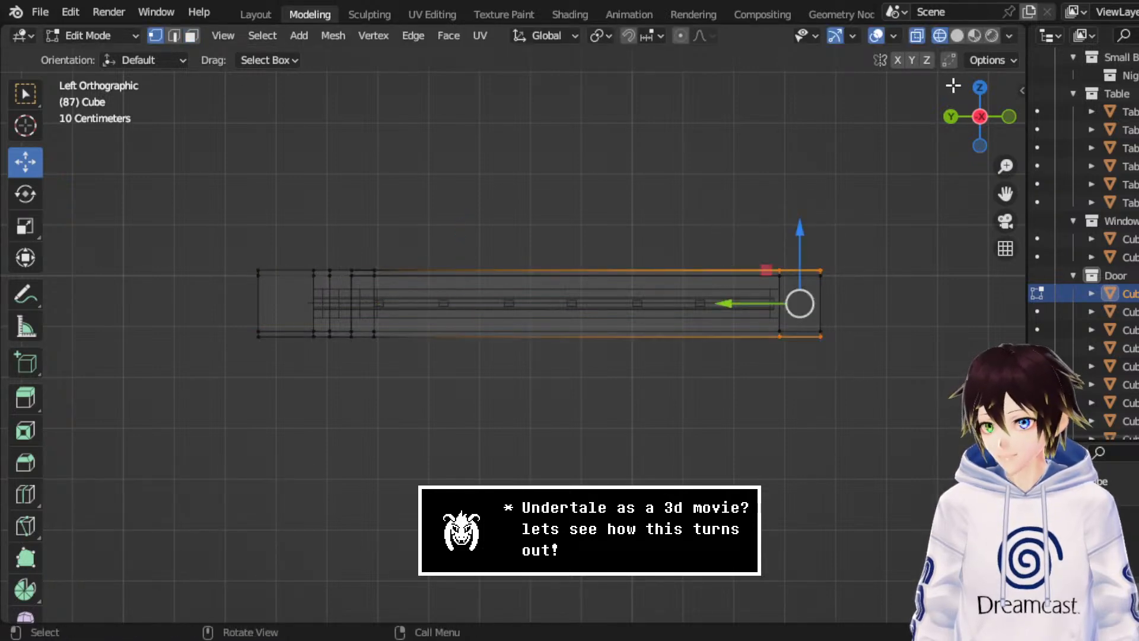
left_click_drag(976, 122, 985, 88)
left_click(983, 111)
scroll(831, 328, "down", 3)
scroll(510, 460, "up", 2)
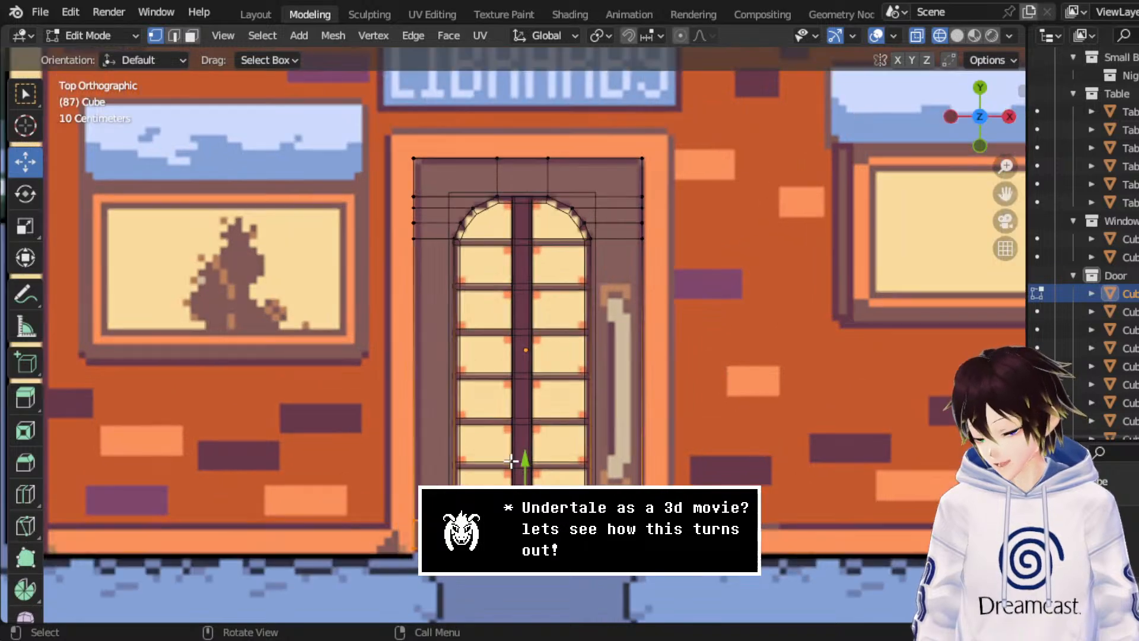
- Select the lower corner vertices of the window opening and move them about -0.007 m along Y
left_click(957, 35)
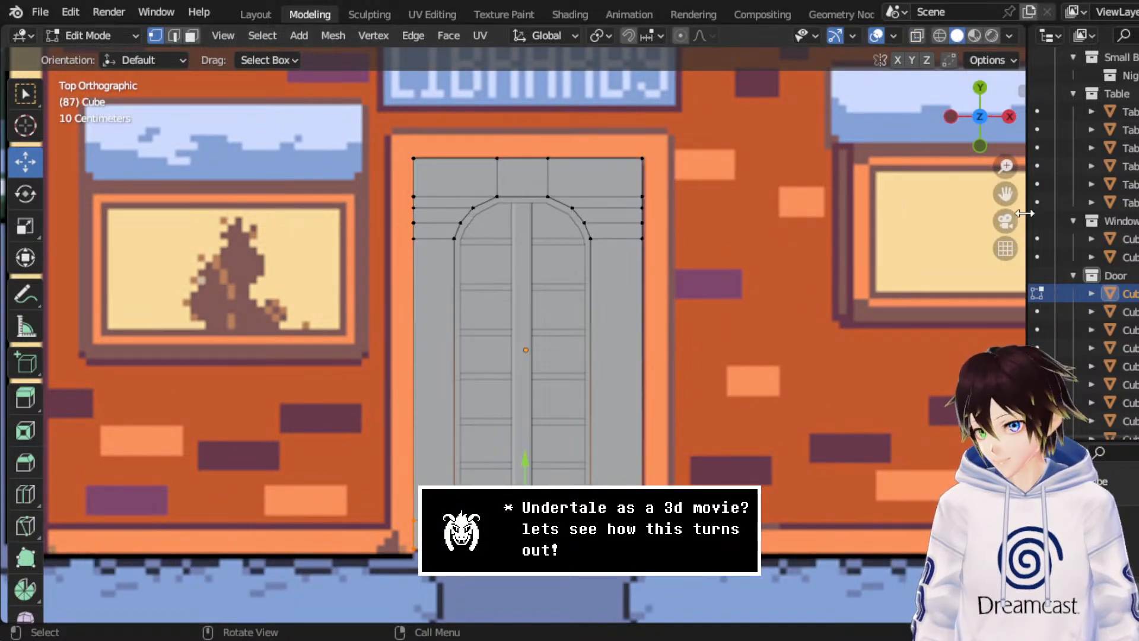
left_click_drag(1005, 194, 1006, 186)
middle_click_drag(906, 390, 943, 251, "shift")
scroll(643, 336, "up", 3)
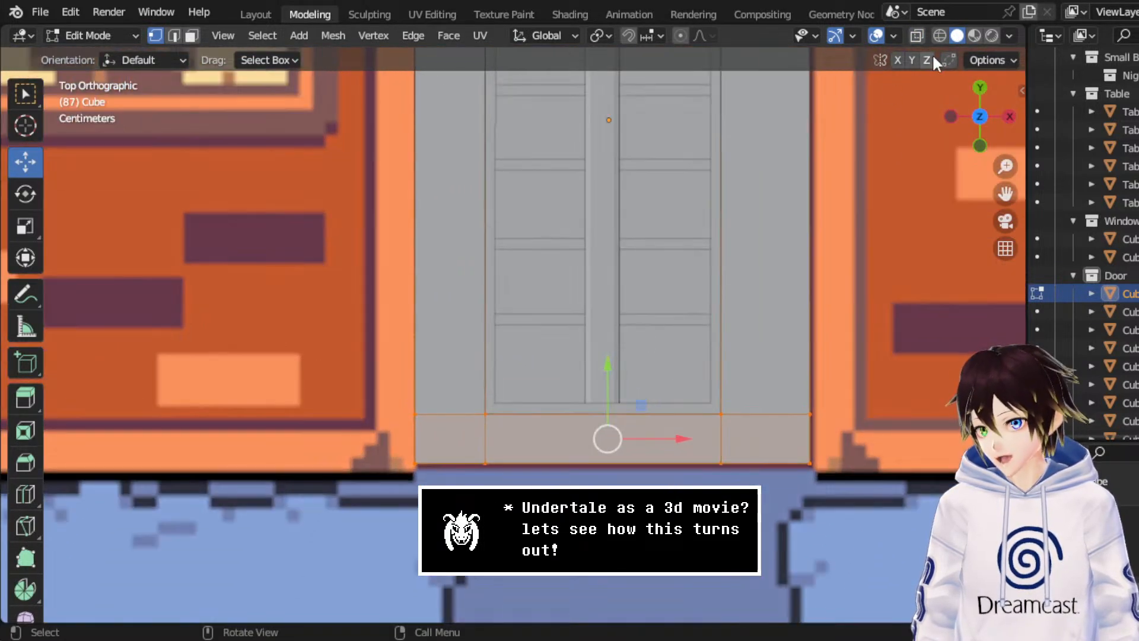
left_click(939, 36)
left_click_drag(750, 424, 471, 363)
scroll(534, 399, "up", 2)
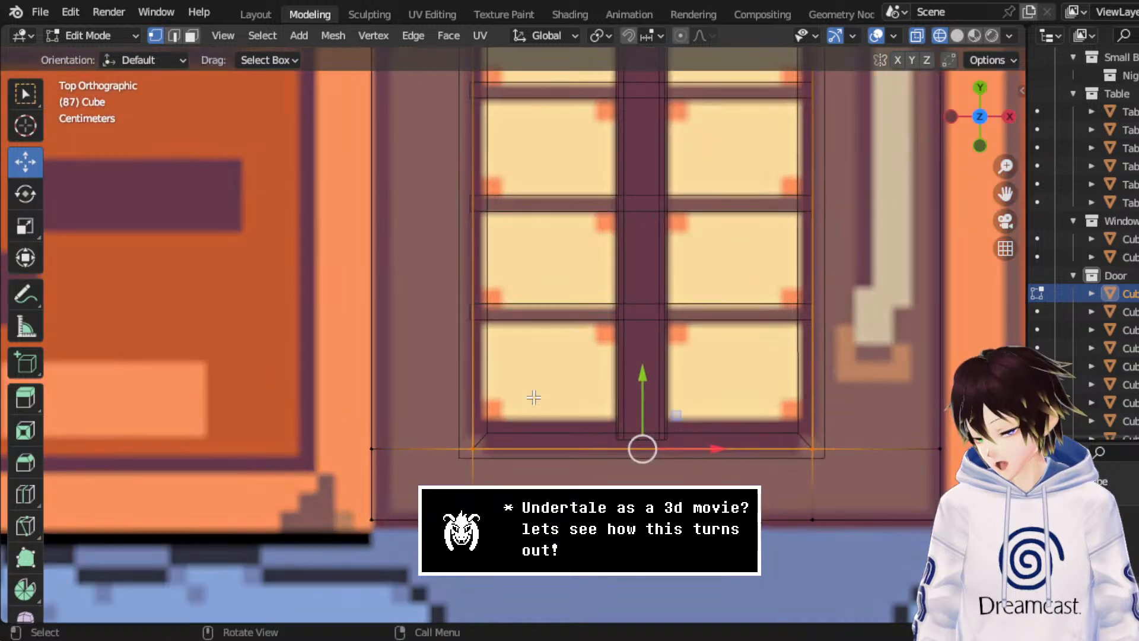
left_click_drag(650, 389, 648, 396)
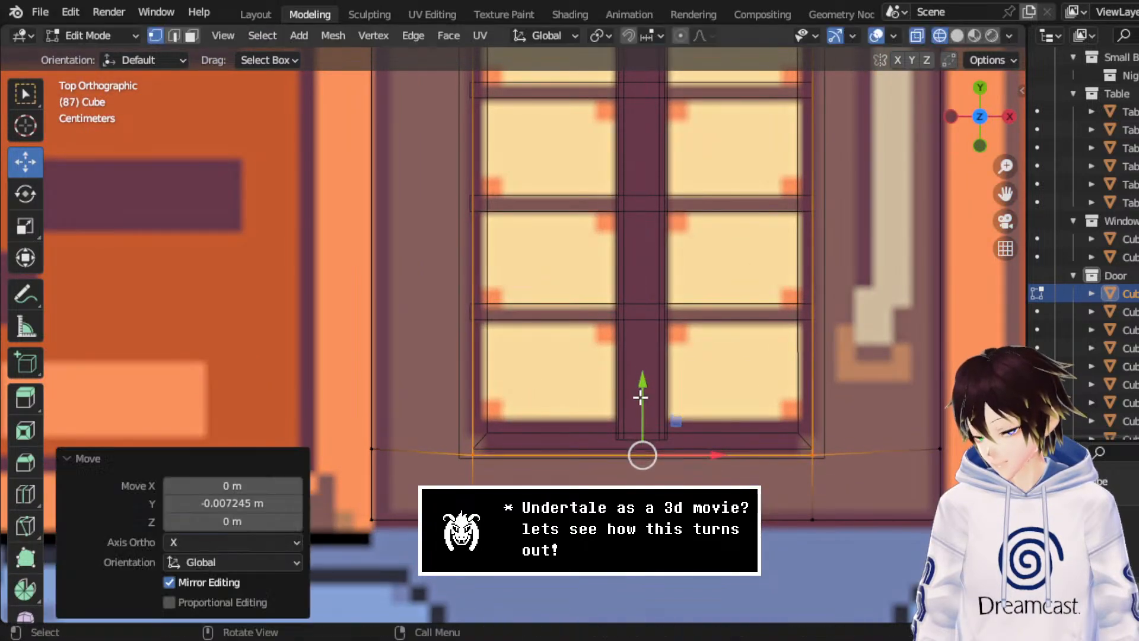
- Select the outermost vertices at the window opening's lower corners and shift them about -0.0054 m along Y to slope the rim
left_click(957, 36)
mouse_move(554, 260)
middle_mouse_down()
mouse_move(519, 239)
mouse_move(398, 220)
middle_mouse_up()
left_click(397, 220)
scroll(415, 237, "down", 2)
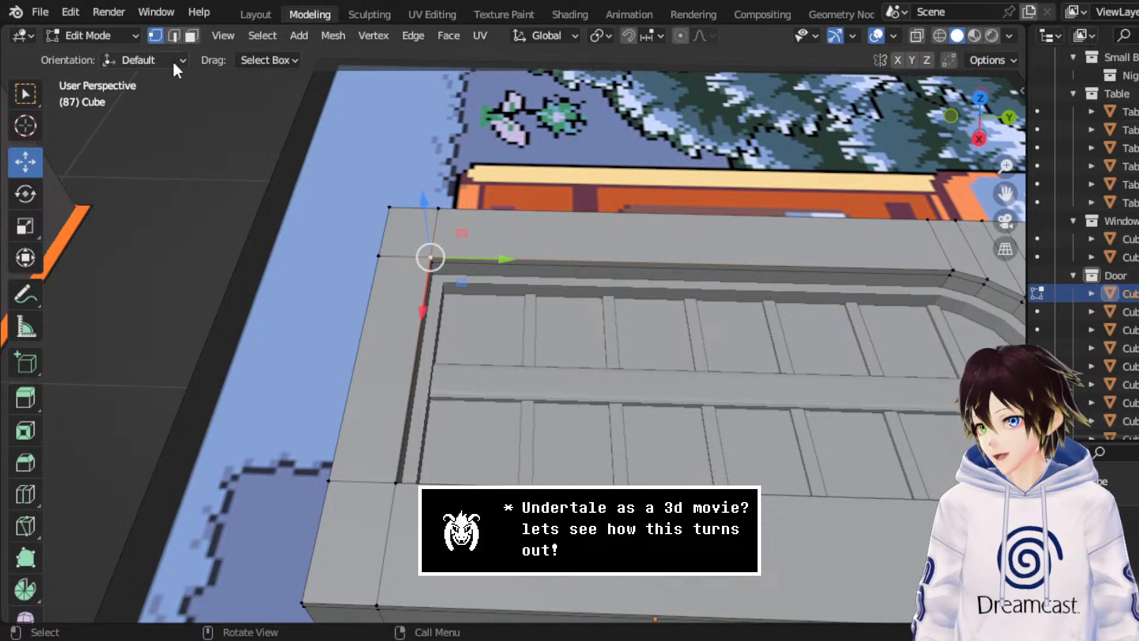
middle_click_drag(391, 484, 474, 336)
left_click(439, 354, "shift")
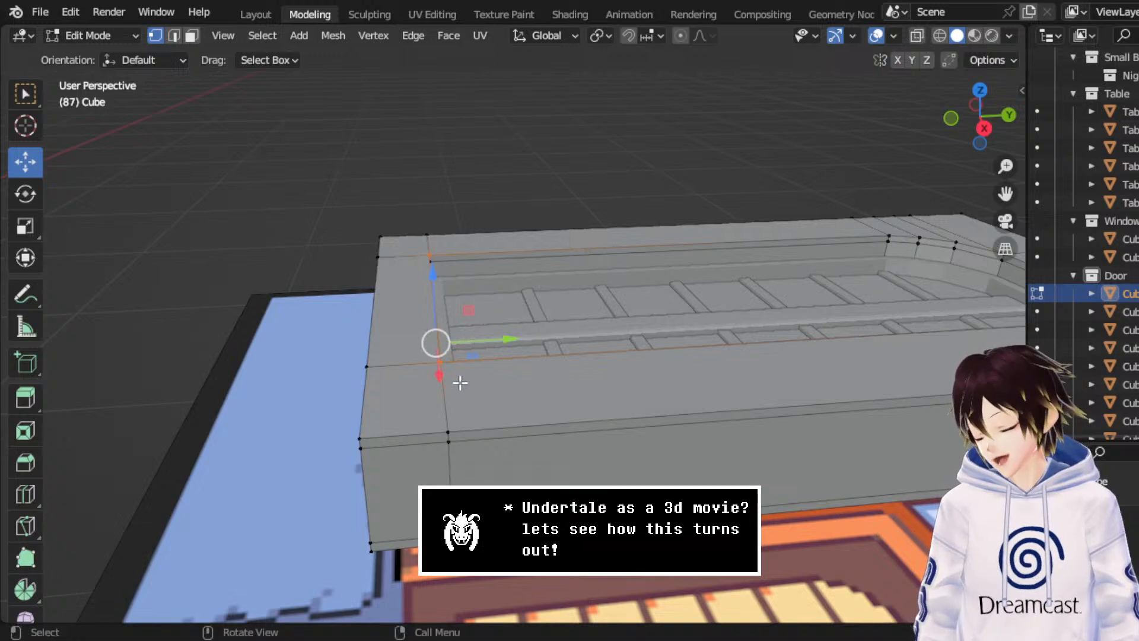
middle_click_drag(451, 421, 722, 358)
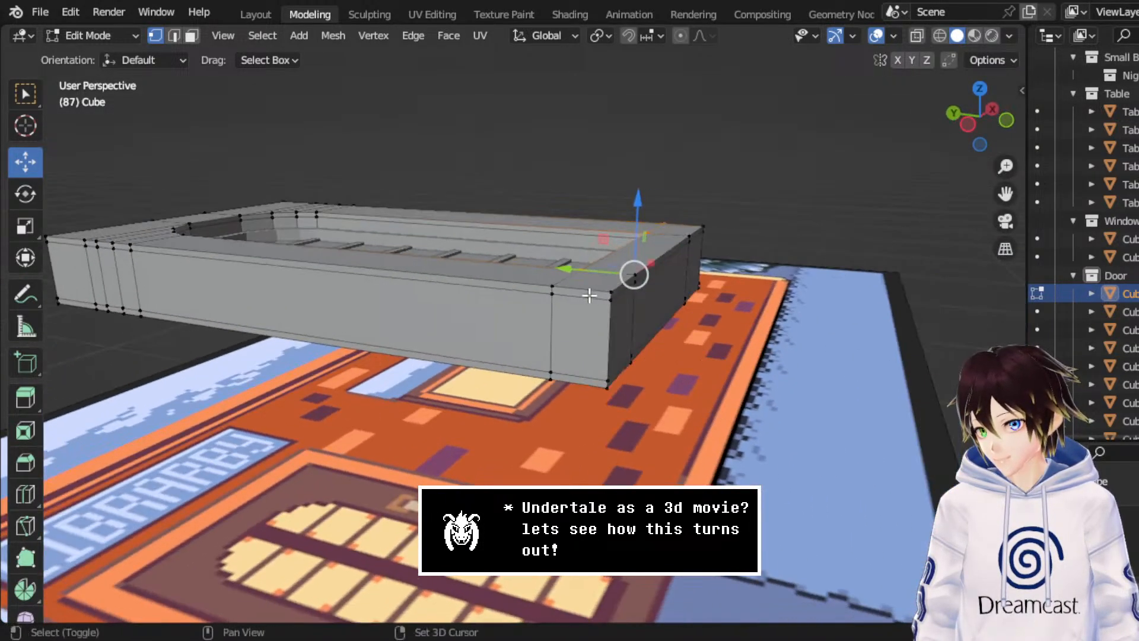
scroll(548, 282, "up", 5)
middle_click_drag(548, 281, 656, 268)
left_click_drag(580, 338, 585, 338)
middle_click_drag(584, 339, 514, 372)
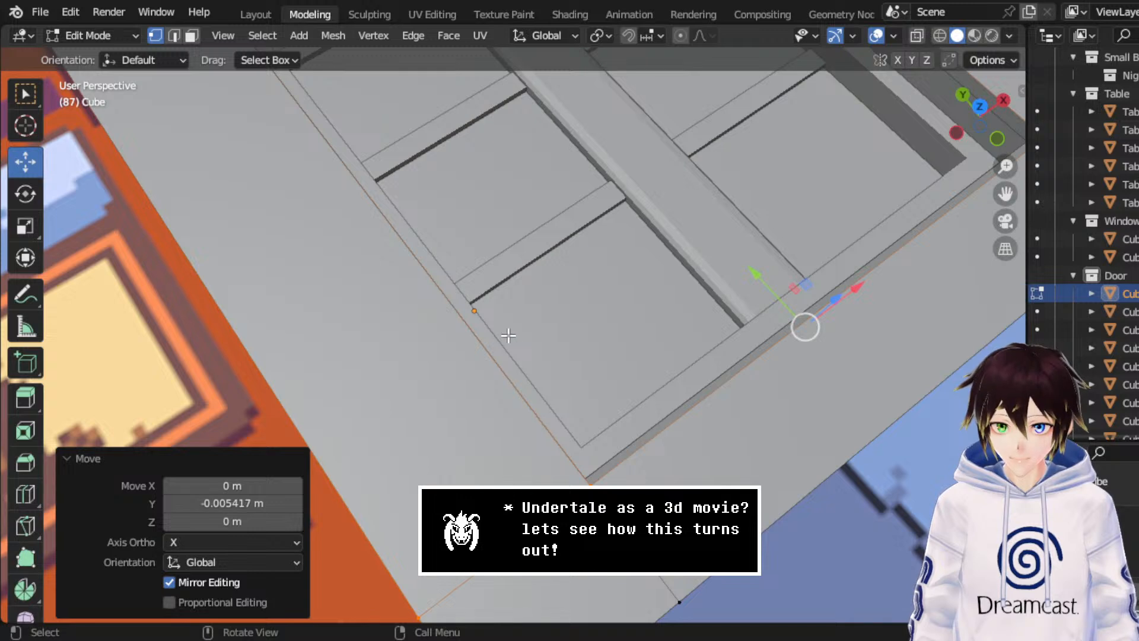
scroll(508, 335, "down", 3)
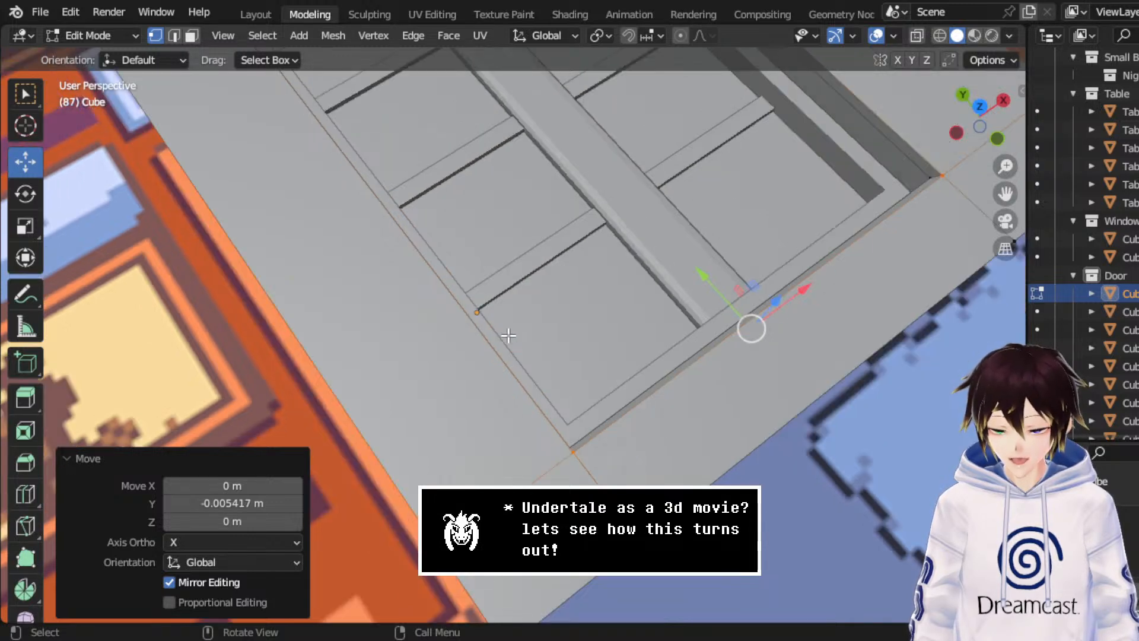
- Select the outermost front and back vertices along the door's lower end and move them inward about 0.0054 m along Y
middle_click_drag(508, 335, 680, 363)
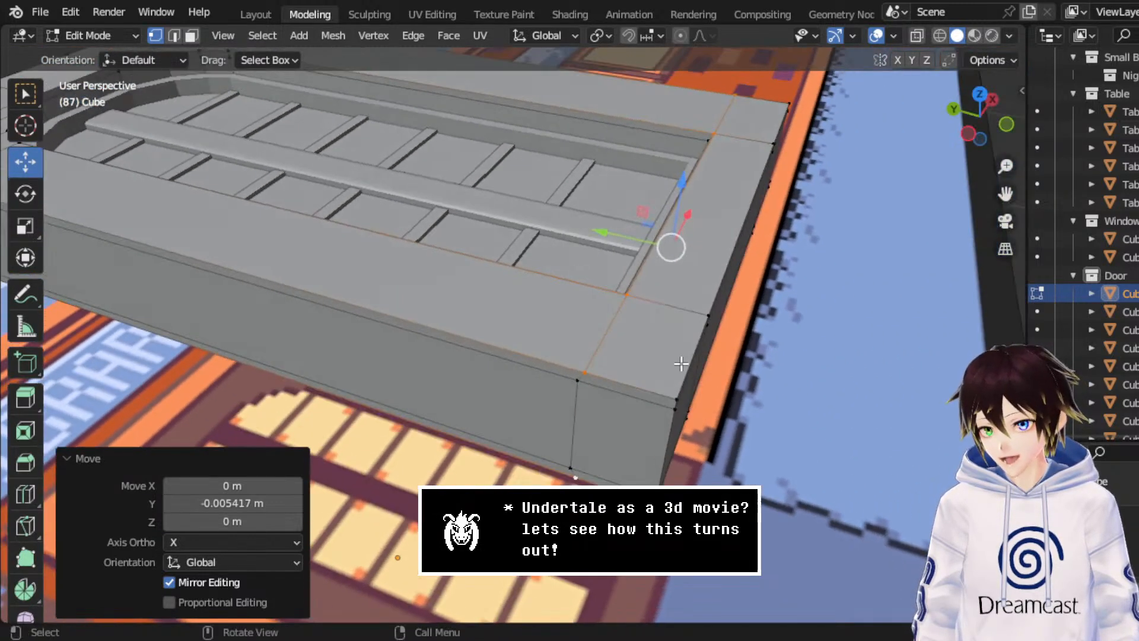
left_click(675, 395)
left_click(792, 97, "ctrl")
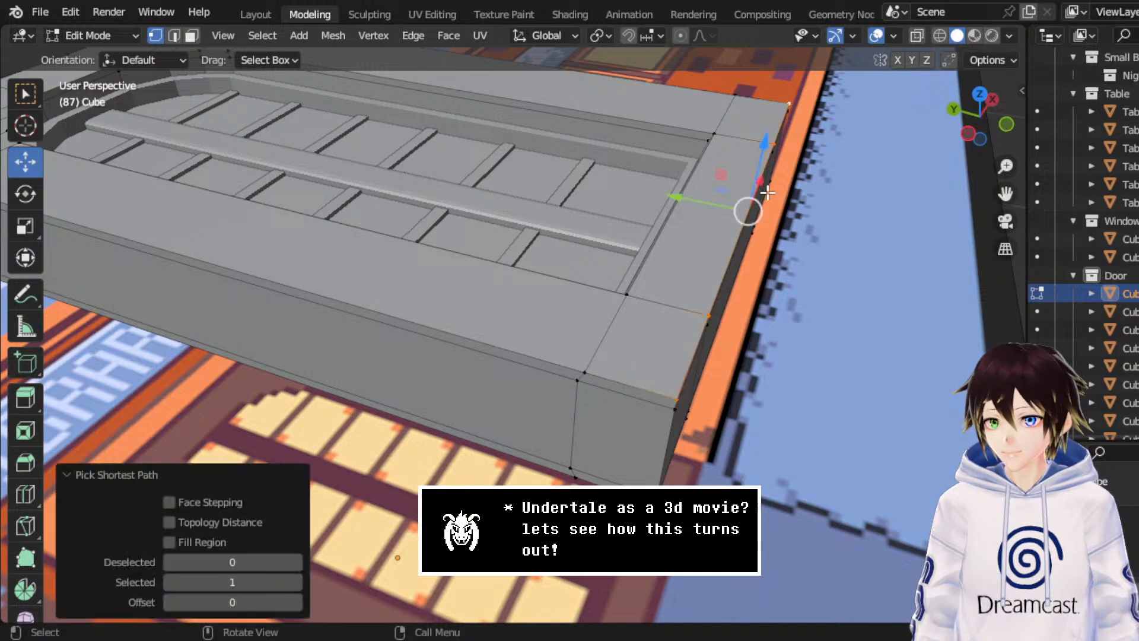
key("g")
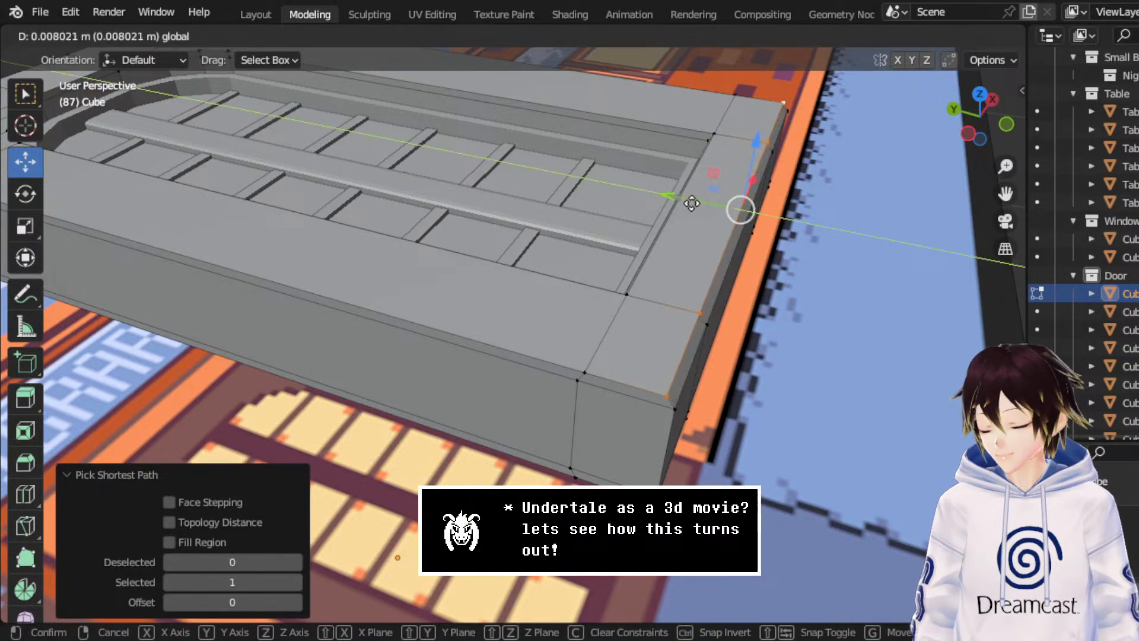
left_click(694, 204)
middle_click_drag(694, 205, 662, 284)
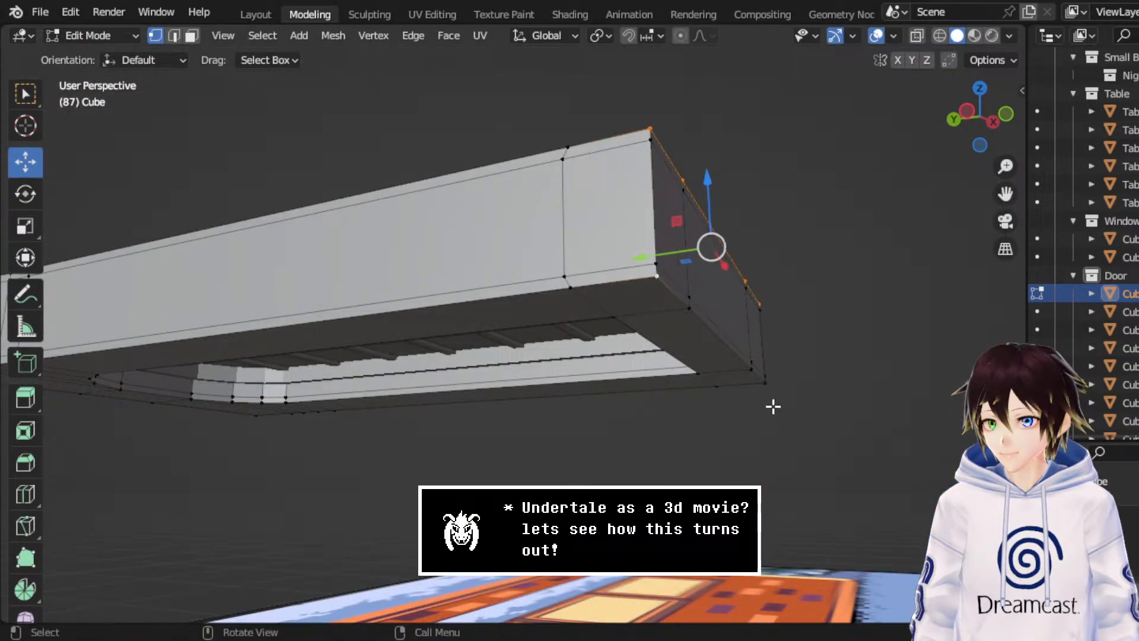
left_click(767, 385, "ctrl")
middle_click_drag(766, 385, 759, 298)
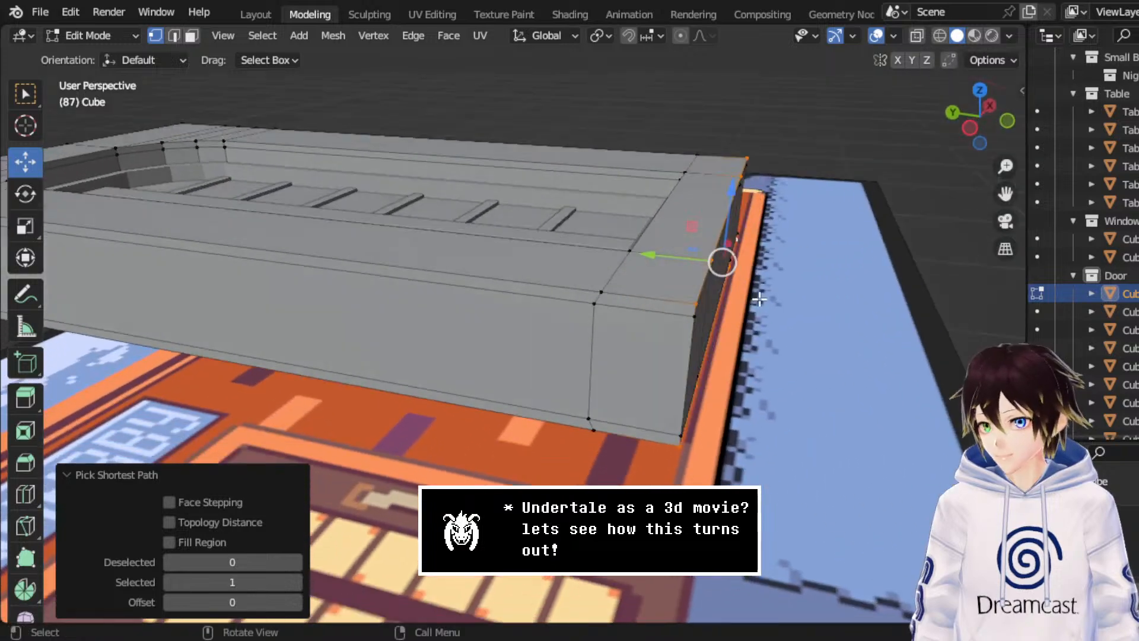
left_click_drag(658, 259, 654, 256)
middle_click_drag(655, 256, 478, 330)
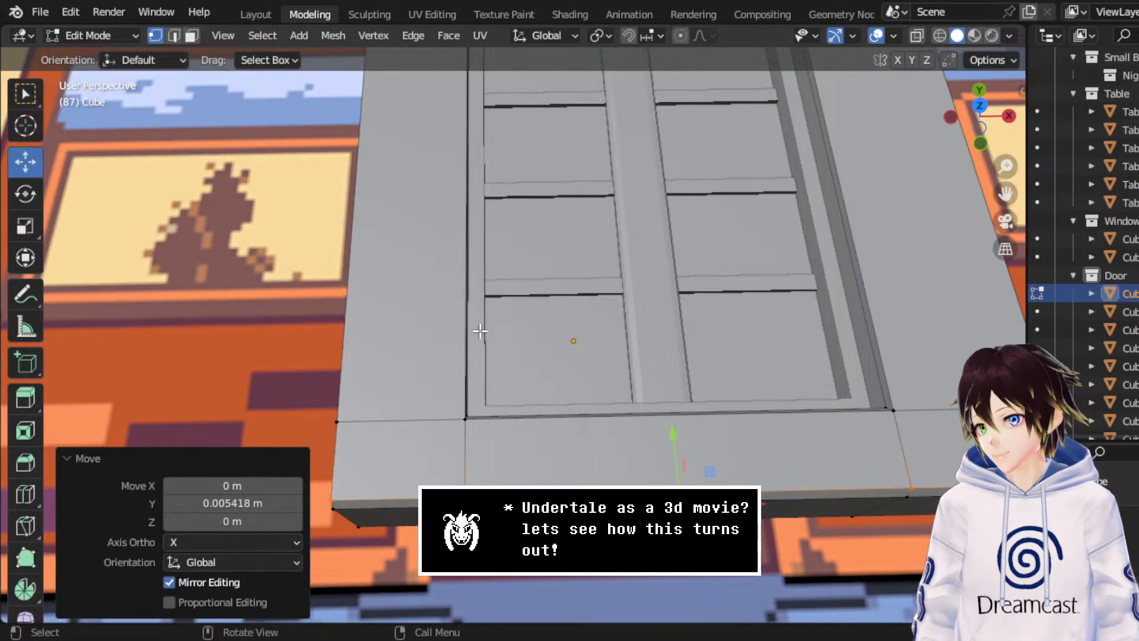
- Select the window opening's long left edges on the front and back and move them about -0.0074 m along X
left_click(460, 419)
key("2")
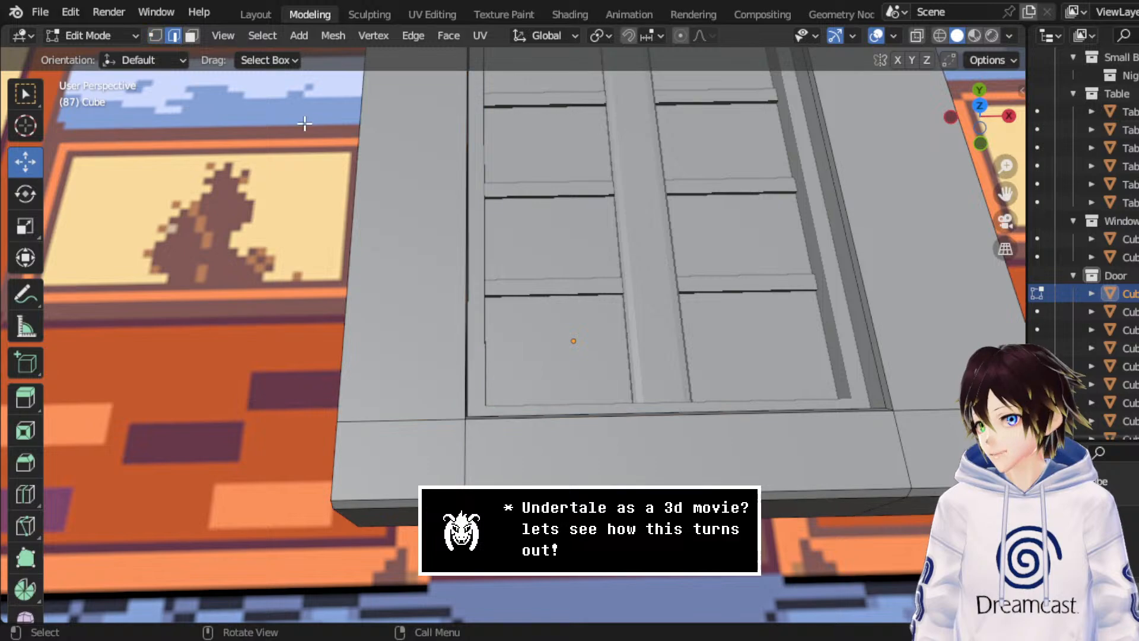
left_click(463, 165)
middle_click_drag(465, 71, 533, 178)
left_click(461, 338)
middle_click_drag(461, 338, 513, 201)
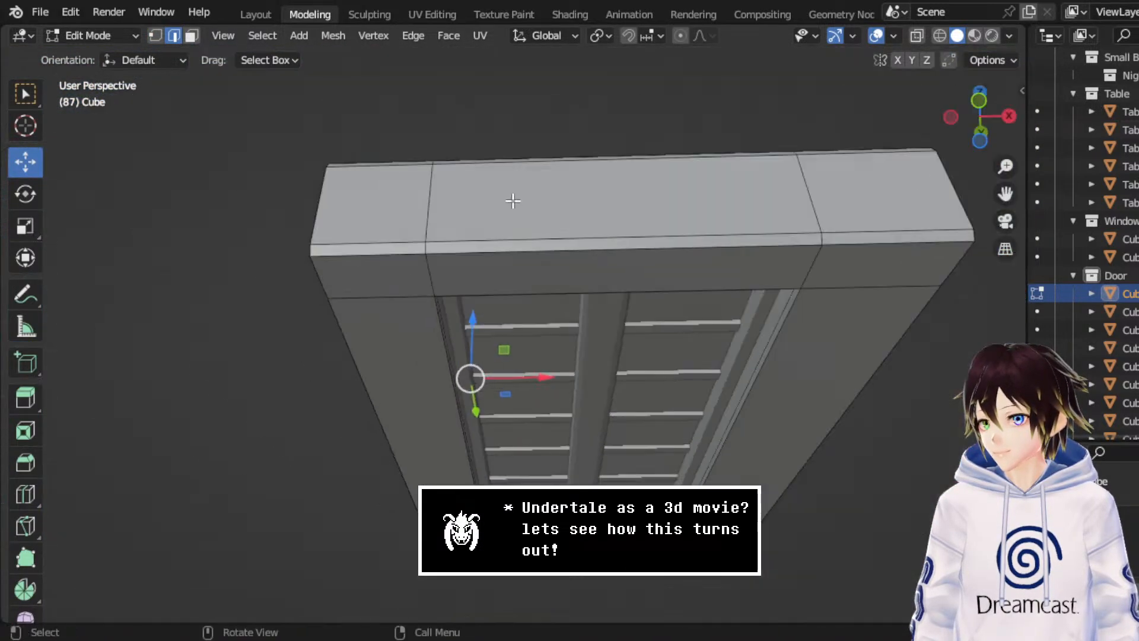
scroll(445, 322, "up", 3)
left_click(394, 353, "shift")
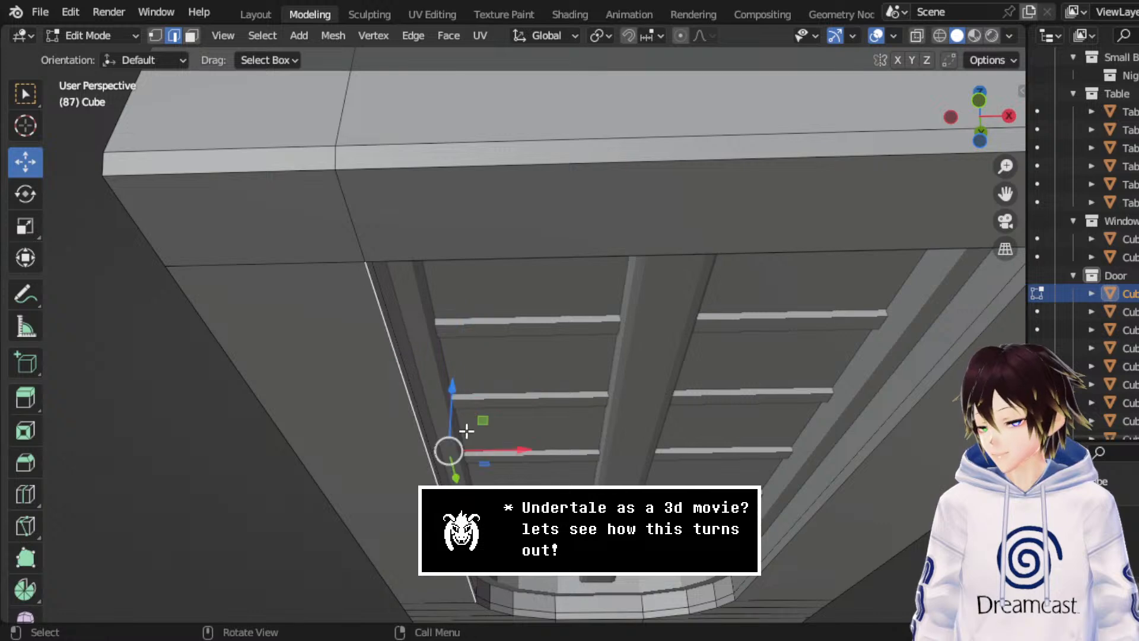
middle_click_drag(511, 432, 539, 301)
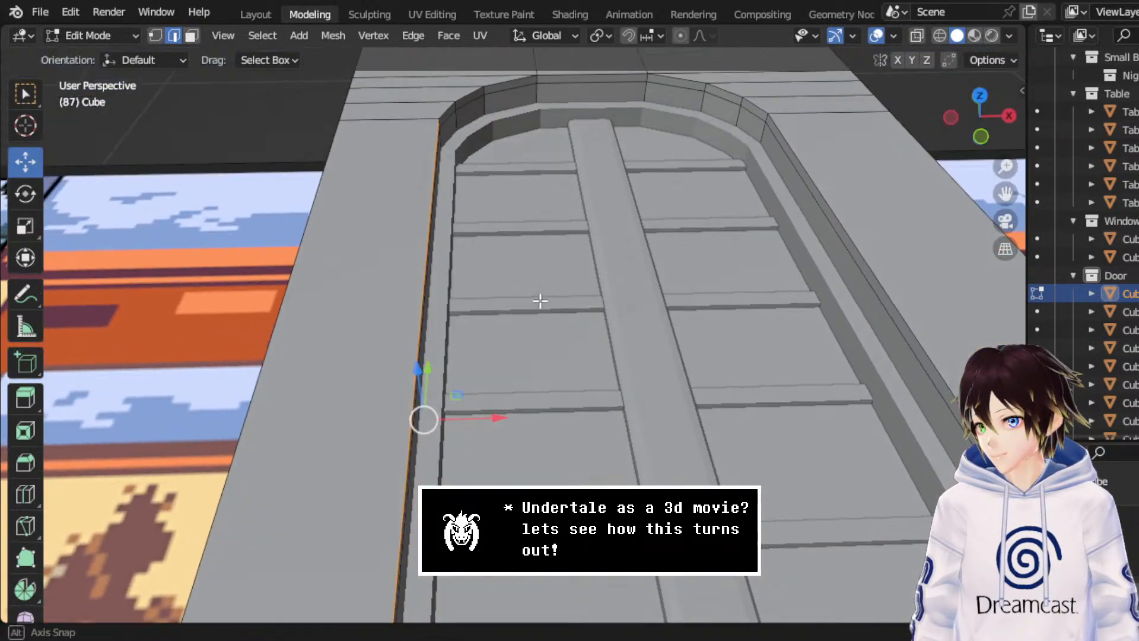
left_click_drag(501, 415, 487, 415)
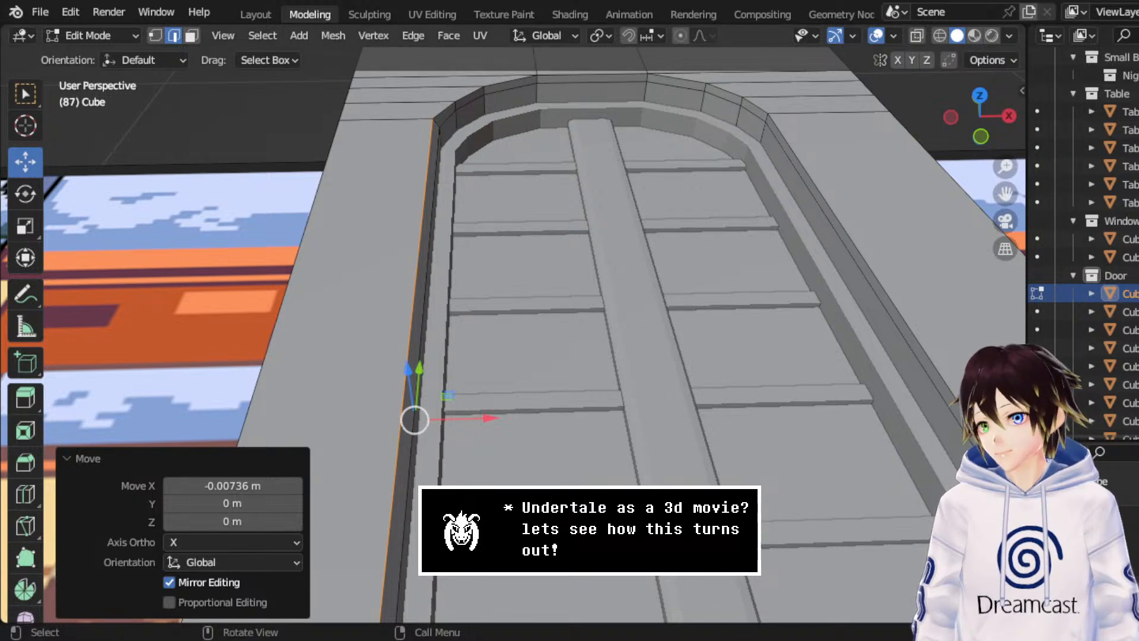
- Move the window opening's long right edges on the front and back about 0.0092 m along X and check the sloped rim
middle_click_drag(725, 349, 686, 364)
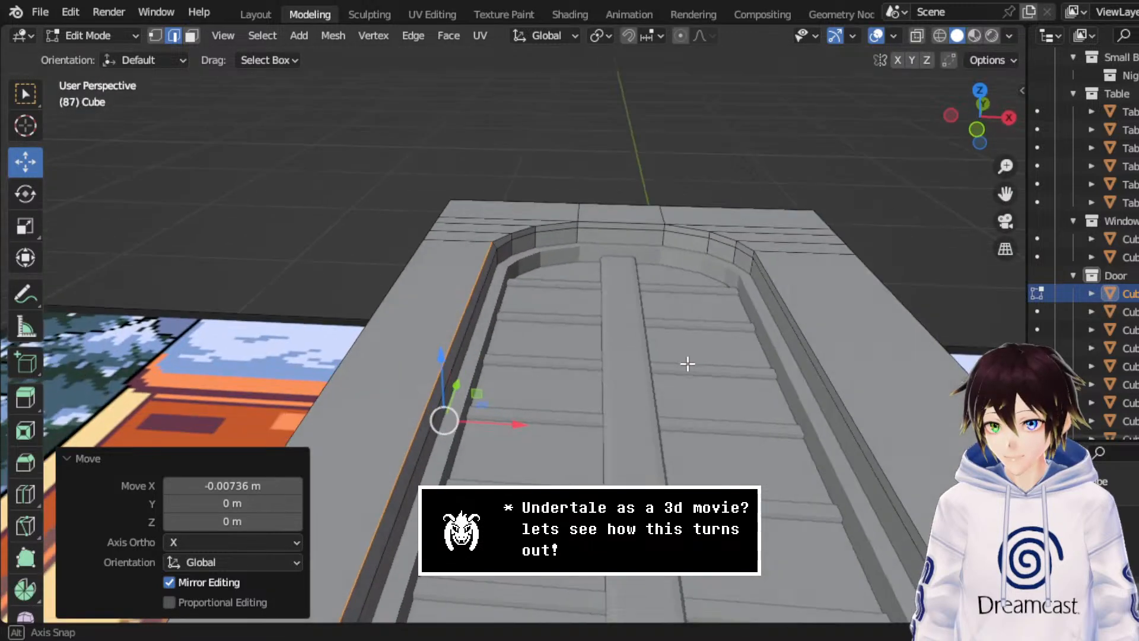
left_click(801, 325)
left_click_drag(1005, 193, 653, 305)
middle_click_drag(653, 305, 704, 430)
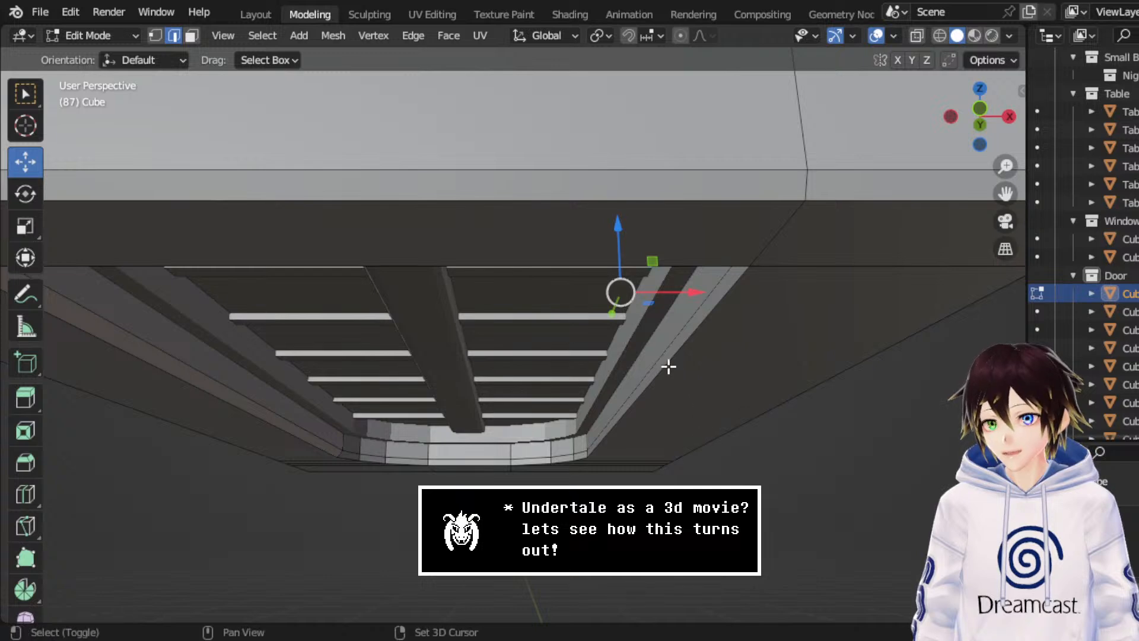
middle_click_drag(696, 203, 674, 292)
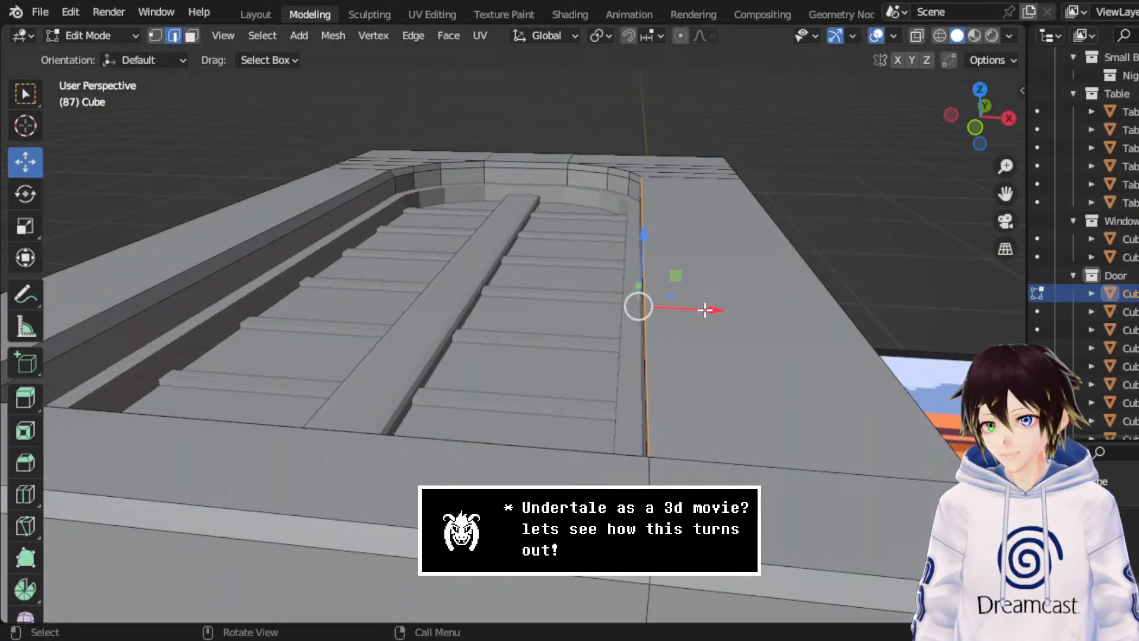
left_click_drag(705, 309, 720, 310)
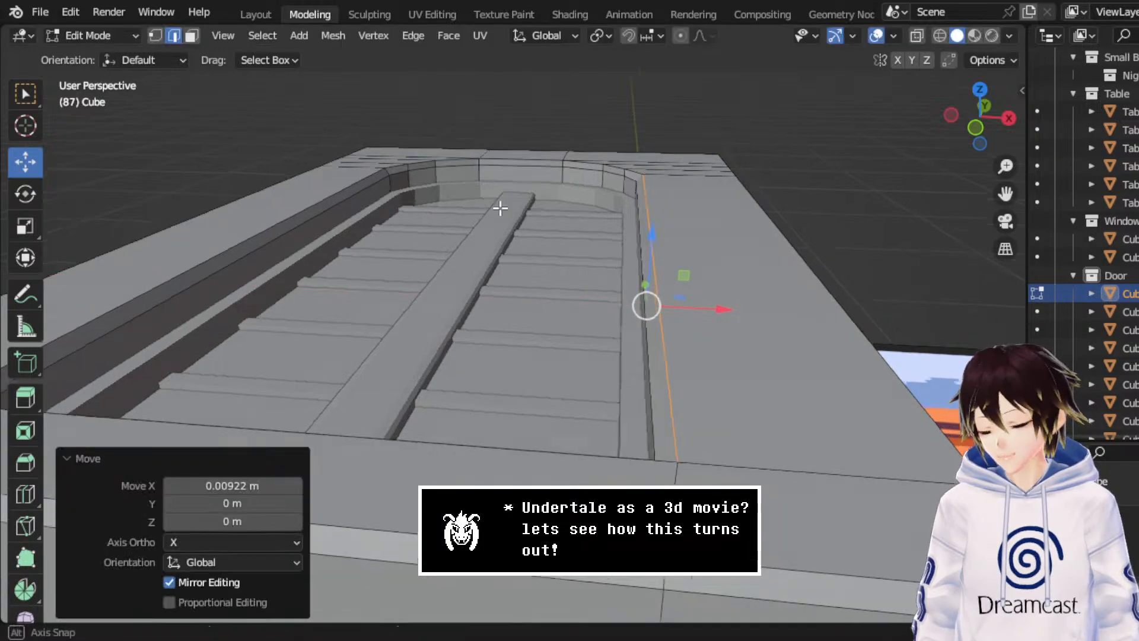
middle_click_drag(500, 208, 646, 262)
scroll(567, 254, "up", 3)
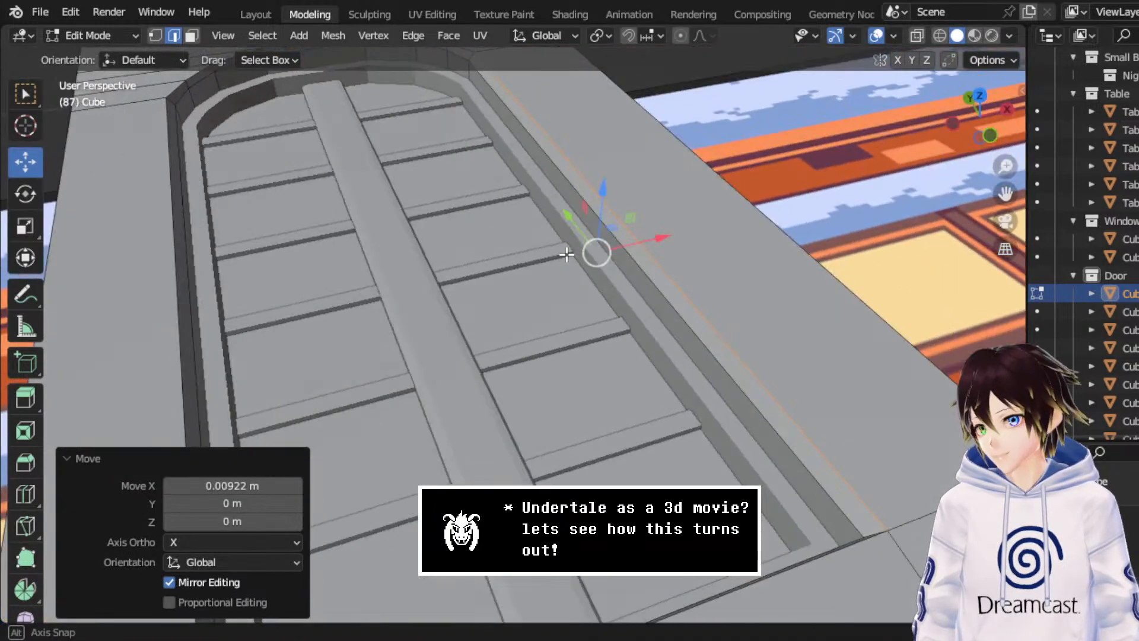
middle_click_drag(566, 255, 655, 252)
left_click_drag(1005, 194, 1127, 233)
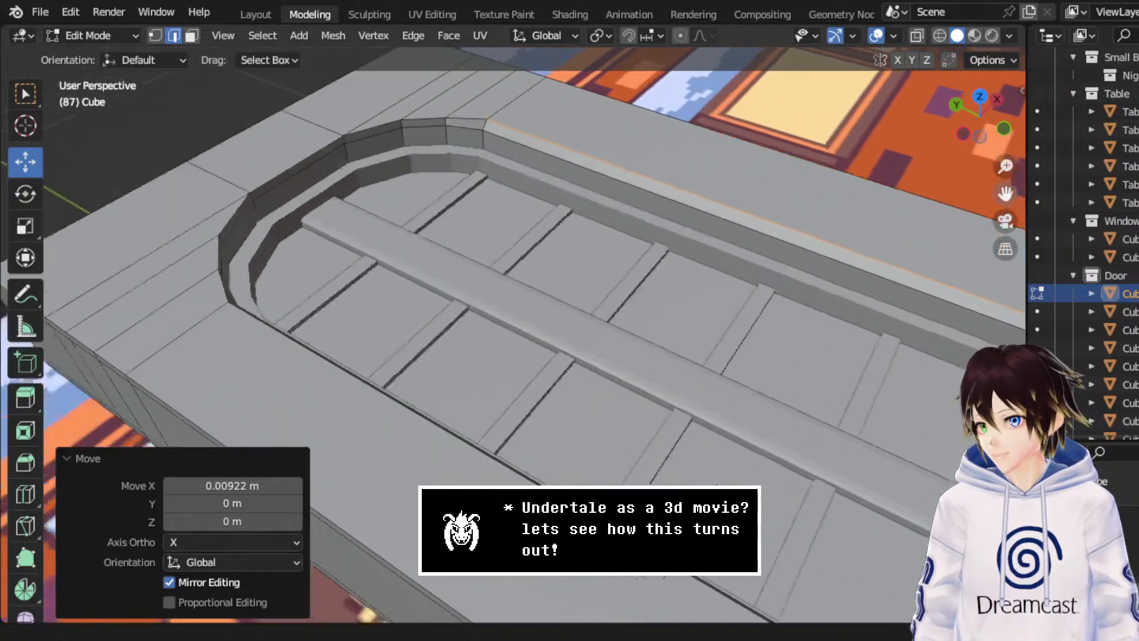
middle_click_drag(564, 249, 592, 242)
scroll(592, 242, "up", 2)
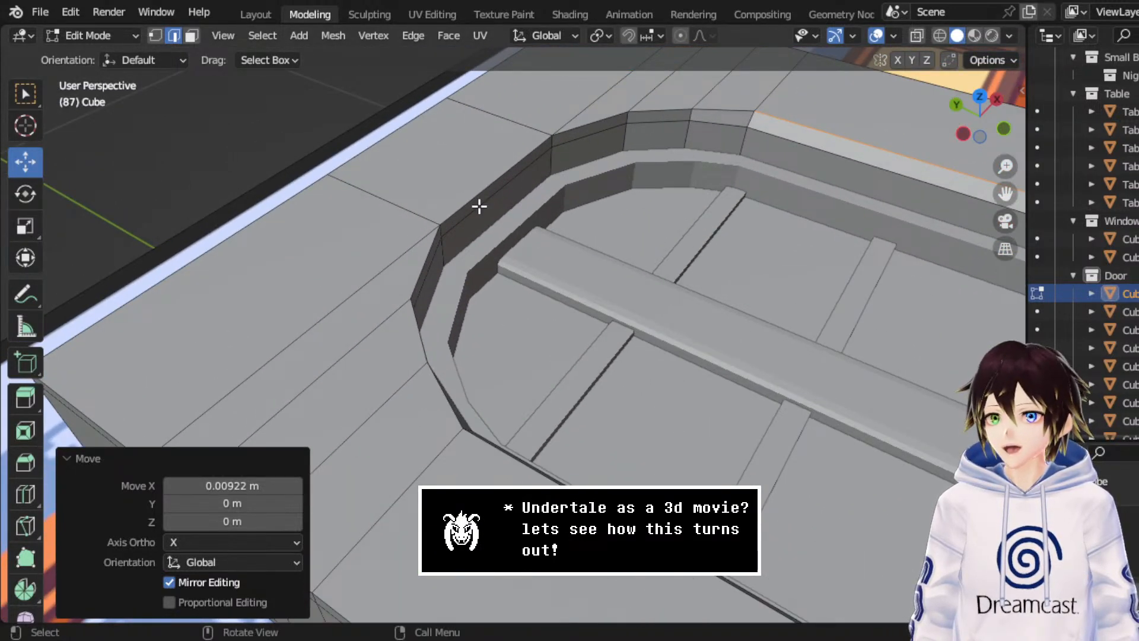
- Select the outer rim edges around the arch of the window opening on the door's front face
middle_click_drag(613, 190, 467, 193)
left_click(493, 296, "shift")
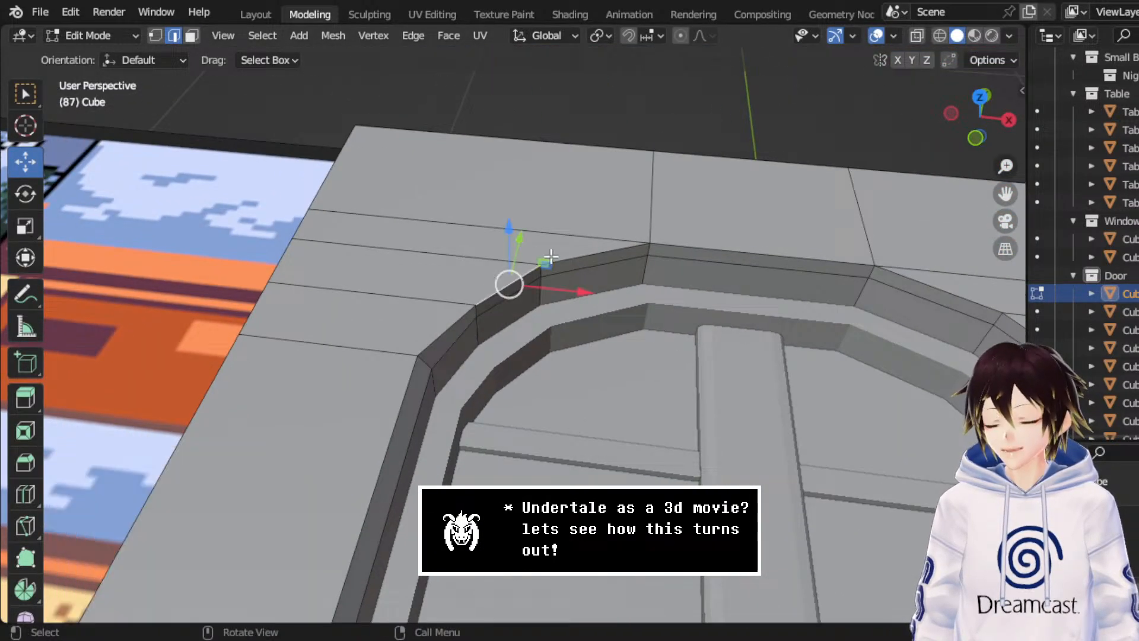
left_click(596, 248, "shift")
middle_click_drag(694, 239, 732, 181)
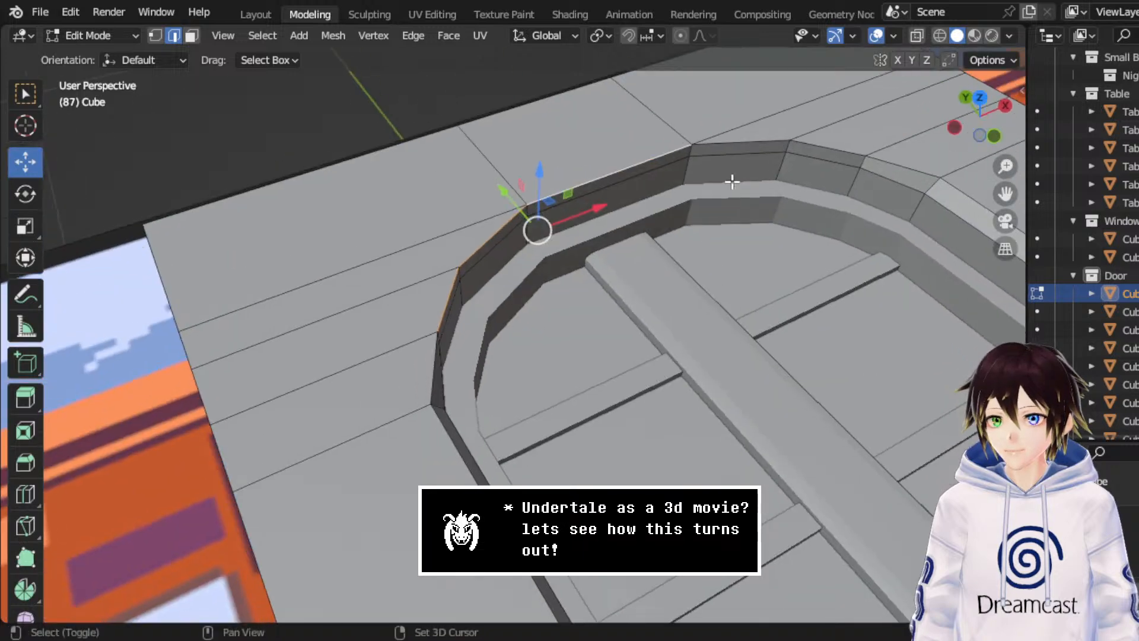
left_click(735, 149, "shift")
key("ctrl+z")
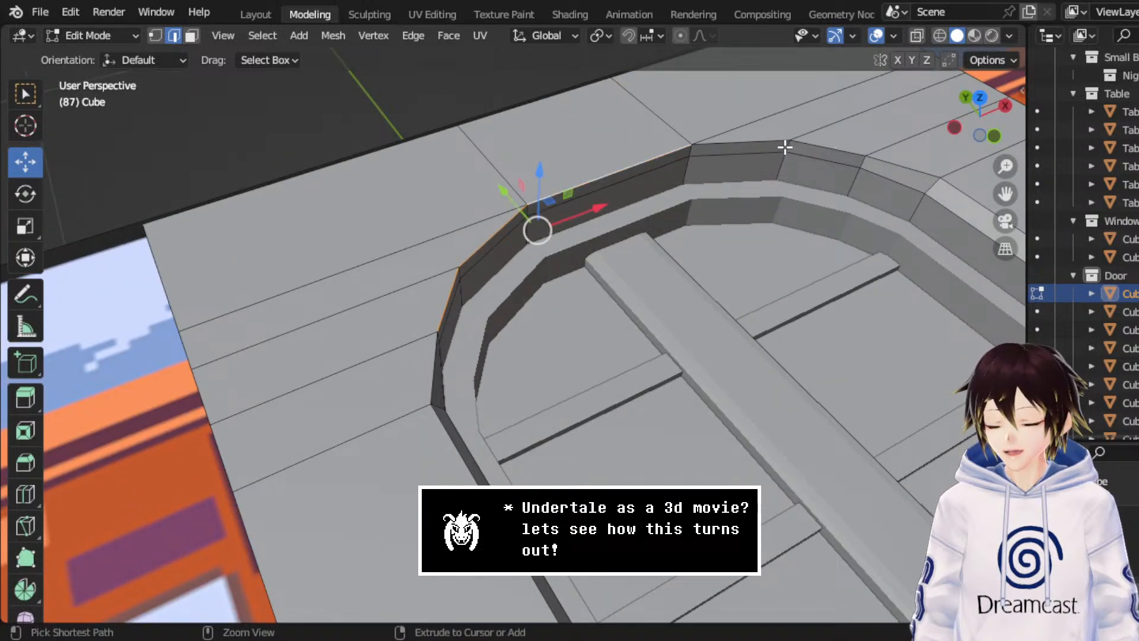
left_click(768, 142, "shift")
left_click(823, 147, "shift")
middle_click_drag(674, 255, 751, 208)
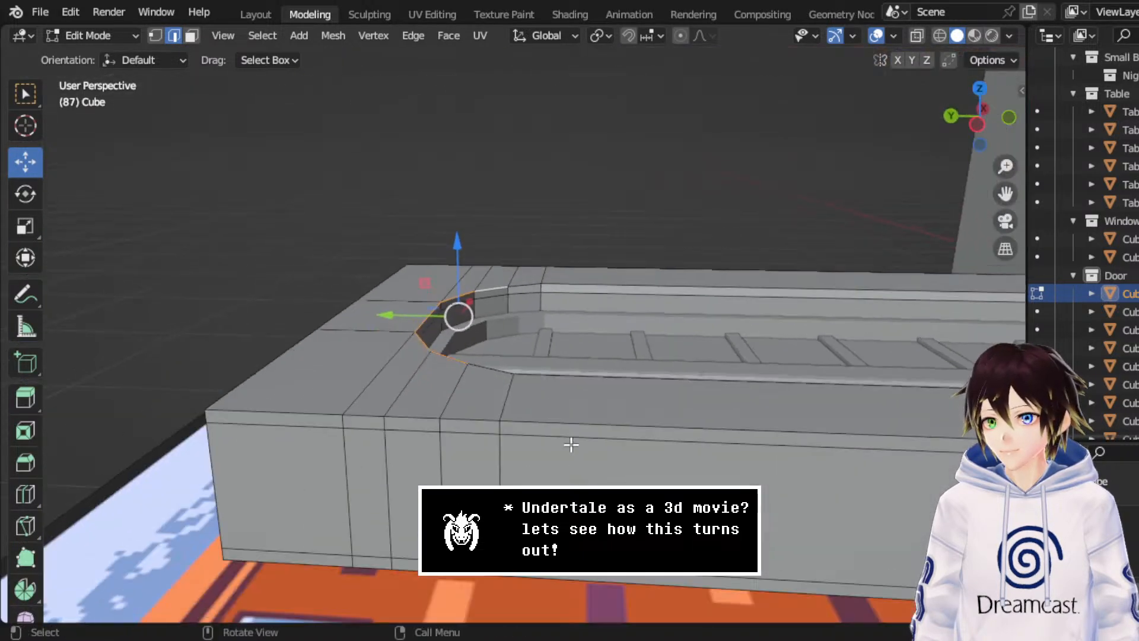
- Add the matching arch rim edges on the back face and move them all about 0.0092 m along Y, fine-tuning by about 0.0003 m
middle_click_drag(571, 444, 594, 292)
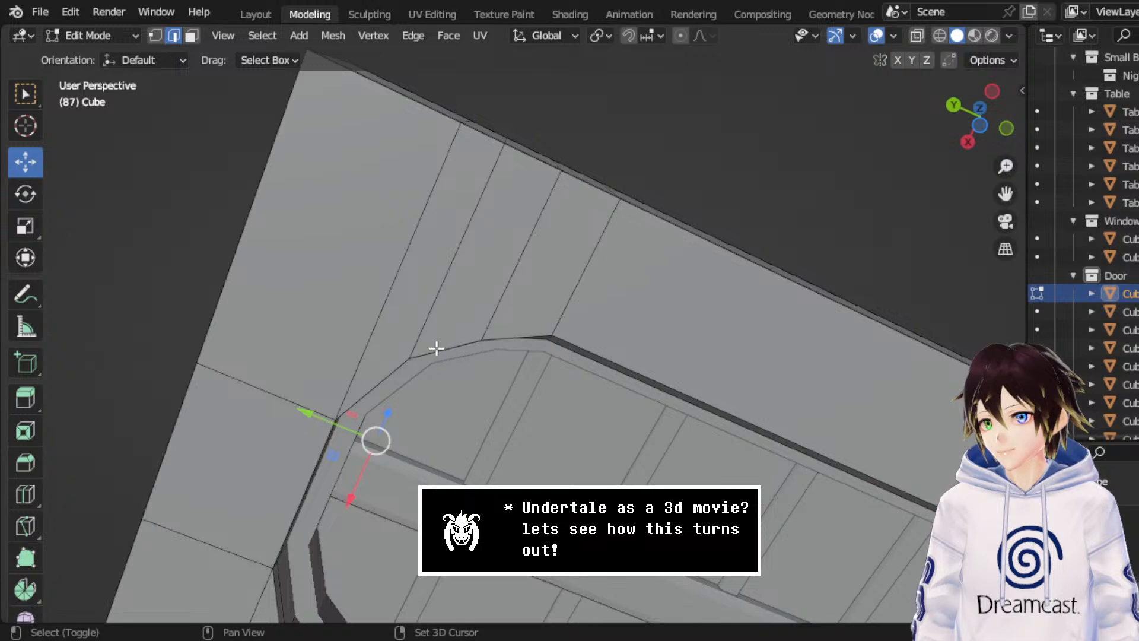
middle_click_drag(436, 348, 415, 309)
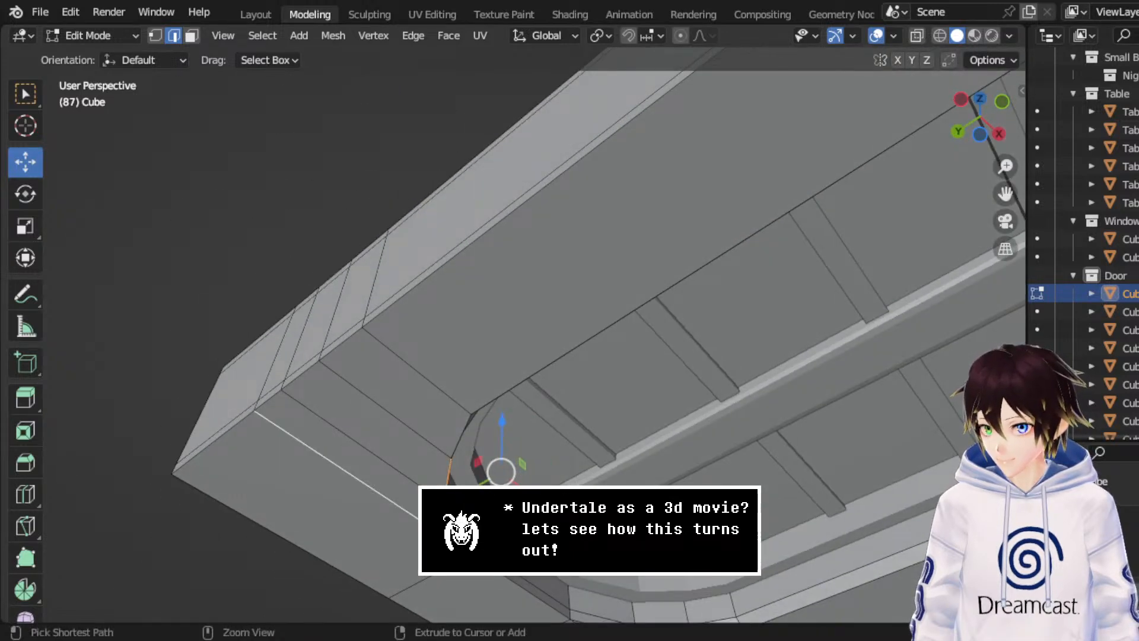
left_click(668, 481, "ctrl")
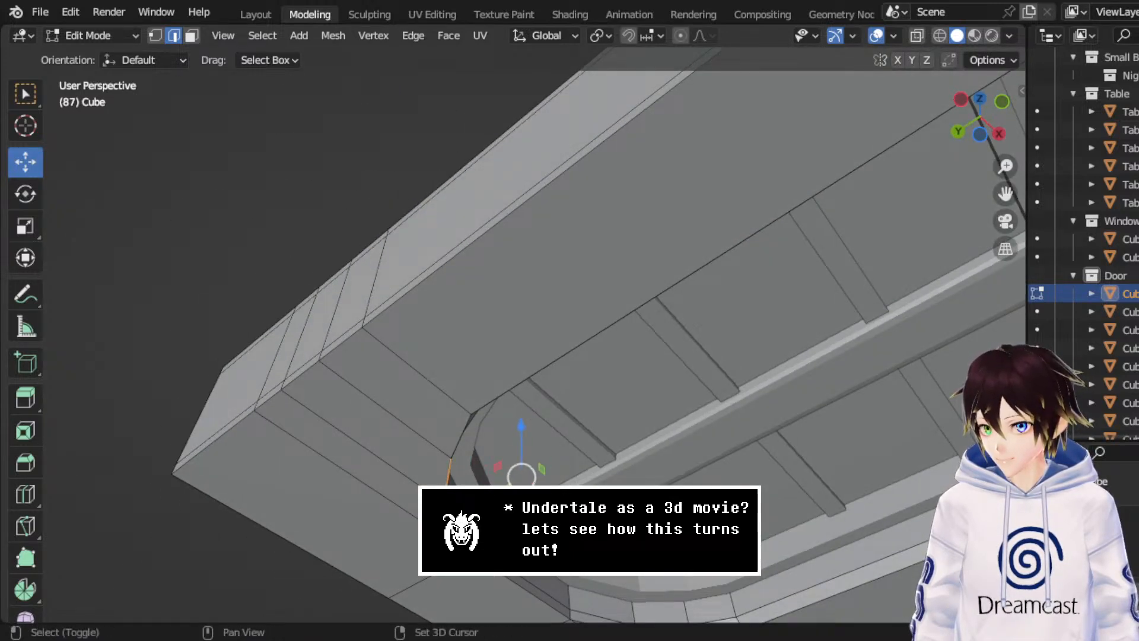
middle_click_drag(1021, 199, 602, 378, "shift")
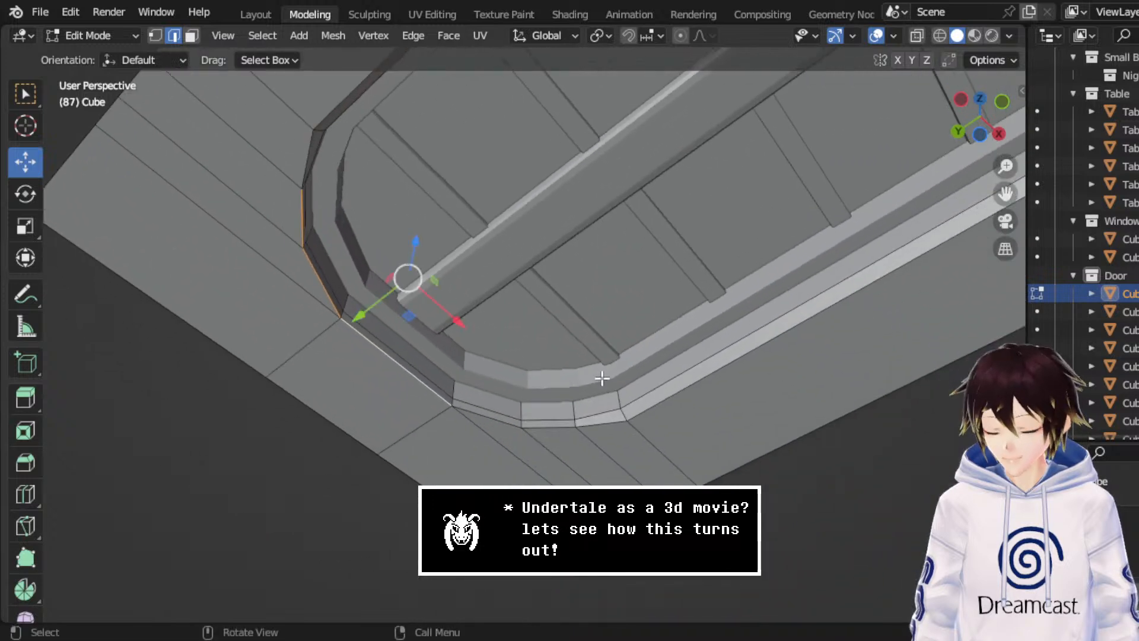
left_click(497, 422, "shift")
left_click(541, 425, "shift")
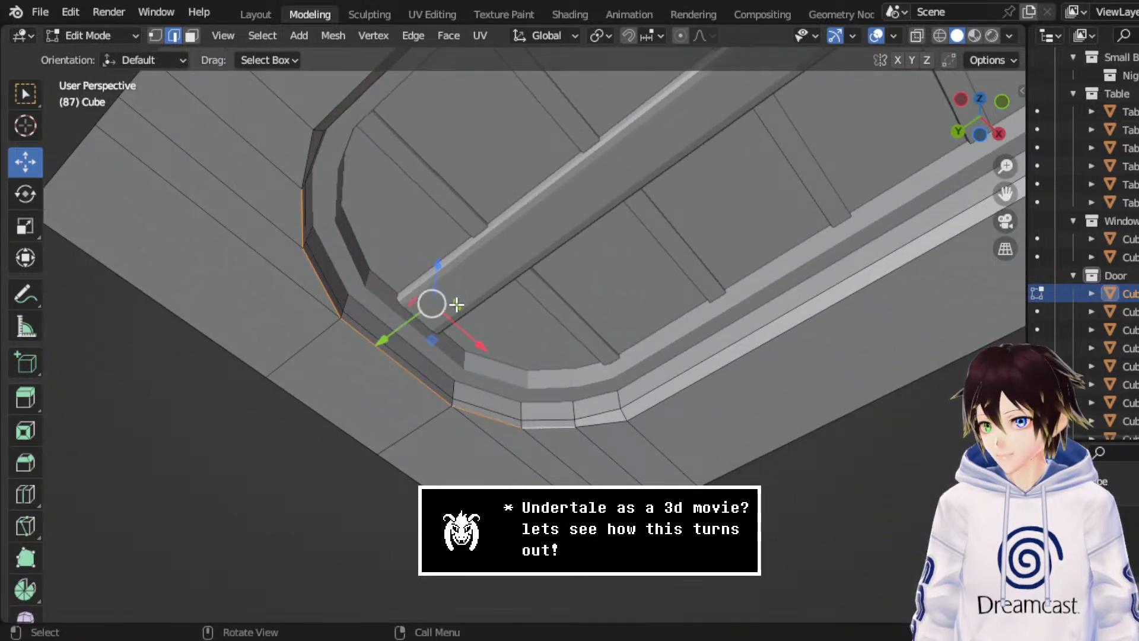
left_click_drag(404, 336, 387, 338)
middle_click_drag(518, 249, 369, 442)
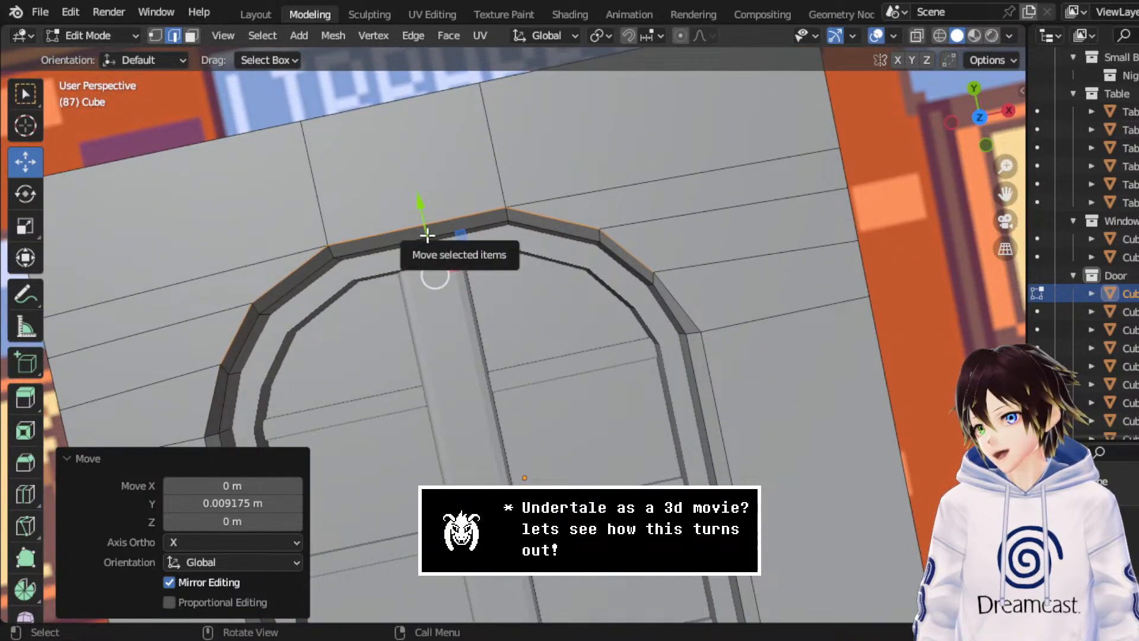
left_click_drag(427, 234, 447, 237)
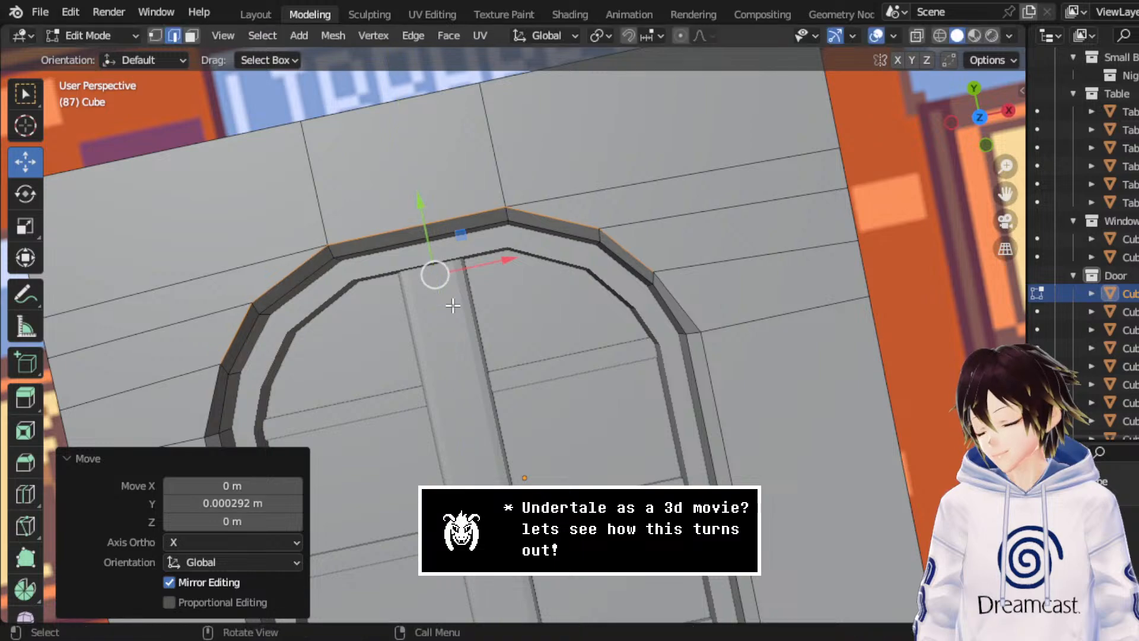
middle_click_drag(446, 236, 726, 421)
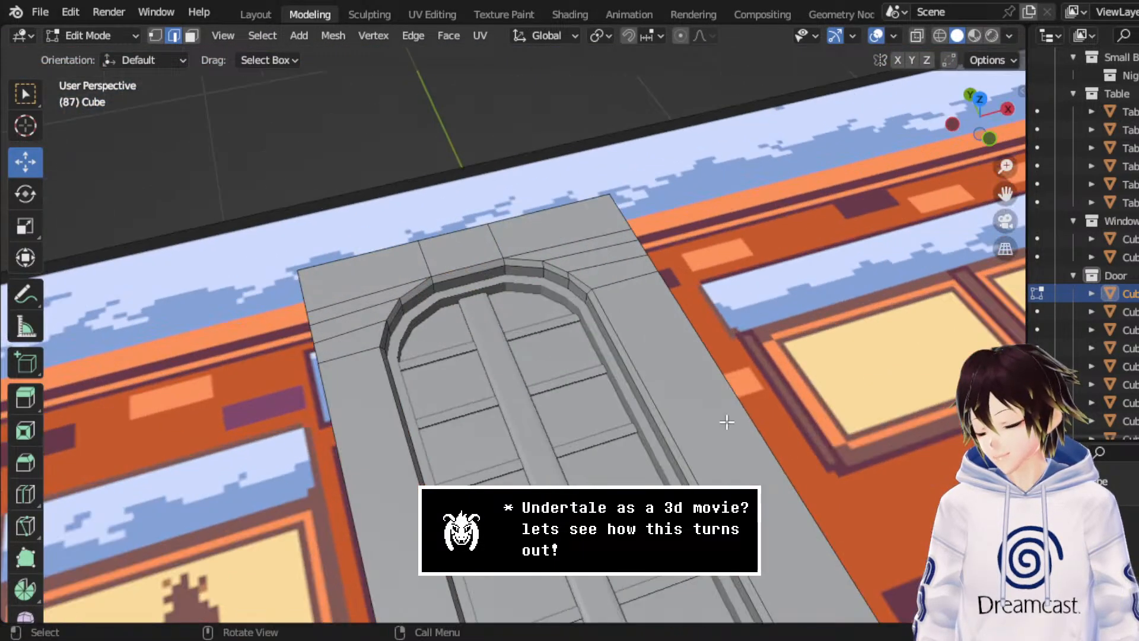
- Select the front and back edges along the door's upper end and move them about -0.0124 m along Y
middle_click_drag(311, 282, 440, 242)
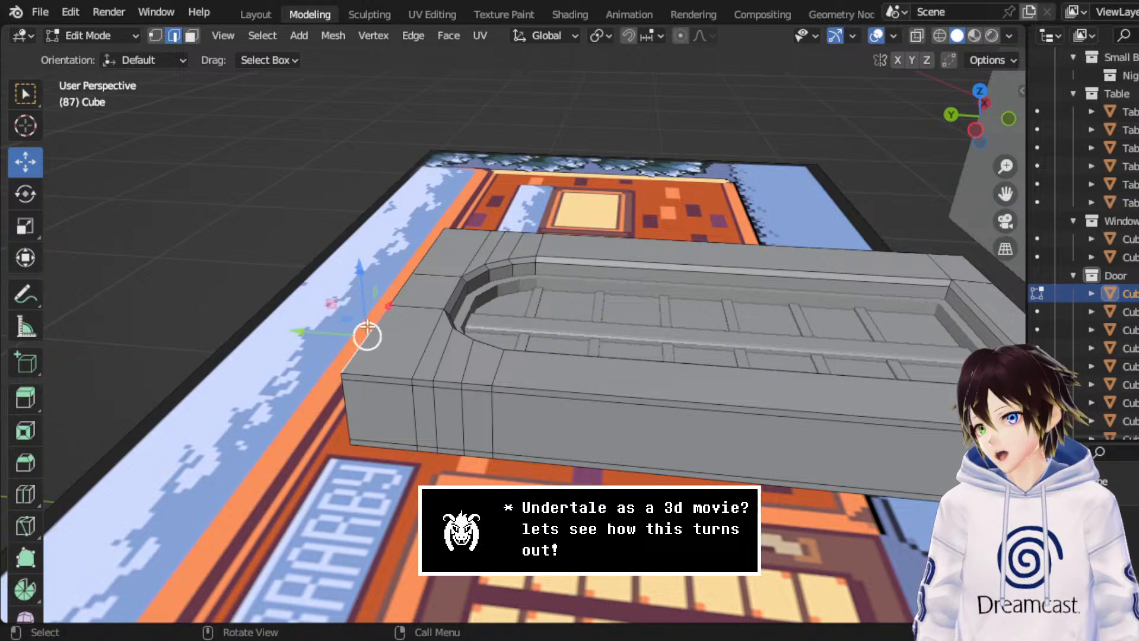
left_click(398, 284, "ctrl")
scroll(440, 241, "up", 8)
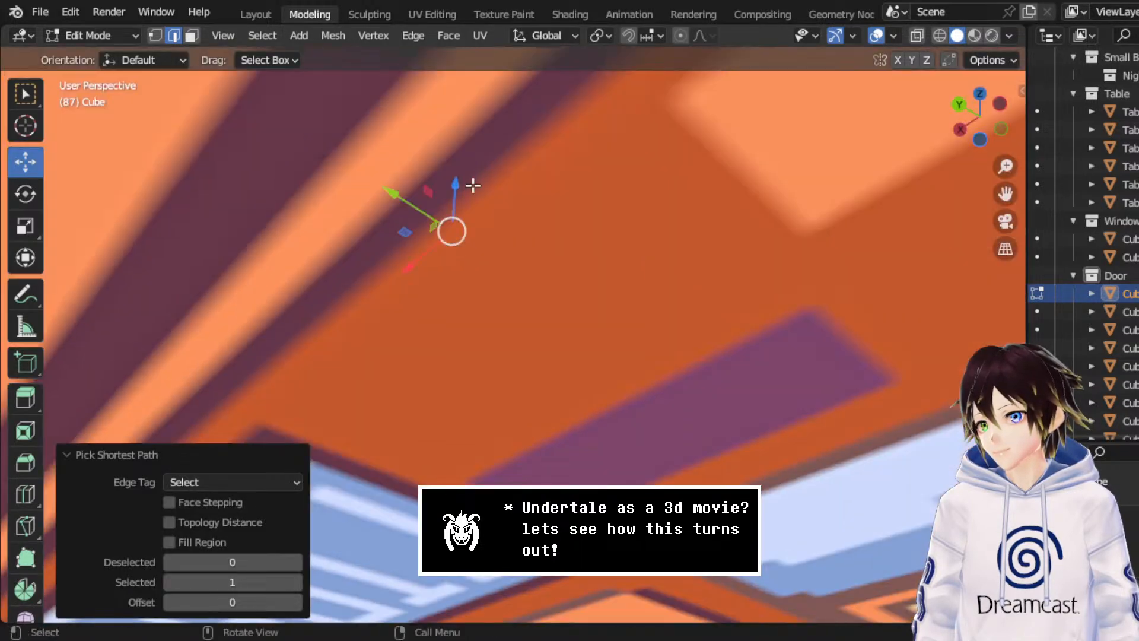
scroll(438, 293, "down", 6)
left_click(509, 184, "ctrl")
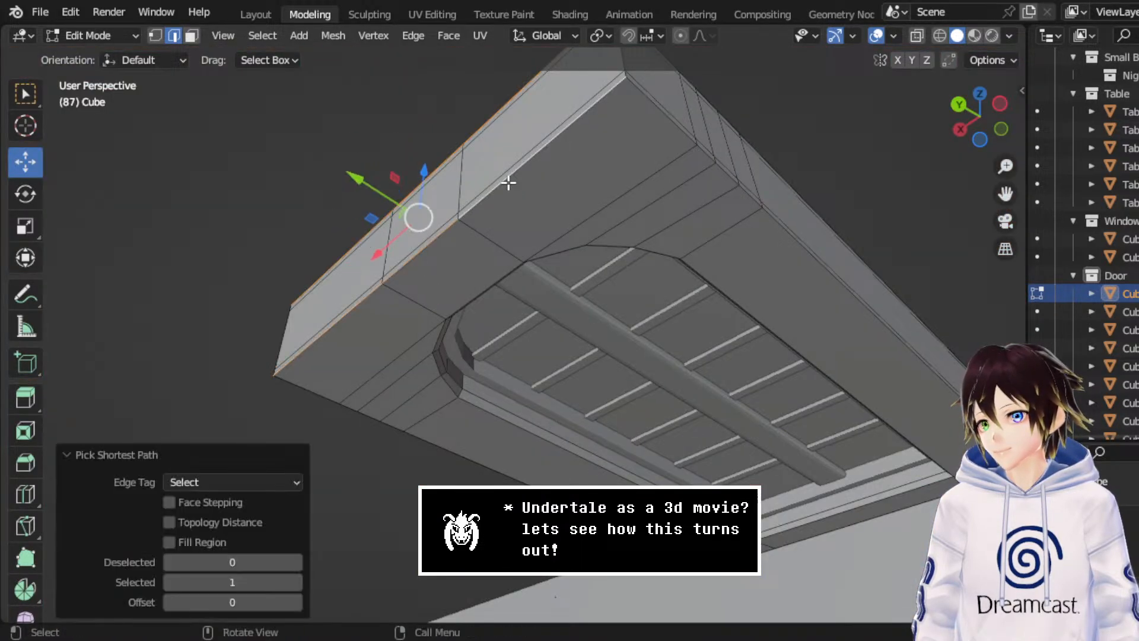
middle_click_drag(506, 184, 438, 307)
scroll(438, 307, "up", 2)
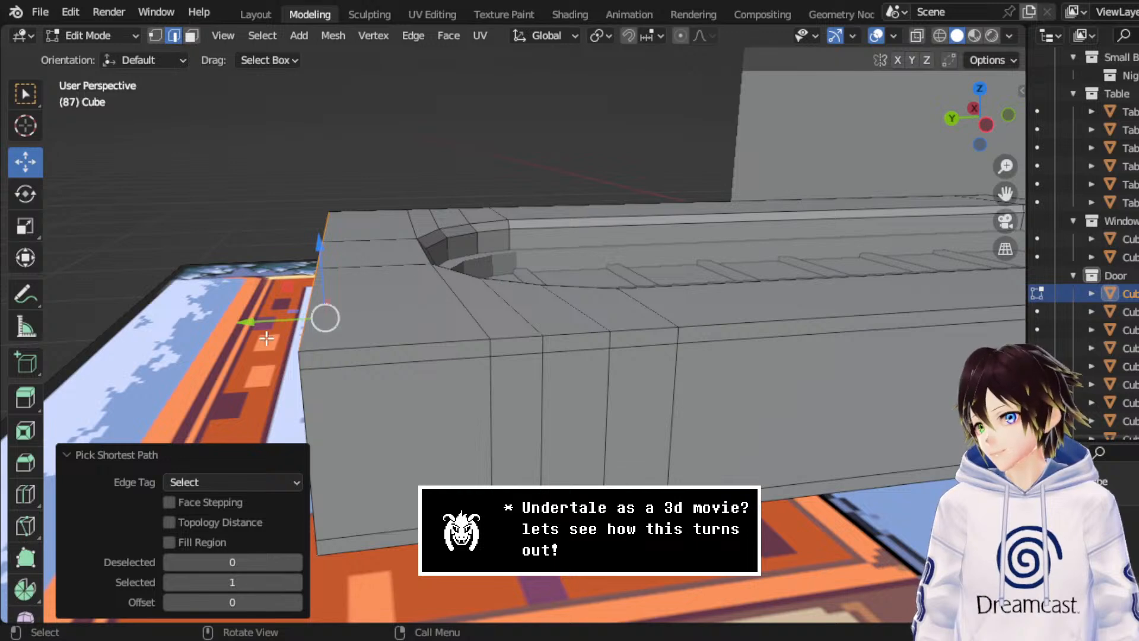
left_click_drag(269, 321, 282, 321)
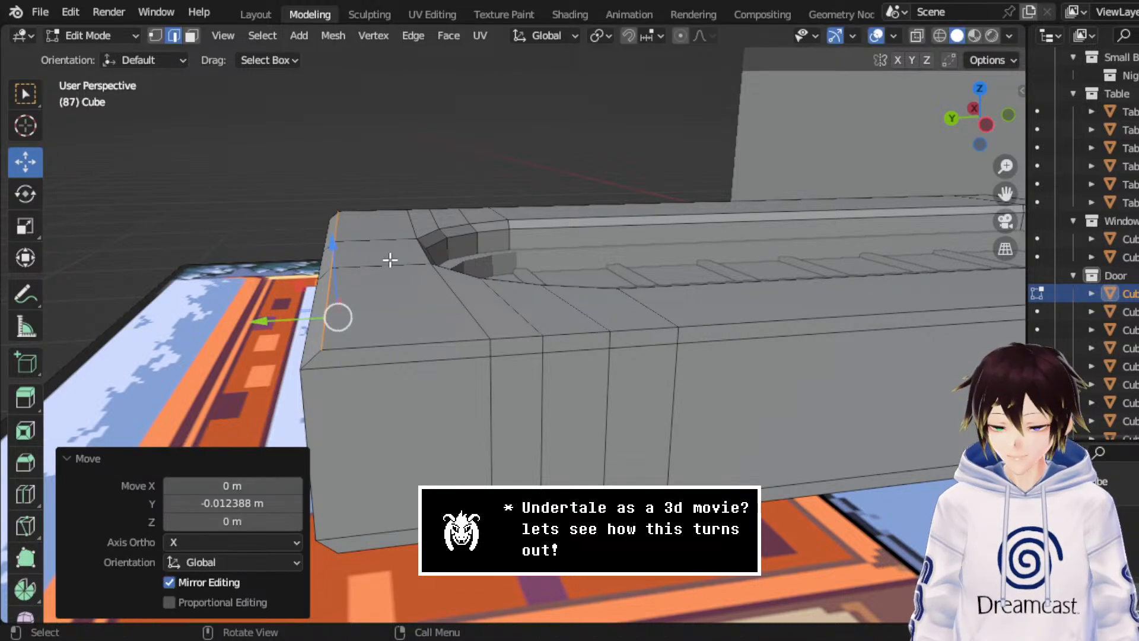
- Fine-tune the Y position of the door's upper end edges from the top view
middle_click_drag(390, 259, 348, 296)
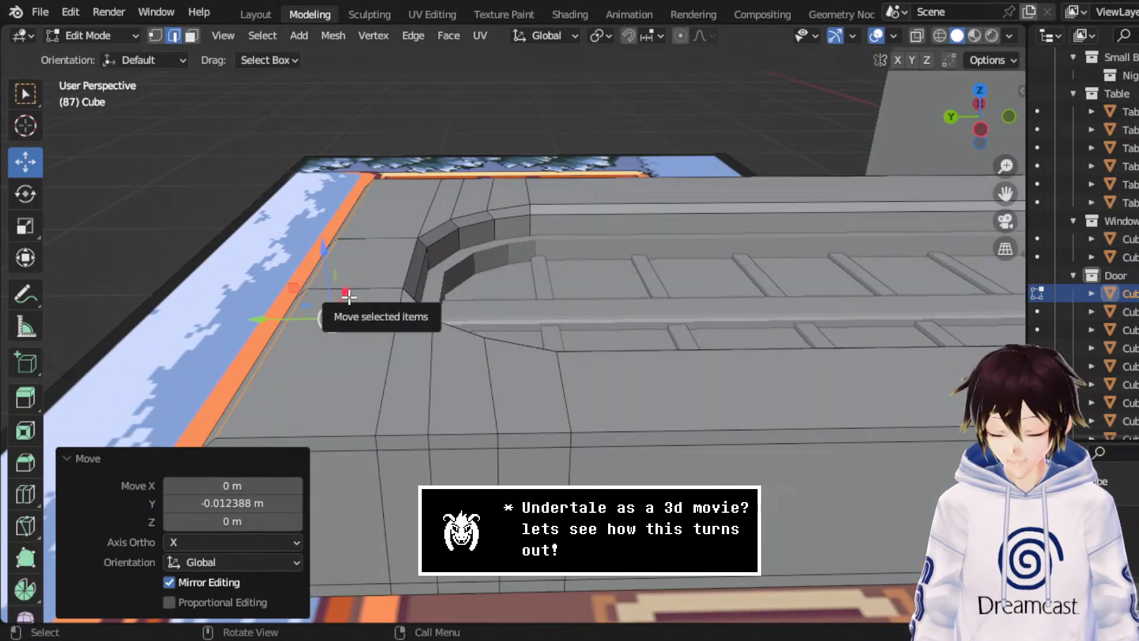
left_click(978, 95)
scroll(590, 300, "up", 4)
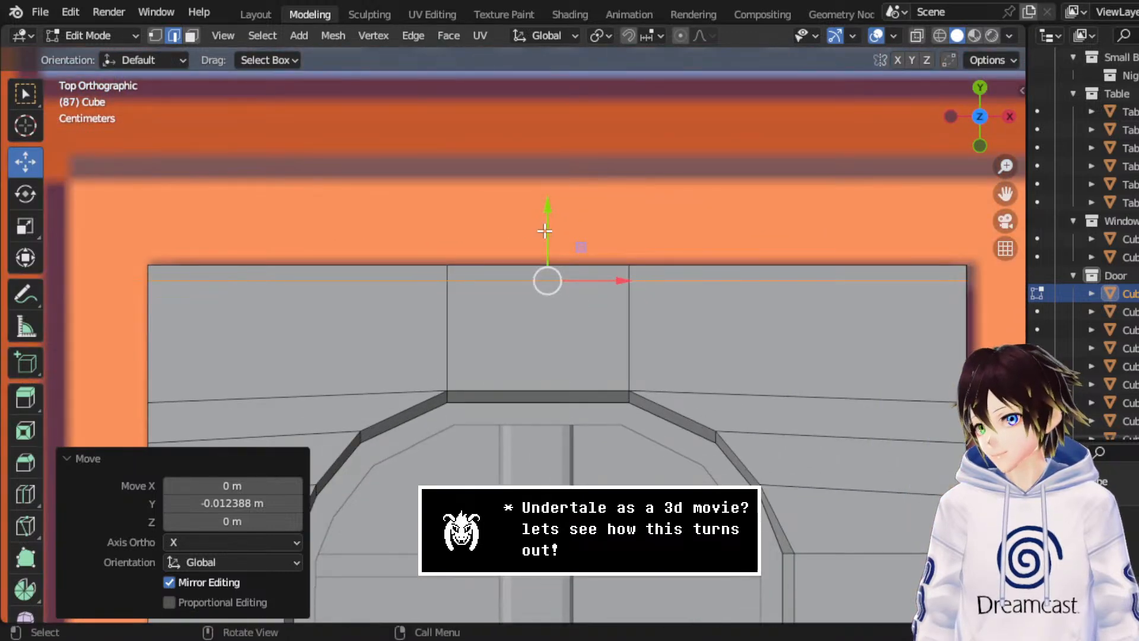
left_click_drag(545, 231, 579, 231)
scroll(579, 230, "down", 3)
middle_click_drag(570, 231, 644, 292)
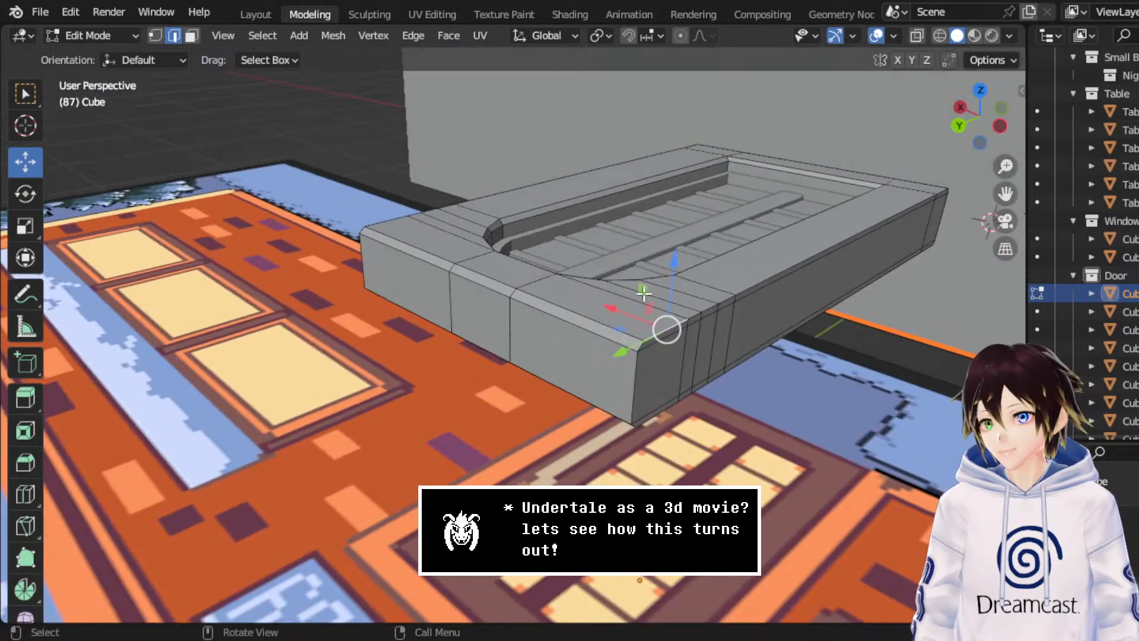
- Select the door's long outer left edges on the front and back and shift them along X, with a final adjustment of about -0.0018 m
left_click(942, 189, "ctrl")
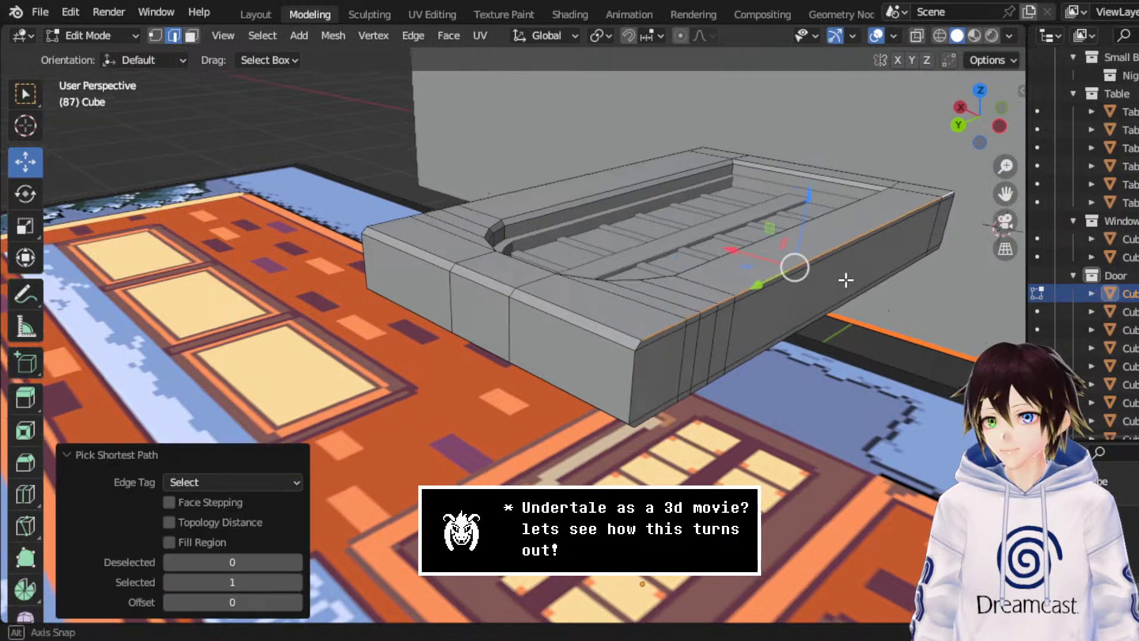
middle_click_drag(847, 274, 657, 257)
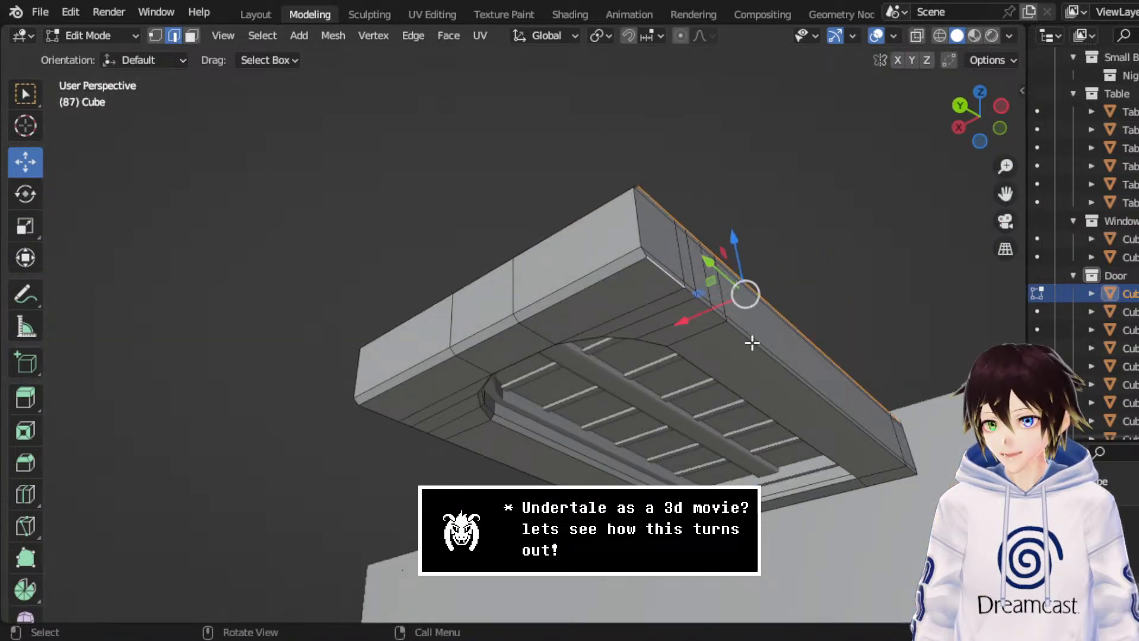
middle_click_drag(752, 338, 713, 237)
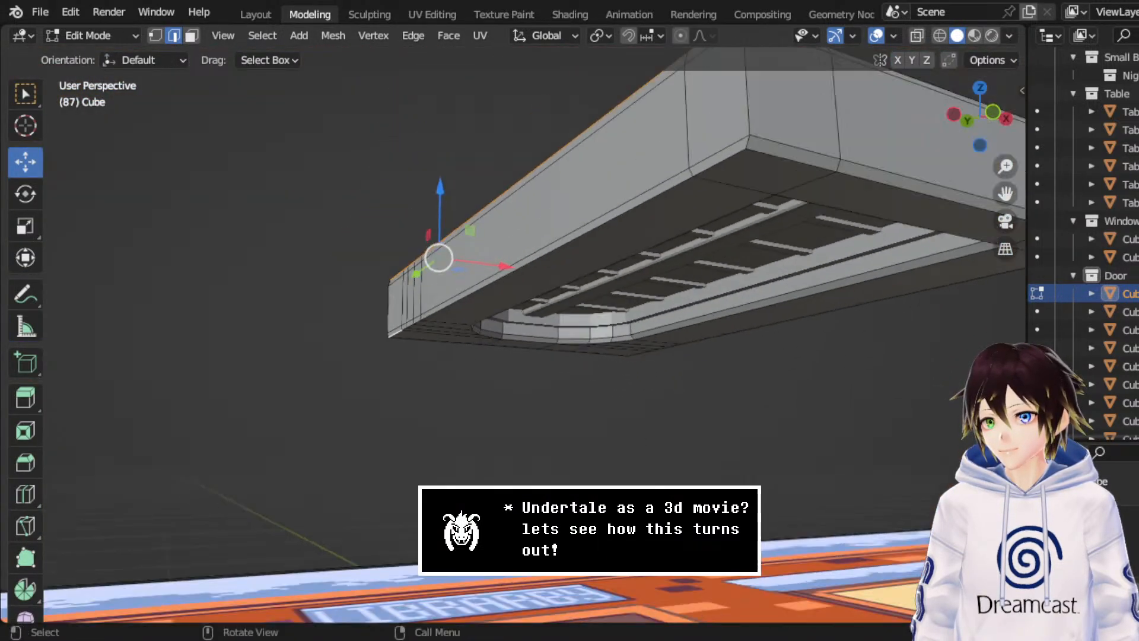
left_click(714, 161, "ctrl")
middle_click_drag(734, 175, 646, 325)
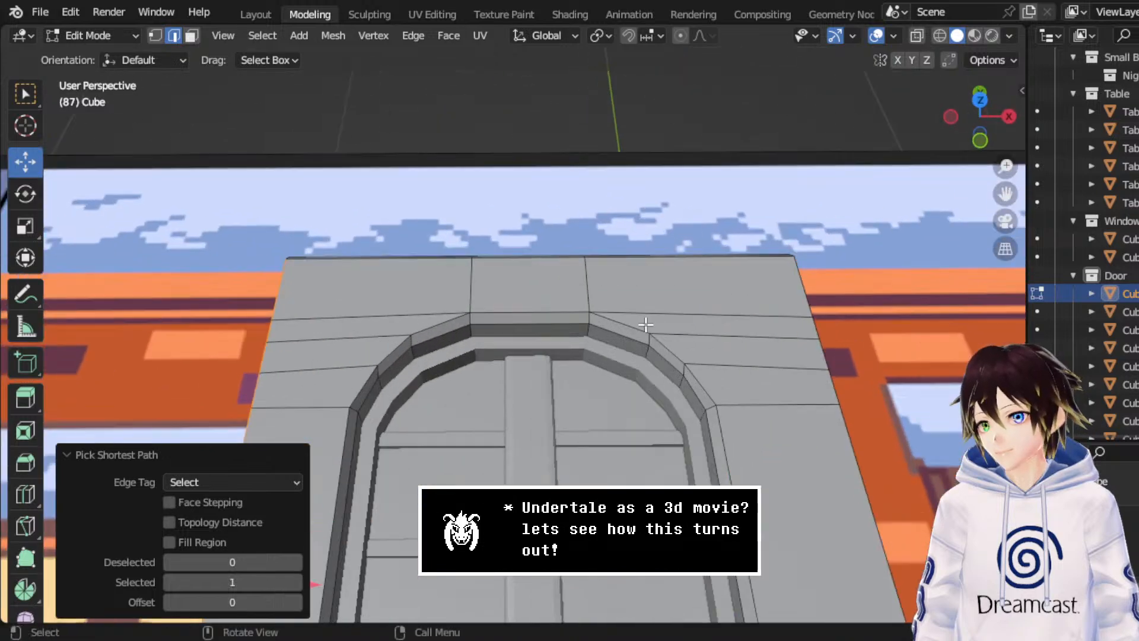
left_click_drag(997, 193, 645, 372)
middle_click_drag(495, 344, 508, 368)
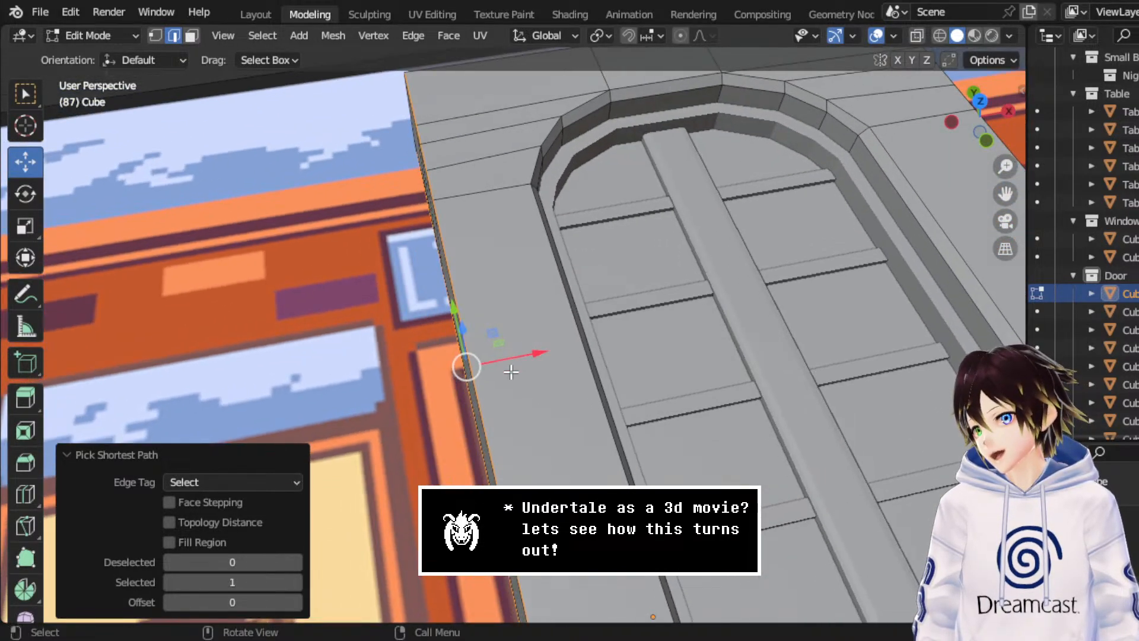
mouse_move(528, 360)
left_mouse_down()
mouse_move(540, 360)
mouse_move(537, 349)
left_mouse_up()
middle_click_drag(582, 331, 645, 254)
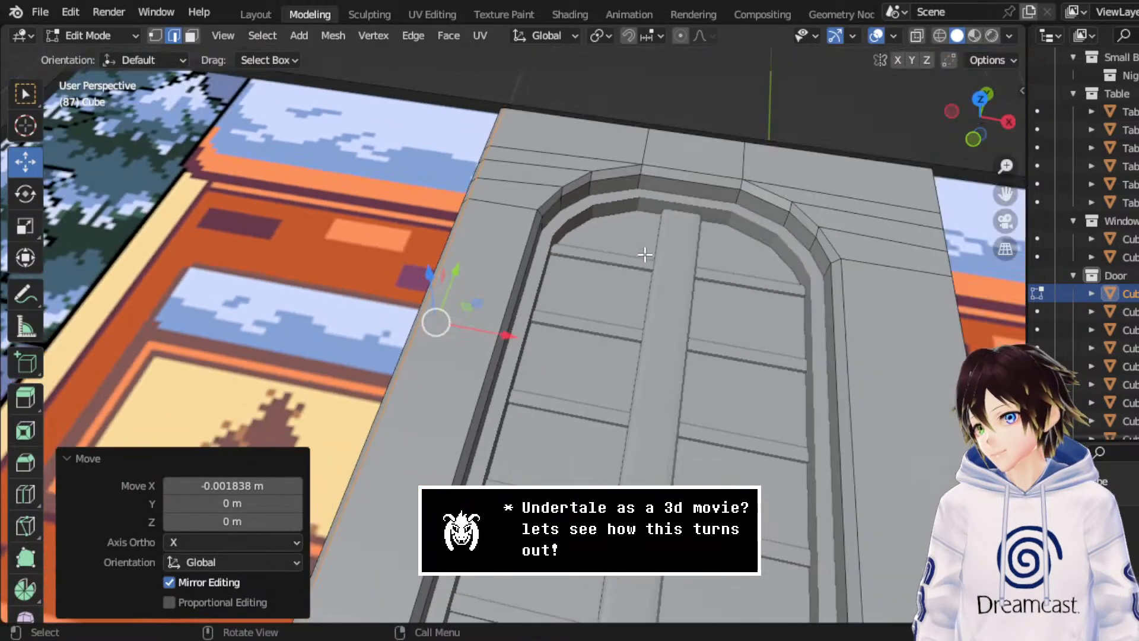
- Select the door's long outer right edges on the front and back and move them about -0.0084 m along X
left_click_drag(1005, 193, 554, 353)
middle_click_drag(555, 354, 530, 398)
left_click(498, 468)
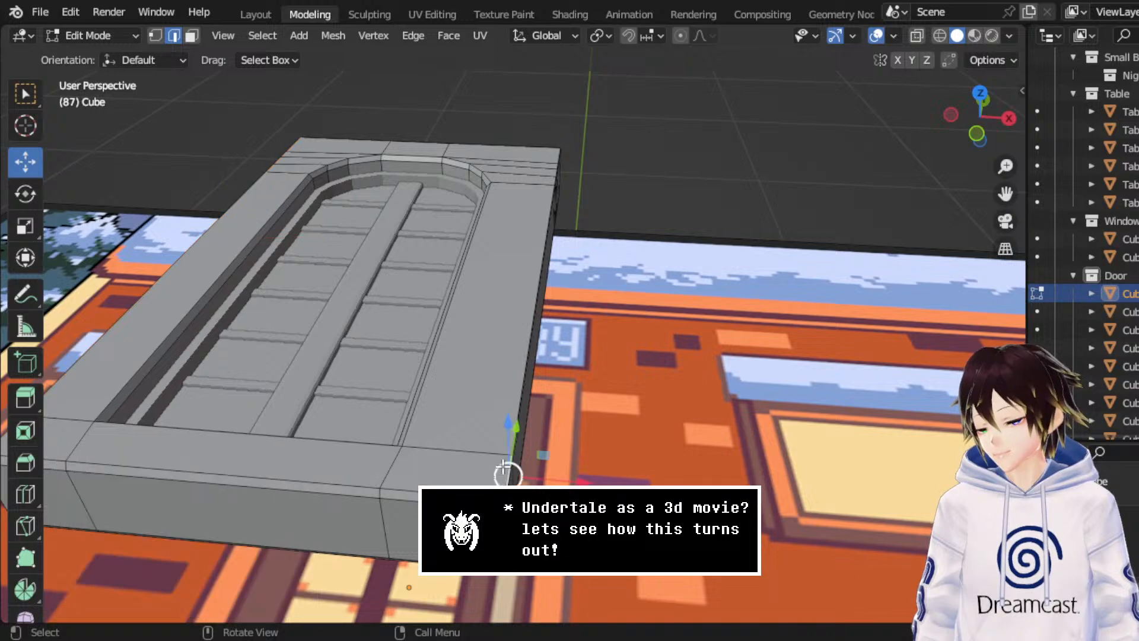
middle_click_drag(504, 472, 466, 452)
middle_click_drag(563, 235, 452, 285)
scroll(453, 284, "up", 2)
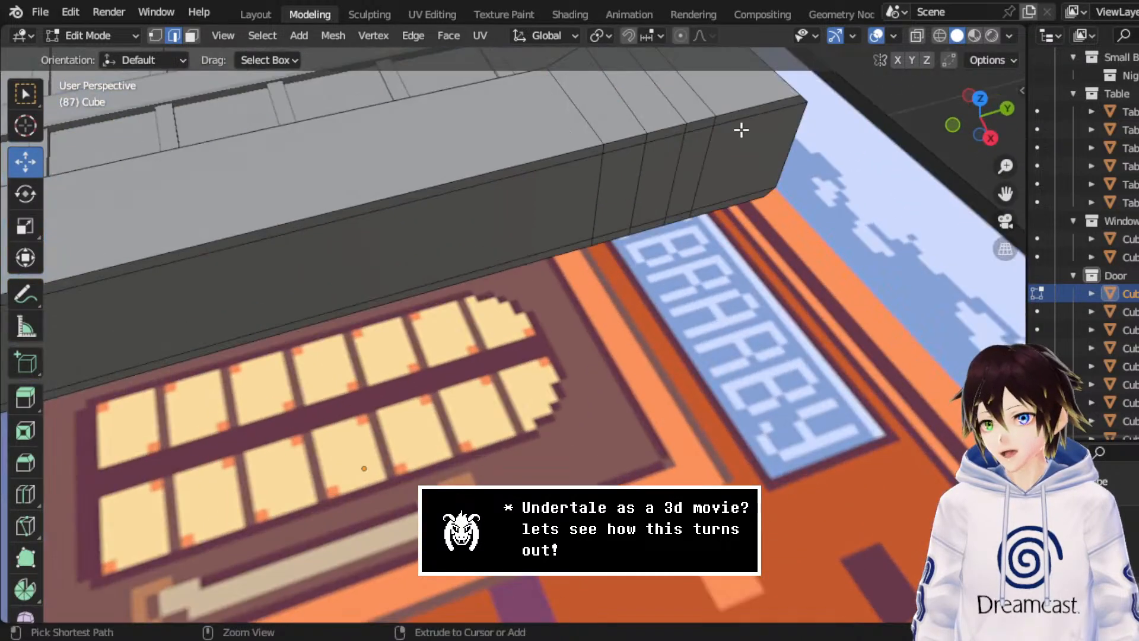
left_click(744, 102, "ctrl")
middle_click_drag(744, 102, 634, 342)
left_click(645, 192)
left_click(226, 137, "ctrl")
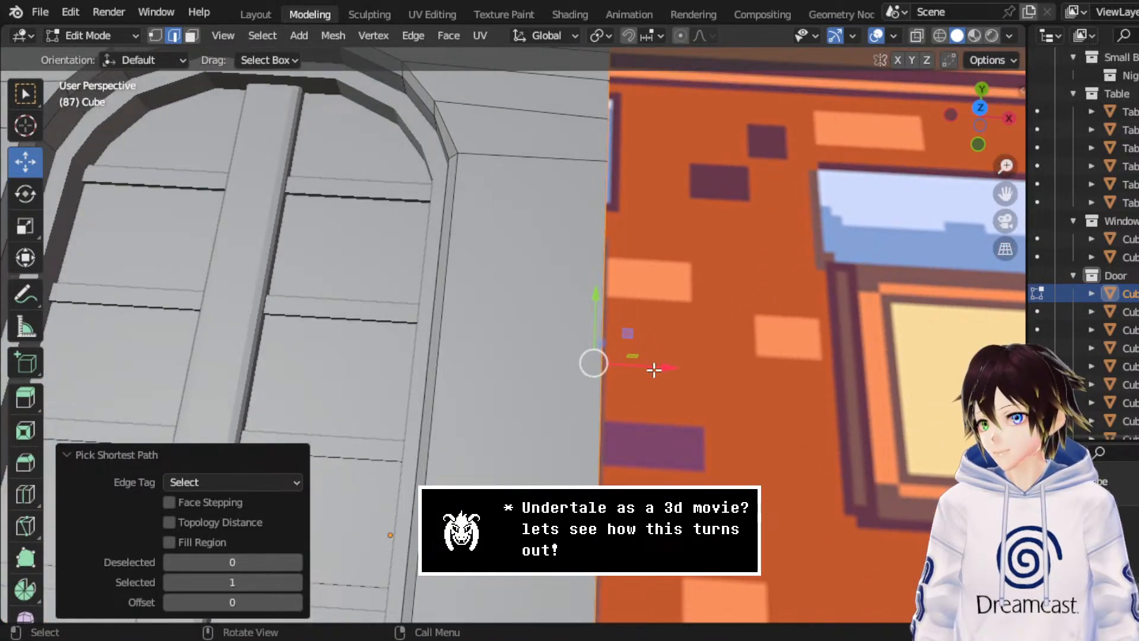
key("g")
key("x")
left_click(638, 368)
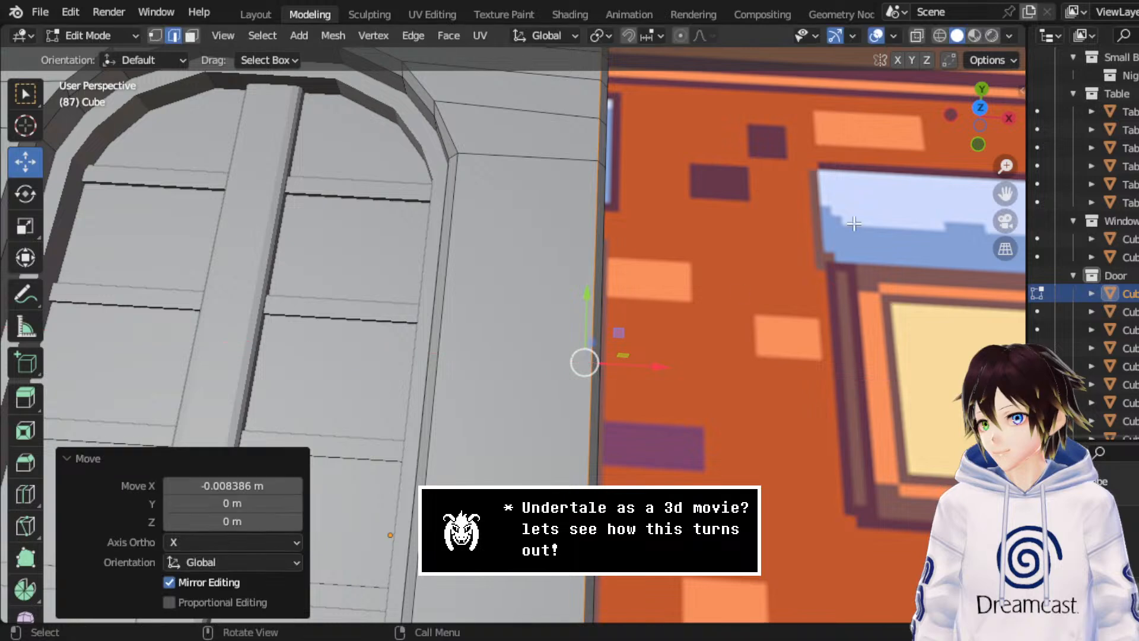
- Deselect the edges, compare the chamfered door with the reference from the top view, and return to Object Mode
left_click(979, 108)
left_click(662, 270)
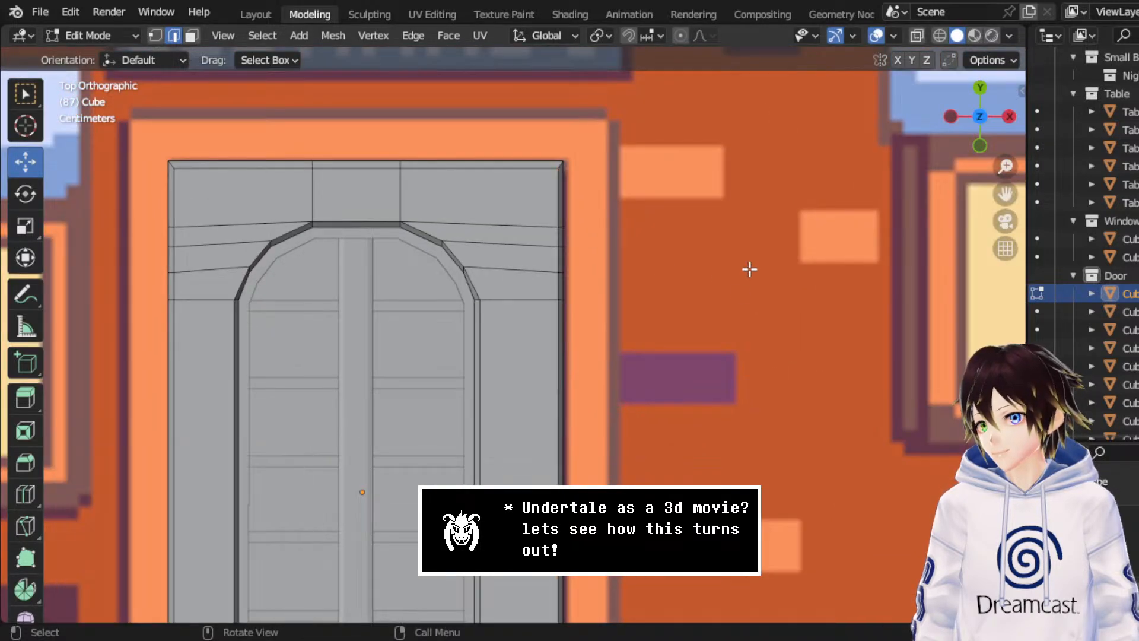
left_click_drag(997, 203, 1045, 183)
scroll(854, 257, "down", 4)
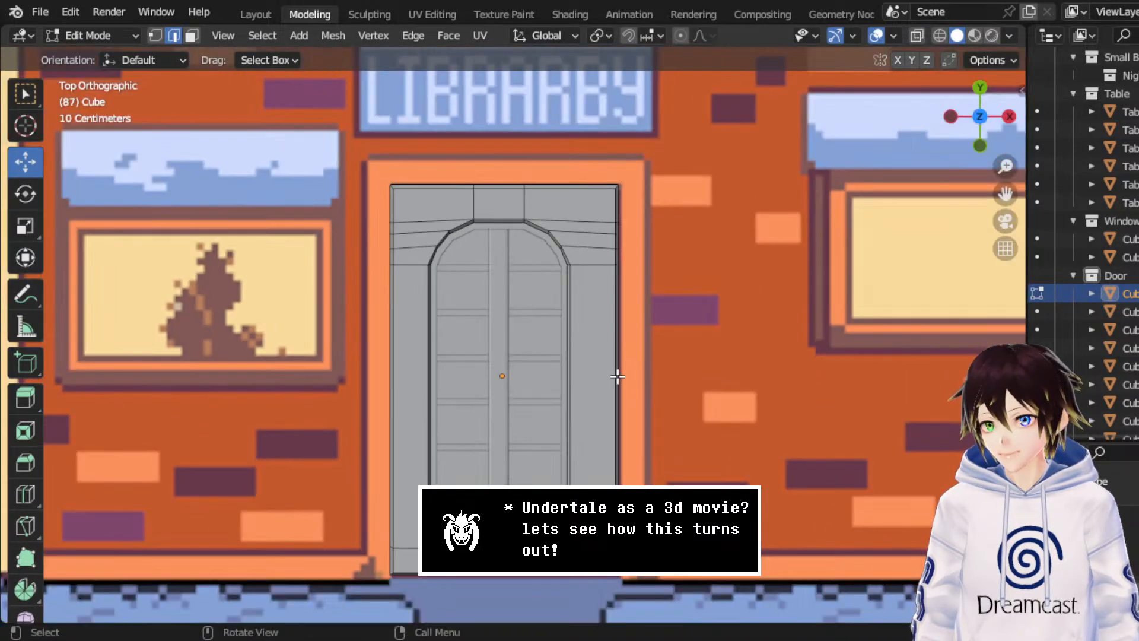
key("Tab")
- Inspect the chamfered door from several angles with the viewport overlays hidden, and restore the overlays
middle_click_drag(315, 221, 602, 281)
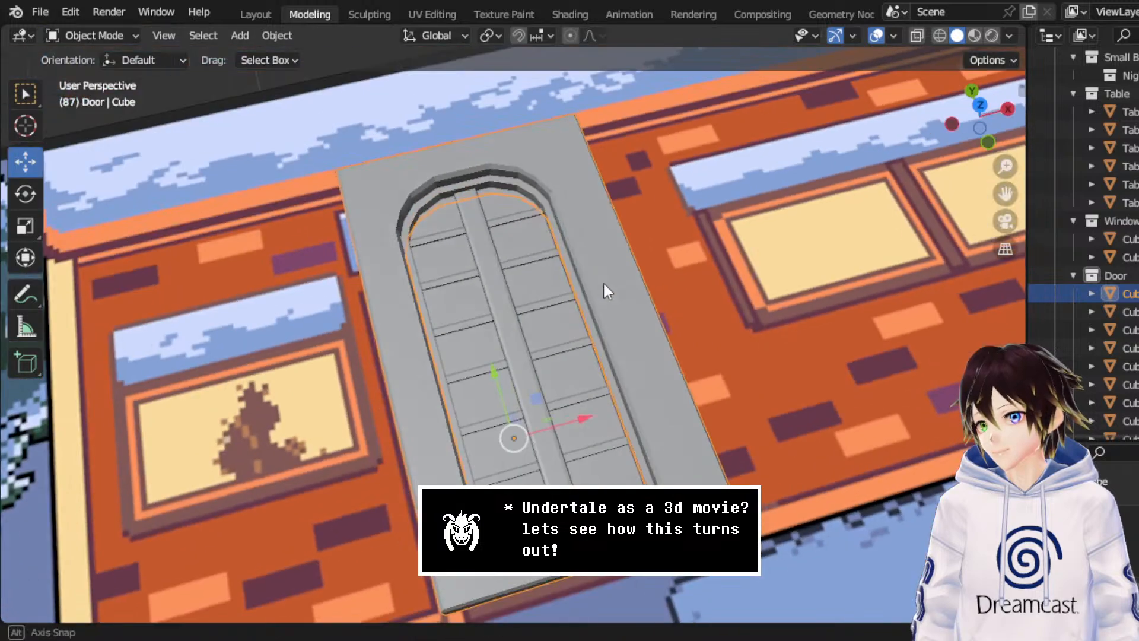
scroll(603, 281, "up", 3)
middle_click_drag(580, 318, 542, 285)
left_click(877, 35)
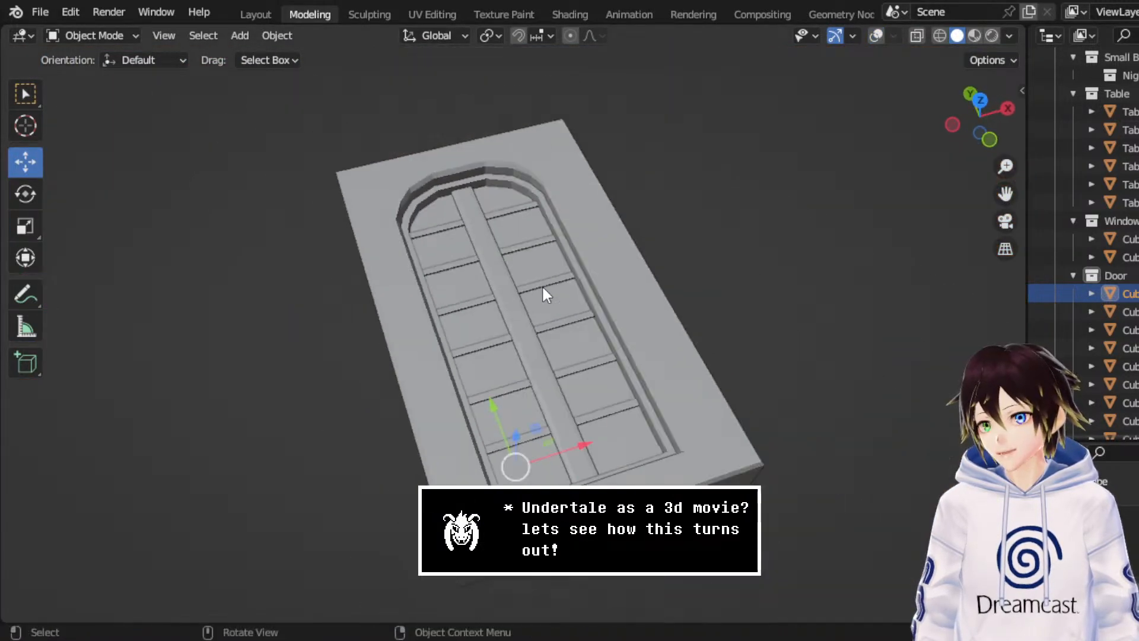
left_click(876, 36)
middle_click_drag(689, 187, 652, 236)
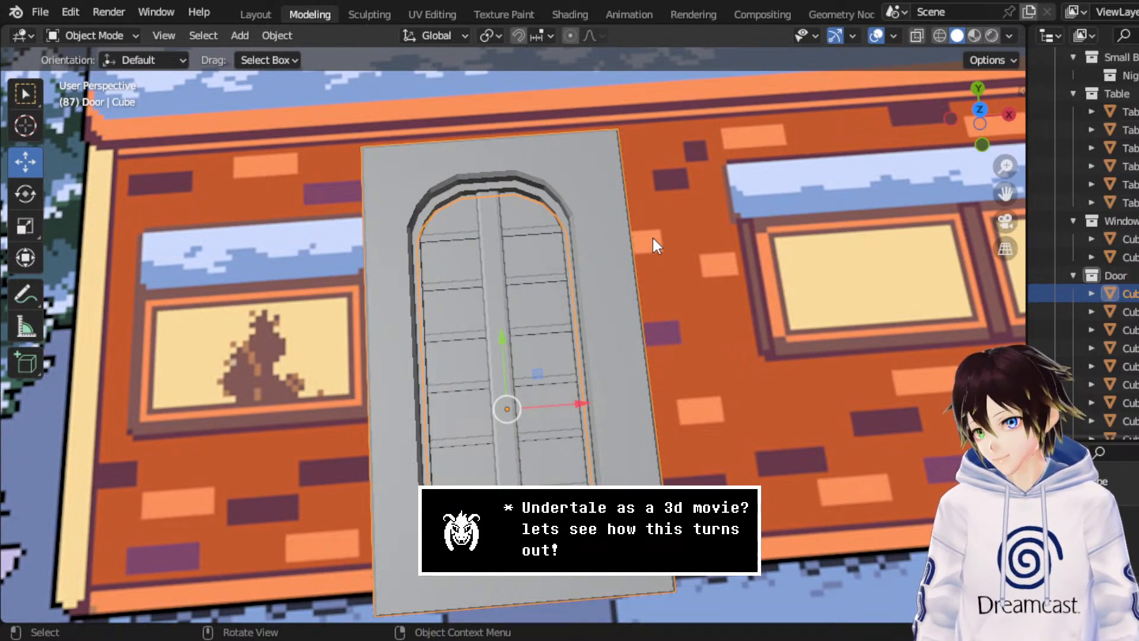
- View the door in wireframe from the side, select all its parts and scale them to 0.695 along Z
left_click(979, 110)
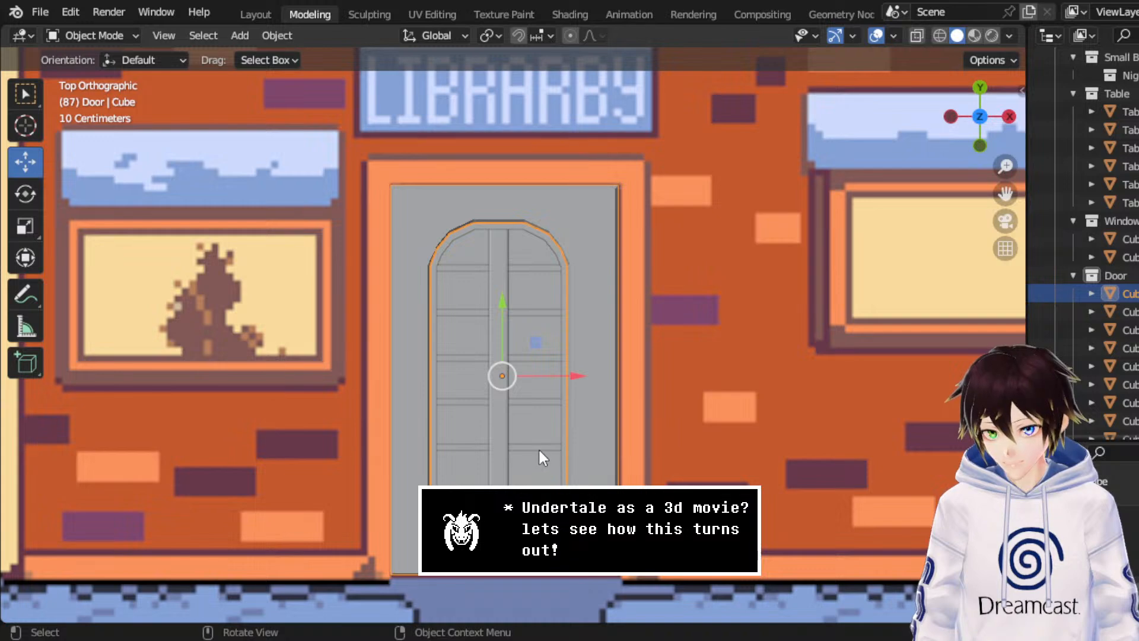
middle_click_drag(539, 447, 538, 327)
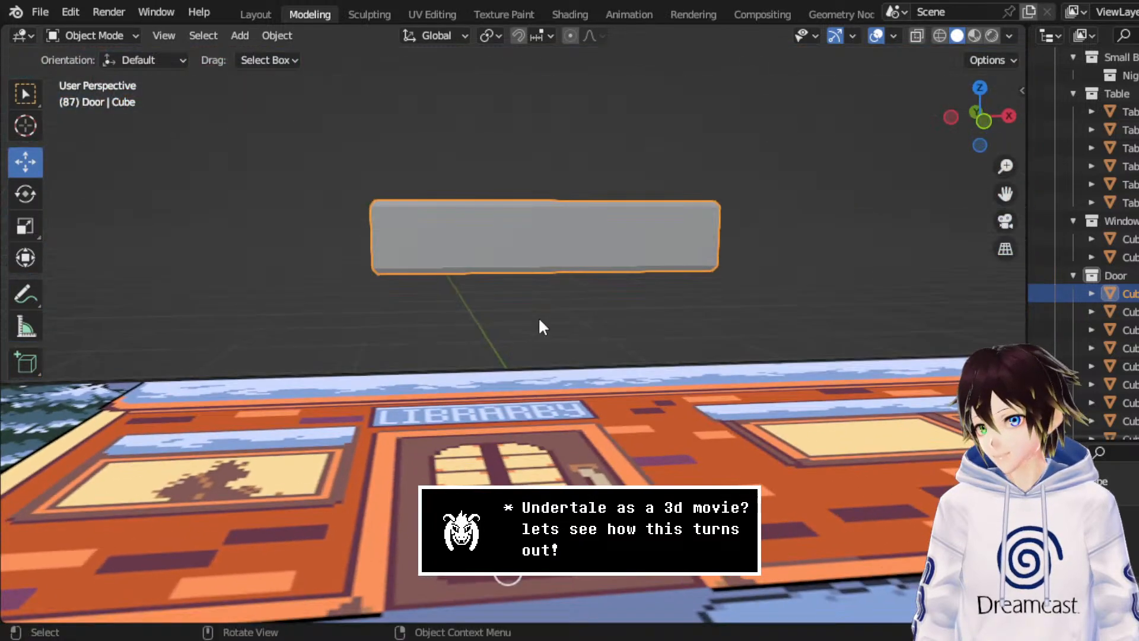
left_click(983, 121)
left_click(940, 35)
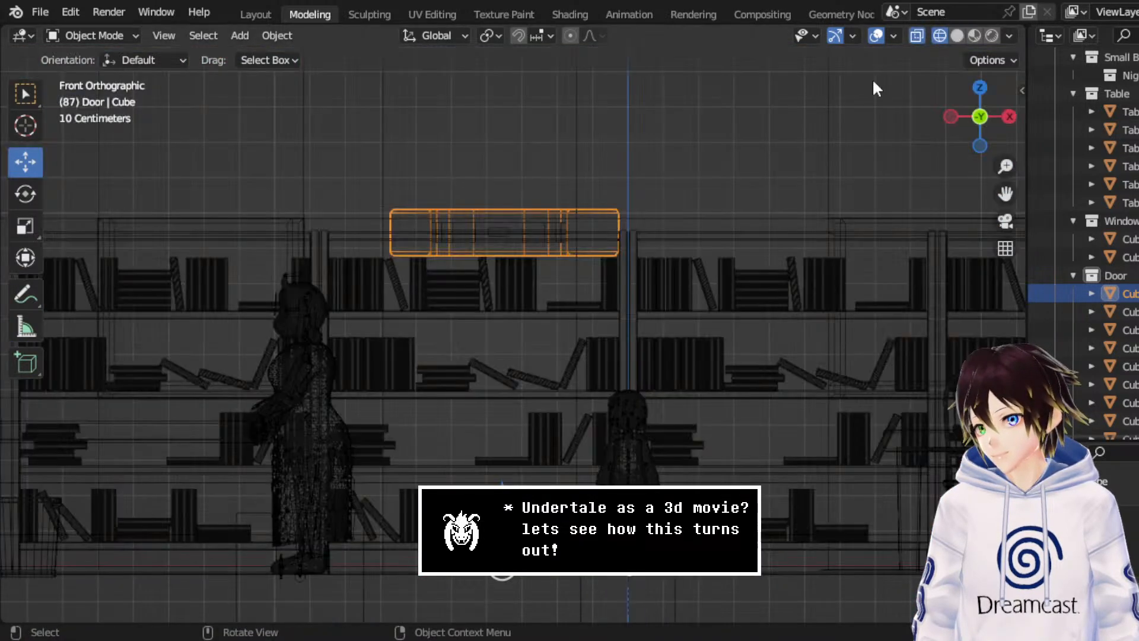
scroll(522, 163, "up", 2)
middle_click_drag(618, 148, 742, 202)
left_click(980, 118)
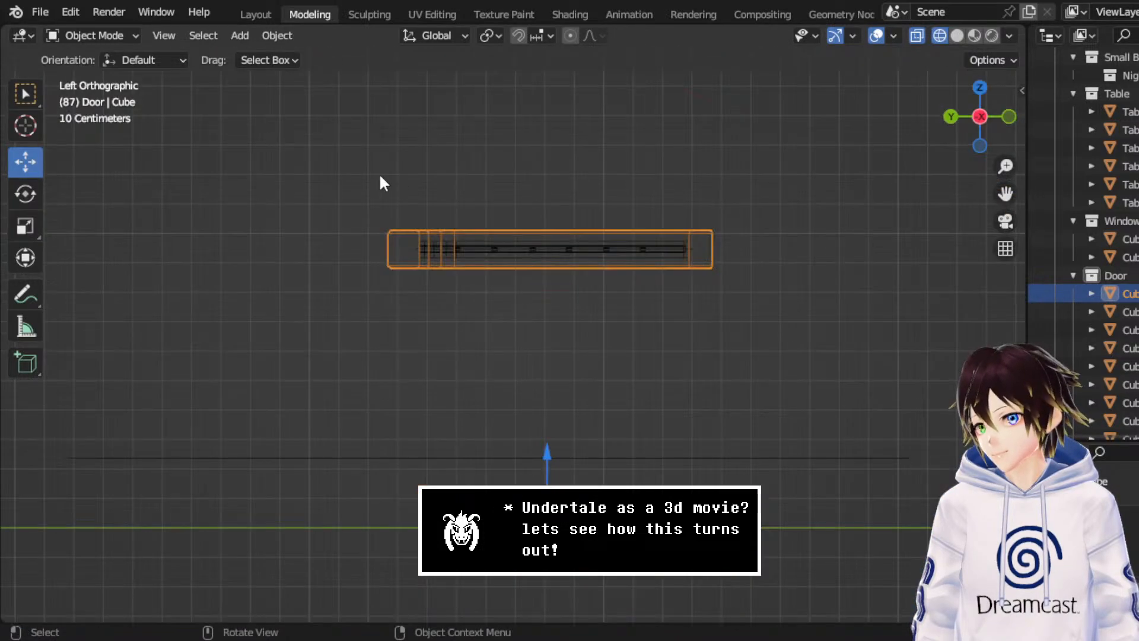
left_click_drag(360, 176, 749, 284)
scroll(706, 270, "up", 1)
left_click(27, 229)
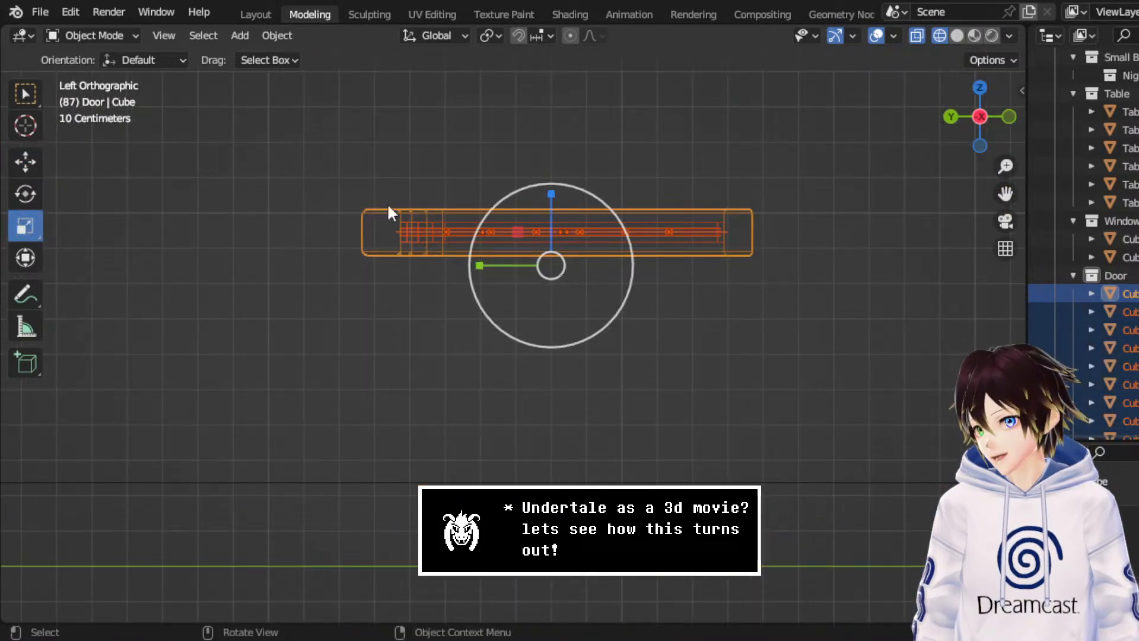
left_click_drag(547, 198, 542, 220)
- Add a Bezier curve to the Door collection for the door handle, working from the top view
middle_click_drag(725, 101, 1015, 124)
left_click(982, 100)
scroll(770, 172, "down", 2)
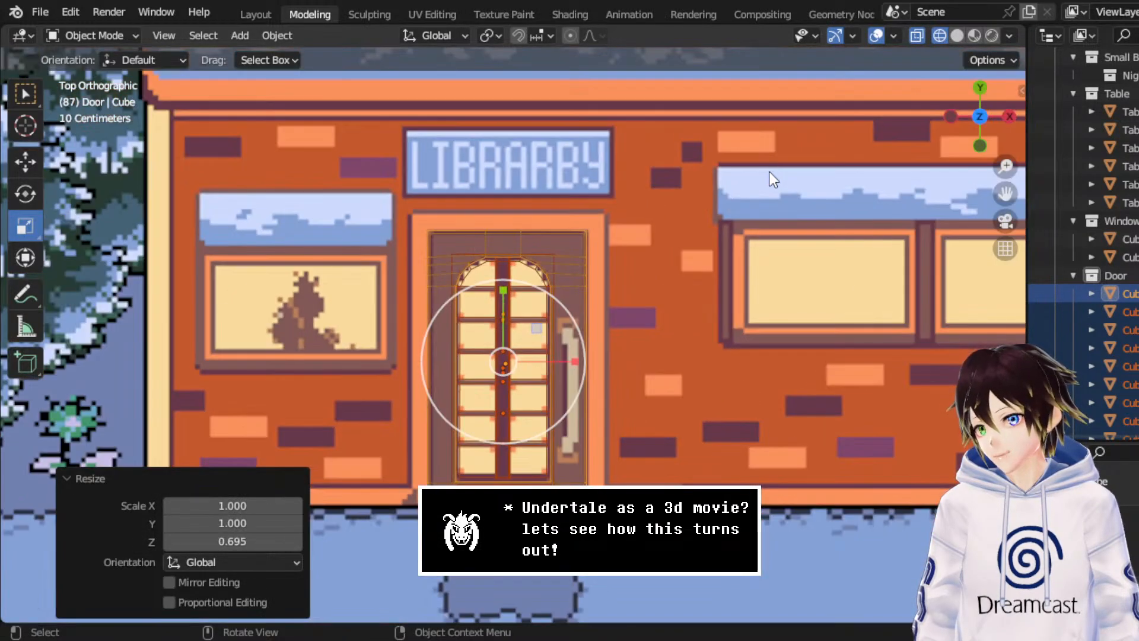
scroll(725, 211, "up", 4)
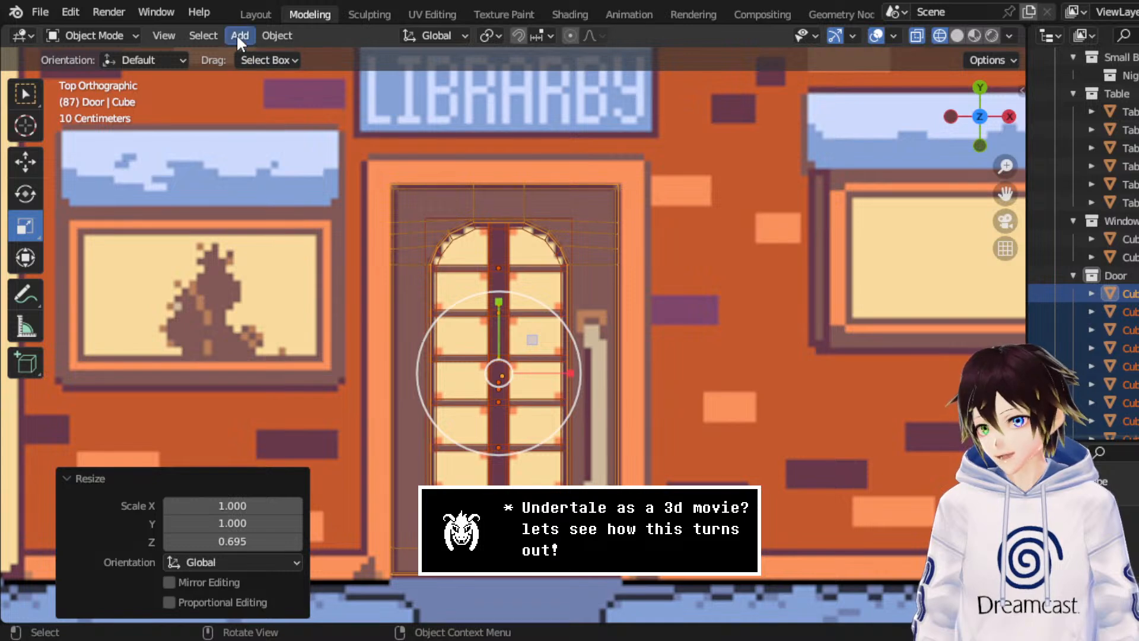
left_click(237, 35)
mouse_move(249, 54)
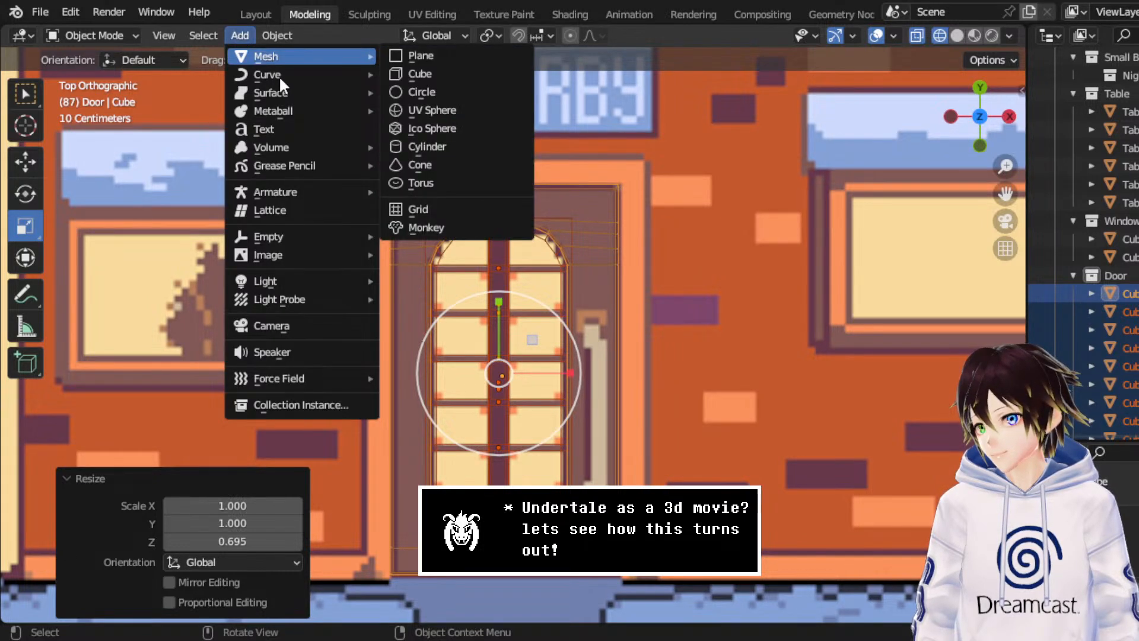
mouse_move(251, 76)
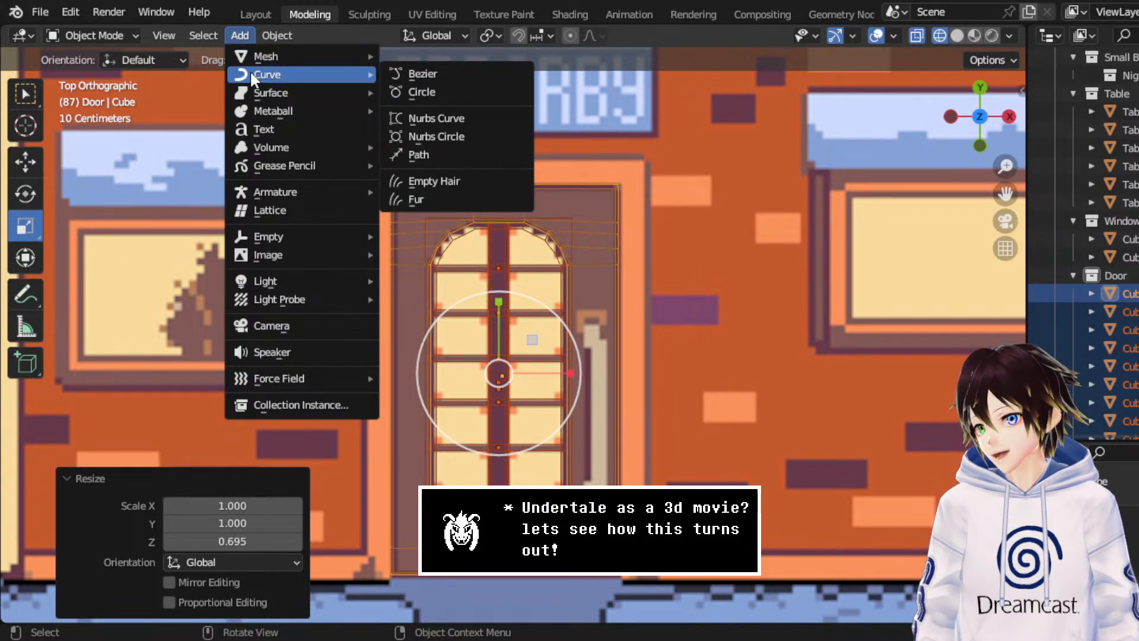
left_click(411, 71)
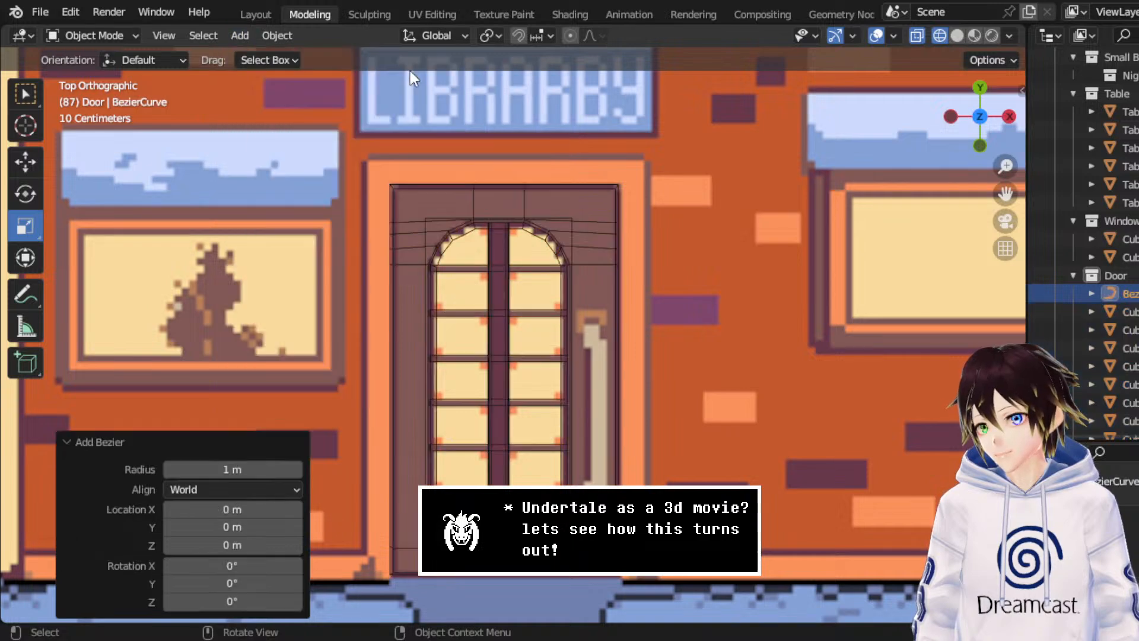
- In the left view, move the Bezier curve up above the door's height and 4.1986 m along Y over the door
scroll(486, 400, "down", 5)
middle_click_drag(486, 401, 689, 304)
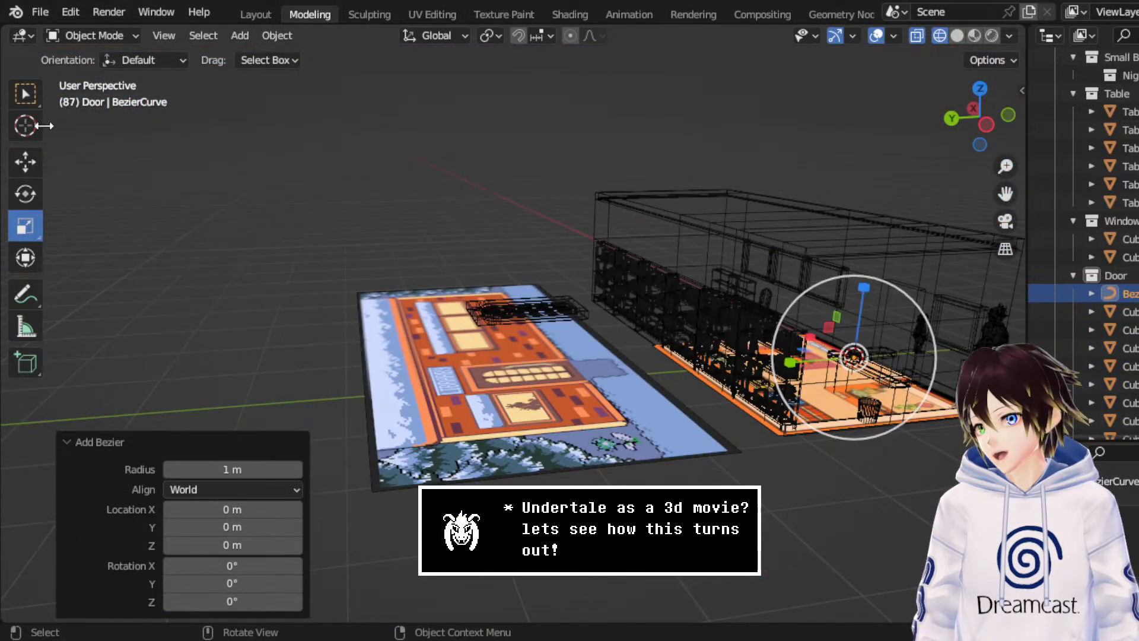
left_click(25, 161)
left_click(985, 125)
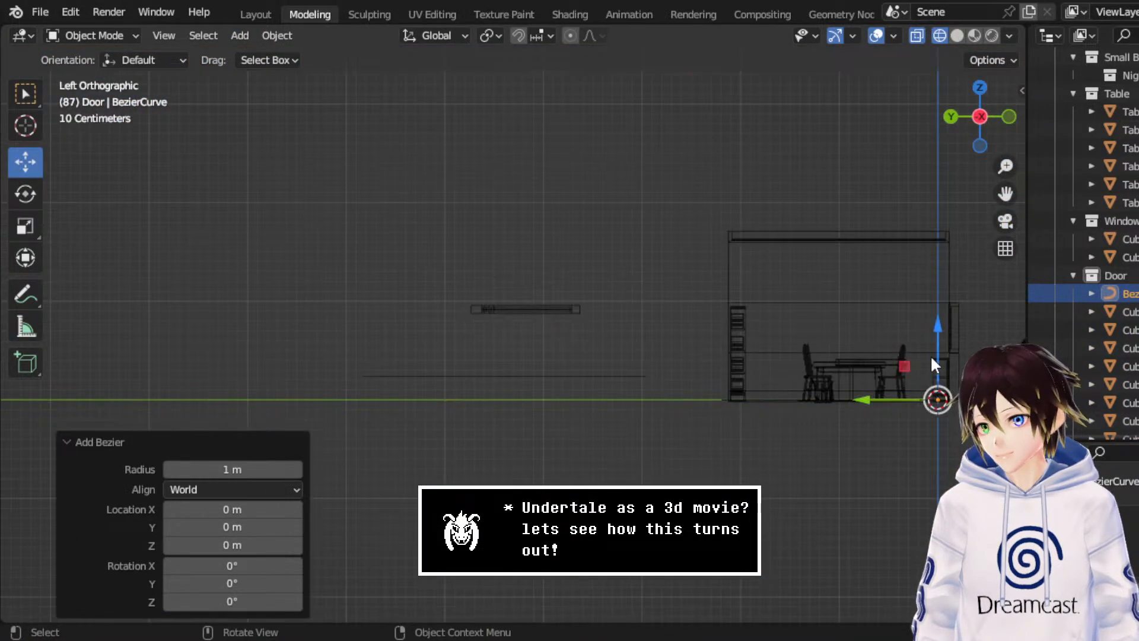
left_click_drag(930, 363, 512, 274)
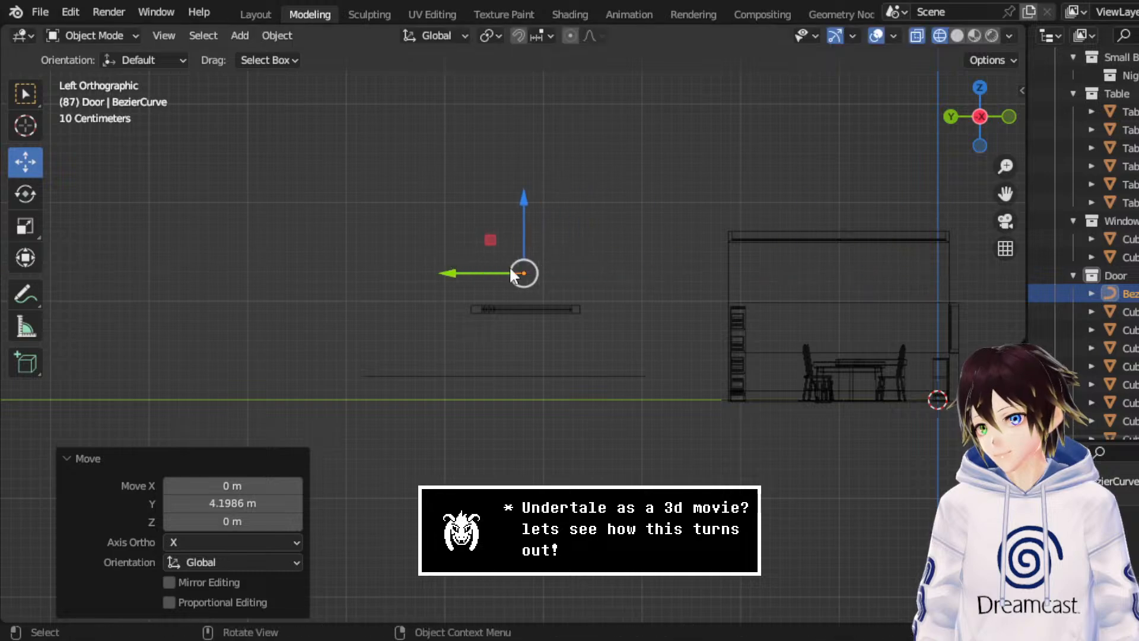
- Rotate the Bezier curve 90° about Z in the top view to run vertically beside the door window
left_click(980, 89)
scroll(552, 276, "up", 3)
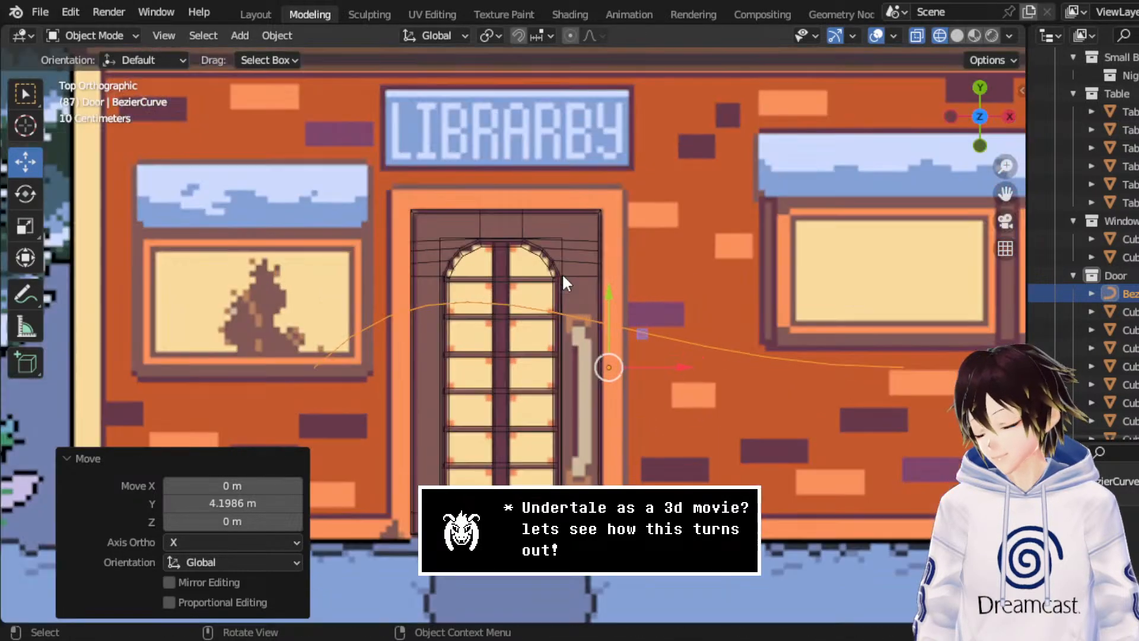
left_click(25, 193)
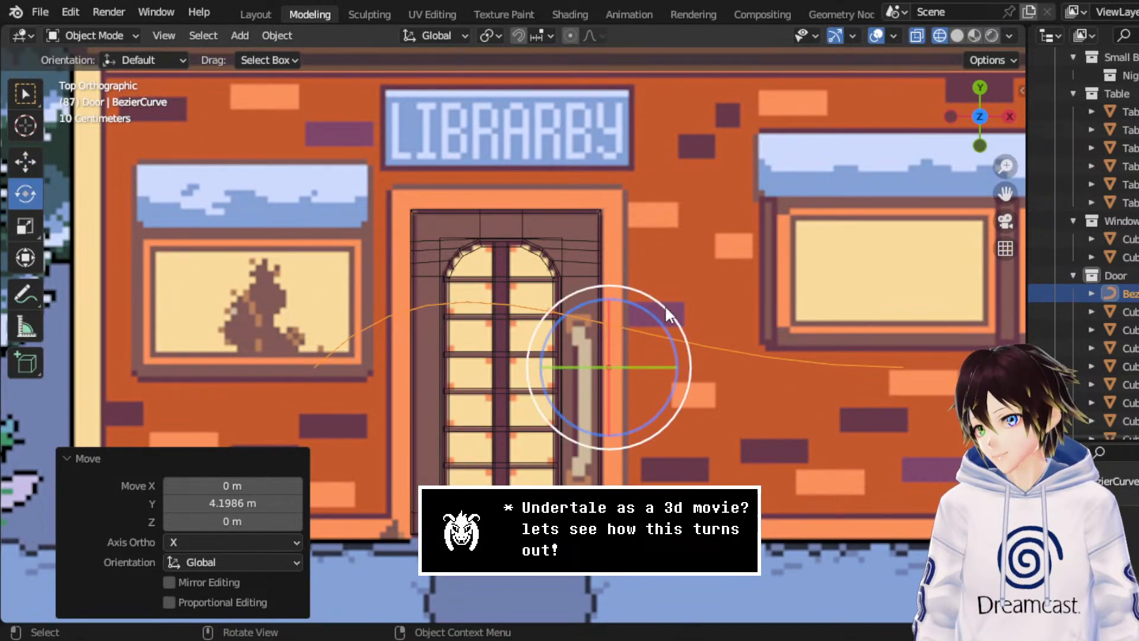
left_click_drag(665, 311, 682, 415)
left_click(300, 521)
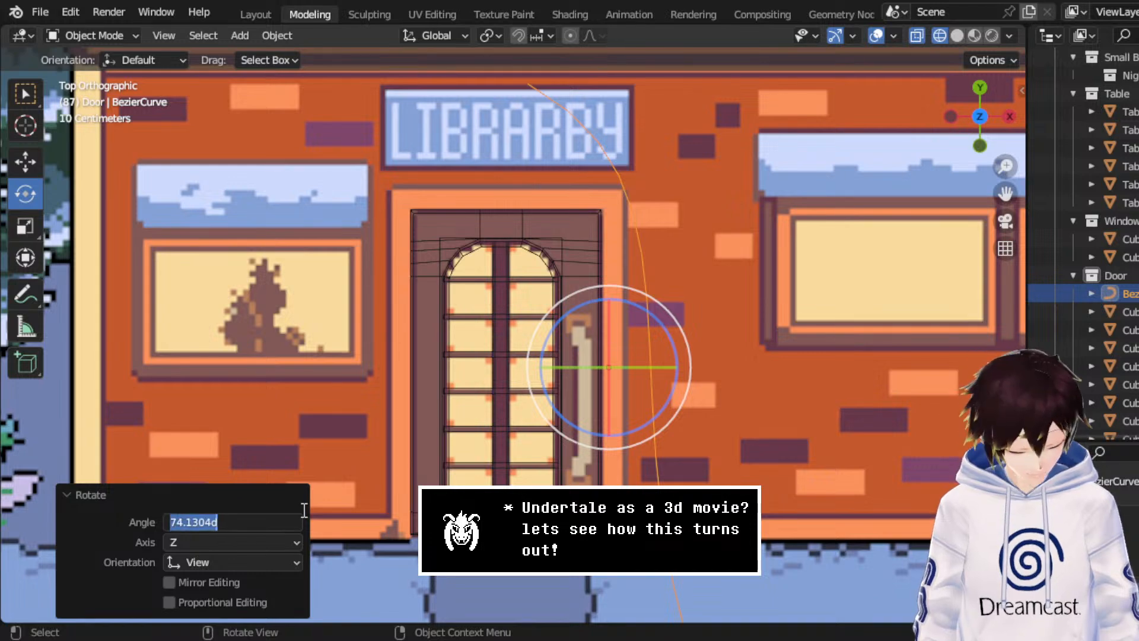
type("90")
key("Return")
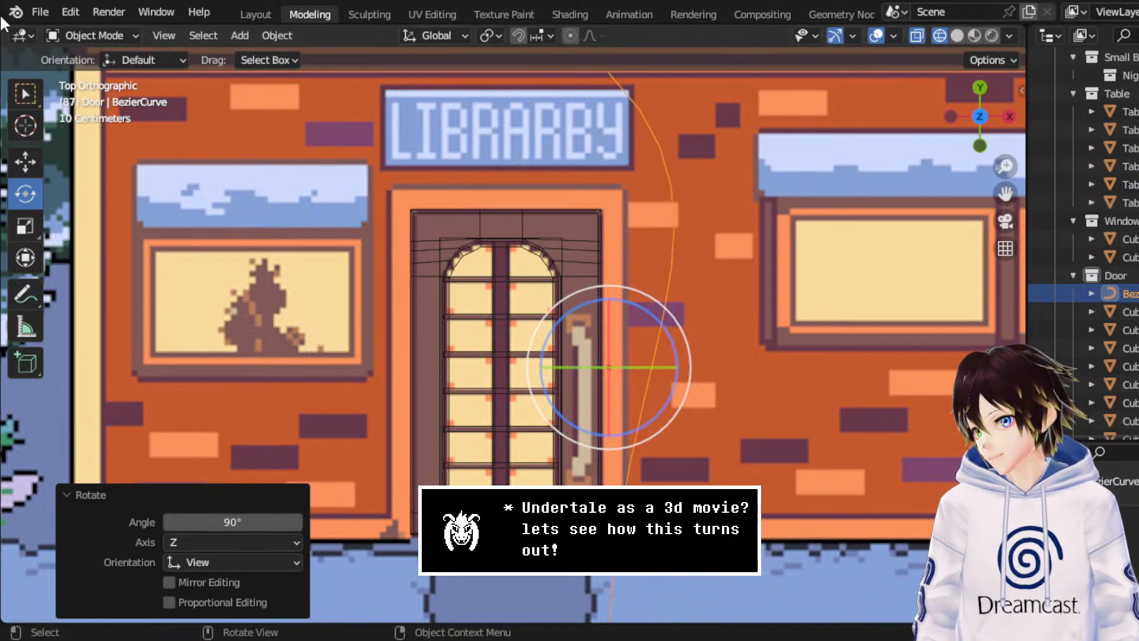
- Enter Edit Mode on the curve and move its upper control point to the top of the reference door handle
left_click(92, 35)
left_click(111, 70)
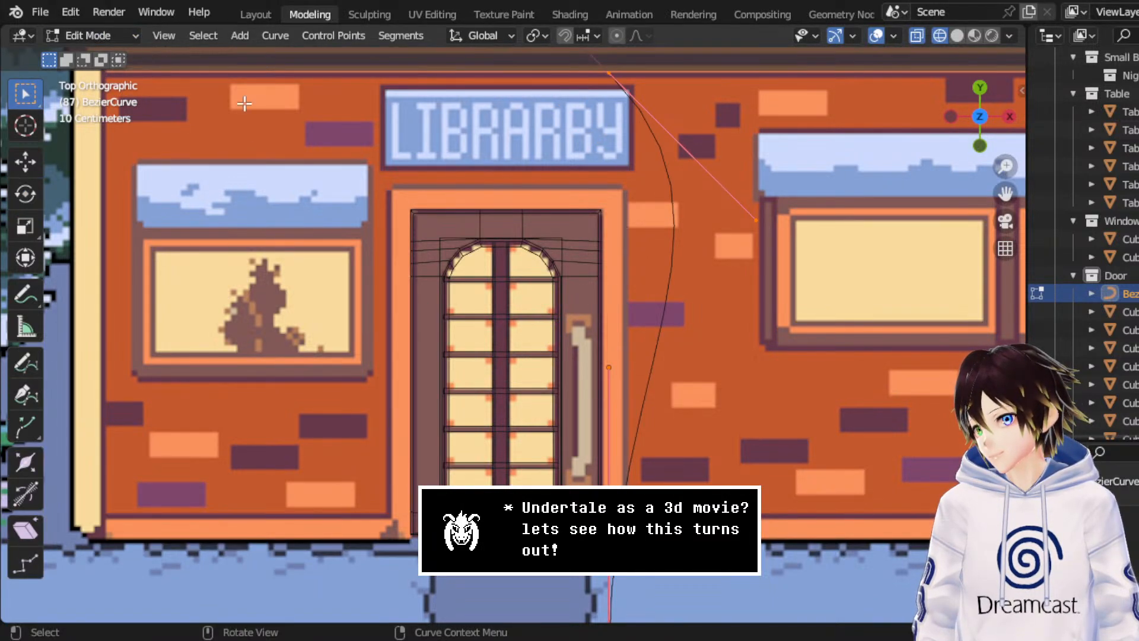
scroll(530, 159, "down", 3)
left_click(344, 190)
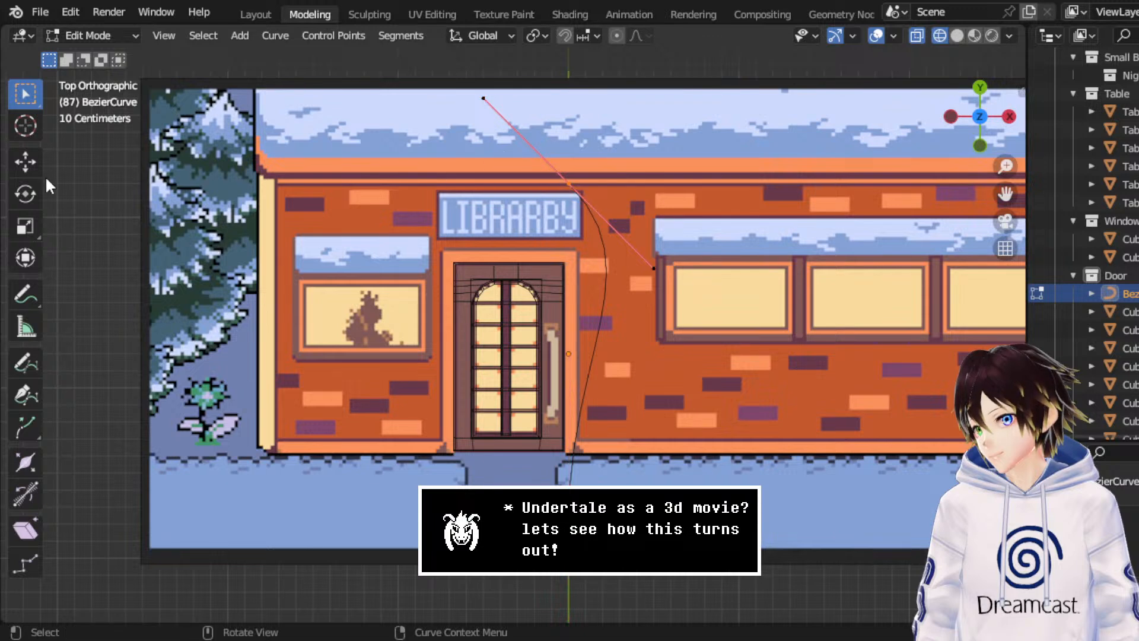
left_click(25, 162)
left_click_drag(570, 183, 551, 334)
- Move the curve's lower control point up onto the reference door handle and pull its upper Bezier handle down towards it
left_click(568, 474)
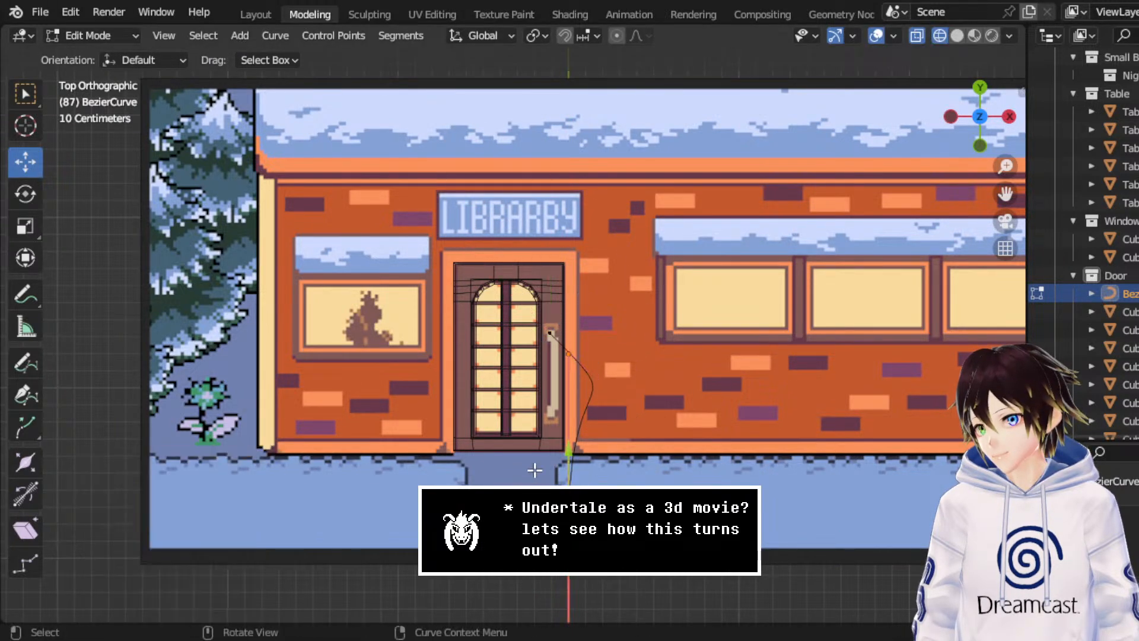
left_click_drag(568, 474, 569, 365)
left_click_drag(542, 87, 649, 162)
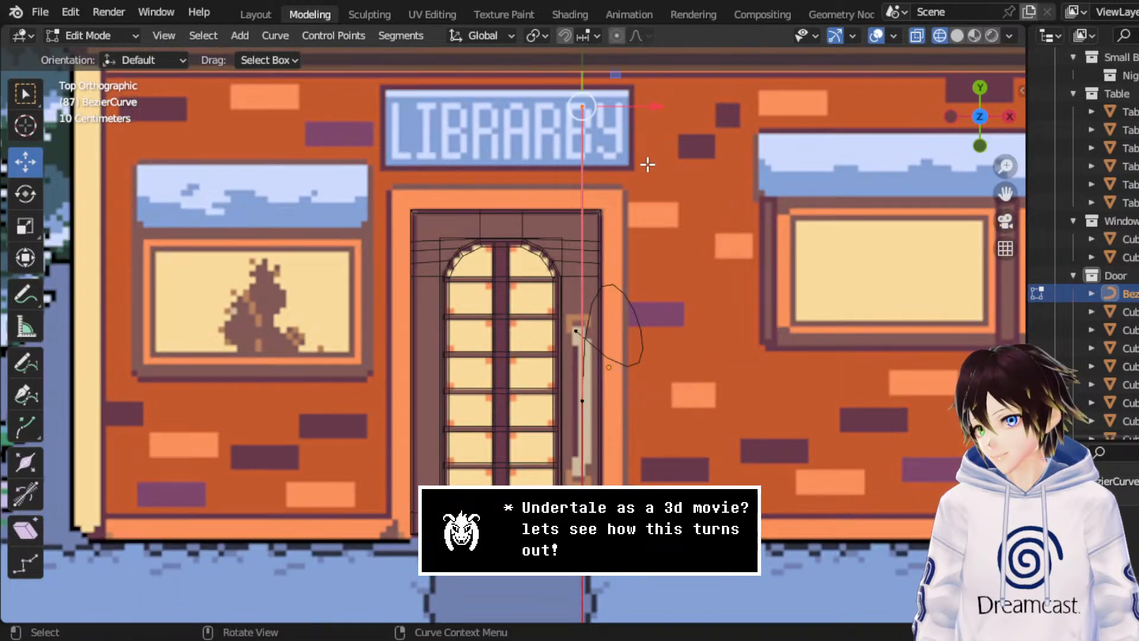
left_click_drag(587, 76, 594, 341)
scroll(579, 332, "down", 2)
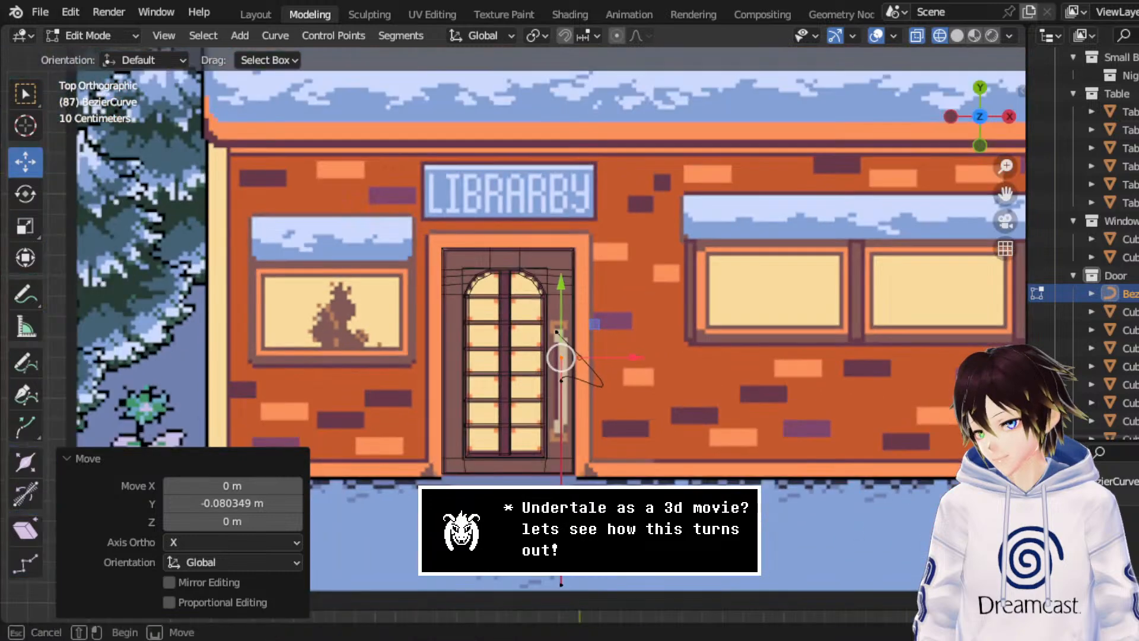
left_click_drag(580, 297, 592, 327)
- Move the upper control point's outlying Bezier handle about 0.49961 m in X and -0.42235 m in Y, just above the point
scroll(587, 359, "up", 3)
left_click(588, 330)
left_click_drag(355, 126, 500, 216)
key("g")
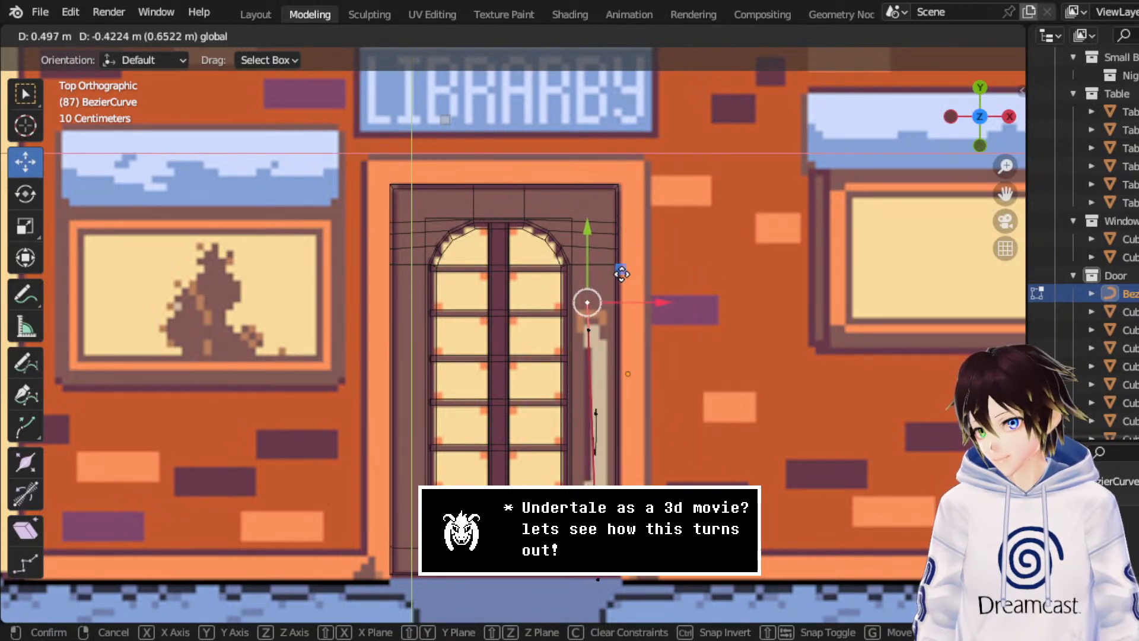
left_click(622, 274)
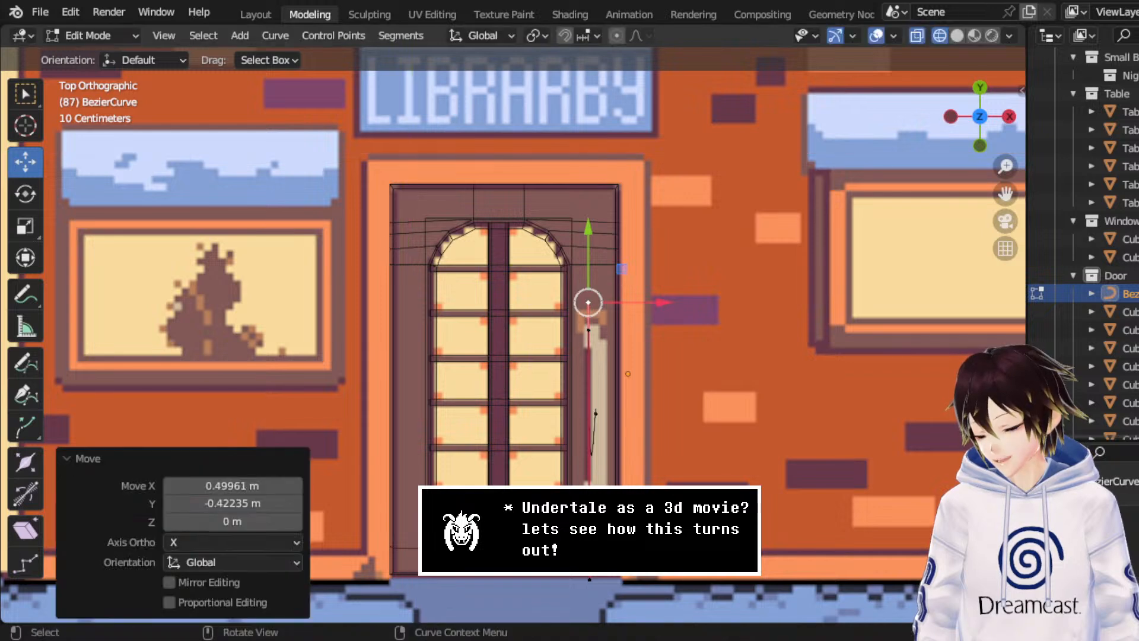
- Pull in the lower point's bottom Bezier handle, then shift the point -0.018027 m in X and -0.2292 m in Y
left_click(589, 579)
left_click_drag(589, 579, 590, 409)
left_click(591, 411)
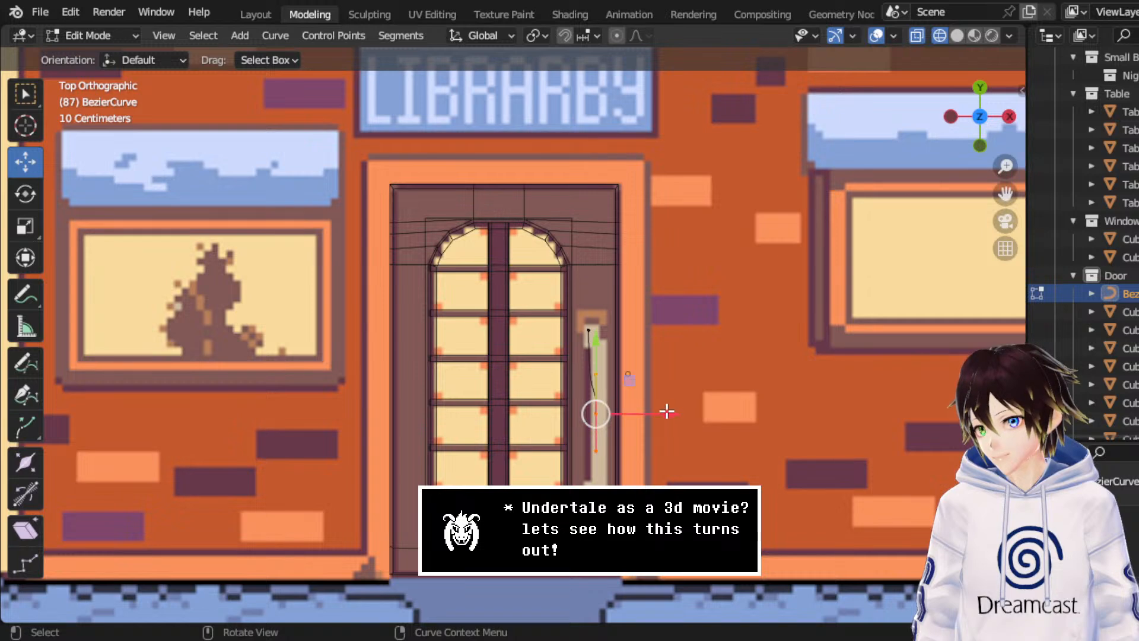
left_click_drag(666, 413, 658, 417)
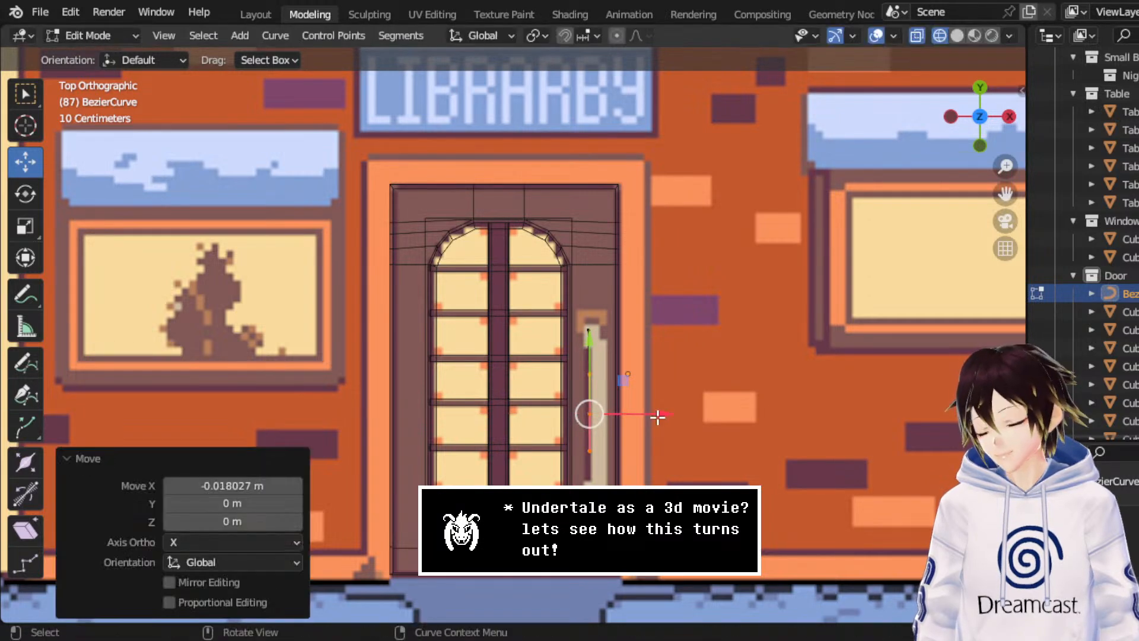
left_click_drag(590, 341, 607, 428)
- Enlarge the properties area and give the curve an extrusion and a round bevel depth
middle_click_drag(607, 428, 732, 251)
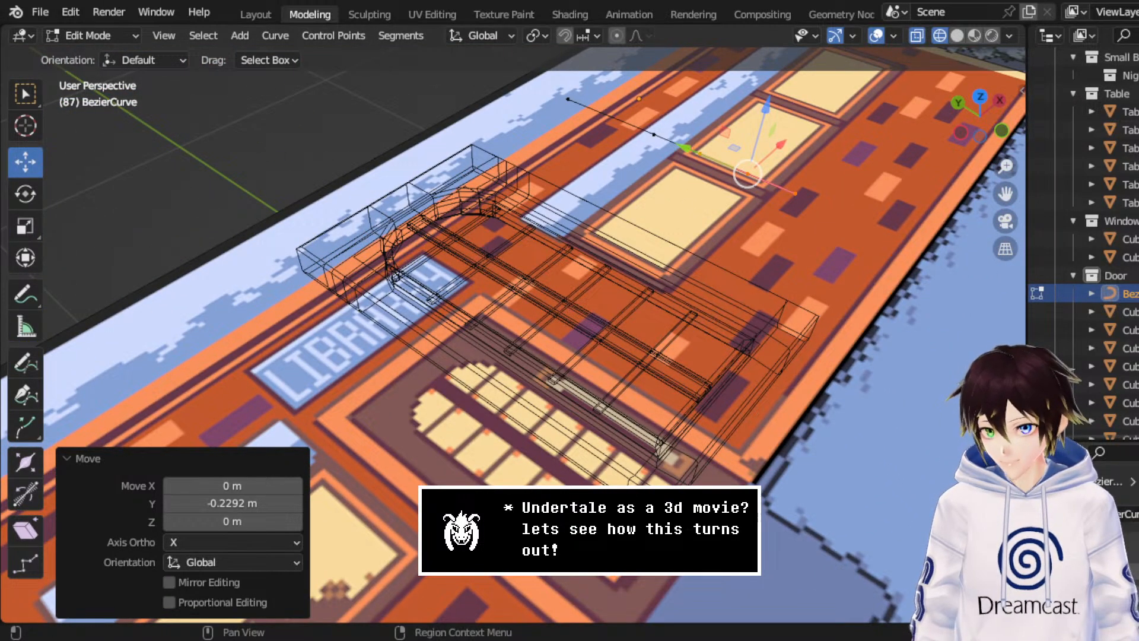
left_click_drag(1083, 439, 1083, 180)
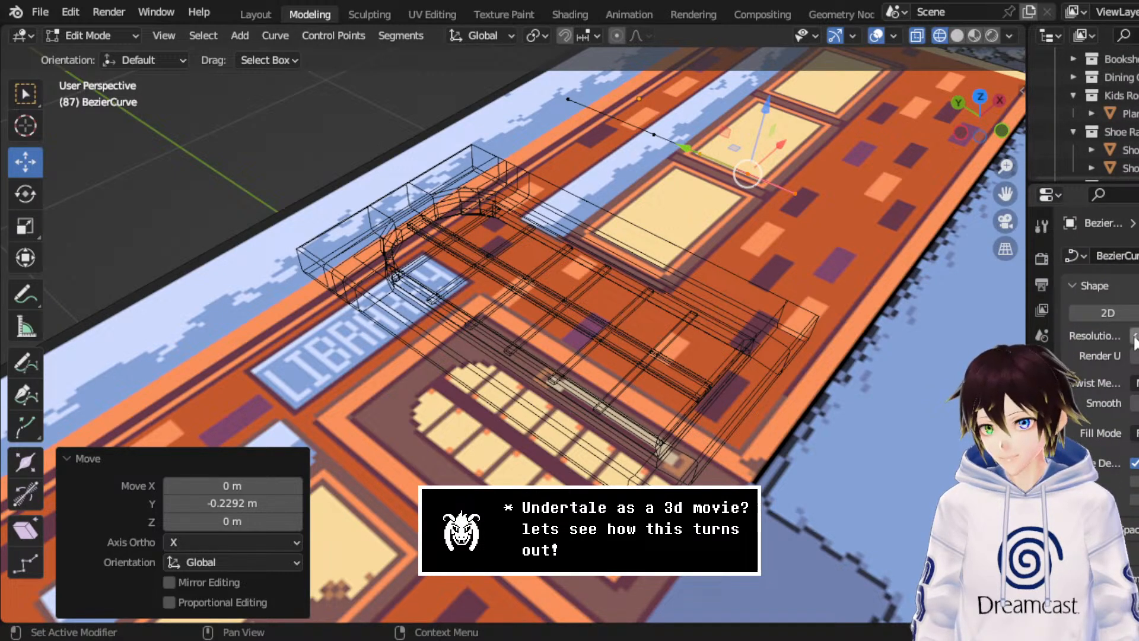
scroll(1097, 297, "down", 5)
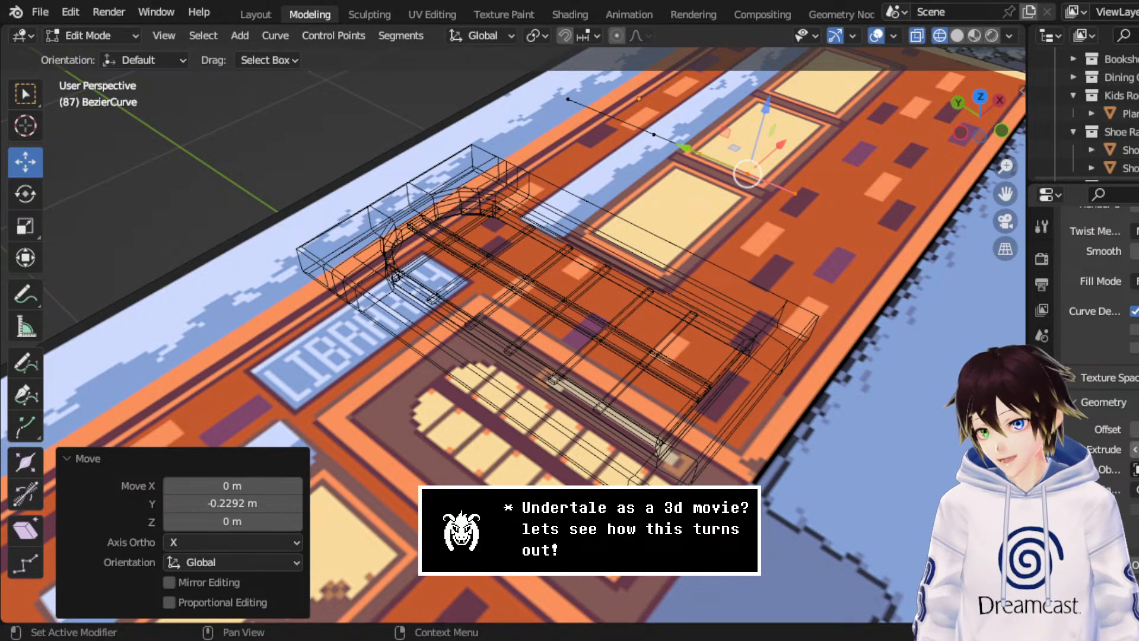
left_click_drag(1135, 449, 1138, 429)
key("ctrl+z")
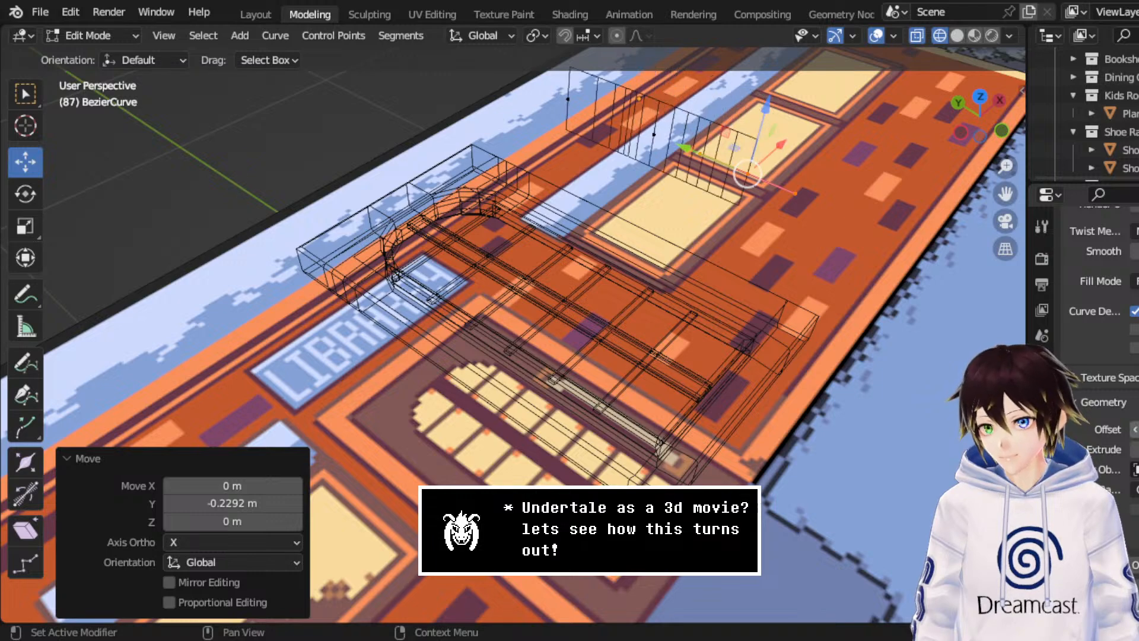
scroll(1134, 429, "down", 2)
left_click_drag(1130, 492, 1138, 491)
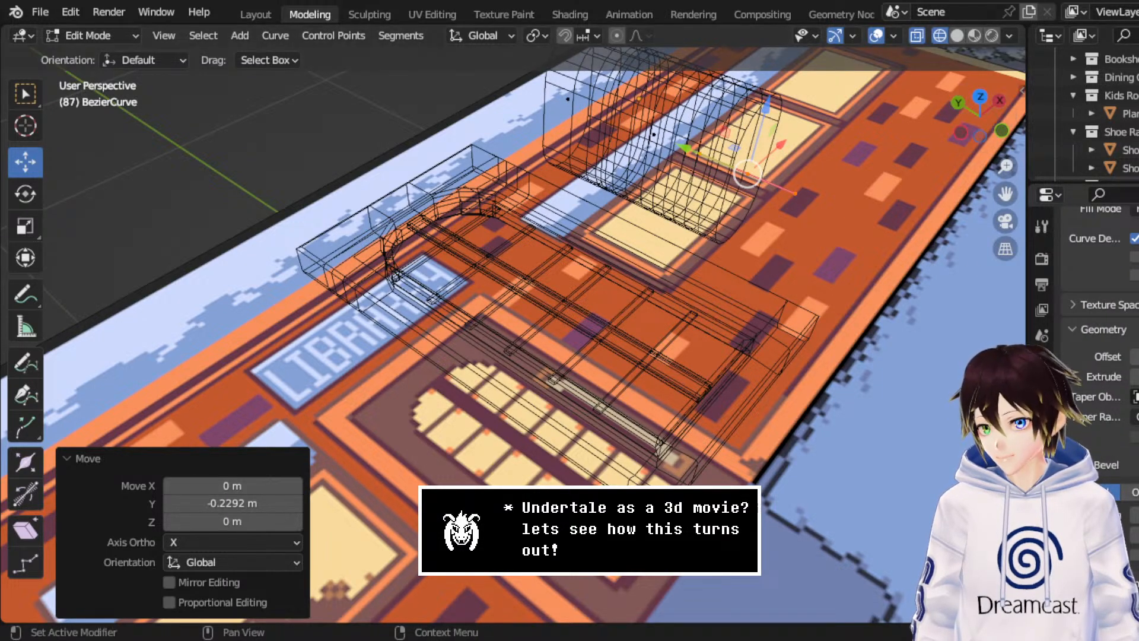
- Reduce the curve's extrusion until only a round tube remains, and compare it with the reference handle from the top
left_click(981, 98)
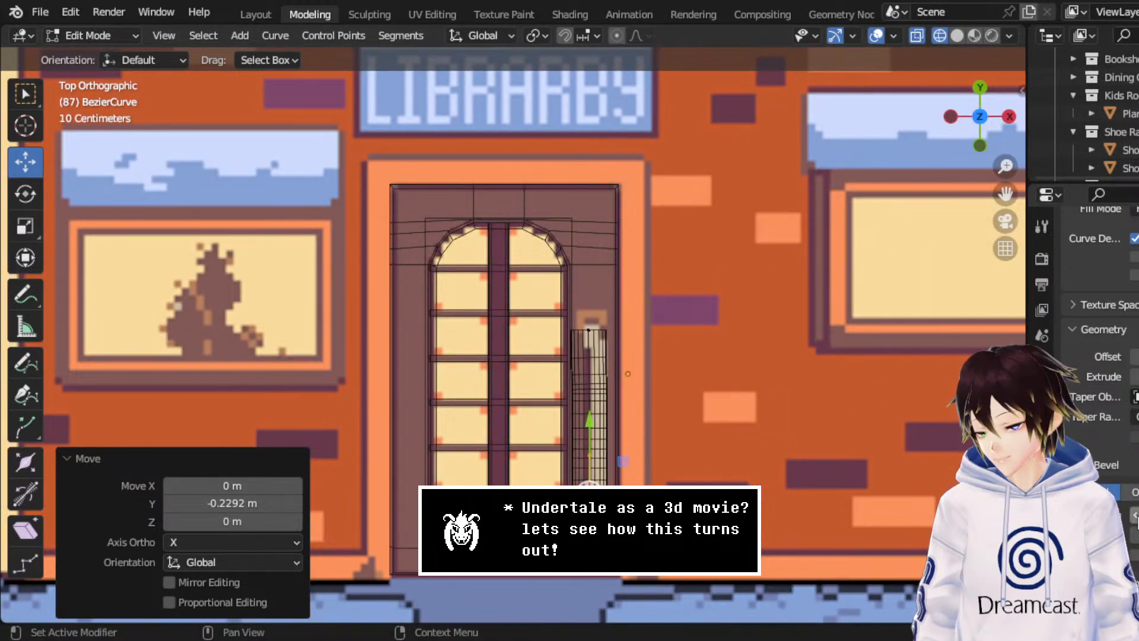
scroll(745, 402, "down", 3)
middle_click_drag(745, 402, 815, 235)
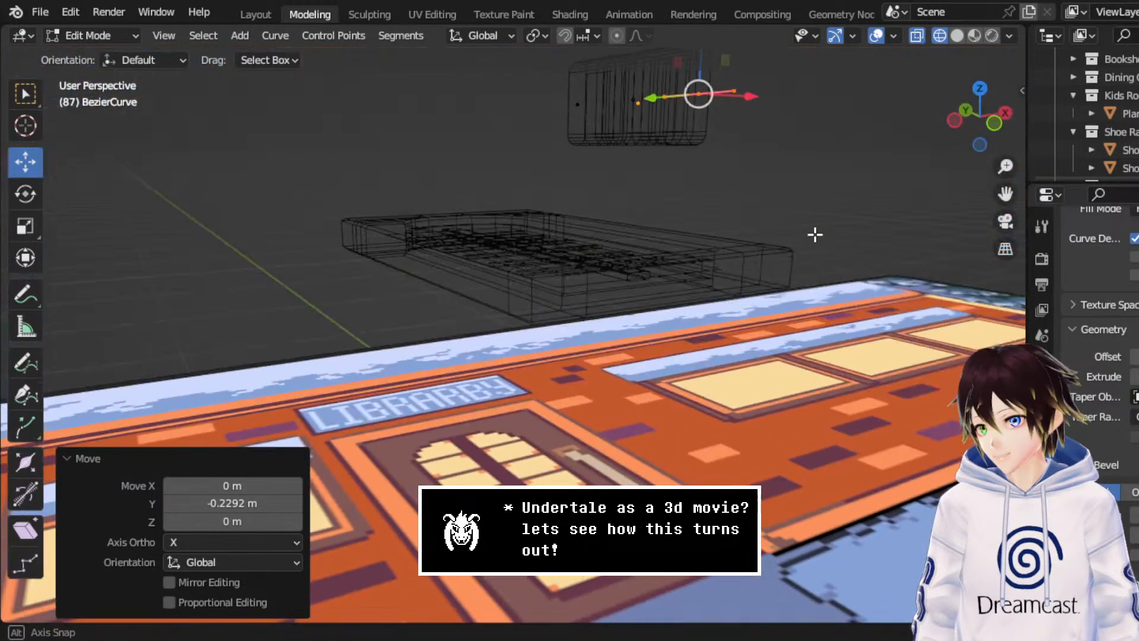
left_click_drag(1135, 377, 1113, 376)
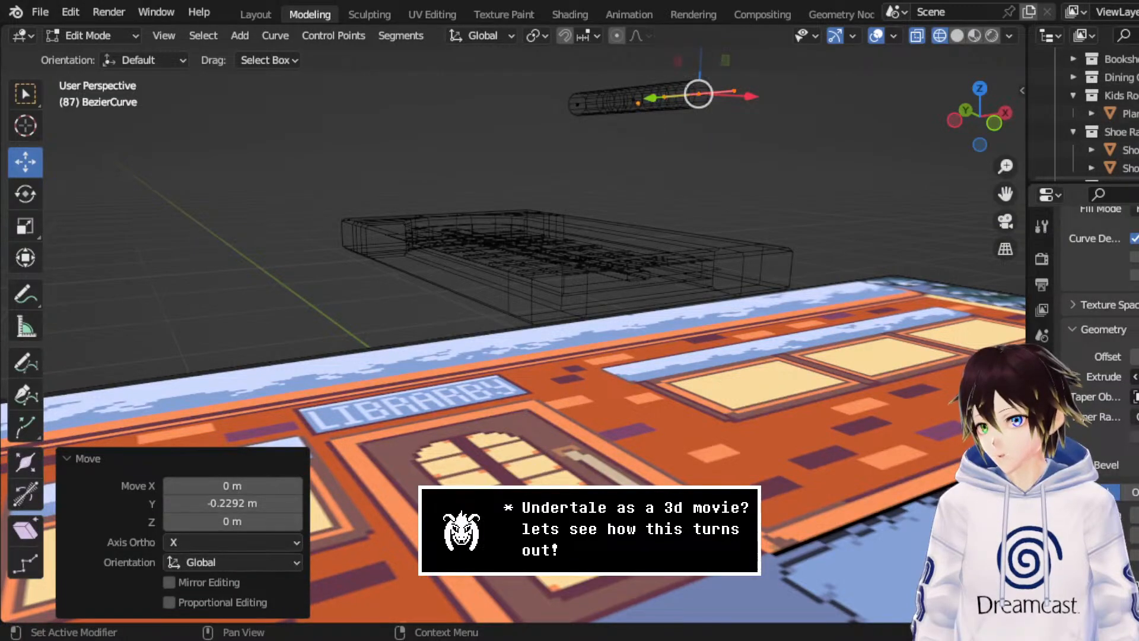
left_click(979, 89)
left_click_drag(1004, 194, 996, 178)
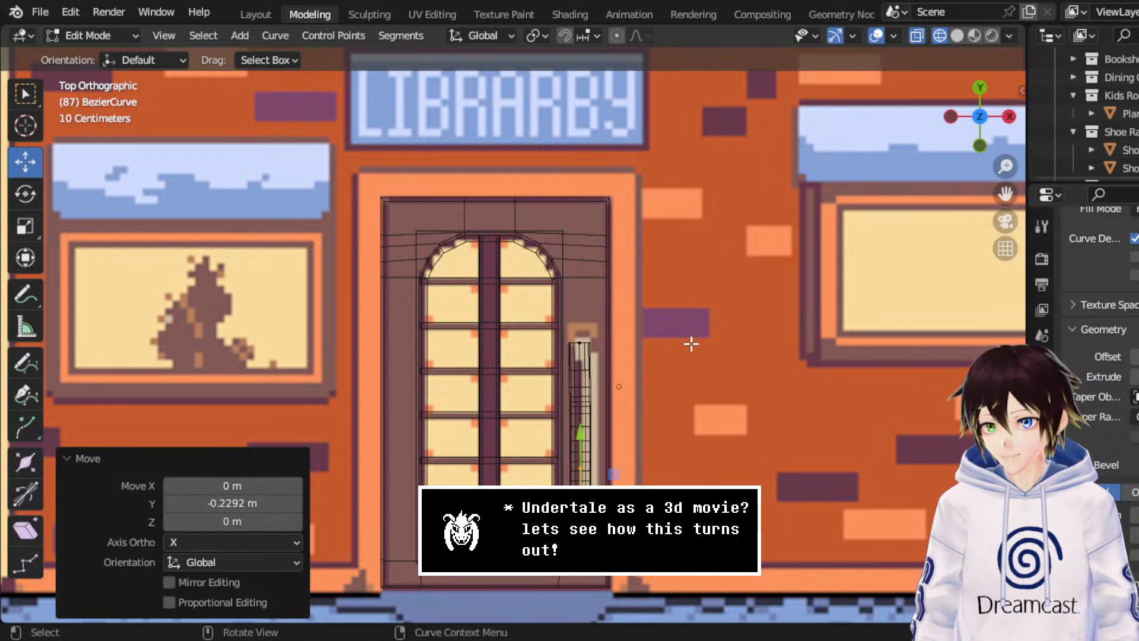
- Extrude a new point from the curve's upper end and move it 0.073275 m in Y and -0.063339 m in Z
middle_click_drag(633, 399, 666, 260)
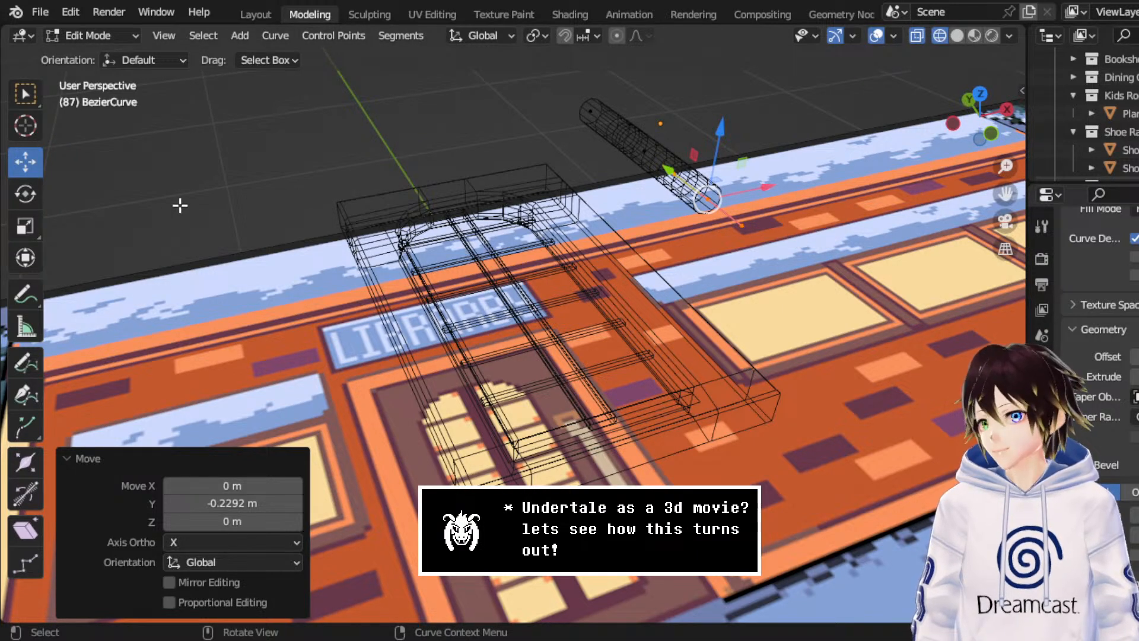
middle_click_drag(179, 206, 332, 190)
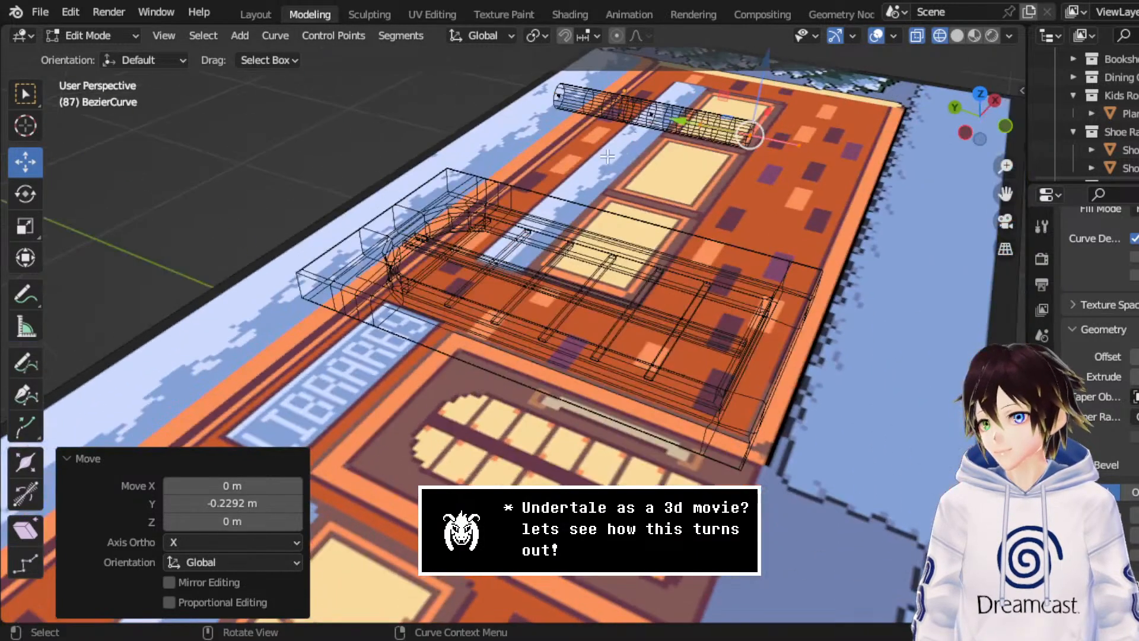
left_click(967, 132)
middle_click_drag(659, 101, 659, 255, "shift")
scroll(659, 254, "up", 2)
key("g")
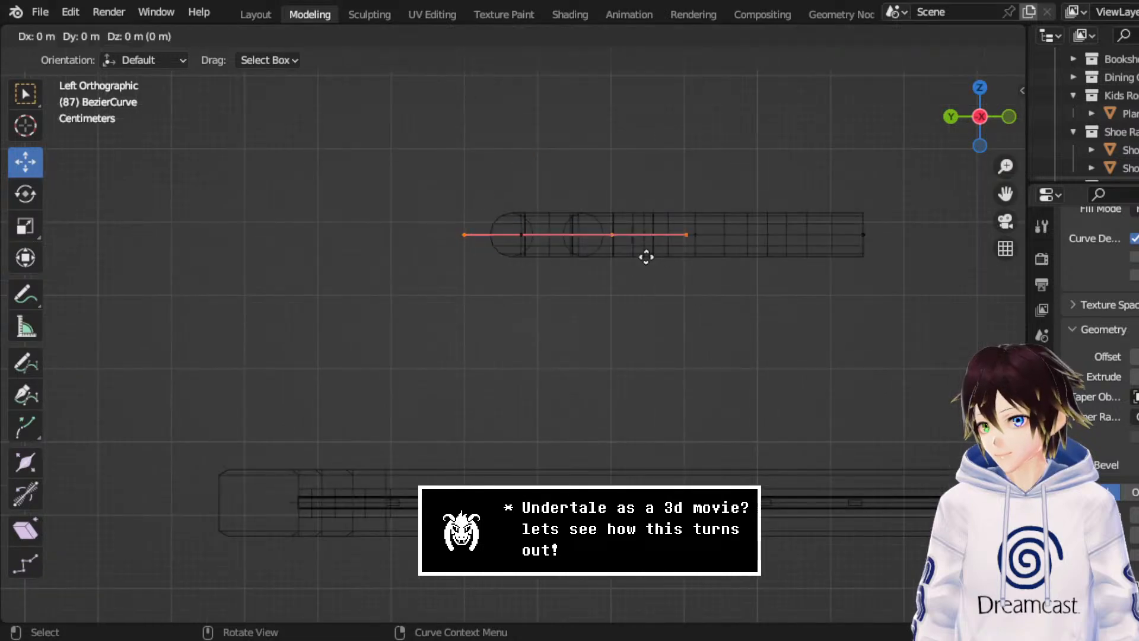
right_click(646, 257)
key("g")
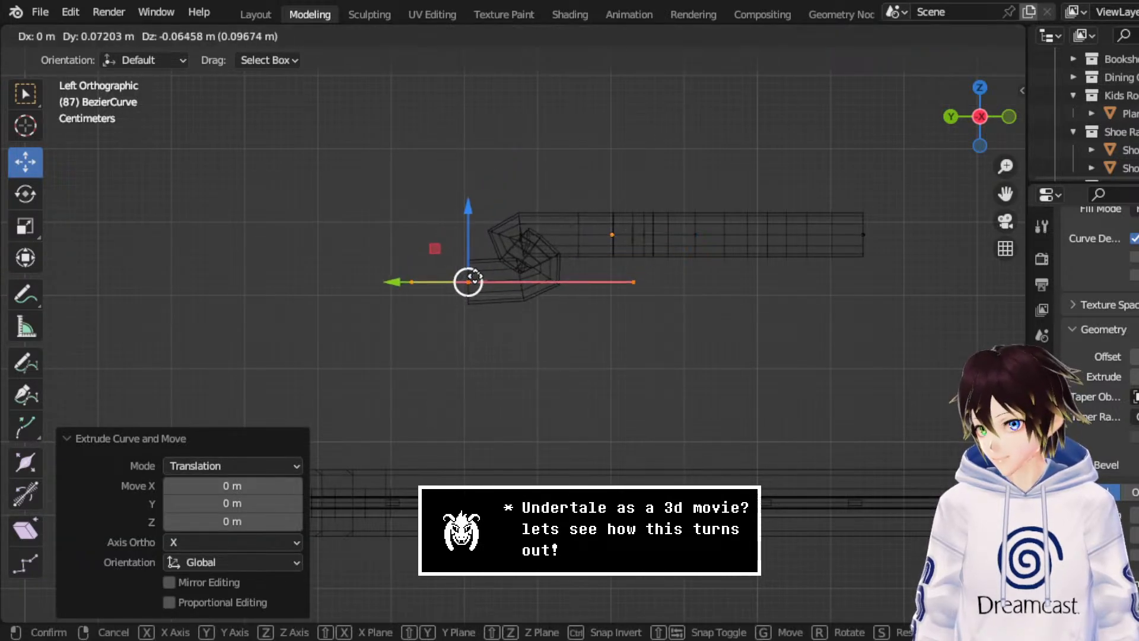
left_click(474, 278)
- Rotate the extruded upper end point by exactly -90° so its Bezier handles stand vertically
left_click(25, 194)
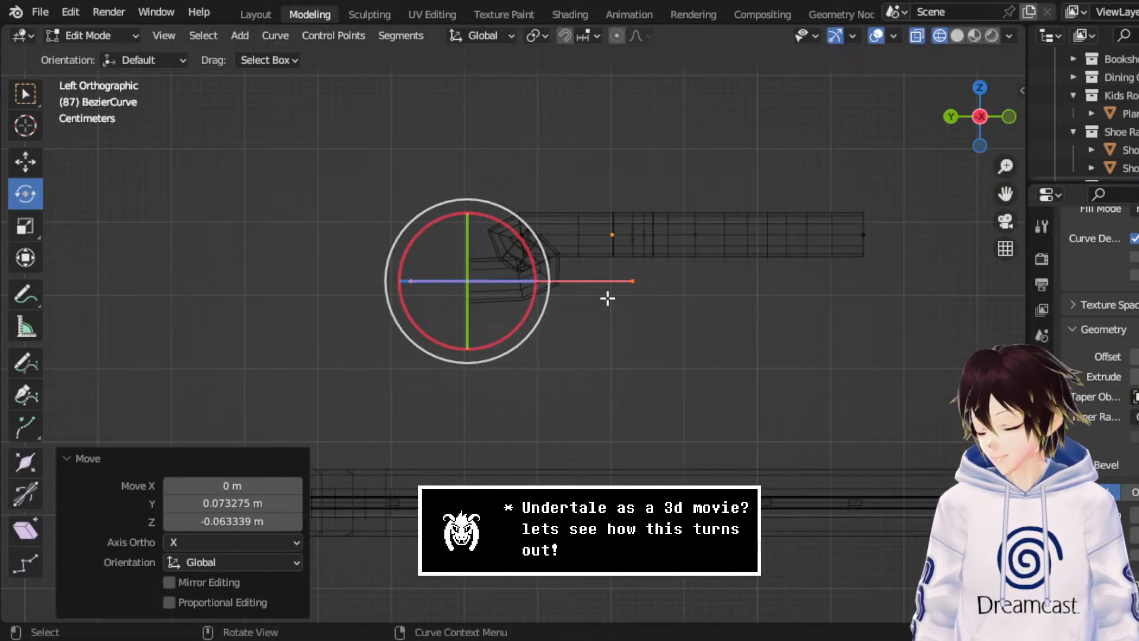
left_click_drag(519, 233, 386, 178)
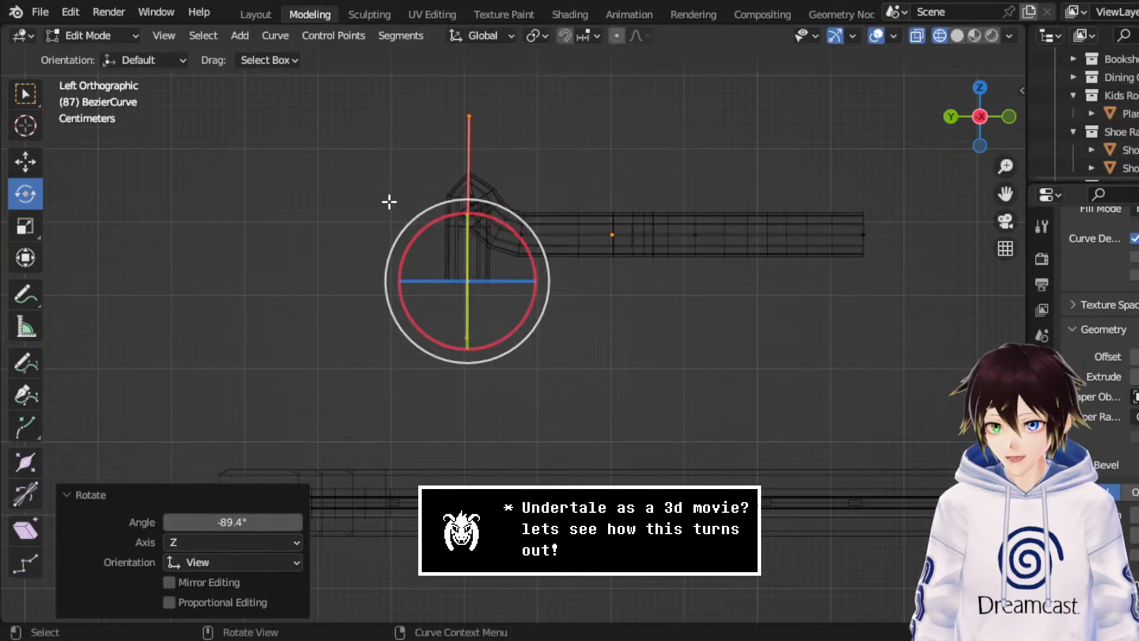
double_click(232, 526)
key("BackSpace")
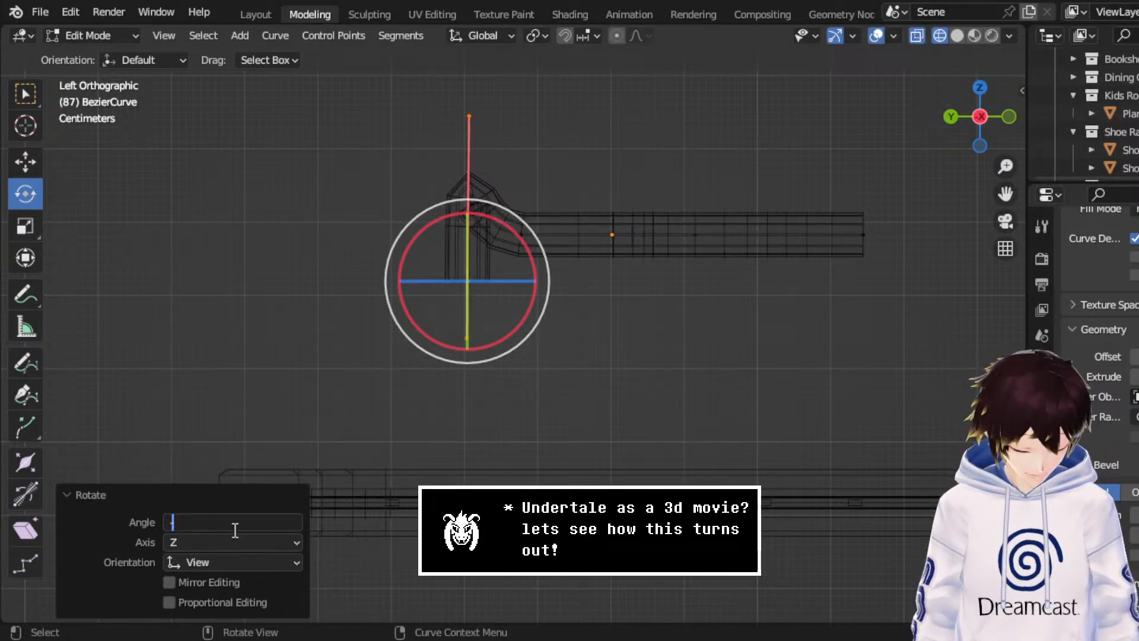
type("-90")
key("Return")
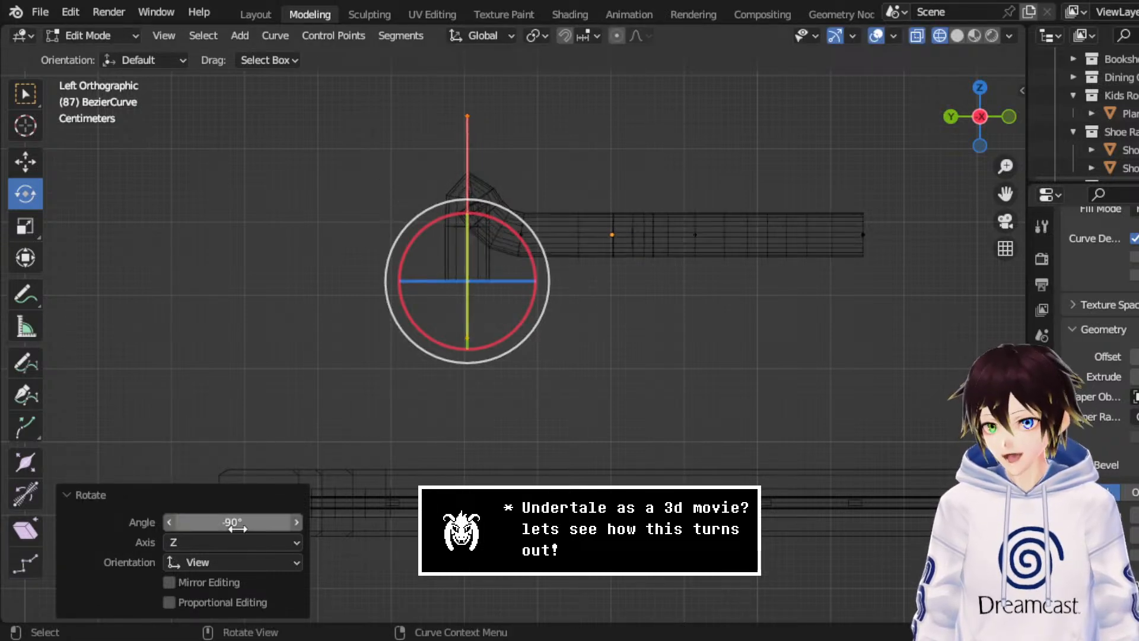
- Lower the upper end point's top Bezier handle along Z to round the bend smoothly
left_click(24, 161)
left_click(469, 114)
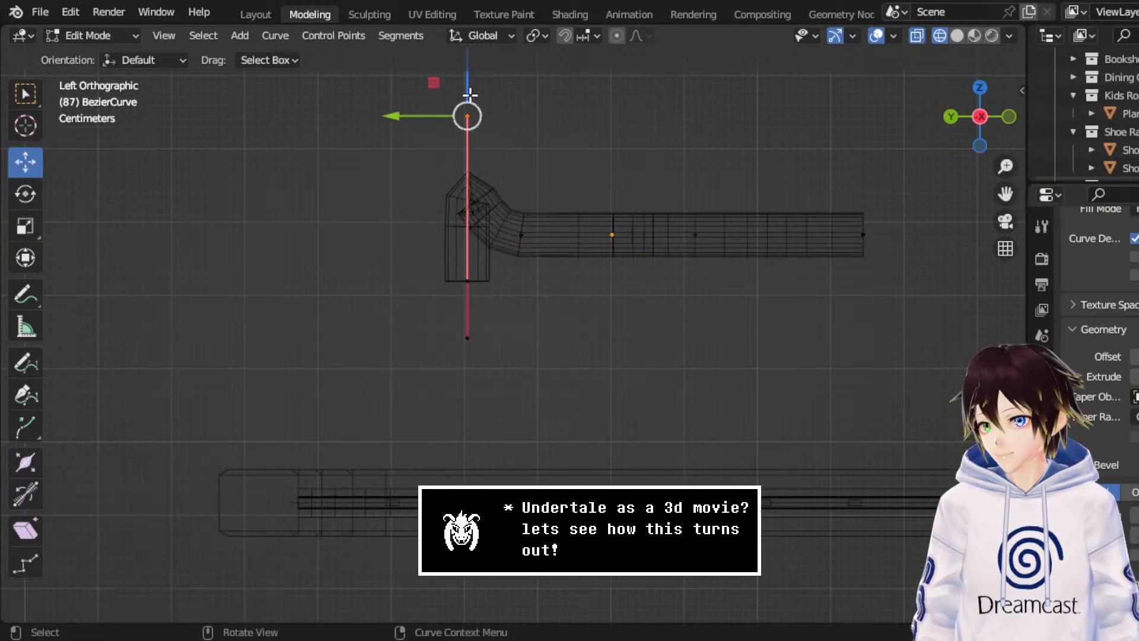
left_click_drag(470, 93, 468, 218)
- Extrude a new point below the curve's opposite end and rotate it 90.6° to stand vertically
left_click_drag(936, 289, 942, 318)
key("e")
key("Escape")
key("shift+space")
key("r")
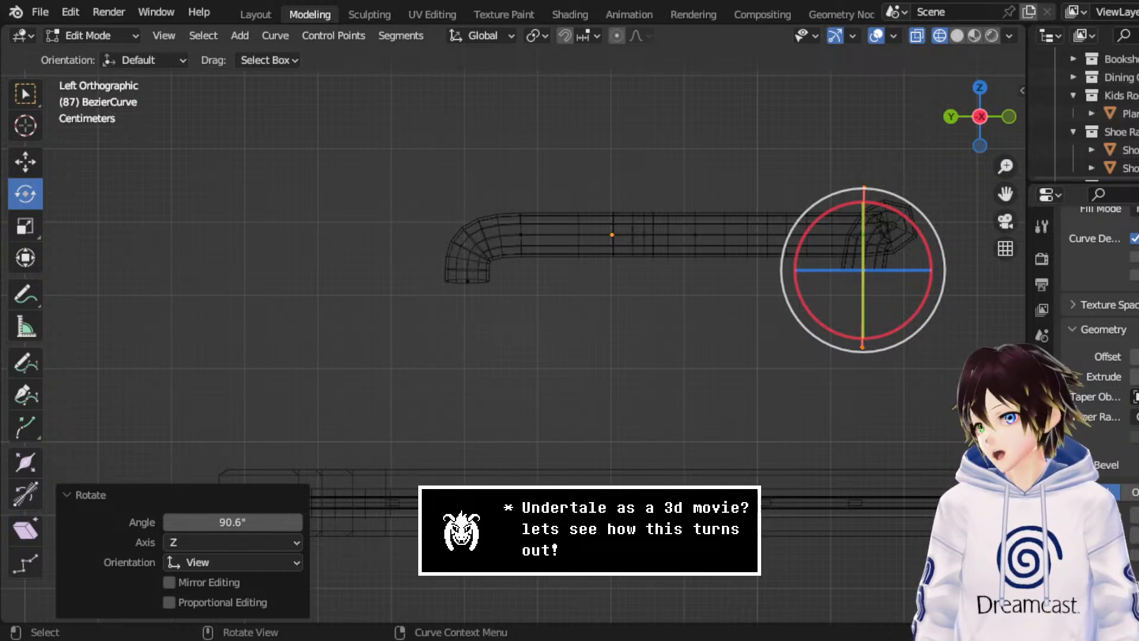
- Lower the new end point by 0.009936 m and a further 0.004312 m in Z, checking it from the front
left_click(25, 161)
left_click_drag(865, 221, 870, 220)
left_click(1009, 118)
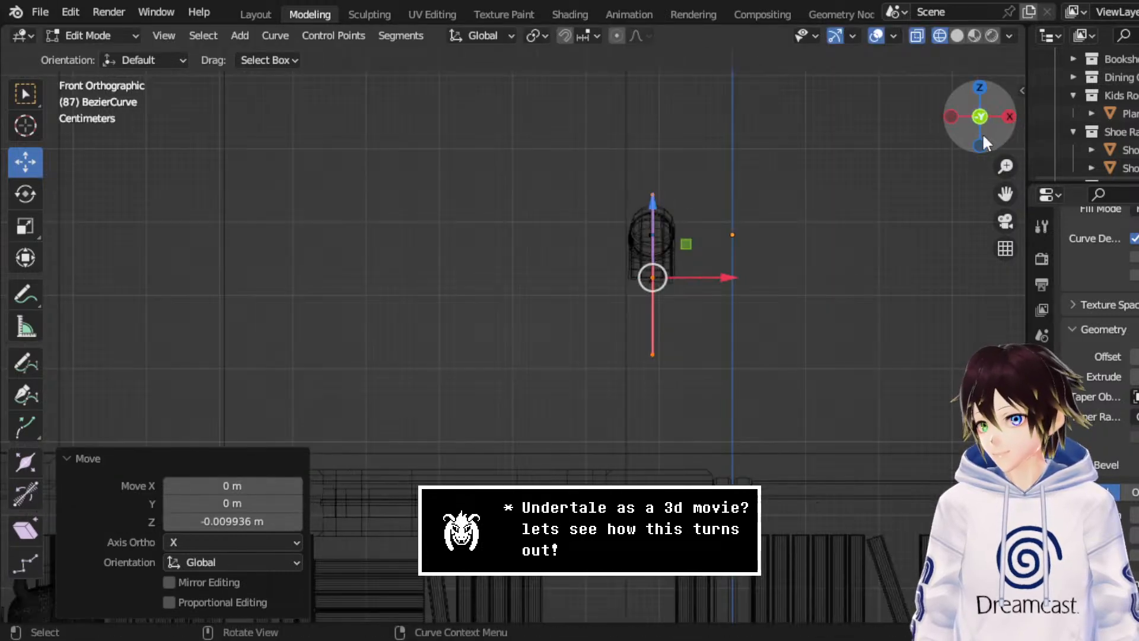
scroll(775, 267, "up", 2)
key("g")
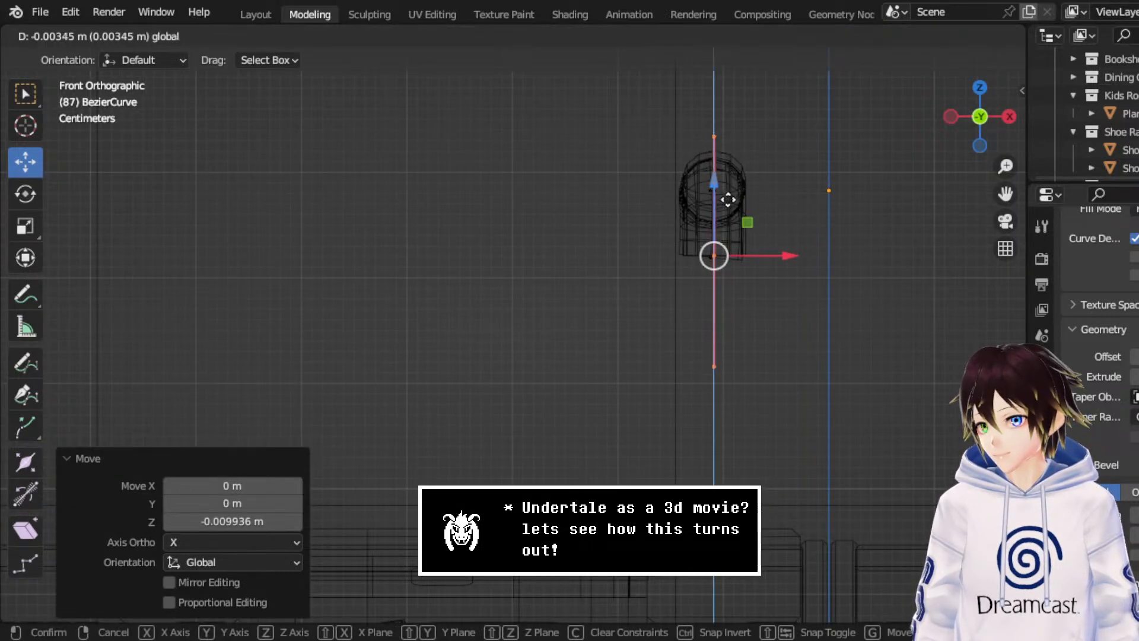
left_click(729, 200)
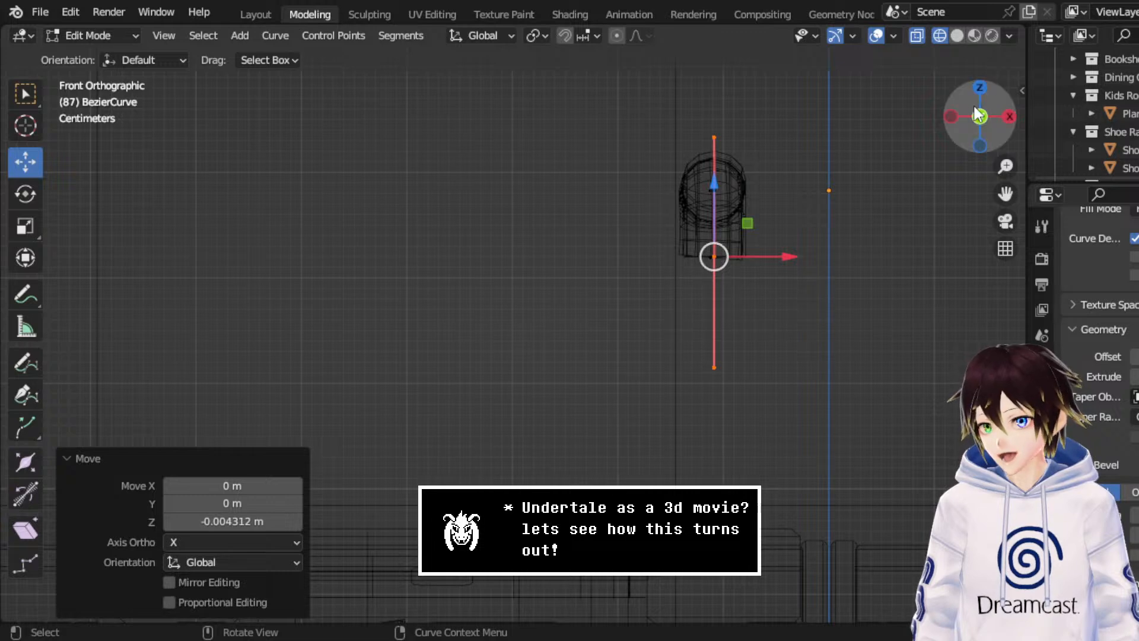
- Shift the new end point along negative Y and lower its top Bezier handle toward the bend
left_click(951, 117)
left_click_drag(1005, 193, 691, 211)
left_click_drag(654, 279, 683, 279)
left_click(739, 154)
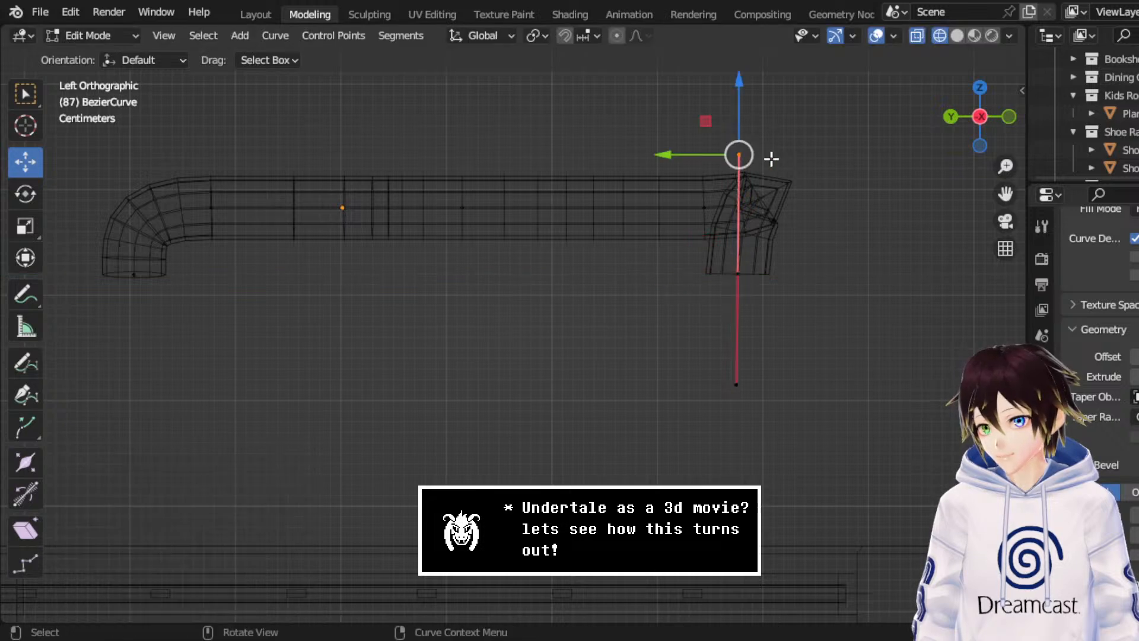
left_click_drag(746, 101, 738, 192)
- Move the new end point -0.05606 m in Y and lower its top Bezier handle slightly
left_click(737, 274)
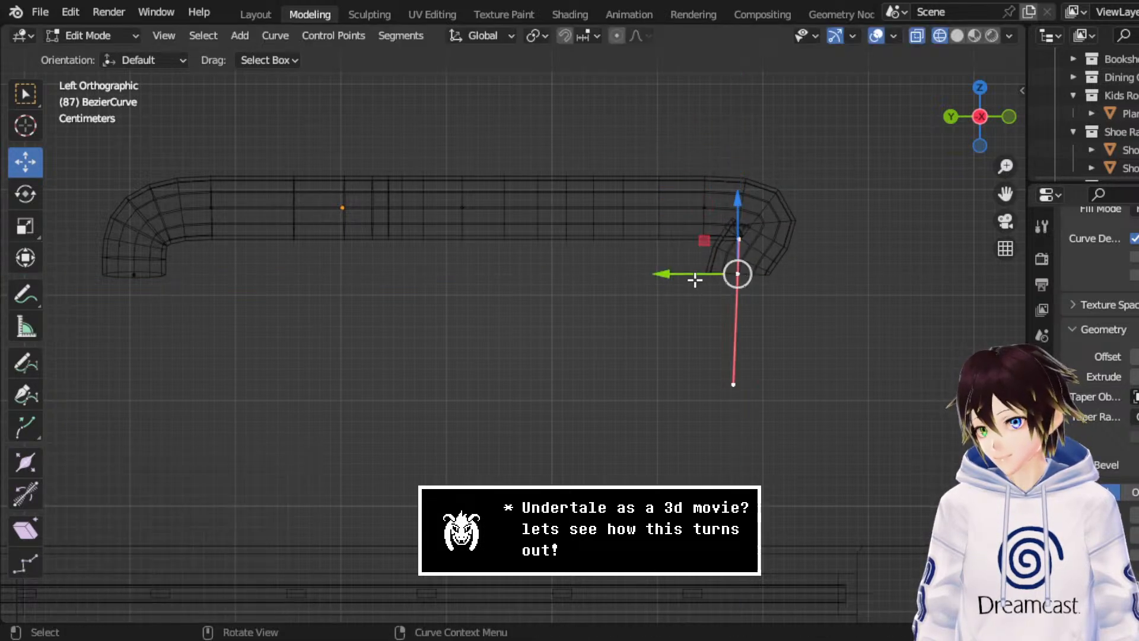
left_click_drag(688, 275, 742, 283)
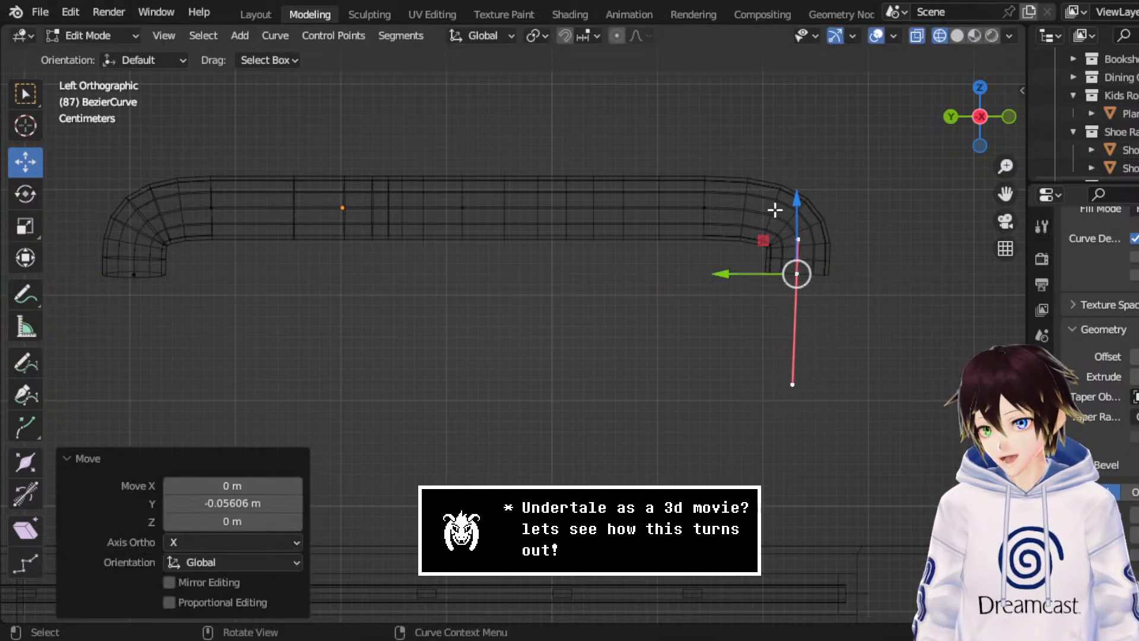
mouse_move(790, 204)
left_mouse_down()
mouse_move(827, 249)
mouse_move(790, 208)
left_mouse_up()
- Pull the adjacent point's outer Bezier handle 0.043986 m in Y, then move the end point 0.033636 m in Y
mouse_move(681, 188)
left_mouse_down()
mouse_move(749, 221)
mouse_move(691, 198)
left_mouse_up()
left_click(834, 216)
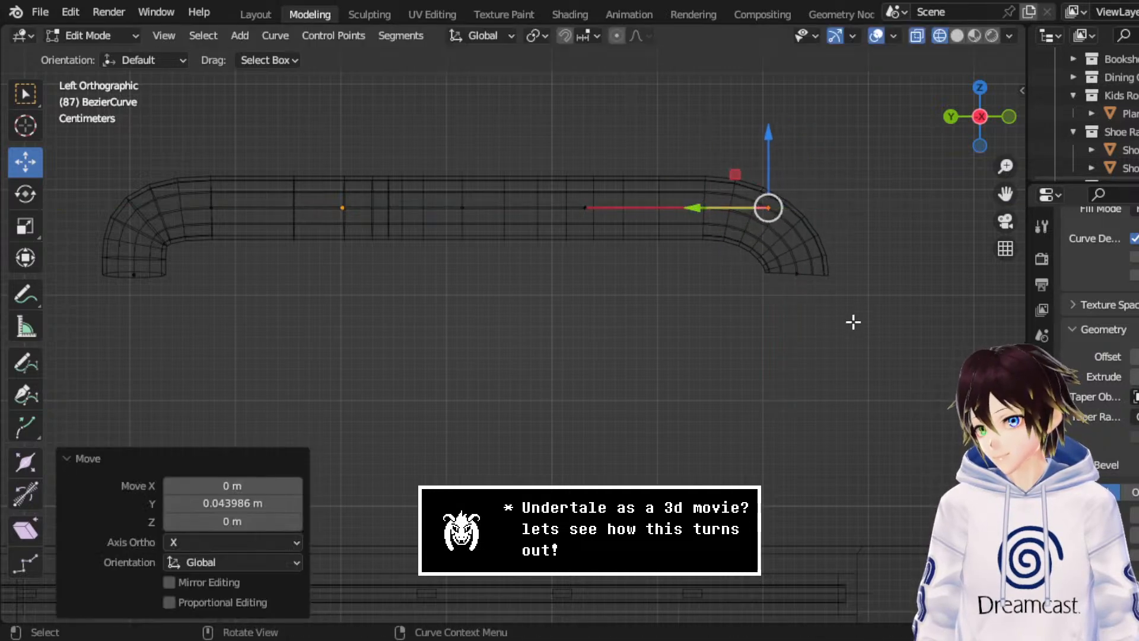
left_click_drag(852, 321, 796, 238)
left_click_drag(739, 274, 705, 273)
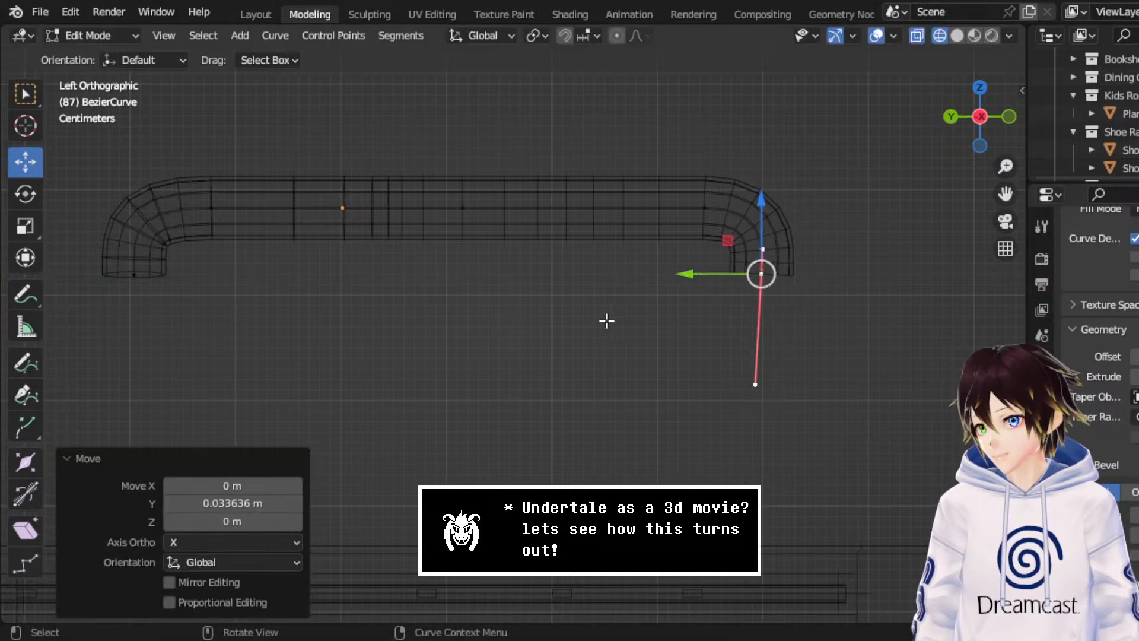
- Straighten the upper end point by rotating it -7.01° about the Y axis
left_click(211, 207)
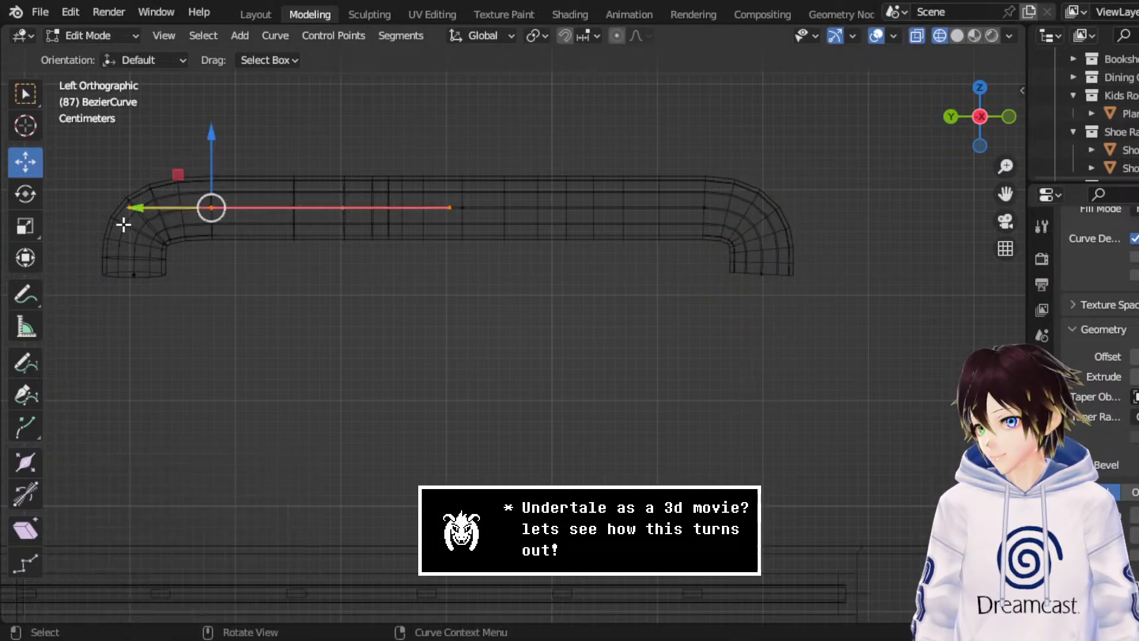
left_click_drag(107, 244, 178, 335)
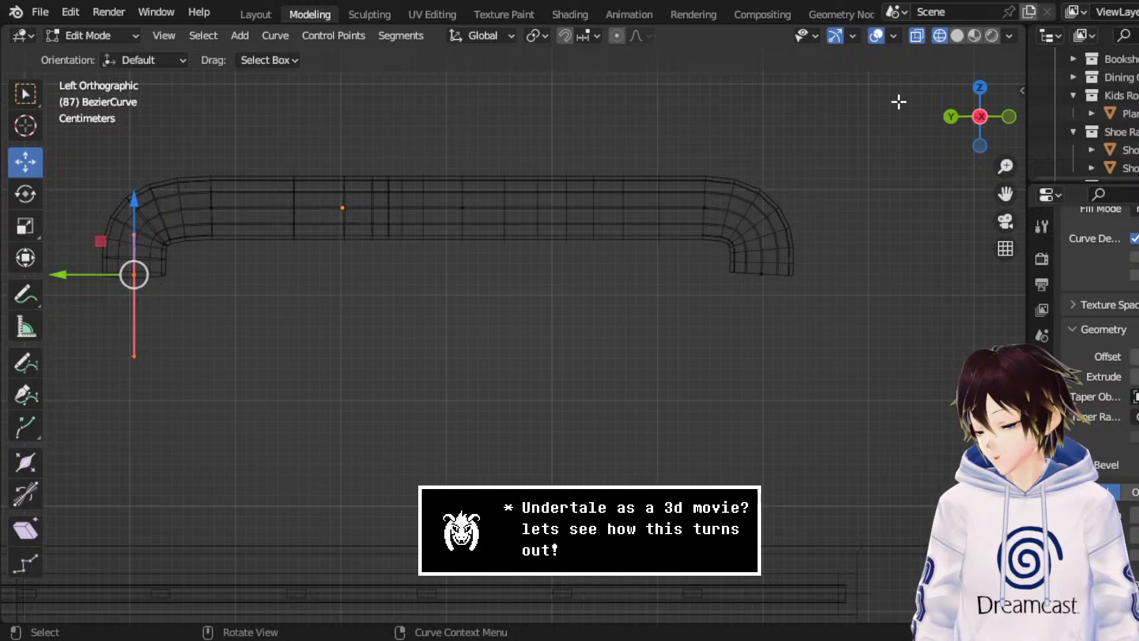
left_click(950, 117)
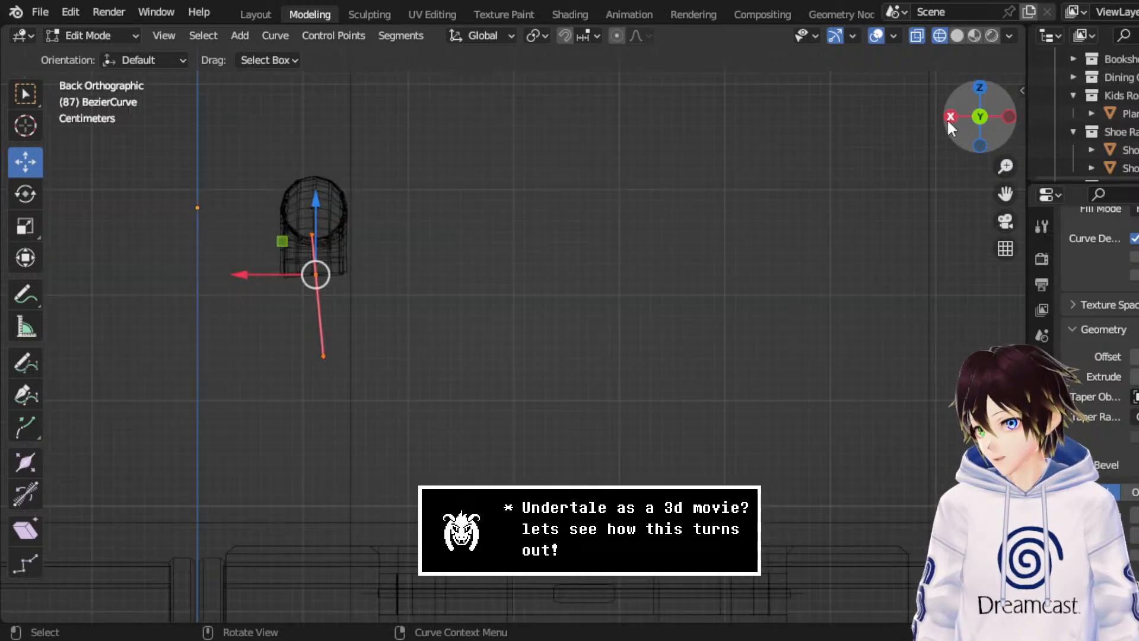
left_click(26, 197)
left_click_drag(360, 222, 358, 225)
left_click(1009, 117)
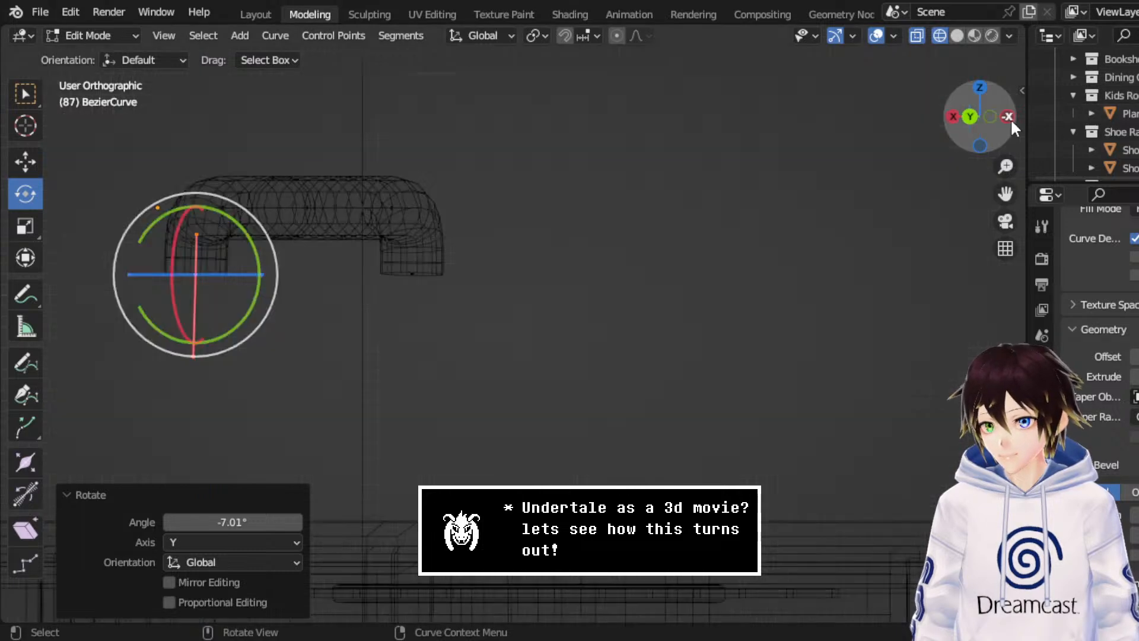
- Switch to Object Mode and convert the door handle curve to a mesh
left_click(112, 35)
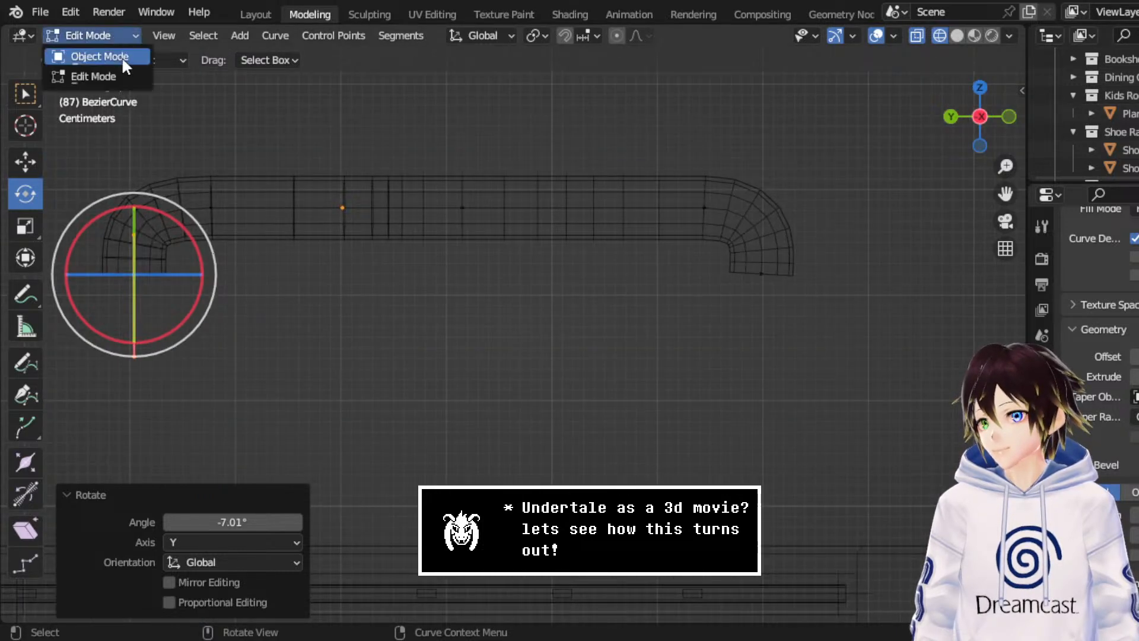
left_click(122, 54)
right_click(518, 205)
mouse_move(498, 173)
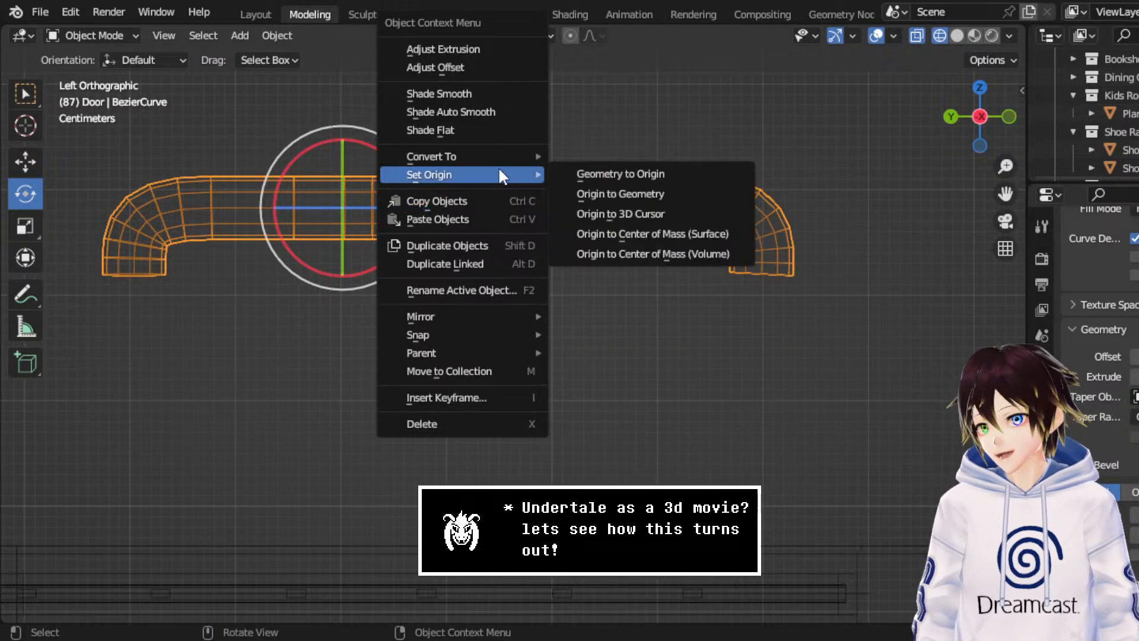
mouse_move(473, 156)
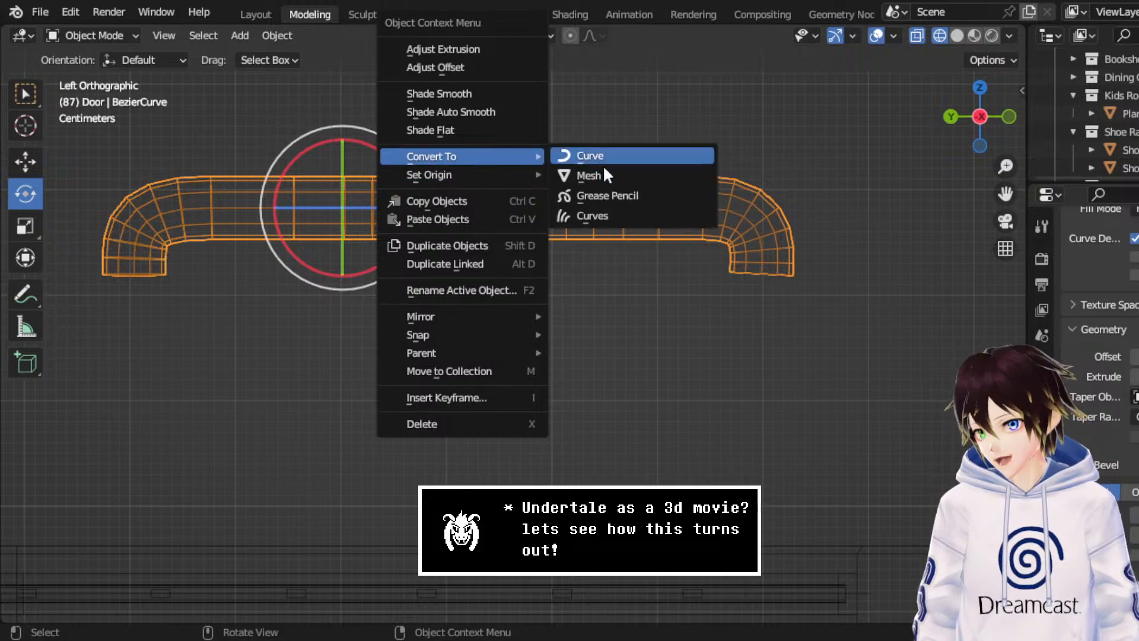
left_click(610, 171)
mouse_move(610, 169)
middle_mouse_down()
mouse_move(566, 212)
mouse_move(611, 178)
middle_mouse_up()
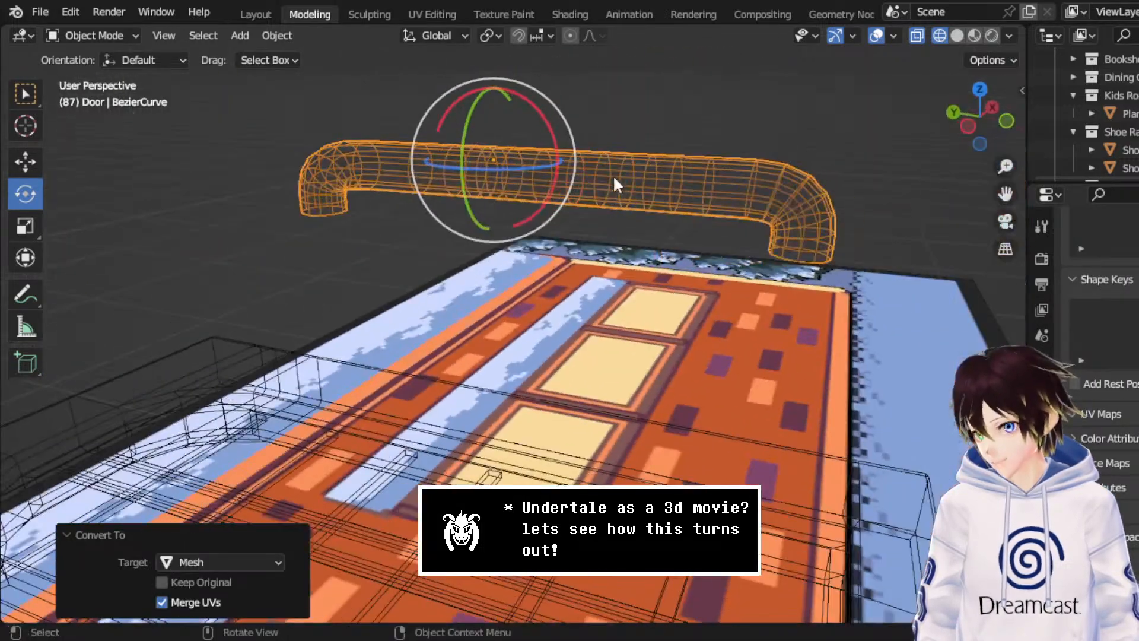
- Scale the handle mesh along Z to 0.501 and inspect its flattened shape
left_click(976, 120)
left_click(25, 225)
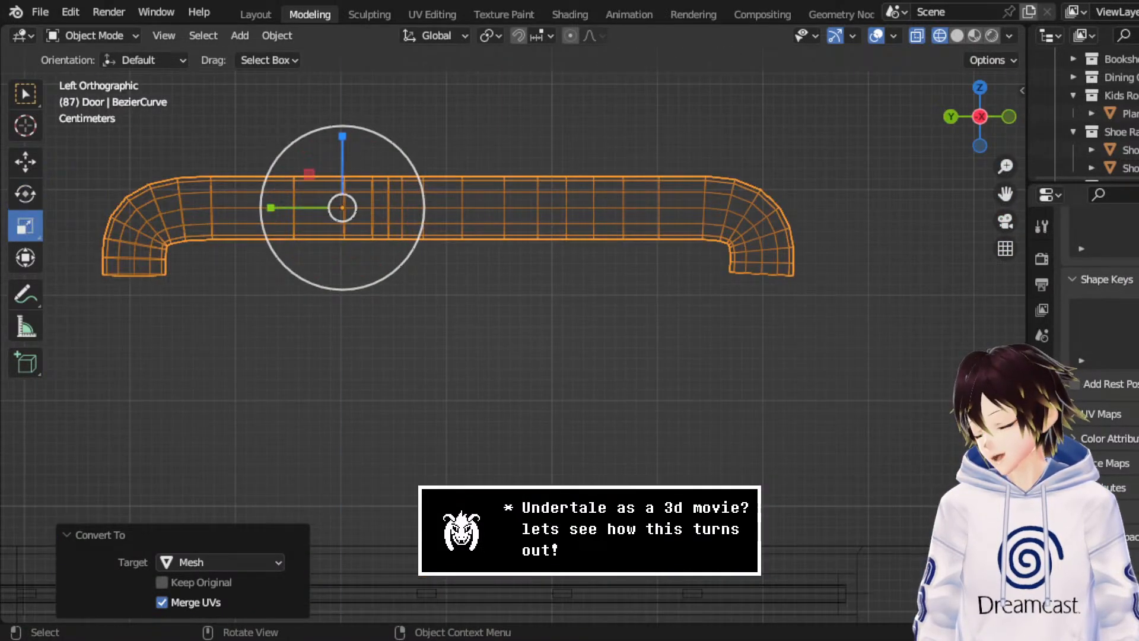
left_click_drag(342, 135, 339, 174)
key("KP_5")
middle_click_drag(669, 178, 554, 224)
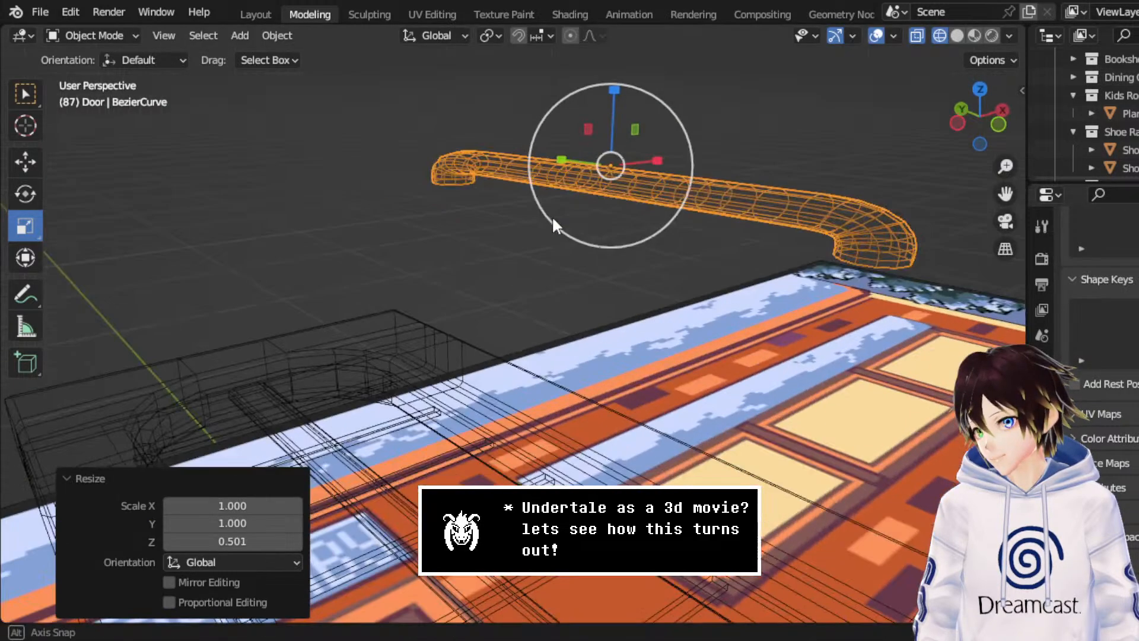
- Select the bottom vertices of both handle ends in Edit Mode and lower them along Z to lengthen the legs
left_click(108, 76)
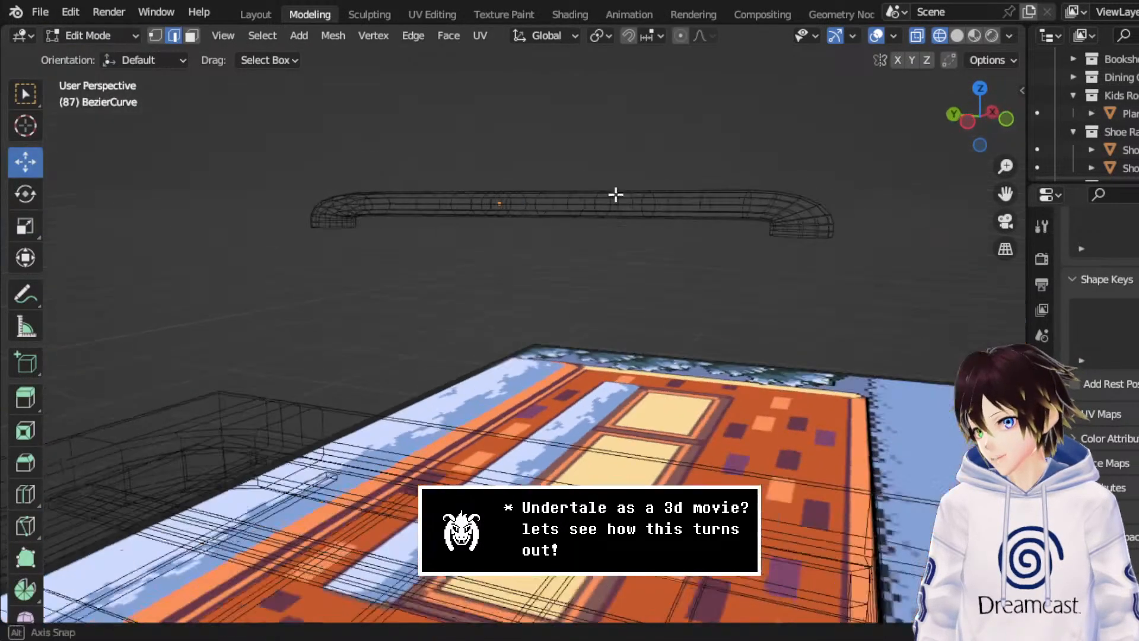
left_click(981, 121)
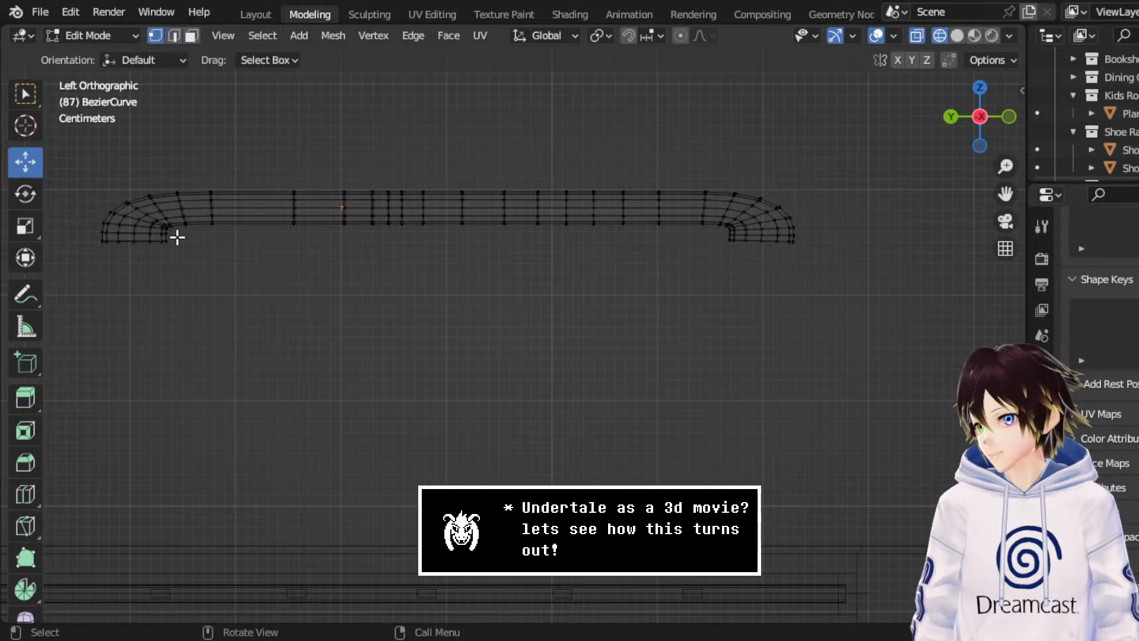
left_click_drag(194, 275, 53, 233)
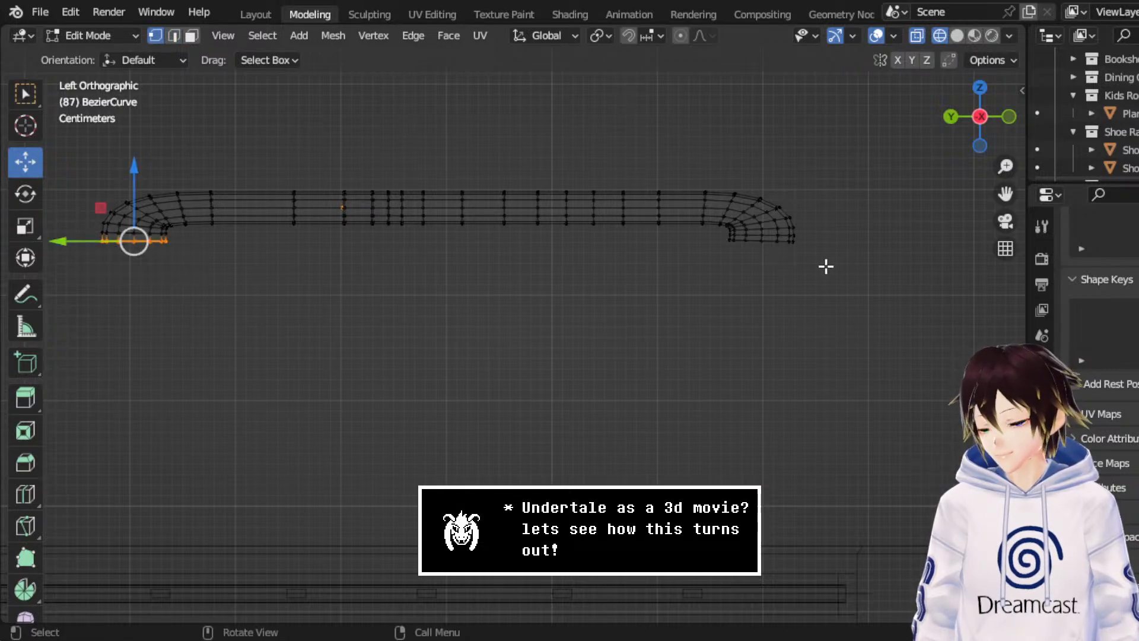
left_click_drag(826, 267, 680, 238, "shift")
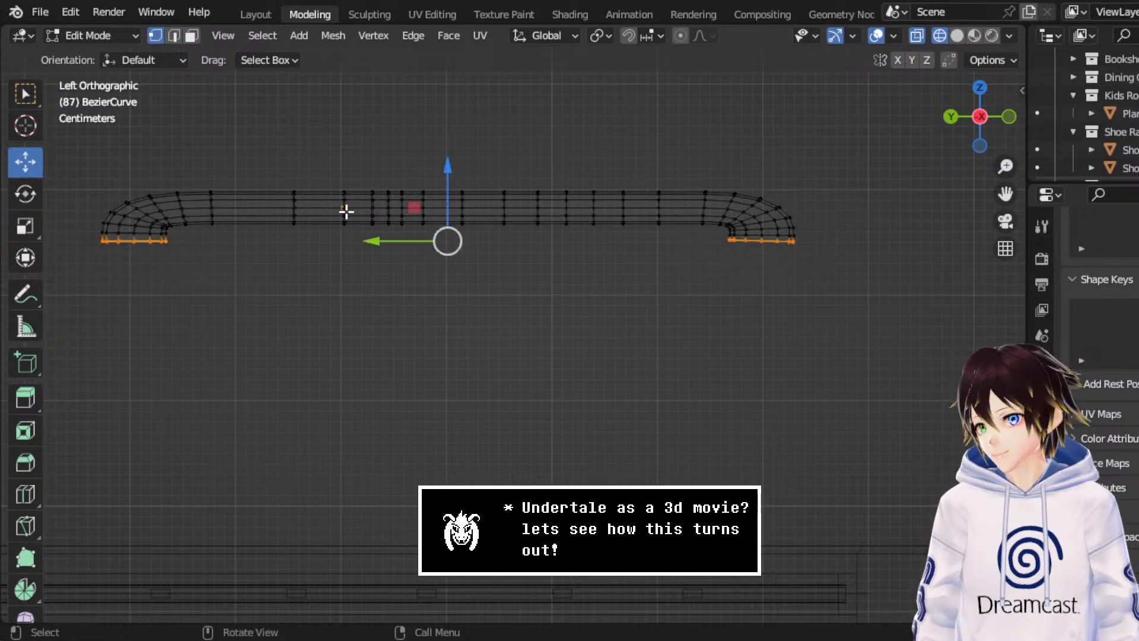
left_click_drag(450, 169, 448, 192)
- Return to Object Mode and inspect the handle with solid shading
left_click(119, 35)
left_click(89, 53)
middle_click_drag(296, 116, 538, 179)
left_click(957, 35)
scroll(659, 279, "up", 5)
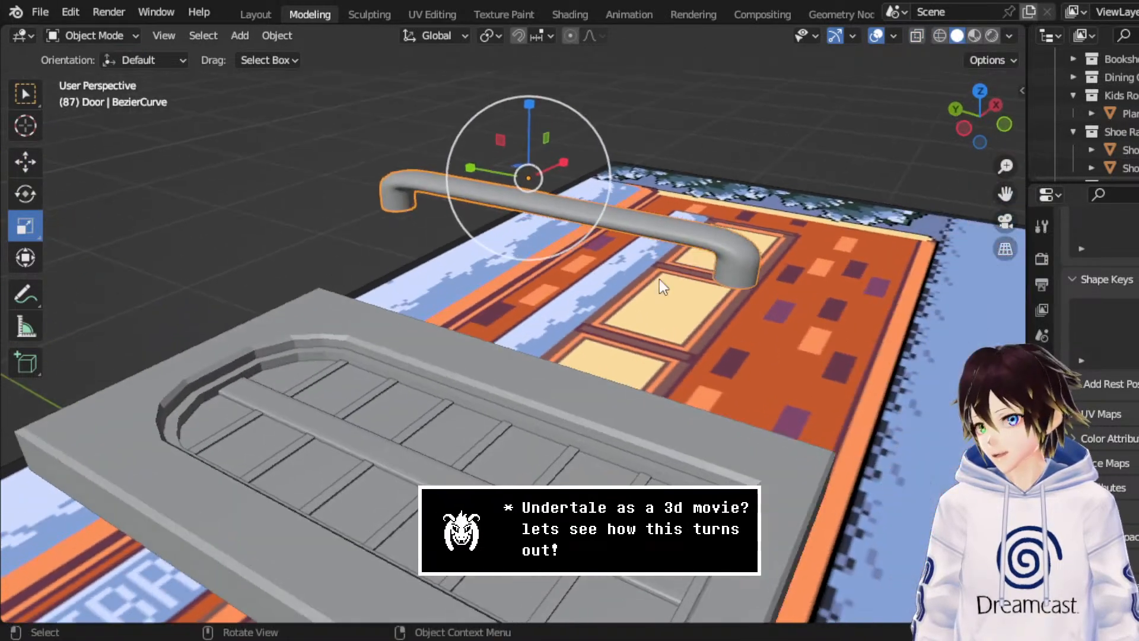
middle_click_drag(561, 282, 442, 227)
- In Edit Mode with wireframe shading, select the bend and leg at the handle's +Y end and scale them along Y to 0.557
left_click(98, 38)
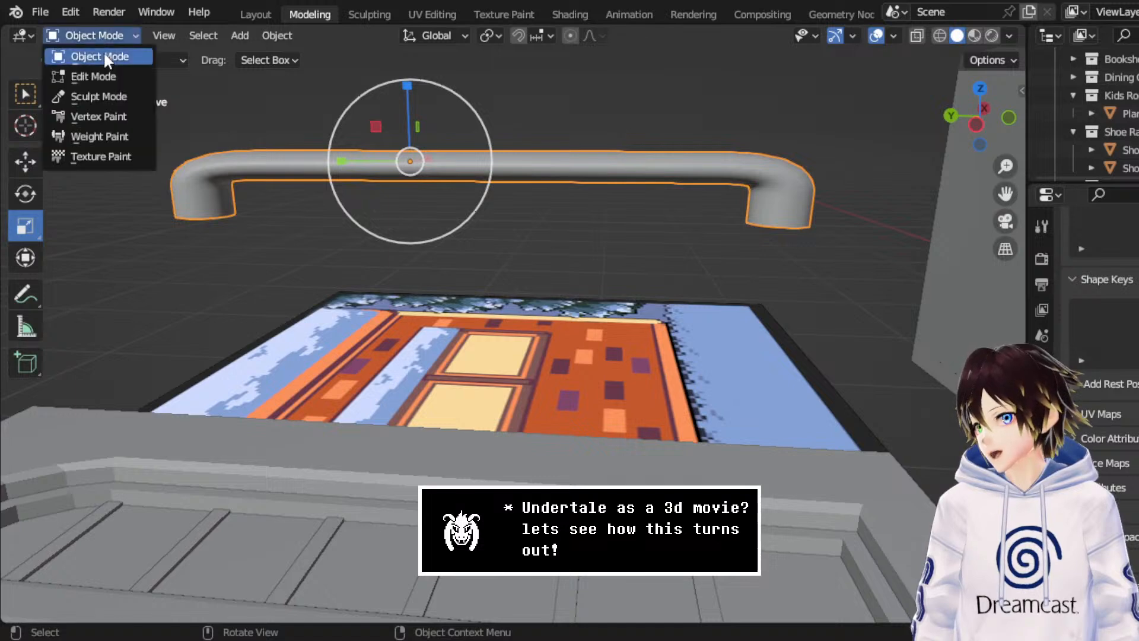
left_click(110, 79)
left_click(976, 126)
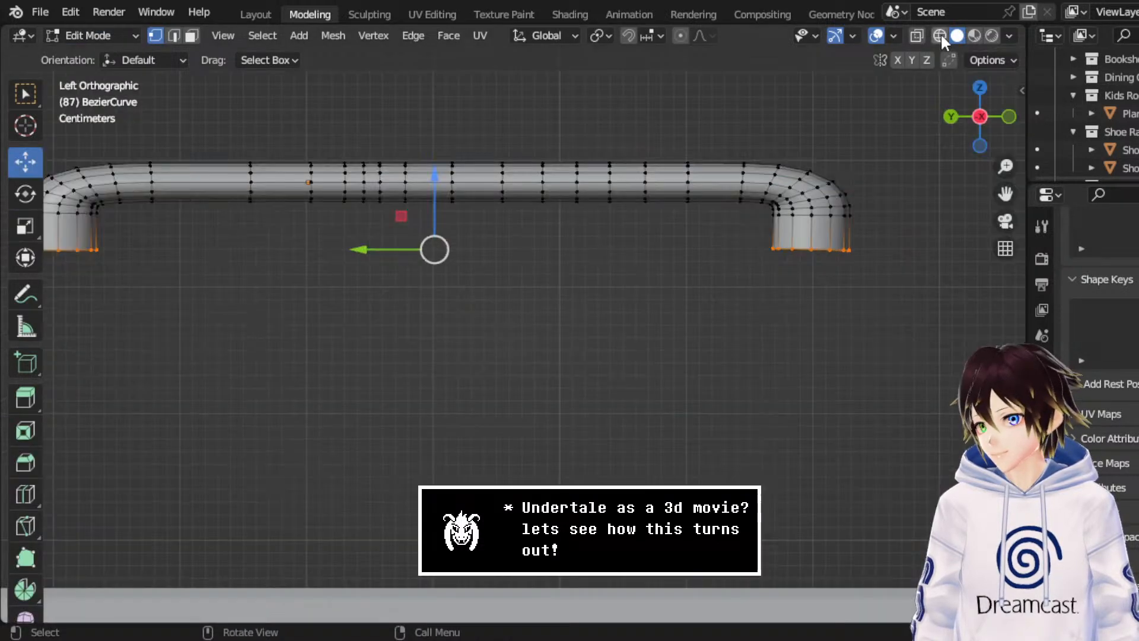
left_click(940, 37)
scroll(262, 312, "down", 1)
left_click_drag(198, 289, 96, 190)
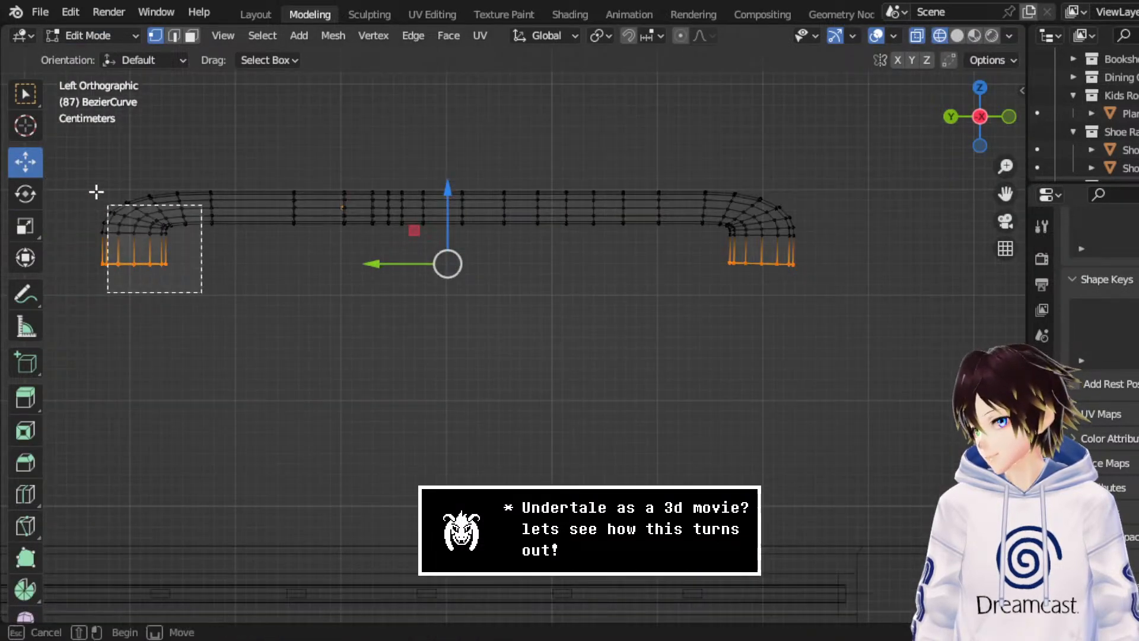
left_click_drag(229, 325, 122, 223)
left_click(24, 226)
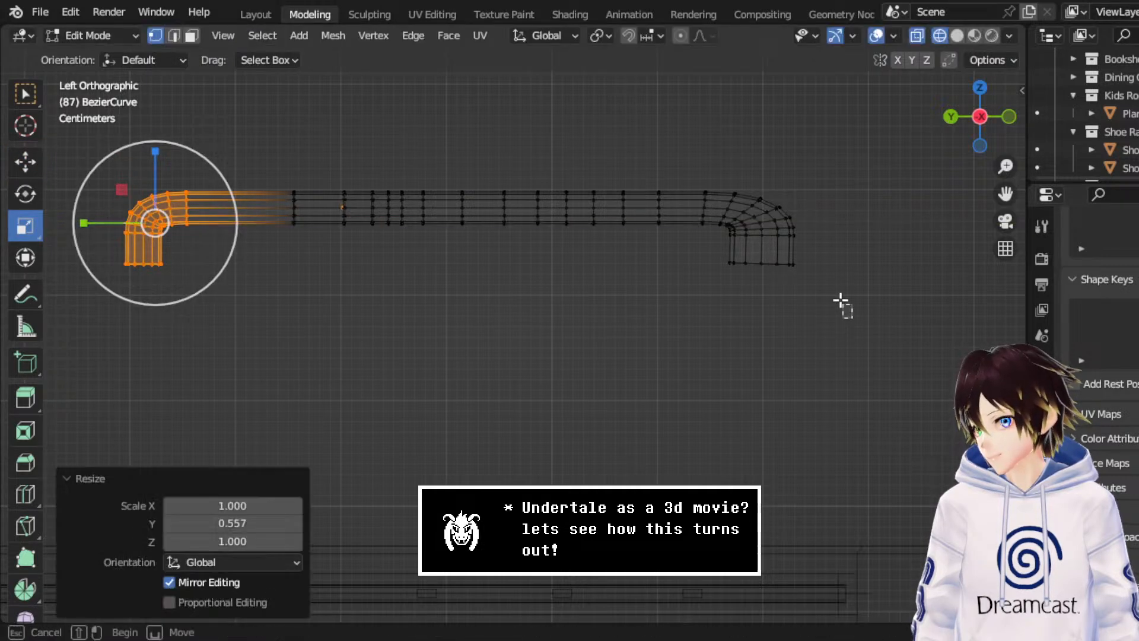
- Select the bend and leg at the handle's -Y end and scale them along Y to 0.514
left_click_drag(853, 318, 687, 161)
left_click_drag(675, 225, 710, 226)
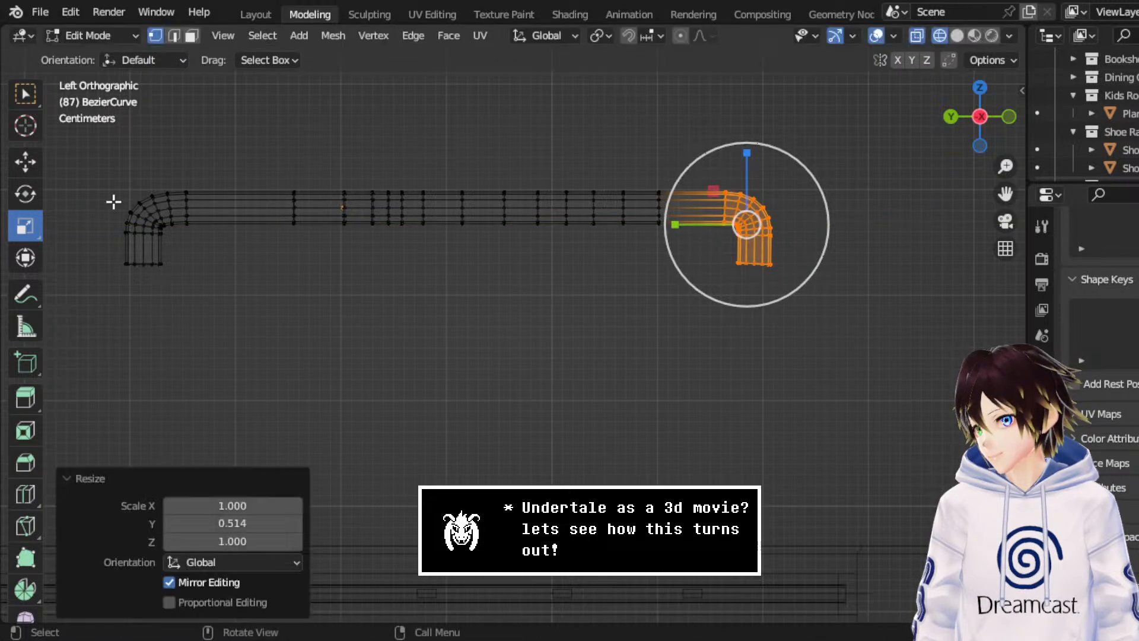
left_click(25, 161)
- Compare the handle with the door reference from the top and left orthographic views, ending back in Edit Mode
middle_click_drag(638, 243, 850, 232)
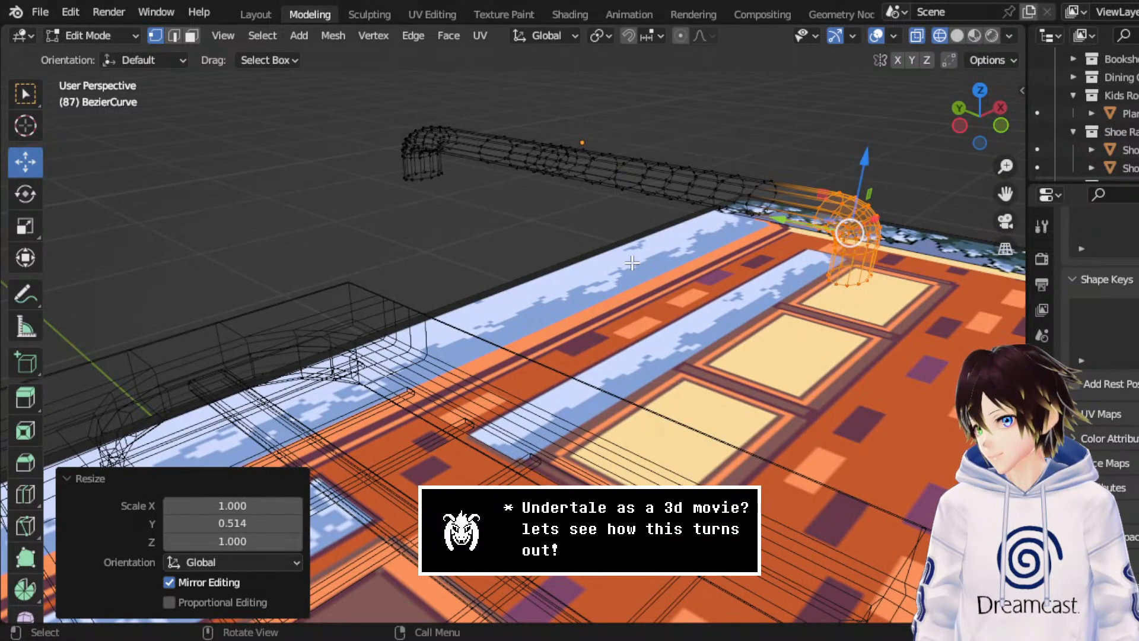
left_click(978, 90)
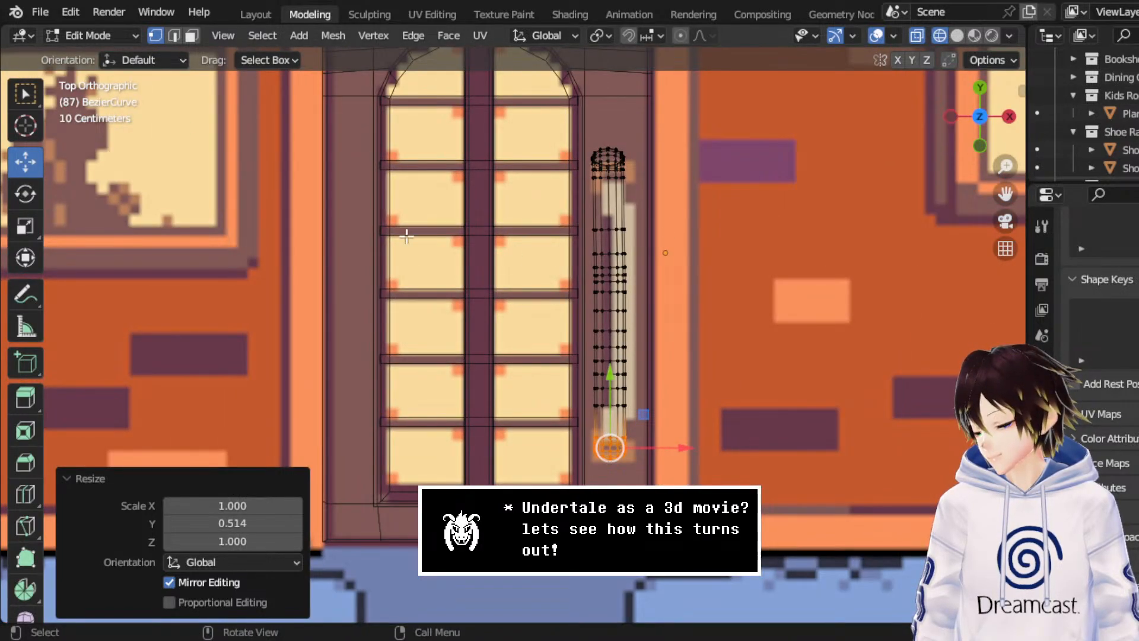
left_click(107, 37)
left_click(105, 53)
middle_click_drag(529, 368, 748, 210)
left_click(980, 118)
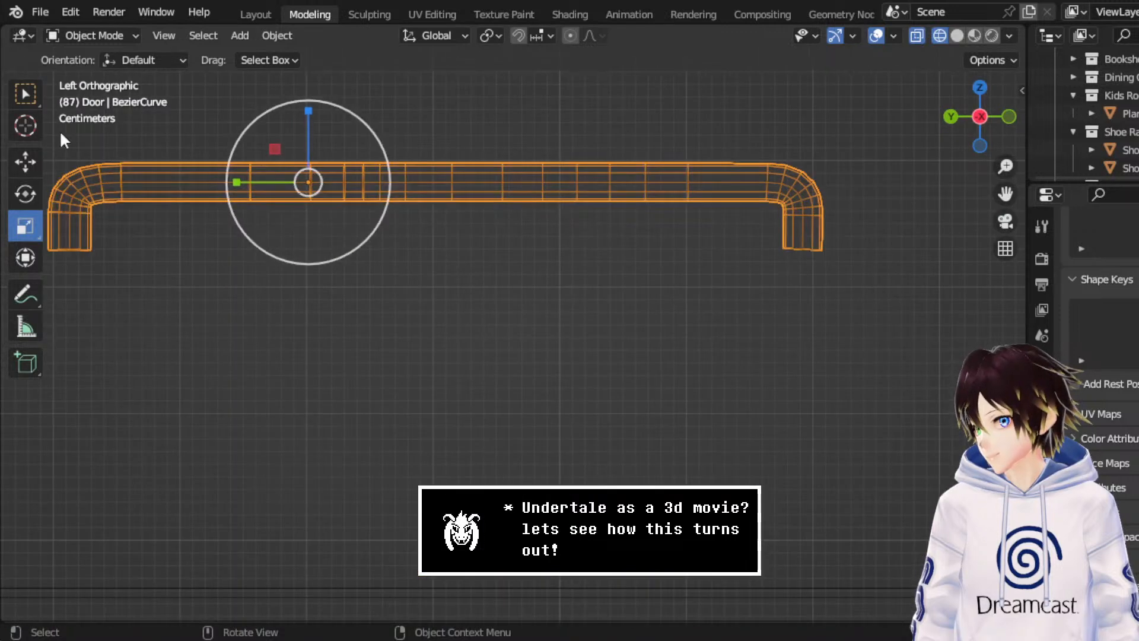
left_click(95, 37)
left_click(110, 77)
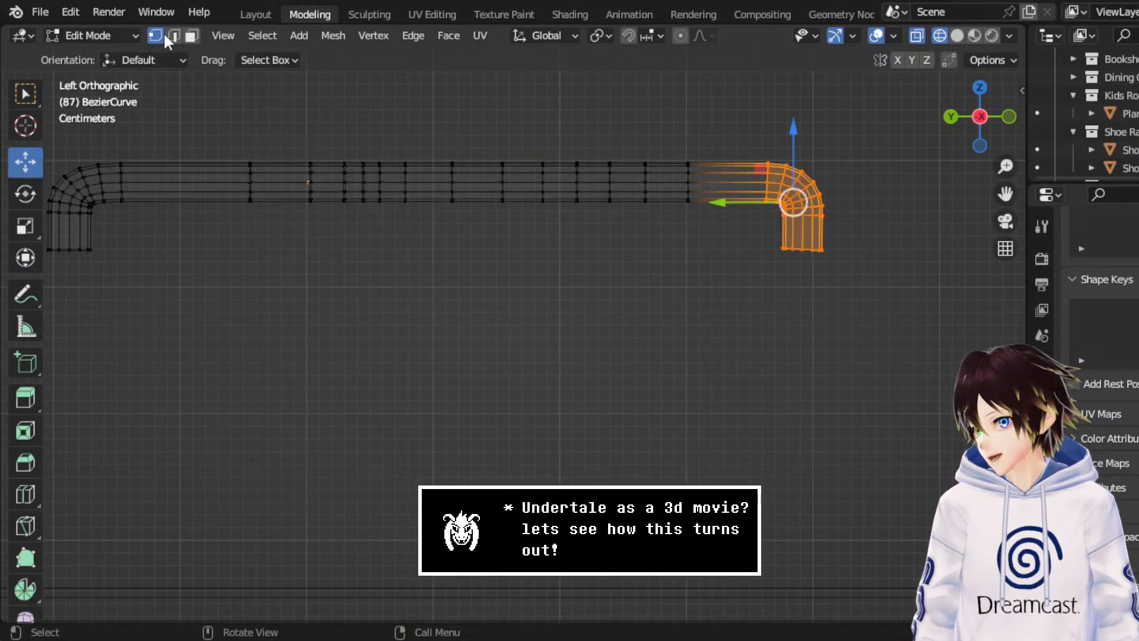
- Try to dissolve all intermediate vertices along the handle's straight section, and undo it
left_click_drag(216, 127, 714, 223)
right_click(696, 212)
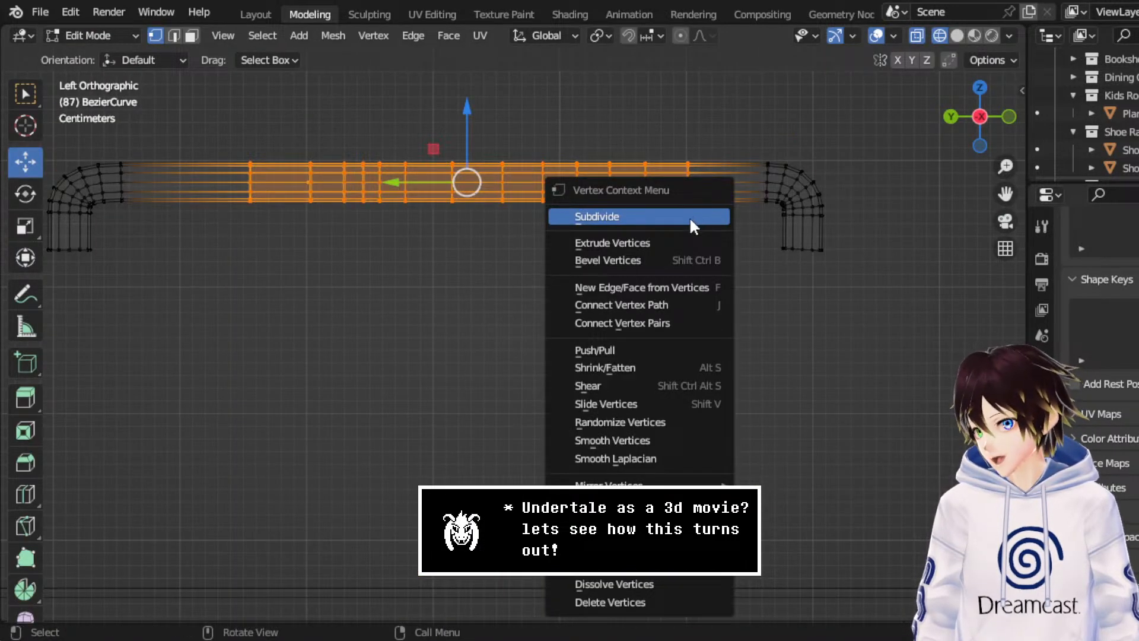
left_click(644, 581)
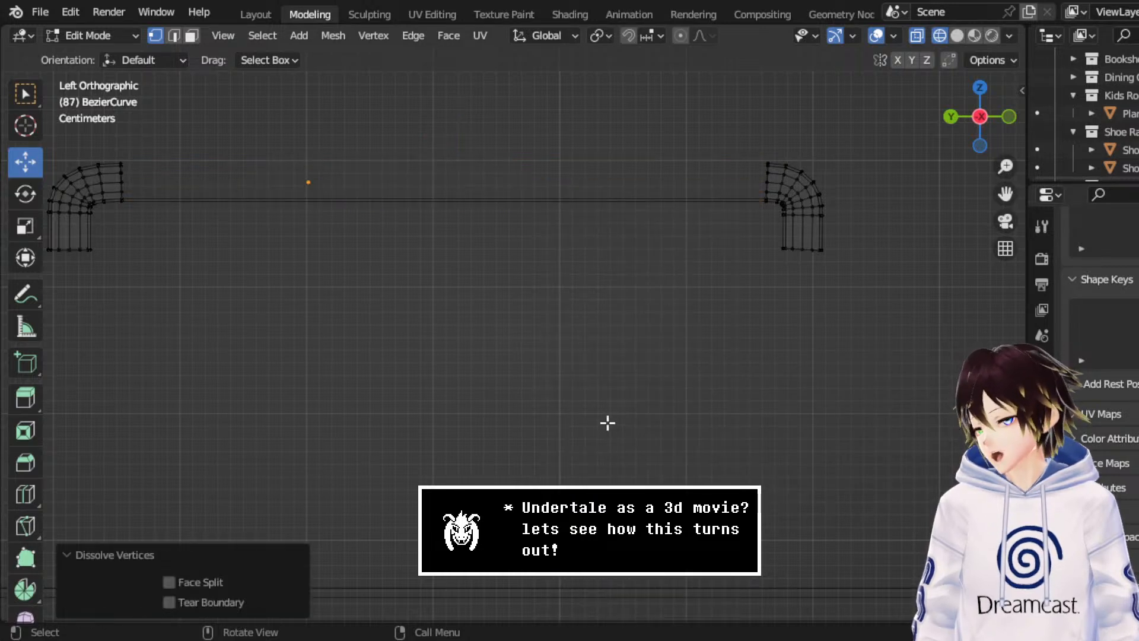
key("ctrl+z")
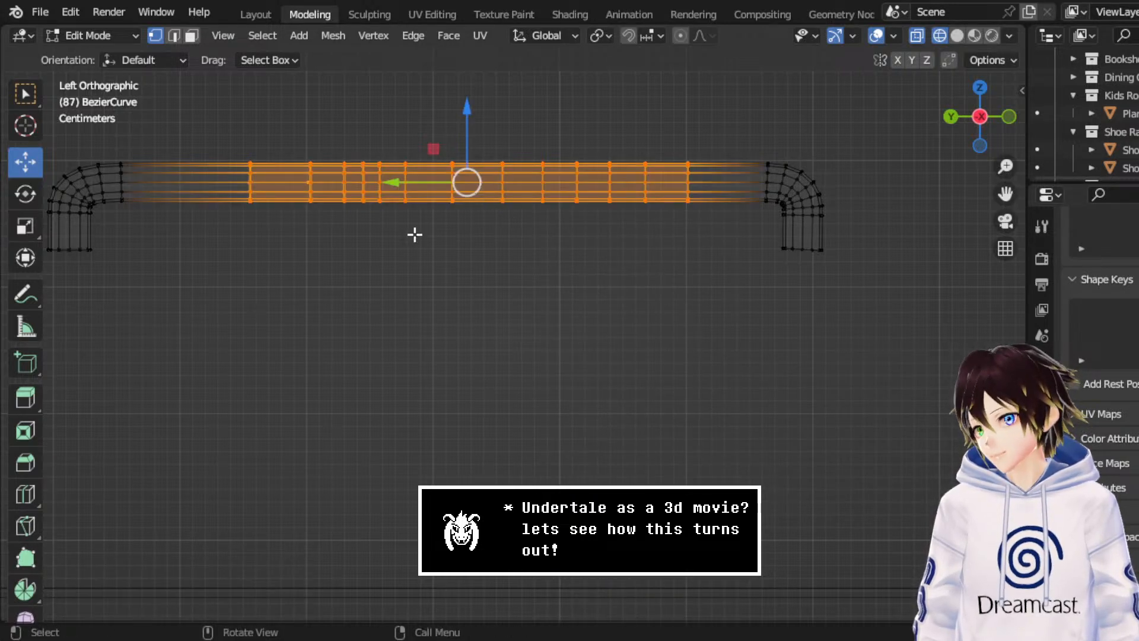
- Try to dissolve only the first five vertex rings near the +Y end of the straight section, and undo it
left_click_drag(364, 264, 246, 155)
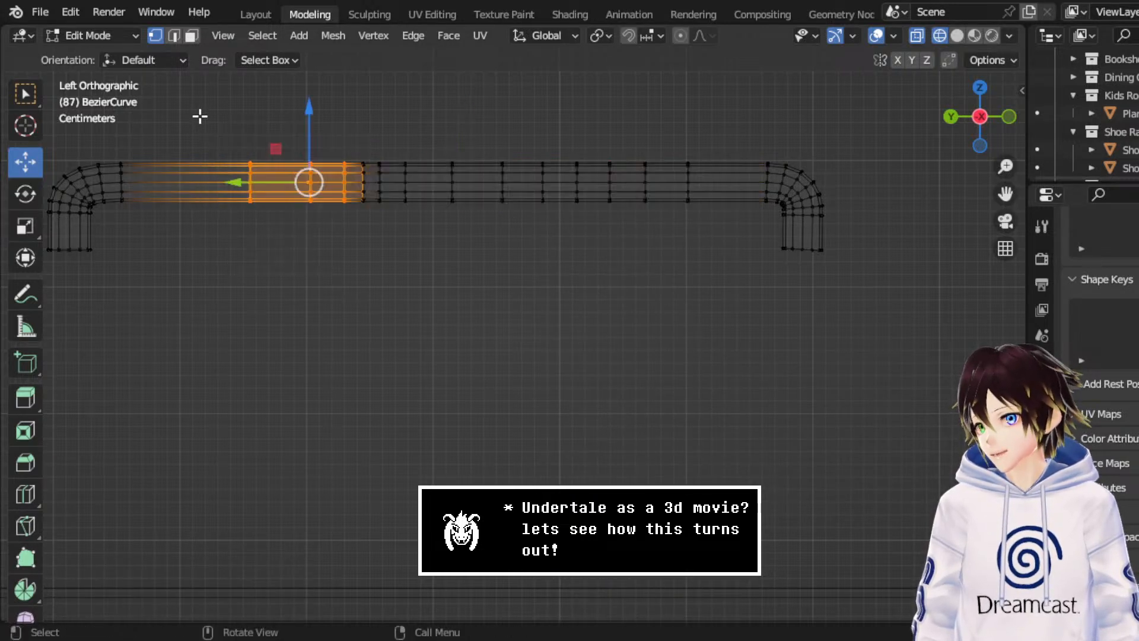
left_click_drag(195, 121, 387, 226)
right_click(387, 226)
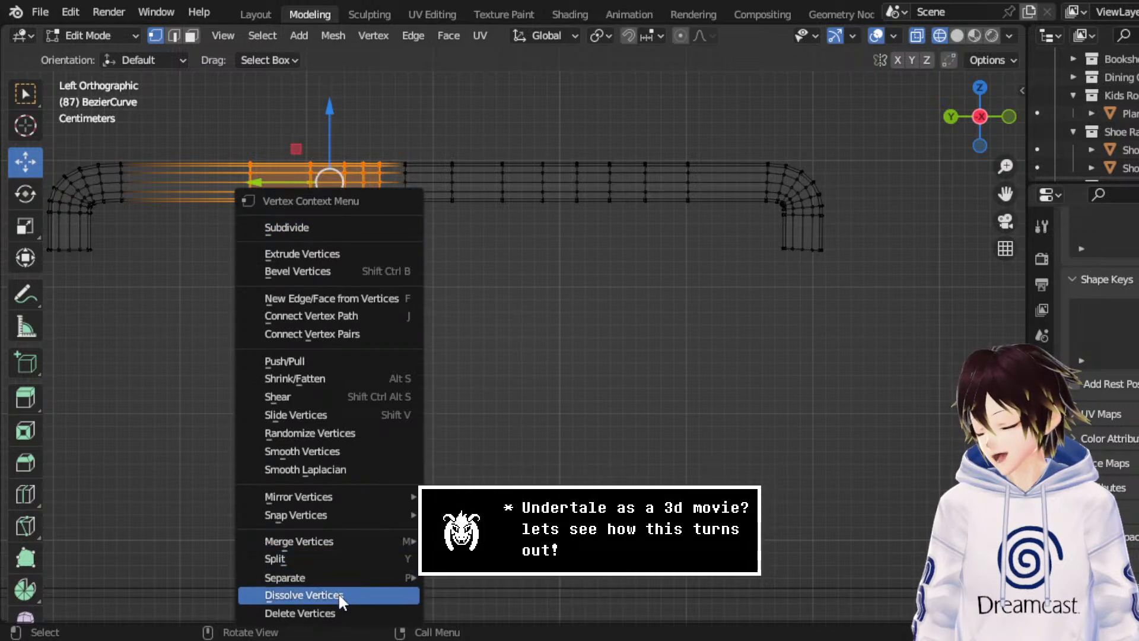
left_click(338, 594)
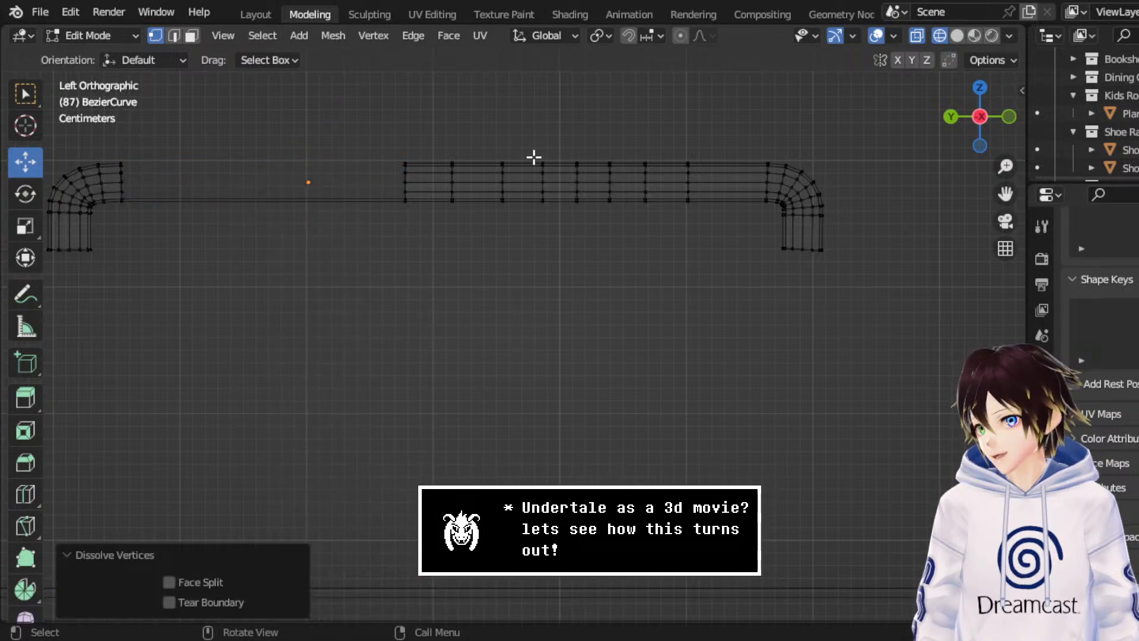
key("ctrl+z")
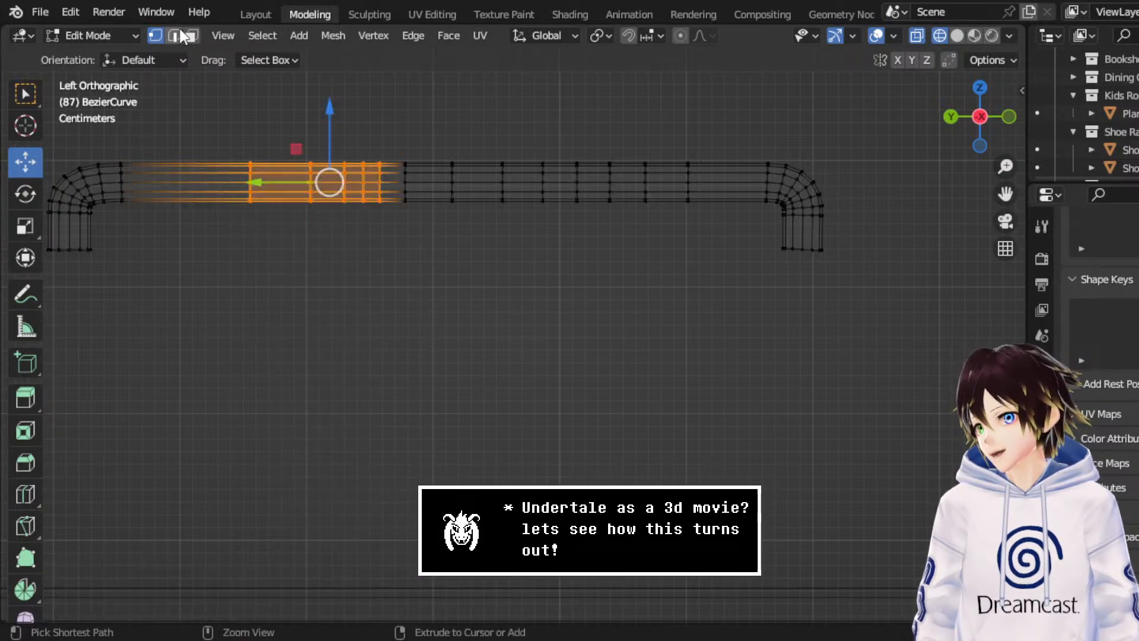
- Switch to edge selection, try to dissolve every edge between the outer intermediate rings of the straight section, and undo it
key("2")
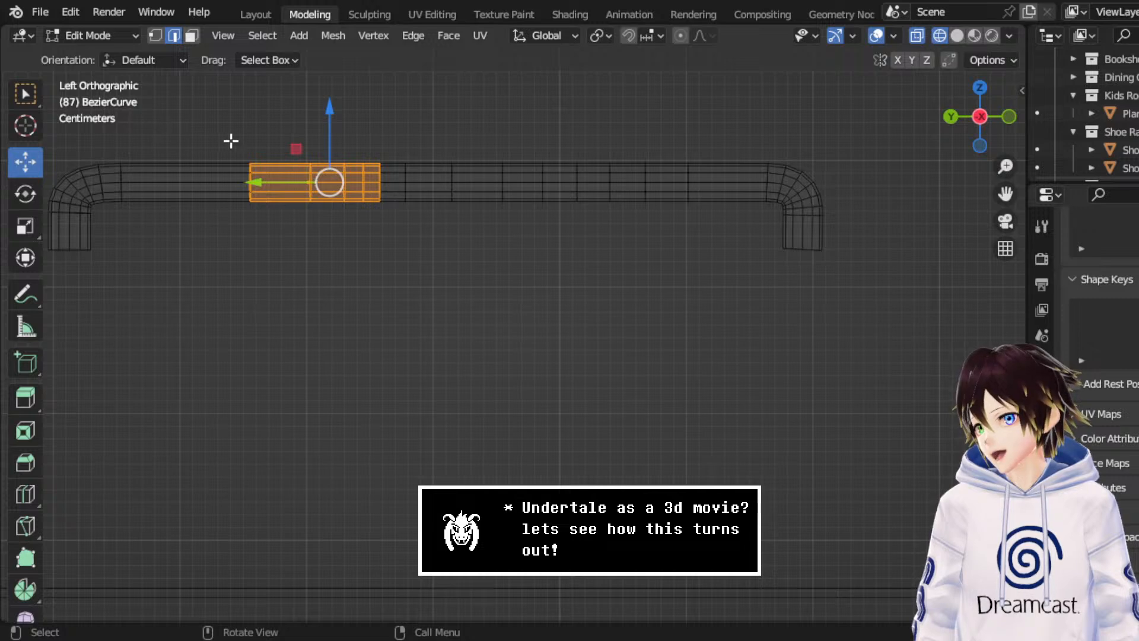
left_click_drag(235, 135, 706, 213)
right_click(700, 206)
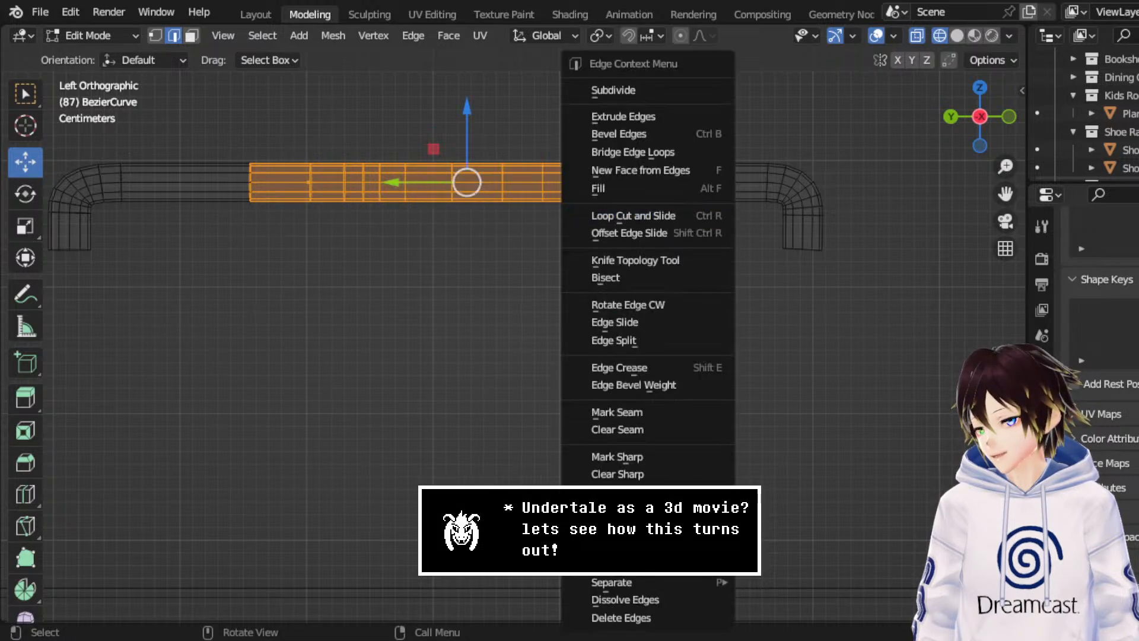
left_click(654, 599)
key("ctrl+z")
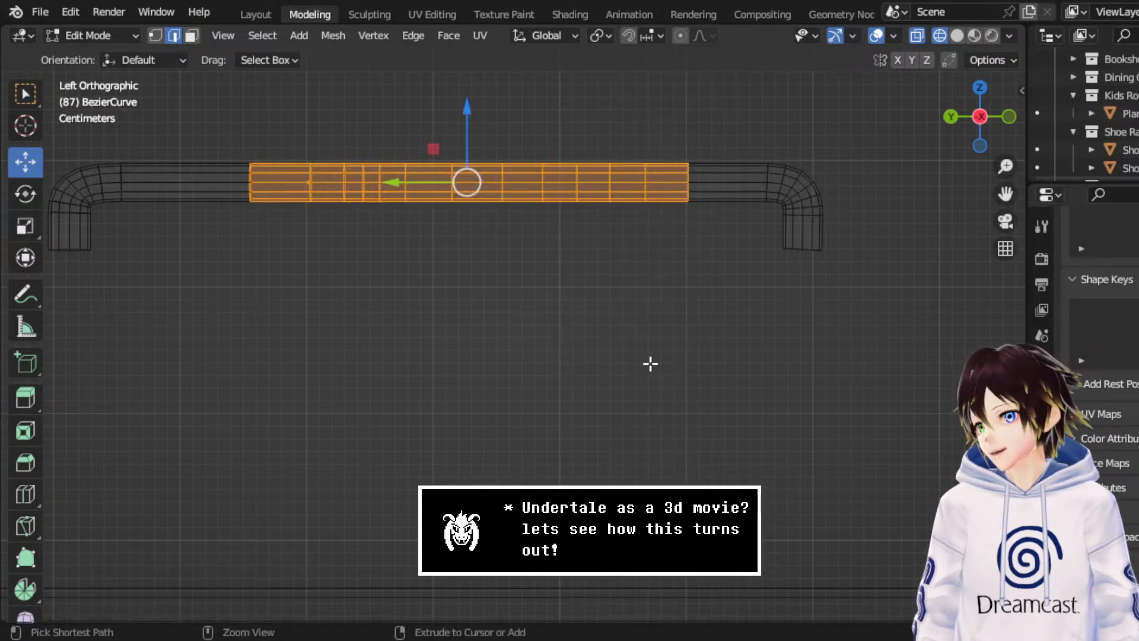
- Select one short cross-section edge on every intermediate ring along the handle's straight section
left_click(298, 143)
middle_click_drag(304, 178, 895, 137)
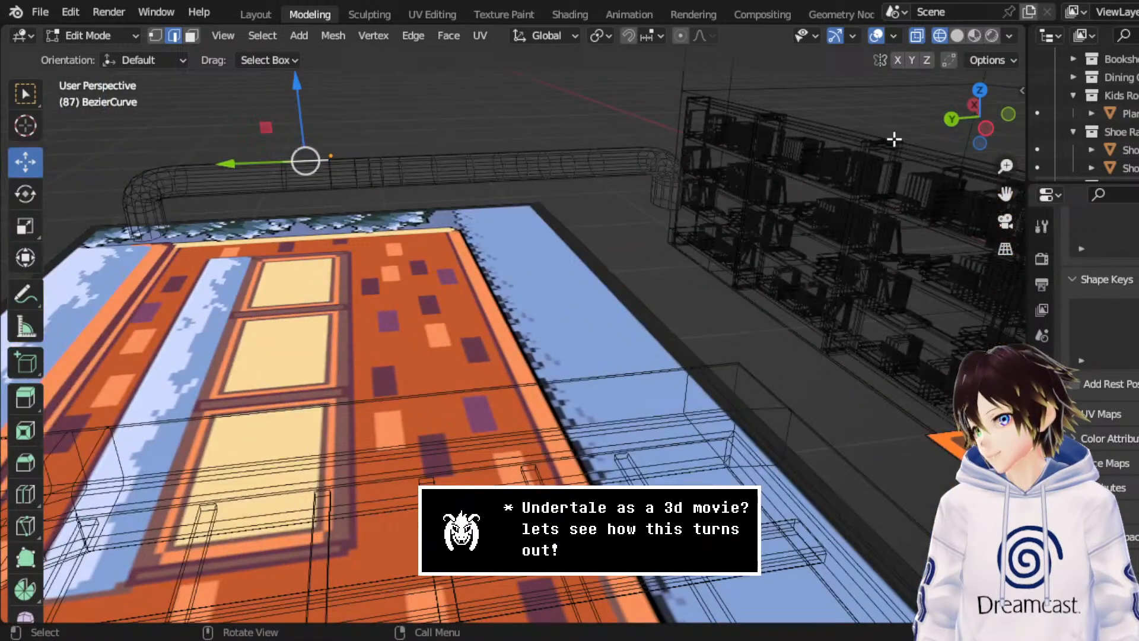
left_click(989, 126)
left_click_drag(1005, 194, 1138, 268)
scroll(530, 259, "up", 5)
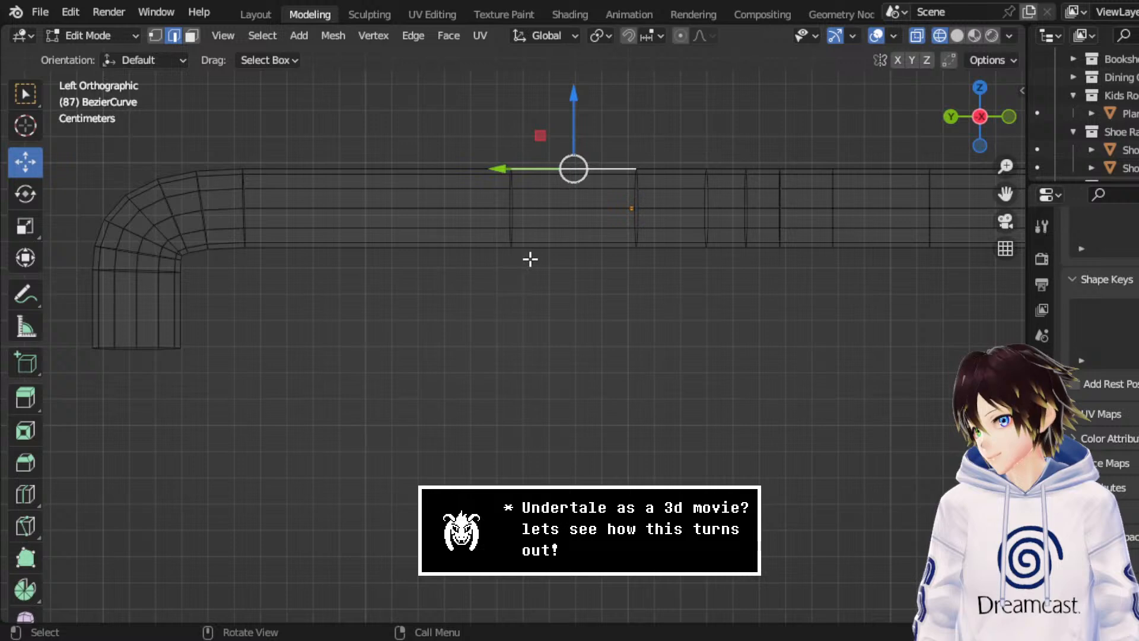
left_click(510, 215)
left_click_drag(617, 217, 864, 218, "shift")
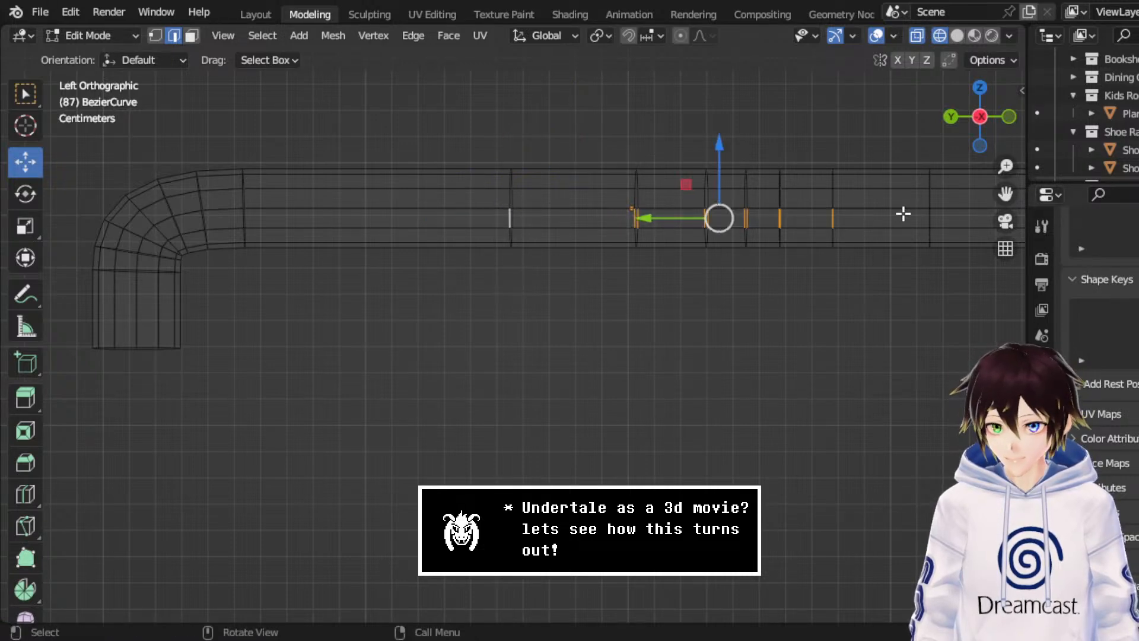
left_click_drag(1007, 192, 601, 264)
scroll(600, 264, "down", 3)
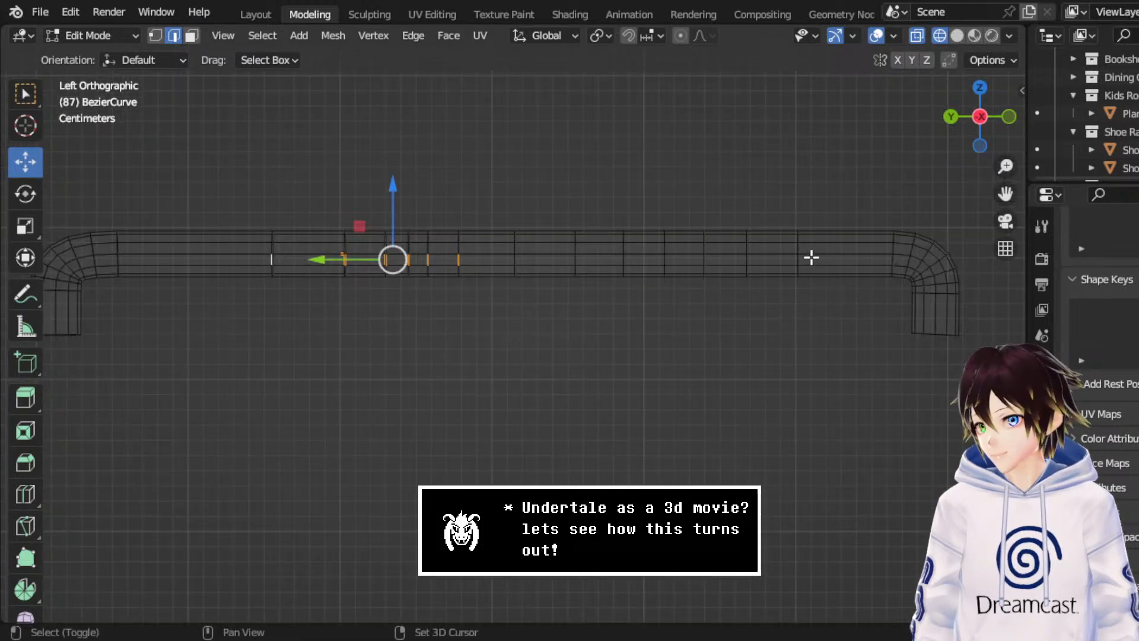
left_click_drag(811, 257, 504, 263, "shift")
- Extend the selected cross-section edges to full edge loops and dissolve them to simplify the straight section
right_click(496, 262)
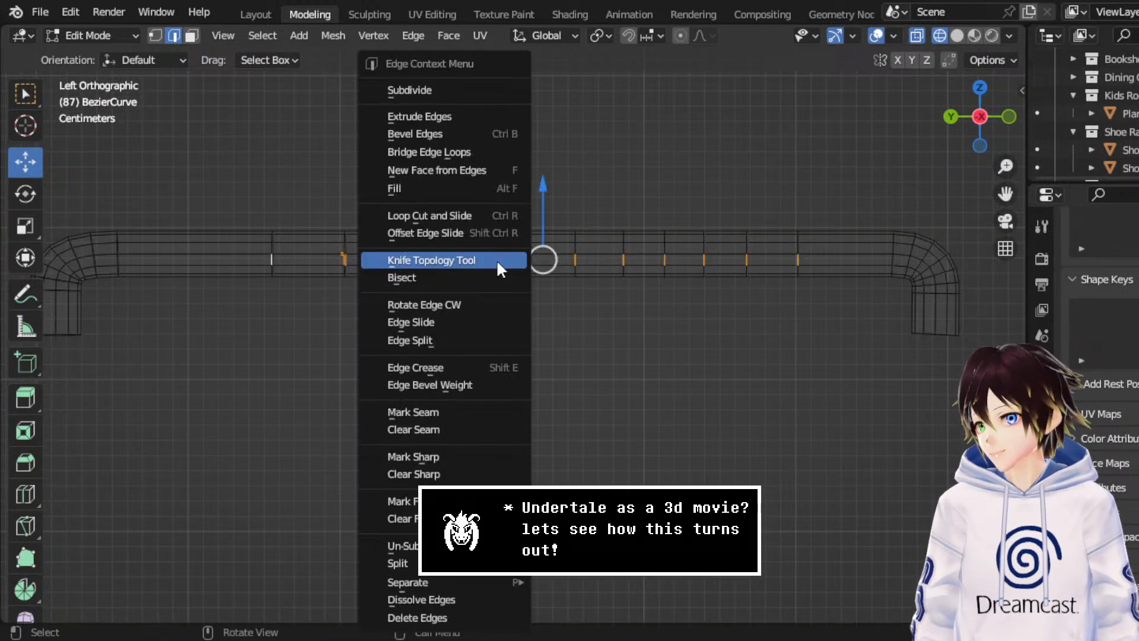
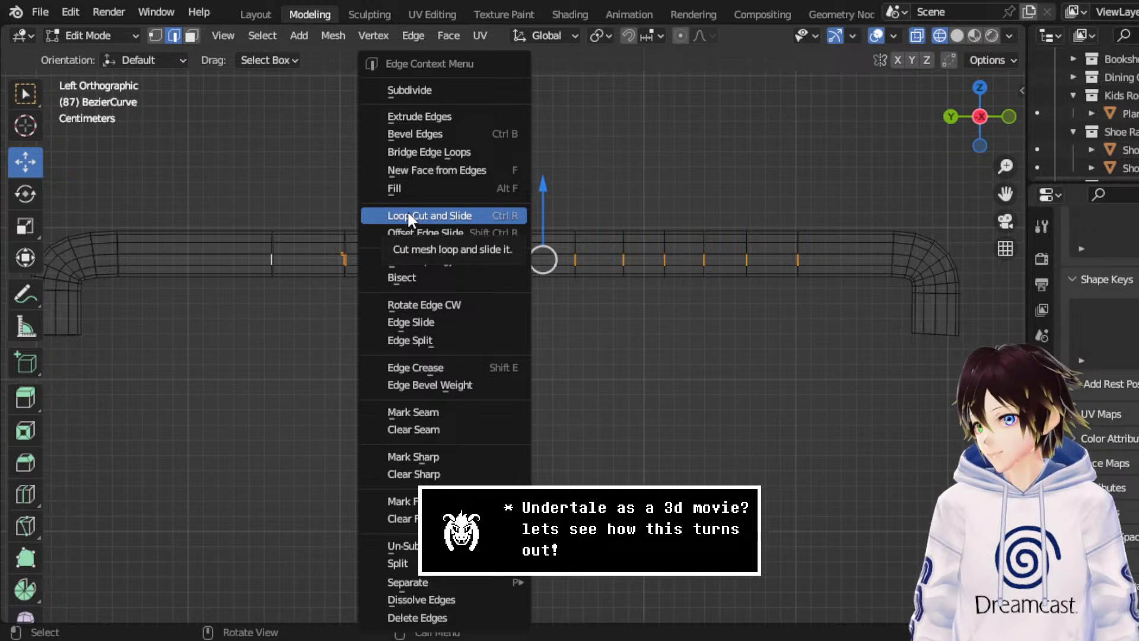
left_click(268, 32)
mouse_move(340, 341)
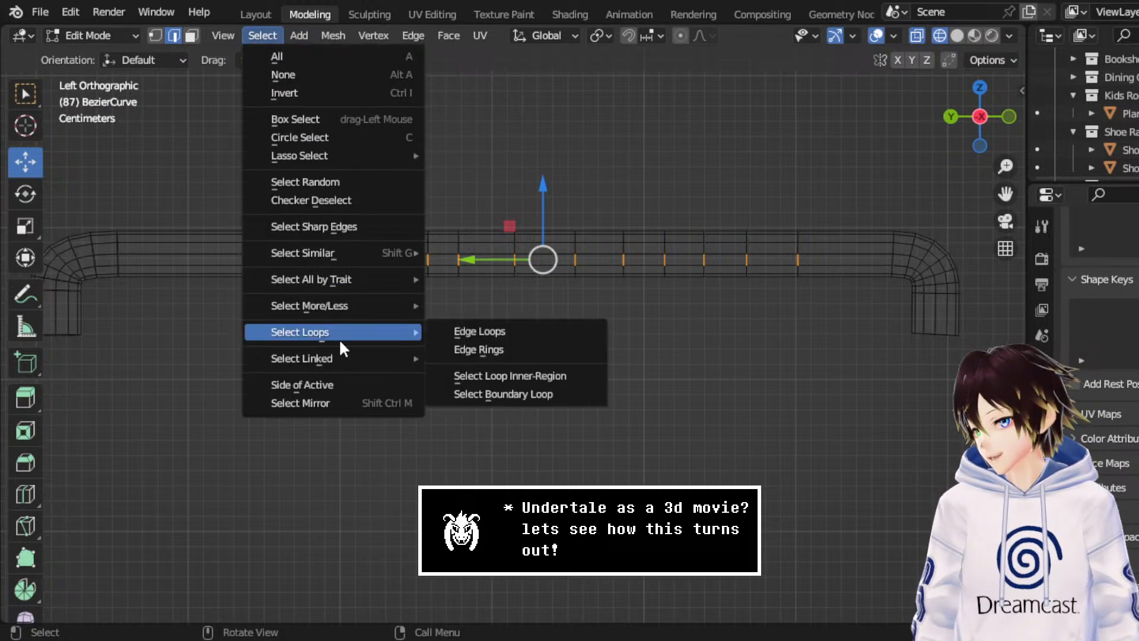
left_click(498, 333)
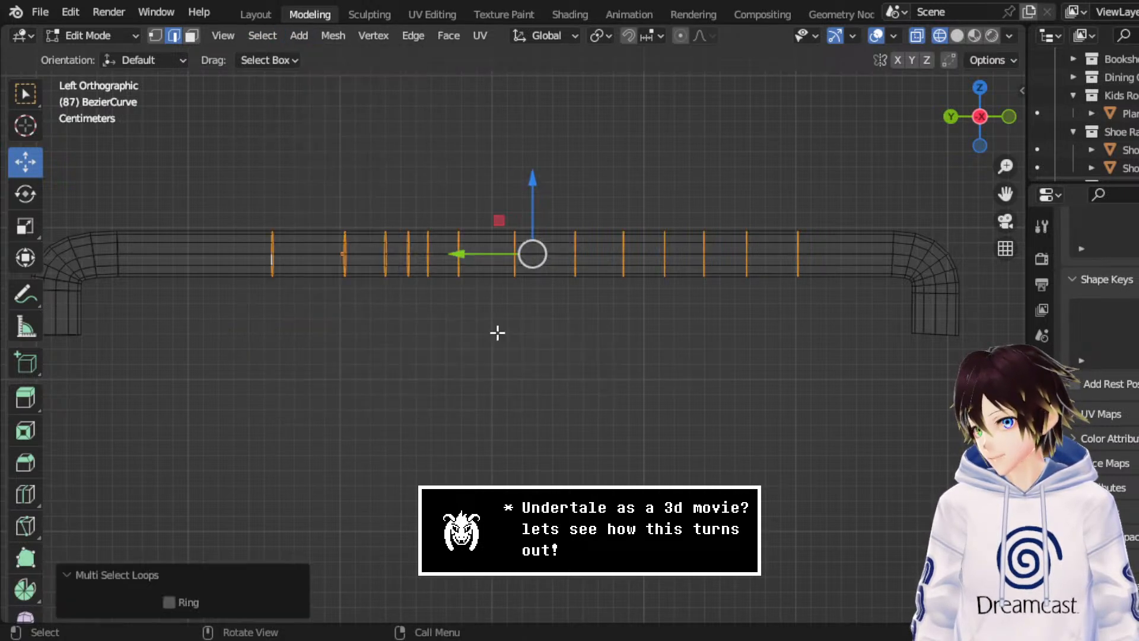
right_click(463, 279)
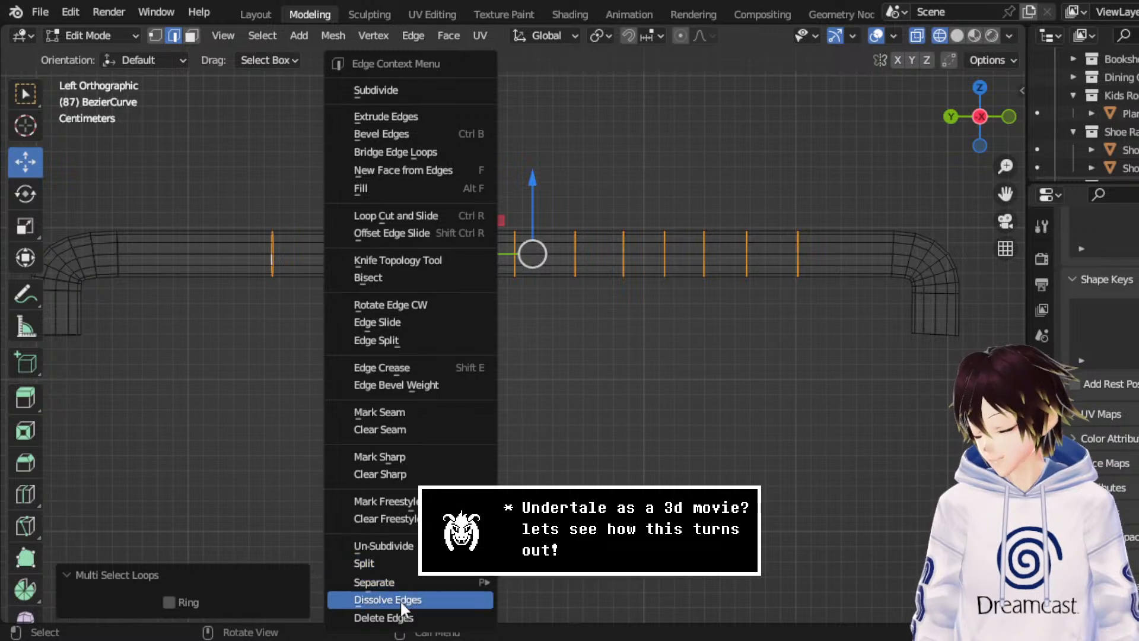
left_click(402, 601)
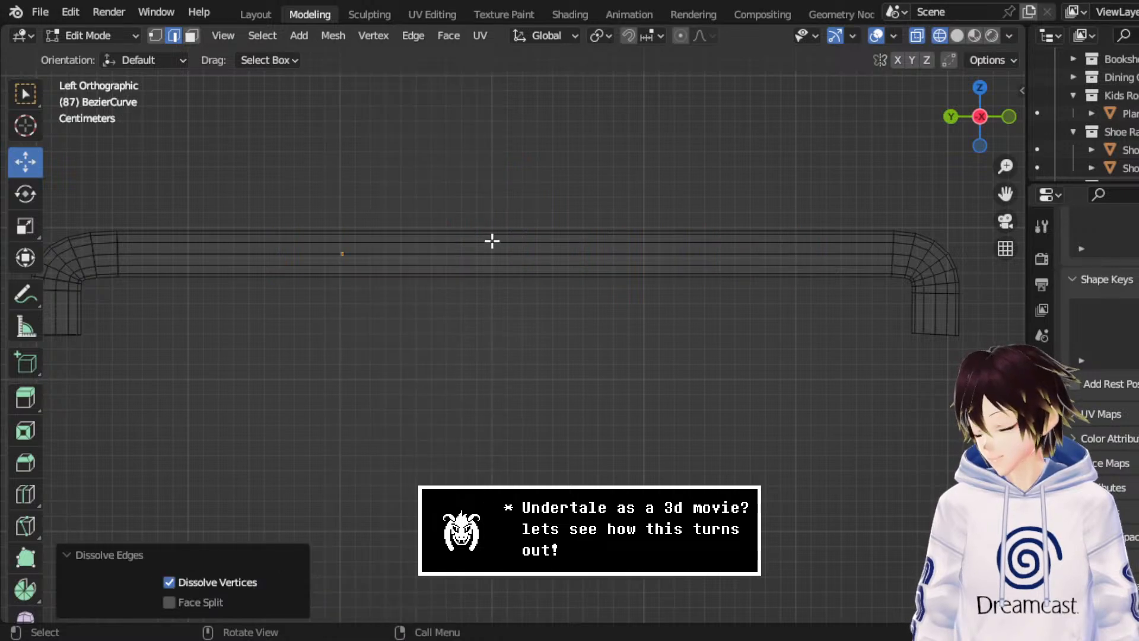
- Return to Object Mode and inspect the simplified handle with solid shading
middle_click_drag(492, 241, 408, 258)
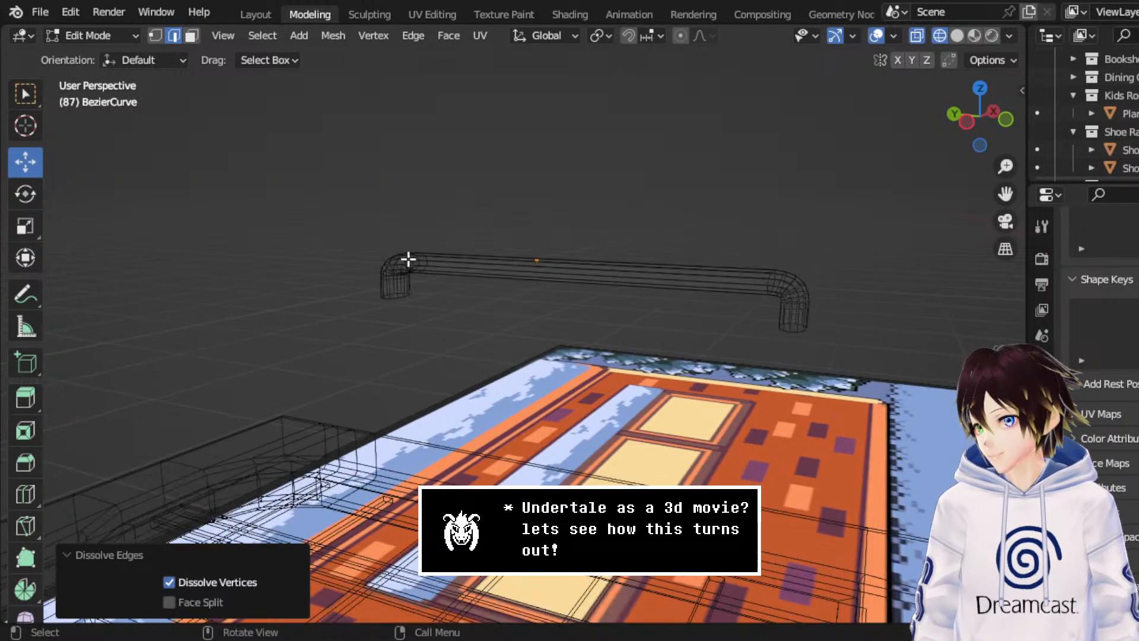
left_click(111, 37)
left_click(100, 54)
left_click(960, 40)
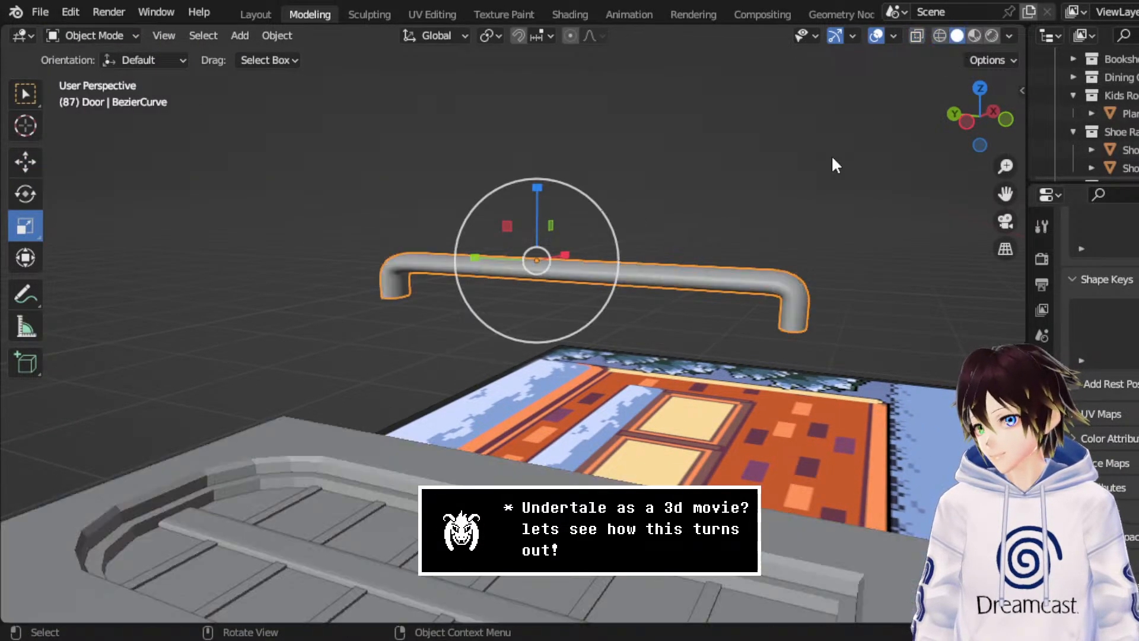
mouse_move(831, 154)
middle_mouse_down()
mouse_move(740, 225)
mouse_move(908, 166)
middle_mouse_up()
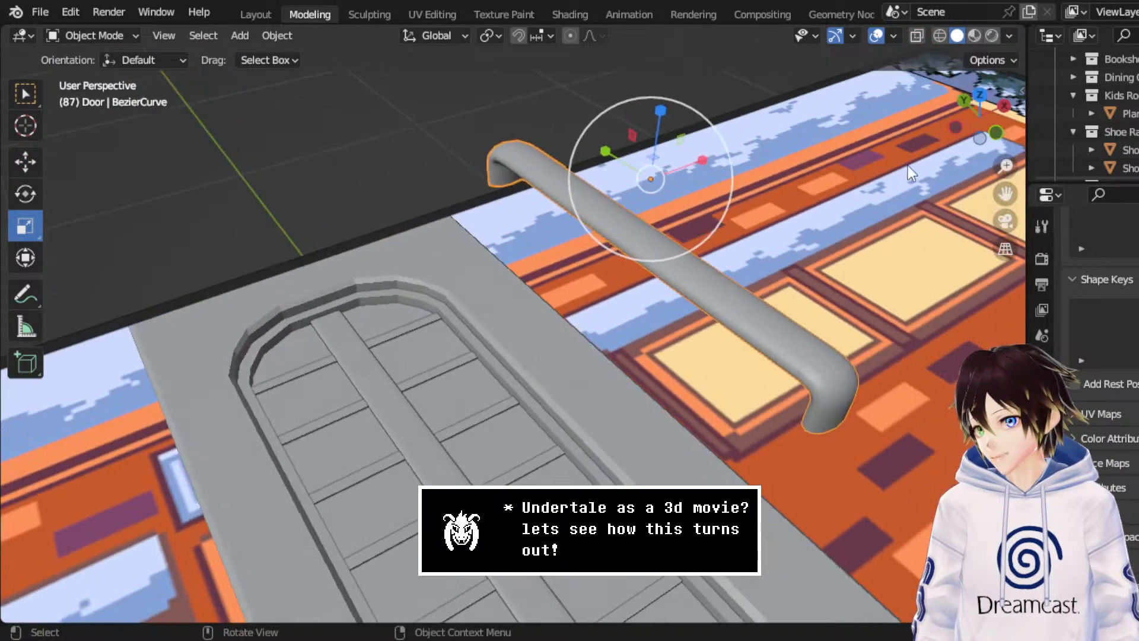
- Activate the Move tool and compare the handle's placement with the door reference from above in wireframe shading
left_click(955, 128)
left_click(28, 172)
middle_click_drag(593, 178, 589, 309)
left_click(982, 103)
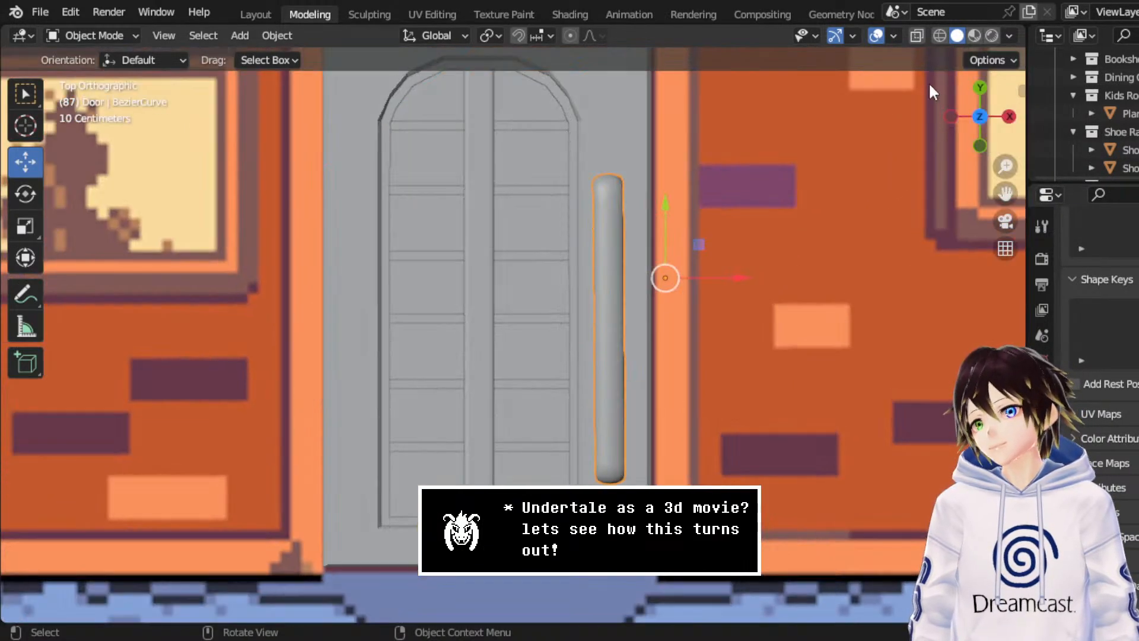
left_click(939, 35)
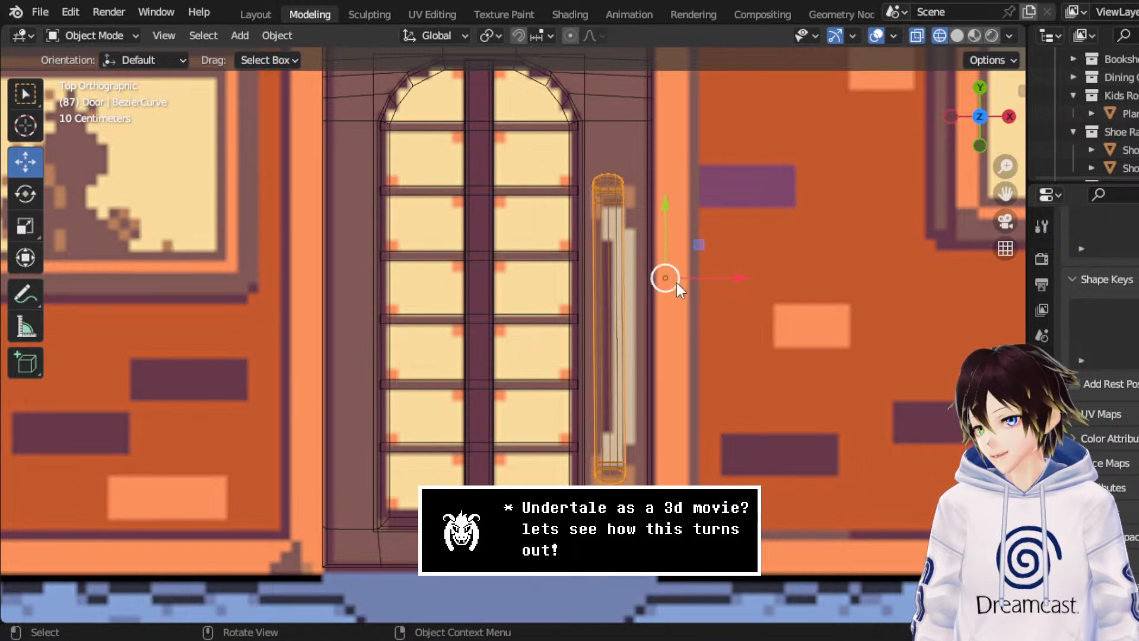
middle_click_drag(596, 444, 343, 178)
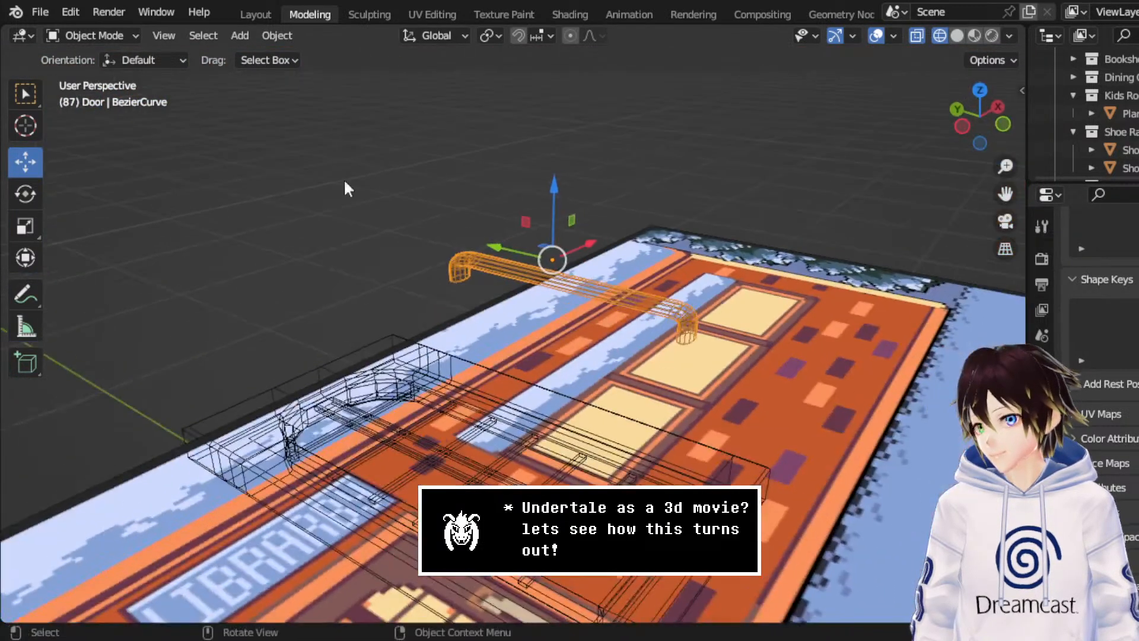
- Add a cube and, in the left side view, move it over to the door handle
left_click(240, 36)
mouse_move(264, 51)
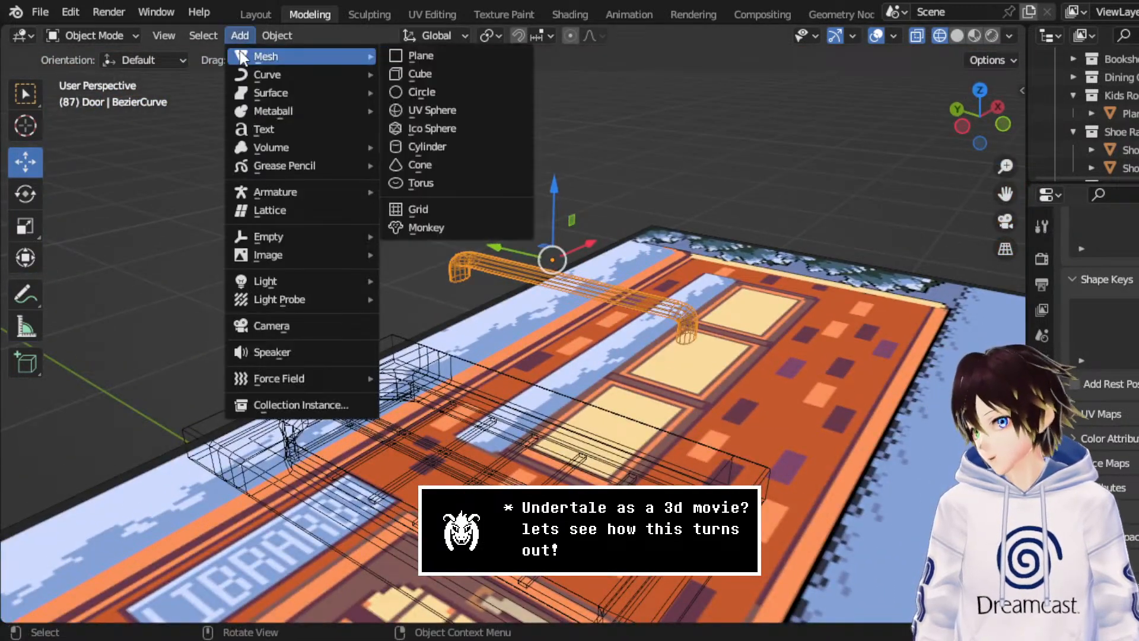
left_click(457, 70)
left_click(964, 125)
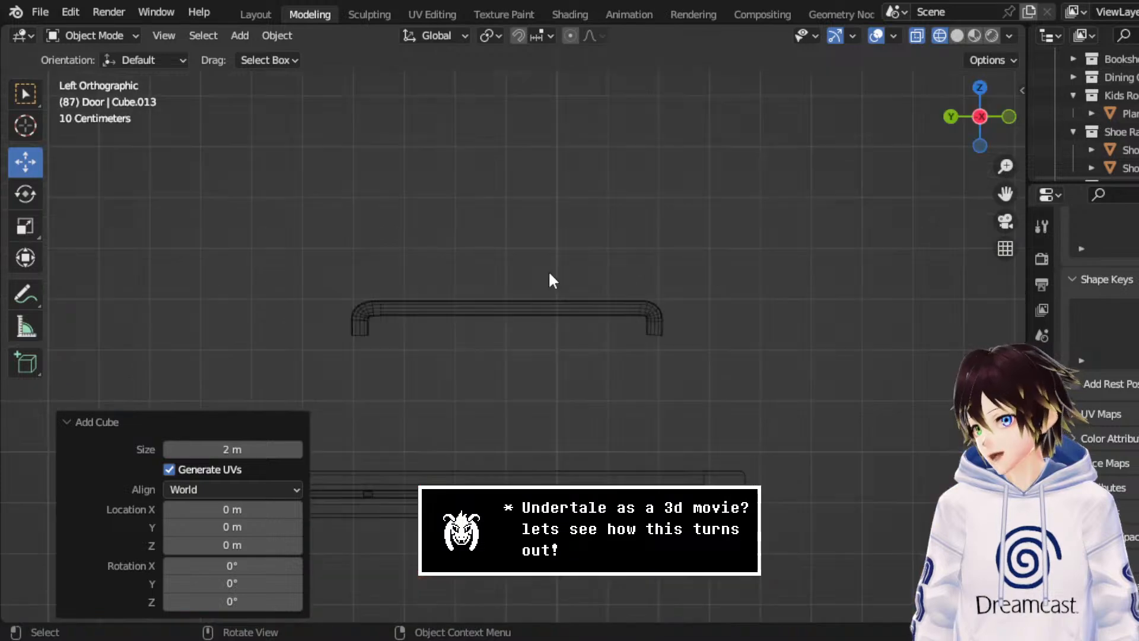
scroll(475, 386, "down", 3)
key("g")
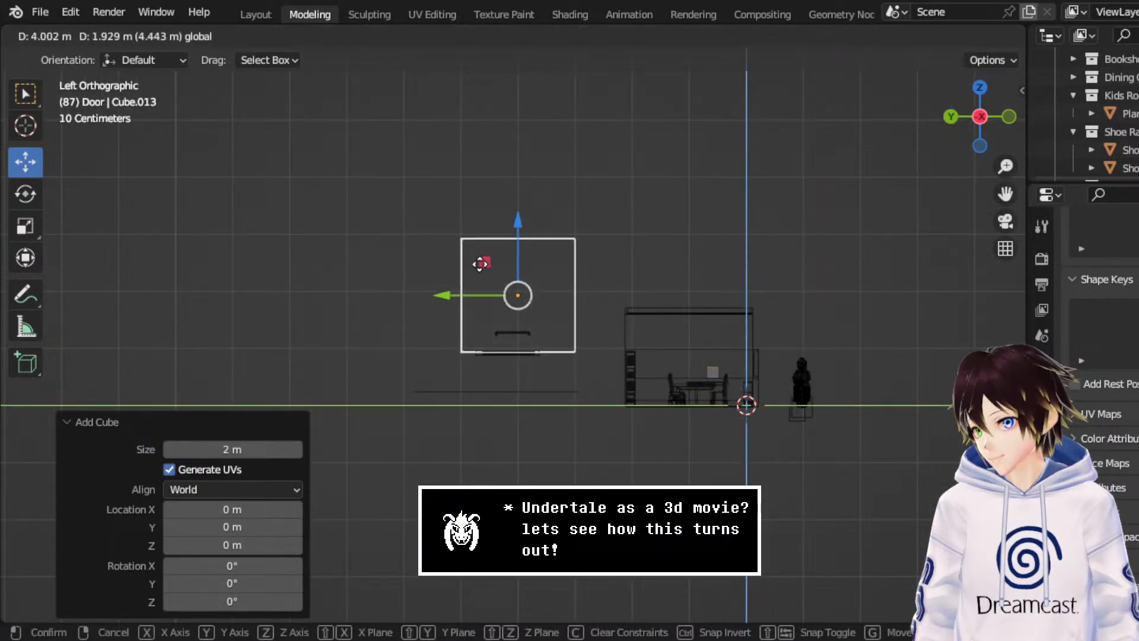
left_click(483, 268)
- Position the cube in the side view so its centre sits directly below the leg at the handle's upper end
scroll(496, 281, "up", 4)
key("g")
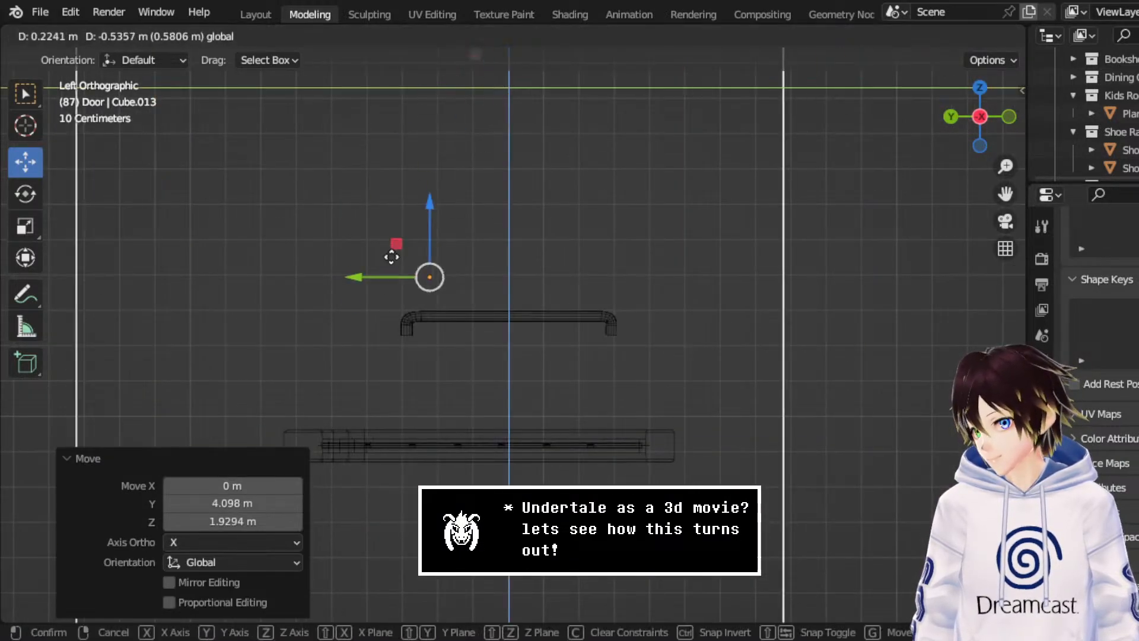
left_click(367, 322)
scroll(293, 327, "up", 5)
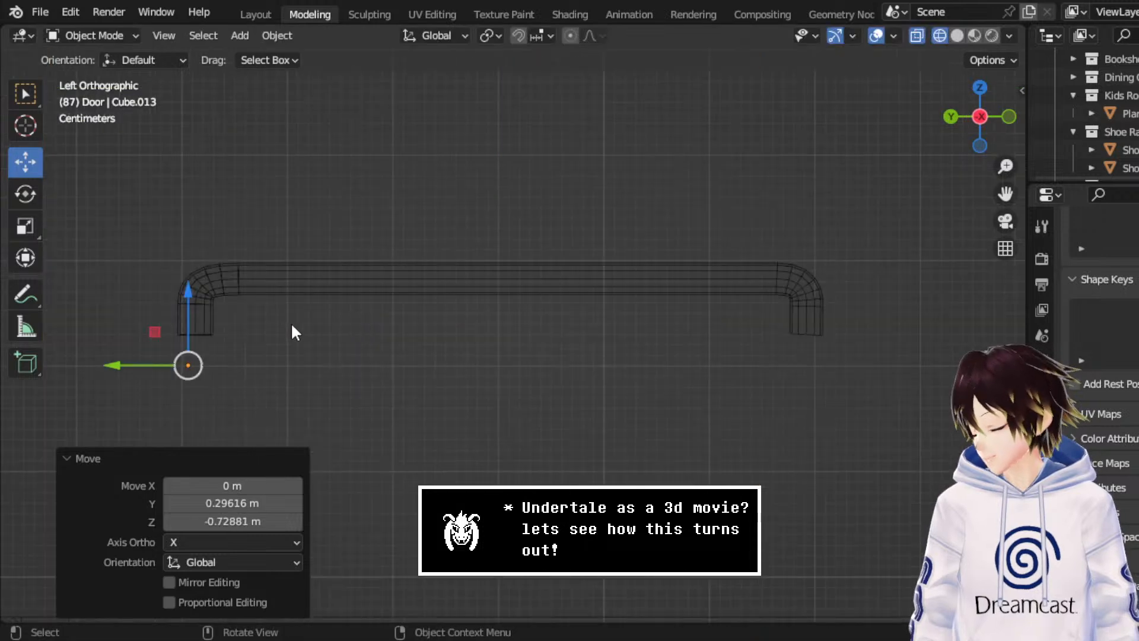
key("g")
left_click(149, 333)
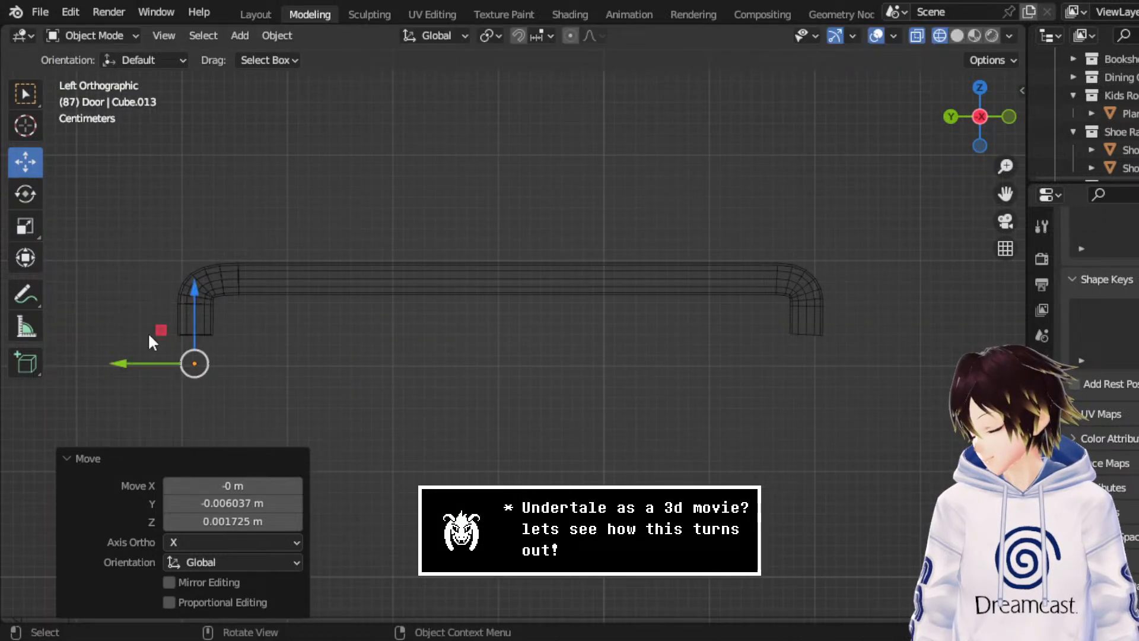
- Scale the cube down uniformly to a small block slightly wider than the handle's leg
left_click(26, 224)
key("s")
left_click(243, 395)
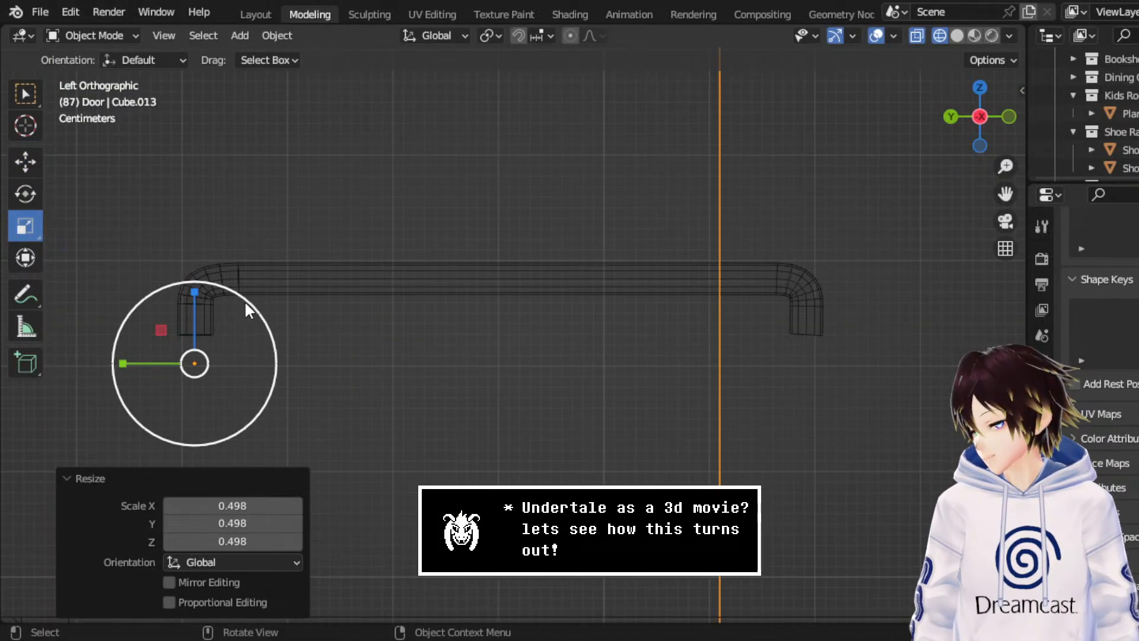
key("s")
left_click(215, 340)
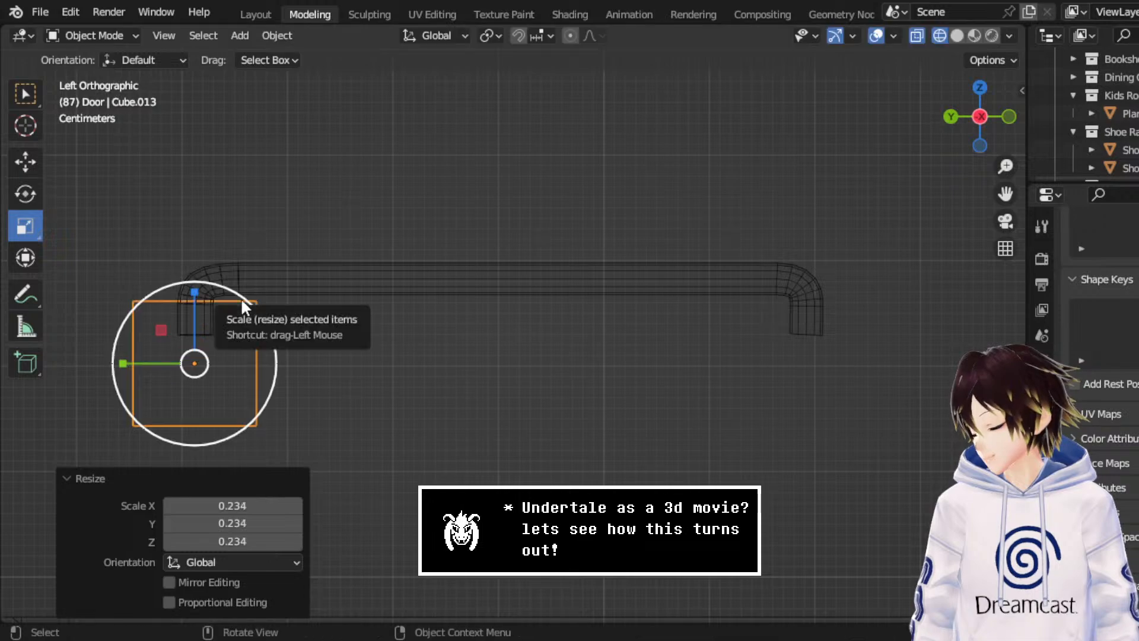
left_click_drag(240, 298, 219, 332)
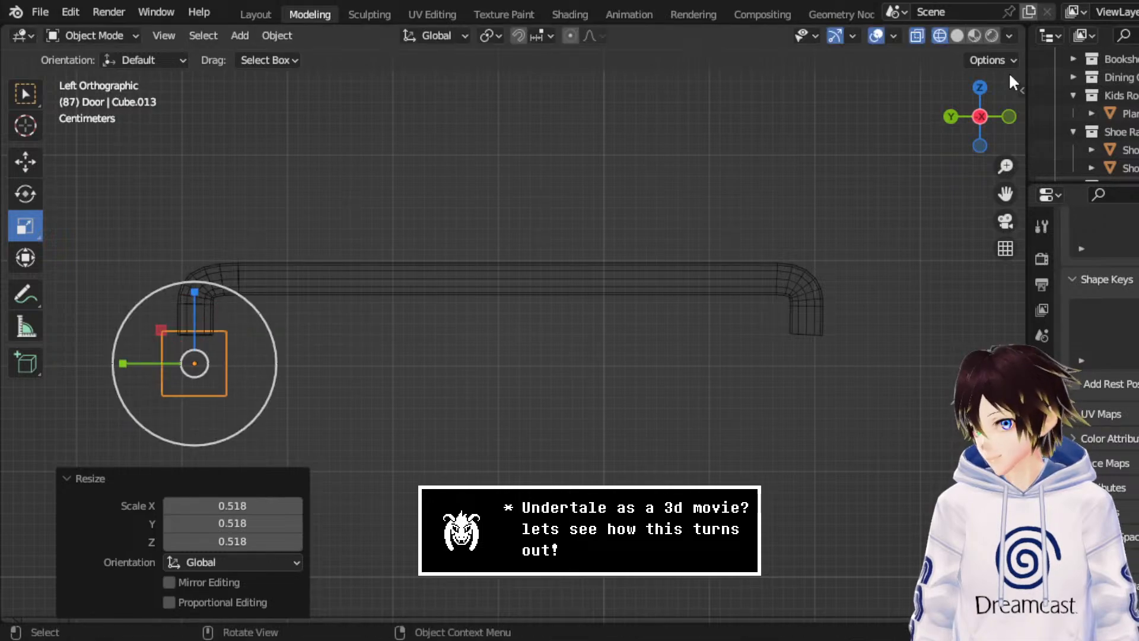
- Move the block along X under the handle's upper end and scale it by 1.410 along X
left_click_drag(1003, 95, 982, 80)
left_click(981, 86)
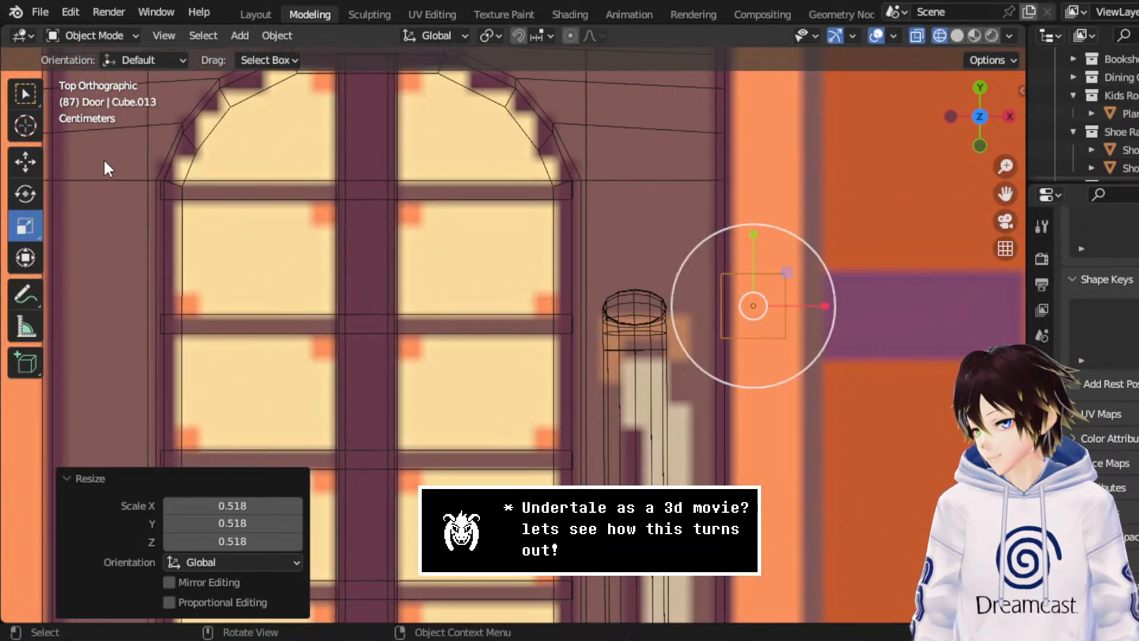
left_click(26, 160)
left_click_drag(816, 303, 733, 306)
left_click(26, 227)
middle_click_drag(649, 336, 550, 299)
left_click(26, 161)
- In Edit Mode, raise the block's bottom face to flatten it into a thin mounting plate, and delete that face
left_click(110, 36)
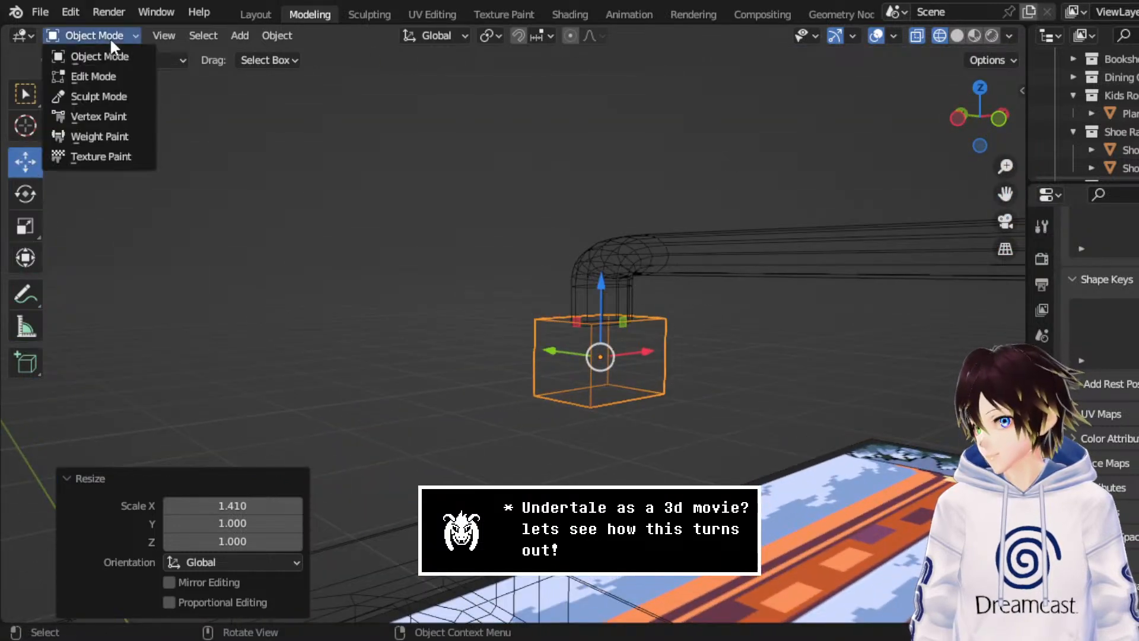
left_click(110, 71)
left_click(596, 397)
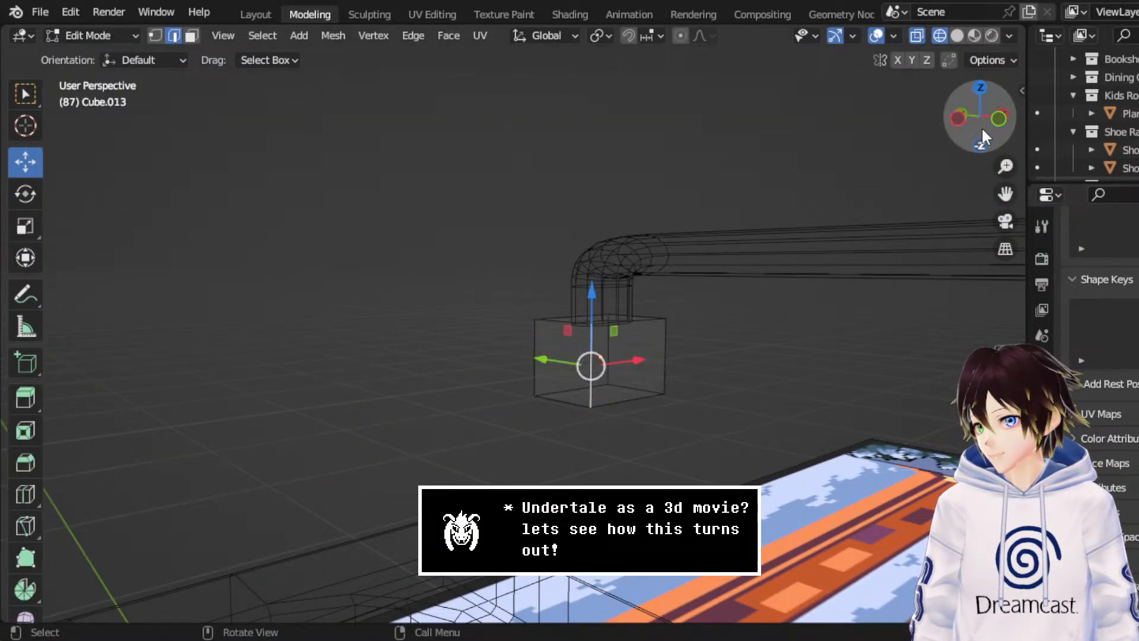
left_click(999, 119)
left_click(191, 36)
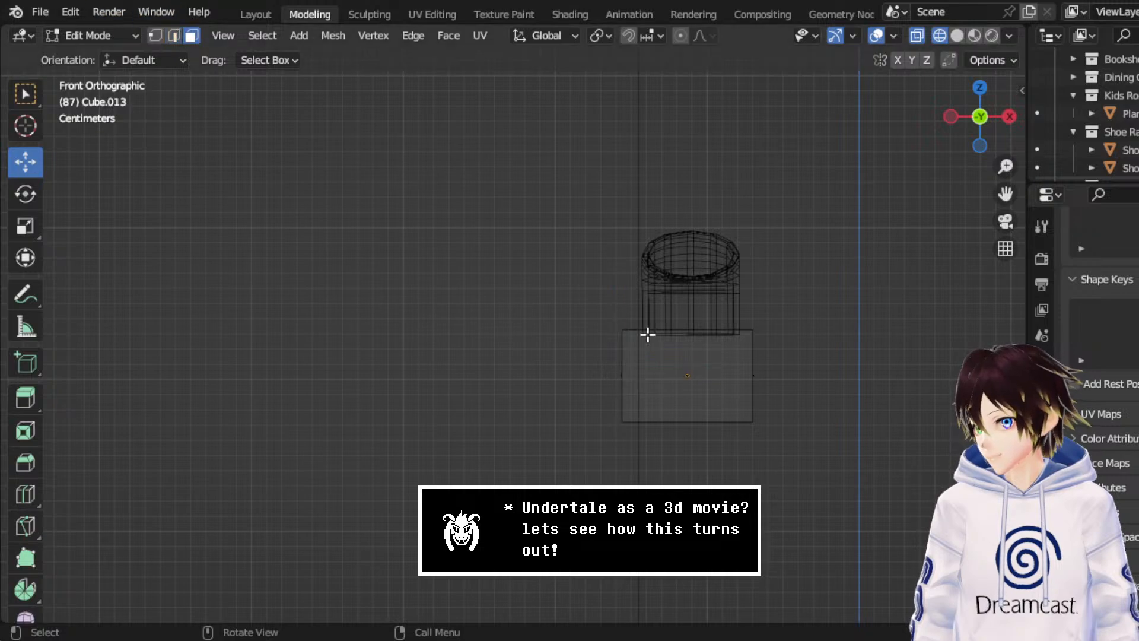
left_click_drag(732, 490, 652, 415)
left_click_drag(688, 363, 716, 299)
key("x")
left_click(712, 297)
- Extrude the plate's top face slightly upward, scale it to 0.920 for a bevelled edge, and return to Object Mode
middle_click_drag(685, 303, 624, 374)
left_click(737, 210)
middle_click_drag(736, 207, 894, 127)
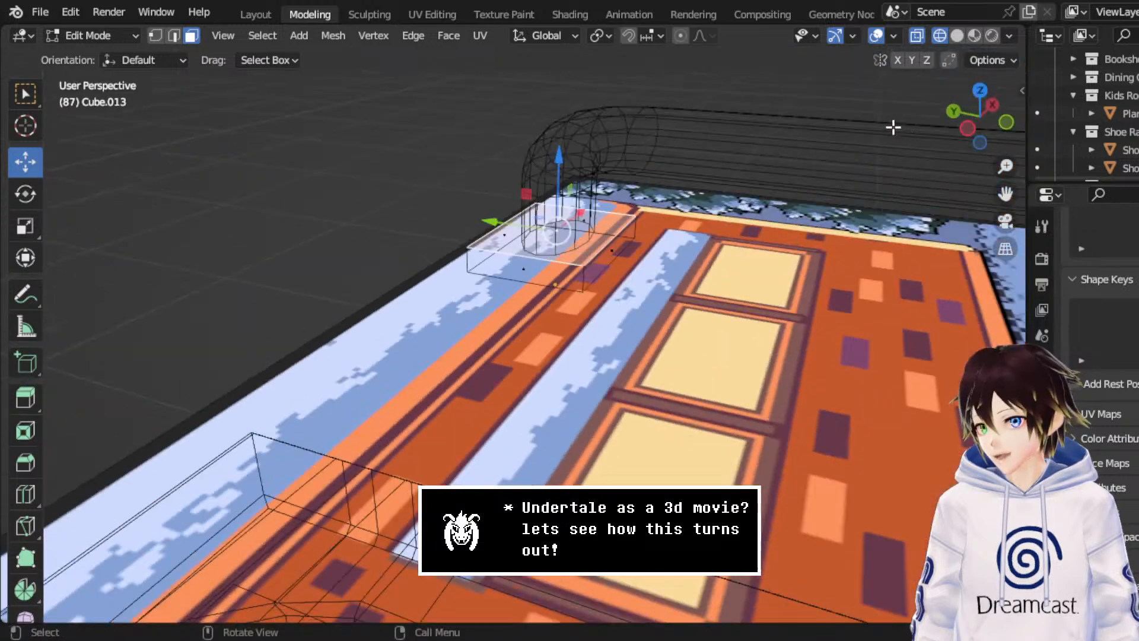
left_click(968, 129)
key("e")
key("Escape")
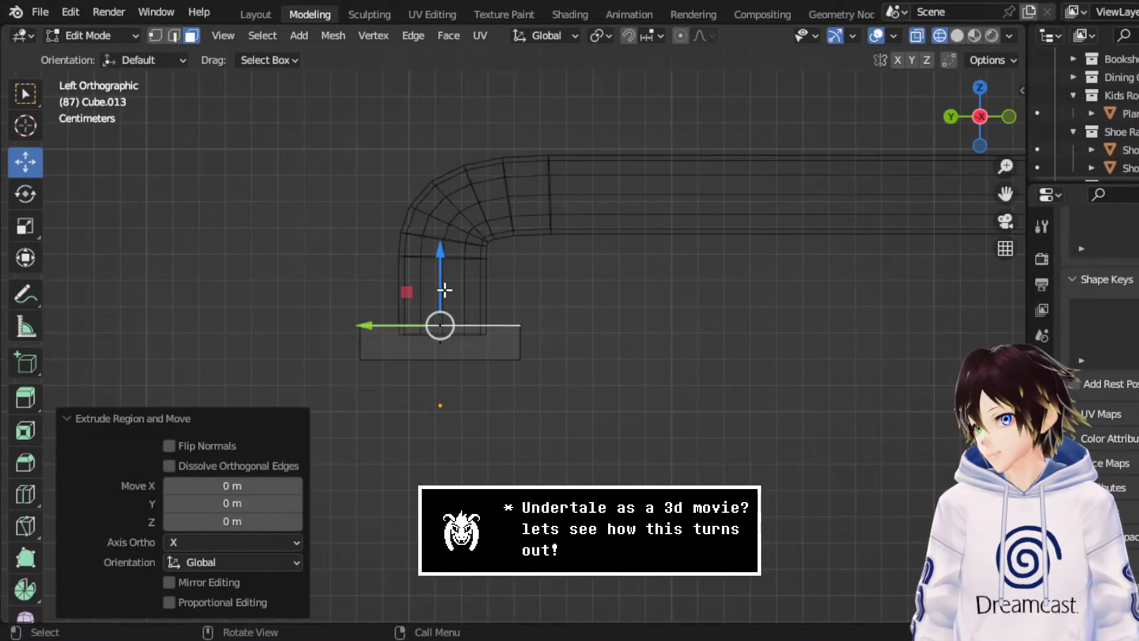
left_click_drag(445, 289, 509, 284)
left_click(24, 225)
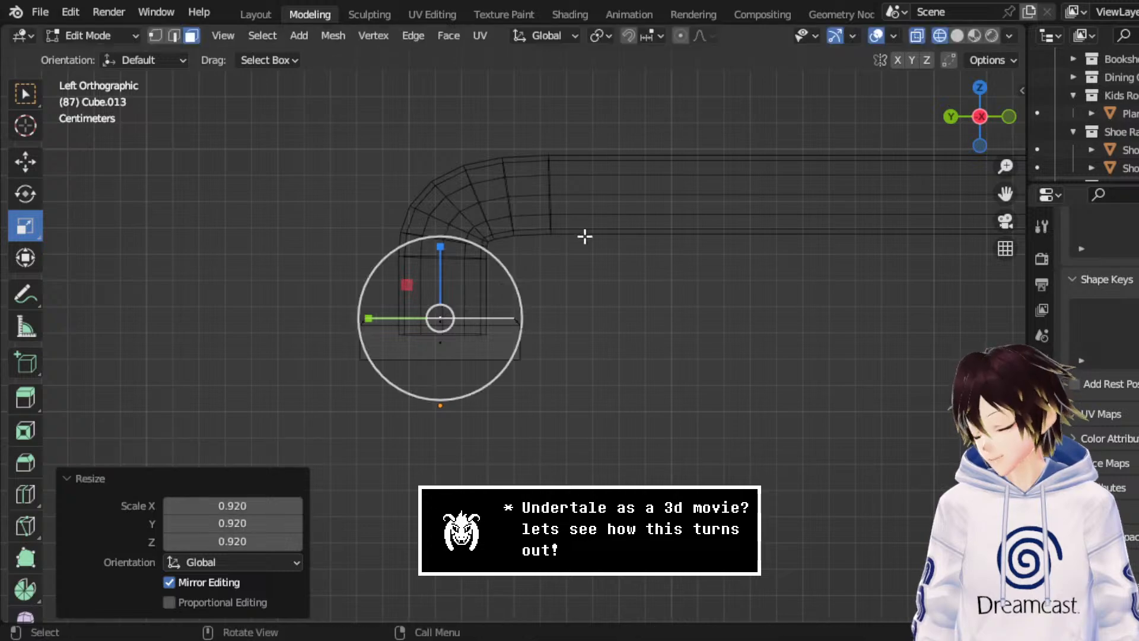
middle_click_drag(584, 237, 424, 318)
left_click(107, 40)
left_click(89, 60)
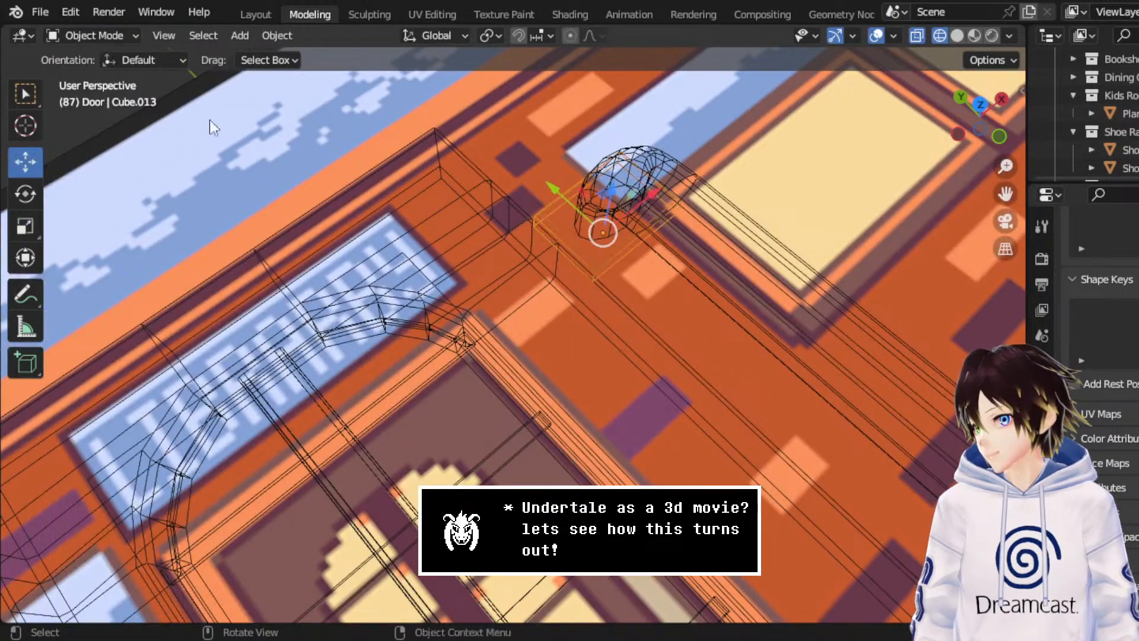
middle_click_drag(208, 119, 689, 197)
right_click(587, 279)
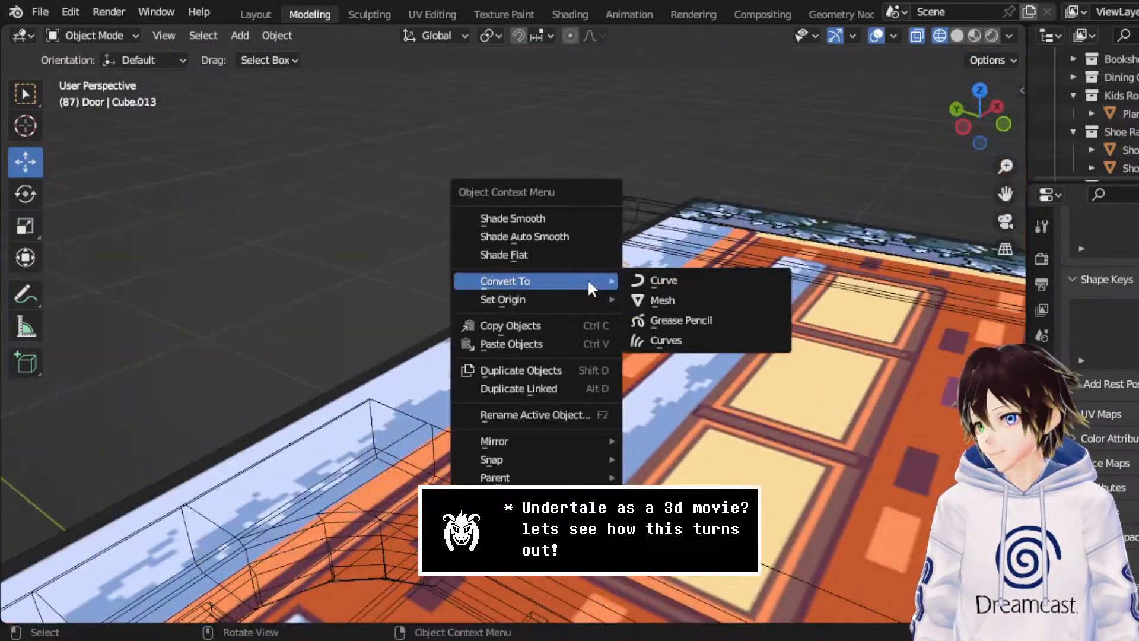
left_click(557, 387)
key("Escape")
key("Delete")
- Duplicate the mounting plate as an independent object and move the copy along Y under the handle's other end
right_click(515, 267)
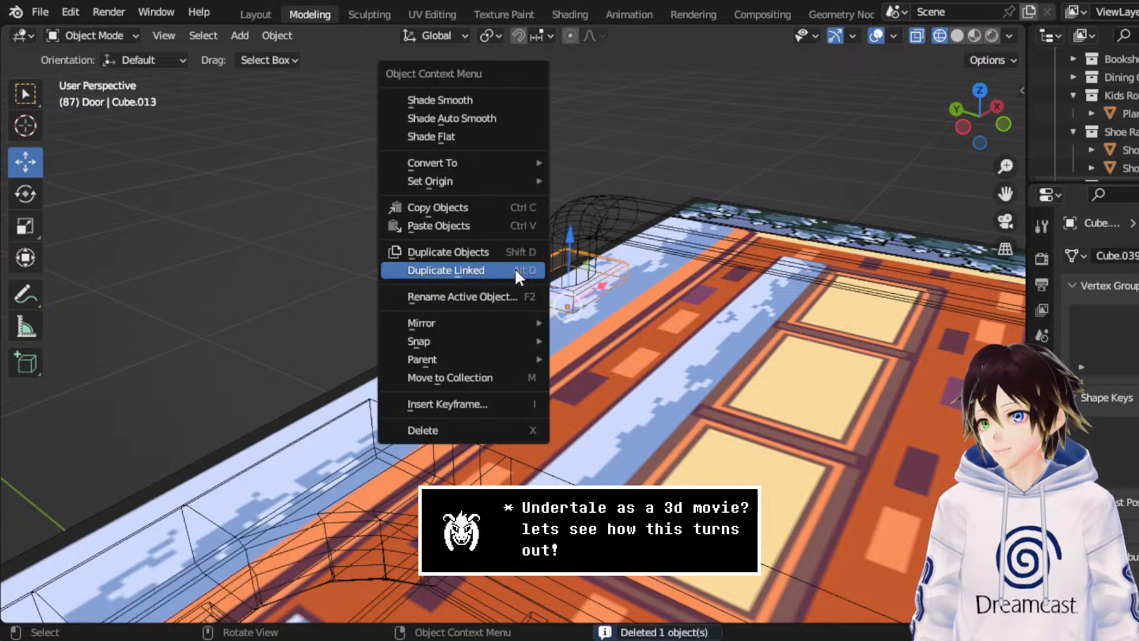
left_click(507, 254)
key("Escape")
left_click(962, 125)
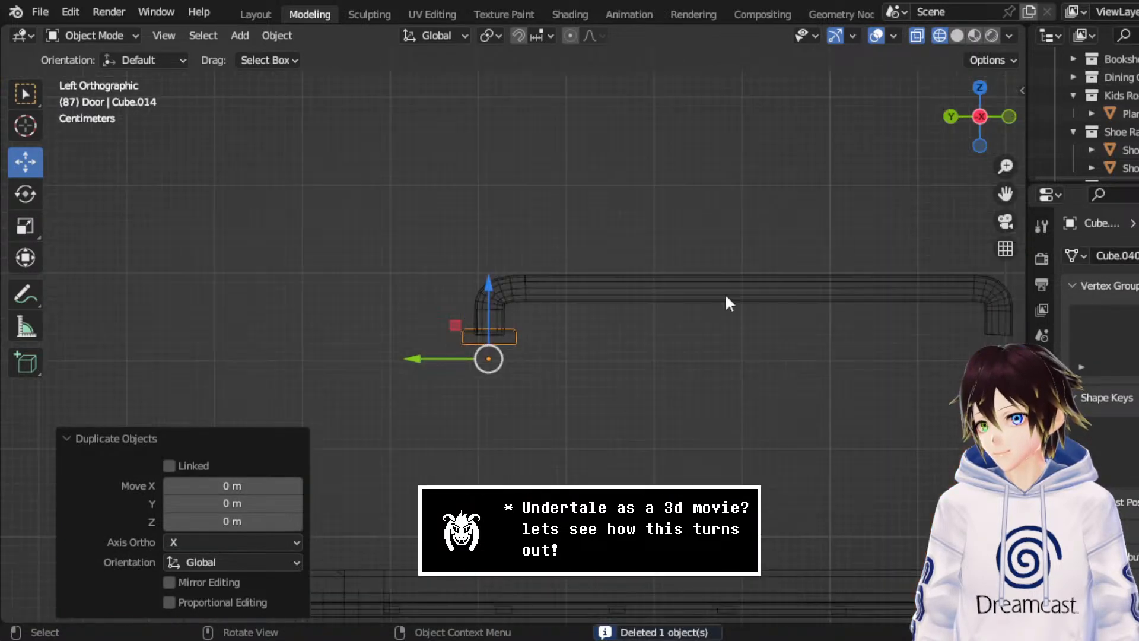
left_click_drag(422, 359, 796, 359)
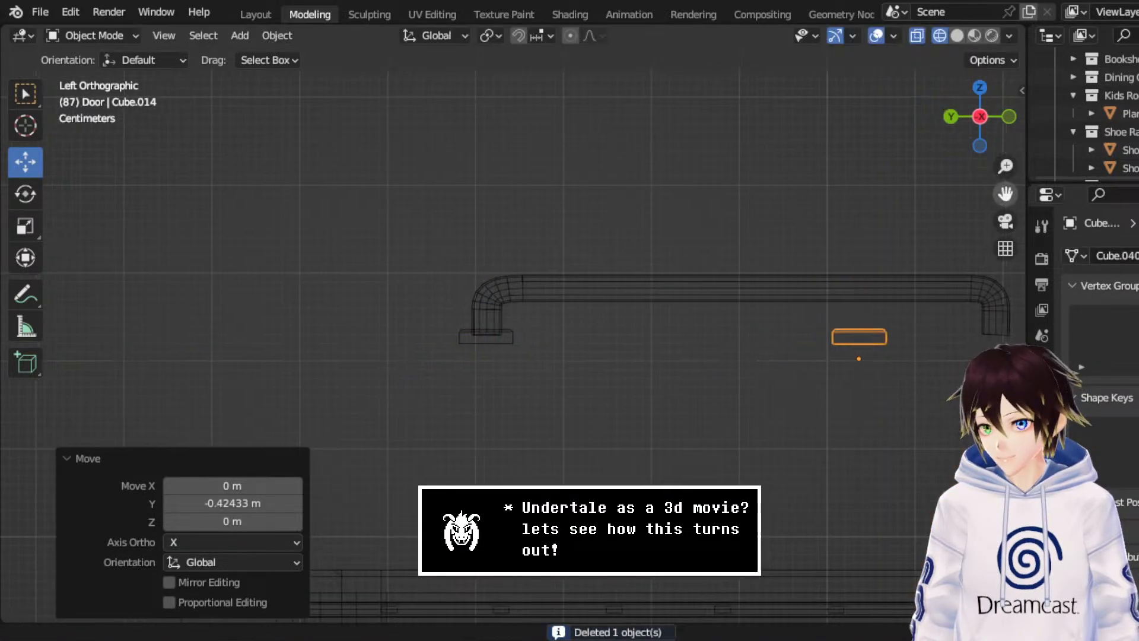
left_click_drag(1005, 193, 676, 194)
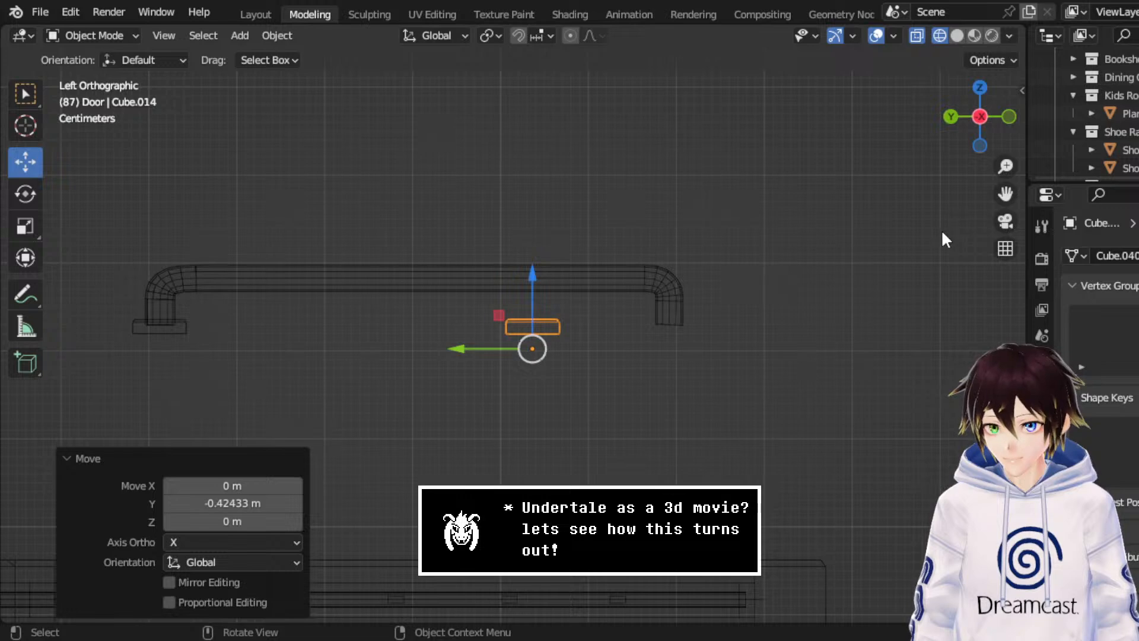
scroll(862, 293, "up", 2)
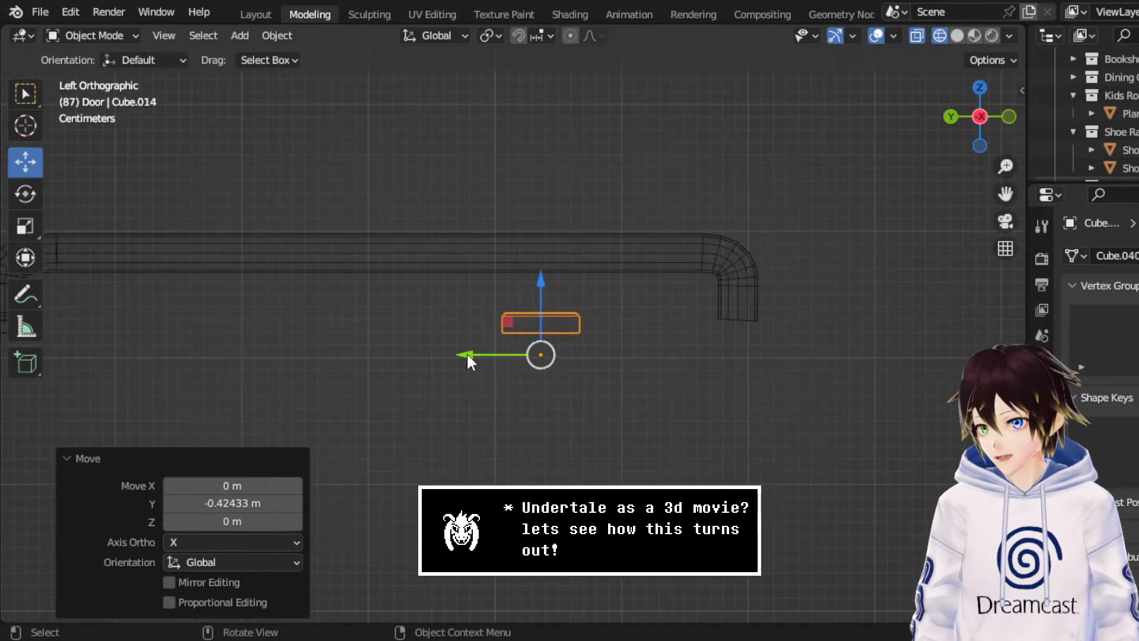
left_click_drag(466, 355, 672, 368)
- Fine-tune the copied plate's position around the handle's lower end in the top view
left_click(980, 88)
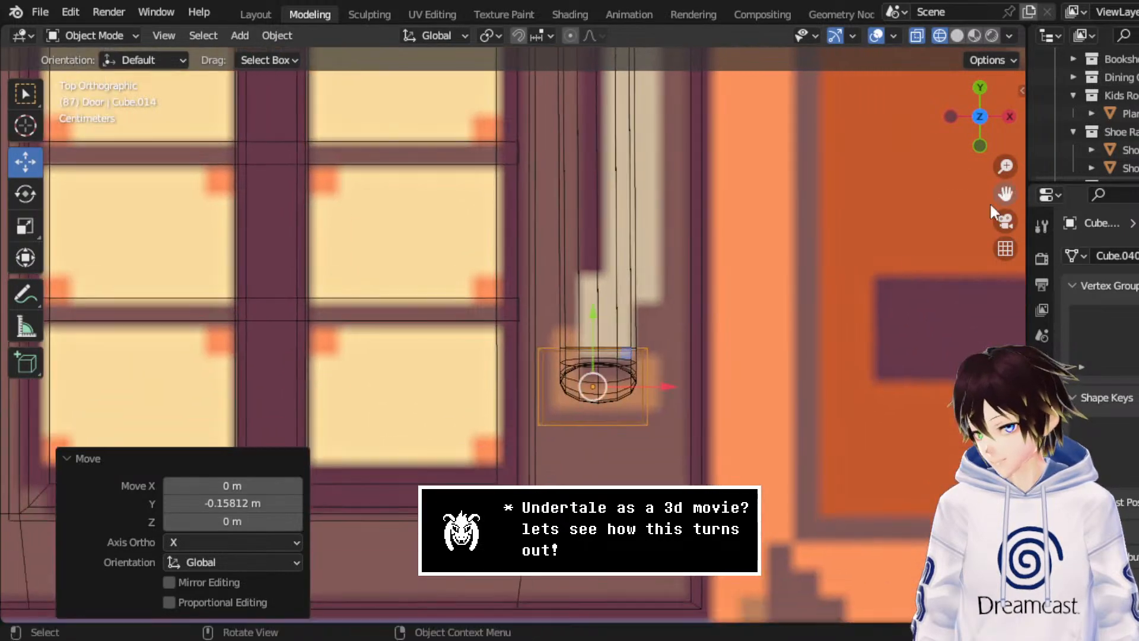
scroll(623, 377, "up", 3)
left_click_drag(678, 418, 686, 422)
left_click_drag(658, 363, 654, 365)
scroll(650, 356, "down", 5)
scroll(646, 342, "down", 3)
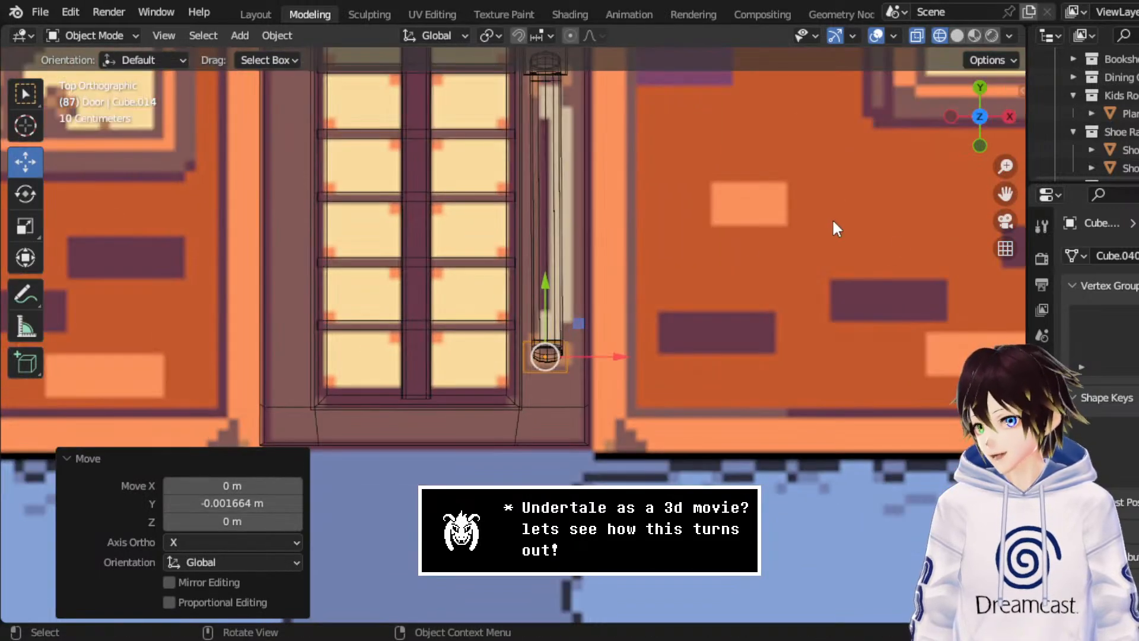
- Shift the vertices at the handle's lower end slightly along negative X in Edit Mode, and return to Object Mode
scroll(629, 294, "up", 5)
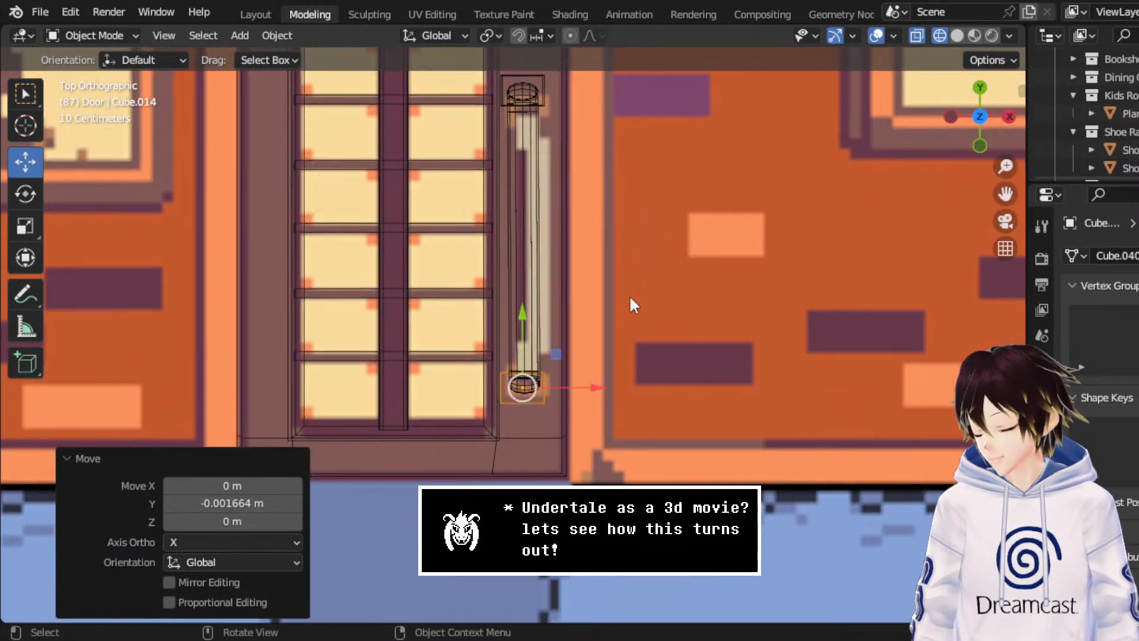
left_click(575, 373)
left_click(93, 35)
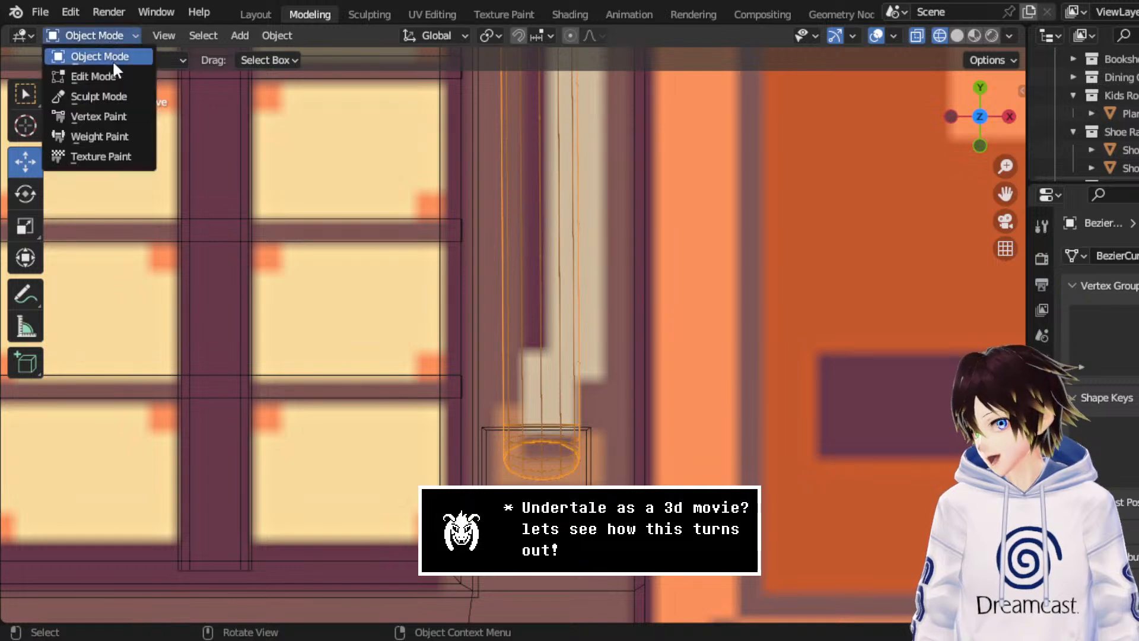
left_click(113, 70)
left_click(154, 36)
left_click_drag(382, 305, 667, 484)
left_click(23, 160)
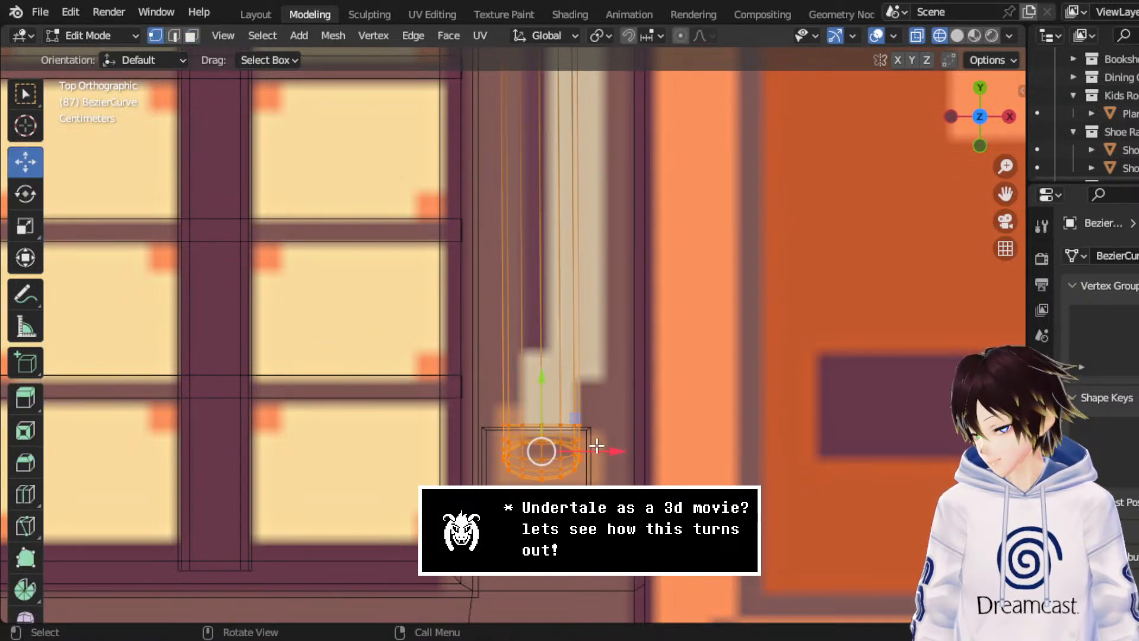
left_click_drag(598, 450, 591, 454)
left_click(102, 35)
left_click(95, 42)
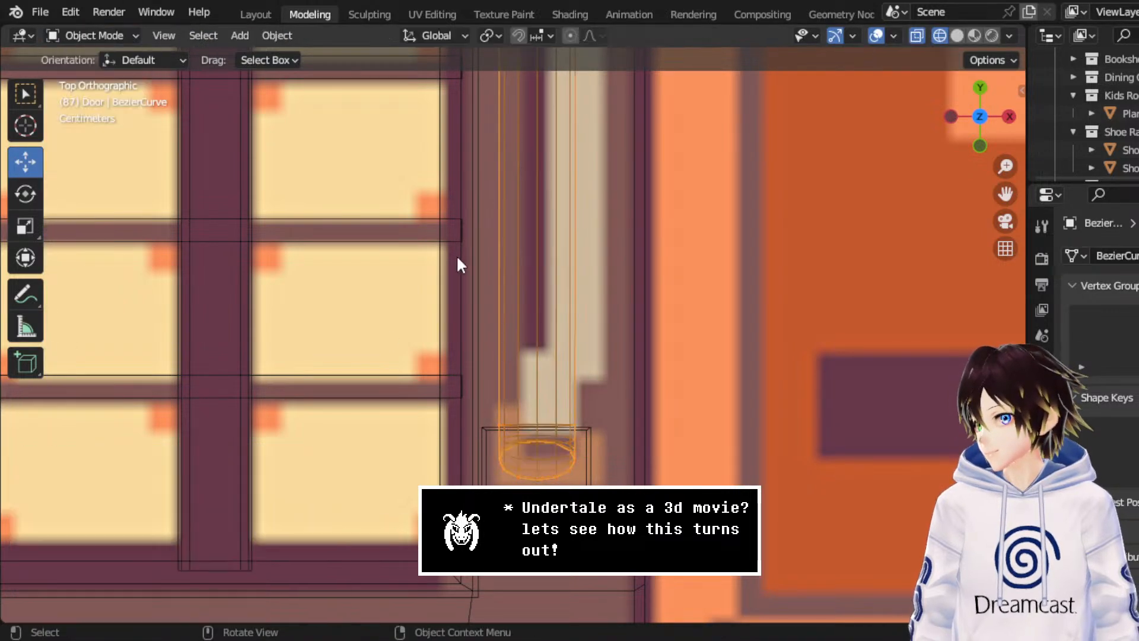
- Select the handle and both mounting plates and move them together about 0.016 m along X
scroll(457, 252, "down", 5)
scroll(557, 127, "up", 1)
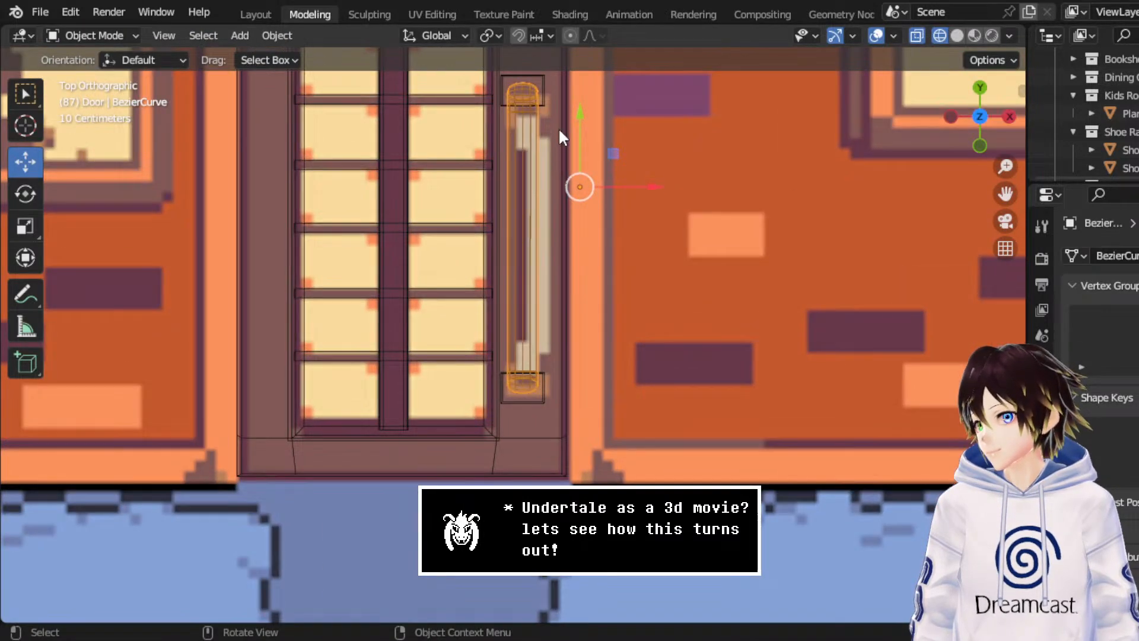
left_click(542, 97)
left_click(523, 206, "shift")
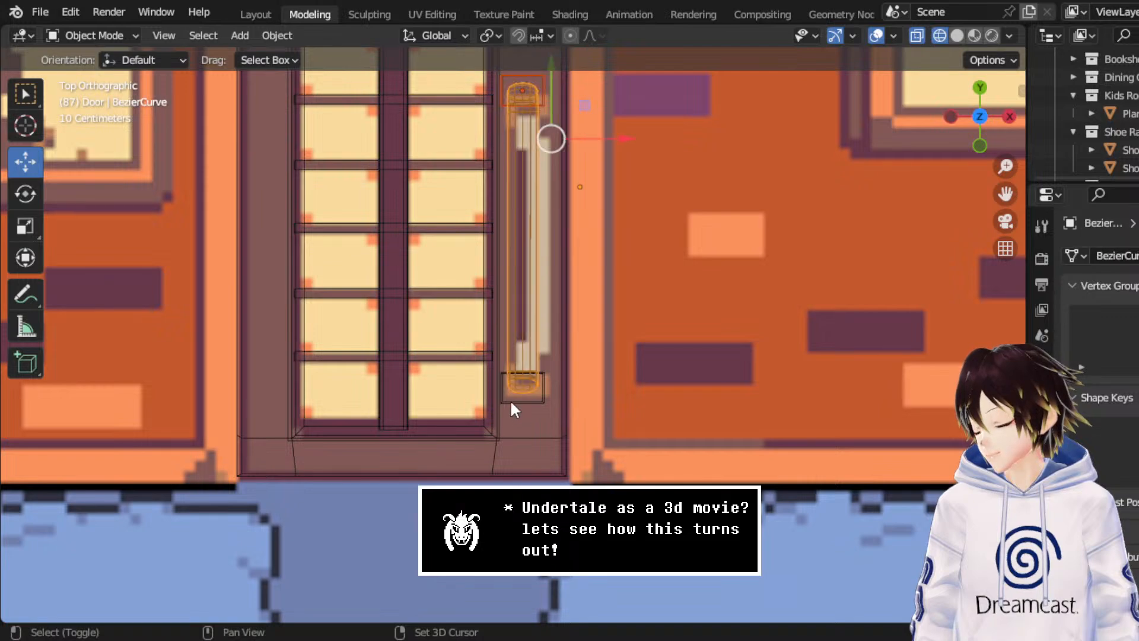
left_click(510, 400, "shift")
left_click_drag(584, 222, 593, 221)
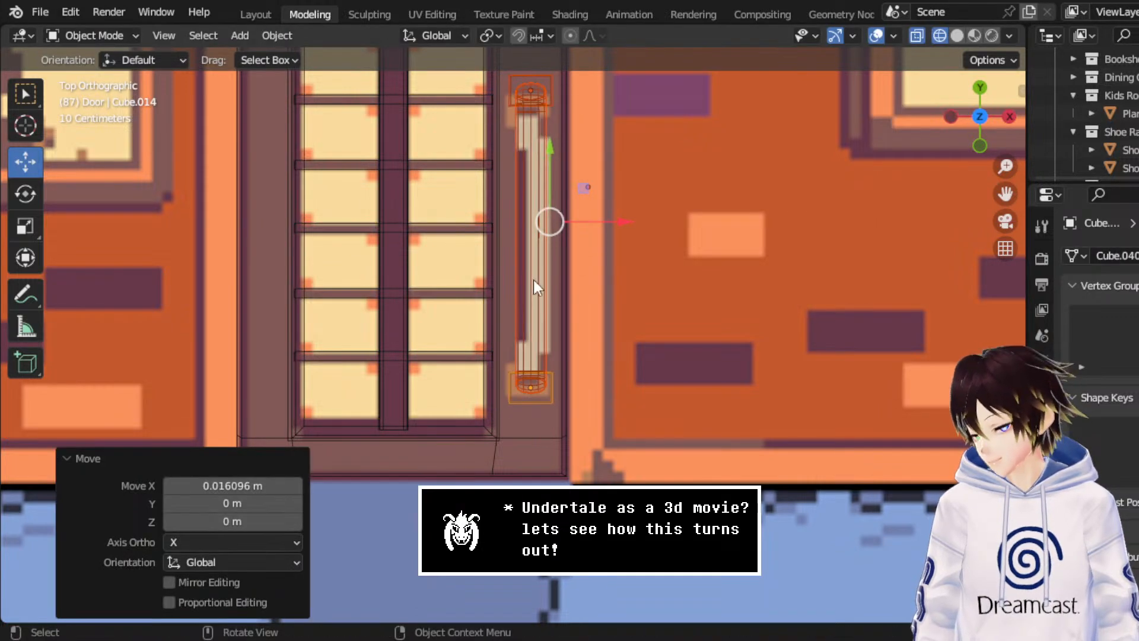
- Join the handle and its two plates into one object and set its origin to the geometry
middle_click_drag(532, 288, 615, 108)
right_click(472, 270)
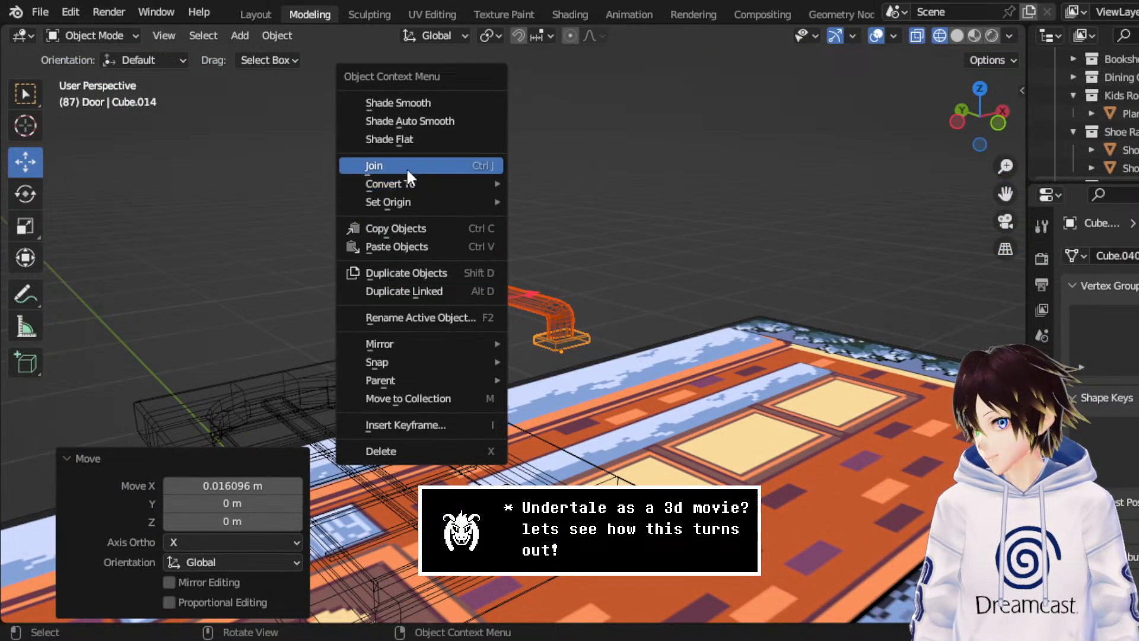
left_click(407, 168)
right_click(472, 264)
mouse_move(439, 350)
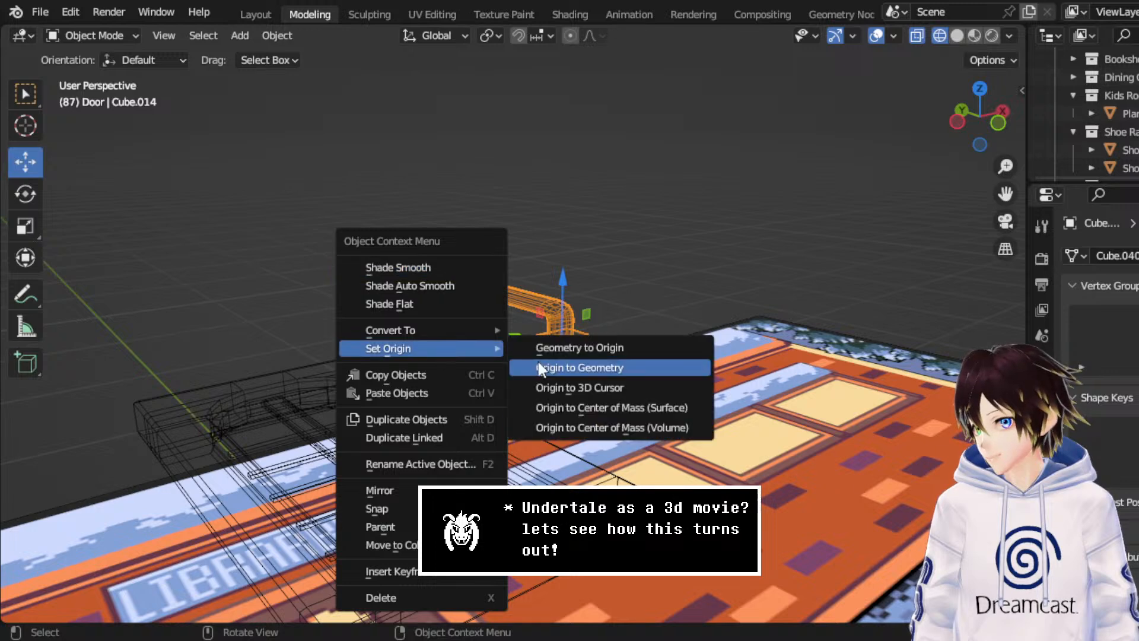
left_click(564, 366)
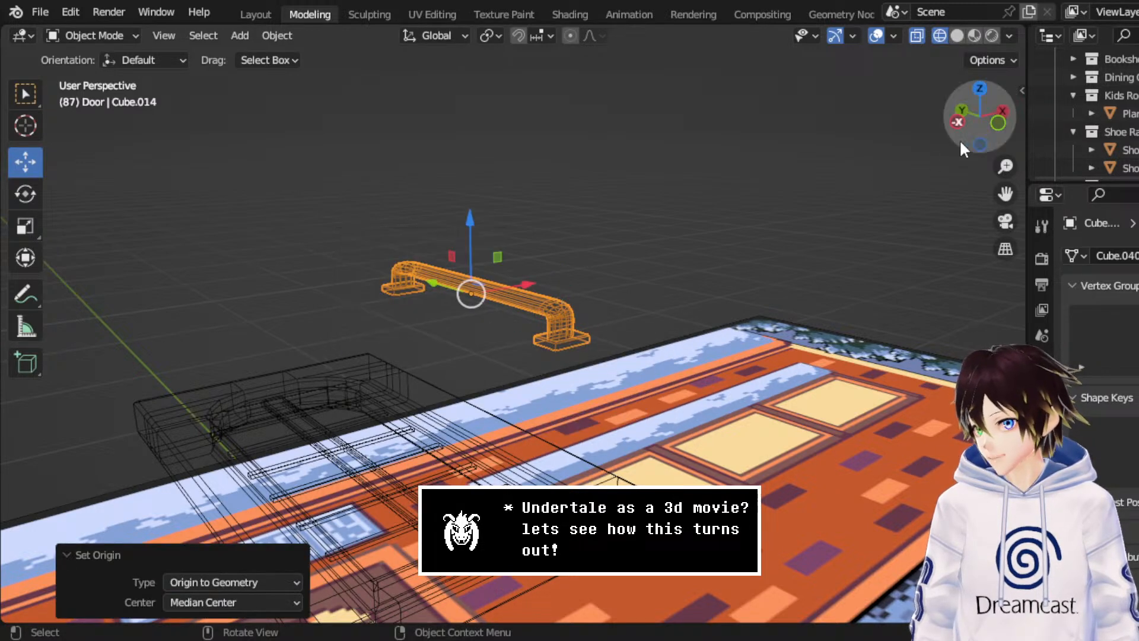
- Mirror the door handle along global Z and move it about -0.431 m in Z to the other side of the door
left_click(958, 124)
right_click(375, 299)
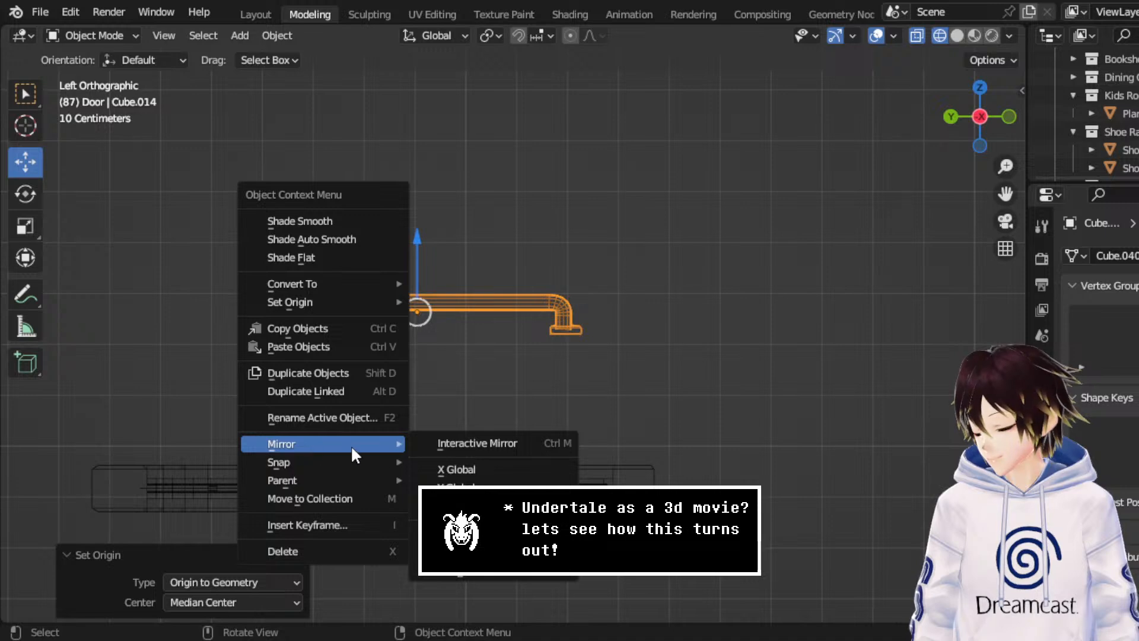
left_click(468, 506)
left_click_drag(403, 295, 410, 474)
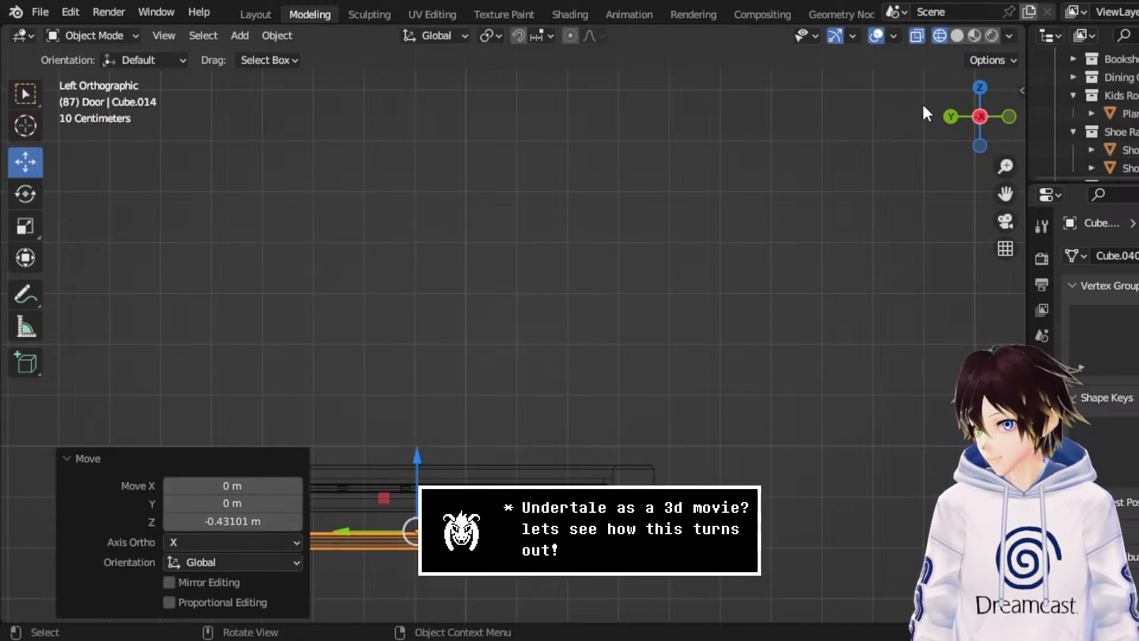
- Nudge the handle about 0.0029 m along Z to seat its mounting plates against the door, and return to solid shading
left_click_drag(1005, 194, 1138, 10)
scroll(735, 333, "up", 4)
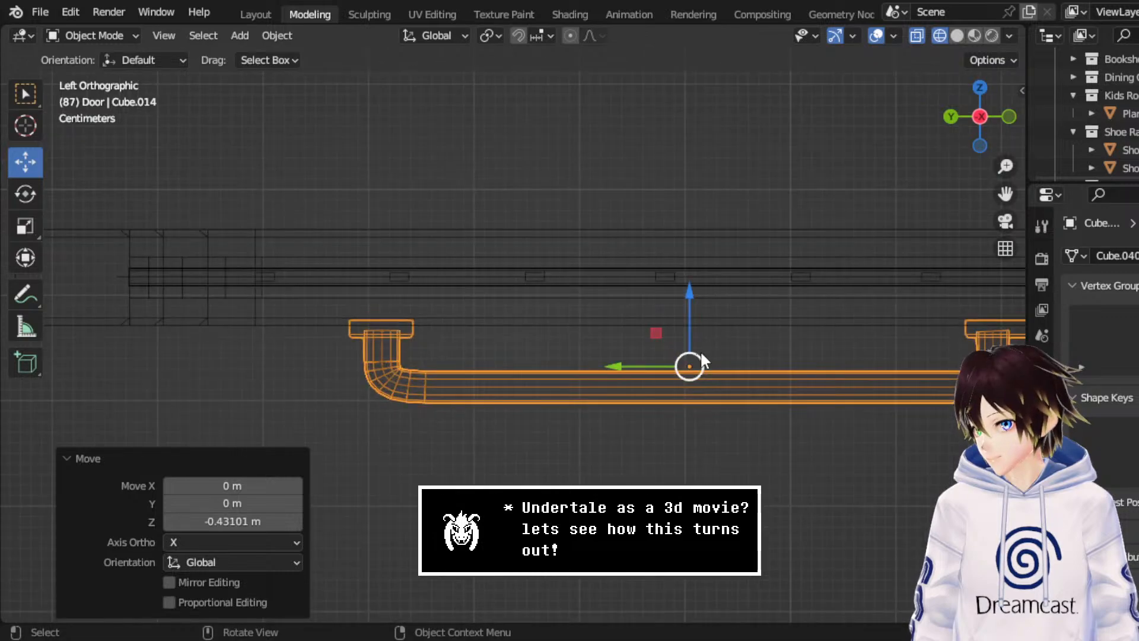
scroll(703, 341, "up", 1)
left_click_drag(721, 308, 736, 309)
mouse_move(736, 309)
middle_mouse_down()
mouse_move(644, 373)
mouse_move(720, 249)
middle_mouse_up()
left_click(956, 36)
middle_click_drag(855, 127, 679, 263)
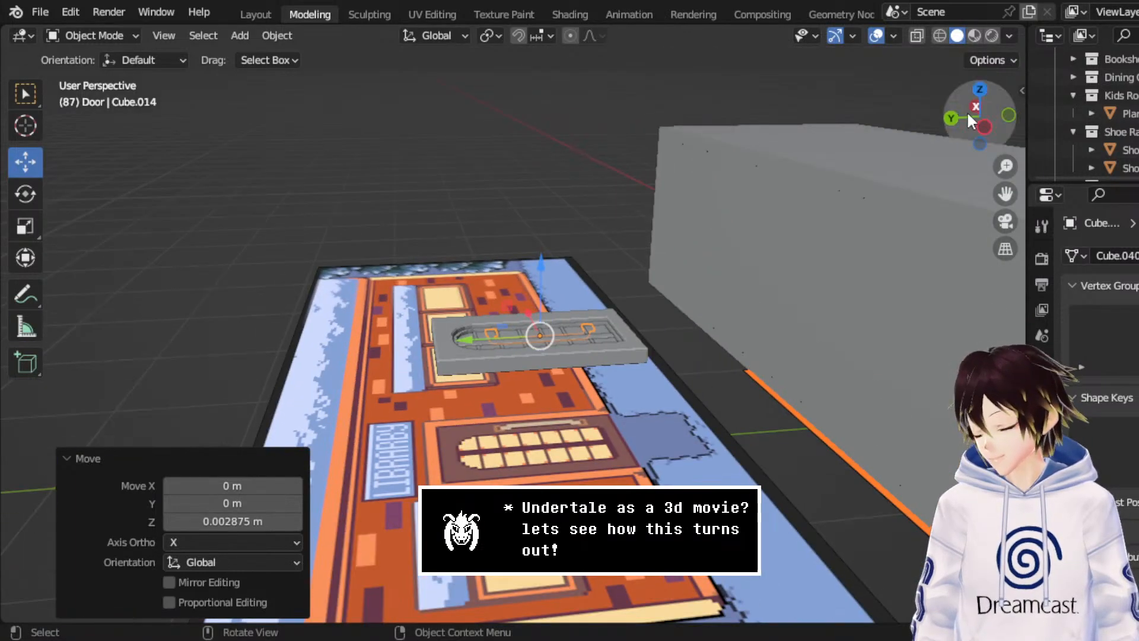
- Select the whole door with its handle in the left view and rotate it 90° to stand upright
left_click(984, 127)
left_click_drag(643, 358, 229, 246)
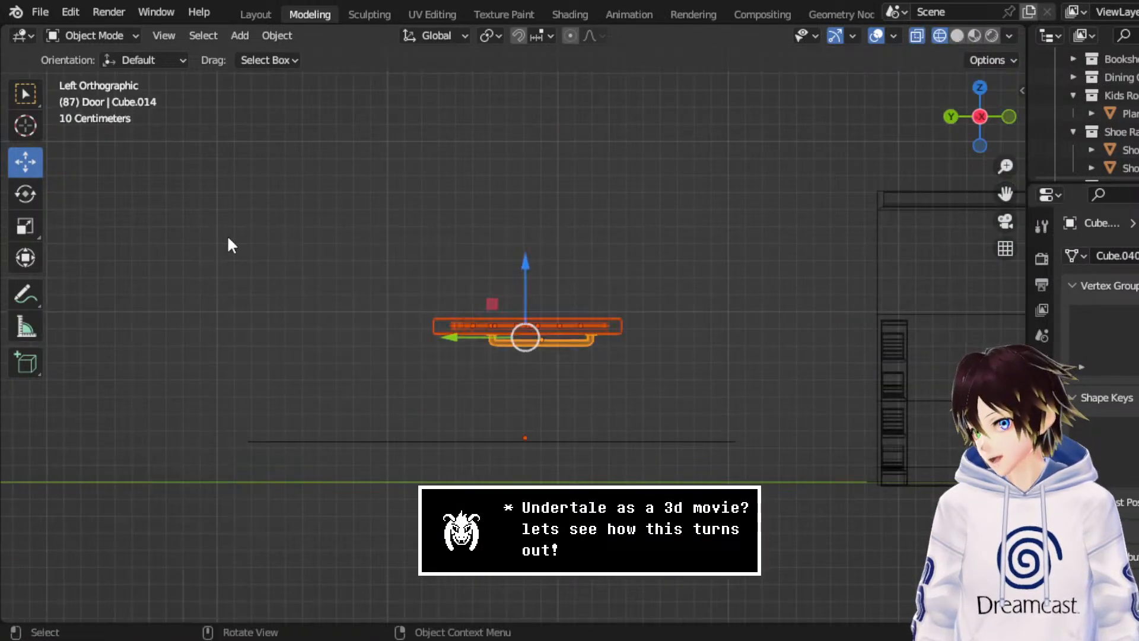
left_click(25, 195)
left_click_drag(583, 280, 565, 368)
left_click(276, 515)
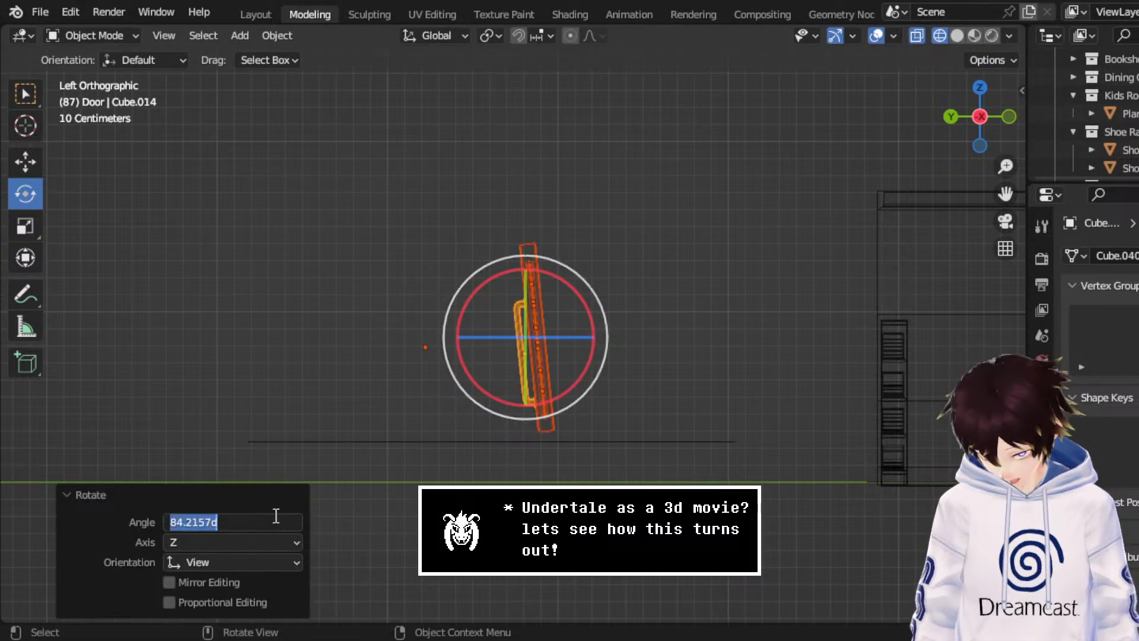
type("90")
key("Return")
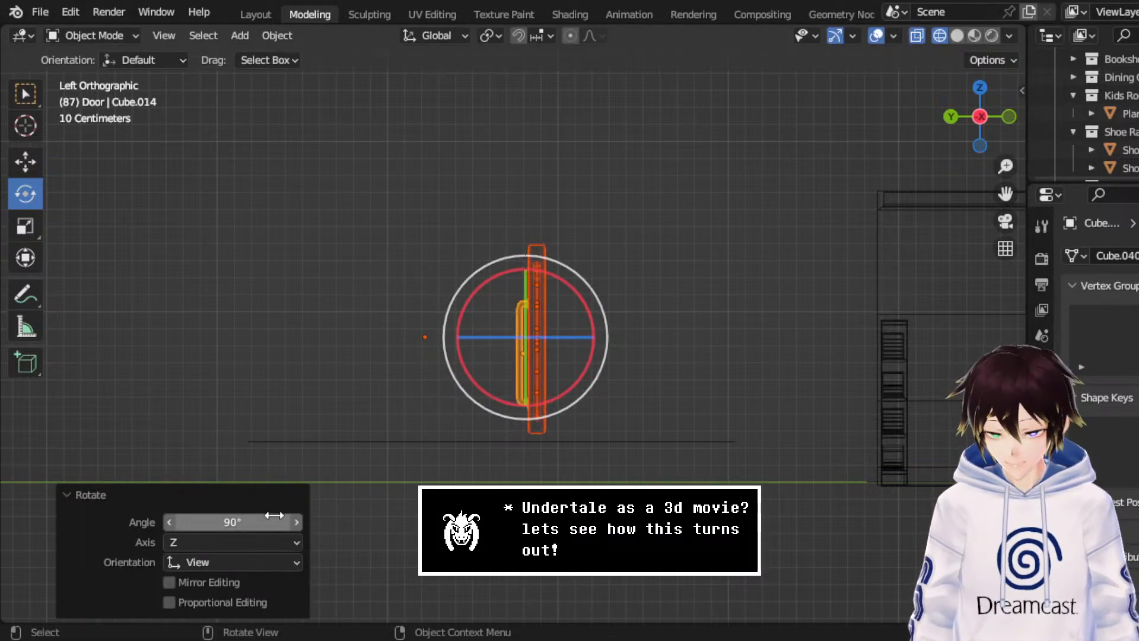
- Move the upright door along Y to the building's front wall, by about -3.396 m and a further -0.708 m
left_click(24, 161)
left_click(1007, 120)
scroll(572, 311, "up", 6)
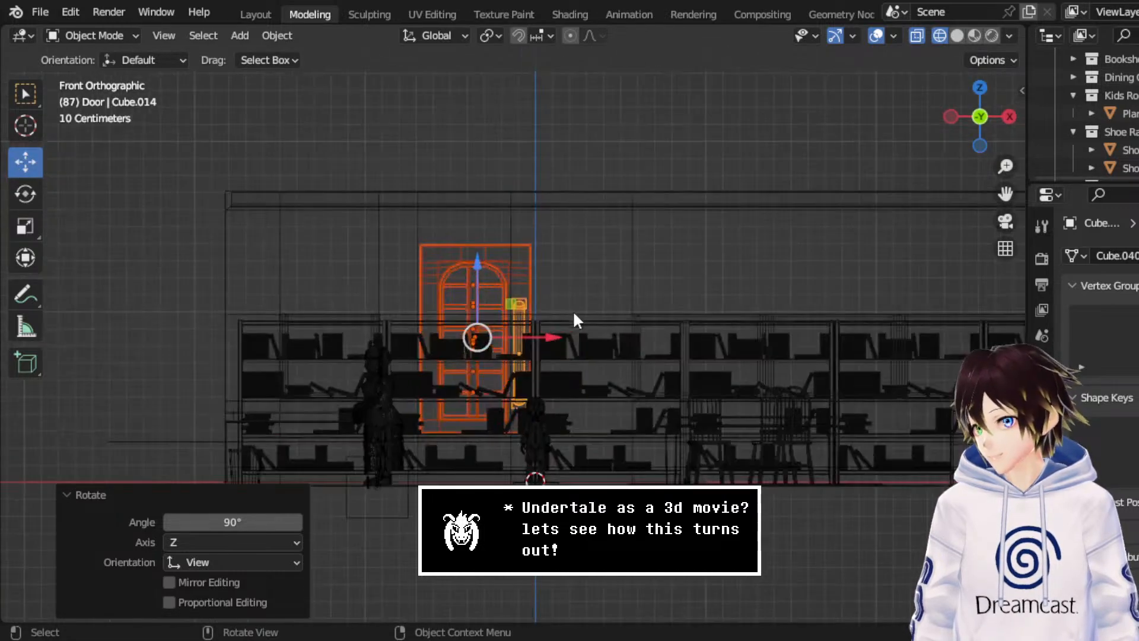
middle_click_drag(59, 201, 631, 328)
scroll(631, 328, "down", 4)
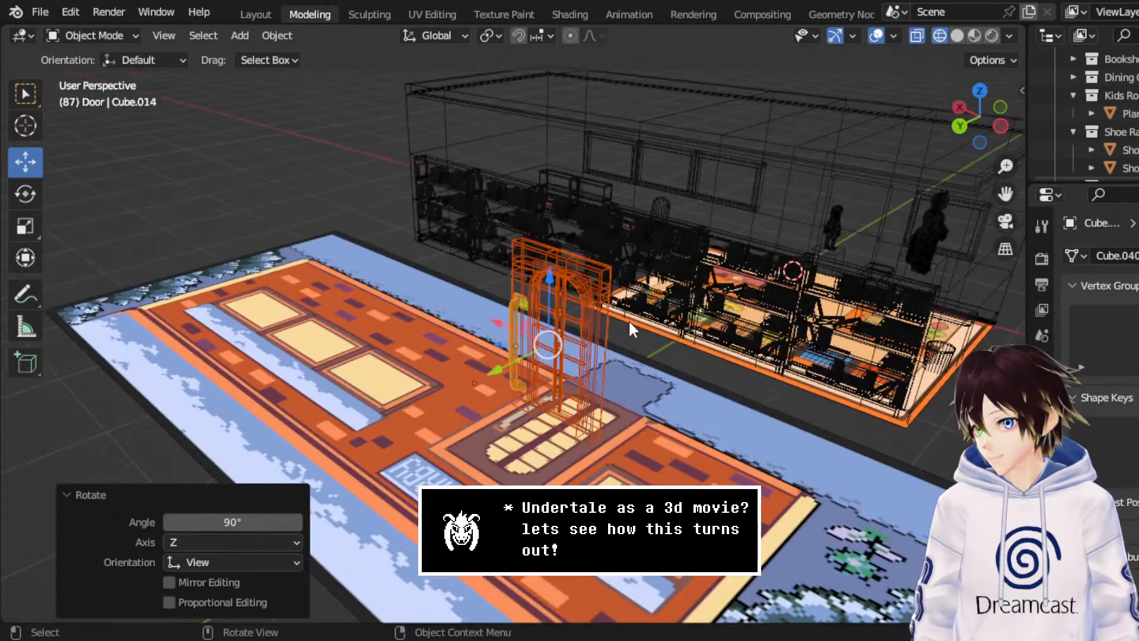
middle_click_drag(735, 289, 617, 316)
left_click_drag(450, 350, 840, 371)
key("KP_Decimal")
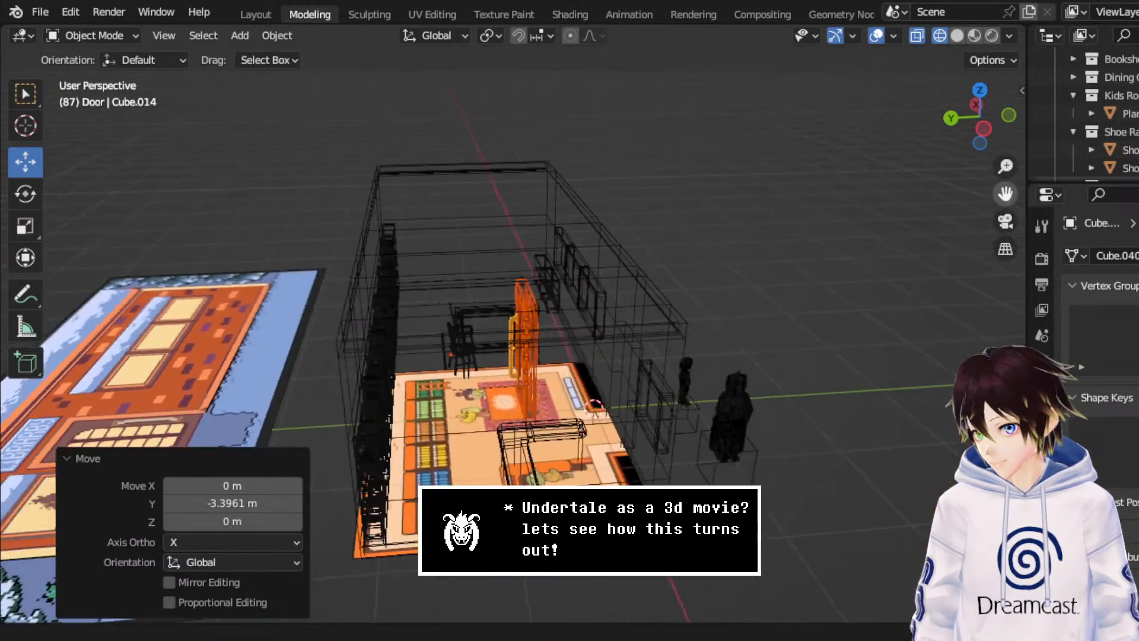
middle_click_drag(675, 341, 666, 386)
left_click_drag(429, 417, 555, 371)
middle_click_drag(553, 369, 549, 334)
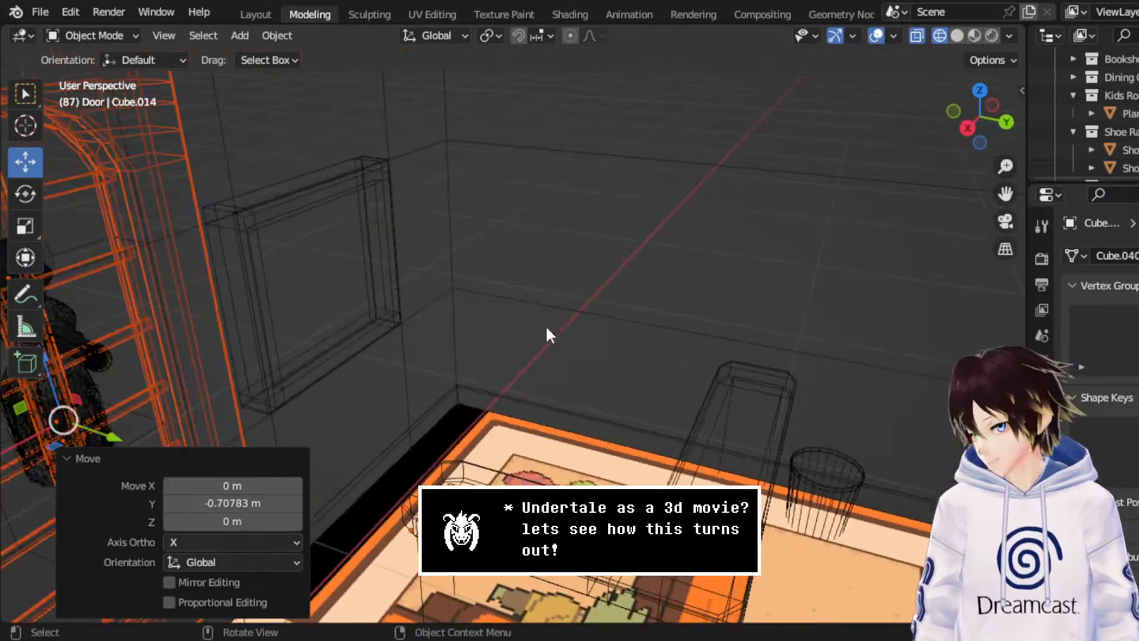
- Show the scene in solid shading and lower the door about 0.270 m along Z toward the floor
left_click(956, 35)
scroll(644, 268, "up", 6)
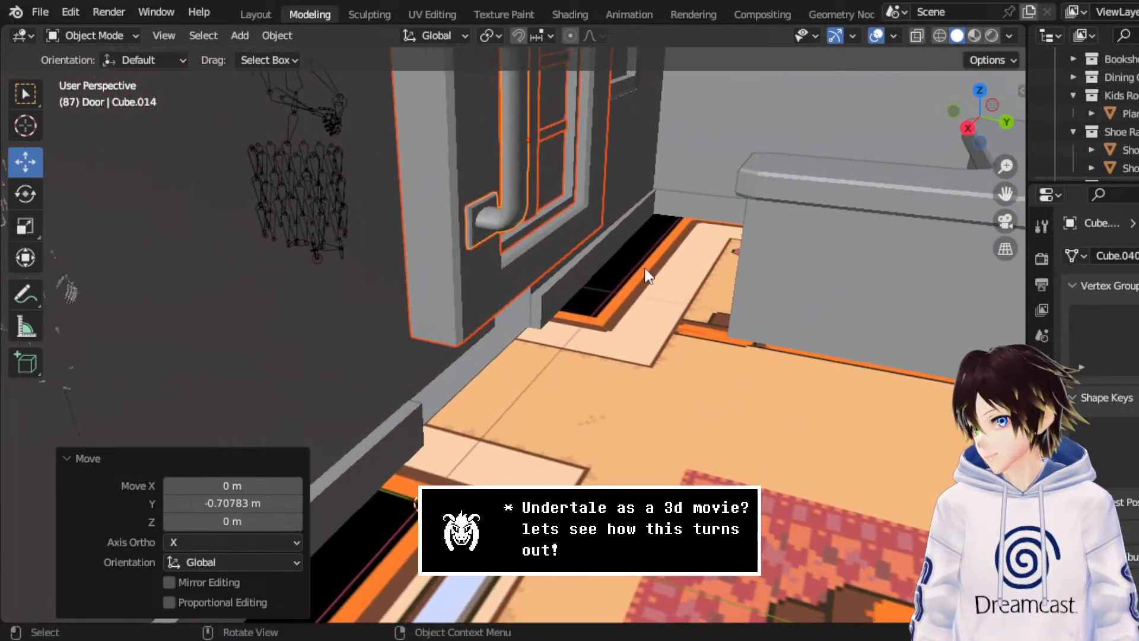
middle_click_drag(644, 268, 597, 148)
key("g")
key("z")
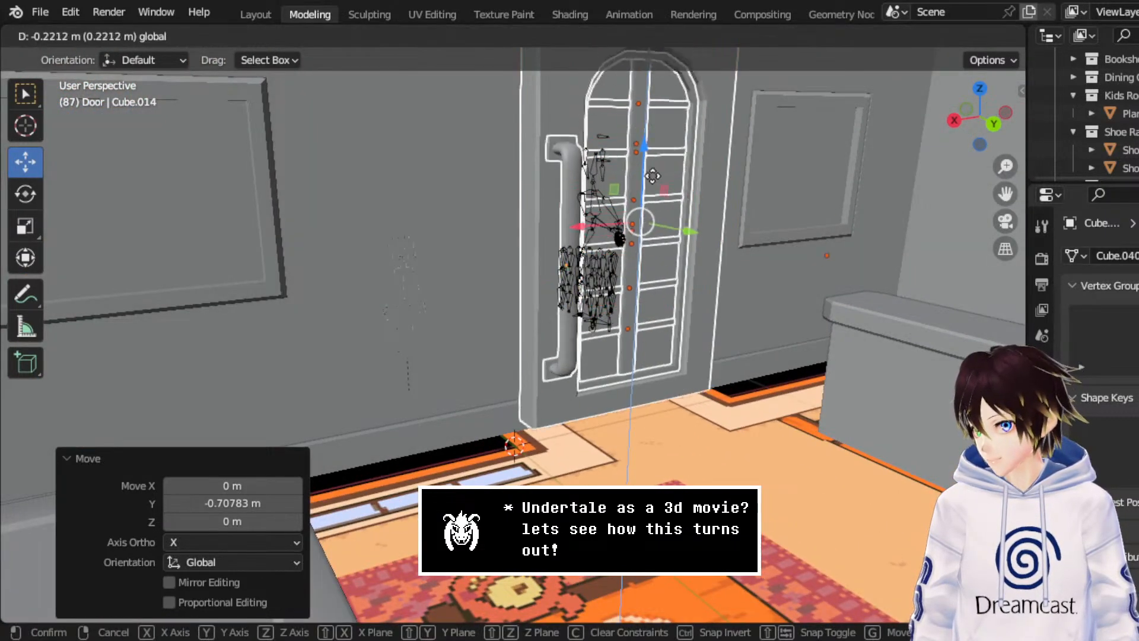
left_click(656, 187)
- Move the door about -0.167 m along Y to sink it into the front wall
middle_click_drag(656, 188, 560, 210)
middle_click_drag(1025, 208, 649, 365, "shift")
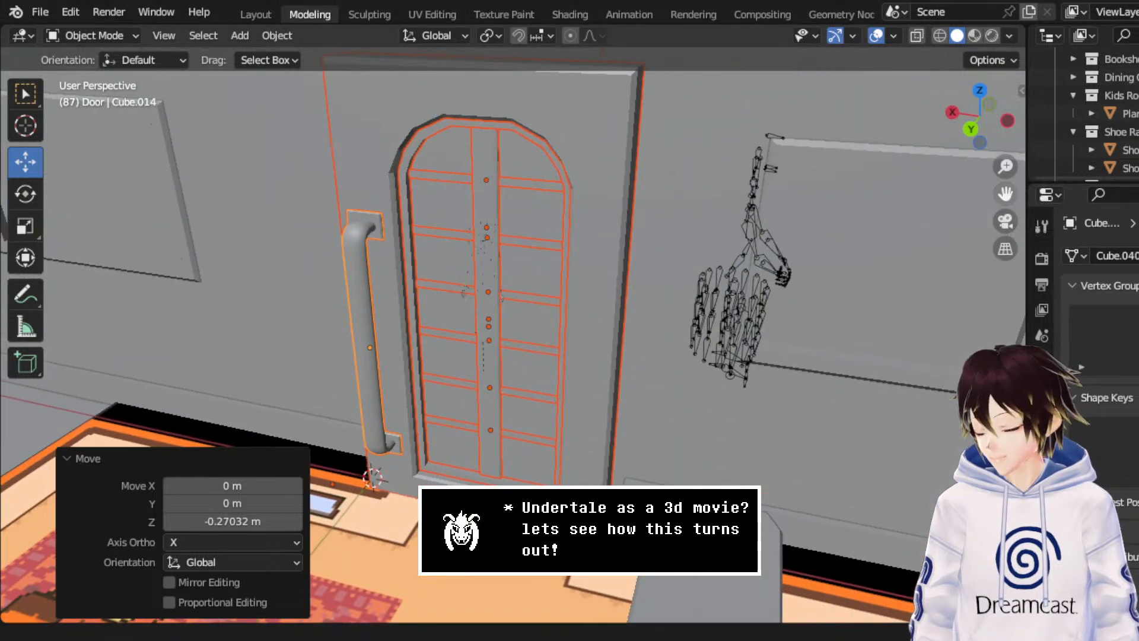
key("g")
key("y")
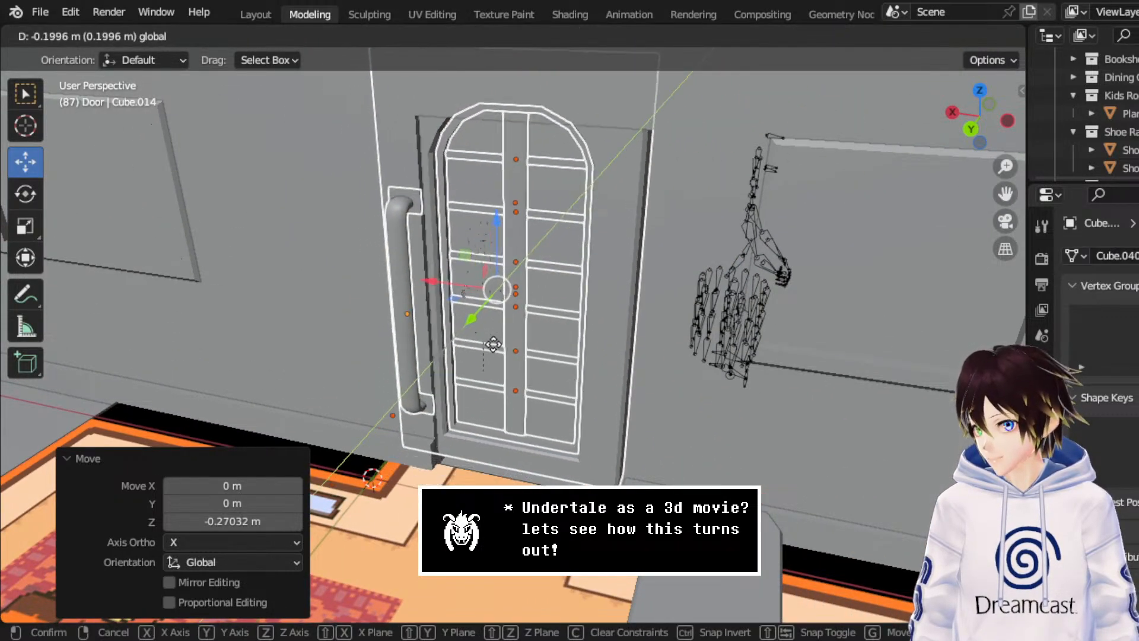
left_click(485, 350)
mouse_move(485, 354)
middle_mouse_down()
mouse_move(525, 316)
mouse_move(507, 331)
middle_mouse_up()
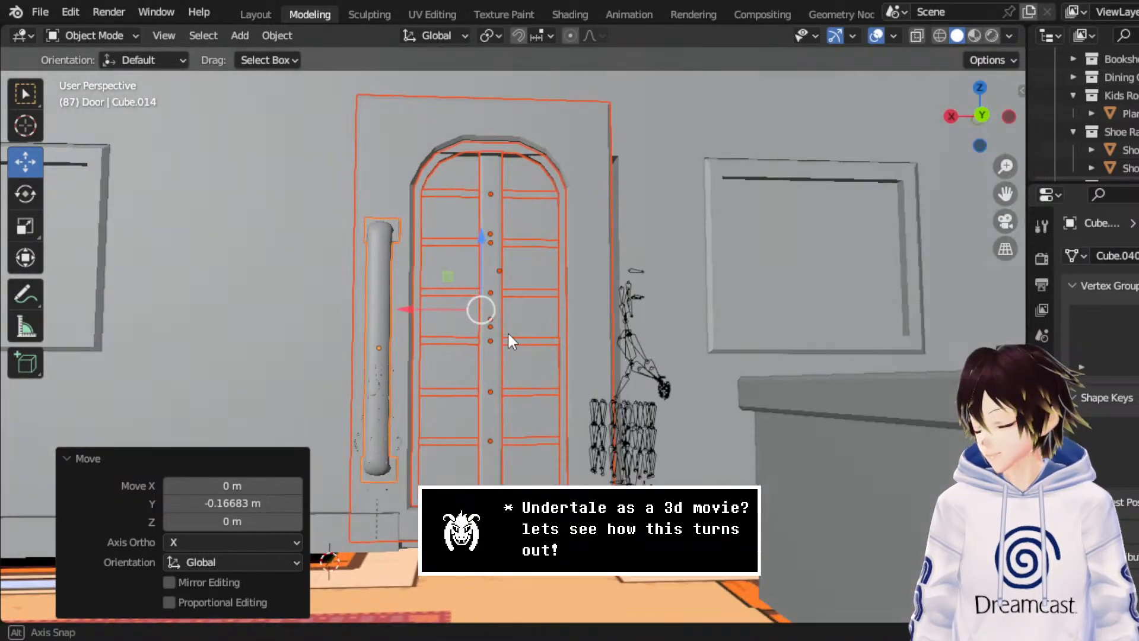
- In the back wireframe view, scale the door uniformly by 0.766 and shift it about -0.071 m in X and -0.127 m in Z
left_click(980, 136)
key("alt+z")
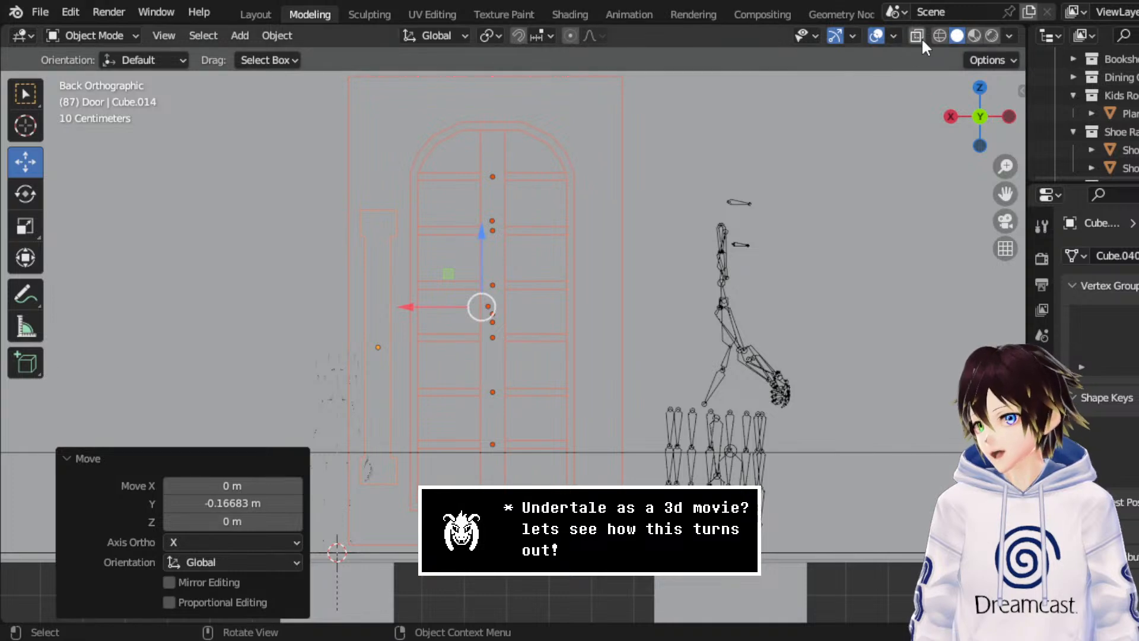
left_click(939, 36)
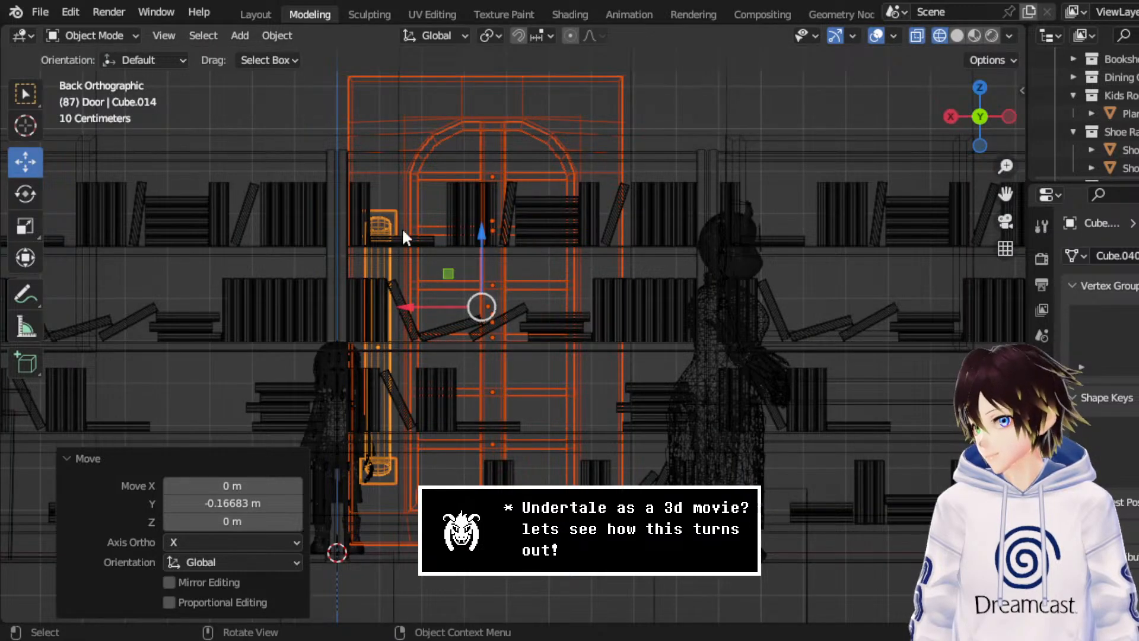
left_click(25, 226)
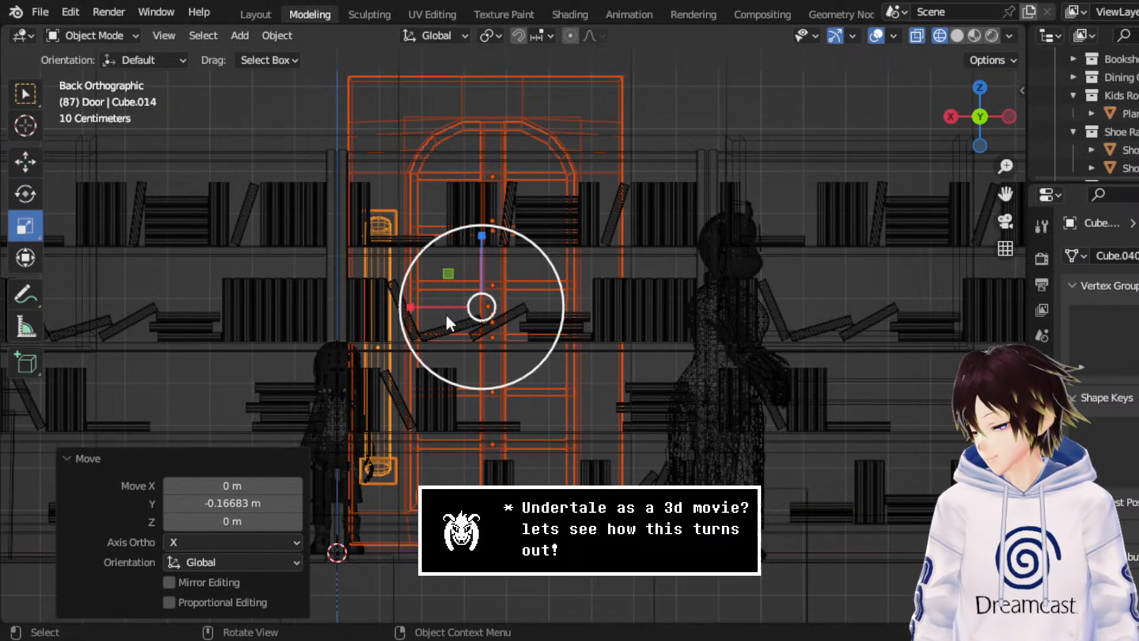
left_click_drag(546, 267, 552, 296)
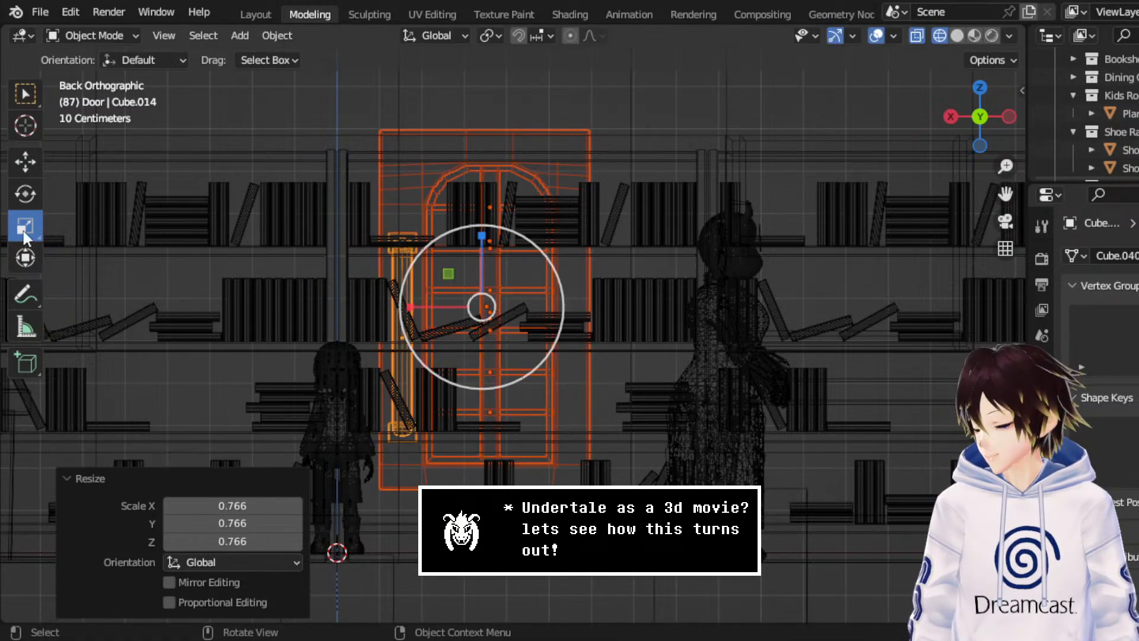
left_click(25, 162)
left_click_drag(447, 273, 478, 331)
- Enlarge the door uniformly by 1.113 and stretch it along Z by 1.081
left_click(25, 226)
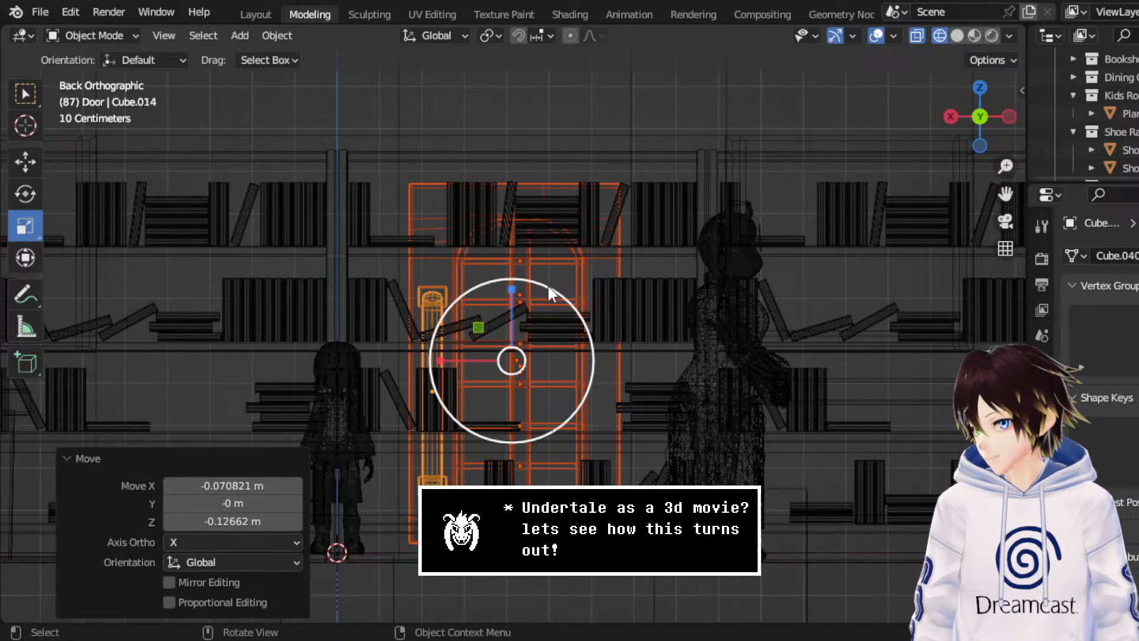
left_click_drag(550, 284, 572, 287)
middle_click_drag(571, 286, 533, 296)
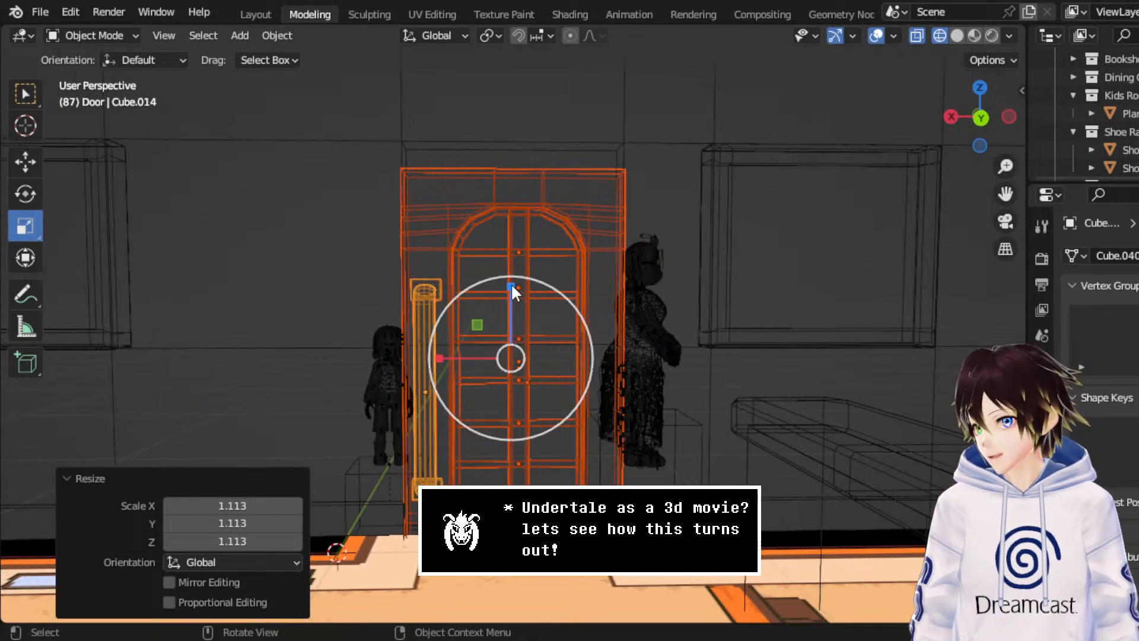
left_click_drag(510, 283, 519, 277)
- Raise the door about 0.036 m along Z in the back view
left_click(25, 162)
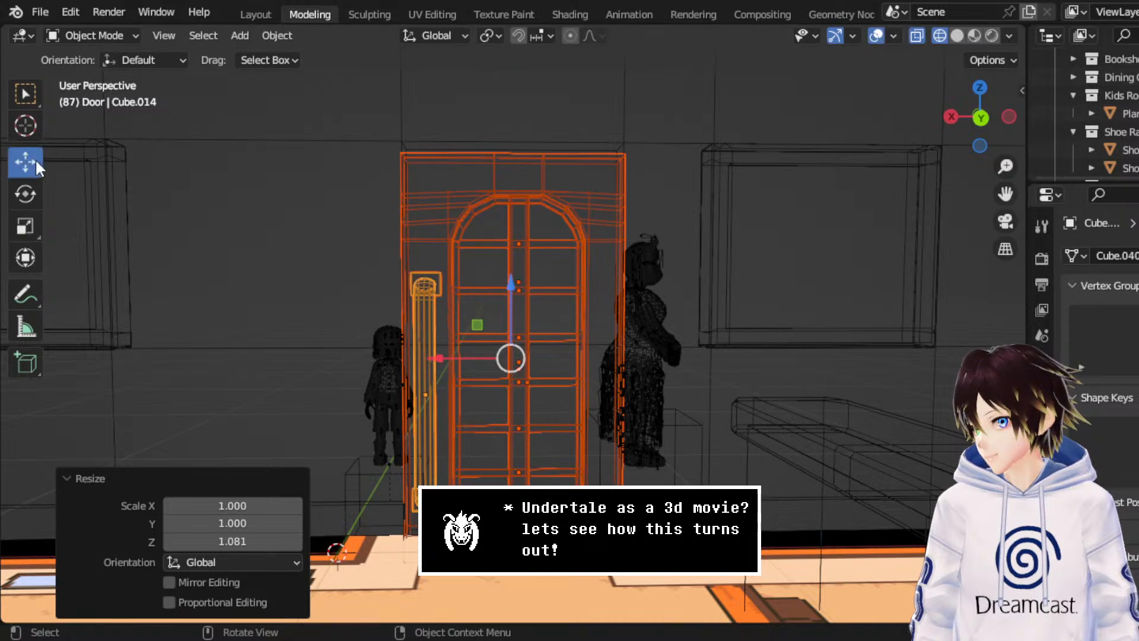
left_click(978, 121)
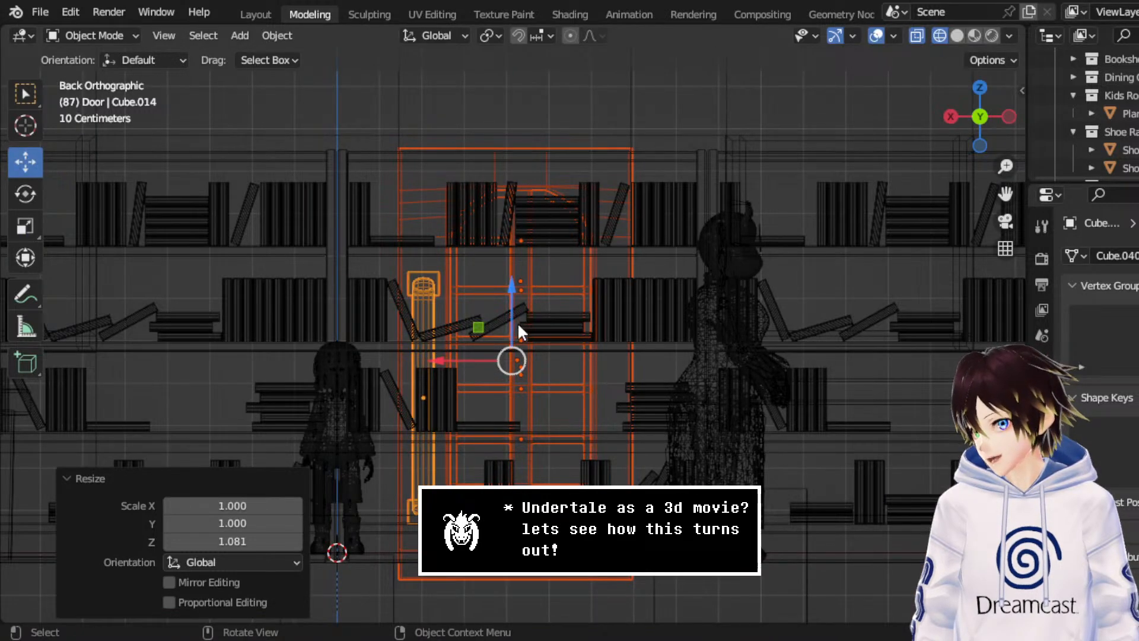
left_click_drag(519, 326, 532, 292)
middle_click_drag(531, 291, 556, 304)
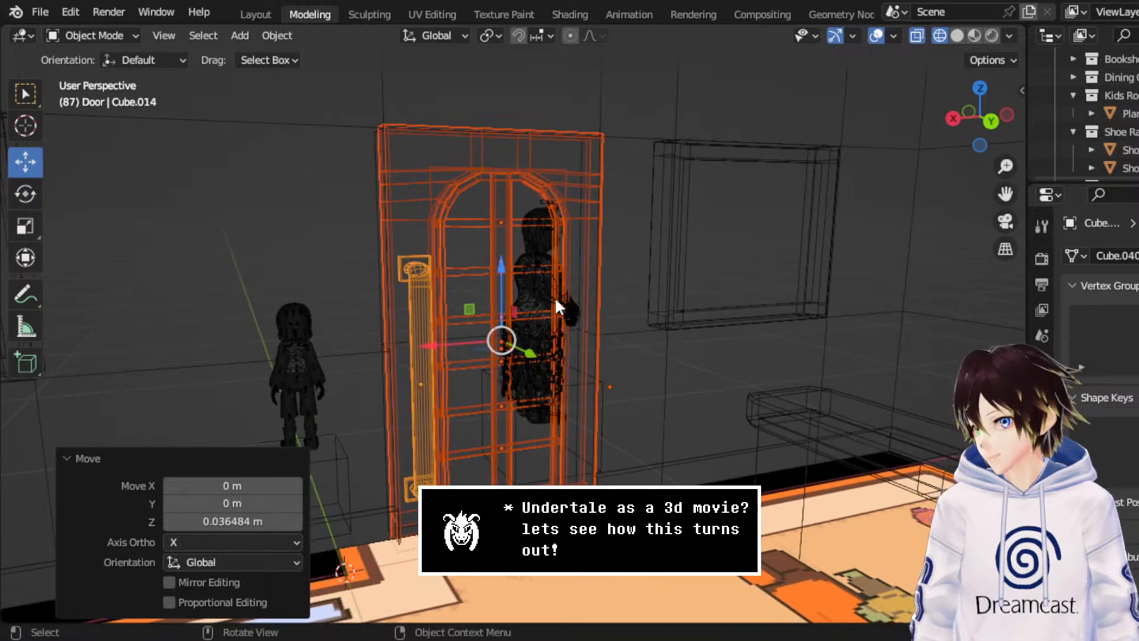
- Display the room in solid shading with overlays hidden to check how the door sits in the wall
left_click(957, 35)
middle_click_drag(647, 243, 605, 264)
left_click(876, 35)
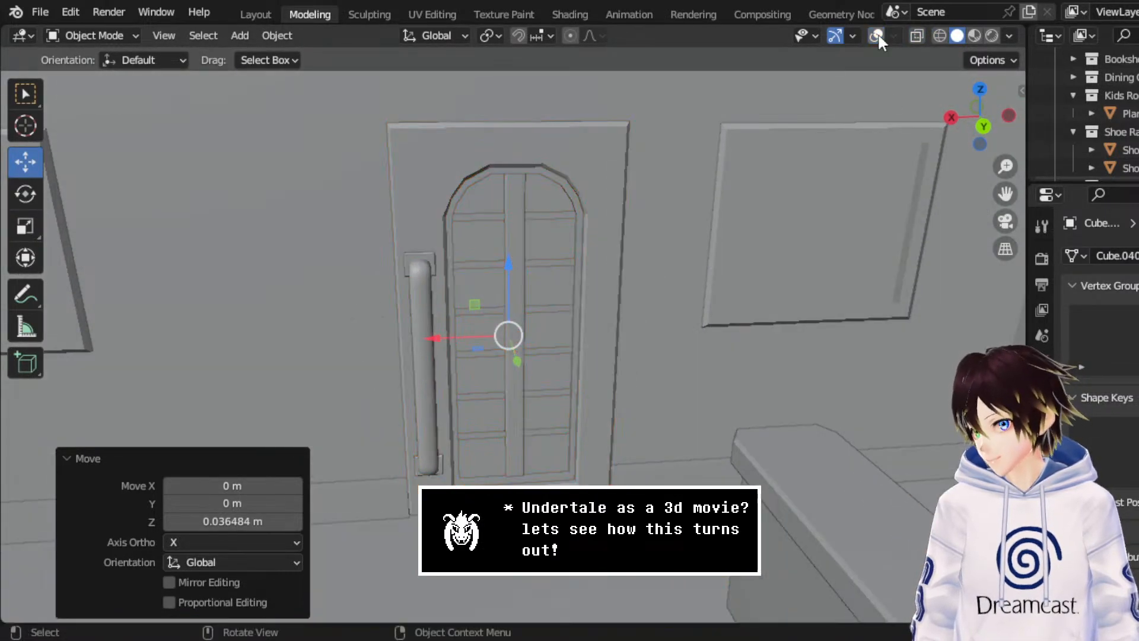
middle_click_drag(664, 285, 776, 303)
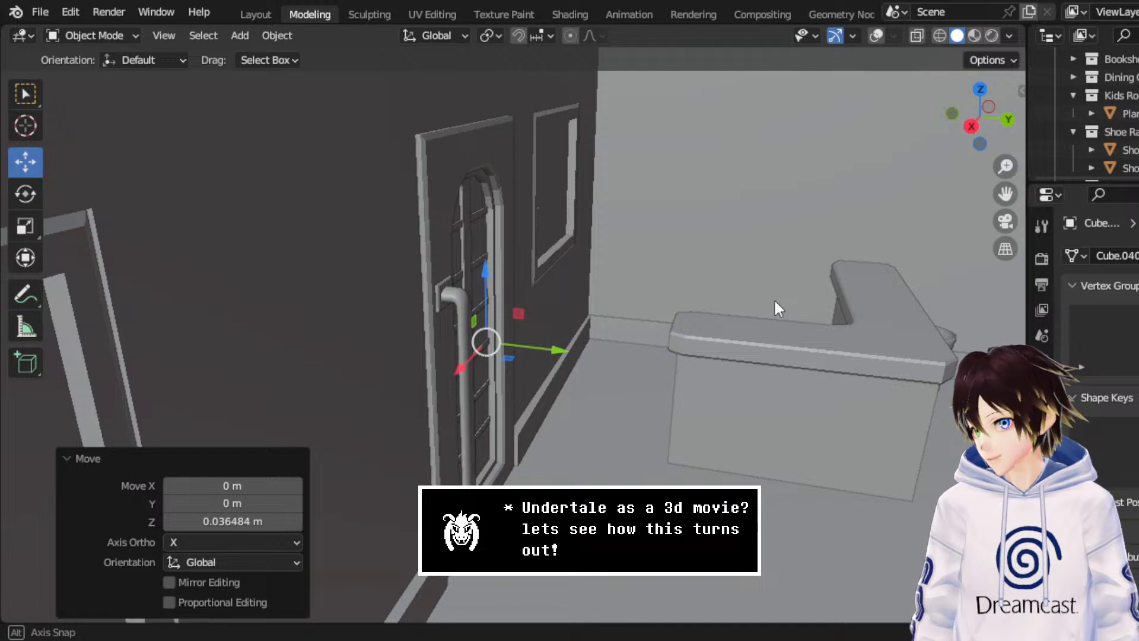
scroll(777, 304, "up", 3)
key("ctrl+z")
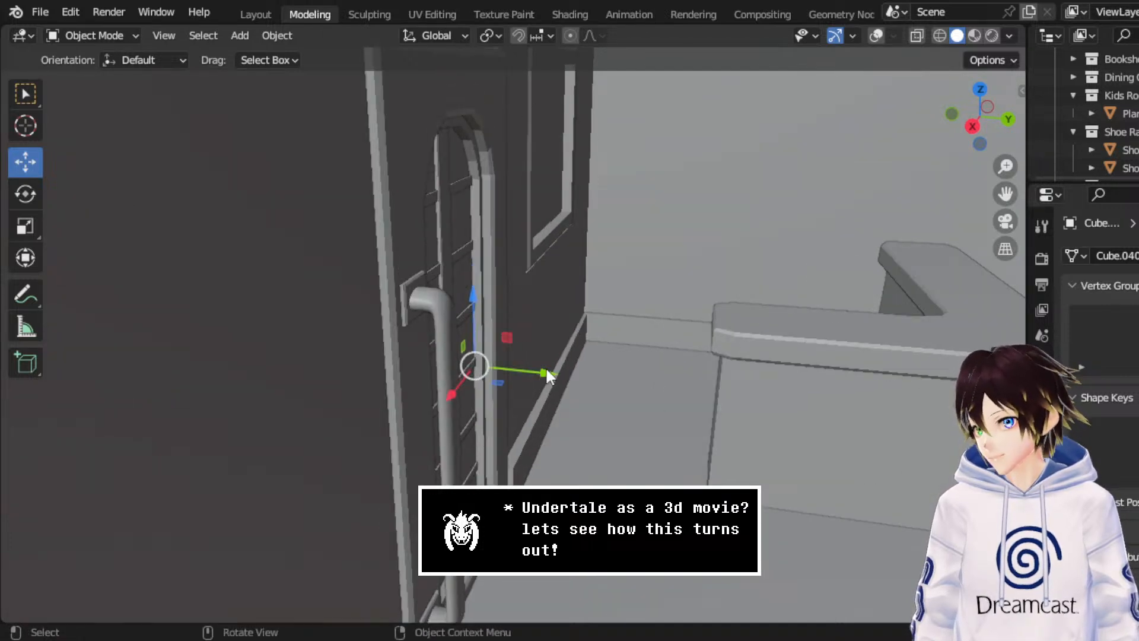
left_click(73, 12)
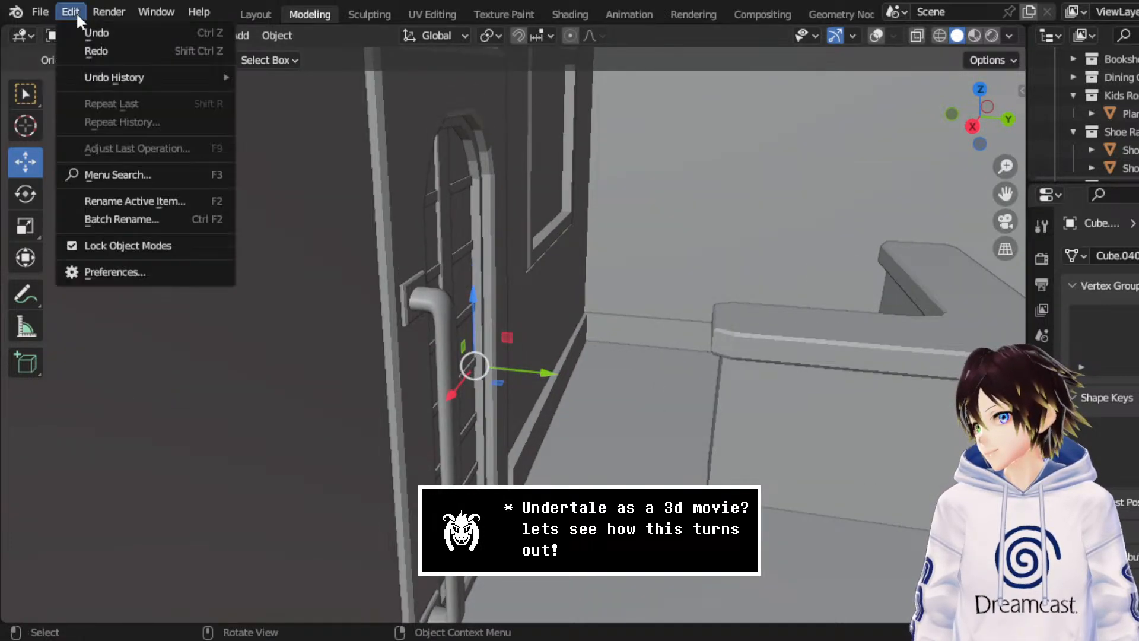
left_click(83, 49)
- Move the door about -0.0065 m along Y to adjust its depth in the wall
left_click_drag(521, 343, 519, 344)
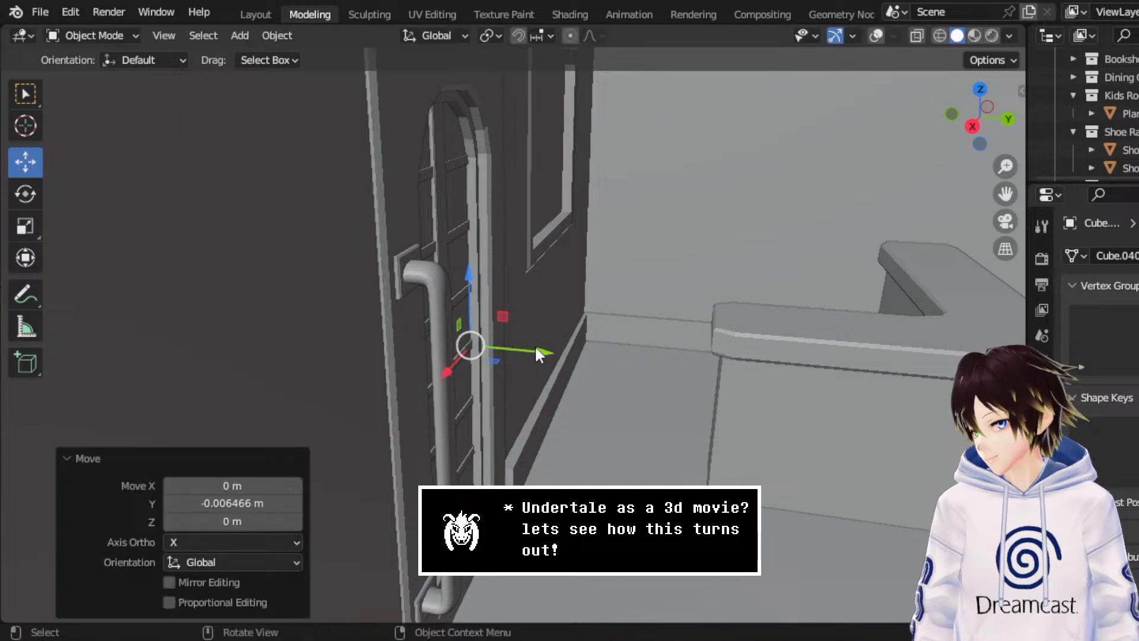
middle_click_drag(535, 344, 511, 314)
scroll(622, 302, "down", 3)
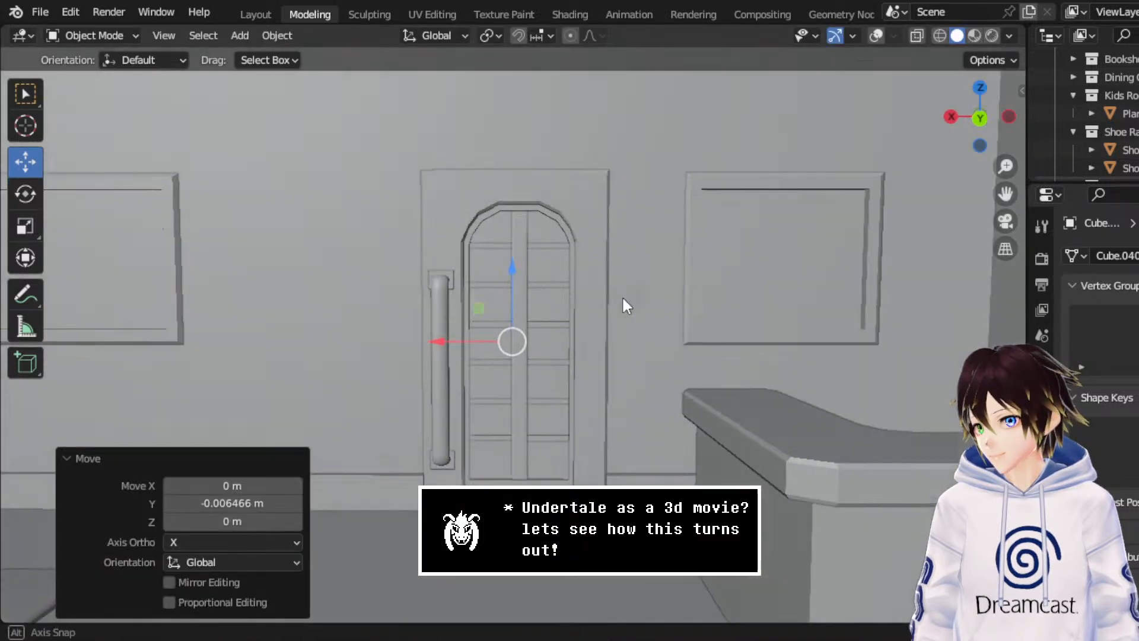
- Examine the room's interior, from the dining table and windows to the fitted door, counter and bookshelves
middle_click_drag(622, 303, 543, 307)
left_click_drag(1005, 199, 483, 264)
left_click(445, 283)
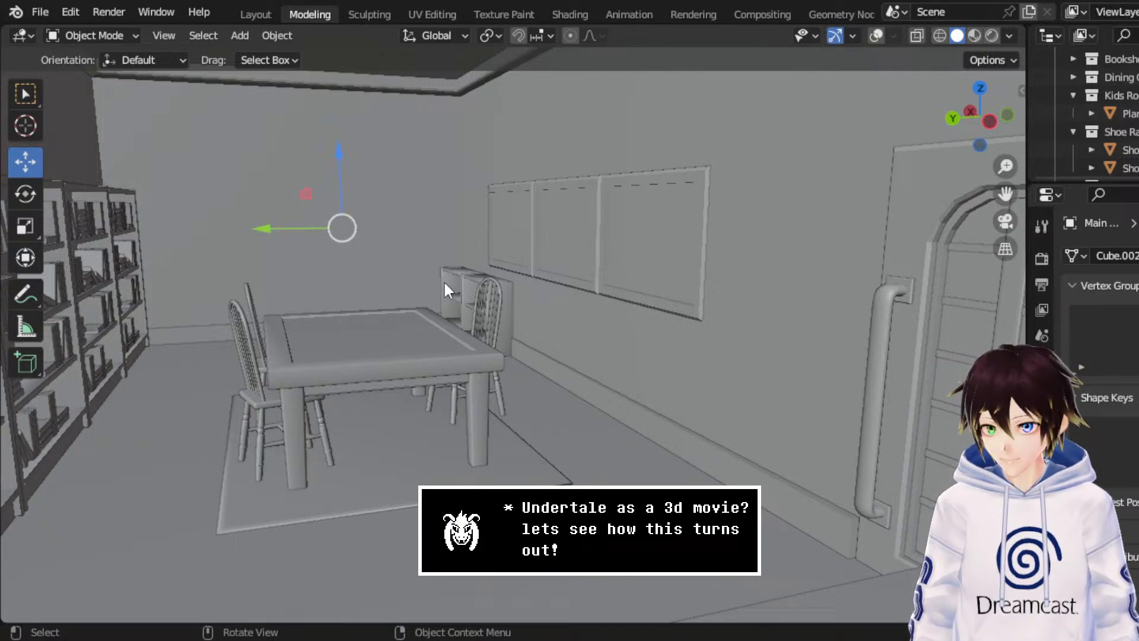
scroll(448, 284, "up", 3)
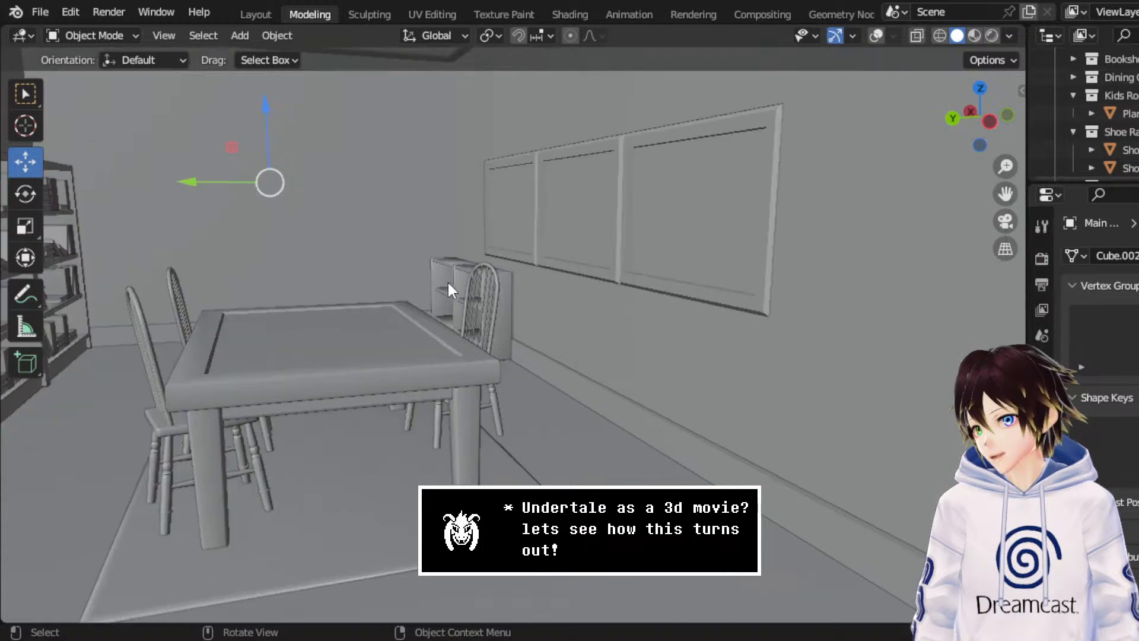
middle_click_drag(448, 283, 488, 344)
left_click_drag(1005, 193, 926, 237)
middle_click_drag(547, 319, 461, 319)
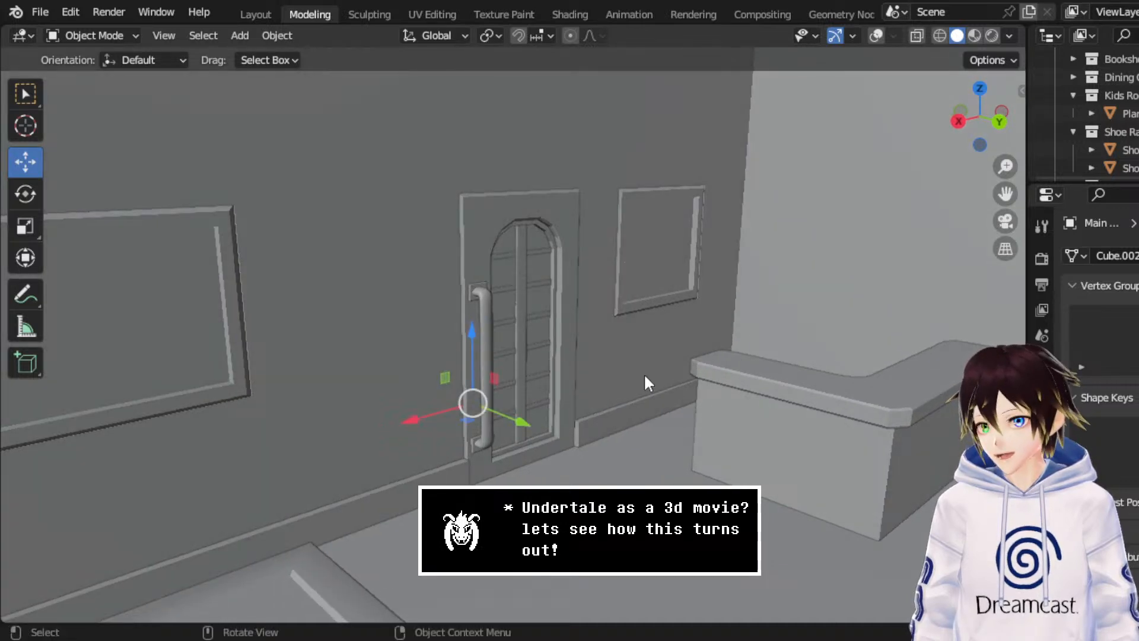
middle_click_drag(532, 394, 621, 390)
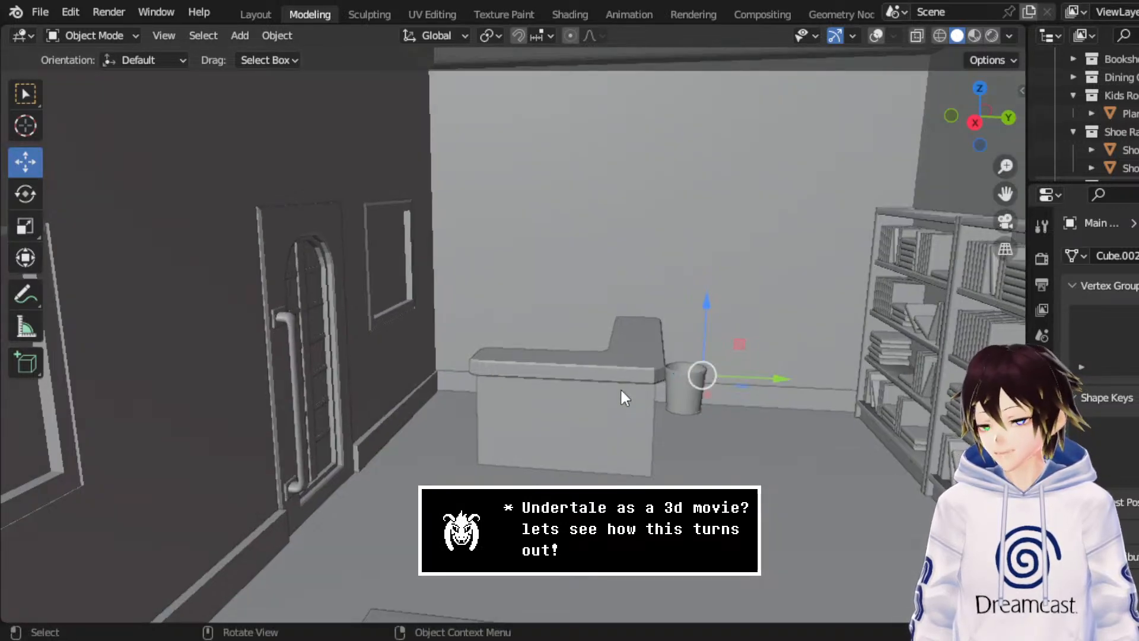
- Save the file and turn the viewport overlays back on with the window-side dining chair selected
key("ctrl+s")
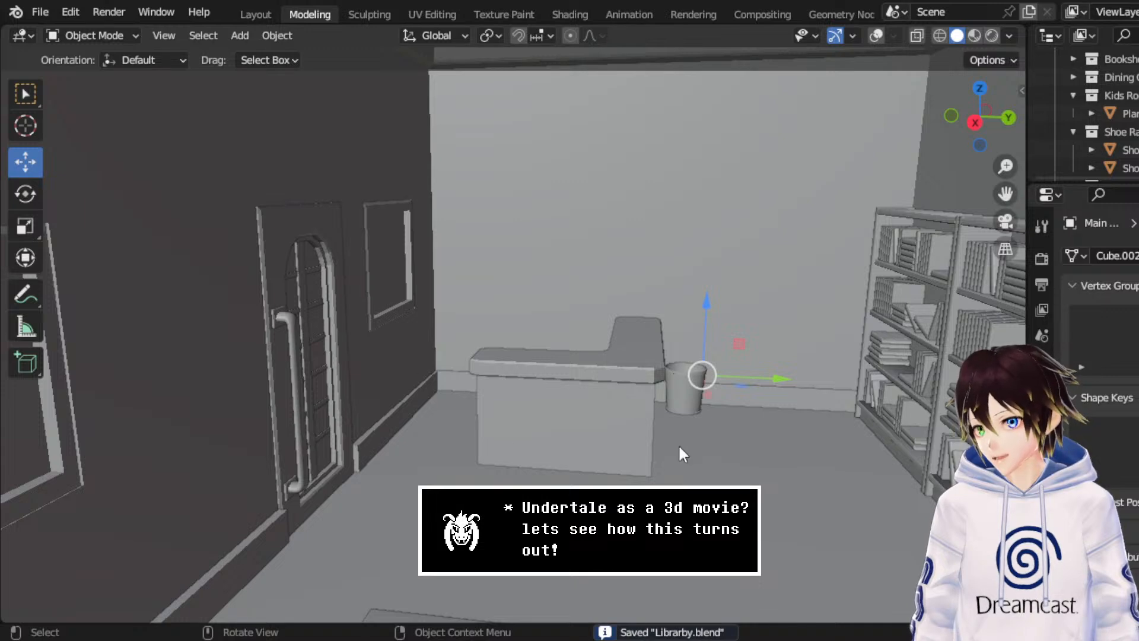
middle_click_drag(654, 436, 549, 292)
left_click(543, 292)
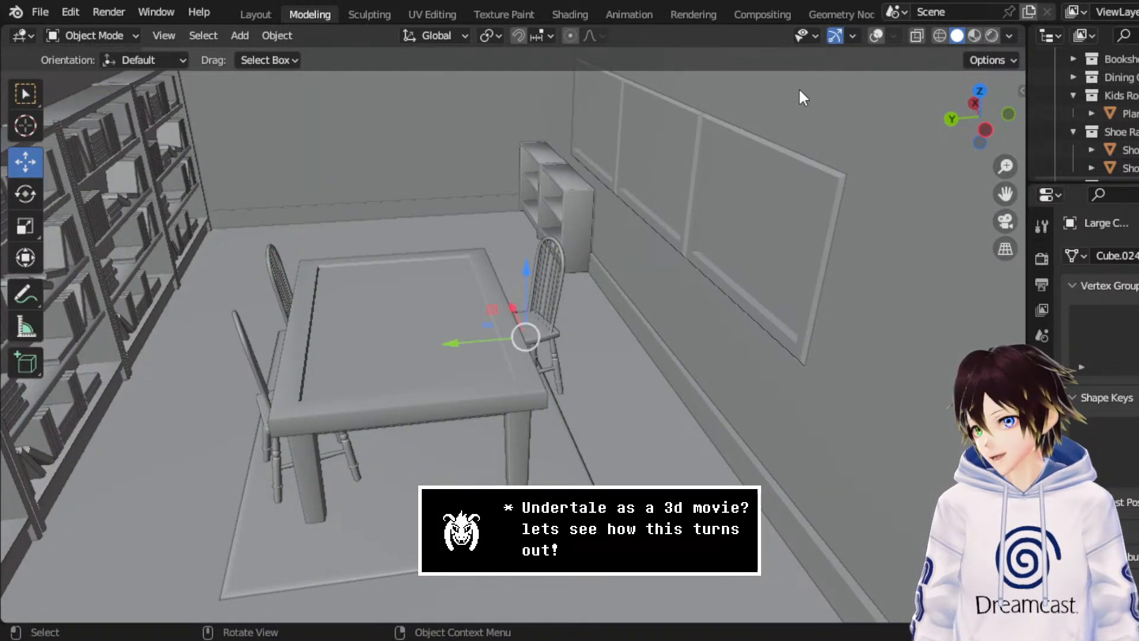
left_click(882, 35)
right_click(571, 339)
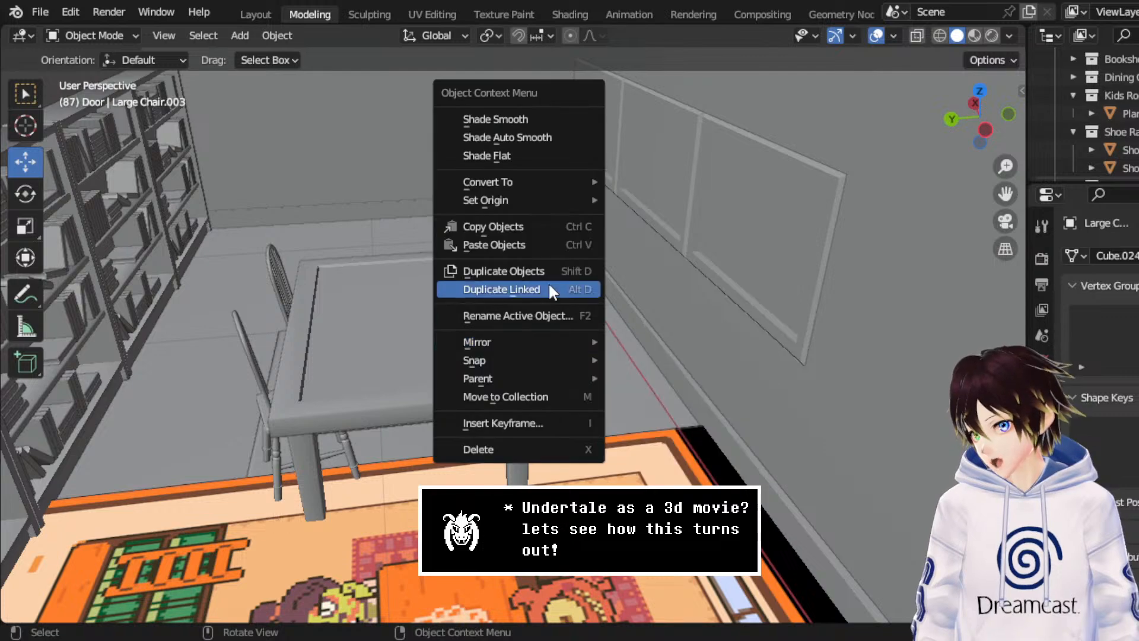
left_click(528, 288)
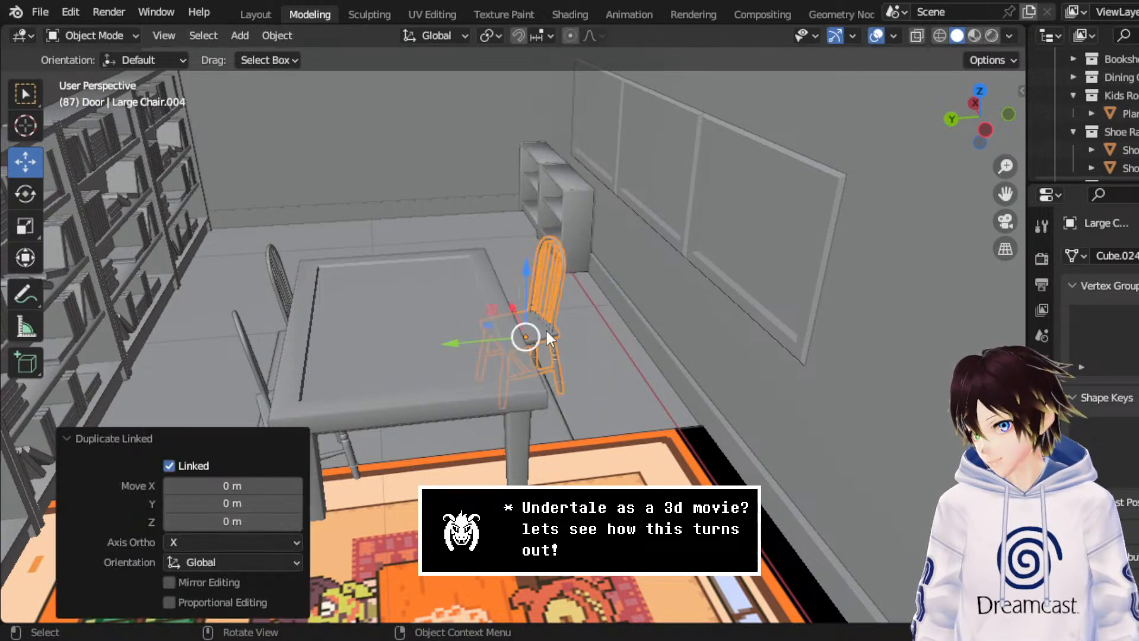
right_click(507, 323)
left_click_drag(507, 303, 576, 397)
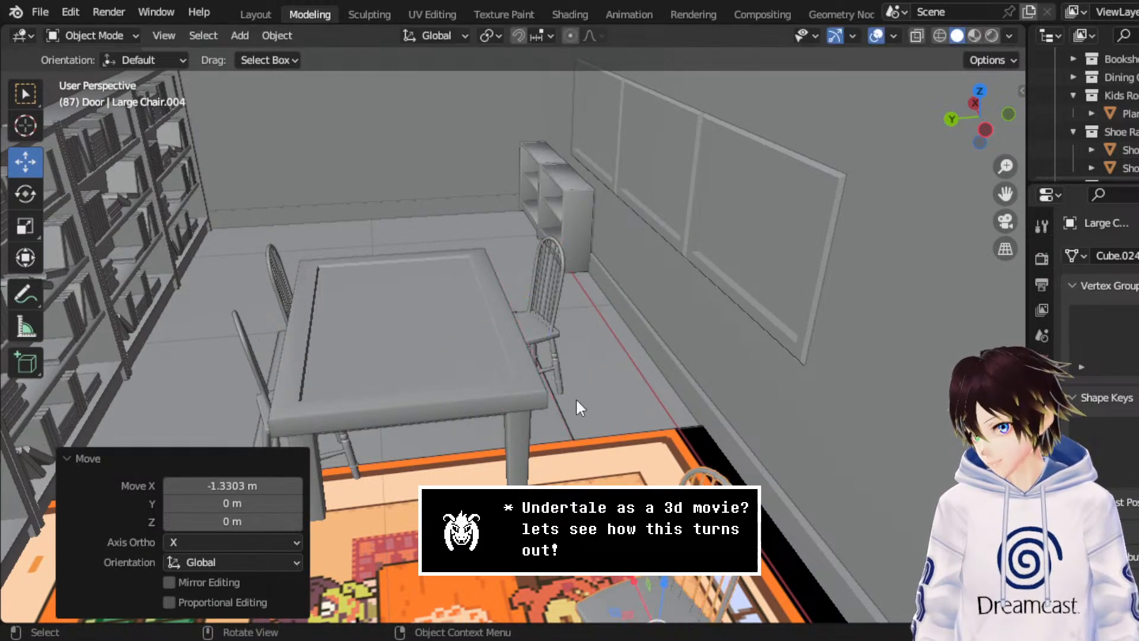
middle_click_drag(575, 397, 806, 426)
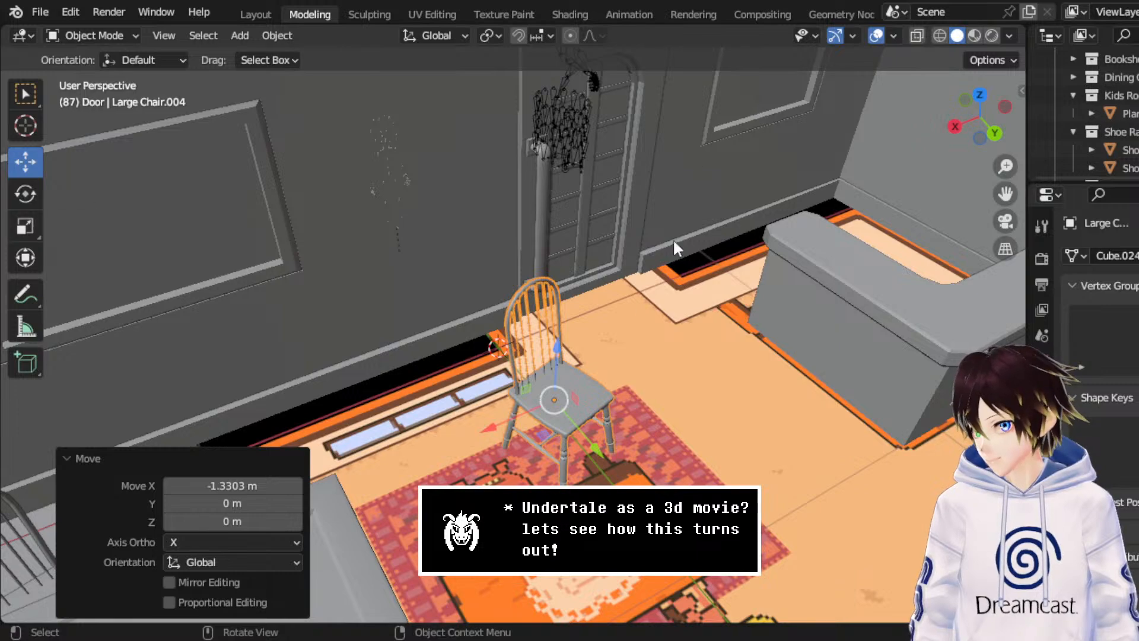
middle_click_drag(673, 237, 577, 226)
key("Delete")
- Duplicate a dining chair on the bookshelf side of the table and move the copy about -1.17 m along X
left_click(477, 162)
right_click(477, 162)
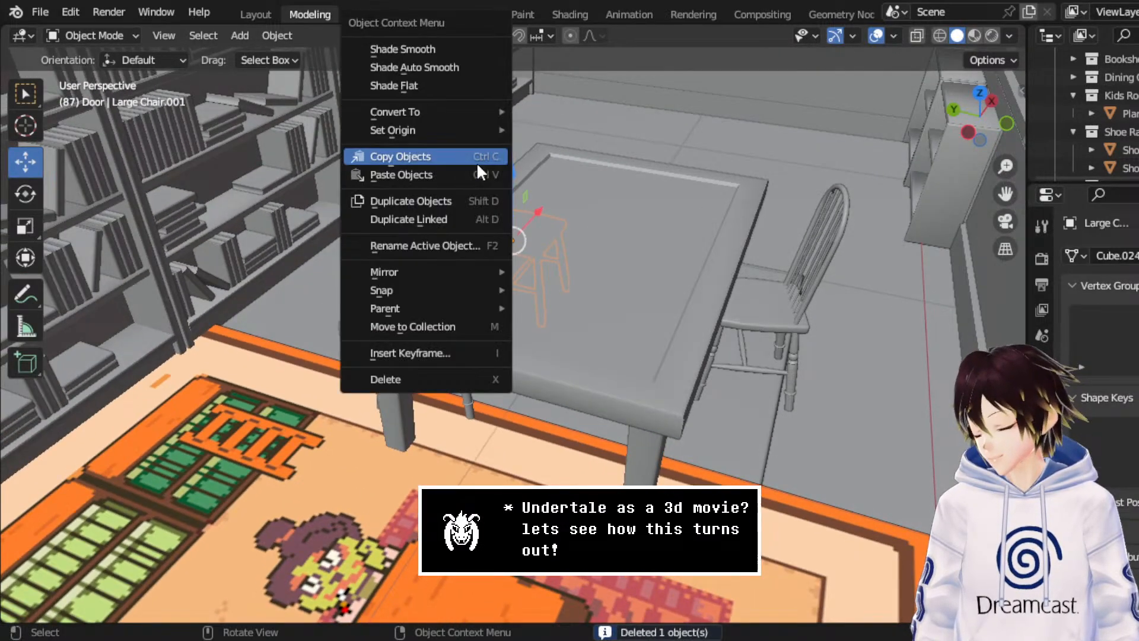
left_click(447, 197)
left_click_drag(536, 216, 537, 357)
middle_click_drag(537, 357, 255, 279)
- Rotate the duplicated chair 90° around the Z axis
left_click(26, 194)
middle_click_drag(237, 356, 674, 433)
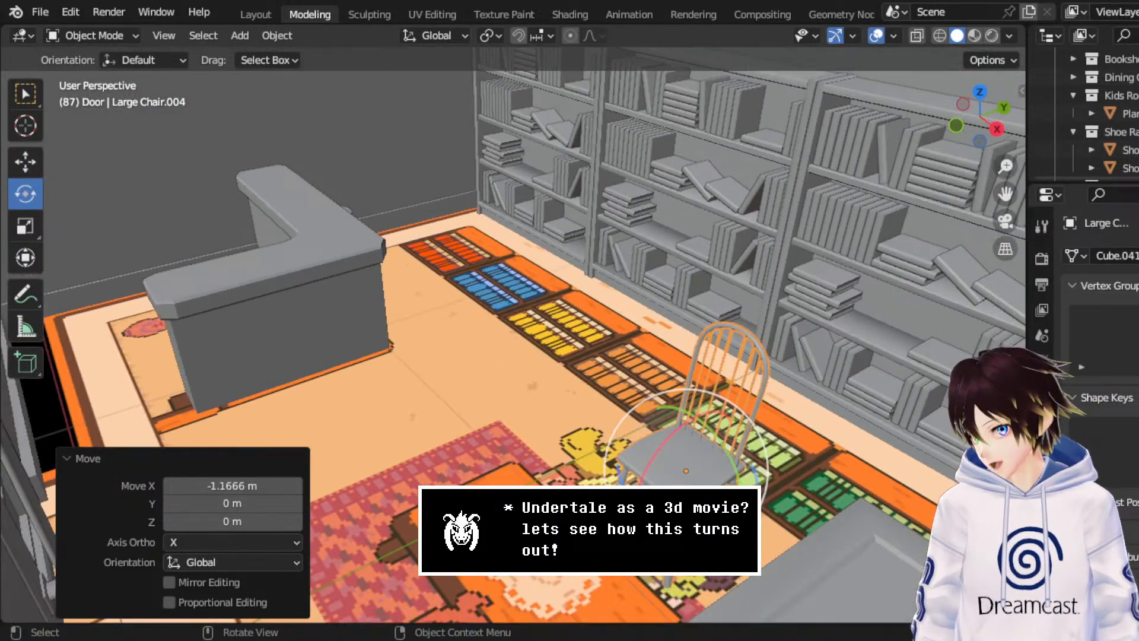
left_click_drag(674, 433, 726, 454)
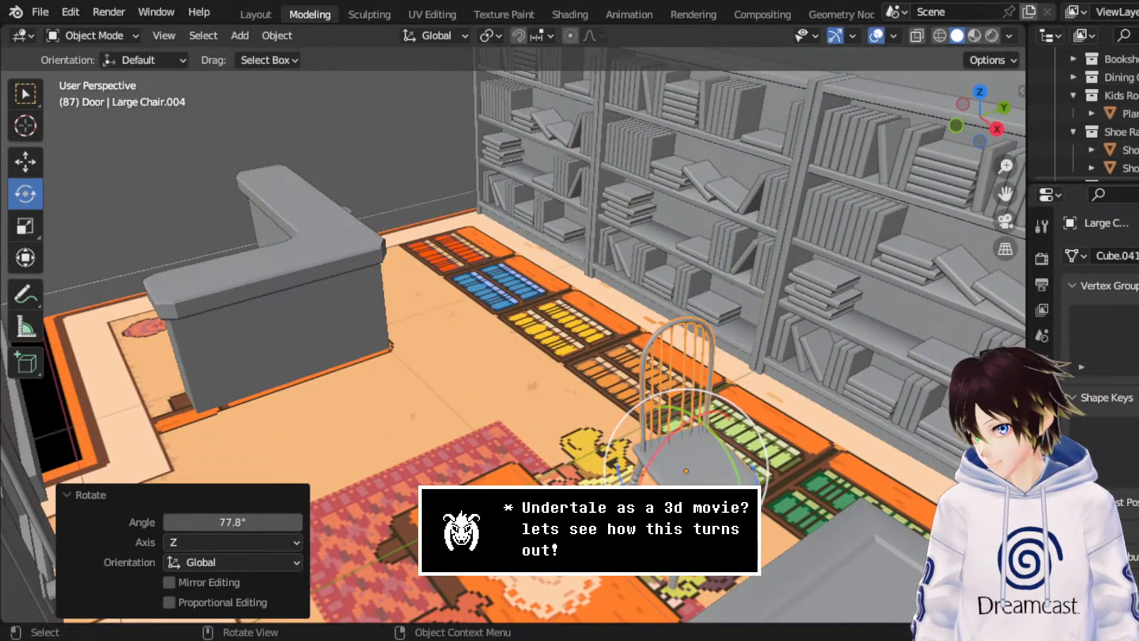
left_click(255, 522)
type("90")
key("Return")
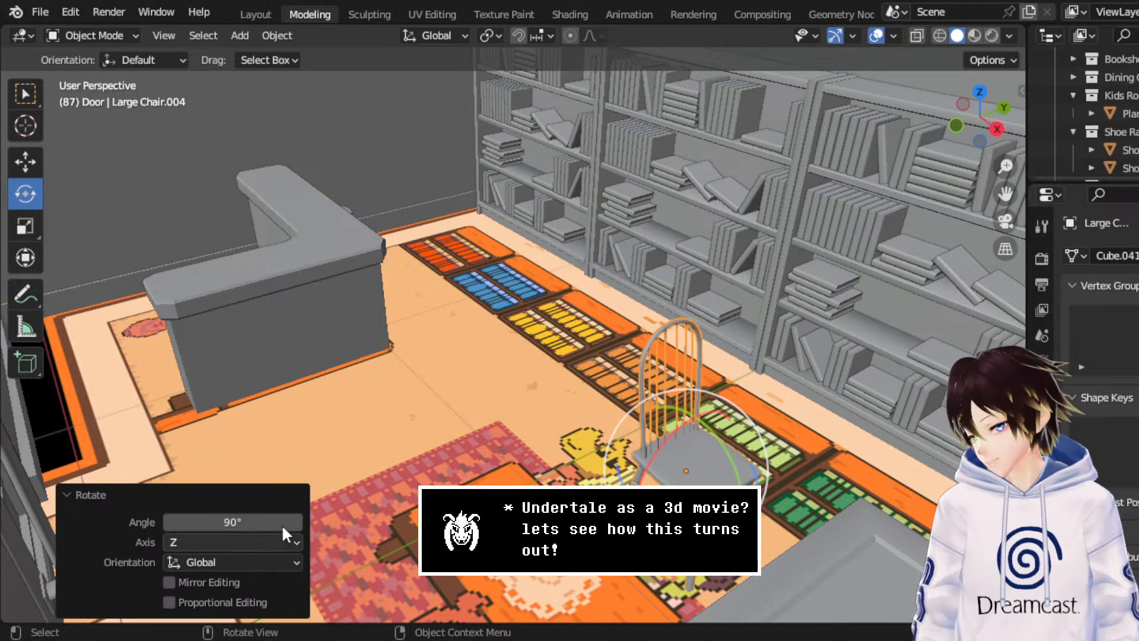
- In the wireframe top view, move the chair copy behind the counter, about -1.71 m along X and -0.63 m along Y
left_click(978, 93)
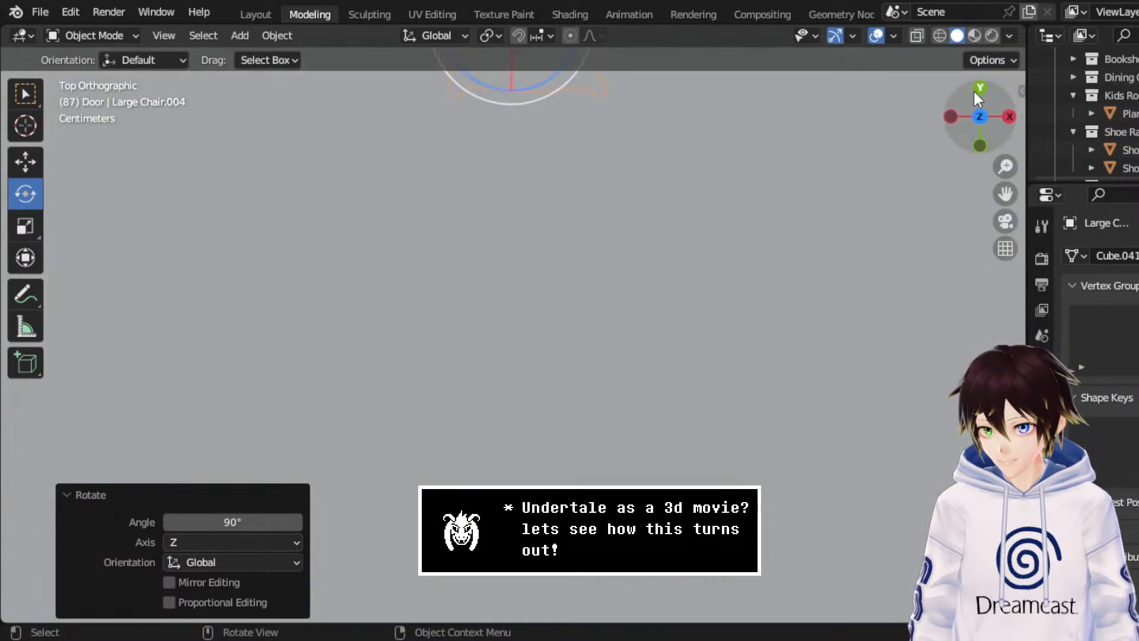
left_click(939, 35)
scroll(935, 112, "down", 5)
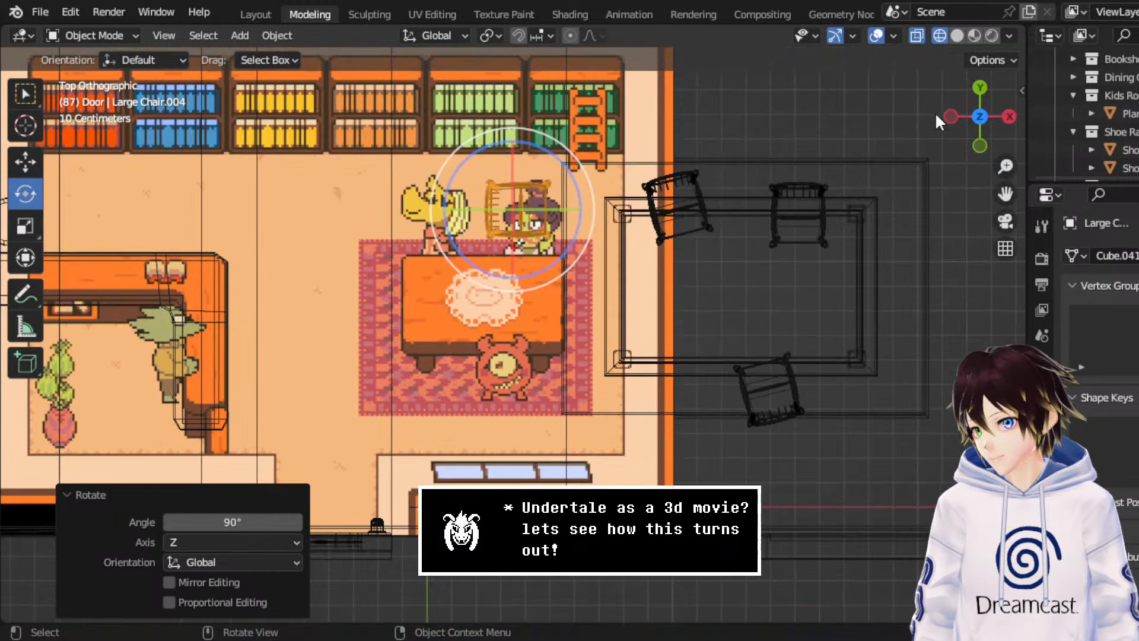
left_click(25, 161)
left_click_drag(545, 185, 124, 343)
middle_click_drag(278, 346, 504, 243, "shift")
scroll(574, 311, "up", 1)
- Examine the room in solid shading with overlays hidden, checking the chair behind the counter, the dining area and the bookshelves
left_click(957, 36)
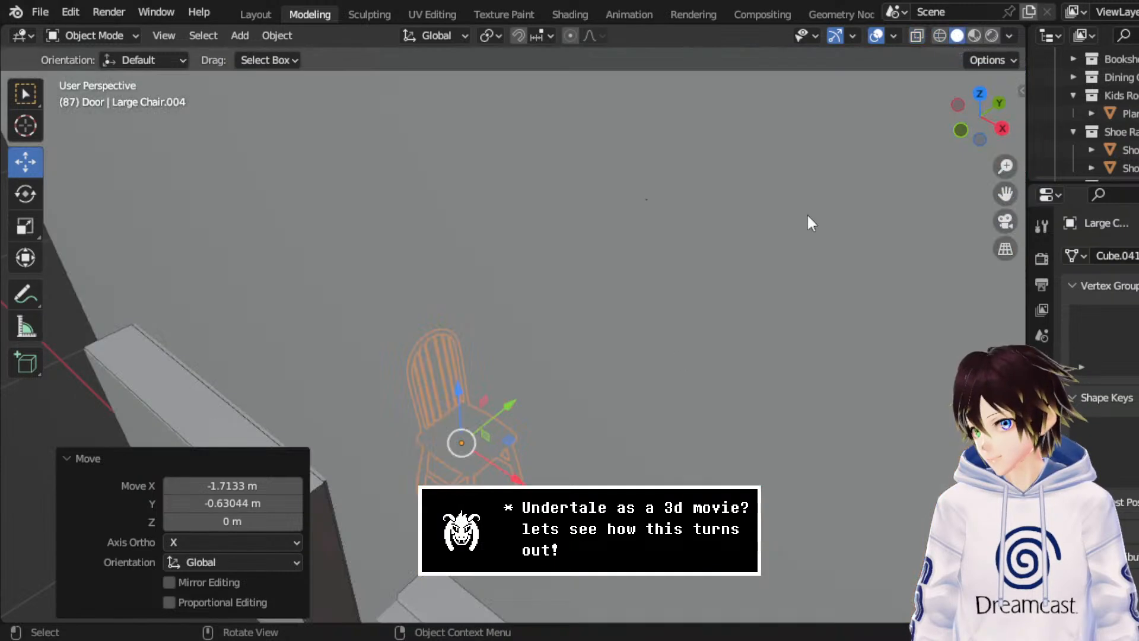
middle_click_drag(809, 222, 552, 323)
left_click(877, 36)
middle_click_drag(748, 196, 573, 265)
key("shift+alt+z")
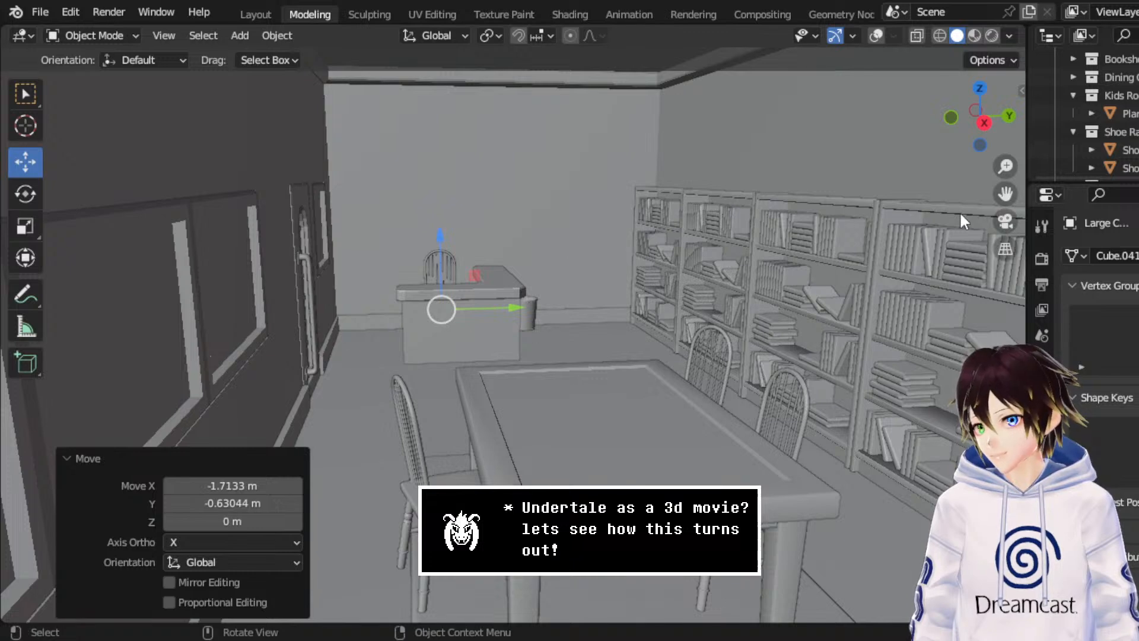
middle_click_drag(961, 217, 927, 234)
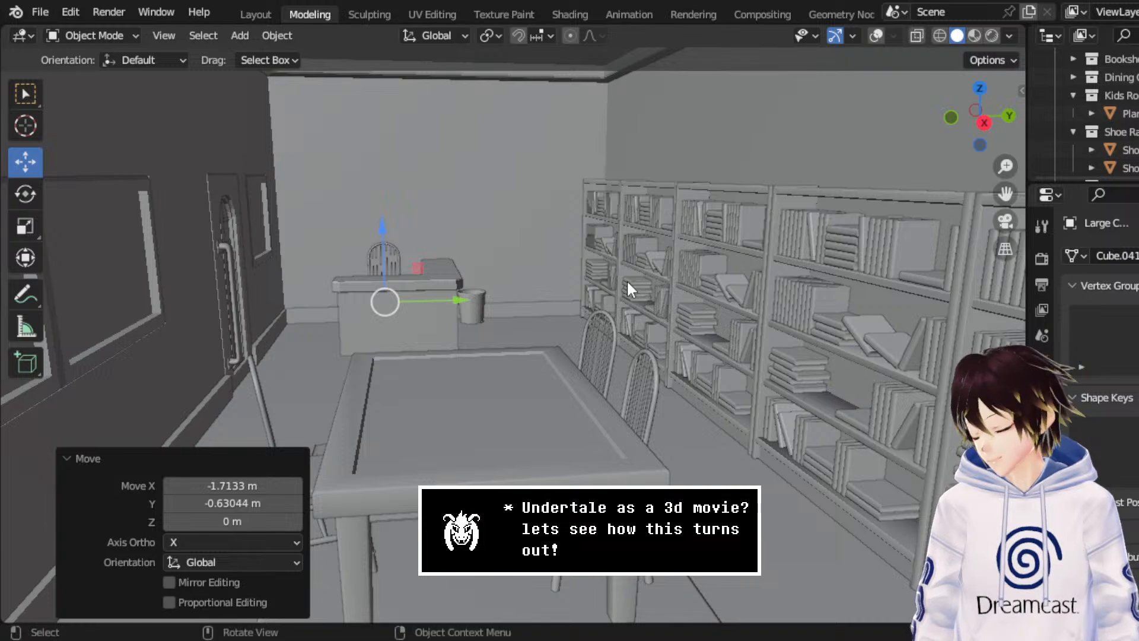
scroll(628, 287, "up", 2)
middle_click_drag(628, 287, 528, 196)
left_click_drag(1003, 194, 1116, 264)
scroll(631, 296, "up", 2)
mouse_move(709, 339)
middle_mouse_down()
mouse_move(712, 288)
mouse_move(664, 251)
mouse_move(646, 268)
mouse_move(651, 251)
mouse_move(437, 265)
mouse_move(697, 276)
mouse_move(711, 261)
mouse_move(686, 298)
mouse_move(827, 257)
mouse_move(991, 186)
mouse_move(720, 236)
mouse_move(762, 219)
mouse_move(738, 275)
mouse_move(752, 274)
mouse_move(710, 264)
mouse_move(770, 265)
mouse_move(810, 241)
mouse_move(618, 240)
middle_mouse_up()
scroll(712, 291, "up", 3)
- Display the room in Material Preview shading and save the file
key("z")
scroll(714, 296, "up", 2)
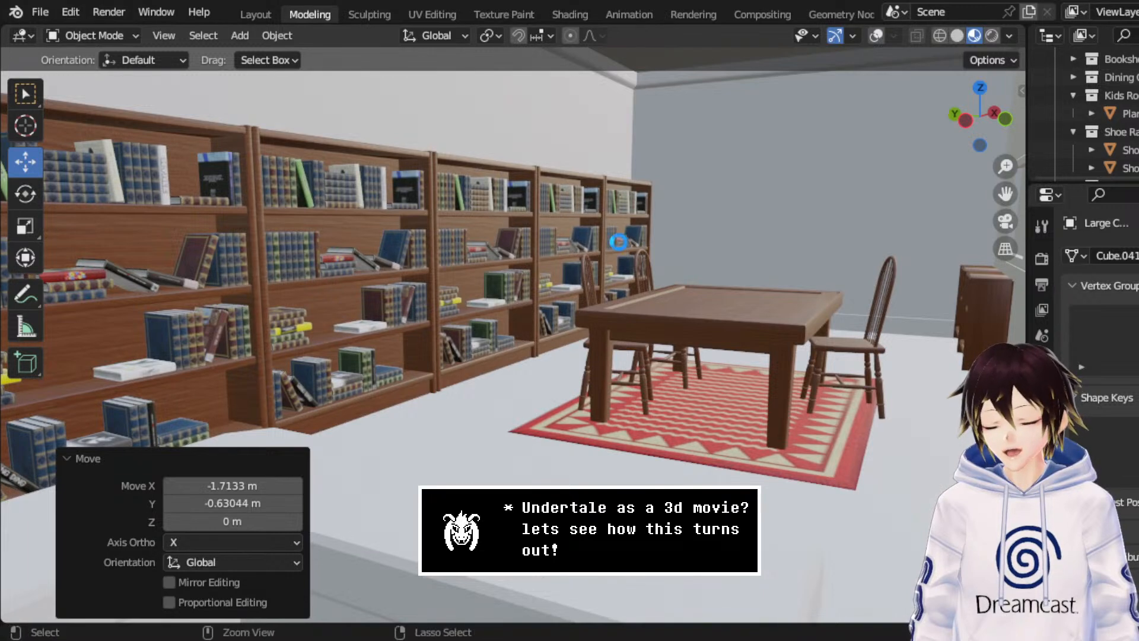
key("ctrl+s")
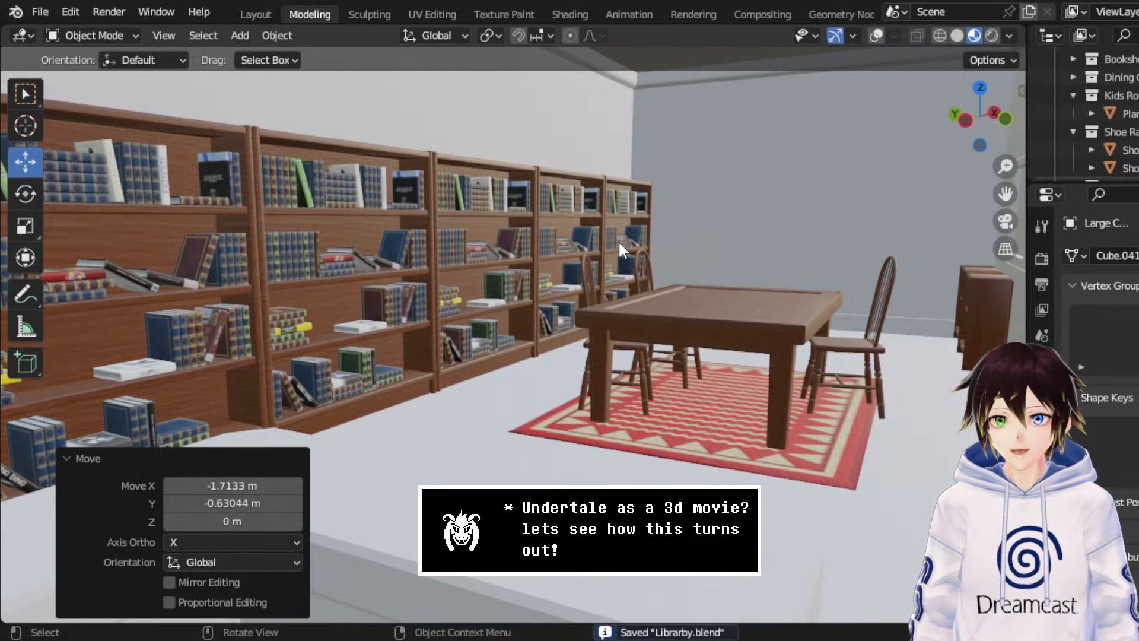